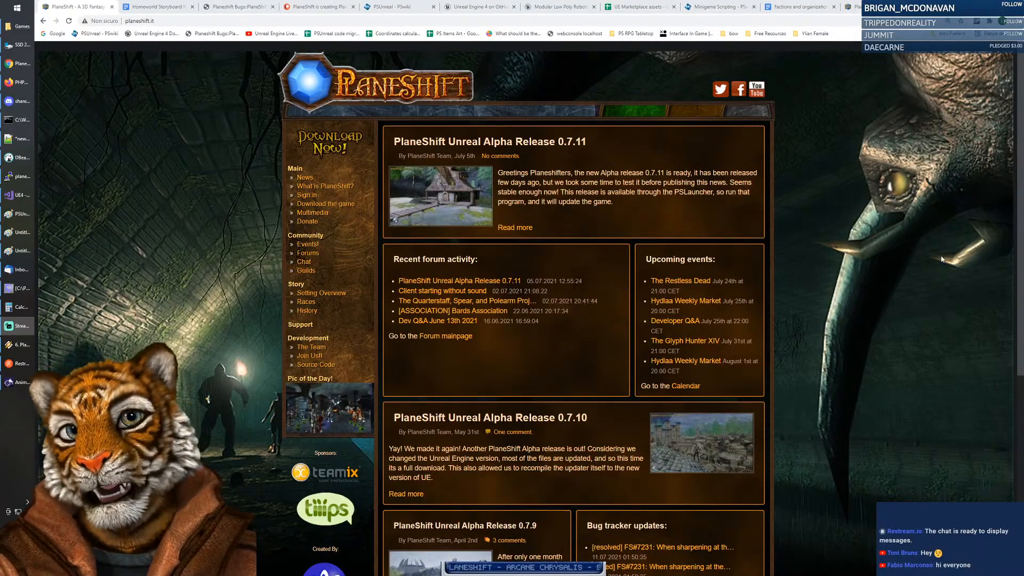
pyautogui.click(872, 245)
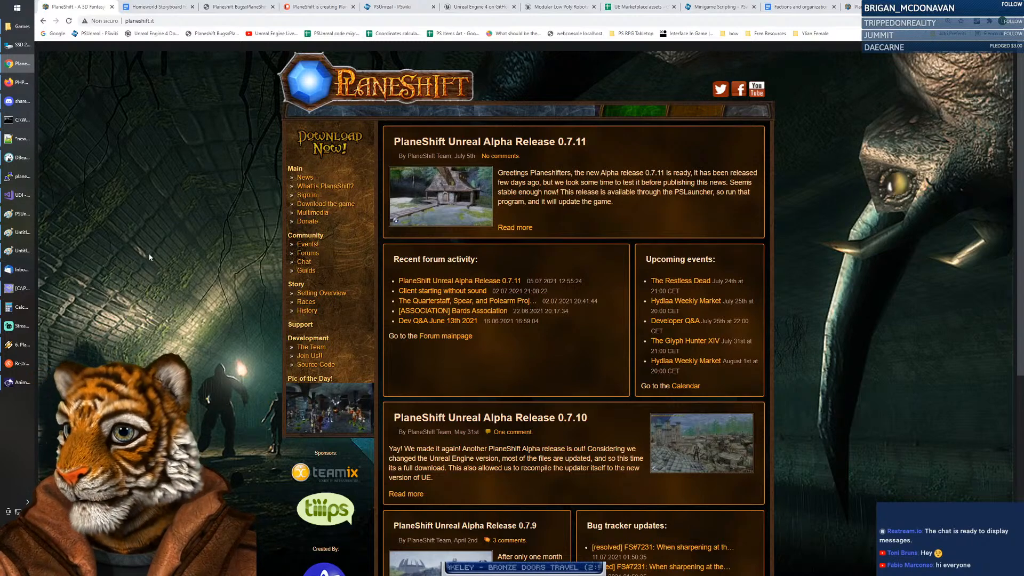
pyautogui.moveTo(10, 251)
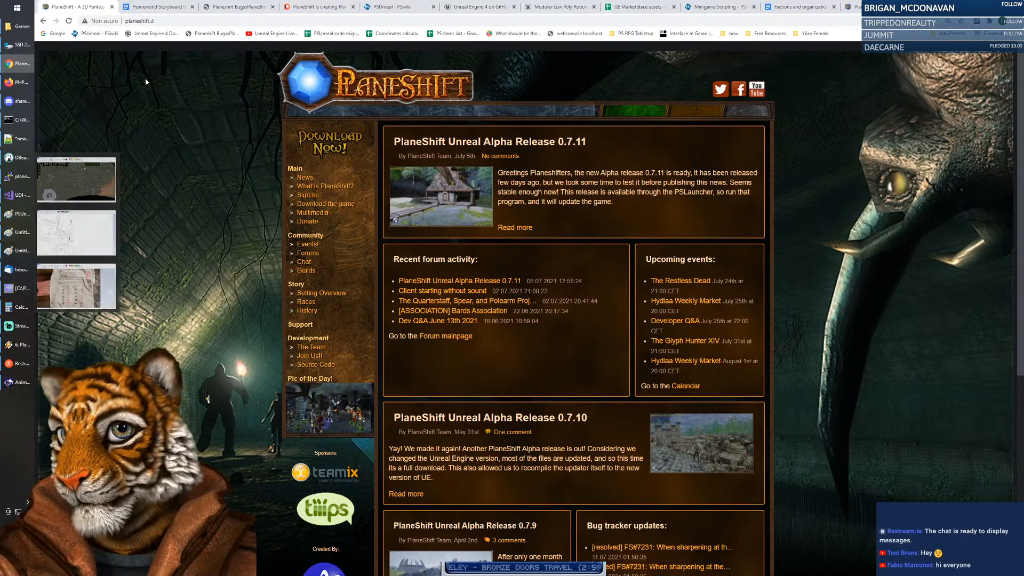
pyautogui.click(16, 101)
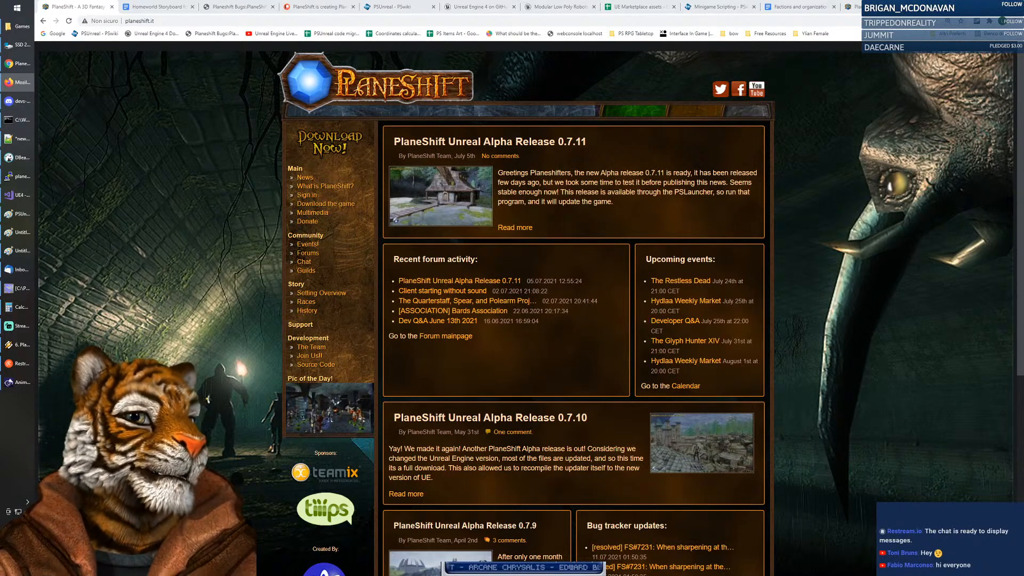
pyautogui.click(880, 91)
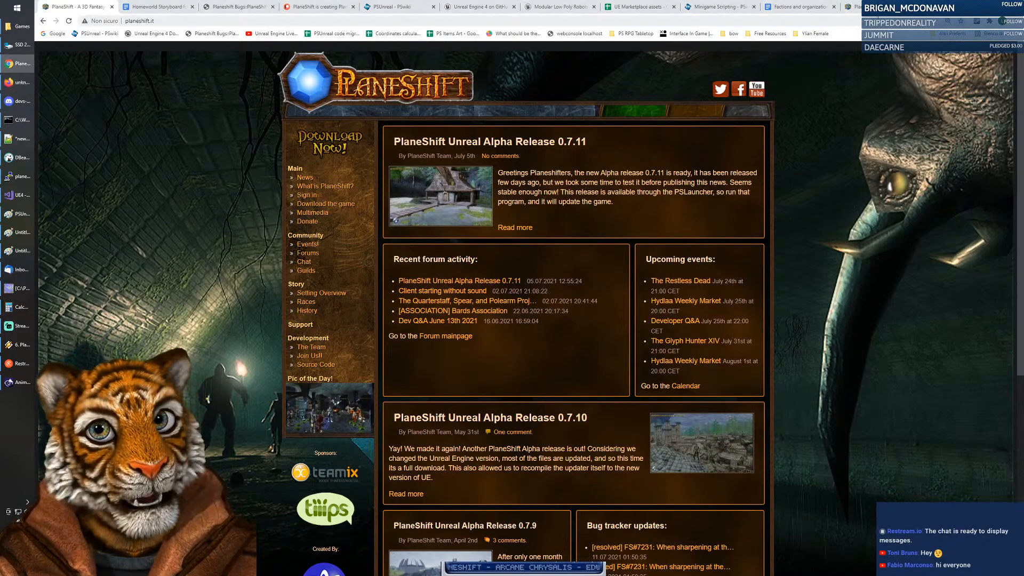
# Step: Load the copied Discord image link in the Minigame Scripting tab to view the horned ox picture
pyautogui.click(720, 8)
pyautogui.click(669, 19)
pyautogui.hotkey('ctrl', 'v')
pyautogui.press('Return')
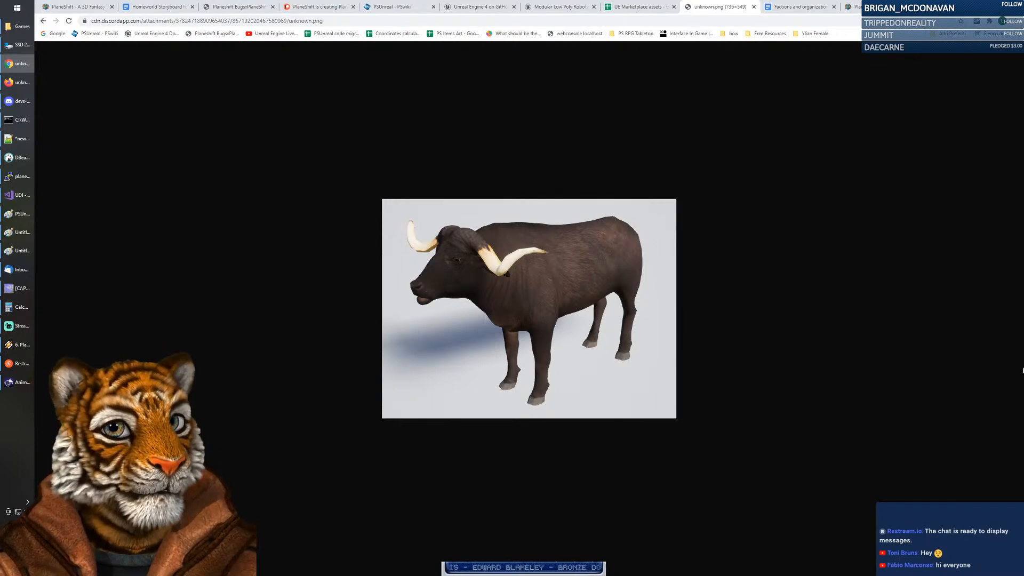
pyautogui.click(1023, 374)
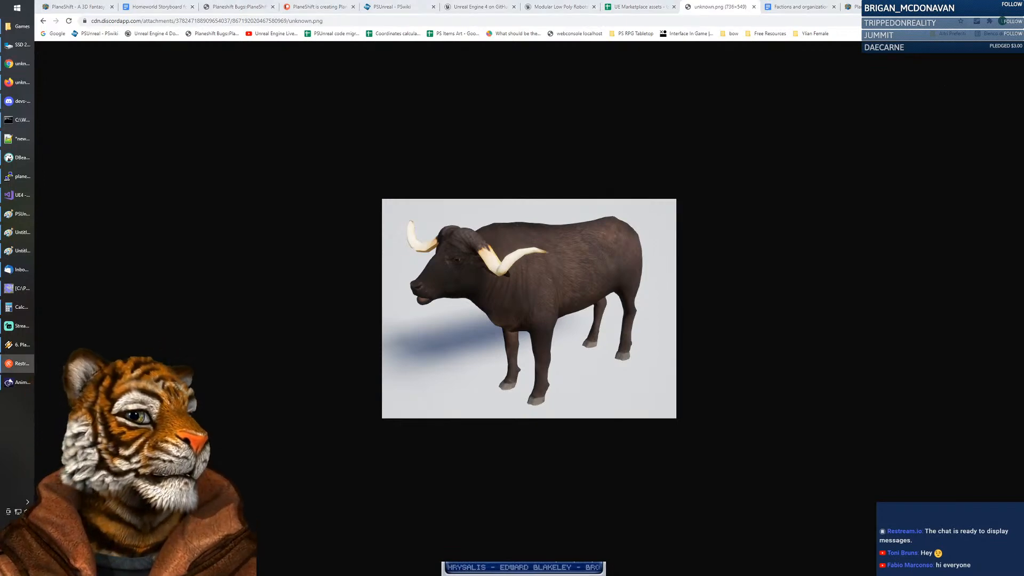
# Step: Close the ox image's tab and return to the PlaneShift homepage
pyautogui.click(729, 7)
pyautogui.click(754, 7)
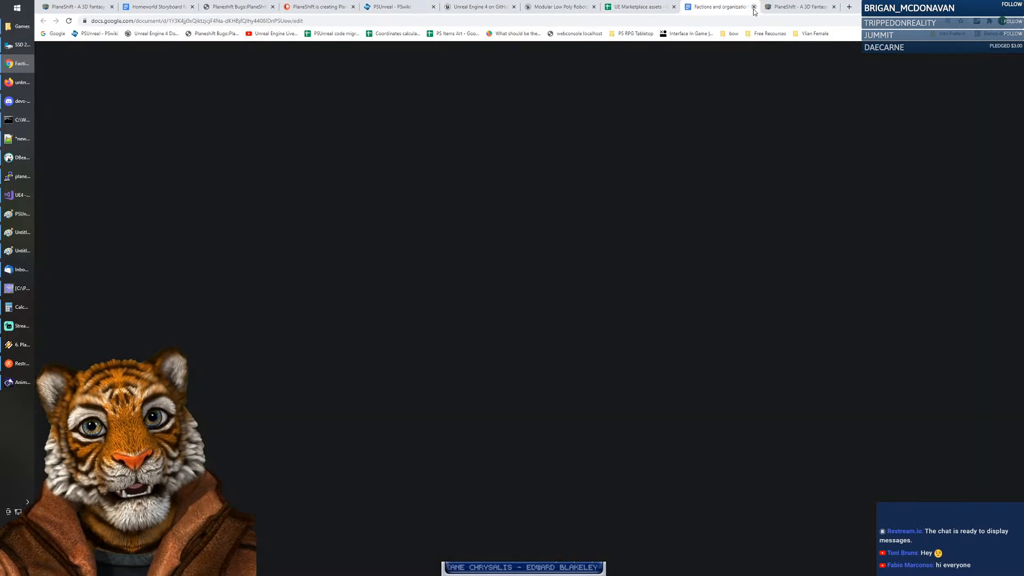
pyautogui.click(792, 8)
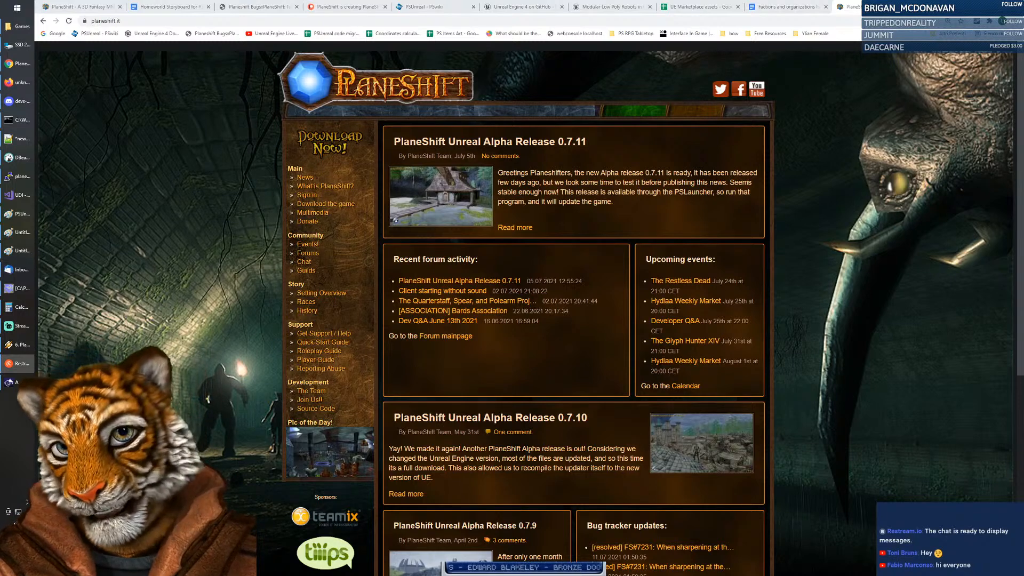
pyautogui.click(857, 180)
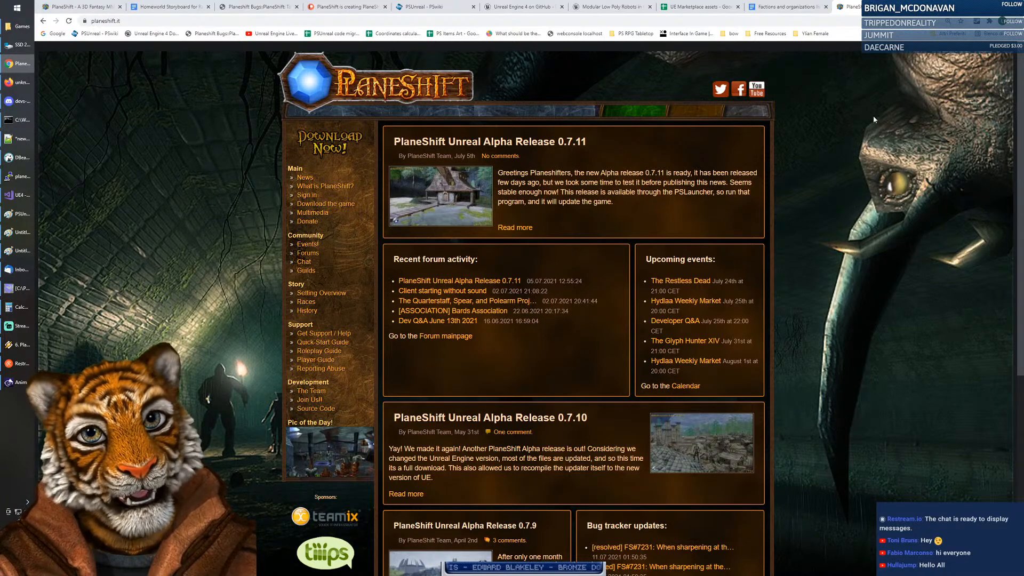
pyautogui.hotkey('ctrl', 'a')
pyautogui.click(853, 209)
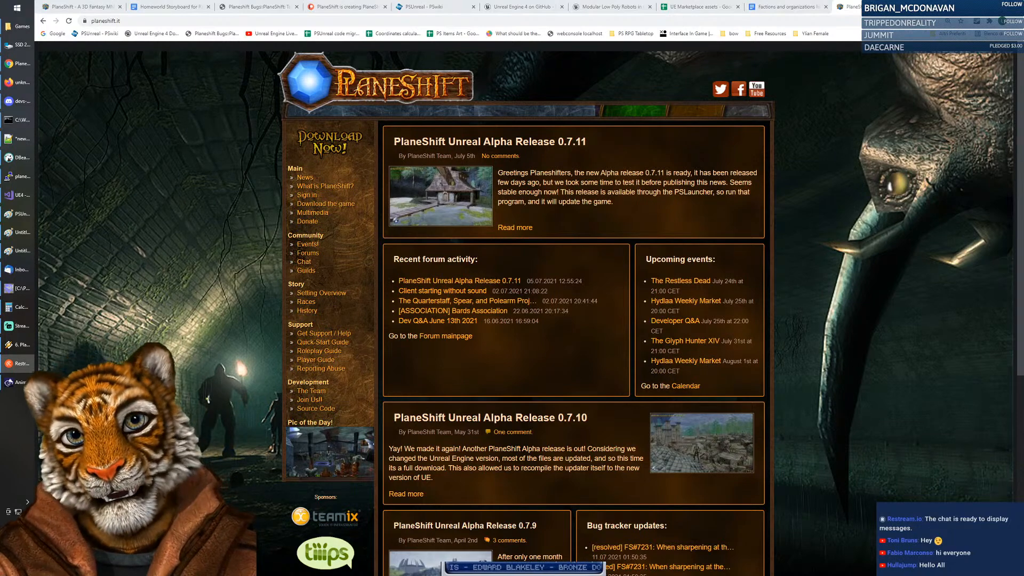
pyautogui.click(832, 131)
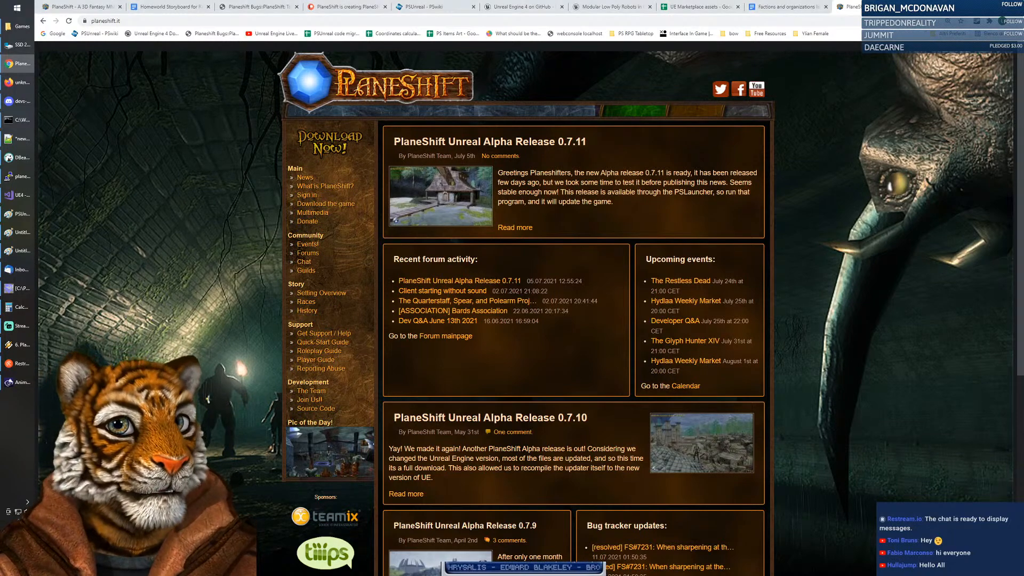
pyautogui.hotkey('alt', 'Tab')
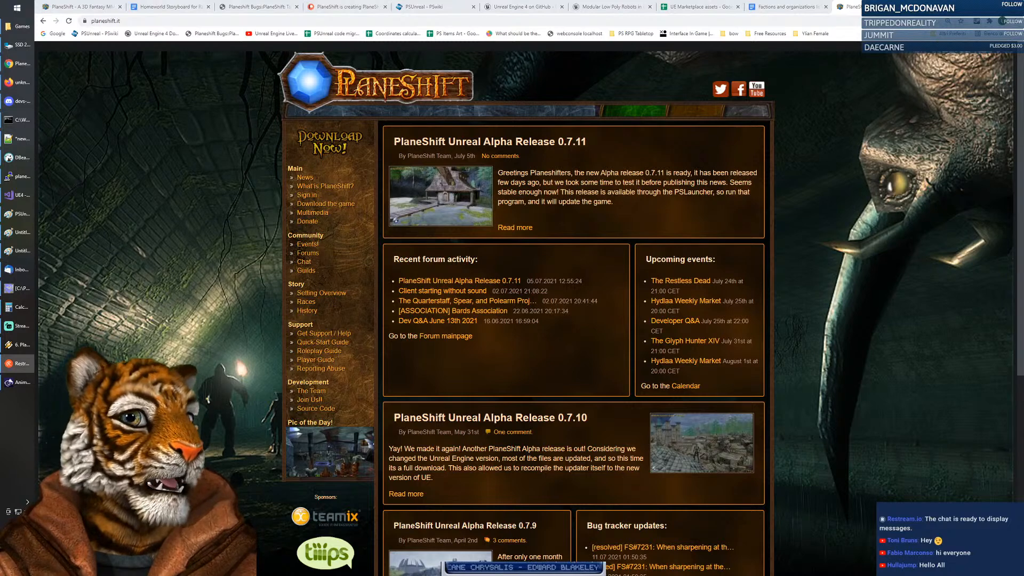
pyautogui.click(188, 222)
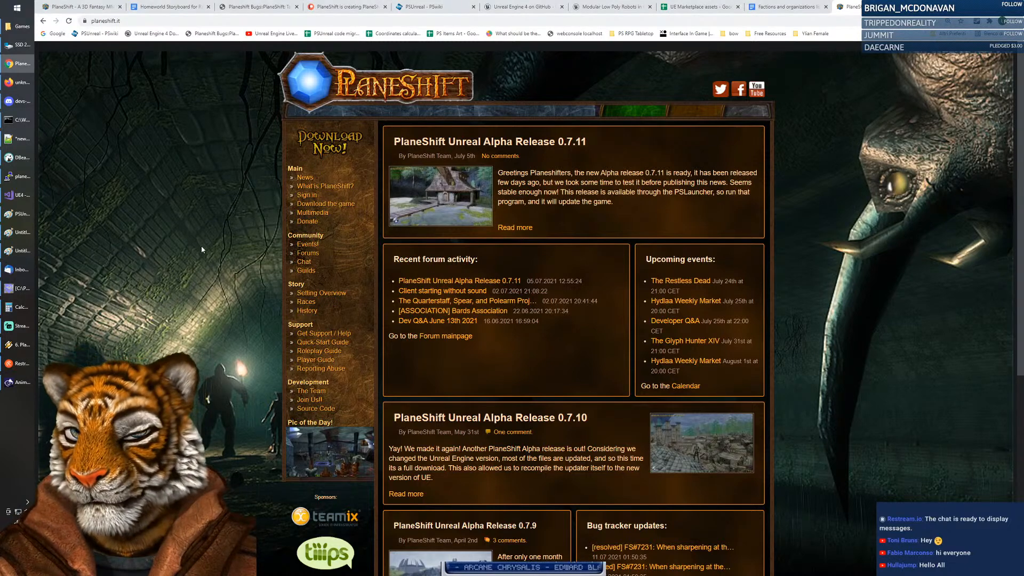
pyautogui.hotkey('alt', 'Tab')
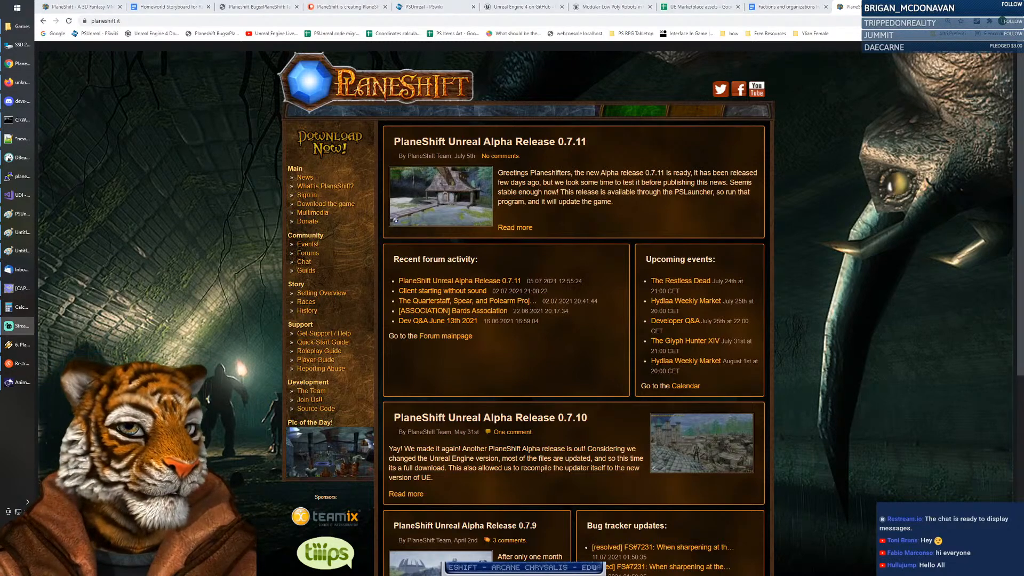
pyautogui.hotkey('alt', 'Tab')
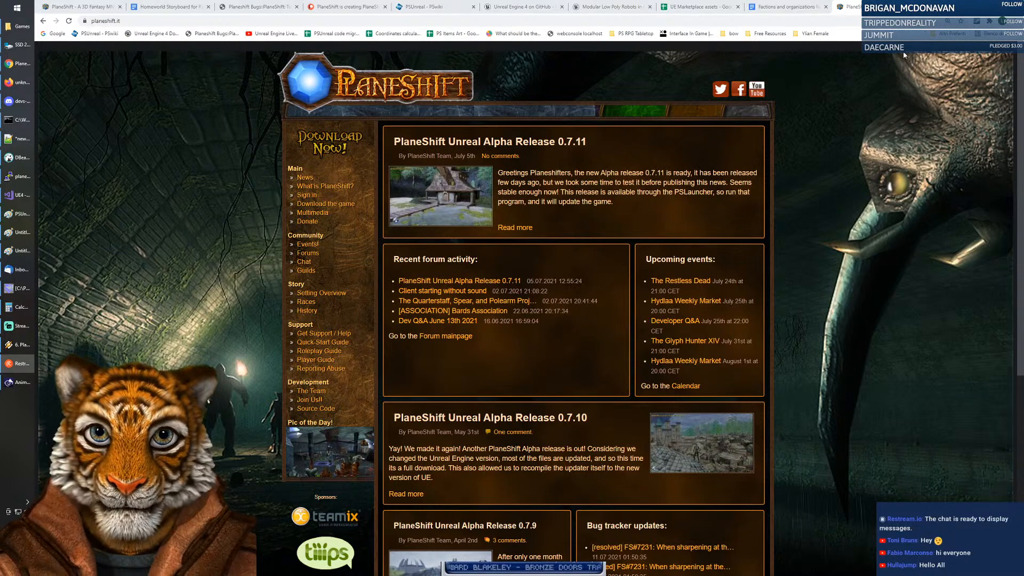
pyautogui.click(856, 87)
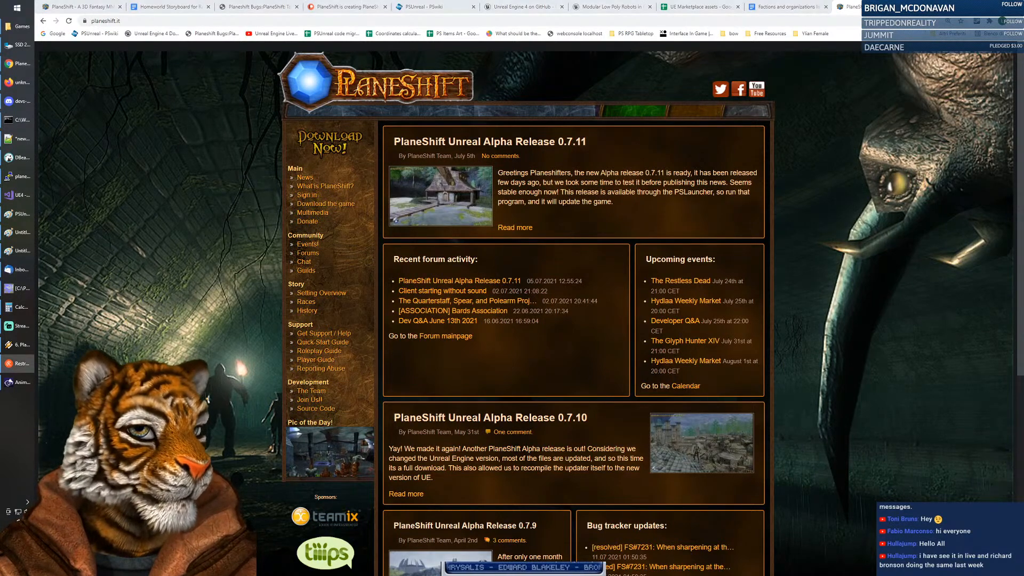
pyautogui.click(165, 246)
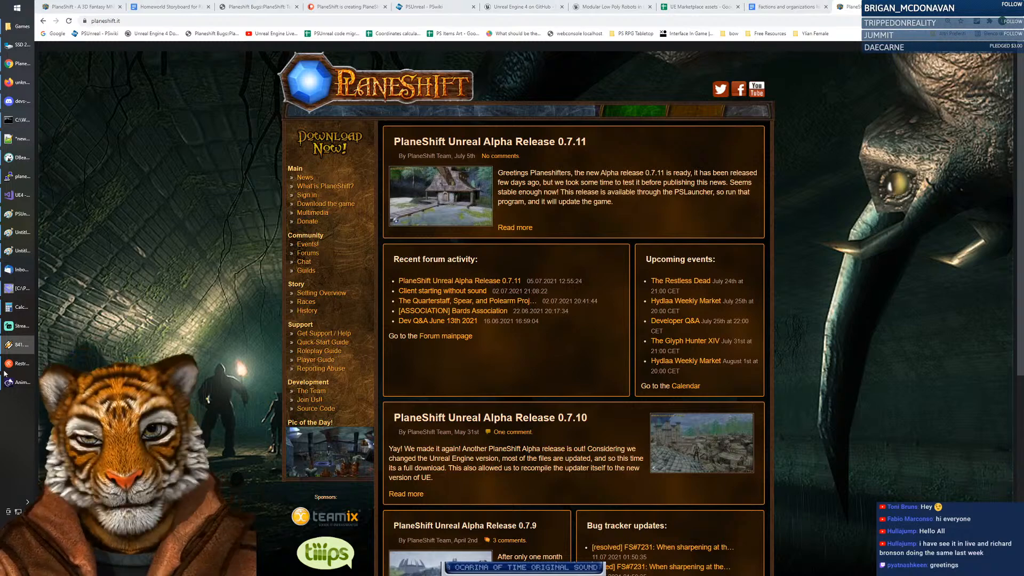
pyautogui.click(205, 265)
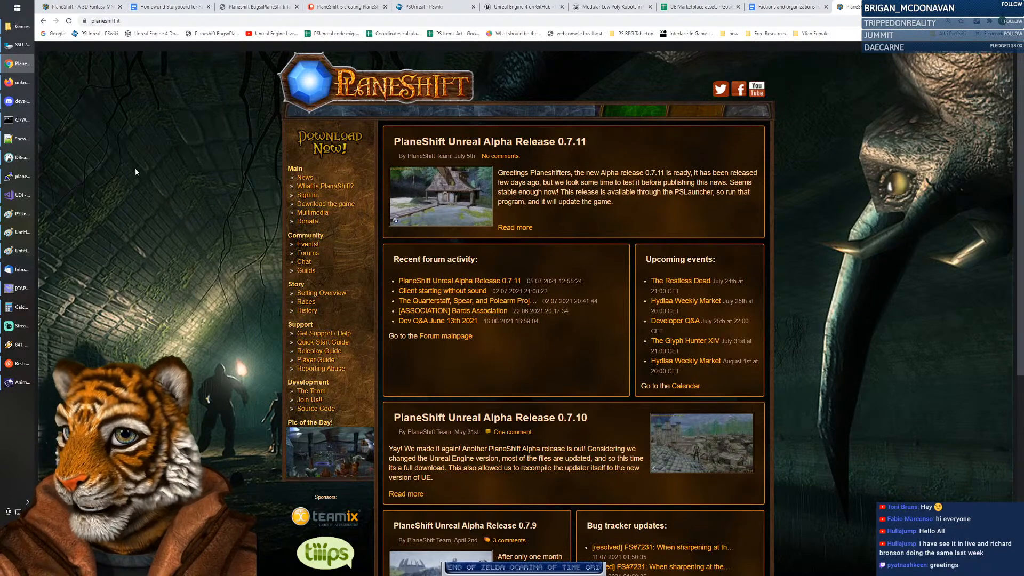
# Step: Switch to Notepad++ and look through the Homestead town notes, ending at the opening description and NPC lists
pyautogui.click(21, 138)
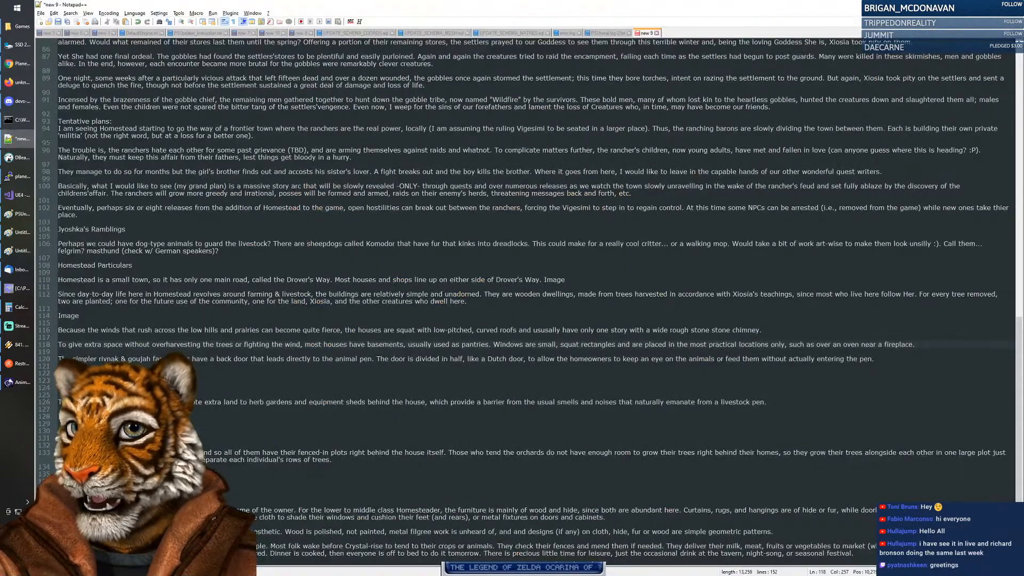
pyautogui.click(208, 271)
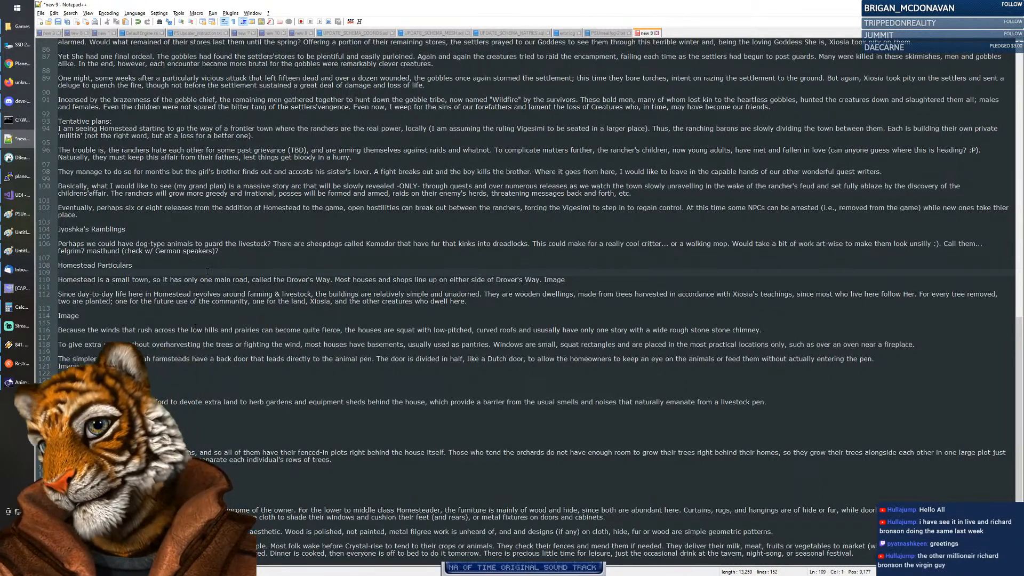
pyautogui.scroll(12, 528, 299)
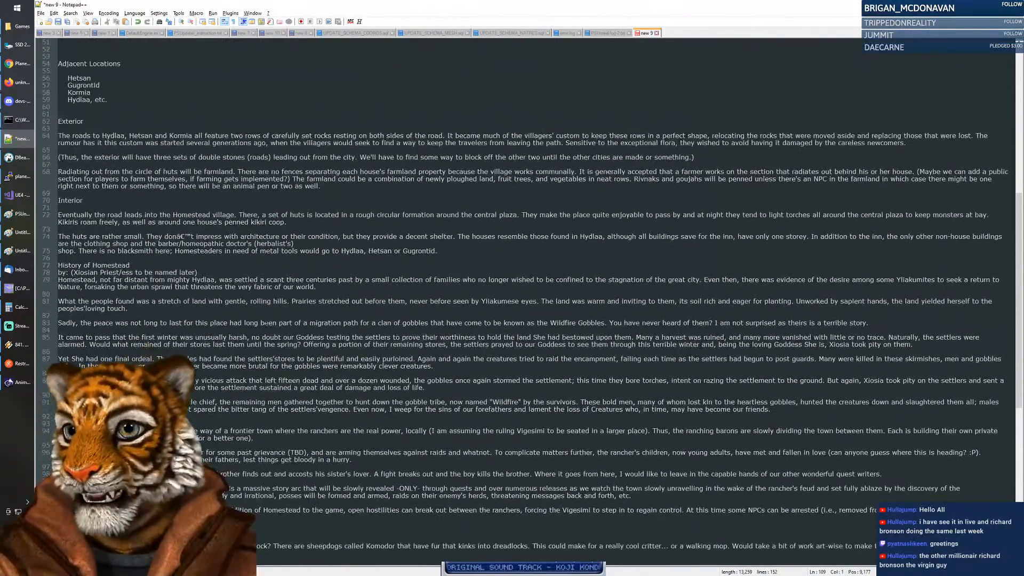
pyautogui.scroll(4, 528, 299)
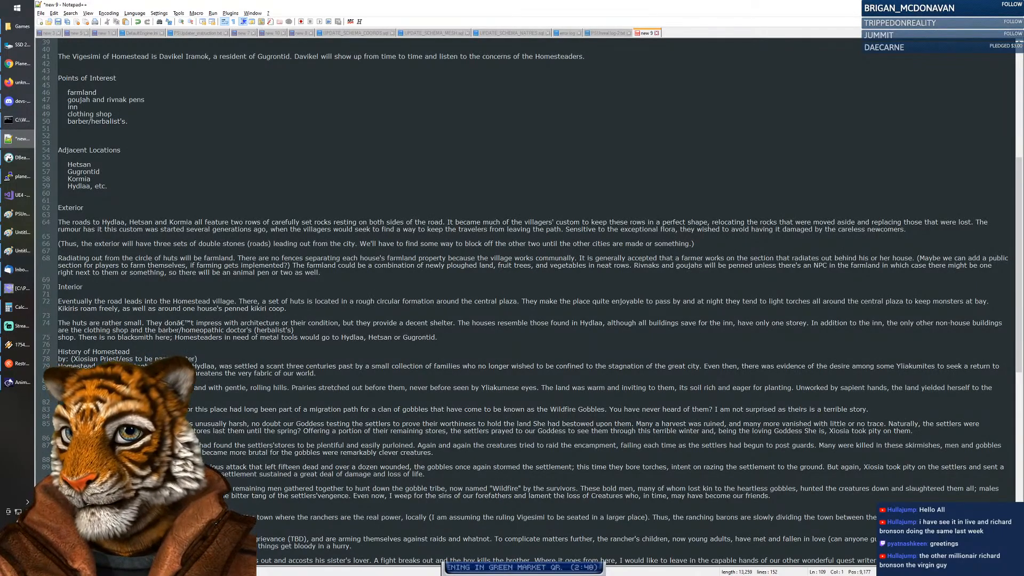
pyautogui.scroll(-8, 529, 298)
pyautogui.scroll(-3, 174, 331)
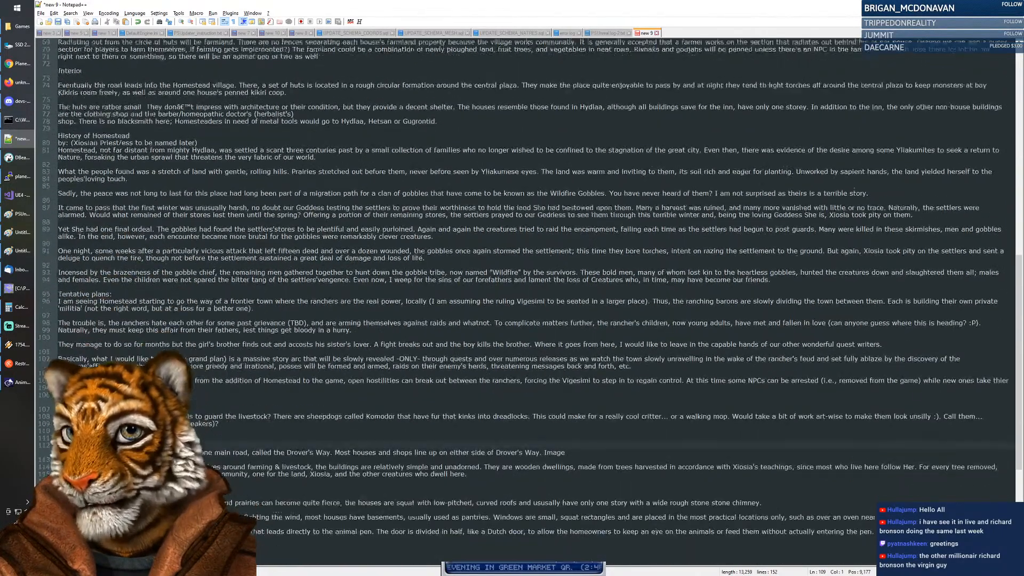
pyautogui.scroll(20, 174, 331)
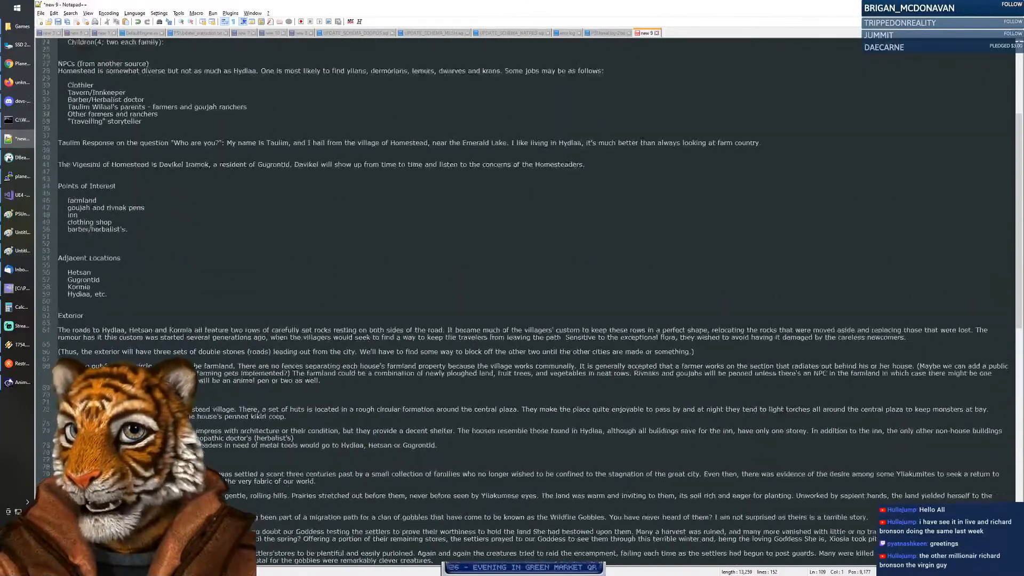
# Step: Review the jobs listed under "NPCs (from another source)", from Clothier through the goujah ranchers to the "Travelling" storyteller
pyautogui.doubleClick(81, 251)
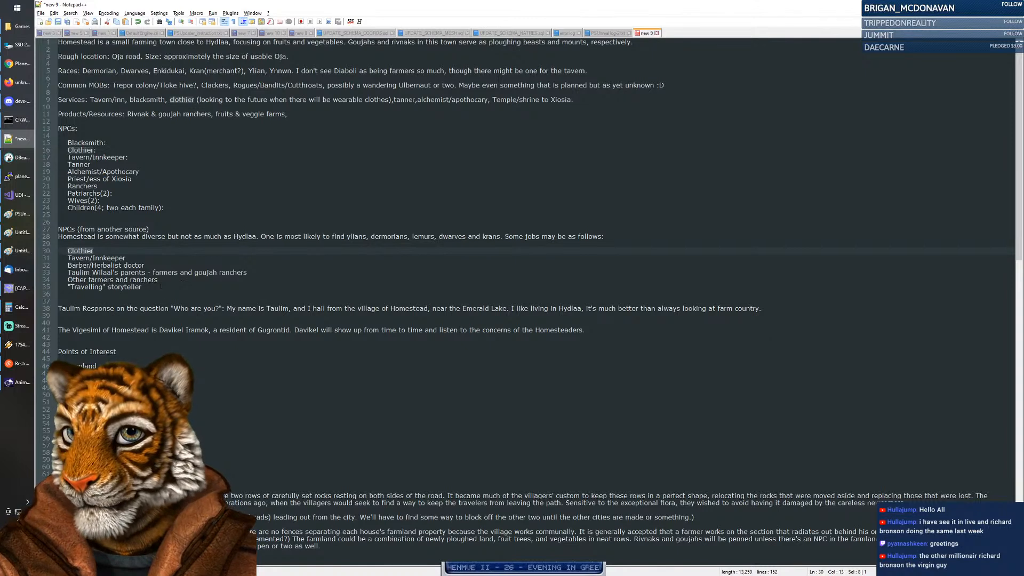
pyautogui.doubleClick(78, 258)
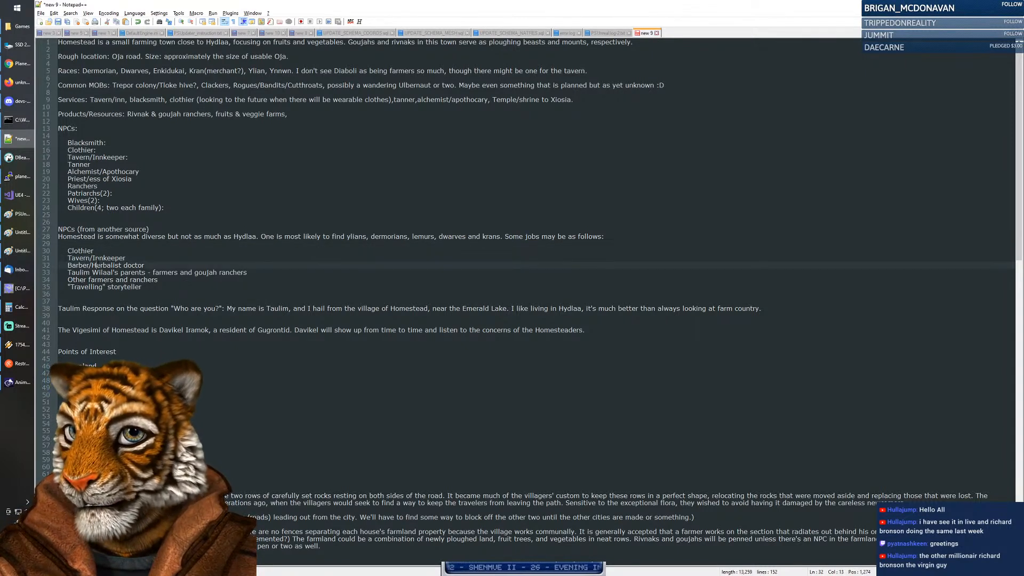
pyautogui.doubleClick(85, 266)
pyautogui.doubleClick(107, 265)
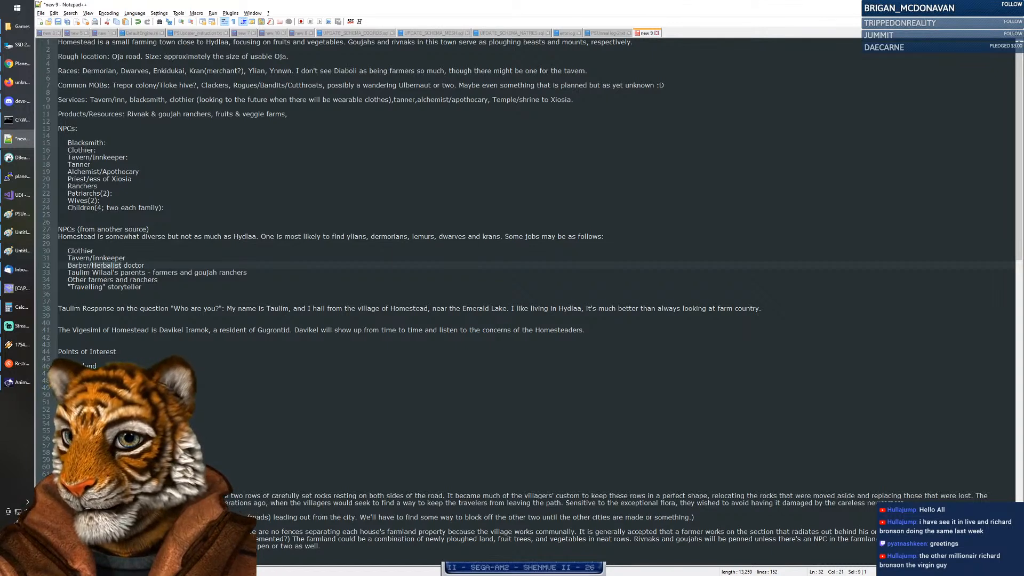
pyautogui.moveTo(153, 273); pyautogui.dragTo(285, 275)
pyautogui.click(285, 276)
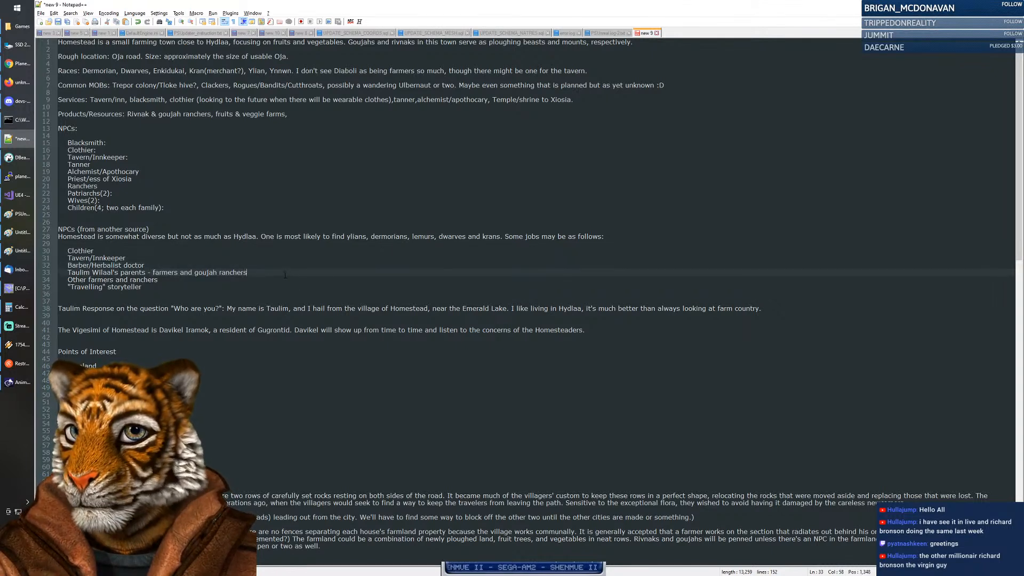
pyautogui.doubleClick(206, 273)
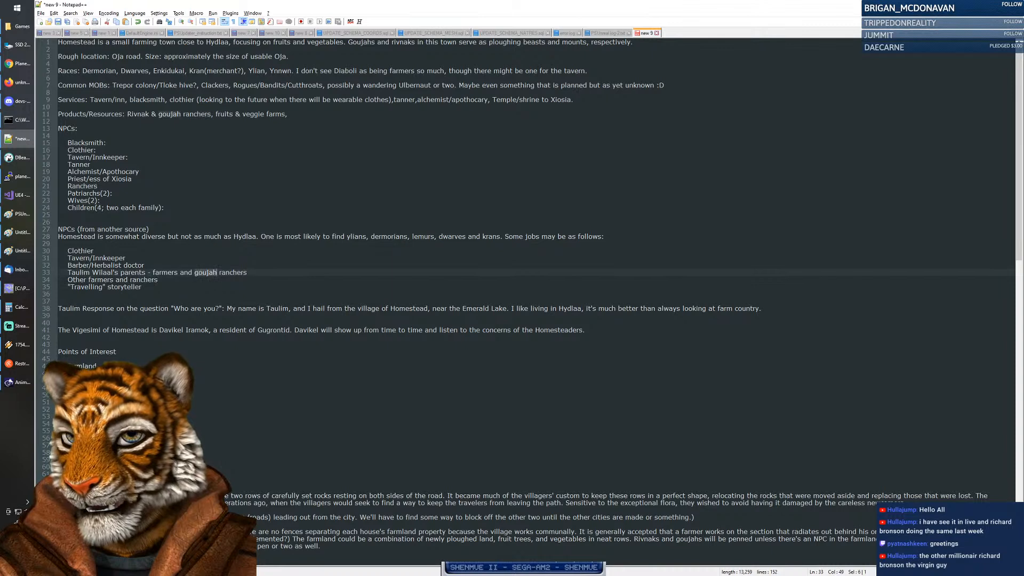
pyautogui.click(183, 285)
pyautogui.click(183, 281)
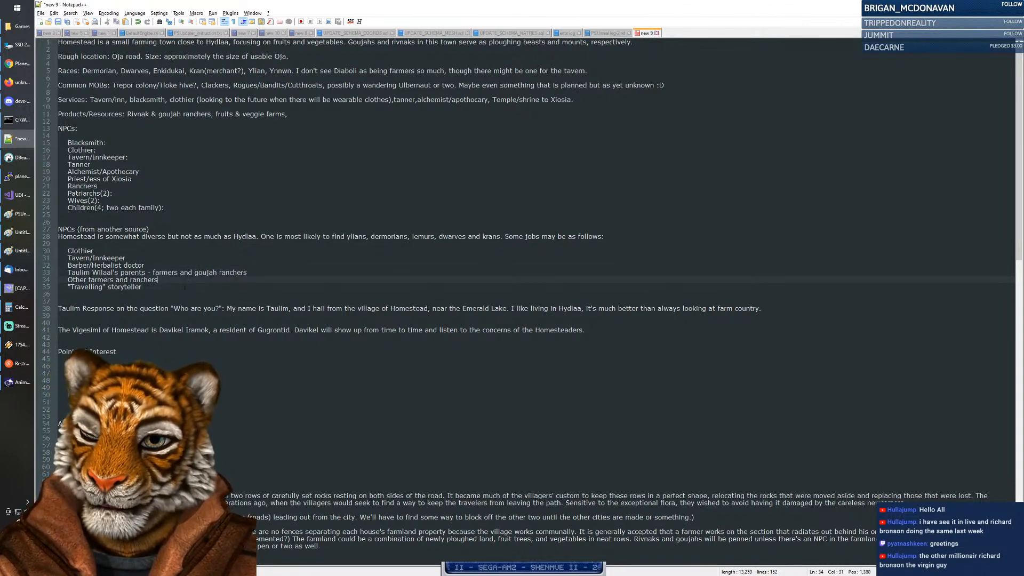
pyautogui.click(181, 295)
pyautogui.click(180, 287)
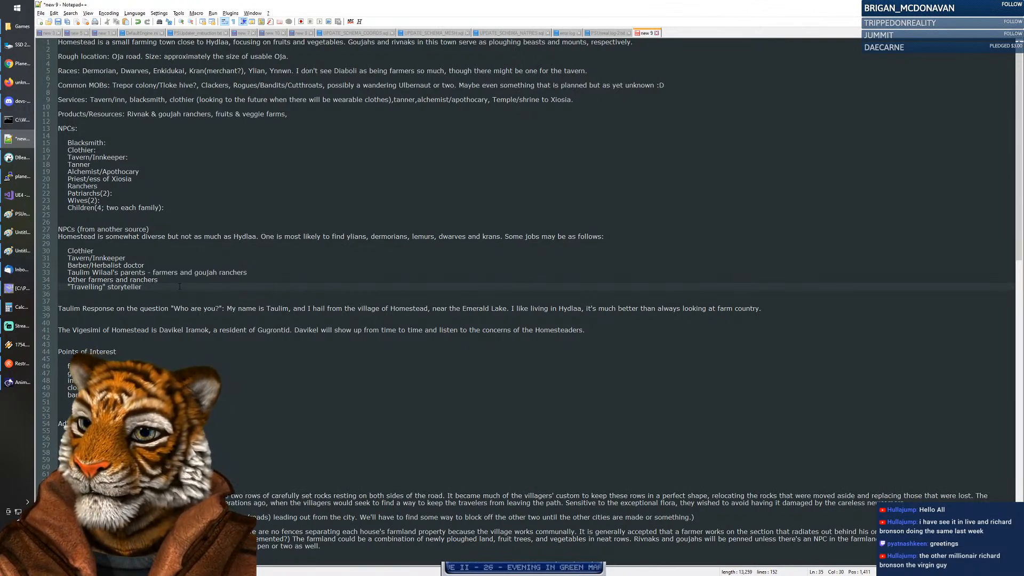
# Step: Switch to Chrome and search Google in a new tab for "giogo in inglese" to translate the term into English
pyautogui.click(17, 63)
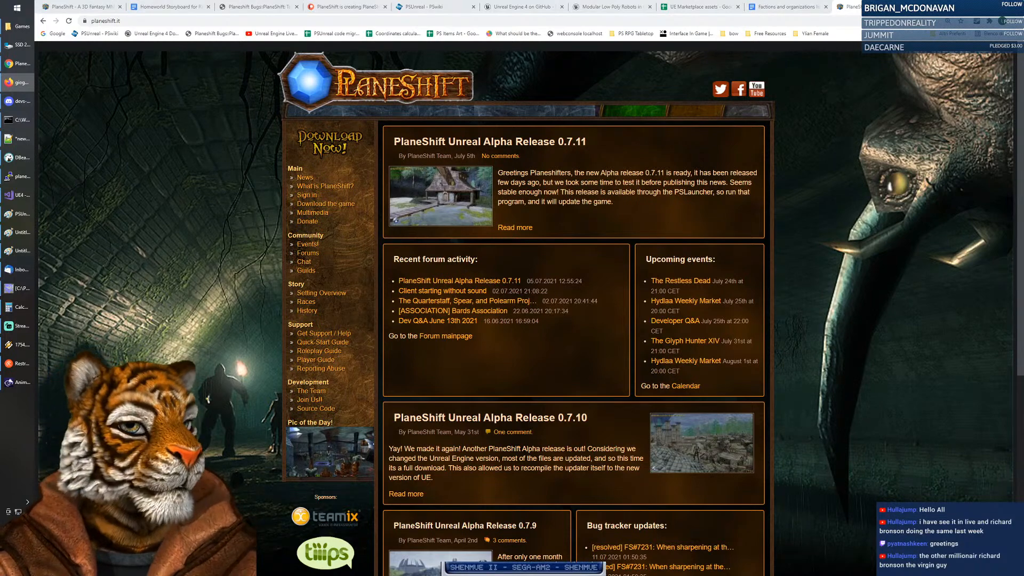
pyautogui.hotkey('ctrl', 't')
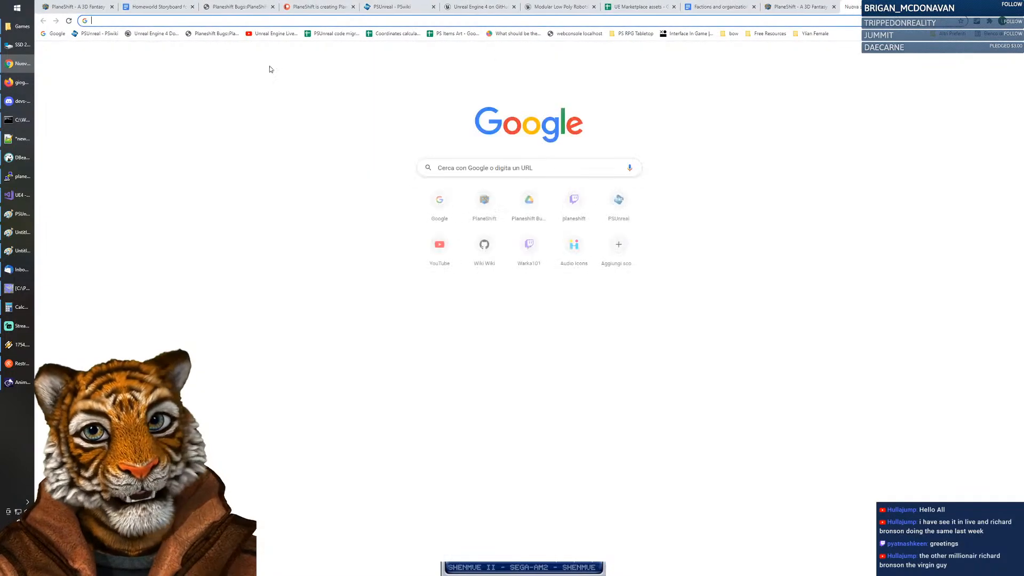
pyautogui.click(57, 33)
pyautogui.click(566, 187)
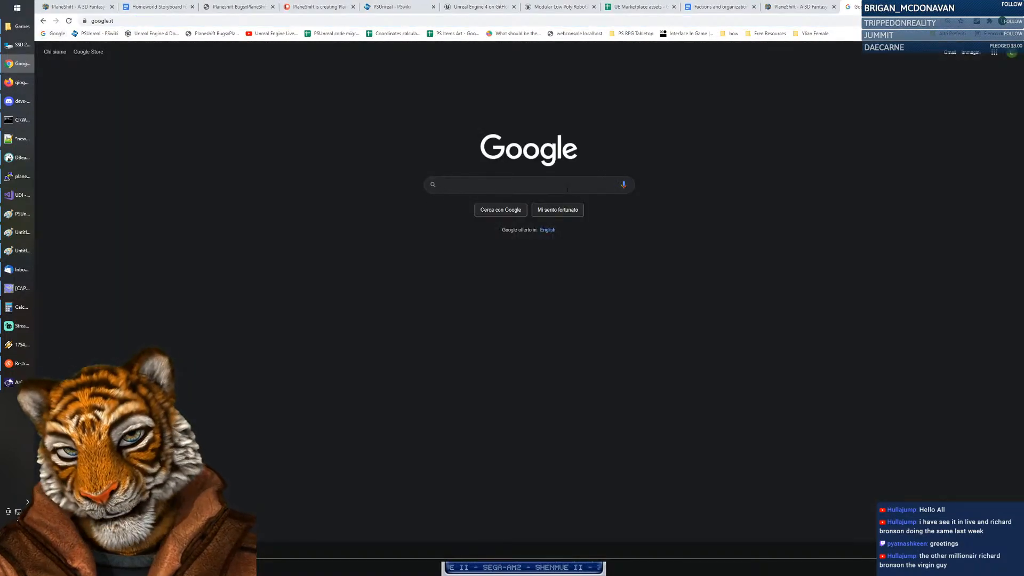
pyautogui.write('giogo in in')
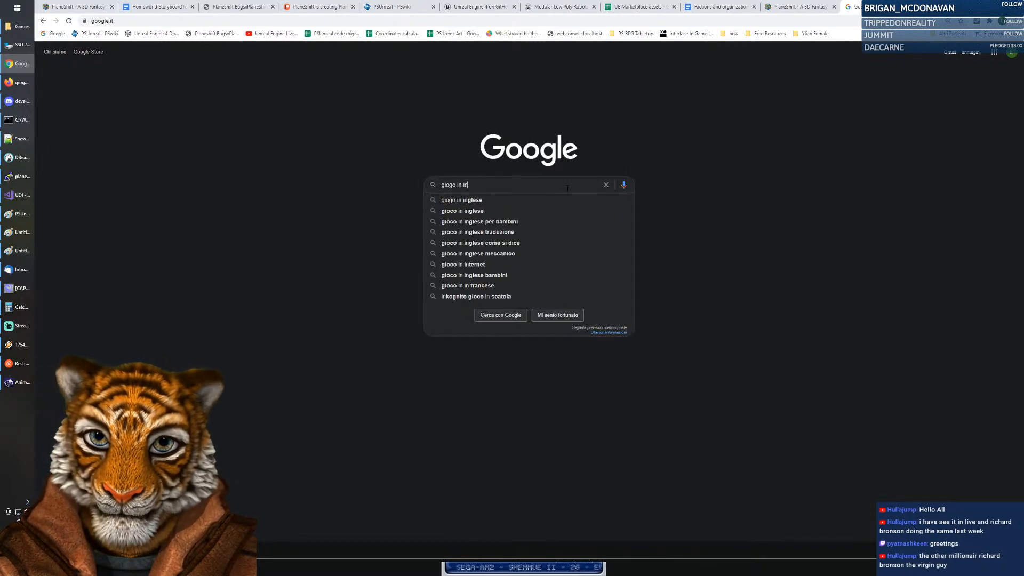
pyautogui.write('glese')
pyautogui.press('Return')
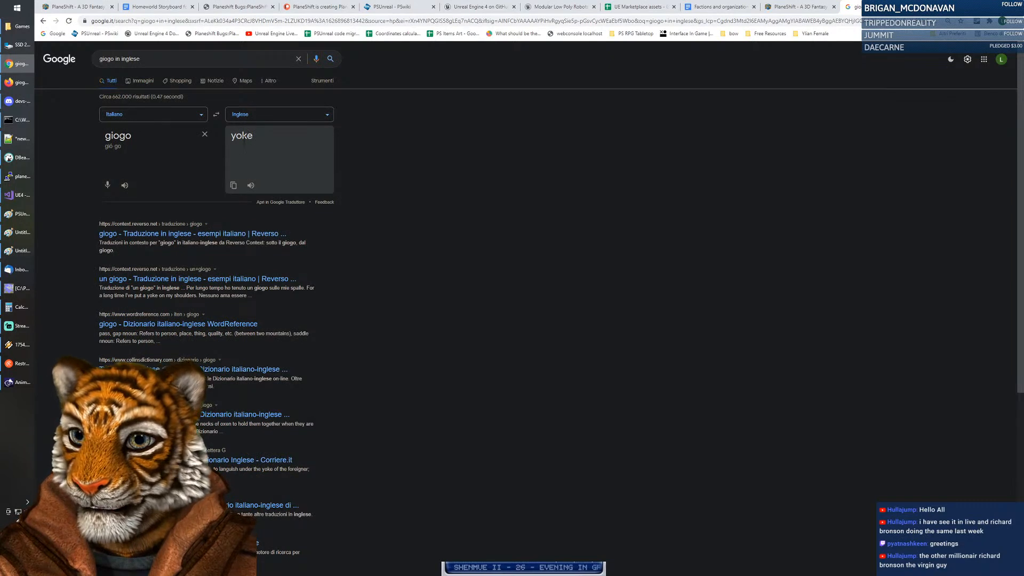
# Step: Copy the English translation "yoke" from the result and use it as the new Google search term
pyautogui.doubleClick(243, 137)
pyautogui.hotkey('ctrl', 'c')
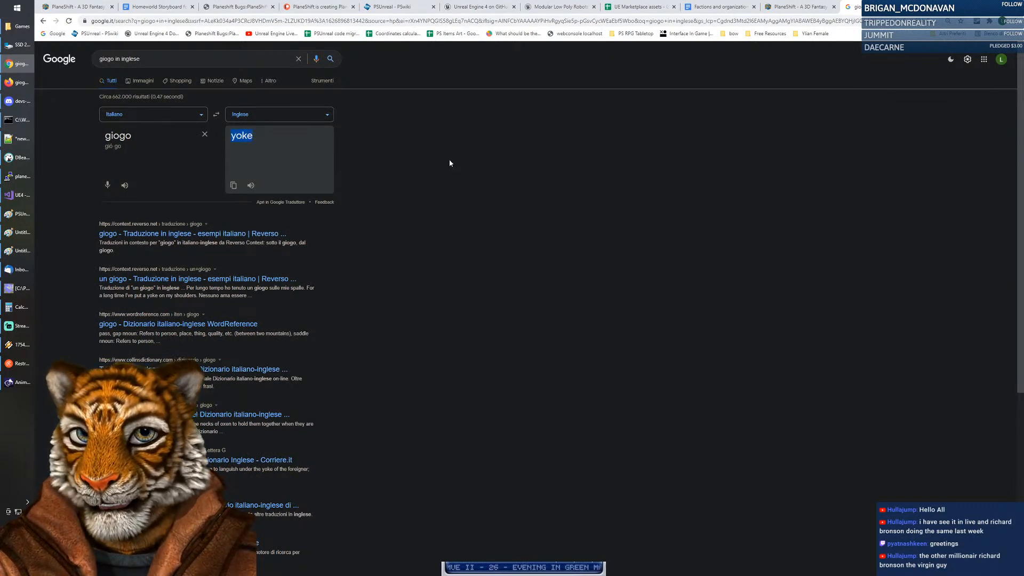
pyautogui.click(449, 160)
pyautogui.moveTo(141, 58); pyautogui.dragTo(100, 59)
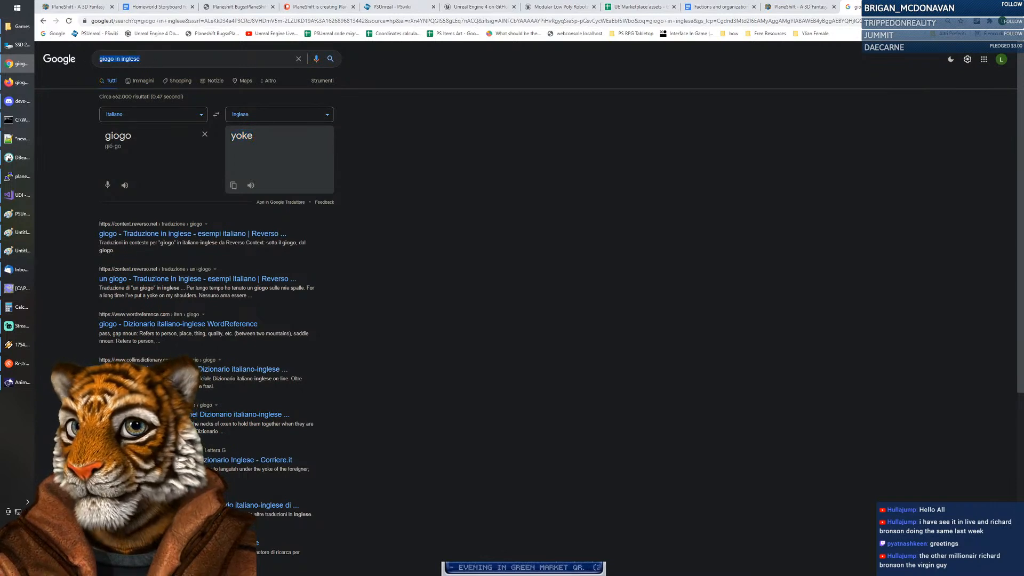
pyautogui.hotkey('ctrl', 'v')
pyautogui.press('Return')
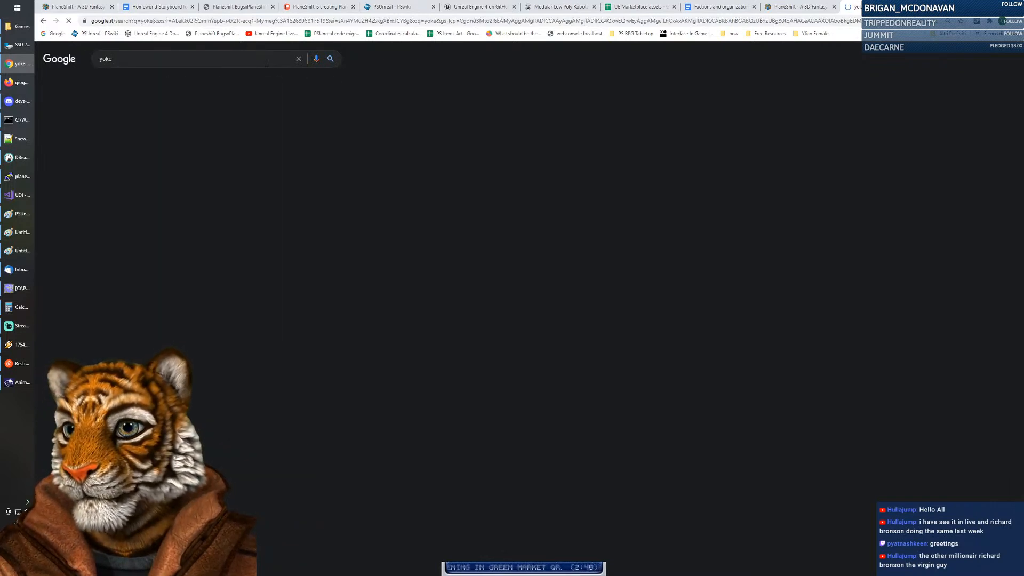
# Step: Browse the image results for "yoke" and enlarge the photo of two yoked brown oxen and the one of white oxen ploughing
pyautogui.click(152, 81)
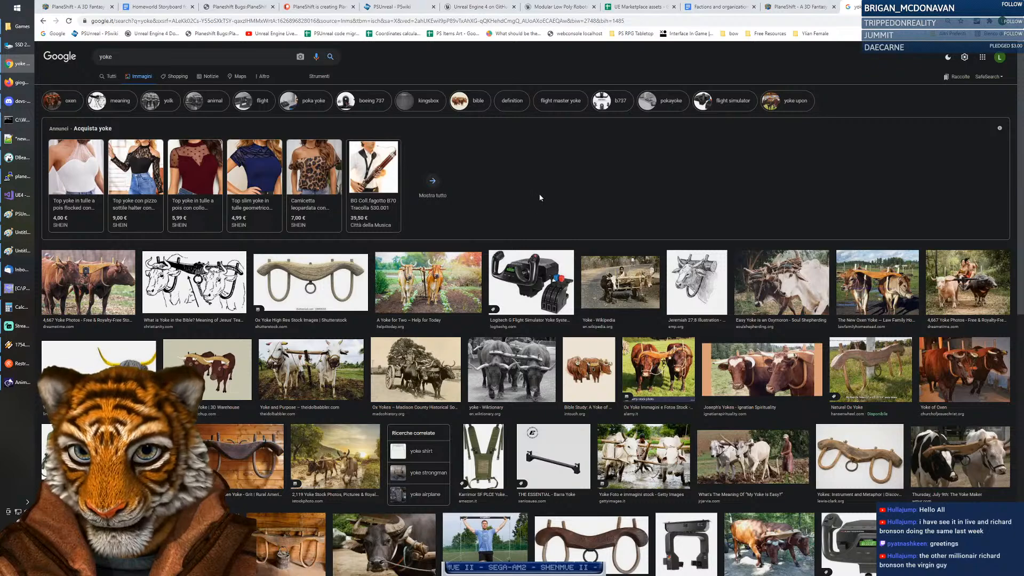
pyautogui.scroll(-2, 540, 198)
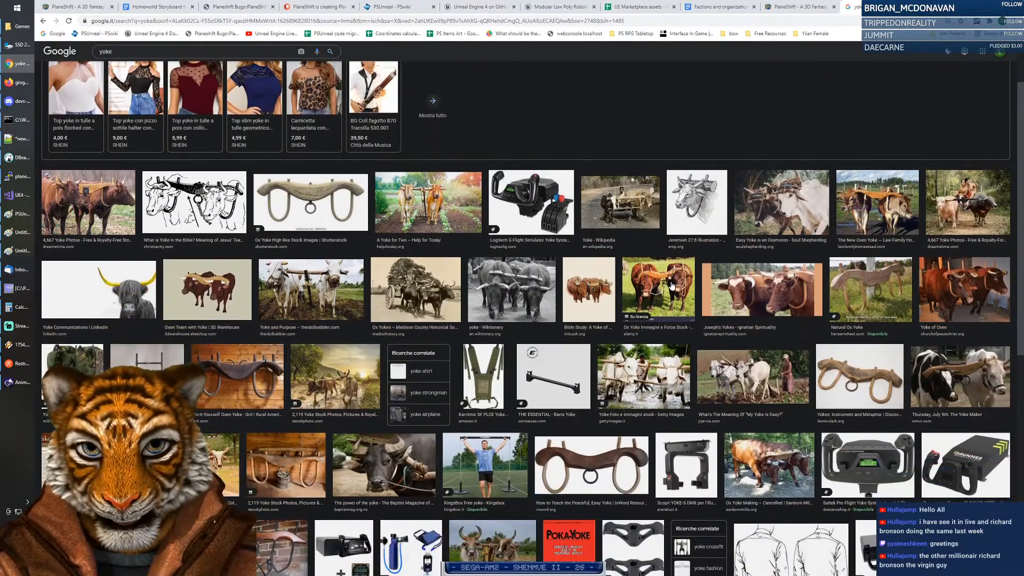
pyautogui.click(672, 286)
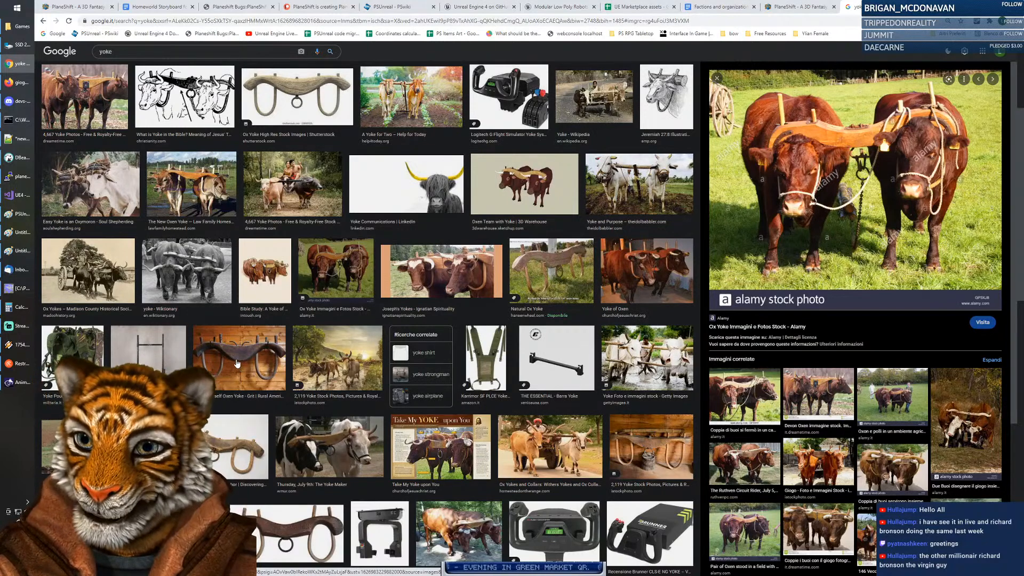
pyautogui.click(119, 448)
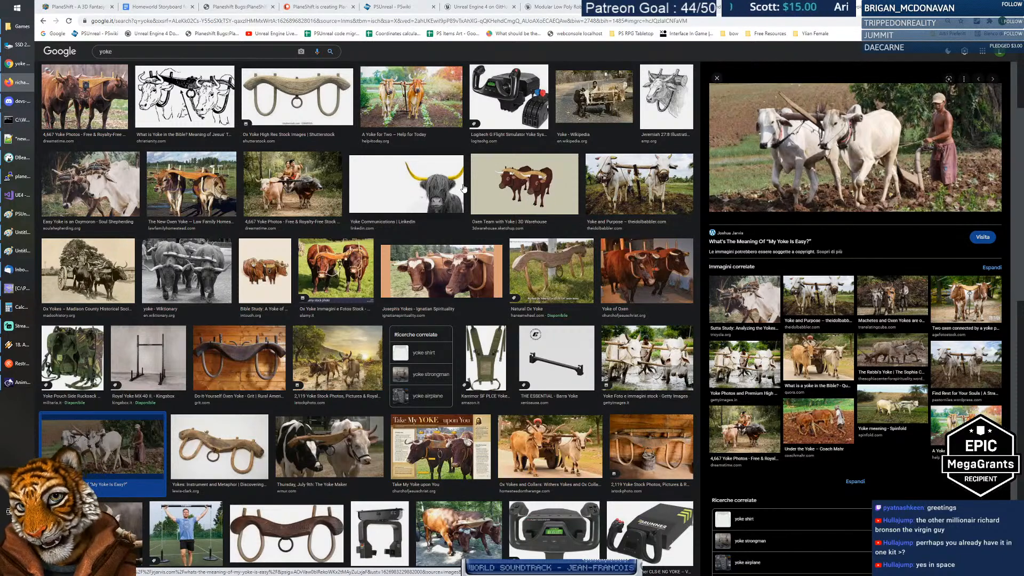
pyautogui.click(78, 7)
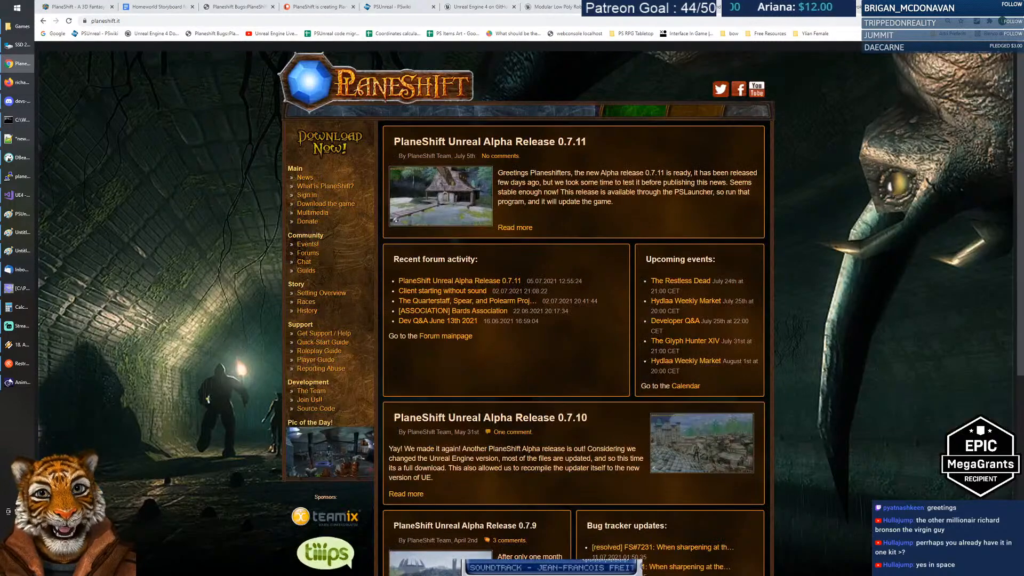
pyautogui.click(875, 7)
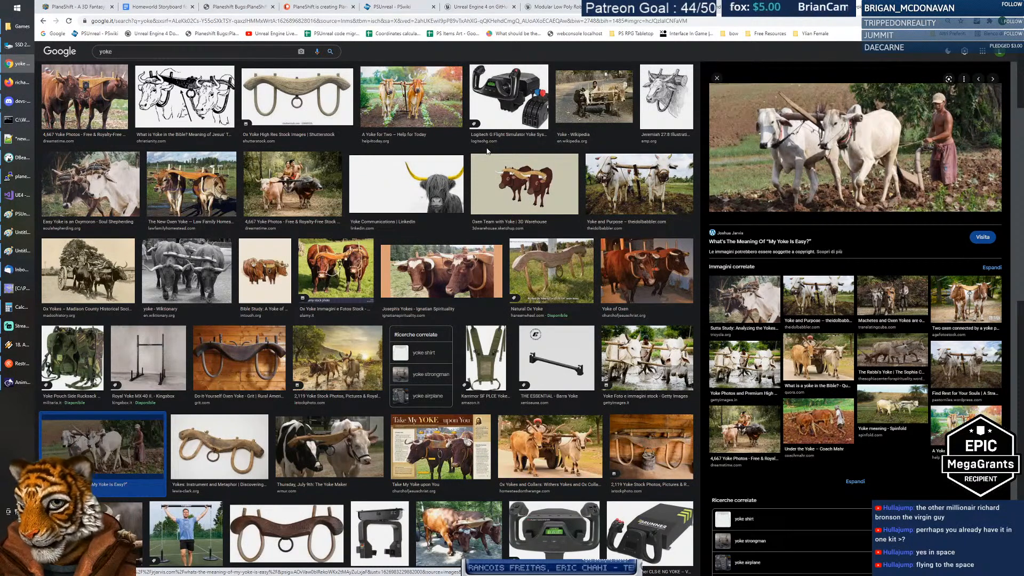
pyautogui.click(803, 7)
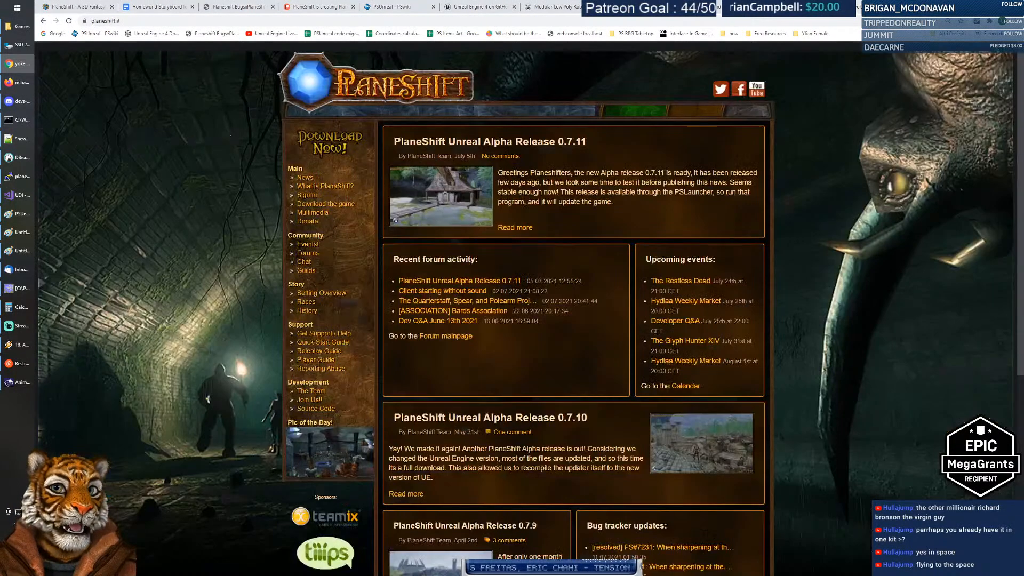
pyautogui.click(878, 8)
# Step: Open TurboSquid's 3D model catalogue in a new browser tab from the saved Free Resources bookmarks
pyautogui.click(931, 7)
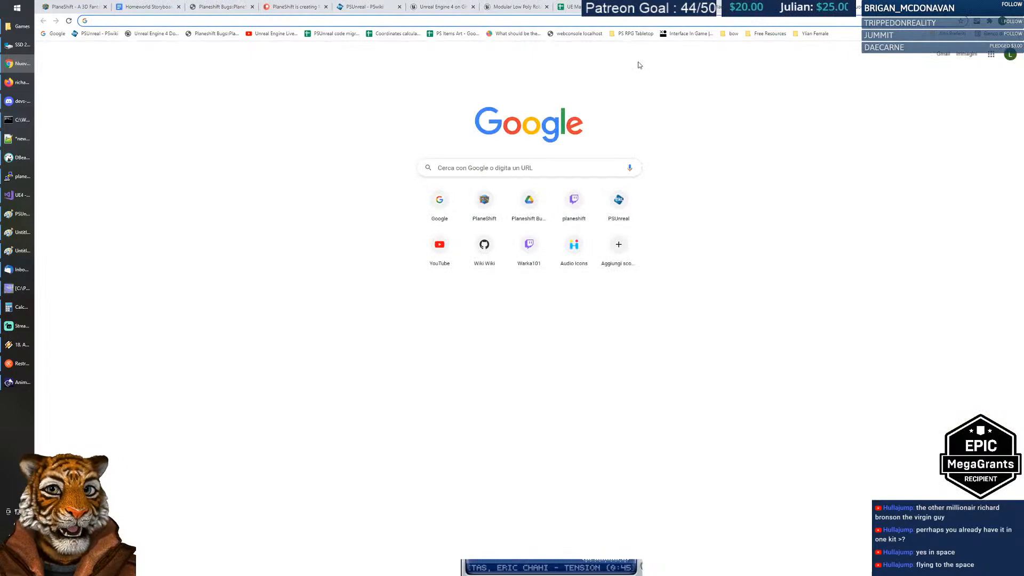
pyautogui.click(322, 113)
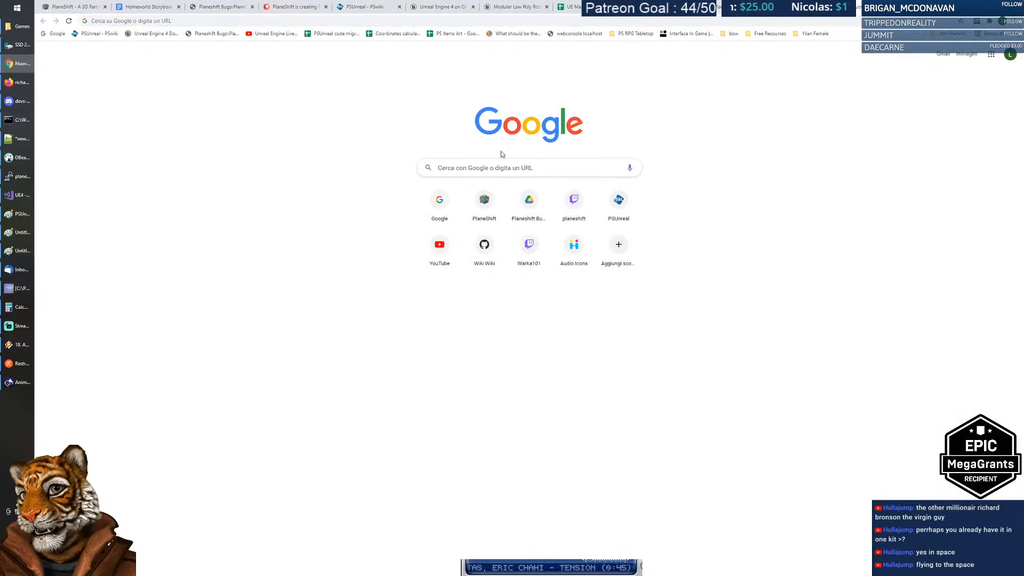
pyautogui.click(476, 168)
pyautogui.click(366, 127)
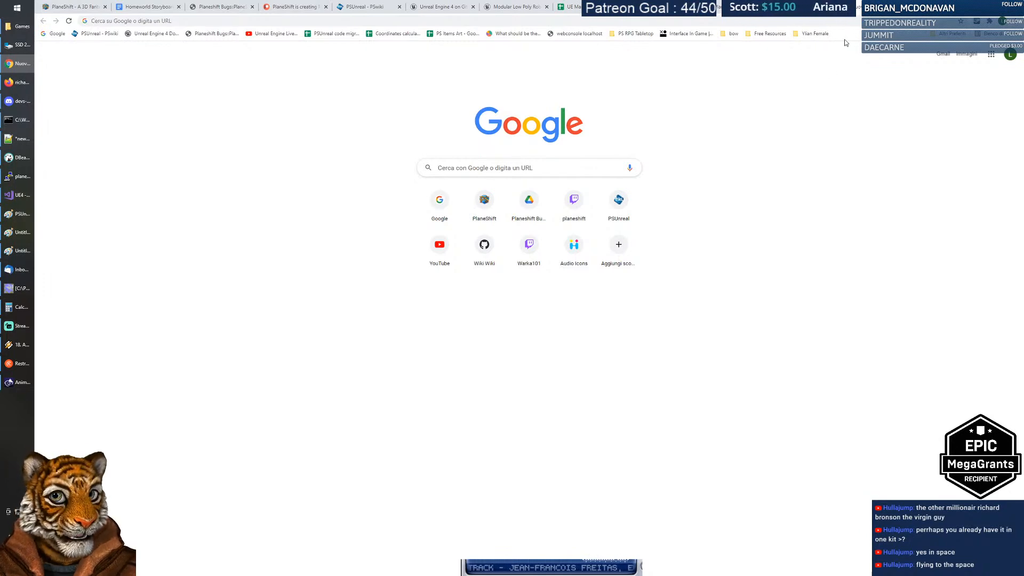
pyautogui.click(769, 33)
pyautogui.click(797, 64)
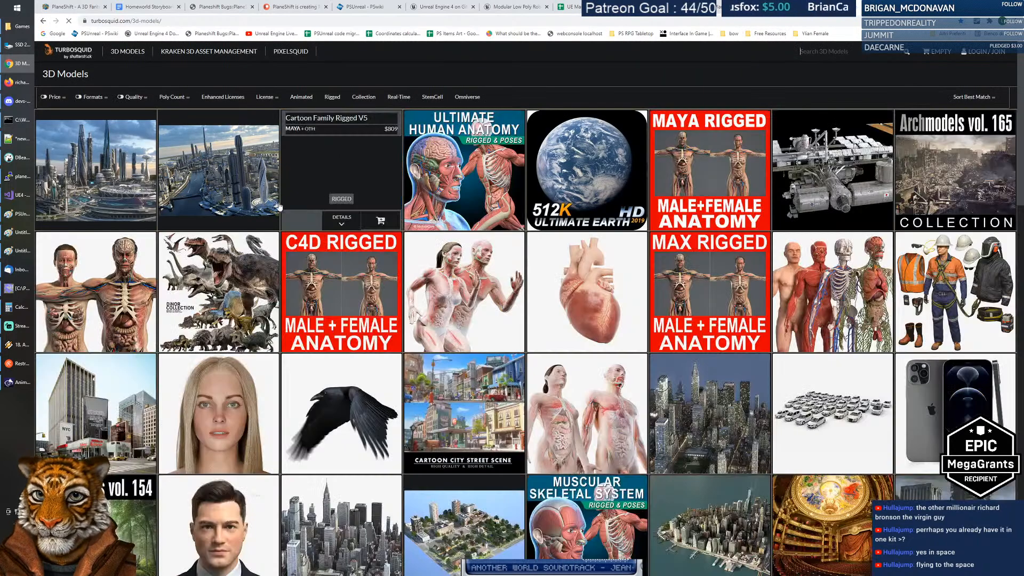
# Step: Search TurboSquid for "yoke" and open the page of the wooden ox Yoke model
pyautogui.click(819, 51)
pyautogui.write('yoke')
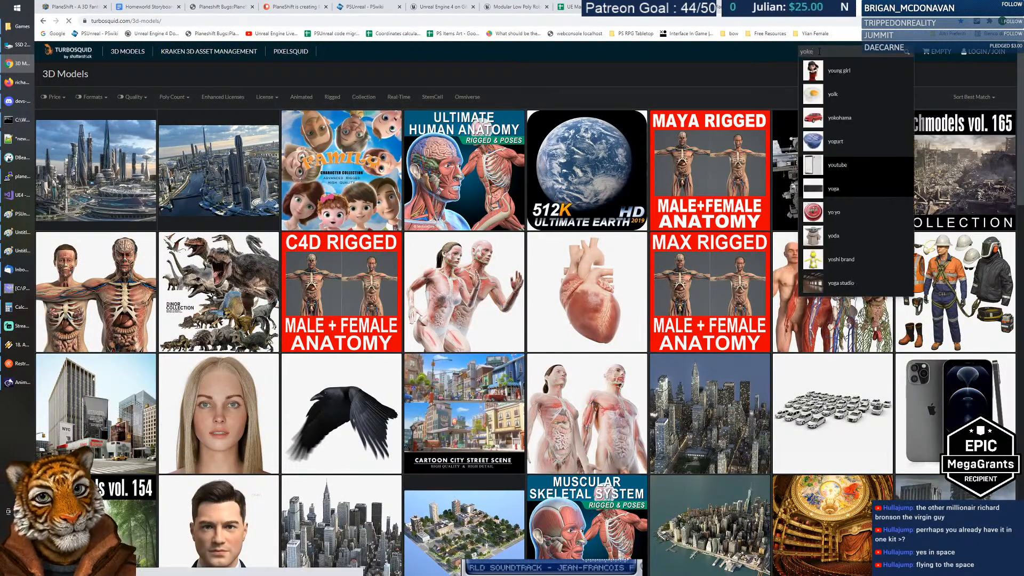
pyautogui.press('Return')
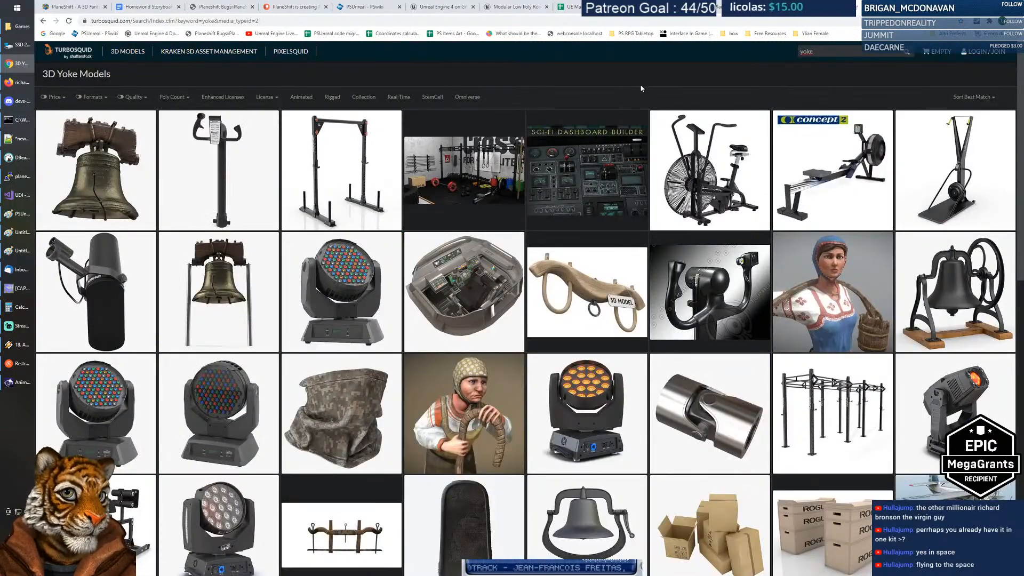
pyautogui.moveTo(554, 300)
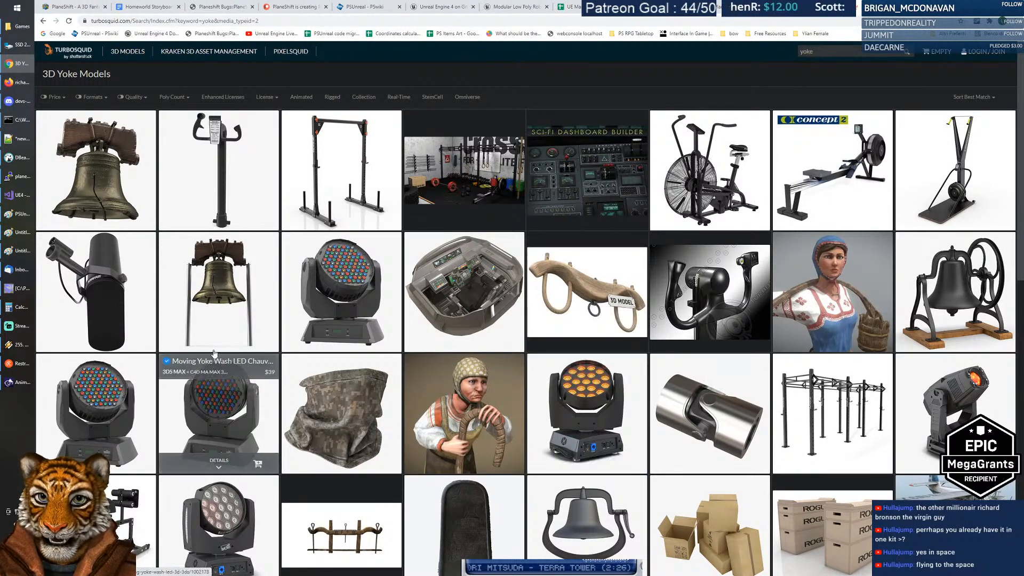
pyautogui.click(575, 284)
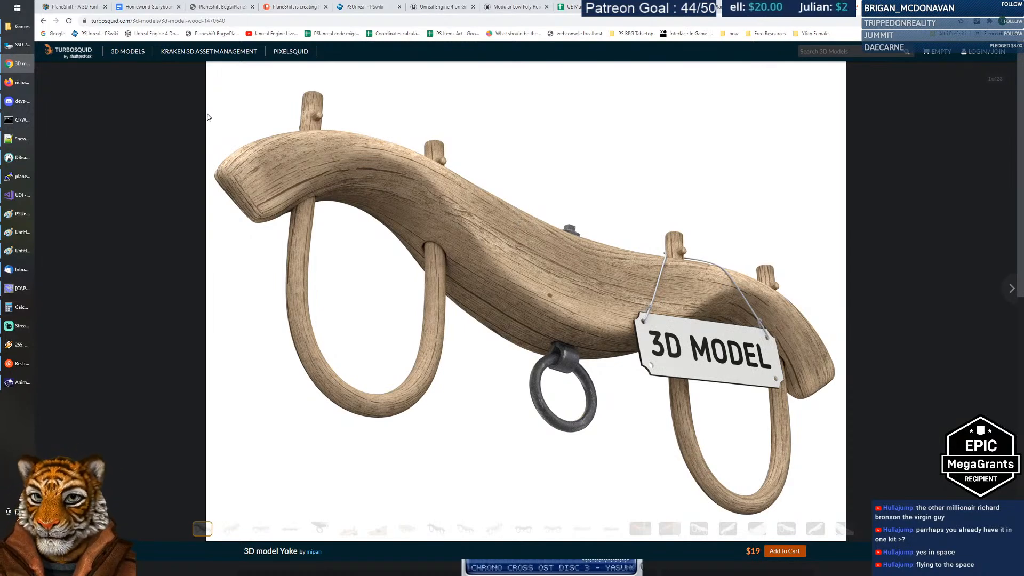
# Step: Examine the Yoke model's preview images, from the wood renders and close-ups to the untextured view and the Blender mesh and texture layouts
pyautogui.click(1012, 289)
pyautogui.click(1012, 289)
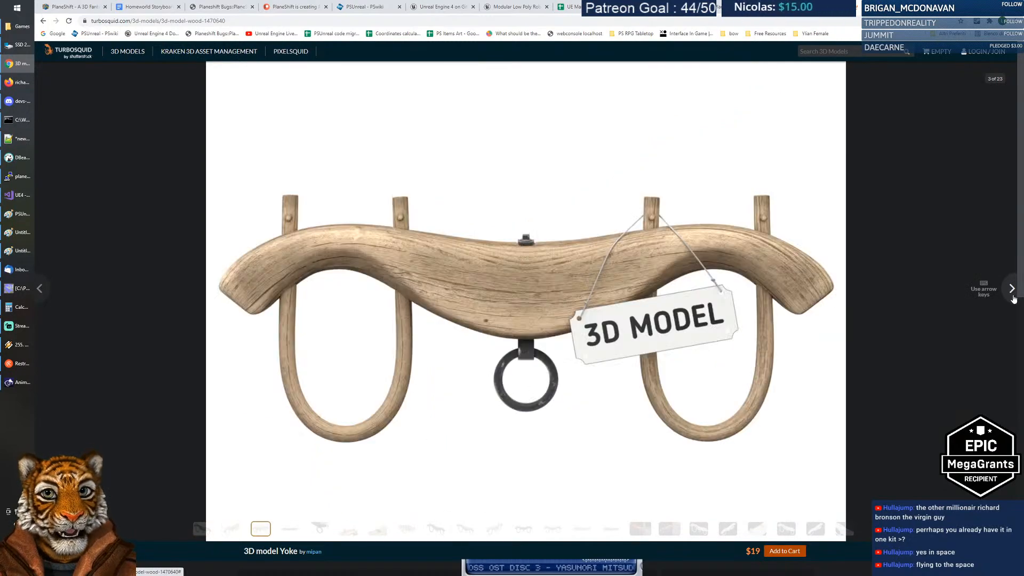
pyautogui.click(1013, 296)
pyautogui.click(1012, 291)
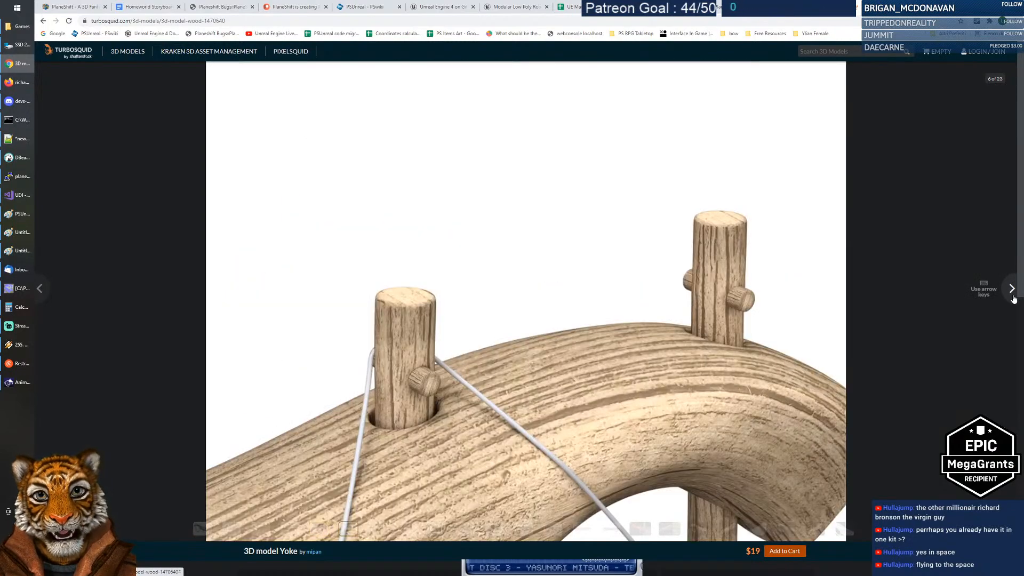
pyautogui.click(1012, 291)
pyautogui.click(1012, 291)
pyautogui.click(1013, 297)
pyautogui.click(1013, 296)
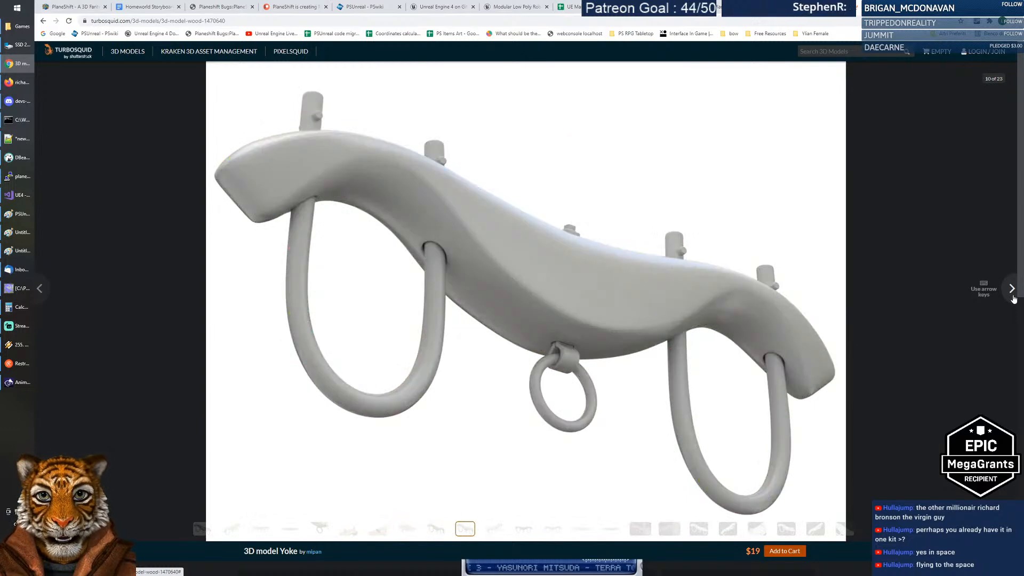
pyautogui.click(1013, 297)
pyautogui.click(1013, 297)
pyautogui.click(1014, 296)
pyautogui.click(1014, 296)
pyautogui.click(1013, 296)
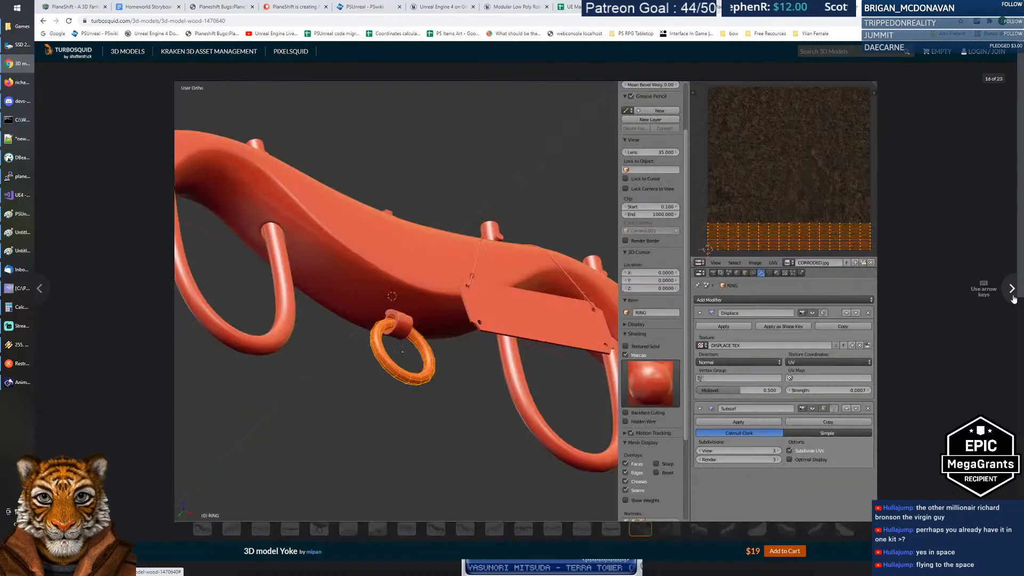
pyautogui.click(1014, 297)
pyautogui.click(1013, 296)
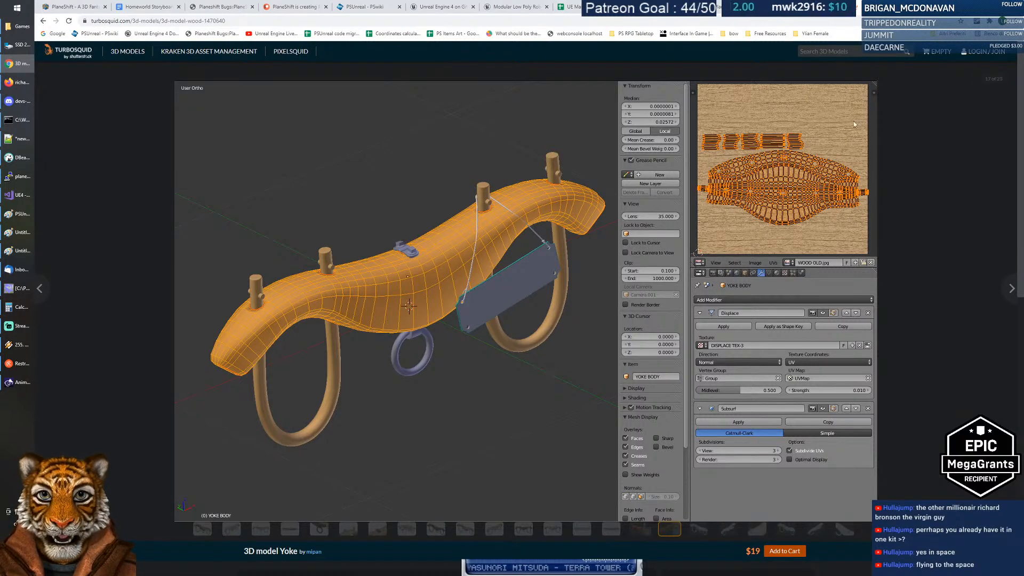
pyautogui.click(40, 288)
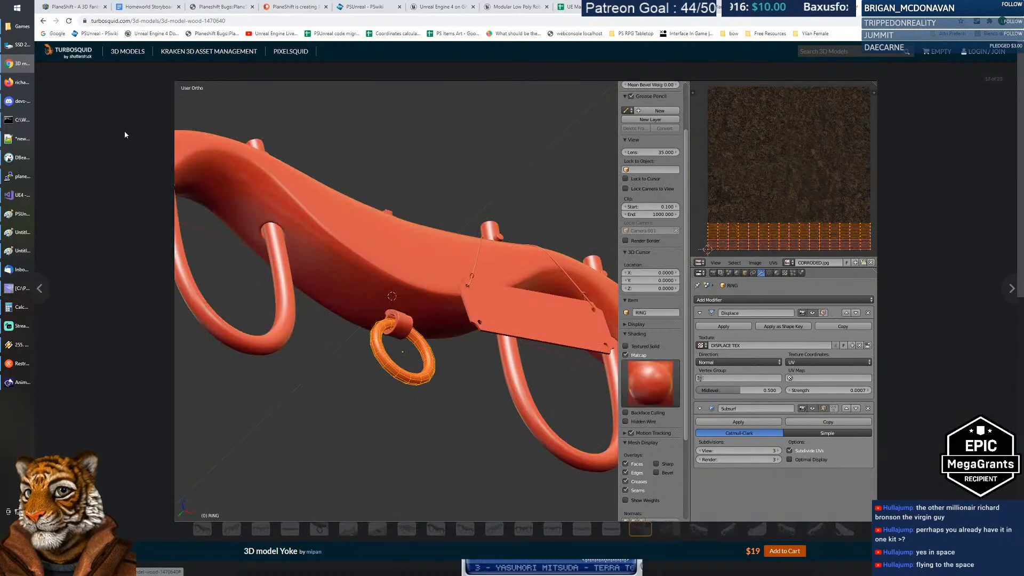
# Step: Return to the TurboSquid "yoke" results and look through the whole list for other ox yoke models
pyautogui.hotkey('alt', 'Left')
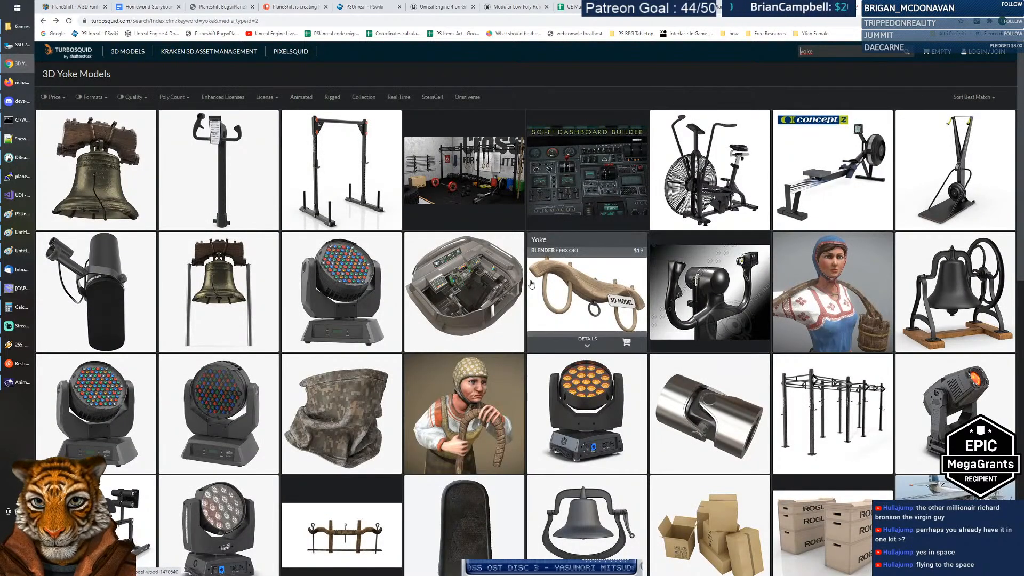
pyautogui.scroll(-9, 551, 282)
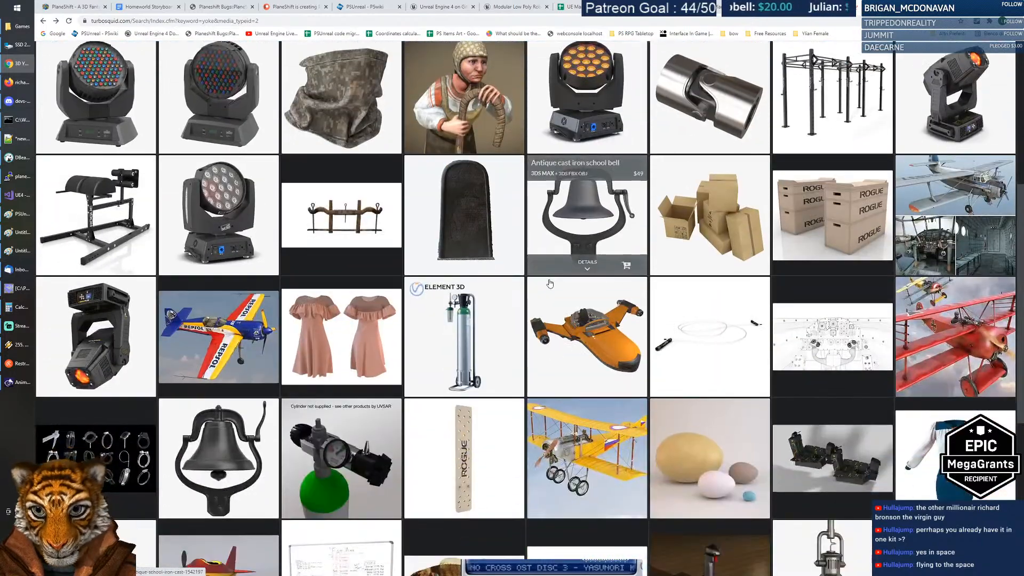
pyautogui.scroll(9, 547, 287)
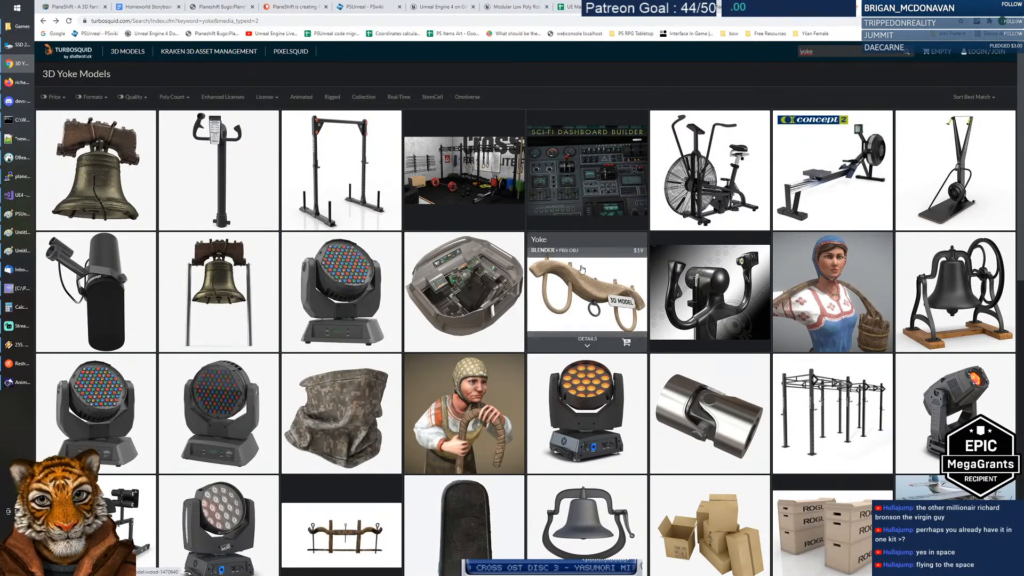
pyautogui.scroll(-3, 436, 267)
pyautogui.scroll(3, 436, 266)
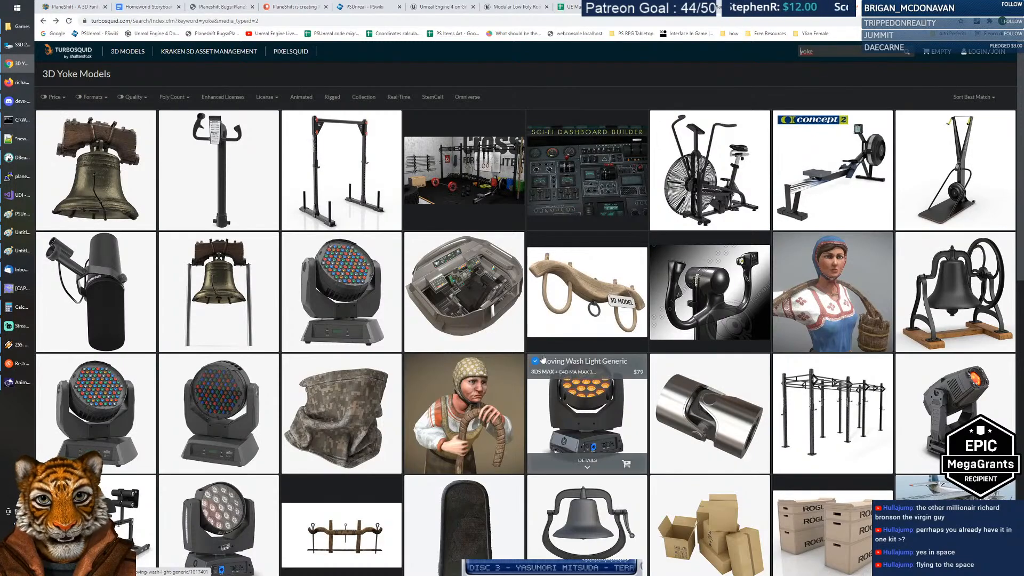
pyautogui.scroll(-5, 421, 333)
pyautogui.scroll(-3, 422, 334)
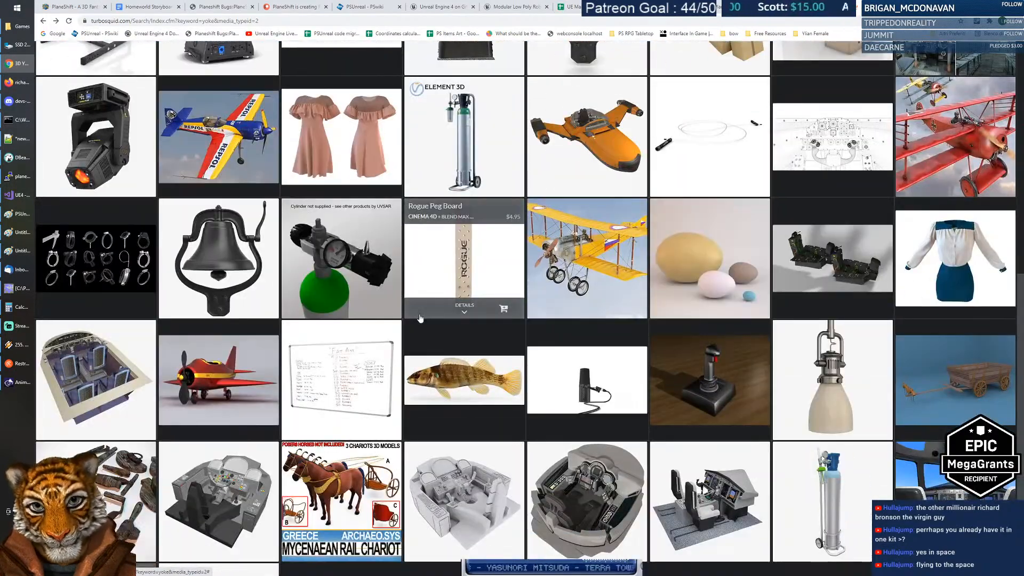
pyautogui.scroll(-3, 422, 320)
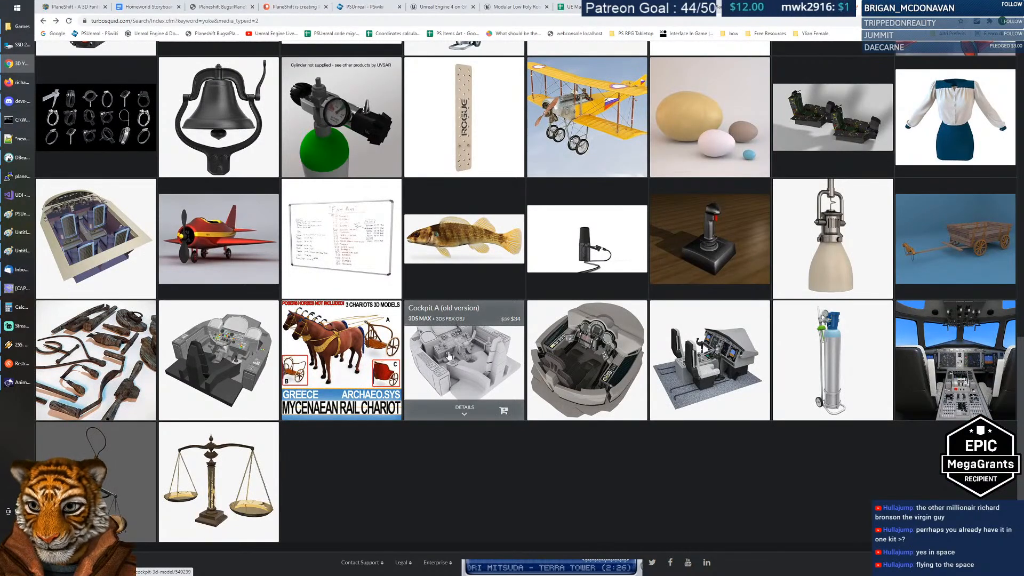
# Step: Open Free3D from the saved Free Resources bookmarks and search its models for "yoke"
pyautogui.scroll(10, 437, 352)
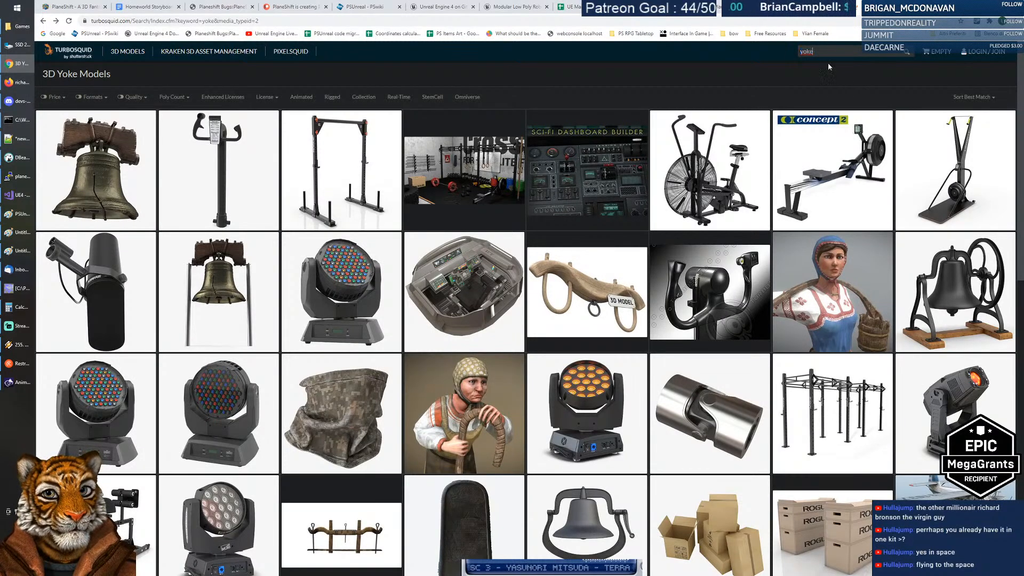
pyautogui.doubleClick(810, 51)
pyautogui.click(819, 74)
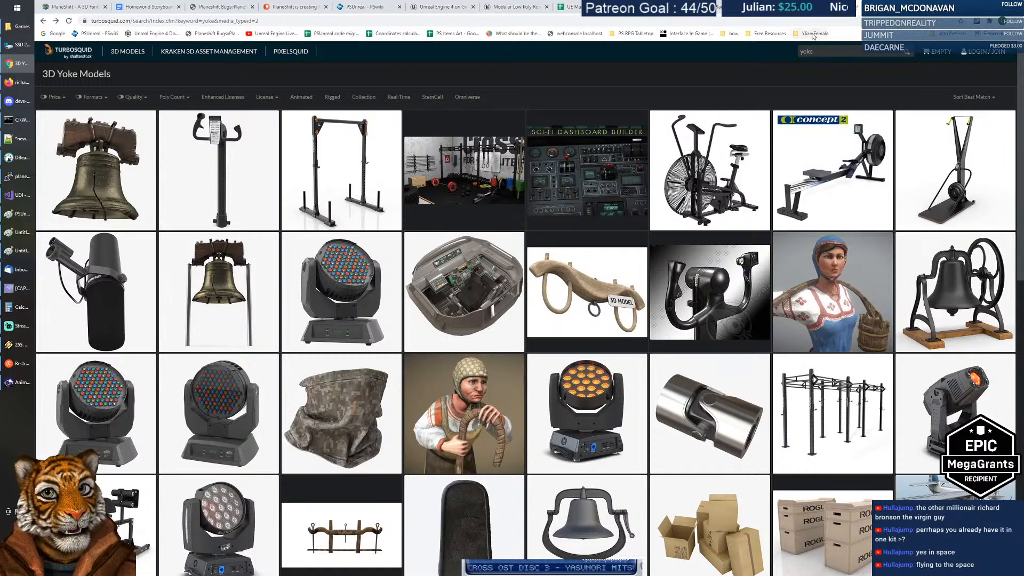
pyautogui.click(757, 34)
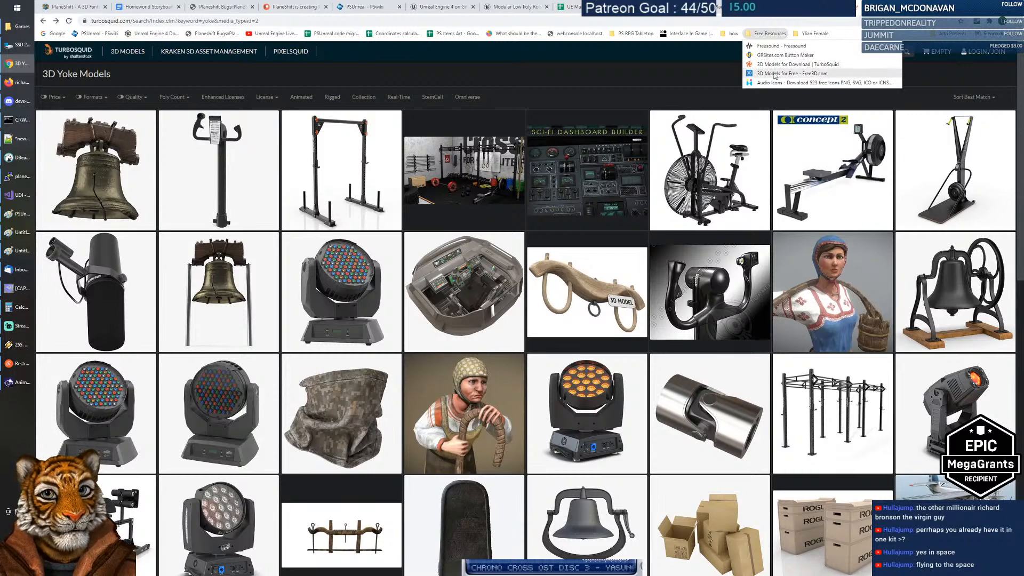
pyautogui.click(776, 73)
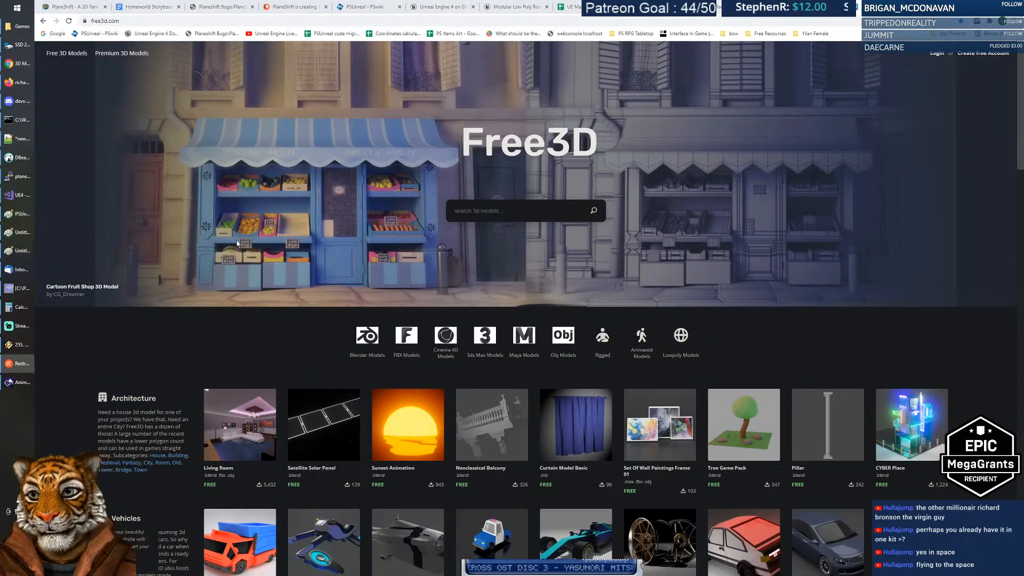
pyautogui.click(520, 204)
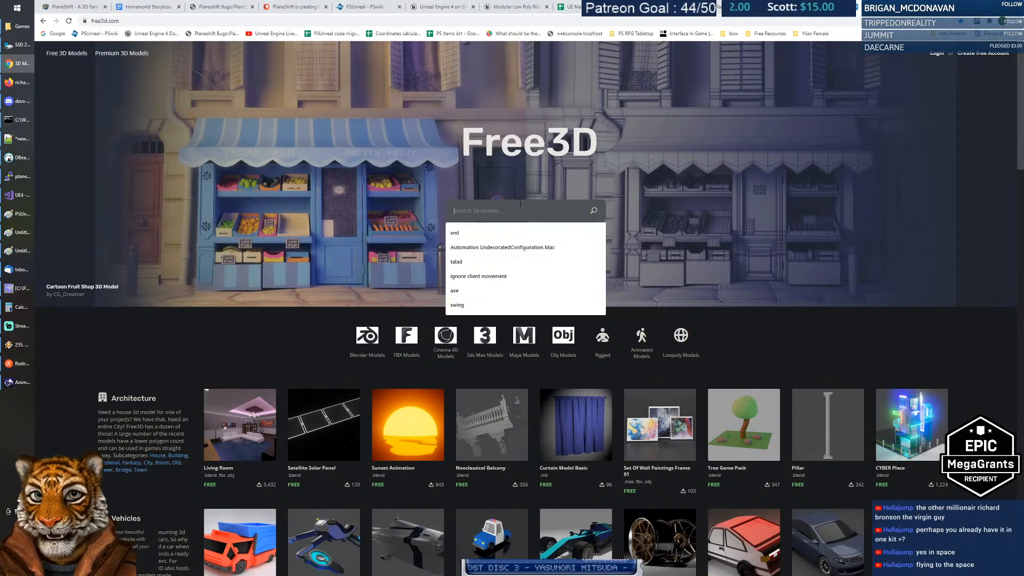
pyautogui.write('yoke')
pyautogui.press('Return')
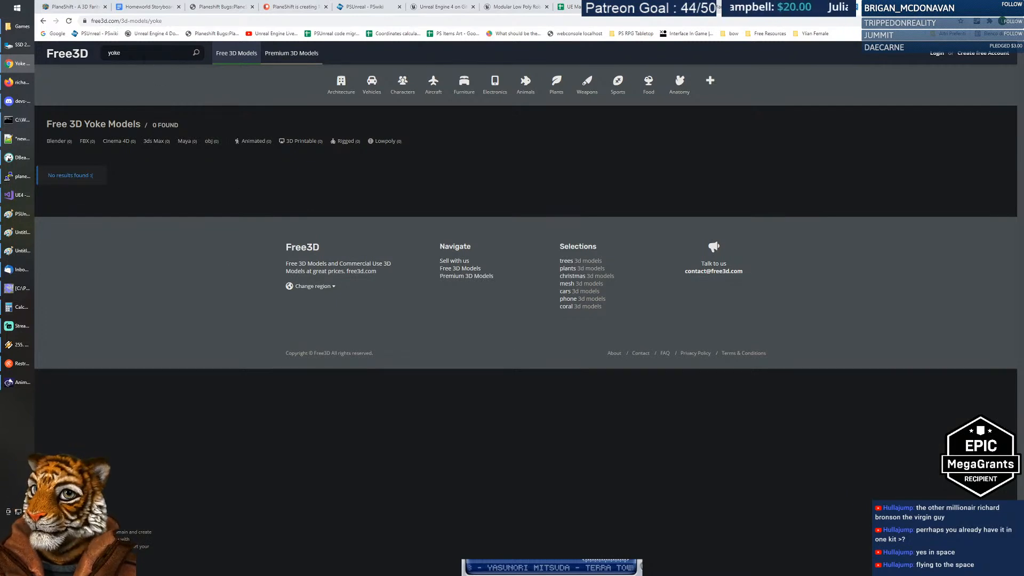
# Step: Search Free3D's free models for "farm animal" instead
pyautogui.doubleClick(137, 55)
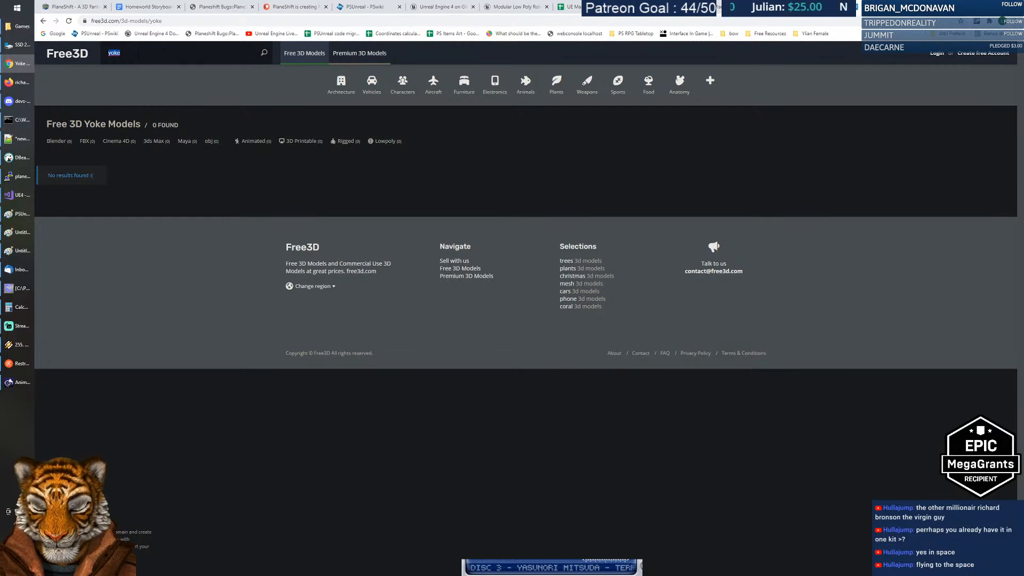
pyautogui.write('farm an')
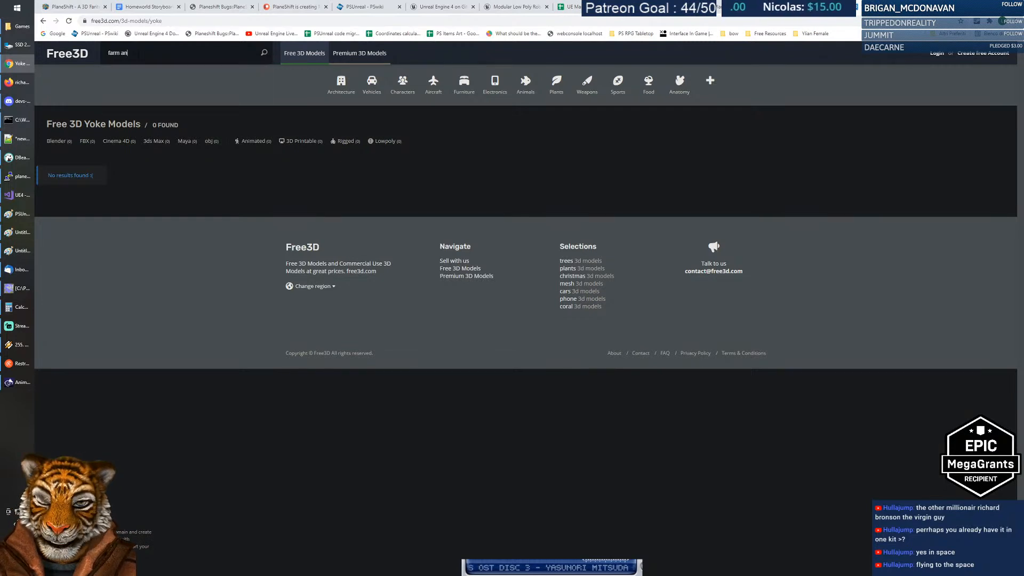
pyautogui.write('imal')
pyautogui.press('Return')
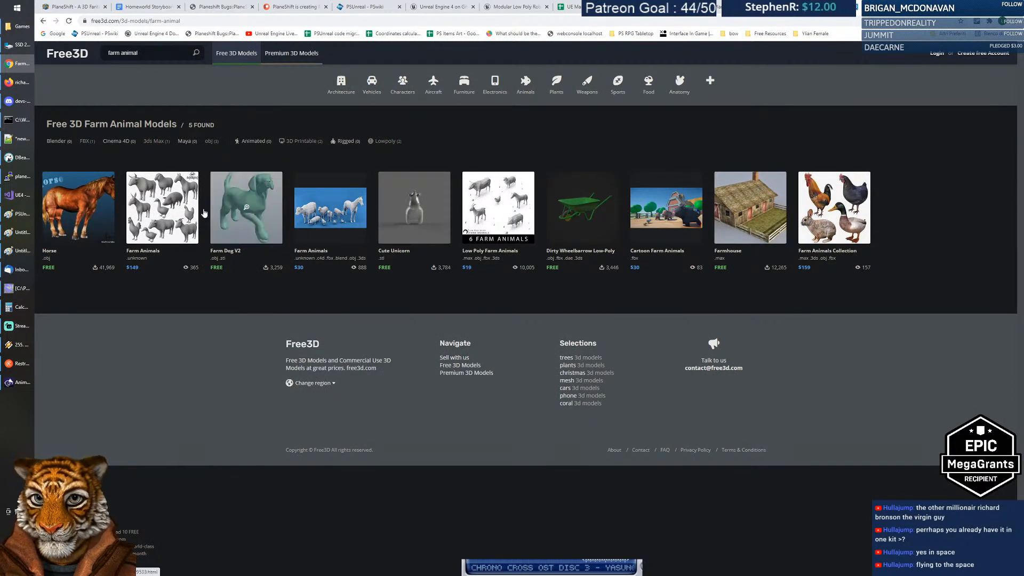
# Step: Leave the Free3D results, open Google from the bookmarks and search for "yoke 3d model"
pyautogui.click(44, 23)
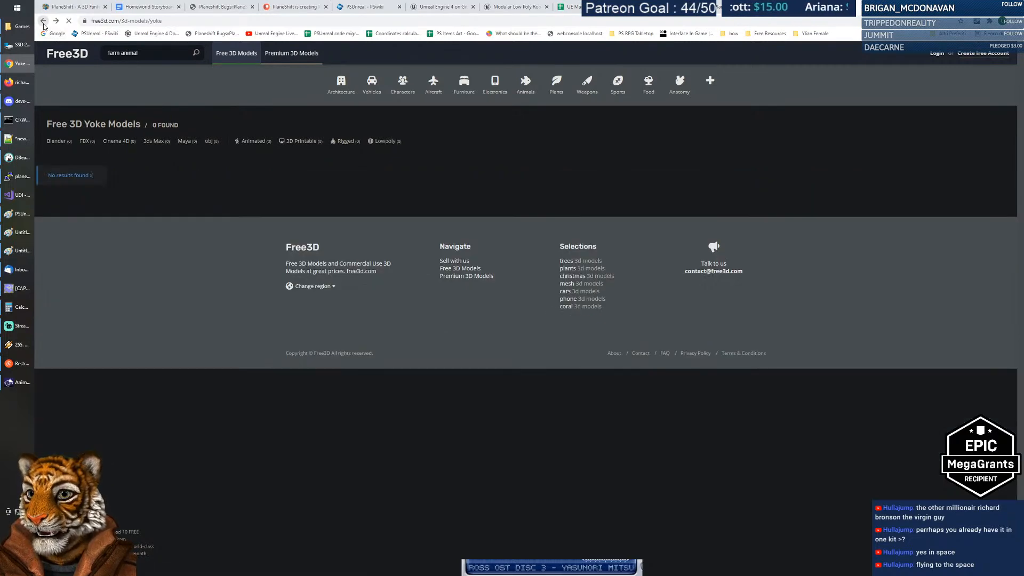
pyautogui.click(43, 23)
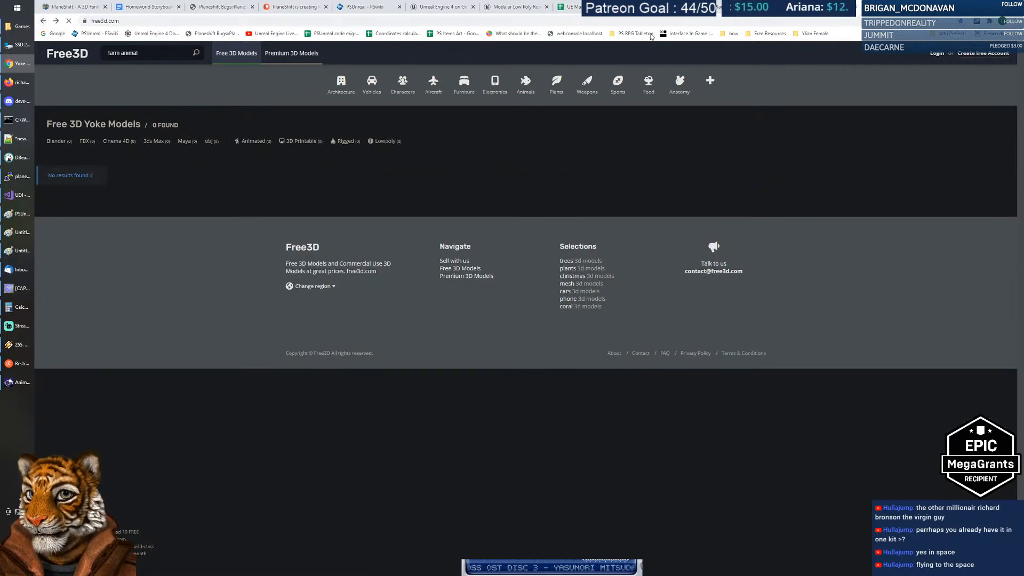
pyautogui.click(766, 34)
pyautogui.click(766, 37)
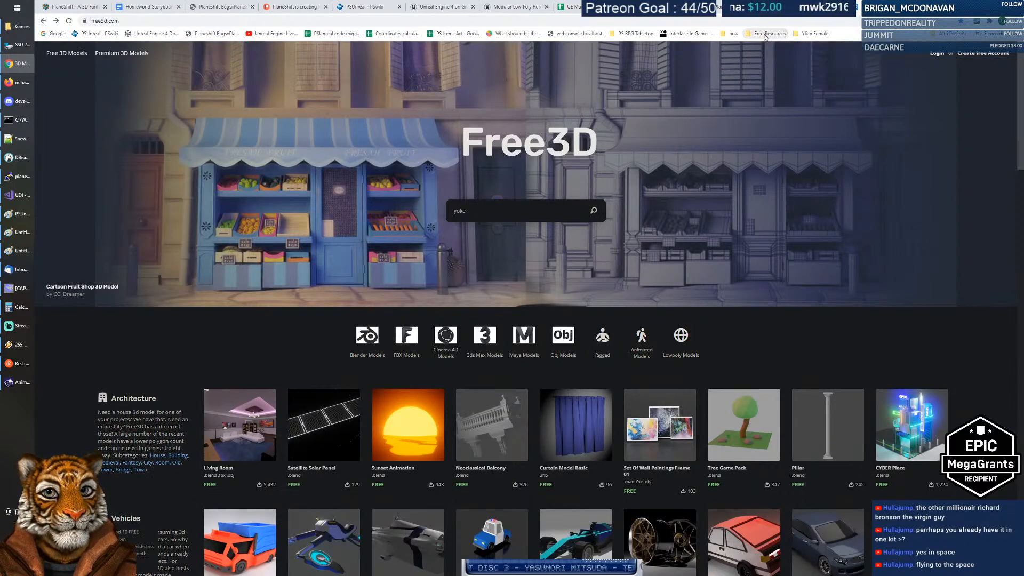
pyautogui.click(56, 34)
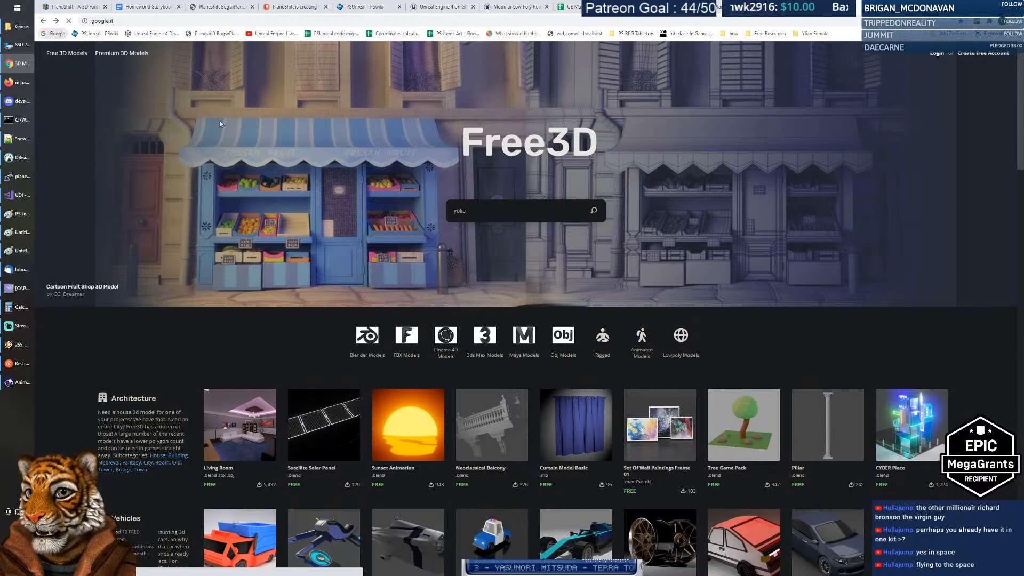
pyautogui.click(492, 178)
pyautogui.write('yoke 3d mode')
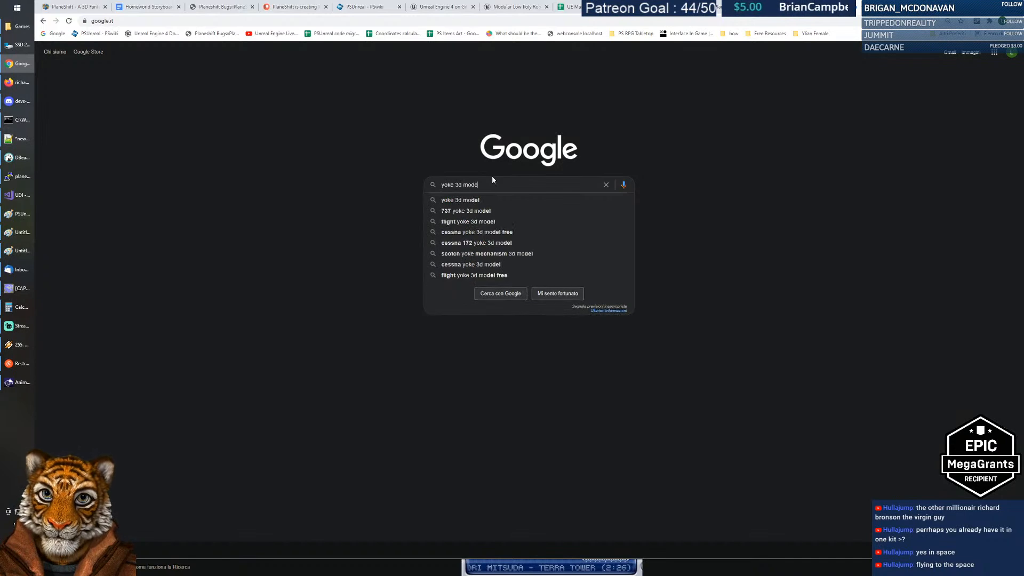
pyautogui.write('l')
pyautogui.press('Return')
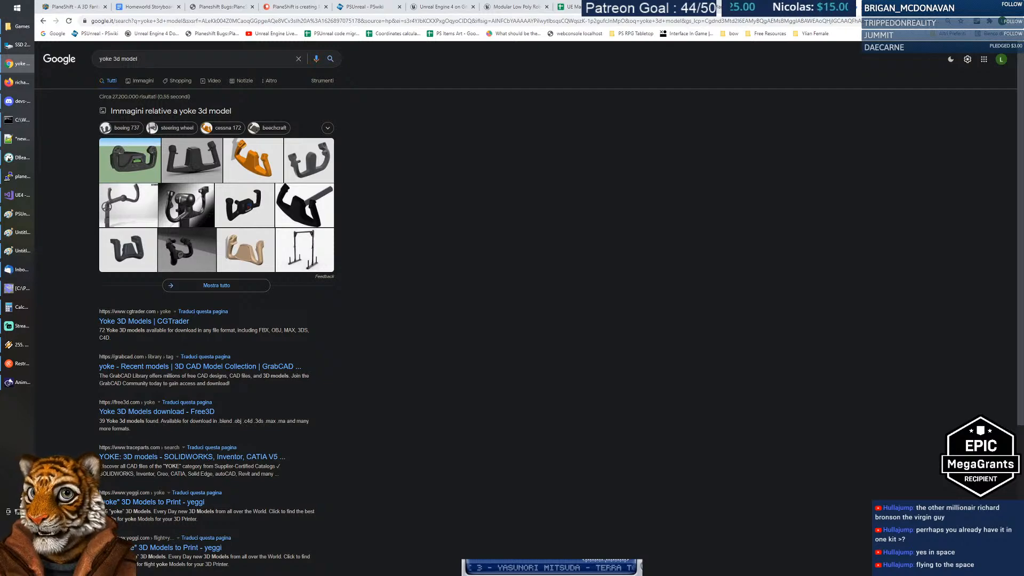
# Step: Refine the Google query to "farm yoke 3d model" and run the search
pyautogui.click(112, 59)
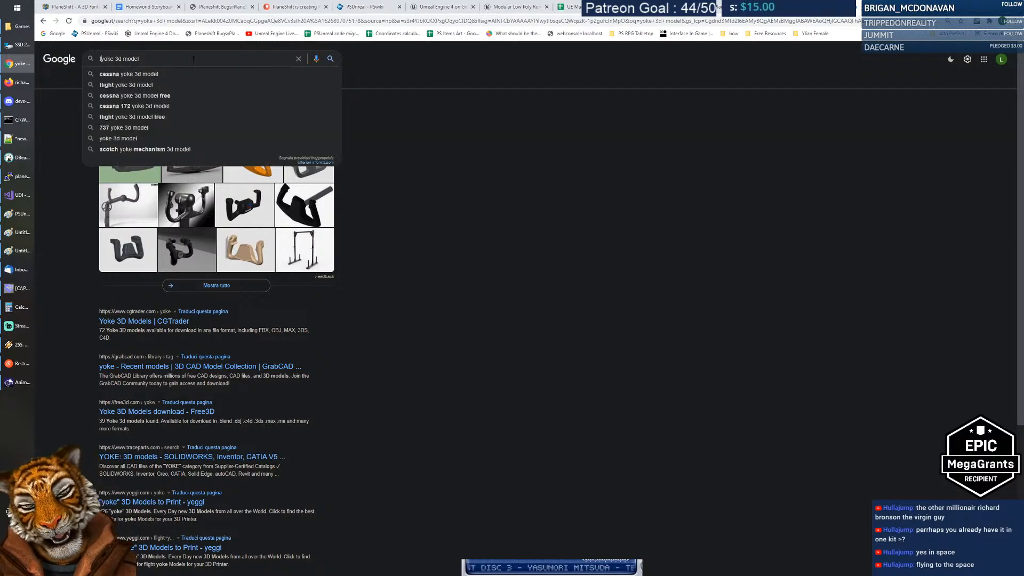
pyautogui.write('farm')
pyautogui.press('Return')
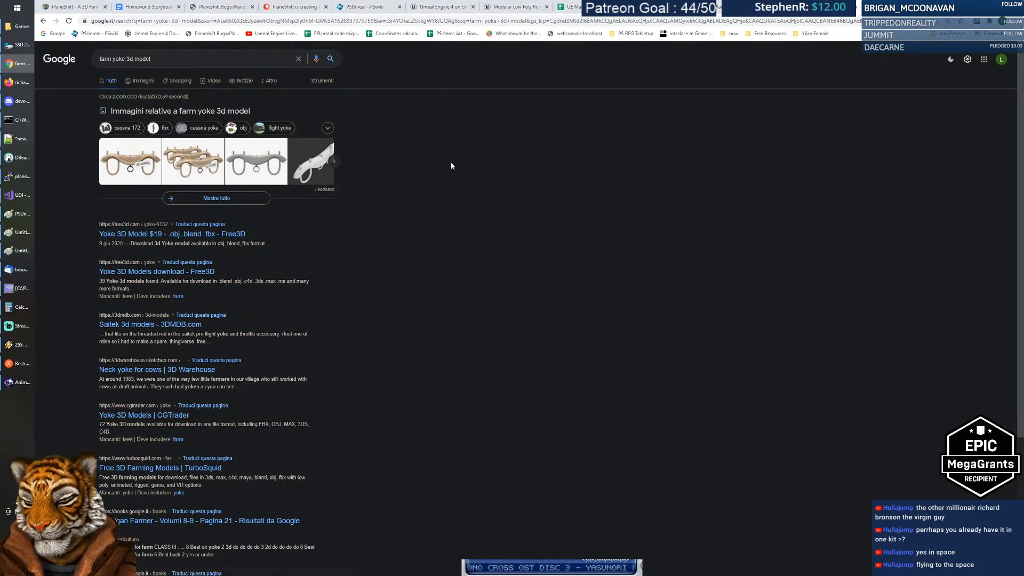
# Step: Open the Yoke Of Oxen model from Free3D's yoke download list and examine its preview images, from textured renders to wireframe, and its specifications
pyautogui.click(335, 162)
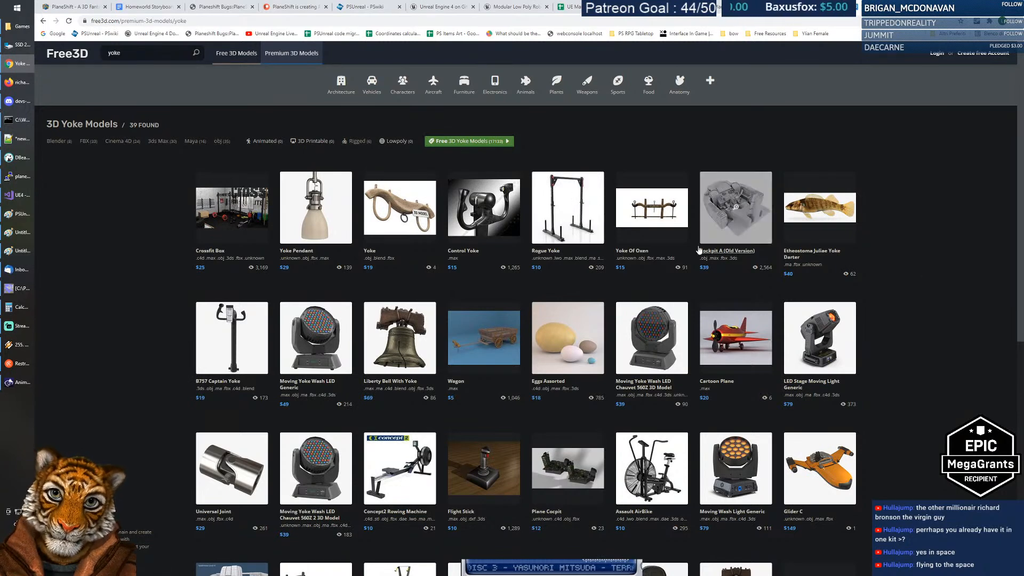
pyautogui.click(659, 230)
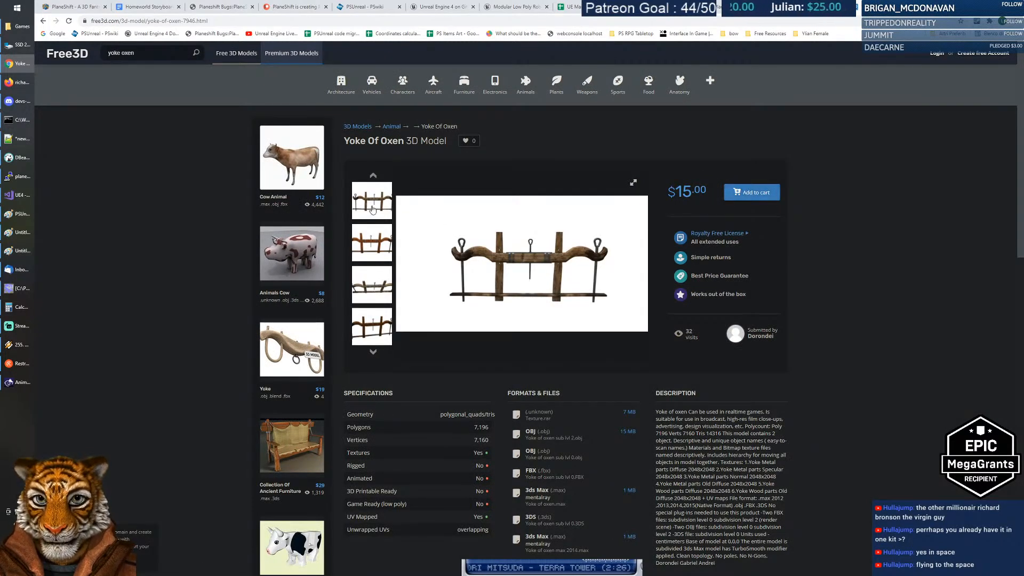
pyautogui.click(376, 251)
pyautogui.click(390, 285)
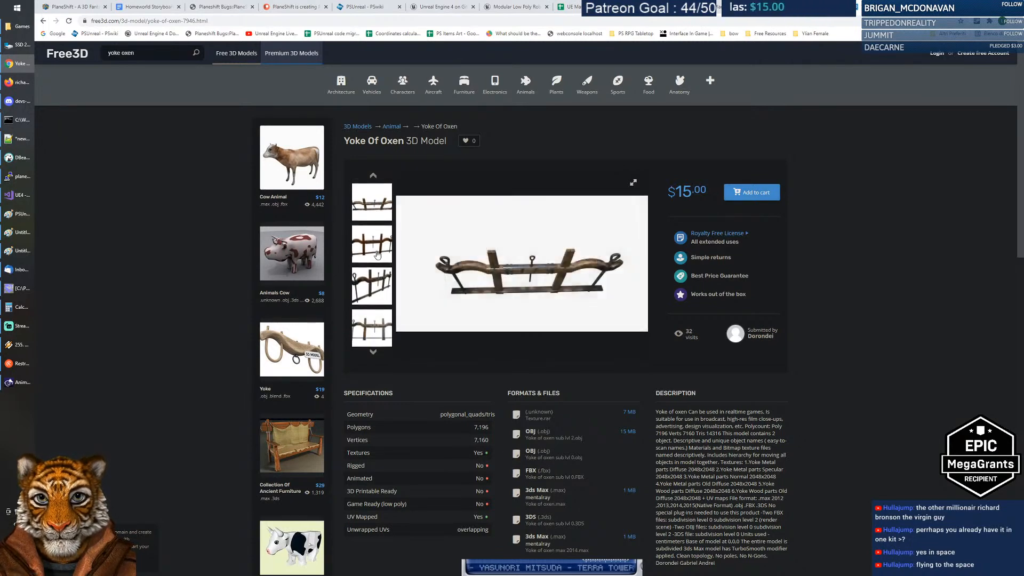
pyautogui.click(376, 251)
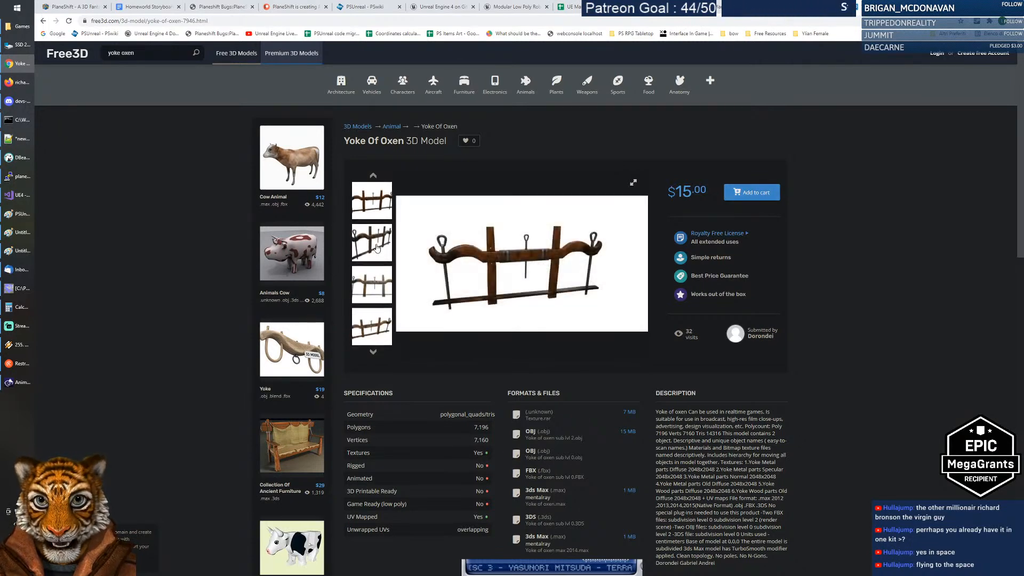
pyautogui.click(374, 285)
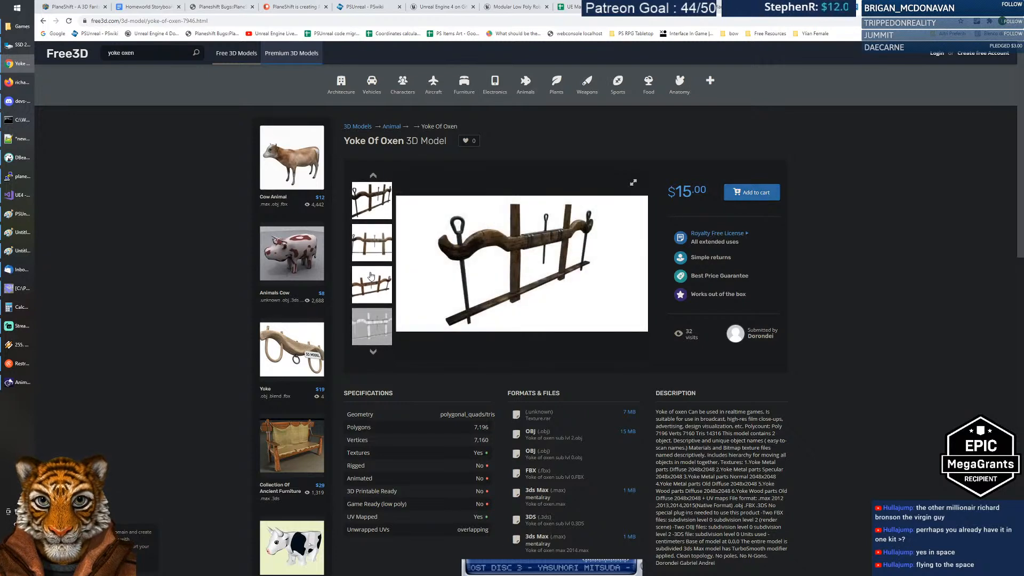
pyautogui.click(373, 311)
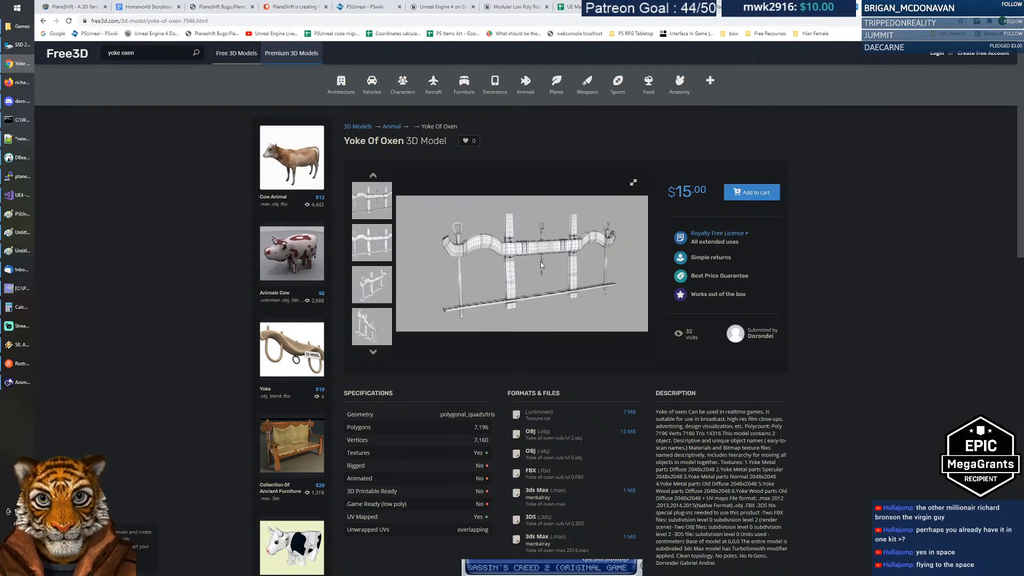
pyautogui.scroll(-3, 509, 259)
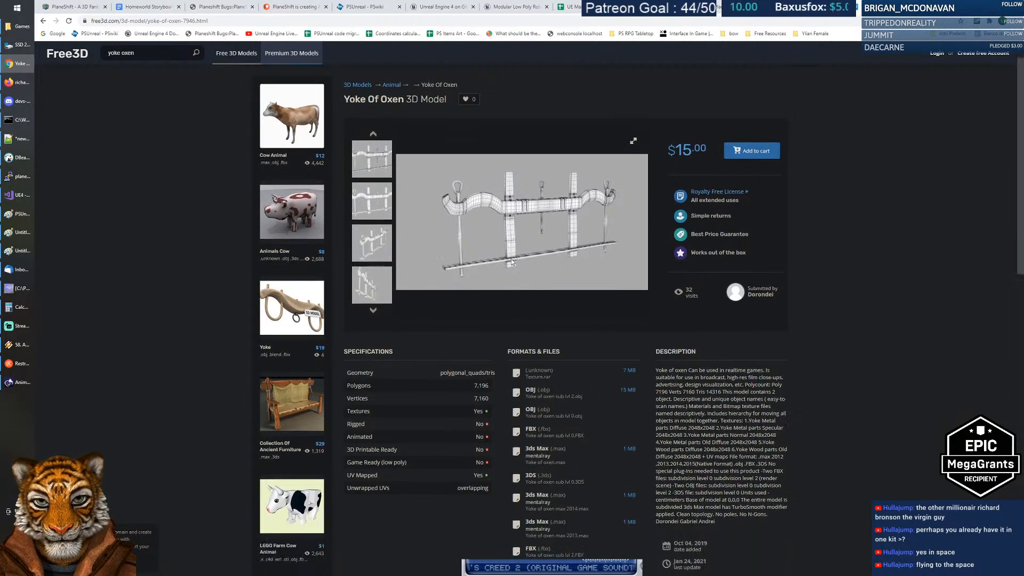
pyautogui.scroll(3, 508, 258)
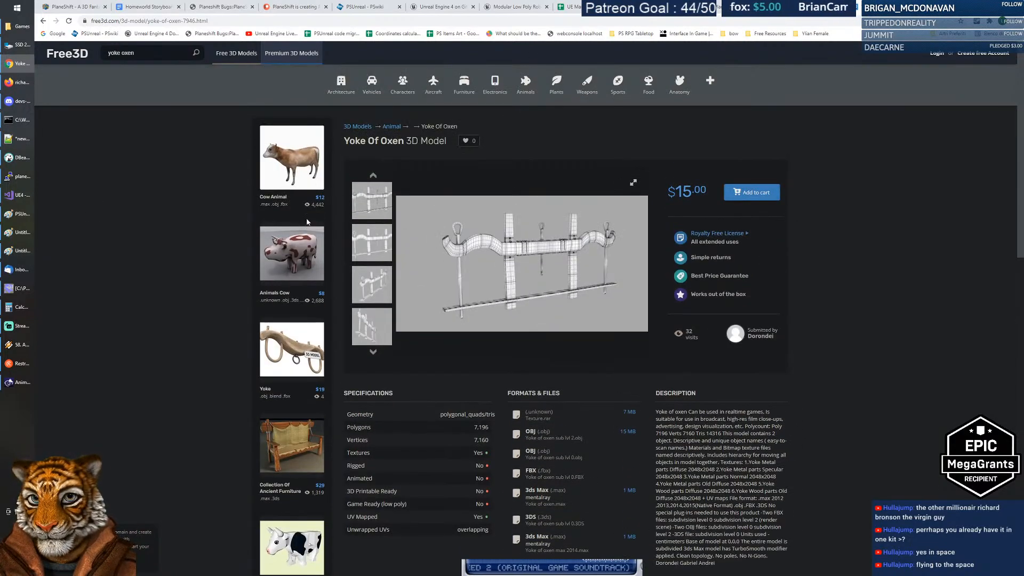
# Step: Return to Free3D's list of premium yoke models and look through it for other ox yokes
pyautogui.click(43, 22)
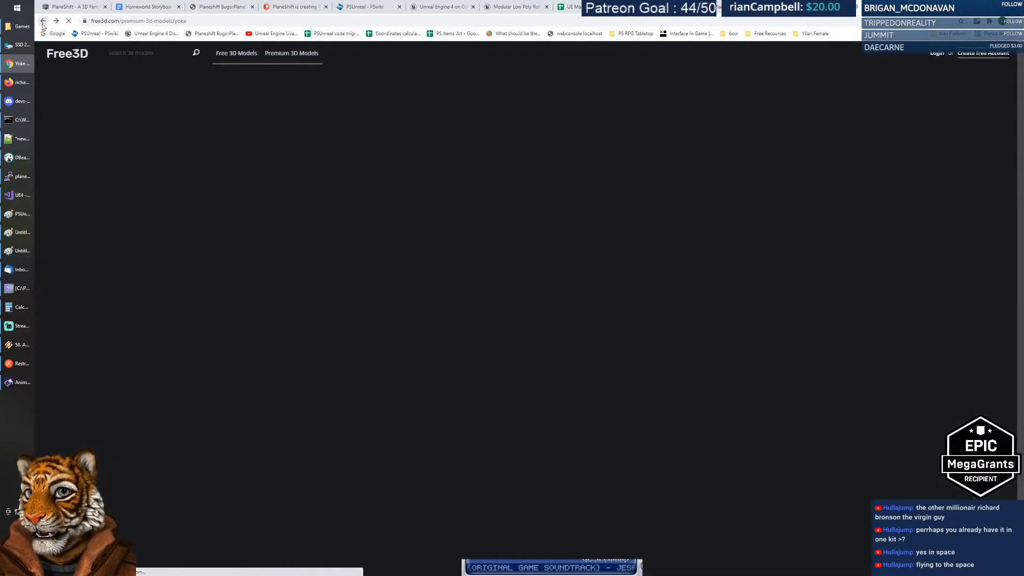
pyautogui.scroll(-2, 401, 268)
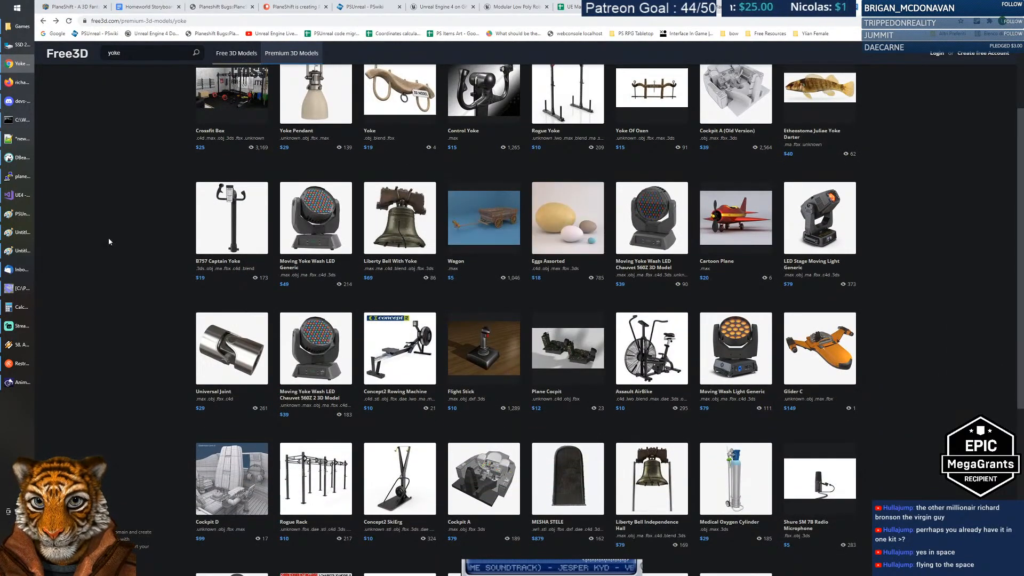
pyautogui.scroll(-3, 108, 240)
pyautogui.scroll(5, 108, 239)
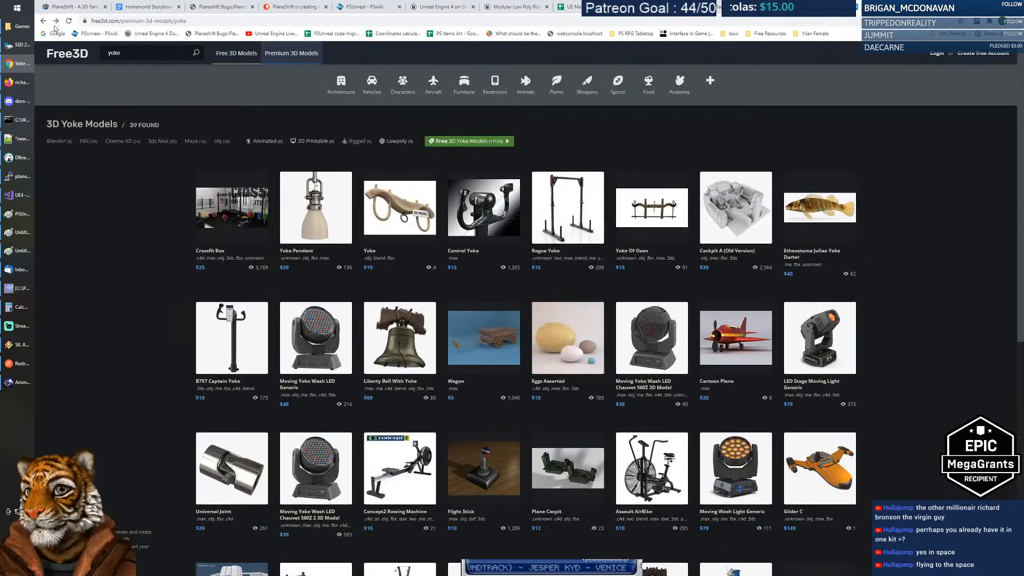
# Step: Go back to the Google results, open the "Saitek 3d models" page on 3DMDB and look through its model list for farm yokes
pyautogui.click(45, 21)
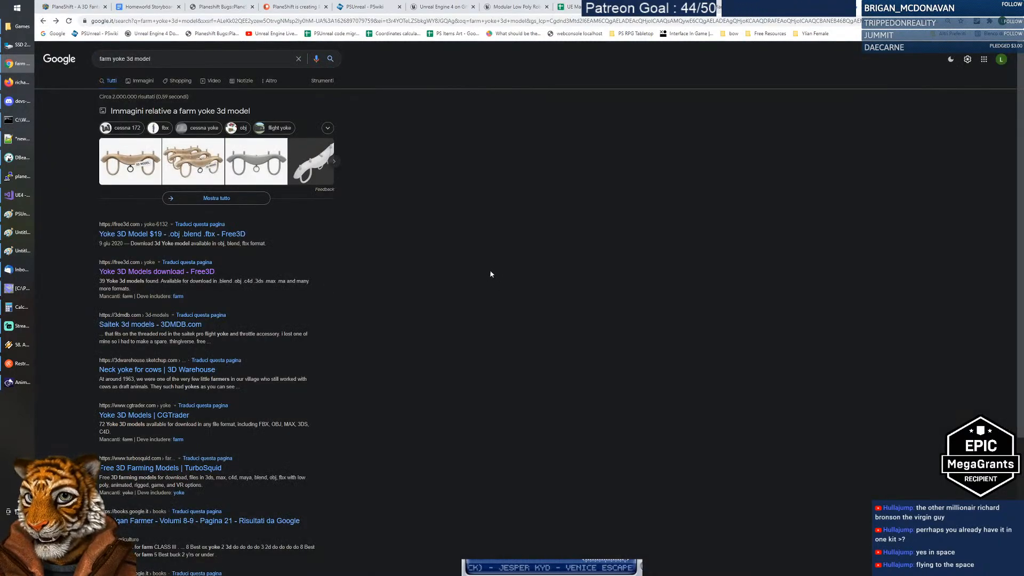
pyautogui.scroll(-2, 444, 272)
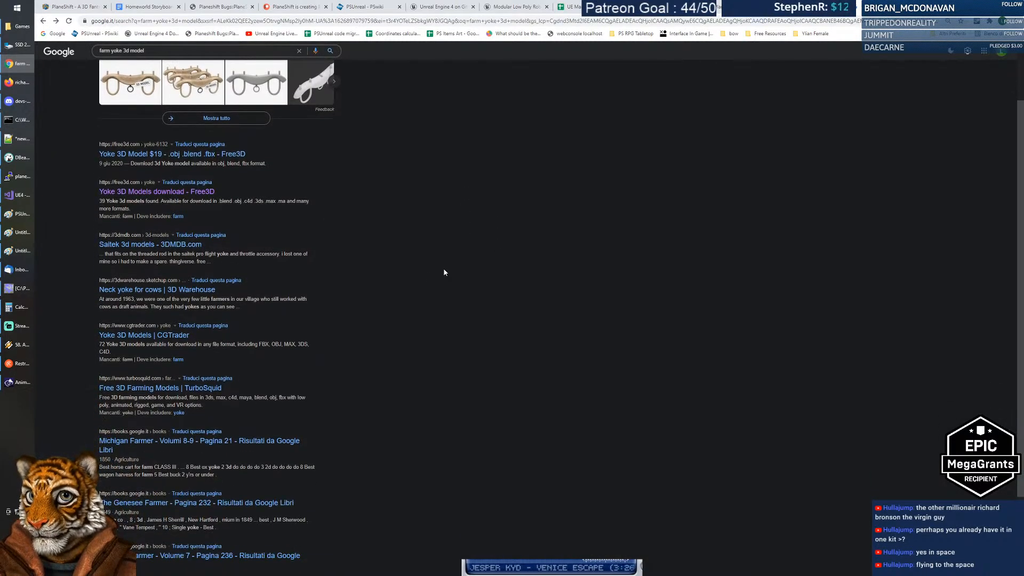
pyautogui.click(150, 245)
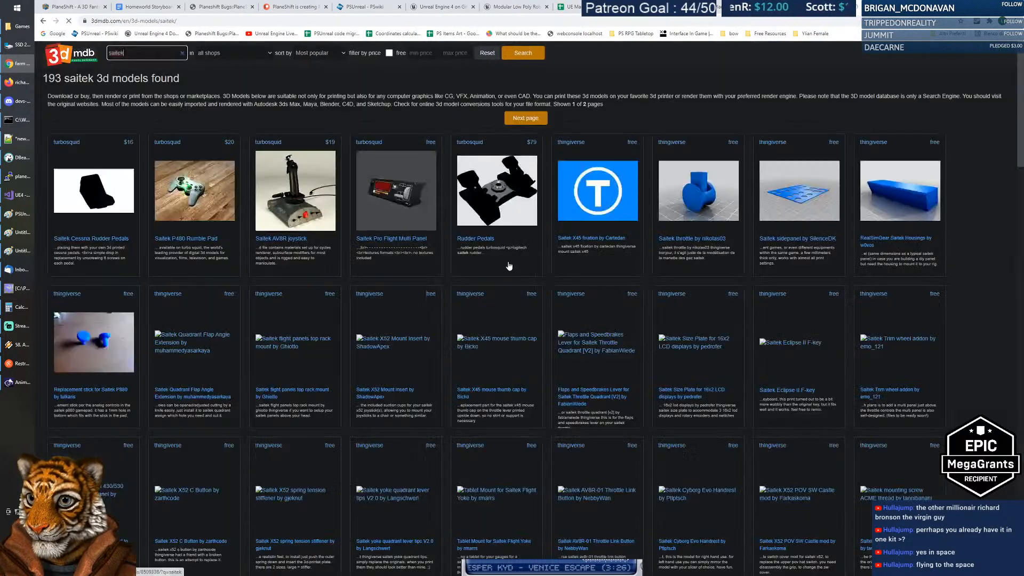
pyautogui.scroll(-10, 509, 267)
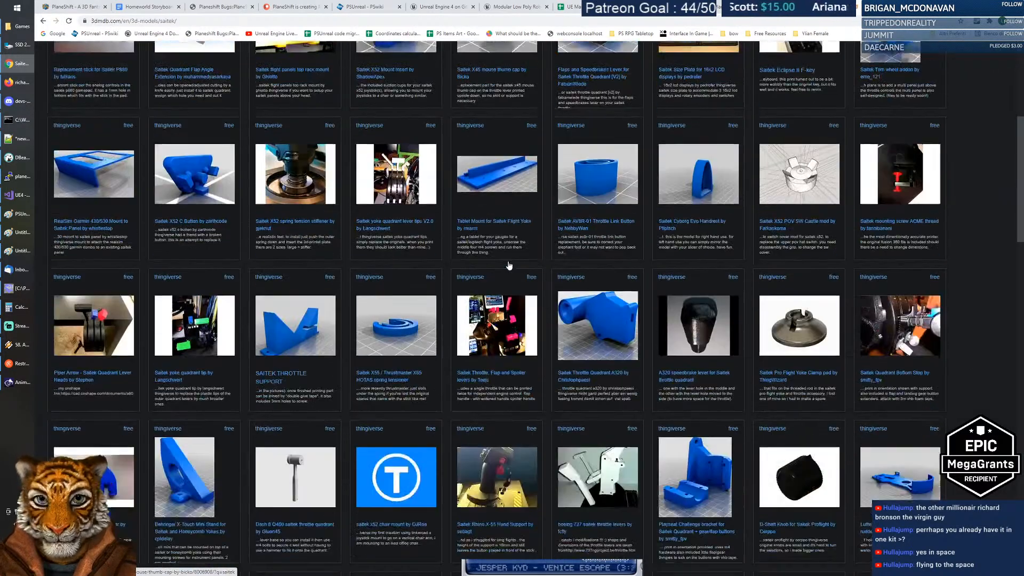
pyautogui.scroll(-6, 508, 267)
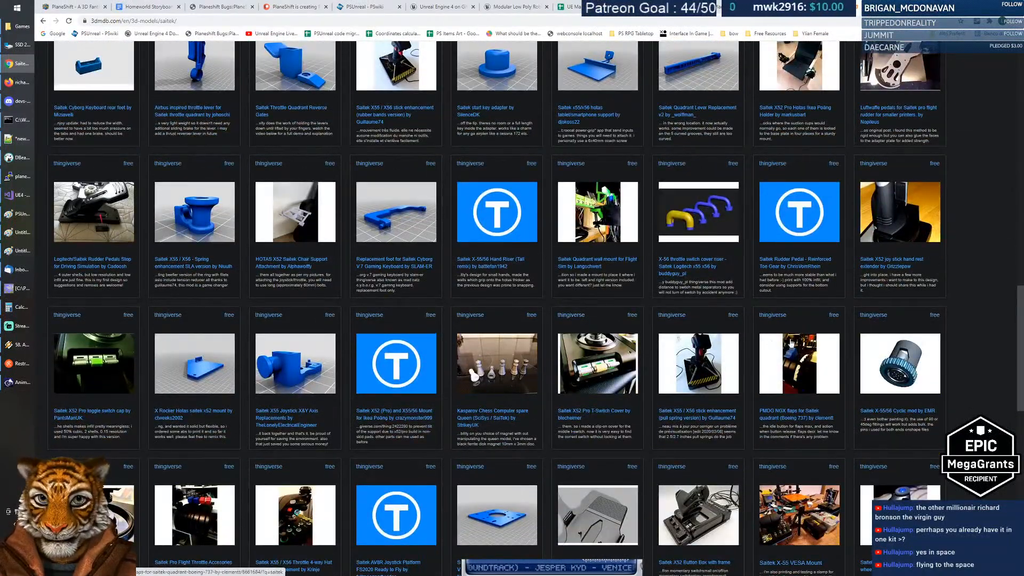
pyautogui.scroll(-3, 297, 368)
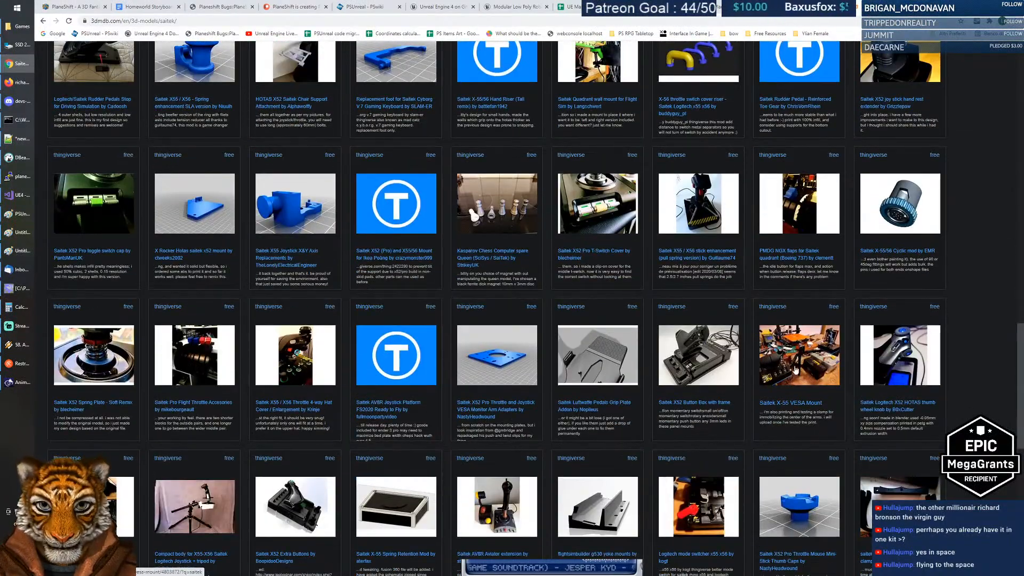
pyautogui.scroll(-3, 421, 367)
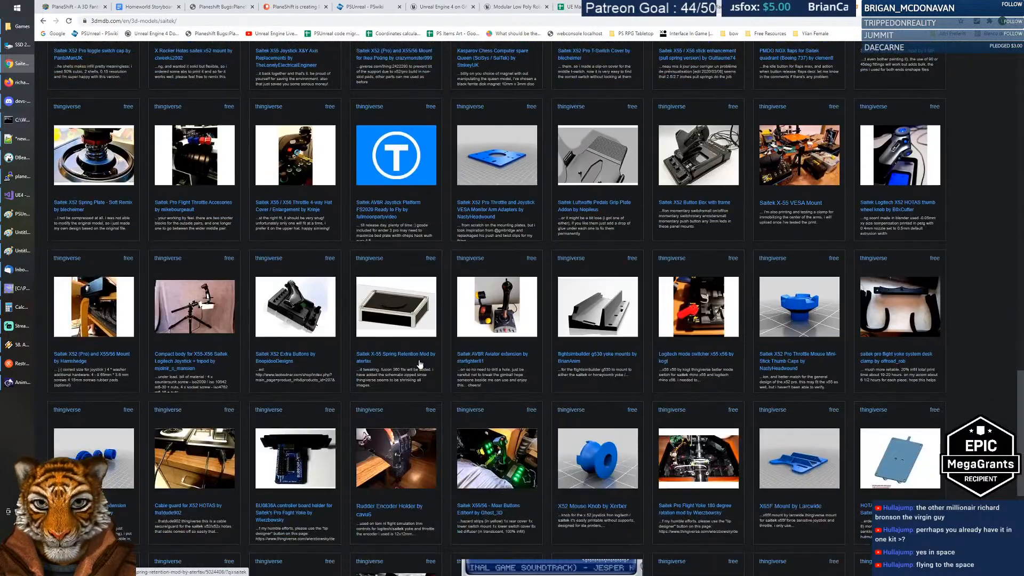
# Step: Return to the Google results, open "Neck yoke for cows" on 3D Warehouse and examine its preview image and title
pyautogui.scroll(4, 420, 365)
pyautogui.click(43, 21)
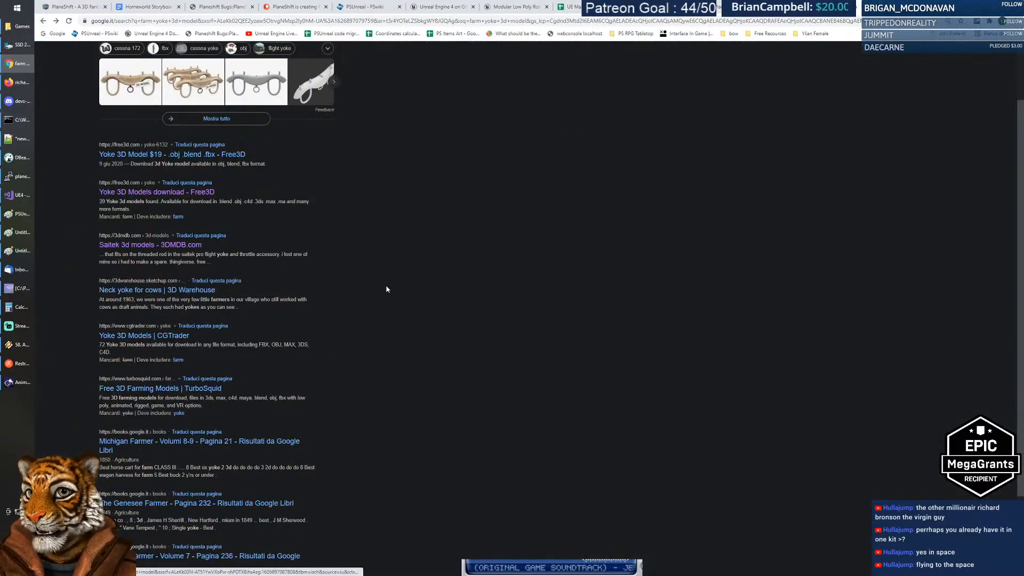
pyautogui.click(138, 291)
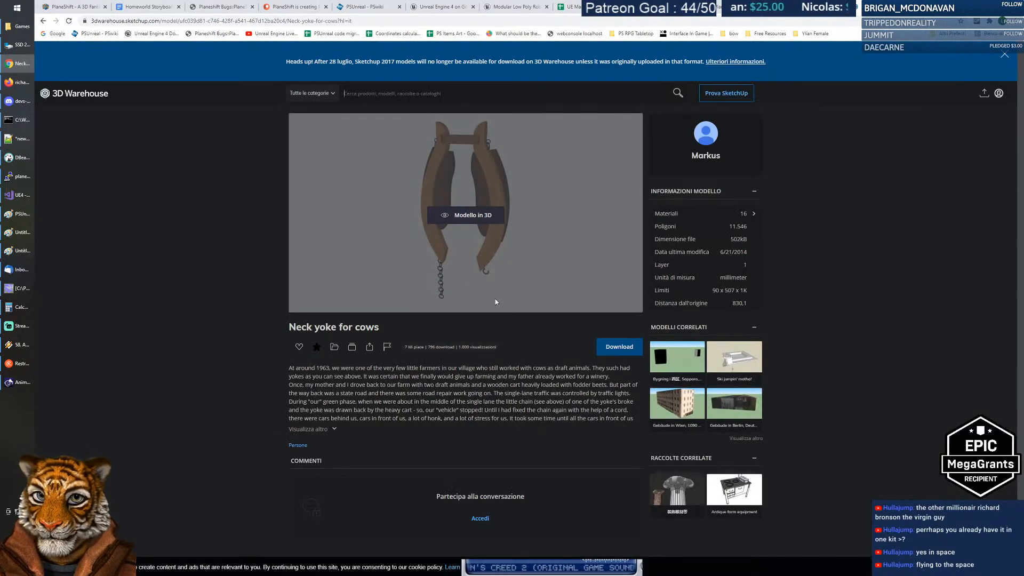
pyautogui.click(485, 247)
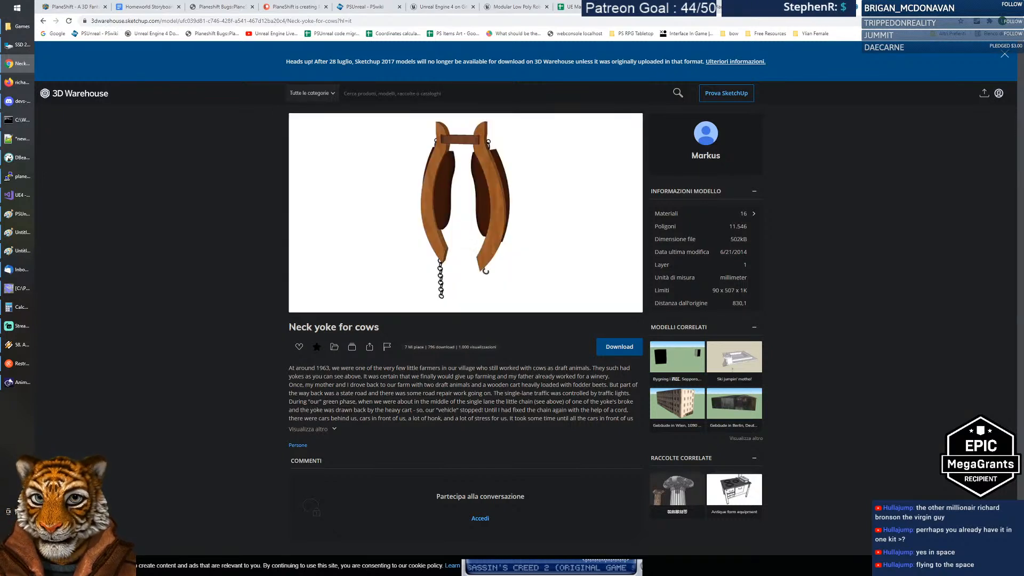
pyautogui.moveTo(288, 327); pyautogui.dragTo(331, 327)
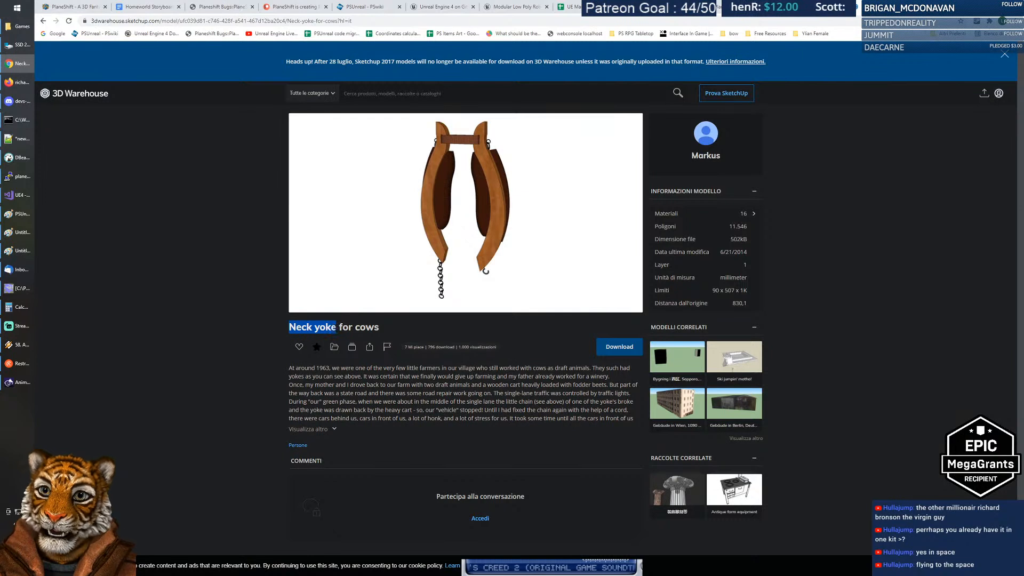
pyautogui.click(203, 270)
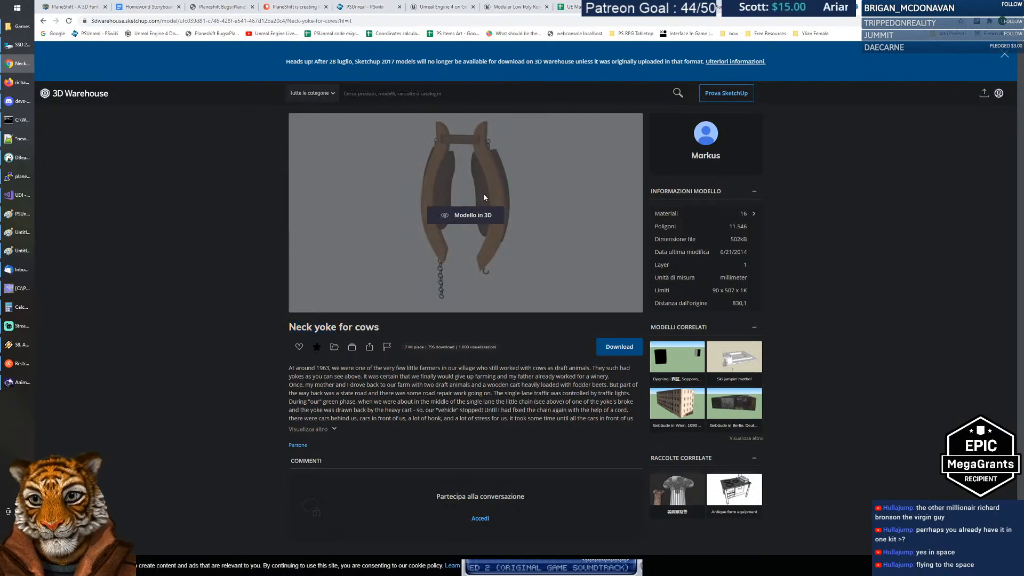
# Step: Load the interactive 3D view of the cow neck yoke and inspect the model from several angles
pyautogui.click(488, 215)
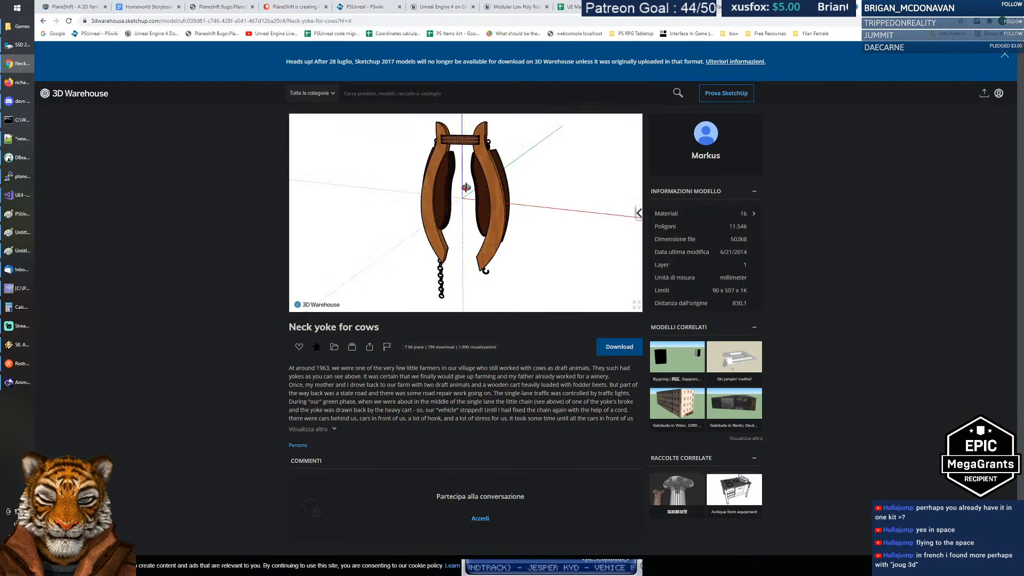
pyautogui.moveTo(451, 203); pyautogui.dragTo(641, 215)
pyautogui.moveTo(534, 217); pyautogui.dragTo(306, 218)
pyautogui.moveTo(519, 220); pyautogui.dragTo(339, 218)
pyautogui.scroll(-2, 279, 242)
pyautogui.scroll(2, 279, 241)
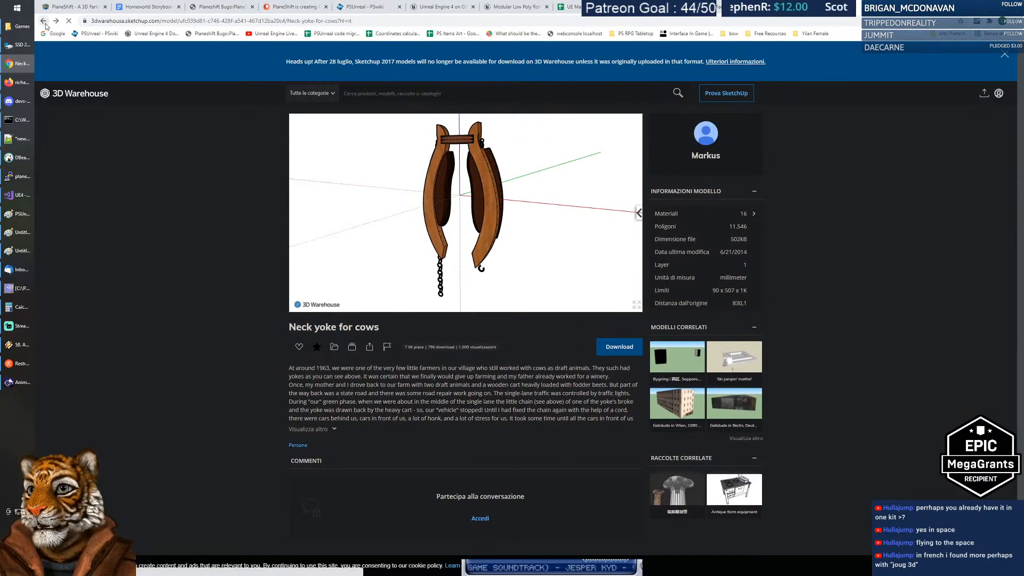
# Step: Go back to the Google results, open CGTrader's "Yoke 3D Models" page and look through its first page for animal yokes
pyautogui.click(43, 20)
pyautogui.scroll(-2, 408, 250)
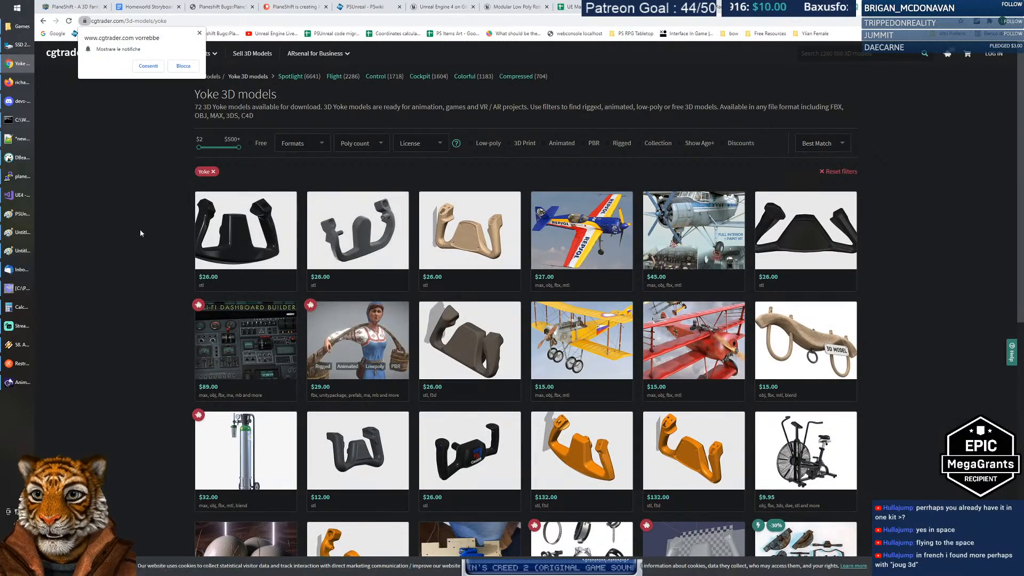
pyautogui.scroll(-1, 141, 235)
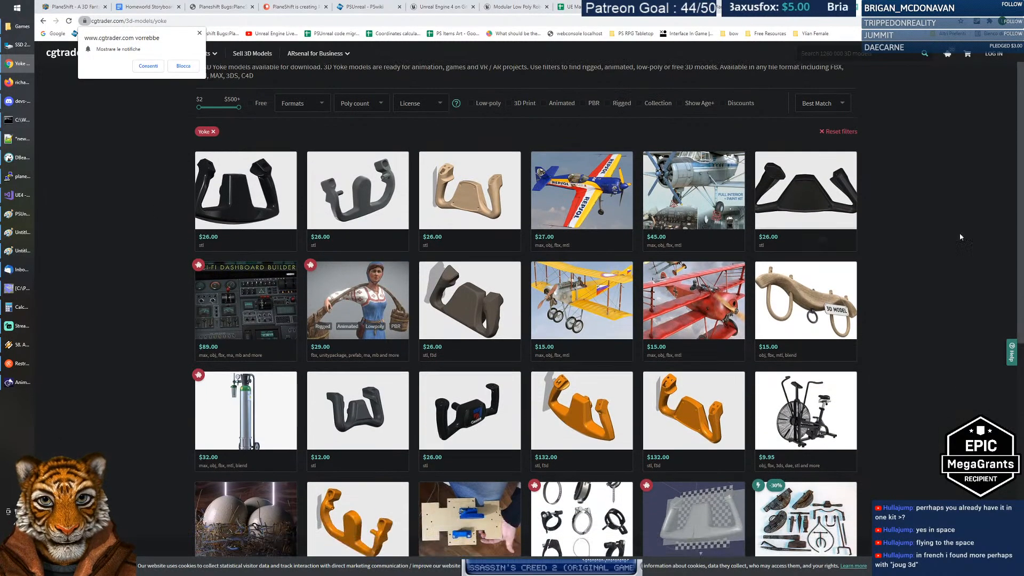
pyautogui.moveTo(804, 307)
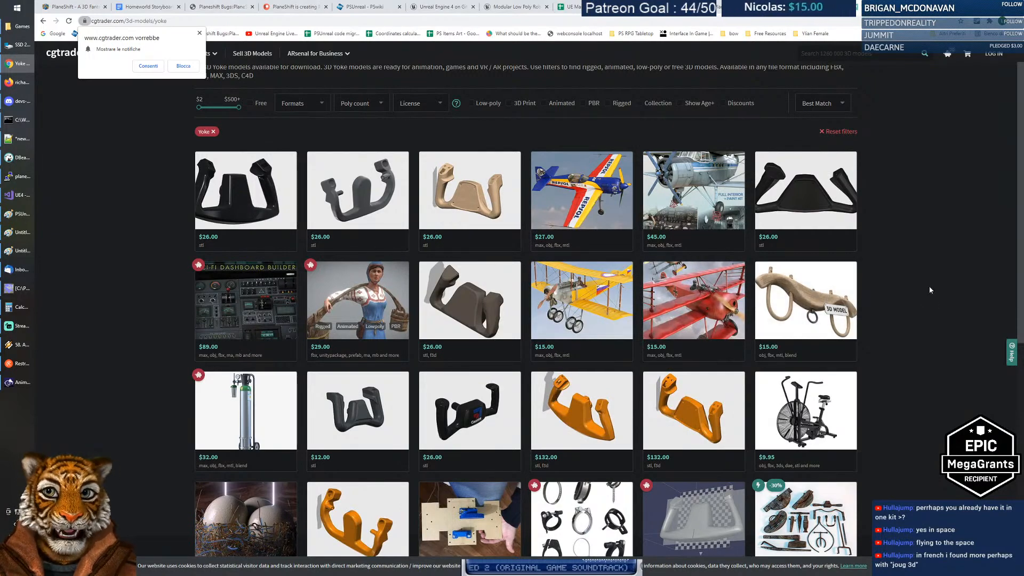
pyautogui.scroll(-5, 926, 310)
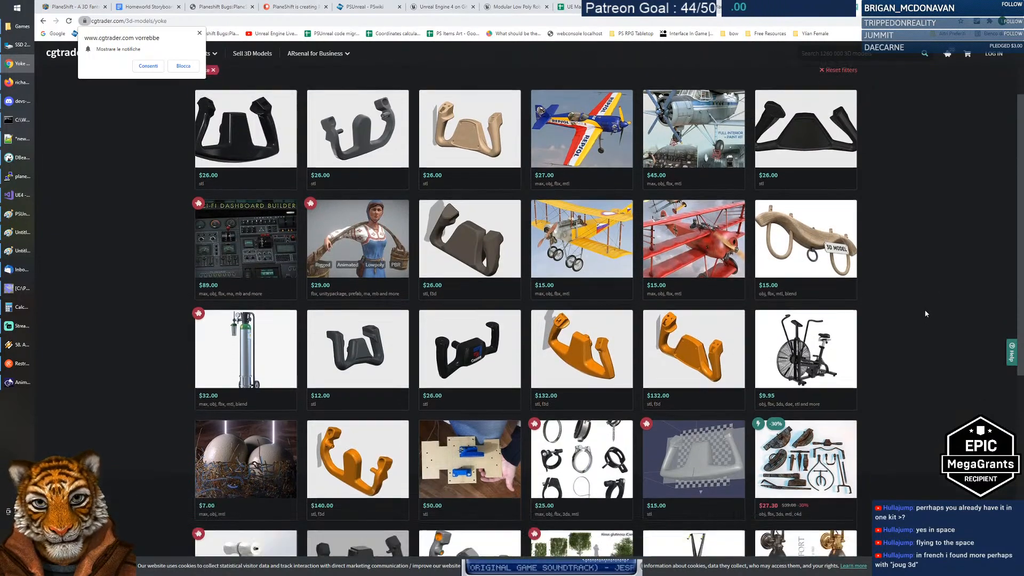
pyautogui.scroll(-4, 918, 291)
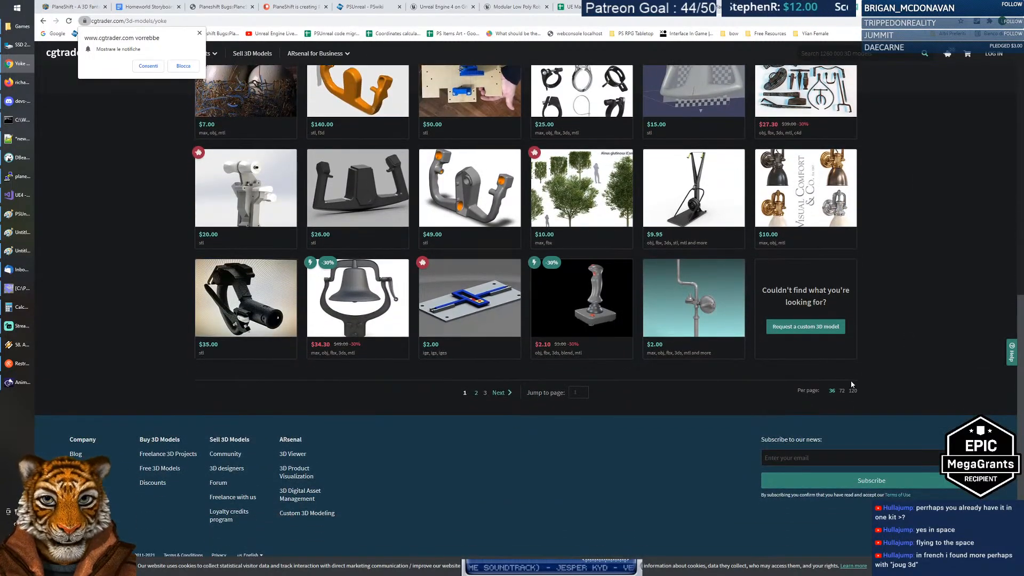
# Step: Look through the second and third pages of CGTrader's yoke models for animal yokes
pyautogui.click(476, 393)
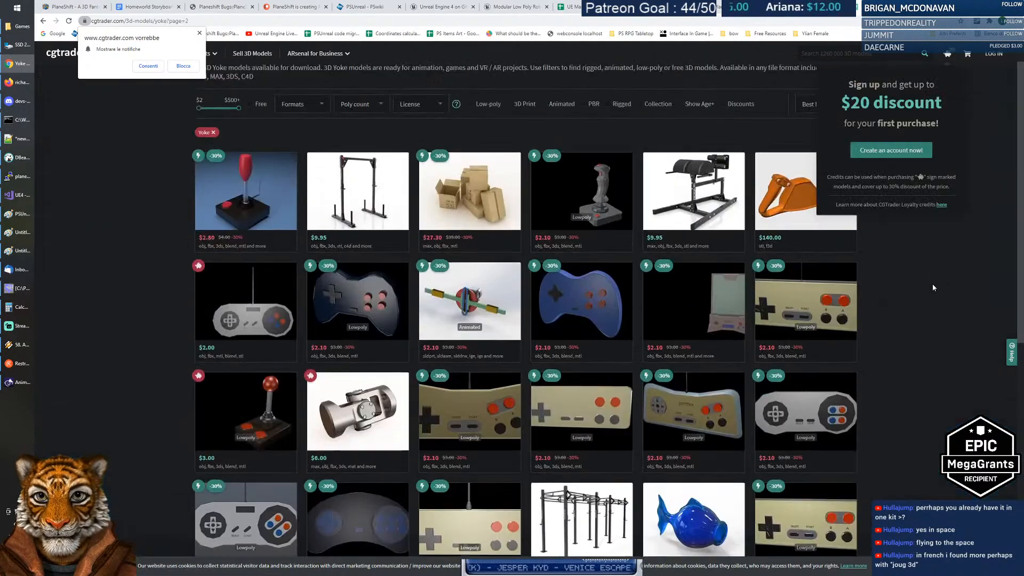
pyautogui.scroll(-6, 923, 318)
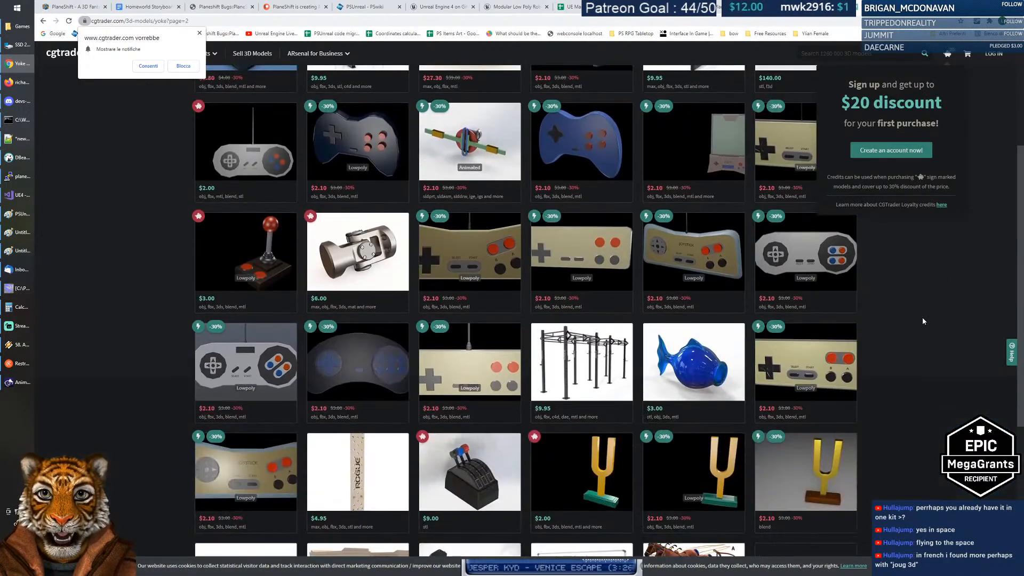
pyautogui.scroll(-2, 922, 318)
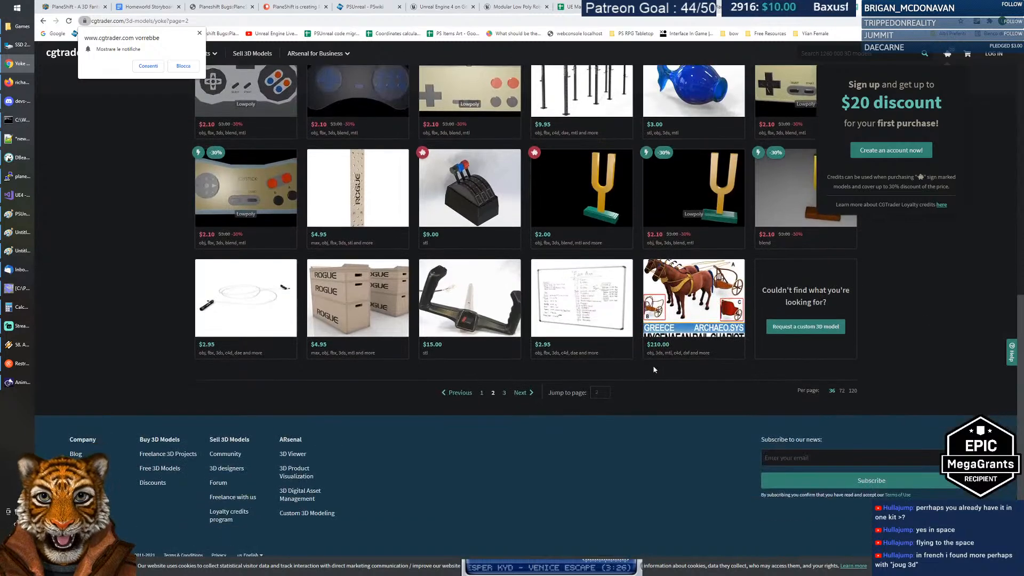
pyautogui.click(507, 393)
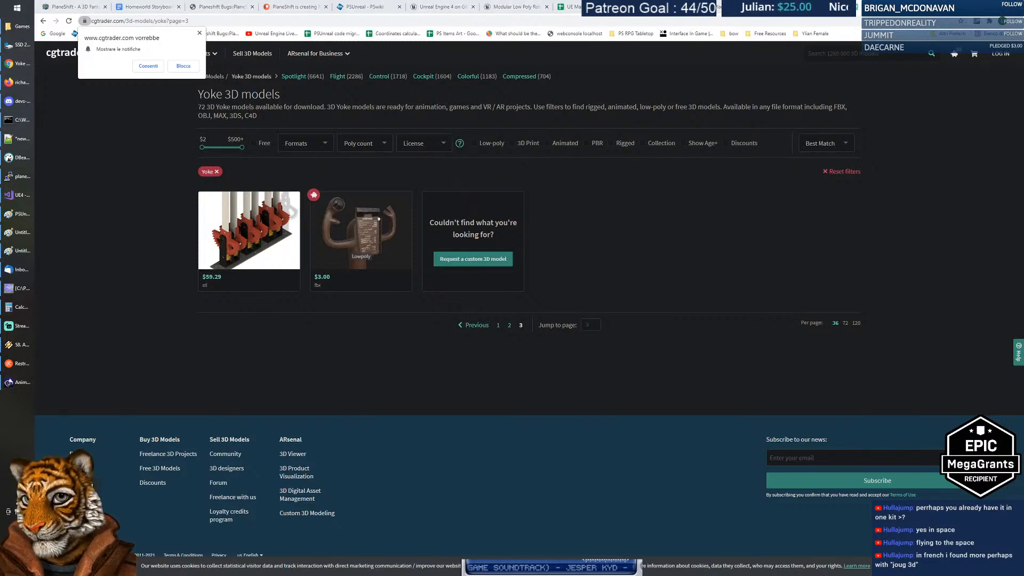
# Step: Switch to the Epic Games launcher, check its download tasks and open the Unreal Engine section
pyautogui.rightClick(91, 498)
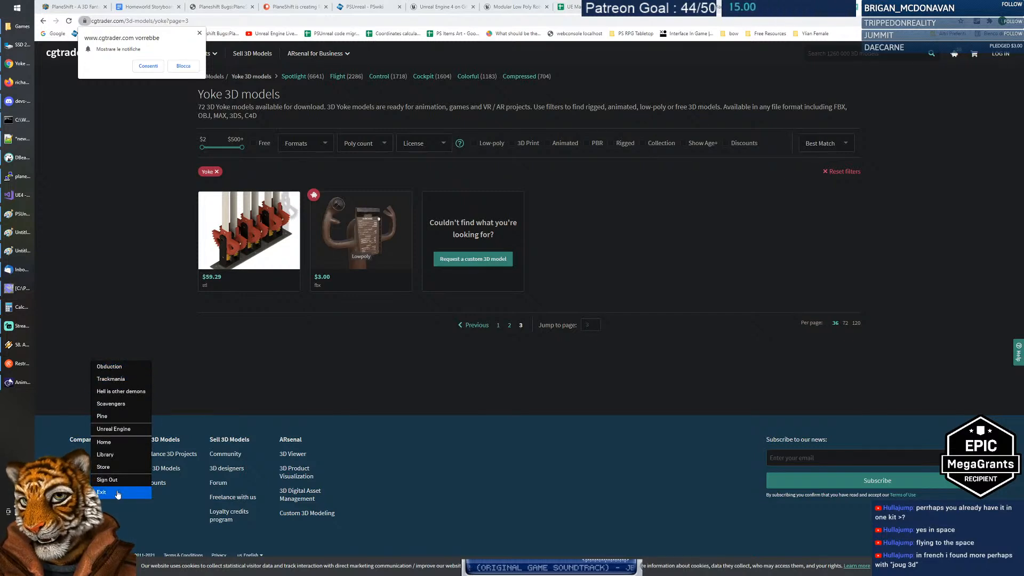
pyautogui.click(104, 442)
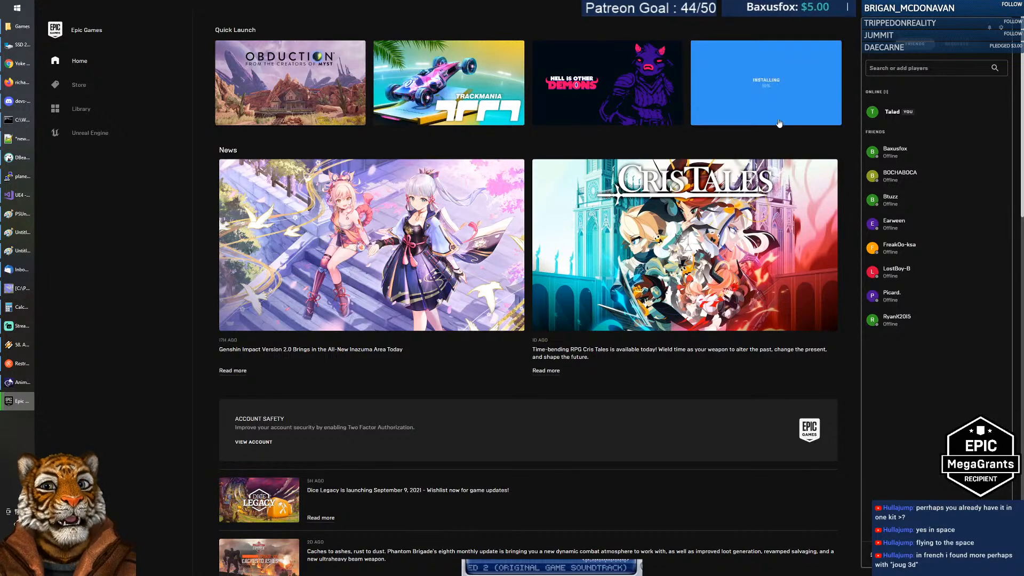
pyautogui.click(85, 504)
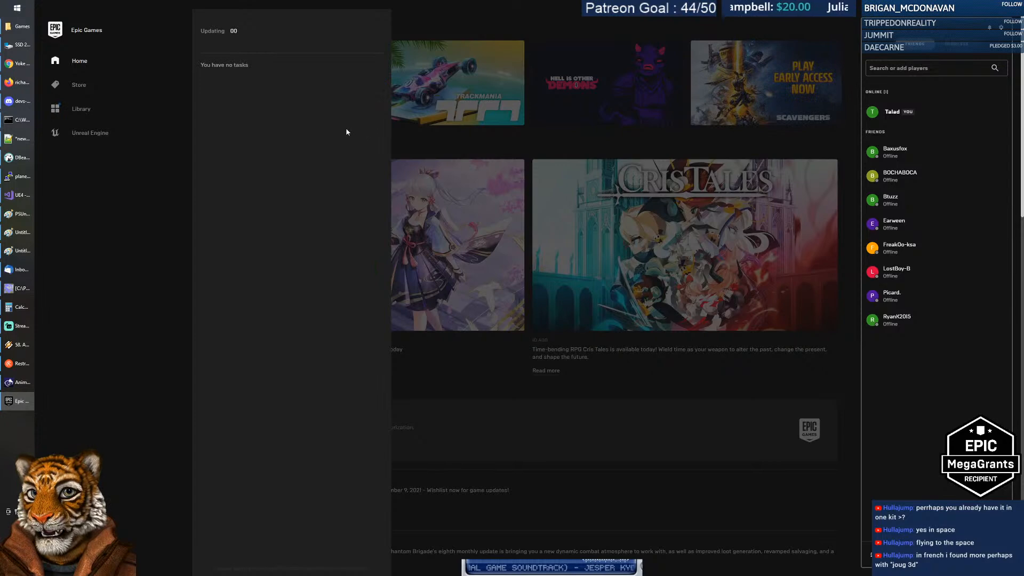
pyautogui.click(78, 59)
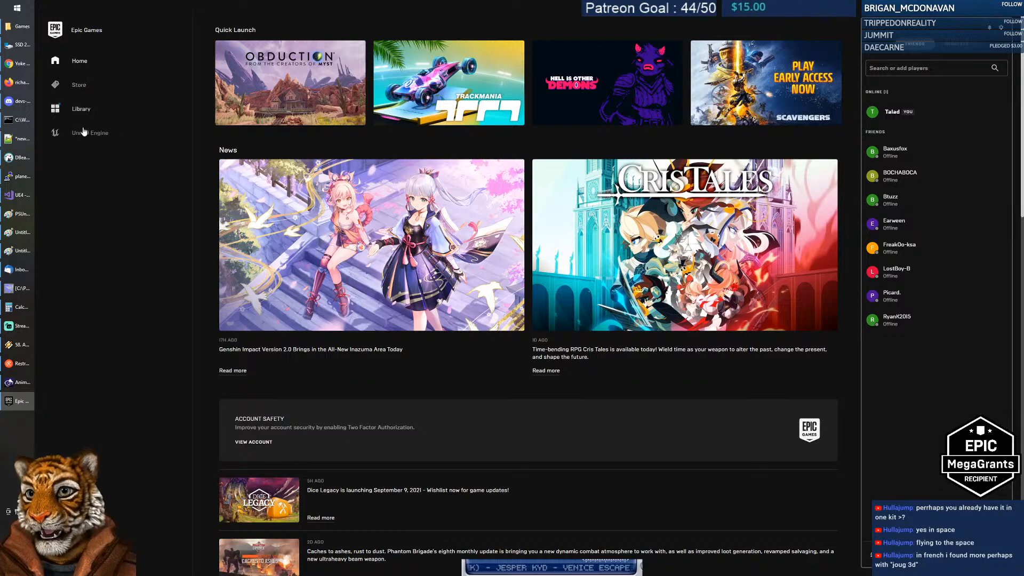
pyautogui.click(84, 132)
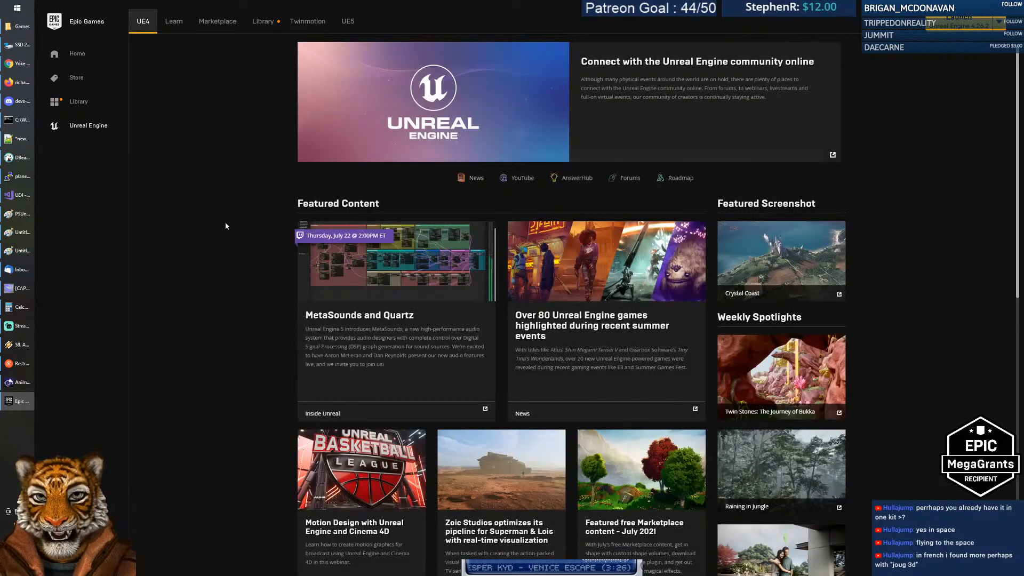
# Step: Look through Unreal Engine's featured content and open the "Featured free Marketplace content - July 2021" article
pyautogui.scroll(-3, 225, 224)
pyautogui.scroll(3, 224, 230)
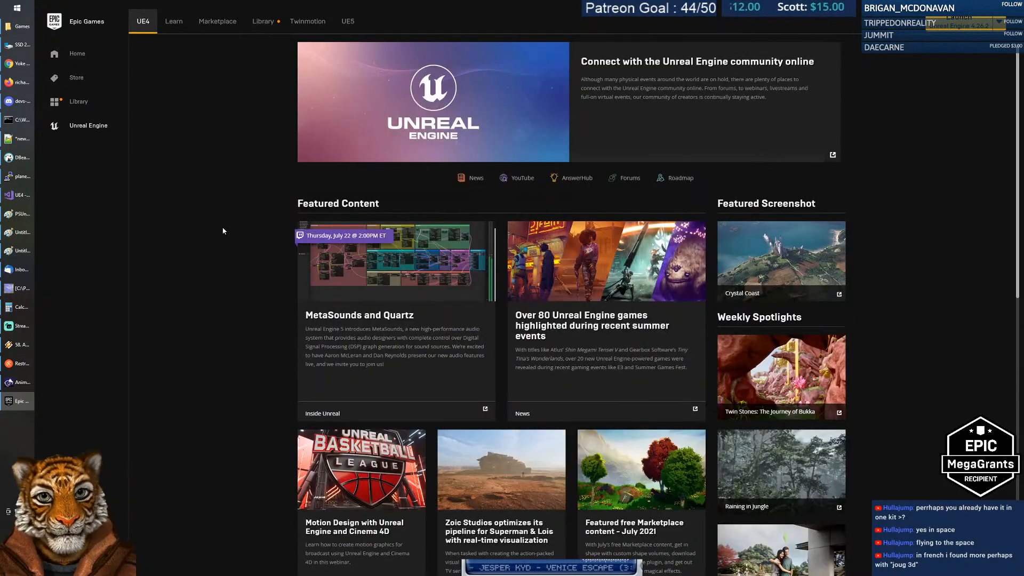
pyautogui.scroll(-3, 223, 231)
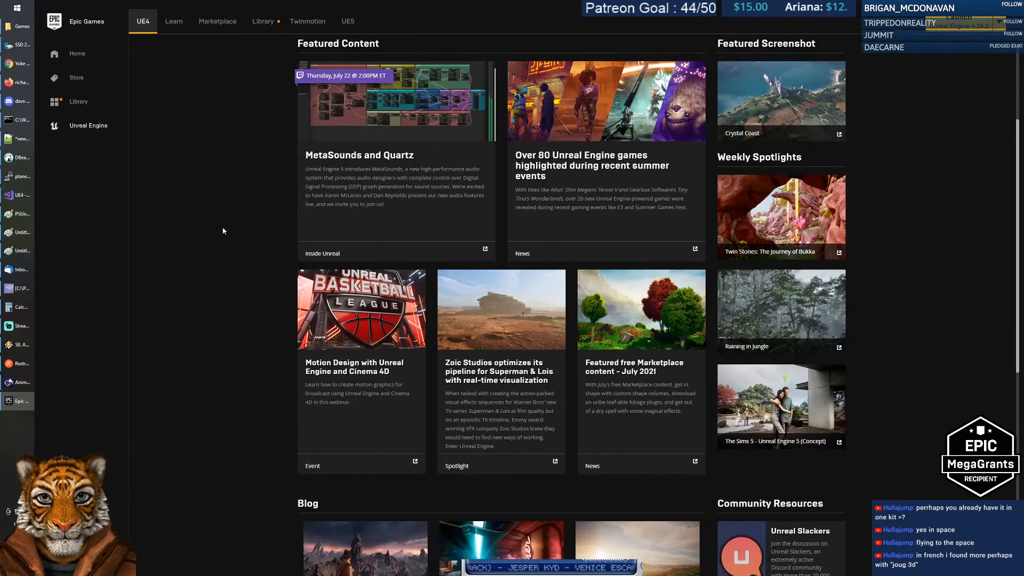
pyautogui.click(637, 326)
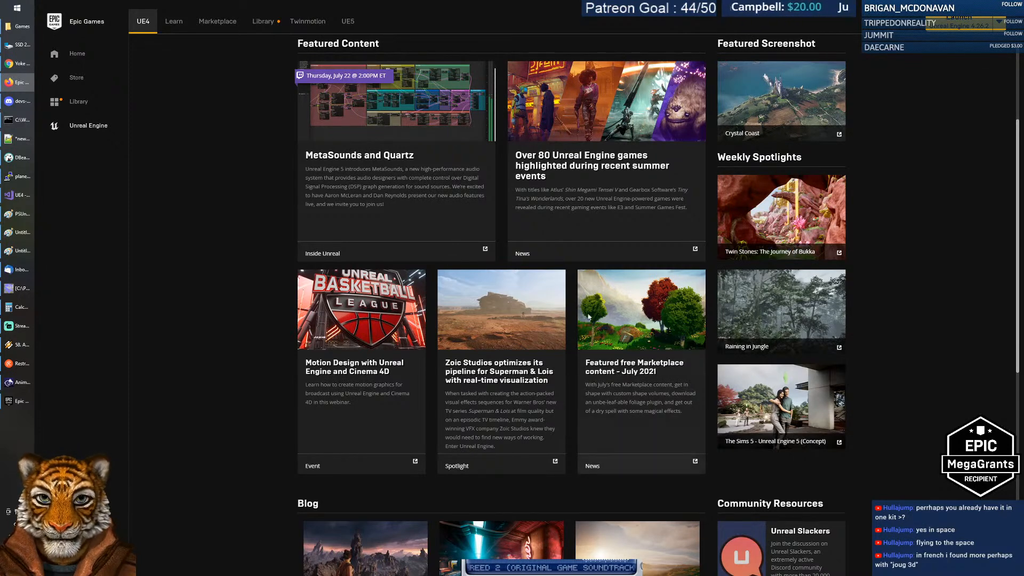
# Step: Try to open the July 2021 free Marketplace content article in a new Chrome tab, using its address with the exchange code
pyautogui.click(21, 63)
pyautogui.click(808, 8)
pyautogui.click(785, 22)
pyautogui.press('Return')
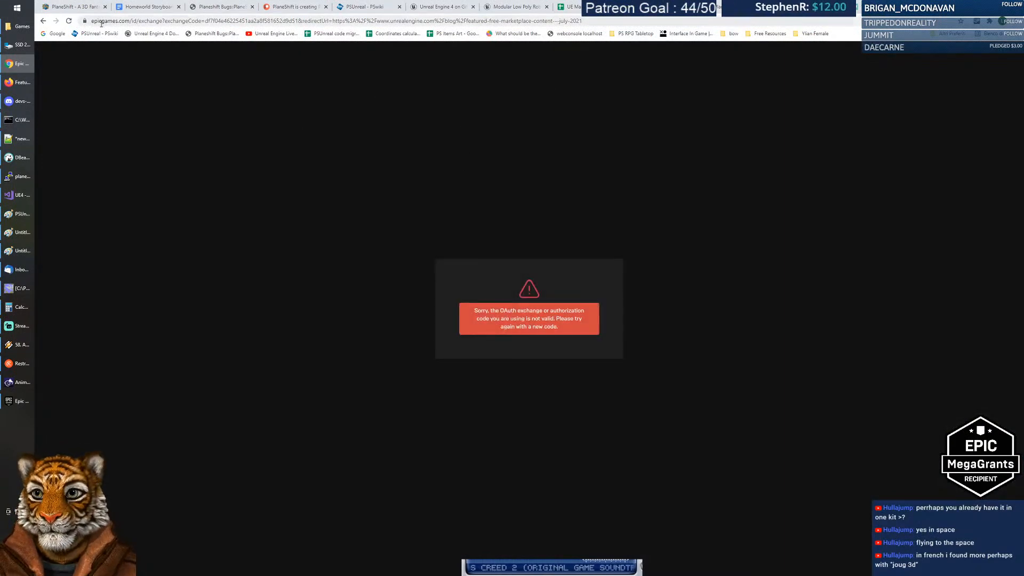
# Step: Run a Google search for "ue marketplace" in the current Chrome tab
pyautogui.click(138, 21)
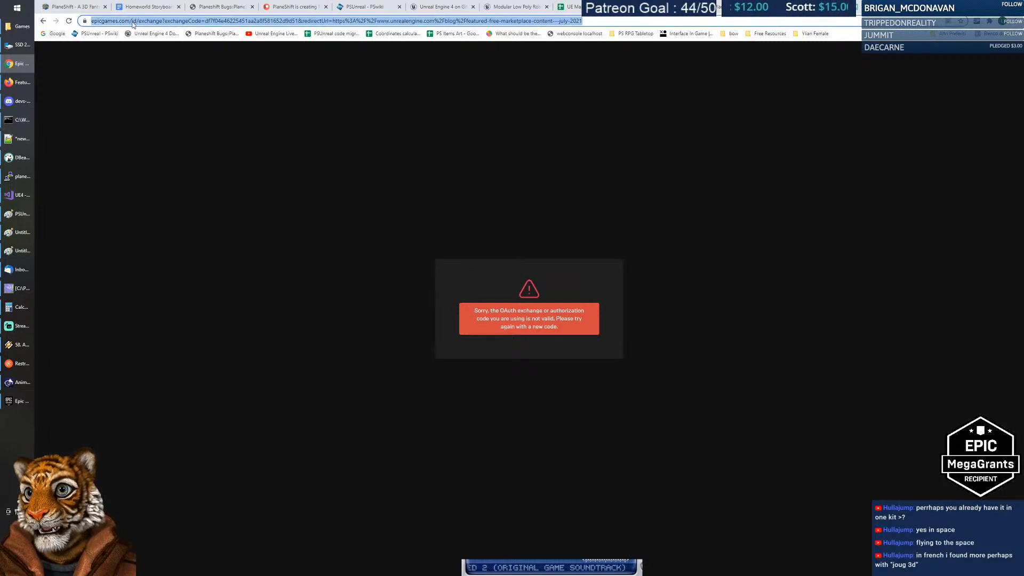
pyautogui.write('marke')
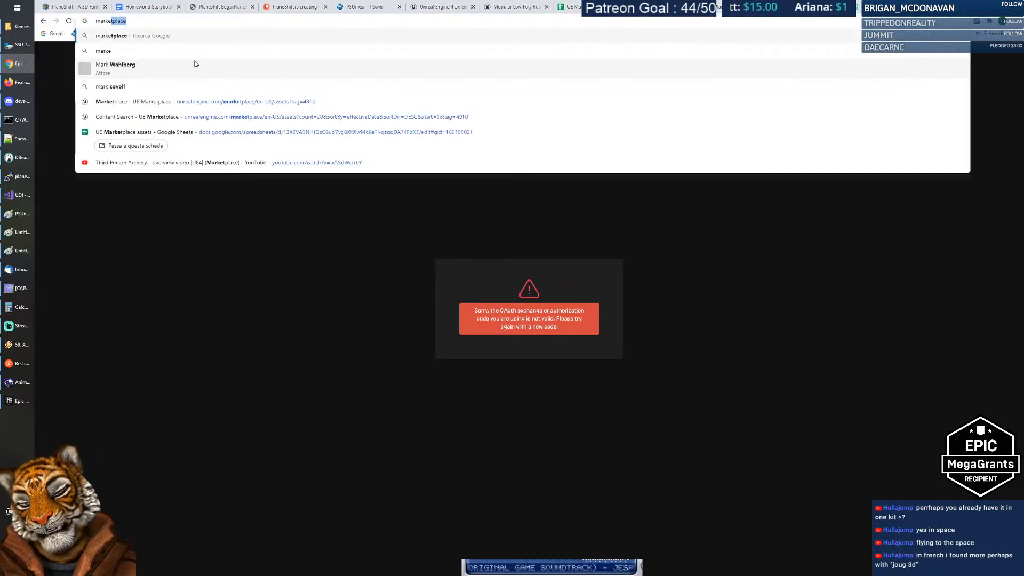
pyautogui.press('Home')
pyautogui.write('ue')
pyautogui.press('Return')
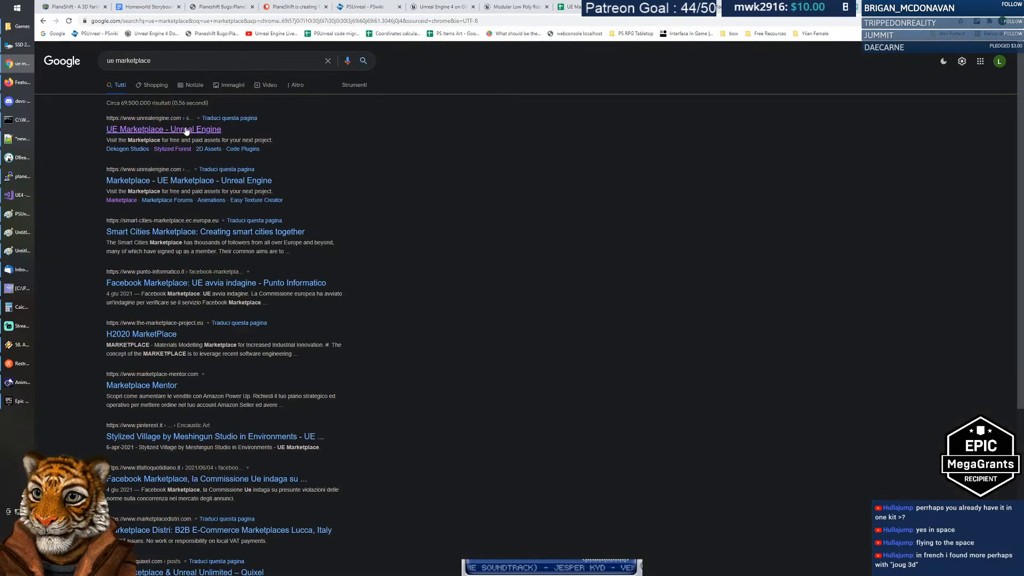
# Step: Open the UE Marketplace from the search results and list its Free For The Month products
pyautogui.click(160, 132)
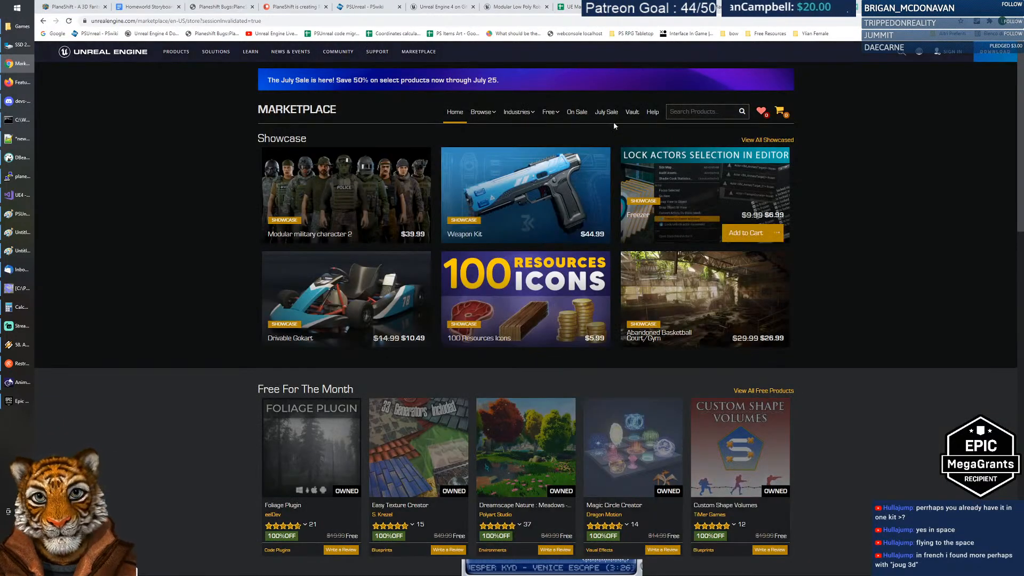
pyautogui.moveTo(555, 113)
pyautogui.click(569, 160)
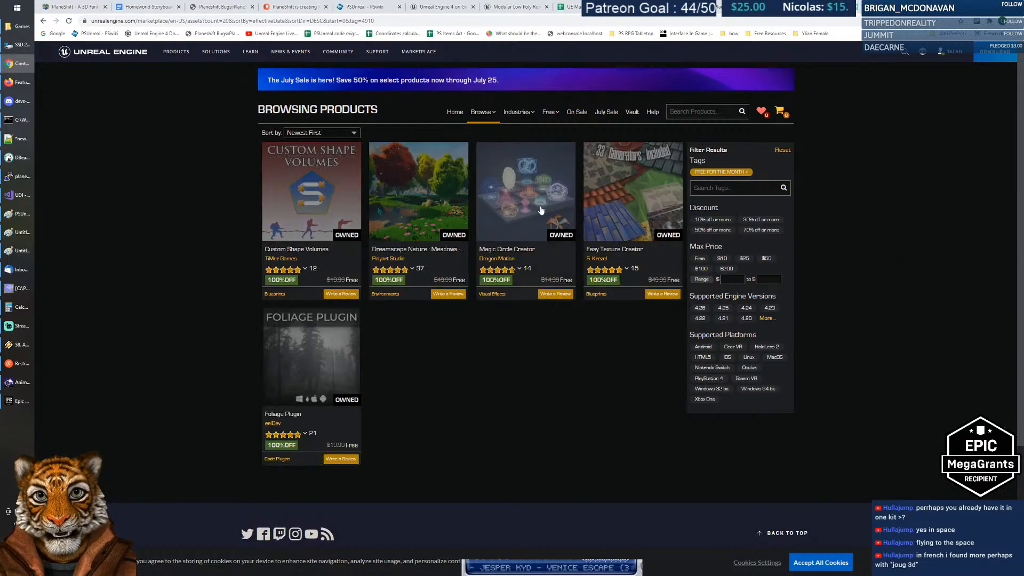
# Step: Switch back to the Epic Games launcher and open the Unreal Engine library
pyautogui.click(18, 401)
pyautogui.scroll(-4, 558, 327)
pyautogui.scroll(7, 329, 120)
pyautogui.click(265, 21)
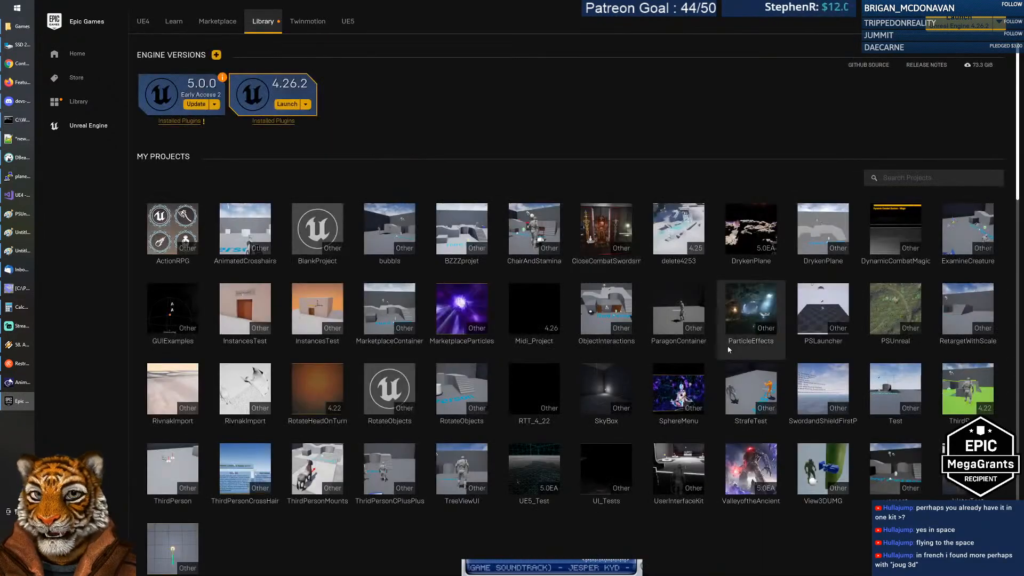
# Step: Search the library's Vault for "farm", look over the listed assets and clear the search
pyautogui.scroll(-5, 731, 344)
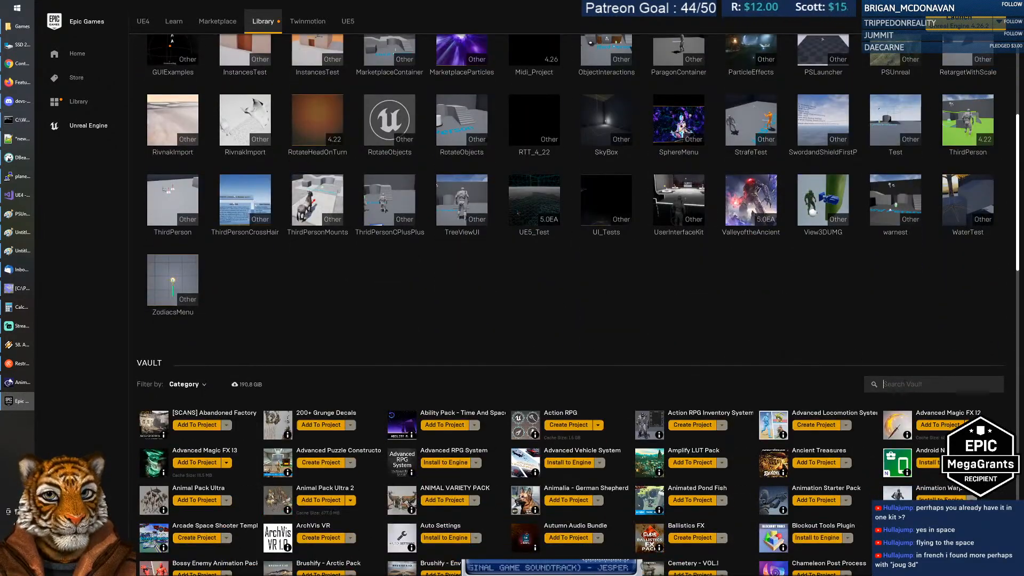
pyautogui.click(906, 383)
pyautogui.write('farm')
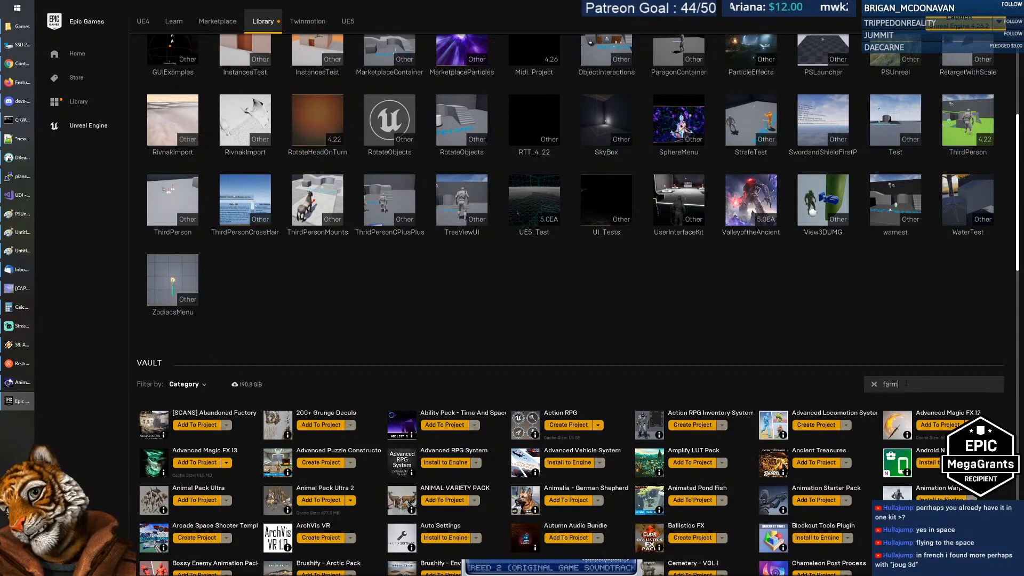
pyautogui.scroll(-4, 759, 288)
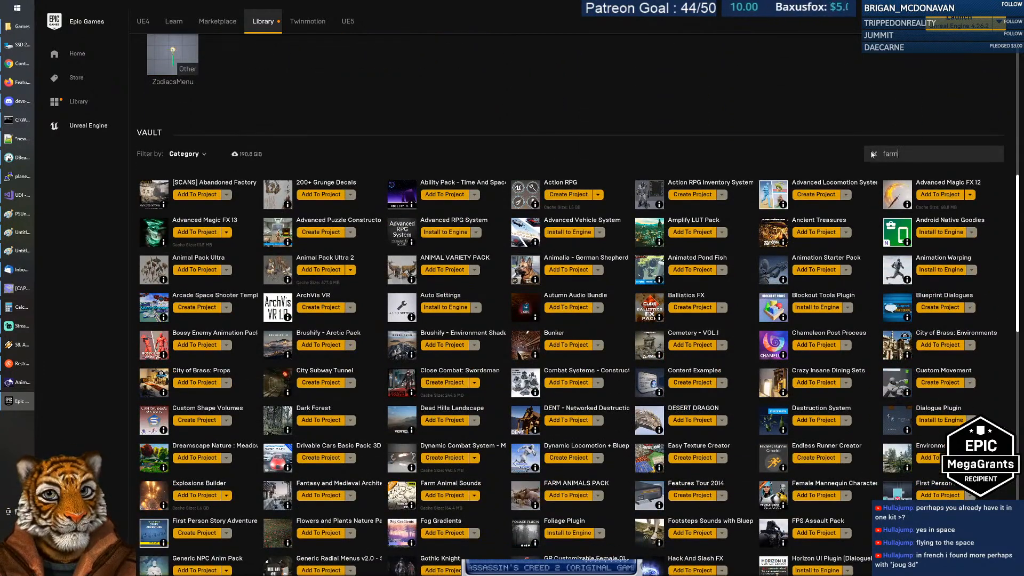
pyautogui.click(874, 153)
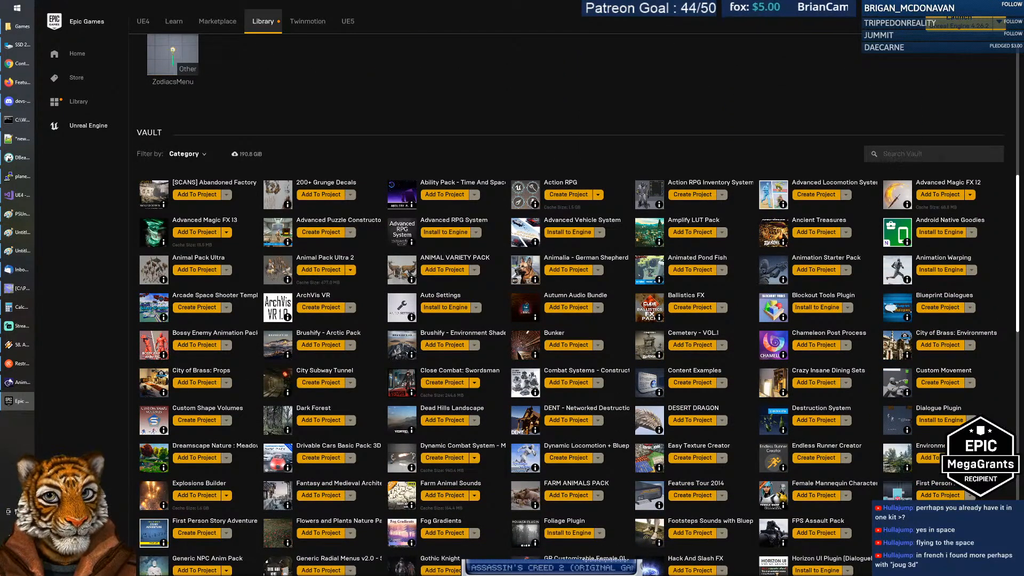
# Step: Search the Vault for "farm", open the FARM ANIMALS PACK page and view its preview images
pyautogui.write('farm')
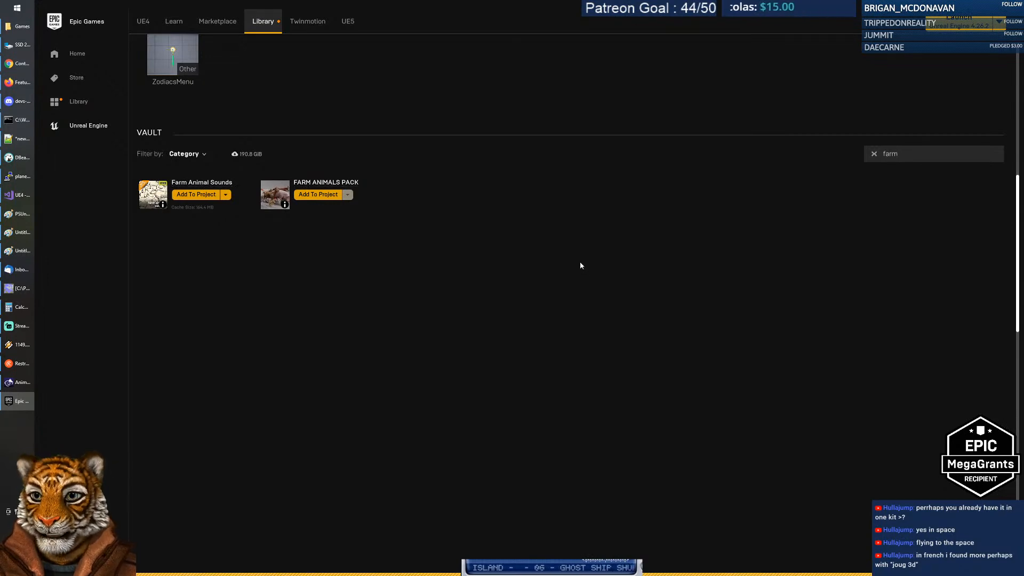
pyautogui.hotkey('alt', 'Left')
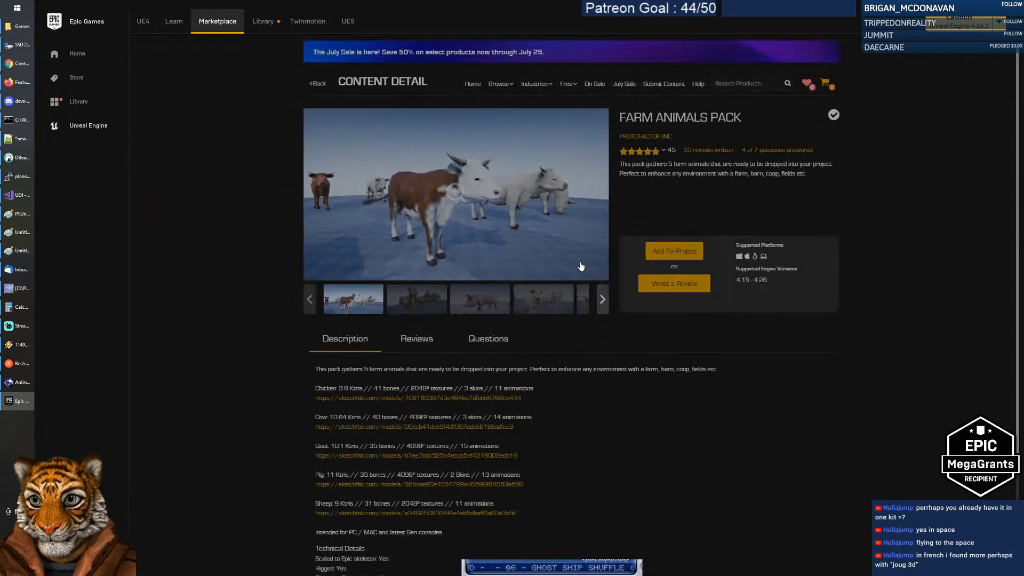
pyautogui.click(416, 300)
pyautogui.click(492, 303)
pyautogui.click(551, 310)
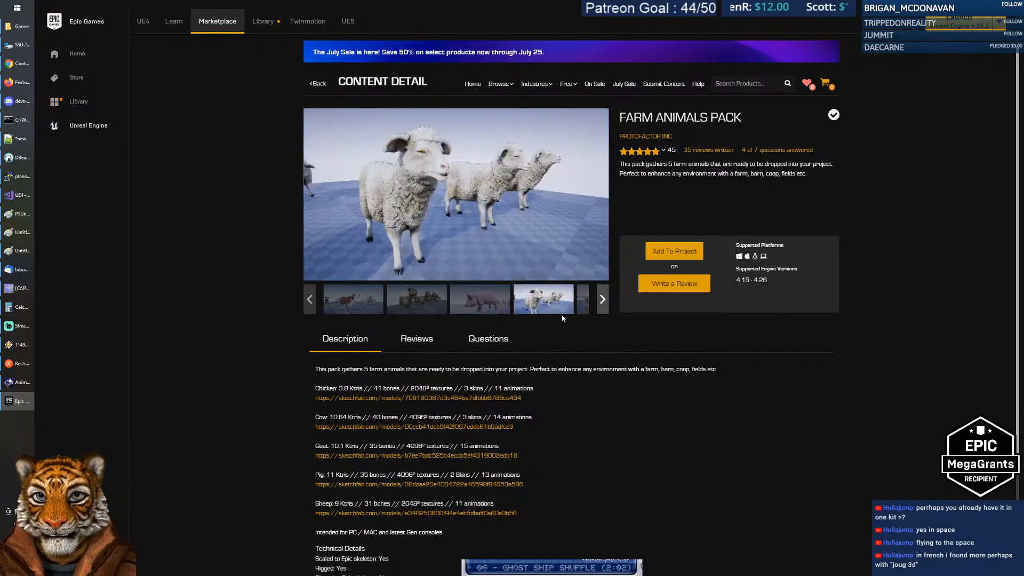
pyautogui.click(581, 307)
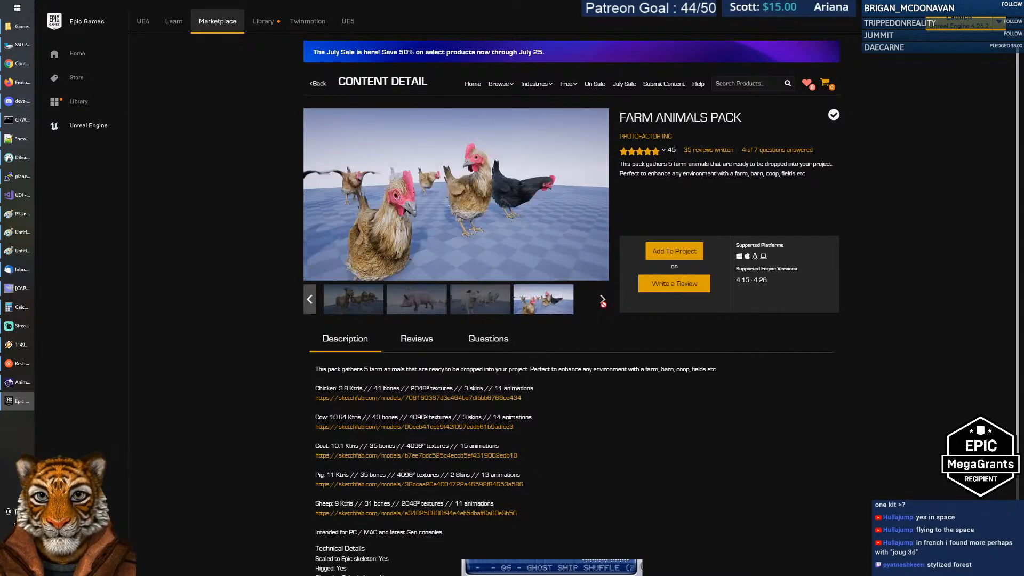
pyautogui.click(310, 300)
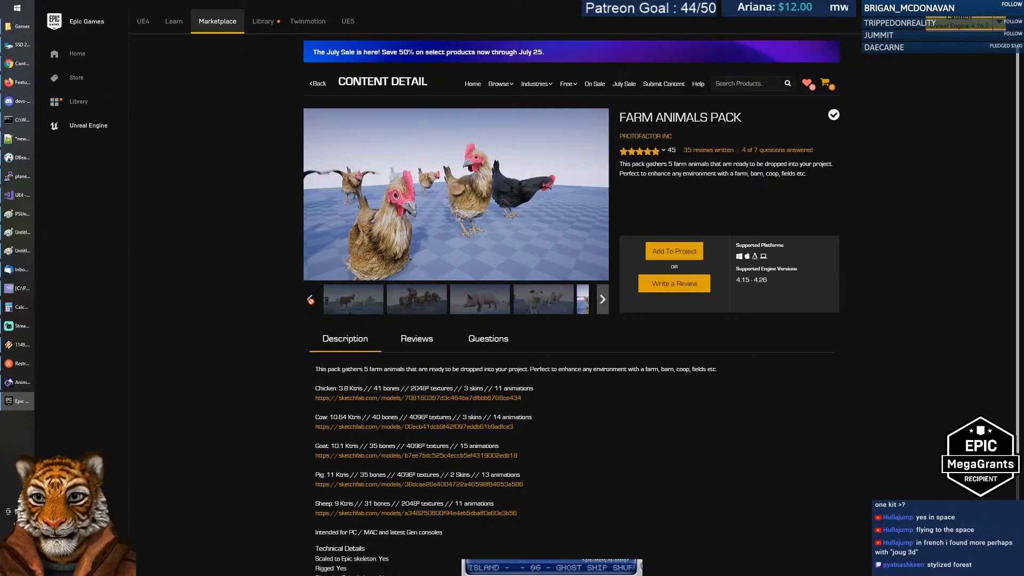
# Step: Return to the Marketplace home page and search the products for "farm" and for "yoke"
pyautogui.click(318, 84)
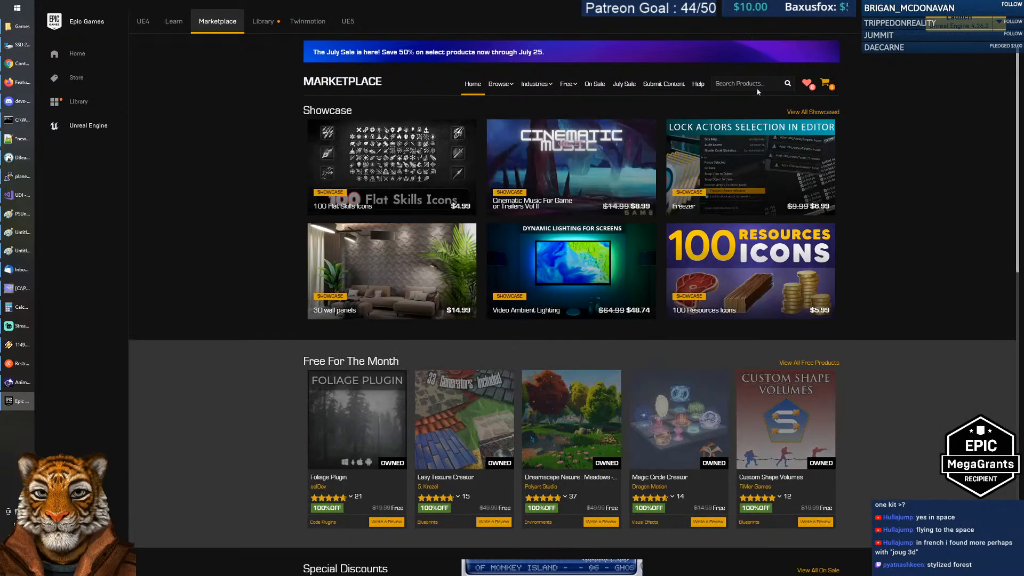
pyautogui.write('farm')
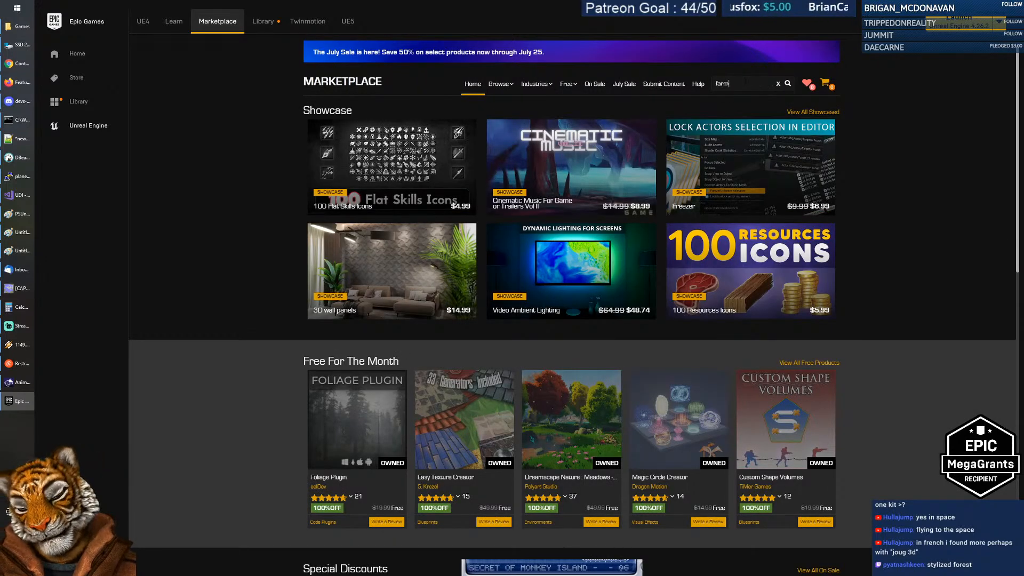
pyautogui.press('Return')
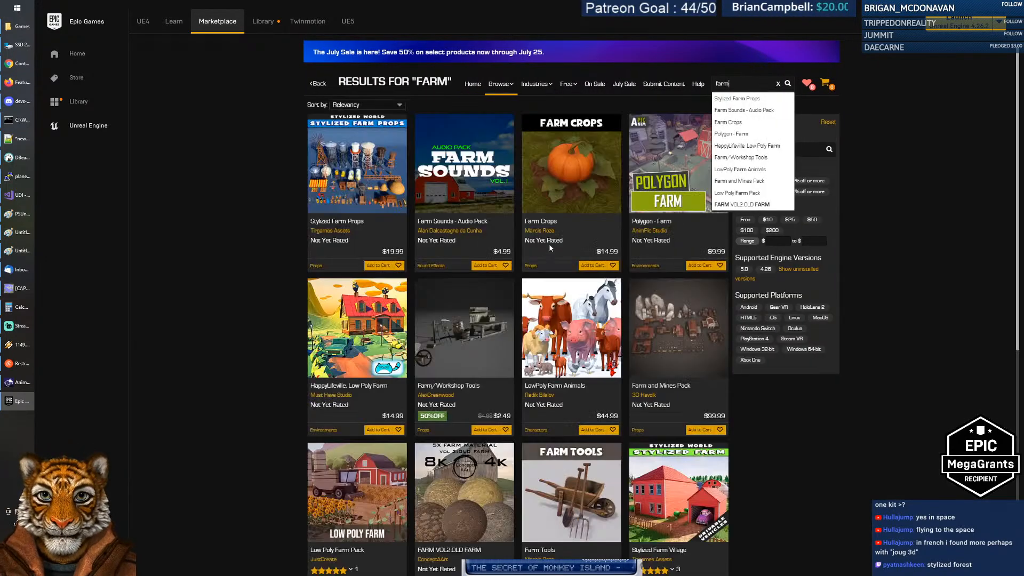
pyautogui.click(257, 210)
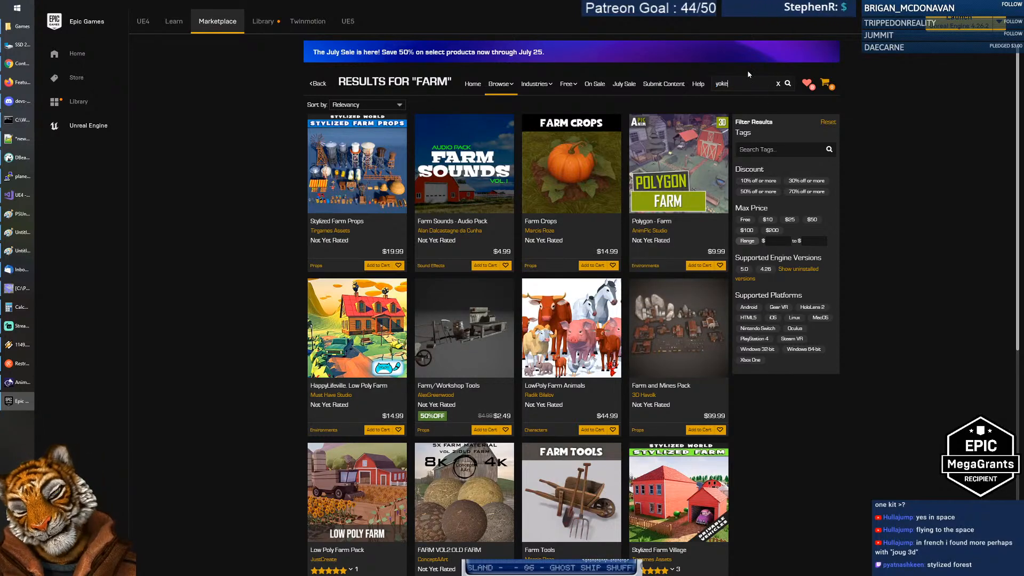
pyautogui.press('Return')
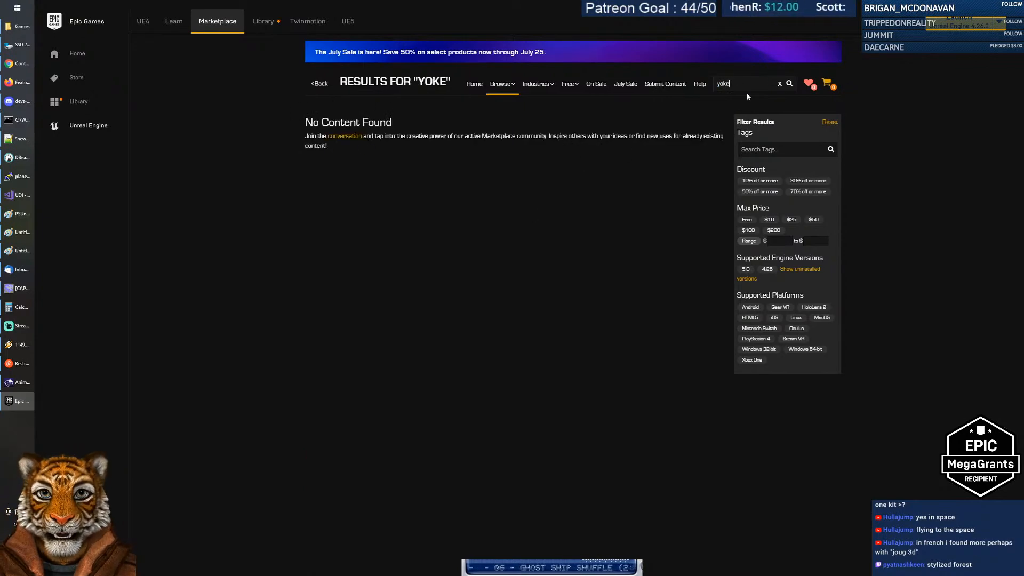
# Step: Switch to Chrome and open a new tab ready for a Google search
pyautogui.click(19, 64)
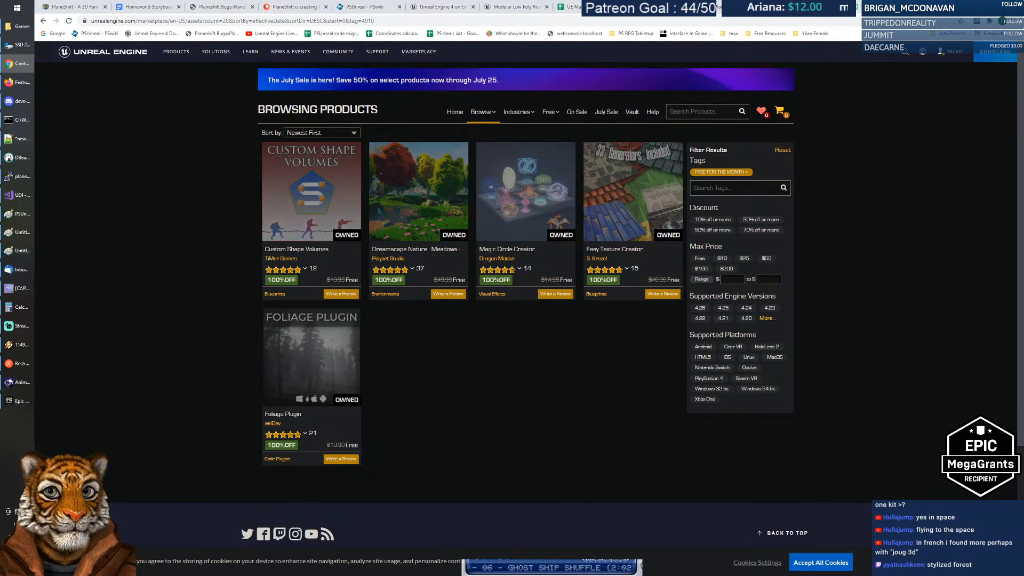
pyautogui.hotkey('ctrl', 't')
pyautogui.click(460, 166)
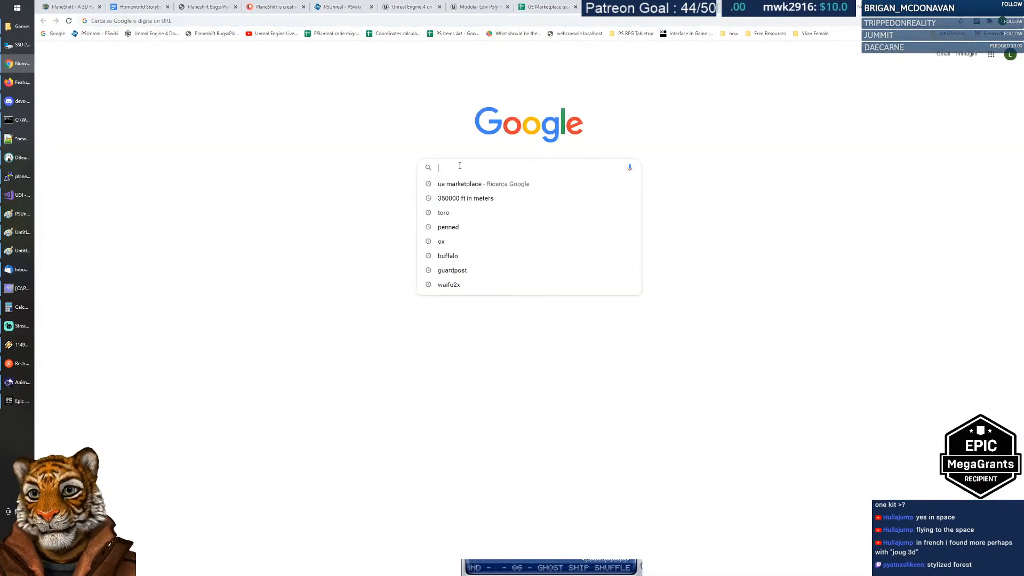
pyautogui.hotkey('ctrl', 'v')
pyautogui.hotkey('ctrl', 'a')
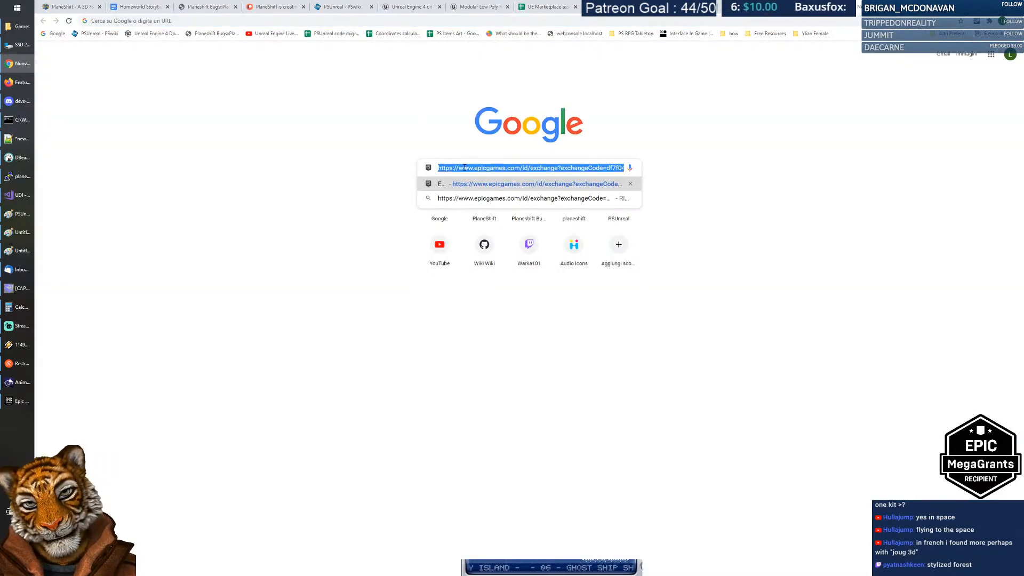
pyautogui.write('dictiona')
pyautogui.hotkey('ctrl', 'a')
# Step: Search Google for "synonyms" and open the Thesaurus.com synonyms result
pyautogui.write('synoms')
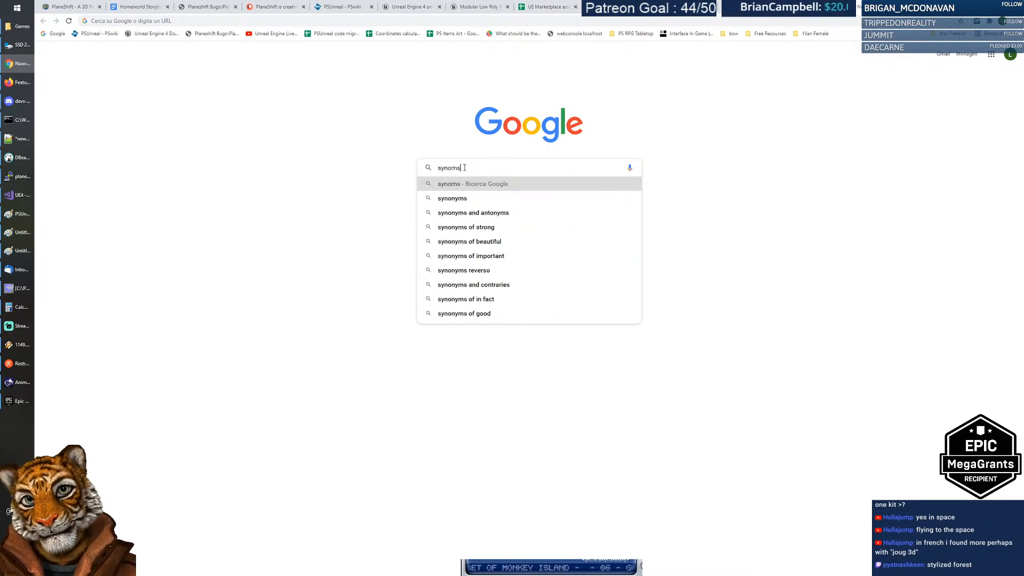
pyautogui.press('Down')
pyautogui.press('Return')
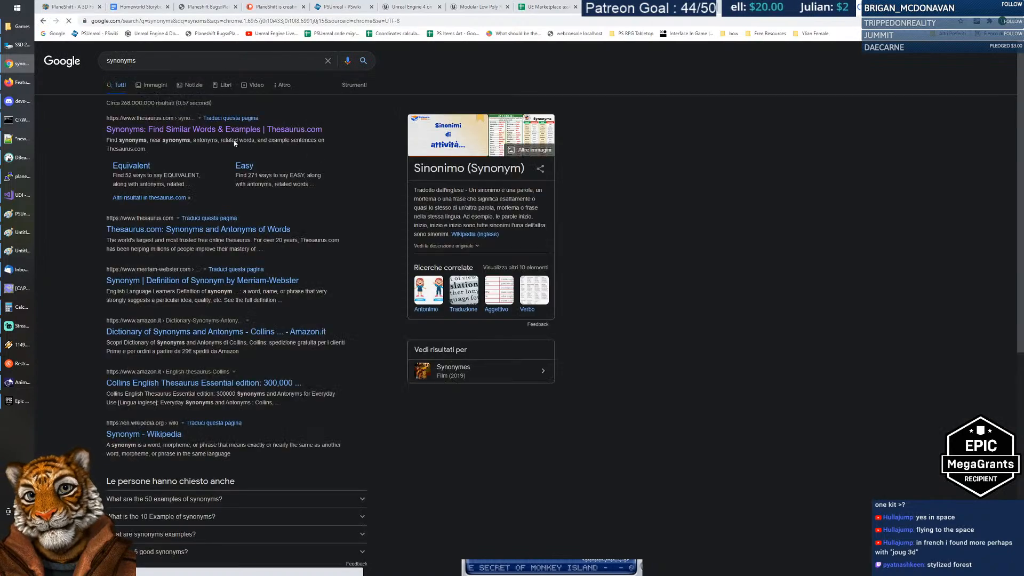
pyautogui.click(199, 129)
# Step: Look up "yoke" on Thesaurus.com and examine its synonyms and related words
pyautogui.click(323, 177)
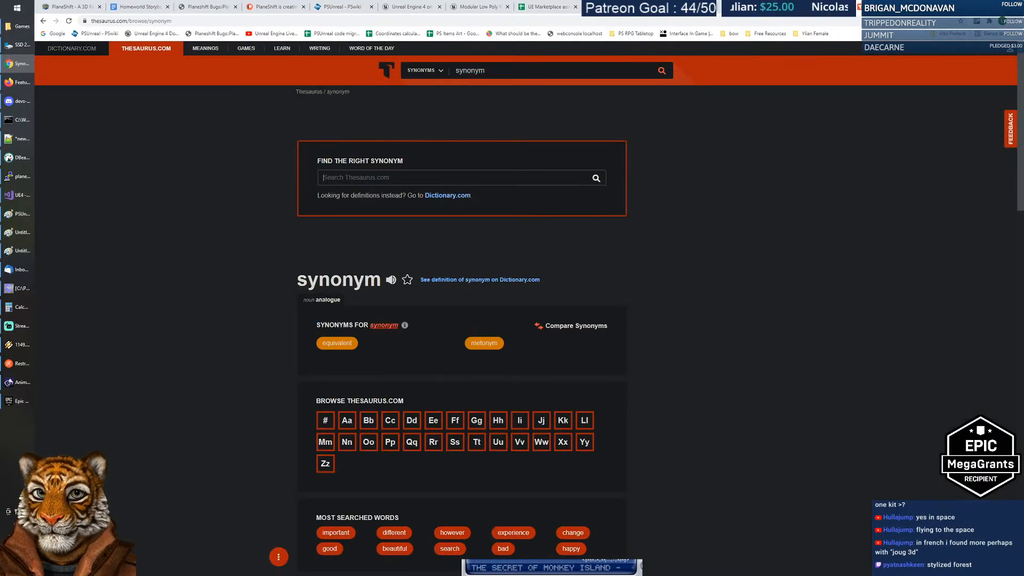
pyautogui.write('yoke')
pyautogui.press('Return')
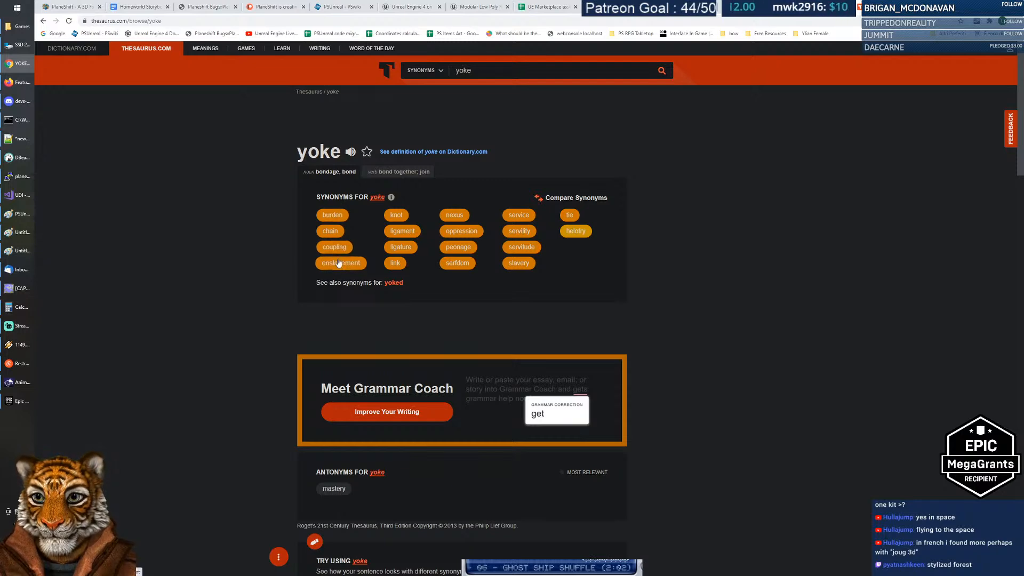
pyautogui.scroll(-3, 720, 257)
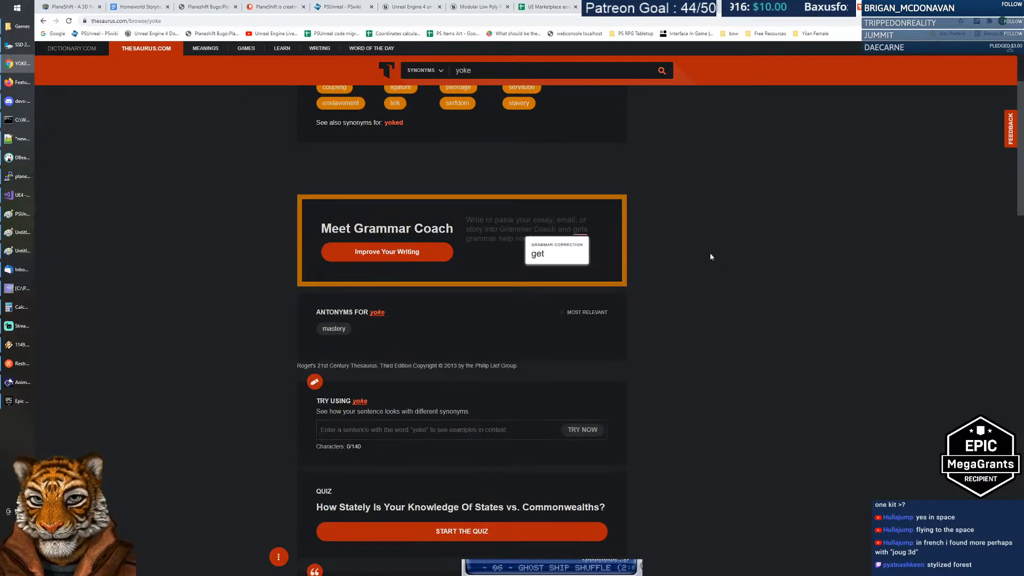
pyautogui.scroll(-4, 710, 256)
pyautogui.scroll(-4, 707, 257)
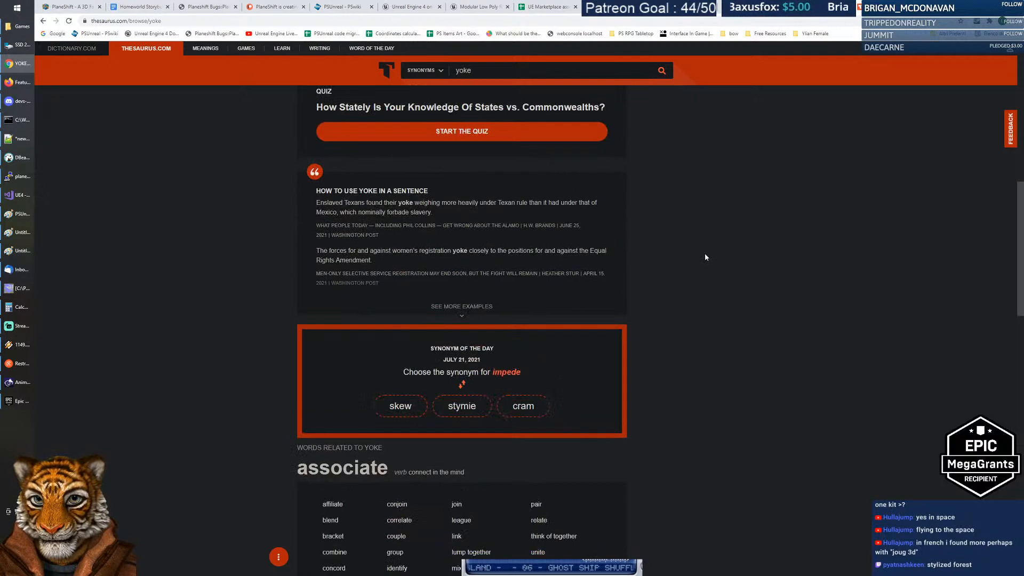
pyautogui.scroll(-3, 705, 257)
pyautogui.scroll(-3, 700, 257)
pyautogui.scroll(-7, 698, 258)
pyautogui.scroll(-3, 698, 256)
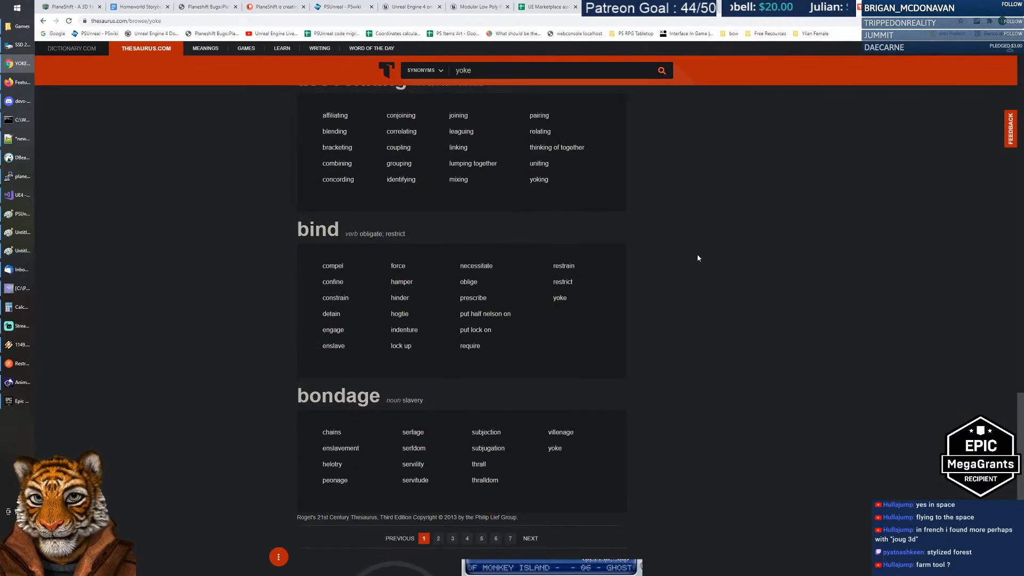
pyautogui.scroll(13, 697, 256)
pyautogui.scroll(17, 697, 251)
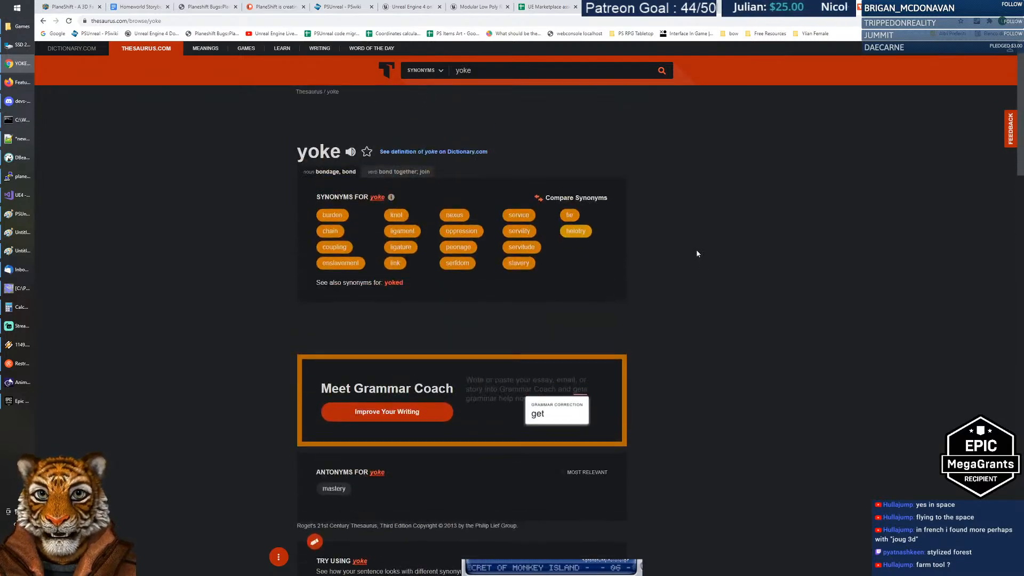
# Step: Switch back to the Epic Games launcher and search the Marketplace for "farm"
pyautogui.hotkey('alt', 'Tab')
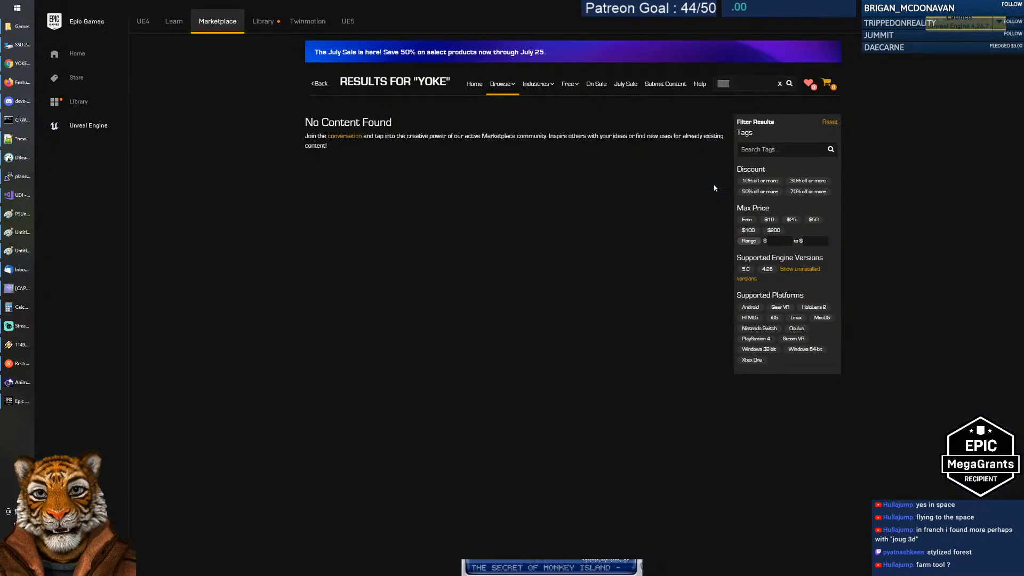
pyautogui.write('farm')
pyautogui.press('Return')
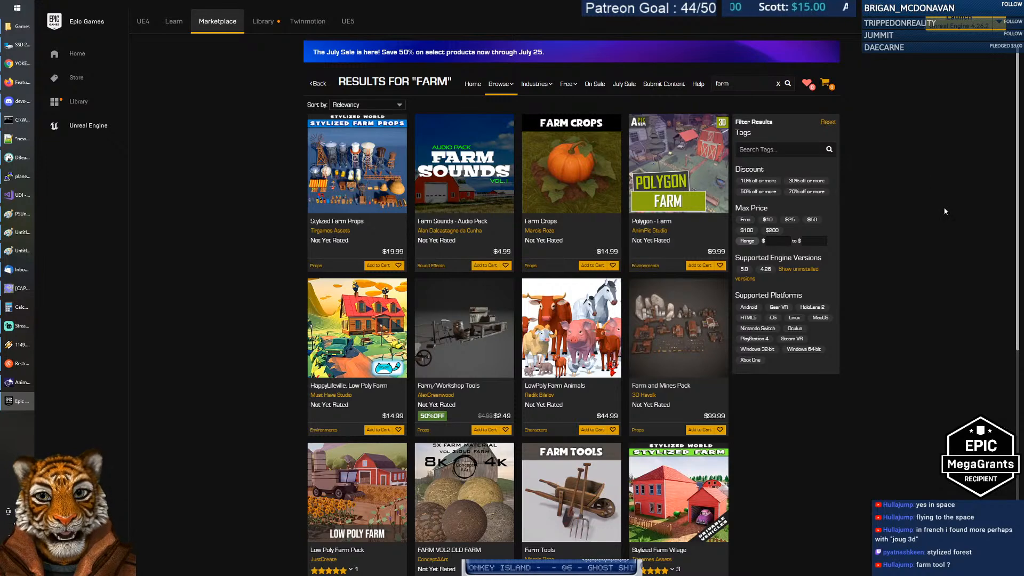
# Step: Open the Farm Tools product, look through its enlarged preview images and close the image viewer
pyautogui.scroll(-3, 771, 265)
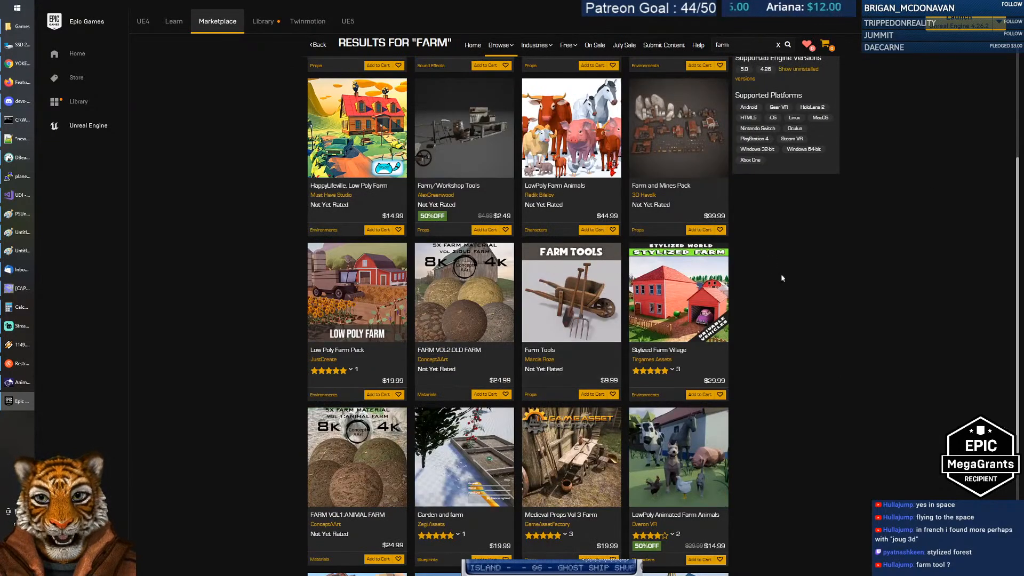
pyautogui.click(584, 288)
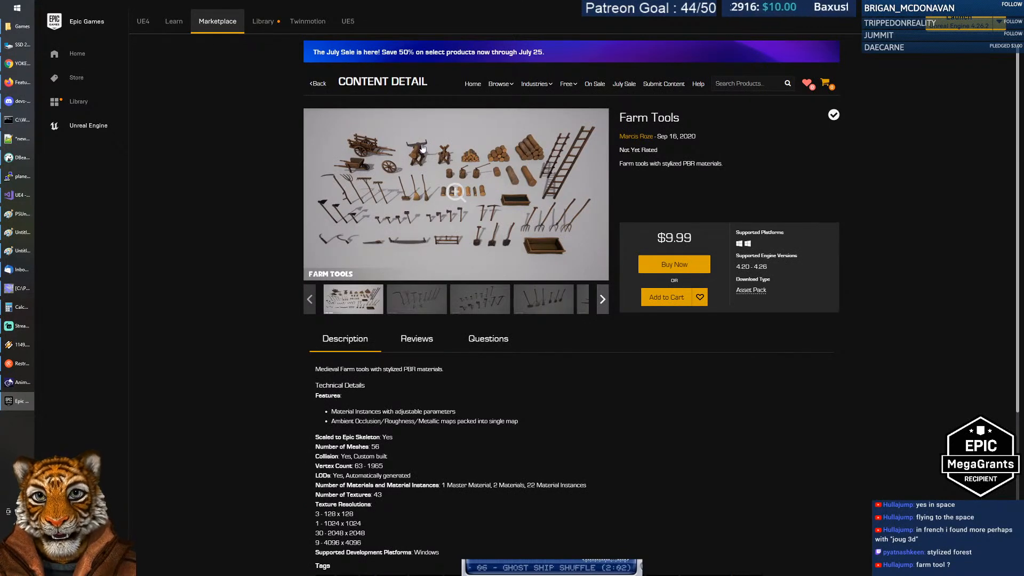
pyautogui.click(467, 205)
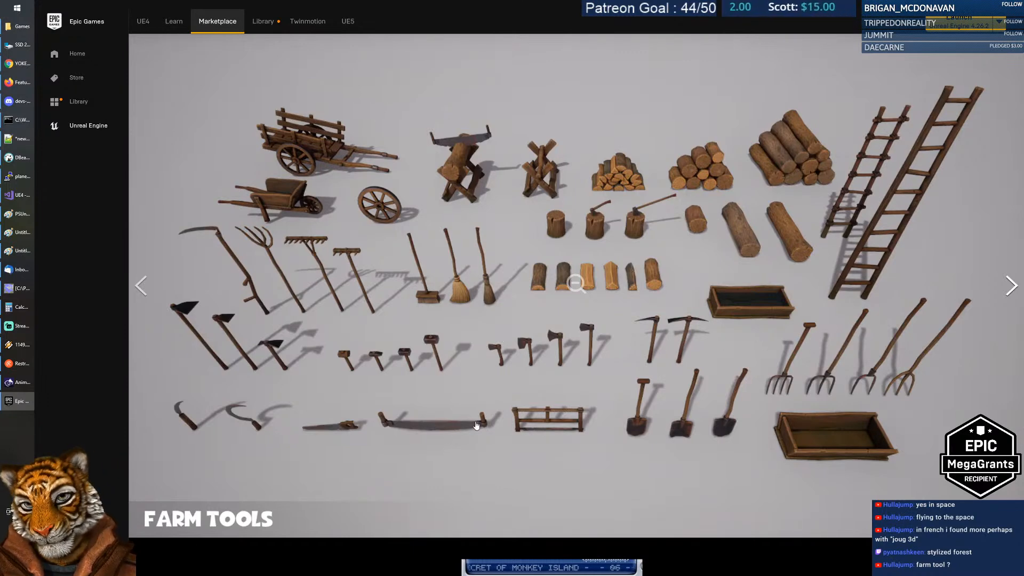
pyautogui.click(1012, 286)
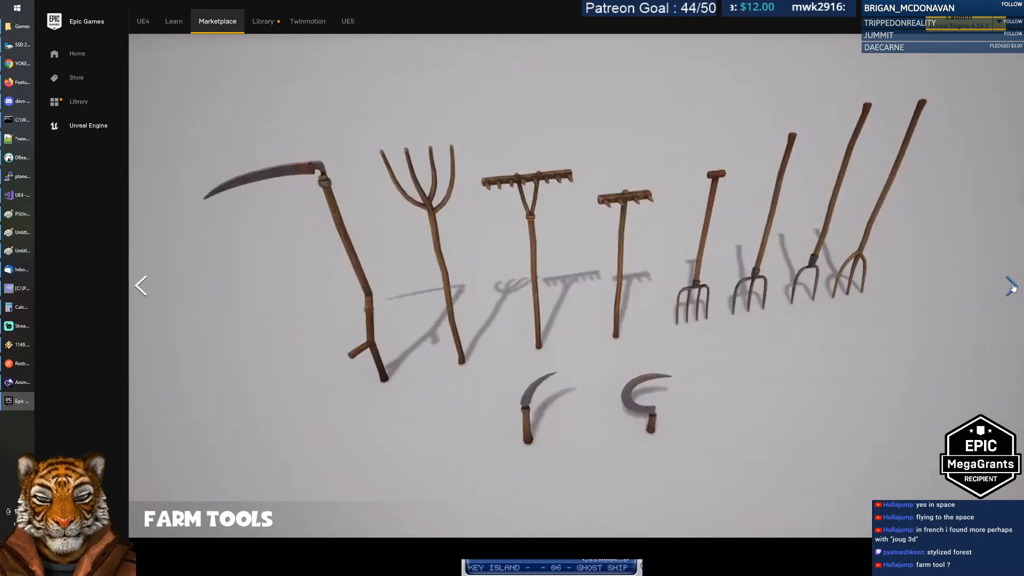
pyautogui.click(1012, 287)
pyautogui.click(1013, 287)
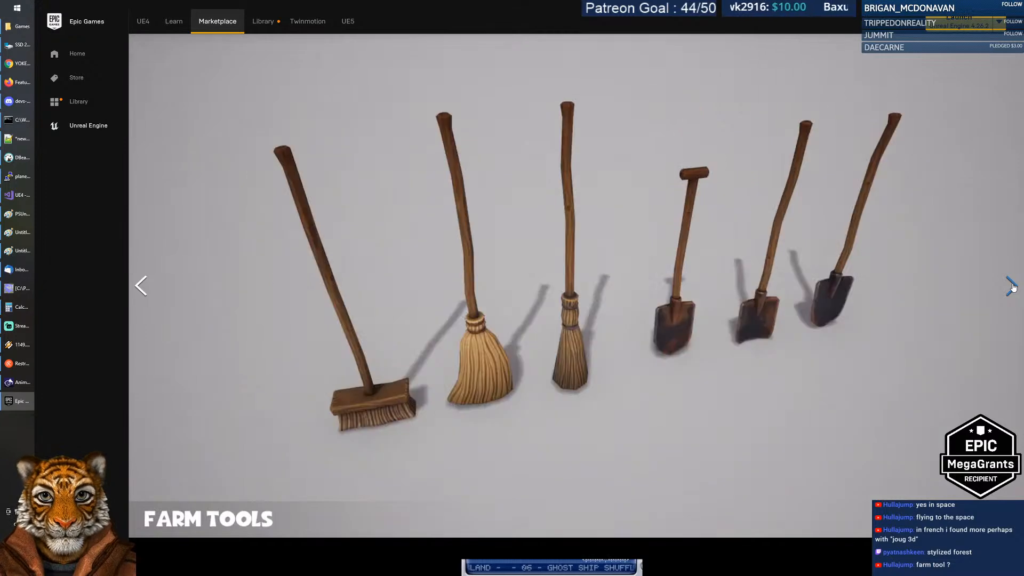
pyautogui.click(1013, 287)
pyautogui.click(1012, 286)
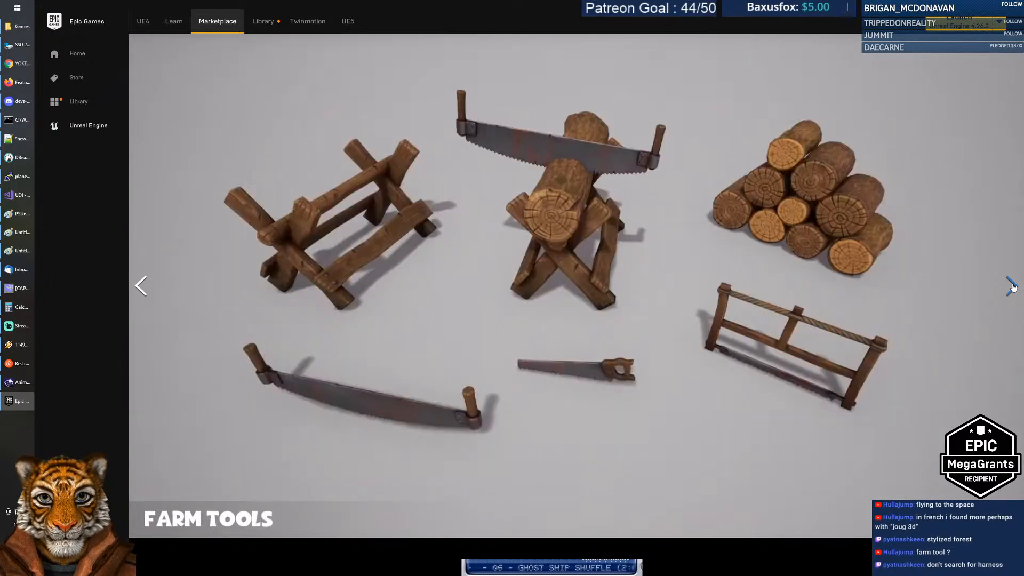
pyautogui.click(1013, 286)
pyautogui.press('Escape')
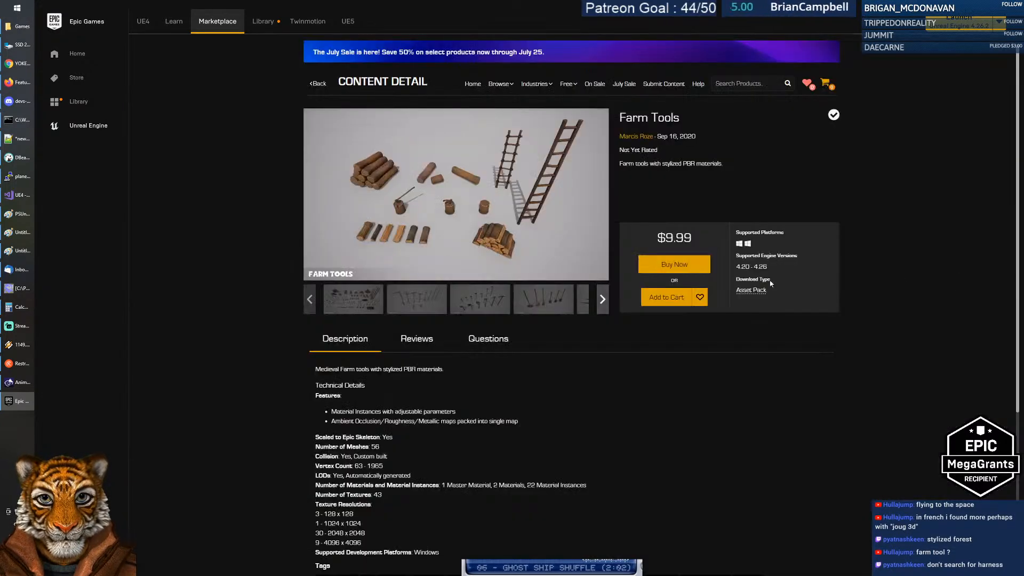
# Step: Go back to the Marketplace's "farm" results and look over the rest of the listed products
pyautogui.click(320, 86)
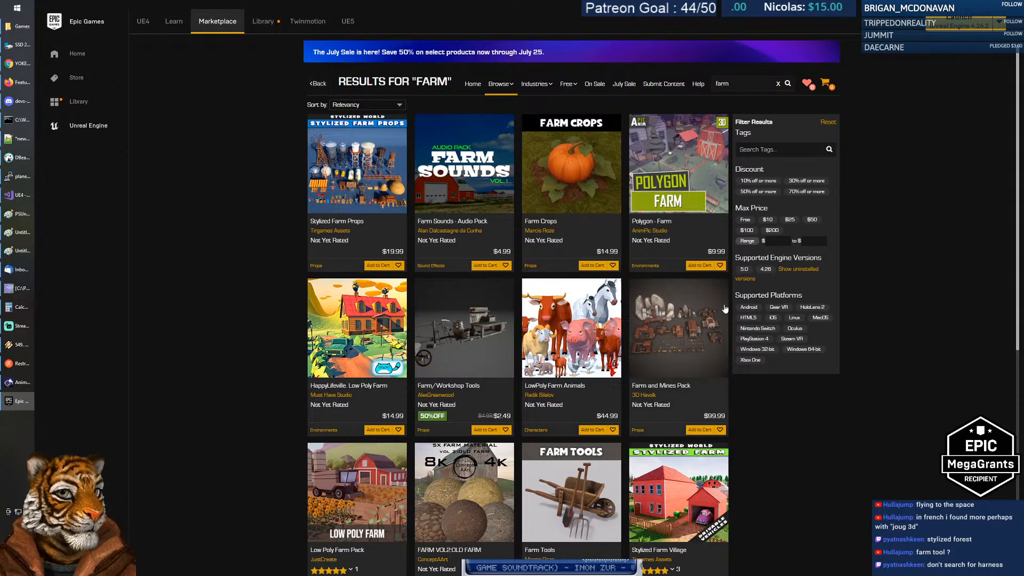
pyautogui.scroll(-1, 920, 271)
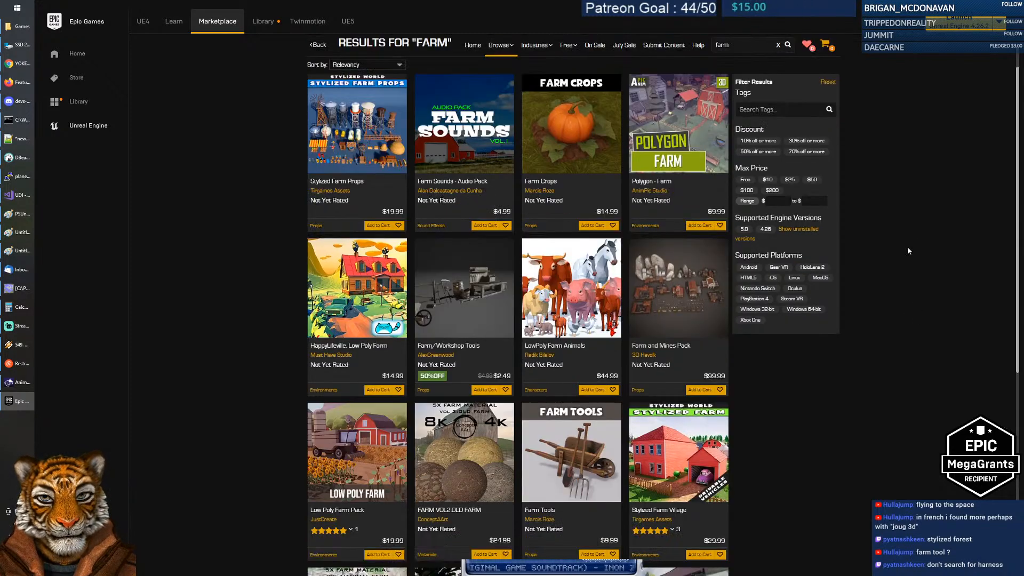
pyautogui.scroll(-1, 908, 246)
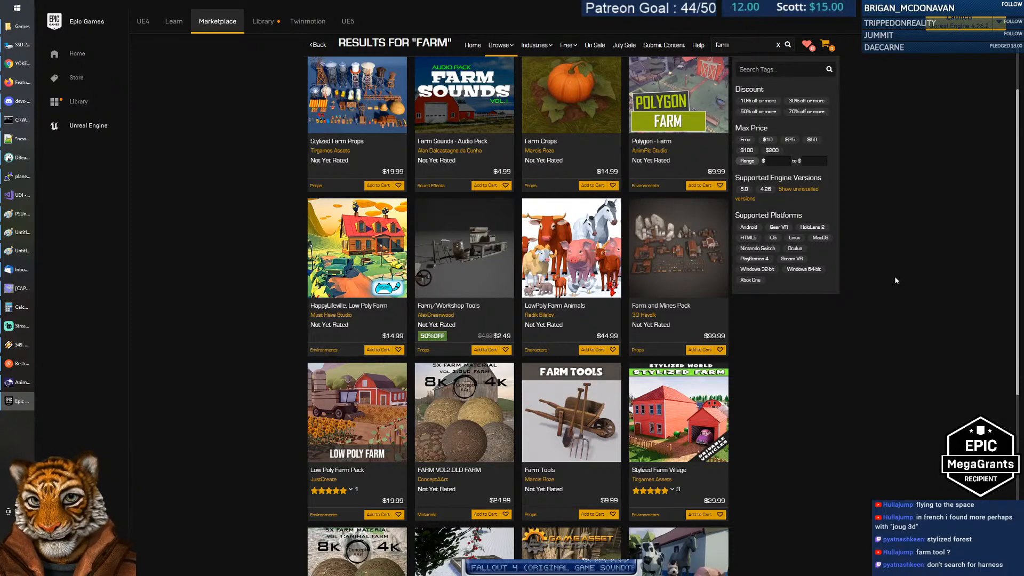
pyautogui.scroll(-3, 895, 284)
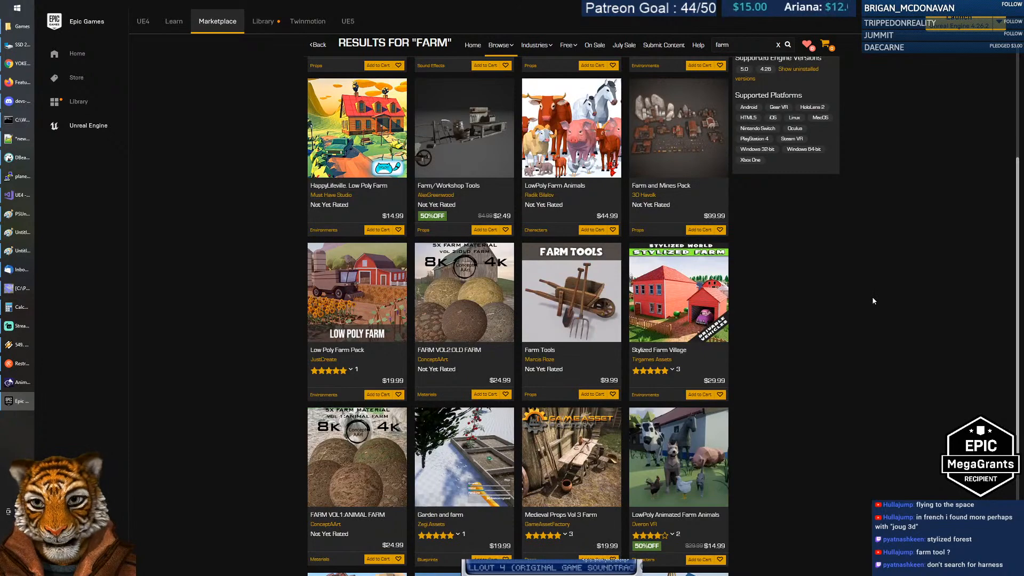
pyautogui.scroll(-5, 840, 306)
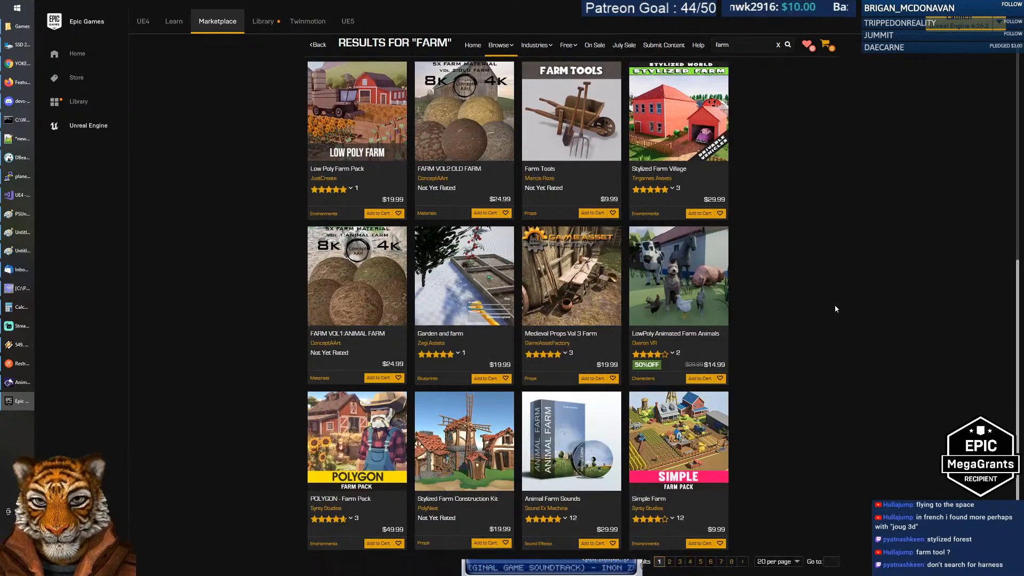
# Step: Open the WW2 Farm Props Pack from page 2 of the "farm" results and look through its preview images
pyautogui.click(670, 561)
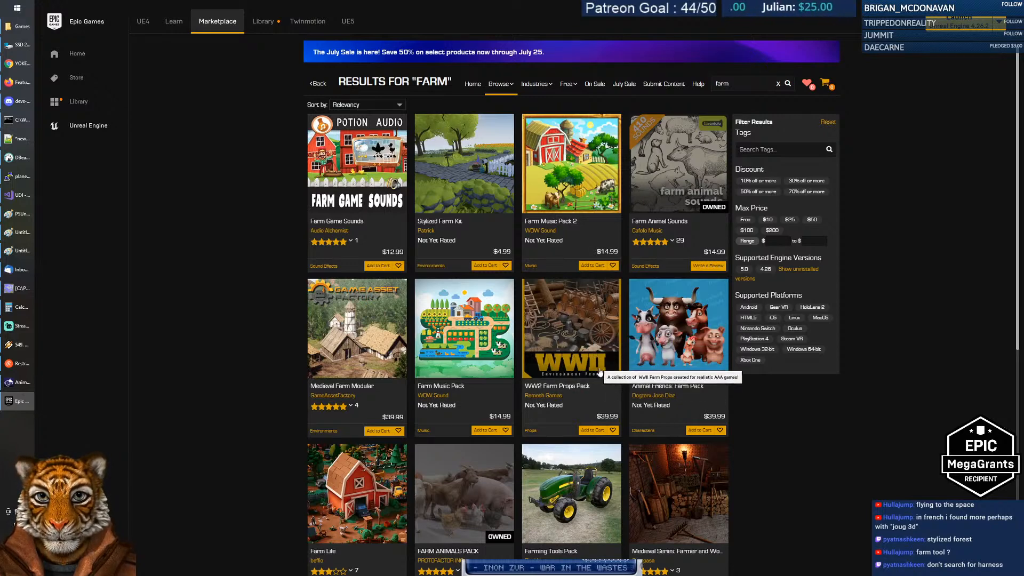
pyautogui.click(588, 328)
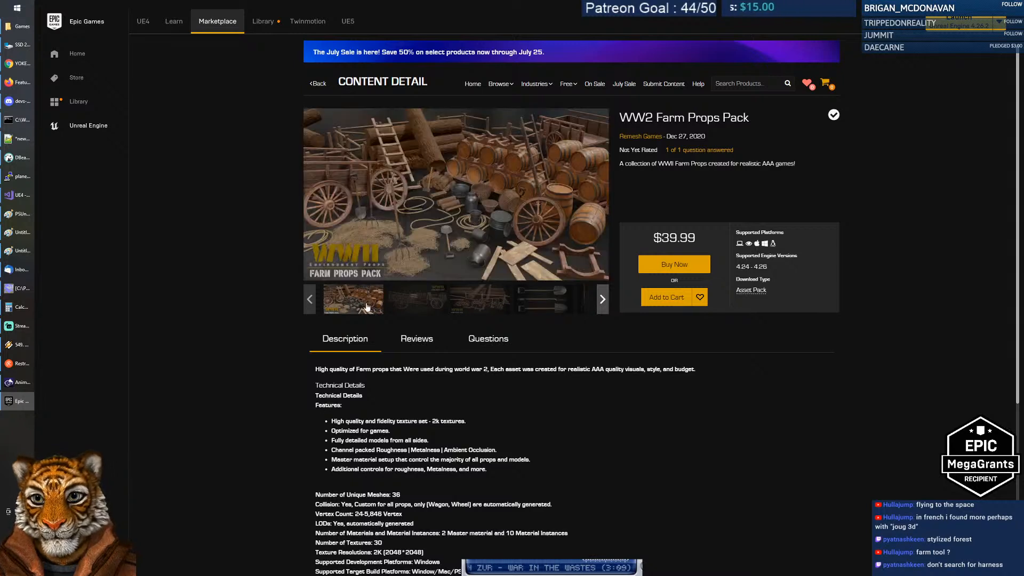
pyautogui.click(603, 300)
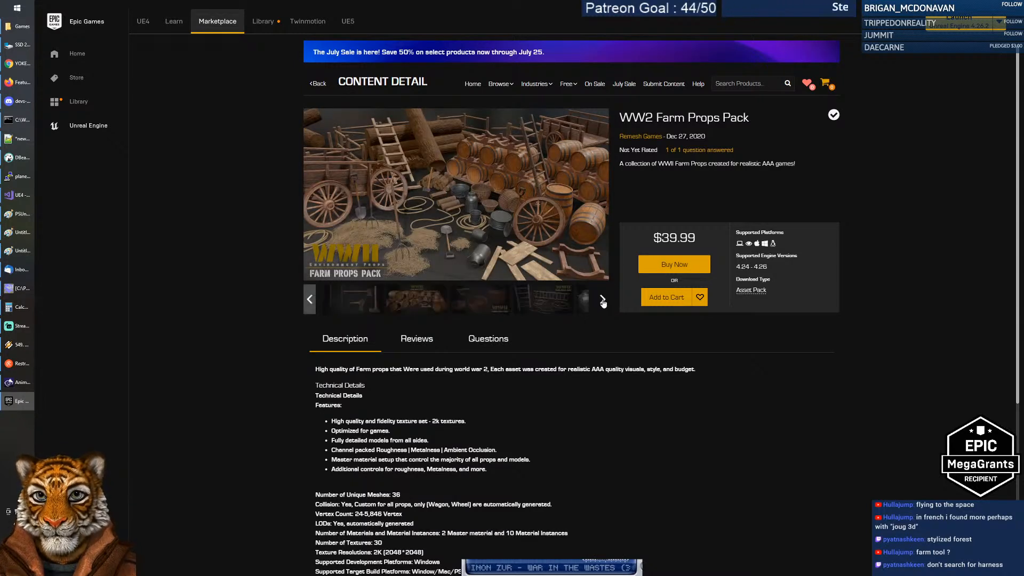
pyautogui.click(418, 304)
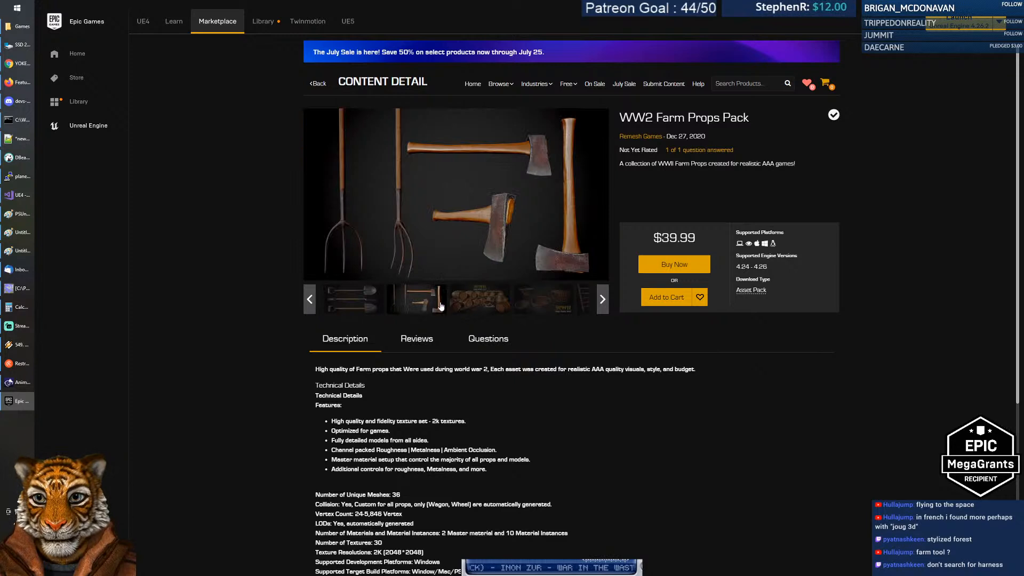
pyautogui.click(480, 305)
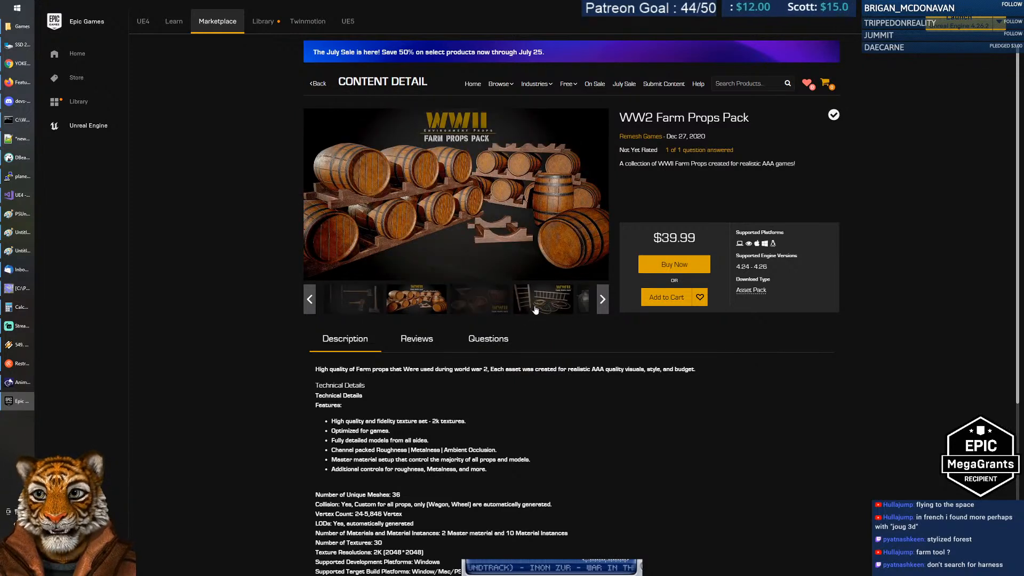
pyautogui.click(536, 309)
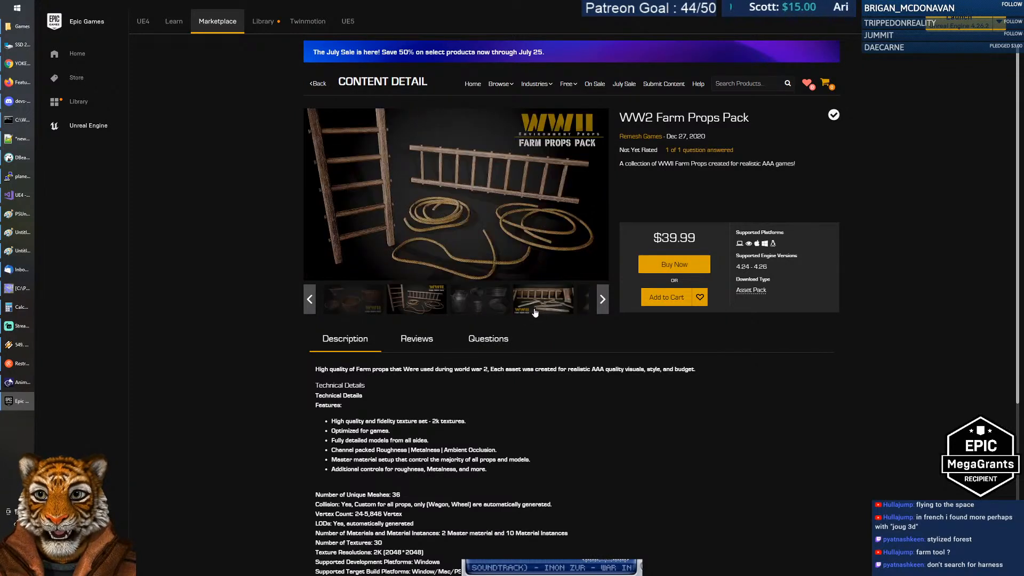
pyautogui.click(603, 300)
pyautogui.click(477, 301)
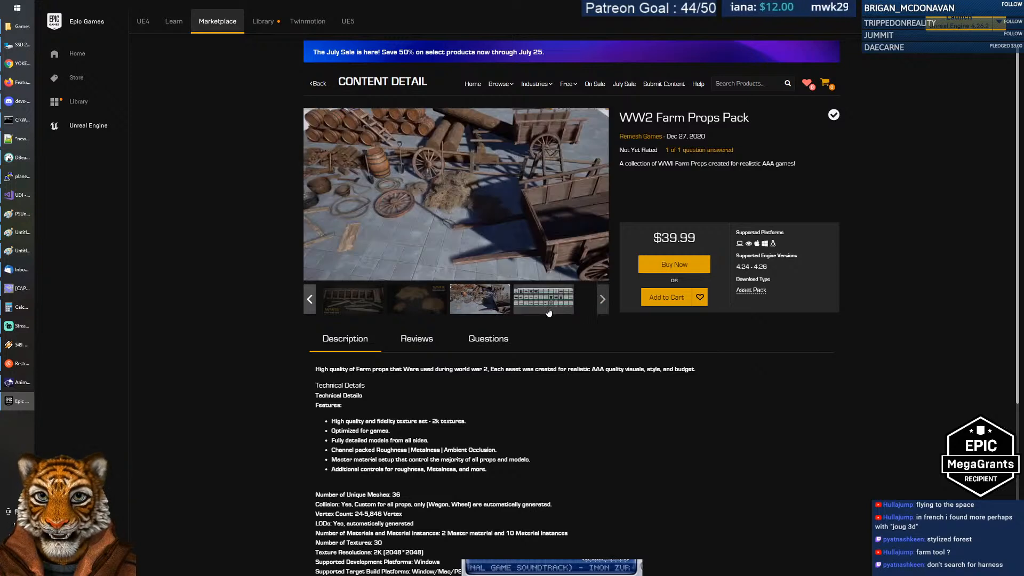
pyautogui.click(549, 312)
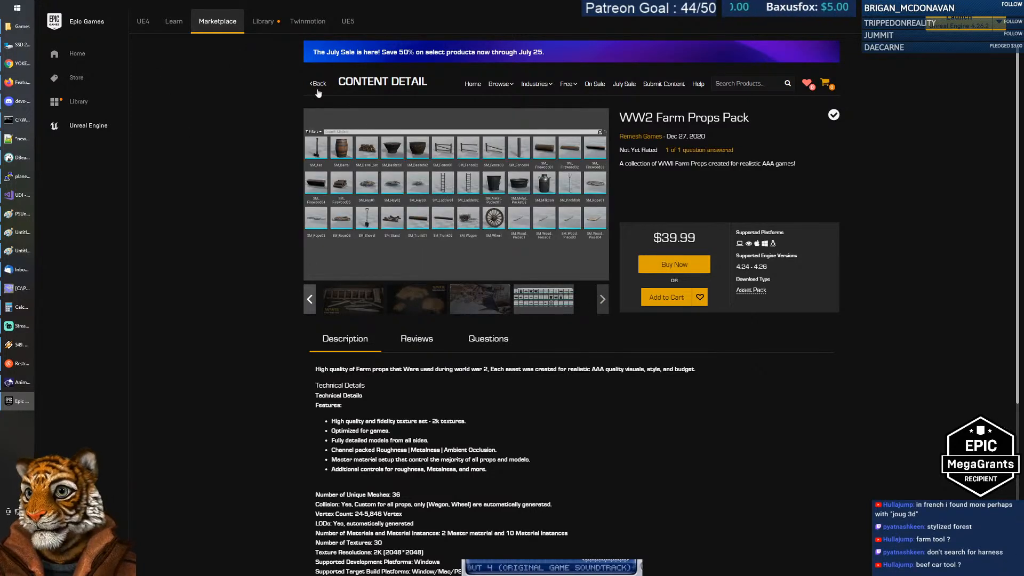
# Step: Return to the "farm" results and look over the products on pages 2 and 3
pyautogui.click(318, 84)
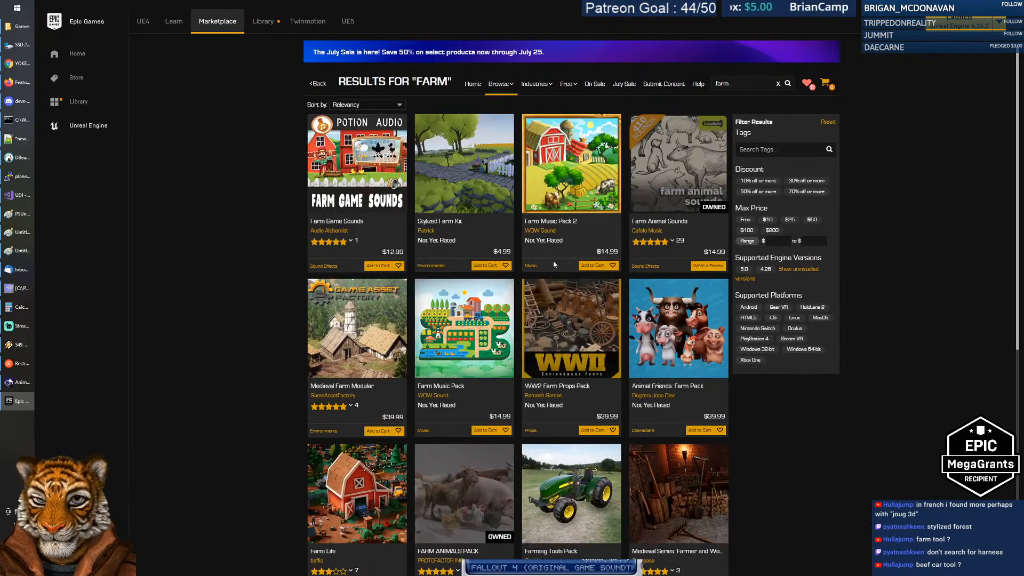
pyautogui.scroll(-6, 553, 261)
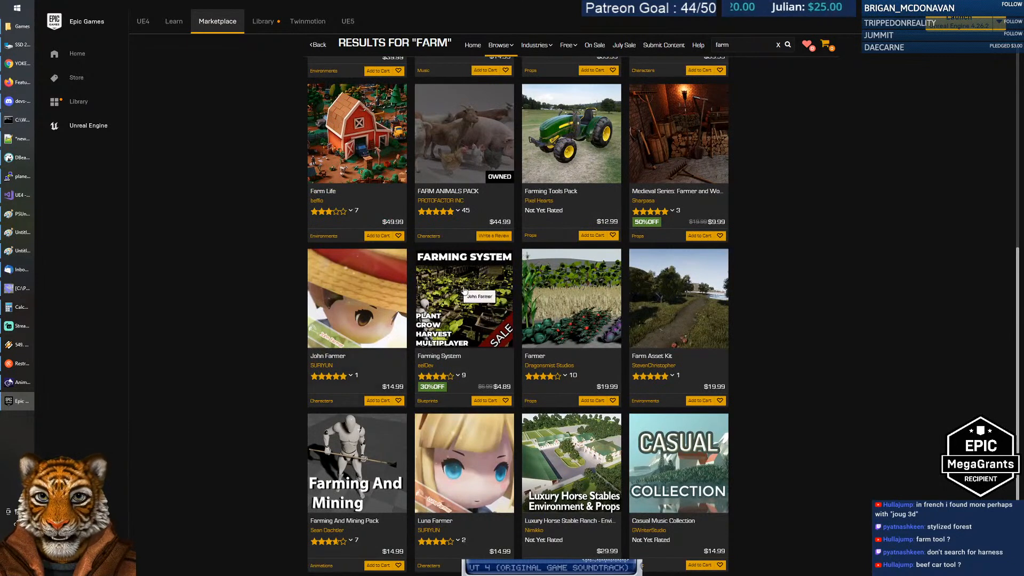
pyautogui.scroll(-1, 420, 292)
pyautogui.moveTo(441, 361)
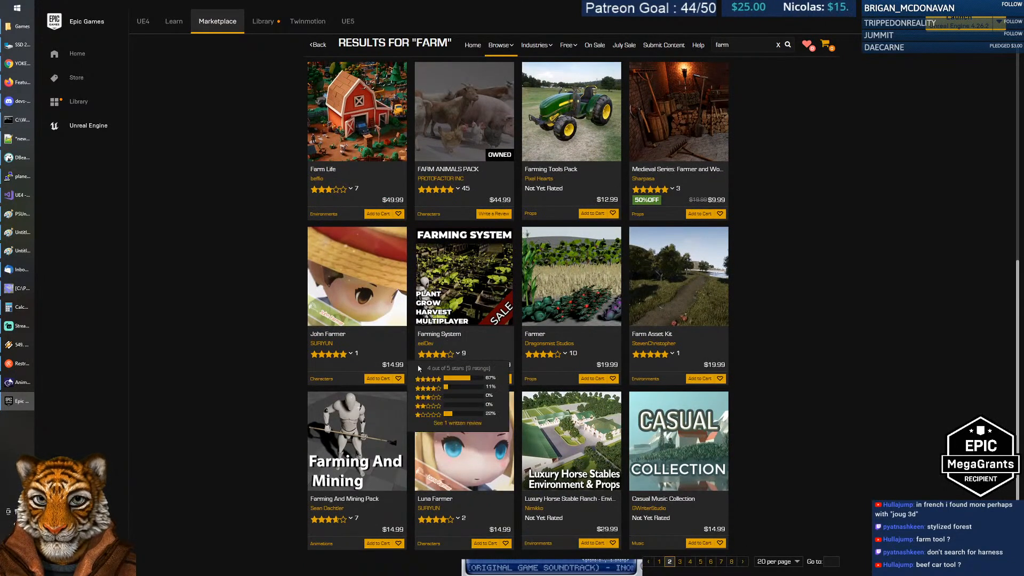
pyautogui.click(680, 561)
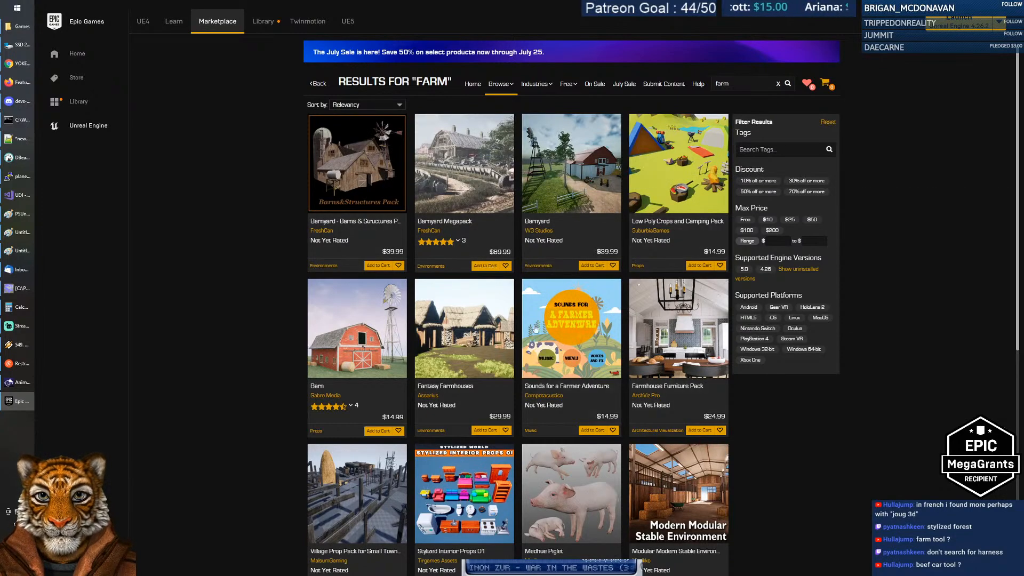
pyautogui.scroll(-4, 446, 316)
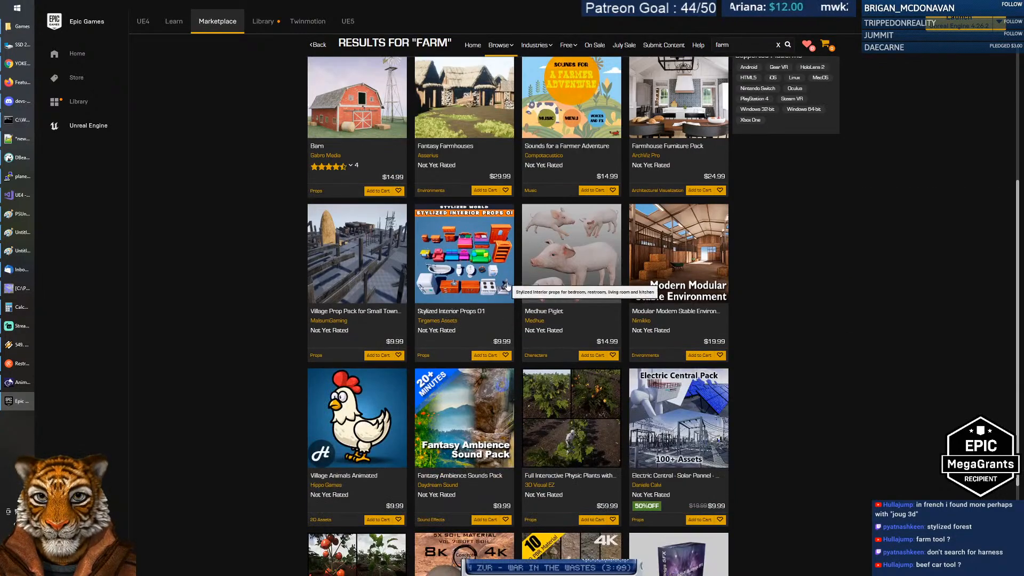
pyautogui.scroll(-3, 507, 286)
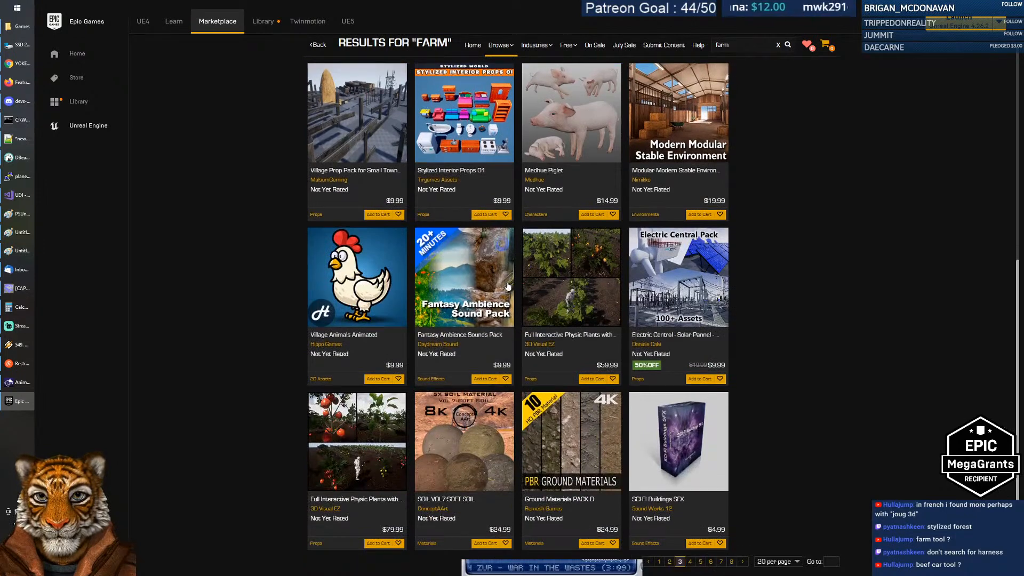
# Step: Look over the products on pages 4 and 5 of the "farm" results
pyautogui.click(689, 561)
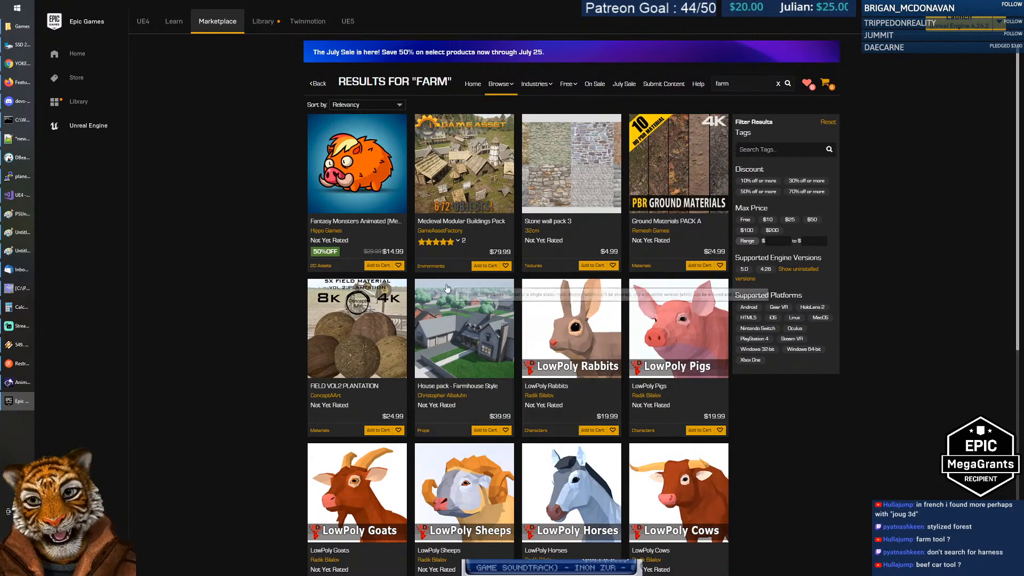
pyautogui.scroll(-6, 260, 247)
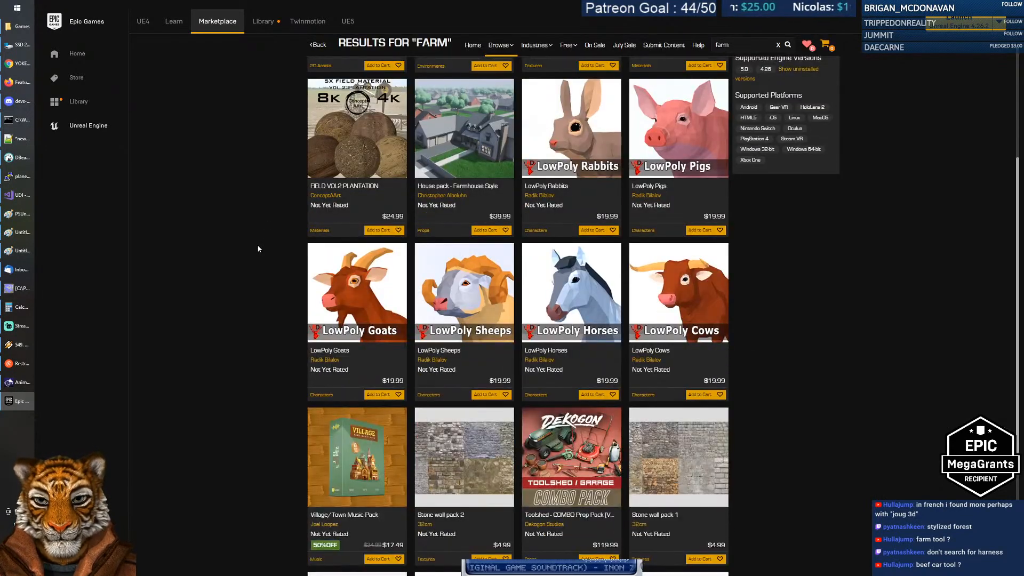
pyautogui.scroll(-1, 258, 247)
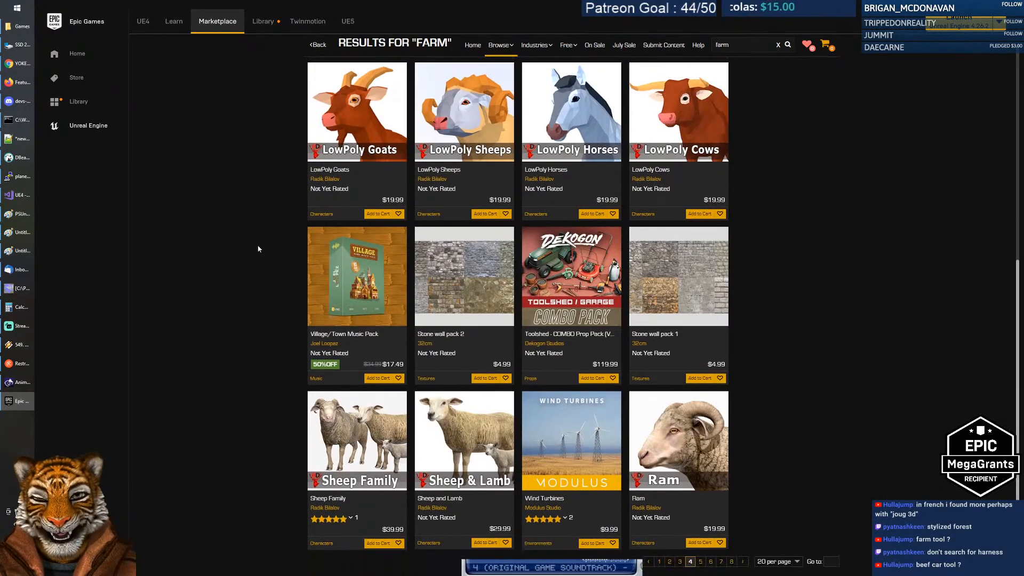
pyautogui.click(701, 562)
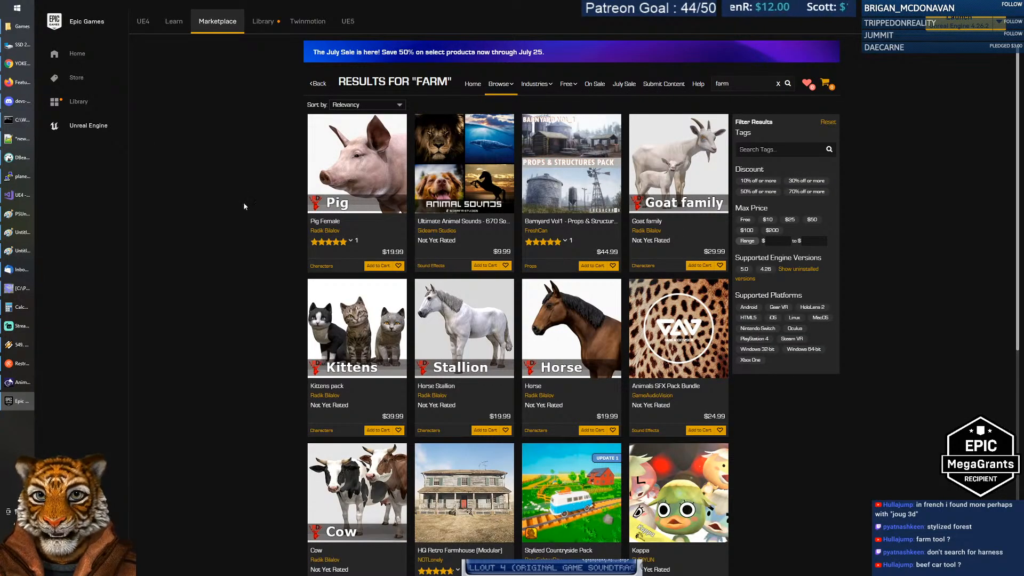
pyautogui.scroll(-4, 244, 205)
pyautogui.scroll(-3, 245, 212)
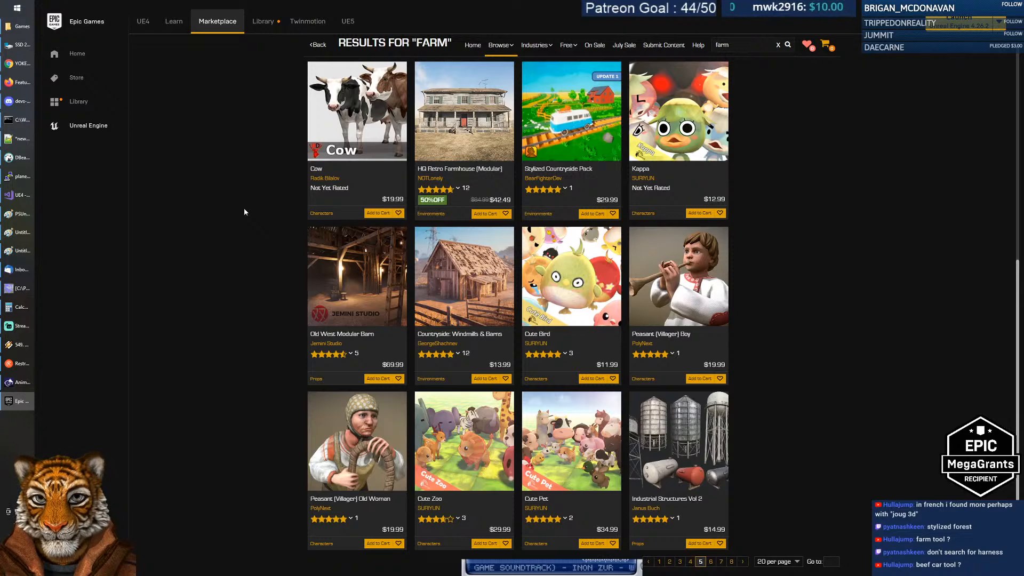
# Step: Look over the products on pages 6 and 7 of the "farm" results
pyautogui.click(711, 561)
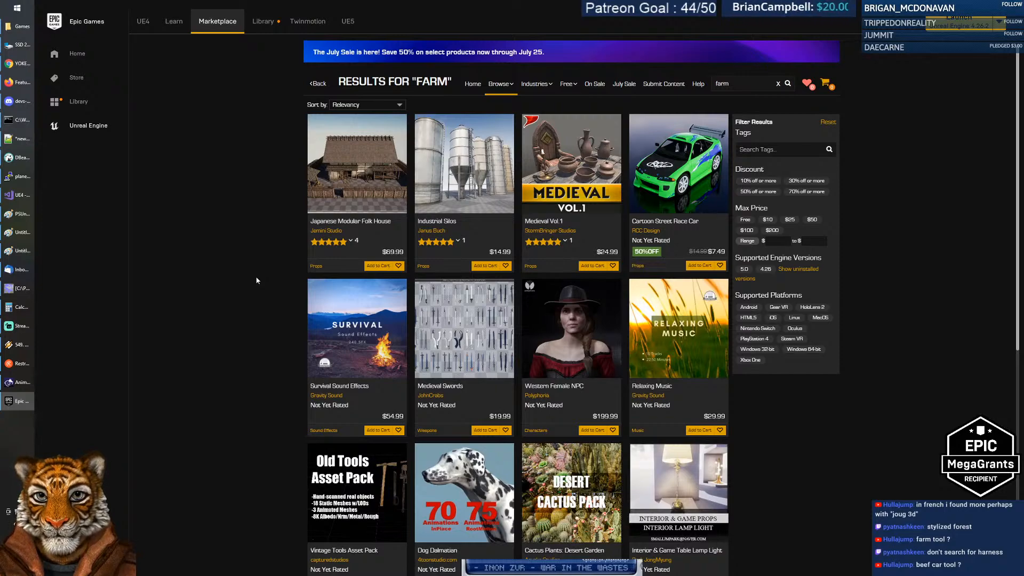
pyautogui.scroll(-7, 256, 281)
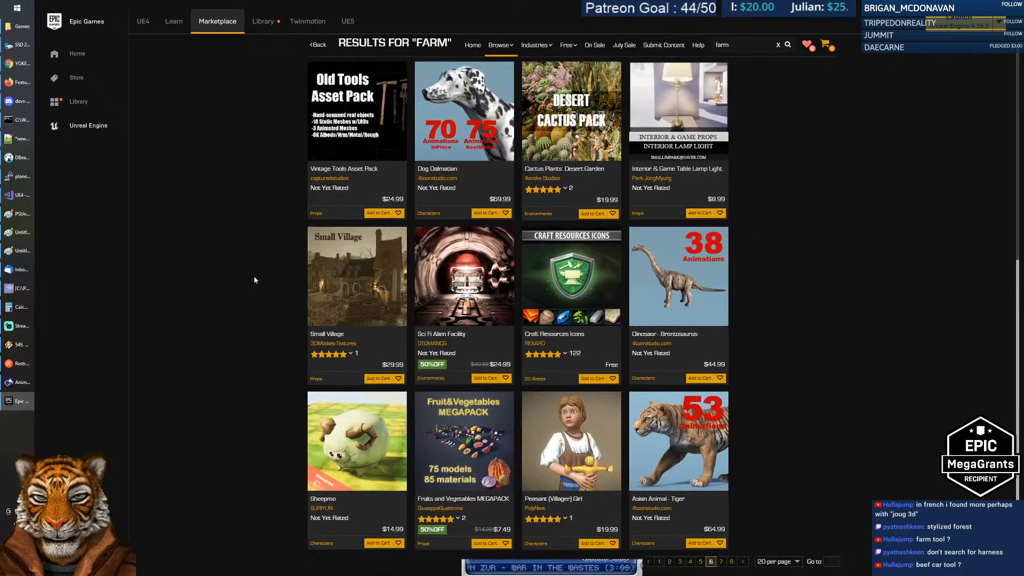
pyautogui.click(721, 563)
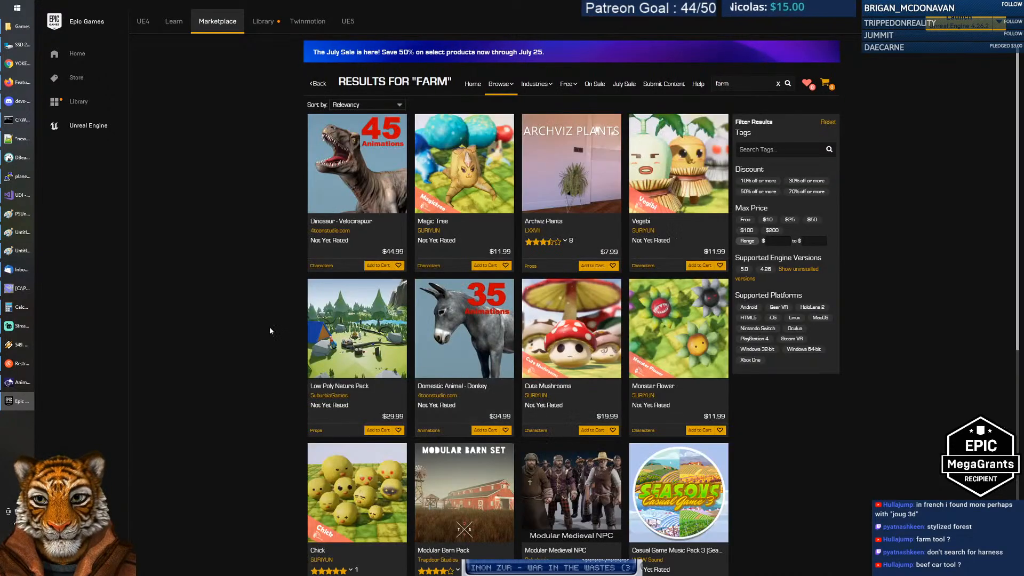
pyautogui.scroll(-6, 274, 309)
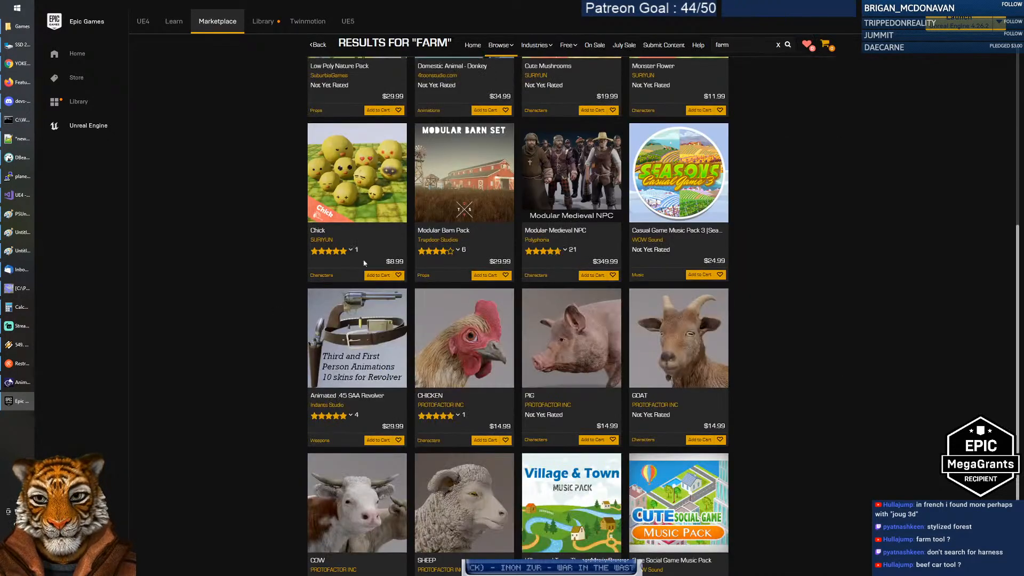
# Step: Search the Marketplace for "stables" in place of "farm" and dismiss the search suggestions
pyautogui.scroll(5, 561, 149)
pyautogui.scroll(2, 560, 149)
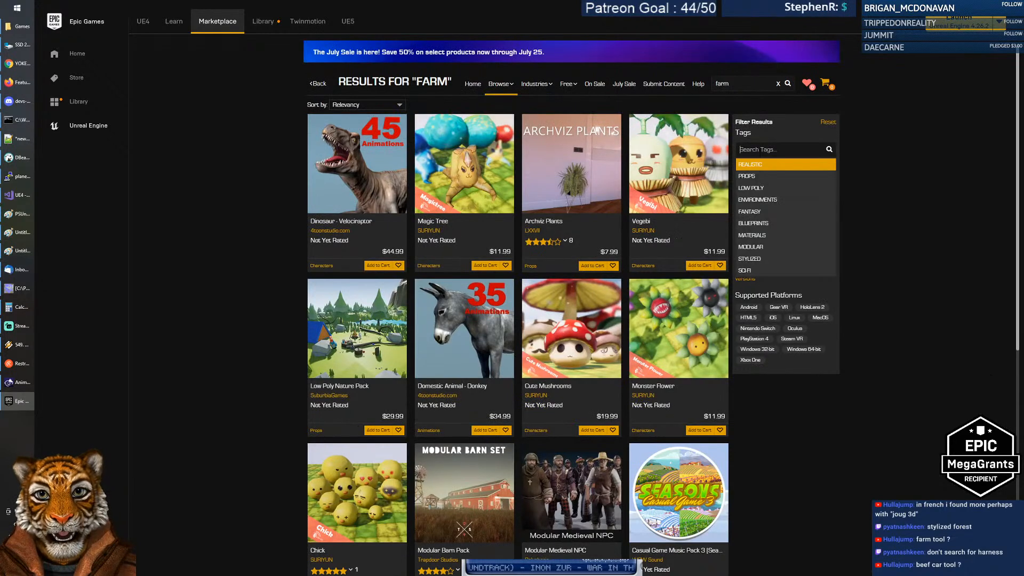
pyautogui.write('stables')
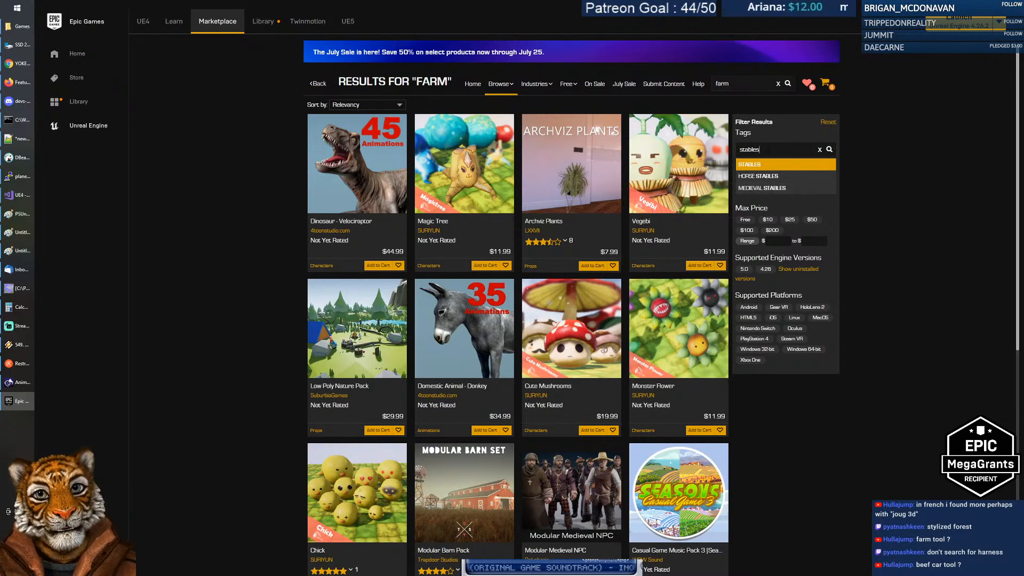
pyautogui.doubleClick(769, 150)
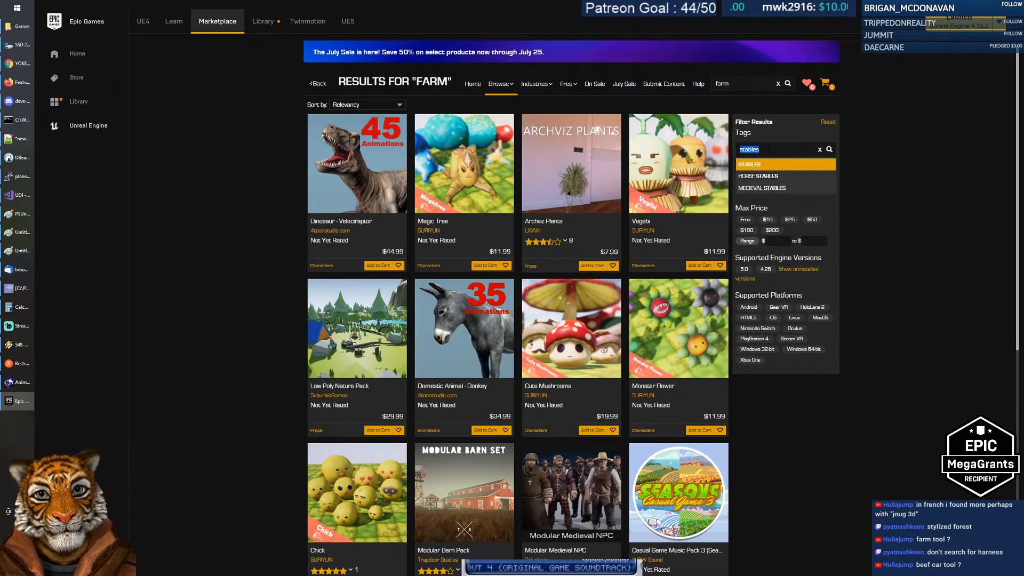
pyautogui.hotkey('ctrl', 'x')
pyautogui.doubleClick(727, 84)
pyautogui.hotkey('ctrl', 'v')
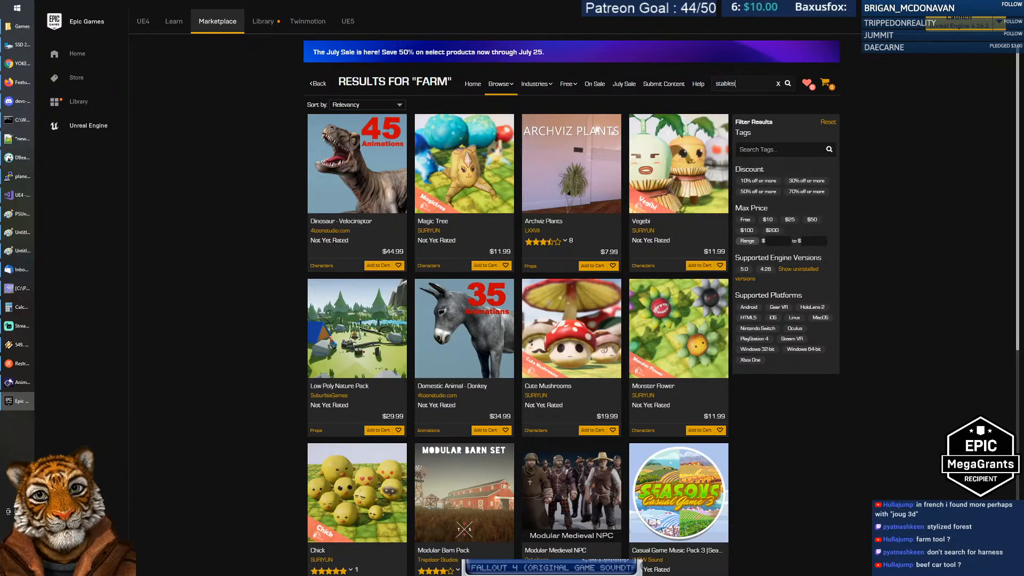
pyautogui.press('Return')
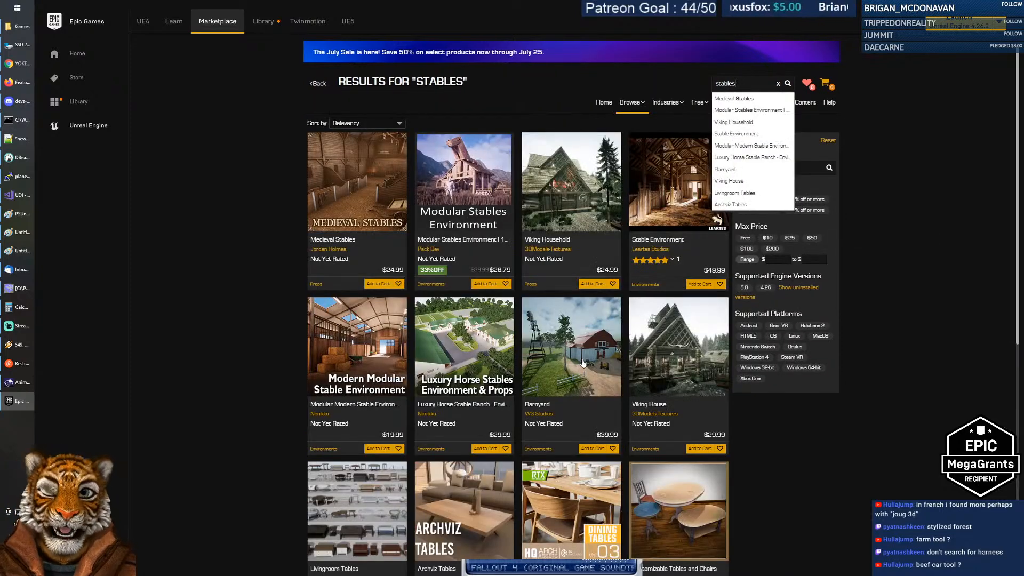
pyautogui.click(903, 251)
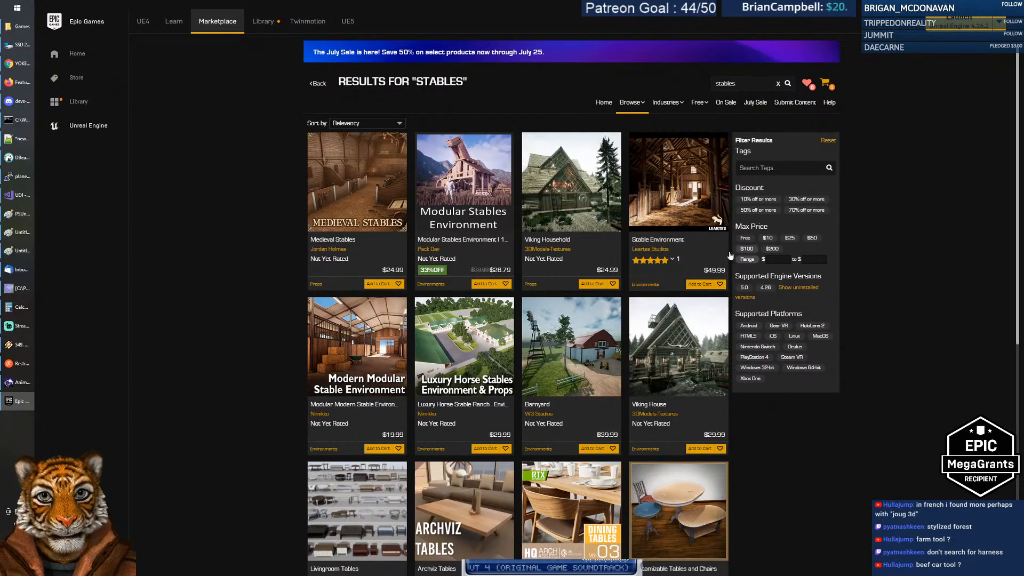
# Step: Open the Stable Environment product, look through its enlarged preview images and return to the "stables" results
pyautogui.click(677, 200)
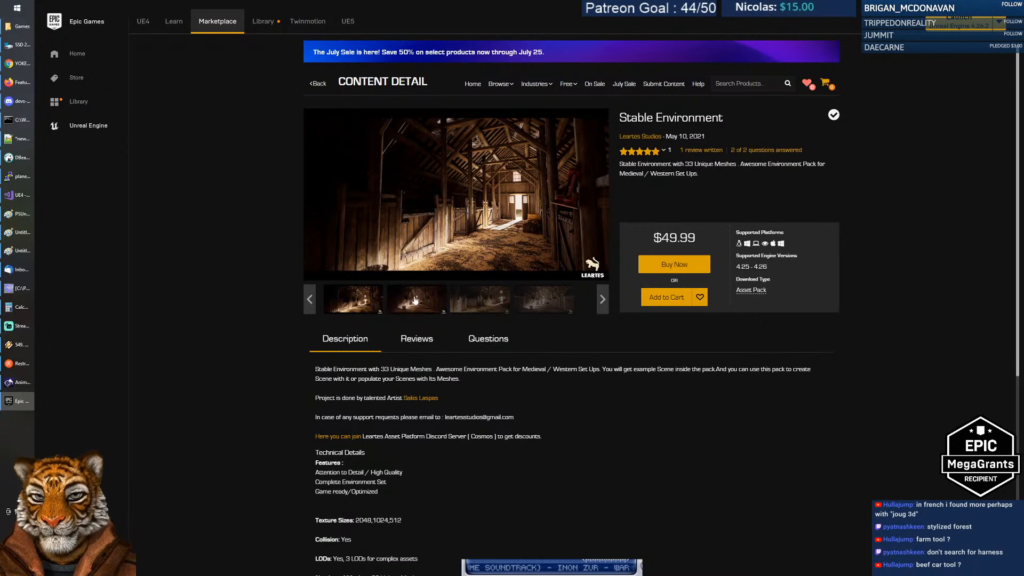
pyautogui.click(415, 301)
pyautogui.click(468, 219)
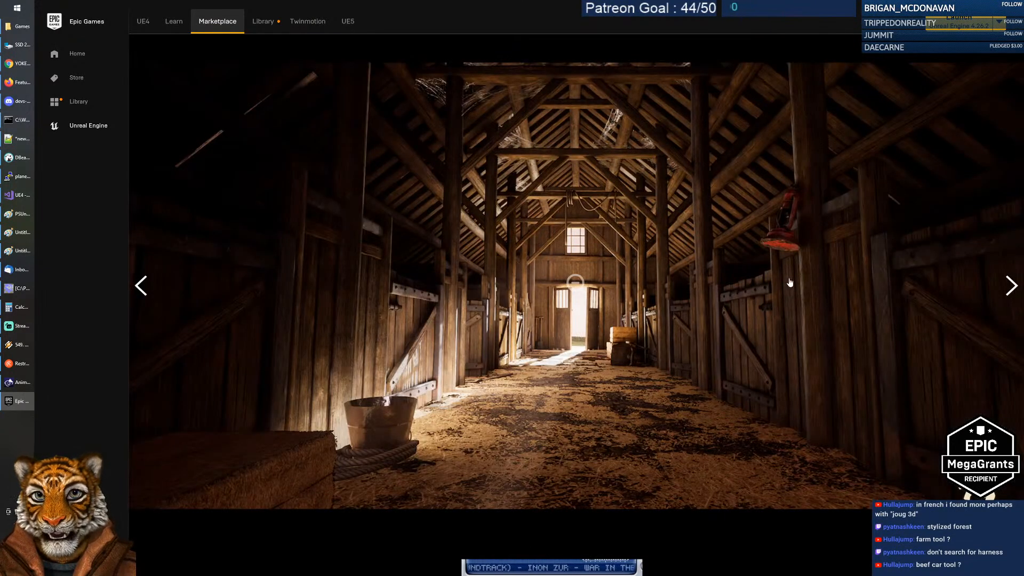
pyautogui.click(1010, 291)
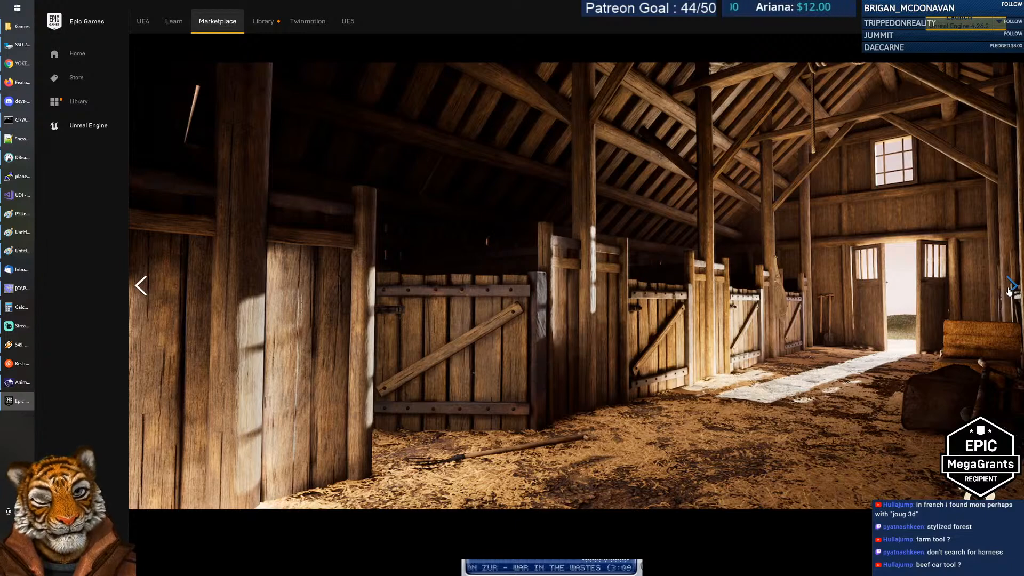
pyautogui.click(1010, 291)
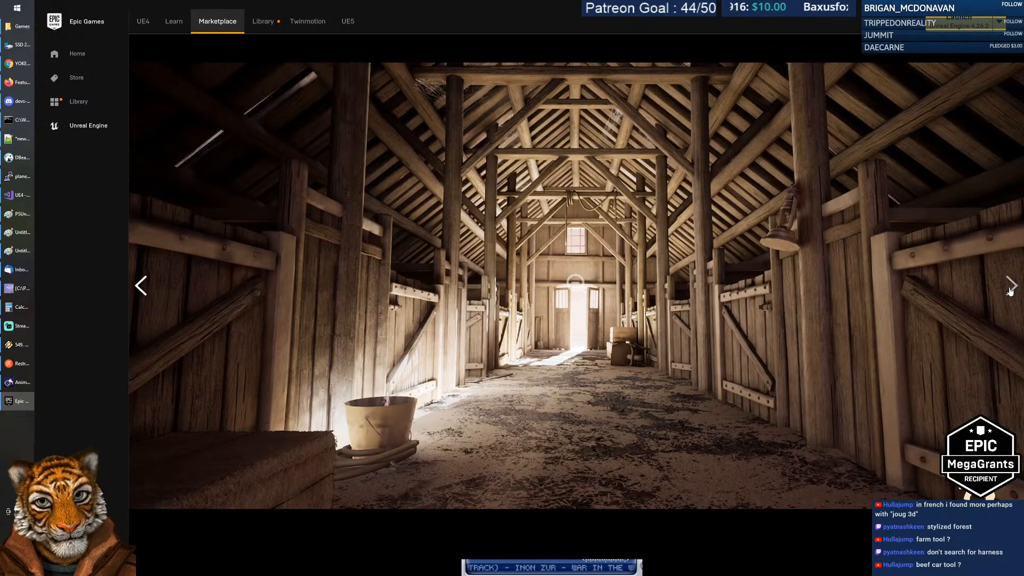
pyautogui.press('Escape')
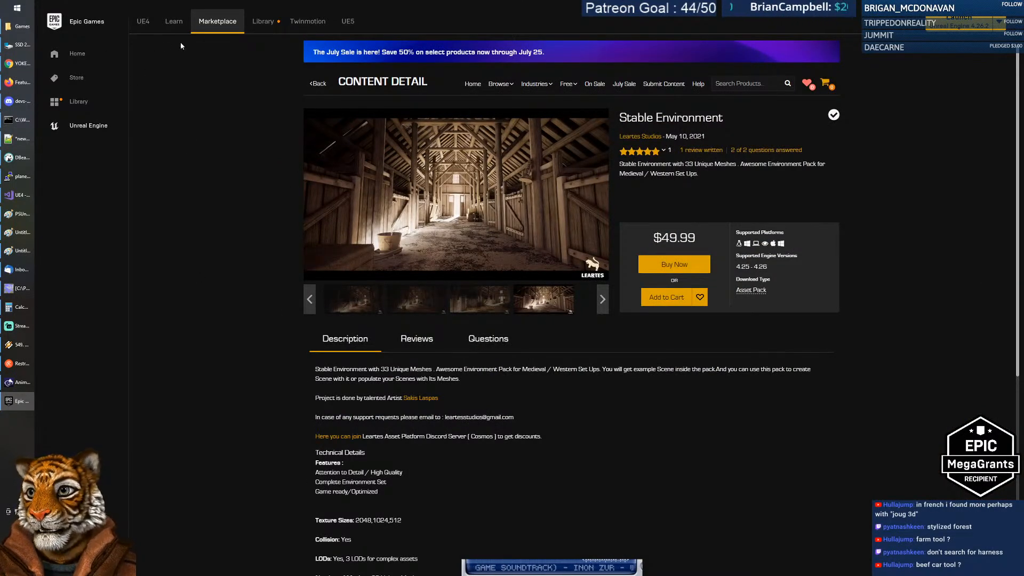
pyautogui.click(307, 84)
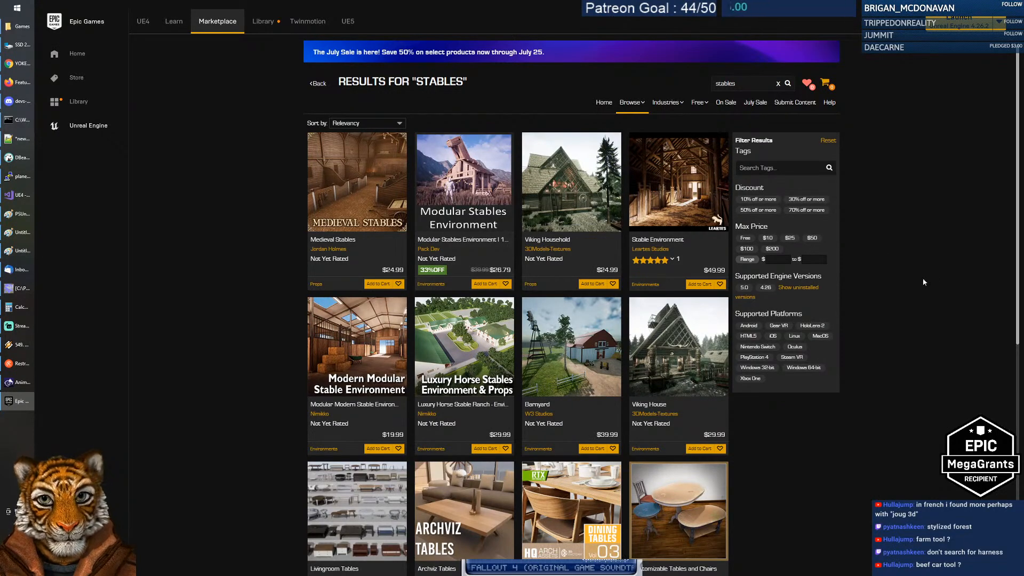
# Step: Look over the remaining "stables" results on both pages and return to the first page
pyautogui.scroll(-4, 573, 293)
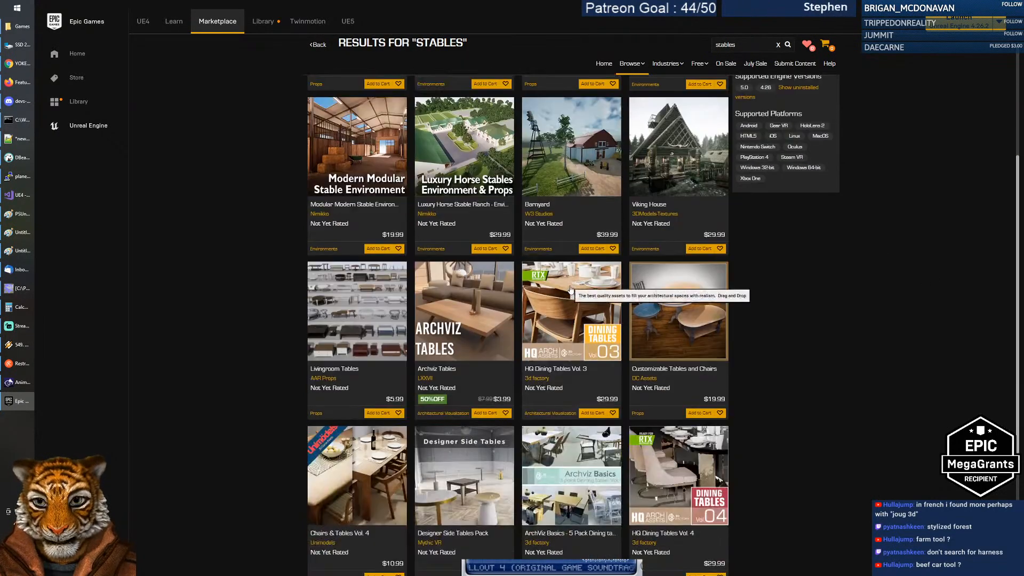
pyautogui.scroll(-3, 449, 348)
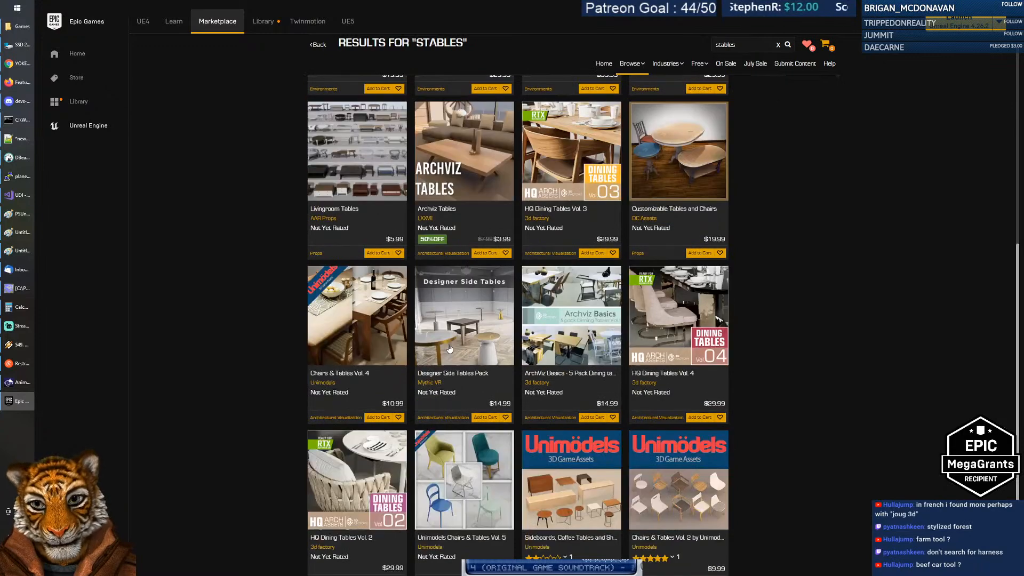
pyautogui.scroll(-1, 449, 349)
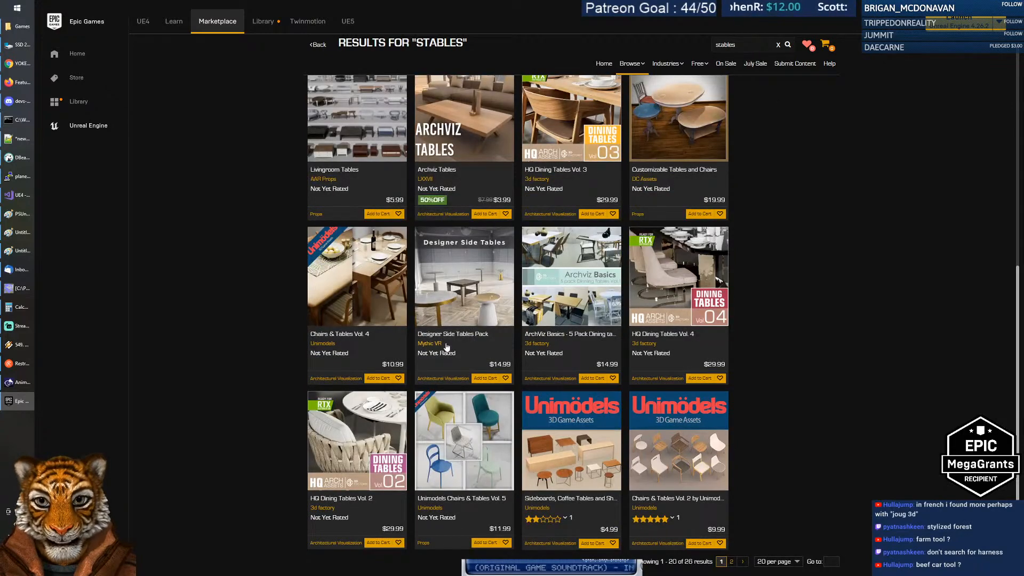
pyautogui.click(731, 562)
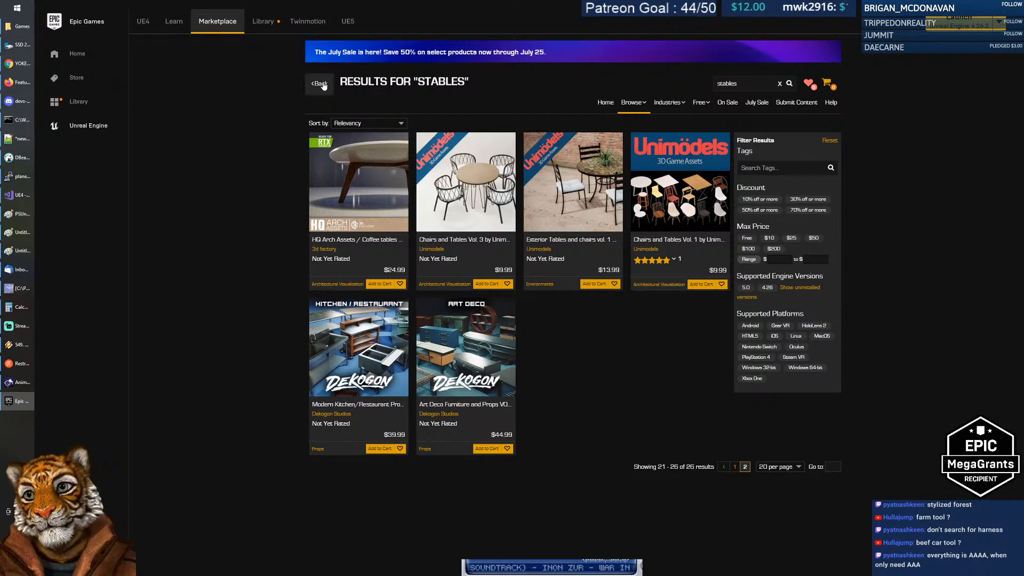
pyautogui.click(319, 84)
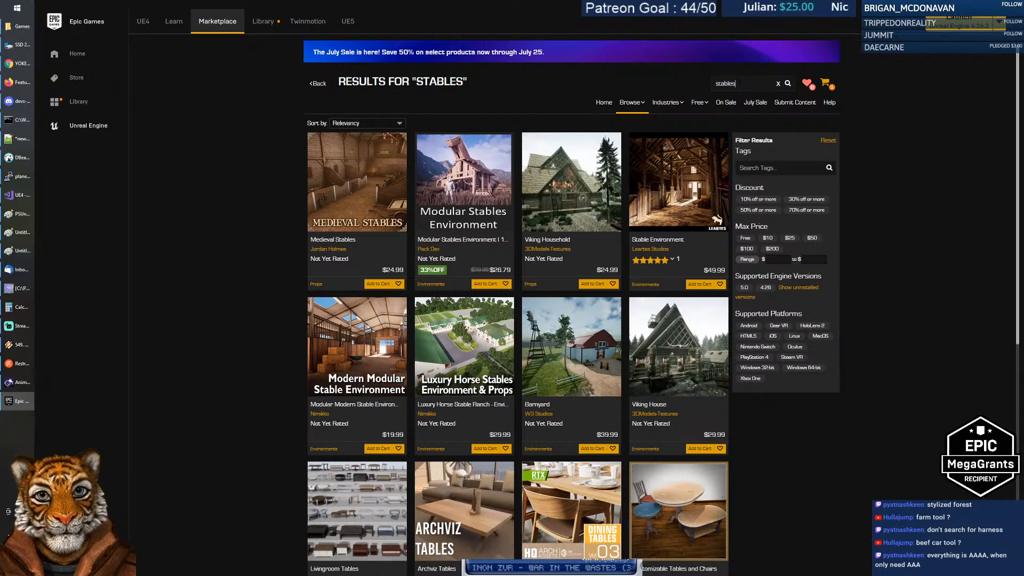
# Step: Clear the product search text and filter the "stables" results by the Medieval Stables tag
pyautogui.press('BackSpace')
pyautogui.press('BackSpace')
pyautogui.press('BackSpace')
pyautogui.press('BackSpace')
pyautogui.press('BackSpace')
pyautogui.press('BackSpace')
pyautogui.click(779, 168)
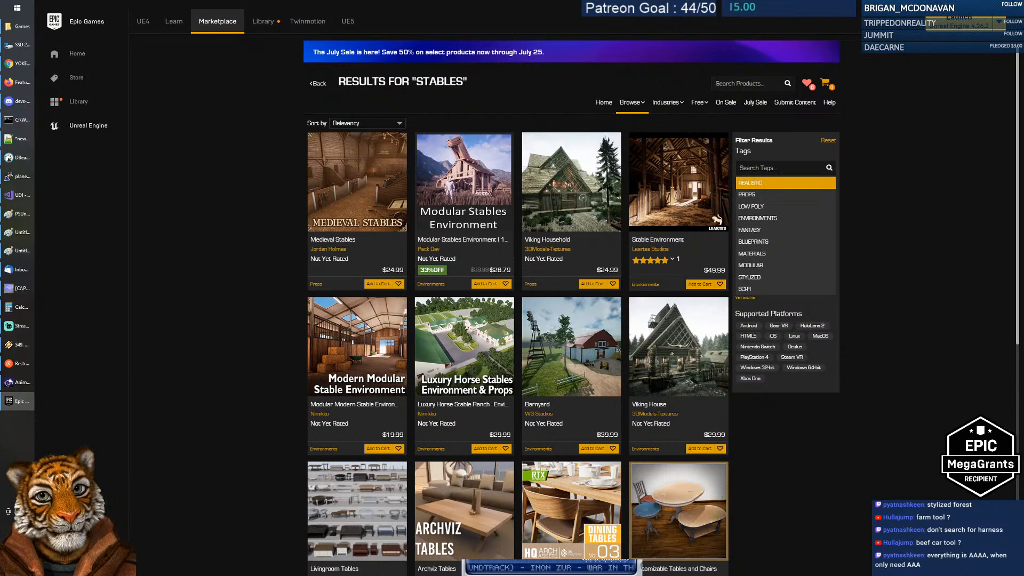
pyautogui.write('stable')
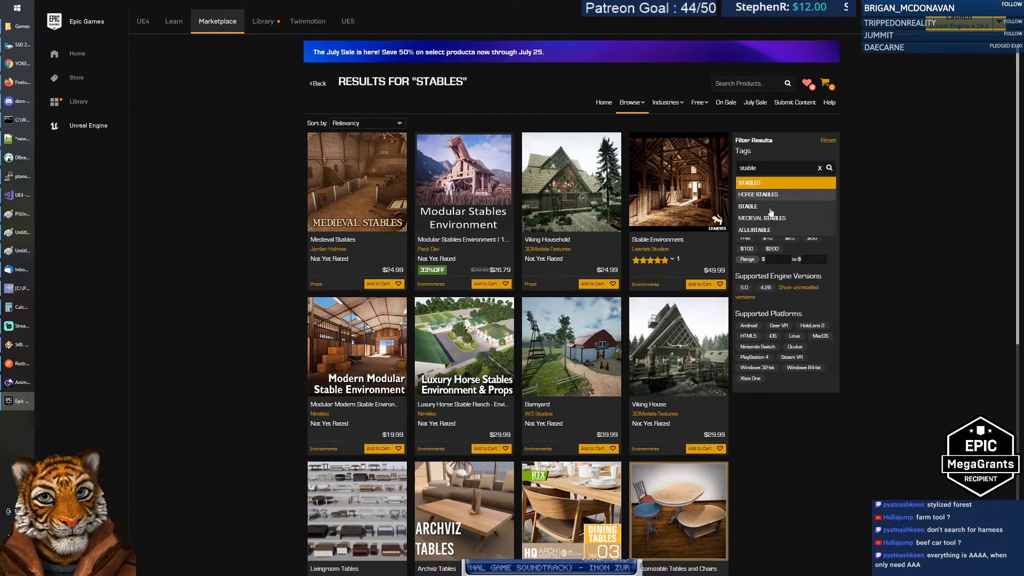
pyautogui.click(761, 218)
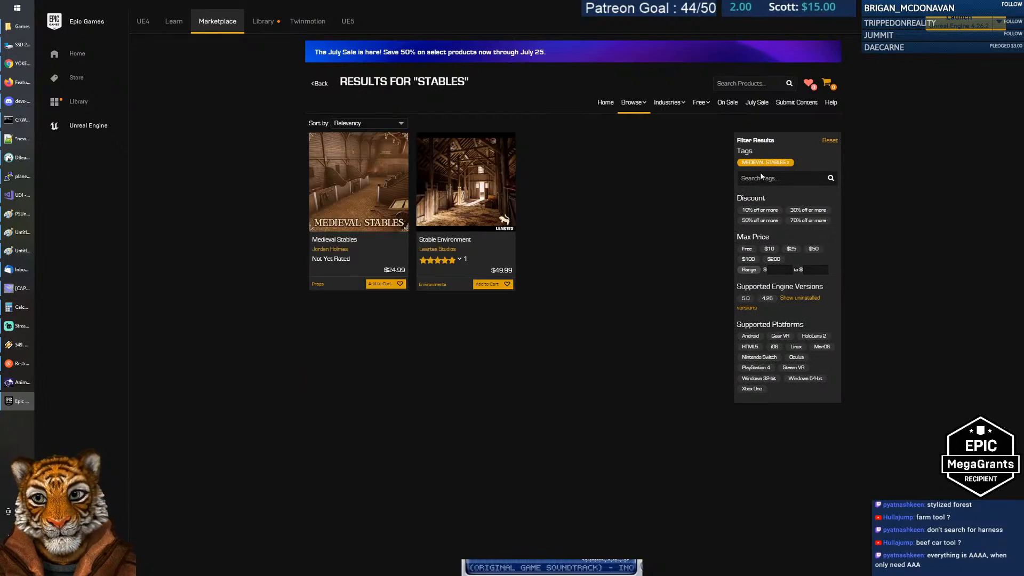
# Step: Check the results under the Horse Stables tag in place of Medieval Stables and remove the tag filter
pyautogui.click(788, 162)
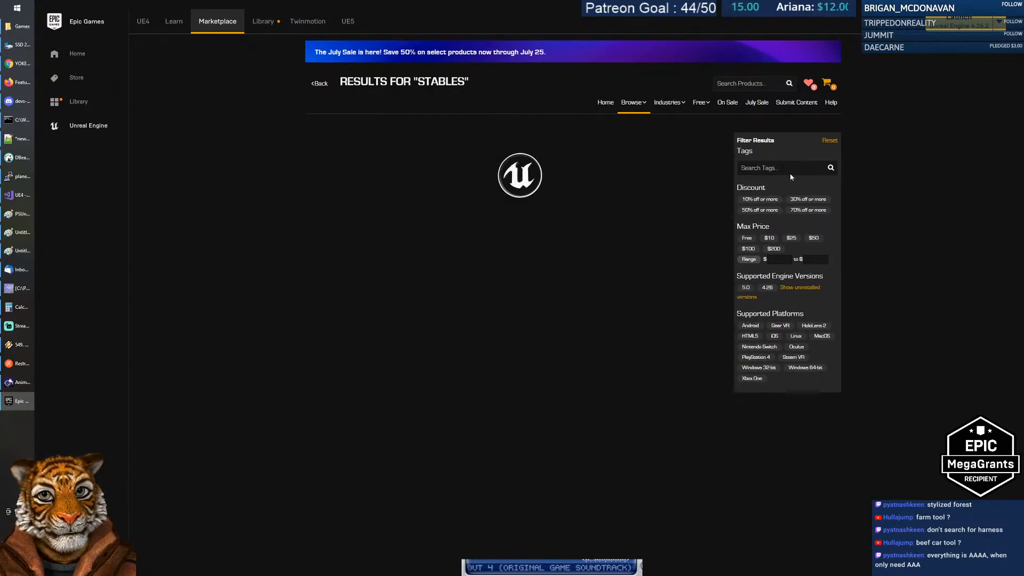
pyautogui.write('stable')
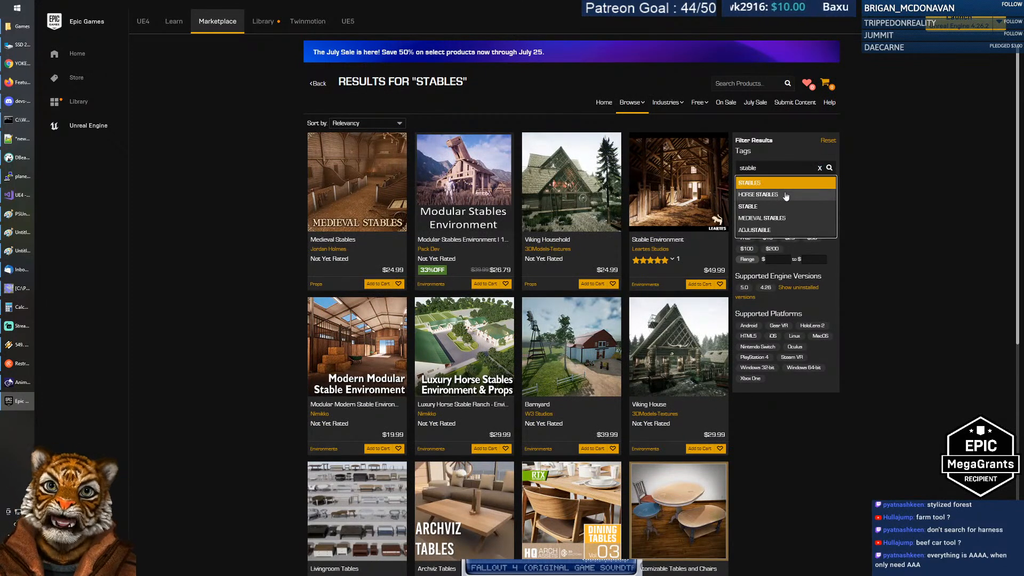
pyautogui.click(785, 191)
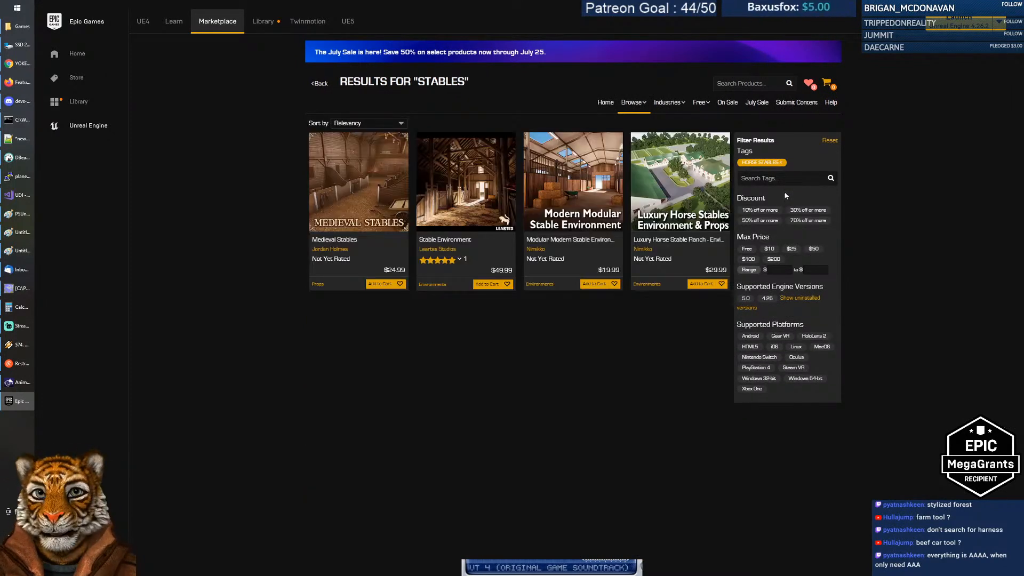
pyautogui.click(781, 163)
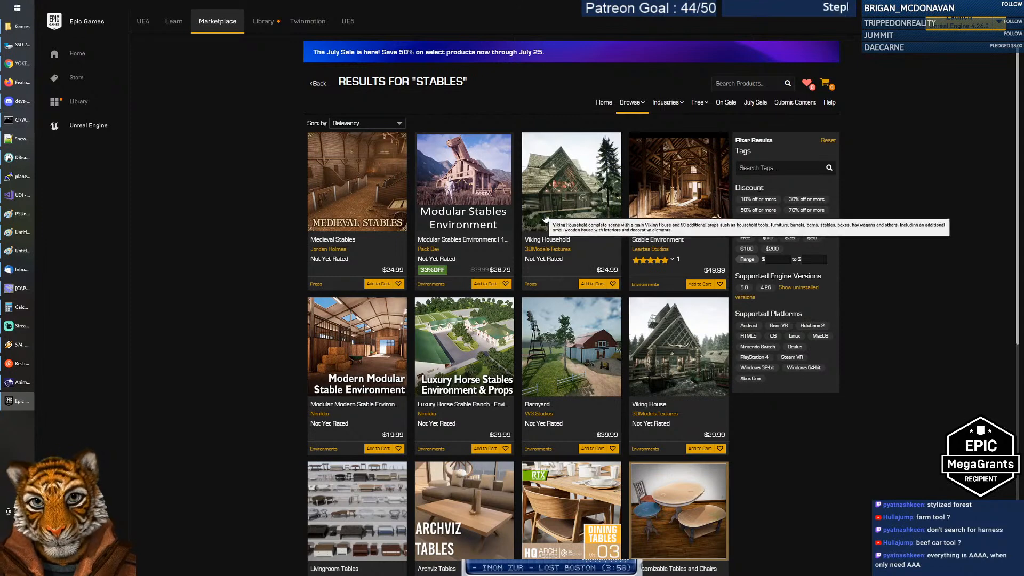
# Step: Open the Stable Environment product again and examine its enlarged preview images of the barn interior and stalls
pyautogui.click(697, 197)
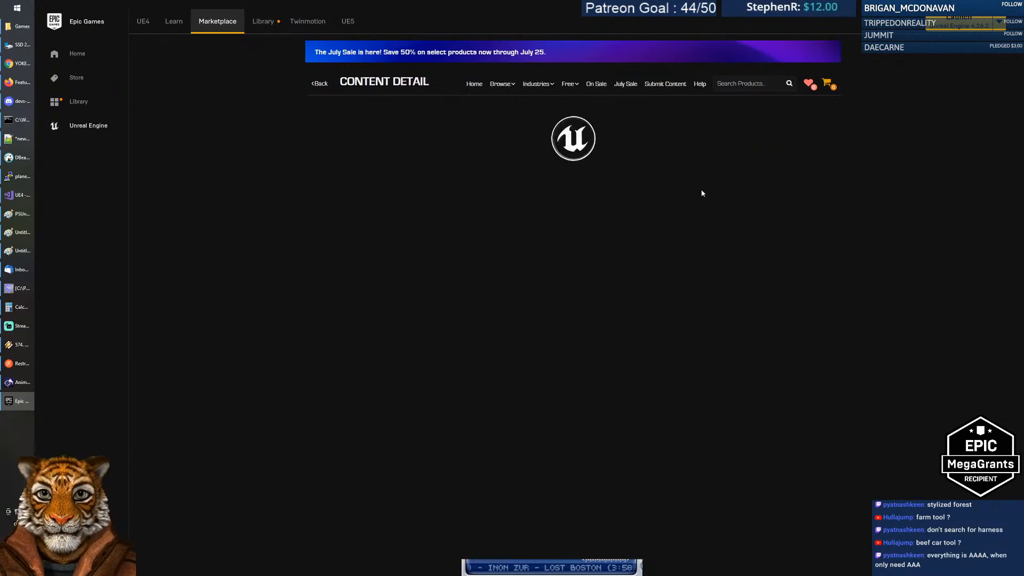
pyautogui.click(501, 189)
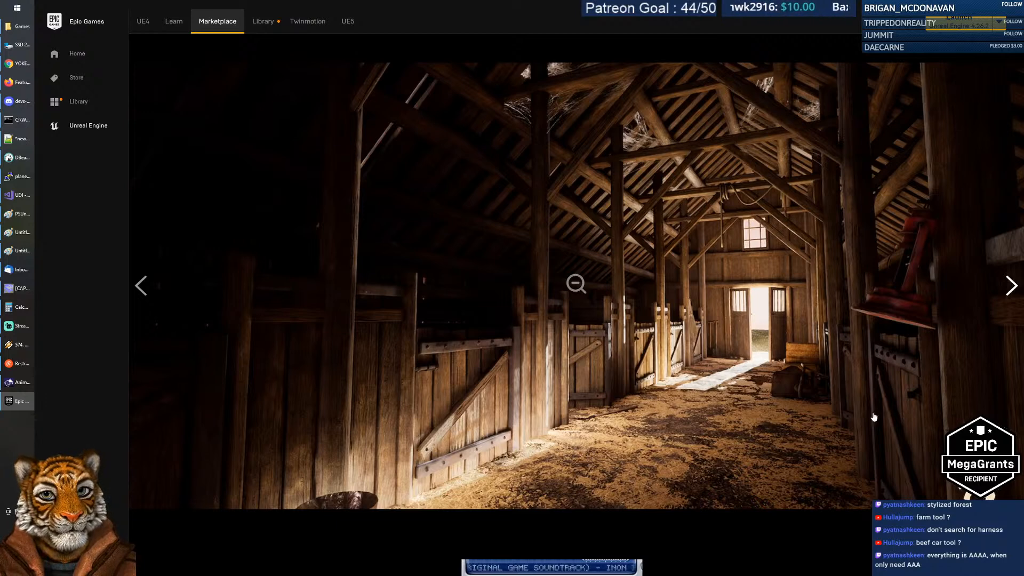
pyautogui.click(1011, 288)
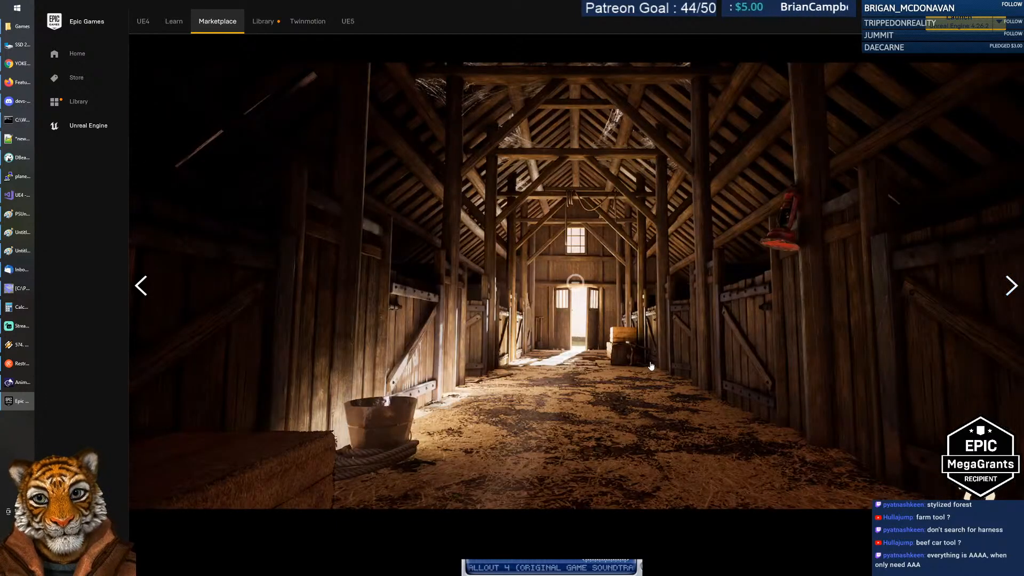
pyautogui.click(1012, 287)
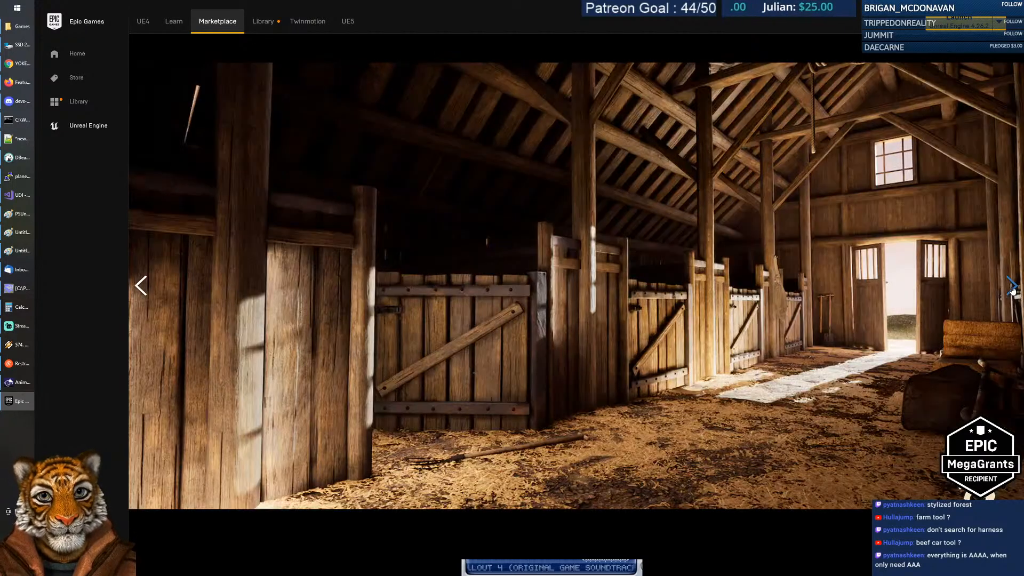
pyautogui.click(792, 363)
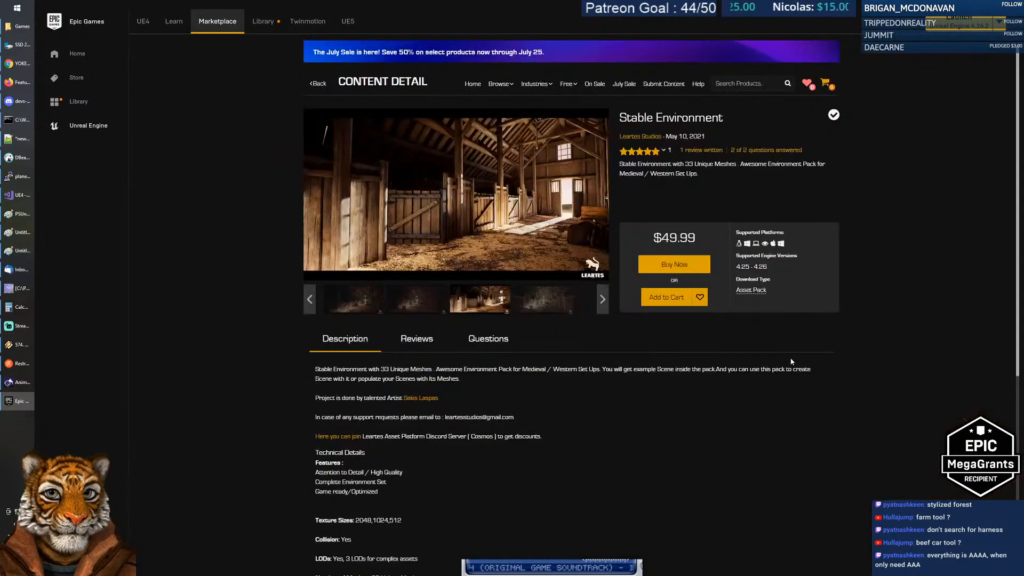
pyautogui.click(502, 167)
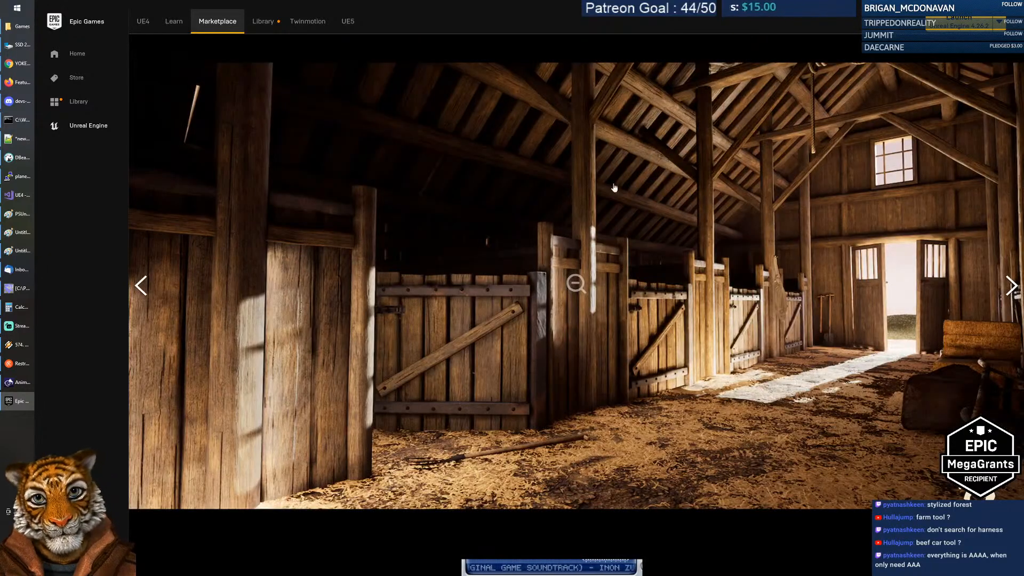
pyautogui.click(751, 283)
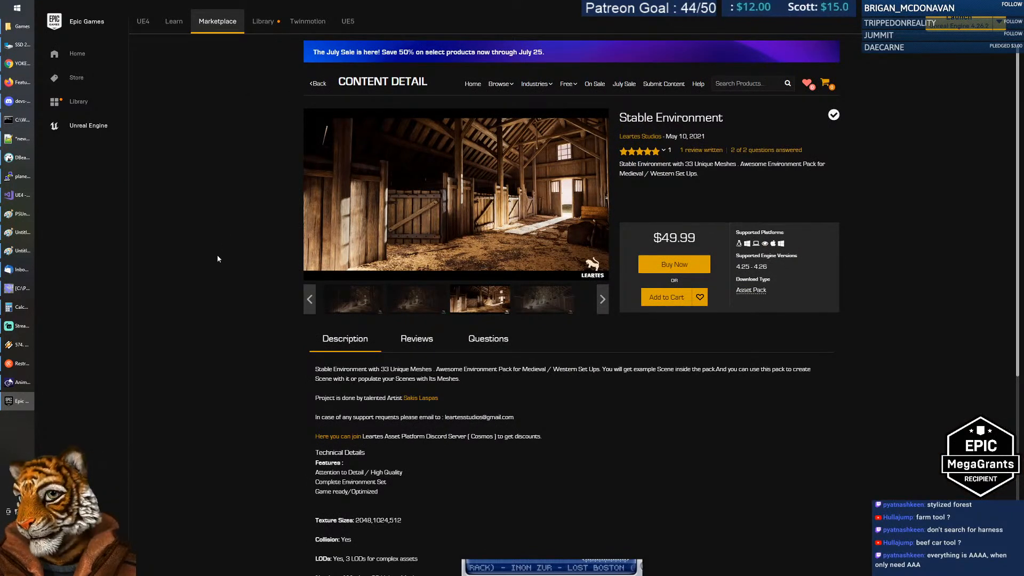
# Step: Switch to File Explorer and browse the GAMES (D:) and HDD 1TB (F:) drives before moving to SSD 2TB (C:)
pyautogui.click(19, 26)
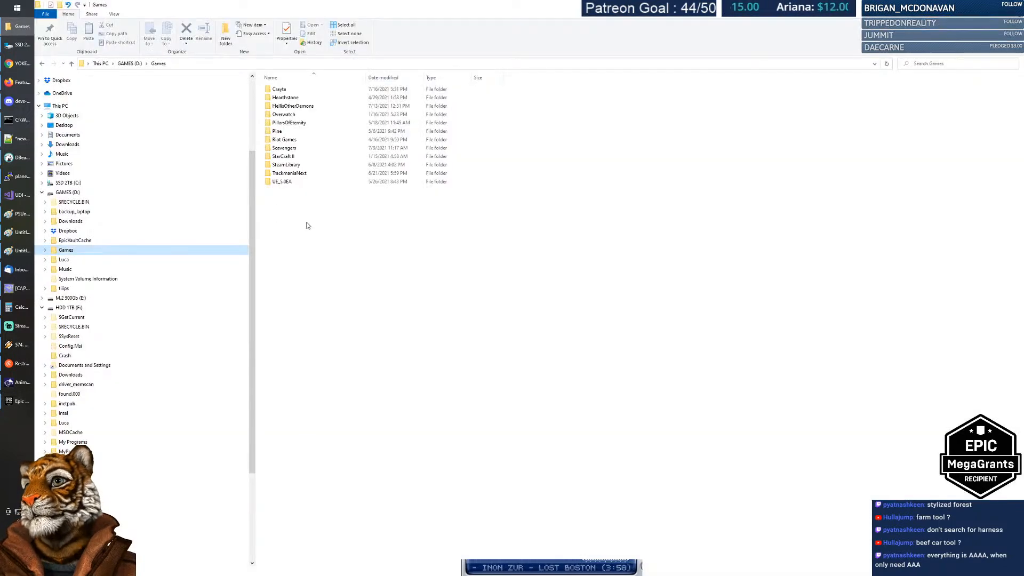
pyautogui.click(67, 192)
pyautogui.scroll(-1, 253, 276)
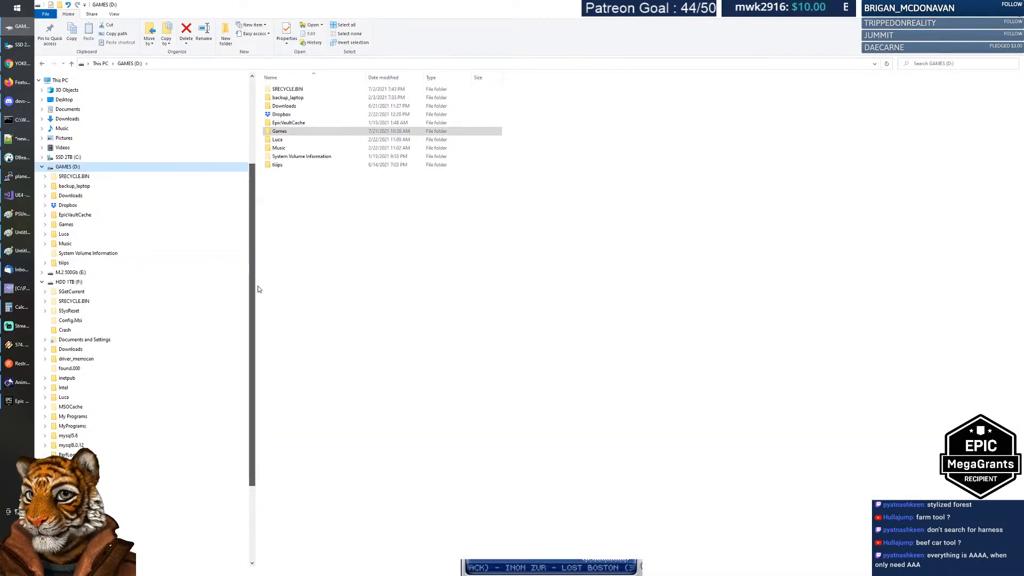
pyautogui.click(77, 282)
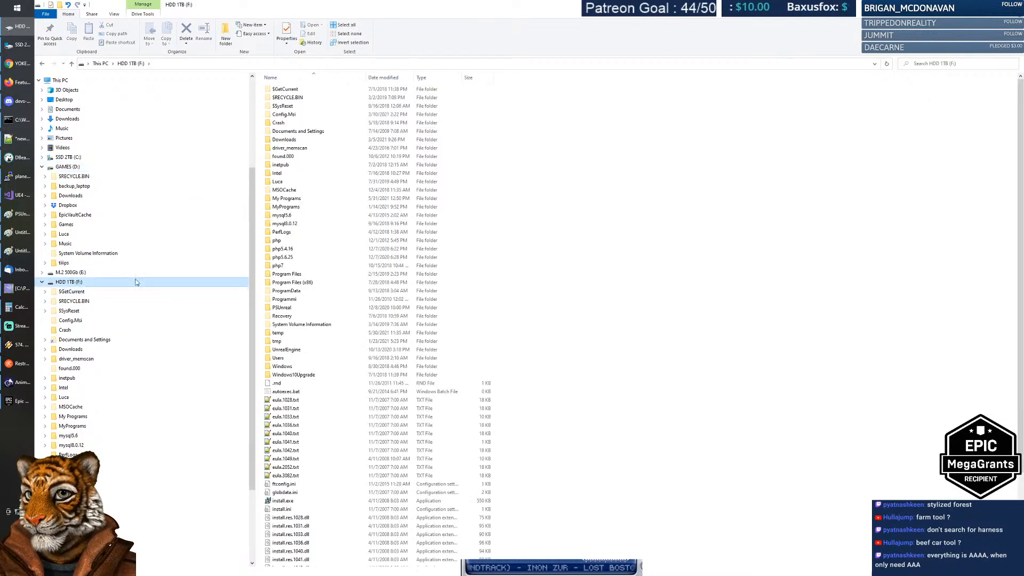
pyautogui.click(67, 167)
pyautogui.click(49, 245)
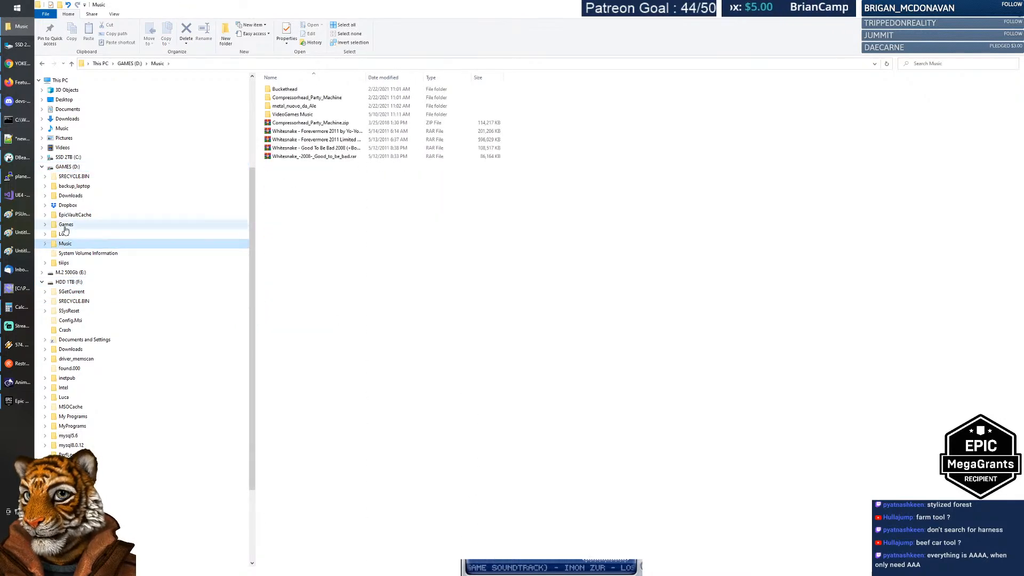
pyautogui.click(42, 167)
pyautogui.click(59, 157)
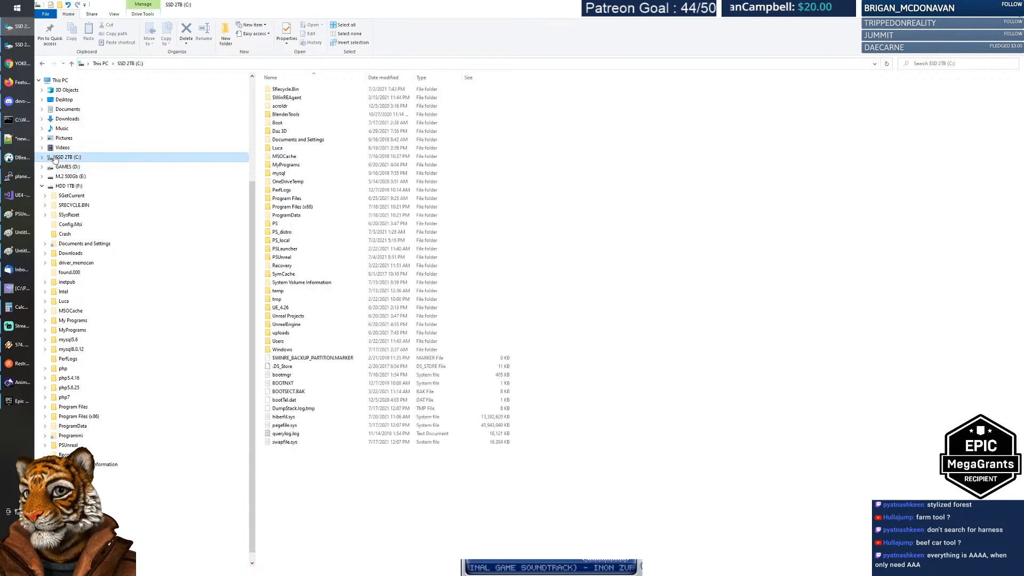
# Step: Browse the C: drive's PS_distro folder down to distroCB and ueart, and collapse the PS_distro tree
pyautogui.click(43, 157)
pyautogui.click(68, 250)
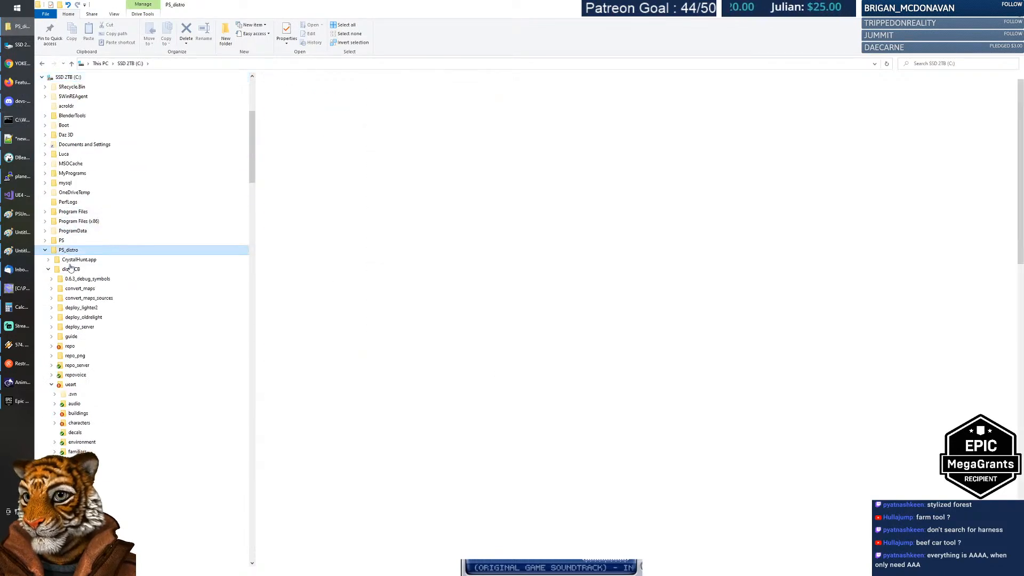
pyautogui.click(71, 270)
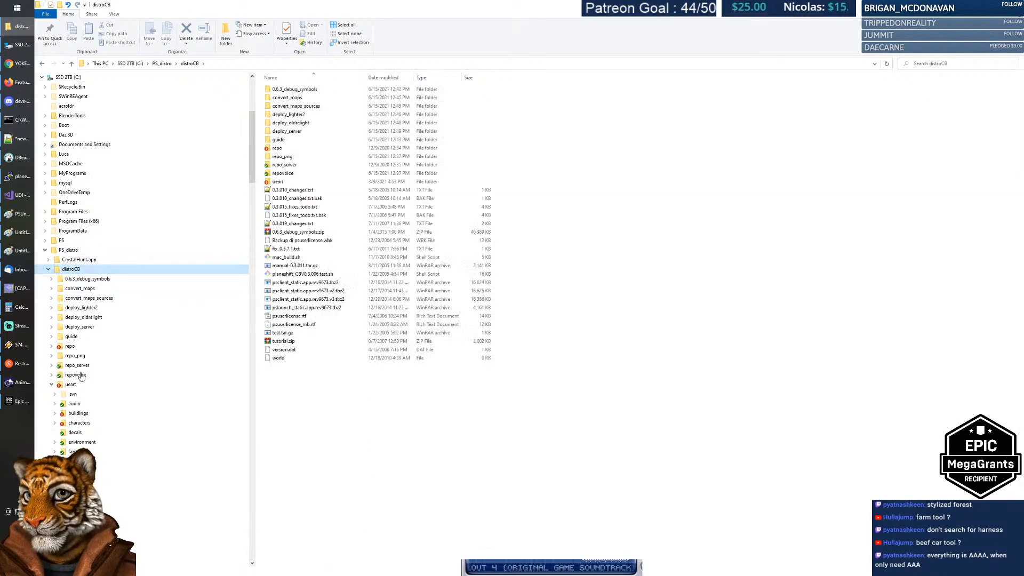
pyautogui.click(59, 384)
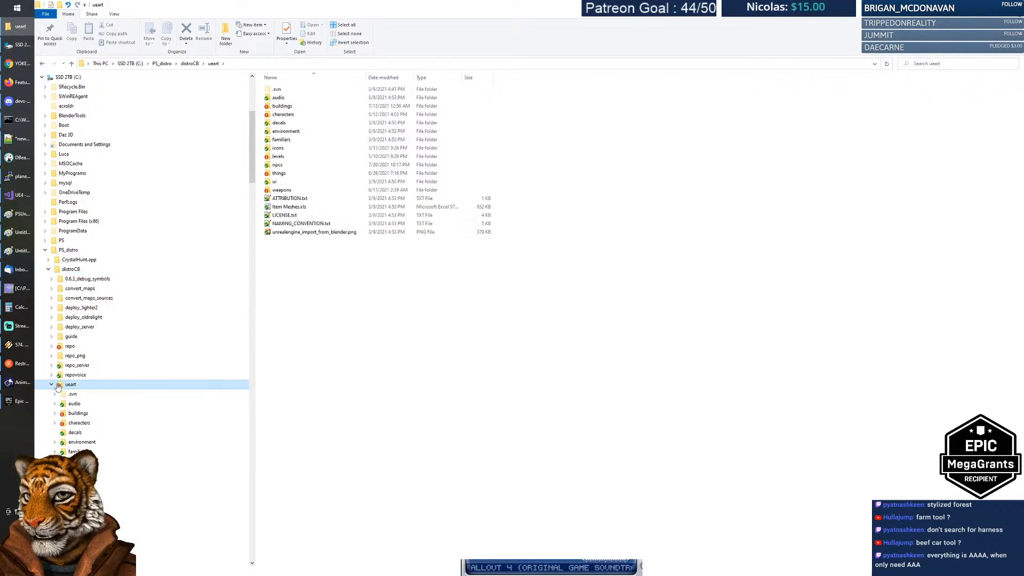
pyautogui.click(49, 269)
pyautogui.click(45, 250)
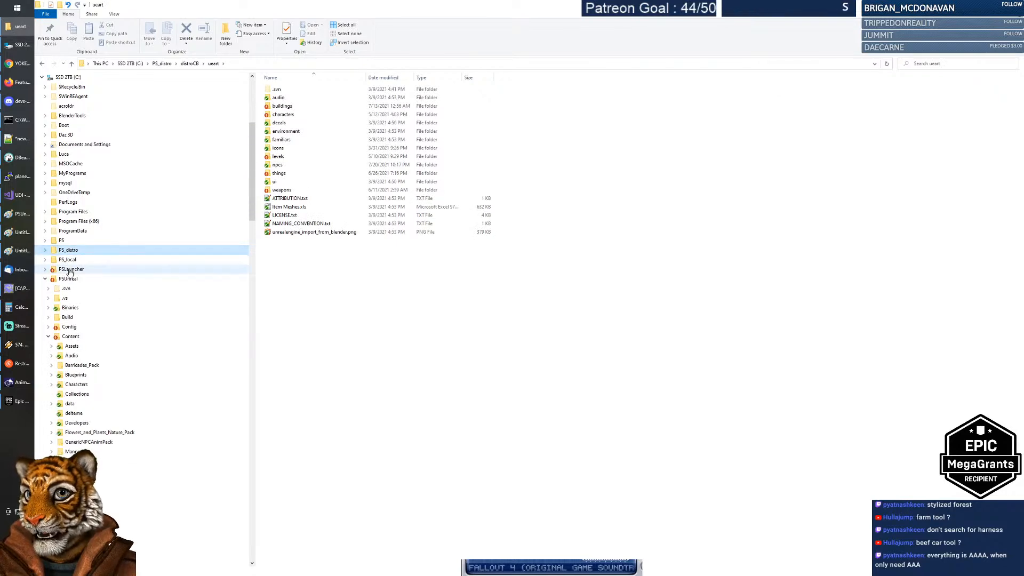
# Step: Browse the Content folder of PSUnreal and look into its Maps subfolder
pyautogui.click(46, 279)
pyautogui.click(71, 337)
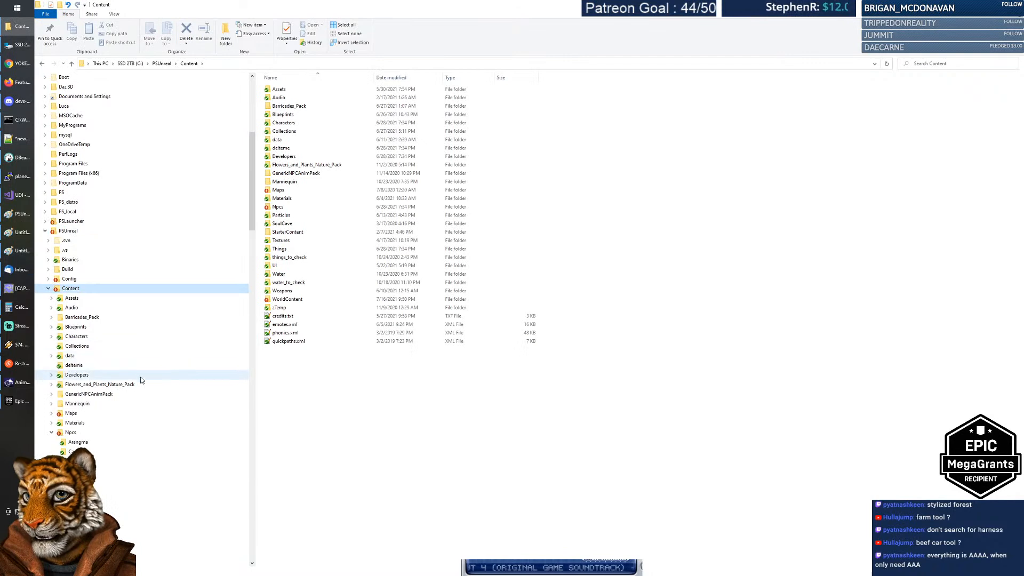
pyautogui.scroll(-1, 108, 402)
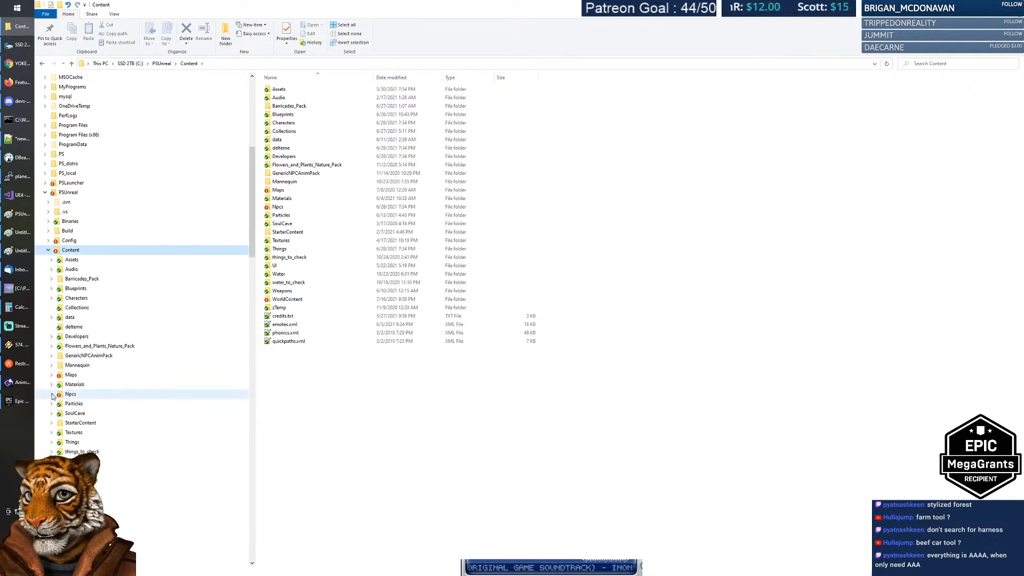
pyautogui.click(58, 376)
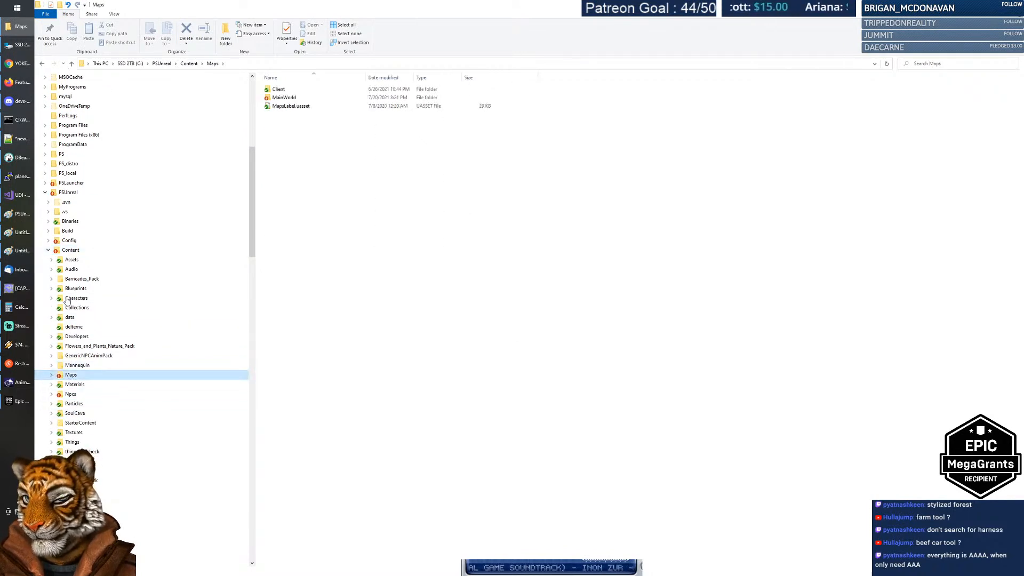
pyautogui.click(70, 250)
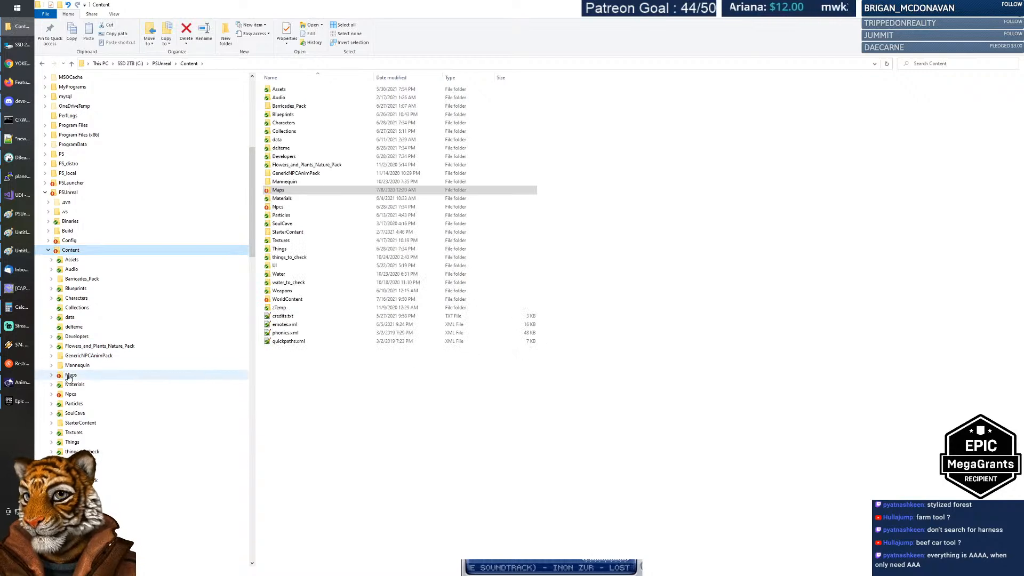
# Step: Open the Scripts folder of PSUnreal and run editor.bat to launch the Unreal editor
pyautogui.click(48, 251)
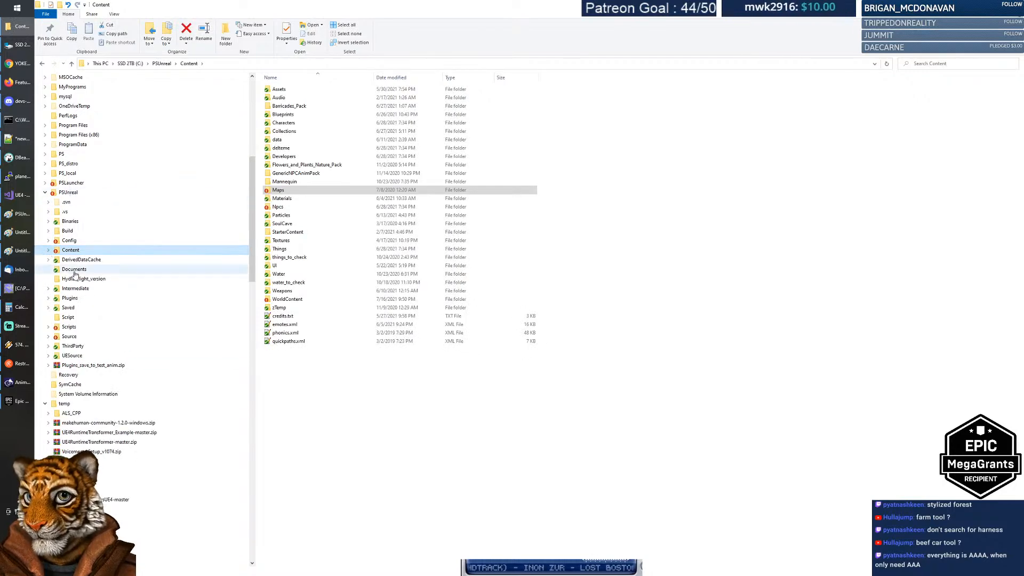
pyautogui.click(69, 327)
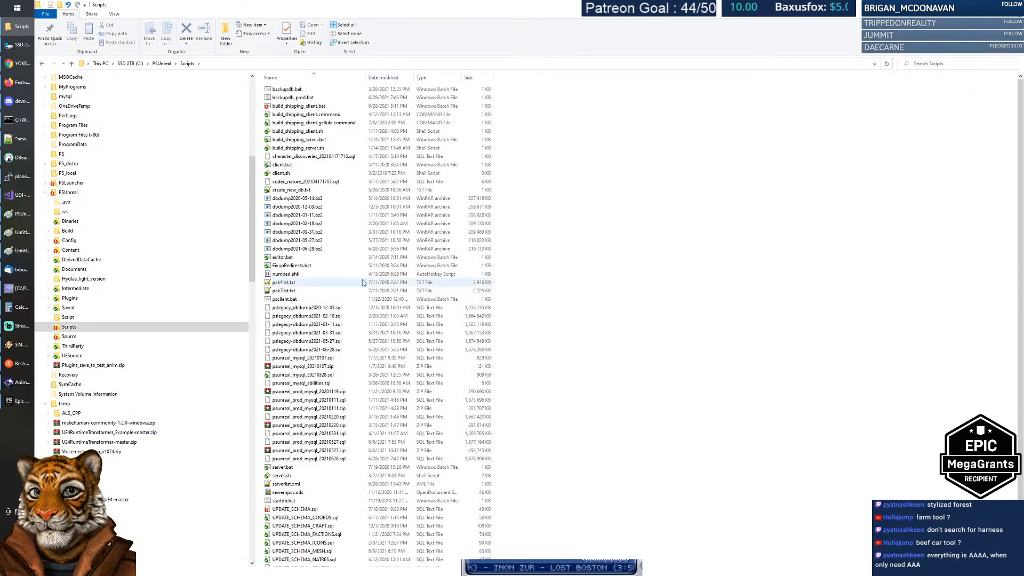
pyautogui.doubleClick(283, 257)
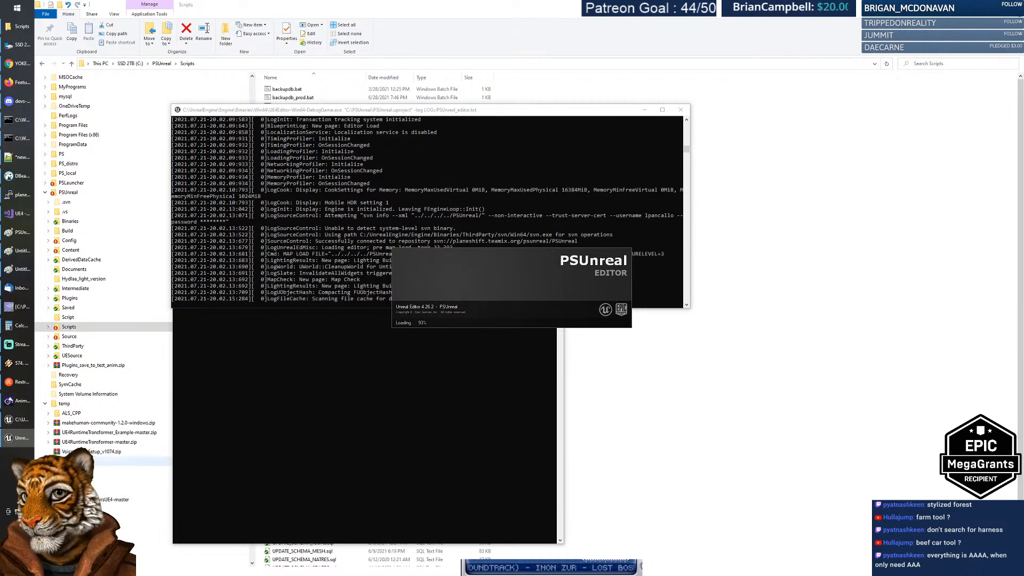
# Step: Browse the Content folder of MarketplaceContainer under Unreal Projects in File Explorer, and collapse the project's folder tree
pyautogui.click(21, 26)
pyautogui.scroll(-15, 246, 235)
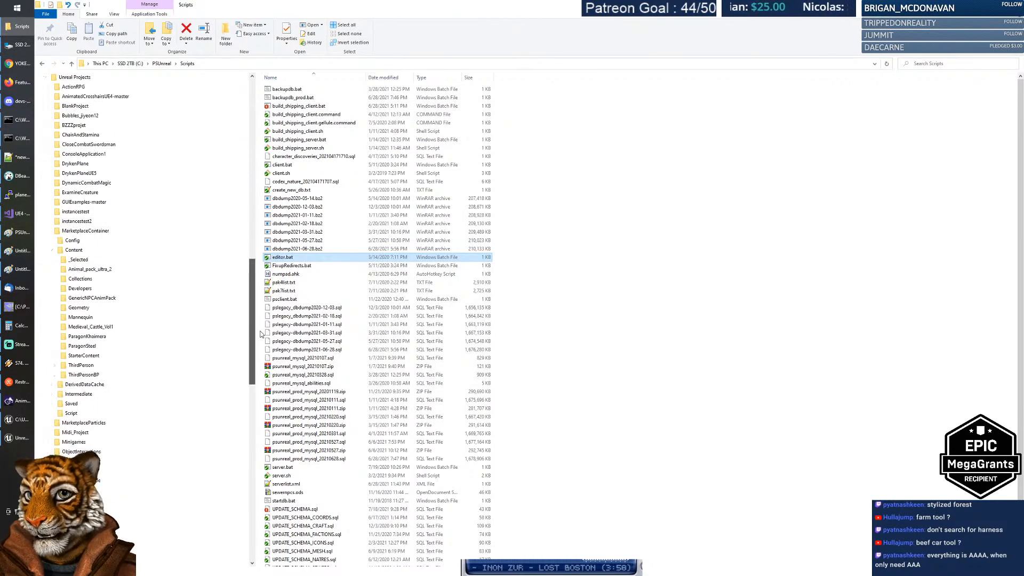
pyautogui.click(73, 211)
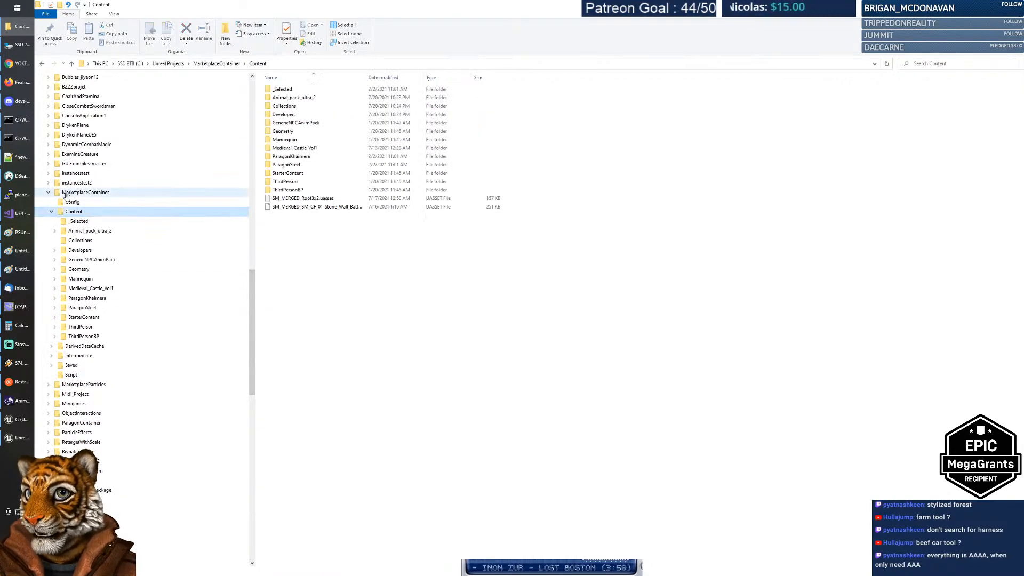
pyautogui.click(66, 194)
pyautogui.click(47, 193)
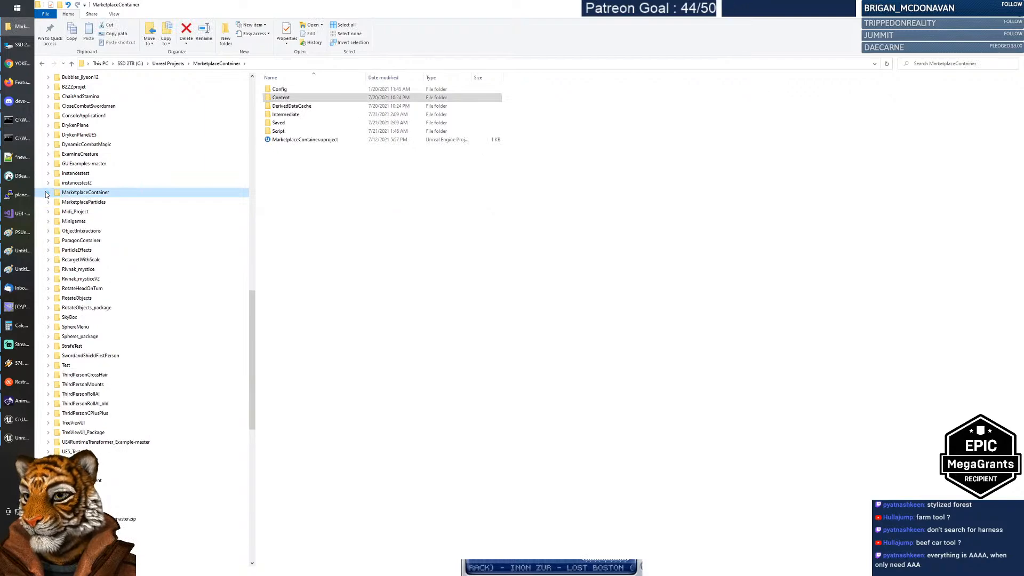
pyautogui.scroll(-2, 254, 379)
pyautogui.moveTo(254, 379); pyautogui.dragTo(257, 442)
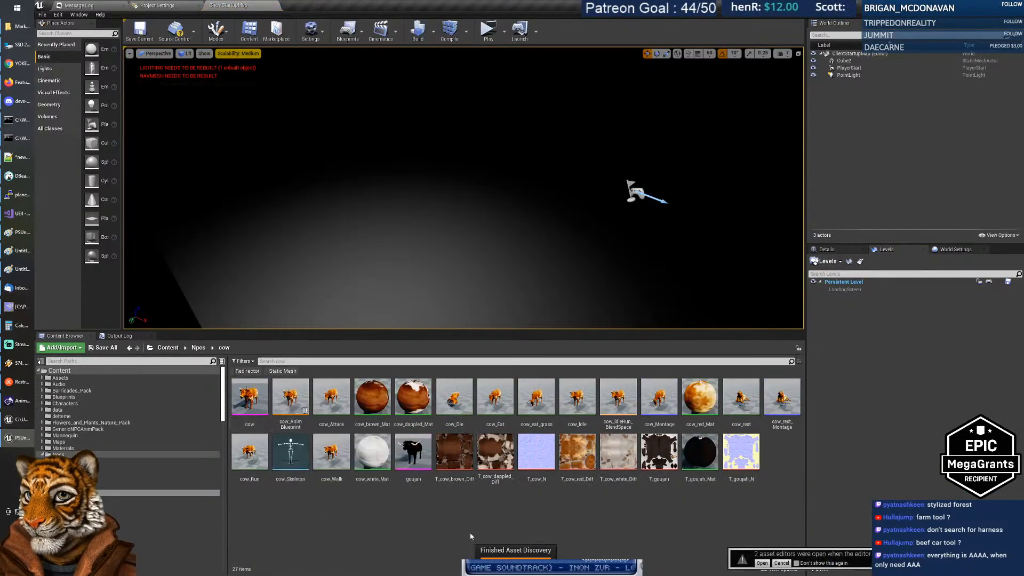
# Step: Switch to the Unreal editor, decline reopening the previous asset editors, and browse the Npcs content folder
pyautogui.click(782, 564)
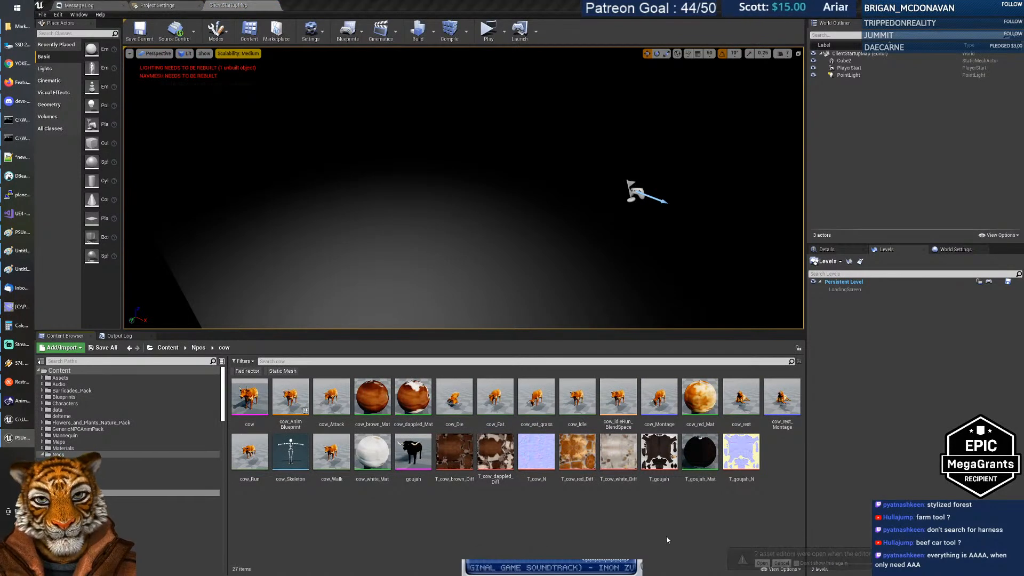
pyautogui.click(44, 455)
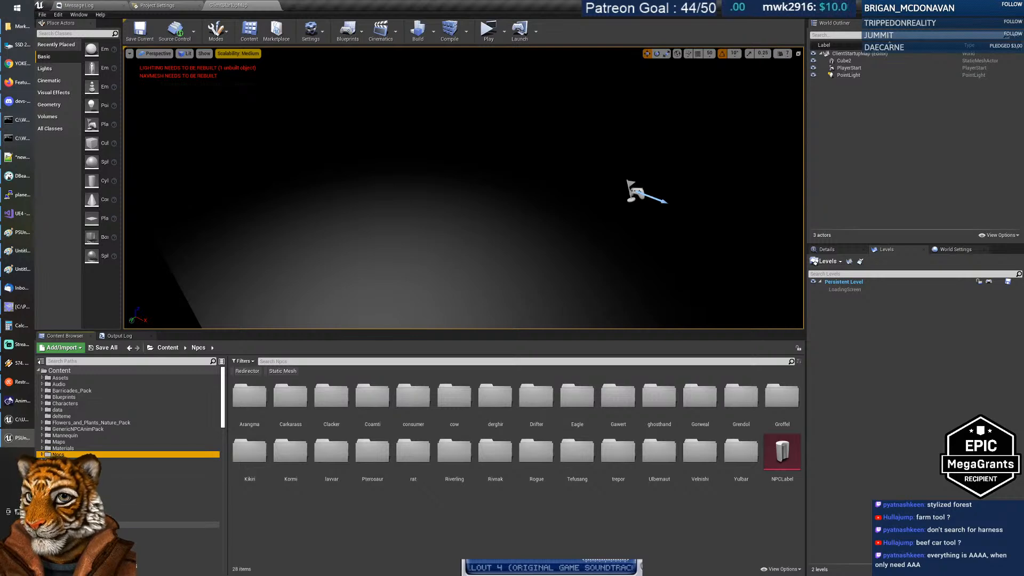
pyautogui.scroll(-3, 128, 417)
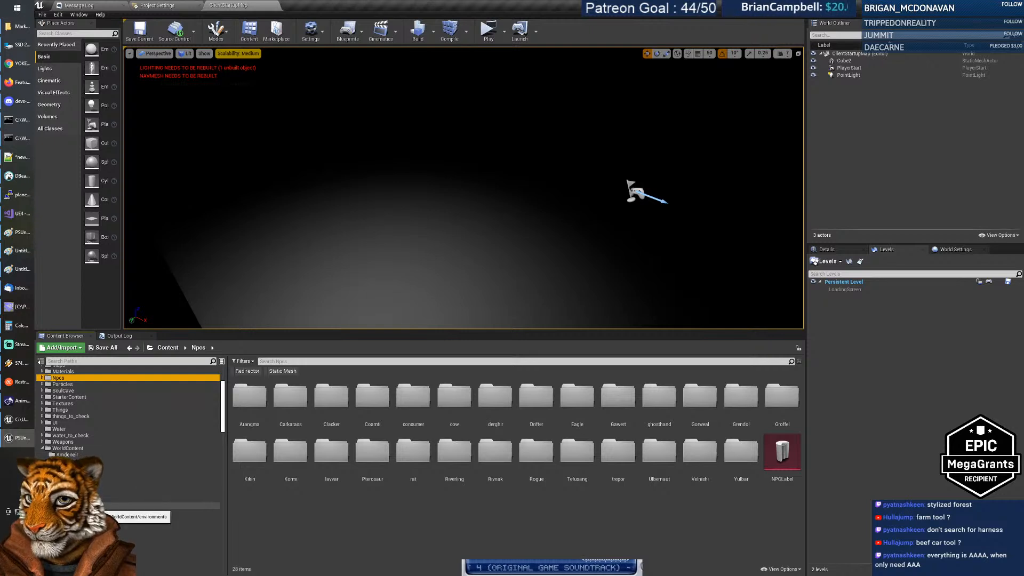
pyautogui.scroll(3, 128, 416)
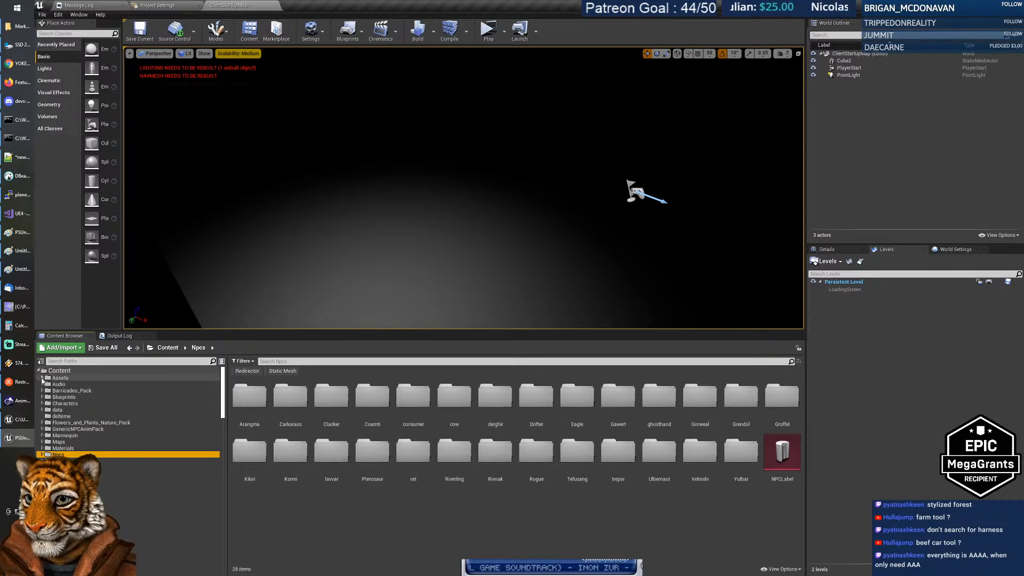
# Step: Look into the generic_village folder under Blueprints, and collapse the Blueprints folder
pyautogui.click(43, 398)
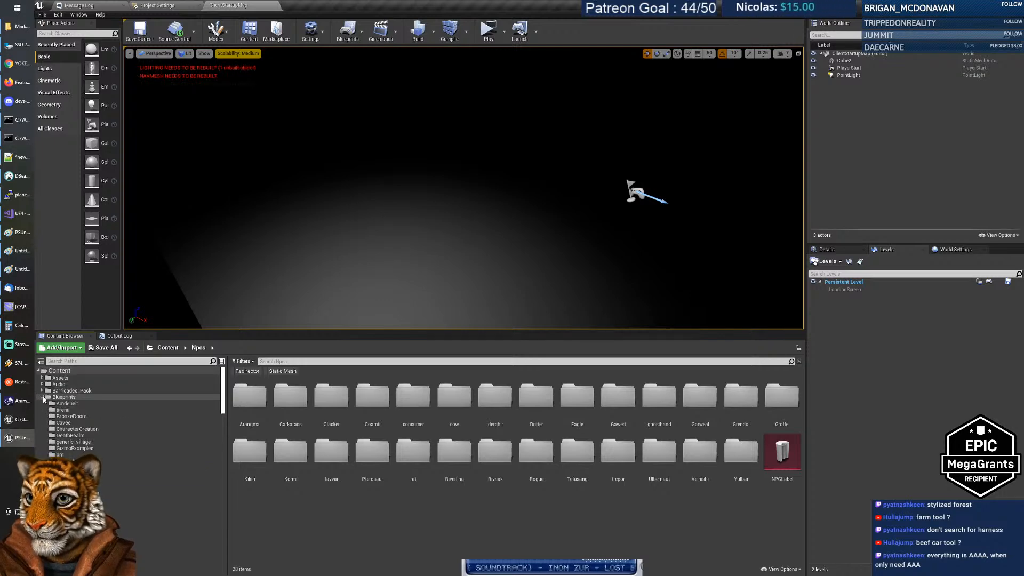
pyautogui.click(67, 442)
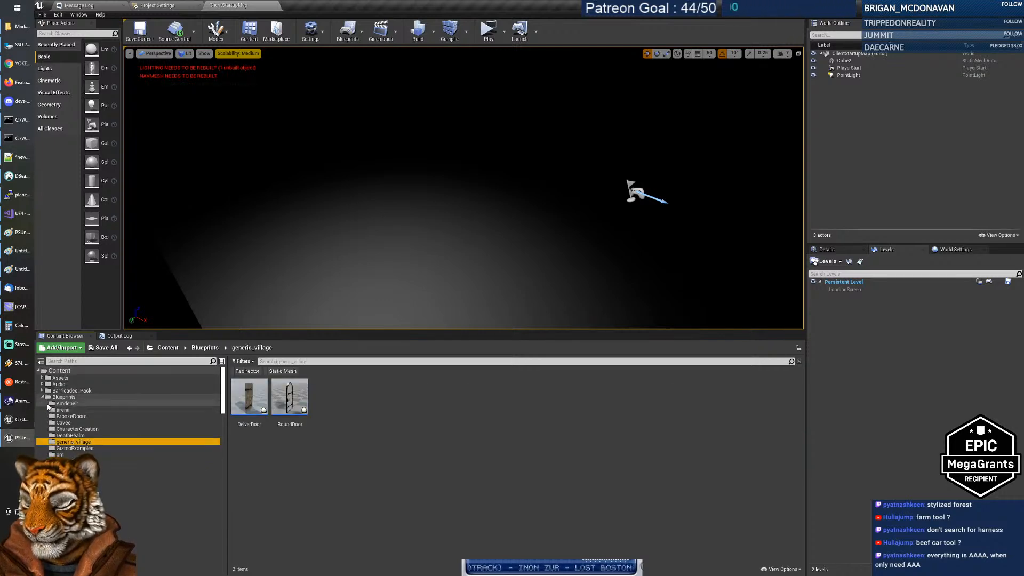
pyautogui.click(42, 397)
pyautogui.scroll(-2, 72, 442)
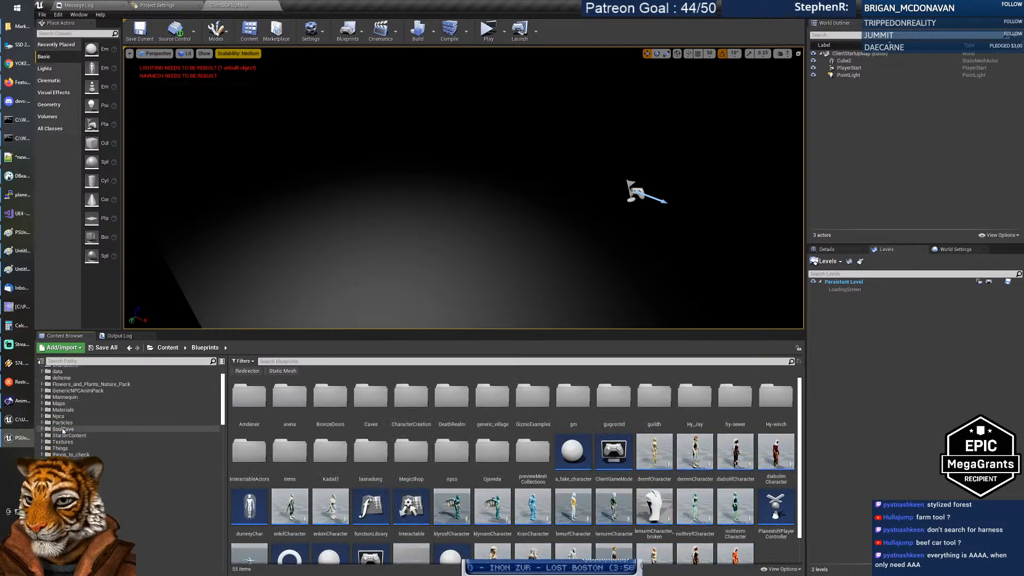
# Step: Open the buildings folder under Things and look through its assets for farm and stable structures
pyautogui.click(43, 449)
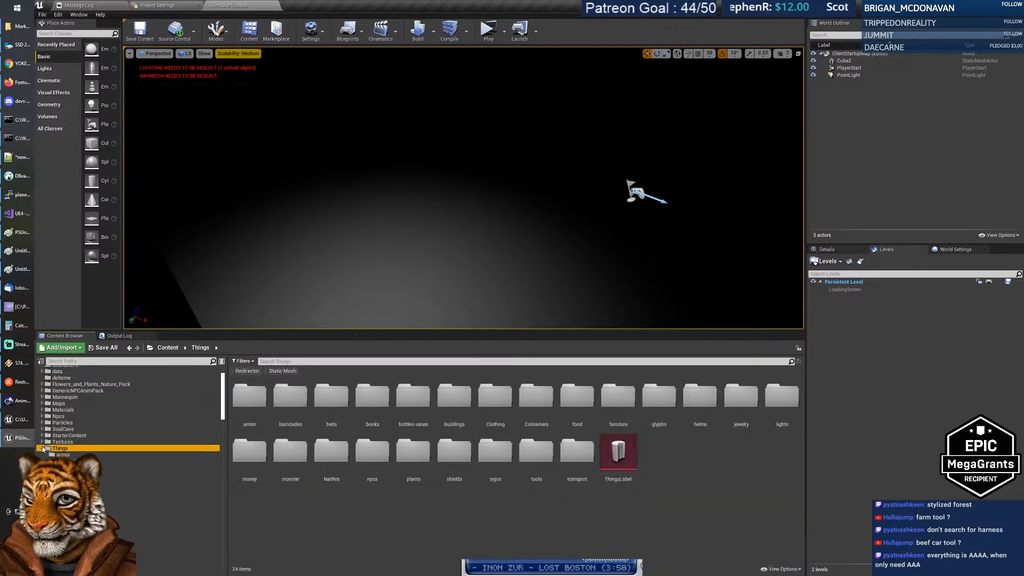
pyautogui.scroll(-2, 100, 452)
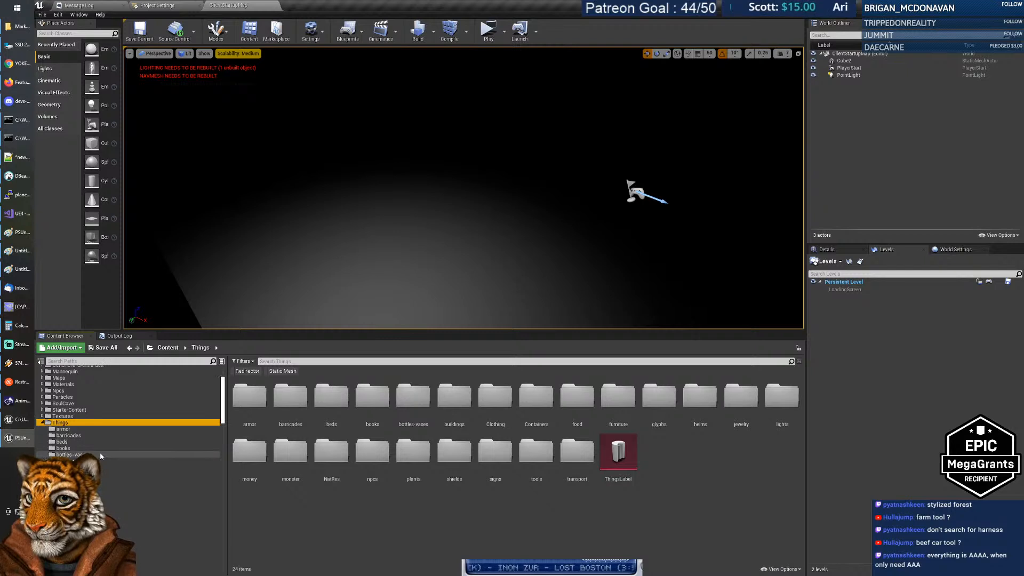
pyautogui.scroll(-1, 100, 452)
pyautogui.scroll(-1, 101, 453)
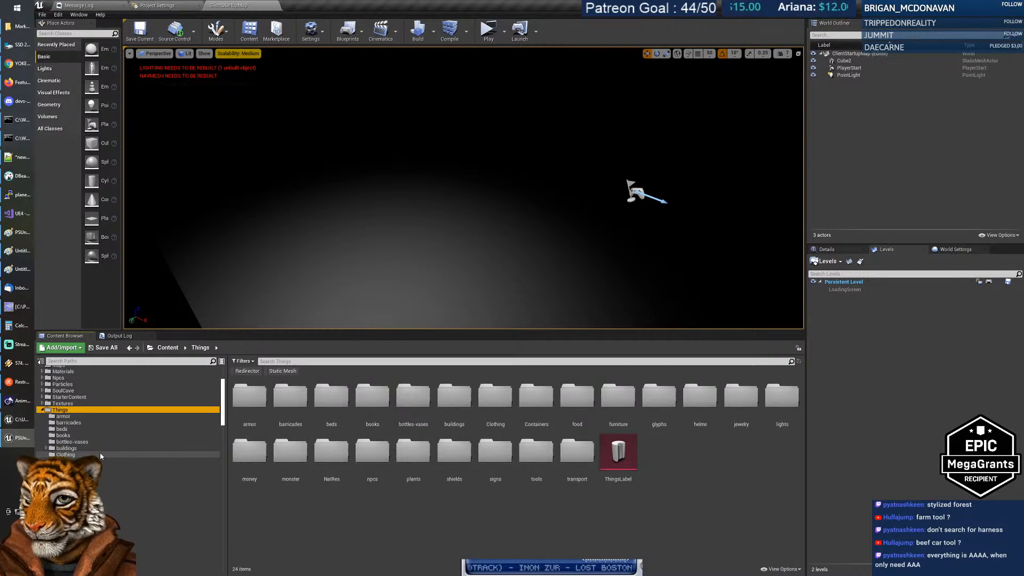
pyautogui.click(71, 449)
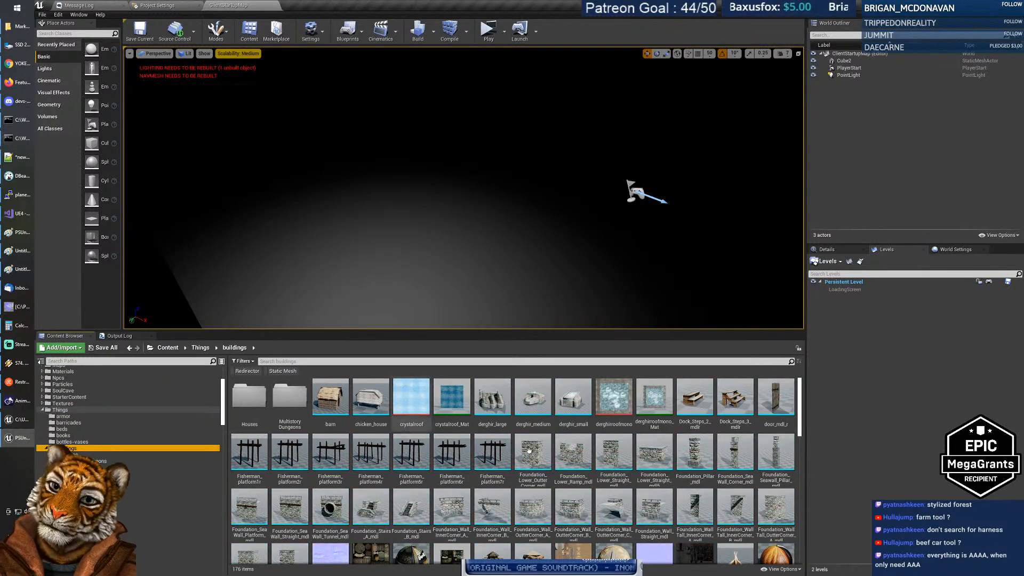
pyautogui.scroll(-2, 587, 465)
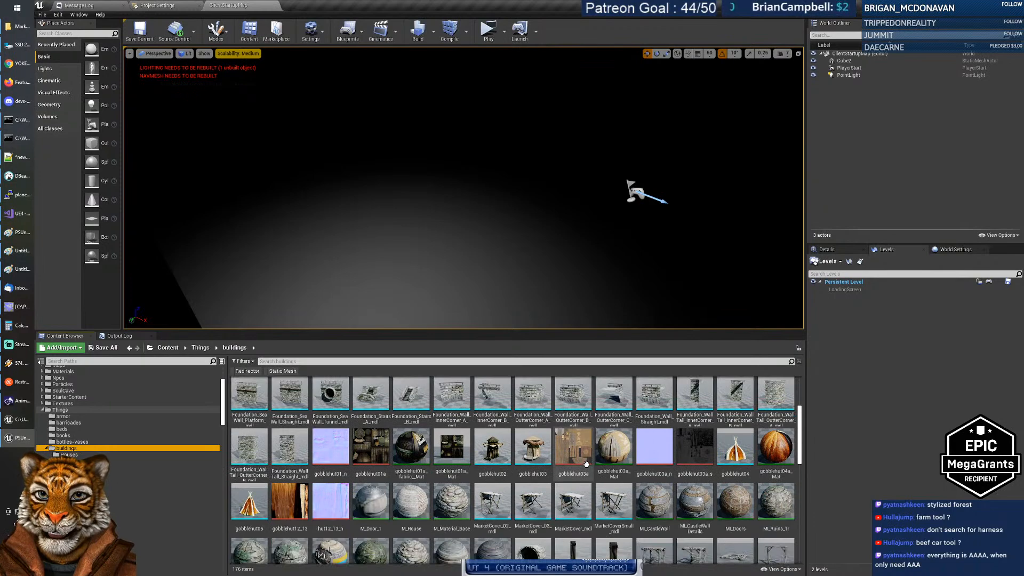
pyautogui.scroll(-1, 587, 465)
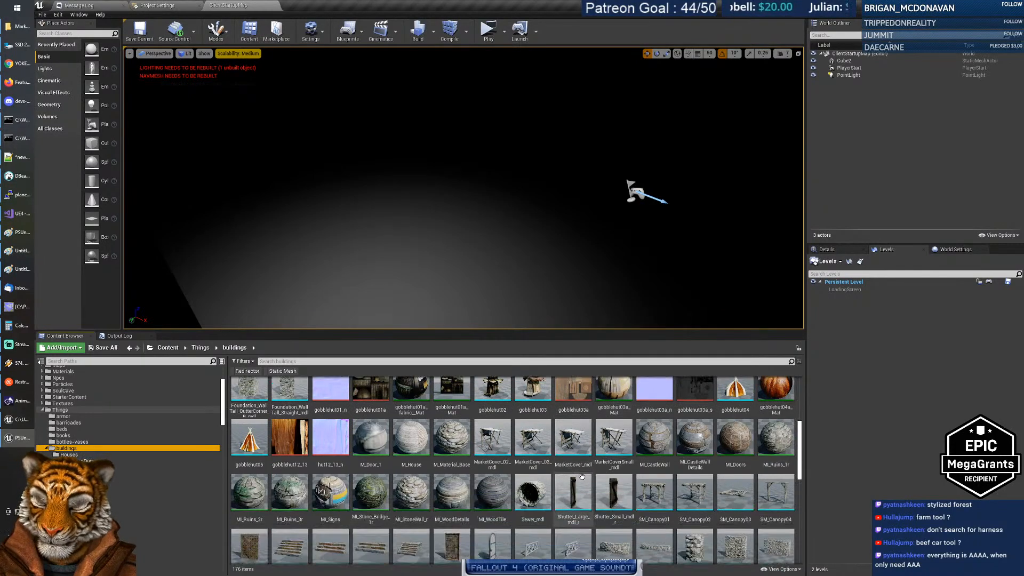
pyautogui.scroll(-8, 582, 477)
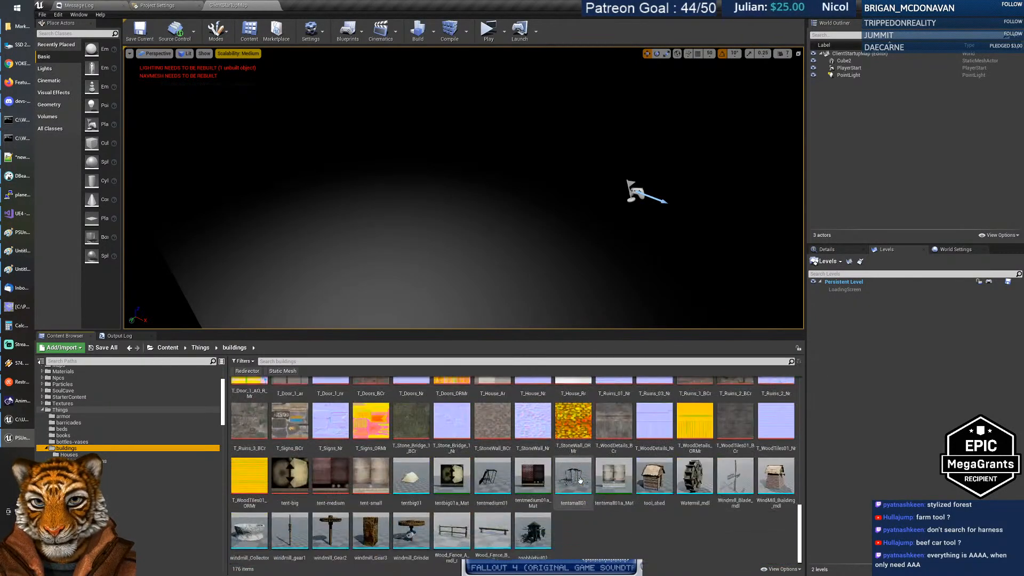
pyautogui.scroll(8, 580, 481)
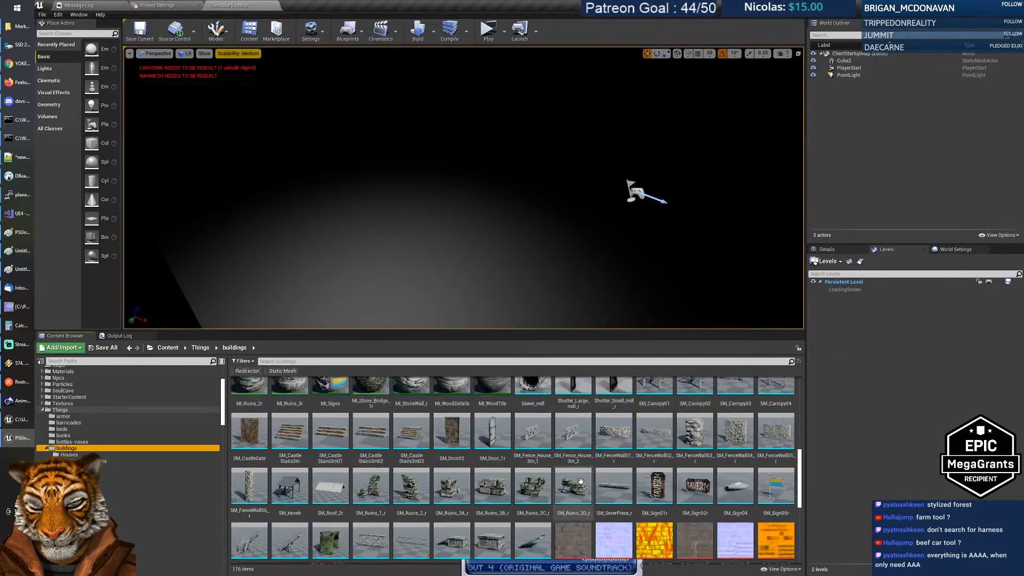
pyautogui.scroll(3, 581, 482)
# Step: Open House_A_VarC_Main_mdl from the Houses subfolder and examine the wooden walls from outside and above
pyautogui.doubleClick(249, 398)
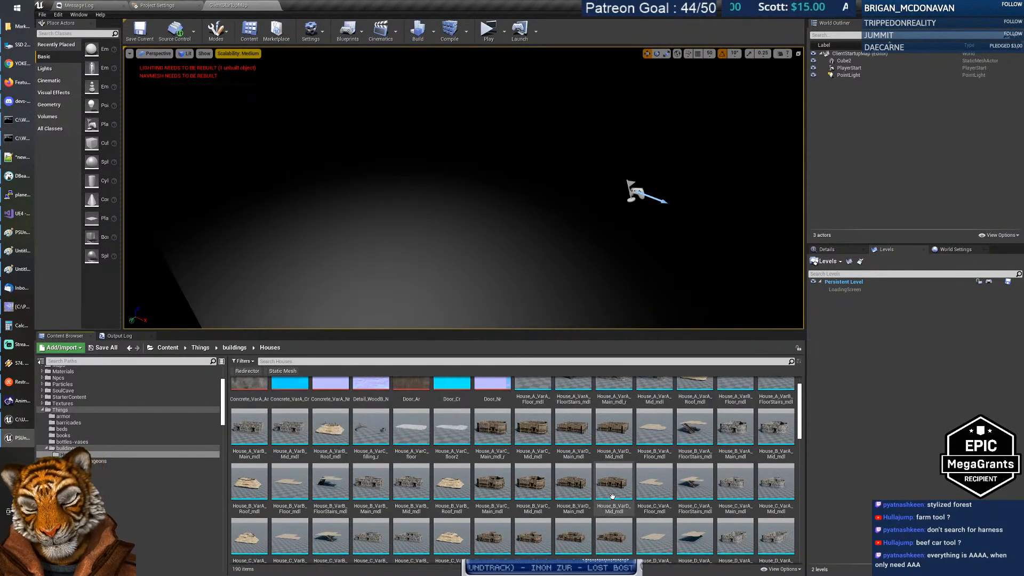
pyautogui.doubleClick(493, 454)
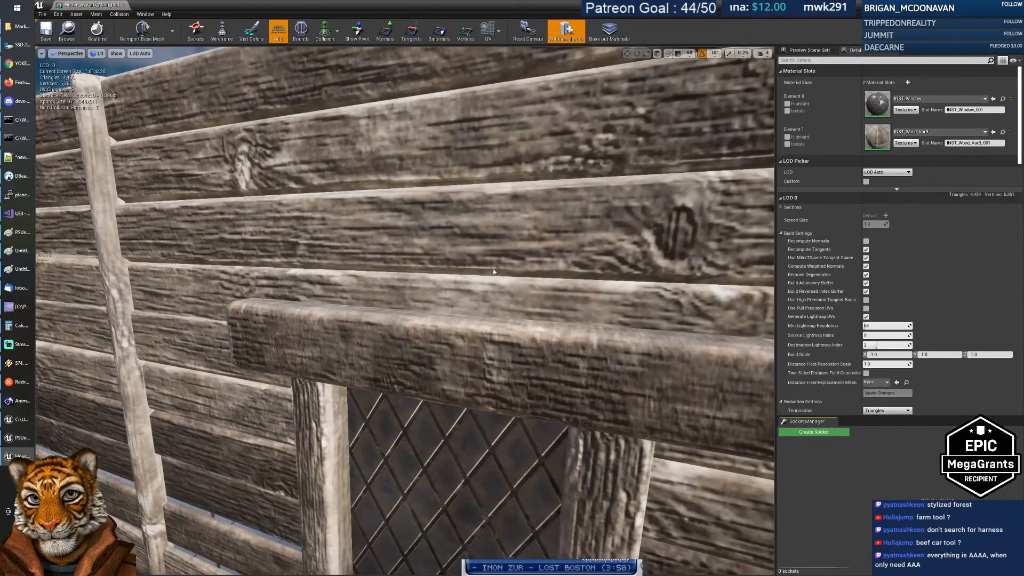
pyautogui.moveTo(424, 255)
pyautogui.mouseDown(button='middle')
pyautogui.moveTo(469, 288)
pyautogui.moveTo(425, 255)
pyautogui.mouseUp(button='middle')
pyautogui.scroll(-10, 422, 256)
pyautogui.scroll(3, 422, 256)
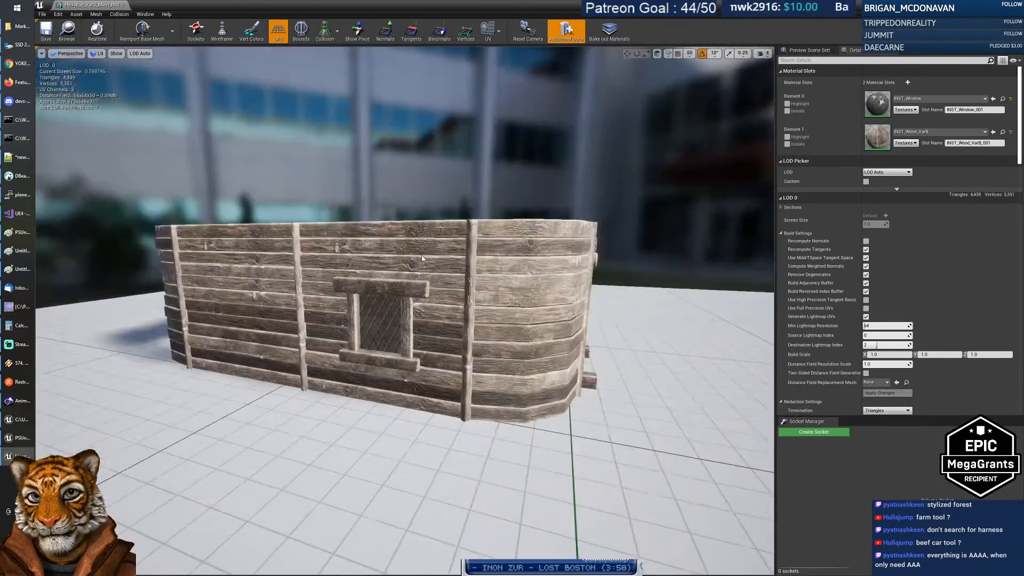
pyautogui.moveTo(422, 258); pyautogui.dragTo(533, 288)
pyautogui.moveTo(422, 258); pyautogui.dragTo(496, 243, button='right')
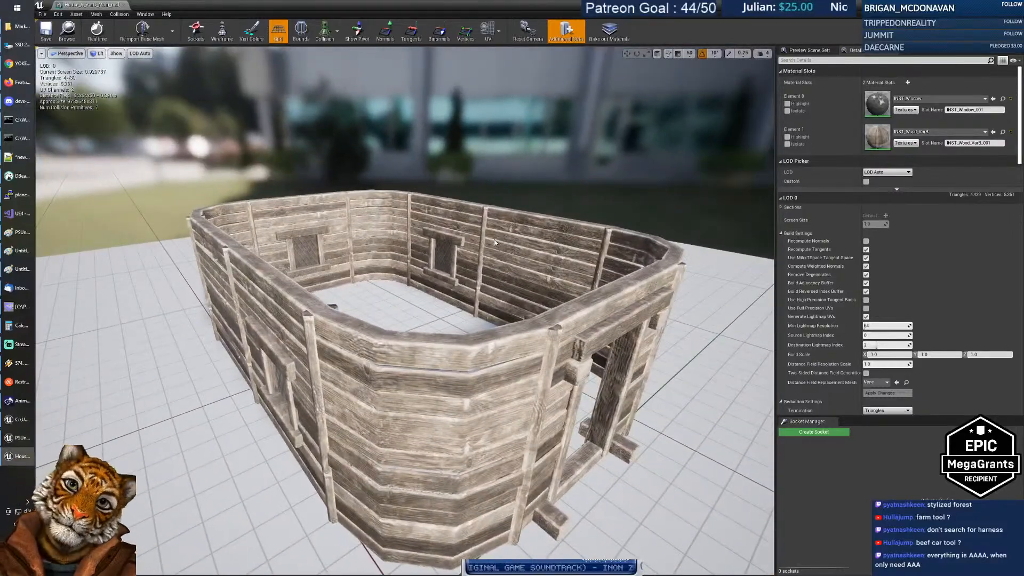
# Step: Dock the house mesh editor into the main editor window and move the ClientStartupMap tab to first place
pyautogui.moveTo(90, 4); pyautogui.dragTo(400, 7)
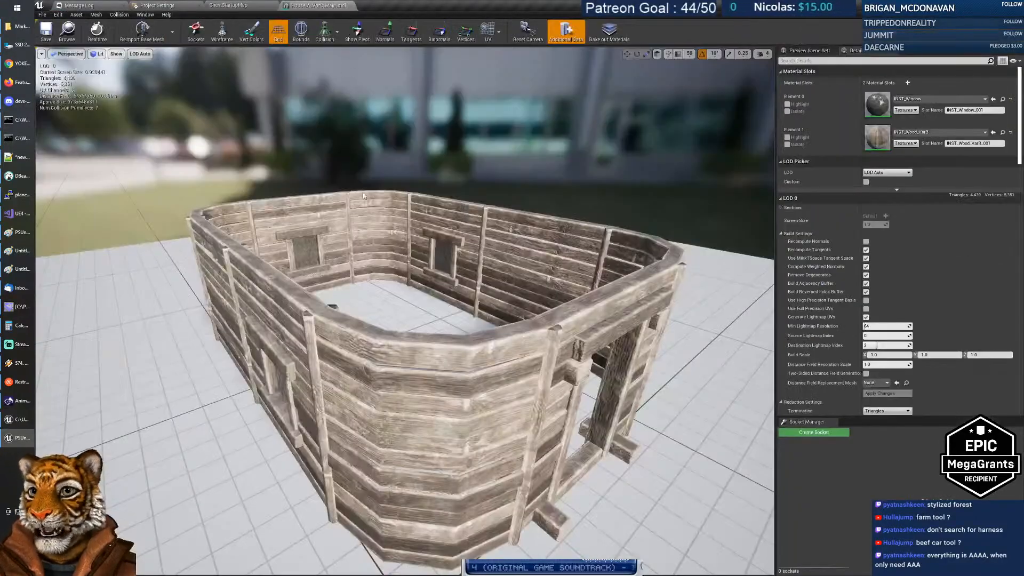
pyautogui.click(235, 4)
pyautogui.moveTo(117, 8); pyautogui.dragTo(91, 6)
# Step: Open House_D_VarD_Mid_mdl from the Houses folder and examine its wooden walls and windows from several angles
pyautogui.scroll(-1, 595, 468)
pyautogui.scroll(-2, 595, 467)
pyautogui.scroll(-1, 587, 459)
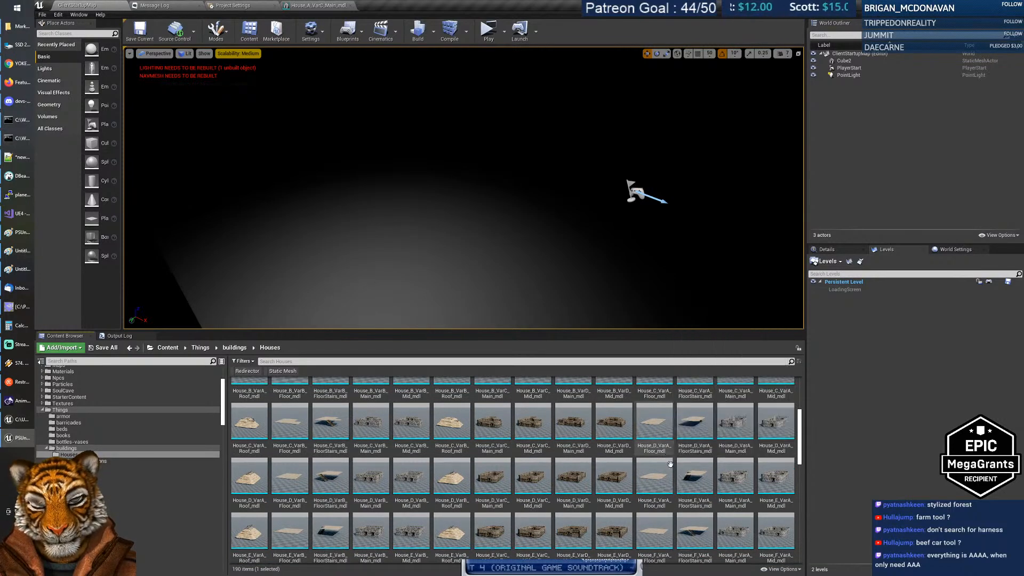
pyautogui.doubleClick(619, 474)
pyautogui.moveTo(494, 324)
pyautogui.mouseDown(button='right')
pyautogui.moveTo(446, 354)
pyautogui.moveTo(496, 344)
pyautogui.moveTo(459, 320)
pyautogui.moveTo(550, 310)
pyautogui.moveTo(256, 333)
pyautogui.moveTo(101, 320)
pyautogui.moveTo(390, 323)
pyautogui.moveTo(438, 334)
pyautogui.moveTo(495, 326)
pyautogui.mouseUp(button='right')
pyautogui.press('s')
pyautogui.press('w')
pyautogui.press('a')
pyautogui.press('d')
pyautogui.press('d')
pyautogui.press('a')
pyautogui.press('w')
pyautogui.press('s')
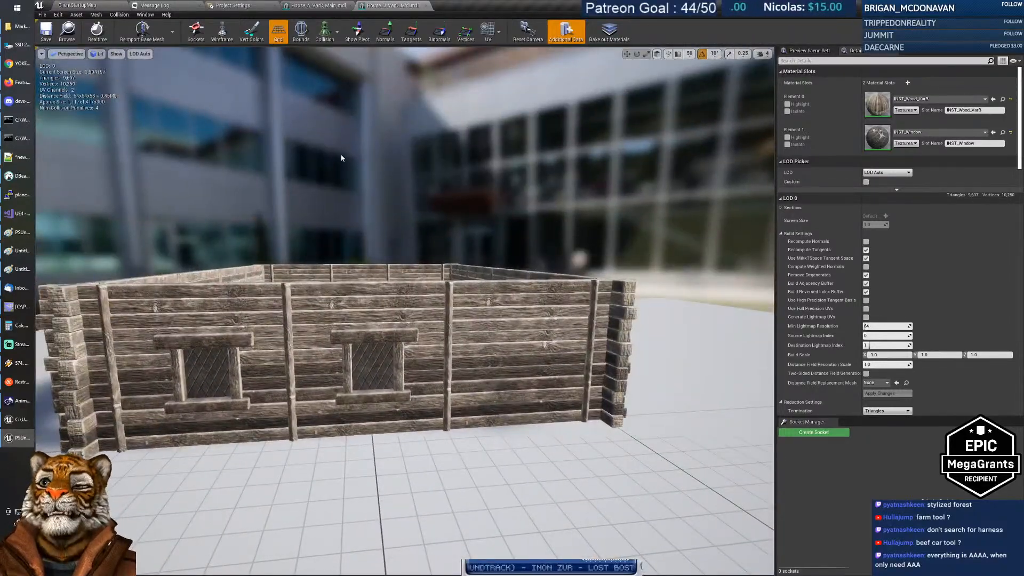
pyautogui.press('s')
pyautogui.moveTo(410, 174); pyautogui.dragTo(388, 207, button='right')
pyautogui.press('e')
pyautogui.press('q')
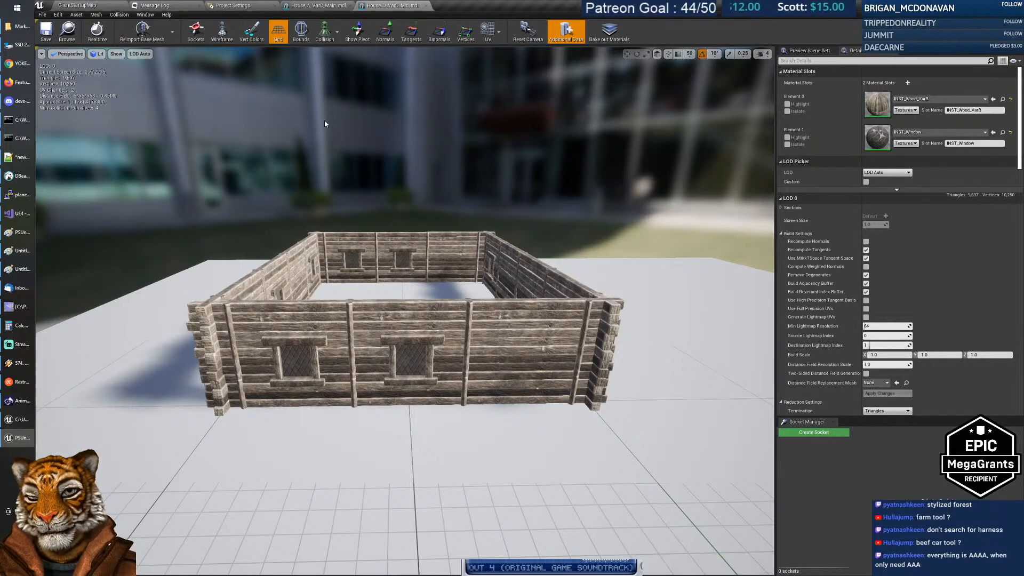
# Step: Compare the two open house meshes, and return to the ClientStartupMap level to look through the remaining Houses assets
pyautogui.click(308, 5)
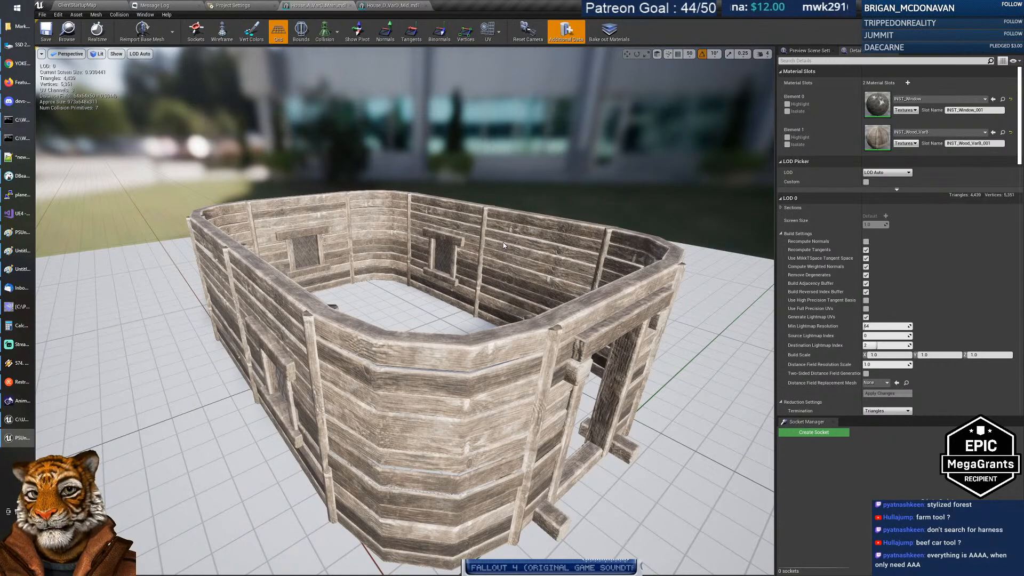
pyautogui.click(393, 4)
pyautogui.click(316, 4)
pyautogui.click(78, 5)
pyautogui.scroll(-5, 496, 504)
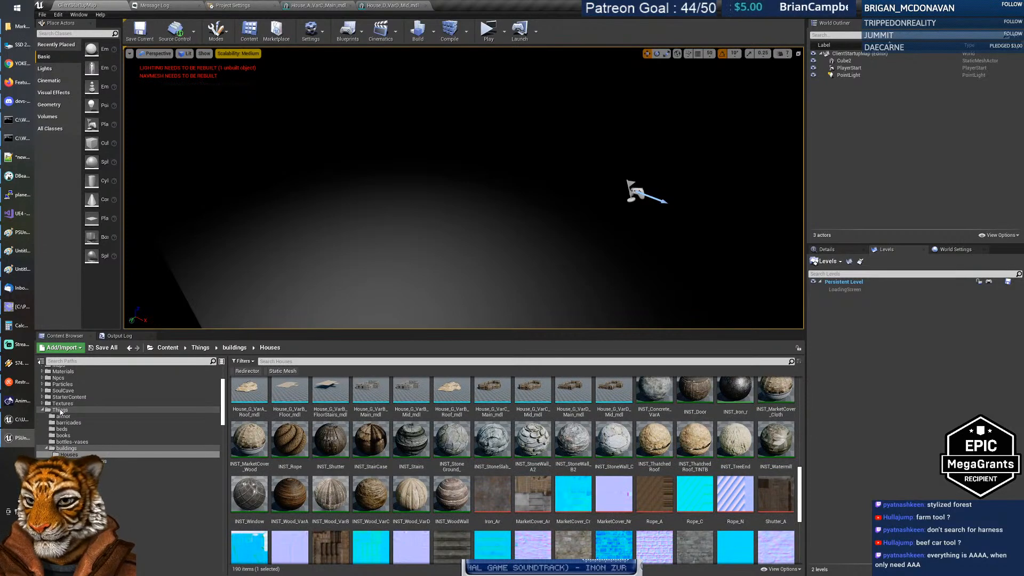
# Step: Search for "stable" in the Things folder and in the WorldContent folder
pyautogui.click(60, 411)
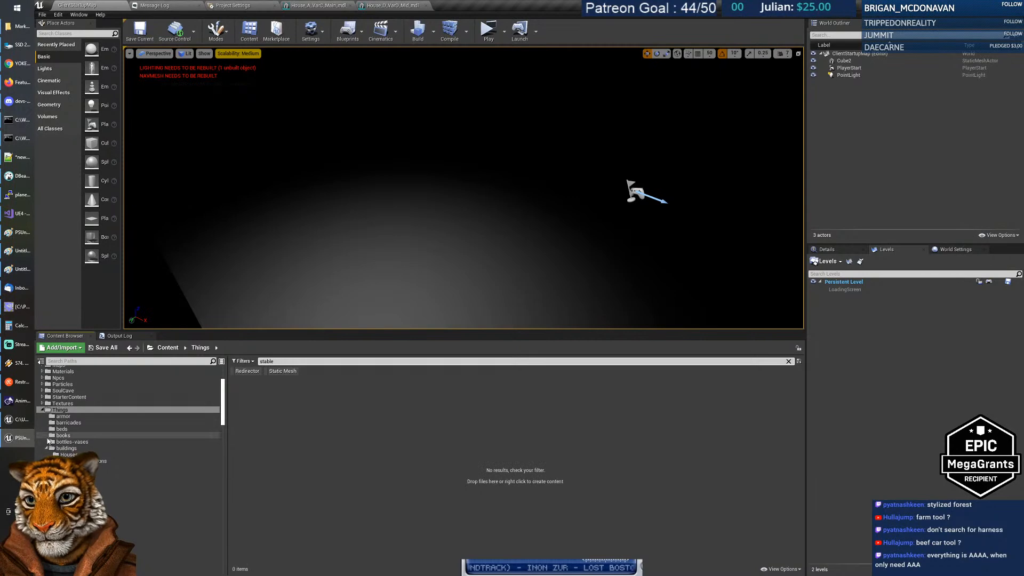
pyautogui.click(43, 410)
pyautogui.click(67, 448)
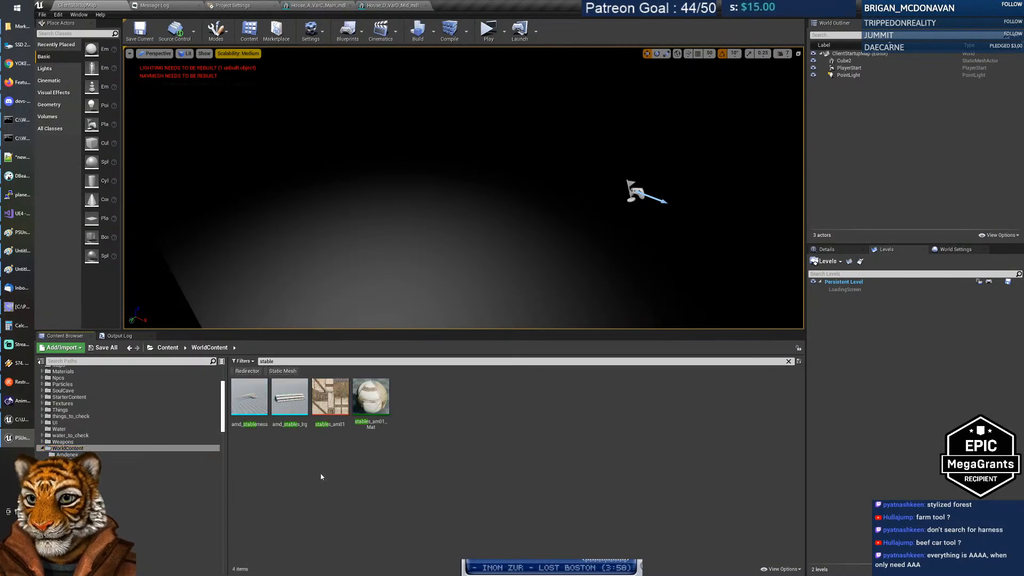
# Step: Open the amd_stables building mesh from the search results and examine its interior stalls, gates and roof beams
pyautogui.doubleClick(290, 398)
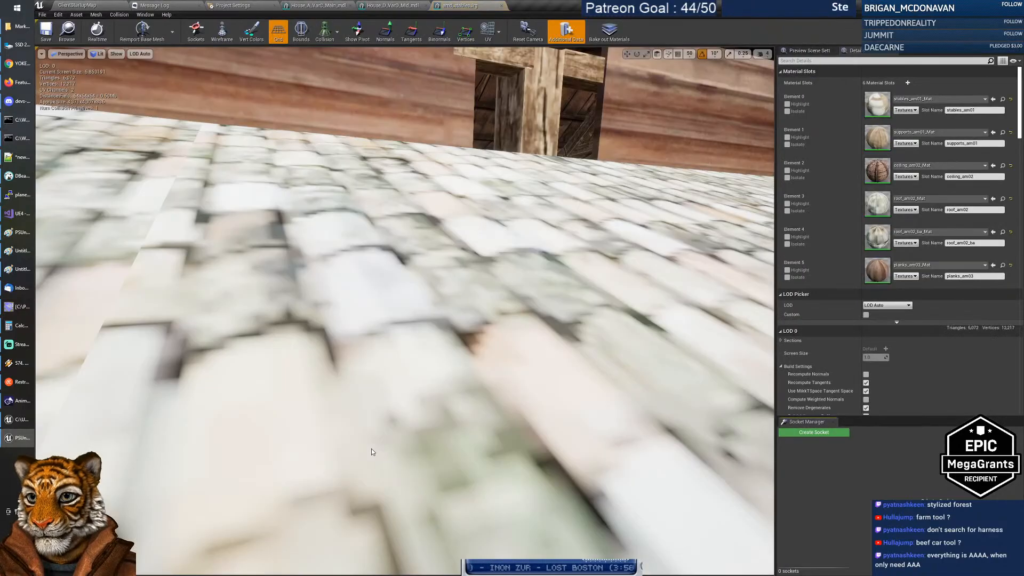
pyautogui.press('s')
pyautogui.moveTo(505, 301); pyautogui.dragTo(462, 293, button='right')
pyautogui.press('w')
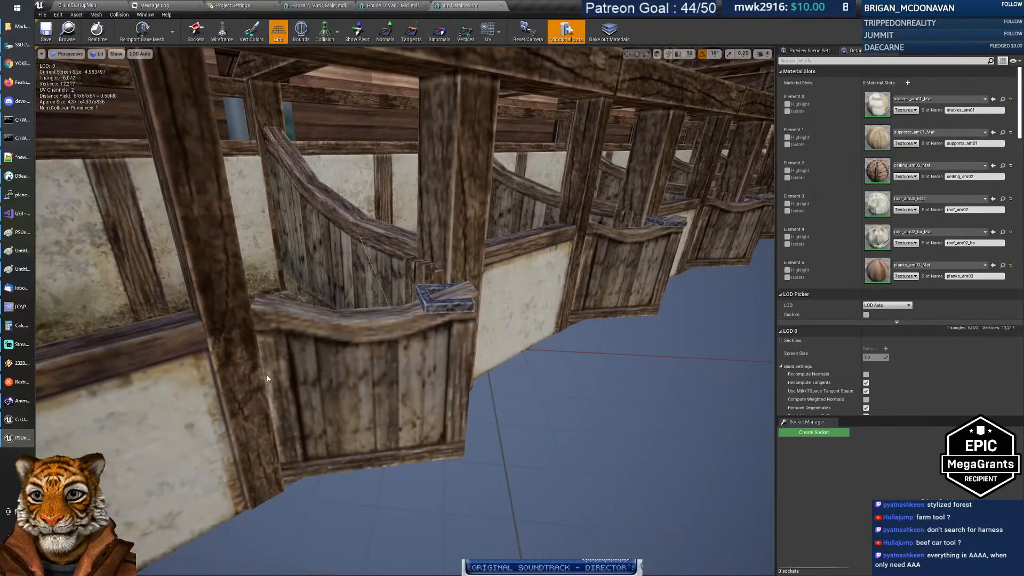
pyautogui.moveTo(339, 350); pyautogui.dragTo(368, 328, button='right')
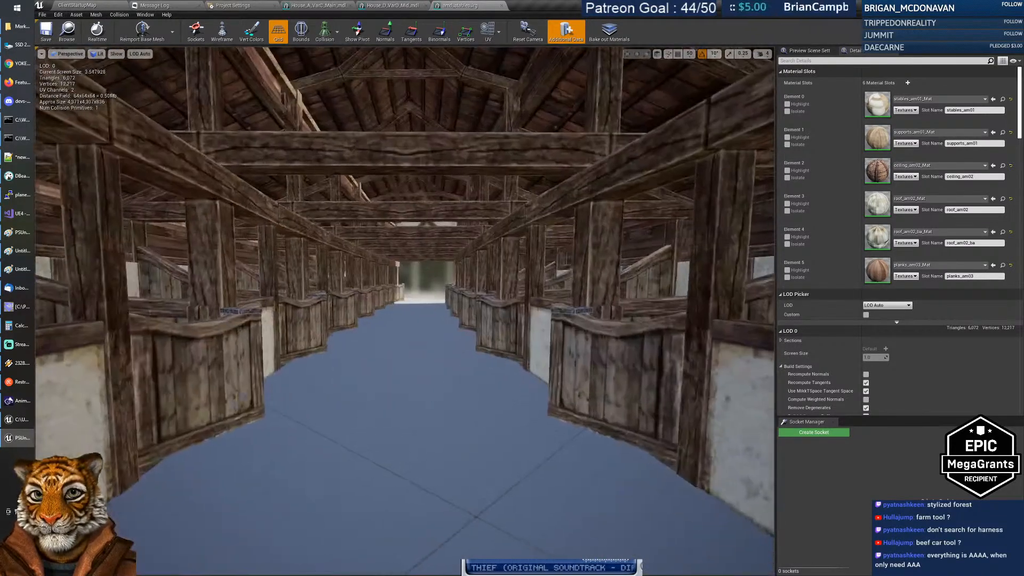
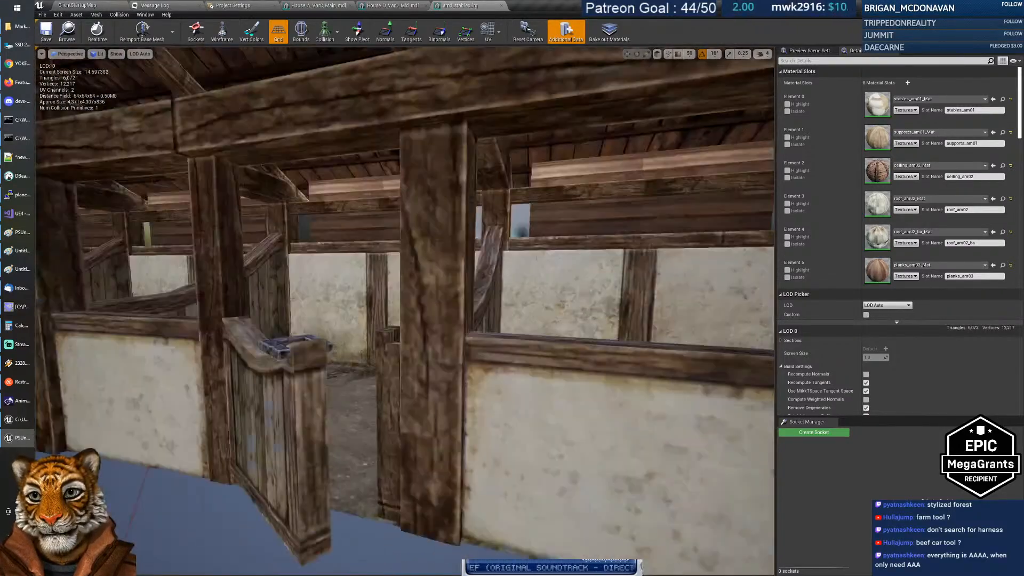
# Step: Examine the amd_stables mesh from its stalls and gates out to the timber-framed front gable
pyautogui.press('d')
pyautogui.moveTo(405, 310); pyautogui.dragTo(399, 335, button='right')
pyautogui.press('a')
pyautogui.press('d')
pyautogui.press('s')
pyautogui.press('w')
pyautogui.press('s')
pyautogui.press('s')
pyautogui.moveTo(407, 246)
pyautogui.mouseDown(button='right')
pyautogui.moveTo(402, 229)
pyautogui.moveTo(406, 246)
pyautogui.mouseUp(button='right')
pyautogui.press('w')
pyautogui.press('s')
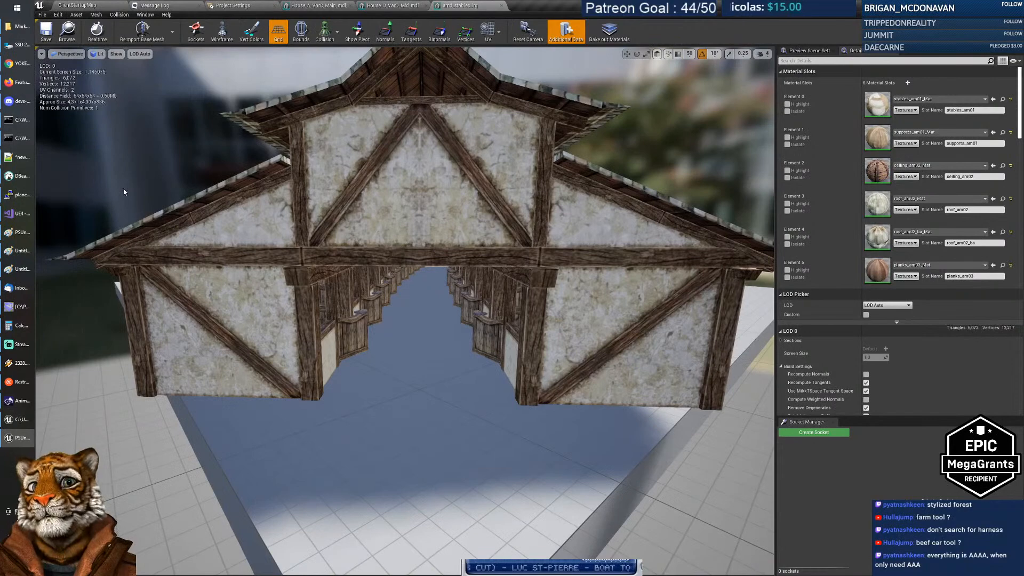
# Step: Switch to File Explorer and look through the HDD 1TB (F:) drive and the Unreal Projects folder for the stable's source files
pyautogui.click(20, 26)
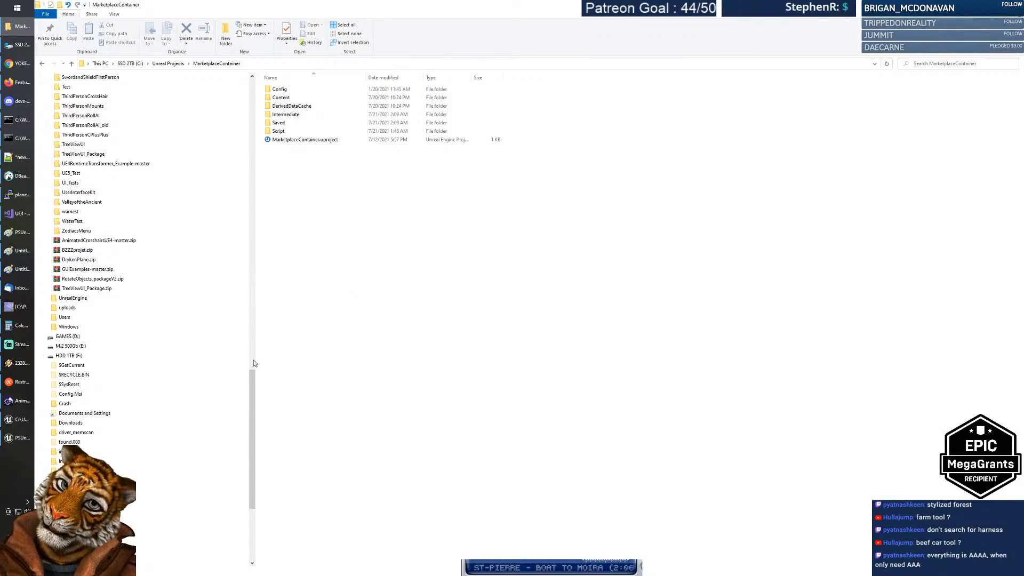
pyautogui.moveTo(256, 386); pyautogui.dragTo(256, 404)
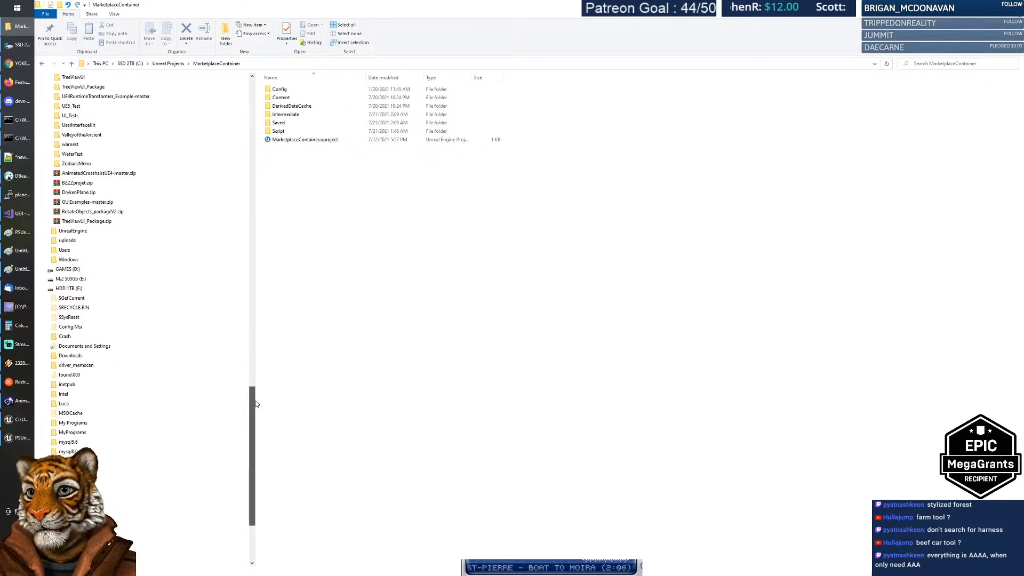
pyautogui.click(63, 289)
pyautogui.scroll(12, 133, 393)
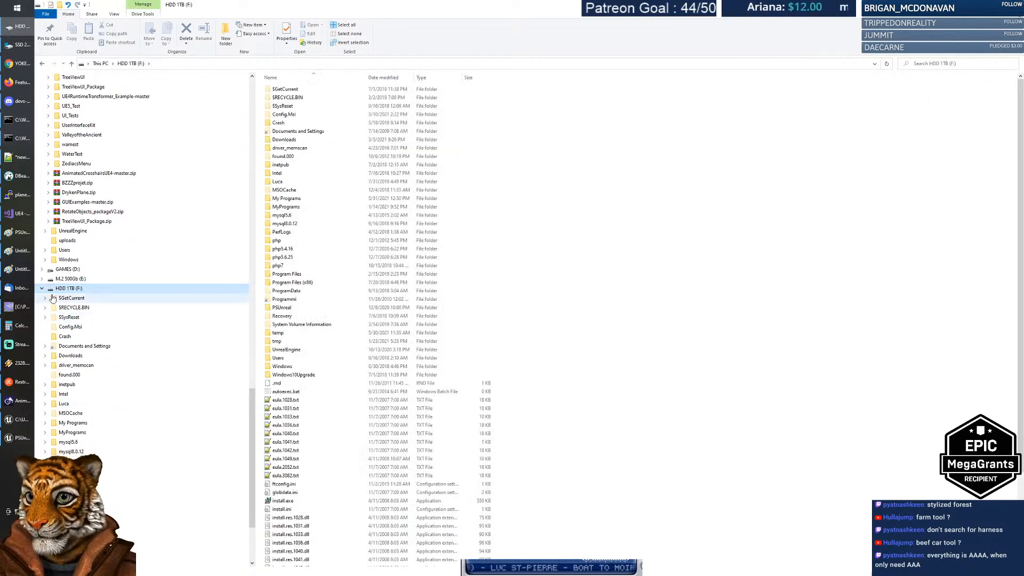
pyautogui.scroll(4, 118, 432)
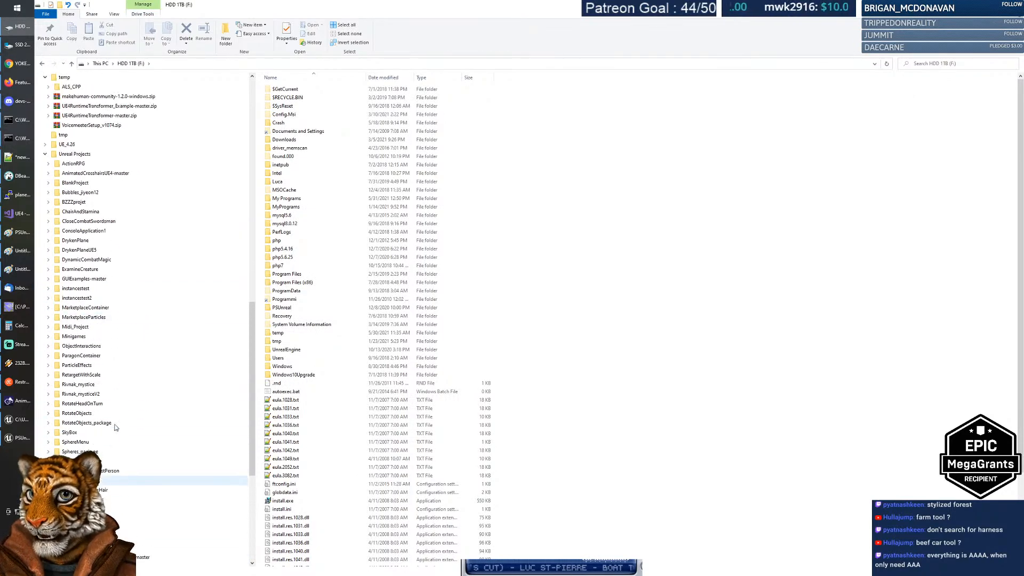
pyautogui.click(66, 155)
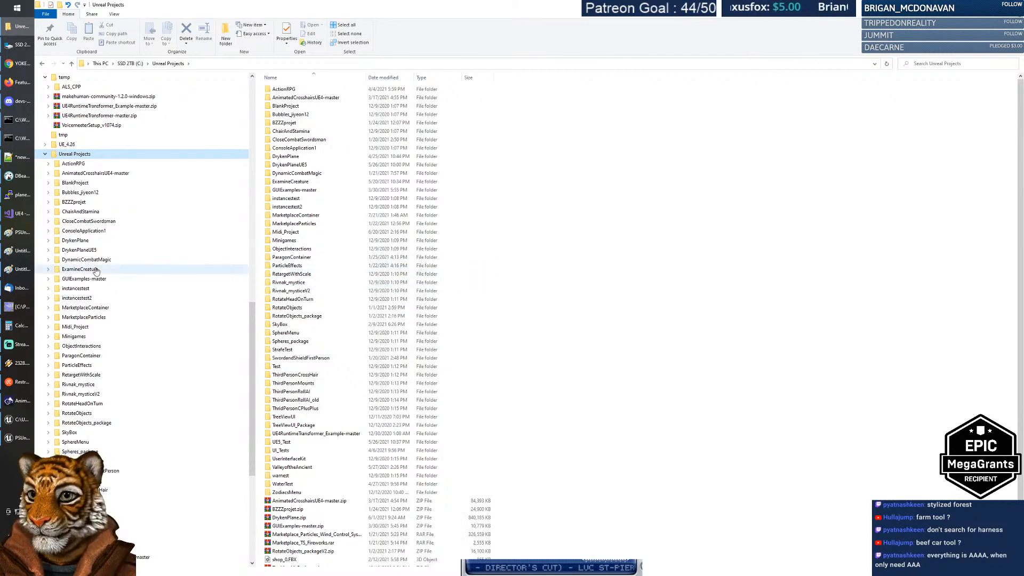
pyautogui.moveTo(251, 347); pyautogui.dragTo(266, 207)
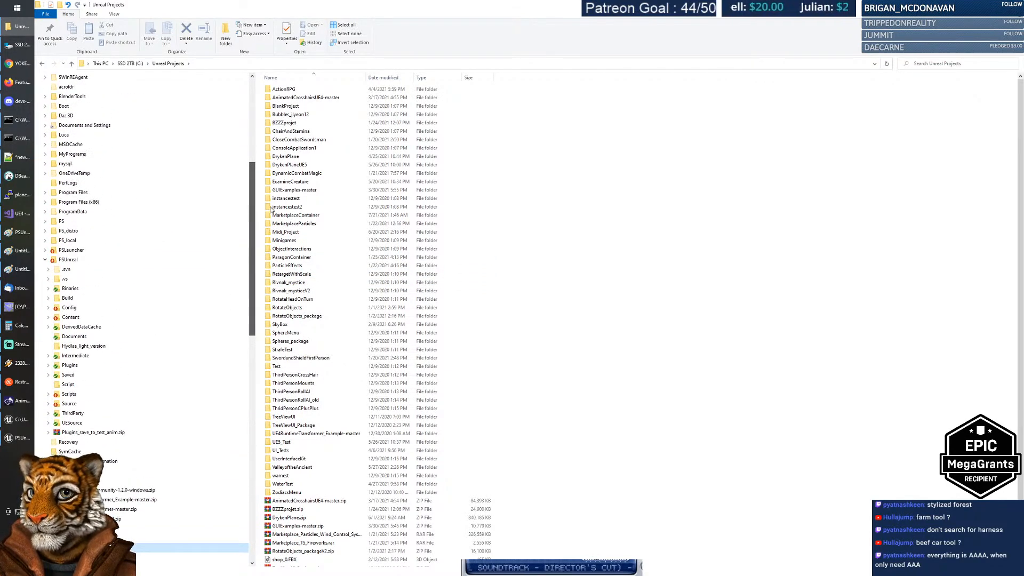
# Step: Open PS_distro and its distroCB folder in the folder tree, check the repo folder, and expand ueart
pyautogui.click(66, 231)
pyautogui.click(45, 231)
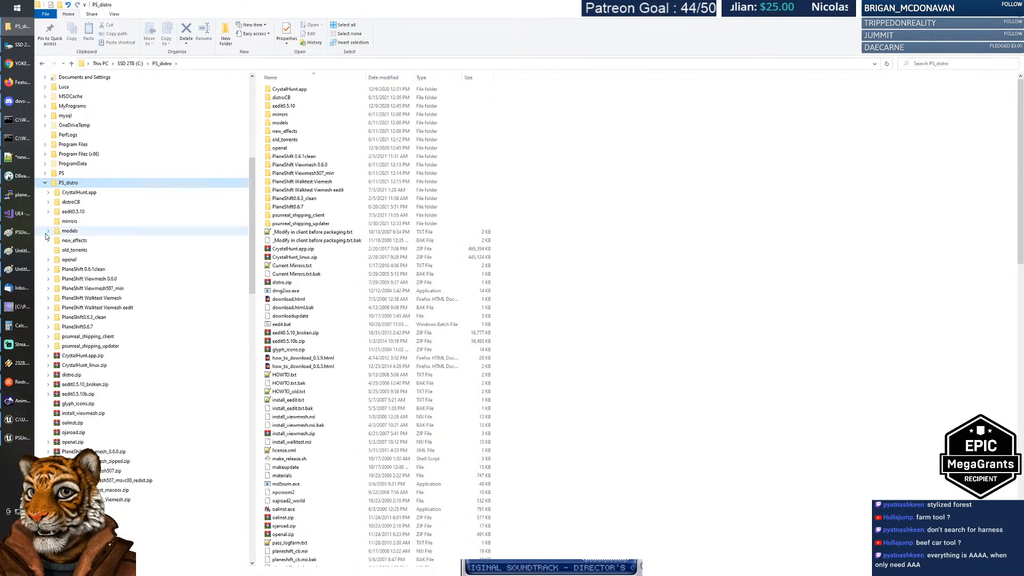
pyautogui.click(51, 202)
pyautogui.click(48, 202)
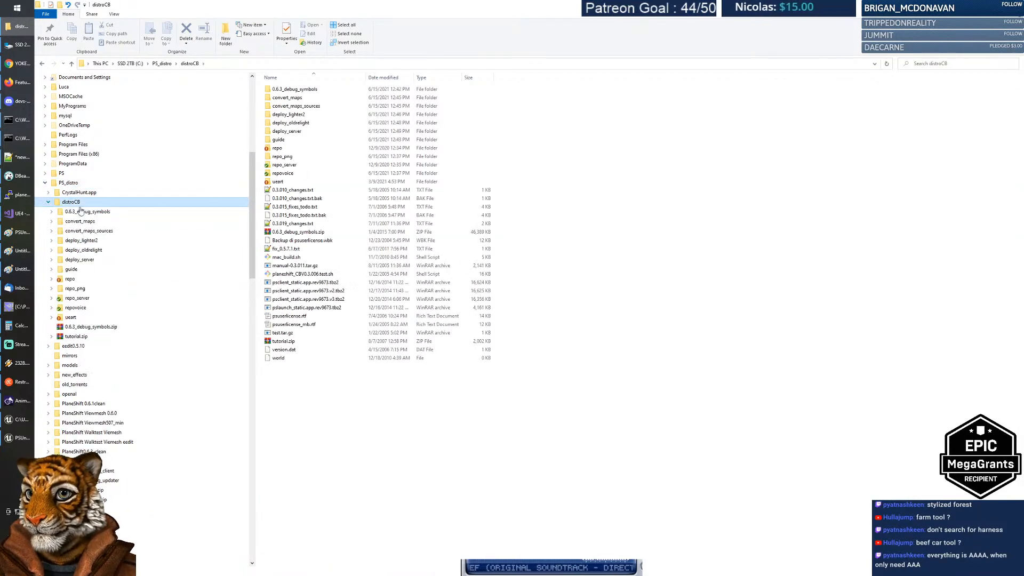
pyautogui.scroll(-2, 256, 231)
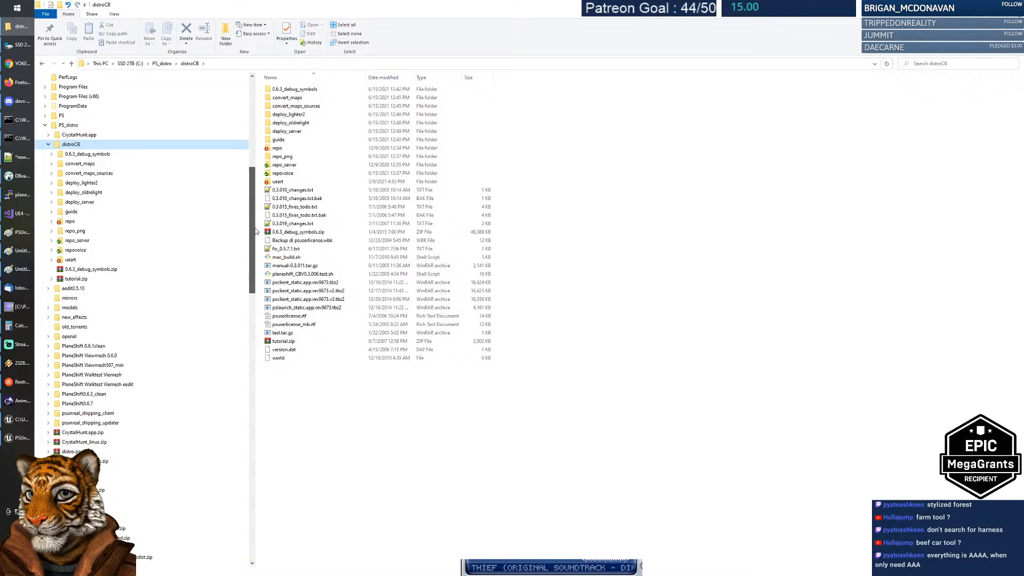
pyautogui.click(71, 222)
pyautogui.click(52, 222)
pyautogui.click(52, 222)
pyautogui.click(51, 260)
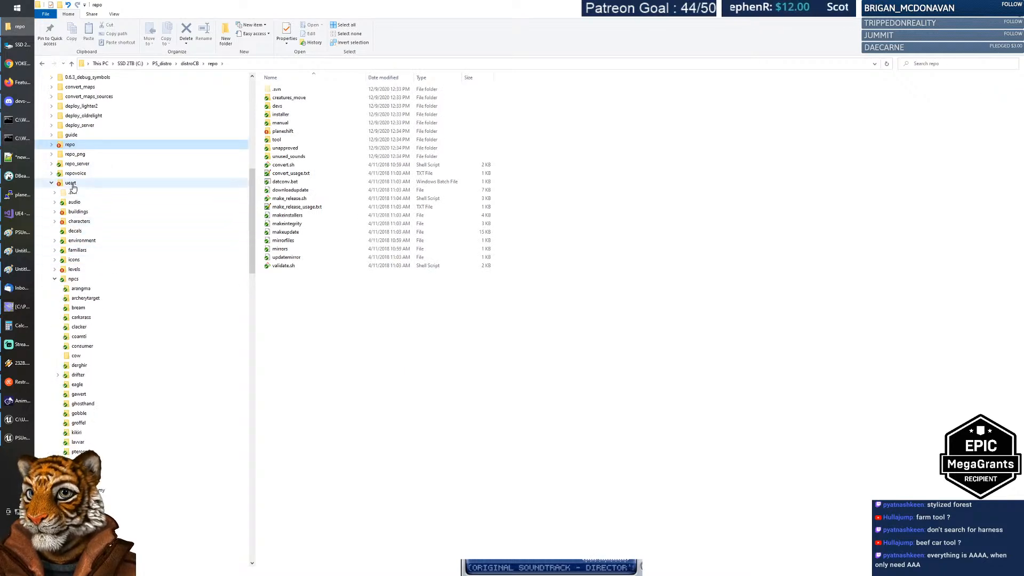
# Step: Open the generic_village folder inside ueart's buildings folder
pyautogui.click(71, 183)
pyautogui.click(54, 280)
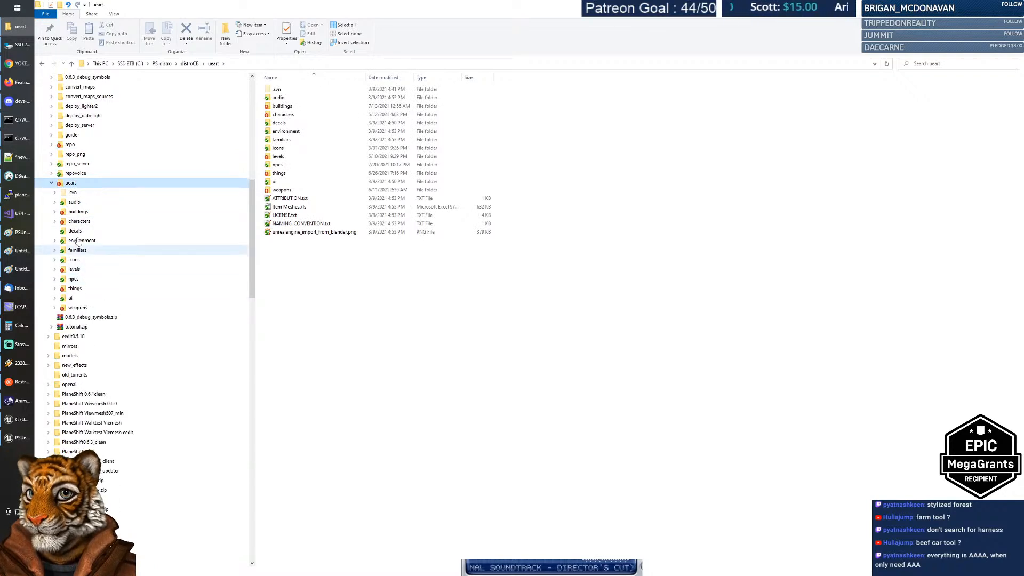
pyautogui.click(54, 212)
pyautogui.click(75, 213)
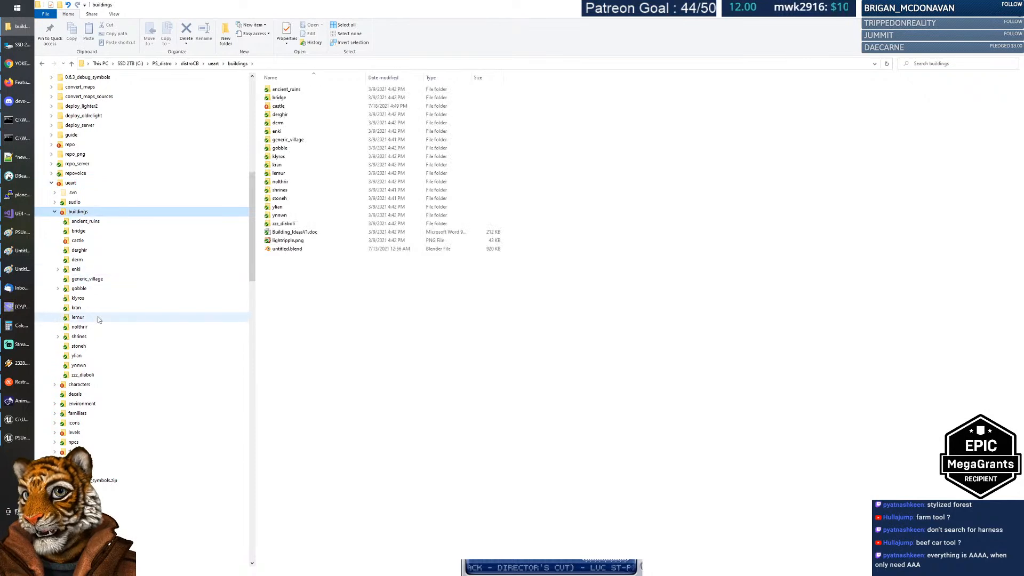
pyautogui.click(84, 280)
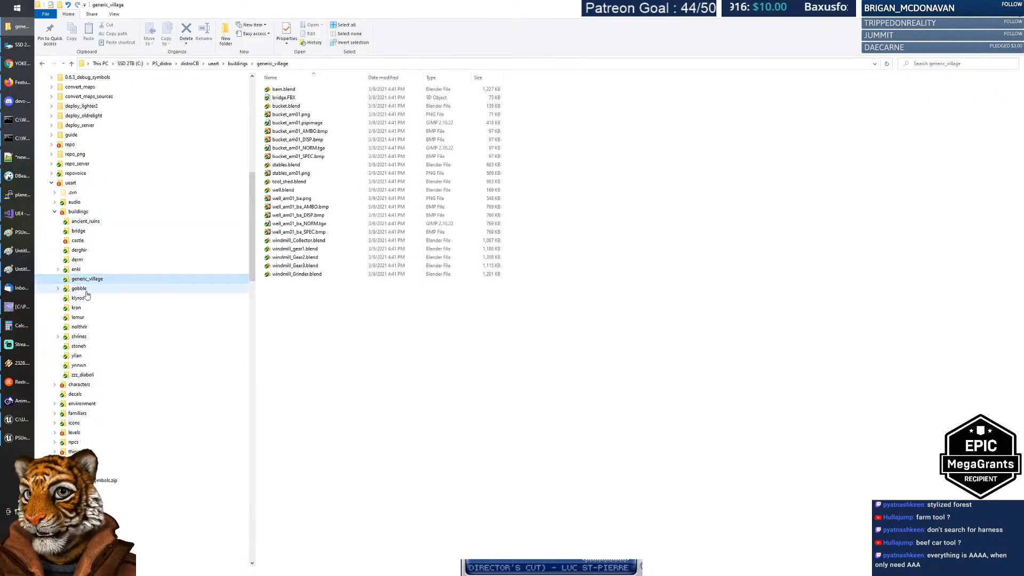
pyautogui.click(83, 214)
pyautogui.click(86, 278)
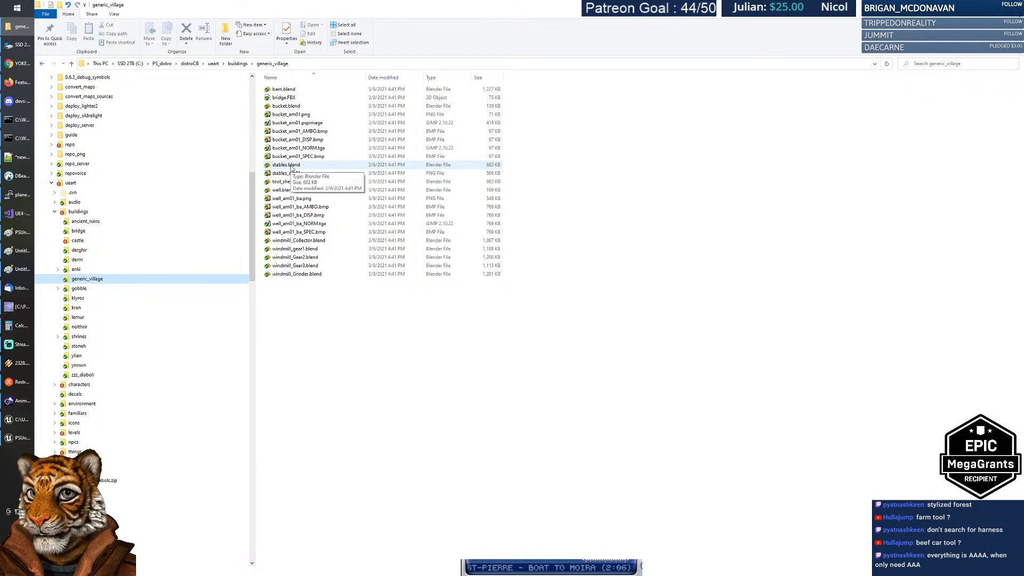
# Step: Open stables.blend in Blender and ignore the request to run its Python scripts
pyautogui.click(291, 168)
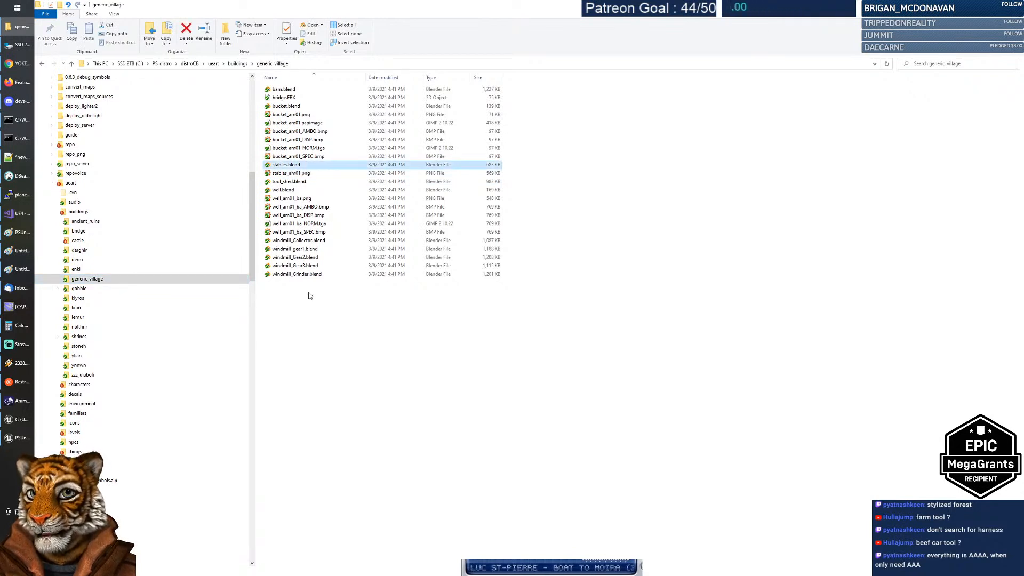
pyautogui.press('Return')
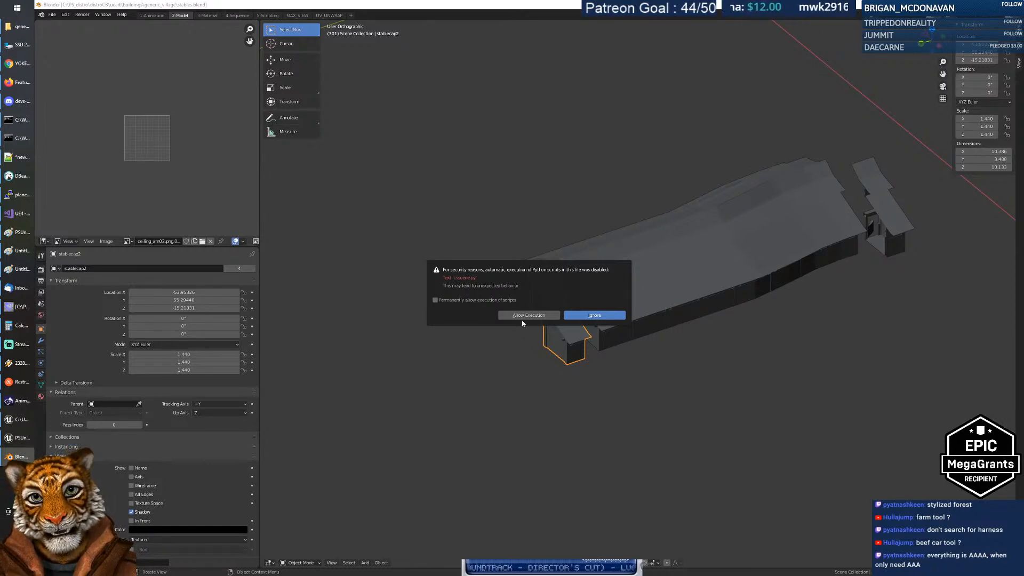
pyautogui.click(604, 316)
# Step: Fly through the untextured stable model to examine its front, interior aisle and roof beams
pyautogui.moveTo(529, 310); pyautogui.dragTo(587, 292, button='middle')
pyautogui.hotkey('shift', '`')
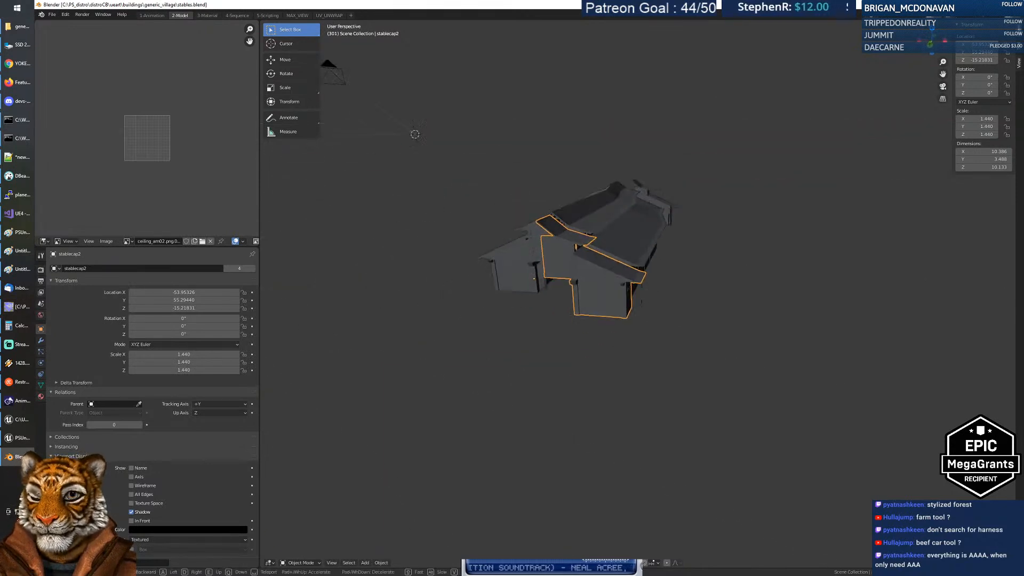
pyautogui.press('w')
pyautogui.press('w')
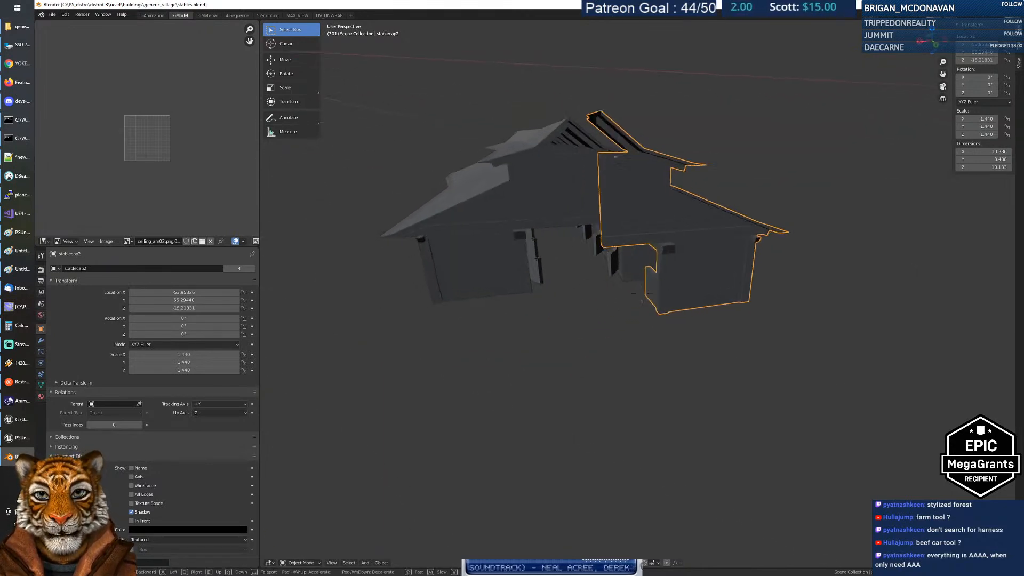
pyautogui.press('w')
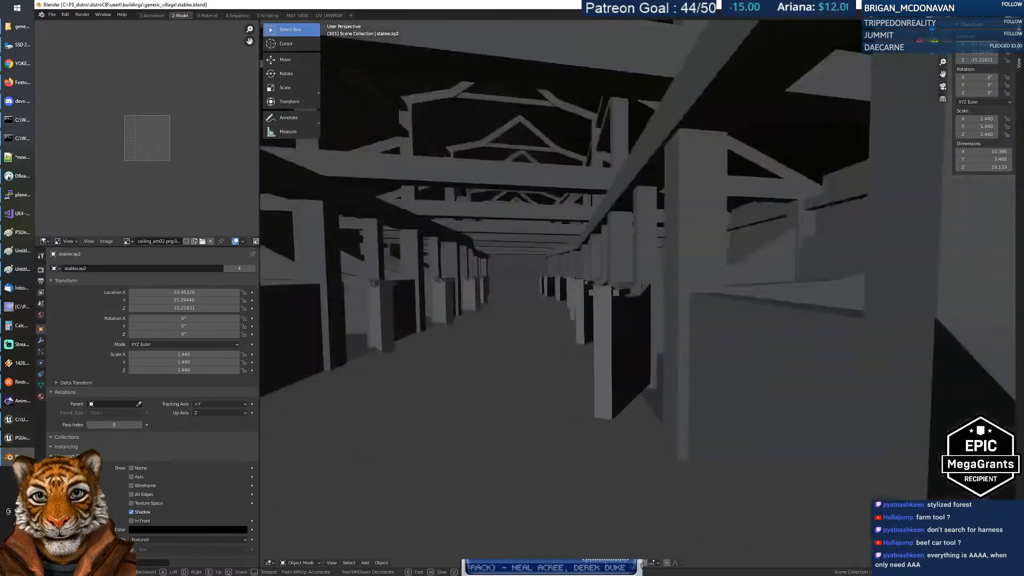
pyautogui.press('s')
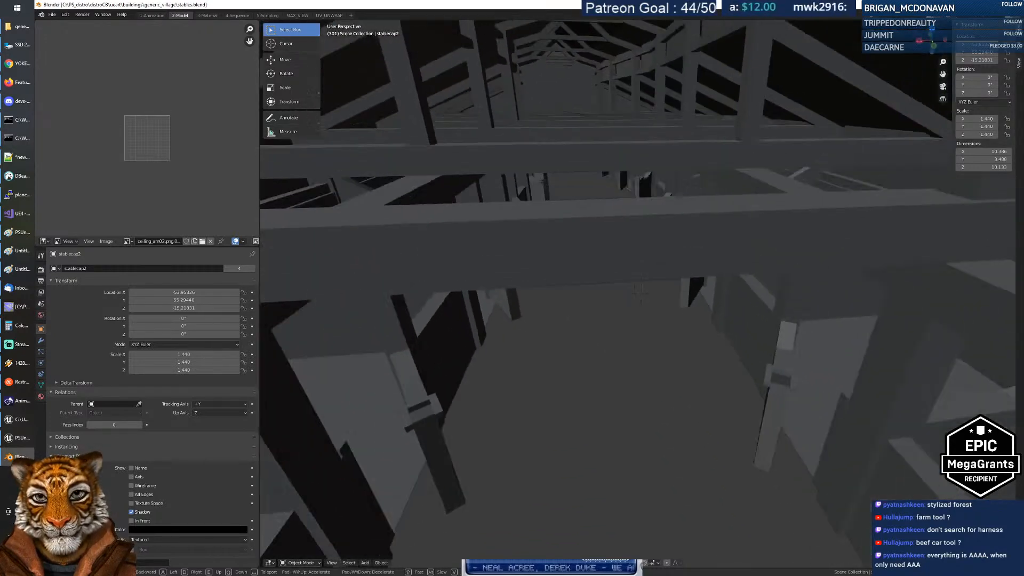
pyautogui.press('w')
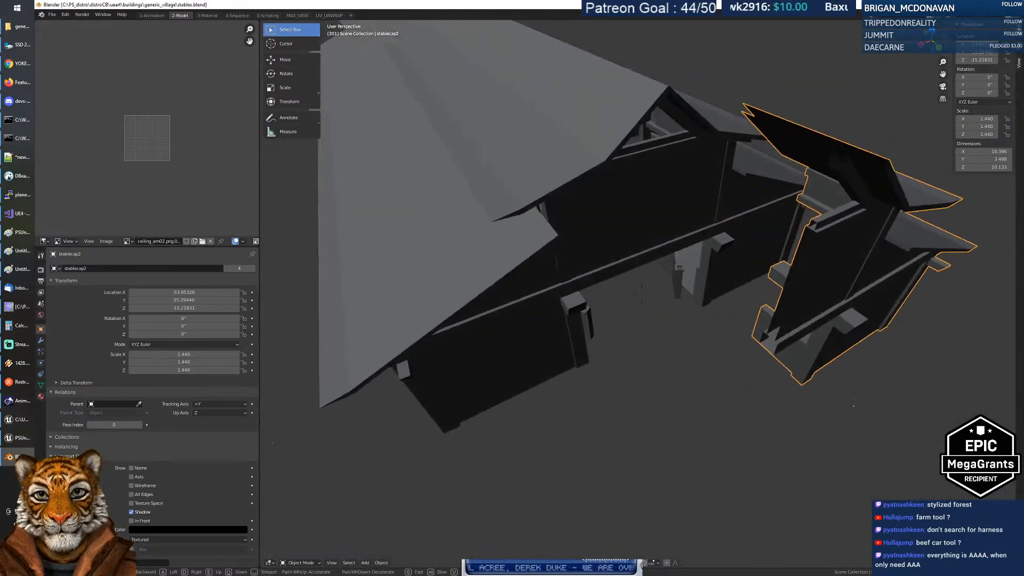
# Step: Examine the stable's gable wall, detached end cap and row of stall gates up close
pyautogui.press('w')
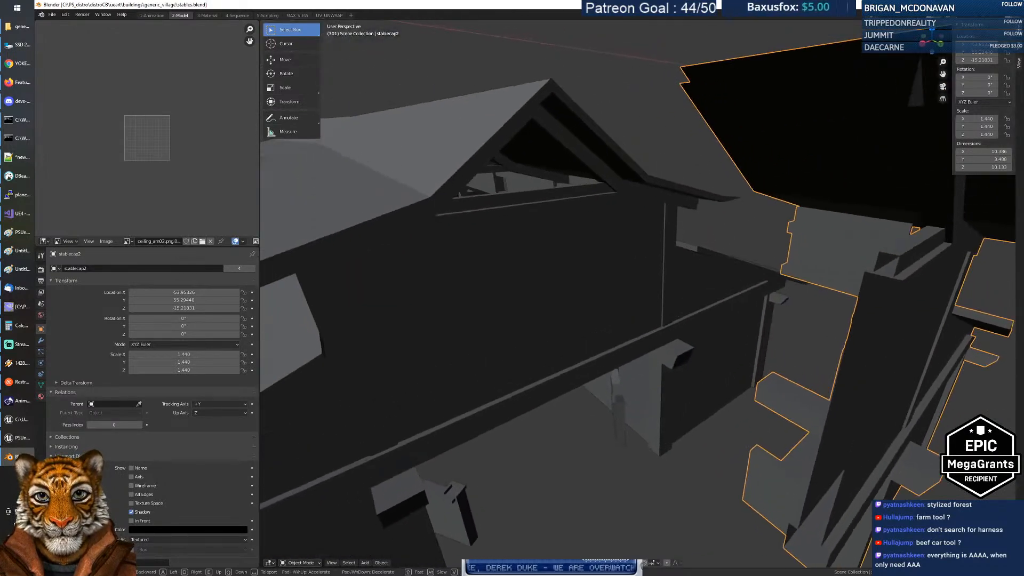
pyautogui.press('s')
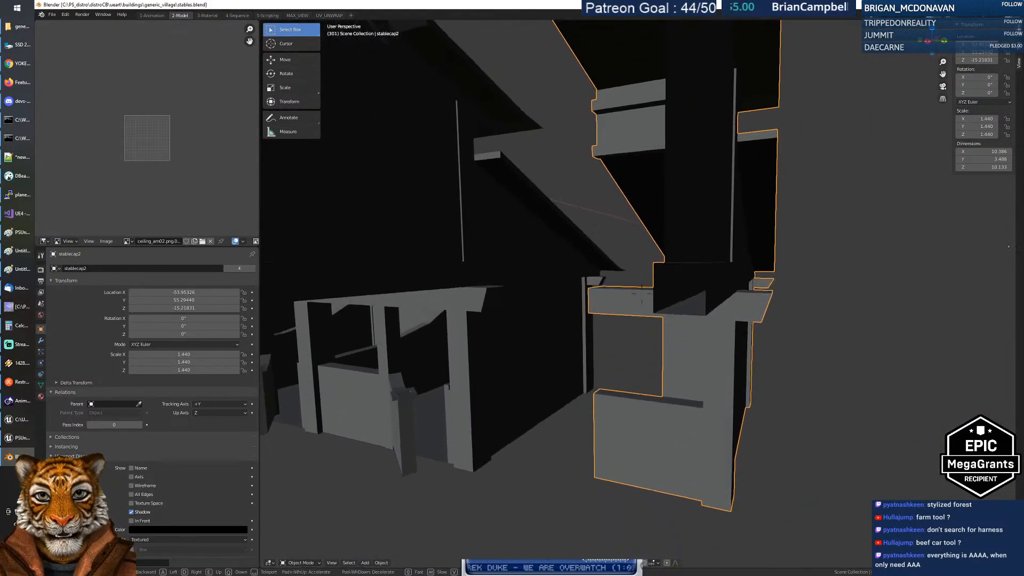
pyautogui.press('s')
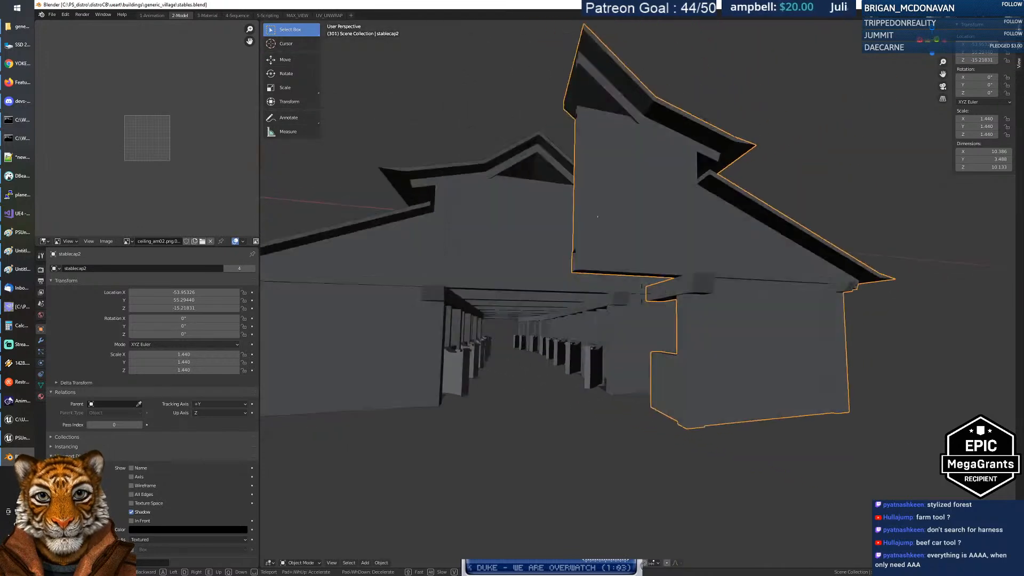
pyautogui.press('w')
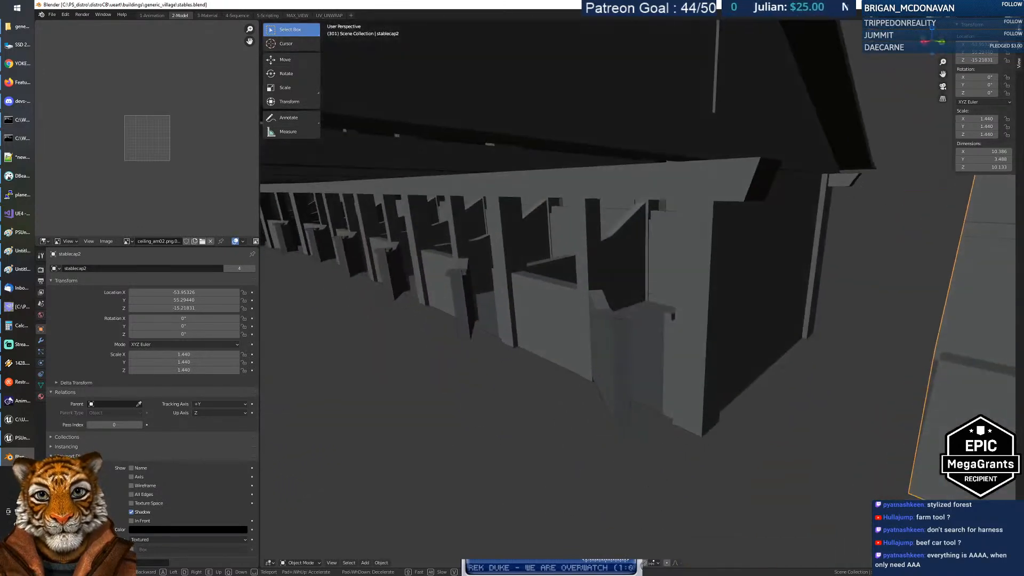
pyautogui.press('s')
pyautogui.press('w')
pyautogui.press('w')
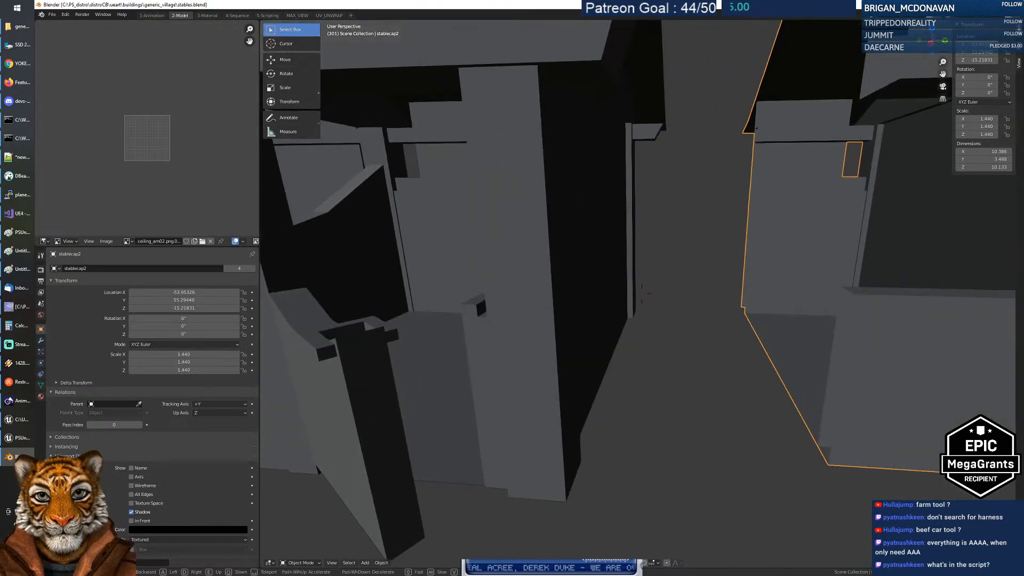
pyautogui.press('s')
pyautogui.press('w')
pyautogui.press('s')
pyautogui.click(642, 294)
# Step: Select the main stableseg building and compare its stalls in Object Mode and Edit Mode
pyautogui.click(637, 331)
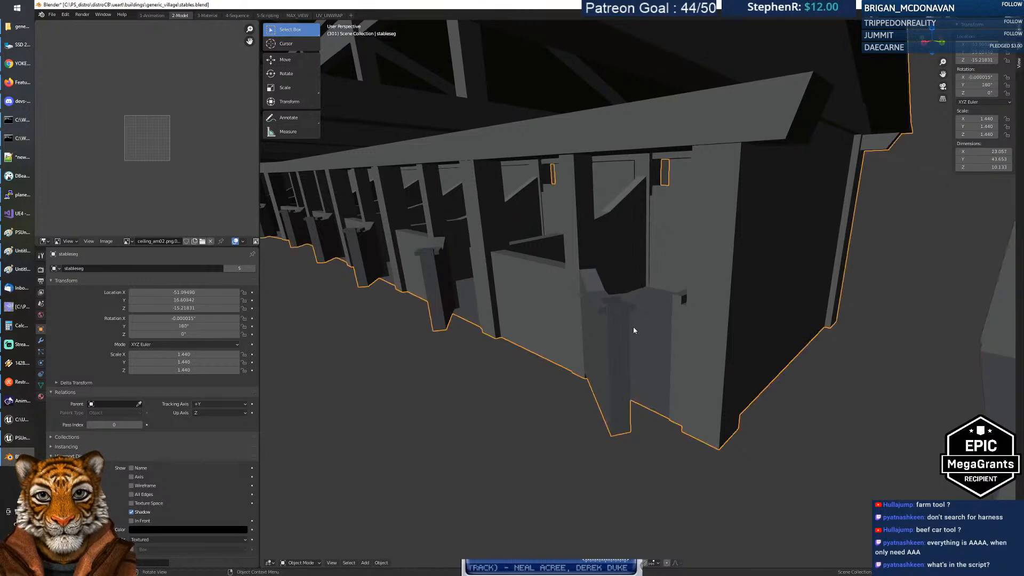
pyautogui.press('Tab')
pyautogui.press('Tab')
pyautogui.press('Tab')
pyautogui.press('Tab')
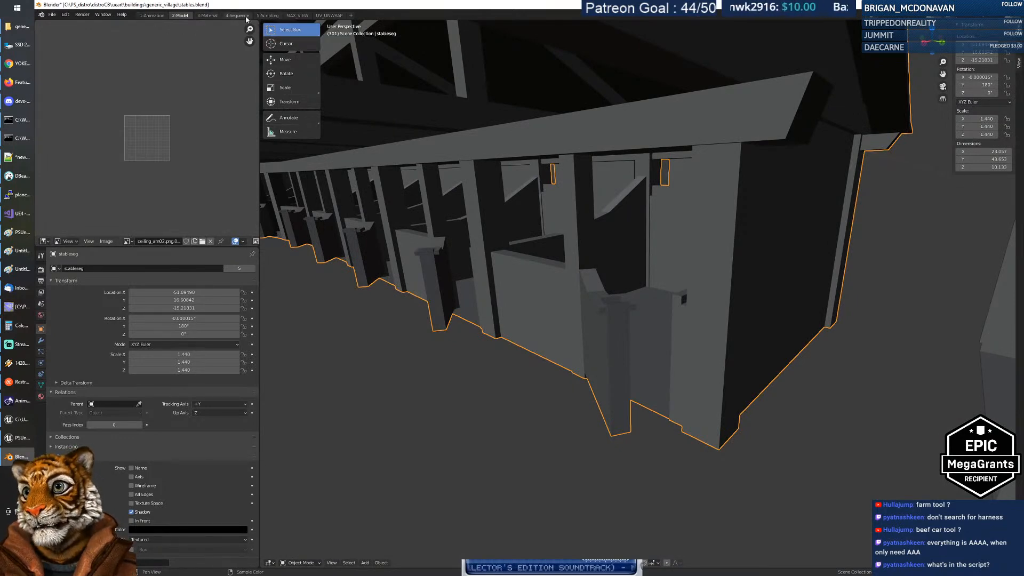
pyautogui.moveTo(561, 235)
pyautogui.mouseDown(button='middle')
pyautogui.moveTo(549, 239)
pyautogui.moveTo(559, 240)
pyautogui.mouseUp(button='middle')
pyautogui.scroll(-3, 563, 238)
pyautogui.scroll(1, 562, 239)
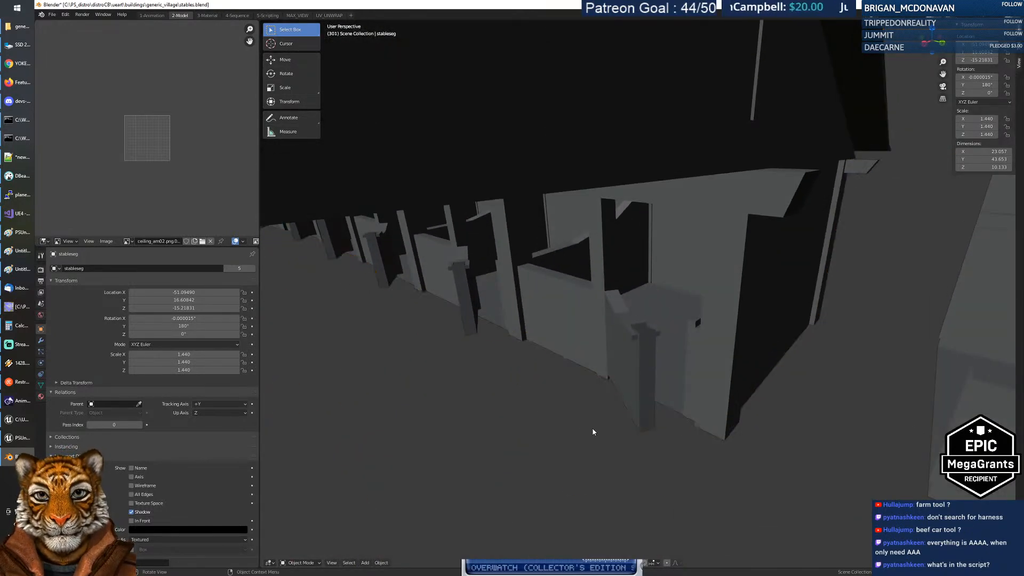
# Step: Compare the whole stableseg building from outside by switching repeatedly between Edit Mode and Object Mode
pyautogui.press('Tab')
pyautogui.press('Tab')
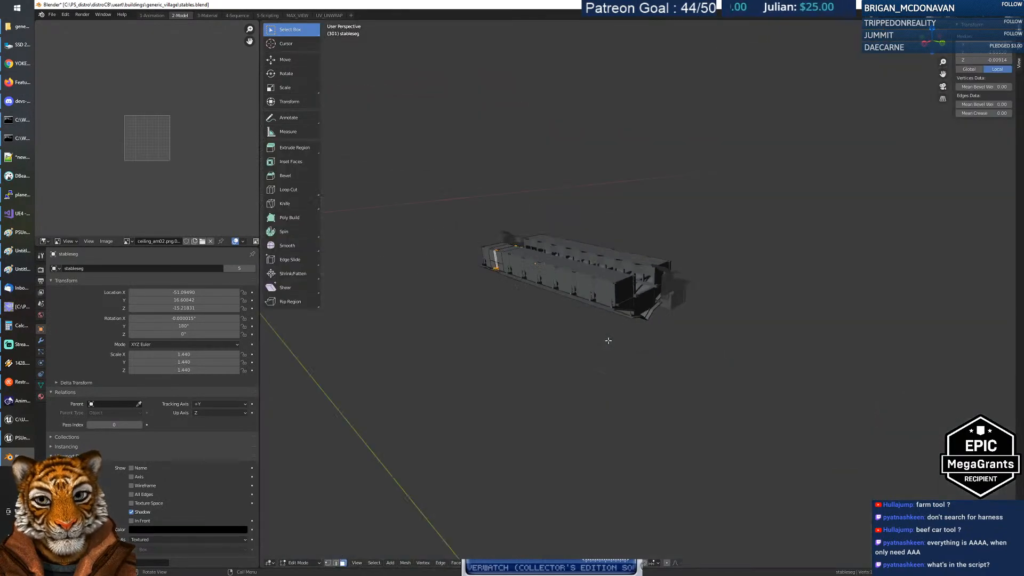
pyautogui.scroll(4, 608, 341)
pyautogui.press('Tab')
pyautogui.press('Tab')
pyautogui.press('Tab')
pyautogui.press('Tab')
pyautogui.press('Tab')
pyautogui.press('Tab')
pyautogui.press('Tab')
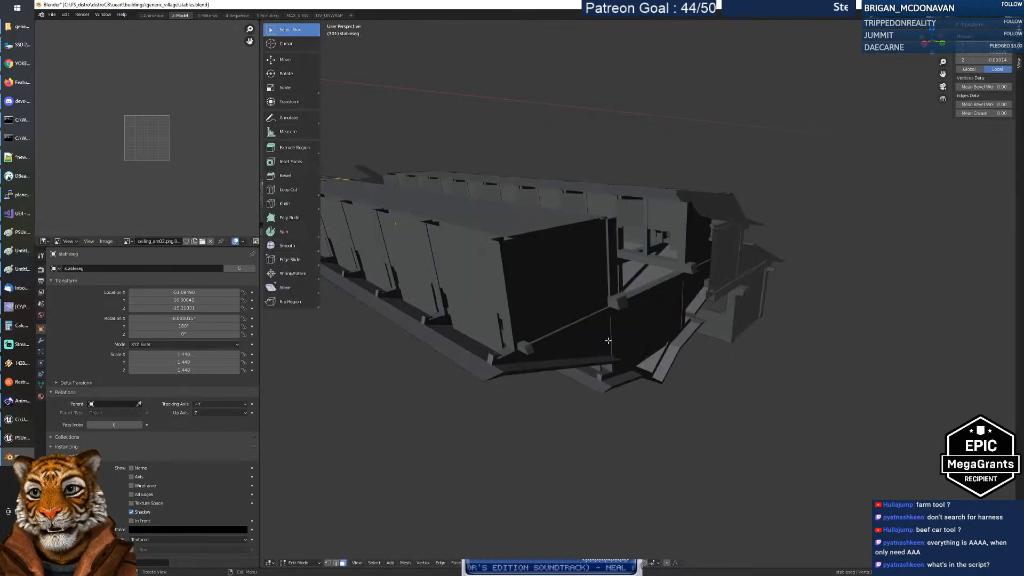
pyautogui.press('Tab')
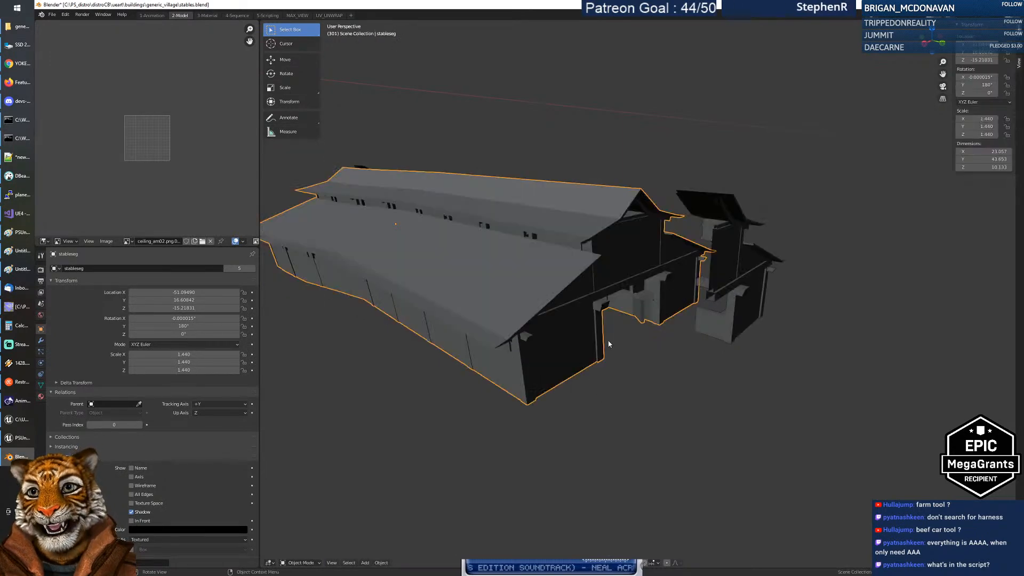
# Step: Reselect the stableseg building and enter Edit Mode to view its full mesh
pyautogui.click(695, 400)
pyautogui.click(543, 346)
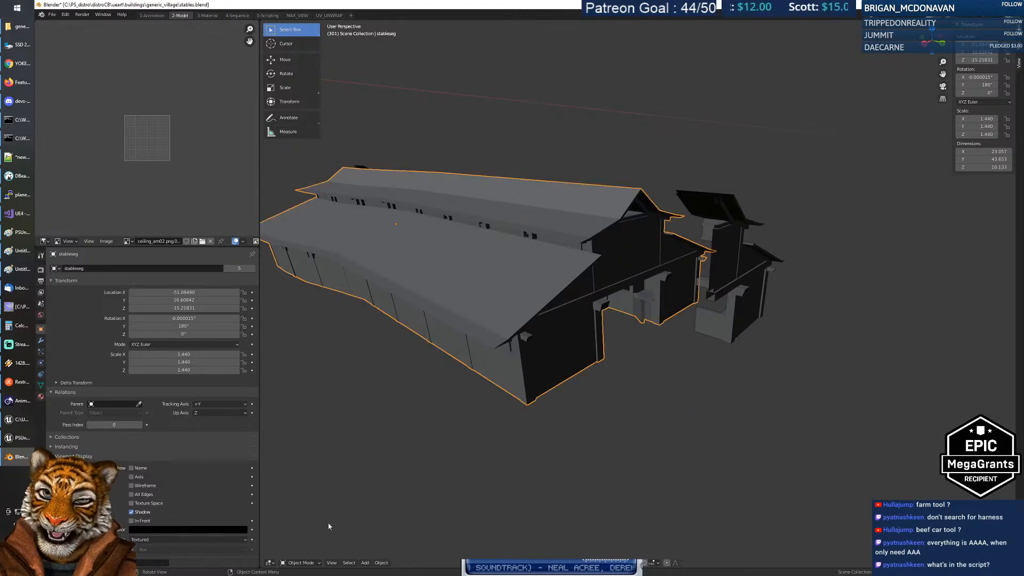
pyautogui.press('Tab')
pyautogui.scroll(-3, 473, 429)
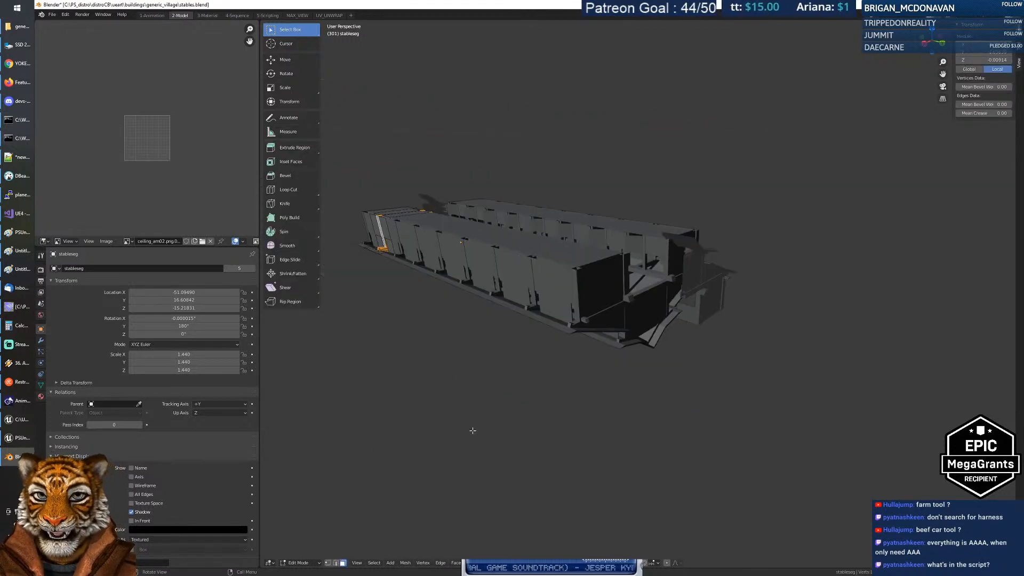
# Step: Compare the stableseg building's stall walls and roof from above in Edit Mode and Object Mode
pyautogui.moveTo(473, 431); pyautogui.dragTo(504, 378, button='middle')
pyautogui.click(504, 378)
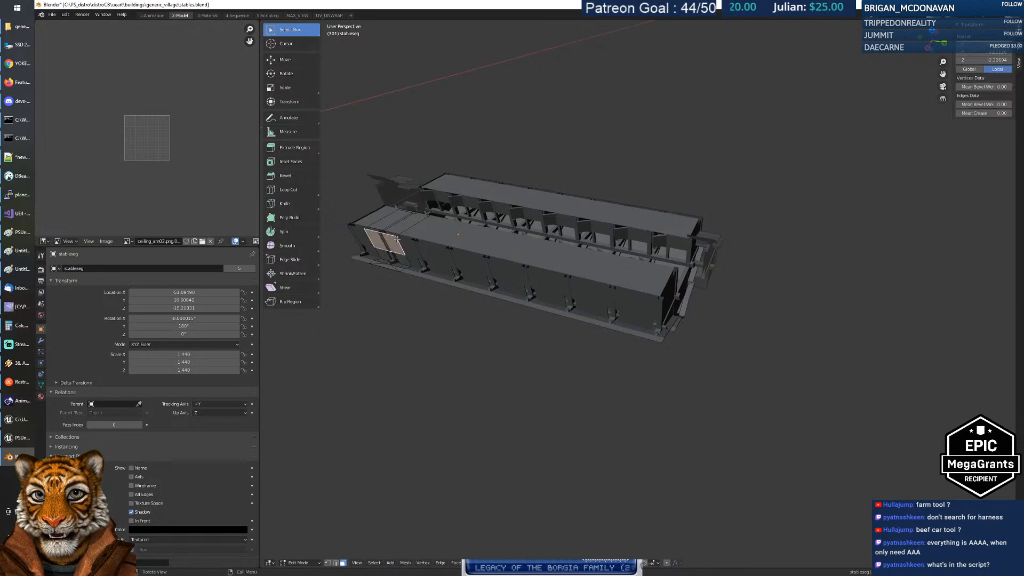
pyautogui.press('Tab')
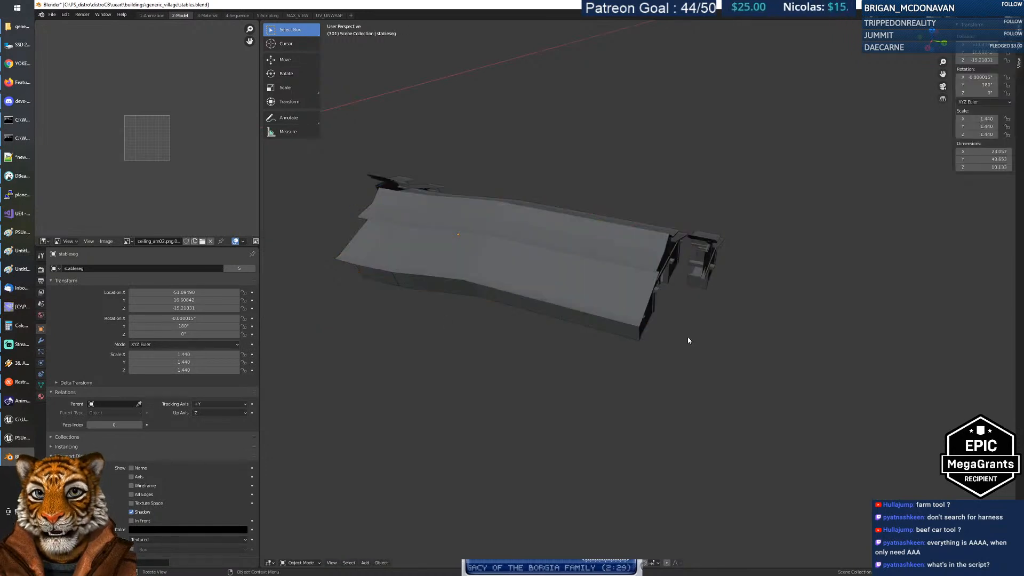
pyautogui.rightClick(612, 291)
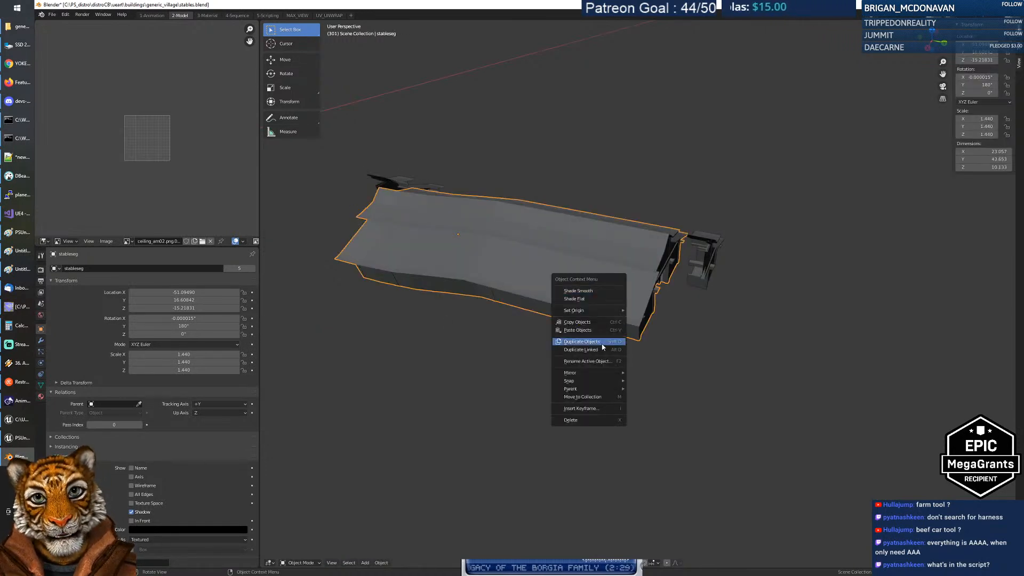
pyautogui.click(691, 352)
# Step: Examine the stableseg building from its open gable end, alternating between Edit Mode and Object Mode
pyautogui.moveTo(690, 352); pyautogui.dragTo(553, 292, button='middle')
pyautogui.click(619, 296)
pyautogui.press('Tab')
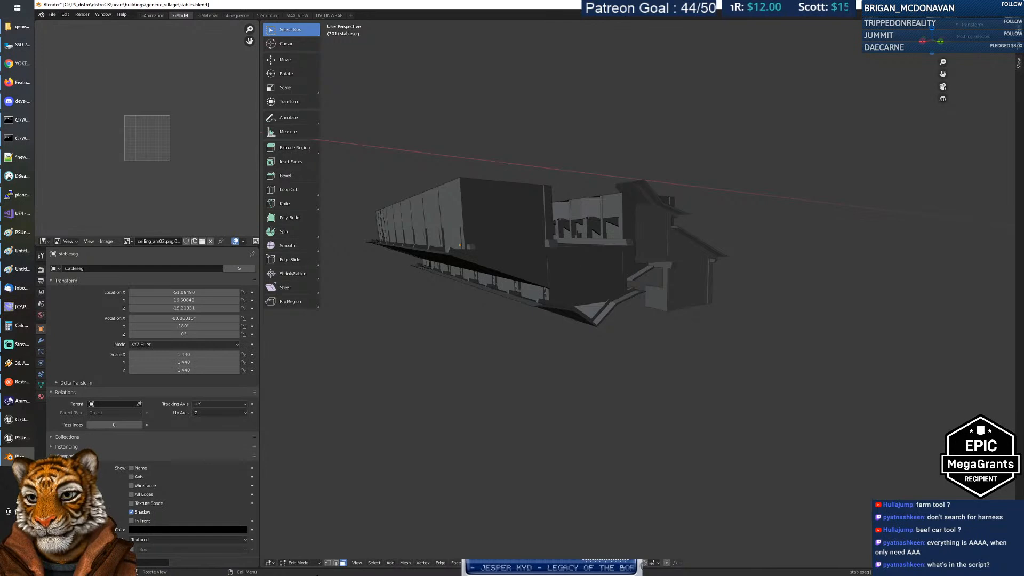
pyautogui.click(292, 564)
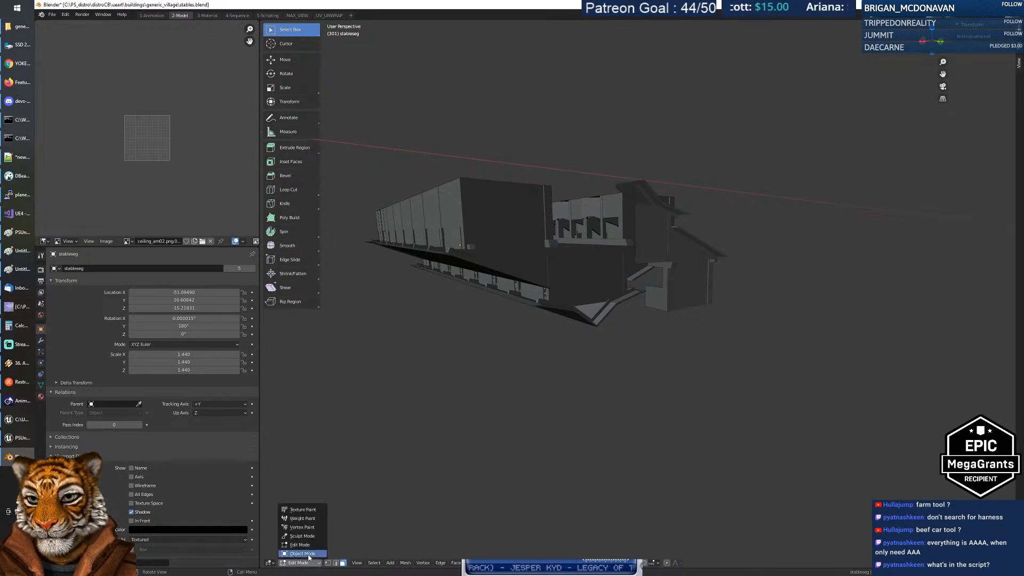
pyautogui.click(303, 553)
pyautogui.click(314, 564)
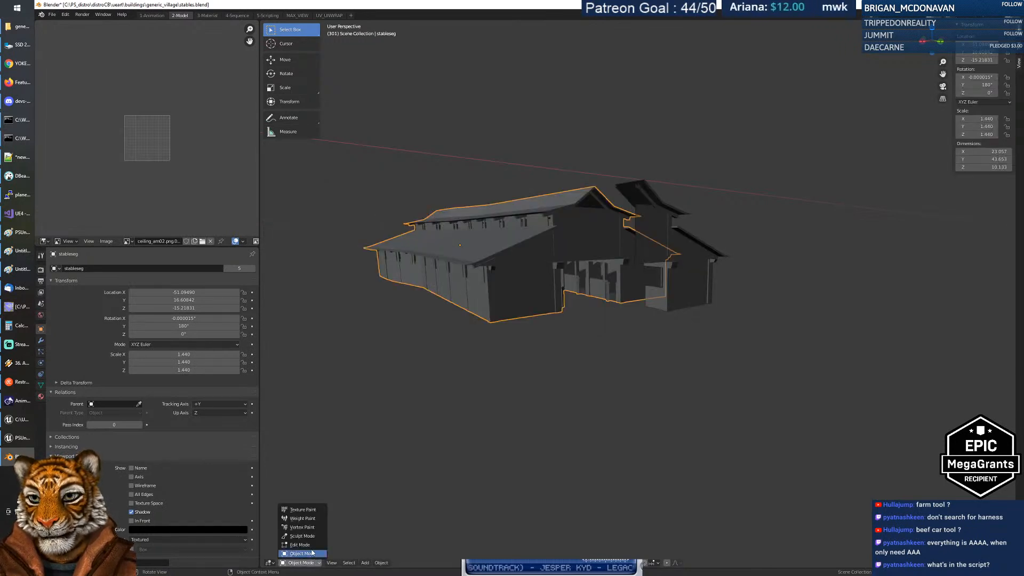
pyautogui.click(309, 545)
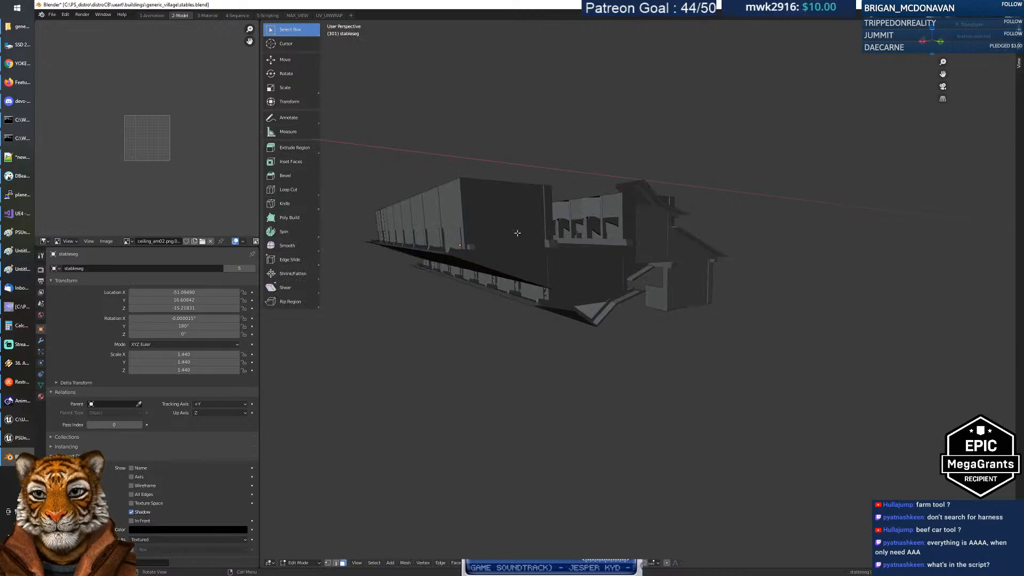
pyautogui.moveTo(485, 289); pyautogui.dragTo(456, 362, button='middle')
pyautogui.click(304, 563)
pyautogui.click(304, 558)
# Step: Duplicate the stableseg building in place and try moving the copy away from the original
pyautogui.click(606, 385)
pyautogui.click(588, 320)
pyautogui.hotkey('shift', 'd')
pyautogui.press('Escape')
pyautogui.press('g')
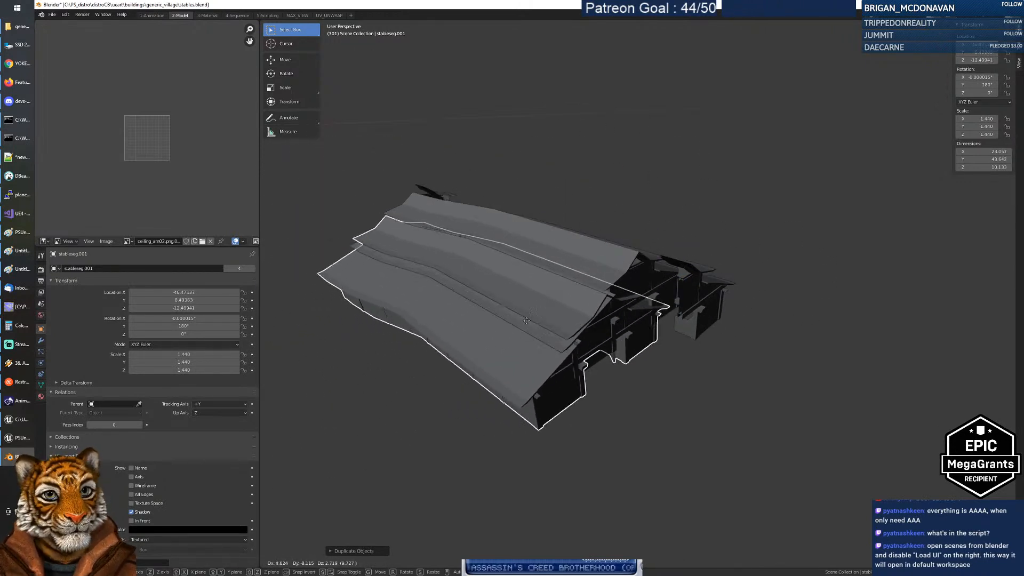
pyautogui.rightClick(459, 331)
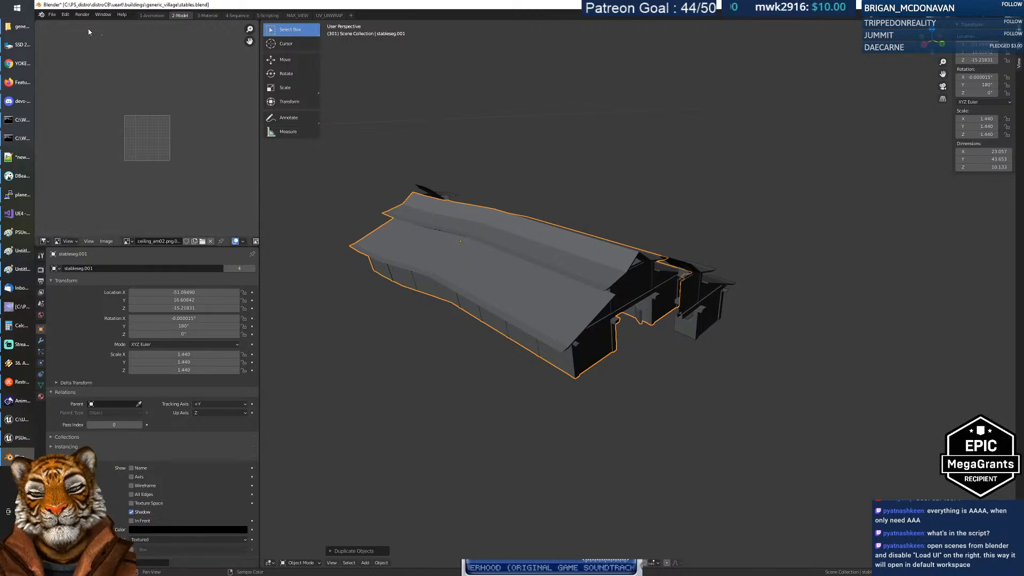
# Step: Expand all sections of the scene properties and look through the units, gravity and audio settings
pyautogui.click(50, 15)
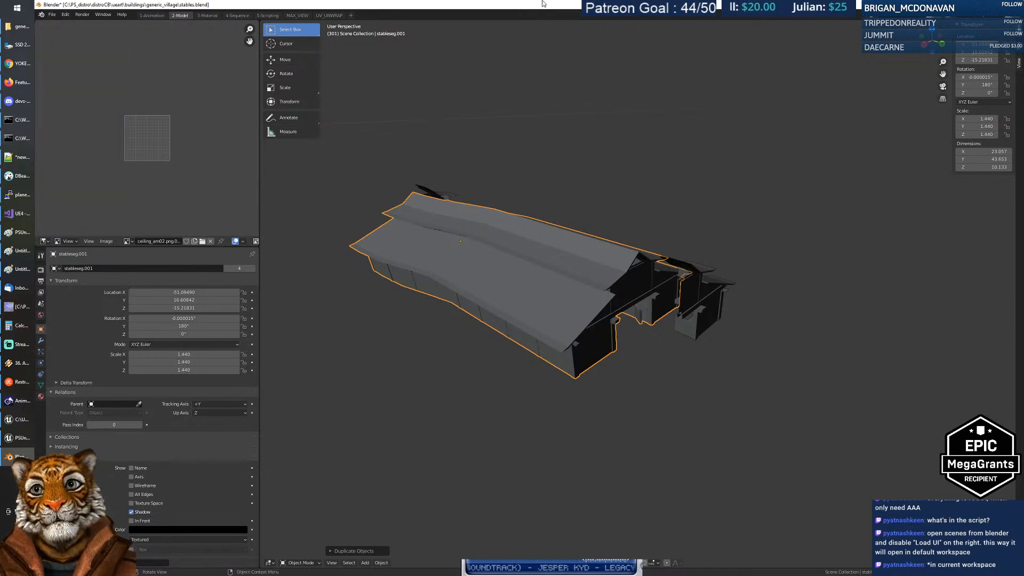
pyautogui.click(41, 306)
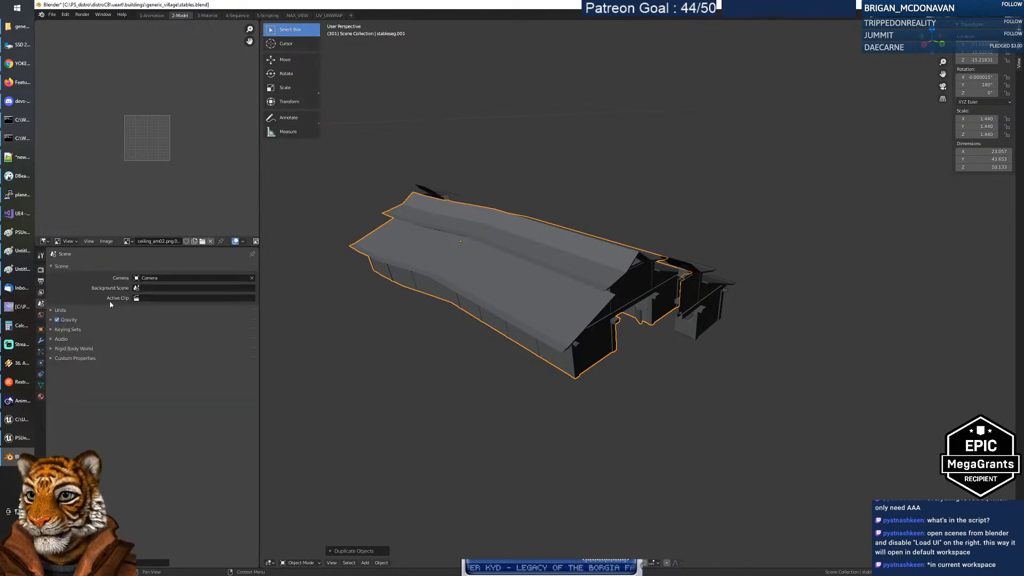
pyautogui.moveTo(51, 362); pyautogui.dragTo(50, 310)
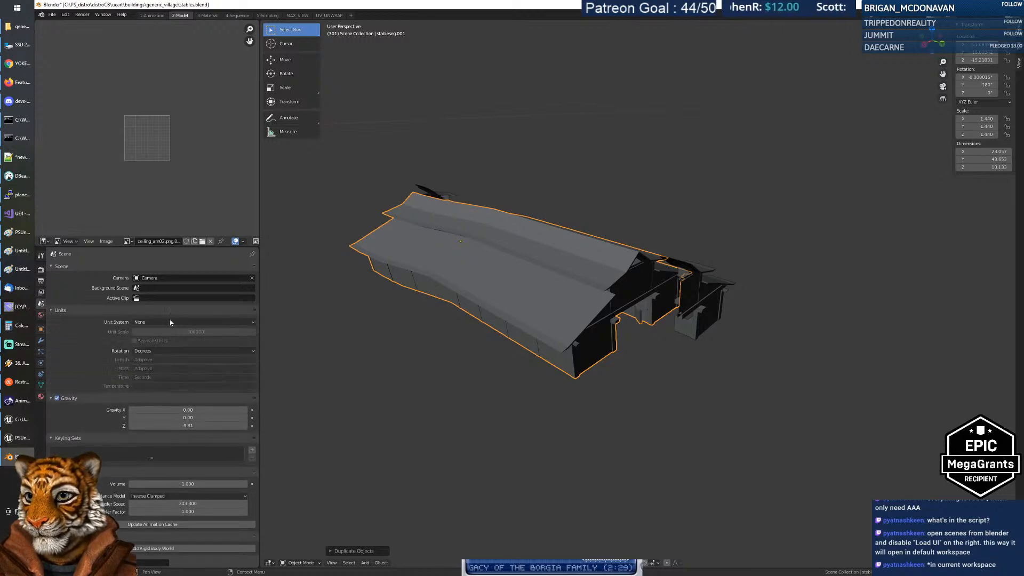
pyautogui.scroll(-3, 81, 352)
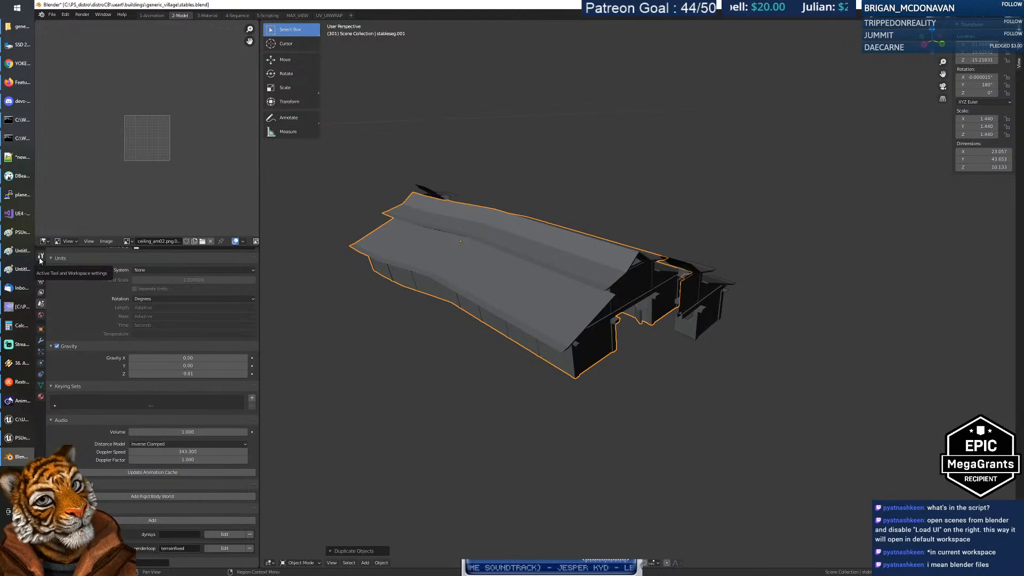
# Step: Reopen stables.blend with Load UI disabled, discarding the unsaved changes and ignoring its Python scripts
pyautogui.click(52, 15)
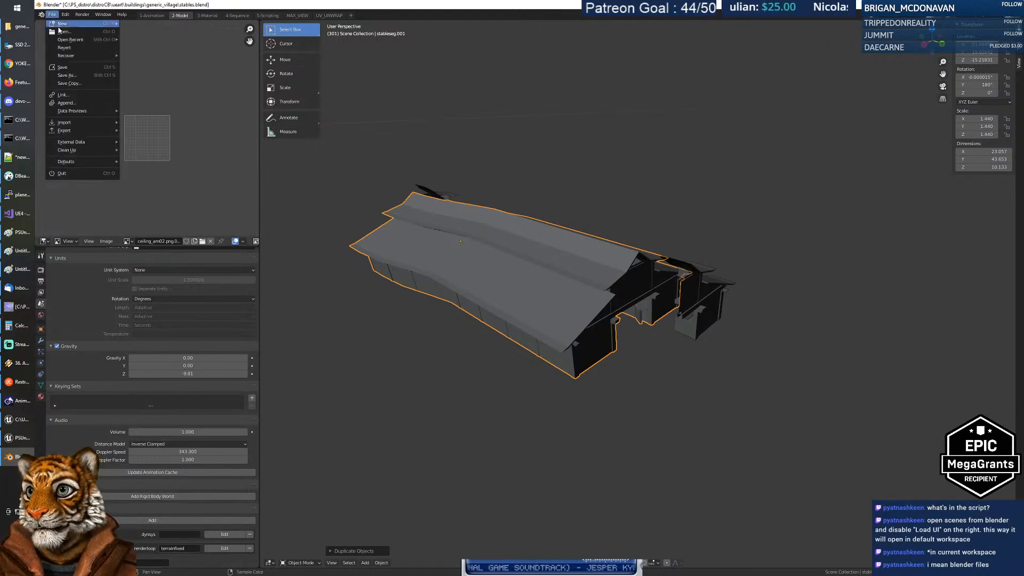
pyautogui.click(71, 37)
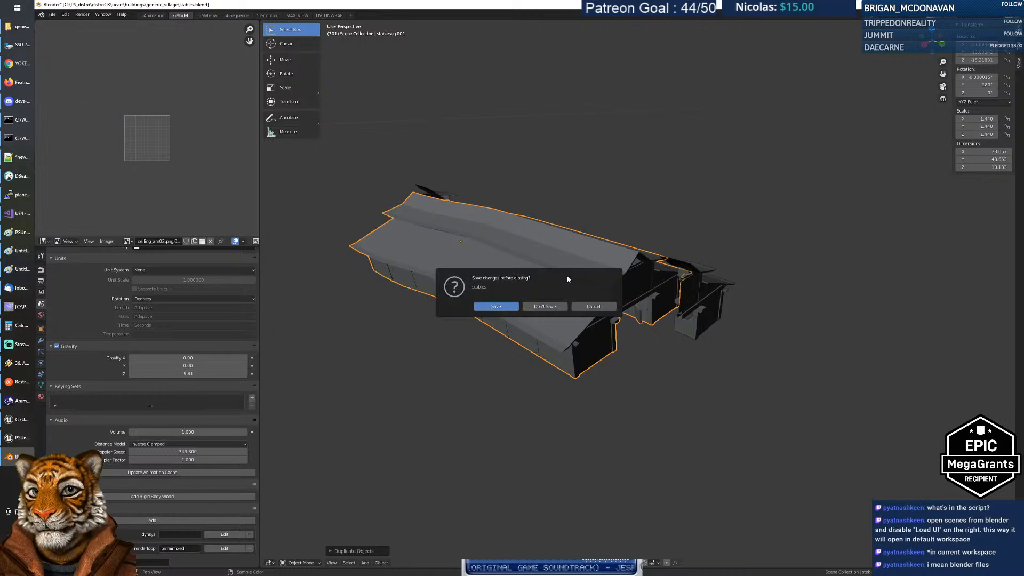
pyautogui.click(545, 306)
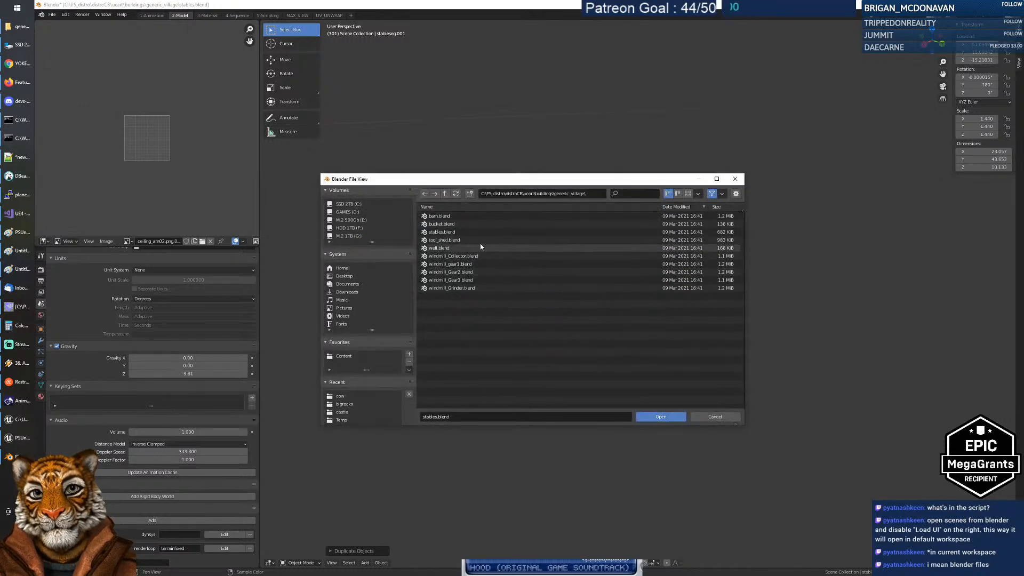
pyautogui.click(458, 232)
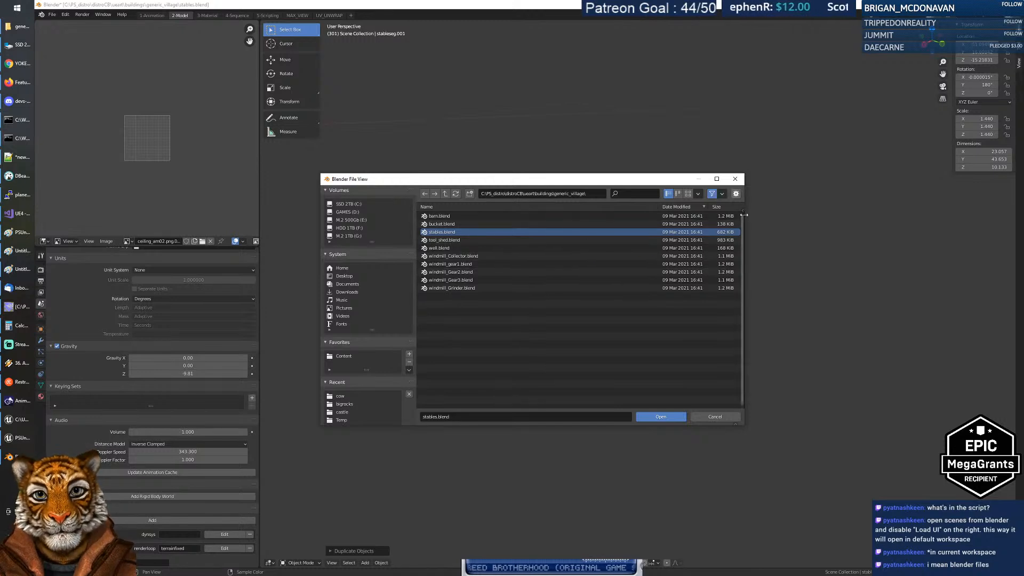
pyautogui.click(736, 194)
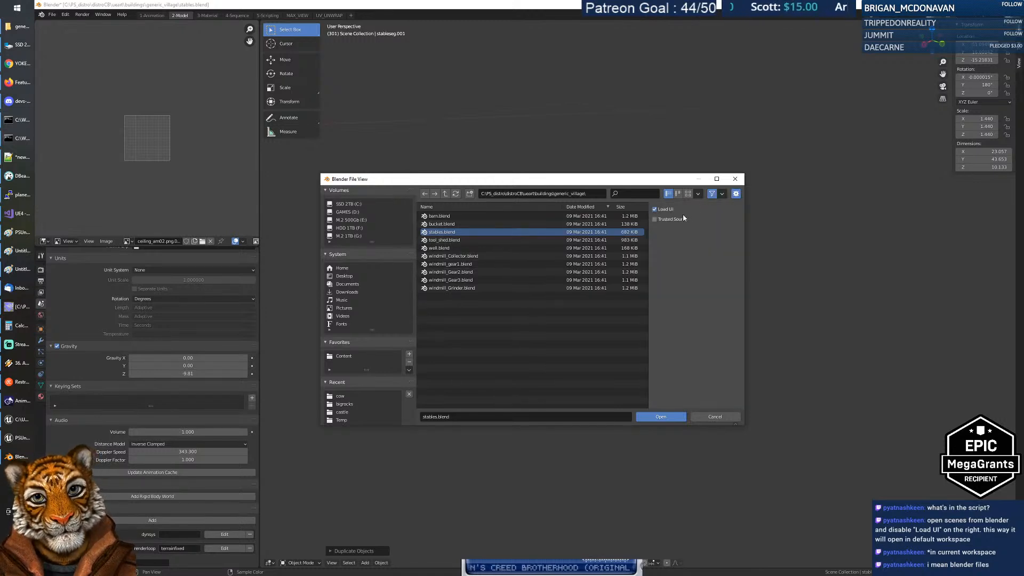
pyautogui.click(655, 210)
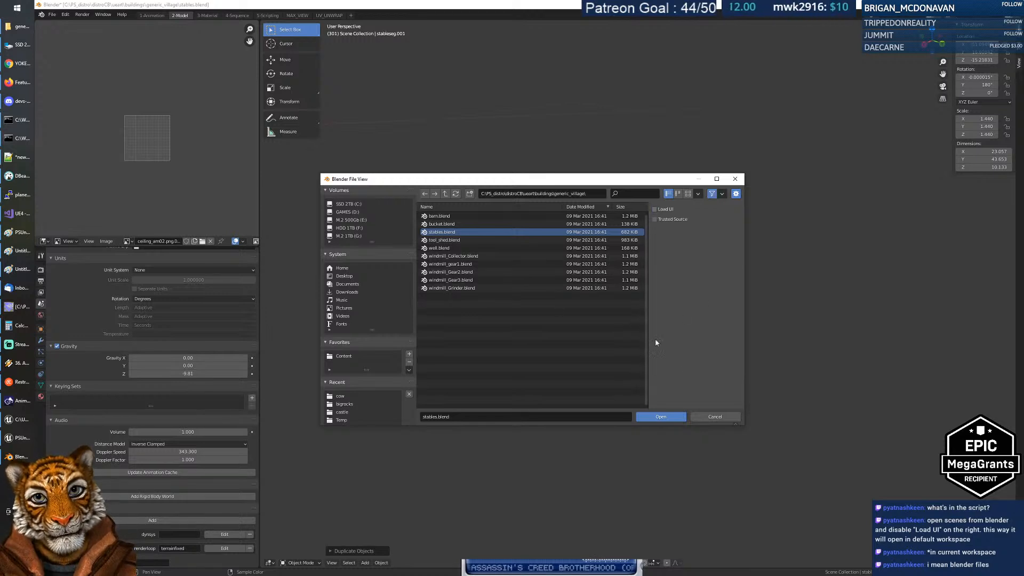
pyautogui.click(670, 419)
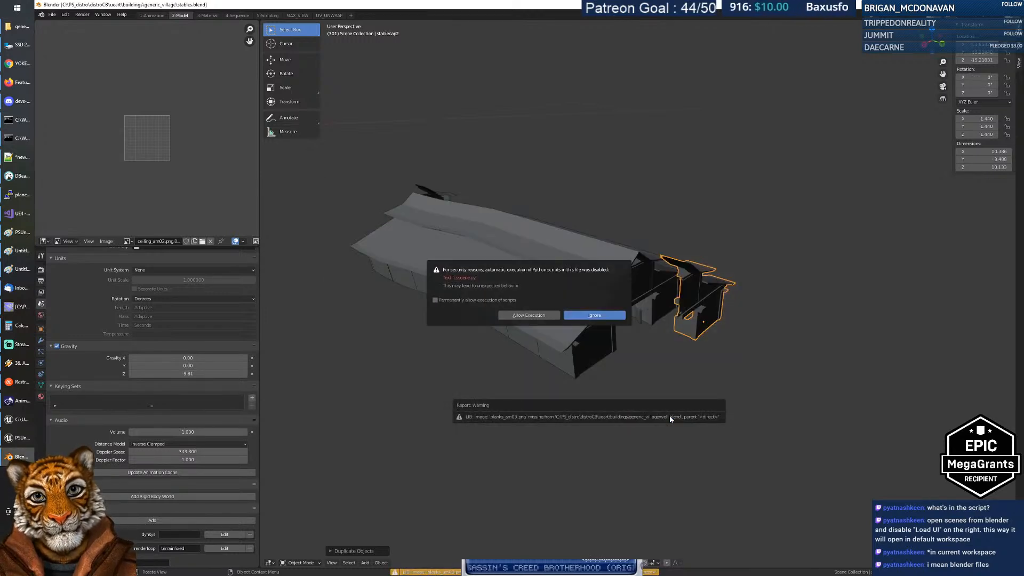
pyautogui.click(597, 319)
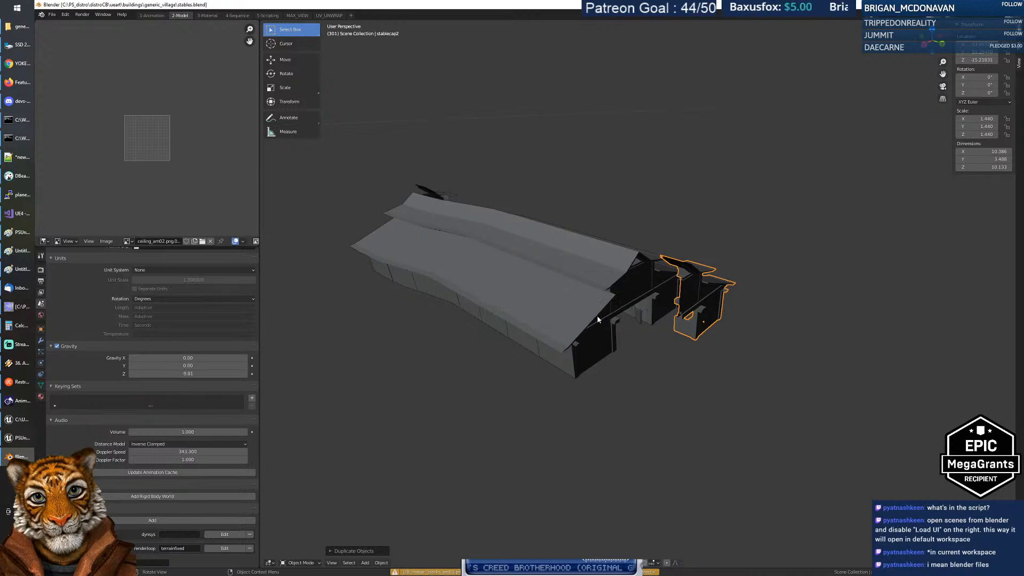
# Step: Start a new file without saving the stables changes and switch to the Default workspace
pyautogui.click(476, 243)
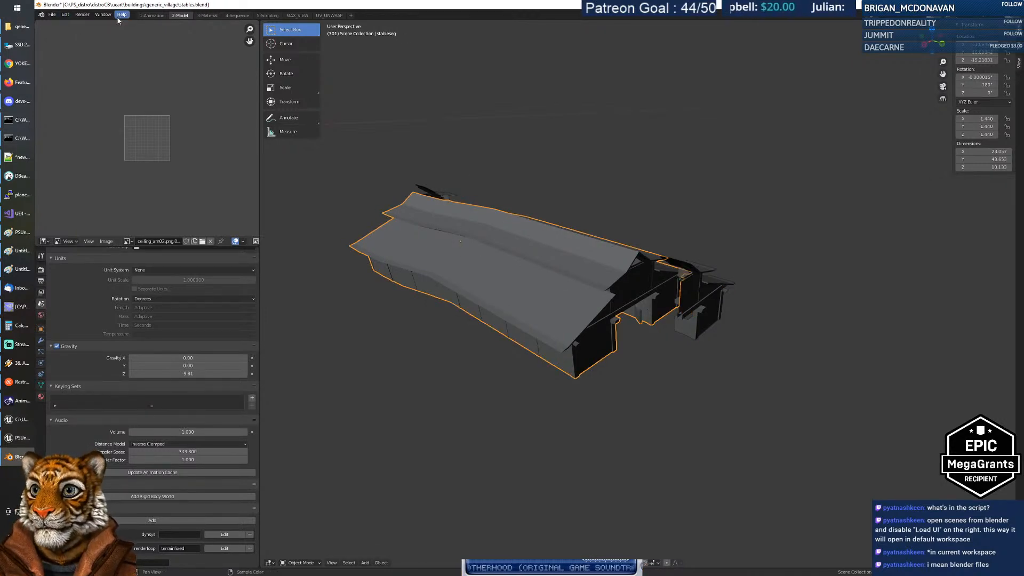
pyautogui.click(52, 20)
pyautogui.moveTo(63, 25)
pyautogui.click(128, 23)
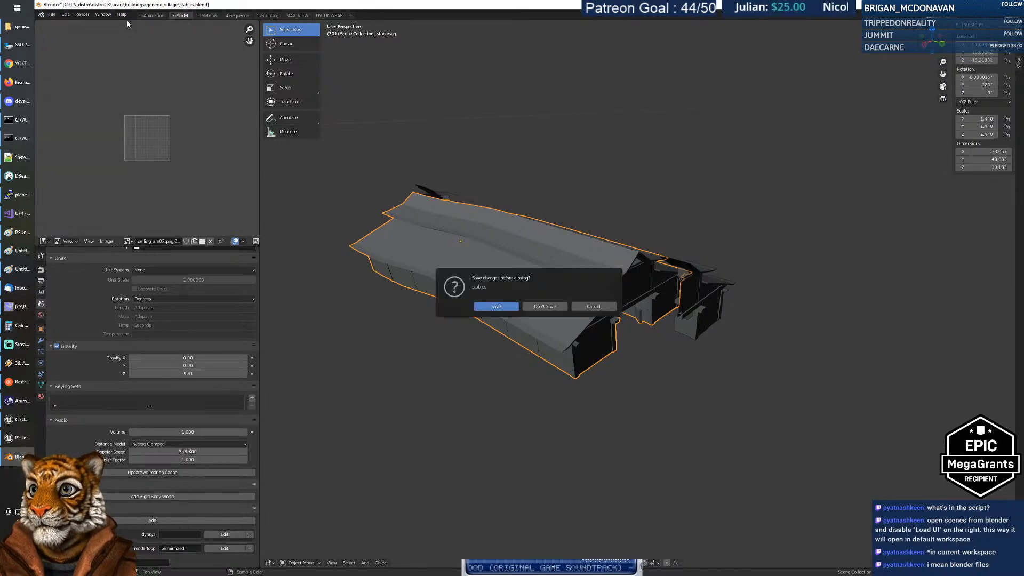
pyautogui.click(545, 306)
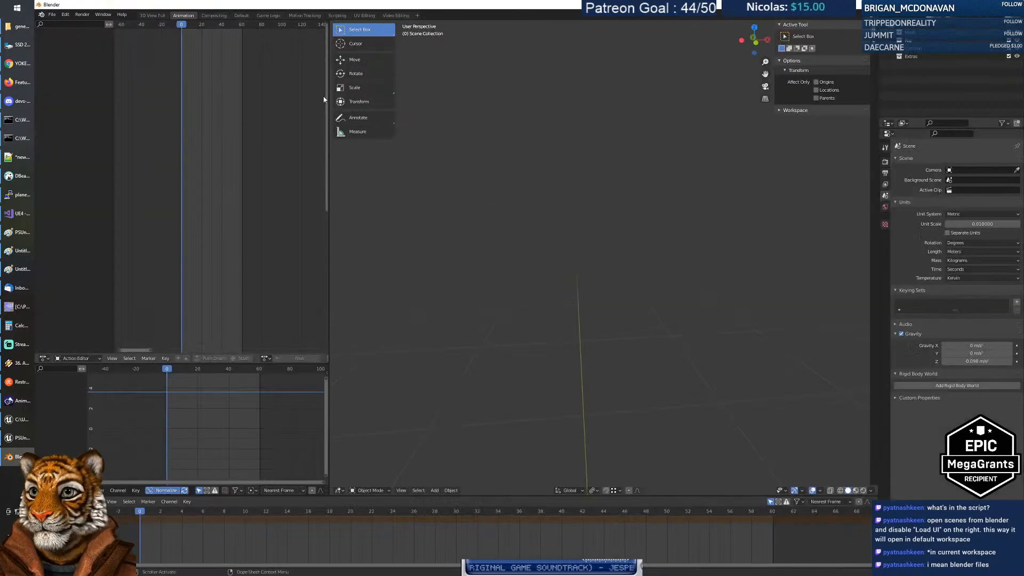
pyautogui.click(235, 16)
# Step: Open stables.blend from the generic_village folder with Load UI disabled, ignoring its Python scripts
pyautogui.click(53, 15)
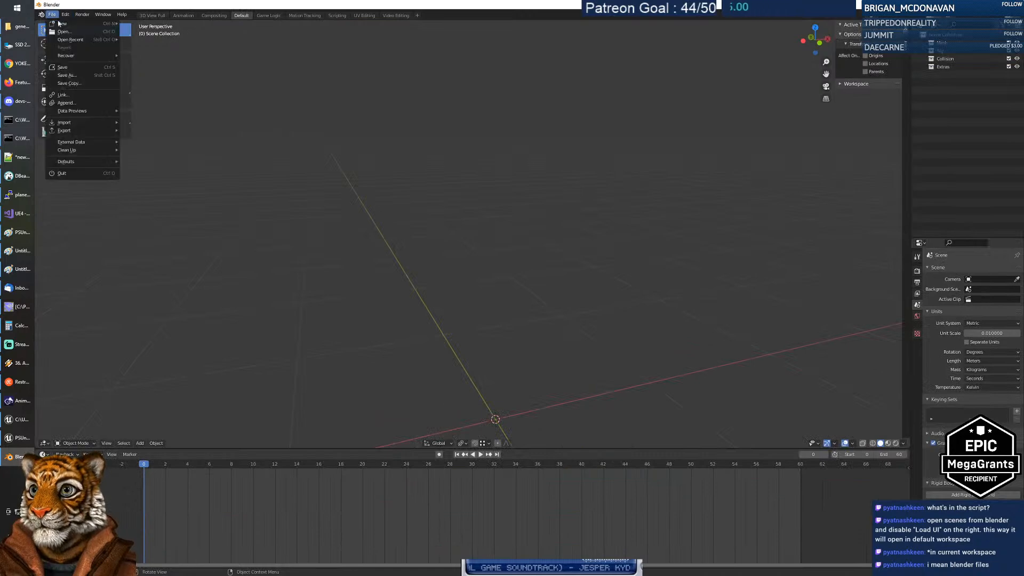
pyautogui.moveTo(70, 40)
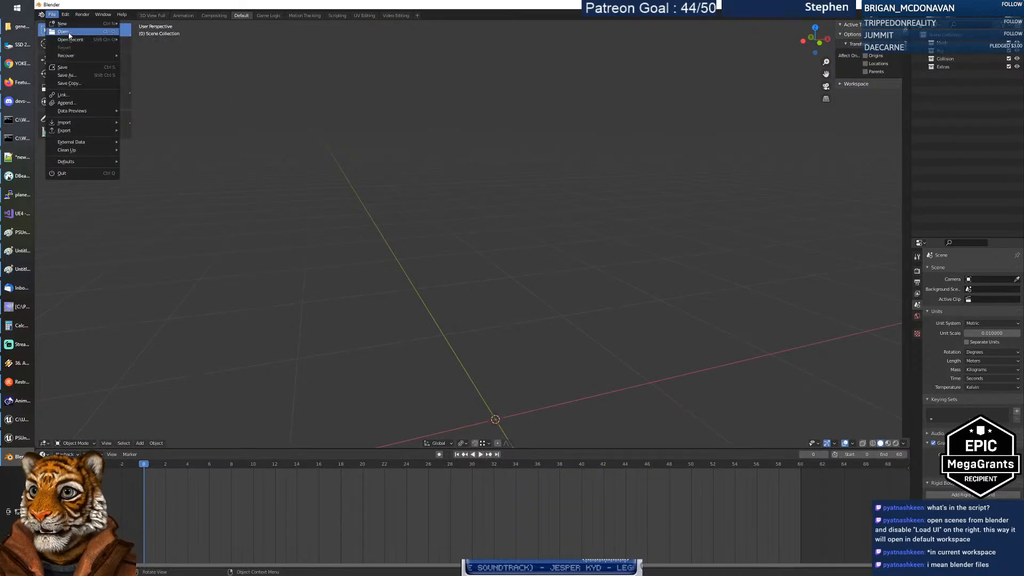
pyautogui.click(64, 31)
pyautogui.click(461, 234)
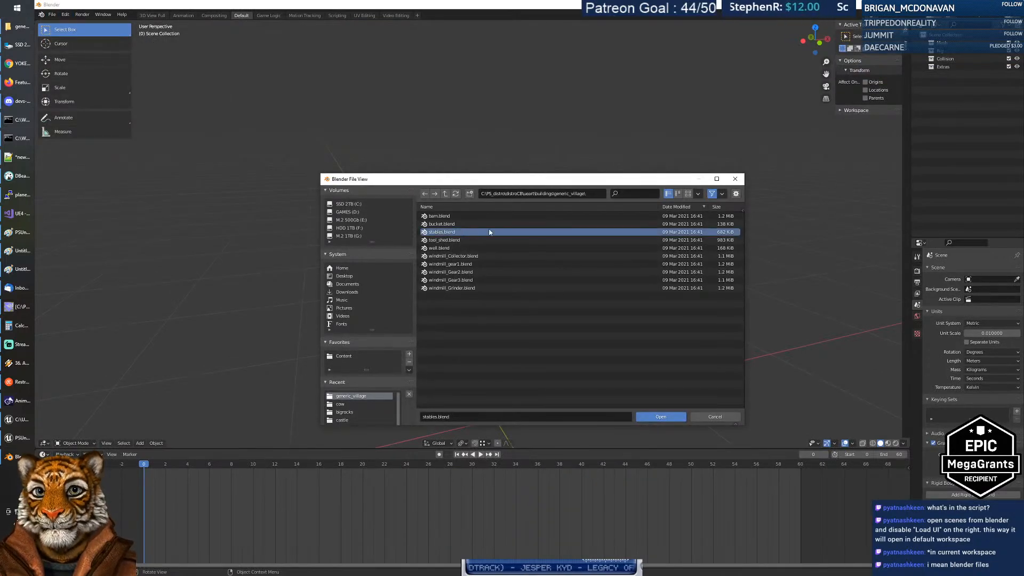
pyautogui.click(736, 194)
pyautogui.click(655, 209)
pyautogui.click(675, 420)
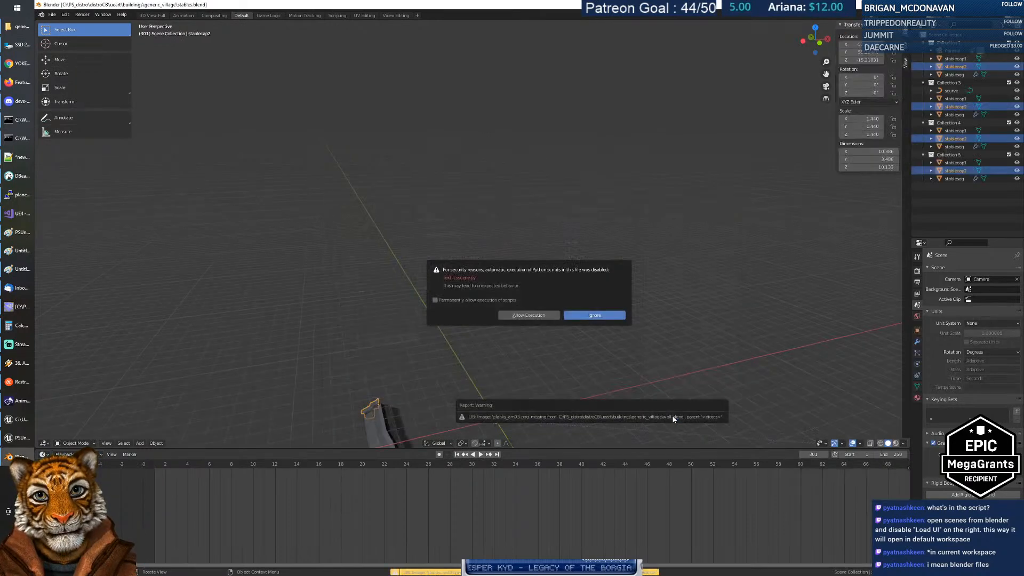
pyautogui.click(601, 319)
# Step: Fly around and through the stables to examine the roof, the outer walls and the rows of stalls inside
pyautogui.moveTo(596, 318); pyautogui.dragTo(478, 308, button='middle')
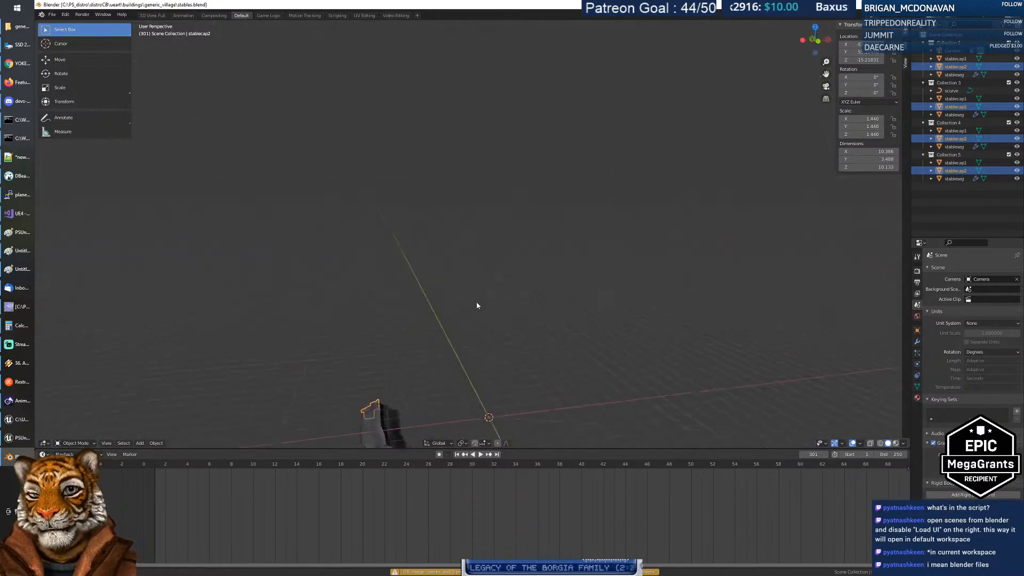
pyautogui.hotkey('shift', '`')
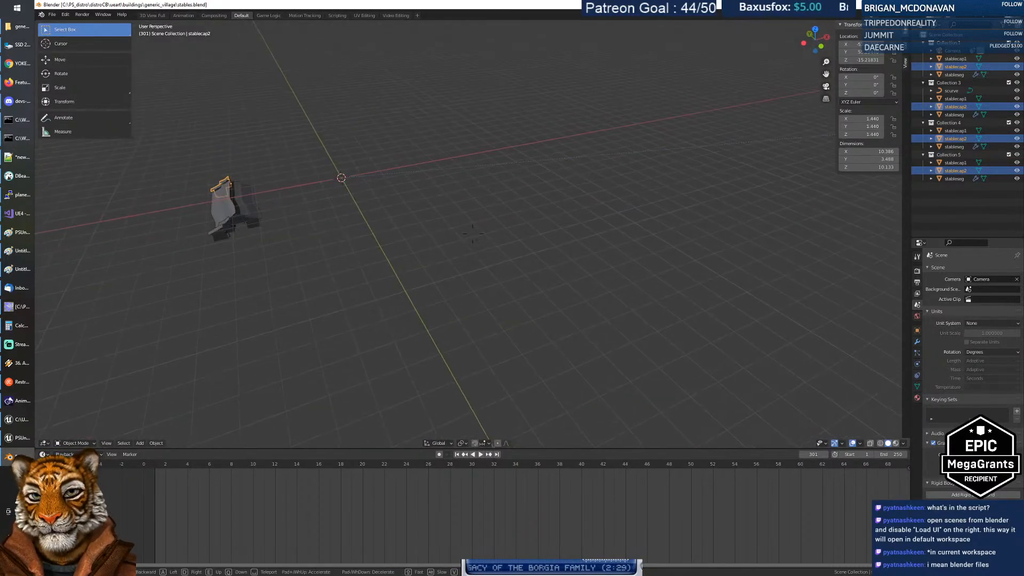
pyautogui.press('w')
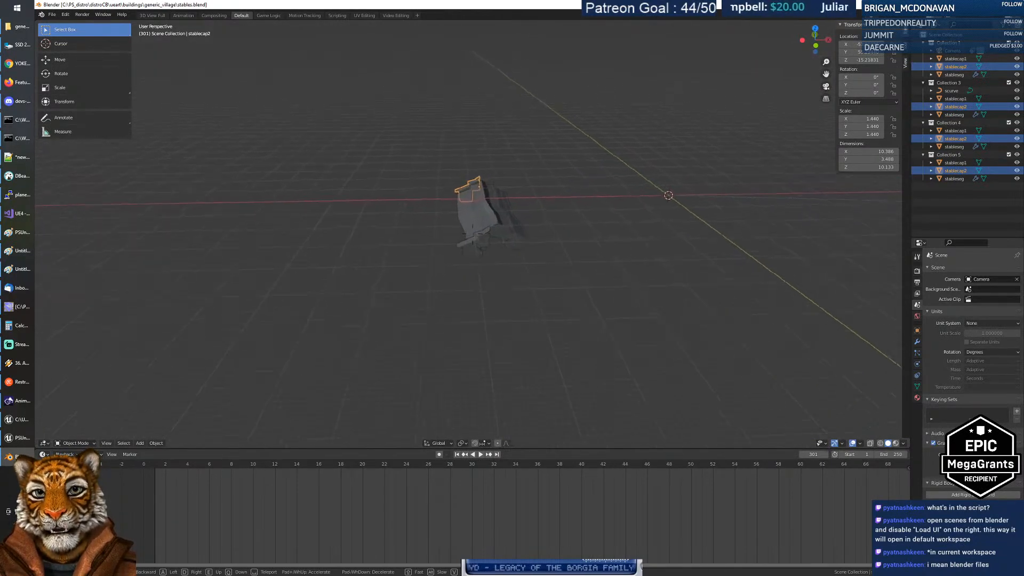
pyautogui.press('w')
pyautogui.press('s')
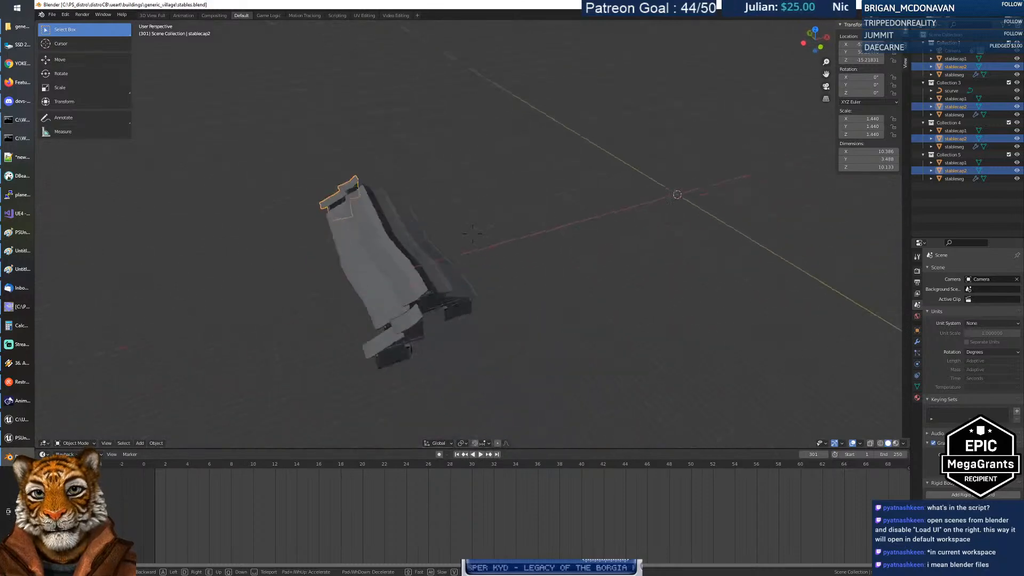
pyautogui.press('w')
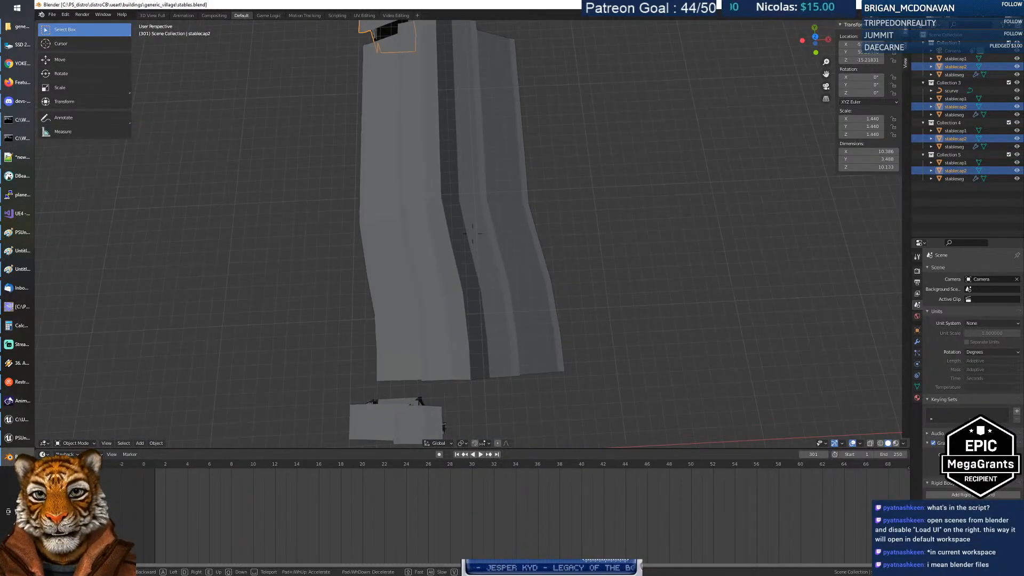
pyautogui.press('w')
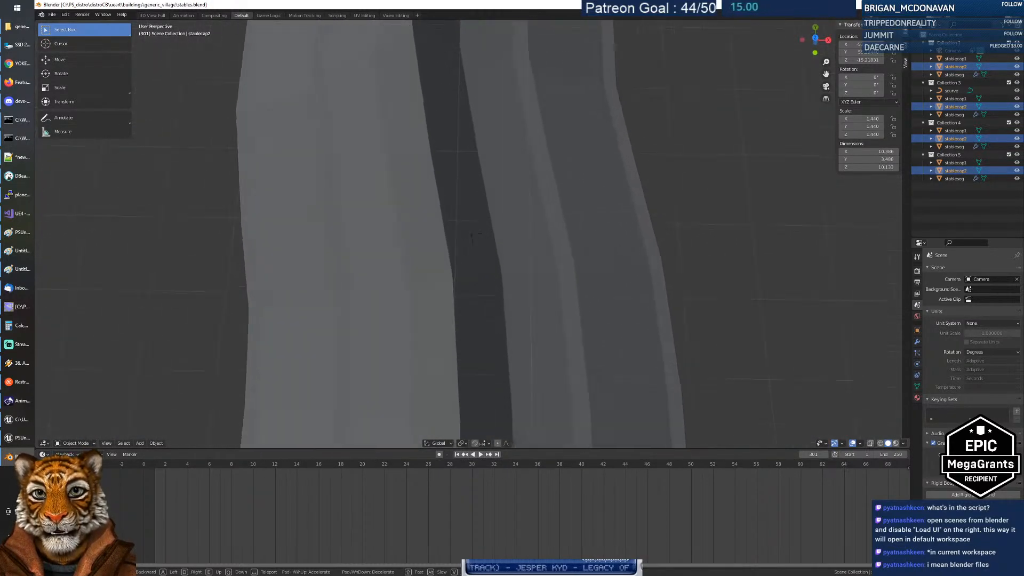
pyautogui.press('s')
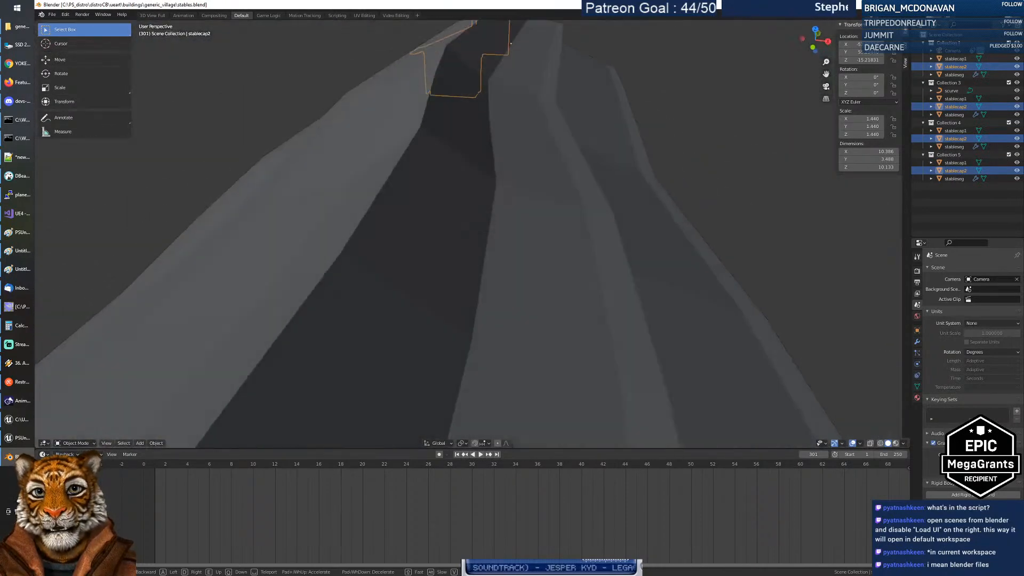
pyautogui.press('s')
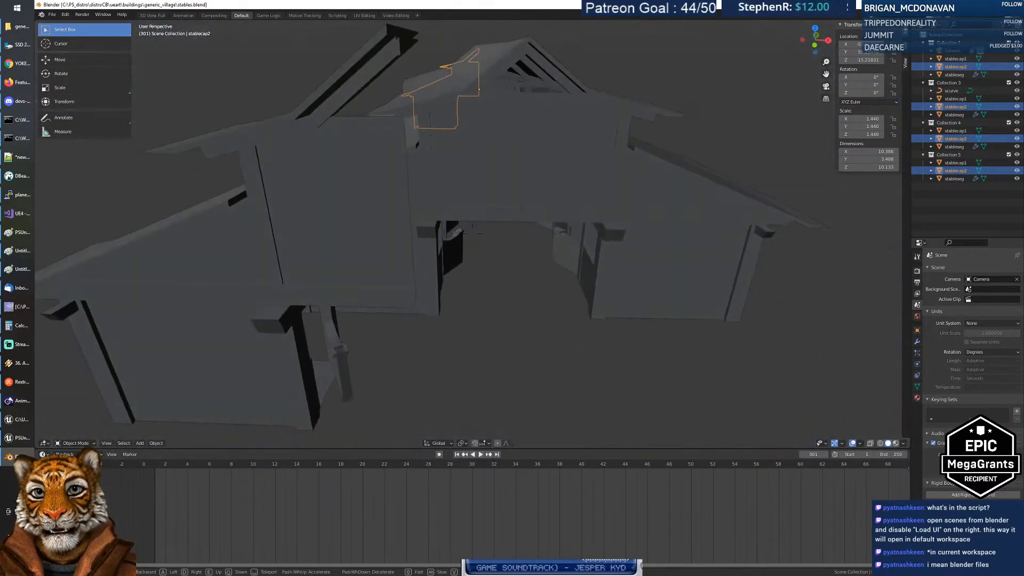
pyautogui.press('w')
pyautogui.press('w')
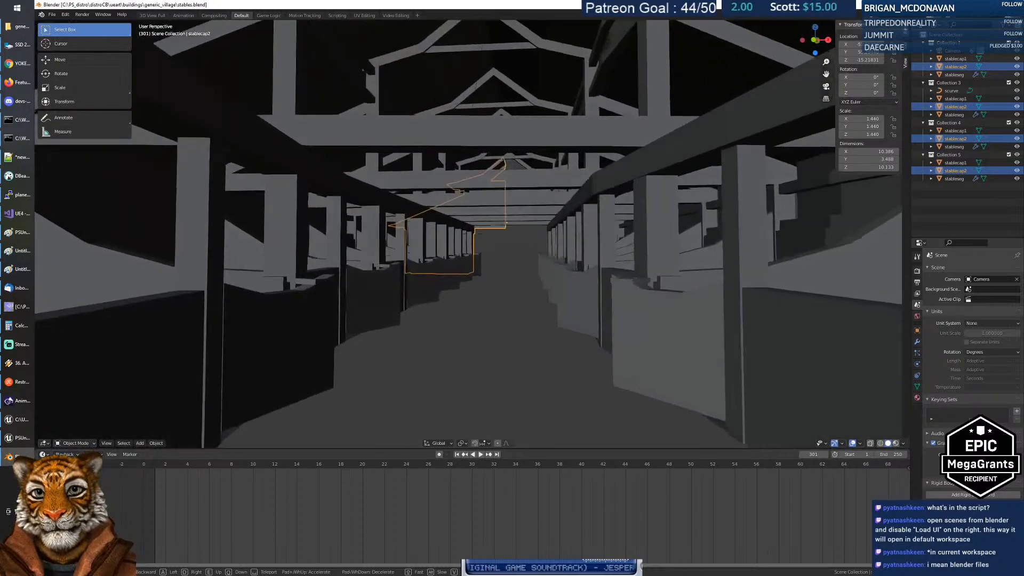
pyautogui.press('s')
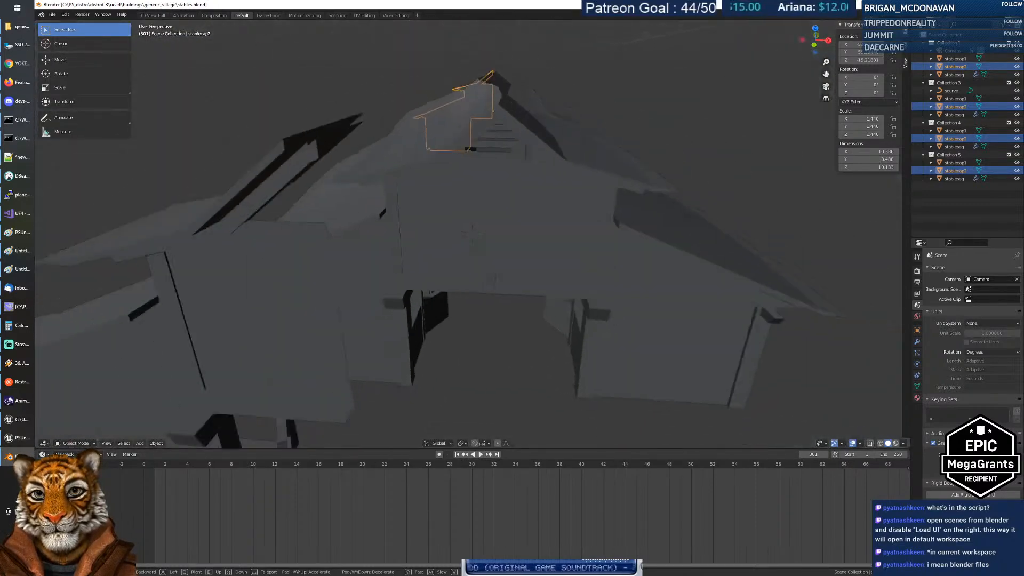
pyautogui.press('w')
pyautogui.press('s')
pyautogui.click(494, 244)
# Step: Select the stableseg building in the viewport and check its base mesh faces in Edit Mode against its Object Mode shape
pyautogui.click(511, 225)
pyautogui.press('Tab')
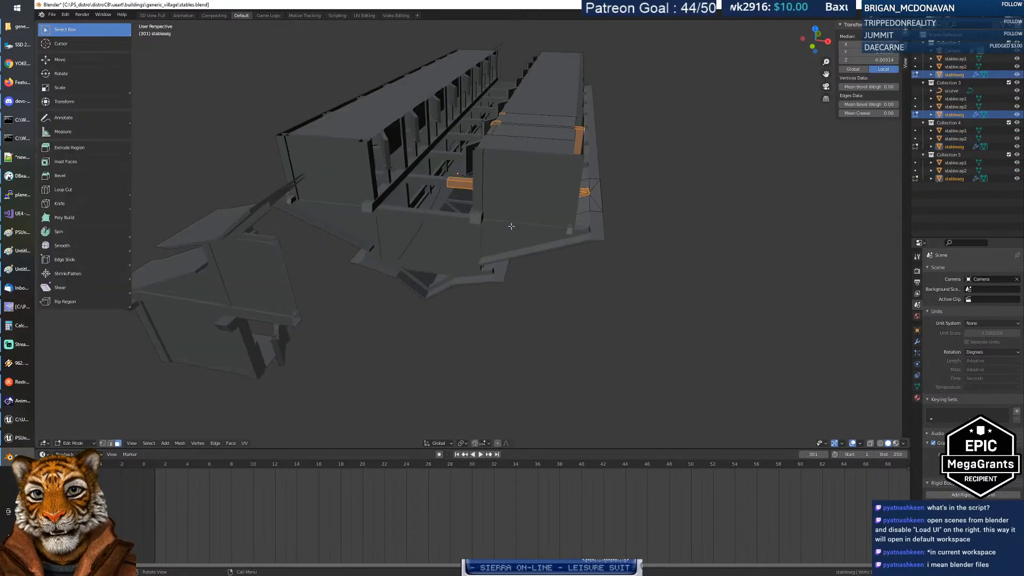
pyautogui.click(706, 250)
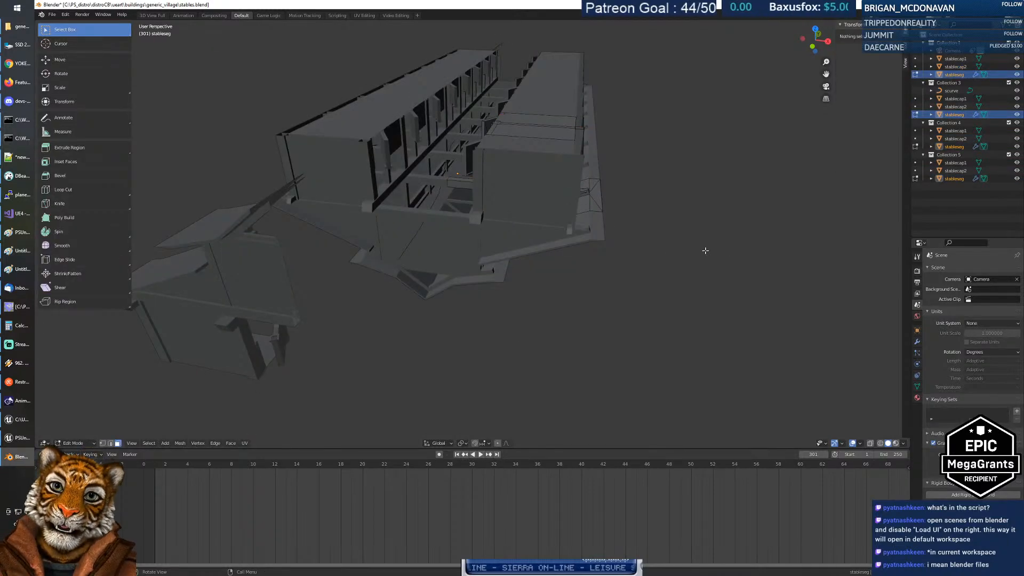
pyautogui.click(495, 215)
pyautogui.click(694, 214)
pyautogui.click(536, 195)
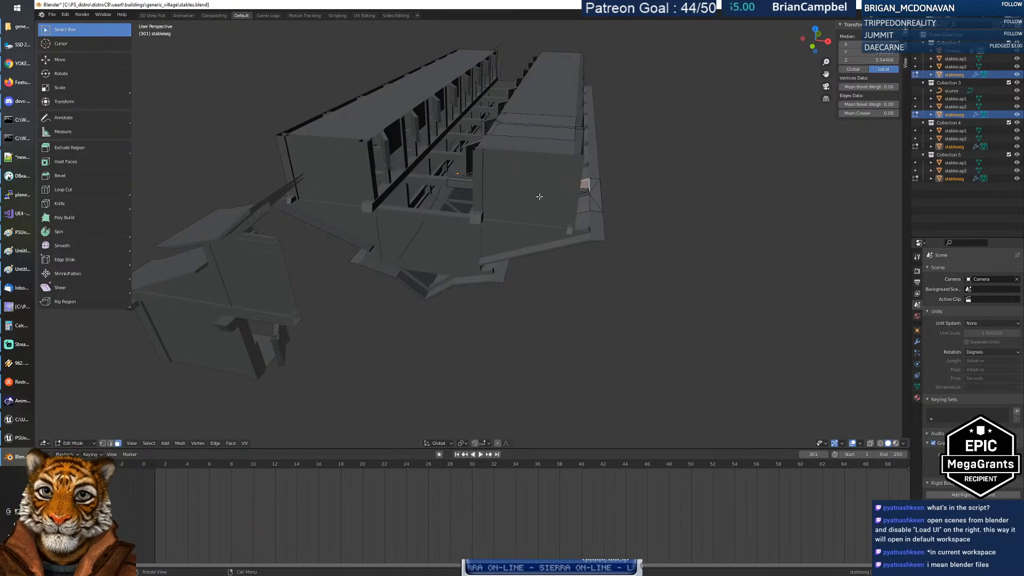
pyautogui.press('Tab')
pyautogui.press('Tab')
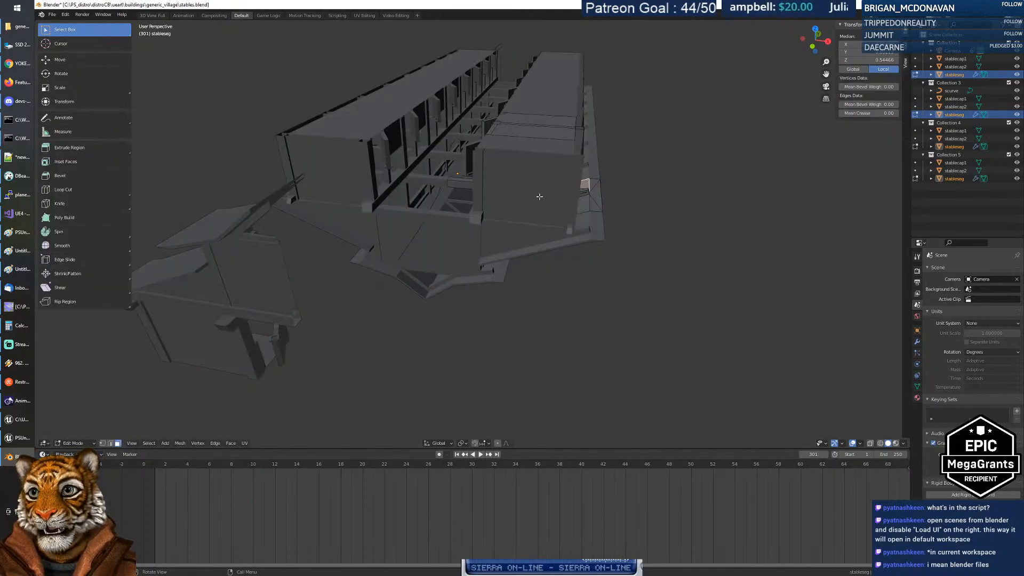
pyautogui.press('Tab')
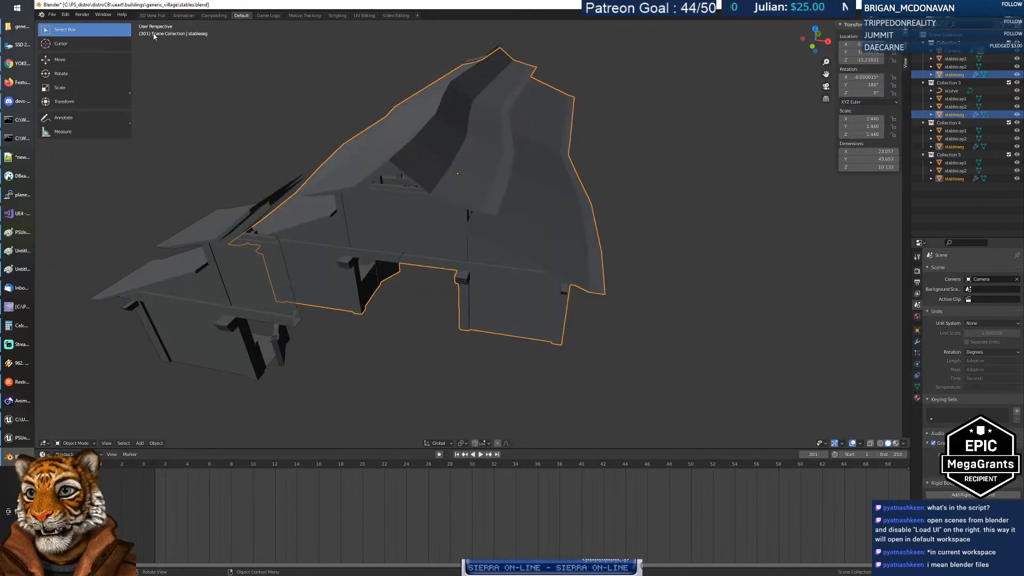
# Step: Select the first listed stableseg in the Outliner and inspect the mesh data and modifiers under Collection 4's stableseg
pyautogui.click(954, 52)
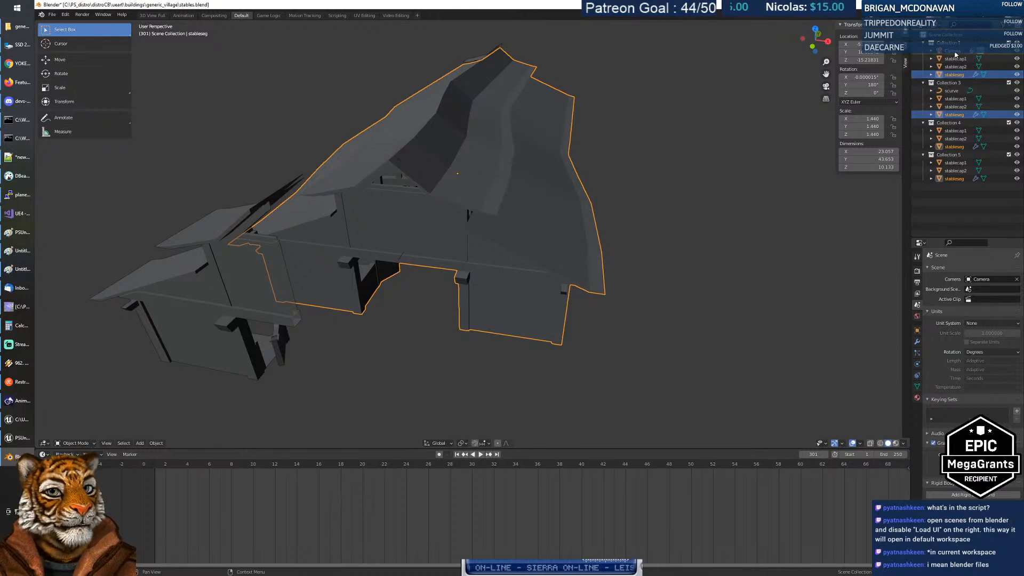
pyautogui.click(957, 76)
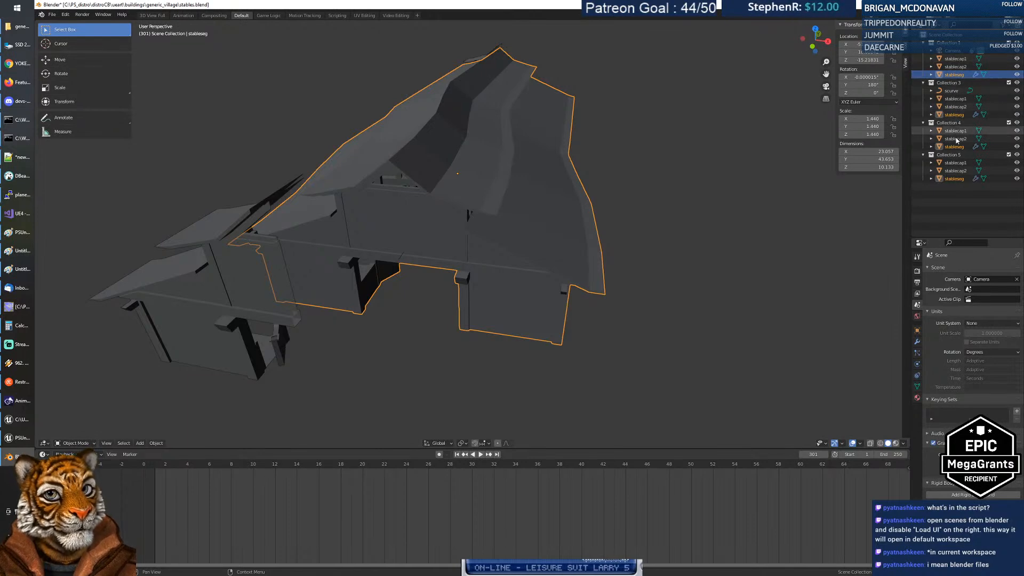
pyautogui.click(932, 147)
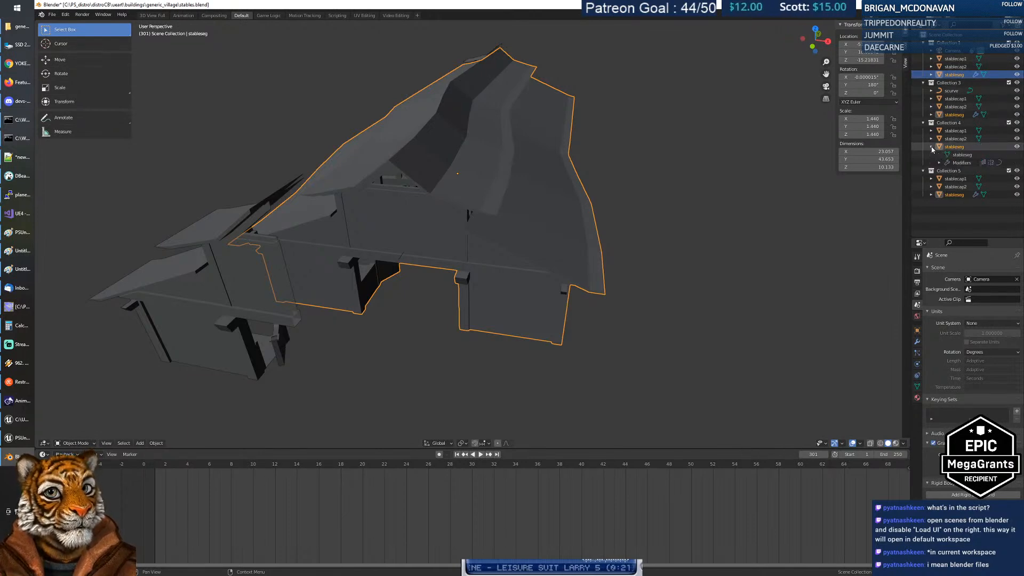
pyautogui.click(932, 147)
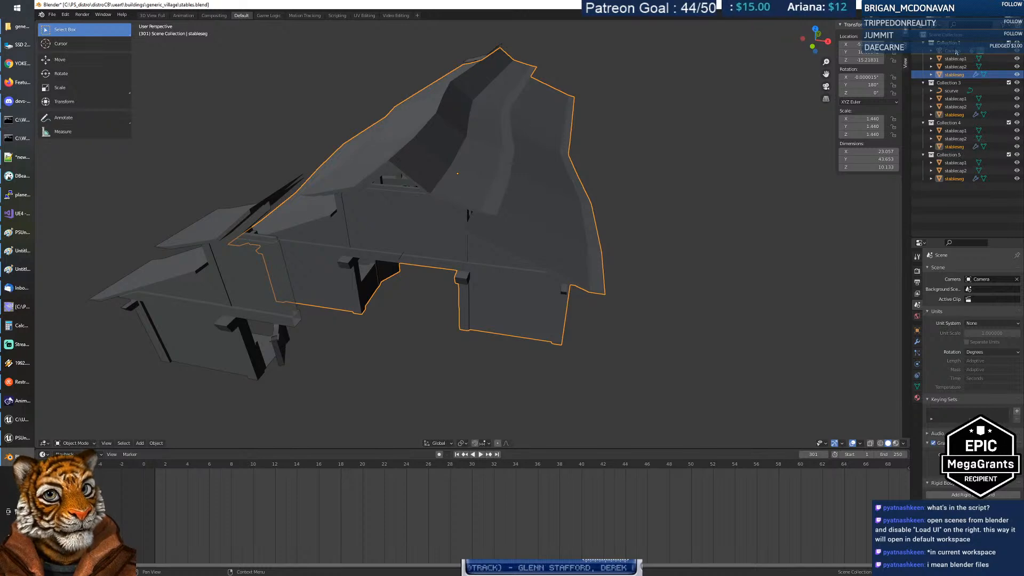
# Step: Toggle the visibility of the first collection's stablecap1 and stableseg to identify which building parts they represent
pyautogui.click(1019, 59)
pyautogui.click(1019, 59)
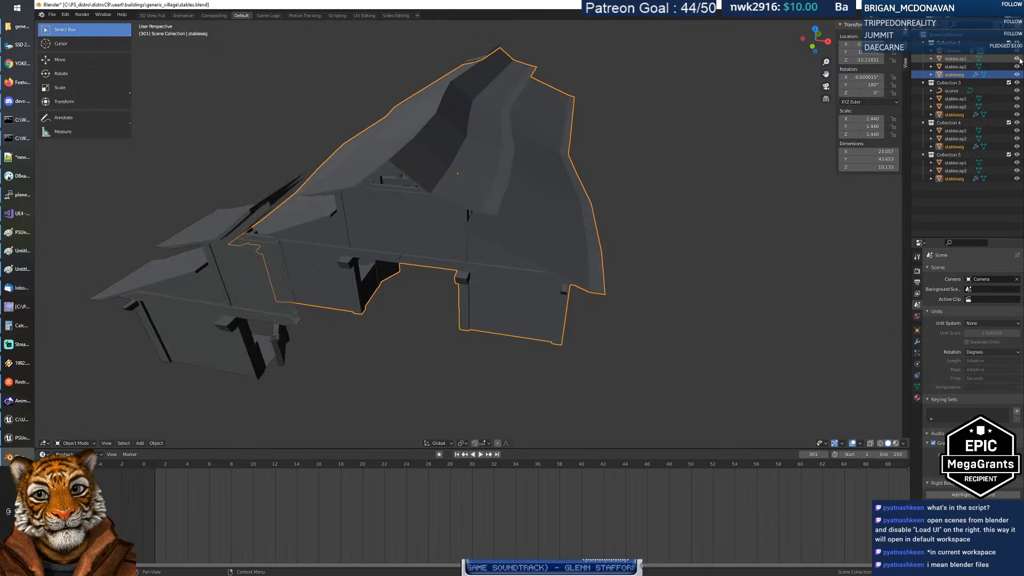
pyautogui.click(1018, 75)
pyautogui.click(1017, 75)
pyautogui.click(1018, 74)
pyautogui.click(1018, 75)
pyautogui.click(1018, 74)
pyautogui.click(1018, 75)
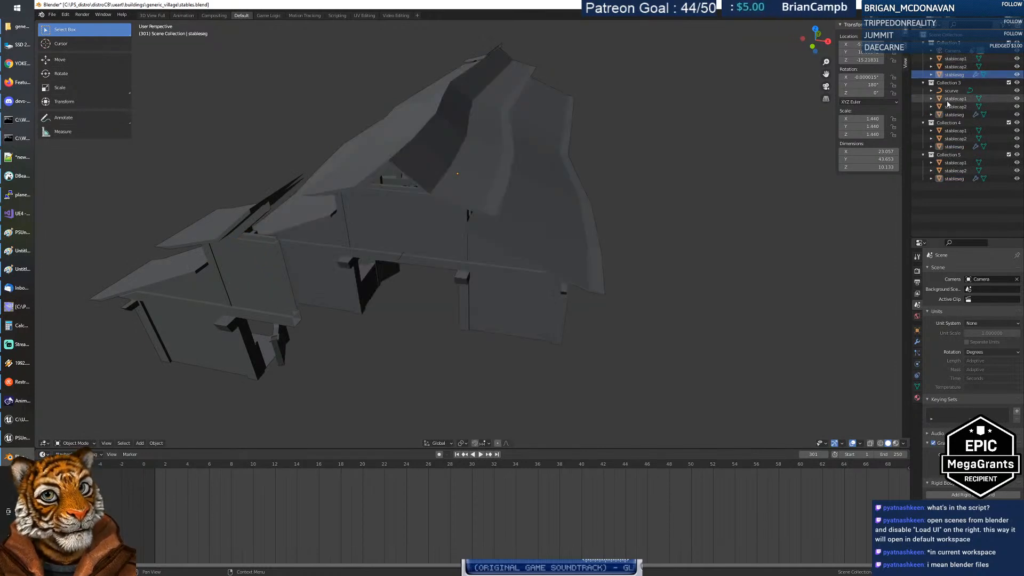
# Step: Expand scurve in Collection 3, locate the curve beneath the stables and enter Edit Mode on it
pyautogui.click(932, 91)
pyautogui.click(951, 83)
pyautogui.click(962, 100)
pyautogui.moveTo(611, 137); pyautogui.dragTo(540, 40, button='middle')
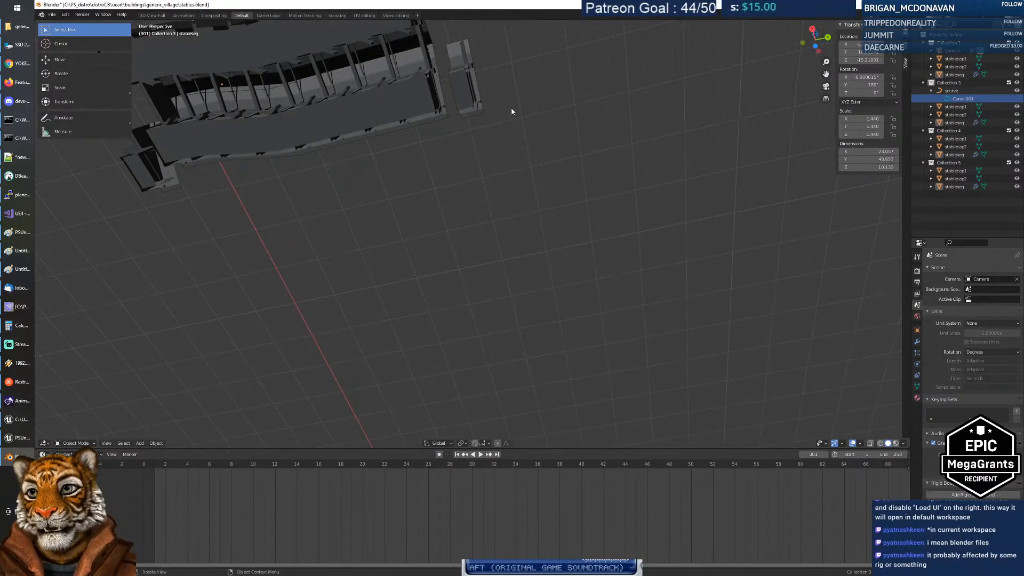
pyautogui.hotkey('shift', '`')
pyautogui.press('w')
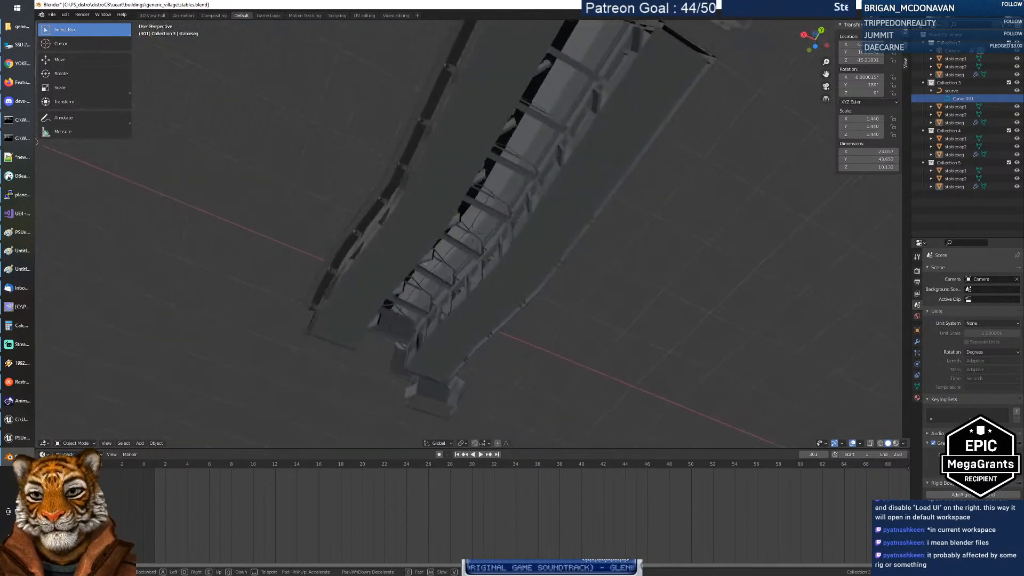
pyautogui.press('w')
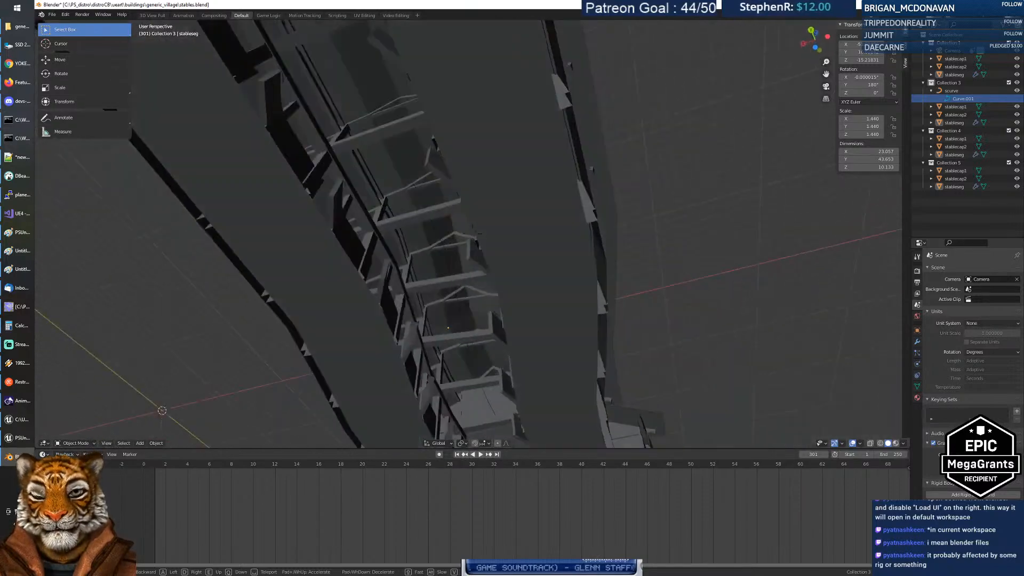
pyautogui.click(469, 237)
pyautogui.click(472, 231)
pyautogui.press('Tab')
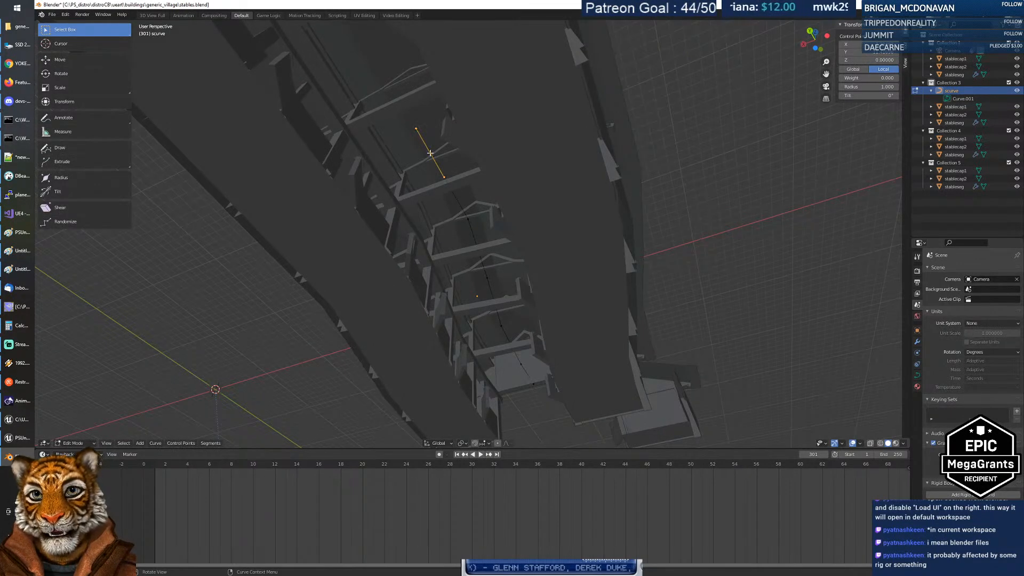
# Step: Try moving several scurve control points to test how the curve deforms the stables
pyautogui.press('g')
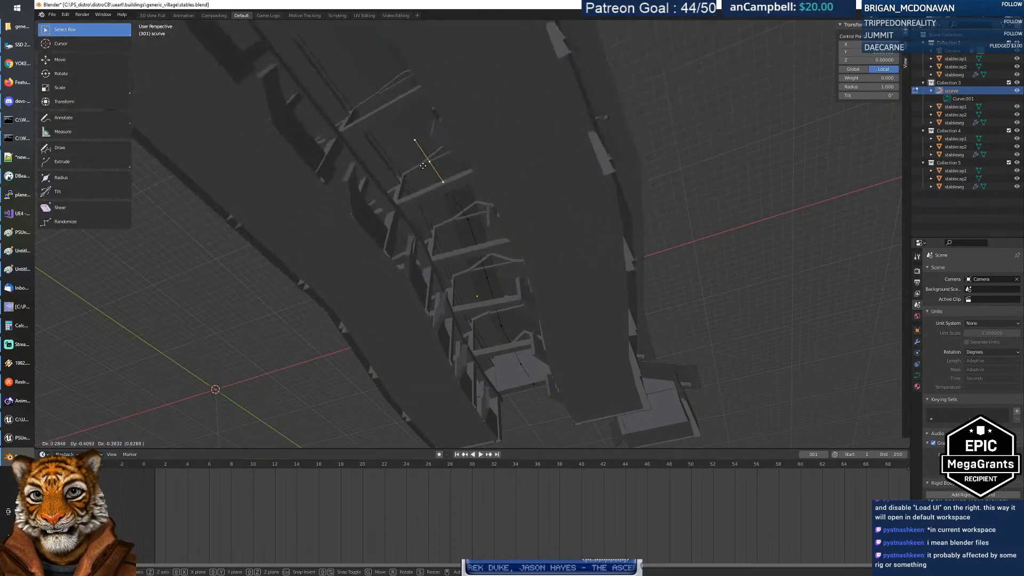
pyautogui.rightClick(479, 165)
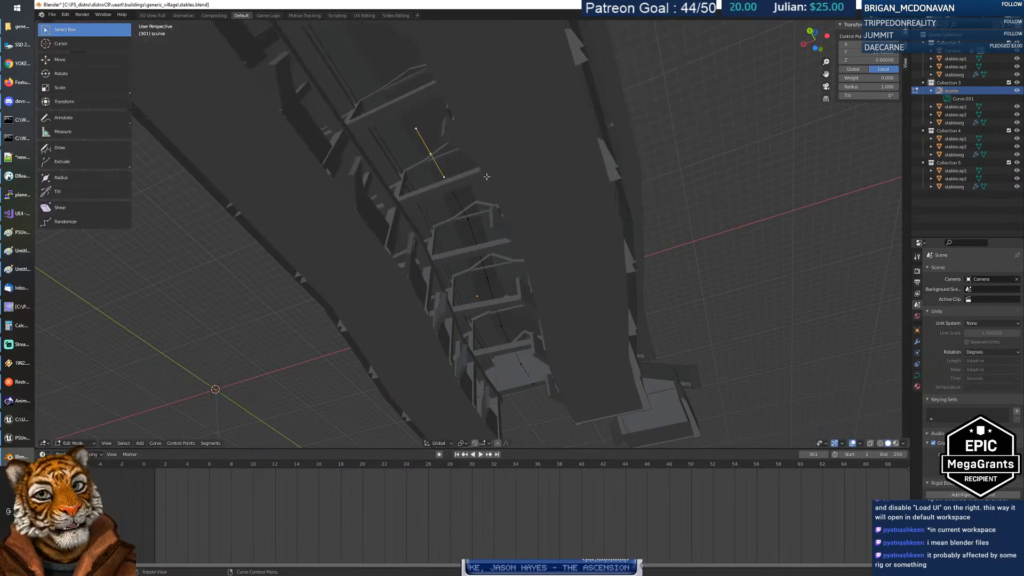
pyautogui.press('g')
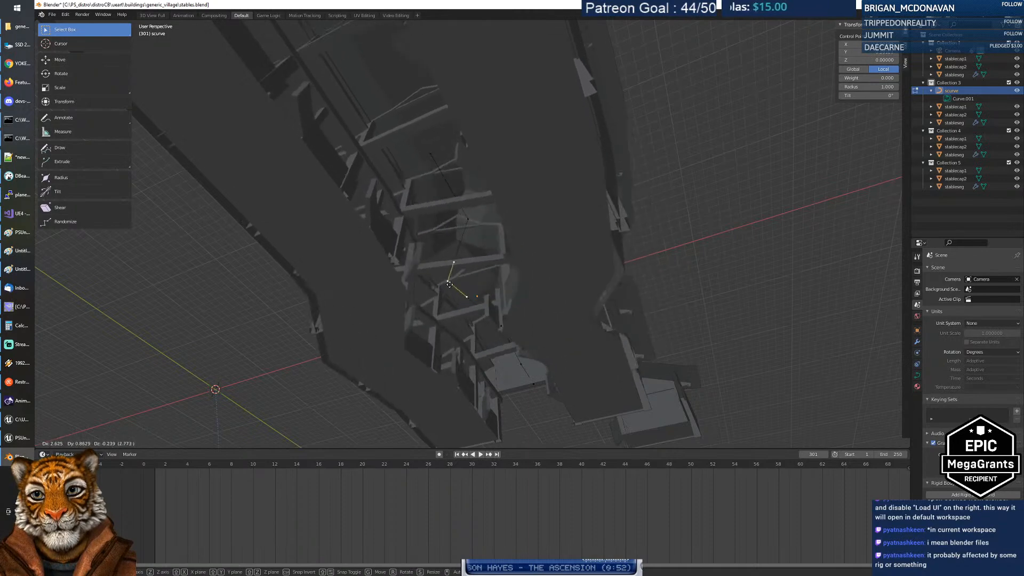
pyautogui.rightClick(502, 290)
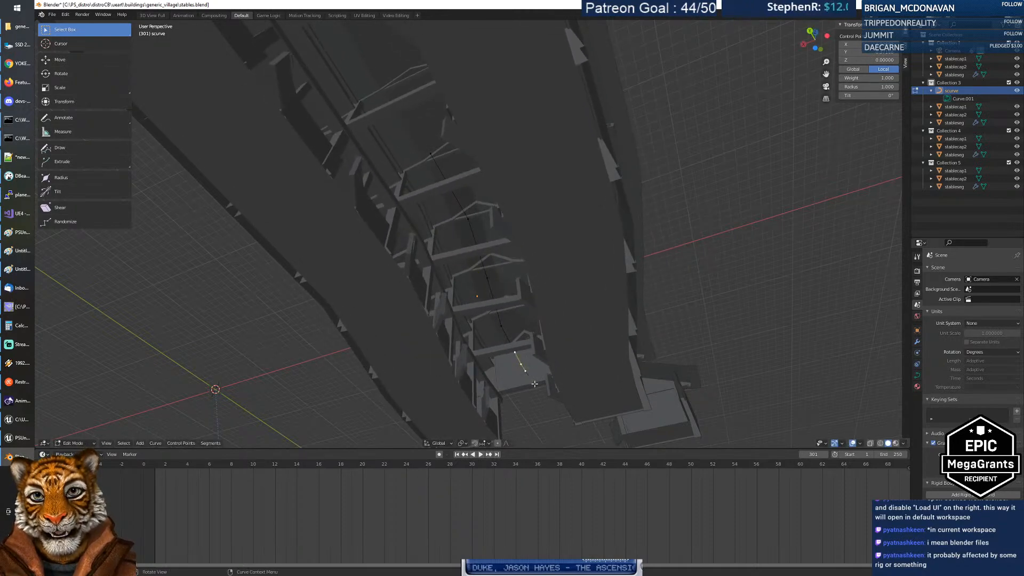
pyautogui.press('g')
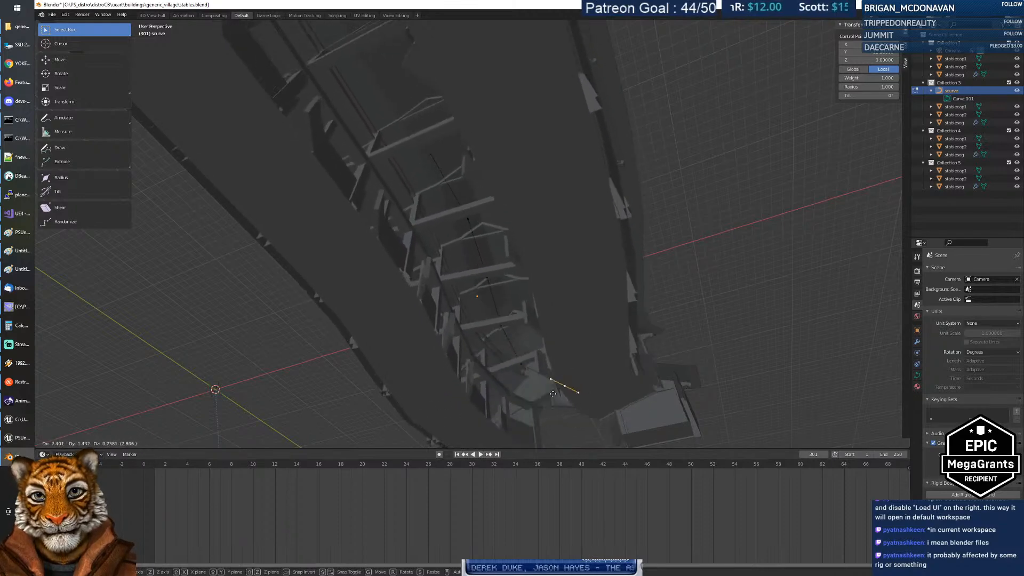
pyautogui.click(491, 272)
# Step: Delete a middle control point of scurve using the Vertices option and select the neighbouring point
pyautogui.moveTo(491, 272); pyautogui.dragTo(589, 223, button='middle')
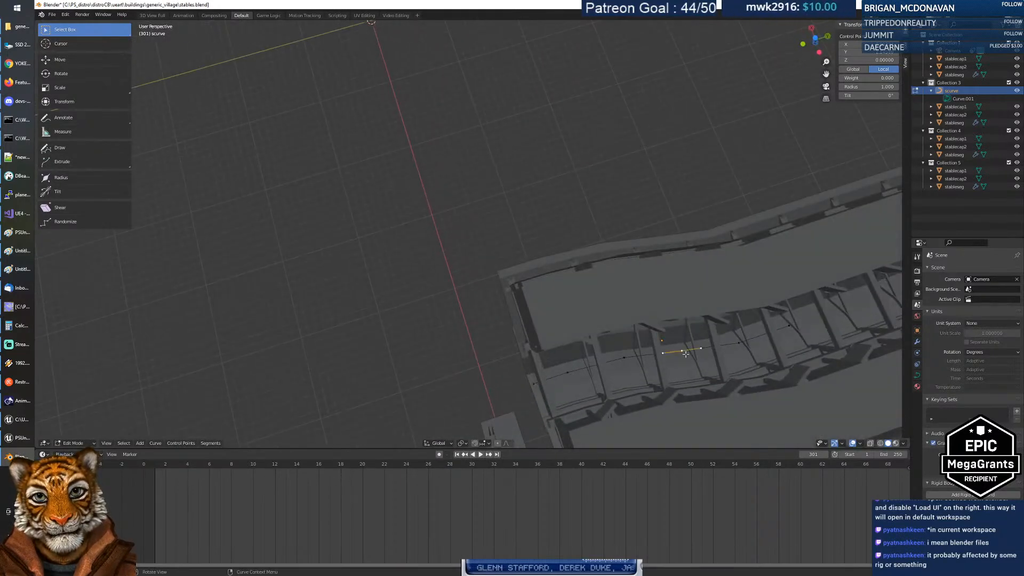
pyautogui.press('x')
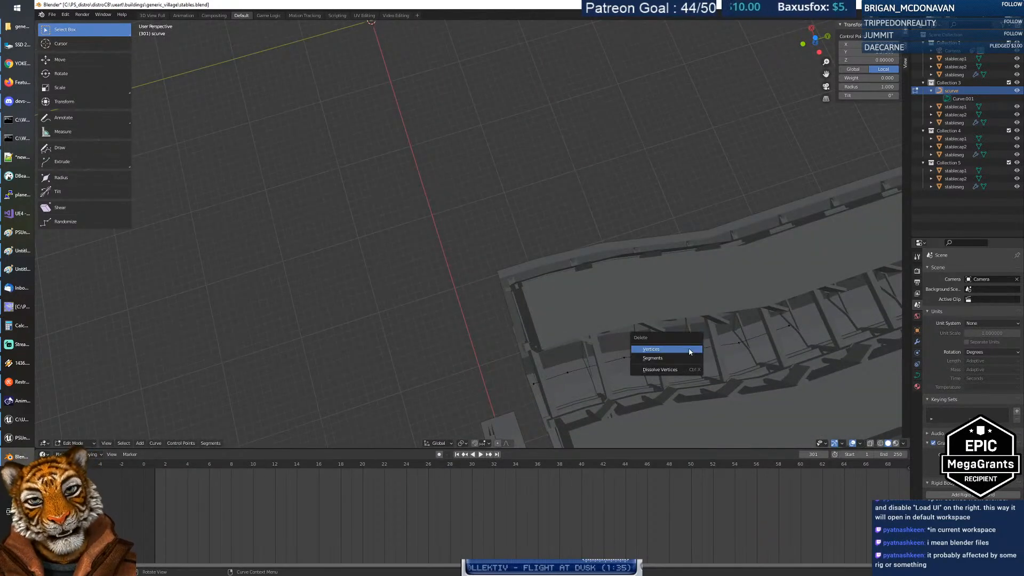
pyautogui.click(689, 350)
pyautogui.click(623, 355)
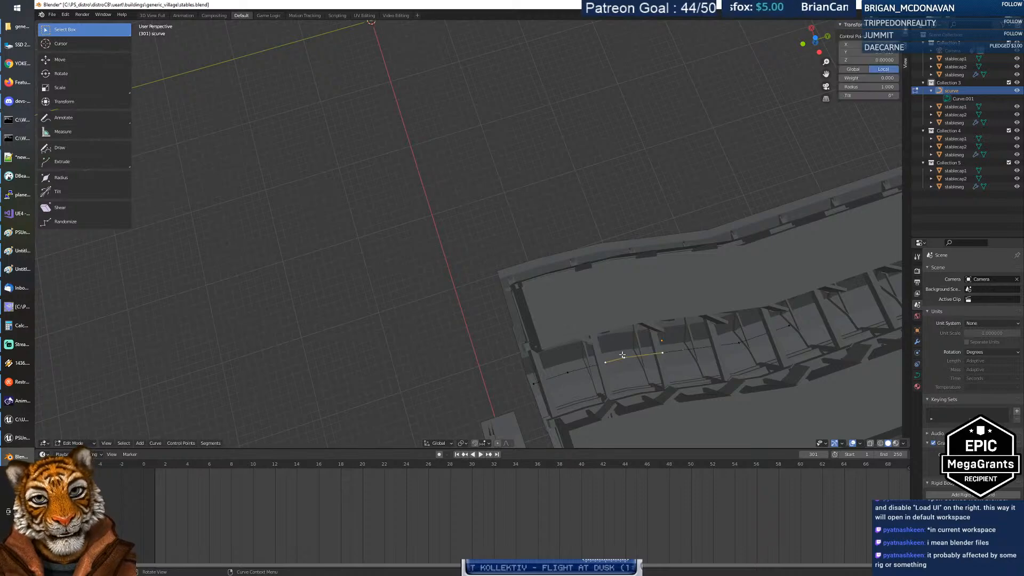
# Step: Delete the scurve object from Collection 3 and view the stables from outside
pyautogui.rightClick(963, 101)
pyautogui.click(923, 125)
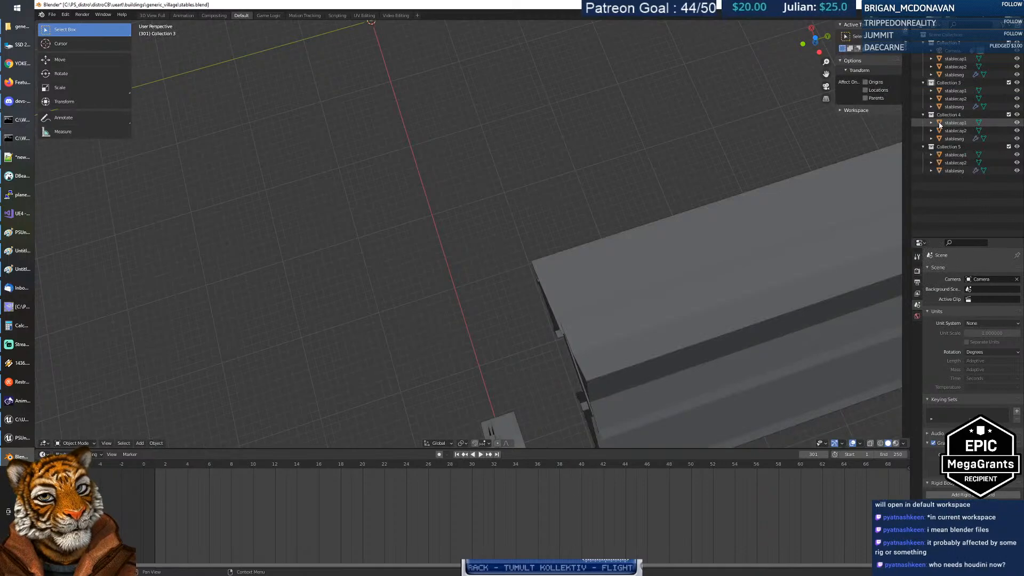
pyautogui.moveTo(564, 297); pyautogui.dragTo(656, 265, button='middle')
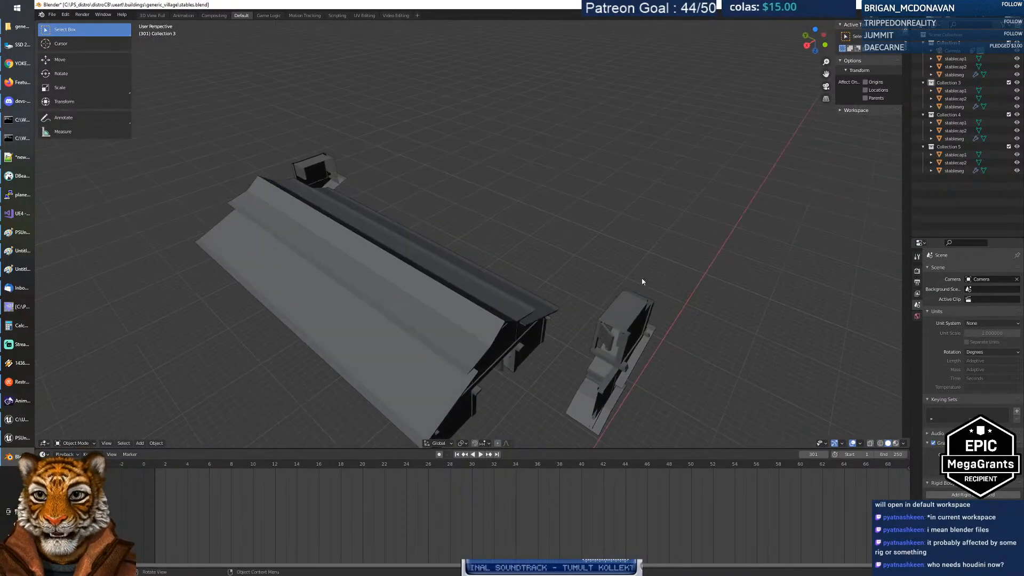
# Step: Select the main stables building and examine its stalls, central aisle, end wall and roof with walk navigation
pyautogui.click(430, 299)
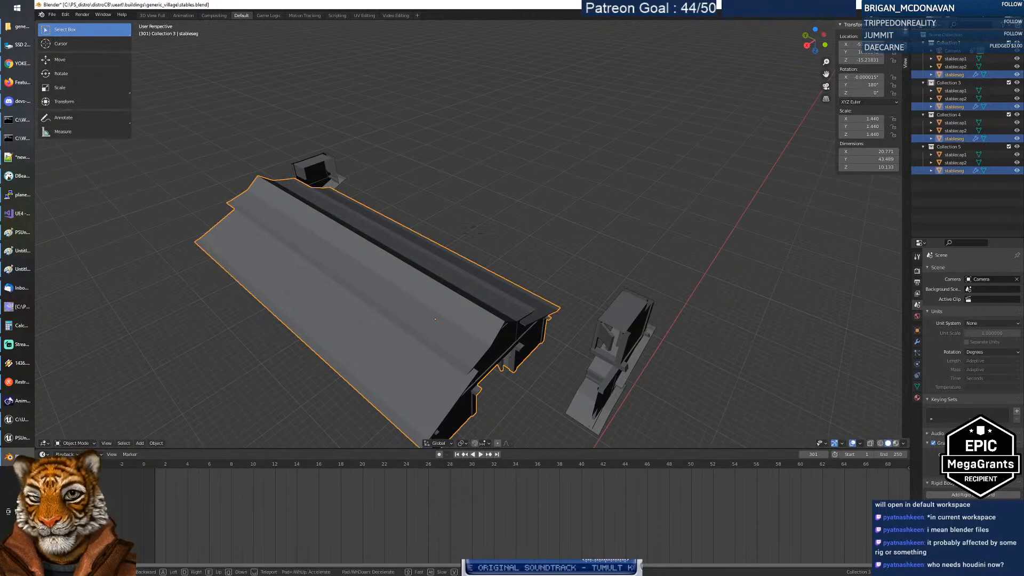
pyautogui.hotkey('shift', '`')
pyautogui.press('w')
pyautogui.press('s')
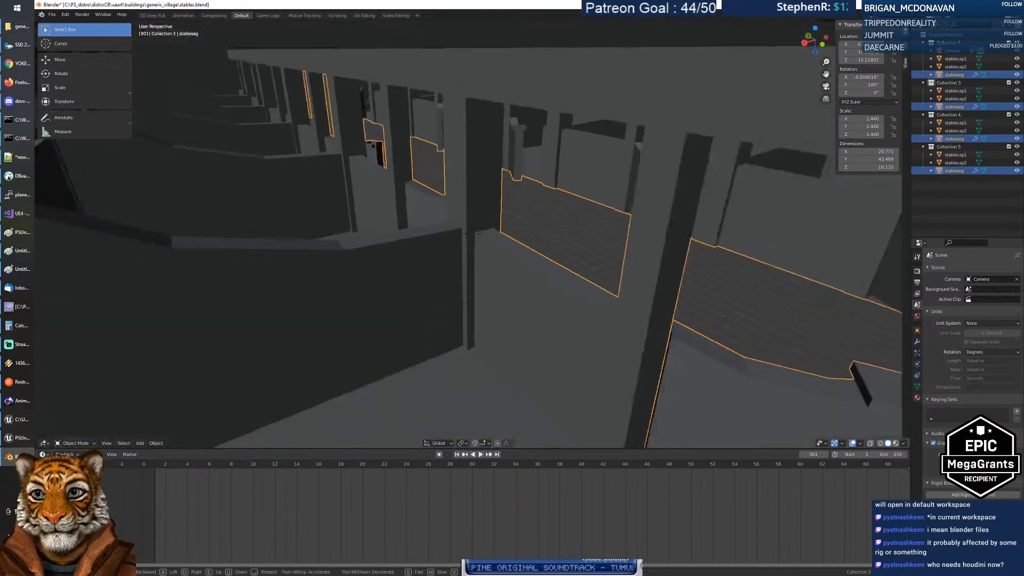
pyautogui.press('w')
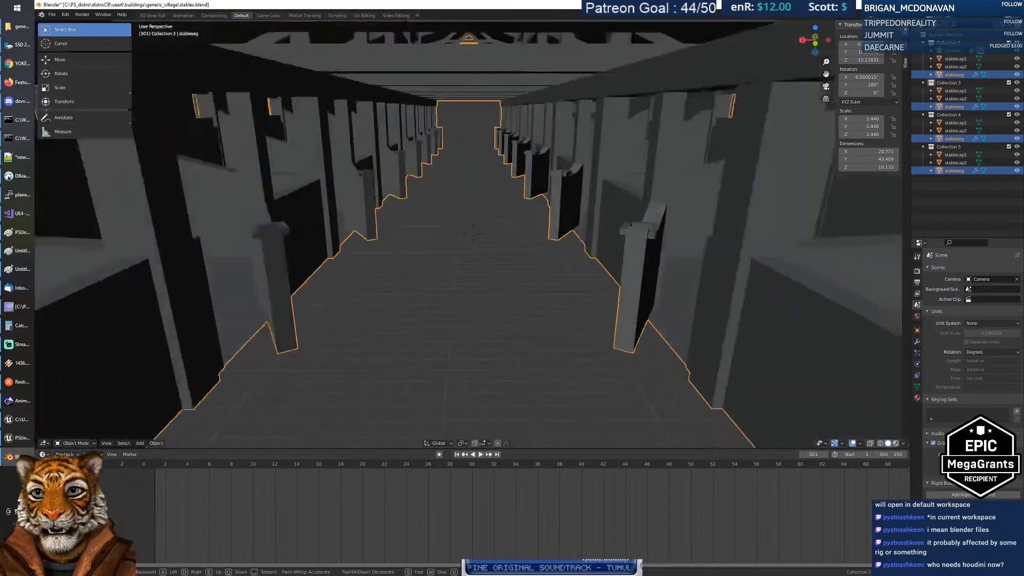
pyautogui.press('s')
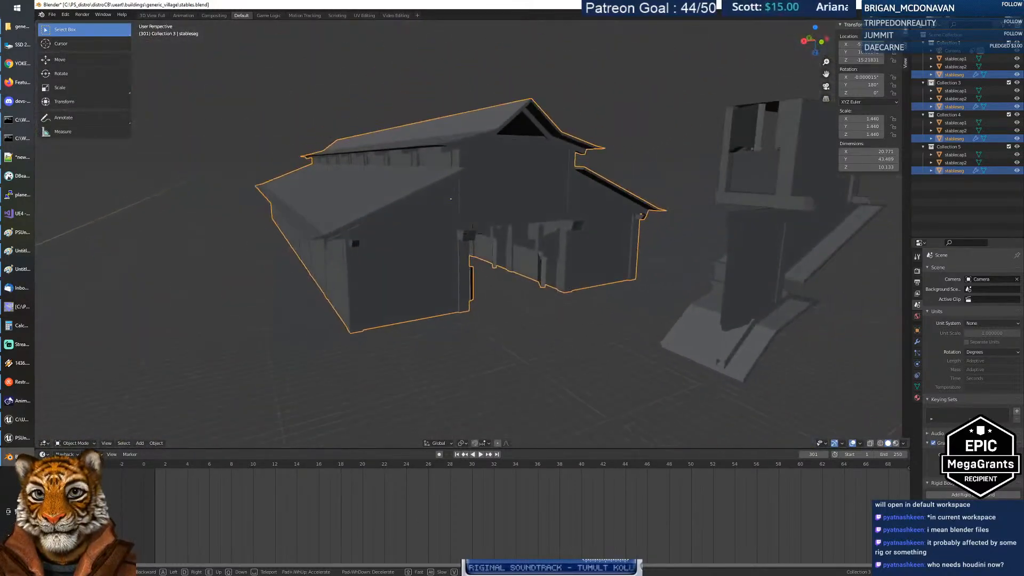
pyautogui.press('w')
pyautogui.press('s')
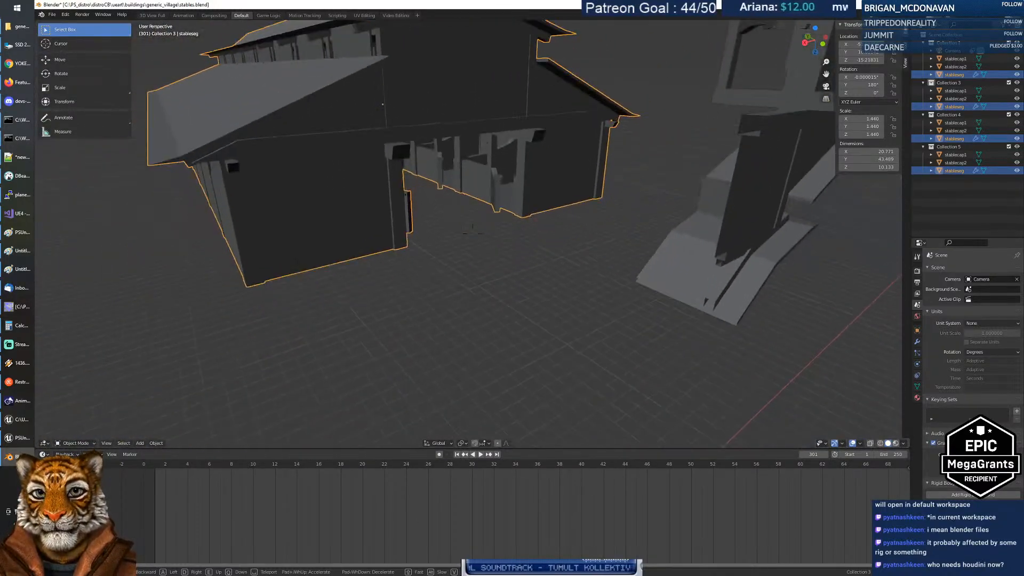
pyautogui.press('e')
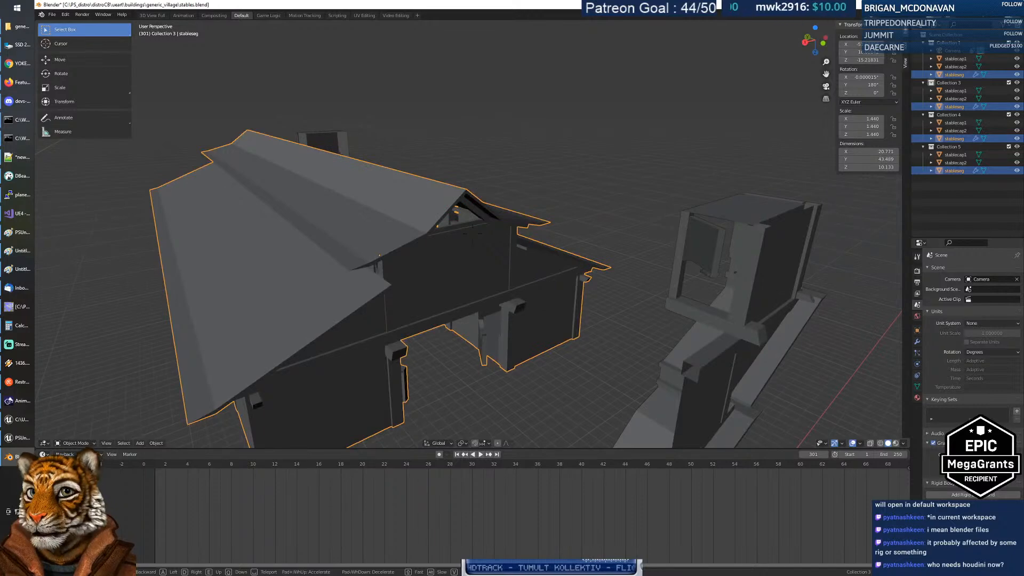
pyautogui.click(473, 234)
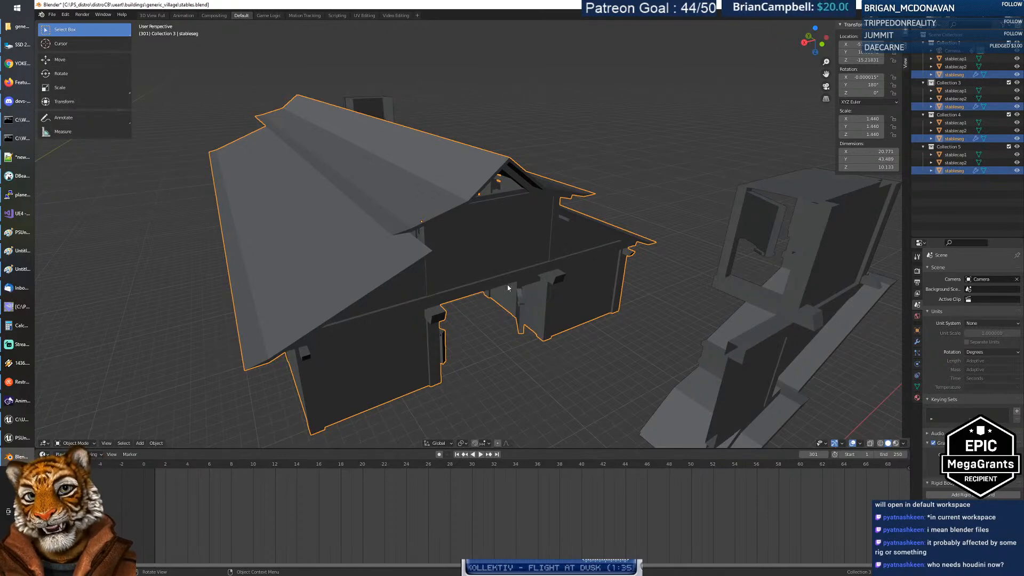
# Step: Enter Edit Mode on the main stables building with its long side wall in view
pyautogui.moveTo(451, 313); pyautogui.dragTo(537, 121, button='middle')
pyautogui.press('Tab')
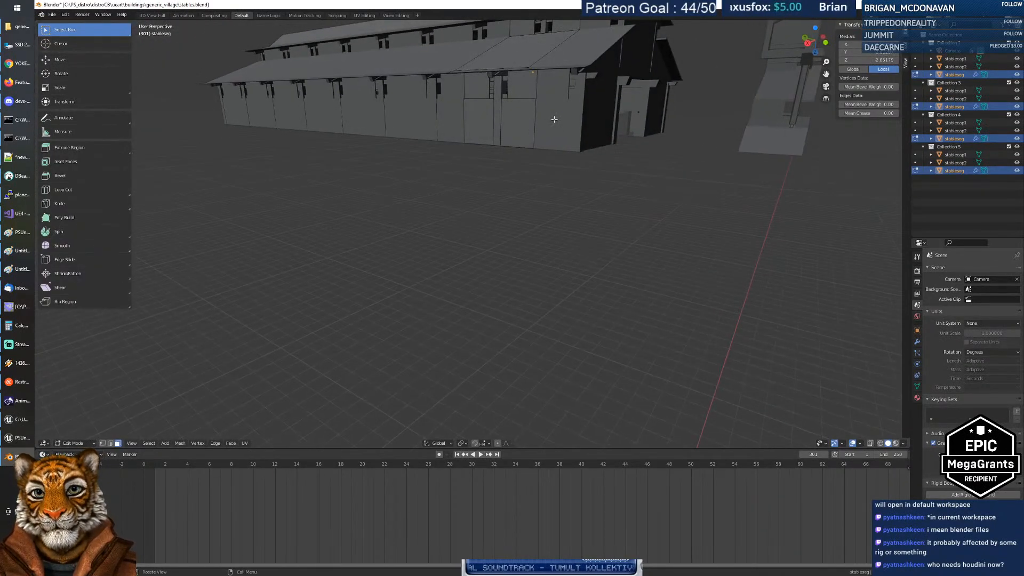
# Step: Examine how the stable's roof and front walls are divided by selecting individual faces of the repeated segment
pyautogui.hotkey('alt', 'a')
pyautogui.moveTo(596, 89); pyautogui.dragTo(472, 233, button='middle')
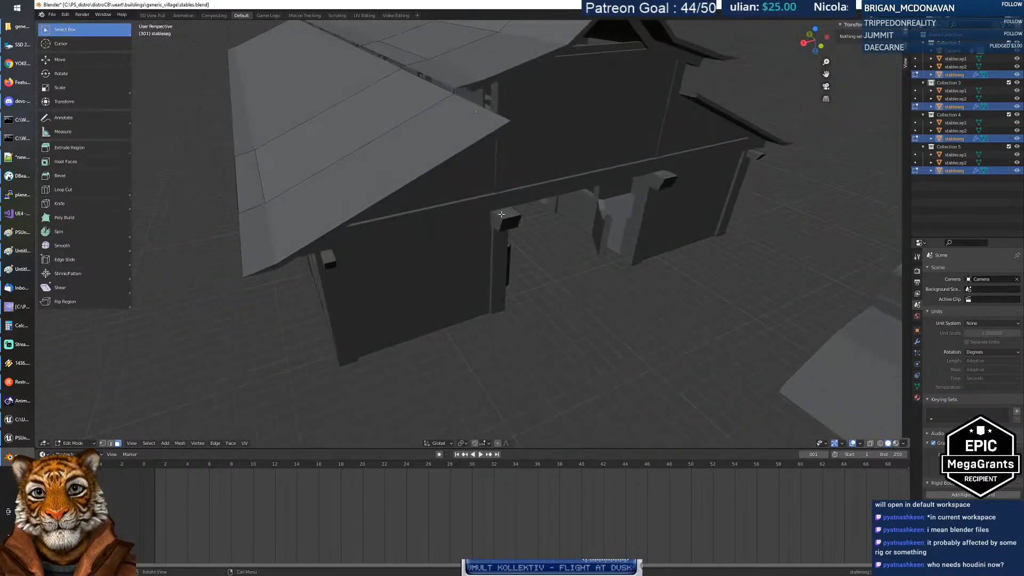
pyautogui.click(417, 104)
pyautogui.hotkey('alt', 'a')
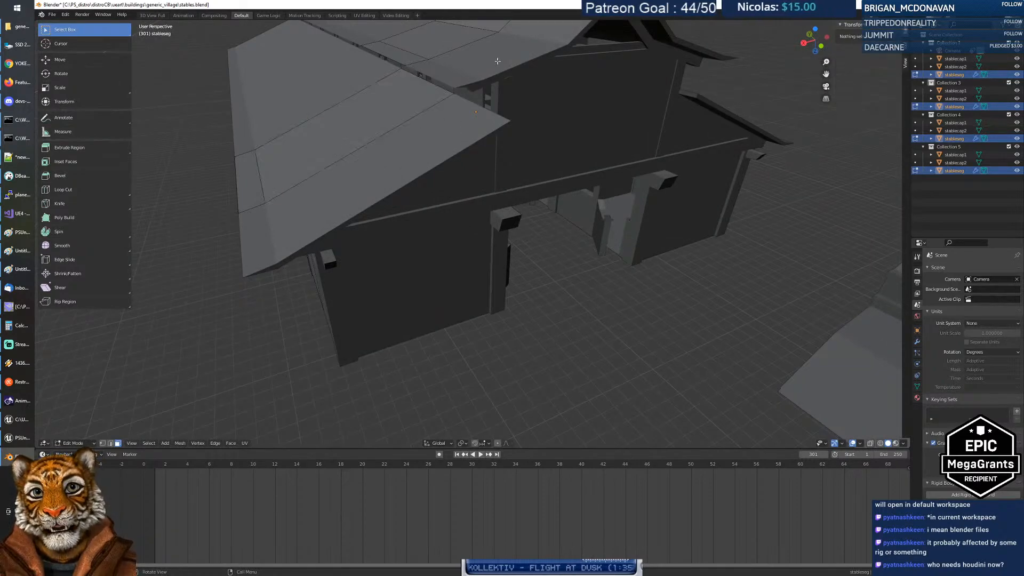
pyautogui.click(368, 122)
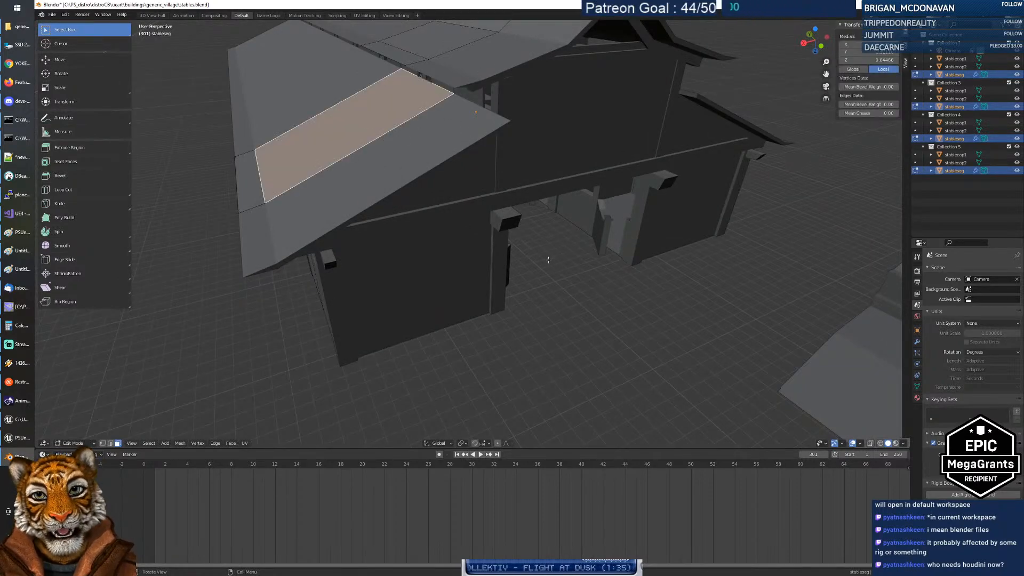
pyautogui.press('Tab')
pyautogui.press('Tab')
pyautogui.click(371, 250)
pyautogui.moveTo(371, 251); pyautogui.dragTo(697, 267, button='middle')
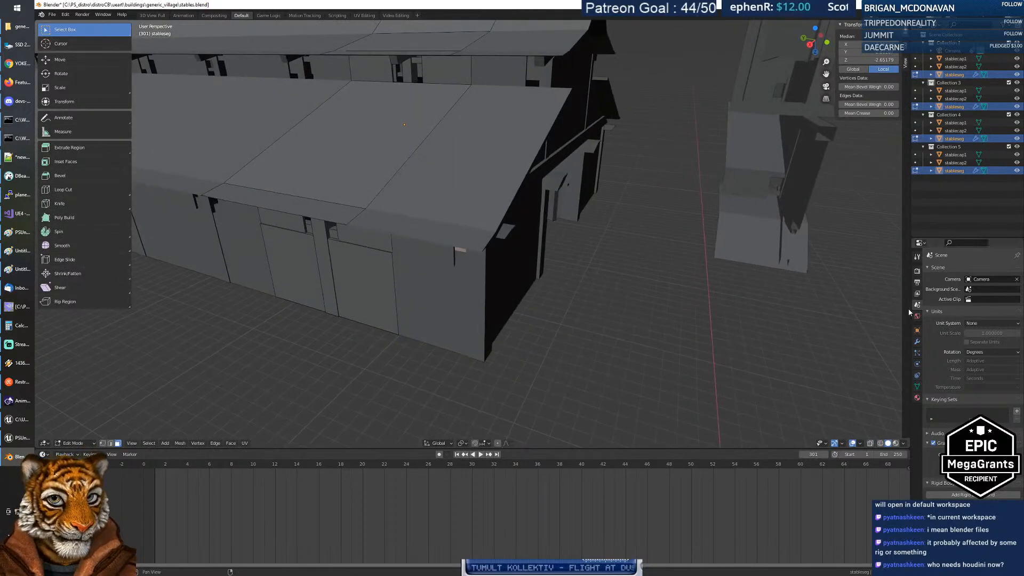
# Step: Look through the stable segment's property categories, including object, modifiers, mesh data, materials, world, scene, view layer and output
pyautogui.click(918, 386)
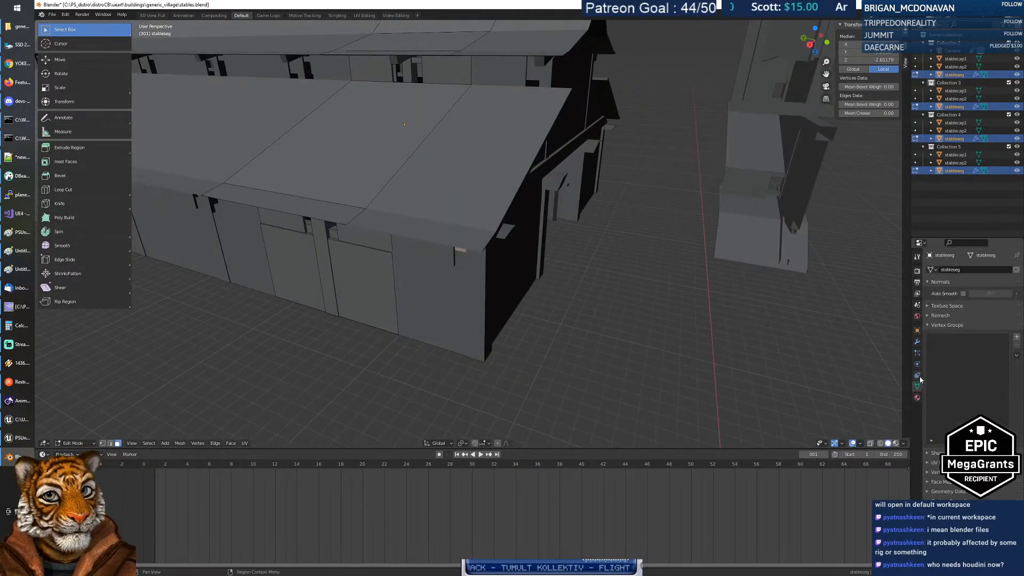
pyautogui.click(917, 398)
pyautogui.click(917, 353)
pyautogui.click(918, 345)
pyautogui.click(918, 318)
pyautogui.click(918, 308)
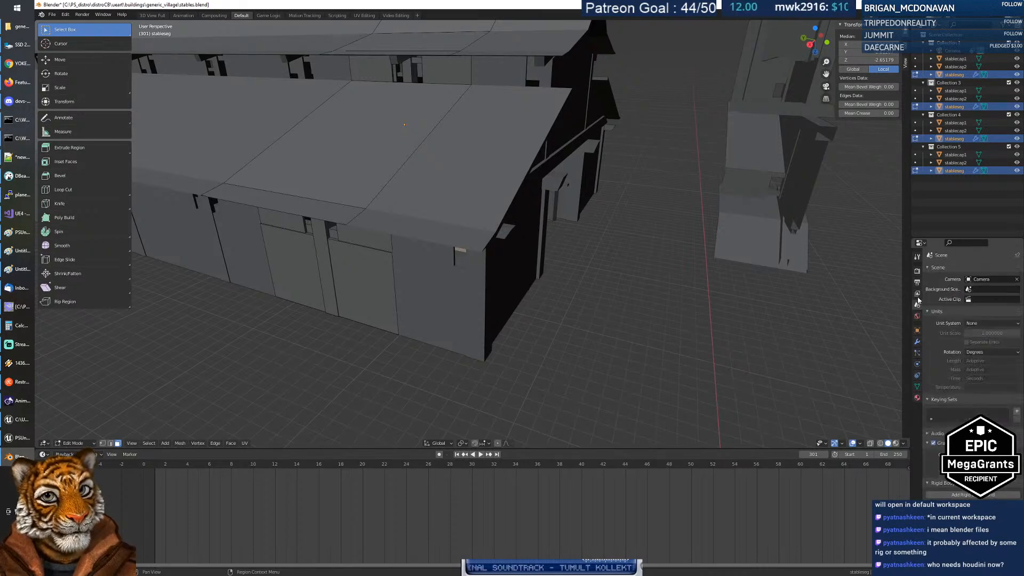
pyautogui.click(918, 298)
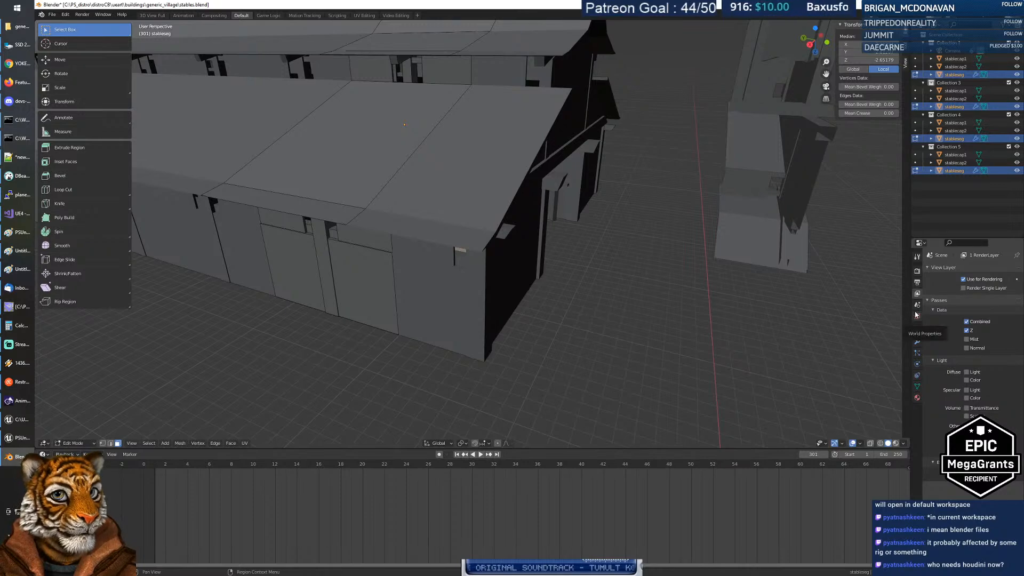
pyautogui.click(916, 315)
pyautogui.click(917, 330)
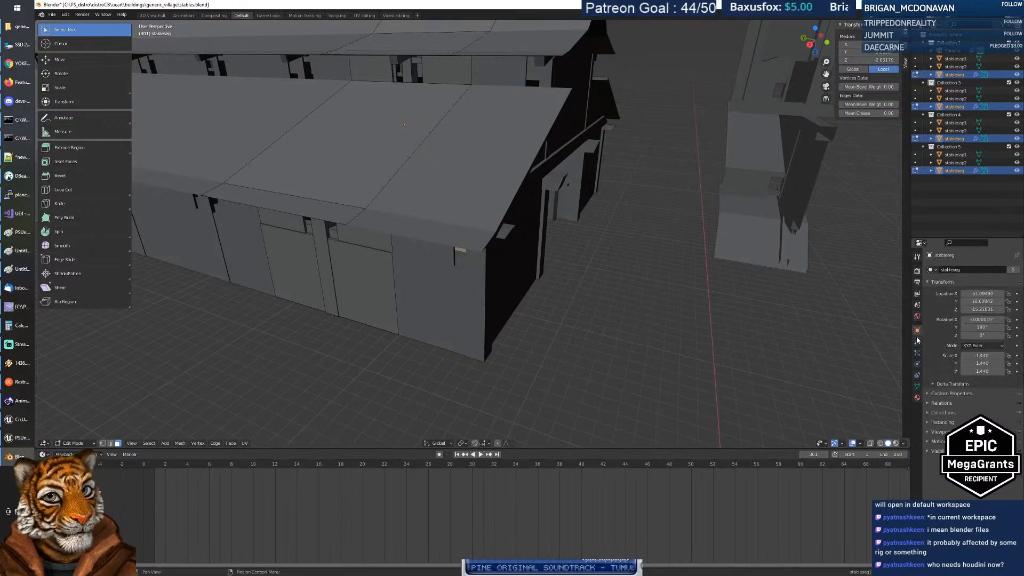
pyautogui.click(917, 343)
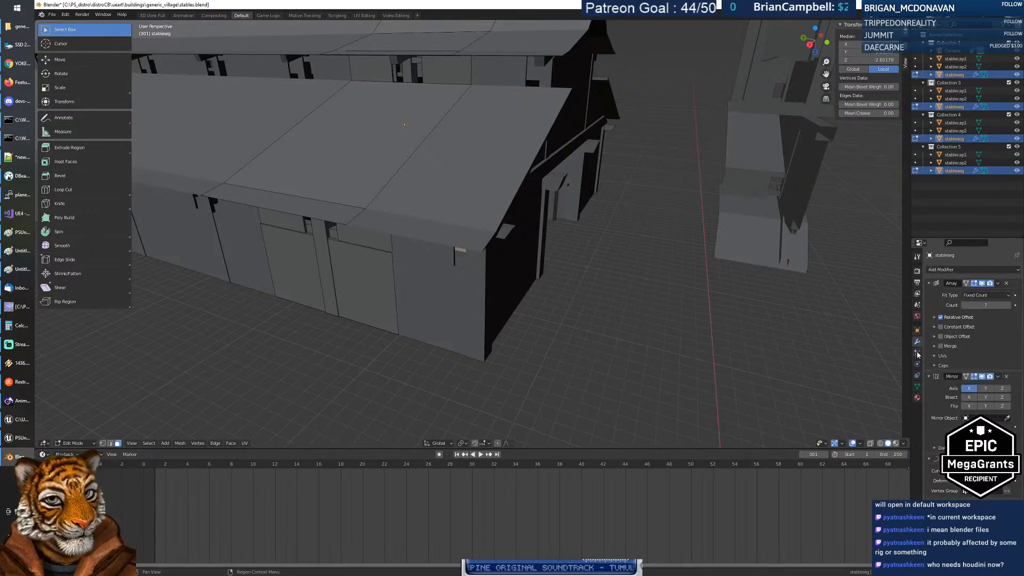
pyautogui.click(918, 355)
pyautogui.click(917, 364)
pyautogui.click(917, 376)
pyautogui.click(917, 387)
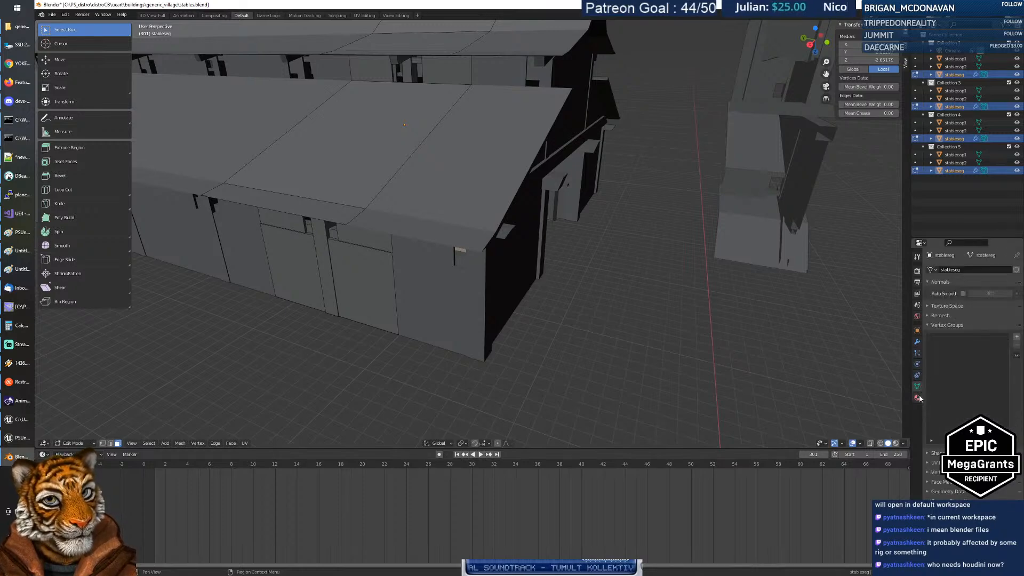
pyautogui.click(918, 397)
pyautogui.click(918, 388)
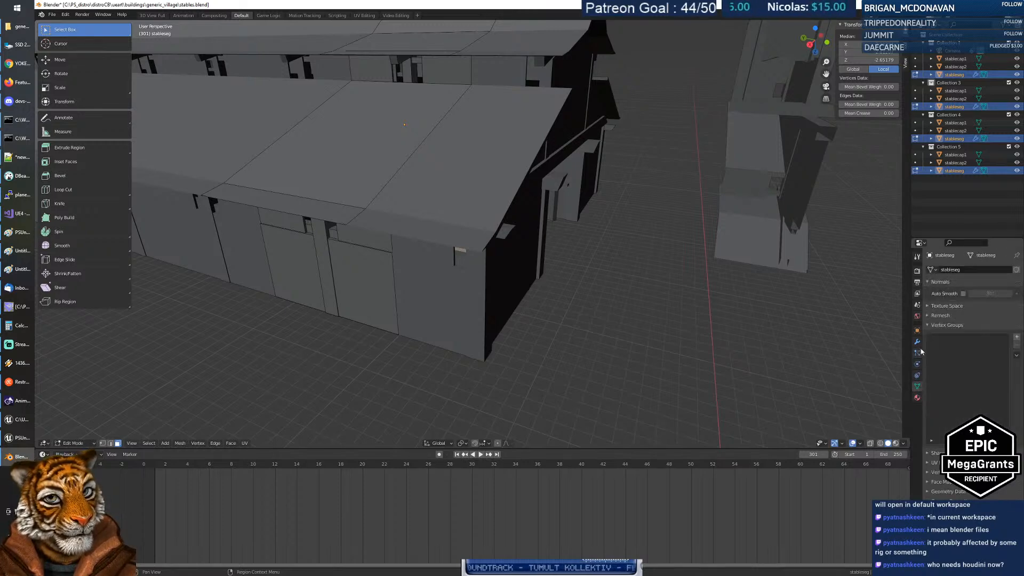
pyautogui.click(917, 316)
pyautogui.click(918, 305)
pyautogui.click(918, 293)
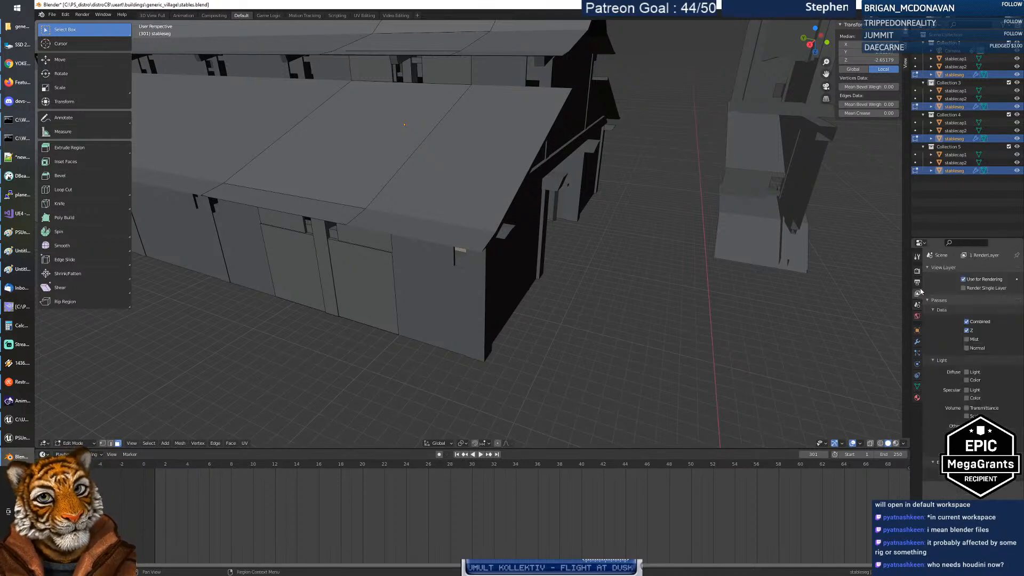
pyautogui.click(921, 287)
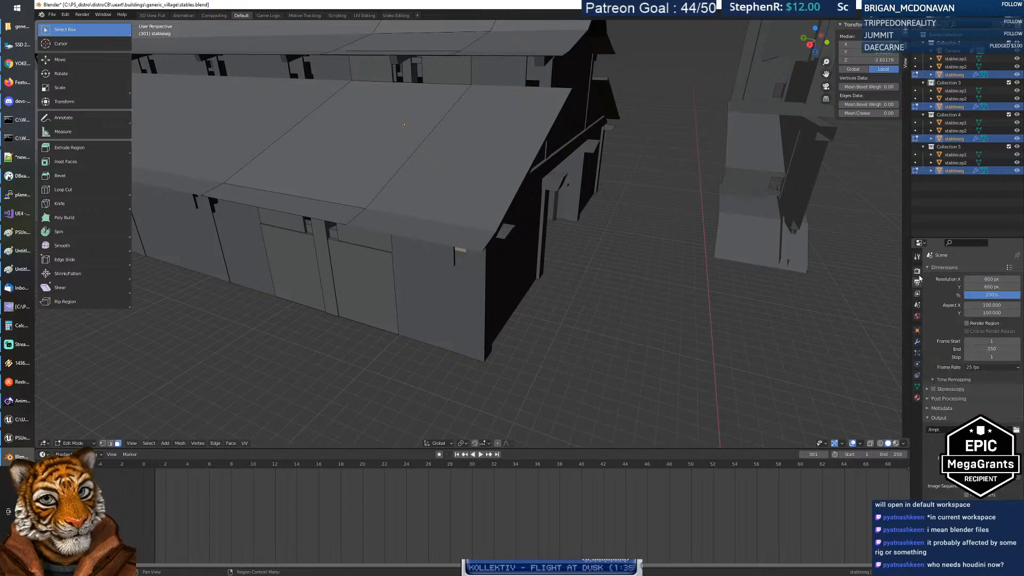
pyautogui.click(916, 297)
pyautogui.click(917, 305)
# Step: Reveal any hidden geometry in the stable mesh and clear the selection
pyautogui.moveTo(528, 374); pyautogui.dragTo(537, 369, button='middle')
pyautogui.hotkey('alt', 'h')
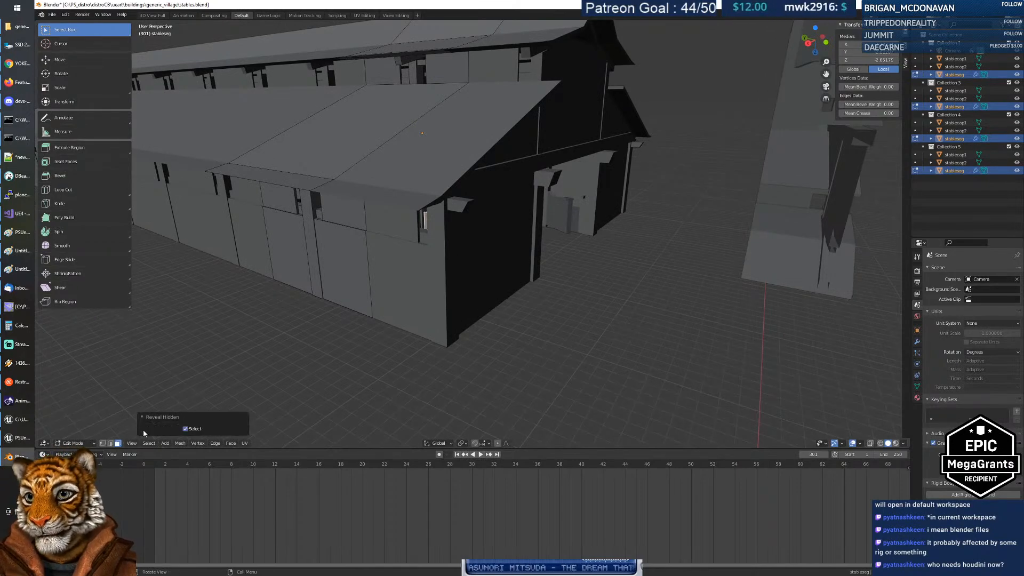
pyautogui.hotkey('alt', 'a')
pyautogui.moveTo(392, 248); pyautogui.dragTo(485, 194, button='middle')
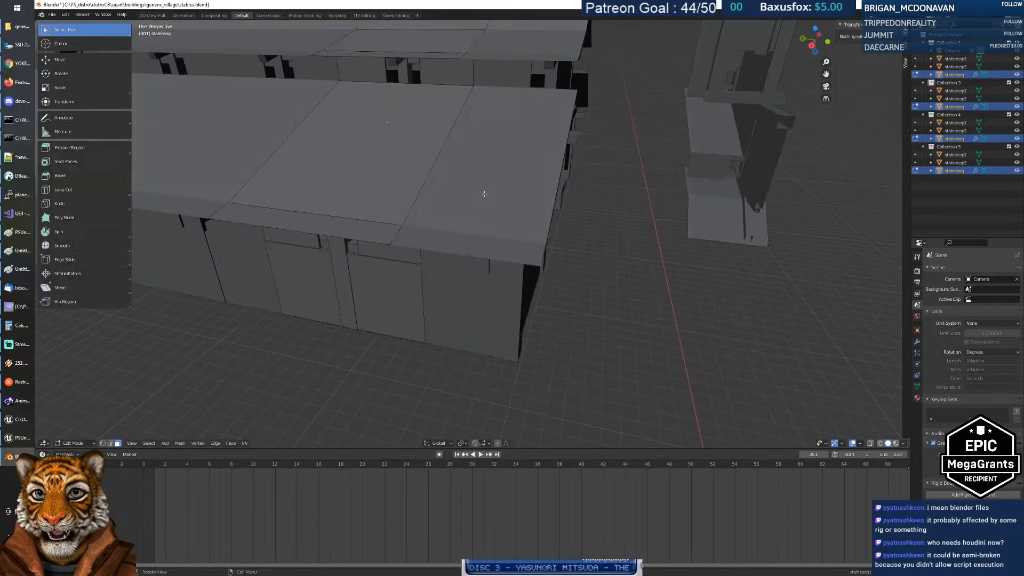
# Step: Try moving the lower roof panel of the repeated stable segment to test how the arrayed copies follow
pyautogui.click(374, 158)
pyautogui.moveTo(374, 158); pyautogui.dragTo(395, 167, button='middle')
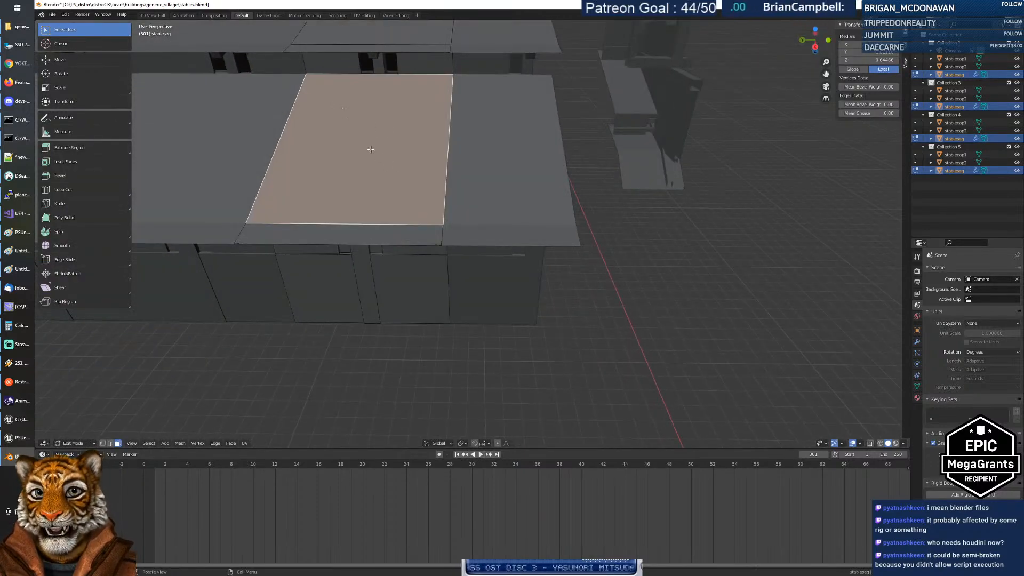
pyautogui.press('g')
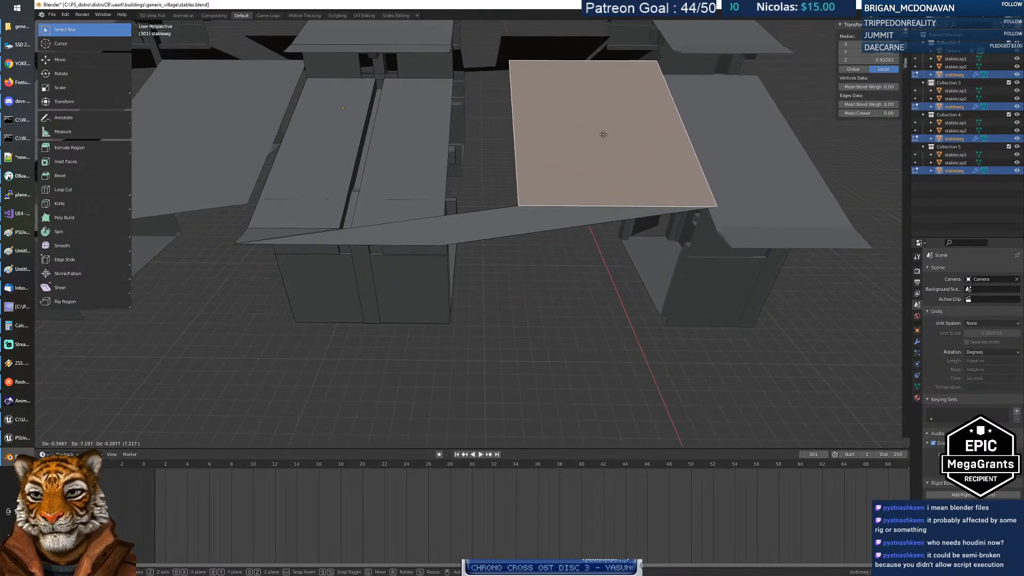
pyautogui.click(590, 141)
pyautogui.scroll(-10, 587, 143)
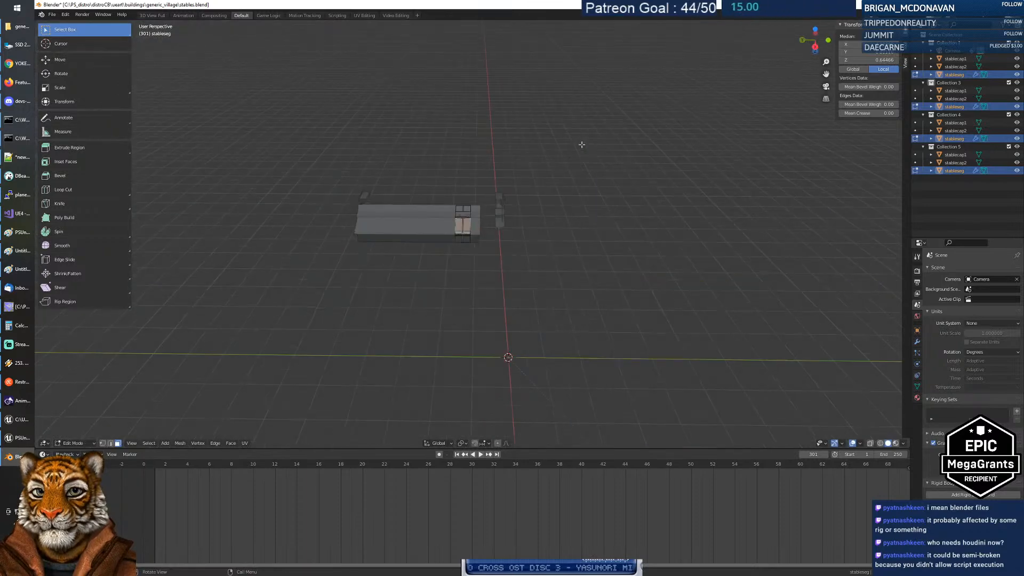
pyautogui.scroll(10, 582, 144)
pyautogui.hotkey('shift', '`')
pyautogui.press('s')
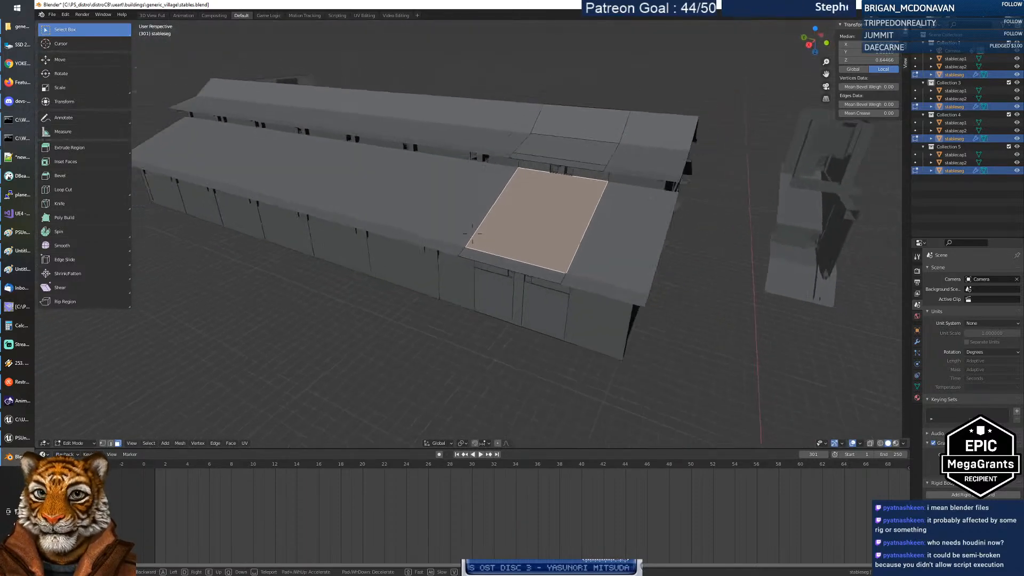
pyautogui.press('w')
pyautogui.click(472, 233)
pyautogui.press('g')
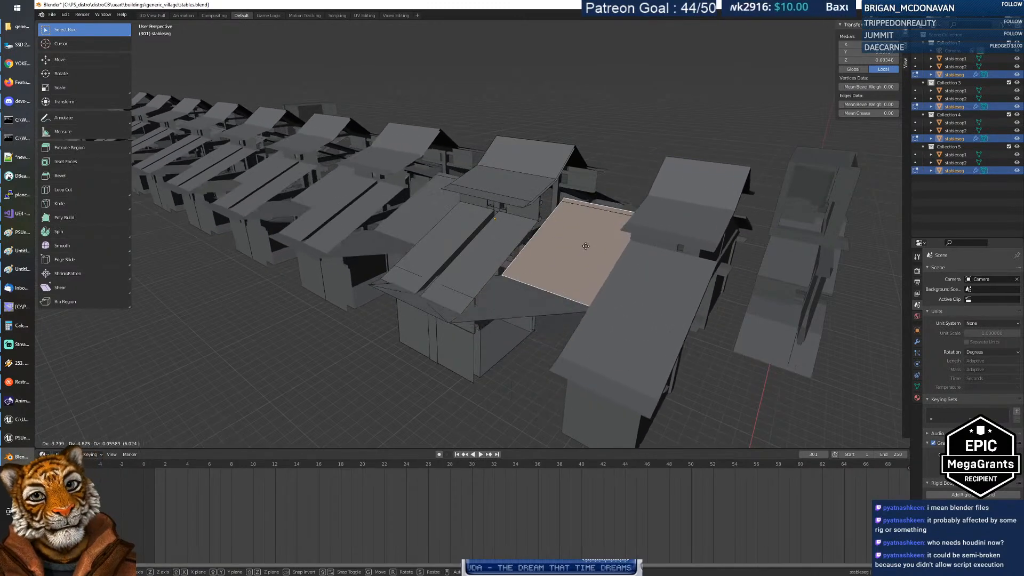
pyautogui.click(541, 294)
pyautogui.click(524, 287)
# Step: Switch to vertex selection and try moving the lower roof panel's corner vertex near the eave
pyautogui.click(462, 254)
pyautogui.press('1')
pyautogui.click(462, 309)
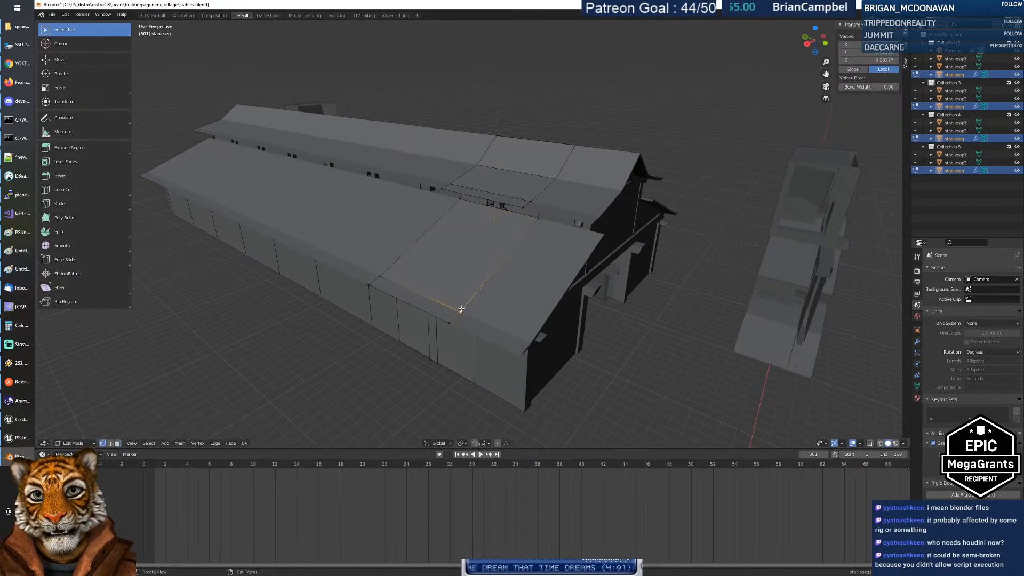
pyautogui.press('g')
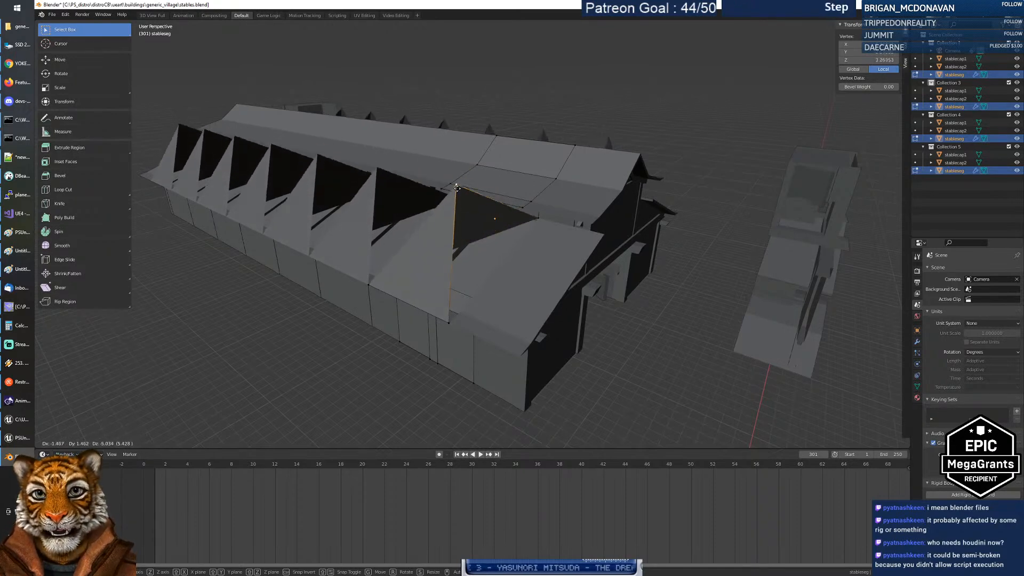
pyautogui.click(516, 199)
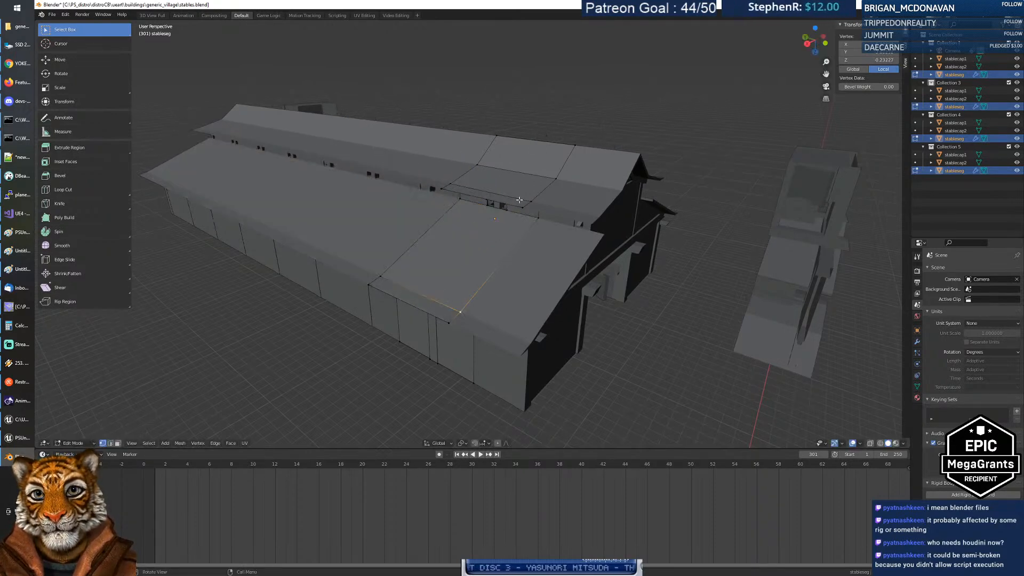
# Step: Try moving a corner vertex on the lower edge of the upper roof
pyautogui.click(522, 207)
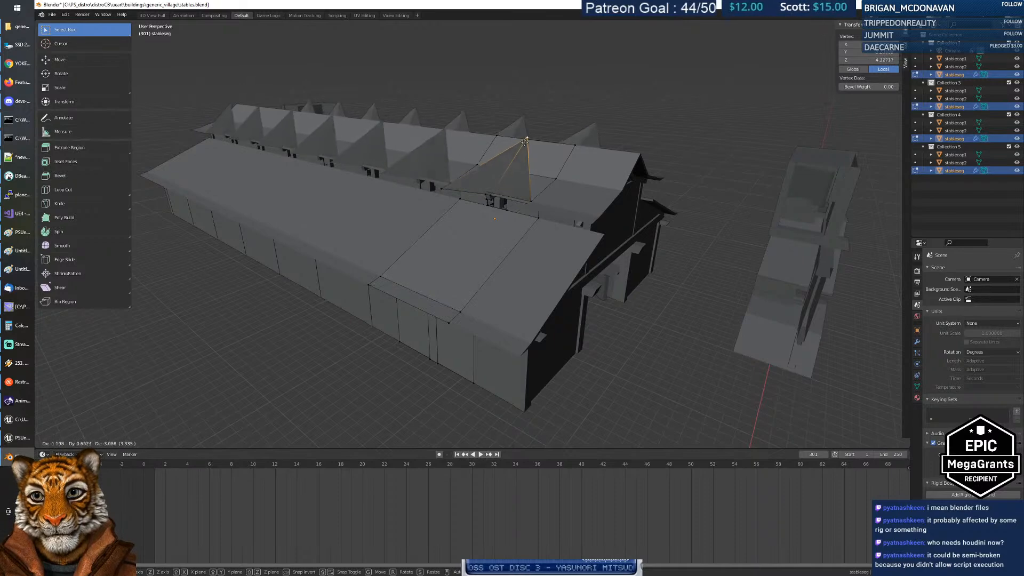
pyautogui.press('g')
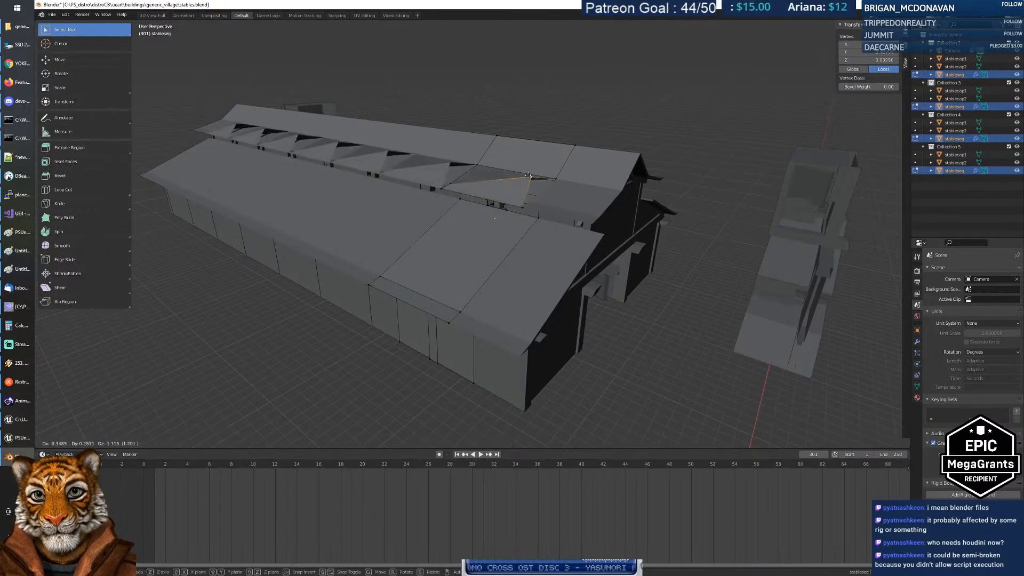
pyautogui.rightClick(524, 181)
# Step: Inspect the upper roof up close and show the stable segment's modifier stack
pyautogui.moveTo(475, 246); pyautogui.dragTo(435, 249, button='middle')
pyautogui.hotkey('shift', '`')
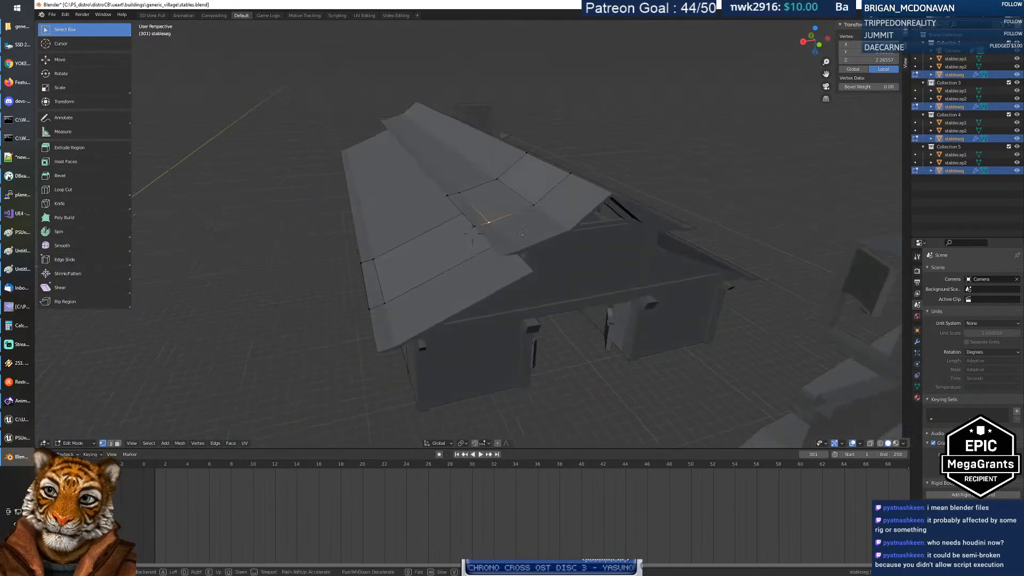
pyautogui.press('w')
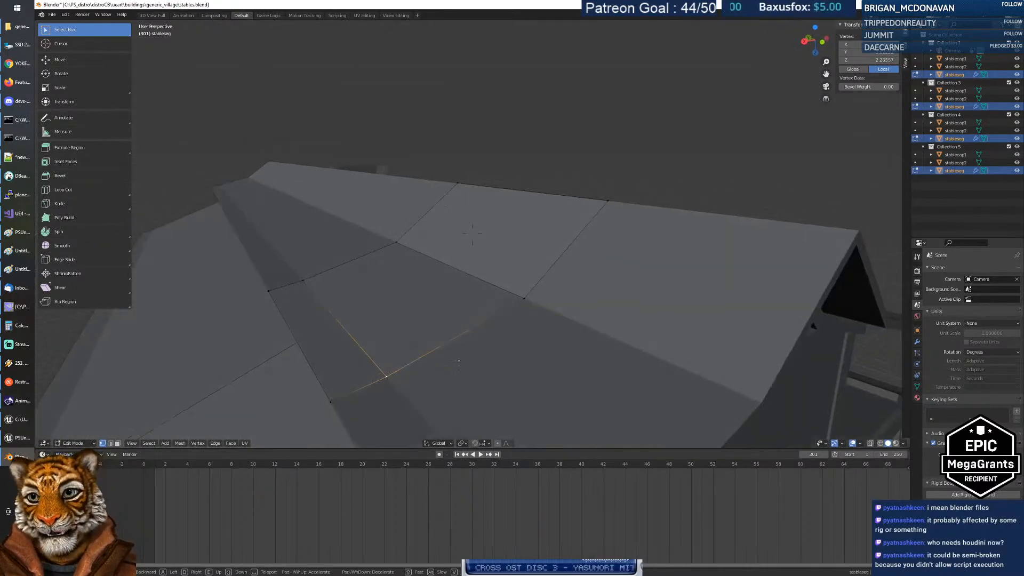
pyautogui.press('s')
pyautogui.click(473, 234)
pyautogui.click(918, 341)
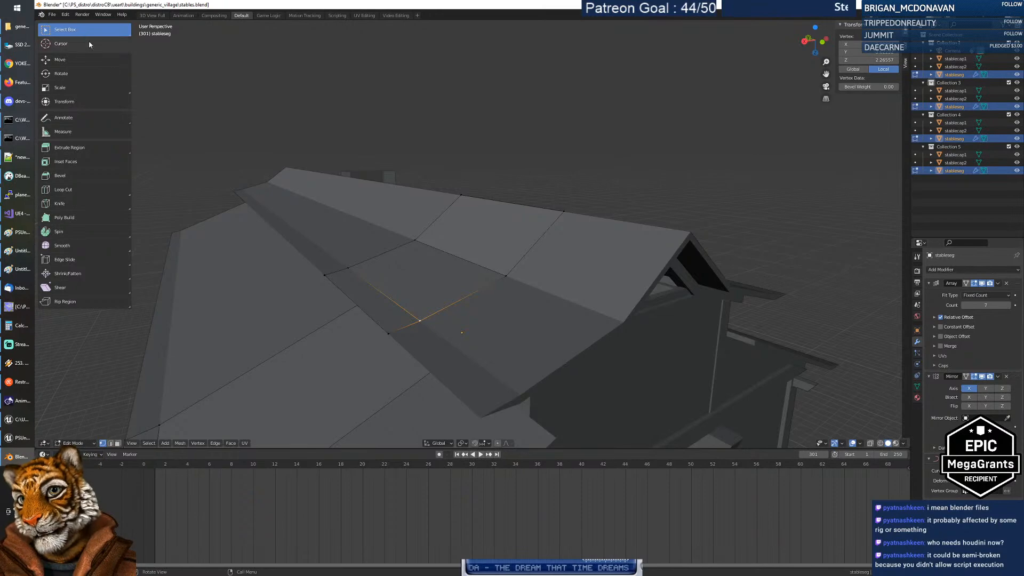
# Step: Save the file under the new name stables_var1.blend in the generic_village folder
pyautogui.click(57, 17)
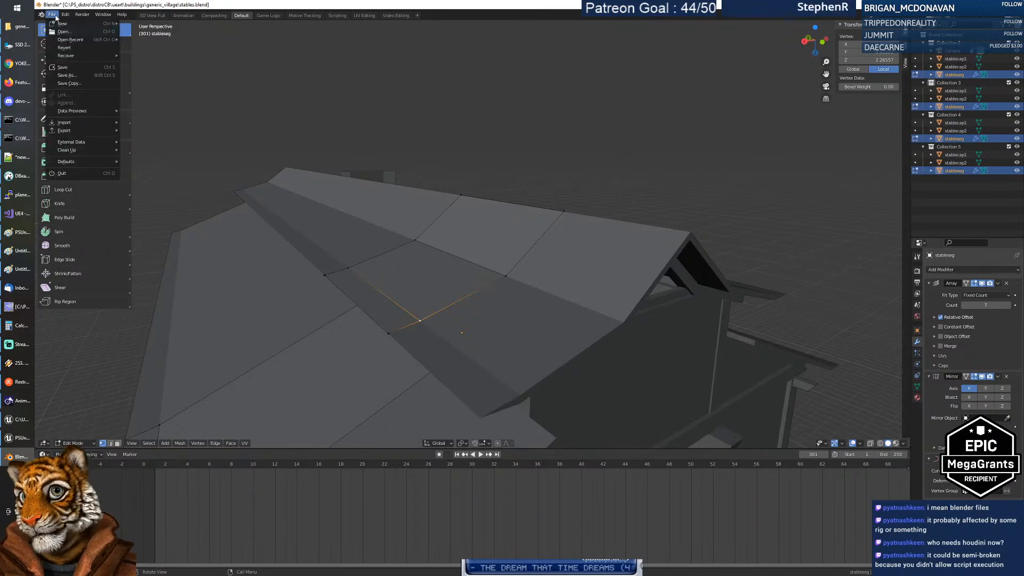
pyautogui.click(70, 75)
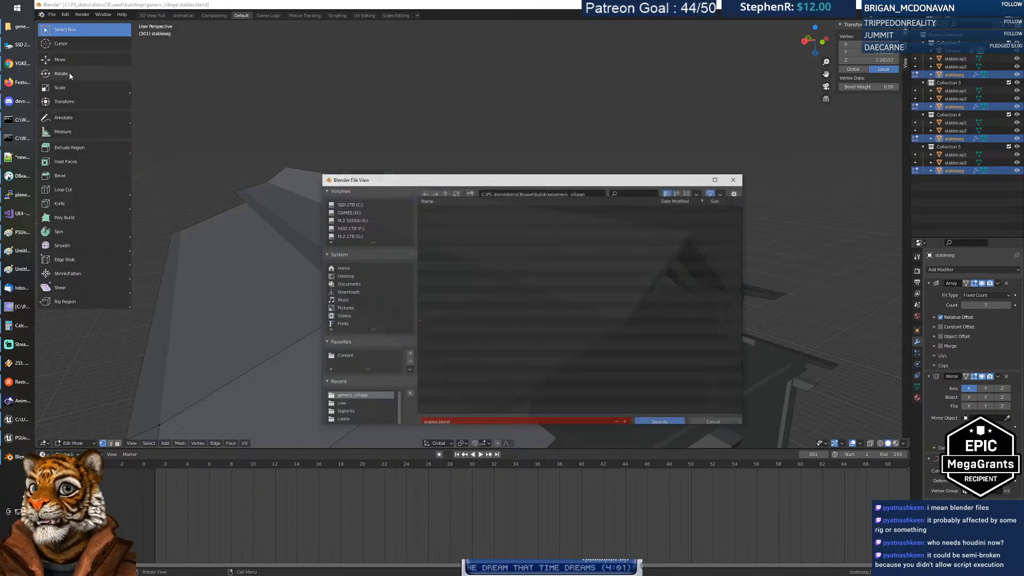
pyautogui.click(437, 419)
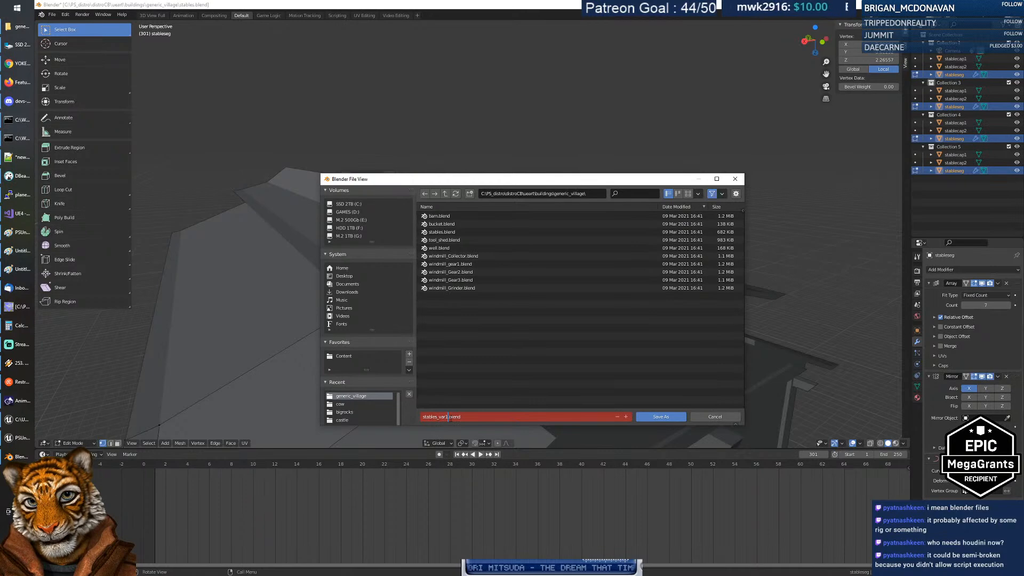
pyautogui.write('_var1')
pyautogui.press('Return')
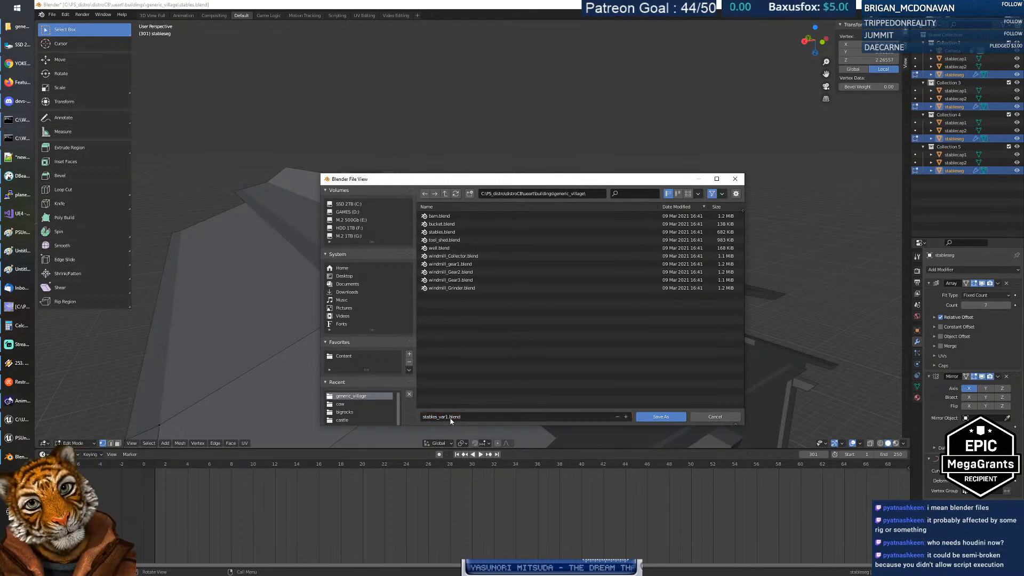
pyautogui.click(658, 419)
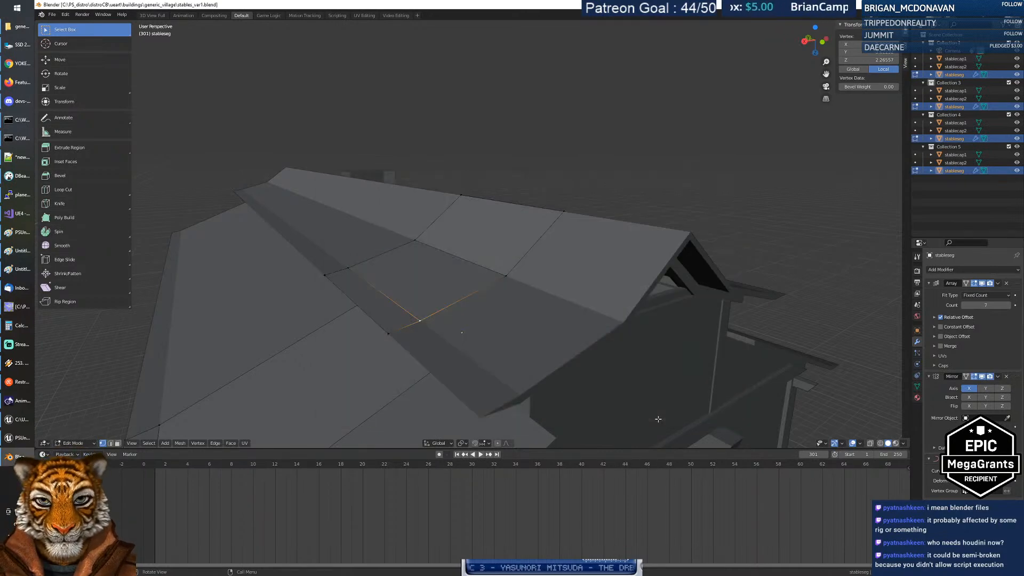
# Step: Examine the stable's upper and lower roof panels, side wall and open end from several viewpoints
pyautogui.moveTo(567, 332); pyautogui.dragTo(596, 332, button='middle')
pyautogui.press('KP_Divide')
pyautogui.press('KP_Divide')
pyautogui.hotkey('shift', '`')
pyautogui.press('s')
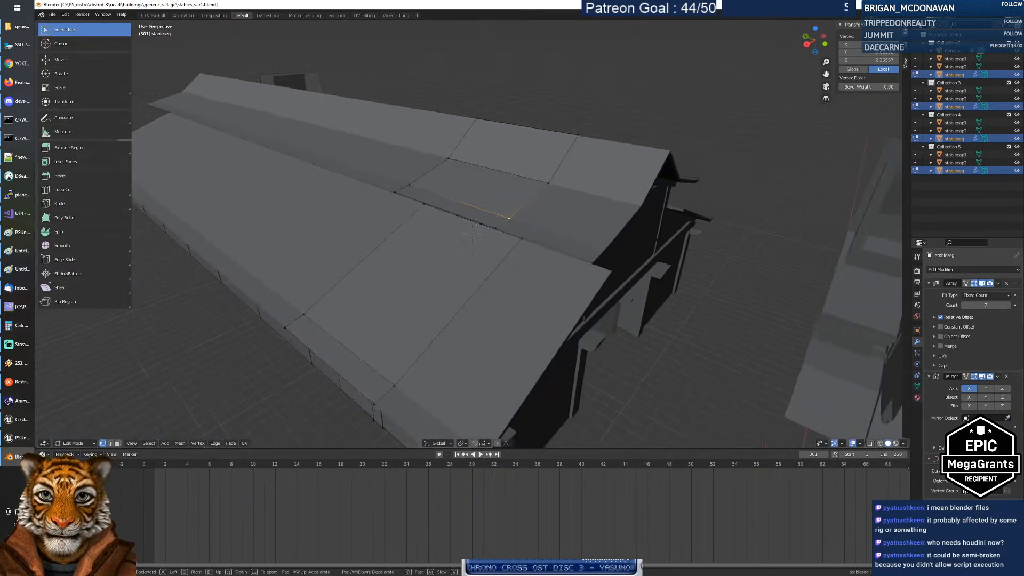
pyautogui.press('w')
pyautogui.press('a')
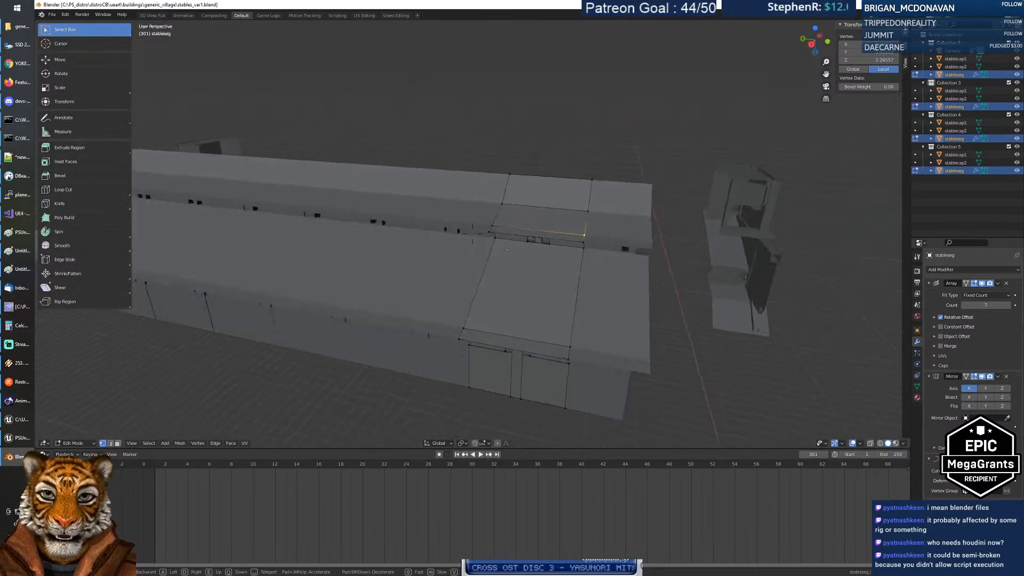
pyautogui.press('w')
pyautogui.press('d')
pyautogui.click(475, 234)
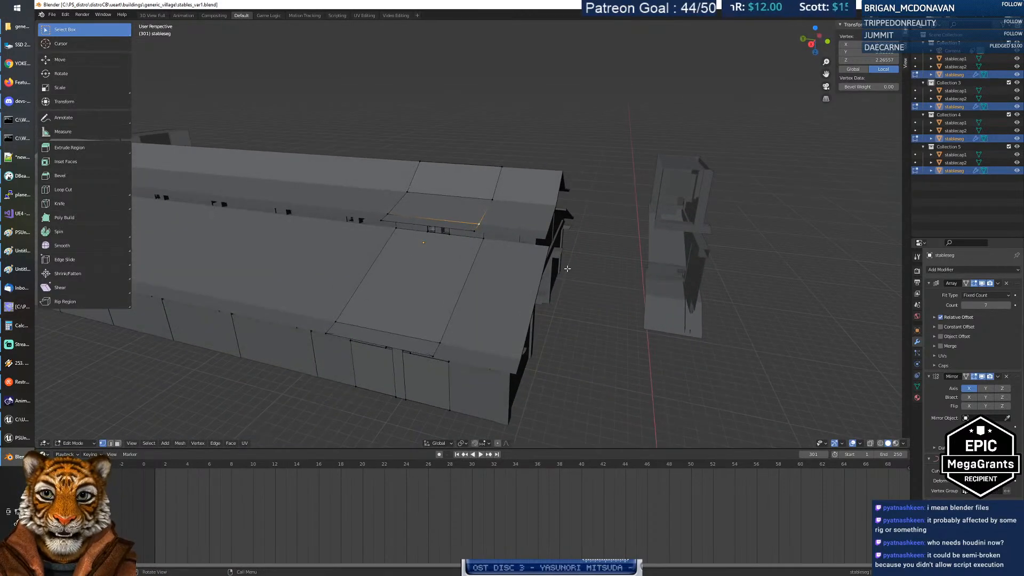
# Step: Try moving the corner vertex of the lower roof panel near the eave upward by about 2.36 m
pyautogui.press('Tab')
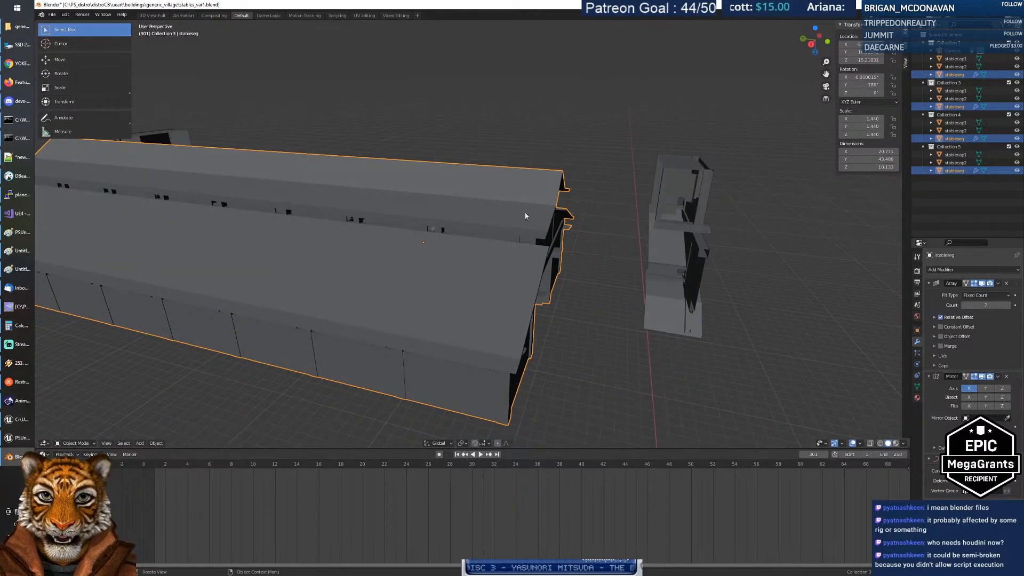
pyautogui.press('Tab')
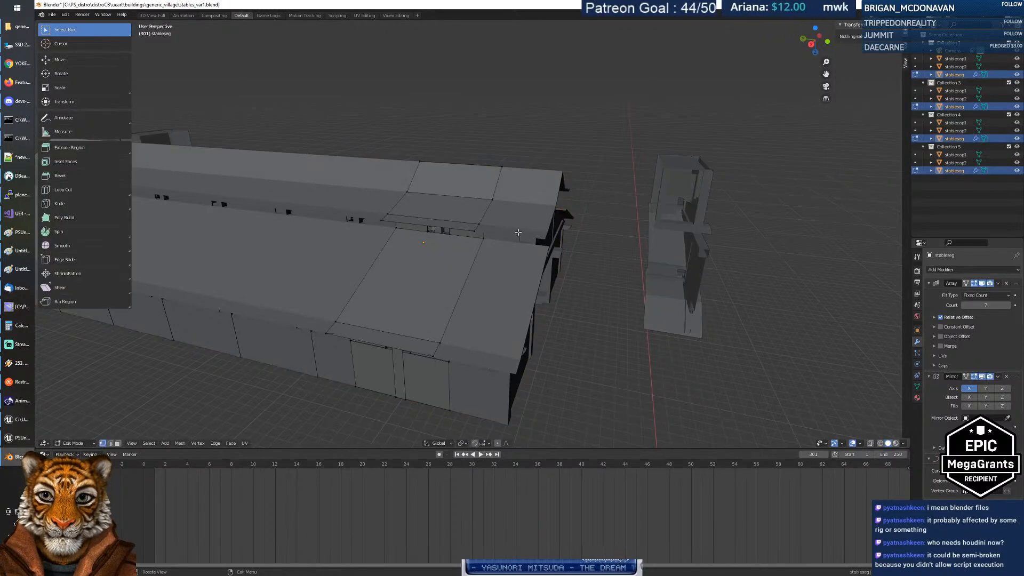
pyautogui.click(475, 241)
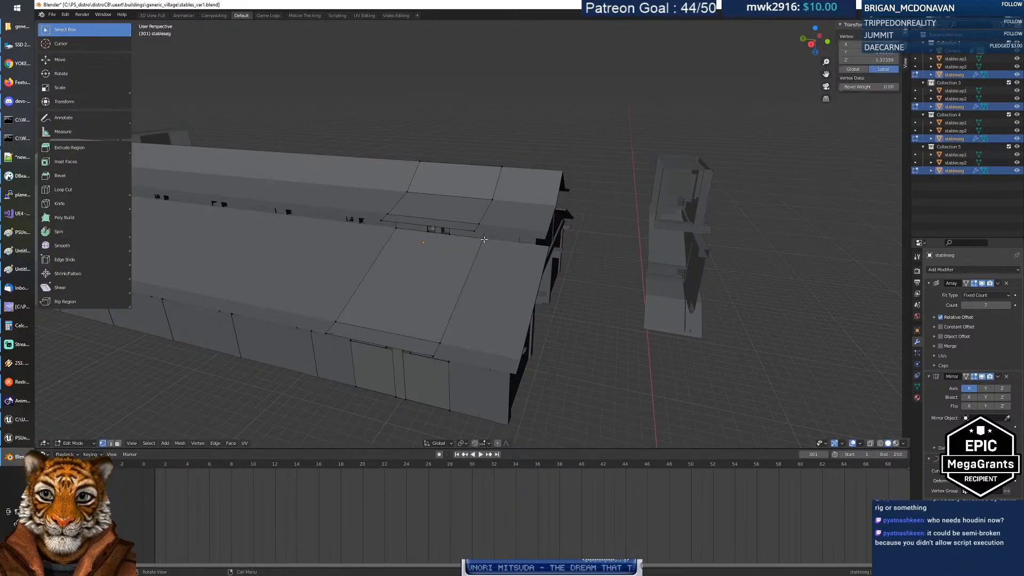
pyautogui.click(457, 324)
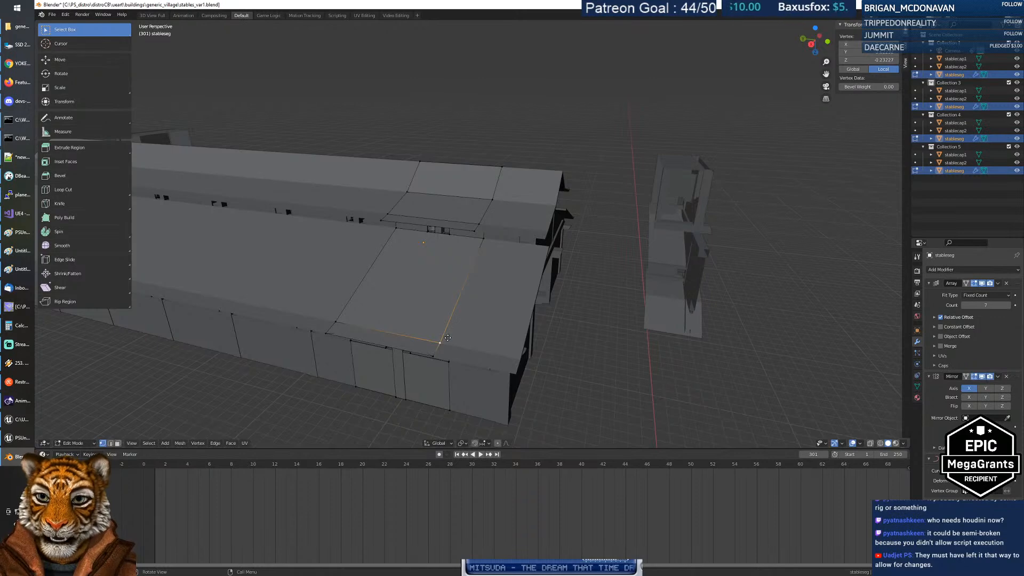
pyautogui.press('g')
pyautogui.click(440, 277)
pyautogui.moveTo(367, 222); pyautogui.dragTo(401, 240, button='middle')
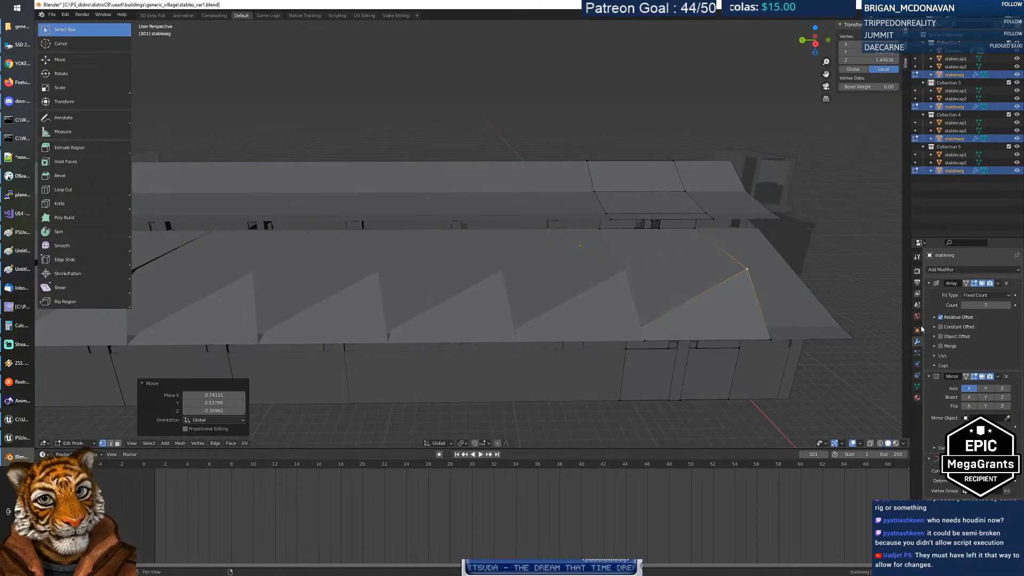
# Step: Set the stable segment's Array modifier count to 2
pyautogui.click(971, 306)
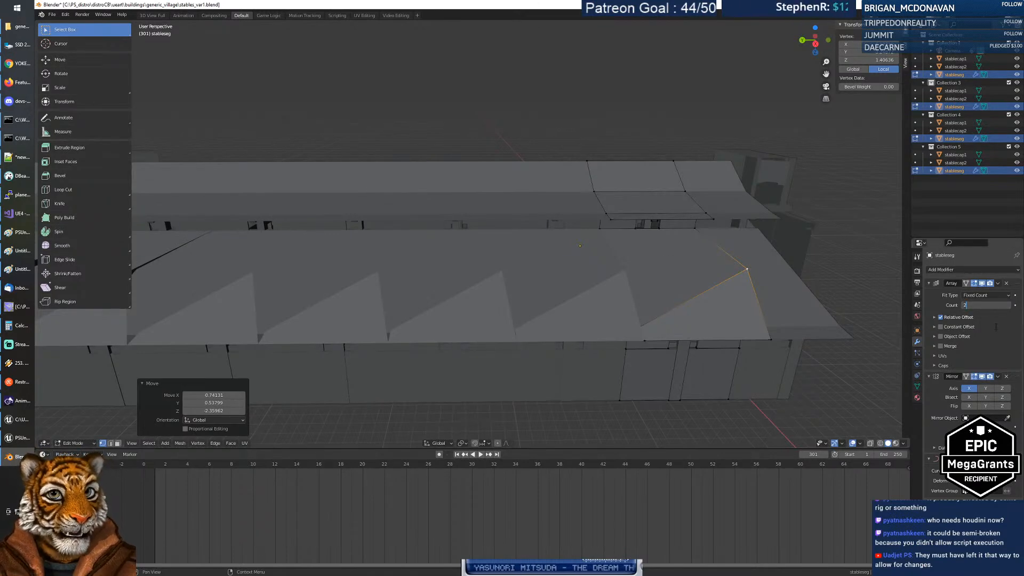
pyautogui.press('Return')
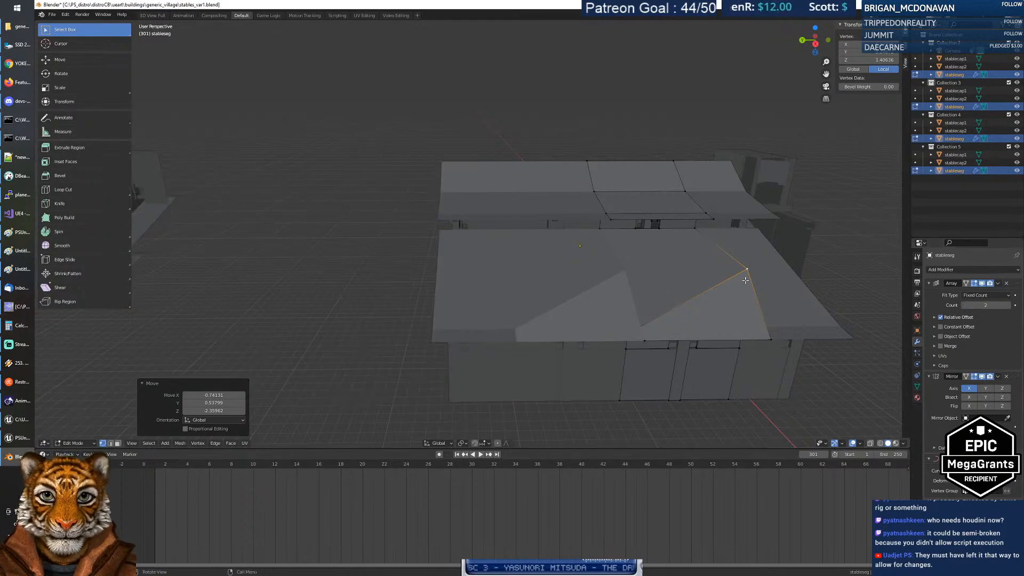
pyautogui.moveTo(737, 282); pyautogui.dragTo(690, 286, button='middle')
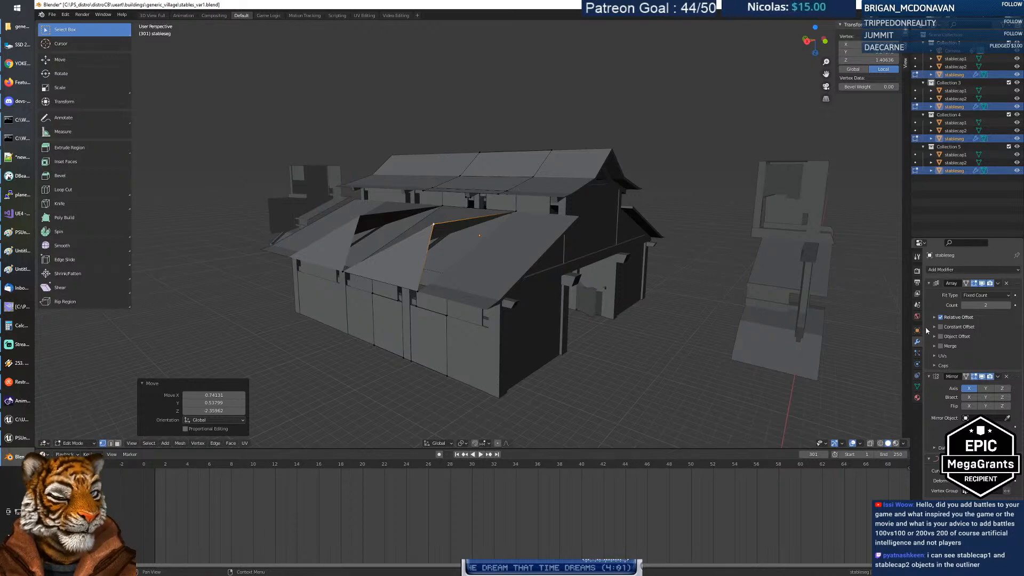
# Step: Undo the lower roof vertex move and clear the vertex selection
pyautogui.moveTo(533, 288); pyautogui.dragTo(433, 268, button='middle')
pyautogui.hotkey('ctrl', 'z')
pyautogui.click(452, 289)
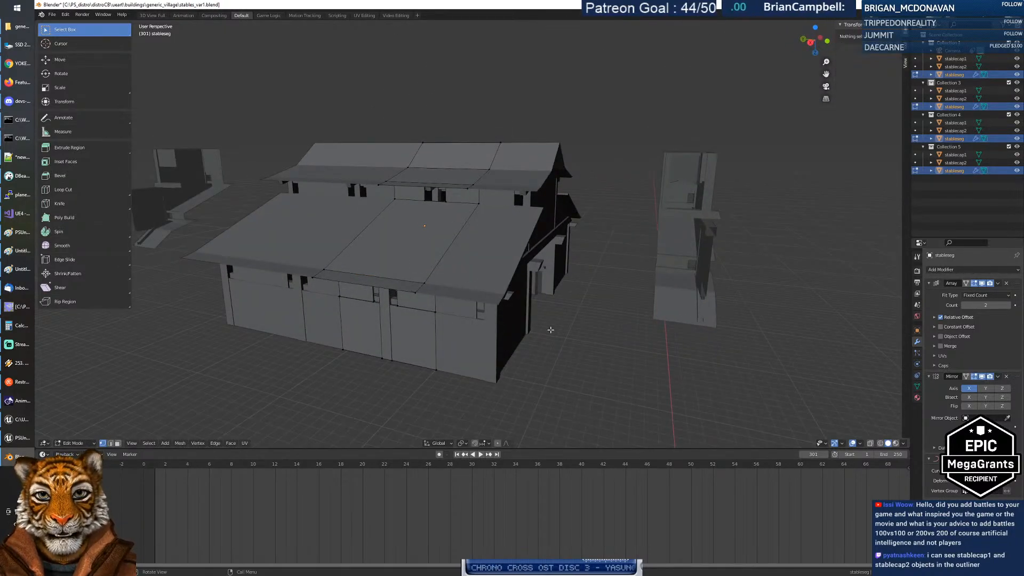
pyautogui.press('Tab')
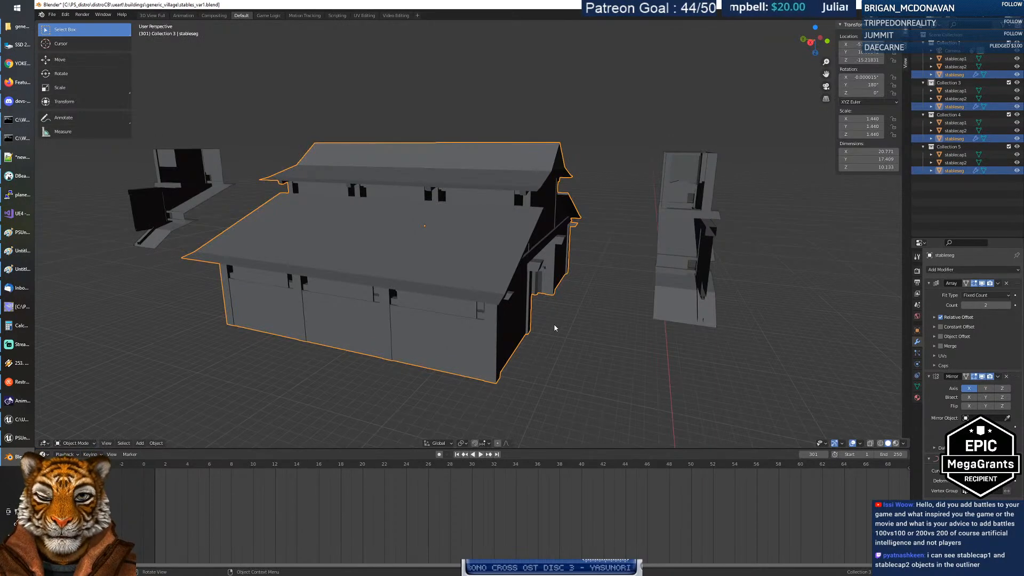
pyautogui.press('Tab')
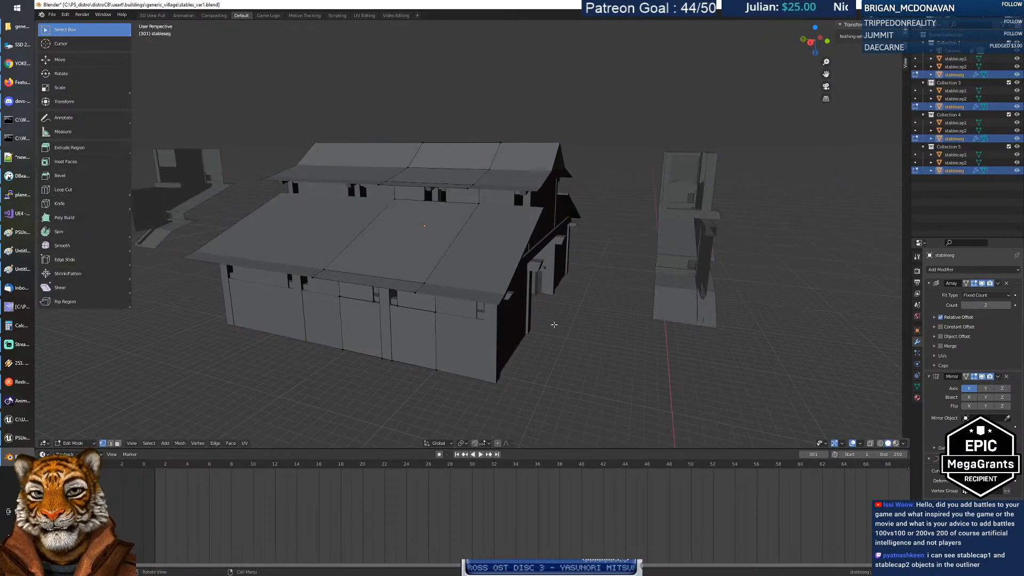
# Step: Try removing the Array modifier from the stable segment and view the single segment before returning to Object Mode
pyautogui.moveTo(491, 309)
pyautogui.mouseDown(button='middle')
pyautogui.moveTo(507, 304)
pyautogui.moveTo(496, 297)
pyautogui.moveTo(495, 248)
pyautogui.moveTo(498, 323)
pyautogui.mouseUp(button='middle')
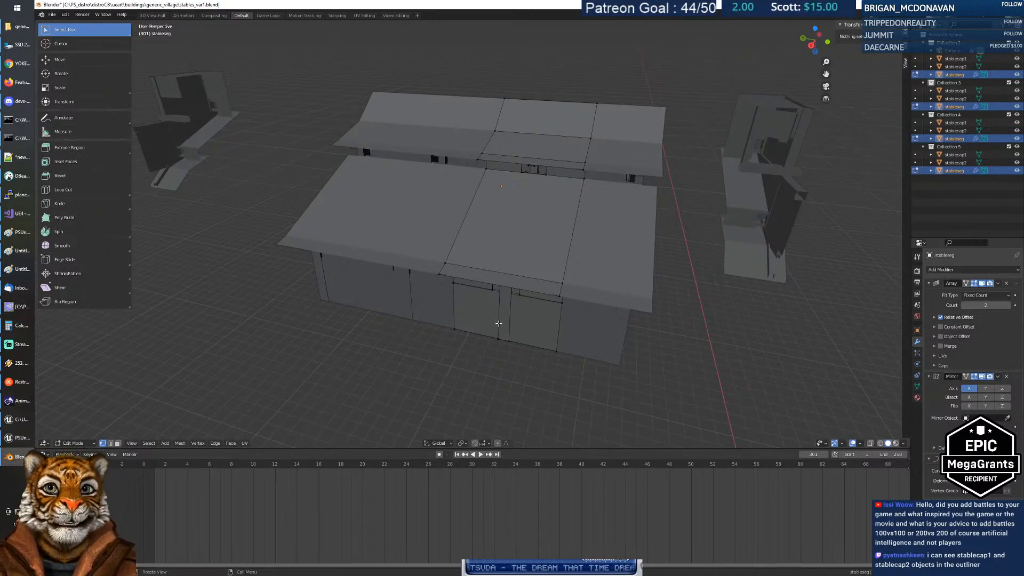
pyautogui.moveTo(566, 285); pyautogui.dragTo(561, 177, button='middle')
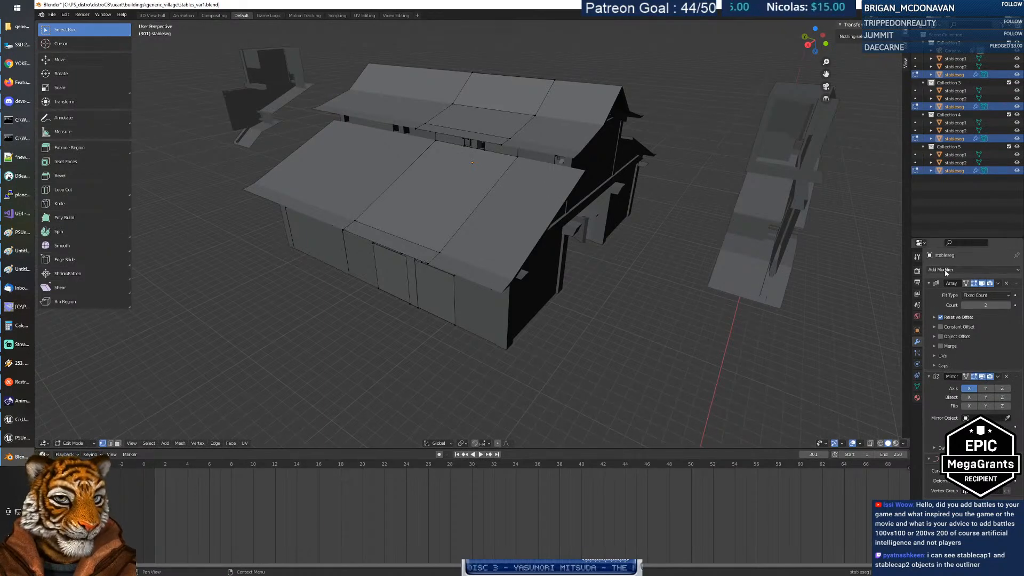
pyautogui.click(1007, 284)
pyautogui.moveTo(481, 240); pyautogui.dragTo(458, 225, button='middle')
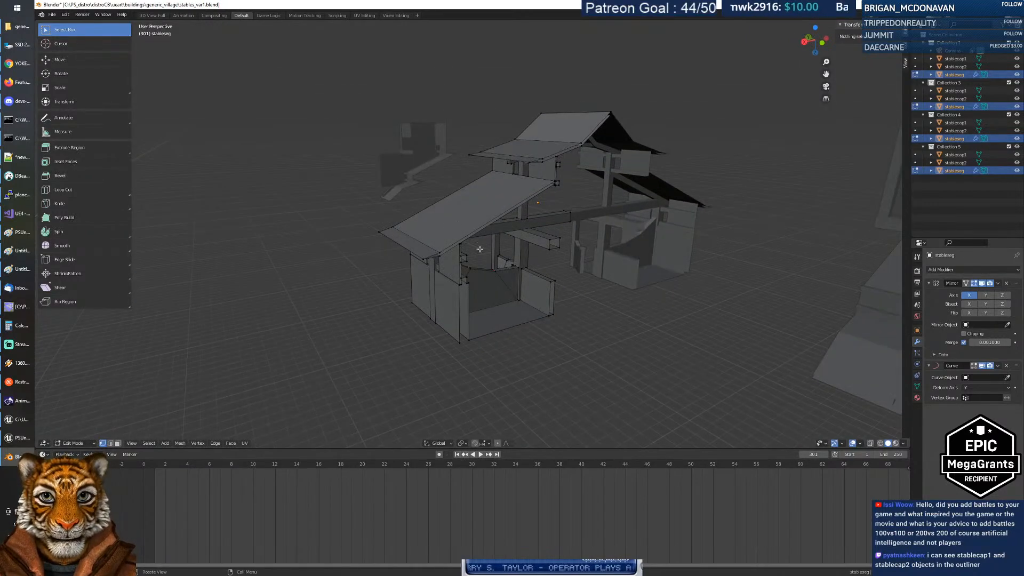
pyautogui.moveTo(544, 290); pyautogui.dragTo(499, 274, button='middle')
pyautogui.press('Tab')
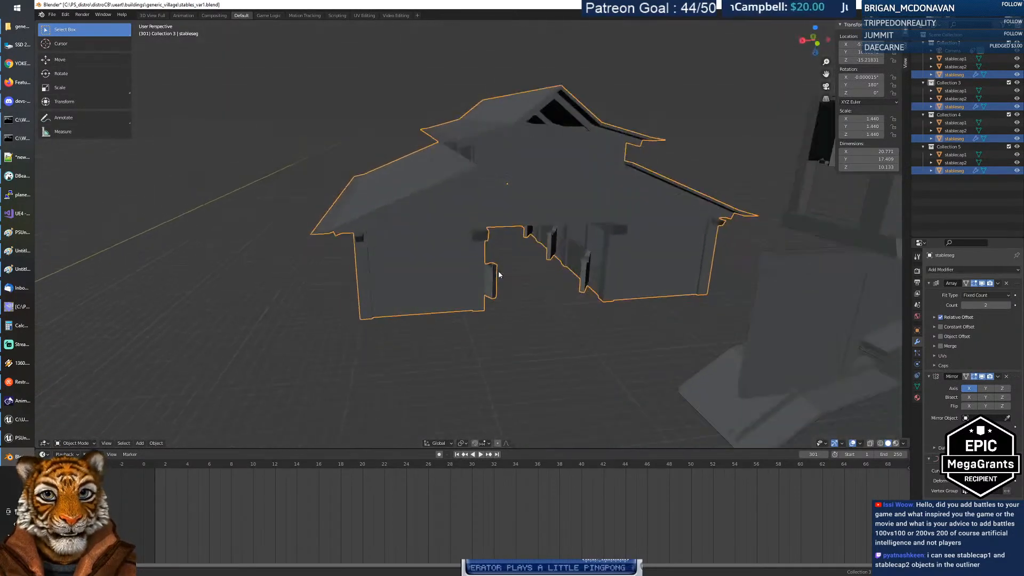
# Step: Select the stablecap1 end piece and examine its walls and roof edges beside the stable from several viewpoints
pyautogui.click(798, 338)
pyautogui.hotkey('shift', '`')
pyautogui.press('s')
pyautogui.press('w')
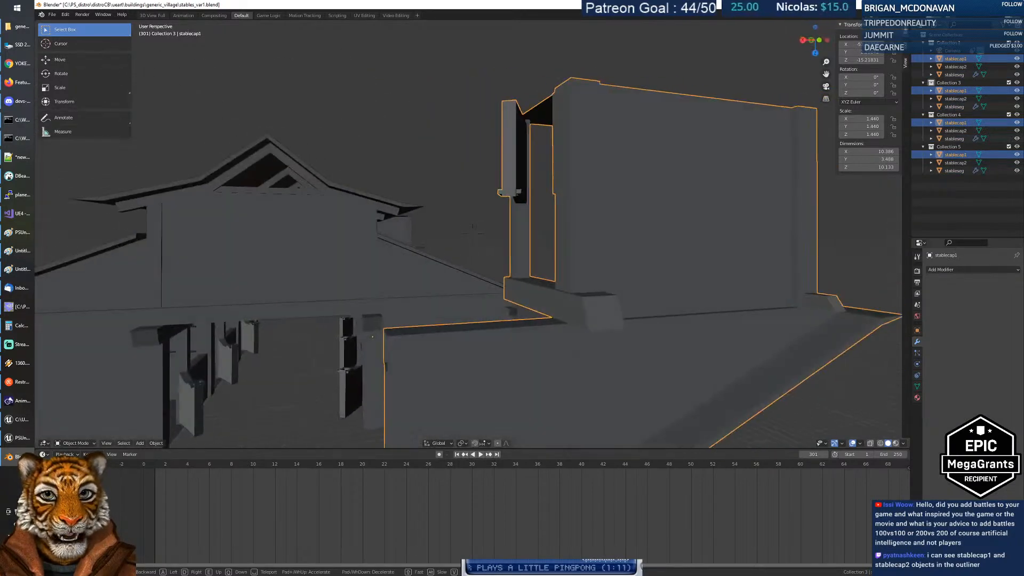
pyautogui.press('s')
pyautogui.press('w')
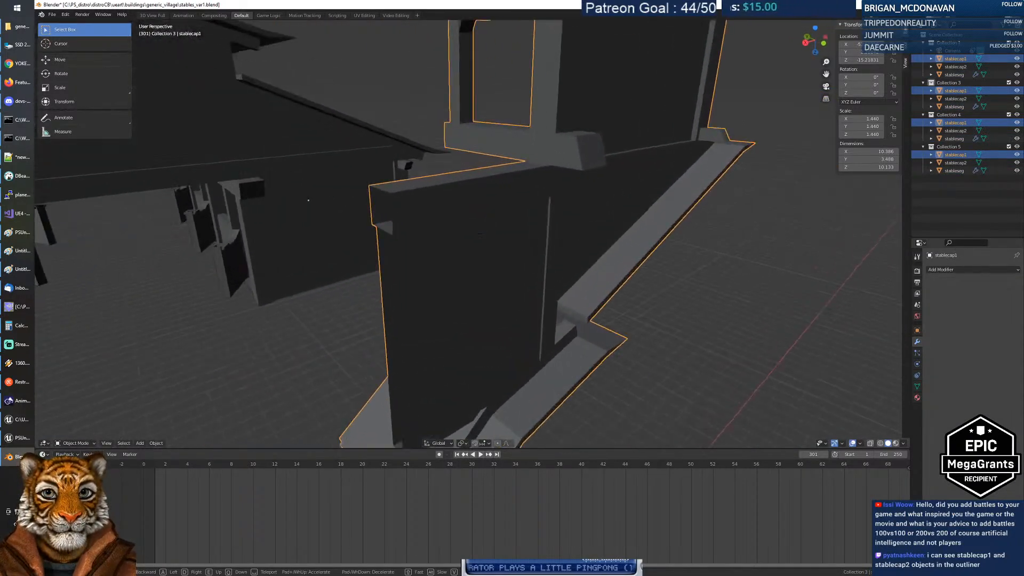
pyautogui.press('s')
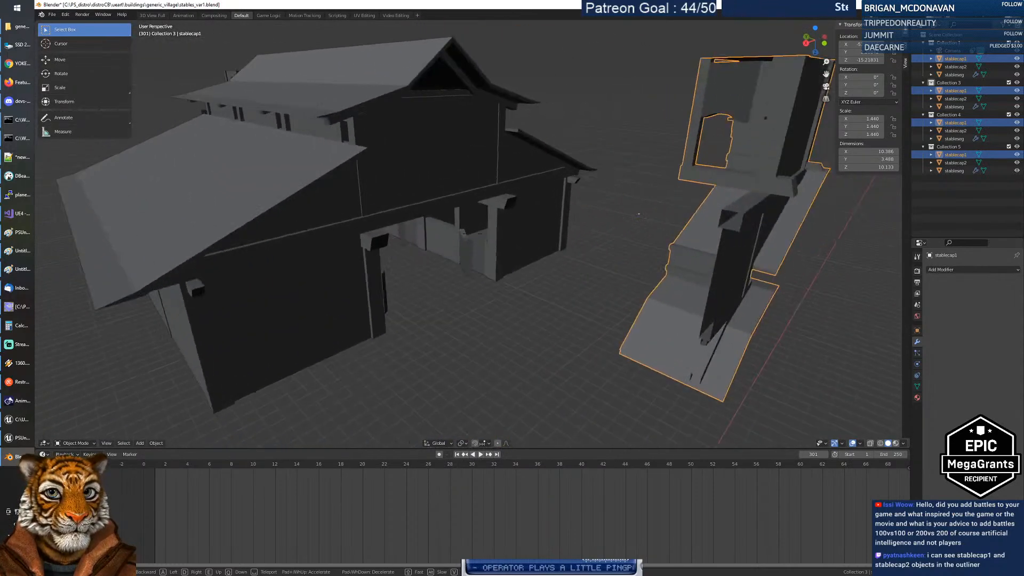
pyautogui.press('s')
pyautogui.press('w')
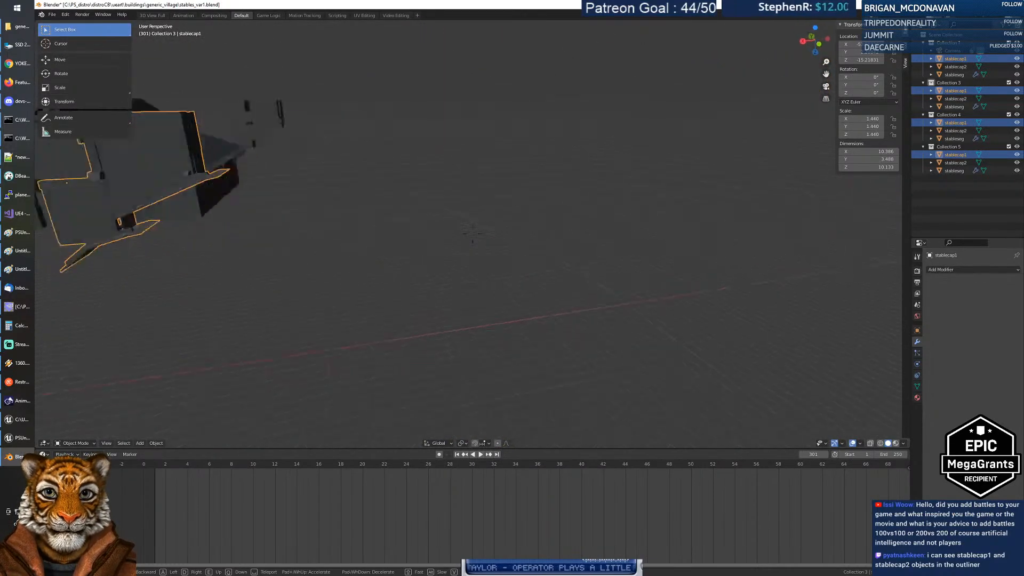
pyautogui.press('s')
pyautogui.press('w')
pyautogui.press('w')
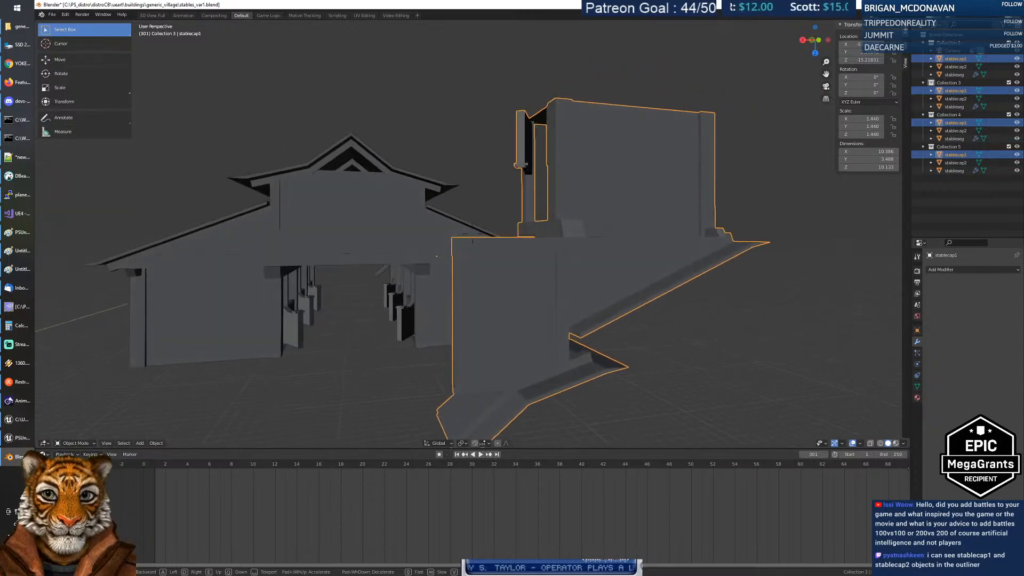
pyautogui.click(473, 237)
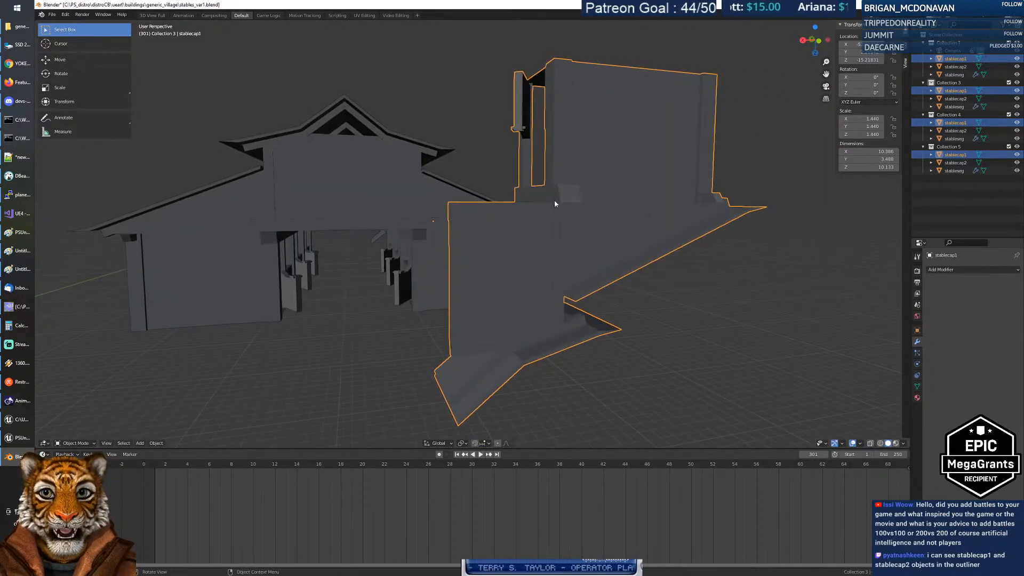
pyautogui.click(699, 274)
pyautogui.click(691, 213)
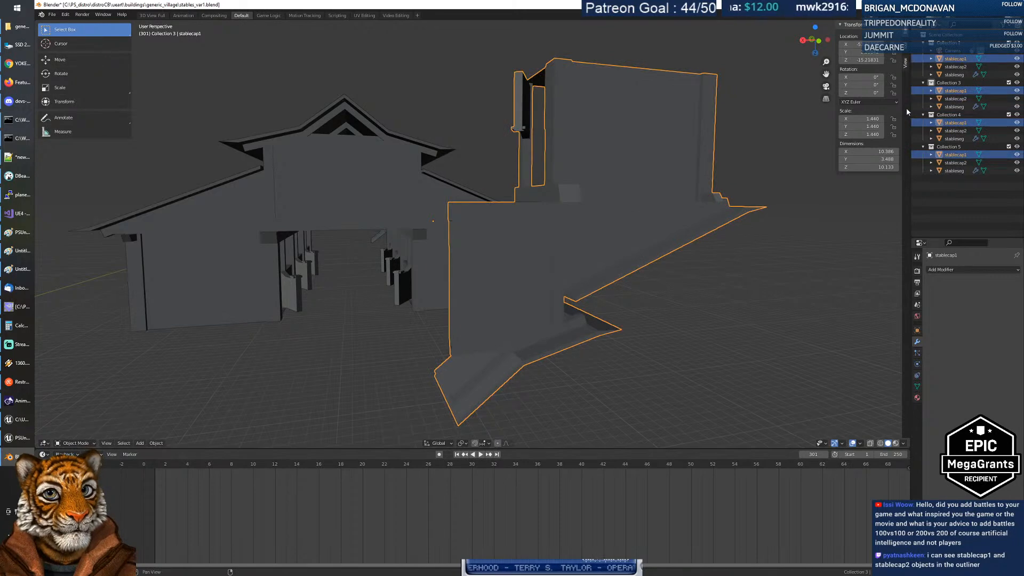
# Step: Select the stable cap and segment objects of Collection 4 one after another to match them to the viewport models
pyautogui.click(955, 131)
pyautogui.click(955, 122)
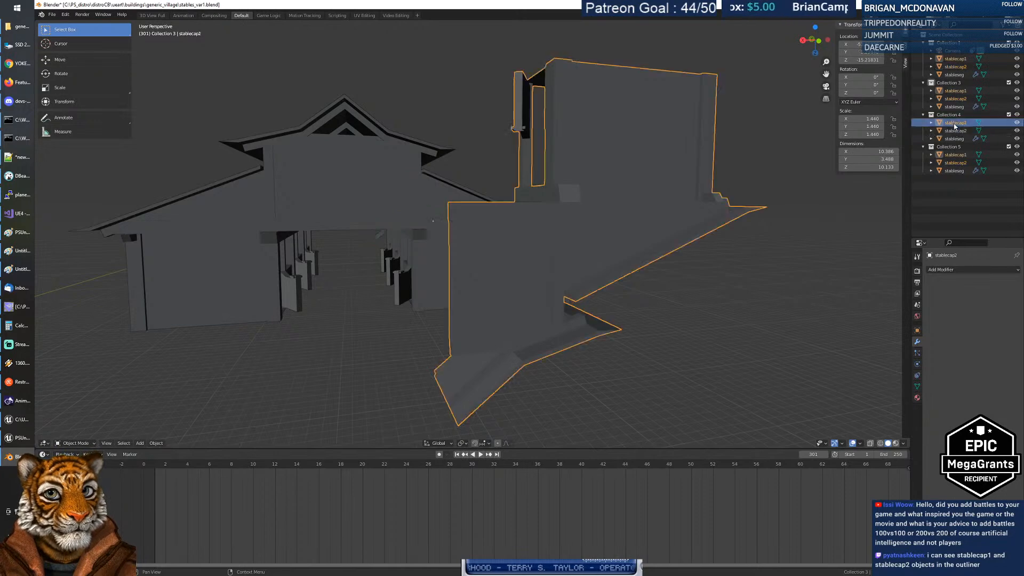
pyautogui.click(954, 139)
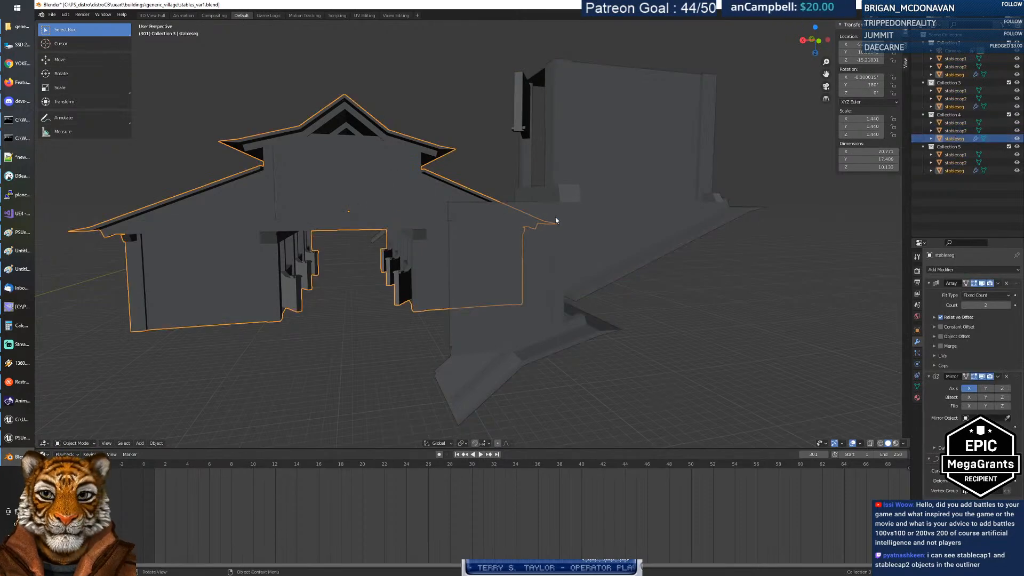
# Step: Delete Collection 5 while keeping its objects in the scene
pyautogui.click(953, 147)
pyautogui.rightClick(953, 150)
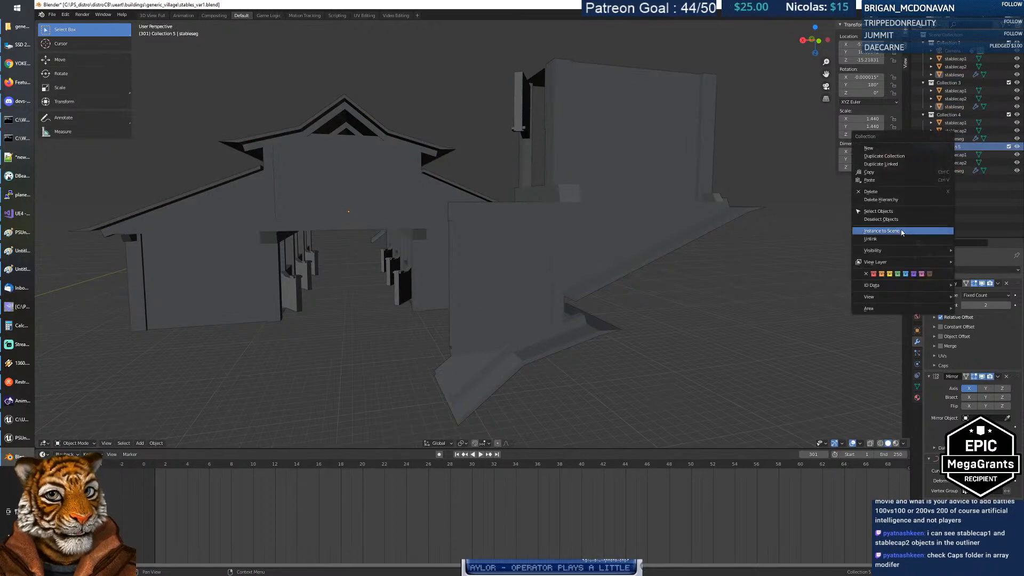
pyautogui.click(889, 193)
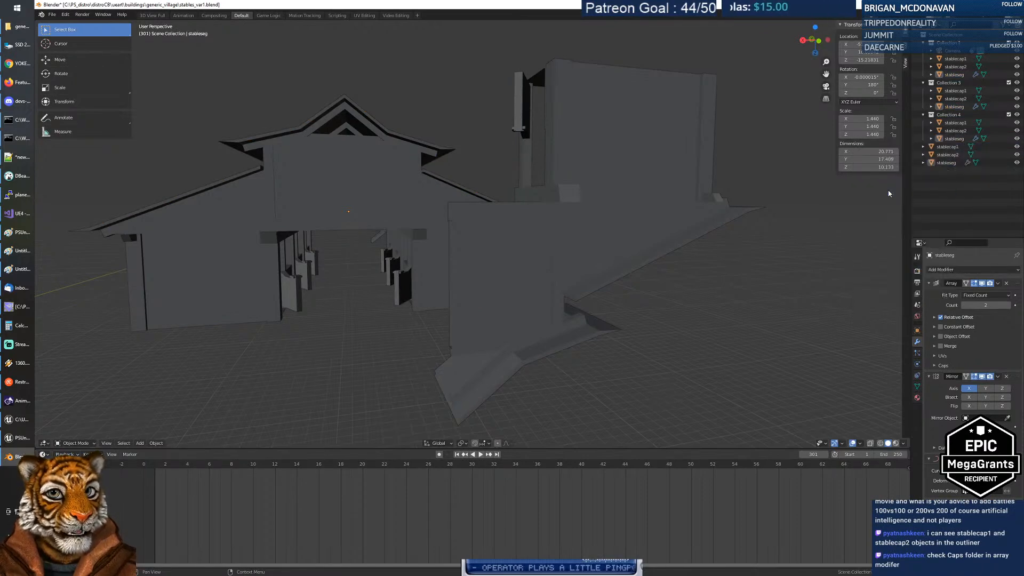
# Step: Delete Collection 4 while keeping its objects in the scene
pyautogui.rightClick(953, 152)
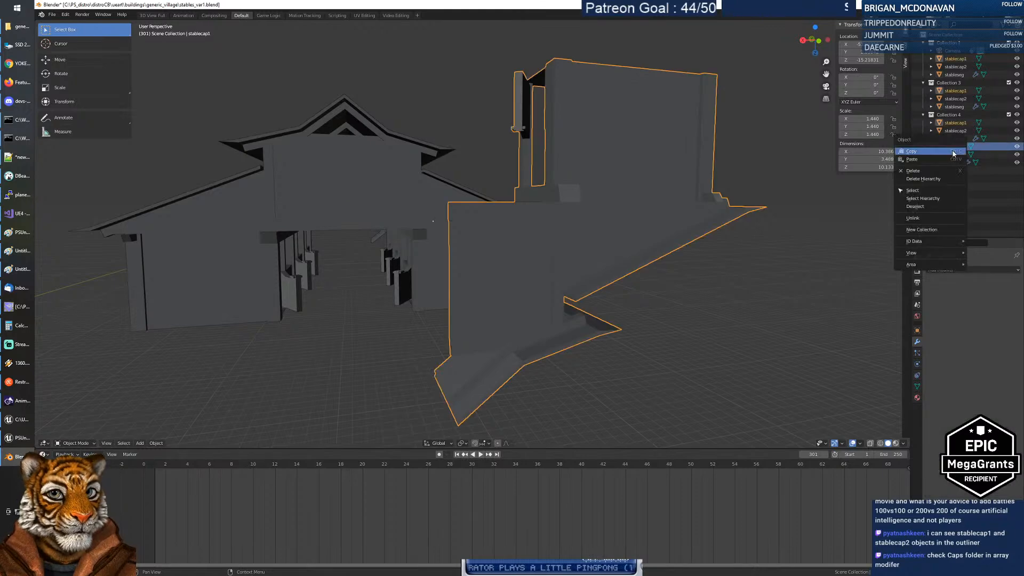
pyautogui.click(967, 127)
pyautogui.click(964, 131)
pyautogui.click(960, 123)
pyautogui.click(956, 115)
pyautogui.rightClick(956, 118)
pyautogui.click(954, 120)
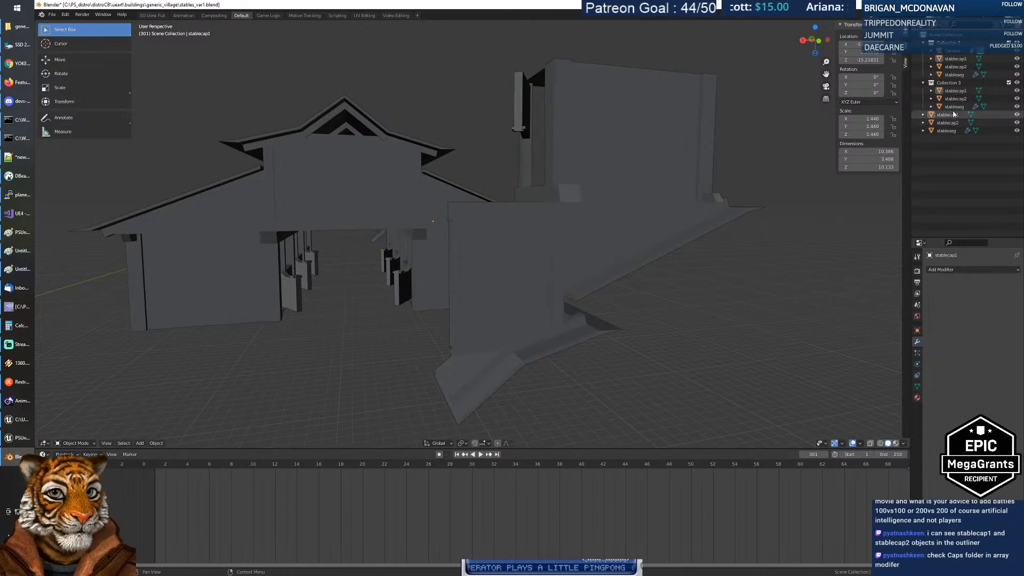
# Step: Delete Collection 3 and the last remaining collection so that the stable objects sit directly in the Scene Collection
pyautogui.rightClick(953, 87)
pyautogui.click(954, 89)
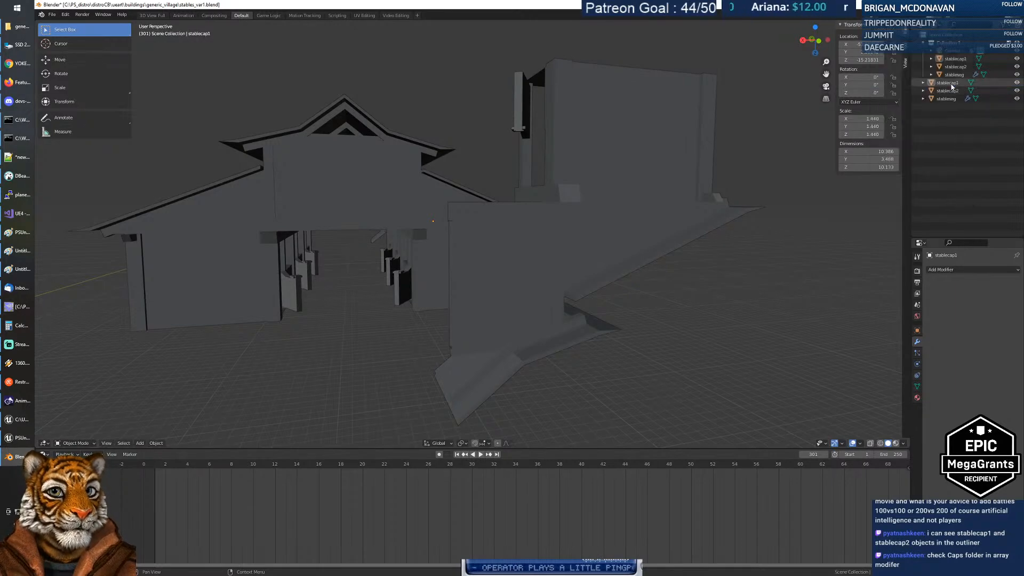
pyautogui.rightClick(958, 47)
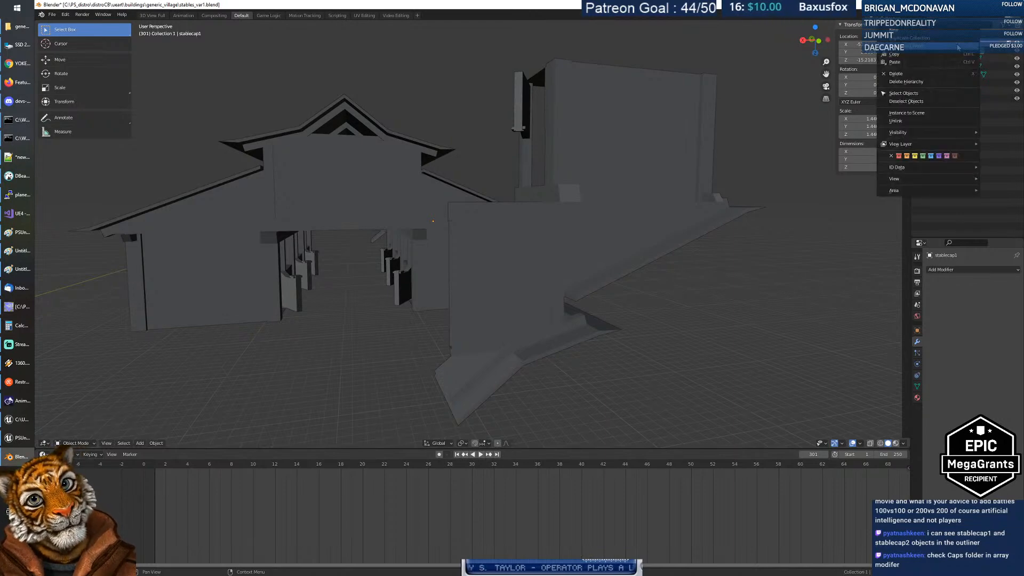
pyautogui.click(950, 74)
# Step: Select the stableseg object and open its mesh in Edit Mode
pyautogui.click(948, 59)
pyautogui.click(955, 67)
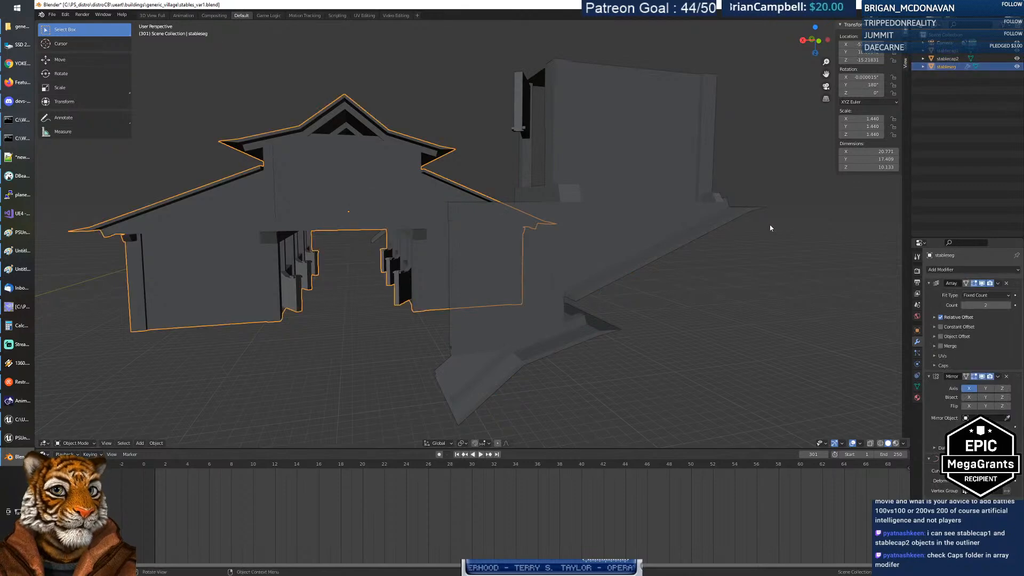
pyautogui.hotkey('shift', '`')
pyautogui.press('w')
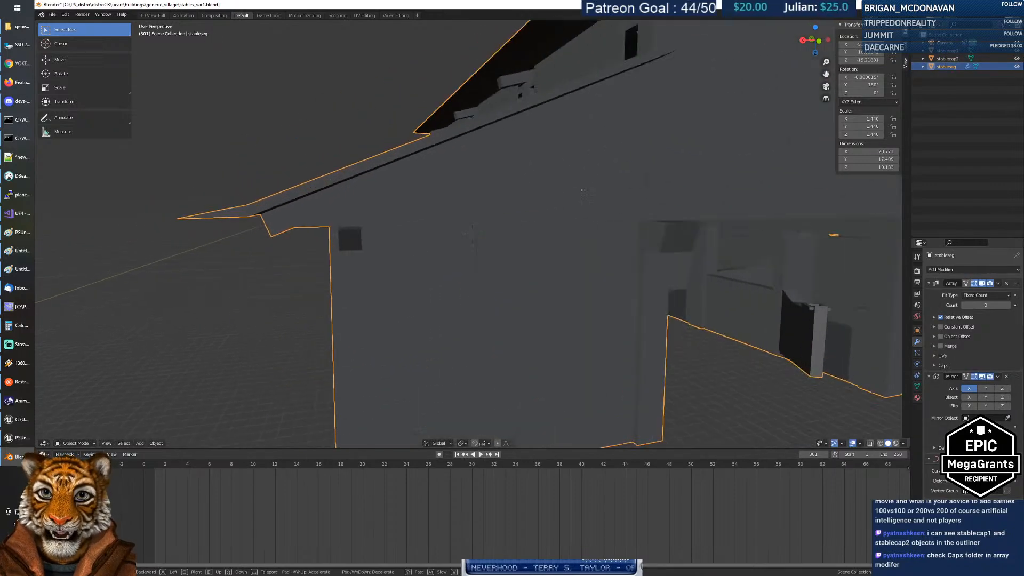
pyautogui.press('s')
pyautogui.press('w')
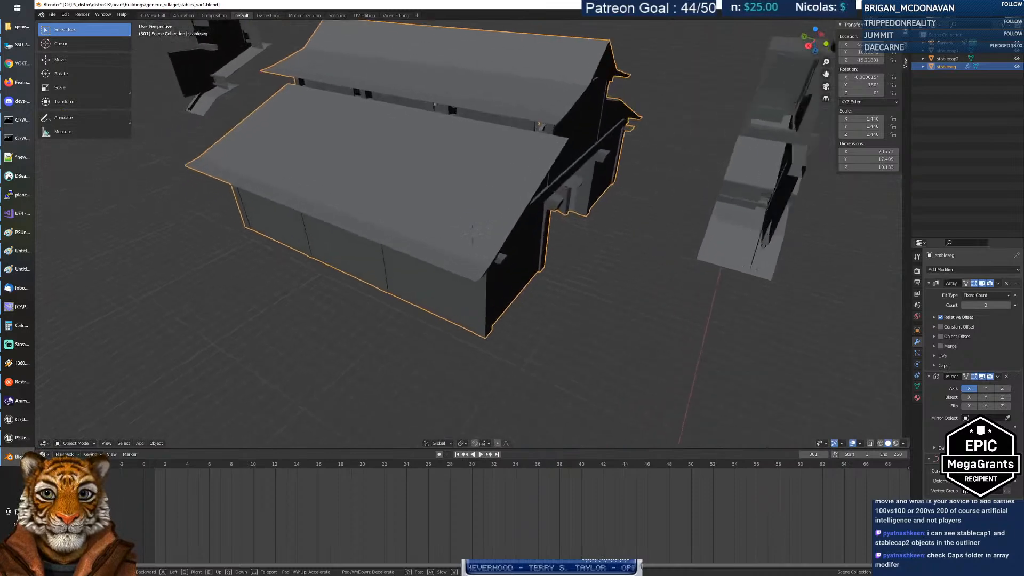
pyautogui.click(474, 237)
pyautogui.press('Tab')
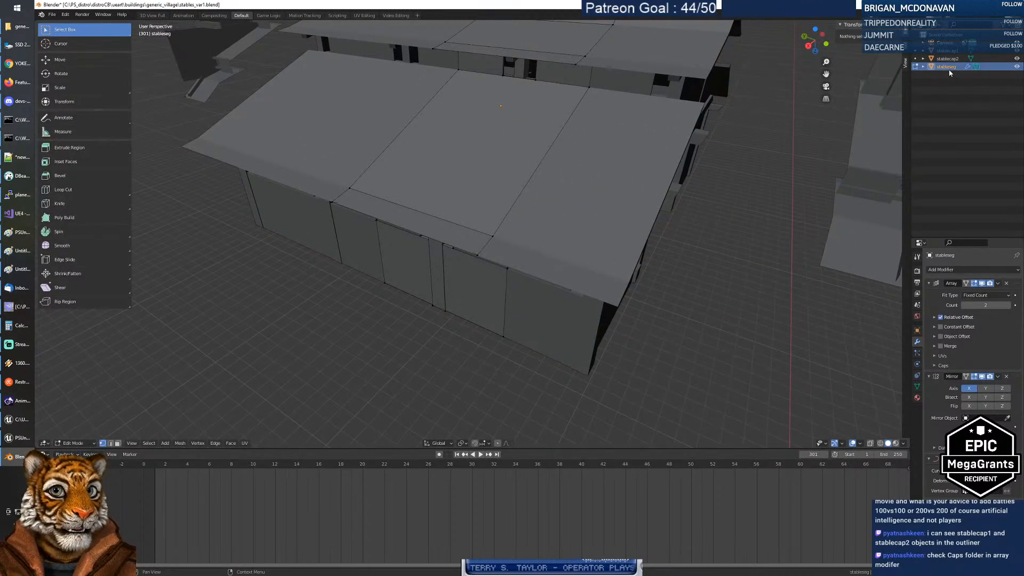
# Step: Reveal the modifiers of stableseg and the Caps settings of its Array modifier to see which objects serve as caps
pyautogui.click(928, 74)
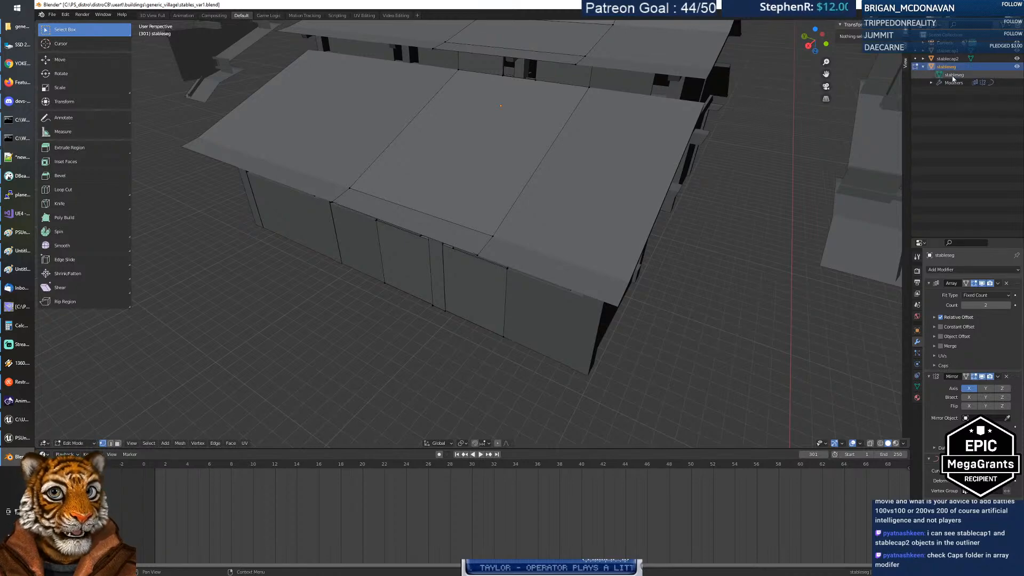
pyautogui.click(934, 83)
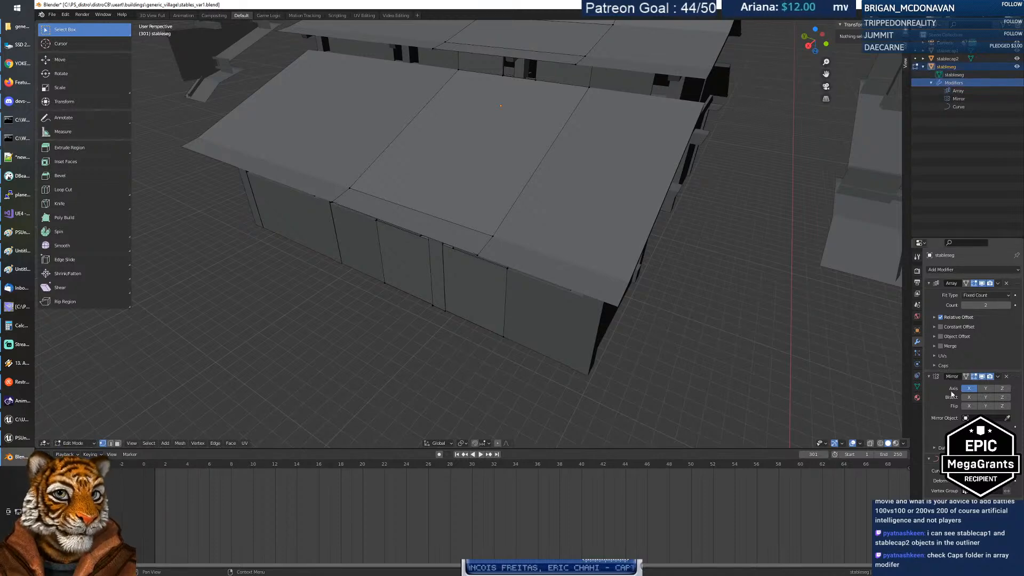
pyautogui.click(929, 284)
pyautogui.click(929, 284)
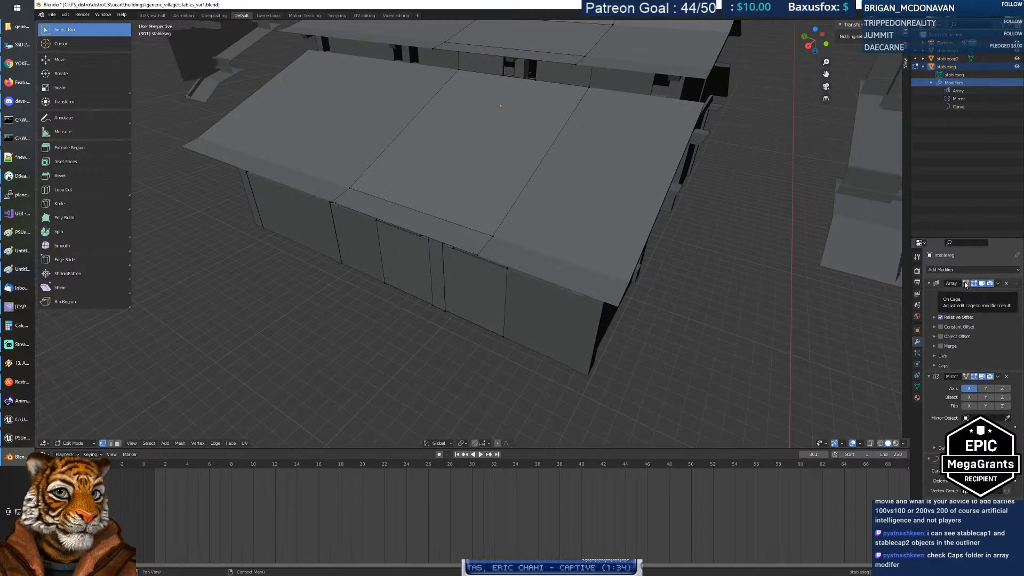
pyautogui.click(936, 366)
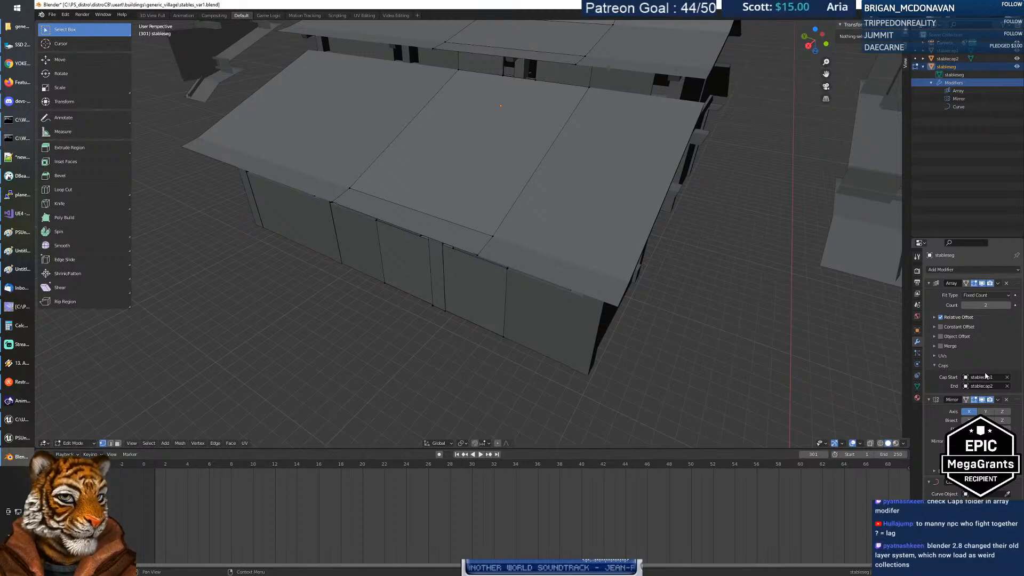
# Step: Examine the stable building and the detached cap piece beside it from several sides
pyautogui.moveTo(572, 251); pyautogui.dragTo(550, 246, button='middle')
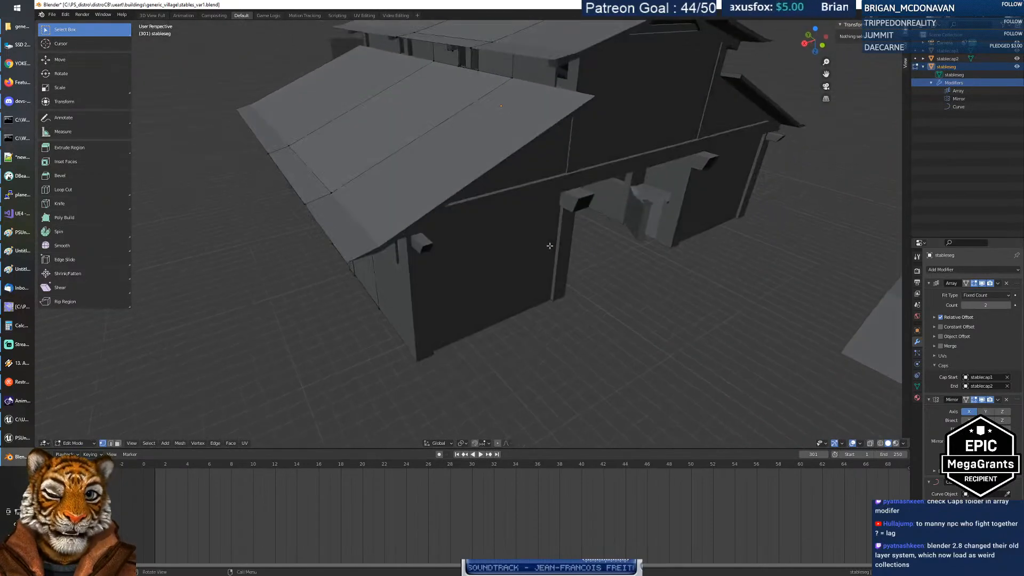
pyautogui.hotkey('shift', '`')
pyautogui.press('s')
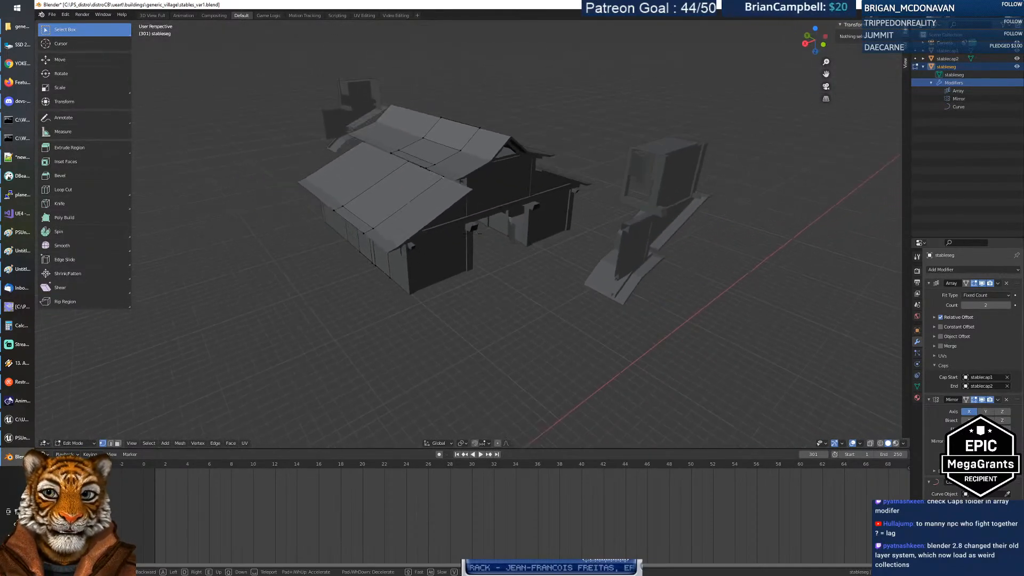
pyautogui.press('w')
pyautogui.press('s')
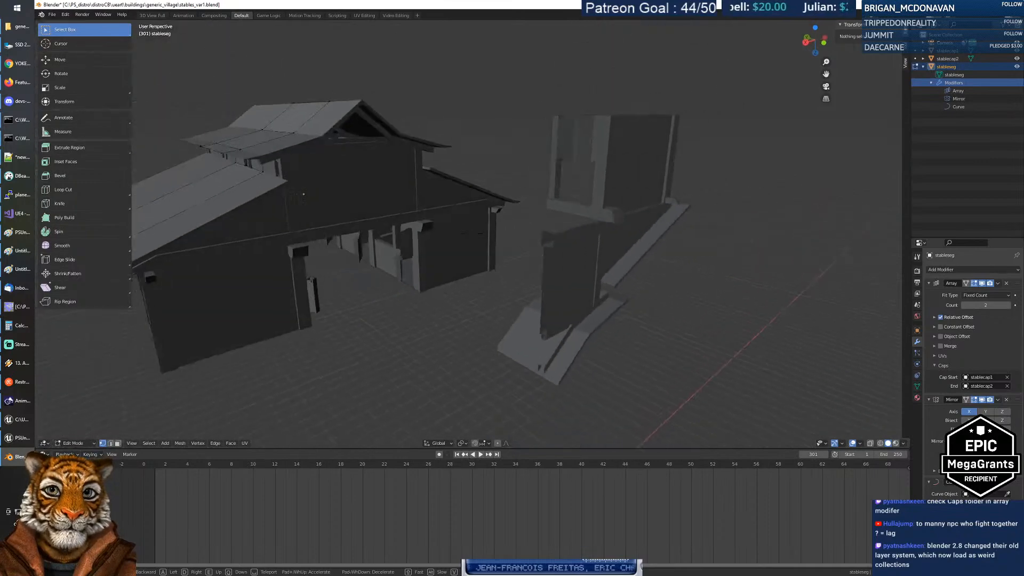
pyautogui.press('s')
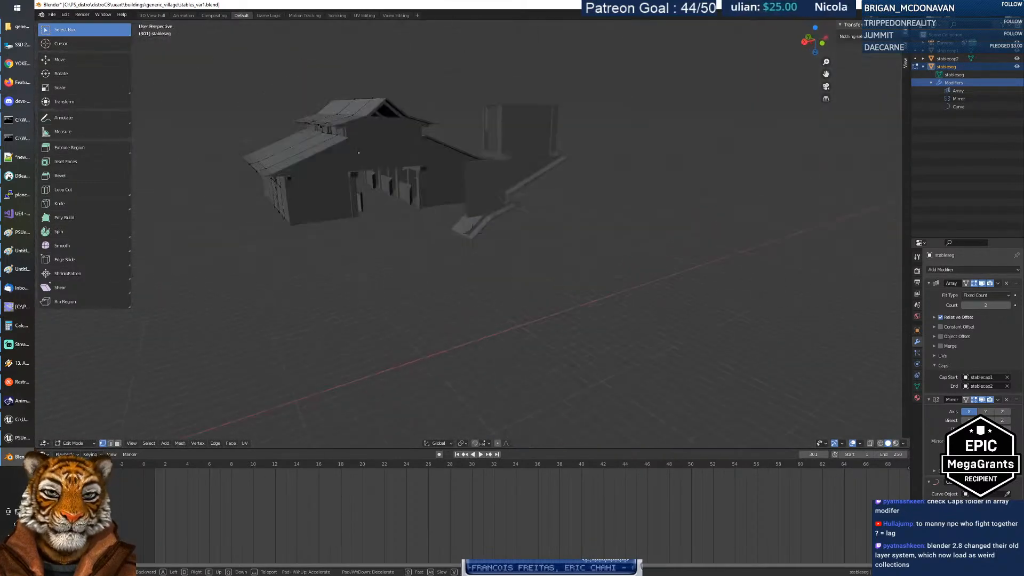
pyautogui.press('w')
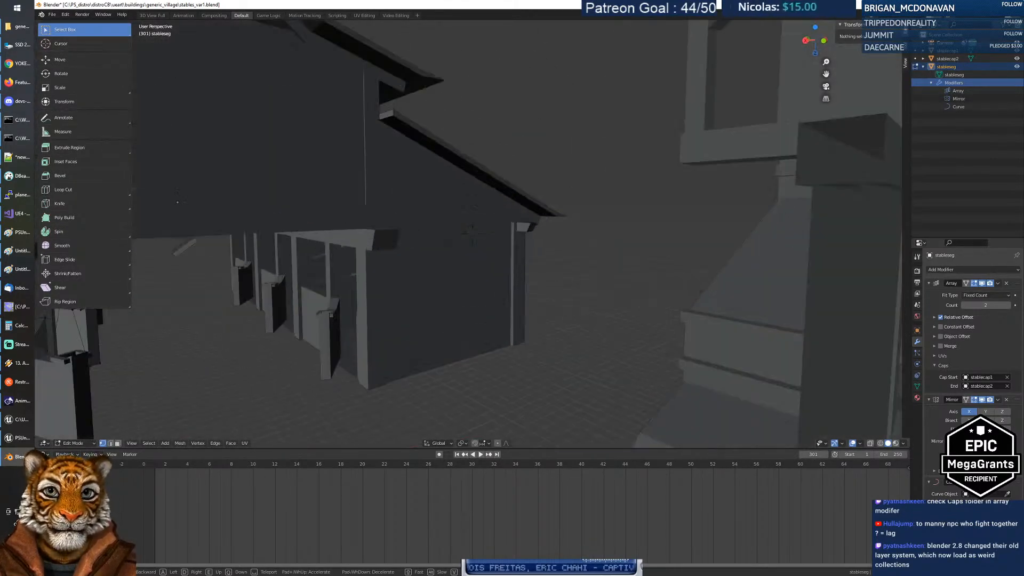
pyautogui.press('w')
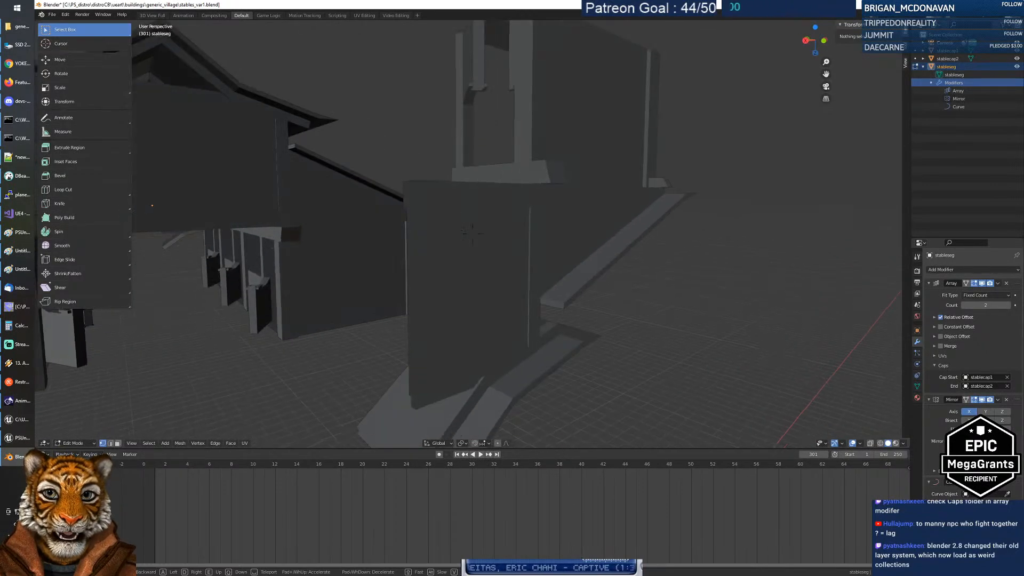
pyautogui.press('Escape')
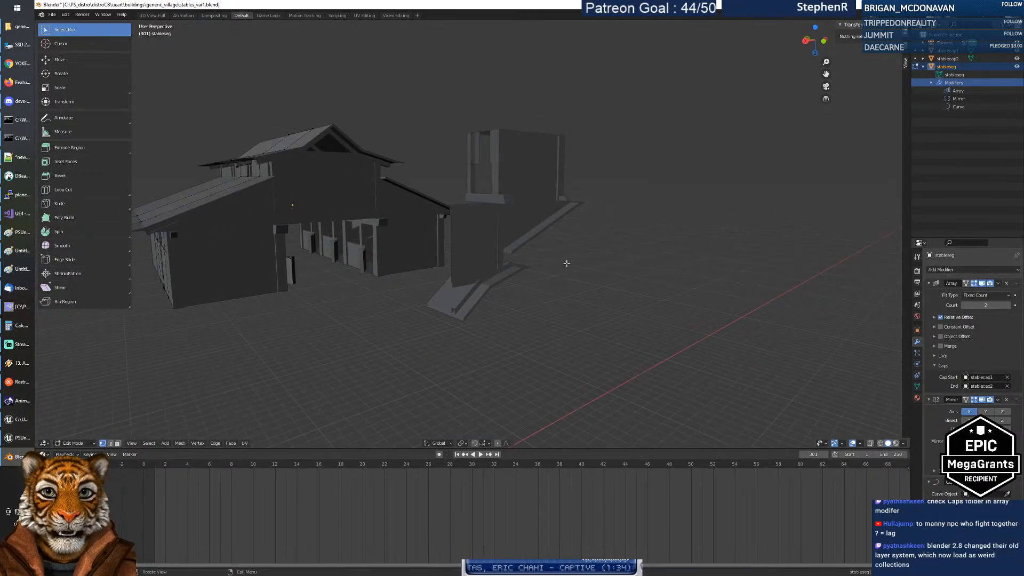
# Step: Select stablecap1 and rotate it 90° about the global Y axis
pyautogui.click(945, 60)
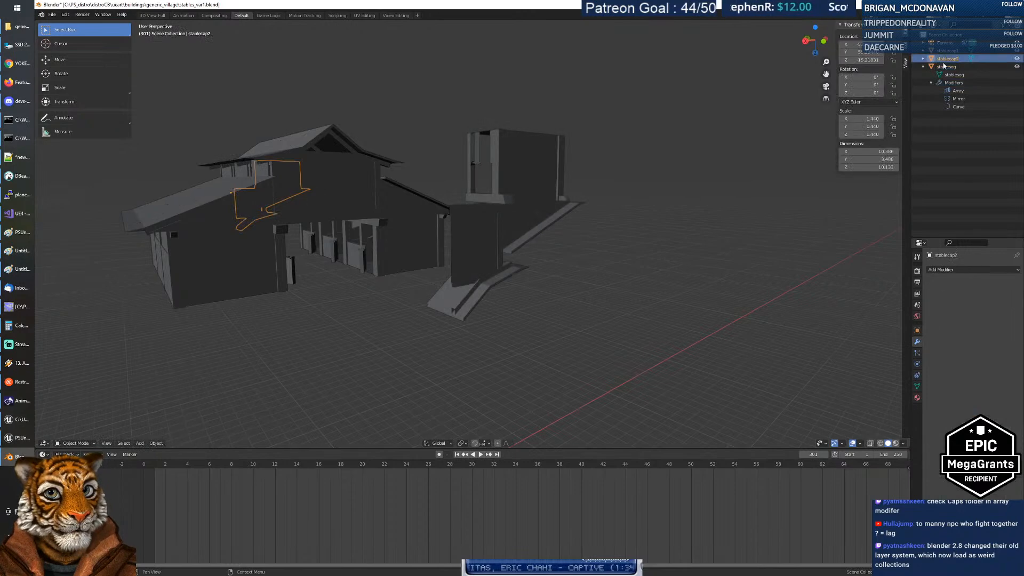
pyautogui.click(557, 218)
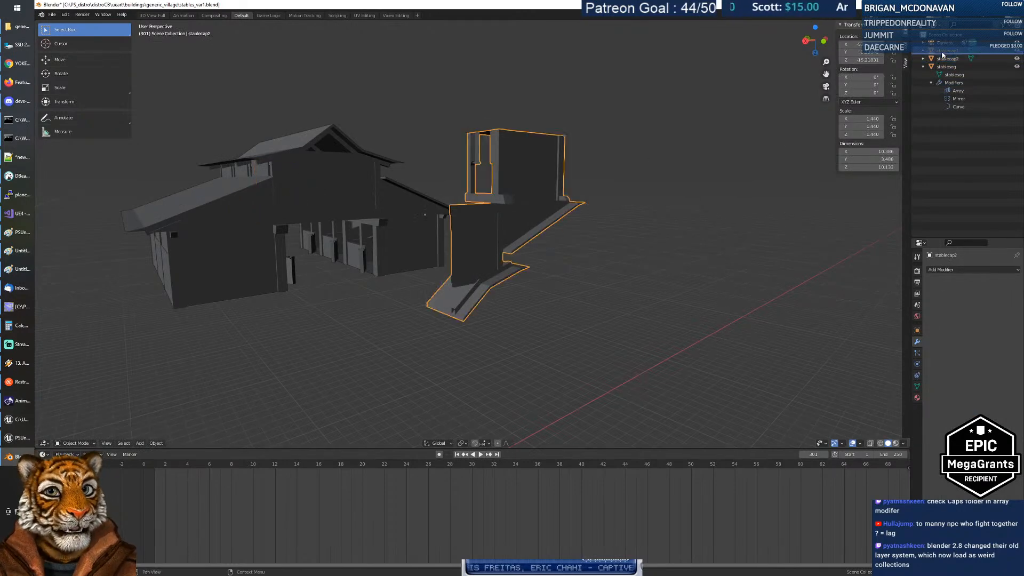
pyautogui.press('r')
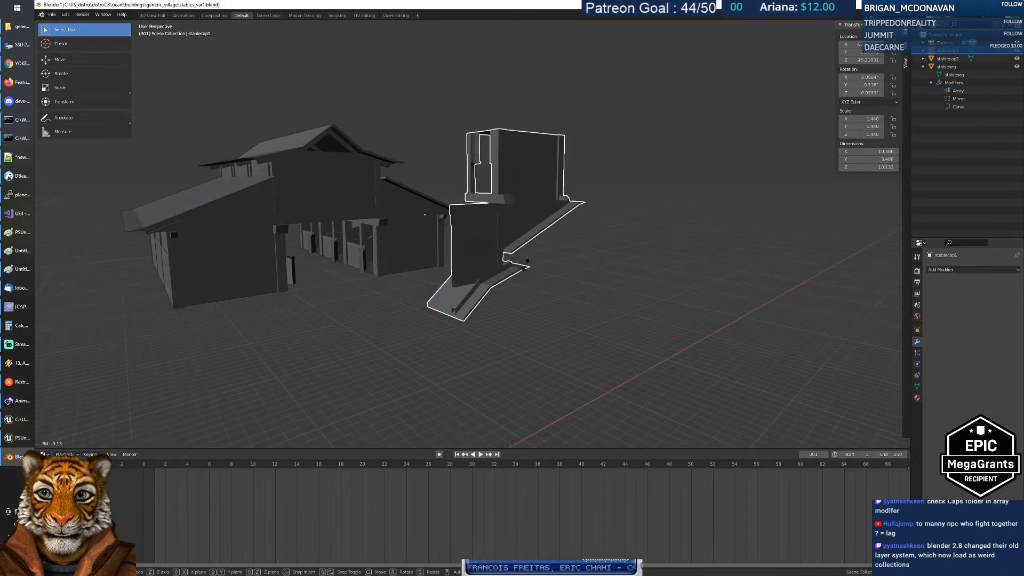
pyautogui.press('Escape')
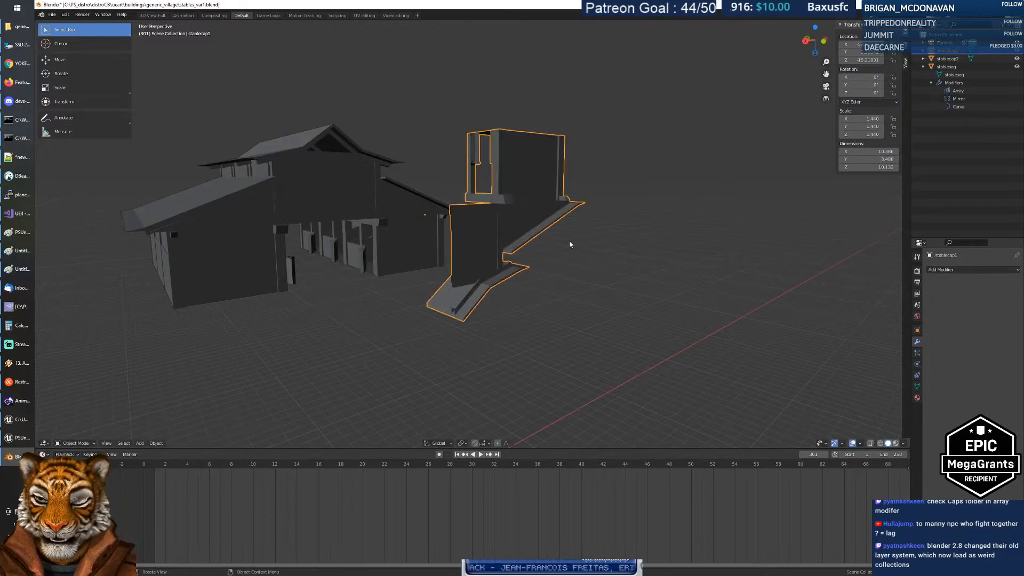
pyautogui.write('ry')
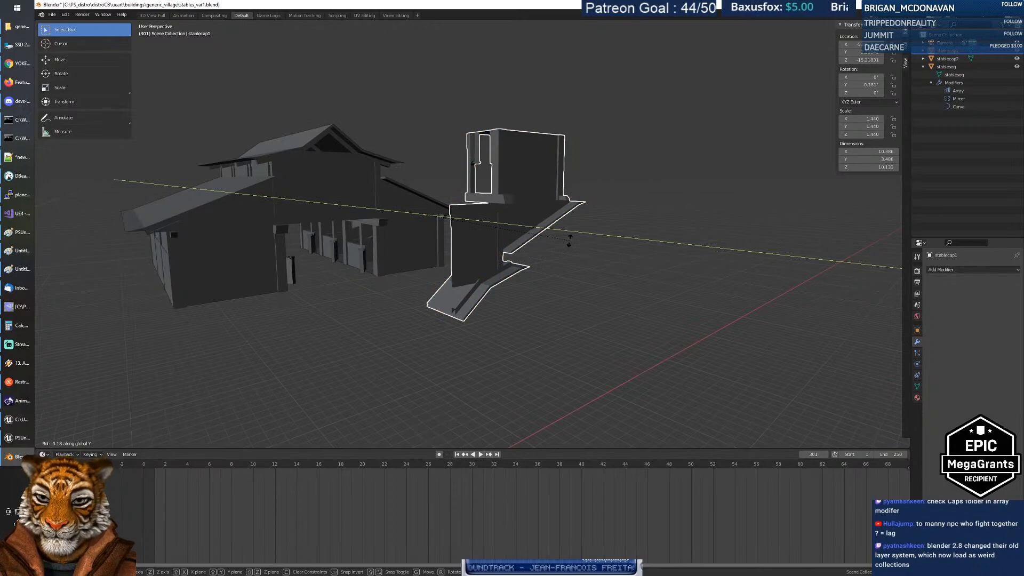
pyautogui.write('90')
pyautogui.press('Return')
# Step: Rotate stablecap1 a further 90° about the global Y axis
pyautogui.moveTo(373, 214); pyautogui.dragTo(514, 217, button='middle')
pyautogui.hotkey('shift', '`')
pyautogui.press('s')
pyautogui.press('d')
pyautogui.press('s')
pyautogui.press('w')
pyautogui.click(472, 230)
pyautogui.click(626, 290)
pyautogui.click(526, 309)
pyautogui.write('ry')
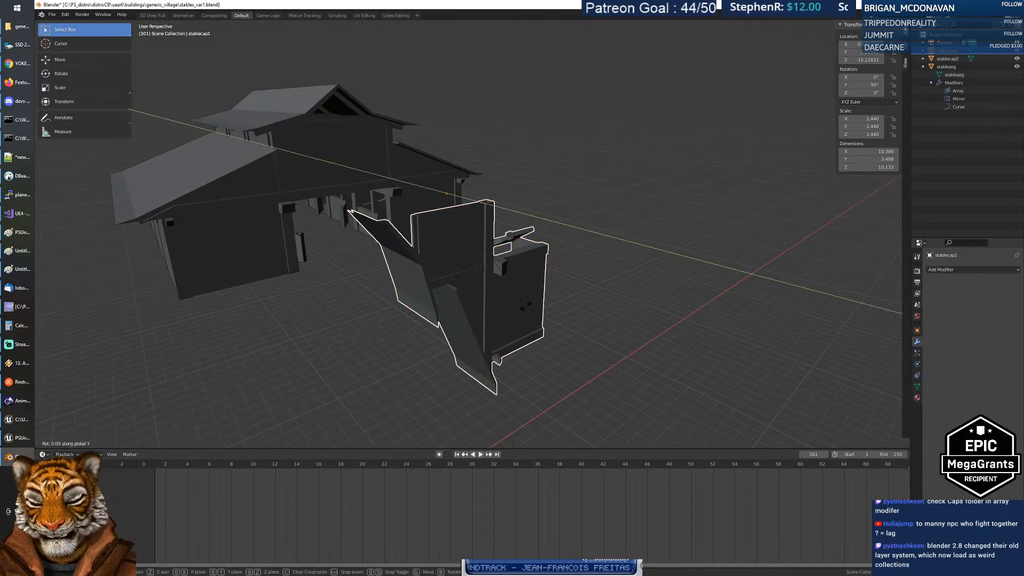
pyautogui.write('90')
pyautogui.press('Return')
# Step: Select stablecap2 and rotate it 180° about the global Y axis
pyautogui.press('w')
pyautogui.press('a')
pyautogui.press('w')
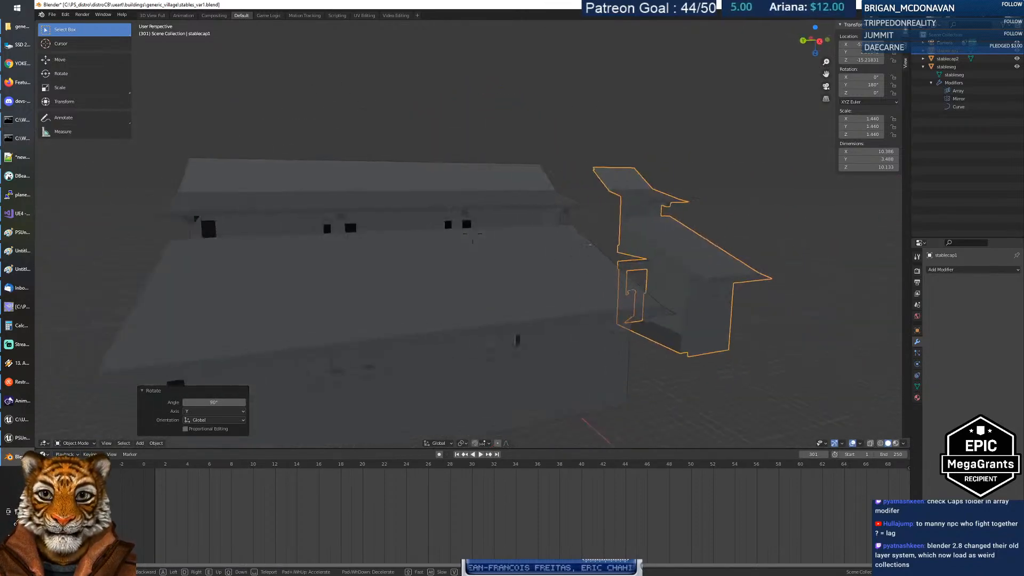
pyautogui.press('s')
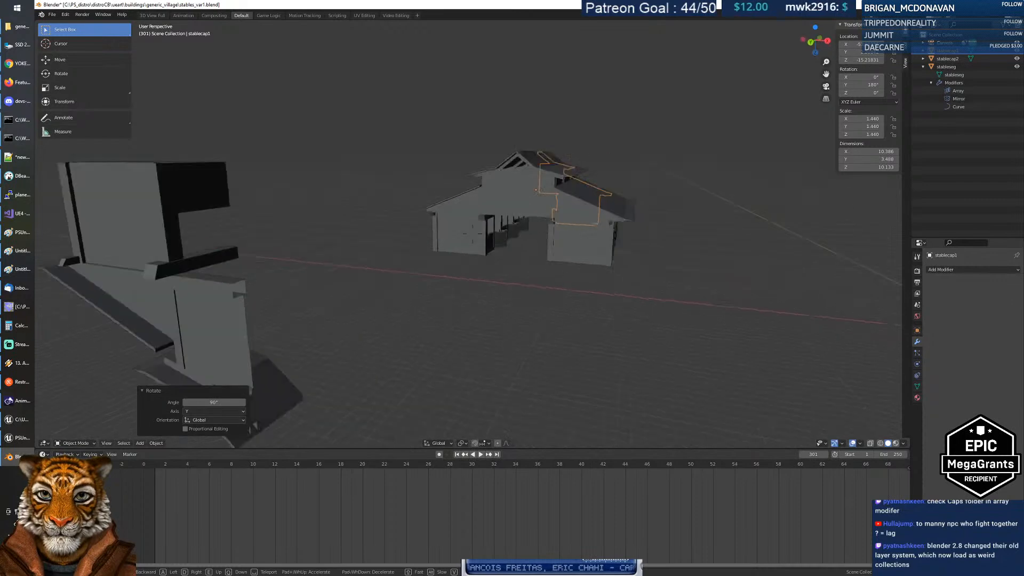
pyautogui.press('a')
pyautogui.click(473, 234)
pyautogui.click(340, 279)
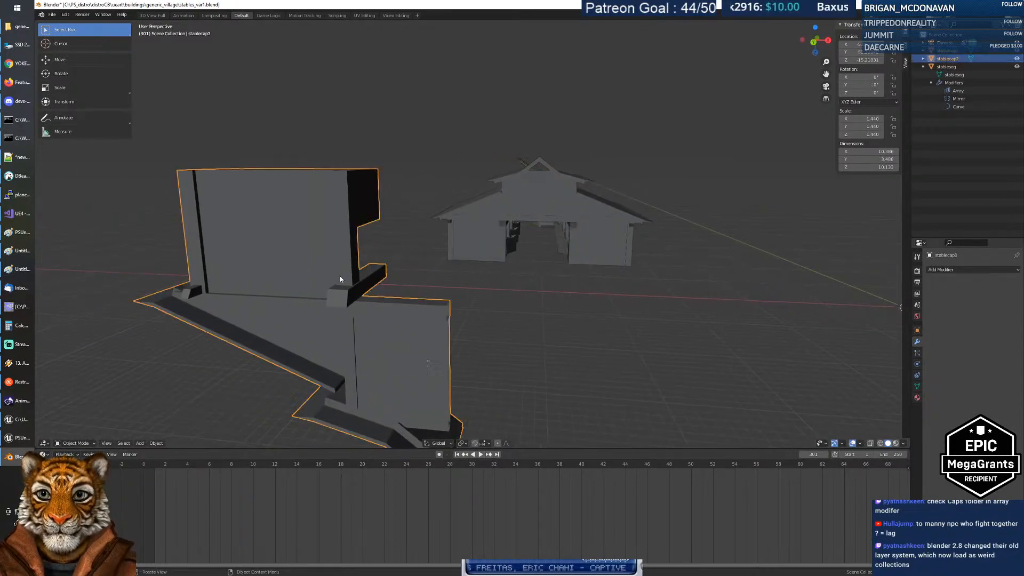
pyautogui.write('ry180')
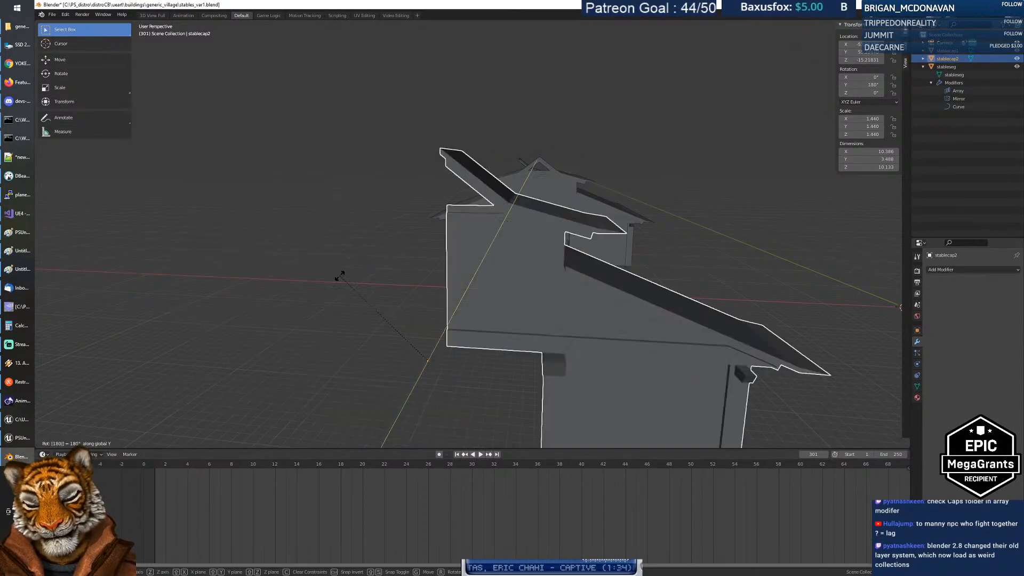
pyautogui.press('Return')
# Step: Examine both rotated cap pieces against the stable building from all around, and select stablecap1
pyautogui.moveTo(493, 222); pyautogui.dragTo(581, 270, button='middle')
pyautogui.hotkey('shift', '`')
pyautogui.press('d')
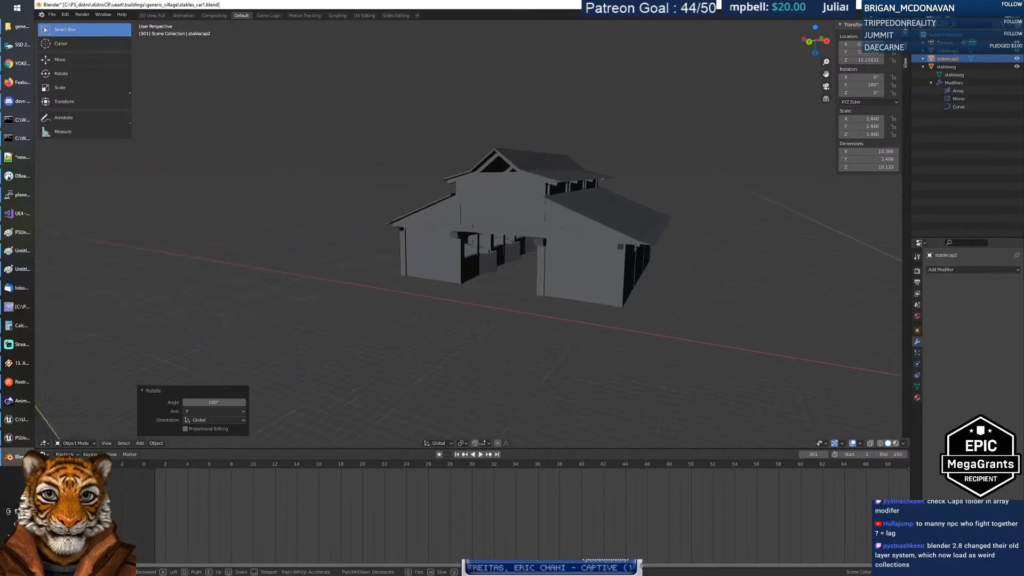
pyautogui.press('w')
pyautogui.press('d')
pyautogui.press('s')
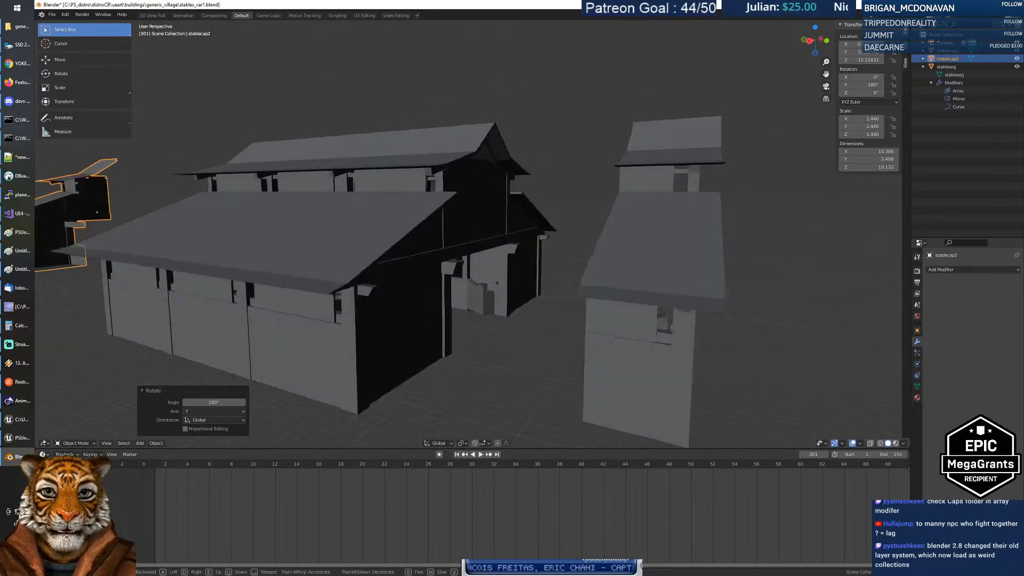
pyautogui.press('d')
pyautogui.press('a')
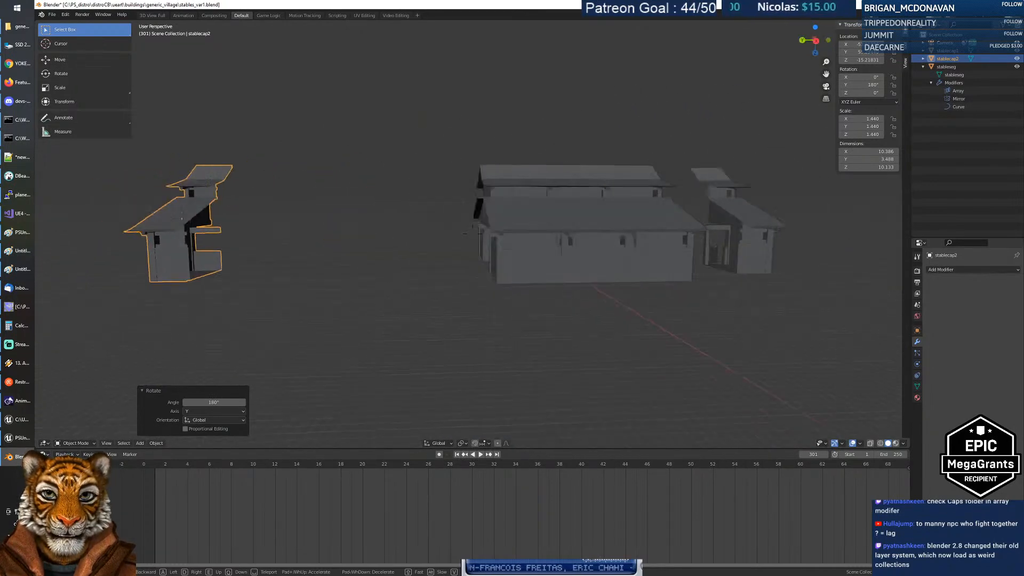
pyautogui.press('a')
pyautogui.press('w')
pyautogui.press('d')
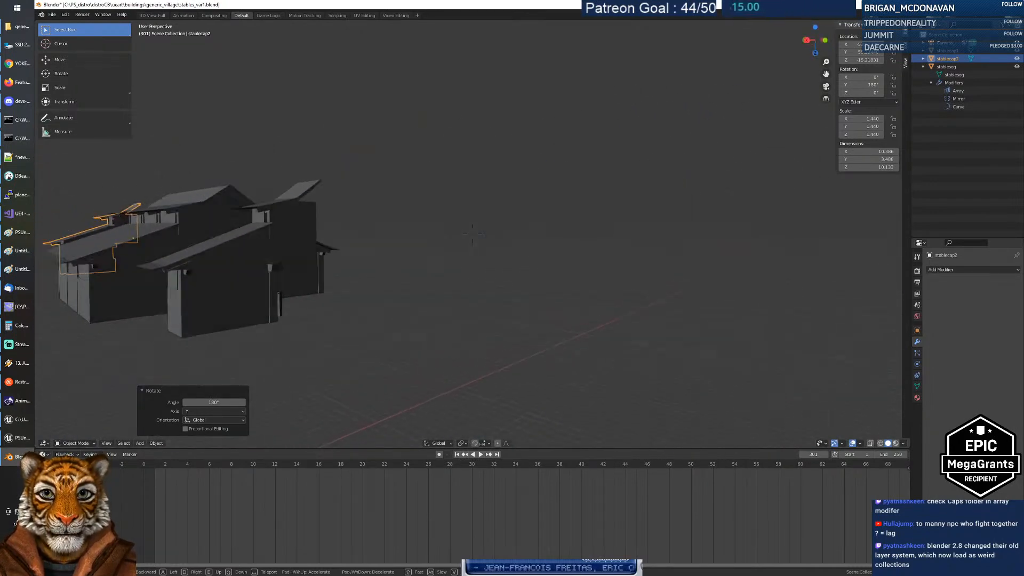
pyautogui.press('d')
pyautogui.press('w')
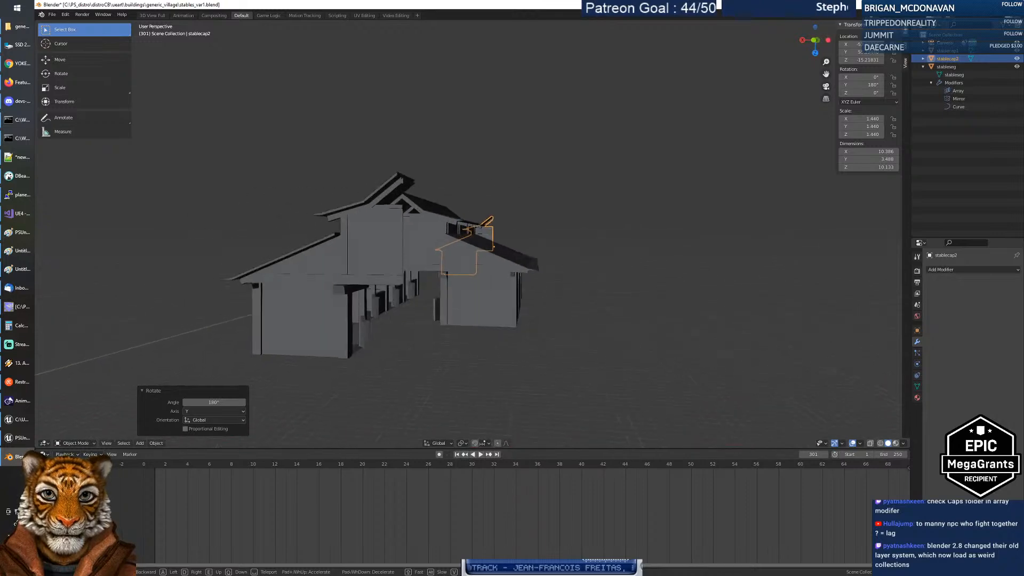
pyautogui.press('w')
pyautogui.press('a')
pyautogui.press('s')
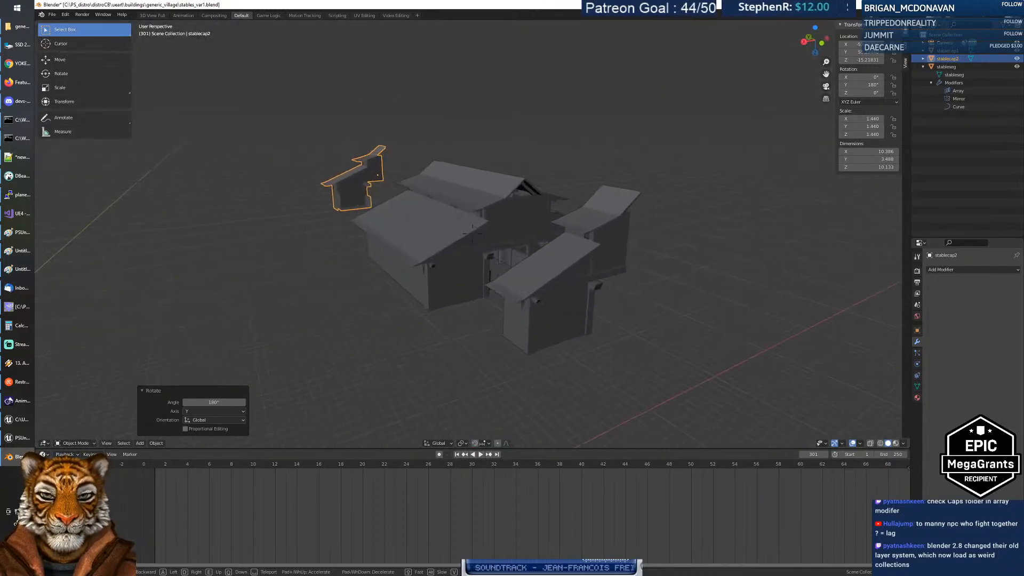
pyautogui.press('w')
pyautogui.press('s')
pyautogui.click(472, 234)
pyautogui.click(585, 267)
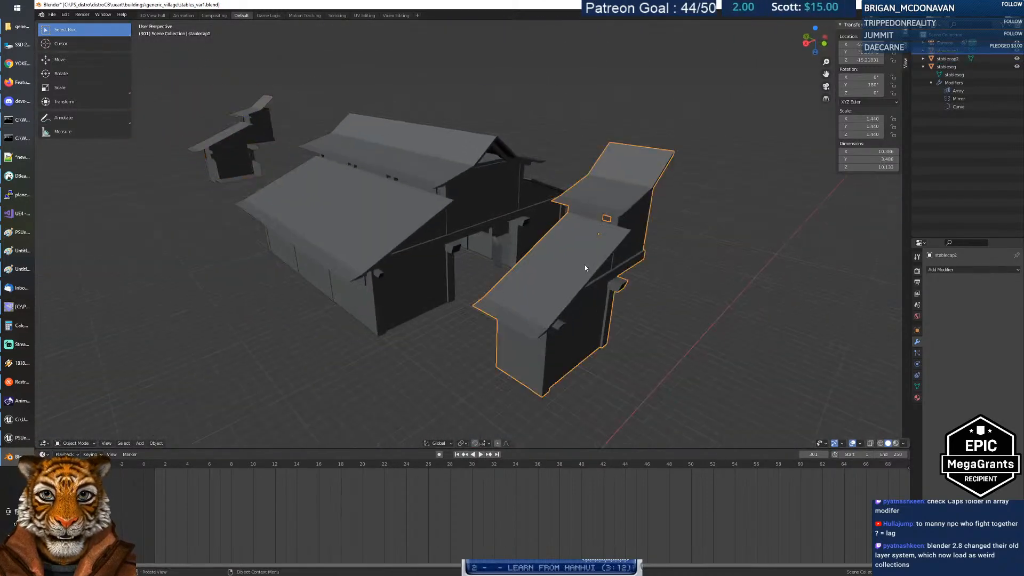
# Step: Return to editing stableseg and clear the end cap object of its Array modifier
pyautogui.click(939, 75)
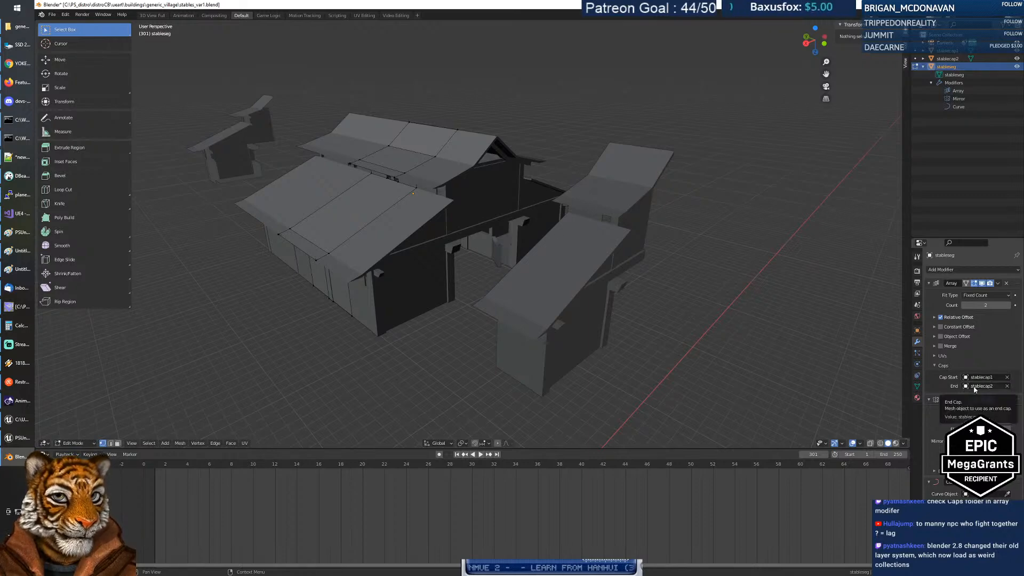
pyautogui.click(1008, 388)
pyautogui.moveTo(379, 220); pyautogui.dragTo(458, 249, button='middle')
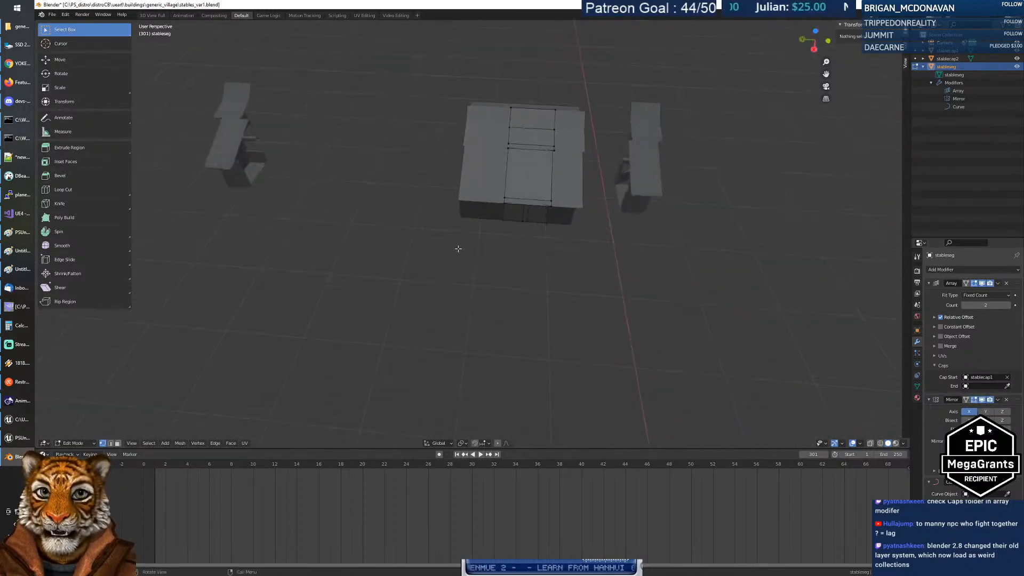
pyautogui.moveTo(483, 182); pyautogui.dragTo(512, 190, button='middle')
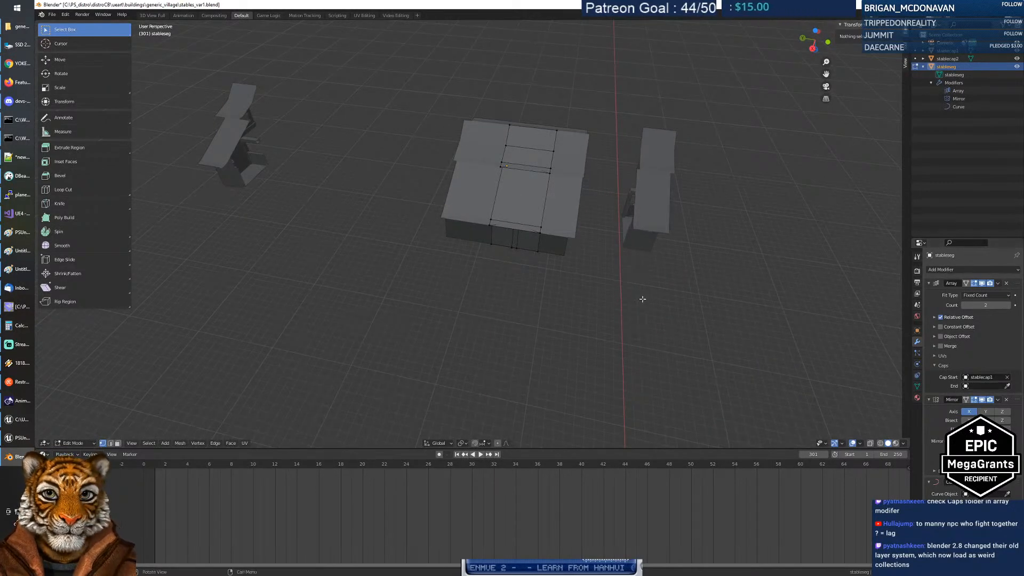
# Step: Undo the removal of stableseg's end cap object, then open stablecap2 for mesh editing
pyautogui.moveTo(459, 249); pyautogui.dragTo(481, 234, button='middle')
pyautogui.hotkey('ctrl', 'z')
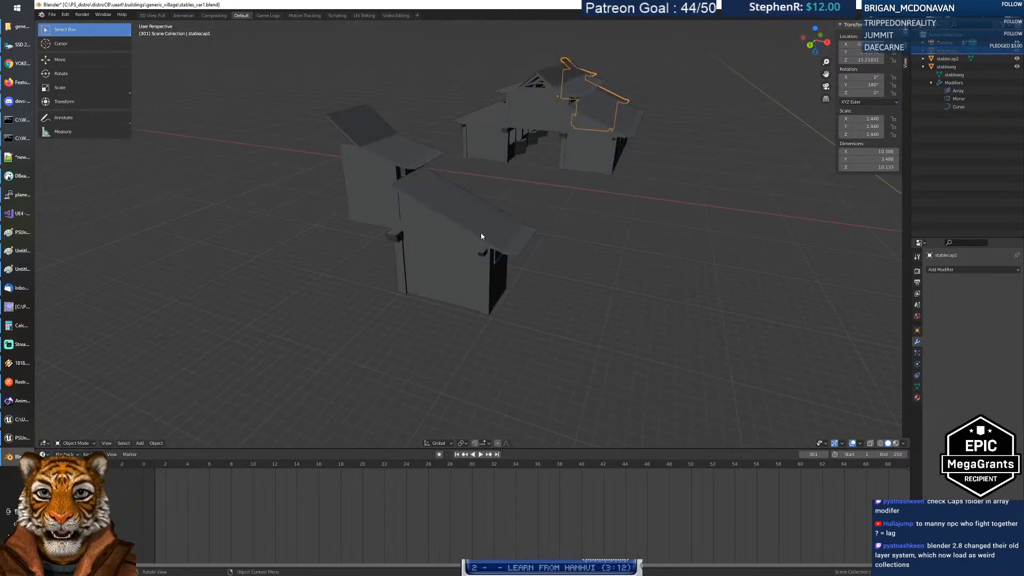
pyautogui.click(481, 233)
pyautogui.press('Tab')
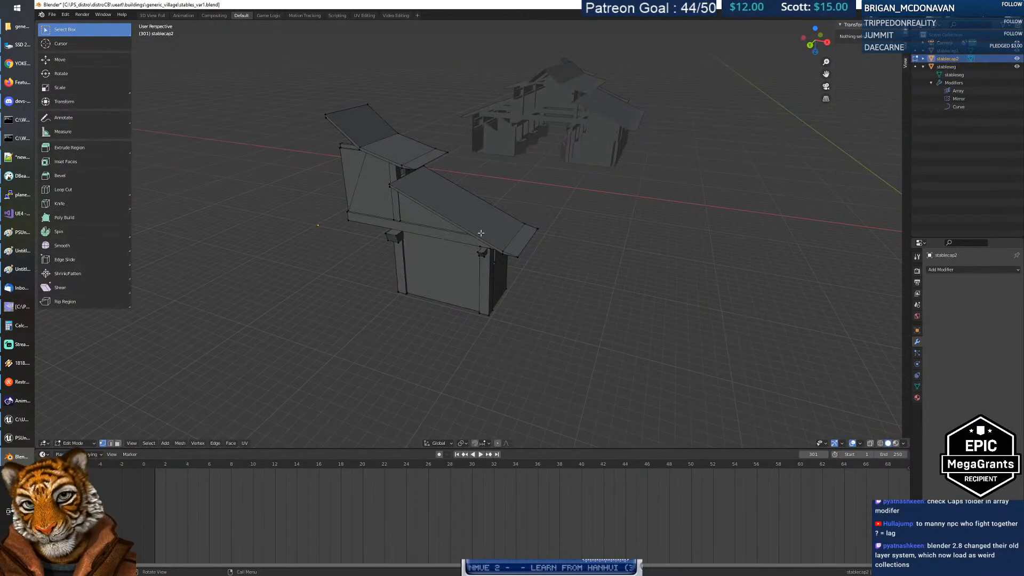
# Step: Check stablecap2 for hidden geometry by revealing everything, inspect its lower roof panel in face selection mode, and clear the selection
pyautogui.click(481, 233)
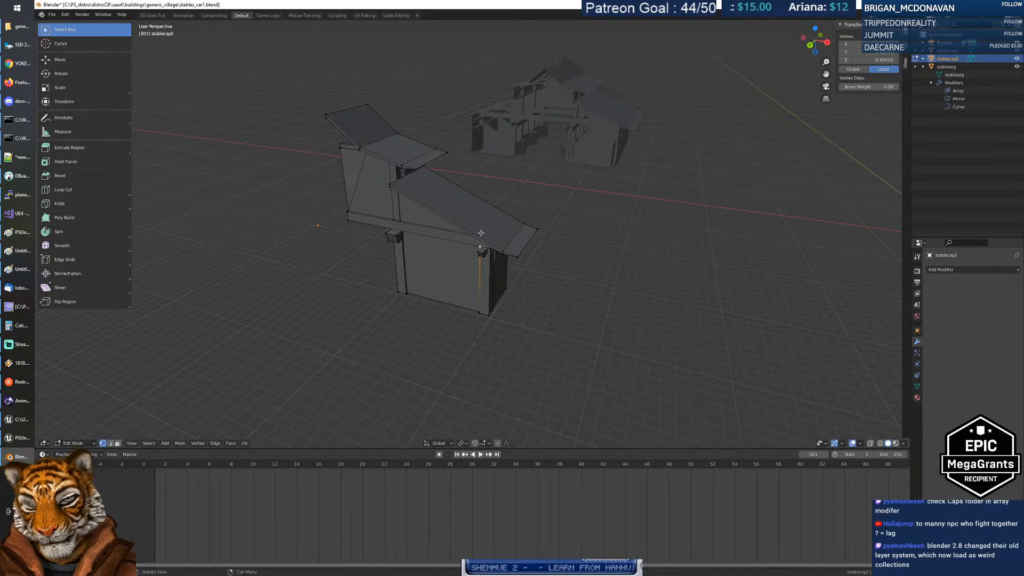
pyautogui.hotkey('alt', 'h')
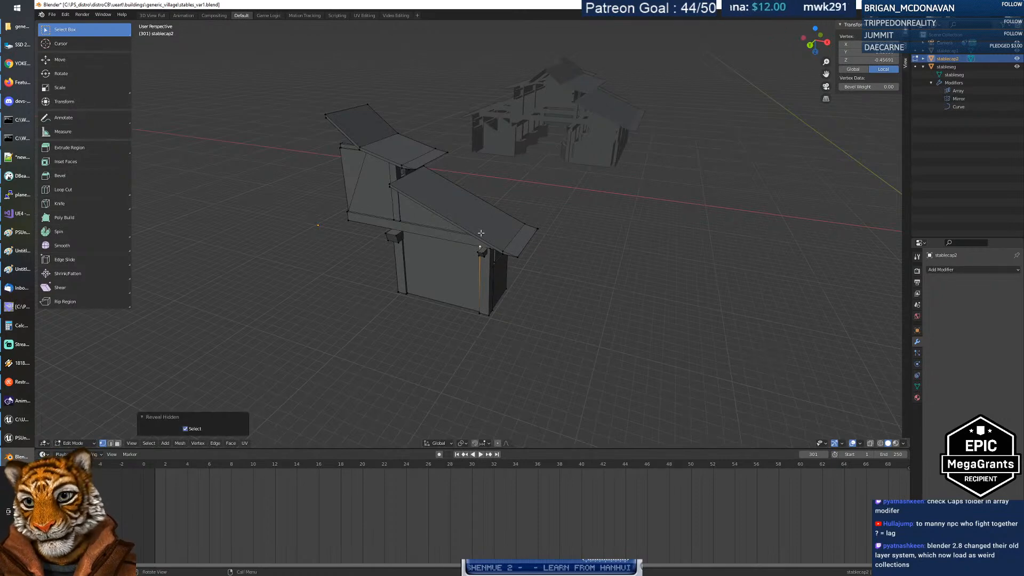
pyautogui.press('3')
pyautogui.click(480, 233)
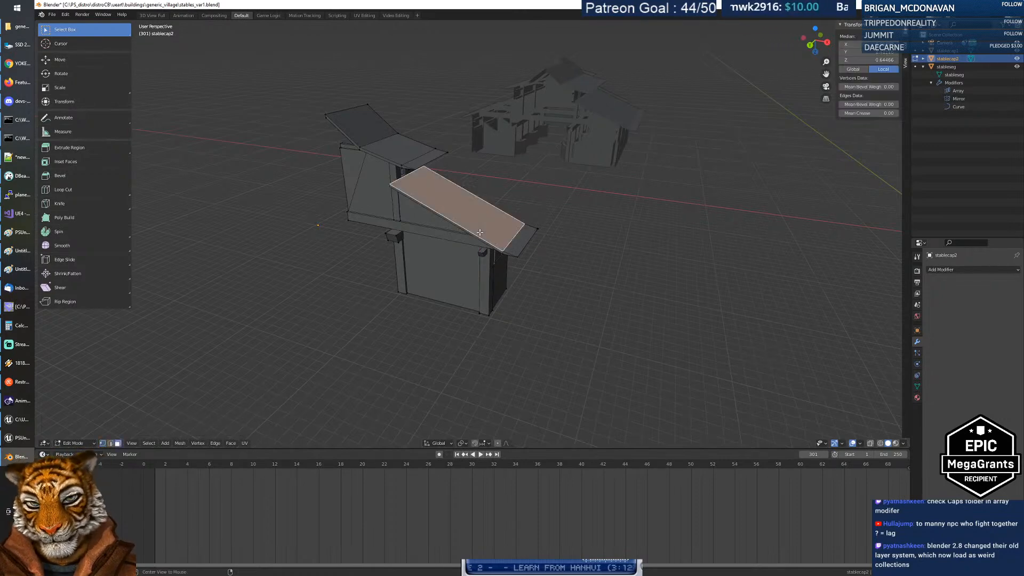
pyautogui.hotkey('alt', 'h')
pyautogui.moveTo(416, 307)
pyautogui.mouseDown(button='middle')
pyautogui.moveTo(508, 293)
pyautogui.moveTo(423, 305)
pyautogui.mouseUp(button='middle')
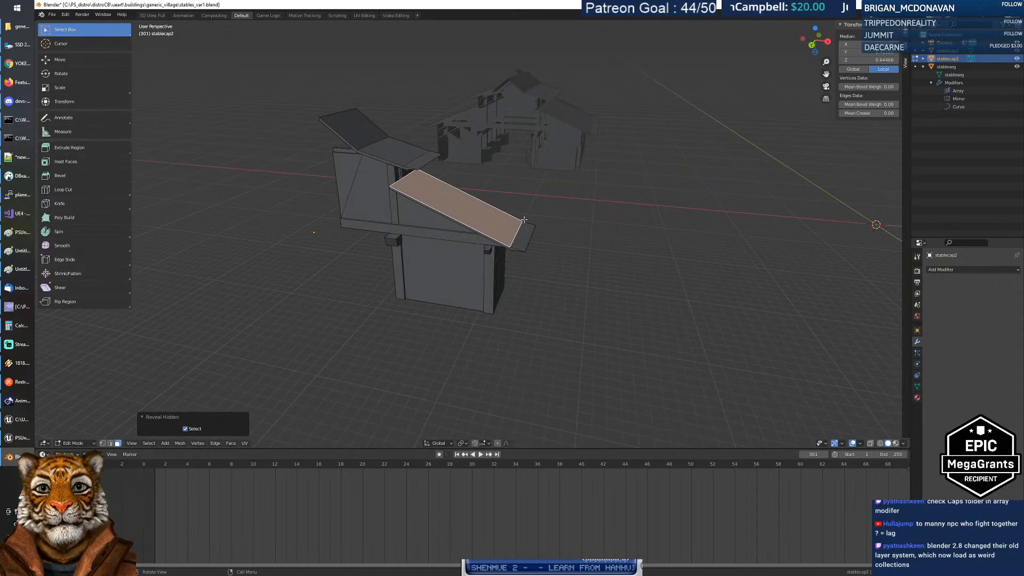
pyautogui.click(610, 217)
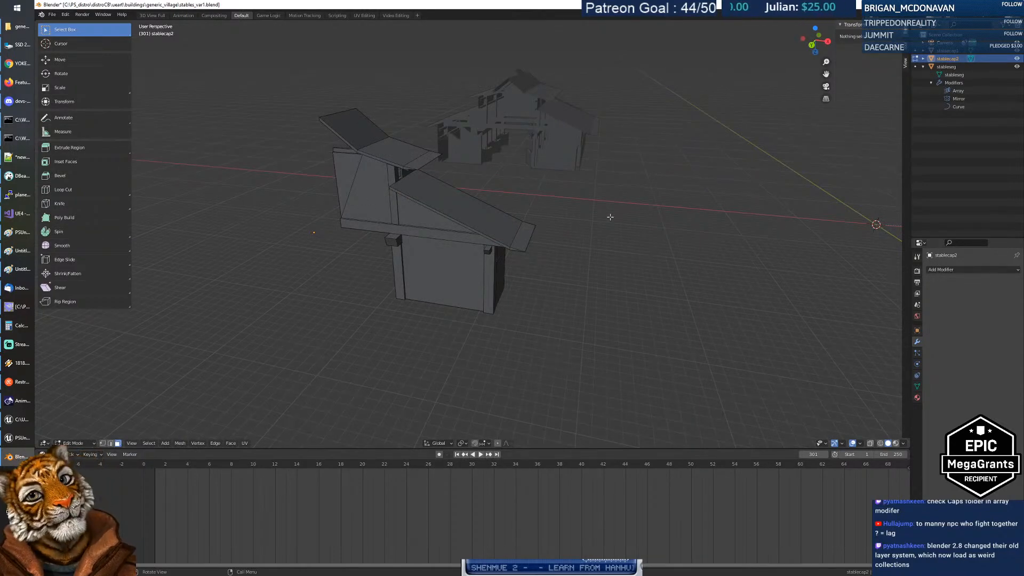
# Step: Fly around and through the stable building to examine its open end and interior beams
pyautogui.moveTo(636, 183); pyautogui.dragTo(606, 192, button='middle')
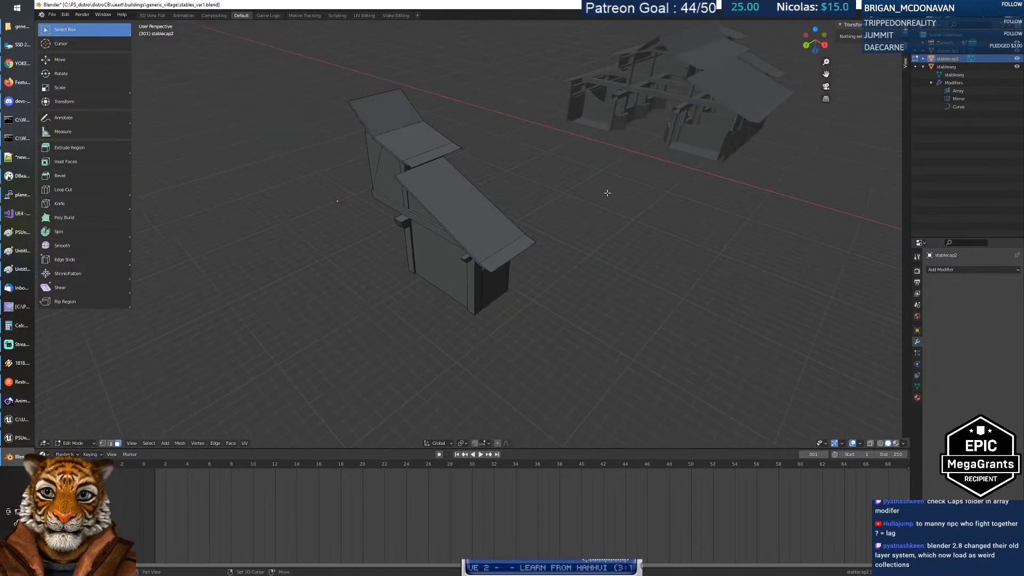
pyautogui.hotkey('shift', '`')
pyautogui.press('w')
pyautogui.press('s')
pyautogui.press('w')
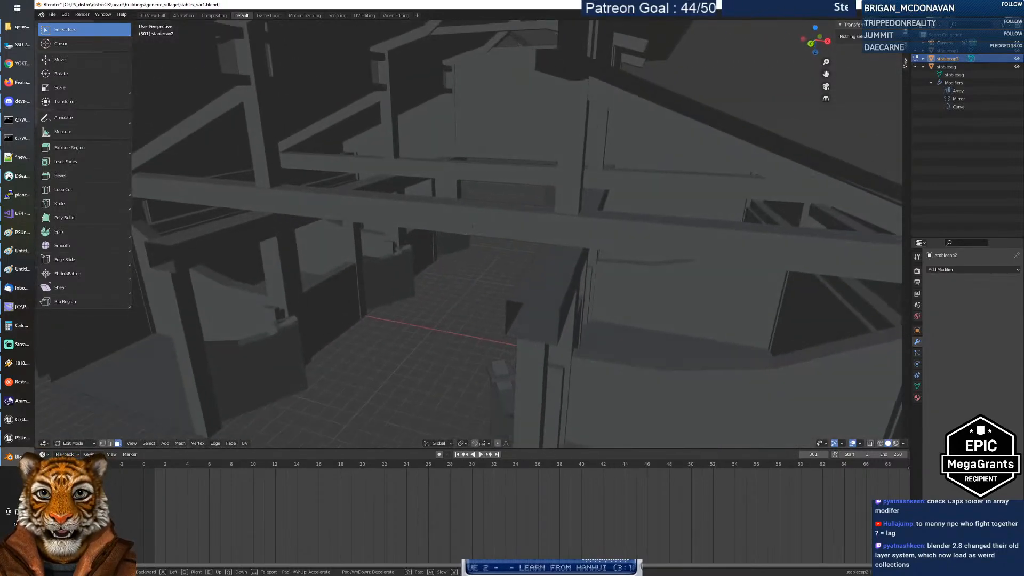
pyautogui.press('s')
pyautogui.press('w')
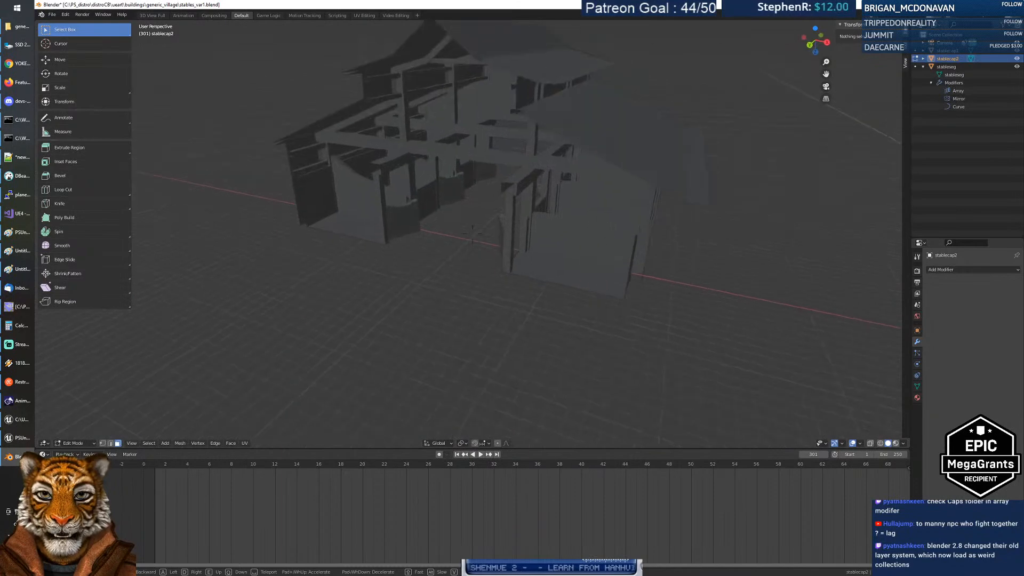
pyautogui.press('s')
pyautogui.click(473, 234)
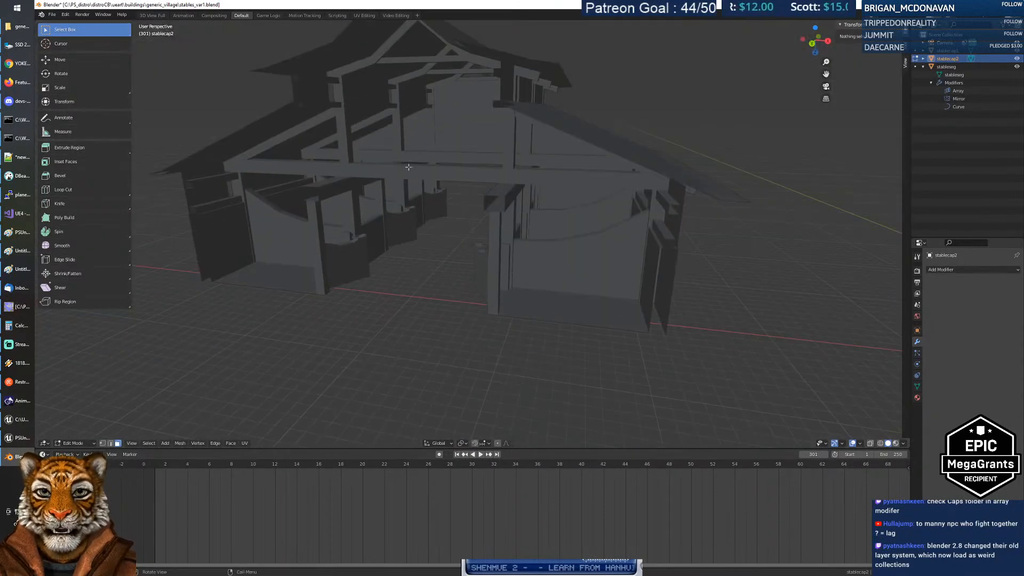
pyautogui.moveTo(460, 231)
pyautogui.mouseDown(button='middle')
pyautogui.moveTo(482, 228)
pyautogui.moveTo(456, 230)
pyautogui.mouseUp(button='middle')
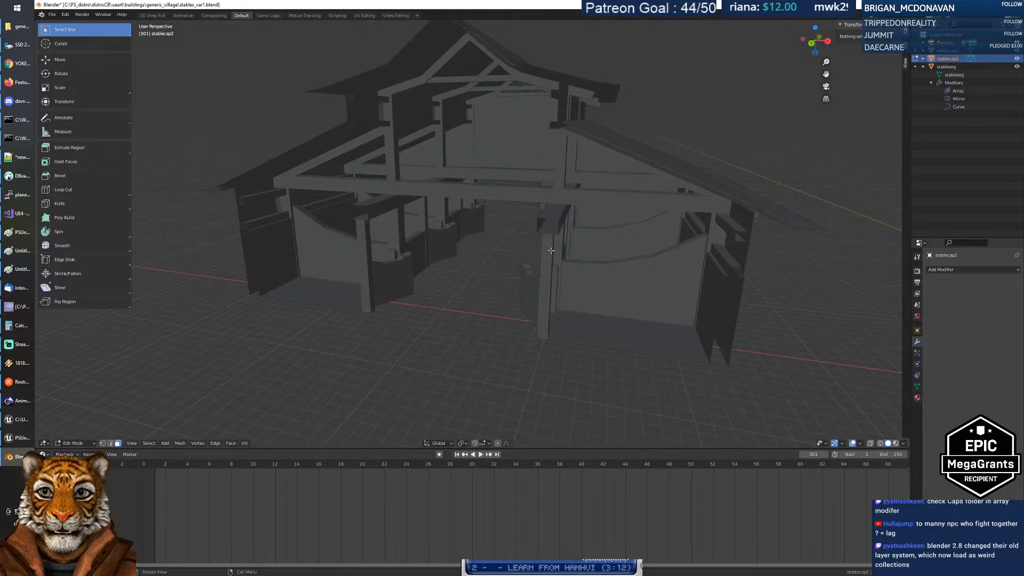
# Step: Leave mesh editing of stablecap2, select stableseg and highlight its Mirror modifier
pyautogui.press('Tab')
pyautogui.moveTo(502, 243); pyautogui.dragTo(526, 247, button='middle')
pyautogui.click(513, 239)
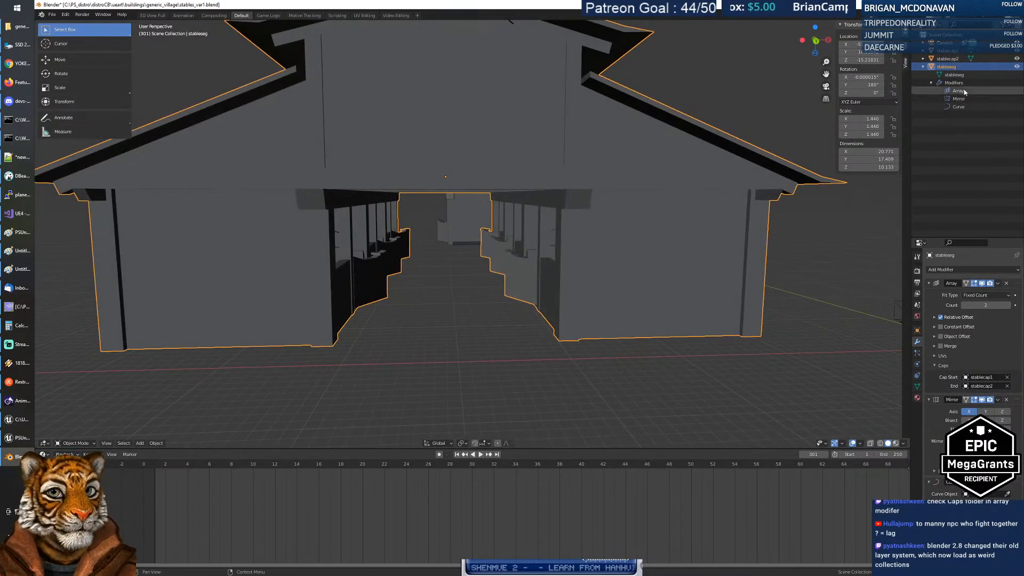
pyautogui.click(958, 107)
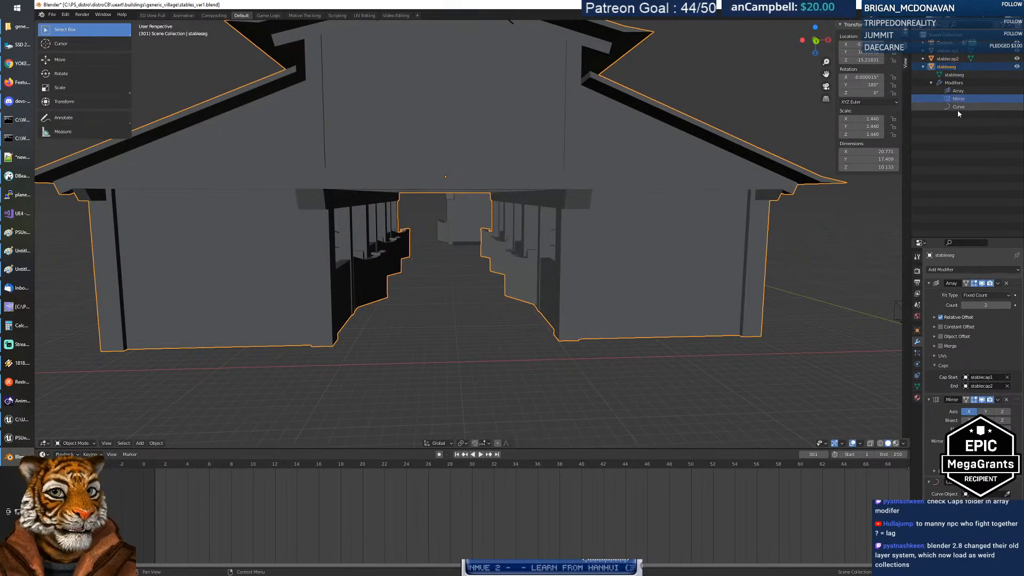
pyautogui.click(959, 99)
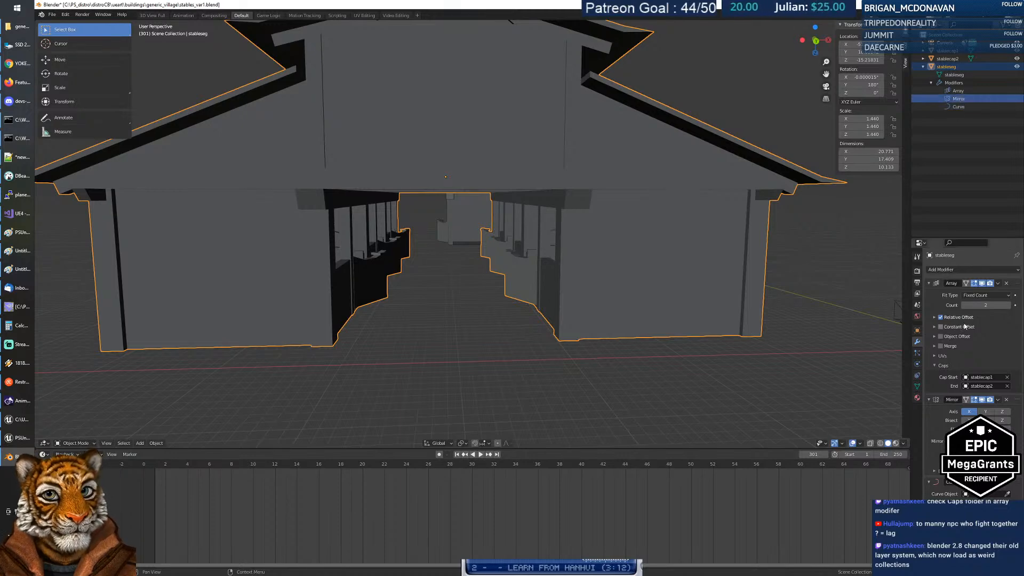
# Step: Toggle the Mirror modifier's viewport display off and on repeatedly to compare the stable with and without mirroring
pyautogui.click(986, 401)
pyautogui.click(986, 401)
pyautogui.click(986, 401)
pyautogui.click(986, 401)
pyautogui.click(986, 401)
pyautogui.click(986, 401)
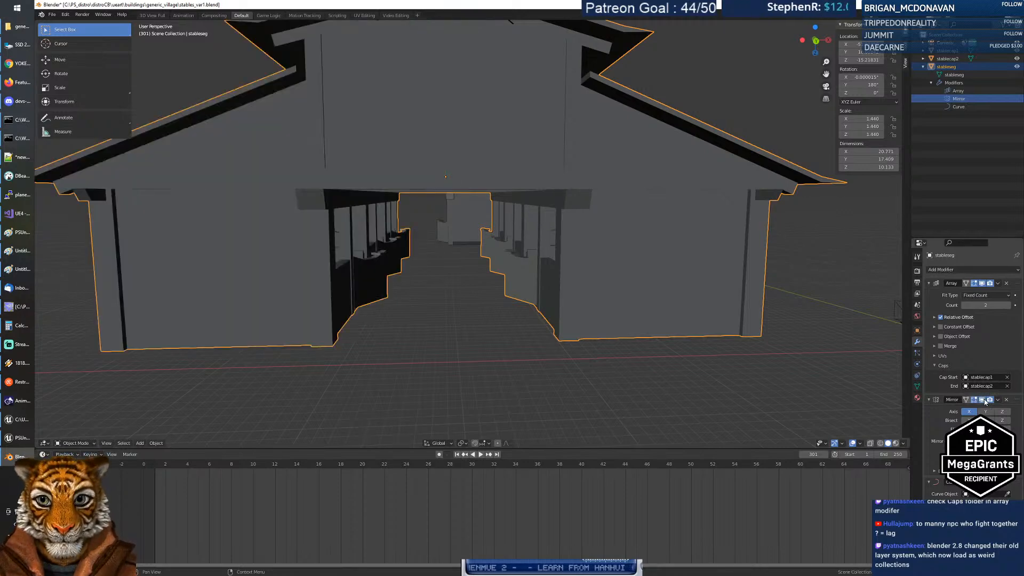
pyautogui.click(984, 401)
pyautogui.click(985, 401)
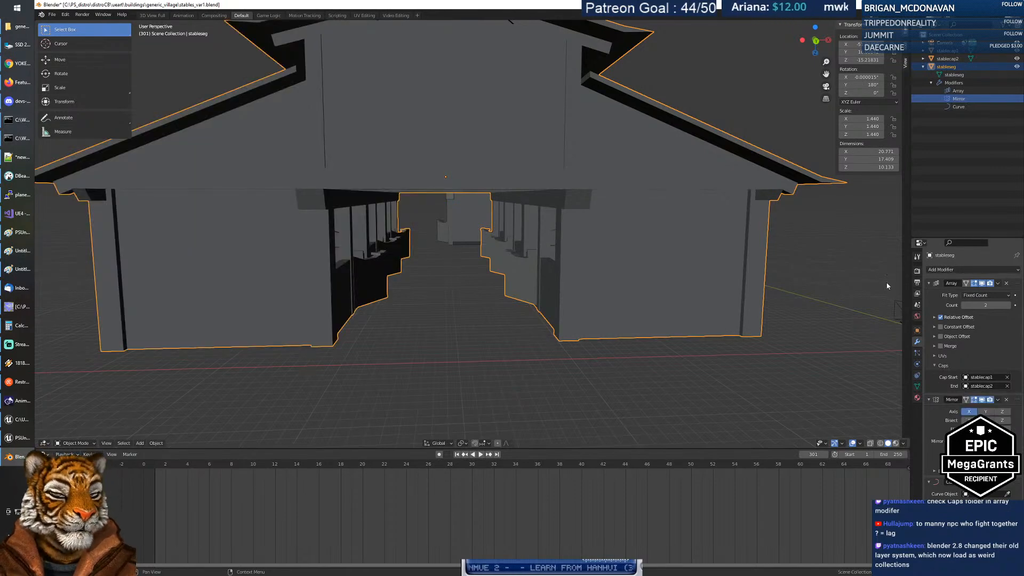
# Step: Examine the stable's end wall, underside and outer side wall, briefly checking stableseg in mesh editing
pyautogui.moveTo(573, 255); pyautogui.dragTo(420, 46, button='middle')
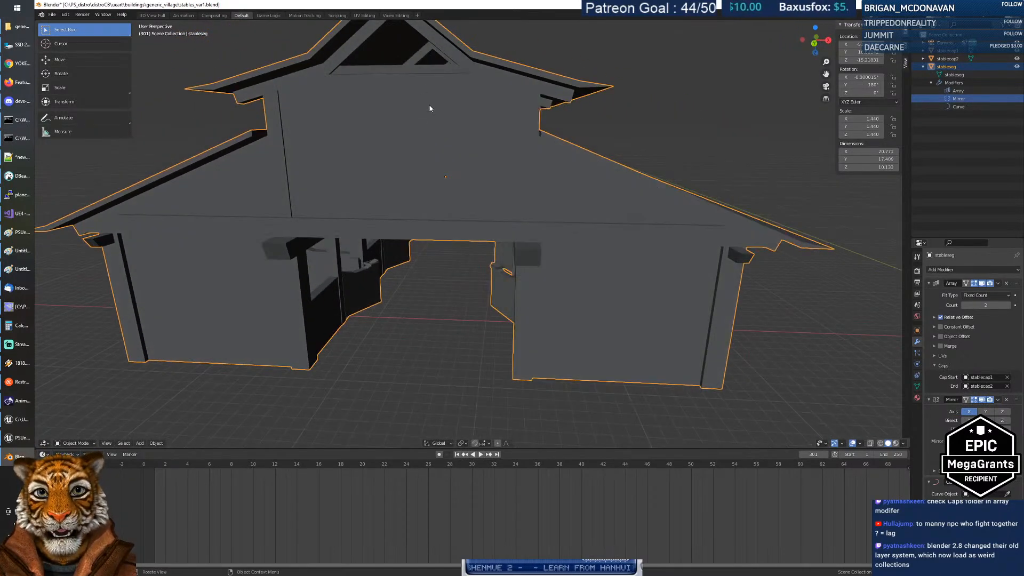
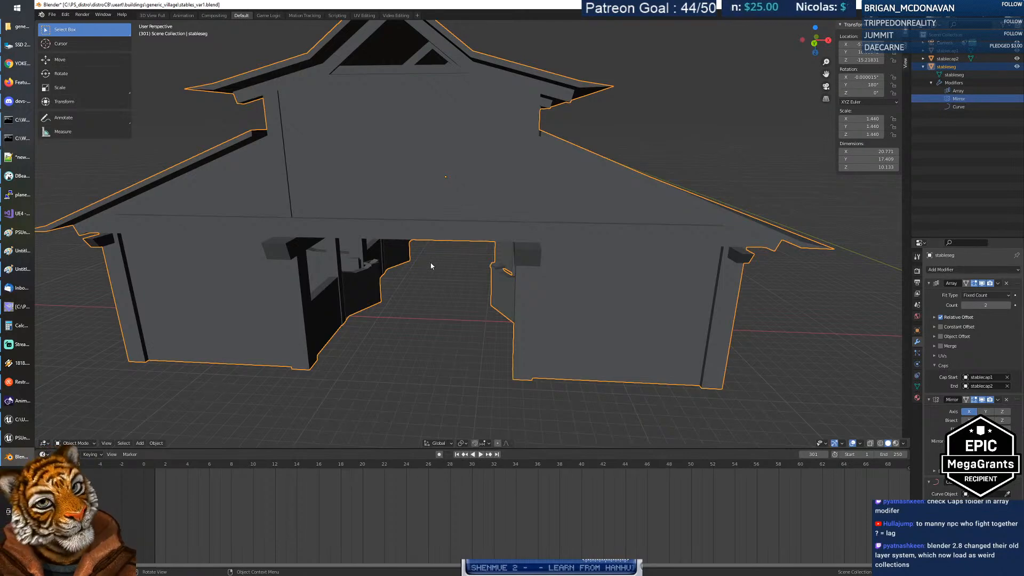
pyautogui.rightClick(447, 314)
pyautogui.moveTo(440, 262); pyautogui.dragTo(484, 265, button='middle')
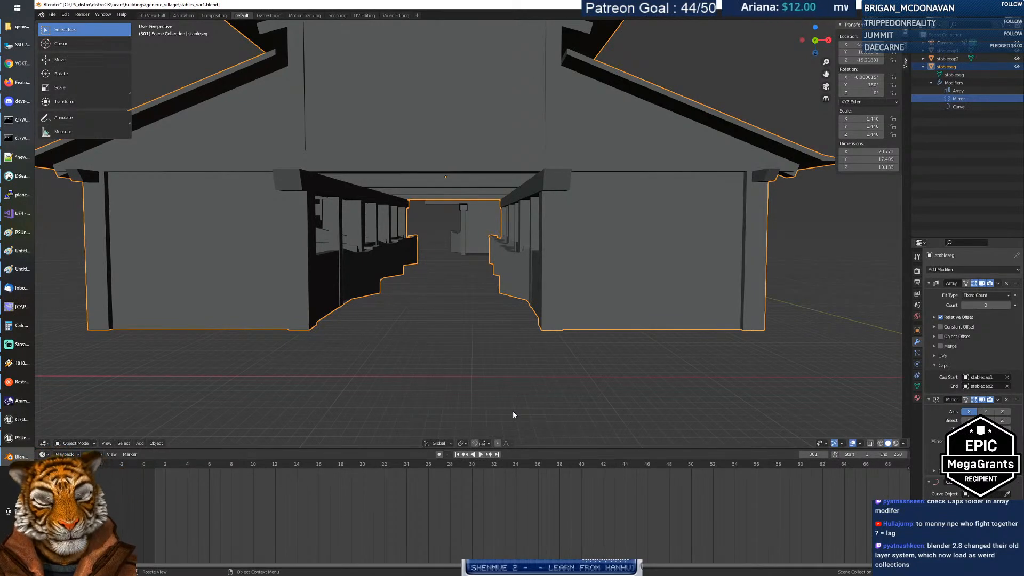
pyautogui.moveTo(513, 415); pyautogui.dragTo(463, 308, button='middle')
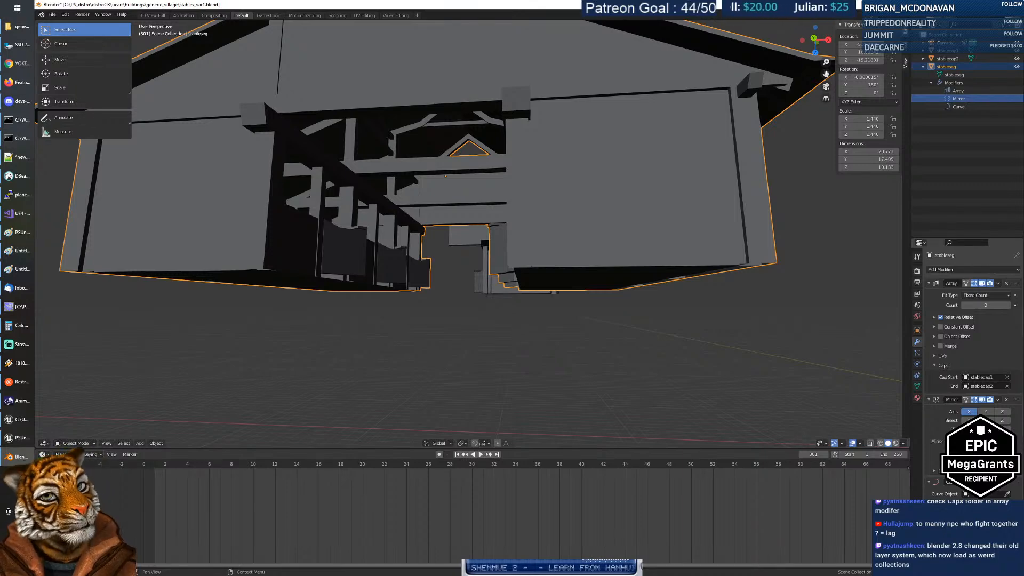
pyautogui.moveTo(451, 250); pyautogui.dragTo(497, 262, button='middle')
pyautogui.press('Tab')
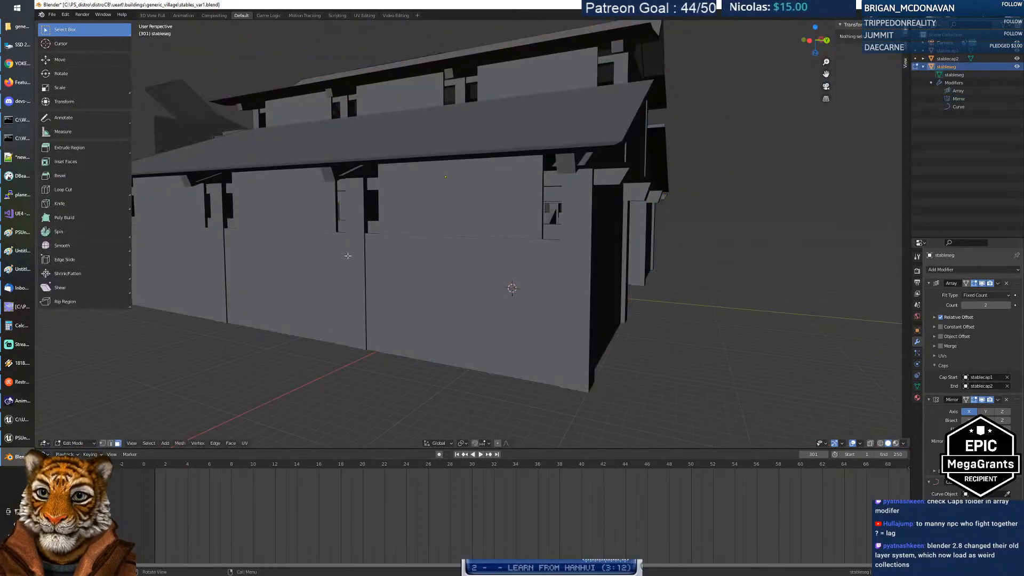
pyautogui.press('Tab')
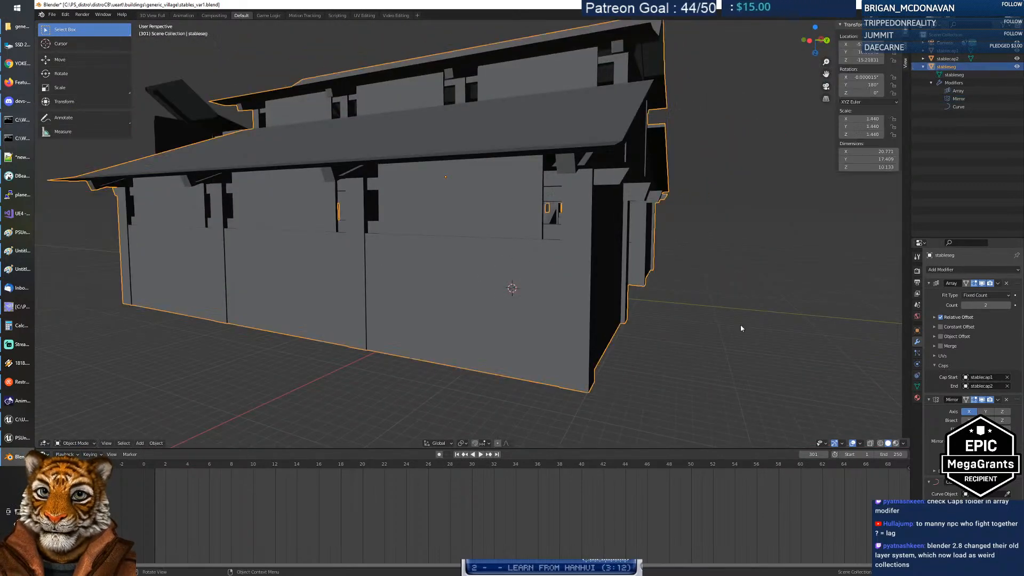
# Step: Show the scene in wireframe and frame the whole stableseg building in top orthographic view
pyautogui.click(881, 445)
pyautogui.moveTo(502, 277); pyautogui.dragTo(763, 407, button='middle')
pyautogui.moveTo(451, 337); pyautogui.dragTo(433, 221, button='middle')
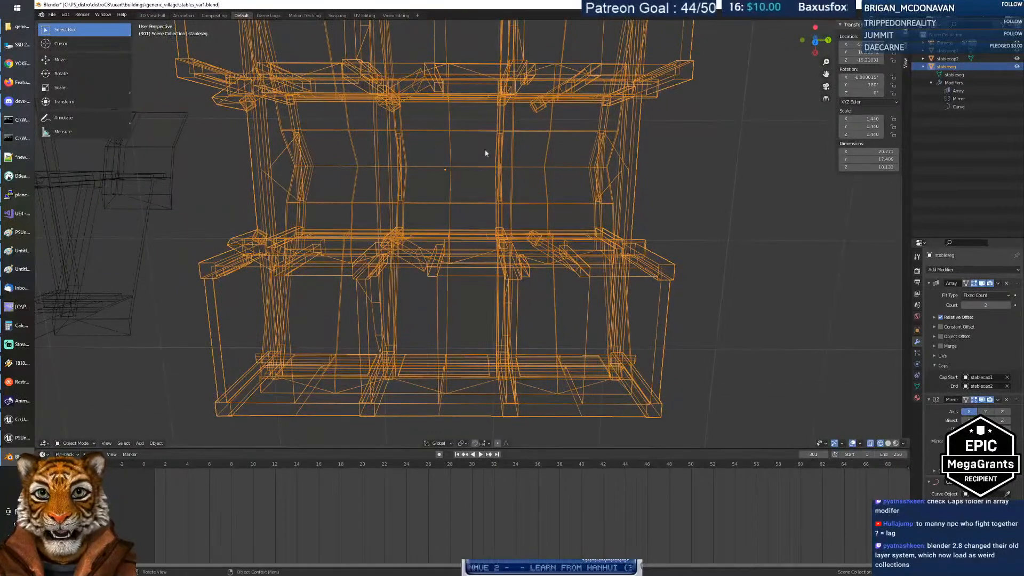
pyautogui.click(815, 41)
pyautogui.press('KP_Decimal')
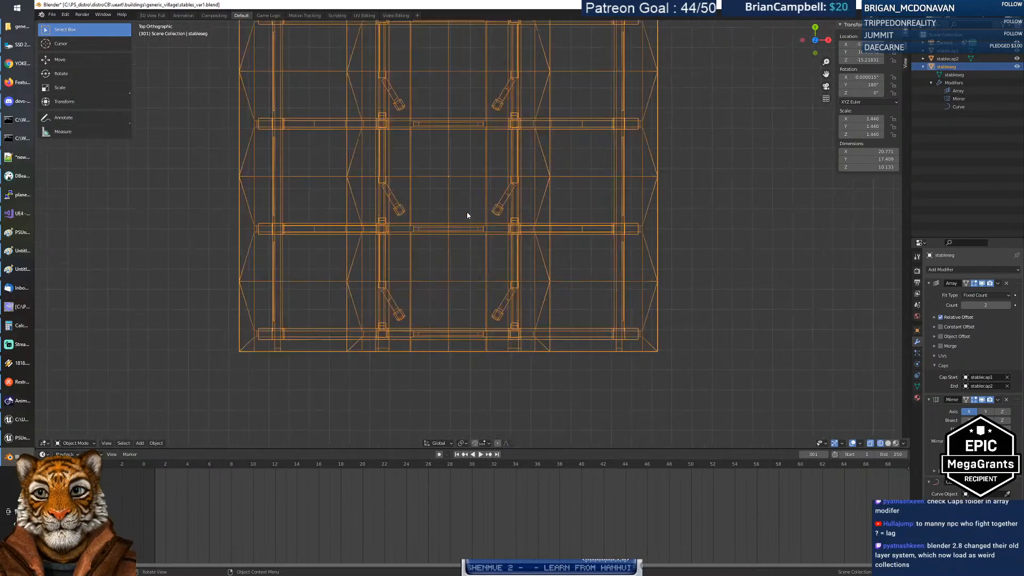
pyautogui.scroll(-6, 489, 217)
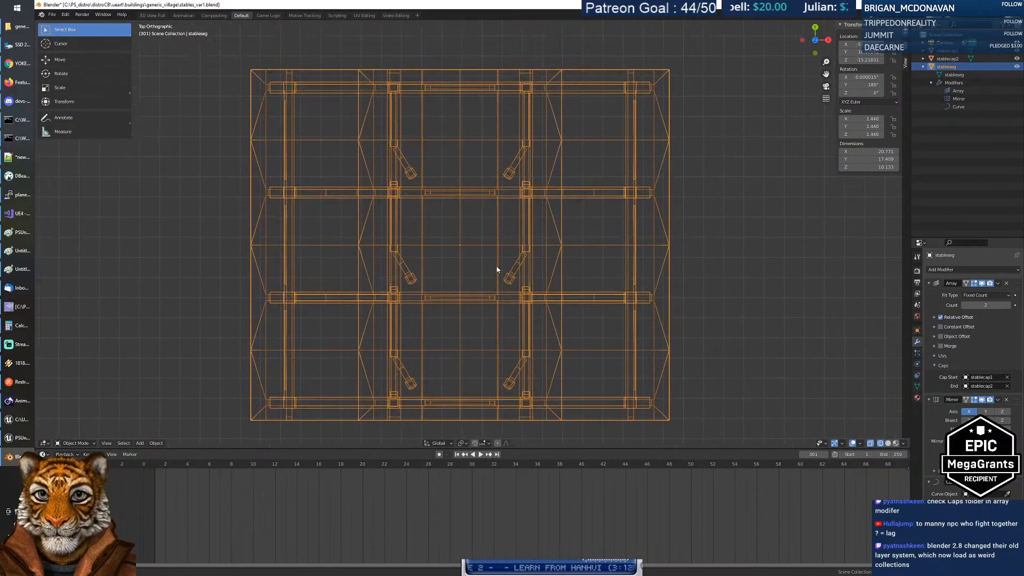
pyautogui.scroll(3, 498, 270)
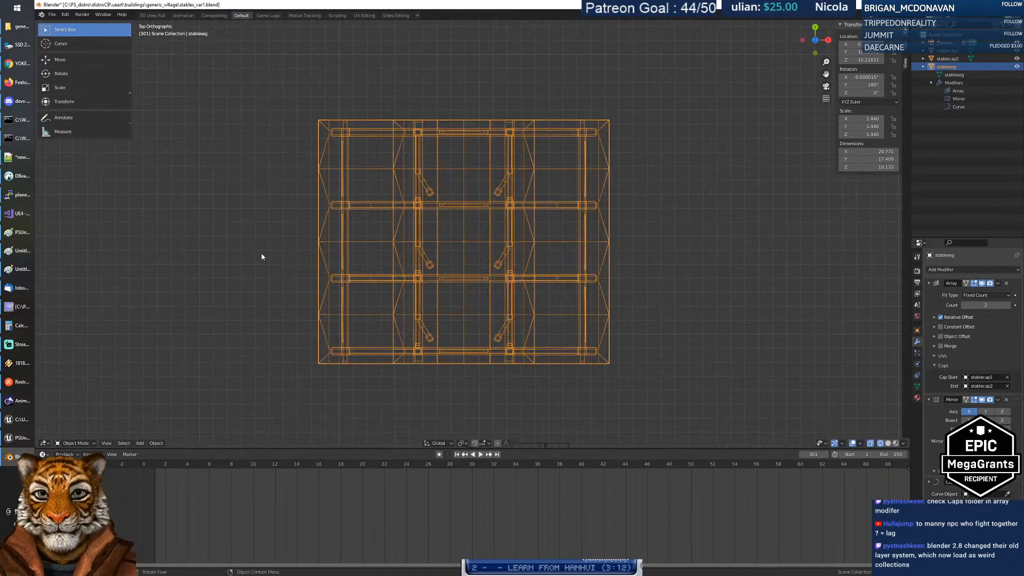
# Step: Add a Bezier curve and move it by about -51.02 in X and 16.72 in Y to the middle of the stable
pyautogui.click(140, 443)
pyautogui.moveTo(182, 427)
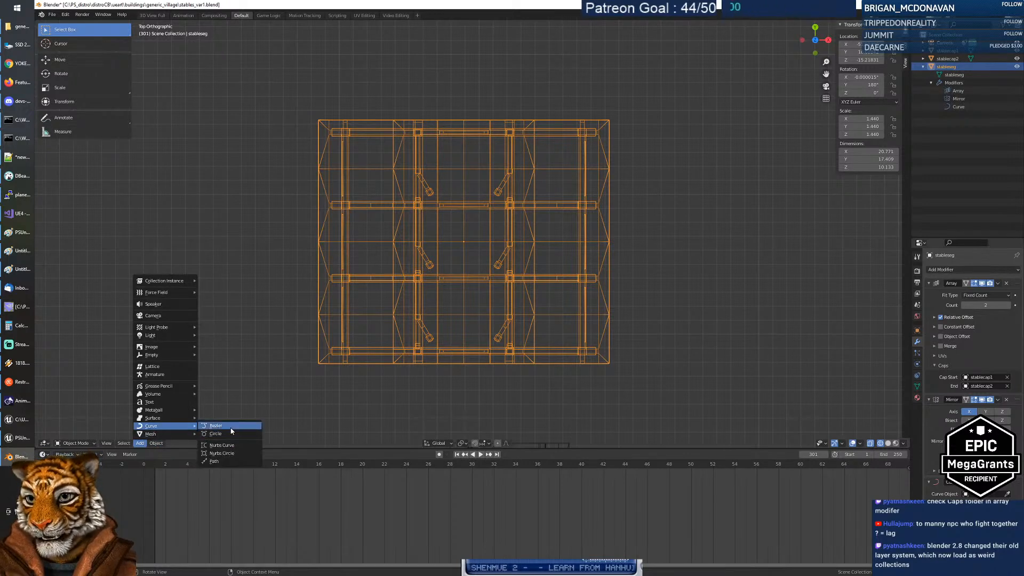
pyautogui.click(231, 427)
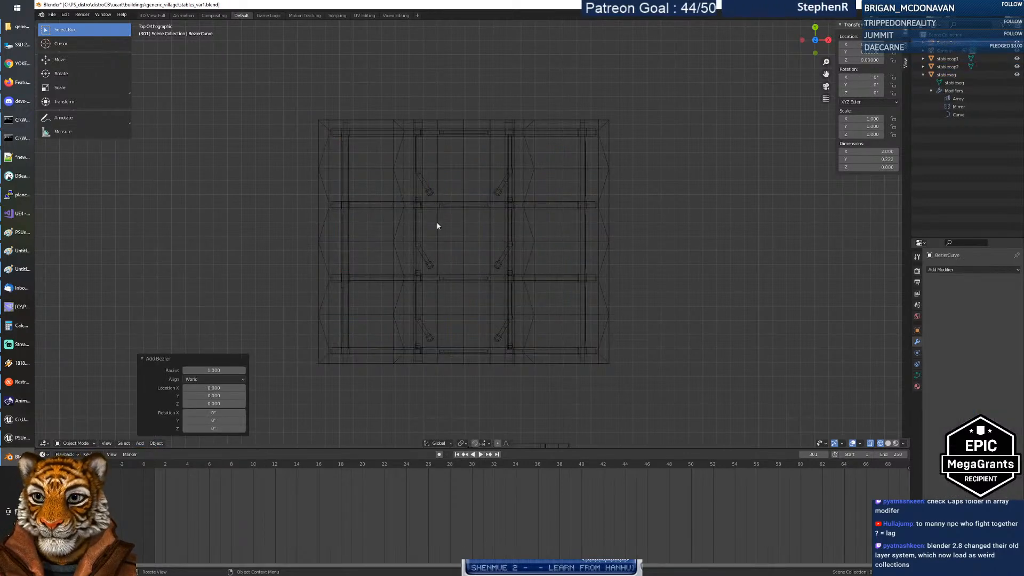
pyautogui.scroll(-5, 467, 261)
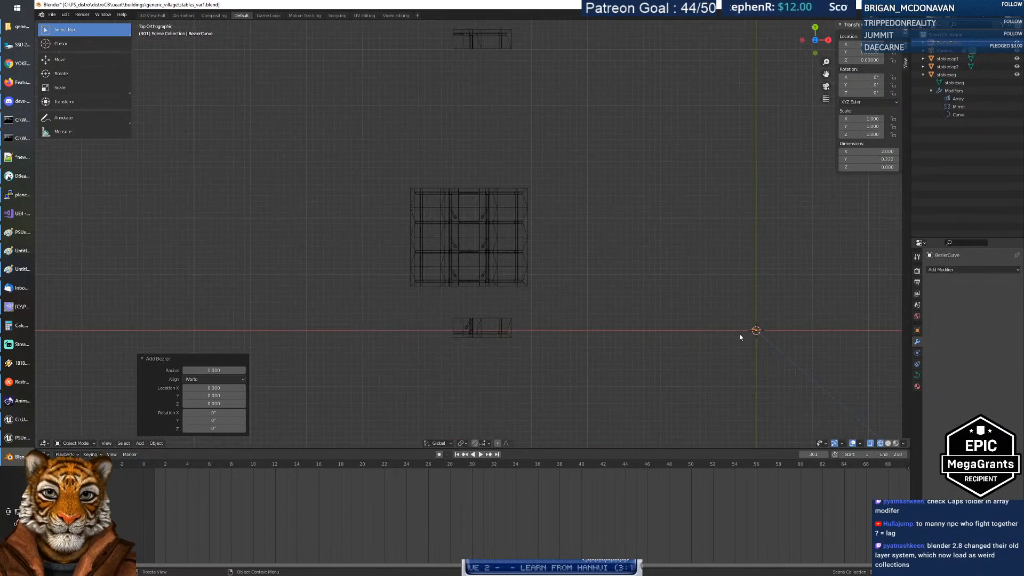
pyautogui.press('g')
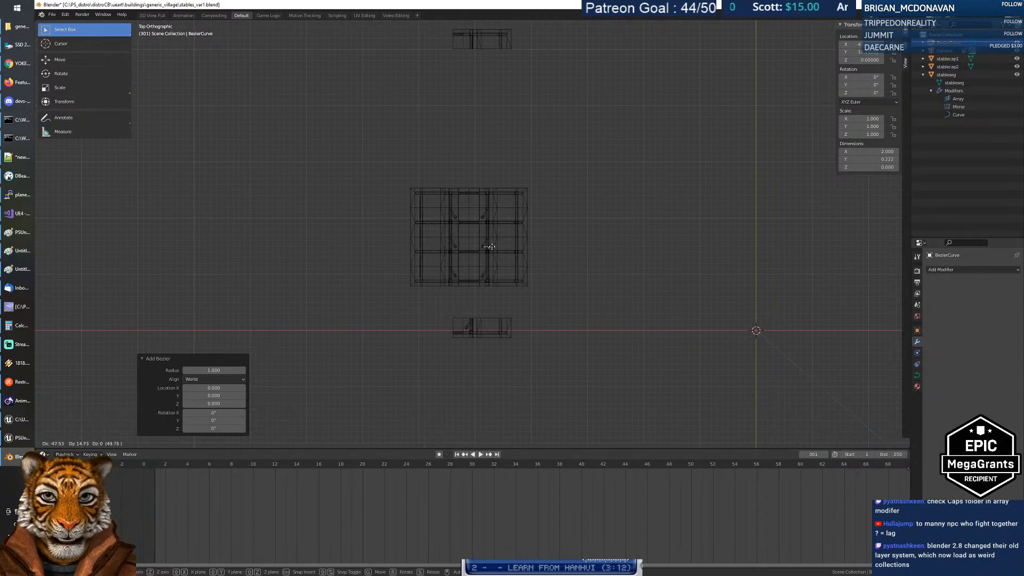
pyautogui.click(472, 236)
# Step: Rotate the Bezier curve 90° about the global Z axis so it runs along the stable's length
pyautogui.scroll(4, 482, 247)
pyautogui.scroll(-6, 480, 213)
pyautogui.scroll(10, 517, 309)
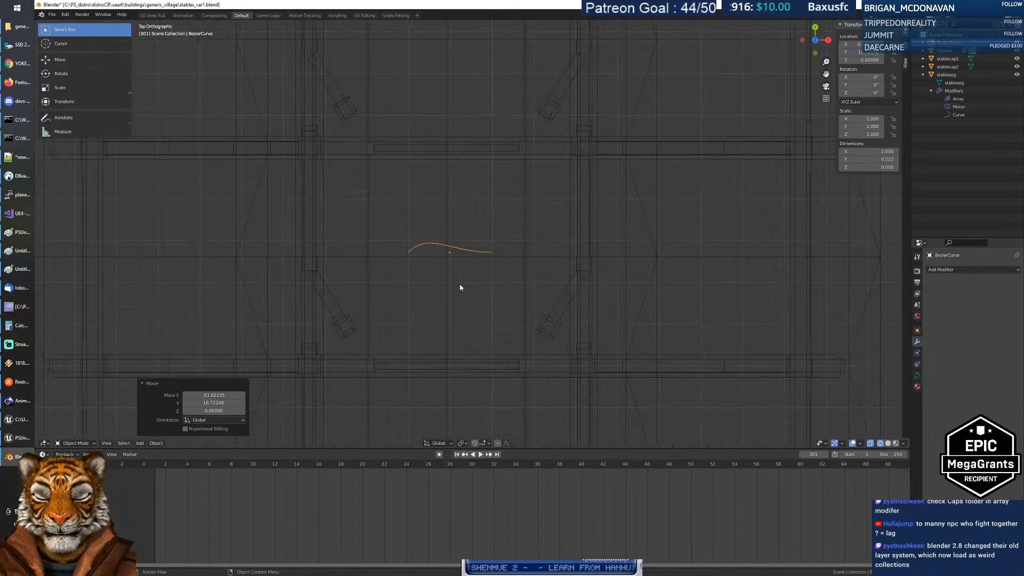
pyautogui.scroll(-4, 461, 268)
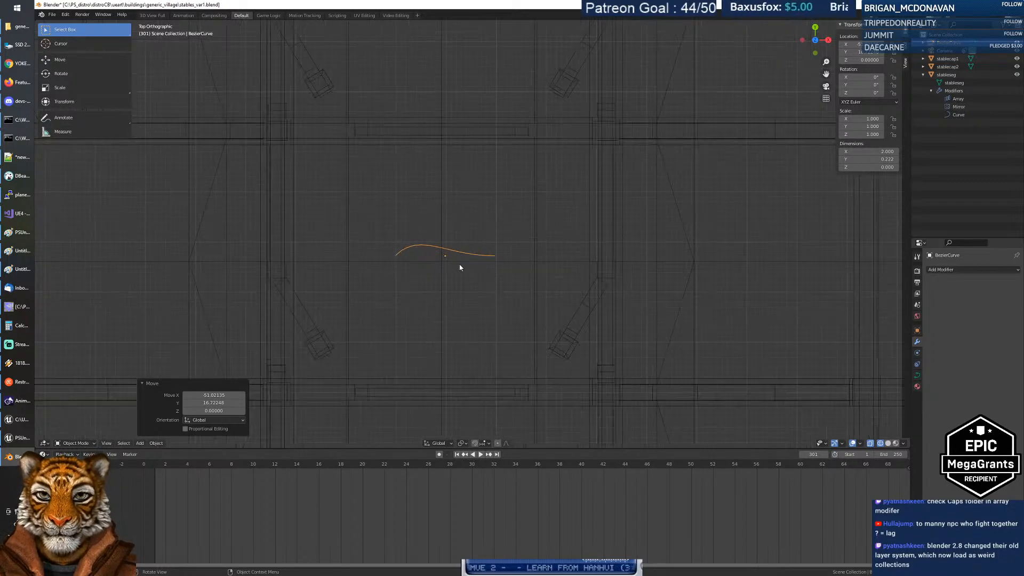
pyautogui.press('r')
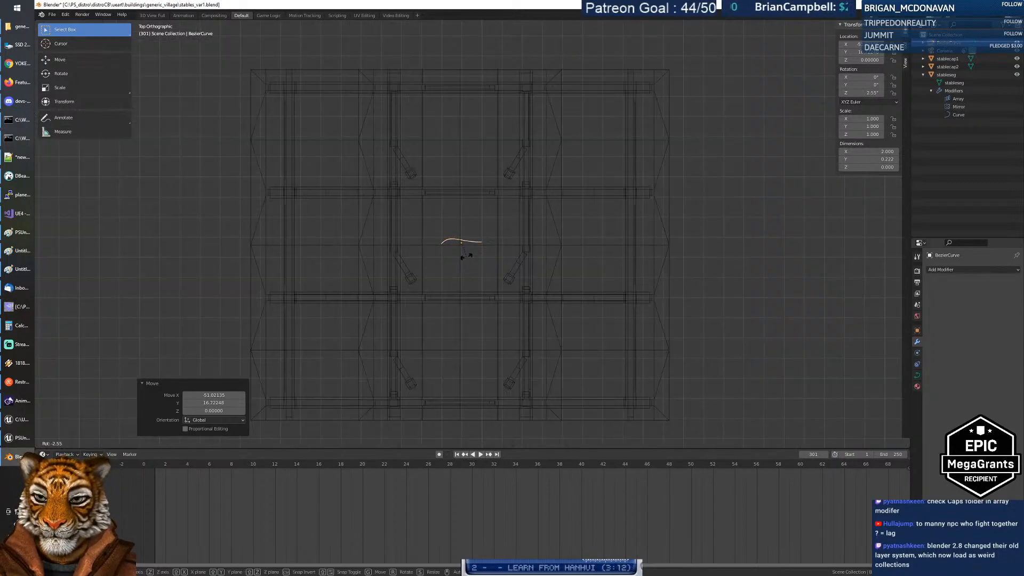
pyautogui.press('z')
pyautogui.press('Return')
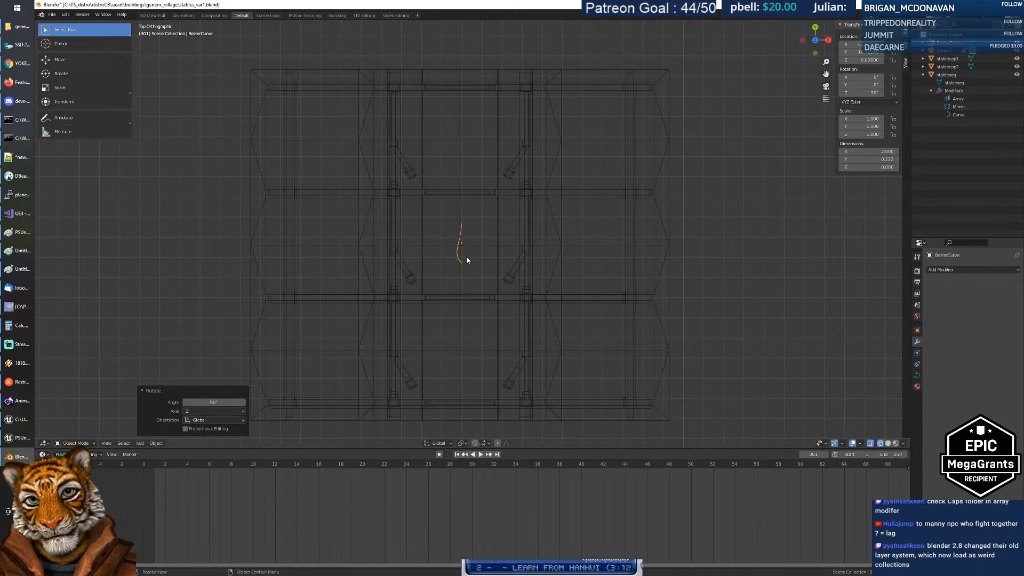
# Step: Set the Bezier curve as the target of stableseg's Curve modifier and inspect the deformed building
pyautogui.click(652, 247)
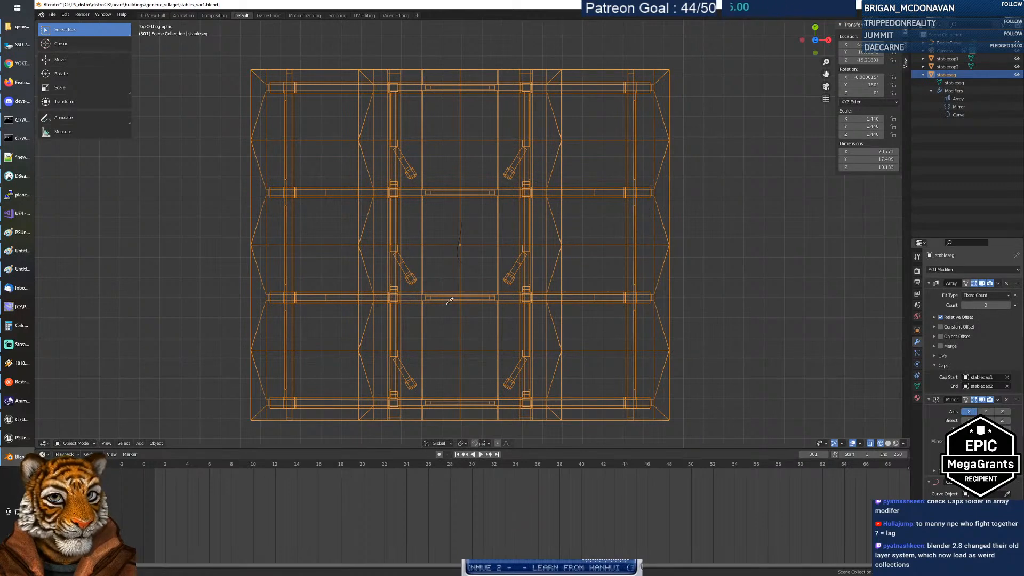
pyautogui.click(459, 249)
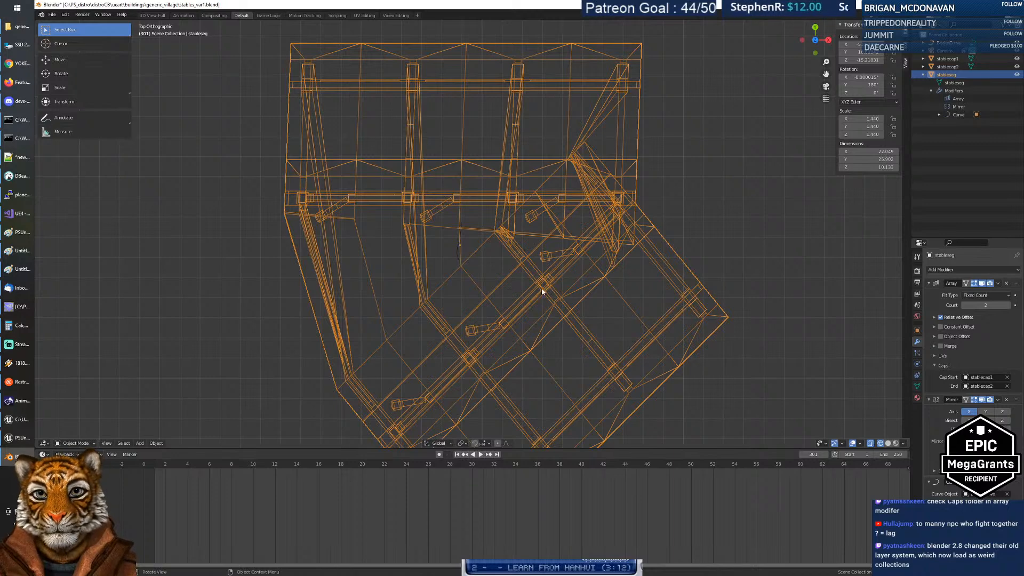
pyautogui.moveTo(488, 287); pyautogui.dragTo(508, 281, button='middle')
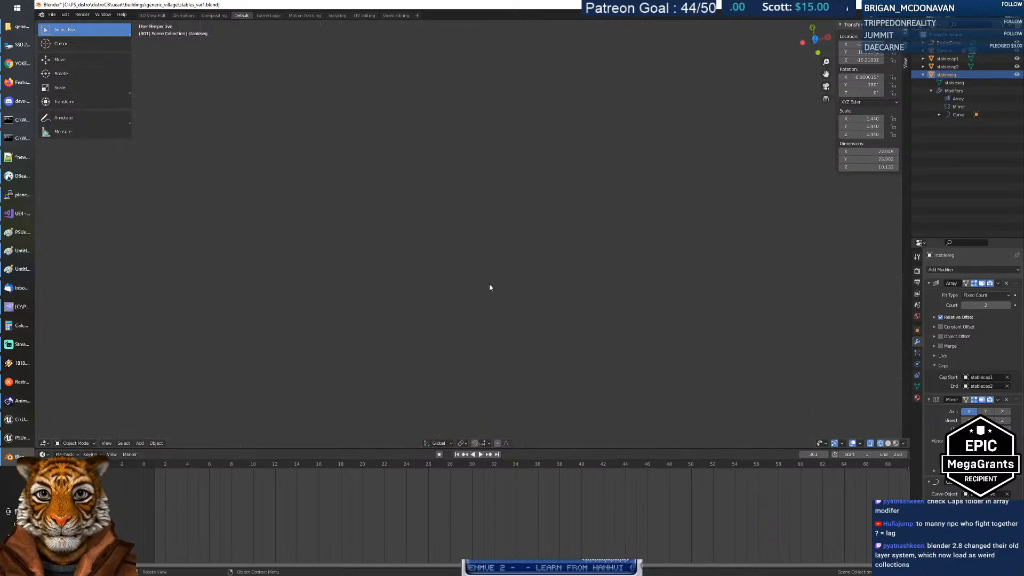
pyautogui.scroll(-10, 489, 286)
pyautogui.scroll(10, 475, 287)
pyautogui.scroll(-3, 475, 287)
pyautogui.moveTo(475, 288); pyautogui.dragTo(471, 267, button='middle')
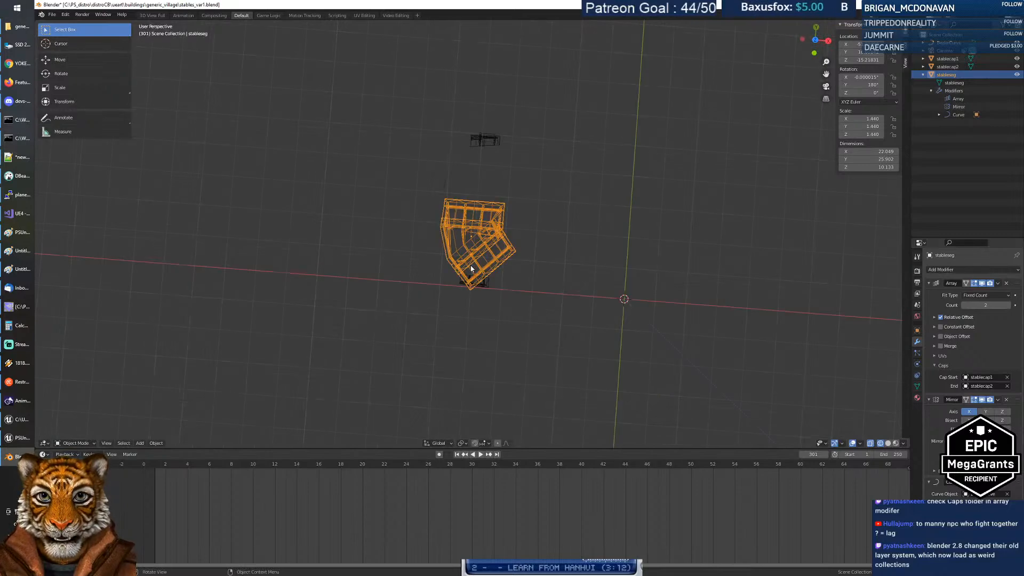
pyautogui.hotkey('shift', '`')
pyautogui.press('w')
pyautogui.press('w')
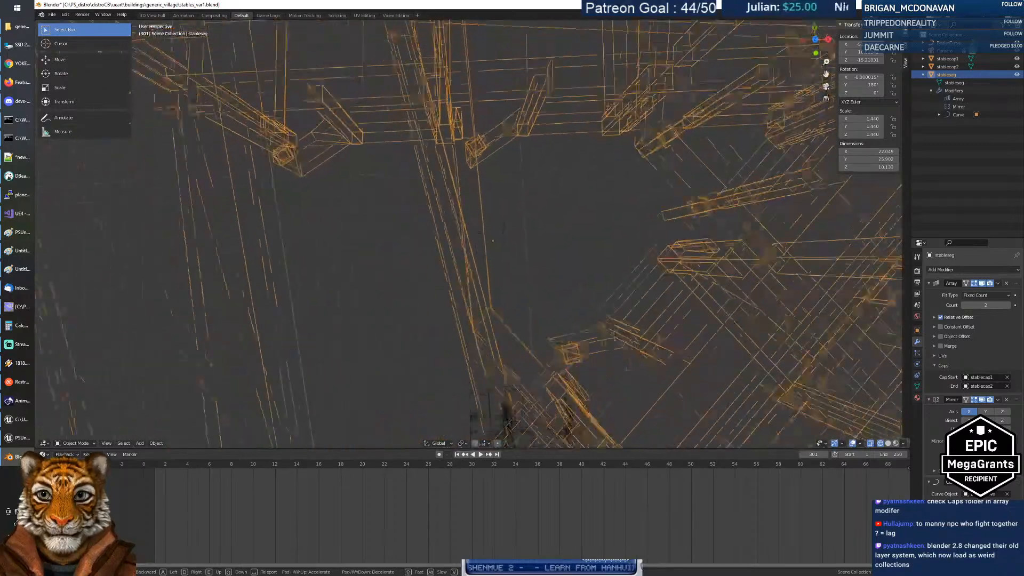
pyautogui.press('Escape')
# Step: Try rotating the Bezier curve by -90° about the global Z axis to correct the building's deformation
pyautogui.click(493, 235)
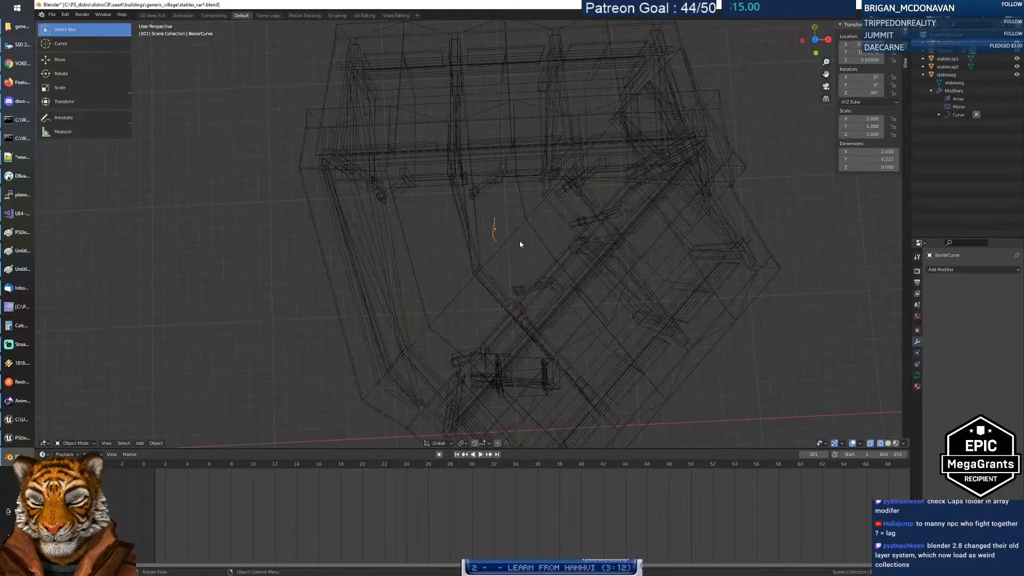
pyautogui.press('r')
pyautogui.write('z90')
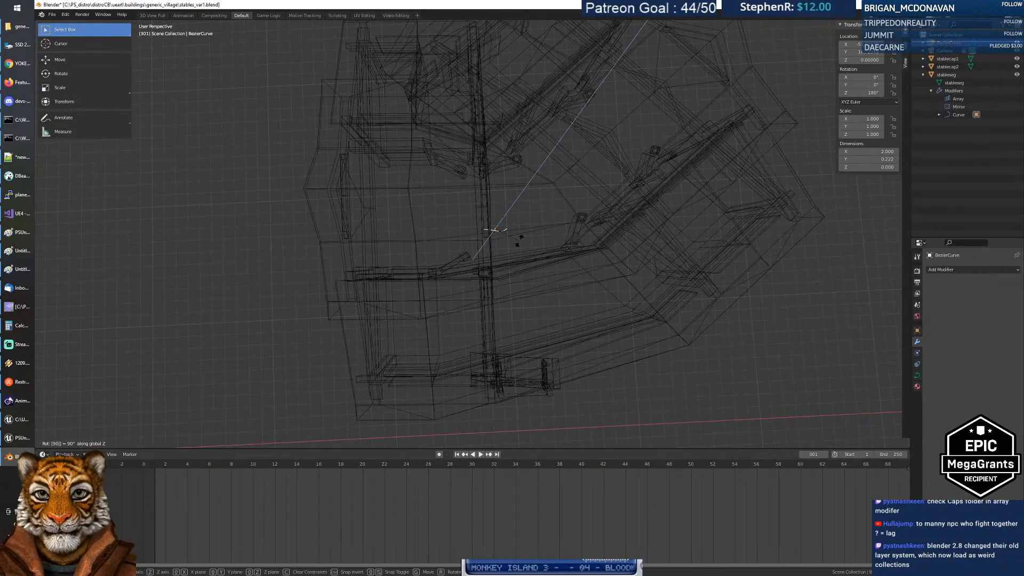
pyautogui.press('-')
pyautogui.press('Return')
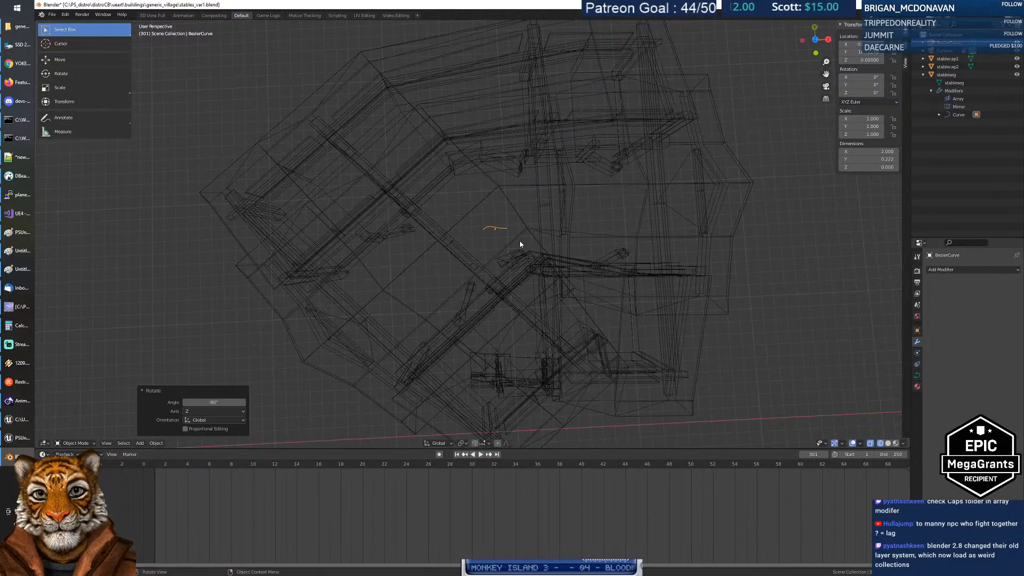
# Step: Undo the Bezier curve's last rotation and clear the curve object from stableseg's Curve modifier
pyautogui.hotkey('ctrl', 'z')
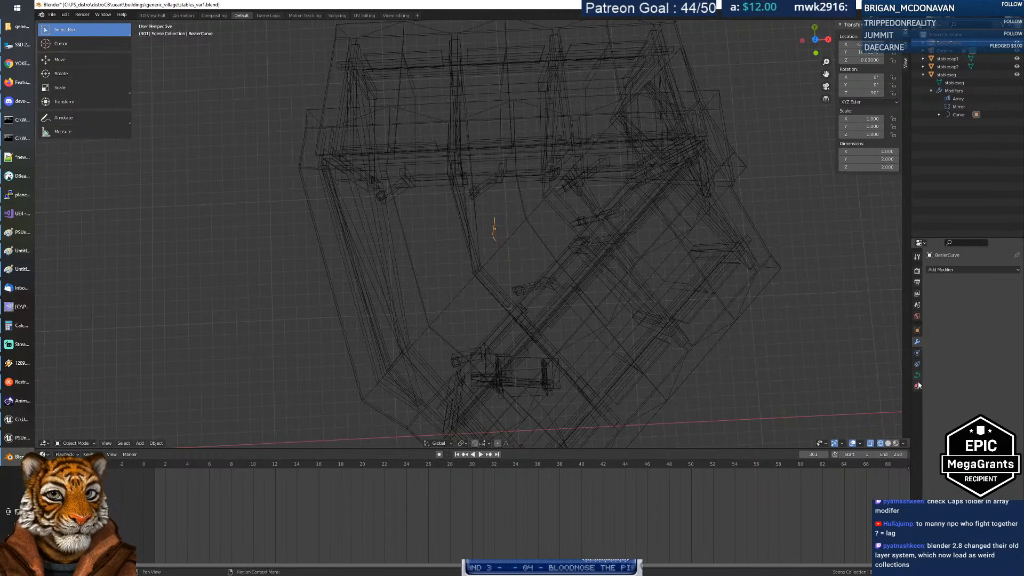
pyautogui.click(629, 190)
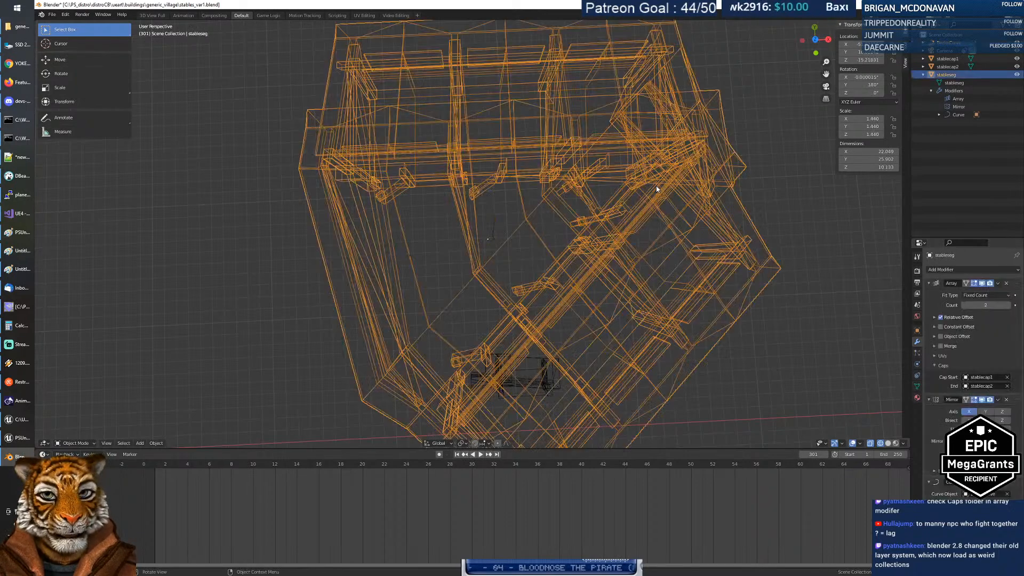
pyautogui.click(1008, 495)
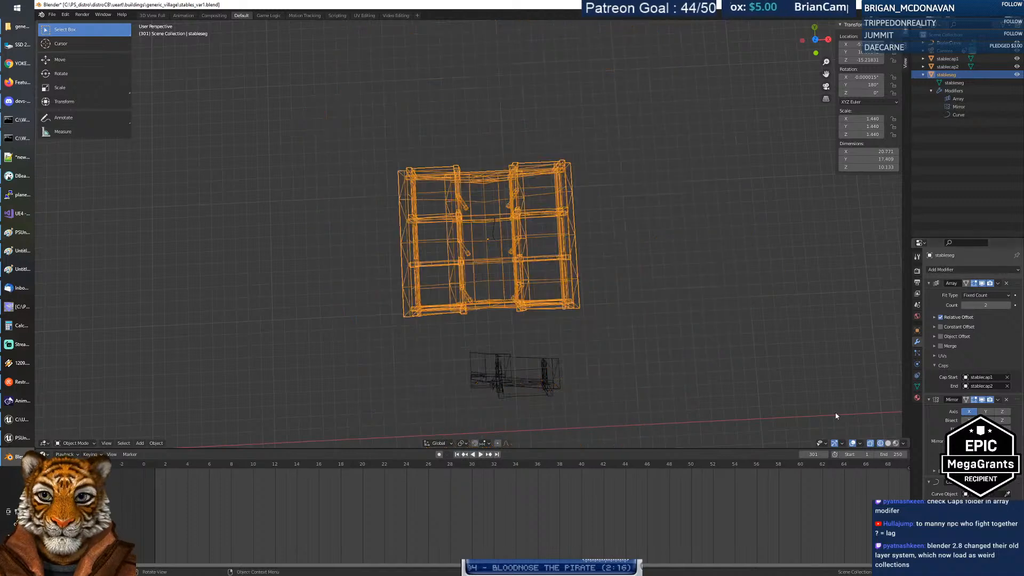
# Step: Straighten the Bezier curve by moving one end point's handle in line with the rest of the curve
pyautogui.click(494, 236)
pyautogui.moveTo(494, 232); pyautogui.dragTo(652, 81, button='middle')
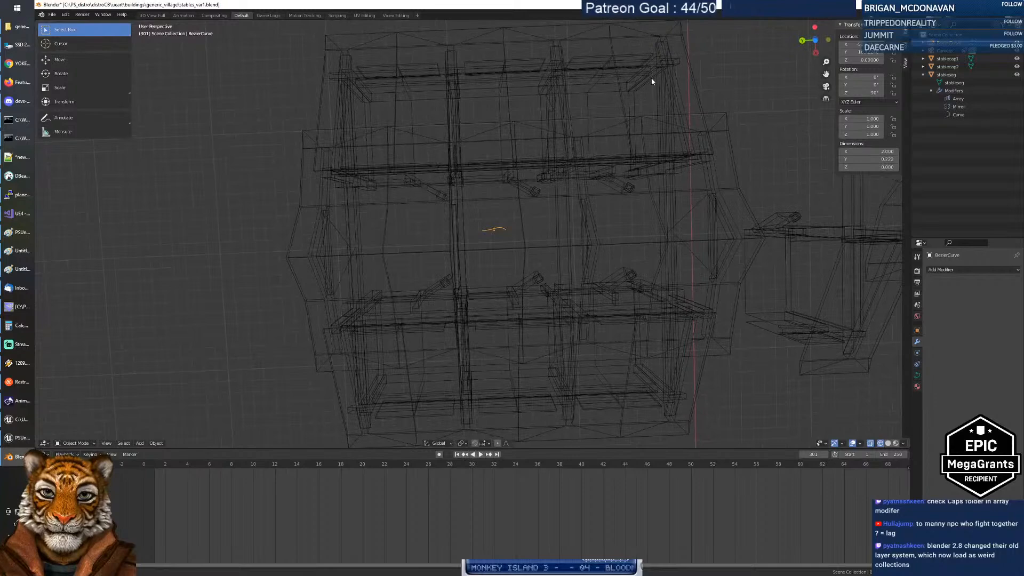
pyautogui.press('Tab')
pyautogui.click(513, 236)
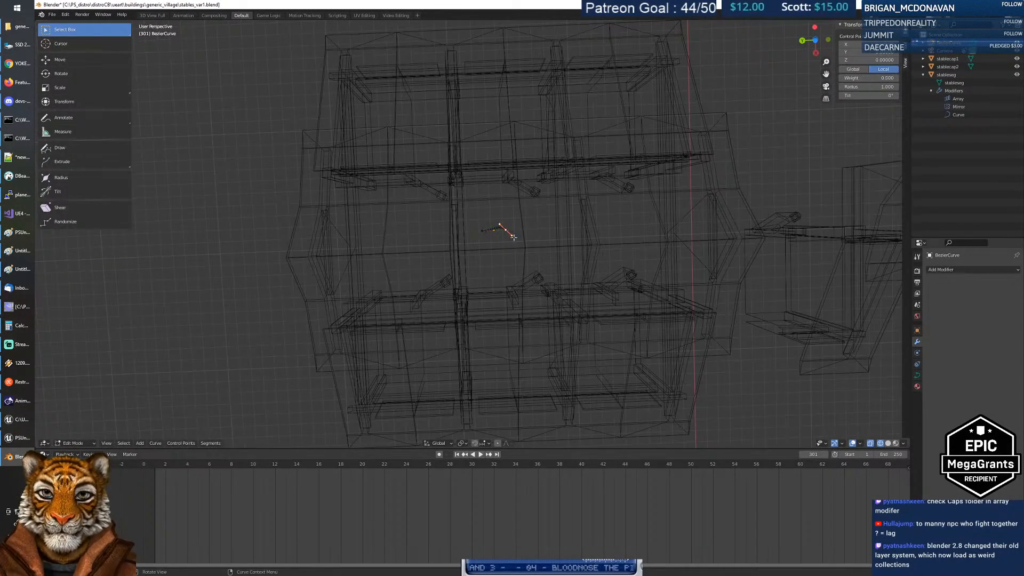
pyautogui.click(520, 237)
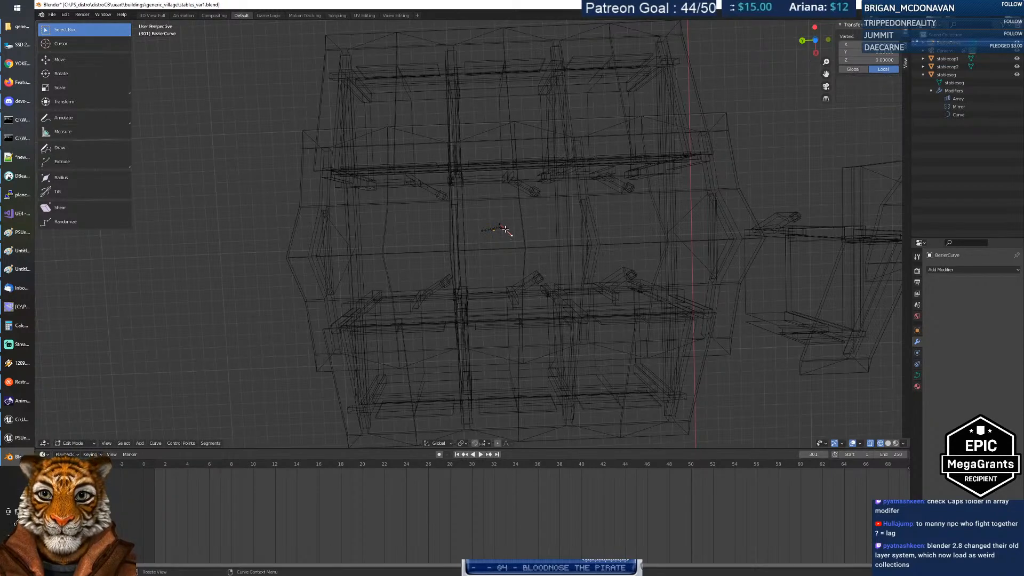
pyautogui.press('g')
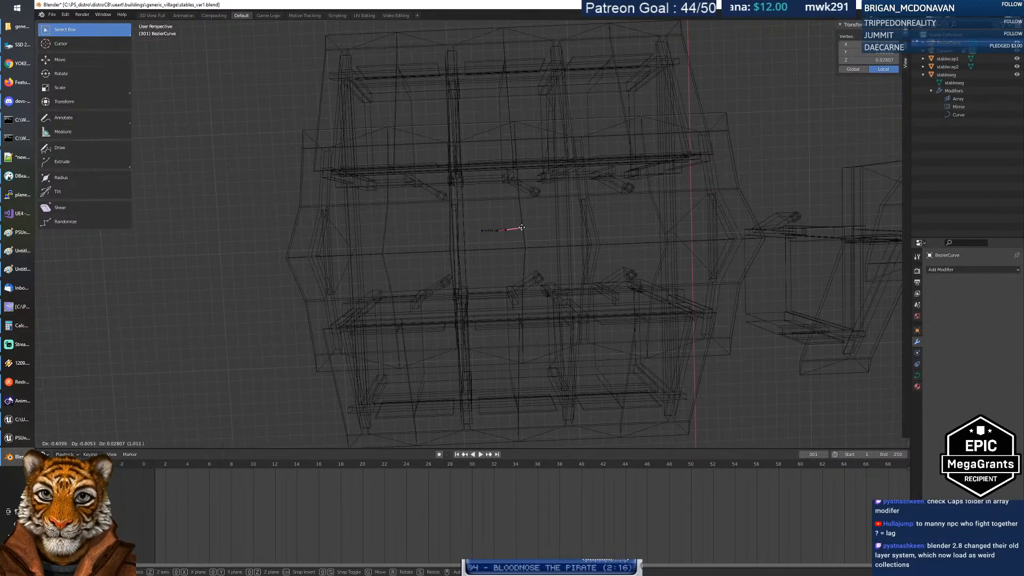
pyautogui.click(522, 228)
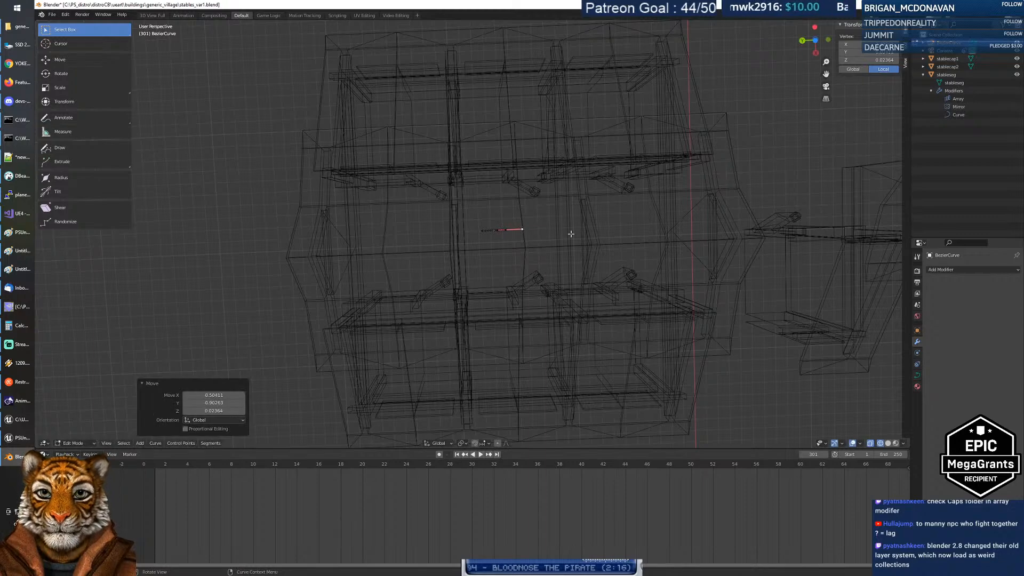
pyautogui.click(258, 216)
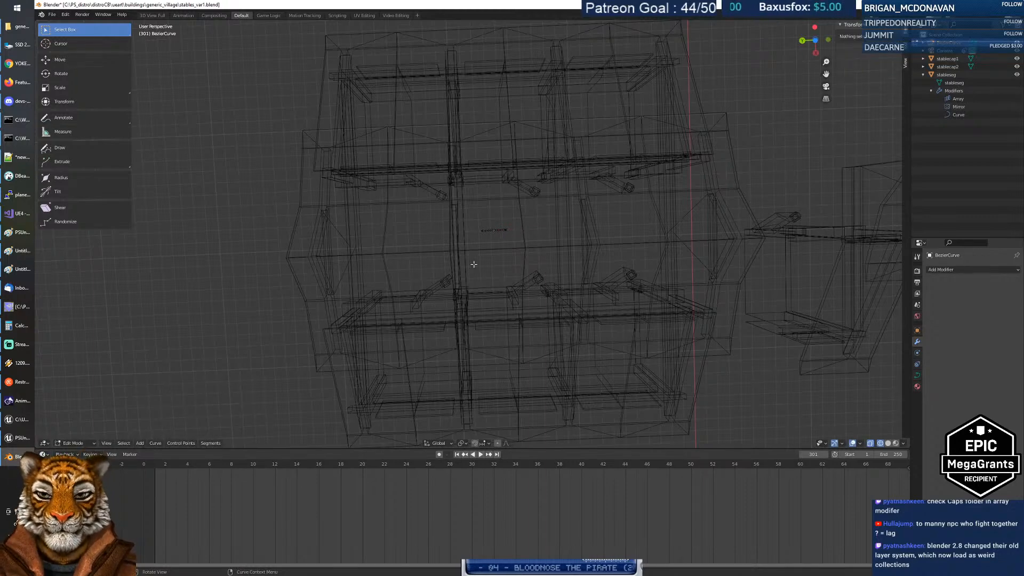
pyautogui.press('Tab')
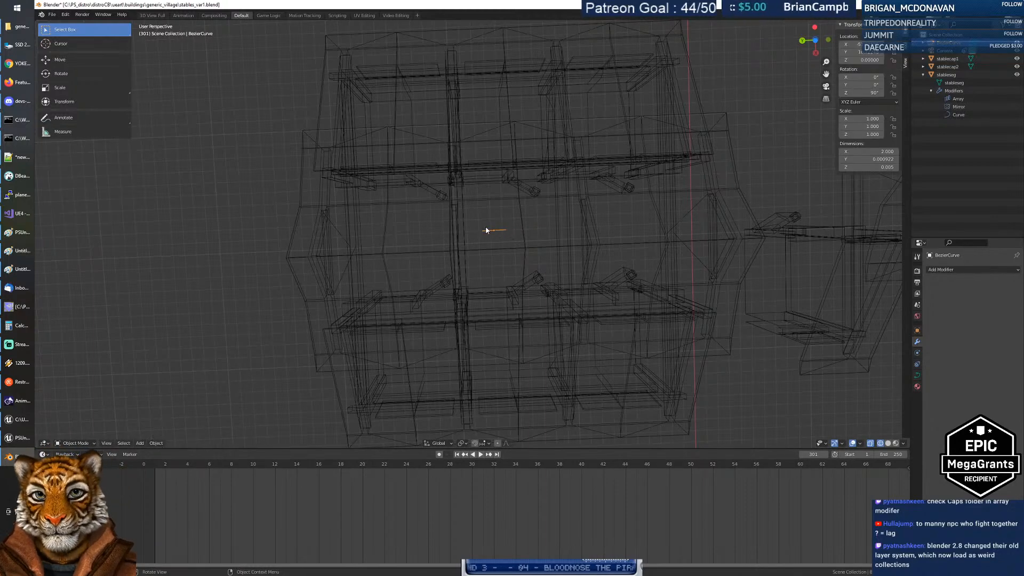
# Step: Try the straightened Bezier curve as the target of stableseg's Curve modifier, then undo the assignment
pyautogui.click(586, 185)
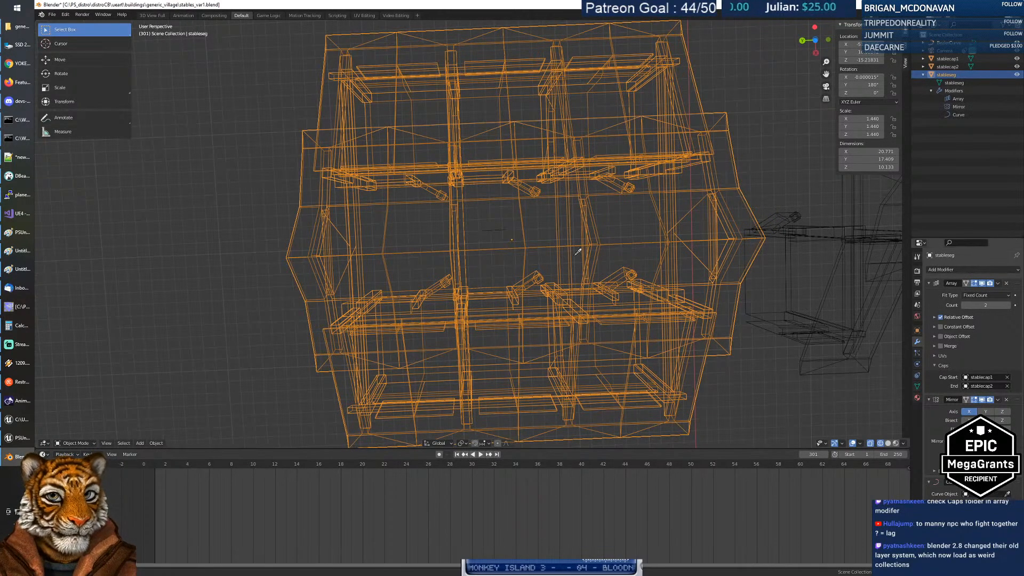
pyautogui.click(497, 229)
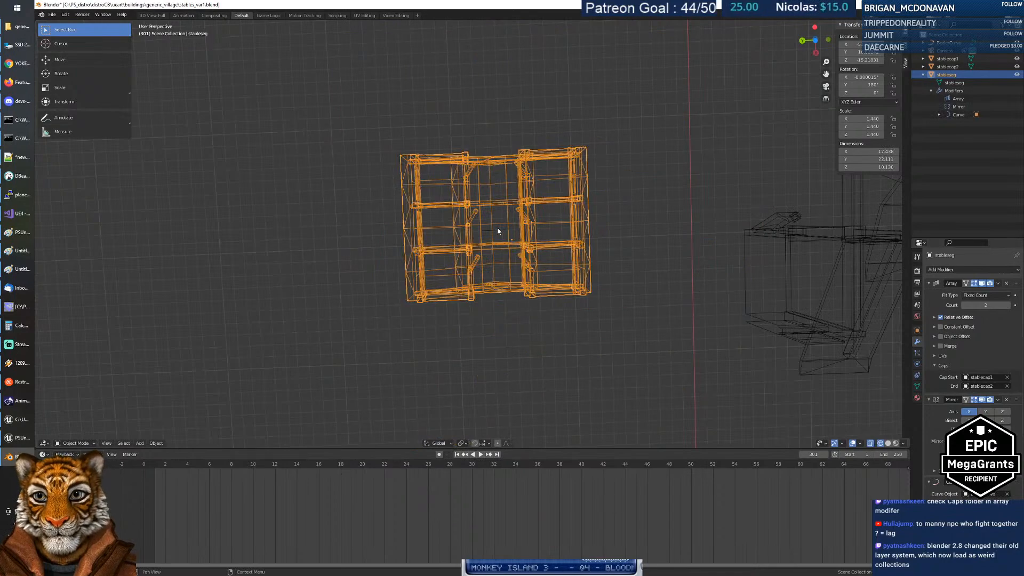
pyautogui.moveTo(487, 187)
pyautogui.mouseDown(button='middle')
pyautogui.moveTo(497, 310)
pyautogui.moveTo(499, 283)
pyautogui.moveTo(506, 309)
pyautogui.moveTo(508, 300)
pyautogui.moveTo(494, 209)
pyautogui.moveTo(497, 255)
pyautogui.moveTo(510, 227)
pyautogui.moveTo(497, 171)
pyautogui.moveTo(493, 185)
pyautogui.mouseUp(button='middle')
pyautogui.hotkey('ctrl', 'z')
# Step: Examine the undeformed stableseg building and its separate cap pieces up close and from a distance
pyautogui.hotkey('shift', '`')
pyautogui.press('w')
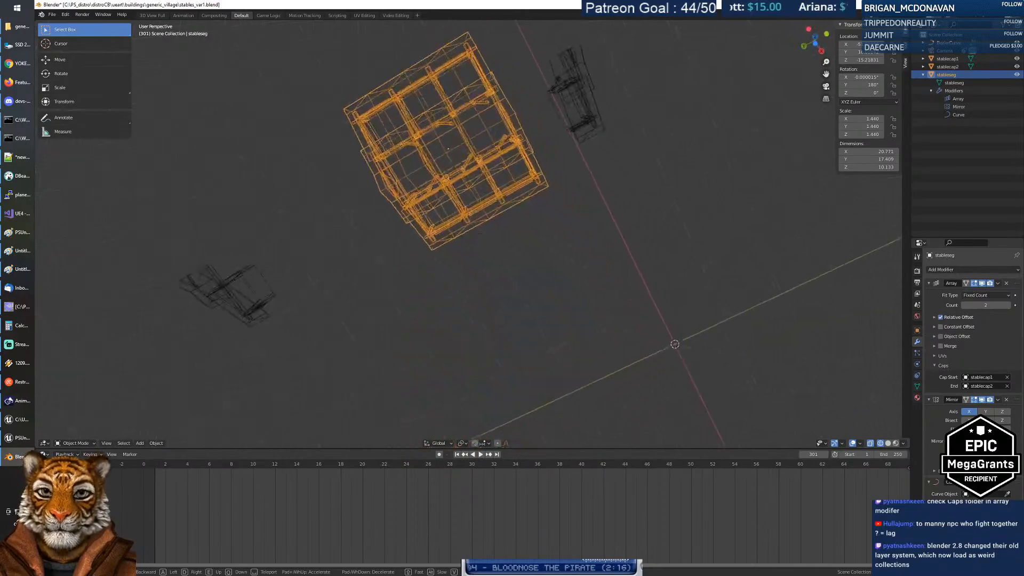
pyautogui.press('w')
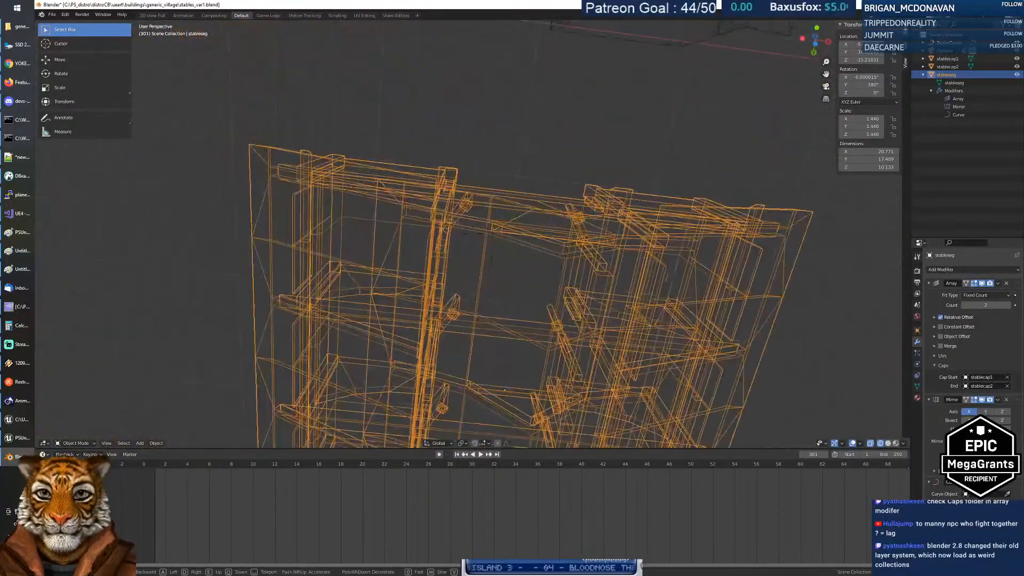
pyautogui.press('w')
pyautogui.press('w')
pyautogui.press('s')
pyautogui.press('w')
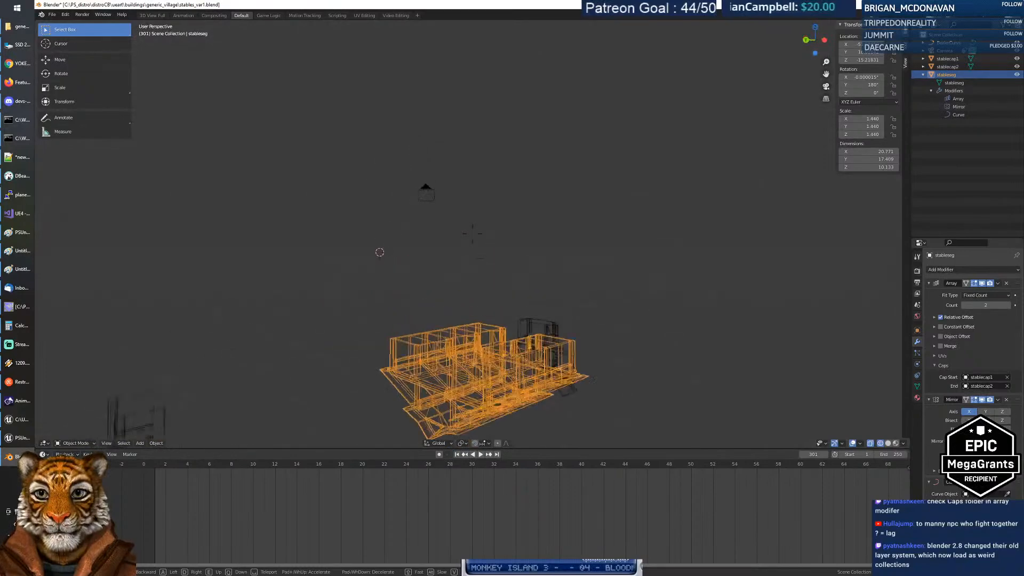
pyautogui.press('s')
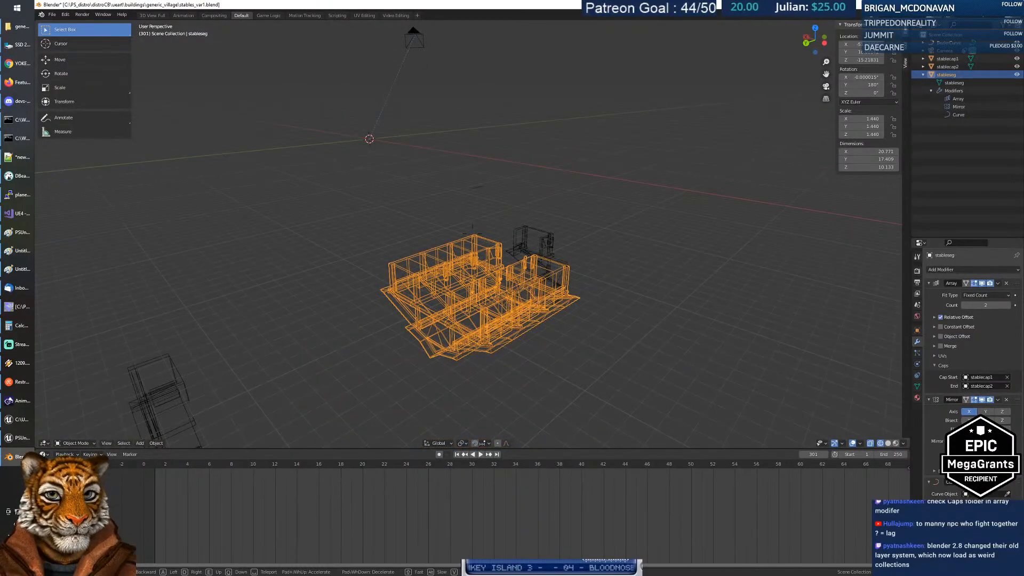
pyautogui.press('w')
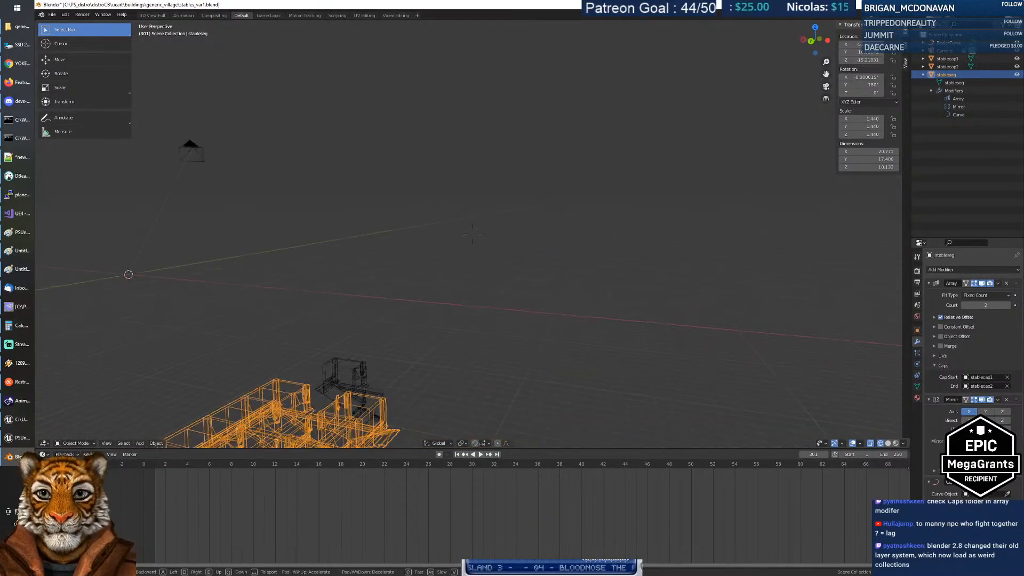
pyautogui.press('s')
pyautogui.click(537, 233)
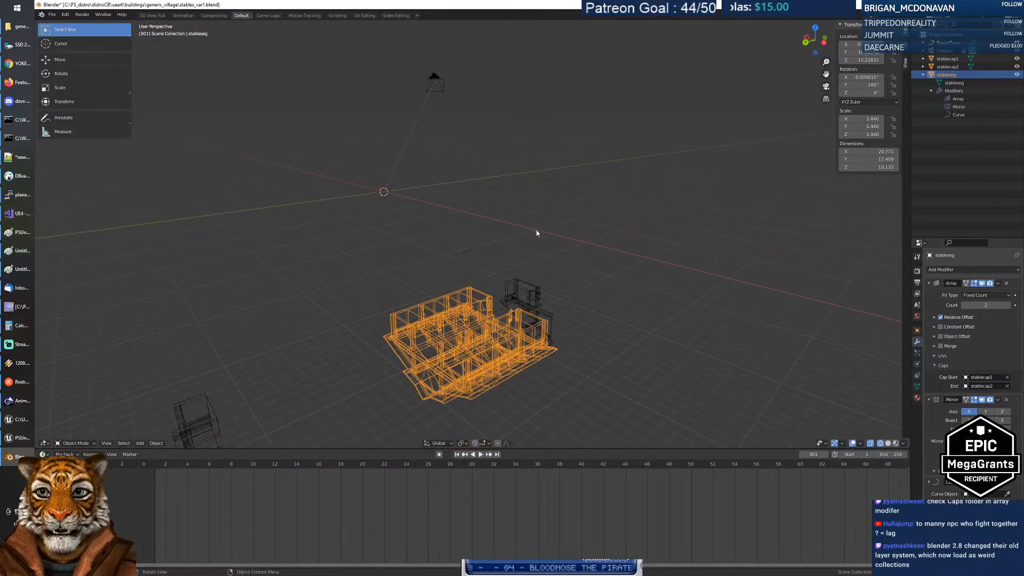
# Step: Survey the stable, caps and world origin from above, and select the stableseg building
pyautogui.click(492, 215)
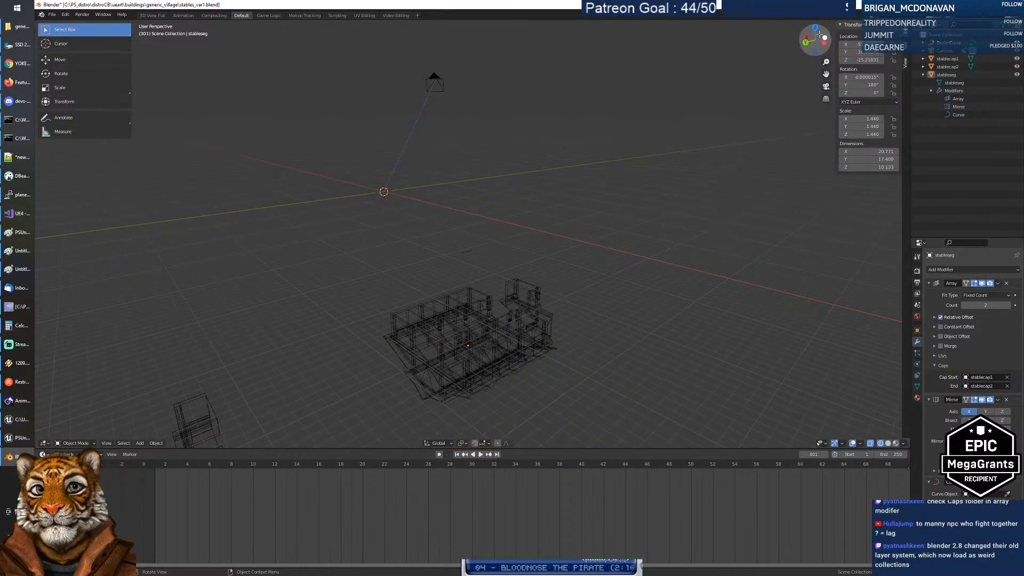
pyautogui.press('KP_7')
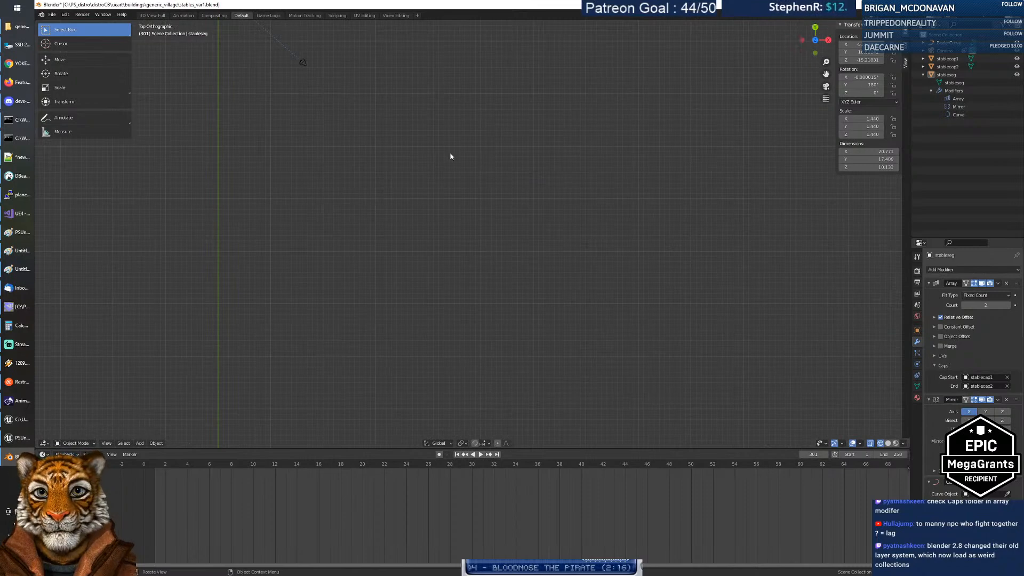
pyautogui.hotkey('shift', '`')
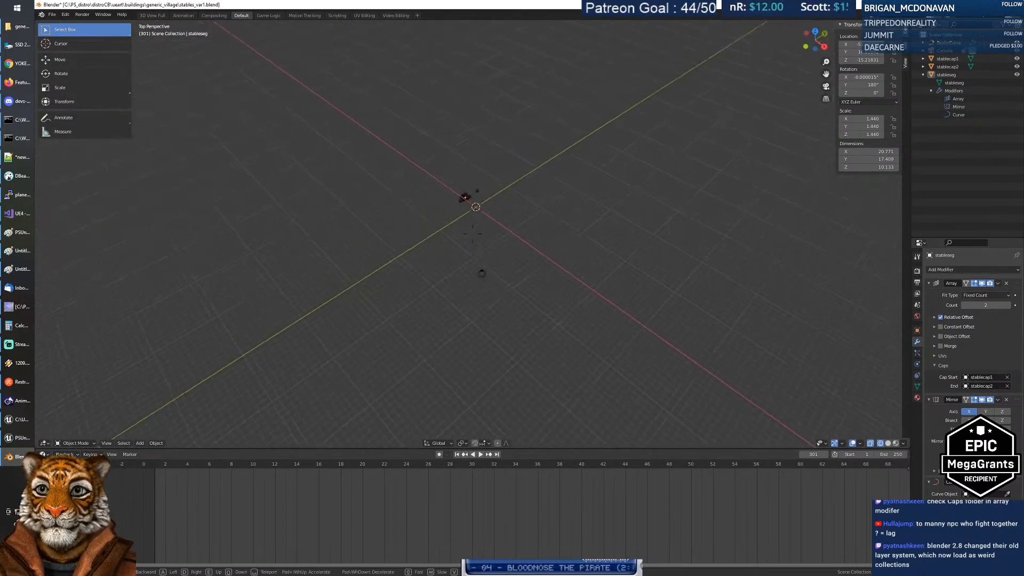
pyautogui.press('w')
pyautogui.press('a')
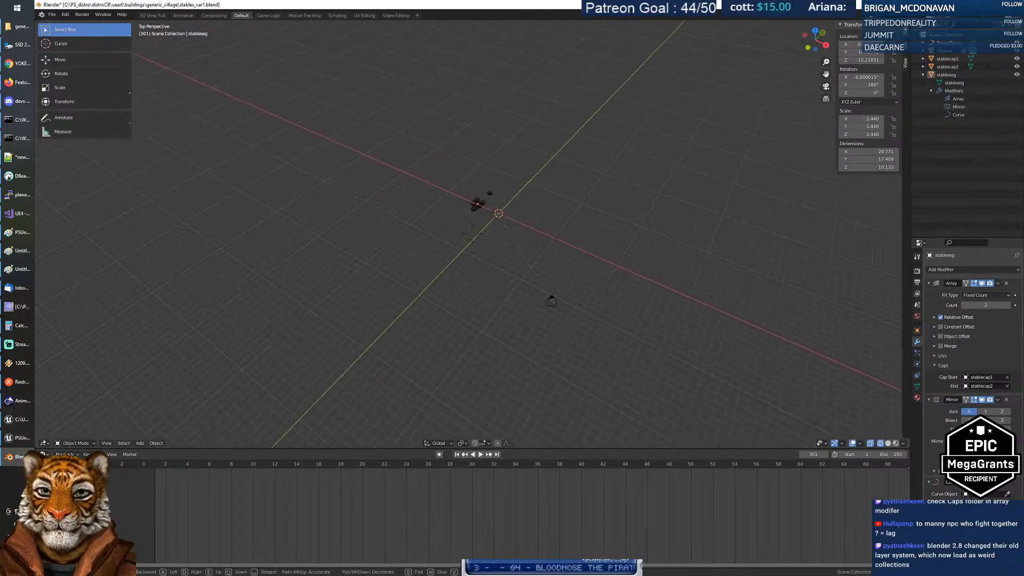
pyautogui.press('w')
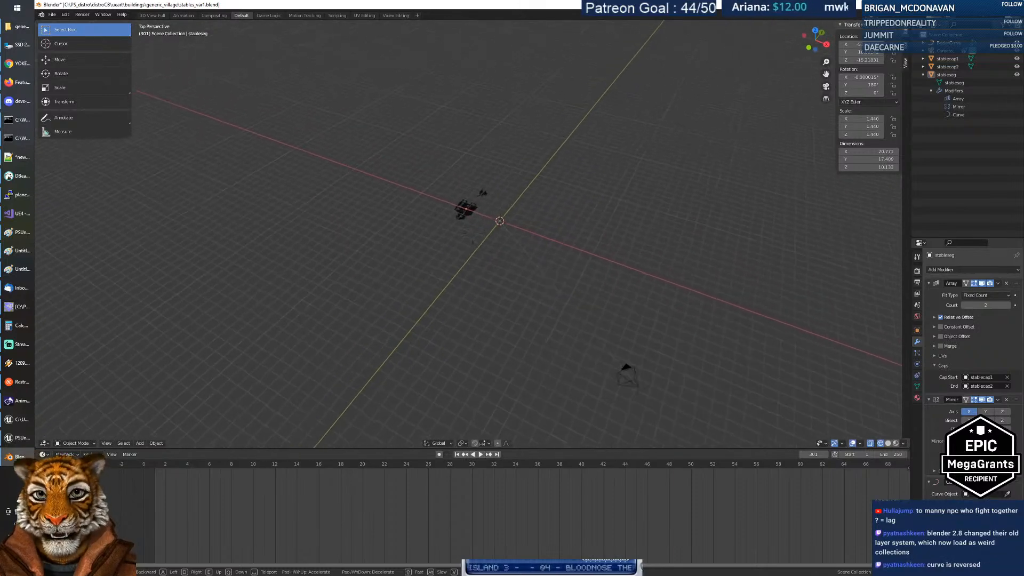
pyautogui.press('w')
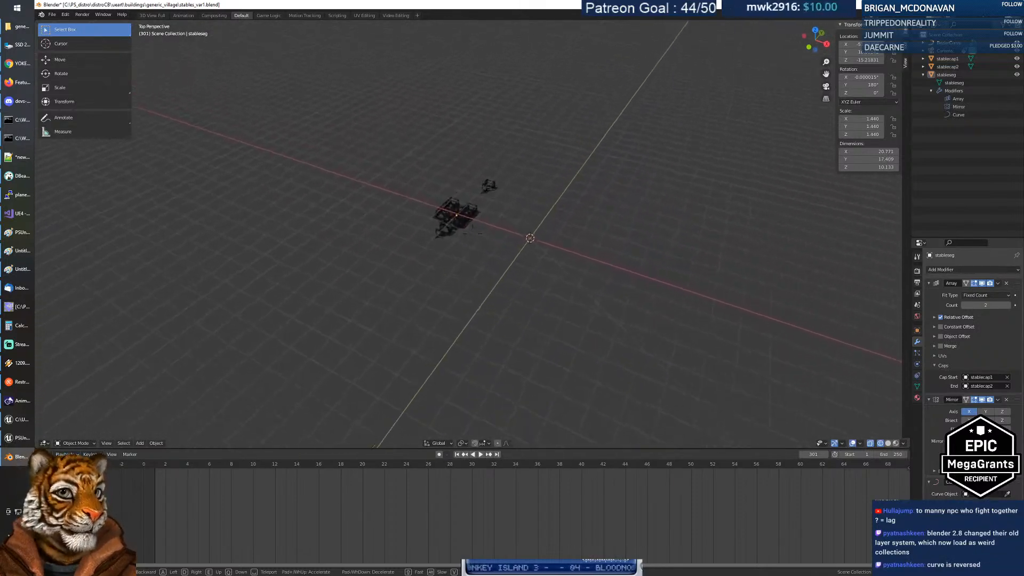
pyautogui.press('w')
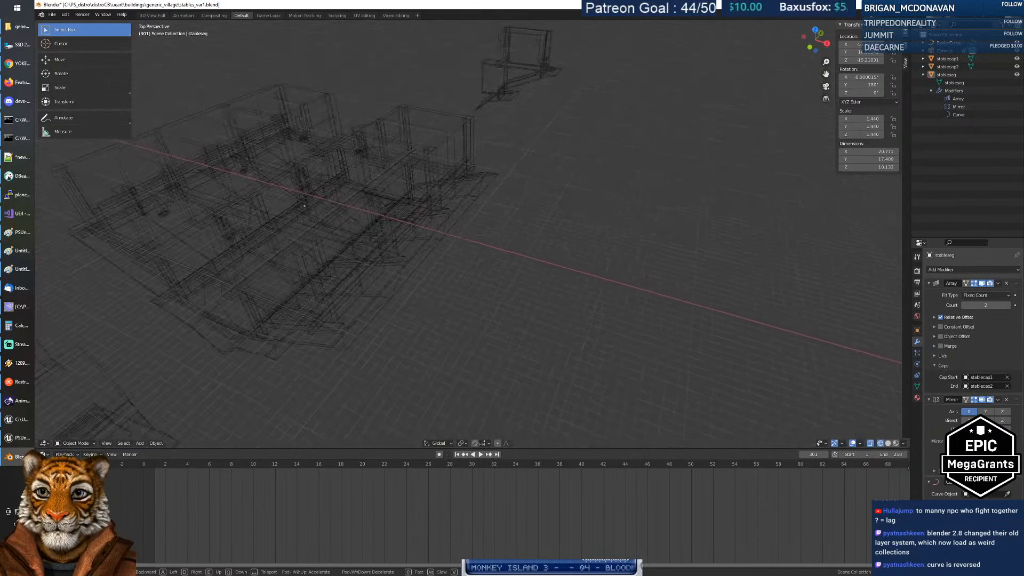
pyautogui.press('Escape')
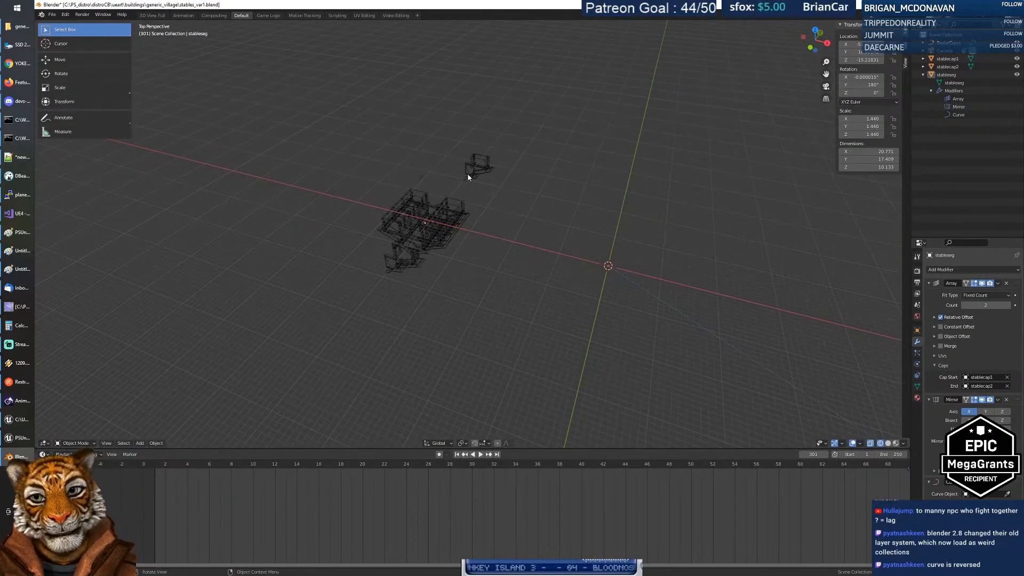
pyautogui.click(443, 213)
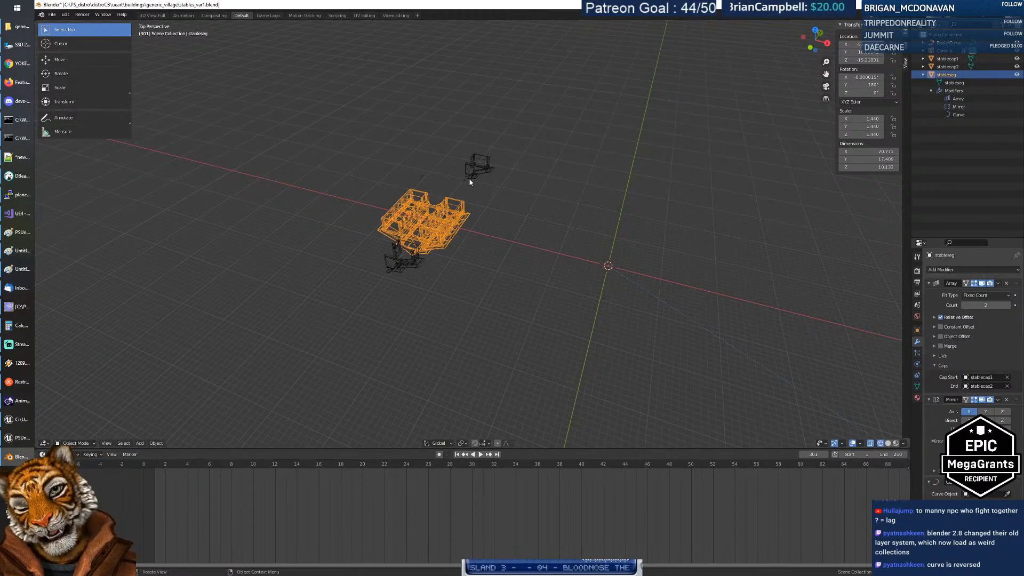
# Step: Undo the recent edits back to the state before the Bezier curve was added, keeping the three stable objects
pyautogui.click(473, 175)
pyautogui.click(430, 212)
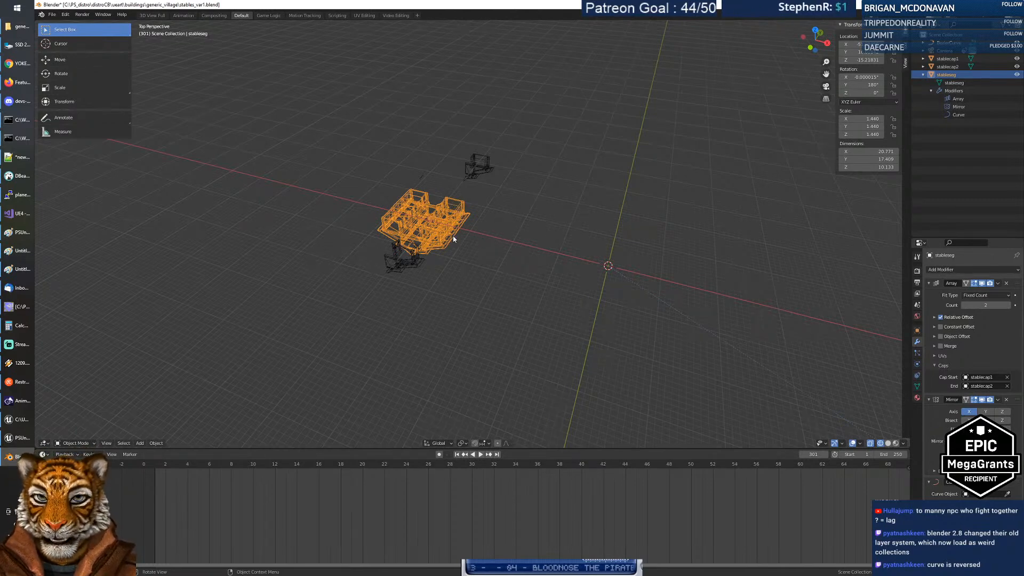
pyautogui.hotkey('ctrl', 'z')
pyautogui.hotkey('ctrl', 'z')
pyautogui.hotkey('ctrl', 'z')
pyautogui.hotkey('ctrl', 'z')
pyautogui.hotkey('ctrl', 'z')
pyautogui.hotkey('ctrl', 'z')
pyautogui.hotkey('ctrl', 'z')
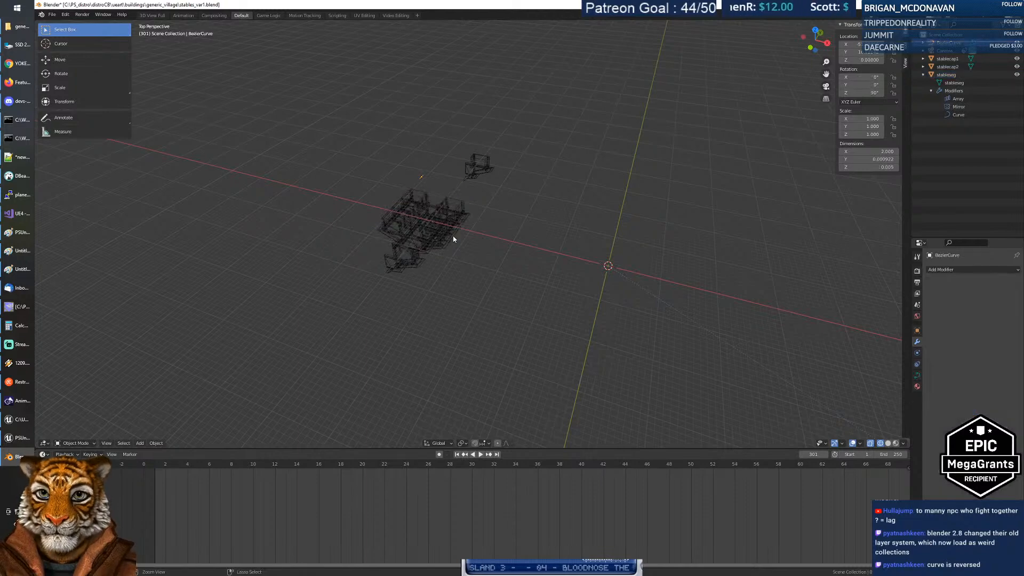
pyautogui.hotkey('ctrl', 'z')
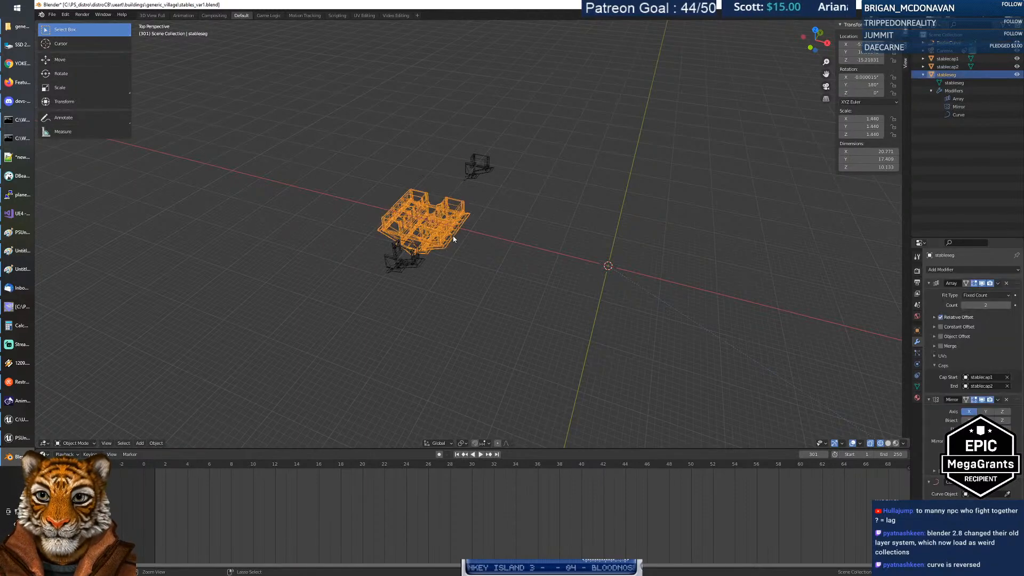
pyautogui.hotkey('ctrl', 'z')
pyautogui.hotkey('ctrl', 'z')
pyautogui.hotkey('ctrl', 'shift', 'z')
pyautogui.hotkey('ctrl', 'shift', 'z')
pyautogui.hotkey('ctrl', 'shift', 'z')
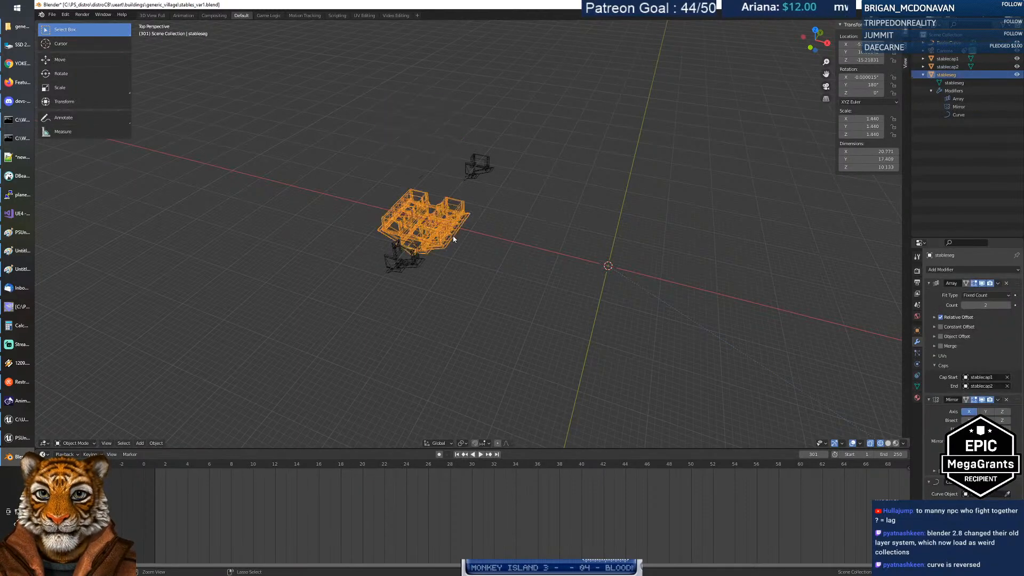
pyautogui.hotkey('ctrl', 'shift', 'z')
pyautogui.hotkey('ctrl', 'z')
pyautogui.hotkey('ctrl', 'shift', 'z')
pyautogui.hotkey('ctrl', 'shift', 'z')
pyautogui.hotkey('ctrl', 'z')
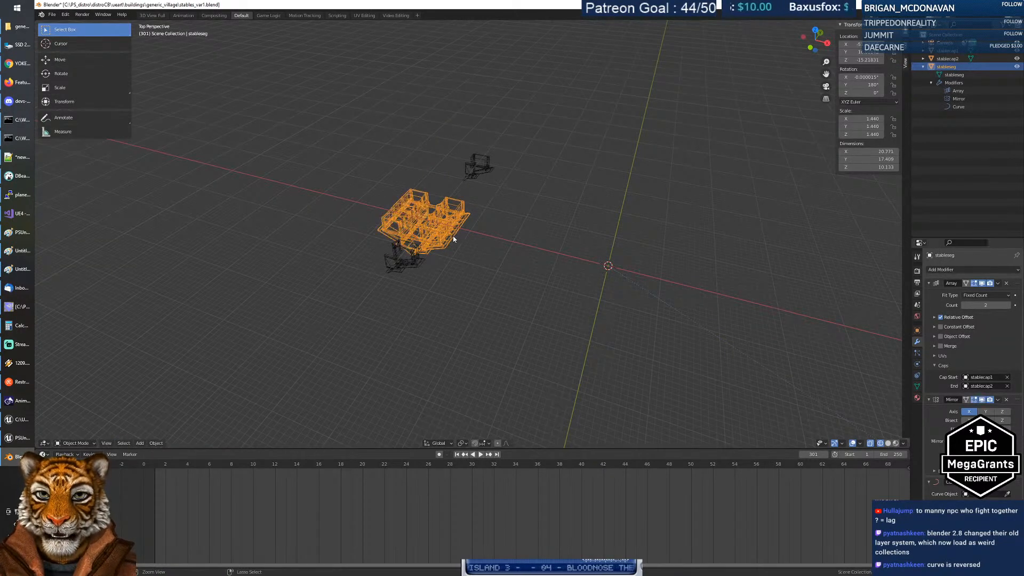
# Step: Rotate the stableseg building 180° about the global Y axis so its roof faces up
pyautogui.moveTo(440, 248); pyautogui.dragTo(498, 237, button='middle')
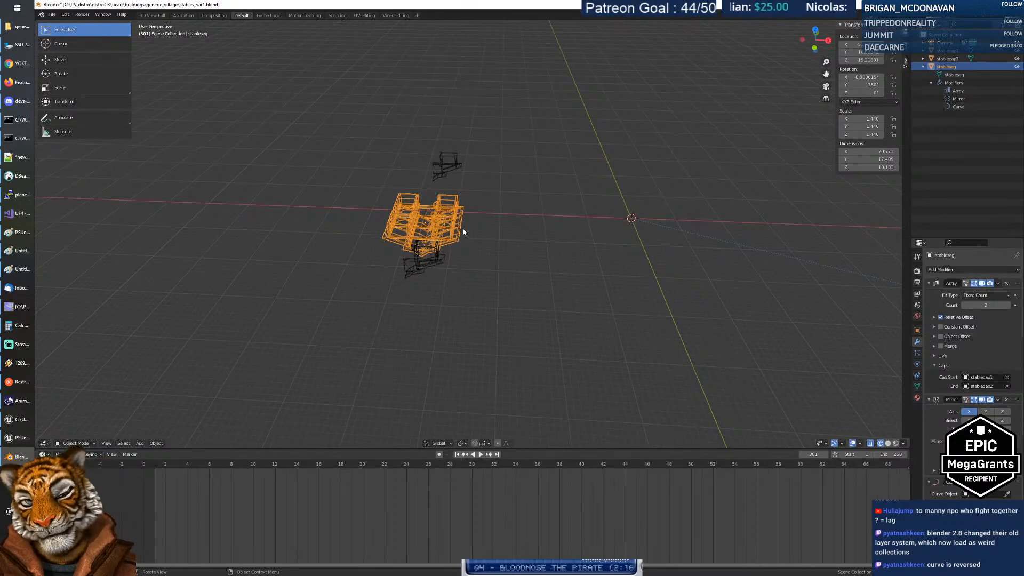
pyautogui.write('ry180')
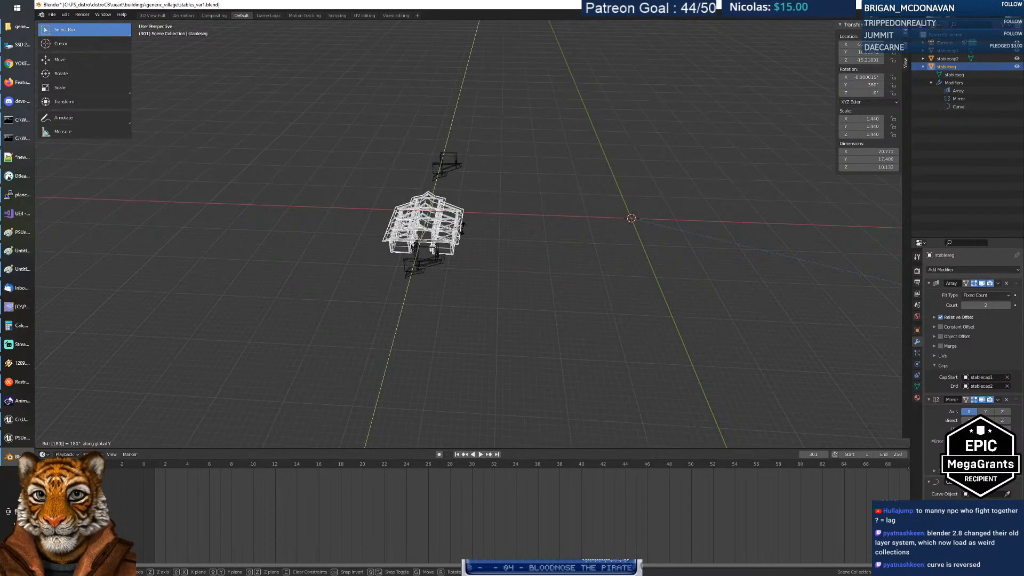
pyautogui.press('Return')
# Step: Rotate stablecap1 and stablecap2 together by 180° about the global Y axis
pyautogui.click(433, 263)
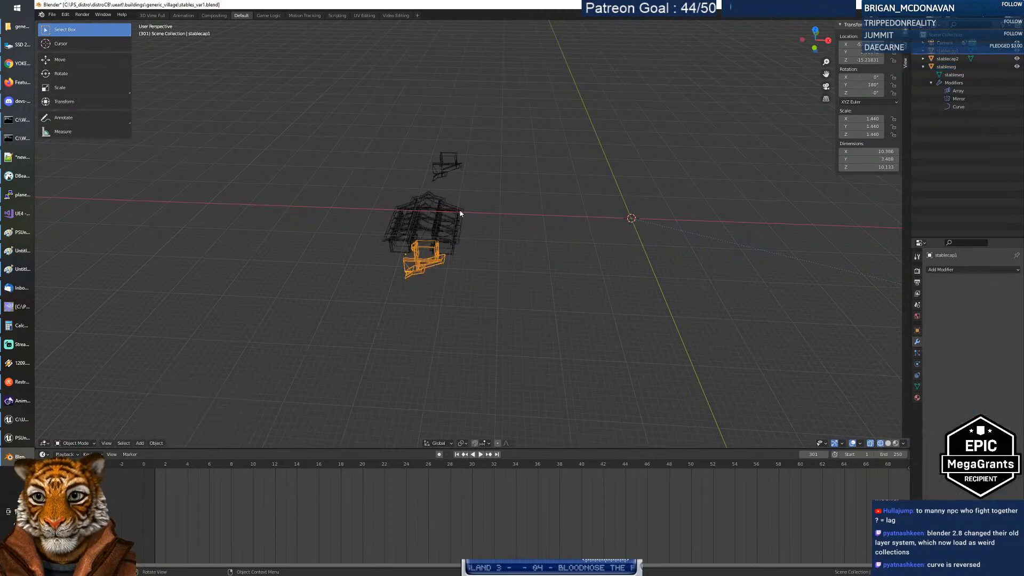
pyautogui.keyDown('shift'); pyautogui.click(449, 174); pyautogui.keyUp('shift')
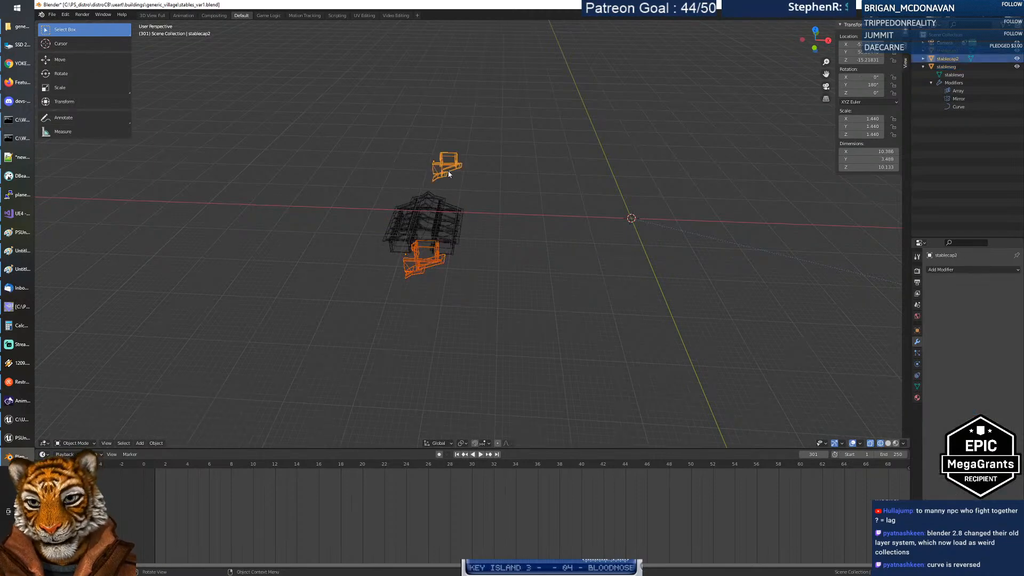
pyautogui.write('ry180')
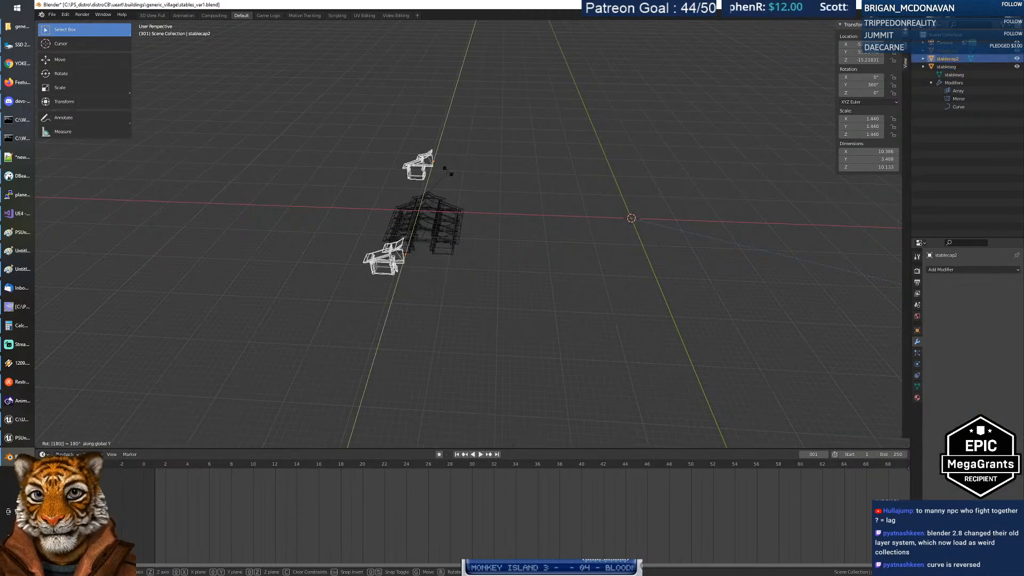
pyautogui.press('Return')
# Step: Move stableseg and both caps together towards the world origin, about 59.5 units along X and 5.1 along Y
pyautogui.click(501, 247)
pyautogui.click(449, 208)
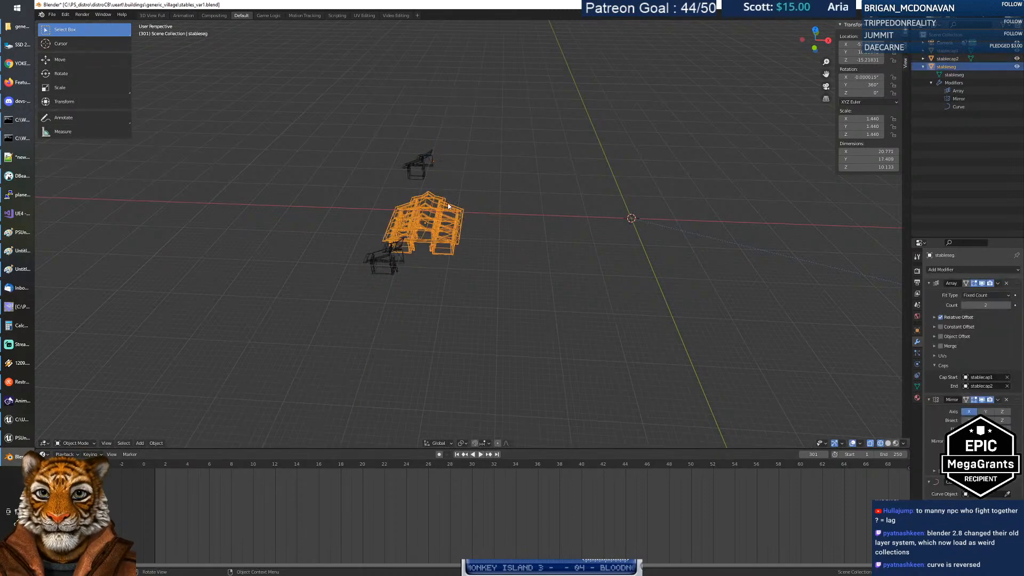
pyautogui.keyDown('shift'); pyautogui.click(425, 178); pyautogui.keyUp('shift')
pyautogui.keyDown('shift'); pyautogui.click(395, 250); pyautogui.keyUp('shift')
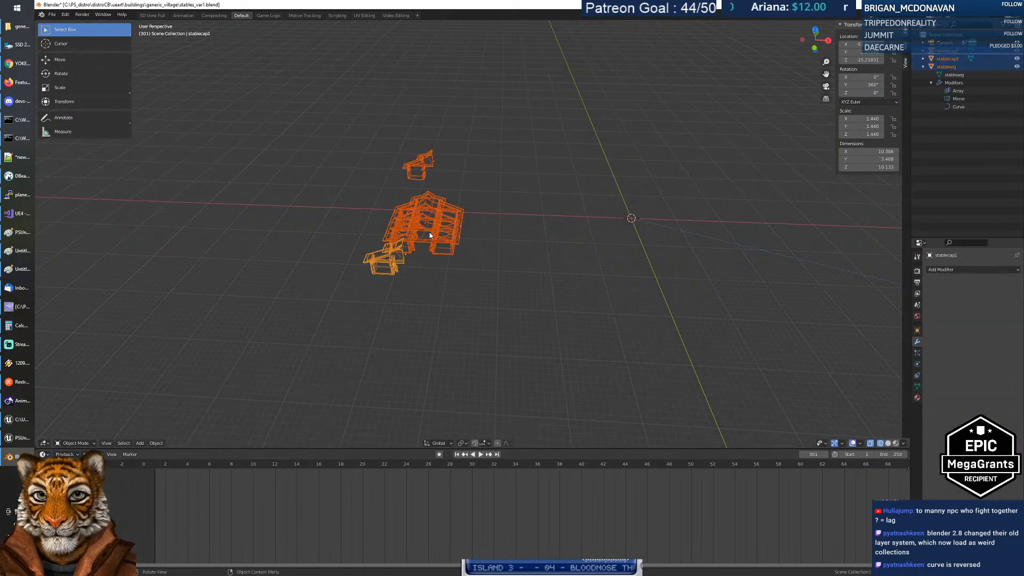
pyautogui.press('g')
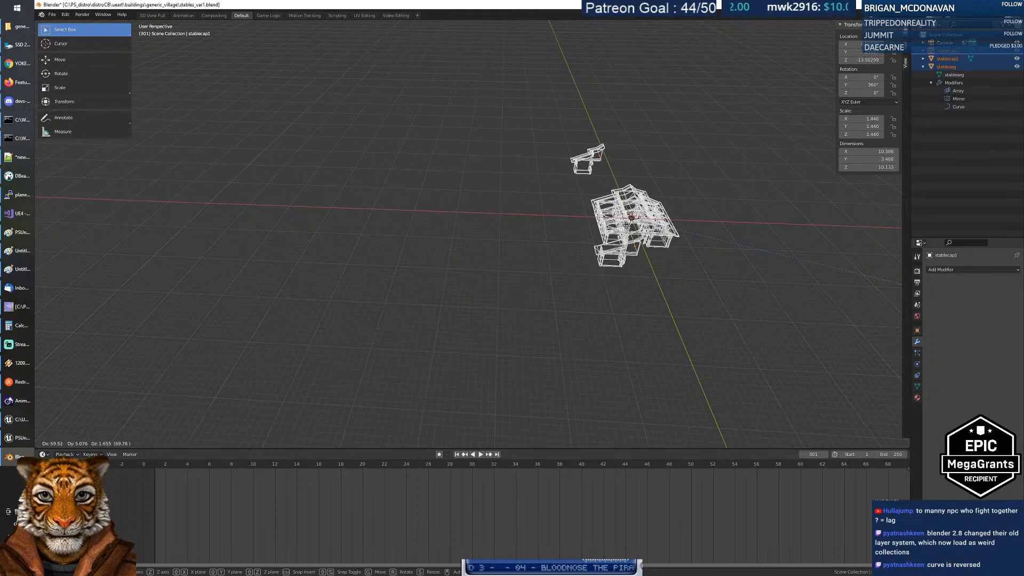
pyautogui.click(627, 226)
# Step: Raise stableseg and both caps together by about 17.4 units along the Z axis
pyautogui.moveTo(594, 316); pyautogui.dragTo(476, 305, button='middle')
pyautogui.press('g')
pyautogui.press('z')
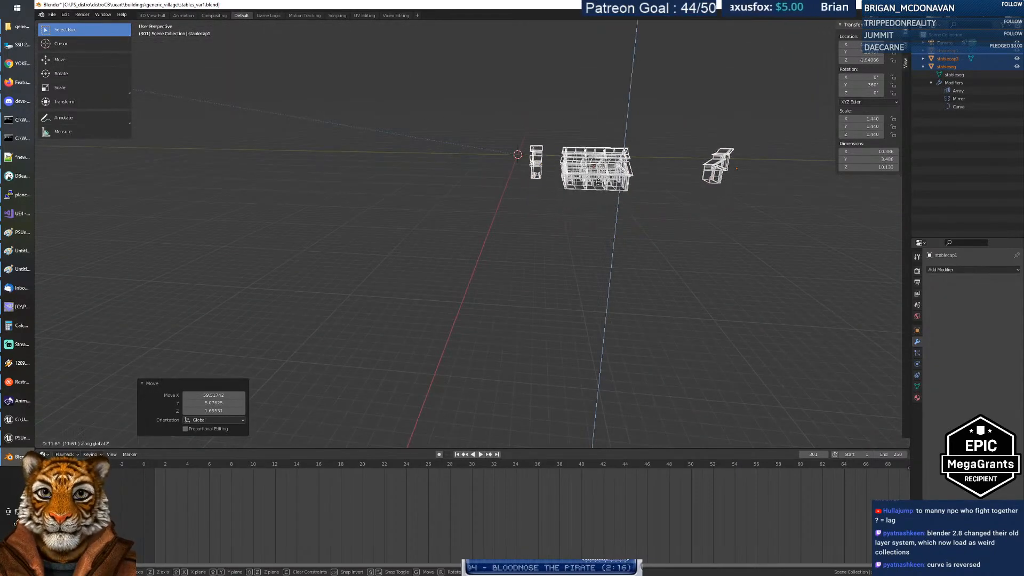
pyautogui.click(598, 167)
# Step: Move the building and both caps horizontally, with Z locked, so that stableseg sits over the world origin
pyautogui.moveTo(548, 208); pyautogui.dragTo(625, 240, button='middle')
pyautogui.moveTo(646, 202); pyautogui.dragTo(644, 173, button='middle')
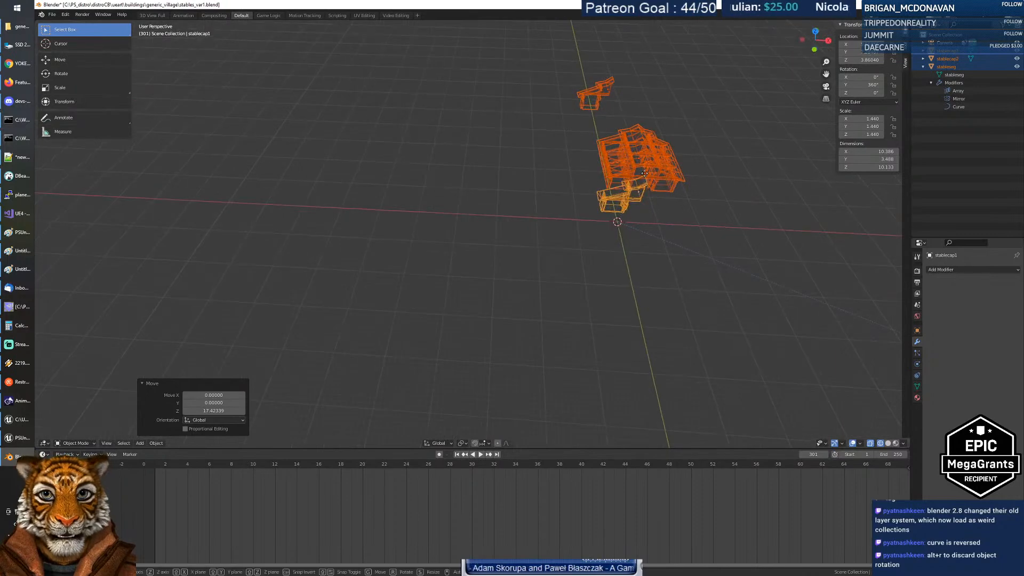
pyautogui.press('g')
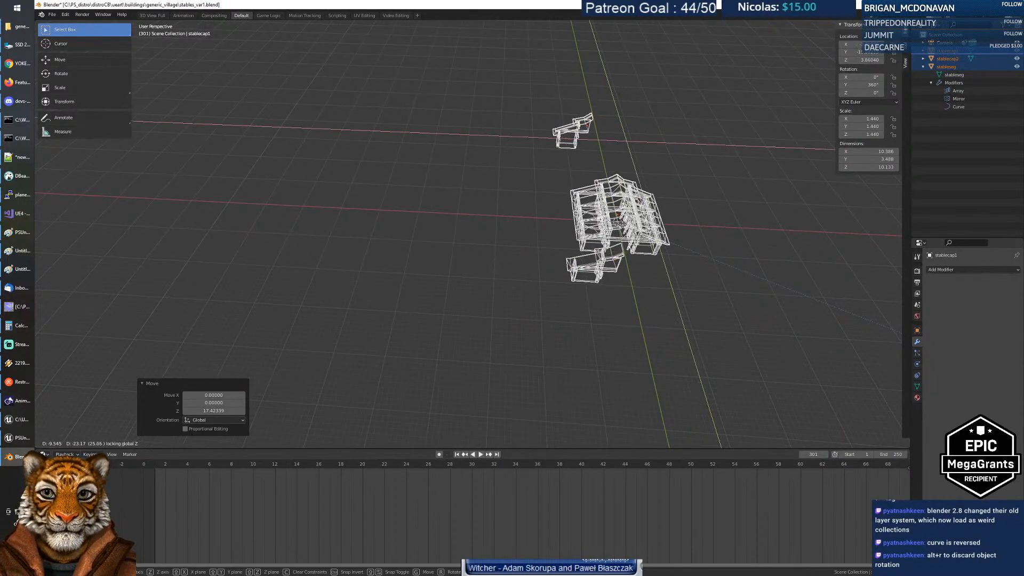
pyautogui.click(654, 251)
pyautogui.moveTo(654, 252)
pyautogui.mouseDown(button='middle')
pyautogui.moveTo(600, 239)
pyautogui.moveTo(638, 249)
pyautogui.mouseUp(button='middle')
# Step: Apply the rotation of stableseg, stablecap1 and stablecap2, one object at a time
pyautogui.click(624, 223)
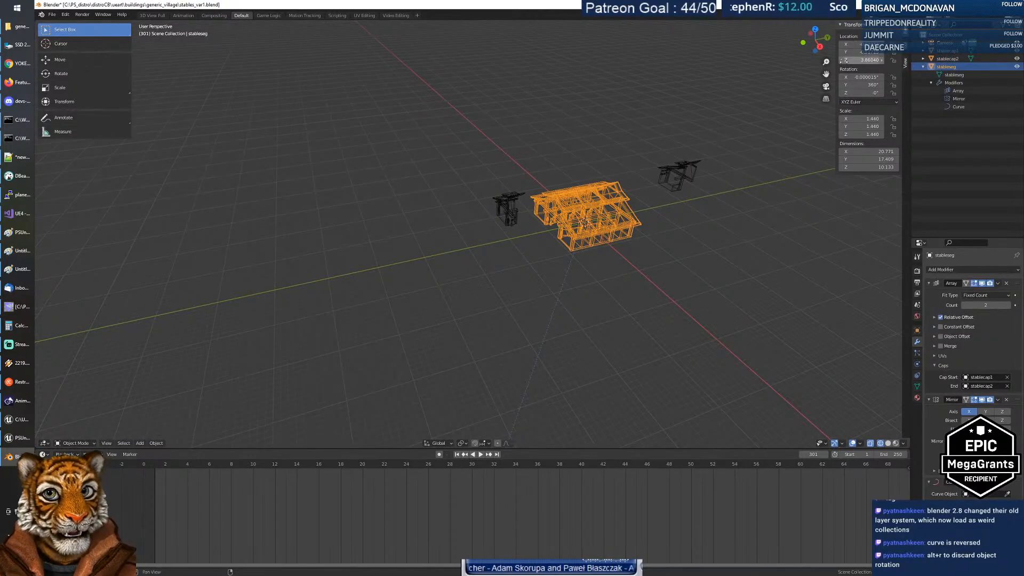
pyautogui.hotkey('ctrl', 'a')
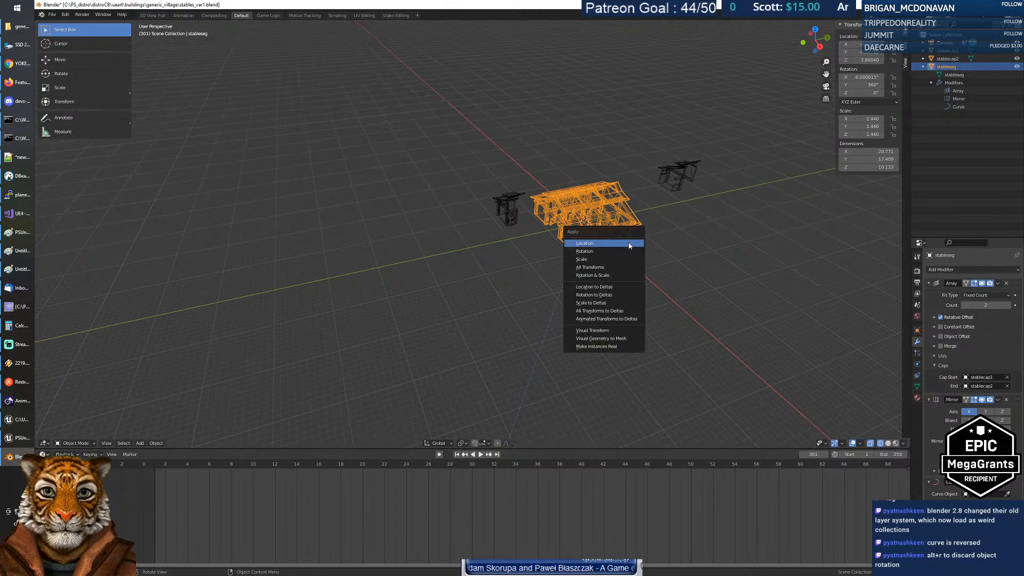
pyautogui.click(630, 246)
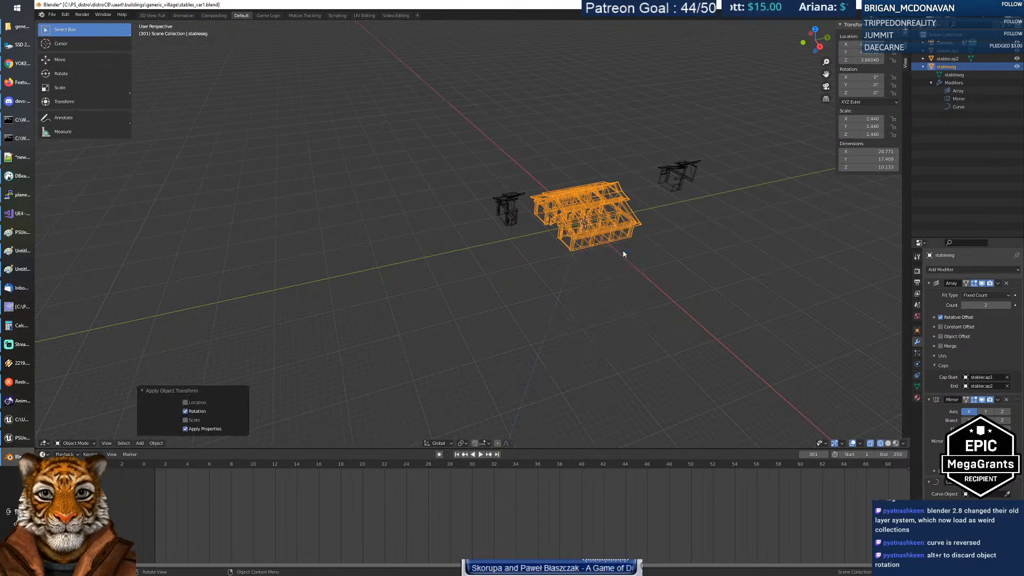
pyautogui.click(514, 212)
pyautogui.hotkey('ctrl', 'a')
pyautogui.click(521, 210)
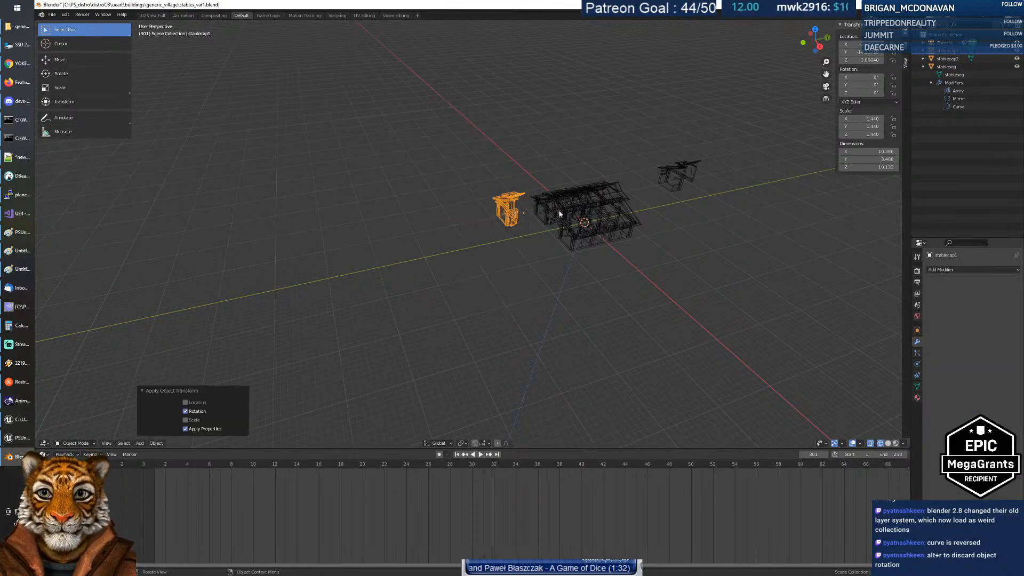
pyautogui.click(675, 186)
pyautogui.hotkey('ctrl', 'a')
pyautogui.click(640, 188)
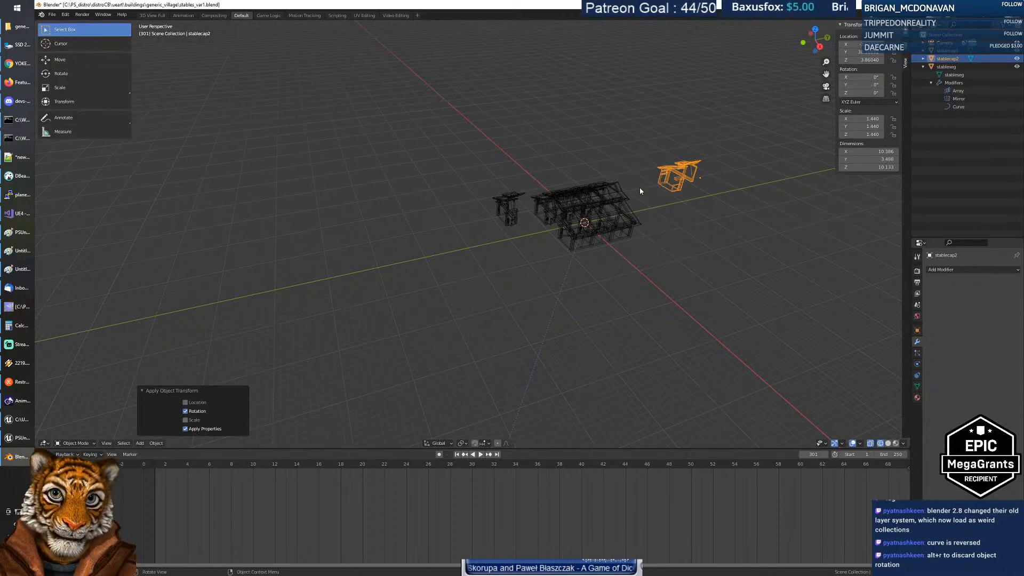
# Step: Add a new Bezier curve at the world origin, working in the orthographic top view centred on the building
pyautogui.moveTo(627, 199); pyautogui.dragTo(532, 295, button='middle')
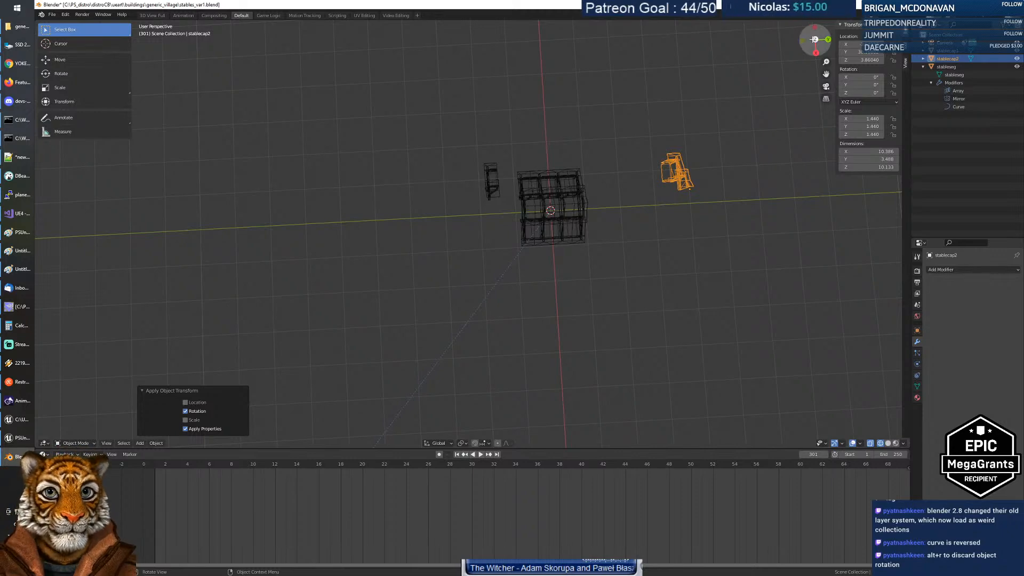
pyautogui.press('KP_7')
pyautogui.scroll(13, 568, 248)
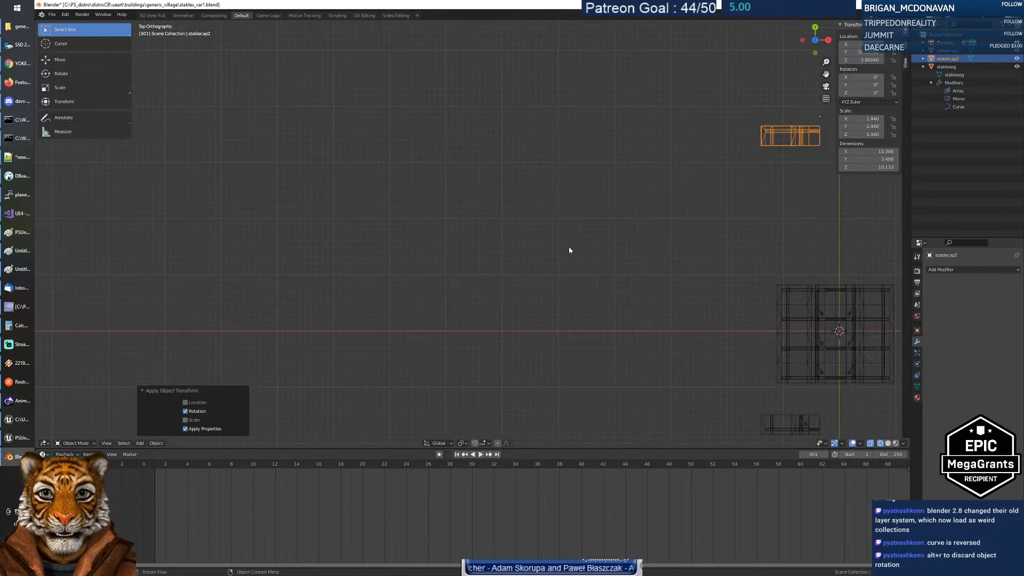
pyautogui.keyDown('shift'); pyautogui.moveTo(696, 298); pyautogui.dragTo(329, 197, button='middle'); pyautogui.keyUp('shift')
pyautogui.scroll(5, 493, 231)
pyautogui.scroll(3, 492, 233)
pyautogui.keyDown('shift'); pyautogui.moveTo(494, 231); pyautogui.dragTo(501, 222, button='middle'); pyautogui.keyUp('shift')
pyautogui.scroll(-2, 504, 222)
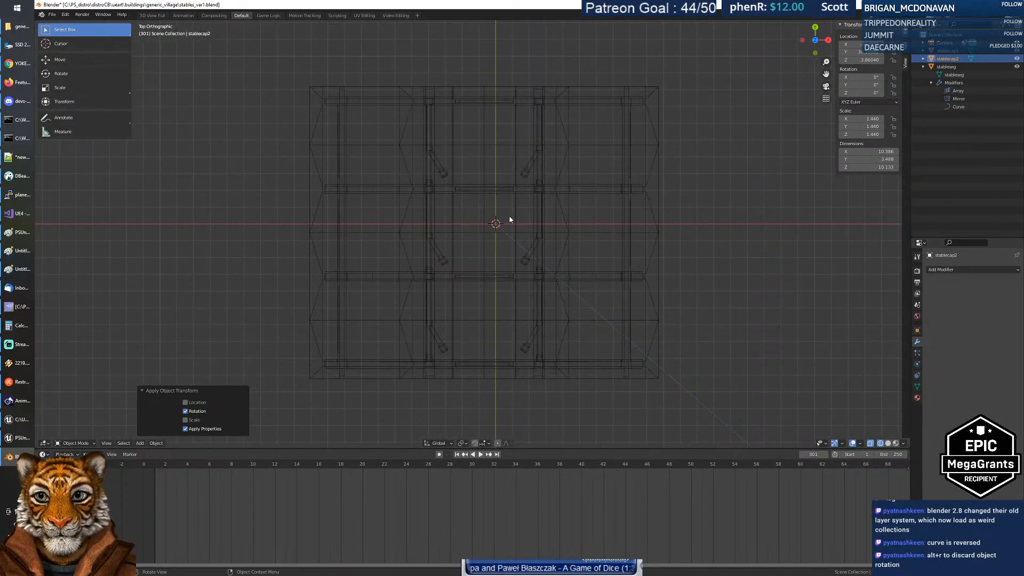
pyautogui.click(140, 443)
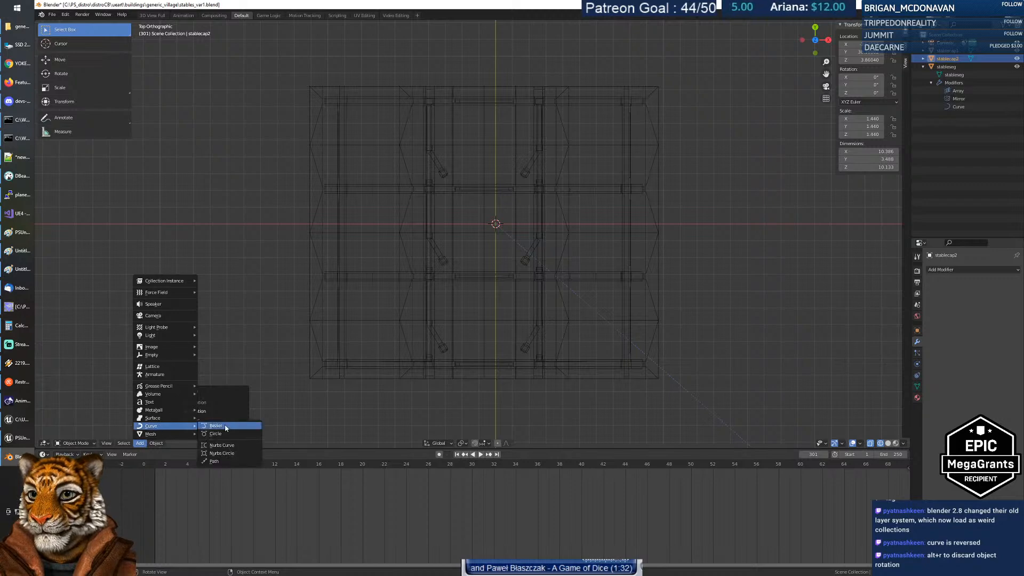
pyautogui.click(218, 426)
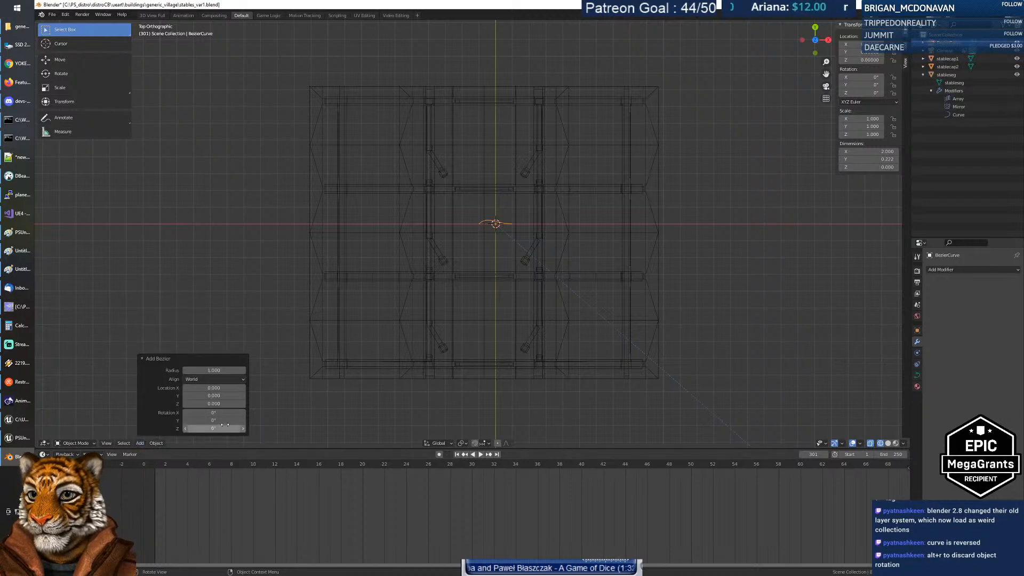
# Step: Rotate the new Bezier curve 90° about the Z axis and apply its rotation
pyautogui.click(506, 223)
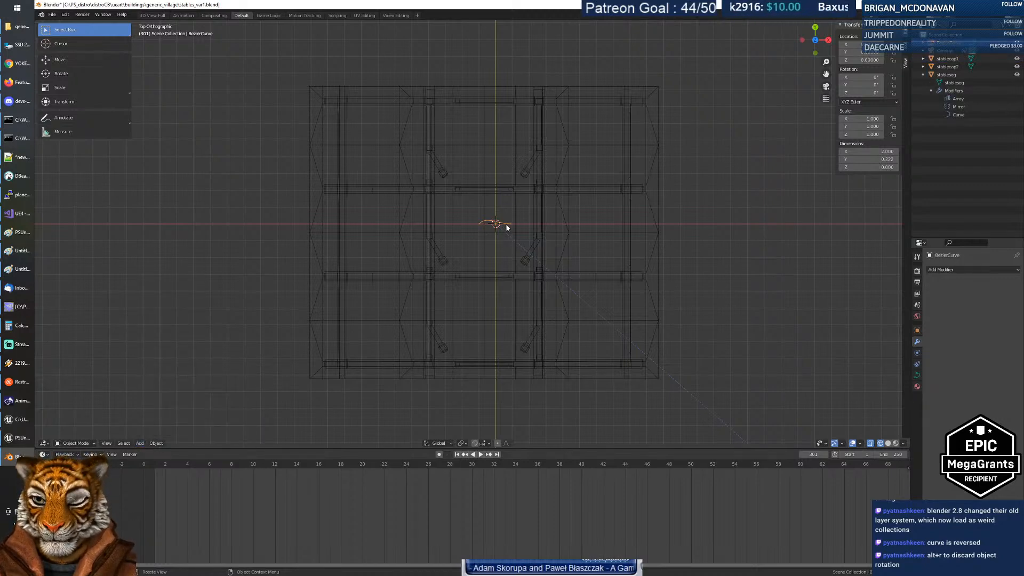
pyautogui.press('r')
pyautogui.press('z')
pyautogui.press('Return')
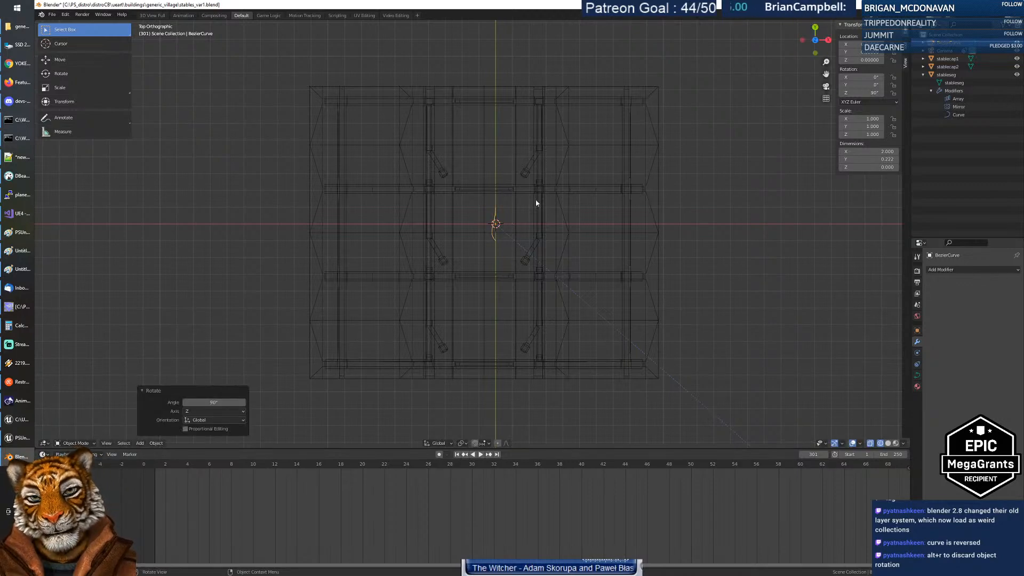
pyautogui.hotkey('ctrl', 'a')
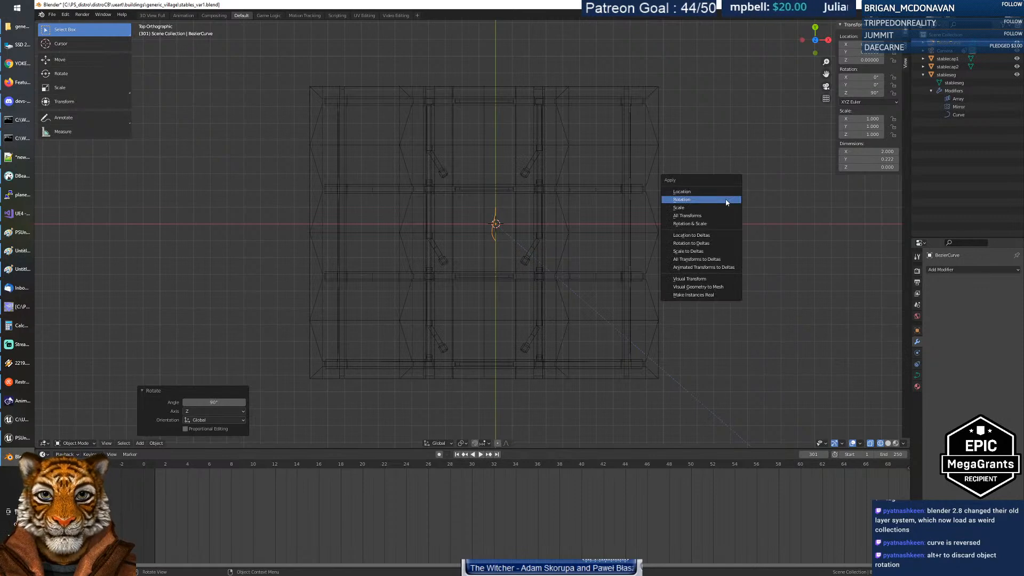
pyautogui.click(727, 200)
# Step: Assign the new Bezier curve as the target object of stableseg's Curve modifier
pyautogui.click(700, 254)
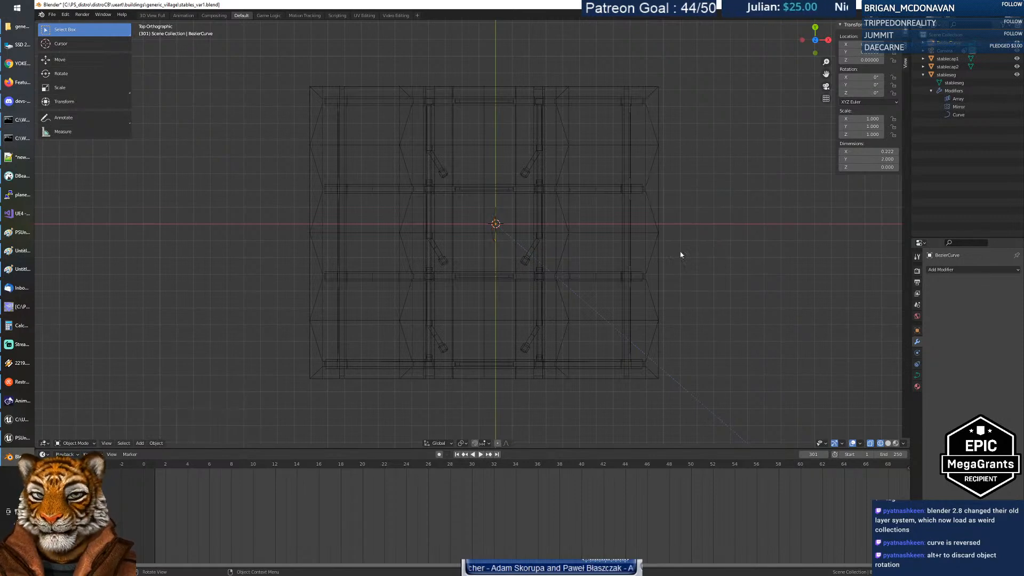
pyautogui.click(625, 236)
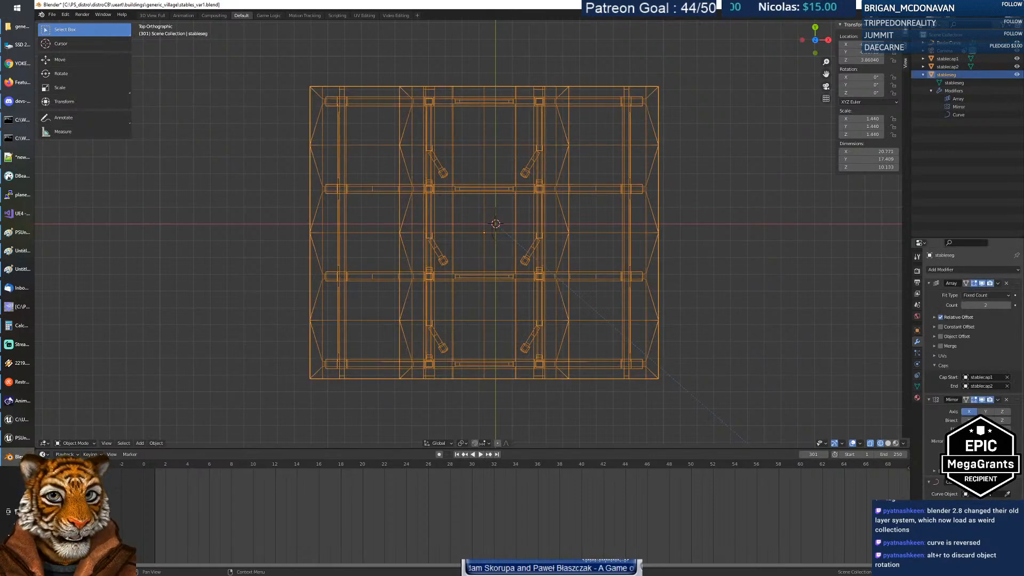
pyautogui.click(496, 233)
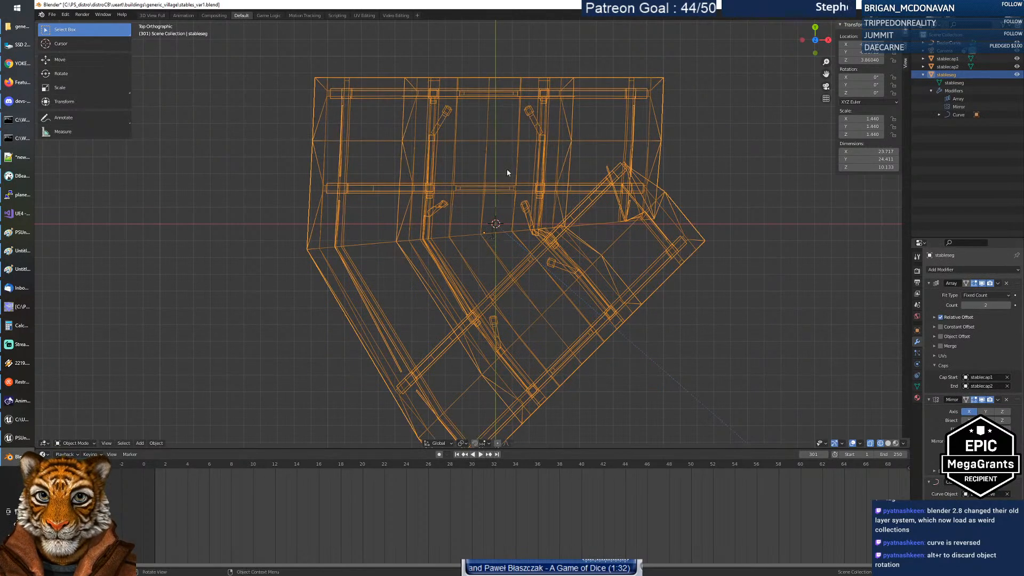
# Step: Fly around the curve-deformed stableseg and its caps to examine how the building is bent and oriented
pyautogui.hotkey('shift', '`')
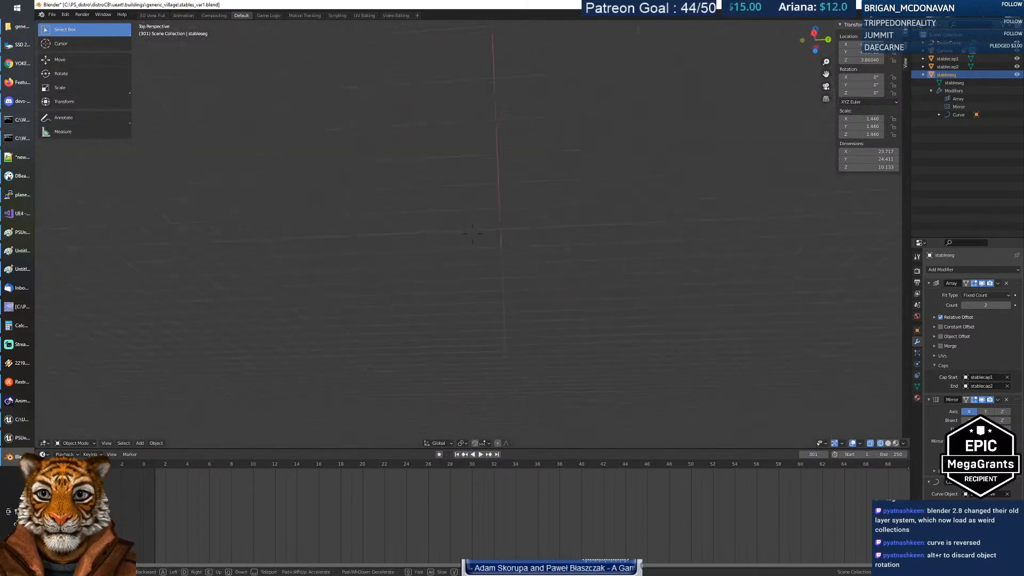
pyautogui.press('w')
pyautogui.press('w')
pyautogui.press('s')
pyautogui.press('w')
pyautogui.press('s')
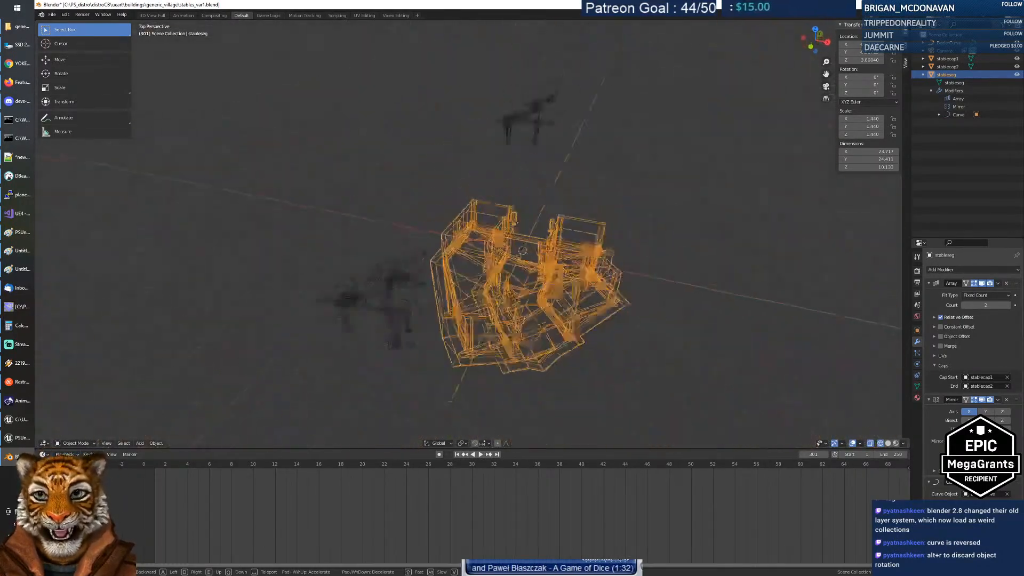
pyautogui.press('w')
pyautogui.click(826, 394)
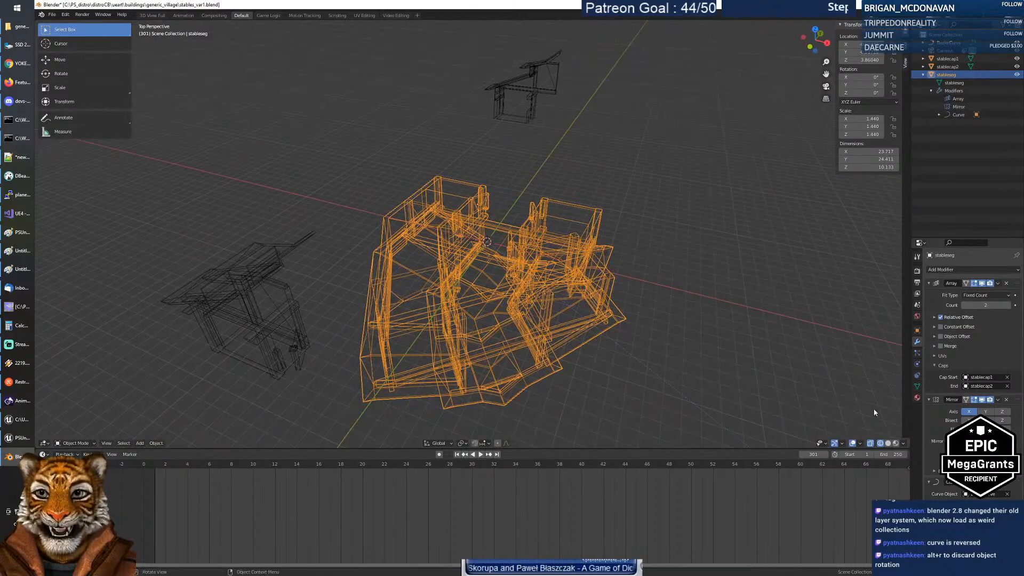
# Step: Clear the target object of stableseg's Curve modifier and rotate the Bezier curve 180° about the global Y axis
pyautogui.click(1008, 495)
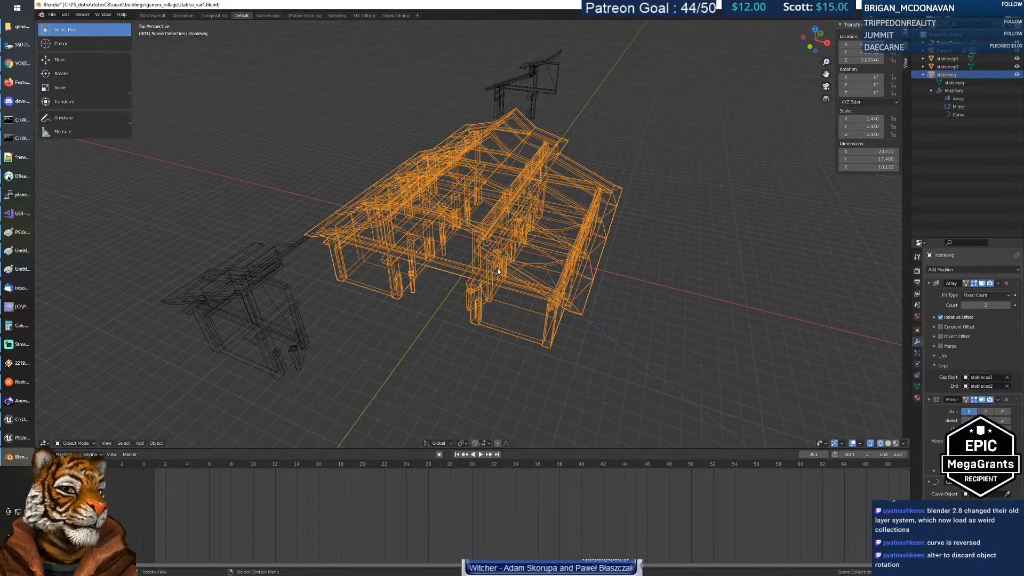
pyautogui.moveTo(469, 308); pyautogui.dragTo(503, 272, button='middle')
pyautogui.click(485, 249)
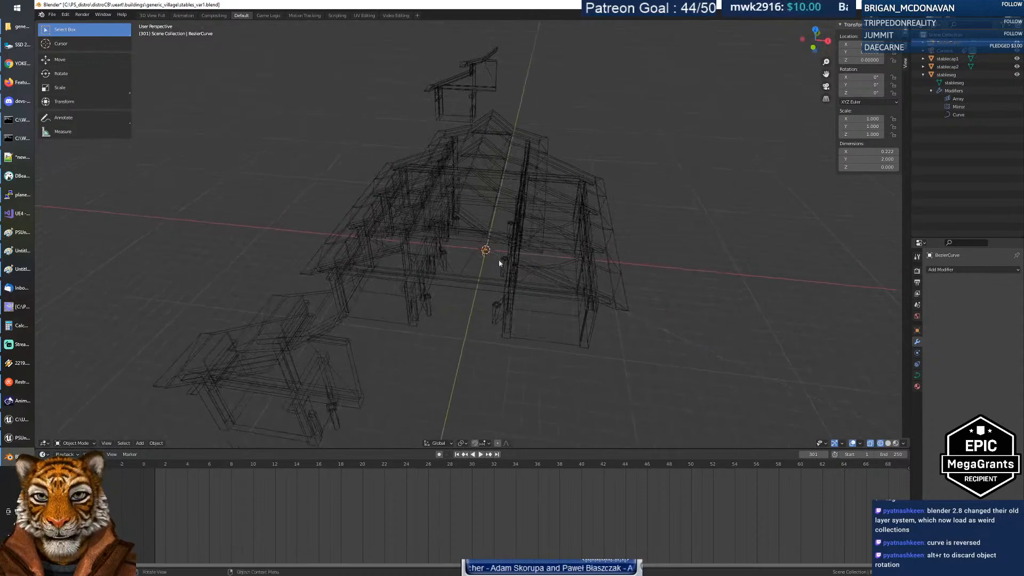
pyautogui.press('r')
pyautogui.press('y')
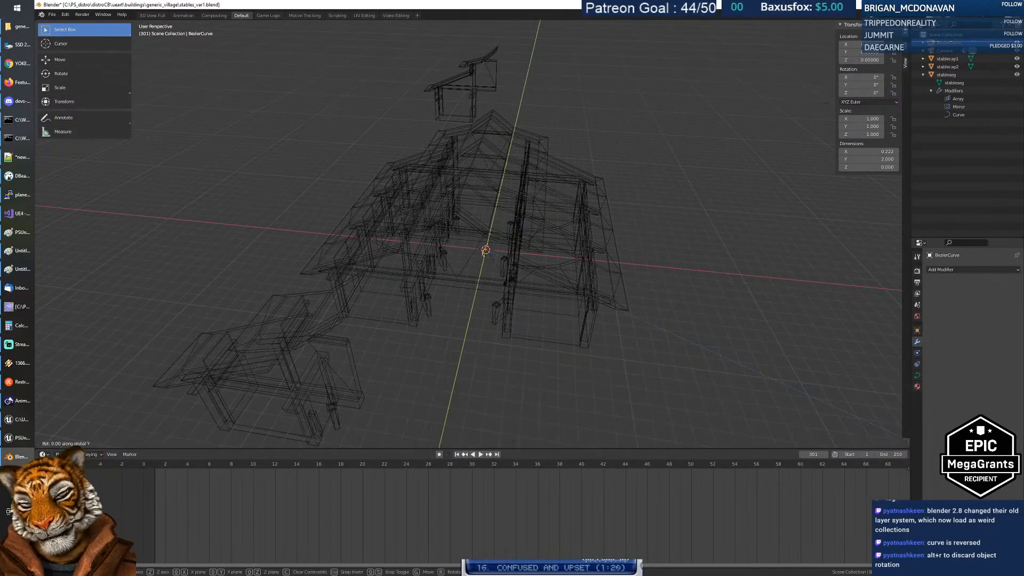
pyautogui.press('Return')
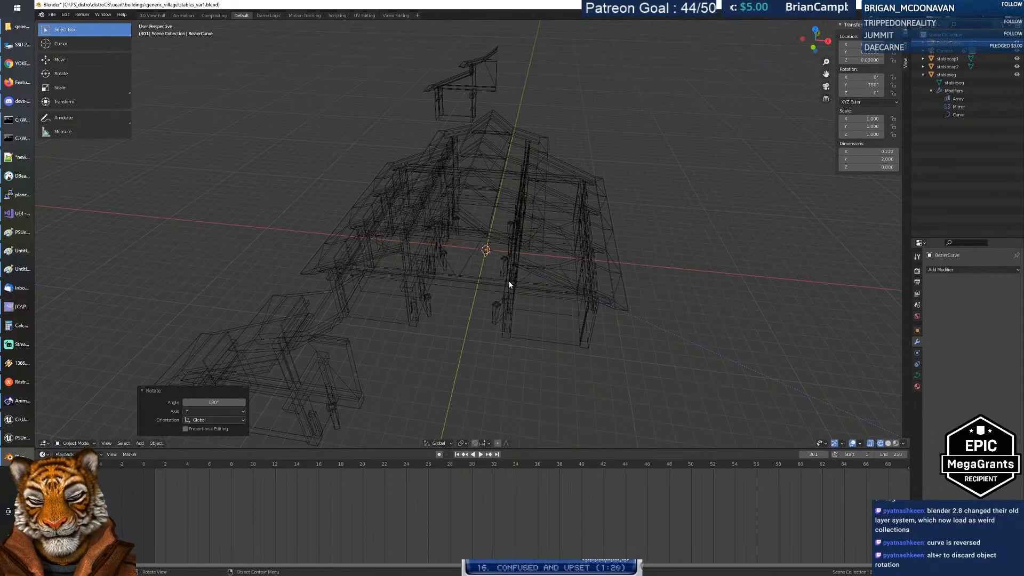
# Step: Try the rotated Bezier curve as the target object of stableseg's Curve modifier and undo the assignment
pyautogui.click(515, 283)
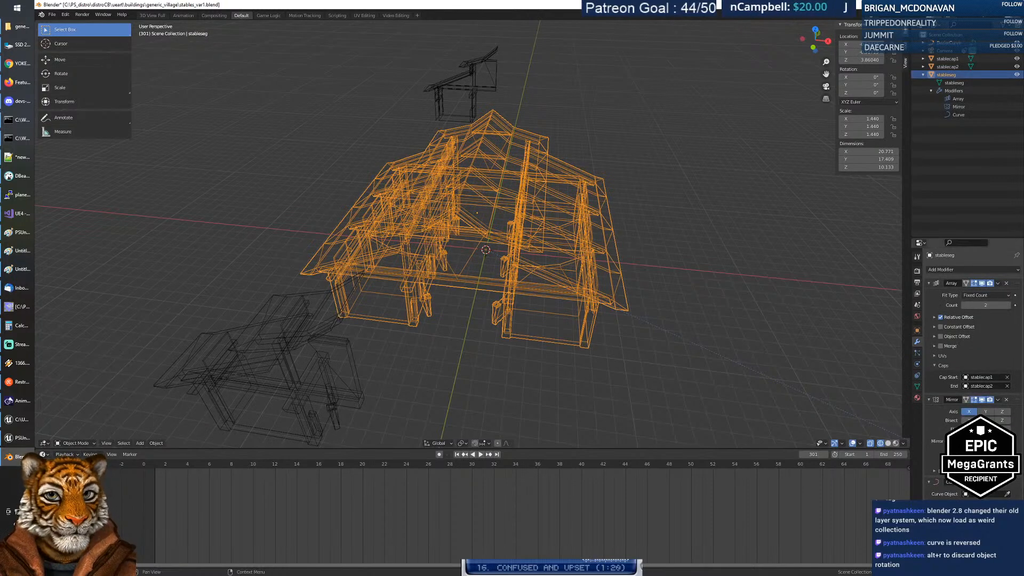
pyautogui.click(487, 249)
pyautogui.moveTo(486, 257); pyautogui.dragTo(434, 317, button='middle')
pyautogui.hotkey('ctrl', 'z')
# Step: Apply the rotation of the Bezier curve at the world origin
pyautogui.scroll(10, 499, 252)
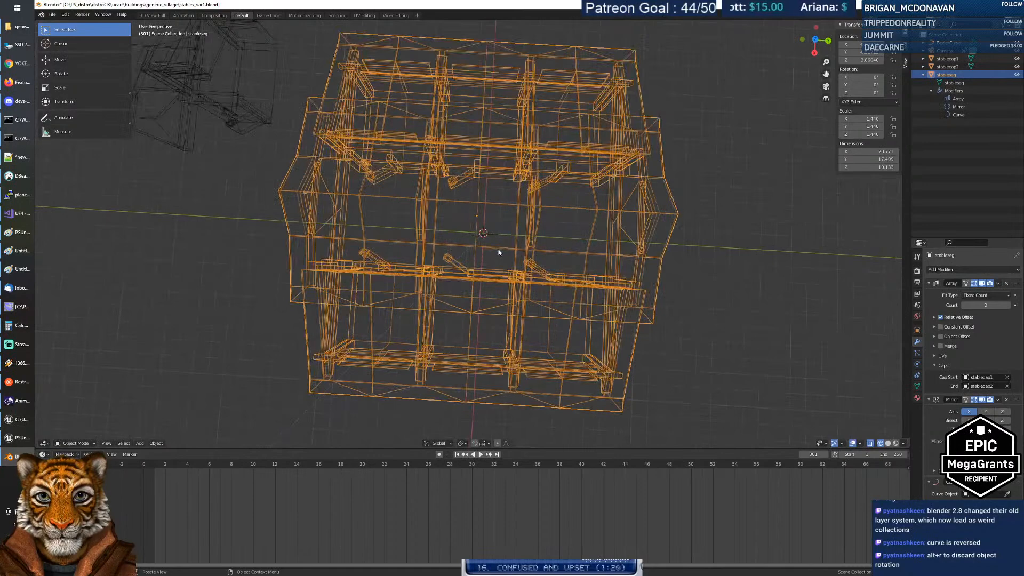
pyautogui.click(477, 242)
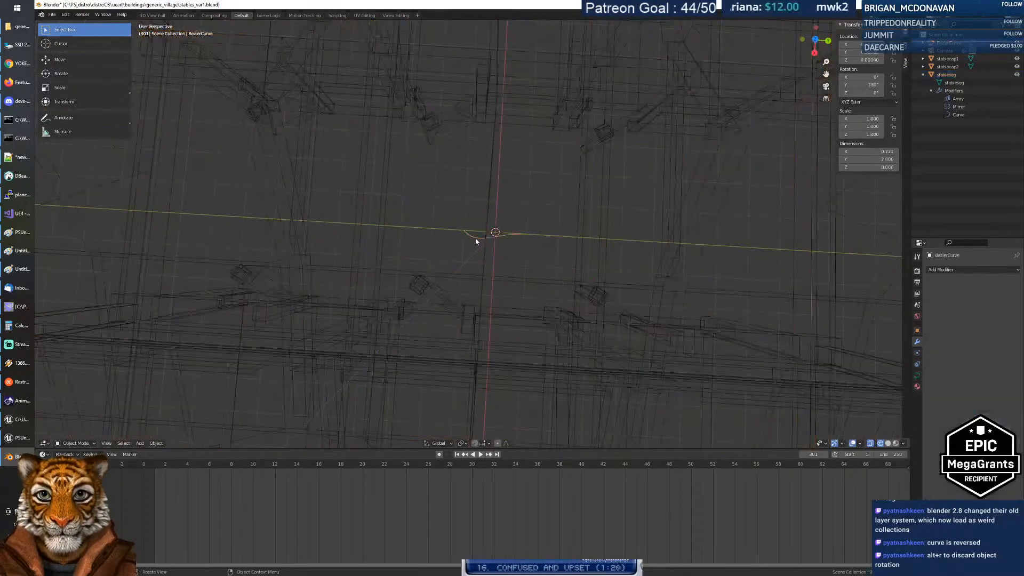
pyautogui.hotkey('ctrl', 'a')
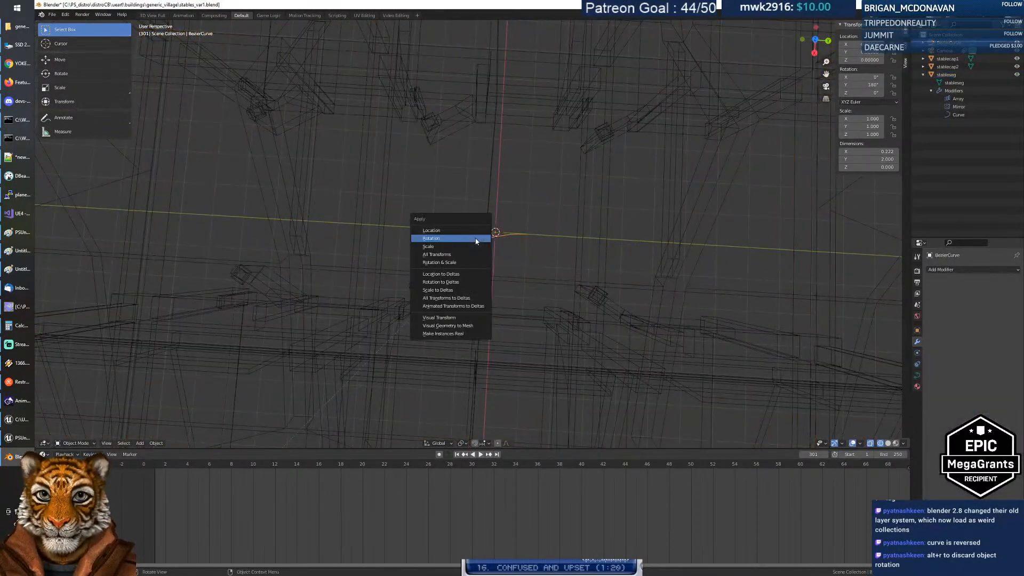
pyautogui.click(477, 239)
# Step: Straighten the Bezier curve along the Y axis by moving the outer handle of its slanted end point
pyautogui.scroll(-4, 481, 239)
pyautogui.scroll(3, 481, 239)
pyautogui.press('Tab')
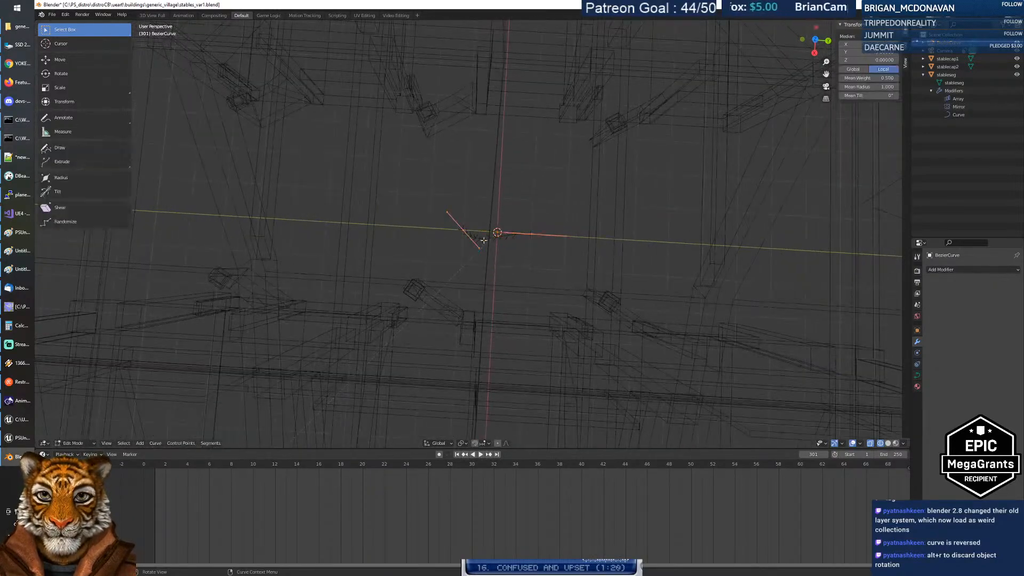
pyautogui.click(447, 212)
pyautogui.press('g')
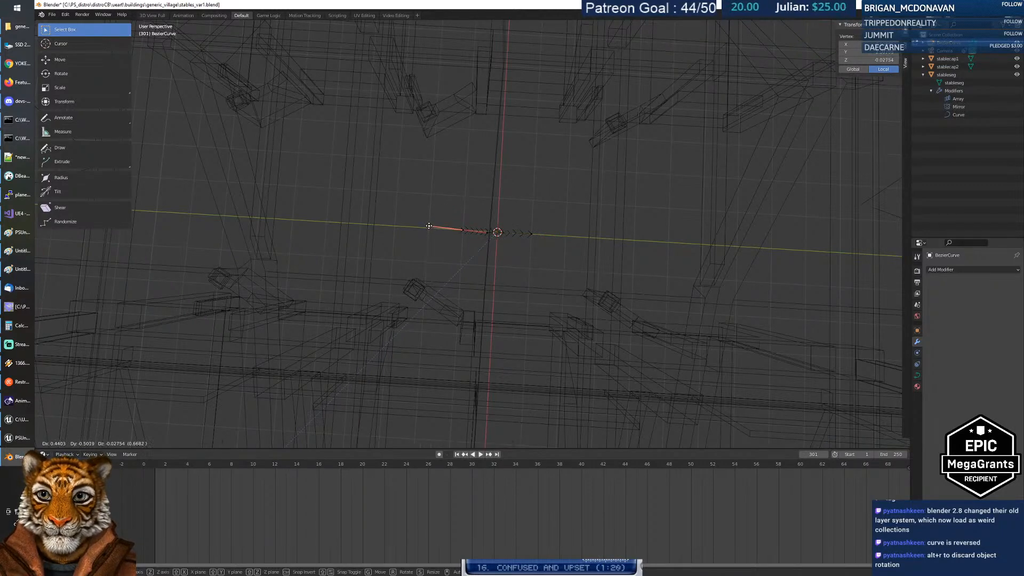
pyautogui.click(429, 228)
pyautogui.click(578, 256)
pyautogui.scroll(-2, 579, 257)
pyautogui.scroll(-3, 578, 257)
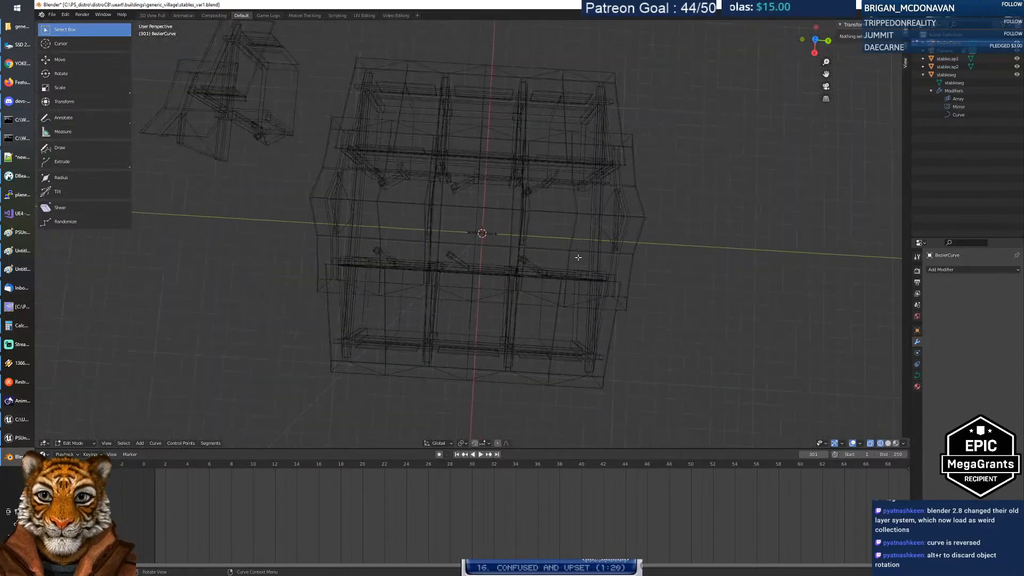
pyautogui.press('Tab')
# Step: Try the straightened Bezier curve as the target of stableseg's Curve modifier, examine the deformation and undo the assignment
pyautogui.click(614, 225)
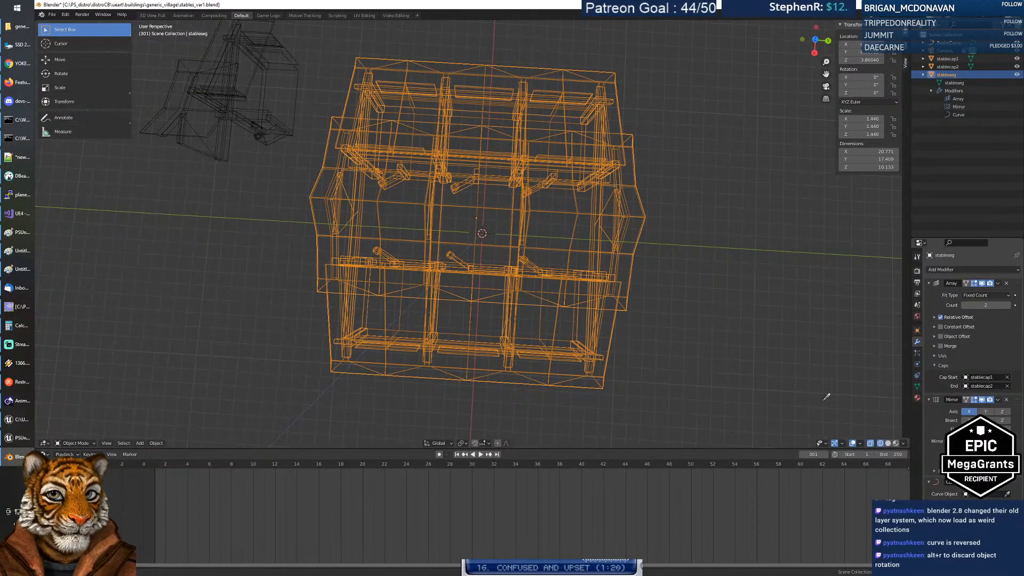
pyautogui.click(491, 234)
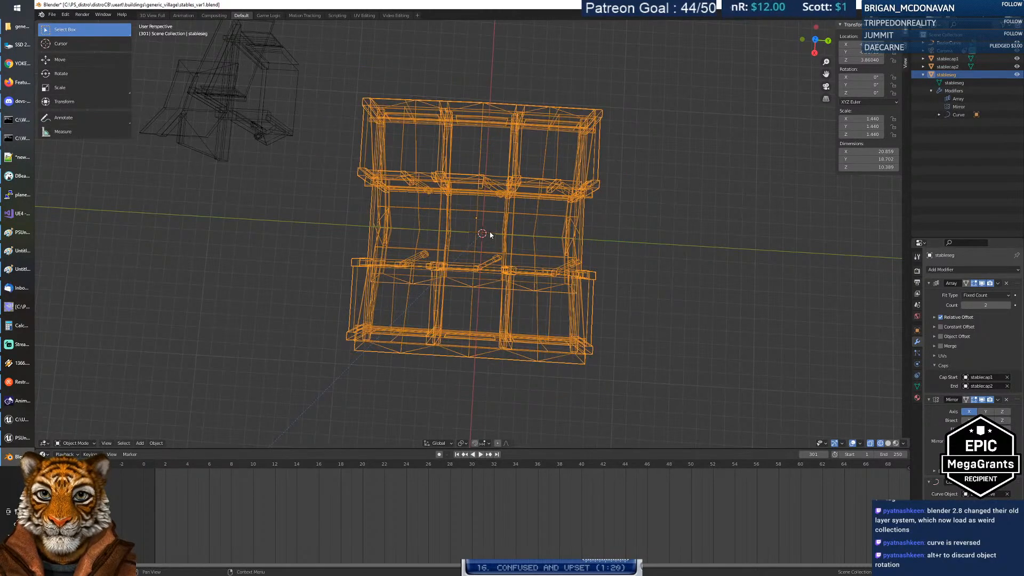
pyautogui.moveTo(442, 251); pyautogui.dragTo(516, 212, button='middle')
pyautogui.hotkey('ctrl', 'z')
pyautogui.hotkey('ctrl', 'z')
pyautogui.hotkey('ctrl', 'z')
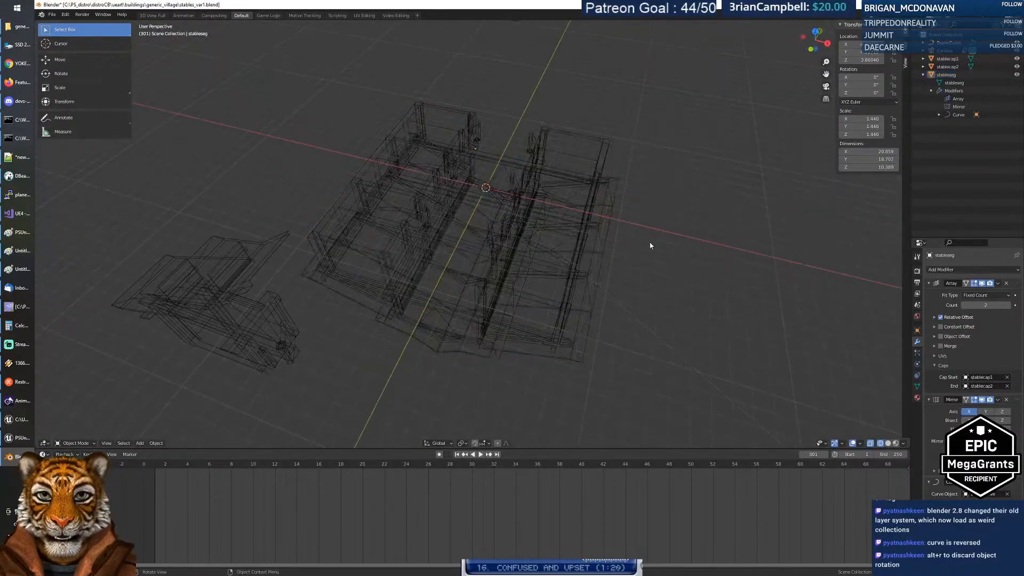
pyautogui.moveTo(507, 232); pyautogui.dragTo(510, 207, button='middle')
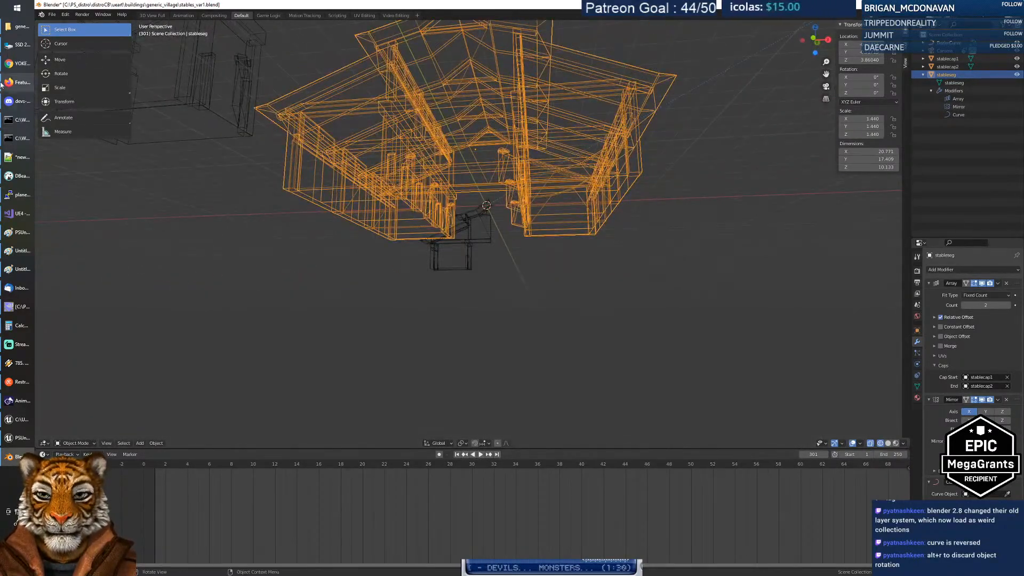
# Step: Switch to the Chrome browser, search Google for "blender apply bezier curve flips the model", look through the results and return to Blender
pyautogui.click(12, 64)
pyautogui.click(52, 33)
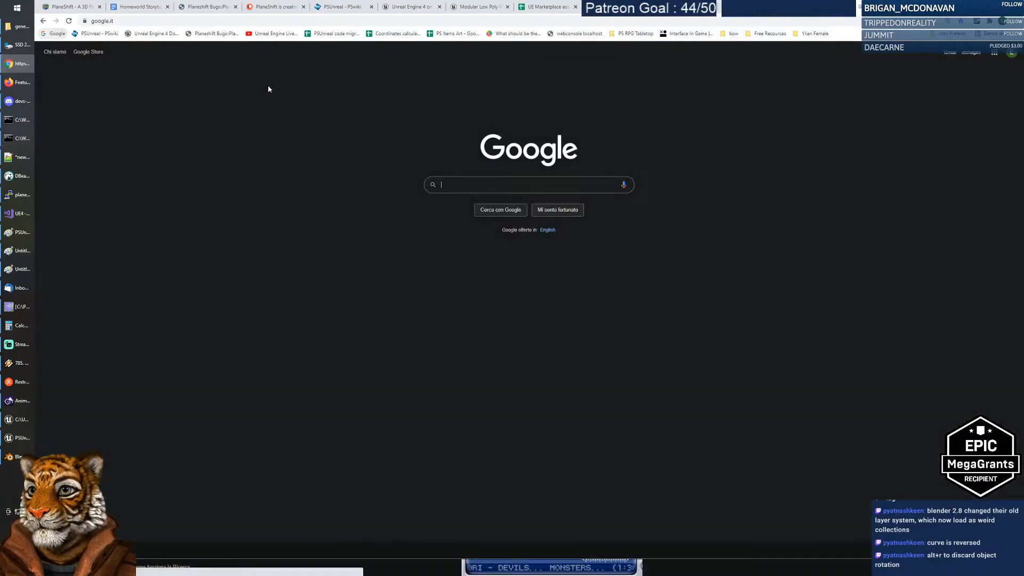
pyautogui.write('blender appl')
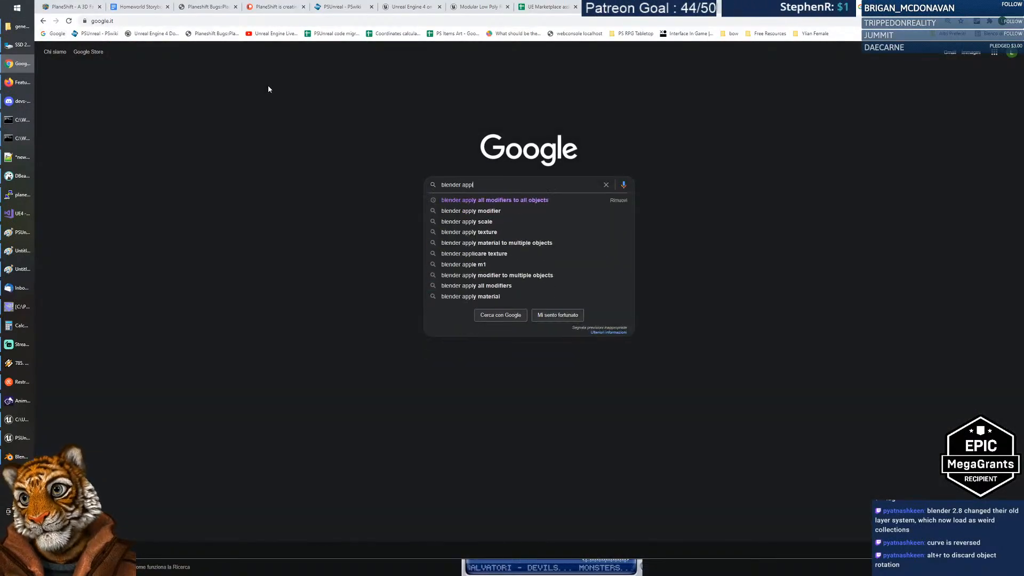
pyautogui.write('y bezier curv')
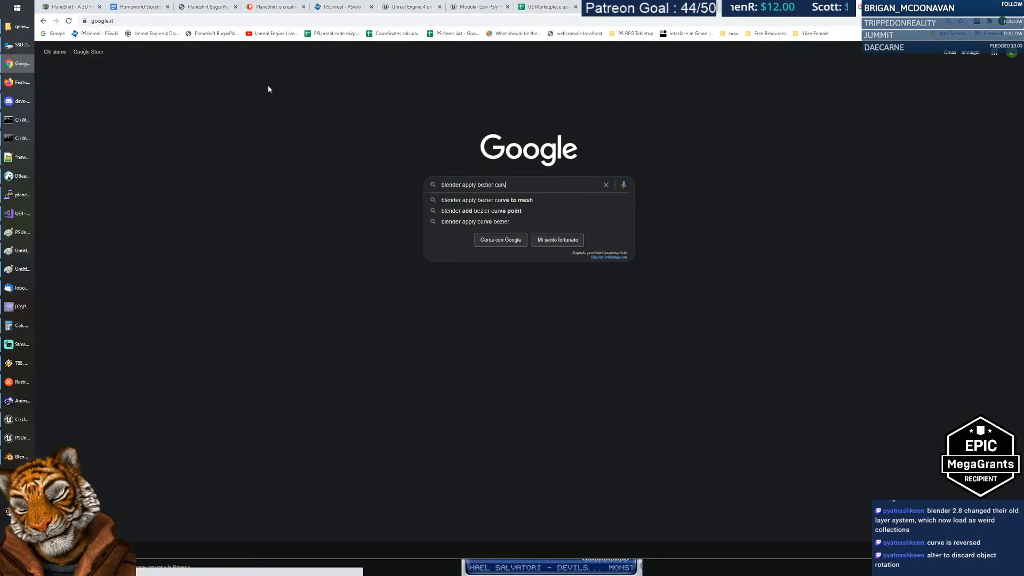
pyautogui.write('e flips the model')
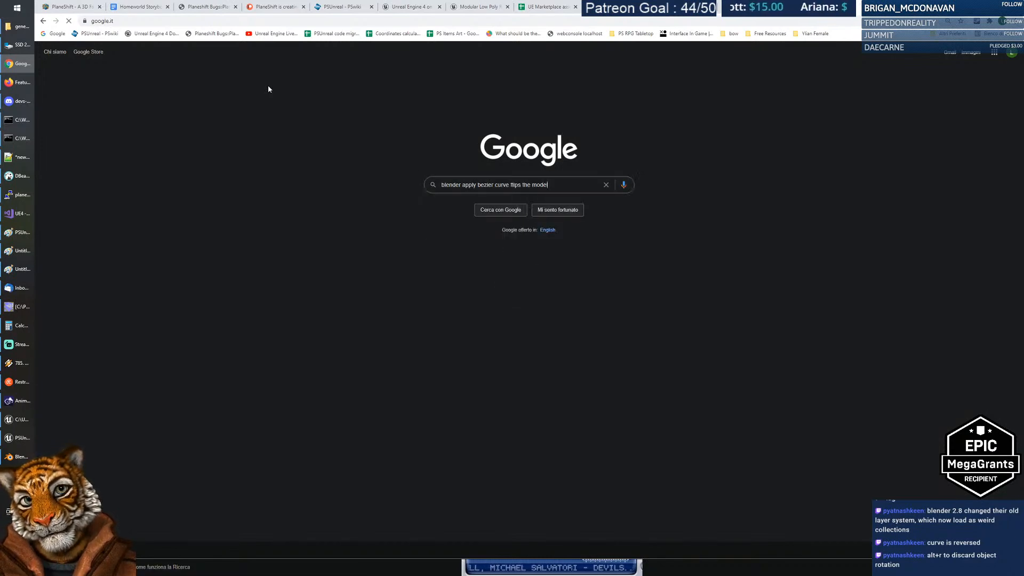
pyautogui.press('Return')
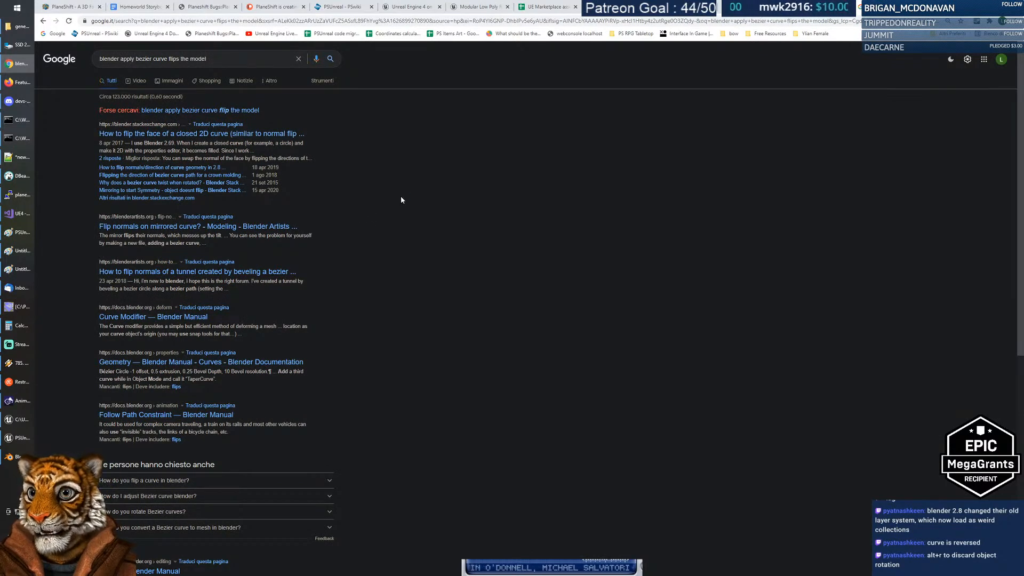
pyautogui.scroll(-2, 401, 200)
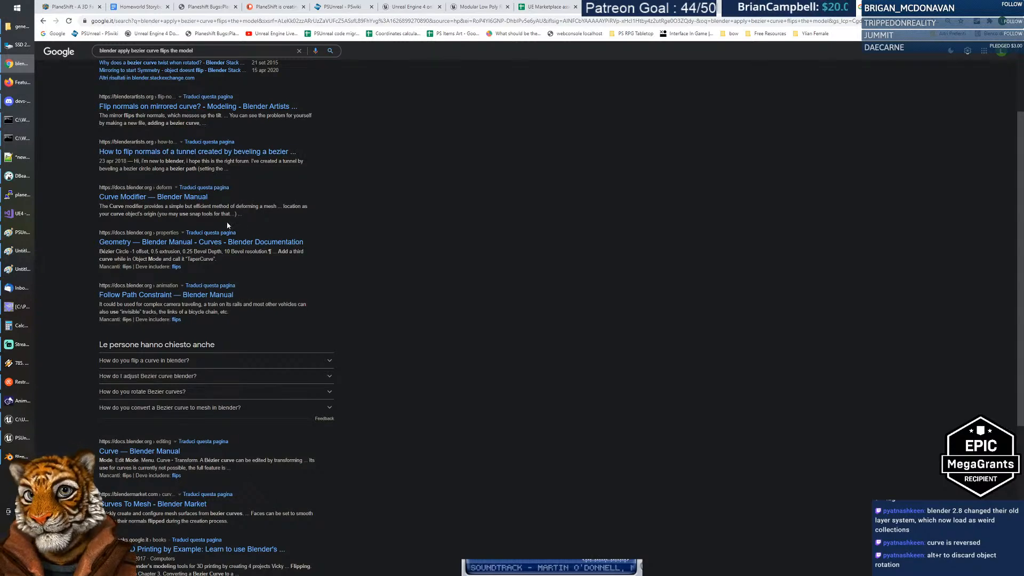
pyautogui.scroll(-3, 419, 251)
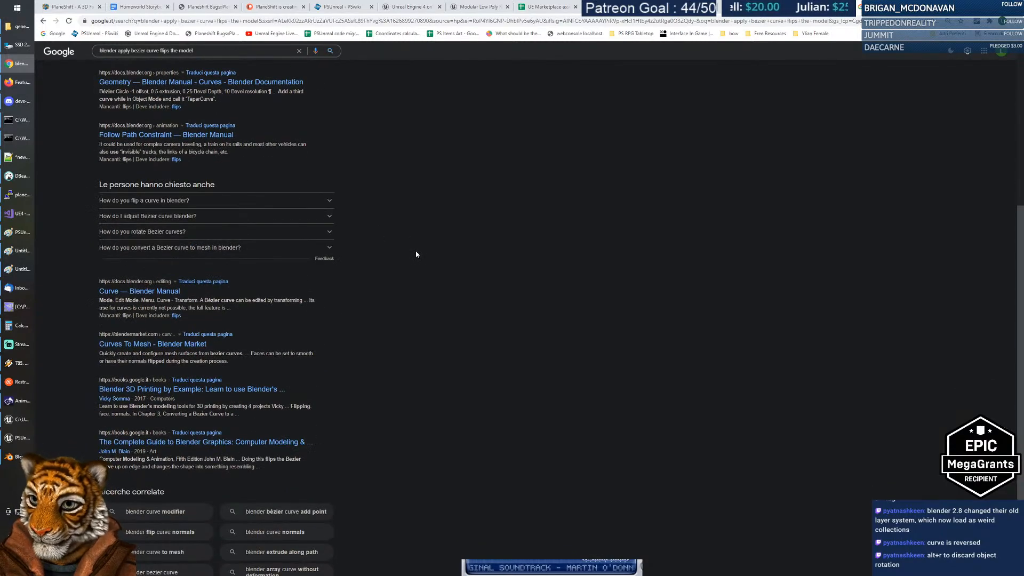
pyautogui.scroll(-2, 414, 258)
pyautogui.hotkey('alt', 'Tab')
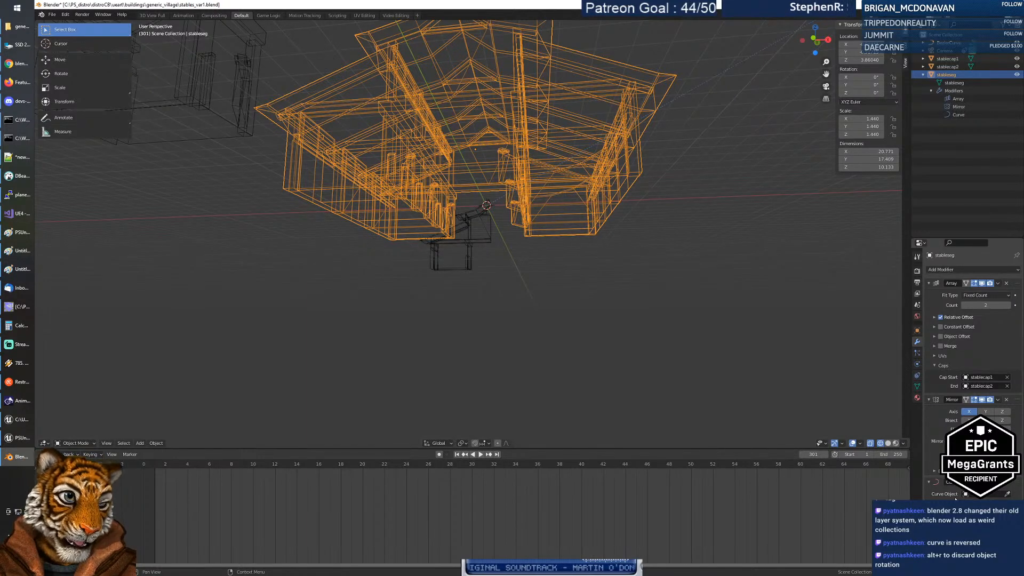
# Step: Clear the object rotation of stableseg and of the straightened Bezier curve
pyautogui.moveTo(610, 252); pyautogui.dragTo(555, 256, button='middle')
pyautogui.click(618, 299)
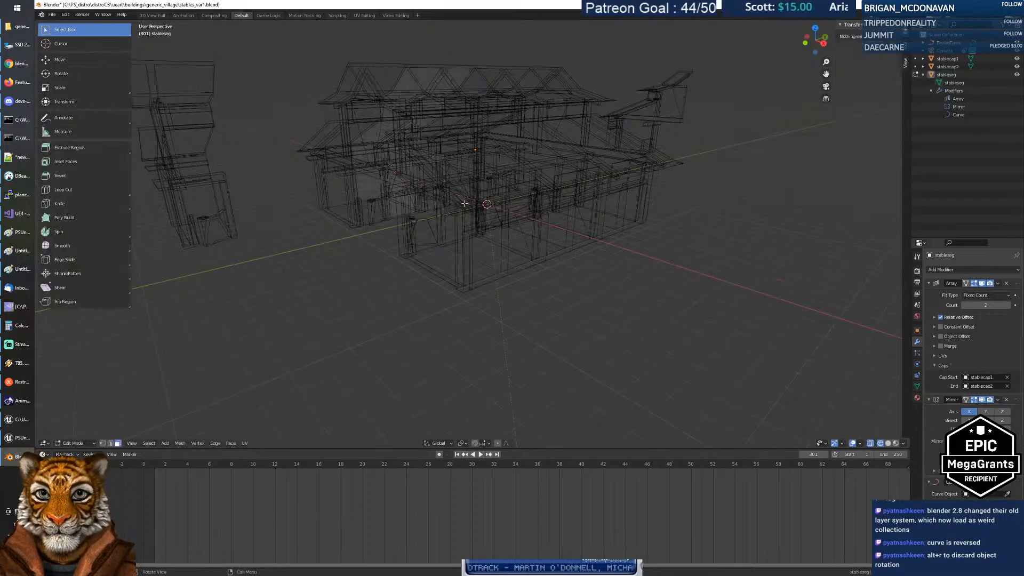
pyautogui.click(457, 178)
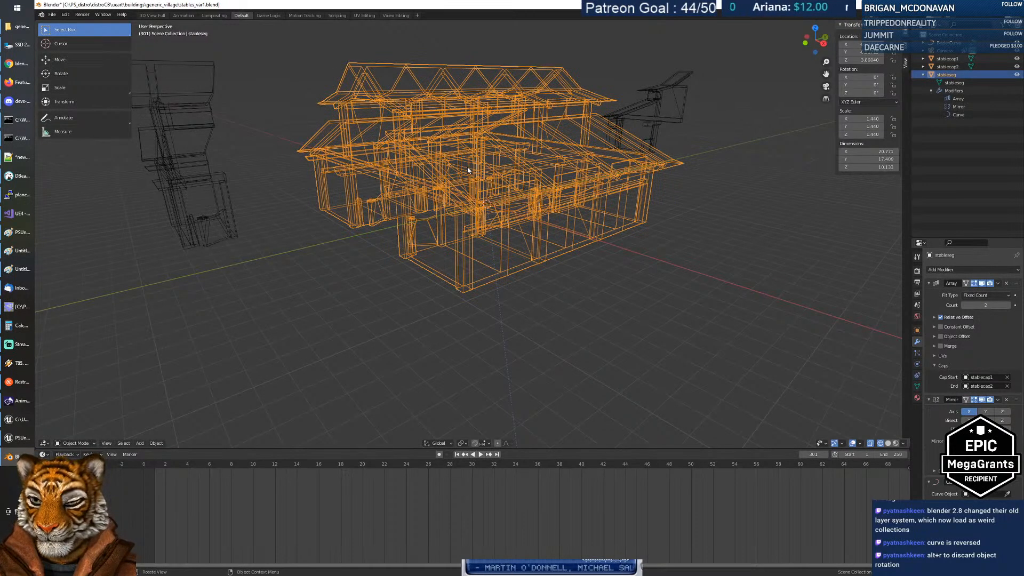
pyautogui.hotkey('alt', 'r')
pyautogui.moveTo(423, 229); pyautogui.dragTo(463, 223, button='middle')
pyautogui.click(487, 206)
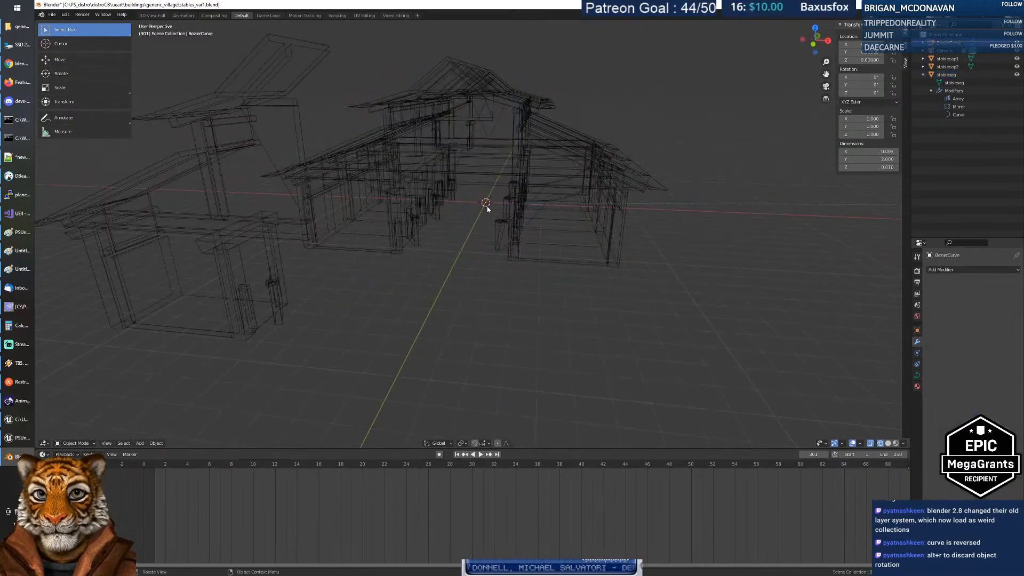
pyautogui.hotkey('alt', 'r')
pyautogui.moveTo(595, 248); pyautogui.dragTo(549, 281, button='middle')
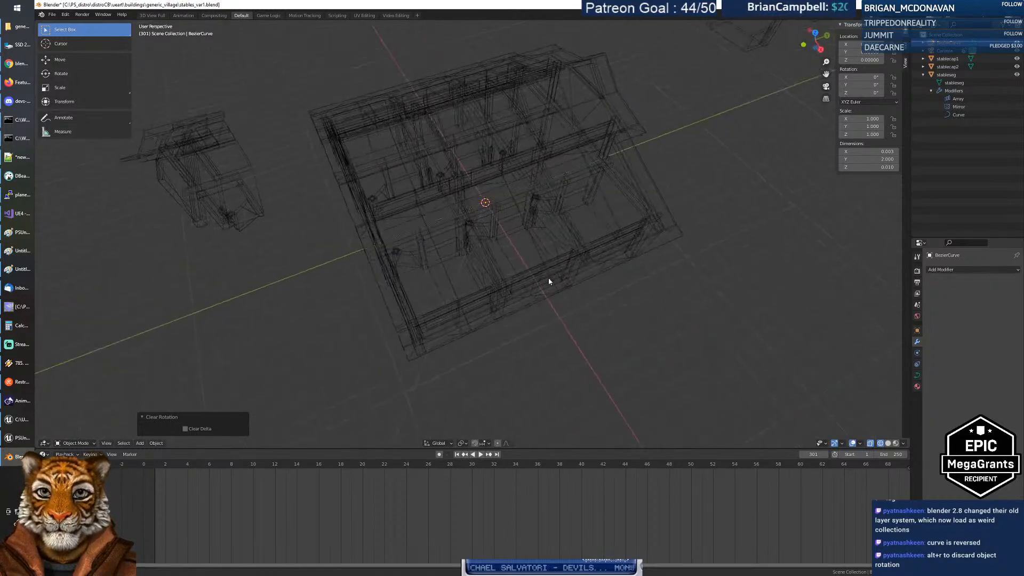
# Step: Assign the straightened Bezier curve as the target object of stableseg's Curve modifier
pyautogui.click(540, 189)
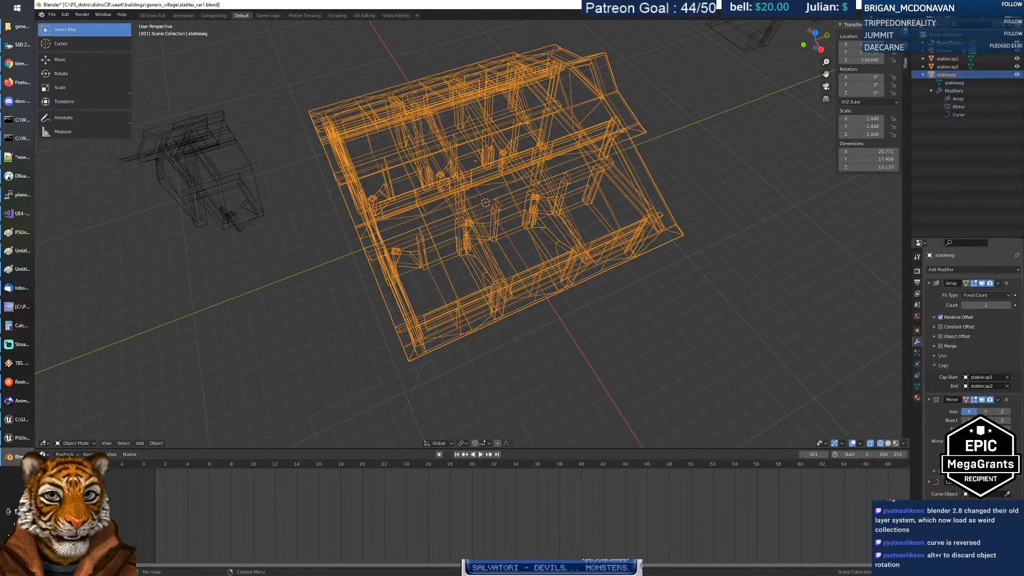
pyautogui.click(1007, 494)
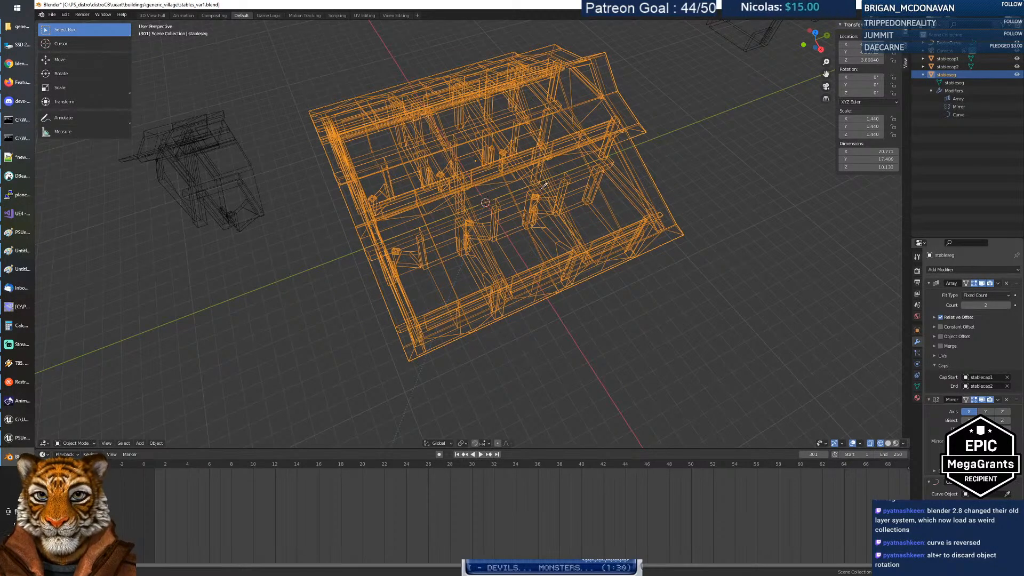
pyautogui.click(484, 202)
pyautogui.moveTo(454, 212); pyautogui.dragTo(506, 177, button='middle')
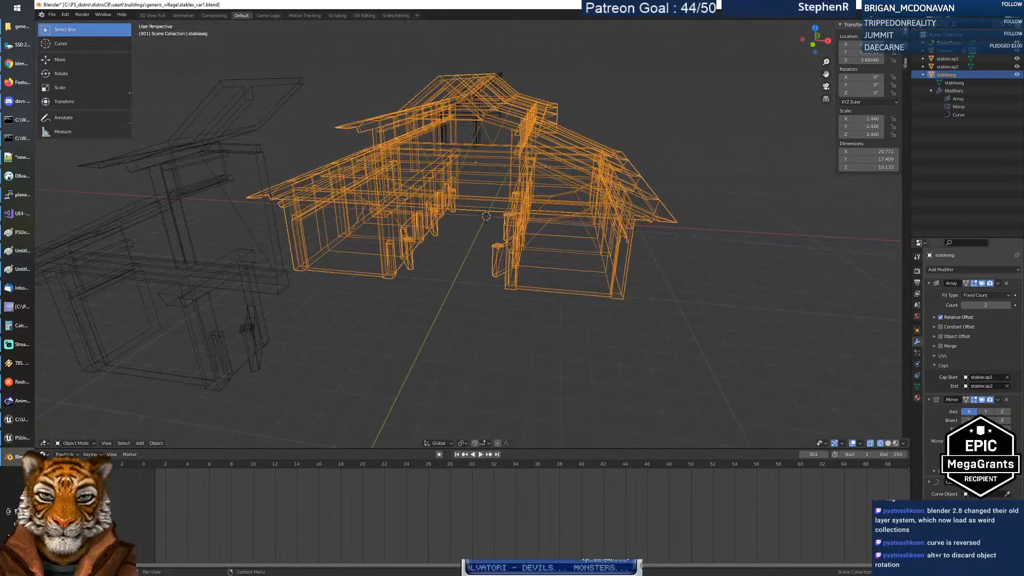
pyautogui.click(1008, 494)
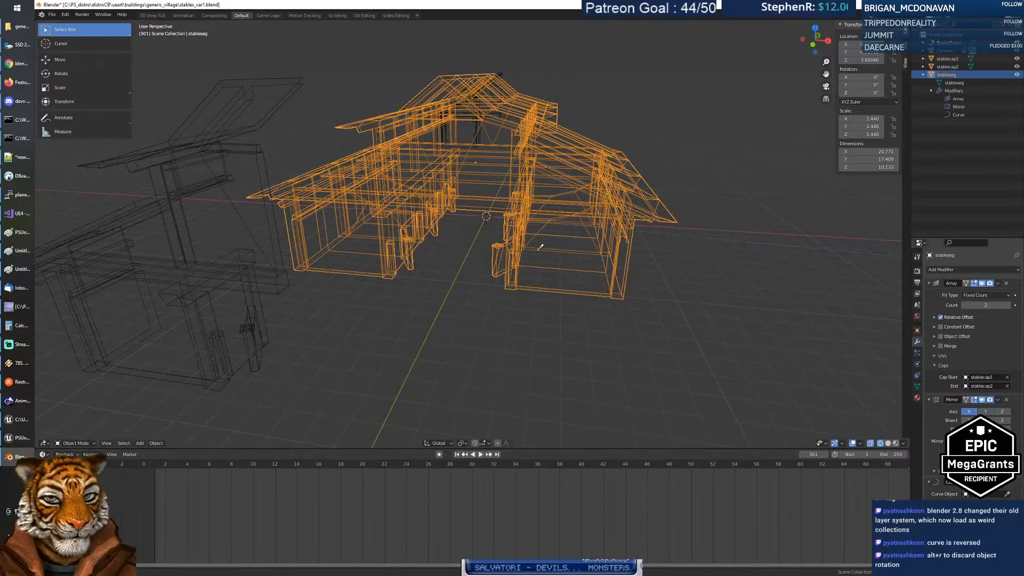
pyautogui.click(488, 216)
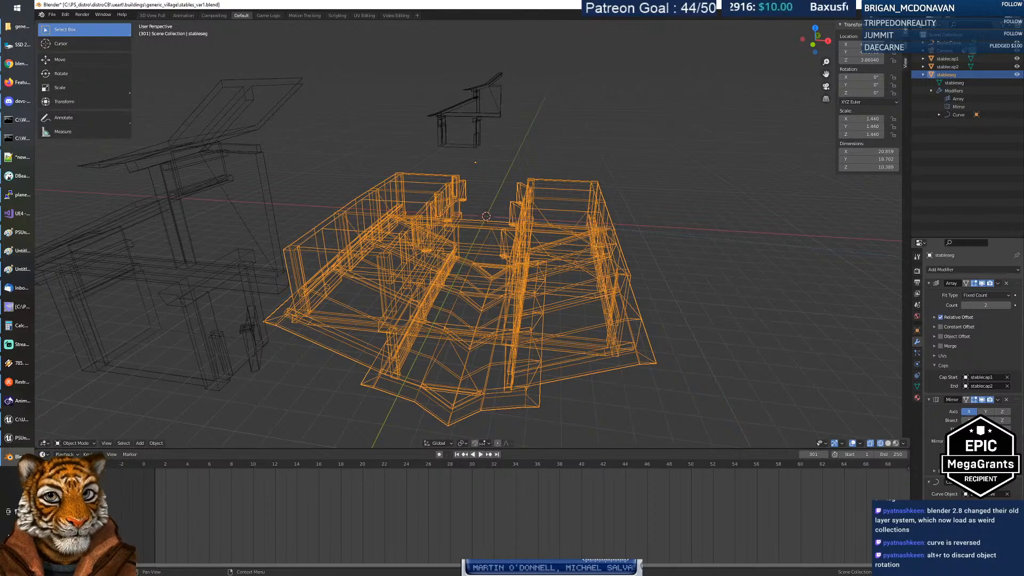
# Step: Try other deformation axes in stableseg's Curve modifier and restore the initial axis
pyautogui.click(986, 525)
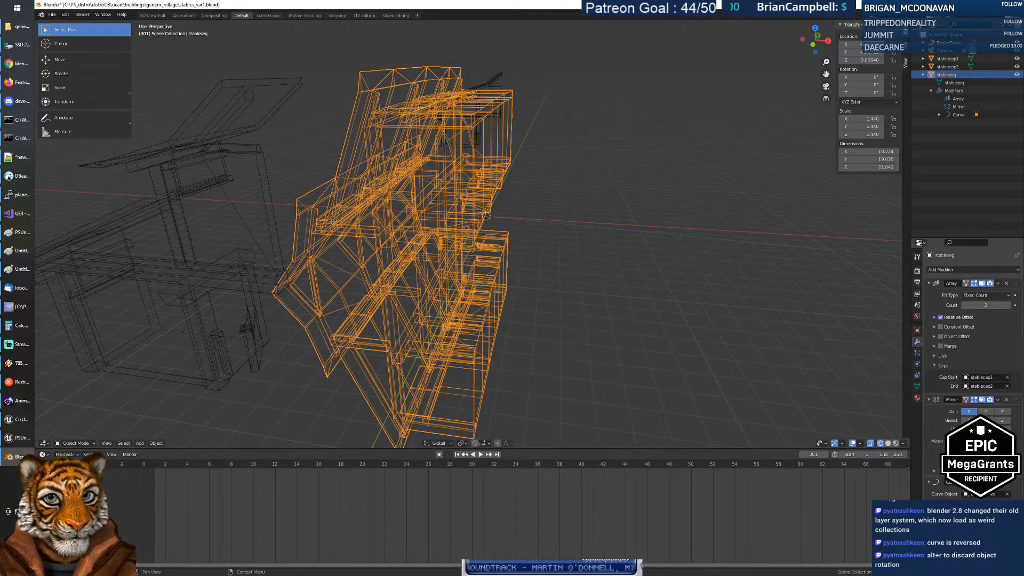
pyautogui.click(986, 534)
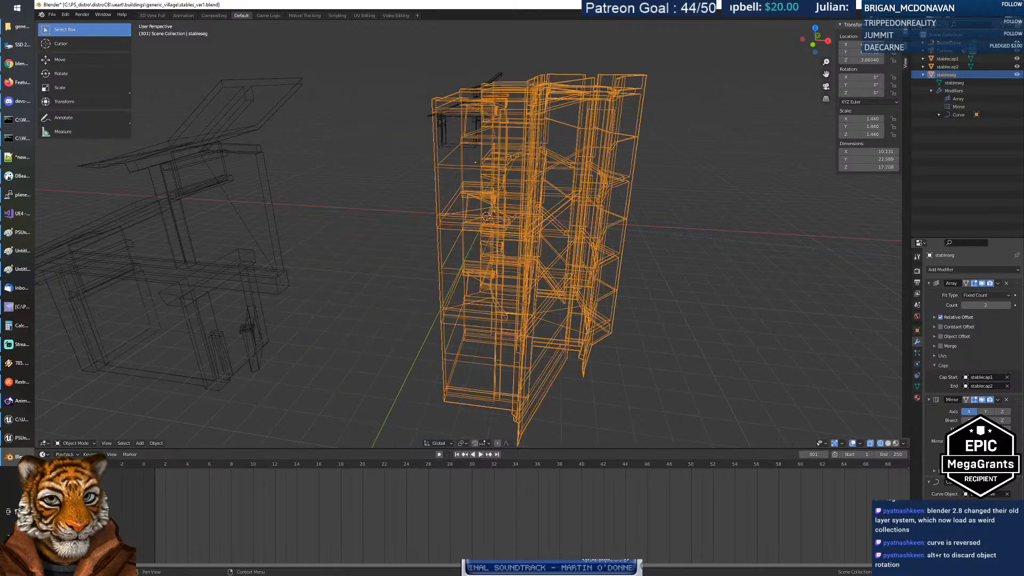
pyautogui.click(986, 534)
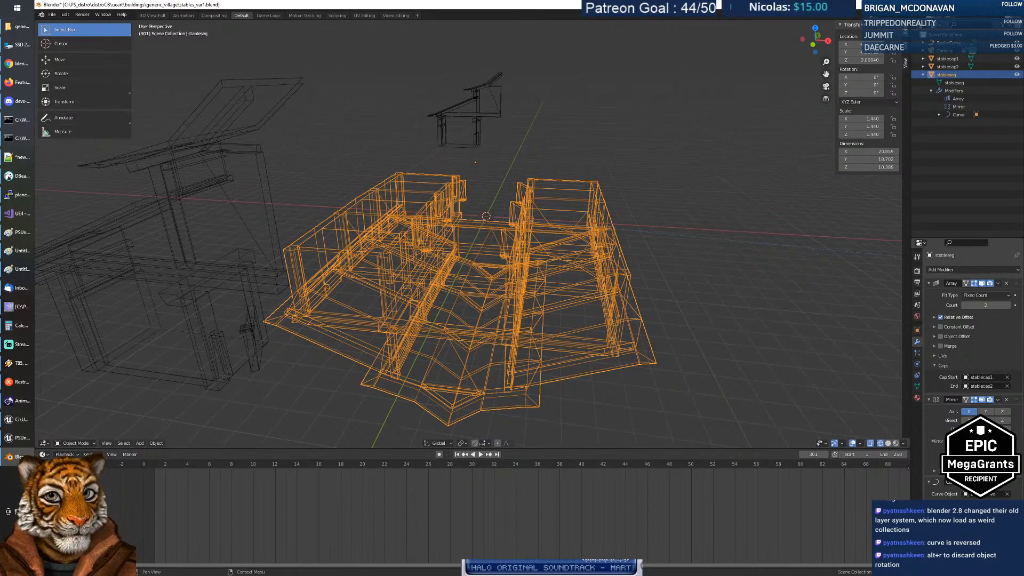
# Step: Choose another deformation axis in stableseg's Curve modifier and toggle the modifier's viewport display to compare the result
pyautogui.click(986, 533)
pyautogui.moveTo(709, 313); pyautogui.dragTo(635, 292, button='middle')
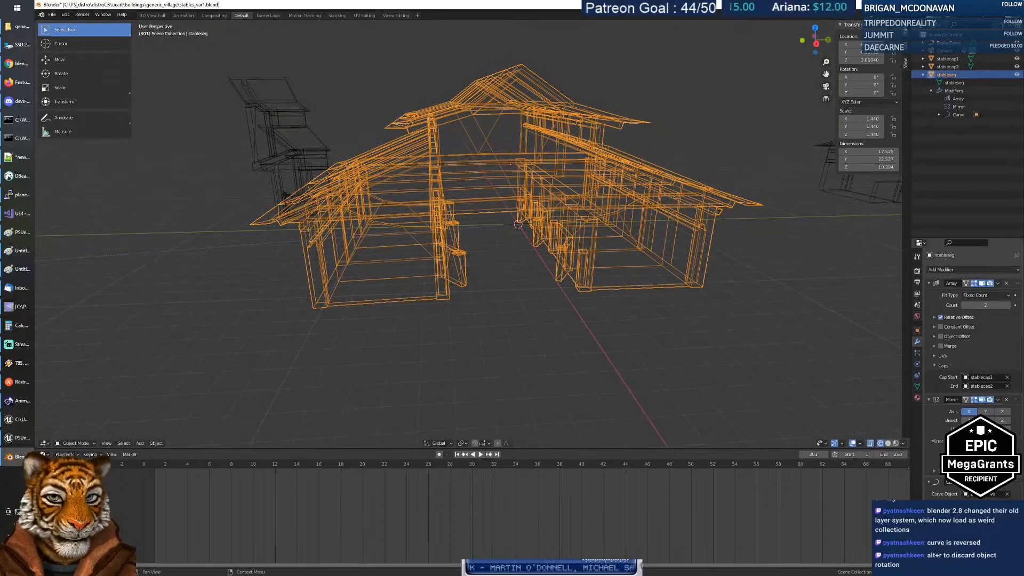
pyautogui.click(981, 482)
pyautogui.click(982, 483)
pyautogui.click(982, 482)
pyautogui.click(982, 483)
pyautogui.click(981, 483)
pyautogui.click(982, 482)
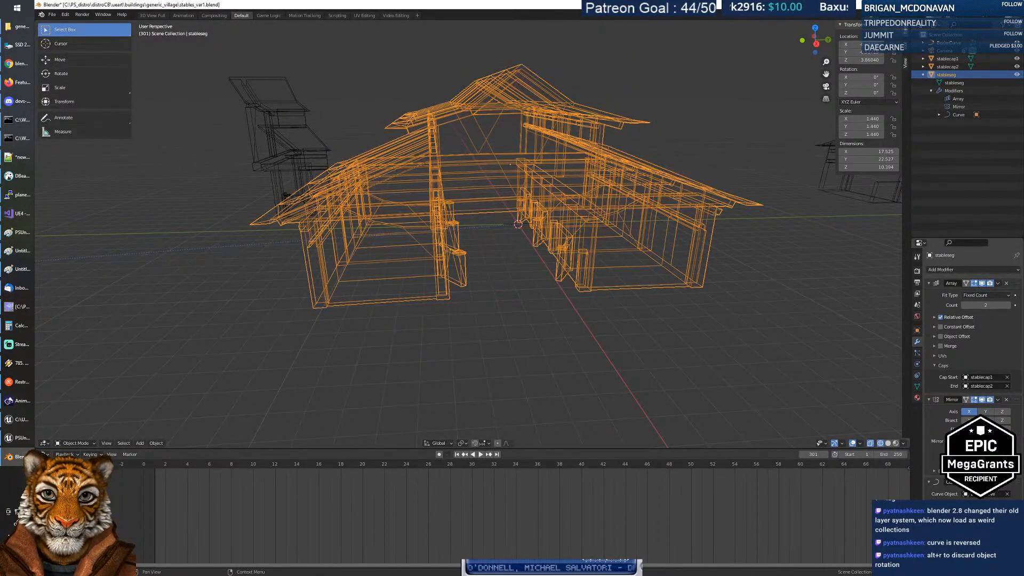
pyautogui.moveTo(586, 306); pyautogui.dragTo(587, 351, button='middle')
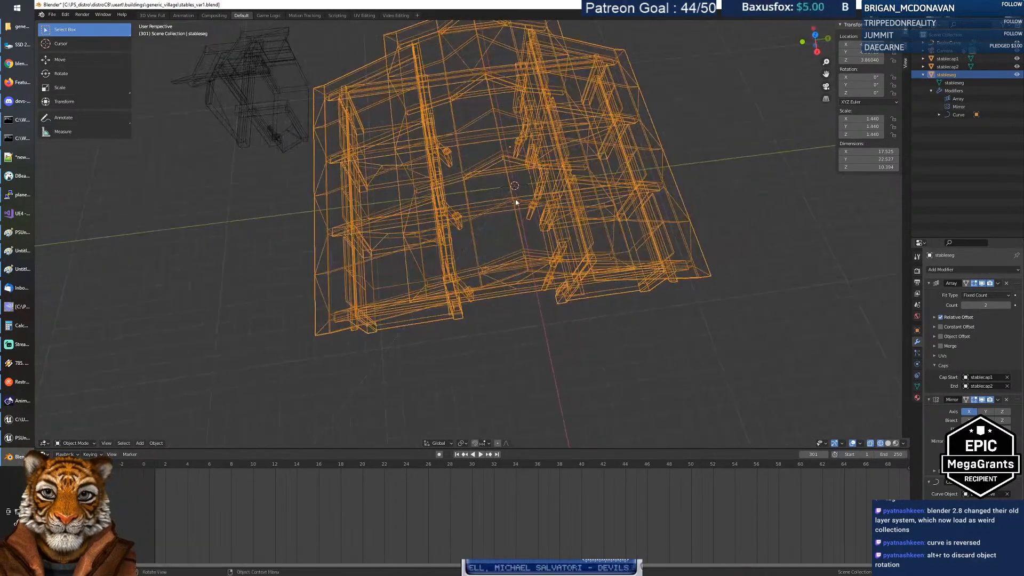
# Step: Rotate the straightened Bezier curve 90° about the global Z axis
pyautogui.click(517, 188)
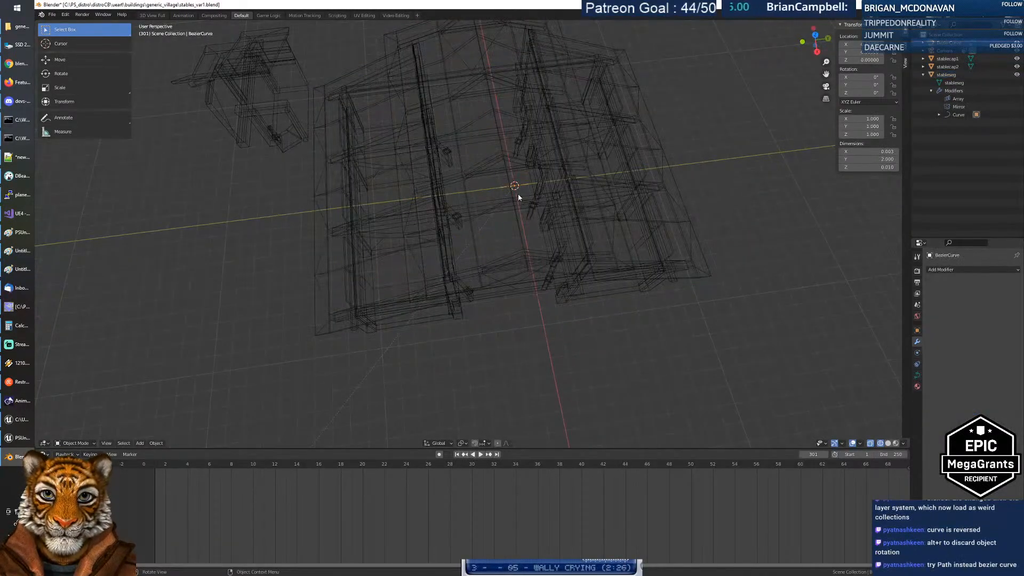
pyautogui.press('r')
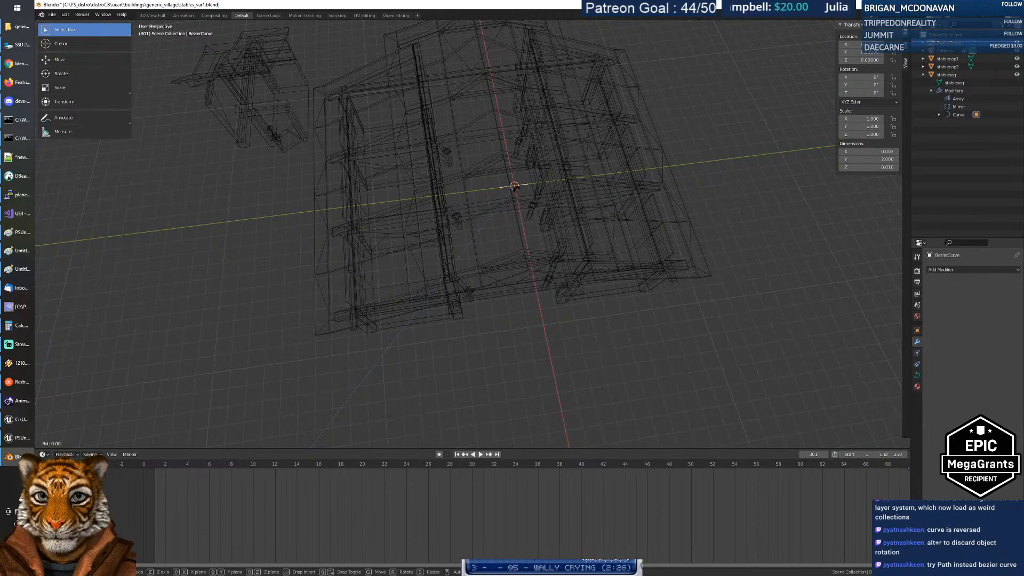
pyautogui.write('z90')
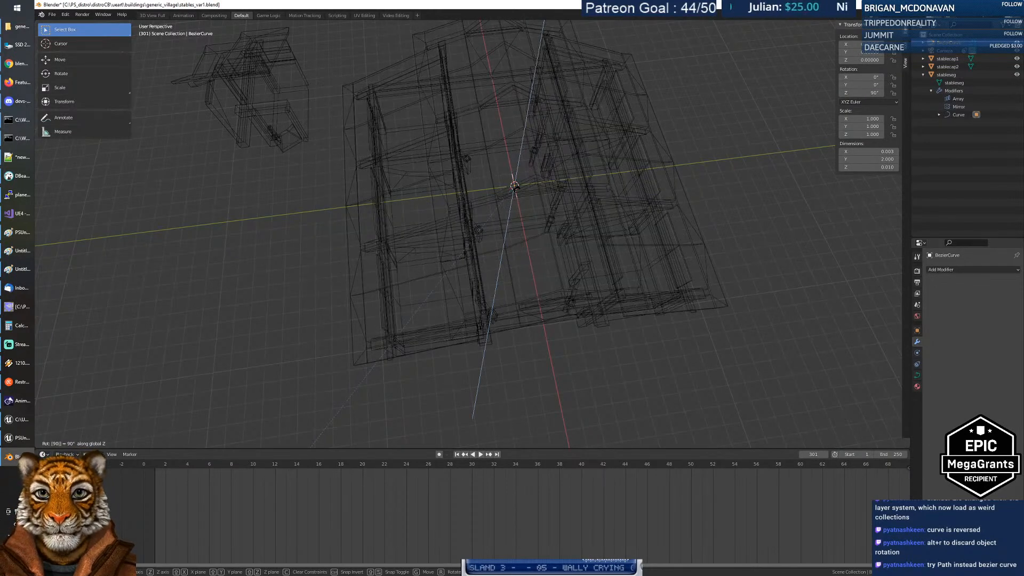
pyautogui.press('Return')
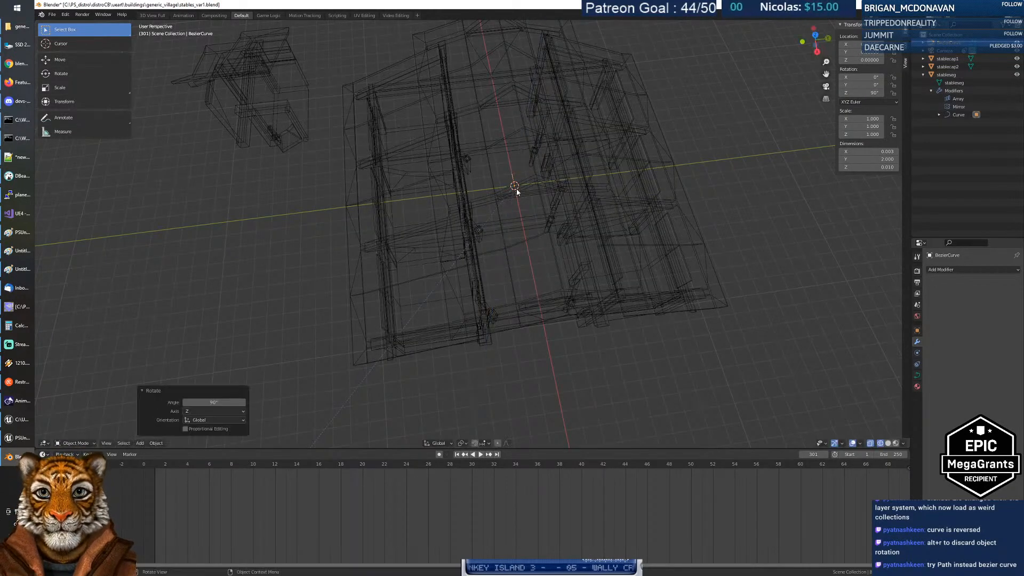
# Step: Compare stableseg with and without its Curve modifier by toggling the modifier's viewport display
pyautogui.moveTo(593, 230); pyautogui.dragTo(583, 199, button='middle')
pyautogui.click(594, 199)
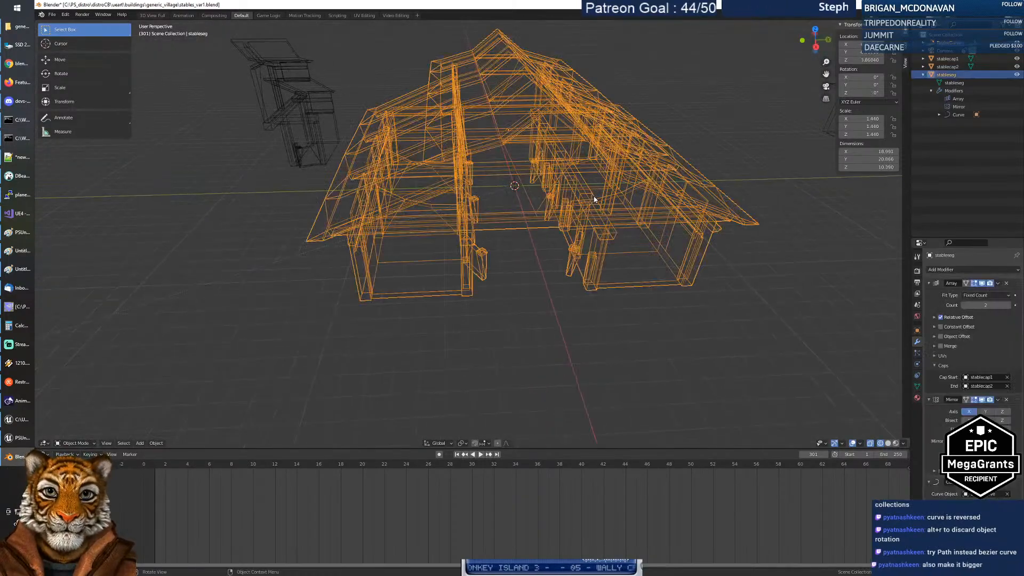
pyautogui.press('shift')
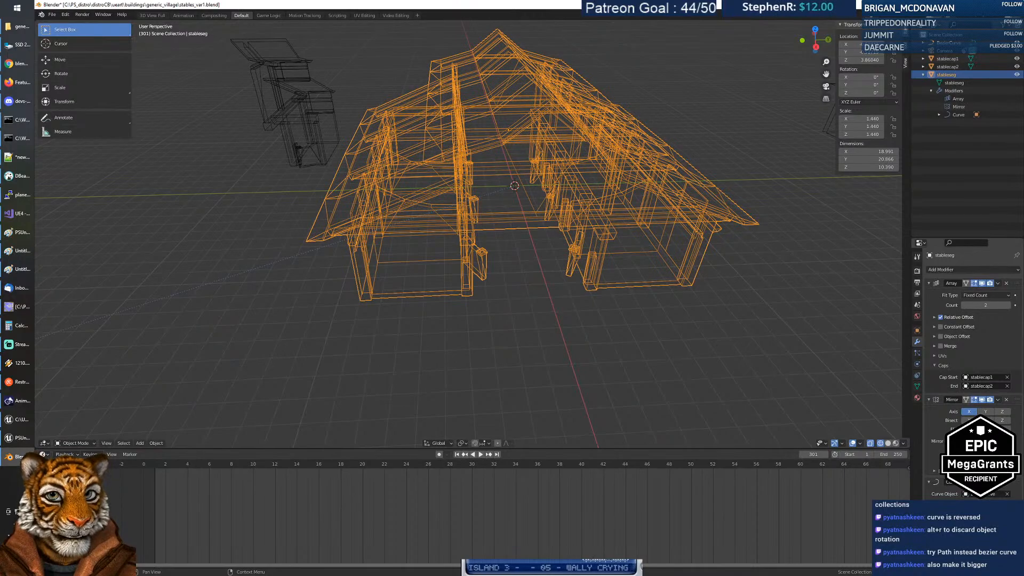
pyautogui.click(982, 482)
pyautogui.click(983, 483)
pyautogui.click(982, 482)
pyautogui.click(982, 482)
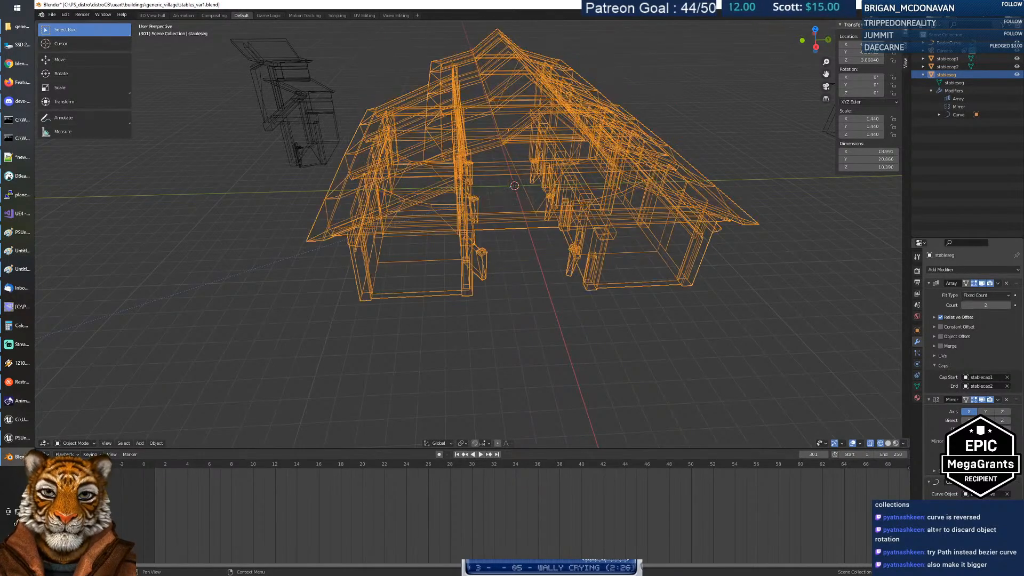
pyautogui.moveTo(571, 260); pyautogui.dragTo(589, 149, button='middle')
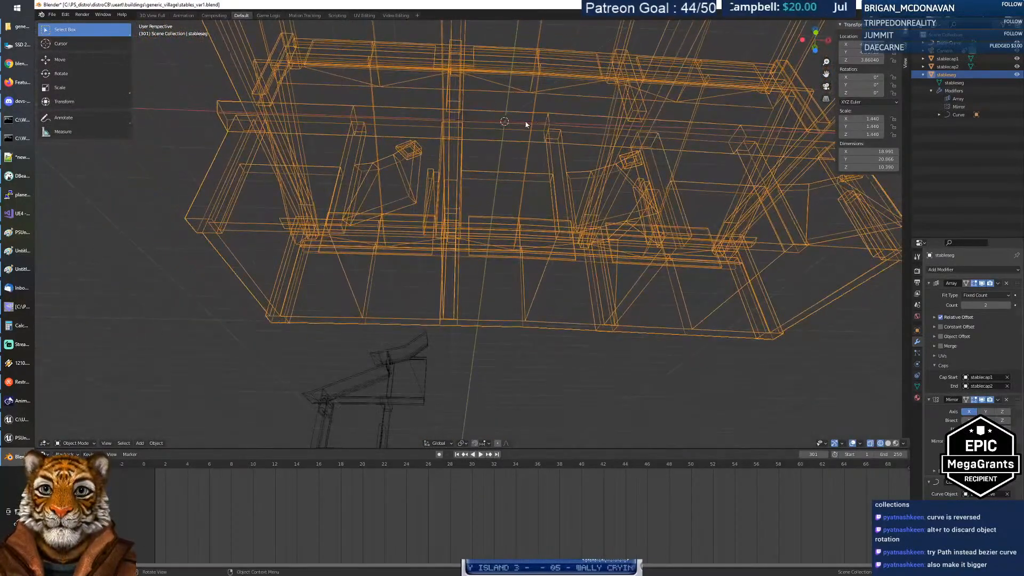
# Step: Try to scale the Bezier curve up to about 5.9 times its size
pyautogui.click(526, 125)
pyautogui.scroll(-6, 527, 136)
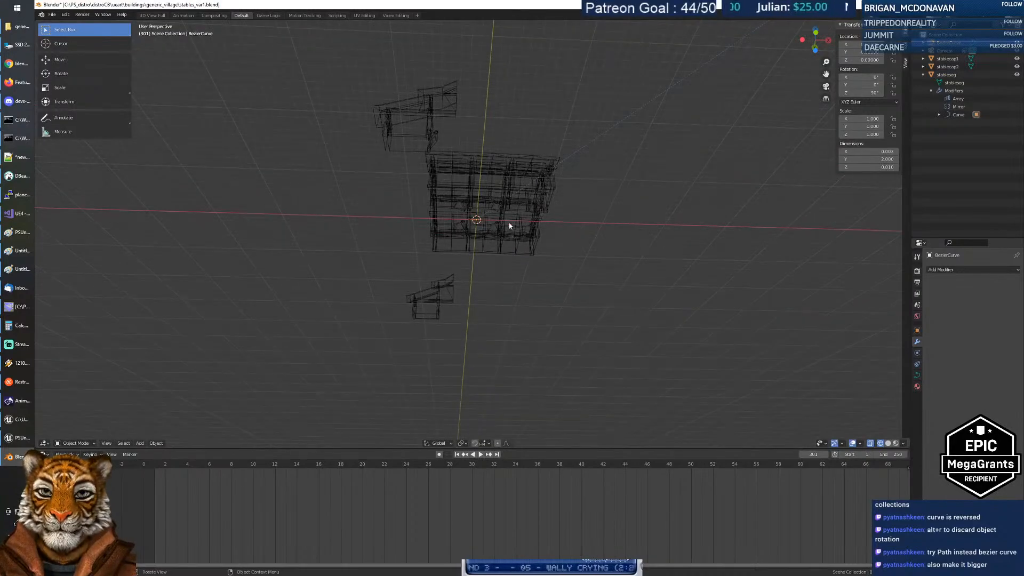
pyautogui.scroll(5, 508, 220)
pyautogui.press('s')
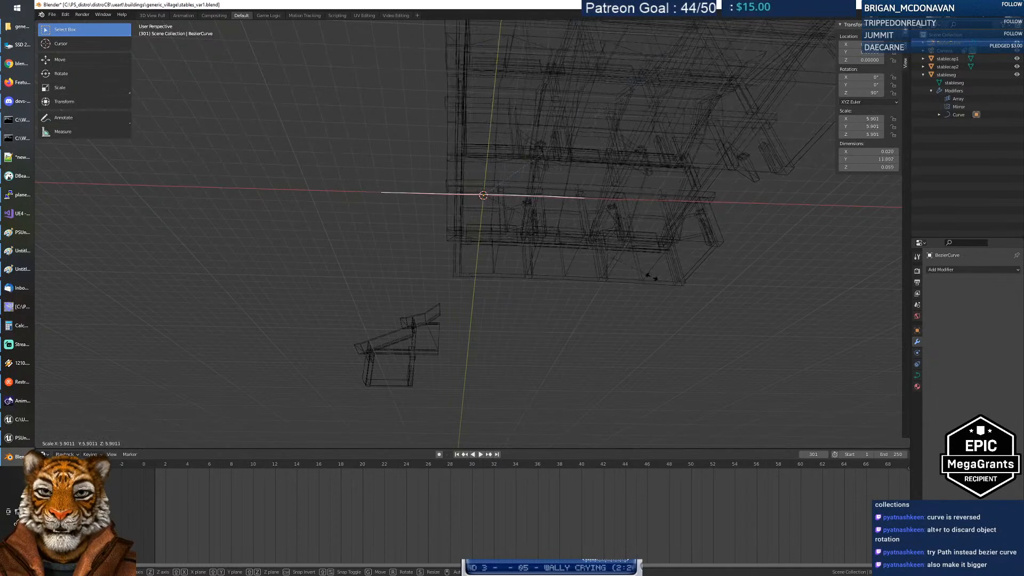
pyautogui.press('Escape')
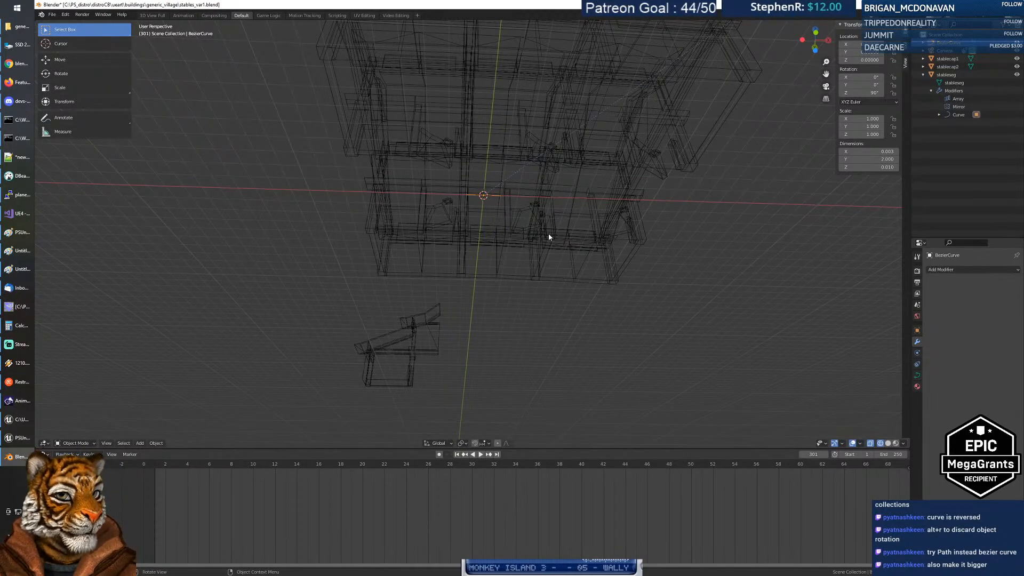
# Step: Delete the Bezier curve and add a Path curve at the world origin in its place
pyautogui.moveTo(543, 241); pyautogui.dragTo(531, 303, button='middle')
pyautogui.press('Delete')
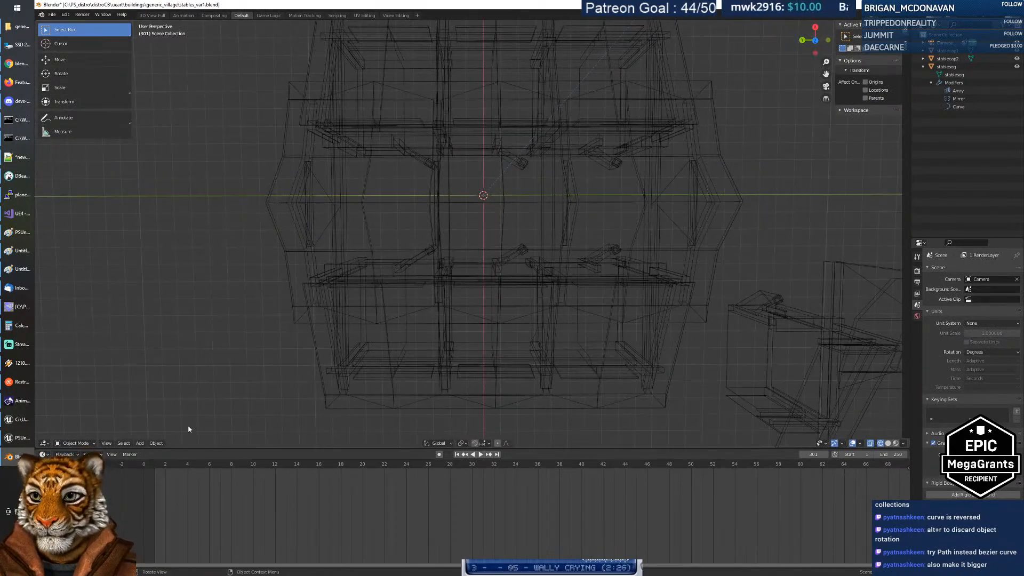
pyautogui.click(140, 444)
pyautogui.moveTo(157, 426)
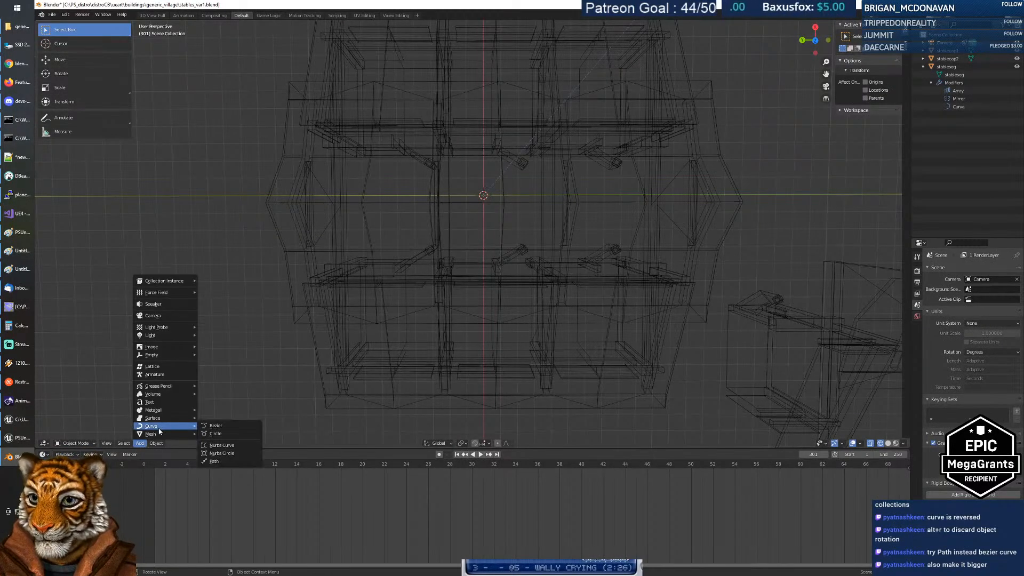
pyautogui.click(234, 462)
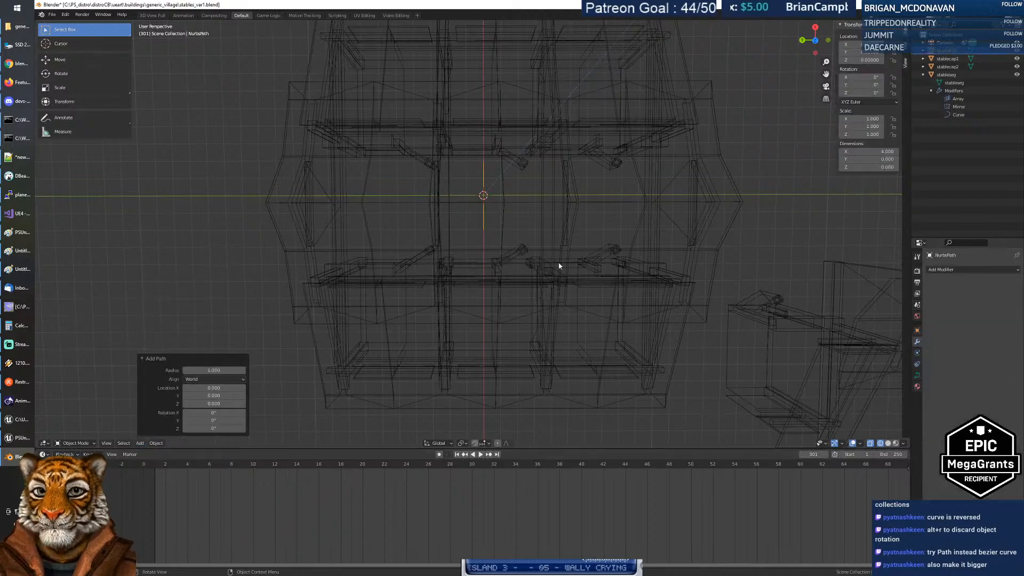
# Step: Assign the new path as the target object of stableseg's Curve modifier
pyautogui.click(543, 154)
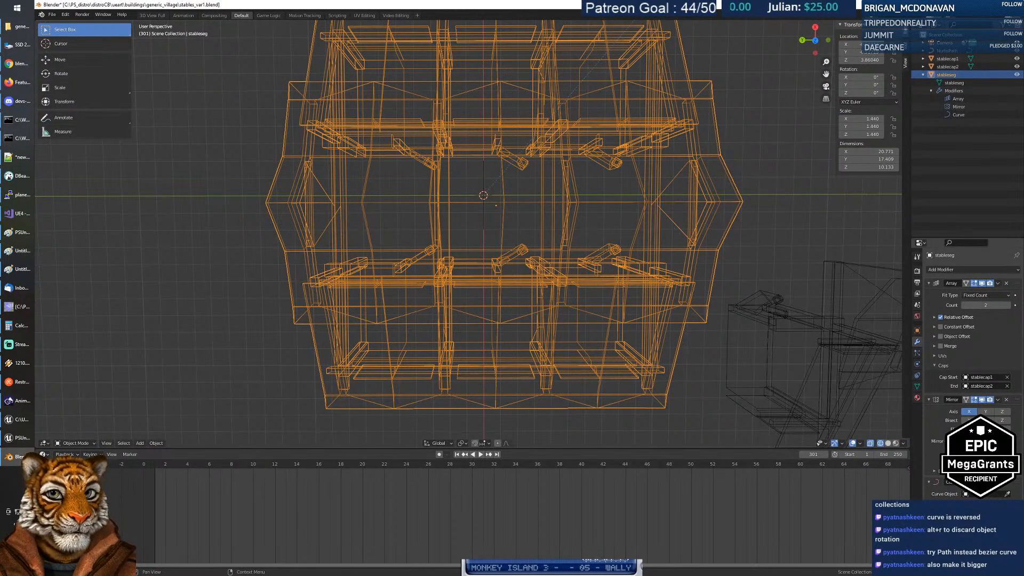
pyautogui.click(1006, 494)
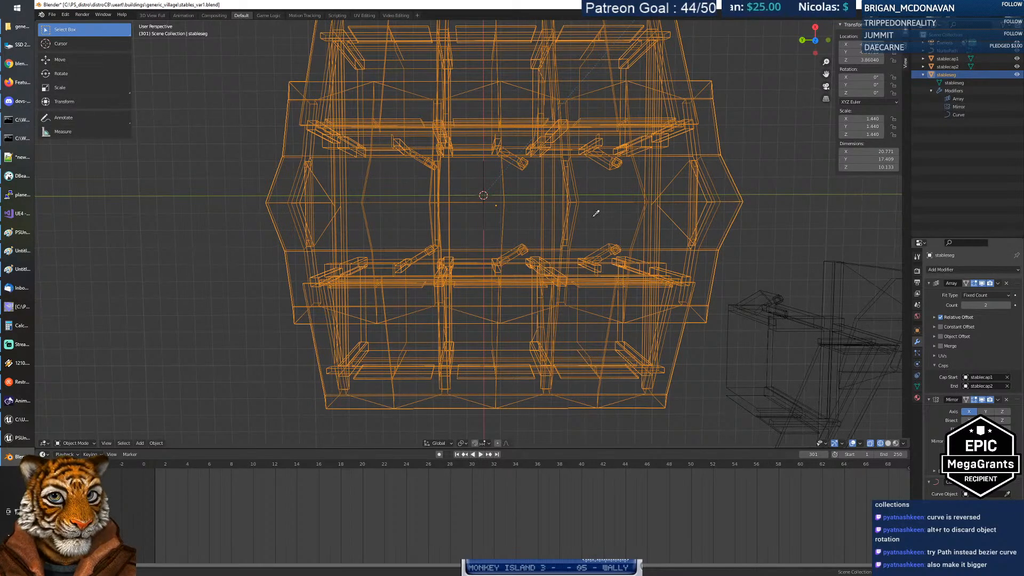
pyautogui.click(486, 180)
# Step: Toggle the Curve modifier's viewport display to examine how the path changes stableseg's shape and orientation
pyautogui.moveTo(443, 243); pyautogui.dragTo(457, 215, button='middle')
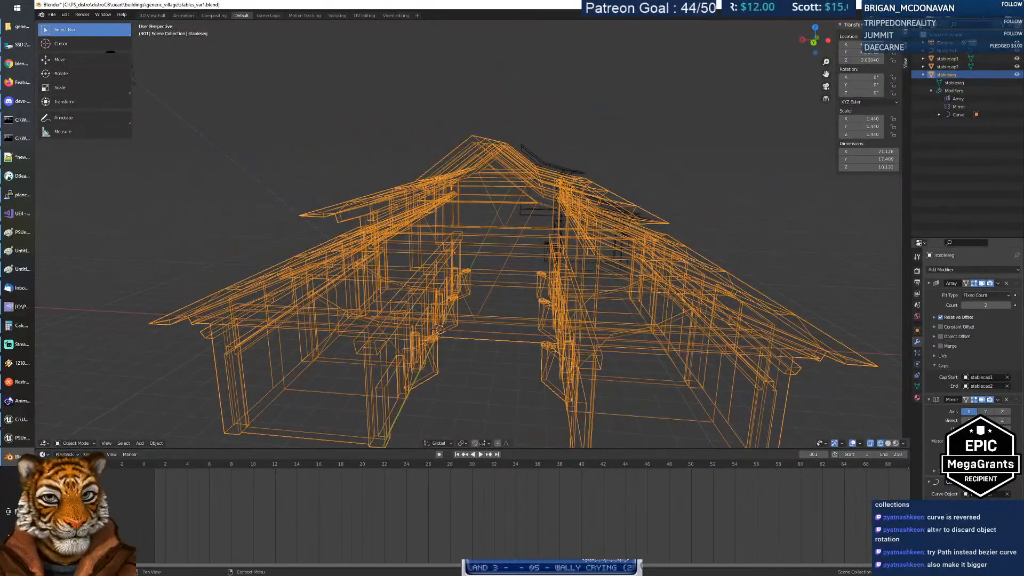
pyautogui.click(982, 482)
pyautogui.click(982, 481)
pyautogui.click(982, 481)
pyautogui.click(982, 482)
pyautogui.click(982, 481)
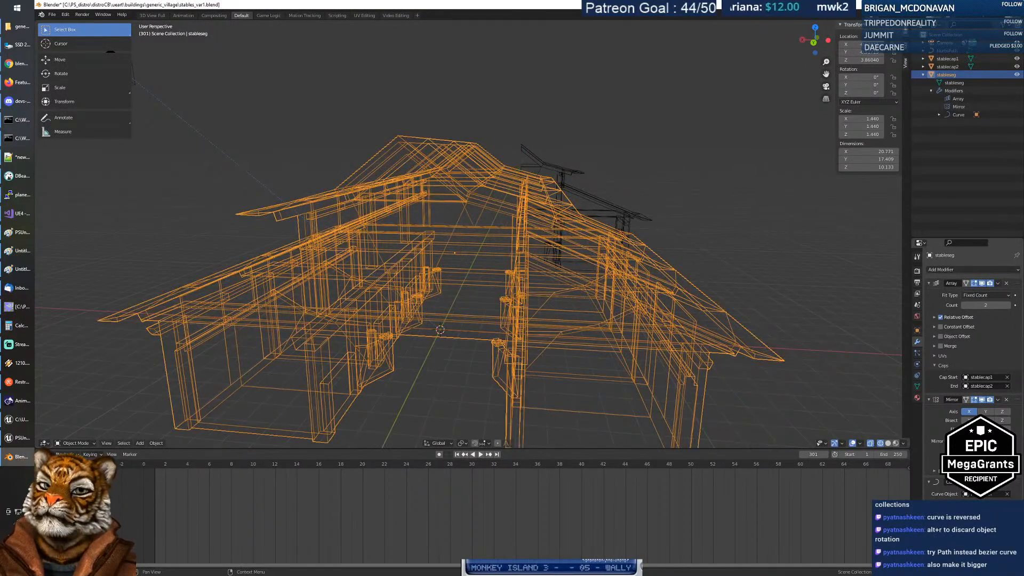
pyautogui.click(982, 482)
pyautogui.click(982, 482)
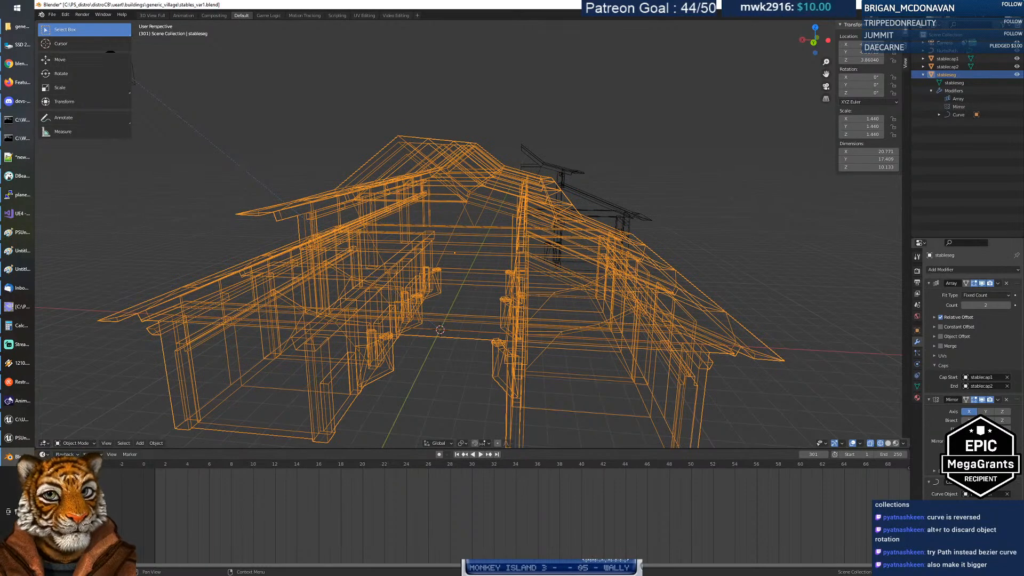
# Step: Inspect the path against stableseg, try another deformation axis in the Curve modifier and restore the previous axis
pyautogui.click(446, 334)
pyautogui.moveTo(456, 356)
pyautogui.mouseDown(button='middle')
pyautogui.moveTo(462, 377)
pyautogui.moveTo(447, 426)
pyautogui.moveTo(451, 352)
pyautogui.mouseUp(button='middle')
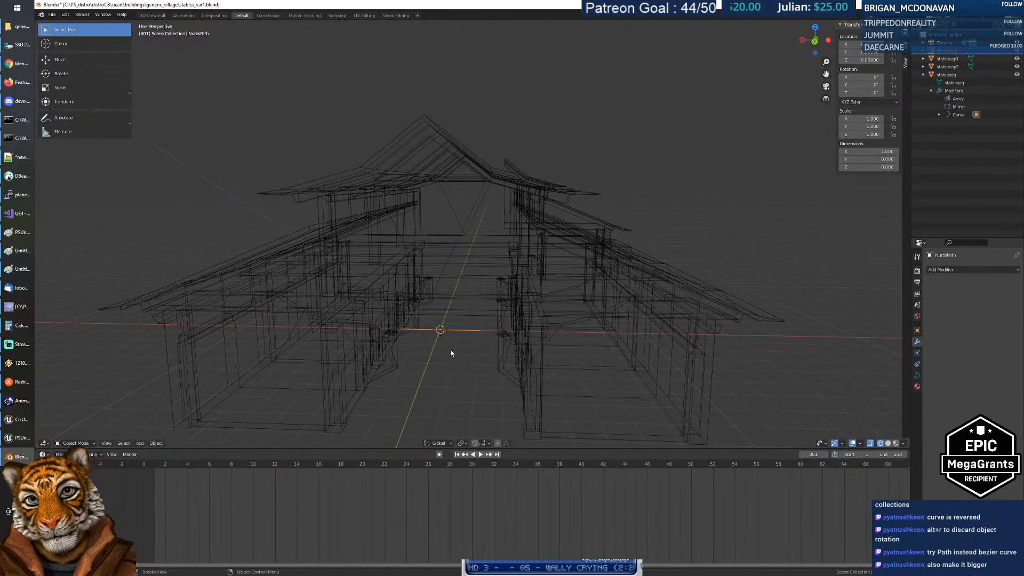
pyautogui.moveTo(451, 353)
pyautogui.mouseDown(button='middle')
pyautogui.moveTo(485, 363)
pyautogui.moveTo(440, 372)
pyautogui.moveTo(439, 358)
pyautogui.mouseUp(button='middle')
pyautogui.click(511, 349)
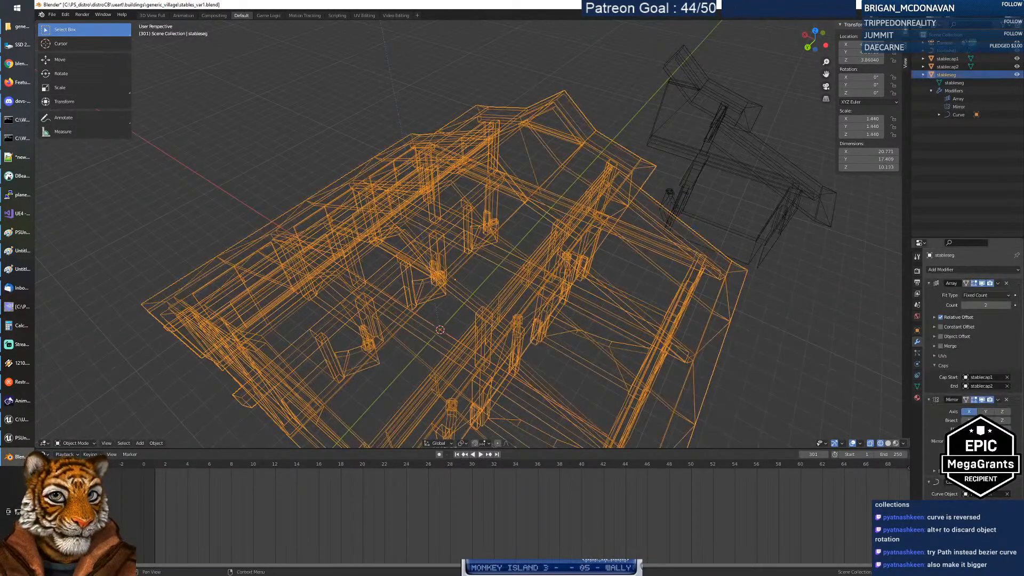
pyautogui.moveTo(544, 366); pyautogui.dragTo(490, 324, button='middle')
pyautogui.scroll(-3, 512, 320)
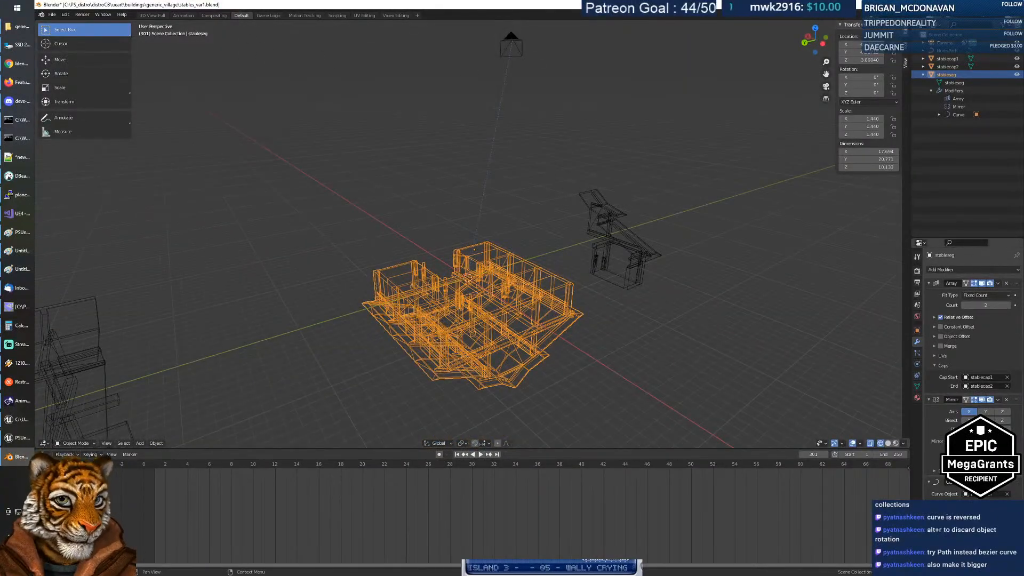
pyautogui.click(984, 526)
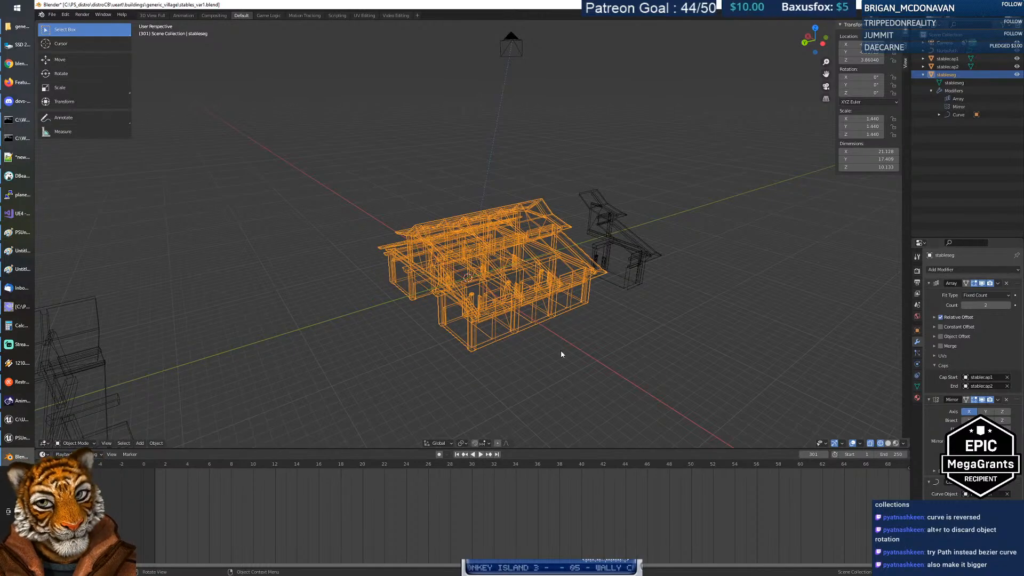
# Step: Try moving the control points at both ends of the path to test how stableseg deforms
pyautogui.moveTo(453, 289); pyautogui.dragTo(514, 350, button='middle')
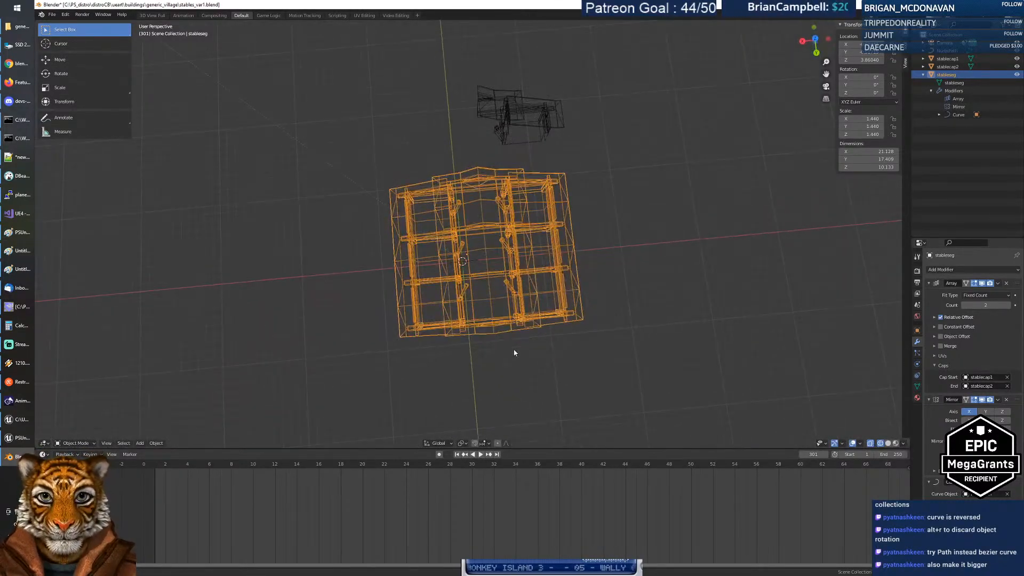
pyautogui.click(475, 263)
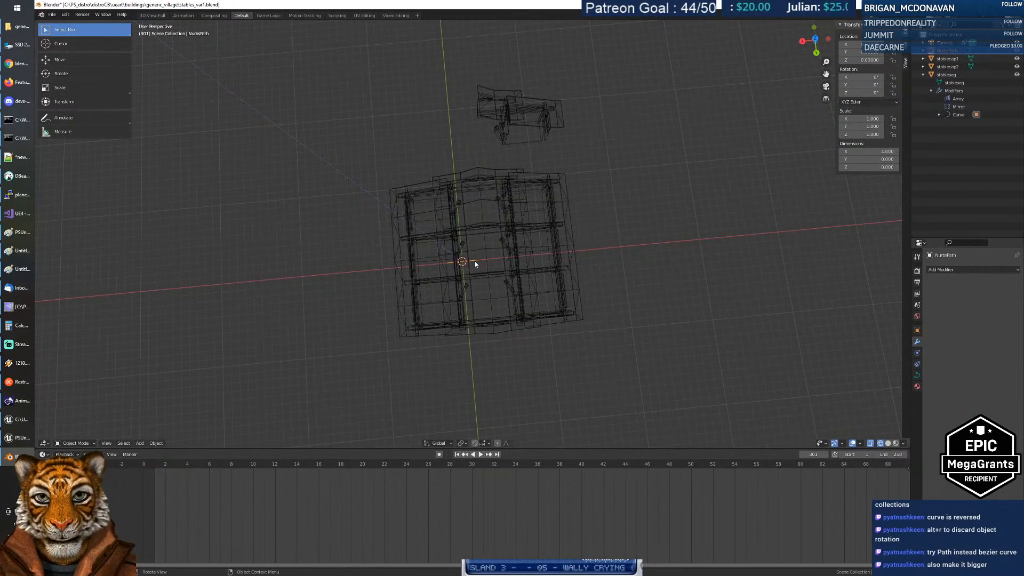
pyautogui.press('Tab')
pyautogui.press('g')
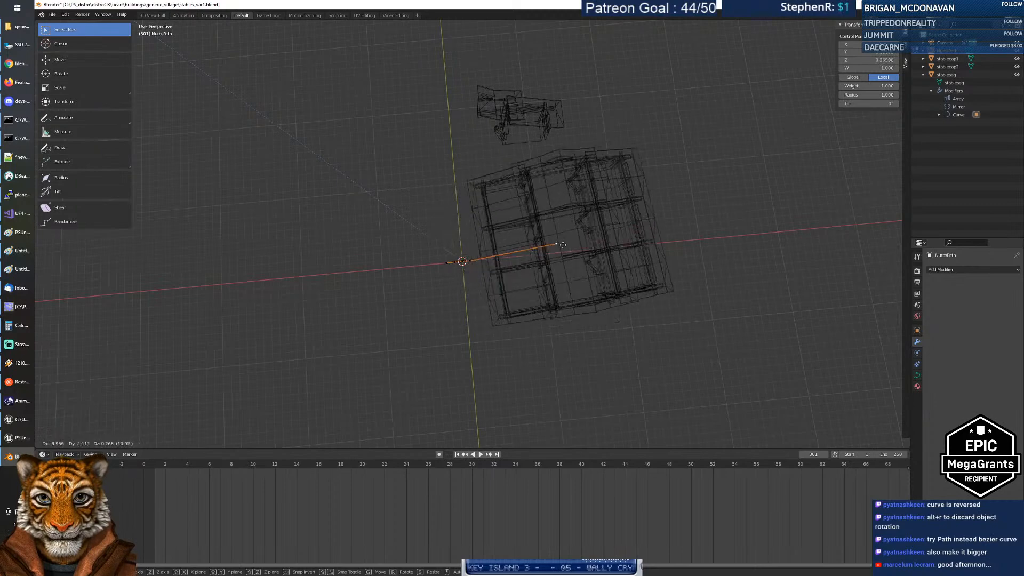
pyautogui.rightClick(572, 253)
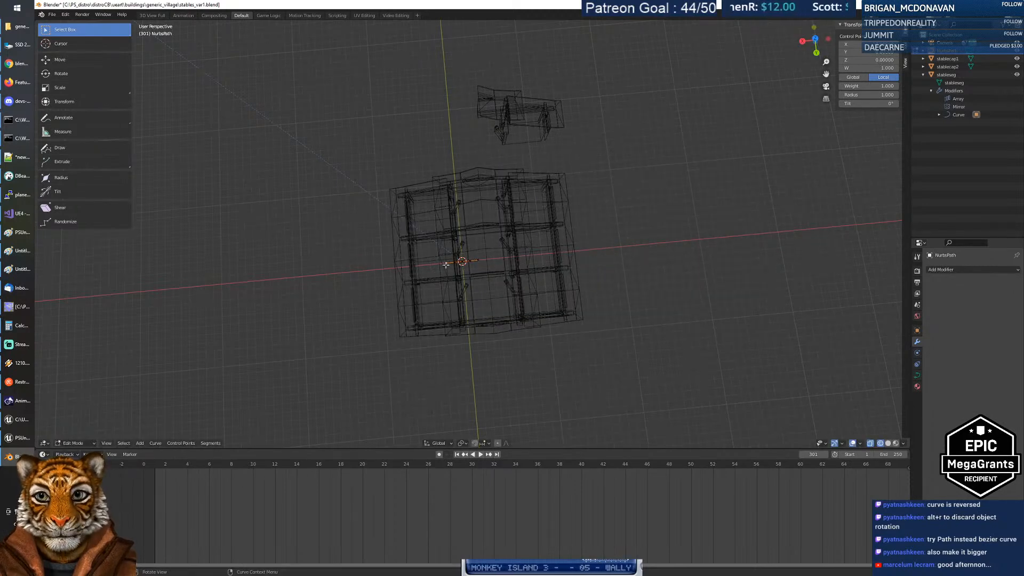
pyautogui.press('g')
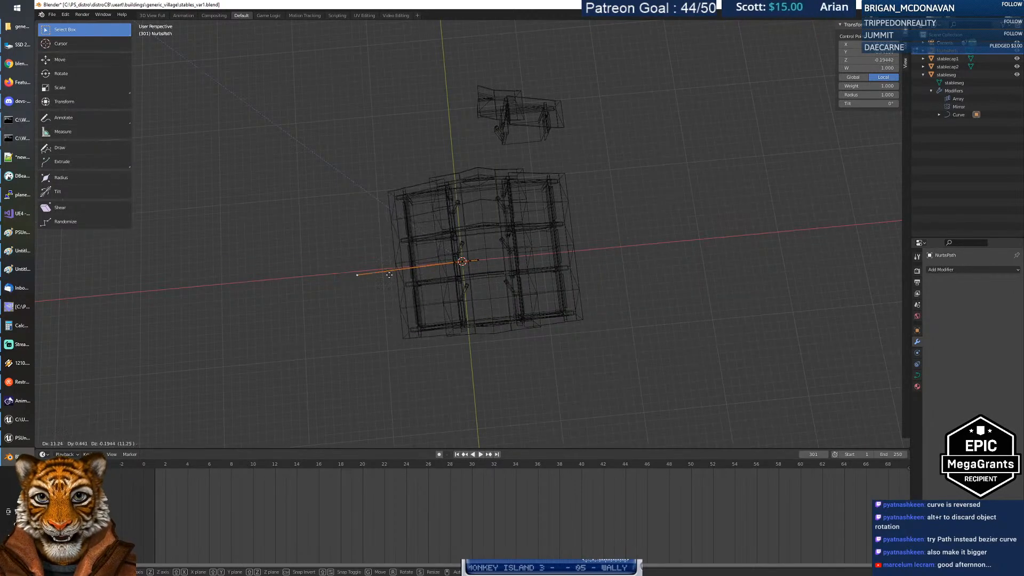
pyautogui.rightClick(363, 274)
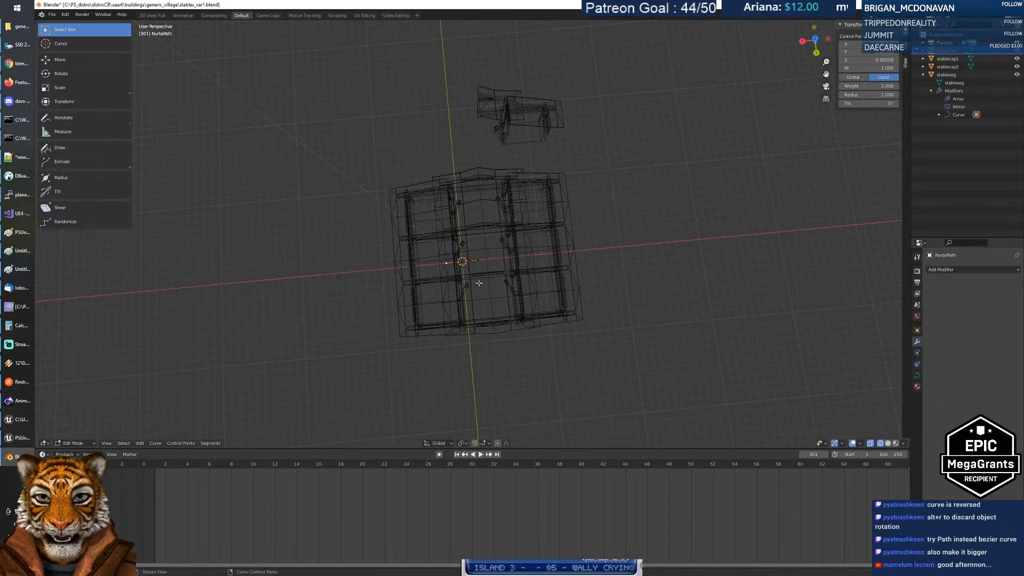
pyautogui.moveTo(479, 283); pyautogui.dragTo(494, 242, button='middle')
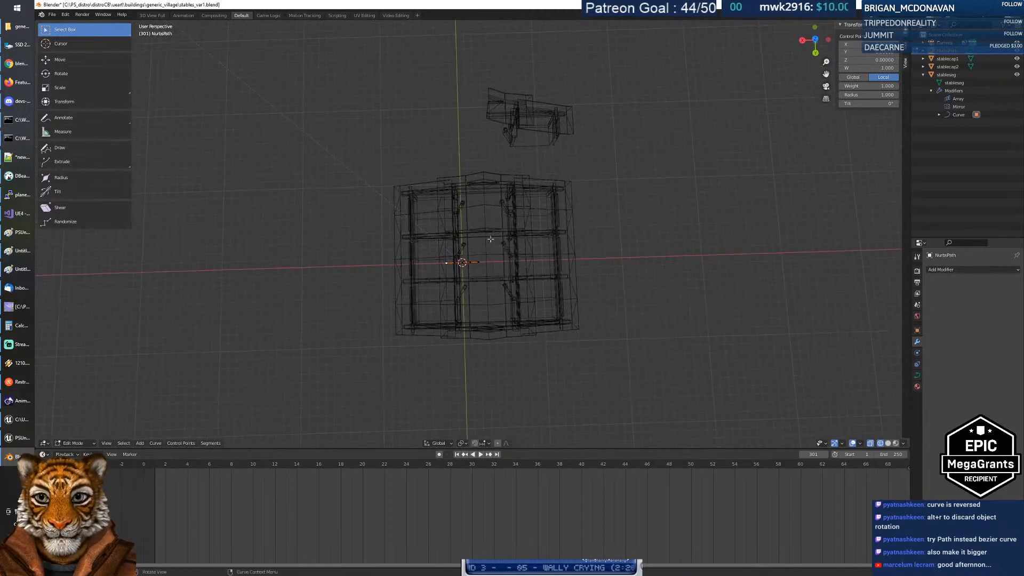
pyautogui.press('Tab')
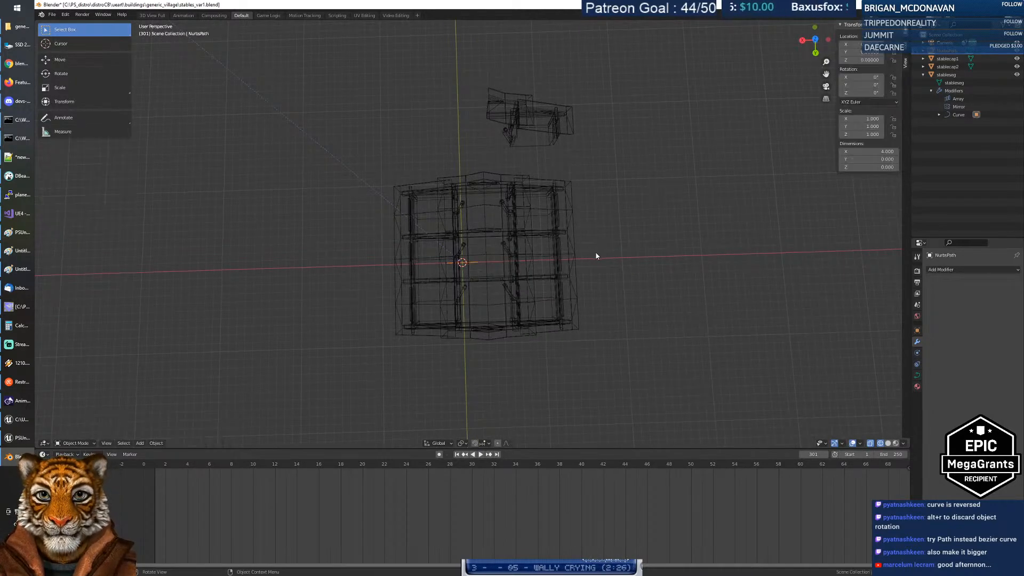
# Step: Shift stableseg along the X axis to centre it over the world origin
pyautogui.click(474, 259)
pyautogui.hotkey('ctrl', 'z')
pyautogui.click(482, 240)
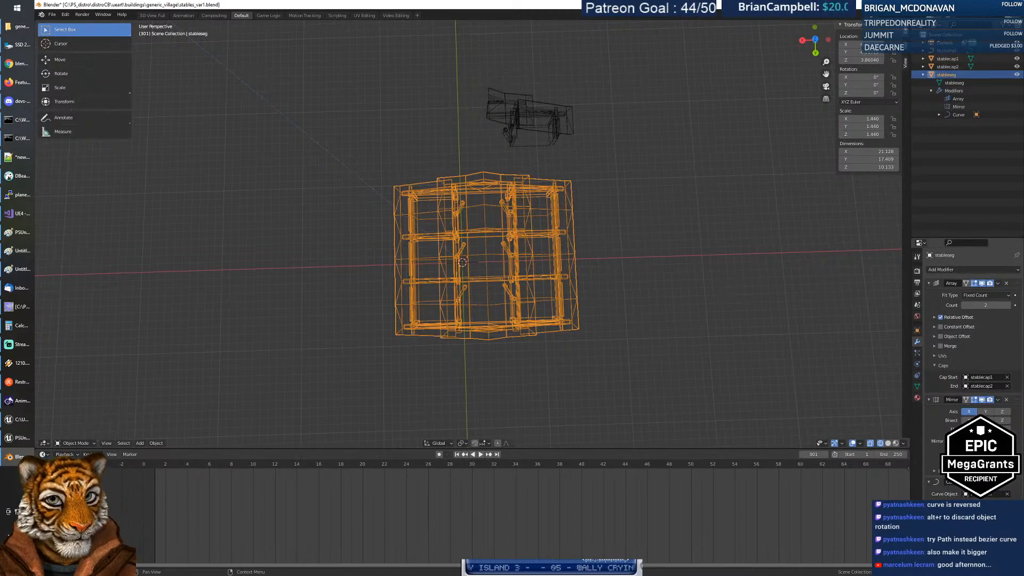
pyautogui.moveTo(861, 44); pyautogui.dragTo(873, 45)
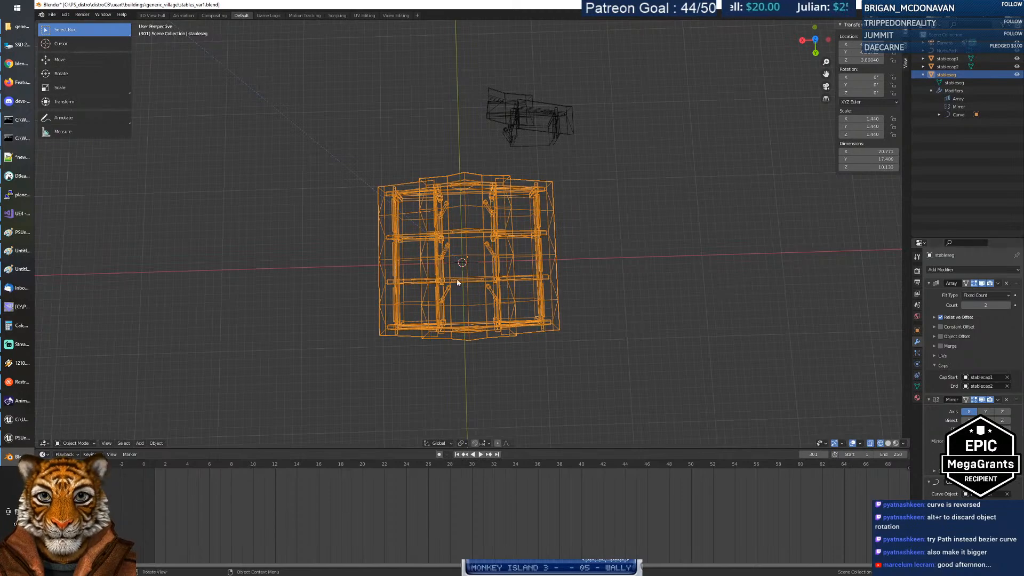
# Step: Clear the target object of stableseg's Curve modifier and move stableseg about 0.51 units along Y to centre it on the origin
pyautogui.moveTo(808, 41); pyautogui.dragTo(815, 39)
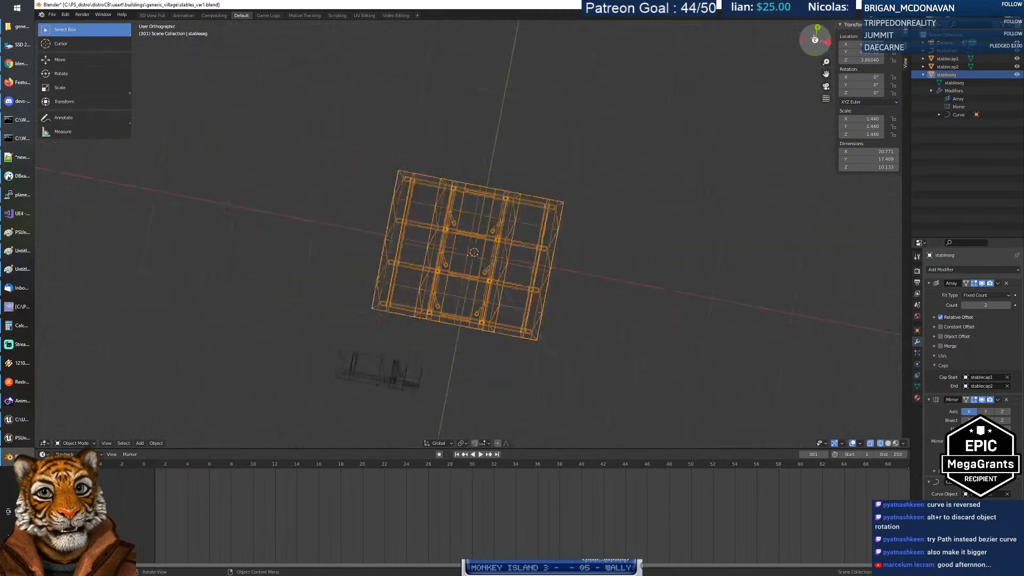
pyautogui.click(814, 39)
pyautogui.scroll(5, 492, 240)
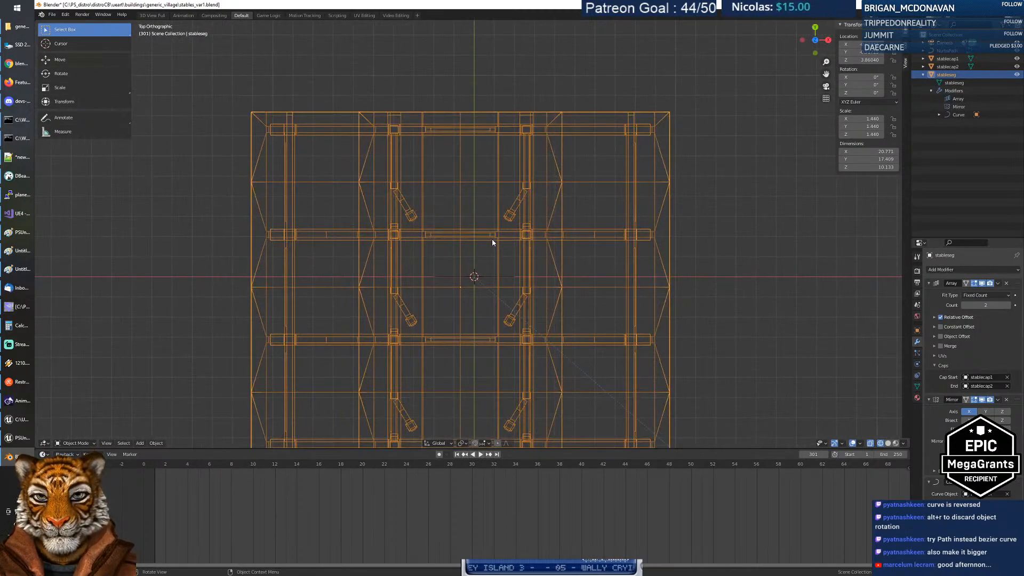
pyautogui.scroll(-2, 493, 243)
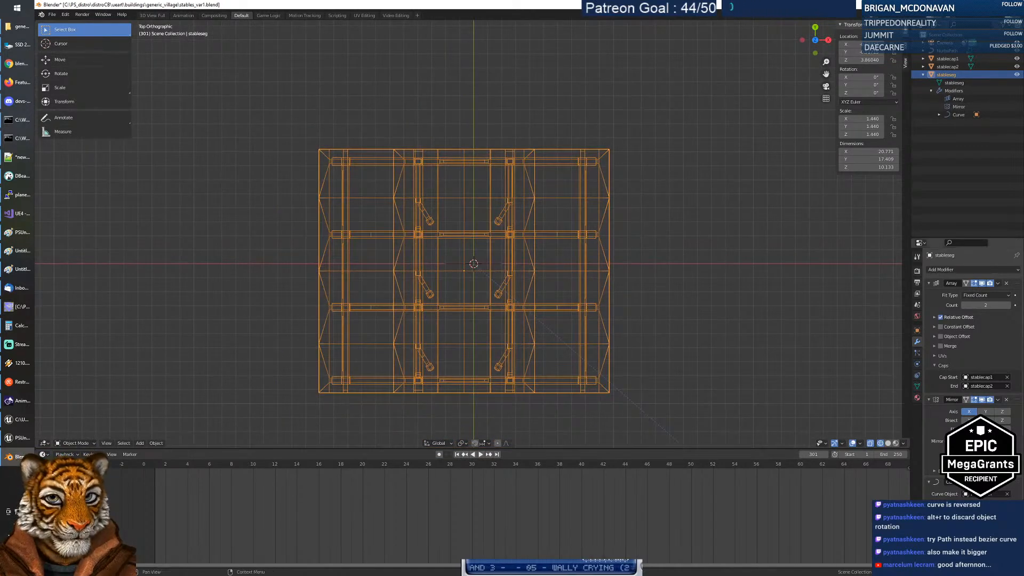
pyautogui.click(1007, 495)
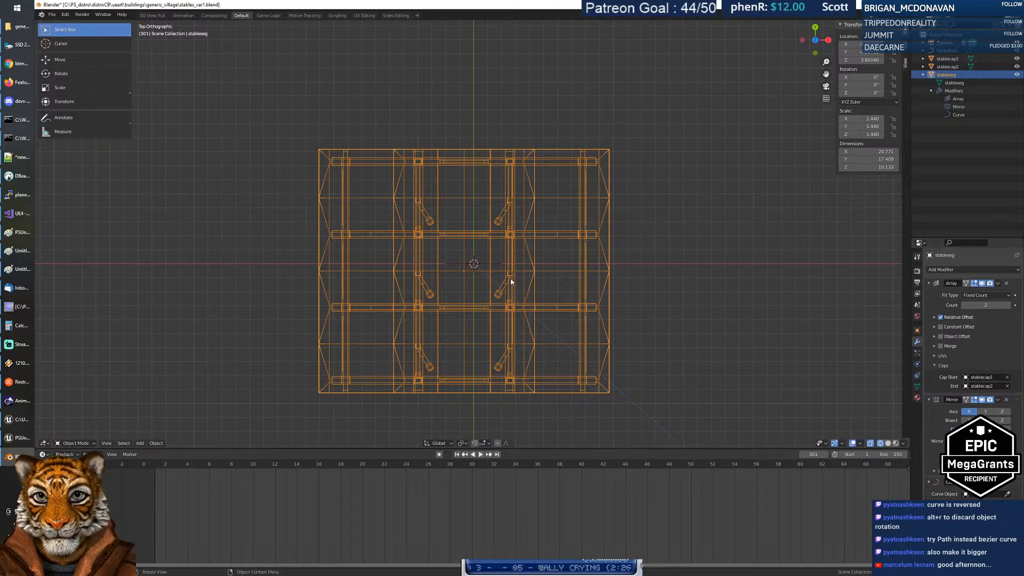
pyautogui.press('g')
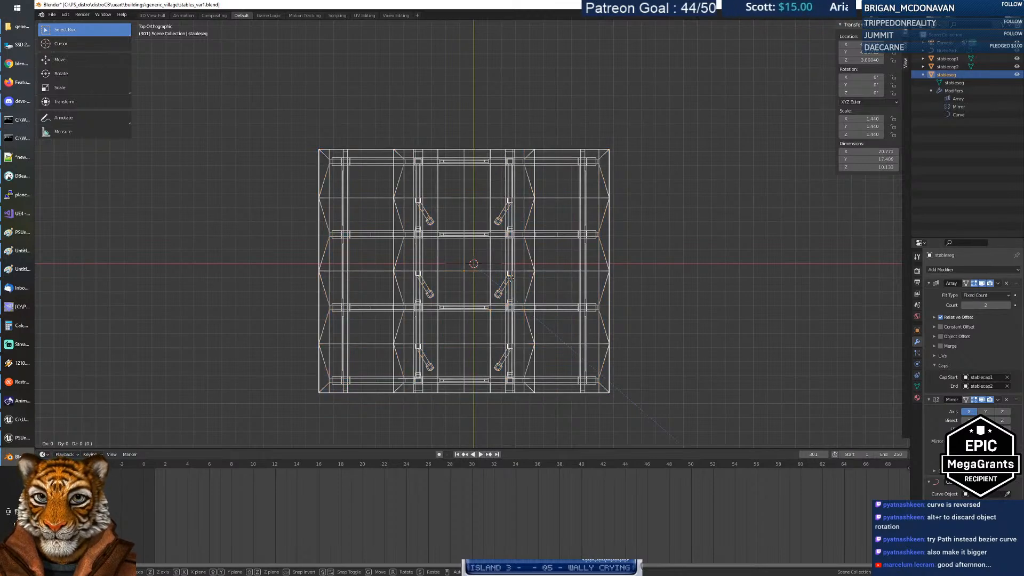
pyautogui.press('y')
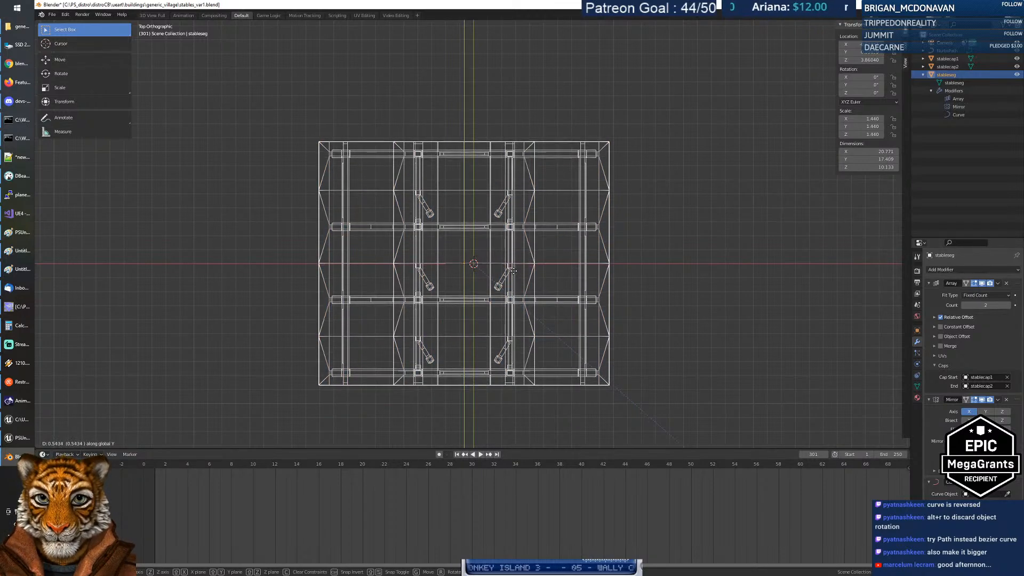
pyautogui.click(515, 271)
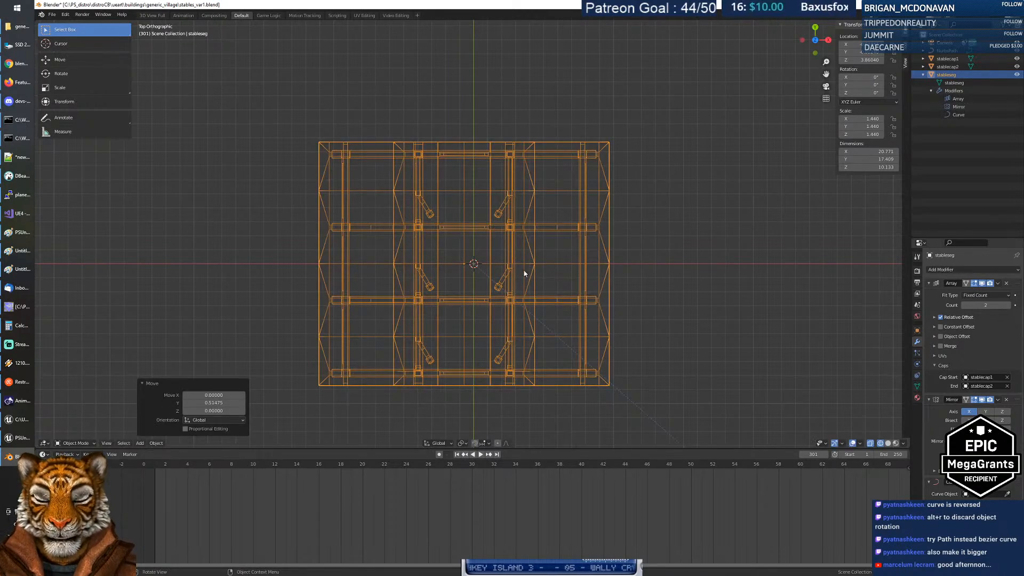
# Step: Assign NurbsPath again as the target object of stableseg's Curve modifier
pyautogui.click(556, 268)
pyautogui.click(510, 246)
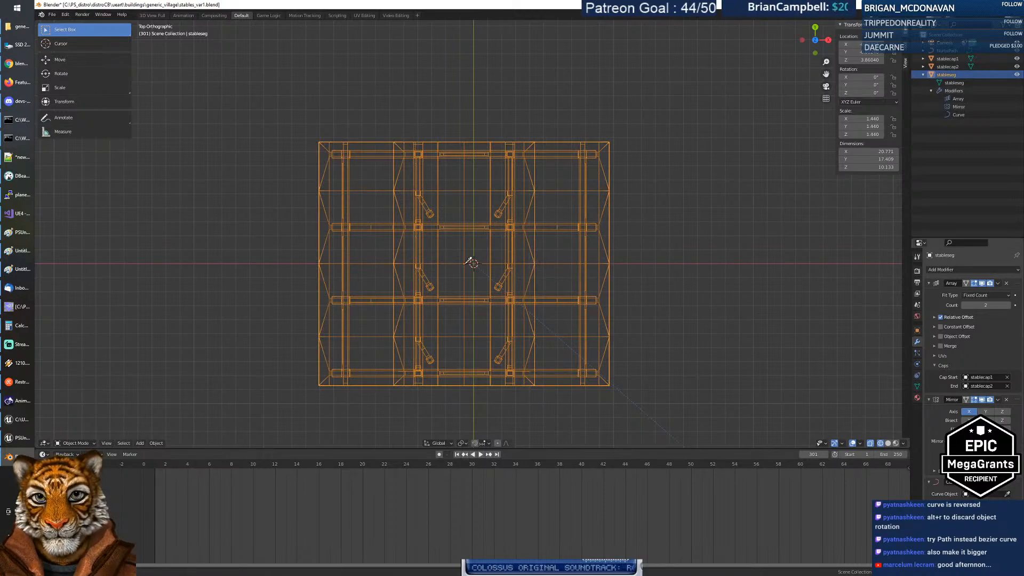
pyautogui.moveTo(556, 261); pyautogui.dragTo(677, 245, button='middle')
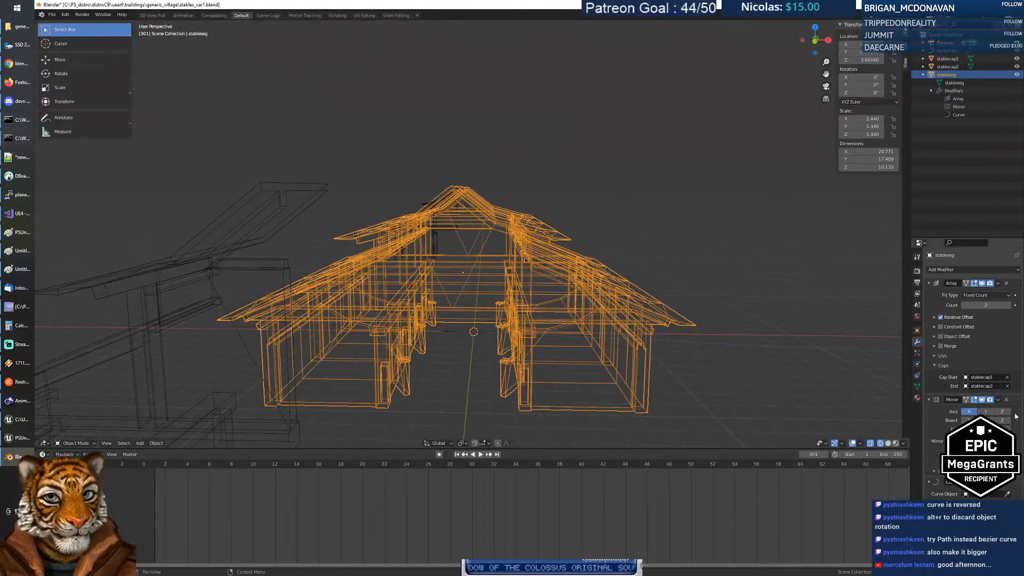
pyautogui.click(1007, 495)
pyautogui.click(458, 335)
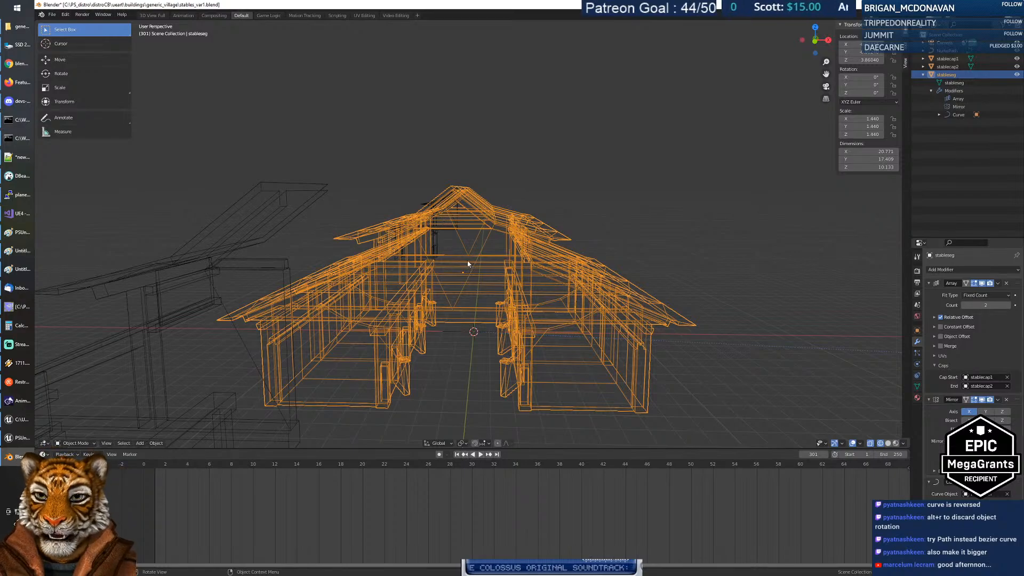
pyautogui.moveTo(467, 260); pyautogui.dragTo(424, 325, button='middle')
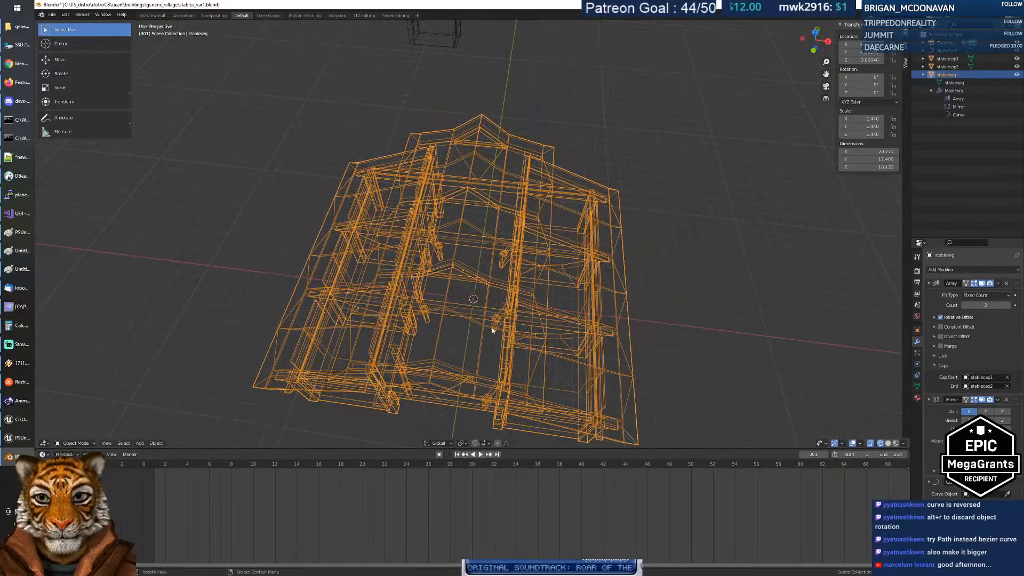
pyautogui.click(457, 300)
pyautogui.click(518, 280)
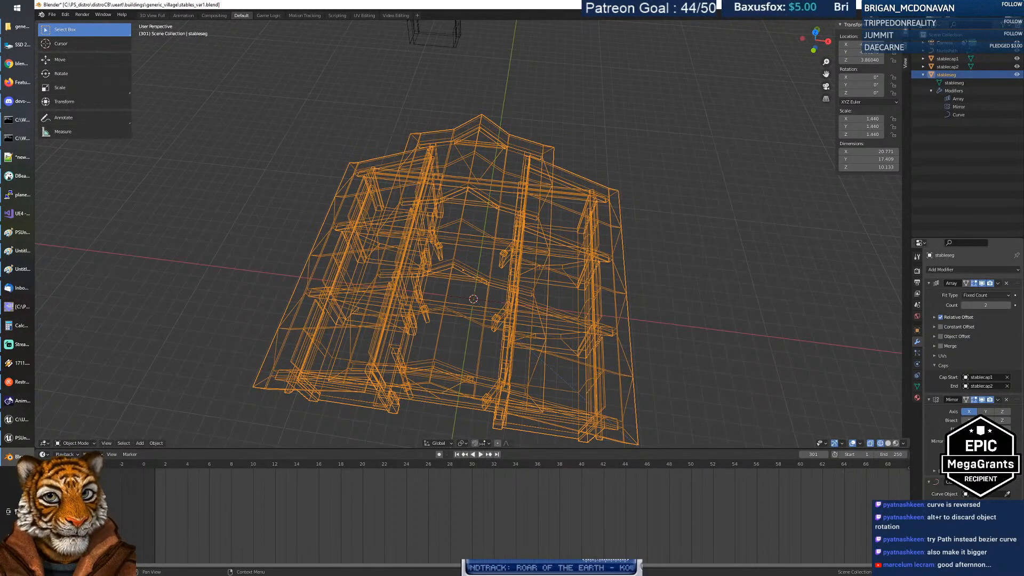
pyautogui.click(982, 494)
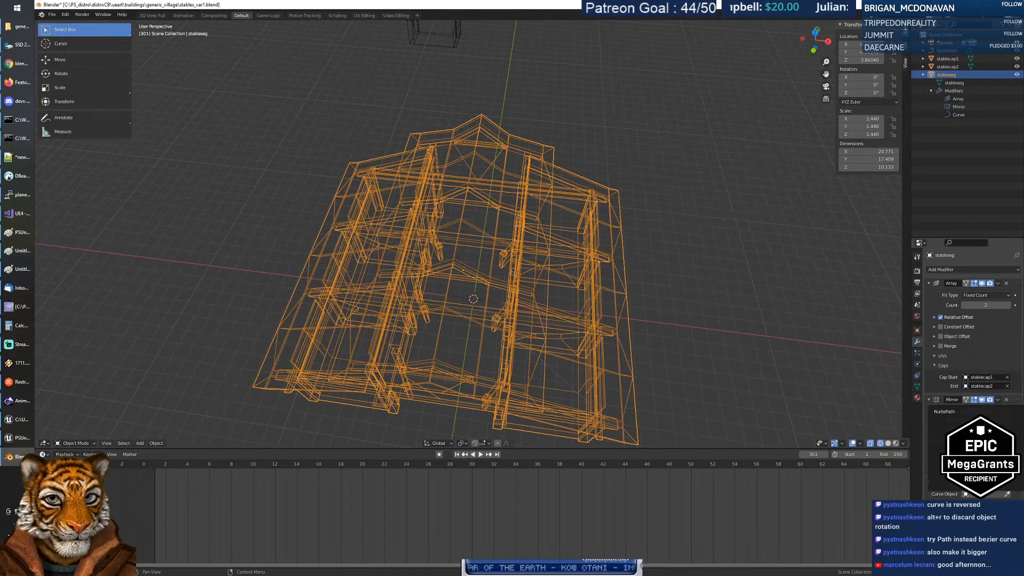
pyautogui.click(1007, 494)
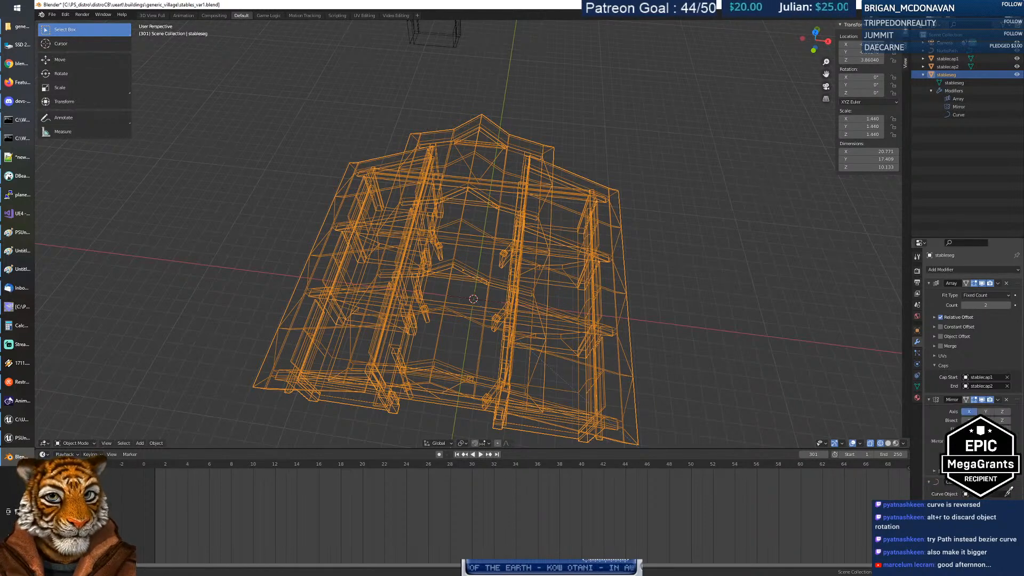
pyautogui.click(463, 299)
pyautogui.moveTo(464, 299)
pyautogui.mouseDown(button='middle')
pyautogui.moveTo(451, 290)
pyautogui.moveTo(421, 299)
pyautogui.moveTo(457, 285)
pyautogui.mouseUp(button='middle')
# Step: Try moving an end control point of NurbsPath to test its effect on stableseg
pyautogui.click(463, 277)
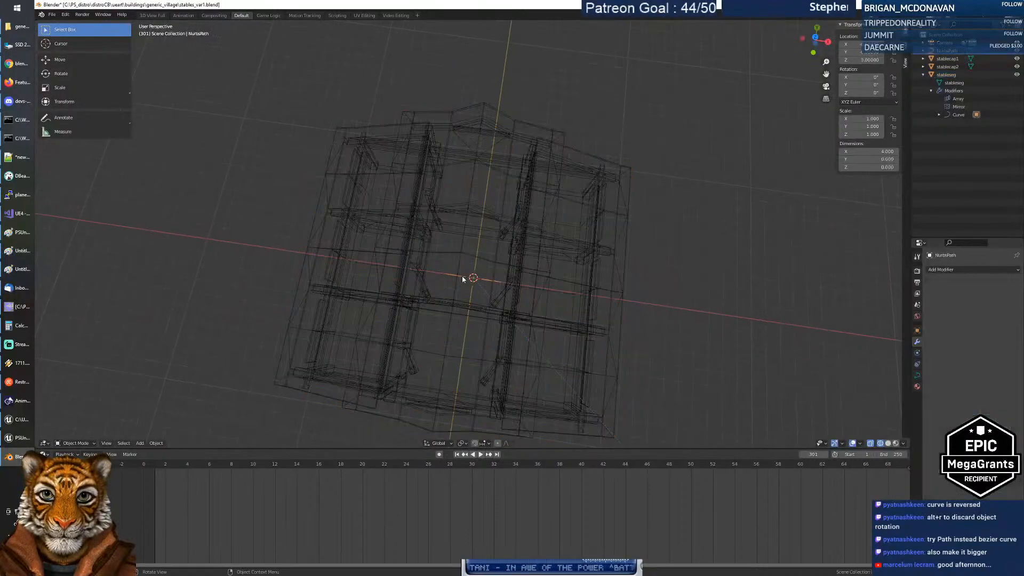
pyautogui.press('Tab')
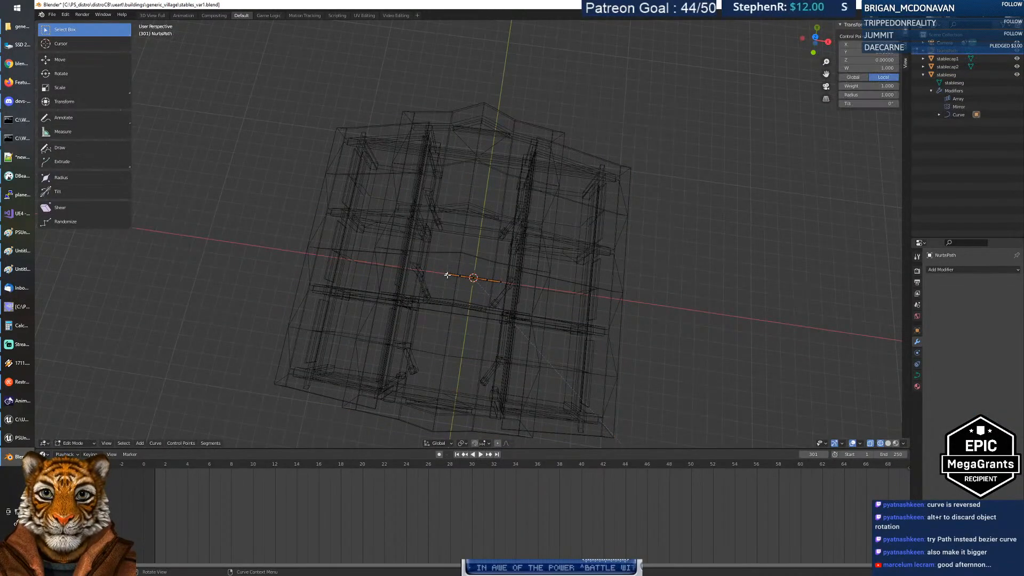
pyautogui.press('g')
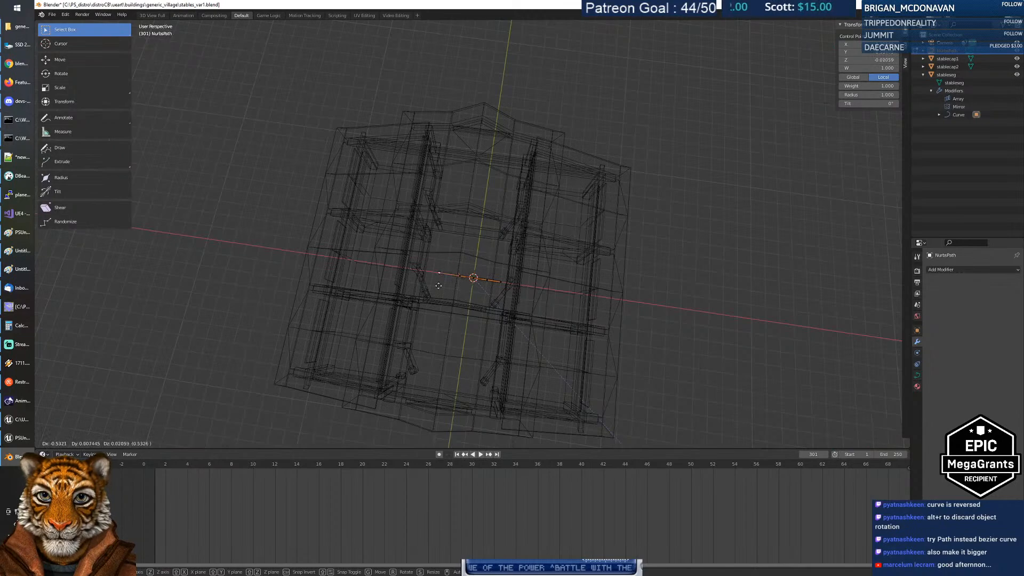
pyautogui.rightClick(438, 290)
pyautogui.press('Tab')
# Step: Try another deformation axis in stableseg's Curve modifier, examine the building's orientation and undo the axis change
pyautogui.click(537, 271)
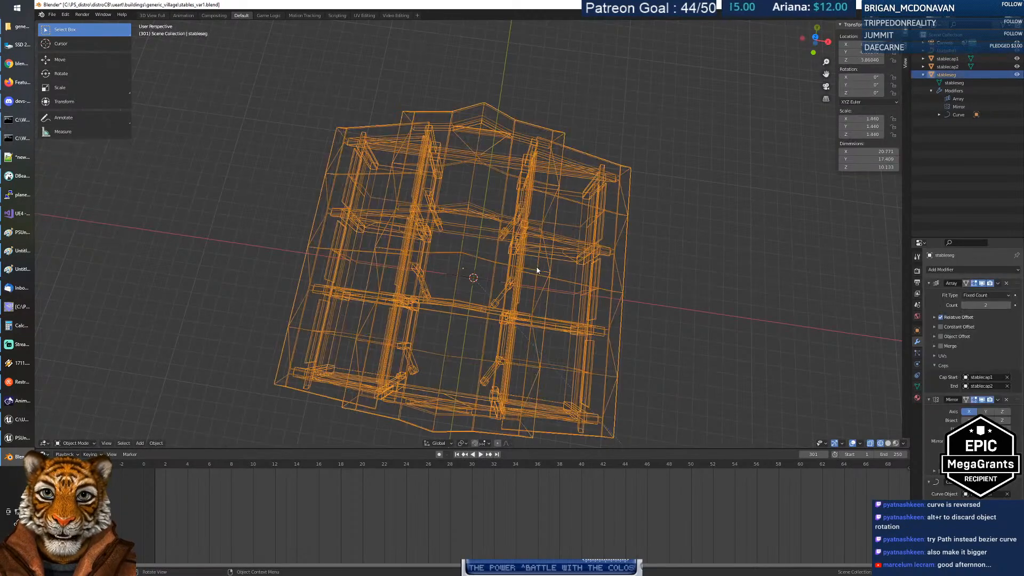
pyautogui.click(986, 520)
pyautogui.moveTo(400, 307); pyautogui.dragTo(477, 244, button='middle')
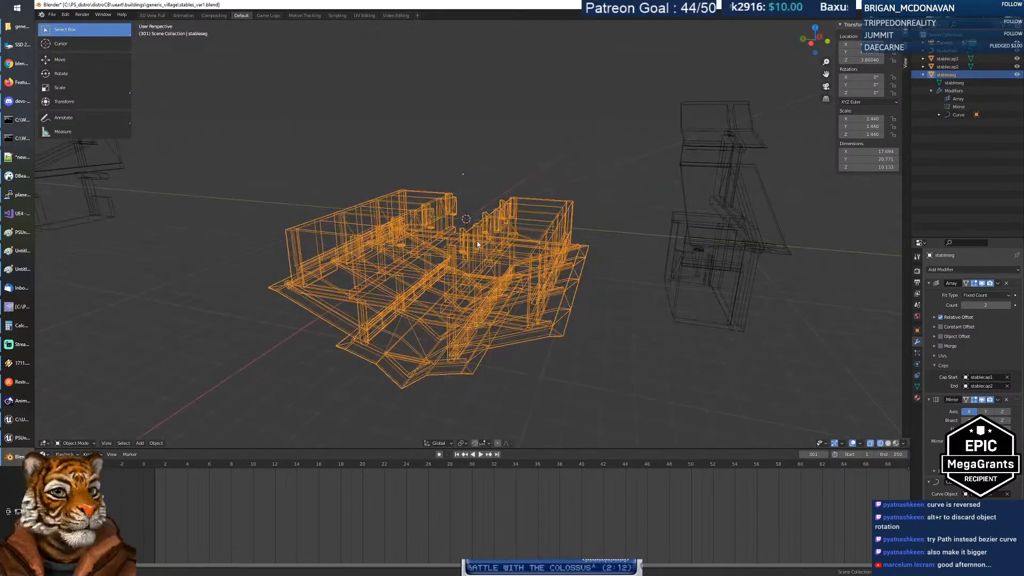
pyautogui.moveTo(478, 244)
pyautogui.mouseDown(button='middle')
pyautogui.moveTo(512, 242)
pyautogui.moveTo(491, 251)
pyautogui.mouseUp(button='middle')
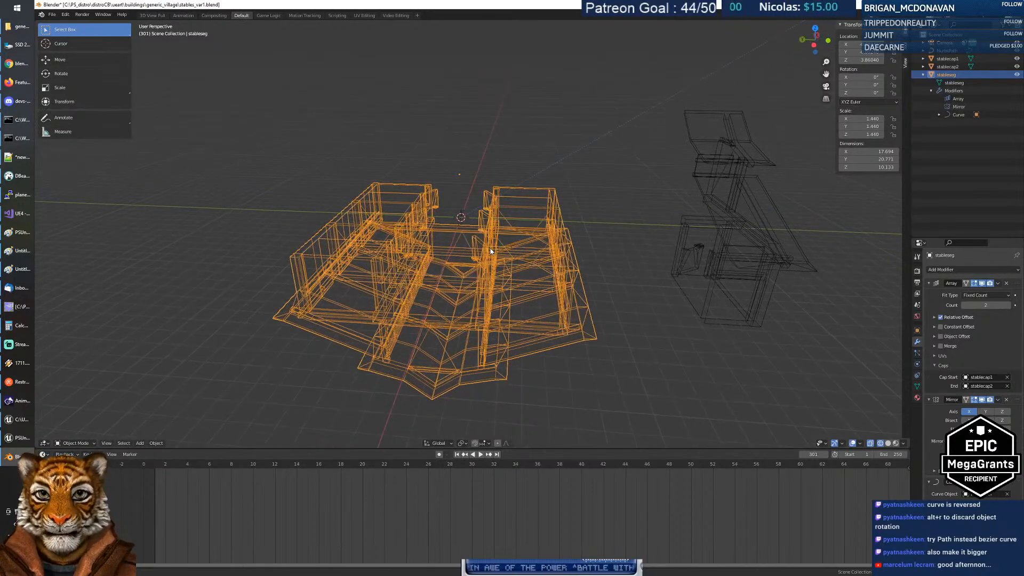
pyautogui.hotkey('ctrl', 'z')
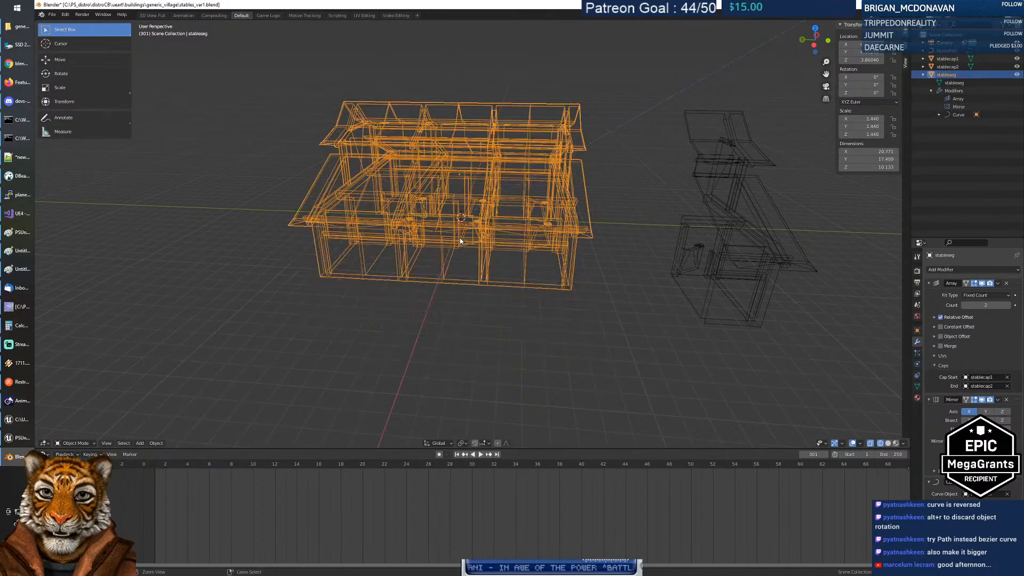
pyautogui.moveTo(530, 270); pyautogui.dragTo(617, 277, button='middle')
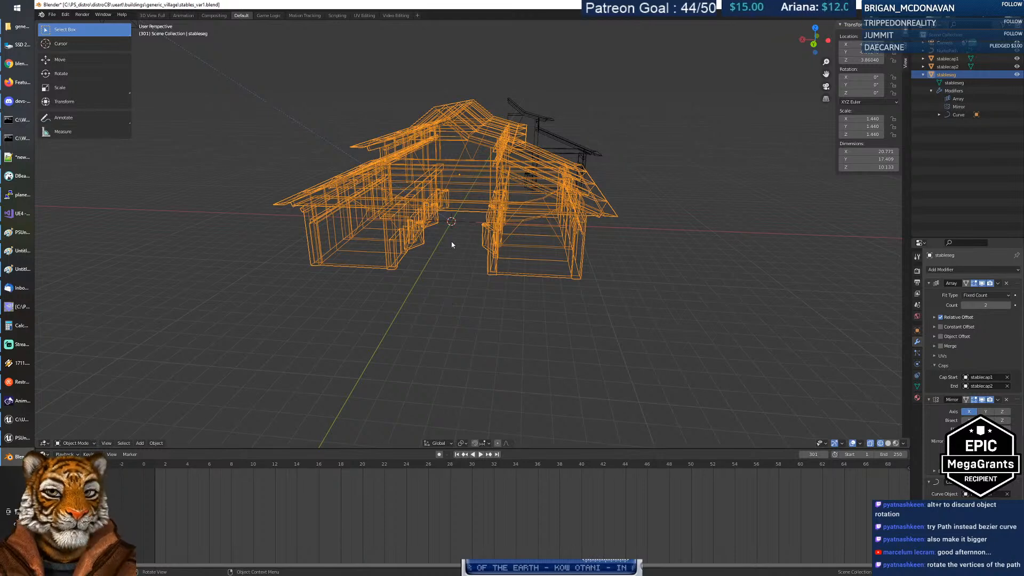
# Step: Rotate NurbsPath 180° about the global X axis and 90° about the global Z axis
pyautogui.click(457, 223)
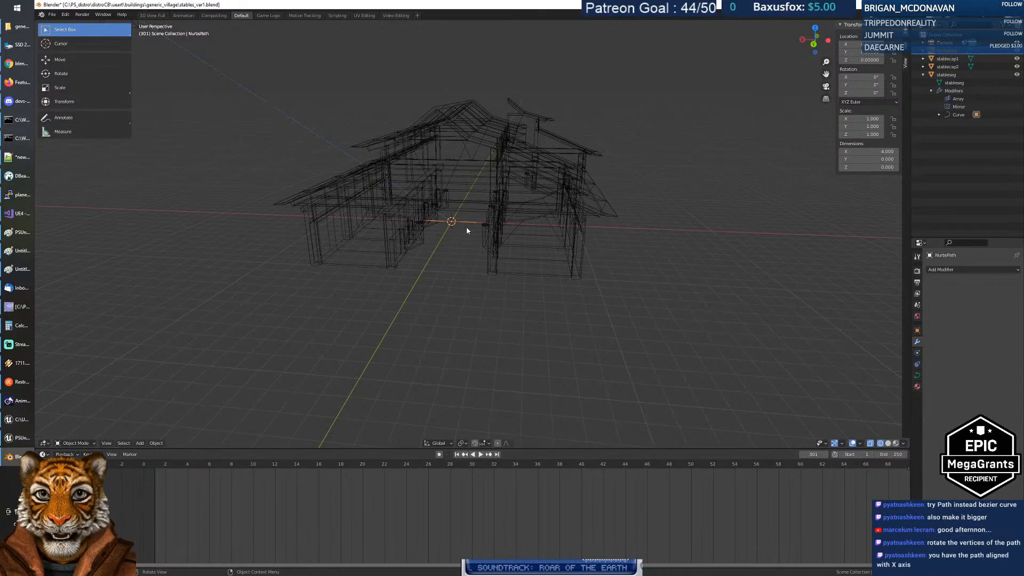
pyautogui.press('r')
pyautogui.press('x')
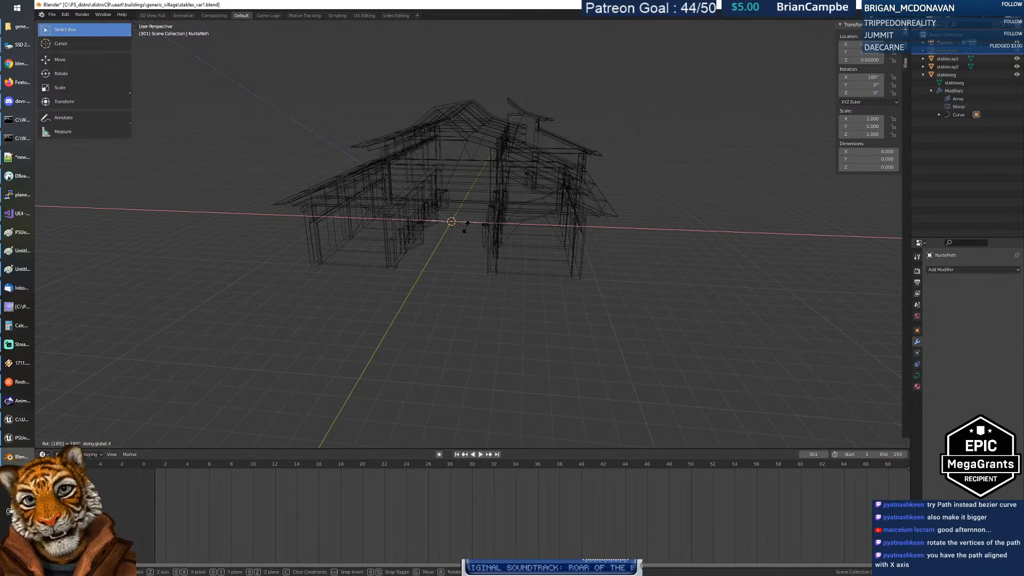
pyautogui.press('Return')
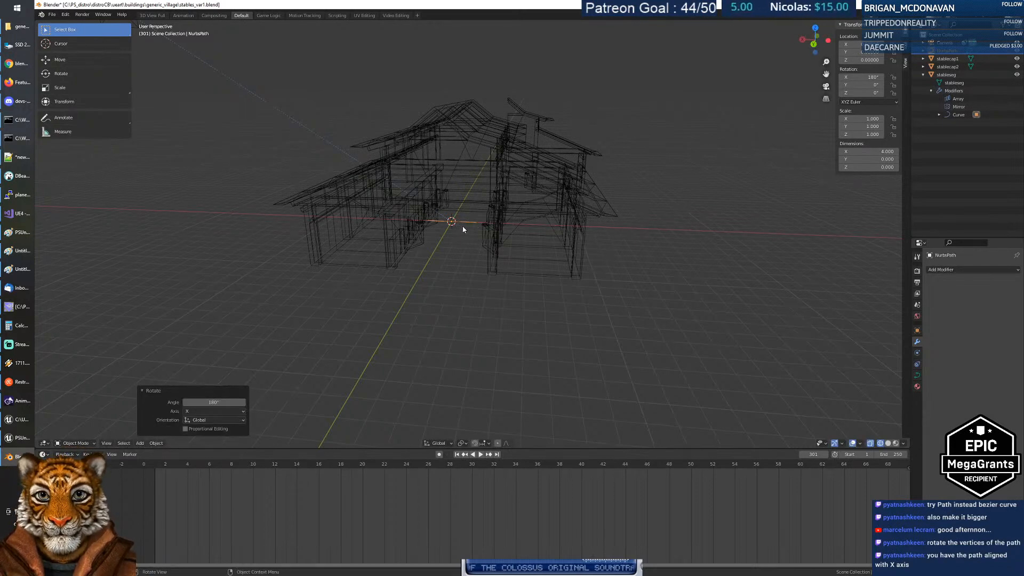
pyautogui.press('r')
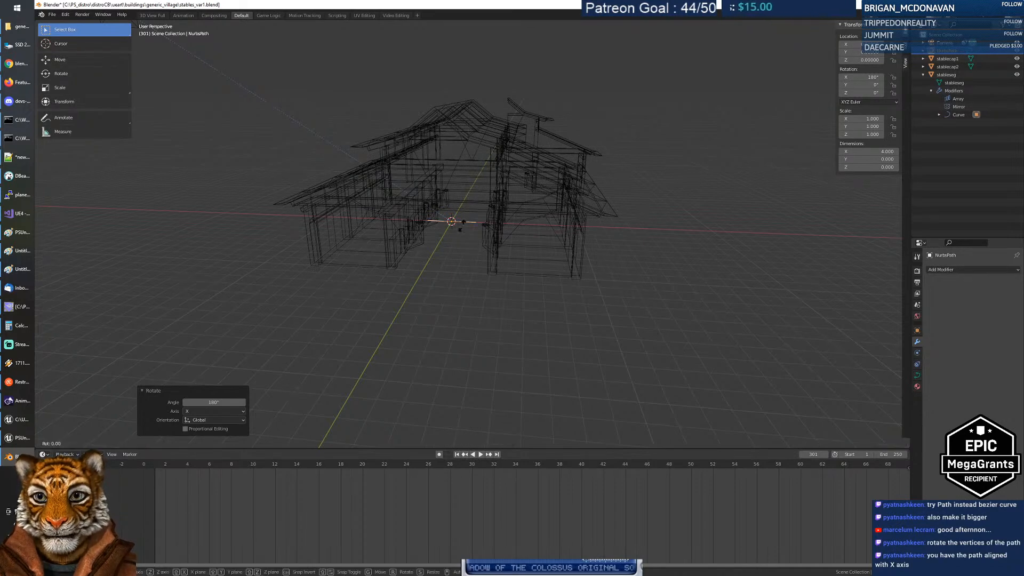
pyautogui.write('z90')
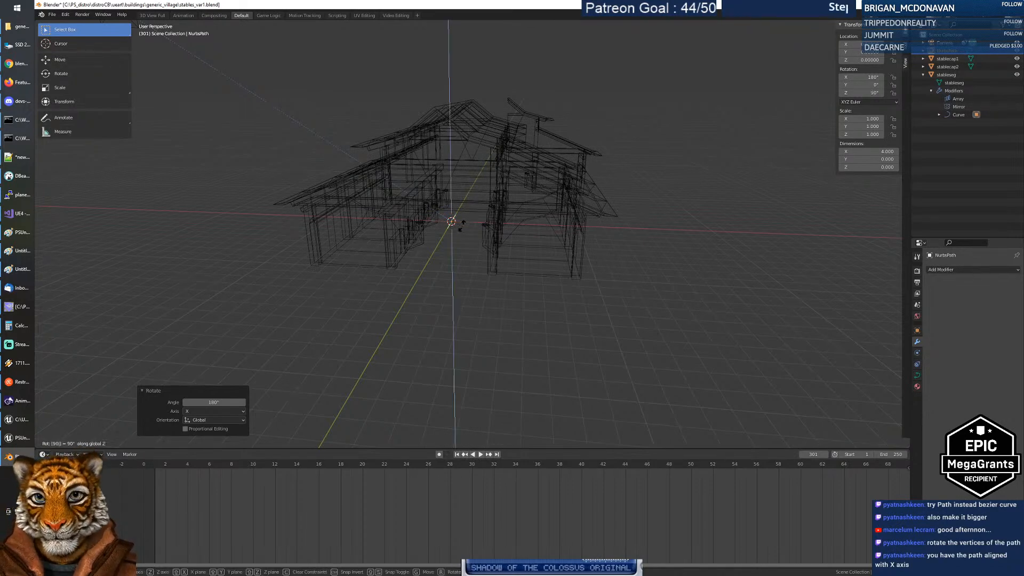
pyautogui.press('Return')
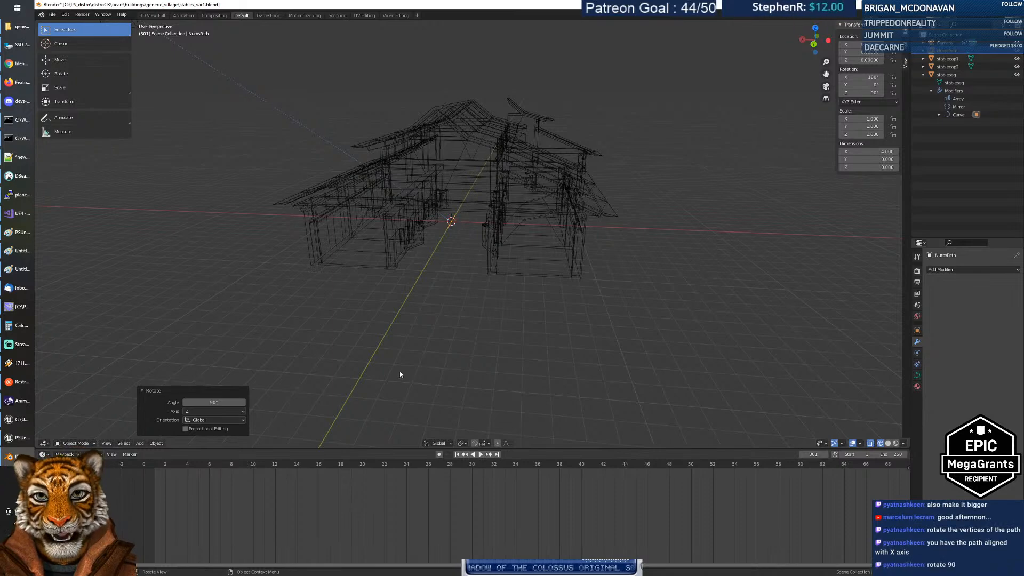
# Step: Reassign NurbsPath as the target of stableseg's Curve modifier and switch the deformation axis to stand the building upright
pyautogui.click(505, 218)
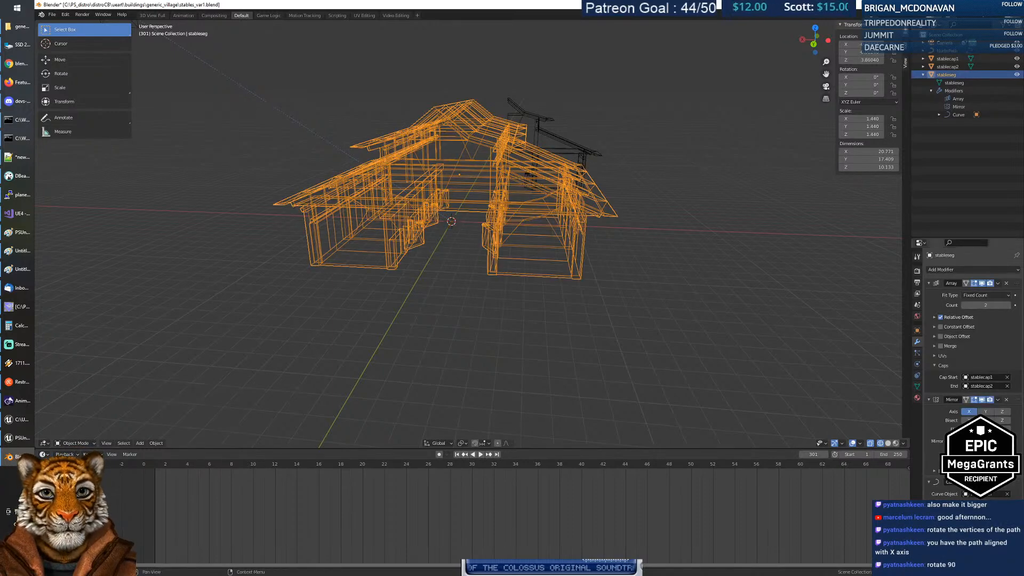
pyautogui.click(986, 525)
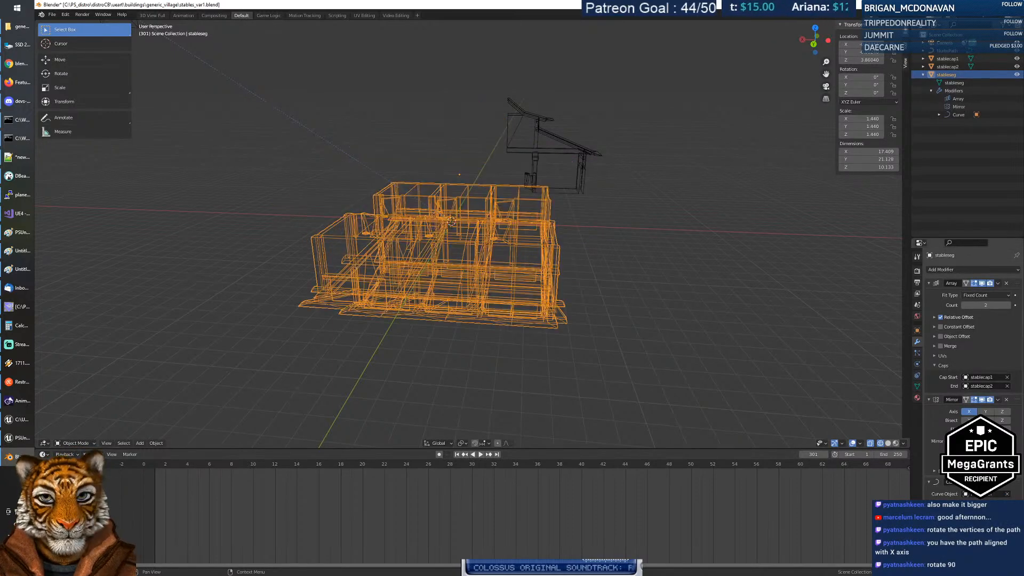
pyautogui.hotkey('ctrl', 'z')
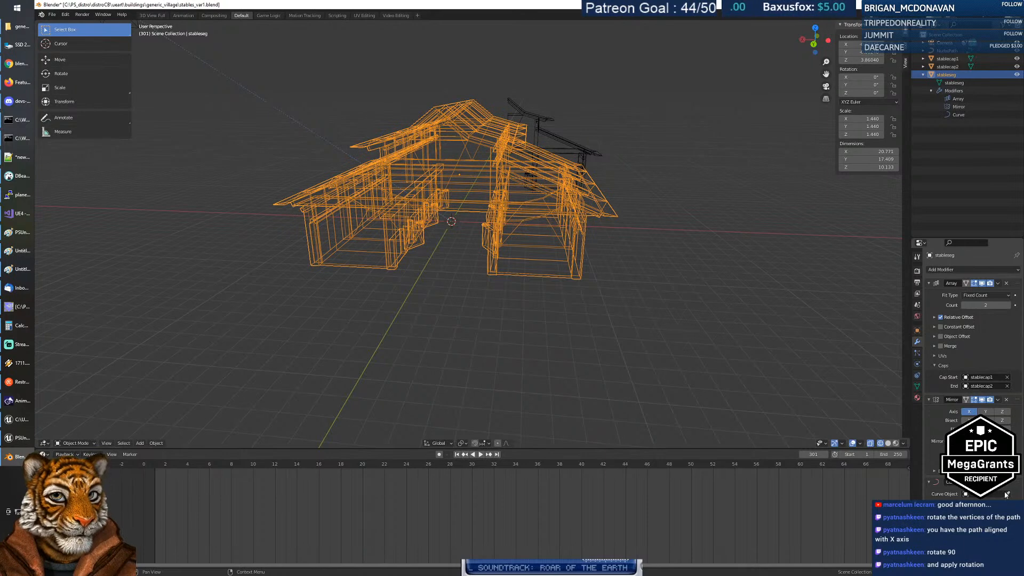
pyautogui.click(457, 225)
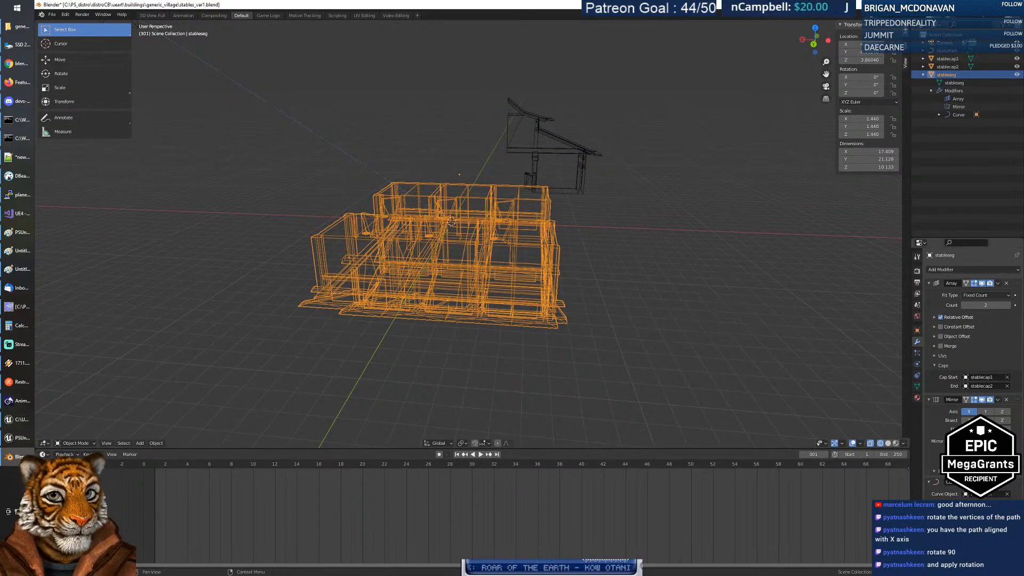
pyautogui.click(985, 532)
pyautogui.moveTo(463, 320); pyautogui.dragTo(445, 270, button='middle')
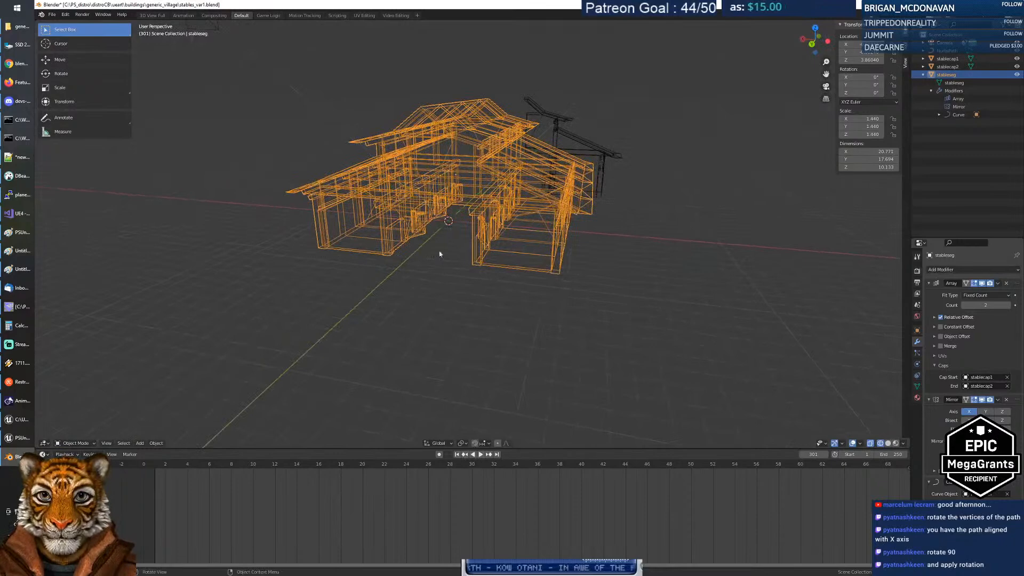
# Step: Try moving a control point of NurbsPath to check how stableseg bends, and leave the path's point editing
pyautogui.click(442, 228)
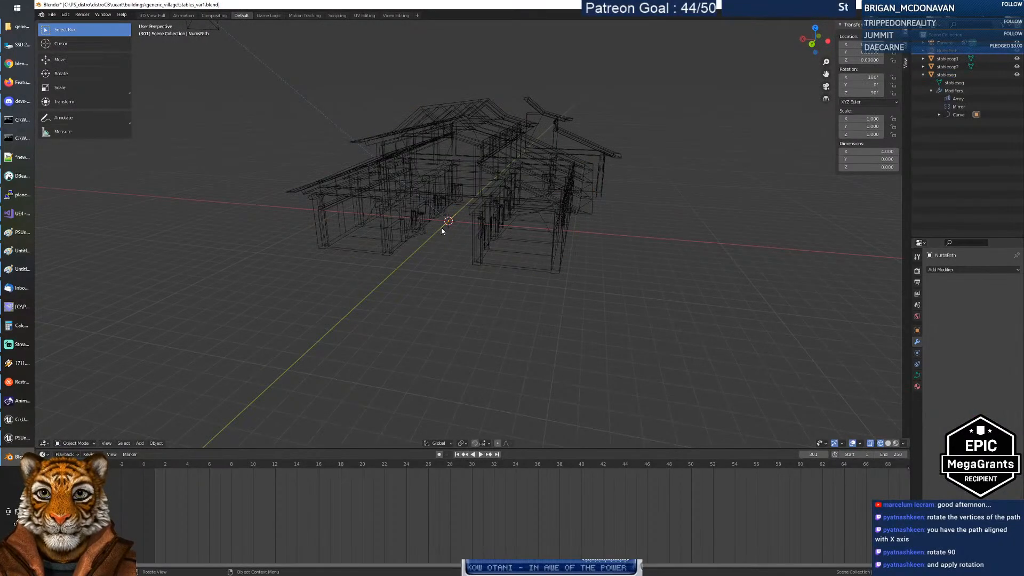
pyautogui.press('Tab')
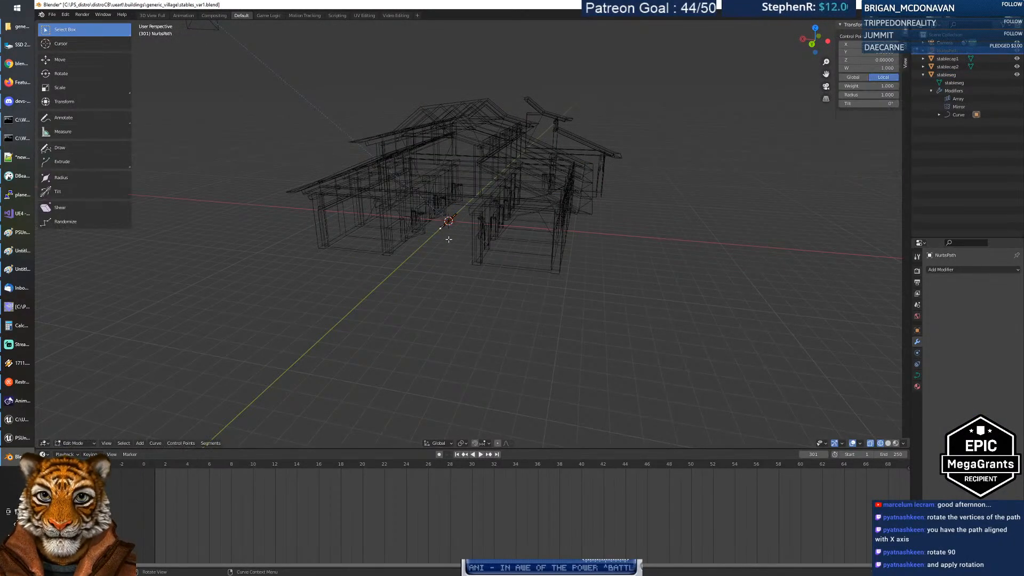
pyautogui.press('g')
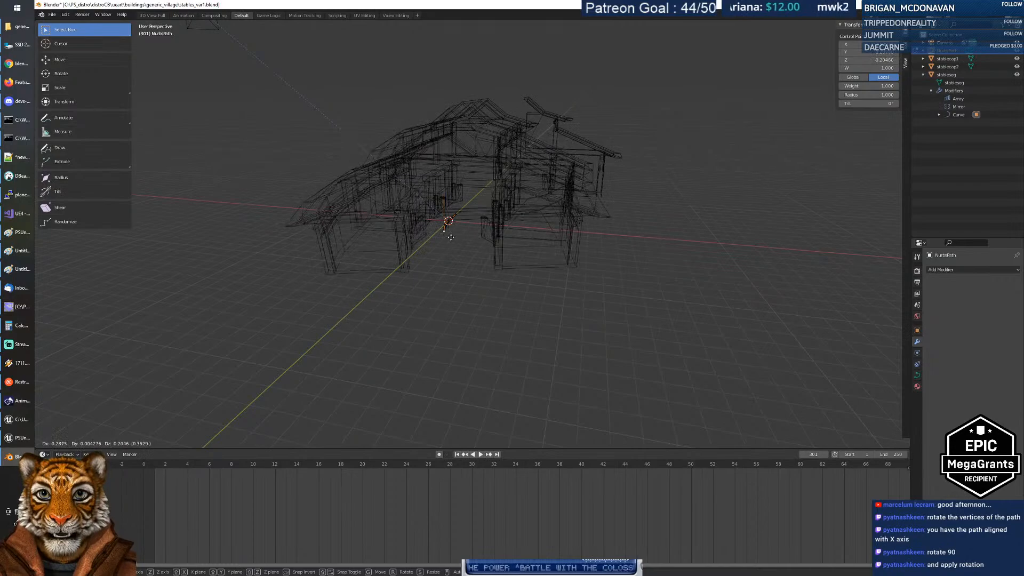
pyautogui.press('Escape')
pyautogui.moveTo(463, 219); pyautogui.dragTo(568, 286, button='middle')
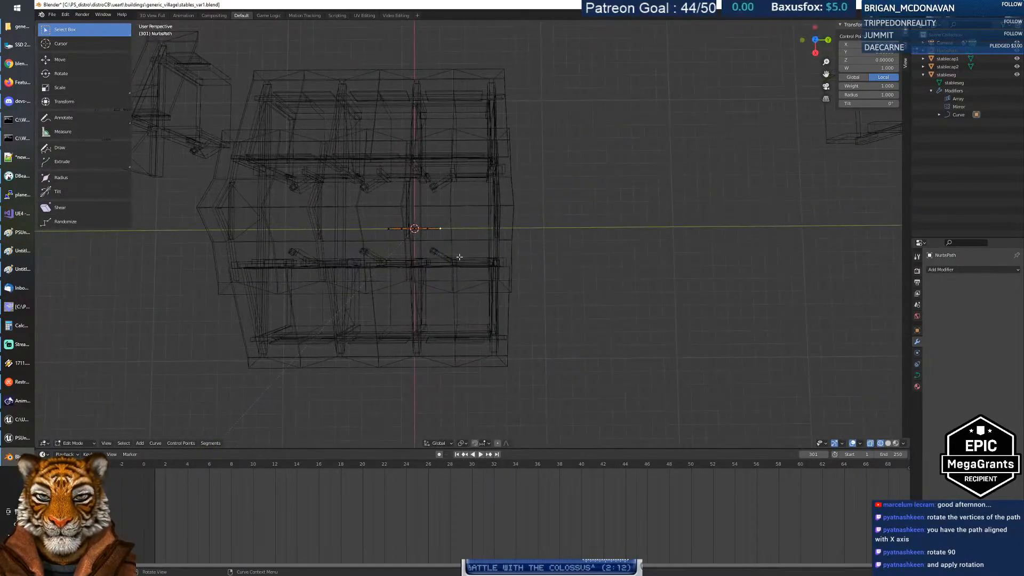
pyautogui.press('Tab')
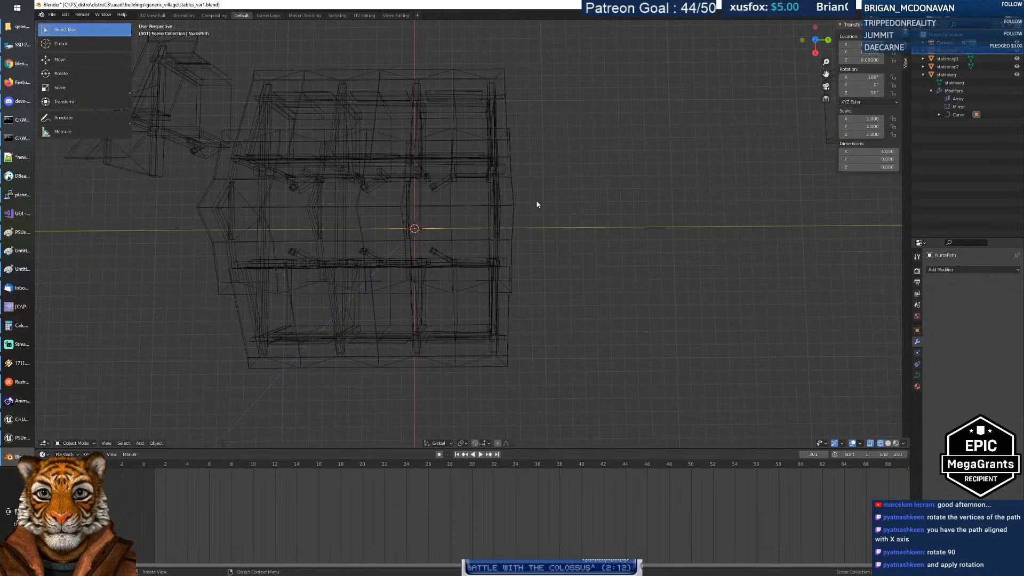
# Step: Switch the viewport display of stableseg's Curve modifier off and on to compare the building's position
pyautogui.click(505, 179)
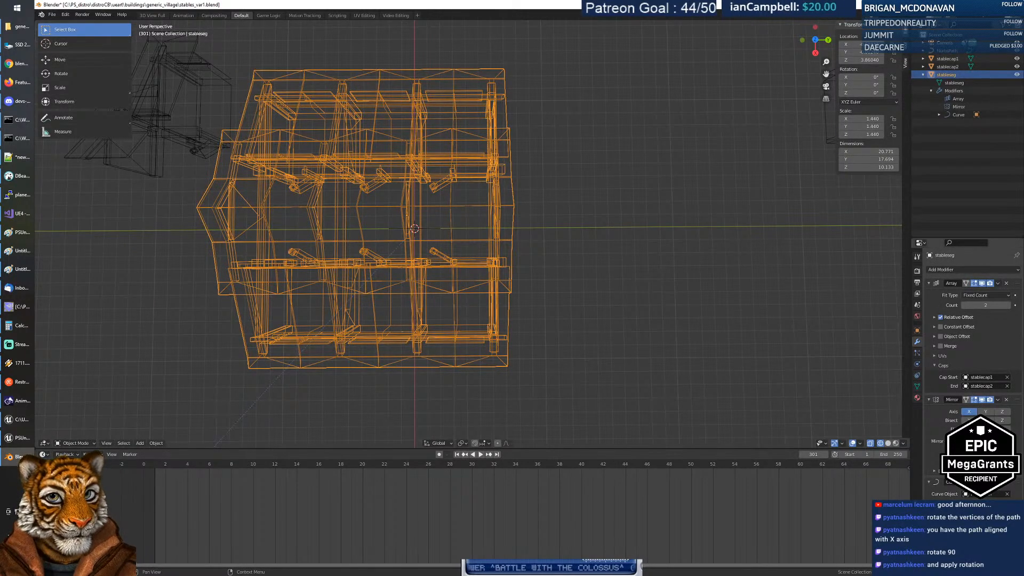
pyautogui.click(982, 482)
pyautogui.click(982, 482)
pyautogui.click(982, 482)
pyautogui.click(982, 482)
pyautogui.click(982, 481)
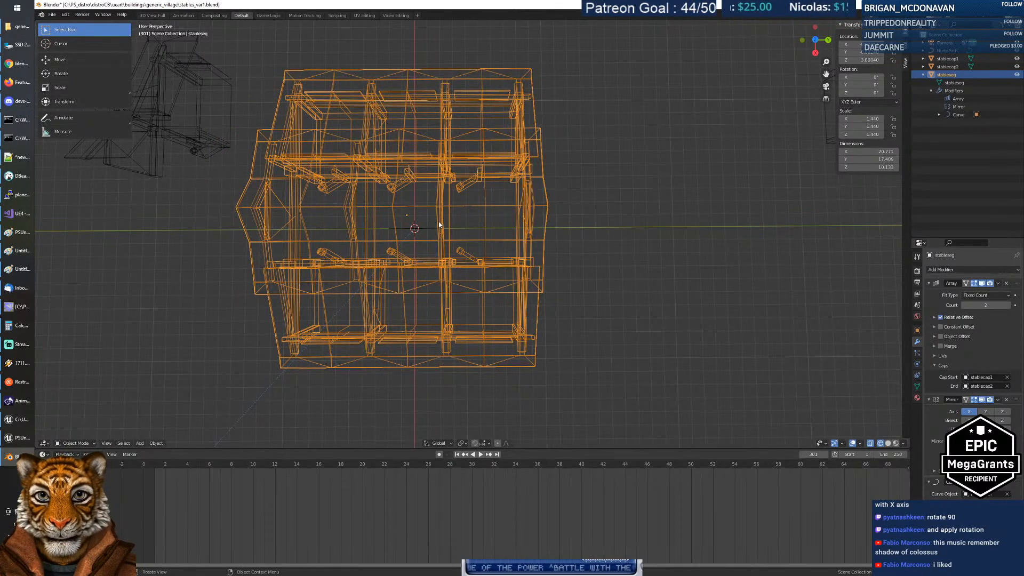
pyautogui.click(983, 481)
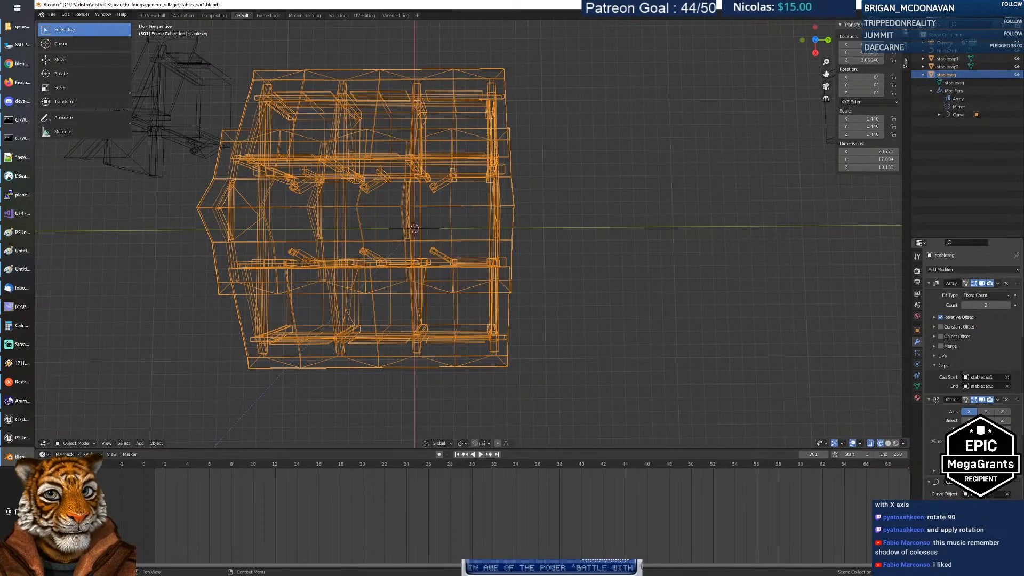
# Step: Clear the target of stableseg's Curve modifier and move the building about 0.69 units along the global X axis
pyautogui.click(1007, 495)
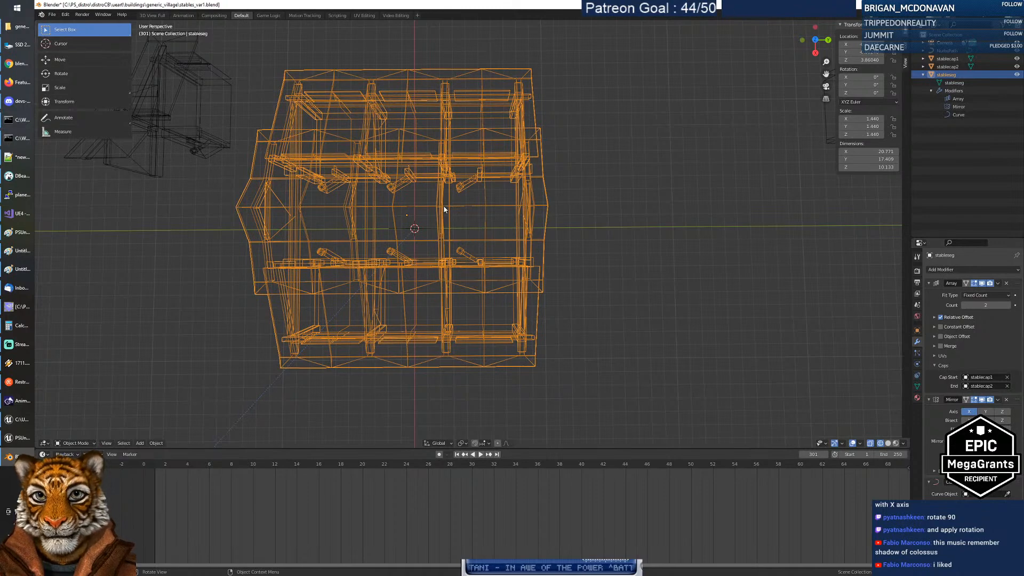
pyautogui.press('KP_7')
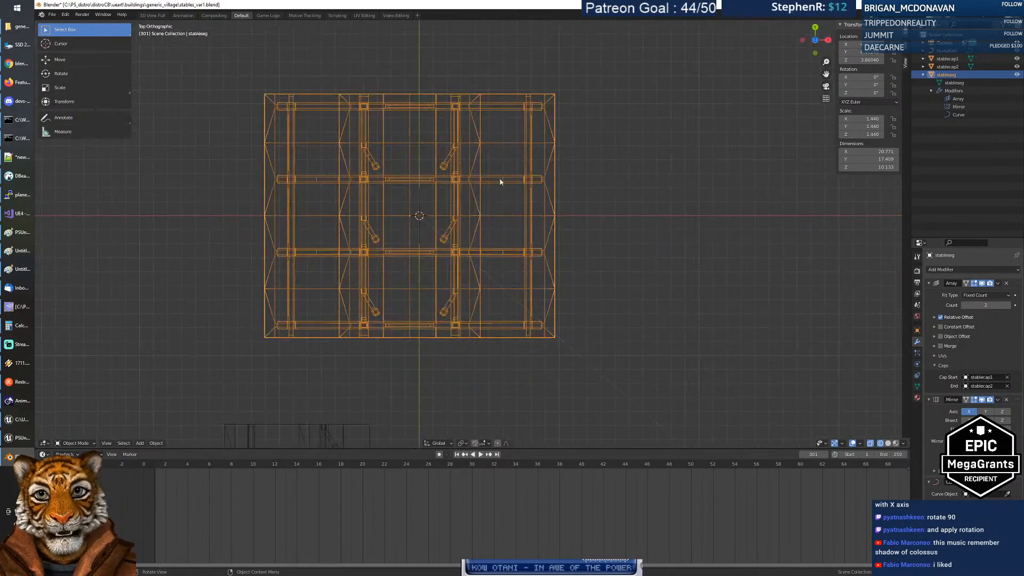
pyautogui.scroll(2, 433, 213)
pyautogui.scroll(-1, 433, 214)
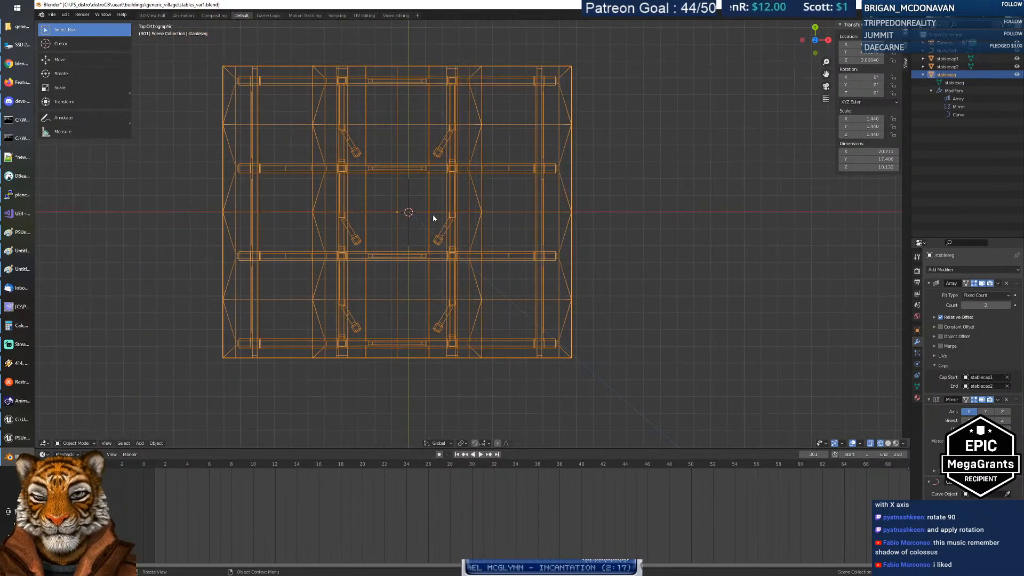
pyautogui.press('g')
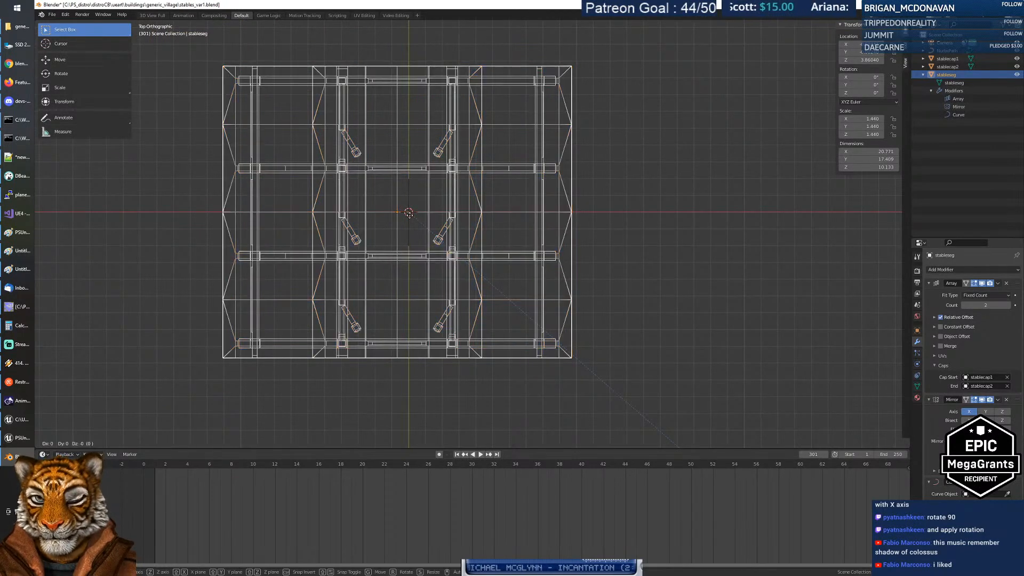
pyautogui.press('x')
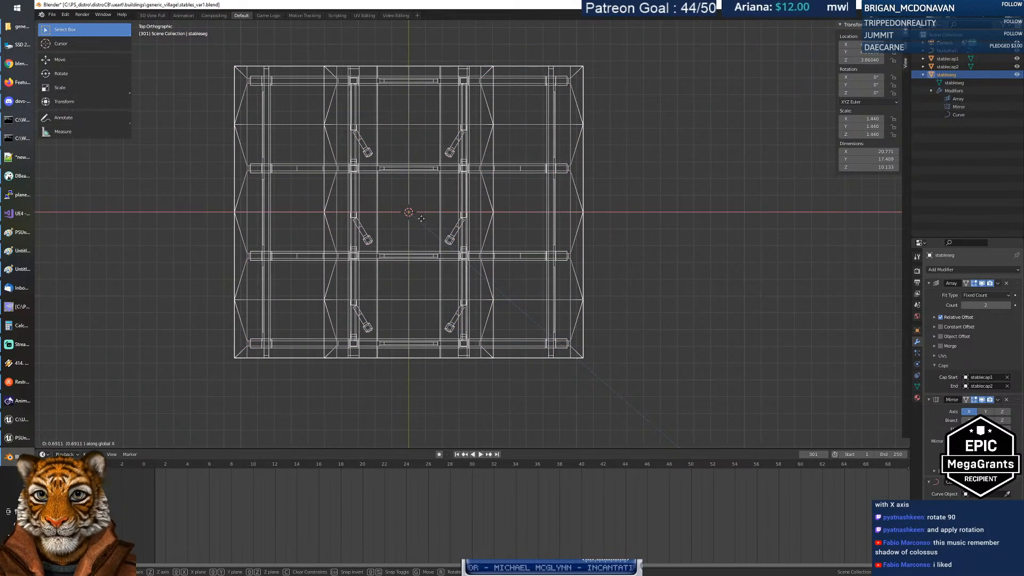
pyautogui.click(421, 219)
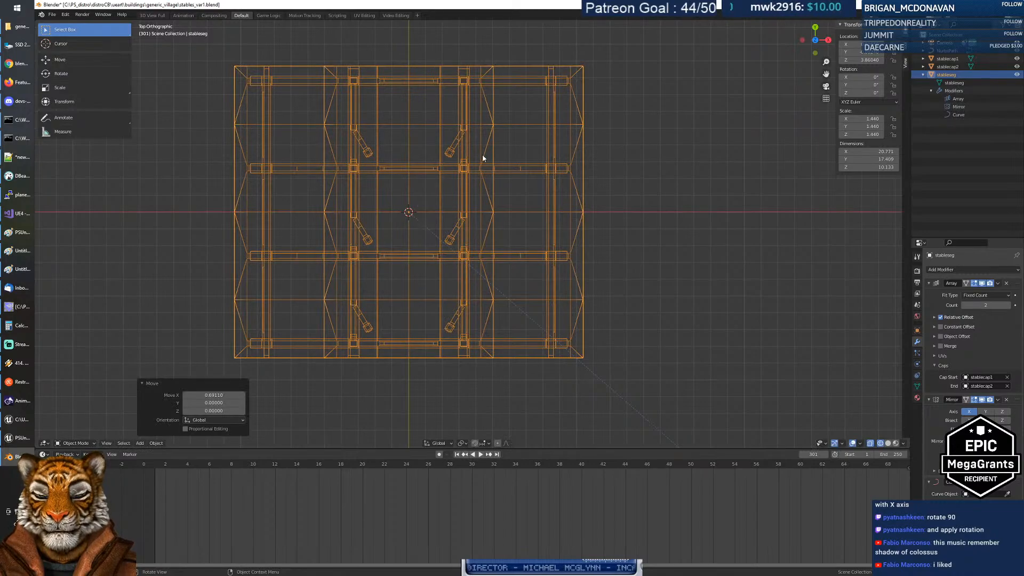
# Step: Reassign NurbsPath as the target object of stableseg's Curve modifier
pyautogui.moveTo(545, 224); pyautogui.dragTo(545, 150, button='middle')
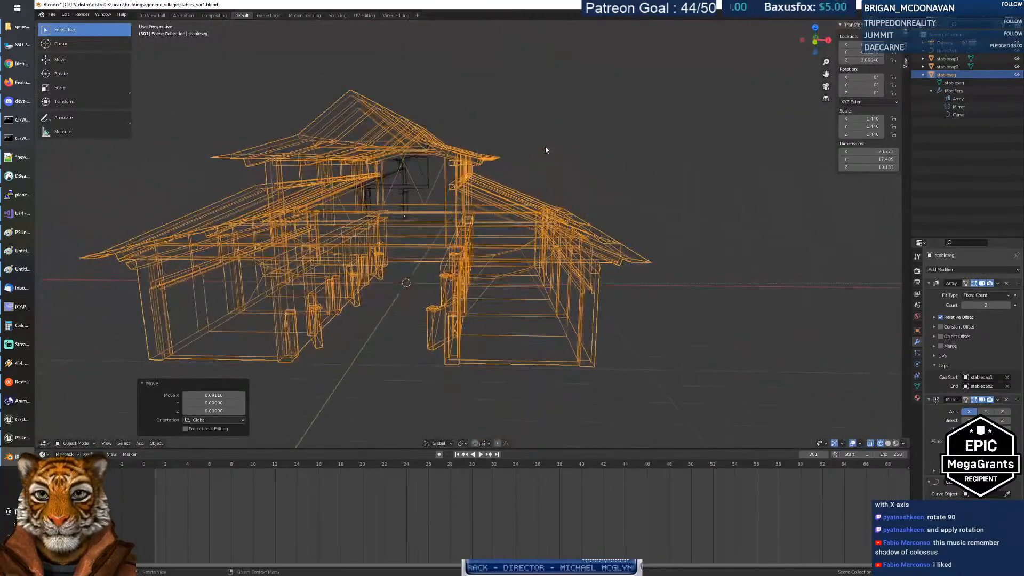
pyautogui.click(1008, 495)
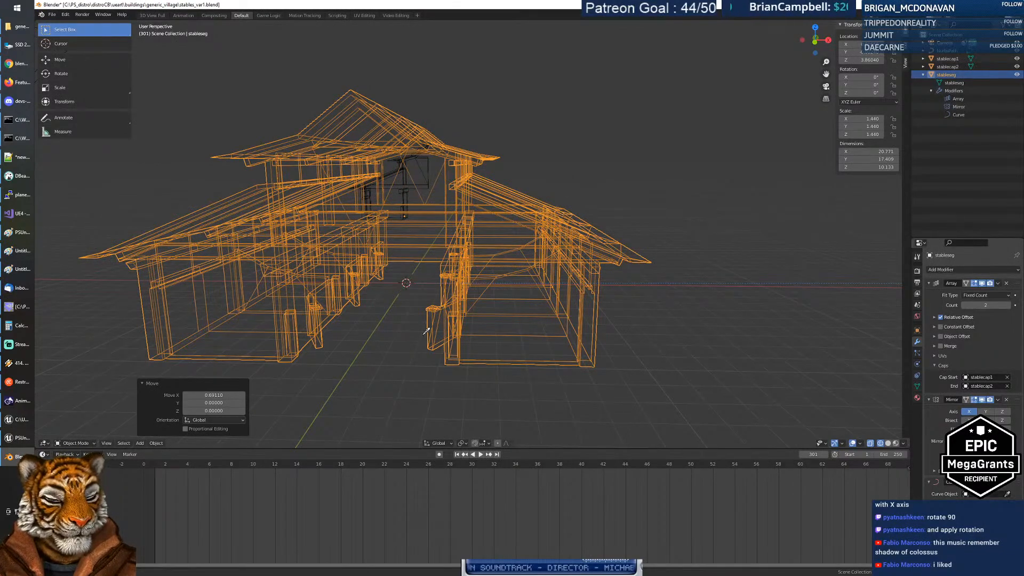
pyautogui.click(412, 281)
# Step: Try repositioning NurbsPath's end control point several times to examine the bend from above
pyautogui.moveTo(411, 286)
pyautogui.mouseDown(button='middle')
pyautogui.moveTo(434, 293)
pyautogui.moveTo(414, 297)
pyautogui.moveTo(422, 310)
pyautogui.moveTo(412, 293)
pyautogui.moveTo(419, 229)
pyautogui.moveTo(412, 297)
pyautogui.mouseUp(button='middle')
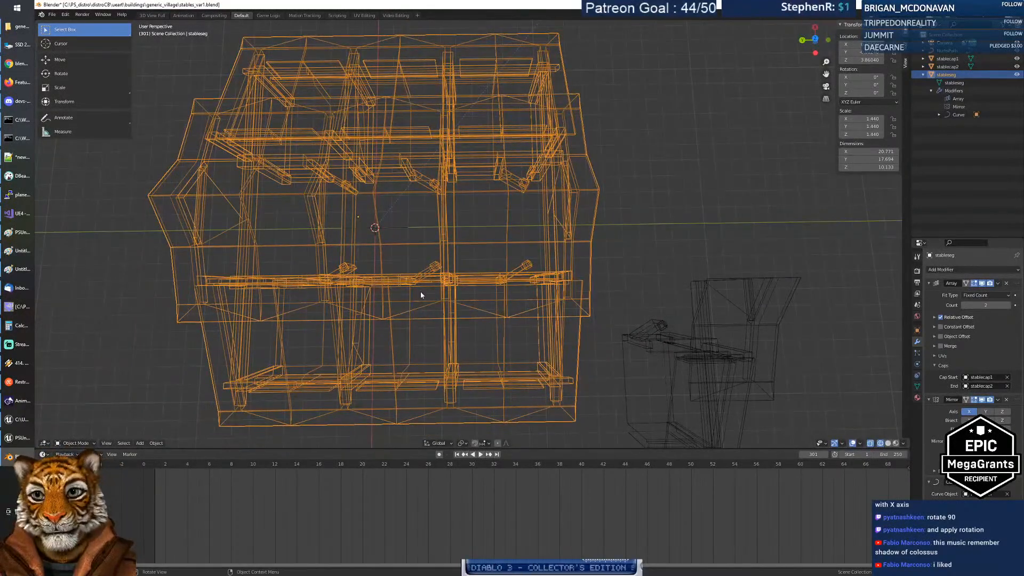
pyautogui.click(399, 228)
pyautogui.press('Tab')
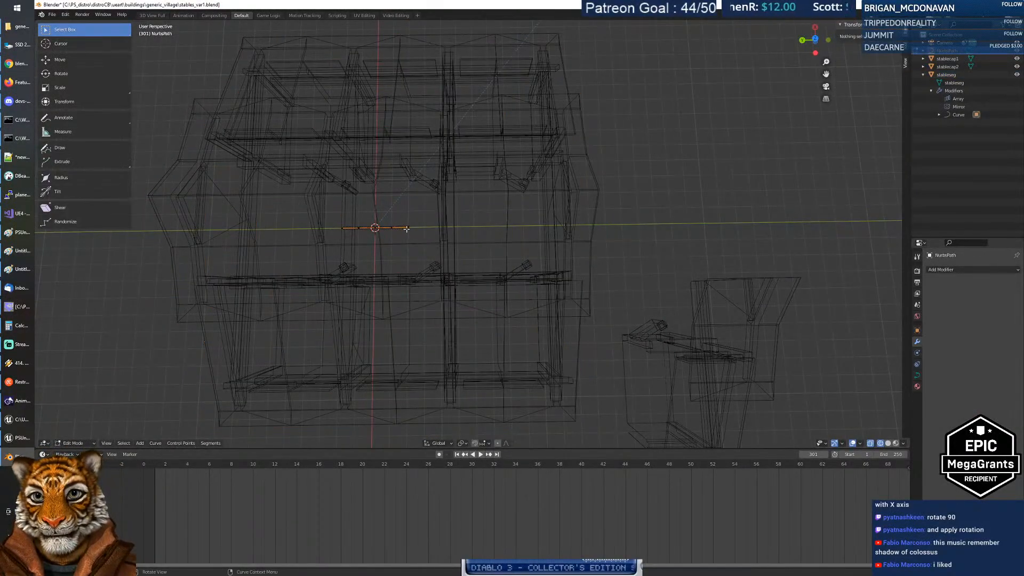
pyautogui.click(407, 229)
pyautogui.press('g')
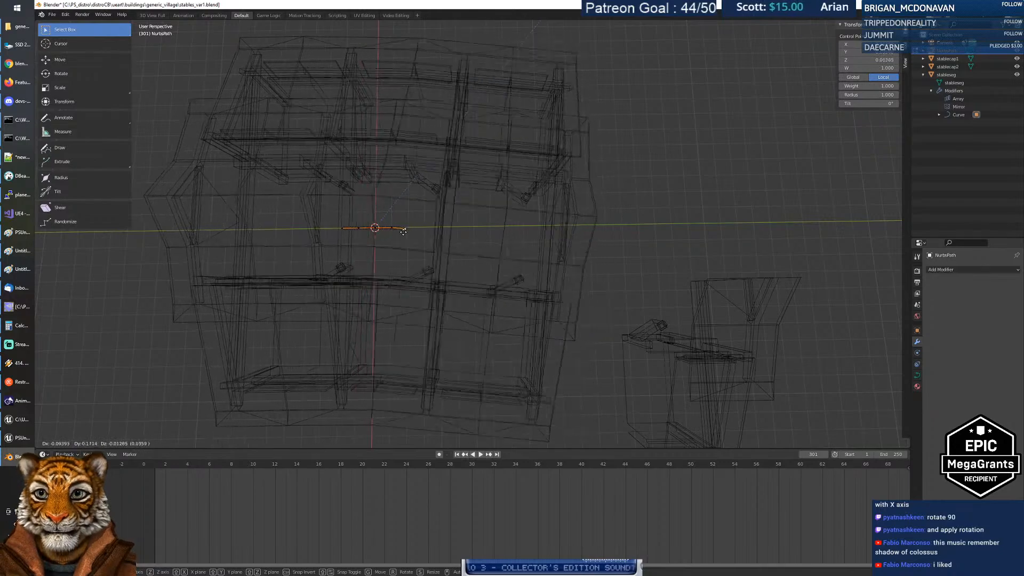
pyautogui.rightClick(414, 233)
pyautogui.press('g')
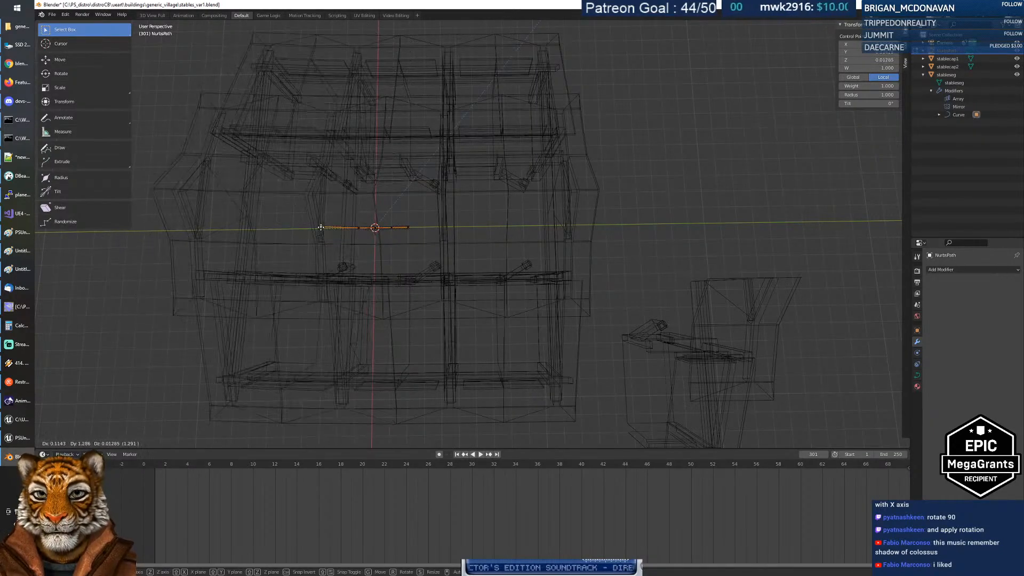
pyautogui.rightClick(320, 228)
pyautogui.press('g')
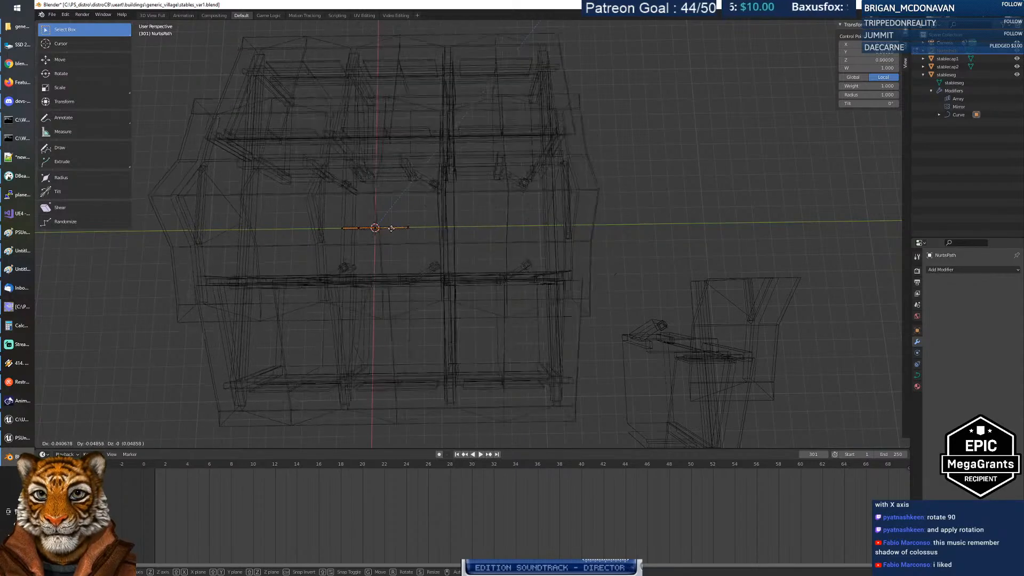
pyautogui.rightClick(403, 228)
pyautogui.press('g')
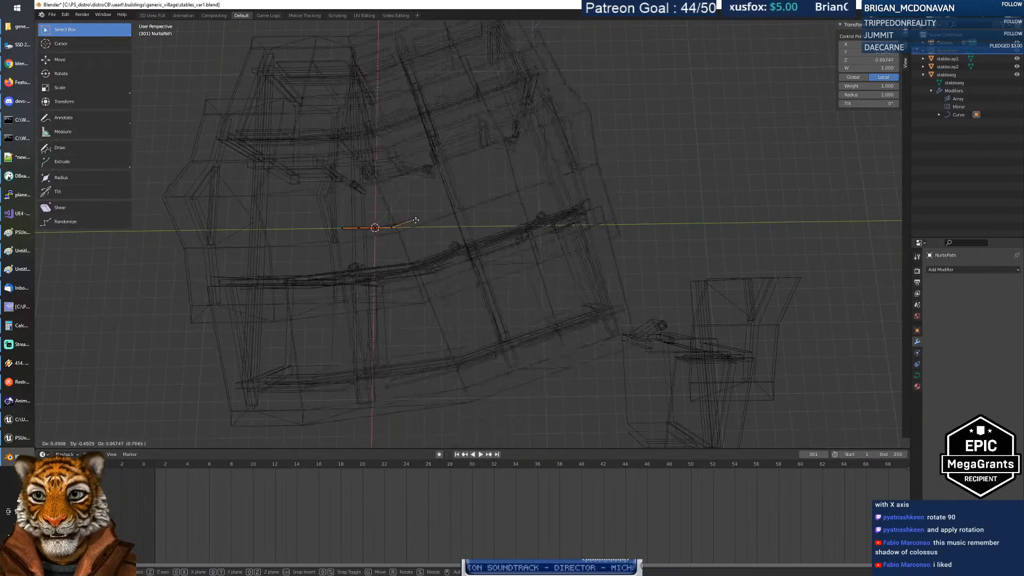
pyautogui.rightClick(491, 219)
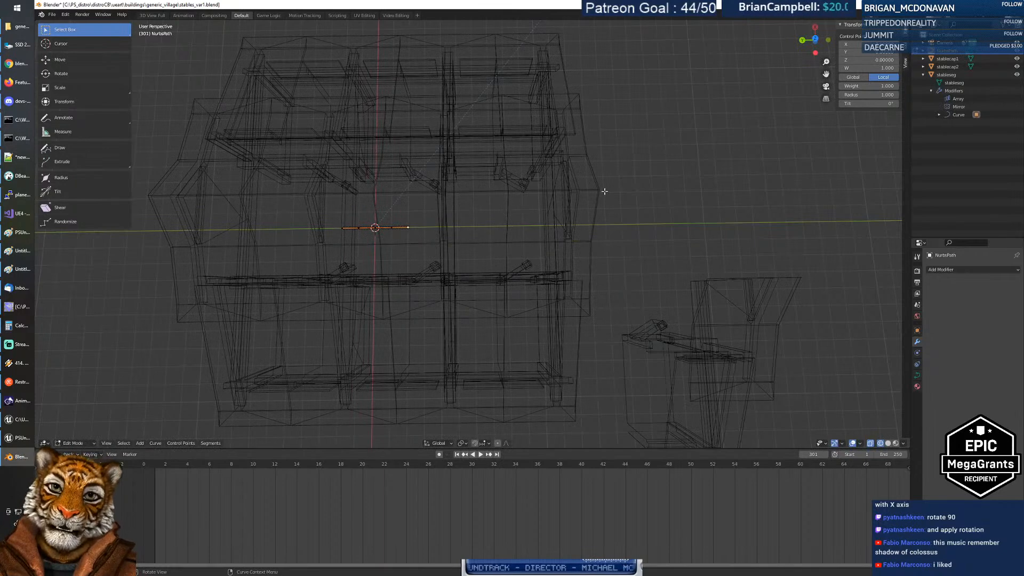
pyautogui.press('Tab')
# Step: Set the count of stableseg's Array modifier to 4
pyautogui.click(488, 171)
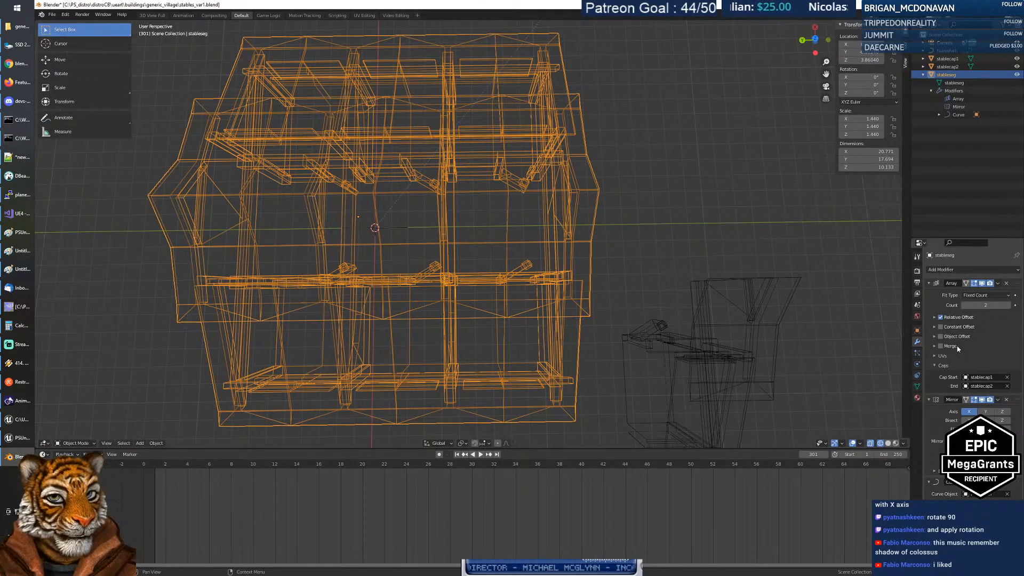
pyautogui.click(1008, 306)
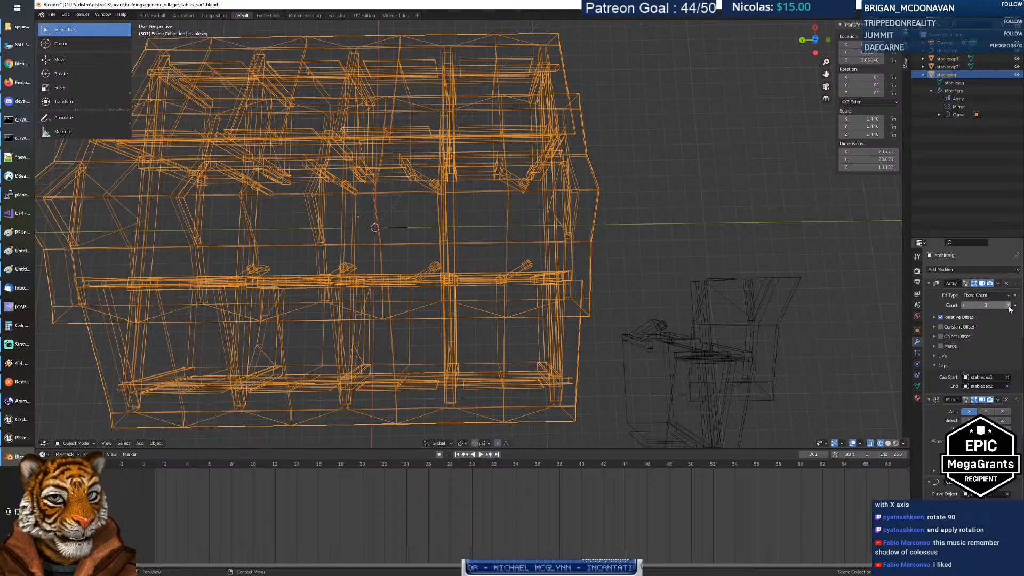
pyautogui.click(1009, 306)
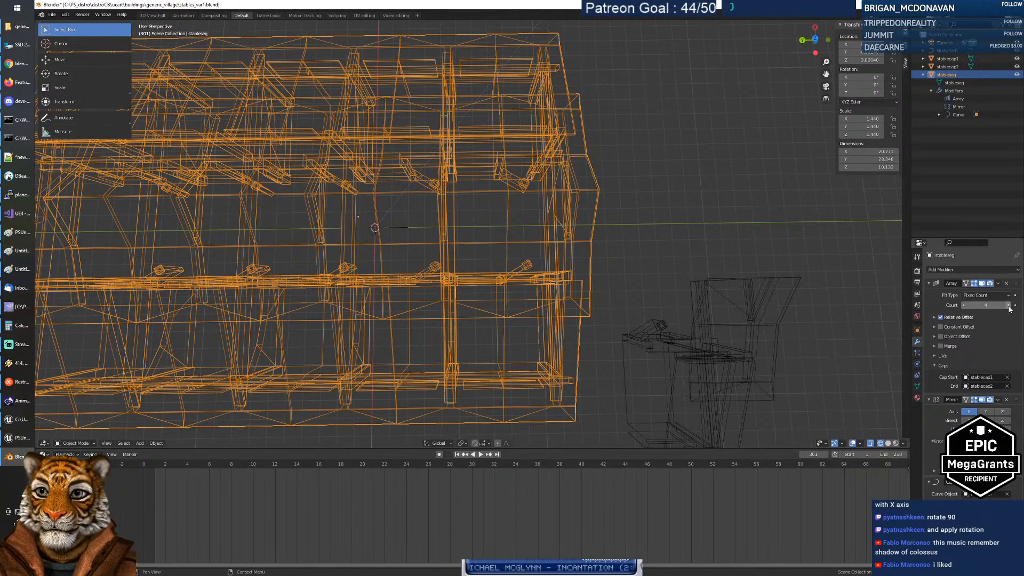
pyautogui.scroll(-3, 563, 303)
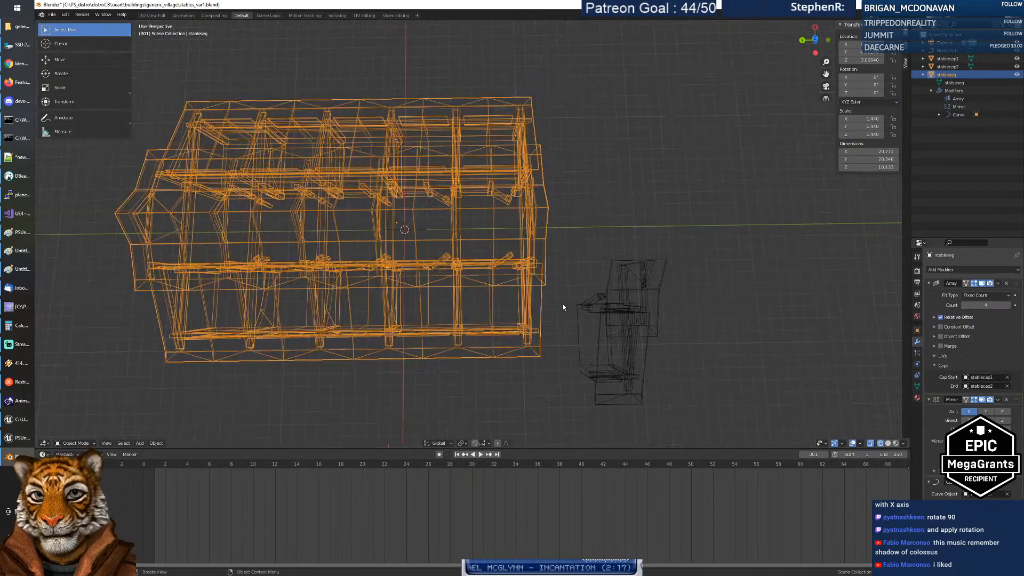
# Step: Try moving and scaling NurbsPath's end control point to test the bend of the extended building
pyautogui.moveTo(562, 303); pyautogui.dragTo(457, 268, button='middle')
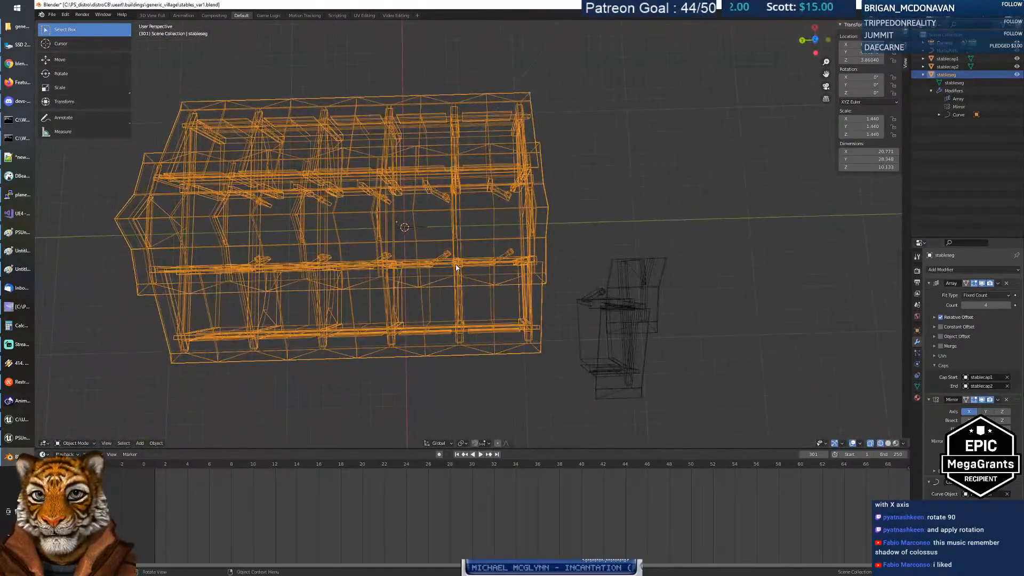
pyautogui.click(425, 228)
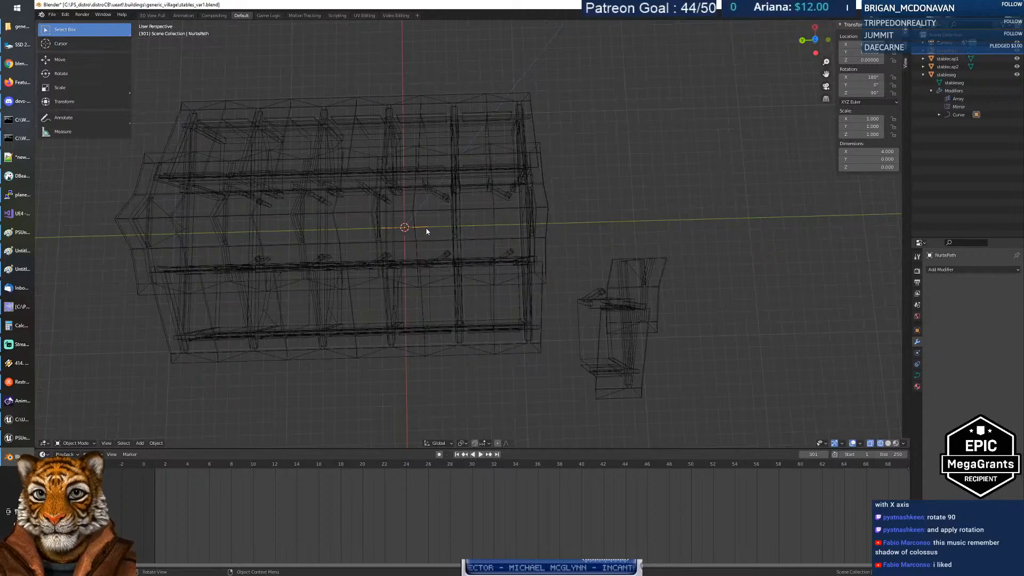
pyautogui.press('Tab')
pyautogui.press('g')
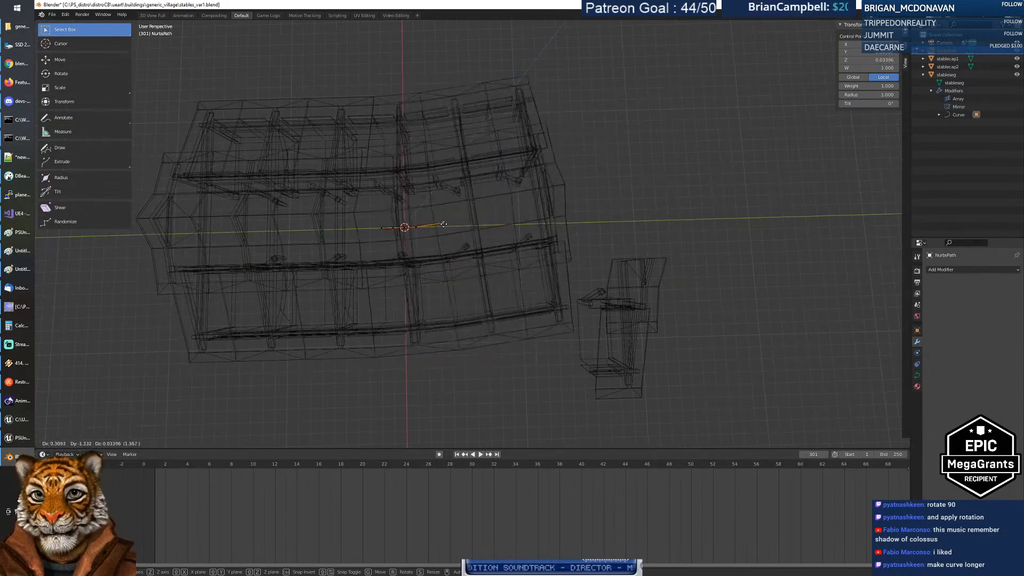
pyautogui.press('Escape')
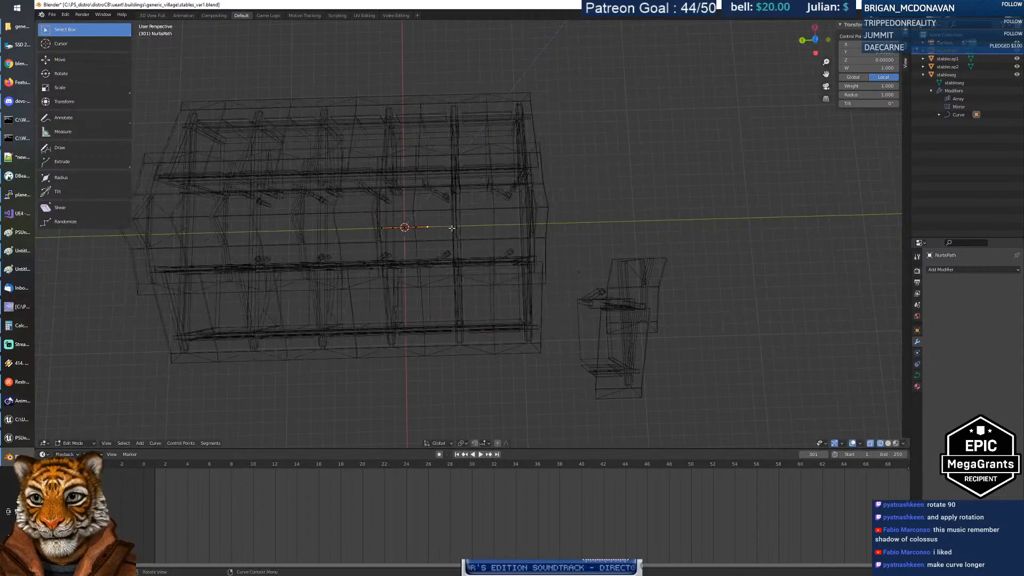
pyautogui.press('s')
pyautogui.rightClick(569, 246)
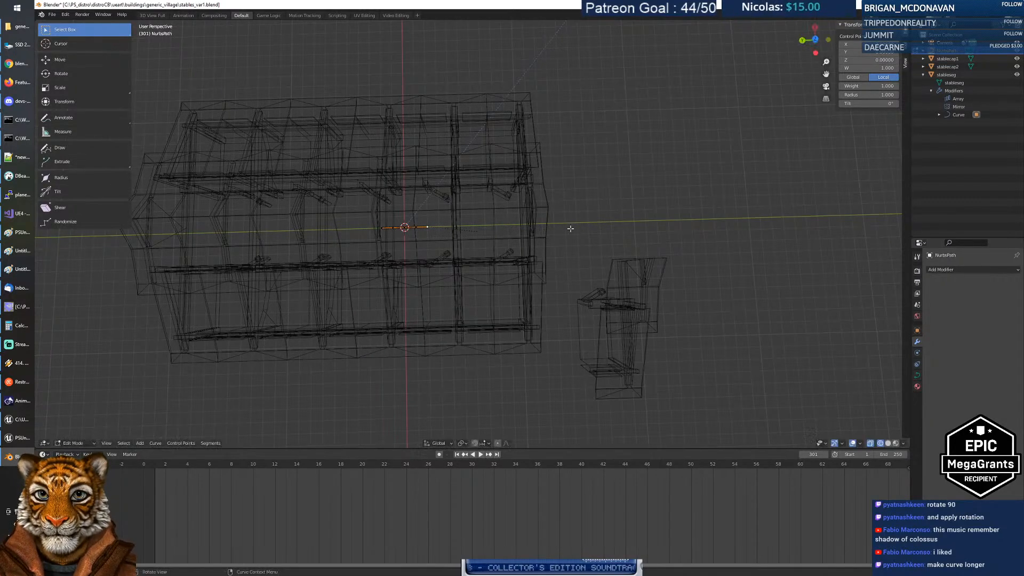
pyautogui.press('g')
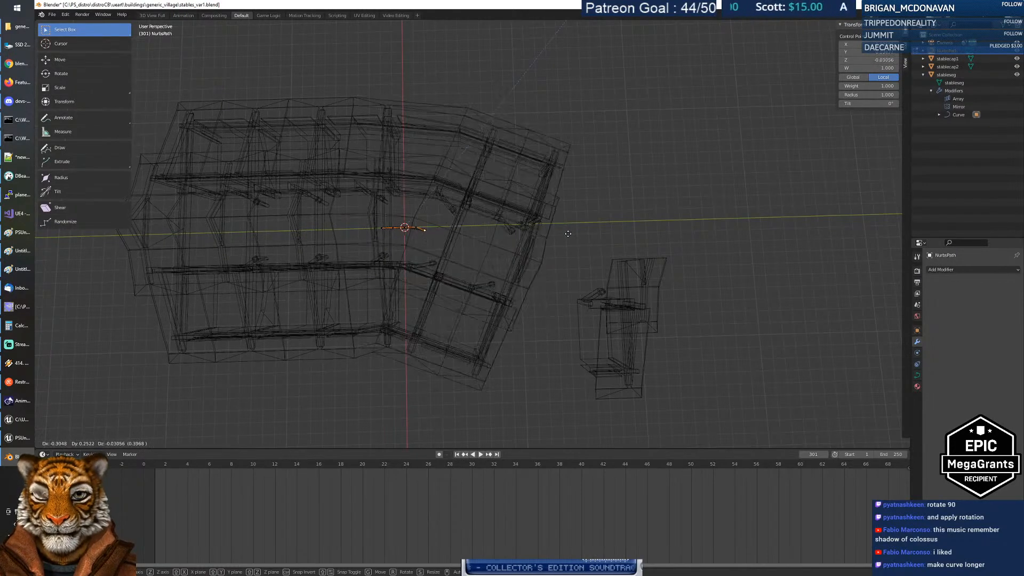
pyautogui.press('y')
pyautogui.rightClick(568, 231)
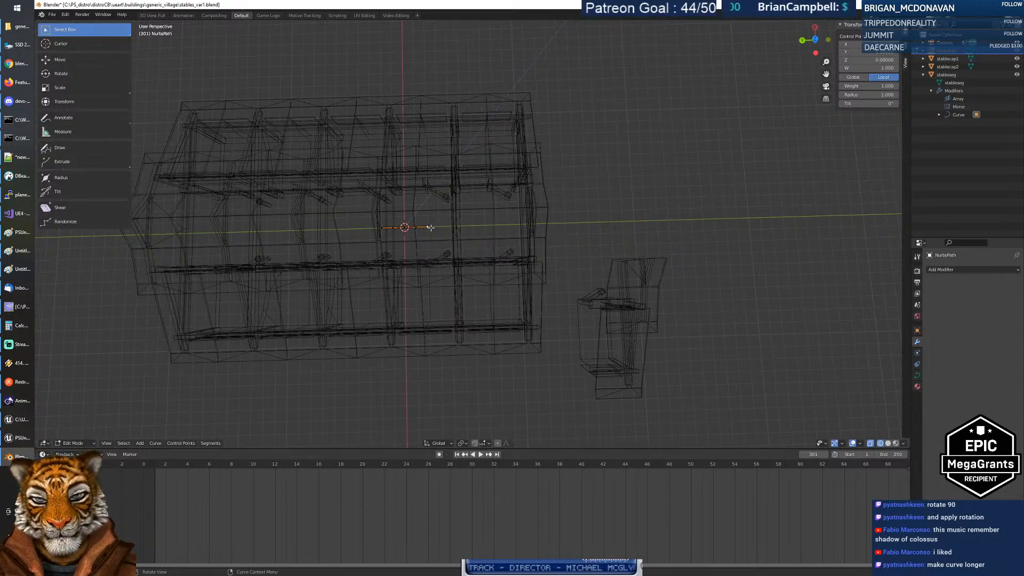
# Step: Move NurbsPath's end control point about 11 units along negative Y, and its two inner neighbours about 6.3 and 2.7 units the same way
pyautogui.press('g')
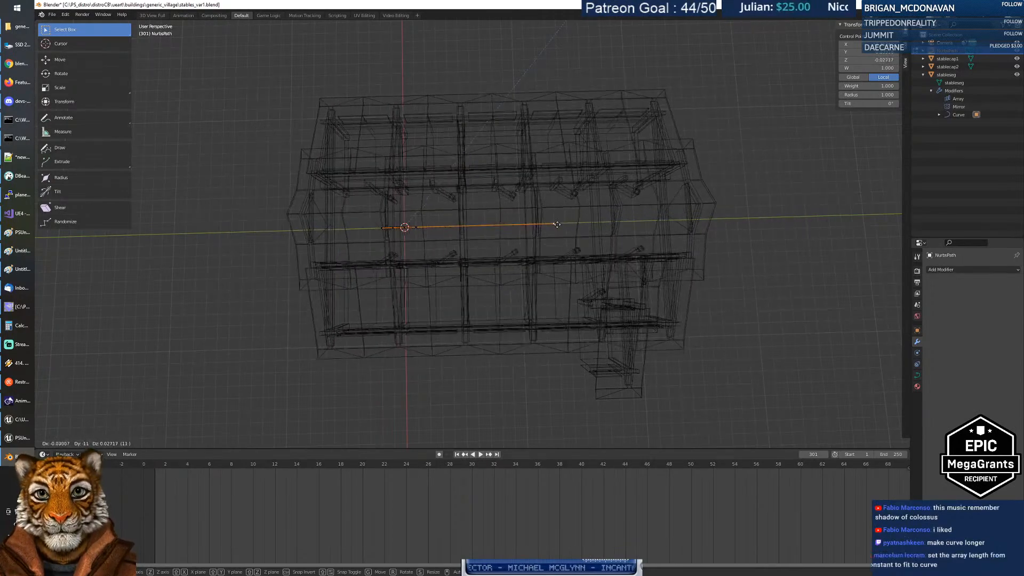
pyautogui.click(557, 224)
pyautogui.press('g')
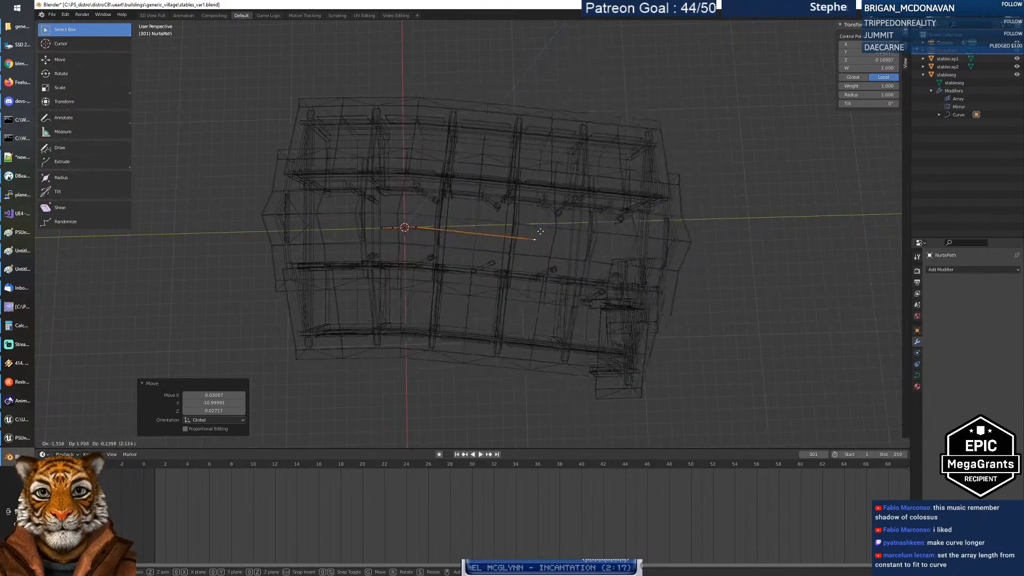
pyautogui.press('Escape')
pyautogui.press('g')
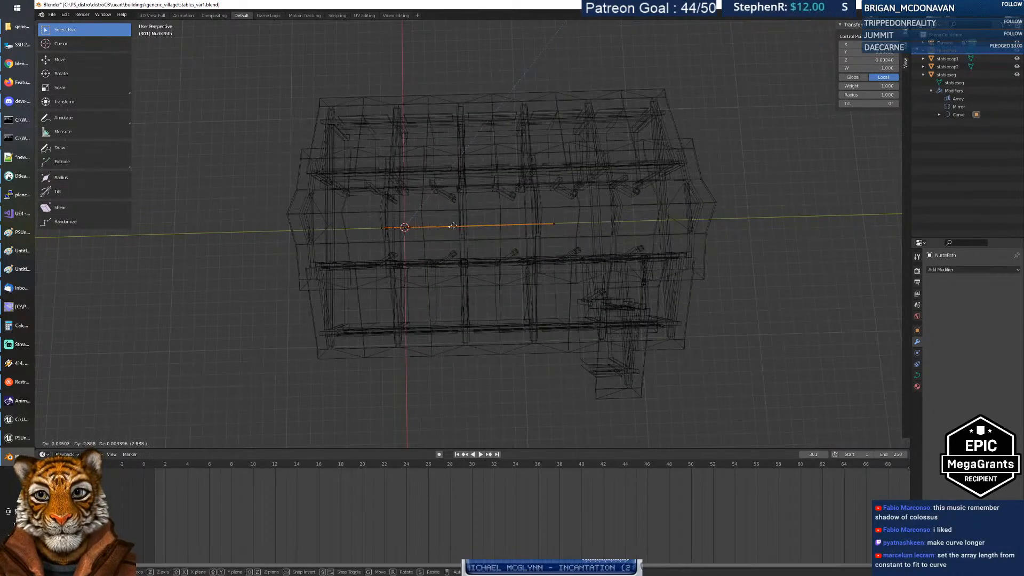
pyautogui.click(489, 224)
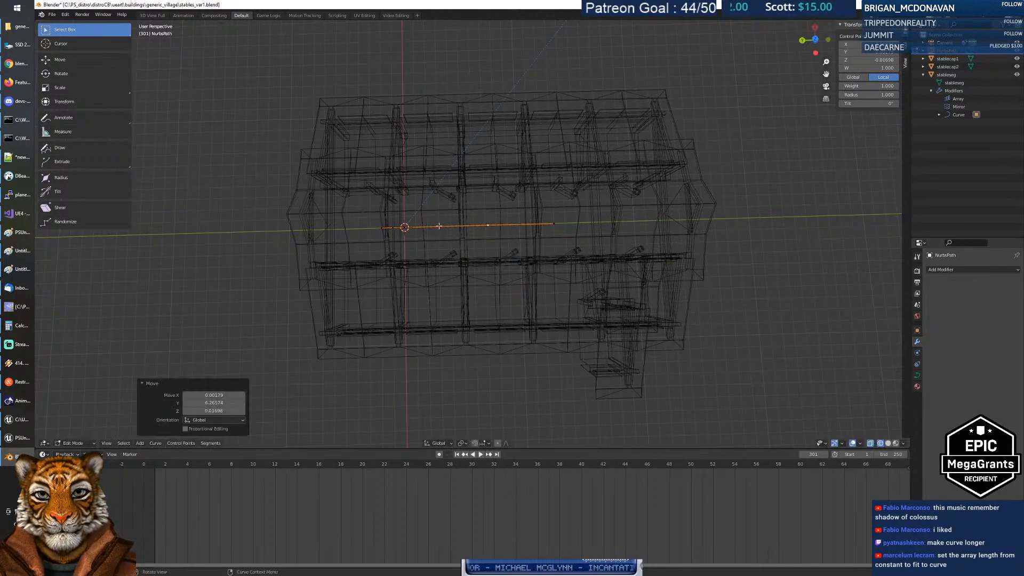
pyautogui.press('g')
pyautogui.click(435, 229)
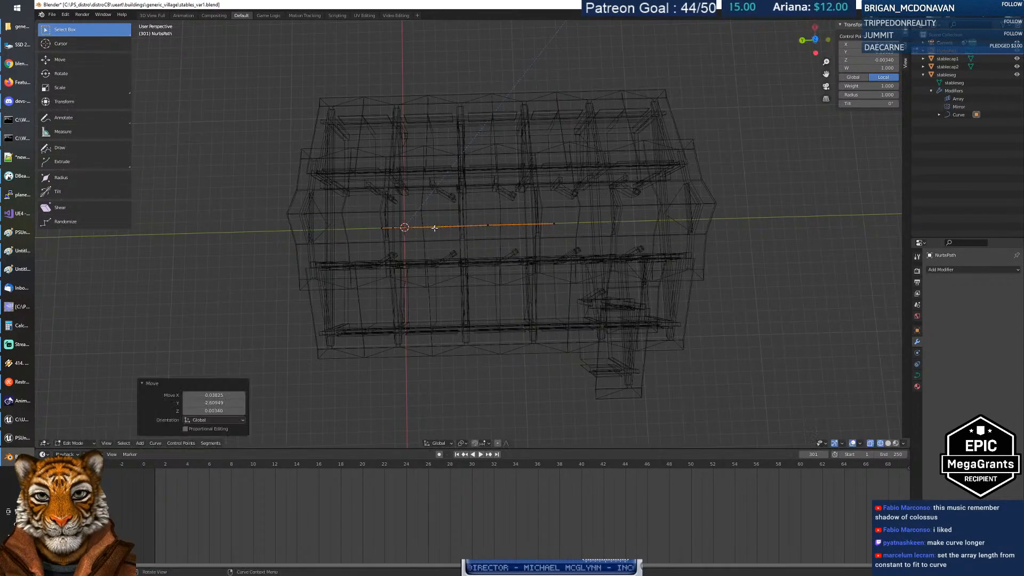
# Step: Move NurbsPath's opposite end point about 6.2 units and its neighbour about 2.2 units along Y, and pull the first end back about 3.5 units
pyautogui.press('g')
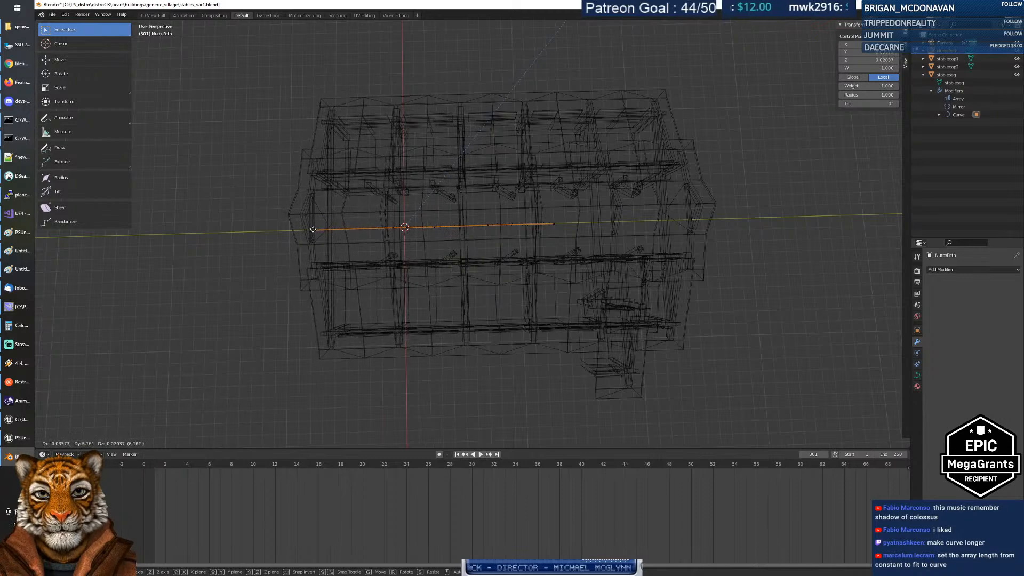
pyautogui.click(312, 230)
pyautogui.press('g')
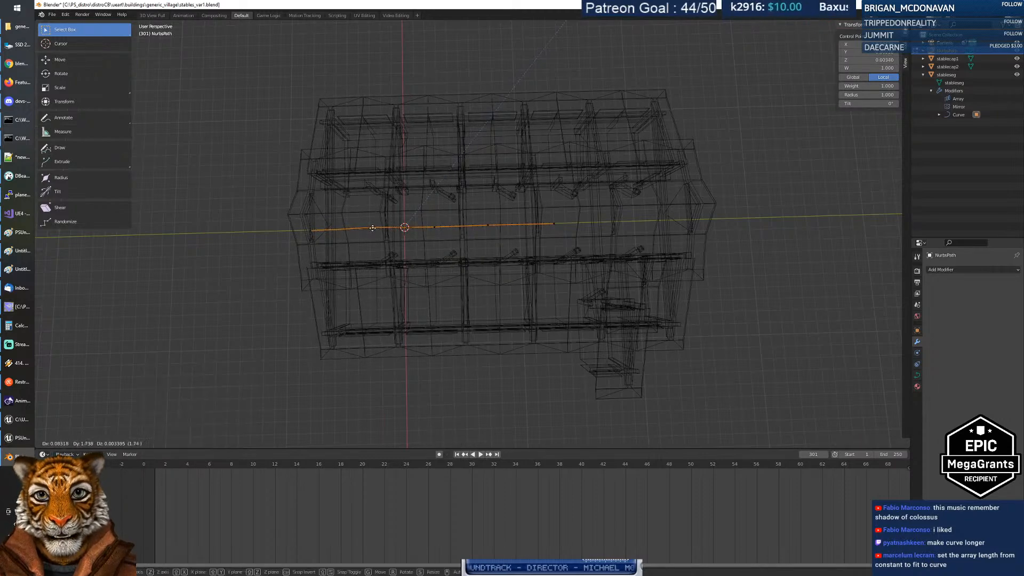
pyautogui.click(375, 230)
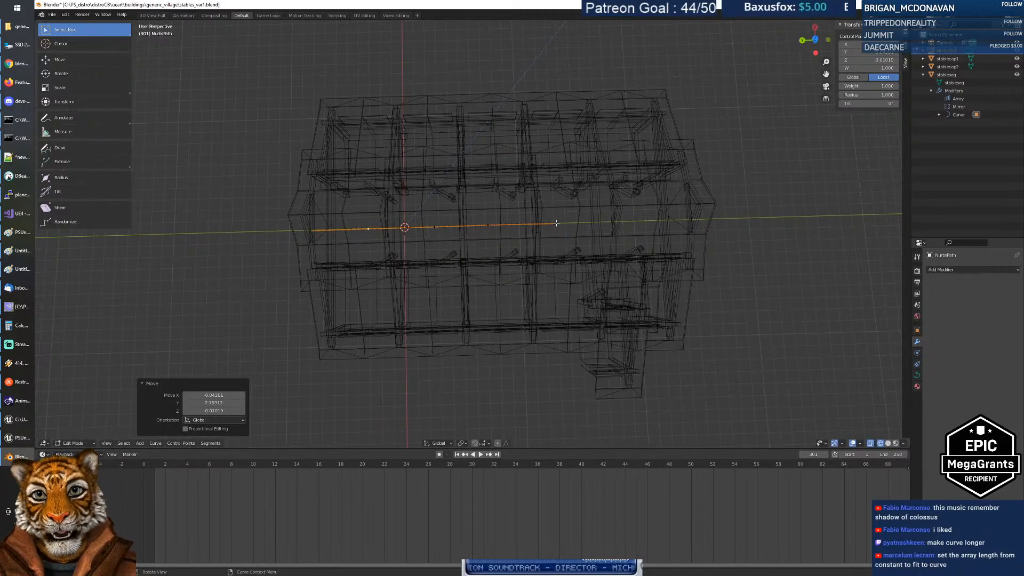
pyautogui.press('g')
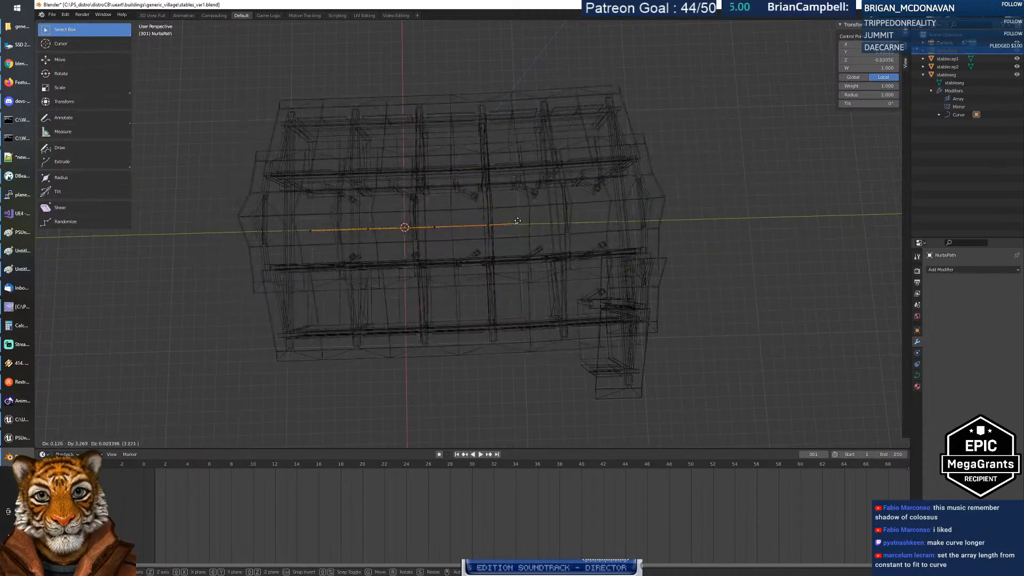
pyautogui.click(506, 220)
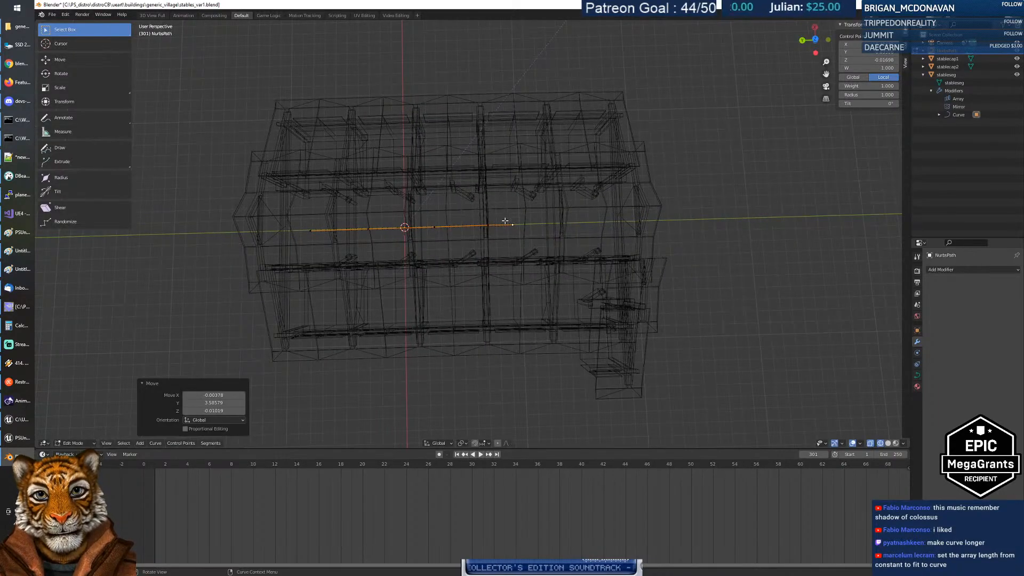
# Step: Try moving NurbsPath's middle, inner and end control points one at a time to test the building's bend
pyautogui.click(437, 225)
pyautogui.press('g')
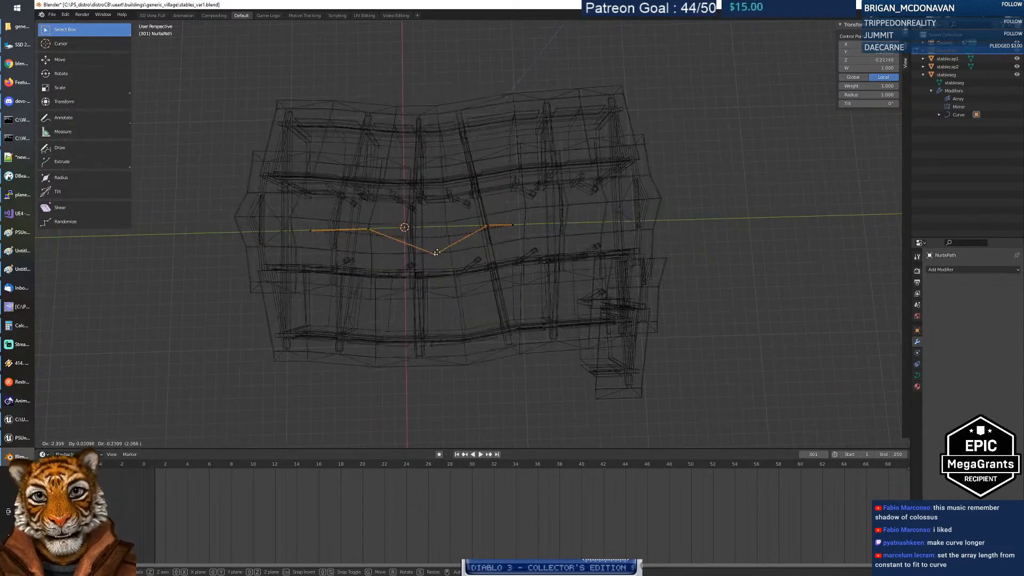
pyautogui.click(437, 225)
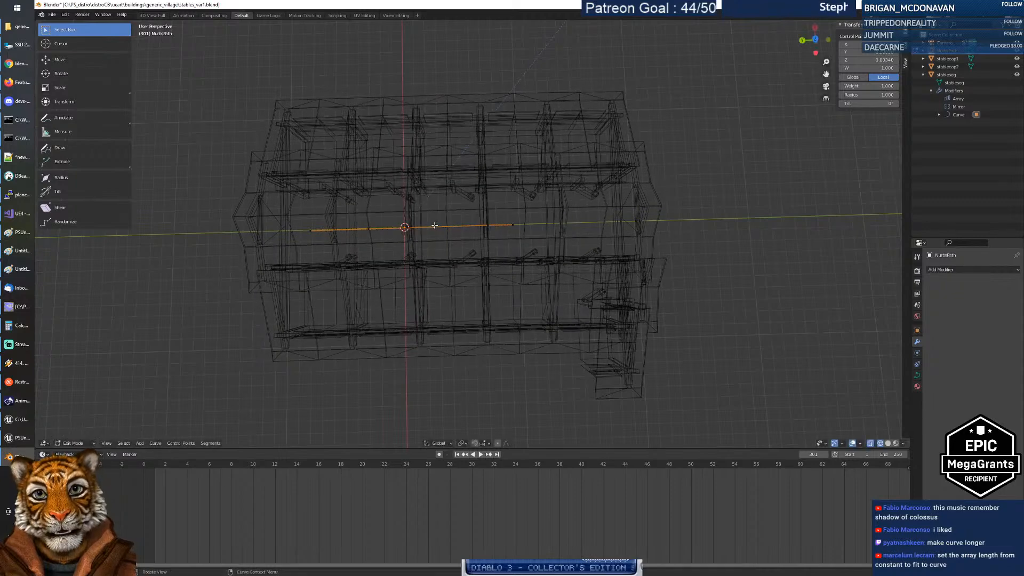
pyautogui.click(369, 232)
pyautogui.press('g')
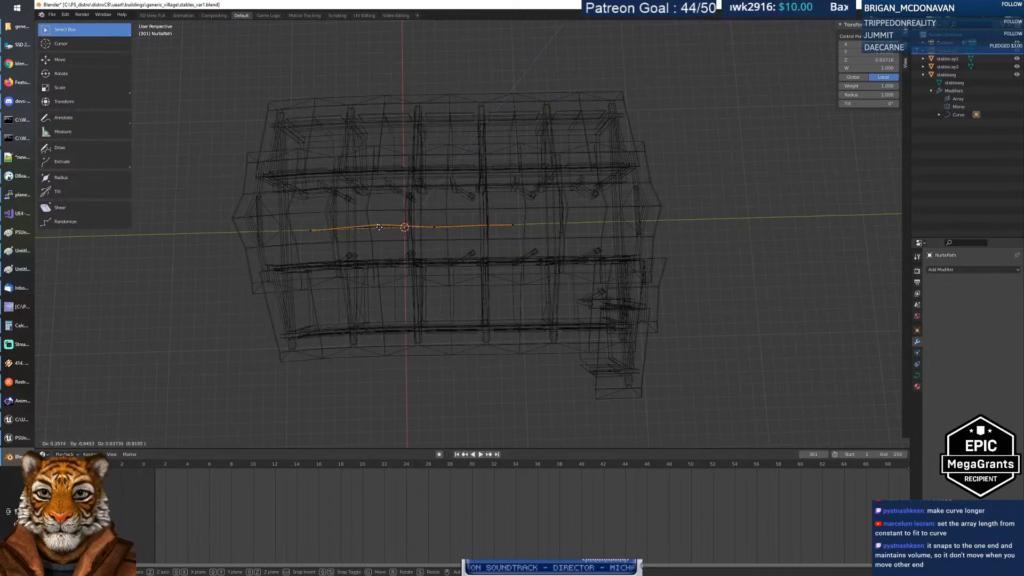
pyautogui.click(380, 233)
pyautogui.press('g')
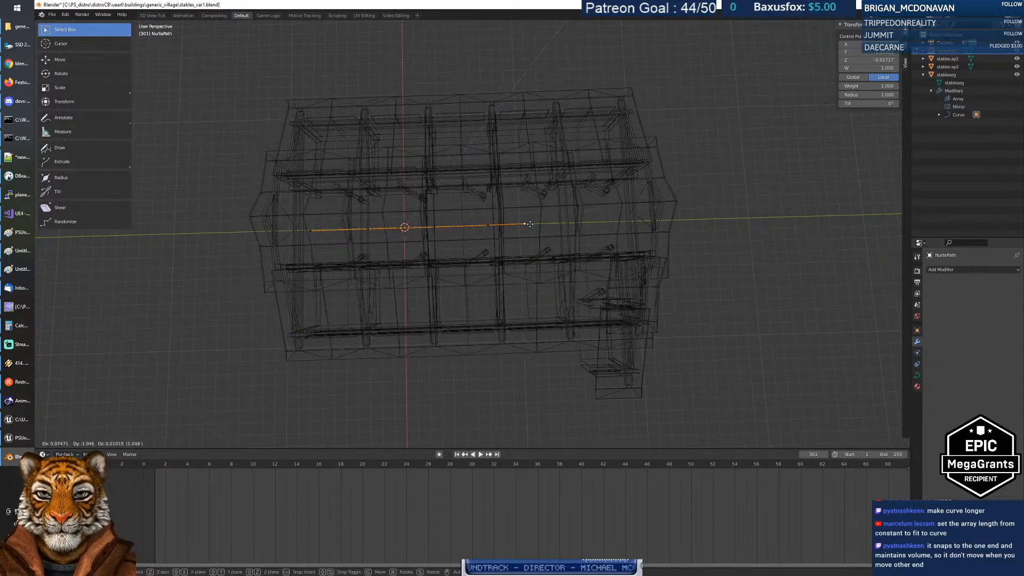
pyautogui.click(512, 224)
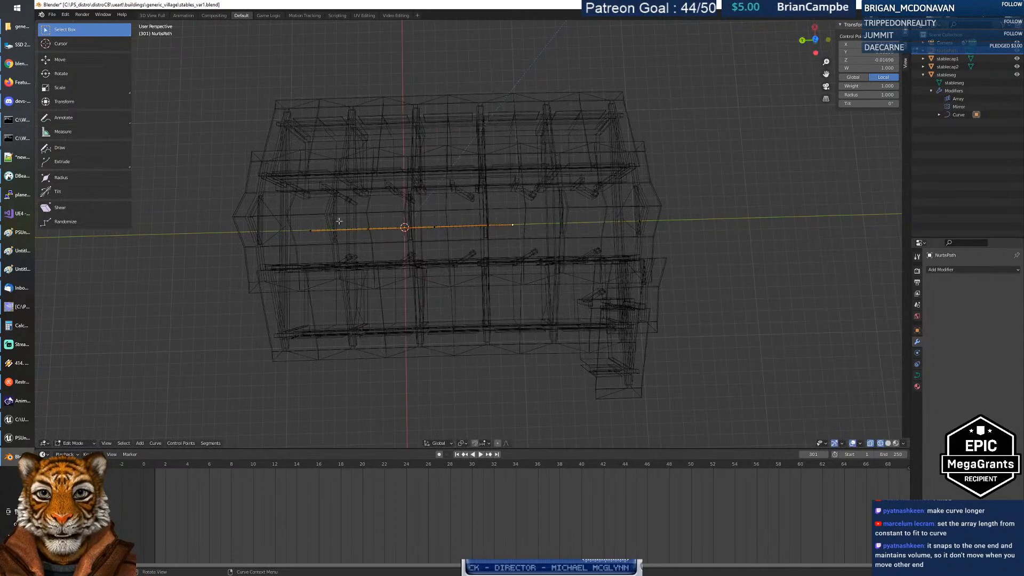
# Step: Extend the opposite end of NurbsPath outward along Y by about 2.7 units
pyautogui.press('g')
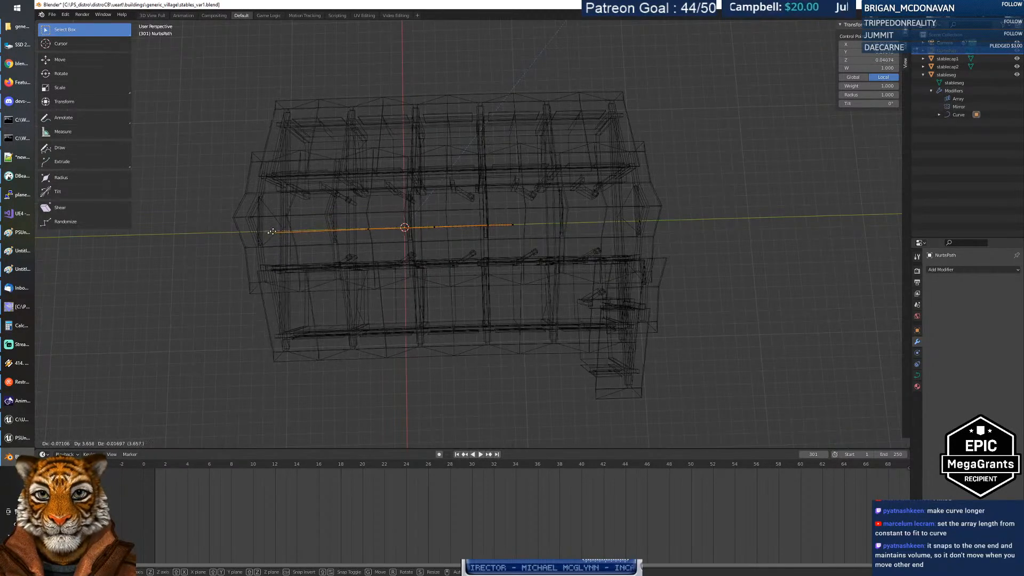
pyautogui.click(283, 230)
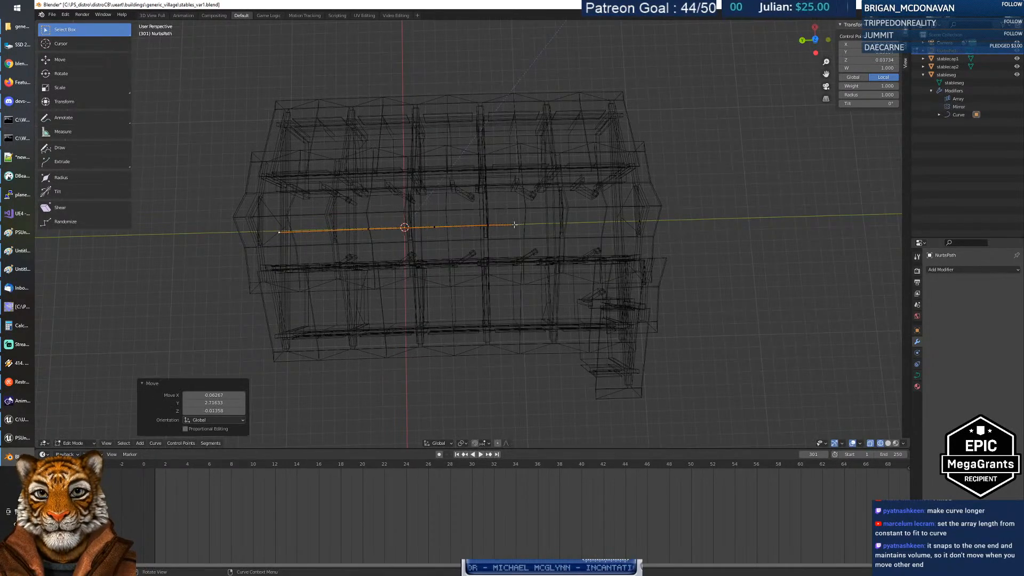
pyautogui.click(515, 225)
pyautogui.press('g')
pyautogui.rightClick(558, 221)
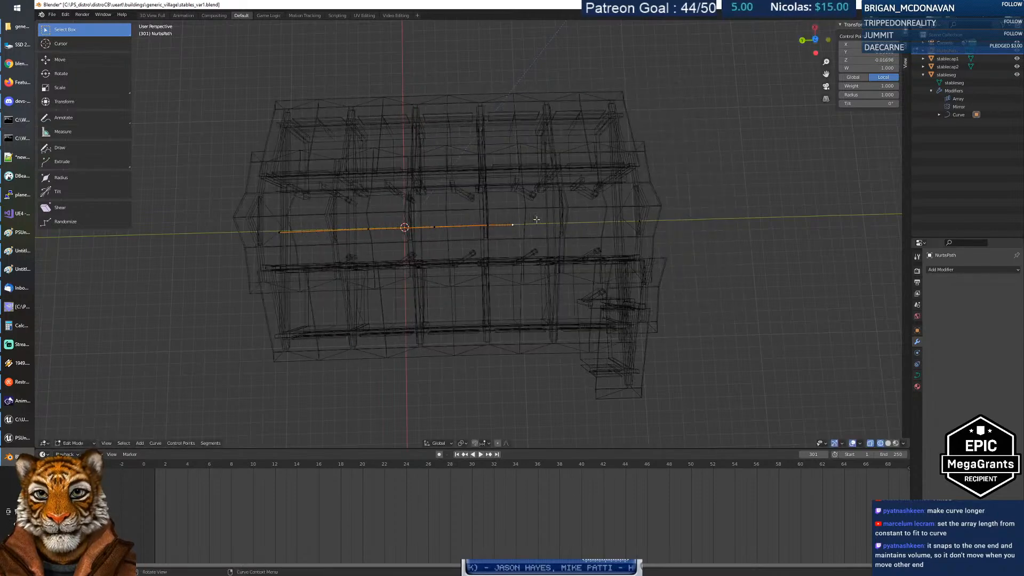
# Step: Shift NurbsPath's middle control point about 3 units along negative Y, and slightly adjust the opposite end point and its inner neighbour
pyautogui.press('g')
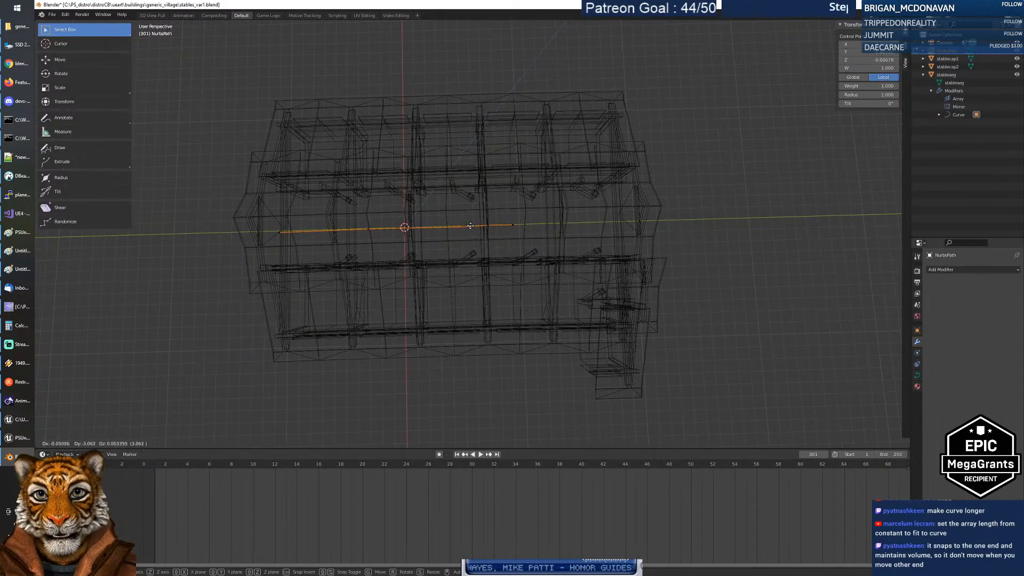
pyautogui.click(470, 226)
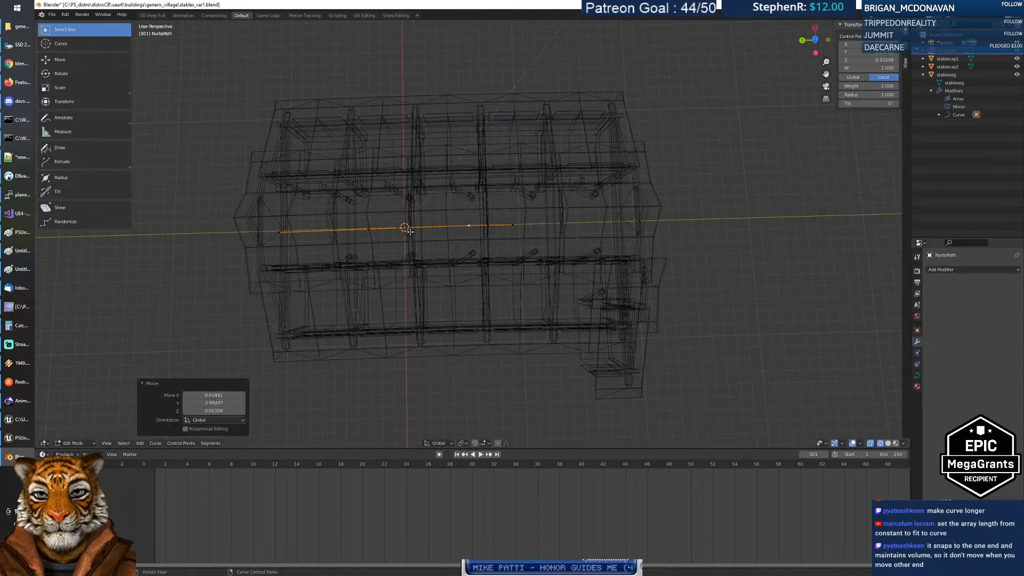
pyautogui.press('g')
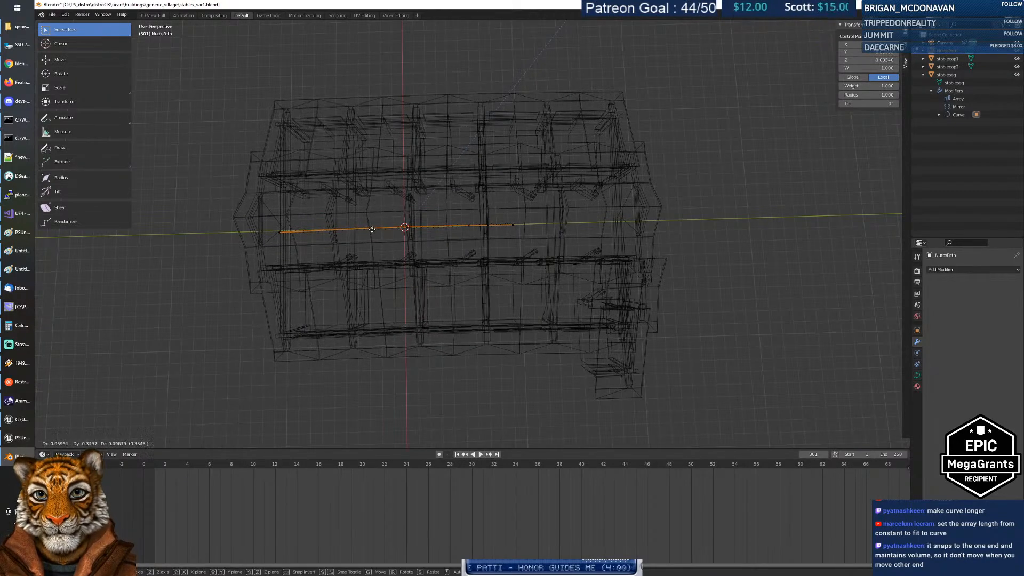
pyautogui.click(372, 229)
pyautogui.click(280, 232)
pyautogui.press('g')
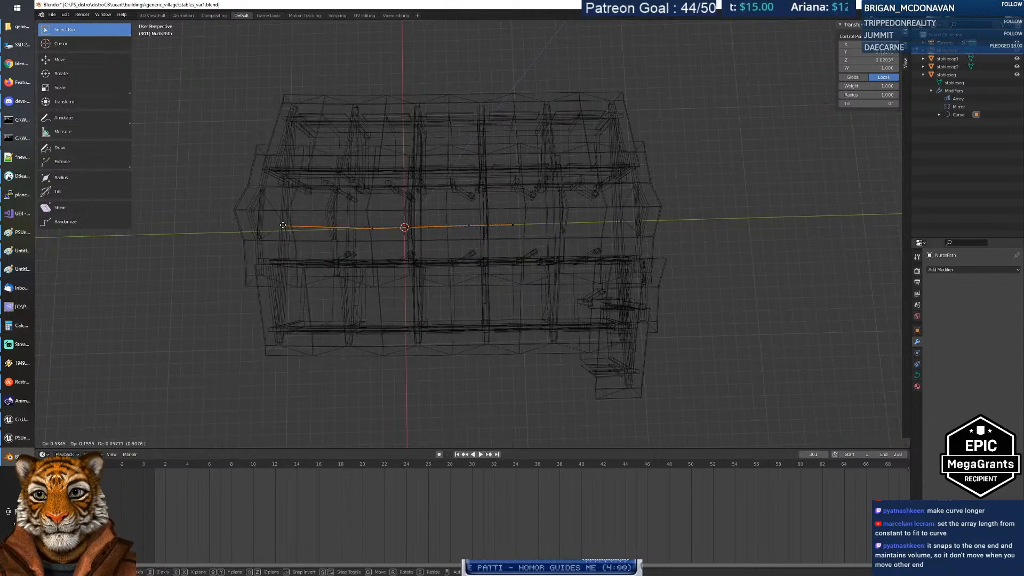
pyautogui.click(284, 230)
pyautogui.click(514, 225)
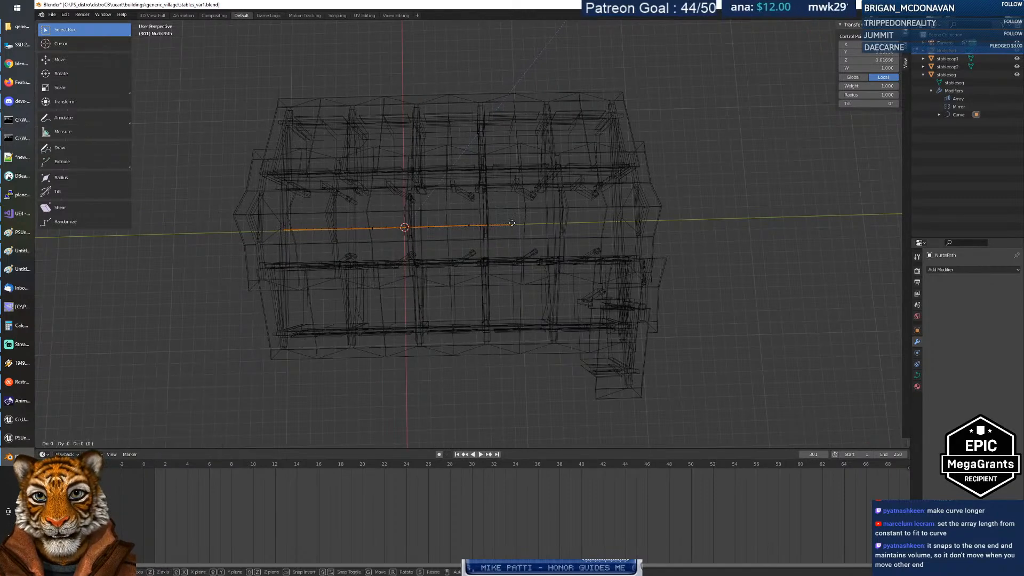
pyautogui.press('g')
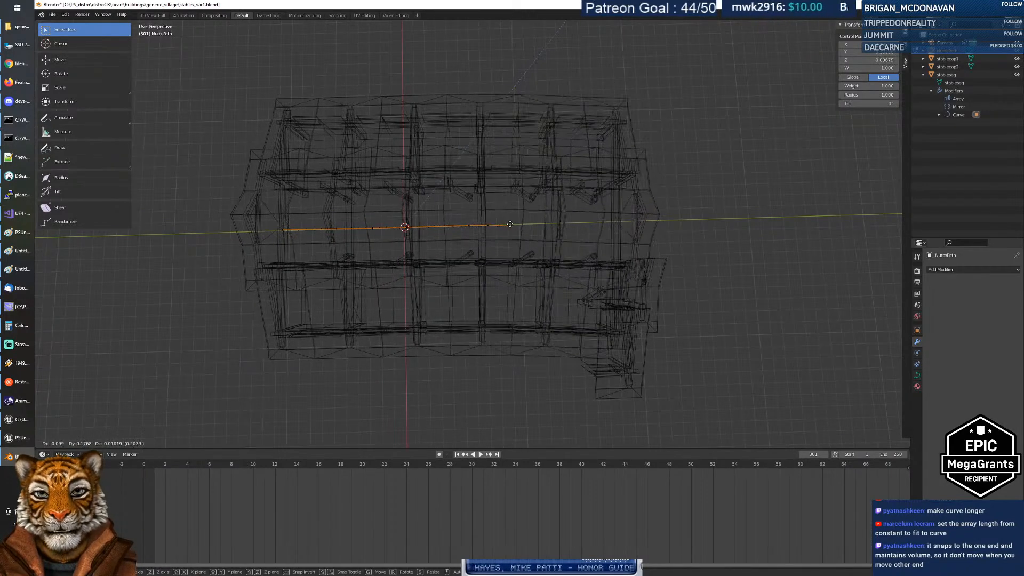
pyautogui.rightClick(512, 228)
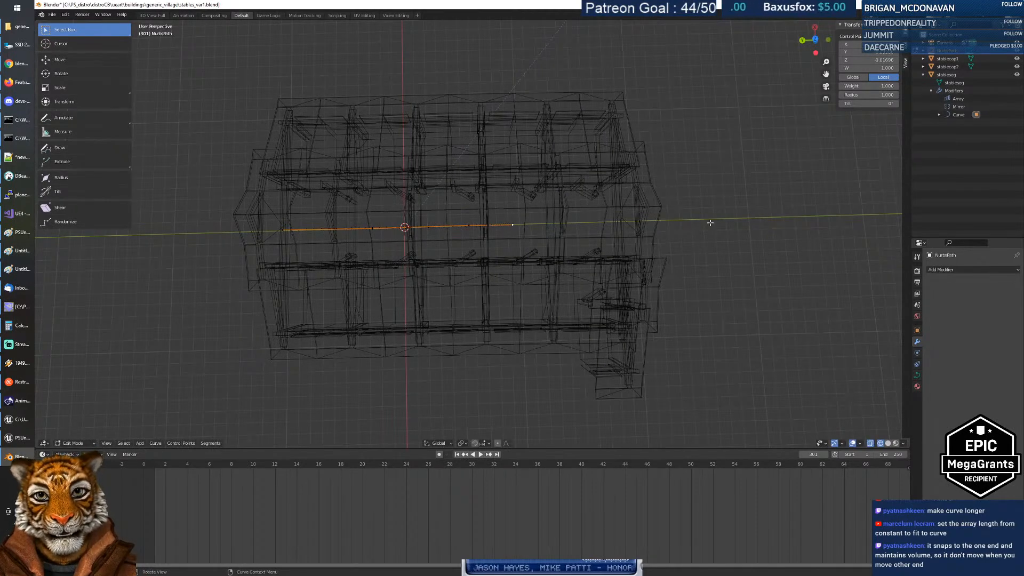
# Step: Leave curve editing and clear the curve object from stableseg's Curve modifier
pyautogui.click(645, 217)
pyautogui.press('Tab')
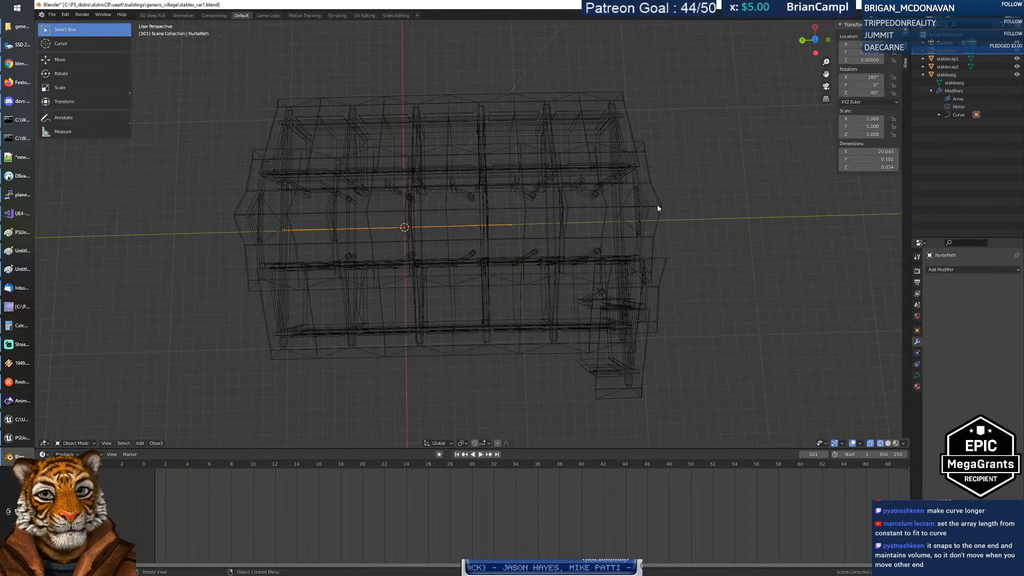
pyautogui.click(639, 191)
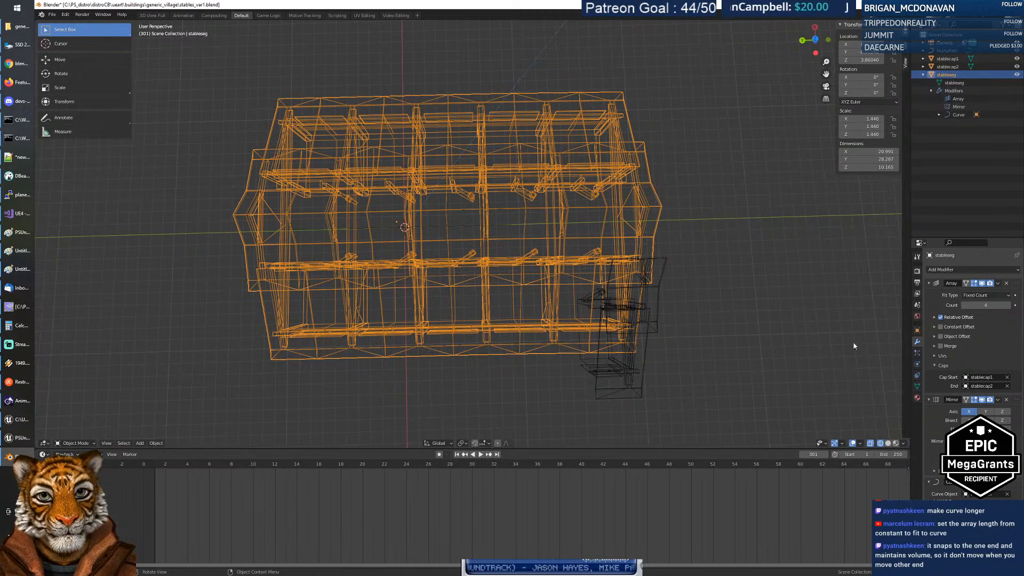
pyautogui.click(1008, 495)
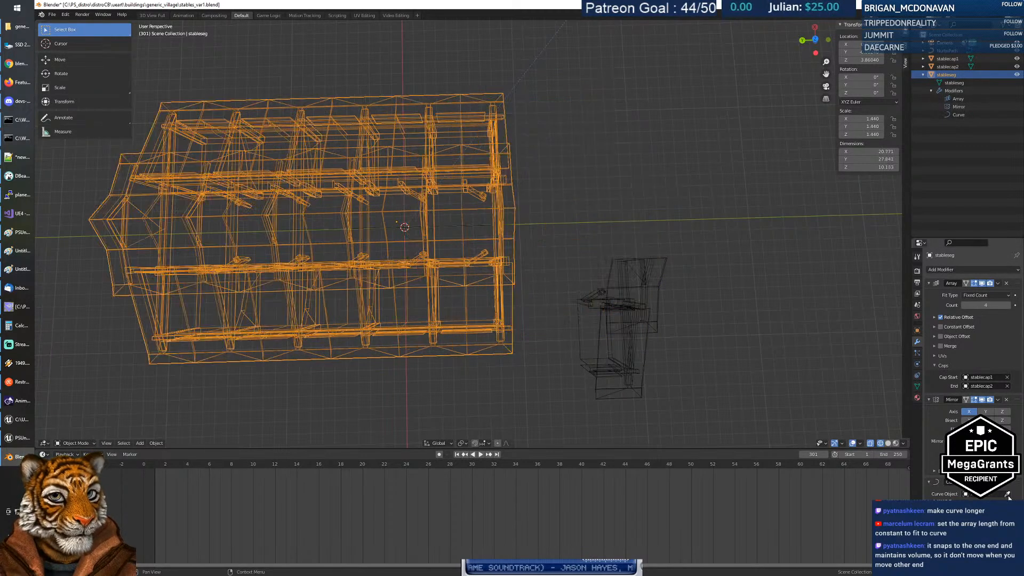
# Step: Move stableseg along Y by about -6.27 units, and back about 1.03 units from the top view, to centre it on the origin
pyautogui.click(415, 228)
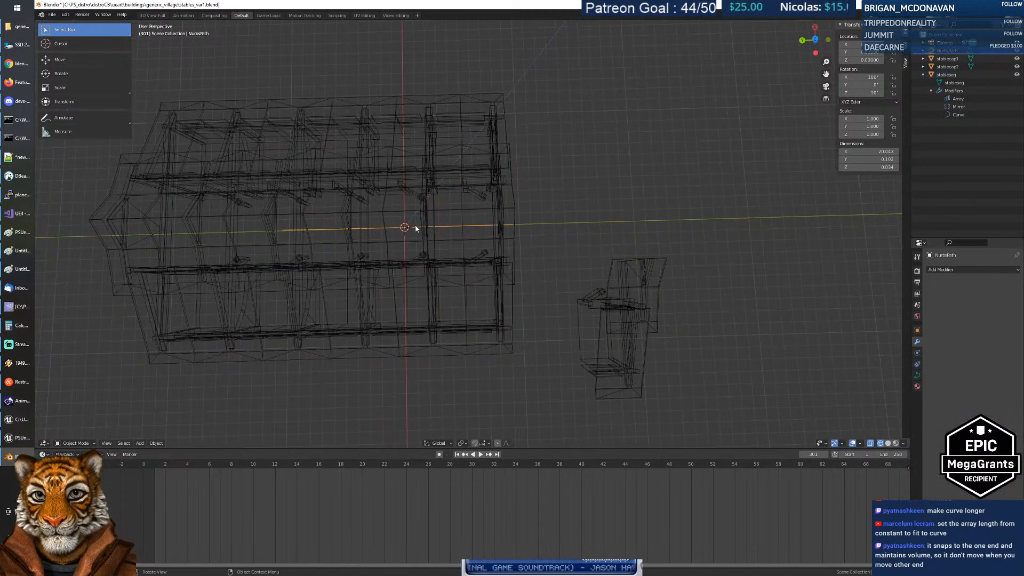
pyautogui.click(382, 181)
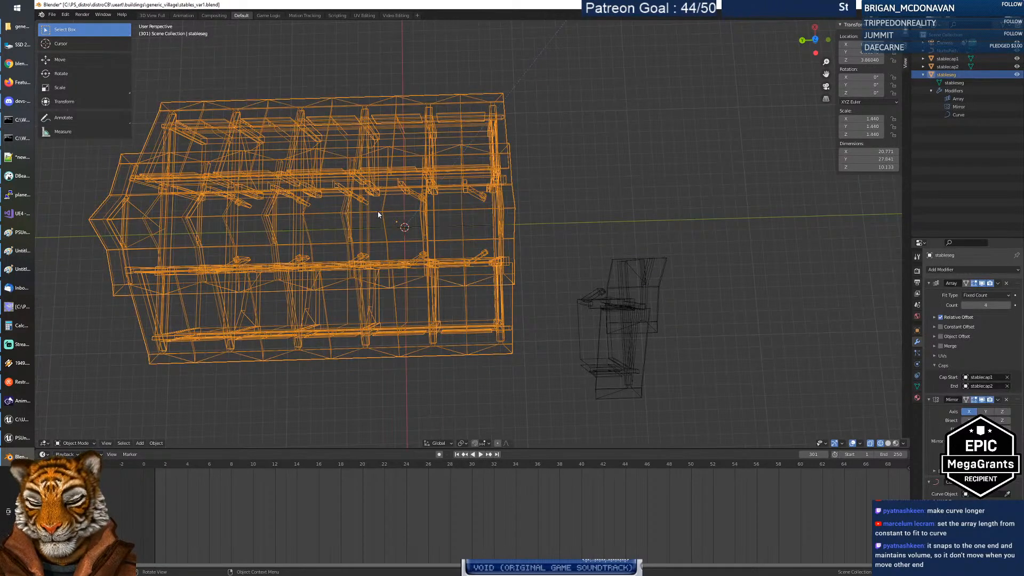
pyautogui.press('g')
pyautogui.press('y')
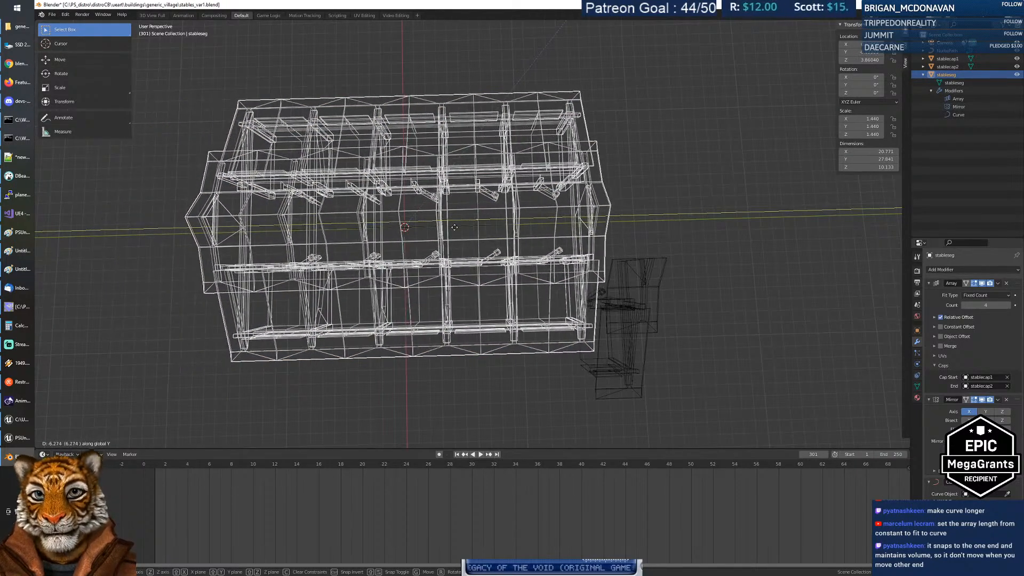
pyautogui.click(455, 227)
pyautogui.press('KP_7')
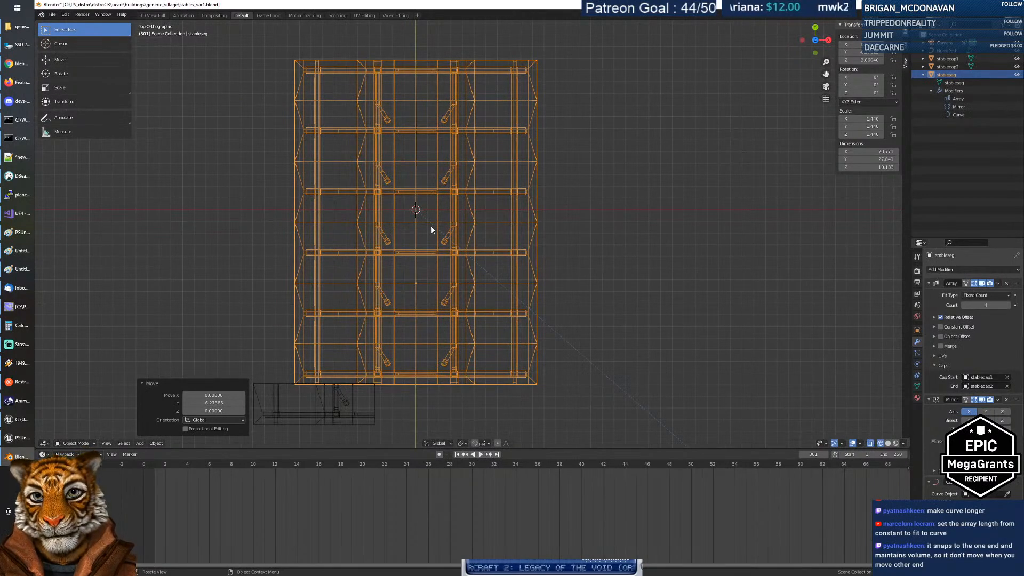
pyautogui.press('g')
pyautogui.press('y')
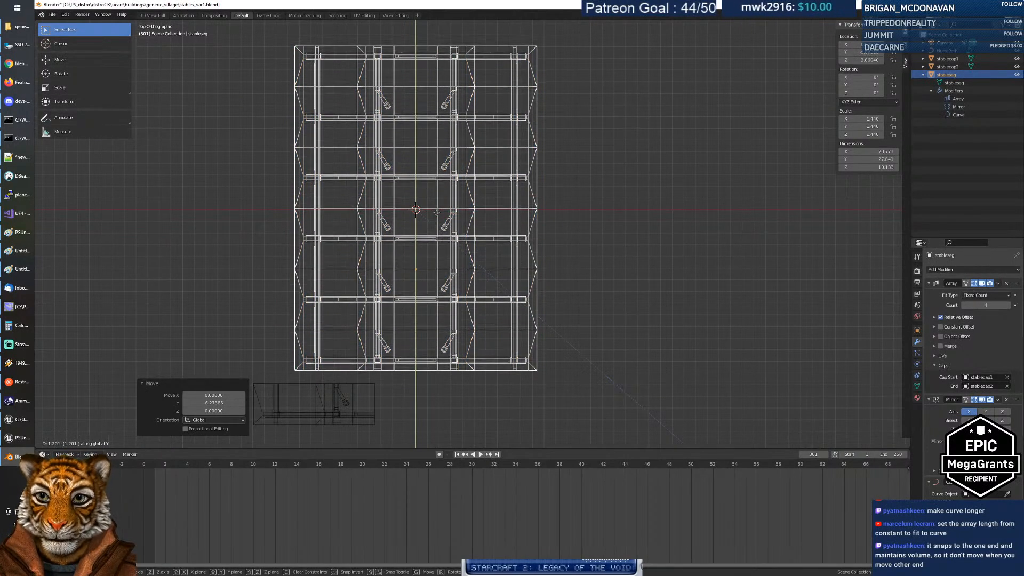
pyautogui.click(439, 218)
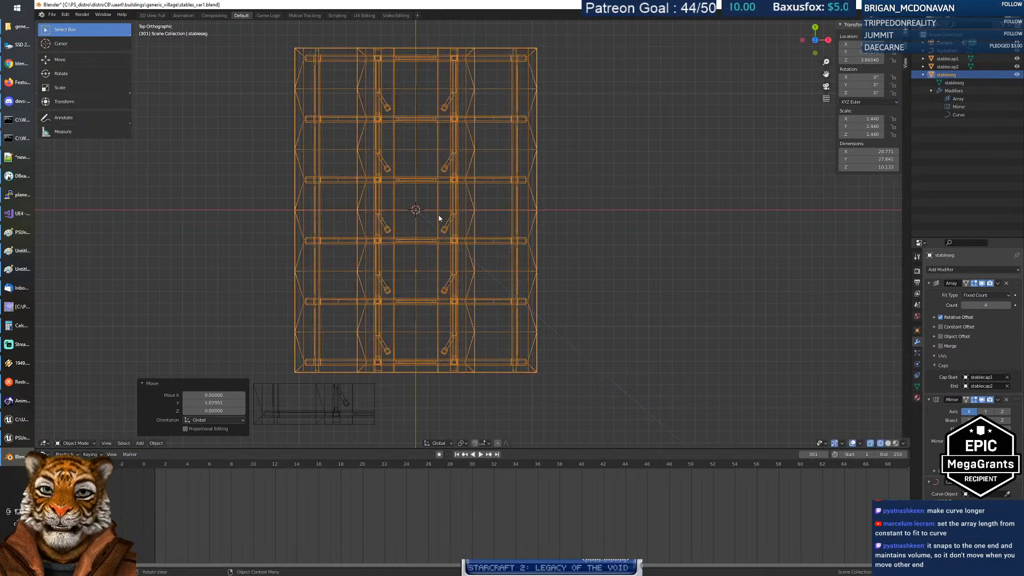
# Step: Lengthen NurbsPath to span the building by moving its two end control points outward along Y by about 4.9 and 4.6 units
pyautogui.click(418, 219)
pyautogui.moveTo(440, 250); pyautogui.dragTo(532, 247, button='middle')
pyautogui.press('Tab')
pyautogui.click(535, 206)
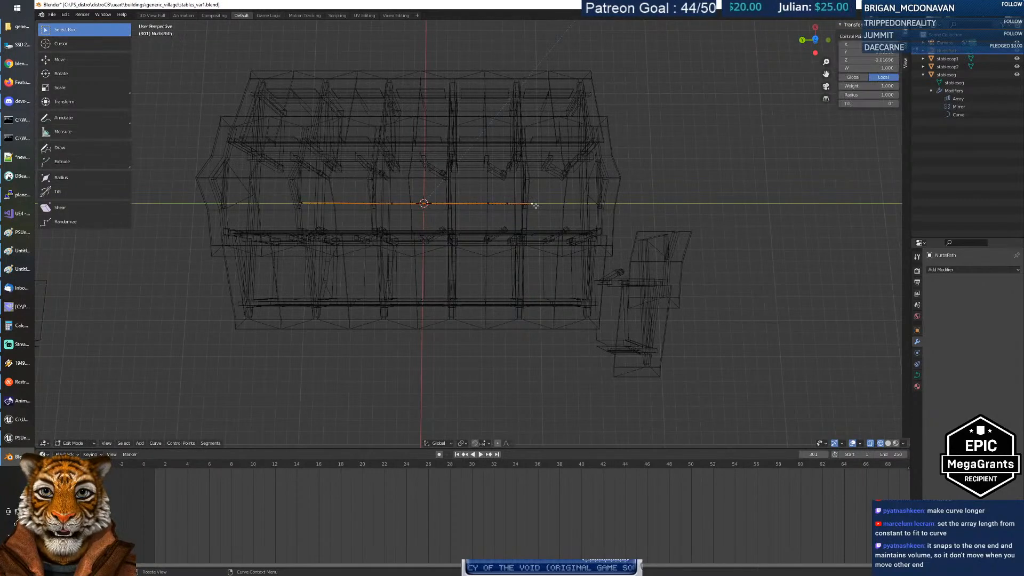
pyautogui.press('g')
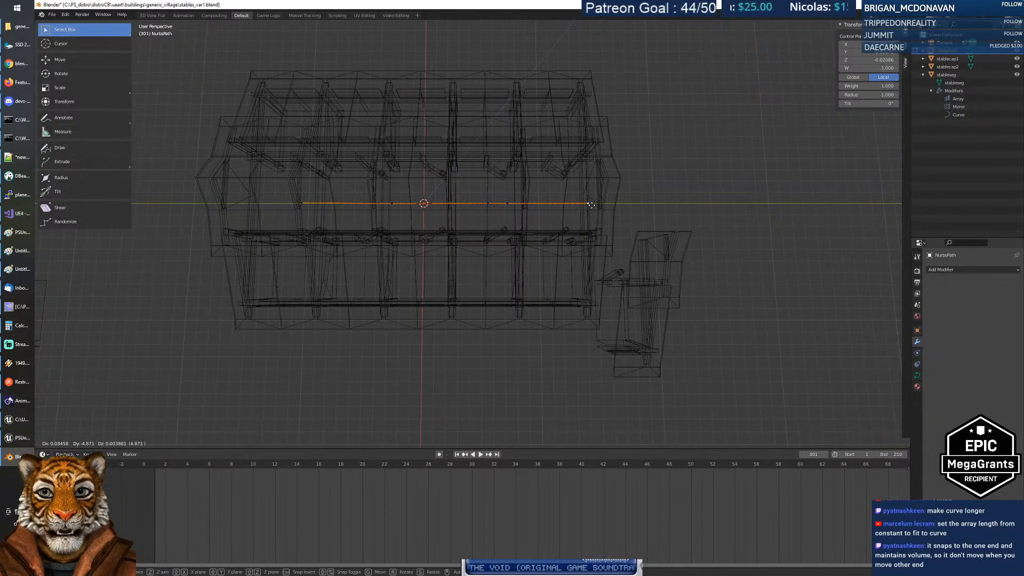
pyautogui.click(591, 205)
pyautogui.click(302, 204)
pyautogui.press('g')
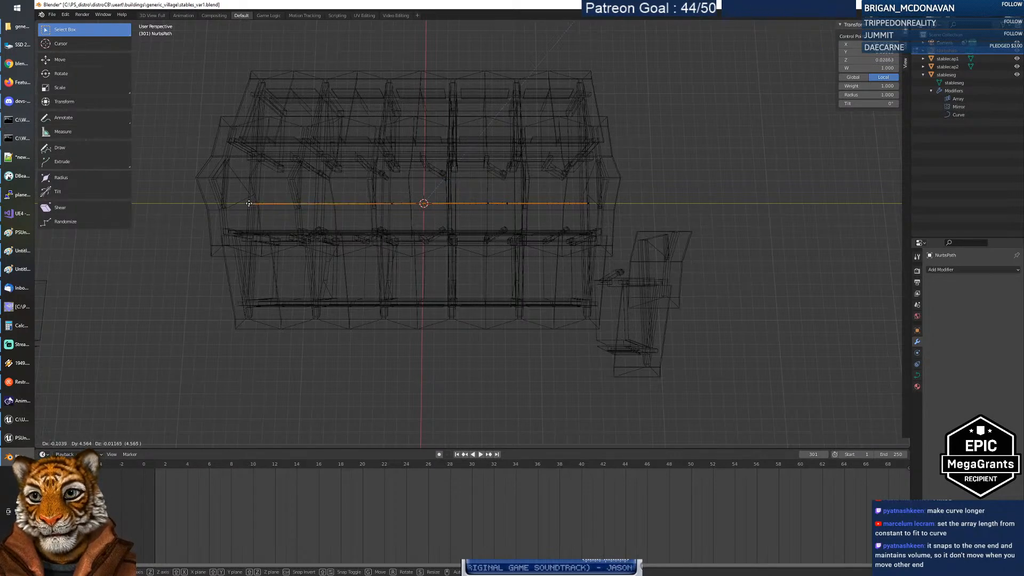
pyautogui.click(249, 203)
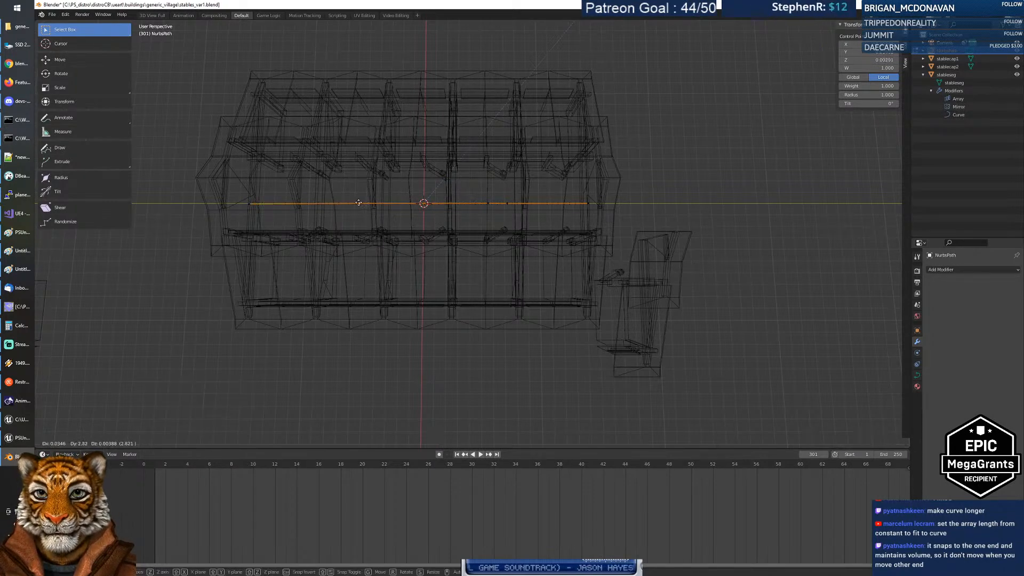
# Step: Reposition the path's inner control points along its straight line to space them evenly, and leave edit mode
pyautogui.press('g')
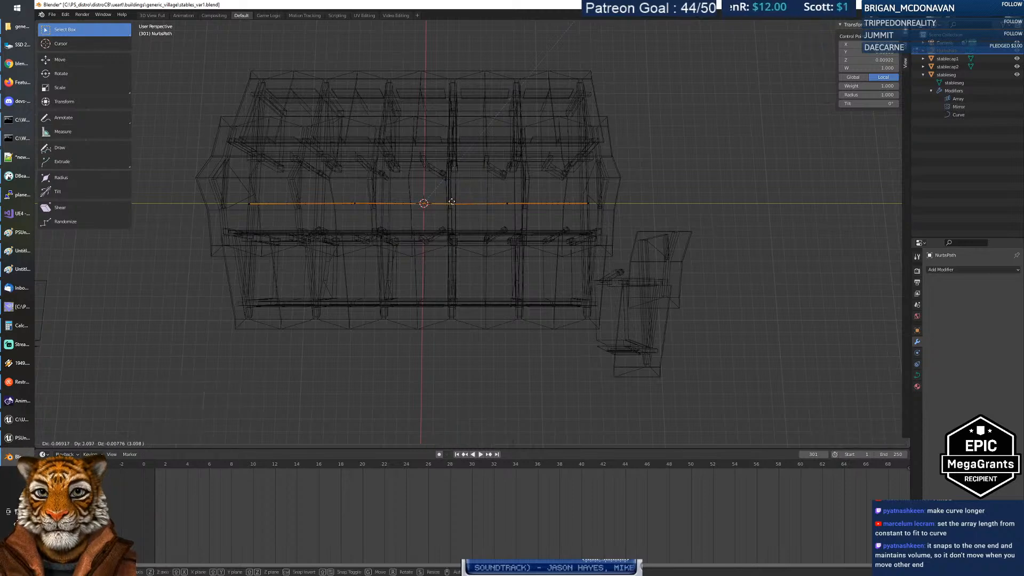
pyautogui.click(447, 202)
pyautogui.press('g')
pyautogui.click(504, 204)
pyautogui.press('g')
pyautogui.click(437, 201)
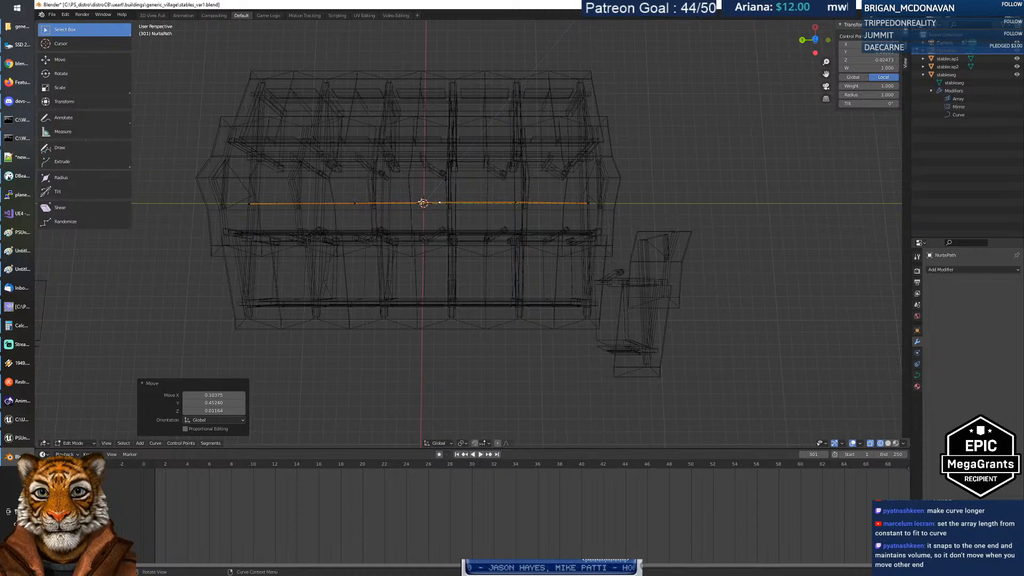
pyautogui.press('g')
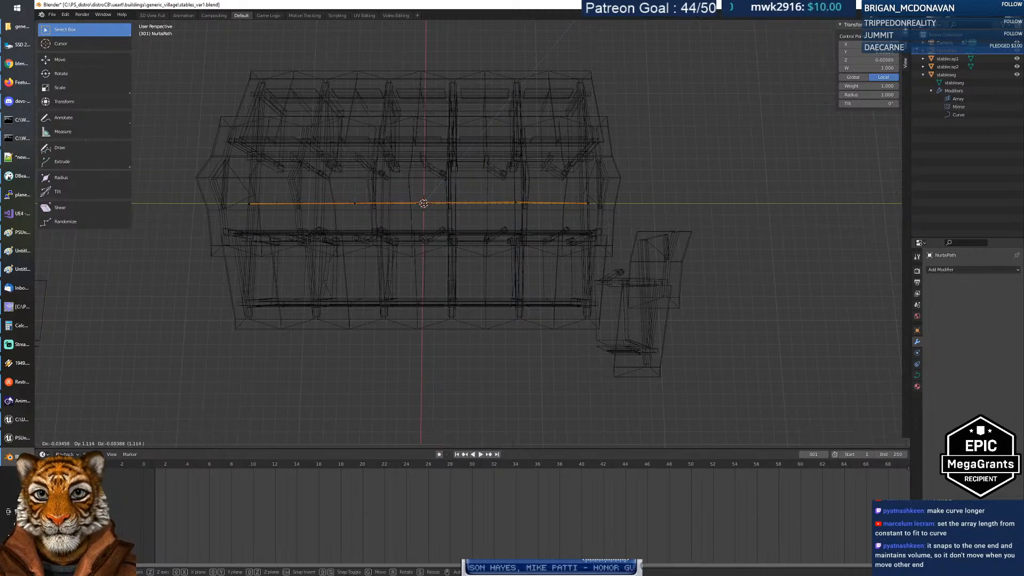
pyautogui.click(356, 205)
pyautogui.press('g')
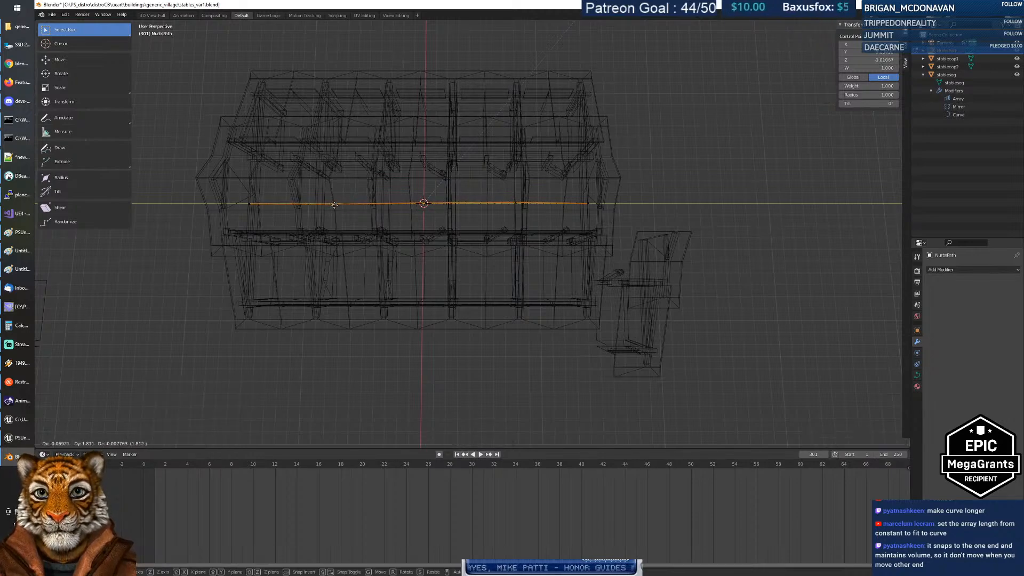
pyautogui.click(368, 200)
pyautogui.press('g')
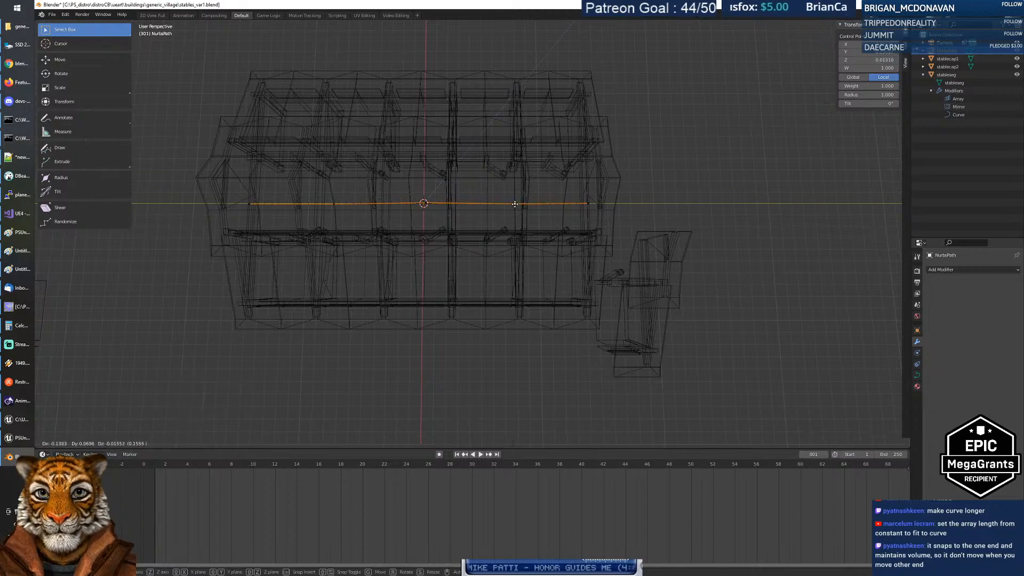
pyautogui.click(515, 204)
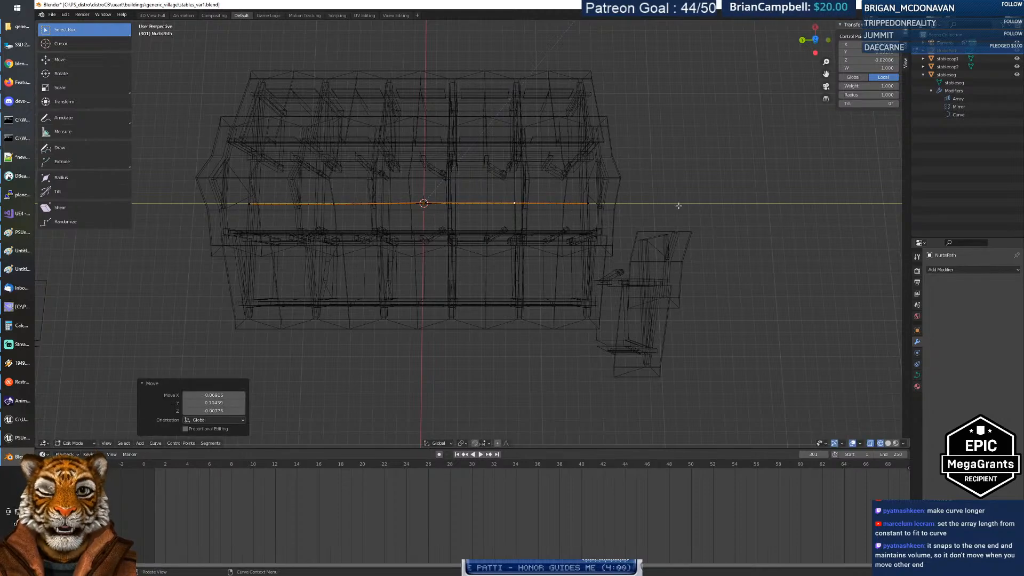
pyautogui.click(601, 191)
pyautogui.press('Tab')
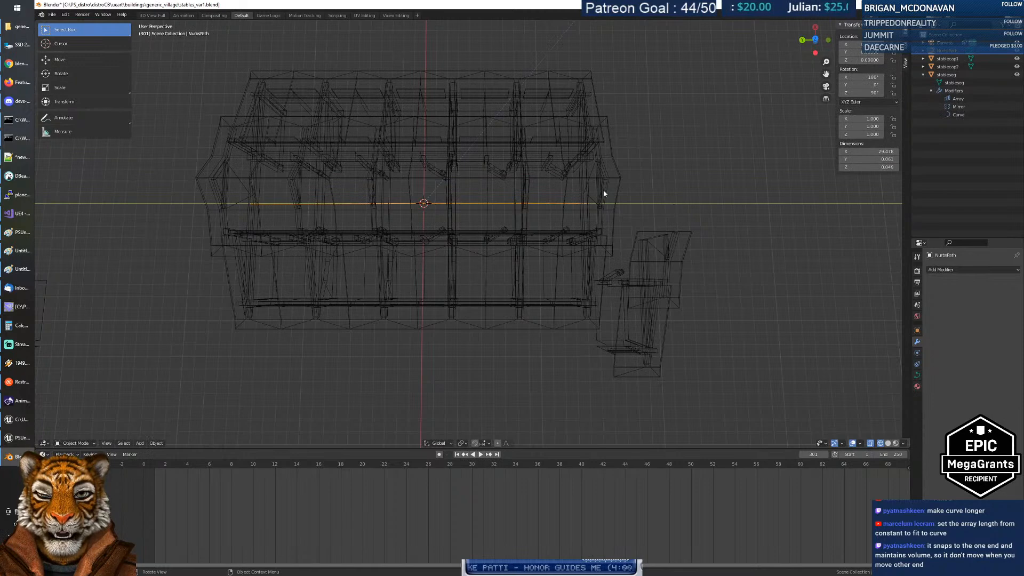
# Step: Assign NurbsPath as the curve object of stableseg's Curve modifier
pyautogui.click(606, 193)
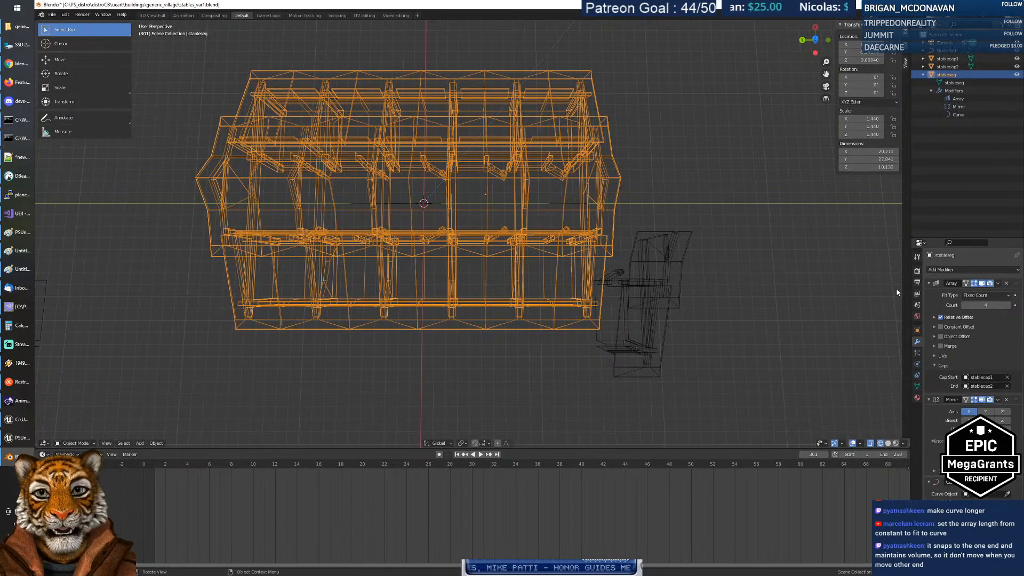
pyautogui.click(1007, 494)
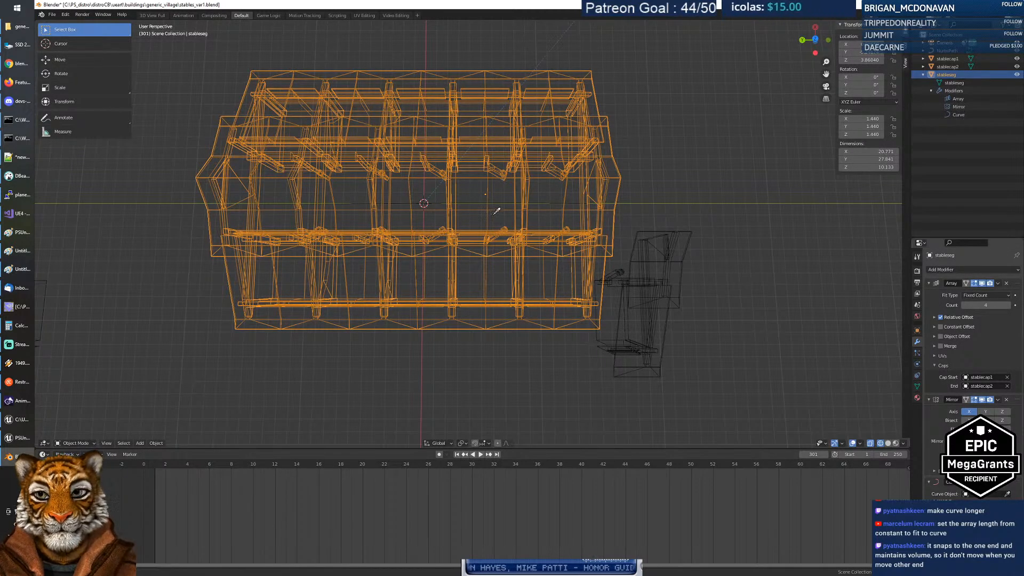
pyautogui.click(477, 201)
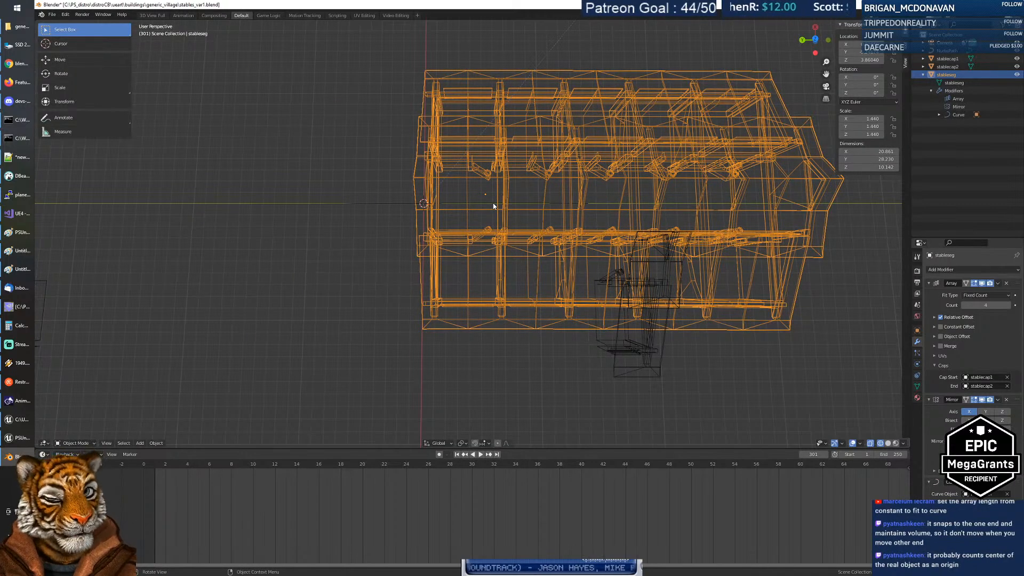
# Step: Try displacing the end control point of NurbsPath farthest from the stable, and return to object mode
pyautogui.click(400, 203)
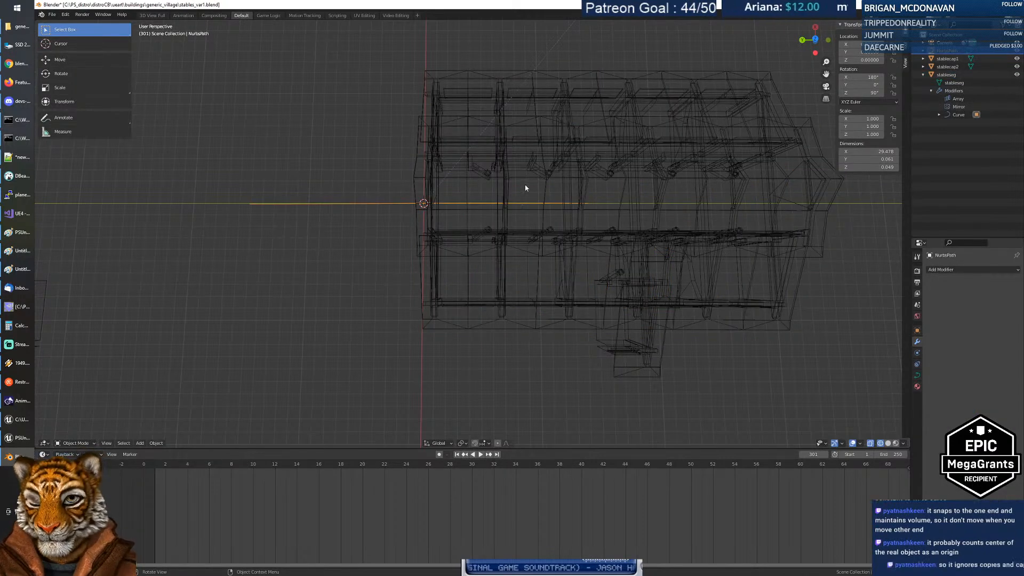
pyautogui.press('Tab')
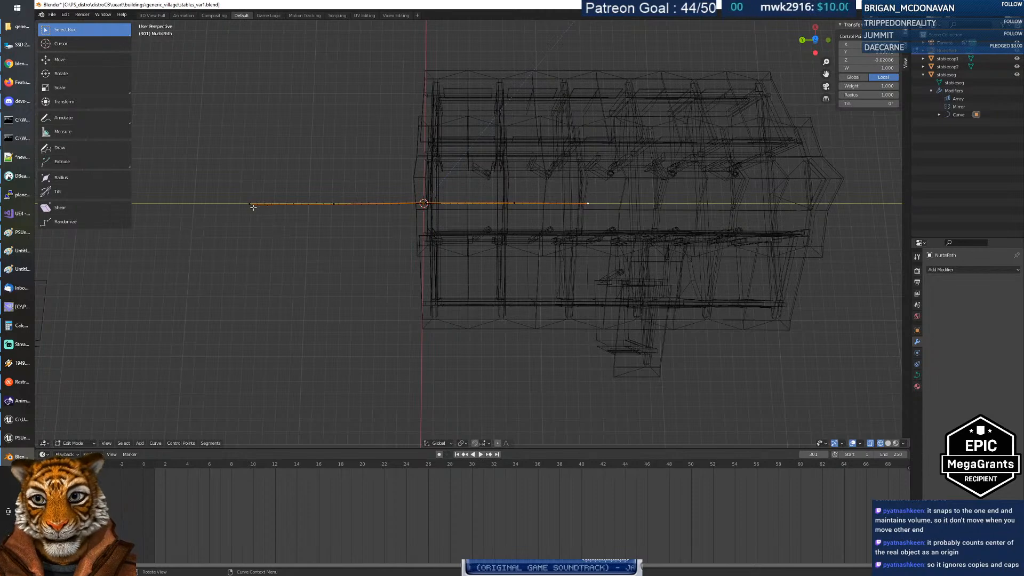
pyautogui.press('g')
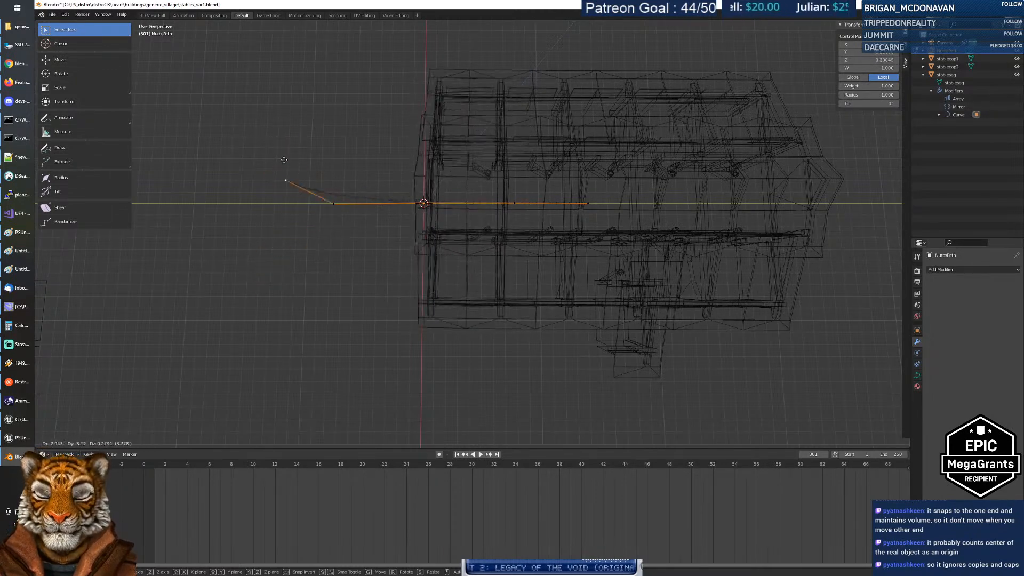
pyautogui.rightClick(284, 245)
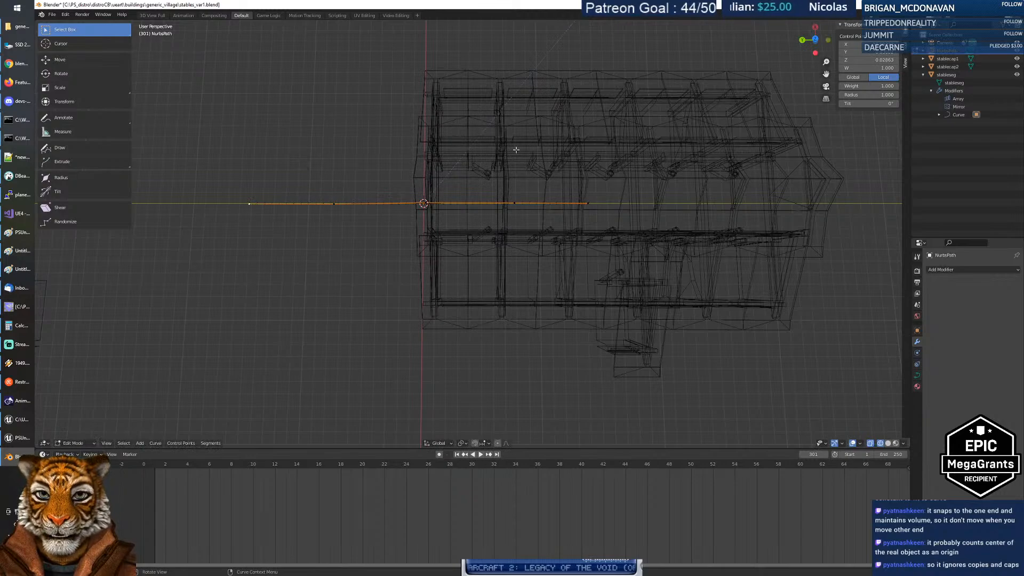
pyautogui.press('Tab')
# Step: Move stableseg along the global Y axis to centre it over the path, with a final adjustment of about 1.94
pyautogui.click(578, 165)
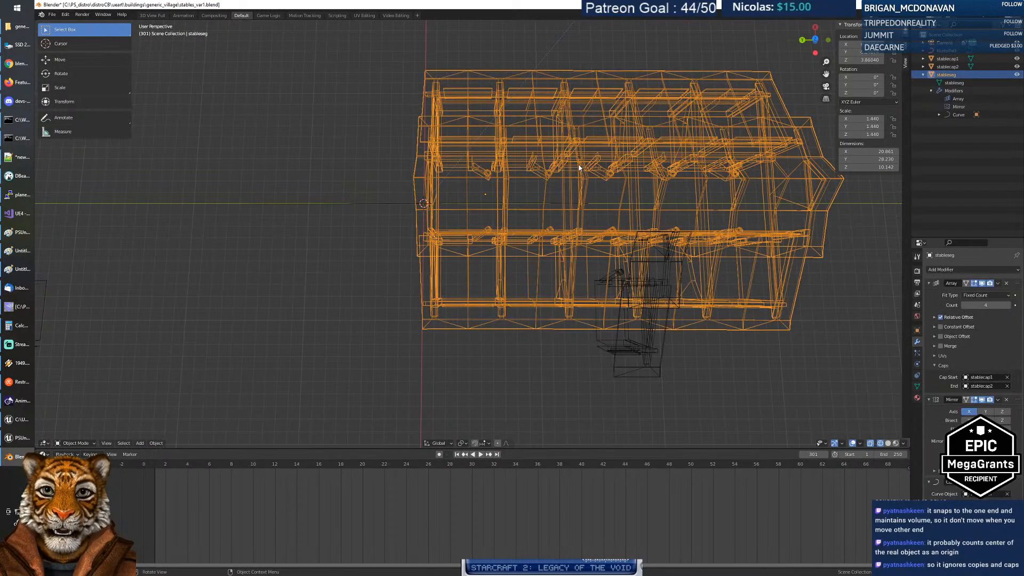
pyautogui.press('g')
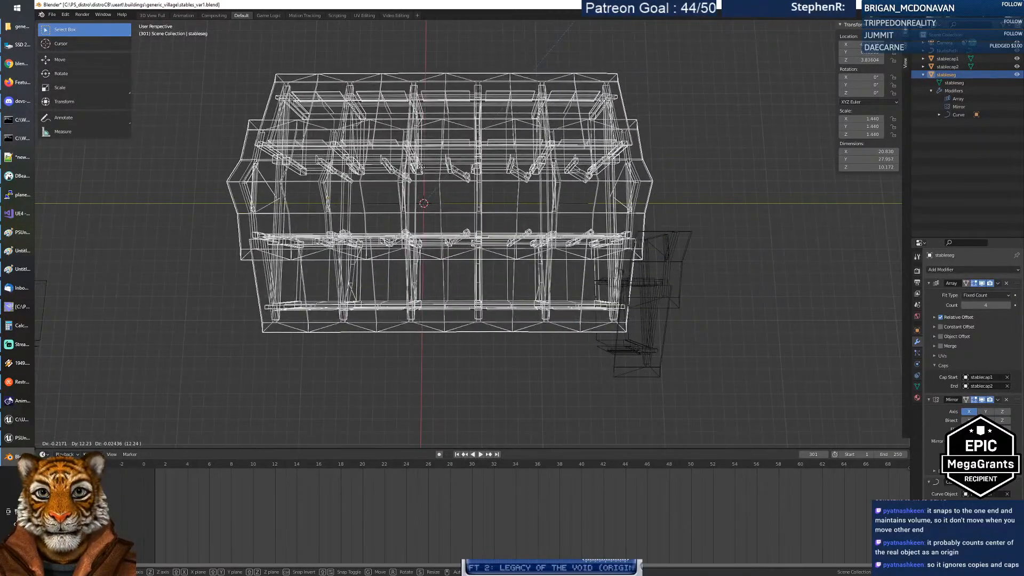
pyautogui.press('y')
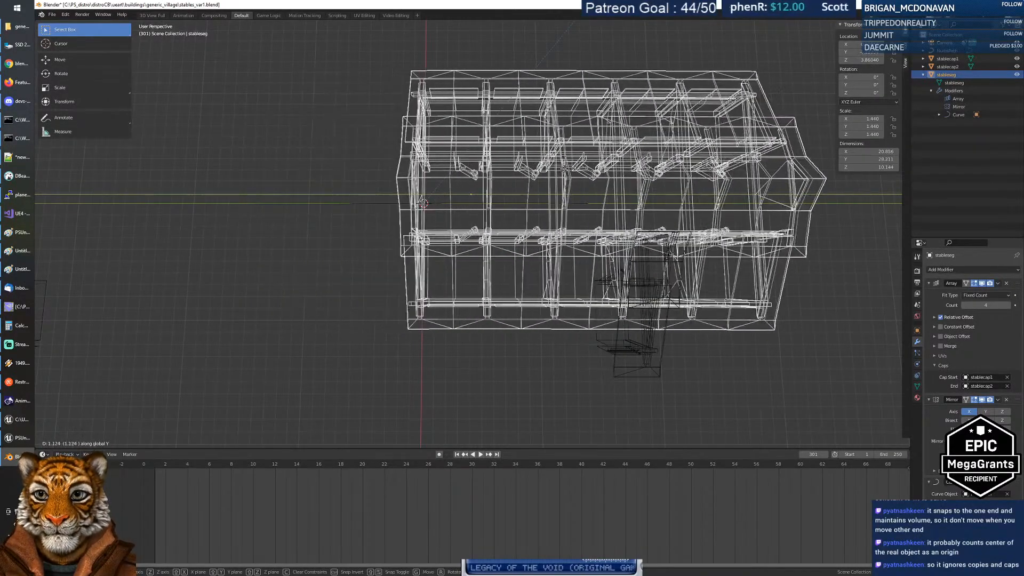
pyautogui.click(428, 170)
pyautogui.click(453, 207)
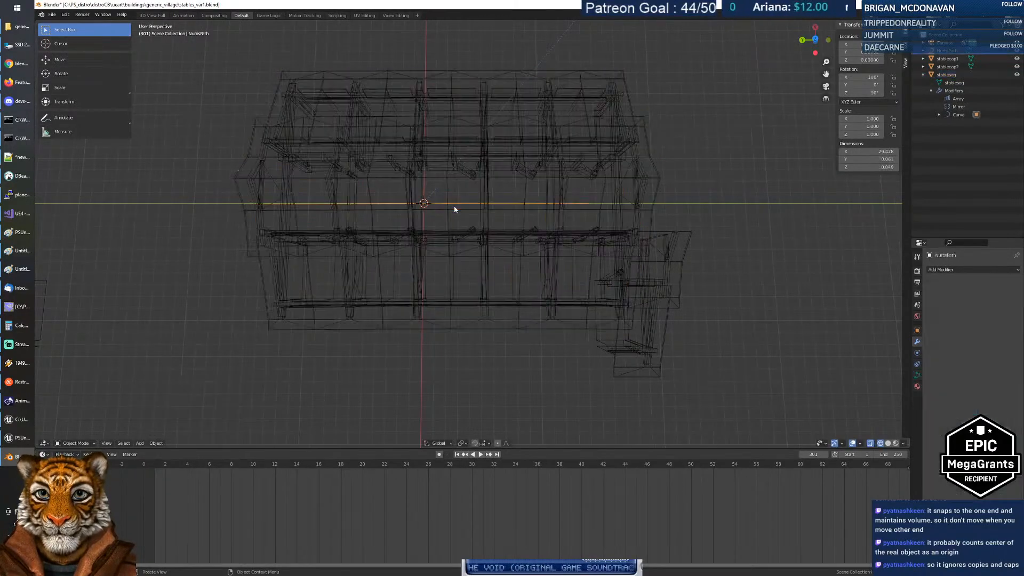
pyautogui.click(539, 174)
pyautogui.press('g')
pyautogui.press('y')
pyautogui.click(515, 182)
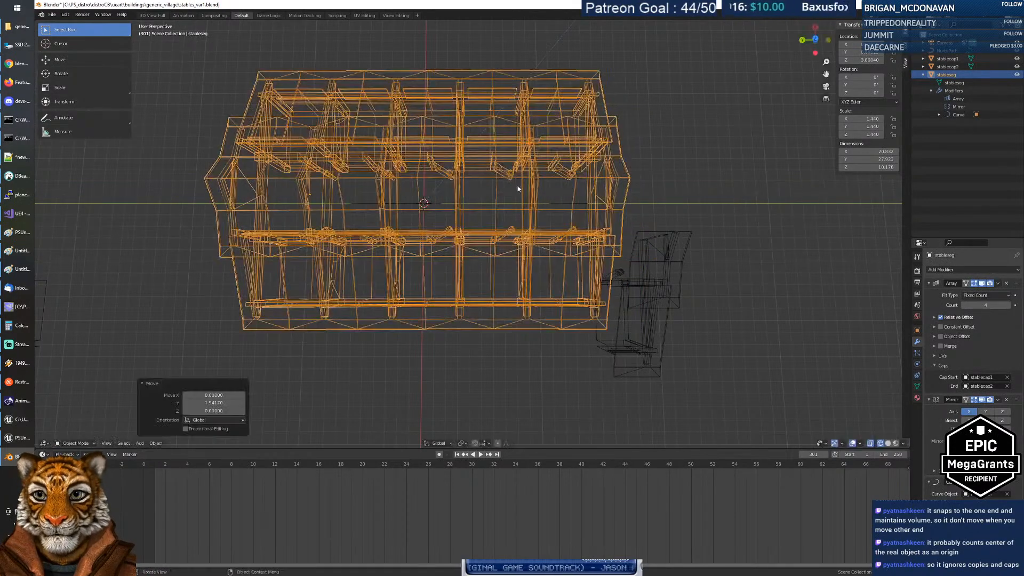
# Step: Try bending the stable by displacing the path's end control points and the point next to one end
pyautogui.click(444, 205)
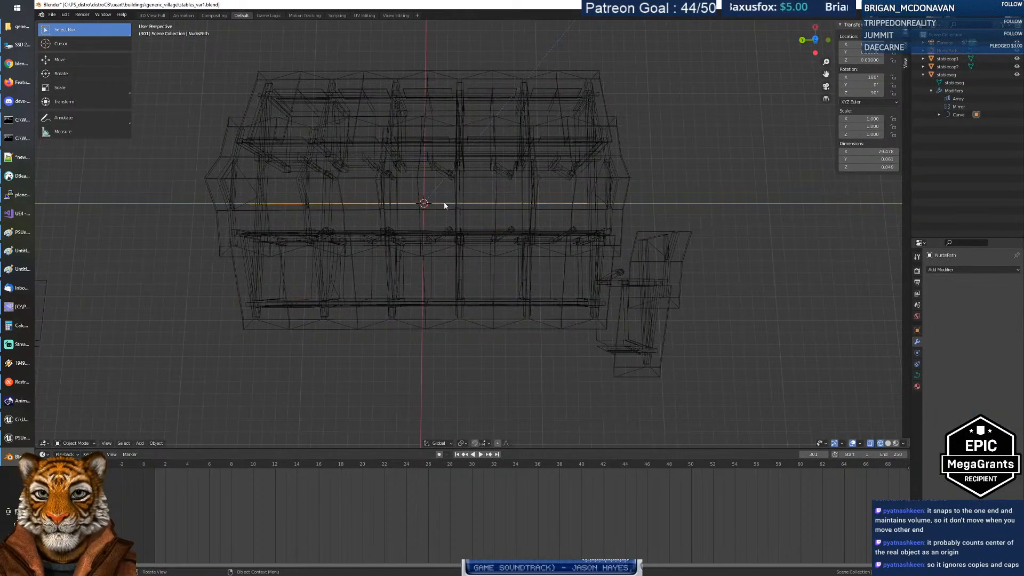
pyautogui.press('Tab')
pyautogui.moveTo(590, 204); pyautogui.dragTo(589, 186)
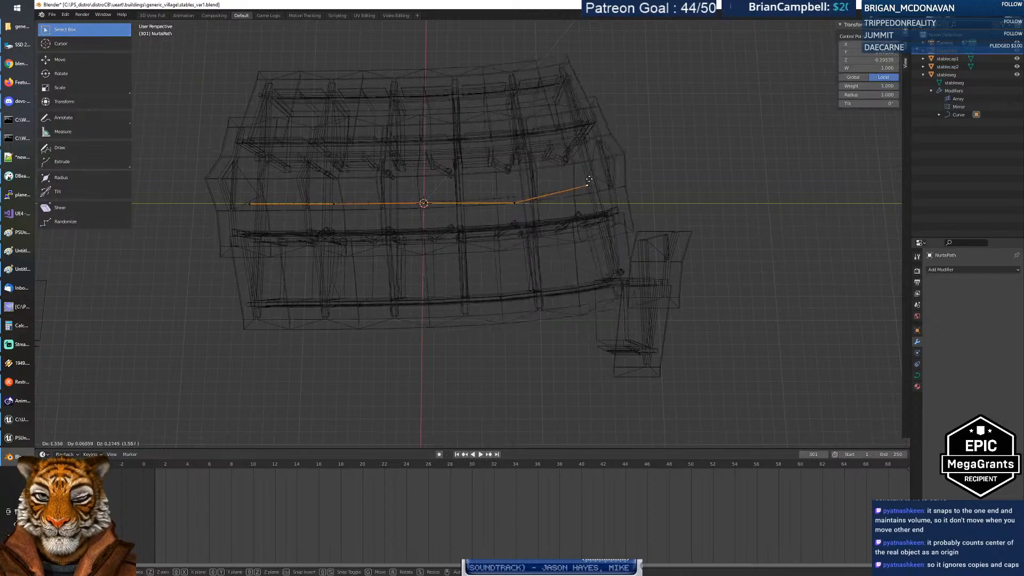
pyautogui.rightClick(562, 200)
pyautogui.moveTo(248, 205); pyautogui.dragTo(337, 193)
pyautogui.moveTo(340, 240); pyautogui.dragTo(335, 217)
# Step: Try bending the stable from the path's middle control point and the two points beyond it, and leave edit mode
pyautogui.press('g')
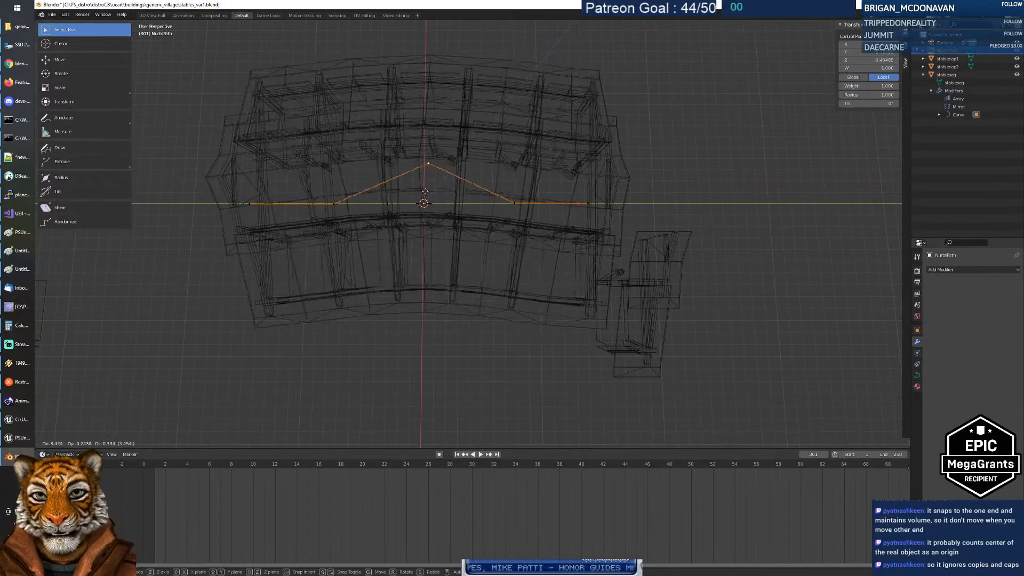
pyautogui.click(492, 209)
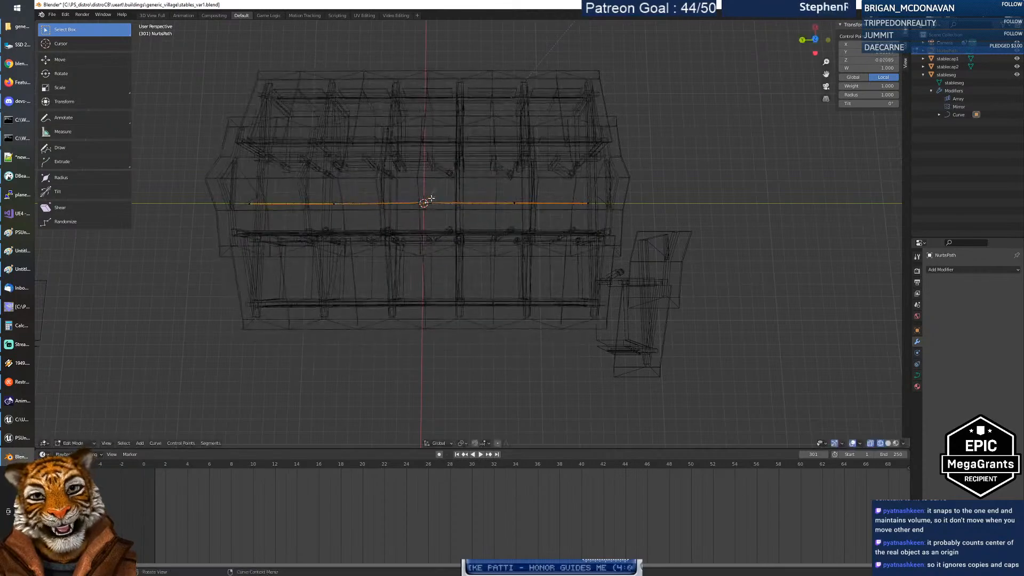
pyautogui.press('g')
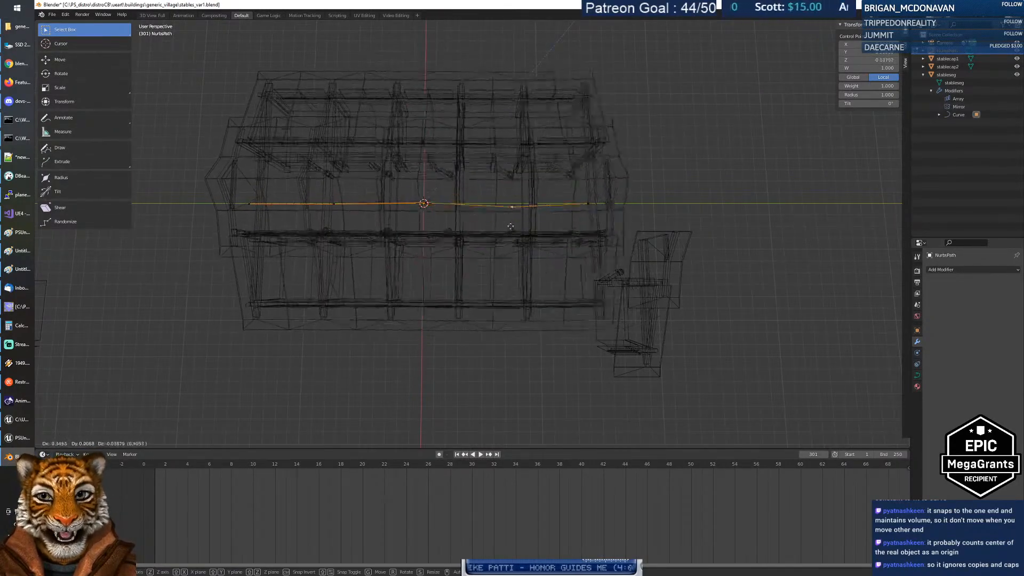
pyautogui.click(516, 213)
pyautogui.click(589, 203)
pyautogui.press('g')
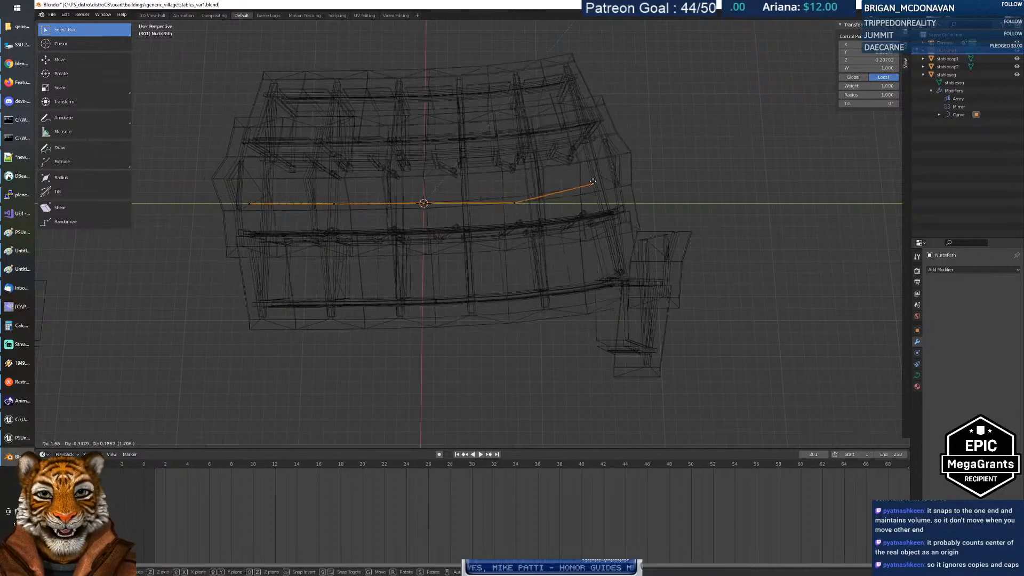
pyautogui.click(589, 206)
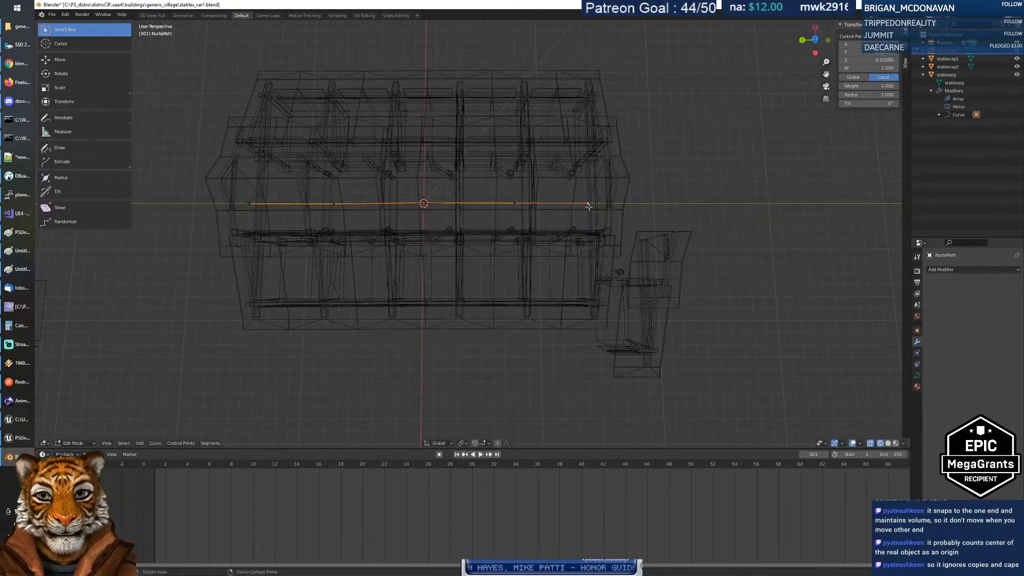
pyautogui.press('Tab')
# Step: Try an Array modifier count of 5 on stableseg and restore it to 4
pyautogui.click(585, 160)
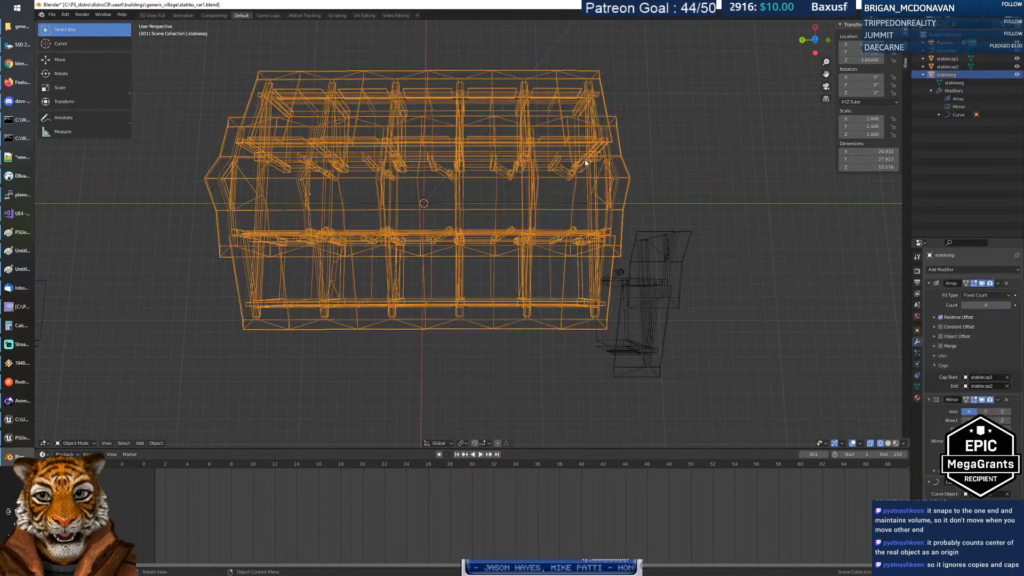
pyautogui.click(1009, 306)
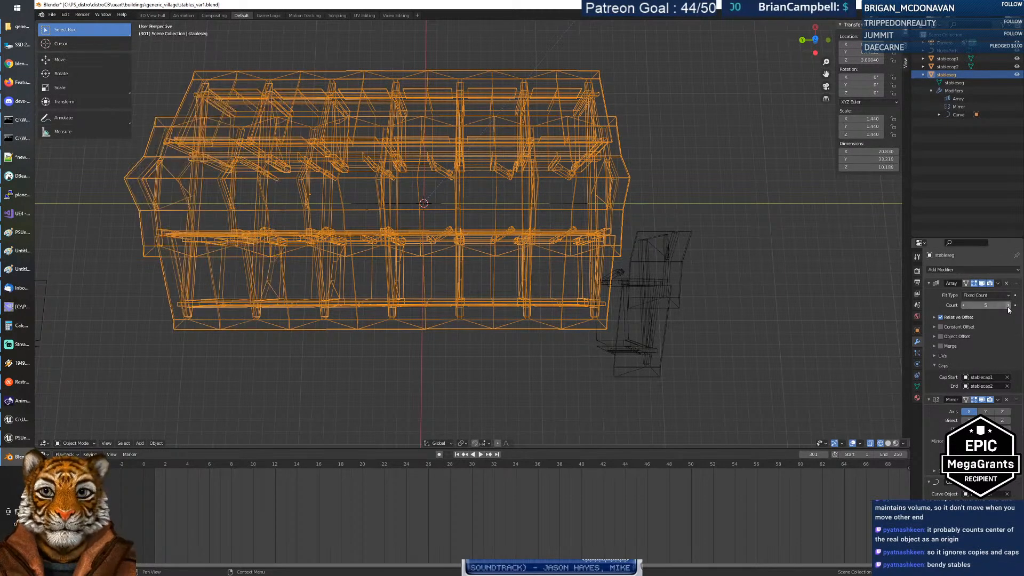
pyautogui.click(964, 305)
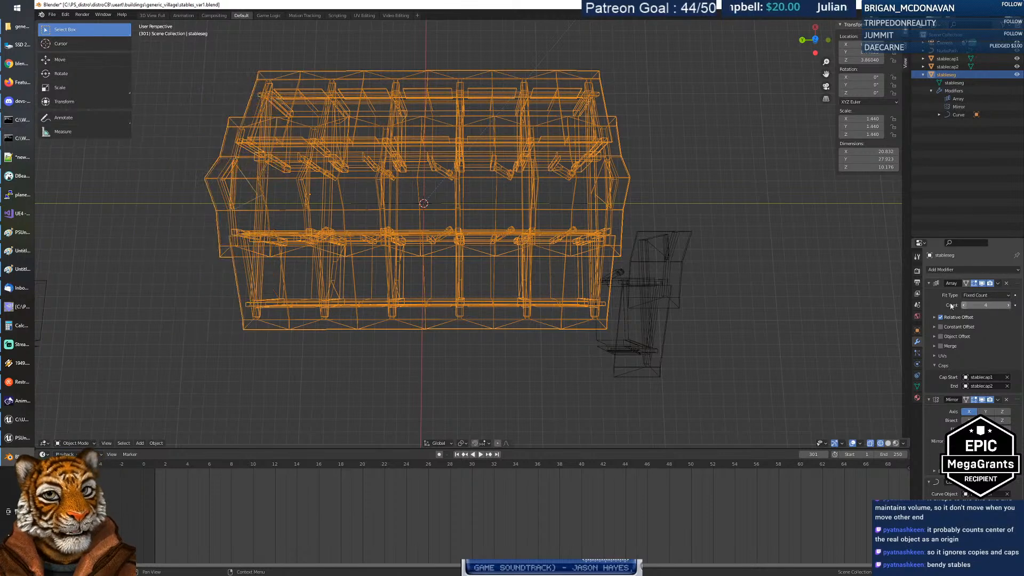
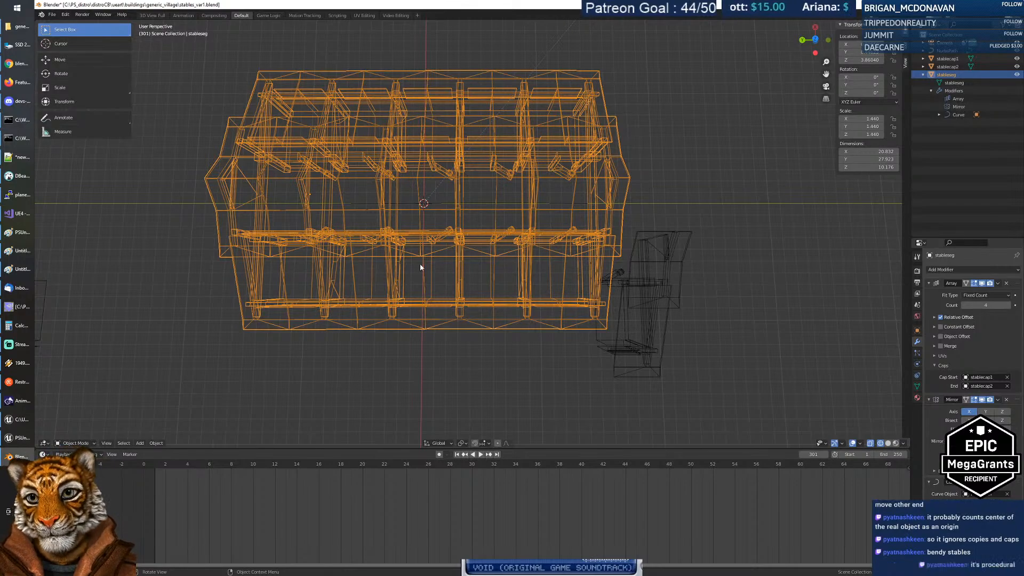
# Step: Select the stablecap1 end piece, switch the viewport to solid shading, and enter edit mode on its mesh
pyautogui.moveTo(346, 239); pyautogui.dragTo(324, 185, button='middle')
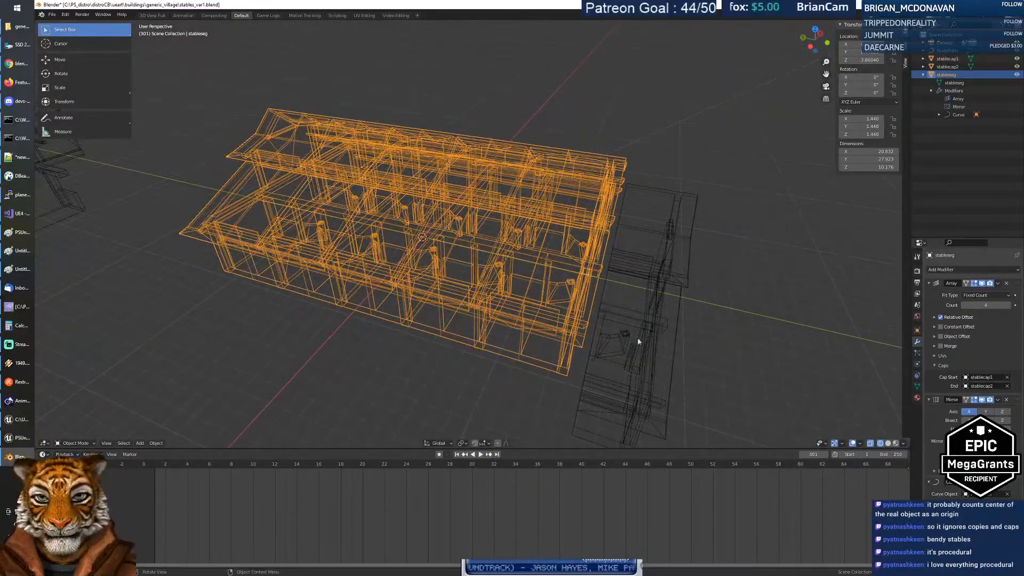
pyautogui.click(614, 337)
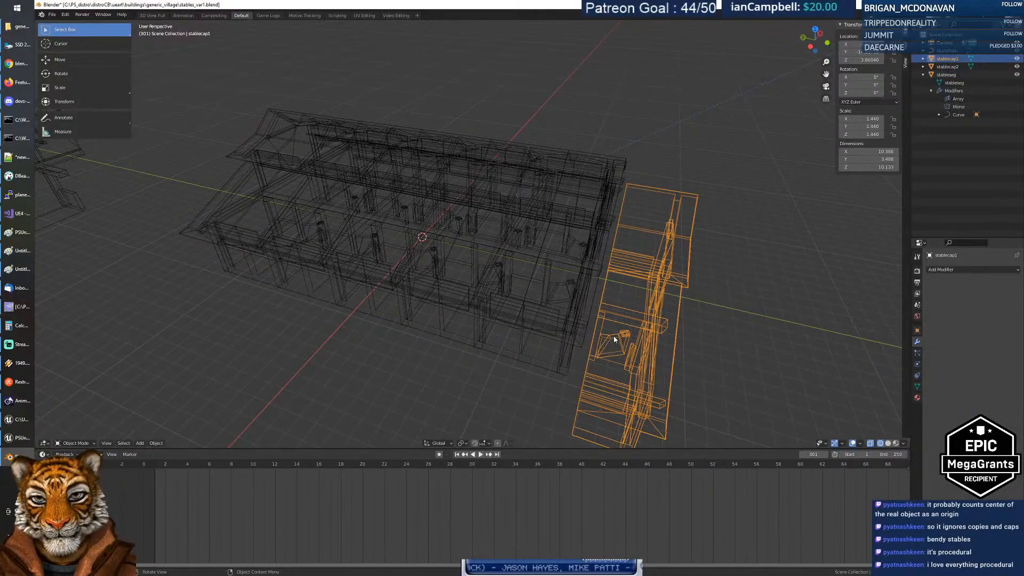
pyautogui.moveTo(624, 319); pyautogui.dragTo(567, 246, button='middle')
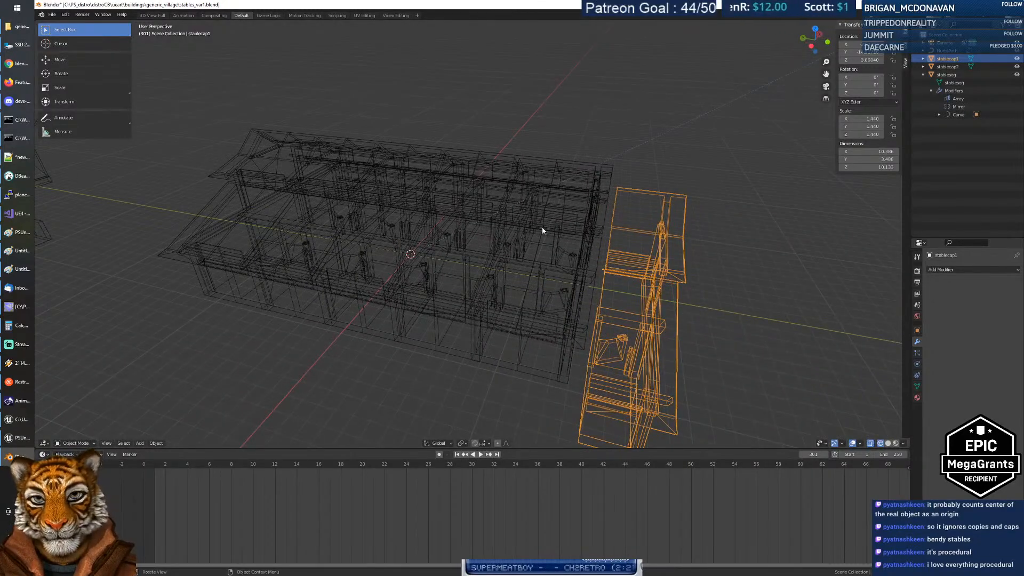
pyautogui.click(888, 445)
pyautogui.moveTo(619, 303)
pyautogui.mouseDown(button='middle')
pyautogui.moveTo(555, 276)
pyautogui.moveTo(602, 292)
pyautogui.mouseUp(button='middle')
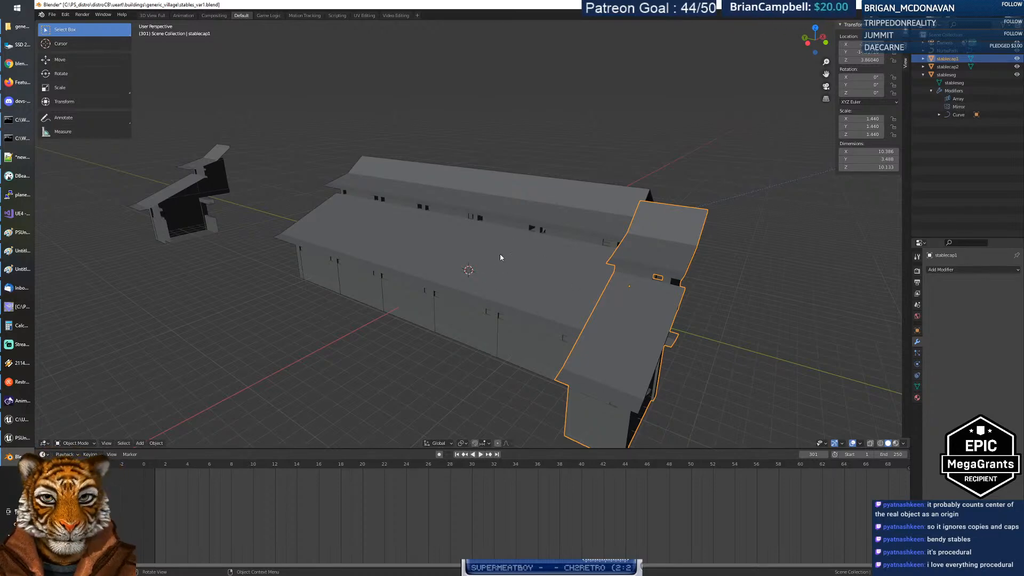
pyautogui.press('Tab')
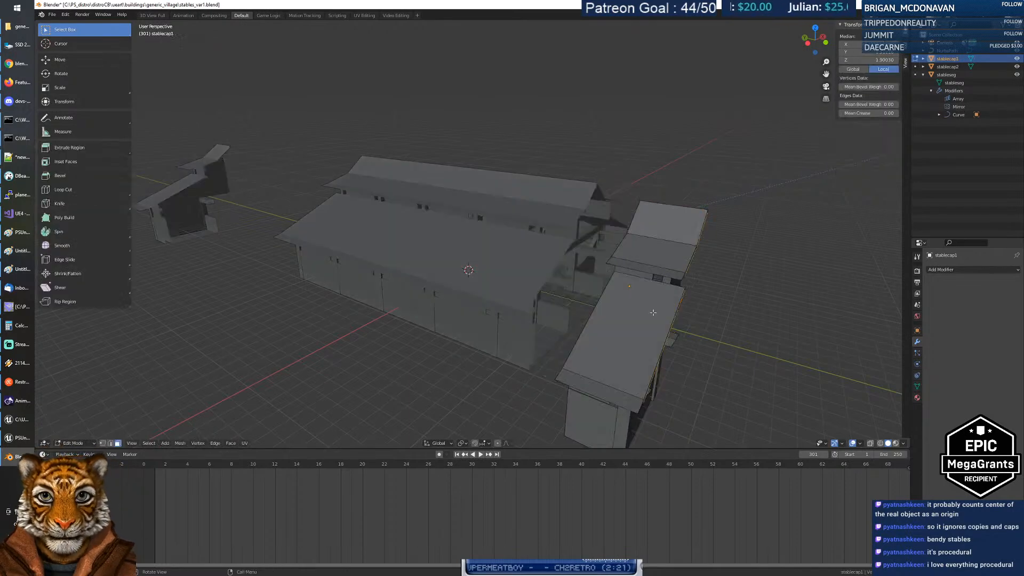
# Step: Try moving the vertex at the top of stablecap1's outer corner post in vertex select mode, and undo the move
pyautogui.click(637, 412)
pyautogui.press('1')
pyautogui.click(638, 412)
pyautogui.press('g')
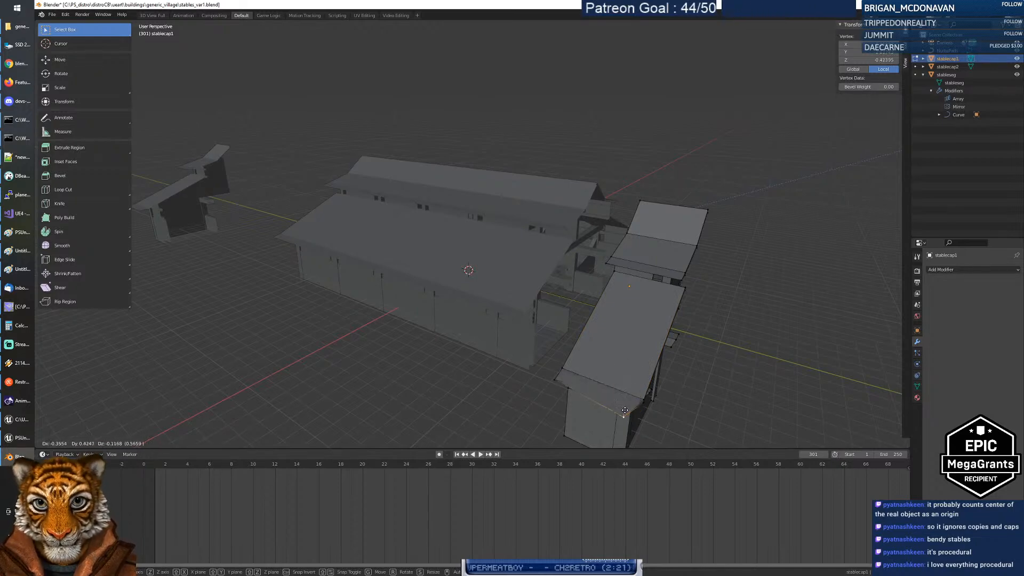
pyautogui.click(553, 378)
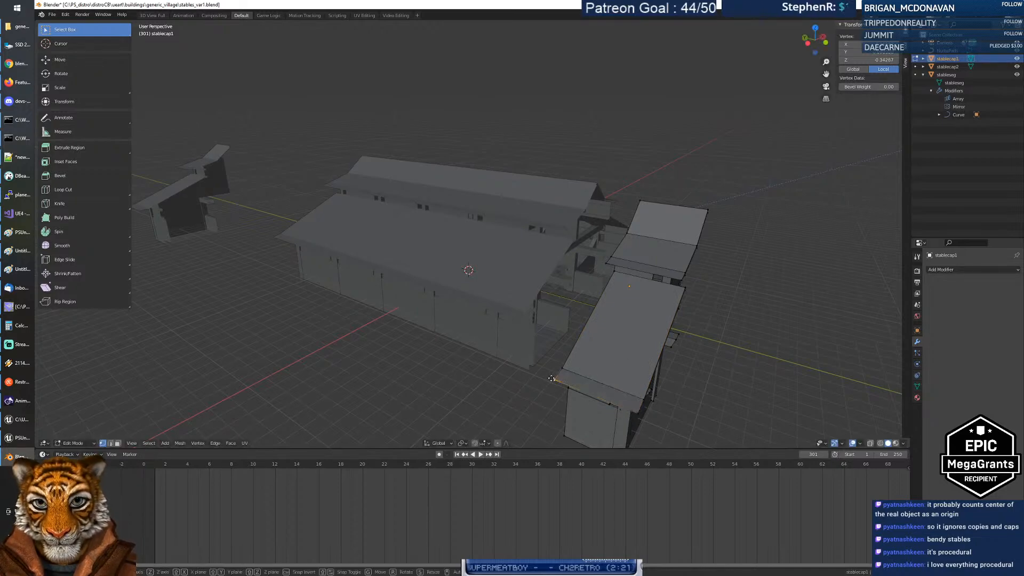
pyautogui.press('g')
pyautogui.click(554, 360)
pyautogui.moveTo(458, 312); pyautogui.dragTo(432, 295, button='middle')
pyautogui.press('Tab')
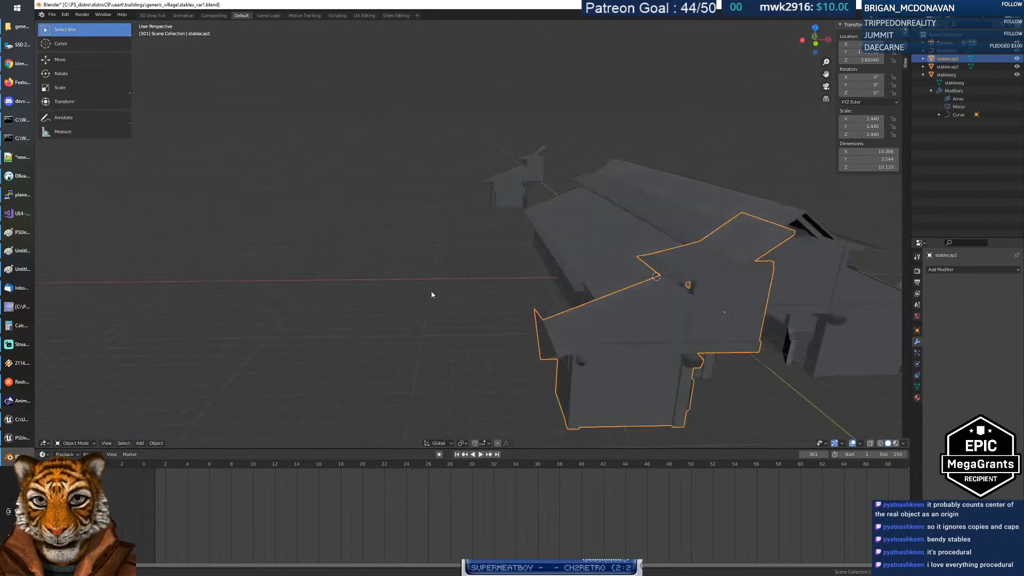
pyautogui.hotkey('ctrl', 'z')
pyautogui.hotkey('ctrl', 'z')
# Step: Examine the stall doorway of stablecap1 up close, including the door, its hinge post and the surrounding frame
pyautogui.moveTo(499, 277); pyautogui.dragTo(547, 273, button='middle')
pyautogui.moveTo(719, 319); pyautogui.dragTo(677, 310, button='middle')
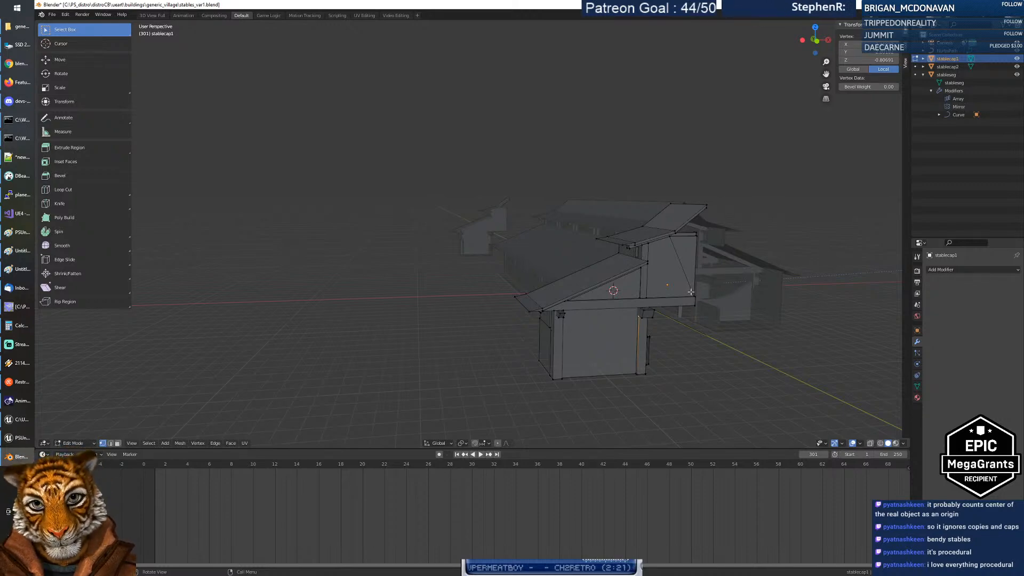
pyautogui.moveTo(694, 292); pyautogui.dragTo(578, 285, button='middle')
pyautogui.hotkey('shift', '`')
pyautogui.press('e')
pyautogui.press('w')
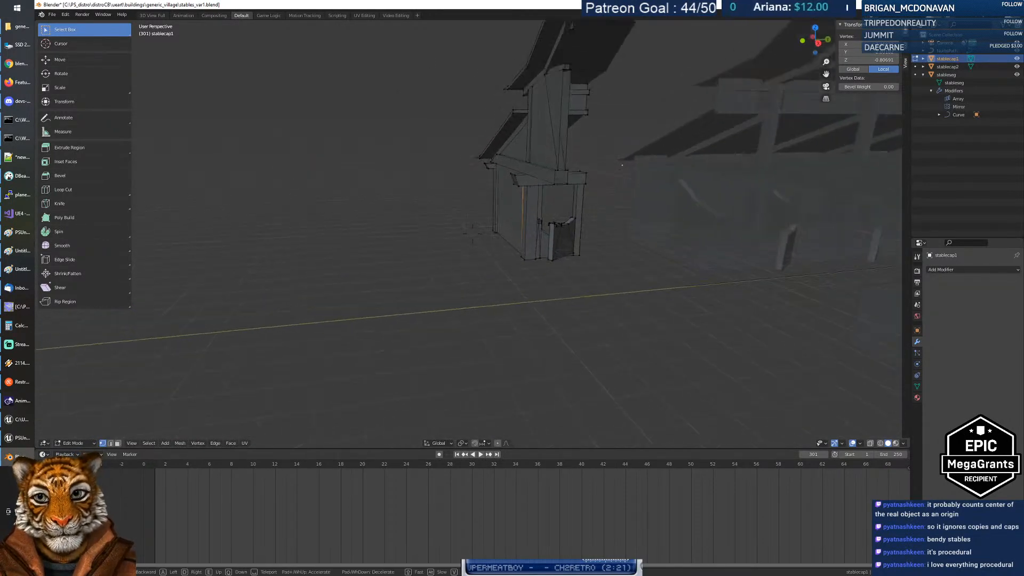
pyautogui.press('w')
pyautogui.press('s')
pyautogui.press('w')
pyautogui.press('s')
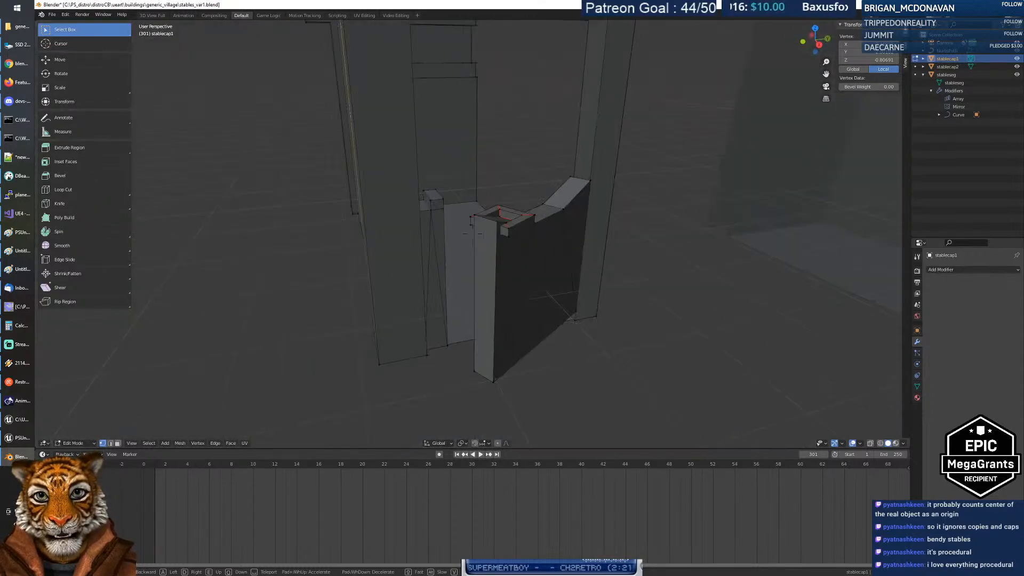
pyautogui.press('d')
pyautogui.press('a')
pyautogui.press('s')
pyautogui.press('w')
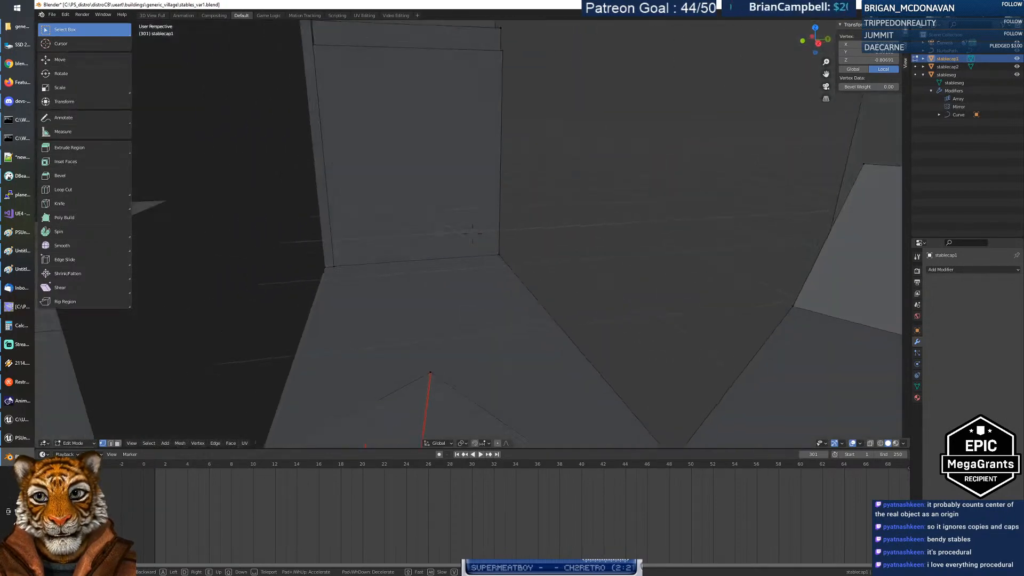
pyautogui.press('s')
pyautogui.press('s')
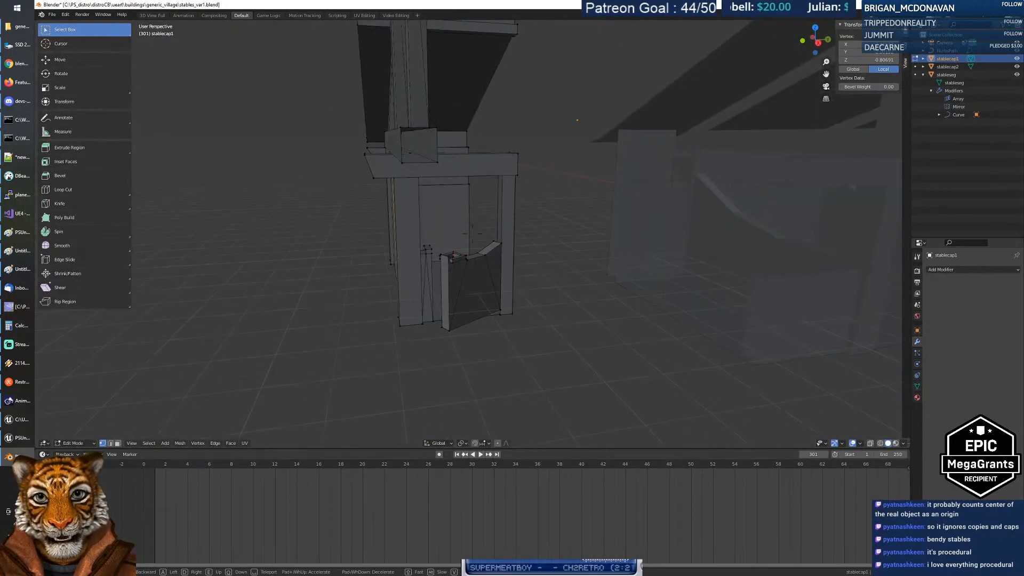
pyautogui.press('w')
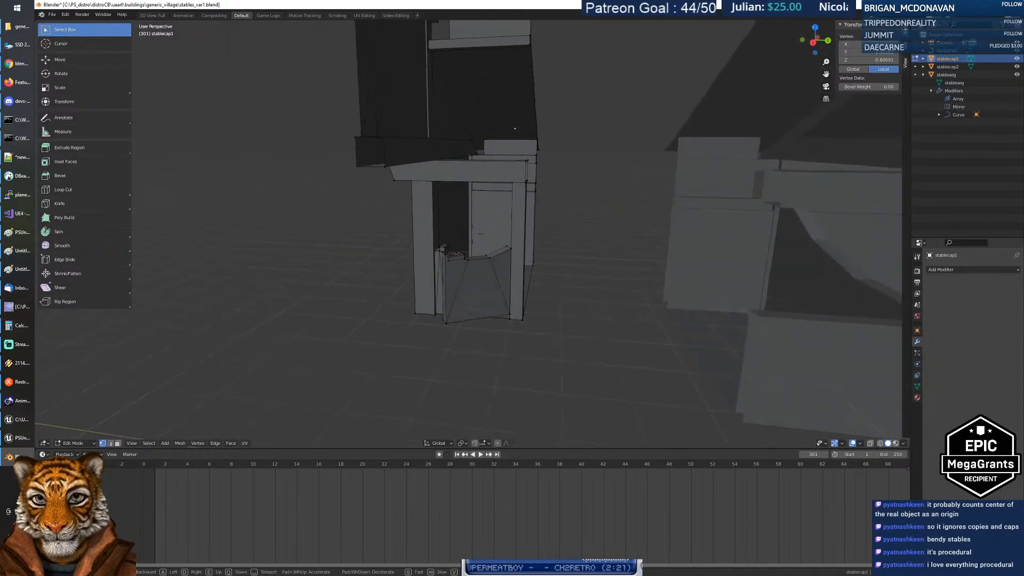
pyautogui.press('w')
pyautogui.click(480, 241)
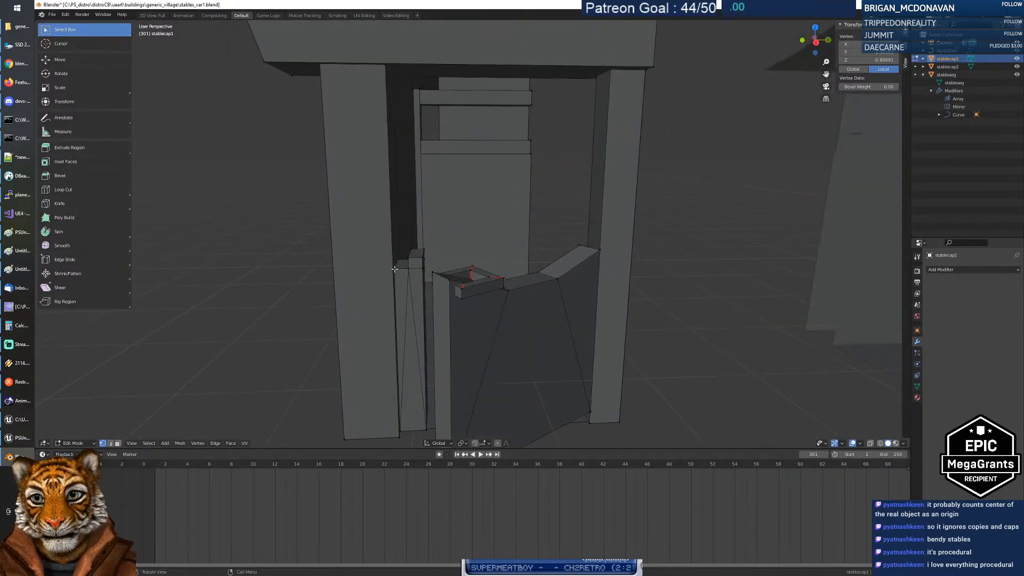
# Step: Leave edit mode, enable vertex snapping, measure the width of stablecap1's stall doorway between its two posts, and delete the ruler
pyautogui.click(598, 253)
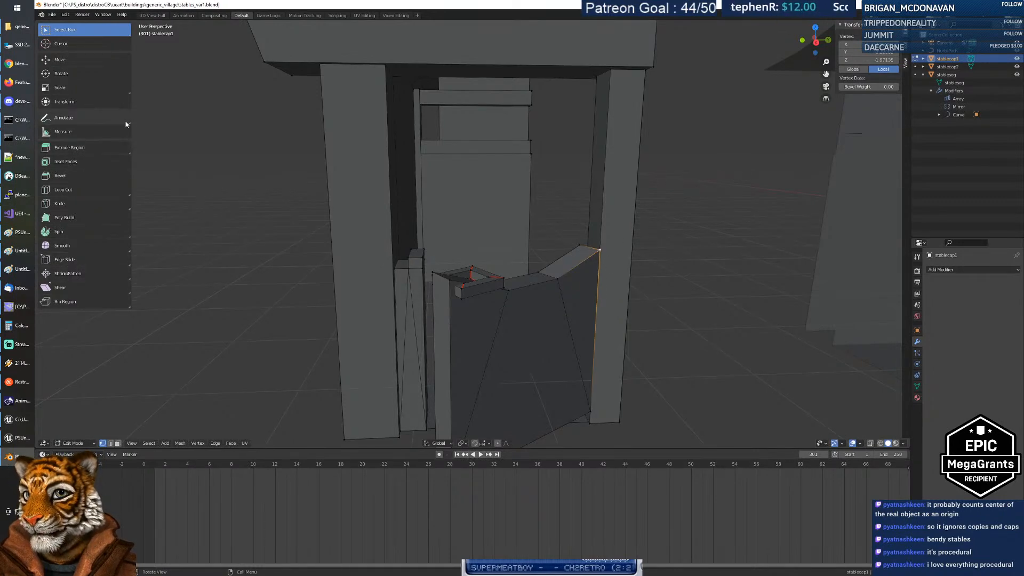
pyautogui.press('Tab')
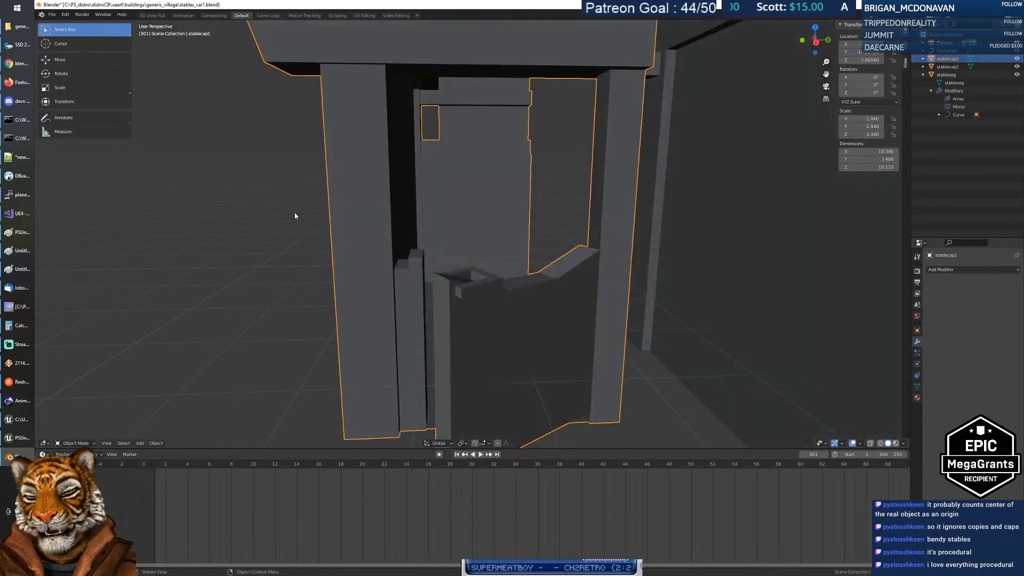
pyautogui.click(62, 133)
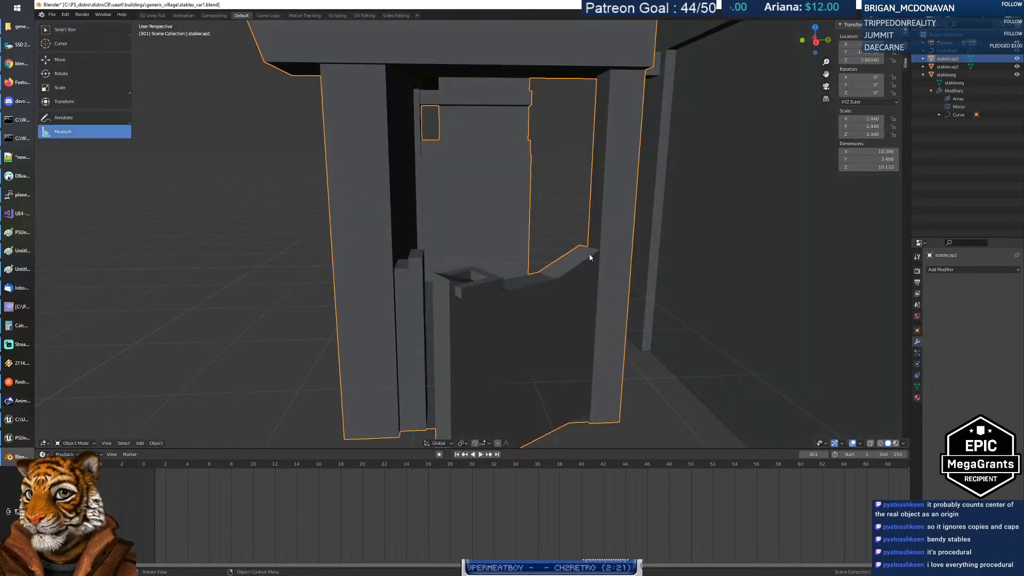
pyautogui.click(483, 443)
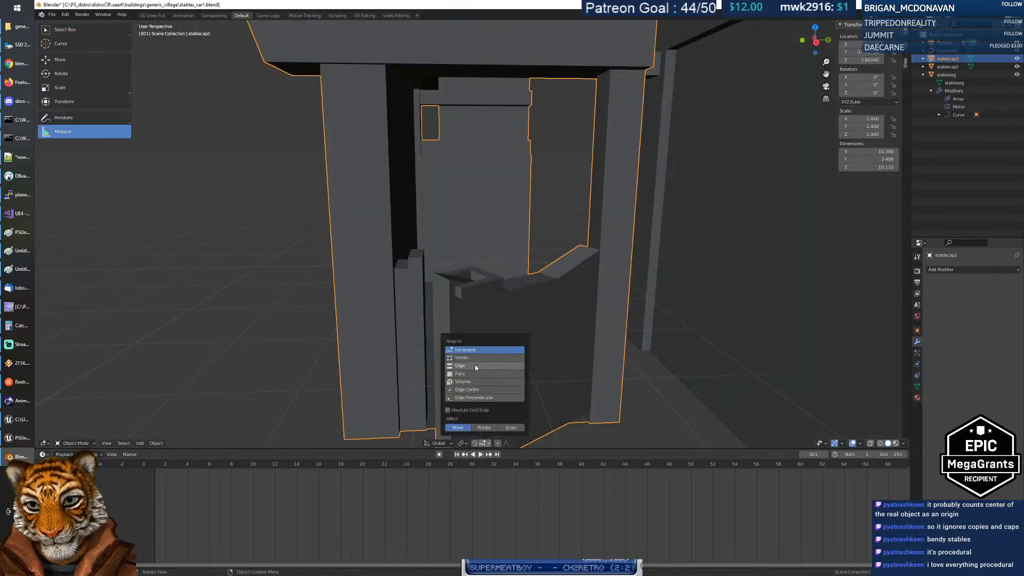
pyautogui.click(476, 357)
pyautogui.click(475, 443)
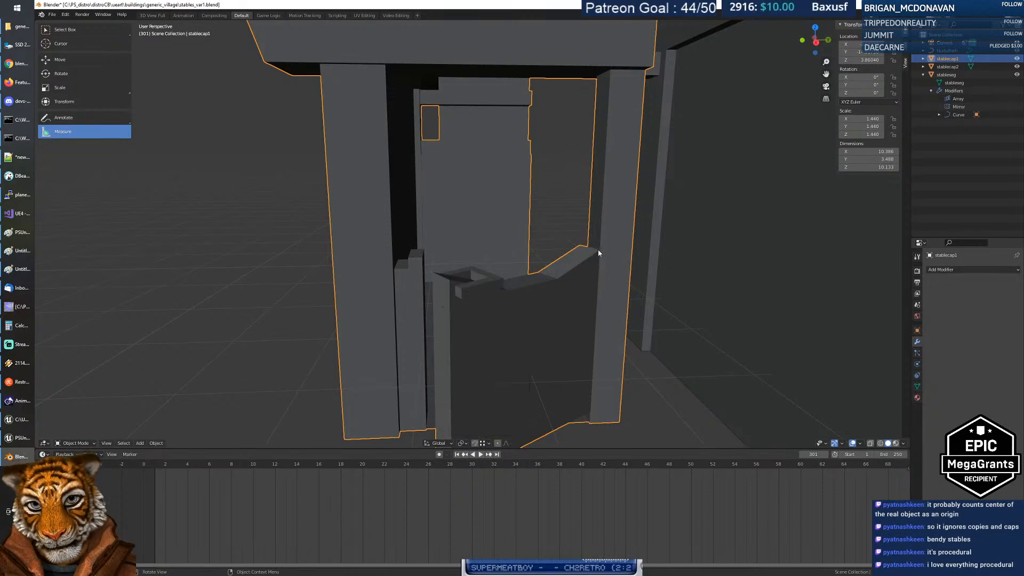
pyautogui.moveTo(601, 260); pyautogui.dragTo(394, 267)
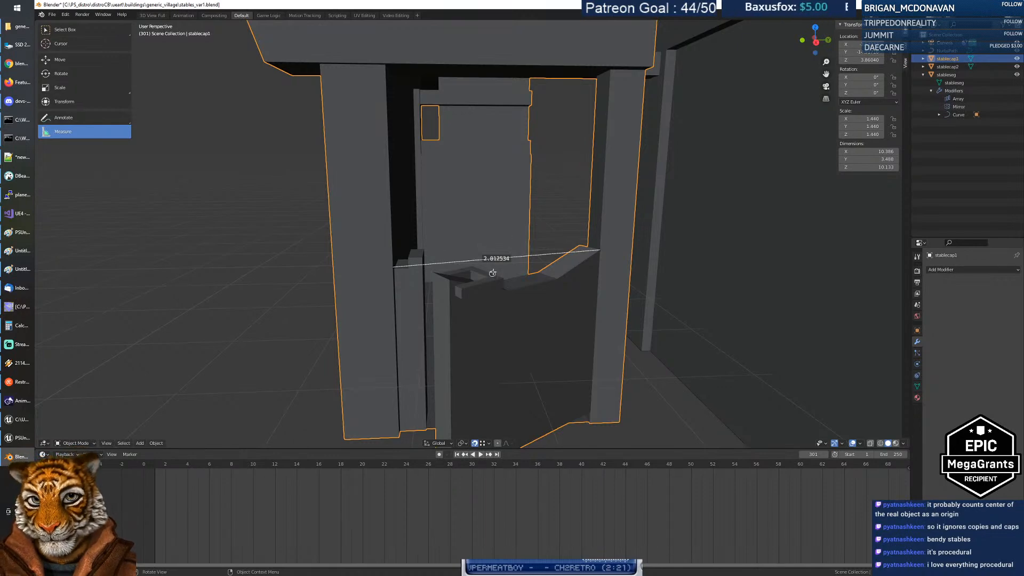
pyautogui.press('Delete')
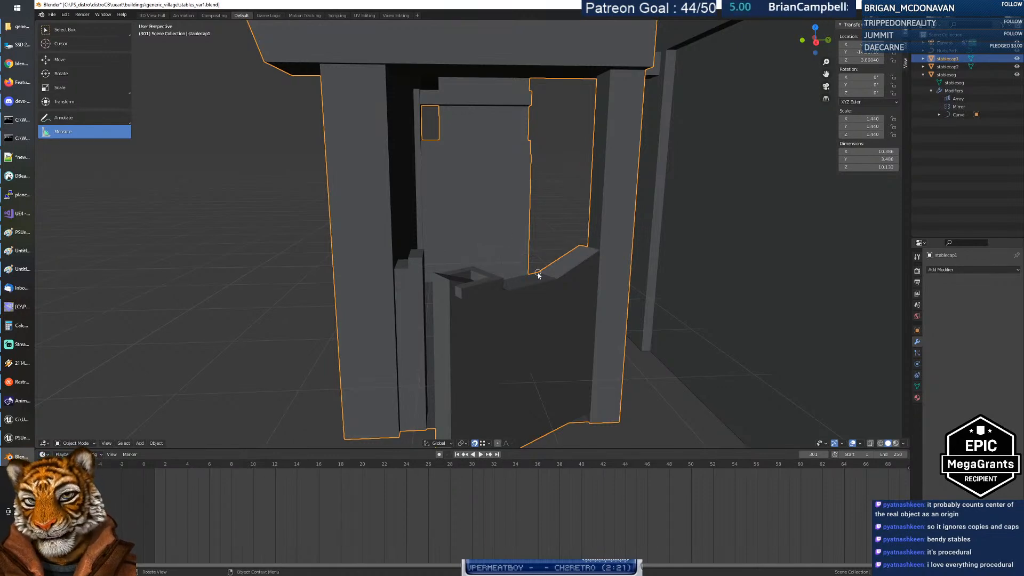
# Step: Inspect the row of stall doors, posts and partition walls inside the stable body beside the end cap
pyautogui.moveTo(538, 273)
pyautogui.mouseDown(button='middle')
pyautogui.moveTo(607, 272)
pyautogui.moveTo(526, 270)
pyautogui.moveTo(565, 268)
pyautogui.moveTo(551, 277)
pyautogui.mouseUp(button='middle')
pyautogui.hotkey('shift', '`')
pyautogui.press('s')
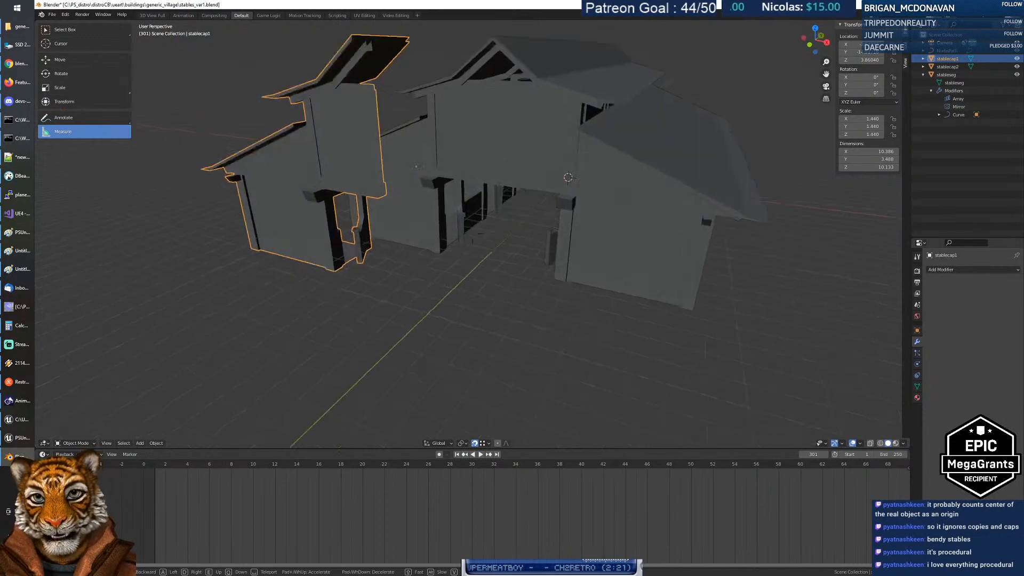
pyautogui.press('w')
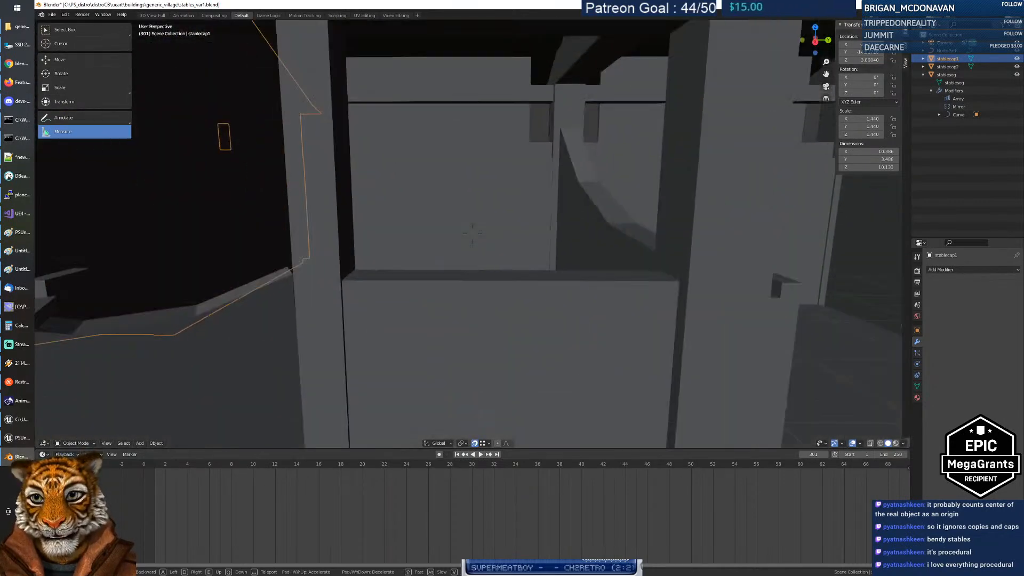
pyautogui.press('s')
pyautogui.press('w')
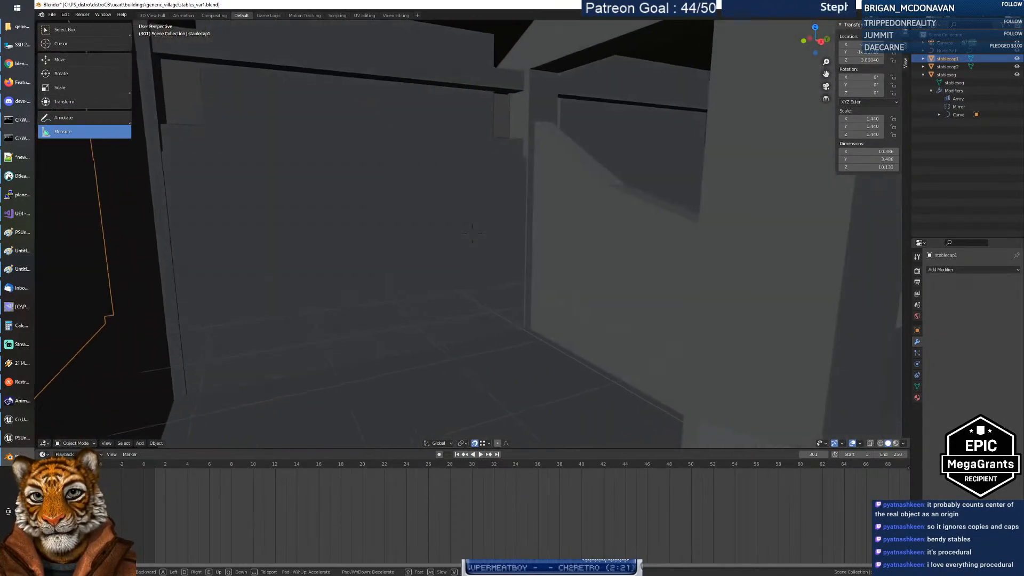
pyautogui.press('s')
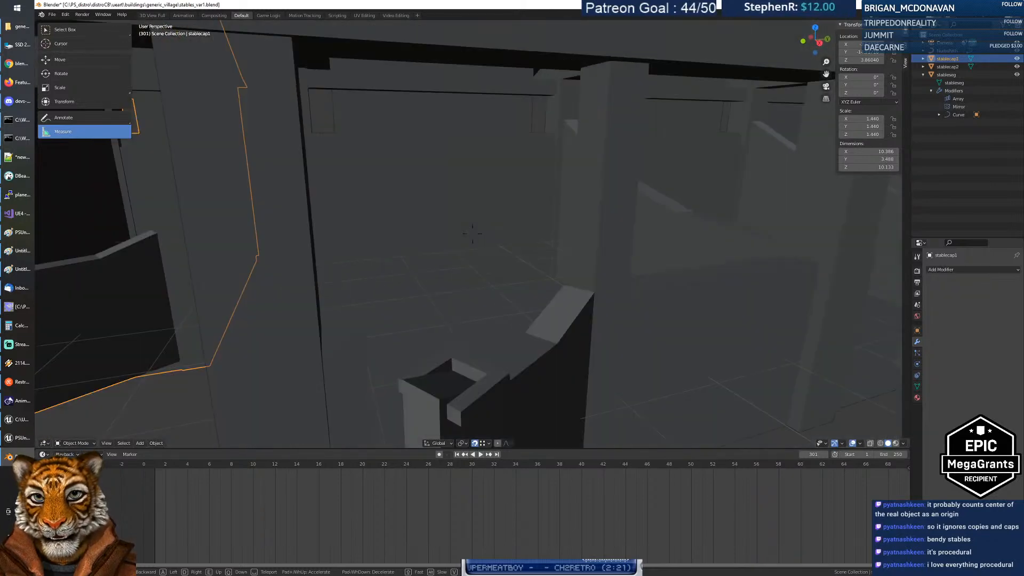
pyautogui.press('s')
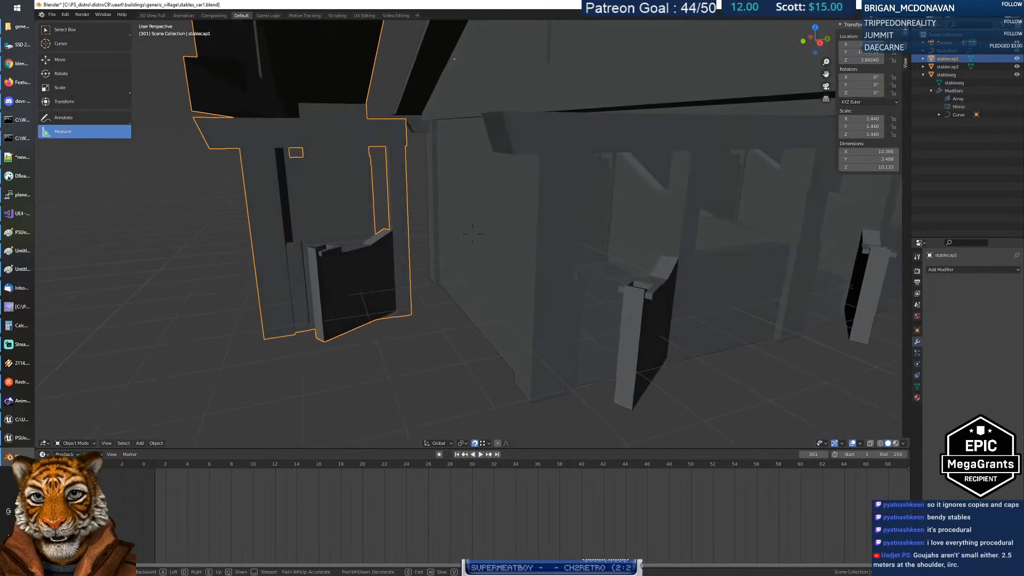
pyautogui.press('s')
pyautogui.press('w')
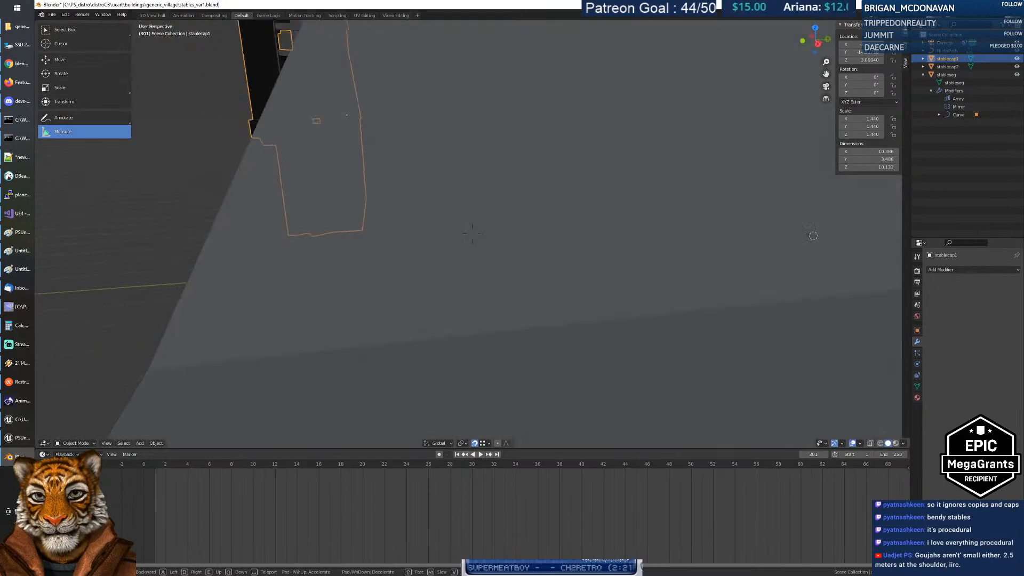
pyautogui.press('s')
pyautogui.press('s')
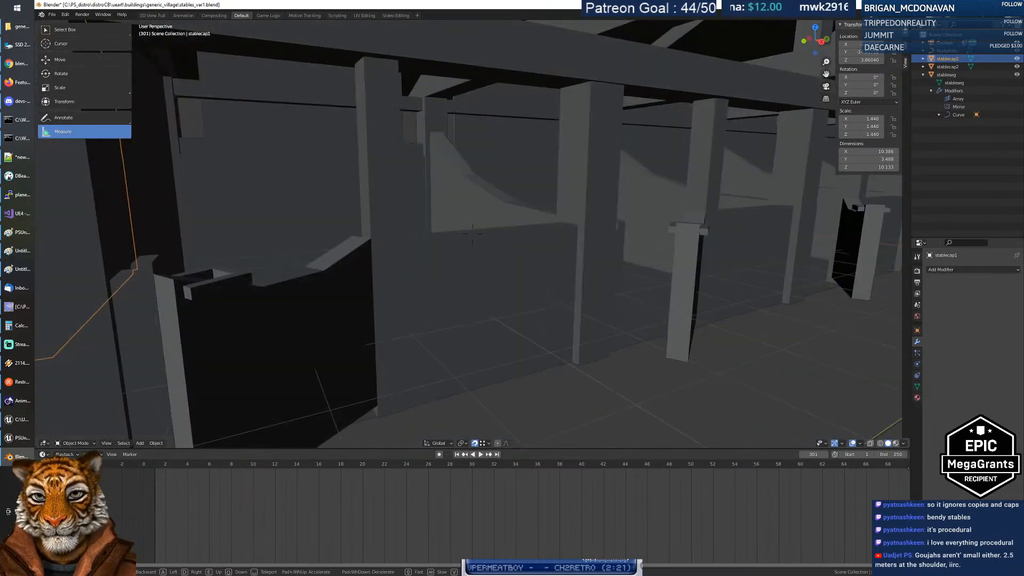
pyautogui.press('a')
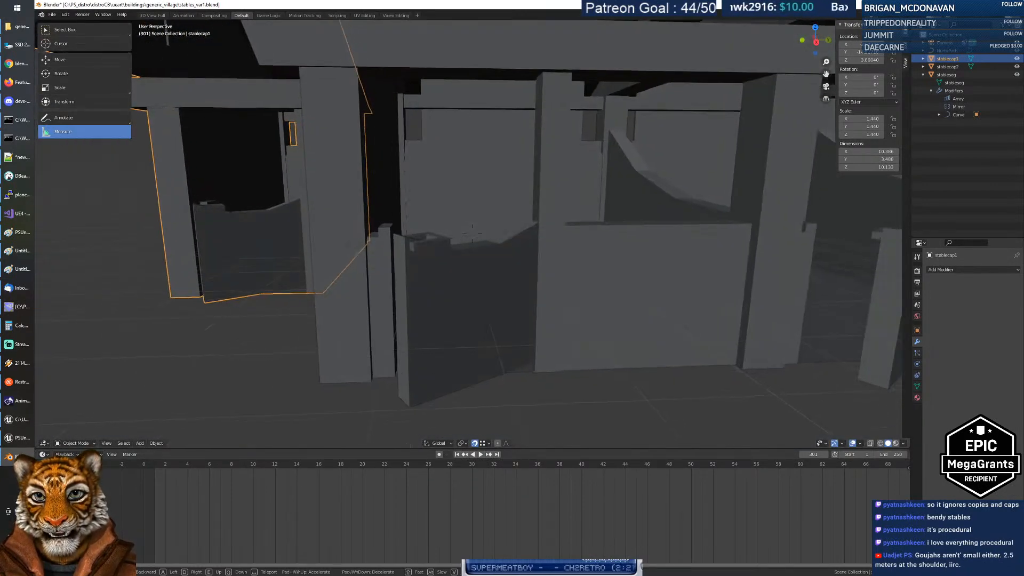
pyautogui.click(476, 266)
# Step: Return to the Select Box tool, select the stableseg object, and enter edit mode on its mesh
pyautogui.click(476, 265)
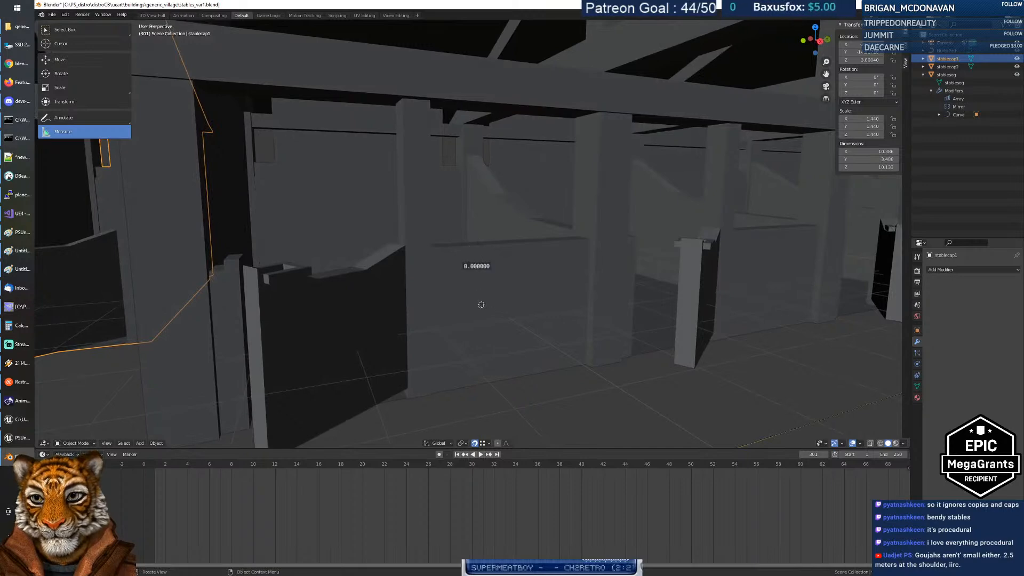
pyautogui.press('w')
pyautogui.click(492, 282)
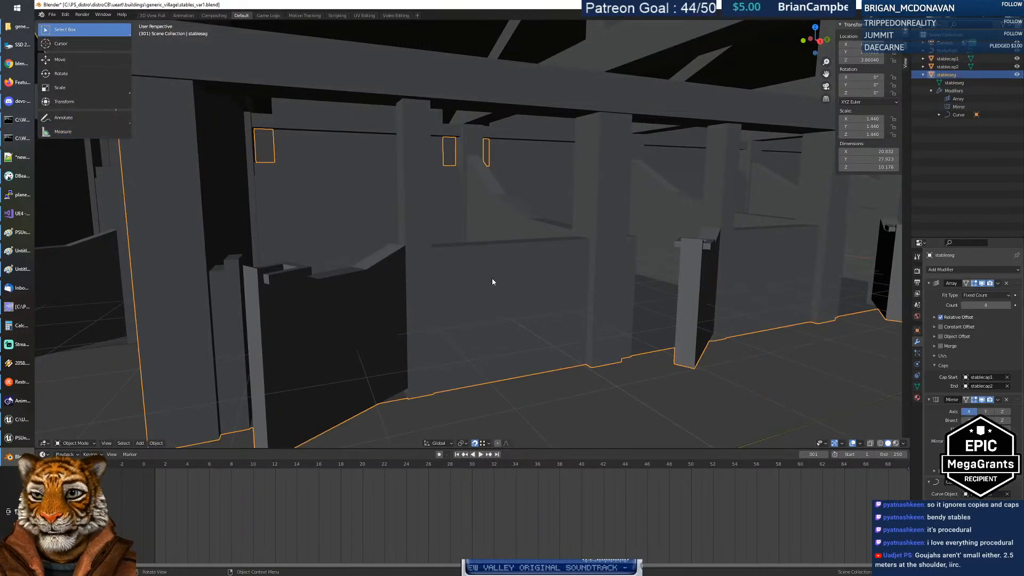
pyautogui.press('Tab')
# Step: Inspect the stable segment's stall front, including the low partition wall, the narrow door post and the open door
pyautogui.moveTo(502, 249); pyautogui.dragTo(514, 270, button='middle')
pyautogui.click(816, 130)
pyautogui.hotkey('shift', '`')
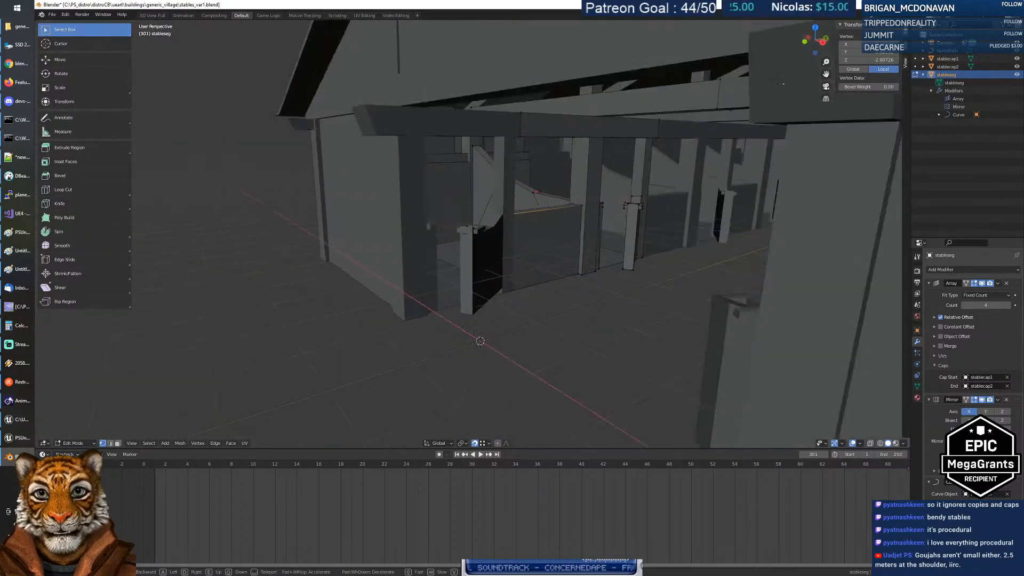
pyautogui.press('w')
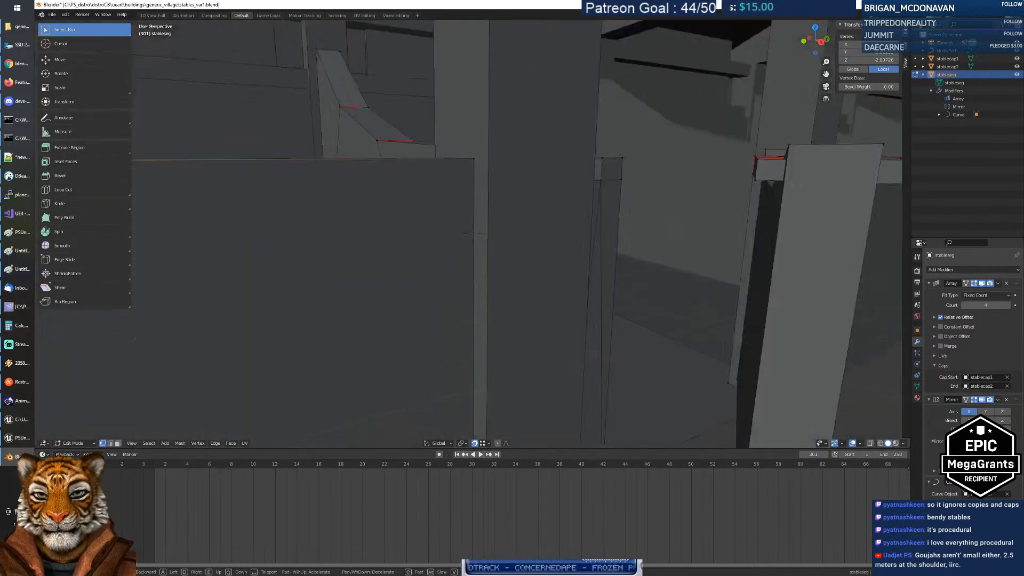
pyautogui.press('s')
pyautogui.click(472, 234)
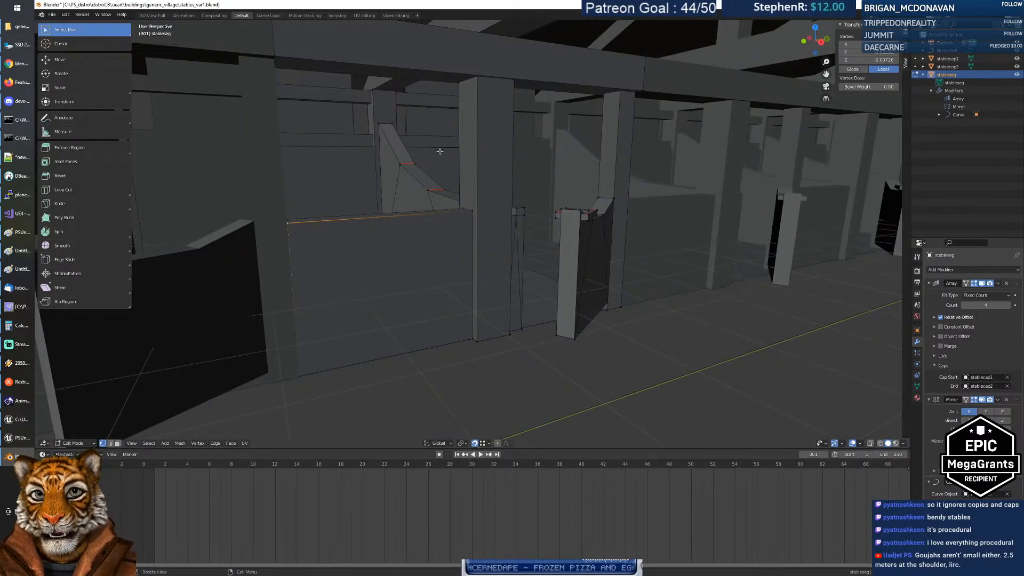
pyautogui.moveTo(495, 187)
pyautogui.mouseDown(button='middle')
pyautogui.moveTo(453, 192)
pyautogui.moveTo(482, 193)
pyautogui.mouseUp(button='middle')
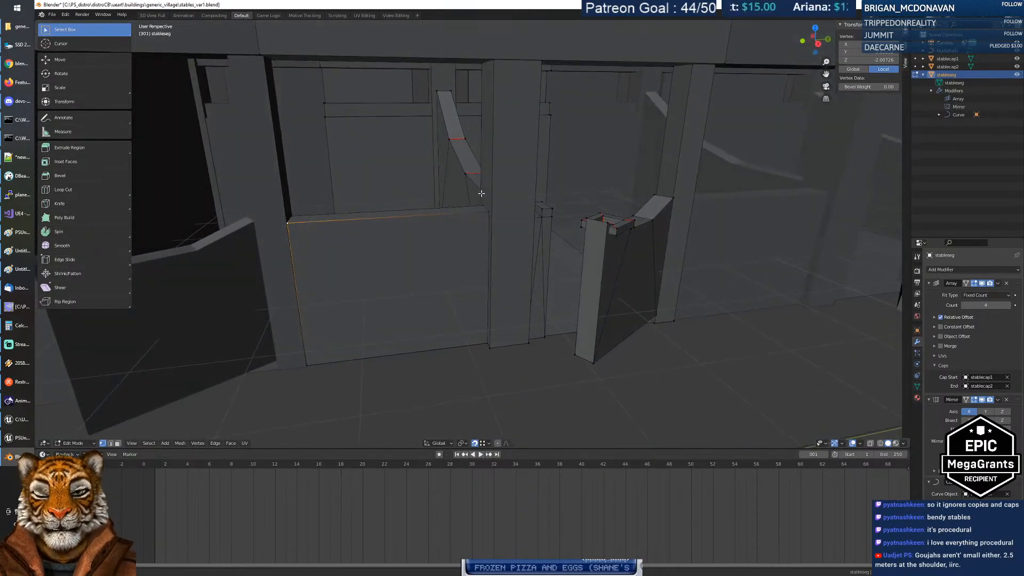
pyautogui.scroll(6, 464, 187)
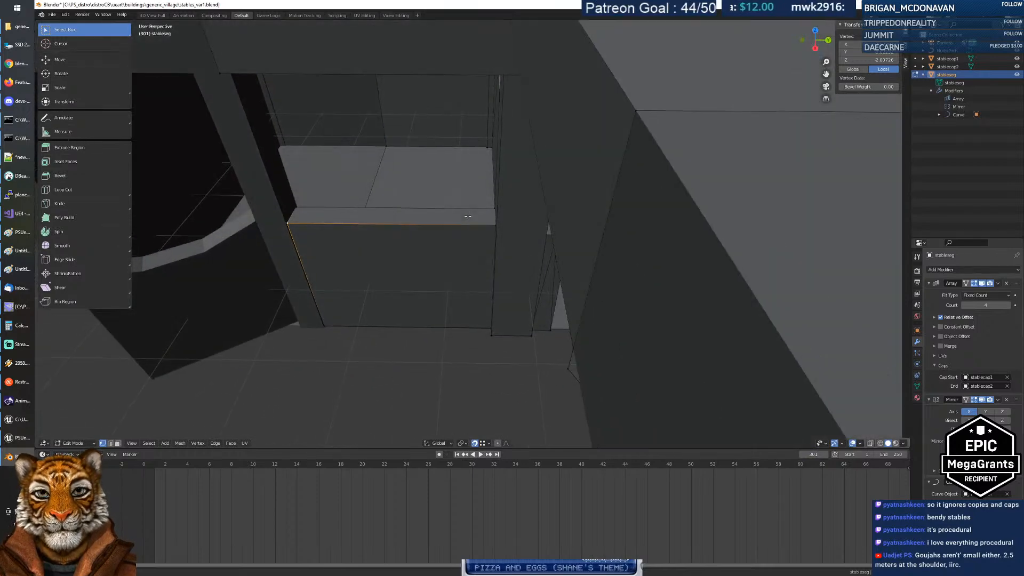
pyautogui.moveTo(468, 216)
pyautogui.mouseDown(button='middle')
pyautogui.moveTo(486, 200)
pyautogui.moveTo(475, 197)
pyautogui.mouseUp(button='middle')
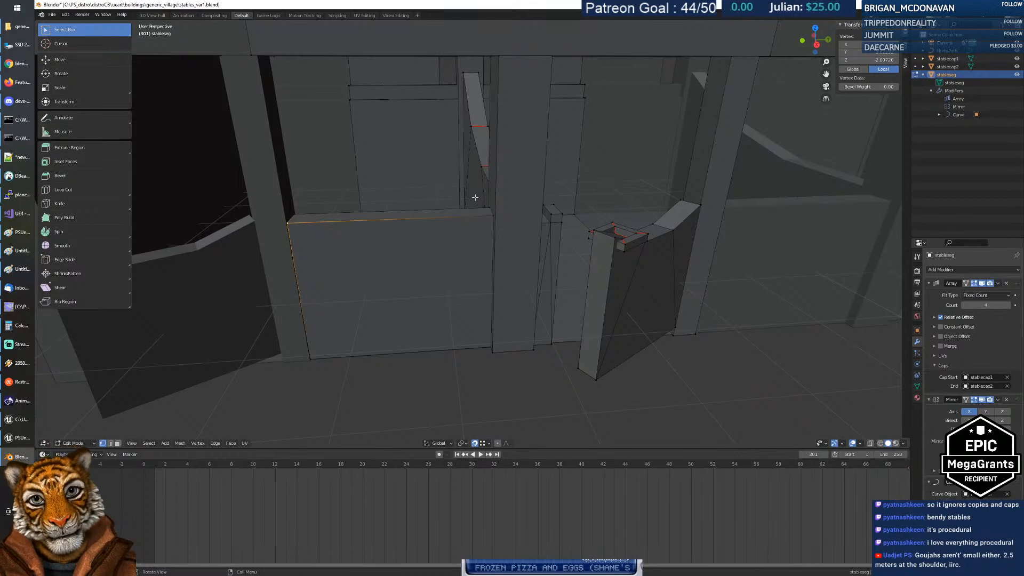
pyautogui.moveTo(612, 216)
pyautogui.mouseDown(button='middle')
pyautogui.moveTo(587, 227)
pyautogui.moveTo(594, 216)
pyautogui.mouseUp(button='middle')
# Step: Lower the raised half of the narrow door post's top vertically by about 0.107 m, level with the adjoining half
pyautogui.click(565, 248)
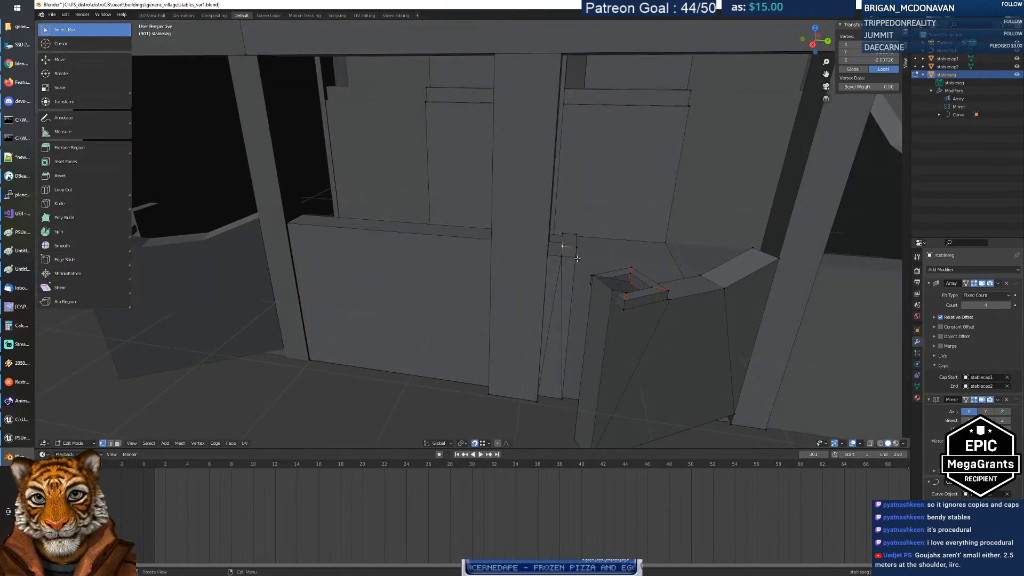
pyautogui.keyDown('ctrl'); pyautogui.click(574, 245); pyautogui.keyUp('ctrl')
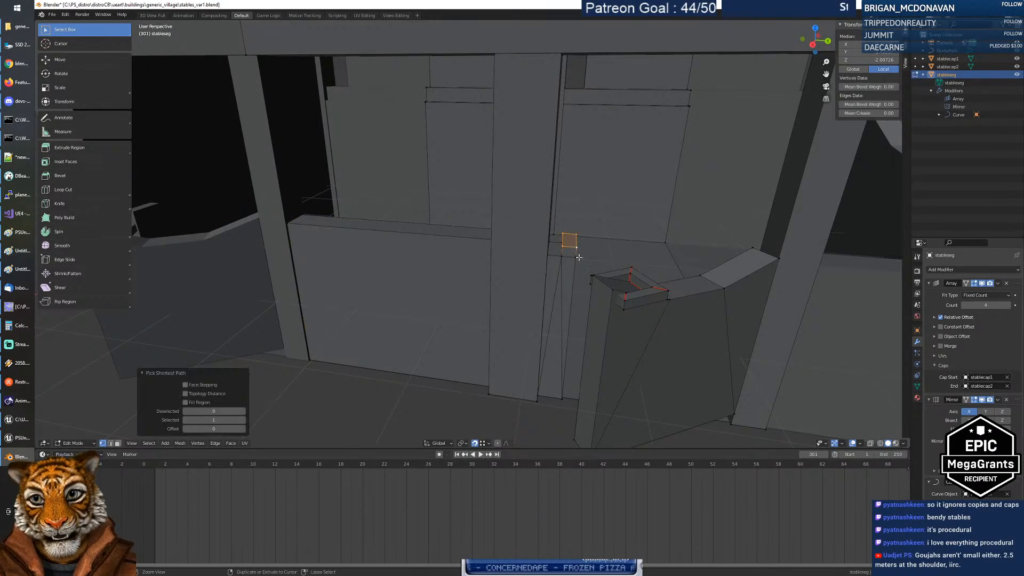
pyautogui.press('x')
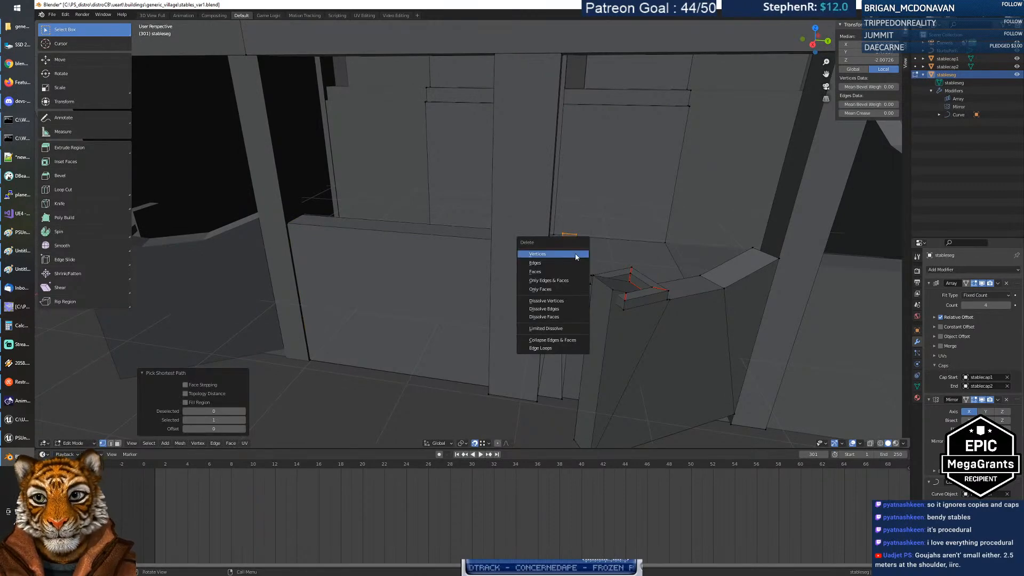
pyautogui.press('Escape')
pyautogui.moveTo(576, 257); pyautogui.dragTo(610, 245, button='middle')
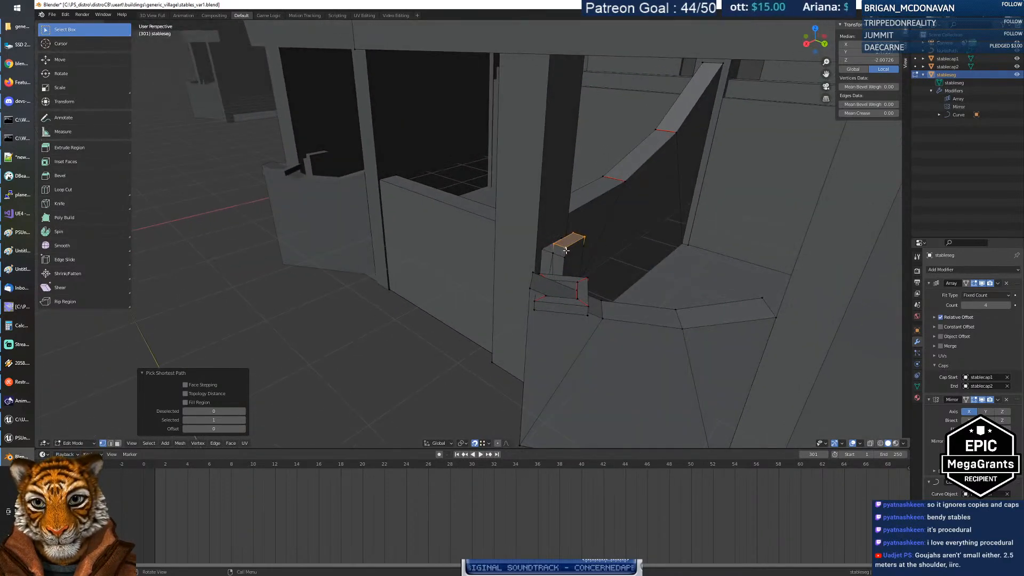
pyautogui.press('g')
pyautogui.press('z')
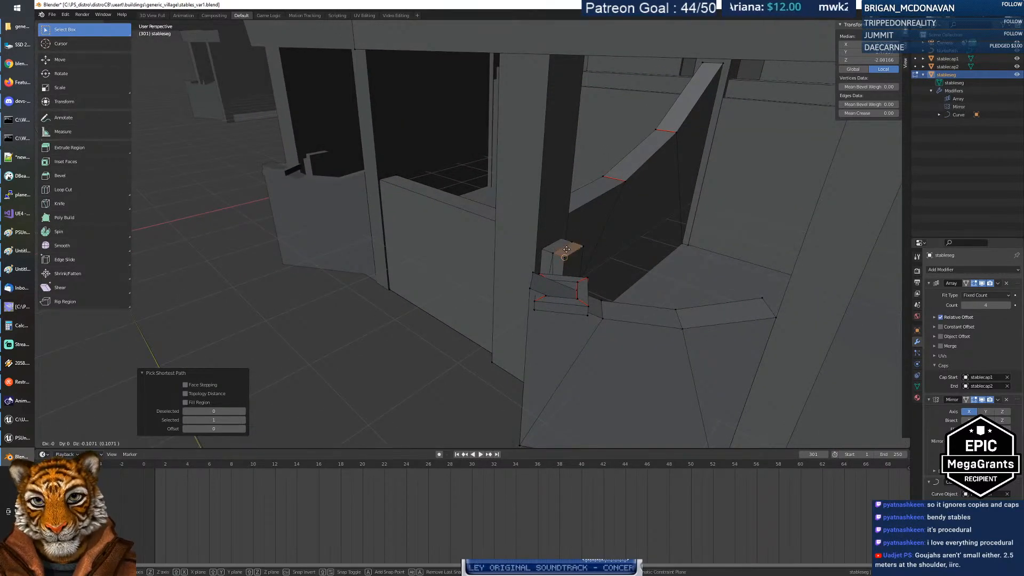
pyautogui.click(566, 249)
# Step: Cut a new edge with the Knife at the end of the latch bracket on top of the stall door
pyautogui.moveTo(573, 247); pyautogui.dragTo(612, 288, button='middle')
pyautogui.click(628, 293)
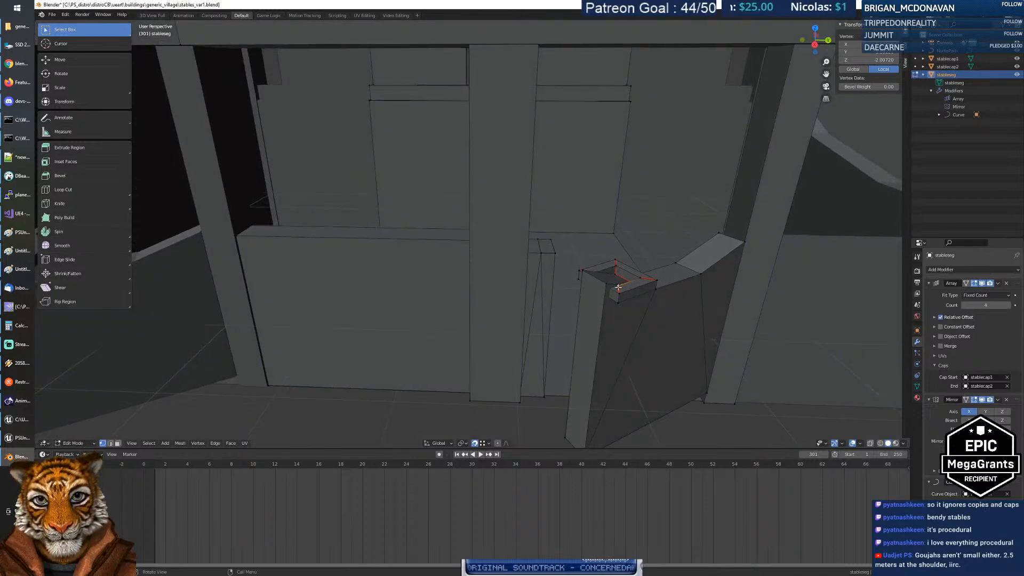
pyautogui.moveTo(625, 306)
pyautogui.mouseDown(button='middle')
pyautogui.moveTo(623, 288)
pyautogui.moveTo(619, 319)
pyautogui.mouseUp(button='middle')
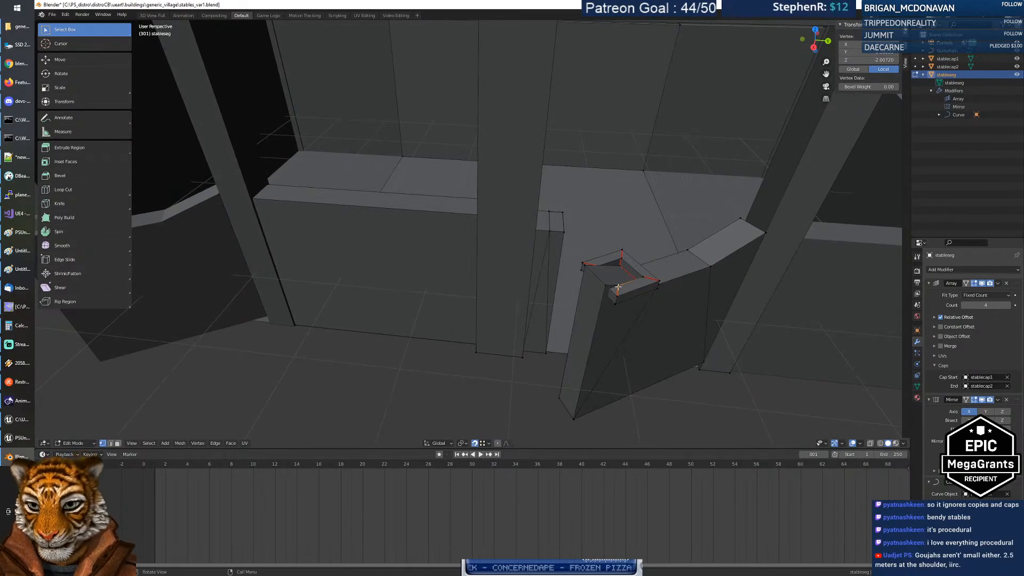
pyautogui.press('k')
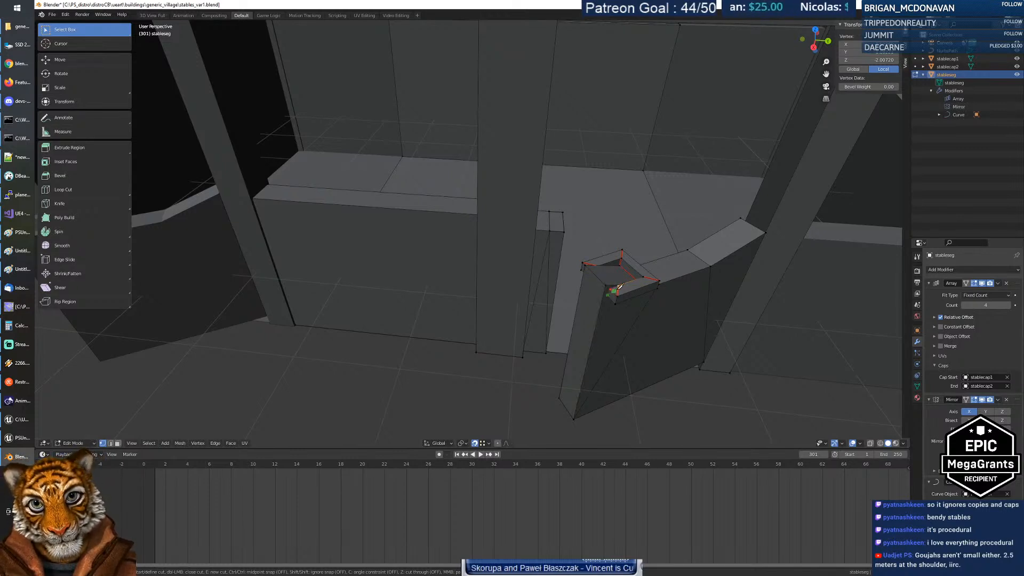
pyautogui.moveTo(625, 301); pyautogui.dragTo(599, 226, button='middle')
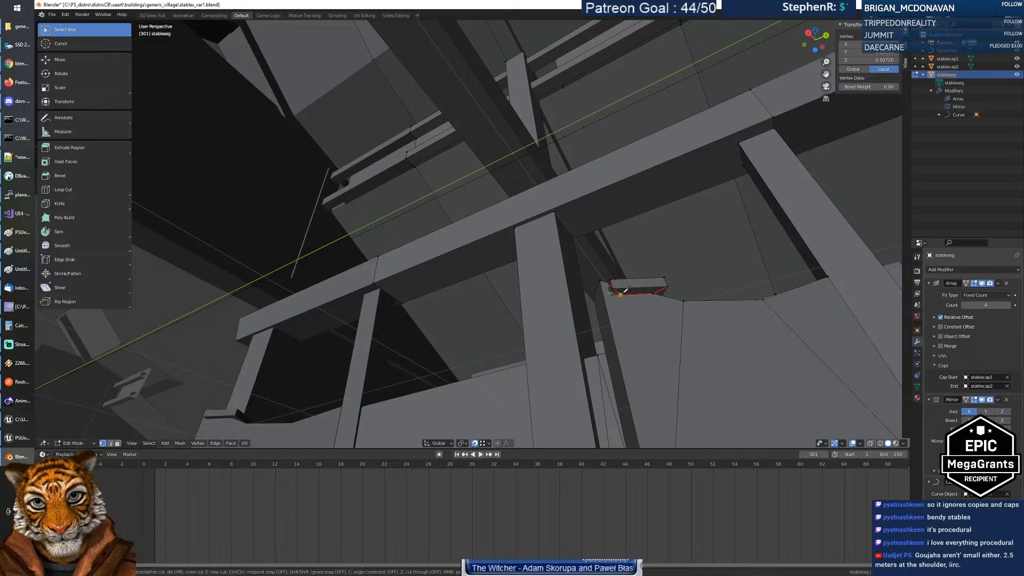
pyautogui.press('Return')
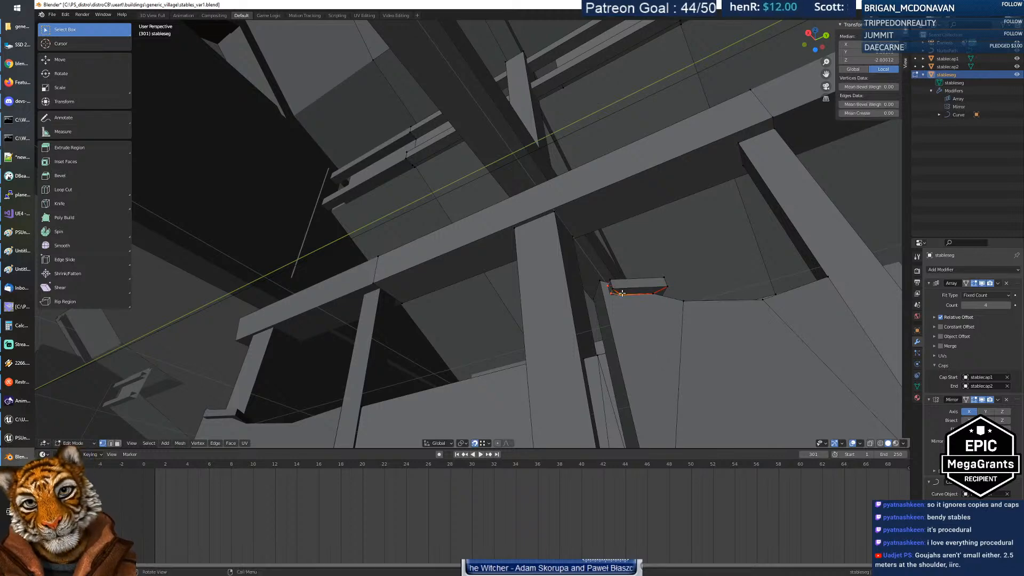
# Step: Examine the stall door's latch bracket from below, from the side and from the front of the stall
pyautogui.moveTo(625, 306); pyautogui.dragTo(665, 304, button='middle')
pyautogui.hotkey('shift', '`')
pyautogui.press('w')
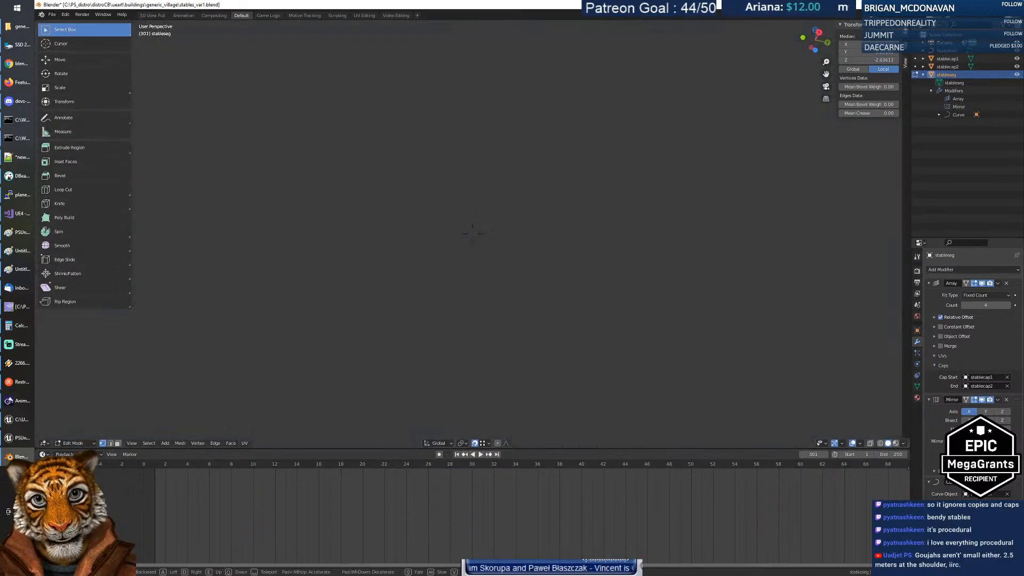
pyautogui.press('s')
pyautogui.press('w')
pyautogui.press('s')
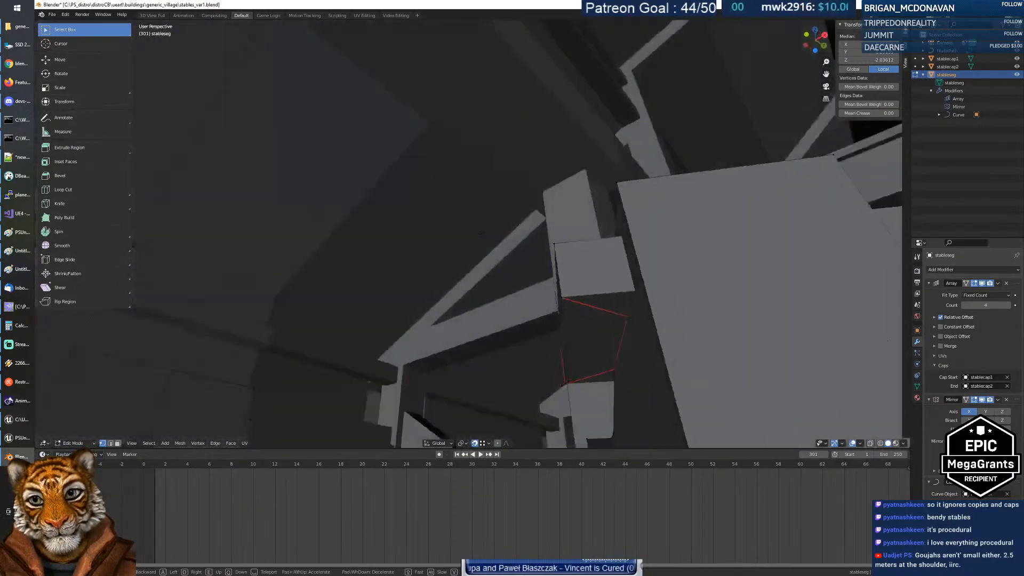
pyautogui.press('w')
pyautogui.press('s')
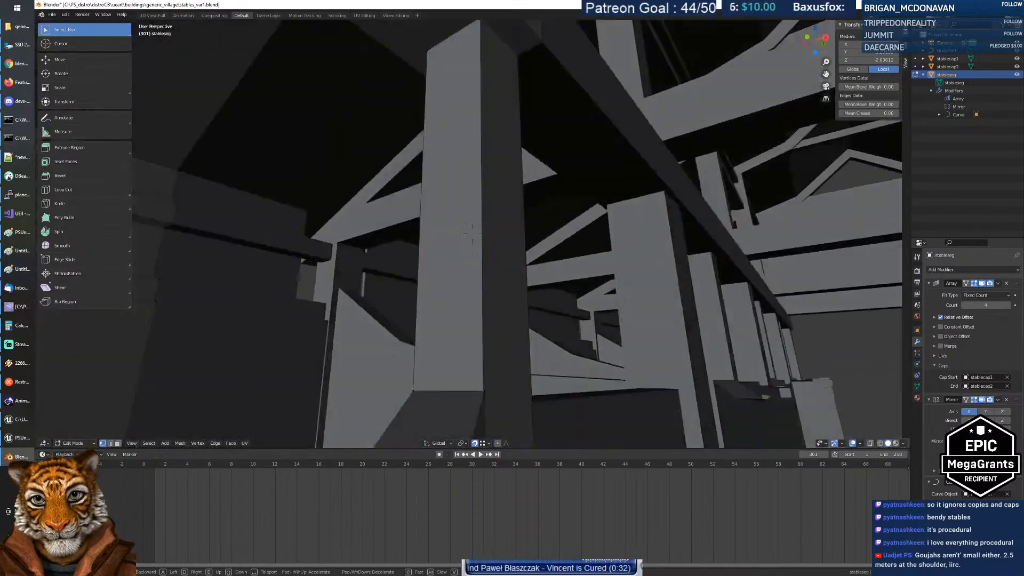
pyautogui.press('w')
pyautogui.press('s')
pyautogui.press('w')
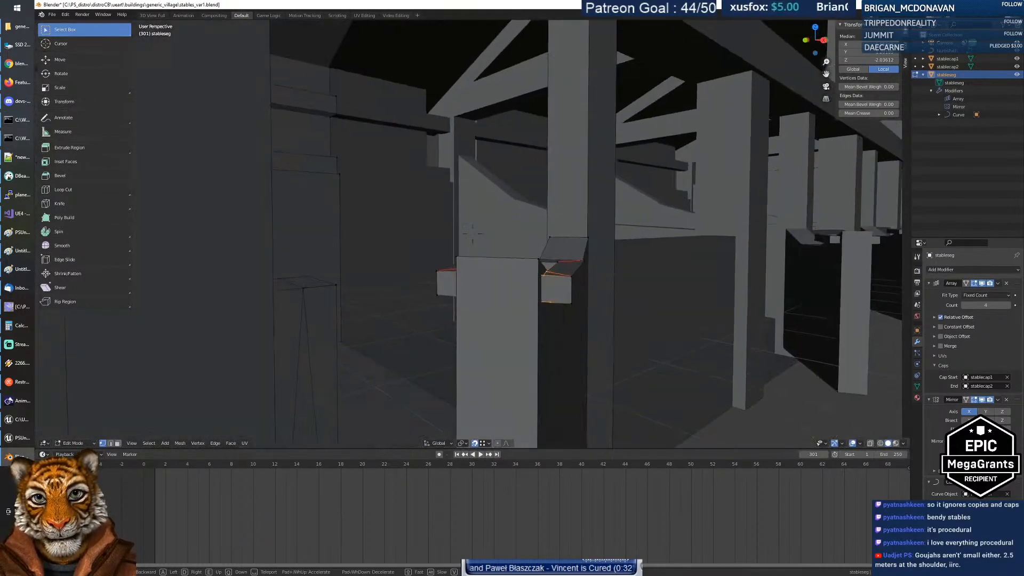
pyautogui.press('s')
pyautogui.press('w')
pyautogui.press('s')
pyautogui.press('w')
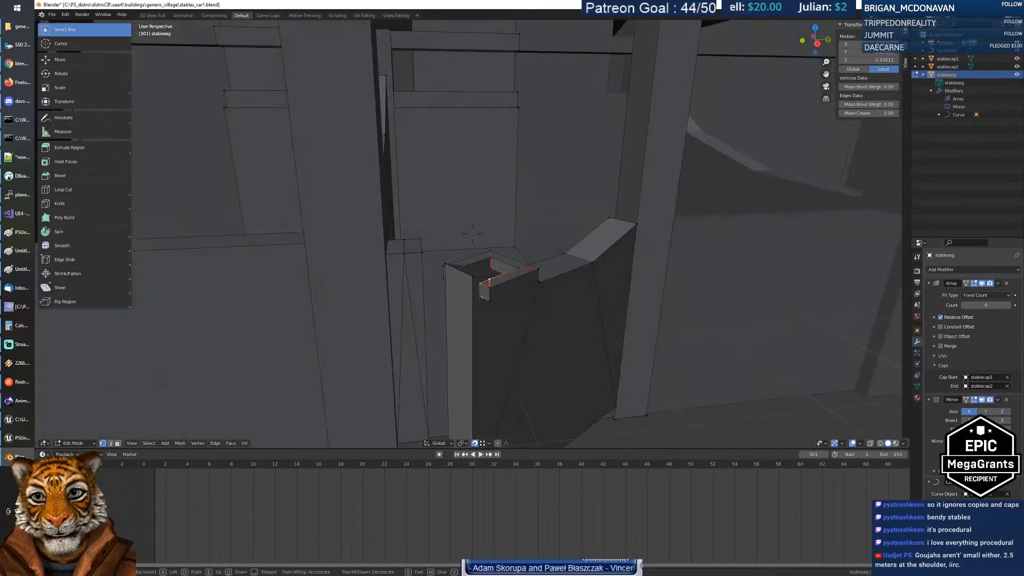
pyautogui.press('s')
pyautogui.click(472, 233)
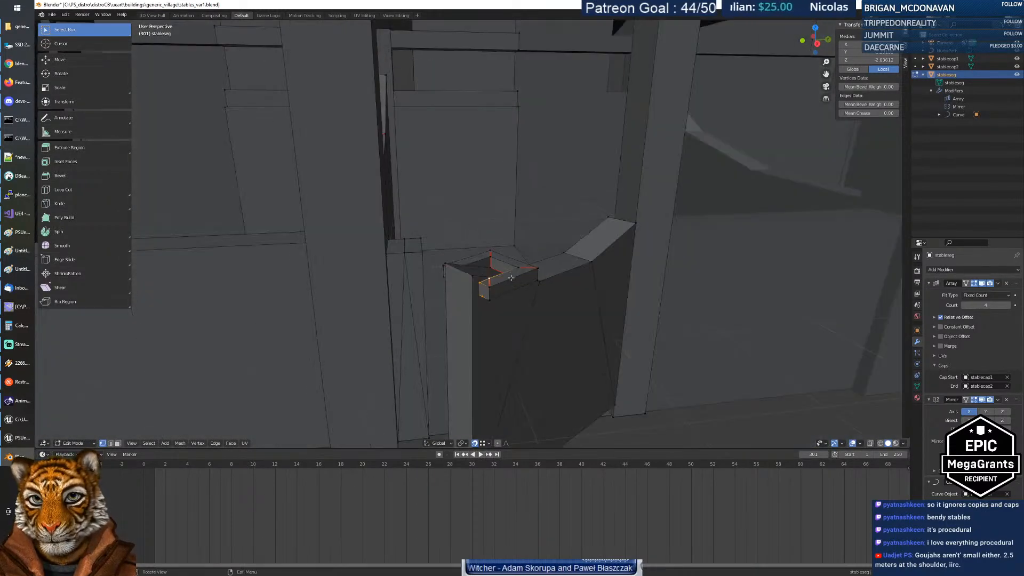
# Step: Show the material settings and select the long outer face of the stall door's latch bracket in face mode
pyautogui.click(513, 278)
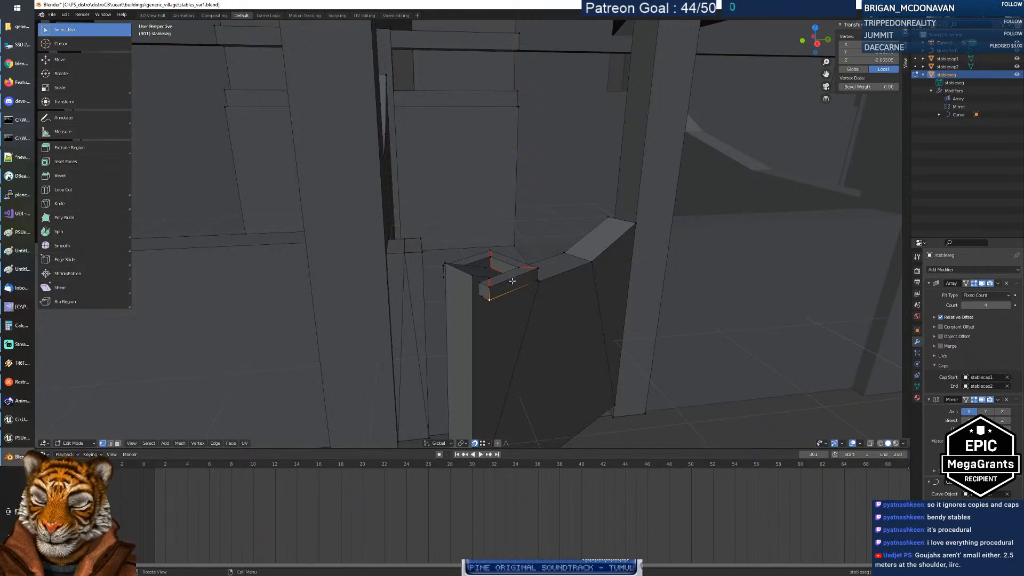
pyautogui.click(917, 397)
pyautogui.hotkey('alt', 'a')
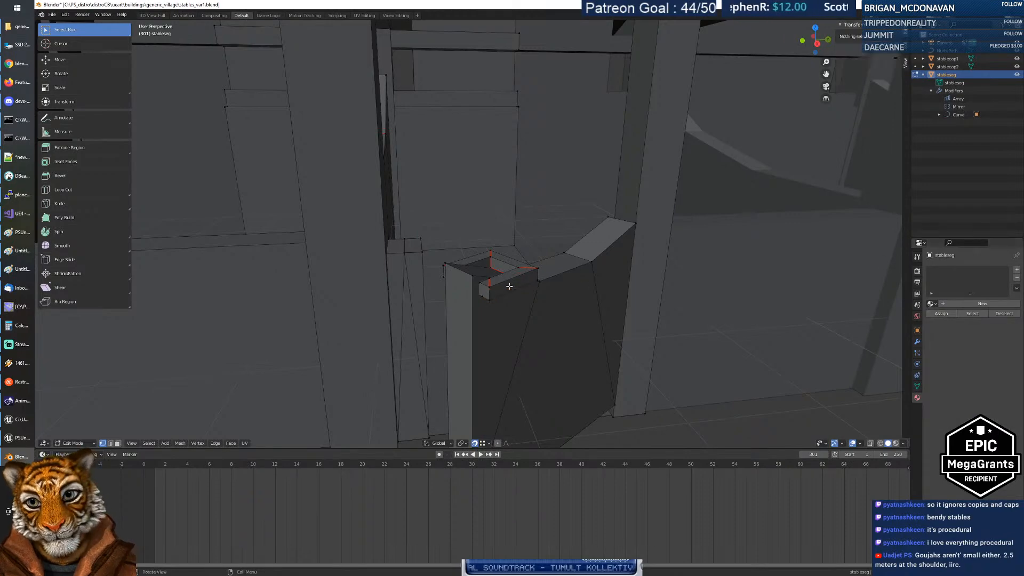
pyautogui.click(510, 286)
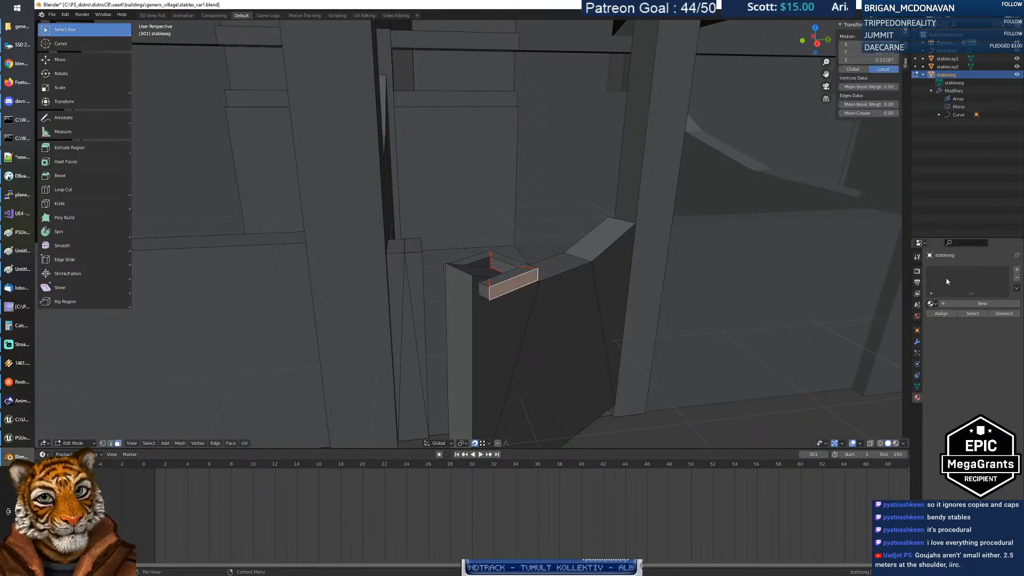
pyautogui.moveTo(731, 286); pyautogui.dragTo(551, 298, button='middle')
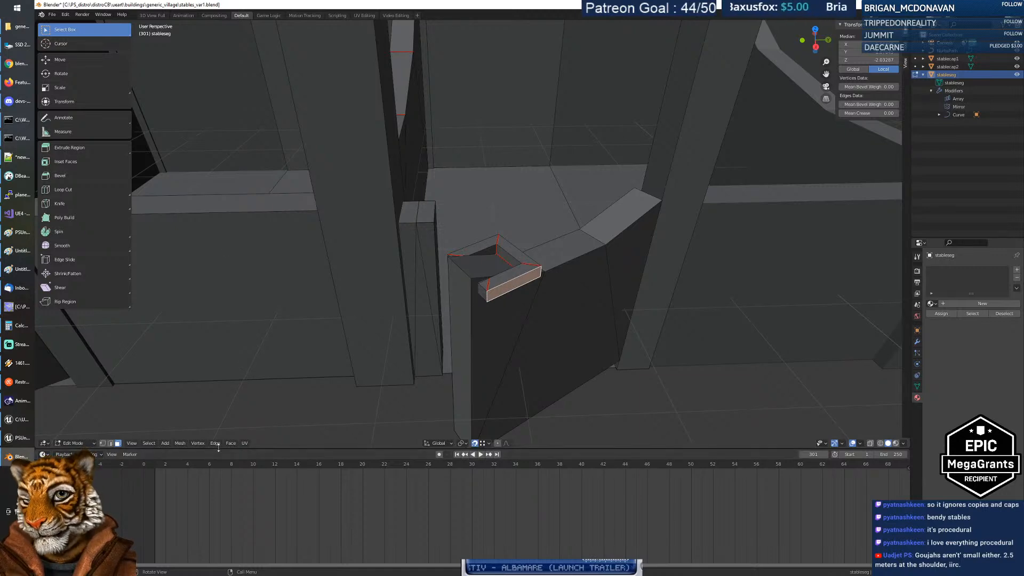
# Step: Add a cube to the stableseg mesh and locate it among the stable segments
pyautogui.click(165, 444)
pyautogui.moveTo(180, 443)
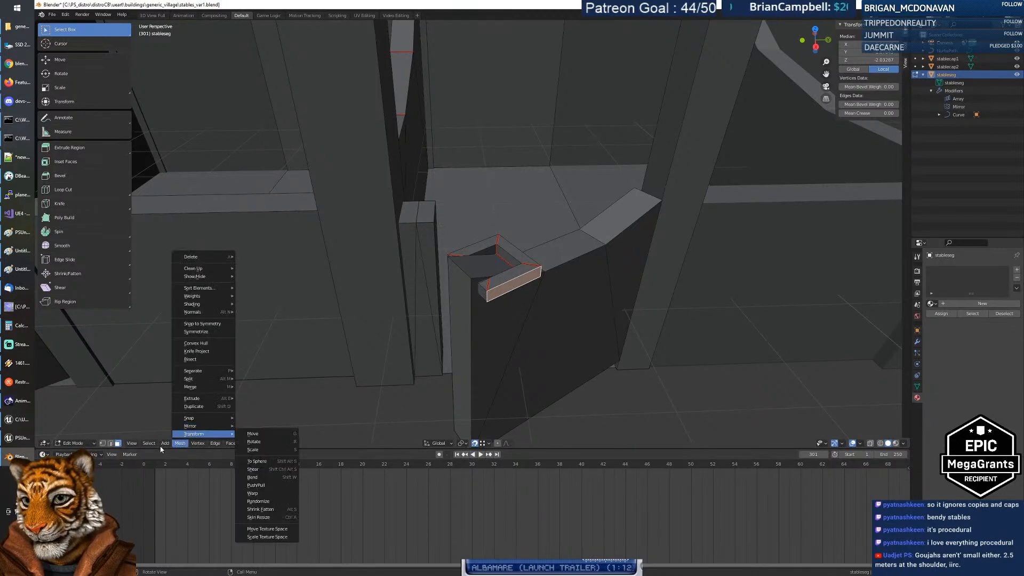
pyautogui.click(188, 425)
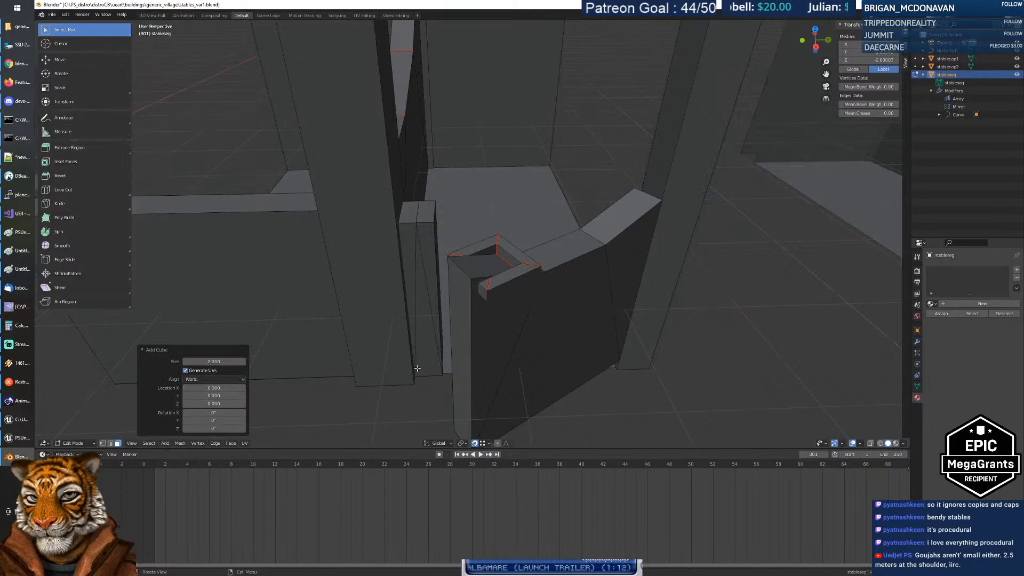
pyautogui.scroll(-15, 426, 360)
pyautogui.scroll(11, 424, 364)
pyautogui.scroll(-4, 424, 365)
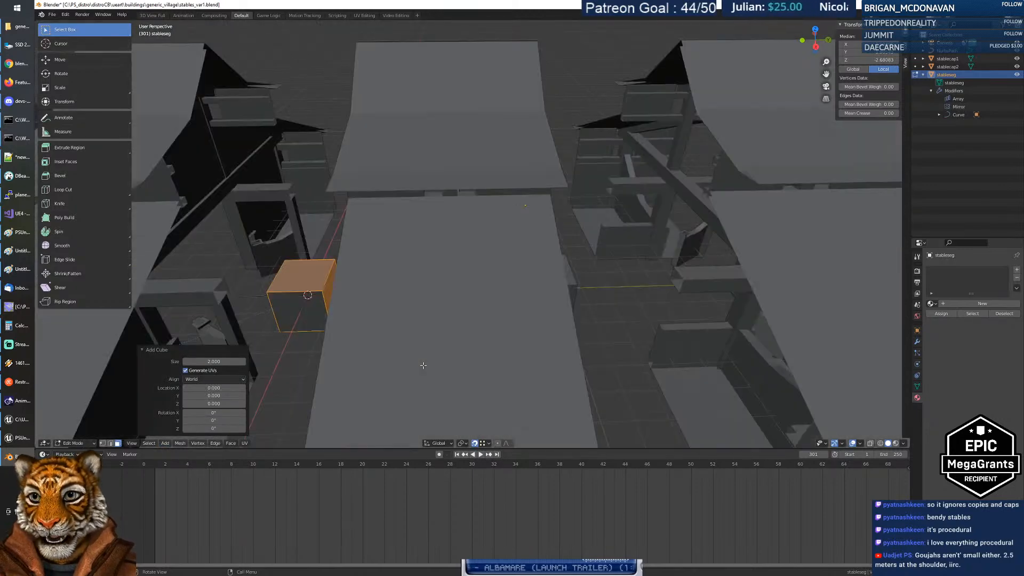
pyautogui.scroll(5, 424, 365)
pyautogui.scroll(4, 387, 340)
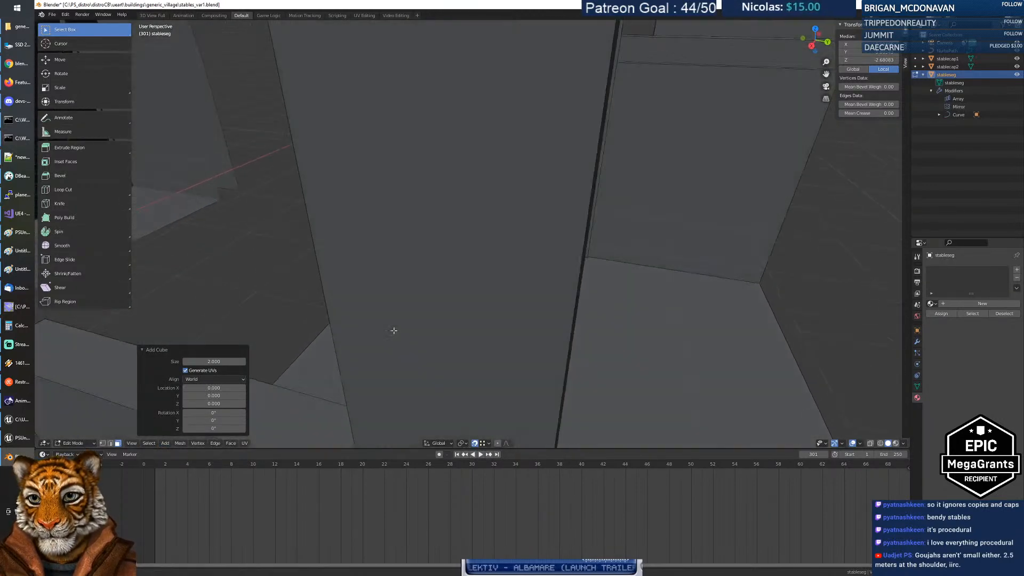
pyautogui.scroll(-3, 399, 337)
# Step: Set the new cube's size to 0.2
pyautogui.hotkey('shift', '`')
pyautogui.press('s')
pyautogui.press('w')
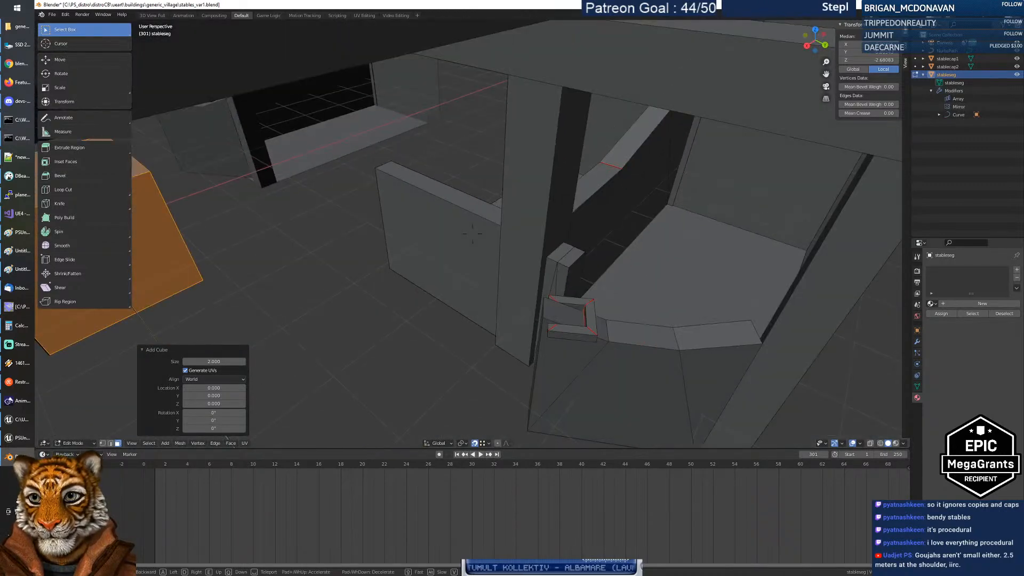
pyautogui.press('s')
pyautogui.click(472, 233)
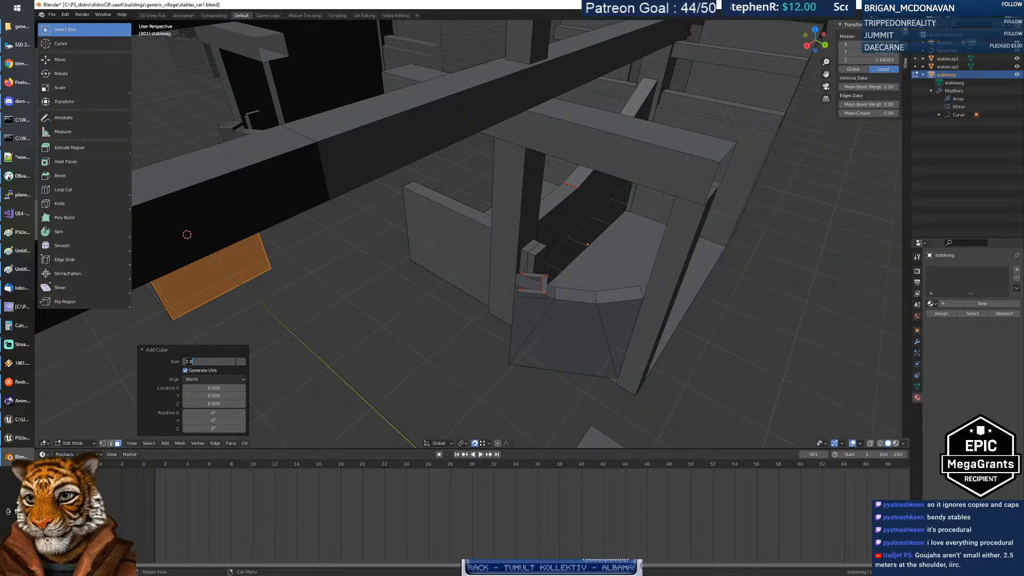
pyautogui.press('Tab')
pyautogui.write('0.0')
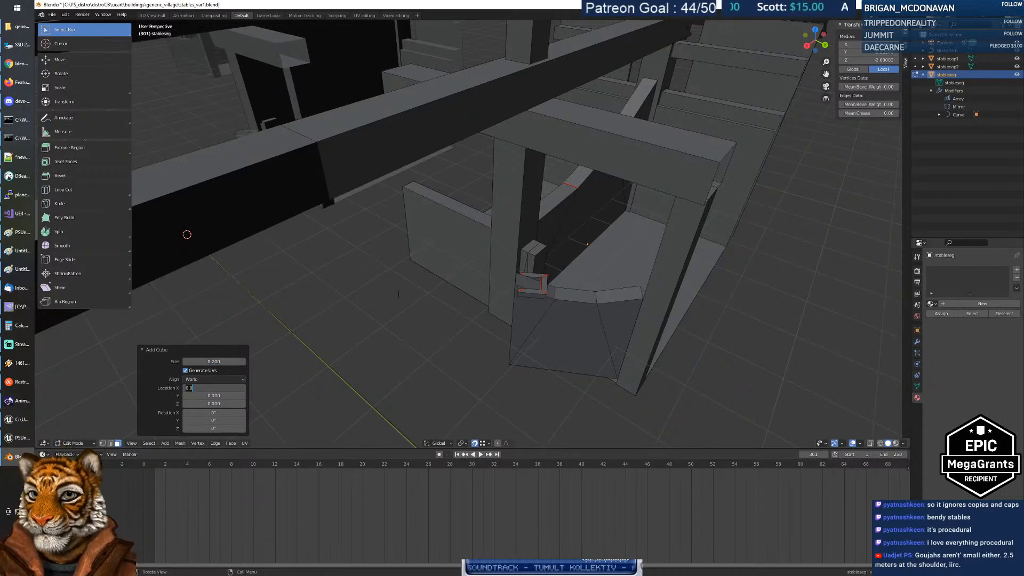
pyautogui.press('Return')
# Step: Locate the small new cube at the origin between the stable segments and view it in front of the stall door
pyautogui.hotkey('shift', '`')
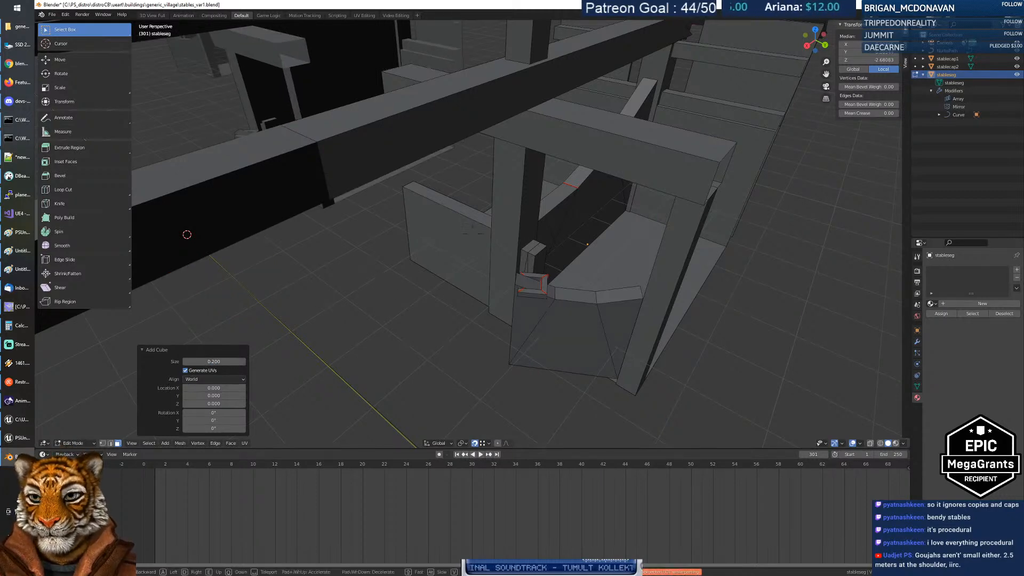
pyautogui.press('w')
pyautogui.press('s')
pyautogui.press('a')
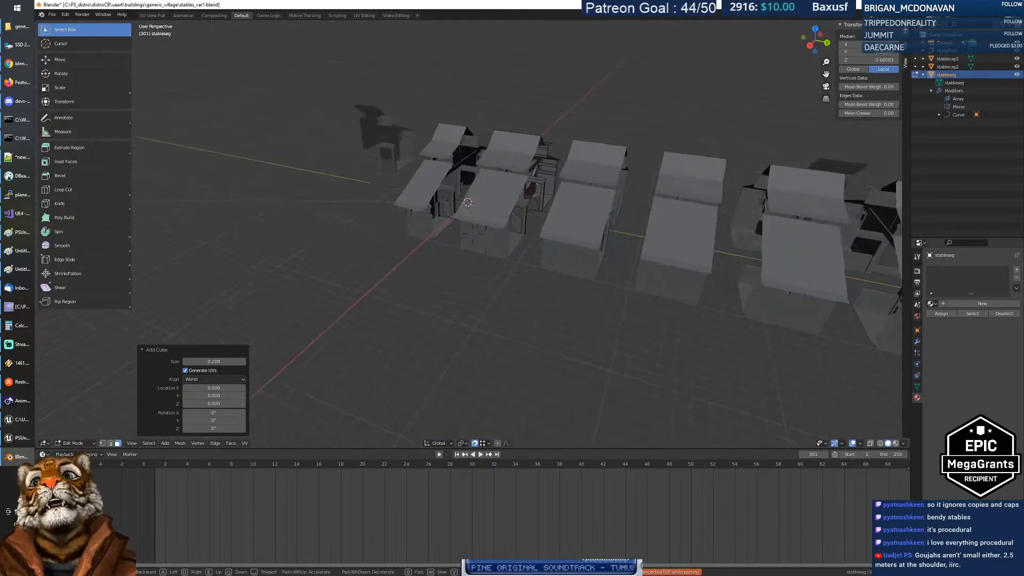
pyautogui.press('w')
pyautogui.press('w')
pyautogui.press('s')
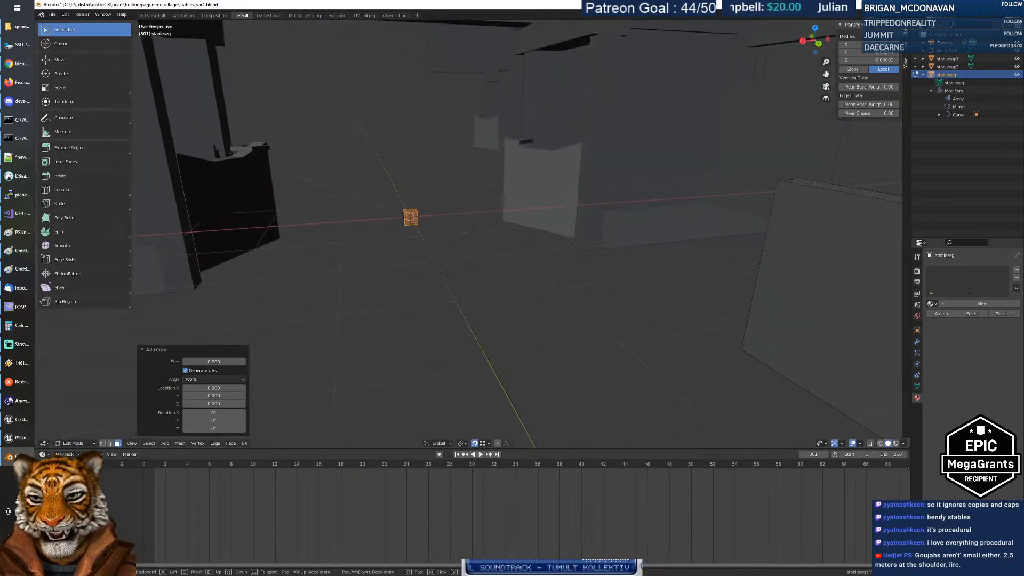
pyautogui.press('w')
pyautogui.press('s')
pyautogui.press('w')
pyautogui.press('s')
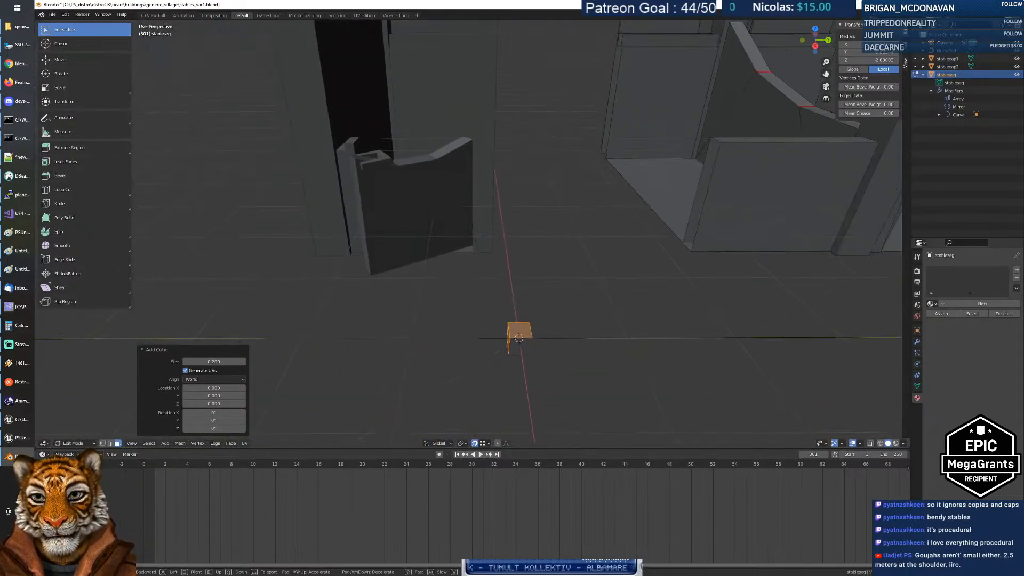
pyautogui.press('w')
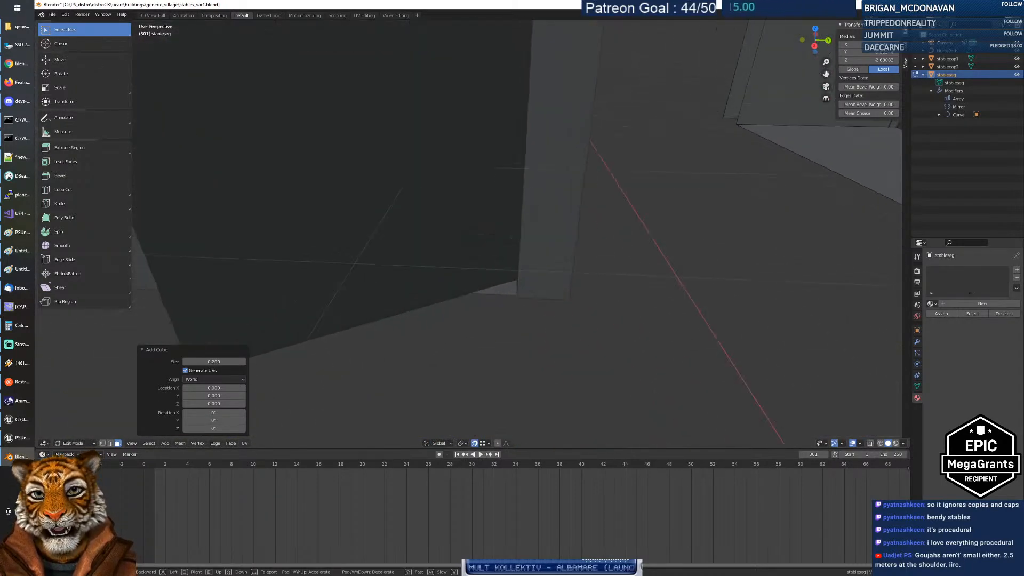
pyautogui.press('s')
pyautogui.press('s')
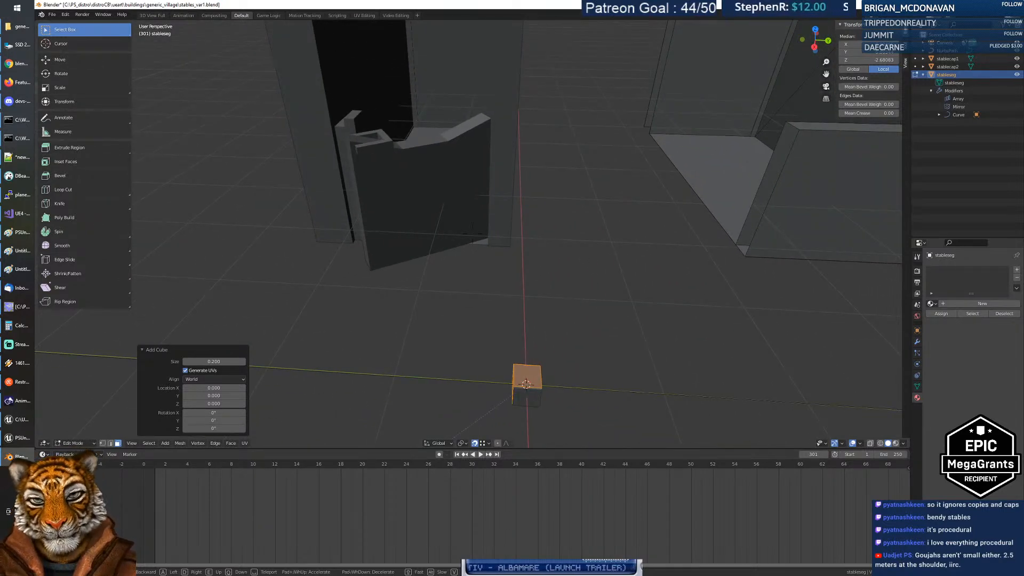
pyautogui.click(473, 234)
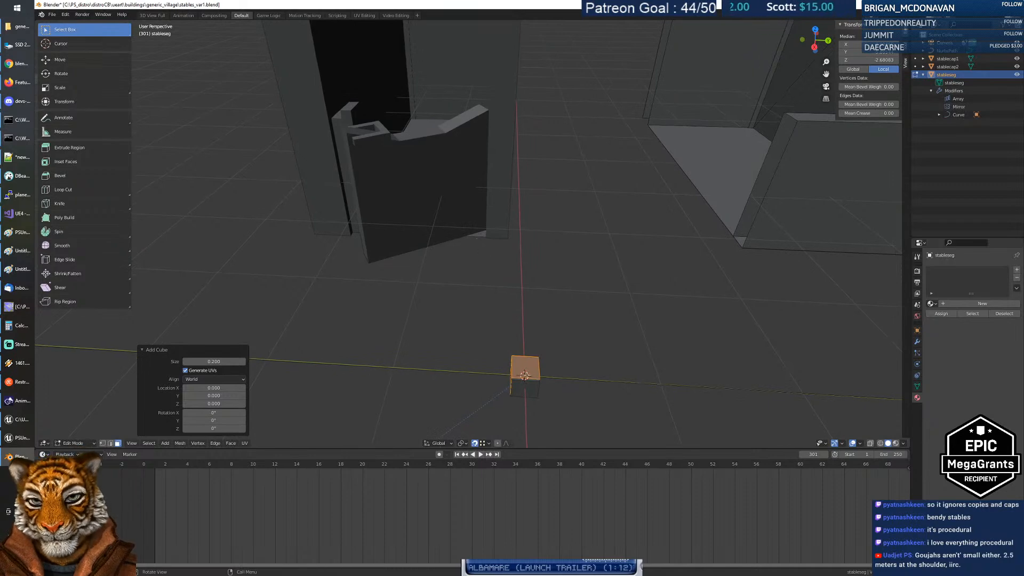
# Step: Try to select the whole cube from one of its faces through linked geometry and move it
pyautogui.click(525, 375)
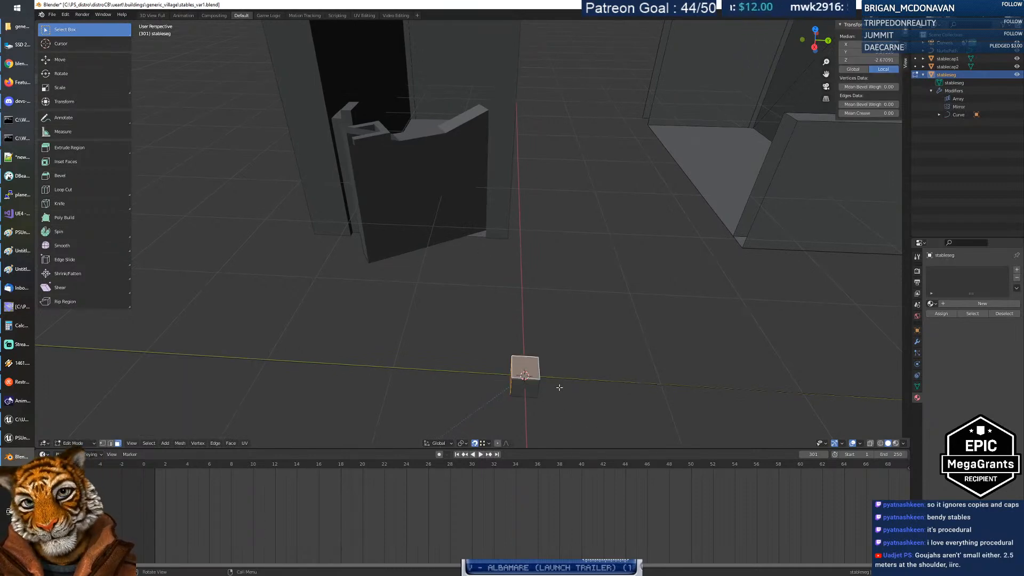
pyautogui.hotkey('ctrl', 'l')
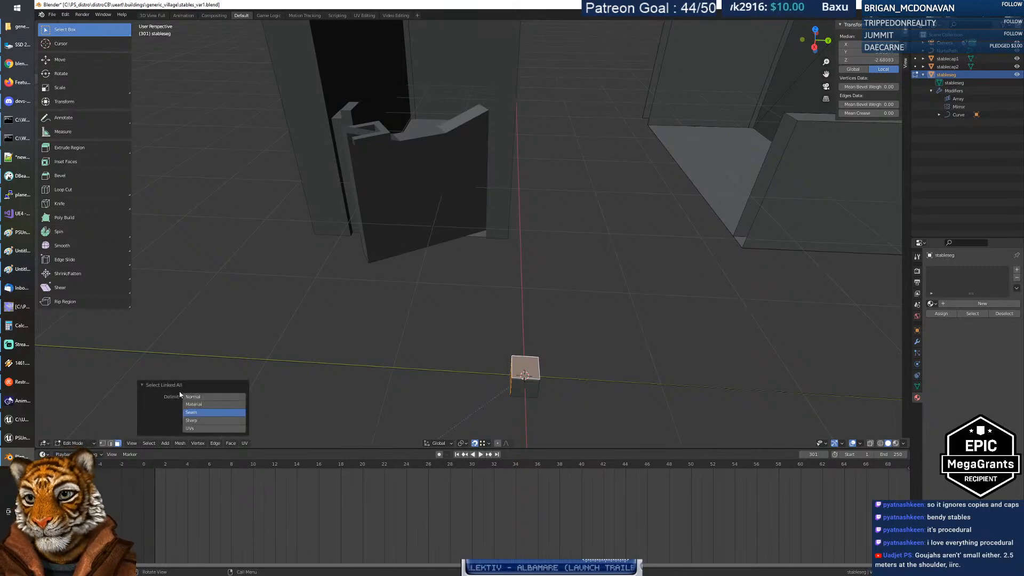
pyautogui.moveTo(501, 401)
pyautogui.mouseDown(button='middle')
pyautogui.moveTo(471, 381)
pyautogui.moveTo(491, 387)
pyautogui.mouseUp(button='middle')
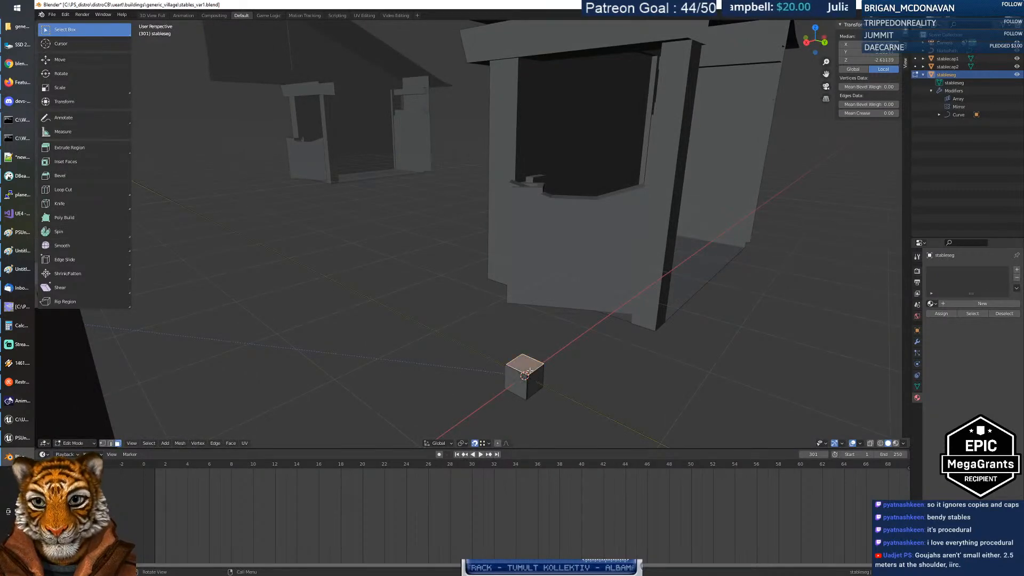
pyautogui.hotkey('ctrl', 'l')
pyautogui.moveTo(529, 362); pyautogui.dragTo(498, 389, button='middle')
pyautogui.click(517, 374)
pyautogui.click(565, 380)
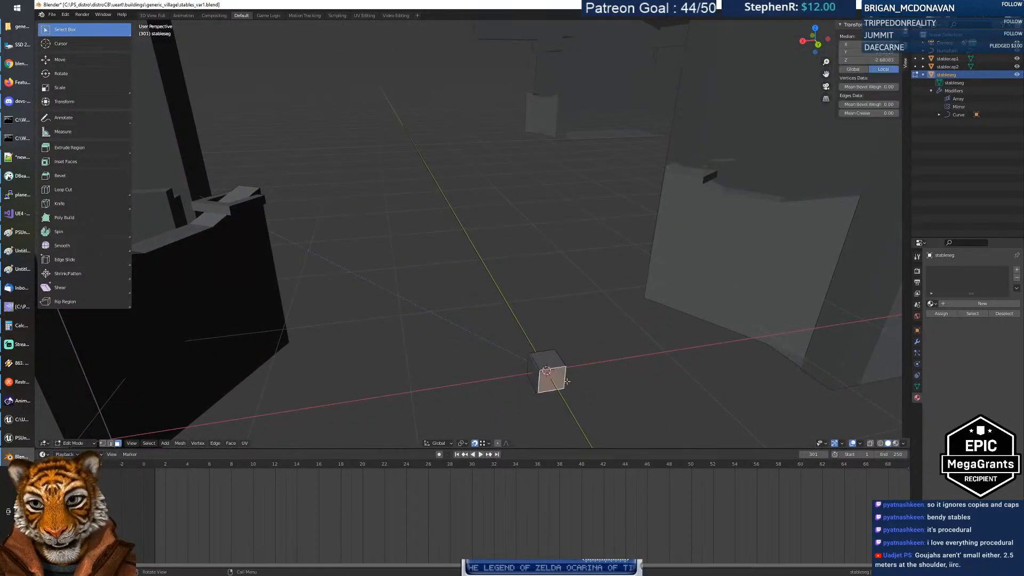
pyautogui.press('g')
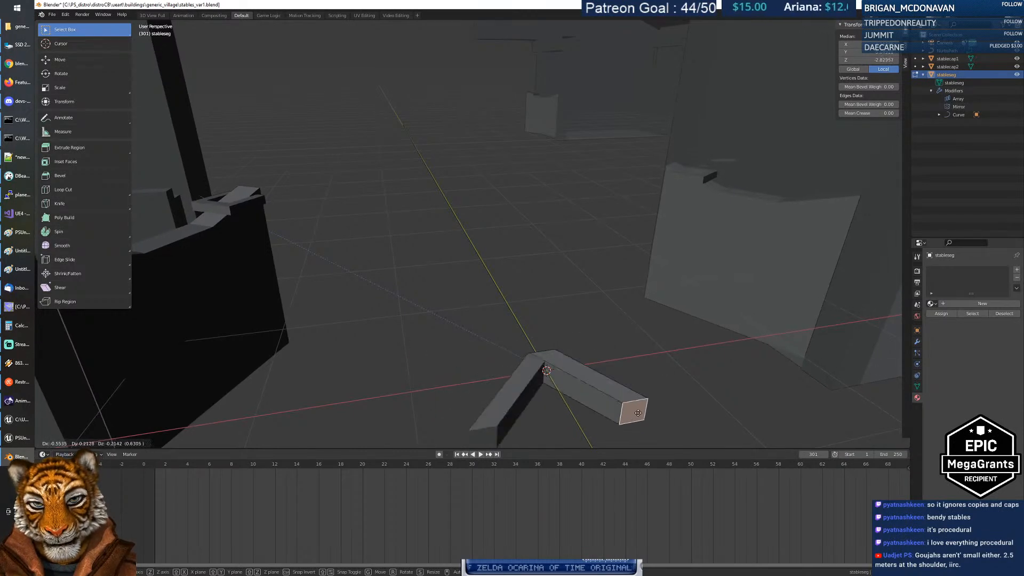
pyautogui.rightClick(633, 411)
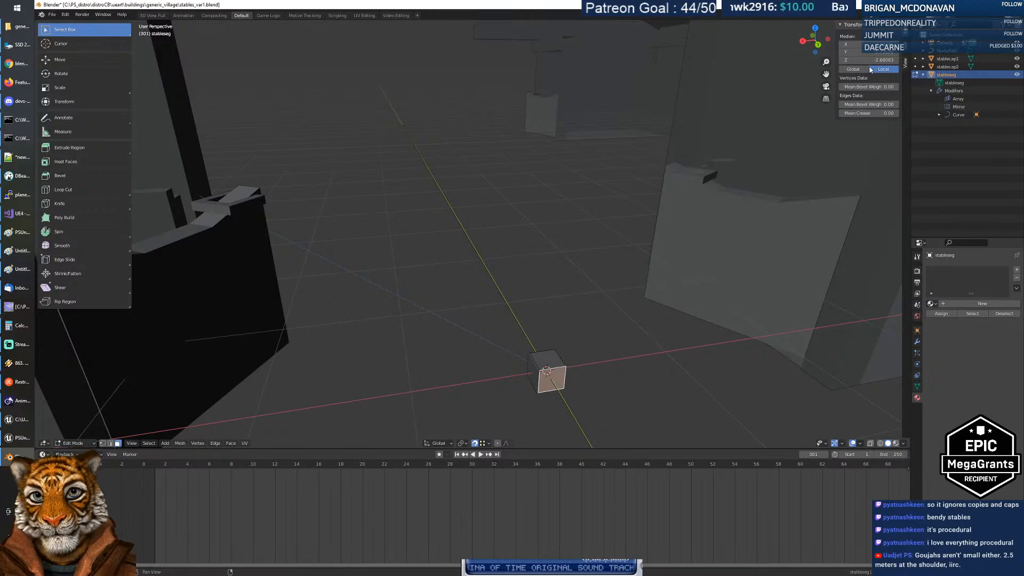
# Step: Show the active tool's settings with the Options and Workspace sections expanded
pyautogui.click(908, 52)
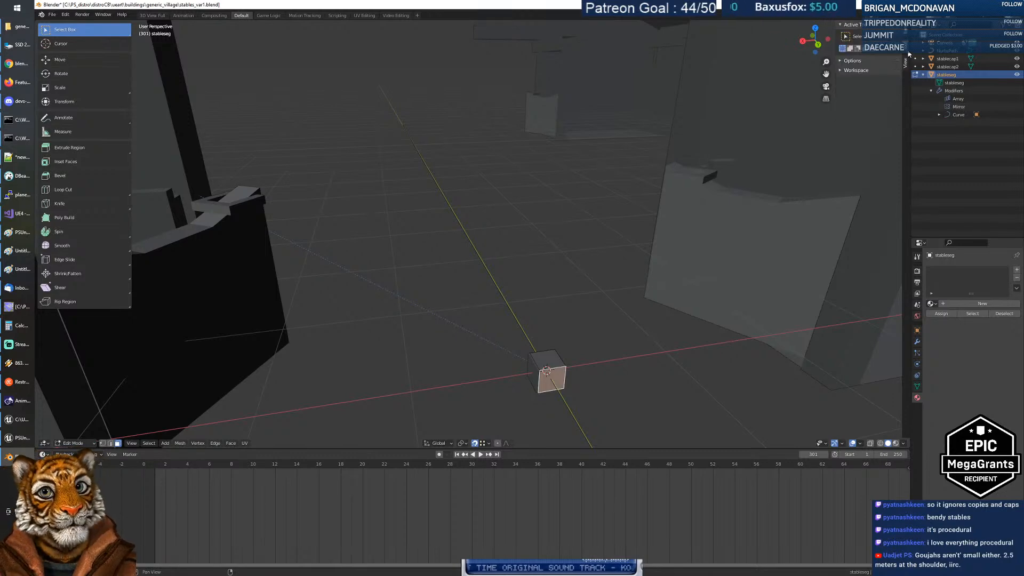
pyautogui.click(907, 63)
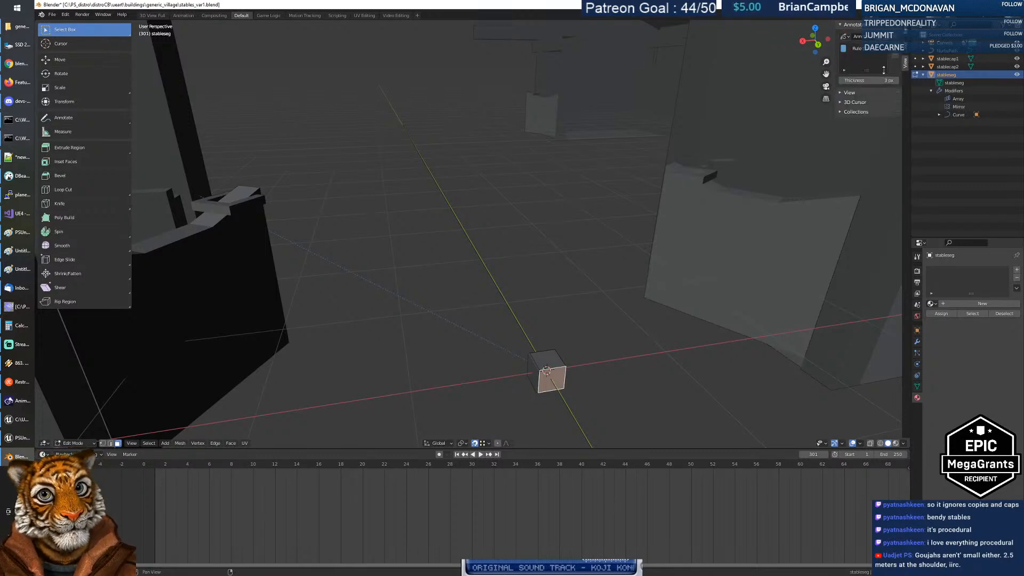
pyautogui.click(906, 52)
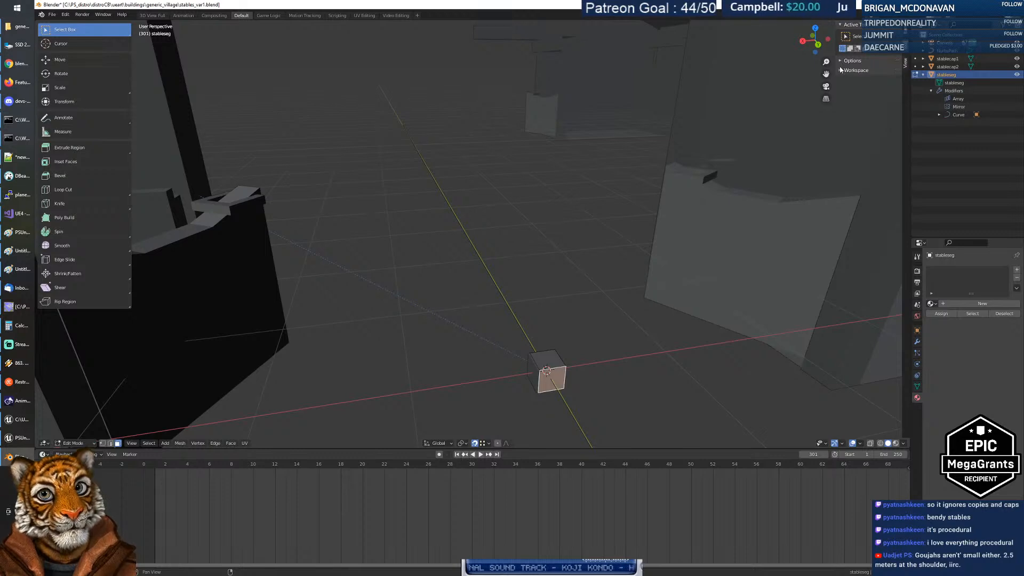
pyautogui.moveTo(845, 65); pyautogui.dragTo(841, 71)
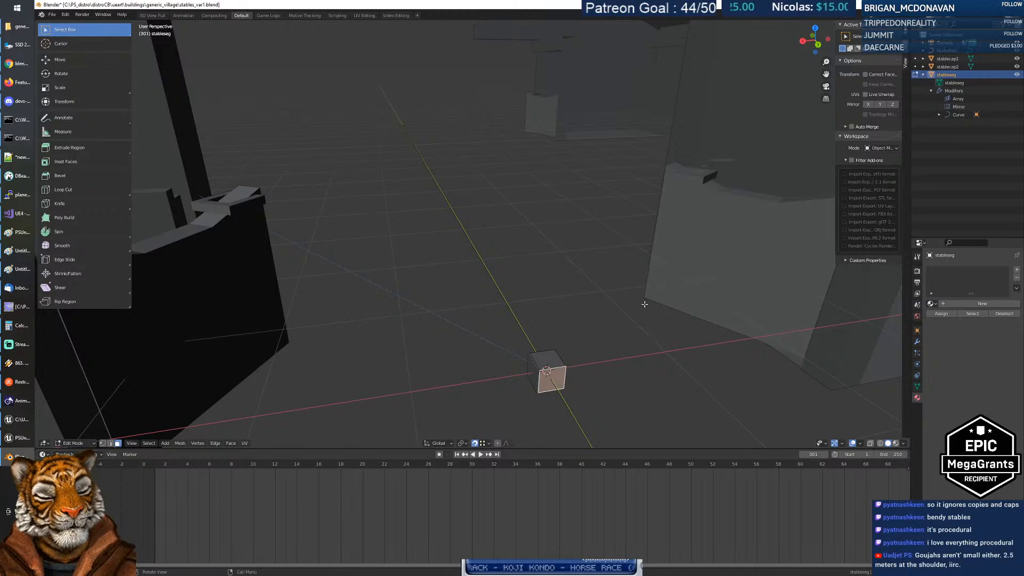
# Step: Select the whole cube through its linked faces with the Normal delimiter and move it about 0.83 away from the origin
pyautogui.moveTo(612, 326); pyautogui.dragTo(608, 342, button='middle')
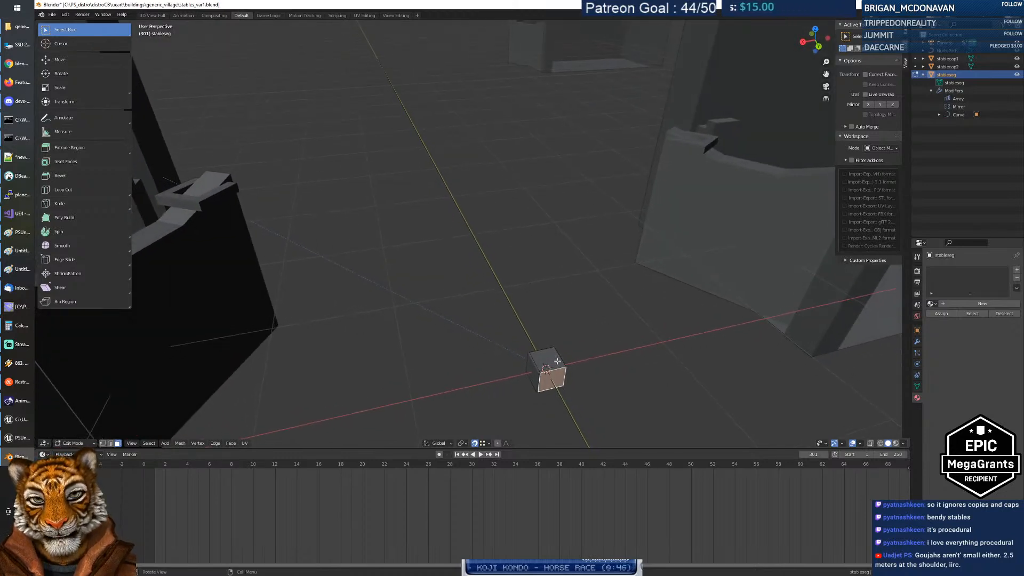
pyautogui.hotkey('ctrl', 'l')
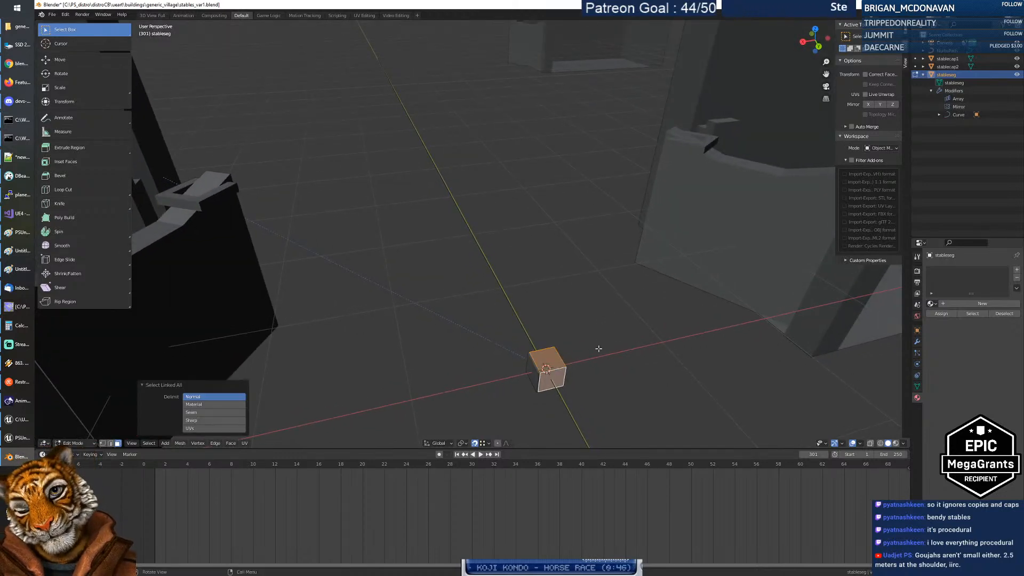
pyautogui.press('g')
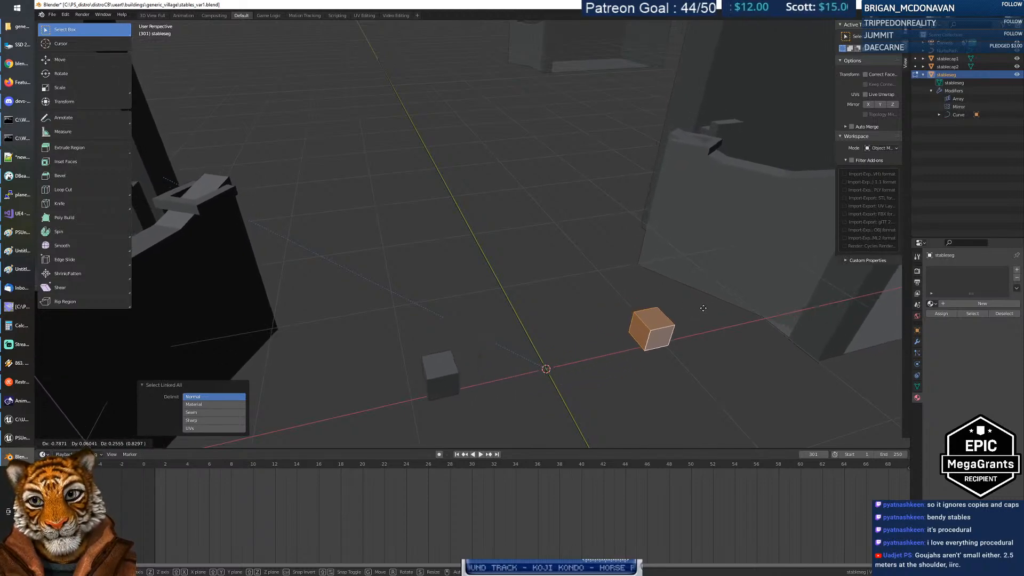
pyautogui.click(703, 308)
# Step: Raise the cube about 1.18 and shift it about 0.54 along Y, up to the height of the stall door's top
pyautogui.moveTo(702, 308); pyautogui.dragTo(701, 335, button='middle')
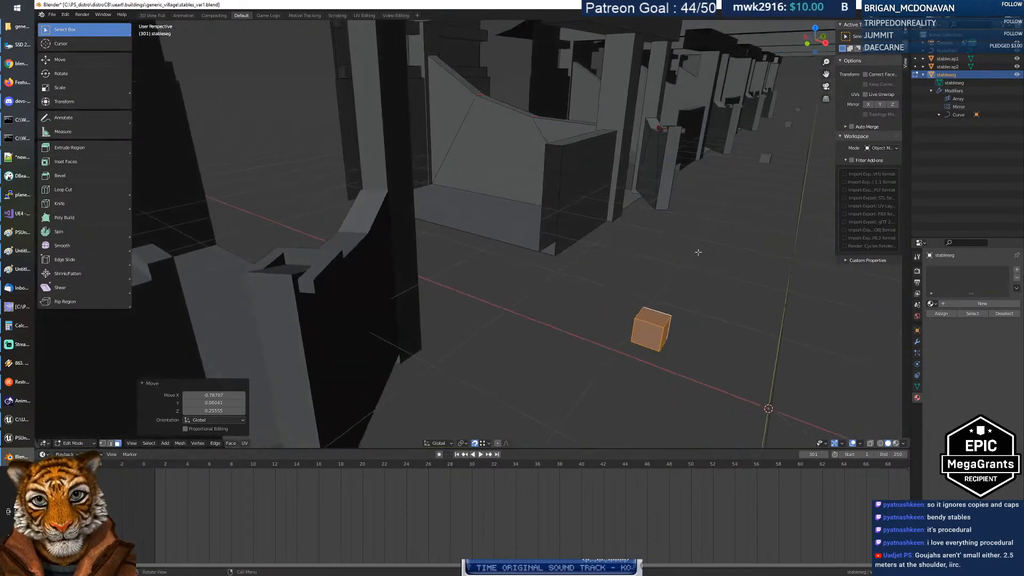
pyautogui.press('g')
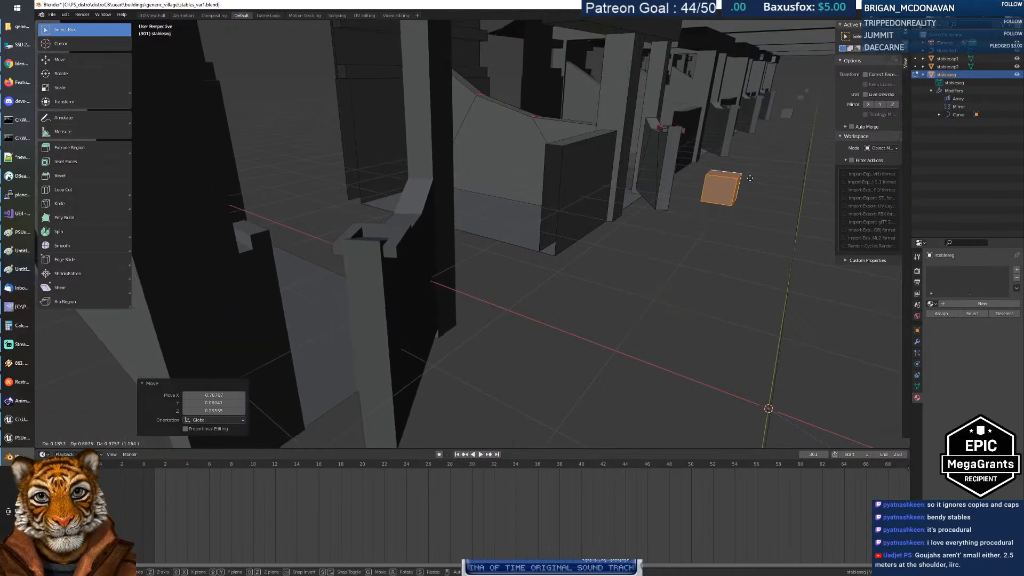
pyautogui.click(724, 155)
# Step: Move the cube about 6.17 along the global Y axis, in front of the stall door with the latch bracket
pyautogui.hotkey('shift', '`')
pyautogui.press('w')
pyautogui.press('d')
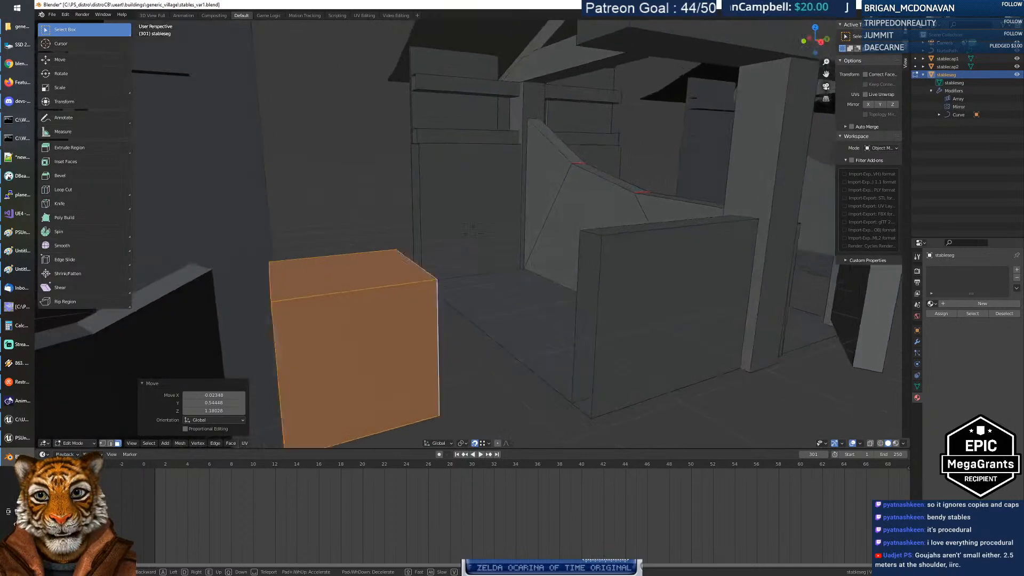
pyautogui.press('s')
pyautogui.press('s')
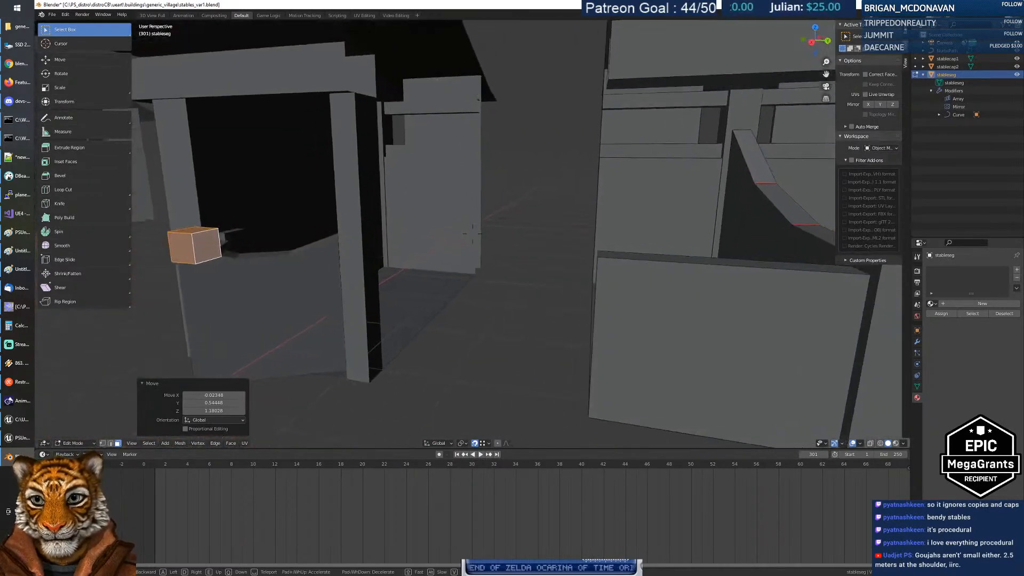
pyautogui.press('d')
pyautogui.press('w')
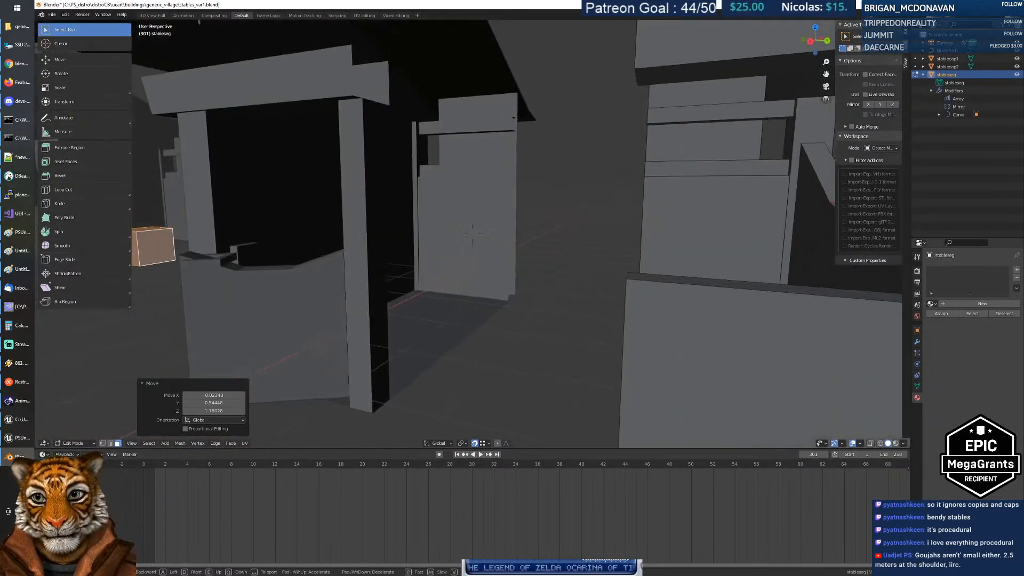
pyautogui.press('d')
pyautogui.press('w')
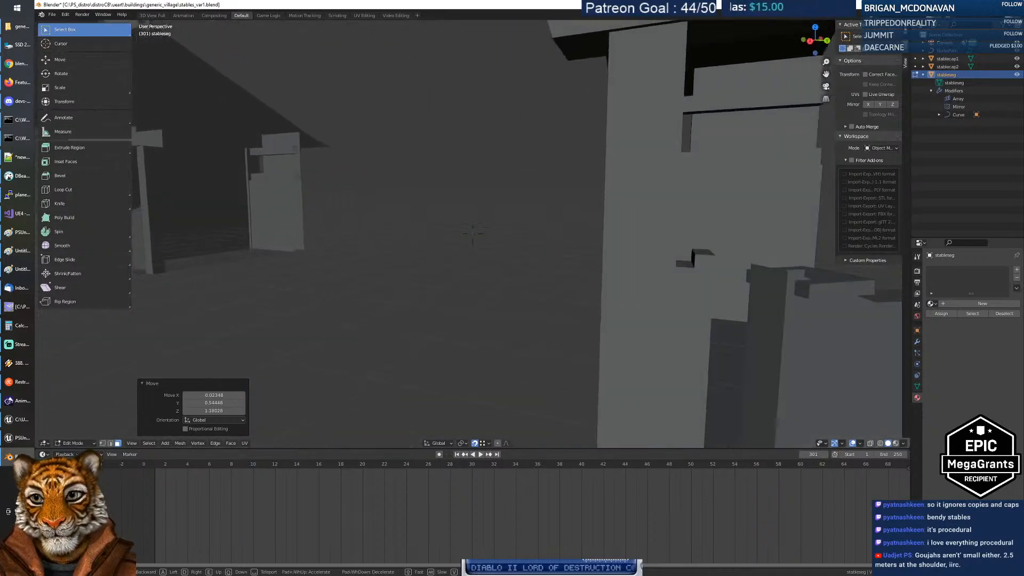
pyautogui.press('d')
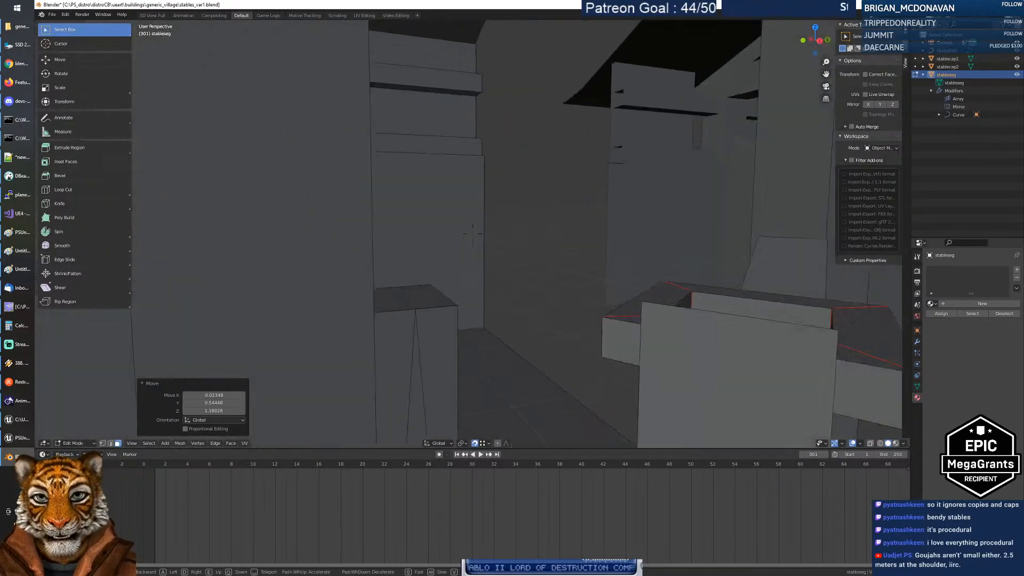
pyautogui.press('s')
pyautogui.press('w')
pyautogui.press('s')
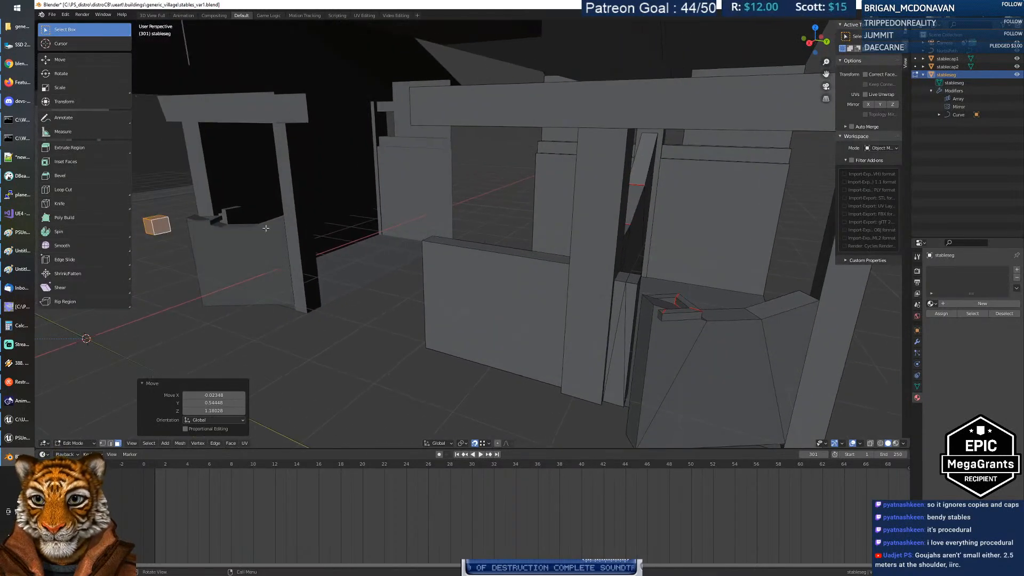
pyautogui.press('g')
pyautogui.press('y')
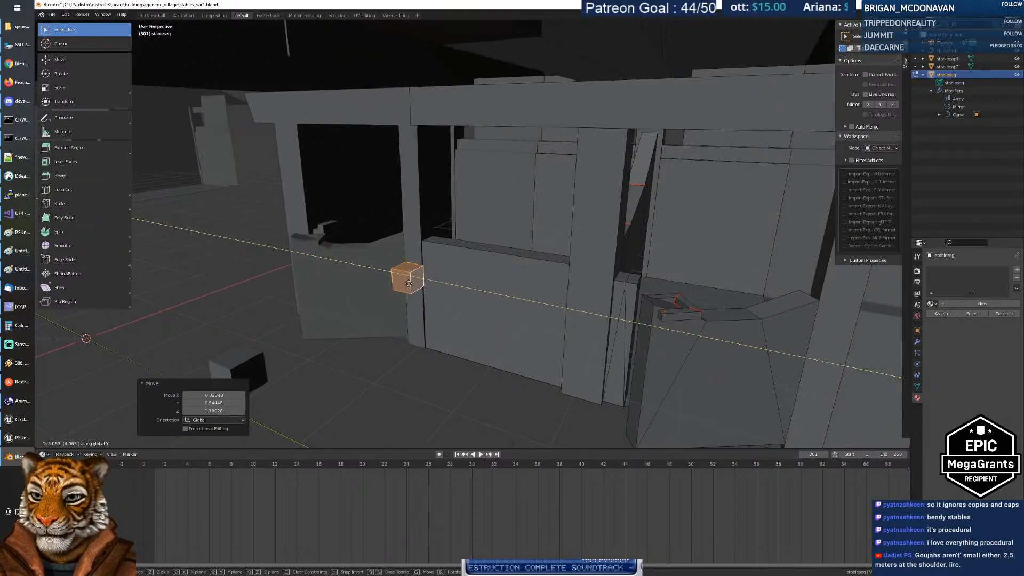
pyautogui.click(665, 346)
# Step: Stretch the cube in front of the latch bracket to about 2.17 times its length along the global Y axis
pyautogui.hotkey('shift', '`')
pyautogui.press('w')
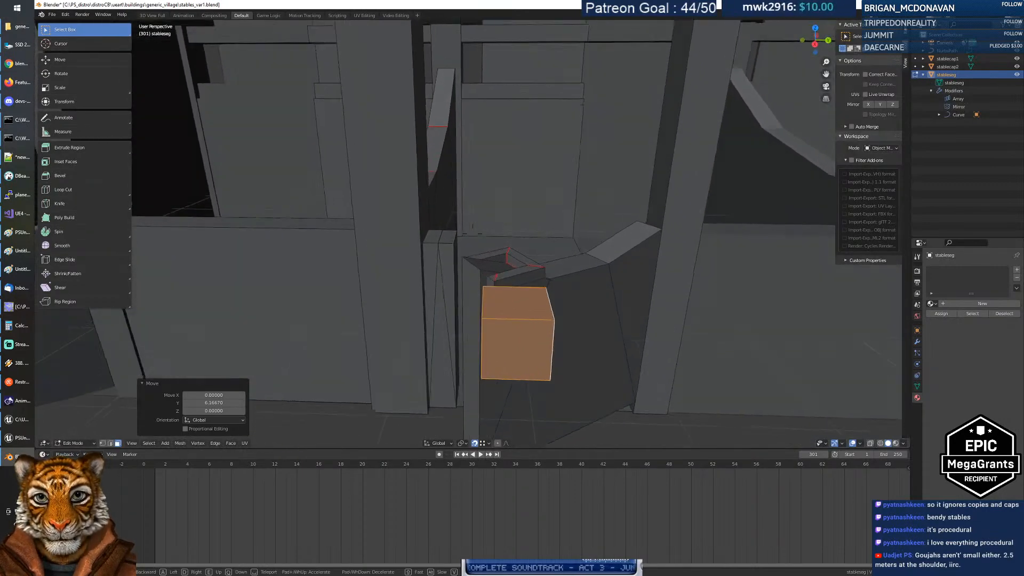
pyautogui.press('w')
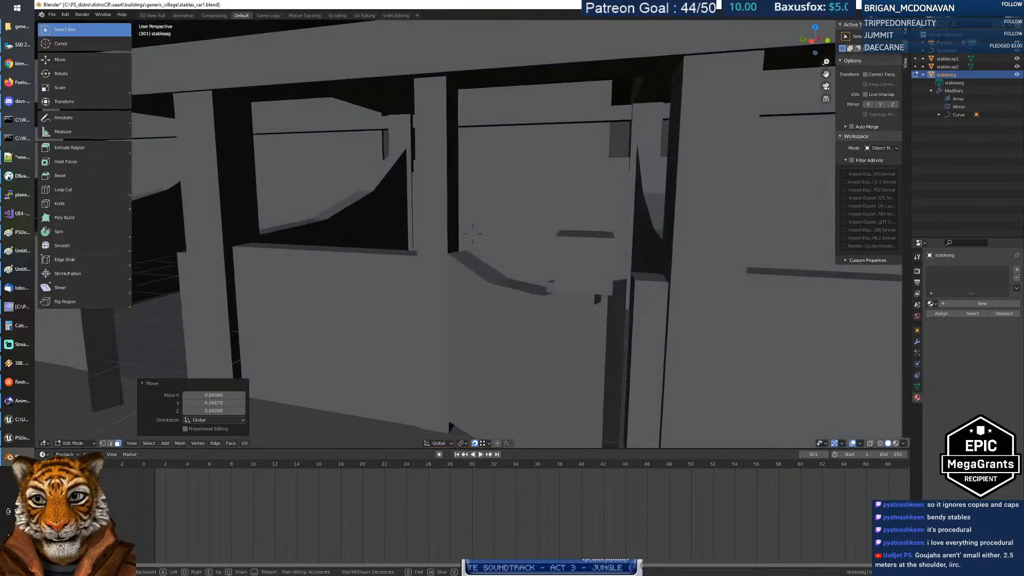
pyautogui.press('s')
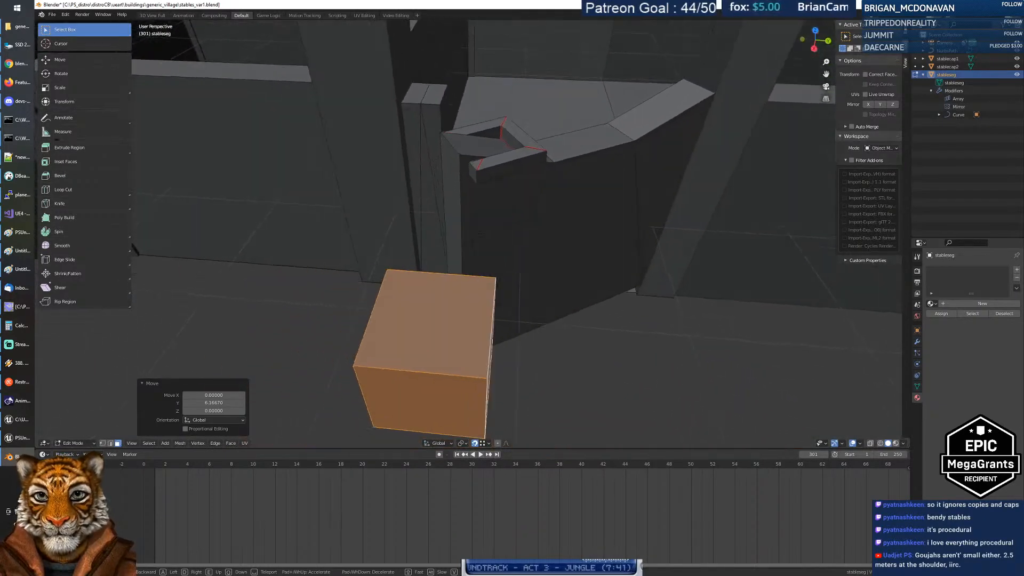
pyautogui.click(475, 252)
pyautogui.press('s')
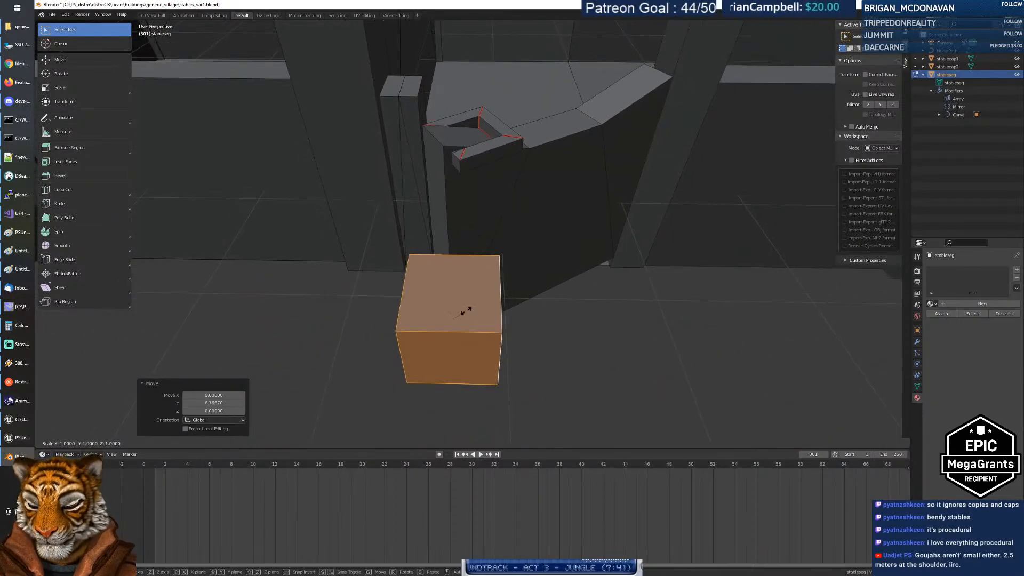
pyautogui.press('Escape')
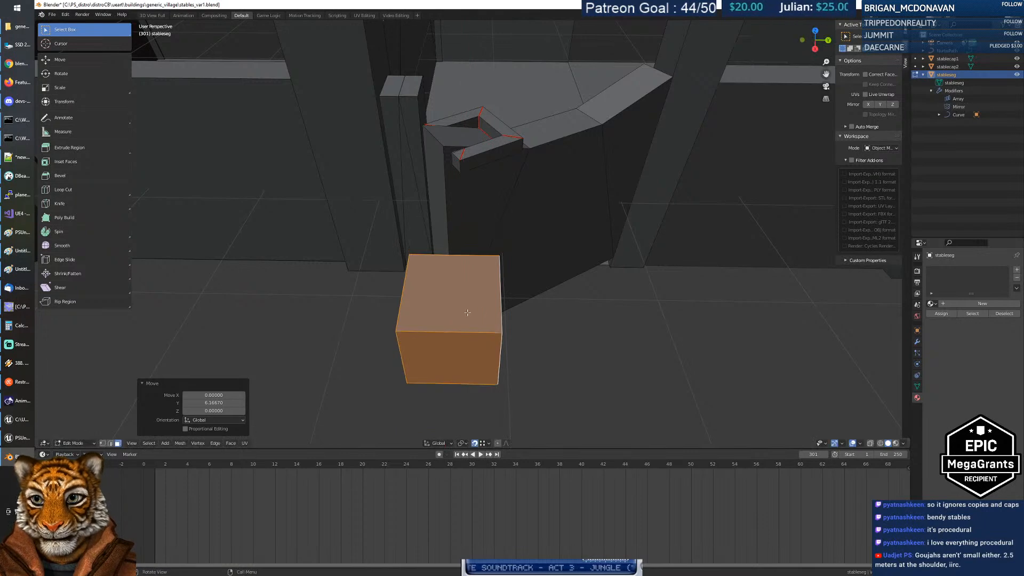
pyautogui.press('s')
pyautogui.press('y')
pyautogui.click(486, 313)
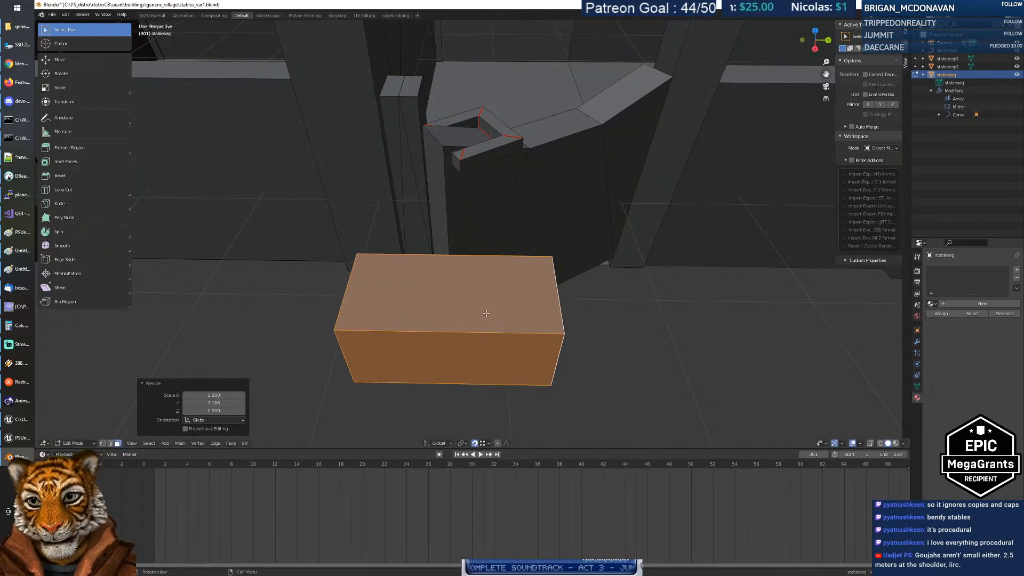
# Step: Narrow the box in front of the latch bracket into a slim bar, scaling it to about 0.28 along X and 0.29 along Z
pyautogui.press('s')
pyautogui.press('x')
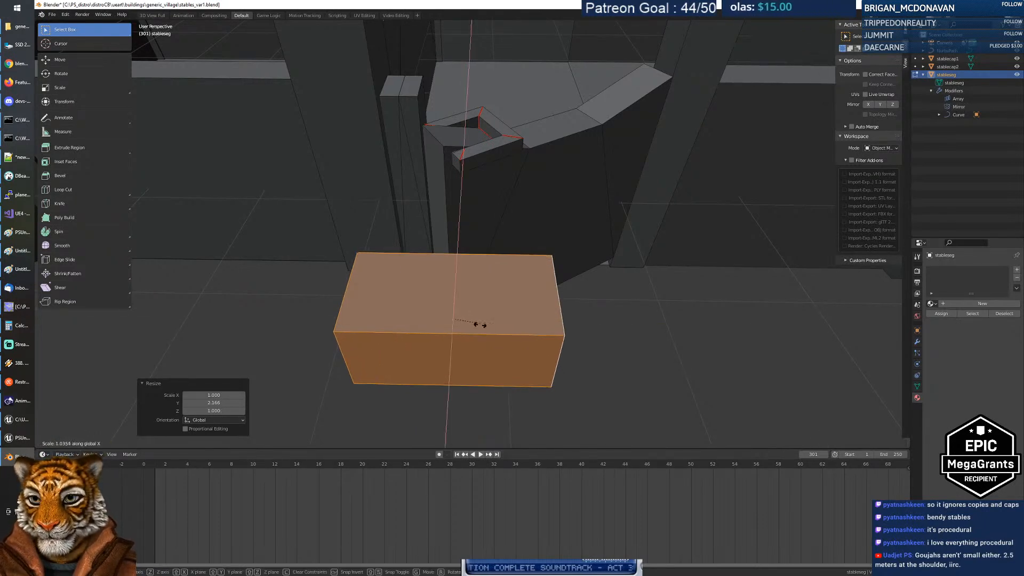
pyautogui.click(451, 309)
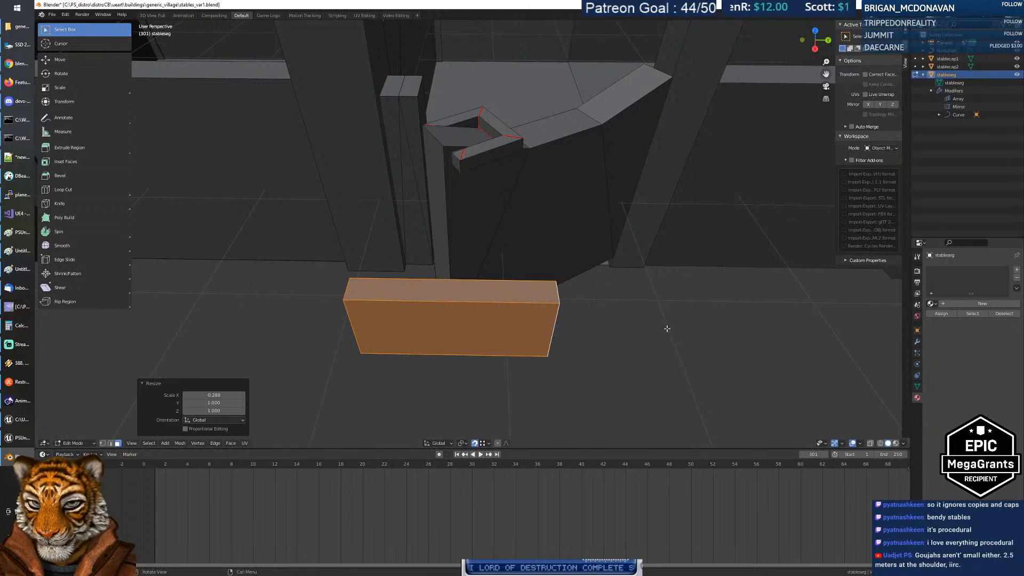
pyautogui.press('s')
pyautogui.press('z')
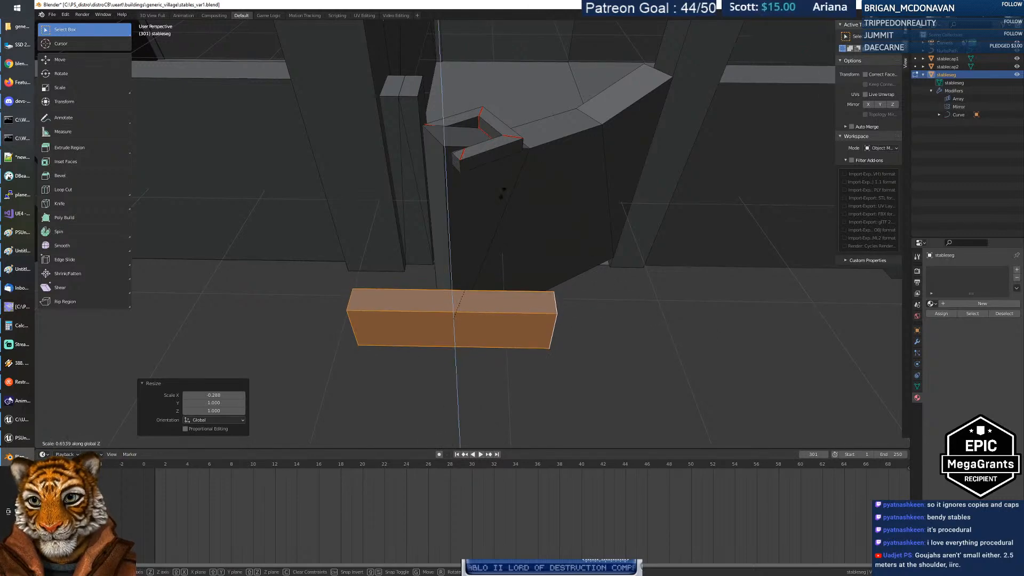
pyautogui.click(477, 261)
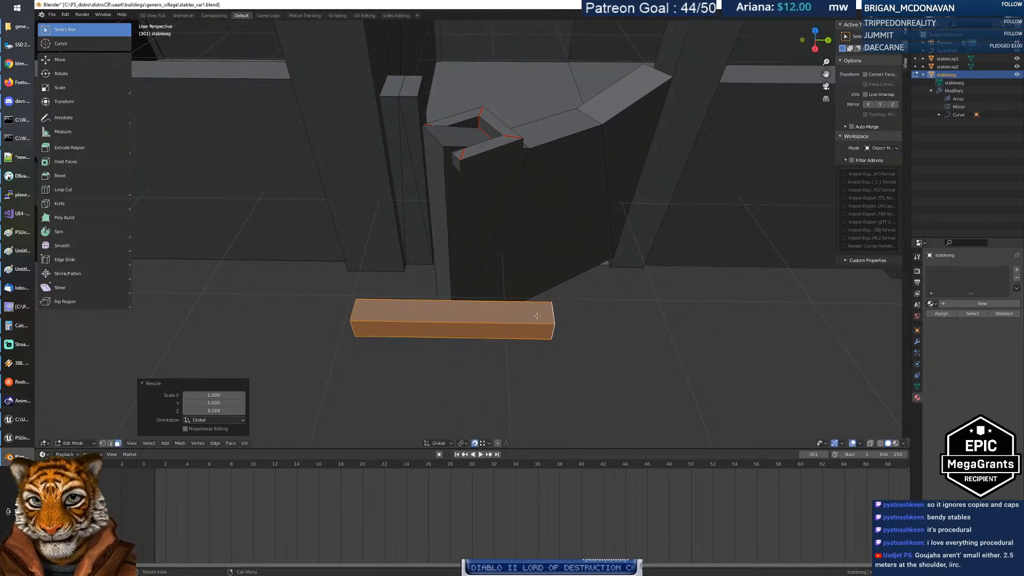
# Step: Examine the slim bar, the latch bracket on the stall door and the neighbouring post from several angles
pyautogui.press('w')
pyautogui.press('s')
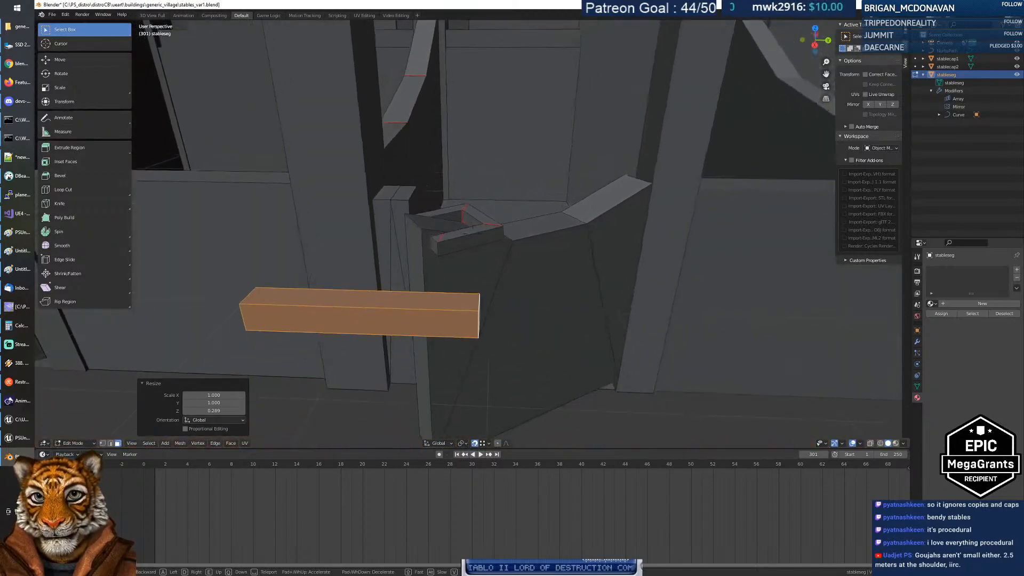
pyautogui.press('w')
pyautogui.press('a')
pyautogui.press('s')
pyautogui.press('w')
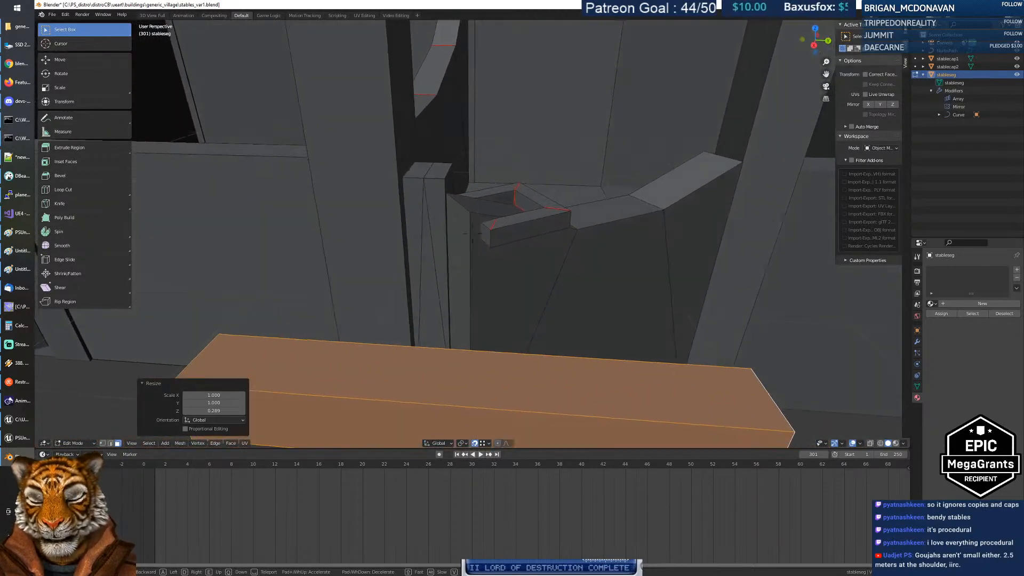
pyautogui.press('s')
pyautogui.click(501, 243)
pyautogui.moveTo(480, 343); pyautogui.dragTo(450, 241, button='middle')
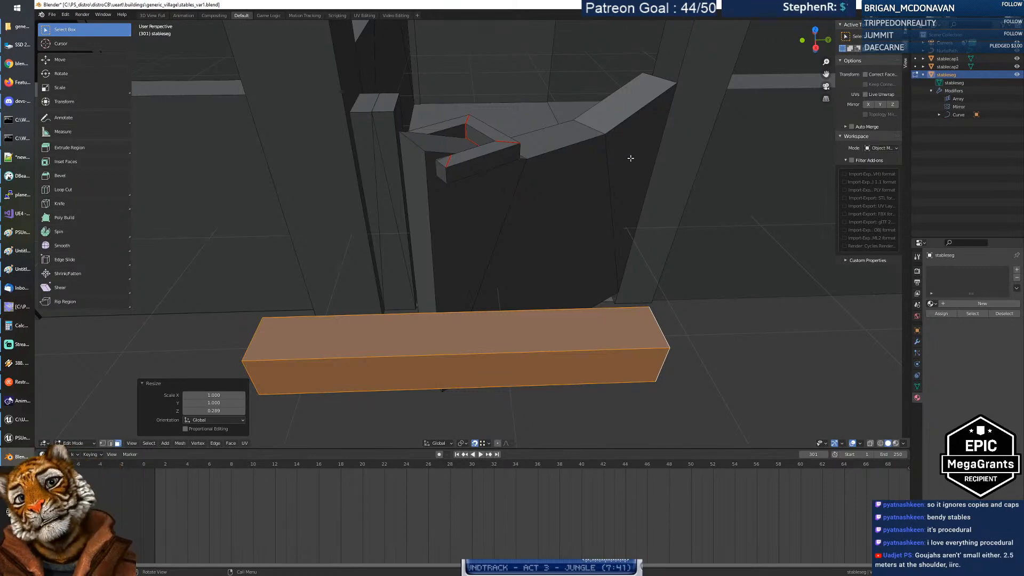
pyautogui.moveTo(566, 215); pyautogui.dragTo(599, 216, button='middle')
pyautogui.hotkey('shift', '`')
pyautogui.press('w')
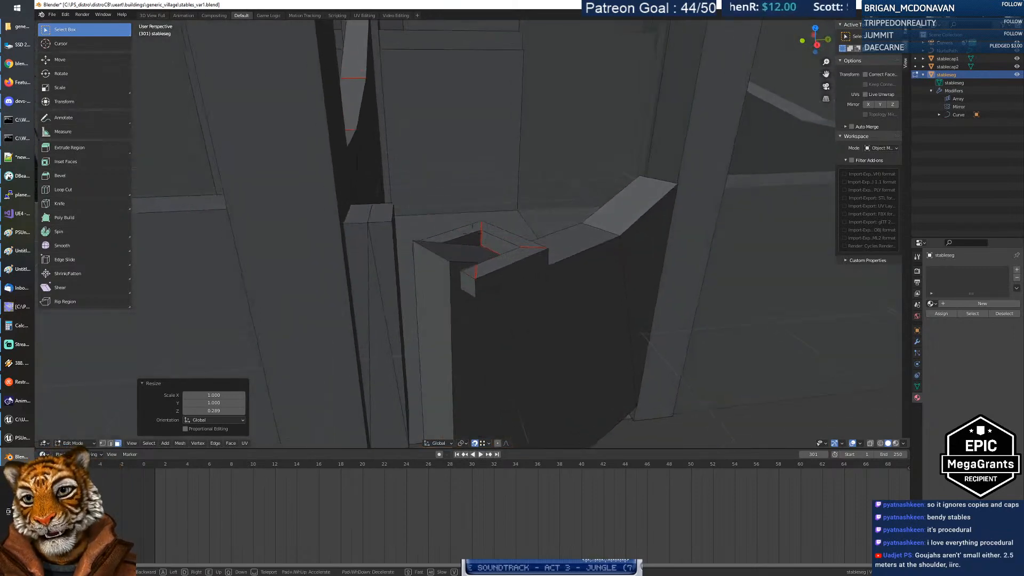
pyautogui.press('s')
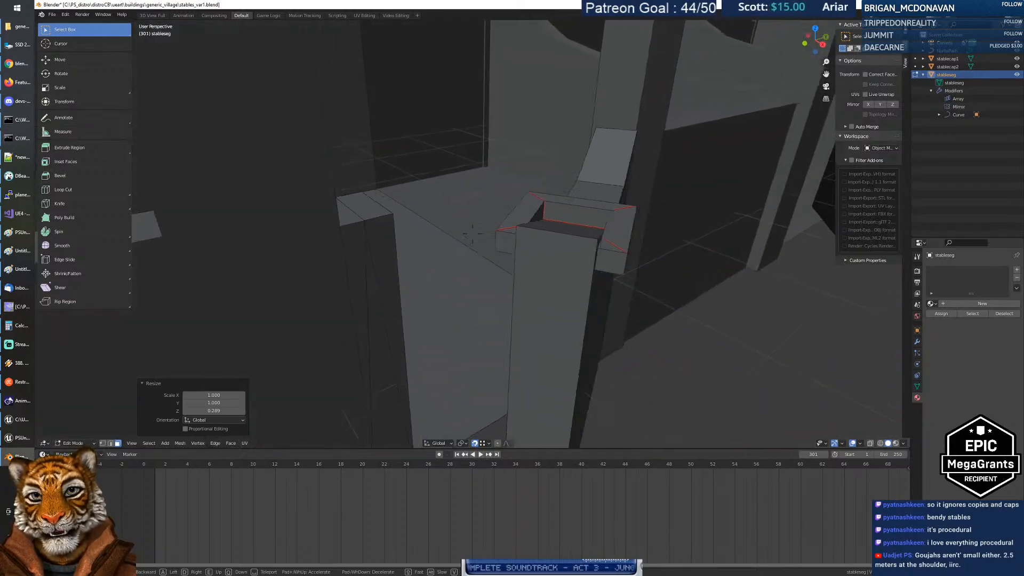
pyautogui.press('w')
pyautogui.press('s')
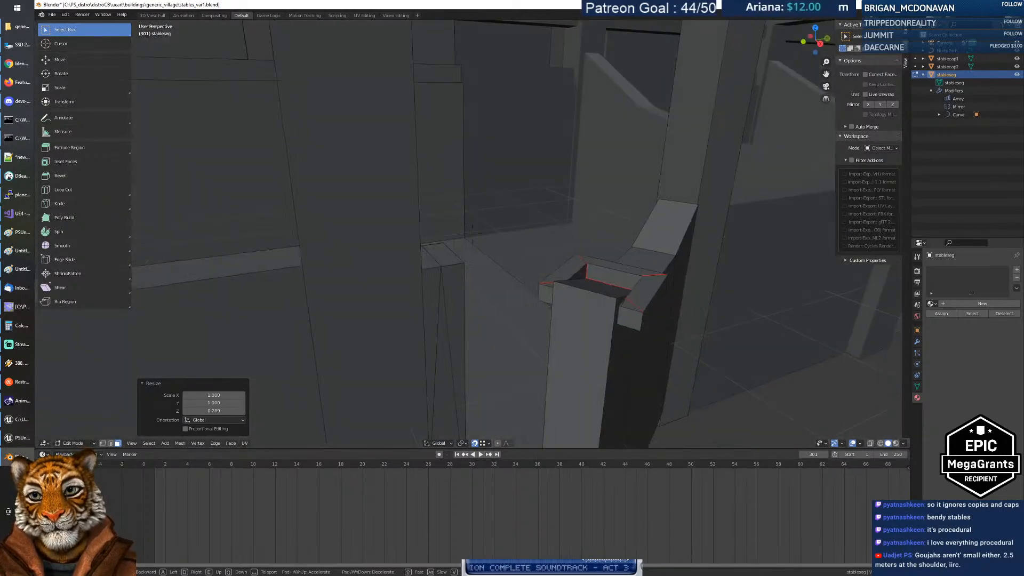
pyautogui.press('s')
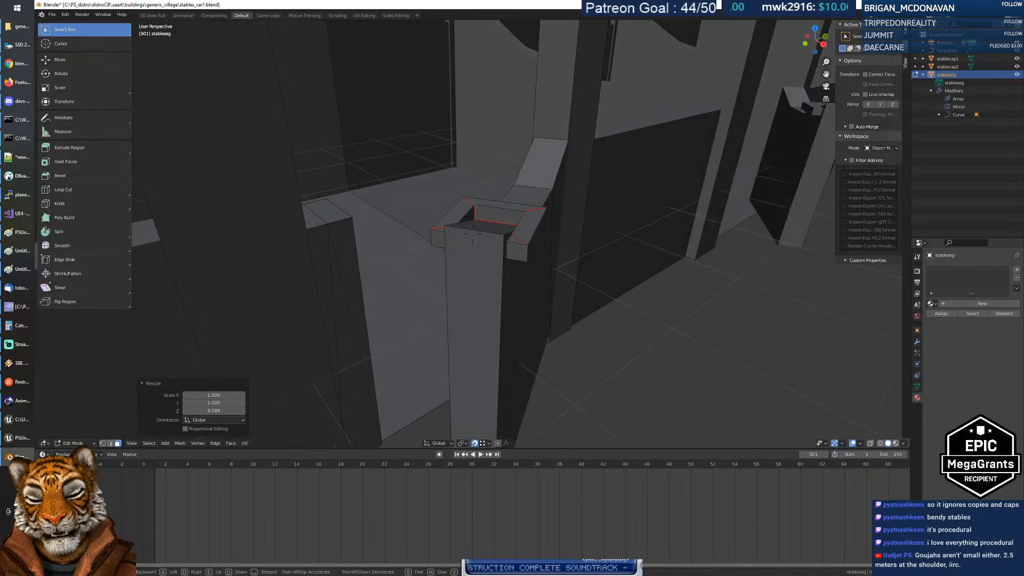
pyautogui.press('d')
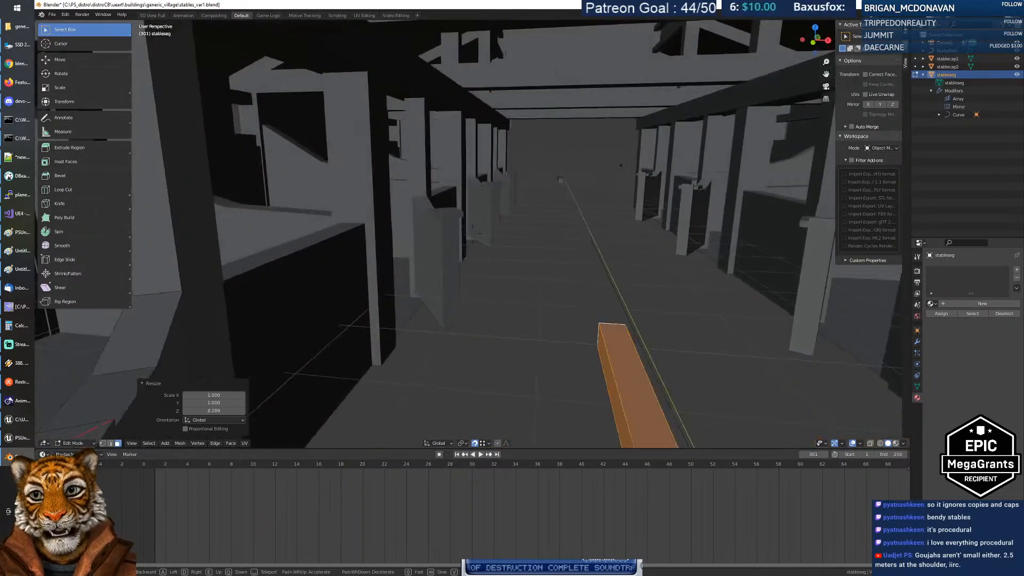
pyautogui.press('w')
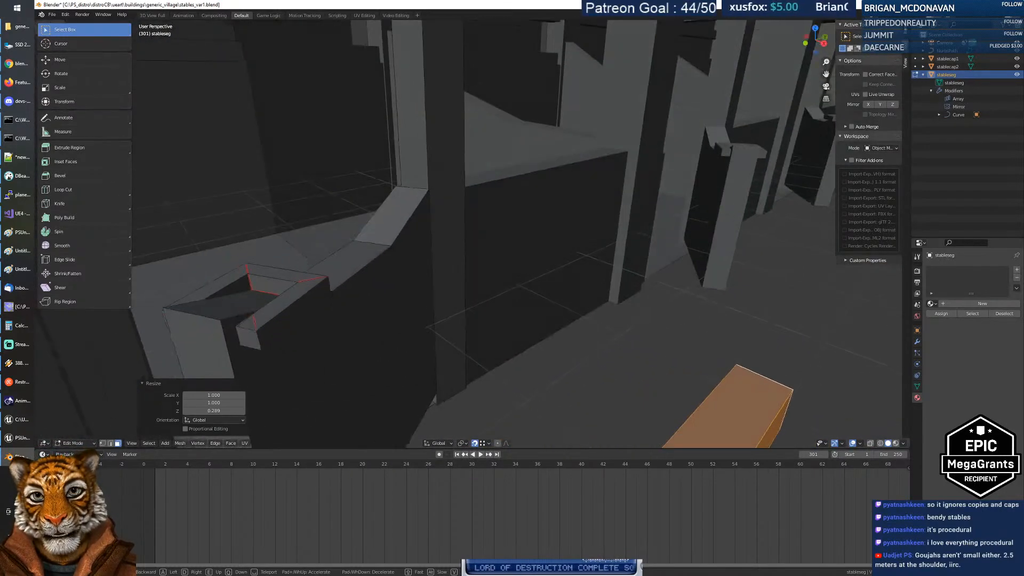
pyautogui.press('a')
pyautogui.press('s')
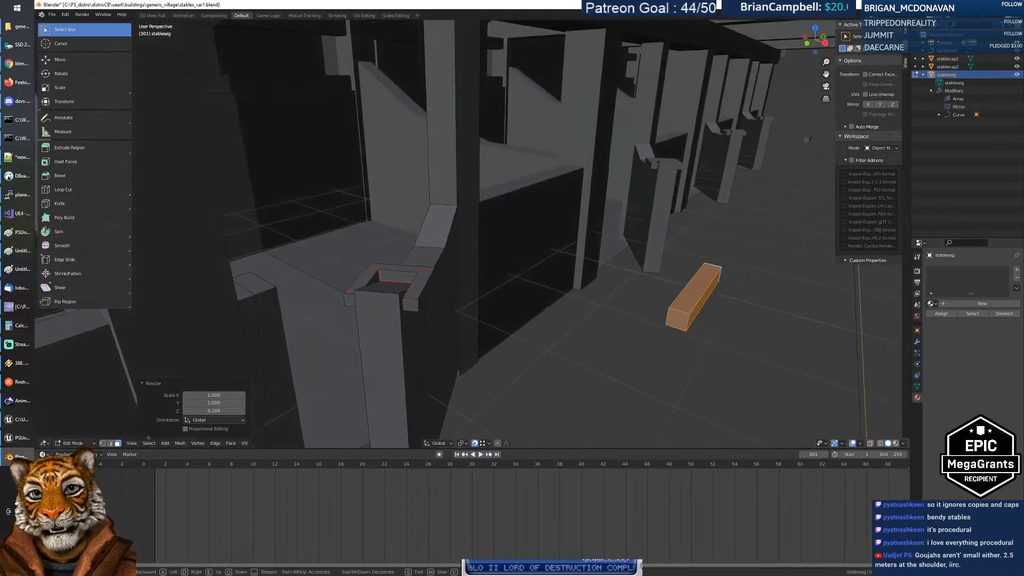
pyautogui.press('w')
pyautogui.press('d')
pyautogui.press('w')
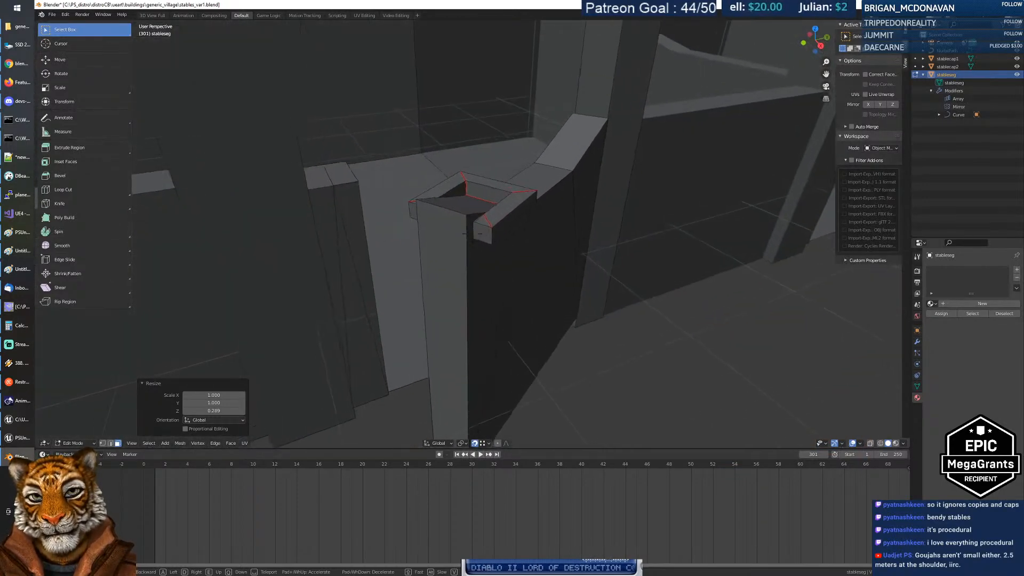
pyautogui.press('s')
pyautogui.click(473, 234)
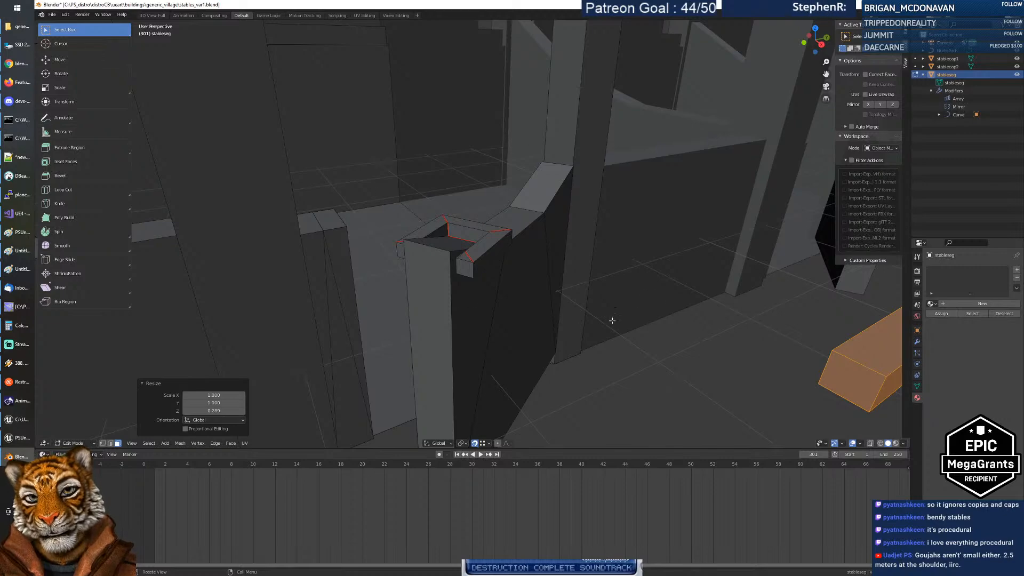
pyautogui.moveTo(495, 260)
pyautogui.mouseDown(button='middle')
pyautogui.moveTo(505, 253)
pyautogui.moveTo(495, 246)
pyautogui.mouseUp(button='middle')
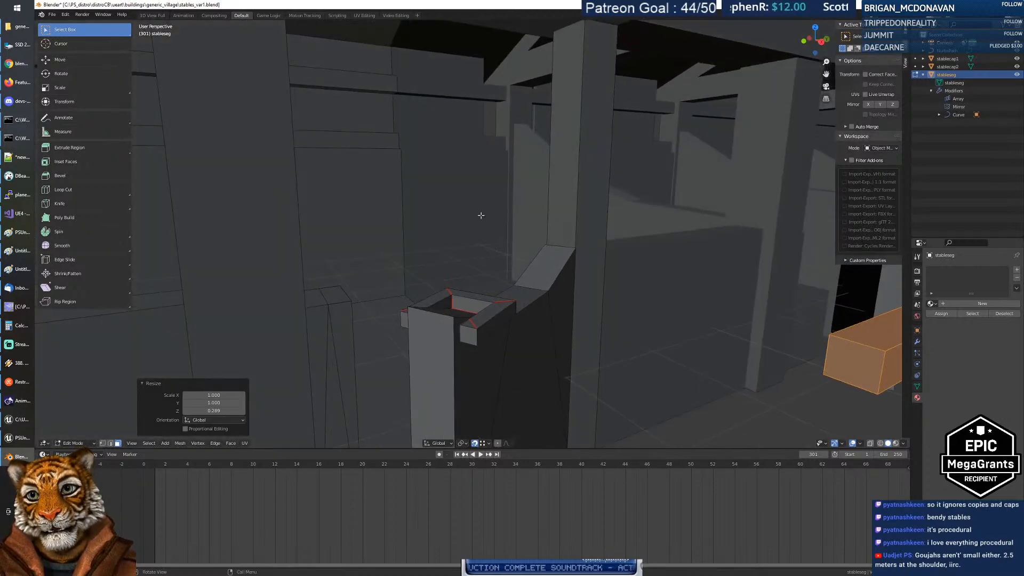
# Step: Deselect everything, select the whole slim bar through its linked faces and delete its faces
pyautogui.hotkey('alt', 'a')
pyautogui.moveTo(527, 298); pyautogui.dragTo(523, 324, button='middle')
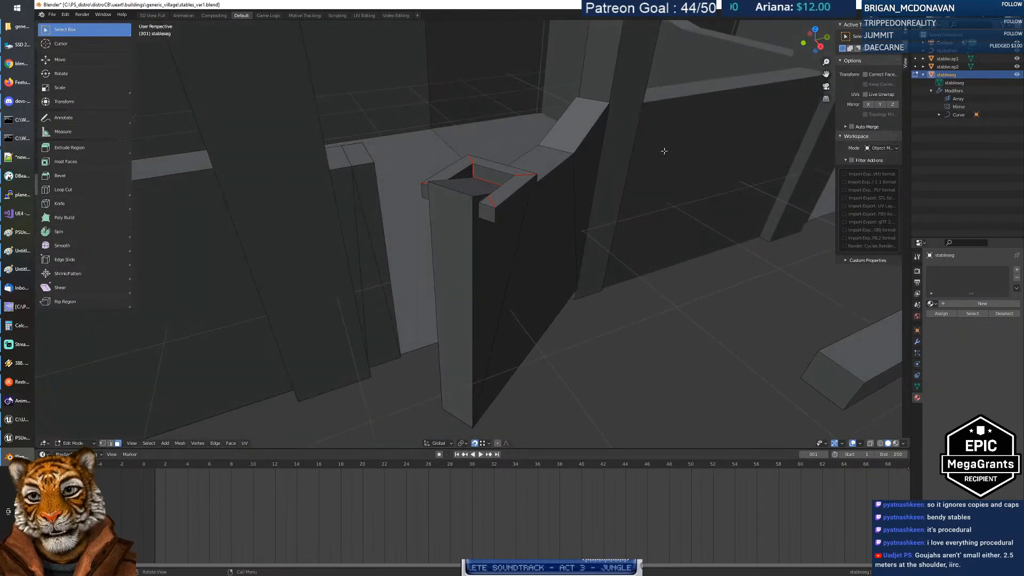
pyautogui.moveTo(615, 185)
pyautogui.mouseDown(button='middle')
pyautogui.moveTo(696, 137)
pyautogui.moveTo(695, 146)
pyautogui.moveTo(572, 170)
pyautogui.moveTo(616, 177)
pyautogui.mouseUp(button='middle')
pyautogui.click(538, 263)
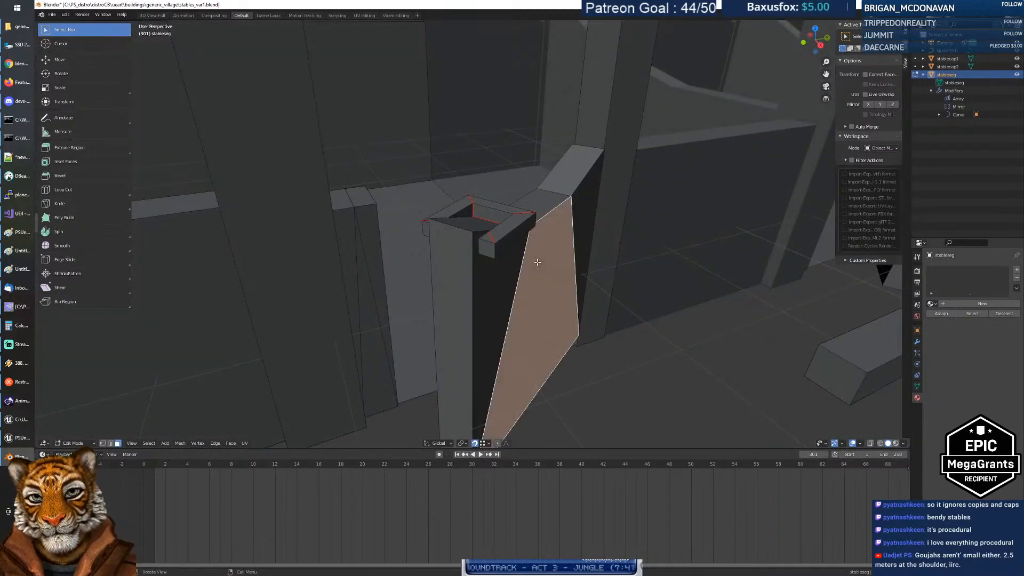
pyautogui.click(863, 361)
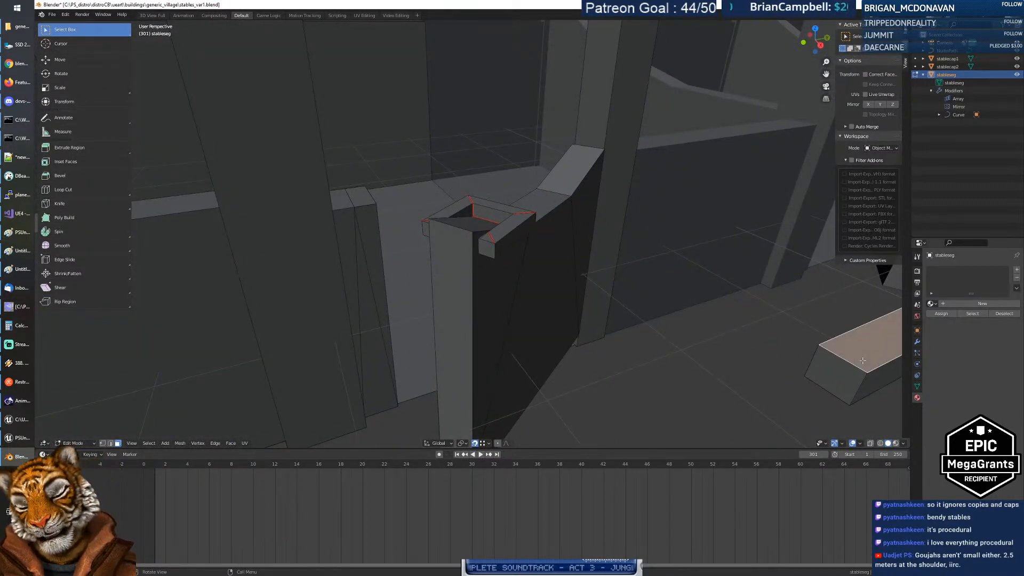
pyautogui.hotkey('ctrl', 'l')
pyautogui.press('x')
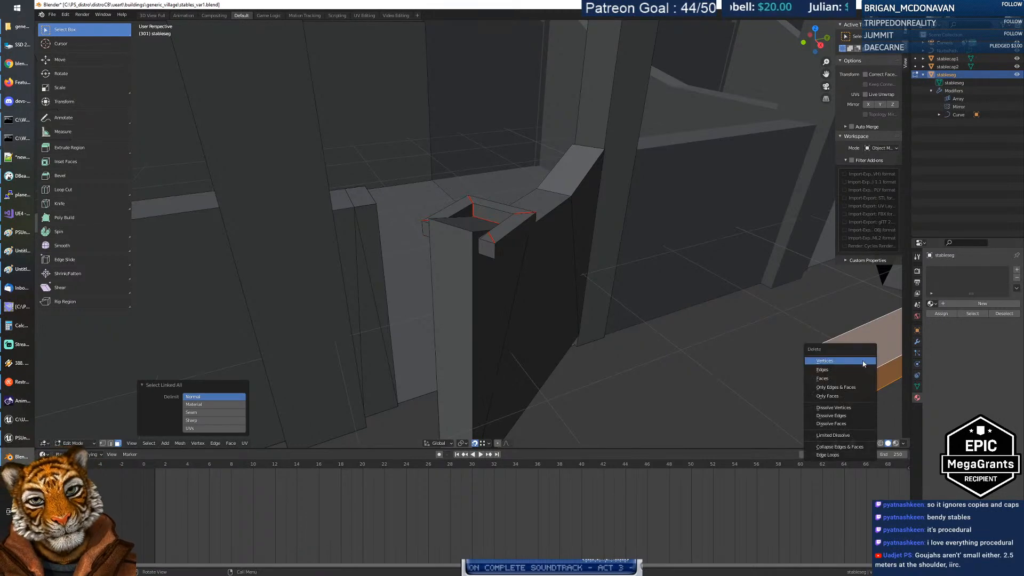
pyautogui.click(854, 379)
# Step: Select the whole stall door through its linked faces and delete its faces
pyautogui.click(472, 261)
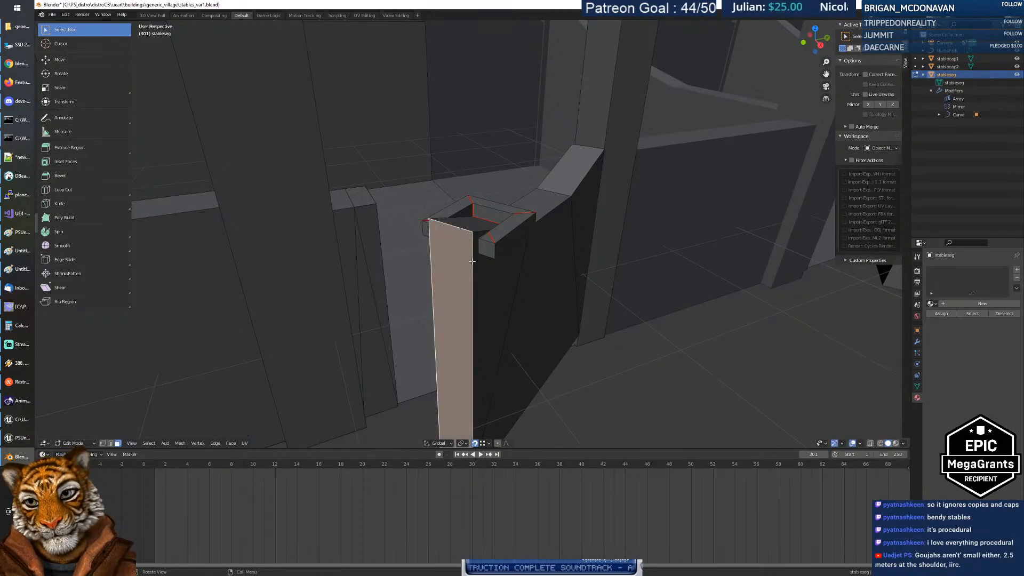
pyautogui.hotkey('ctrl', 'l')
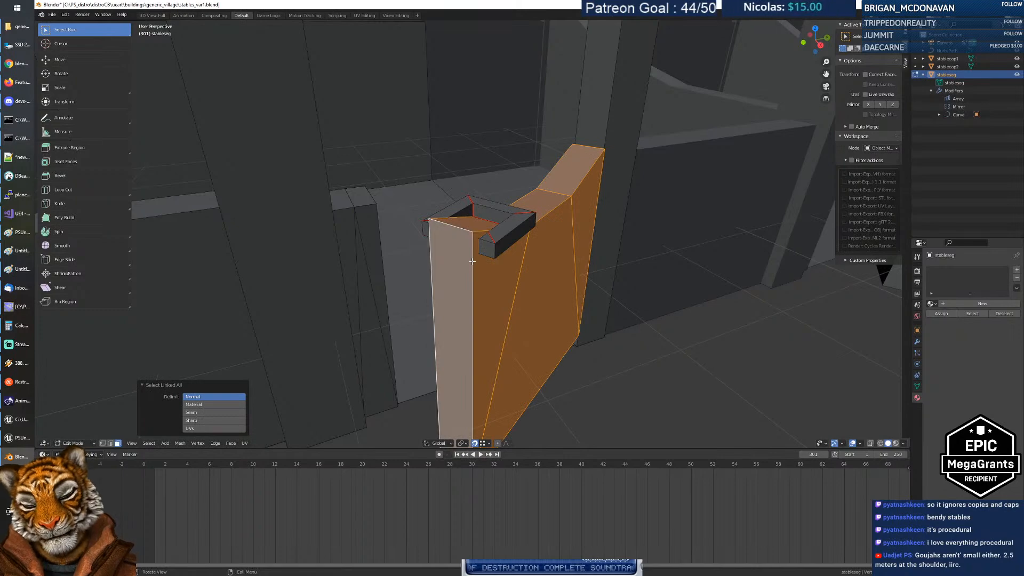
pyautogui.press('x')
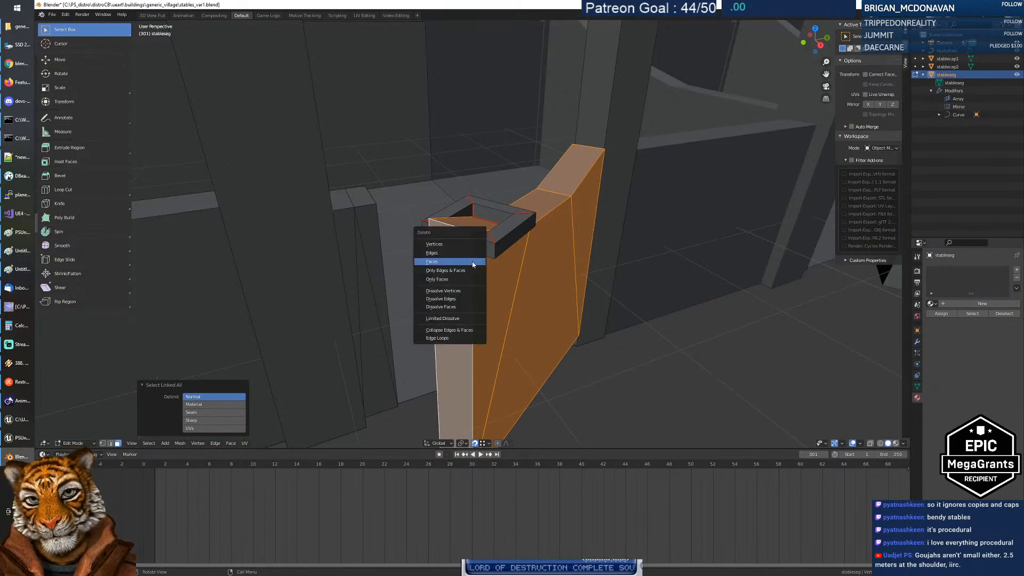
pyautogui.click(473, 262)
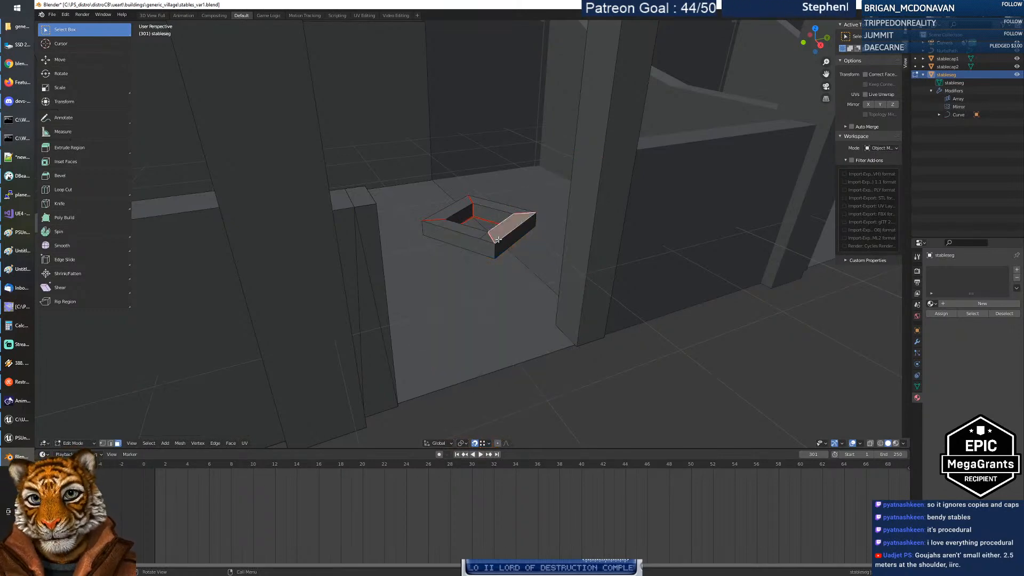
# Step: Select the whole square latch bracket through its linked faces and delete its faces
pyautogui.hotkey('ctrl', 'l')
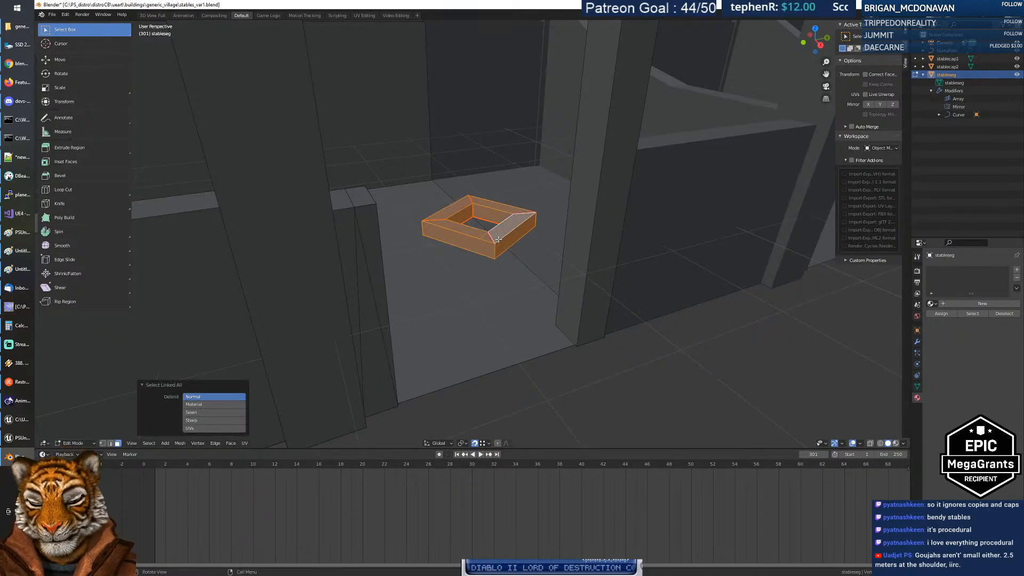
pyautogui.press('x')
pyautogui.click(499, 242)
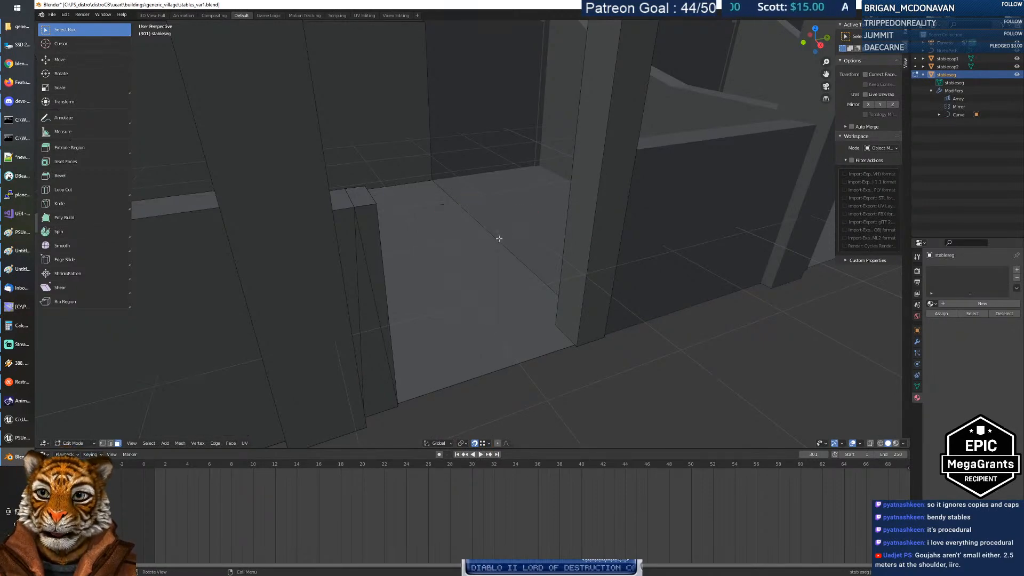
# Step: Examine the stall opening and the post beside it without the door
pyautogui.moveTo(518, 258)
pyautogui.mouseDown(button='middle')
pyautogui.moveTo(542, 251)
pyautogui.moveTo(526, 251)
pyautogui.mouseUp(button='middle')
pyautogui.hotkey('shift', '`')
pyautogui.press('d')
pyautogui.press('d')
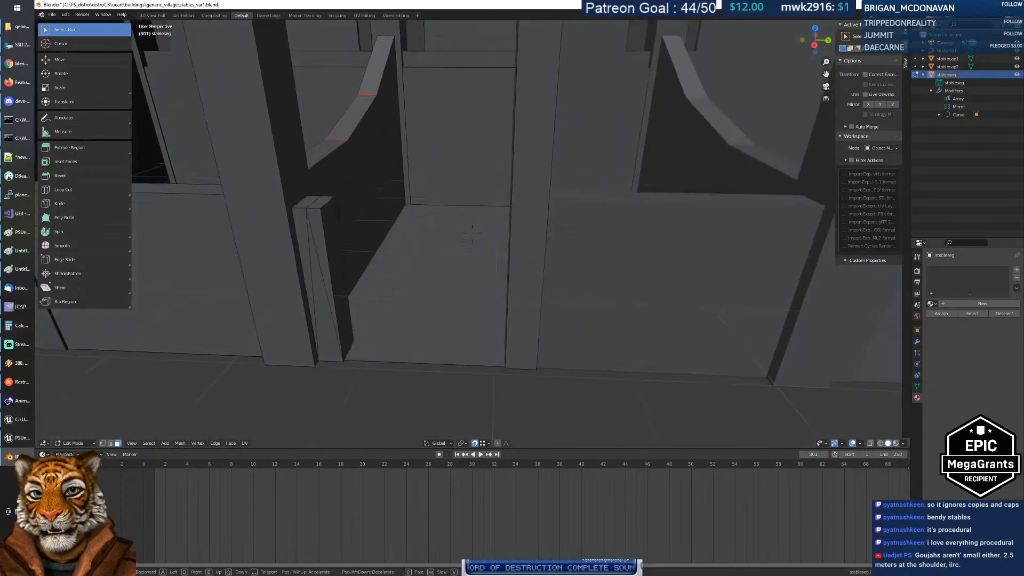
pyautogui.press('s')
pyautogui.press('w')
pyautogui.press('w')
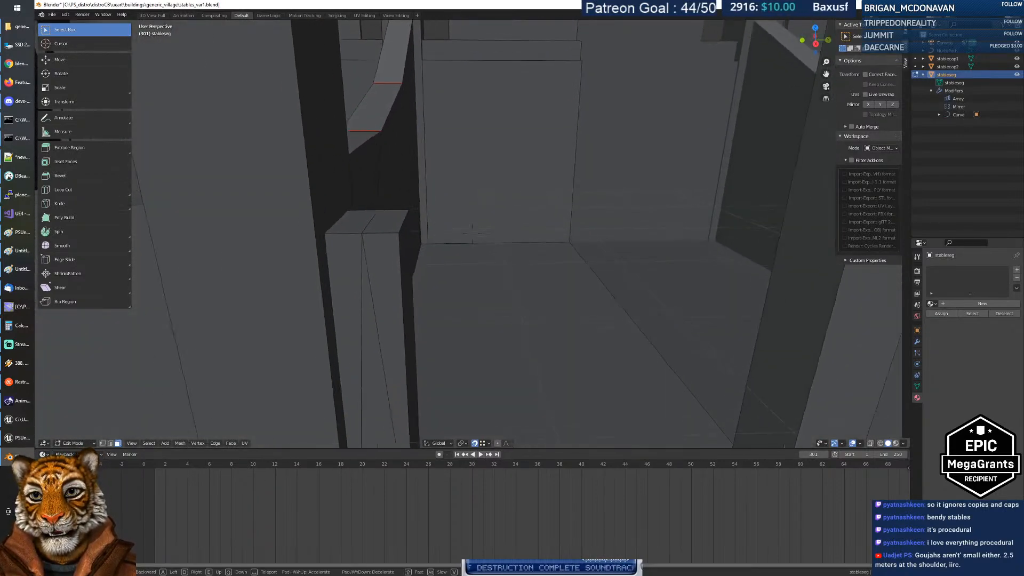
pyautogui.press('s')
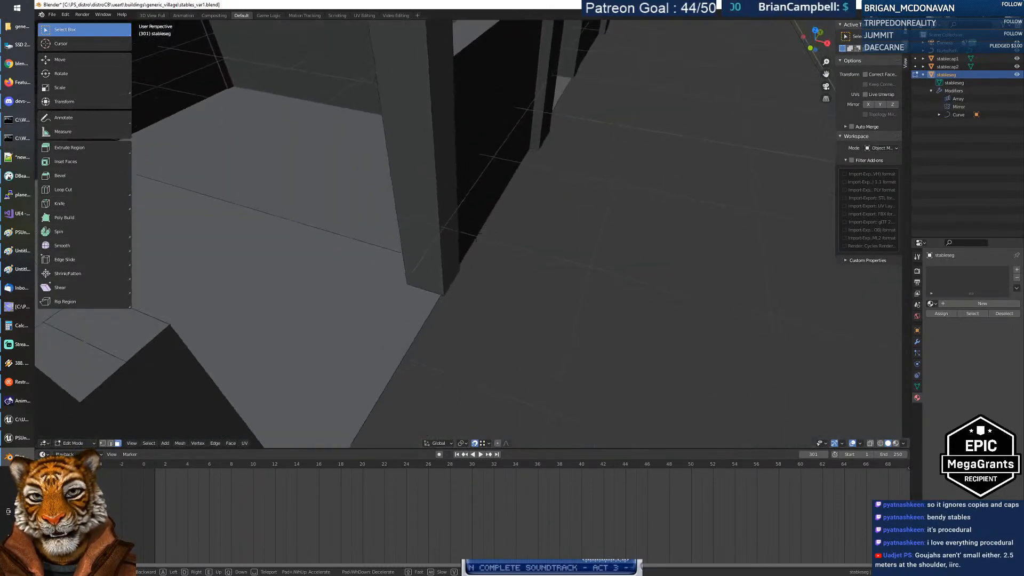
pyautogui.press('s')
pyautogui.click(473, 234)
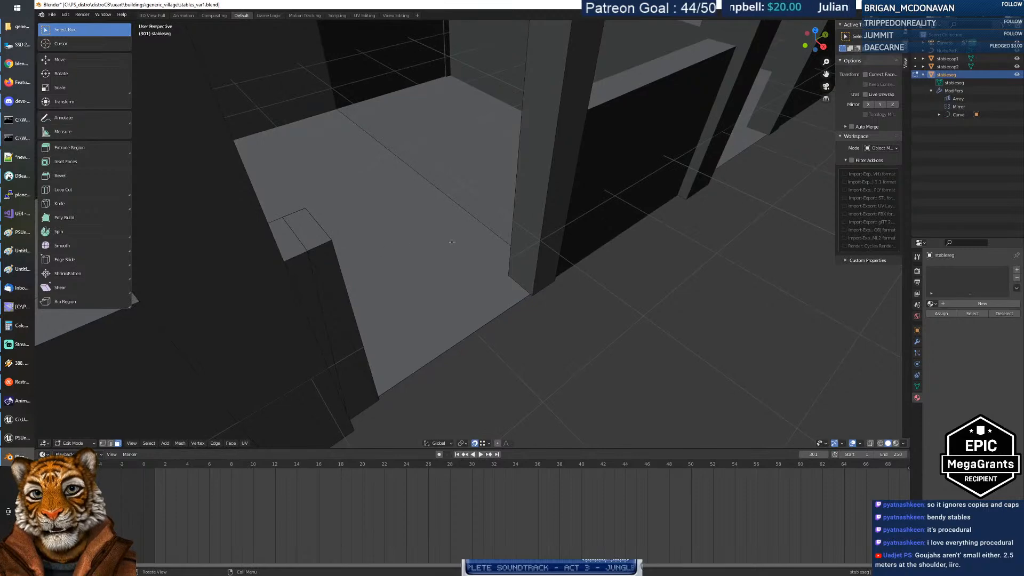
# Step: Undo the deletions of the latch bracket, the stall door and the slim bar
pyautogui.hotkey('ctrl', 'z')
pyautogui.hotkey('ctrl', 'z')
pyautogui.hotkey('ctrl', 'z')
pyautogui.hotkey('ctrl', 'z')
pyautogui.hotkey('ctrl', 'z')
pyautogui.hotkey('ctrl', 'z')
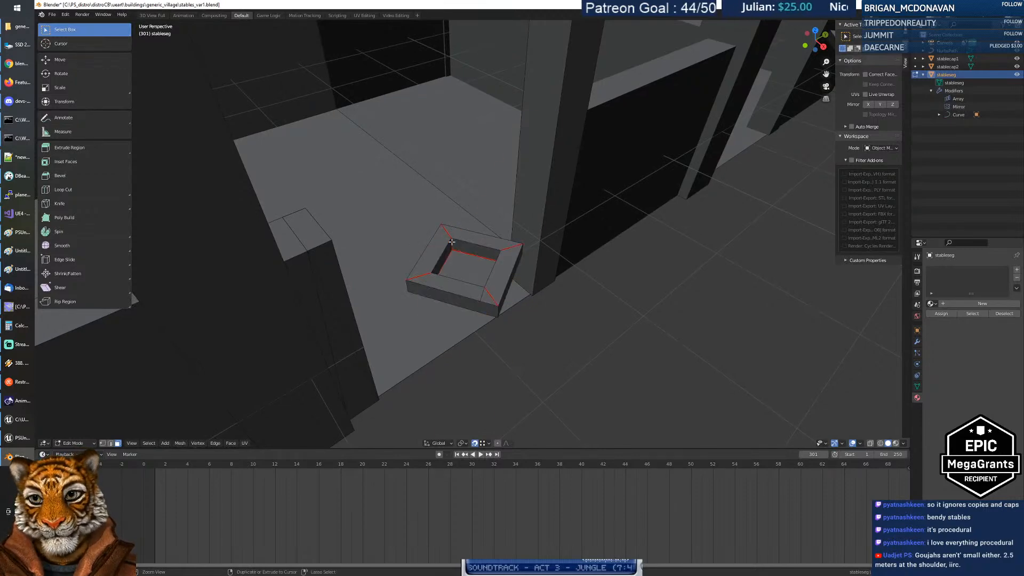
pyautogui.hotkey('ctrl', 'z')
pyautogui.hotkey('ctrl', 'z')
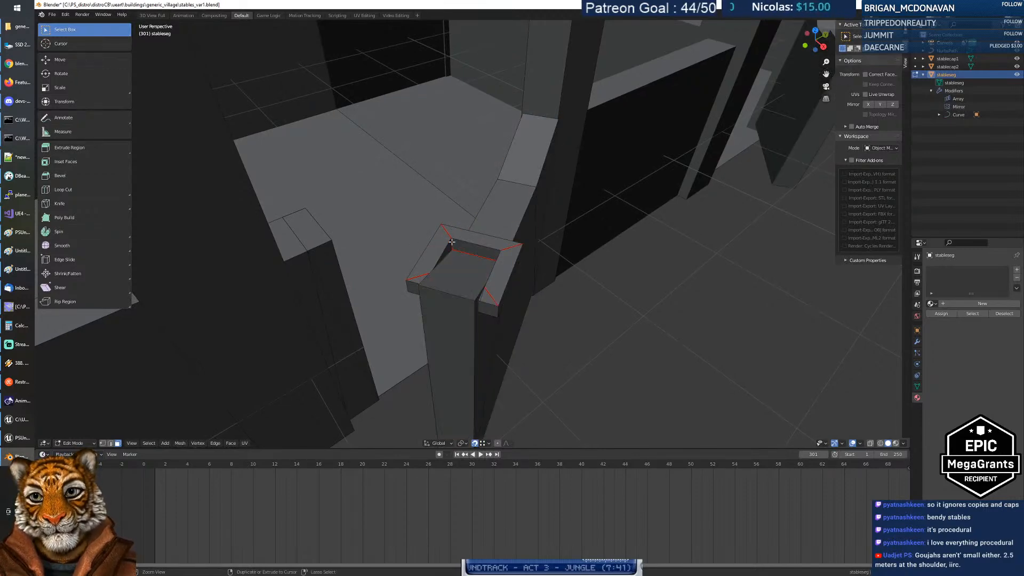
pyautogui.hotkey('ctrl', 'z')
pyautogui.hotkey('ctrl', 'z')
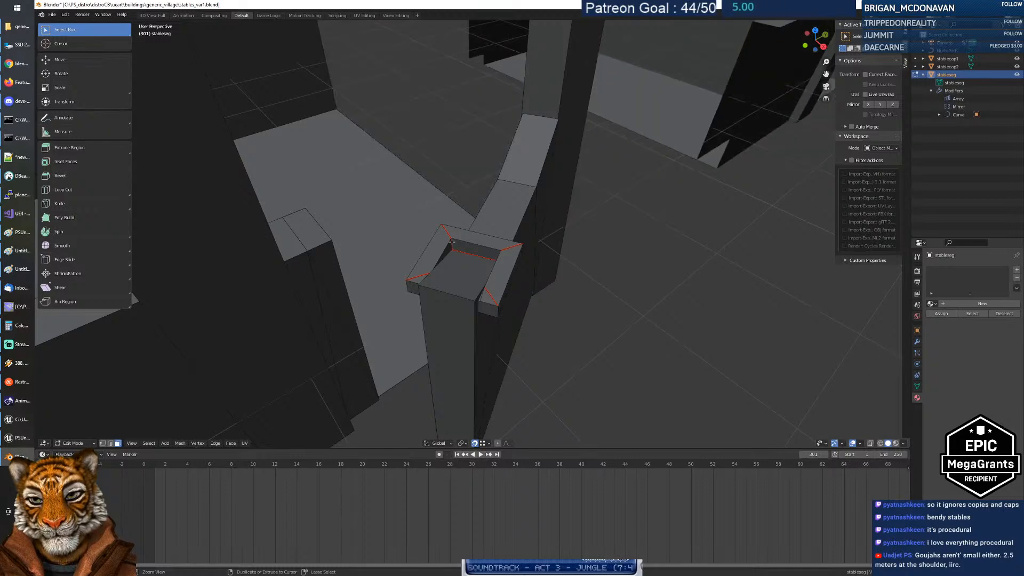
pyautogui.moveTo(544, 254)
pyautogui.mouseDown(button='middle')
pyautogui.moveTo(611, 263)
pyautogui.moveTo(556, 255)
pyautogui.mouseUp(button='middle')
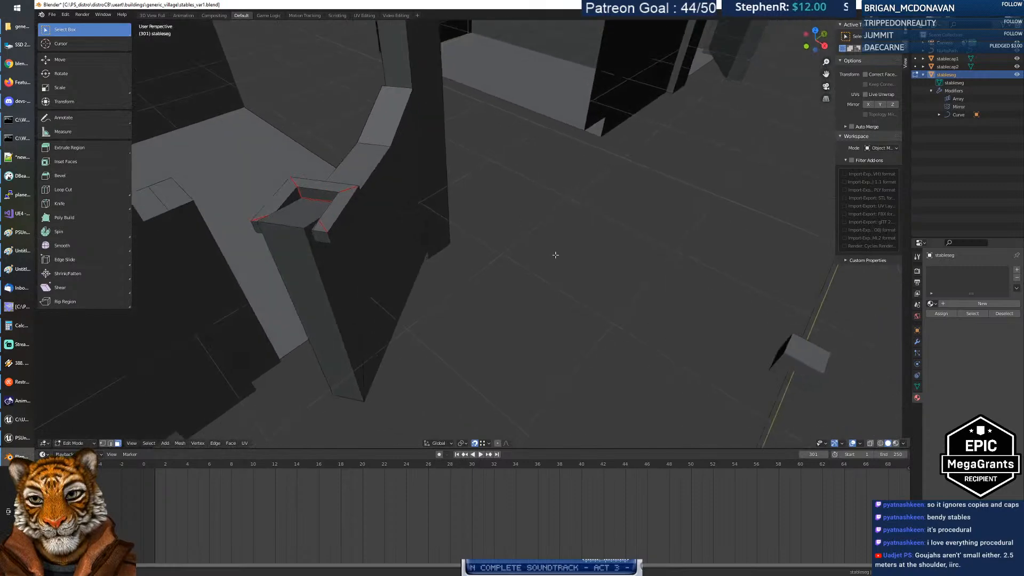
# Step: Step through the edit history until the slim latch bar in front of the stall door is restored
pyautogui.hotkey('ctrl', 'shift', 'z')
pyautogui.hotkey('ctrl', 'shift', 'z')
pyautogui.hotkey('ctrl', 'shift', 'z')
pyautogui.hotkey('ctrl', 'shift', 'z')
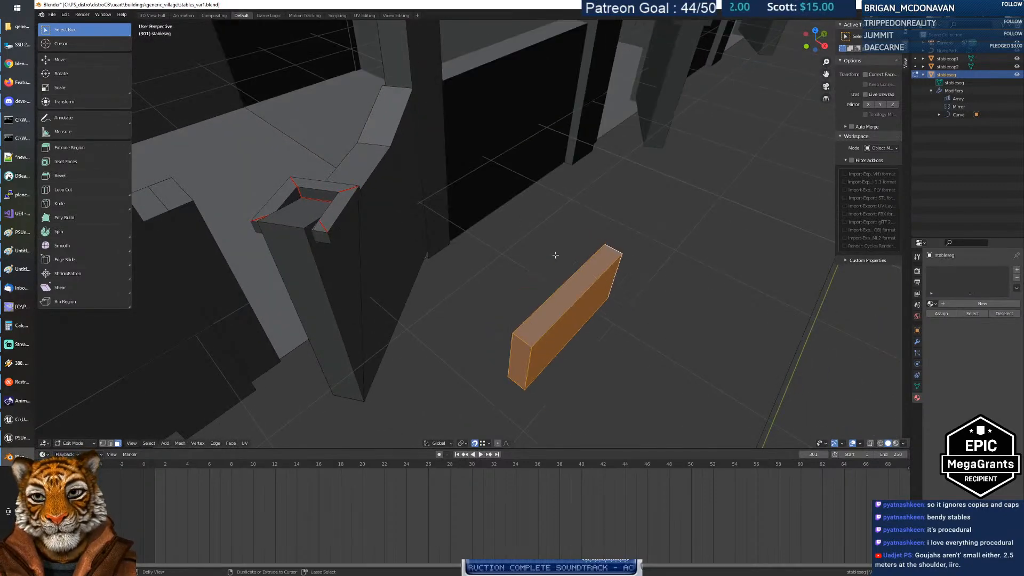
pyautogui.hotkey('ctrl', 'shift', 'z')
# Step: Select the whole slim latch bar through its linked faces and scale it to 0.228 along Y to make a short block
pyautogui.moveTo(556, 255); pyautogui.dragTo(478, 287, button='middle')
pyautogui.click(448, 289)
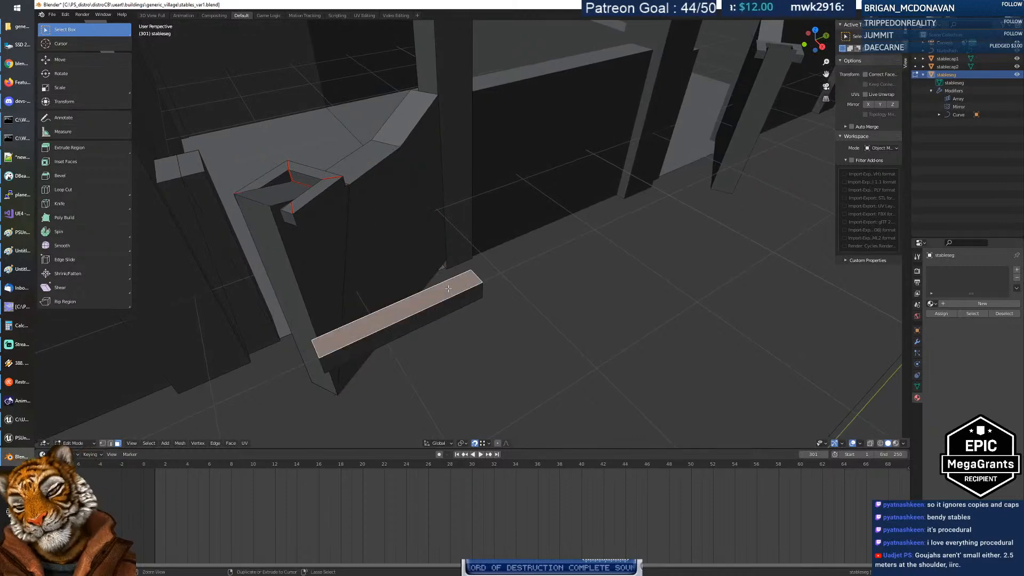
pyautogui.hotkey('ctrl', 'l')
pyautogui.press('s')
pyautogui.press('y')
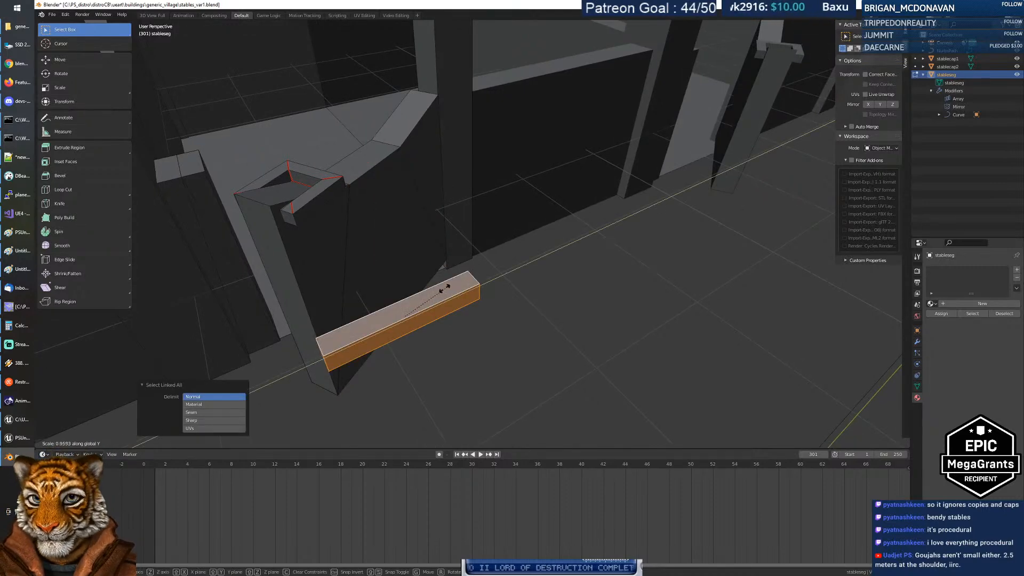
pyautogui.click(405, 307)
# Step: Move the short block to the stall door's latch bracket with Z locked, about -1.23 in X and -0.21 in Y
pyautogui.moveTo(352, 236); pyautogui.dragTo(319, 255, button='middle')
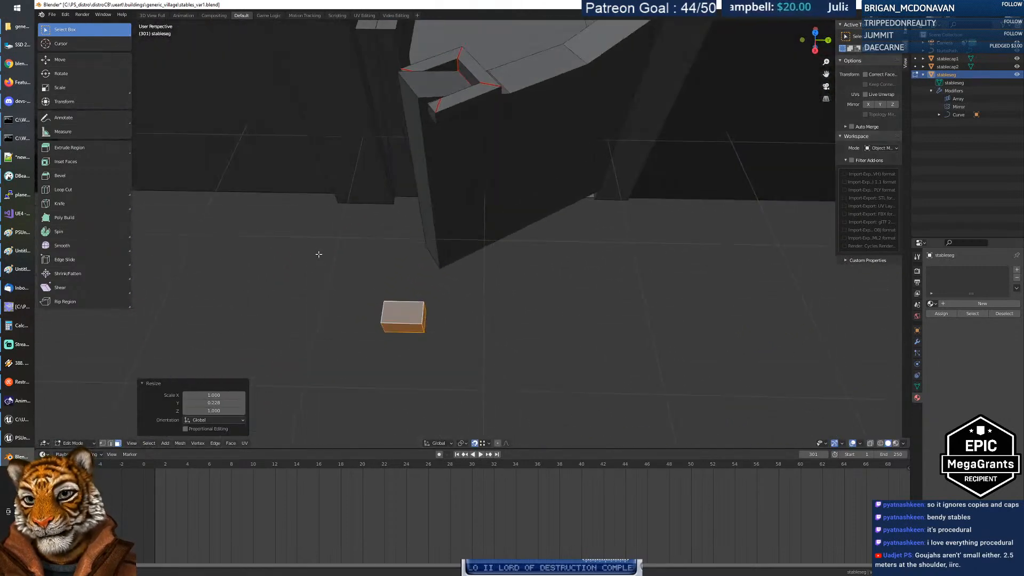
pyautogui.press('g')
pyautogui.press('y')
pyautogui.hotkey('shift', 'z')
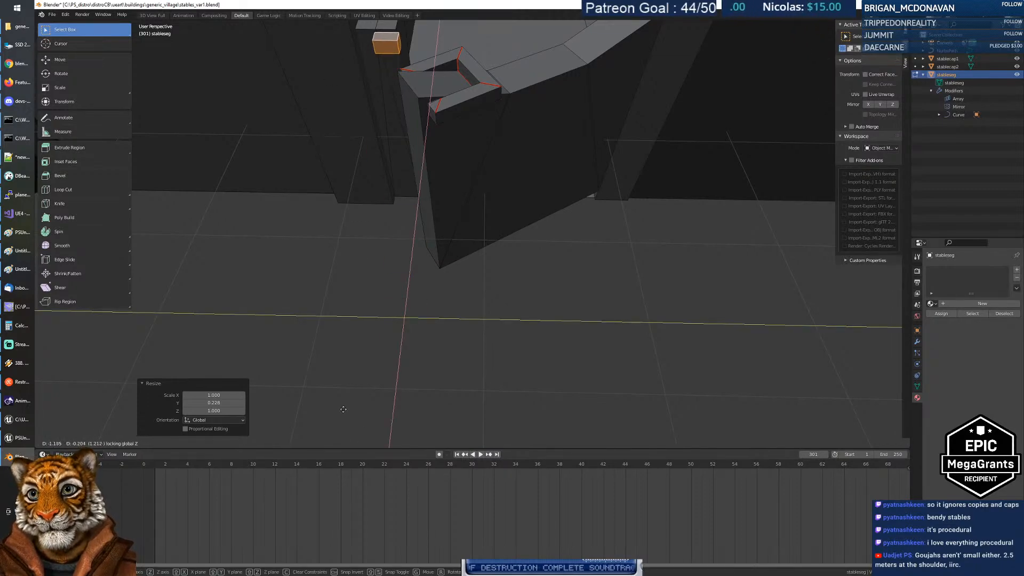
pyautogui.click(343, 408)
# Step: Shift the block off the latch bracket into the stall opening with Z locked, about -0.35 in X and -0.20 in Y
pyautogui.hotkey('shift', '`')
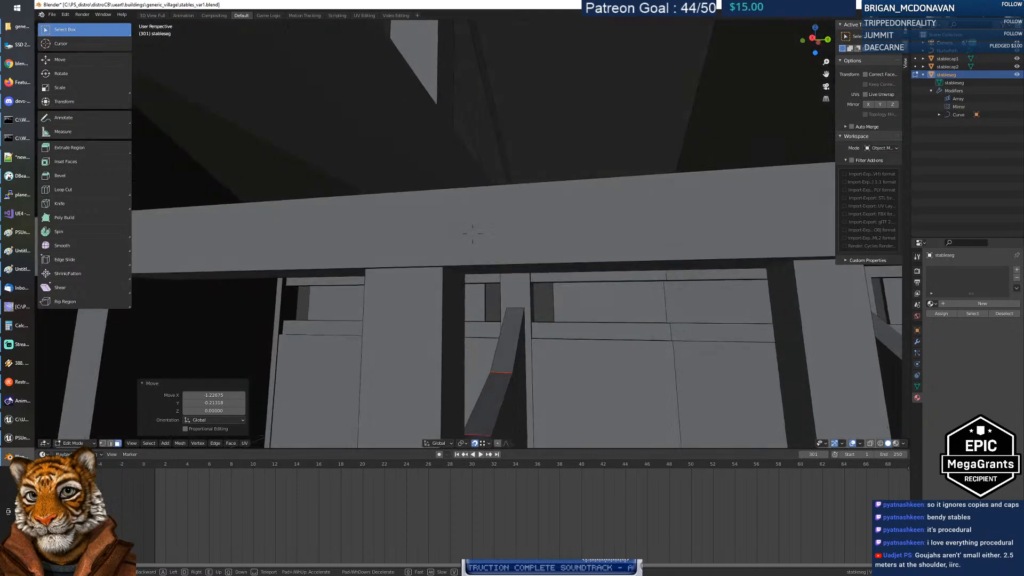
pyautogui.press('s')
pyautogui.press('w')
pyautogui.press('s')
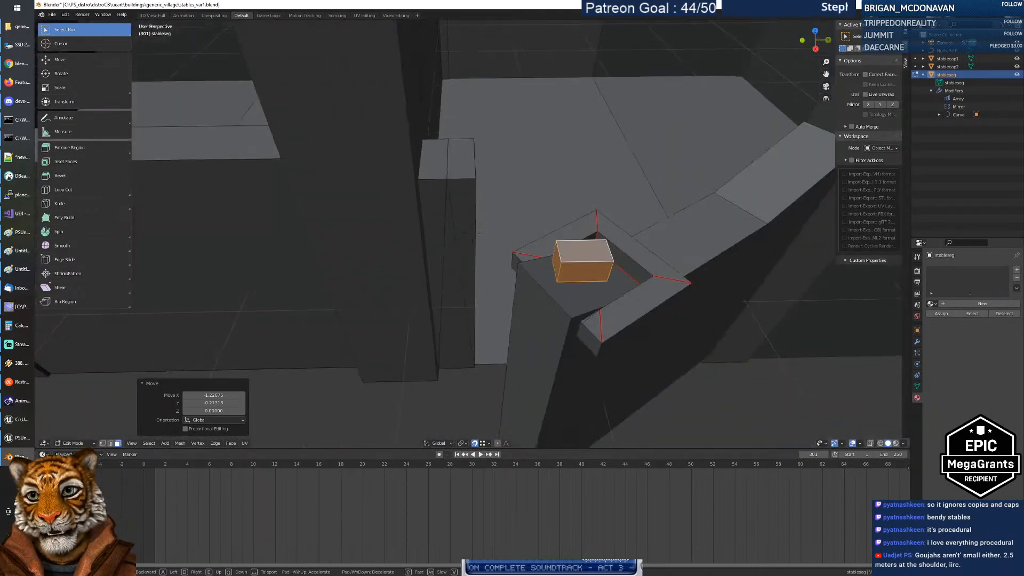
pyautogui.press('w')
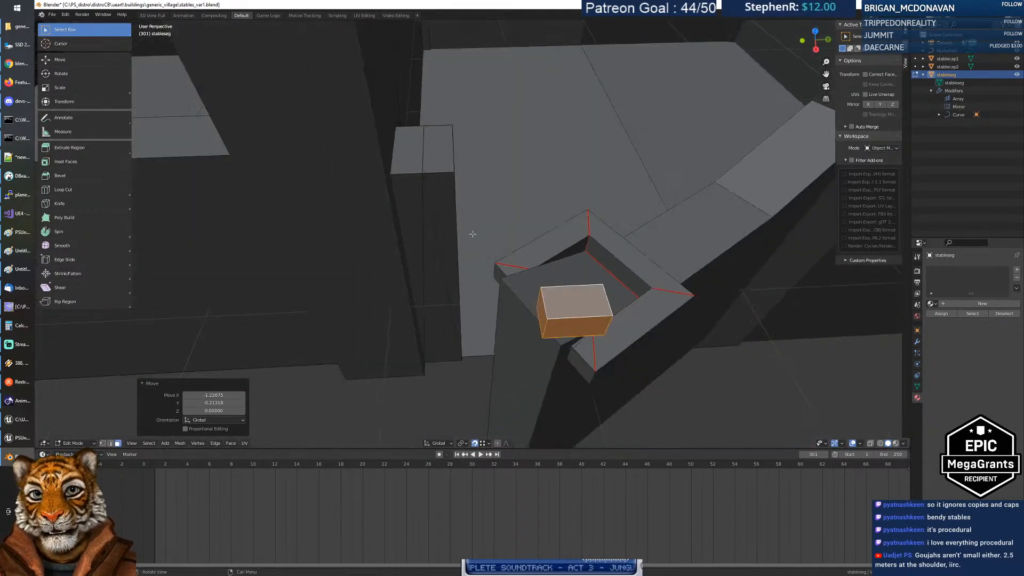
pyautogui.press('g')
pyautogui.hotkey('shift', 'z')
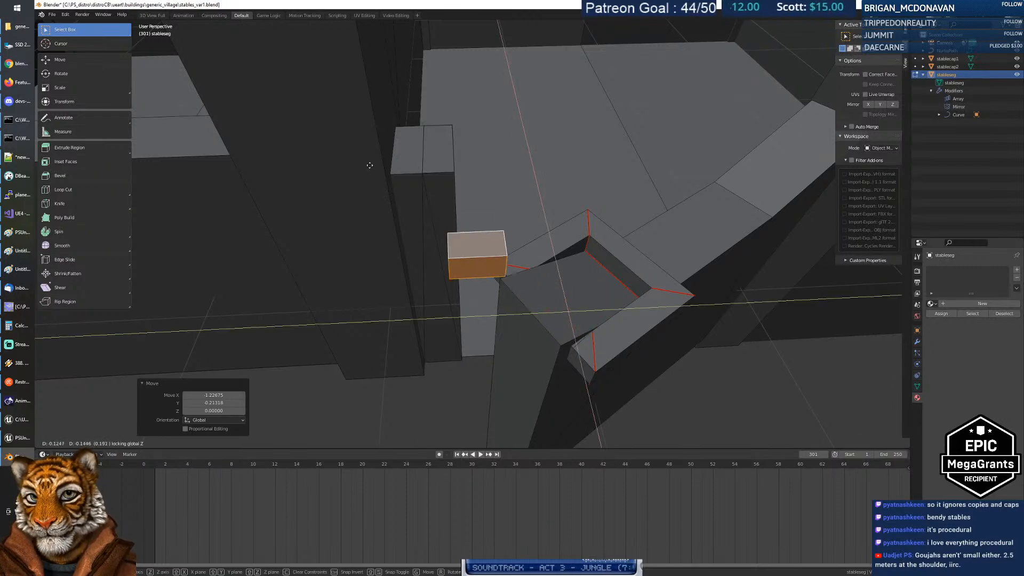
pyautogui.click(346, 95)
# Step: Place the block over the low post opposite the door by moving it about -0.23 along Y and -0.20 along X
pyautogui.moveTo(474, 192); pyautogui.dragTo(475, 210, button='middle')
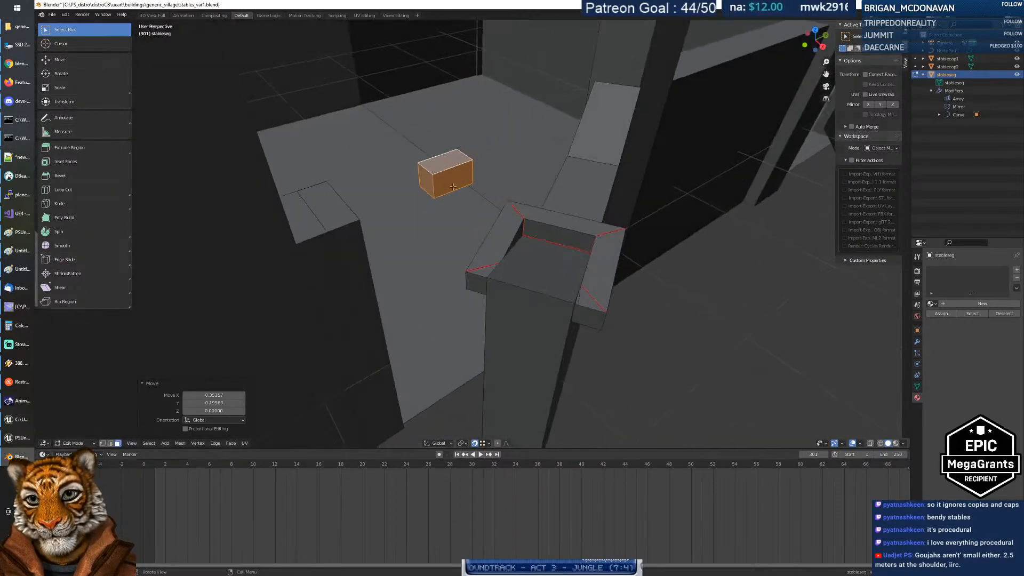
pyautogui.press('g')
pyautogui.press('y')
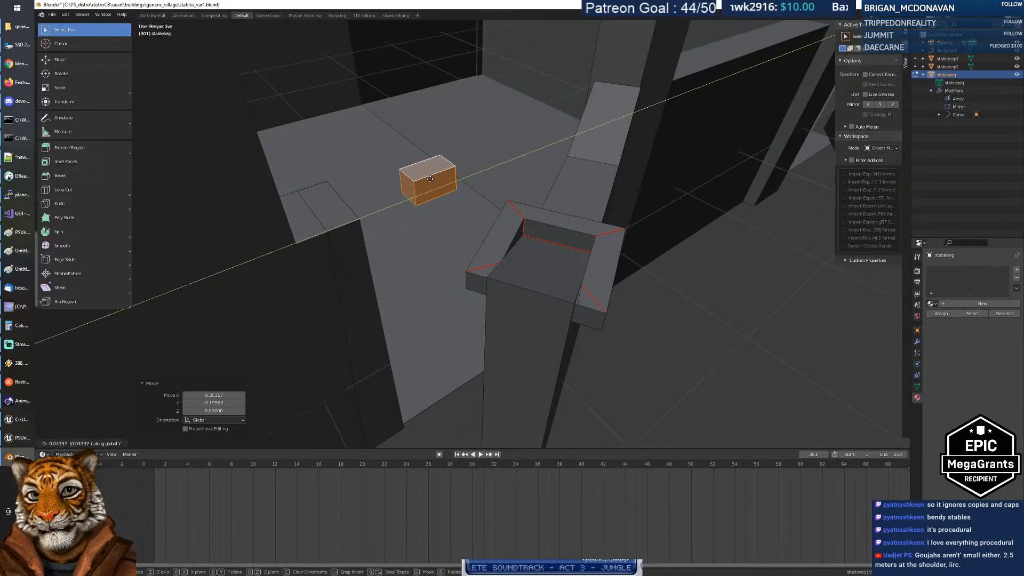
pyautogui.click(341, 211)
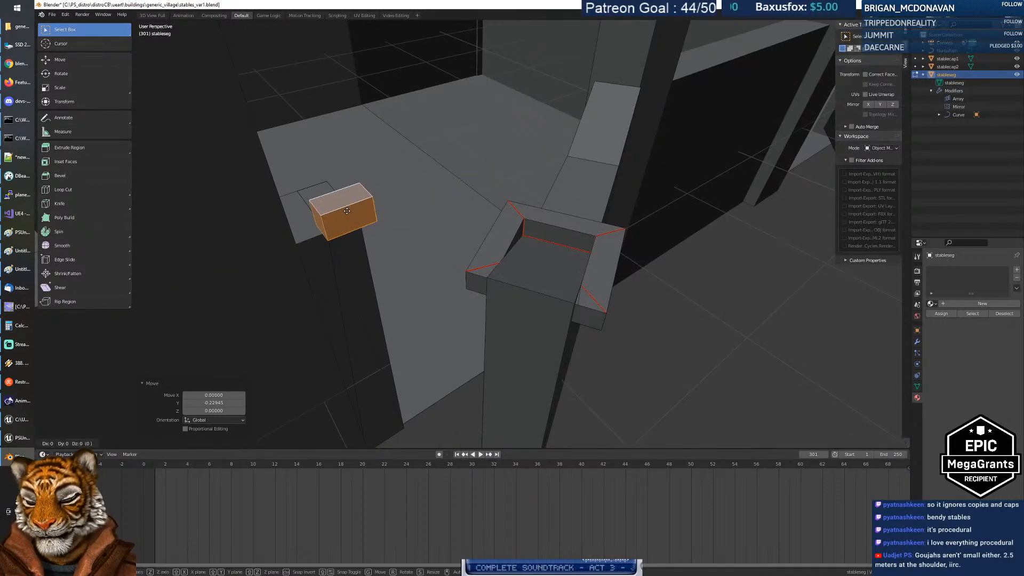
pyautogui.press('g')
pyautogui.press('x')
pyautogui.click(297, 171)
# Step: Lower the block about 0.232 along Z toward the height of the low post's top
pyautogui.press('g')
pyautogui.press('z')
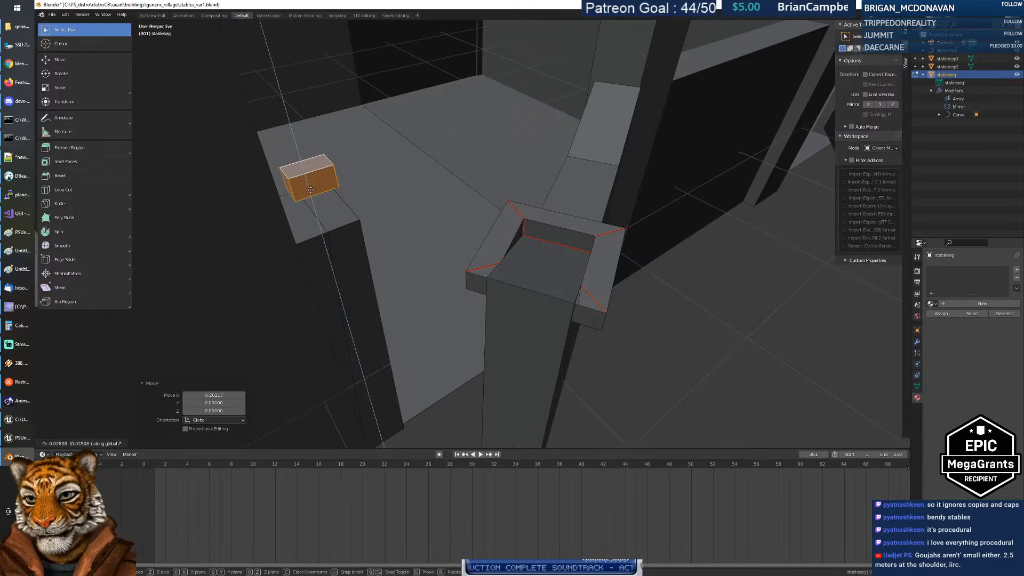
pyautogui.rightClick(364, 264)
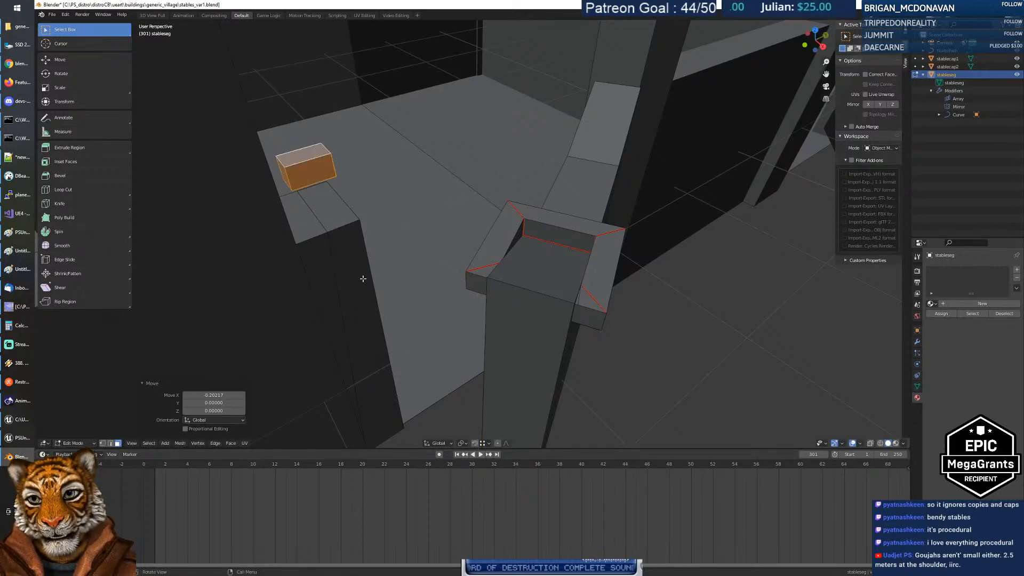
pyautogui.press('g')
pyautogui.press('z')
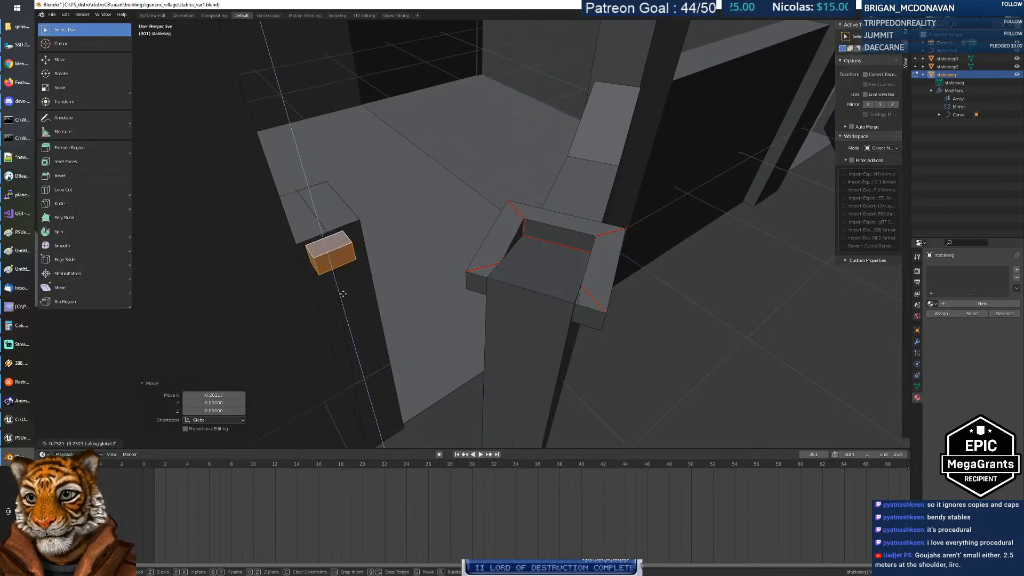
pyautogui.click(344, 288)
# Step: Move the block about -0.376 along X across the low post
pyautogui.moveTo(343, 286); pyautogui.dragTo(331, 268, button='middle')
pyautogui.press('g')
pyautogui.press('x')
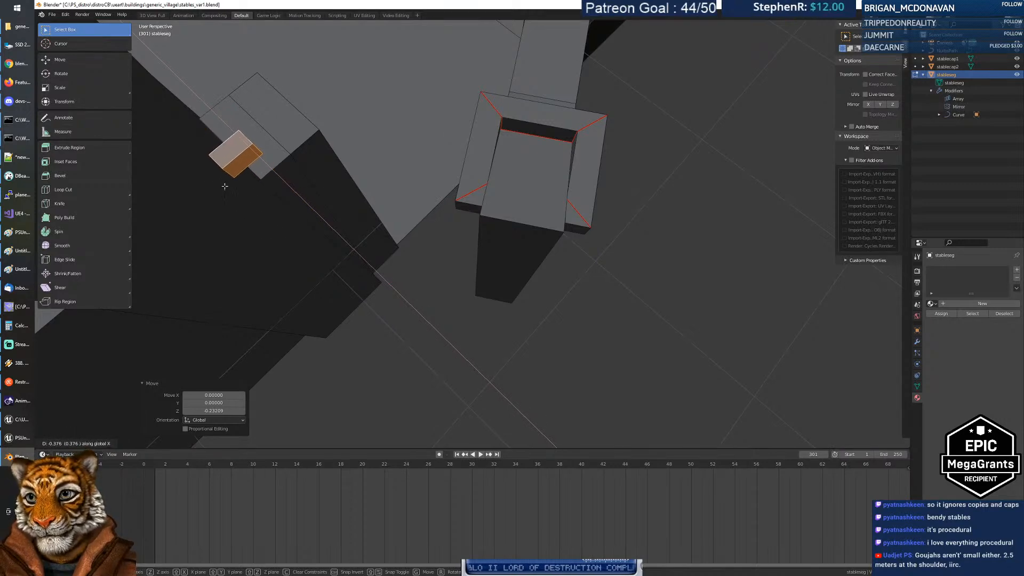
pyautogui.click(224, 186)
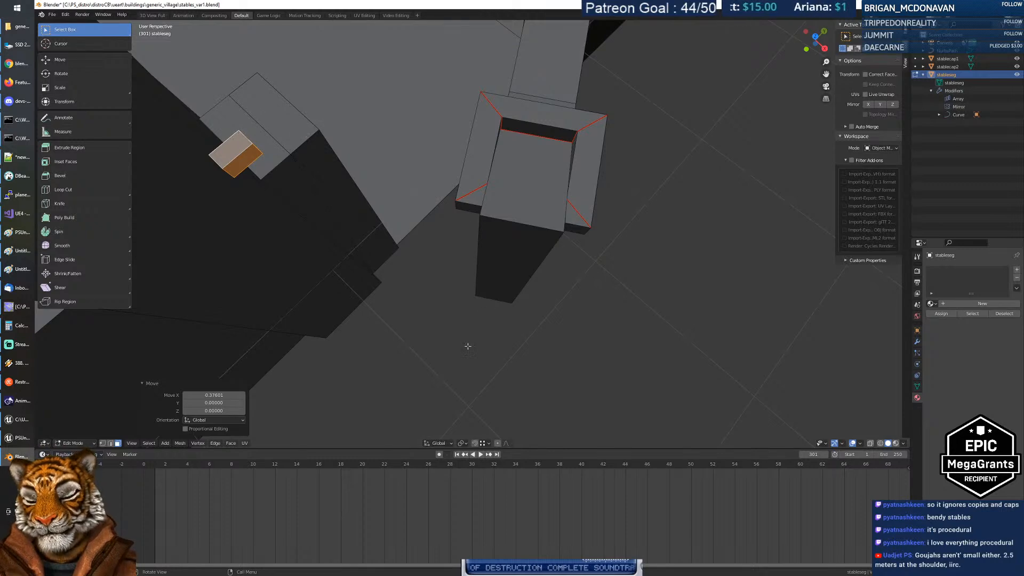
# Step: Turn on snapping and snap the block to the low post's top corner facing the stall opening
pyautogui.click(482, 443)
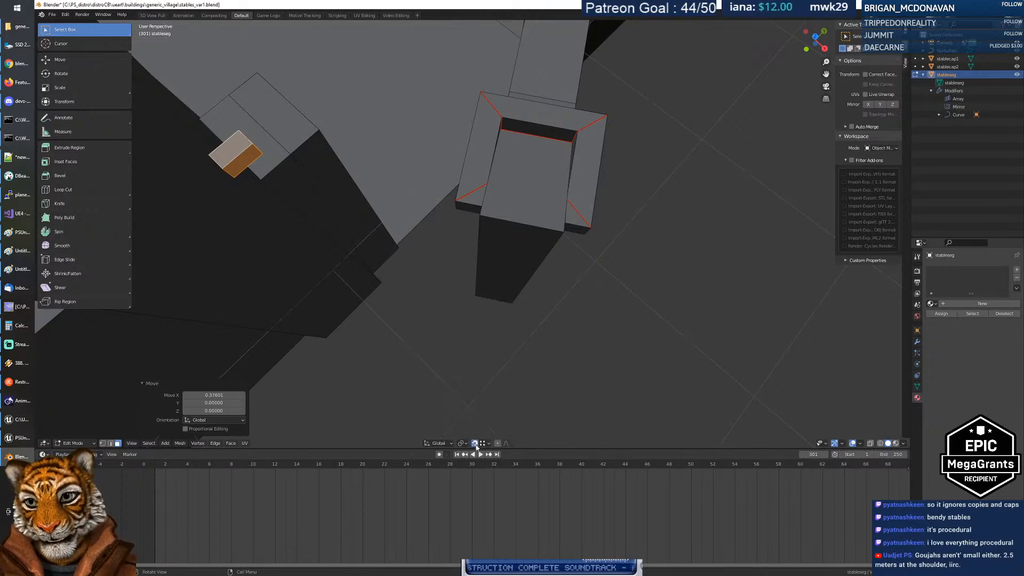
pyautogui.press('g')
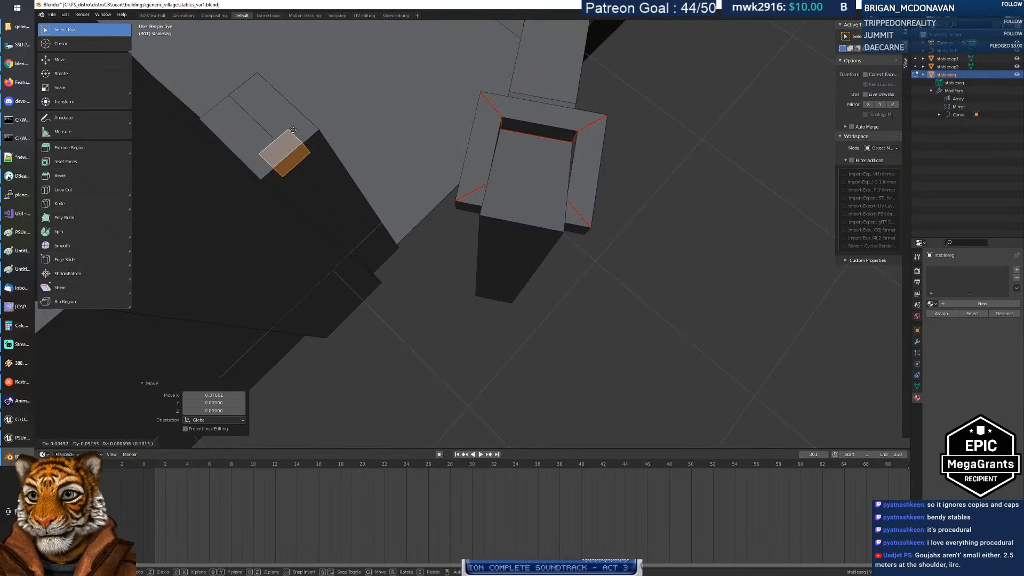
pyautogui.click(321, 128)
pyautogui.moveTo(322, 128)
pyautogui.mouseDown(button='middle')
pyautogui.moveTo(290, 107)
pyautogui.moveTo(319, 127)
pyautogui.mouseUp(button='middle')
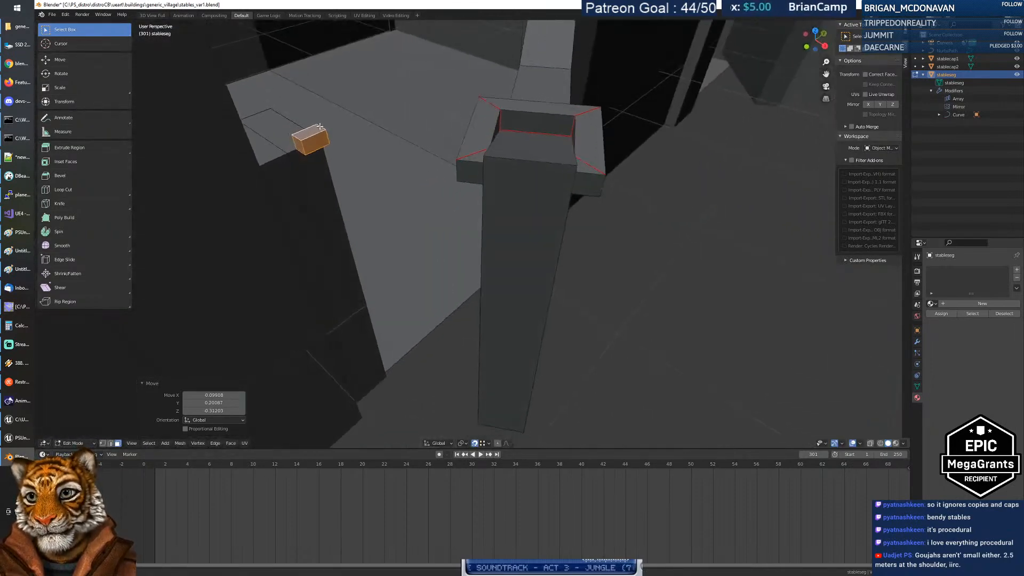
# Step: Lower the block about 0.058 along Z so it sits at the low post's upper edge
pyautogui.press('g')
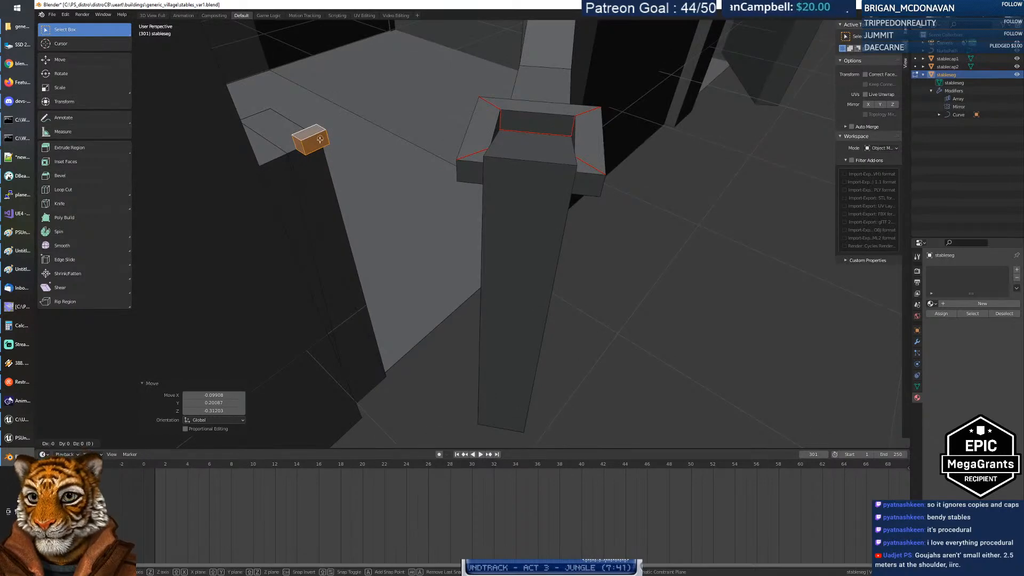
pyautogui.press('Escape')
pyautogui.press('g')
pyautogui.press('z')
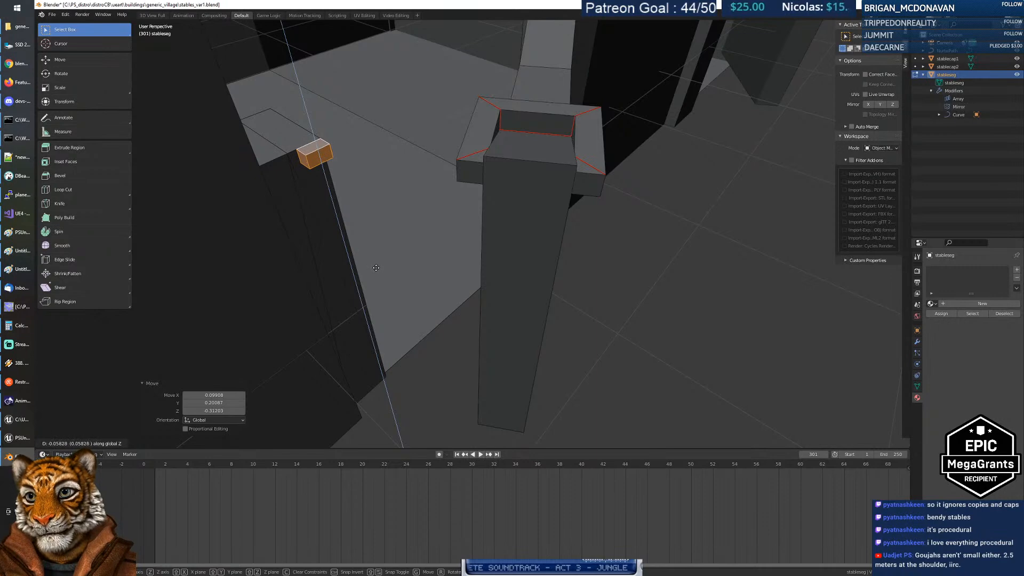
pyautogui.click(376, 268)
pyautogui.moveTo(372, 266); pyautogui.dragTo(343, 198, button='middle')
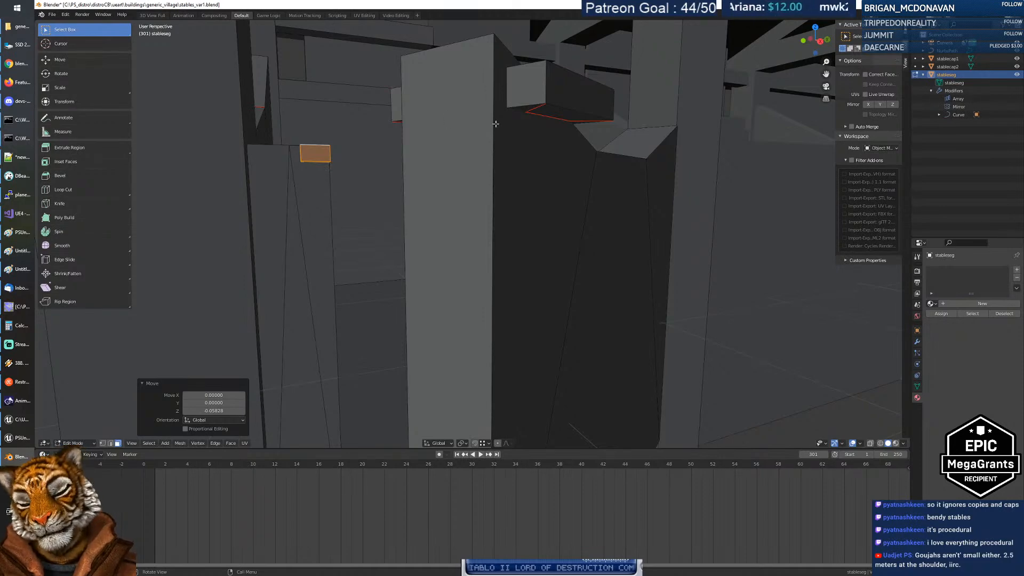
pyautogui.moveTo(455, 173); pyautogui.dragTo(450, 194, button='middle')
# Step: Select the square latch bracket on the stall door through its linked faces and delete its faces
pyautogui.click(547, 226)
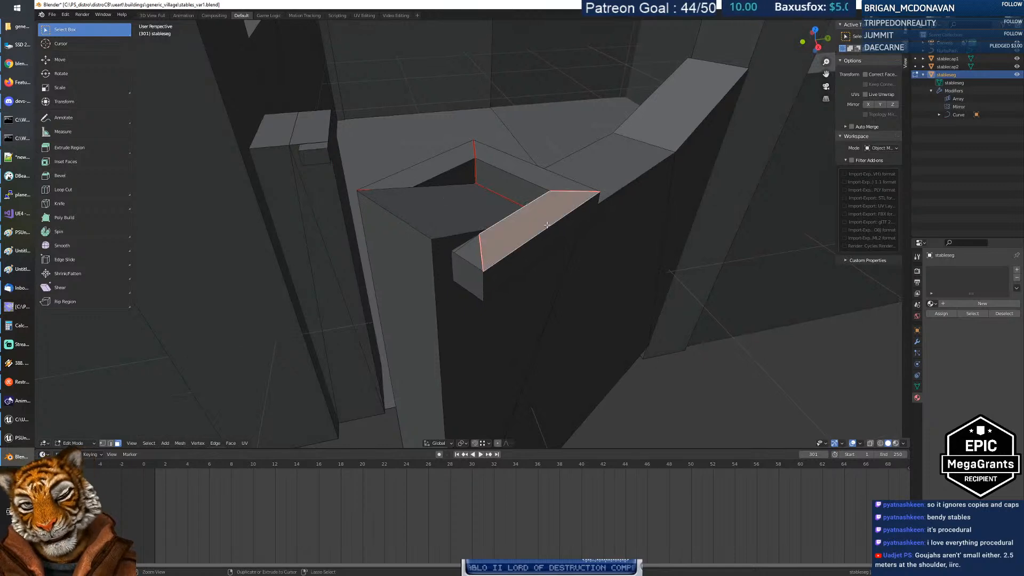
pyautogui.hotkey('ctrl', 'l')
pyautogui.press('x')
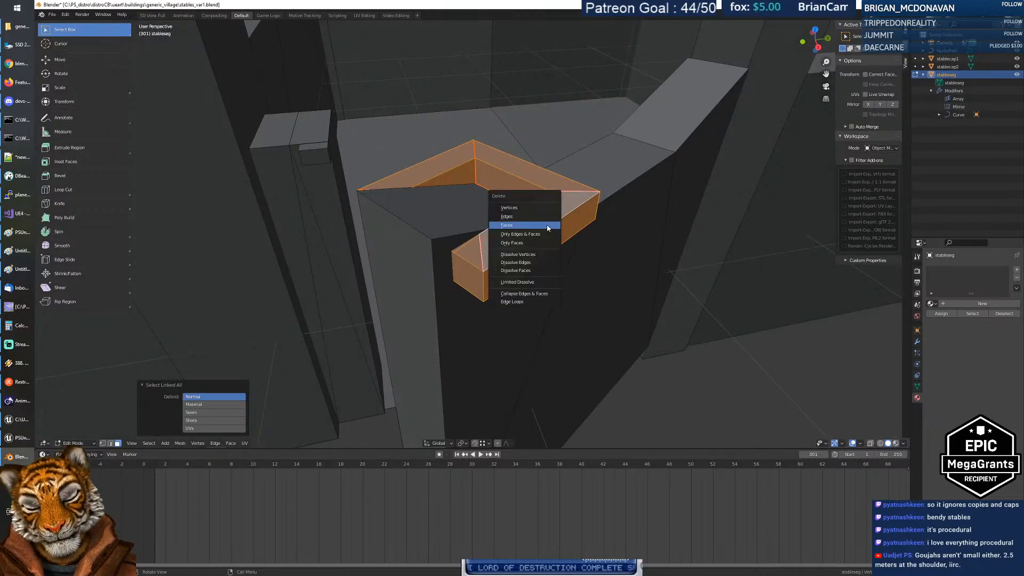
pyautogui.click(547, 224)
# Step: Select the stall door with the curved top through its linked faces and delete its faces
pyautogui.click(546, 246)
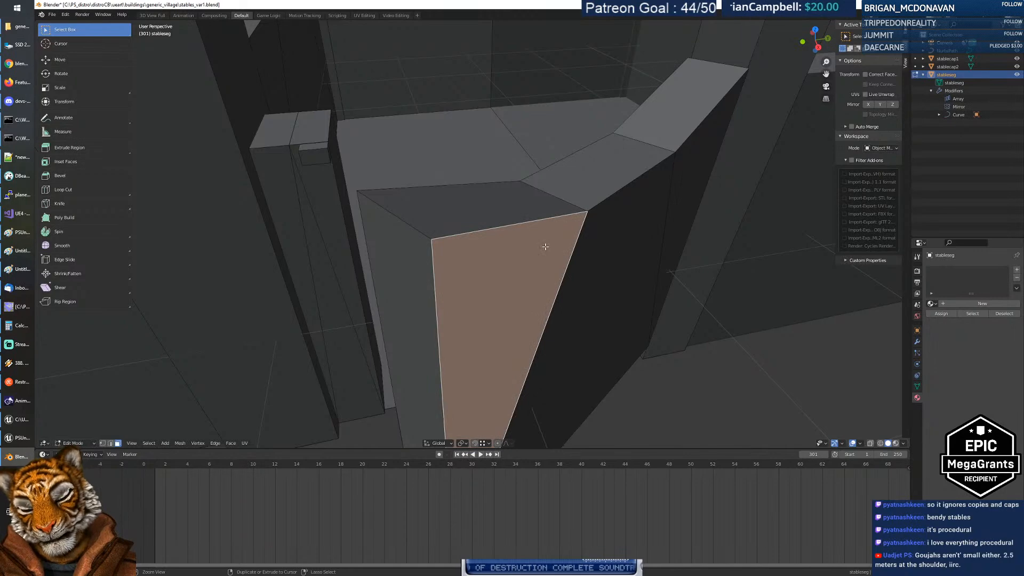
pyautogui.hotkey('ctrl', 'l')
pyautogui.press('x')
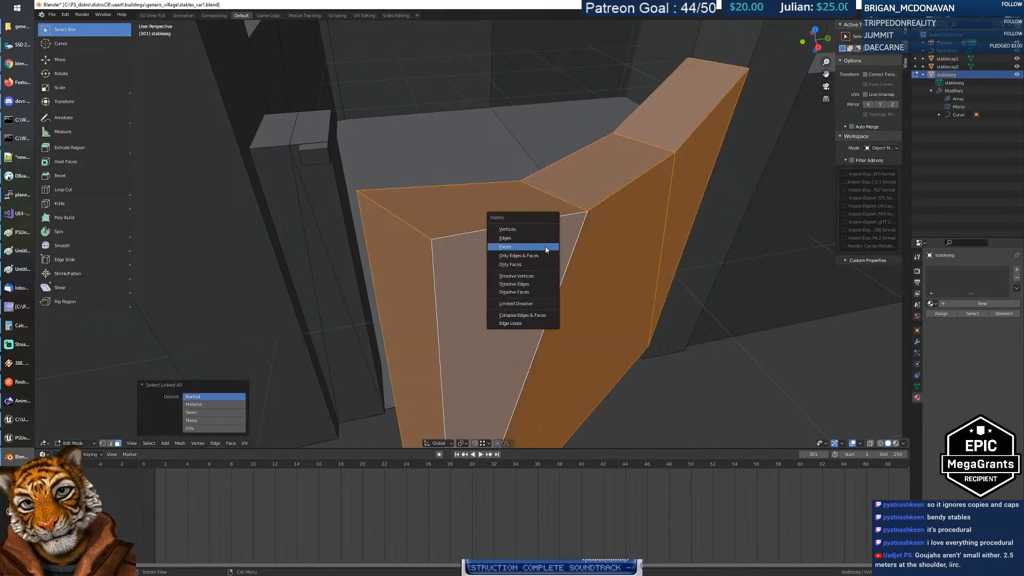
pyautogui.click(546, 250)
# Step: Examine the doorless stall openings, the low post with its block and the row of stalls along the aisle
pyautogui.moveTo(546, 265); pyautogui.dragTo(544, 241, button='middle')
pyautogui.hotkey('shift', '`')
pyautogui.press('s')
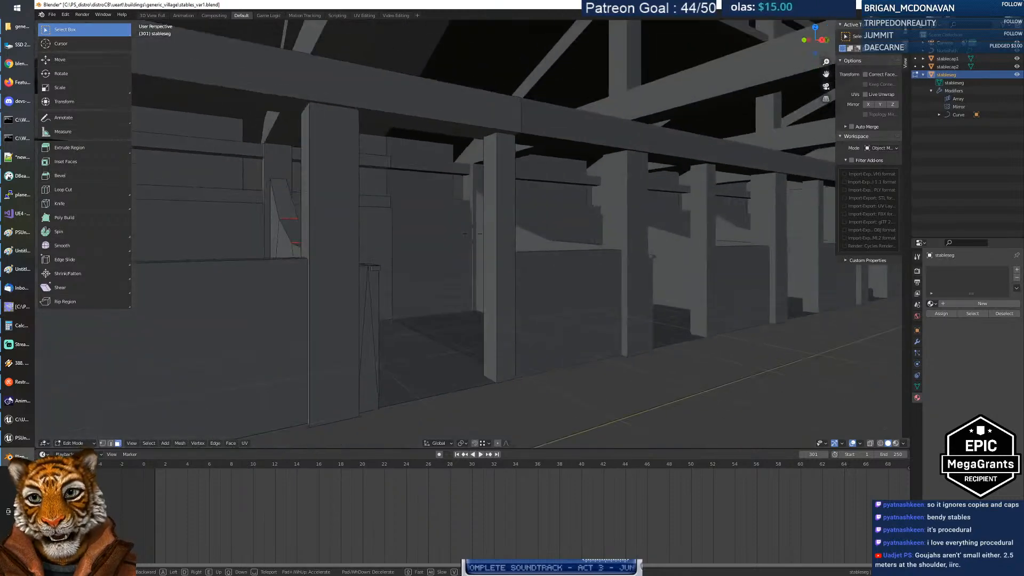
pyautogui.press('w')
pyautogui.press('s')
pyautogui.press('w')
pyautogui.press('s')
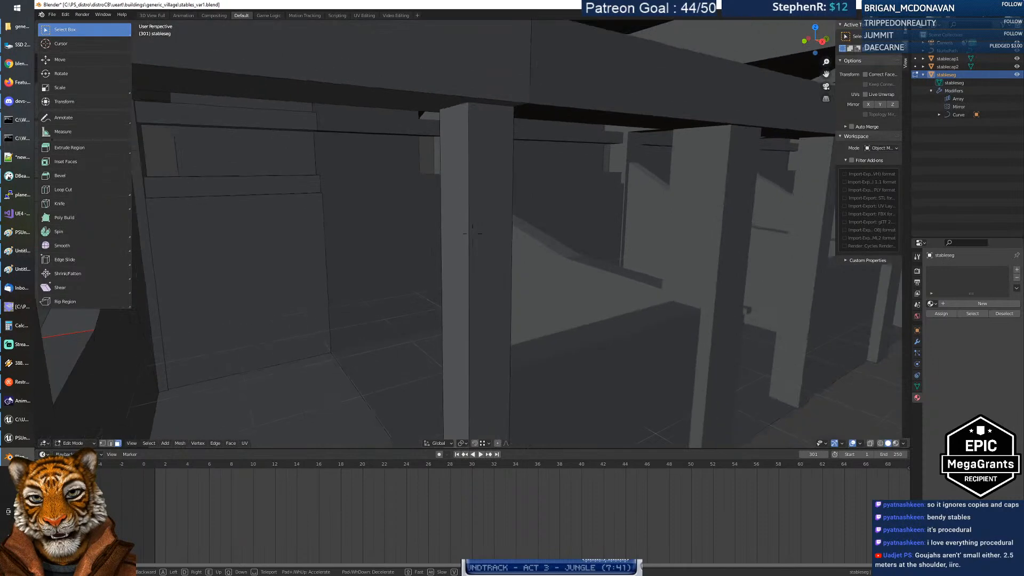
pyautogui.press('w')
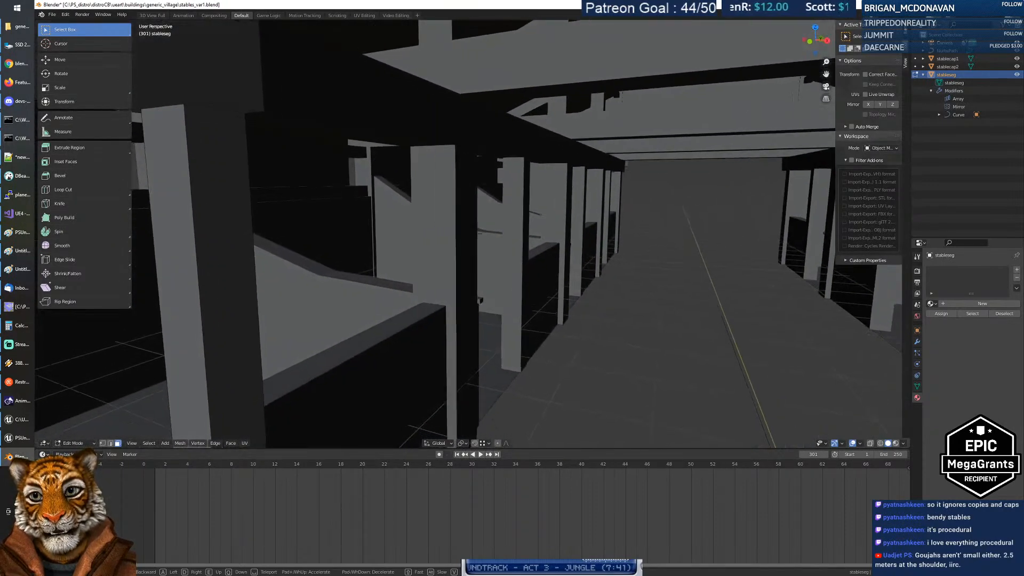
pyautogui.press('w')
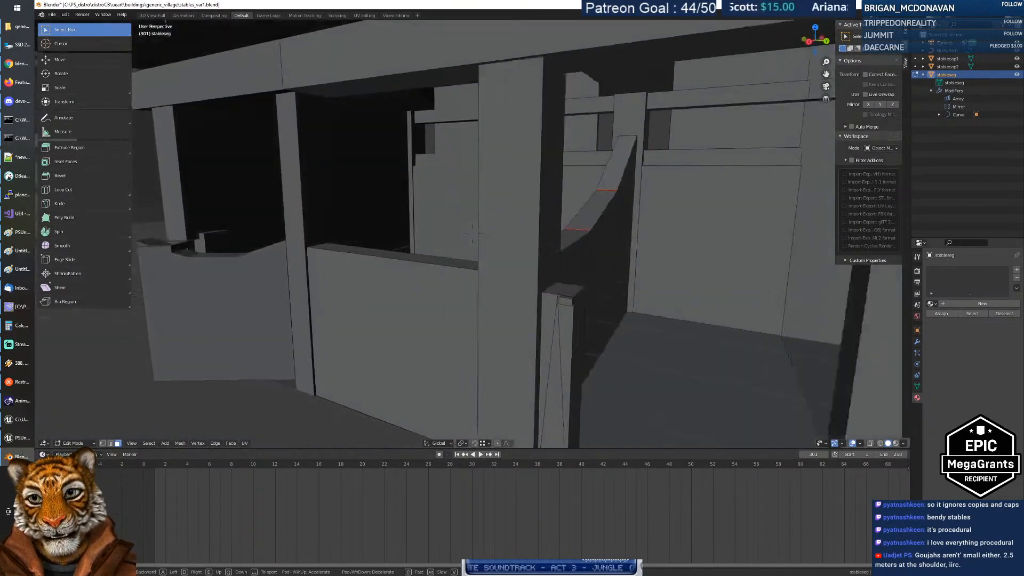
pyautogui.press('a')
pyautogui.press('d')
pyautogui.press('d')
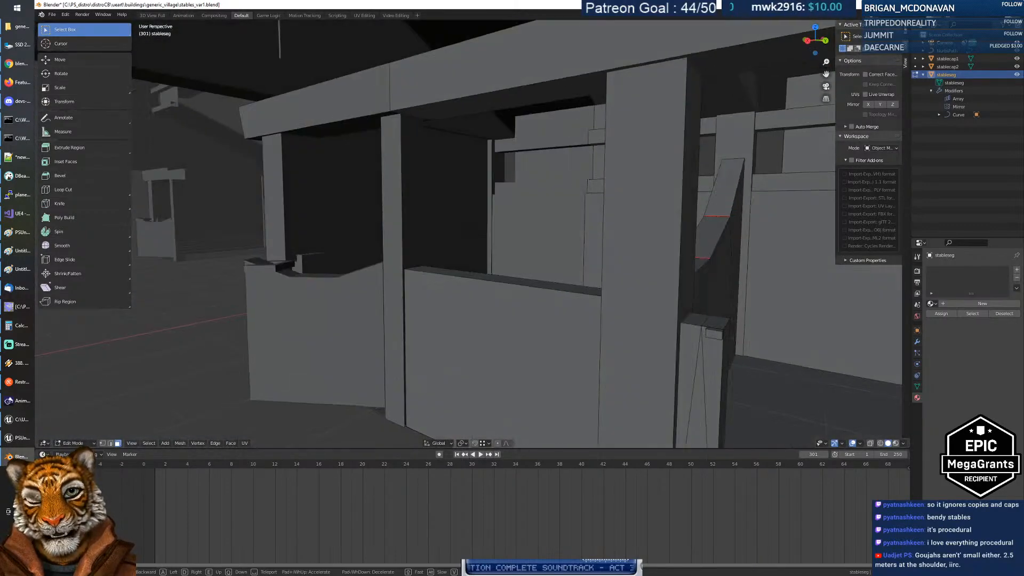
pyautogui.press('w')
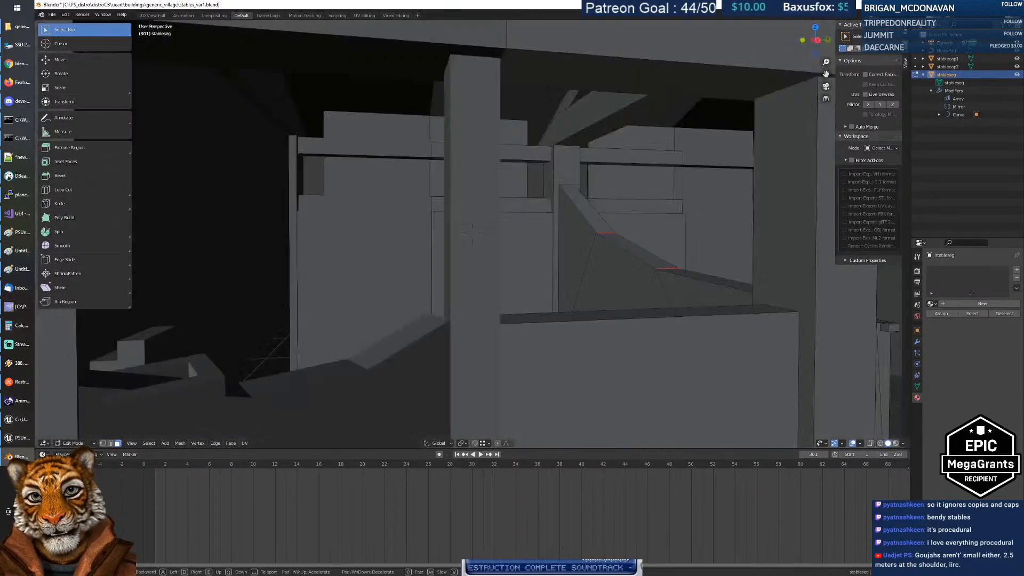
pyautogui.press('w')
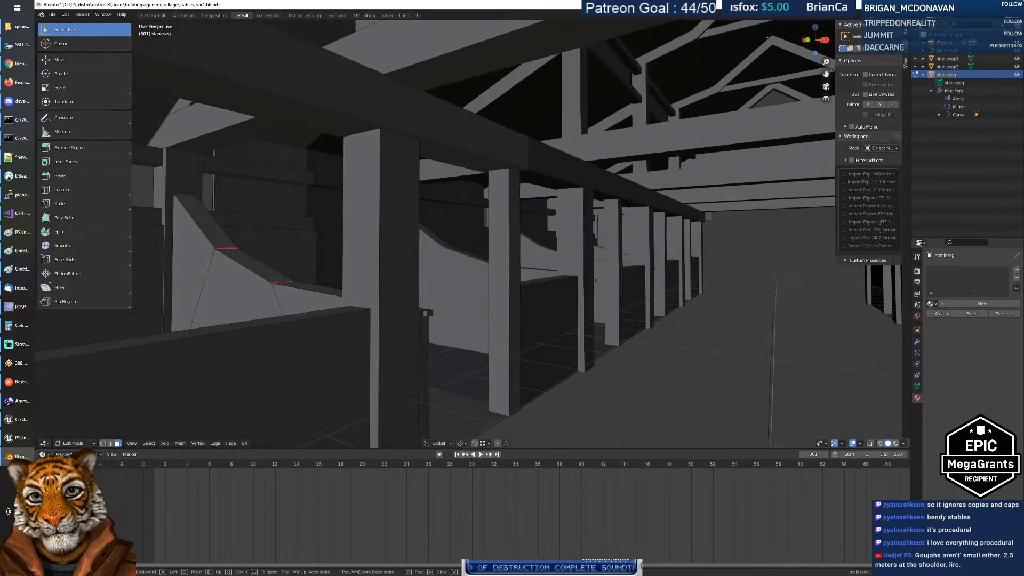
pyautogui.press('s')
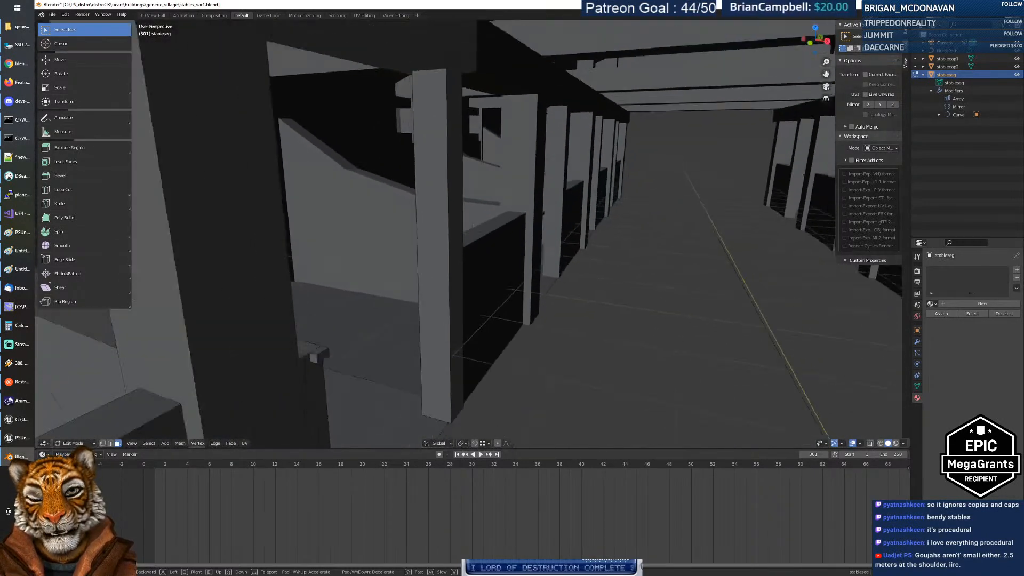
# Step: Select the tall post beside the stall opening through its linked faces and inspect its base
pyautogui.press('s')
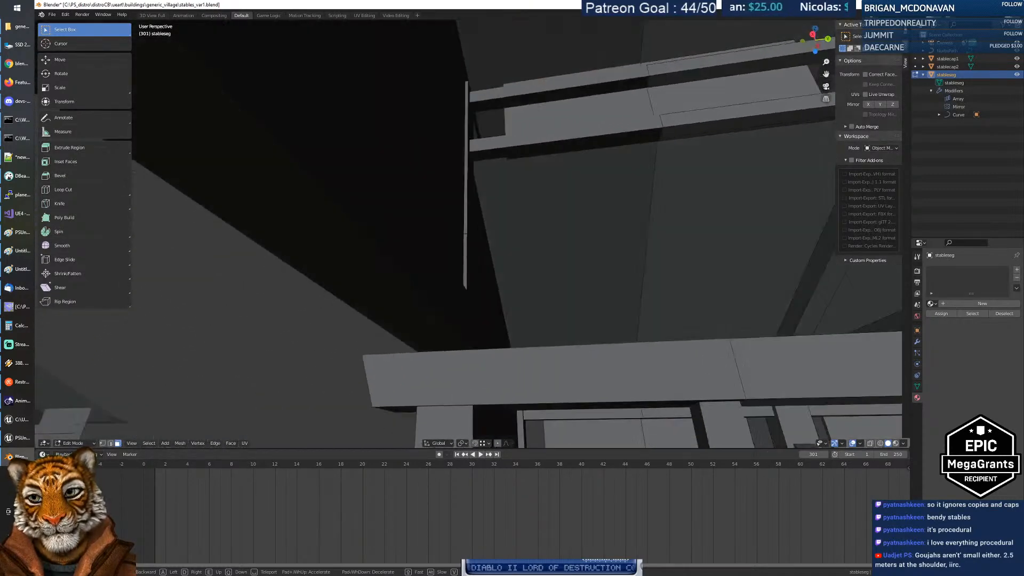
pyautogui.press('w')
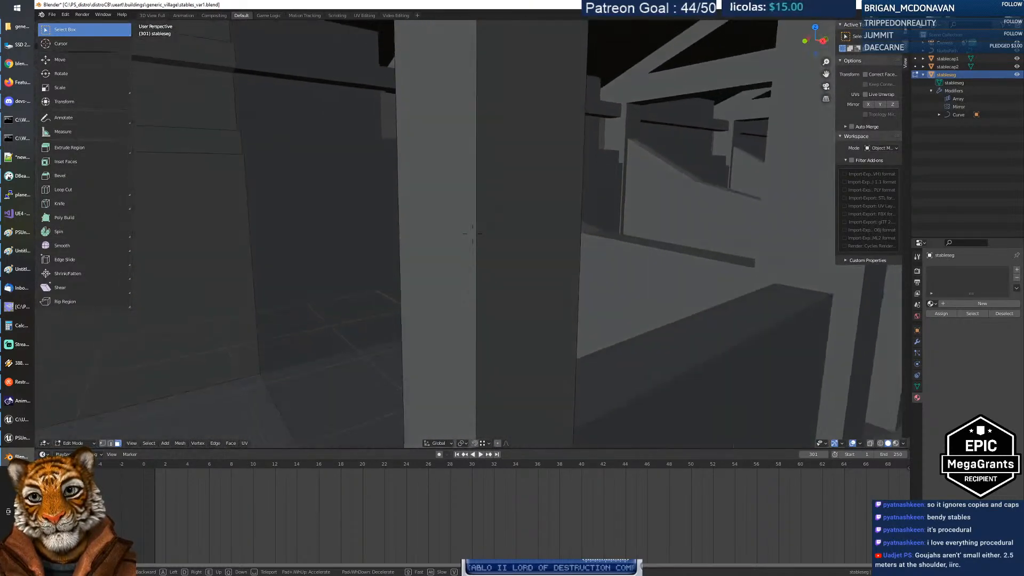
pyautogui.click(472, 244)
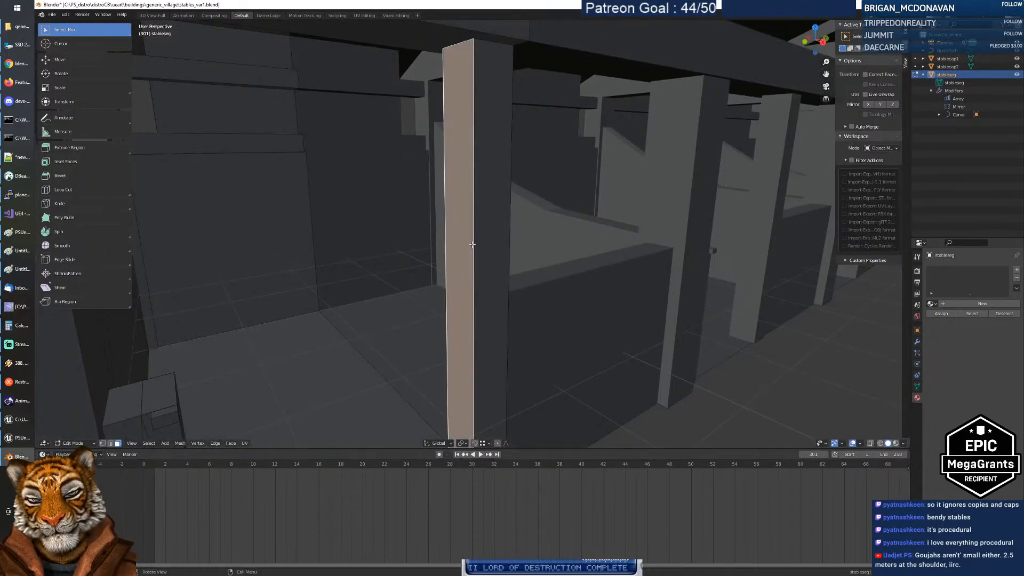
pyautogui.hotkey('ctrl', 'l')
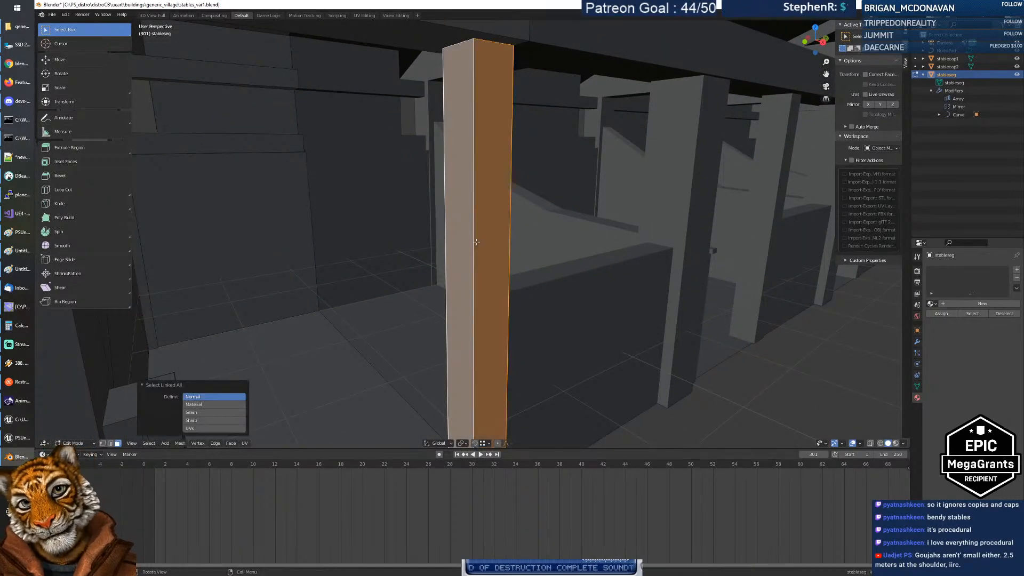
pyautogui.moveTo(490, 244); pyautogui.dragTo(481, 275, button='middle')
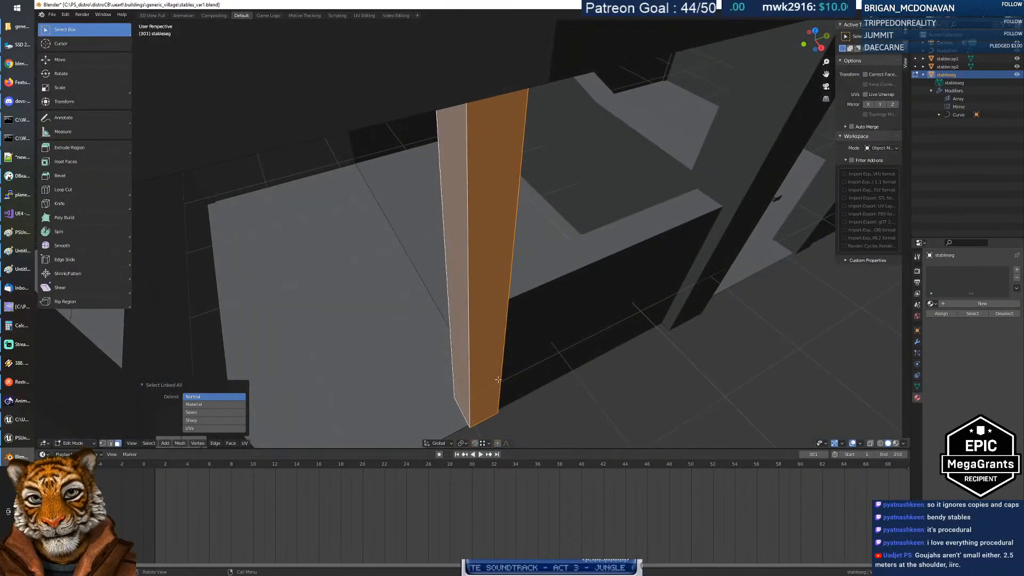
# Step: Add a 32-vertex cylinder and move it about 1.05 along X, 7.04 along Y and 2.46 along Z
pyautogui.click(166, 443)
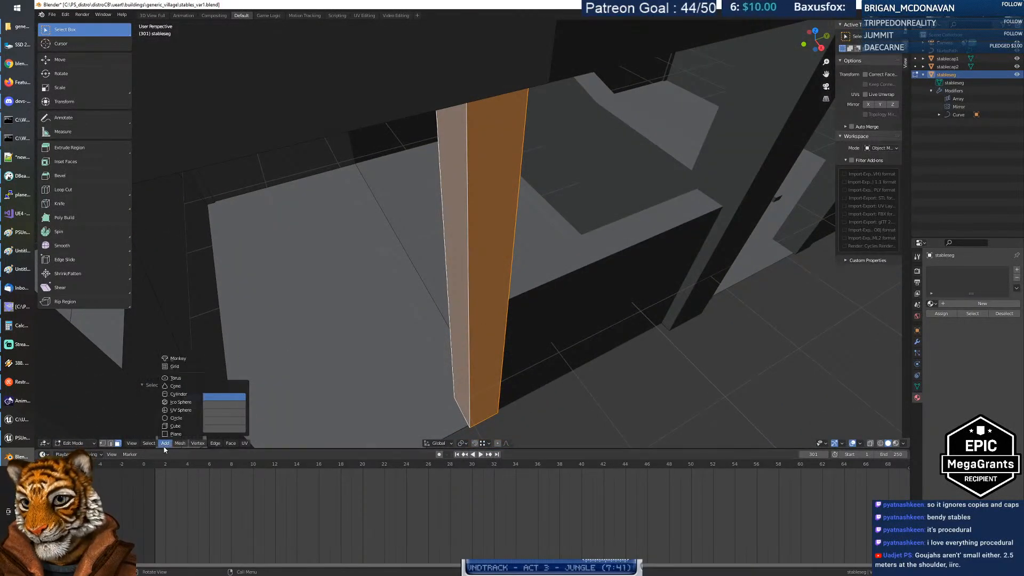
pyautogui.click(181, 395)
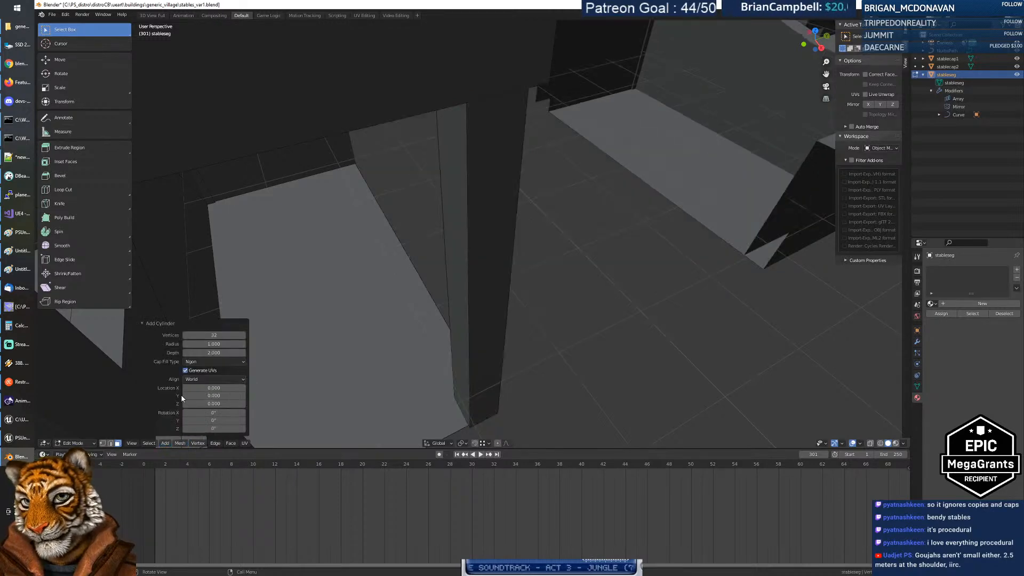
pyautogui.scroll(-5, 540, 367)
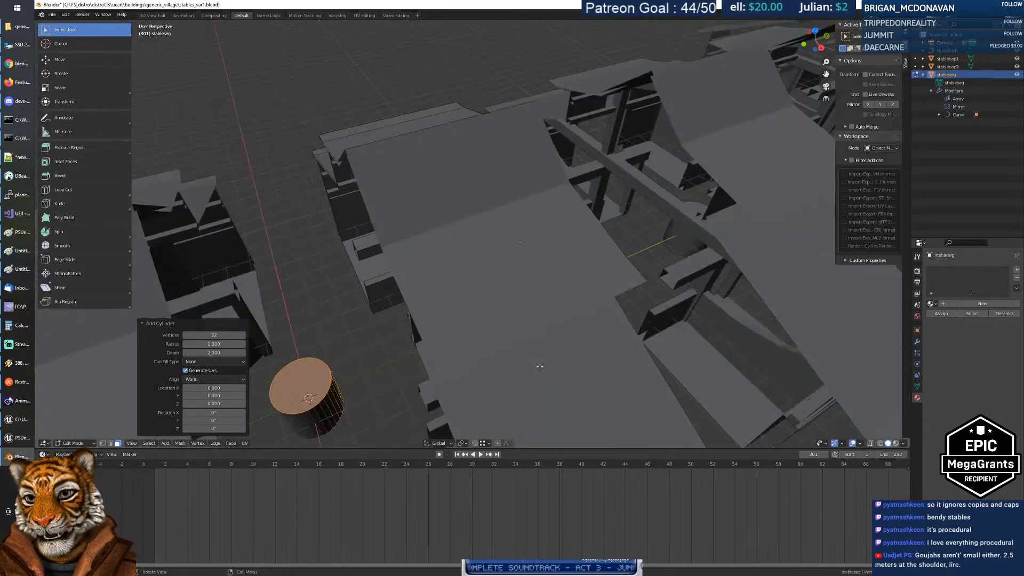
pyautogui.press('g')
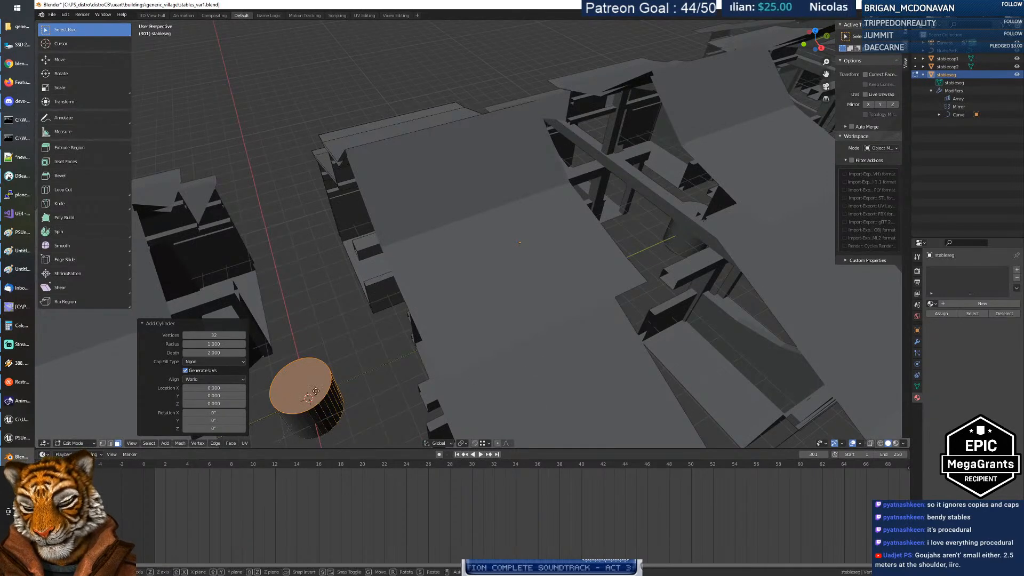
pyautogui.click(507, 295)
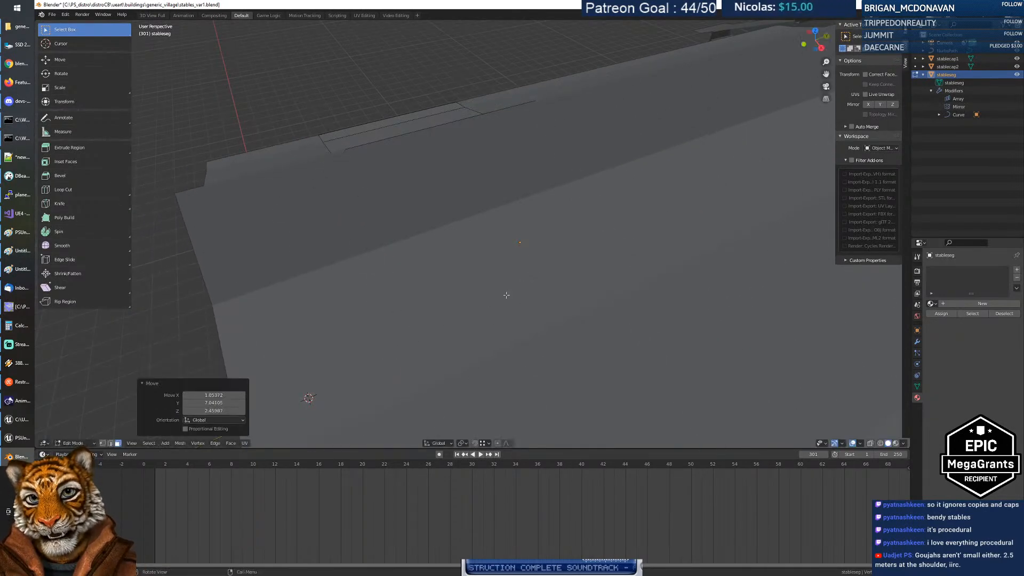
# Step: Examine the cylinder and its mirrored and arrayed copies from inside the stable aisle
pyautogui.hotkey('shift', '`')
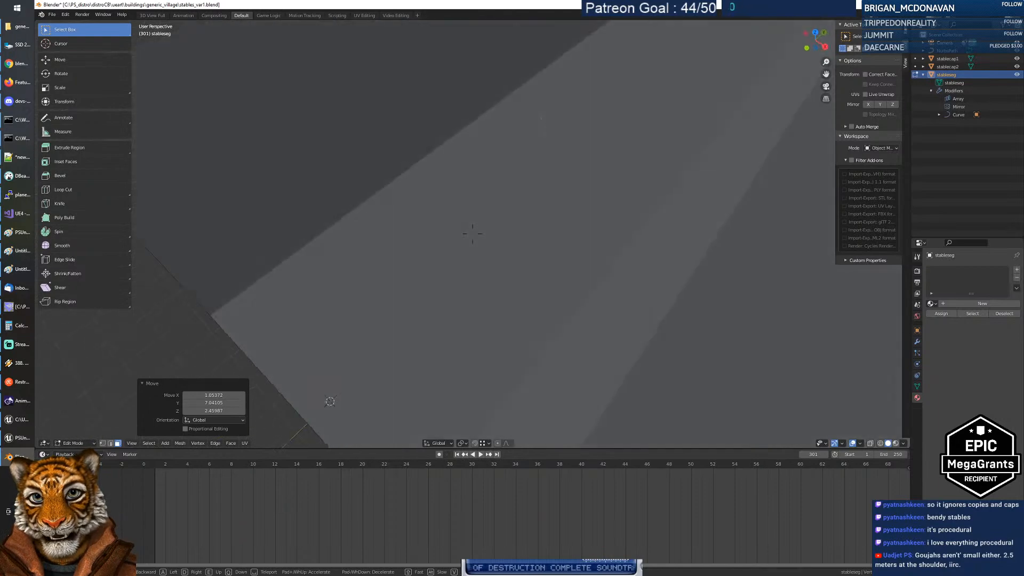
pyautogui.press('w')
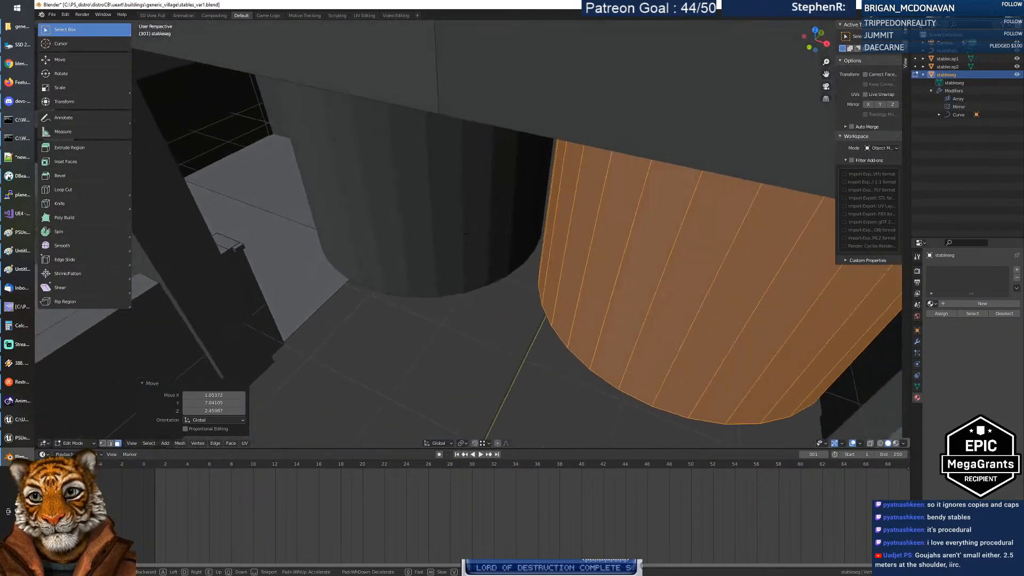
pyautogui.press('s')
pyautogui.press('w')
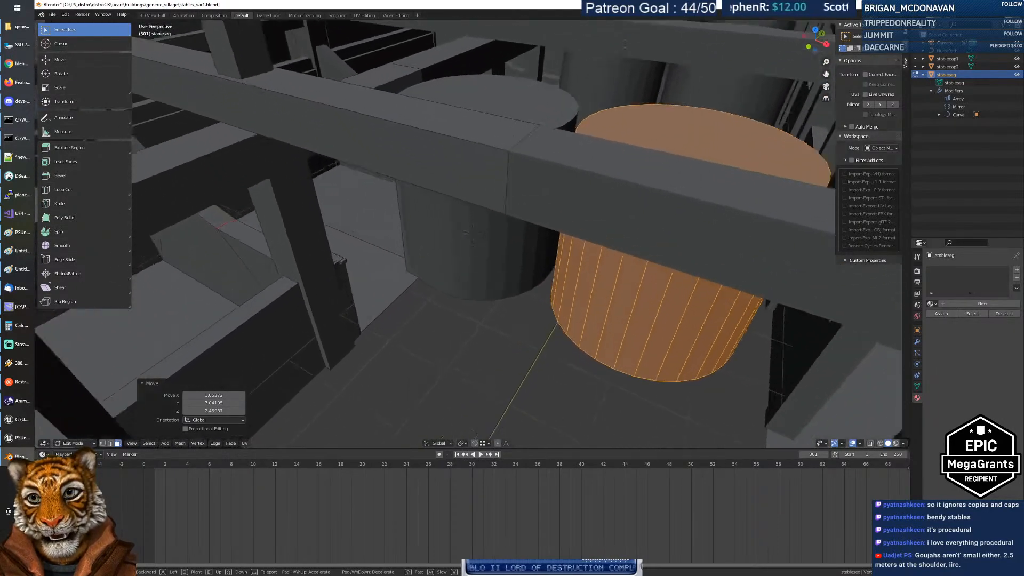
pyautogui.press('s')
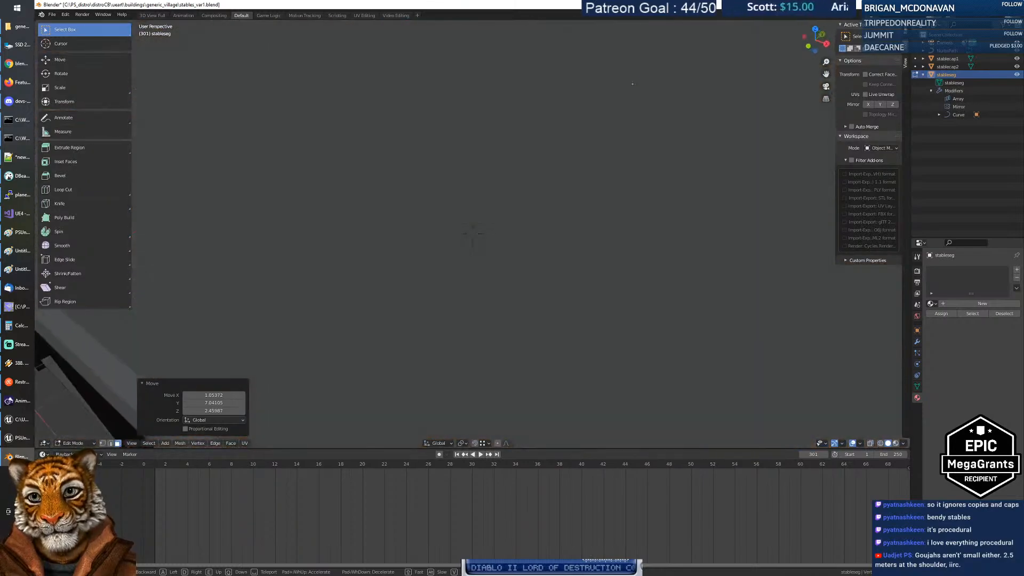
pyautogui.press('w')
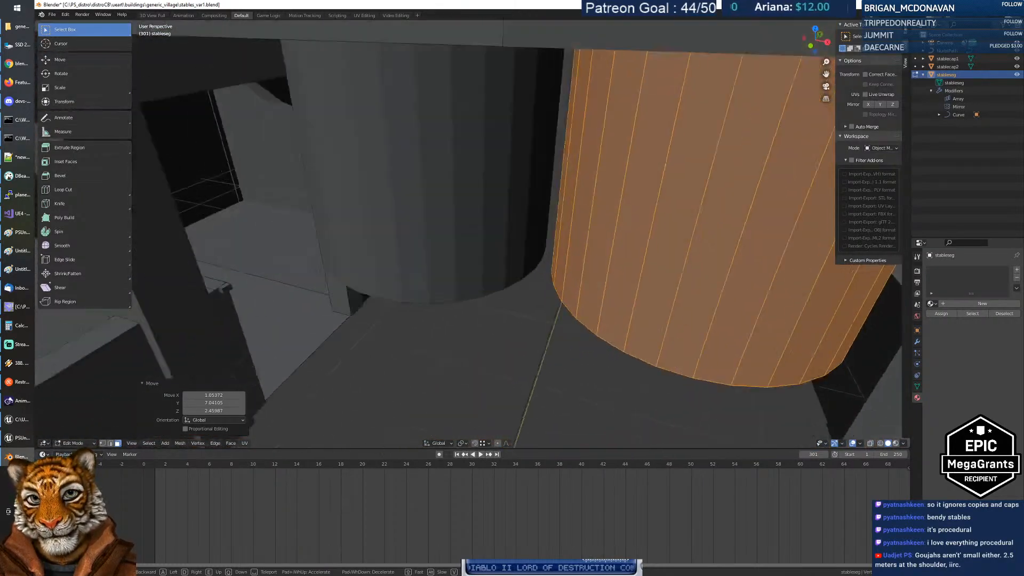
pyautogui.press('s')
pyautogui.press('w')
pyautogui.press('s')
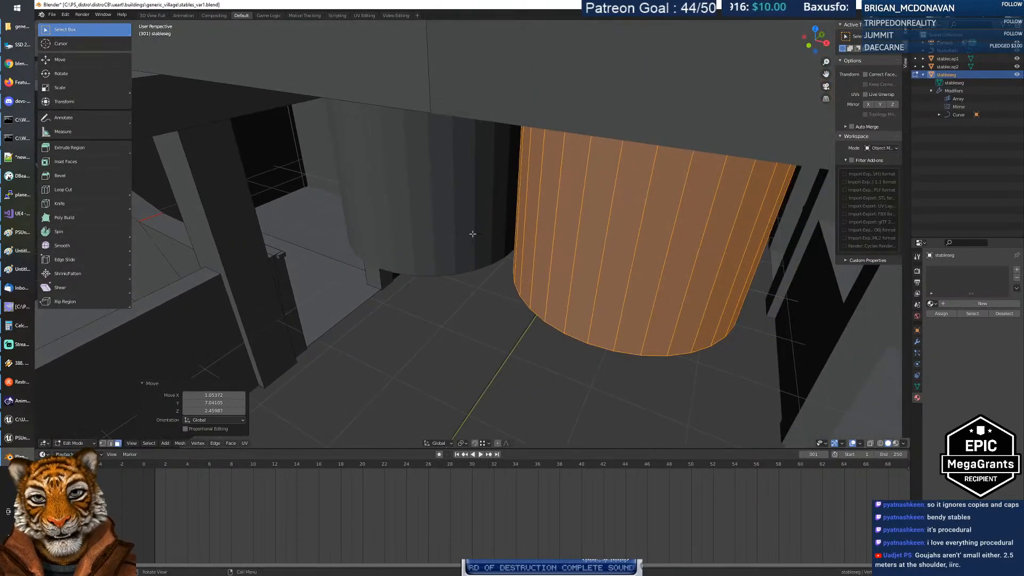
# Step: Turn off the viewport display of the segment's Mirror and Array modifiers
pyautogui.click(917, 342)
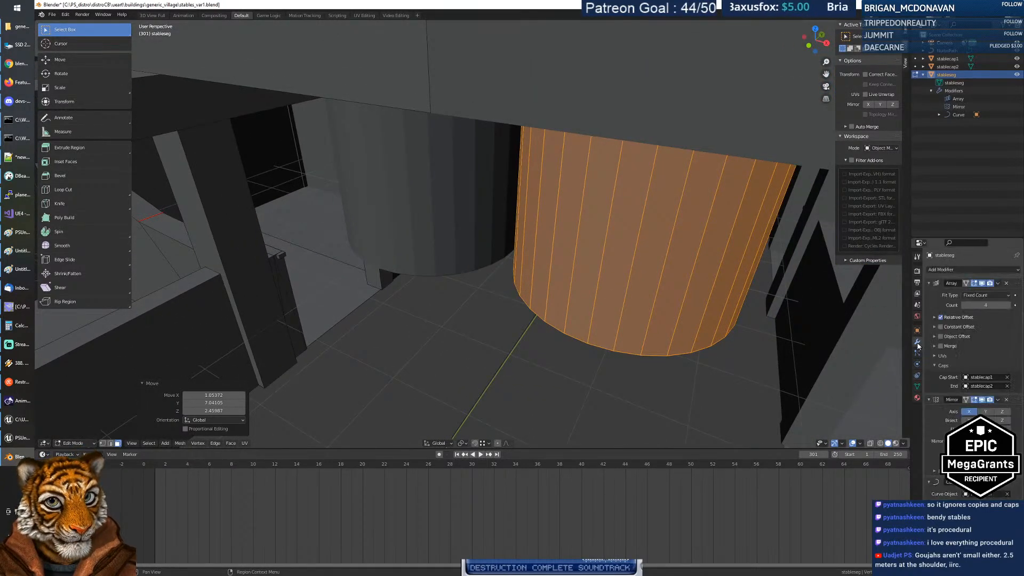
pyautogui.click(982, 401)
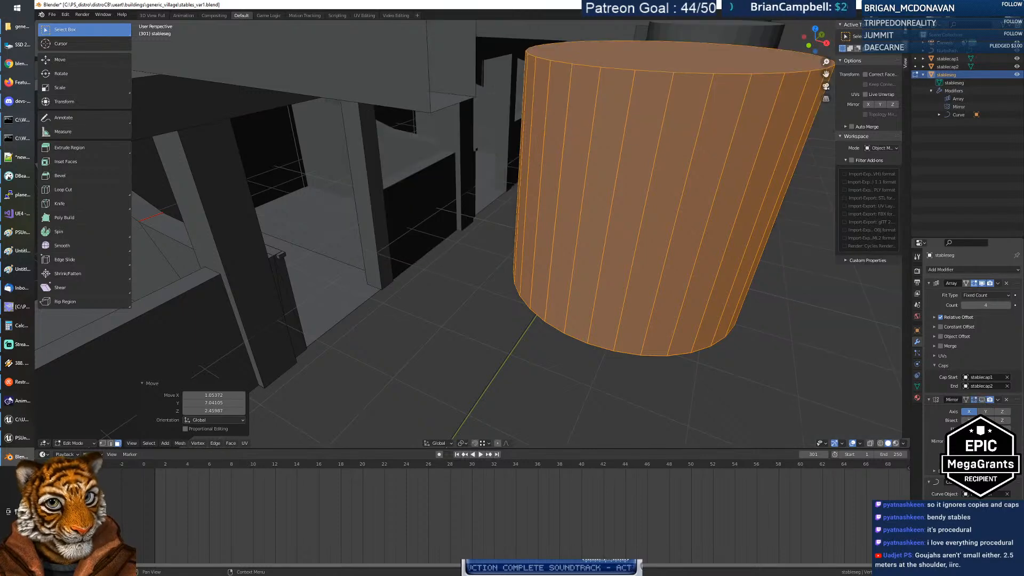
pyautogui.click(983, 284)
# Step: Lower the cylinder about 1.63 along Z towards the floor in front of the stall
pyautogui.moveTo(627, 294); pyautogui.dragTo(605, 301, button='middle')
pyautogui.press('g')
pyautogui.press('z')
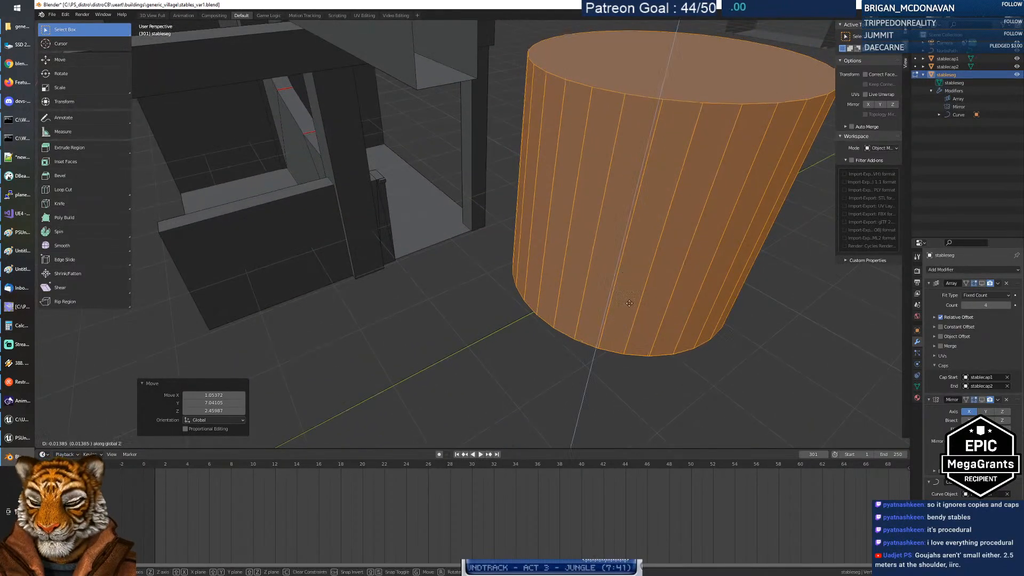
pyautogui.click(626, 415)
pyautogui.press('g')
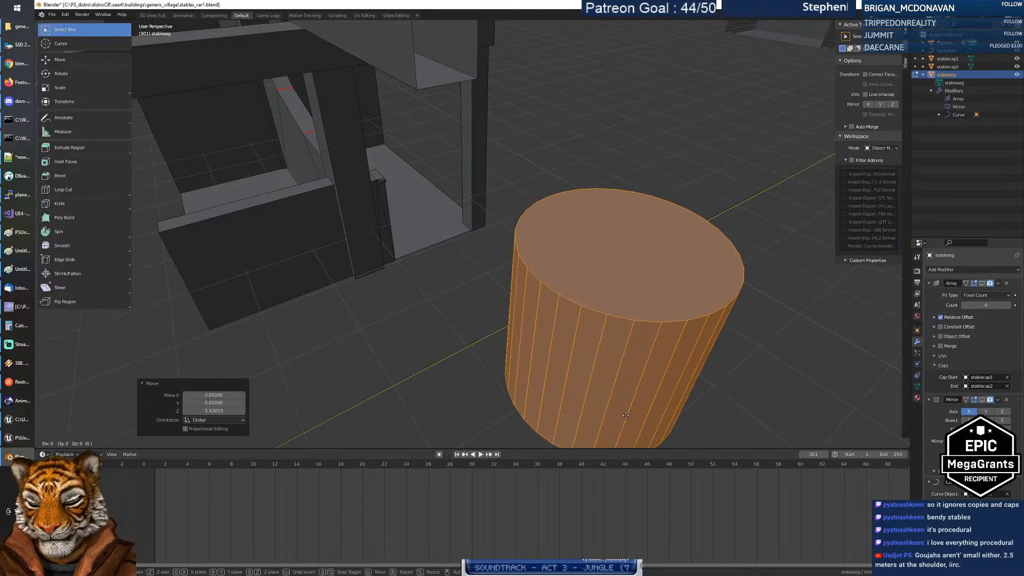
pyautogui.press('z')
pyautogui.click(599, 379)
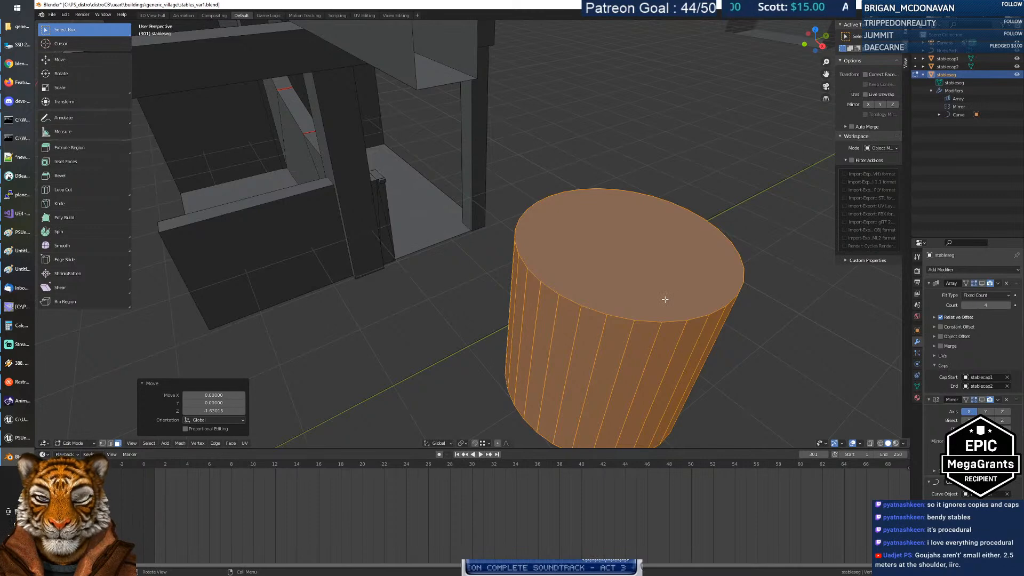
# Step: Select the whole 32-vertex cylinder through its linked faces and delete it
pyautogui.moveTo(615, 308)
pyautogui.mouseDown(button='middle')
pyautogui.moveTo(585, 304)
pyautogui.moveTo(602, 311)
pyautogui.mouseUp(button='middle')
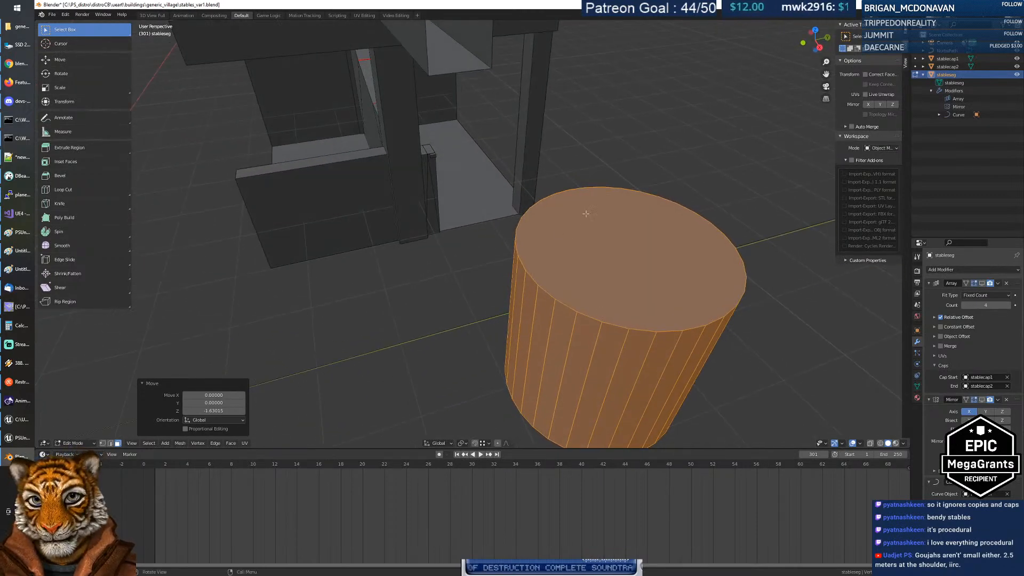
pyautogui.click(502, 304)
pyautogui.click(554, 286)
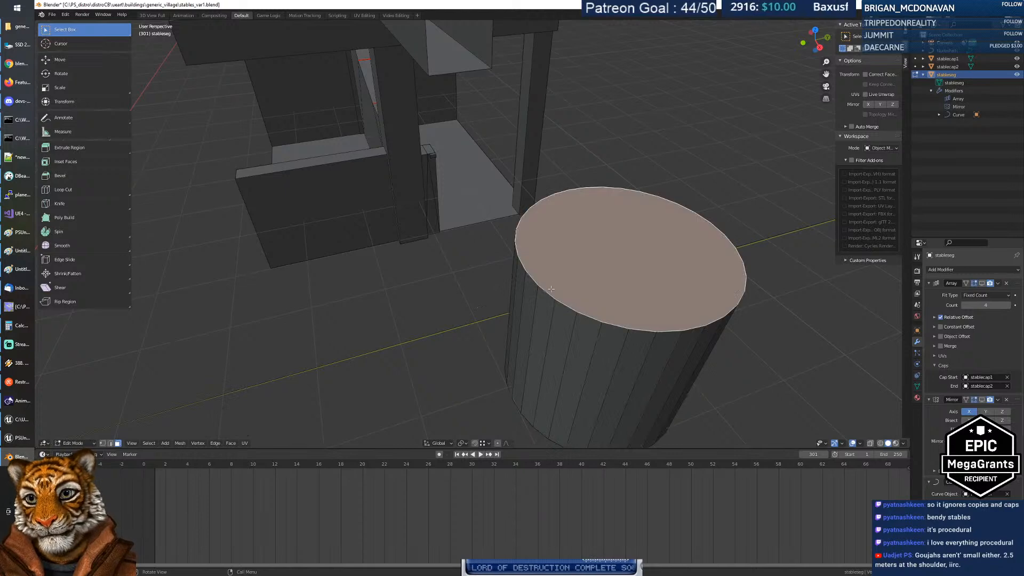
pyautogui.hotkey('ctrl', 'l')
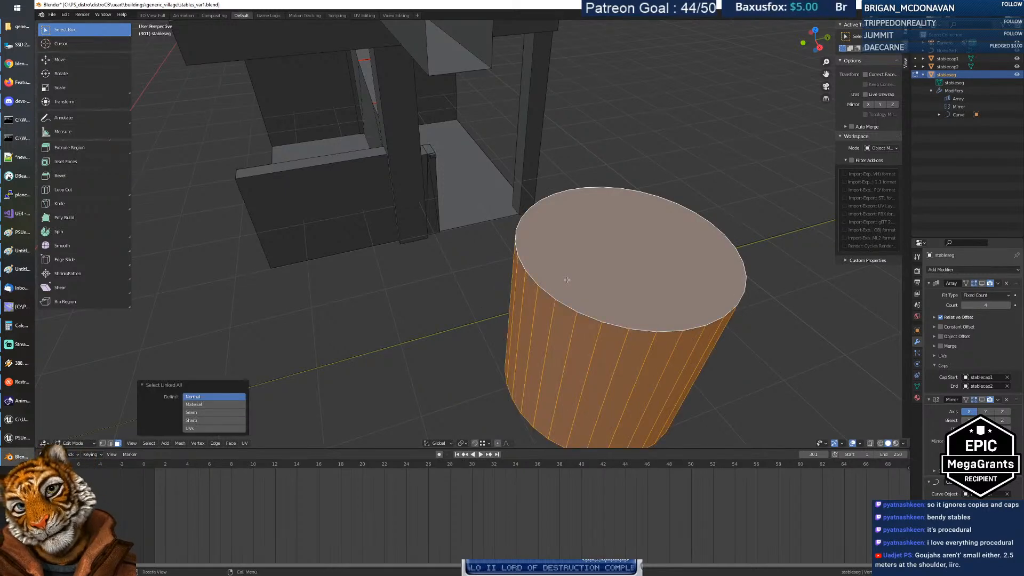
pyautogui.press('x')
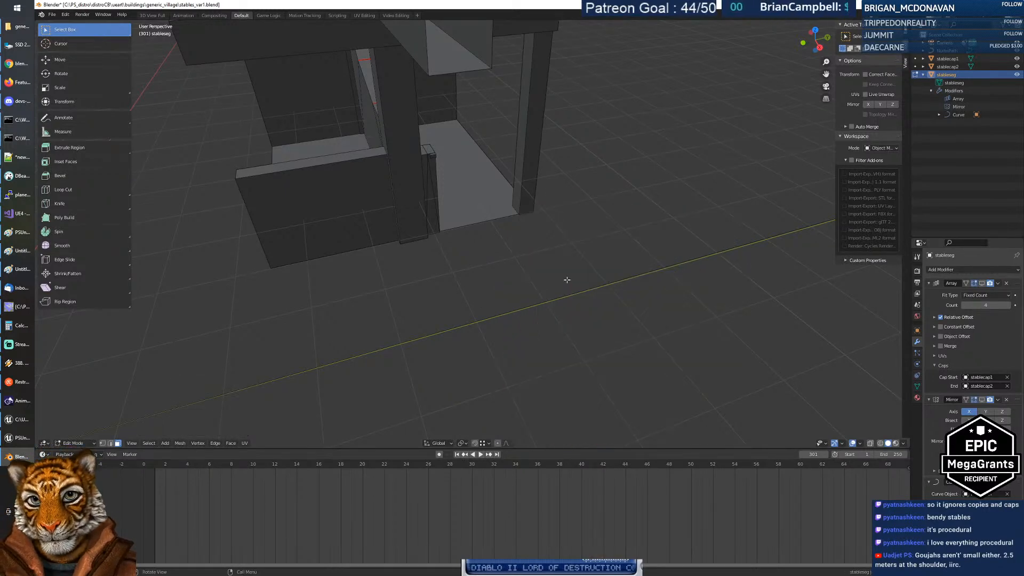
# Step: Add a new cylinder to the segment's mesh with 6 vertices and bring it into view
pyautogui.click(165, 443)
pyautogui.moveTo(180, 444)
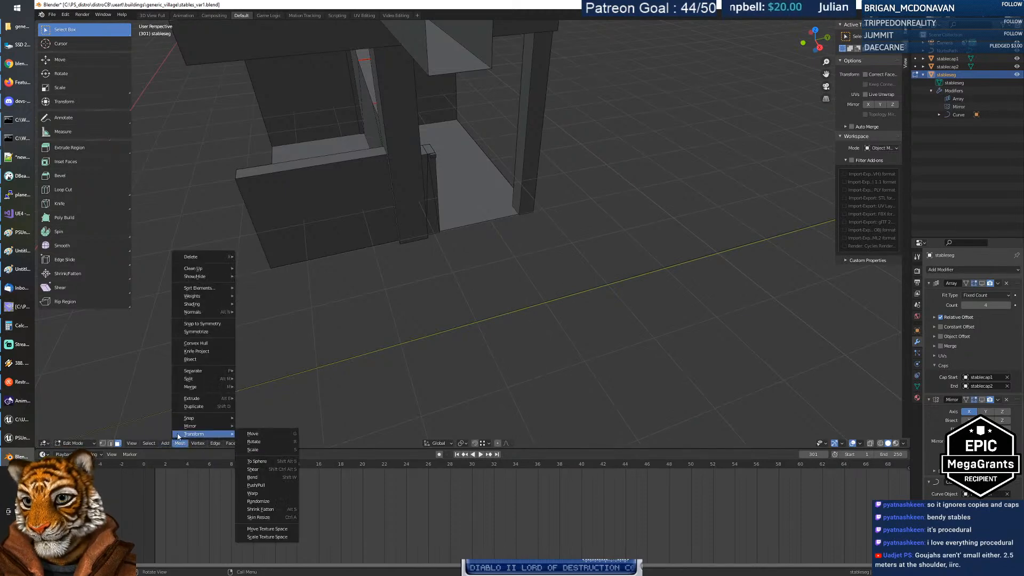
pyautogui.click(178, 396)
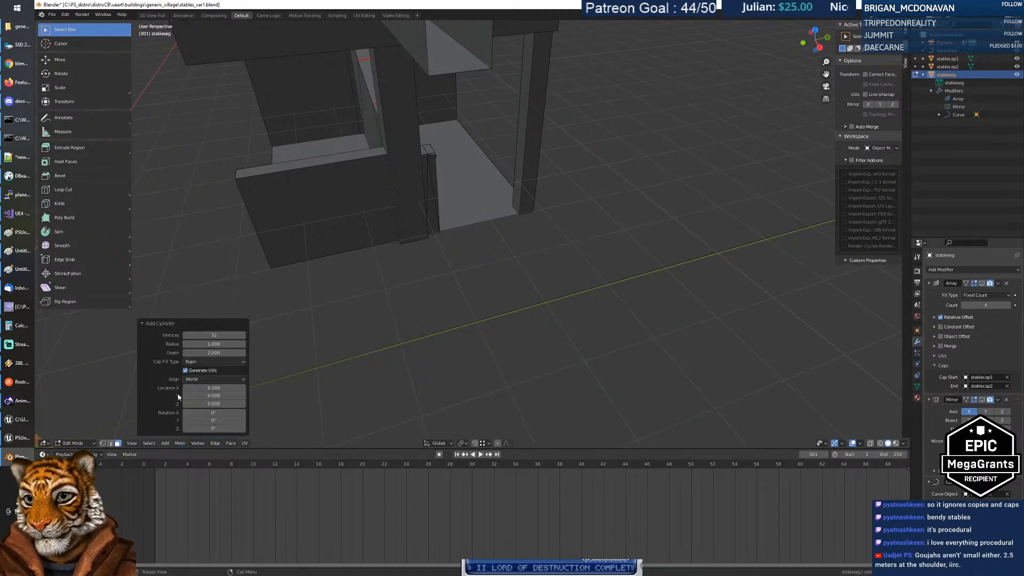
pyautogui.click(226, 335)
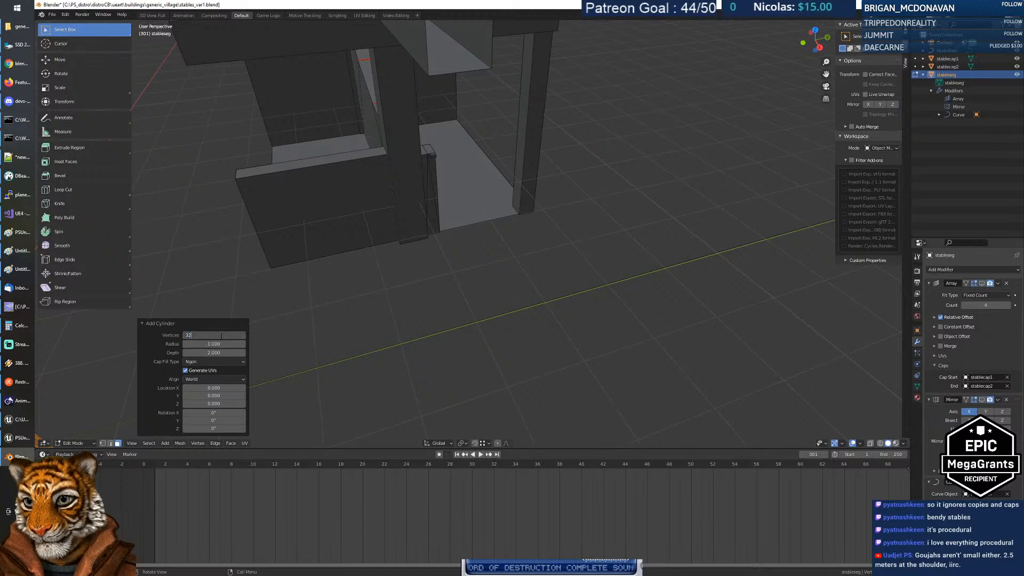
pyautogui.write('6')
pyautogui.press('Tab')
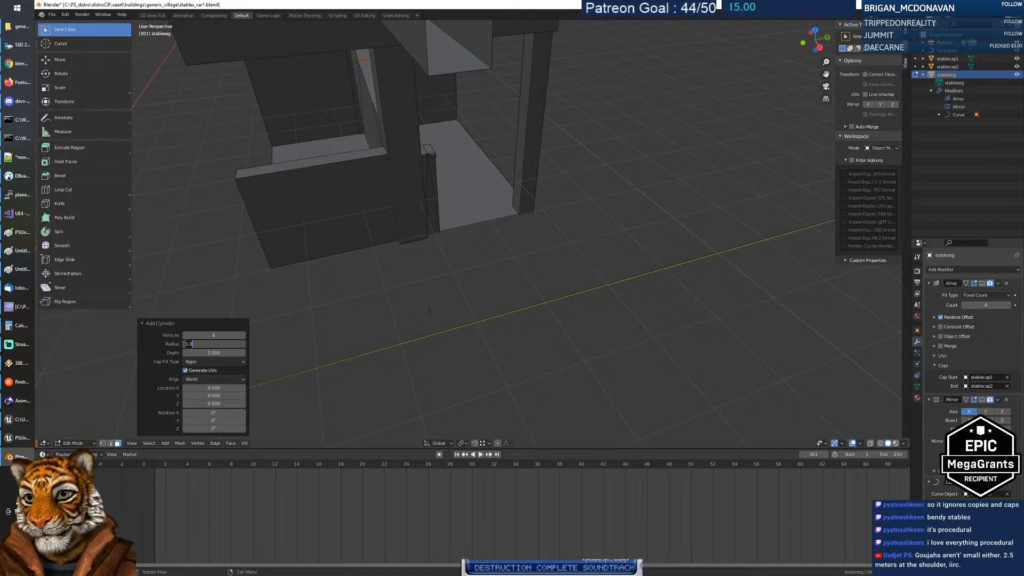
pyautogui.click(434, 315)
pyautogui.moveTo(439, 313); pyautogui.dragTo(53, 277, button='middle')
pyautogui.hotkey('shift', '`')
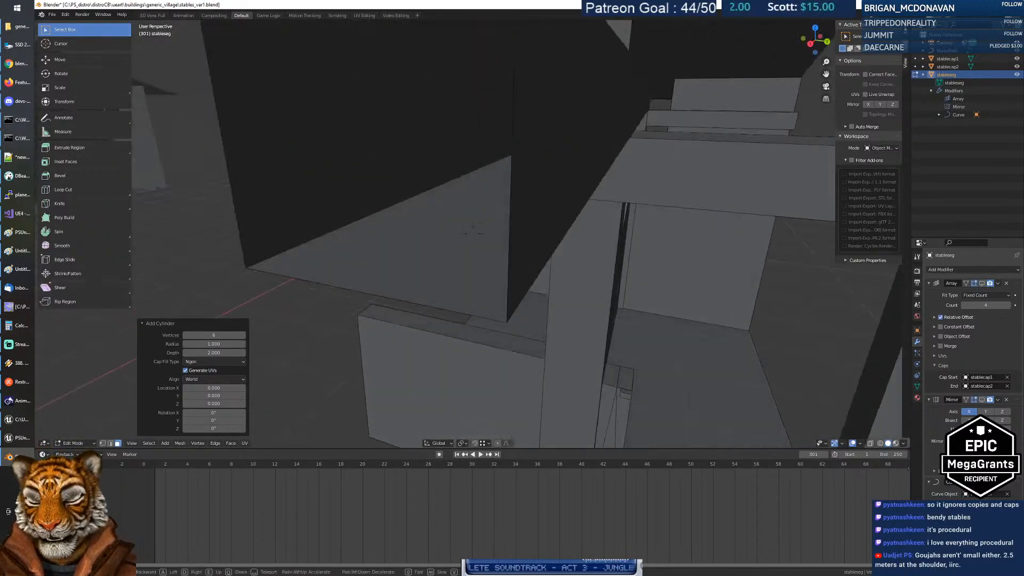
pyautogui.click(462, 237)
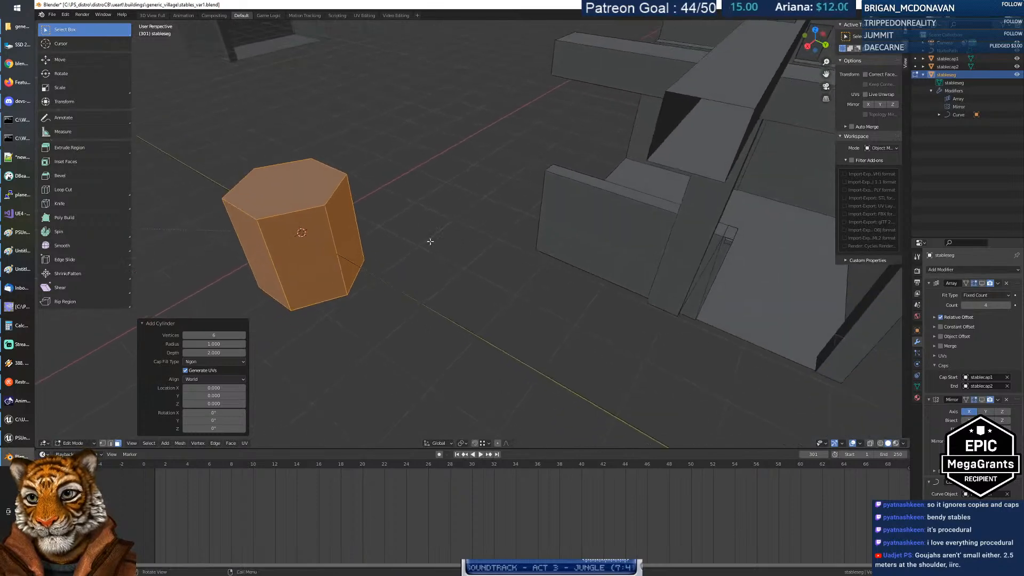
# Step: Set the new cylinder's vertex count to 8
pyautogui.click(216, 335)
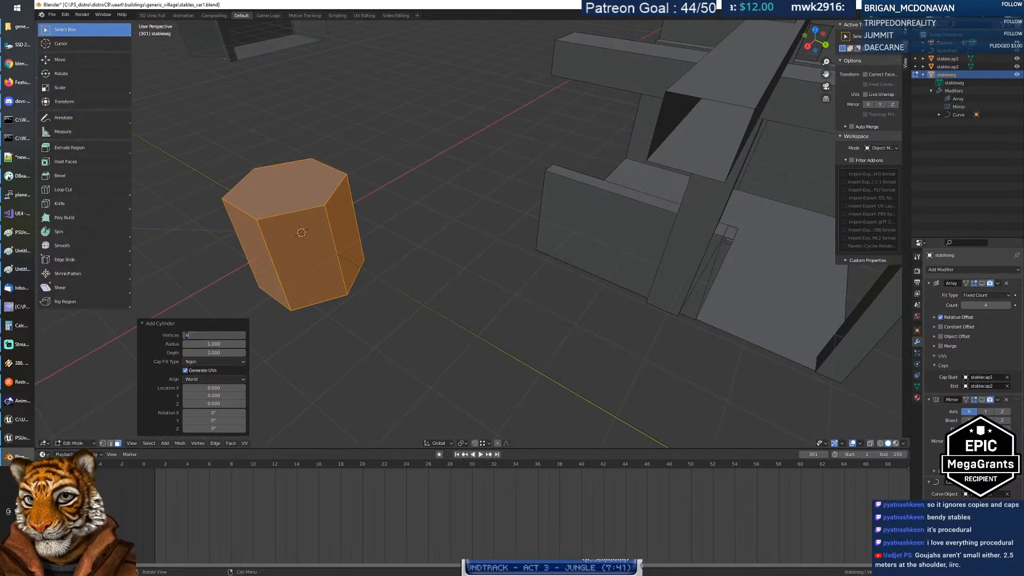
pyautogui.press('Tab')
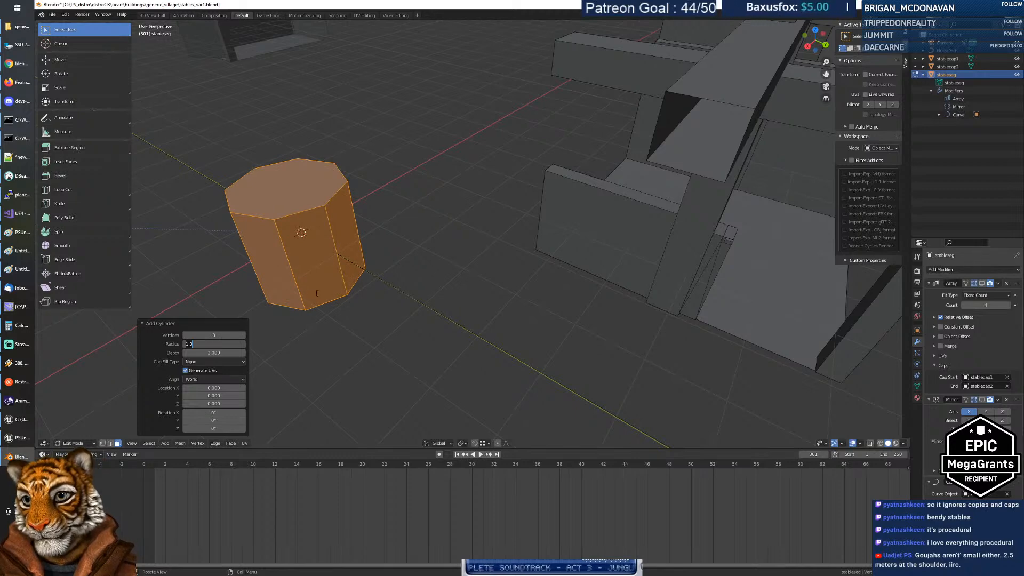
pyautogui.press('Return')
pyautogui.moveTo(303, 340)
pyautogui.mouseDown(button='middle')
pyautogui.moveTo(316, 320)
pyautogui.moveTo(354, 320)
pyautogui.moveTo(308, 332)
pyautogui.mouseUp(button='middle')
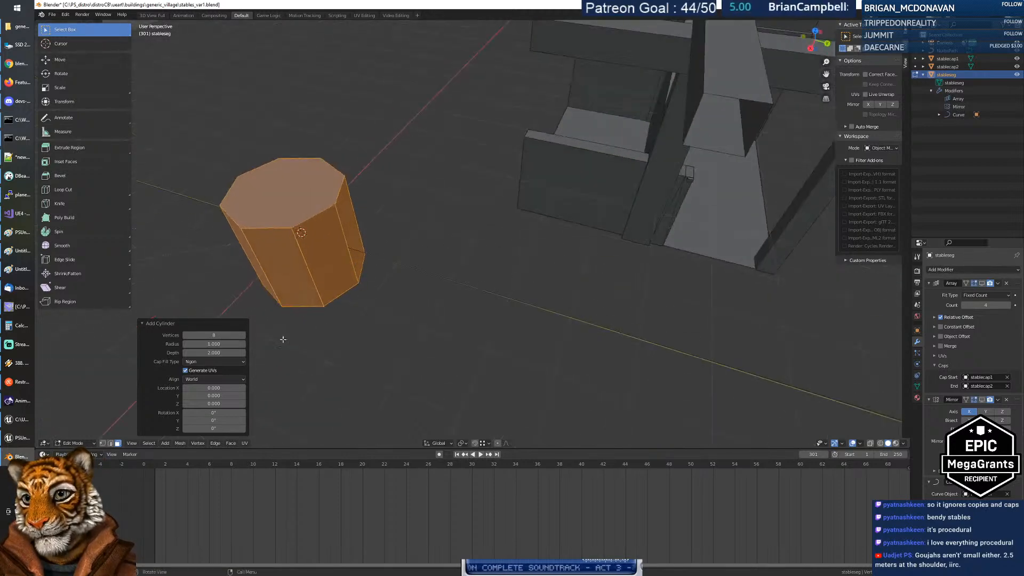
# Step: Set the new cylinder's radius to 0.2 and keep its existing depth
pyautogui.click(226, 345)
pyautogui.write('0.2')
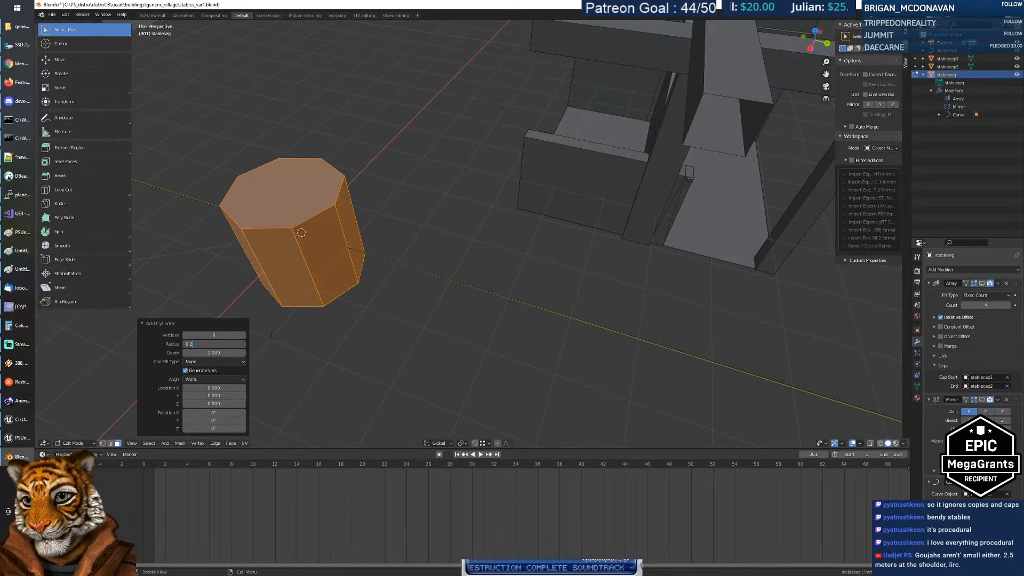
pyautogui.press('Tab')
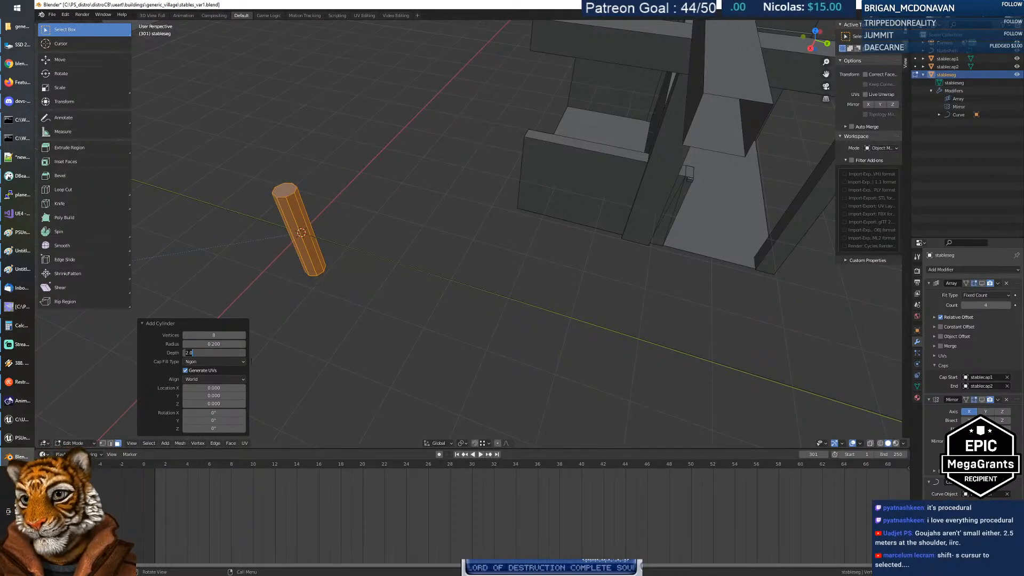
pyautogui.press('Return')
pyautogui.moveTo(380, 327); pyautogui.dragTo(438, 302, button='middle')
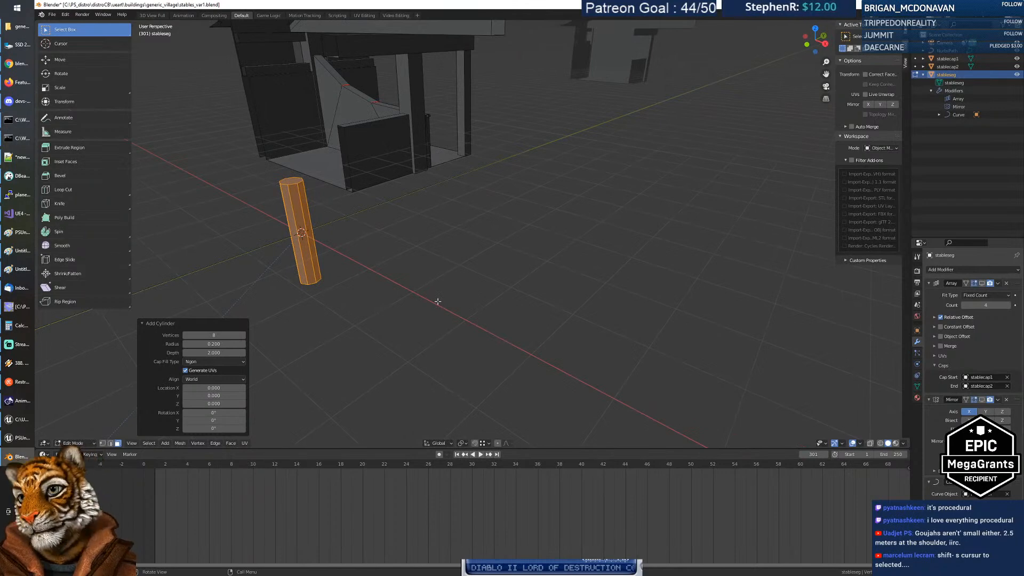
# Step: Set the cylinder's vertex count to 10 and its radius to 0.2
pyautogui.click(223, 335)
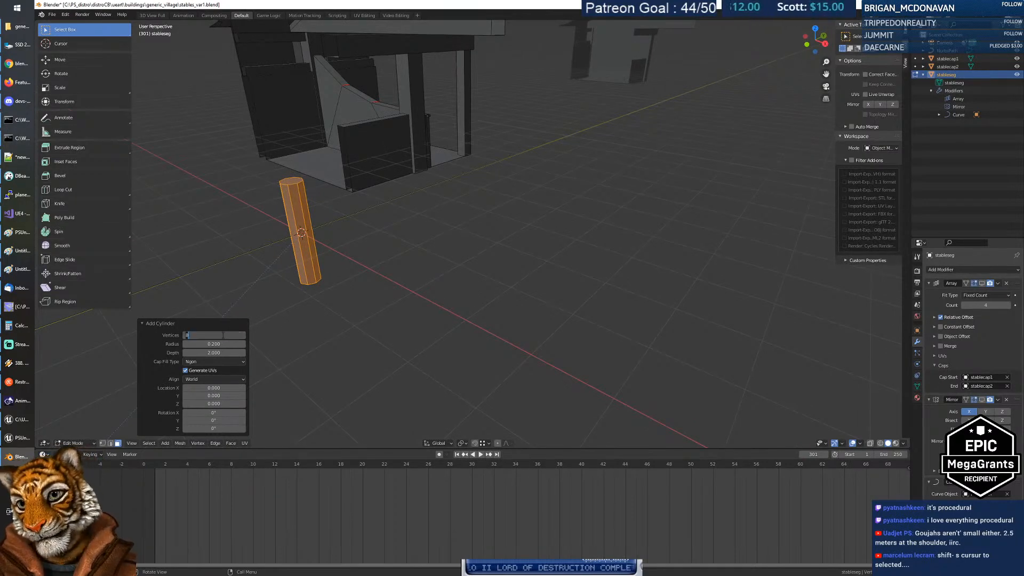
pyautogui.press('Tab')
pyautogui.write('0.2')
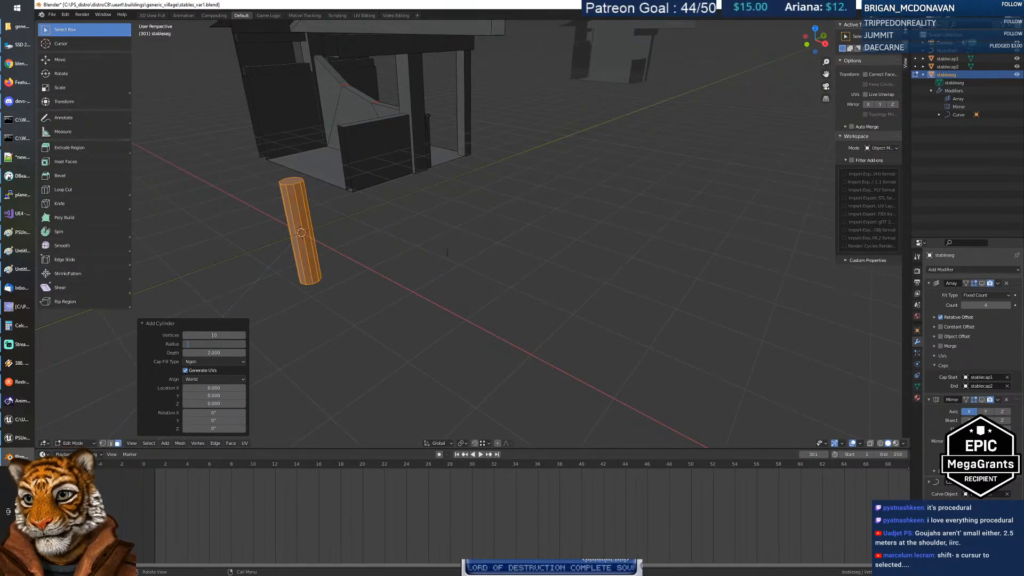
pyautogui.press('Return')
pyautogui.moveTo(386, 254); pyautogui.dragTo(364, 243, button='middle')
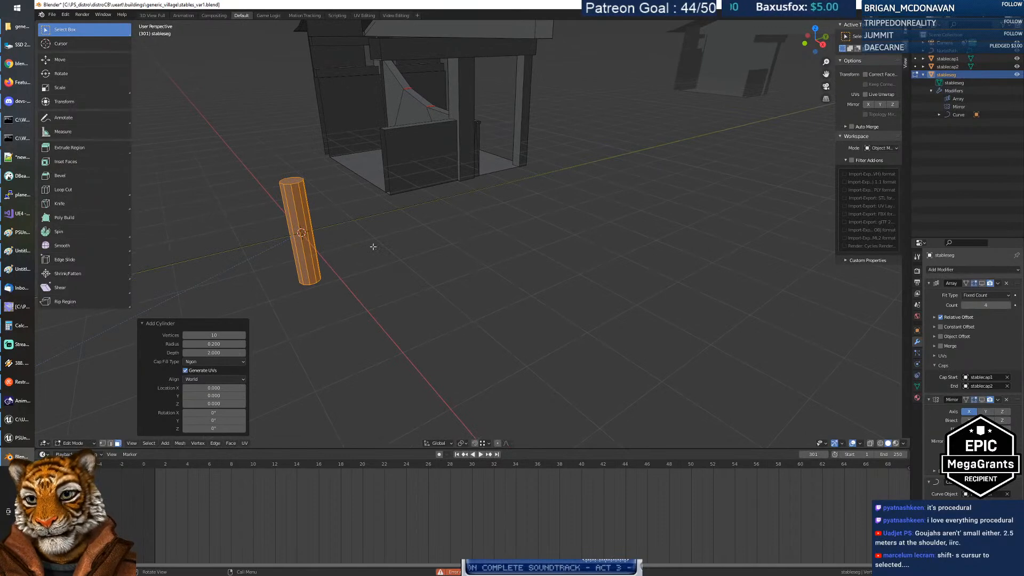
# Step: Enable snapping and move the cylinder onto the square corner post beneath the stall's front beam
pyautogui.hotkey('shift', 'Tab')
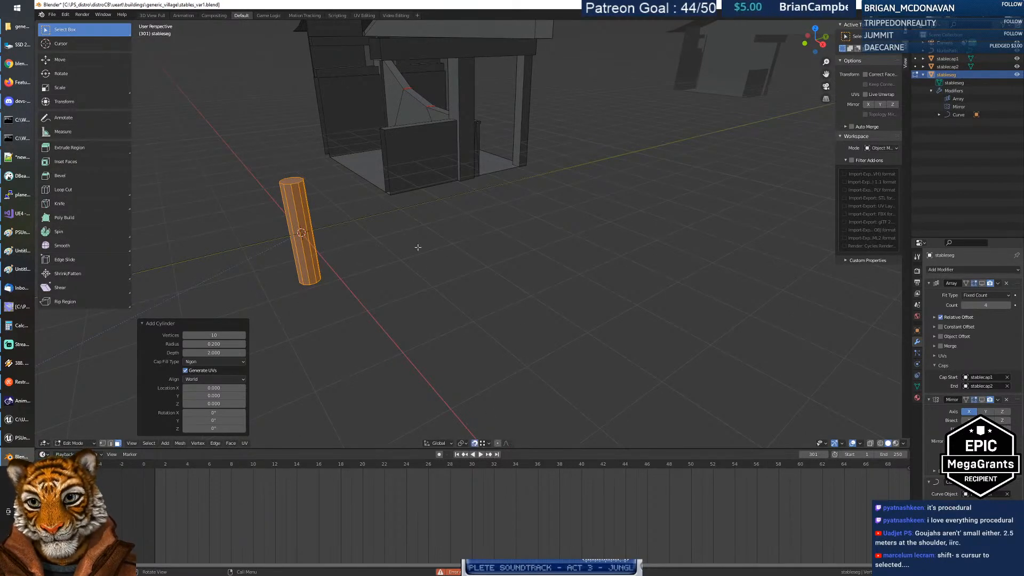
pyautogui.press('g')
pyautogui.click(524, 60)
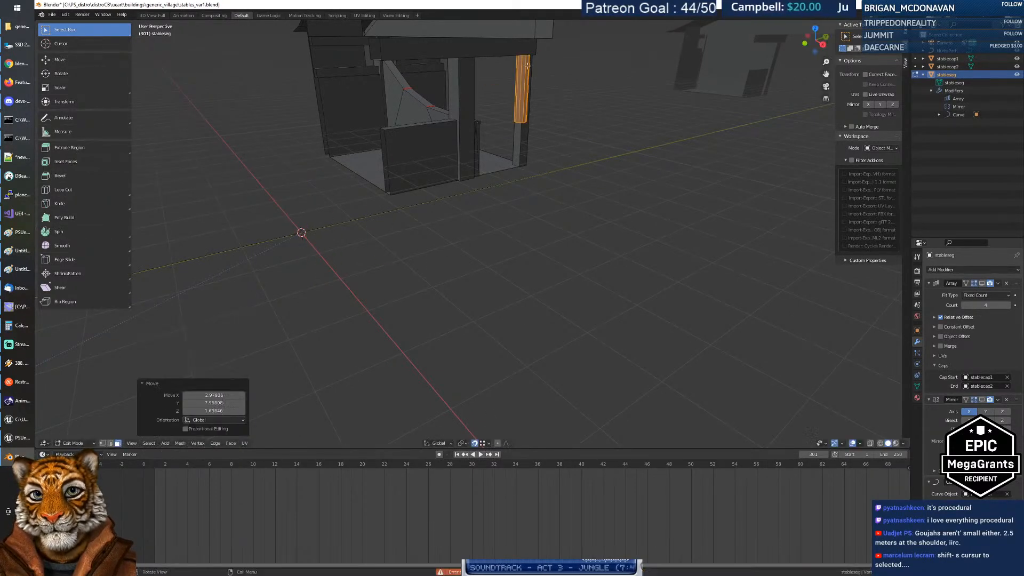
# Step: Shift the cylinder horizontally, about 0.29 along Y, snapping it against the outer side of the corner post
pyautogui.hotkey('shift', '`')
pyautogui.press('w')
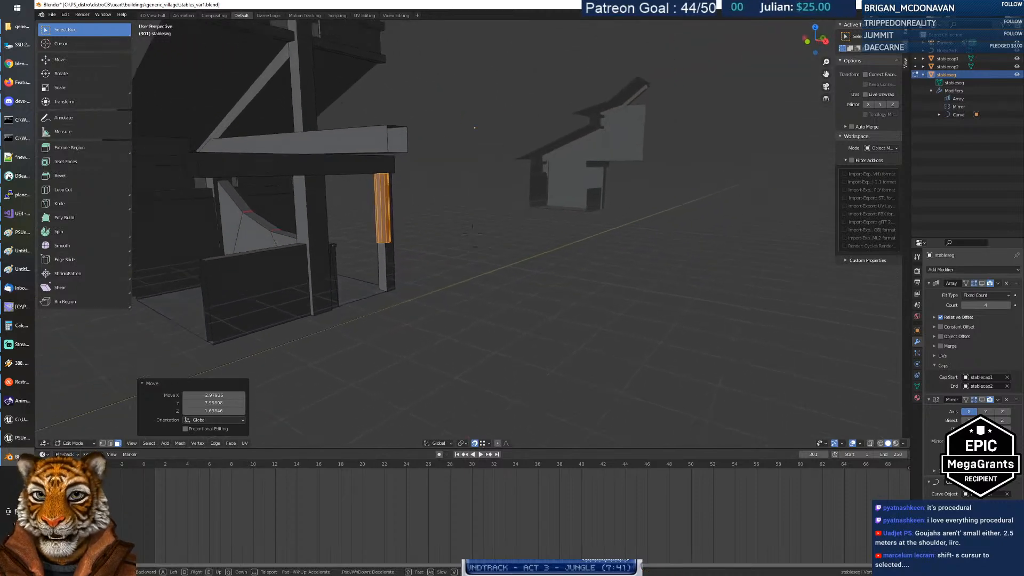
pyautogui.press('w')
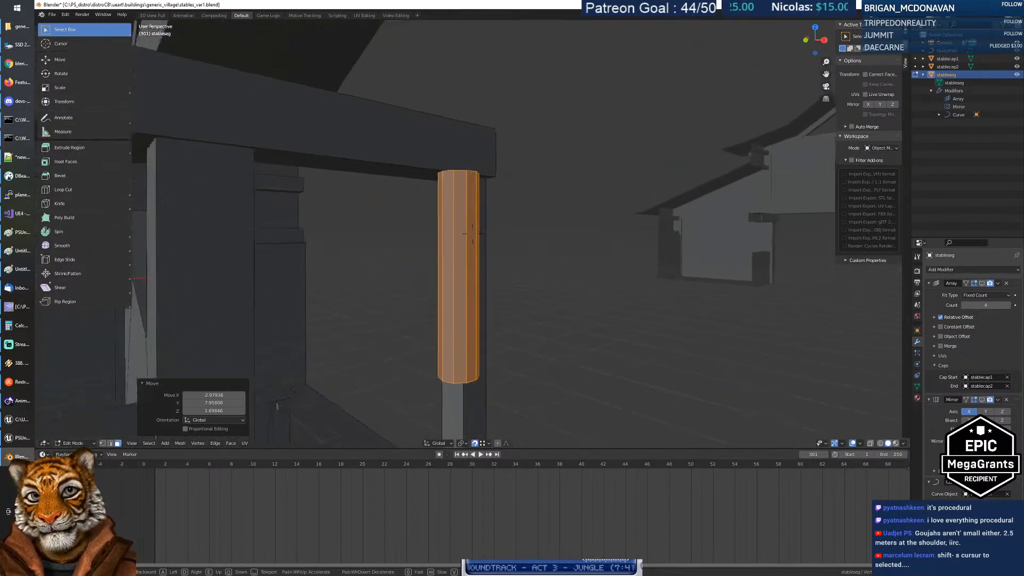
pyautogui.press('s')
pyautogui.press('w')
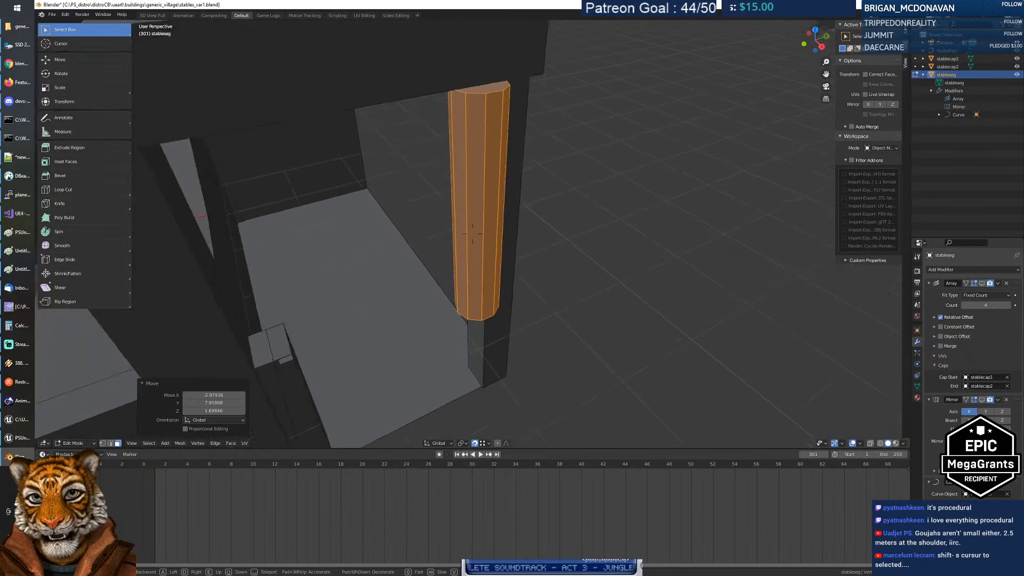
pyautogui.press('s')
pyautogui.click(473, 233)
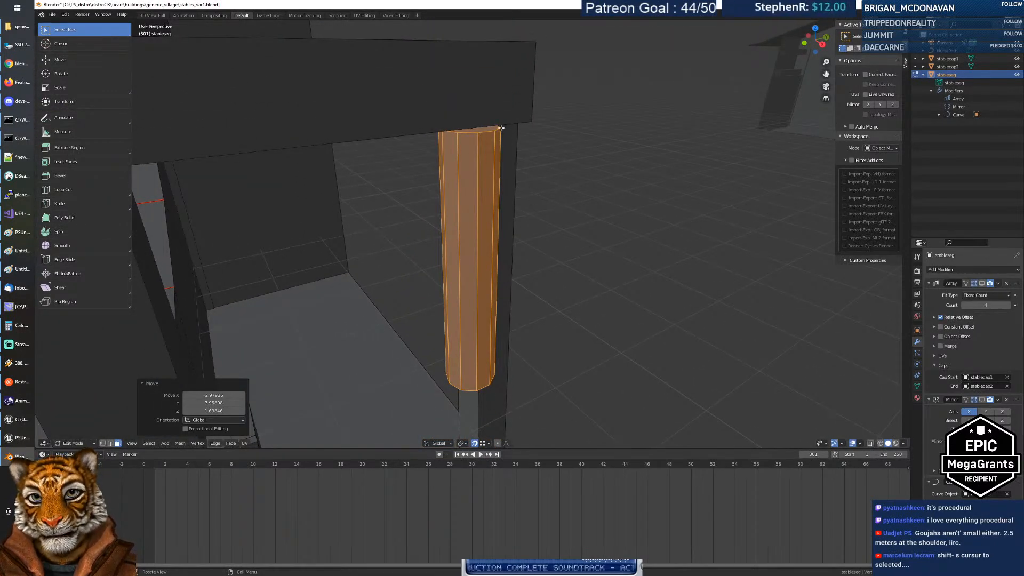
pyautogui.press('g')
pyautogui.click(528, 327)
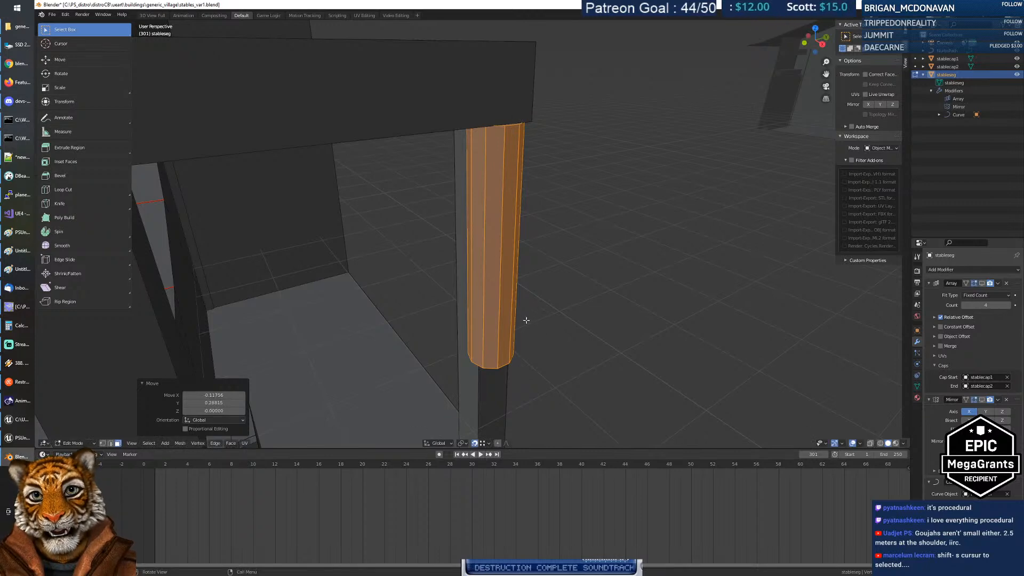
# Step: Select the cylinder's bottom vertex ring in X-ray and lower it about 1.58 along Z to the base of the square post
pyautogui.press('1')
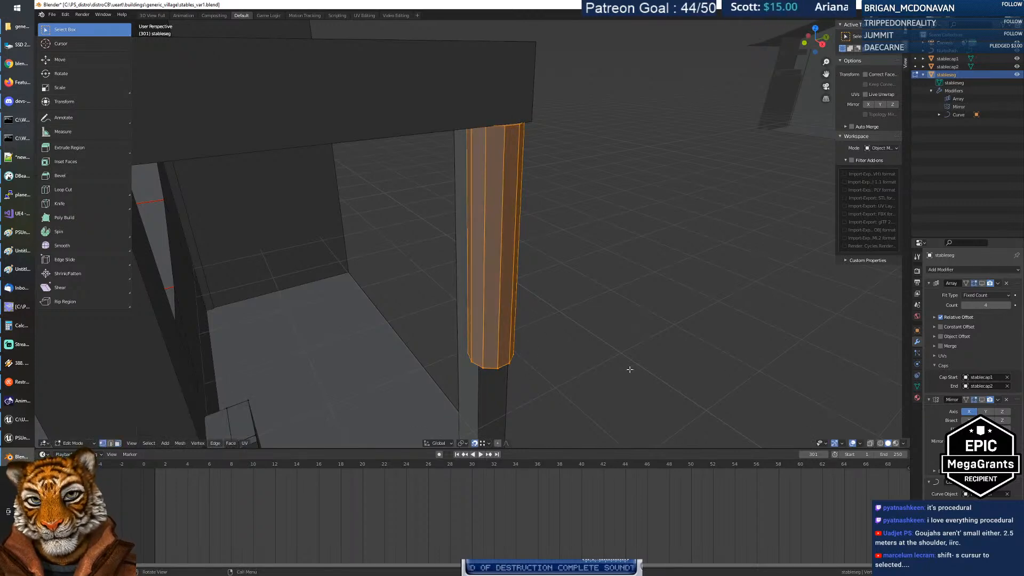
pyautogui.click(871, 443)
pyautogui.moveTo(418, 315); pyautogui.dragTo(602, 405)
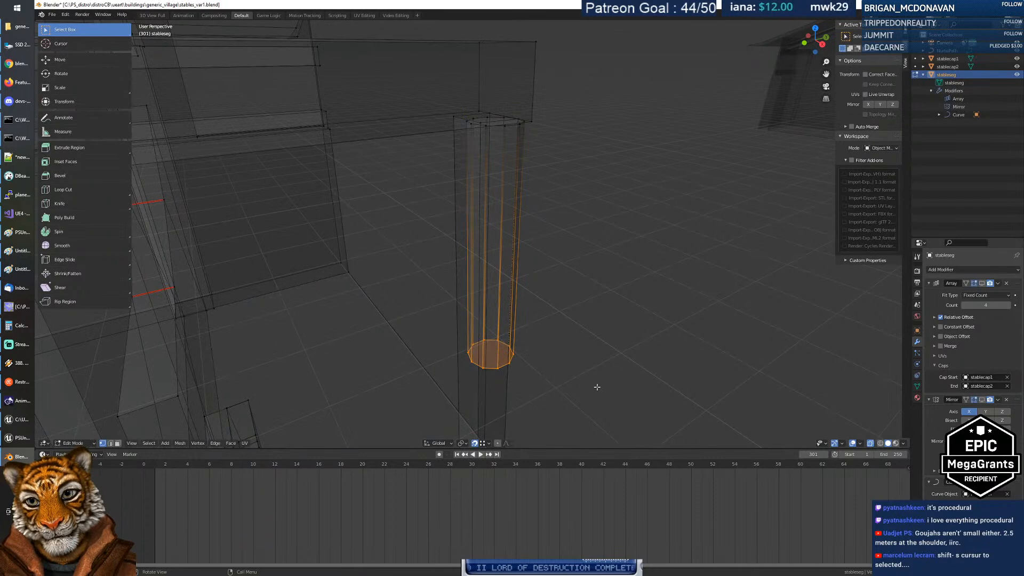
pyautogui.moveTo(600, 379); pyautogui.dragTo(495, 378, button='middle')
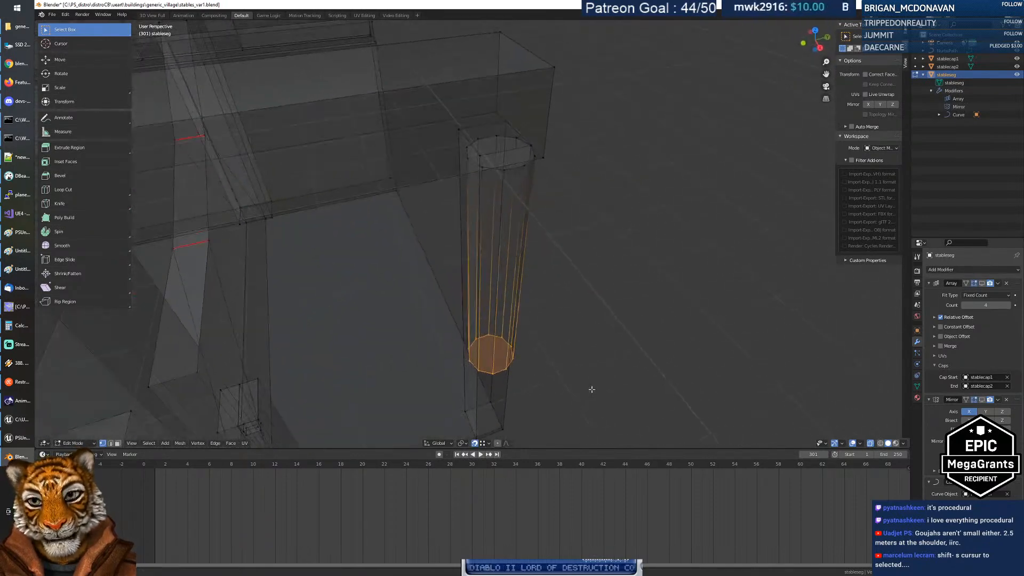
pyautogui.press('g')
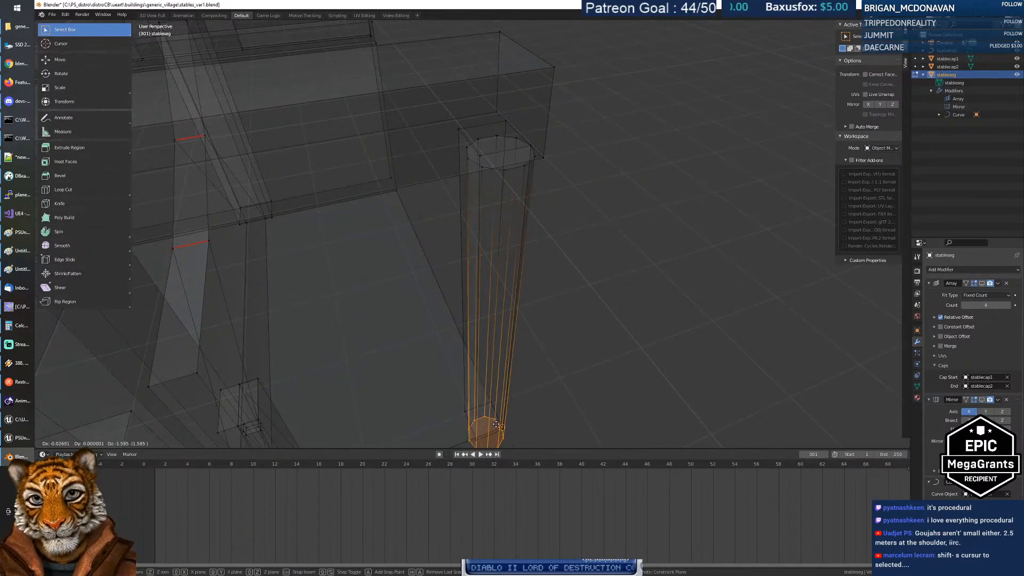
pyautogui.press('z')
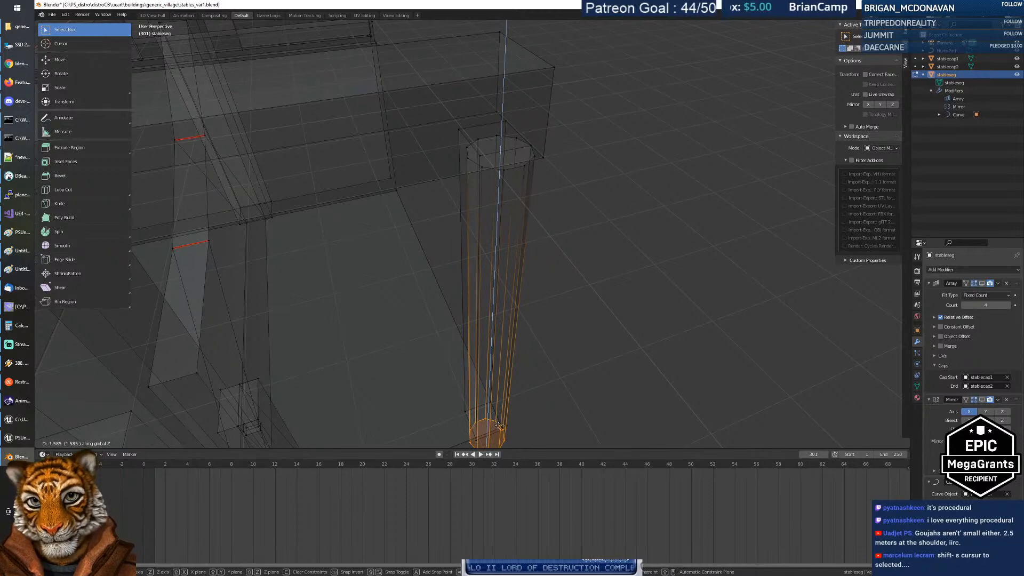
pyautogui.click(500, 426)
# Step: Examine the lengthened cylinder from its base up to the beam, checking how it lines up with the square post
pyautogui.moveTo(579, 410); pyautogui.dragTo(603, 377, button='middle')
pyautogui.hotkey('shift', '`')
pyautogui.press('w')
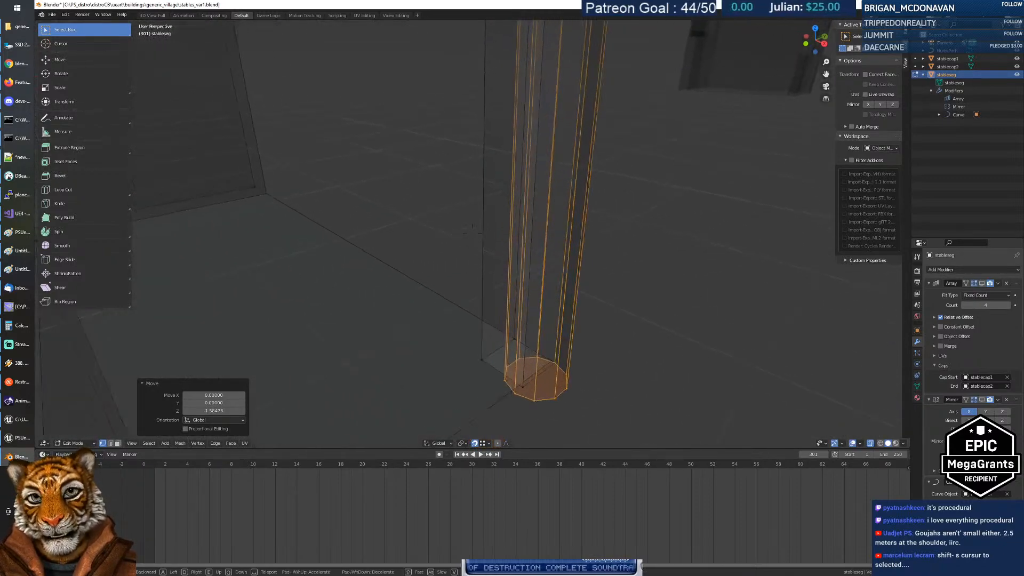
pyautogui.press('s')
pyautogui.press('s')
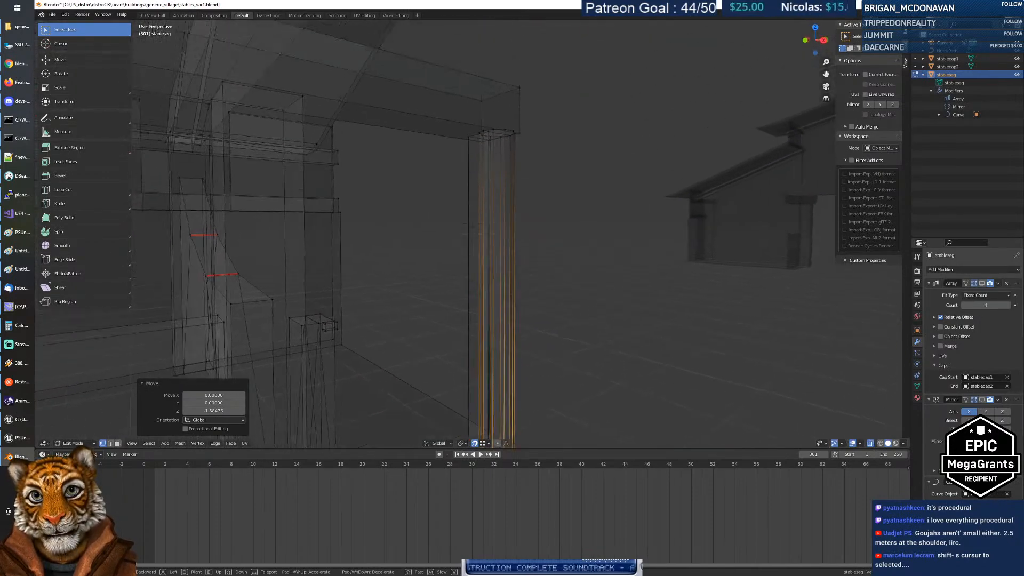
pyautogui.press('w')
pyautogui.press('s')
pyautogui.press('w')
pyautogui.click(473, 234)
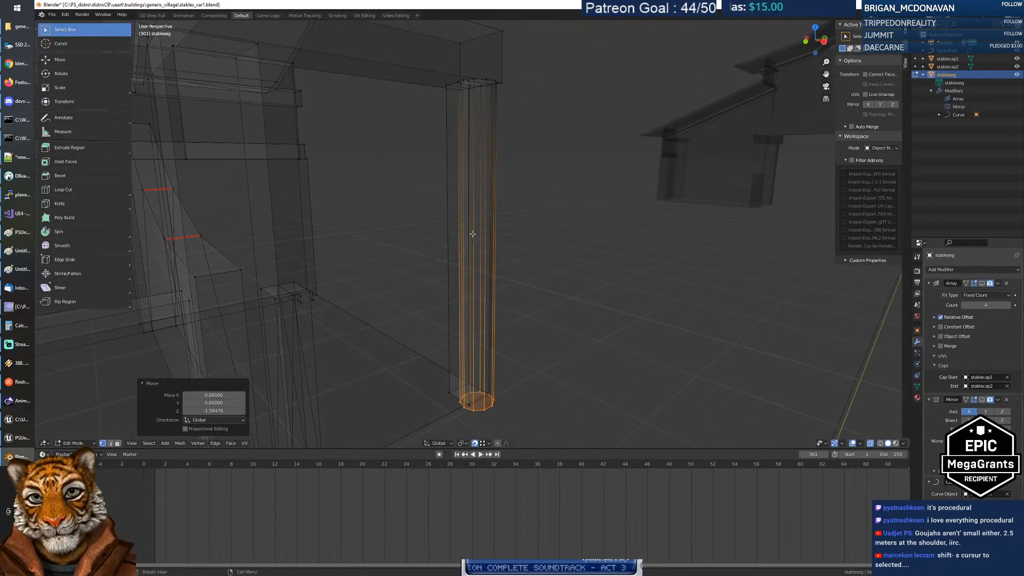
pyautogui.press('Tab')
pyautogui.press('Tab')
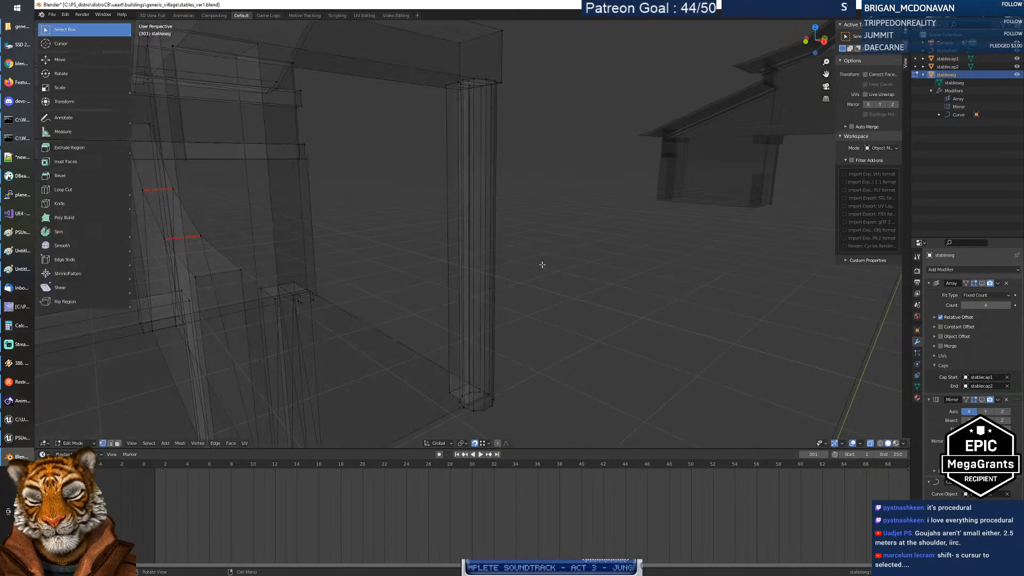
# Step: Select the whole linked cylinder and, in top view, move it about -0.19 along X and 0.04 along Y to centre it on the post
pyautogui.click(491, 400)
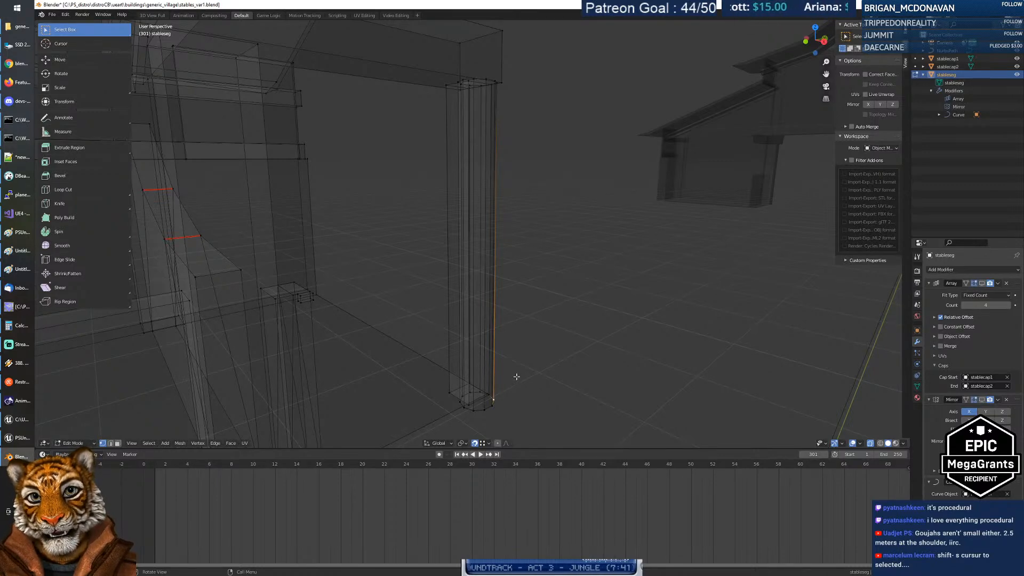
pyautogui.hotkey('ctrl', 'l')
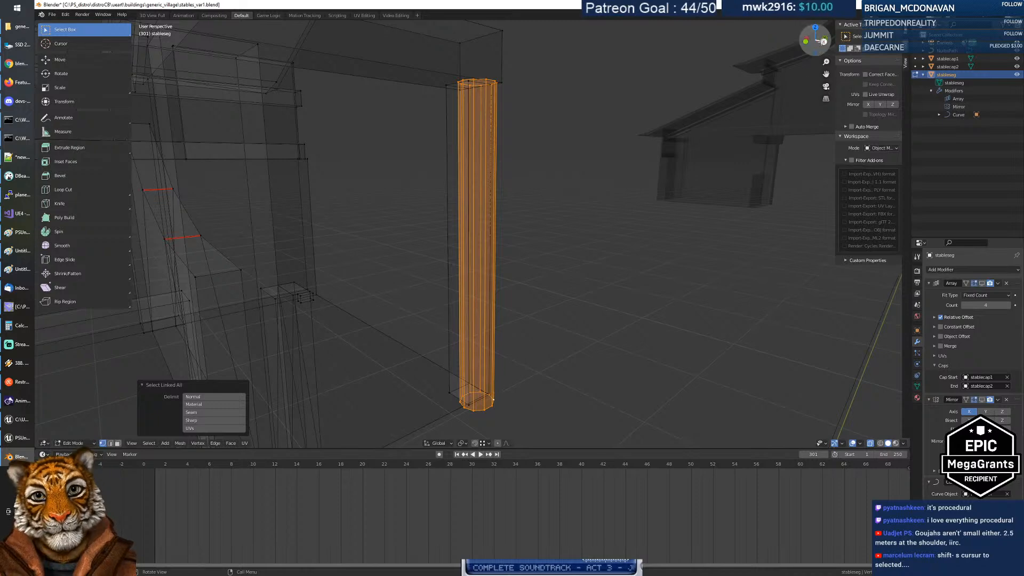
pyautogui.click(815, 27)
pyautogui.scroll(6, 474, 252)
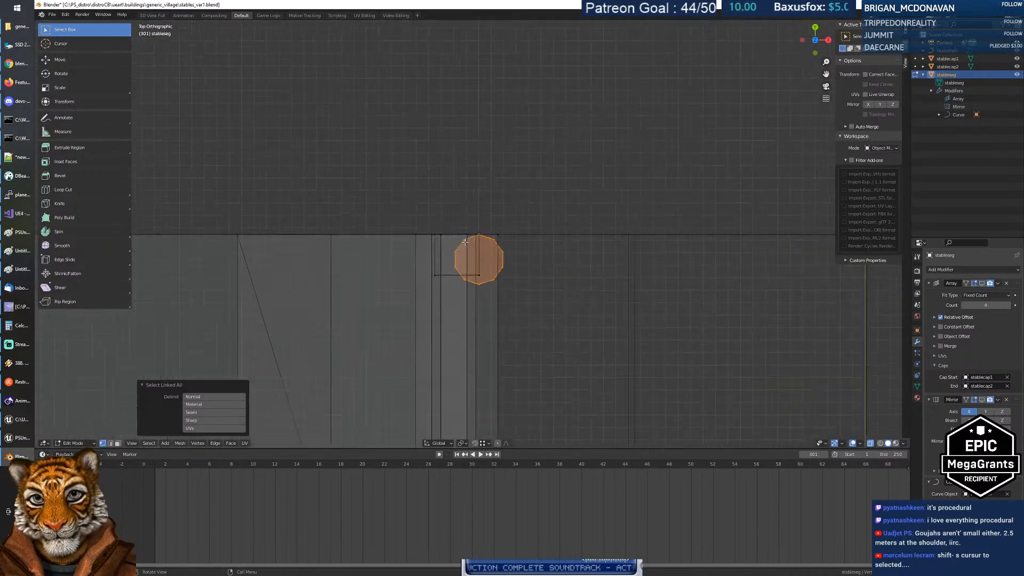
pyautogui.press('g')
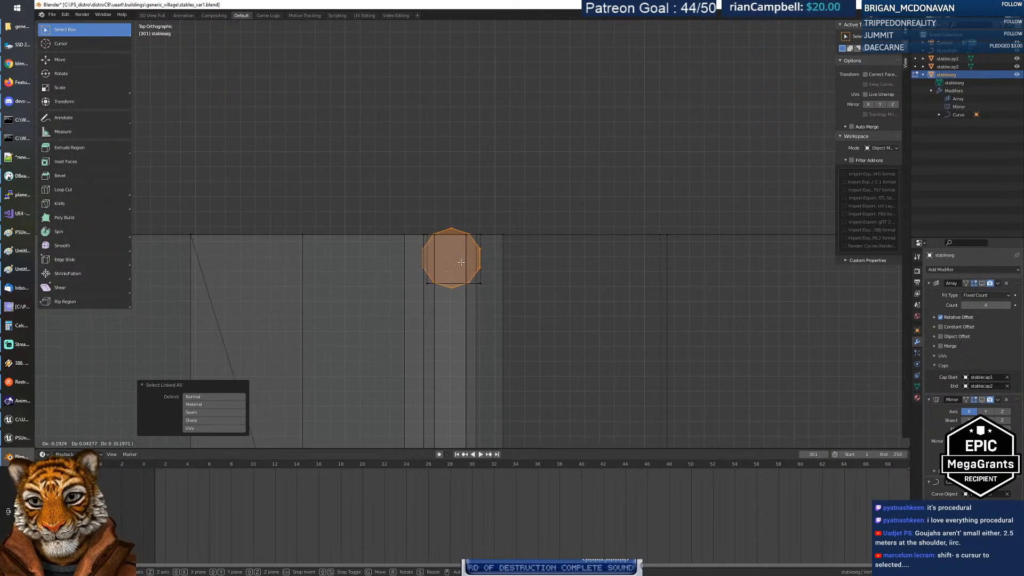
pyautogui.click(461, 262)
# Step: Select the old square corner post as linked geometry and delete it, leaving the round post
pyautogui.moveTo(514, 265); pyautogui.dragTo(503, 271, button='middle')
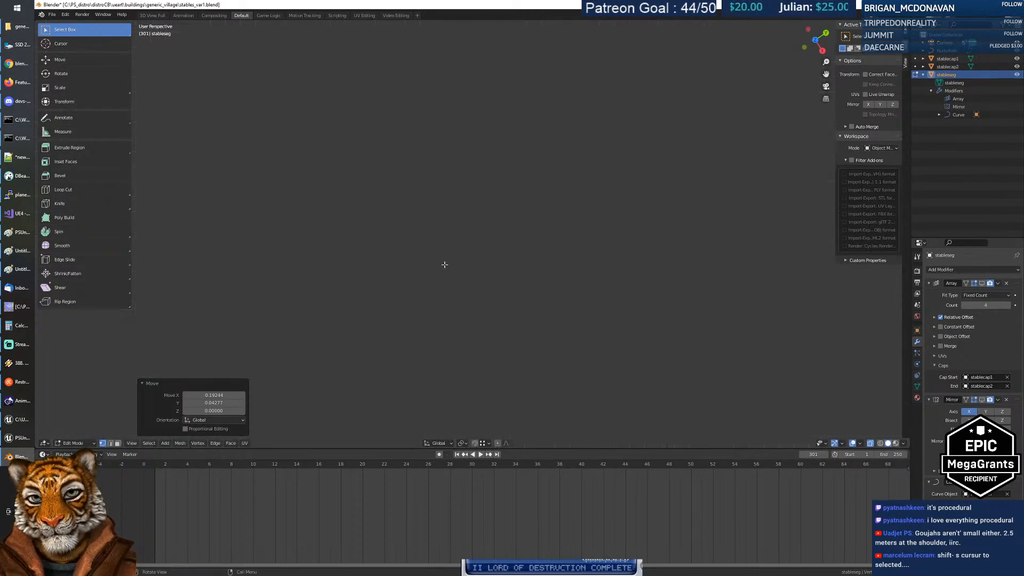
pyautogui.scroll(-10, 445, 264)
pyautogui.scroll(8, 445, 264)
pyautogui.moveTo(448, 265); pyautogui.dragTo(385, 198, button='middle')
pyautogui.click(433, 168)
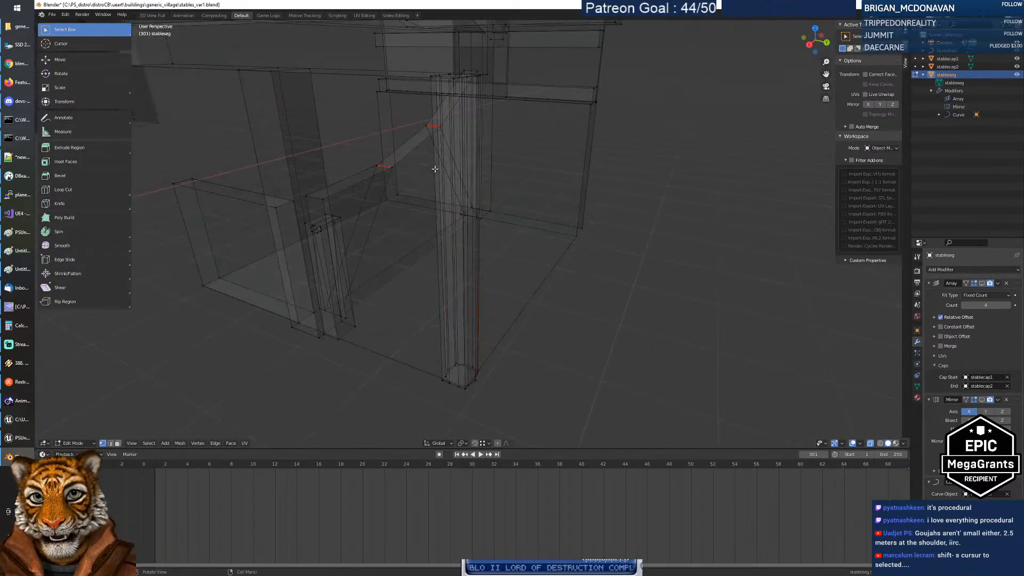
pyautogui.click(434, 82)
pyautogui.hotkey('ctrl', 'l')
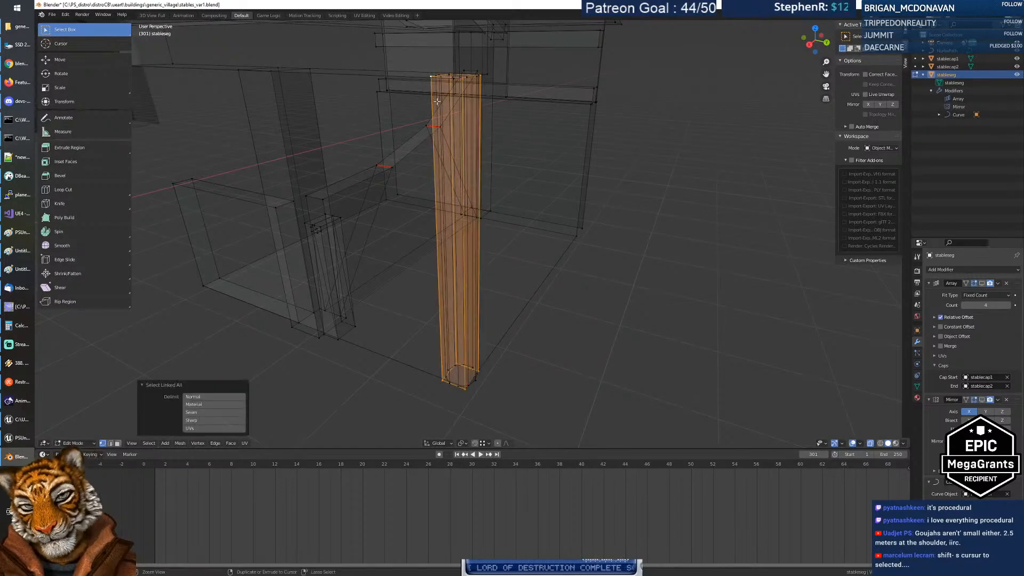
pyautogui.press('x')
pyautogui.click(438, 105)
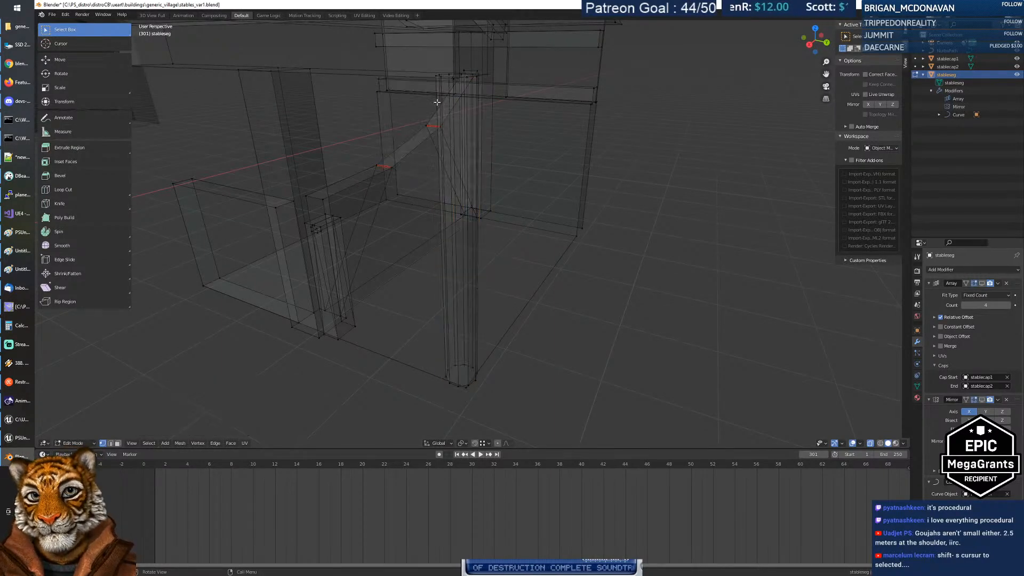
# Step: Examine the round post and the stall interior from several angles, including how the sloping stall divider meets the walls
pyautogui.moveTo(432, 261); pyautogui.dragTo(497, 256, button='middle')
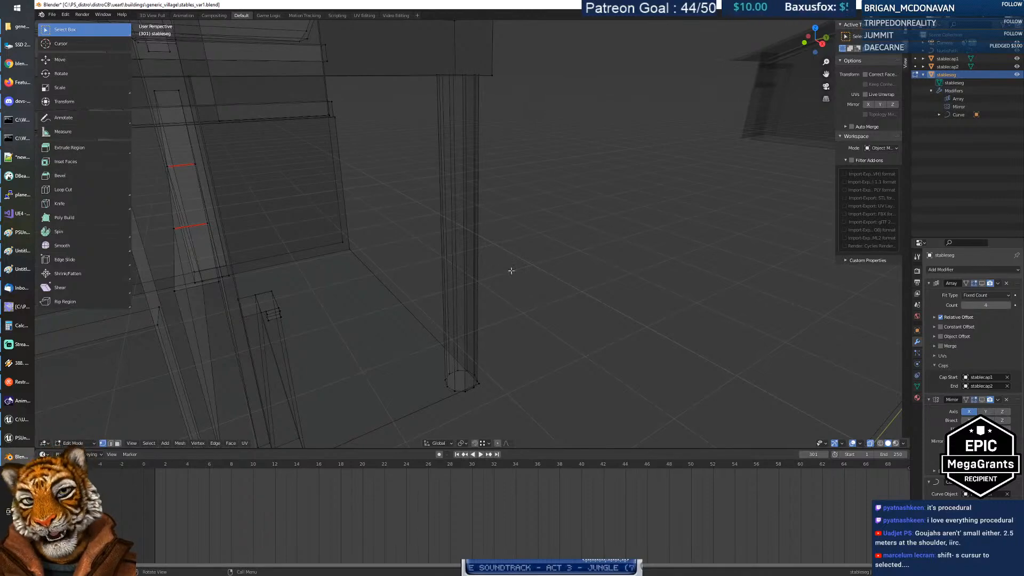
pyautogui.moveTo(333, 251); pyautogui.dragTo(363, 242, button='middle')
pyautogui.hotkey('shift', '`')
pyautogui.press('s')
pyautogui.press('a')
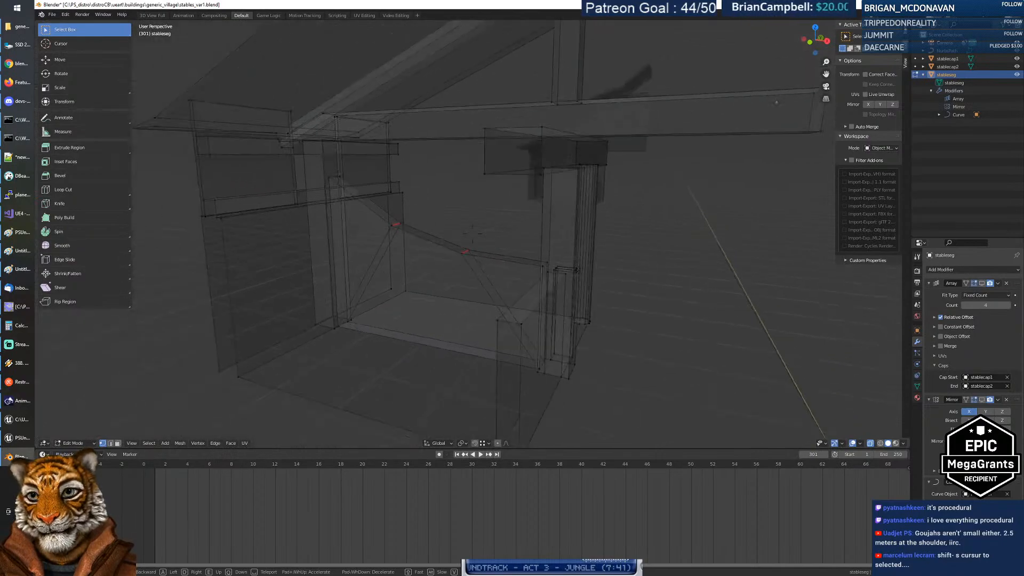
pyautogui.press('w')
pyautogui.press('s')
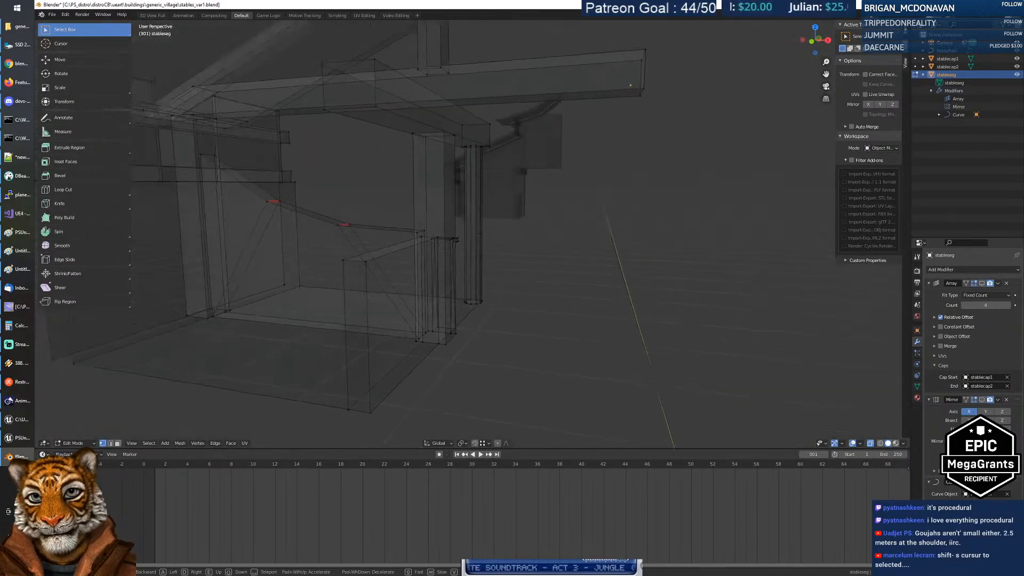
pyautogui.press('w')
pyautogui.press('s')
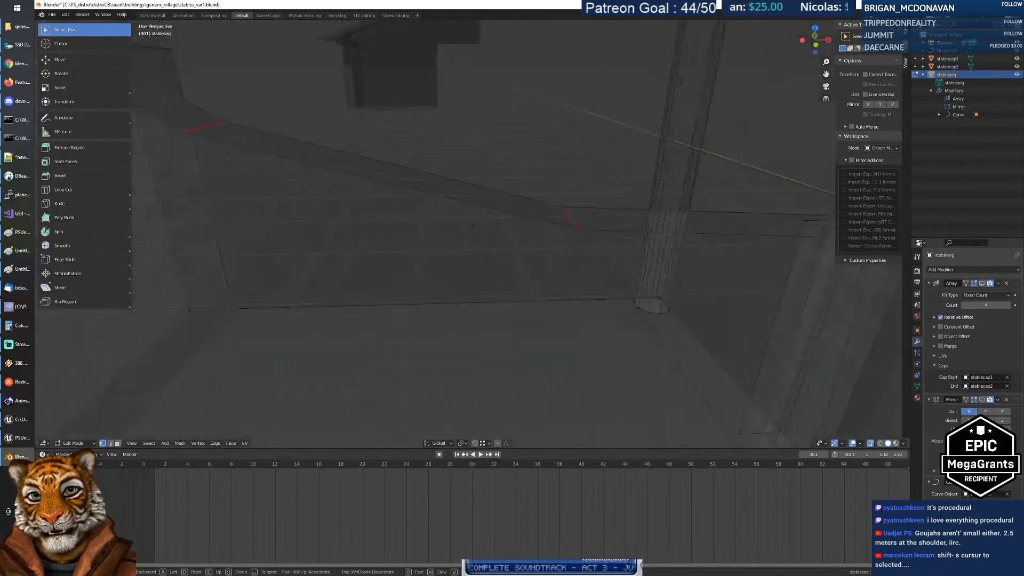
pyautogui.click(472, 233)
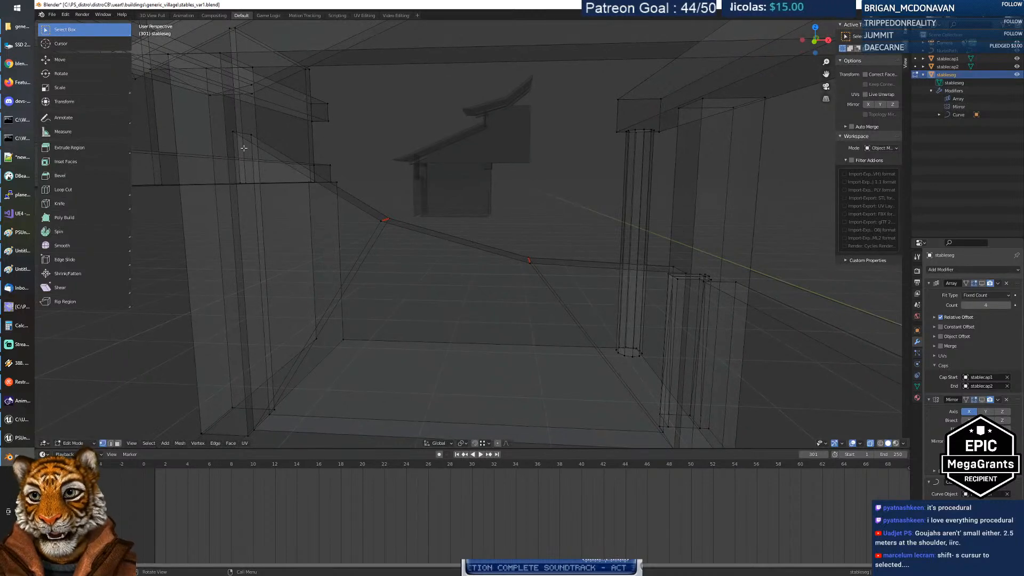
# Step: Select the two high top vertices at the wall end of the stall divider and lower them about 1.29 along Z
pyautogui.click(232, 133)
pyautogui.press('g')
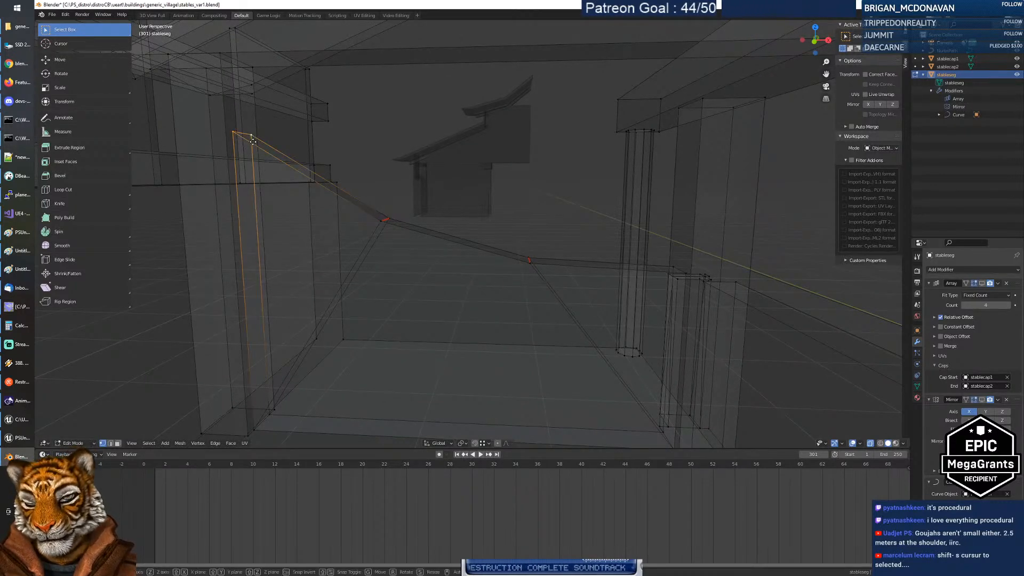
pyautogui.press('z')
pyautogui.click(280, 248)
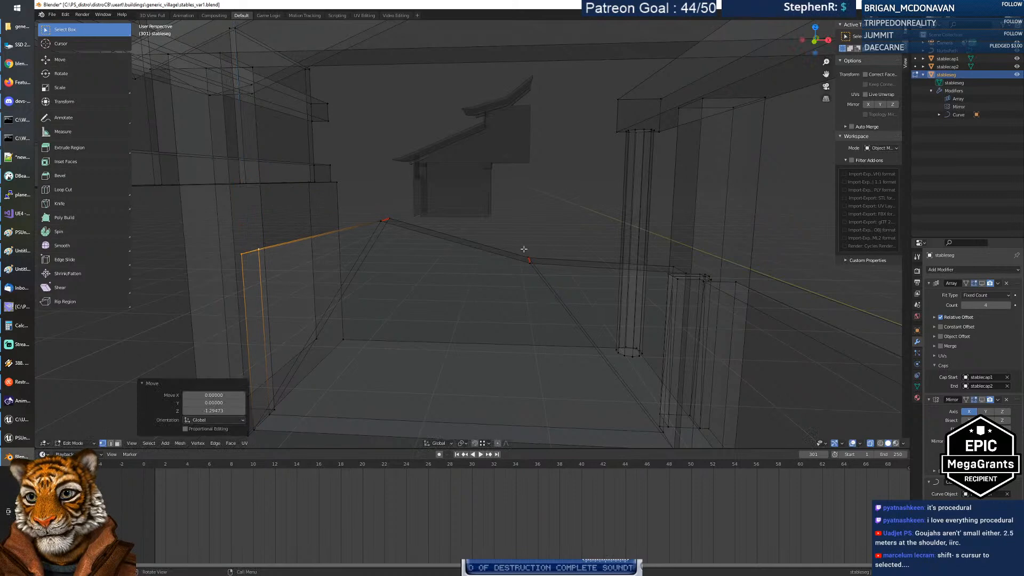
# Step: Select the divider's red seam vertices nearest the round post and raise them about 0.43 along Z
pyautogui.click(530, 258)
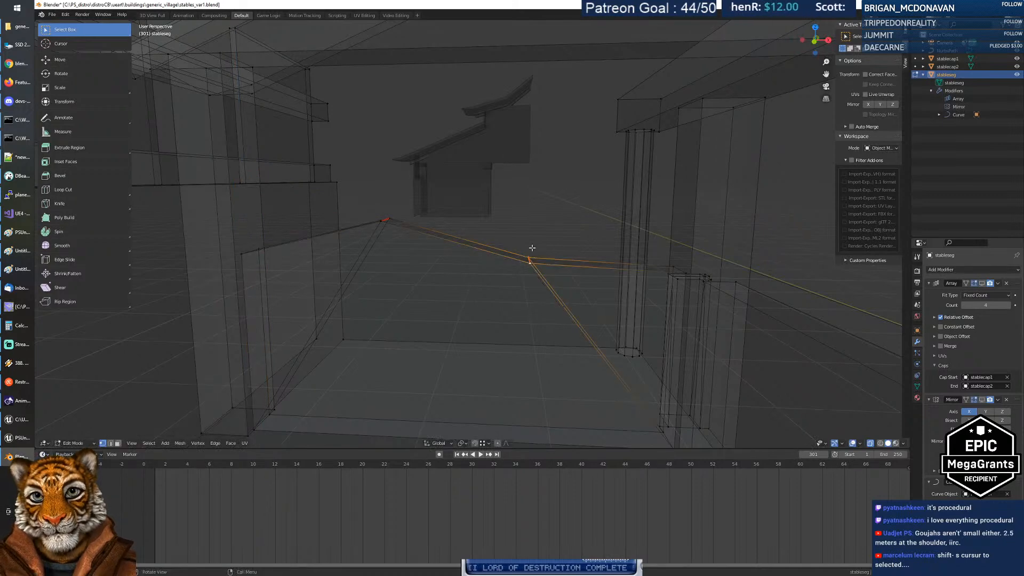
pyautogui.press('g')
pyautogui.press('z')
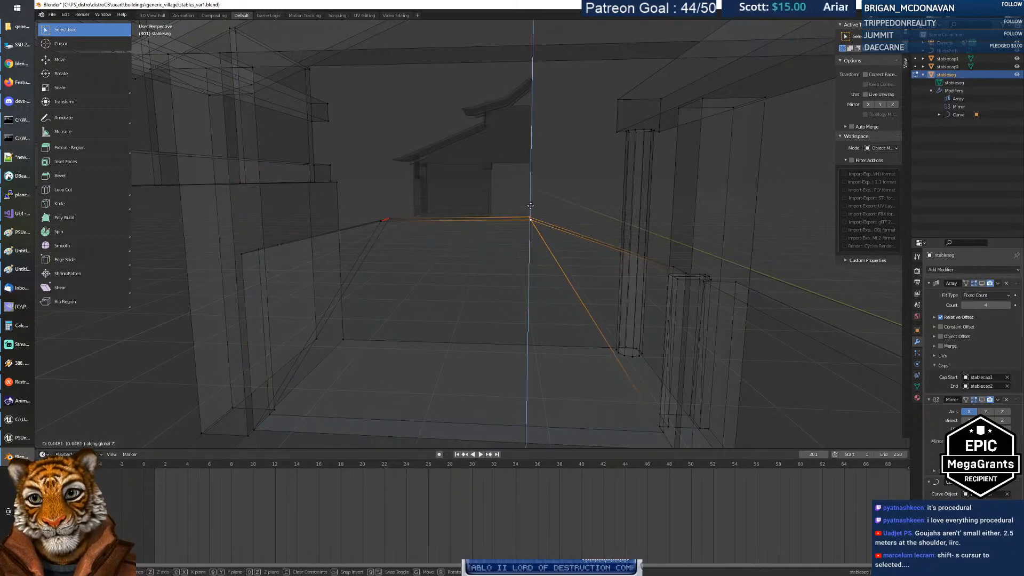
pyautogui.click(528, 207)
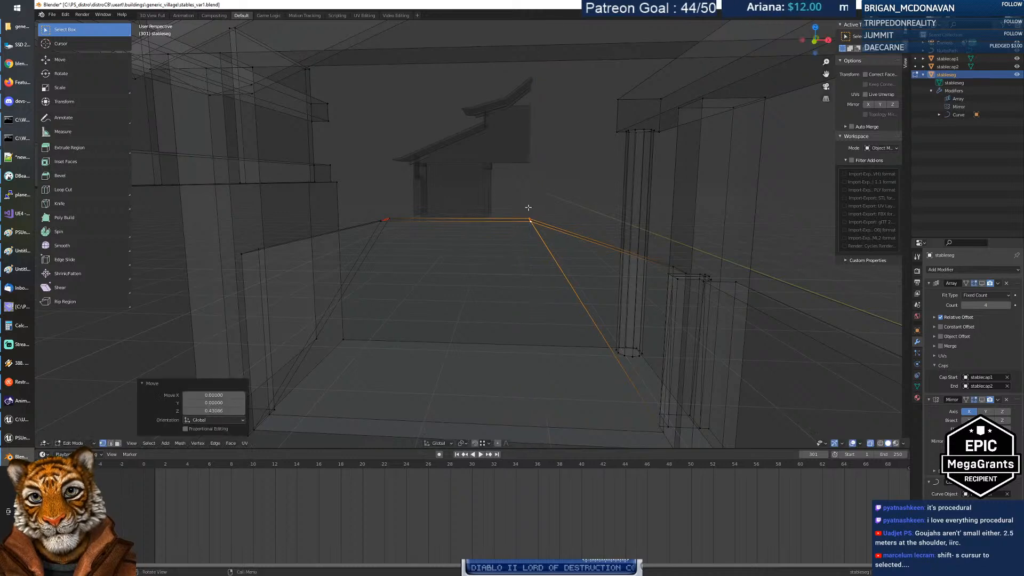
# Step: Copy the Z value -1.62221 from the opposite seam vertex to both seam vertices nearest the round post, levelling the divider's middle section
pyautogui.click(382, 223)
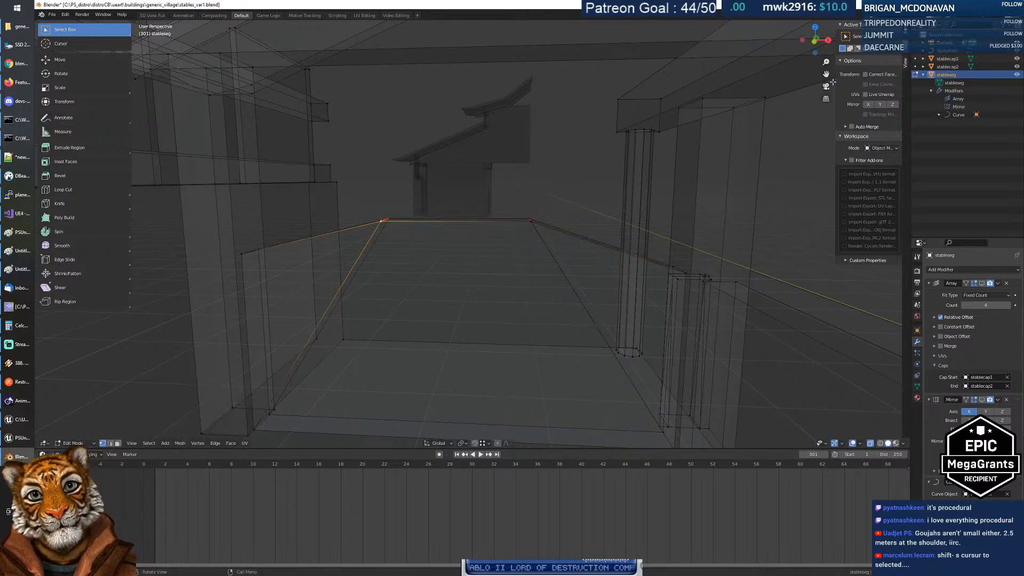
pyautogui.click(905, 32)
pyautogui.click(874, 61)
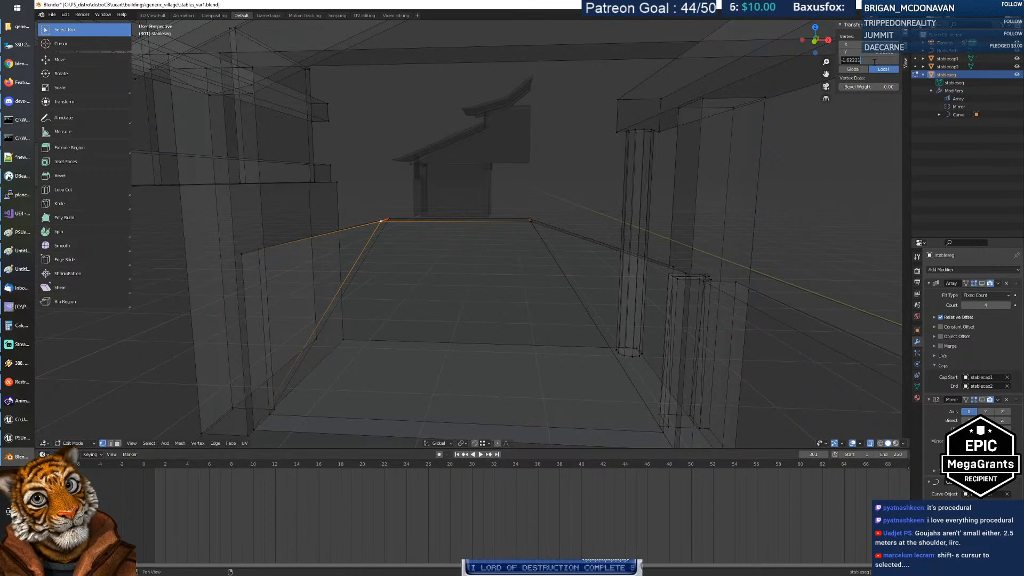
pyautogui.click(530, 222)
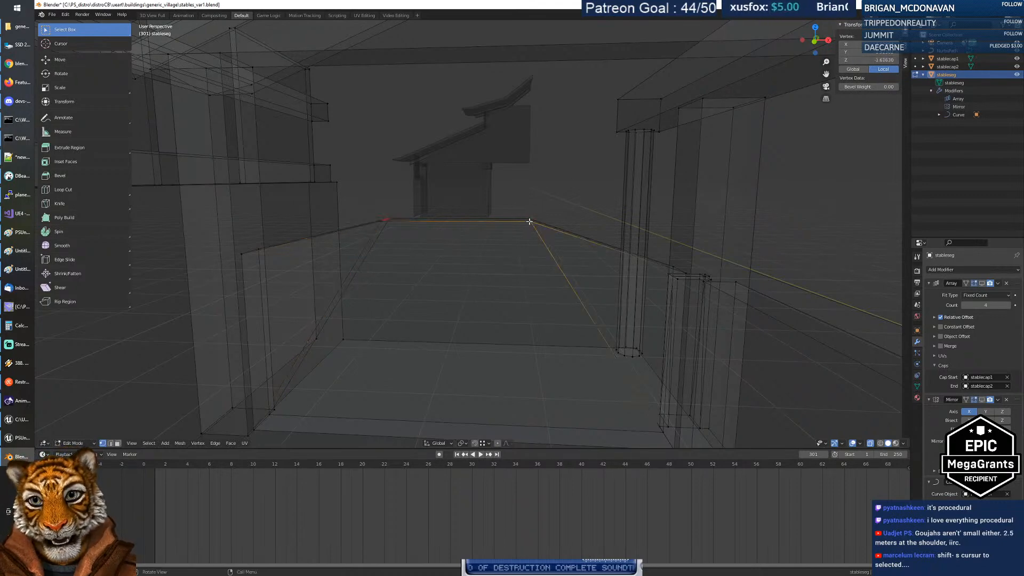
pyautogui.press('Return')
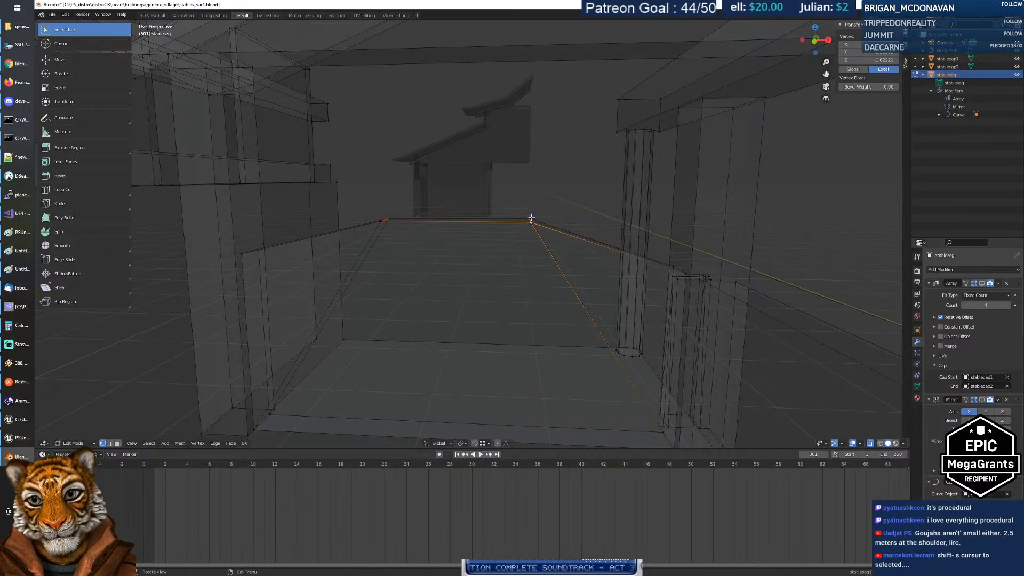
pyautogui.click(875, 60)
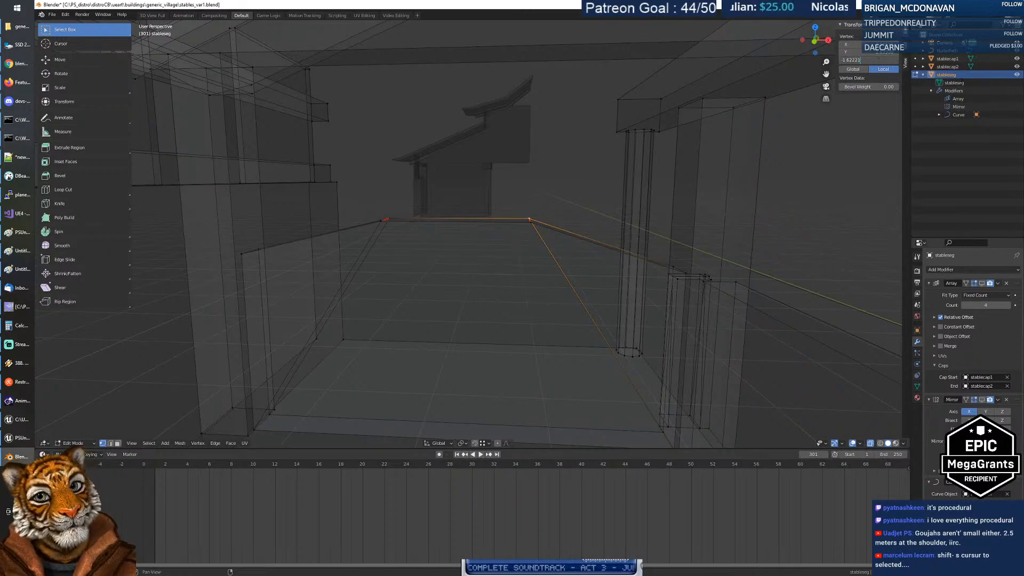
pyautogui.press('Return')
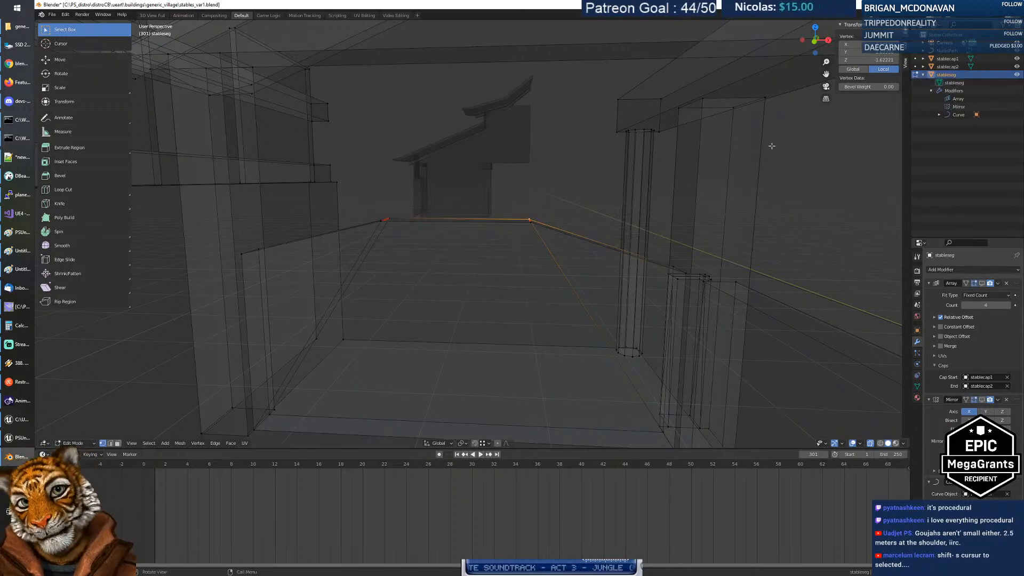
# Step: Select both red seam edges on top of the divider and lower them together about 0.20 along Z
pyautogui.click(393, 215)
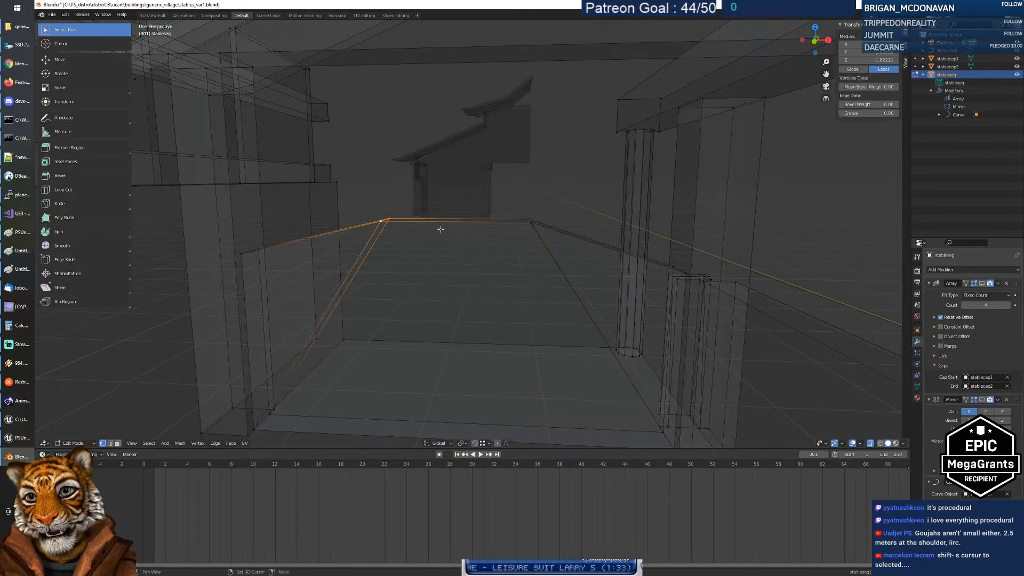
pyautogui.keyDown('shift'); pyautogui.click(529, 220); pyautogui.keyUp('shift')
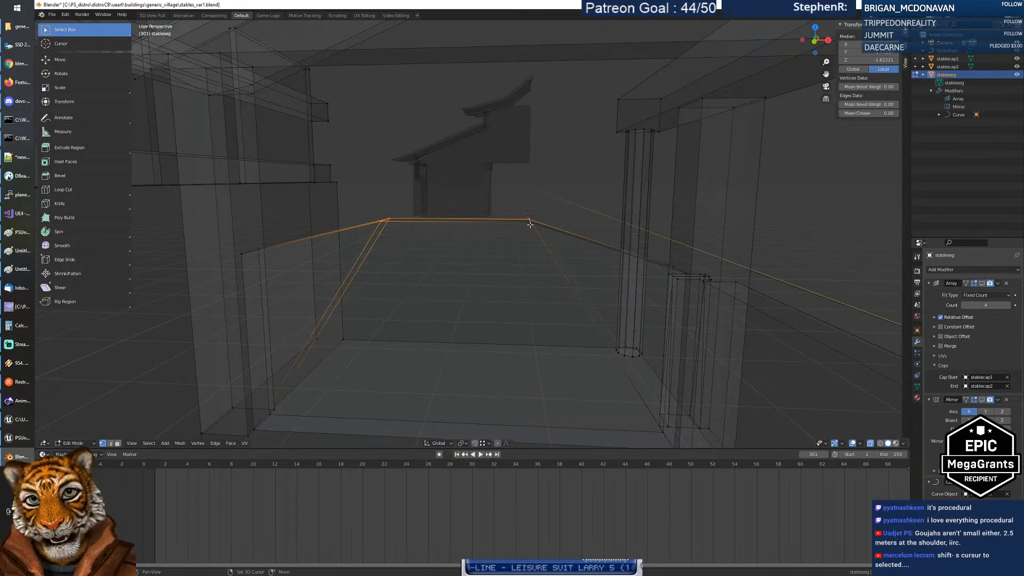
pyautogui.moveTo(517, 256); pyautogui.dragTo(524, 251, button='middle')
pyautogui.press('g')
pyautogui.press('z')
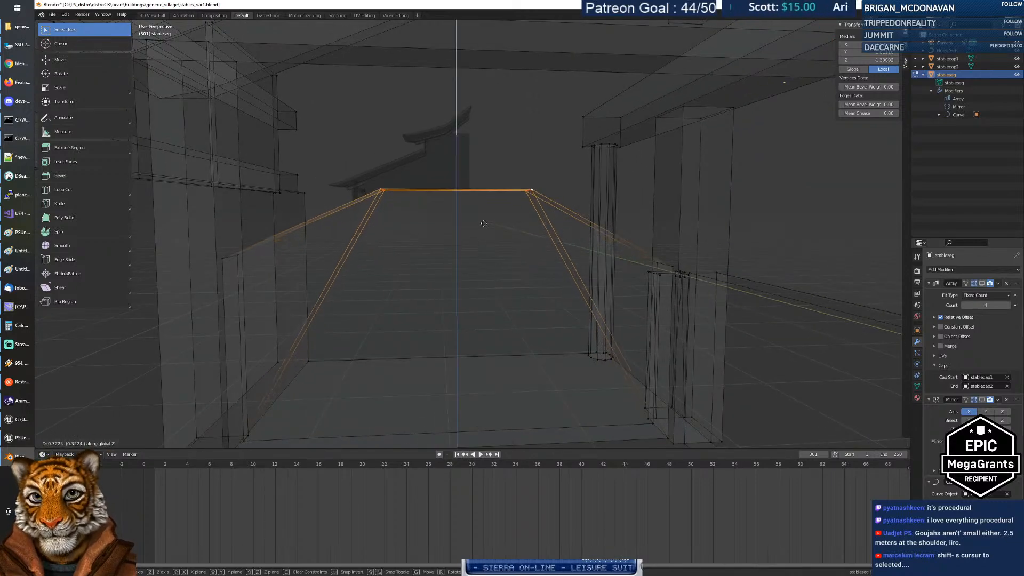
pyautogui.click(483, 274)
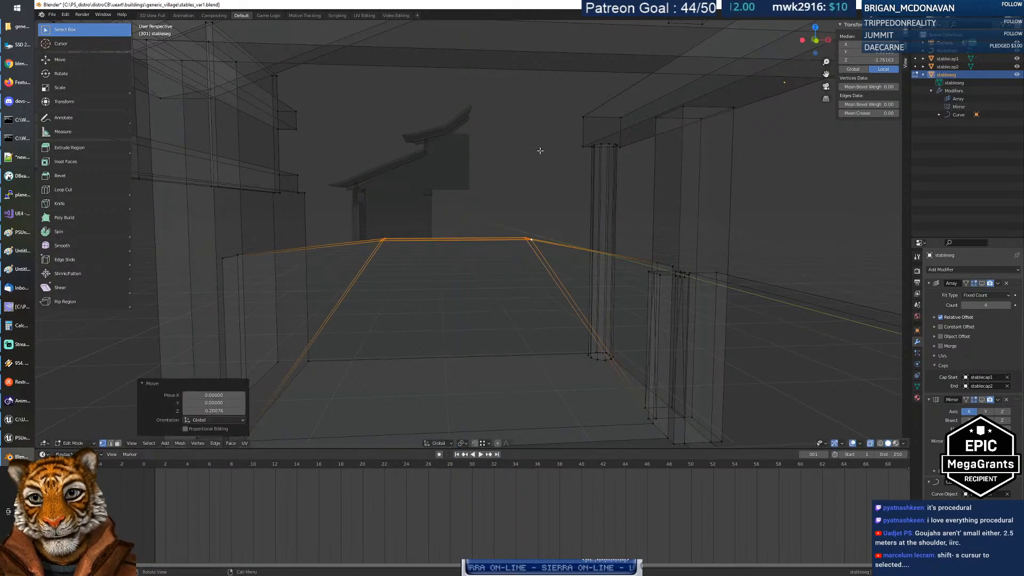
# Step: Raise the divider's two selected seam edges about 0.71 along Z to form a higher flat middle
pyautogui.moveTo(510, 217)
pyautogui.mouseDown(button='middle')
pyautogui.moveTo(442, 243)
pyautogui.moveTo(426, 223)
pyautogui.moveTo(518, 220)
pyautogui.moveTo(502, 235)
pyautogui.moveTo(505, 222)
pyautogui.mouseUp(button='middle')
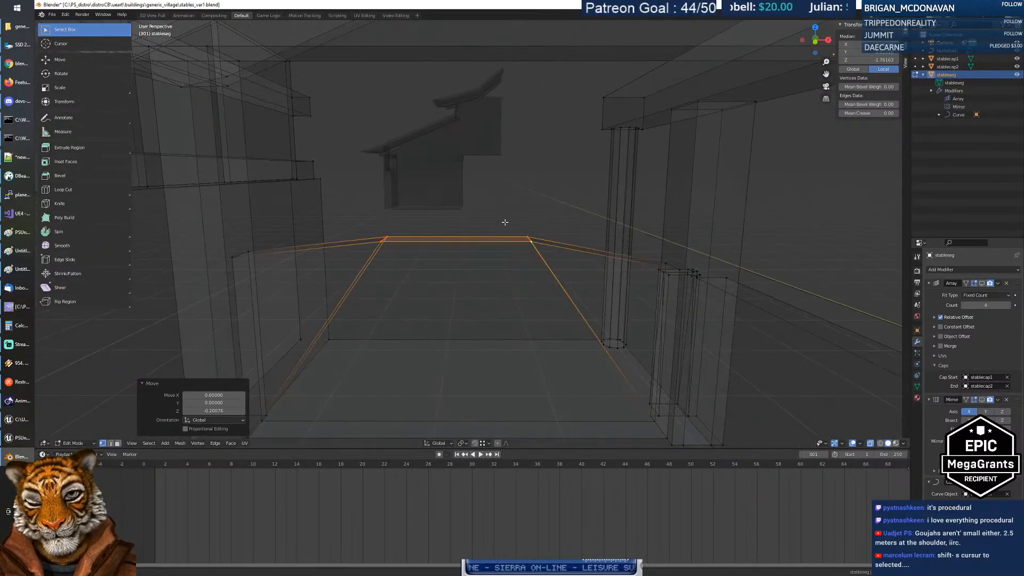
pyautogui.press('g')
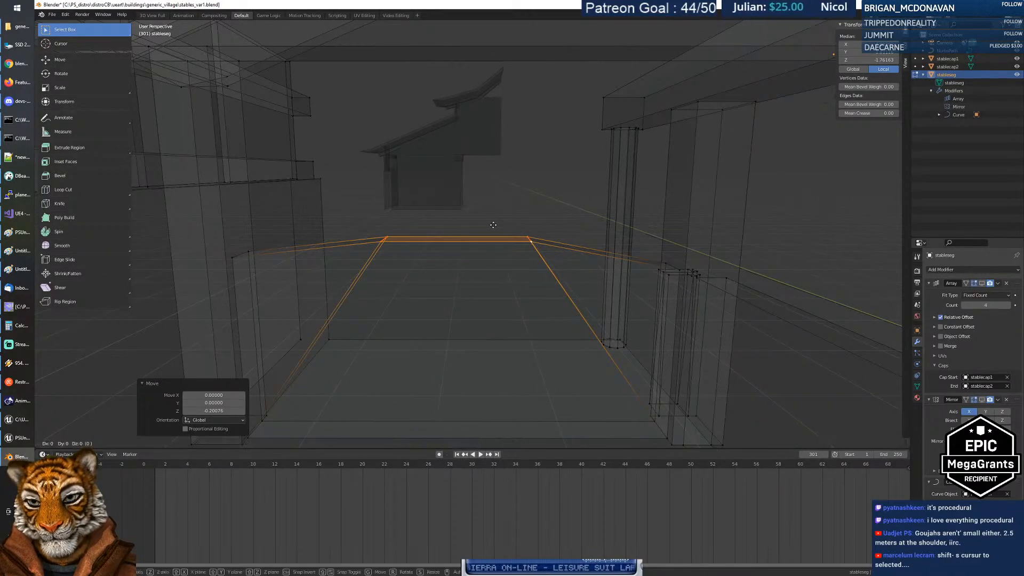
pyautogui.press('z')
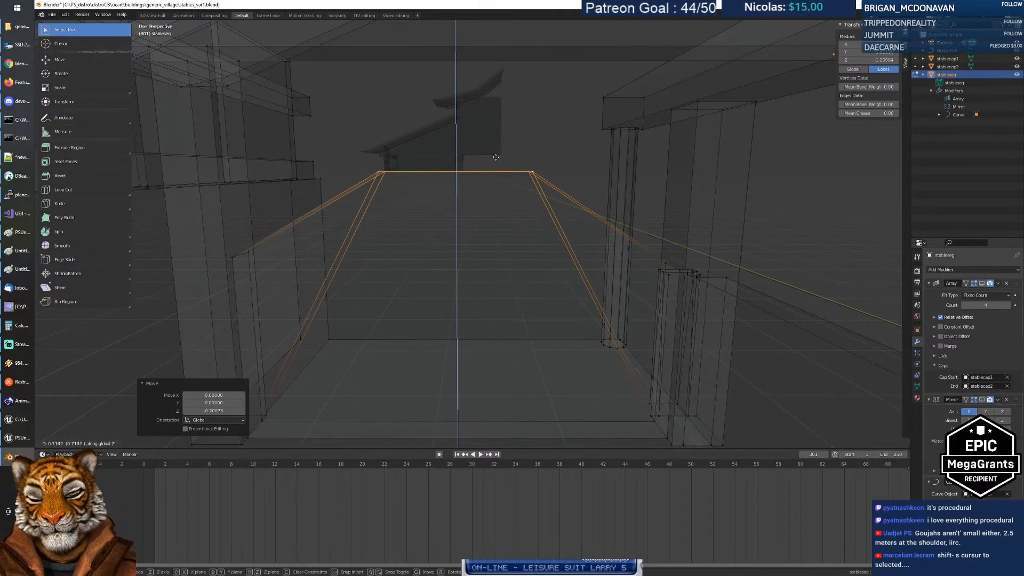
pyautogui.click(496, 157)
# Step: Deselect everything and add a 10-vertex cylinder with radius 0.2 and depth 2 to the segment mesh
pyautogui.moveTo(507, 189); pyautogui.dragTo(461, 232, button='middle')
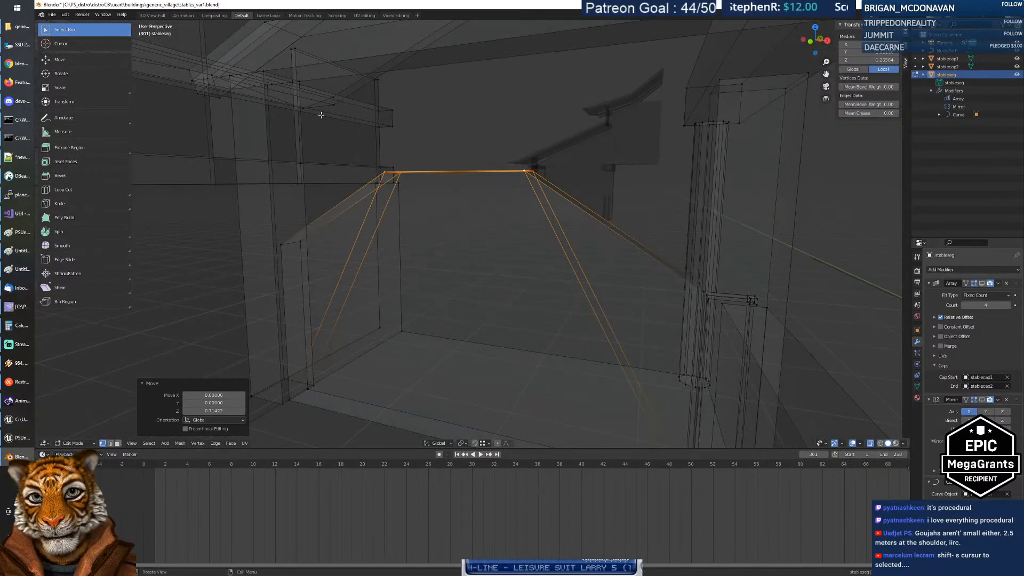
pyautogui.moveTo(478, 195); pyautogui.dragTo(486, 224, button='middle')
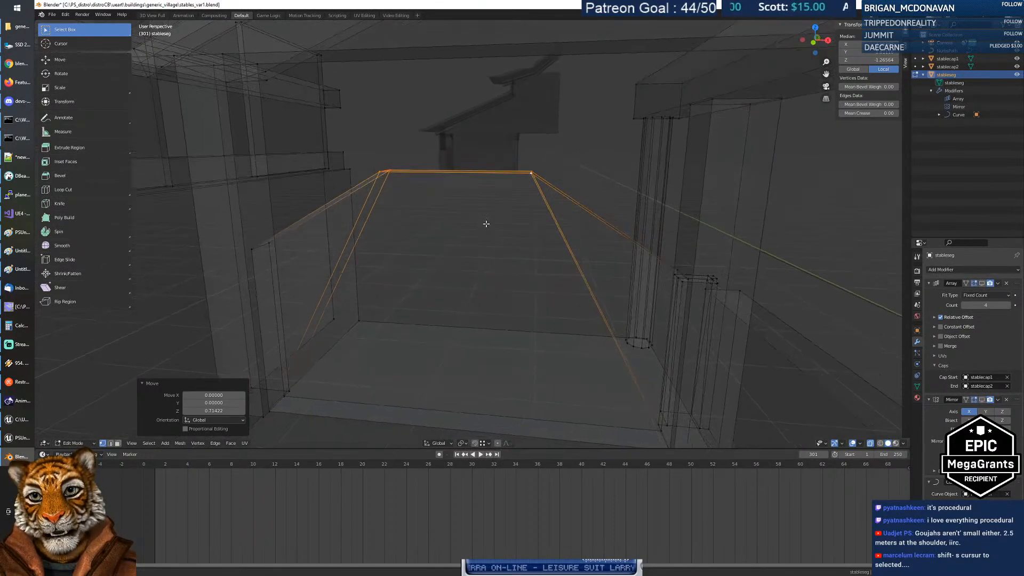
pyautogui.hotkey('alt', 'a')
pyautogui.click(164, 443)
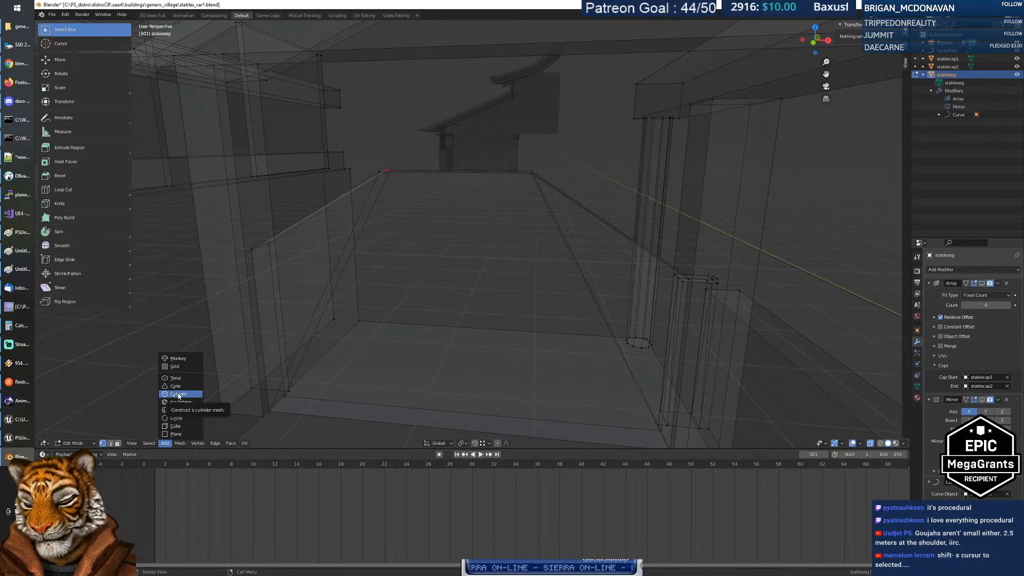
pyautogui.click(179, 394)
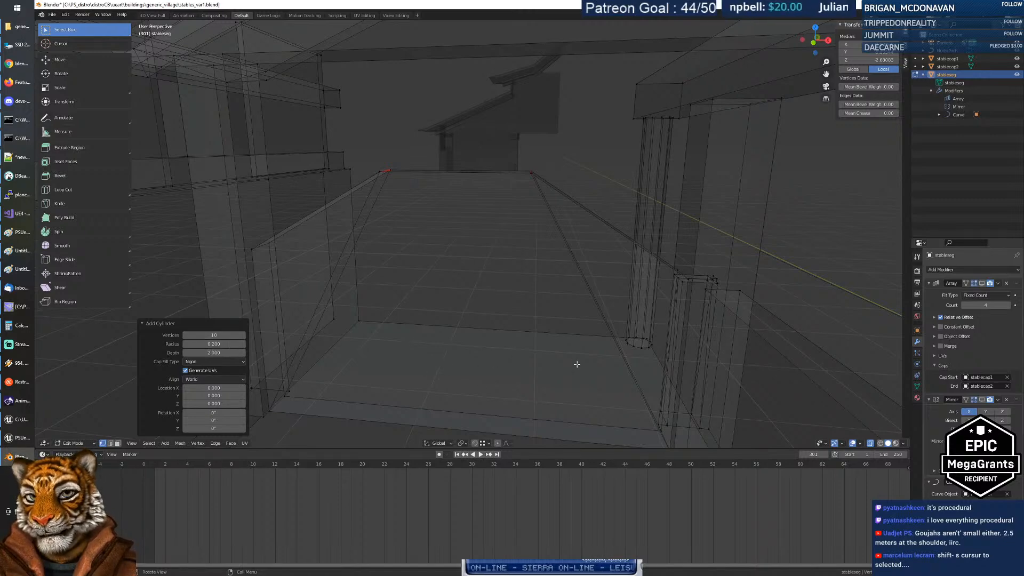
pyautogui.moveTo(549, 359); pyautogui.dragTo(518, 357, button='middle')
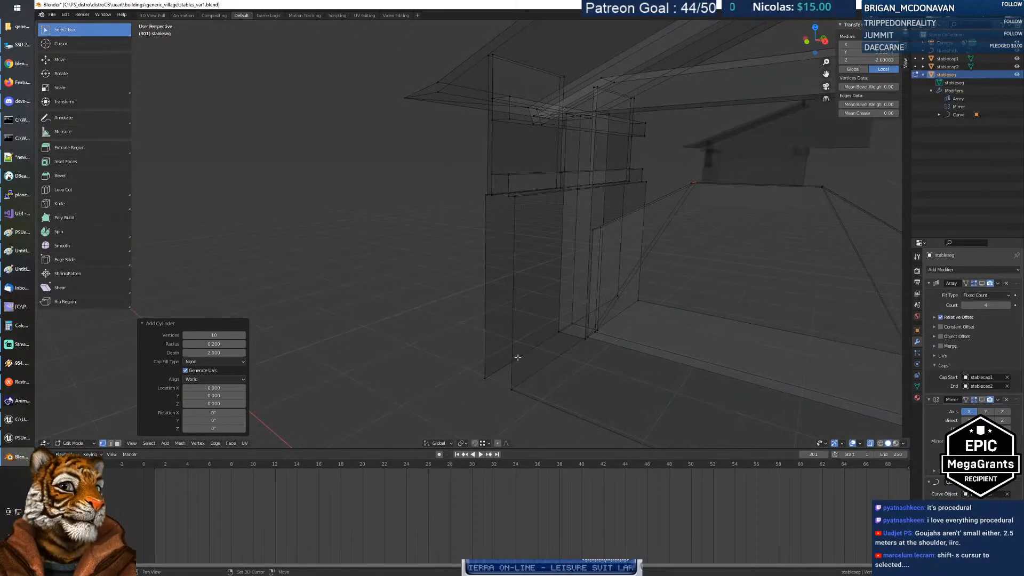
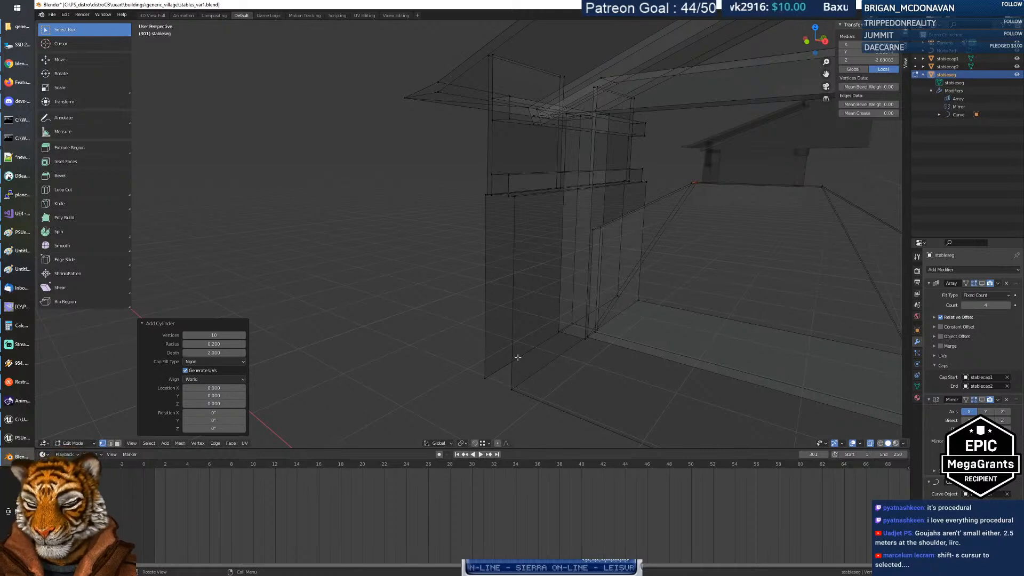
# Step: Snap the 3D cursor to the selected cylinder
pyautogui.hotkey('shift', 's')
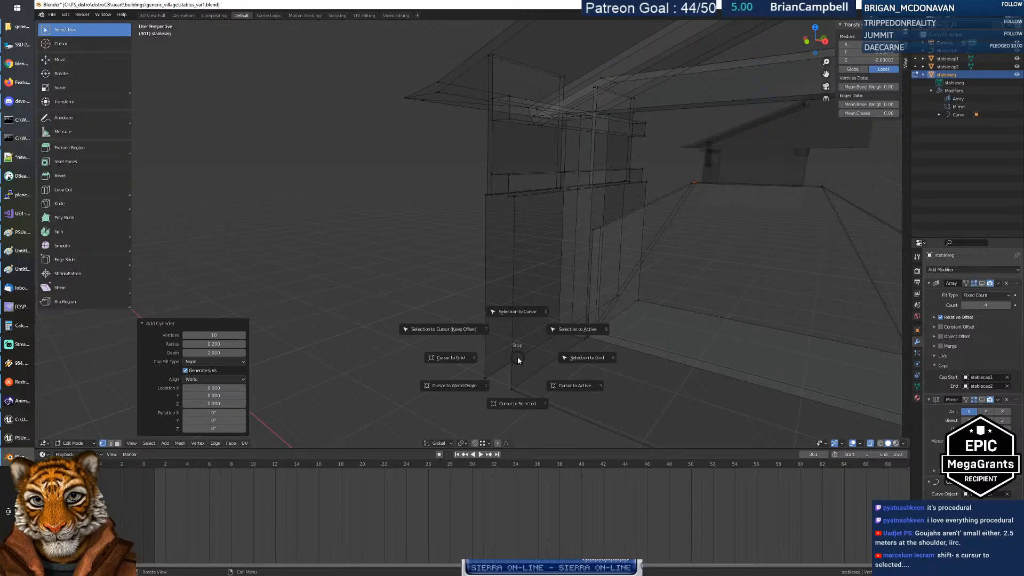
pyautogui.click(518, 404)
pyautogui.moveTo(556, 359)
pyautogui.mouseDown(button='middle')
pyautogui.moveTo(539, 365)
pyautogui.moveTo(567, 359)
pyautogui.mouseUp(button='middle')
pyautogui.rightClick(503, 308)
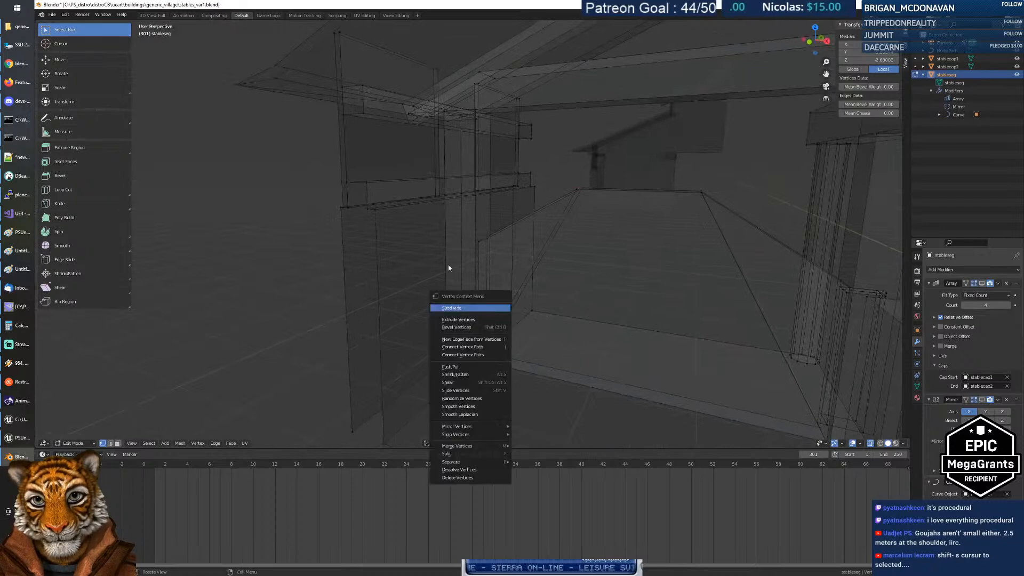
# Step: Select a top corner vertex at the free end of the low wall in front of the post and snap the 3D cursor to it
pyautogui.hotkey('shift', '`')
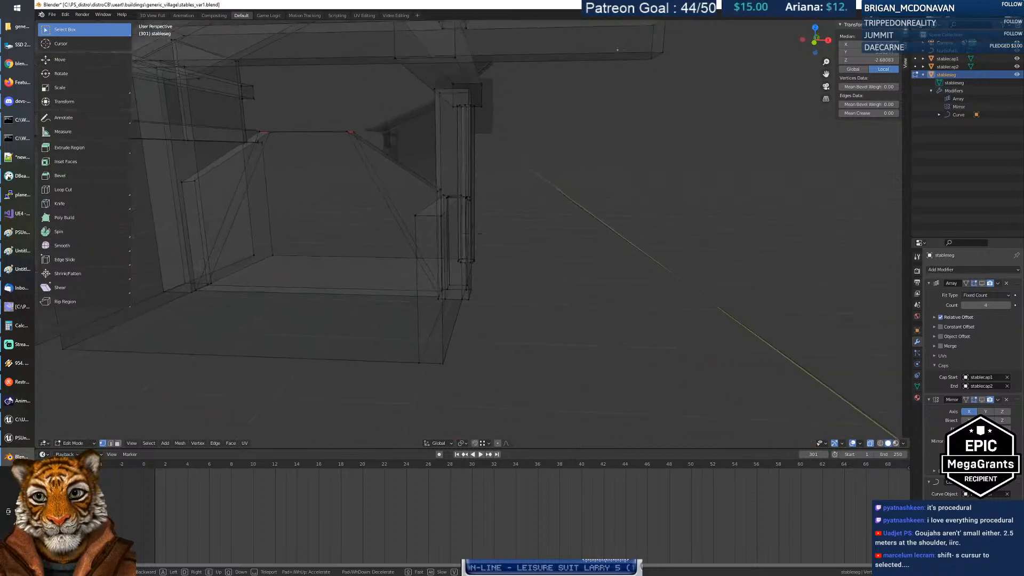
pyautogui.click(472, 235)
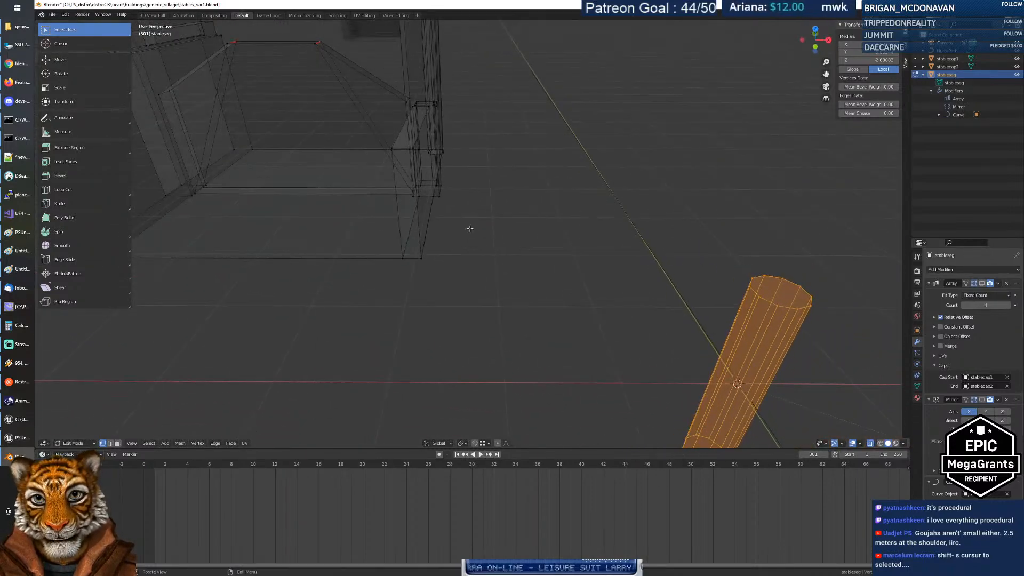
pyautogui.click(396, 159)
pyautogui.hotkey('shift', 's')
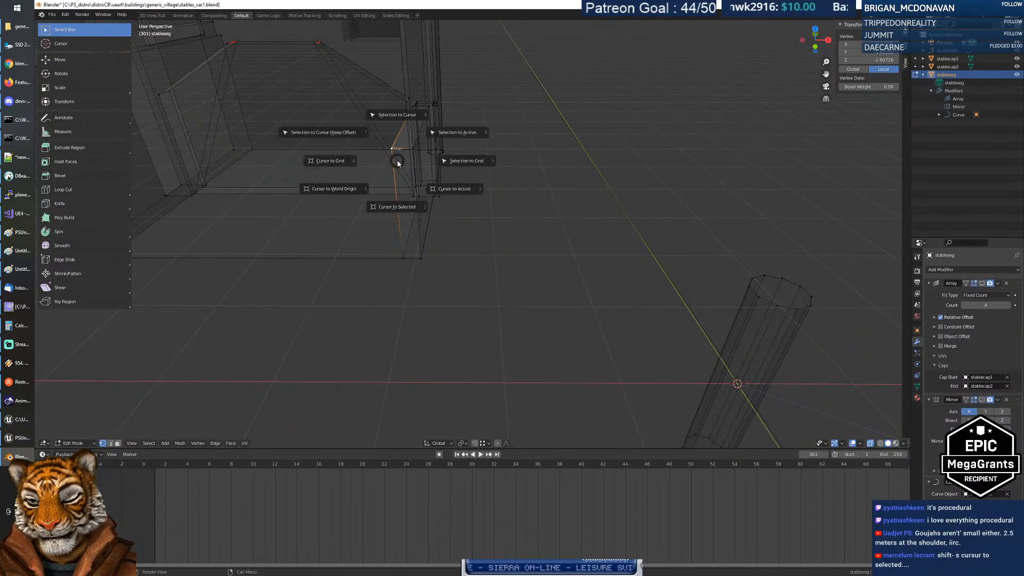
pyautogui.click(400, 207)
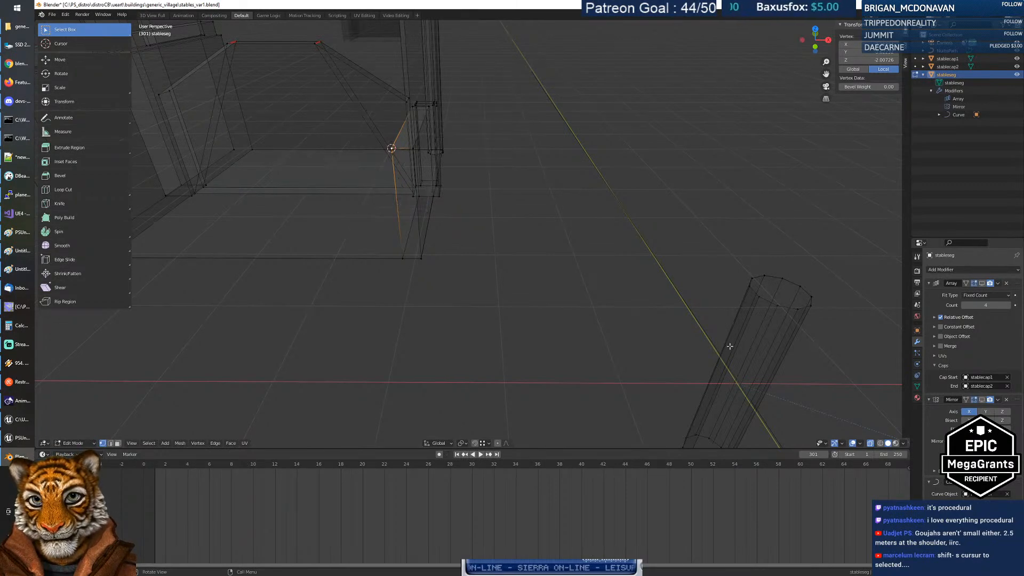
# Step: Select the entire loose cylinder standing away from the stable segment and delete its vertices
pyautogui.click(765, 312)
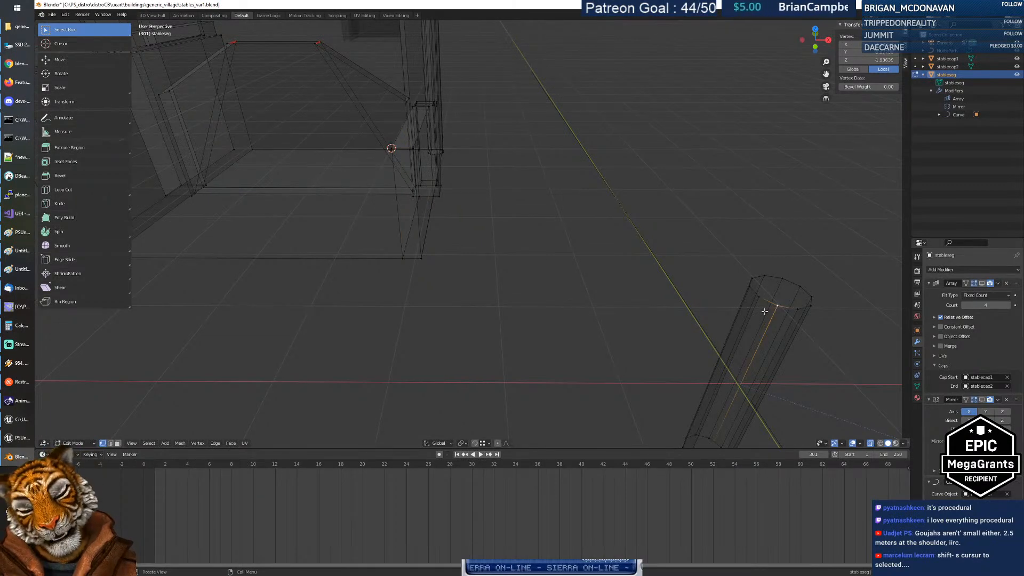
pyautogui.hotkey('ctrl', 'l')
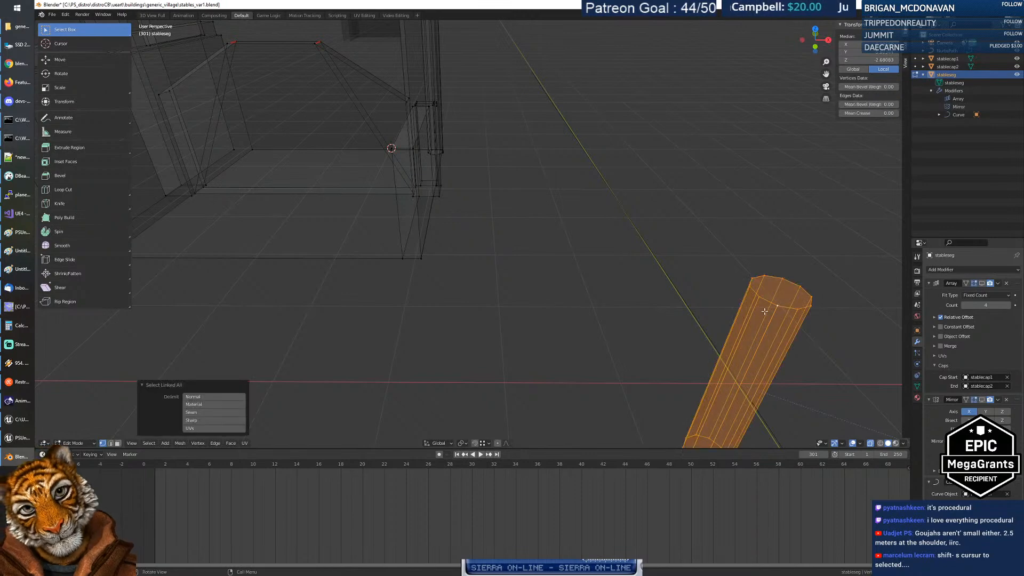
pyautogui.press('x')
pyautogui.click(766, 312)
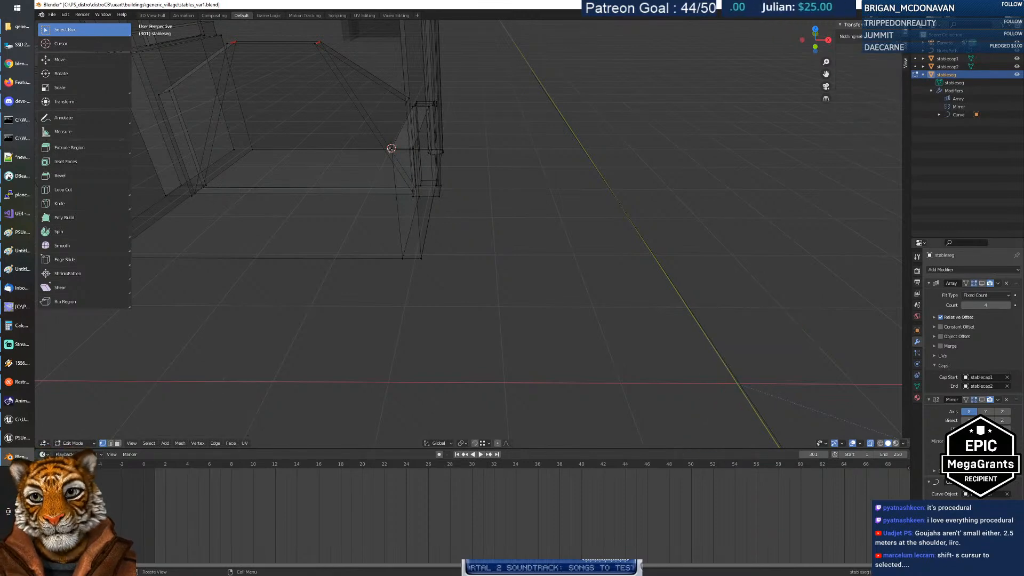
# Step: Add a 10-vertex cylinder at the 3D cursor on the low wall's end, with radius 0.5 and depth 1
pyautogui.click(167, 444)
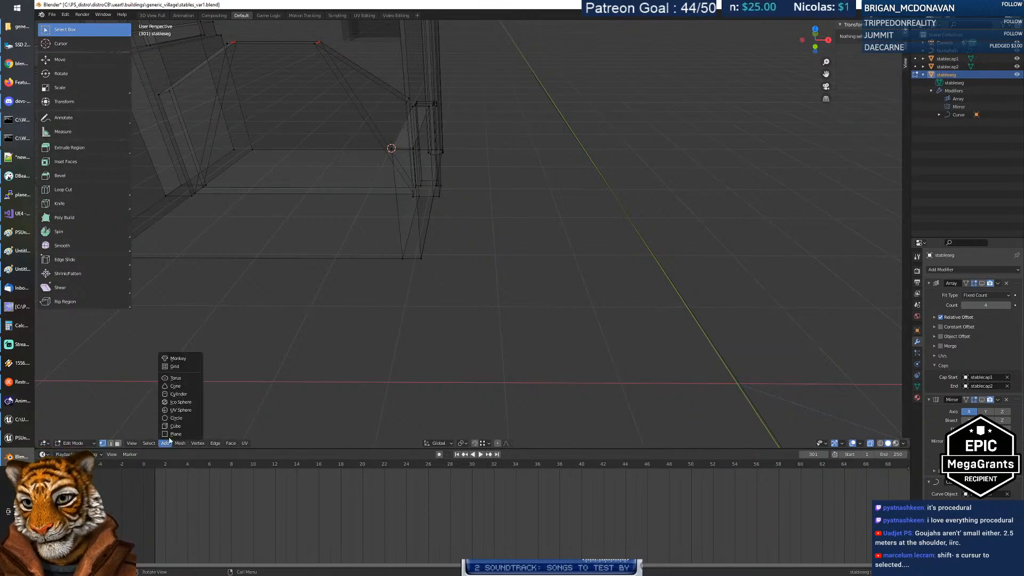
pyautogui.click(183, 398)
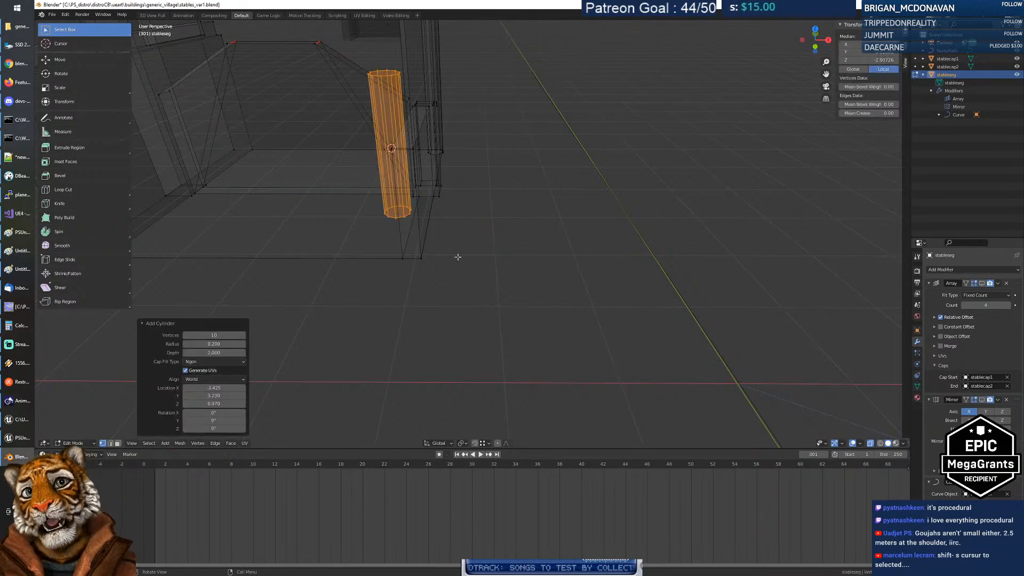
pyautogui.moveTo(458, 203)
pyautogui.mouseDown(button='middle')
pyautogui.moveTo(402, 202)
pyautogui.moveTo(434, 192)
pyautogui.moveTo(457, 201)
pyautogui.moveTo(447, 205)
pyautogui.mouseUp(button='middle')
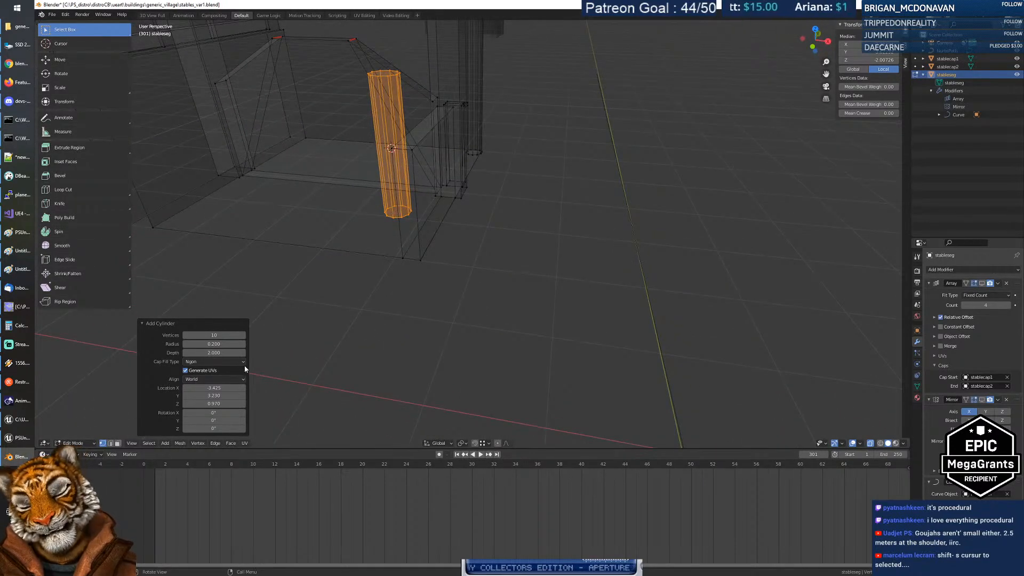
pyautogui.click(226, 348)
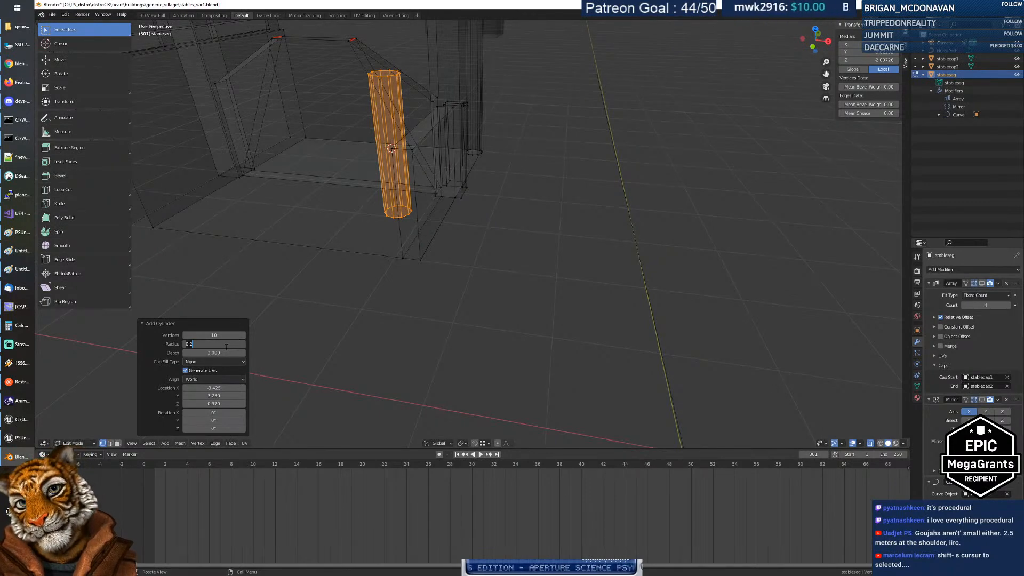
pyautogui.write('1')
pyautogui.press('Tab')
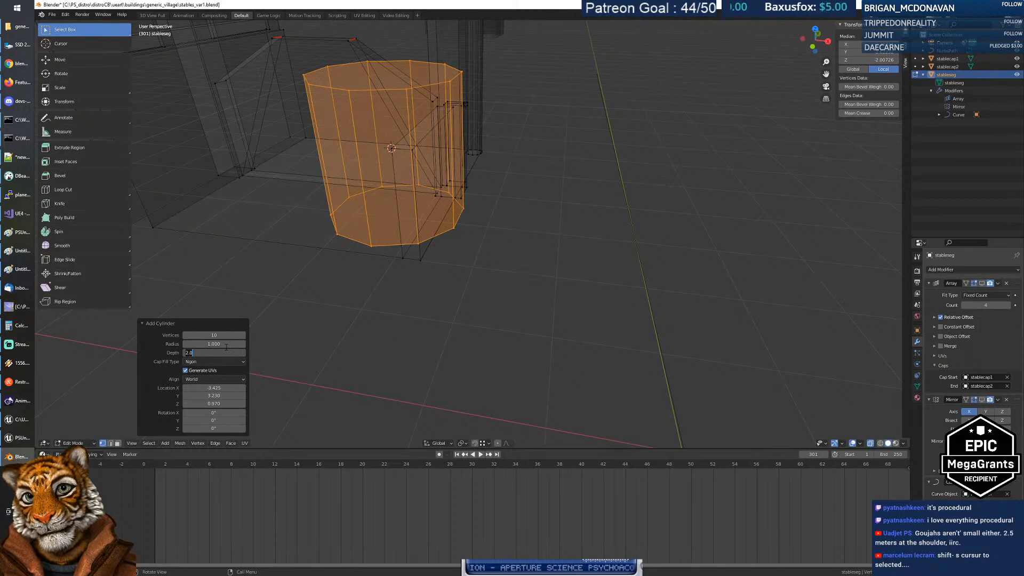
pyautogui.hotkey('shift', 'Tab')
pyautogui.write('.5')
pyautogui.press('Tab')
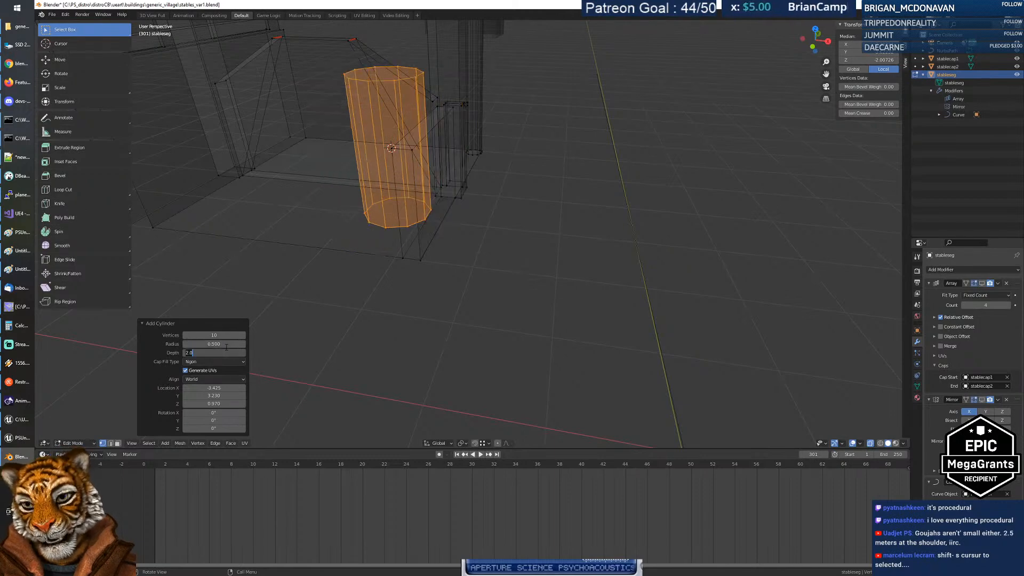
pyautogui.write('1')
pyautogui.press('Tab')
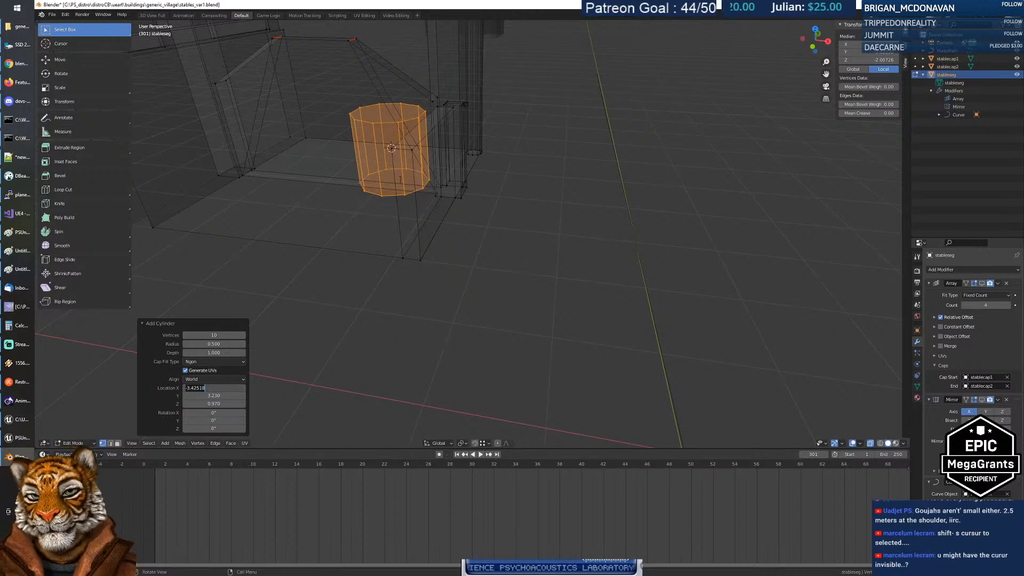
pyautogui.press('Return')
# Step: Try flattening the new cylinder to about 0.41 of its size along Y
pyautogui.moveTo(386, 215)
pyautogui.mouseDown(button='middle')
pyautogui.moveTo(405, 220)
pyautogui.moveTo(392, 229)
pyautogui.mouseUp(button='middle')
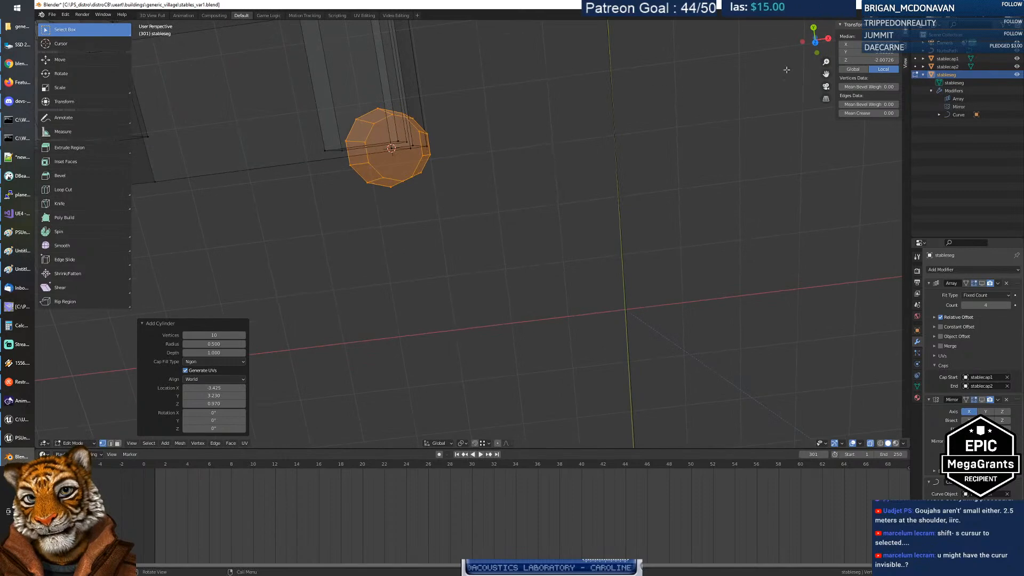
pyautogui.click(816, 40)
pyautogui.scroll(12, 467, 231)
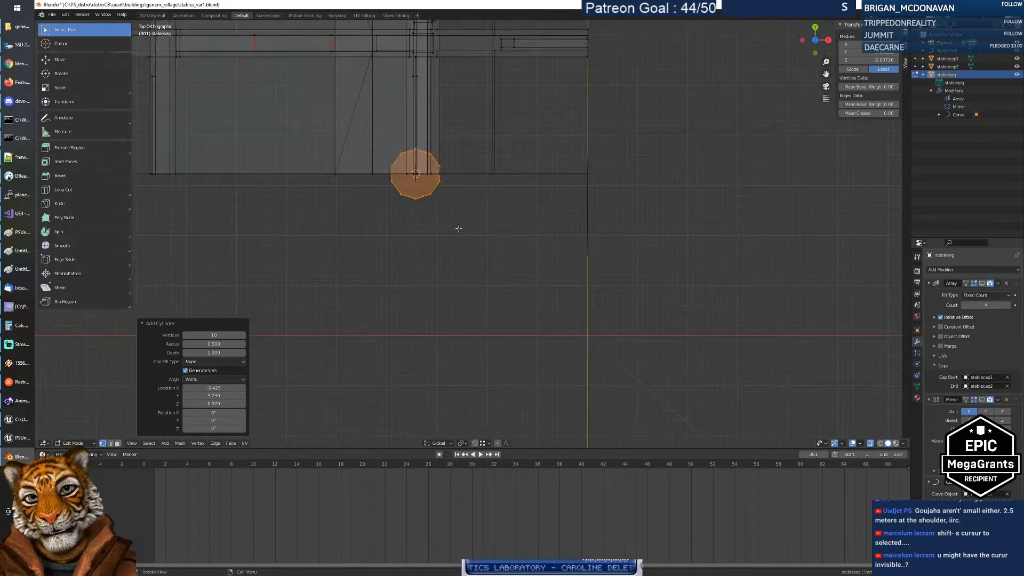
pyautogui.keyDown('shift'); pyautogui.moveTo(421, 194); pyautogui.dragTo(517, 320, button='middle'); pyautogui.keyUp('shift')
pyautogui.scroll(3, 517, 320)
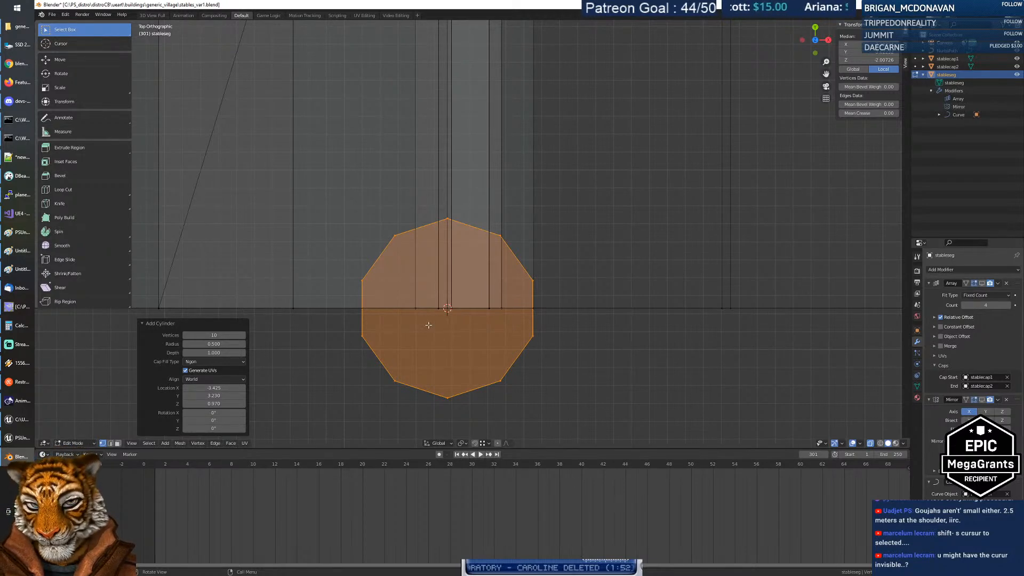
pyautogui.press('s')
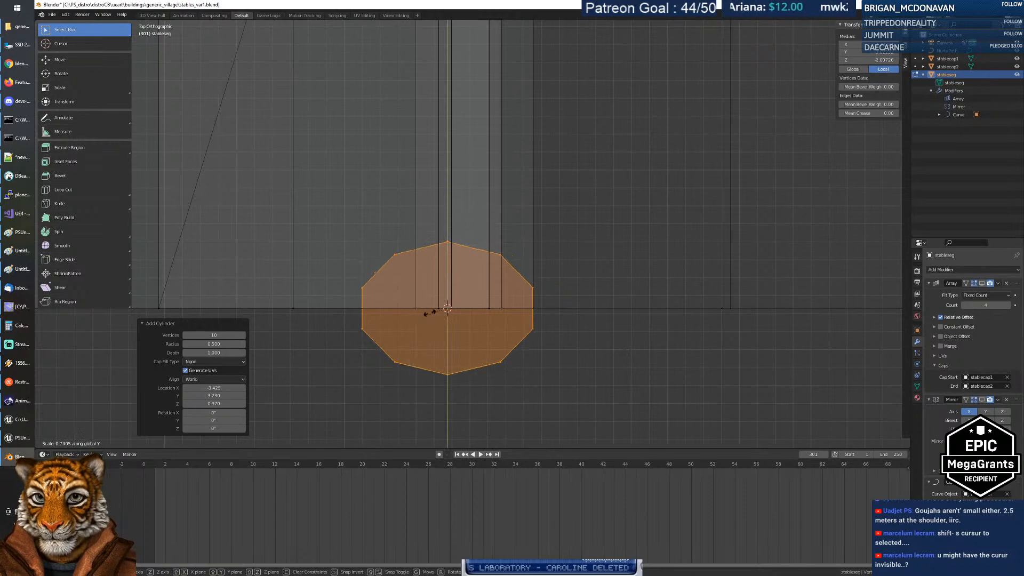
pyautogui.press('y')
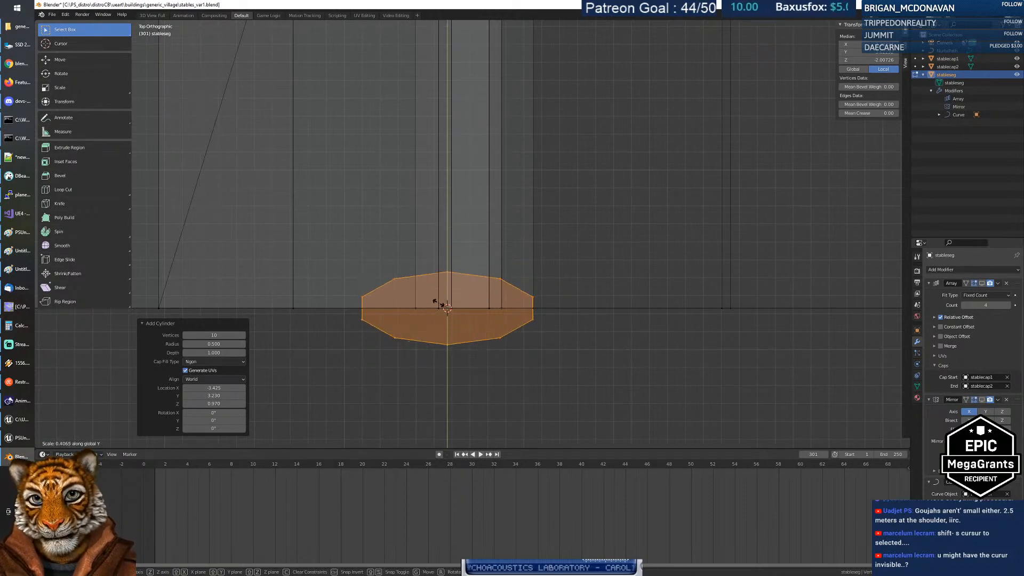
pyautogui.click(448, 322)
# Step: Try moving one outer vertex of the flattened cylinder, and undo back to before the Y scaling
pyautogui.click(404, 369)
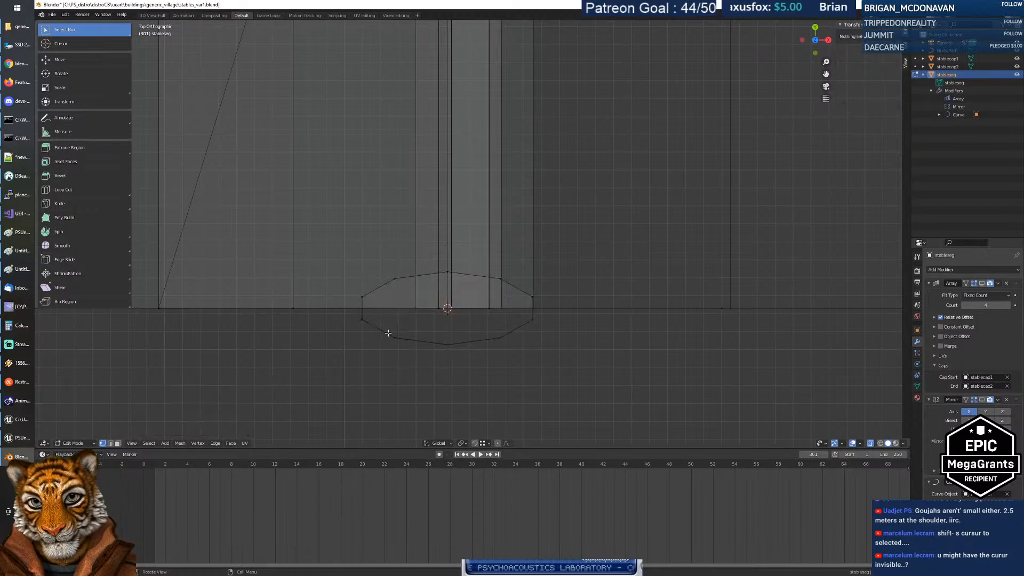
pyautogui.click(372, 301)
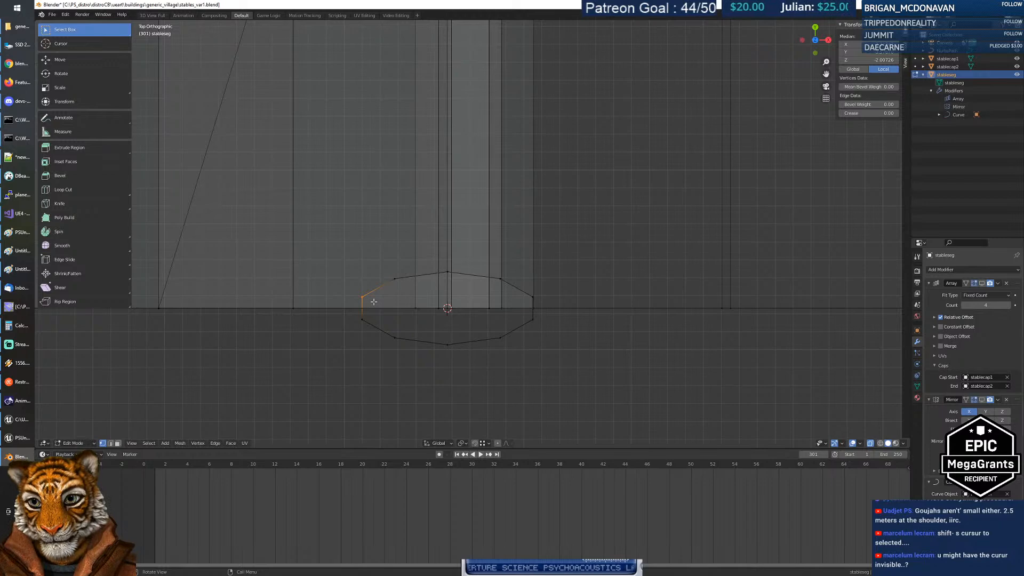
pyautogui.press('g')
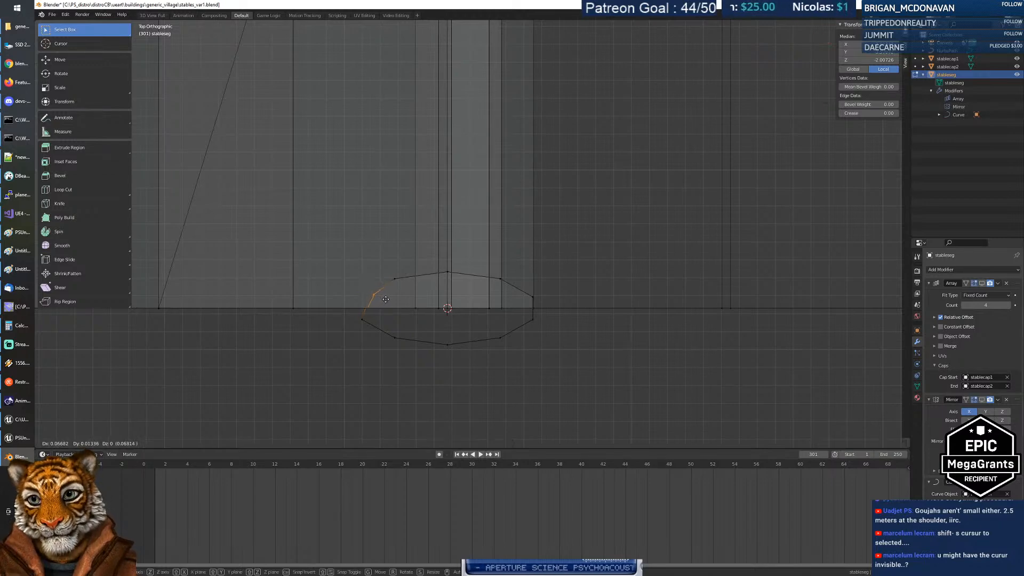
pyautogui.rightClick(385, 298)
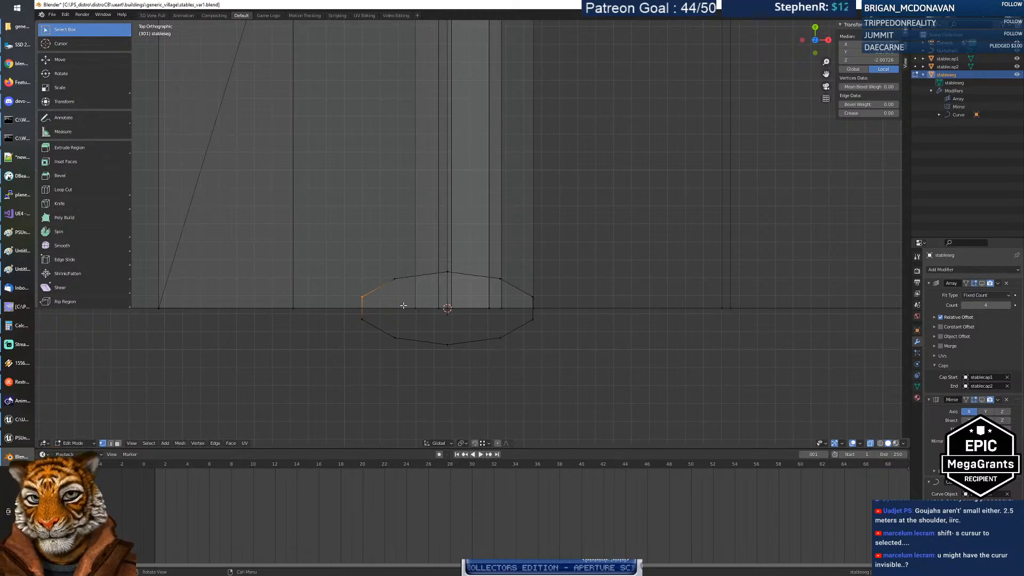
pyautogui.hotkey('ctrl', 'z')
pyautogui.hotkey('ctrl', 'z')
pyautogui.hotkey('ctrl', 'z')
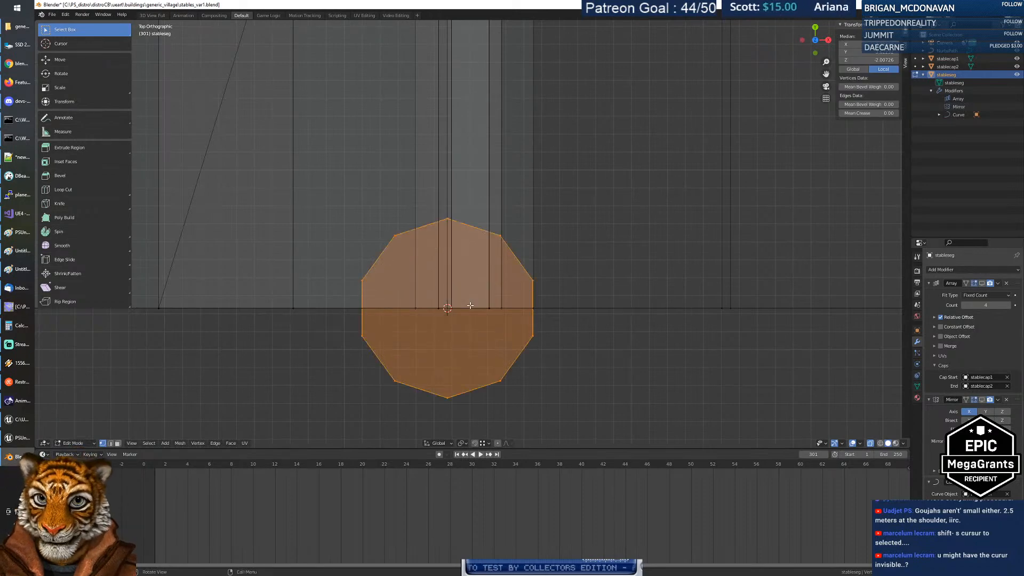
# Step: Scale the selected cylinder to about 0.33 along X and about 0.9 along Y to form a narrow oval
pyautogui.press('s')
pyautogui.press('x')
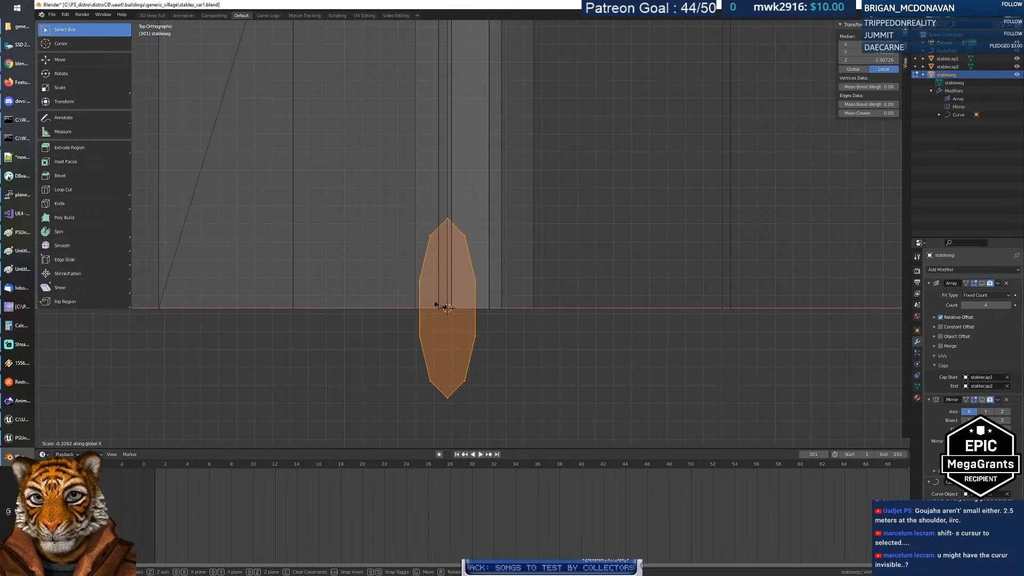
pyautogui.click(445, 307)
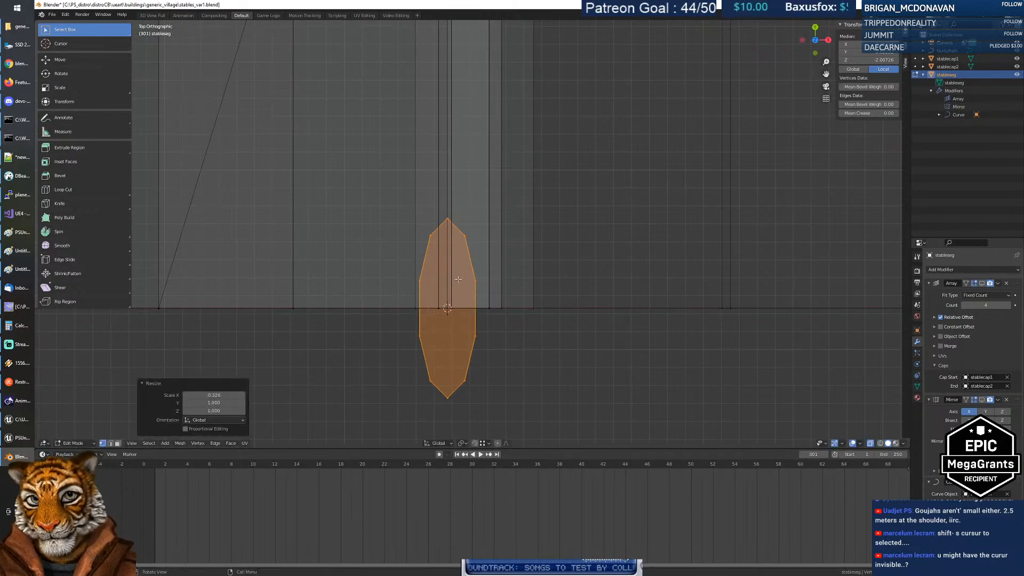
pyautogui.press('s')
pyautogui.press('y')
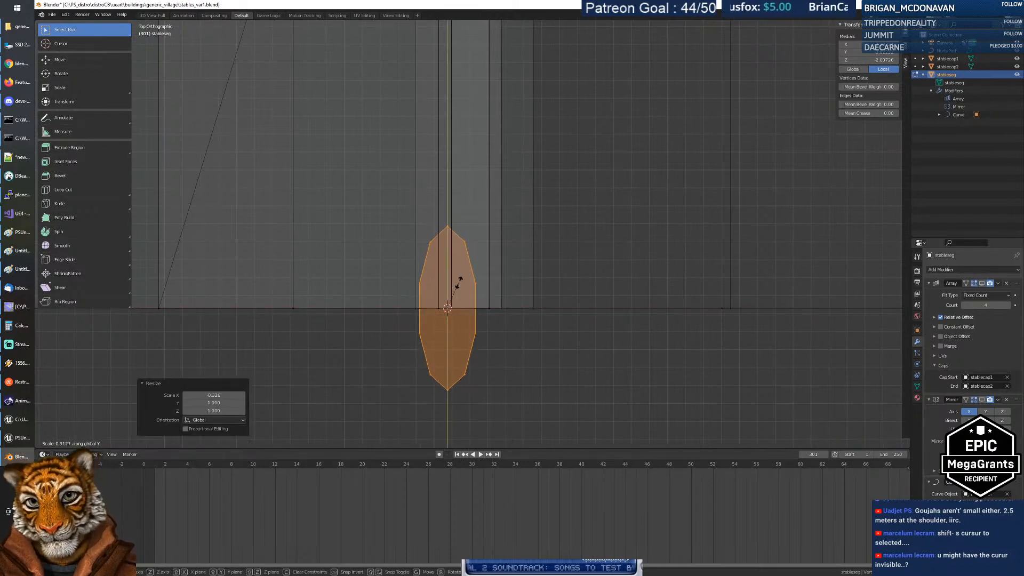
pyautogui.click(460, 283)
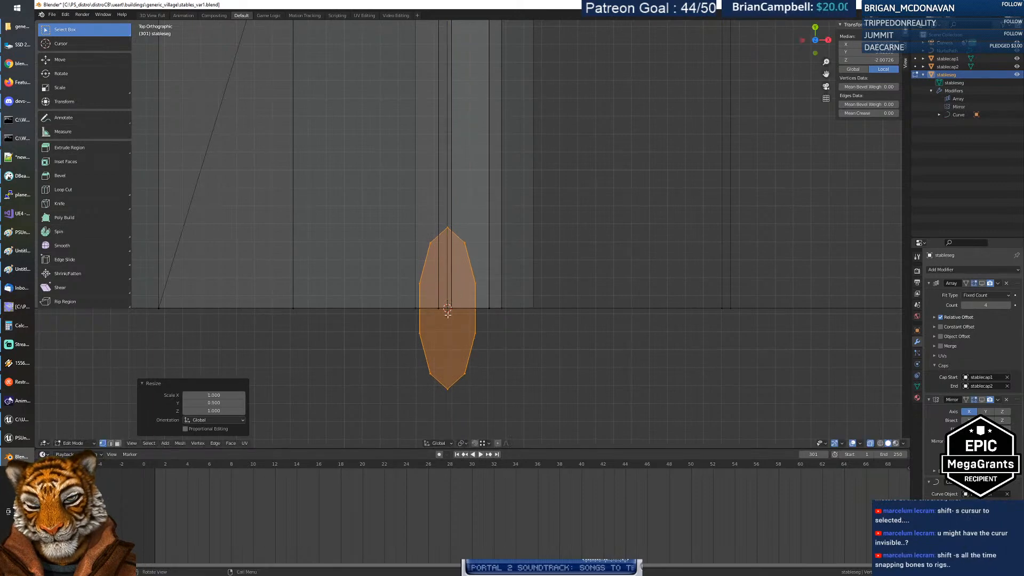
# Step: Examine how the narrow oval cylinder sits on the low wall's end, viewed from in front of the stall
pyautogui.hotkey('shift', '`')
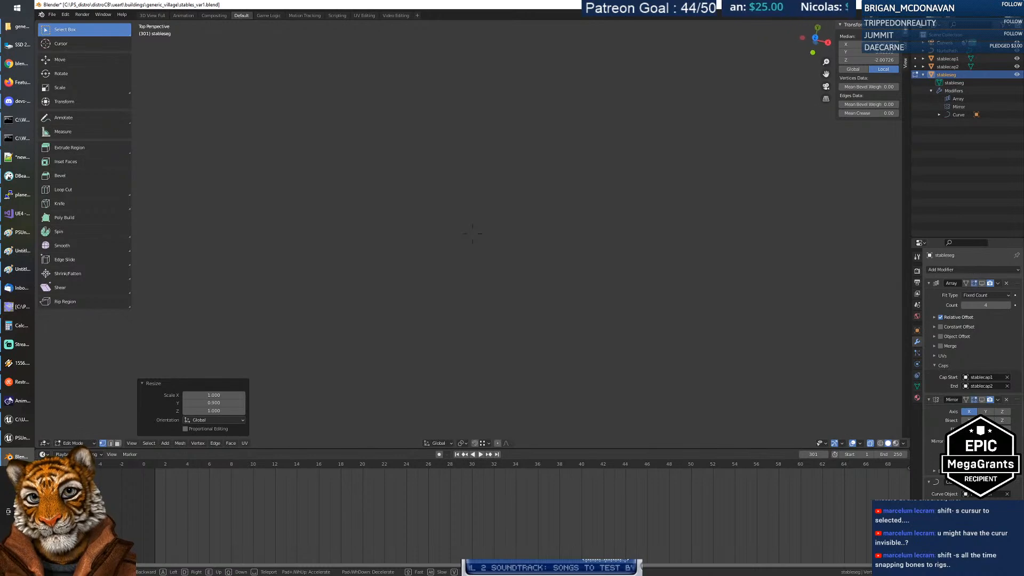
pyautogui.press('w')
pyautogui.press('s')
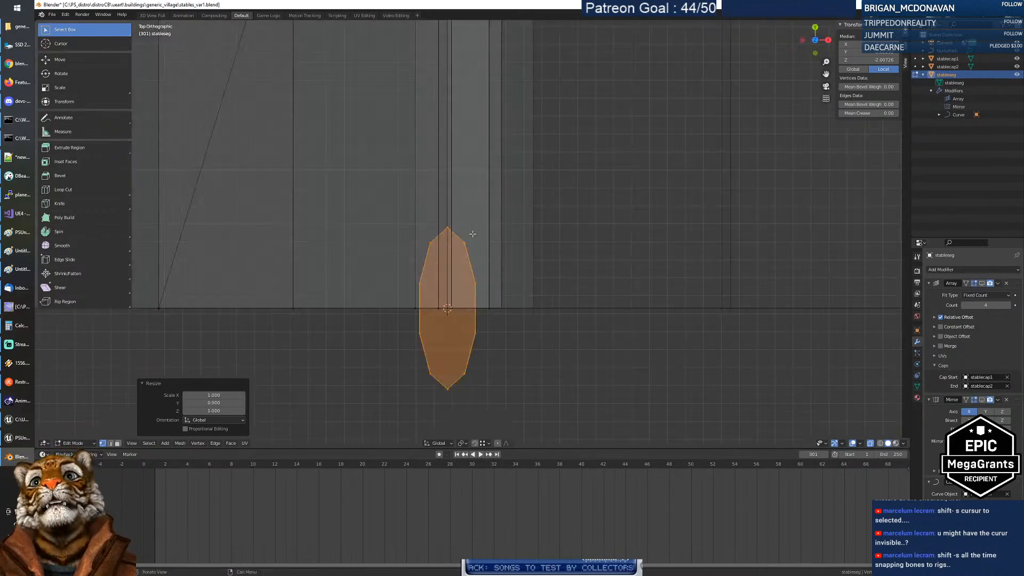
pyautogui.press('Escape')
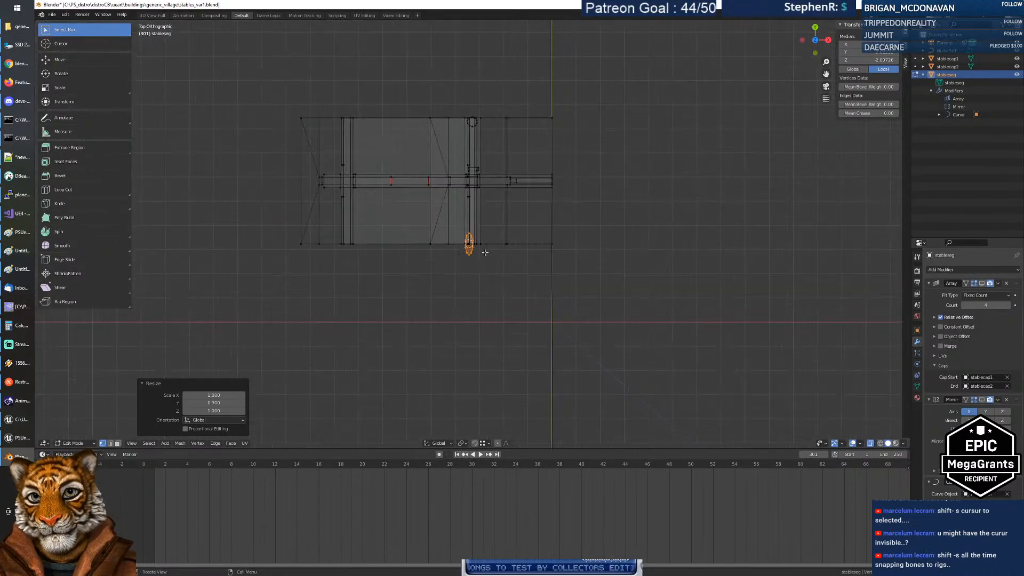
pyautogui.moveTo(477, 255); pyautogui.dragTo(486, 250, button='middle')
pyautogui.scroll(-6, 469, 243)
pyautogui.scroll(6, 469, 243)
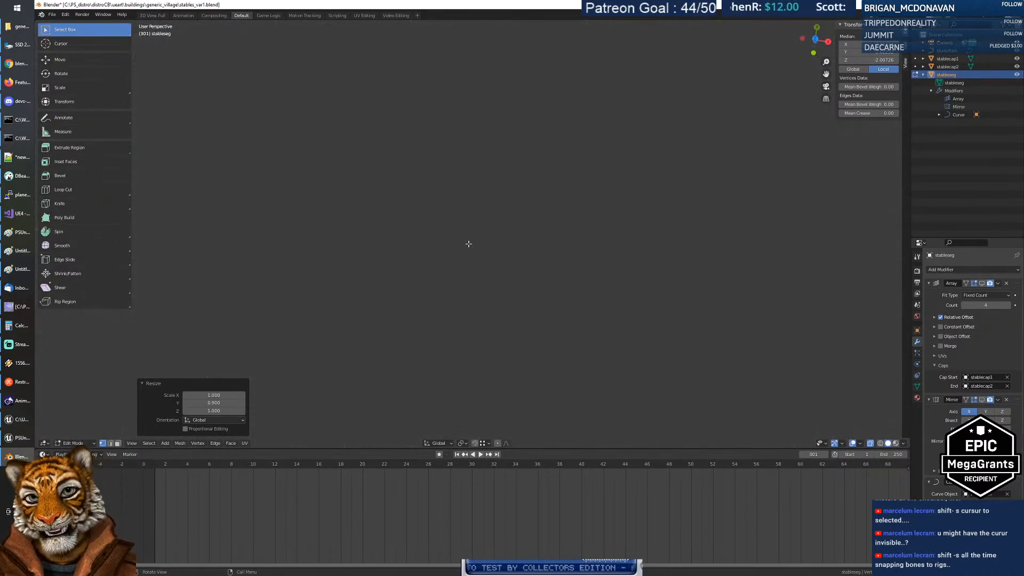
pyautogui.scroll(-3, 469, 245)
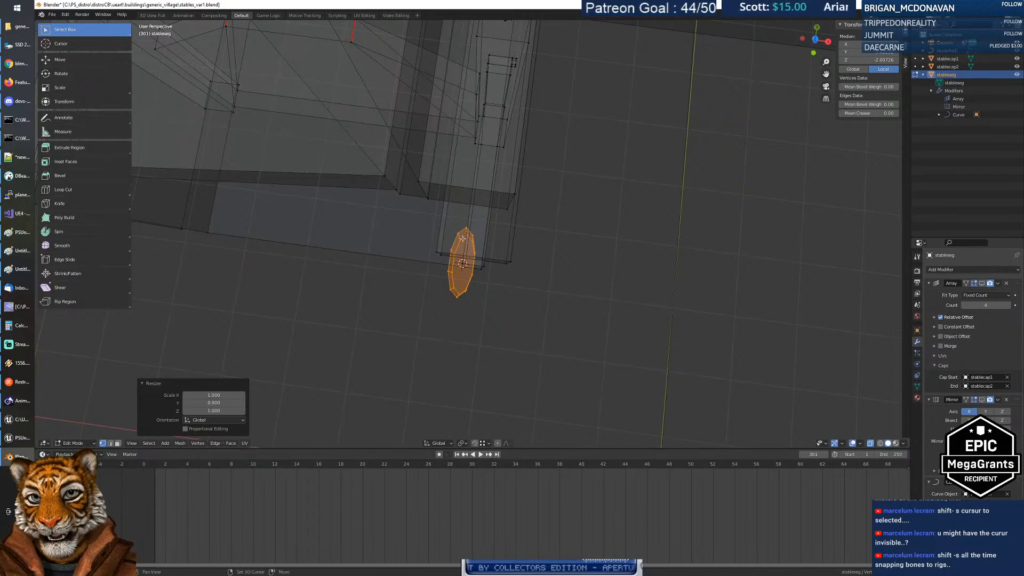
pyautogui.hotkey('shift', '`')
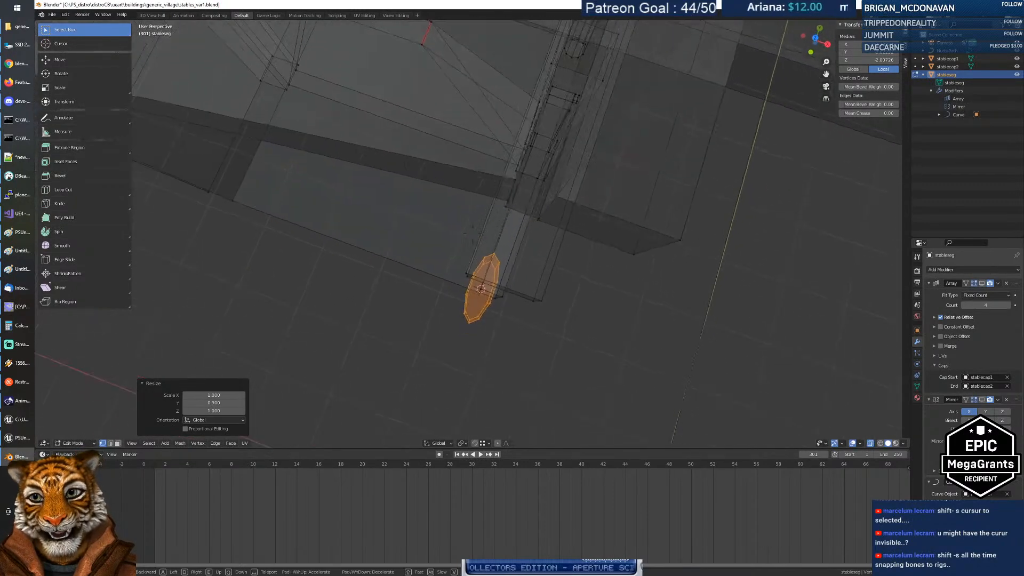
pyautogui.press('w')
pyautogui.press('a')
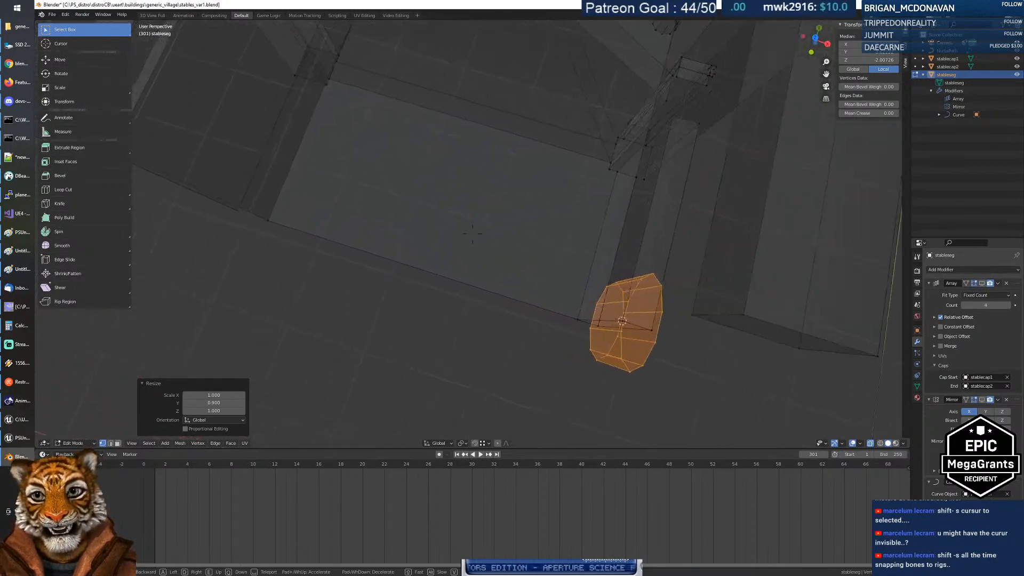
pyautogui.press('w')
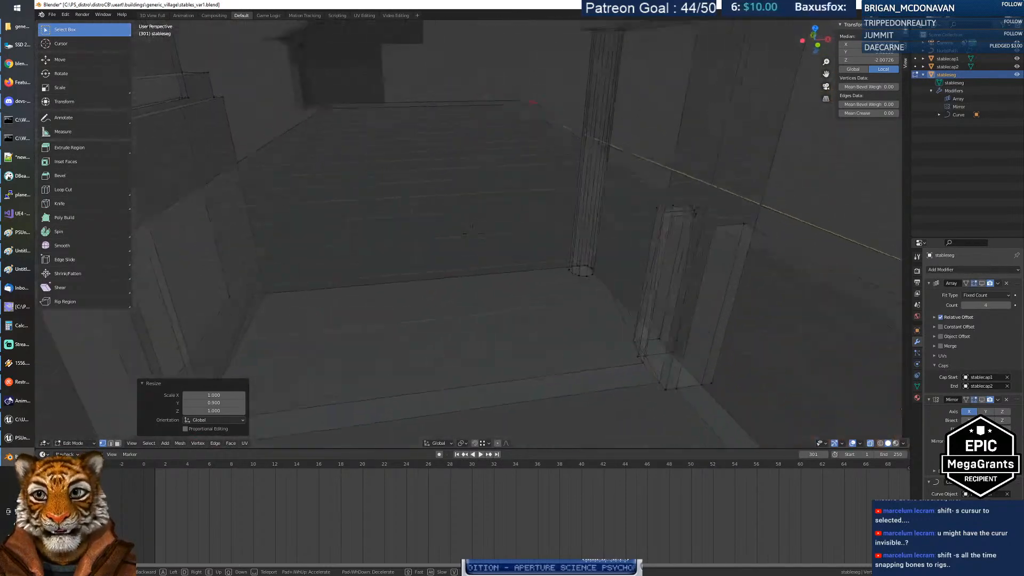
pyautogui.press('s')
pyautogui.press('w')
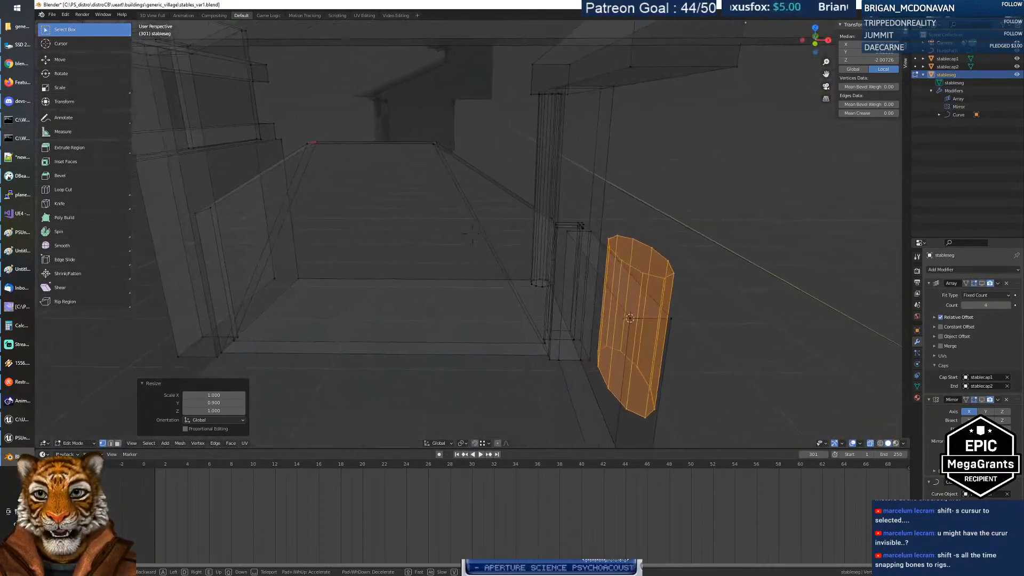
pyautogui.press('s')
pyautogui.click(473, 234)
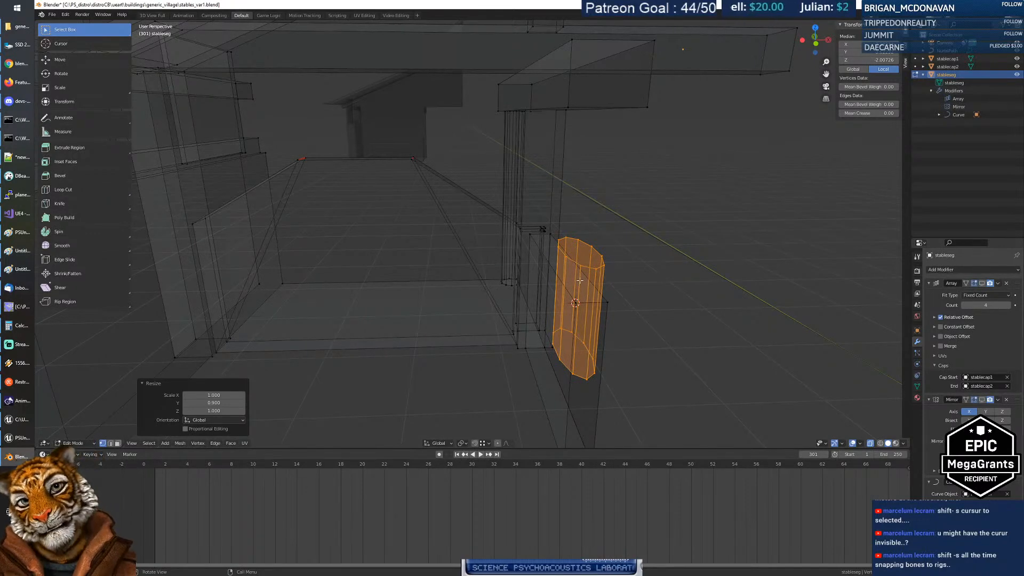
# Step: Rotate the oval cylinder 90° about Y and 90° about Z so it lies flat with its end facing the stall opening
pyautogui.write('ry')
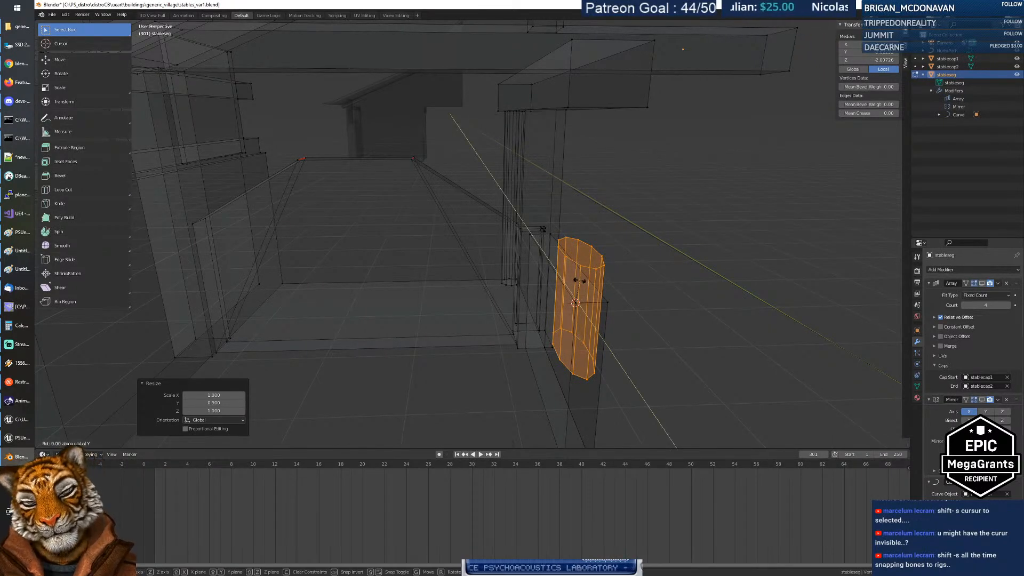
pyautogui.write('90')
pyautogui.press('Return')
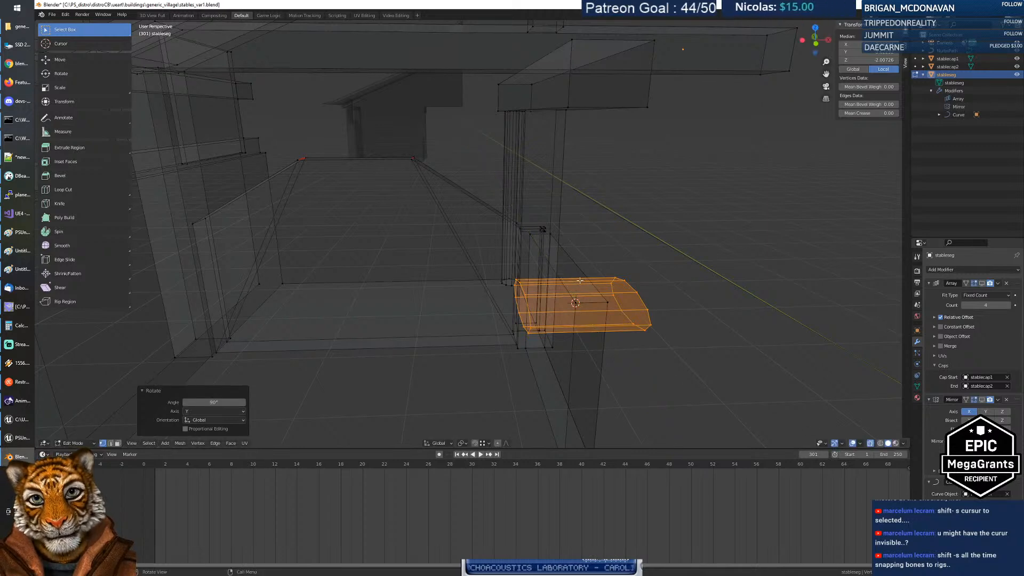
pyautogui.write('rx90')
pyautogui.press('Escape')
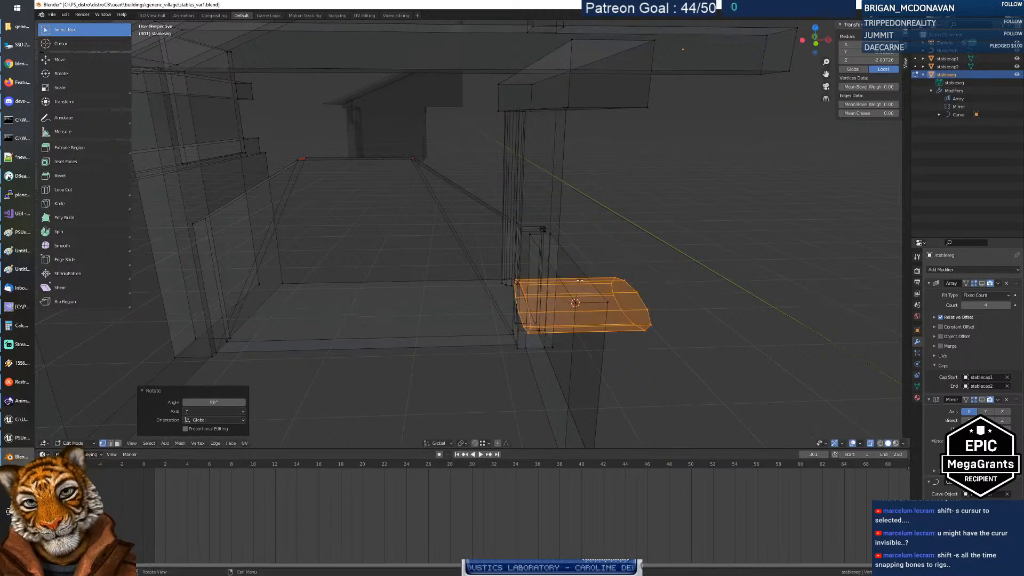
pyautogui.write('rz90')
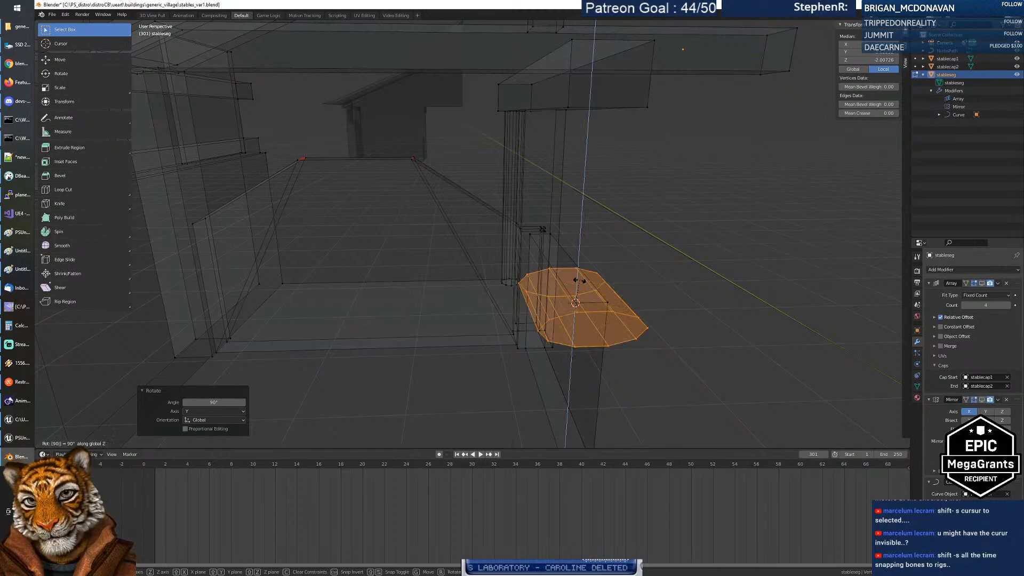
pyautogui.press('Return')
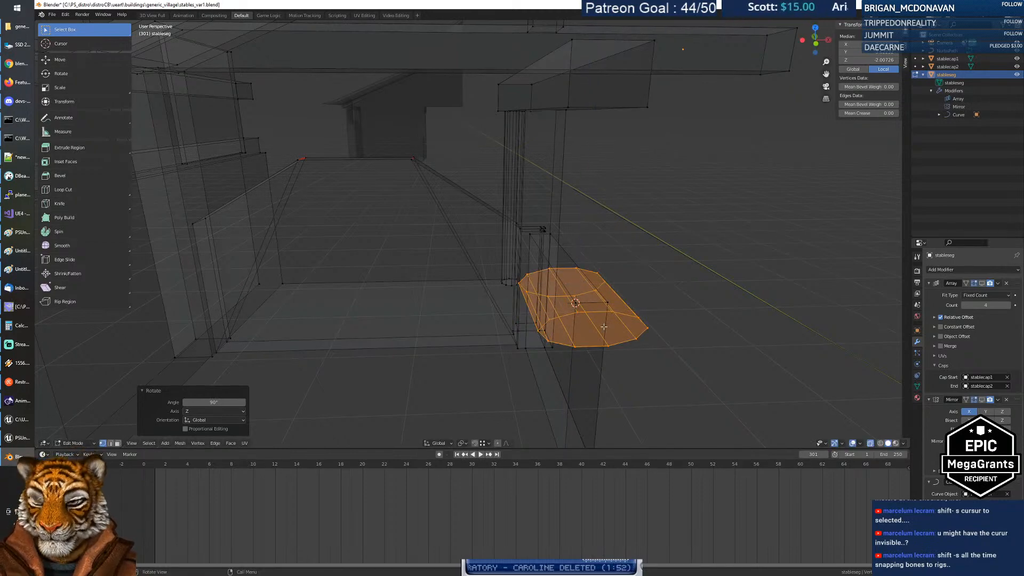
# Step: Move the oval piece horizontally off the wall into the stall, about -3.4 in X and 2.6 in Y overall, with Z locked
pyautogui.press('g')
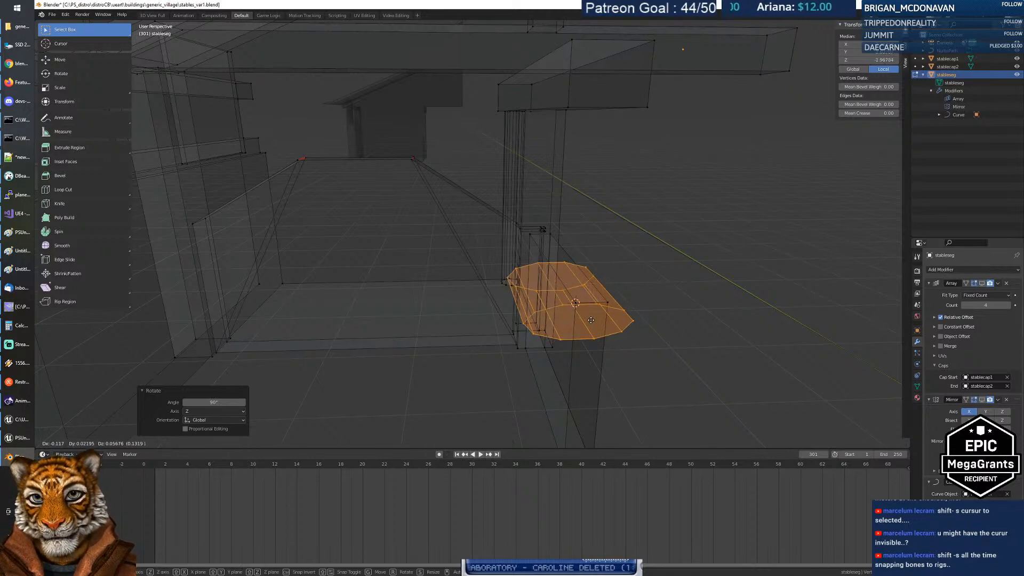
pyautogui.hotkey('shift', 'z')
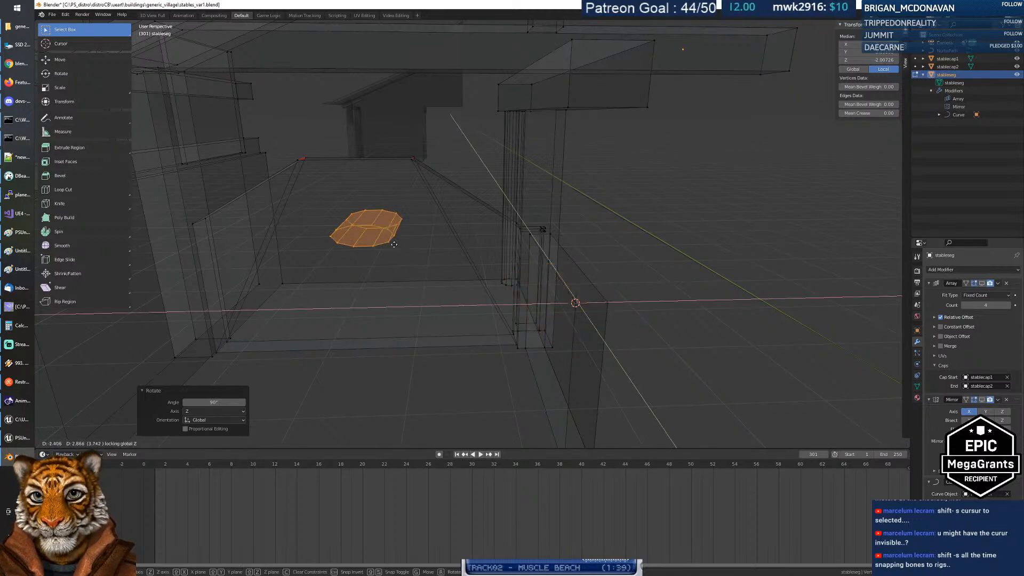
pyautogui.click(391, 237)
pyautogui.moveTo(399, 239); pyautogui.dragTo(367, 219, button='middle')
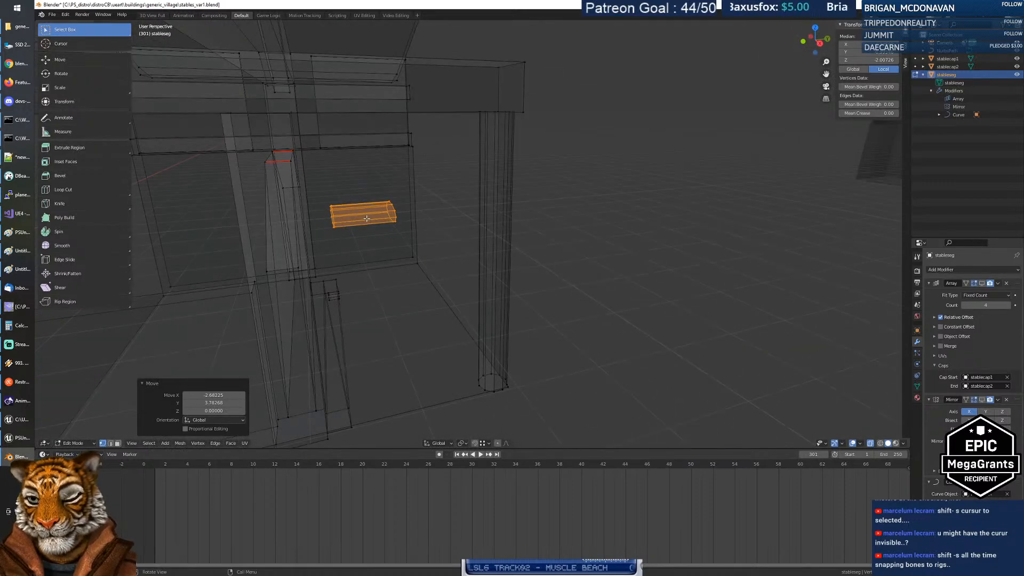
pyautogui.press('g')
pyautogui.hotkey('shift', 'z')
pyautogui.click(293, 216)
pyautogui.moveTo(292, 215); pyautogui.dragTo(319, 221, button='middle')
# Step: Shift the oval piece along X toward the middle of the stall and raise it about 0.27 along Z
pyautogui.press('g')
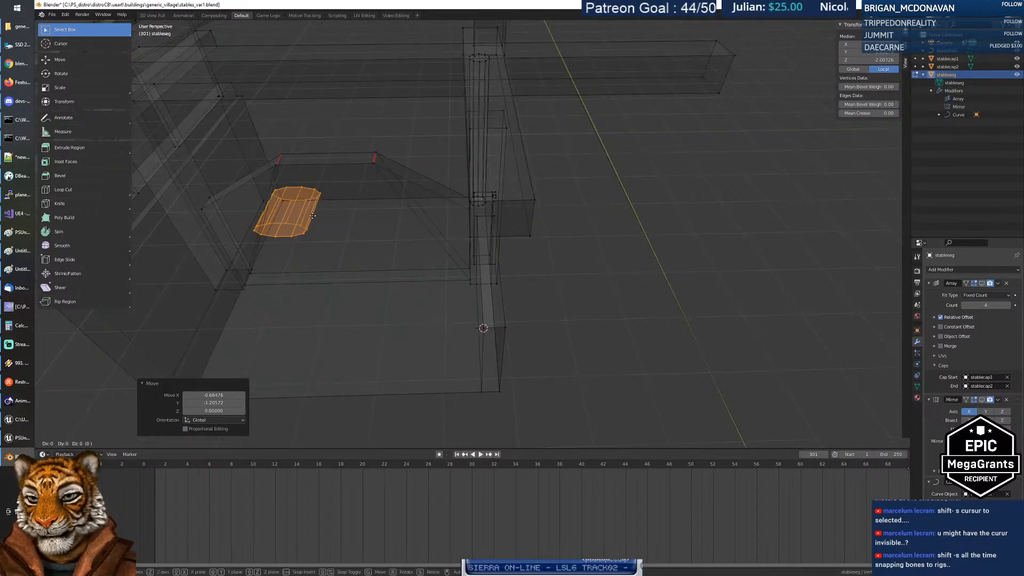
pyautogui.press('x')
pyautogui.click(358, 216)
pyautogui.moveTo(423, 209)
pyautogui.mouseDown(button='middle')
pyautogui.moveTo(330, 190)
pyautogui.moveTo(322, 173)
pyautogui.moveTo(375, 215)
pyautogui.moveTo(470, 229)
pyautogui.moveTo(457, 208)
pyautogui.moveTo(411, 212)
pyautogui.mouseUp(button='middle')
pyautogui.press('g')
pyautogui.press('z')
pyautogui.click(345, 186)
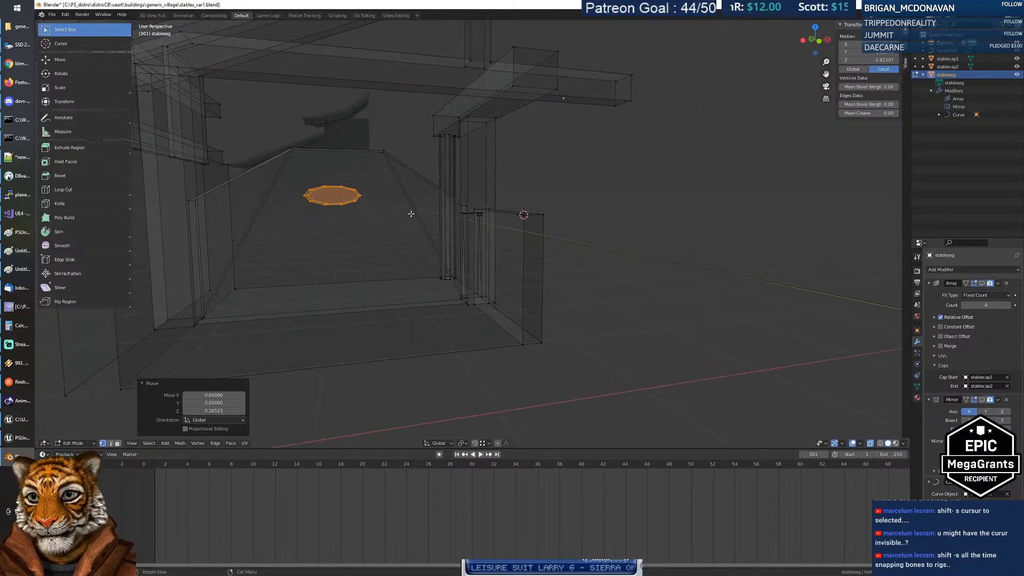
# Step: In the back view, move the oval piece about 0.07 in X and 0.2 in Z, and scale it uniformly to about 1.5
pyautogui.click(811, 39)
pyautogui.scroll(6, 451, 230)
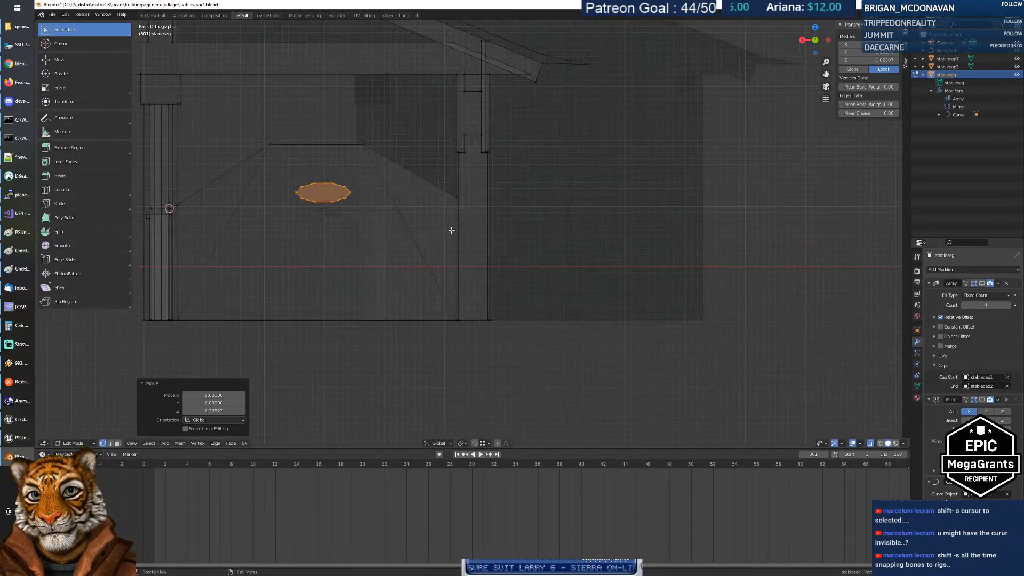
pyautogui.keyDown('shift'); pyautogui.moveTo(452, 231); pyautogui.dragTo(600, 274, button='middle'); pyautogui.keyUp('shift')
pyautogui.scroll(5, 467, 251)
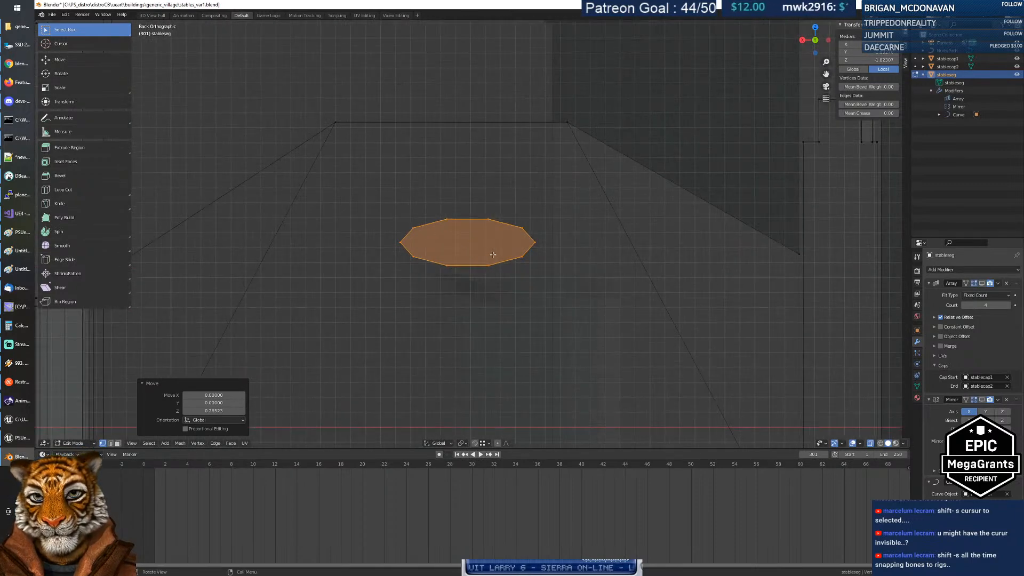
pyautogui.keyDown('shift'); pyautogui.moveTo(492, 254); pyautogui.dragTo(502, 246, button='middle'); pyautogui.keyUp('shift')
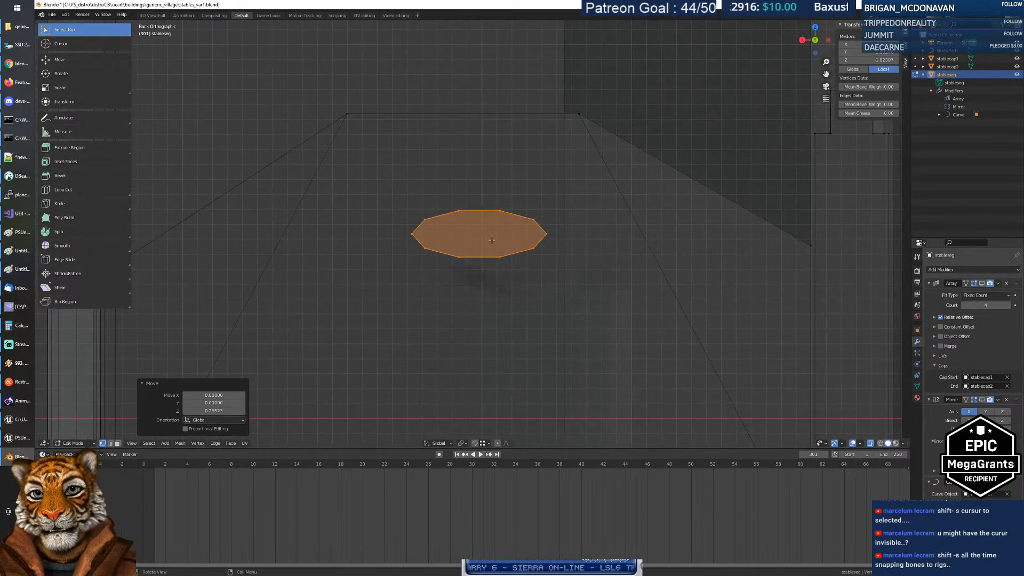
pyautogui.press('g')
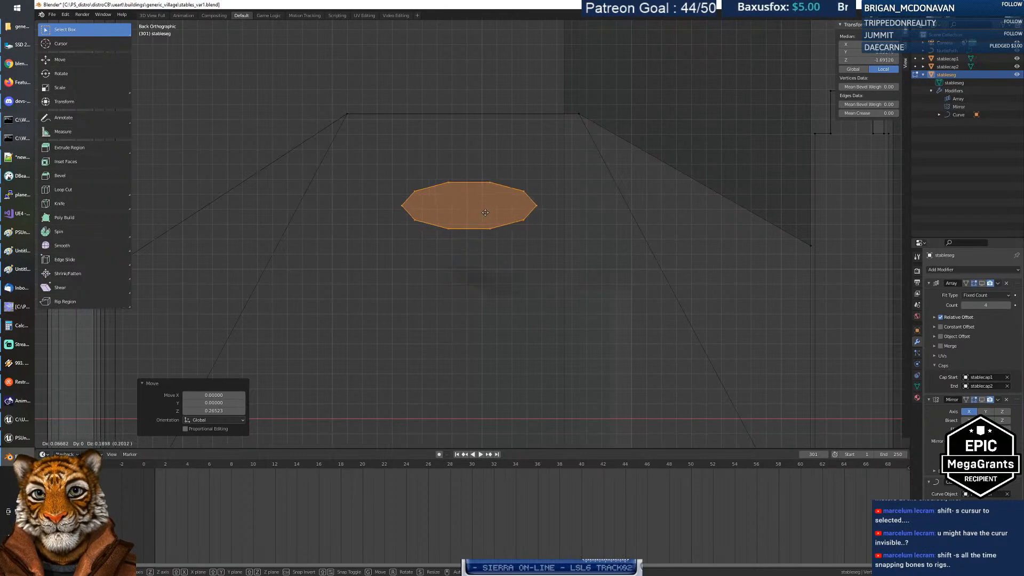
pyautogui.click(483, 212)
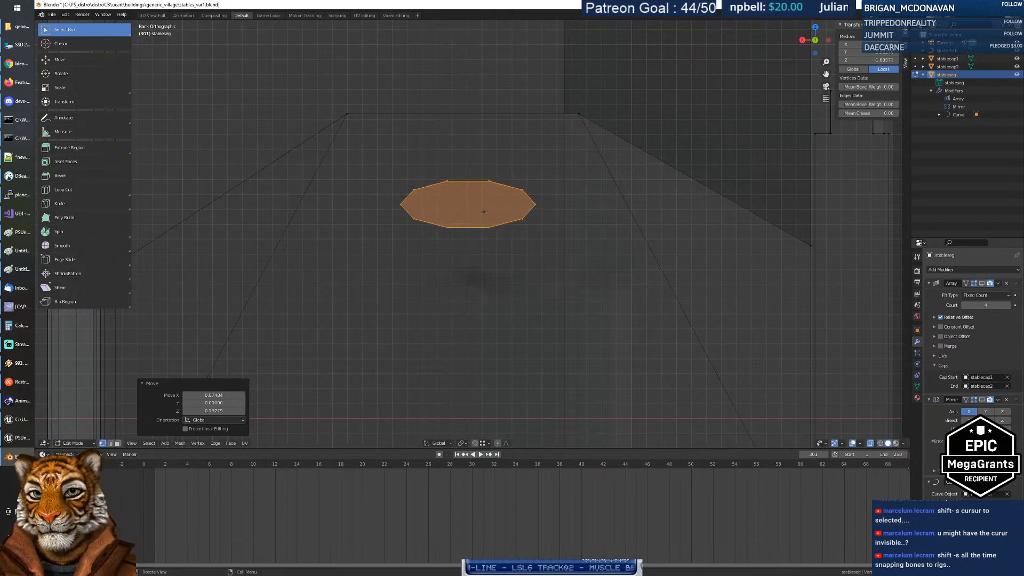
pyautogui.press('s')
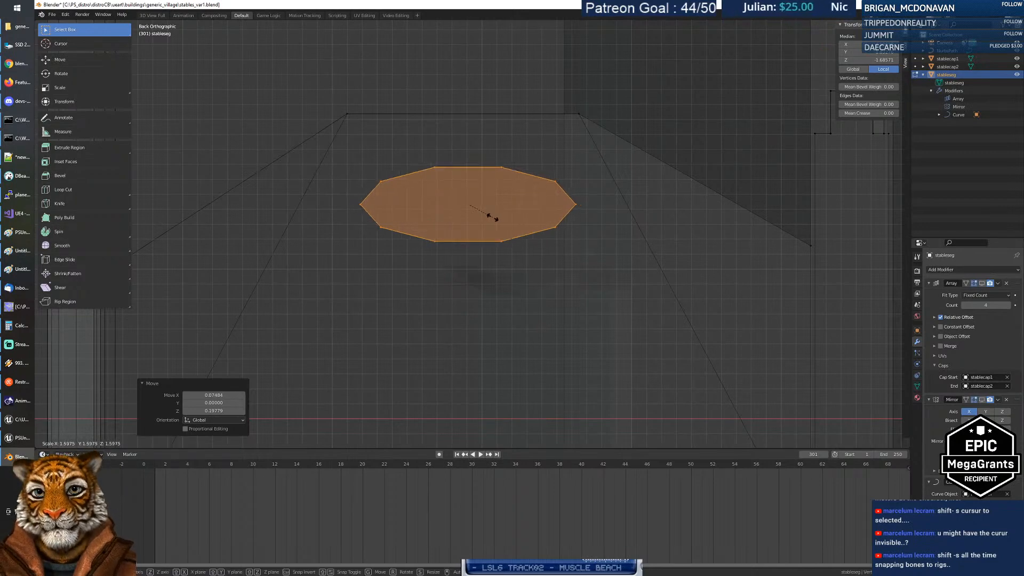
pyautogui.click(487, 214)
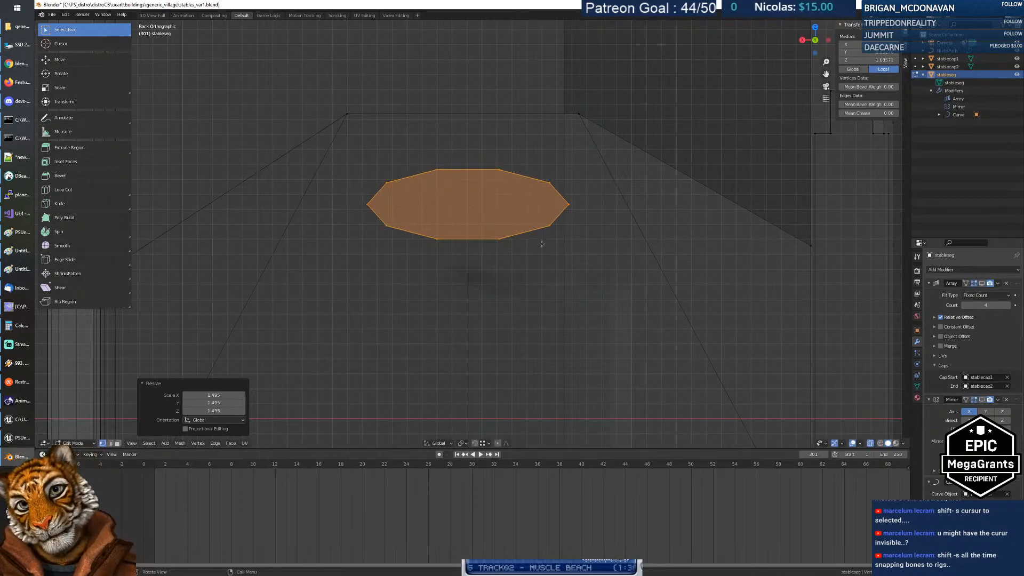
# Step: Scale the oval piece to about 1.4 along Z to make it thicker
pyautogui.scroll(-2, 535, 253)
pyautogui.moveTo(535, 253); pyautogui.dragTo(585, 254, button='middle')
pyautogui.press('KP_Decimal')
pyautogui.moveTo(630, 254); pyautogui.dragTo(612, 243, button='middle')
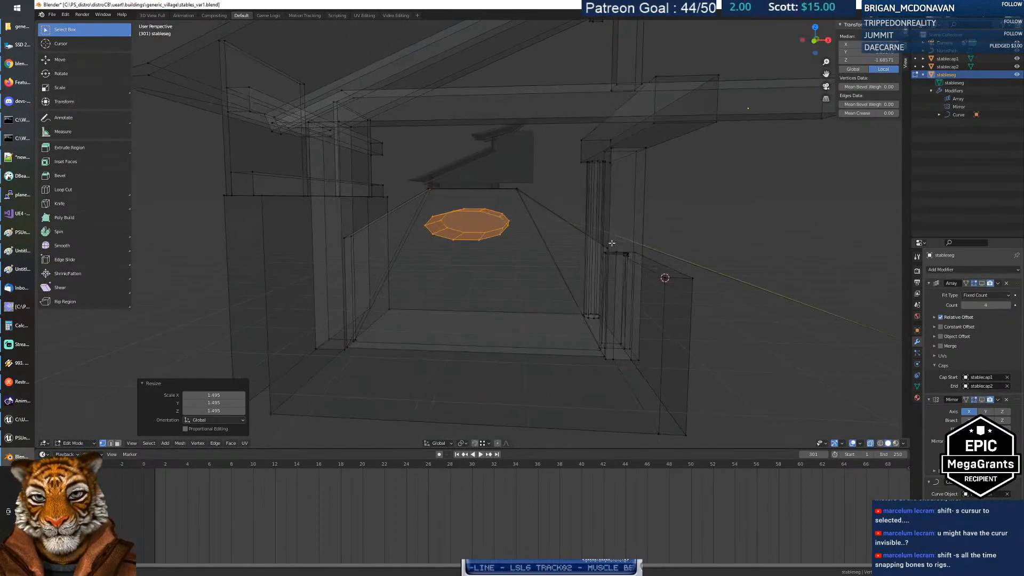
pyautogui.click(458, 232)
pyautogui.press('a')
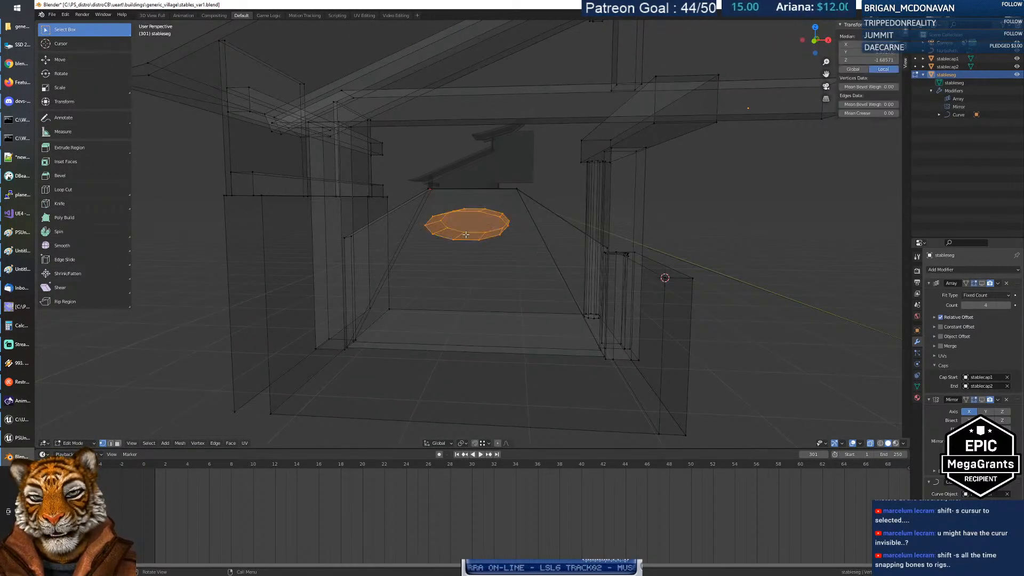
pyautogui.press('s')
pyautogui.press('z')
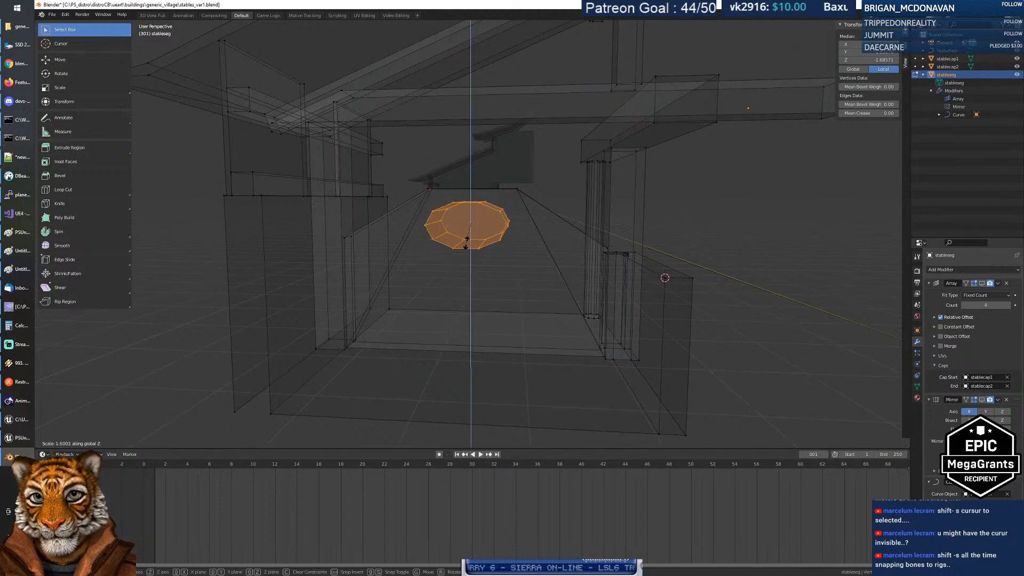
pyautogui.click(466, 241)
pyautogui.moveTo(465, 240); pyautogui.dragTo(534, 264, button='middle')
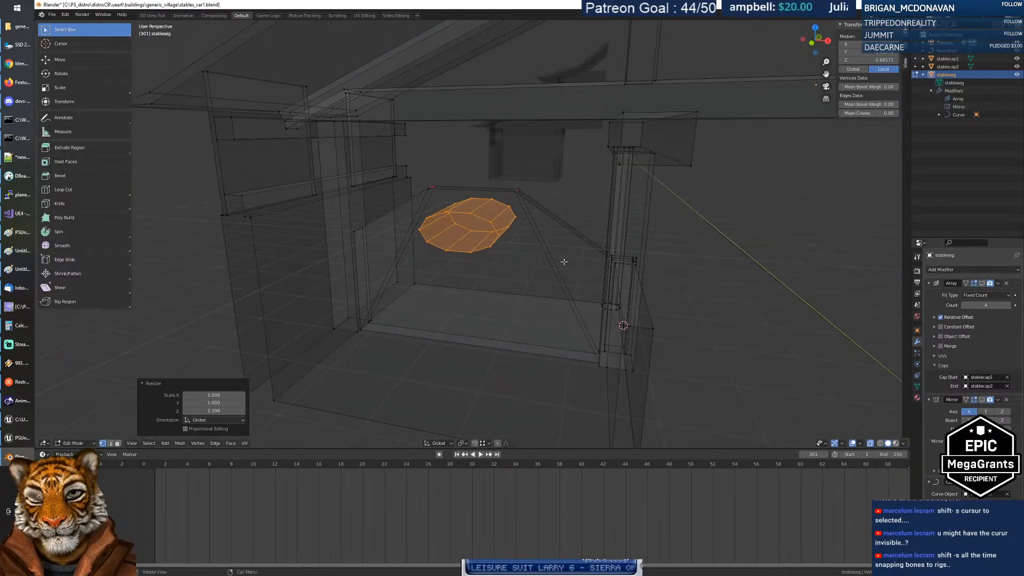
# Step: Select all geometry linked to the oval piece and separate it from the stable segment into its own object
pyautogui.click(700, 279)
pyautogui.press('Tab')
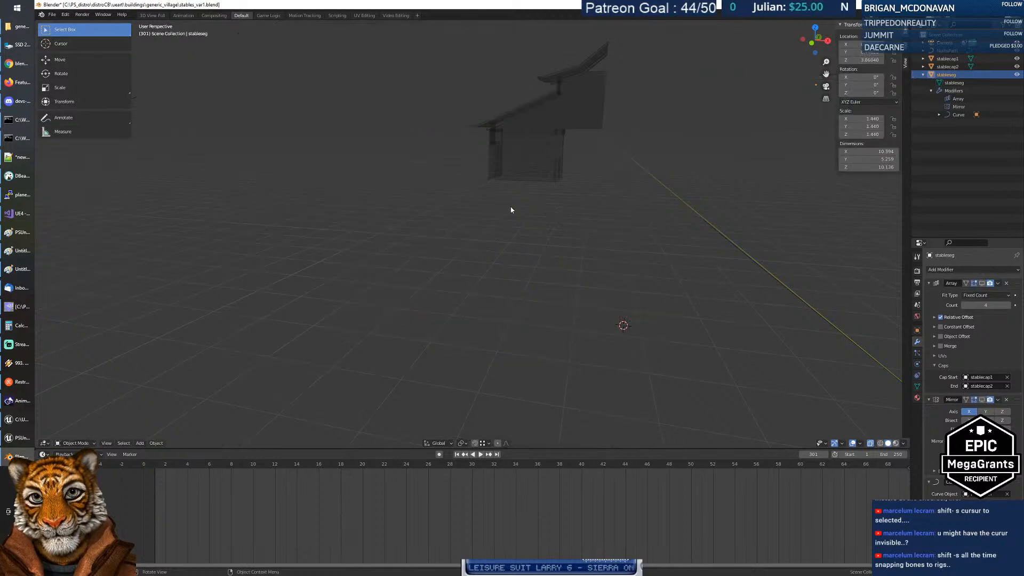
pyautogui.press('Tab')
pyautogui.click(490, 212)
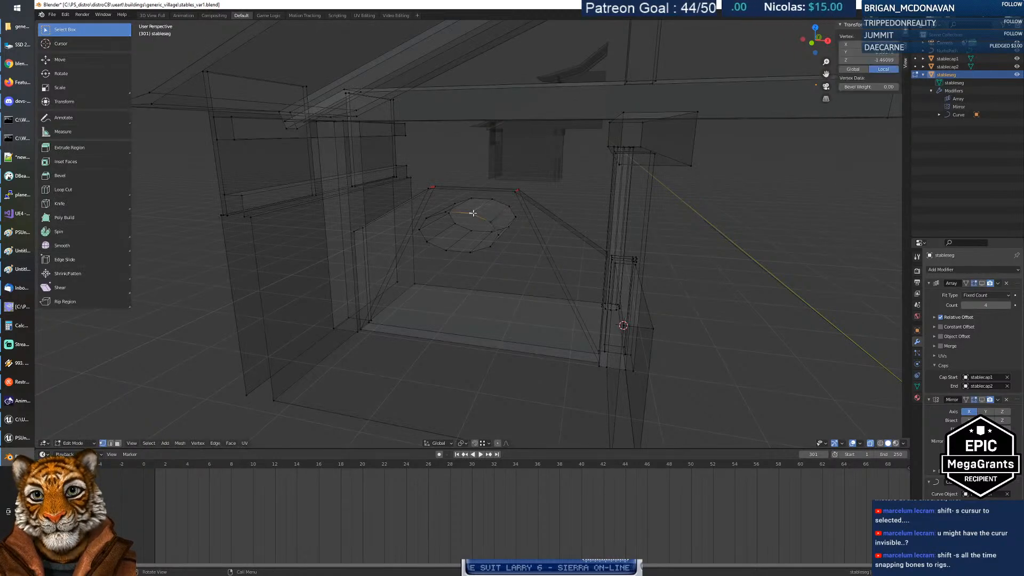
pyautogui.hotkey('ctrl', 'l')
pyautogui.rightClick(468, 212)
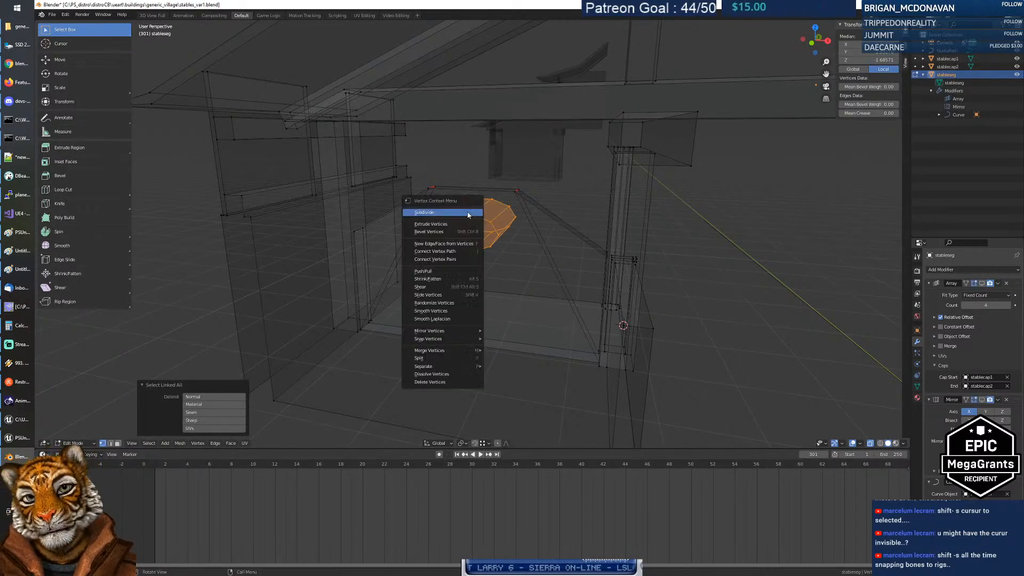
pyautogui.click(492, 365)
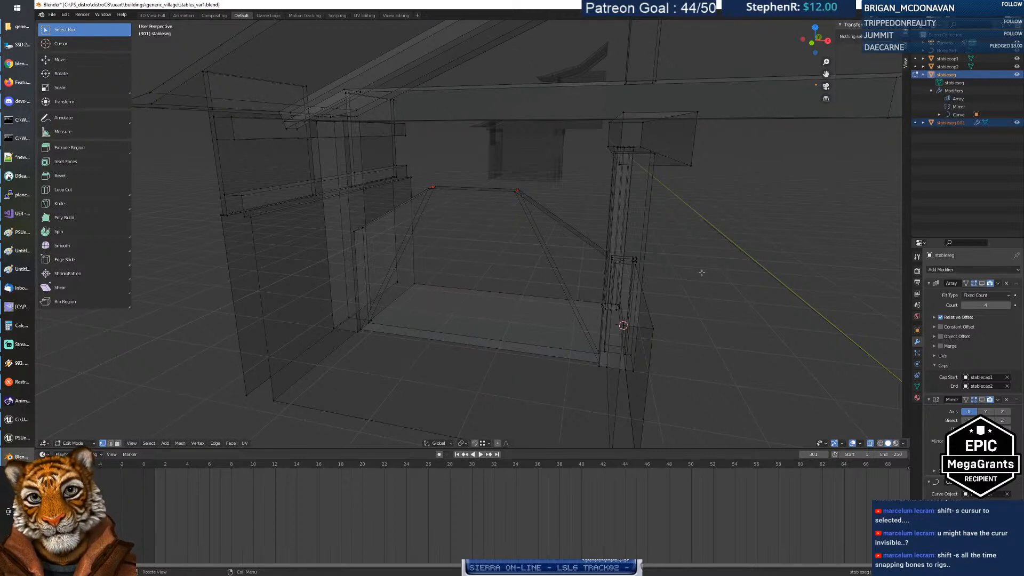
# Step: Check the vertices of the separated oval piece in Edit Mode, clear the selection and return to Object Mode
pyautogui.press('Tab')
pyautogui.press('Tab')
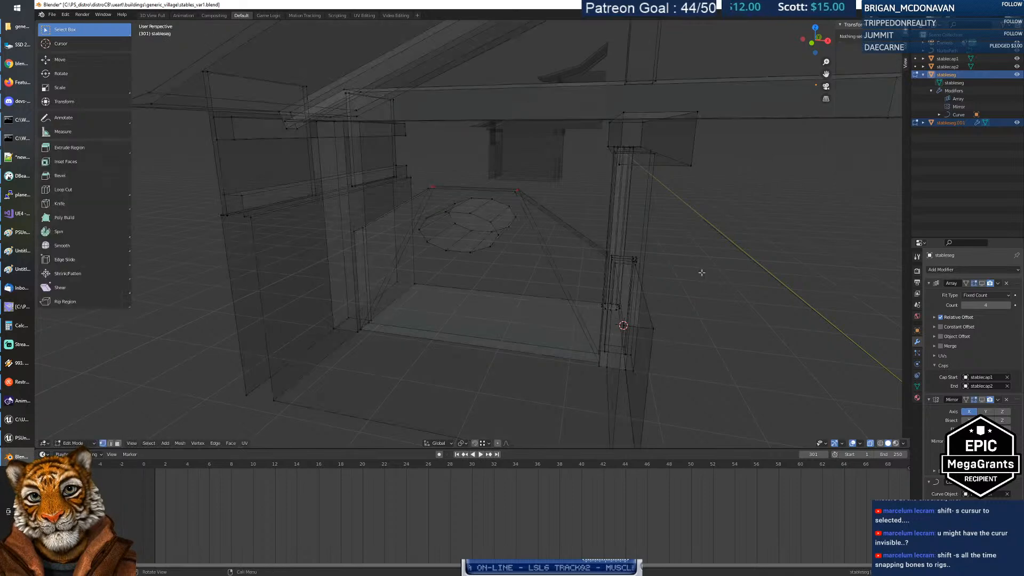
pyautogui.click(491, 224)
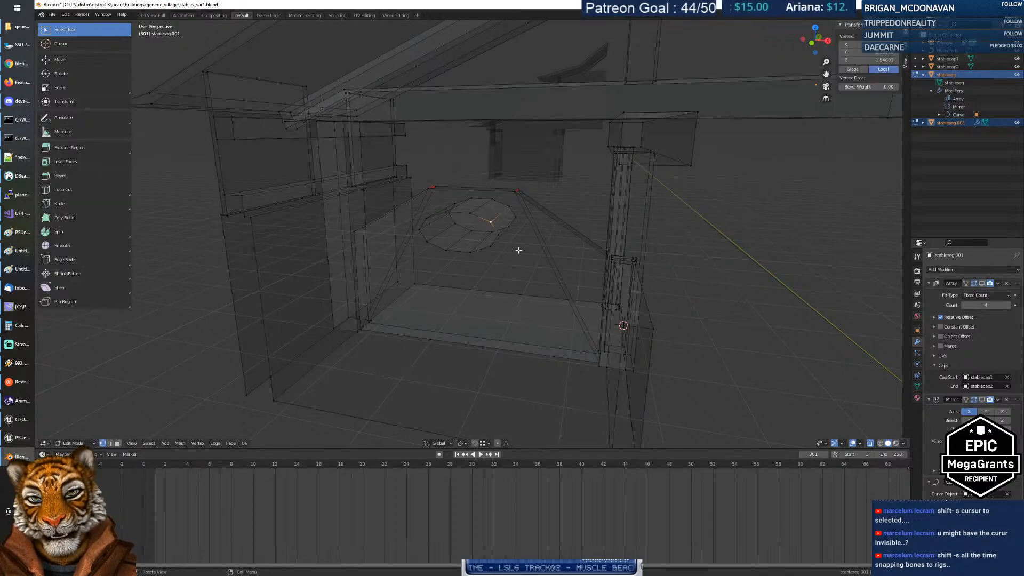
pyautogui.press('Tab')
pyautogui.press('Tab')
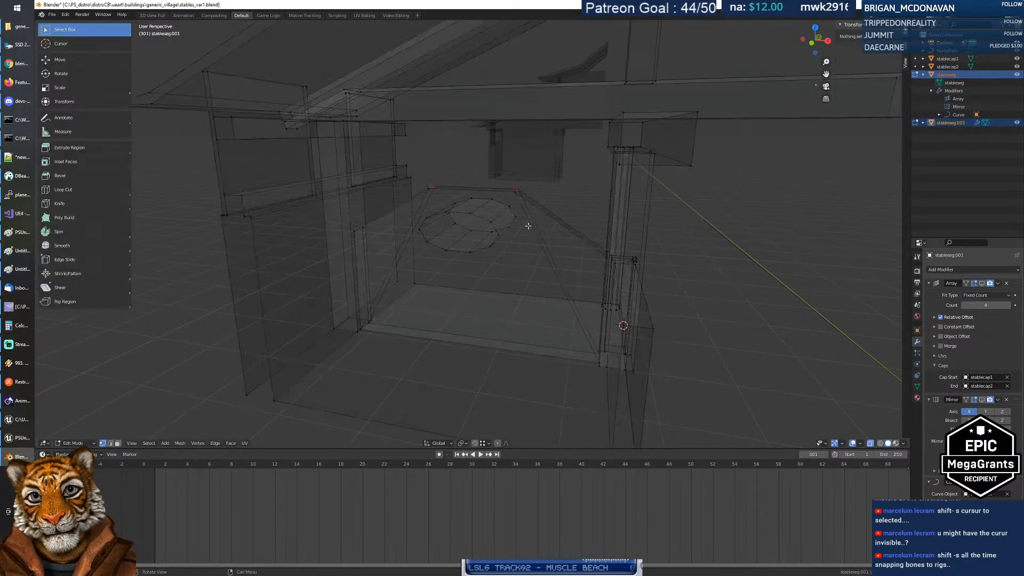
pyautogui.click(527, 202)
pyautogui.click(701, 249)
pyautogui.press('Tab')
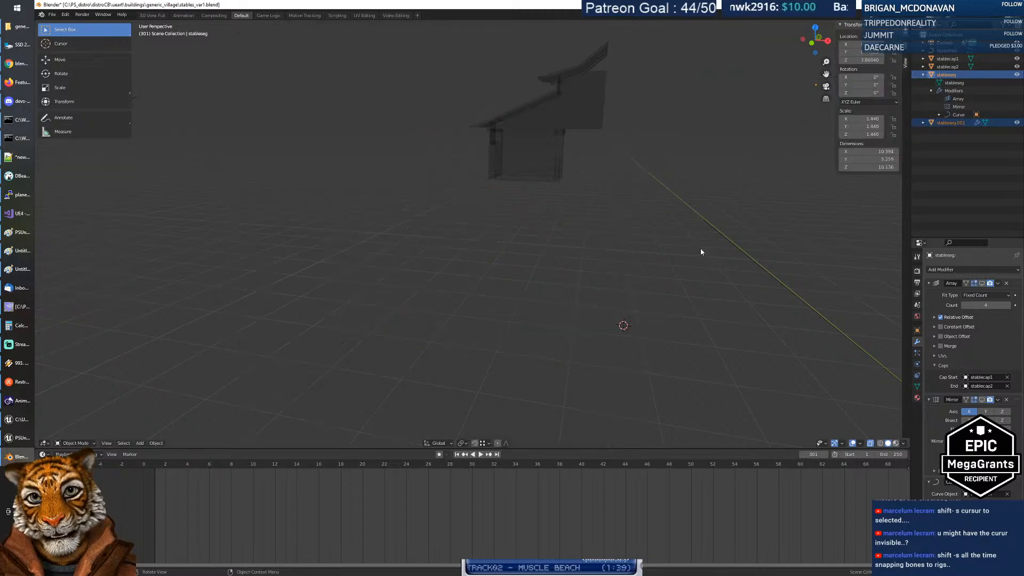
# Step: Select only the stable segment and add a Boolean modifier to it
pyautogui.press('KP_Decimal')
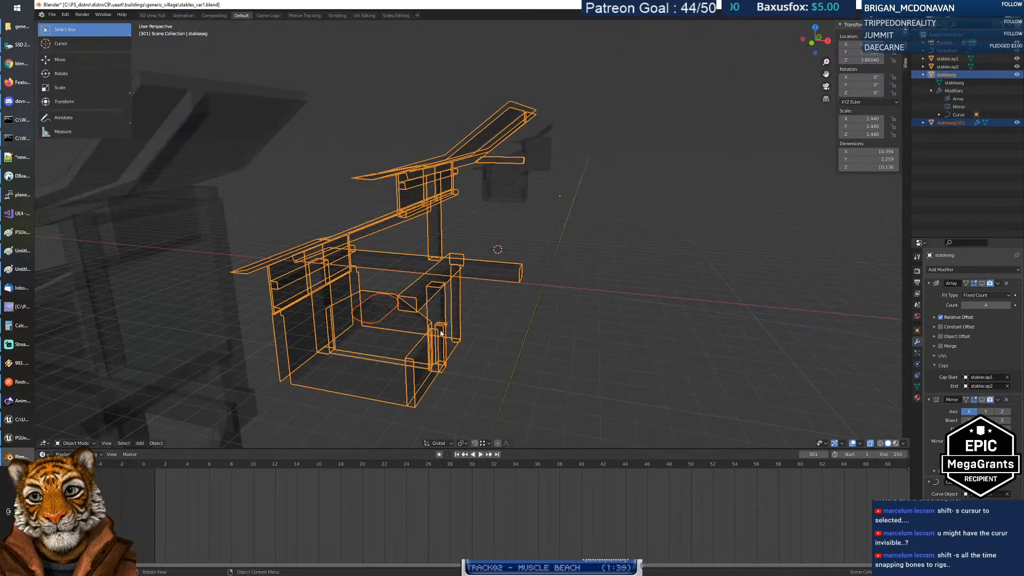
pyautogui.click(382, 308)
pyautogui.click(403, 315)
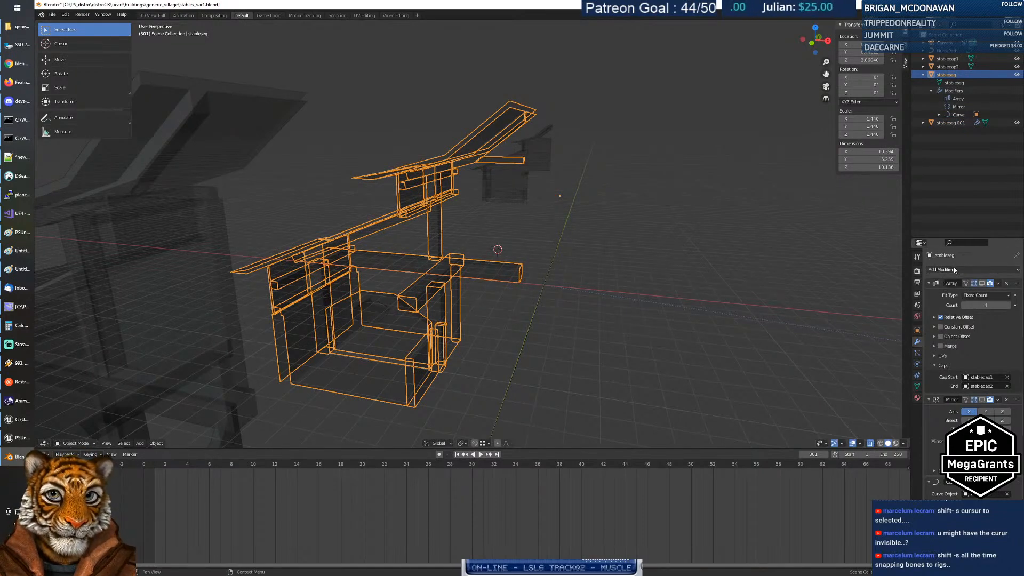
pyautogui.click(955, 269)
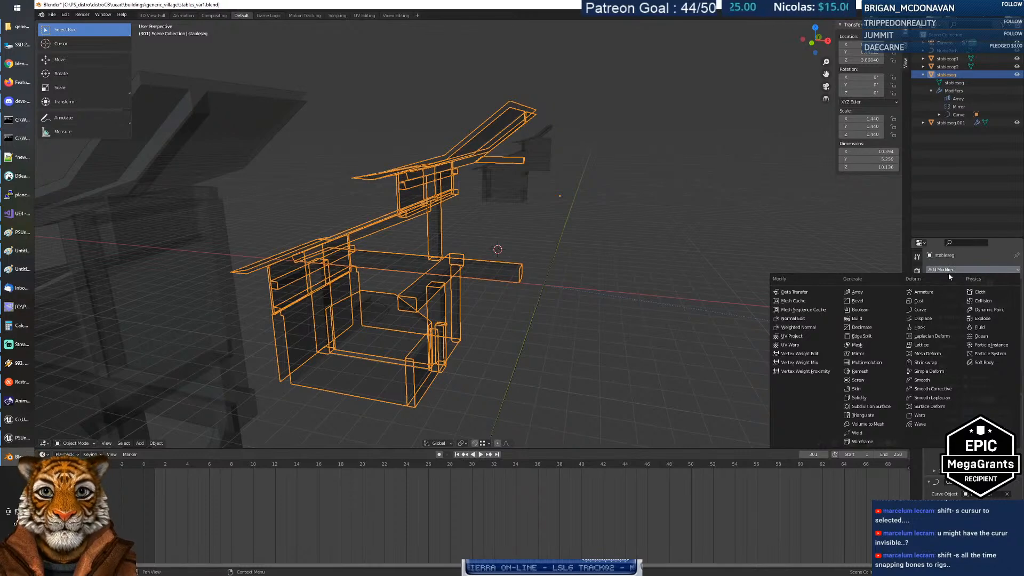
pyautogui.click(872, 310)
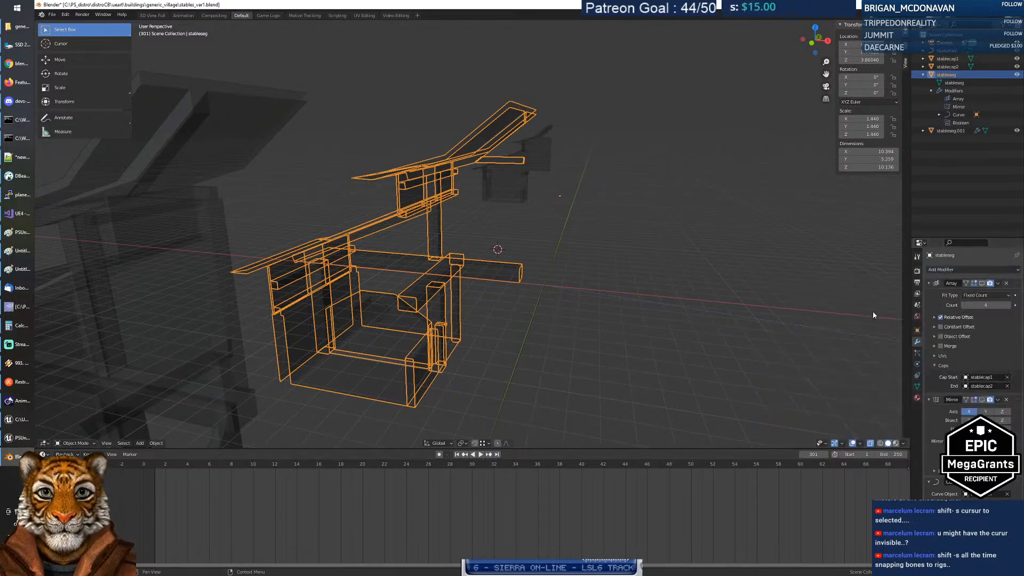
# Step: Pick the separated oval piece in the stall as the target object of the stable segment's Boolean modifier
pyautogui.scroll(-2, 929, 367)
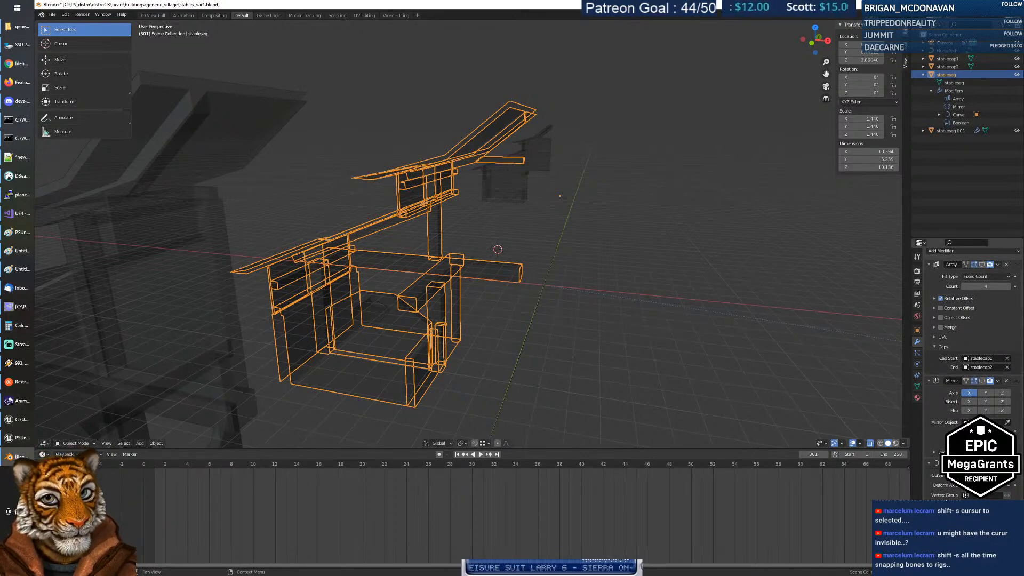
pyautogui.click(1008, 422)
pyautogui.click(387, 313)
pyautogui.moveTo(386, 311); pyautogui.dragTo(400, 258, button='middle')
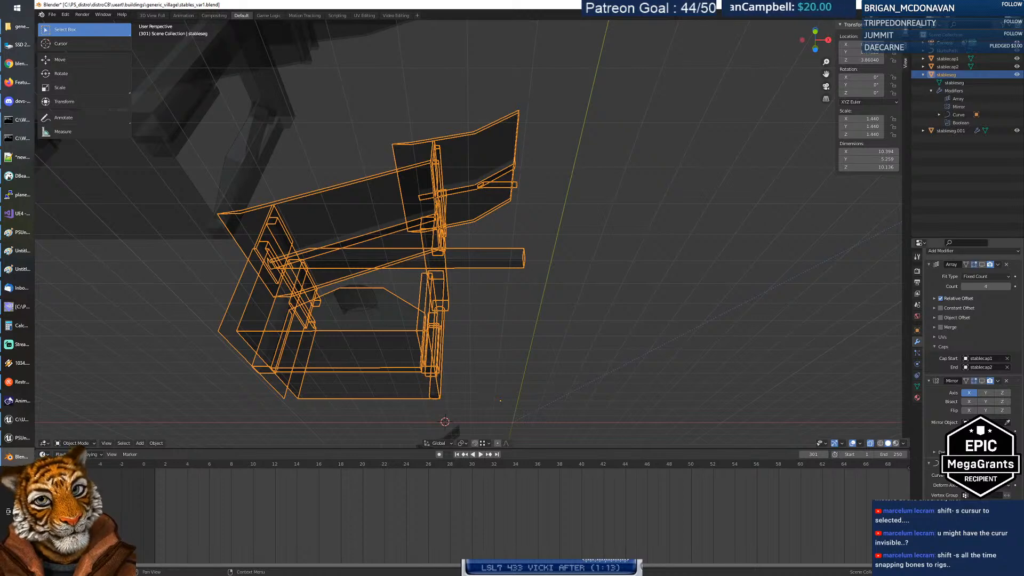
pyautogui.click(1008, 422)
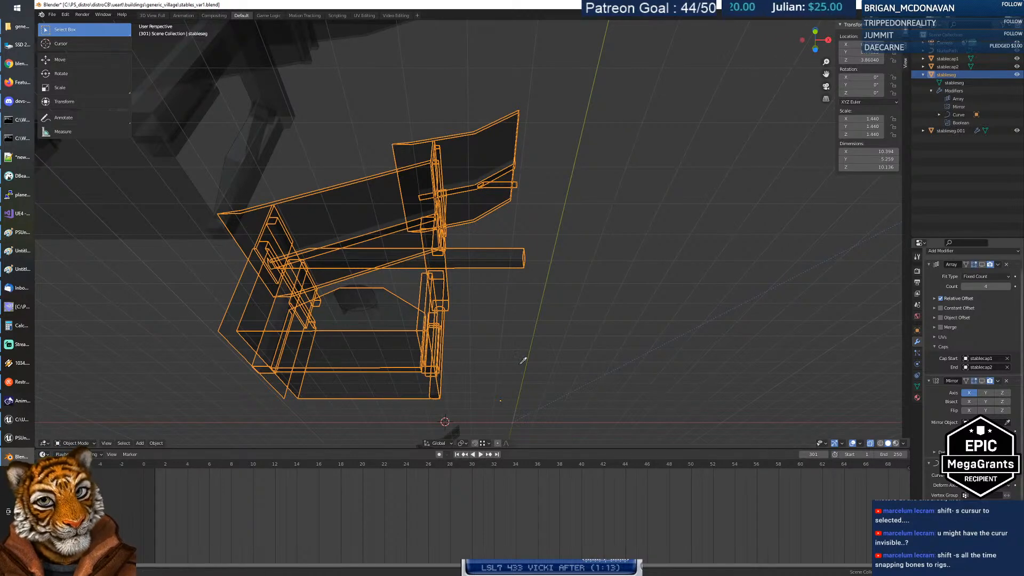
pyautogui.click(359, 287)
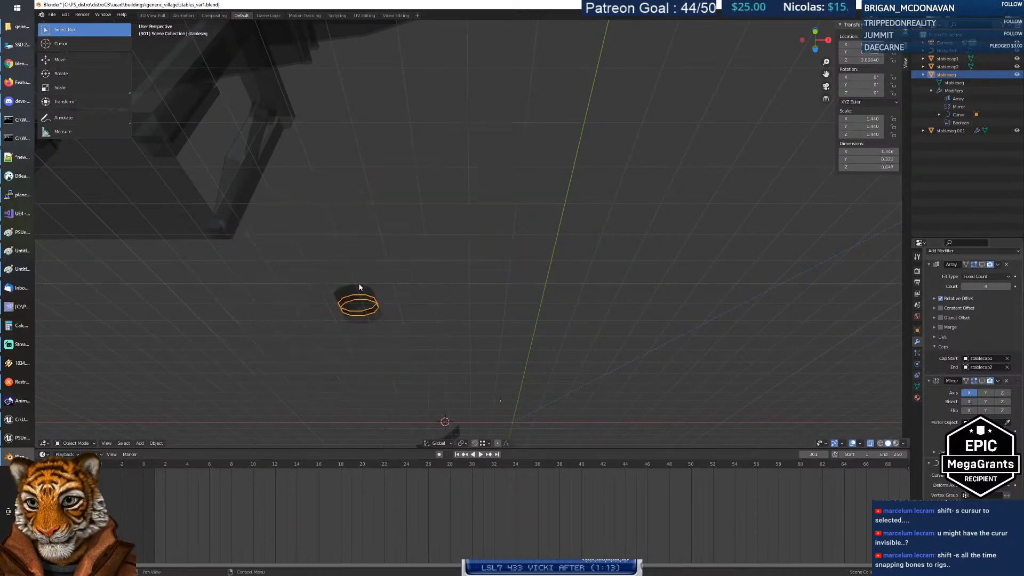
# Step: Inspect the Boolean result around the oval piece and undo the last modifier change
pyautogui.moveTo(444, 280); pyautogui.dragTo(425, 334, button='middle')
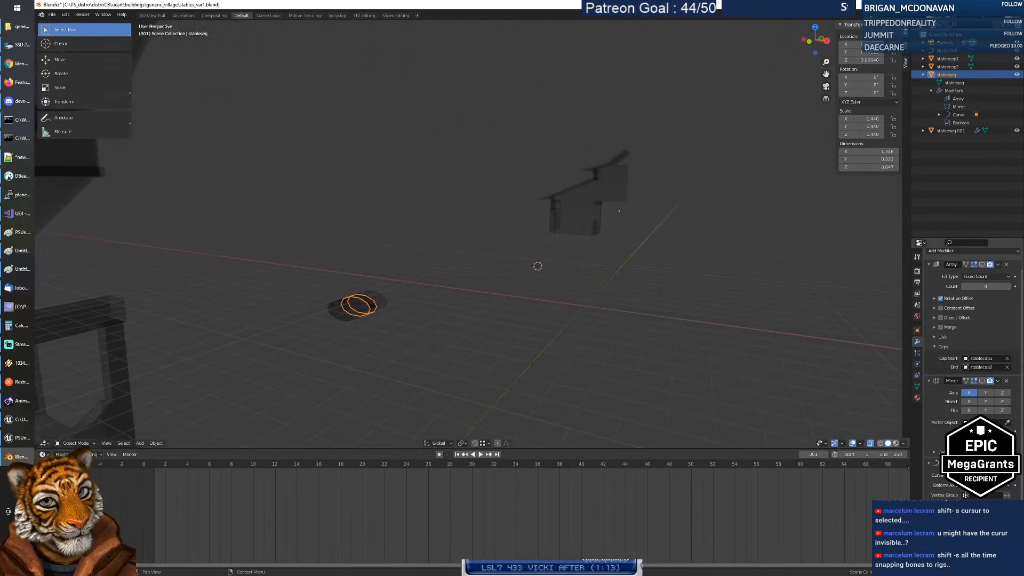
pyautogui.hotkey('ctrl', 'z')
pyautogui.moveTo(417, 304); pyautogui.dragTo(552, 330, button='middle')
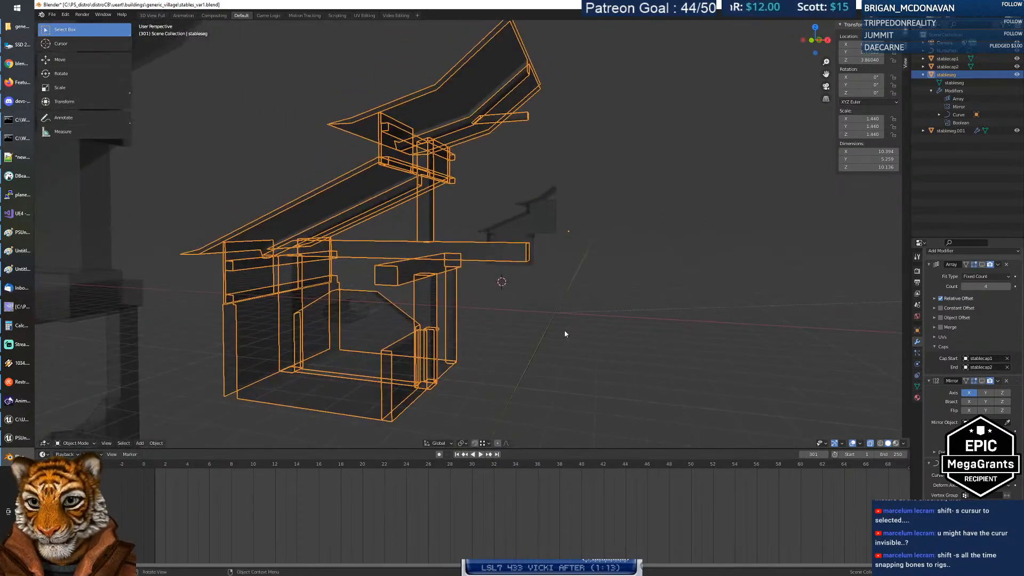
# Step: Try deleting the oval piece from the stall and undo the deletion
pyautogui.click(552, 332)
pyautogui.click(359, 315)
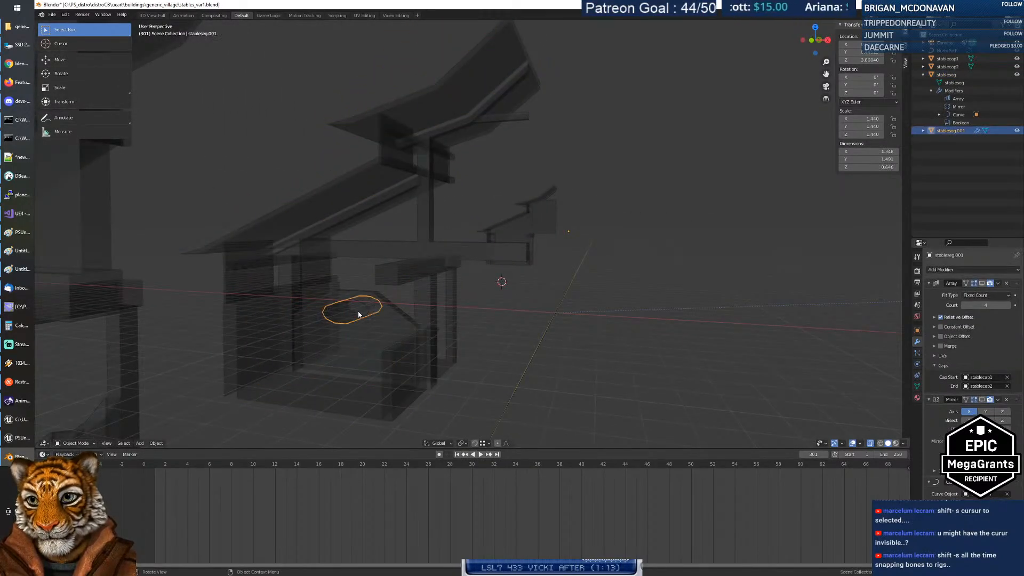
pyautogui.press('Delete')
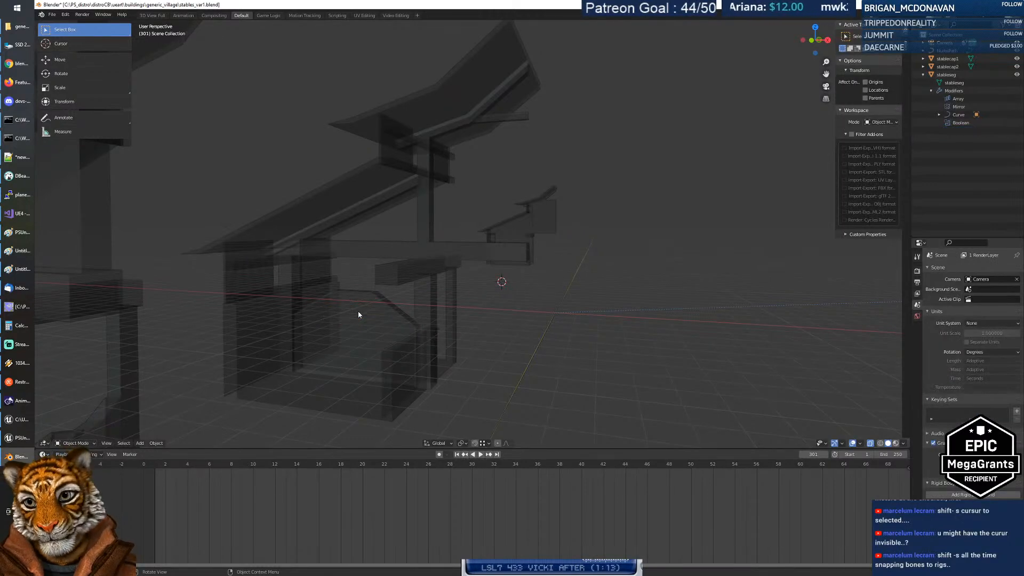
pyautogui.click(358, 315)
pyautogui.hotkey('ctrl', 'z')
pyautogui.hotkey('ctrl', 'z')
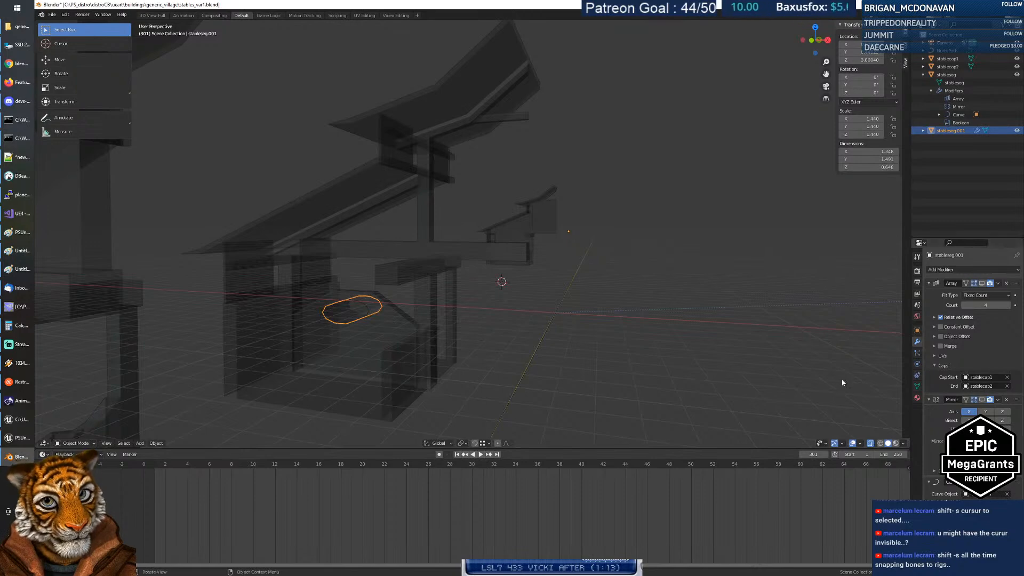
# Step: Try removing the Boolean modifier from the stable segment, inspect the oval piece, and undo the removal
pyautogui.click(389, 315)
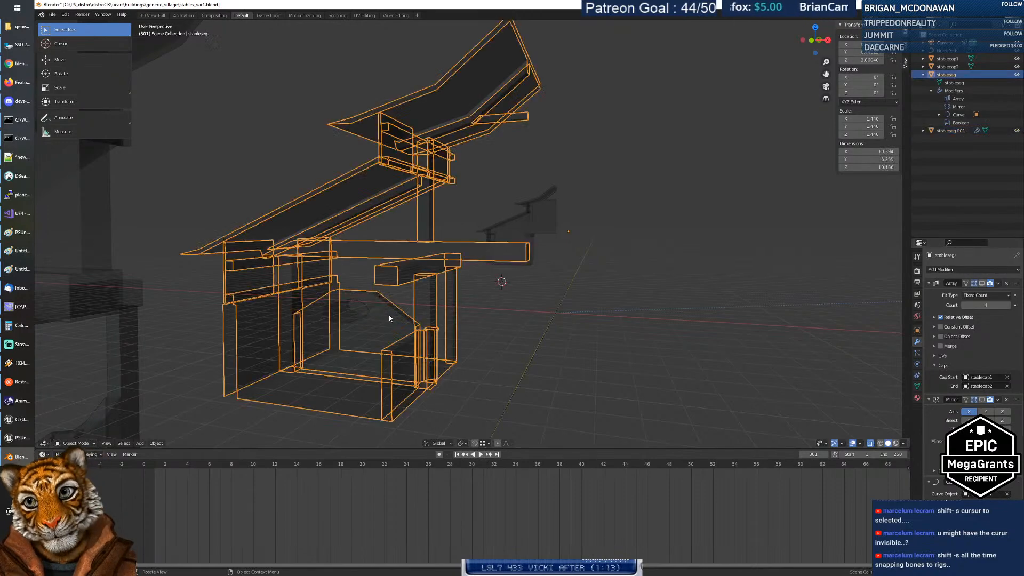
pyautogui.scroll(-1, 971, 373)
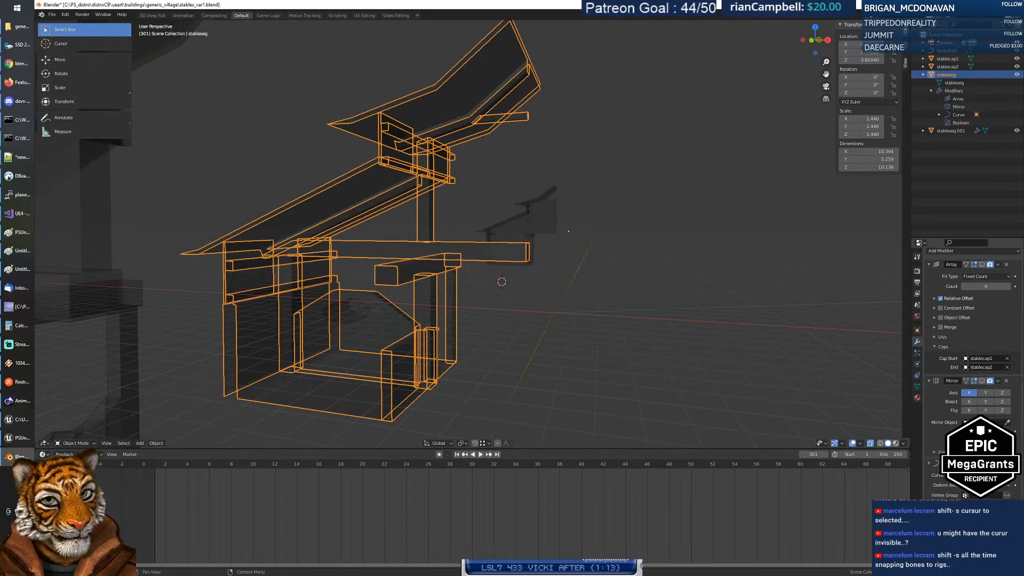
pyautogui.click(1007, 509)
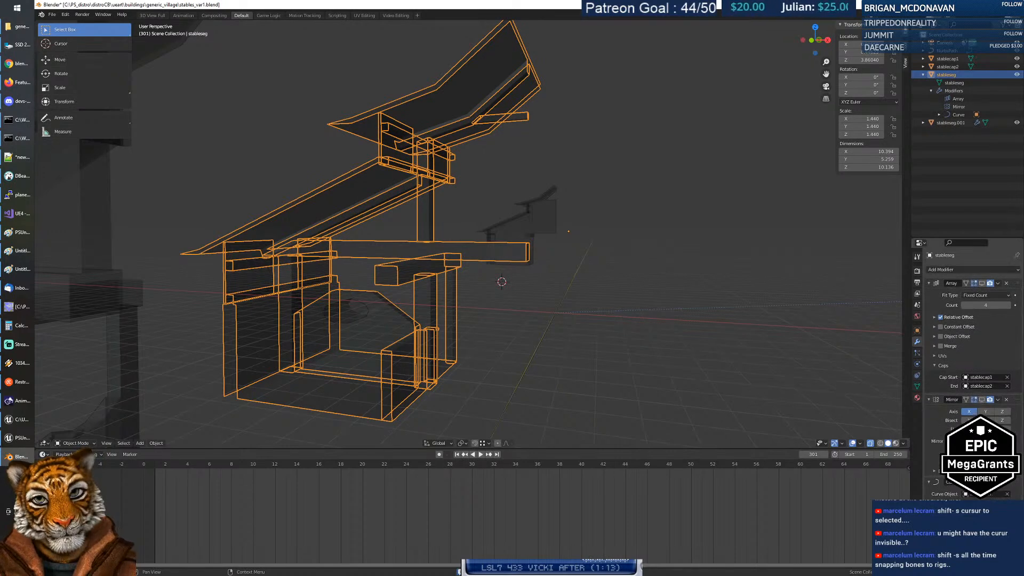
pyautogui.click(511, 351)
pyautogui.click(367, 310)
pyautogui.moveTo(367, 309); pyautogui.dragTo(385, 321, button='middle')
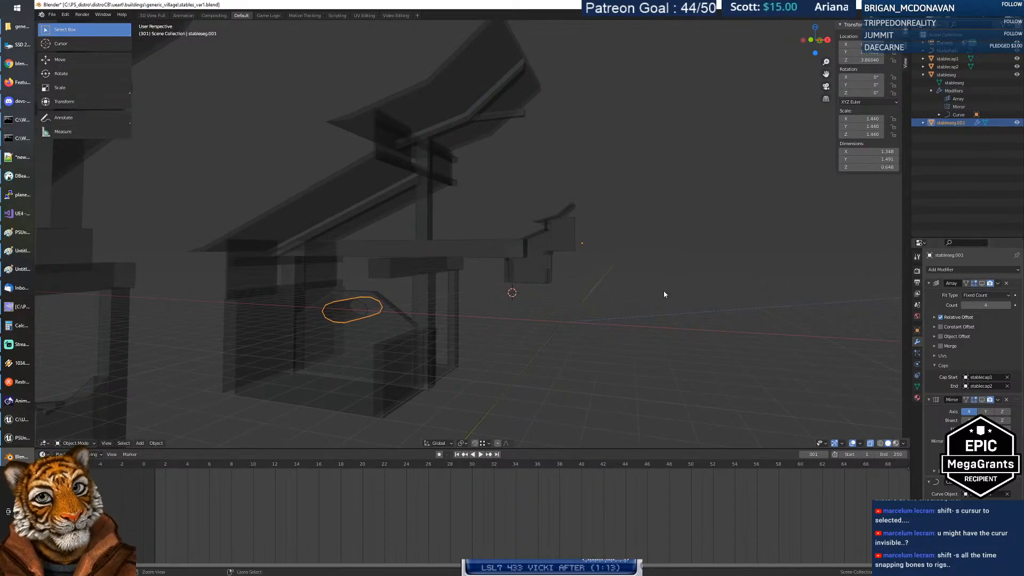
pyautogui.hotkey('ctrl', 'z')
pyautogui.hotkey('ctrl', 'z')
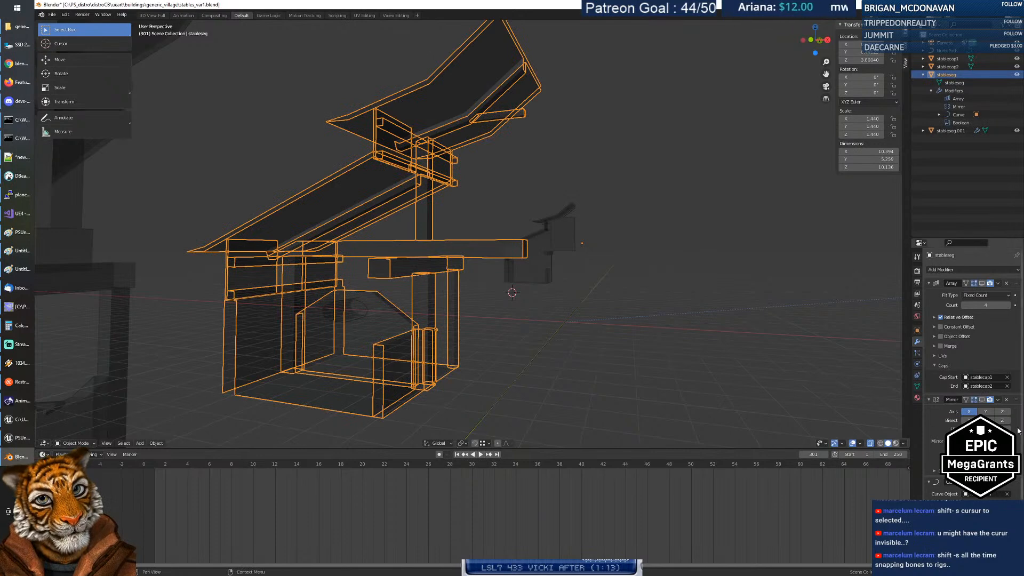
# Step: Move the stable segment's Boolean modifier to the start of the modifier stack, ahead of the Array modifier
pyautogui.moveTo(1017, 516); pyautogui.dragTo(1011, 281)
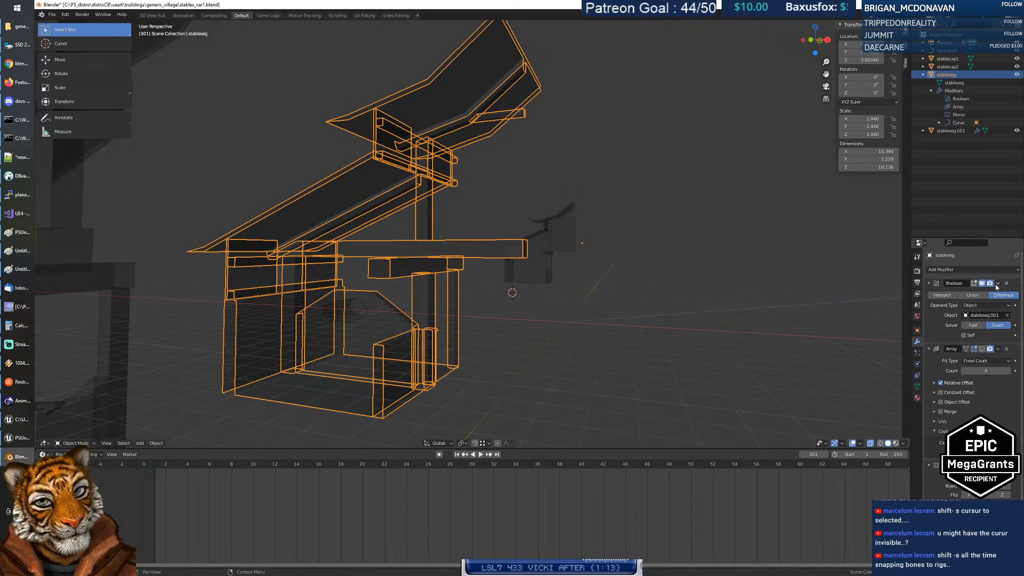
pyautogui.moveTo(727, 293); pyautogui.dragTo(486, 313, button='middle')
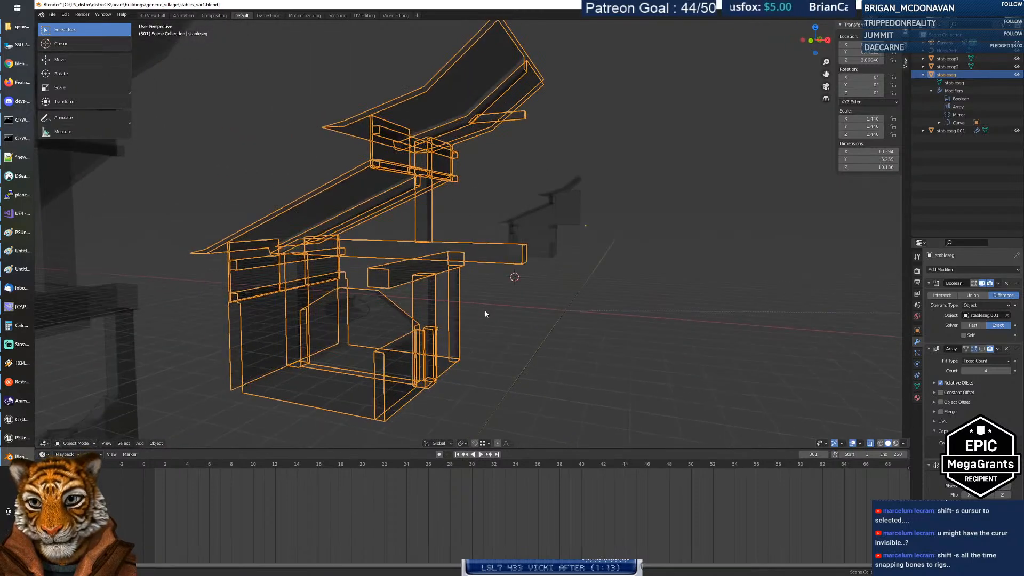
# Step: Select the stable segment stableseg and apply its Difference Boolean modifier
pyautogui.click(377, 312)
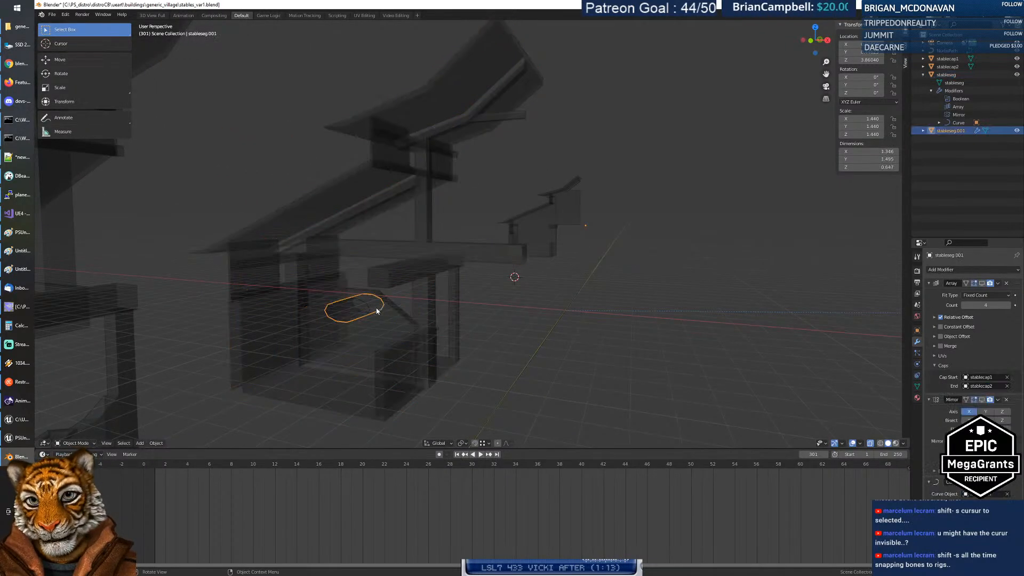
pyautogui.click(492, 337)
pyautogui.click(377, 310)
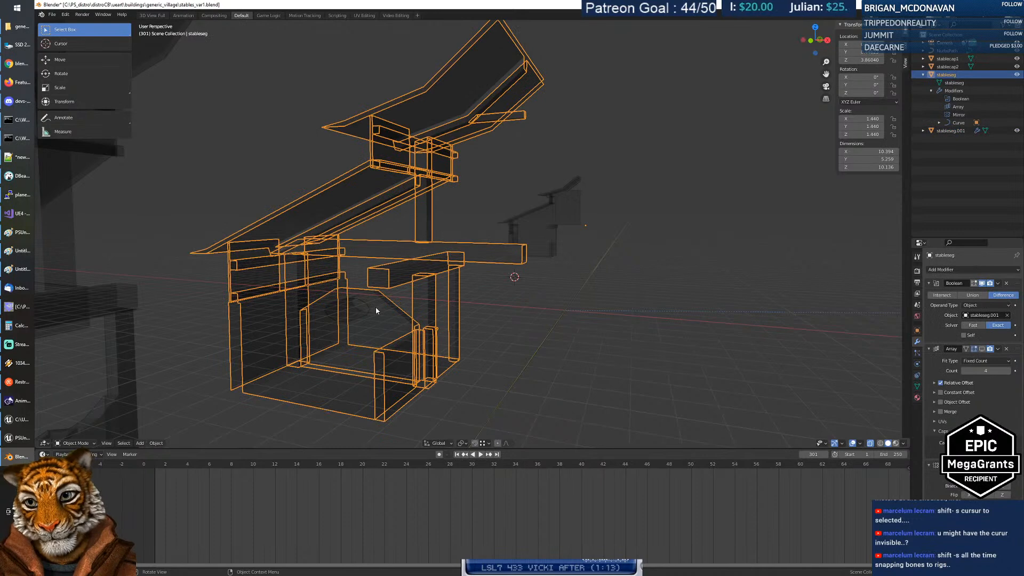
pyautogui.click(376, 310)
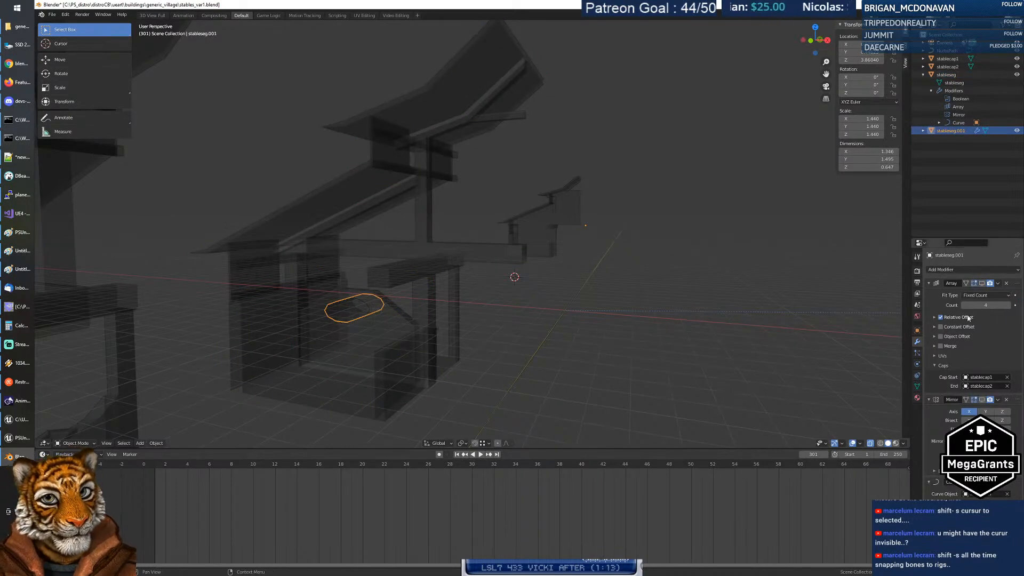
pyautogui.click(393, 319)
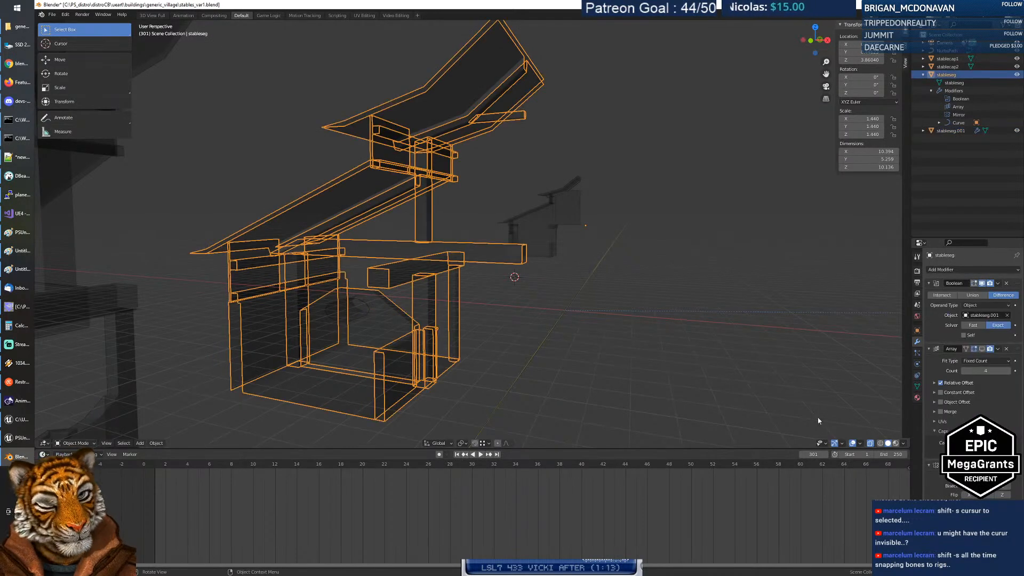
pyautogui.click(999, 283)
pyautogui.click(990, 290)
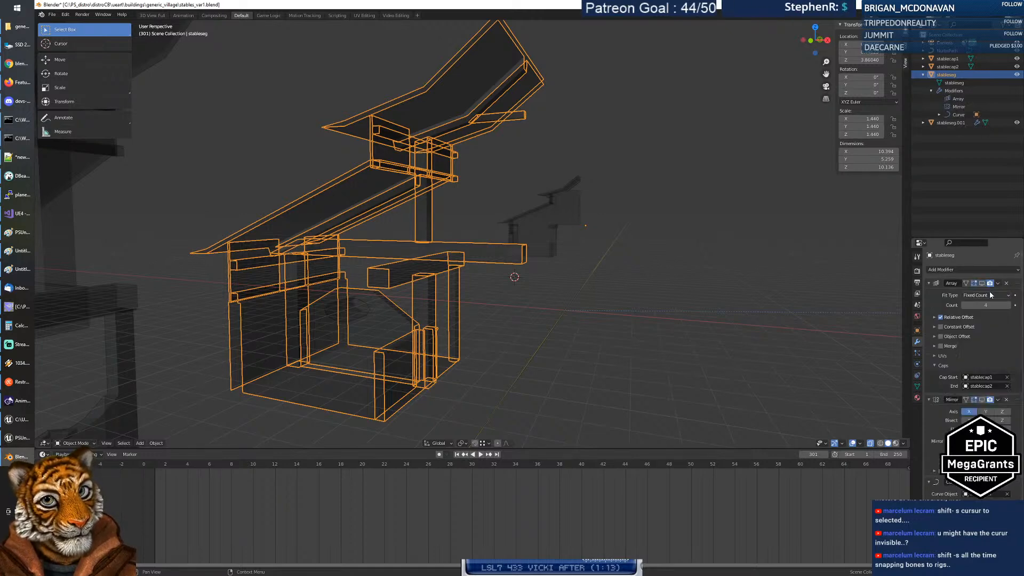
# Step: Delete the cylinder cutter stableseg.001 and inspect the stable segment's mesh in Edit Mode for the cut
pyautogui.click(366, 312)
pyautogui.press('Delete')
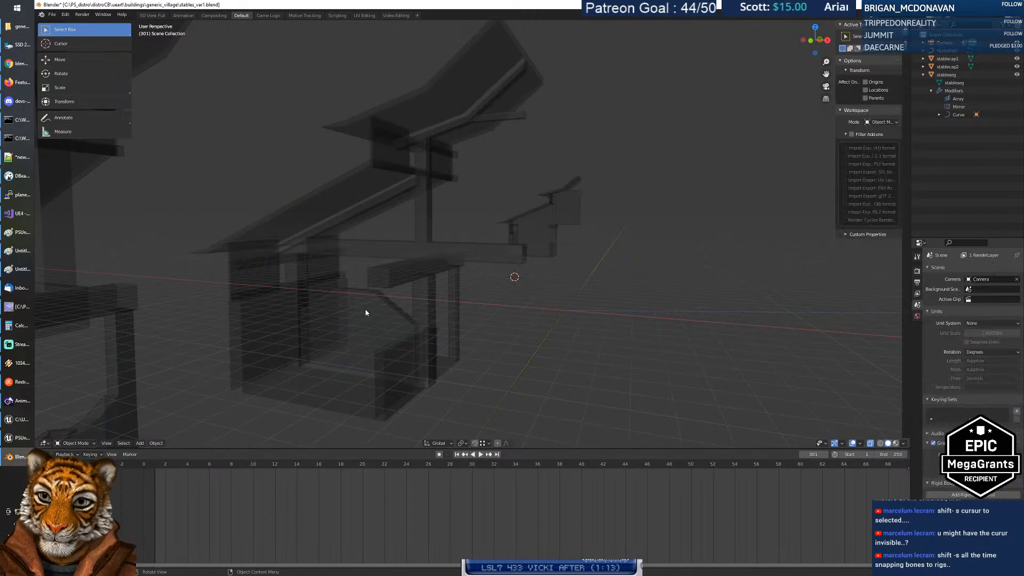
pyautogui.click(366, 313)
pyautogui.moveTo(366, 312)
pyautogui.mouseDown(button='middle')
pyautogui.moveTo(384, 299)
pyautogui.moveTo(396, 241)
pyautogui.moveTo(367, 306)
pyautogui.moveTo(377, 312)
pyautogui.mouseUp(button='middle')
pyautogui.press('Tab')
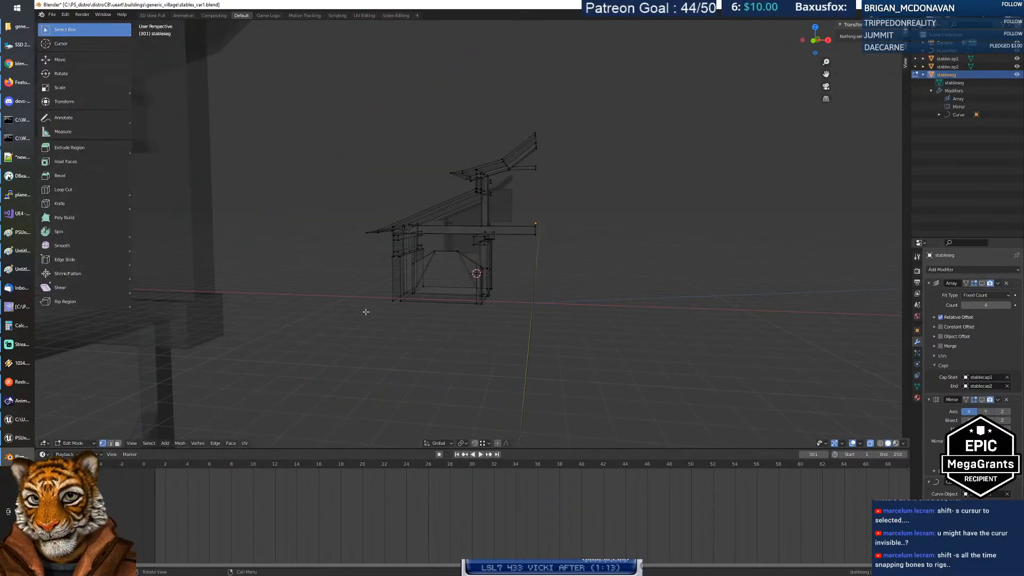
pyautogui.press('Tab')
pyautogui.scroll(4, 457, 292)
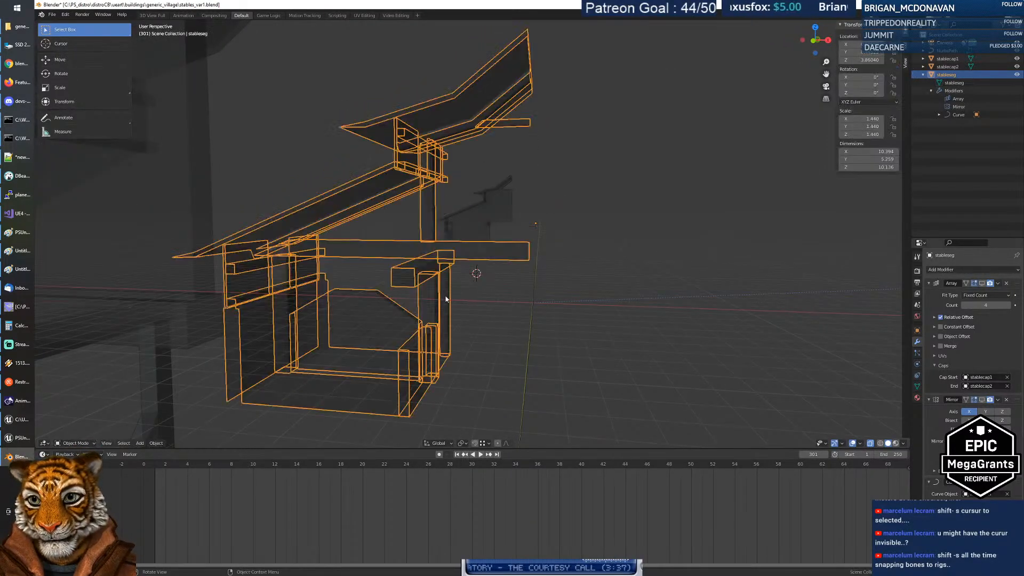
# Step: Undo the cutter's deletion and the applied Boolean on the stable segment
pyautogui.hotkey('ctrl', 'z')
pyautogui.hotkey('ctrl', 'z')
pyautogui.hotkey('ctrl', 'z')
pyautogui.hotkey('ctrl', 'z')
pyautogui.hotkey('ctrl', 'z')
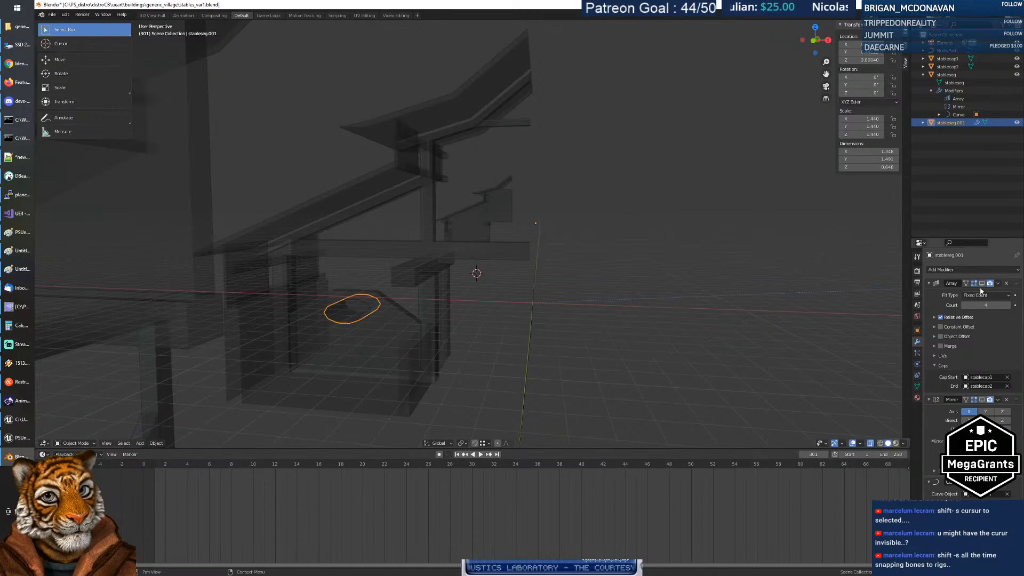
# Step: Turn off X-ray and add a Difference Boolean to stableseg, first in the modifier stack, with stableseg.001 as its object
pyautogui.click(386, 312)
pyautogui.moveTo(370, 311)
pyautogui.mouseDown(button='middle')
pyautogui.moveTo(395, 252)
pyautogui.moveTo(407, 293)
pyautogui.moveTo(360, 320)
pyautogui.moveTo(430, 303)
pyautogui.moveTo(407, 309)
pyautogui.moveTo(405, 299)
pyautogui.moveTo(387, 311)
pyautogui.mouseUp(button='middle')
pyautogui.click(871, 444)
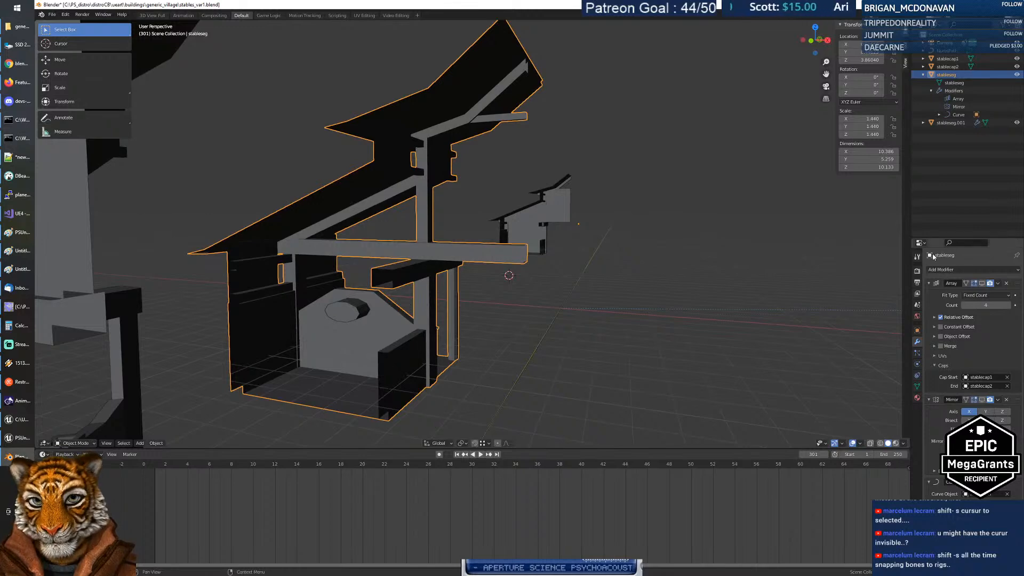
pyautogui.click(939, 271)
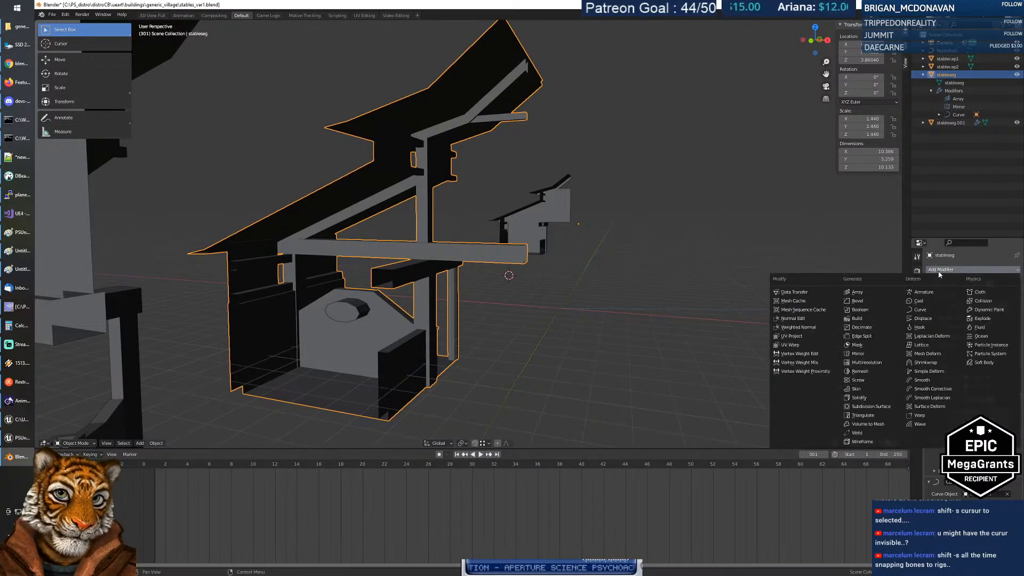
pyautogui.click(861, 310)
pyautogui.moveTo(1017, 527); pyautogui.dragTo(1017, 281)
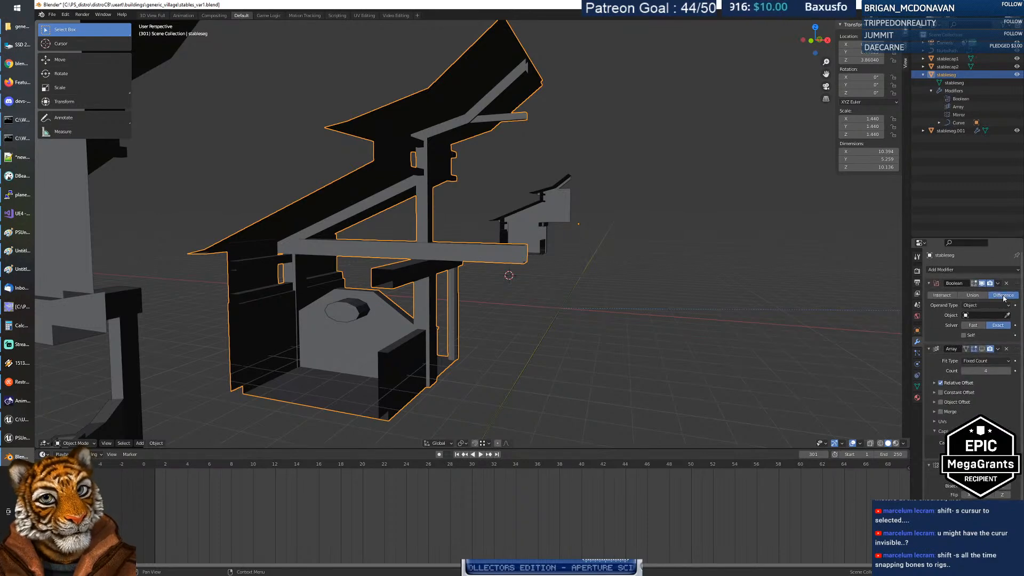
pyautogui.click(1007, 316)
pyautogui.click(360, 306)
pyautogui.moveTo(371, 339)
pyautogui.mouseDown(button='middle')
pyautogui.moveTo(411, 334)
pyautogui.moveTo(375, 328)
pyautogui.moveTo(366, 287)
pyautogui.moveTo(382, 274)
pyautogui.moveTo(383, 316)
pyautogui.moveTo(287, 335)
pyautogui.moveTo(364, 332)
pyautogui.mouseUp(button='middle')
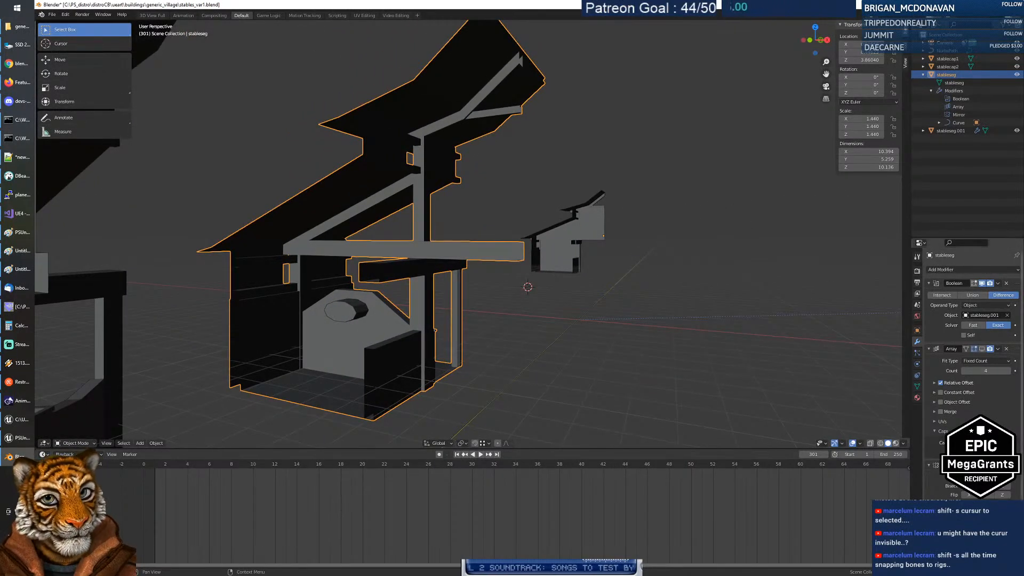
# Step: Turn on X-ray and apply the re-created Difference Boolean on stableseg
pyautogui.click(998, 283)
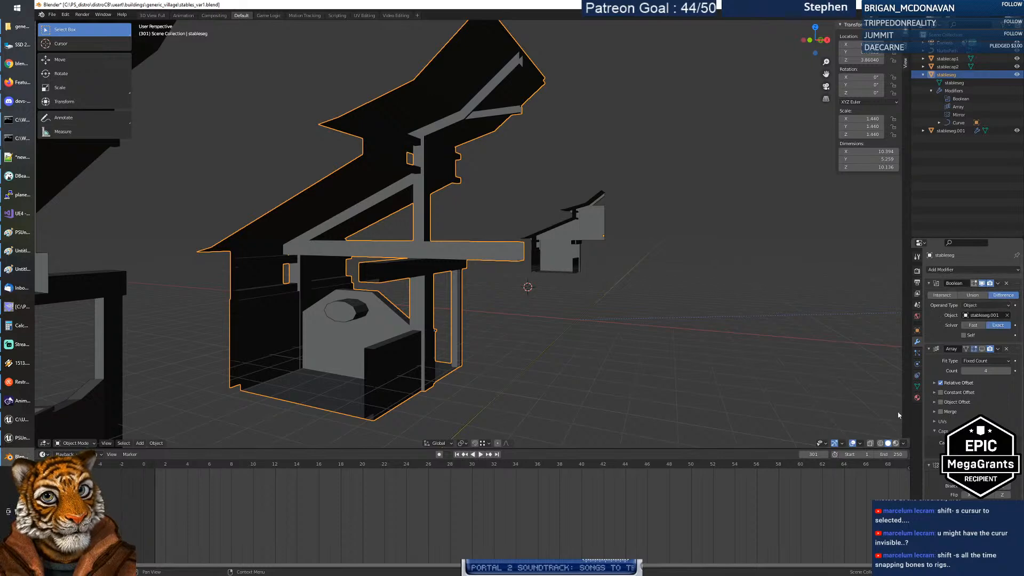
pyautogui.click(871, 444)
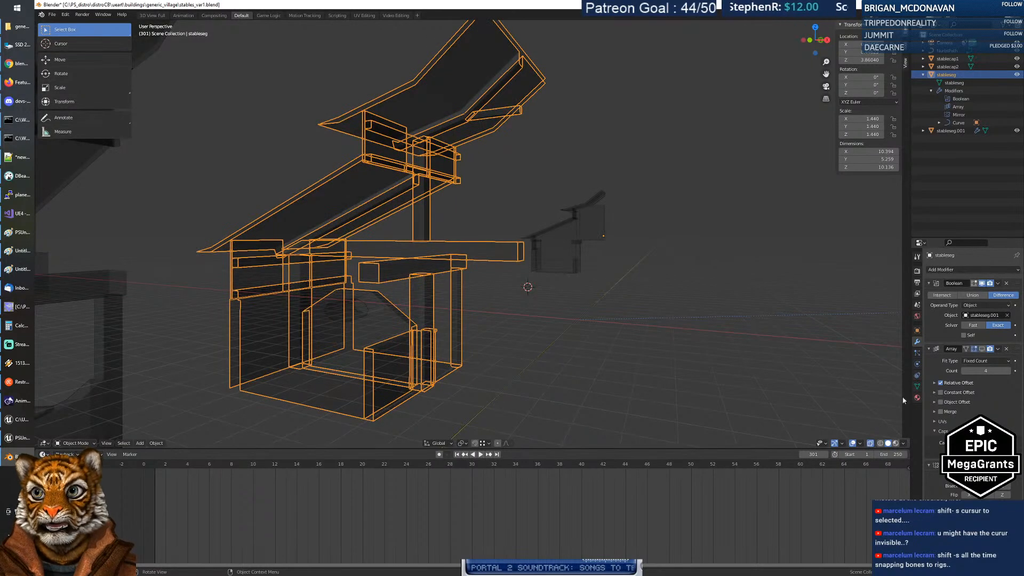
pyautogui.click(998, 284)
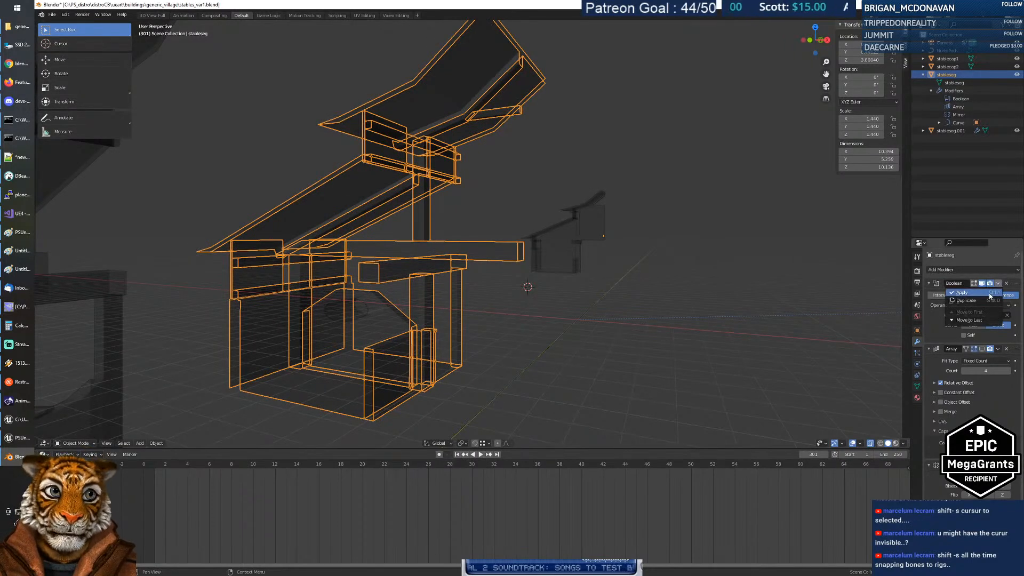
pyautogui.click(962, 293)
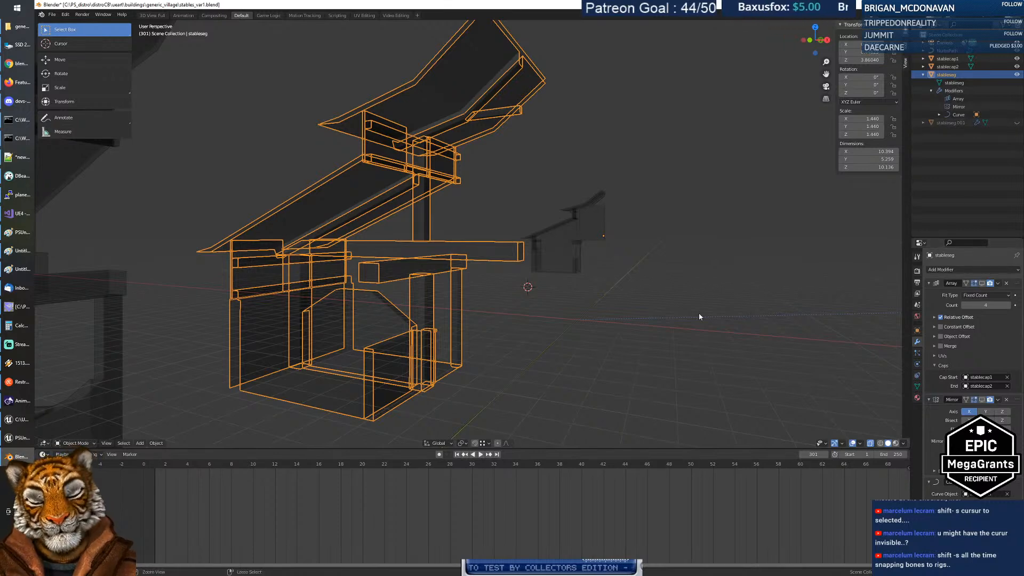
# Step: Undo the changes back to the unapplied Difference Boolean on stableseg
pyautogui.hotkey('ctrl', 'z')
pyautogui.hotkey('ctrl', 'z')
pyautogui.hotkey('ctrl', 'z')
pyautogui.hotkey('ctrl', 'z')
pyautogui.hotkey('ctrl', 'z')
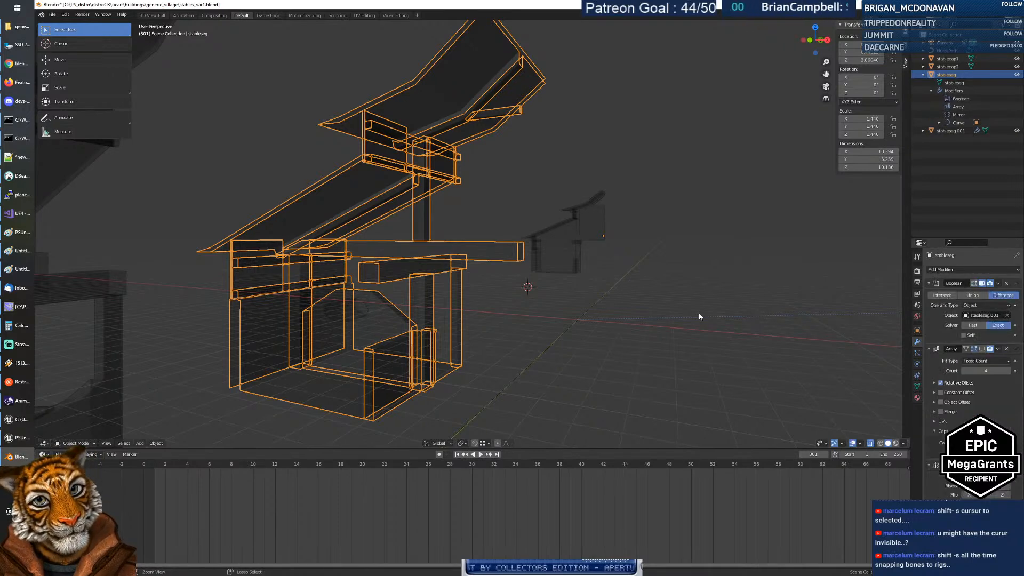
# Step: Switch the stable segment's Boolean operation to Union and apply the modifier
pyautogui.moveTo(404, 326)
pyautogui.mouseDown(button='middle')
pyautogui.moveTo(480, 299)
pyautogui.moveTo(414, 323)
pyautogui.mouseUp(button='middle')
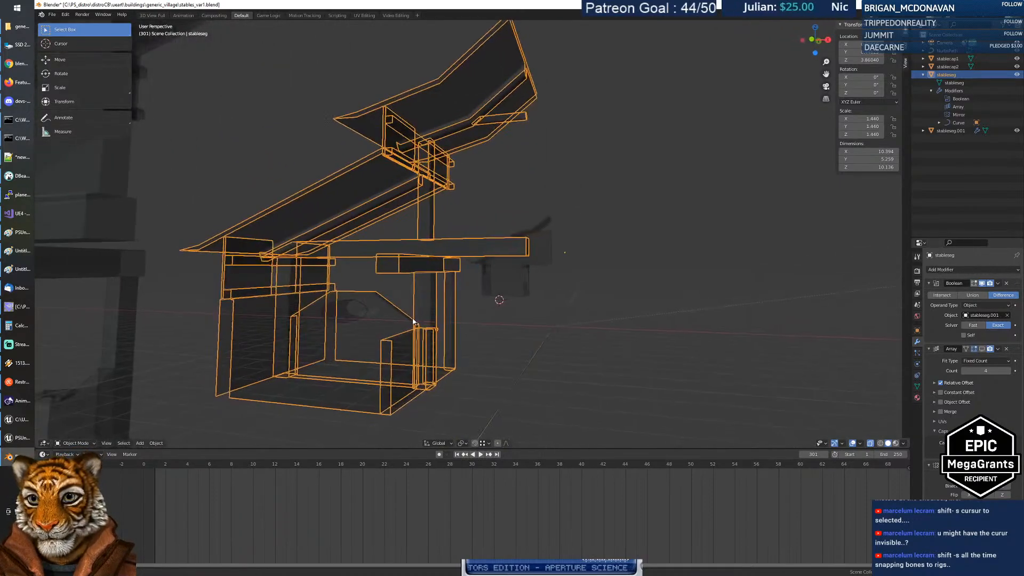
pyautogui.click(973, 296)
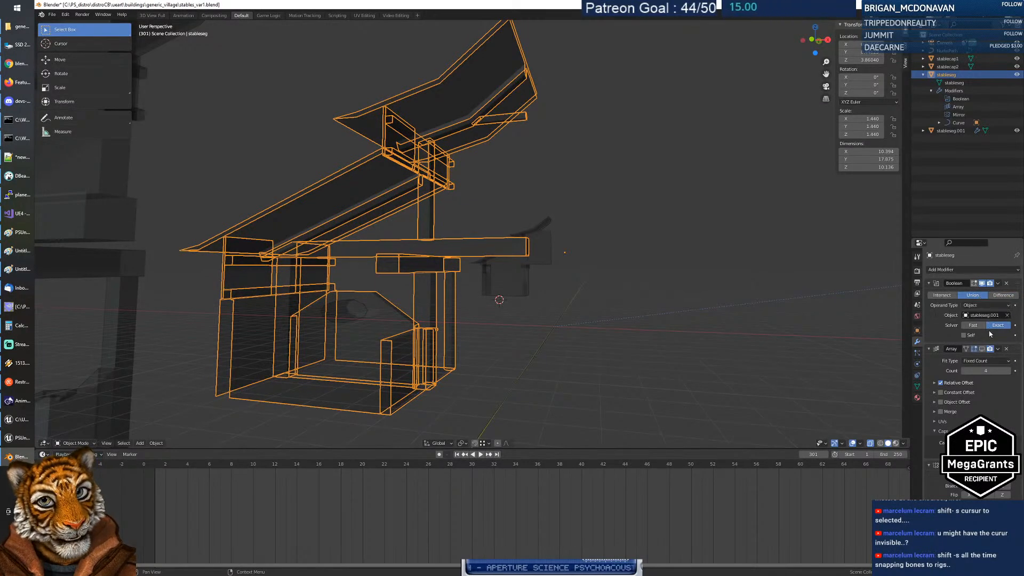
pyautogui.click(999, 285)
pyautogui.click(996, 293)
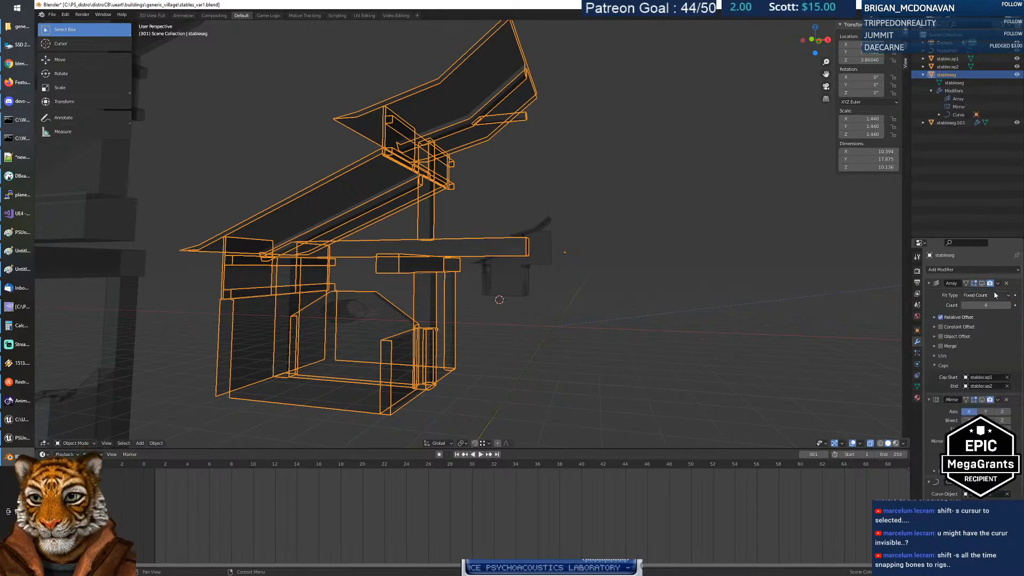
# Step: Fly through the stable in X-ray view to examine the geometry around the stall divider and posts
pyautogui.click(1017, 122)
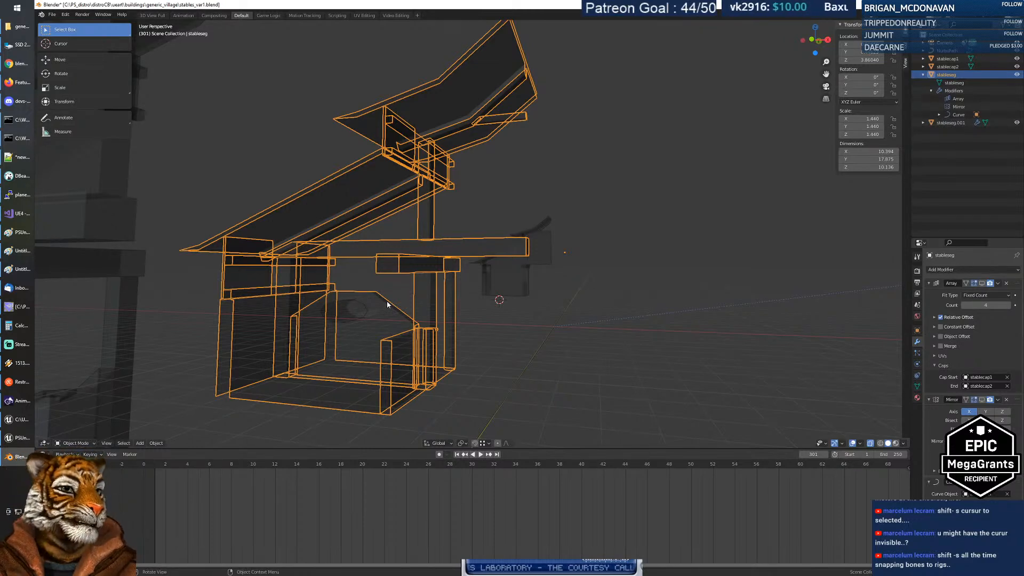
pyautogui.moveTo(388, 304)
pyautogui.mouseDown(button='middle')
pyautogui.moveTo(348, 306)
pyautogui.moveTo(376, 312)
pyautogui.mouseUp(button='middle')
pyautogui.hotkey('shift', '`')
pyautogui.press('w')
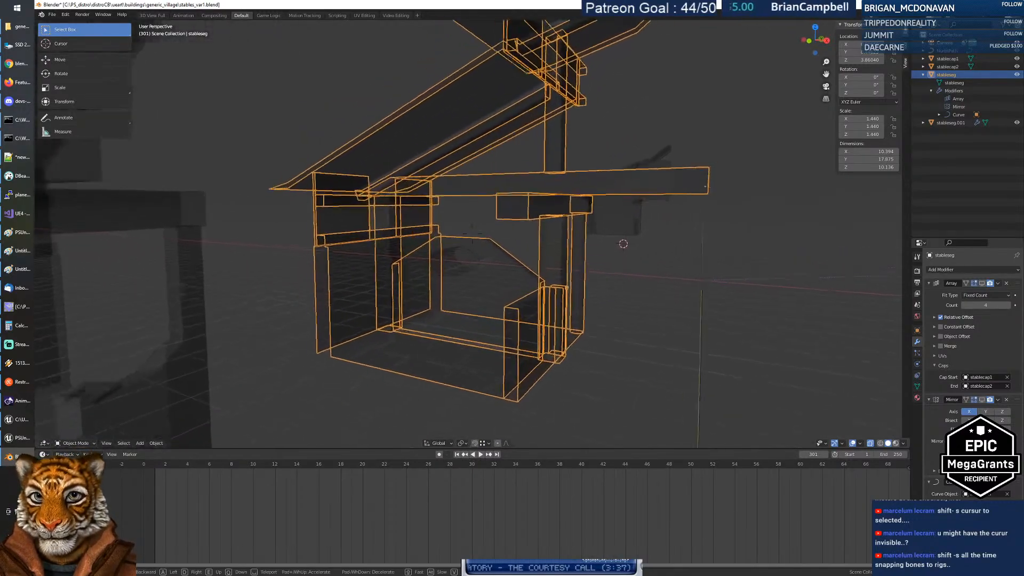
pyautogui.press('w')
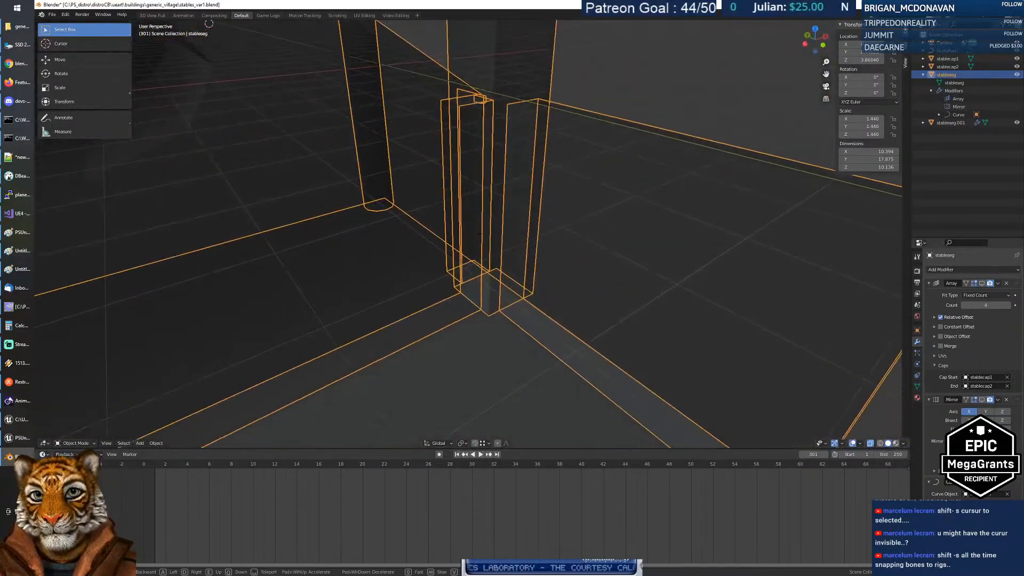
pyautogui.press('d')
pyautogui.press('w')
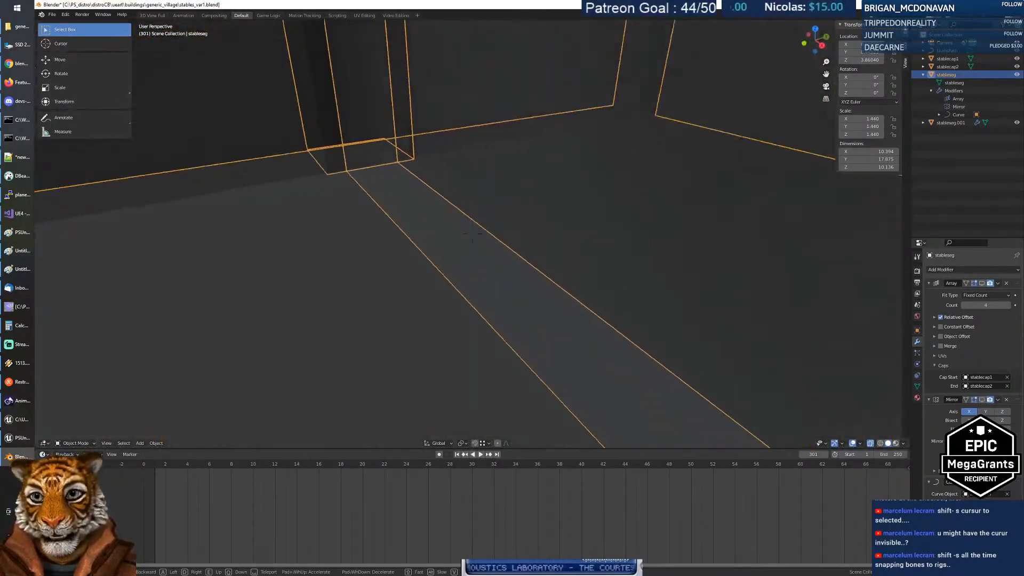
pyautogui.press('s')
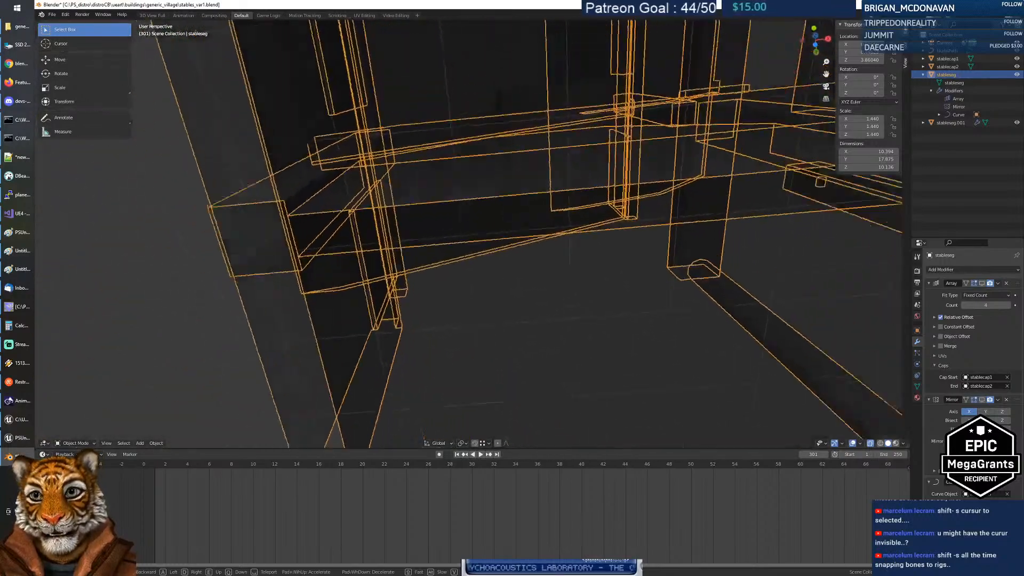
pyautogui.click(473, 237)
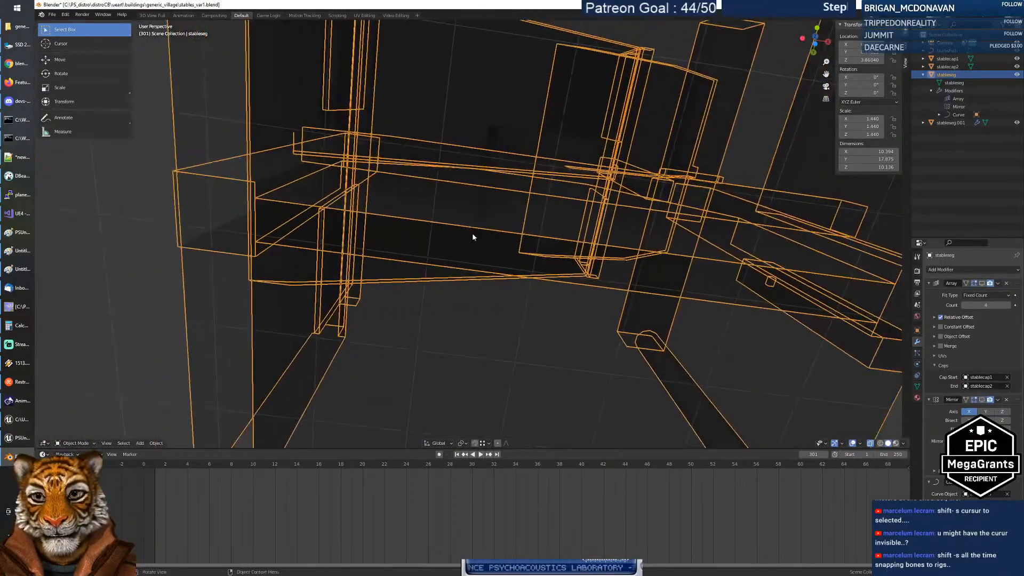
# Step: Turn off X-ray and examine the cylinder joined to the stall divider from both sides in solid shading
pyautogui.click(870, 444)
pyautogui.scroll(-5, 582, 329)
pyautogui.moveTo(582, 329); pyautogui.dragTo(580, 383, button='middle')
pyautogui.hotkey('shift', '`')
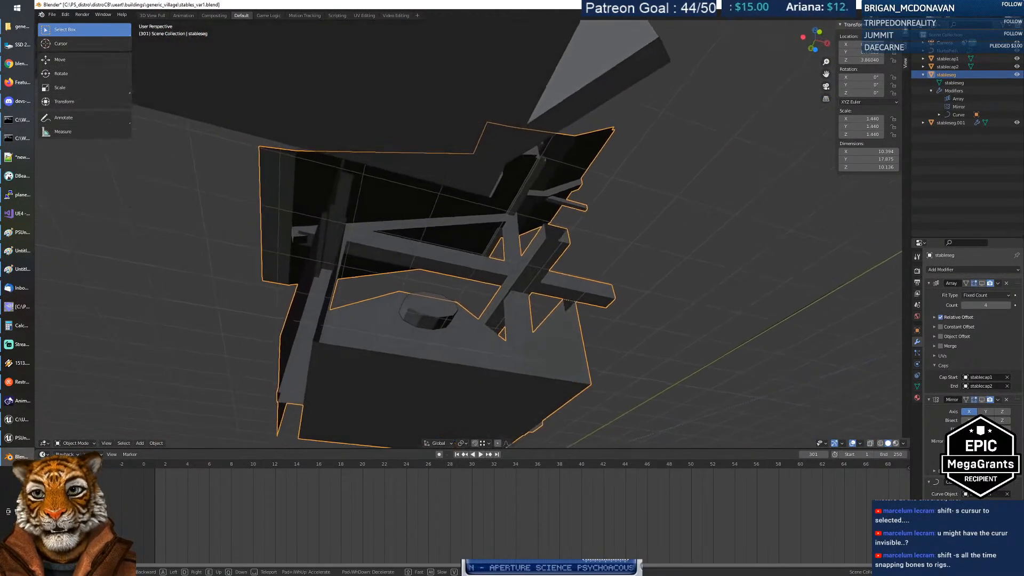
pyautogui.press('w')
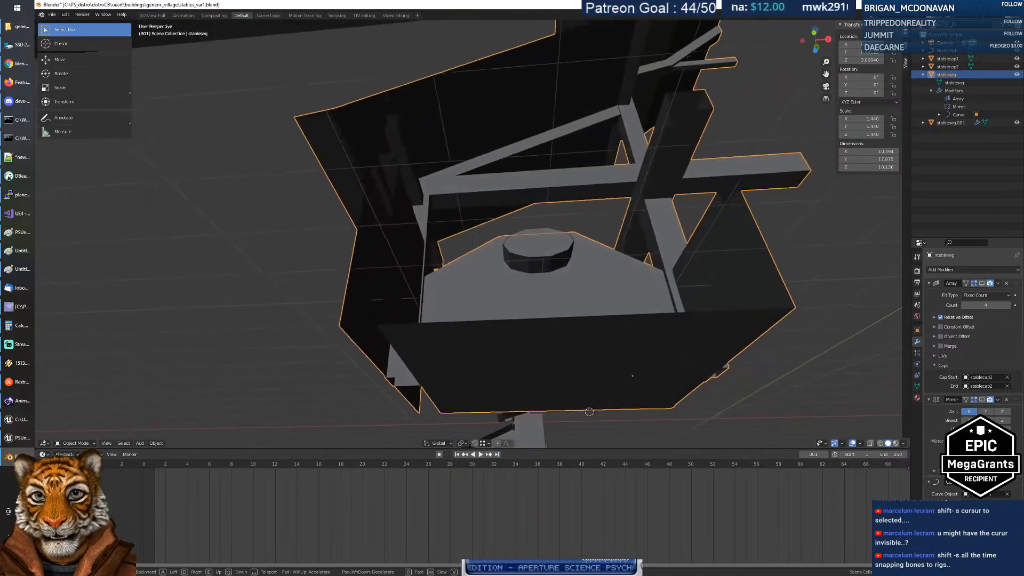
pyautogui.press('w')
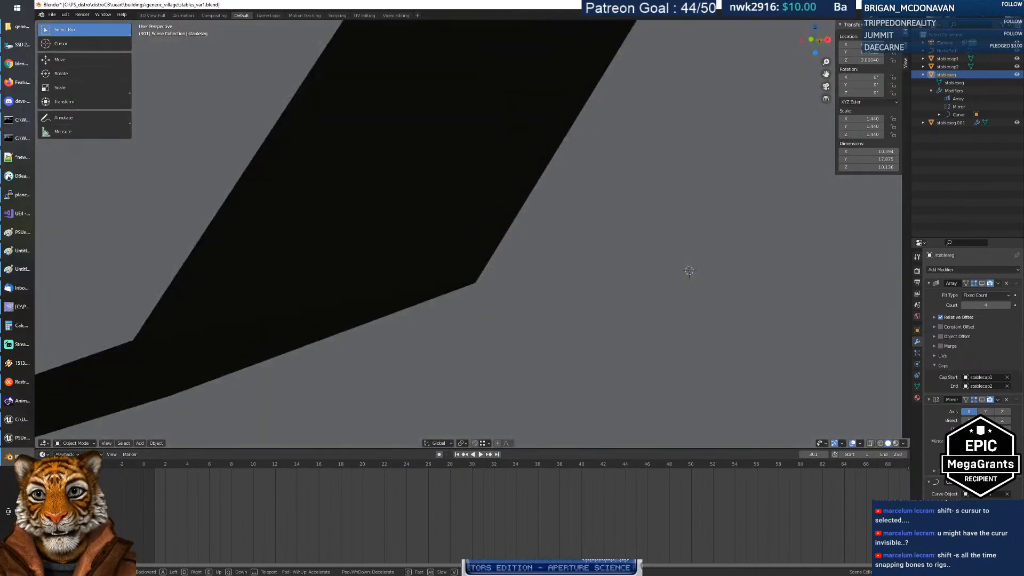
pyautogui.press('s')
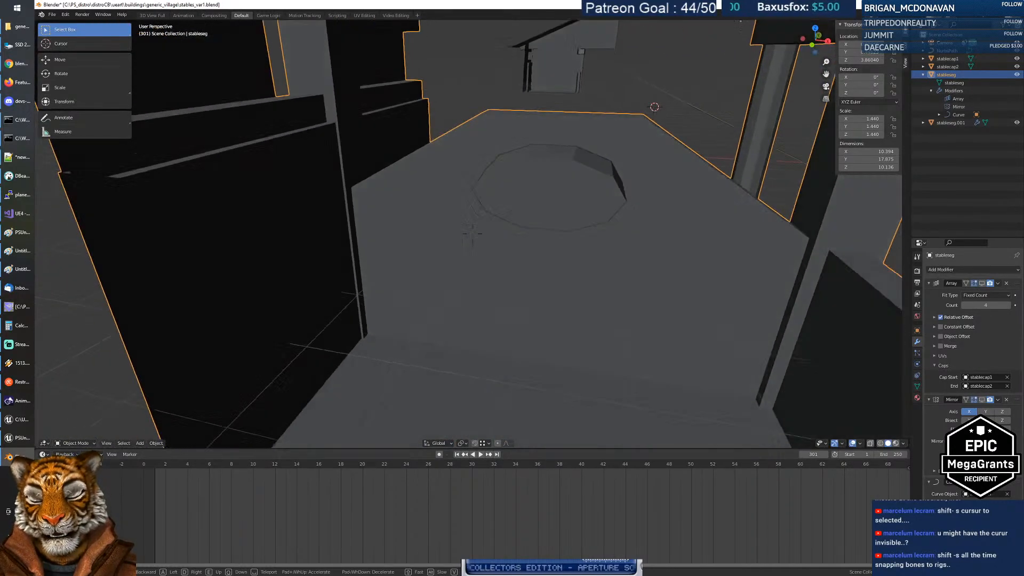
pyautogui.press('d')
pyautogui.press('w')
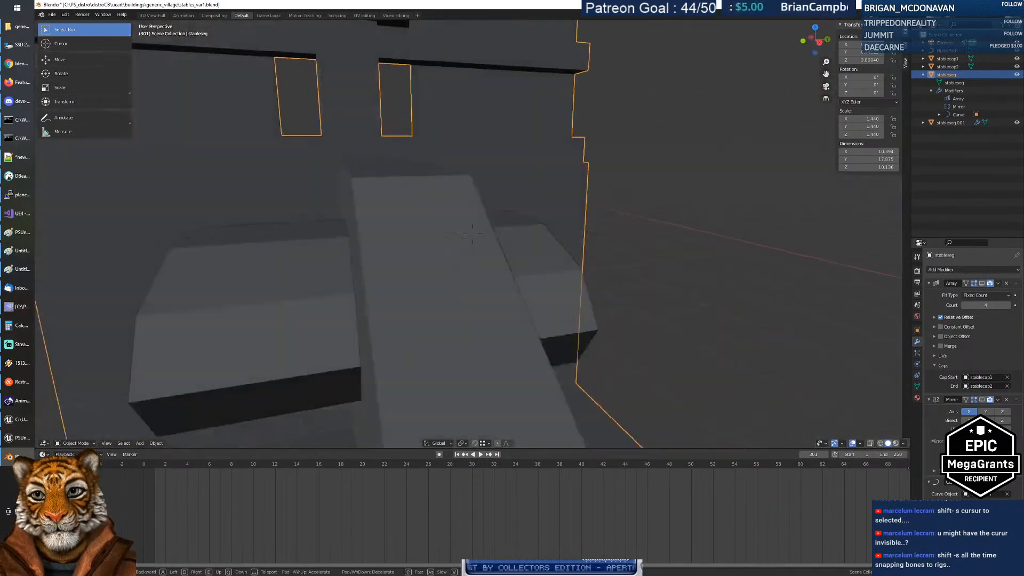
pyautogui.press('s')
pyautogui.press('w')
pyautogui.press('s')
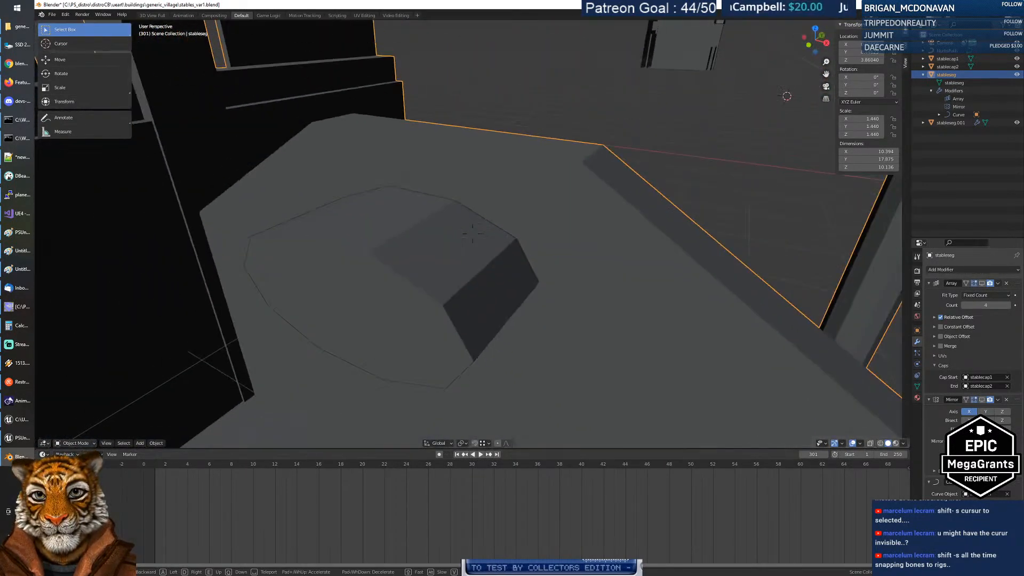
pyautogui.click(443, 246)
pyautogui.click(443, 246)
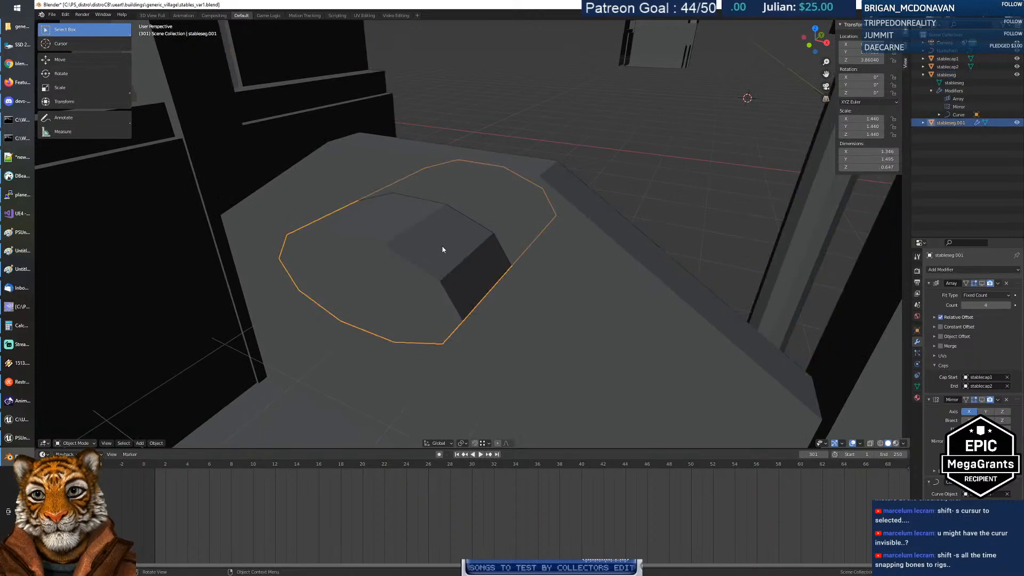
pyautogui.press('g')
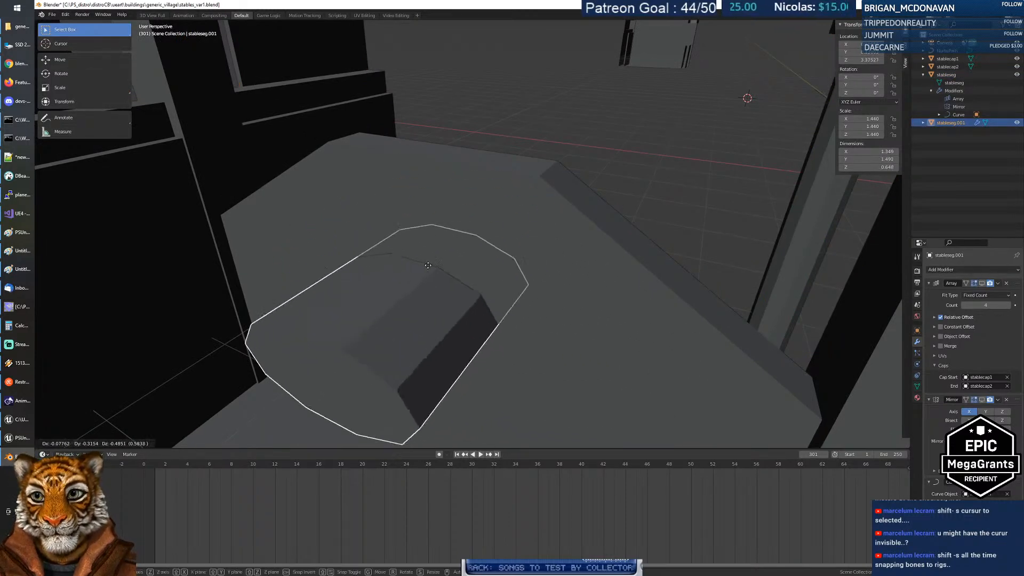
pyautogui.click(446, 254)
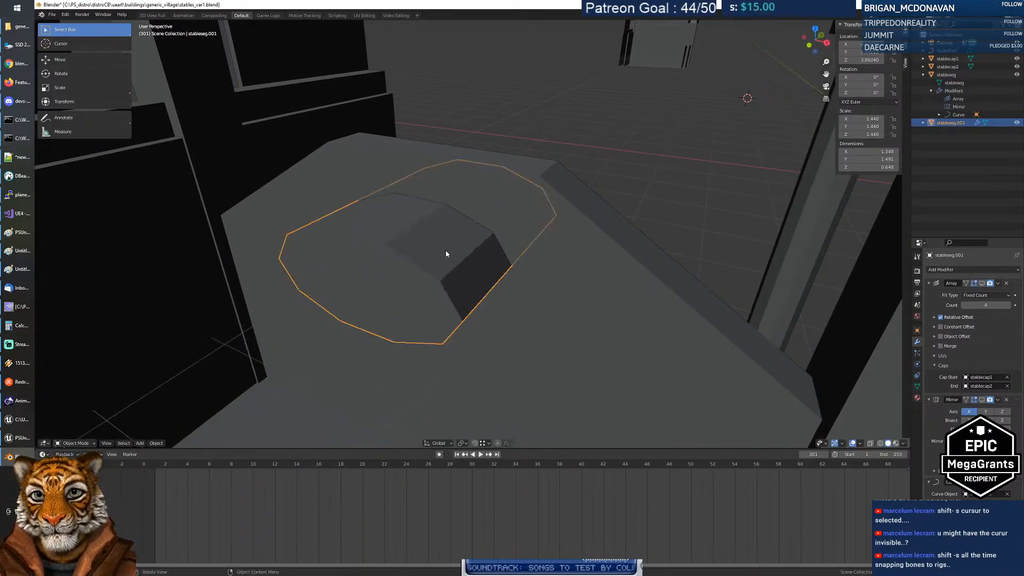
# Step: Remove the Array, Mirror and Curve modifiers from the cylinder object stableseg.001
pyautogui.click(620, 184)
pyautogui.click(455, 247)
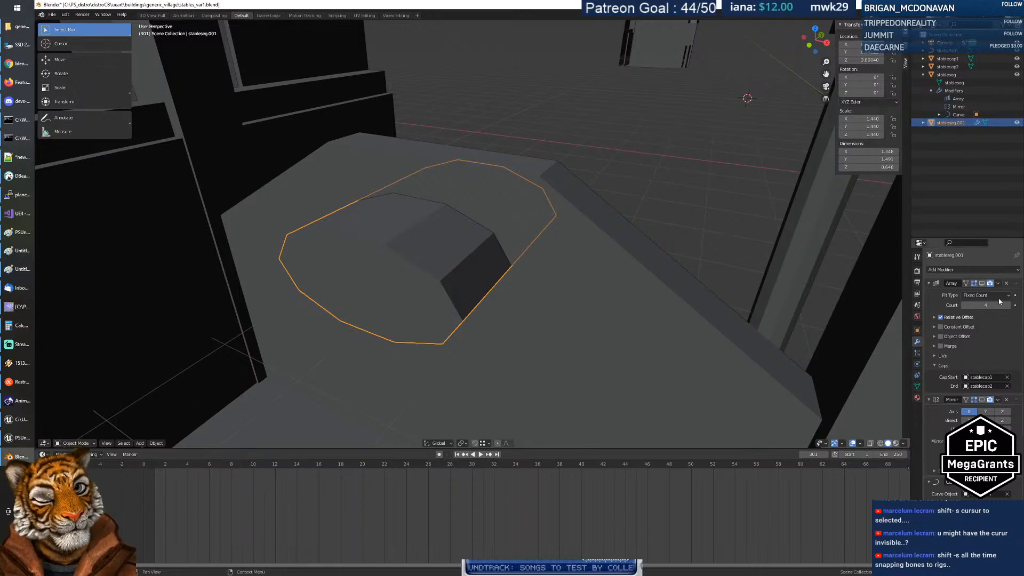
pyautogui.click(1007, 284)
pyautogui.click(1007, 284)
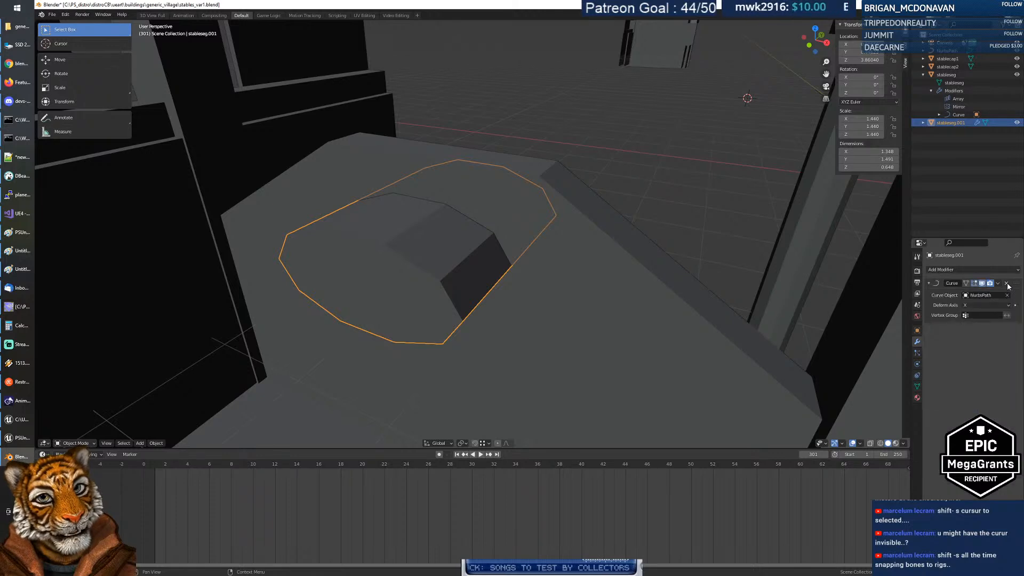
pyautogui.click(1008, 283)
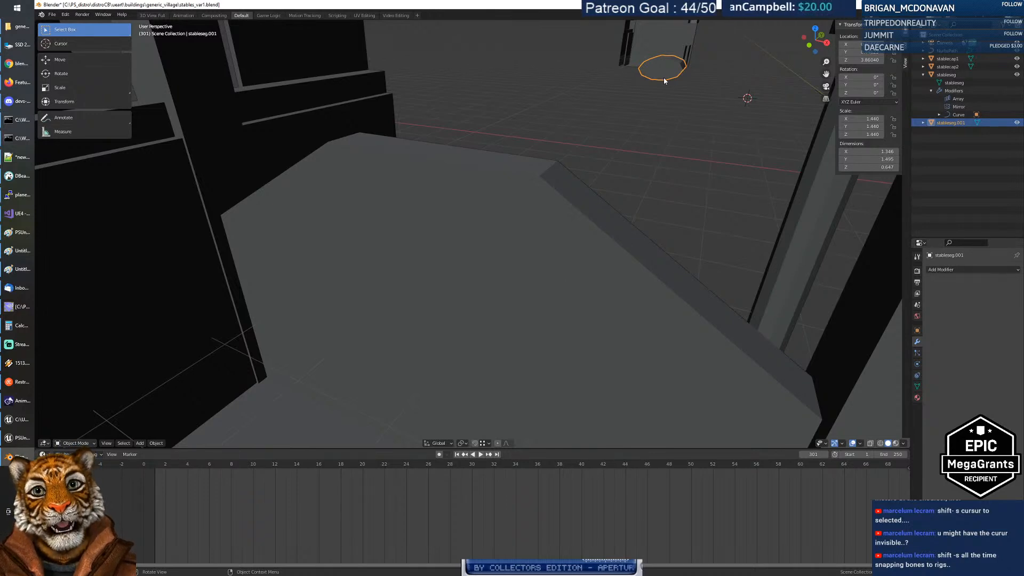
# Step: Move the cylinder about -14.34 along the global Y axis so it intersects the stall divider
pyautogui.moveTo(684, 171); pyautogui.dragTo(685, 170, button='middle')
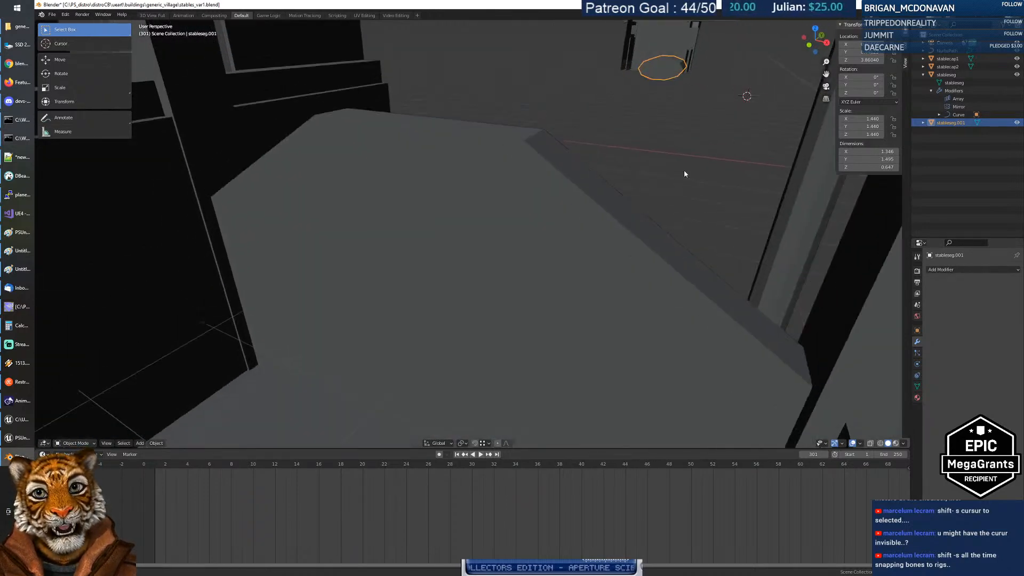
pyautogui.press('g')
pyautogui.press('y')
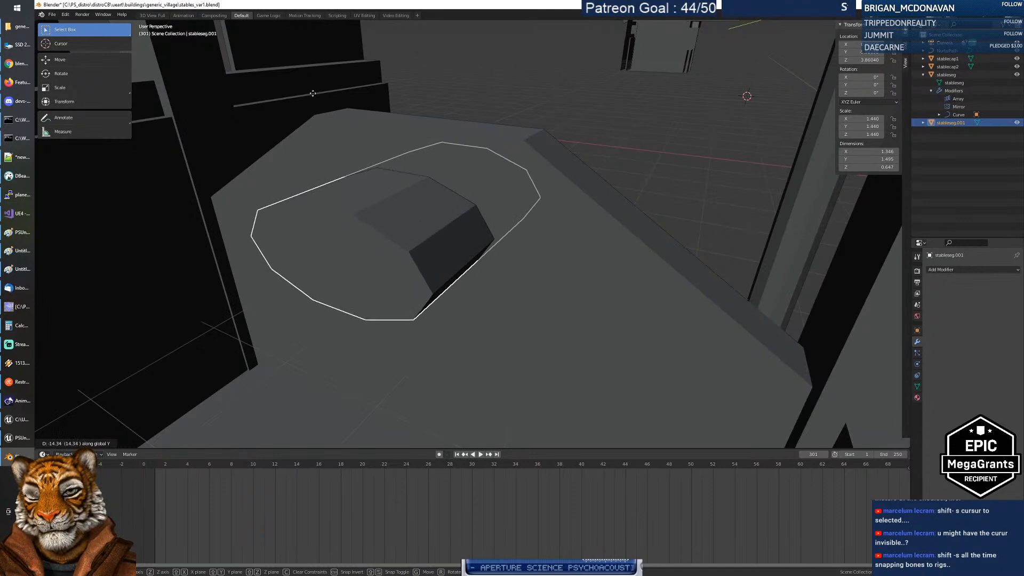
pyautogui.click(301, 109)
pyautogui.click(627, 138)
pyautogui.click(575, 218)
pyautogui.click(414, 229)
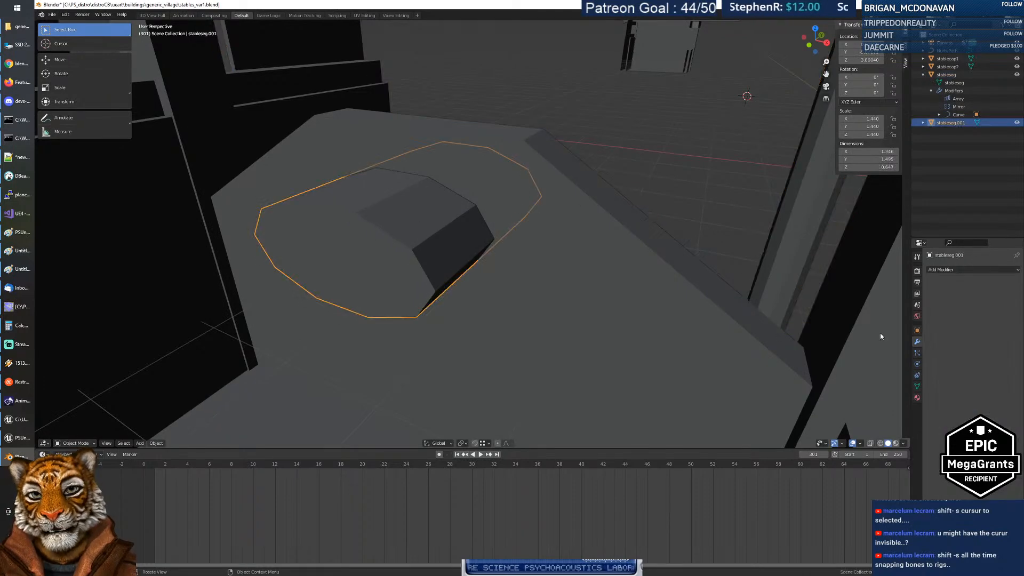
# Step: Add a Difference Boolean as stableseg's first modifier, using the cylinder stableseg.001 as its object
pyautogui.click(580, 258)
pyautogui.click(953, 270)
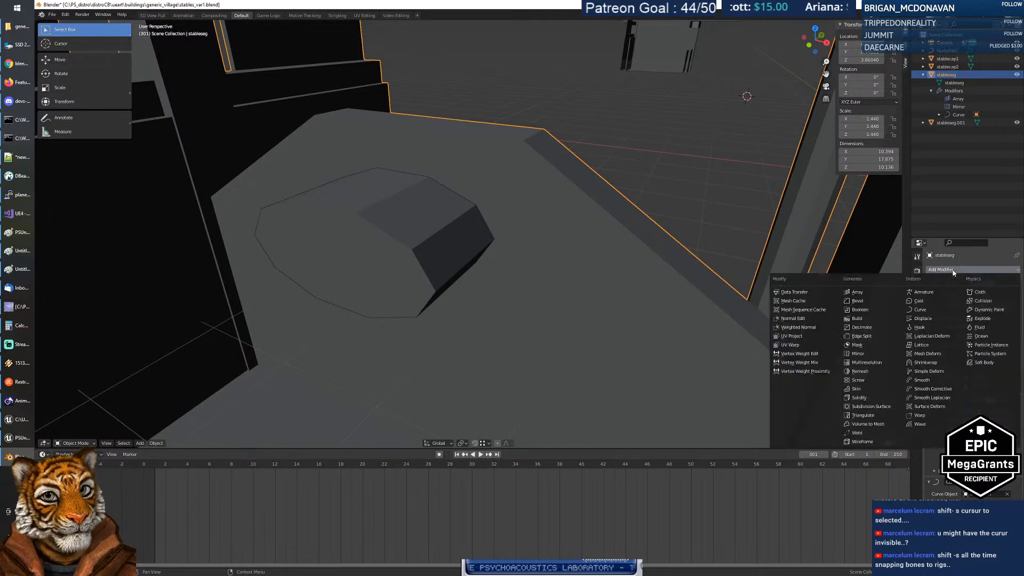
pyautogui.click(859, 310)
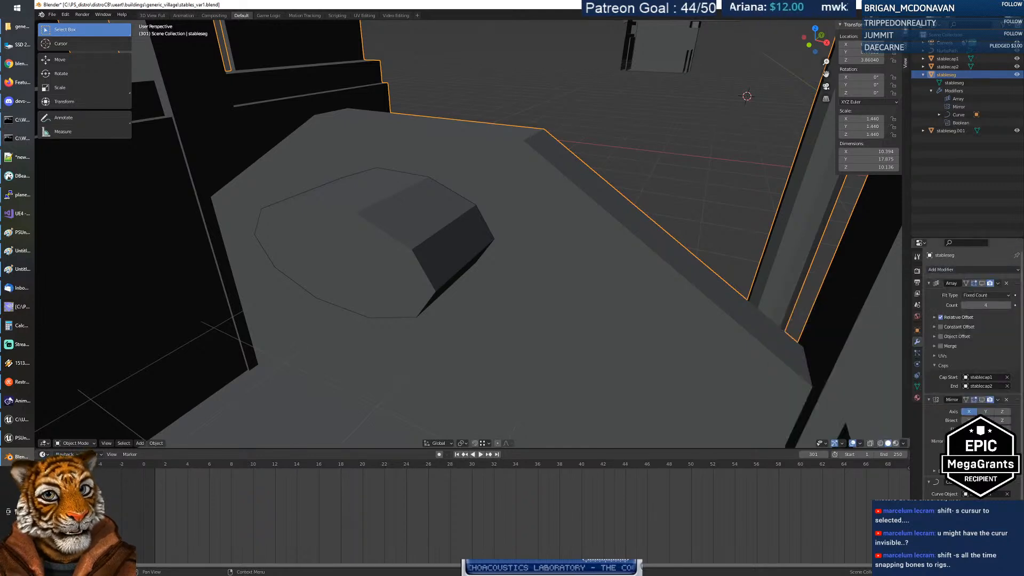
pyautogui.moveTo(1017, 526); pyautogui.dragTo(1017, 278)
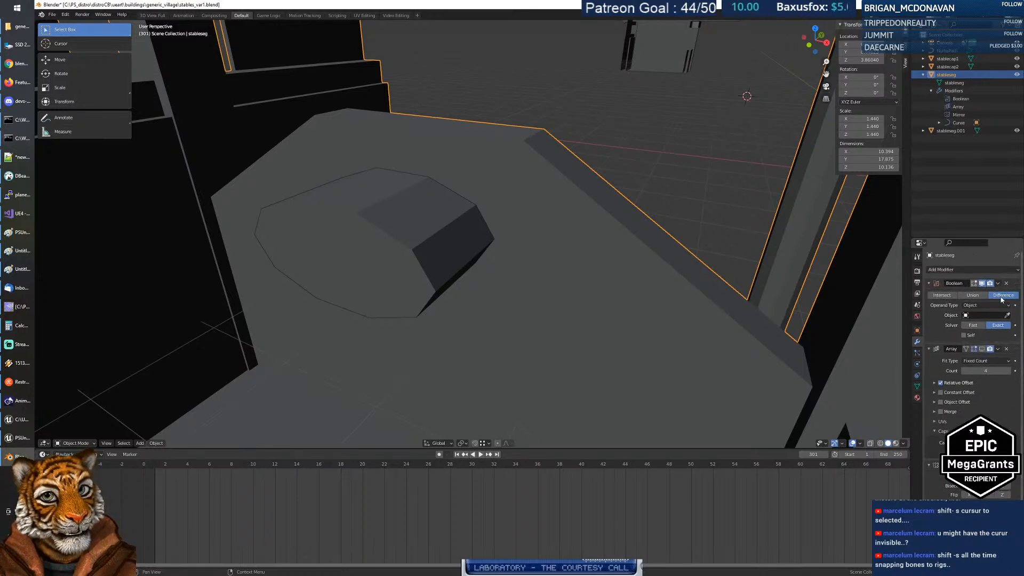
pyautogui.click(1008, 315)
pyautogui.click(415, 214)
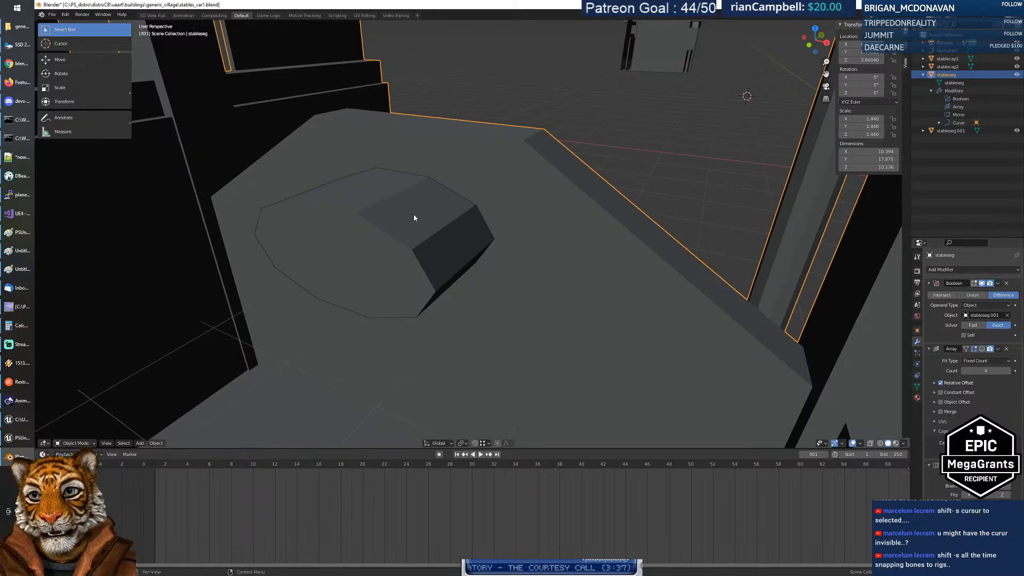
# Step: Check the stall divider briefly in X-ray view and apply the Boolean modifier on stableseg
pyautogui.click(871, 444)
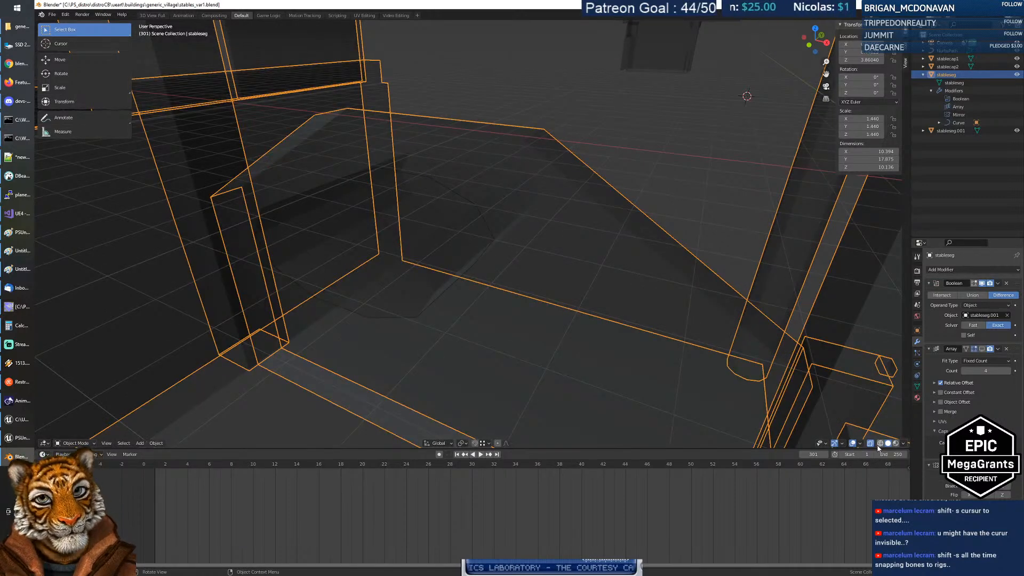
pyautogui.click(873, 445)
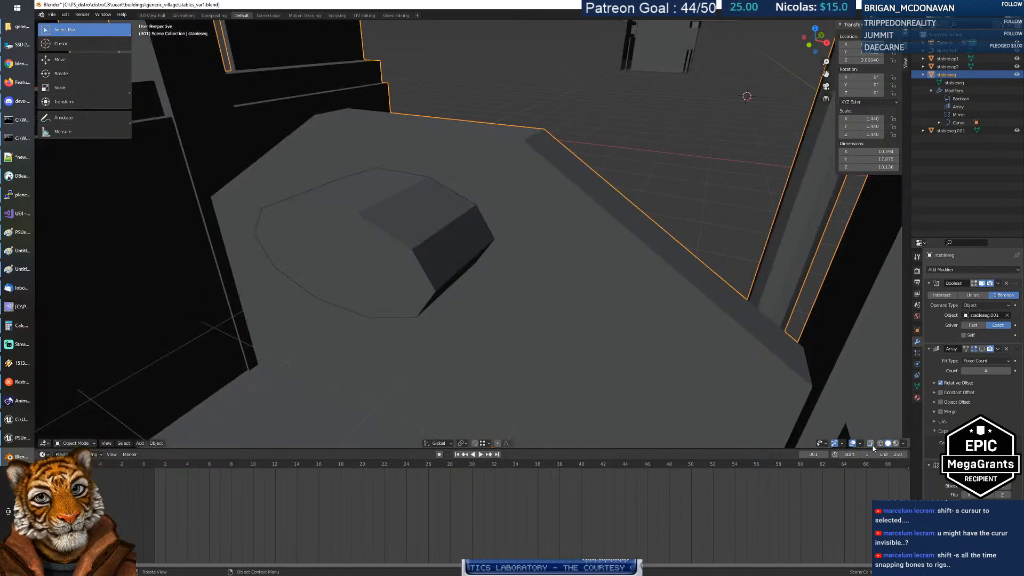
pyautogui.click(997, 283)
pyautogui.click(995, 293)
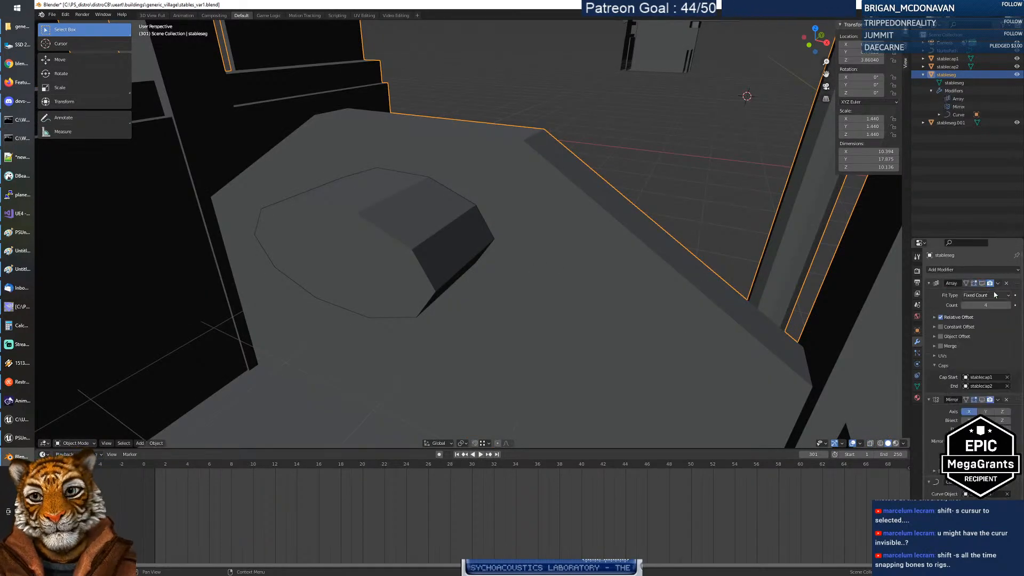
# Step: Delete the cylinder object stableseg.001 and select the stable segment
pyautogui.click(439, 256)
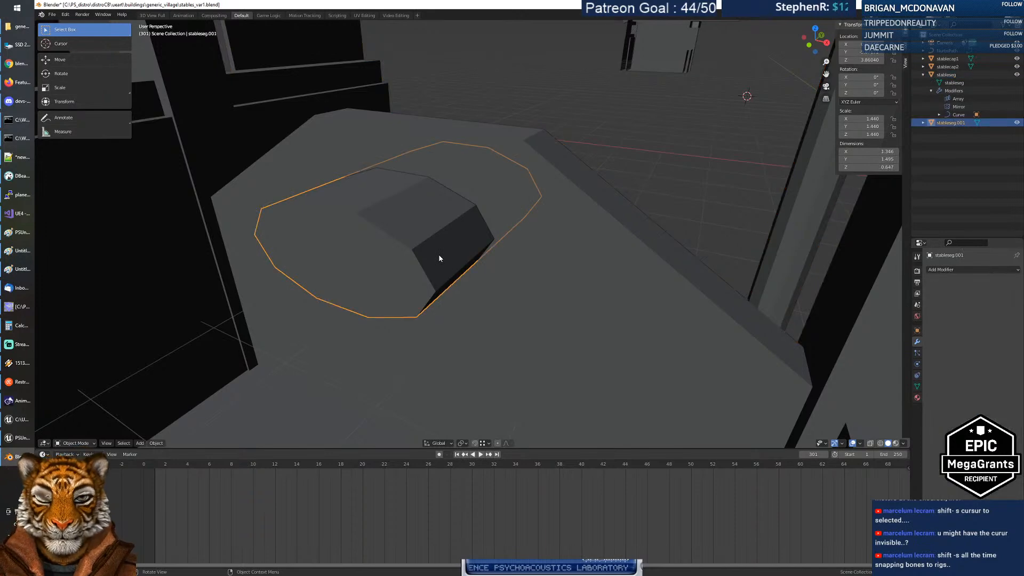
pyautogui.press('Delete')
pyautogui.click(439, 258)
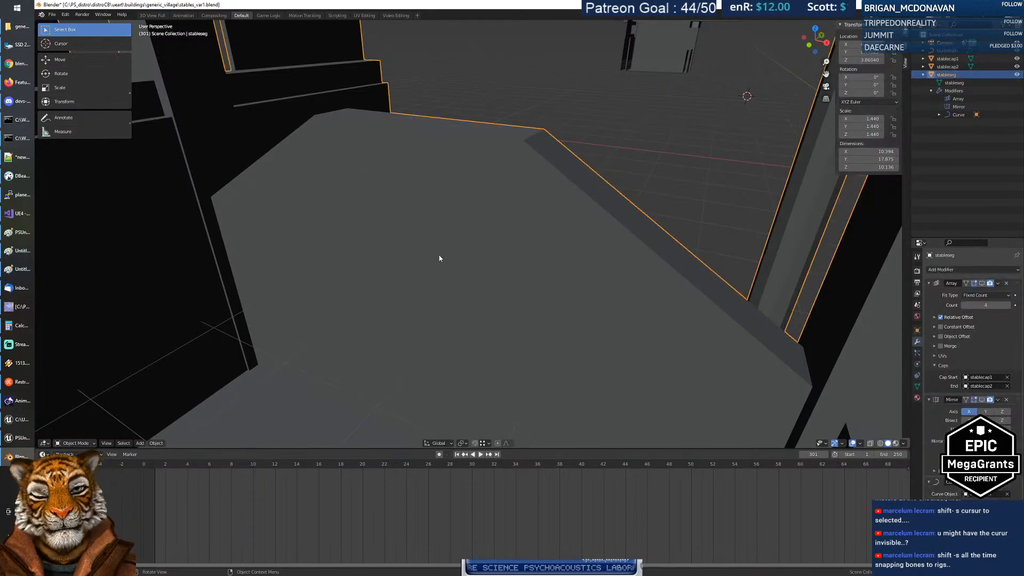
# Step: Compare the stable segment in Edit and Object Mode, examining where its mesh and the separate cylinder sit relative to the modifier output
pyautogui.press('Tab')
pyautogui.press('KP_Decimal')
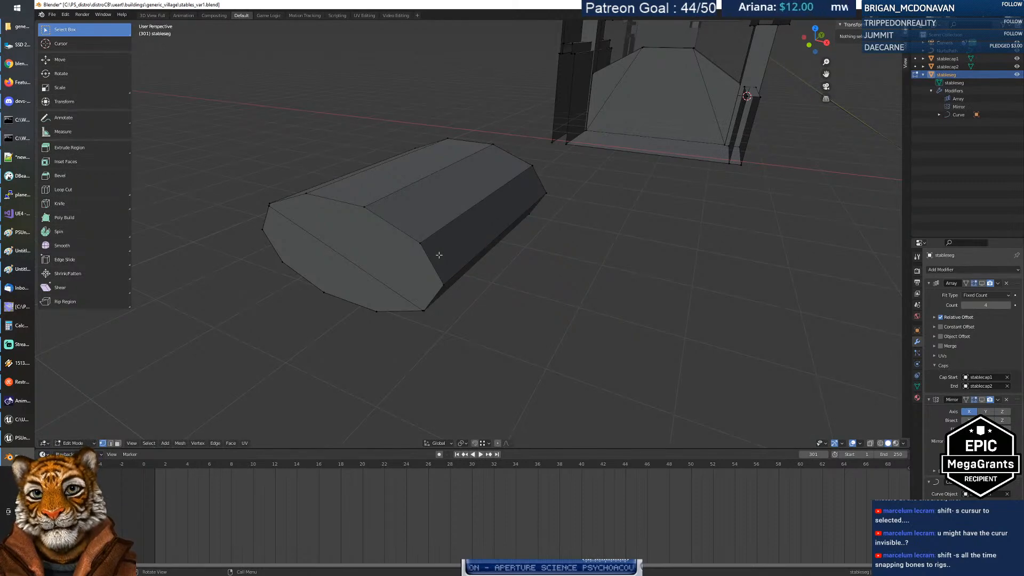
pyautogui.press('Tab')
pyautogui.press('Tab')
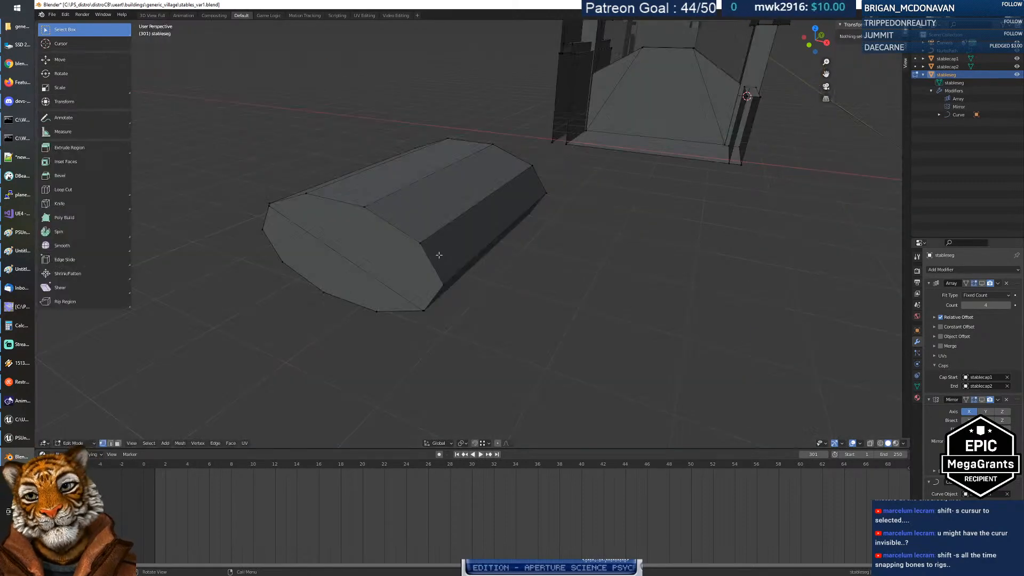
pyautogui.press('Tab')
pyautogui.press('Tab')
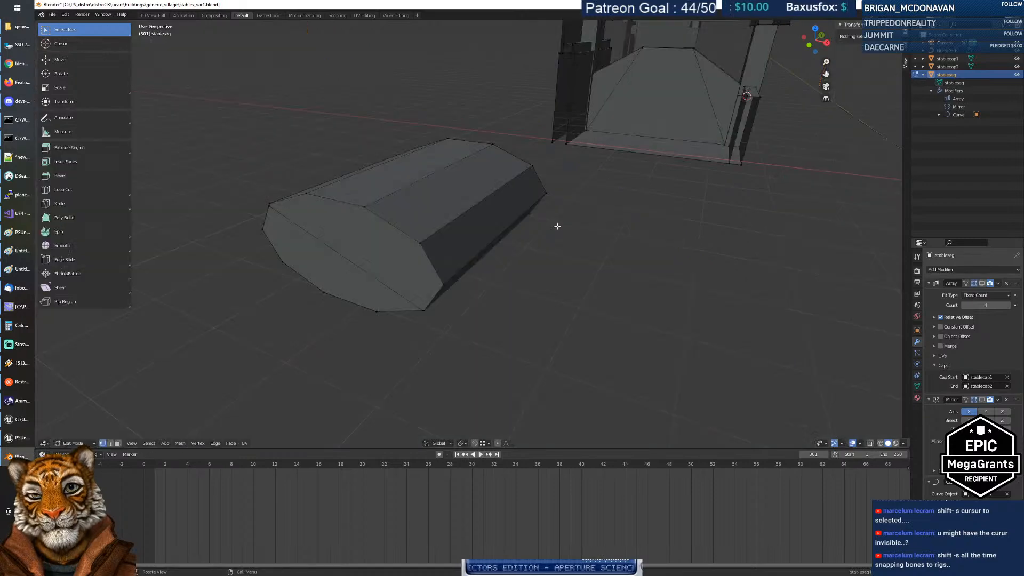
pyautogui.scroll(-17, 557, 227)
pyautogui.scroll(7, 557, 226)
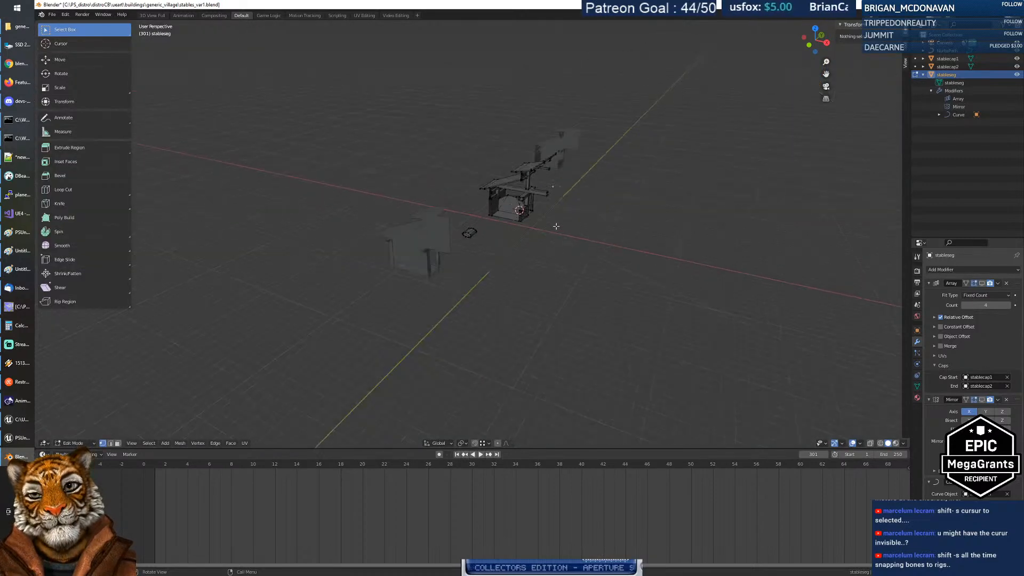
pyautogui.moveTo(556, 226); pyautogui.dragTo(505, 235, button='middle')
pyautogui.press('Tab')
pyautogui.press('Tab')
pyautogui.press('Tab')
pyautogui.press('Tab')
pyautogui.press('Tab')
pyautogui.press('Tab')
pyautogui.press('Tab')
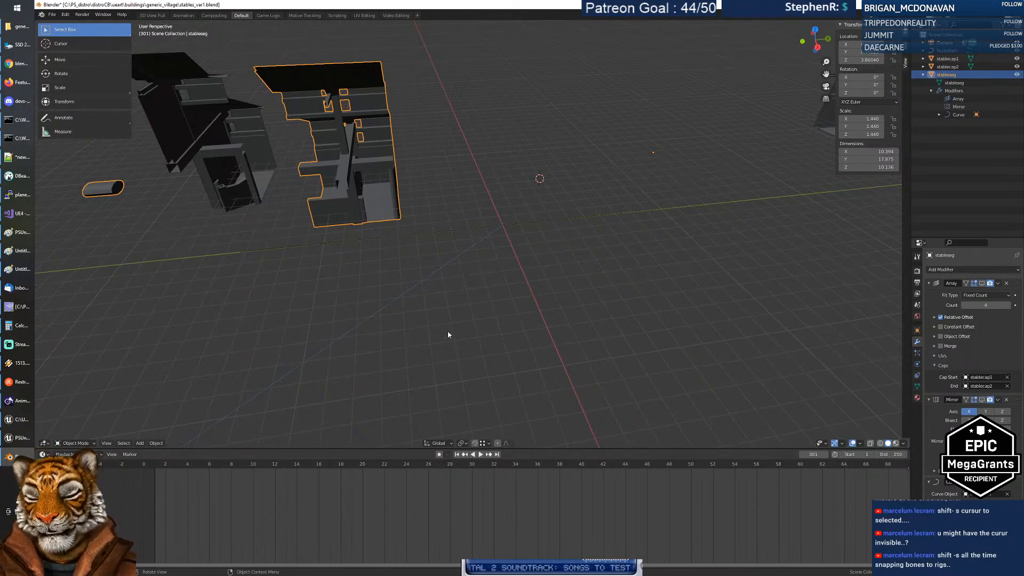
pyautogui.moveTo(373, 265); pyautogui.dragTo(412, 259, button='middle')
pyautogui.press('Tab')
pyautogui.press('Tab')
pyautogui.press('Tab')
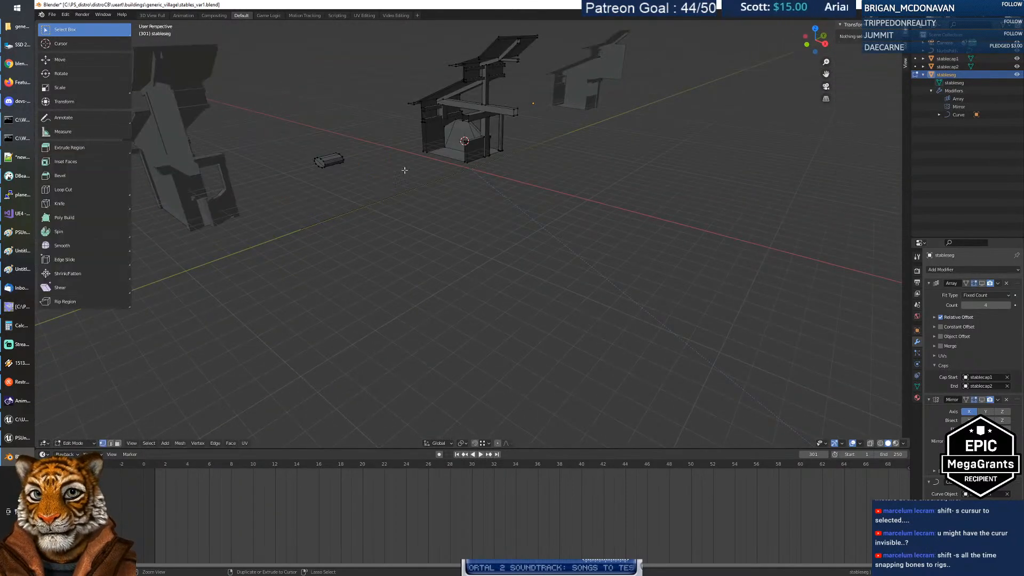
pyautogui.press('Tab')
pyautogui.press('Tab')
pyautogui.press('Tab')
pyautogui.press('Tab')
pyautogui.press('Tab')
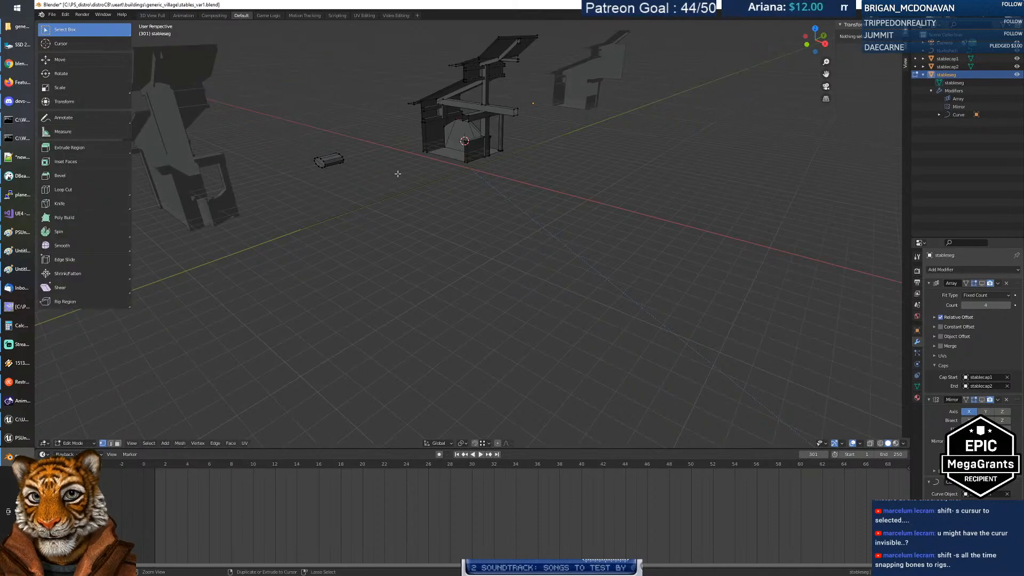
pyautogui.press('Tab')
pyautogui.press('Tab')
pyautogui.press('Tab')
pyautogui.press('Tab')
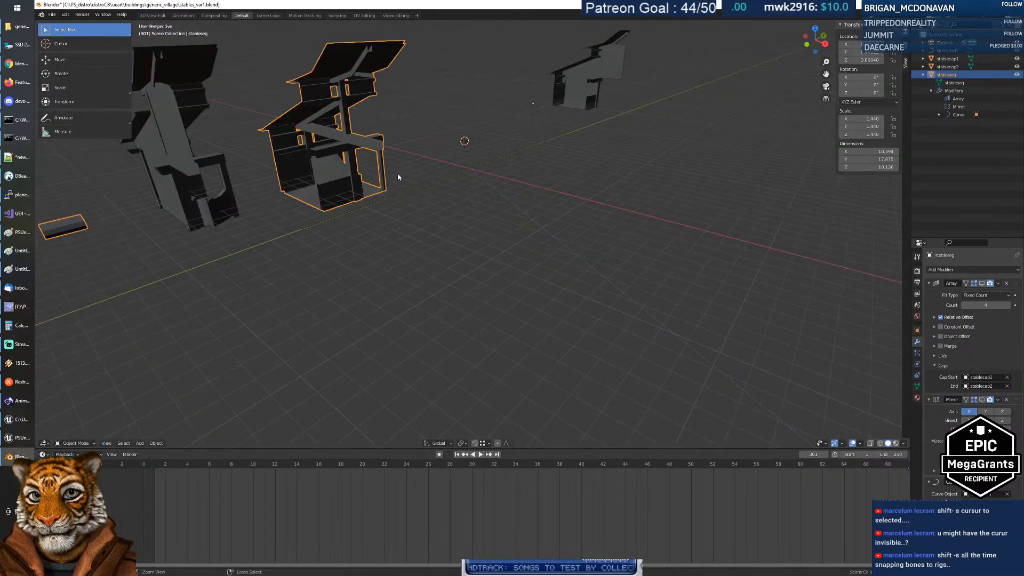
# Step: Undo the cylinder's deletion and the applied Boolean on stableseg, and inspect the segment from another side
pyautogui.click(439, 174)
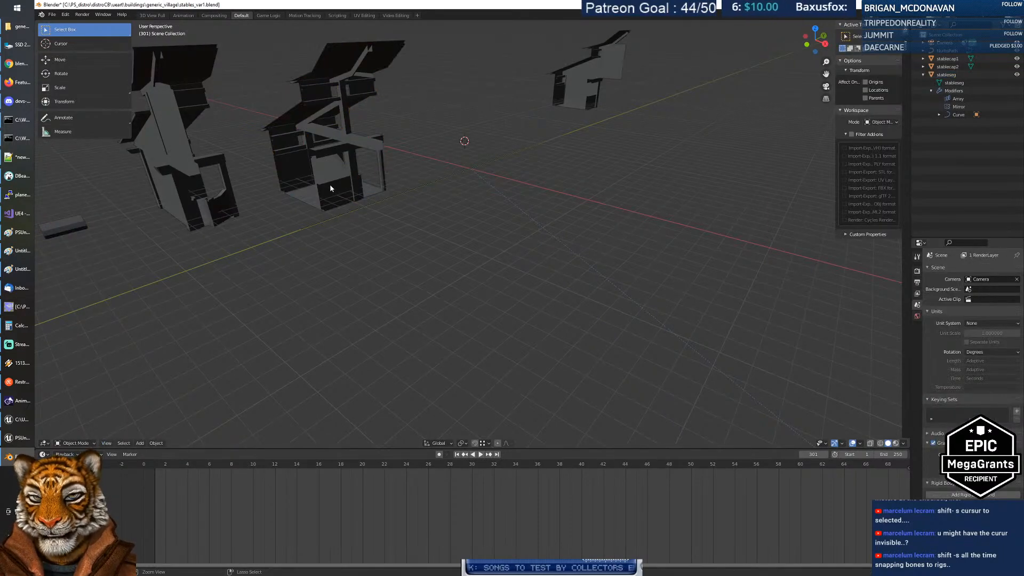
pyautogui.hotkey('ctrl', 'v')
pyautogui.hotkey('ctrl', 'z')
pyautogui.hotkey('ctrl', 'z')
pyautogui.hotkey('ctrl', 'z')
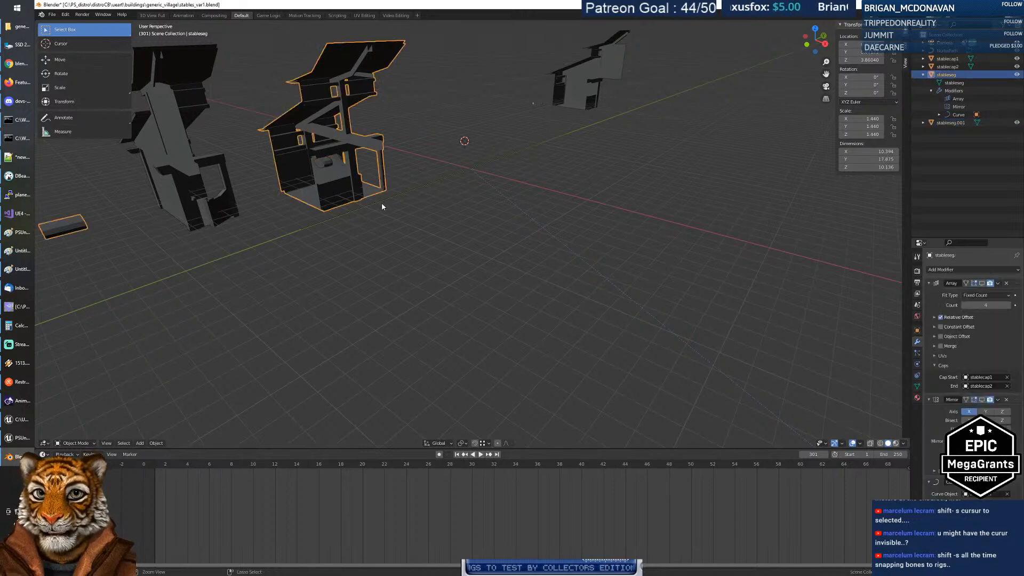
pyautogui.moveTo(356, 202)
pyautogui.mouseDown(button='middle')
pyautogui.moveTo(382, 216)
pyautogui.moveTo(375, 204)
pyautogui.moveTo(392, 208)
pyautogui.moveTo(355, 208)
pyautogui.mouseUp(button='middle')
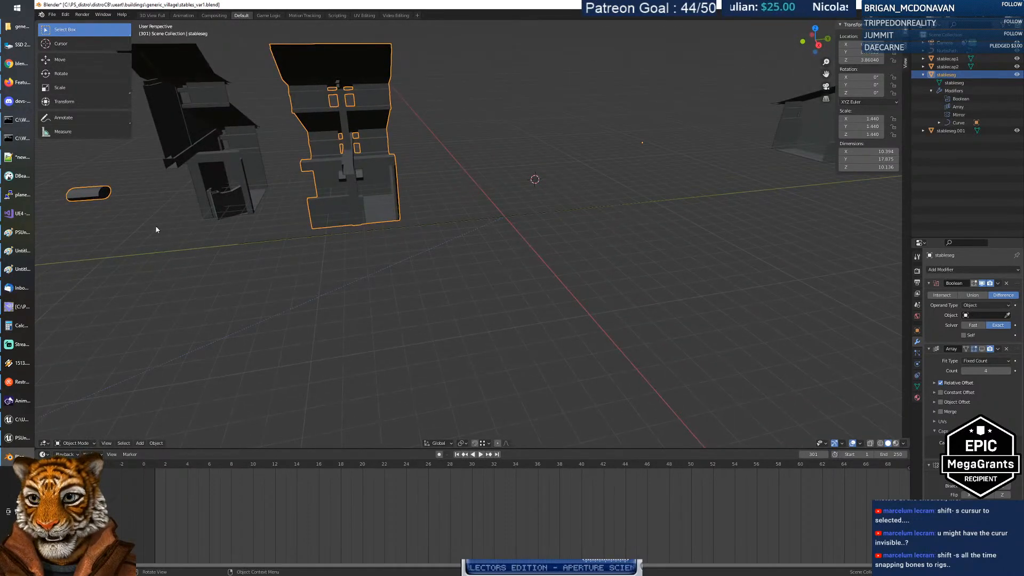
pyautogui.click(134, 211)
pyautogui.click(96, 197)
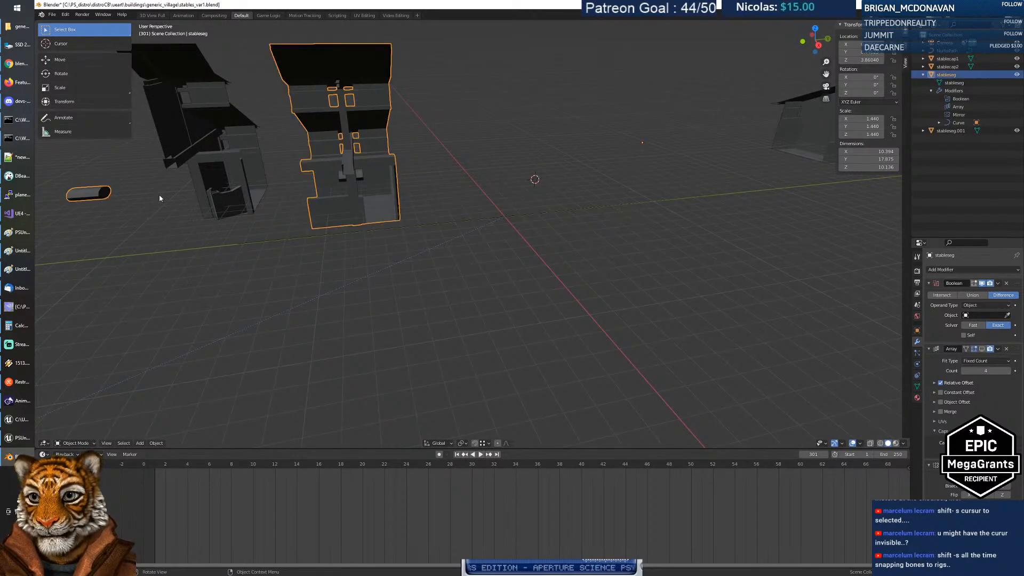
pyautogui.click(342, 179)
# Step: Undo back past the added Boolean and the cylinder's move to restore the modifiers on stableseg.001
pyautogui.hotkey('ctrl', 'z')
pyautogui.hotkey('ctrl', 'z')
pyautogui.hotkey('ctrl', 'z')
pyautogui.hotkey('ctrl', 'z')
pyautogui.hotkey('ctrl', 'z')
pyautogui.hotkey('ctrl', 'z')
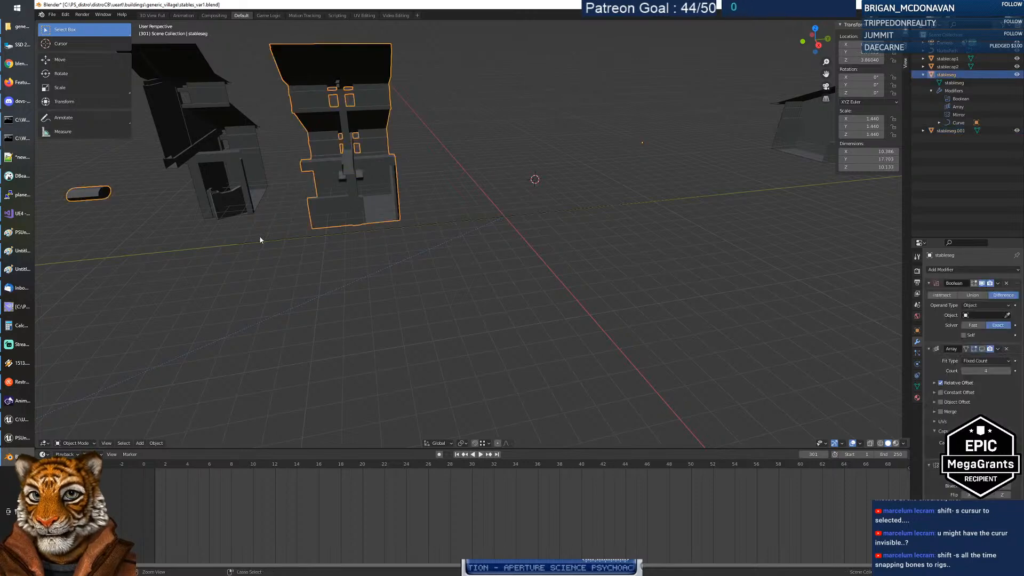
pyautogui.hotkey('ctrl', 'z')
pyautogui.hotkey('ctrl', 'z')
pyautogui.hotkey('ctrl', 'z')
pyautogui.hotkey('ctrl', 'z')
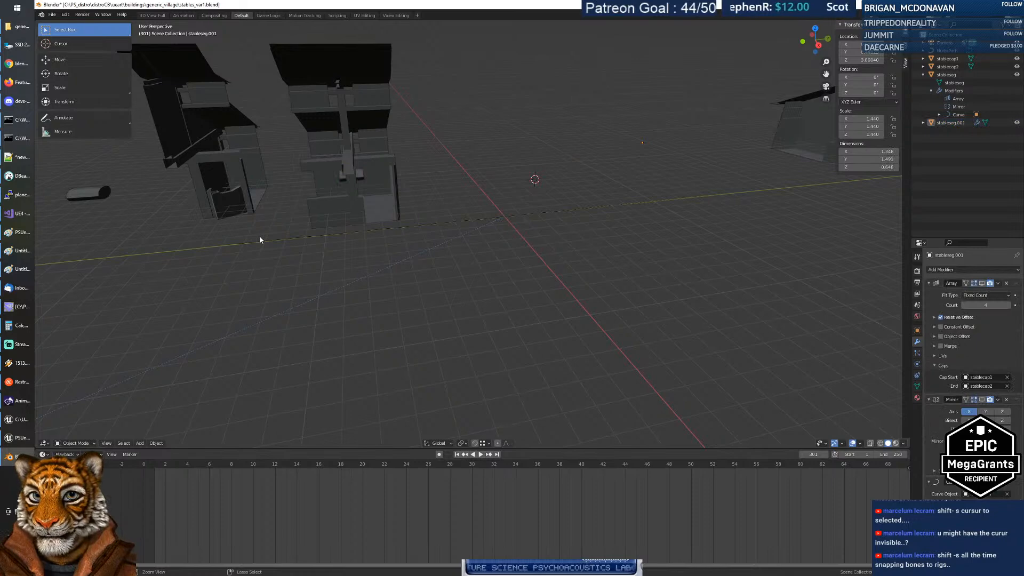
# Step: Select the stable segment and compare its Edit Mode mesh position with its position in Object Mode
pyautogui.click(327, 201)
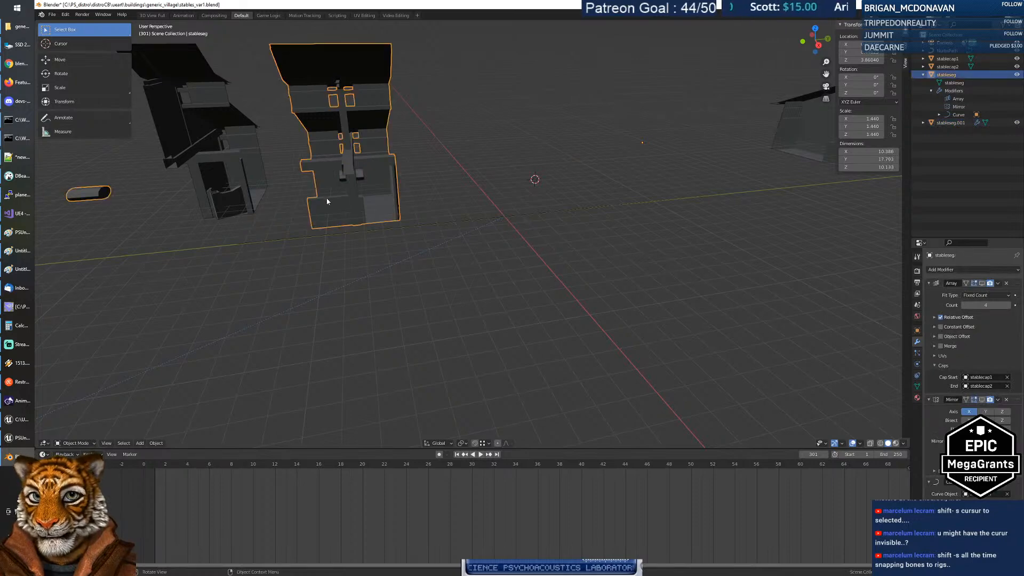
pyautogui.press('Tab')
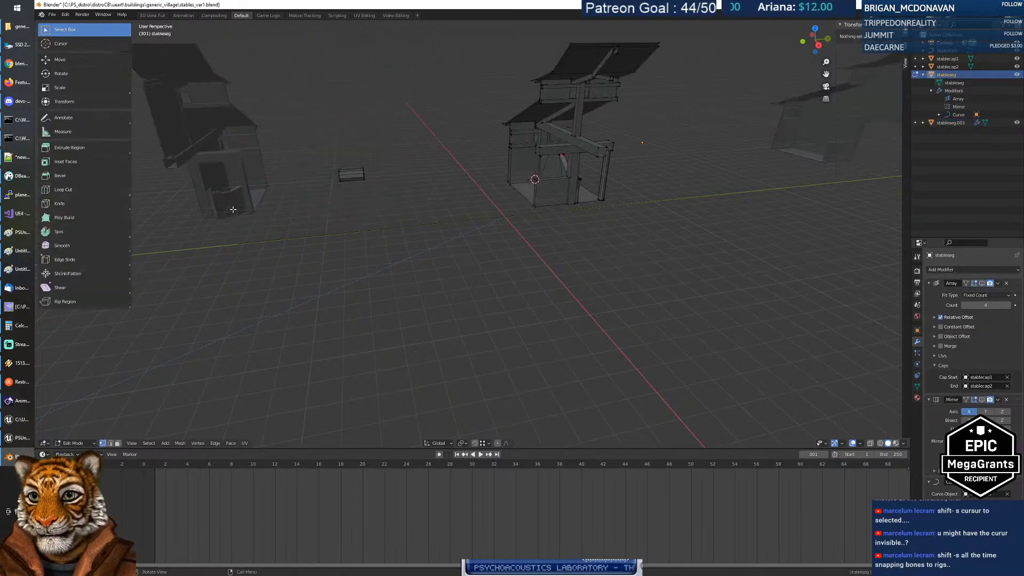
pyautogui.press('Tab')
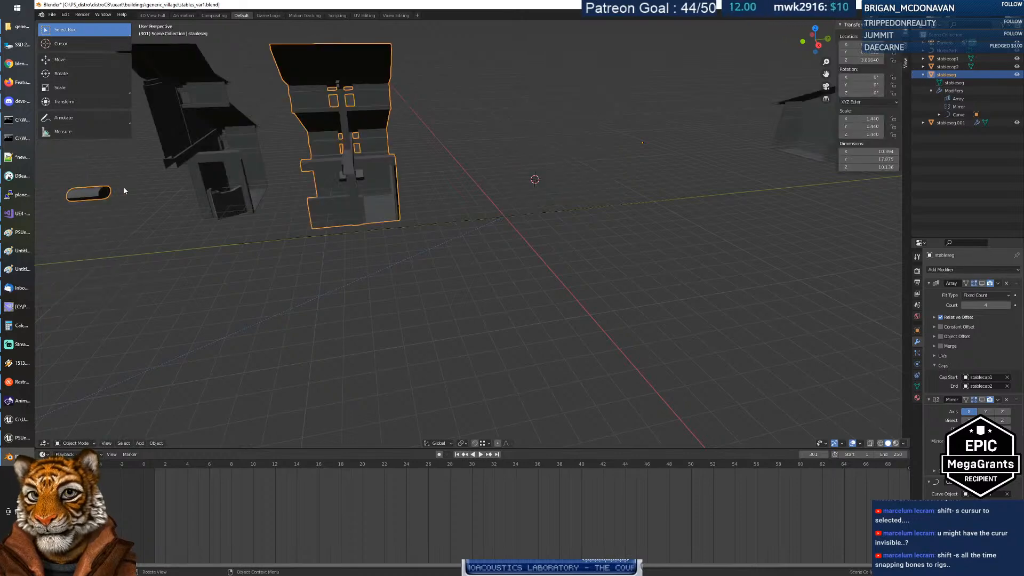
# Step: Delete the linked cylinder geometry from the stableseg mesh
pyautogui.press('Tab')
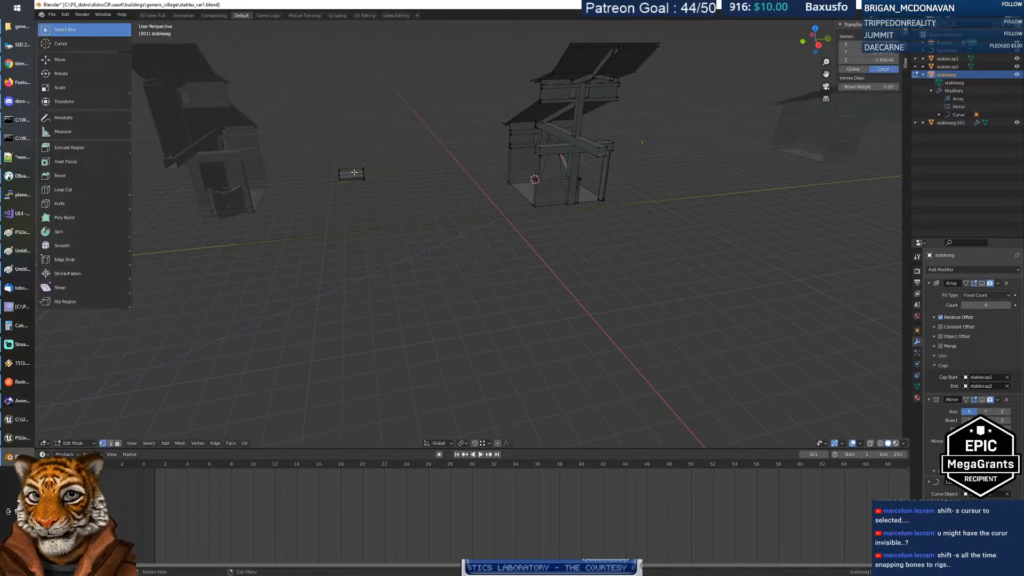
pyautogui.hotkey('ctrl', 'l')
pyautogui.press('x')
pyautogui.click(354, 172)
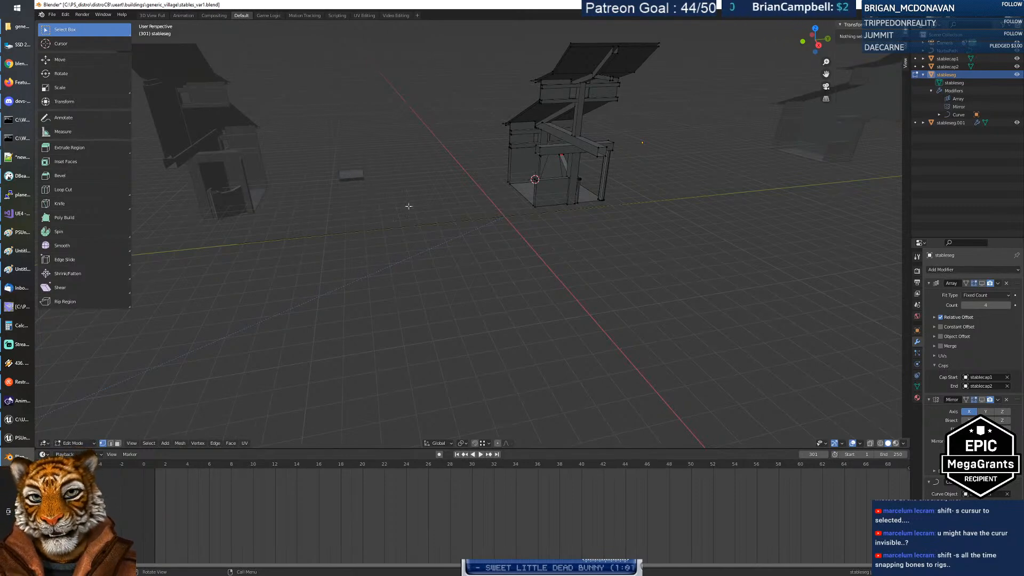
pyautogui.press('Tab')
# Step: Clear the curve object from the Curve modifier on stableseg
pyautogui.moveTo(299, 208); pyautogui.dragTo(322, 203, button='middle')
pyautogui.hotkey('shift', '`')
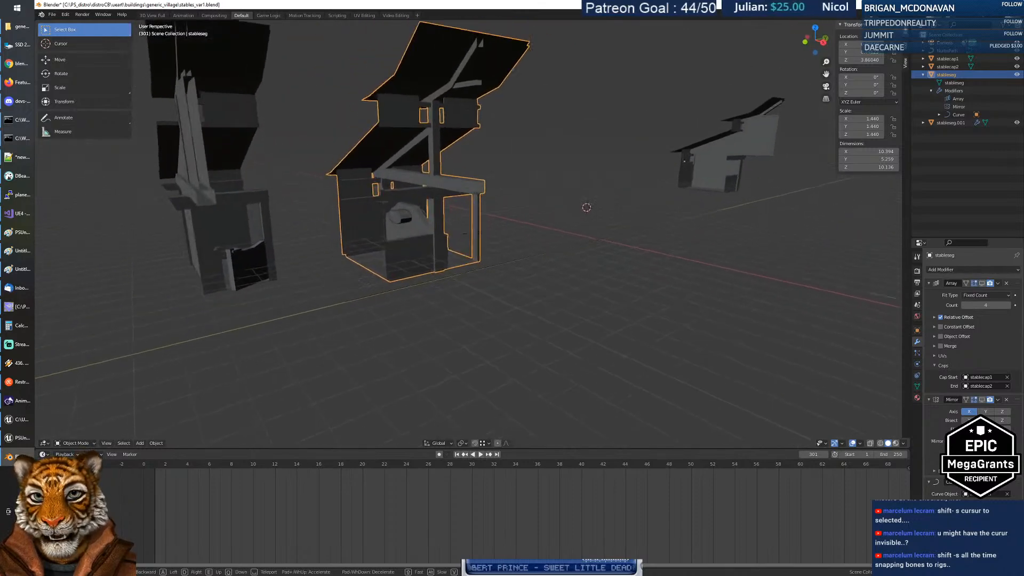
pyautogui.press('w')
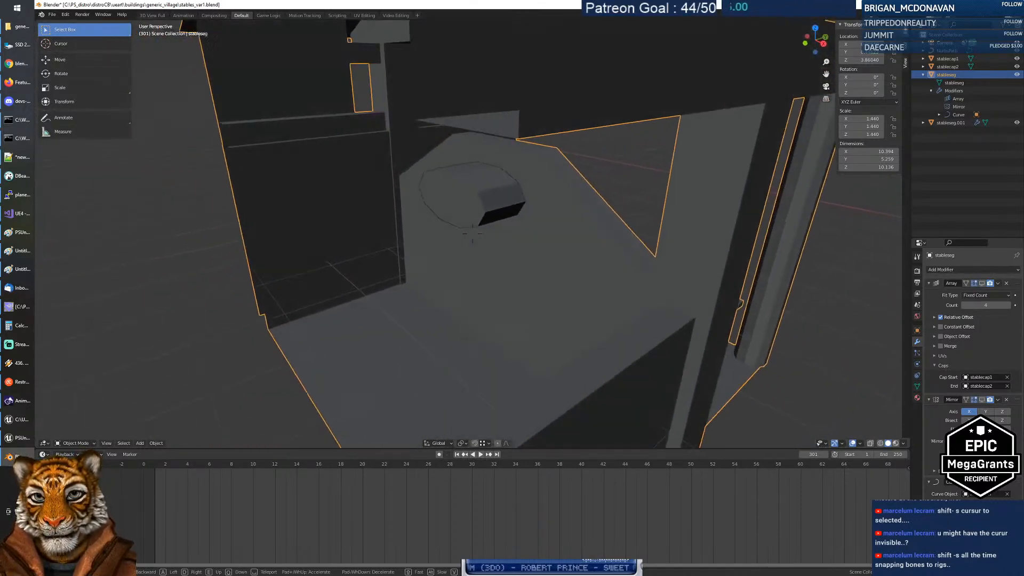
pyautogui.click(472, 234)
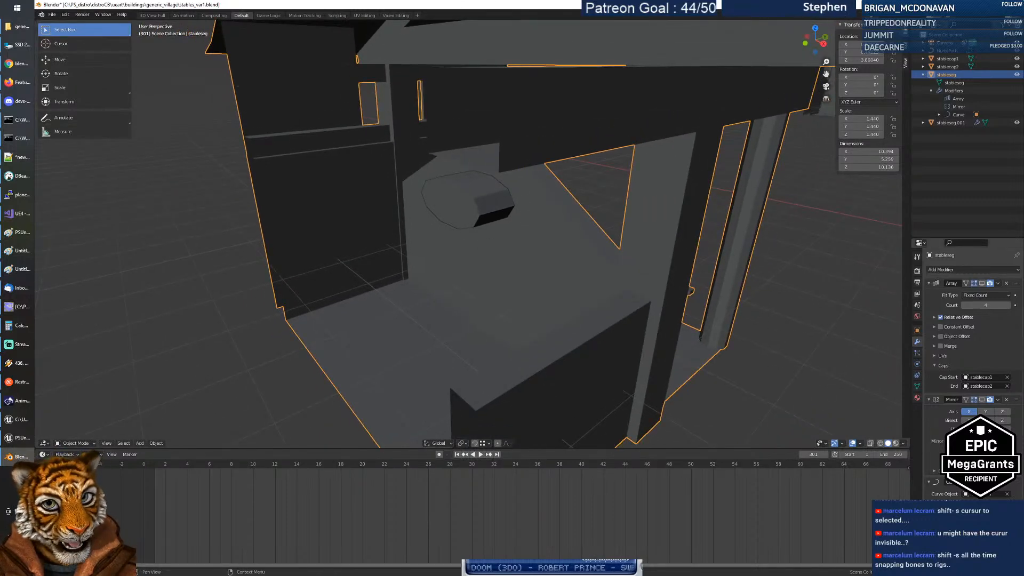
pyautogui.click(1007, 494)
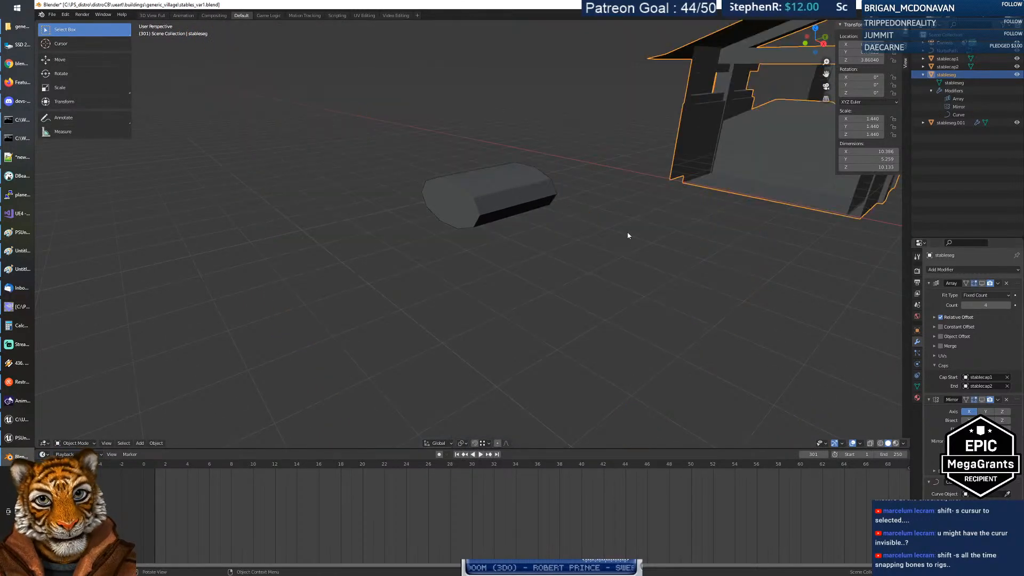
pyautogui.moveTo(581, 215)
pyautogui.mouseDown(button='middle')
pyautogui.moveTo(590, 214)
pyautogui.moveTo(582, 206)
pyautogui.moveTo(591, 216)
pyautogui.mouseUp(button='middle')
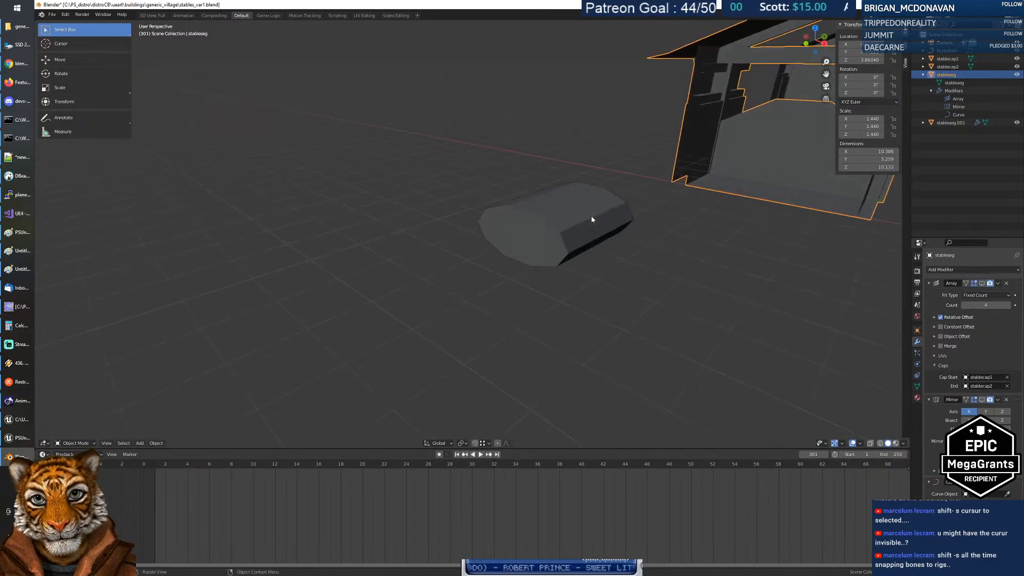
# Step: Move the separate cylinder stableseg.001 about 14.24 along the global Y axis into the stable segment's stall divider
pyautogui.hotkey('shift', '`')
pyautogui.press('d')
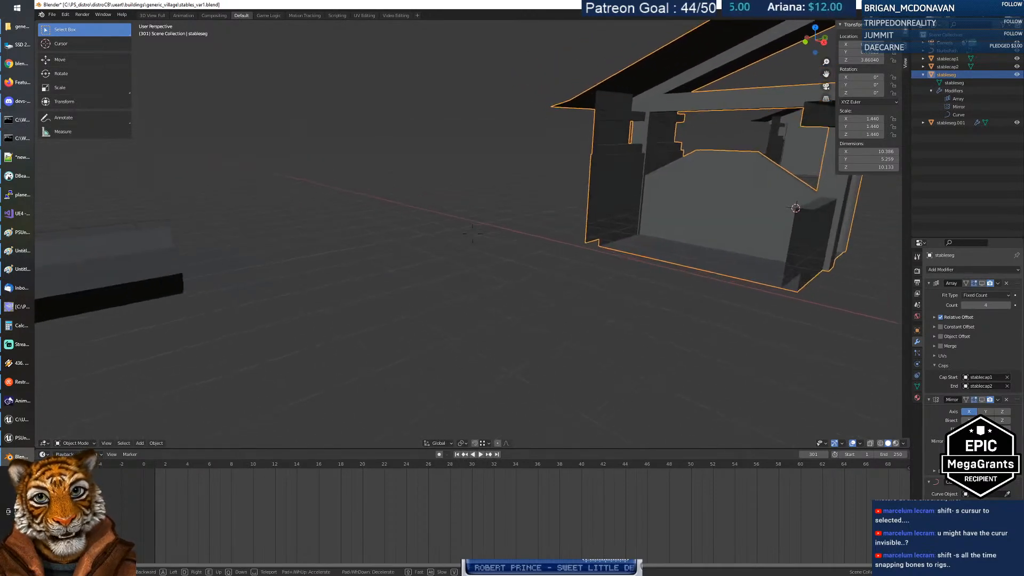
pyautogui.click(241, 263)
pyautogui.press('g')
pyautogui.press('y')
pyautogui.press('Escape')
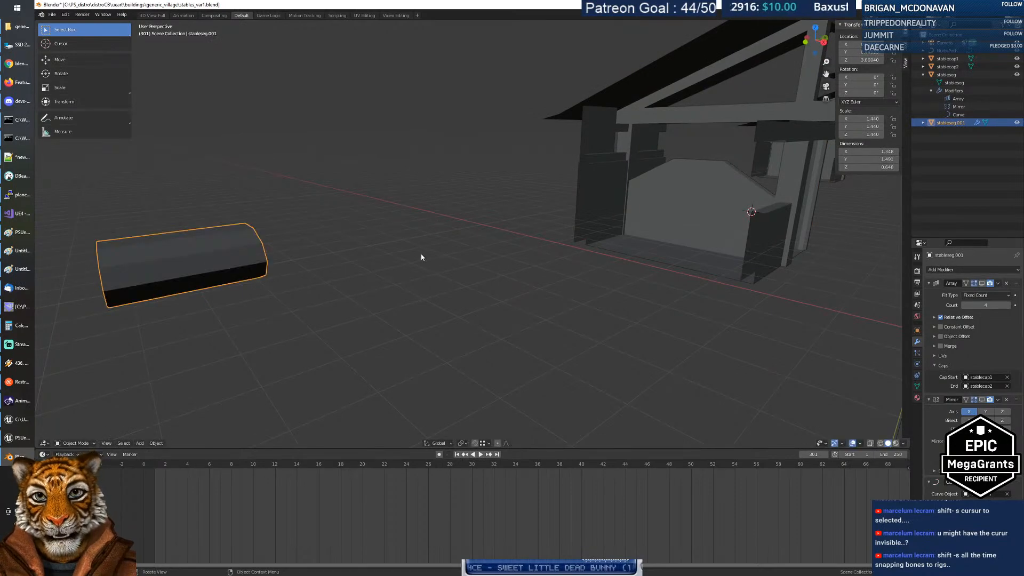
pyautogui.scroll(-6, 427, 276)
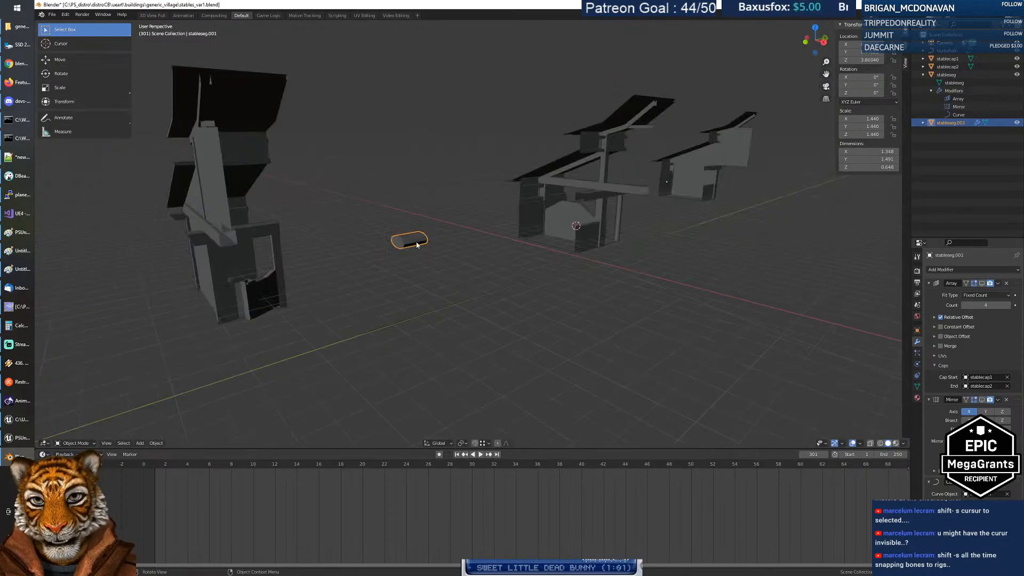
pyautogui.press('g')
pyautogui.press('y')
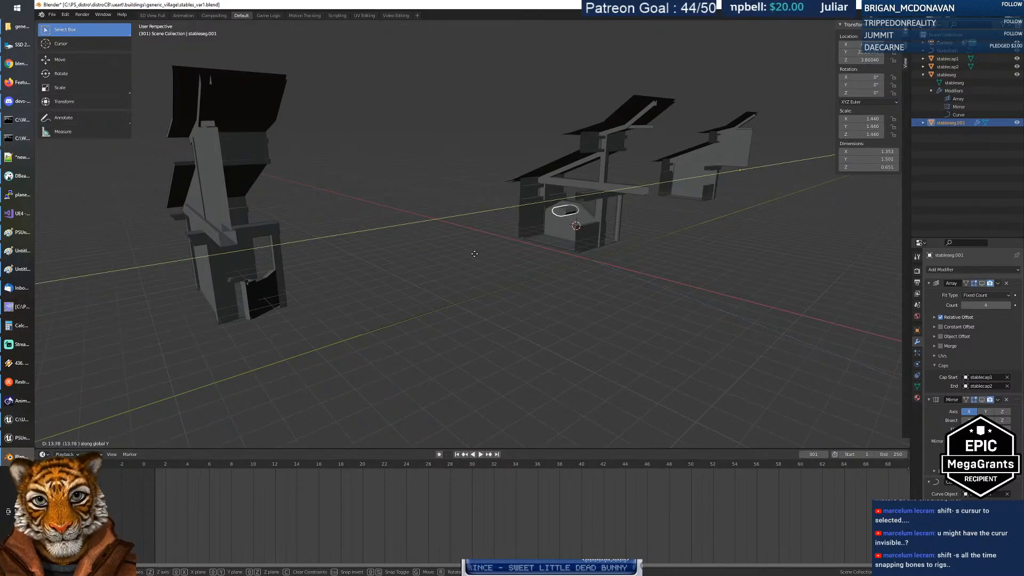
pyautogui.click(502, 255)
# Step: Inspect where the cylinder crosses the stall divider, and add a Boolean modifier to stableseg
pyautogui.hotkey('shift', '`')
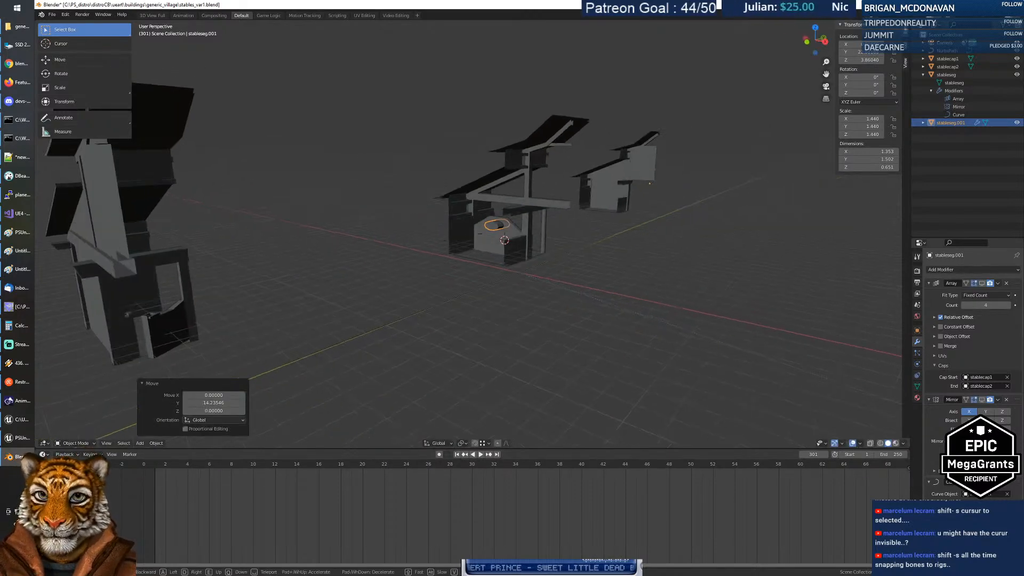
pyautogui.press('w')
pyautogui.press('w')
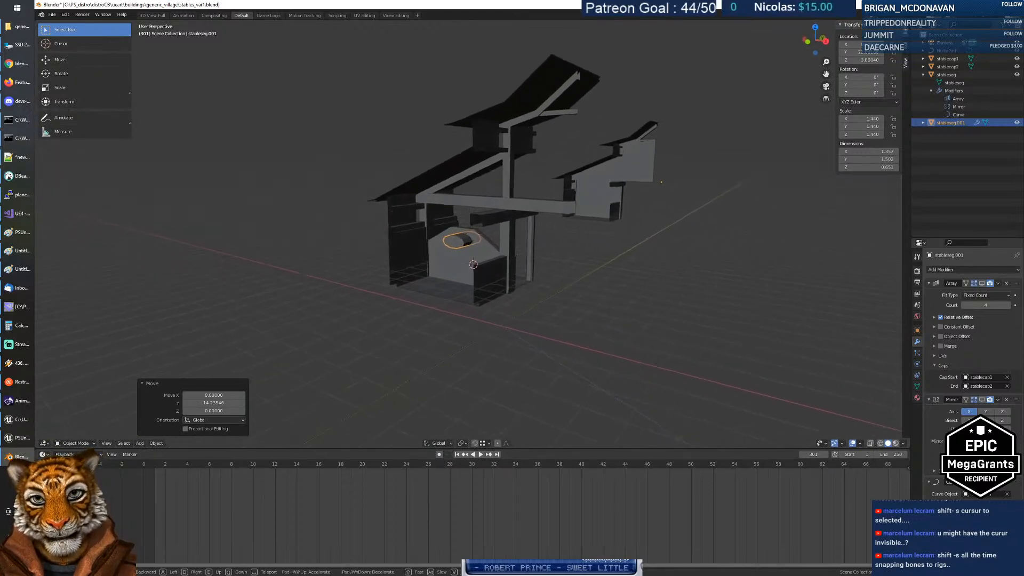
pyautogui.press('w')
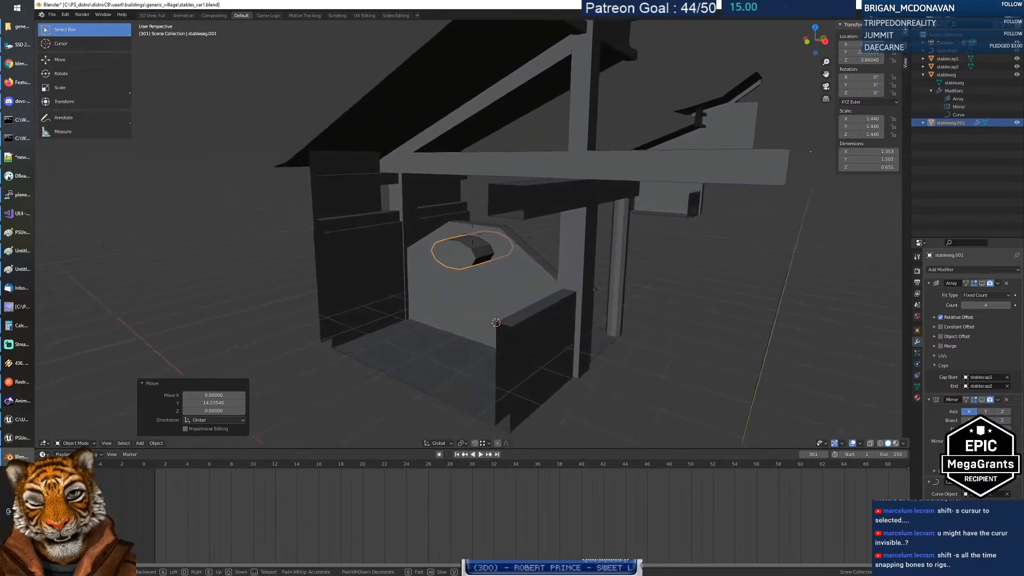
pyautogui.press('s')
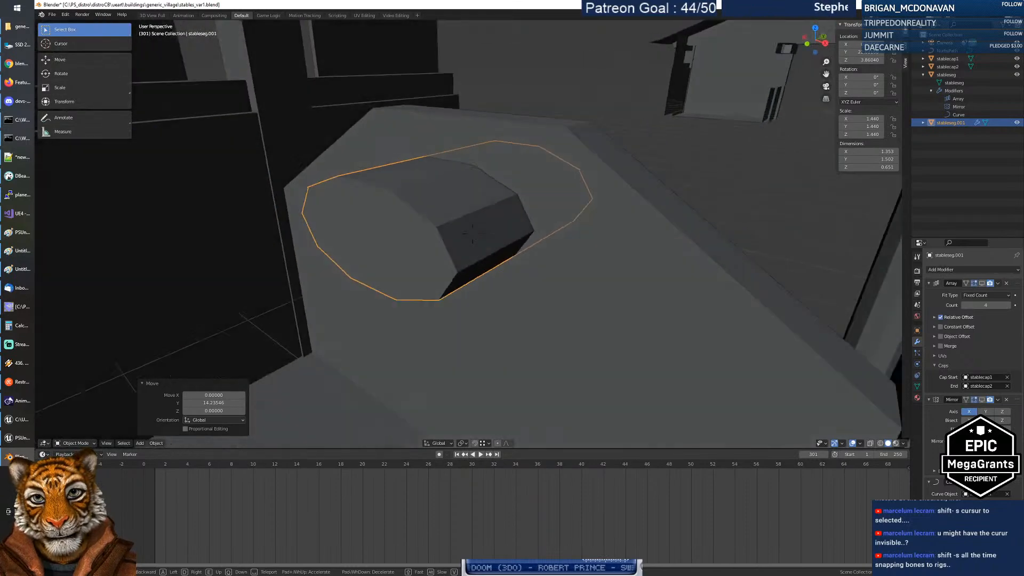
pyautogui.press('w')
pyautogui.click(473, 233)
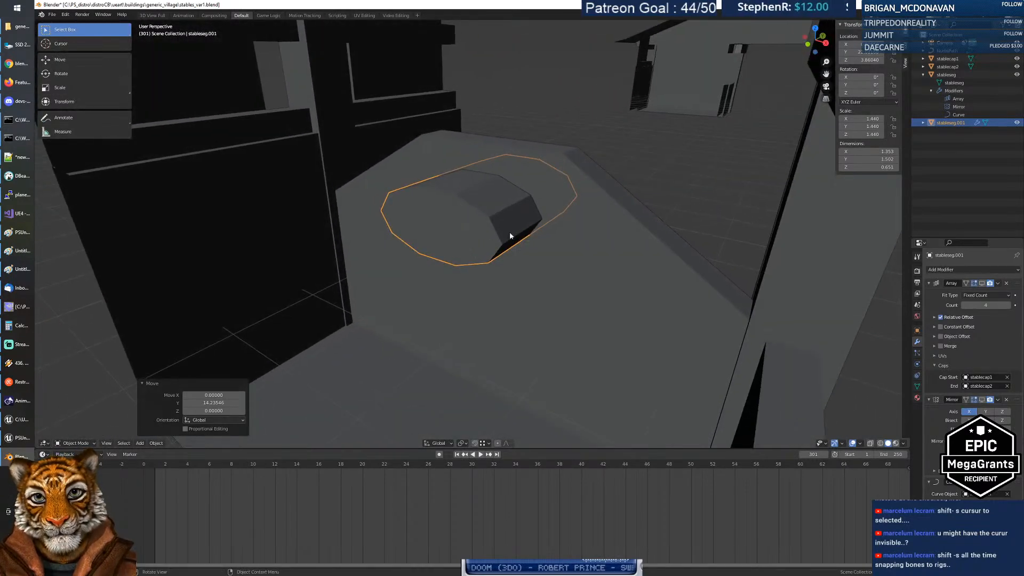
pyautogui.click(663, 171)
pyautogui.click(495, 222)
pyautogui.click(586, 251)
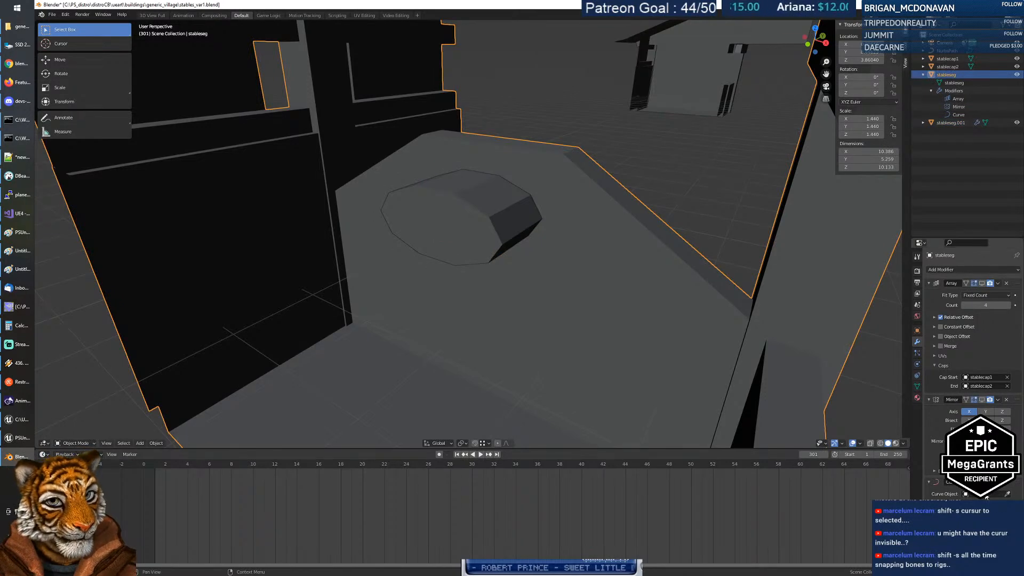
pyautogui.click(940, 270)
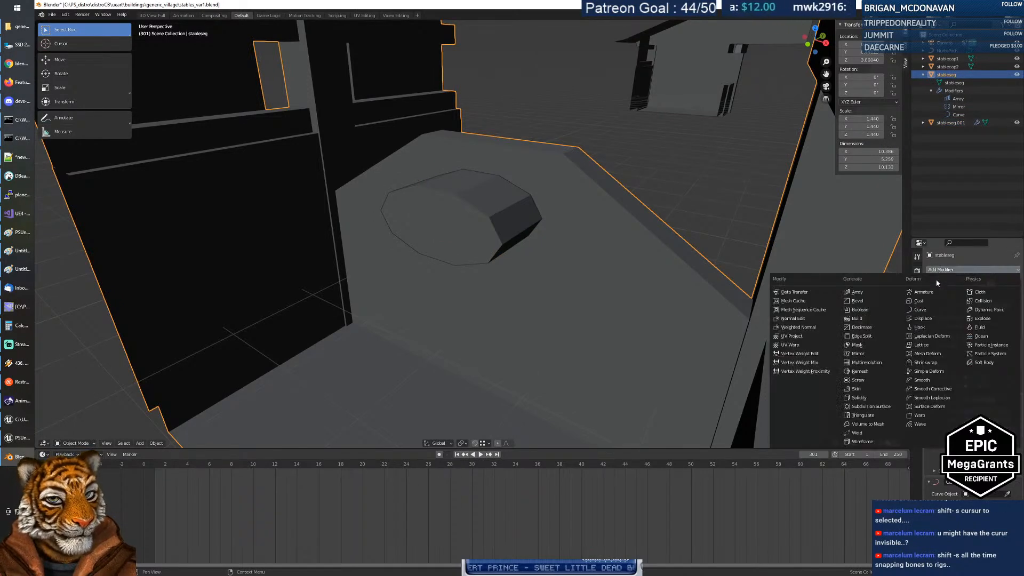
pyautogui.click(860, 309)
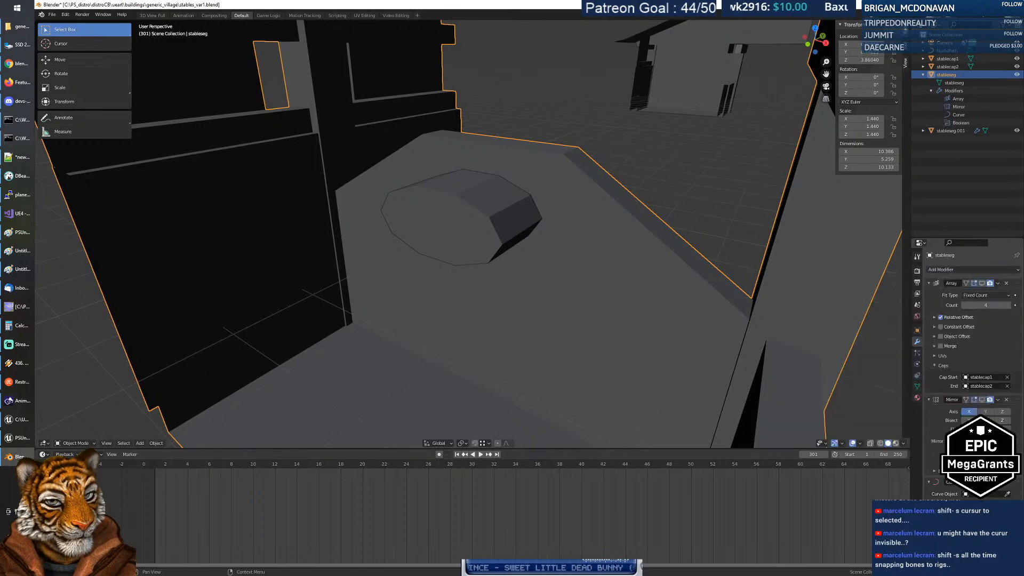
# Step: Place the Boolean first in the modifier stack and apply it as a Difference with stableseg.001 as its object
pyautogui.moveTo(1016, 528); pyautogui.dragTo(999, 277)
pyautogui.click(1008, 315)
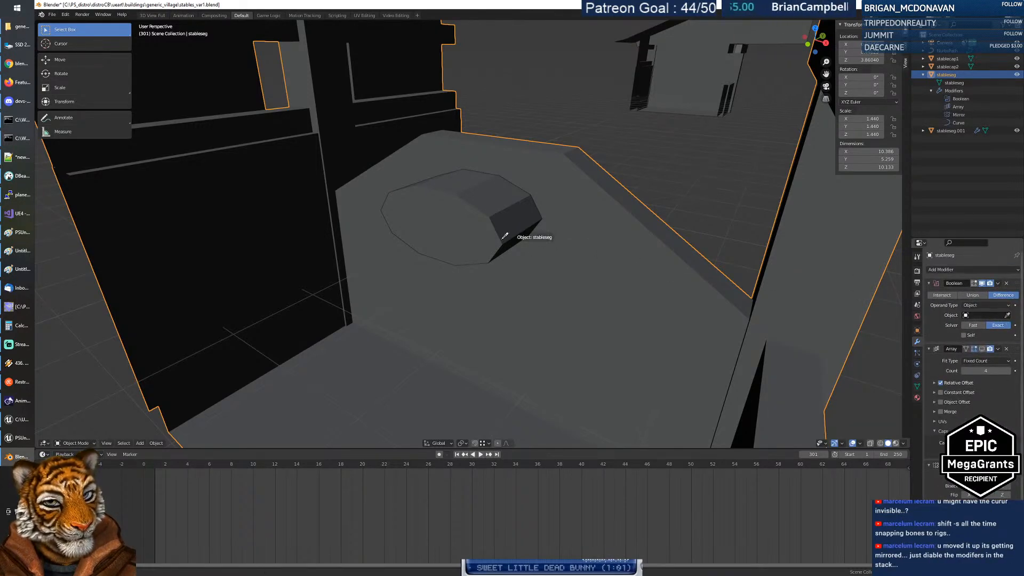
pyautogui.click(464, 222)
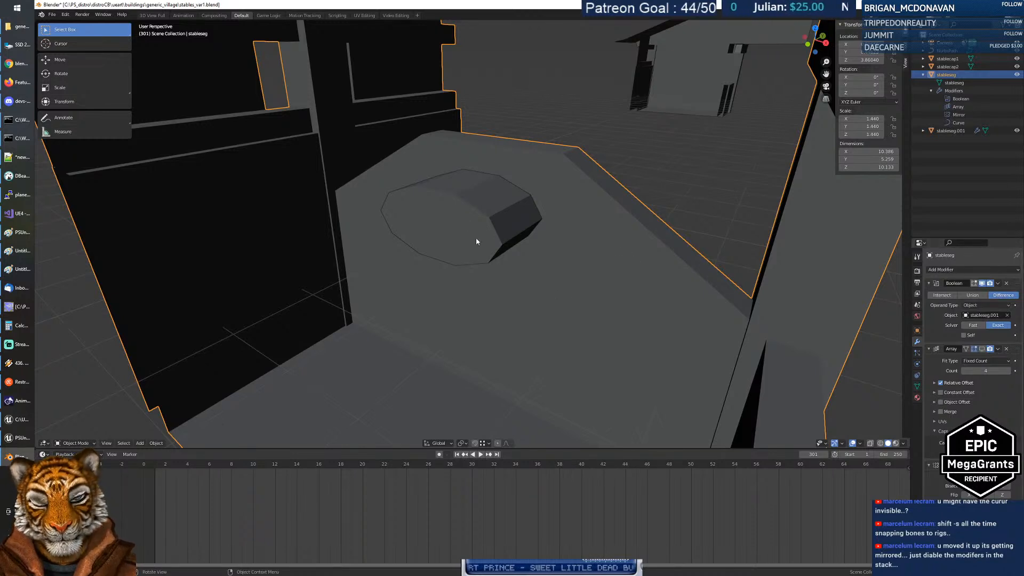
pyautogui.click(998, 284)
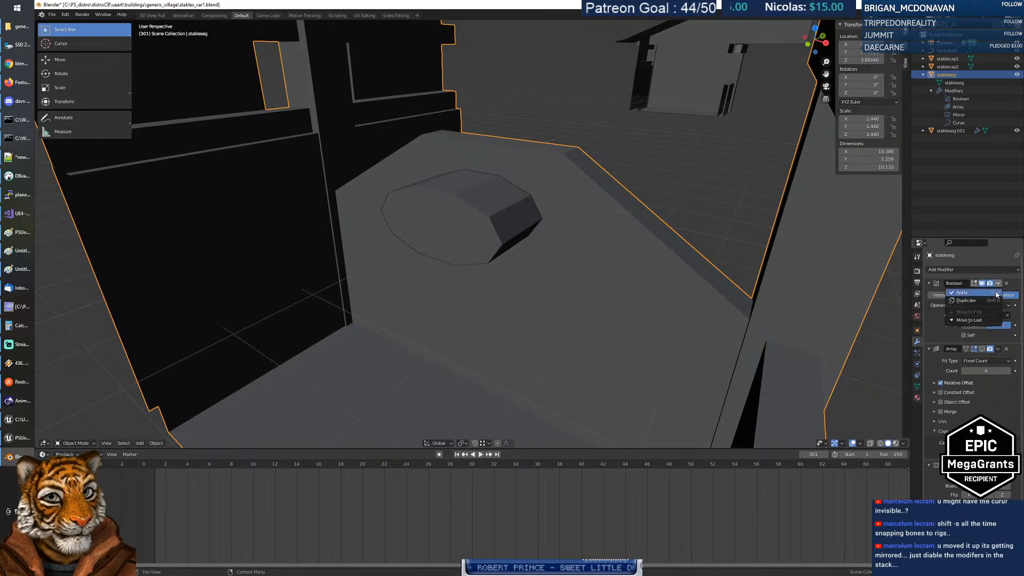
pyautogui.click(993, 293)
# Step: Delete the cylinder stableseg.001 and examine the stall divider's mesh in Edit Mode
pyautogui.click(458, 232)
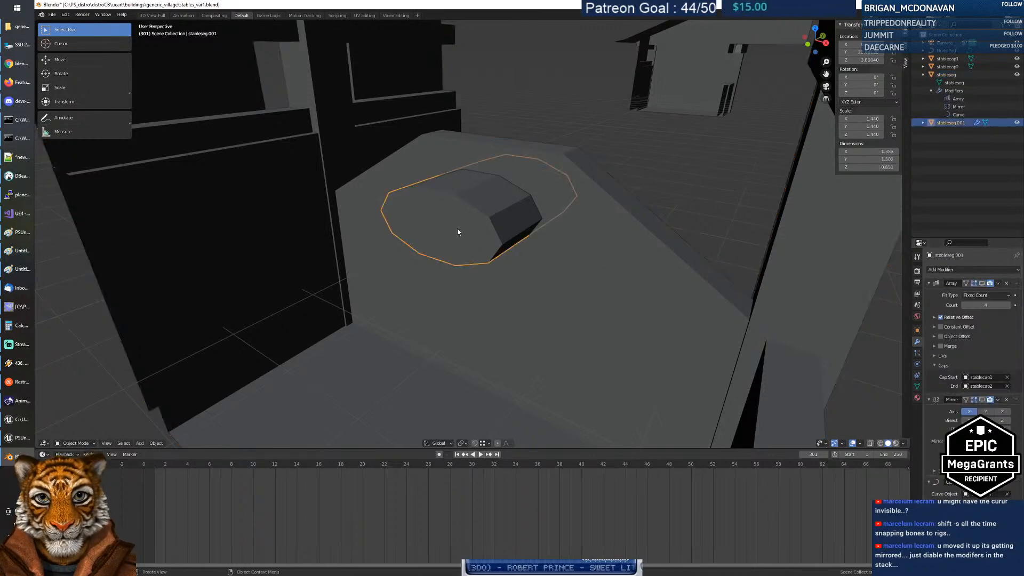
pyautogui.press('Delete')
pyautogui.click(558, 232)
pyautogui.press('Tab')
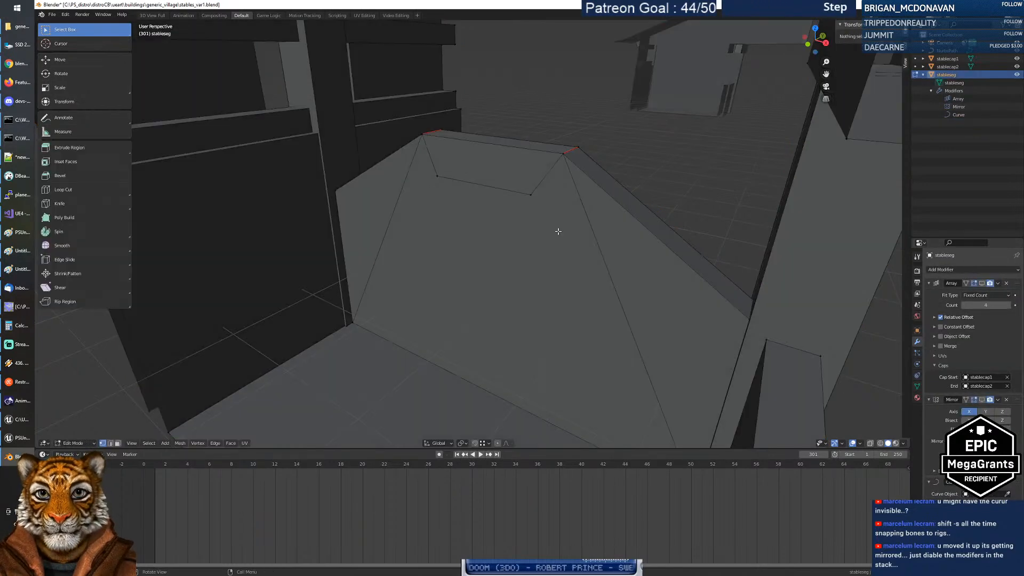
pyautogui.moveTo(479, 255)
pyautogui.mouseDown(button='middle')
pyautogui.moveTo(514, 224)
pyautogui.moveTo(514, 210)
pyautogui.moveTo(491, 251)
pyautogui.moveTo(370, 246)
pyautogui.moveTo(494, 242)
pyautogui.moveTo(492, 253)
pyautogui.mouseUp(button='middle')
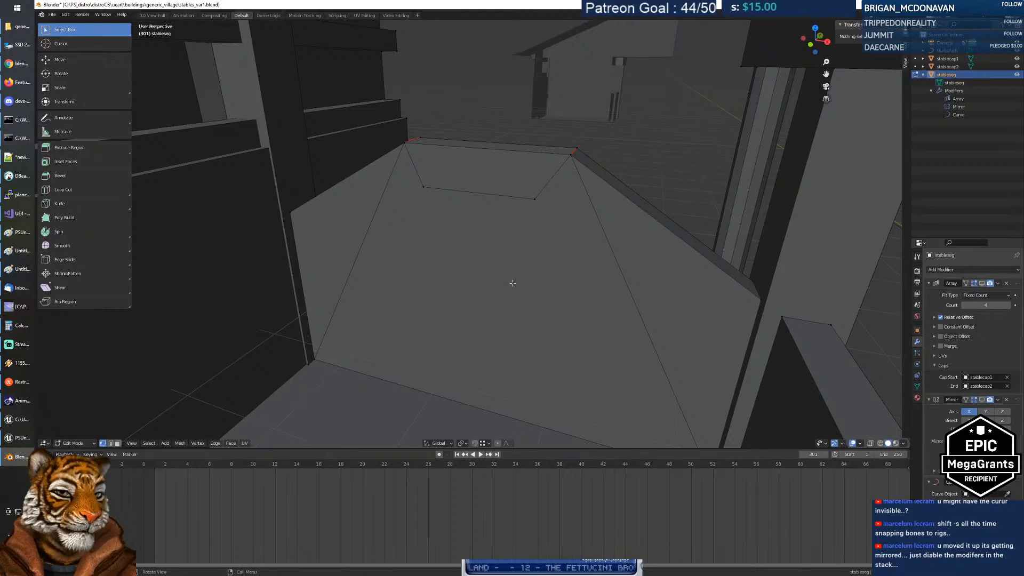
# Step: Undo the cylinder's deletion, the applied Boolean and its reordering, and check the divider's mesh in Edit Mode
pyautogui.press('Tab')
pyautogui.hotkey('ctrl', 'z')
pyautogui.hotkey('ctrl', 'z')
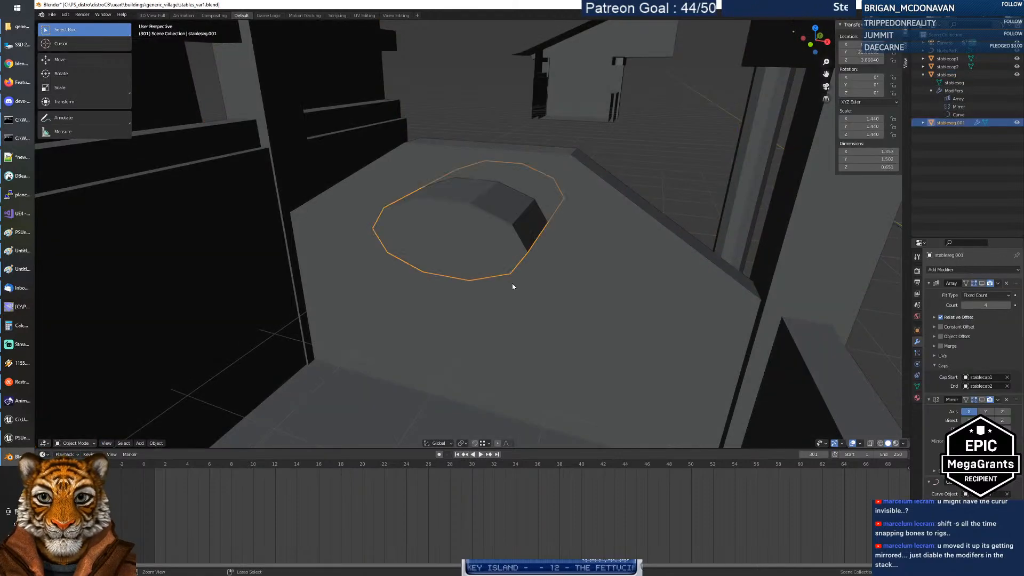
pyautogui.hotkey('ctrl', 'shift', 'z')
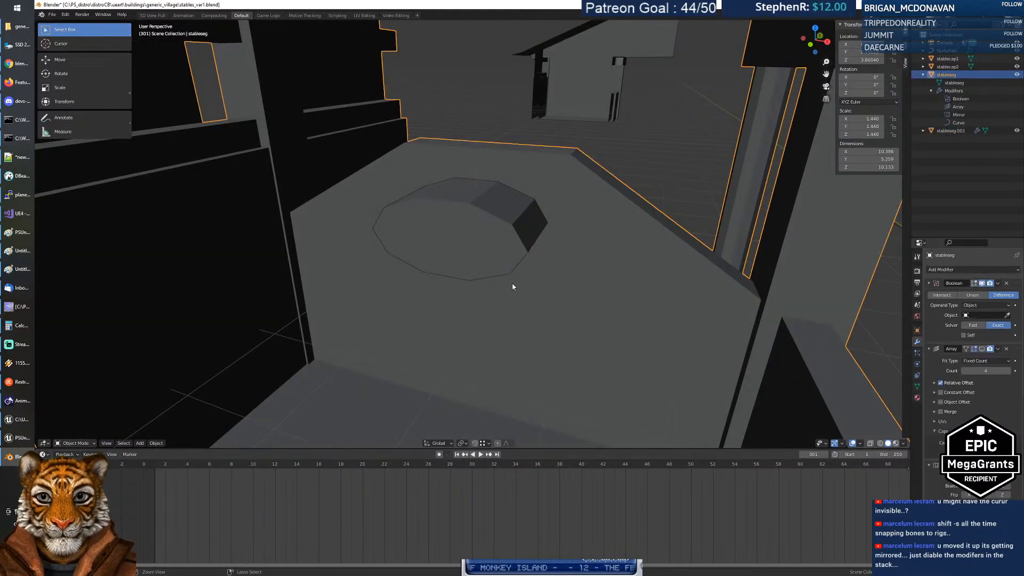
pyautogui.press('Tab')
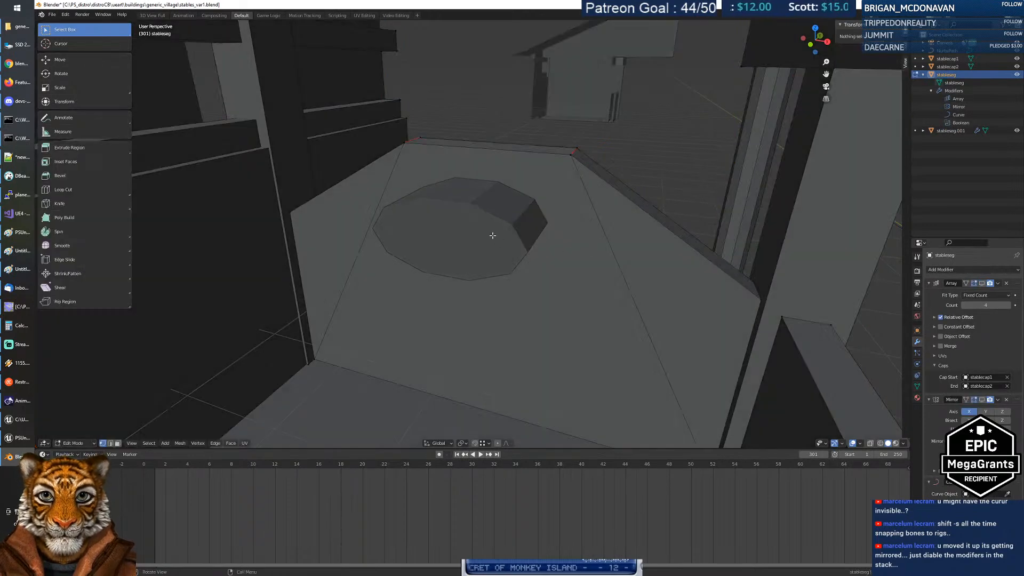
pyautogui.press('Tab')
# Step: Reselect stableseg and turn off the X axis in its Mirror modifier
pyautogui.click(485, 221)
pyautogui.click(594, 201)
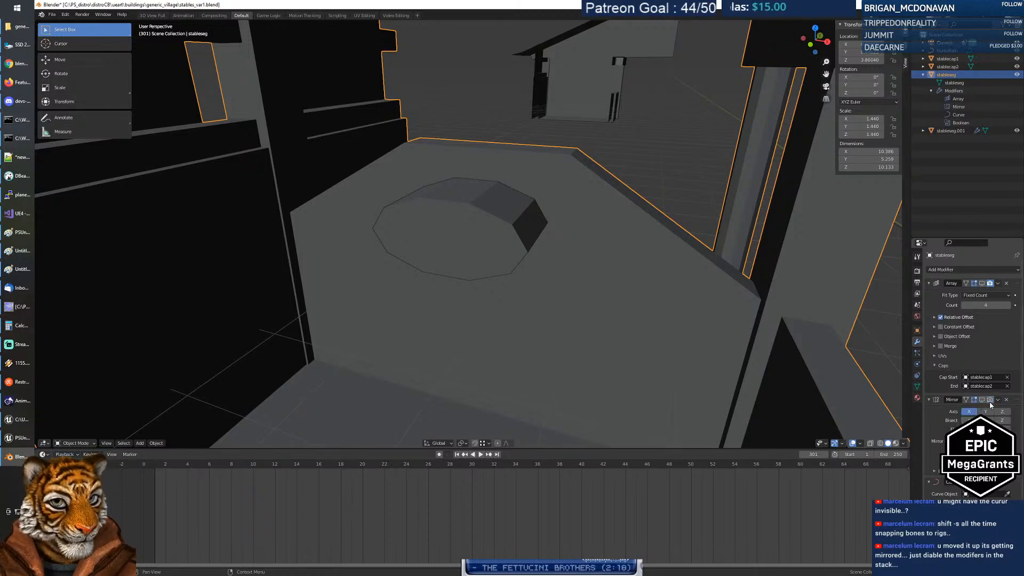
pyautogui.click(991, 400)
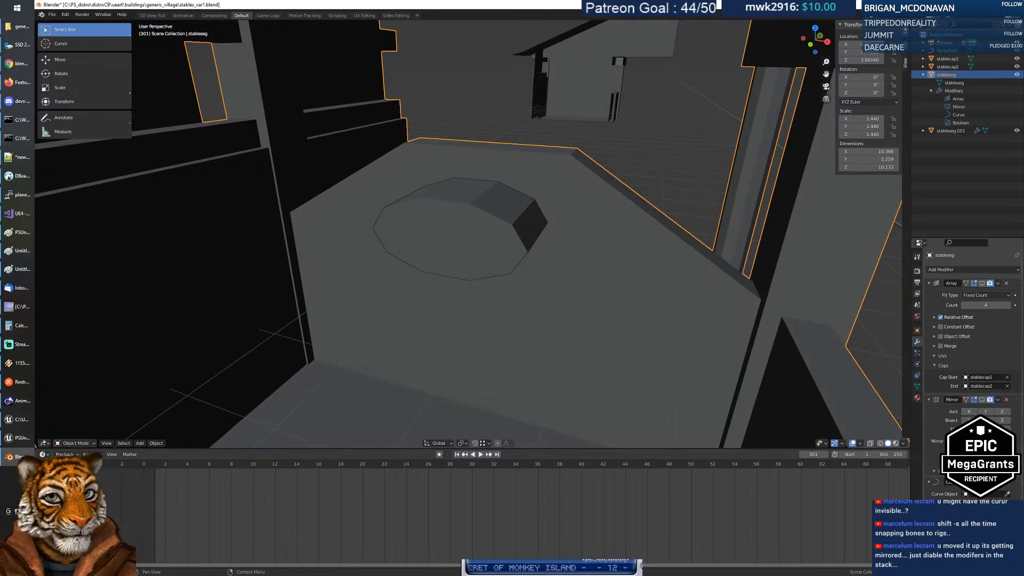
# Step: Move the Boolean modifier to first place in stableseg's stack, above the Array modifier, keeping stableseg selected
pyautogui.scroll(-2, 937, 429)
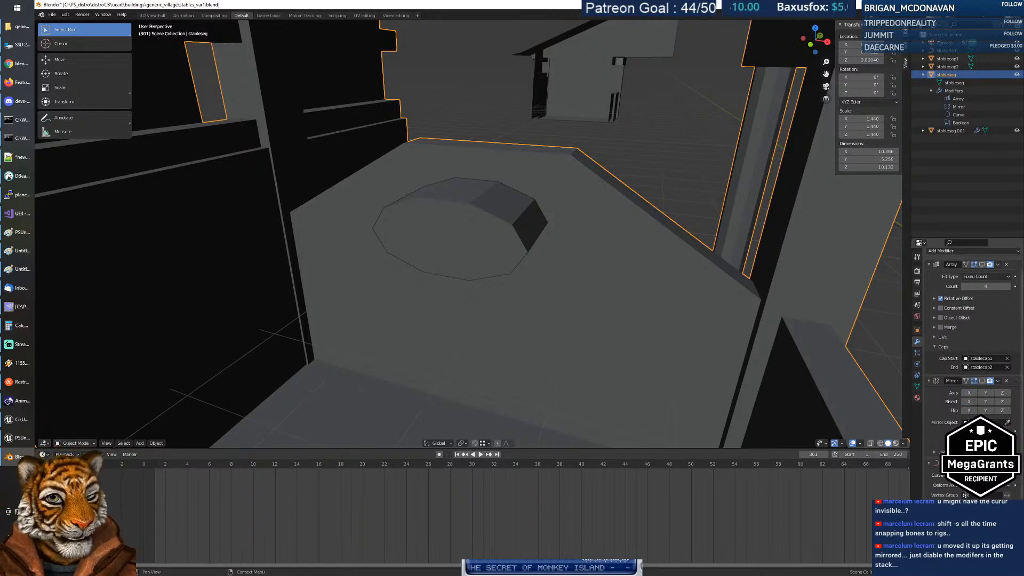
pyautogui.moveTo(1018, 509); pyautogui.dragTo(1023, 264)
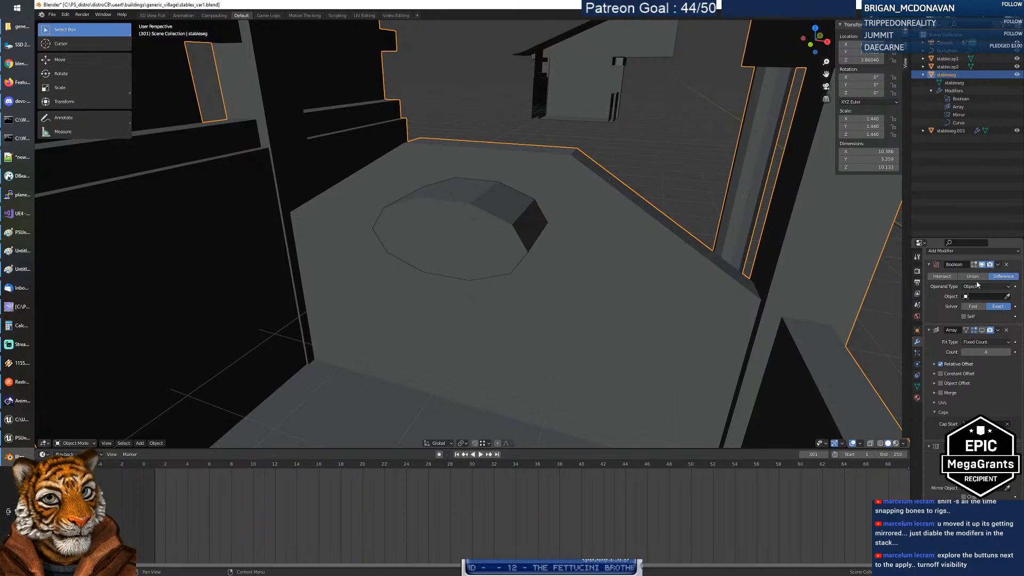
pyautogui.click(536, 220)
pyautogui.click(611, 214)
pyautogui.click(521, 224)
pyautogui.click(597, 218)
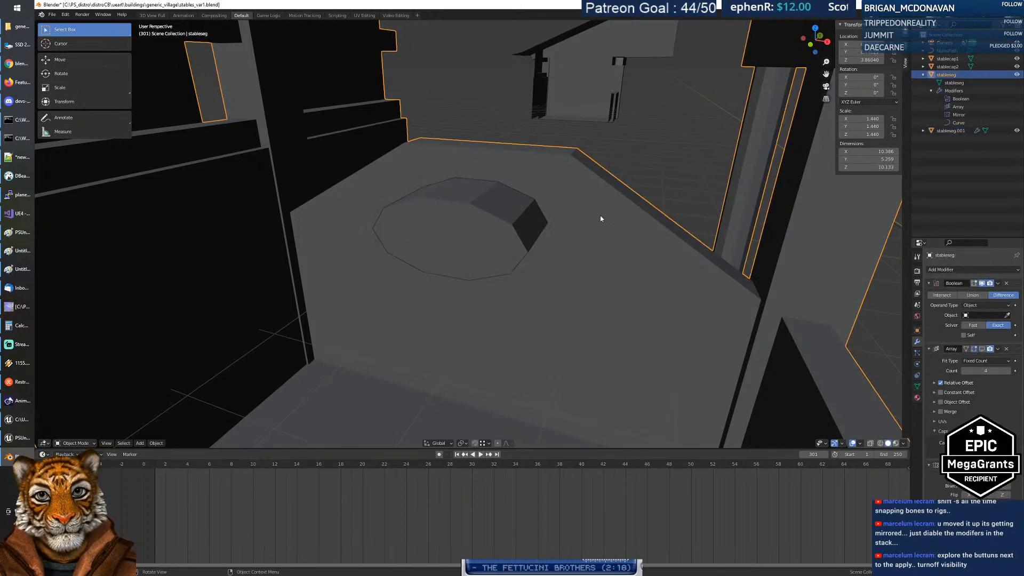
# Step: Pick the cylinder stableseg.001 as the Boolean modifier's object and check the cylinder and segment by selecting each
pyautogui.click(1007, 316)
pyautogui.click(462, 215)
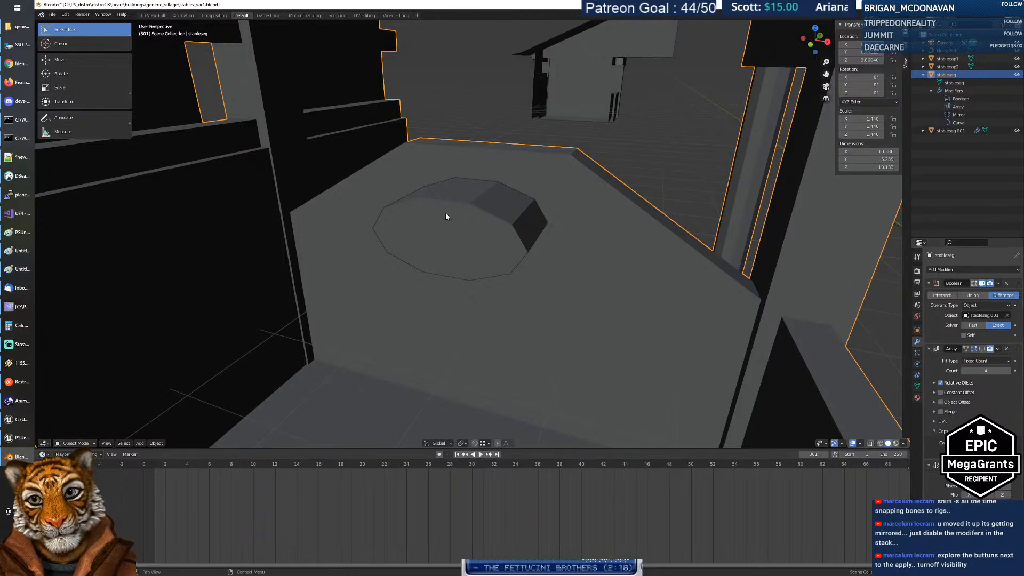
pyautogui.click(637, 159)
pyautogui.click(530, 220)
pyautogui.click(574, 221)
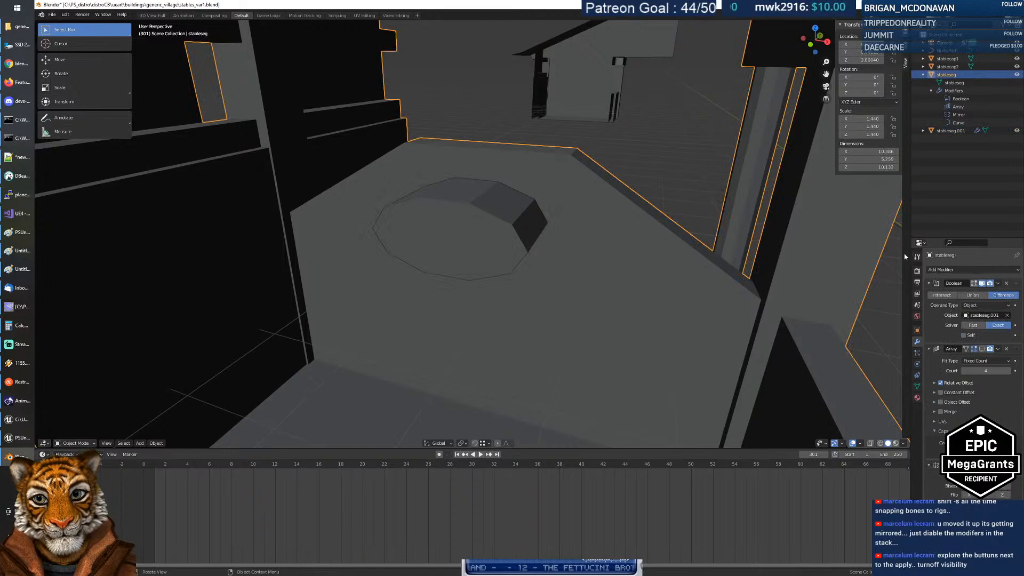
# Step: Apply stableseg's Boolean modifier and delete the cylinder to inspect the resulting divider mesh in Edit Mode
pyautogui.click(999, 283)
pyautogui.click(952, 291)
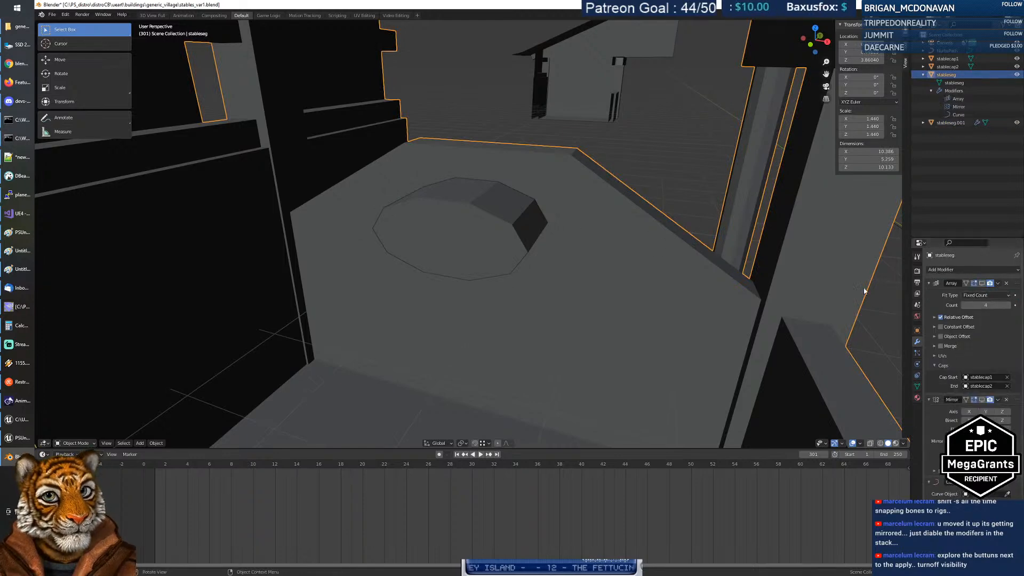
pyautogui.click(503, 235)
pyautogui.press('Delete')
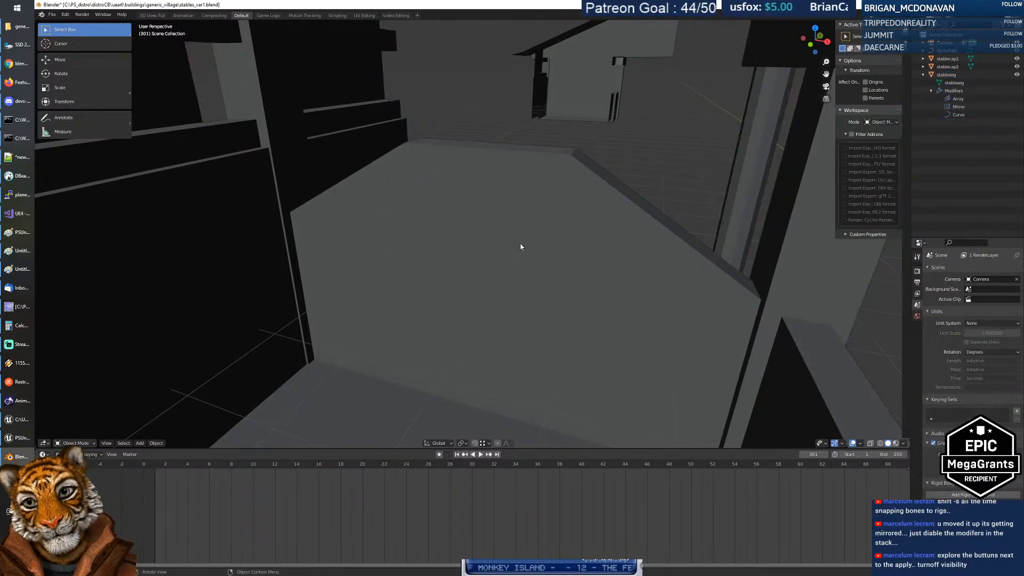
pyautogui.click(522, 246)
pyautogui.press('Tab')
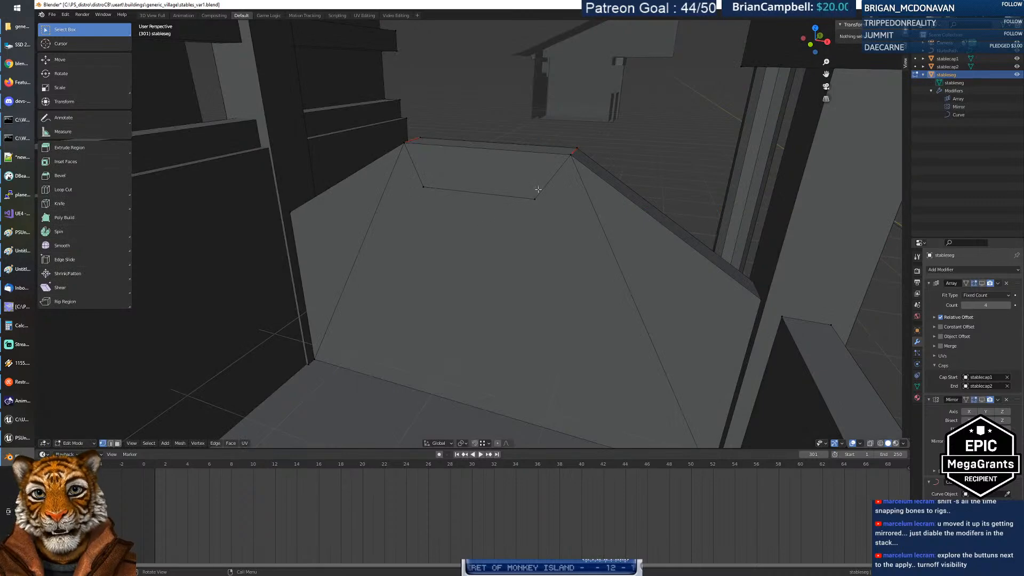
pyautogui.moveTo(531, 197); pyautogui.dragTo(541, 222, button='middle')
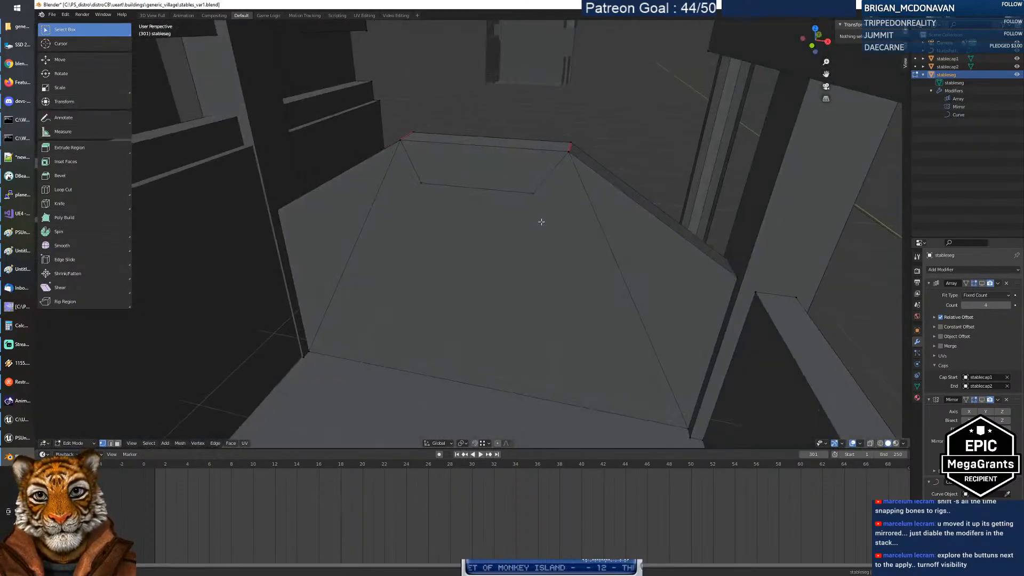
# Step: Undo the cylinder's deletion and the applied Boolean, checking the segment's whole mesh in Edit Mode
pyautogui.hotkey('ctrl', 'z')
pyautogui.hotkey('ctrl', 'z')
pyautogui.hotkey('ctrl', 'z')
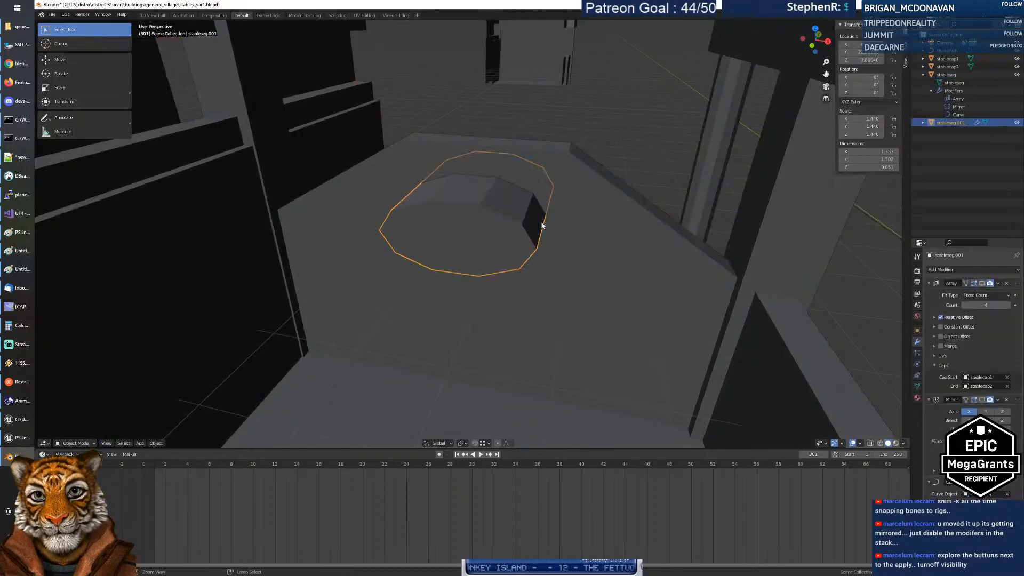
pyautogui.hotkey('ctrl', 'z')
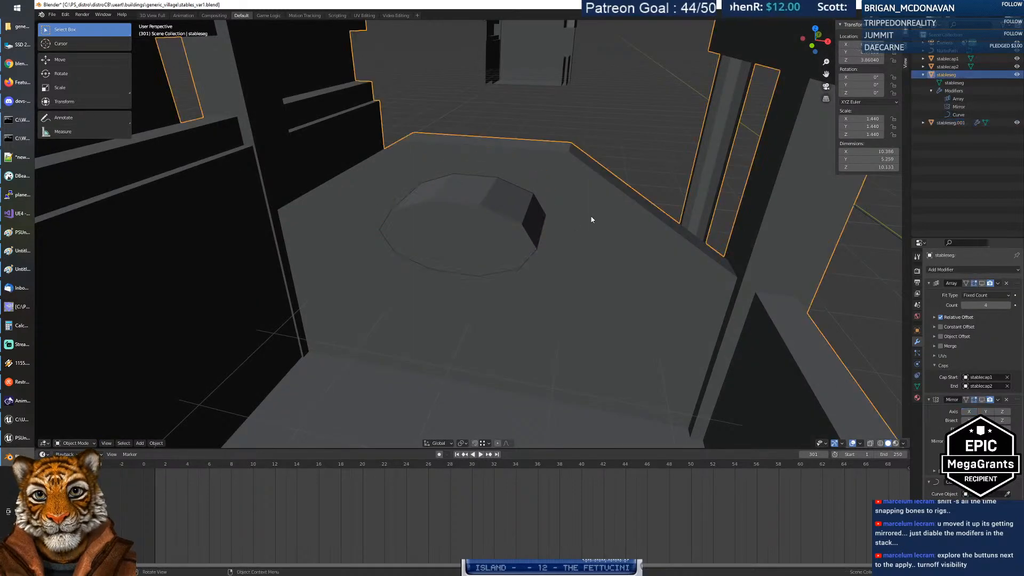
pyautogui.press('Tab')
pyautogui.press('a')
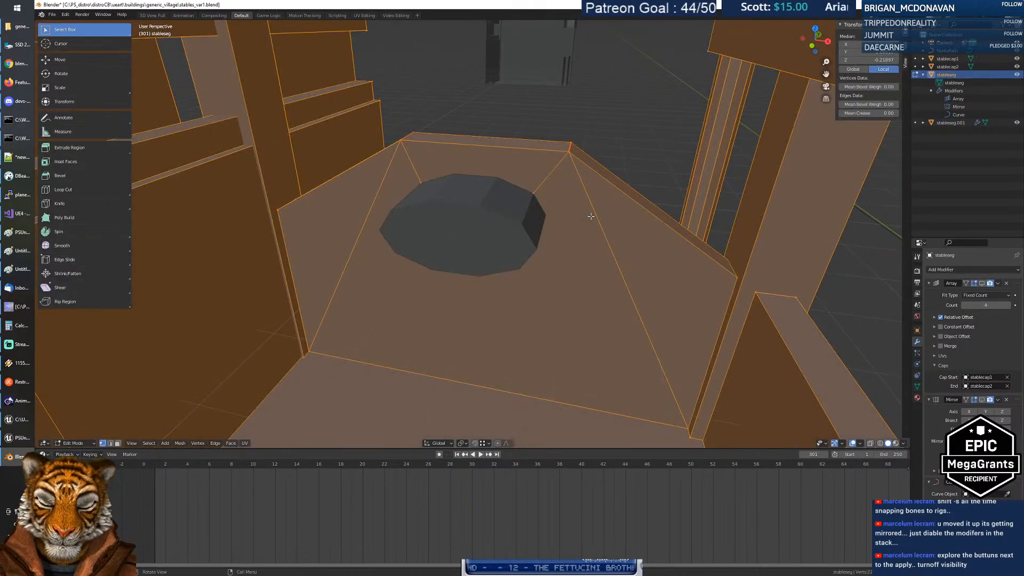
pyautogui.press('Tab')
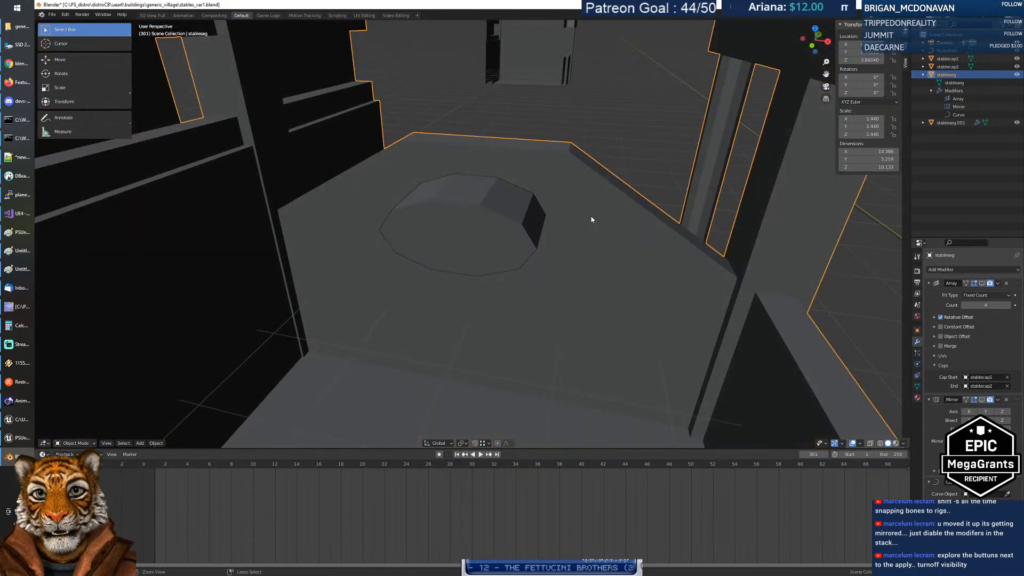
pyautogui.hotkey('ctrl', 'z')
pyautogui.hotkey('ctrl', 'z')
pyautogui.click(591, 218)
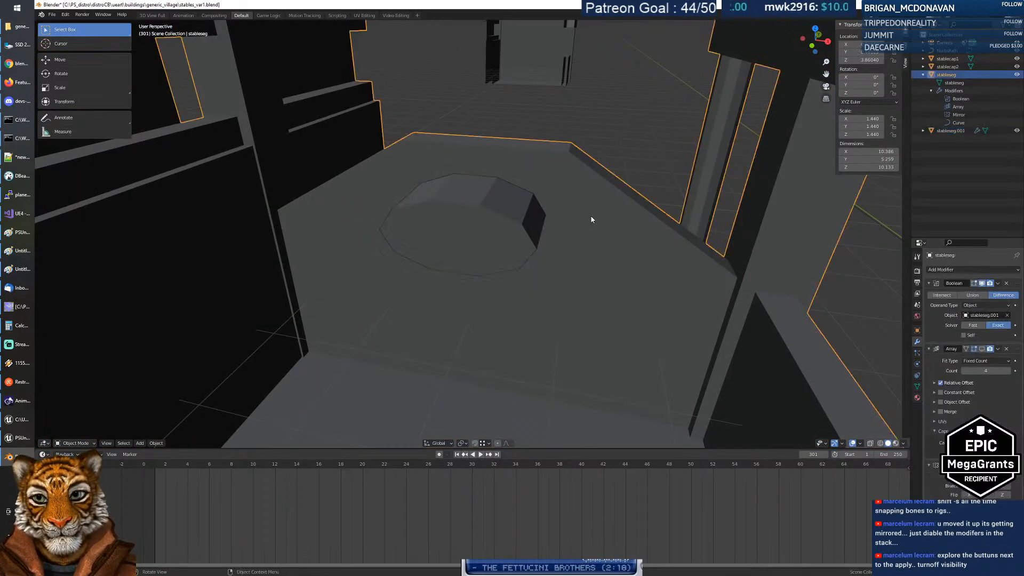
# Step: Merge all of stableseg's vertices by distance in Edit Mode, deselect everything and return to Object Mode
pyautogui.press('Tab')
pyautogui.press('a')
pyautogui.press('m')
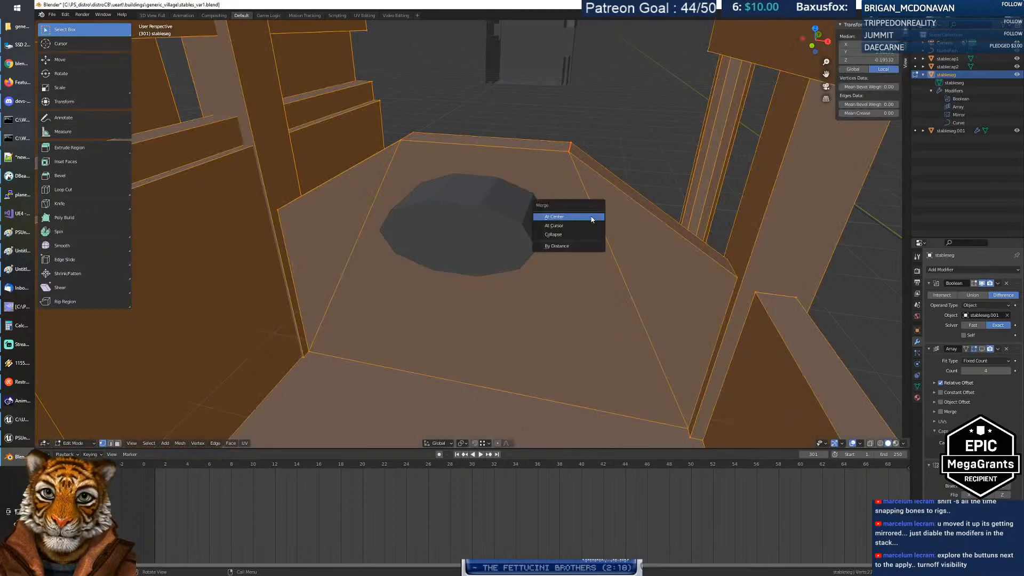
pyautogui.click(581, 247)
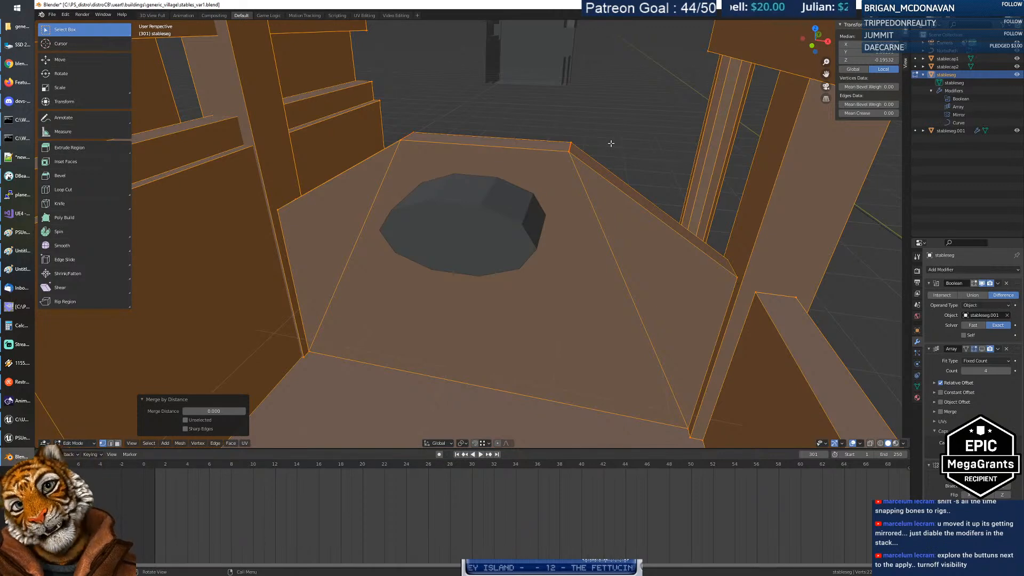
pyautogui.moveTo(662, 157); pyautogui.dragTo(505, 230, button='middle')
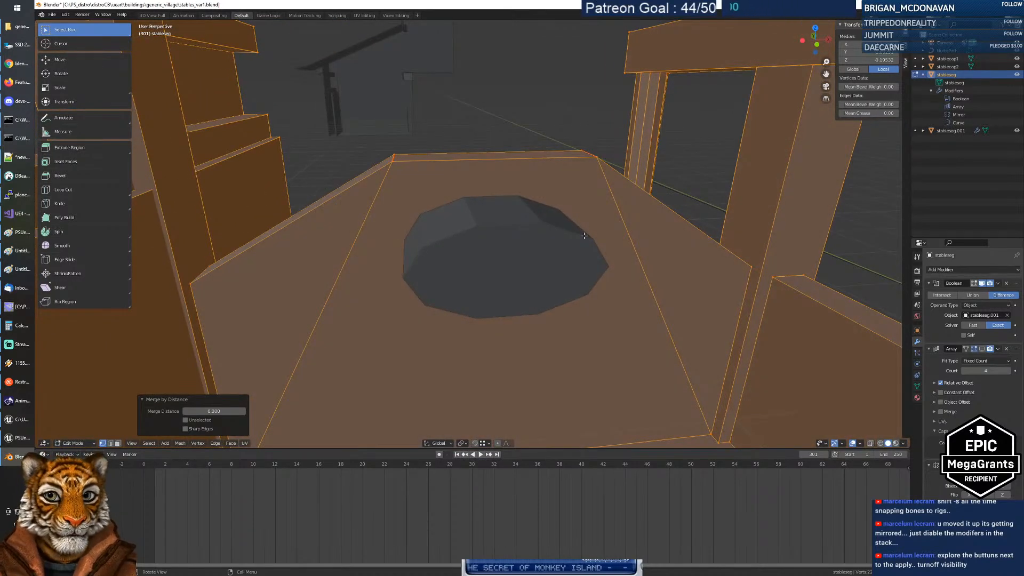
pyautogui.moveTo(587, 236); pyautogui.dragTo(635, 221, button='middle')
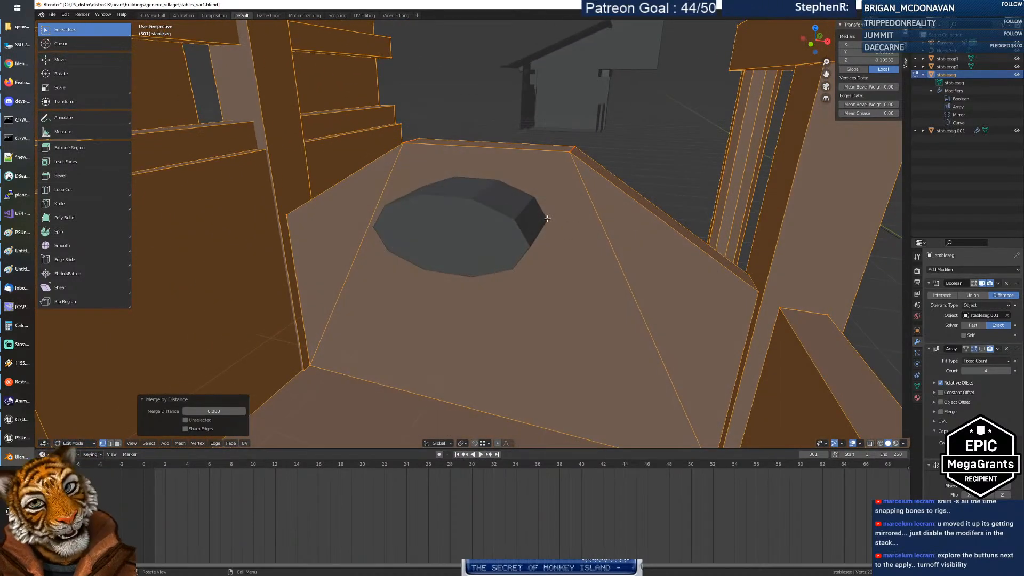
pyautogui.moveTo(573, 226); pyautogui.dragTo(518, 245, button='middle')
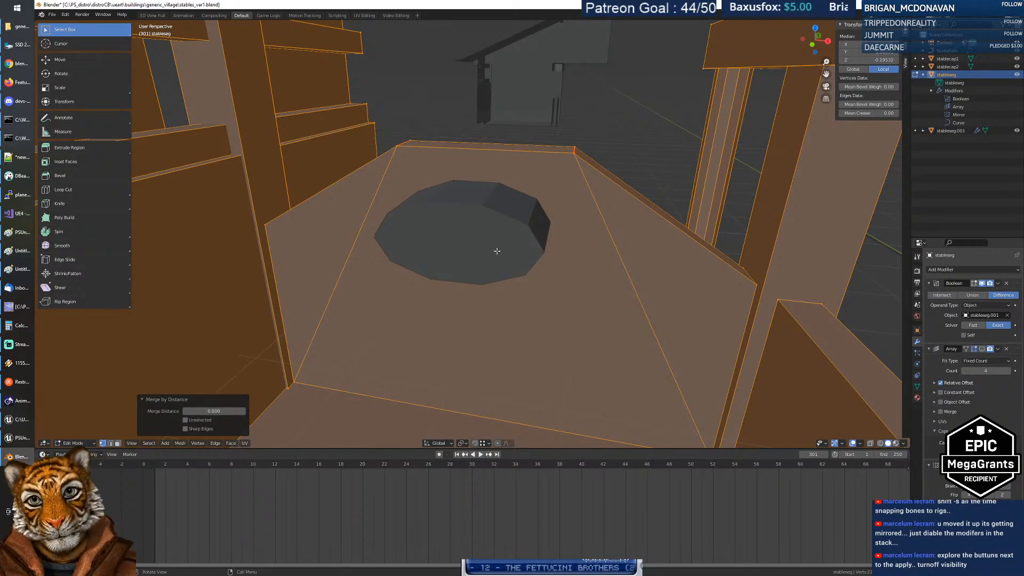
pyautogui.scroll(-12, 590, 272)
pyautogui.scroll(12, 504, 267)
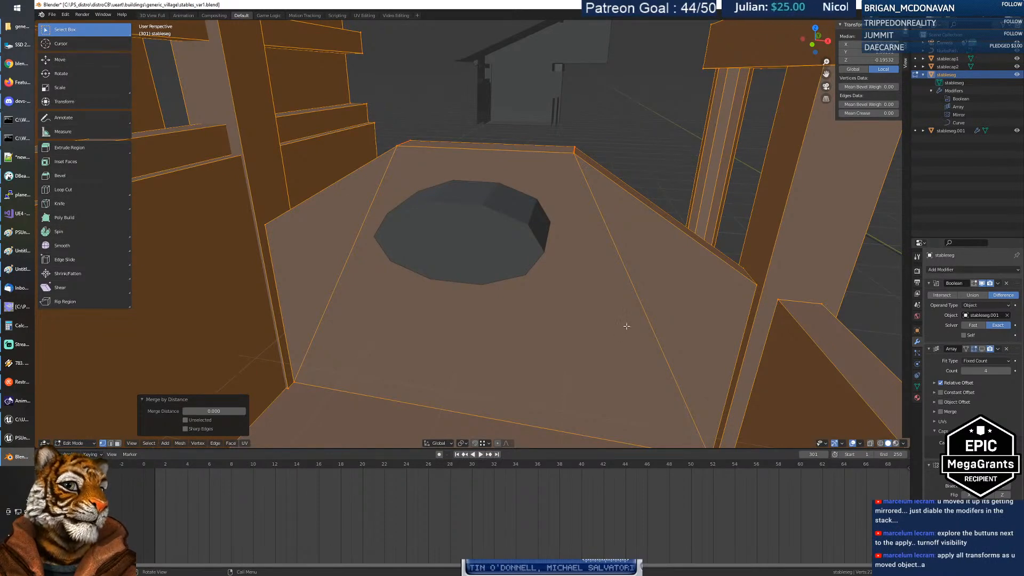
pyautogui.moveTo(592, 294); pyautogui.dragTo(562, 283, button='middle')
pyautogui.hotkey('alt', 'a')
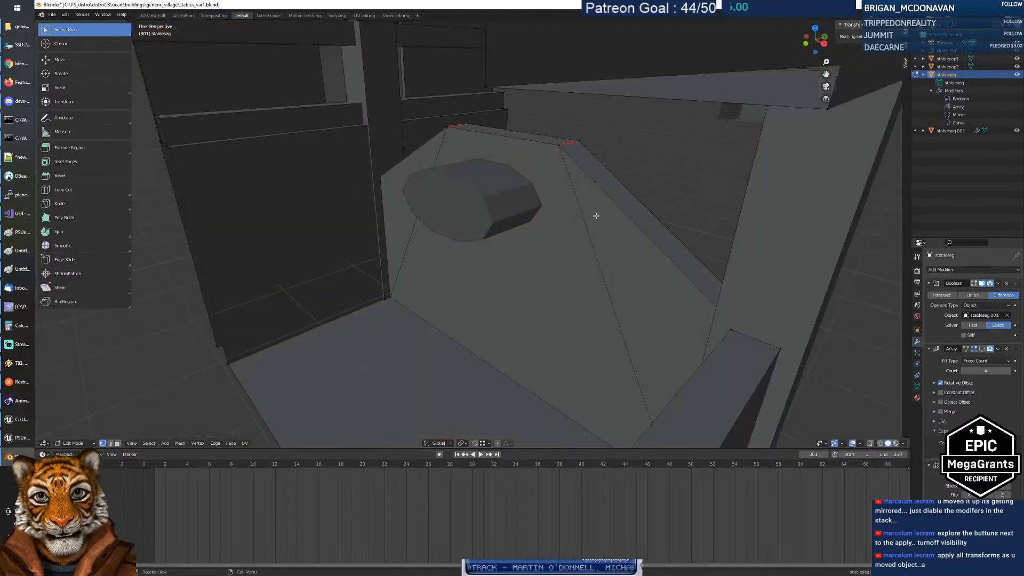
pyautogui.press('Tab')
# Step: Apply all transforms to stableseg and to the cylinder stableseg.001
pyautogui.hotkey('ctrl', 'a')
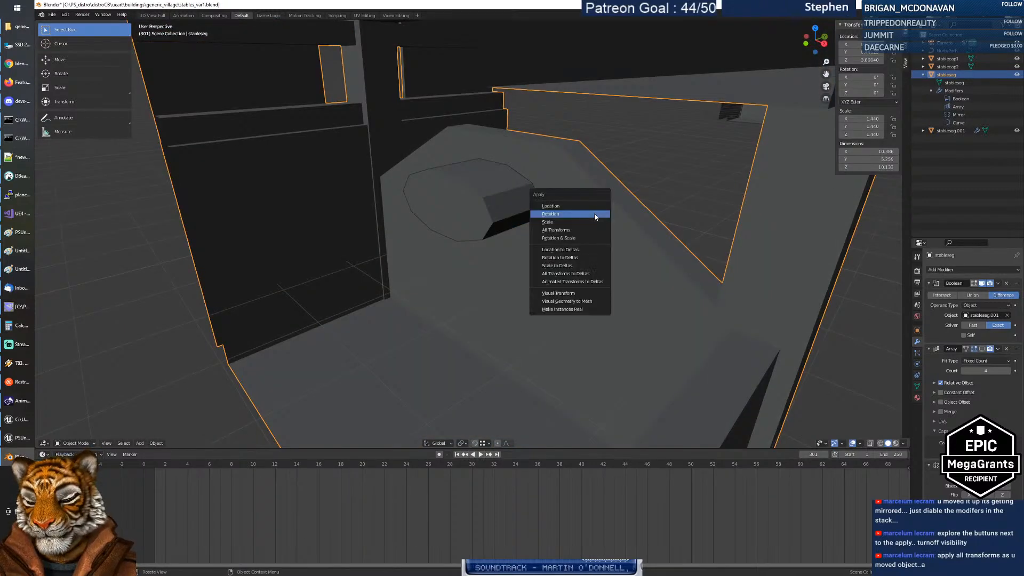
pyautogui.click(586, 230)
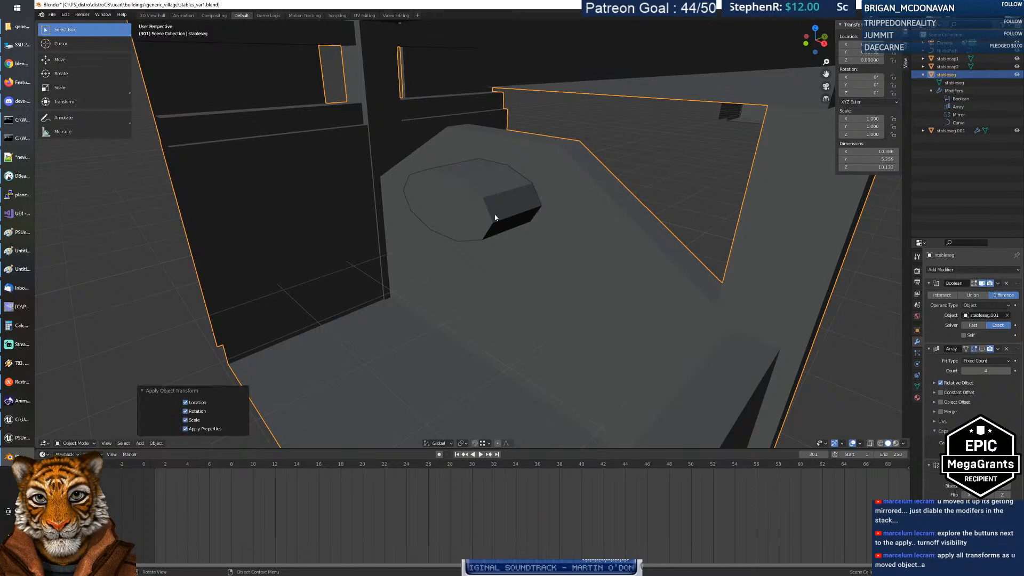
pyautogui.click(495, 218)
pyautogui.hotkey('ctrl', 'a')
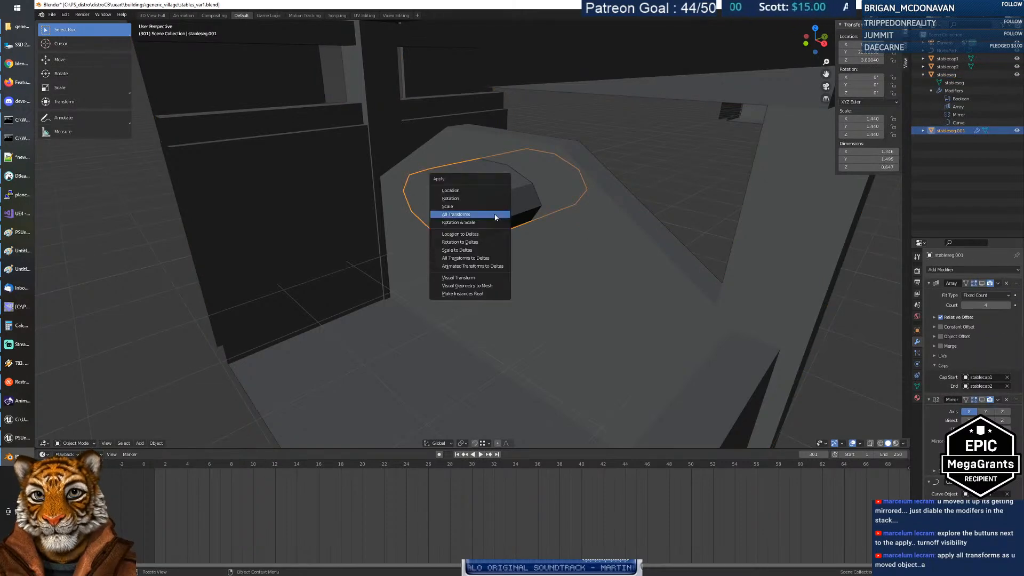
pyautogui.click(495, 218)
# Step: Reselect stableseg, clear its Boolean modifier's object and pick the cylinder stableseg.001 again
pyautogui.click(686, 186)
pyautogui.click(611, 242)
pyautogui.press('Tab')
pyautogui.press('Tab')
pyautogui.click(475, 217)
pyautogui.click(605, 238)
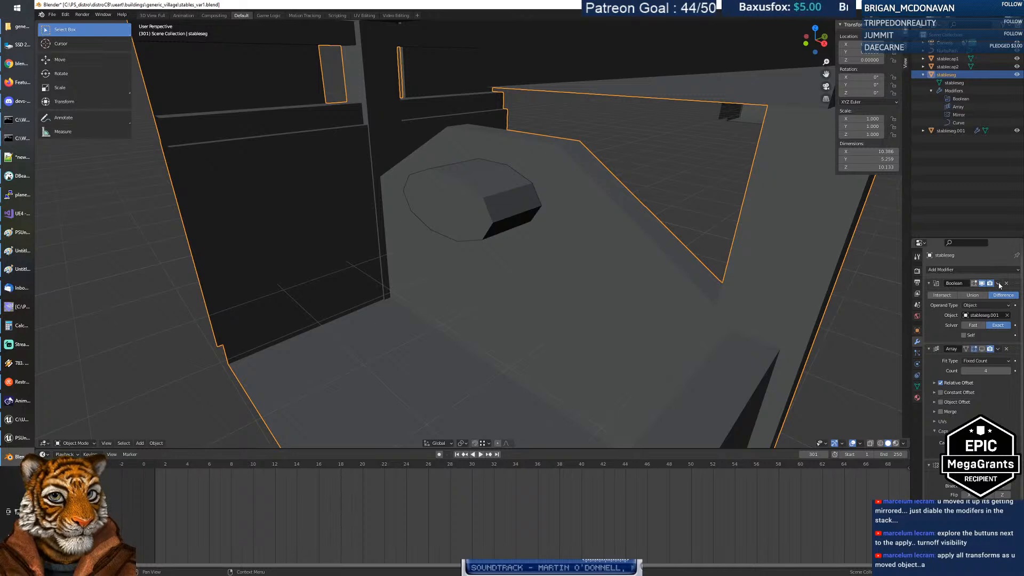
pyautogui.click(1007, 315)
pyautogui.click(1007, 315)
pyautogui.click(485, 204)
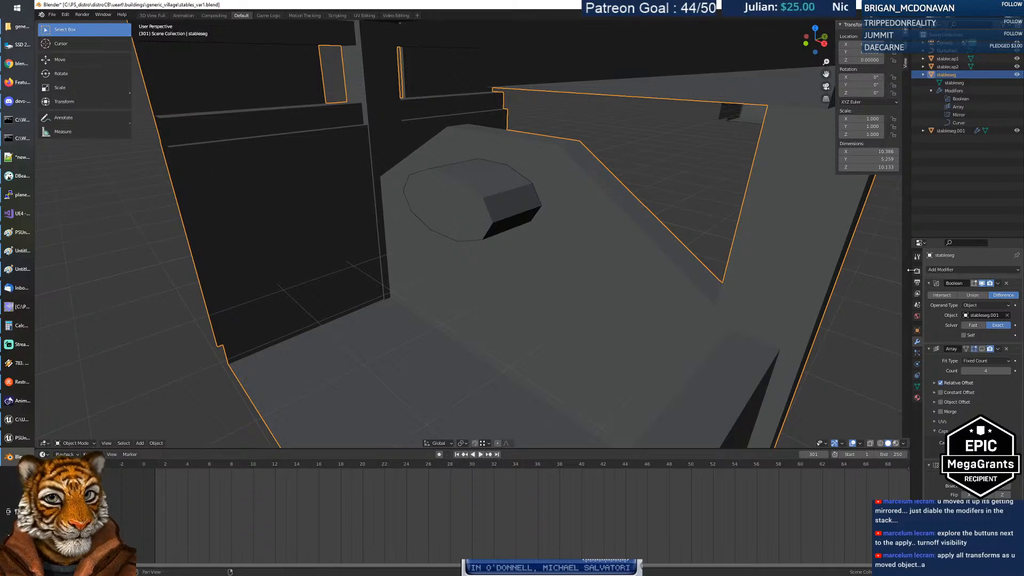
# Step: Apply the Boolean difference to stableseg, delete the cylinder and examine the divider's cut area in Edit Mode
pyautogui.click(997, 284)
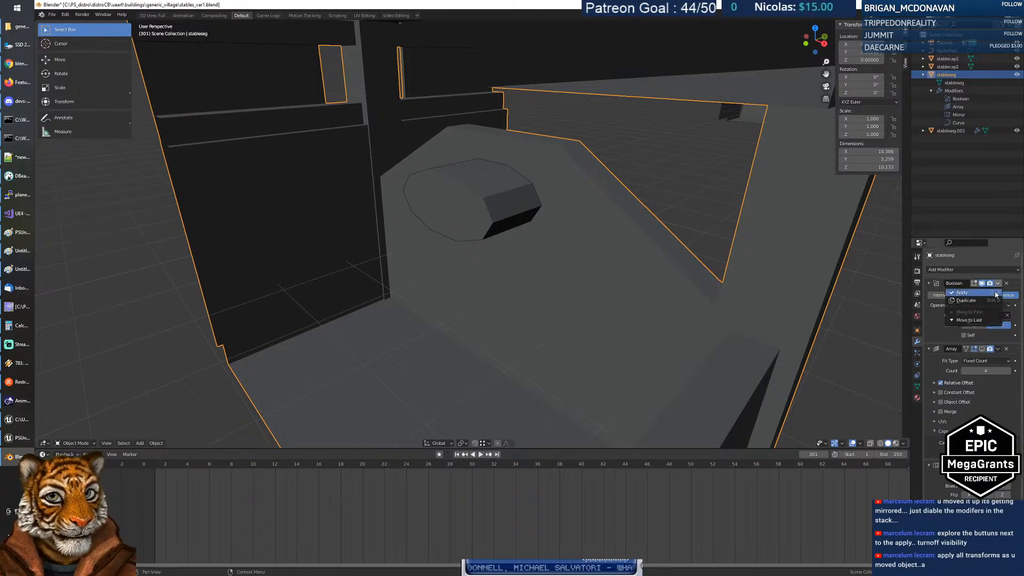
pyautogui.click(994, 293)
pyautogui.click(500, 214)
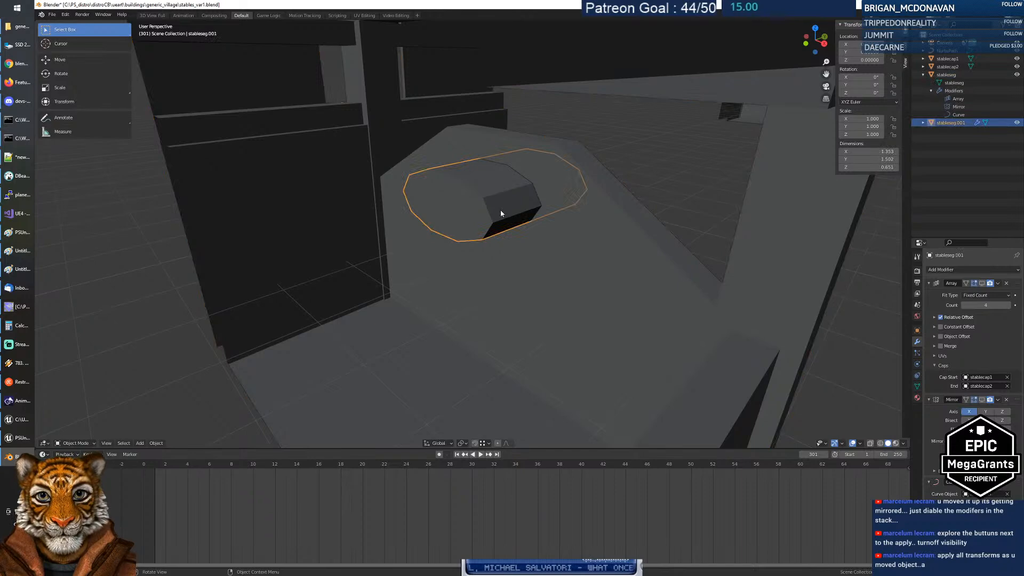
pyautogui.press('Delete')
pyautogui.click(538, 229)
pyautogui.press('Tab')
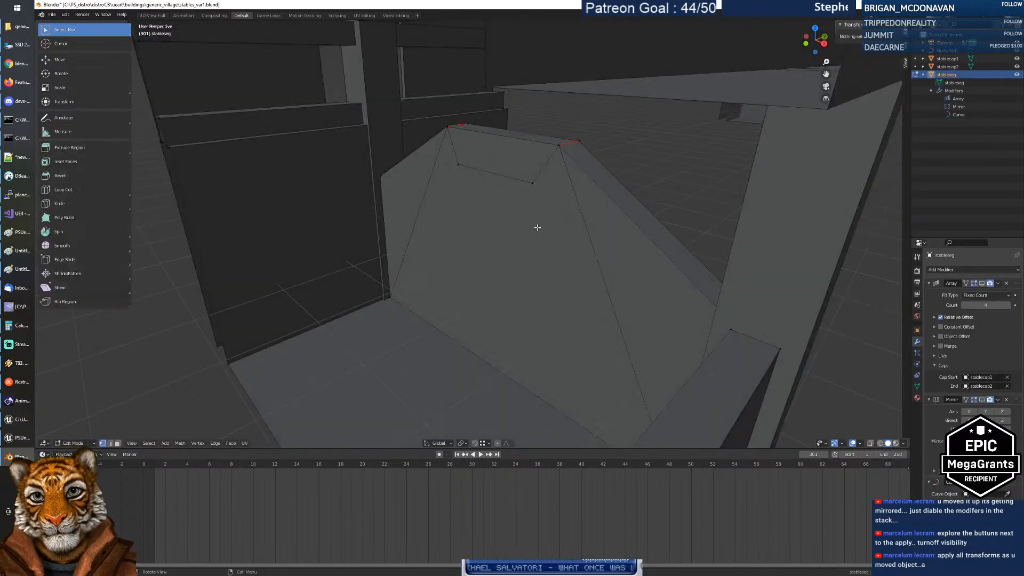
pyautogui.moveTo(542, 243); pyautogui.dragTo(569, 231, button='middle')
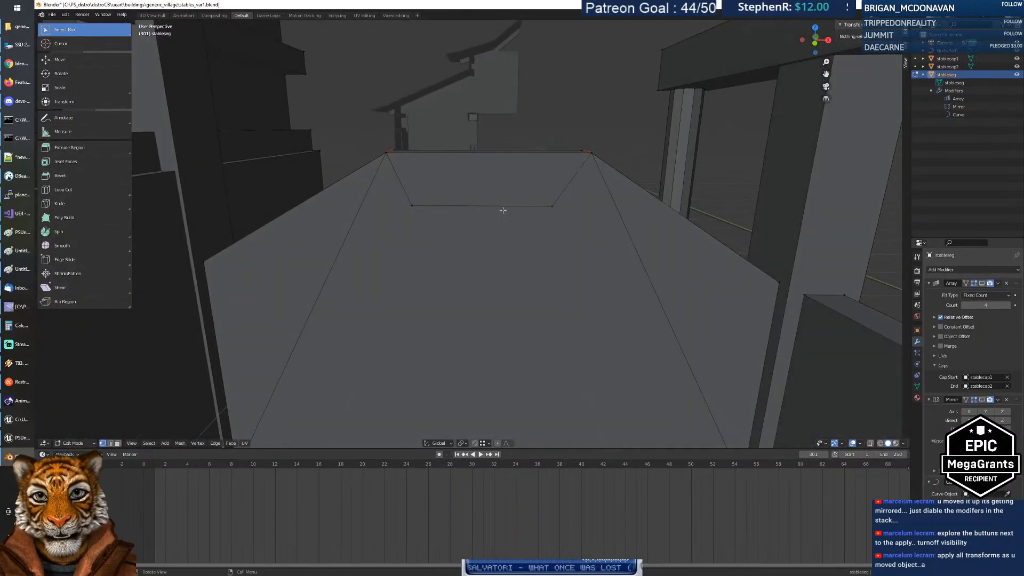
pyautogui.moveTo(642, 228)
pyautogui.mouseDown(button='middle')
pyautogui.moveTo(609, 219)
pyautogui.moveTo(638, 172)
pyautogui.moveTo(623, 232)
pyautogui.mouseUp(button='middle')
# Step: Undo the cylinder's latest deletion
pyautogui.hotkey('ctrl', 'z')
pyautogui.hotkey('ctrl', 'z')
pyautogui.hotkey('ctrl', 'z')
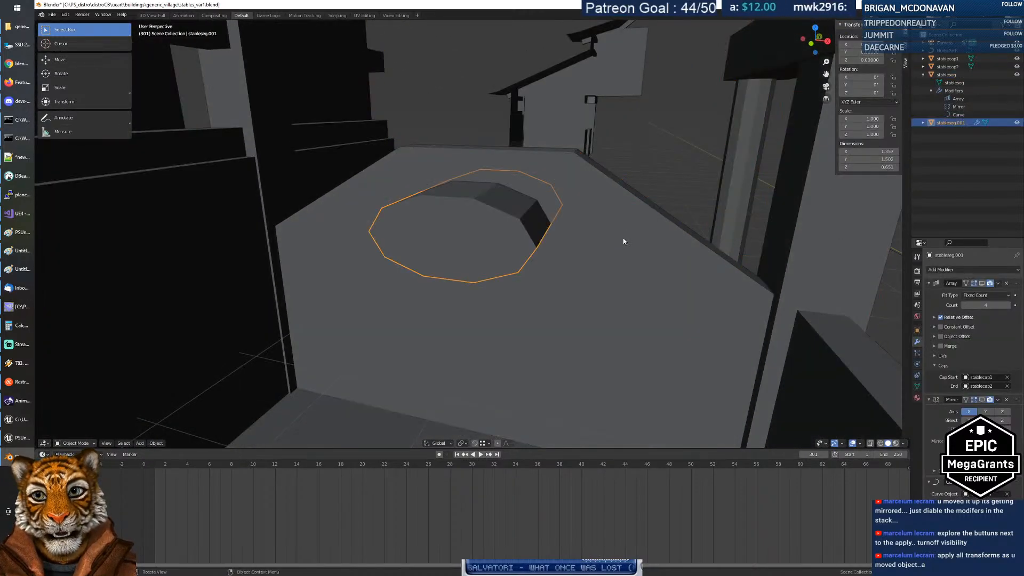
# Step: Turn on X-ray display and examine stableseg's divider mesh in Edit Mode
pyautogui.click(870, 443)
pyautogui.moveTo(529, 259); pyautogui.dragTo(568, 275, button='middle')
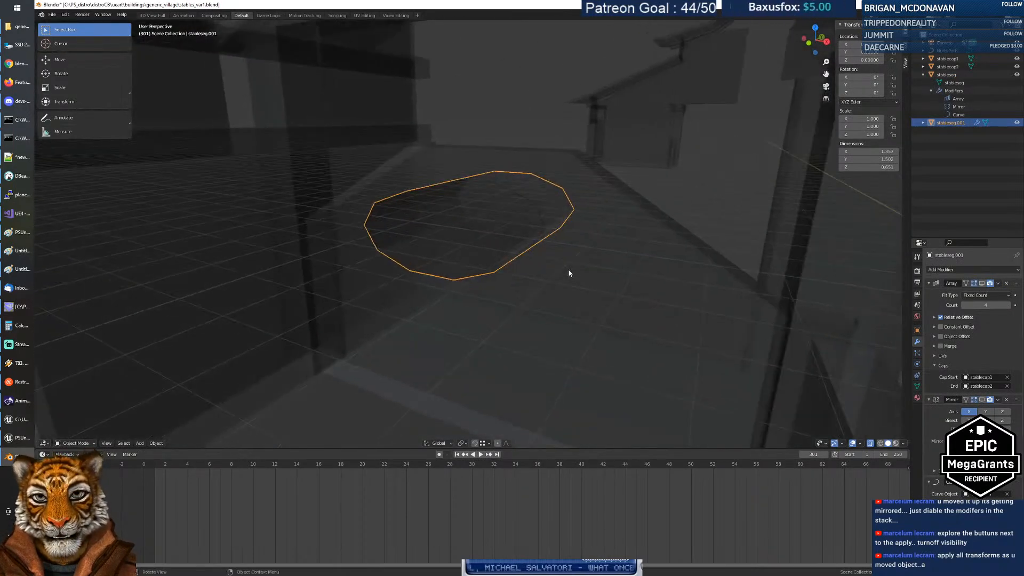
pyautogui.click(569, 269)
pyautogui.press('Tab')
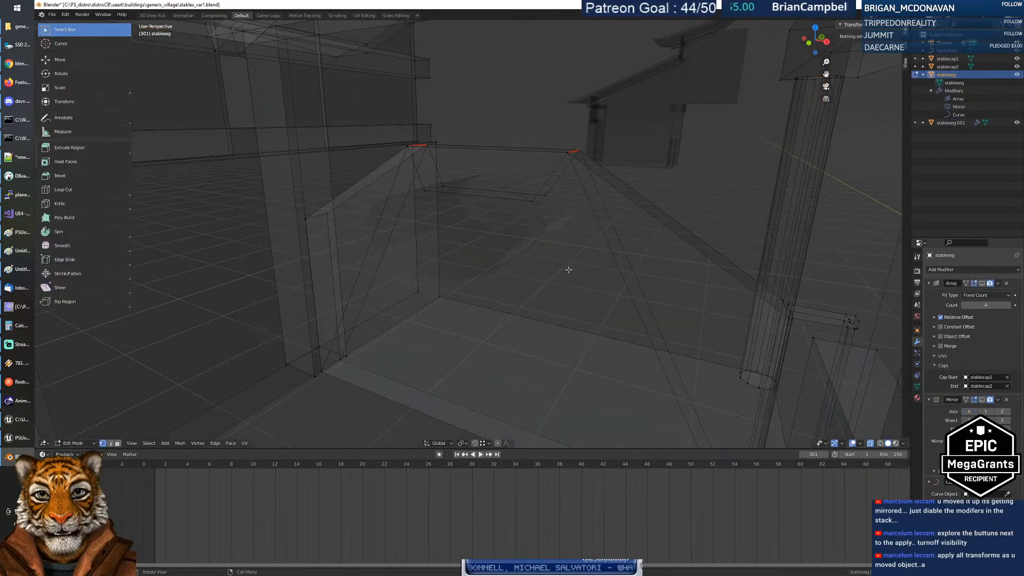
pyautogui.moveTo(538, 240)
pyautogui.mouseDown(button='middle')
pyautogui.moveTo(595, 230)
pyautogui.moveTo(594, 245)
pyautogui.moveTo(529, 243)
pyautogui.mouseUp(button='middle')
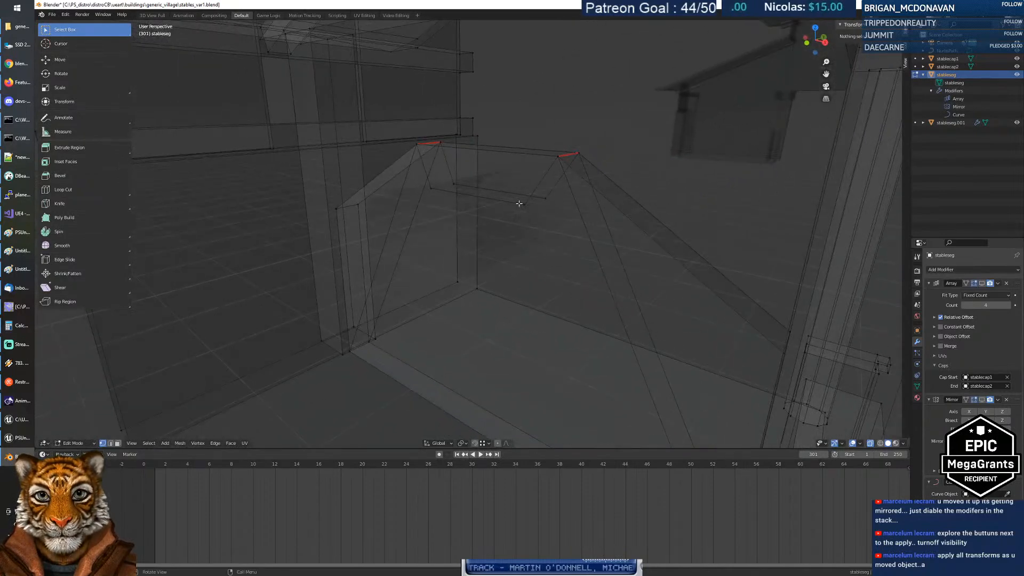
pyautogui.moveTo(592, 234); pyautogui.dragTo(610, 245, button='middle')
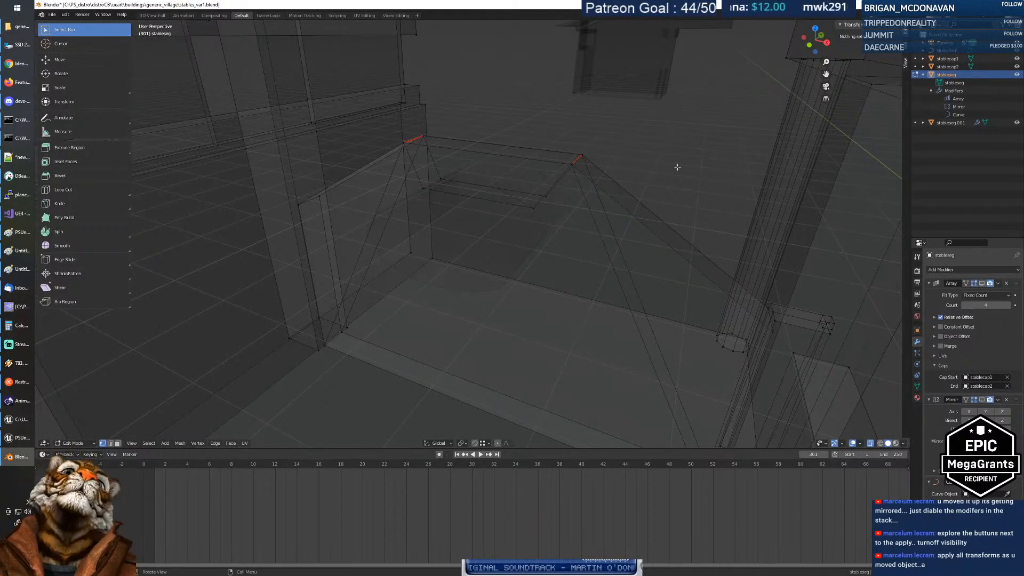
# Step: Leave Edit Mode and undo the application of stableseg's Boolean modifier
pyautogui.press('Tab')
pyautogui.hotkey('ctrl', 'z')
pyautogui.hotkey('ctrl', 'z')
pyautogui.hotkey('ctrl', 'z')
pyautogui.hotkey('ctrl', 'z')
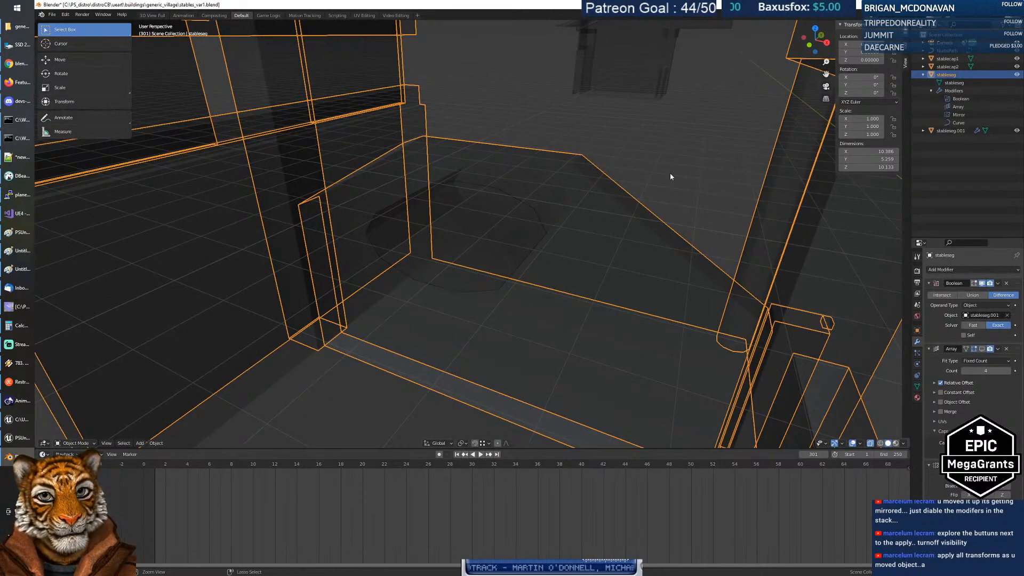
# Step: Select the cylinder stableseg.001 and examine in Edit Mode where its actual mesh lies relative to the divider
pyautogui.click(536, 215)
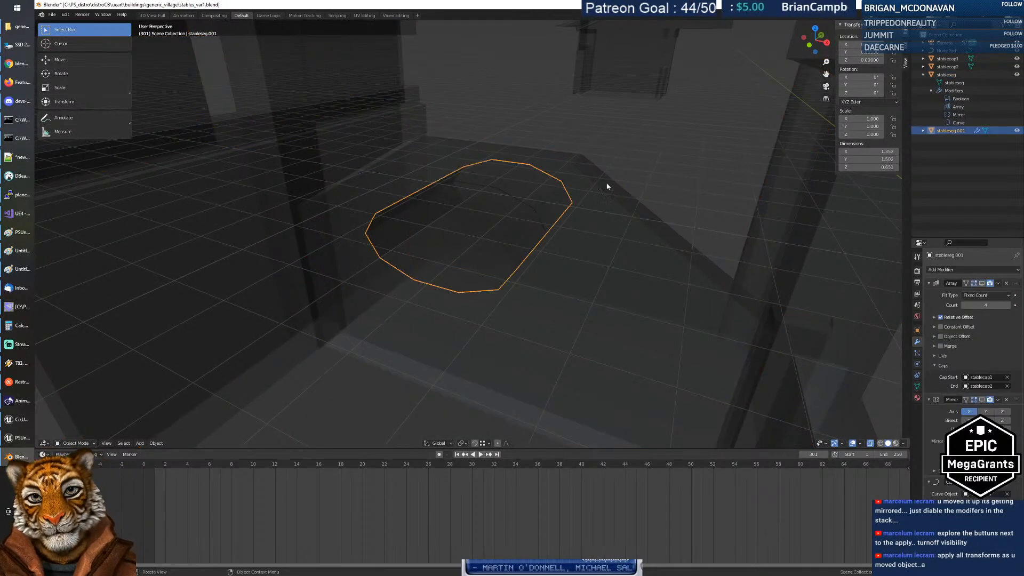
pyautogui.press('Tab')
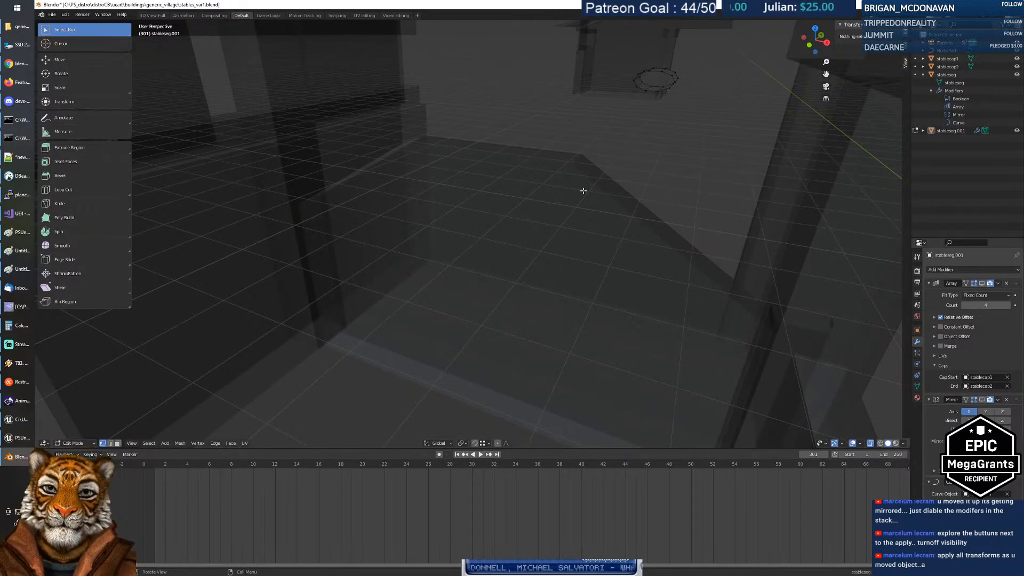
pyautogui.press('Tab')
pyautogui.click(503, 242)
pyautogui.click(521, 230)
pyautogui.press('Tab')
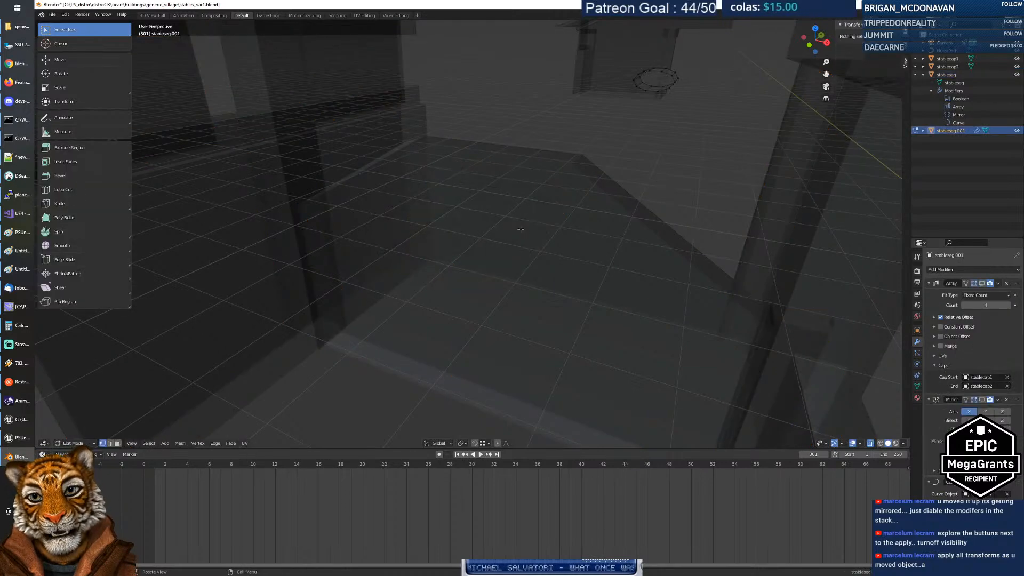
pyautogui.click(672, 83)
pyautogui.click(686, 163)
pyautogui.press('Tab')
pyautogui.click(669, 174)
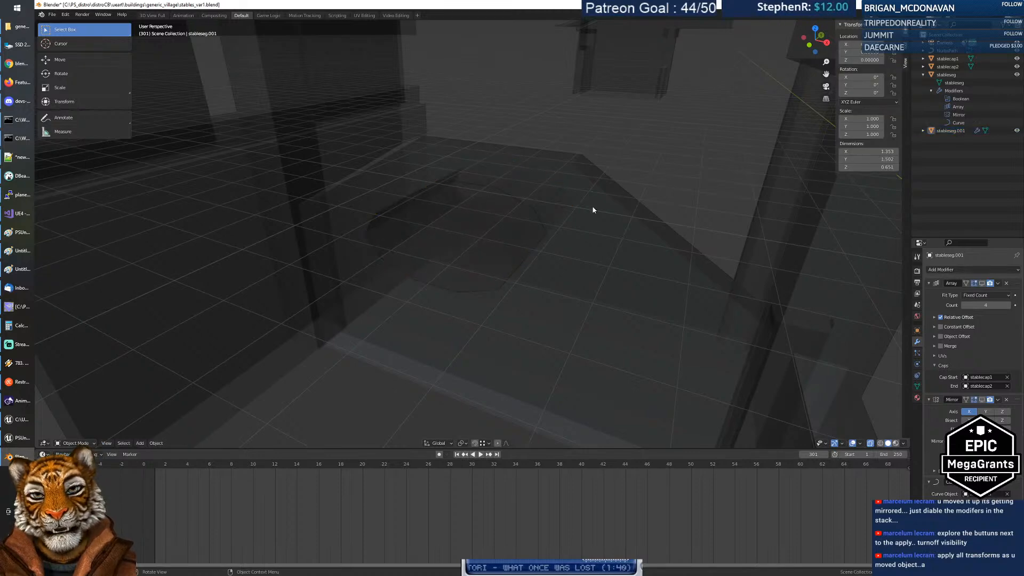
# Step: Examine stableseg's divider mesh in Edit Mode, and compare its outline with the cylinder's in Object Mode
pyautogui.click(593, 209)
pyautogui.press('Tab')
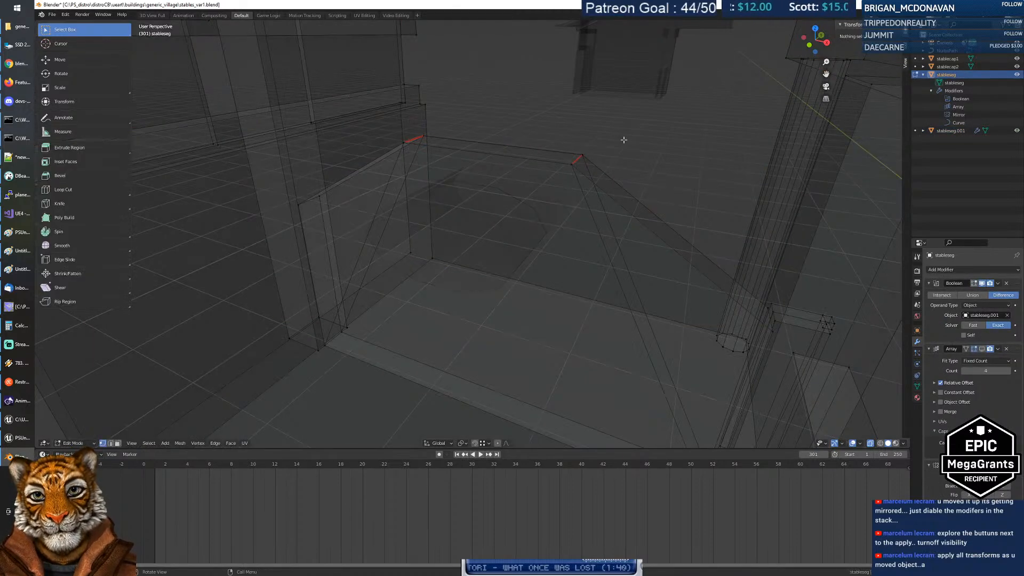
pyautogui.press('Tab')
pyautogui.moveTo(557, 189); pyautogui.dragTo(569, 190, button='middle')
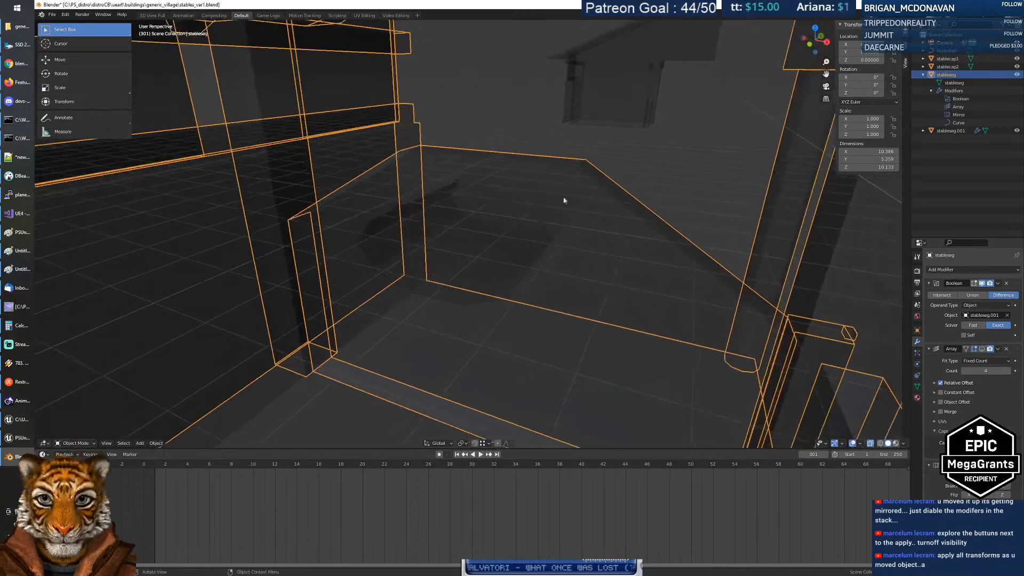
pyautogui.keyDown('shift'); pyautogui.click(516, 241); pyautogui.keyUp('shift')
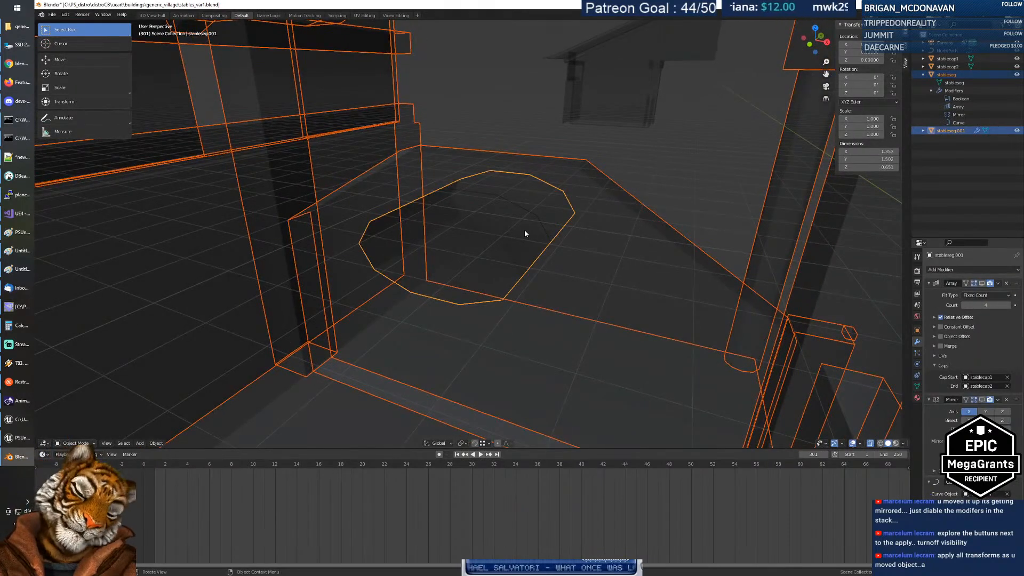
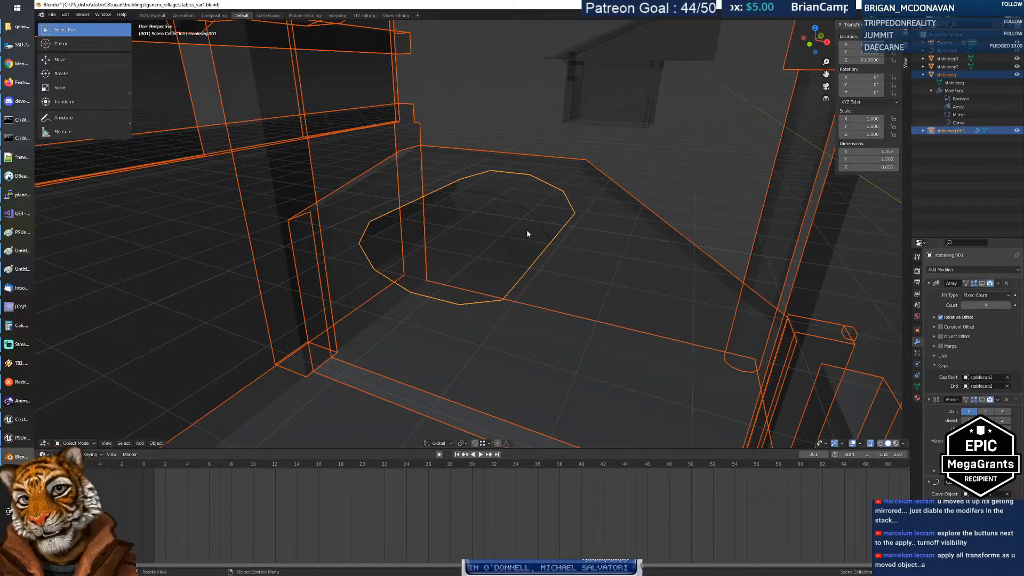
pyautogui.moveTo(556, 231)
pyautogui.mouseDown(button='middle')
pyautogui.moveTo(531, 205)
pyautogui.moveTo(560, 171)
pyautogui.moveTo(578, 218)
pyautogui.moveTo(550, 233)
pyautogui.moveTo(447, 231)
pyautogui.moveTo(553, 233)
pyautogui.moveTo(543, 246)
pyautogui.mouseUp(button='middle')
pyautogui.click(659, 170)
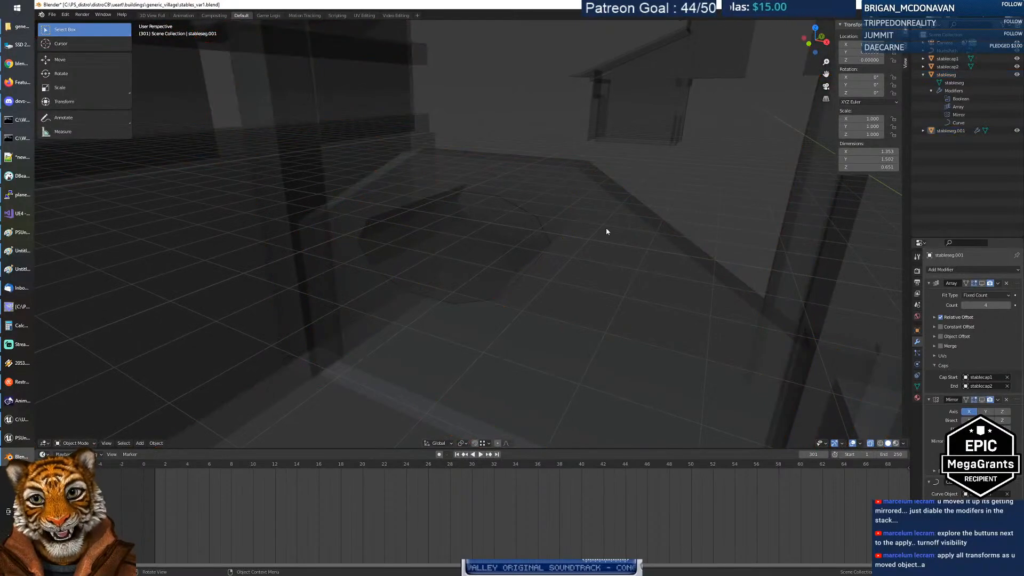
# Step: Select the cylinder and stableseg in turn, rechecking in Edit Mode whether the divider's actual mesh is cut
pyautogui.click(606, 229)
pyautogui.click(506, 241)
pyautogui.click(607, 234)
pyautogui.click(533, 238)
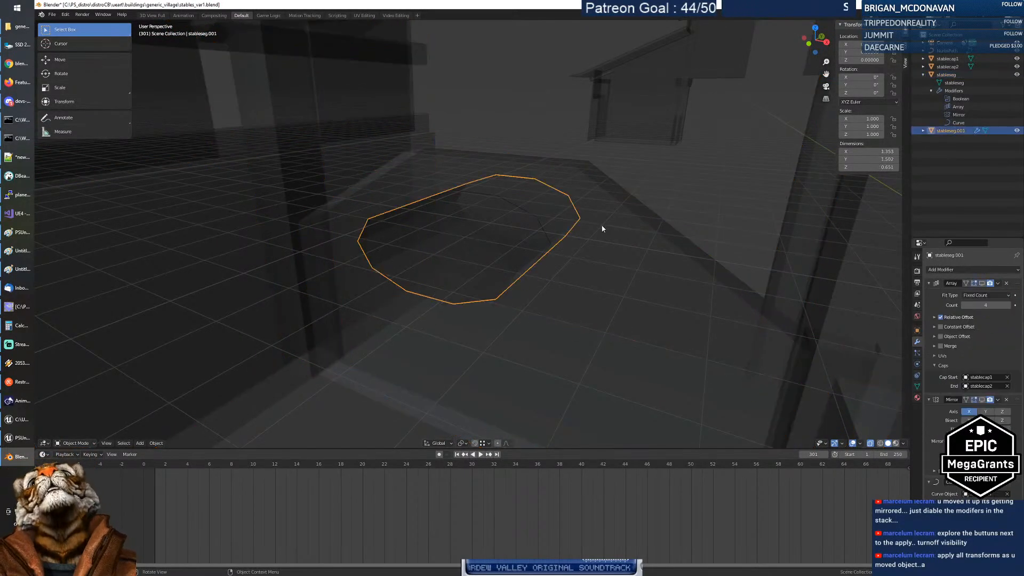
pyautogui.click(475, 240)
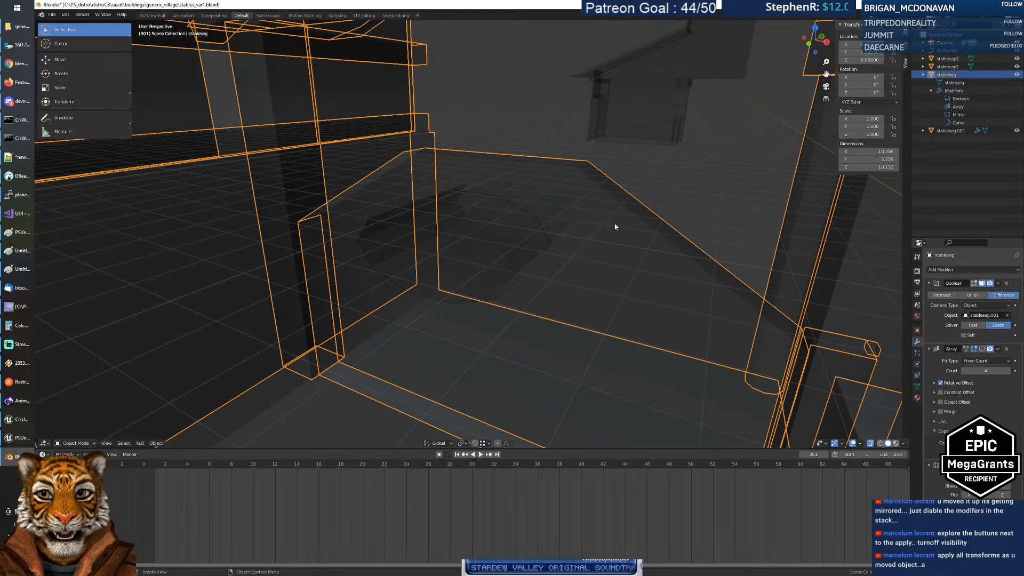
pyautogui.press('Tab')
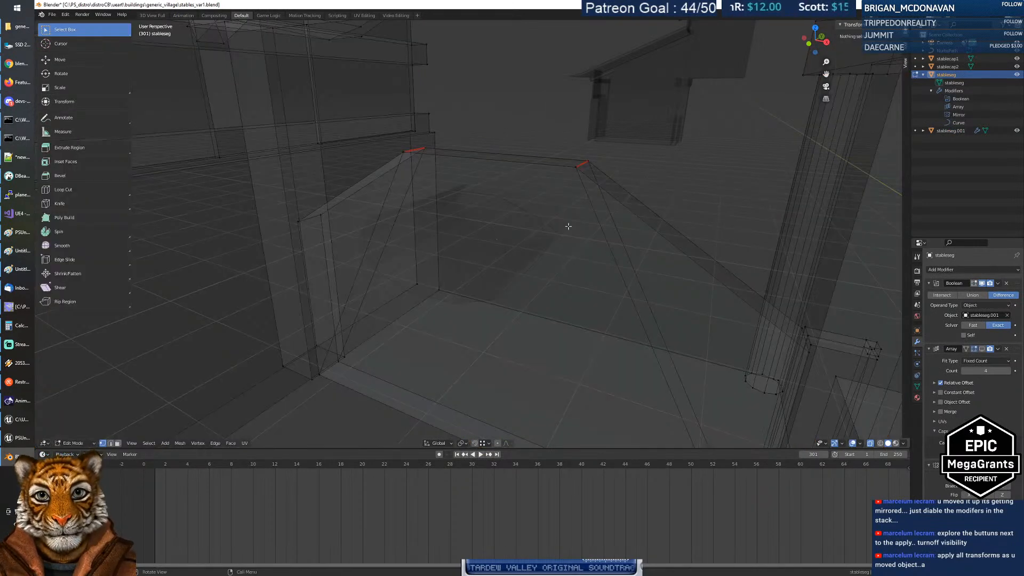
pyautogui.press('Tab')
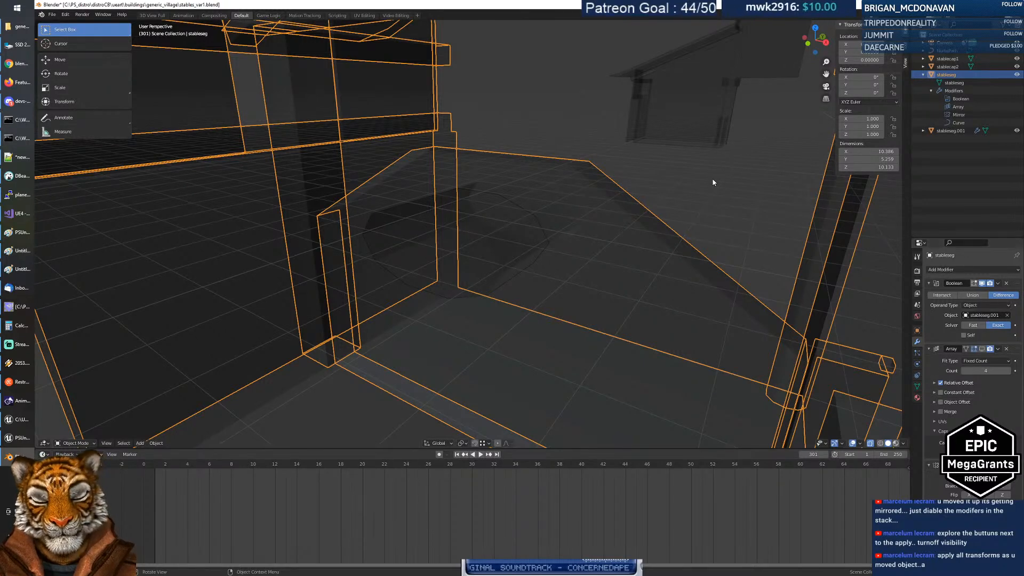
# Step: Turn off render visibility for stableseg's Array modifier
pyautogui.click(991, 350)
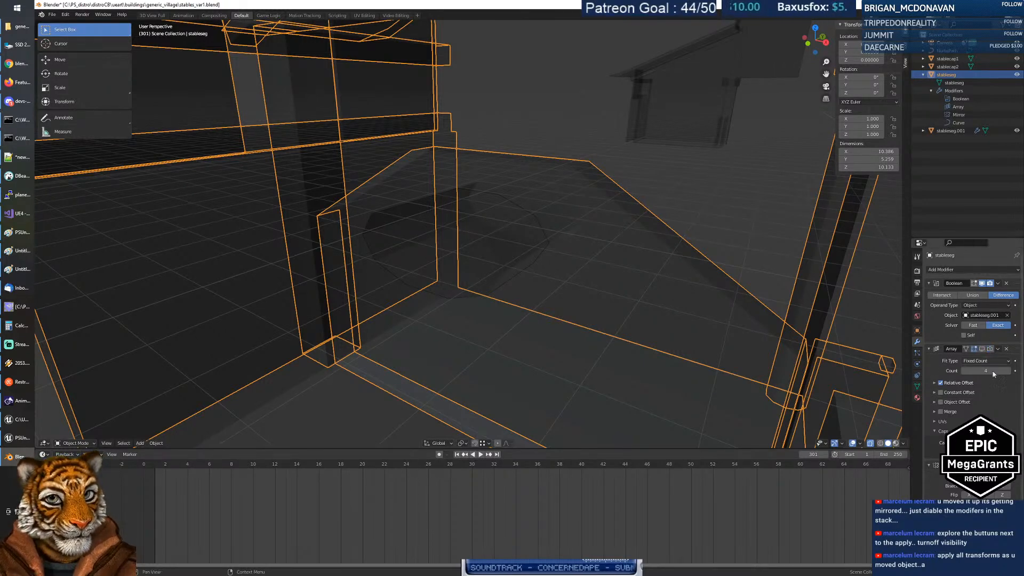
# Step: Remove the Array, Mirror and Curve modifiers from stableseg, keeping only its Boolean
pyautogui.scroll(-1, 991, 415)
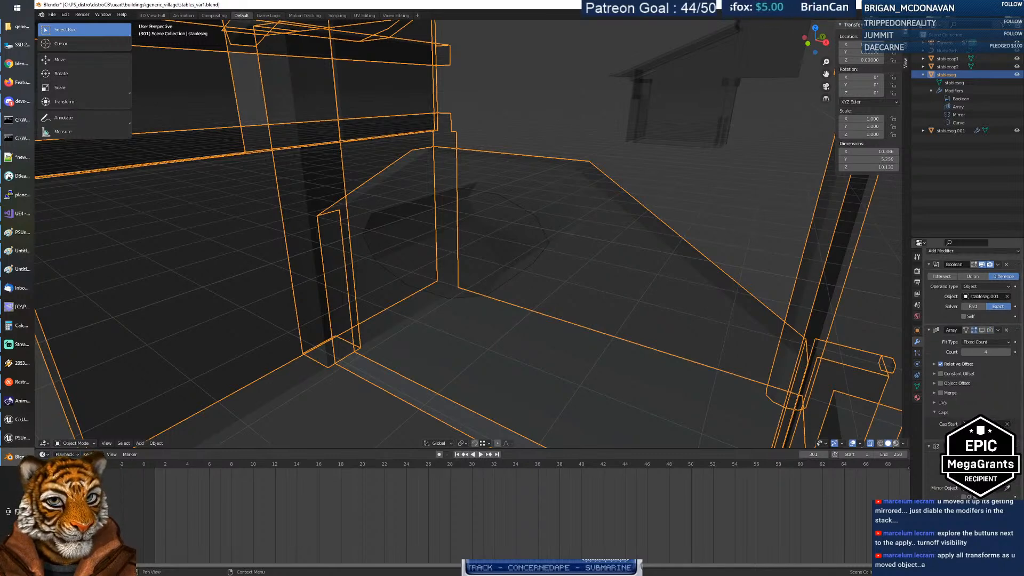
pyautogui.click(1006, 330)
pyautogui.click(1007, 349)
pyautogui.click(1007, 349)
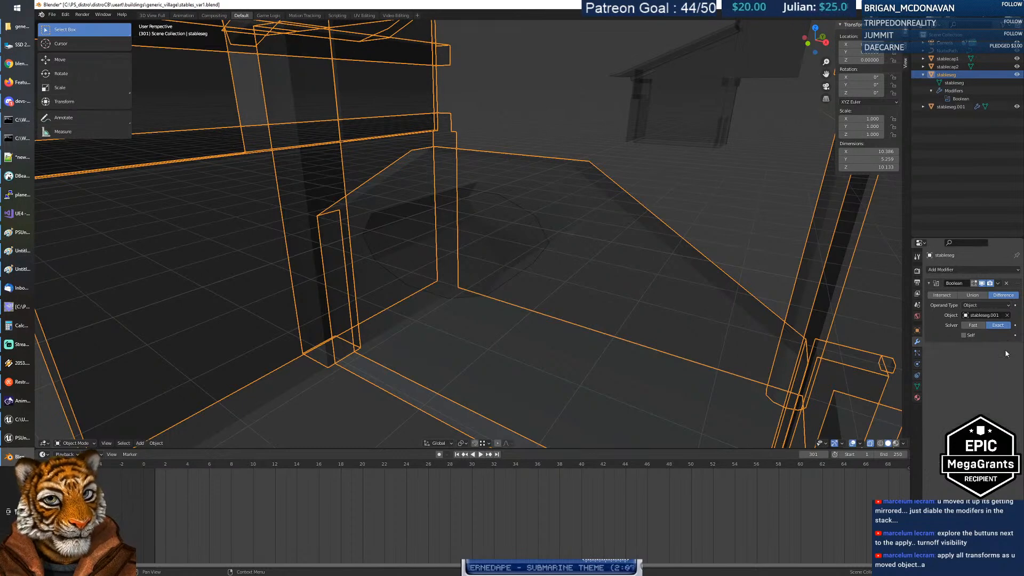
# Step: Check stableseg's divider in Edit Mode and Object Mode with only the Boolean modifier active
pyautogui.press('Tab')
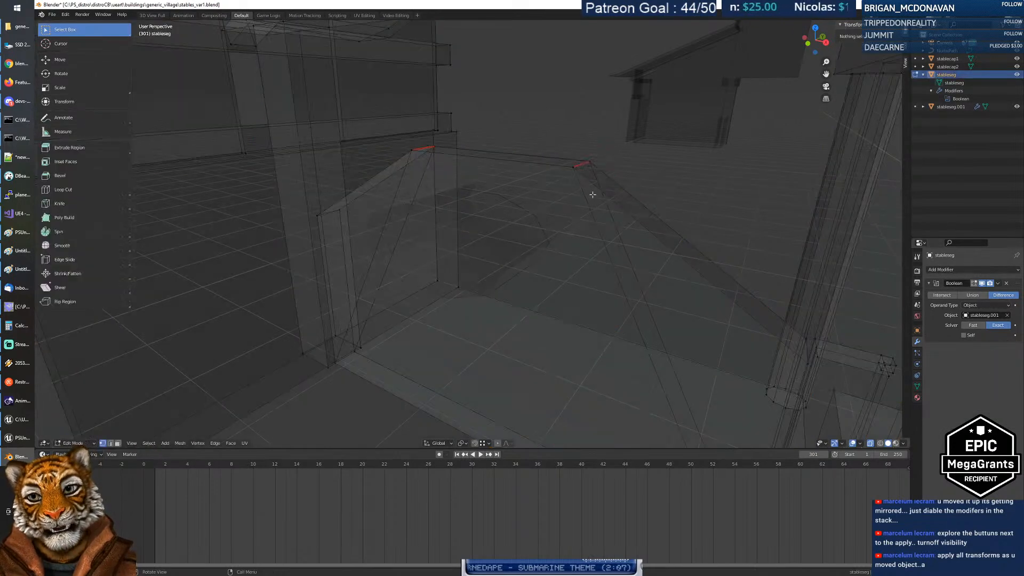
pyautogui.press('Tab')
pyautogui.click(517, 222)
pyautogui.click(604, 210)
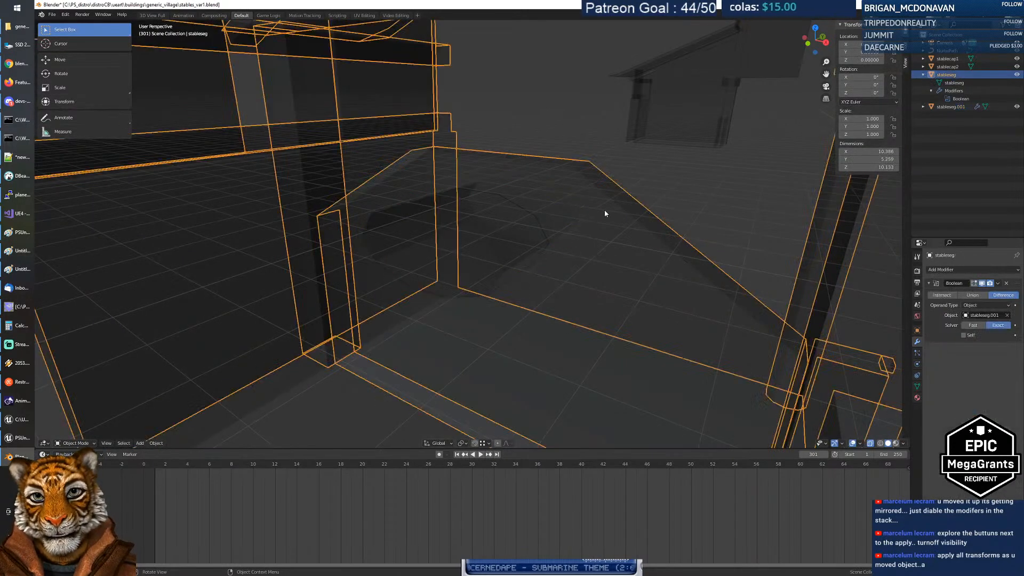
pyautogui.press('Tab')
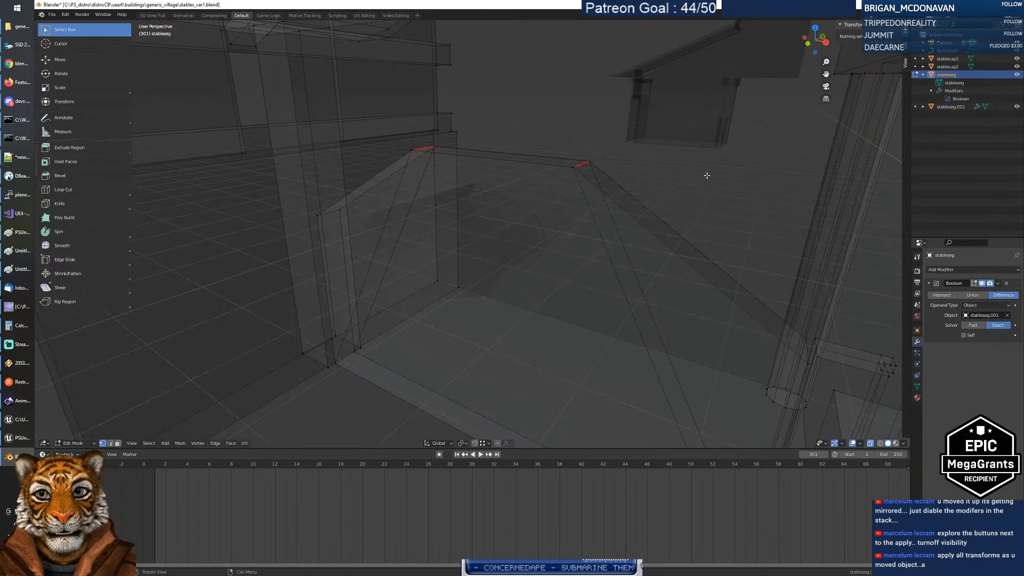
pyautogui.press('Tab')
pyautogui.click(507, 228)
pyautogui.click(601, 195)
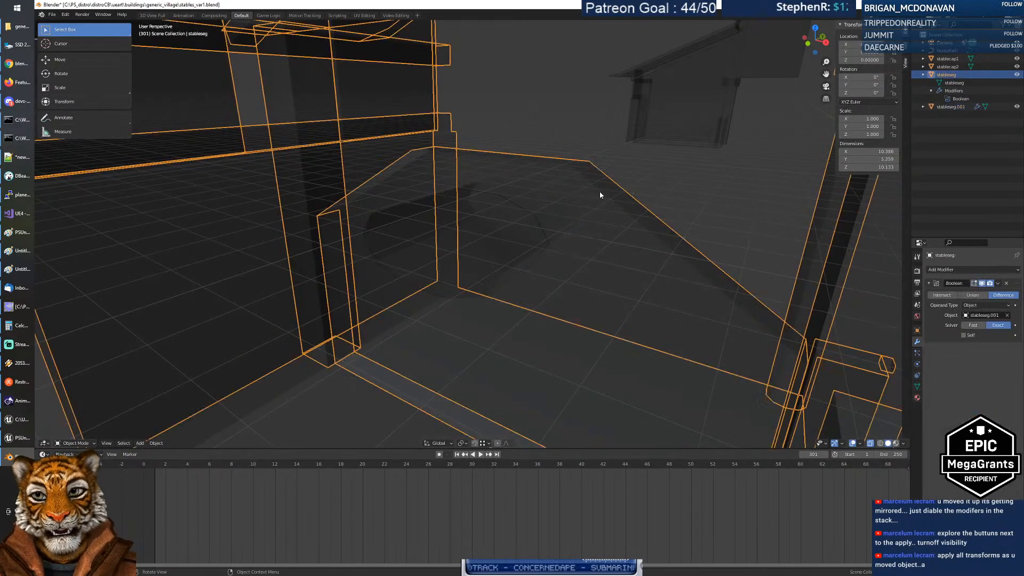
# Step: Clear the target object of stableseg's Boolean modifier and try to pick the cylinder in its place
pyautogui.click(1007, 316)
pyautogui.click(683, 228)
pyautogui.click(618, 215)
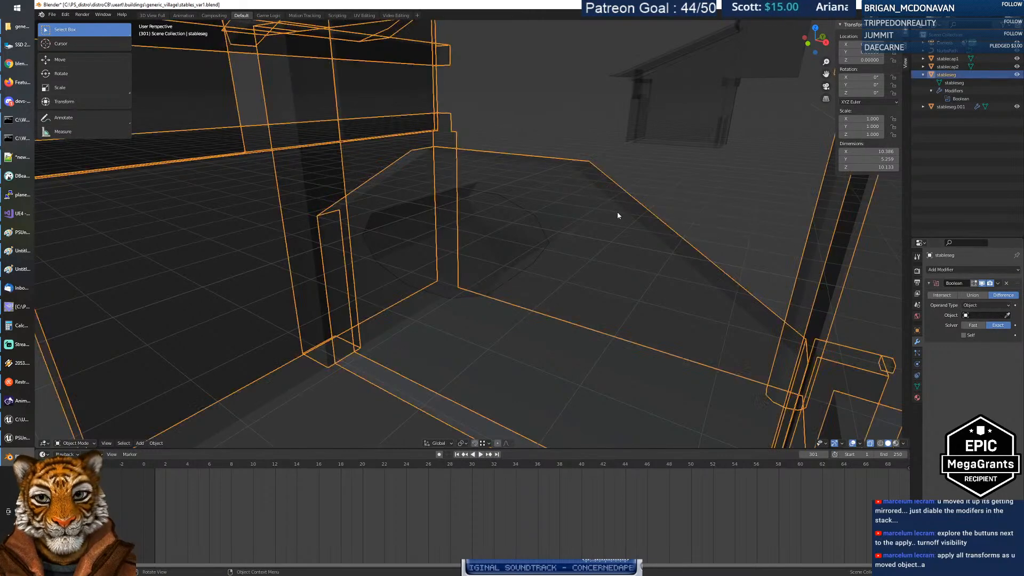
pyautogui.click(1007, 317)
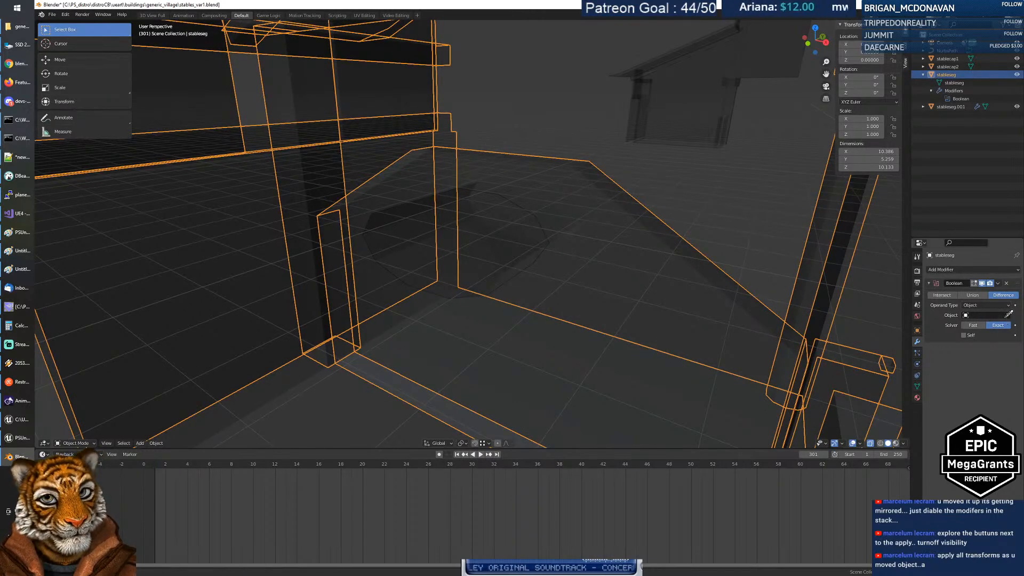
pyautogui.click(494, 235)
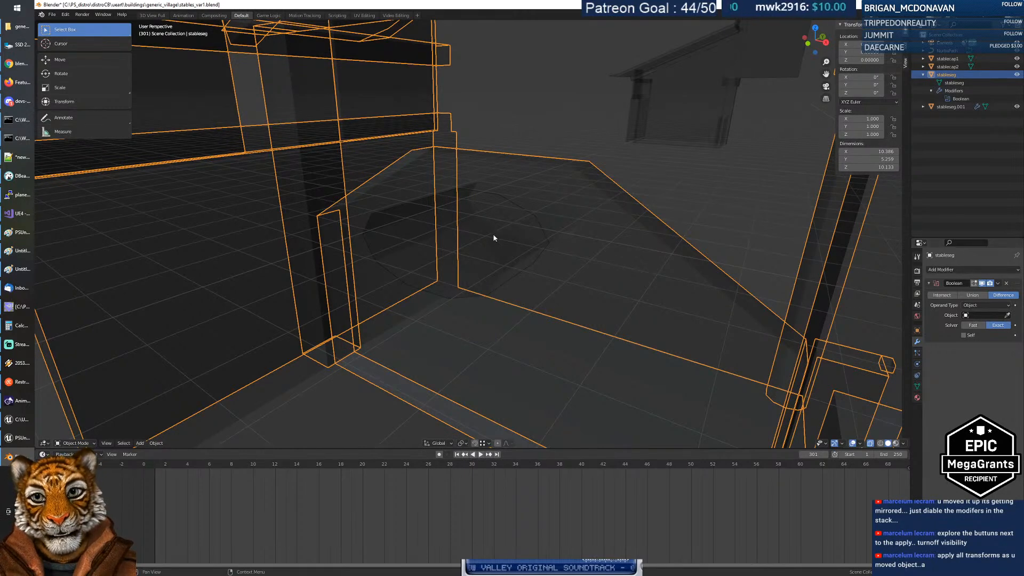
pyautogui.click(1008, 315)
pyautogui.click(465, 294)
# Step: Pick the cylinder stableseg.001 as the Boolean modifier's object from a viewpoint where it is exposed
pyautogui.moveTo(519, 269); pyautogui.dragTo(551, 228, button='middle')
pyautogui.hotkey('shift', '`')
pyautogui.press('s')
pyautogui.click(473, 235)
pyautogui.click(1008, 316)
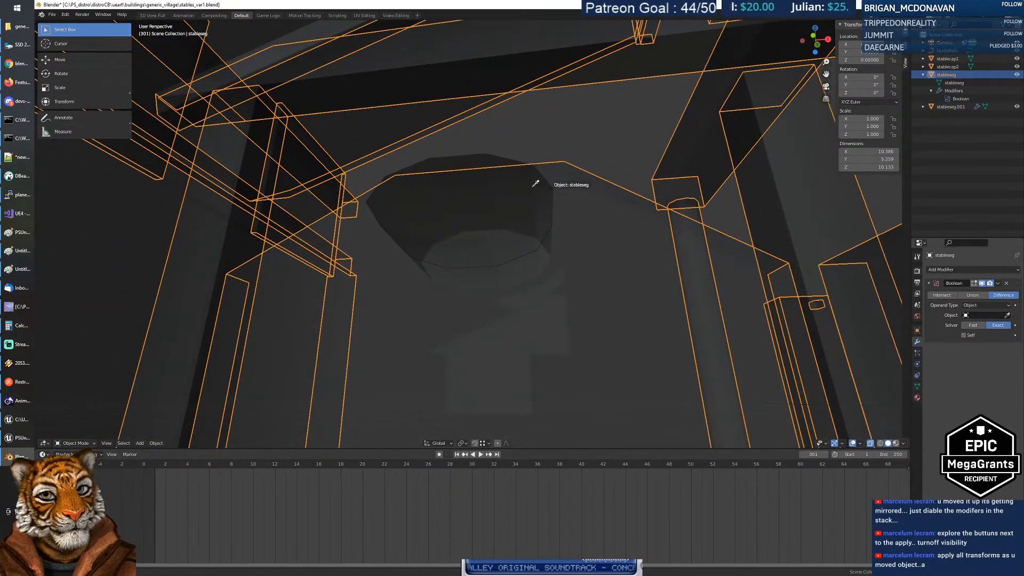
pyautogui.click(465, 156)
pyautogui.moveTo(606, 217); pyautogui.dragTo(592, 252, button='middle')
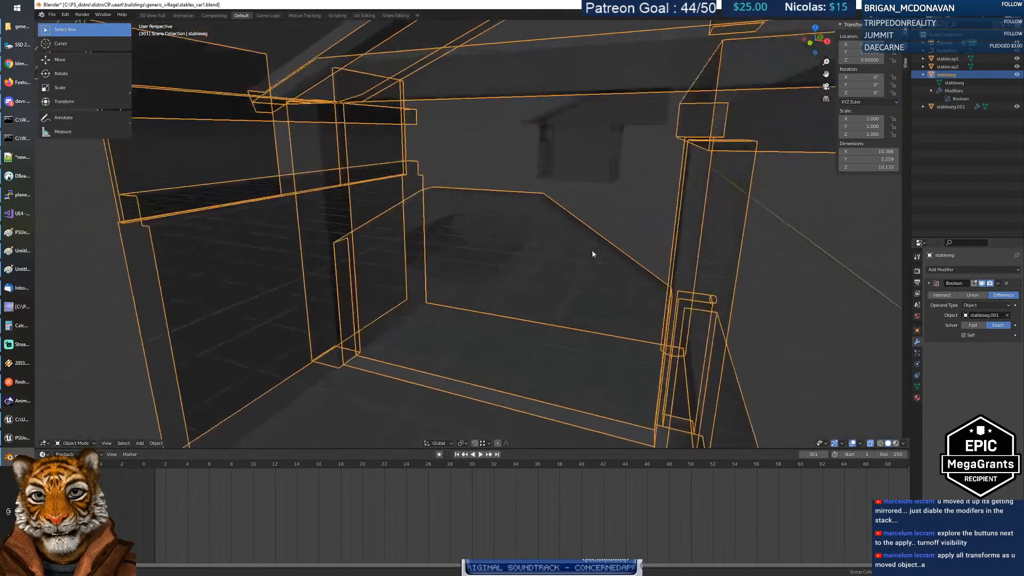
# Step: Apply stableseg's Boolean modifier and delete the cylinder stableseg.001
pyautogui.click(998, 283)
pyautogui.click(962, 292)
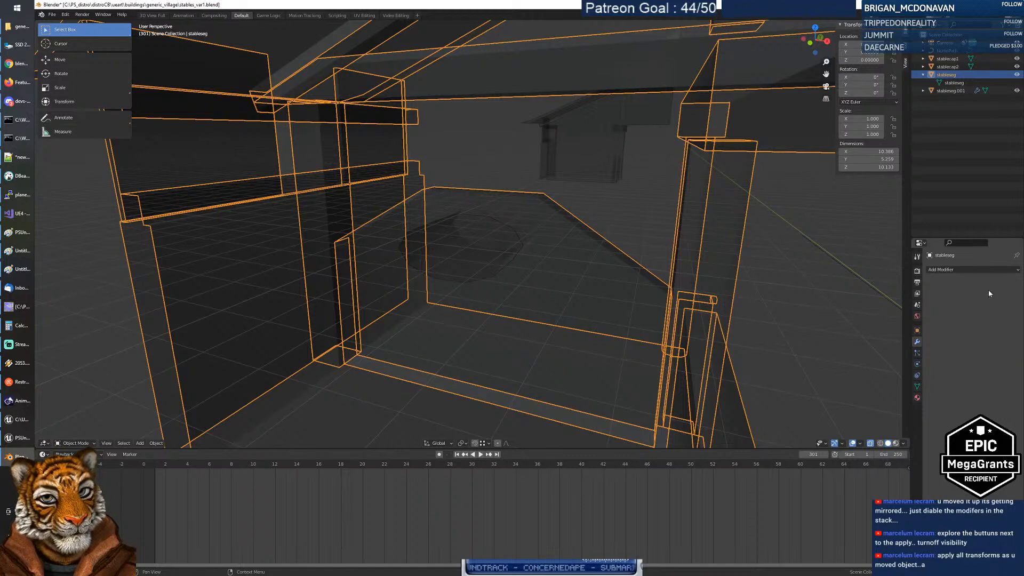
pyautogui.click(496, 242)
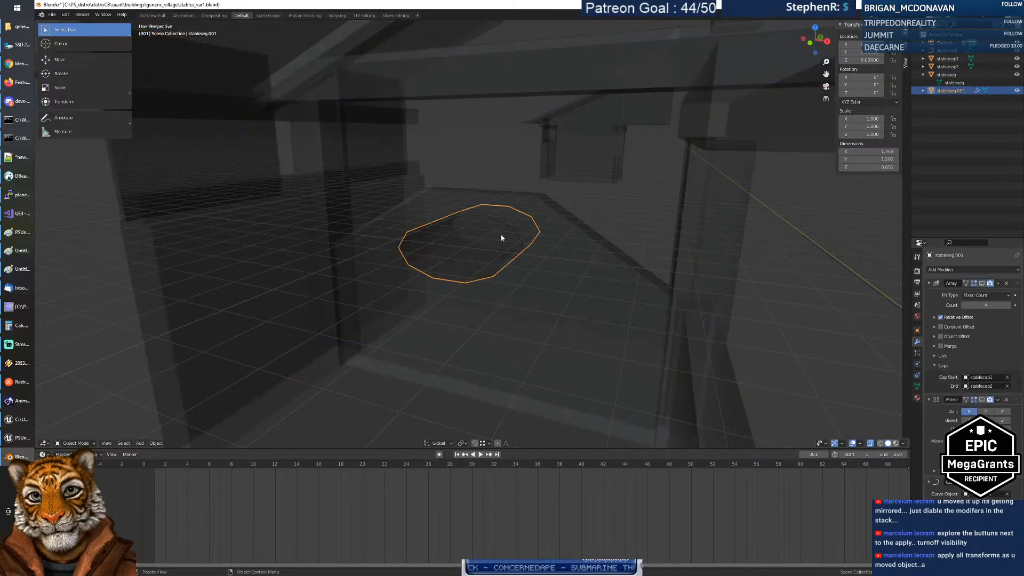
pyautogui.press('Delete')
# Step: Examine the cut in stableseg's divider mesh in Edit Mode from several angles
pyautogui.click(501, 233)
pyautogui.press('Tab')
pyautogui.moveTo(505, 235)
pyautogui.mouseDown(button='middle')
pyautogui.moveTo(484, 231)
pyautogui.moveTo(489, 238)
pyautogui.mouseUp(button='middle')
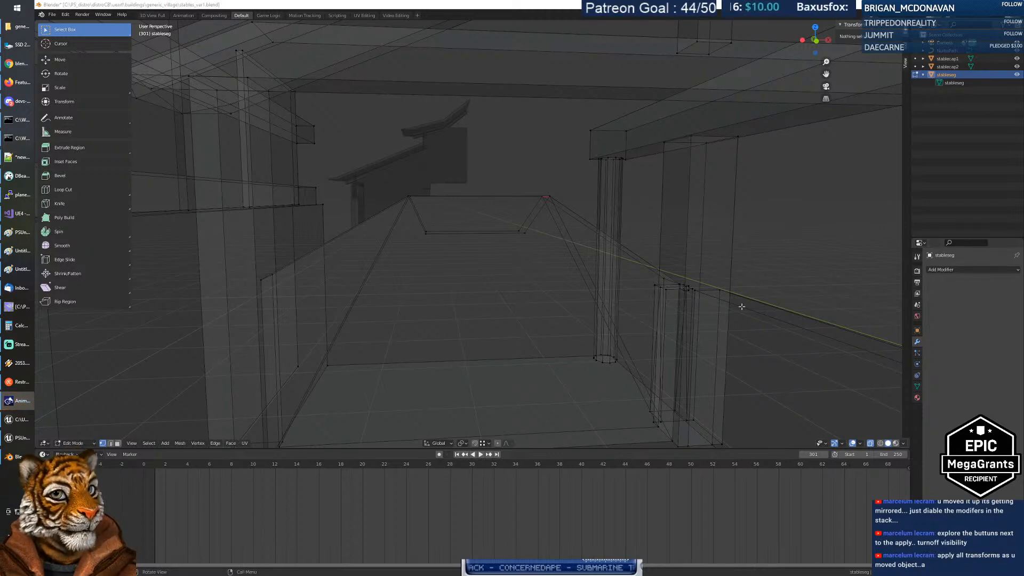
pyautogui.scroll(3, 549, 283)
pyautogui.moveTo(542, 282); pyautogui.dragTo(532, 288, button='middle')
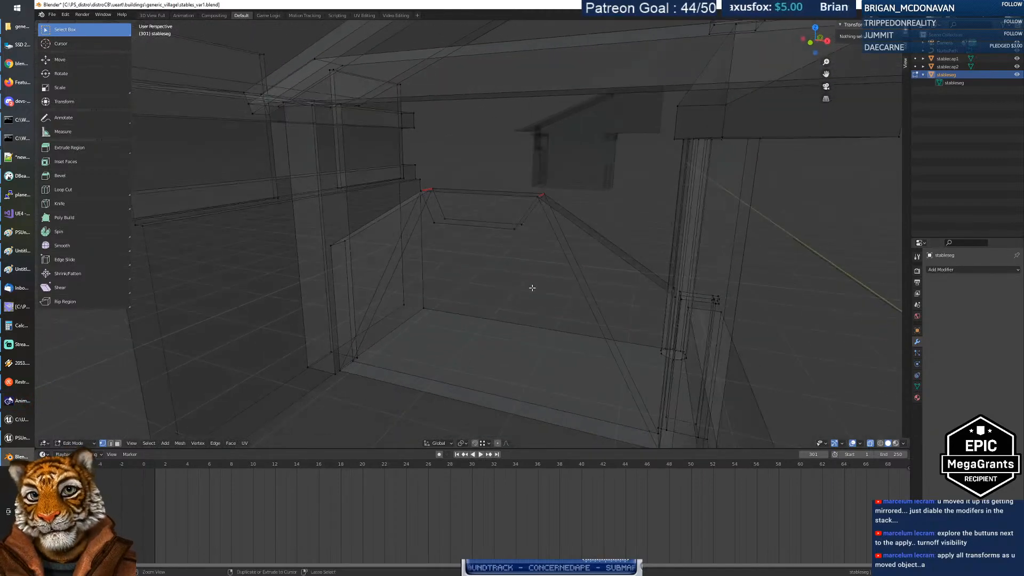
# Step: Undo back through the cylinder's deletion and the Boolean changes until stableseg's Array, Mirror and Curve modifiers are restored
pyautogui.hotkey('ctrl', 'z')
pyautogui.hotkey('ctrl', 'z')
pyautogui.hotkey('ctrl', 'z')
pyautogui.hotkey('ctrl', 'z')
pyautogui.hotkey('ctrl', 'z')
pyautogui.hotkey('ctrl', 'z')
pyautogui.hotkey('ctrl', 'z')
pyautogui.hotkey('ctrl', 'z')
pyautogui.hotkey('ctrl', 'z')
pyautogui.hotkey('ctrl', 'z')
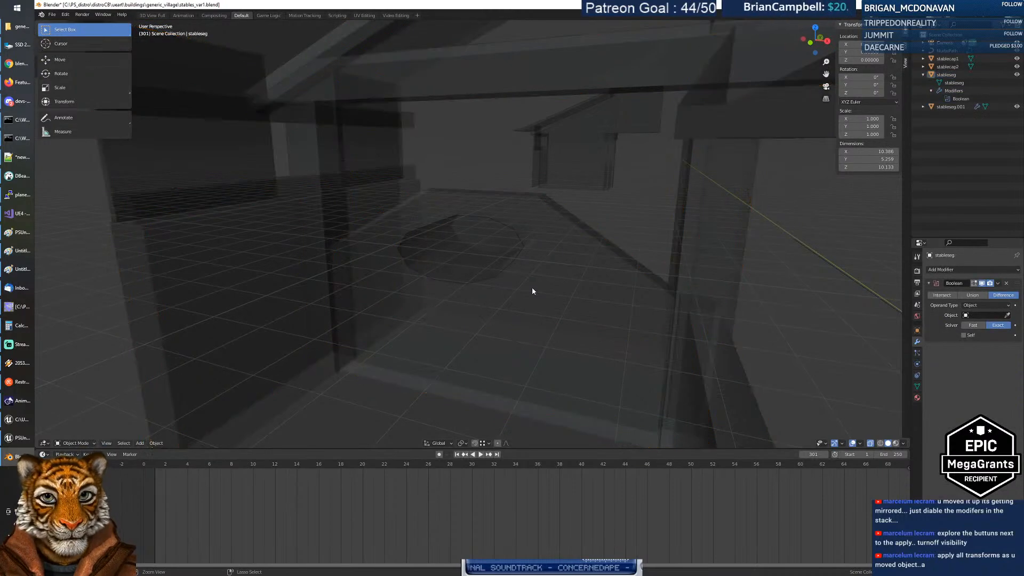
pyautogui.hotkey('ctrl', 'z')
pyautogui.hotkey('ctrl', 'z')
pyautogui.hotkey('ctrl', 'z')
pyautogui.hotkey('ctrl', 'z')
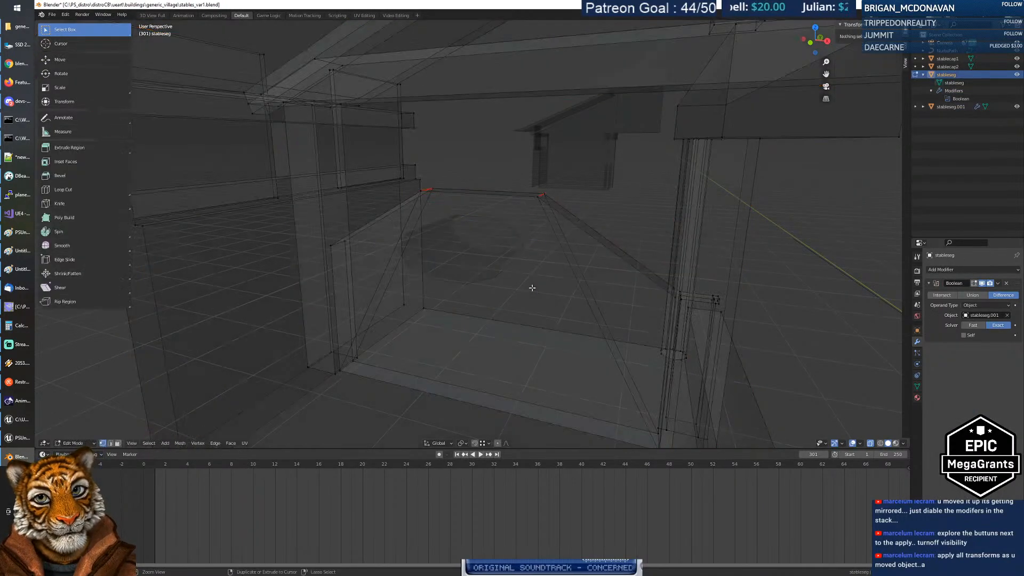
pyautogui.hotkey('ctrl', 'z')
pyautogui.hotkey('ctrl', 'z')
pyautogui.hotkey('ctrl', 'z')
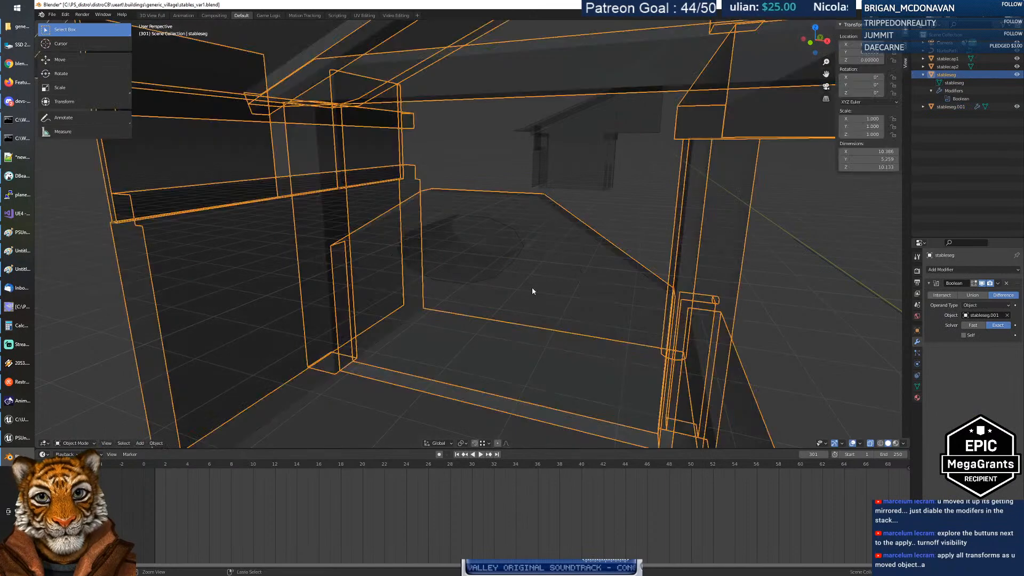
pyautogui.hotkey('ctrl', 'z')
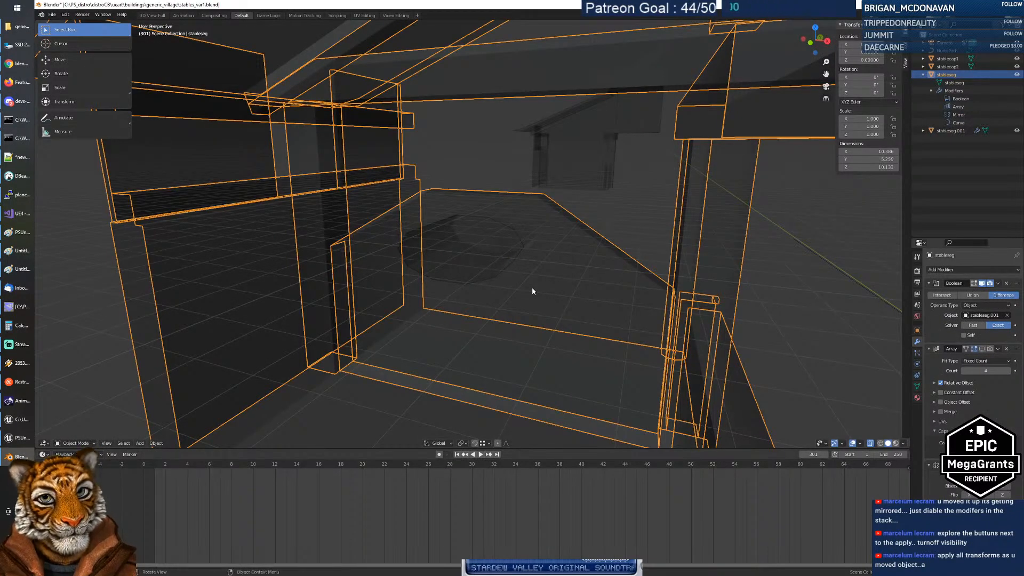
# Step: Merge all vertices of the cylinder stableseg.001 by distance in Edit Mode
pyautogui.click(500, 267)
pyautogui.press('Tab')
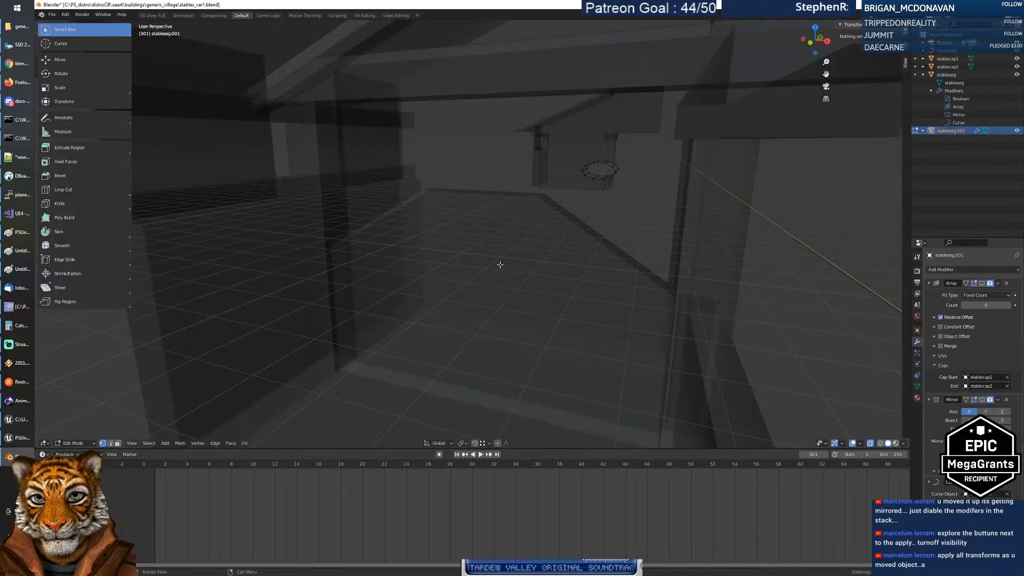
pyautogui.press('a')
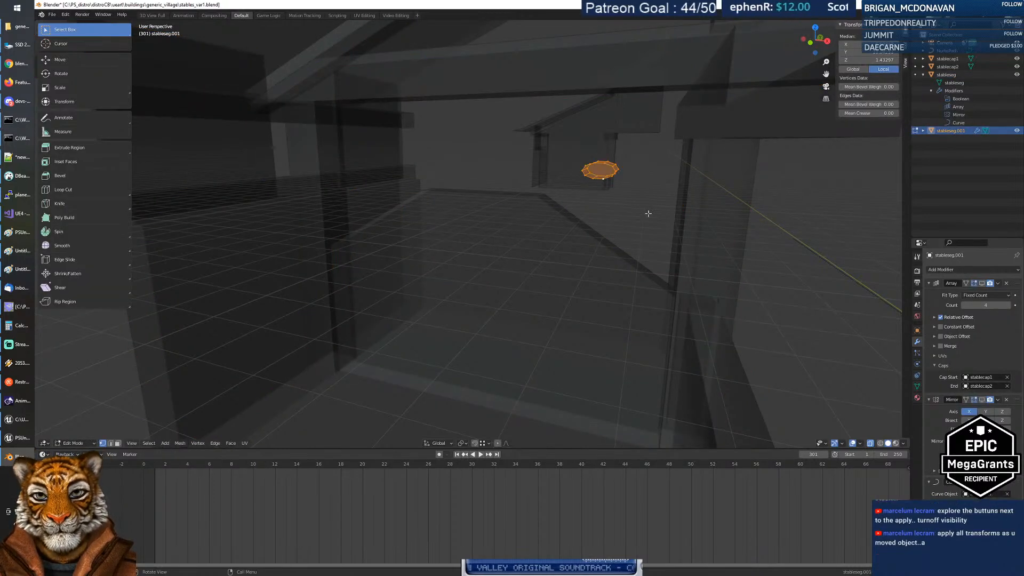
pyautogui.press('m')
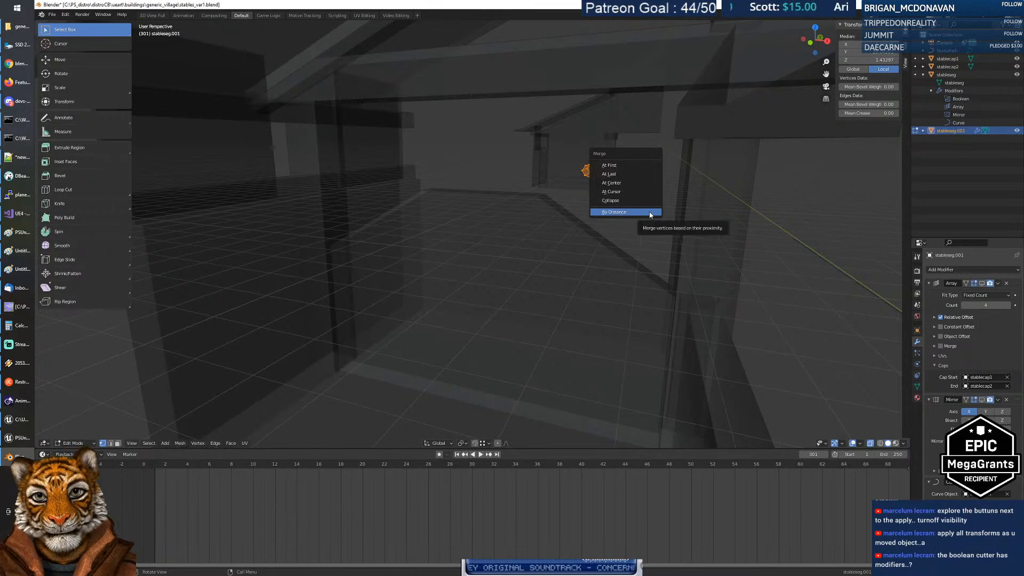
pyautogui.click(650, 213)
pyautogui.click(649, 220)
# Step: Select individual vertices of the cylinder and examine its mesh from another angle
pyautogui.moveTo(633, 218)
pyautogui.mouseDown(button='middle')
pyautogui.moveTo(619, 213)
pyautogui.moveTo(630, 219)
pyautogui.mouseUp(button='middle')
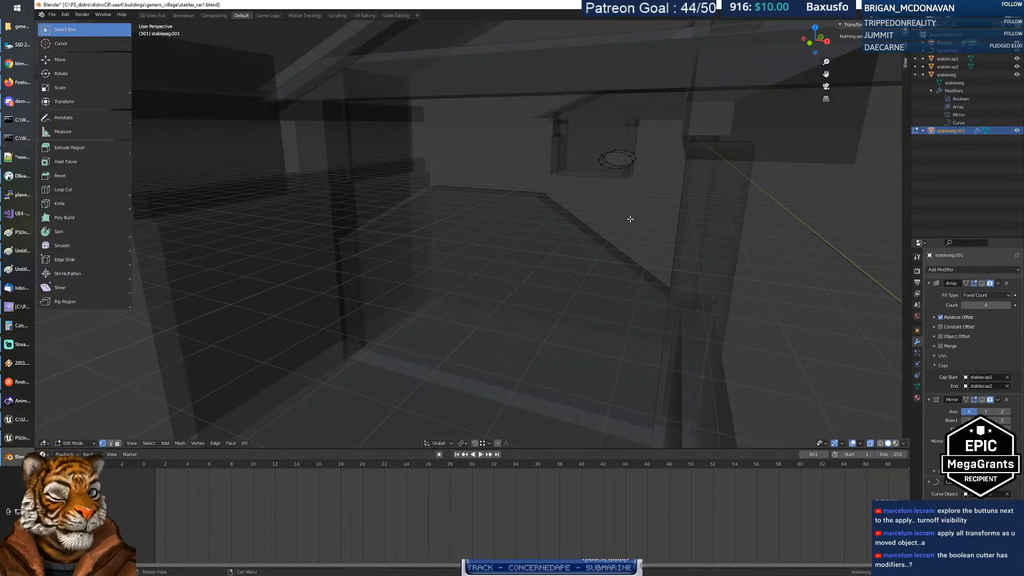
pyautogui.click(633, 167)
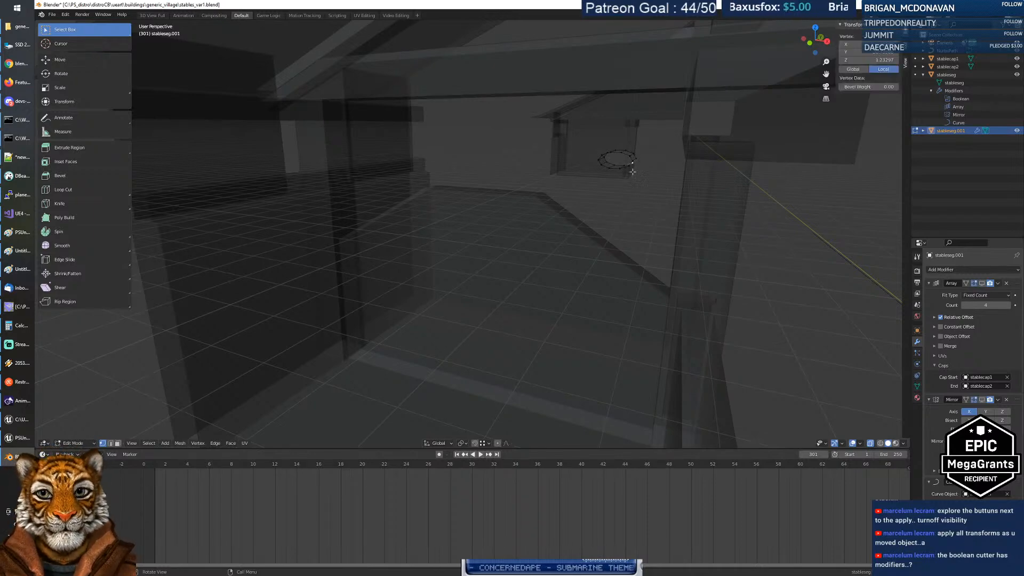
pyautogui.moveTo(617, 162); pyautogui.dragTo(613, 191, button='middle')
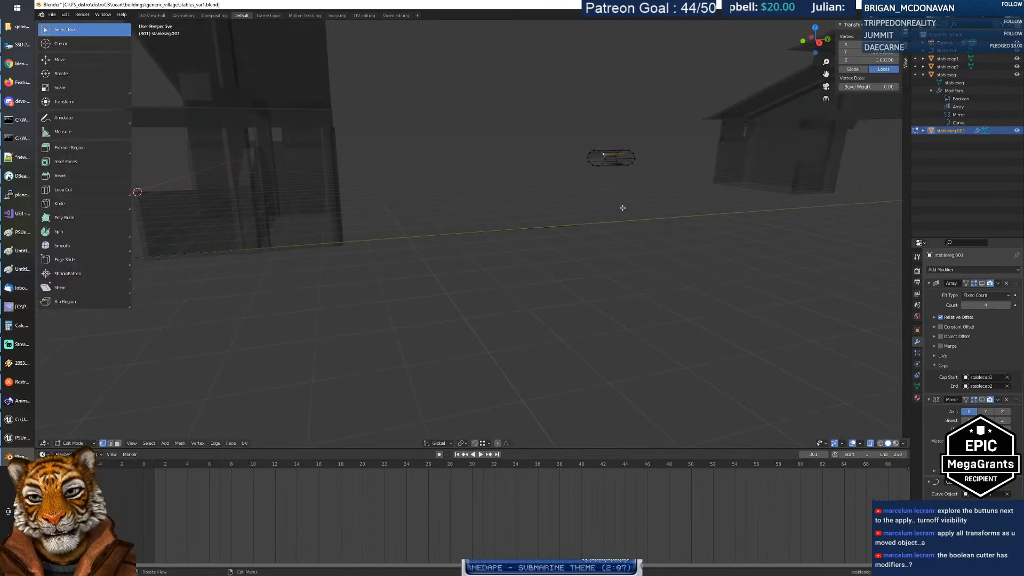
# Step: Compare the cylinder's raw mesh position in Edit Mode with its displayed position in Object Mode
pyautogui.press('a')
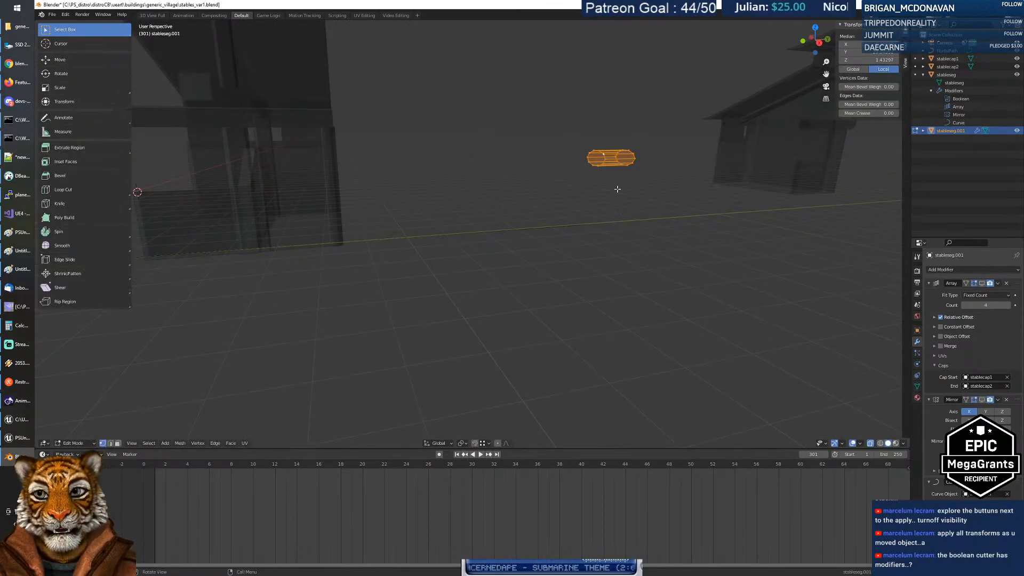
pyautogui.press('Tab')
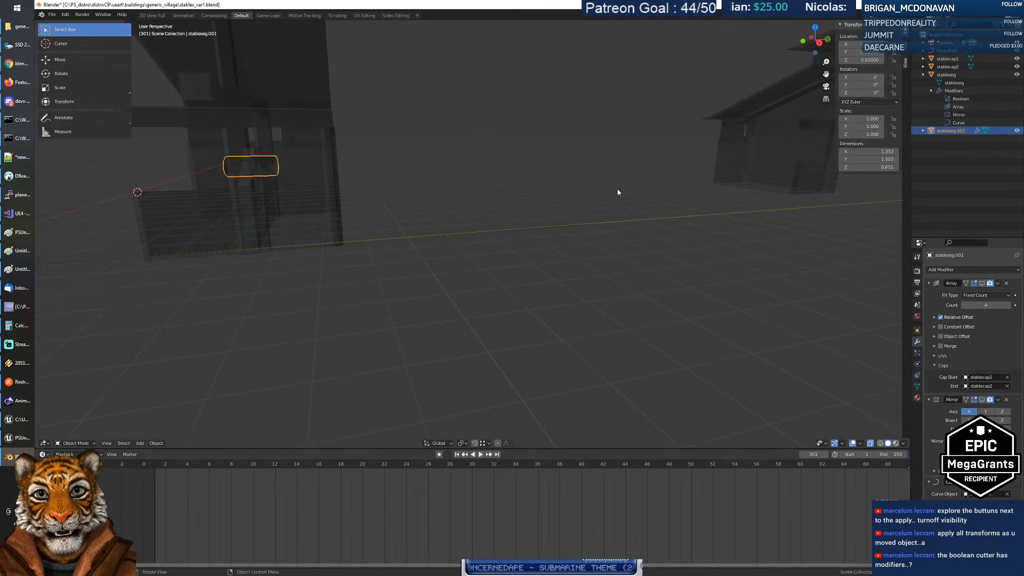
pyautogui.hotkey('ctrl', 'a')
pyautogui.click(569, 194)
pyautogui.press('Tab')
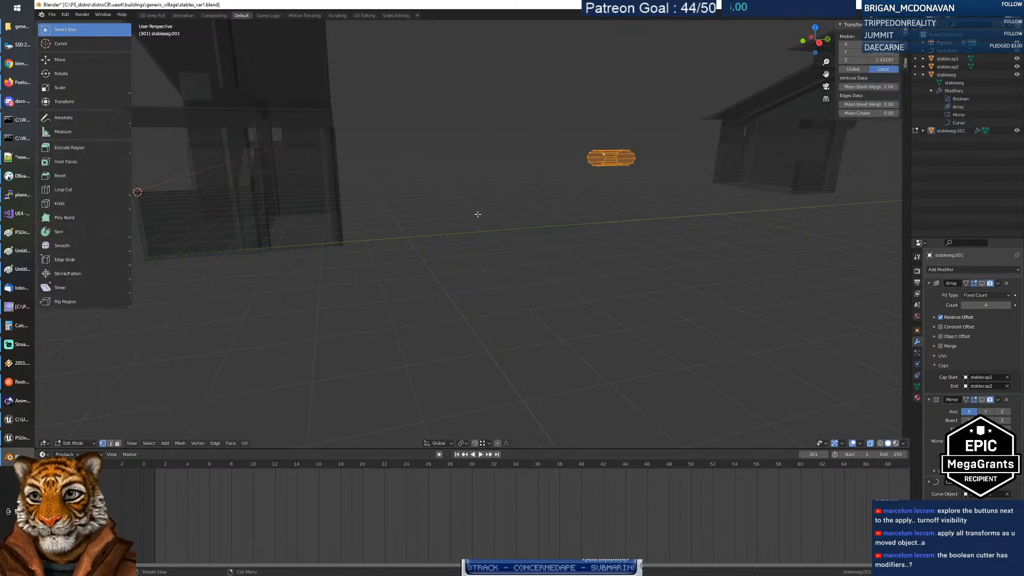
pyautogui.press('Tab')
pyautogui.press('Tab')
pyautogui.press('Tab')
pyautogui.press('Tab')
pyautogui.press('Tab')
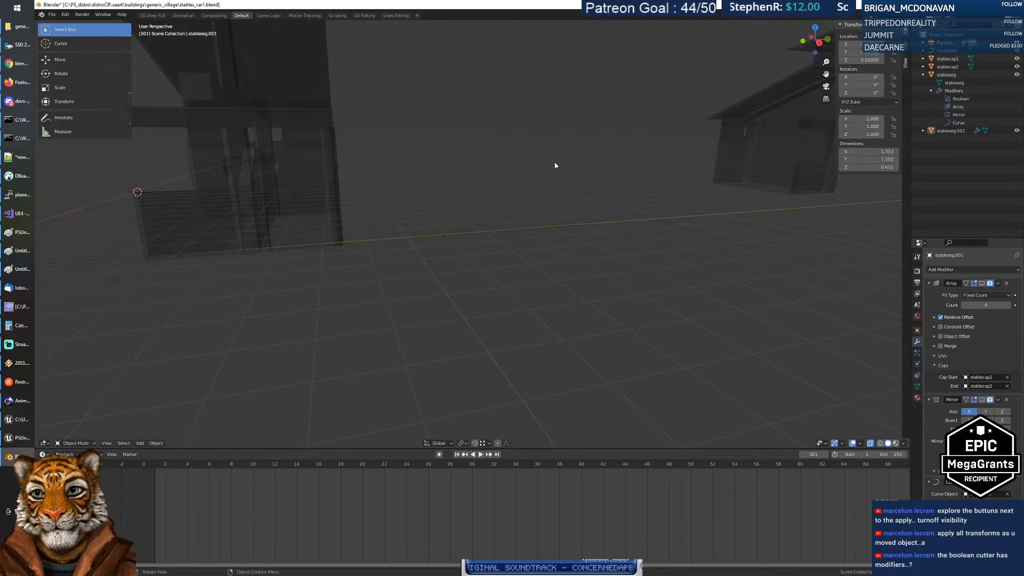
pyautogui.press('Tab')
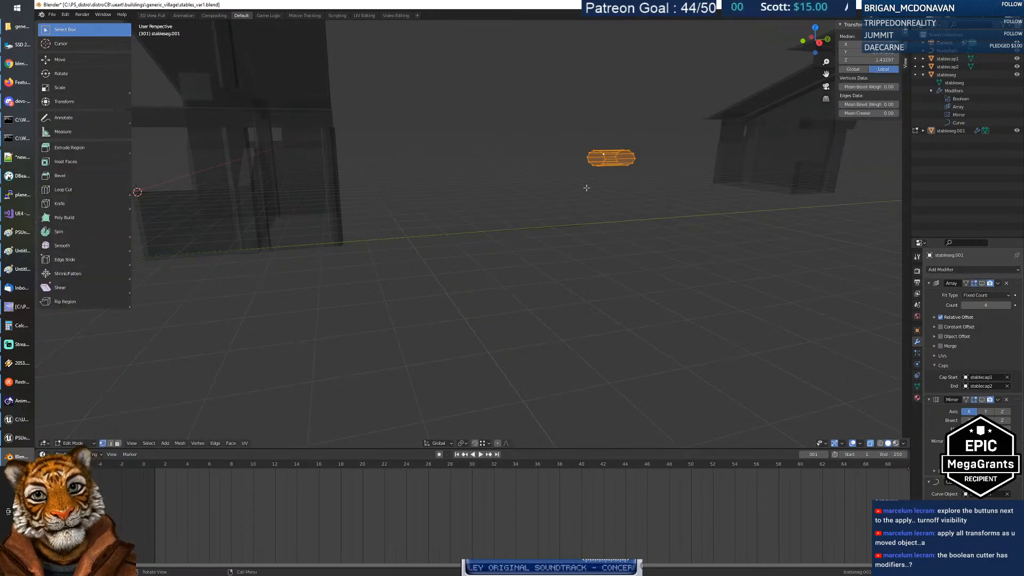
pyautogui.press('Tab')
pyautogui.moveTo(494, 188)
pyautogui.mouseDown(button='middle')
pyautogui.moveTo(515, 185)
pyautogui.moveTo(484, 188)
pyautogui.mouseUp(button='middle')
pyautogui.press('Tab')
pyautogui.press('a')
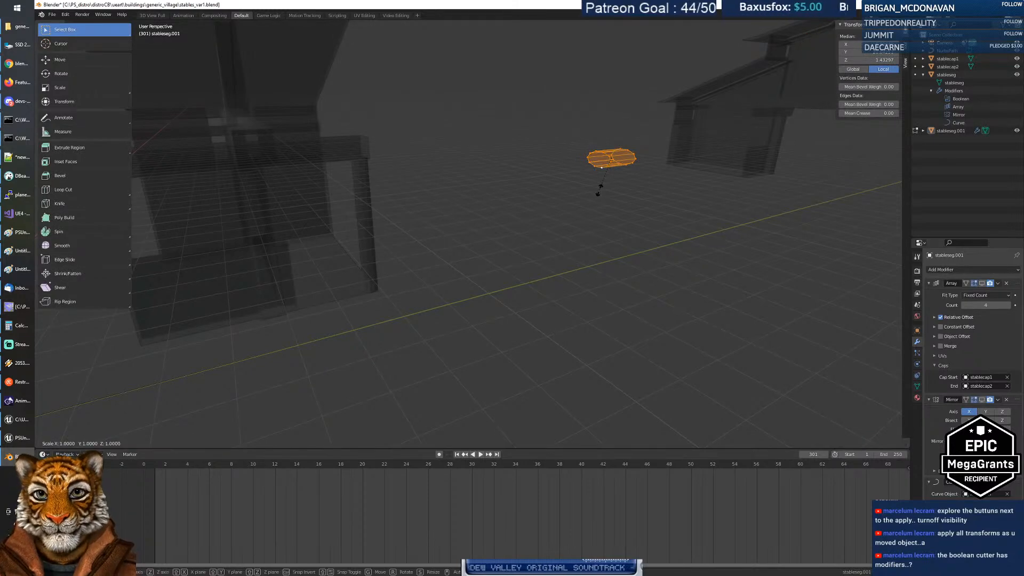
pyautogui.hotkey('alt', 'a')
pyautogui.press('Tab')
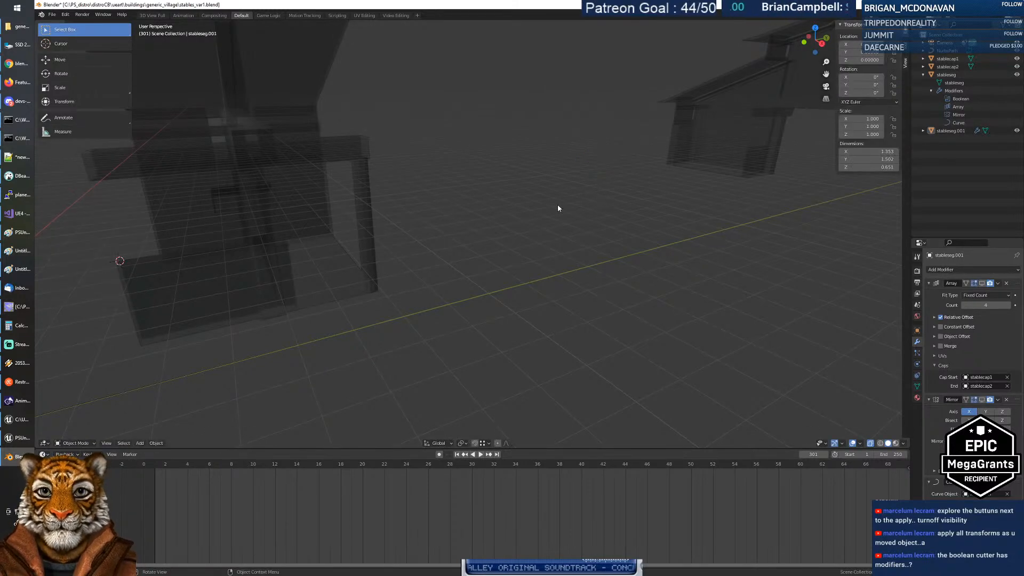
# Step: Apply the location transform to the cylinder stableseg.001 inside the stall
pyautogui.click(230, 194)
pyautogui.moveTo(232, 192); pyautogui.dragTo(296, 186, button='middle')
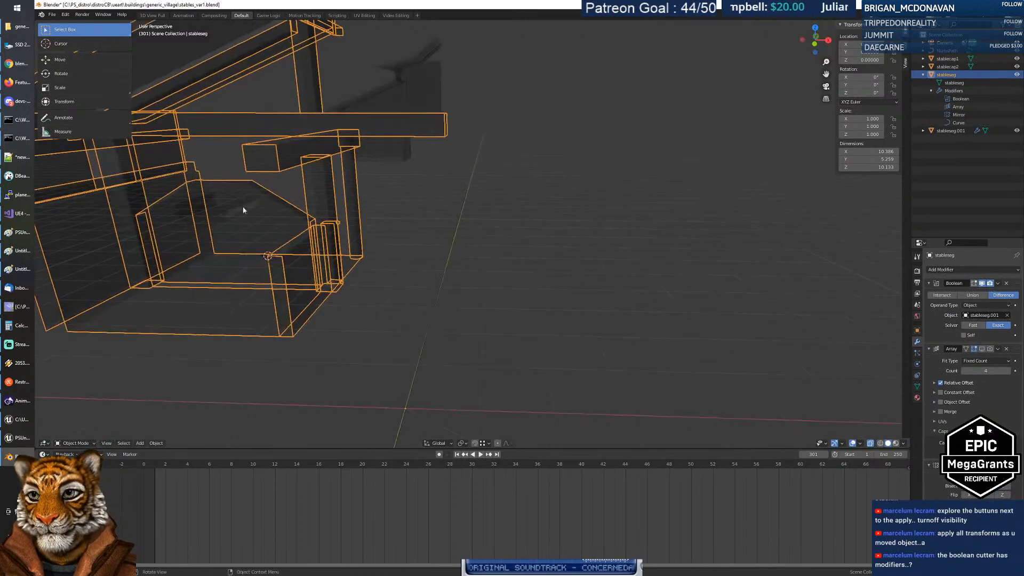
pyautogui.click(225, 210)
pyautogui.hotkey('shift', '`')
pyautogui.press('w')
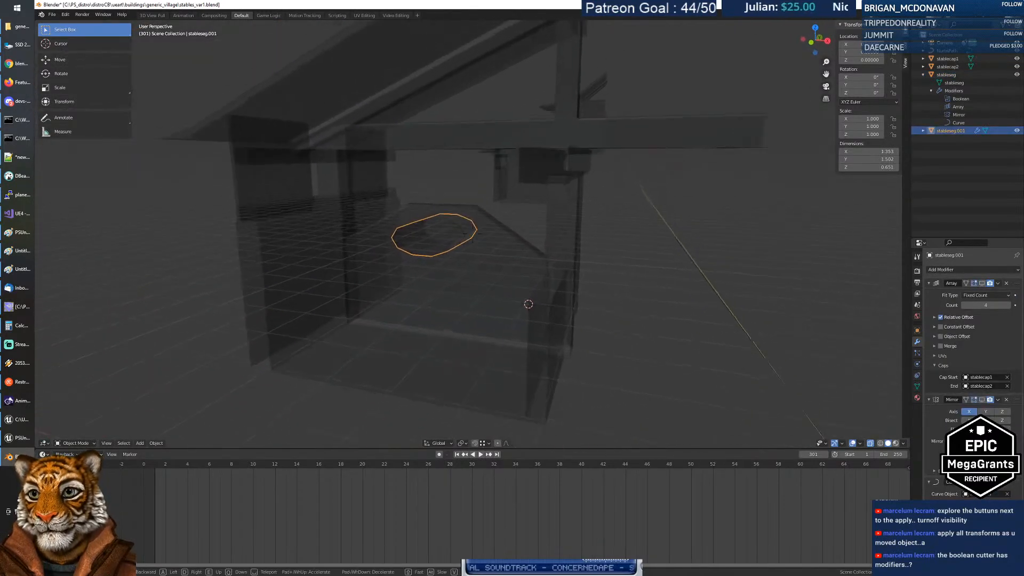
pyautogui.click(477, 239)
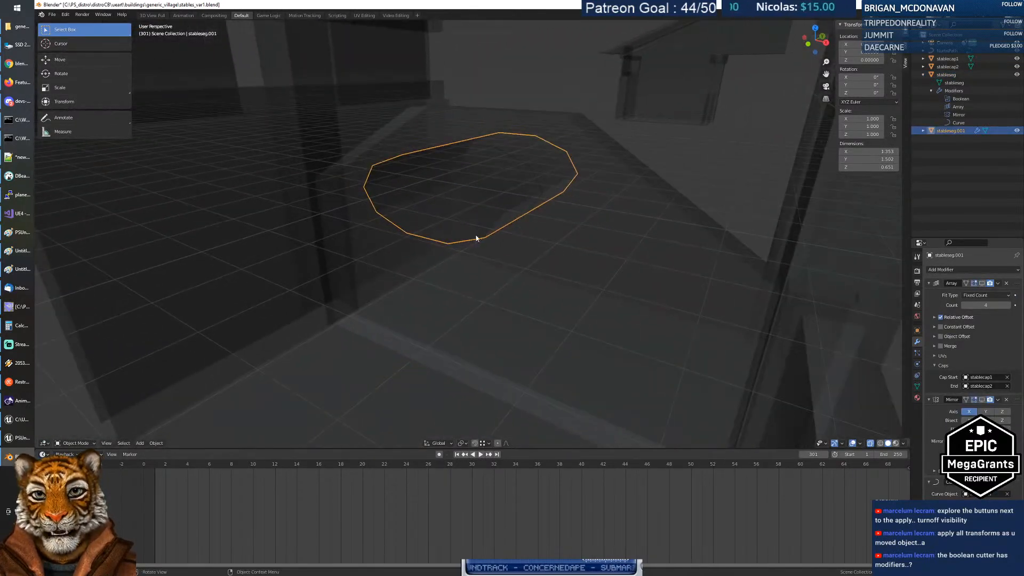
pyautogui.hotkey('ctrl', 'a')
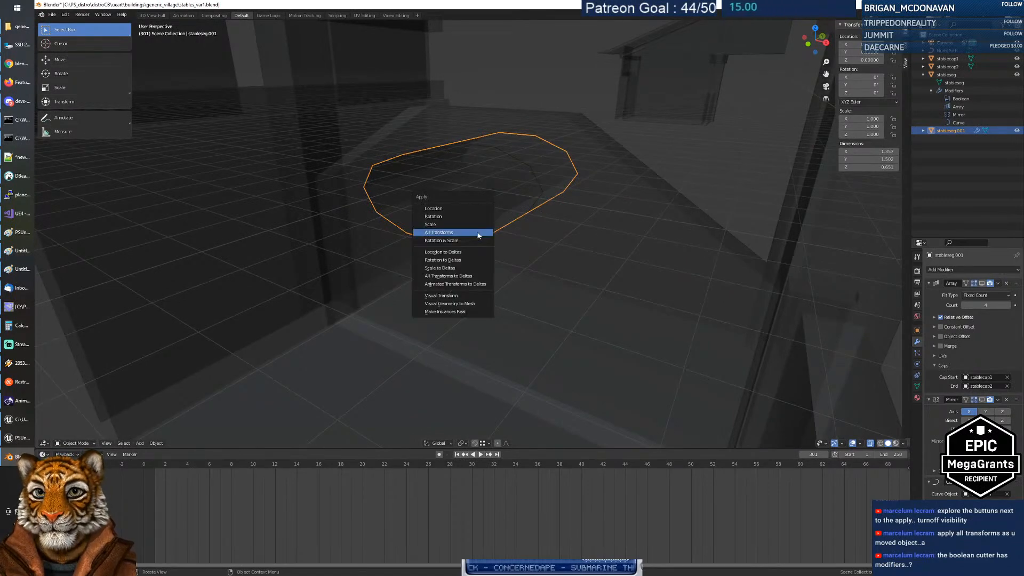
pyautogui.click(469, 209)
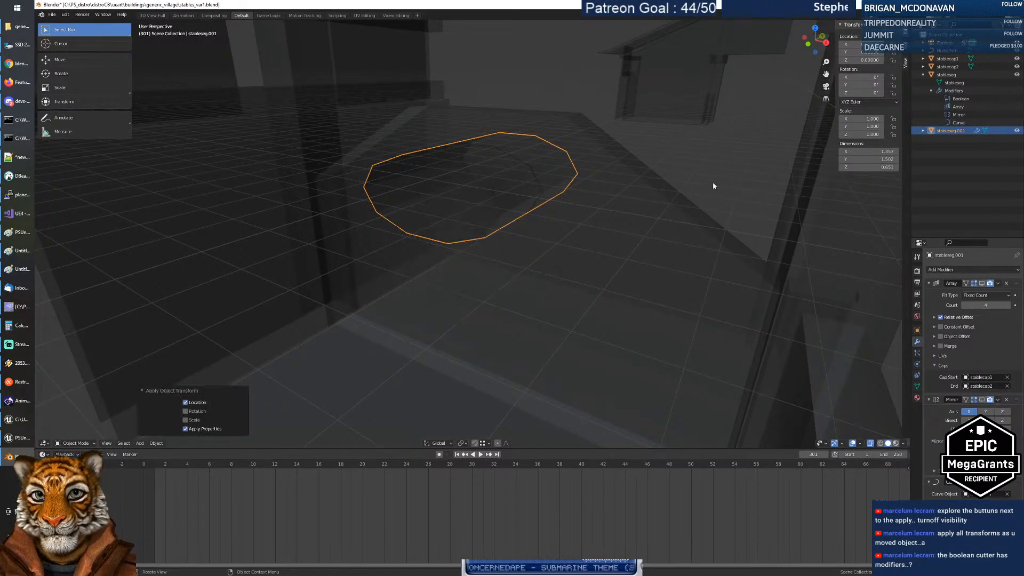
# Step: Remove the Array, Mirror and Curve modifiers from the cylinder stableseg.001
pyautogui.click(713, 181)
pyautogui.click(485, 203)
pyautogui.click(499, 203)
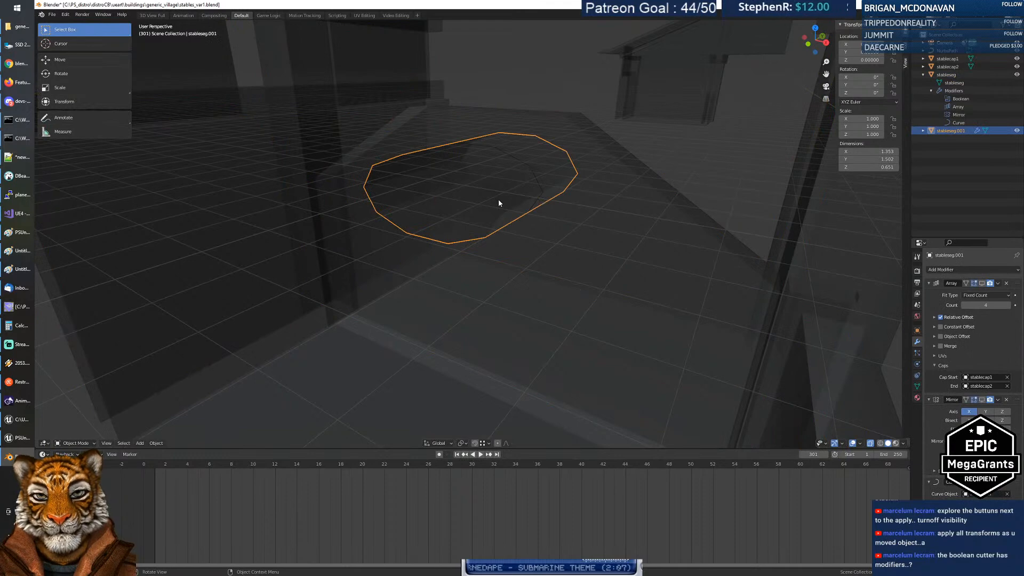
pyautogui.press('Tab')
pyautogui.press('Tab')
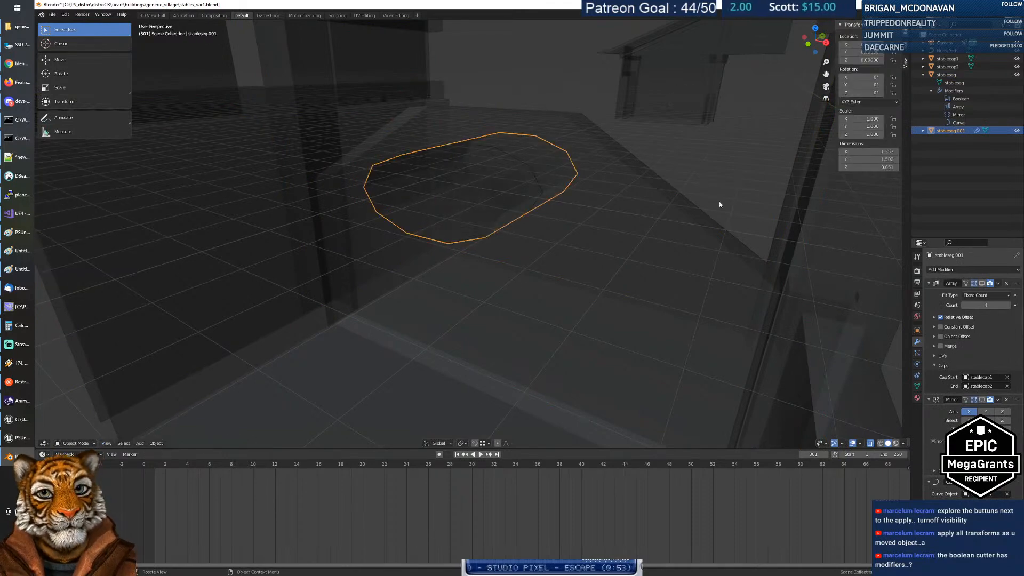
pyautogui.click(1007, 283)
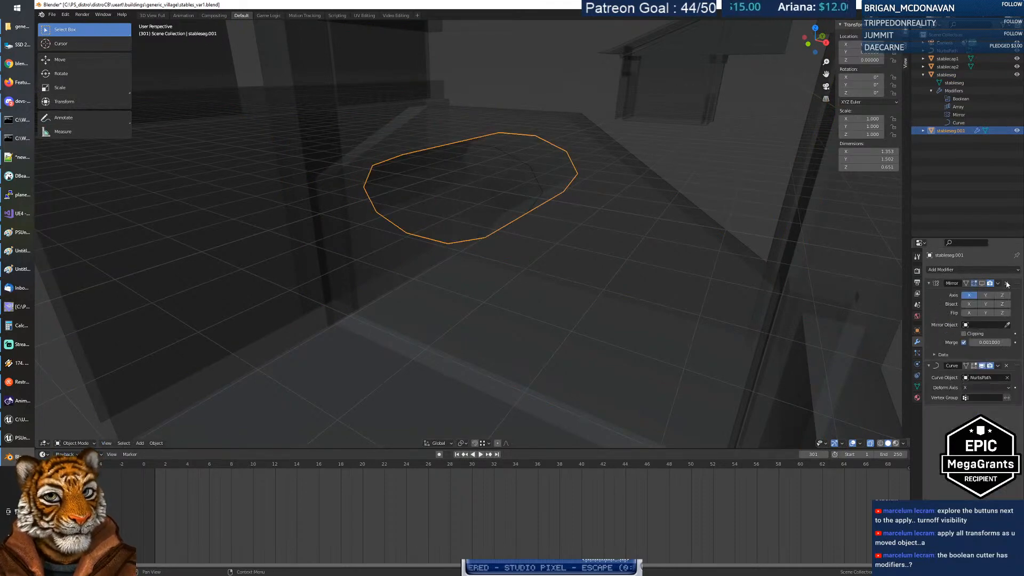
pyautogui.click(1006, 283)
pyautogui.click(1007, 283)
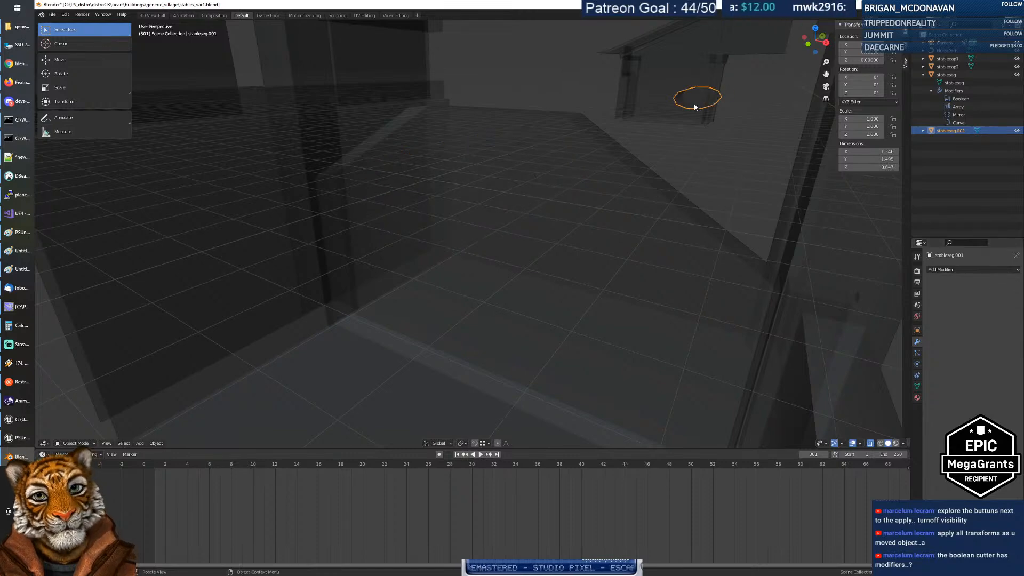
pyautogui.click(606, 167)
pyautogui.press('Tab')
pyautogui.press('Tab')
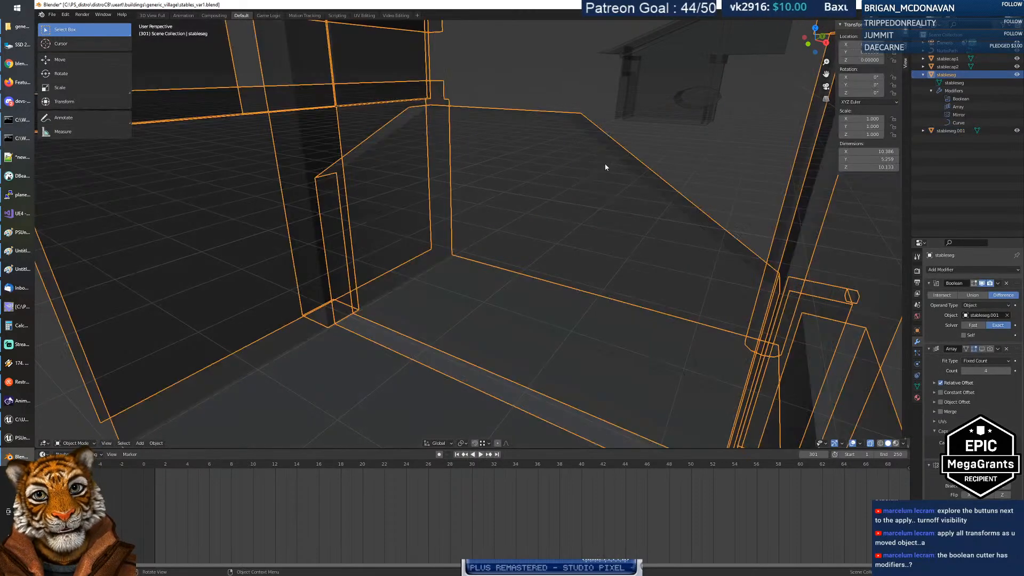
pyautogui.click(709, 133)
pyautogui.click(700, 110)
pyautogui.press('g')
pyautogui.press('y')
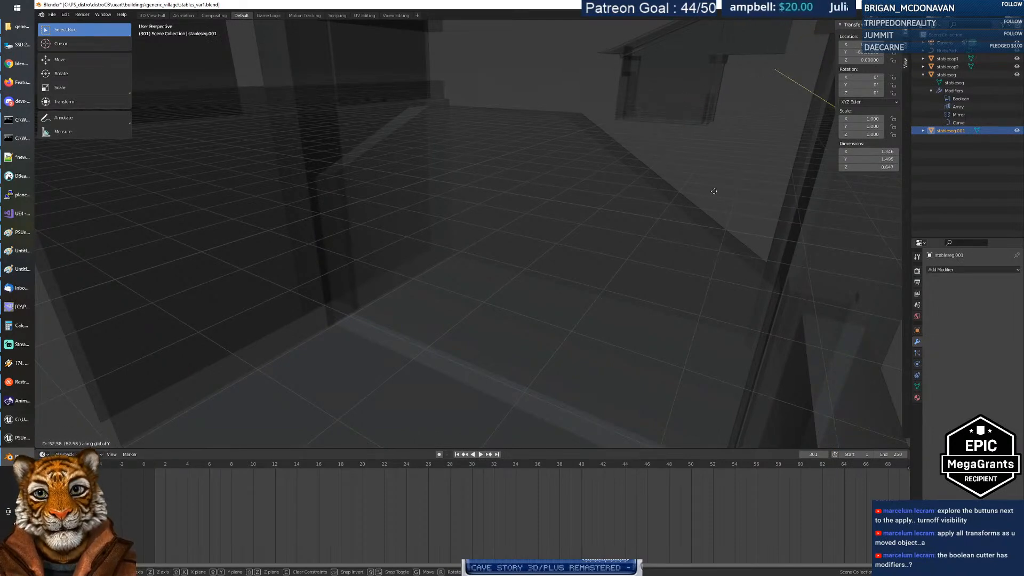
pyautogui.press('0')
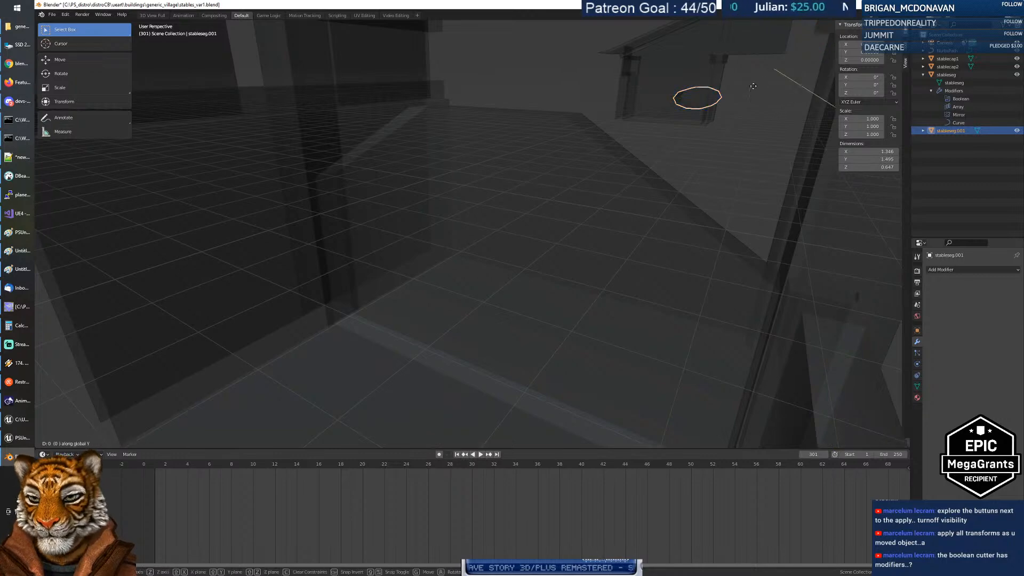
pyautogui.press('Return')
# Step: Move the cylinder along the global Y axis by about -13.8 and adjust it by about 0.58 to place it in the stall divider
pyautogui.hotkey('shift', '`')
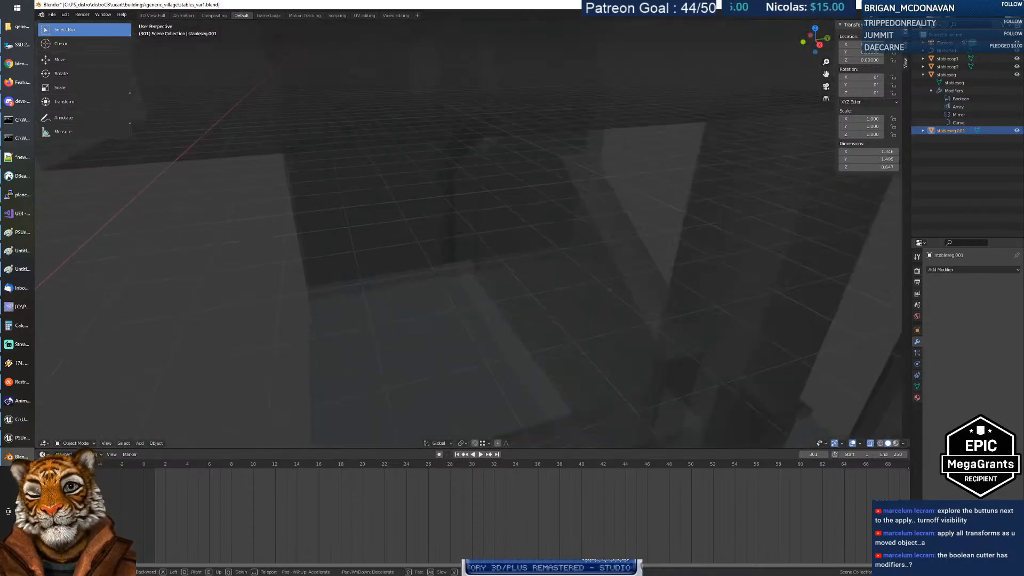
pyautogui.click(570, 222)
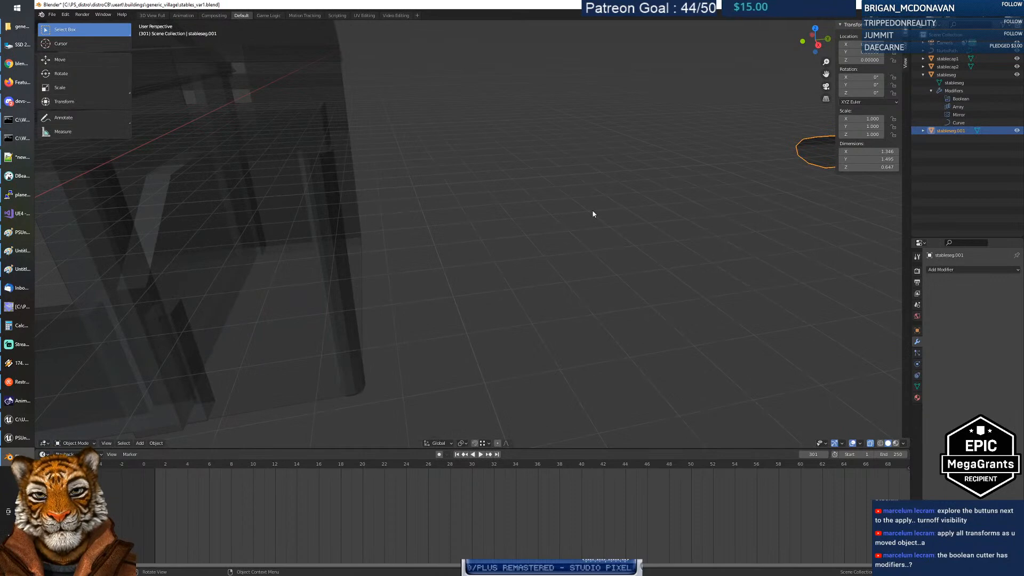
pyautogui.press('g')
pyautogui.press('y')
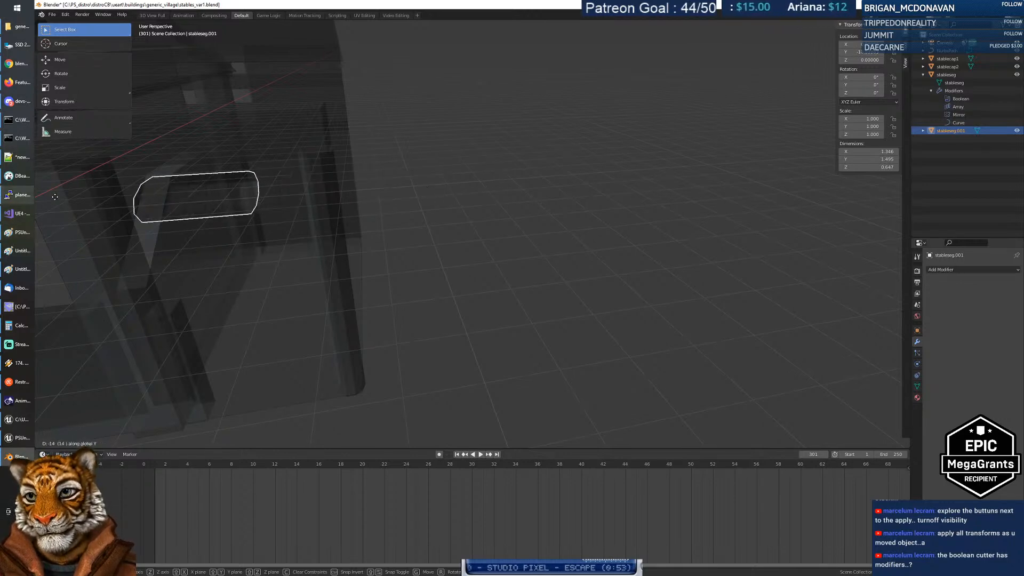
pyautogui.click(160, 217)
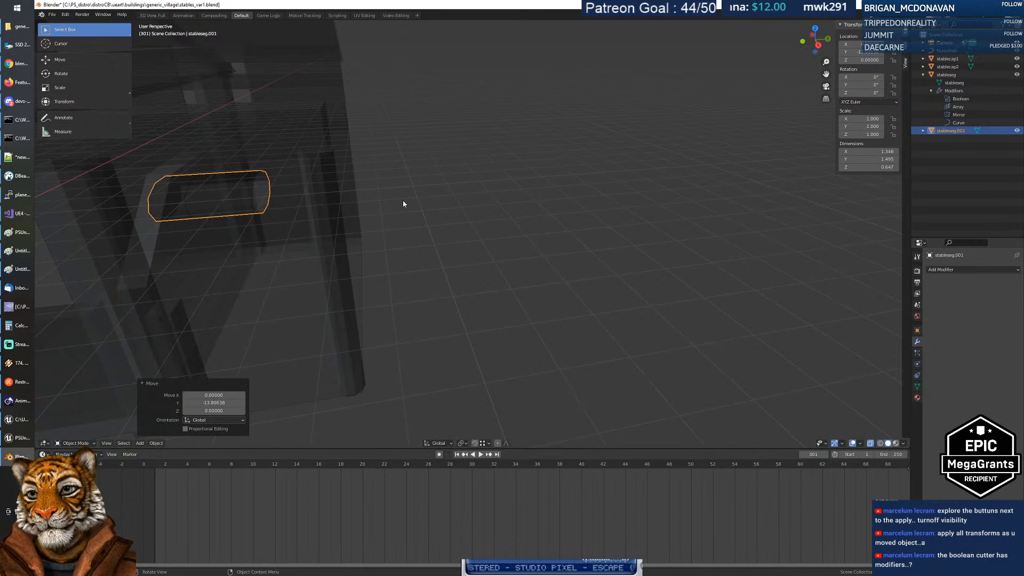
pyautogui.press('g')
pyautogui.press('y')
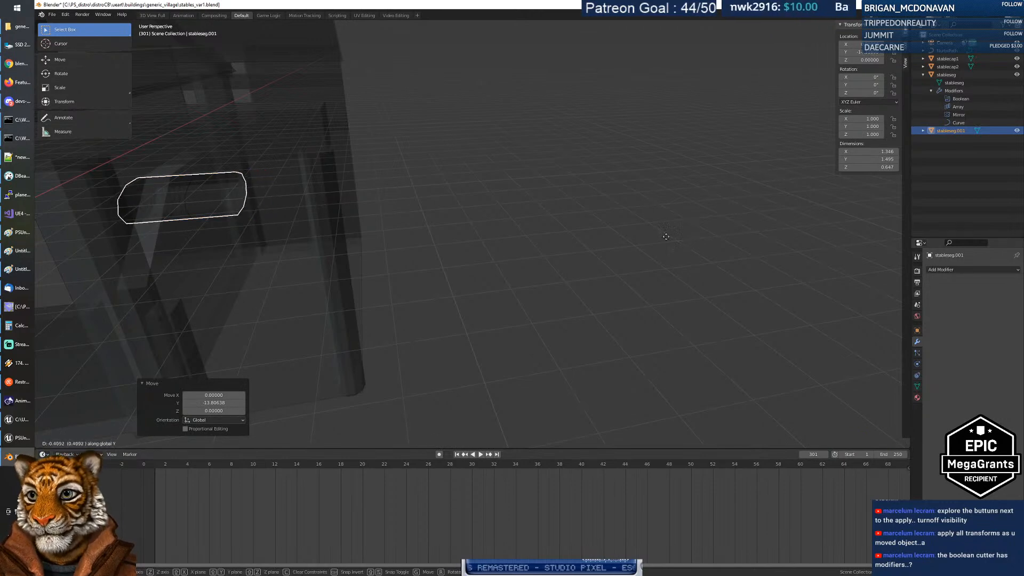
pyautogui.click(626, 235)
# Step: Examine the cylinder's placement in the stall divider up close and compare it in Edit Mode and Object Mode
pyautogui.moveTo(500, 248); pyautogui.dragTo(584, 241, button='middle')
pyautogui.hotkey('shift', '`')
pyautogui.press('w')
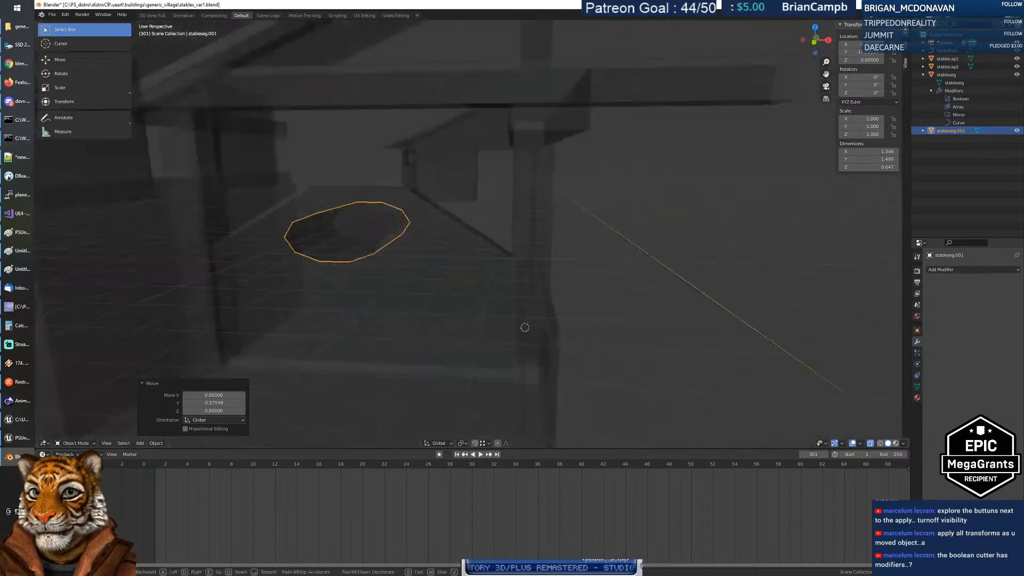
pyautogui.press('s')
pyautogui.click(473, 235)
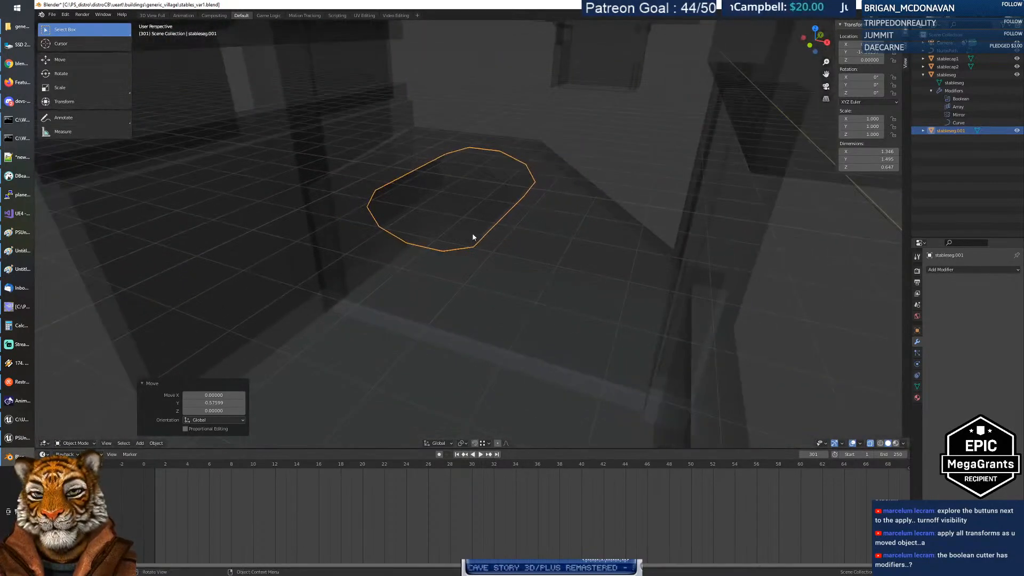
pyautogui.click(537, 211)
pyautogui.click(495, 214)
pyautogui.press('Tab')
pyautogui.press('Tab')
pyautogui.press('Tab')
pyautogui.press('Tab')
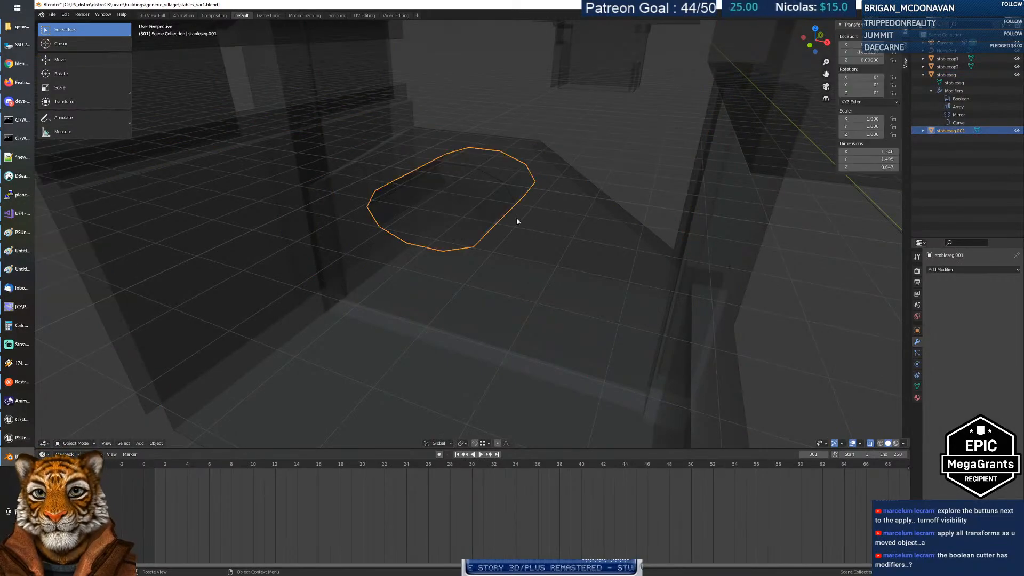
# Step: Clear the object of stableseg's Boolean Difference modifier and assign the cylinder stableseg.001 to it again
pyautogui.click(555, 226)
pyautogui.moveTo(553, 225)
pyautogui.mouseDown(button='middle')
pyautogui.moveTo(562, 195)
pyautogui.moveTo(566, 226)
pyautogui.moveTo(502, 222)
pyautogui.moveTo(470, 205)
pyautogui.moveTo(553, 219)
pyautogui.mouseUp(button='middle')
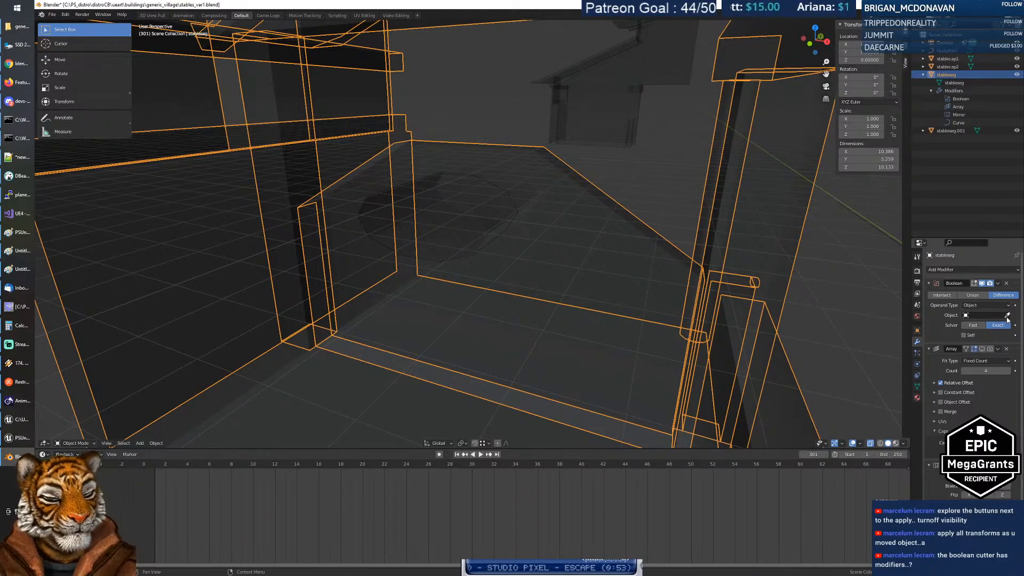
pyautogui.moveTo(481, 212); pyautogui.dragTo(516, 171, button='middle')
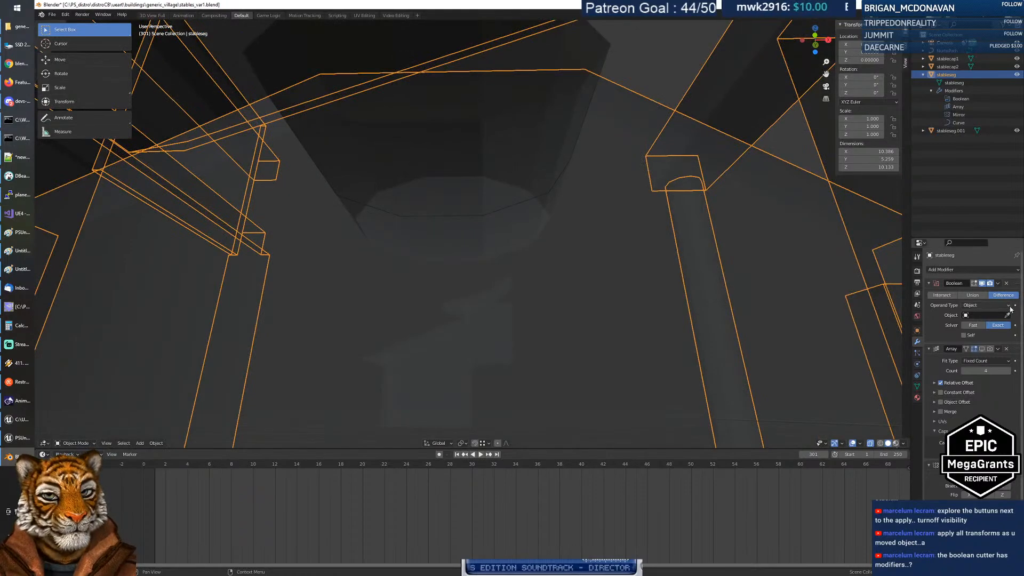
pyautogui.moveTo(584, 52); pyautogui.dragTo(910, 201, button='middle')
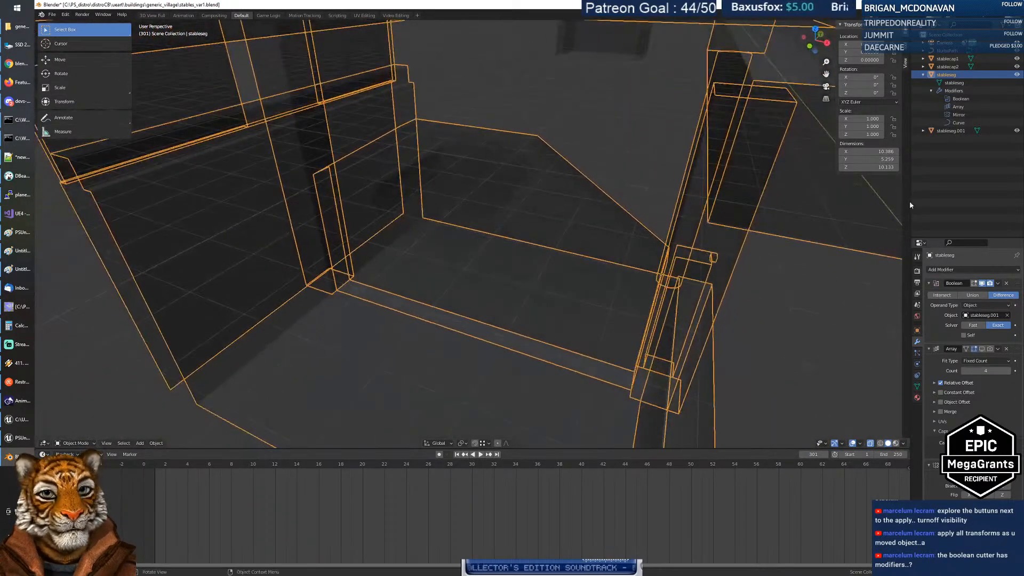
pyautogui.click(1010, 306)
pyautogui.click(998, 314)
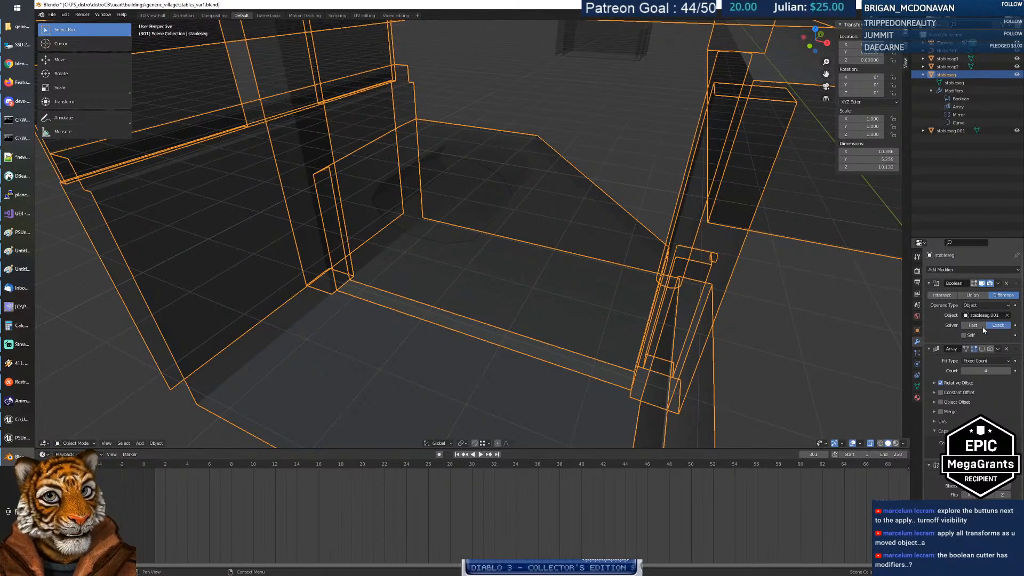
# Step: Compare the divider cut with the Boolean's Fast and Exact solvers from several angles, ending on Exact
pyautogui.click(974, 326)
pyautogui.moveTo(527, 222); pyautogui.dragTo(503, 214, button='middle')
pyautogui.click(997, 325)
pyautogui.moveTo(448, 239); pyautogui.dragTo(469, 245, button='middle')
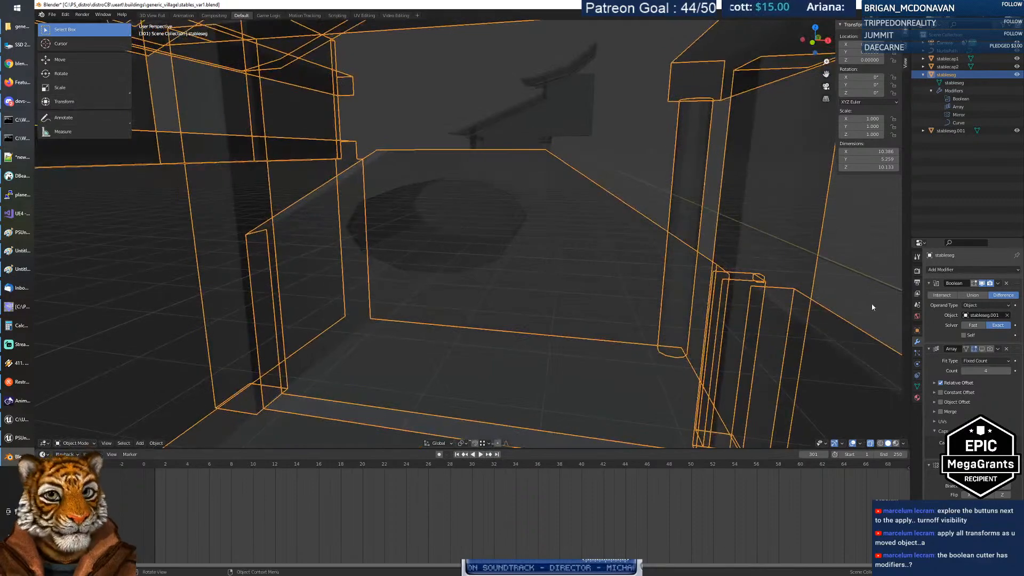
pyautogui.click(972, 326)
pyautogui.moveTo(471, 219); pyautogui.dragTo(450, 227, button='middle')
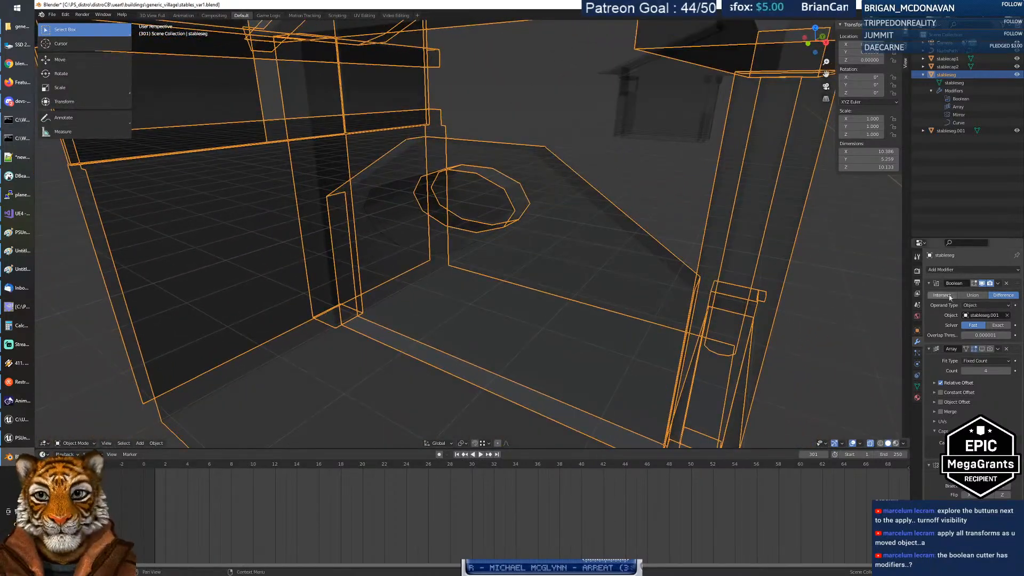
pyautogui.click(998, 326)
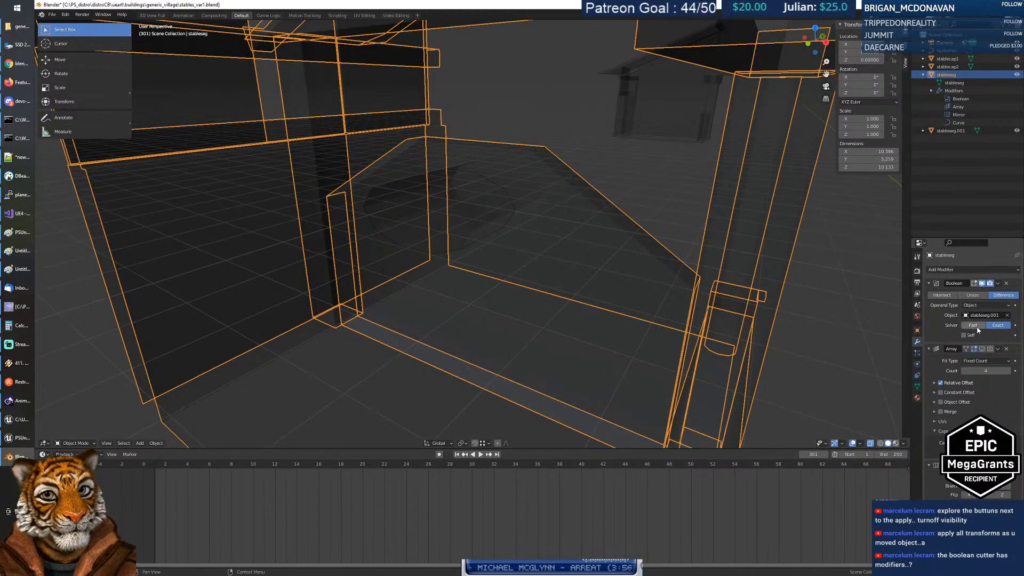
pyautogui.click(975, 326)
pyautogui.click(998, 325)
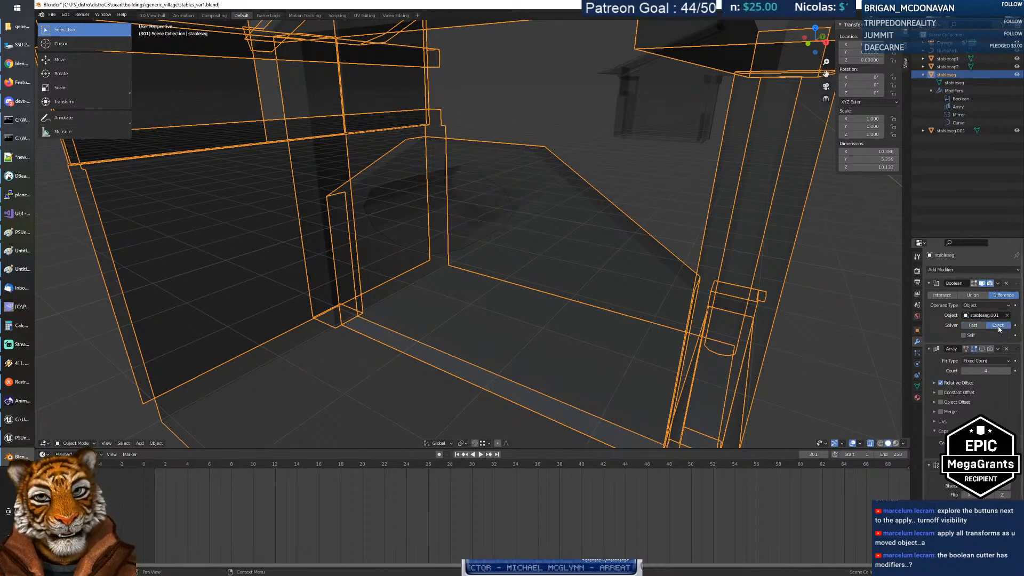
# Step: Set the stable segment's Boolean solver to Fast and apply the Boolean modifier to the mesh
pyautogui.click(972, 326)
pyautogui.moveTo(504, 212)
pyautogui.mouseDown(button='middle')
pyautogui.moveTo(556, 192)
pyautogui.moveTo(510, 219)
pyautogui.mouseUp(button='middle')
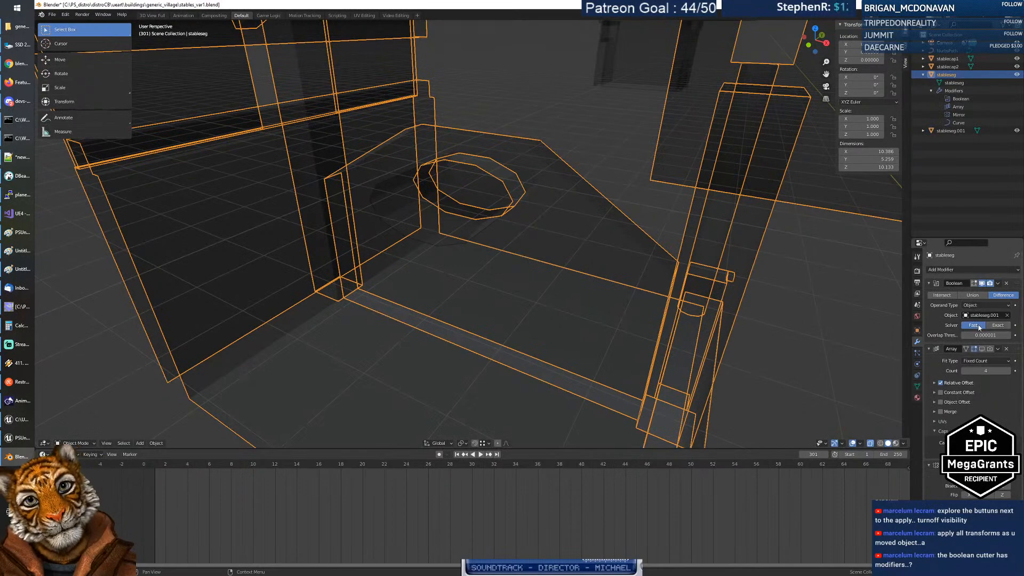
pyautogui.moveTo(516, 232); pyautogui.dragTo(523, 231, button='middle')
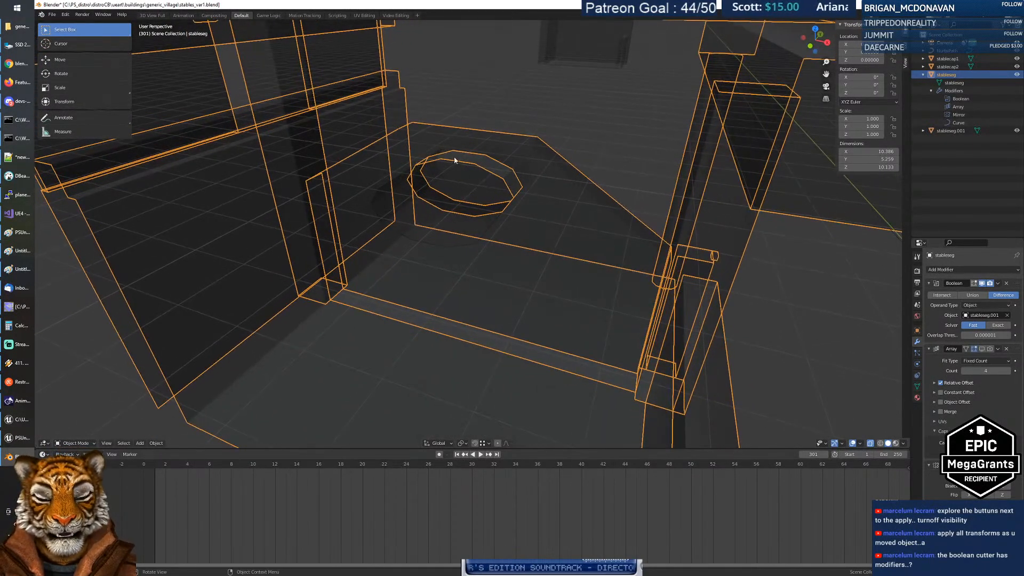
pyautogui.click(998, 284)
pyautogui.click(996, 293)
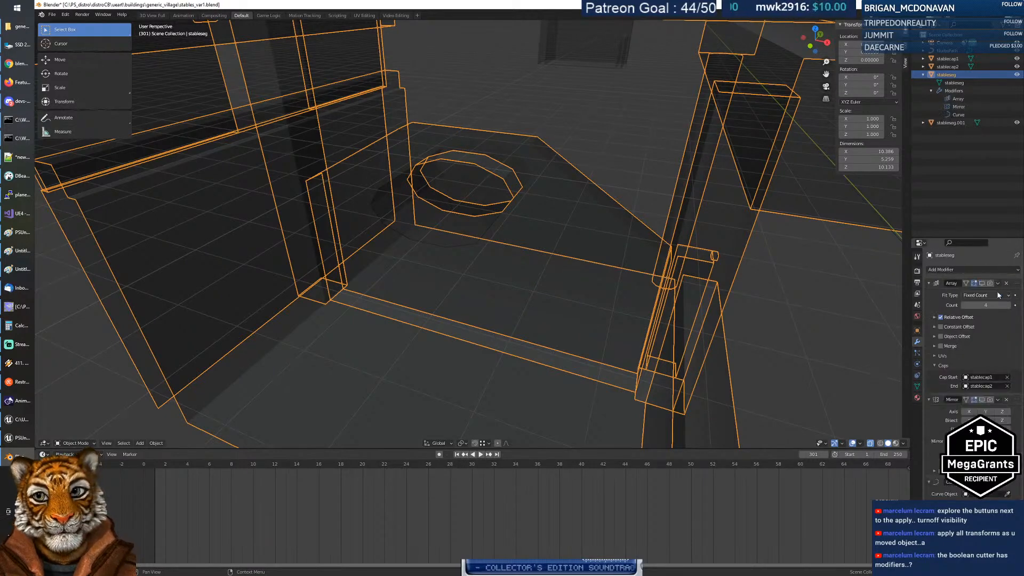
# Step: Delete the cylinder cutter object stableseg.001 from the stall divider
pyautogui.click(484, 211)
pyautogui.press('KP_Decimal')
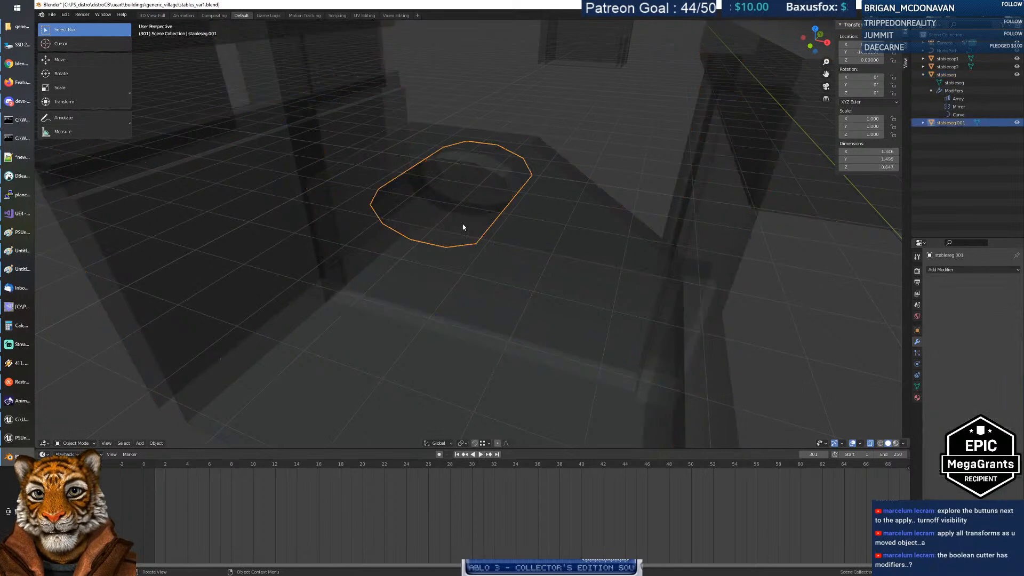
pyautogui.press('Delete')
pyautogui.scroll(6, 479, 221)
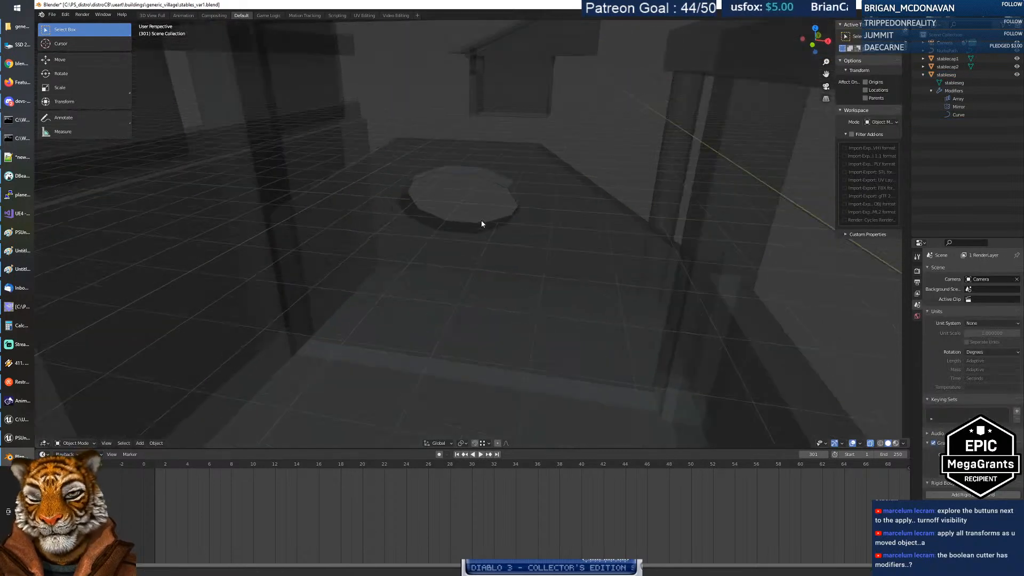
pyautogui.moveTo(516, 183); pyautogui.dragTo(467, 216, button='middle')
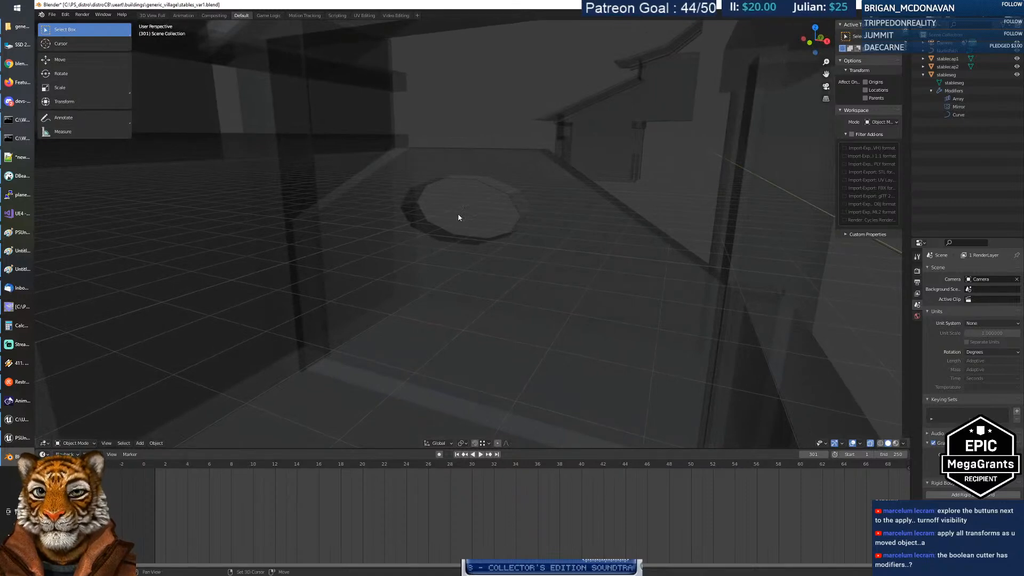
# Step: Select the stable segment and turn X-ray display off
pyautogui.click(567, 220)
pyautogui.hotkey('alt', 'z')
pyautogui.hotkey('alt', 'z')
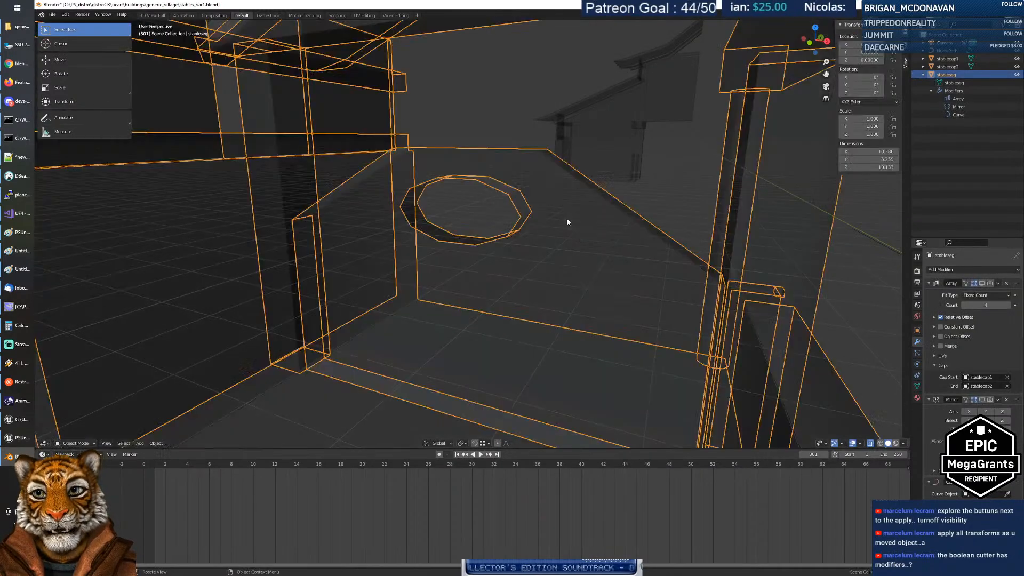
pyautogui.click(871, 444)
# Step: Examine the round hole cut through the stall divider from both sides and from several distances
pyautogui.moveTo(650, 296); pyautogui.dragTo(633, 277, button='middle')
pyautogui.hotkey('shift', '`')
pyautogui.press('s')
pyautogui.press('w')
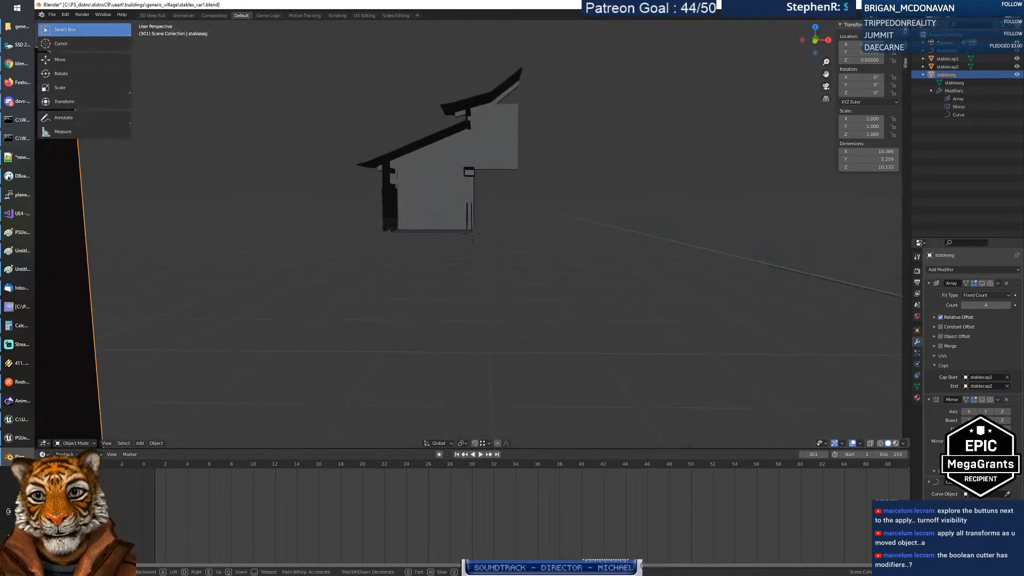
pyautogui.press('s')
pyautogui.press('w')
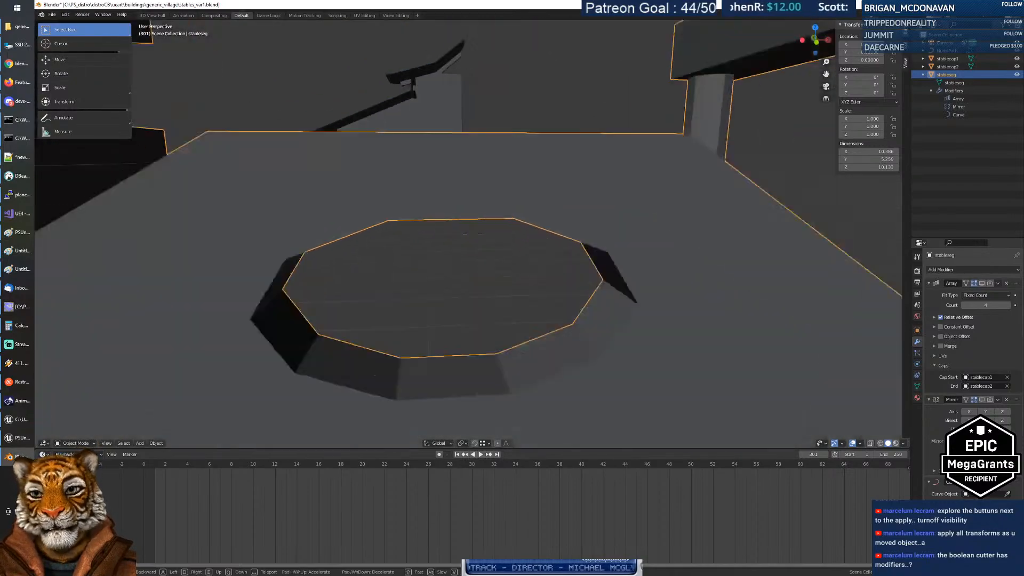
pyautogui.press('s')
pyautogui.press('w')
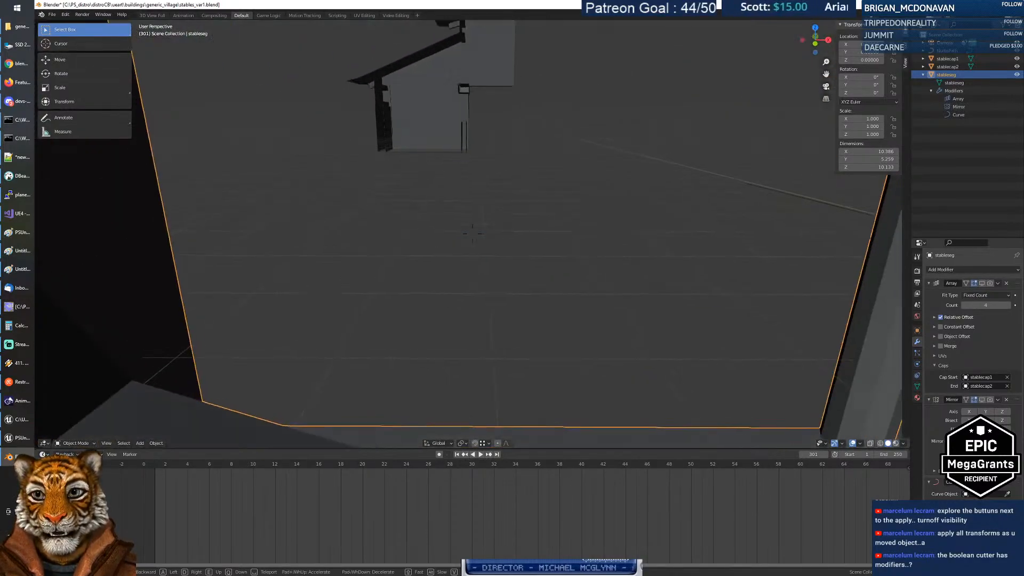
pyautogui.press('s')
pyautogui.press('d')
pyautogui.press('s')
pyautogui.press('d')
pyautogui.press('w')
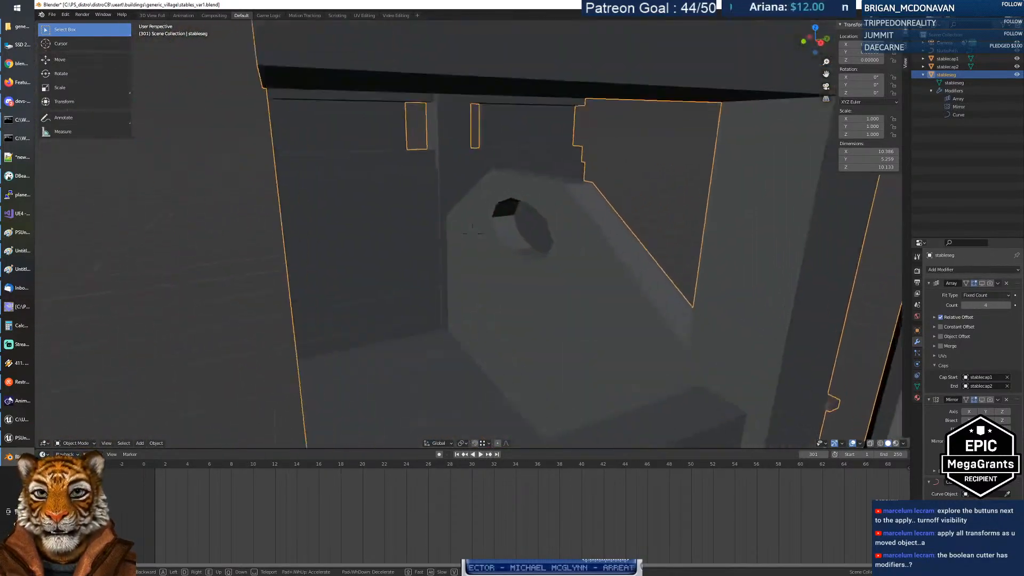
pyautogui.press('a')
pyautogui.press('s')
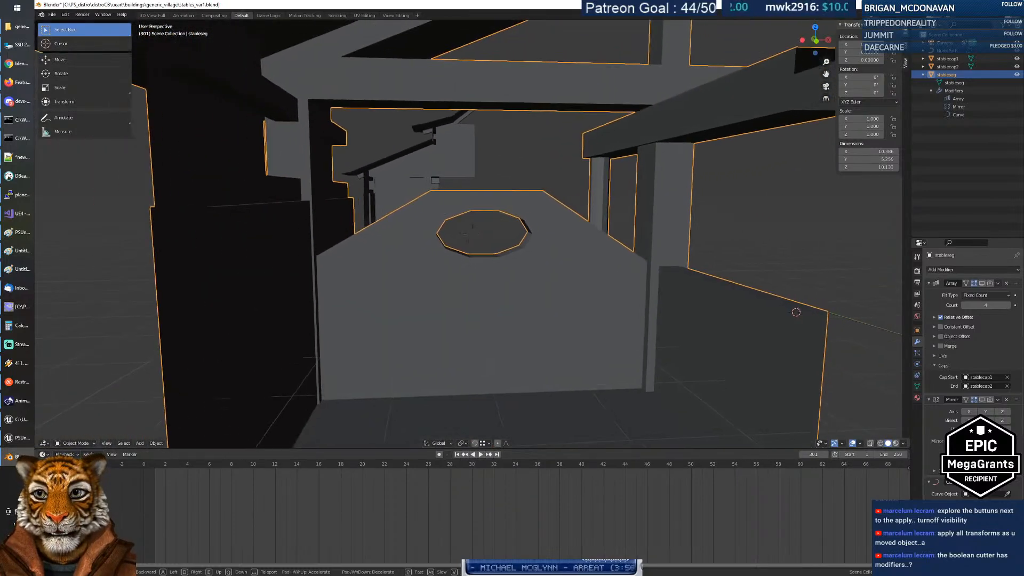
pyautogui.press('w')
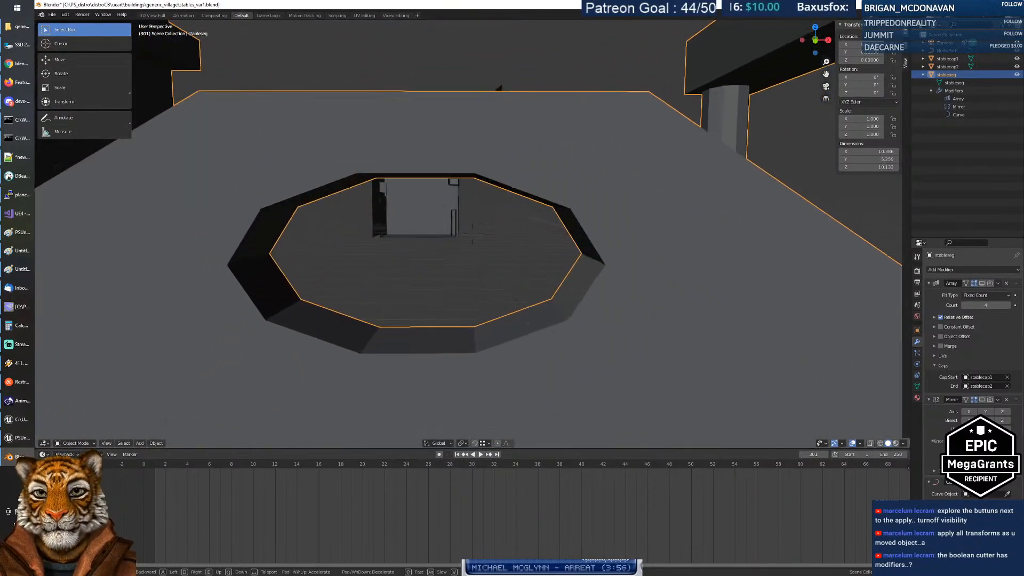
pyautogui.press('s')
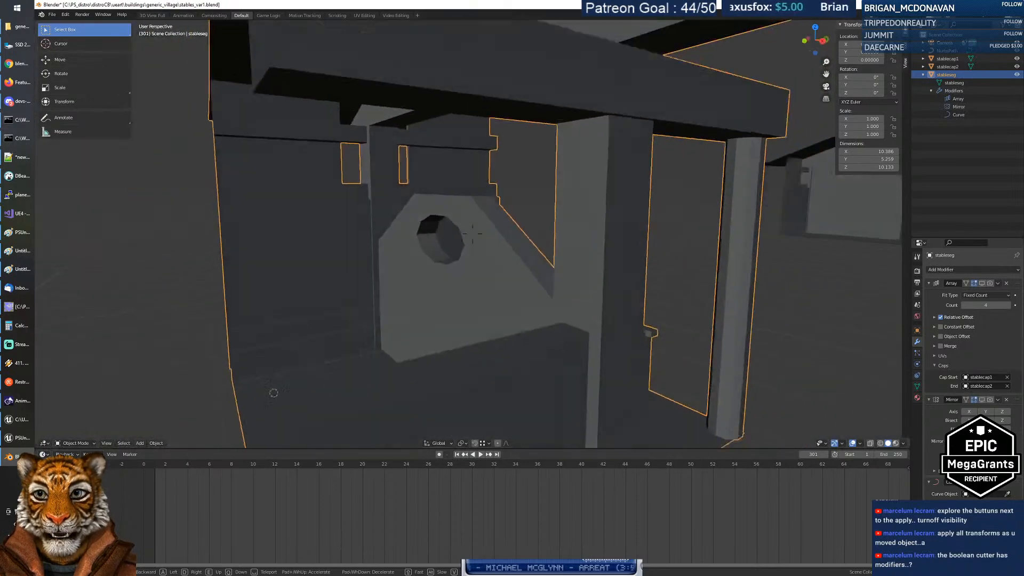
pyautogui.press('w')
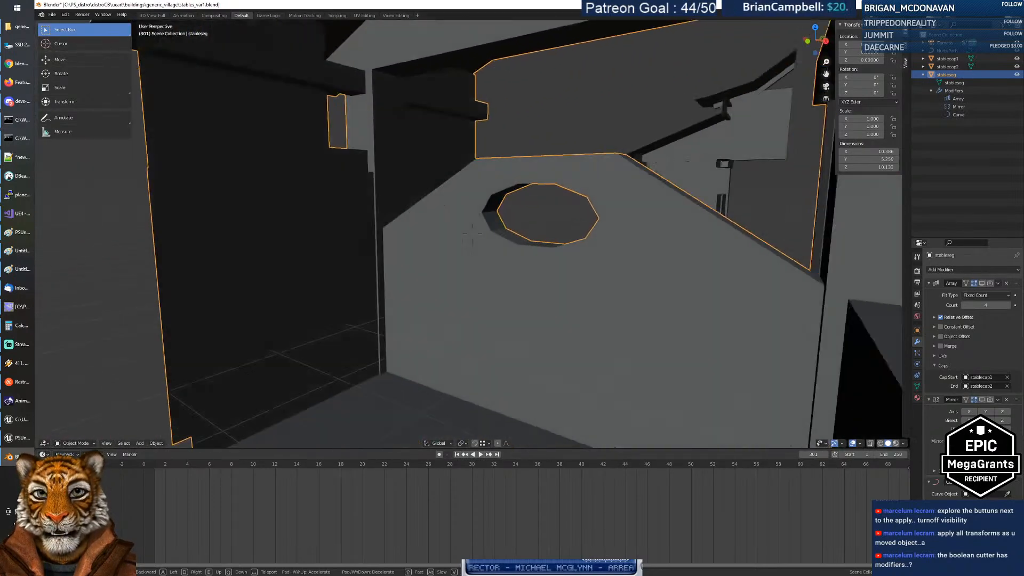
pyautogui.press('w')
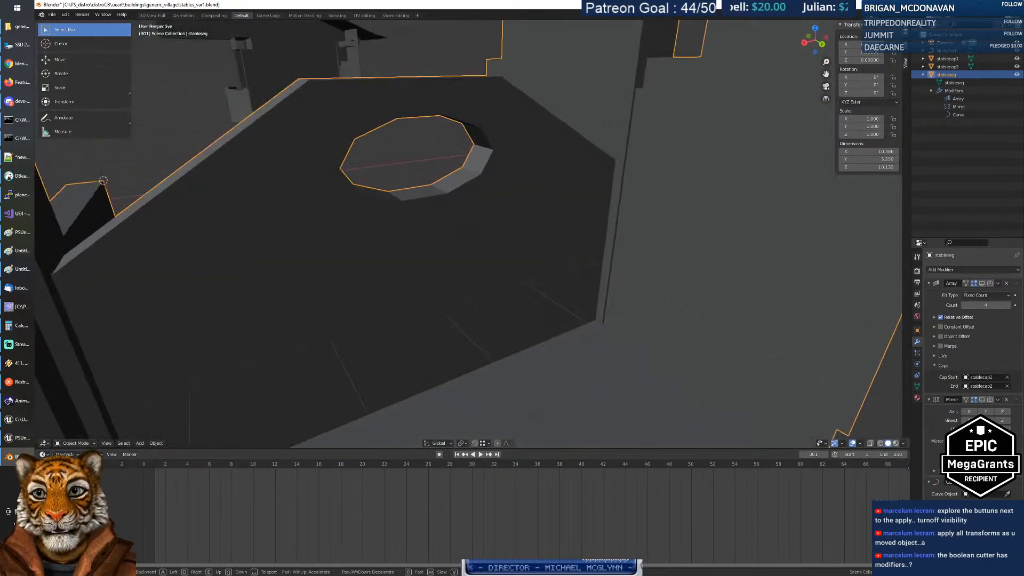
pyautogui.press('s')
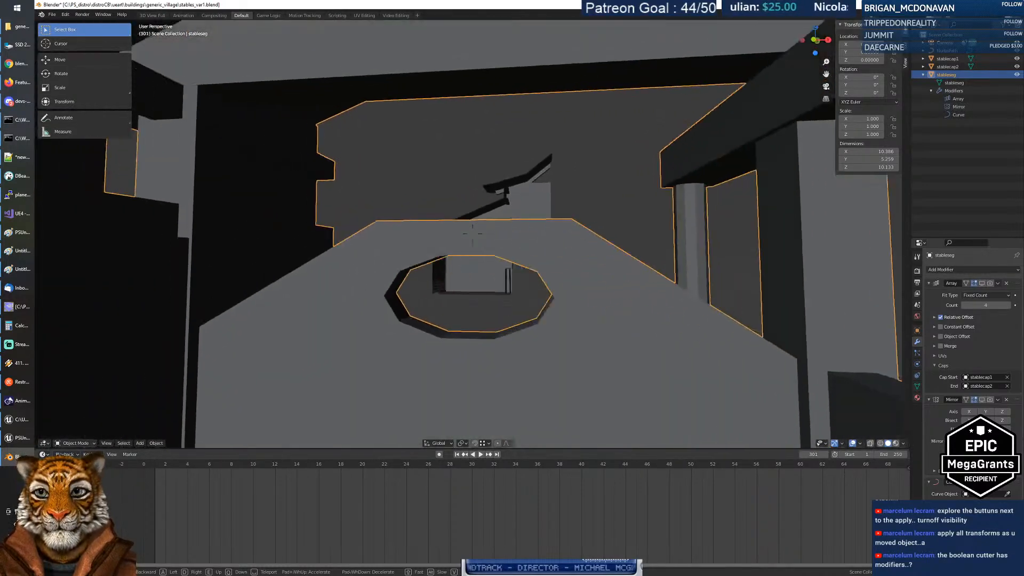
pyautogui.press('s')
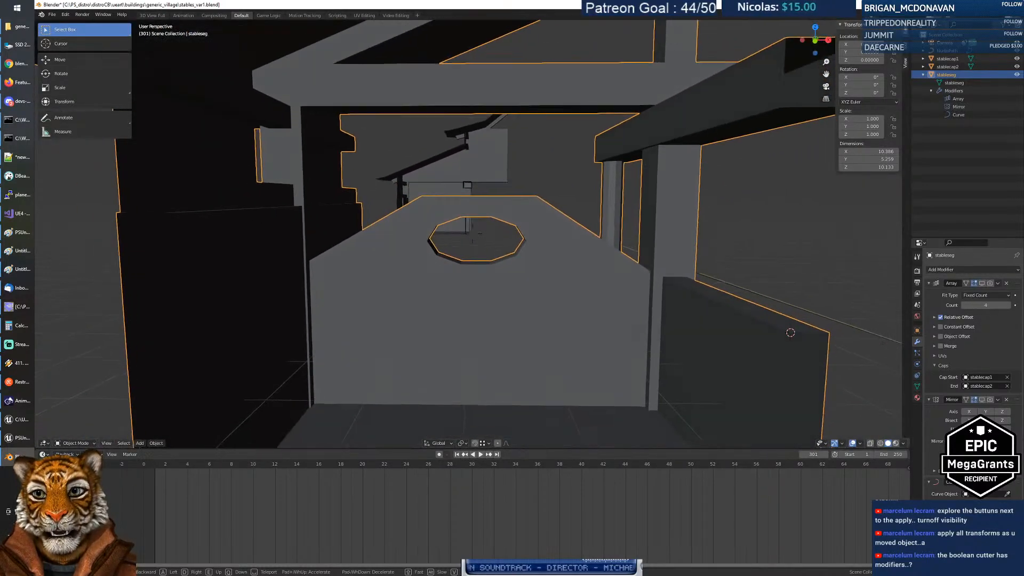
pyautogui.press('w')
pyautogui.press('s')
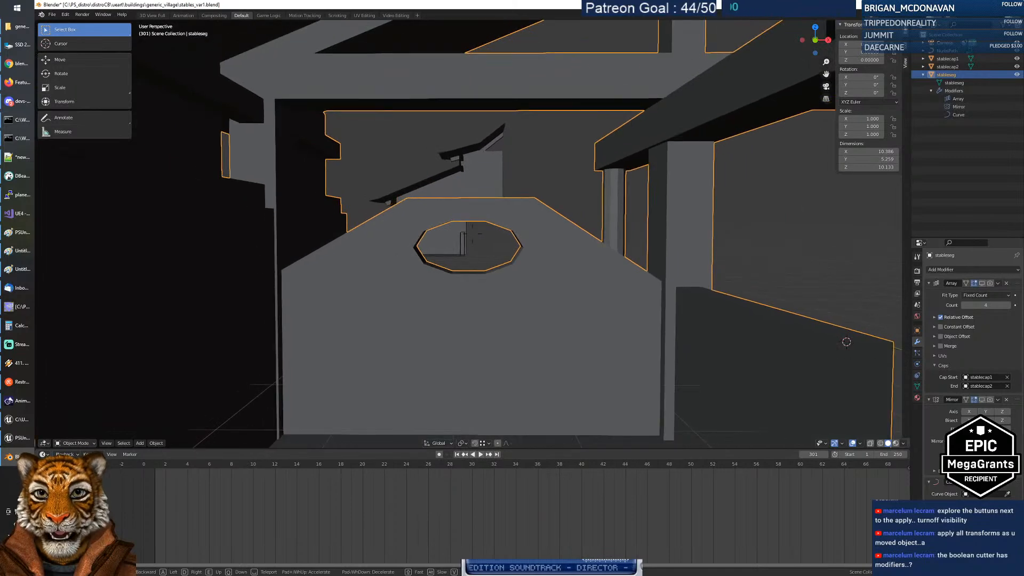
pyautogui.click(468, 241)
# Step: In Edit Mode with X-ray on, select the divider's top edge and hole vertices and move them along global Z by about -0.046
pyautogui.press('Tab')
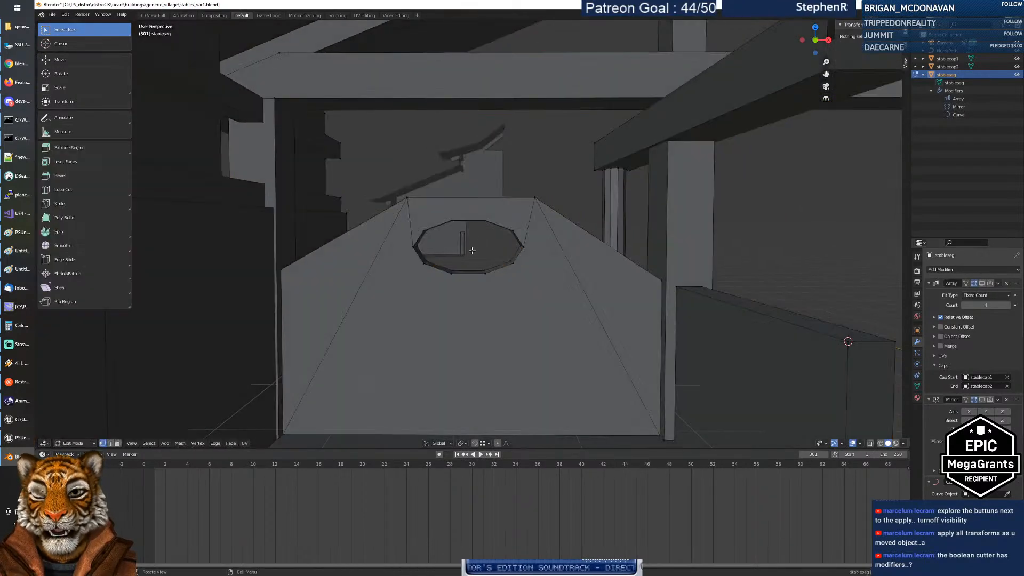
pyautogui.click(406, 201)
pyautogui.moveTo(500, 219); pyautogui.dragTo(499, 235, button='middle')
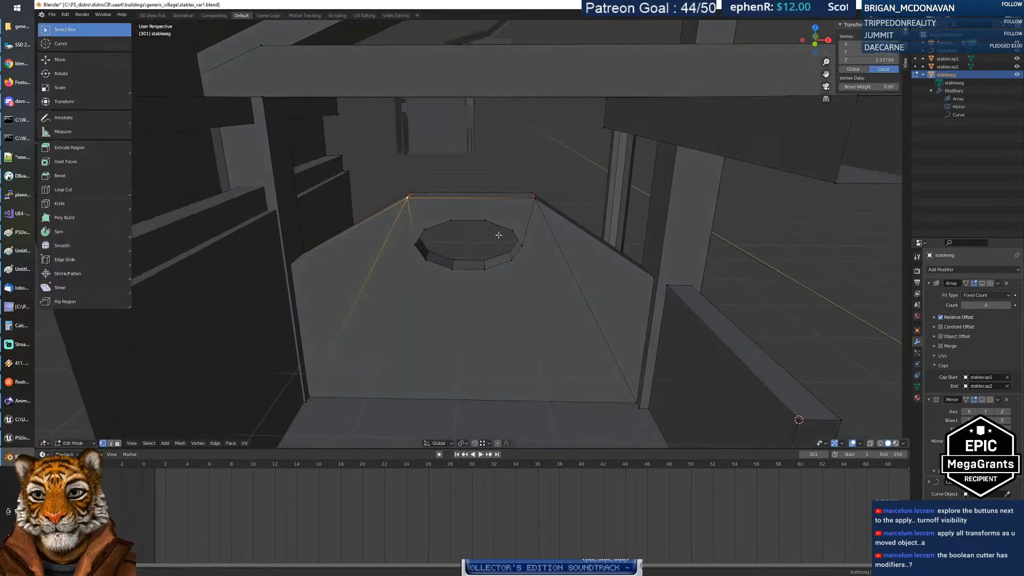
pyautogui.click(870, 443)
pyautogui.moveTo(391, 178); pyautogui.dragTo(597, 289)
pyautogui.moveTo(555, 299); pyautogui.dragTo(533, 281, button='middle')
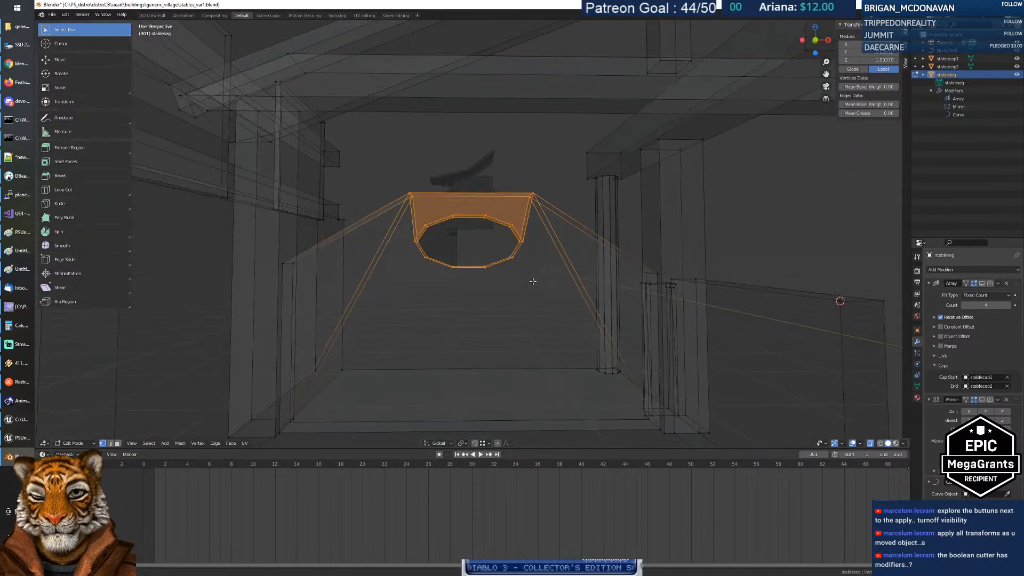
pyautogui.press('g')
pyautogui.press('z')
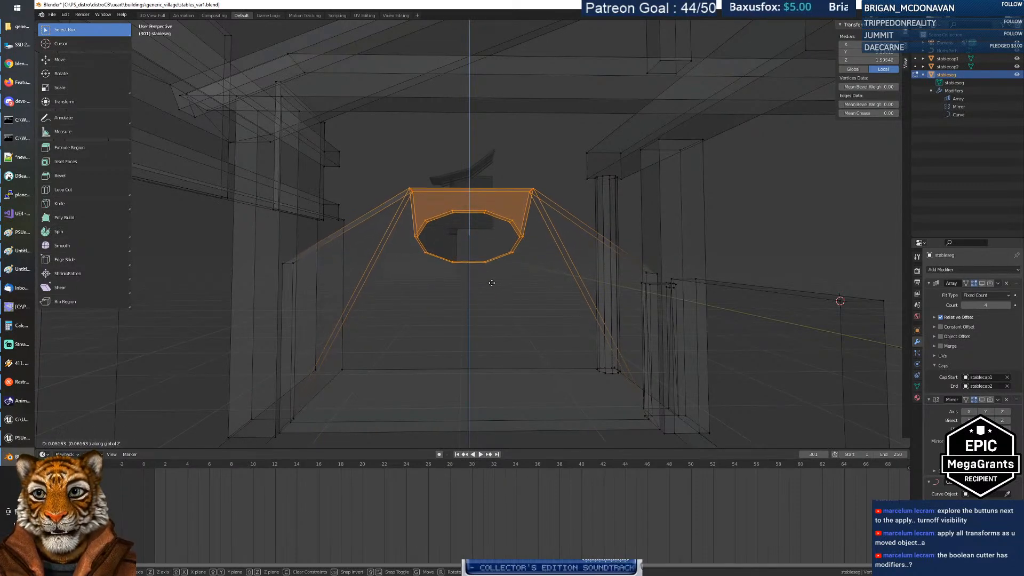
pyautogui.click(492, 291)
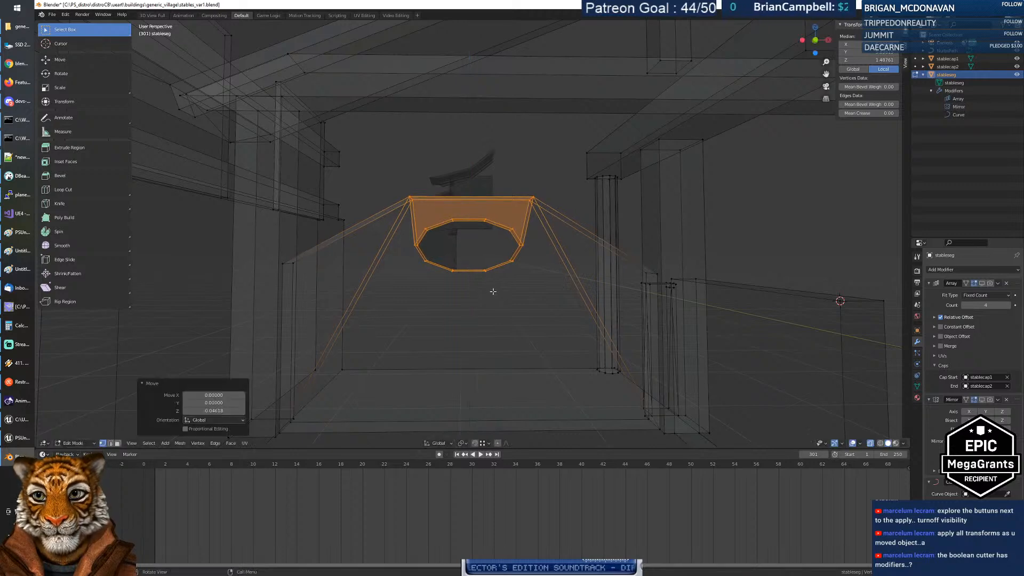
# Step: Level the divider's outer upper corners by scaling them to 0 on global Z around the active vertex, and return to Object Mode
pyautogui.click(283, 265)
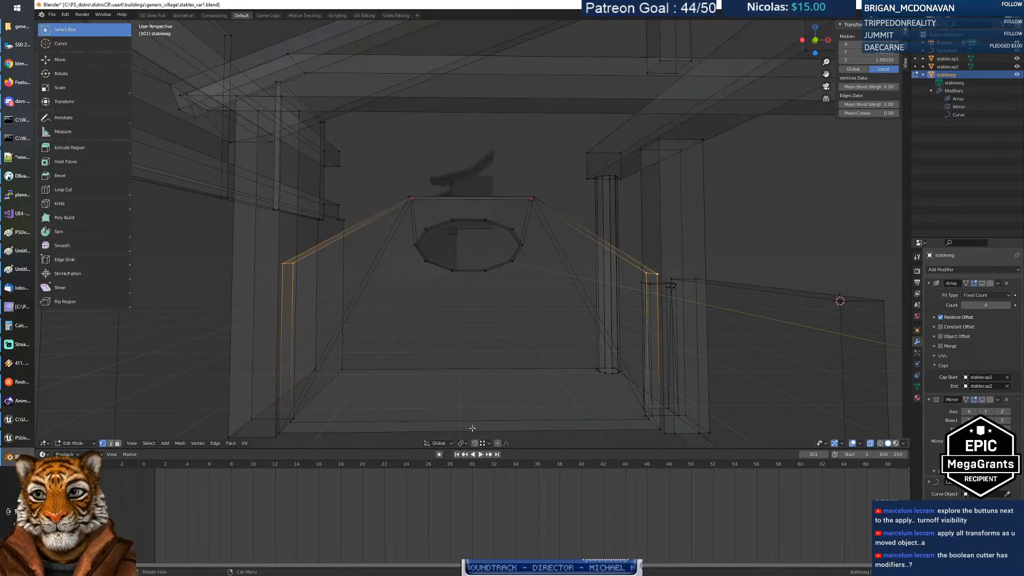
pyautogui.click(459, 444)
pyautogui.click(472, 407)
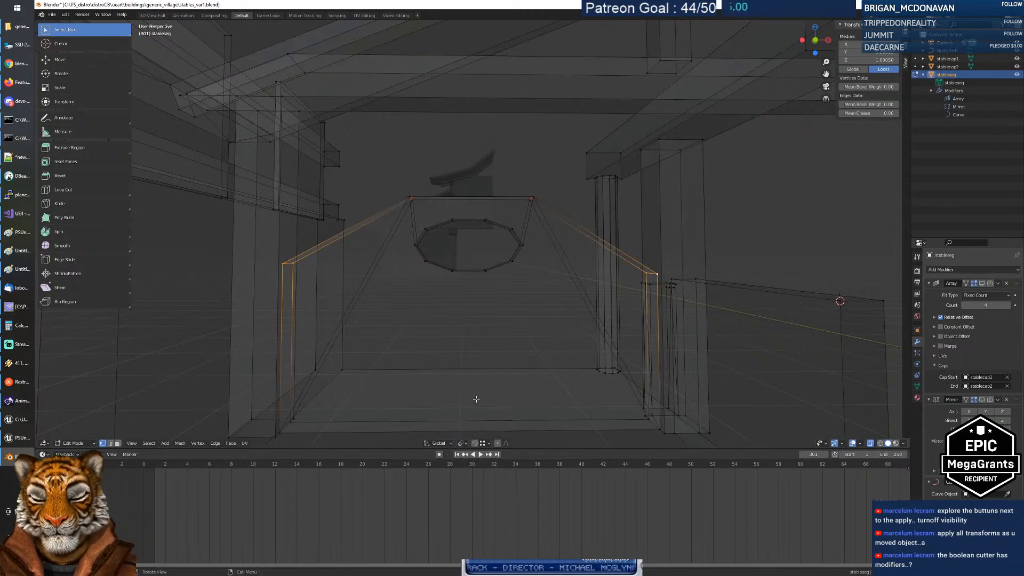
pyautogui.press('s')
pyautogui.press('z')
pyautogui.press('0')
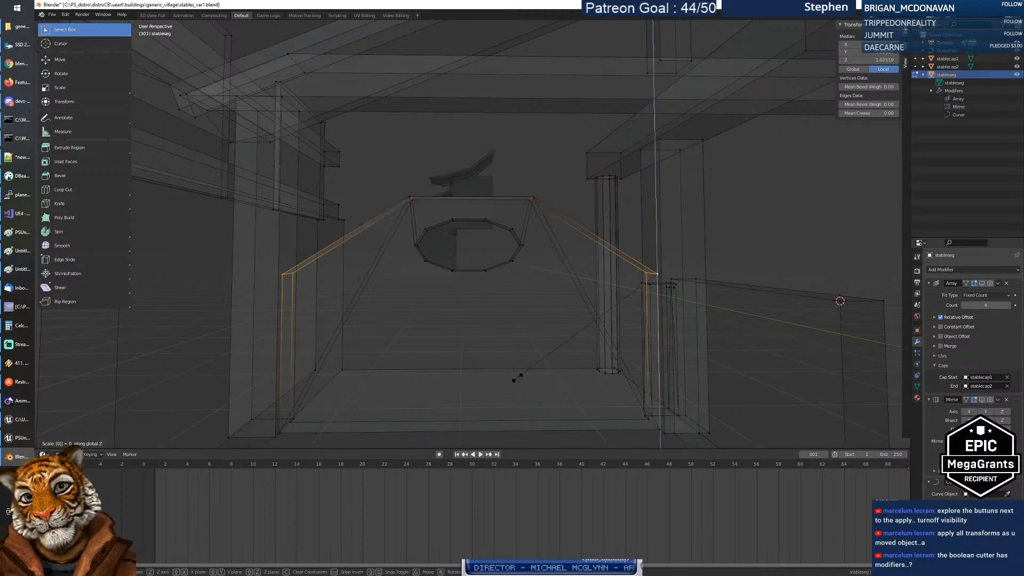
pyautogui.press('Return')
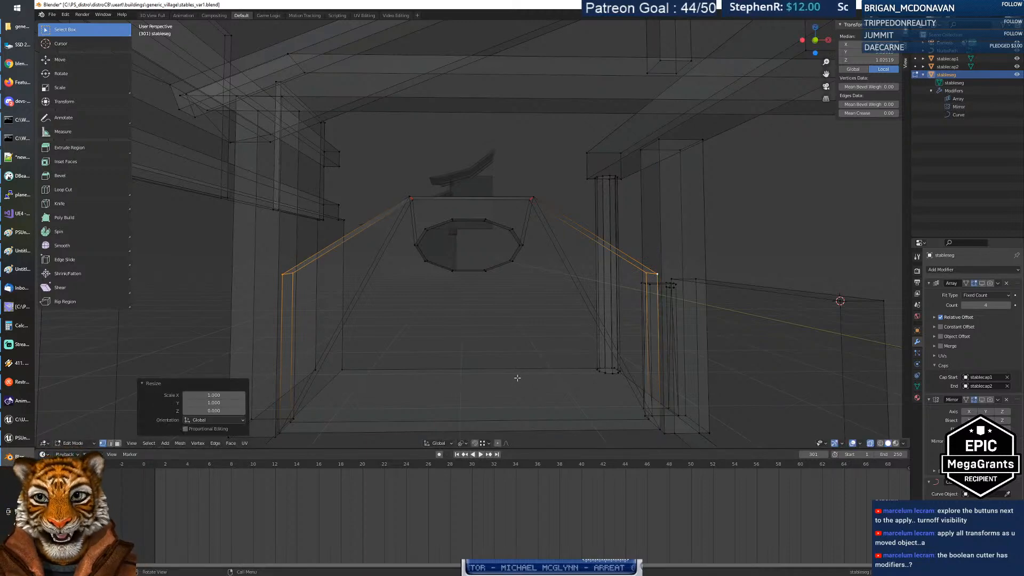
pyautogui.moveTo(568, 337)
pyautogui.mouseDown(button='middle')
pyautogui.moveTo(504, 331)
pyautogui.moveTo(569, 341)
pyautogui.moveTo(549, 336)
pyautogui.moveTo(560, 327)
pyautogui.moveTo(761, 377)
pyautogui.moveTo(617, 347)
pyautogui.moveTo(840, 309)
pyautogui.moveTo(709, 316)
pyautogui.mouseUp(button='middle')
pyautogui.press('Tab')
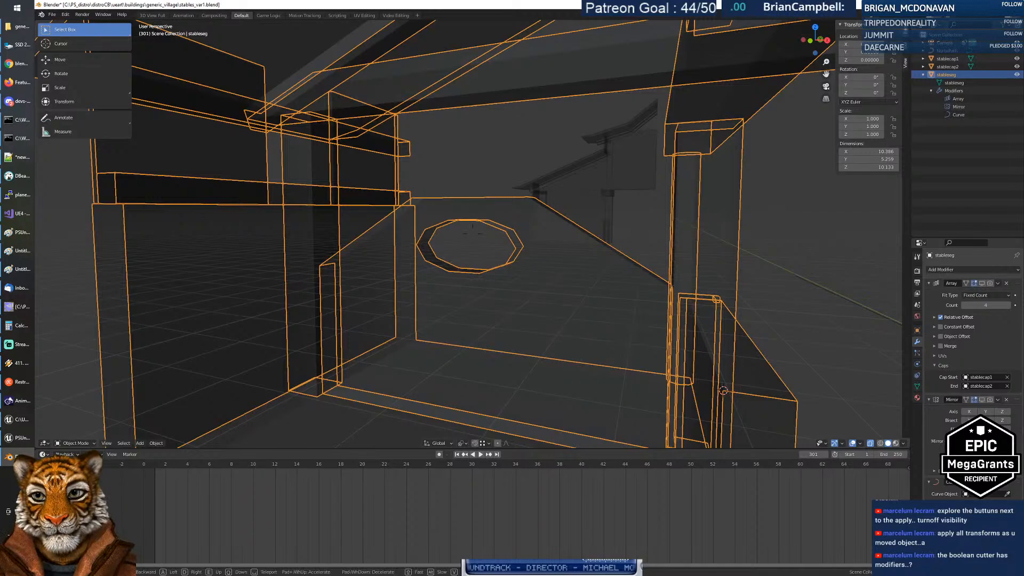
# Step: Examine the stall interior, its pierced divider and the surrounding posts from inside and in front
pyautogui.press('s')
pyautogui.press('w')
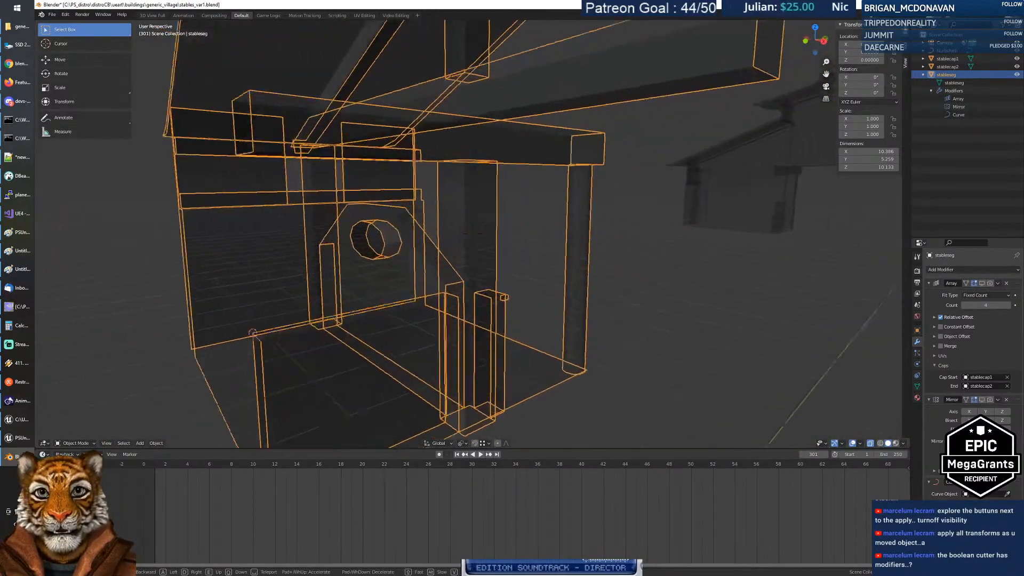
pyautogui.press('w')
pyautogui.press('s')
pyautogui.press('w')
pyautogui.press('s')
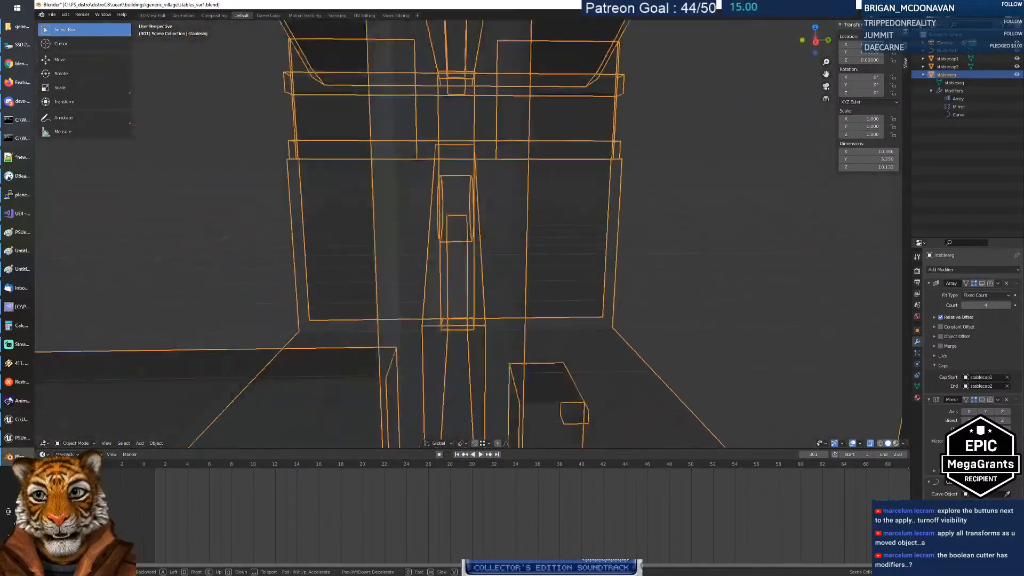
pyautogui.press('s')
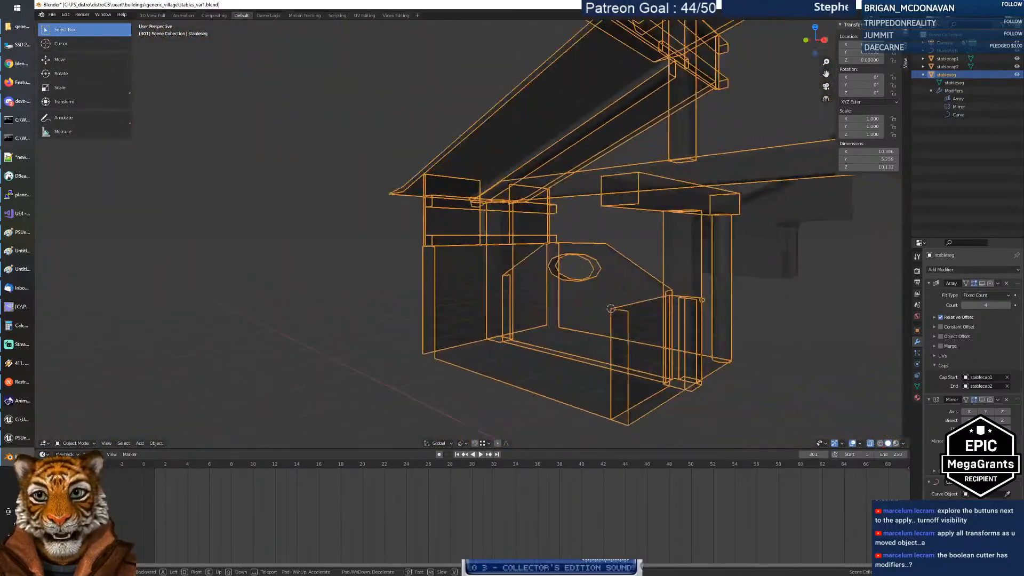
# Step: Examine the stable segment's upper and lower roofs, rafters and beams from the side at several distances
pyautogui.press('w')
pyautogui.press('s')
pyautogui.press('s')
pyautogui.press('w')
pyautogui.press('s')
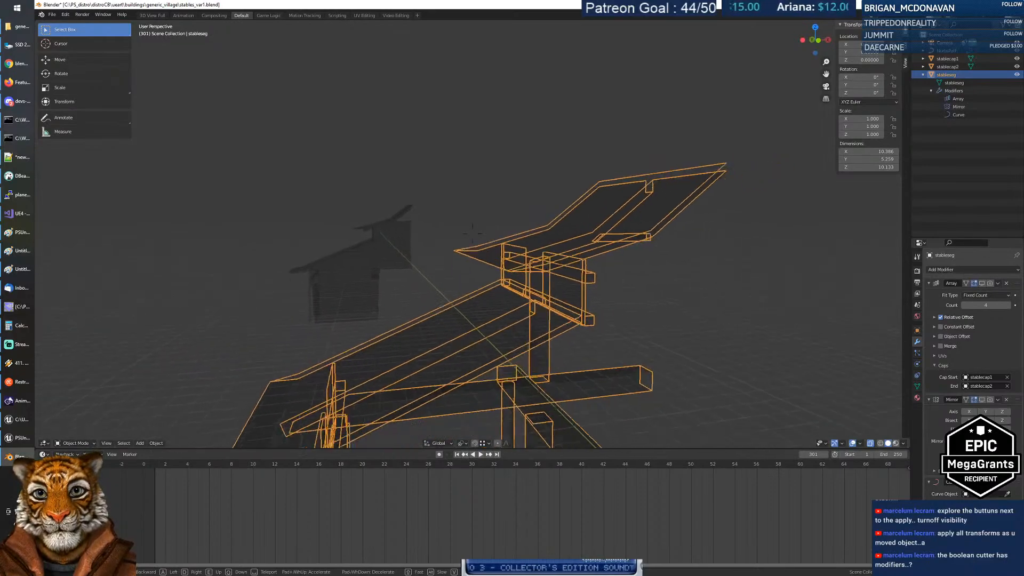
pyautogui.press('w')
pyautogui.press('s')
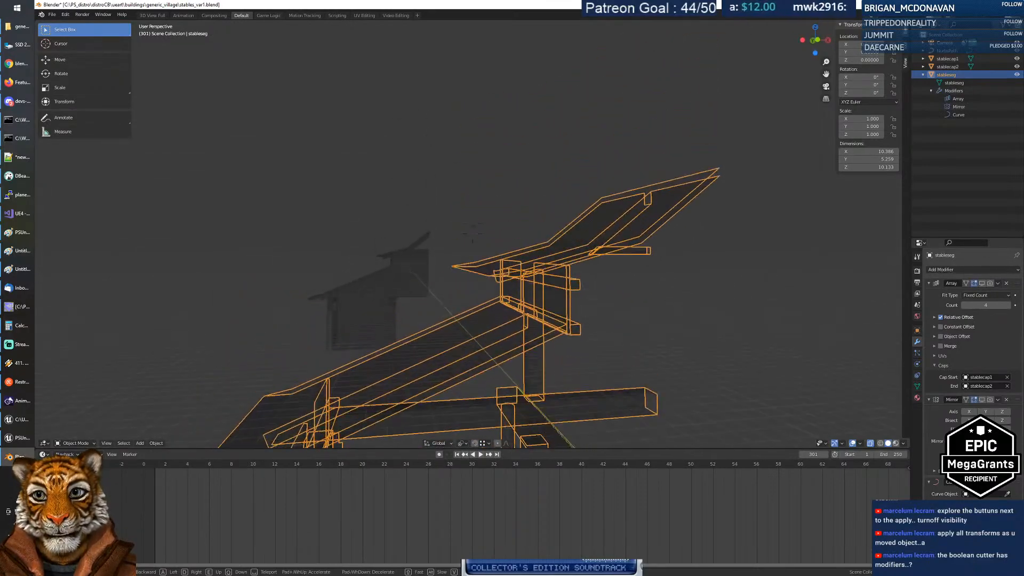
pyautogui.press('s')
pyautogui.press('d')
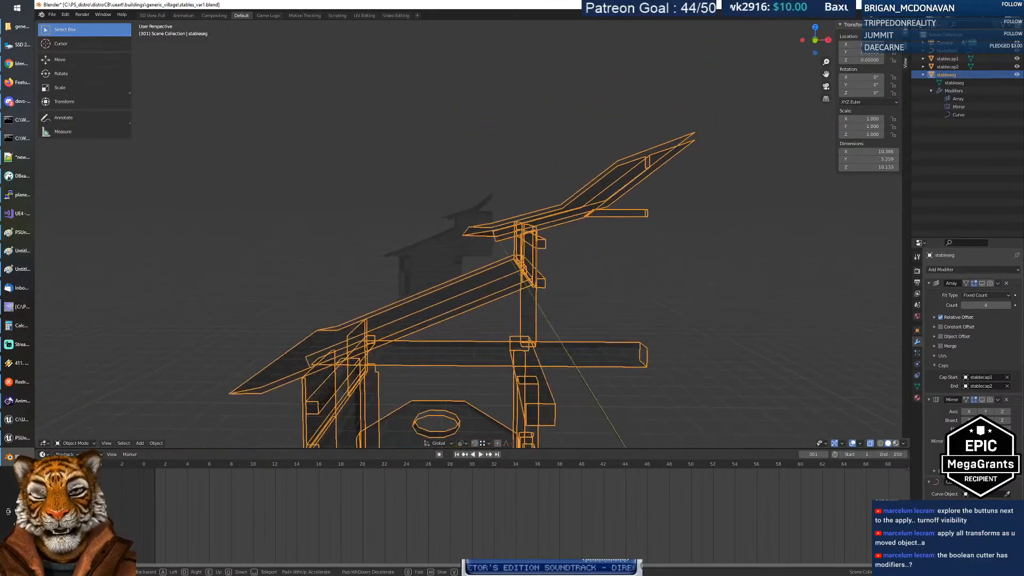
pyautogui.press('a')
pyautogui.click(472, 234)
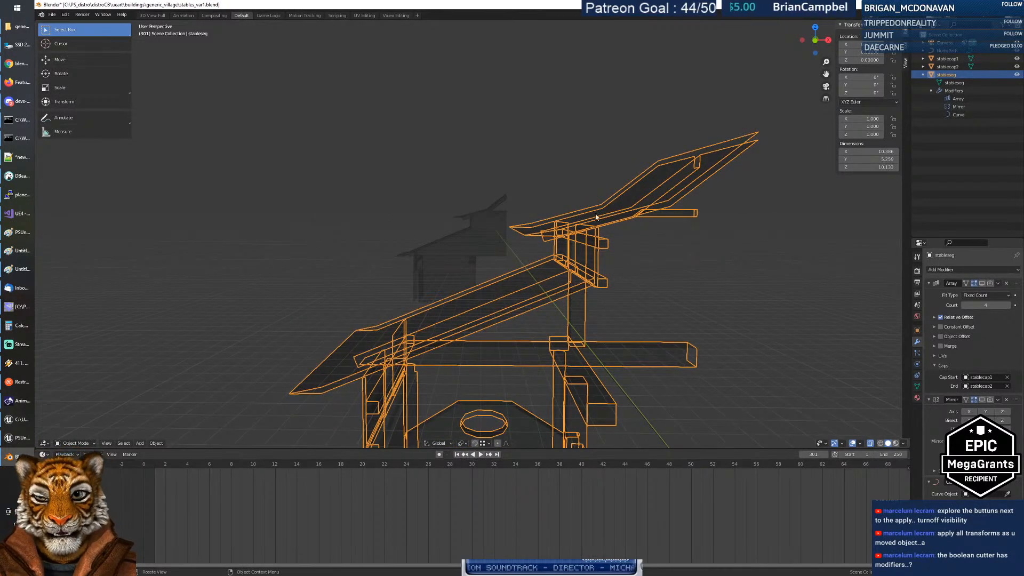
pyautogui.moveTo(716, 260)
pyautogui.mouseDown(button='middle')
pyautogui.moveTo(699, 257)
pyautogui.moveTo(704, 264)
pyautogui.mouseUp(button='middle')
# Step: In Edit Mode, dissolve the two vertices at the bend in the upper roof's near side edge
pyautogui.press('Tab')
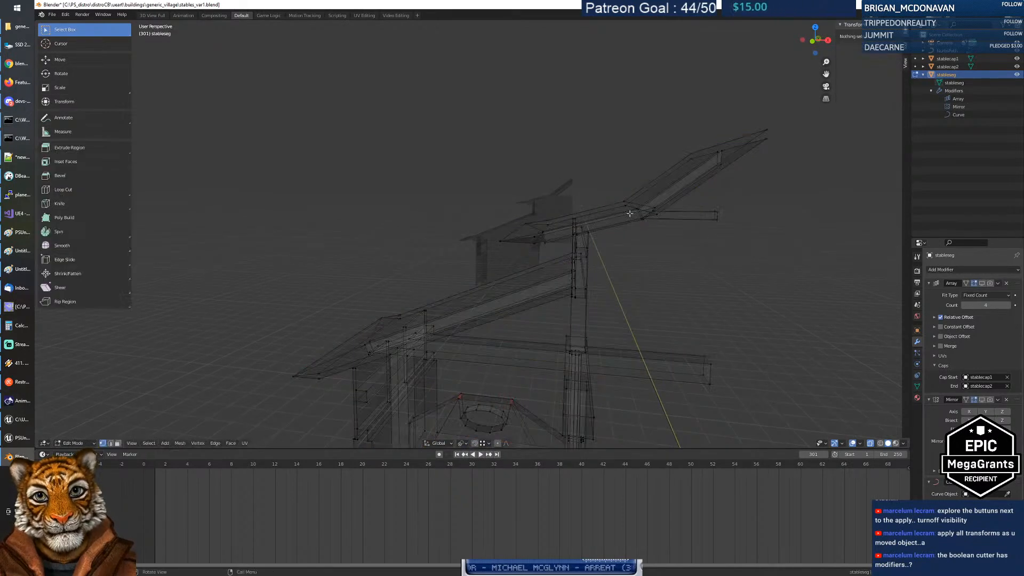
pyautogui.press('x')
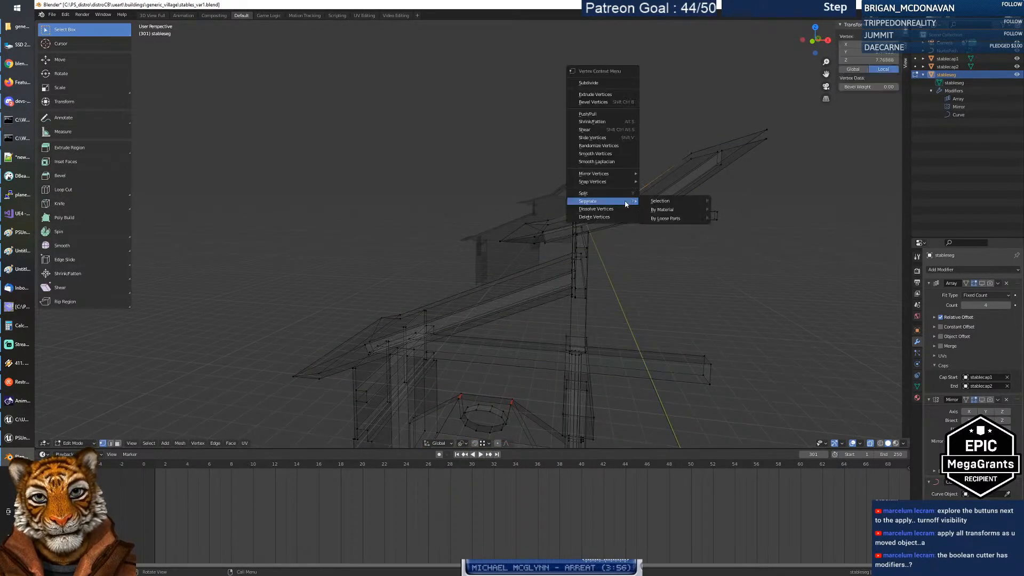
pyautogui.click(631, 212)
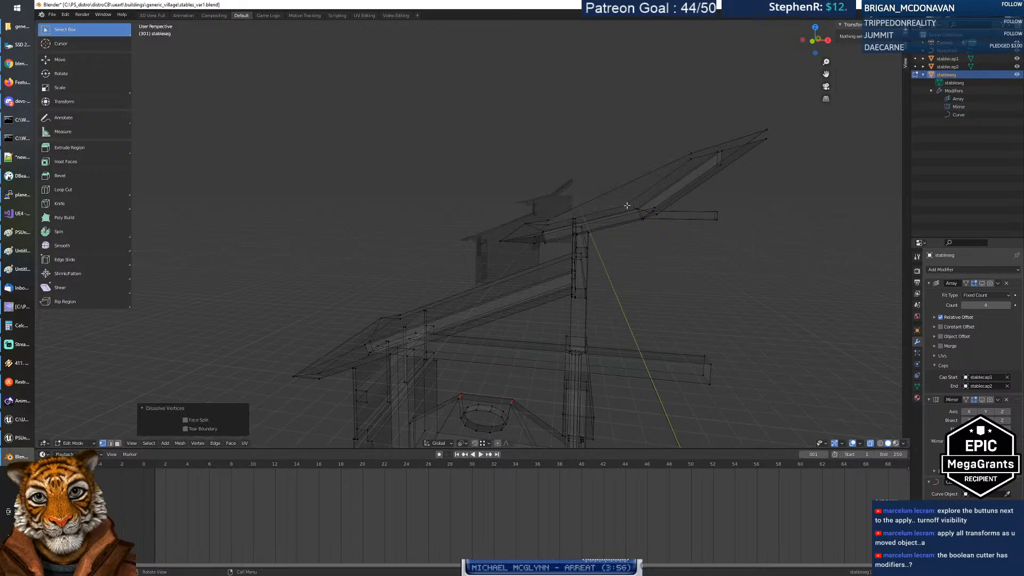
pyautogui.press('x')
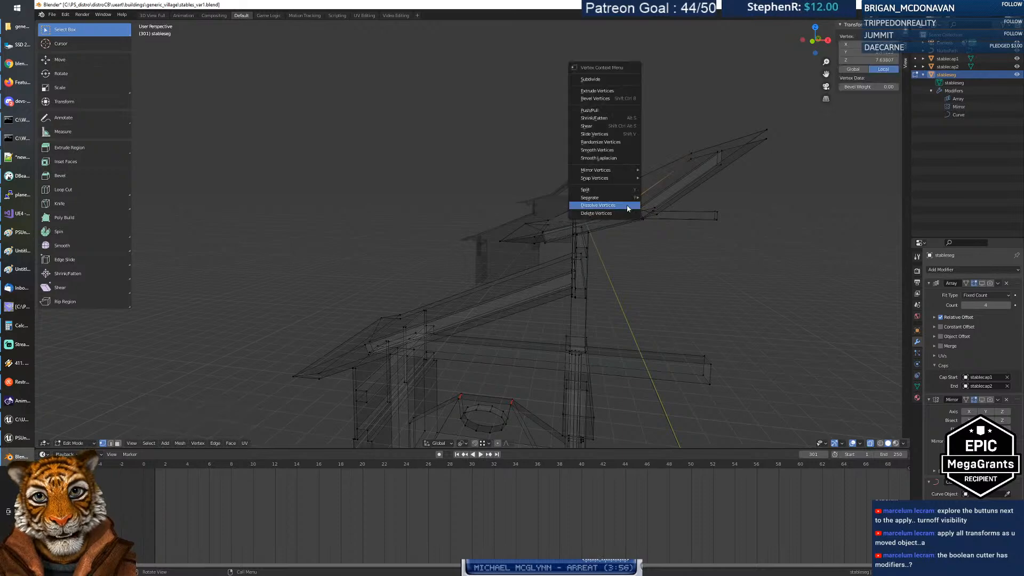
pyautogui.click(631, 210)
# Step: Dissolve the matching bend vertices on the upper roof's opposite side edge
pyautogui.moveTo(631, 213); pyautogui.dragTo(658, 255, button='middle')
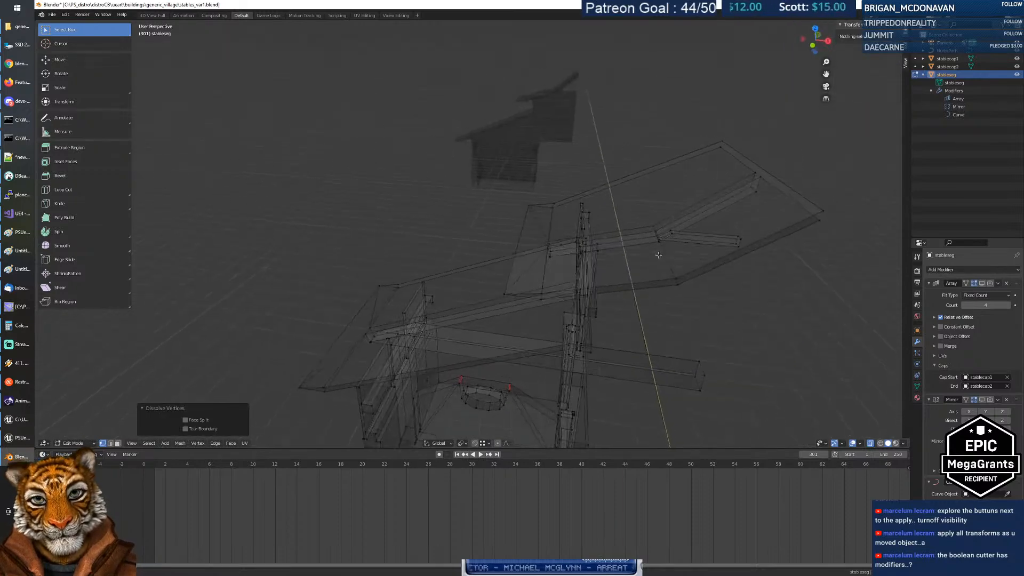
pyautogui.click(675, 281)
pyautogui.press('x')
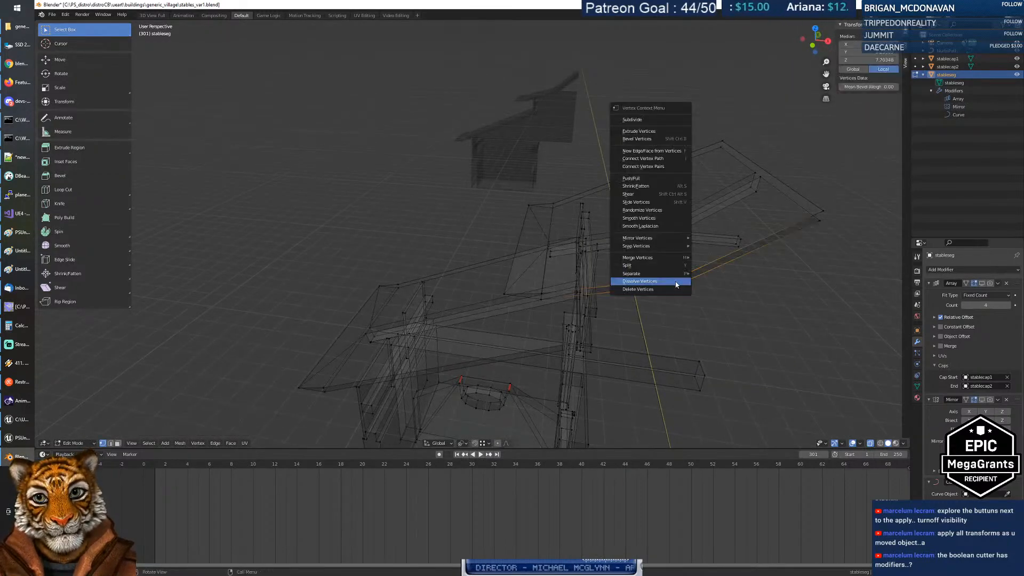
pyautogui.click(674, 281)
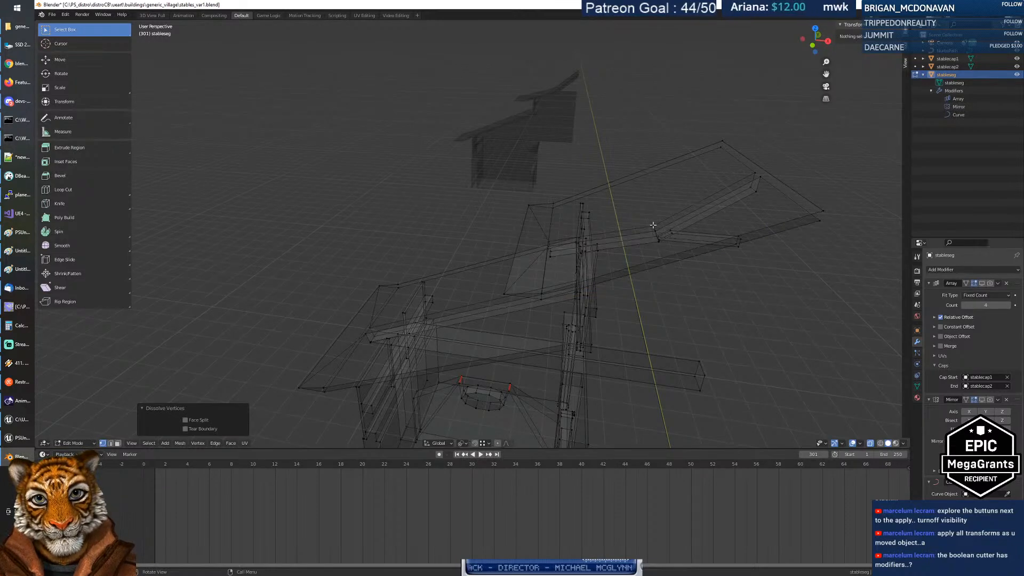
# Step: Try to straighten the upper rafter by dissolving its bend vertices
pyautogui.keyDown('alt'); pyautogui.click(653, 225); pyautogui.keyUp('alt')
pyautogui.moveTo(653, 227); pyautogui.dragTo(655, 198, button='middle')
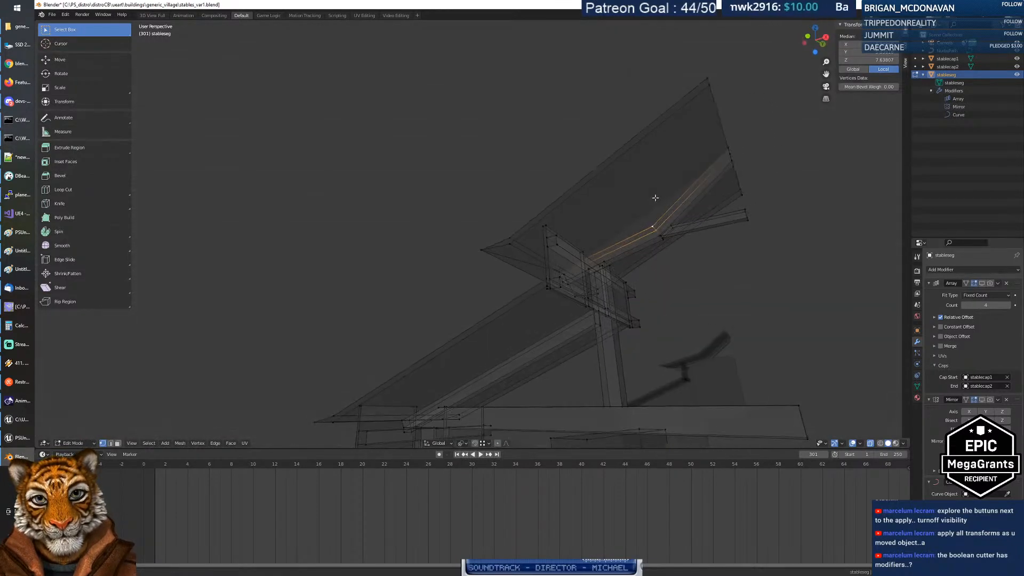
pyautogui.moveTo(660, 235); pyautogui.dragTo(711, 295, button='middle')
pyautogui.rightClick(677, 250)
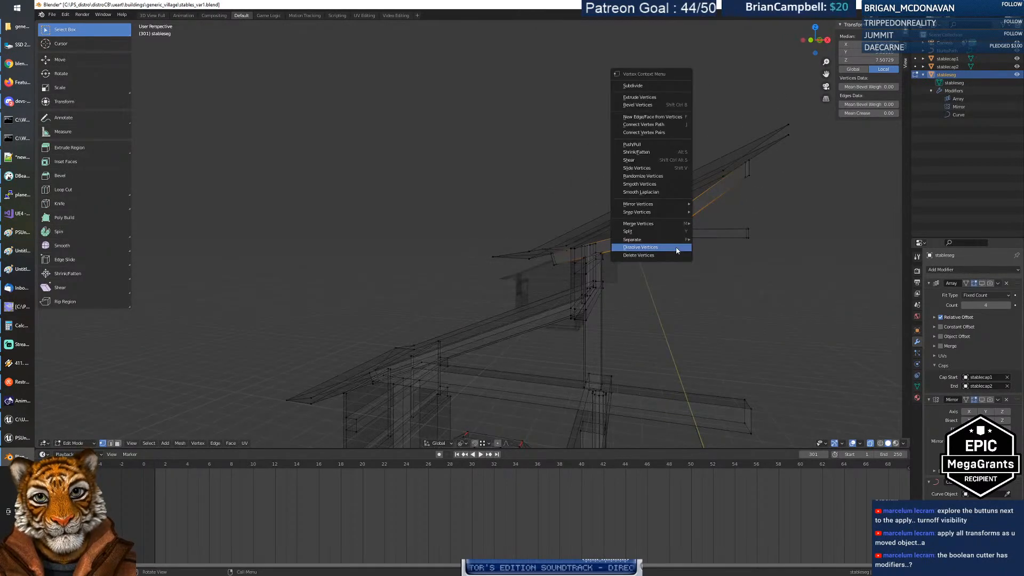
pyautogui.click(676, 250)
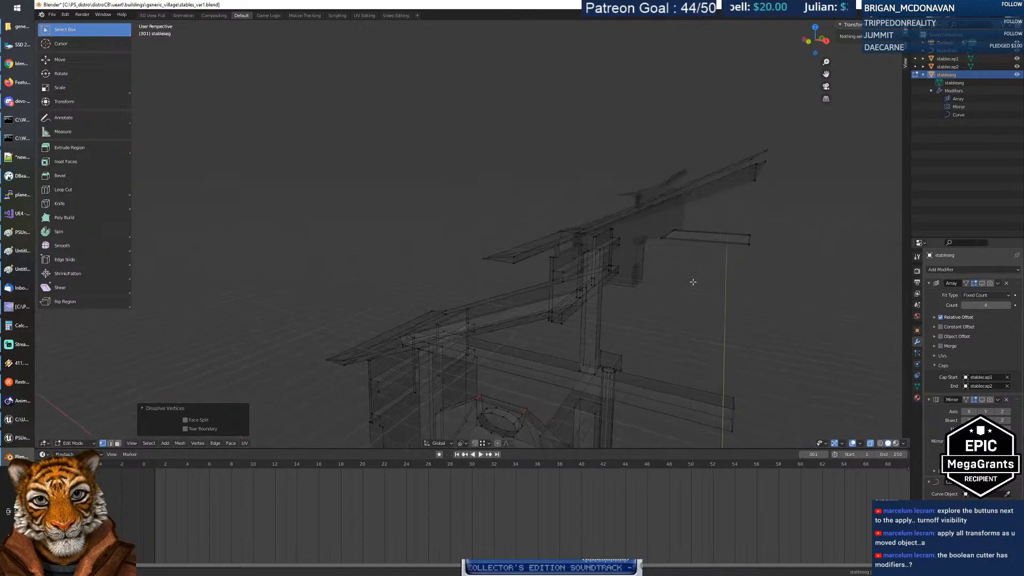
pyautogui.hotkey('ctrl', 'z')
pyautogui.click(754, 298)
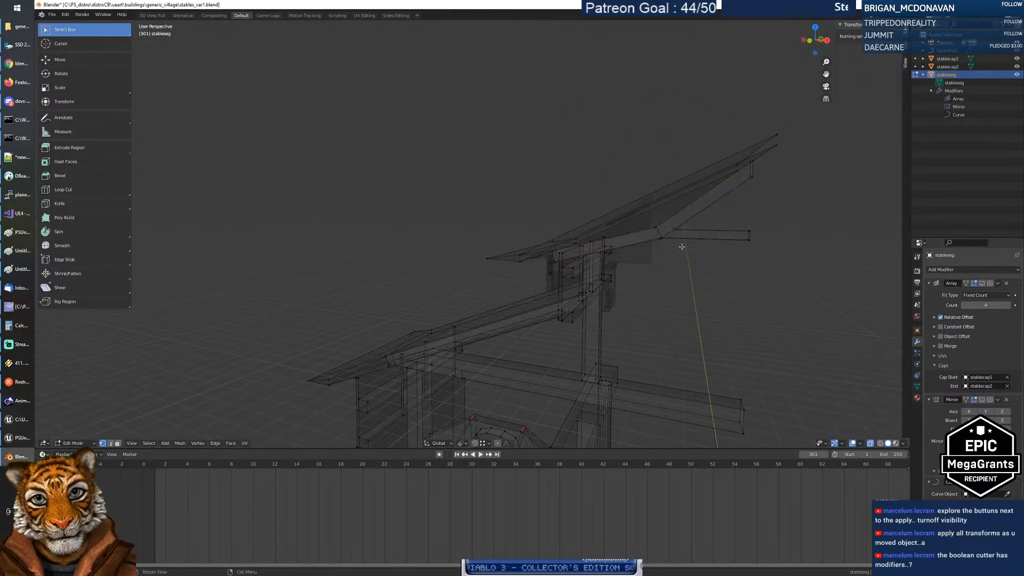
pyautogui.click(658, 231)
pyautogui.press('x')
pyautogui.click(656, 230)
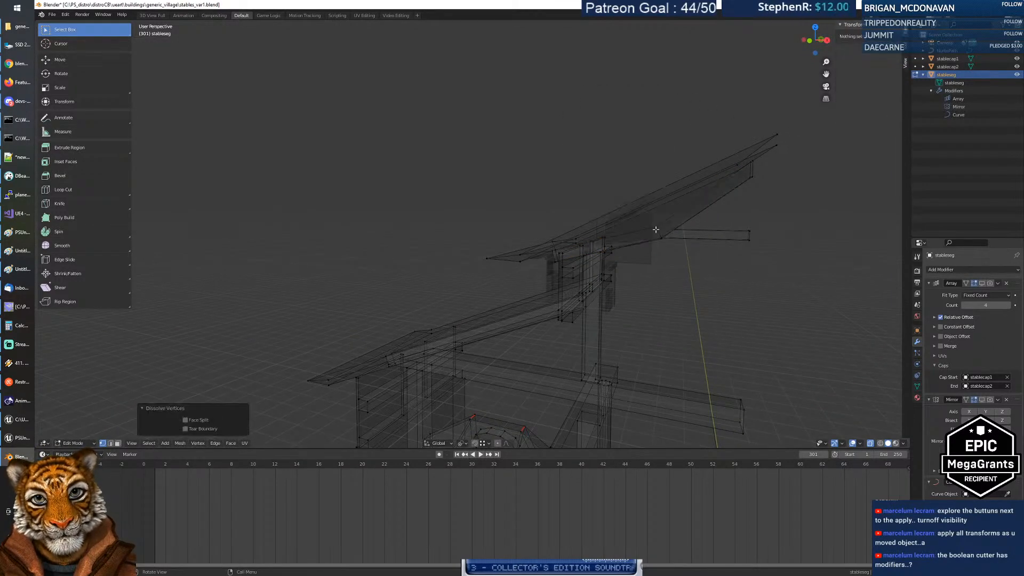
pyautogui.moveTo(660, 257); pyautogui.dragTo(707, 283, button='middle')
# Step: Enable Correct Face Attributes and snap one of the upper rafter's top bend vertices to the upper corner of its outer end
pyautogui.click(653, 229)
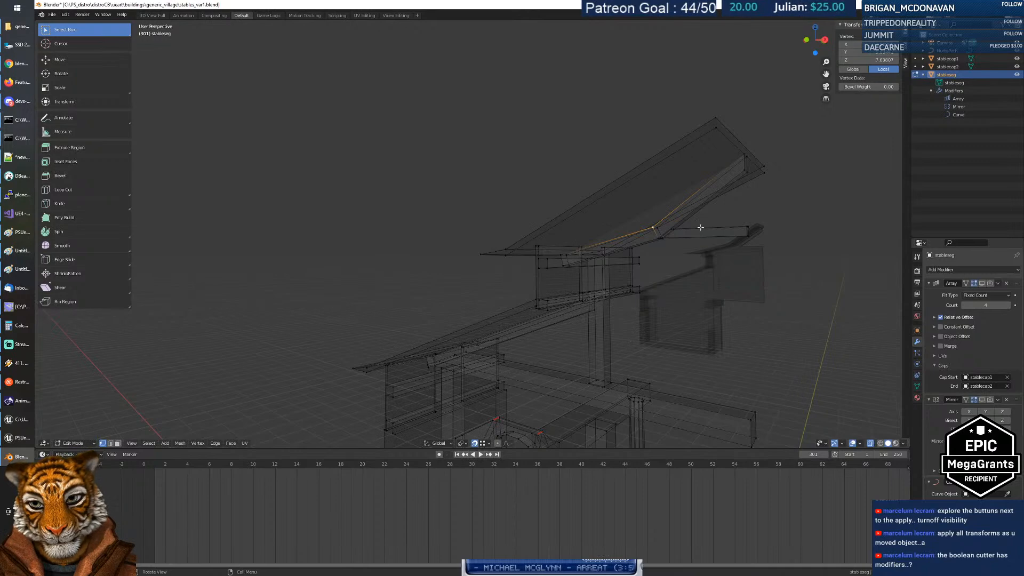
pyautogui.press('g')
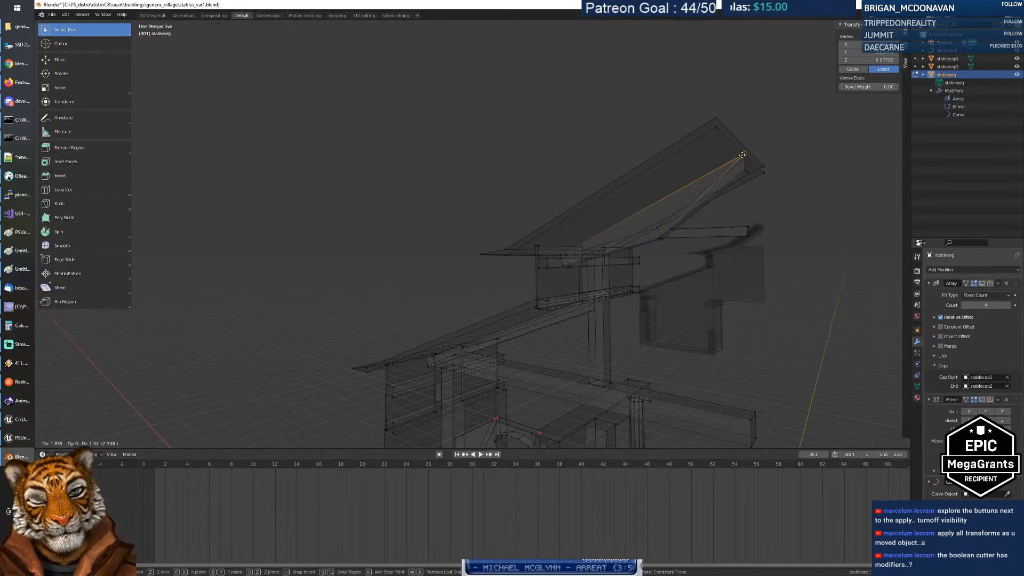
pyautogui.press('Escape')
pyautogui.click(908, 48)
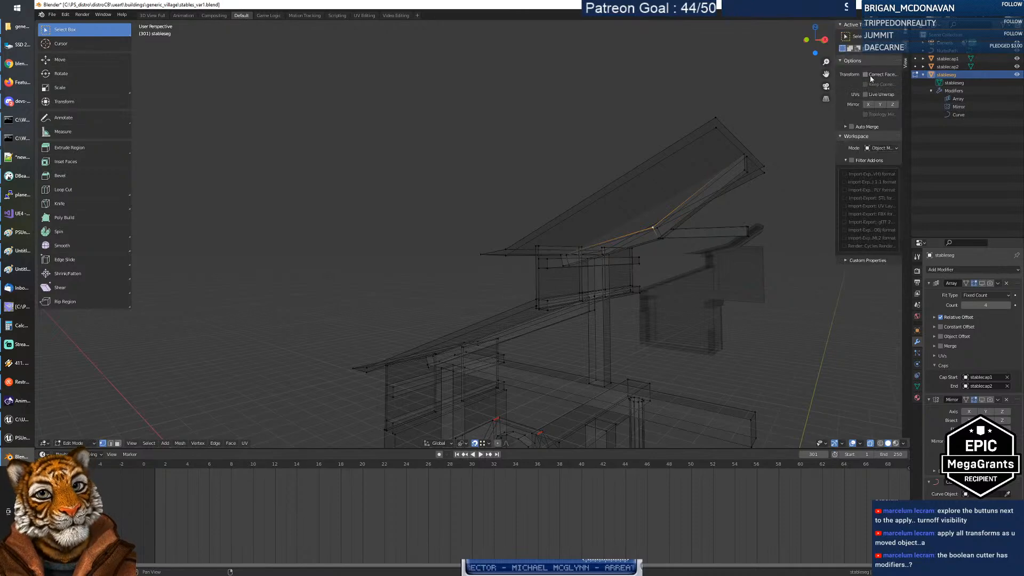
pyautogui.press('g')
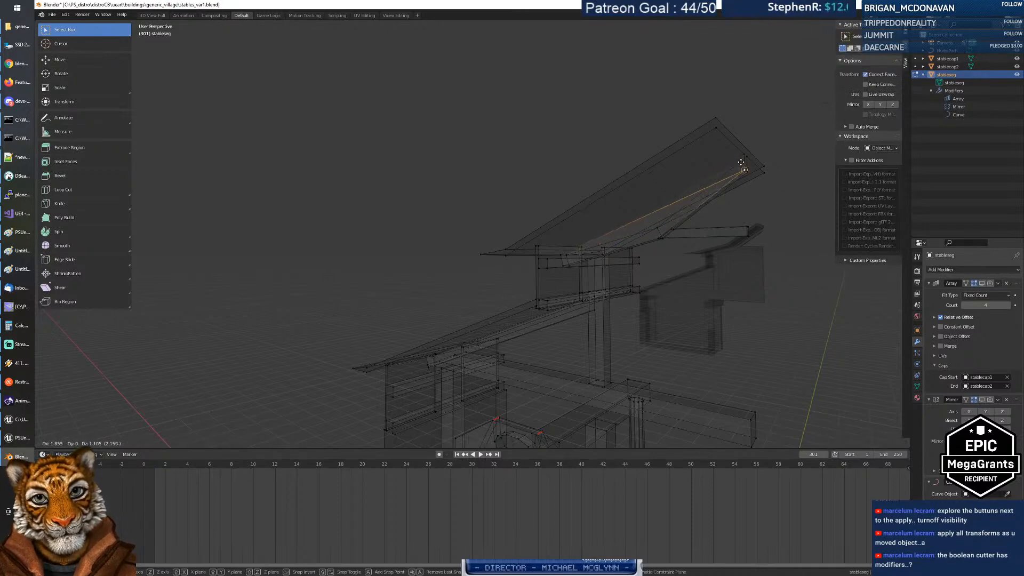
pyautogui.click(745, 155)
# Step: Snap the upper and lower bend vertices on the rafter's other side to the matching corners of its outer end
pyautogui.moveTo(744, 154); pyautogui.dragTo(606, 229, button='middle')
pyautogui.press('g')
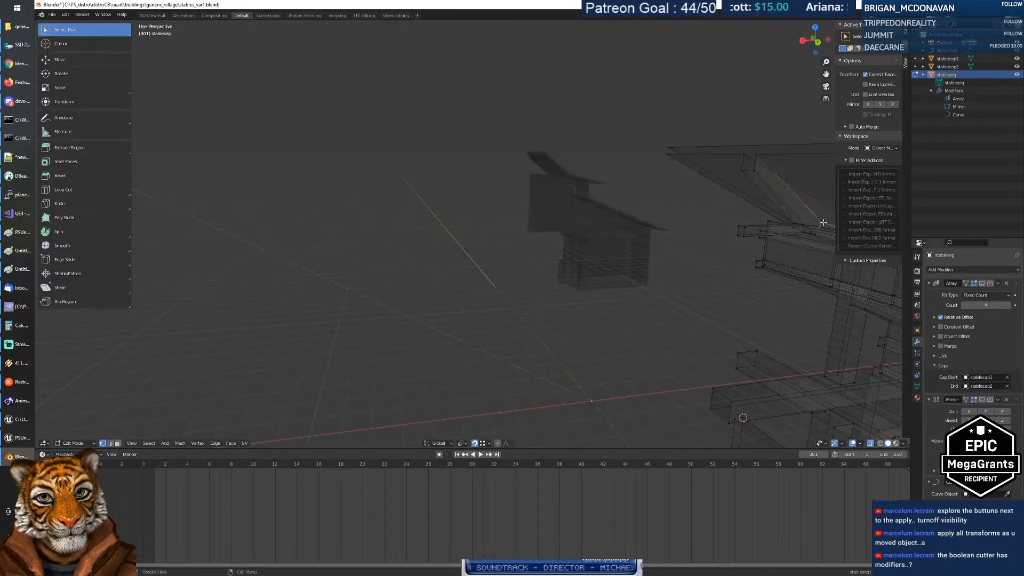
pyautogui.click(756, 155)
pyautogui.moveTo(820, 285)
pyautogui.mouseDown(button='middle')
pyautogui.moveTo(795, 288)
pyautogui.moveTo(819, 276)
pyautogui.mouseUp(button='middle')
pyautogui.press('g')
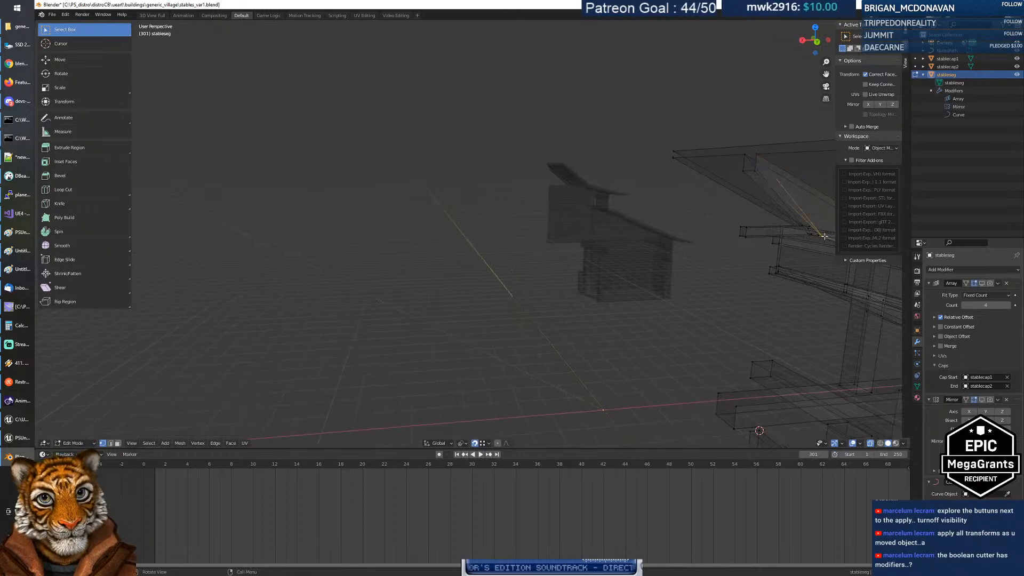
pyautogui.click(756, 172)
# Step: Snap the rafter's last lower bend vertex to the lower corner of its outer end
pyautogui.moveTo(722, 240); pyautogui.dragTo(715, 244, button='middle')
pyautogui.press('g')
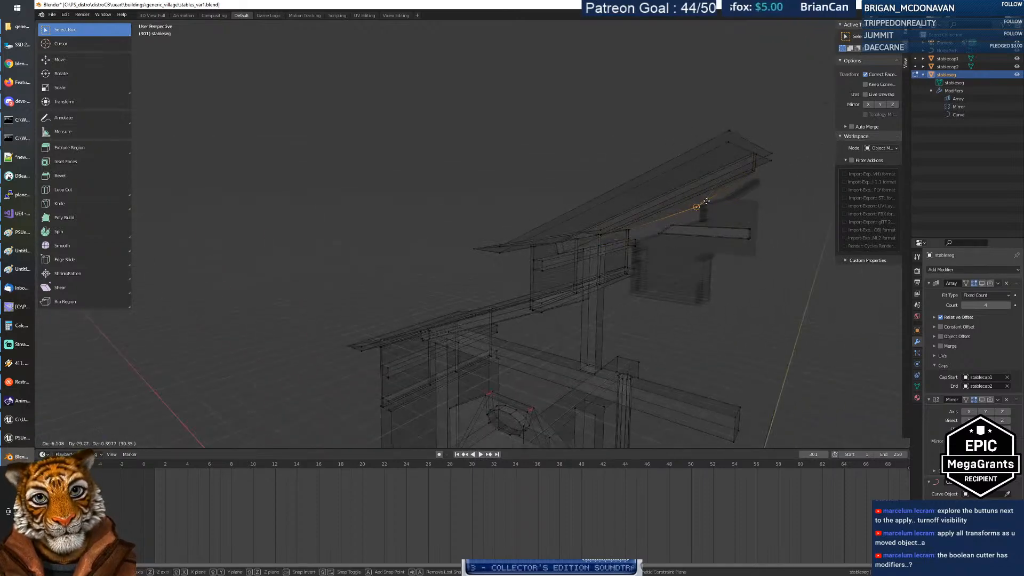
pyautogui.click(746, 172)
pyautogui.moveTo(746, 172); pyautogui.dragTo(729, 245, button='middle')
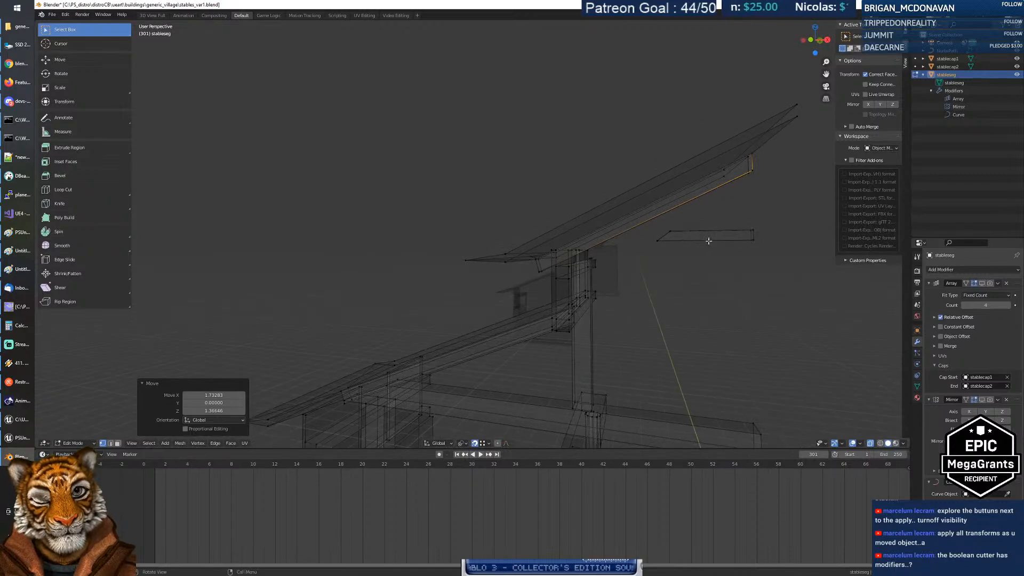
# Step: Extend the horizontal beam under the upper roof by moving its inner end vertices about -1.074 along global X
pyautogui.click(652, 232)
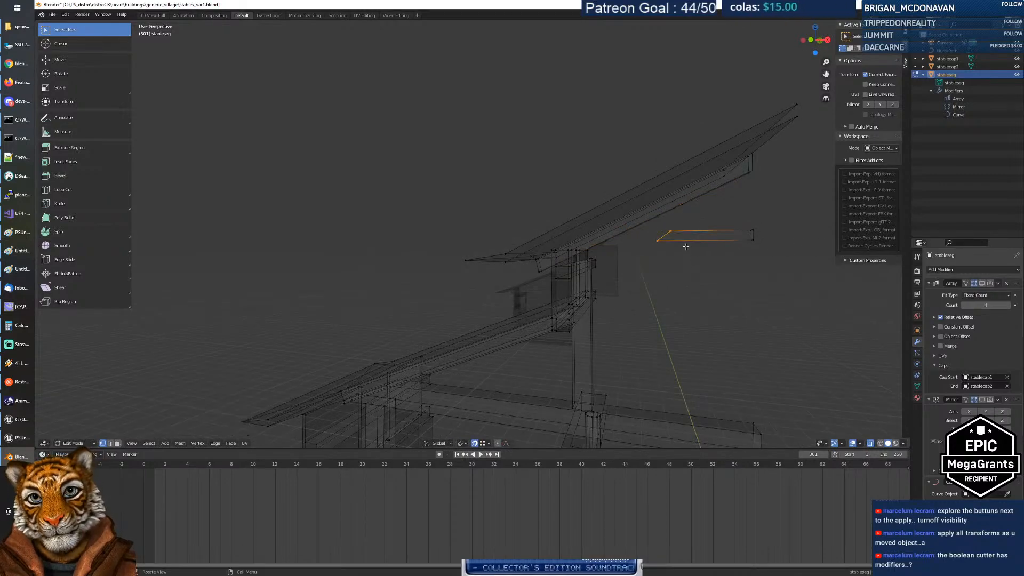
pyautogui.press('g')
pyautogui.press('x')
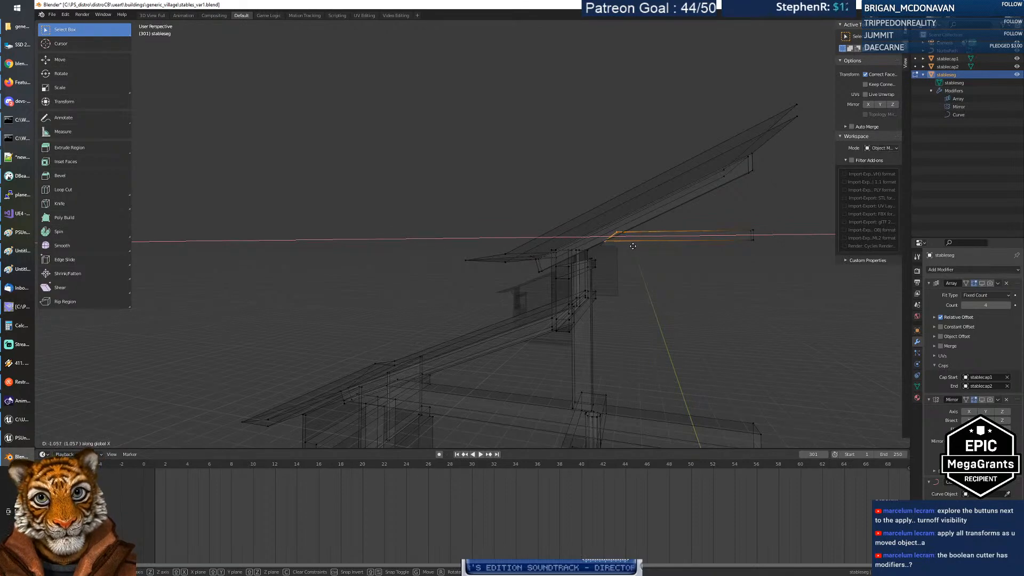
pyautogui.click(632, 246)
# Step: Examine how the upper roof, its rafter and the horizontal beam meet the posts, from near and far
pyautogui.moveTo(633, 246); pyautogui.dragTo(784, 309, button='middle')
pyautogui.hotkey('shift', '`')
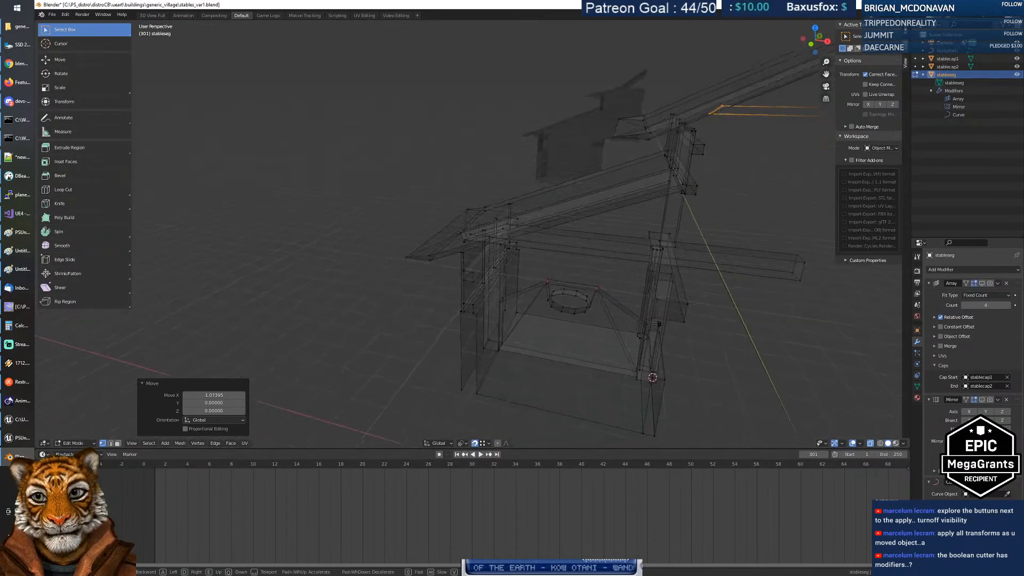
pyautogui.press('w')
pyautogui.press('d')
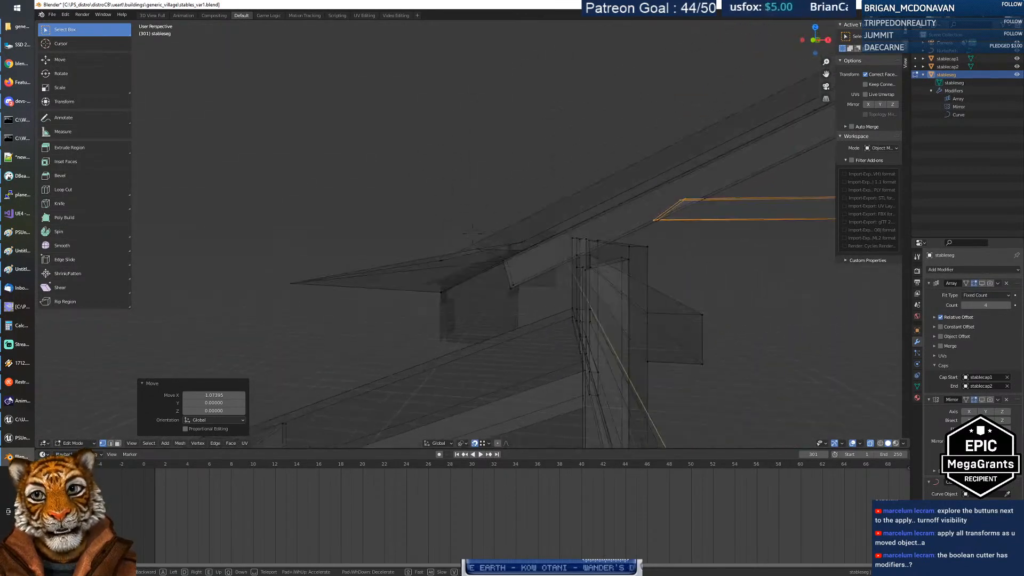
pyautogui.press('s')
pyautogui.press('a')
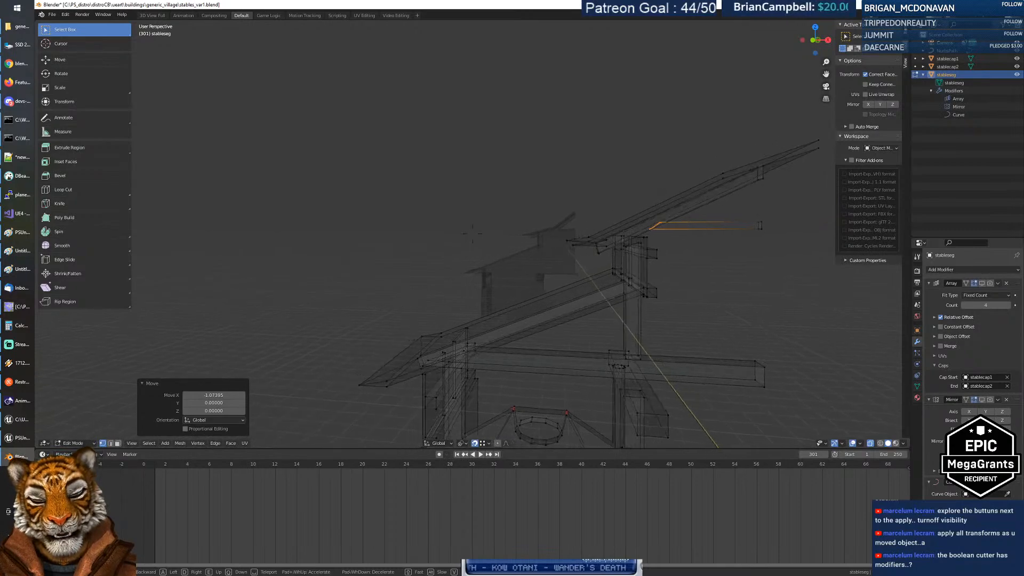
pyautogui.press('w')
pyautogui.press('w')
pyautogui.press('d')
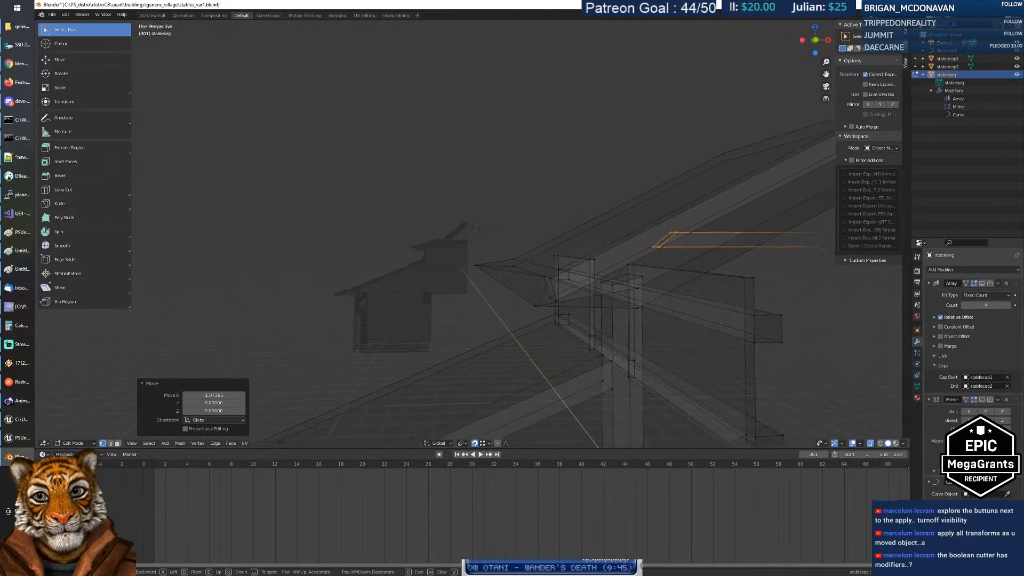
pyautogui.press('s')
pyautogui.press('s')
pyautogui.press('a')
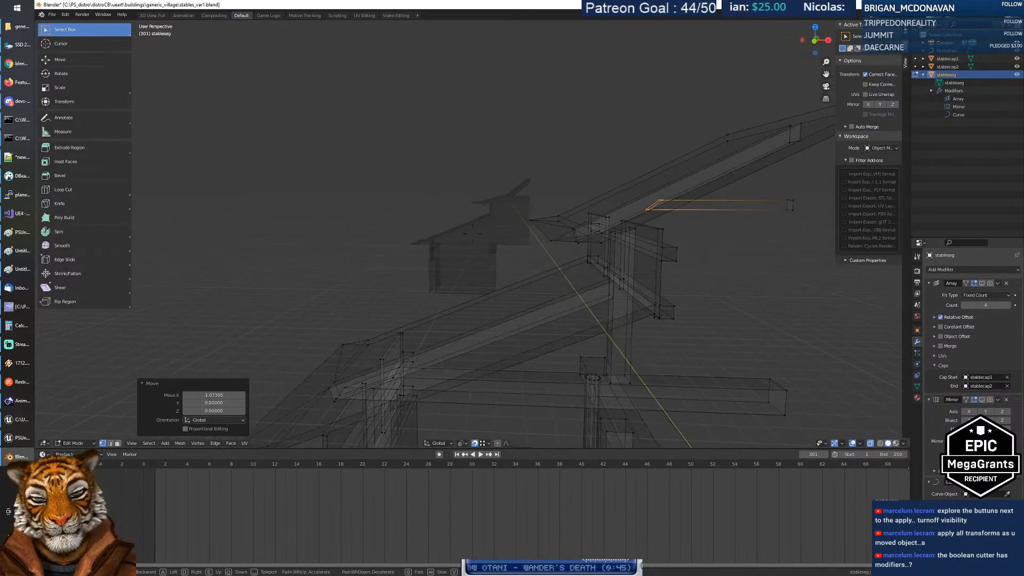
pyautogui.click(720, 295)
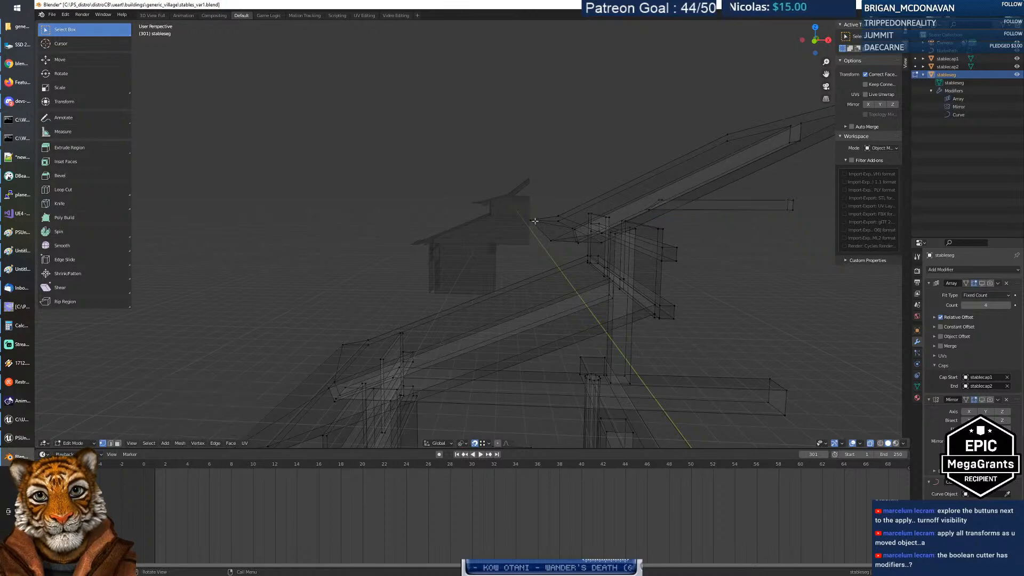
# Step: Lower the vertices along the upper roof's low eave edge about 0.217 along global Z
pyautogui.moveTo(550, 242); pyautogui.dragTo(585, 253, button='middle')
pyautogui.press('g')
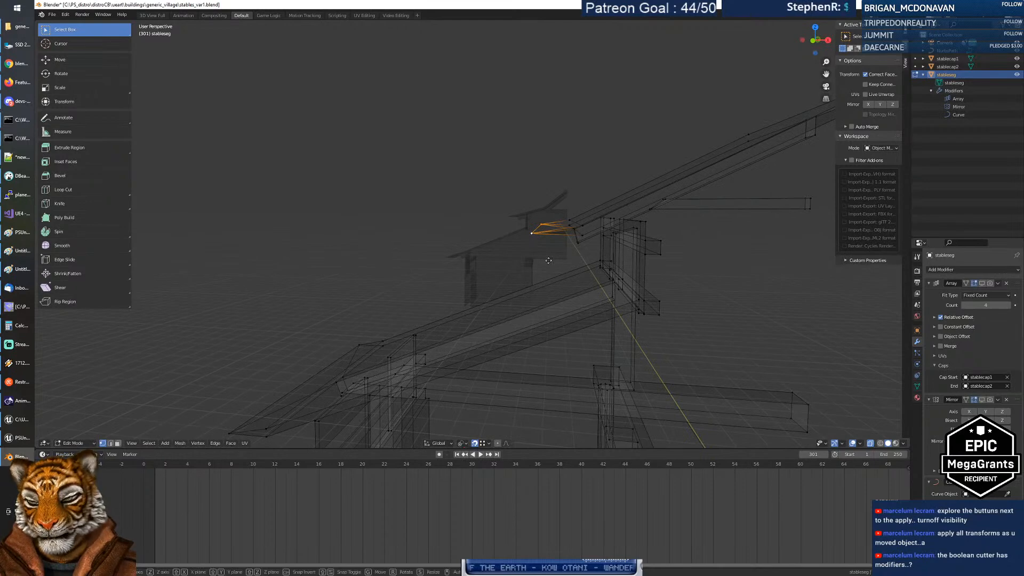
pyautogui.press('z')
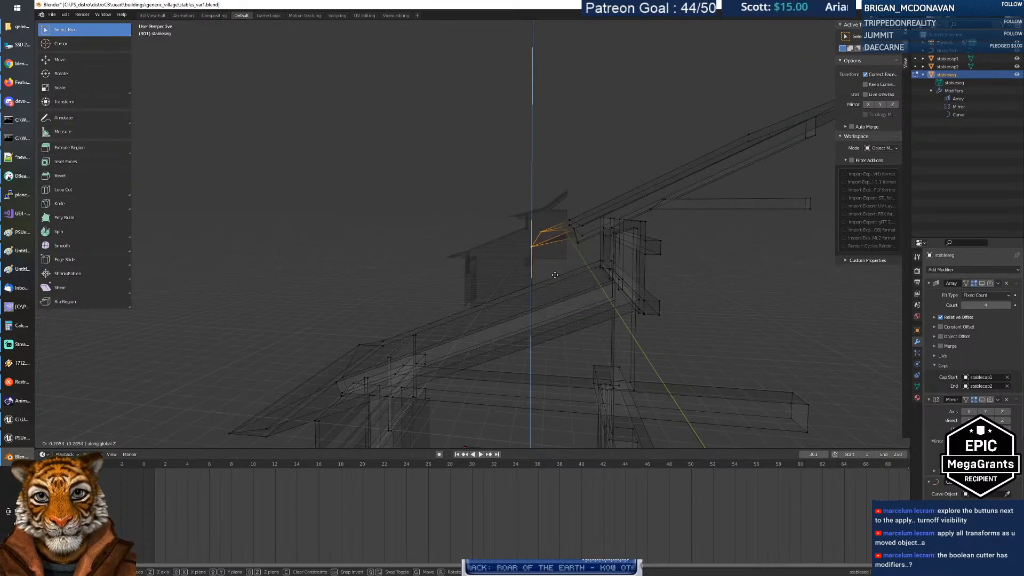
pyautogui.click(555, 274)
pyautogui.moveTo(611, 285); pyautogui.dragTo(624, 283, button='middle')
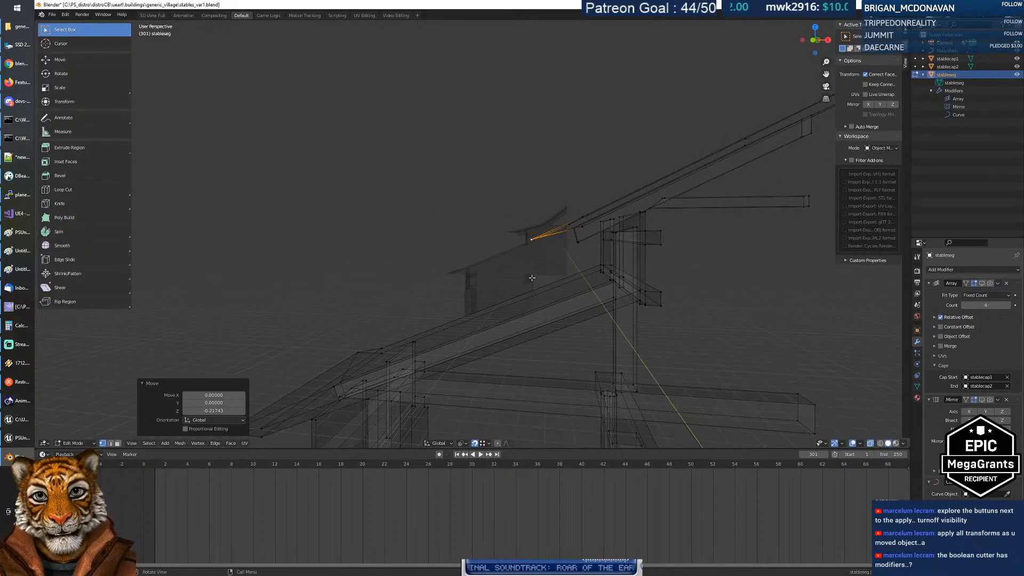
# Step: Raise the upper roof's low eave vertices about 0.139 along global Z
pyautogui.press('g')
pyautogui.press('z')
pyautogui.press('Escape')
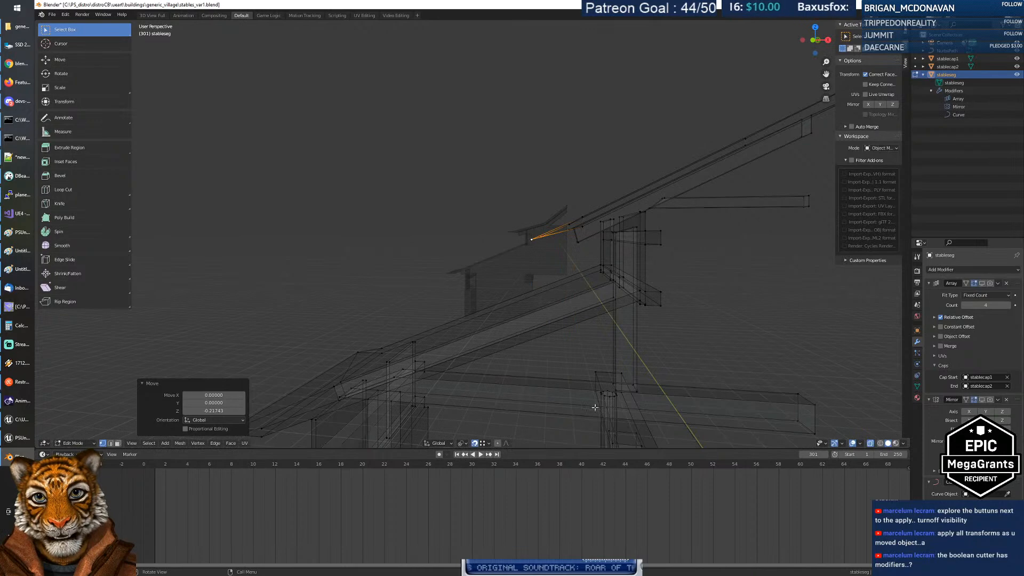
pyautogui.press('g')
pyautogui.press('z')
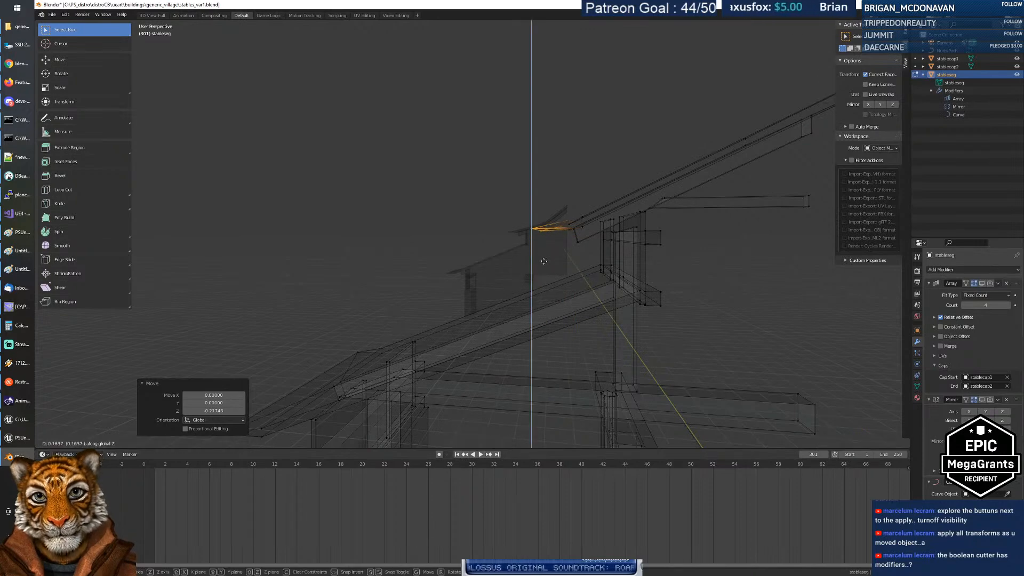
pyautogui.click(545, 262)
# Step: Pull the upper roof's low eave edge inward about 0.429 along global X
pyautogui.moveTo(545, 263); pyautogui.dragTo(651, 373, button='middle')
pyautogui.press('g')
pyautogui.press('y')
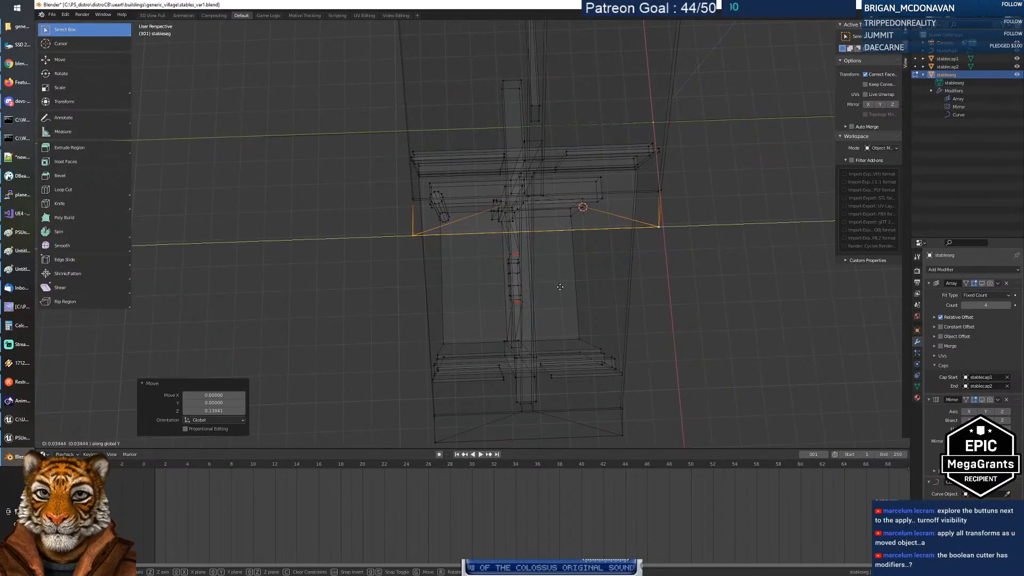
pyautogui.press('x')
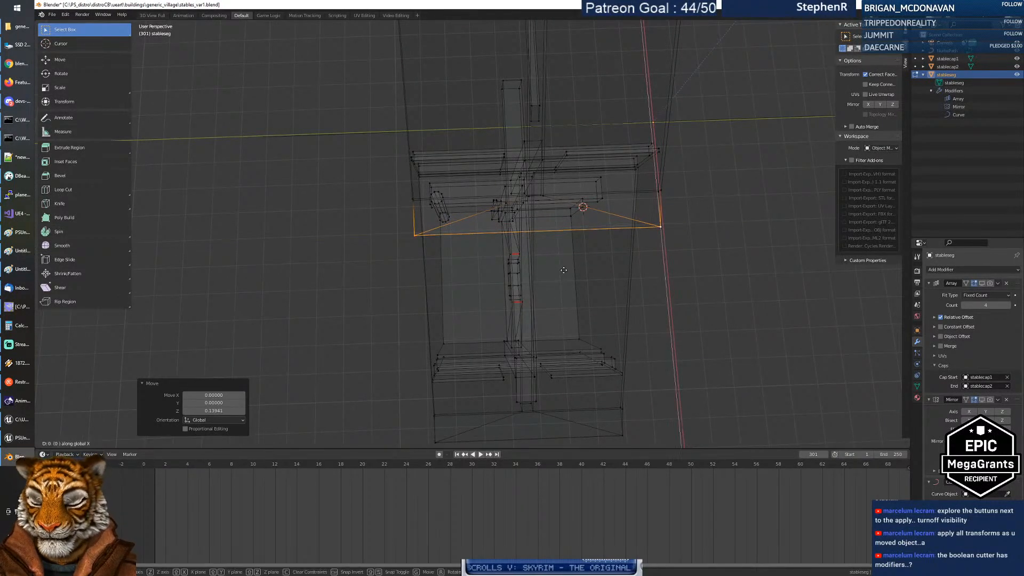
pyautogui.click(571, 249)
pyautogui.moveTo(571, 249); pyautogui.dragTo(559, 190, button='middle')
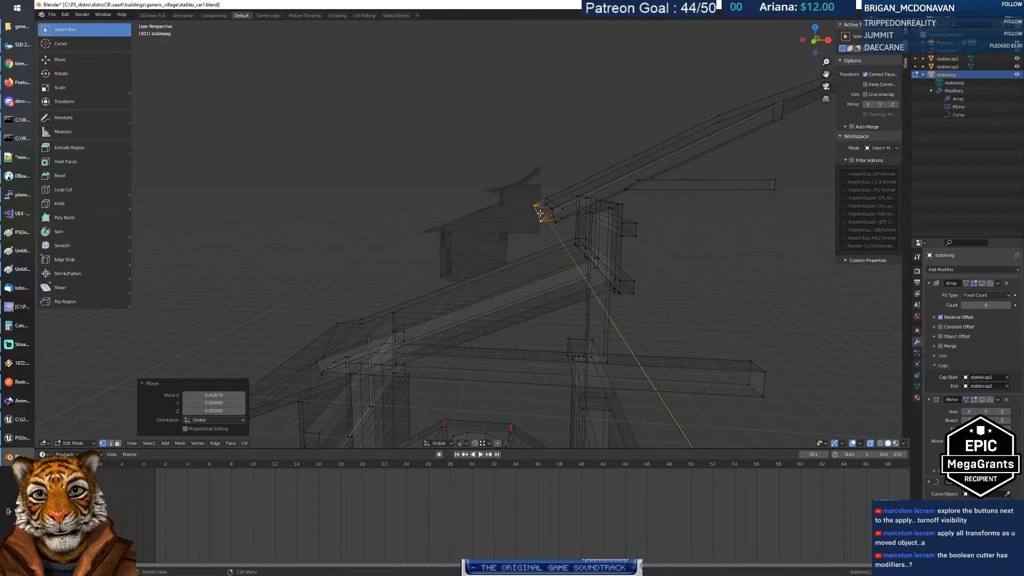
# Step: Raise the upper roof's low eave edge about 0.103 along global Z to line it up with the roof slope
pyautogui.press('g')
pyautogui.press('z')
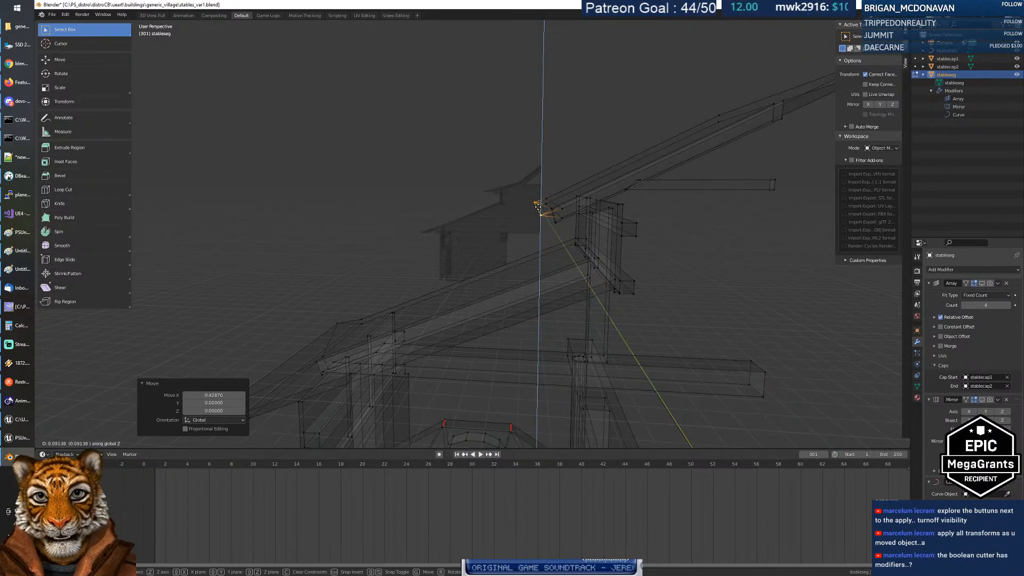
pyautogui.click(537, 206)
pyautogui.moveTo(647, 253)
pyautogui.mouseDown(button='middle')
pyautogui.moveTo(633, 247)
pyautogui.moveTo(835, 250)
pyautogui.moveTo(640, 253)
pyautogui.moveTo(656, 251)
pyautogui.mouseUp(button='middle')
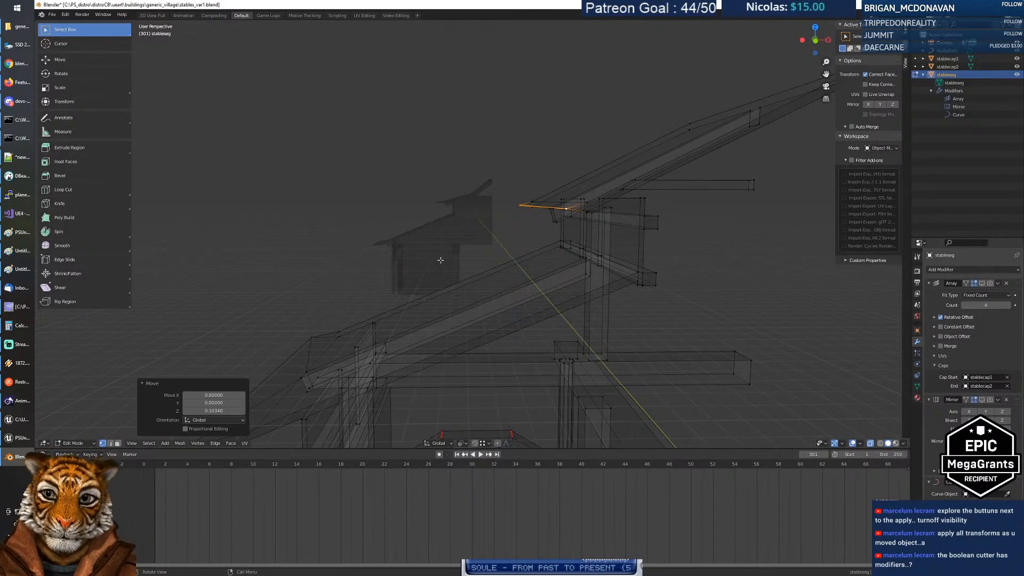
# Step: Clear the selection and turn off X-ray display so the stable segment is shown solid
pyautogui.hotkey('shift', '`')
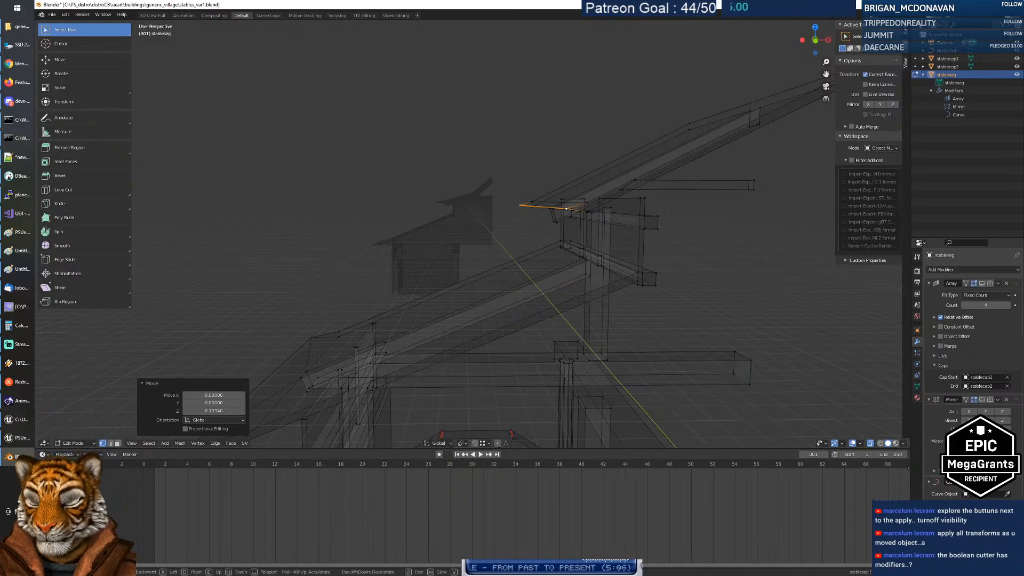
pyautogui.press('e')
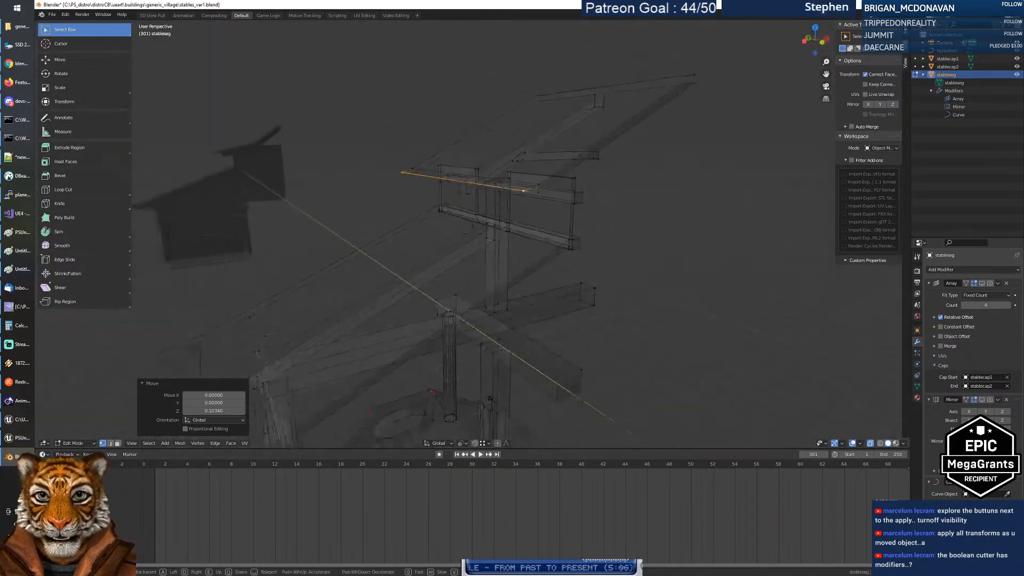
pyautogui.press('s')
pyautogui.click(601, 255)
pyautogui.click(653, 260)
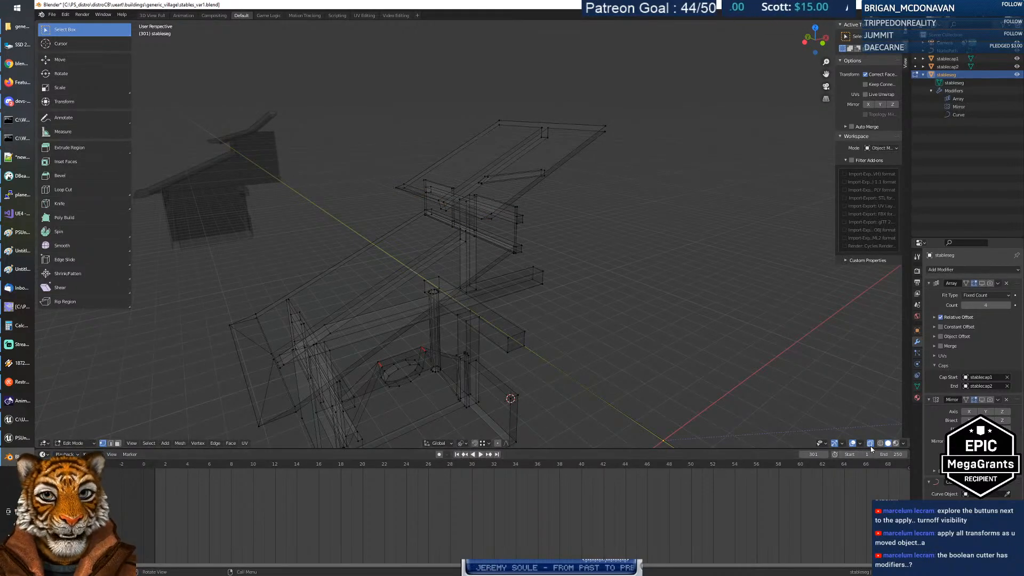
pyautogui.hotkey('shift', 'z')
# Step: Try to extend the upper roof's low edge and rafter end down the slope, about -1.153 along X and -0.466 along Z
pyautogui.moveTo(621, 308); pyautogui.dragTo(594, 298, button='middle')
pyautogui.moveTo(471, 197); pyautogui.dragTo(496, 213, button='middle')
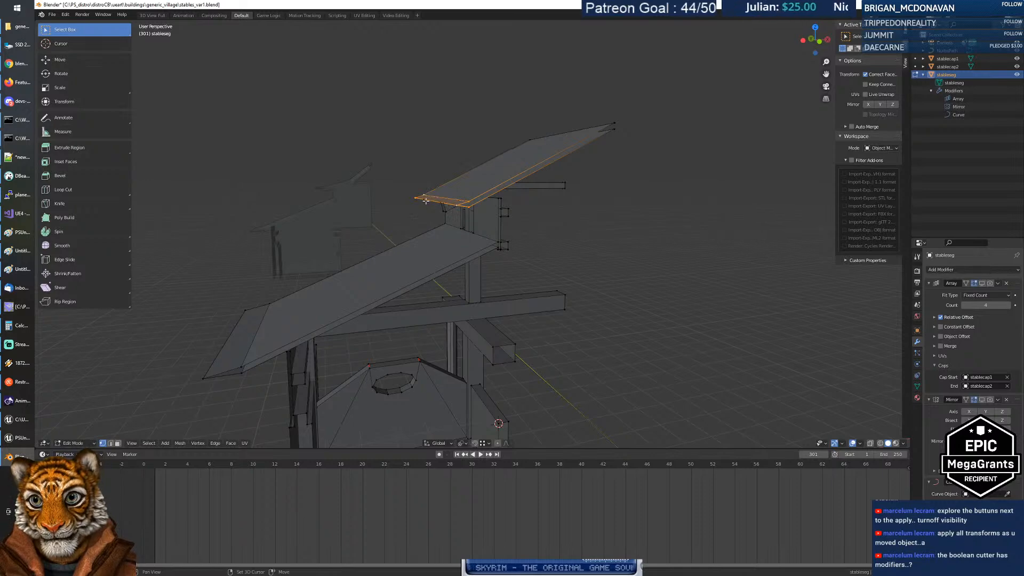
pyautogui.moveTo(430, 209)
pyautogui.mouseDown(button='middle')
pyautogui.moveTo(470, 207)
pyautogui.moveTo(467, 182)
pyautogui.moveTo(458, 216)
pyautogui.moveTo(485, 216)
pyautogui.moveTo(443, 213)
pyautogui.mouseUp(button='middle')
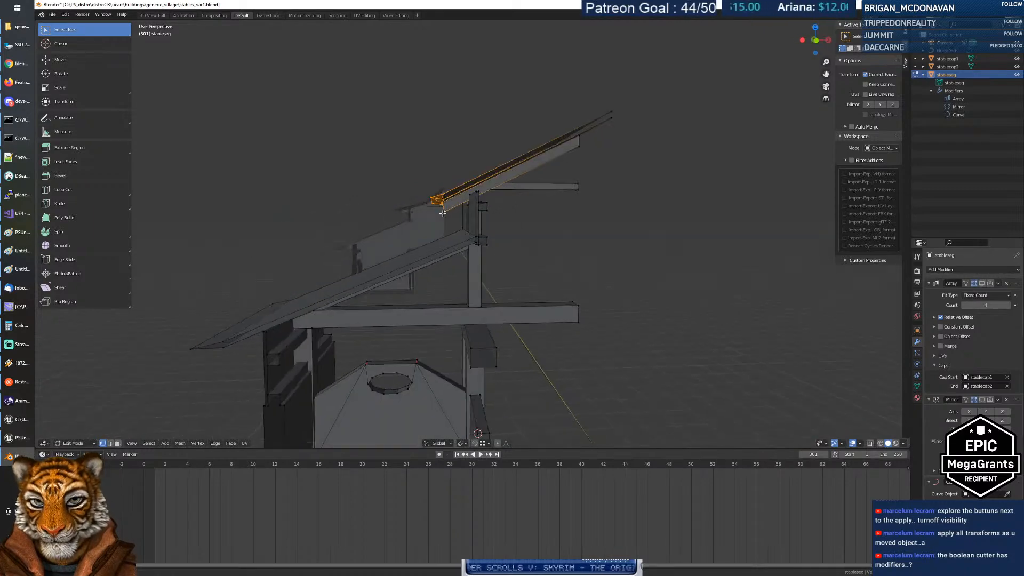
pyautogui.press('g')
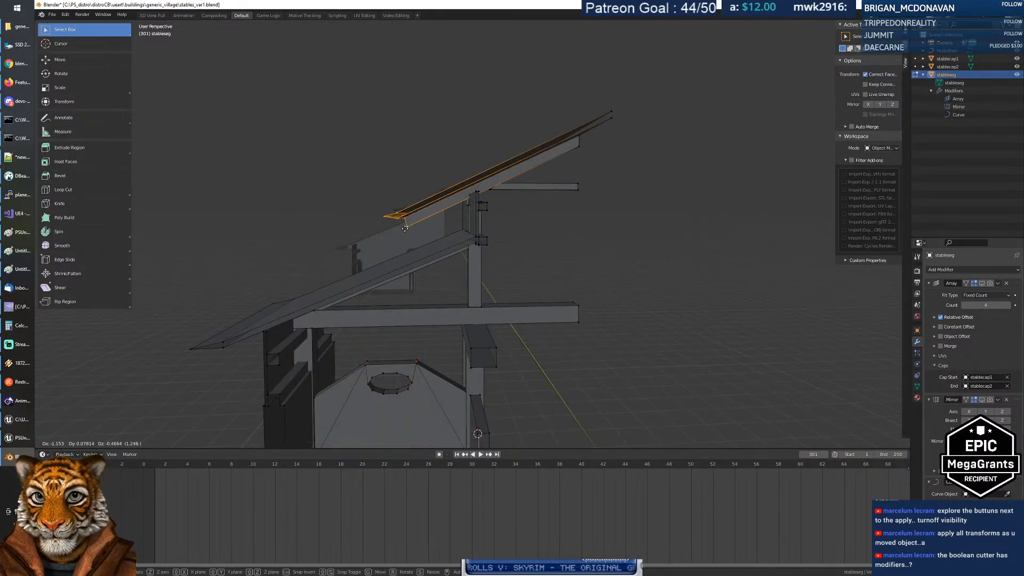
pyautogui.click(405, 229)
pyautogui.moveTo(405, 228)
pyautogui.mouseDown(button='middle')
pyautogui.moveTo(465, 237)
pyautogui.moveTo(398, 238)
pyautogui.mouseUp(button='middle')
# Step: Shift the upper roof's low edge and rafter end about 0.281 along X and 0.073 along Z, and clear the selection
pyautogui.press('g')
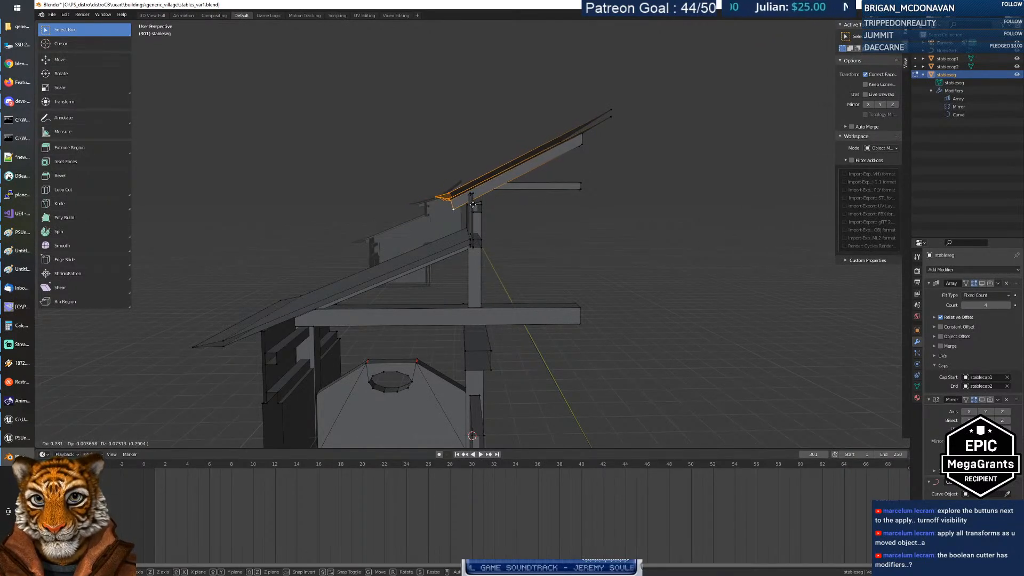
pyautogui.click(473, 205)
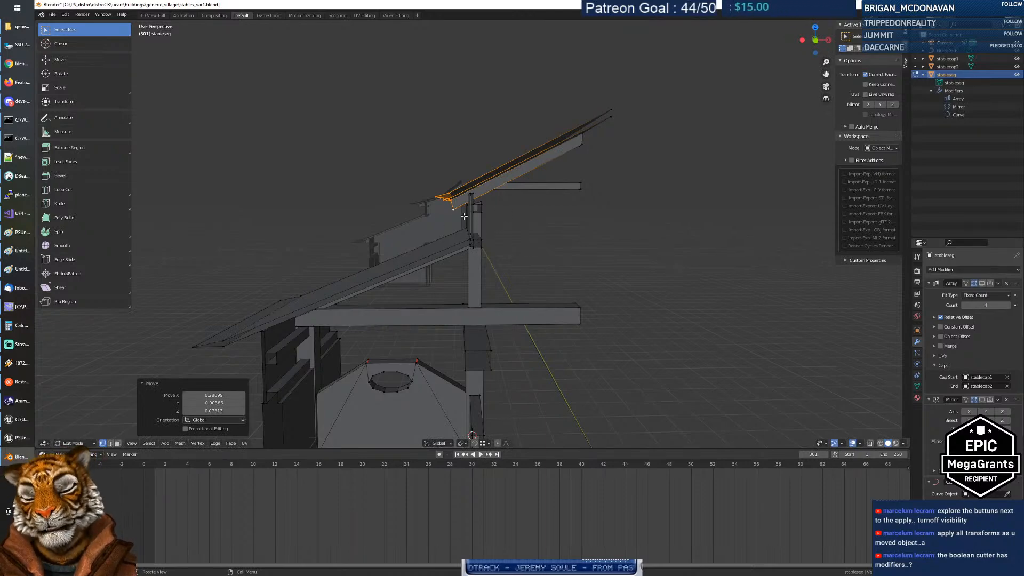
pyautogui.moveTo(476, 230); pyautogui.dragTo(529, 249, button='middle')
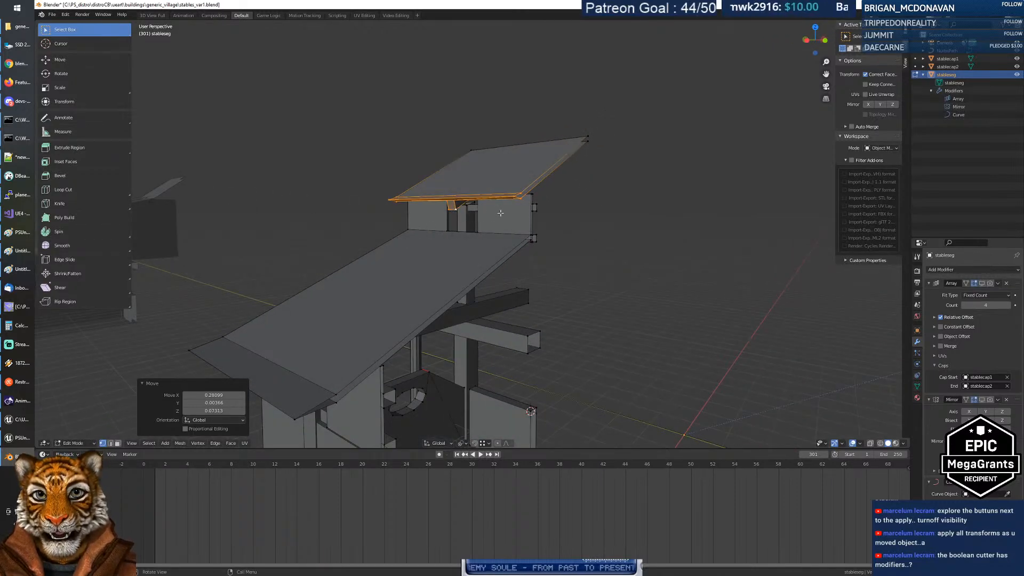
pyautogui.moveTo(463, 237); pyautogui.dragTo(492, 242, button='middle')
pyautogui.moveTo(472, 242); pyautogui.dragTo(433, 251, button='middle')
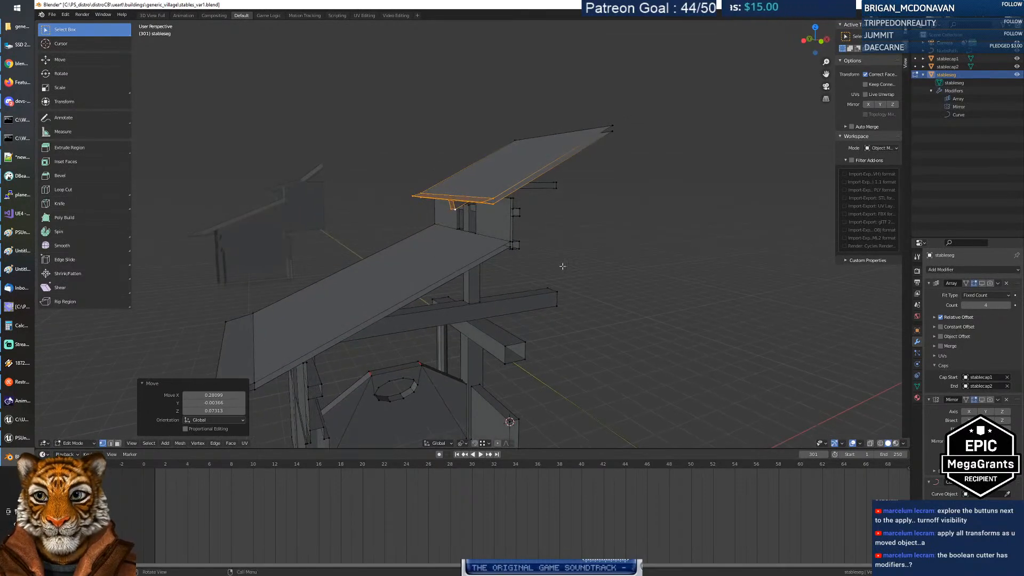
pyautogui.hotkey('ctrl', 'z')
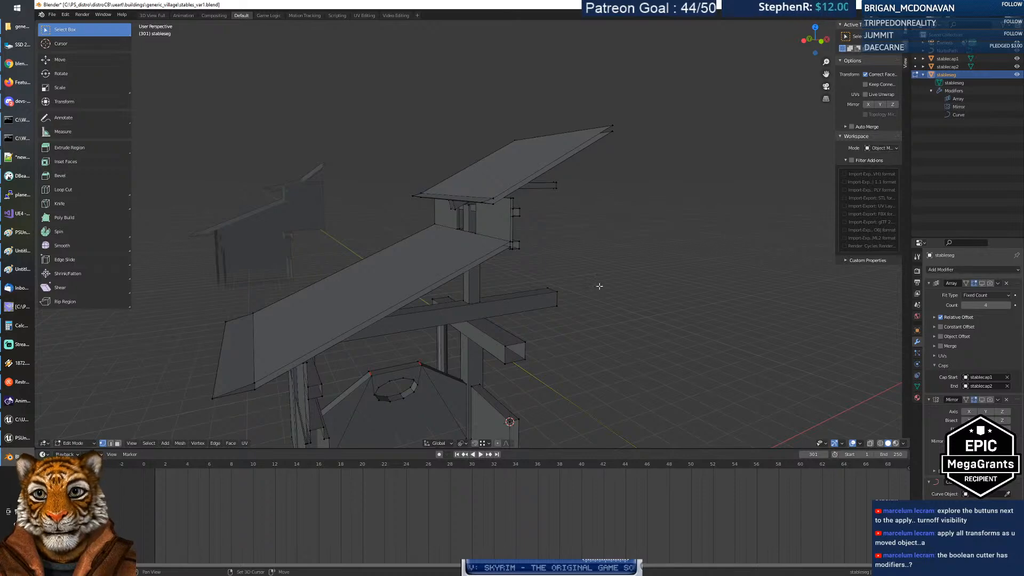
# Step: Lower the outermost eave vertices of the lower roof about 0.13 along global Z
pyautogui.press('s')
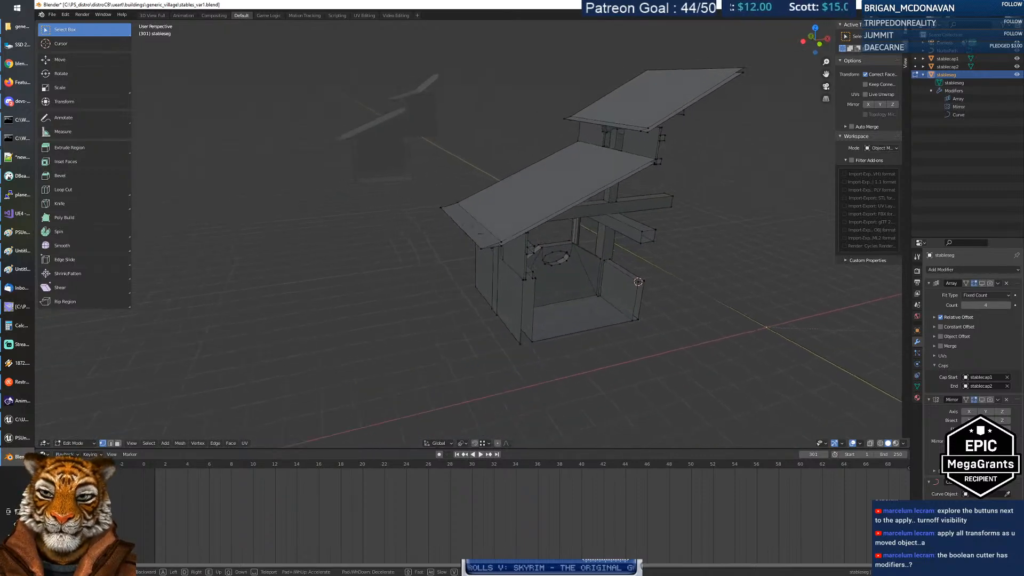
pyautogui.press('w')
pyautogui.press('w')
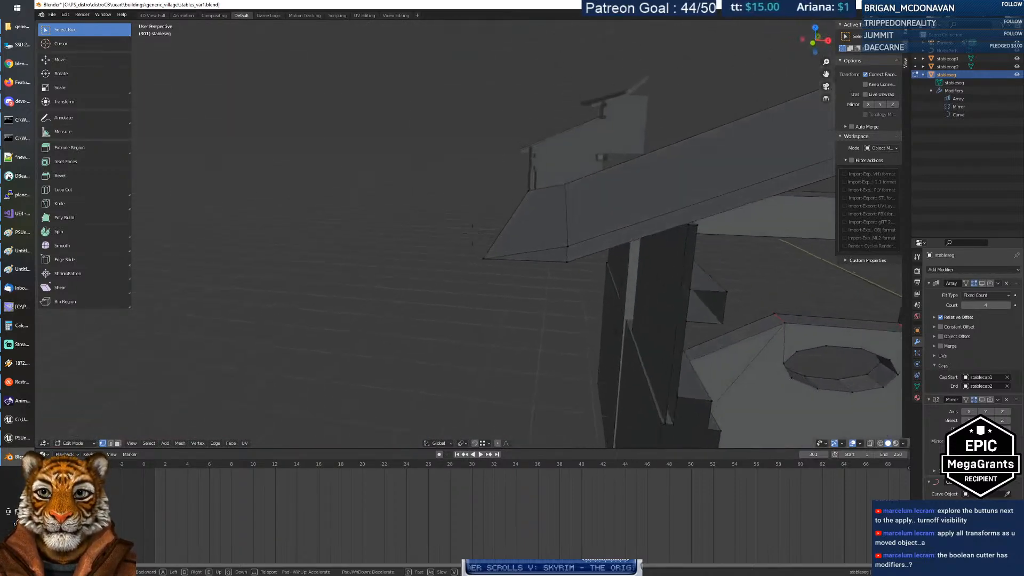
pyautogui.press('q')
pyautogui.press('e')
pyautogui.press('s')
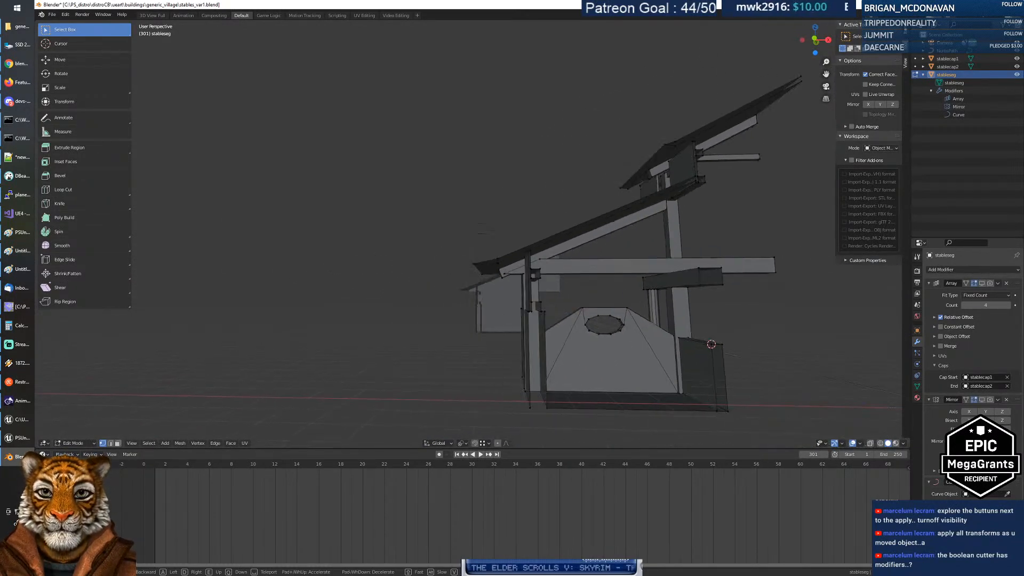
pyautogui.press('w')
pyautogui.press('q')
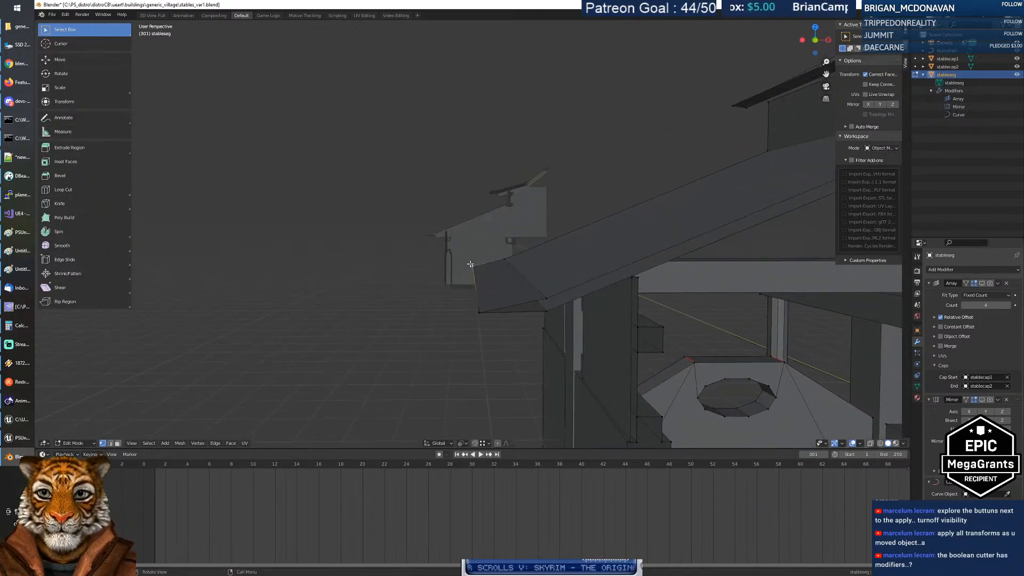
pyautogui.keyDown('ctrl'); pyautogui.click(476, 309); pyautogui.keyUp('ctrl')
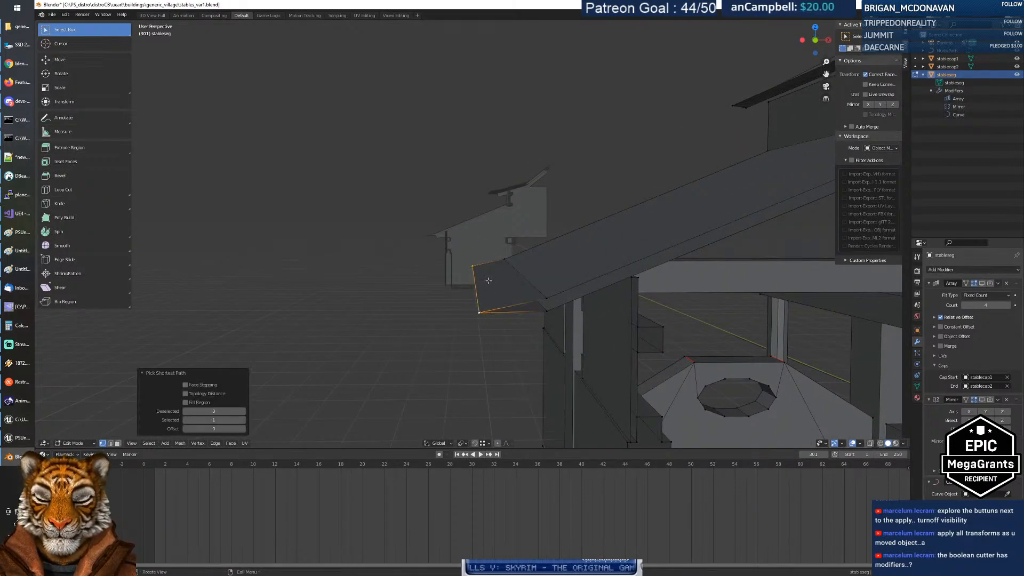
pyautogui.press('g')
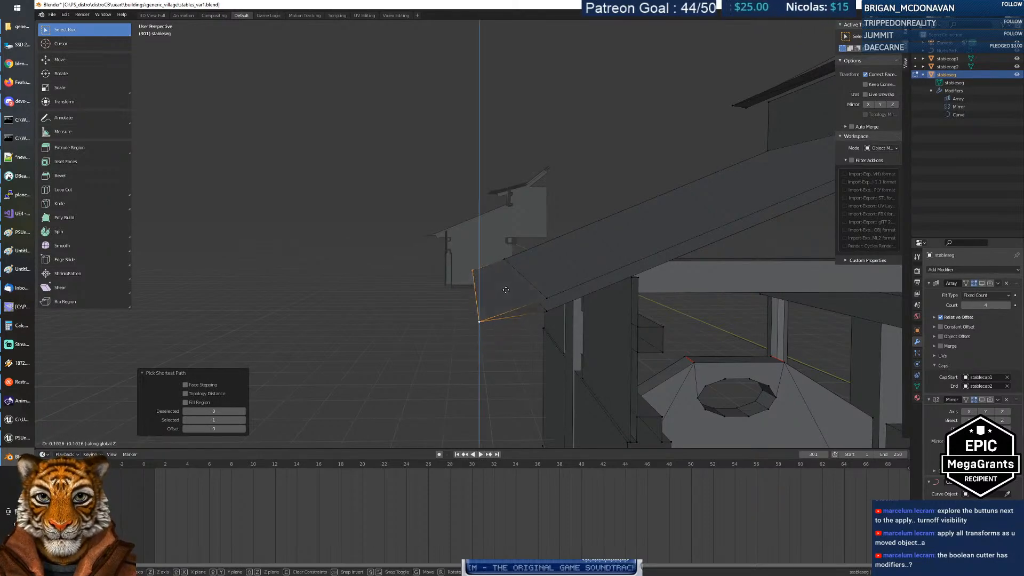
pyautogui.click(506, 292)
# Step: Pull the lower roof's outer eave vertices inward about 0.423 along global X
pyautogui.press('g')
pyautogui.press('y')
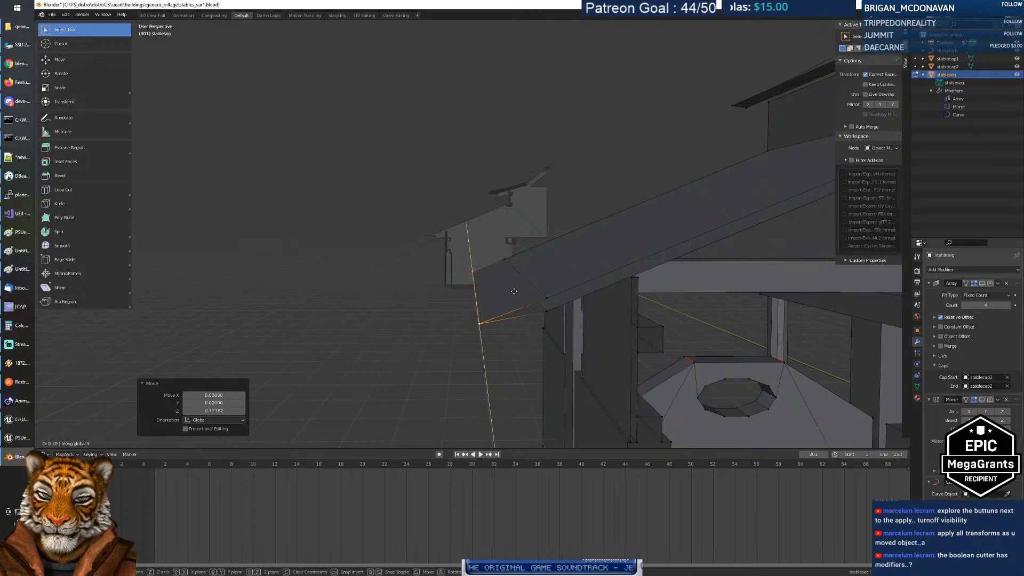
pyautogui.press('x')
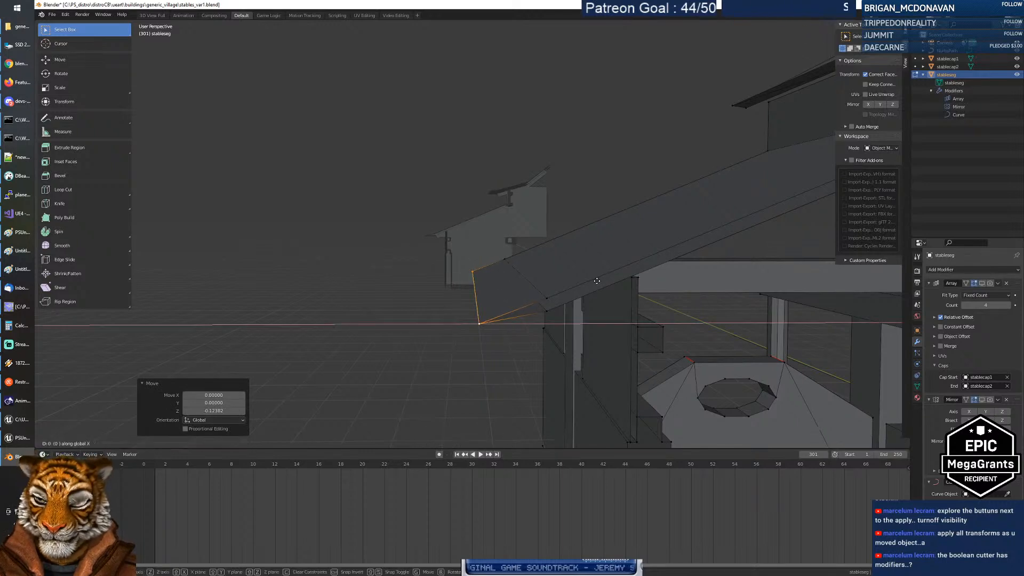
pyautogui.click(635, 274)
# Step: Raise the lower roof's outer eave vertices about 0.182 along global Z
pyautogui.press('g')
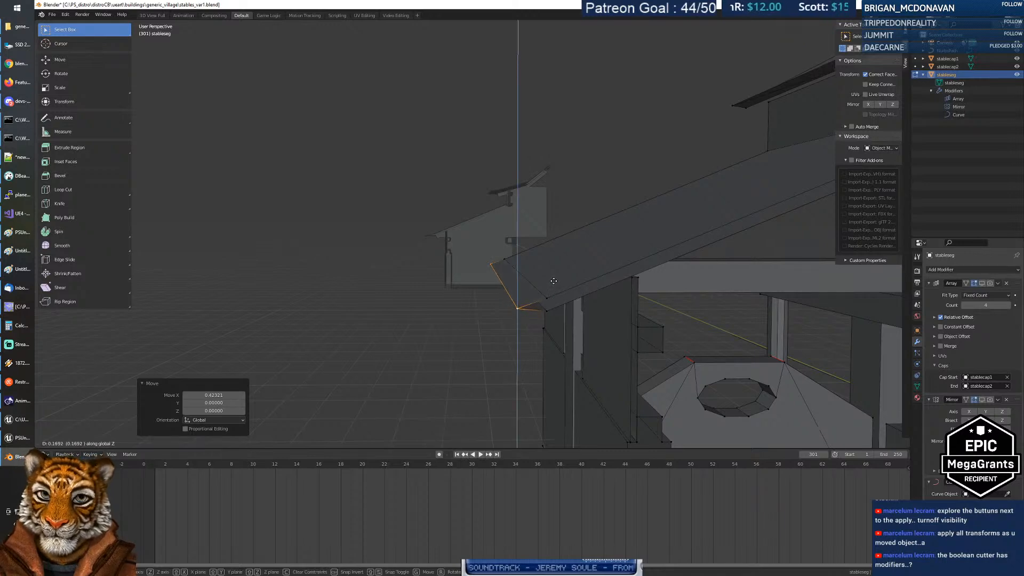
pyautogui.click(553, 284)
pyautogui.moveTo(575, 292); pyautogui.dragTo(654, 285, button='middle')
# Step: Examine the adjusted lower roof eave from the side and the walls and window openings beneath it from outside
pyautogui.moveTo(473, 232); pyautogui.dragTo(473, 233, button='middle')
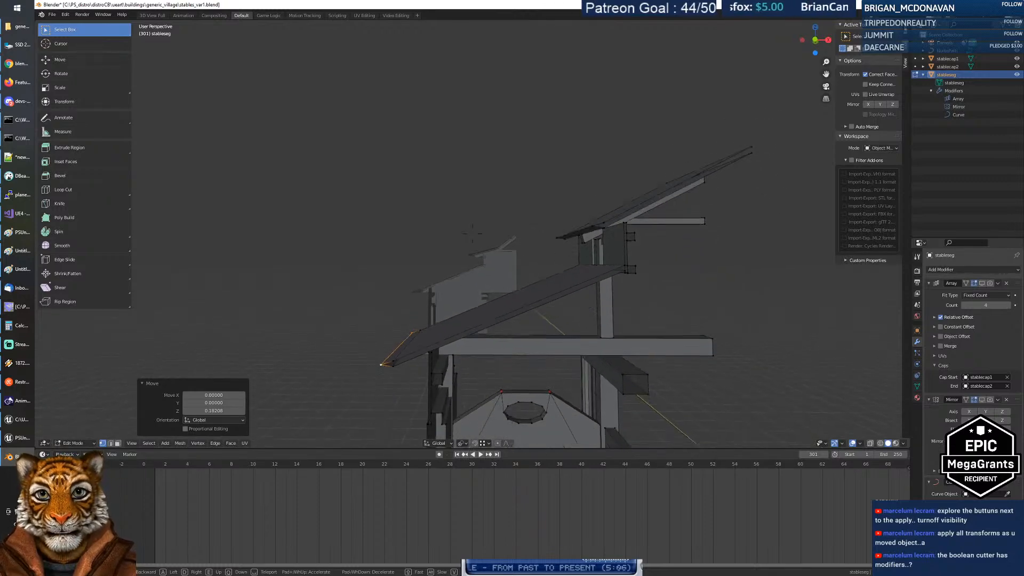
pyautogui.press('d')
pyautogui.press('e')
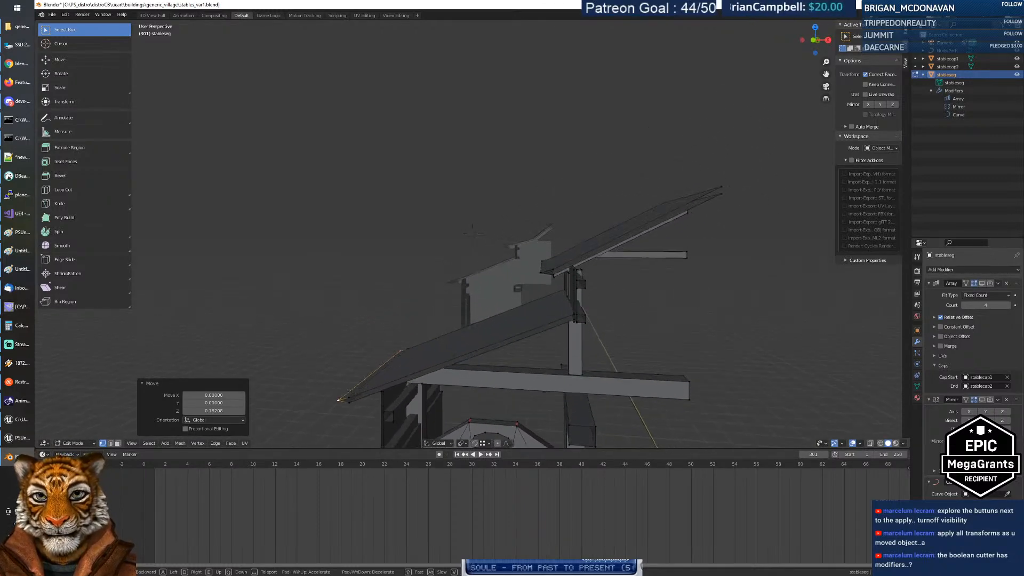
pyautogui.press('q')
pyautogui.press('a')
pyautogui.press('s')
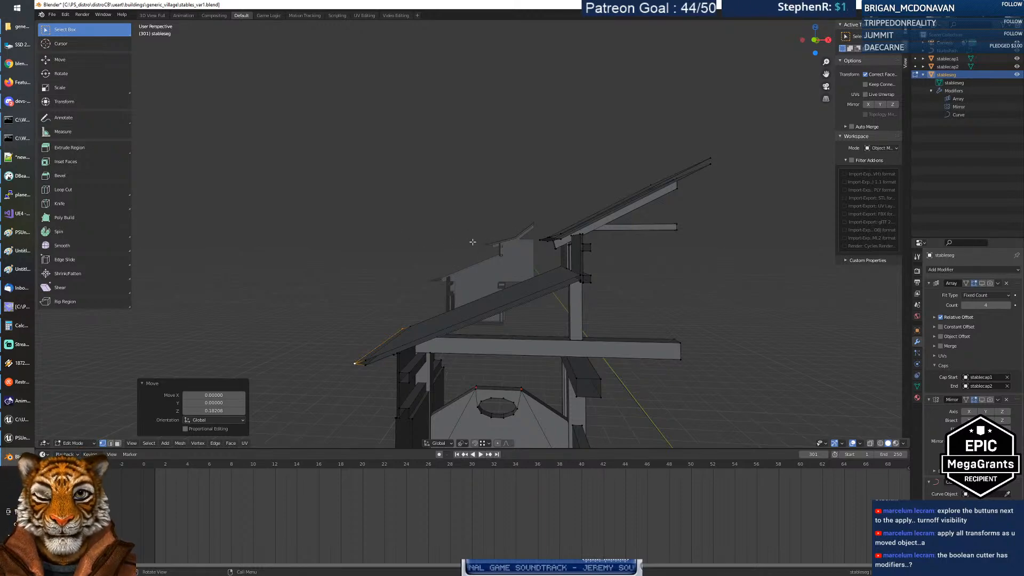
pyautogui.moveTo(526, 272)
pyautogui.mouseDown(button='middle')
pyautogui.moveTo(491, 250)
pyautogui.moveTo(466, 275)
pyautogui.moveTo(557, 271)
pyautogui.moveTo(574, 254)
pyautogui.moveTo(546, 274)
pyautogui.moveTo(498, 272)
pyautogui.moveTo(551, 261)
pyautogui.moveTo(538, 270)
pyautogui.mouseUp(button='middle')
pyautogui.hotkey('shift', '`')
pyautogui.press('w')
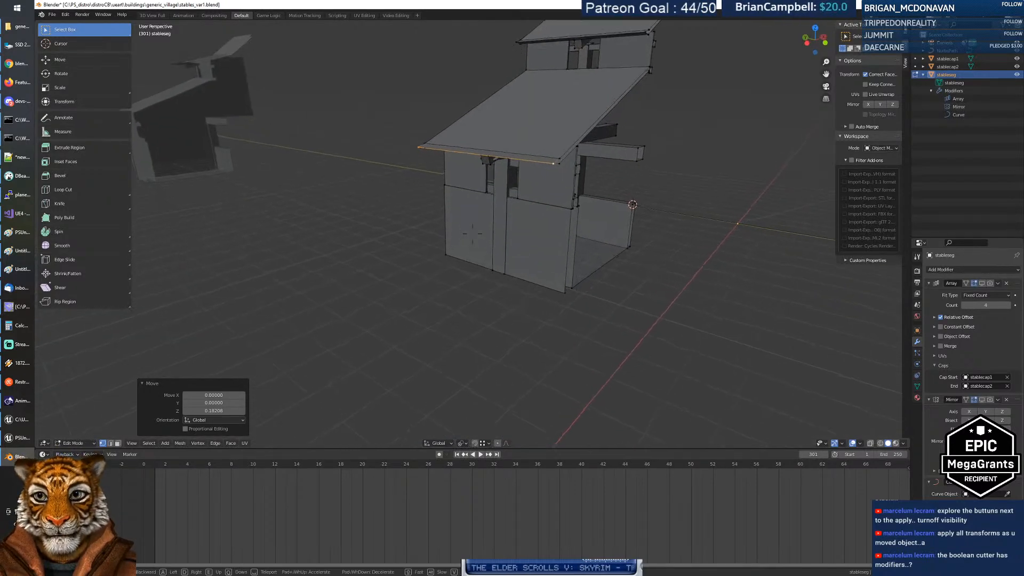
pyautogui.press('d')
pyautogui.press('w')
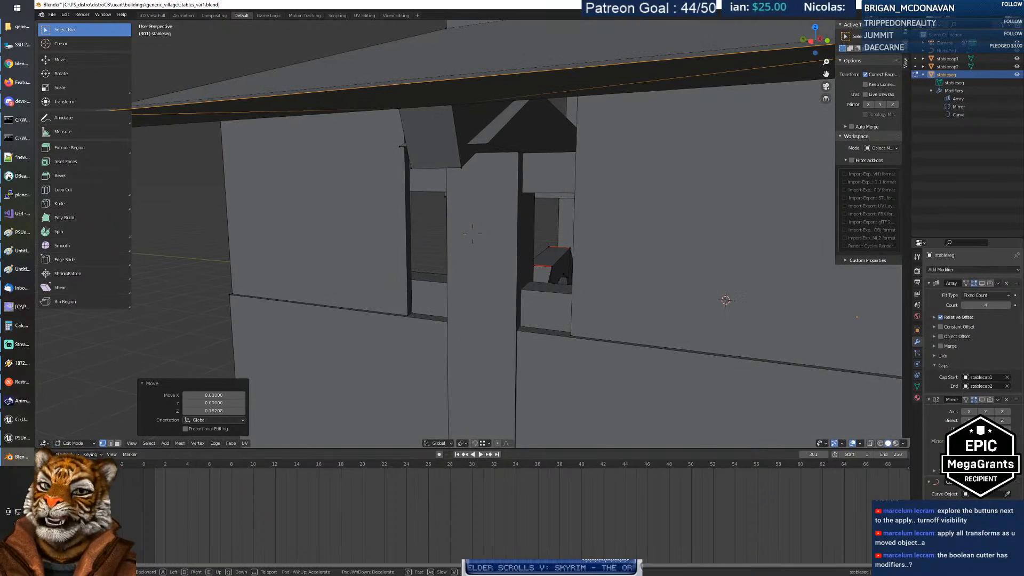
pyautogui.press('s')
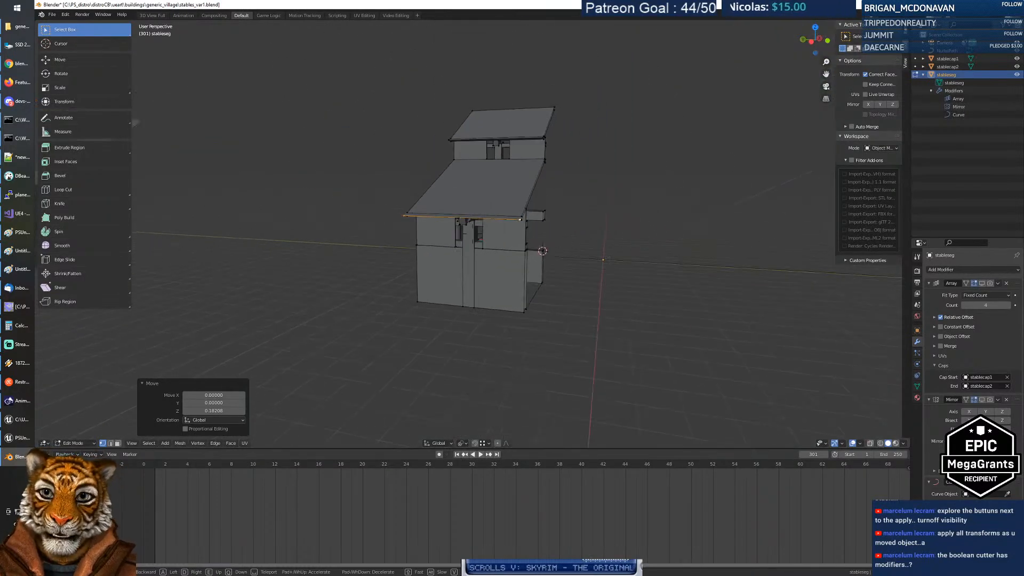
# Step: Examine the stable segment's open side, rafters, posts and stall partition beneath both roofs, and clear the selection
pyautogui.press('w')
pyautogui.press('d')
pyautogui.press('d')
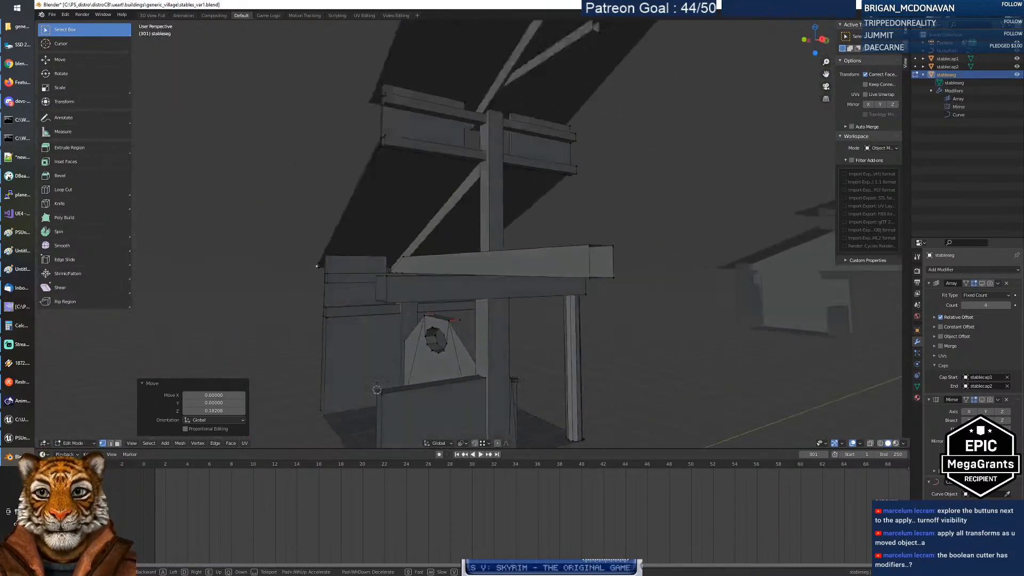
pyautogui.press('w')
pyautogui.press('s')
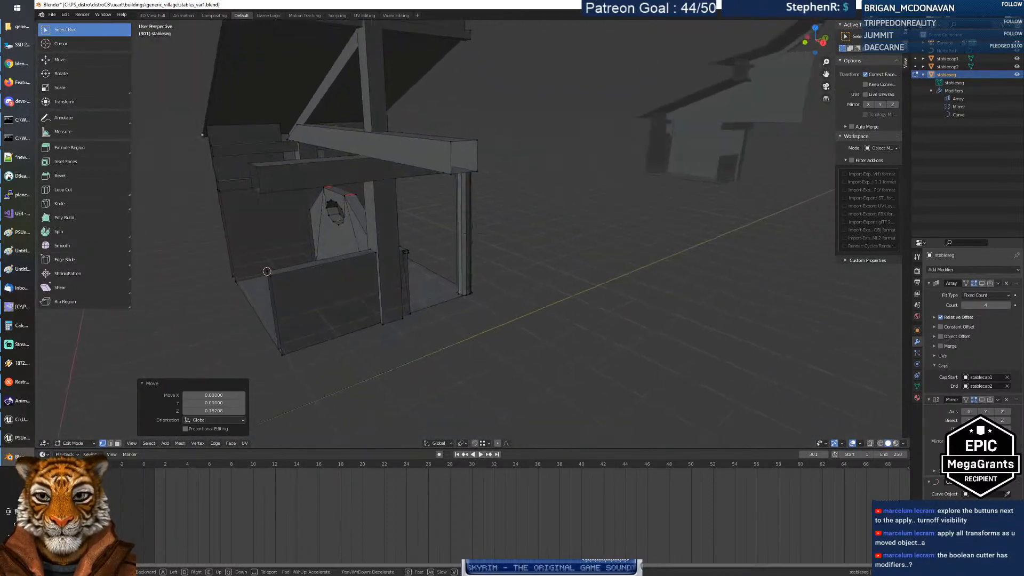
pyautogui.press('w')
pyautogui.press('s')
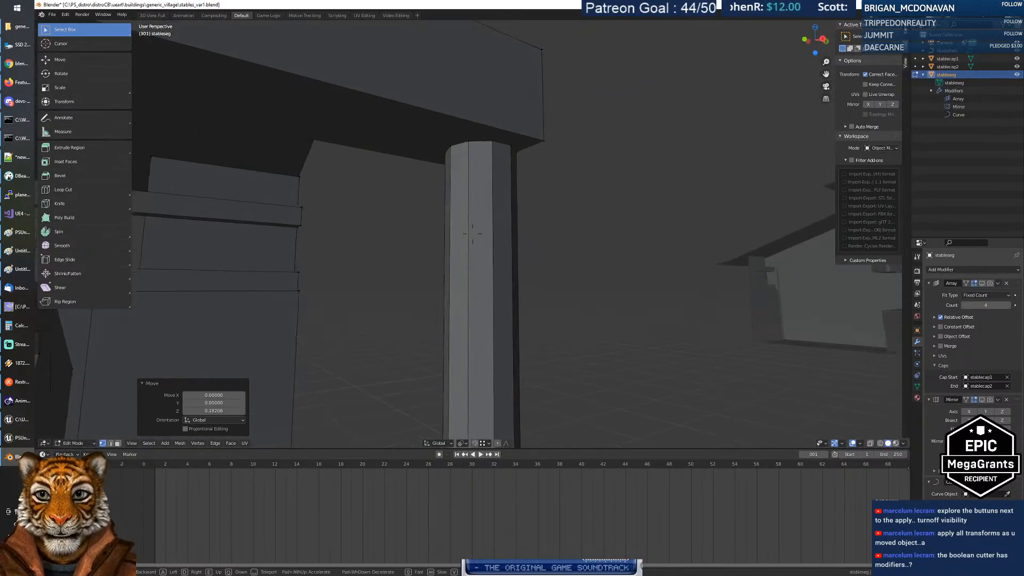
pyautogui.press('s')
pyautogui.press('w')
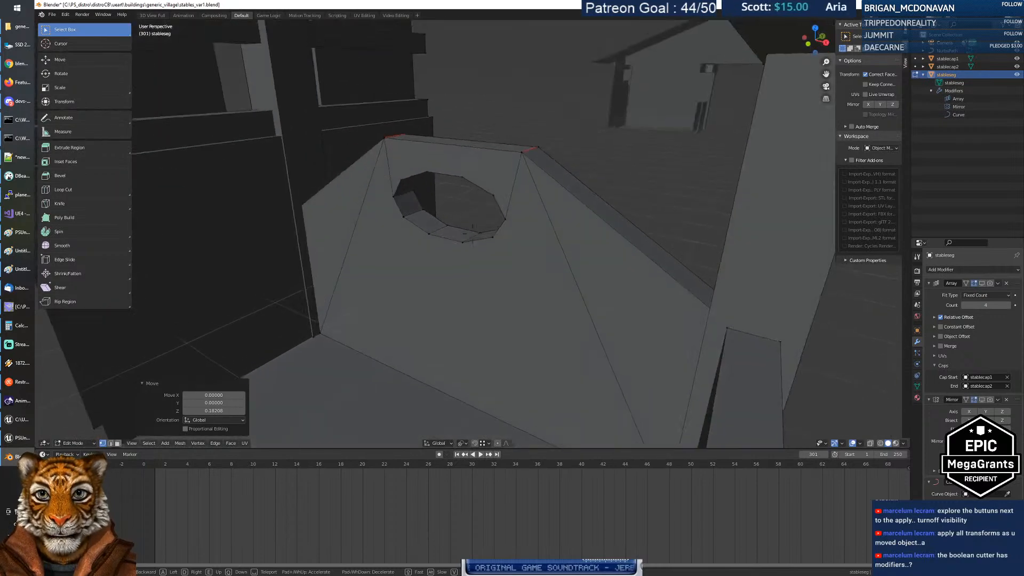
pyautogui.press('s')
pyautogui.press('d')
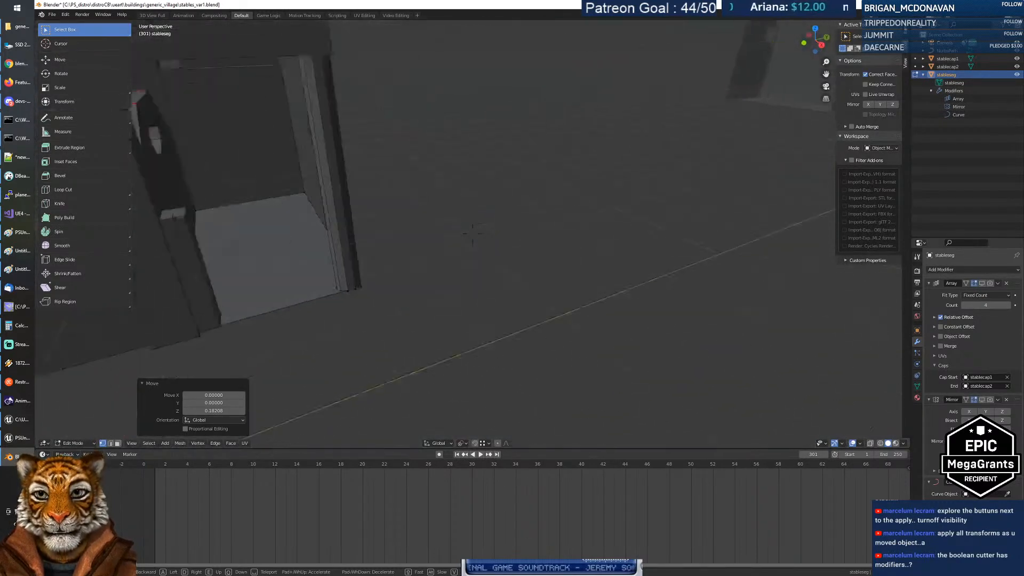
pyautogui.press('w')
pyautogui.press('s')
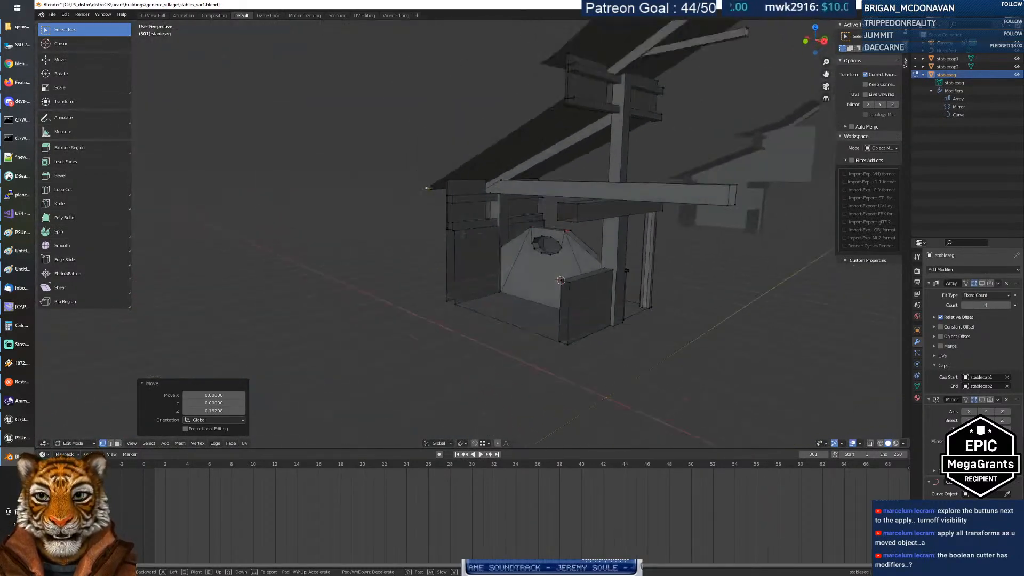
pyautogui.press('w')
pyautogui.press('s')
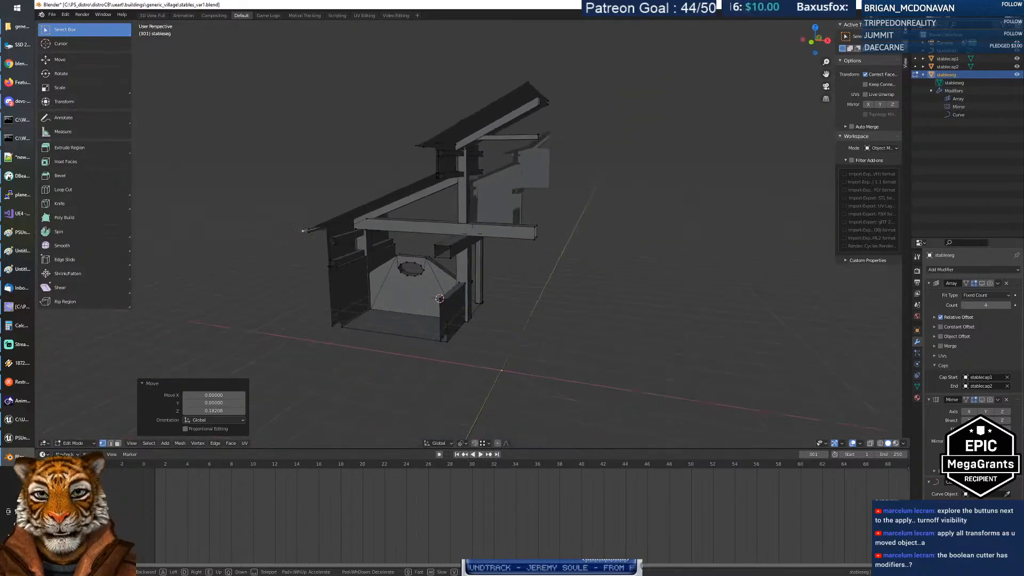
pyautogui.press('w')
pyautogui.press('s')
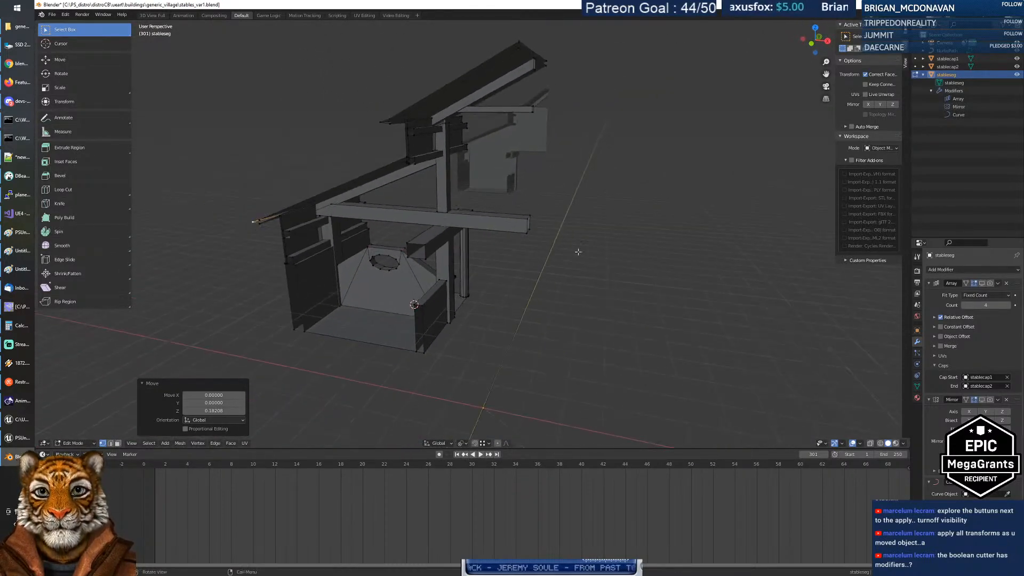
pyautogui.hotkey('ctrl', 'z')
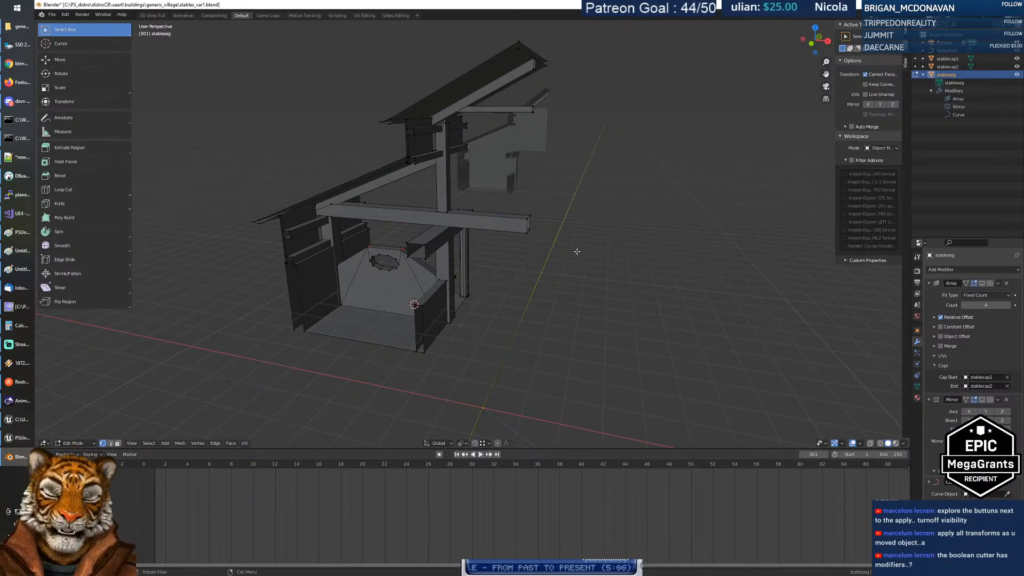
# Step: Examine the end cap's upper roof, gable wall and side boards up close
pyautogui.hotkey('shift', '`')
pyautogui.press('w')
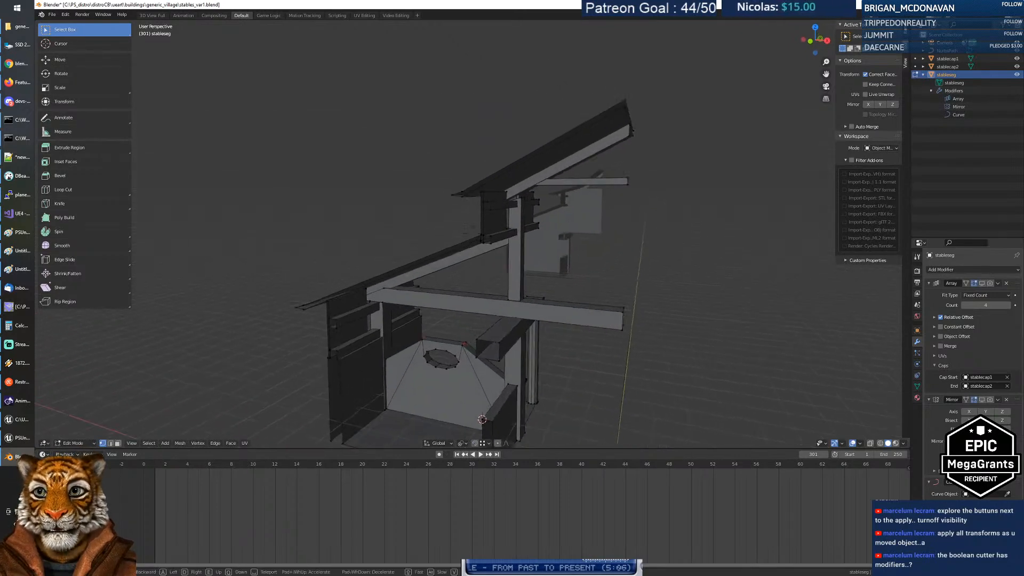
pyautogui.press('s')
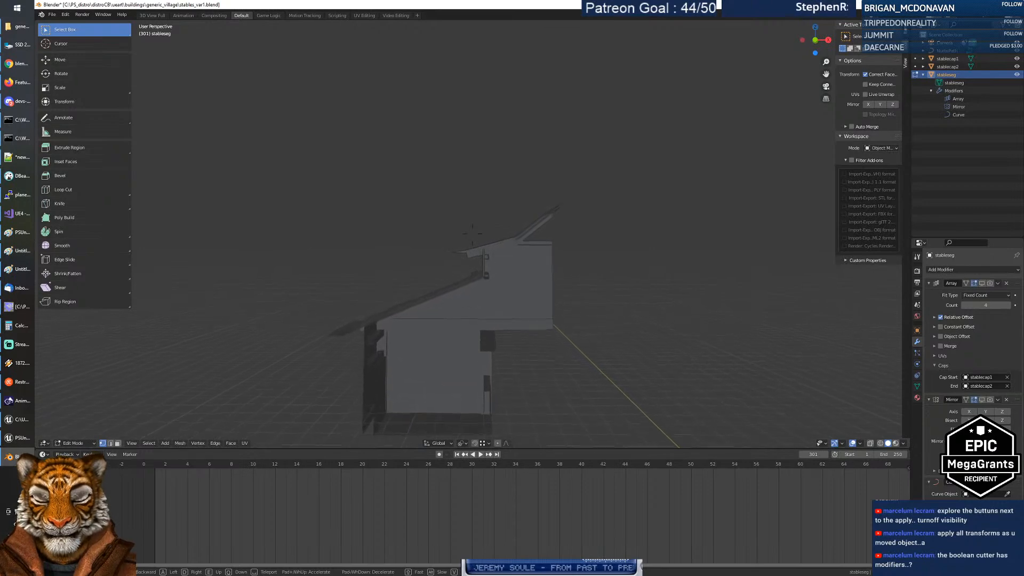
pyautogui.press('w')
pyautogui.press('w')
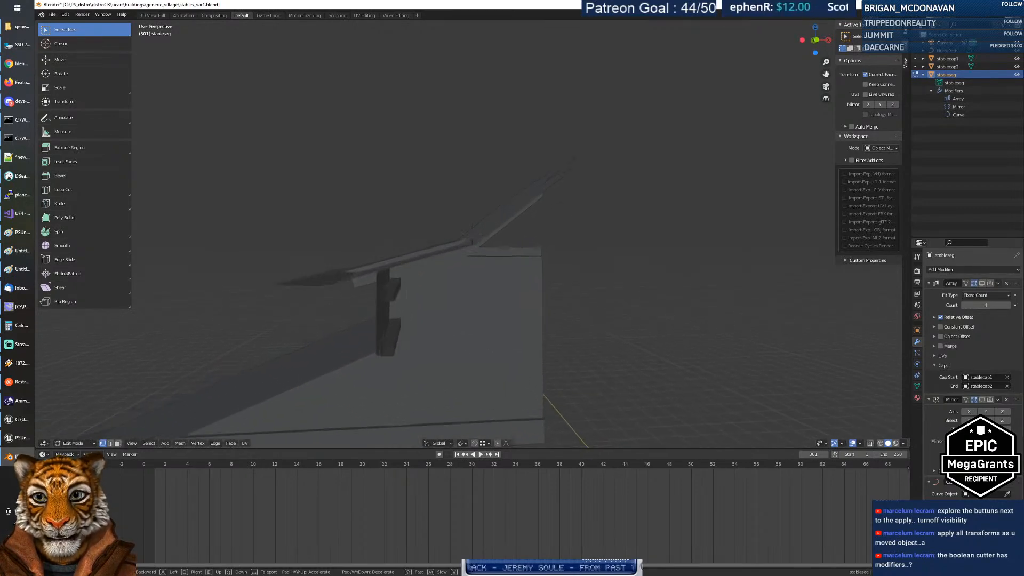
pyautogui.press('s')
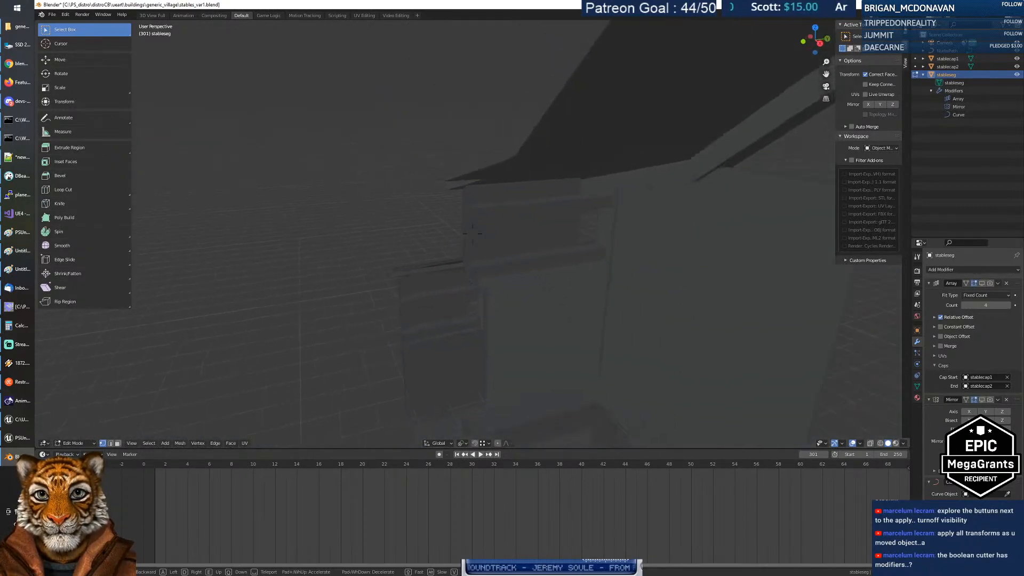
pyautogui.press('w')
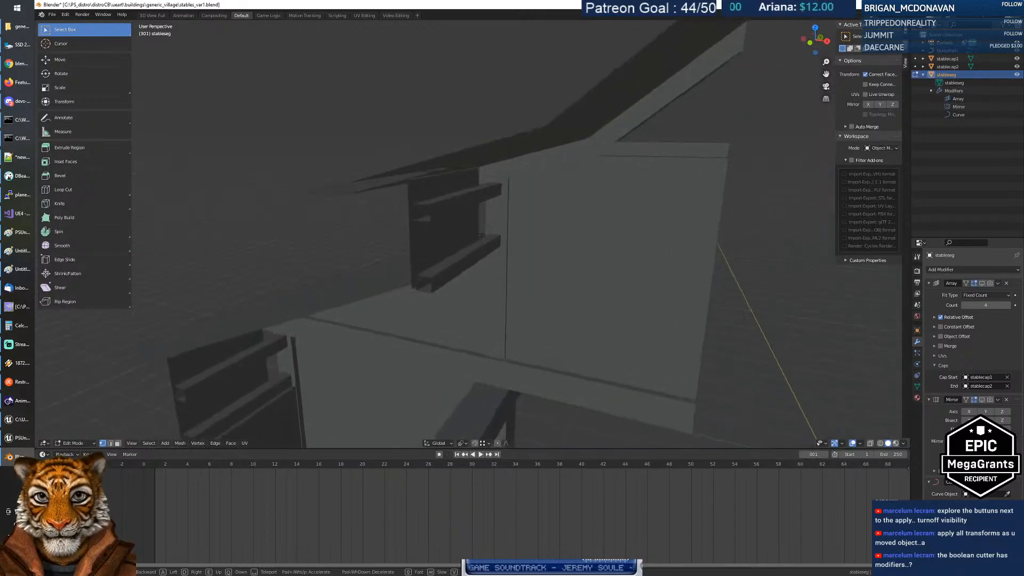
pyautogui.press('w')
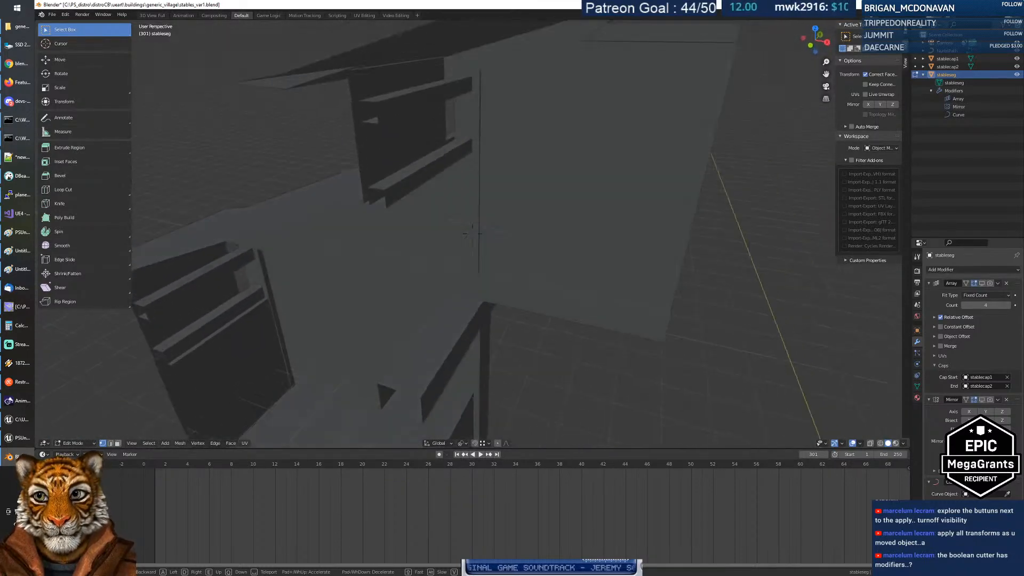
pyautogui.press('w')
pyautogui.press('s')
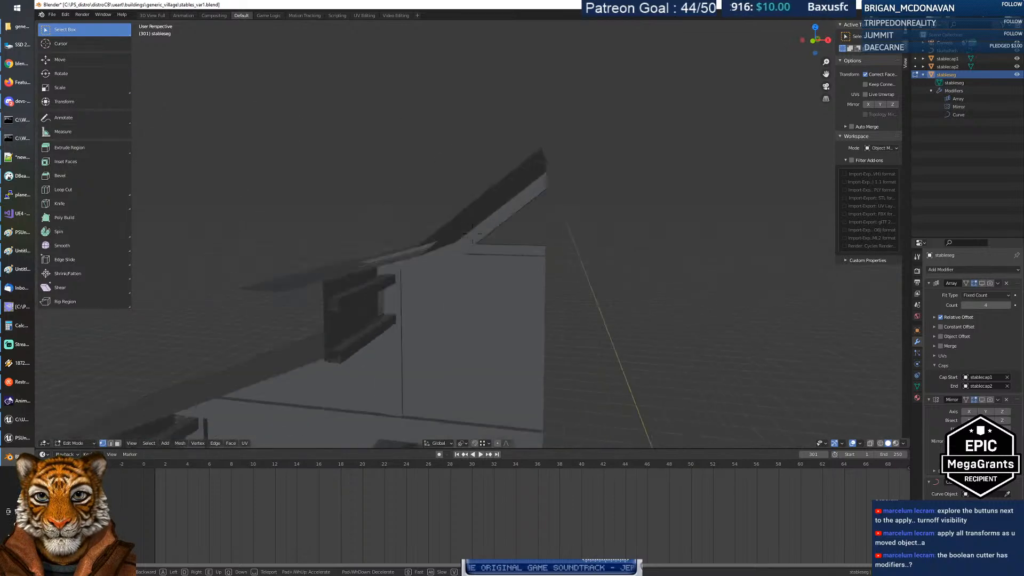
pyautogui.press('w')
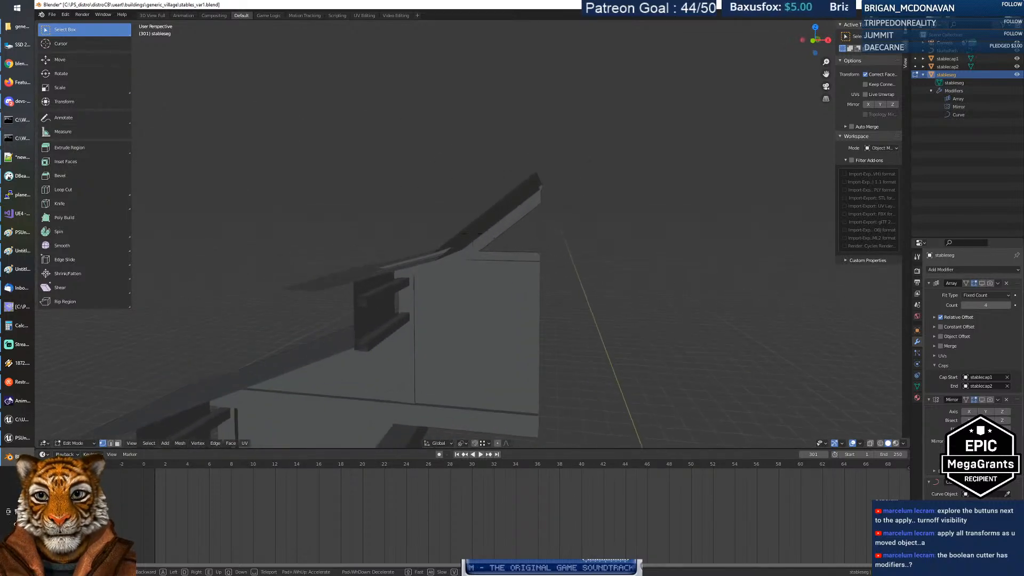
pyautogui.press('s')
pyautogui.click(472, 234)
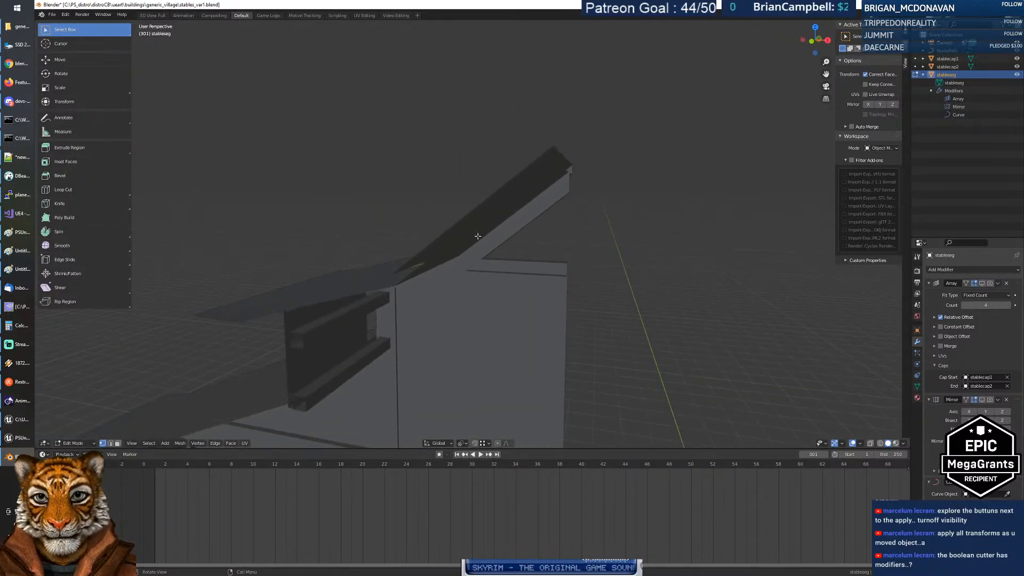
# Step: Leave the segment mesh and edit the end cap stablecap2 in Edit Mode with X-ray display on
pyautogui.press('Tab')
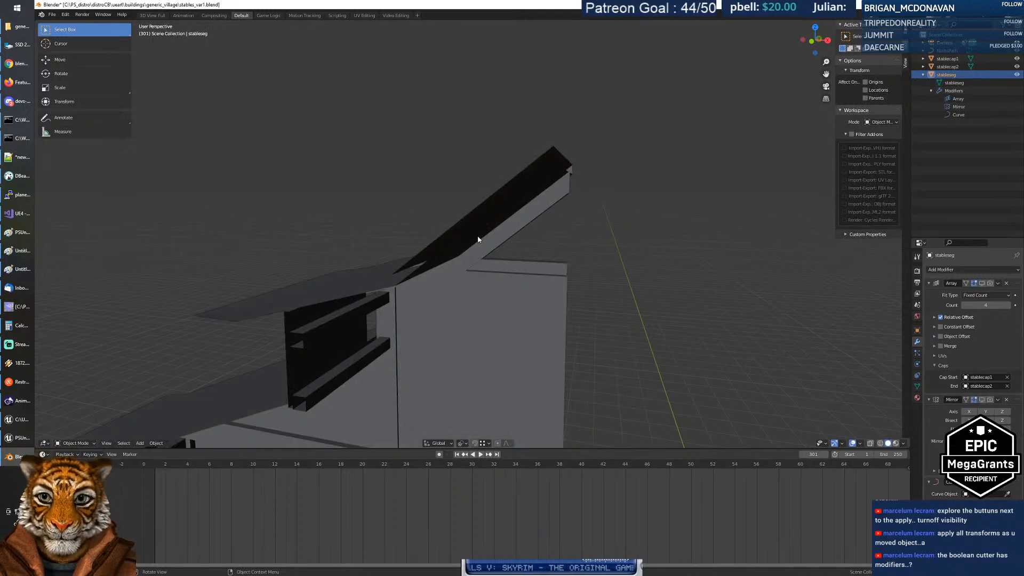
pyautogui.click(478, 239)
pyautogui.press('Tab')
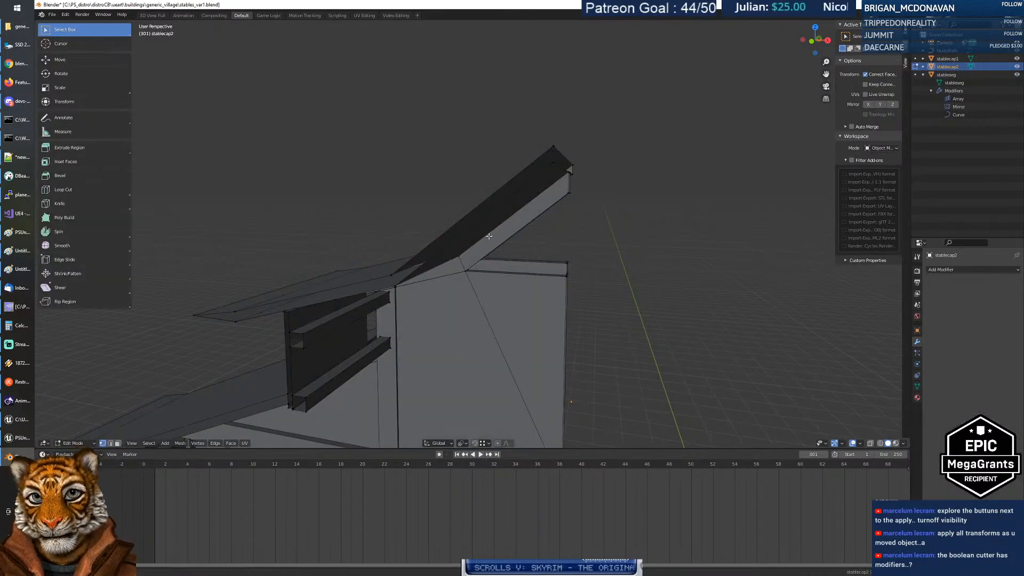
pyautogui.press('a')
pyautogui.click(487, 237)
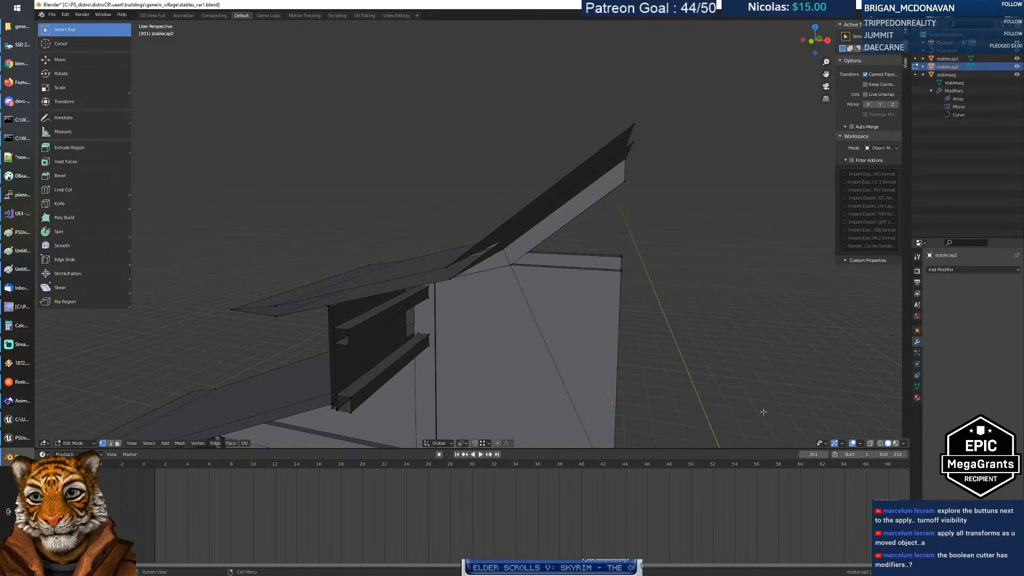
pyautogui.click(870, 443)
# Step: Dissolve the vertices along the bend in the middle of the end cap's upper roof on its top and underside
pyautogui.moveTo(613, 349); pyautogui.dragTo(633, 329, button='middle')
pyautogui.rightClick(582, 313)
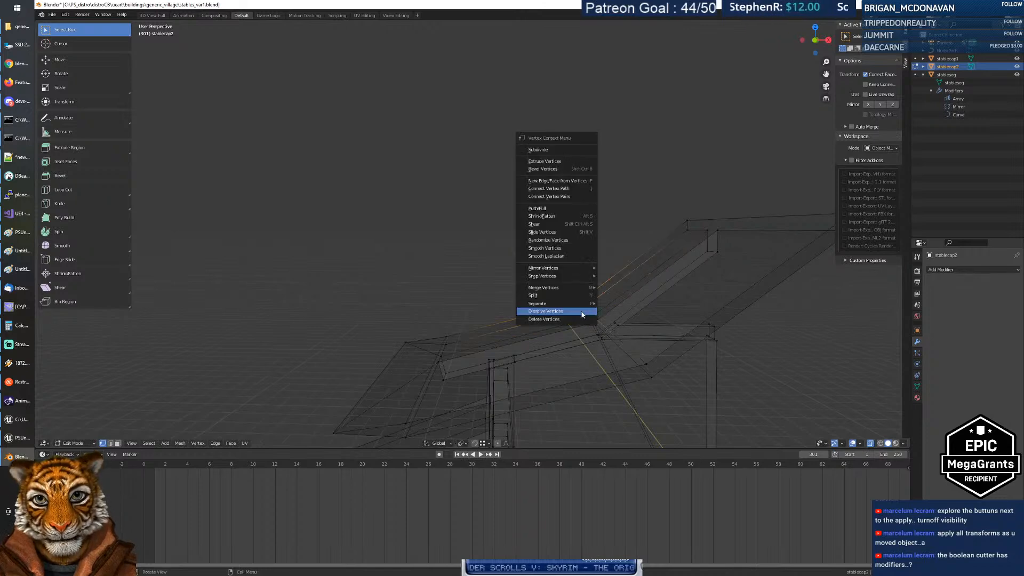
pyautogui.click(582, 313)
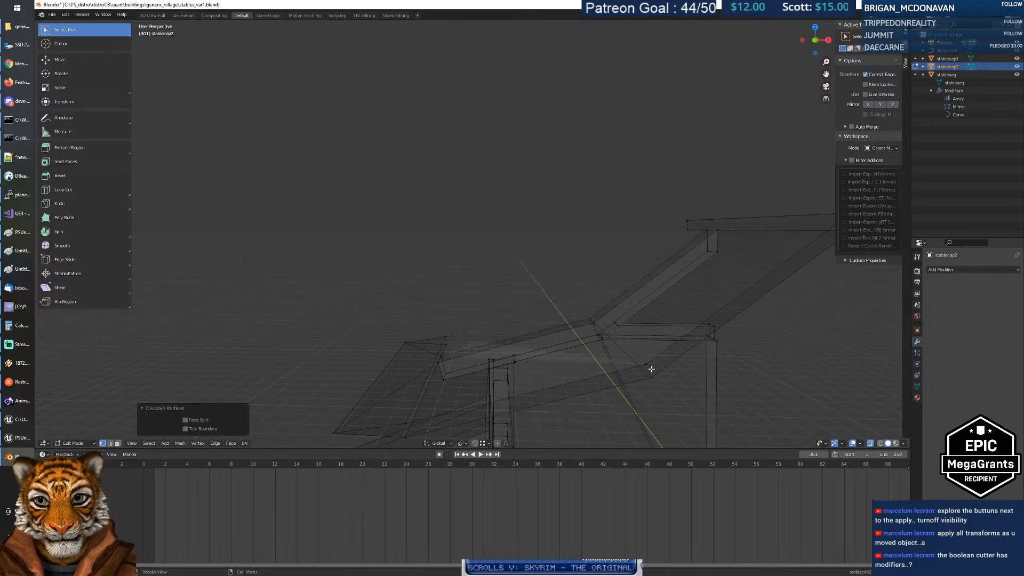
pyautogui.click(648, 372)
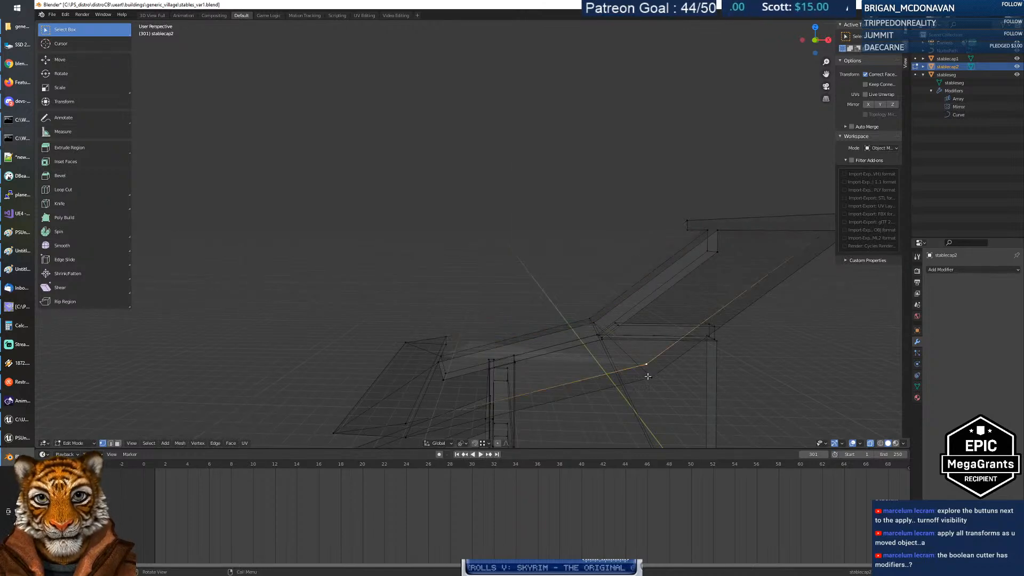
pyautogui.rightClick(649, 377)
pyautogui.click(646, 380)
pyautogui.moveTo(645, 380); pyautogui.dragTo(630, 364, button='middle')
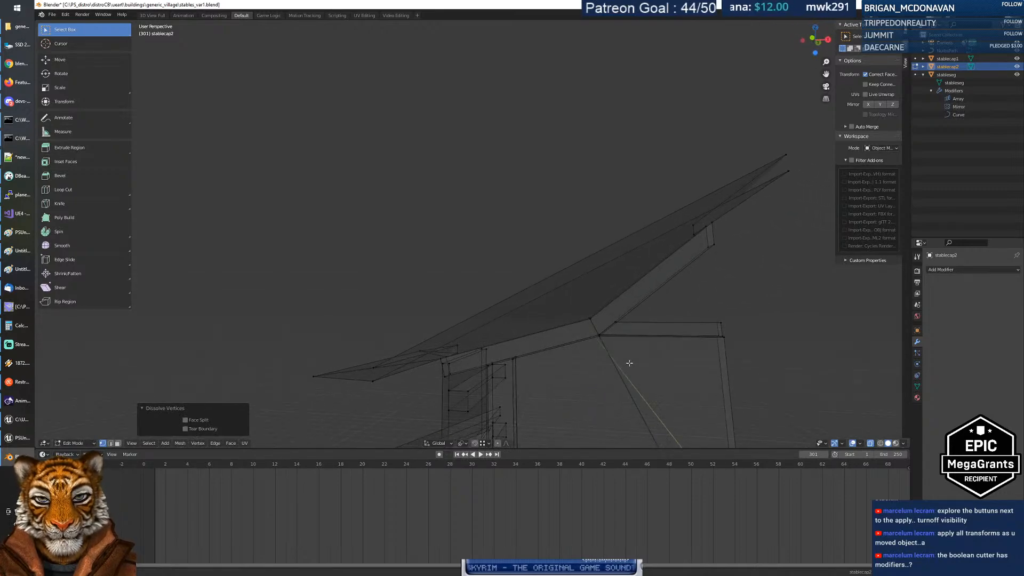
# Step: Try to snap the end cap rafter's upper and lower bend vertices onto the matching corners at its upper end
pyautogui.click(597, 324)
pyautogui.moveTo(597, 324); pyautogui.dragTo(619, 324, button='middle')
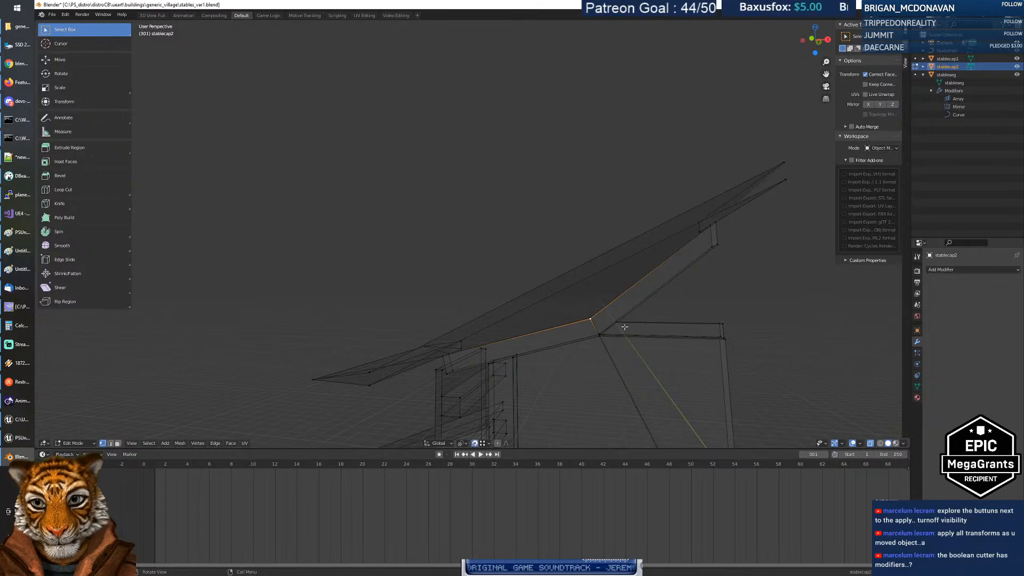
pyautogui.press('g')
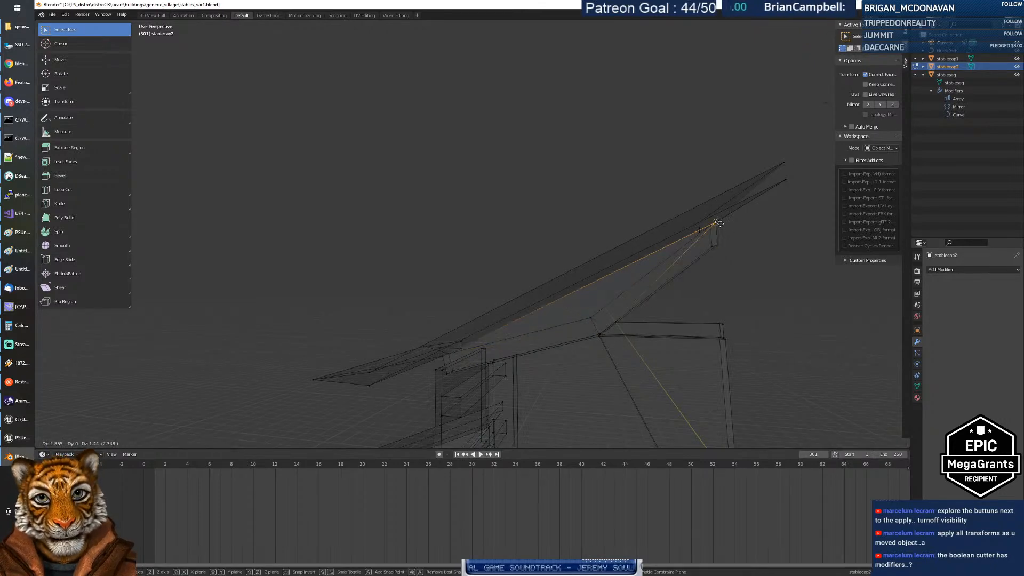
pyautogui.click(661, 285)
pyautogui.hotkey('ctrl', 'z')
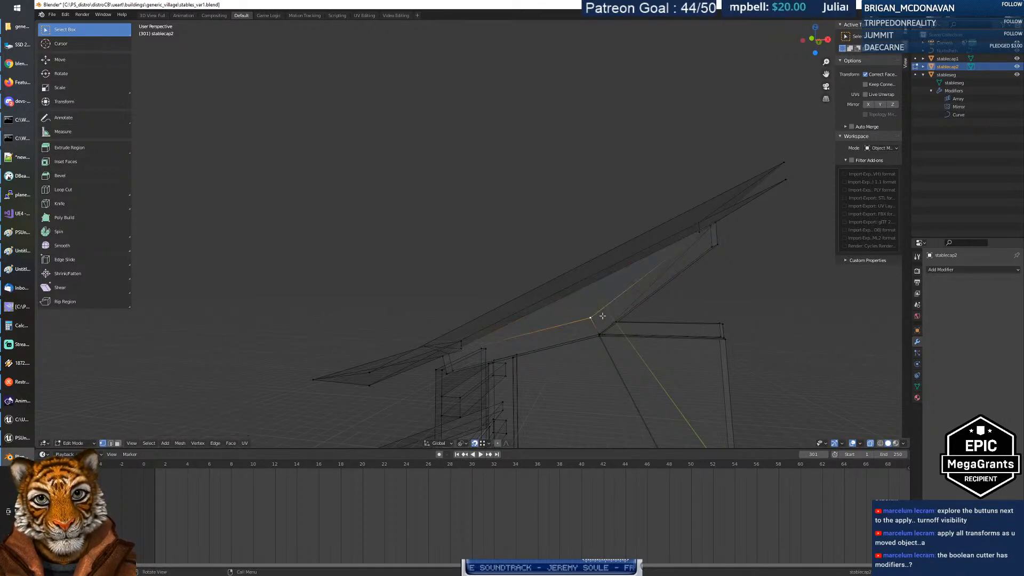
pyautogui.press('g')
pyautogui.click(713, 226)
pyautogui.moveTo(652, 318); pyautogui.dragTo(670, 310, button='middle')
pyautogui.press('g')
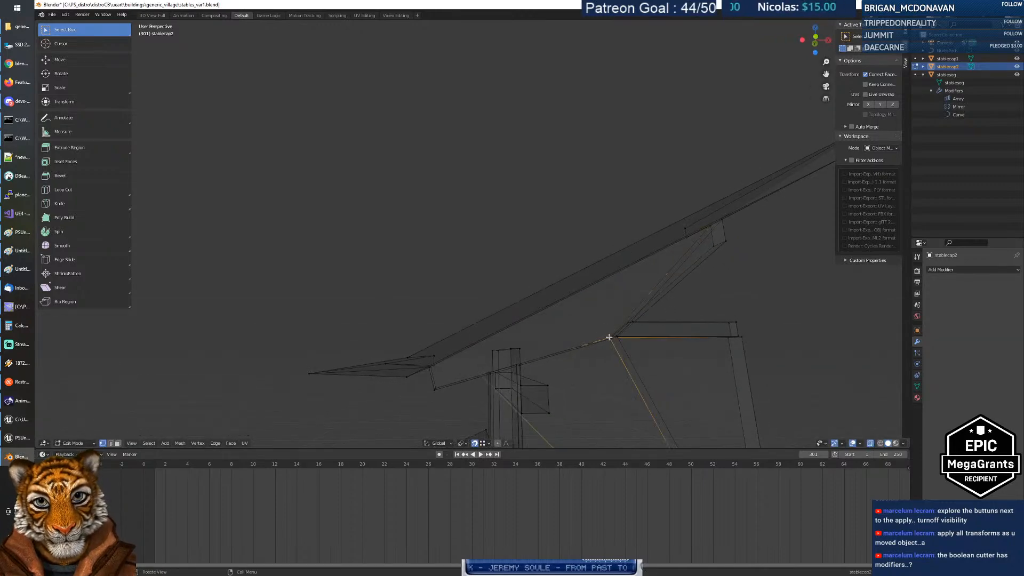
pyautogui.click(712, 246)
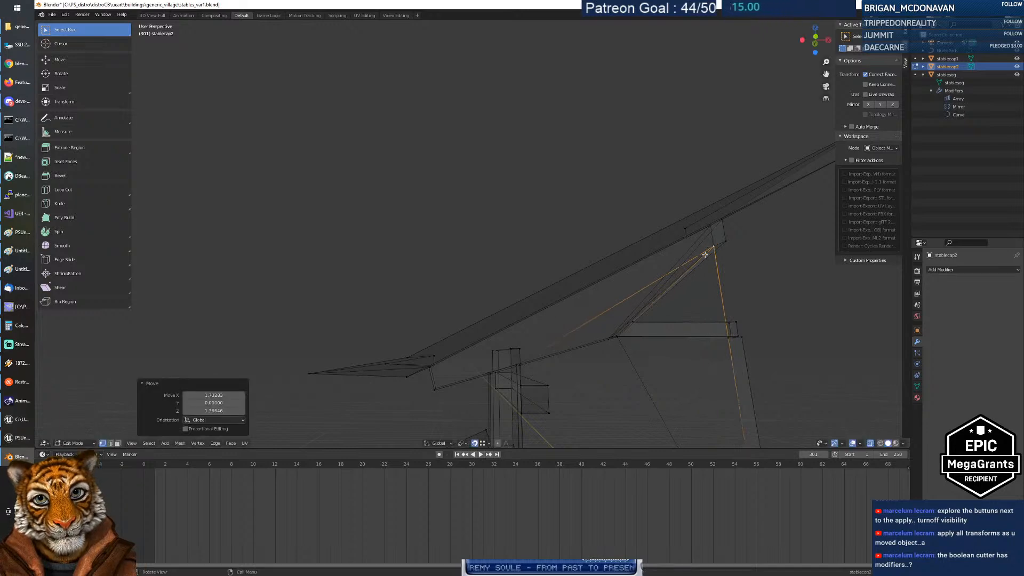
pyautogui.moveTo(657, 306); pyautogui.dragTo(794, 360, button='middle')
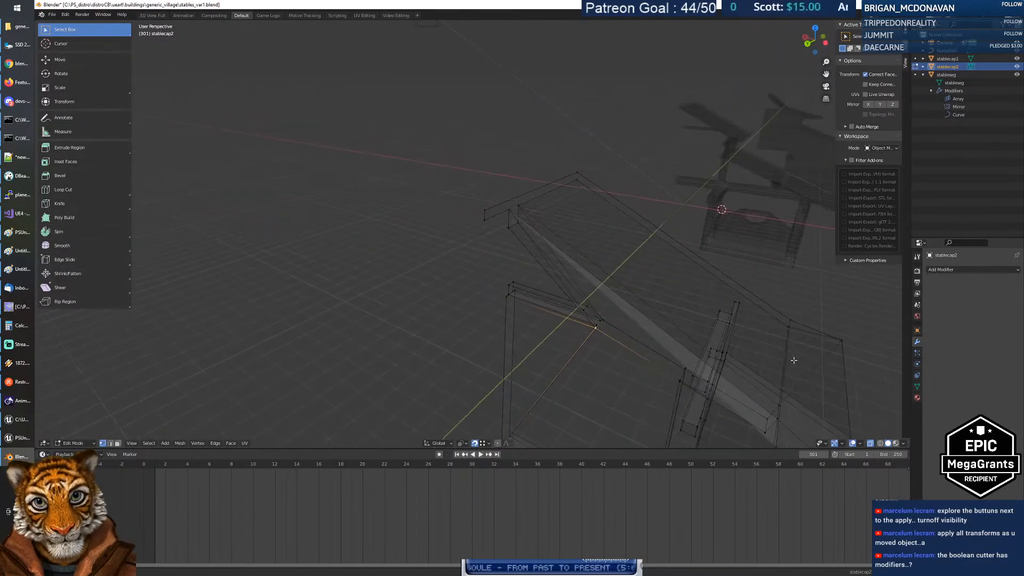
# Step: Merge all of the end cap's vertices by distance and clear the selection
pyautogui.press('a')
pyautogui.press('m')
pyautogui.click(646, 403)
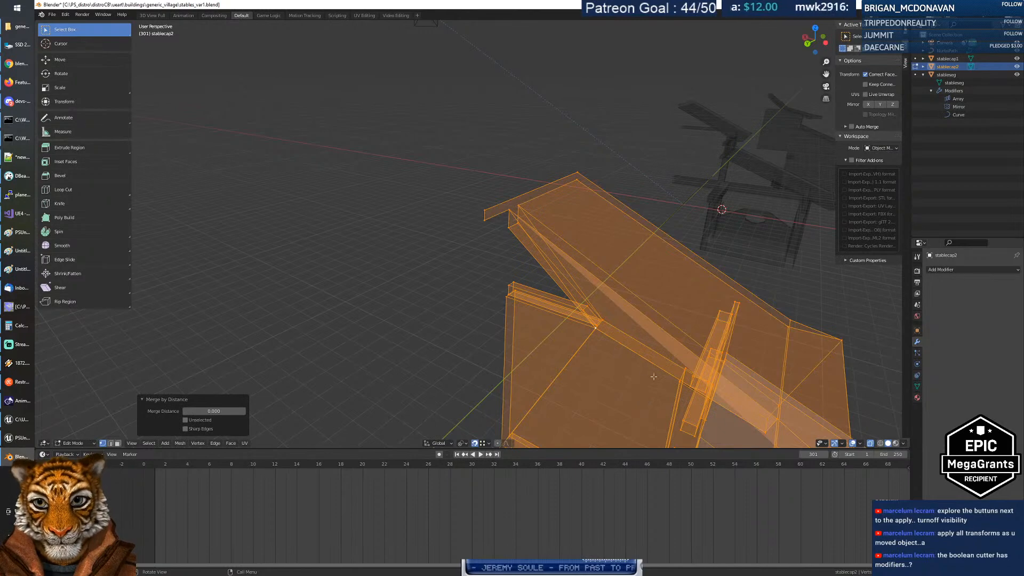
pyautogui.hotkey('alt', 'a')
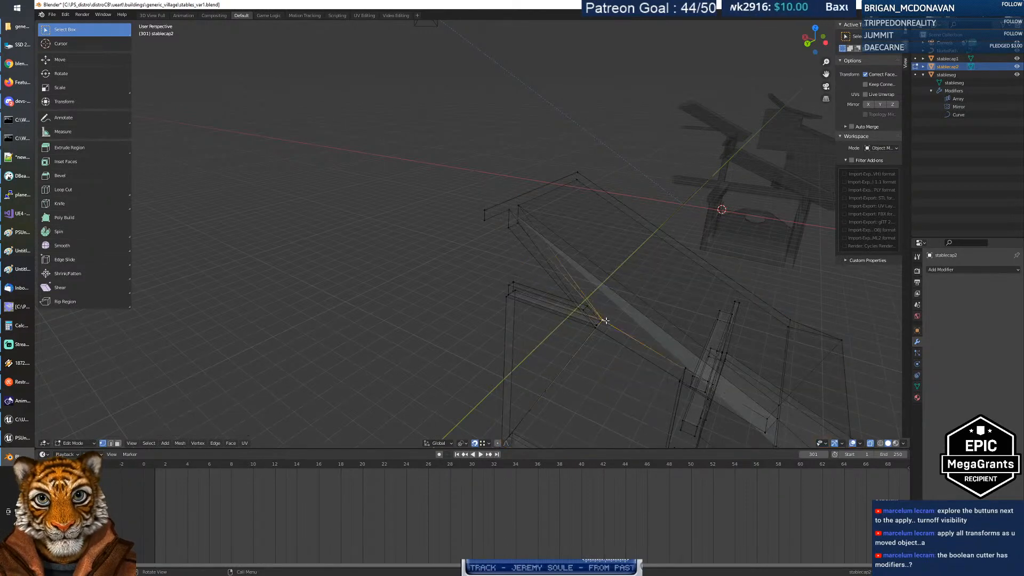
# Step: Try to move the rafter's bend vertex up to the rafter's upper end again, and take the move back
pyautogui.press('g')
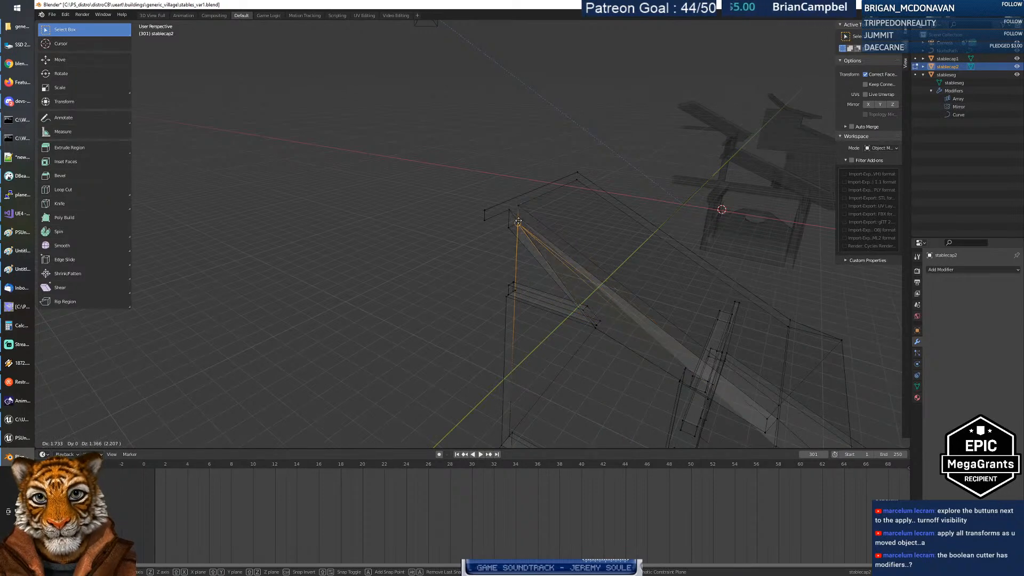
pyautogui.click(577, 271)
pyautogui.moveTo(577, 271); pyautogui.dragTo(586, 341, button='middle')
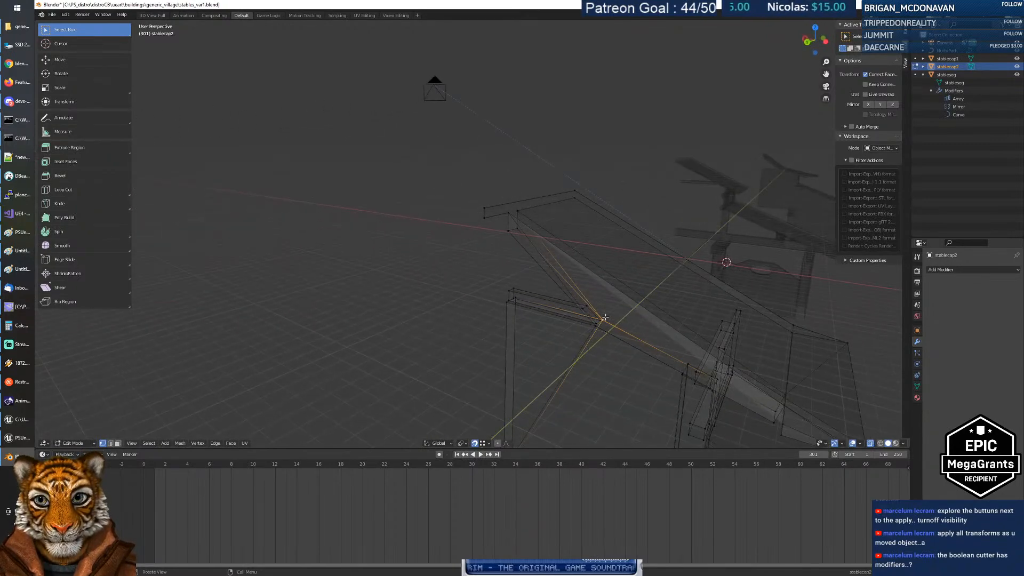
pyautogui.press('g')
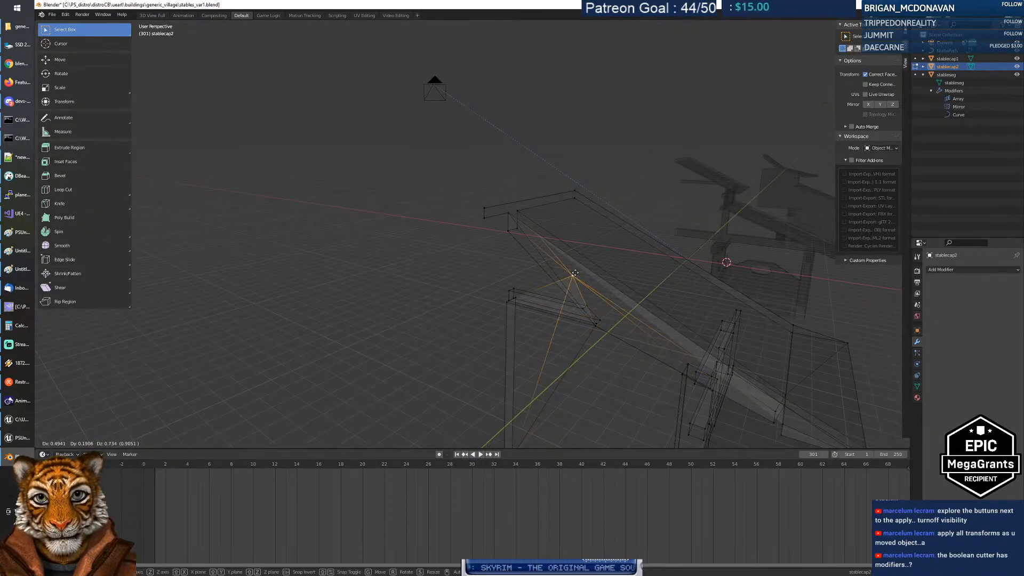
pyautogui.press('Escape')
pyautogui.press('a')
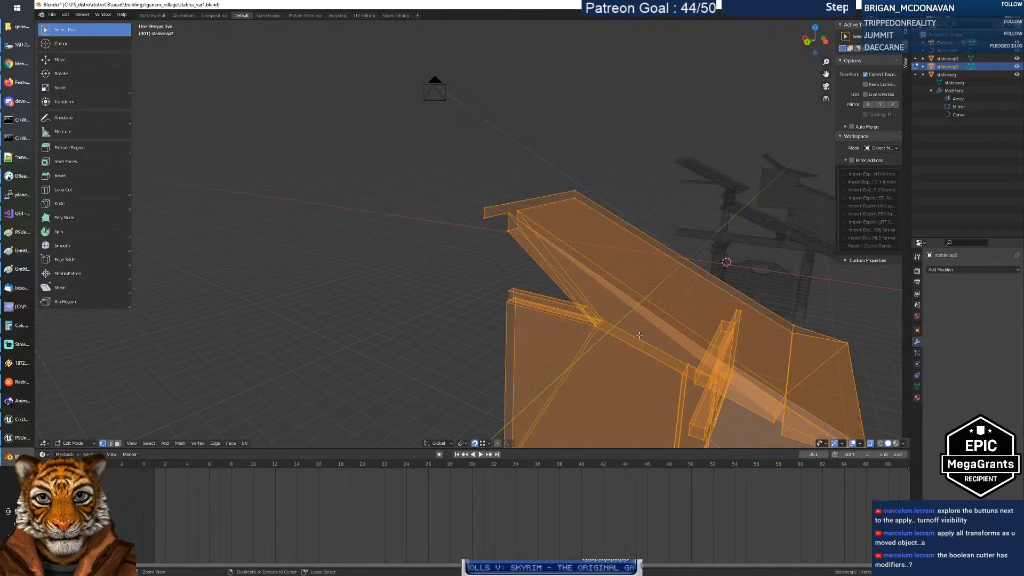
pyautogui.hotkey('ctrl', 'z')
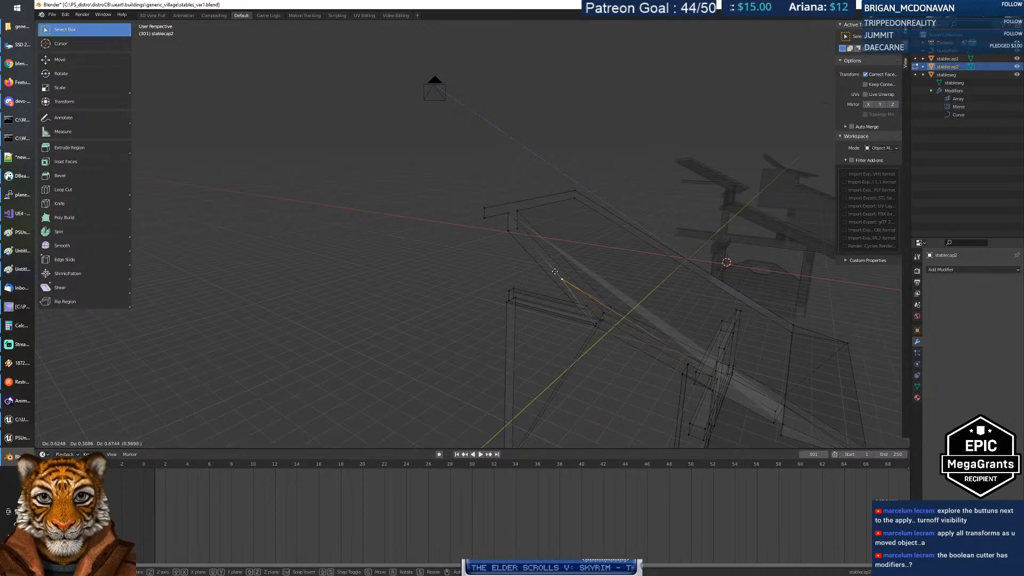
# Step: Snap the remaining bend vertices on the rafter's sides one by one onto the corners at its upper end
pyautogui.click(522, 232)
pyautogui.moveTo(581, 279); pyautogui.dragTo(625, 328, button='middle')
pyautogui.click(604, 317)
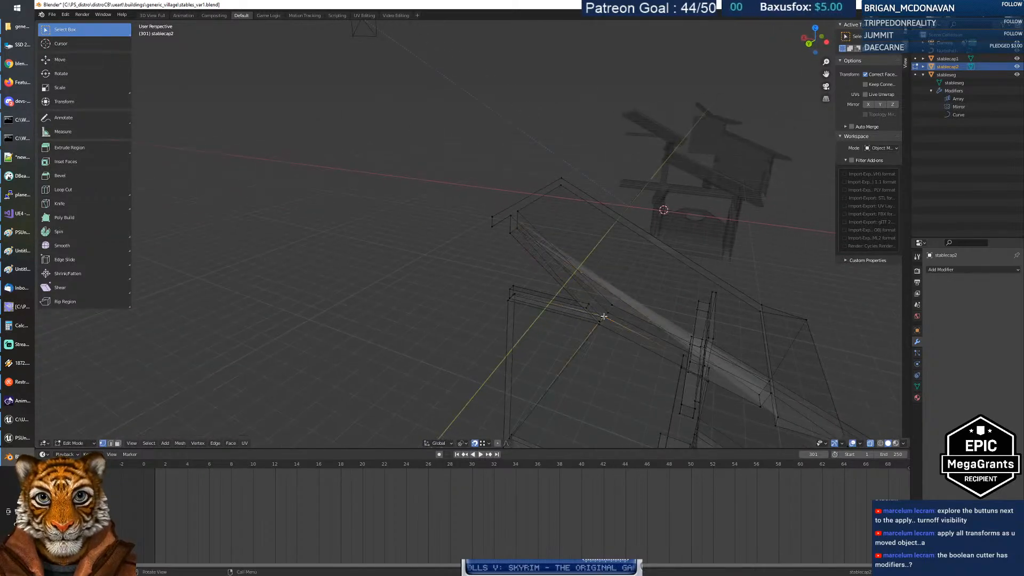
pyautogui.press('g')
pyautogui.click(519, 231)
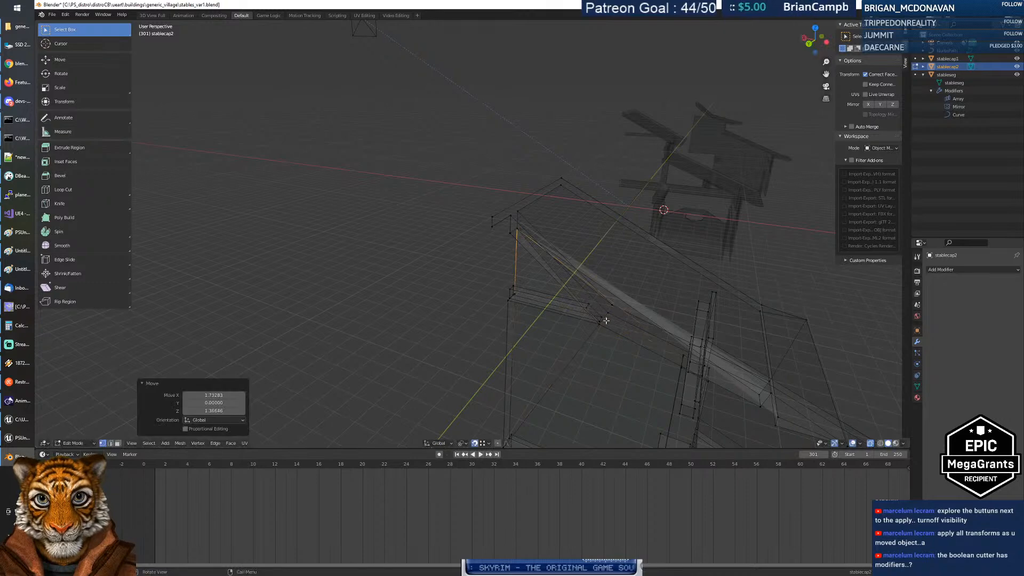
pyautogui.click(599, 325)
pyautogui.press('g')
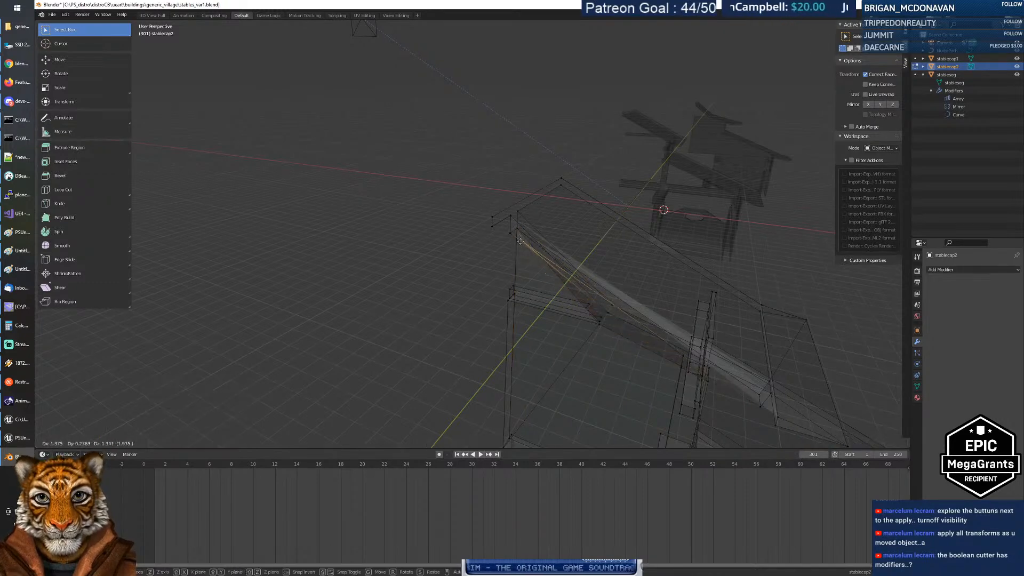
pyautogui.click(514, 238)
pyautogui.click(598, 324)
pyautogui.press('g')
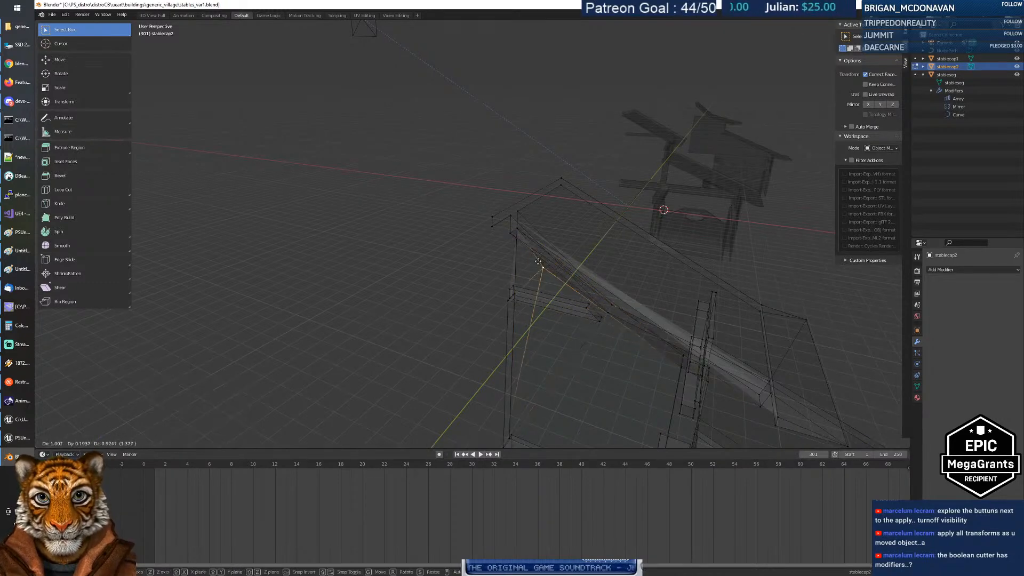
pyautogui.moveTo(580, 320); pyautogui.dragTo(609, 305, button='middle')
pyautogui.hotkey('ctrl', 'z')
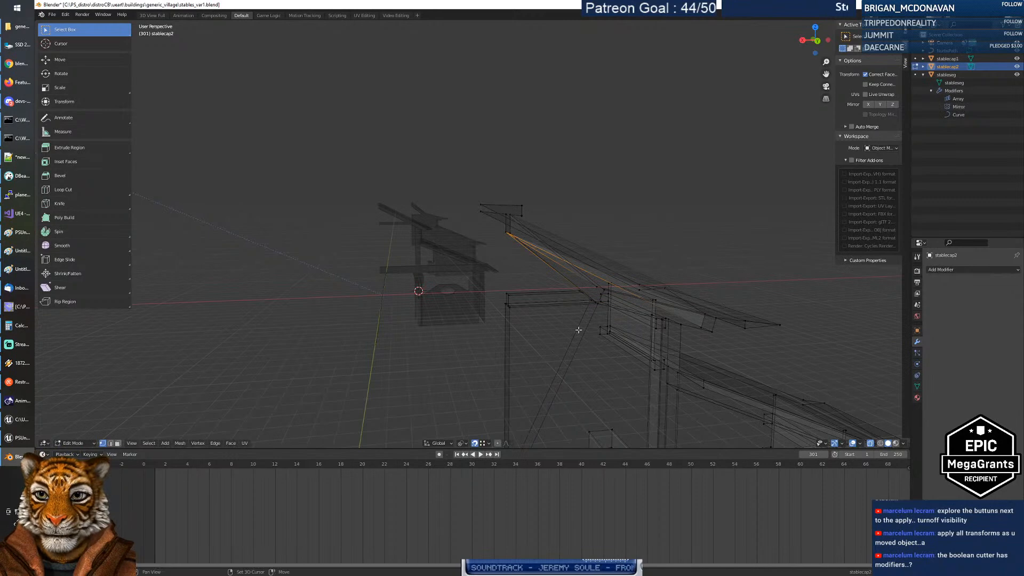
# Step: Examine the stable segment's roofs and rafters from beneath and compare them with the end cap's upper roof and rafter
pyautogui.hotkey('shift', '`')
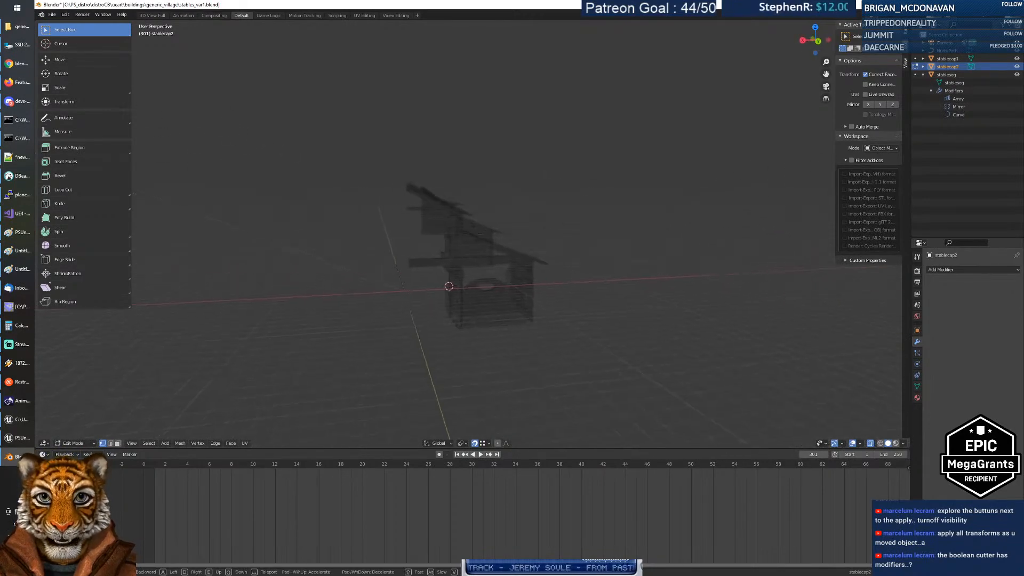
pyautogui.press('w')
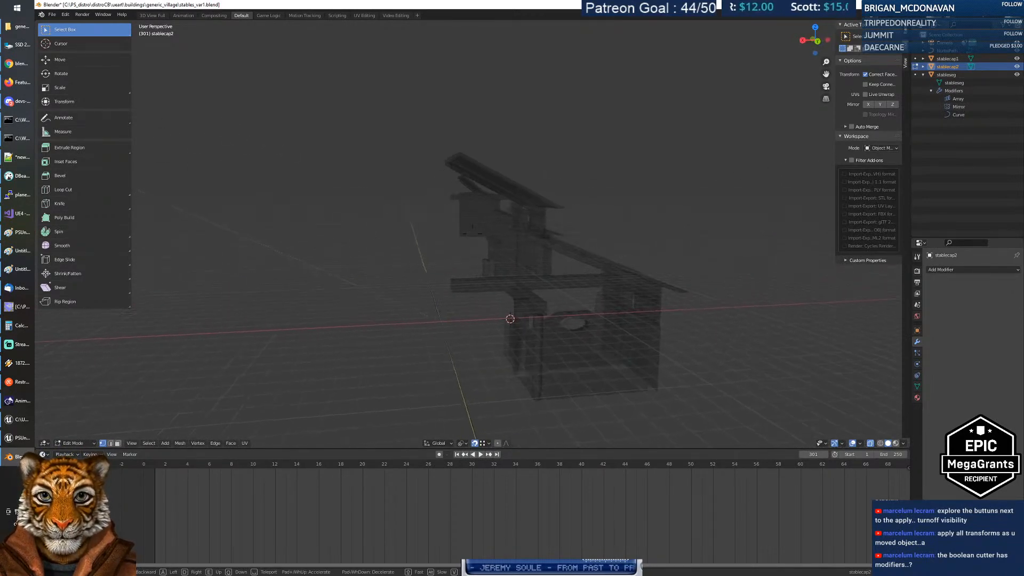
pyautogui.press('a')
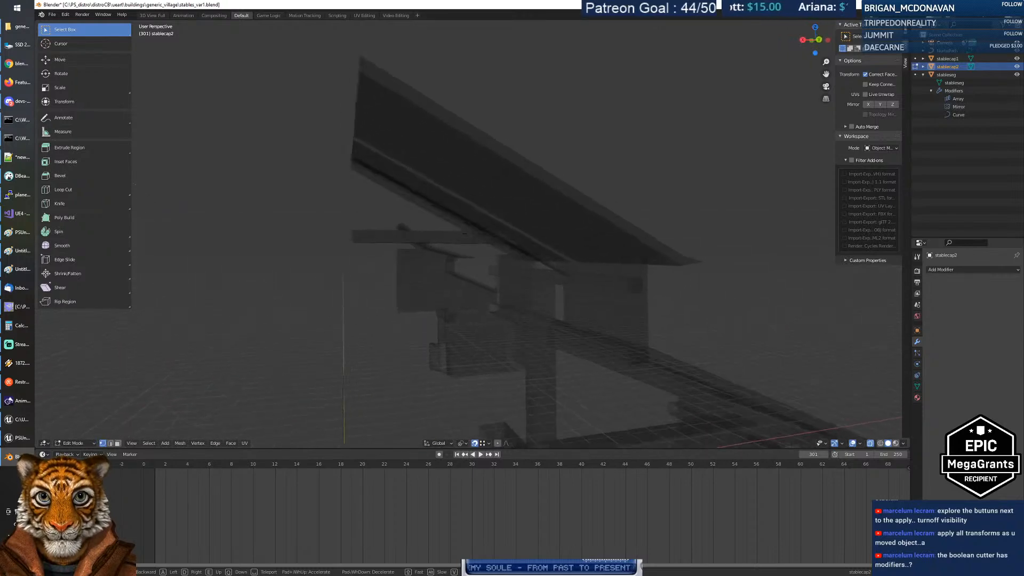
pyautogui.press('s')
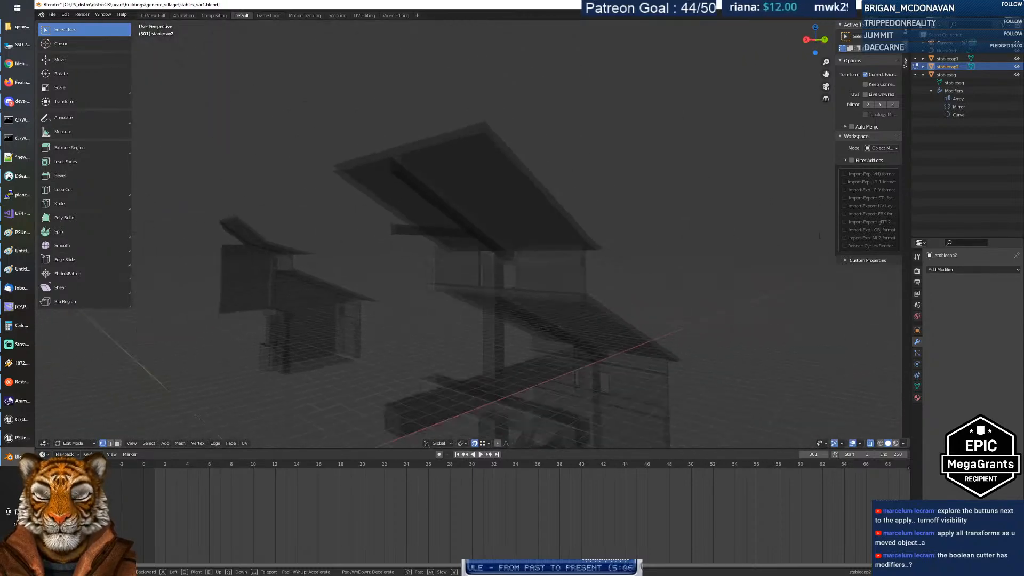
pyautogui.press('w')
pyautogui.press('s')
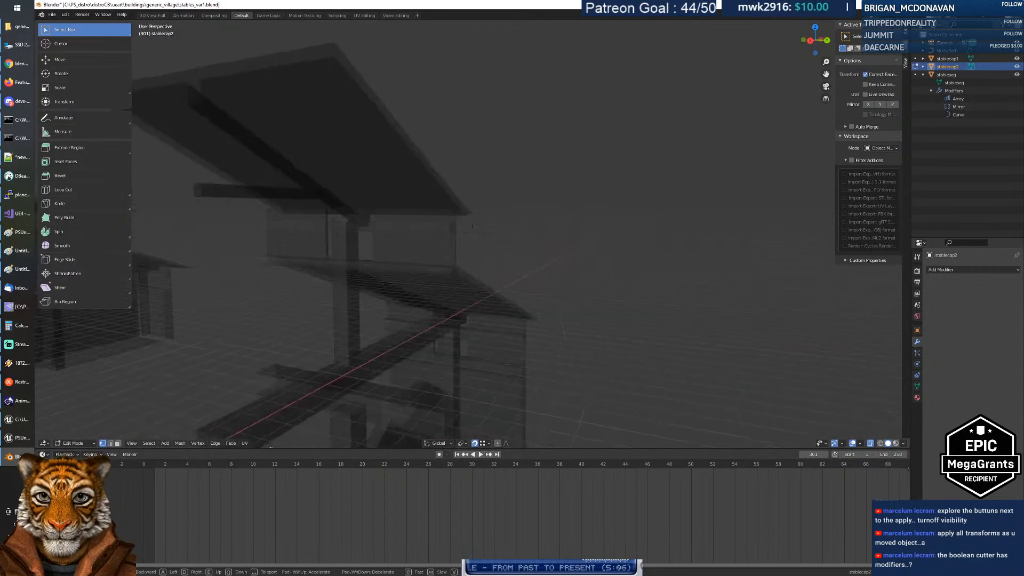
pyautogui.press('w')
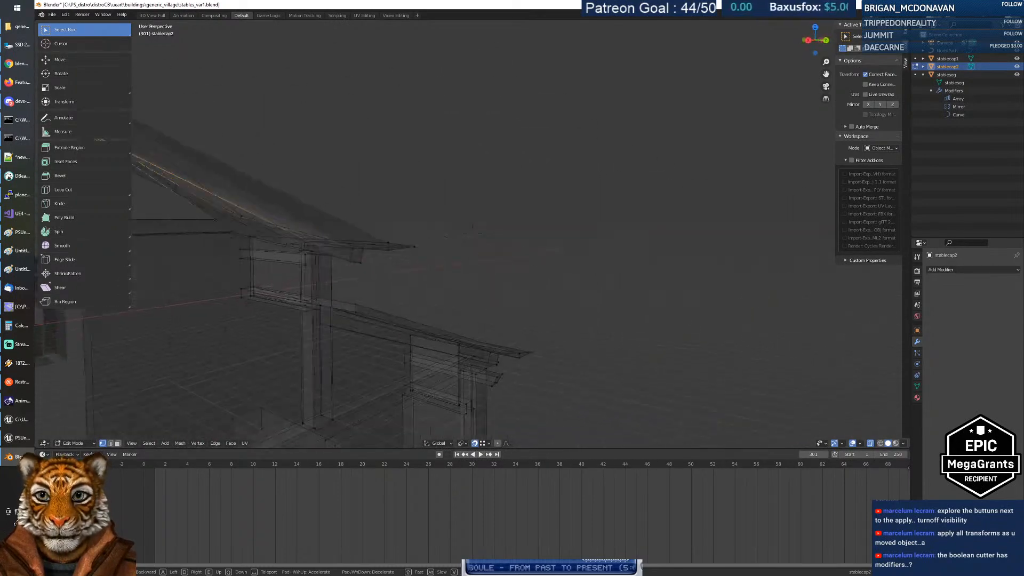
pyautogui.press('s')
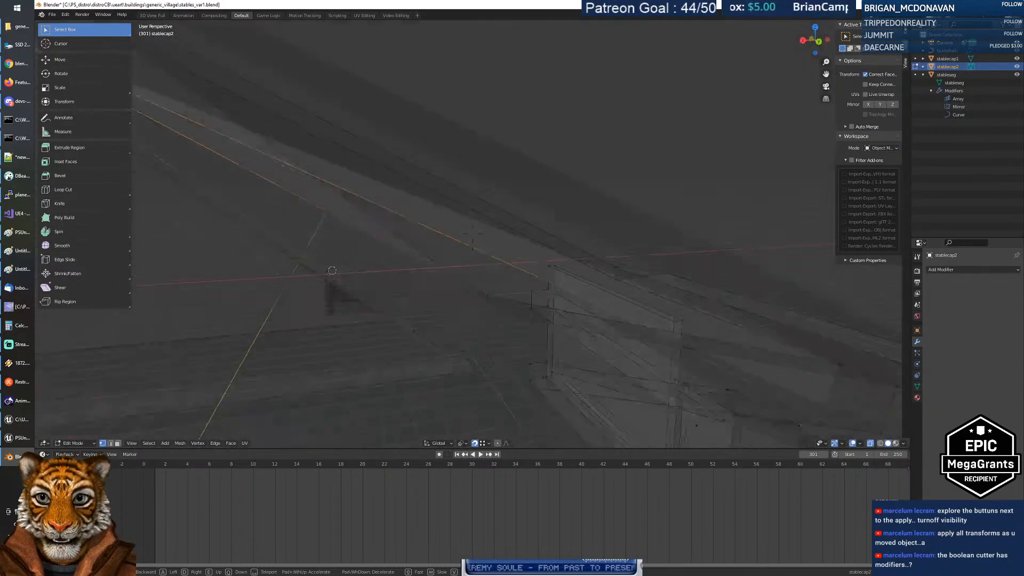
pyautogui.press('d')
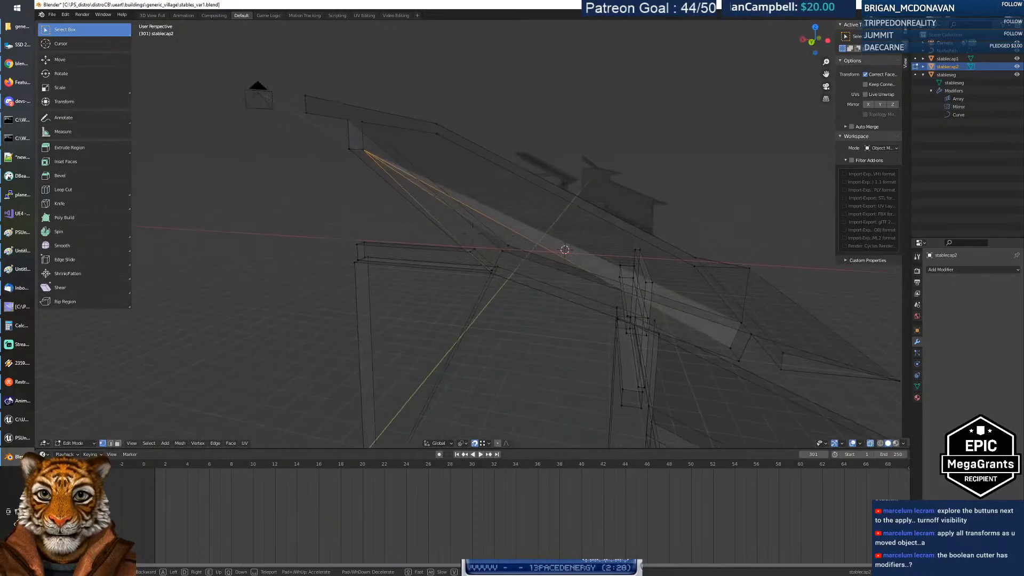
pyautogui.click(480, 229)
# Step: Undo the rafter vertex moves while keeping the end cap's upper roof dissolved into a straight slope
pyautogui.hotkey('ctrl', 'z')
pyautogui.hotkey('ctrl', 'z')
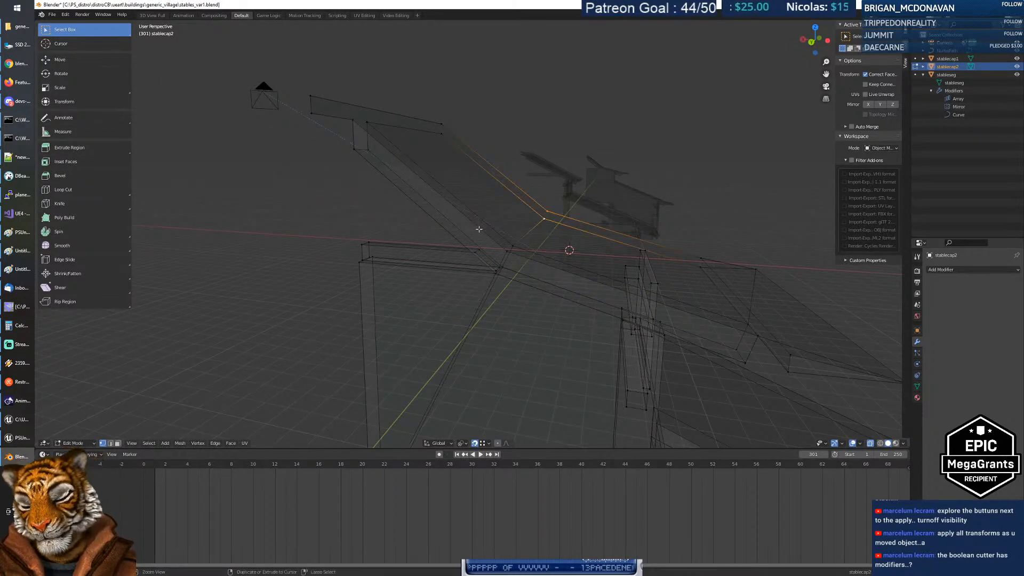
pyautogui.hotkey('ctrl', 'shift', 'z')
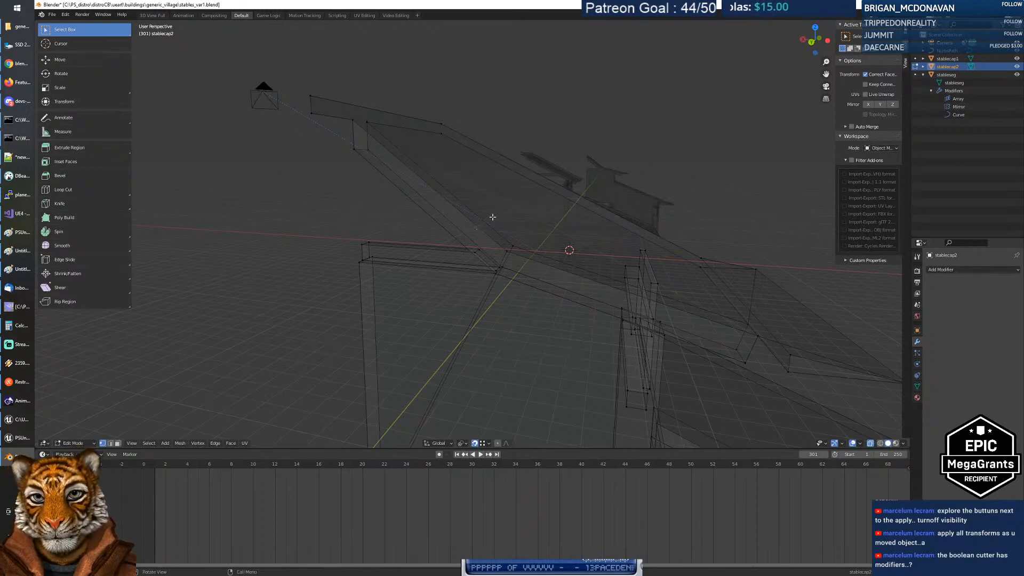
# Step: Apply a face operation to all geometry linked to the end cap rafter's side face, and clear the selection
pyautogui.moveTo(475, 266); pyautogui.dragTo(499, 268, button='middle')
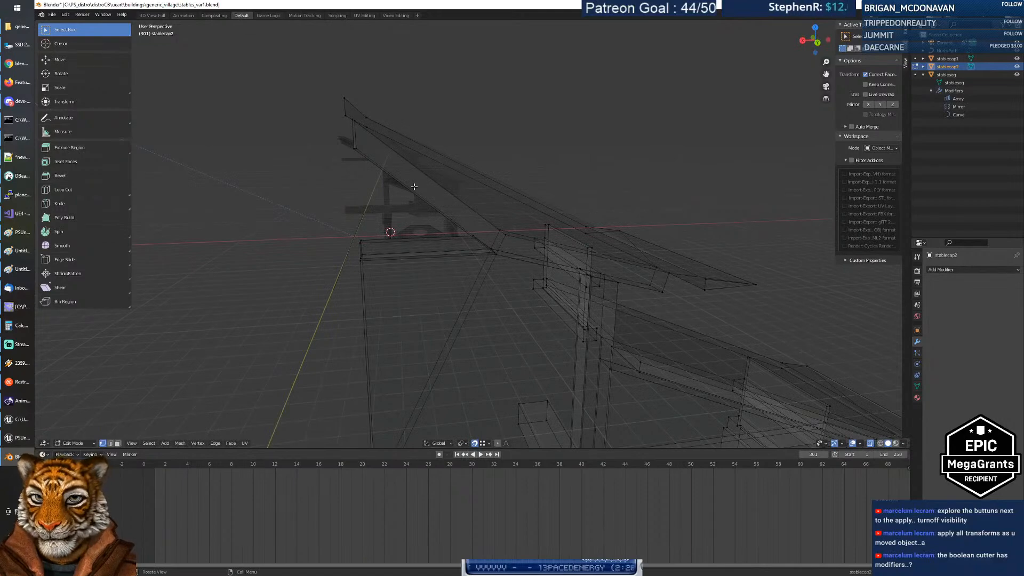
pyautogui.click(414, 187)
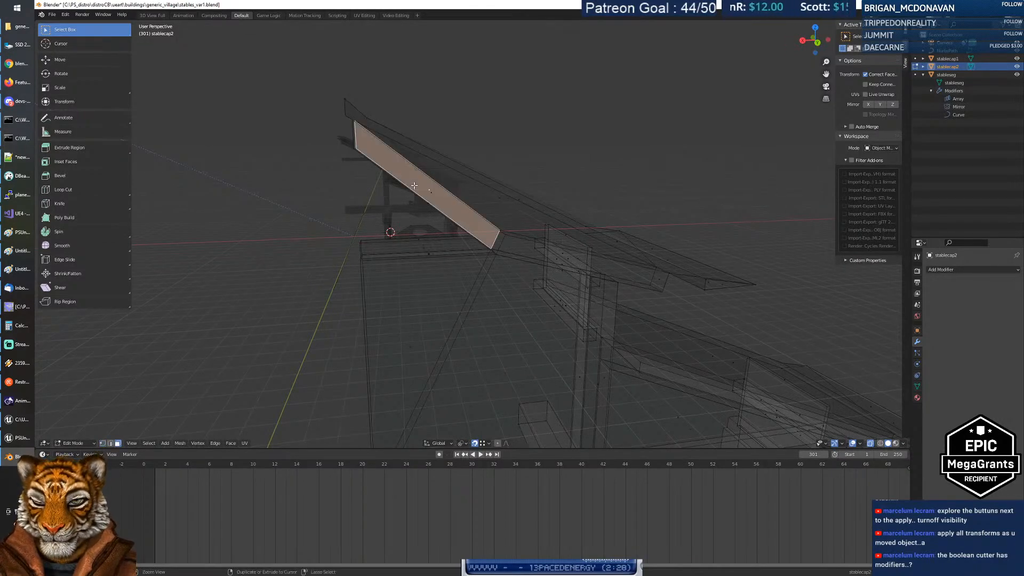
pyautogui.hotkey('ctrl', 'l')
pyautogui.moveTo(473, 220); pyautogui.dragTo(525, 213, button='middle')
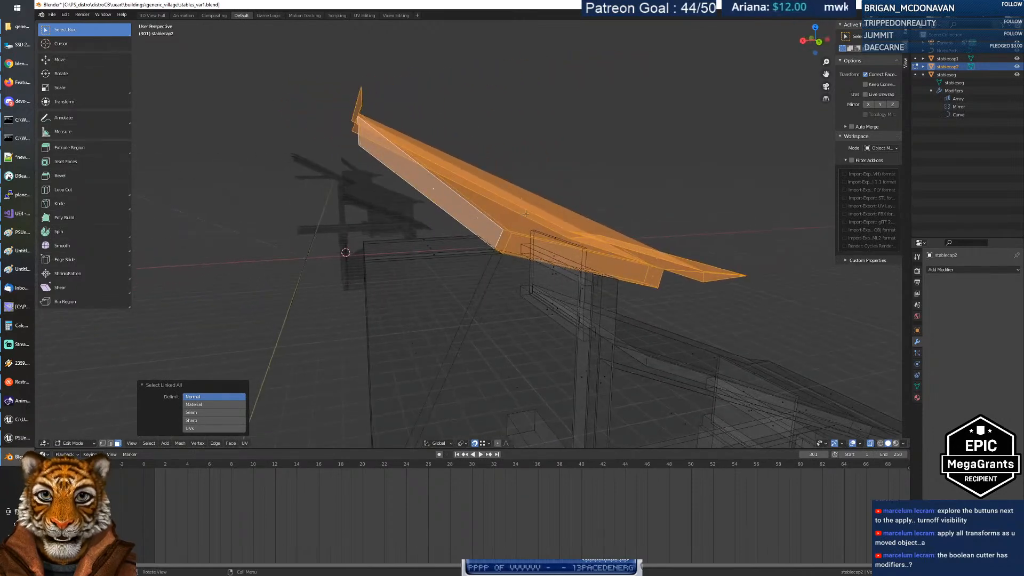
pyautogui.rightClick(526, 213)
pyautogui.click(513, 337)
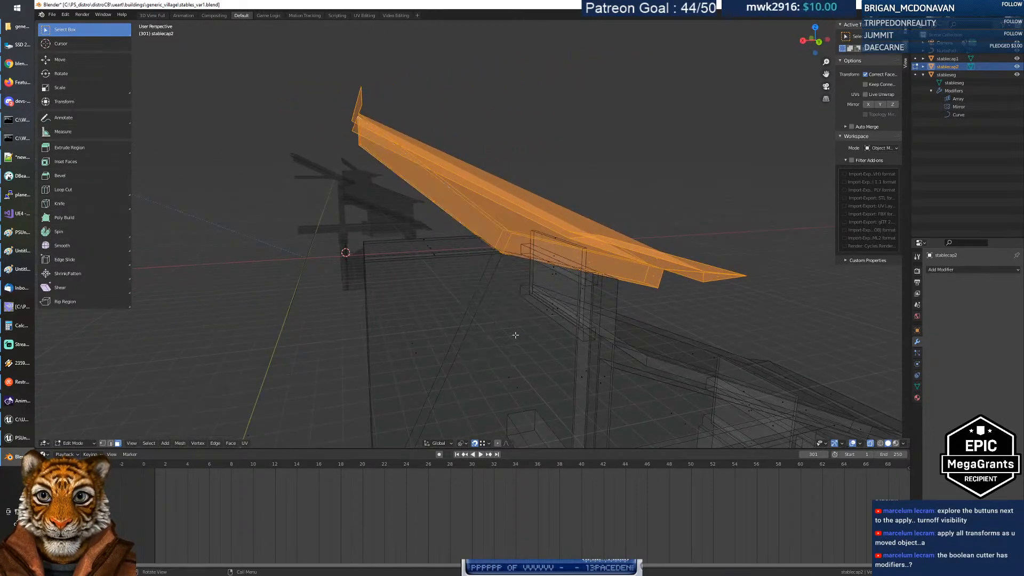
pyautogui.click(578, 142)
# Step: Snap one bend vertex on the underside of the end cap's rafter onto the lower corner at the rafter's upper end
pyautogui.moveTo(464, 207); pyautogui.dragTo(488, 242, button='middle')
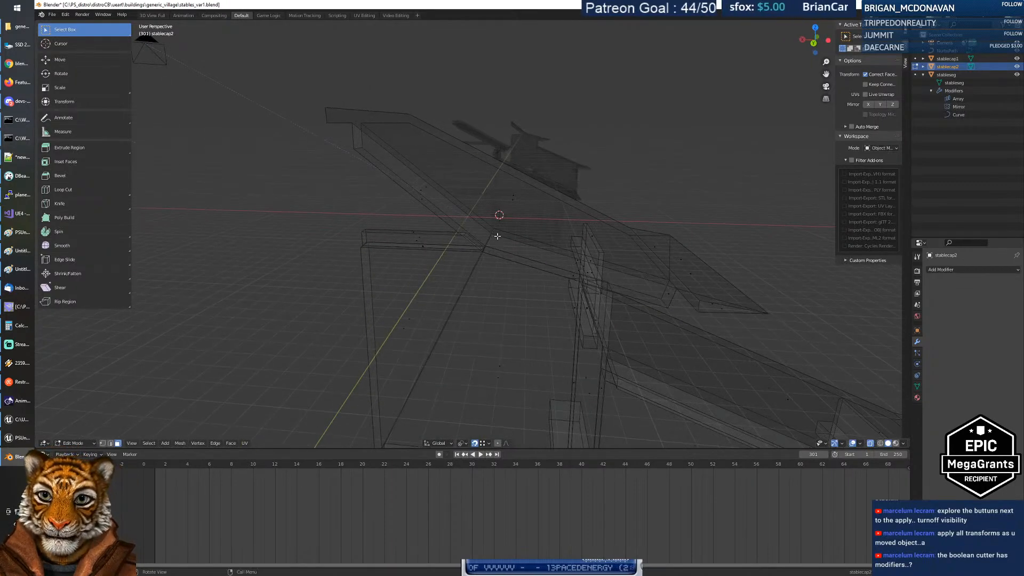
pyautogui.press('Tab')
pyautogui.press('Tab')
pyautogui.press('1')
pyautogui.click(486, 247)
pyautogui.moveTo(504, 251)
pyautogui.mouseDown(button='middle')
pyautogui.moveTo(511, 255)
pyautogui.moveTo(486, 245)
pyautogui.mouseUp(button='middle')
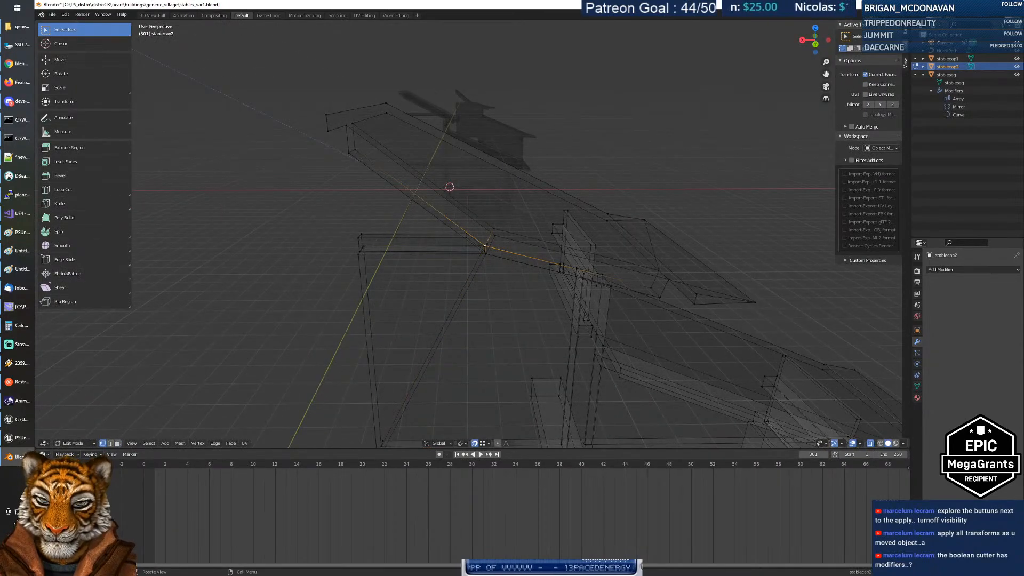
pyautogui.press('g')
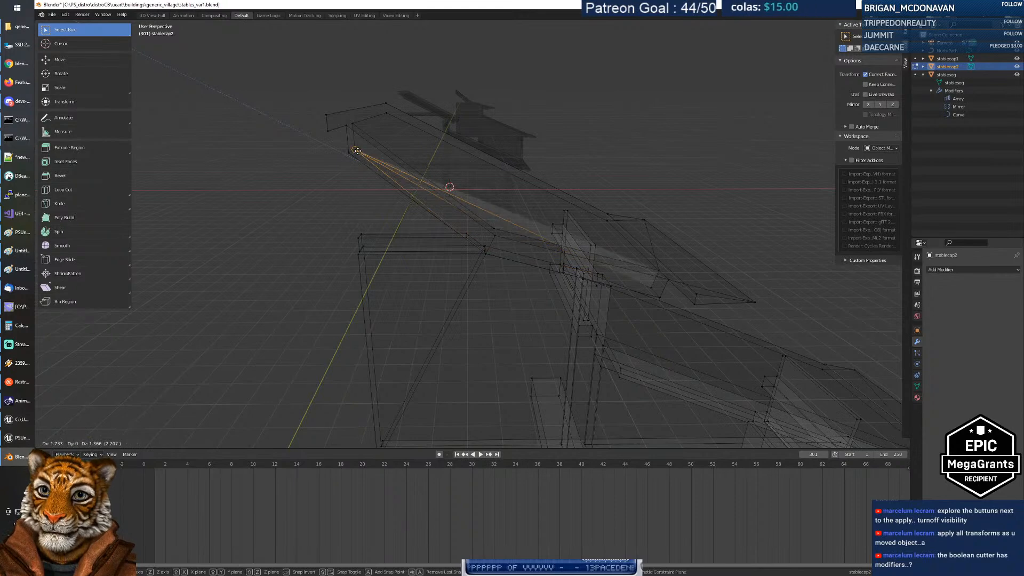
pyautogui.click(357, 151)
# Step: Single out the other underside bend vertex, overlapping the wall beam's corner, and snap it onto the matching corner at the rafter's upper end
pyautogui.click(487, 246)
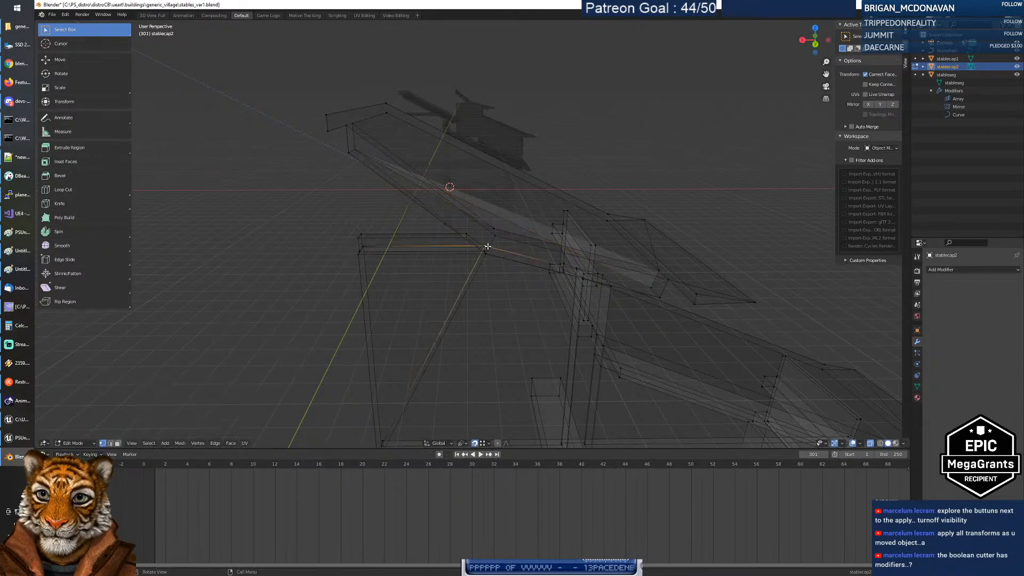
pyautogui.click(487, 246)
pyautogui.click(487, 244)
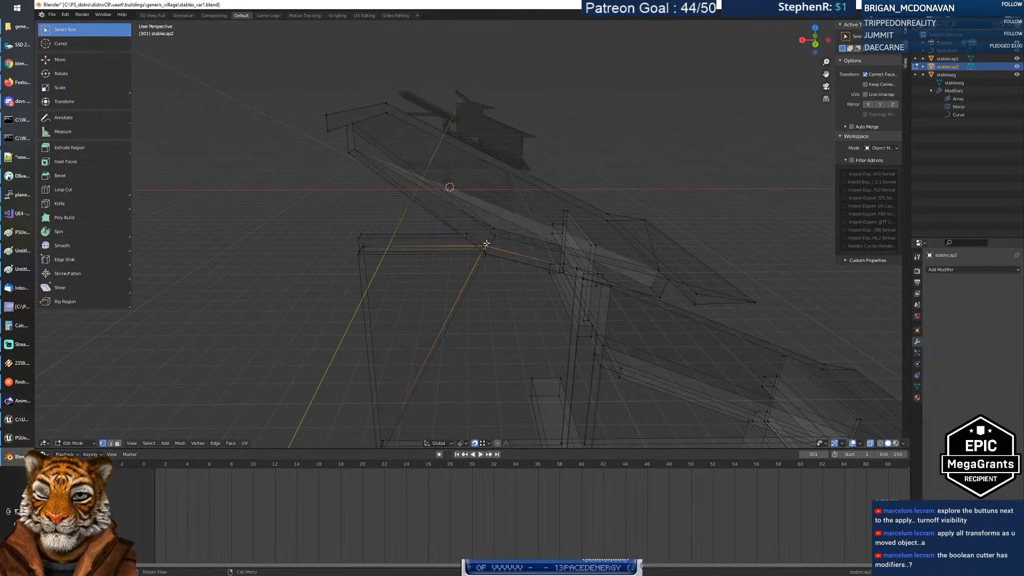
pyautogui.click(487, 256)
pyautogui.click(489, 252)
pyautogui.click(490, 251)
pyautogui.click(492, 244)
pyautogui.click(489, 247)
pyautogui.click(487, 251)
pyautogui.moveTo(490, 250); pyautogui.dragTo(504, 249, button='middle')
pyautogui.click(492, 246)
pyautogui.click(497, 246)
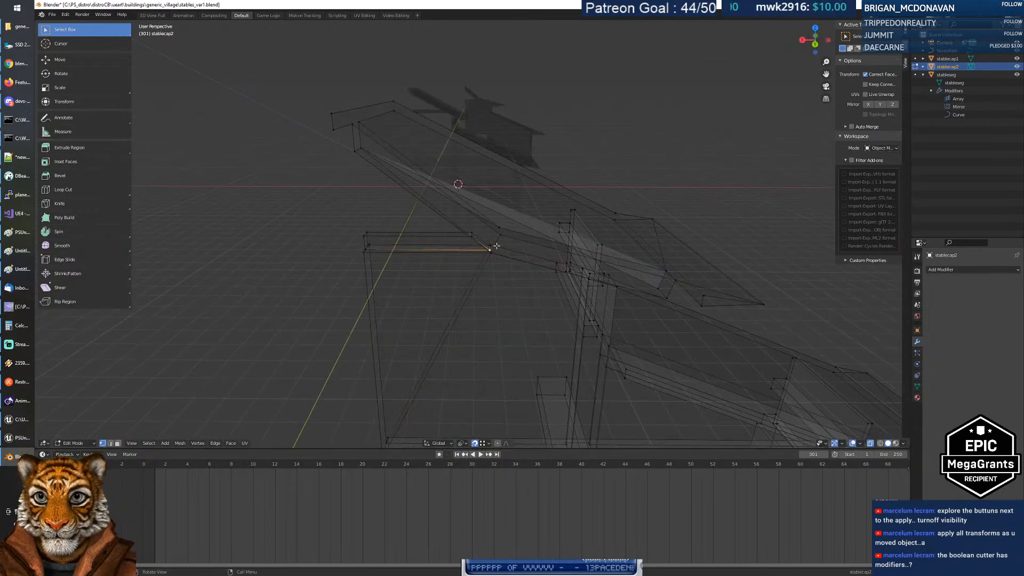
pyautogui.hotkey('shift', '`')
pyautogui.press('w')
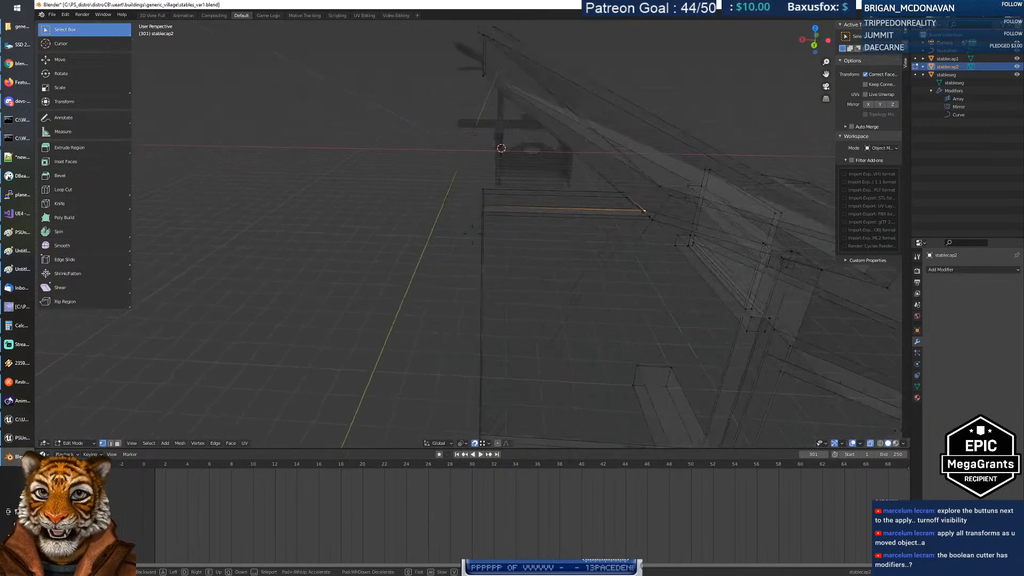
pyautogui.press('s')
pyautogui.click(472, 234)
pyautogui.click(462, 254)
pyautogui.moveTo(463, 246); pyautogui.dragTo(398, 209, button='middle')
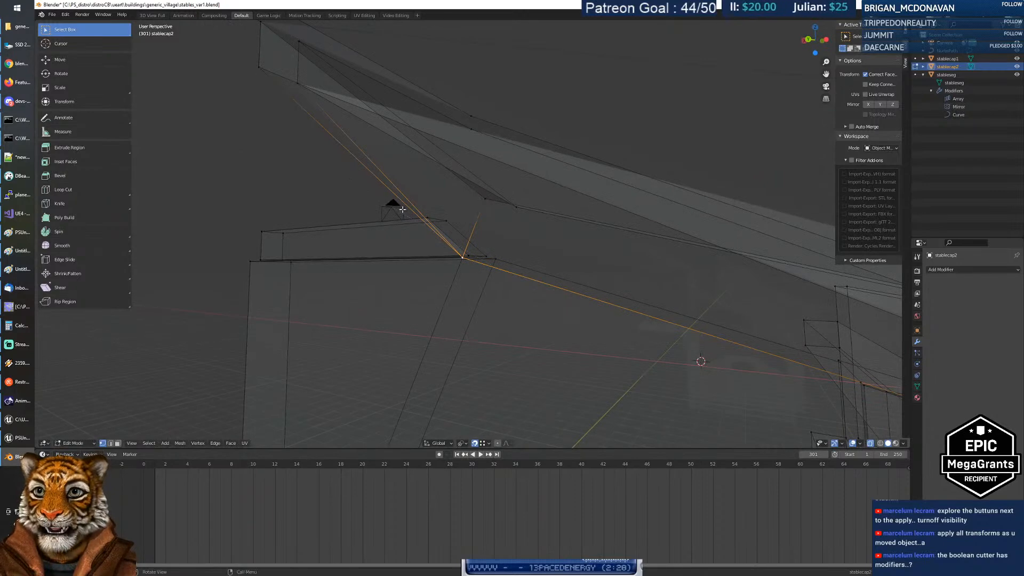
pyautogui.press('g')
pyautogui.click(261, 69)
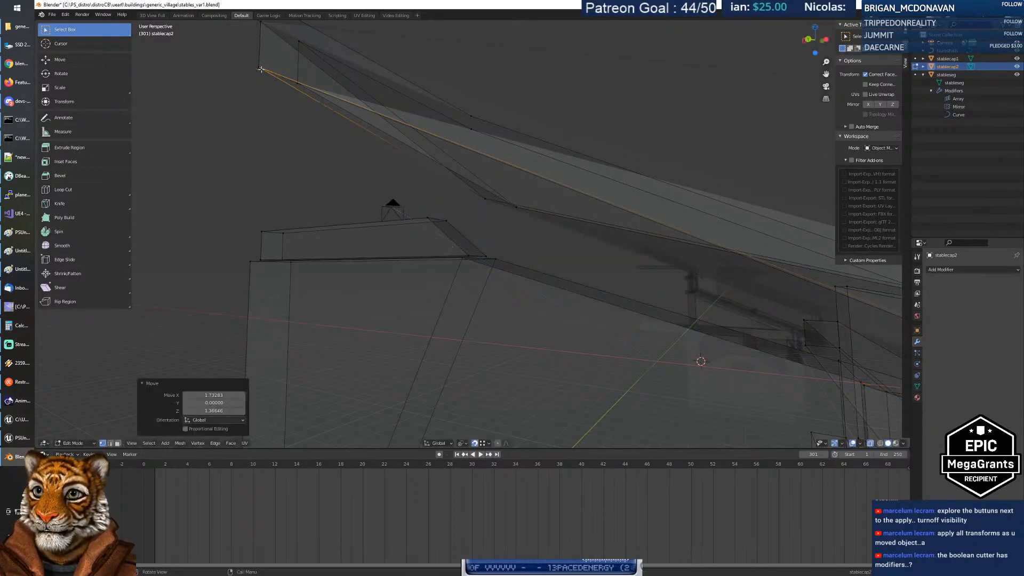
# Step: Snap the two remaining upper bend vertices of the rafter onto the corresponding lower corners at its upper end
pyautogui.moveTo(406, 203); pyautogui.dragTo(428, 214, button='middle')
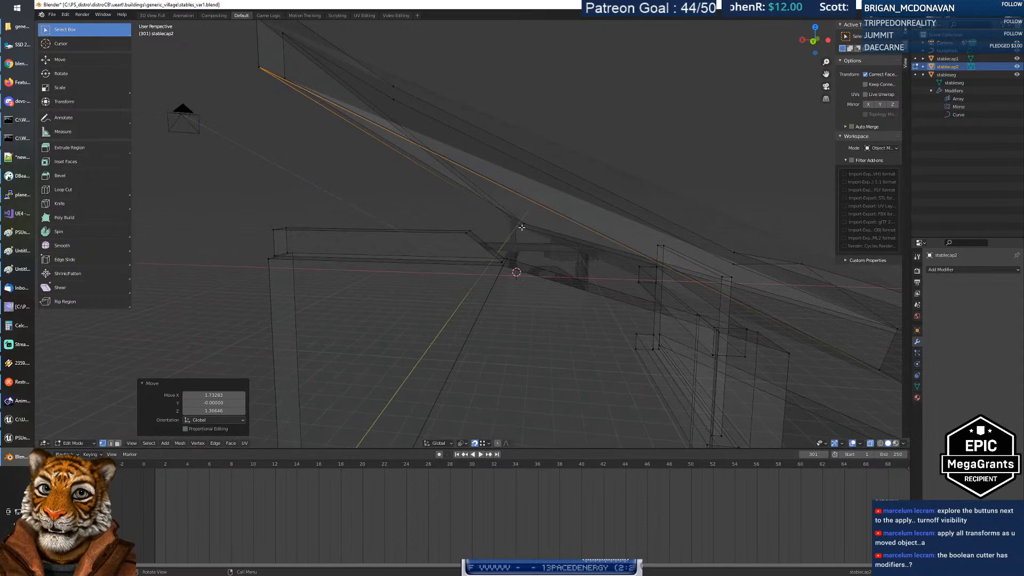
pyautogui.press('g')
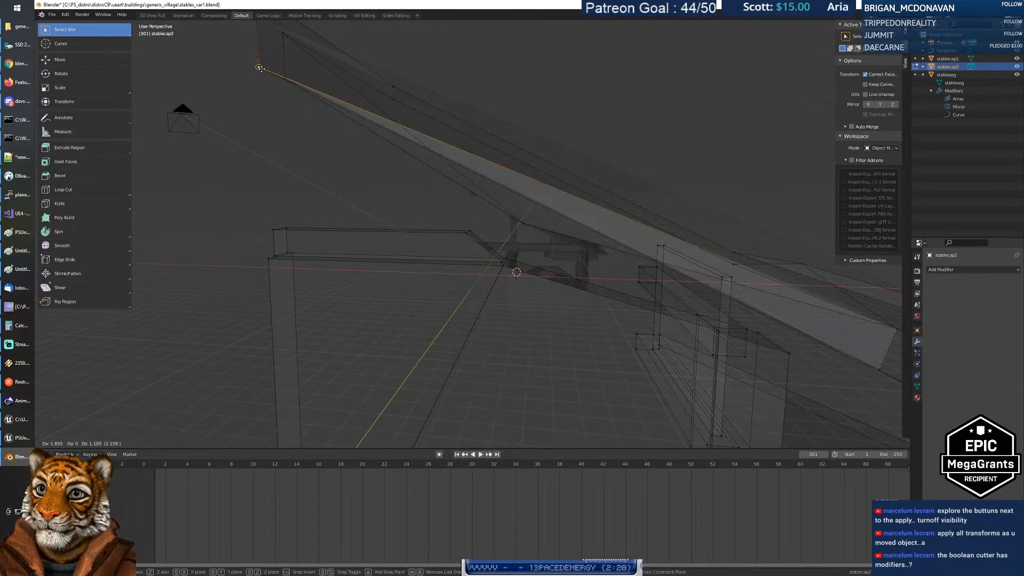
pyautogui.click(260, 68)
pyautogui.click(521, 223)
pyautogui.press('g')
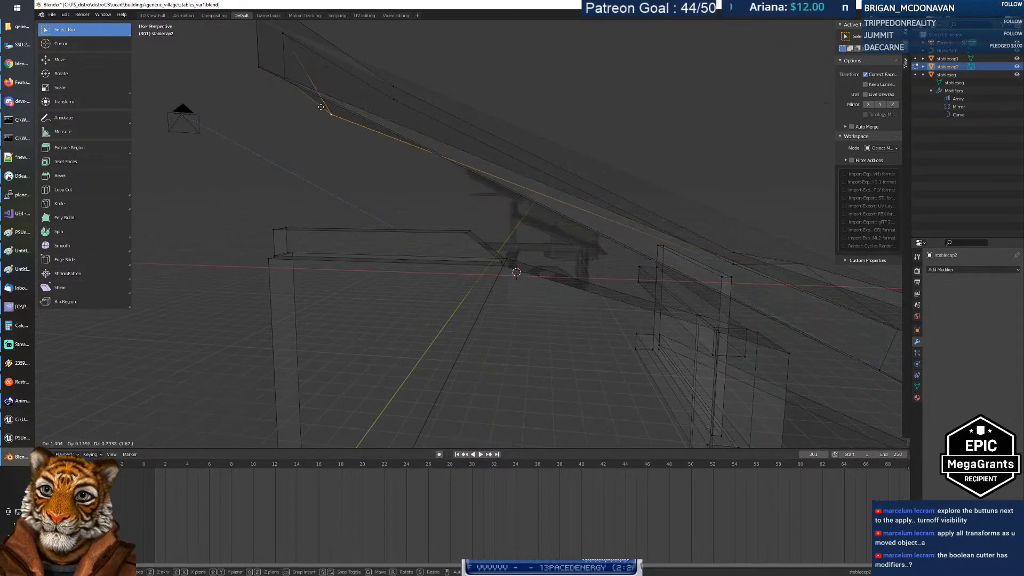
pyautogui.click(284, 79)
# Step: Turn off X-ray display and examine the rafter and roof of the end cap up close
pyautogui.moveTo(365, 119); pyautogui.dragTo(556, 171, button='middle')
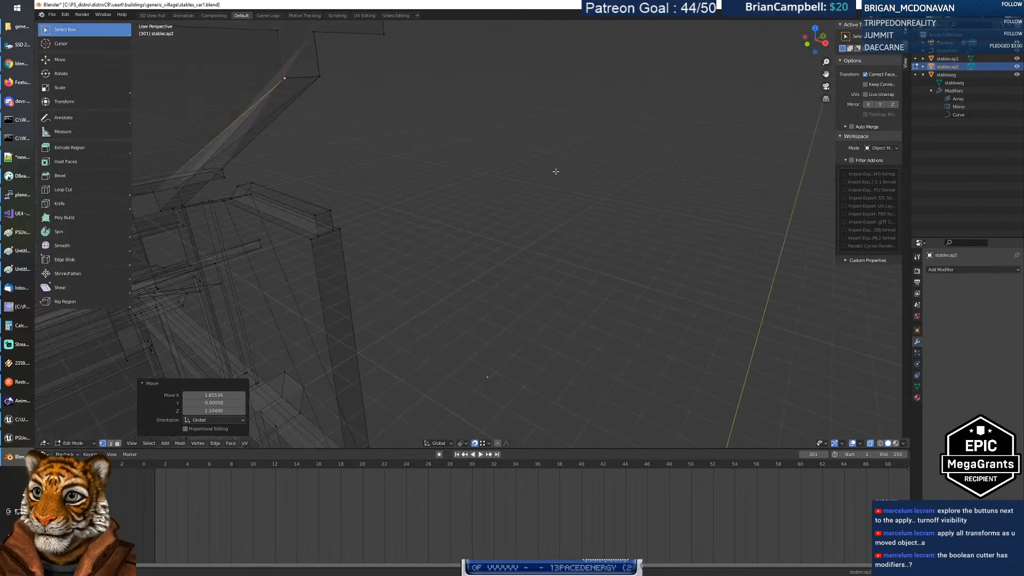
pyautogui.click(870, 444)
pyautogui.hotkey('shift', '`')
pyautogui.press('w')
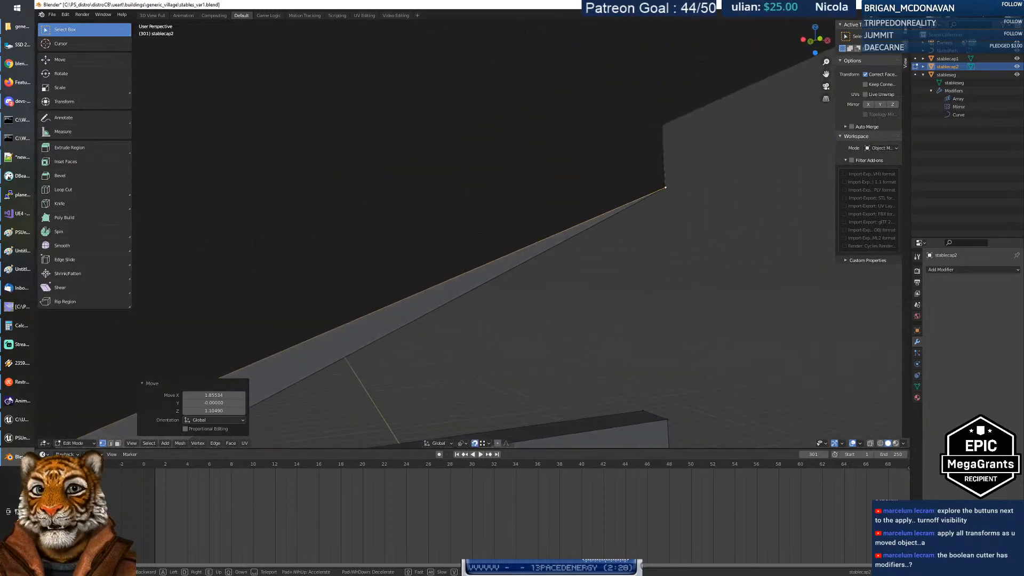
pyautogui.press('d')
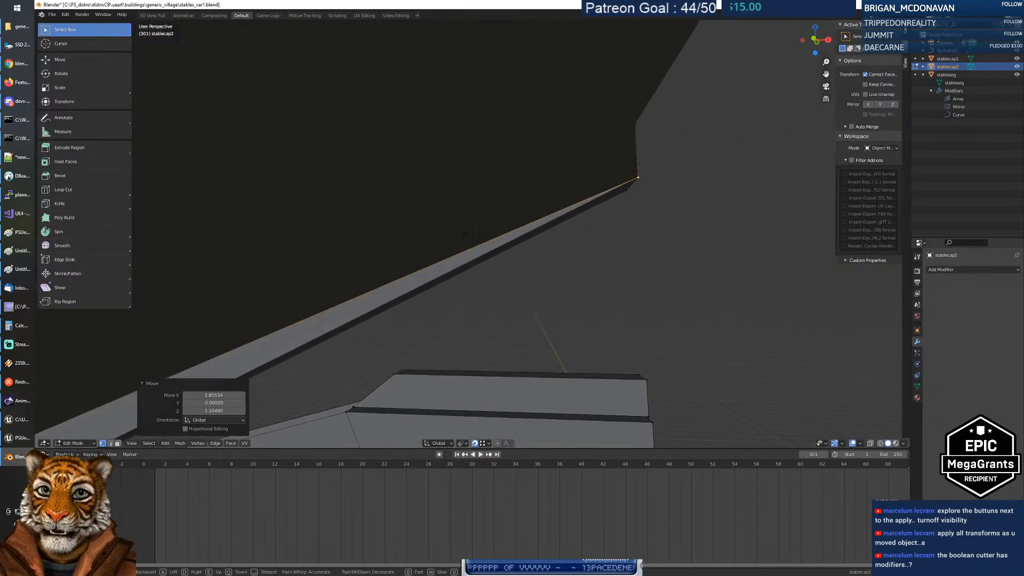
pyautogui.click(473, 234)
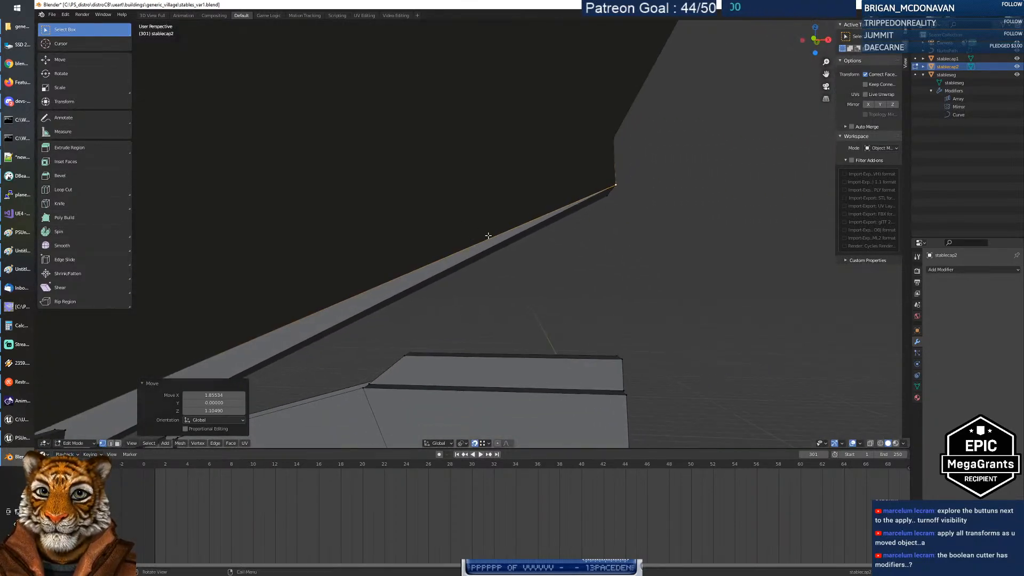
# Step: Undo the last vertex move and triangulate all faces of the stablecap2 mesh
pyautogui.hotkey('ctrl', 'z')
pyautogui.click(507, 218)
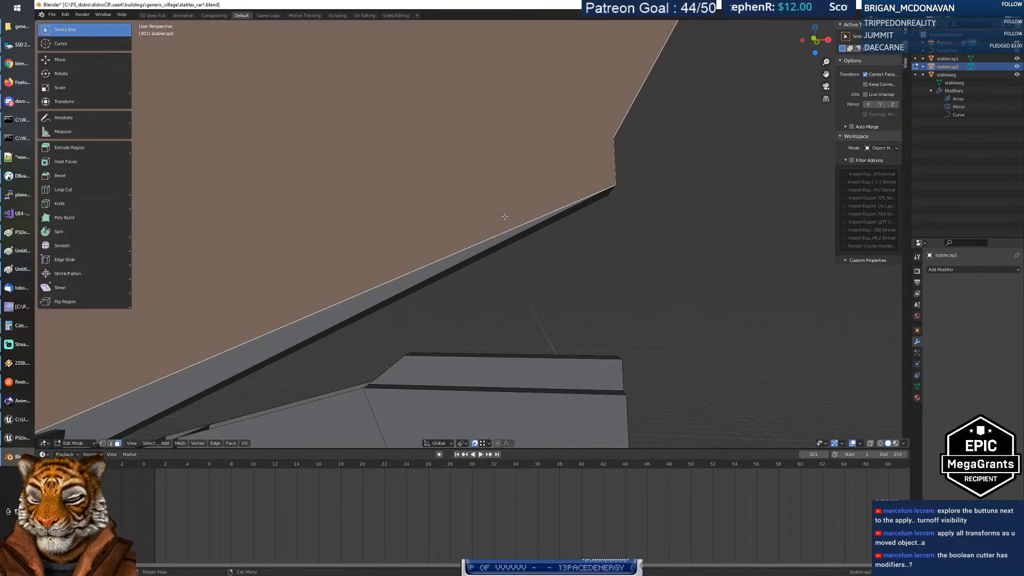
pyautogui.press('a')
pyautogui.hotkey('ctrl', 't')
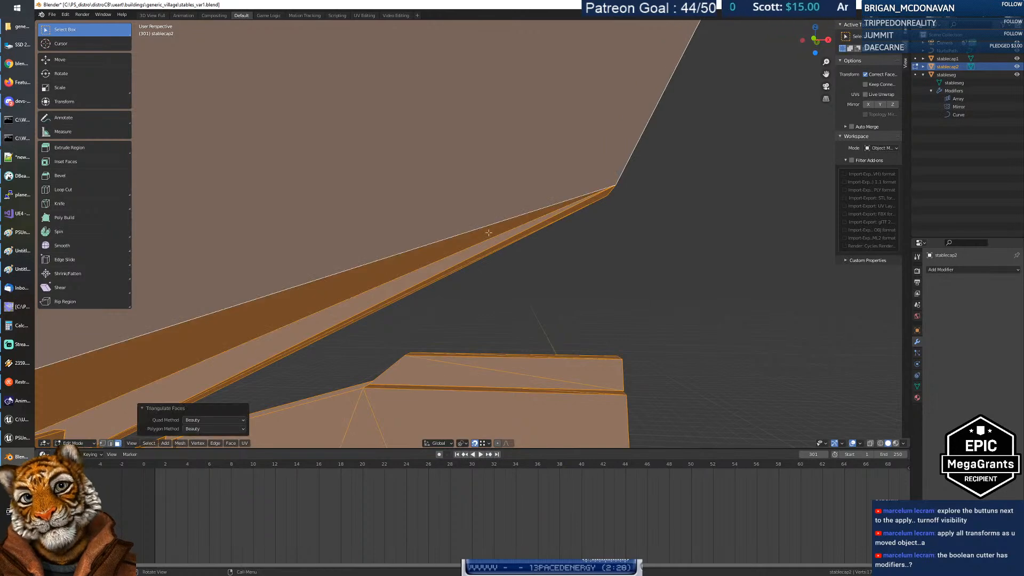
pyautogui.hotkey('alt', 'a')
pyautogui.moveTo(627, 284); pyautogui.dragTo(571, 316, button='middle')
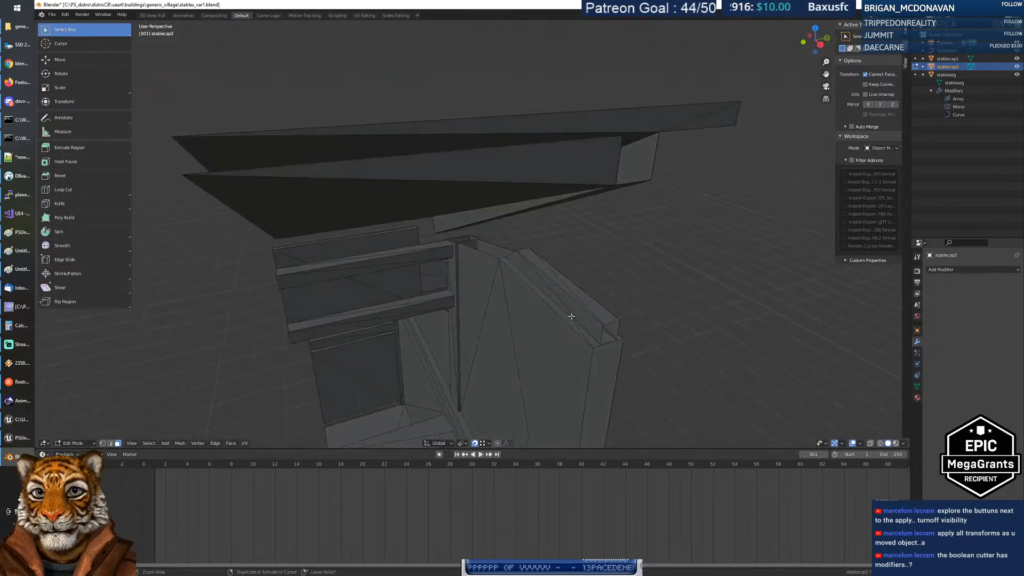
# Step: Undo the whole-mesh triangulation and the roof edits made before it
pyautogui.hotkey('ctrl', 'z')
pyautogui.hotkey('ctrl', 'z')
pyautogui.hotkey('ctrl', 'z')
pyautogui.hotkey('ctrl', 'z')
pyautogui.hotkey('ctrl', 'z')
pyautogui.hotkey('ctrl', 'z')
pyautogui.hotkey('ctrl', 'z')
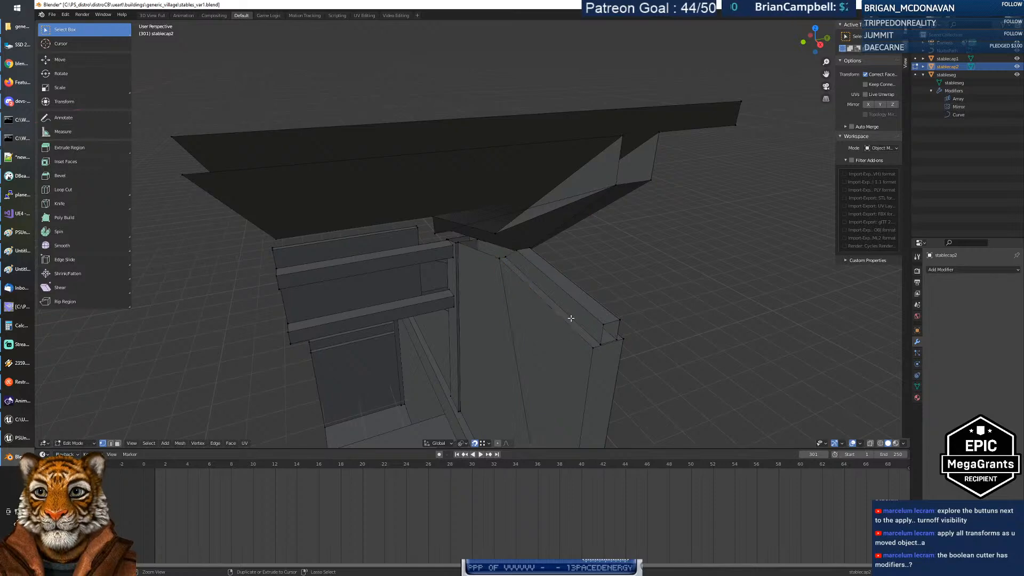
pyautogui.moveTo(571, 319); pyautogui.dragTo(491, 325, button='middle')
pyautogui.click(491, 325)
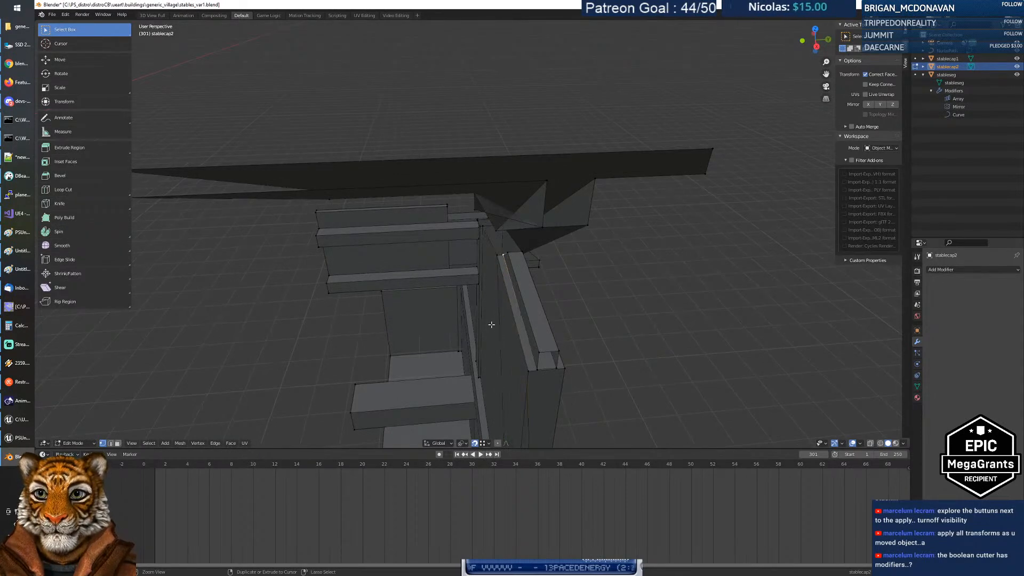
# Step: Triangulate the large underside face of the upper roof in face select mode
pyautogui.moveTo(491, 324); pyautogui.dragTo(448, 251, button='middle')
pyautogui.press('3')
pyautogui.click(479, 208)
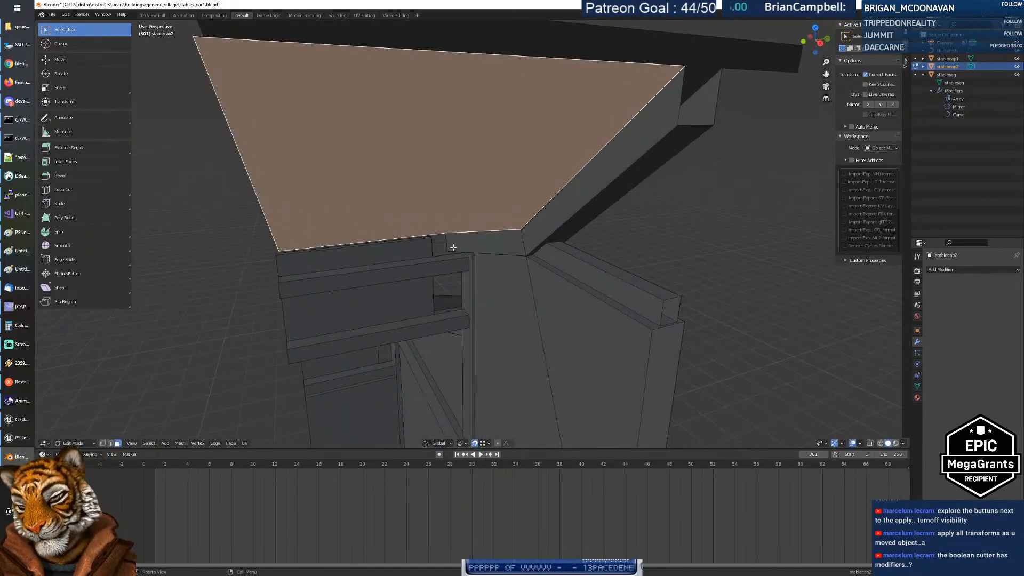
pyautogui.hotkey('ctrl', 't')
pyautogui.moveTo(414, 235); pyautogui.dragTo(367, 224, button='middle')
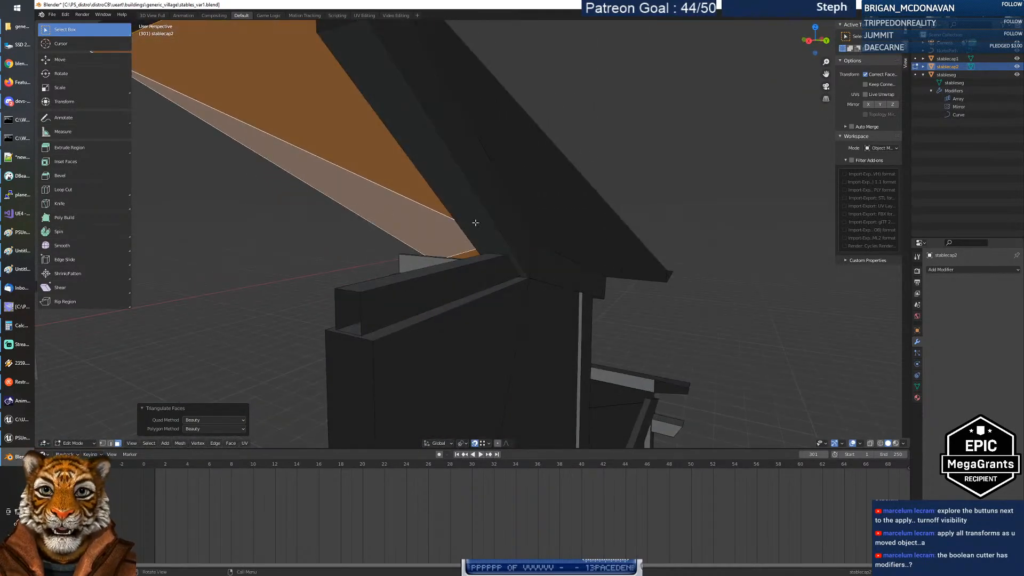
# Step: Add the large outer roof face to the selection and triangulate the selected faces
pyautogui.keyDown('shift'); pyautogui.click(557, 202); pyautogui.keyUp('shift')
pyautogui.keyDown('shift'); pyautogui.click(558, 203); pyautogui.keyUp('shift')
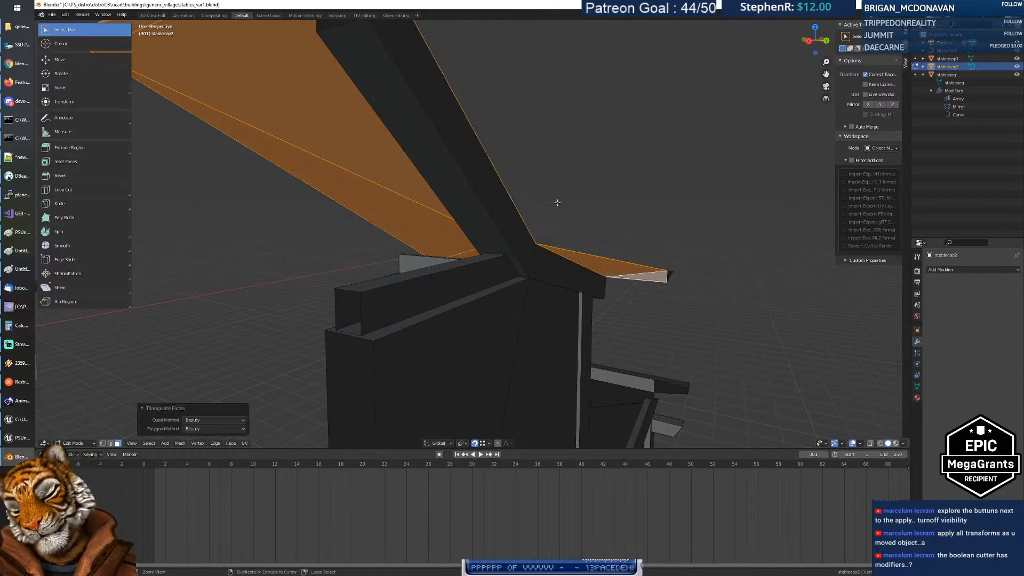
pyautogui.hotkey('ctrl', 'z')
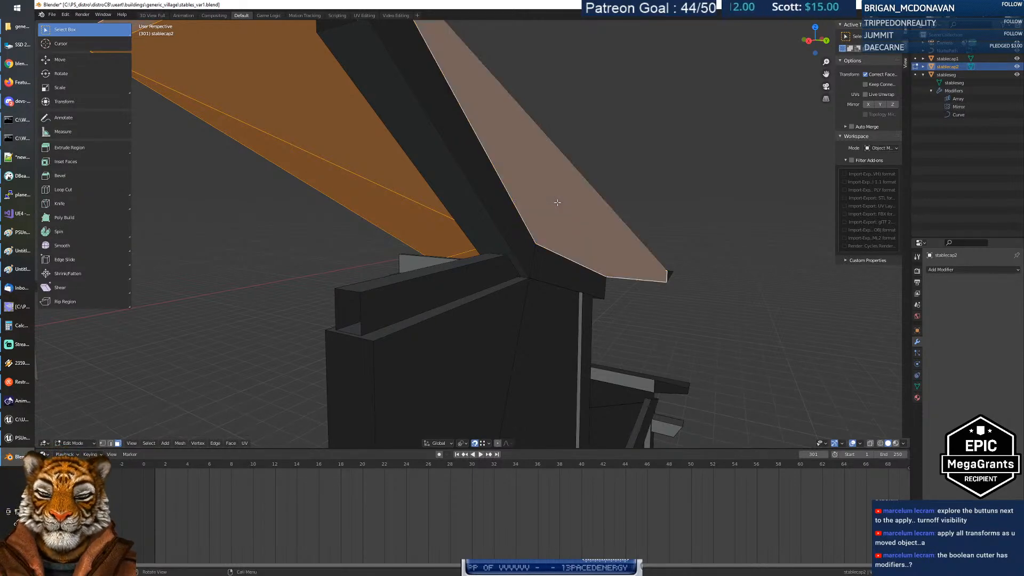
pyautogui.hotkey('ctrl', 't')
pyautogui.moveTo(583, 209)
pyautogui.mouseDown(button='middle')
pyautogui.moveTo(577, 178)
pyautogui.moveTo(604, 178)
pyautogui.moveTo(591, 196)
pyautogui.mouseUp(button='middle')
# Step: Undo the roof face triangulations and the earlier roof edits, toggling Edit Mode off and on
pyautogui.hotkey('ctrl', 'z')
pyautogui.hotkey('ctrl', 'z')
pyautogui.hotkey('ctrl', 'z')
pyautogui.hotkey('ctrl', 'z')
pyautogui.hotkey('ctrl', 'z')
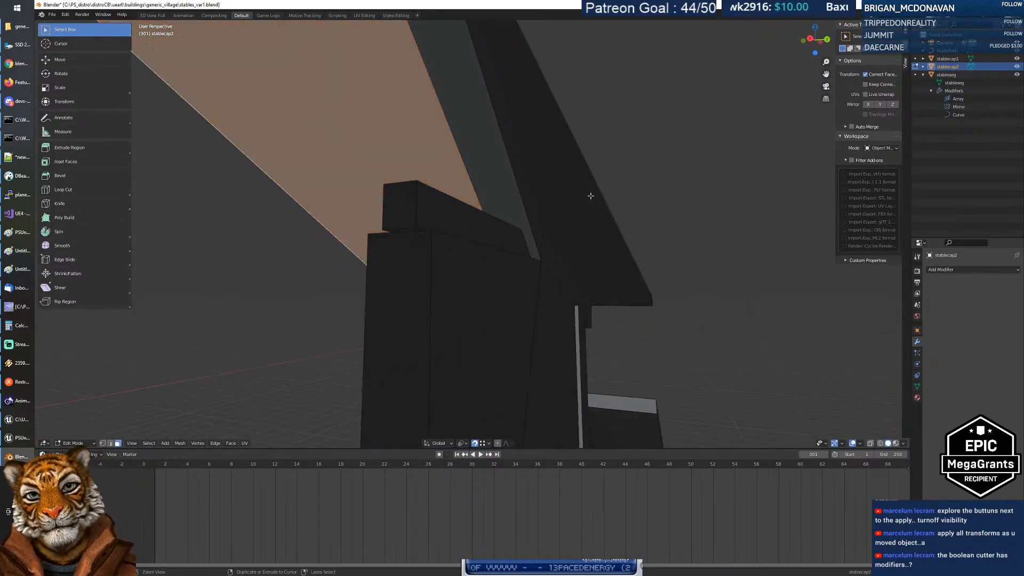
pyautogui.press('Tab')
pyautogui.press('Tab')
pyautogui.moveTo(590, 221); pyautogui.dragTo(573, 242, button='middle')
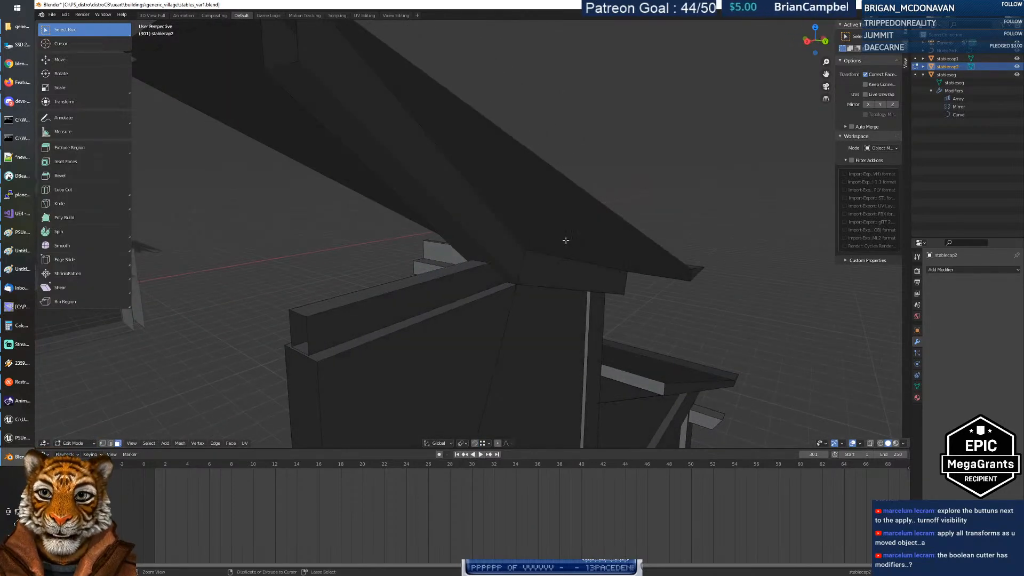
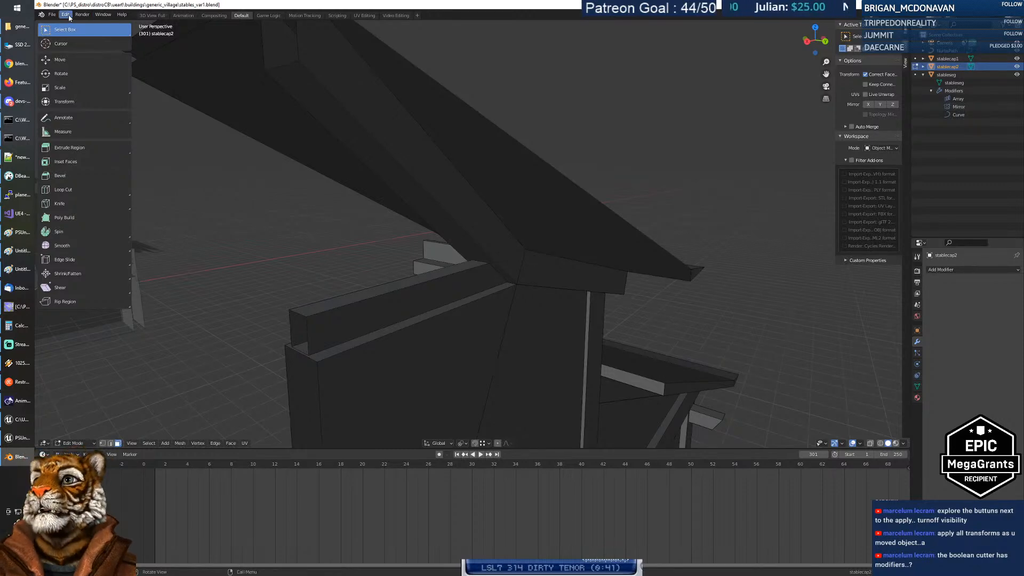
# Step: Open the preferences and look through the Interface and Editing categories for the undo settings
pyautogui.click(65, 14)
pyautogui.click(80, 130)
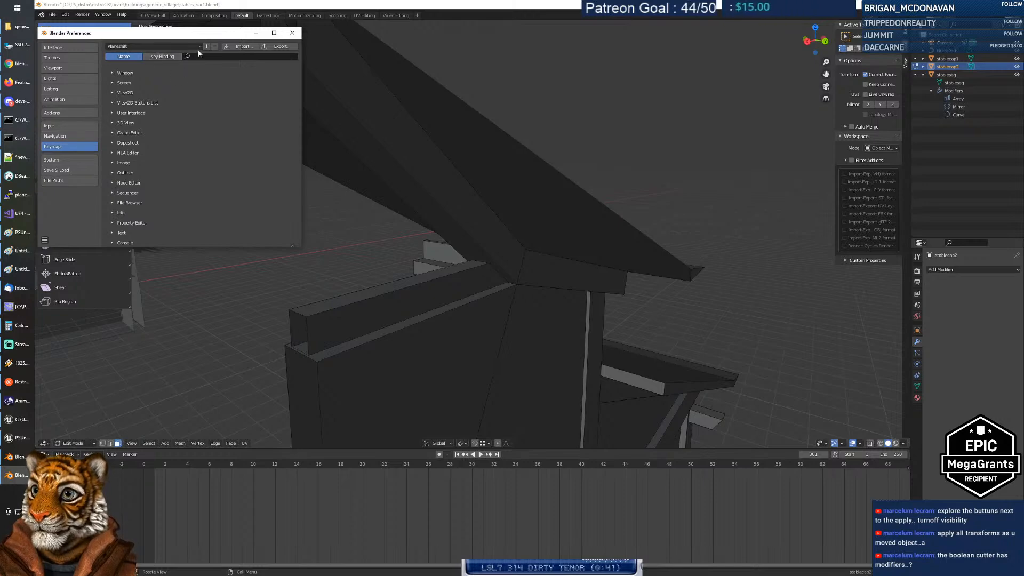
pyautogui.click(69, 49)
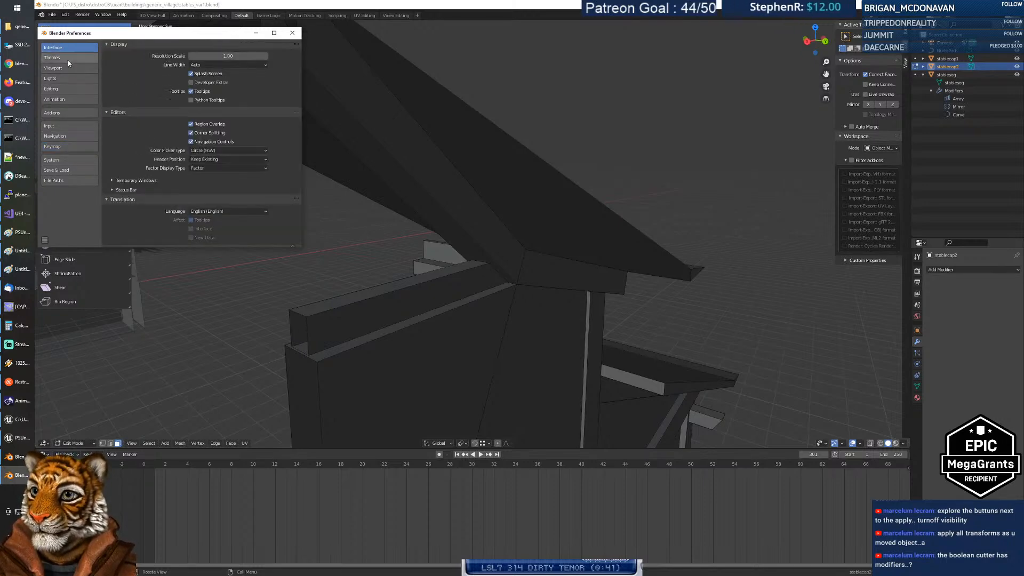
pyautogui.click(70, 89)
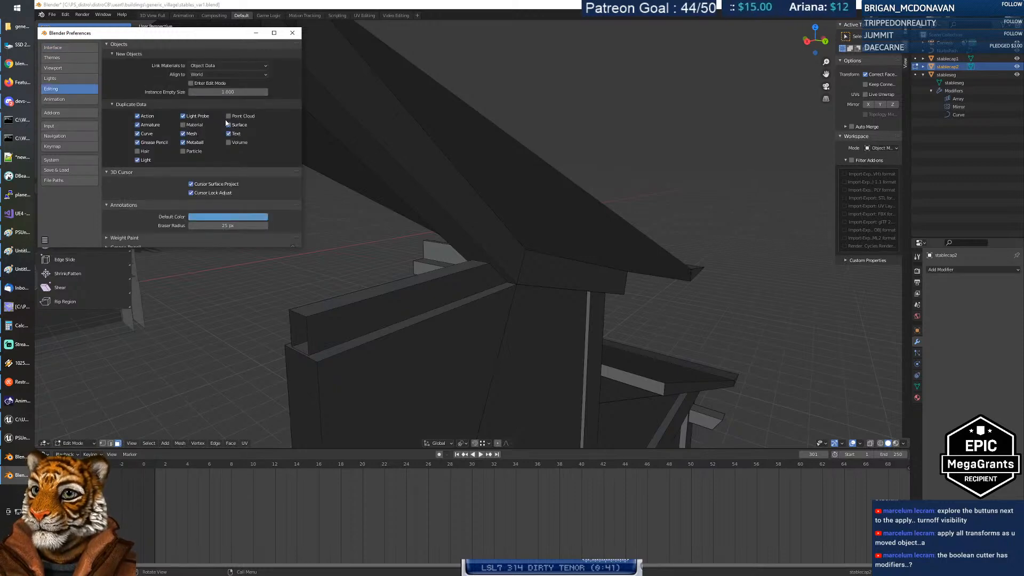
pyautogui.scroll(-1, 226, 123)
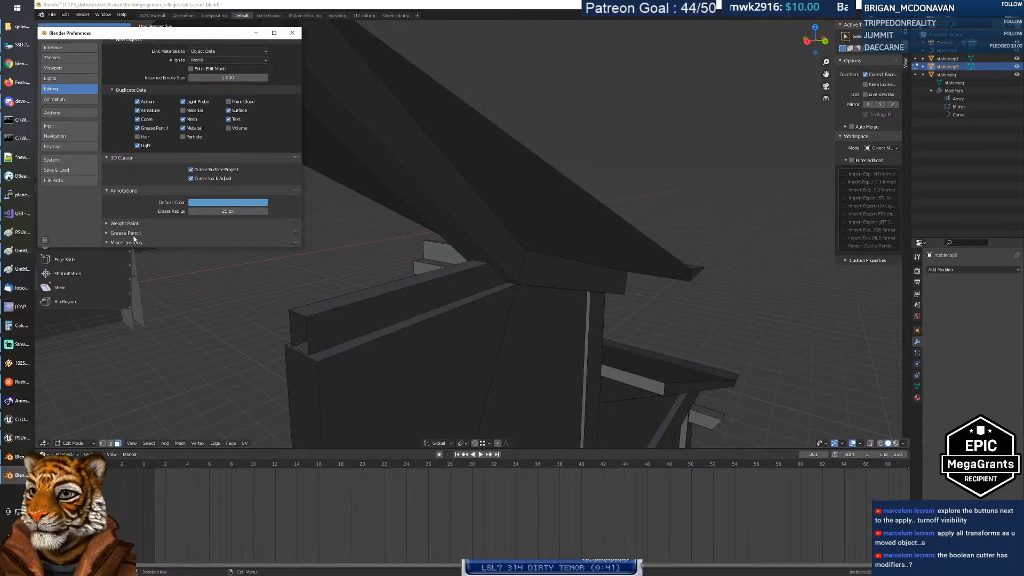
pyautogui.scroll(-2, 192, 194)
pyautogui.scroll(3, 244, 198)
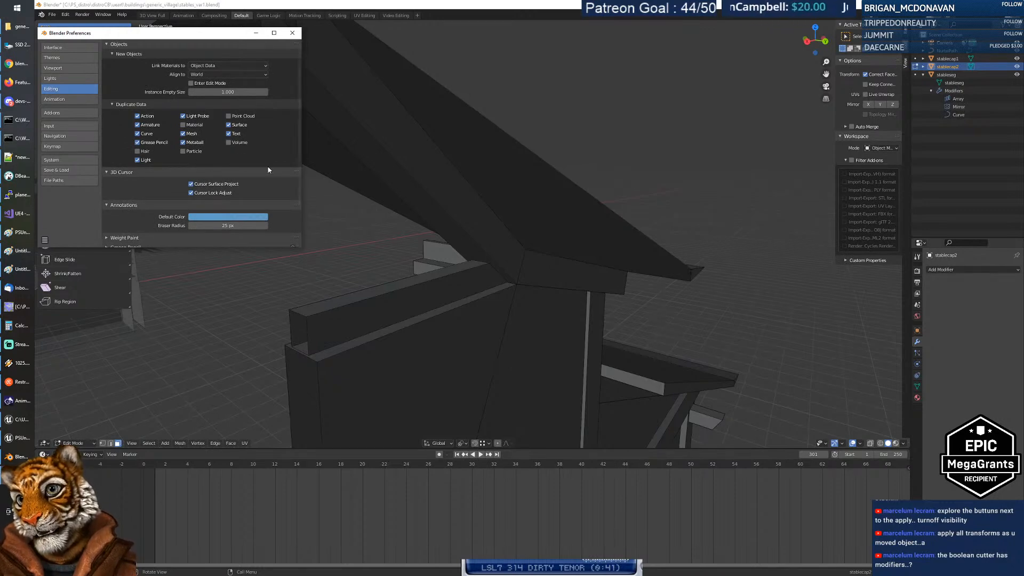
pyautogui.scroll(-3, 267, 170)
pyautogui.click(106, 202)
pyautogui.scroll(3, 200, 196)
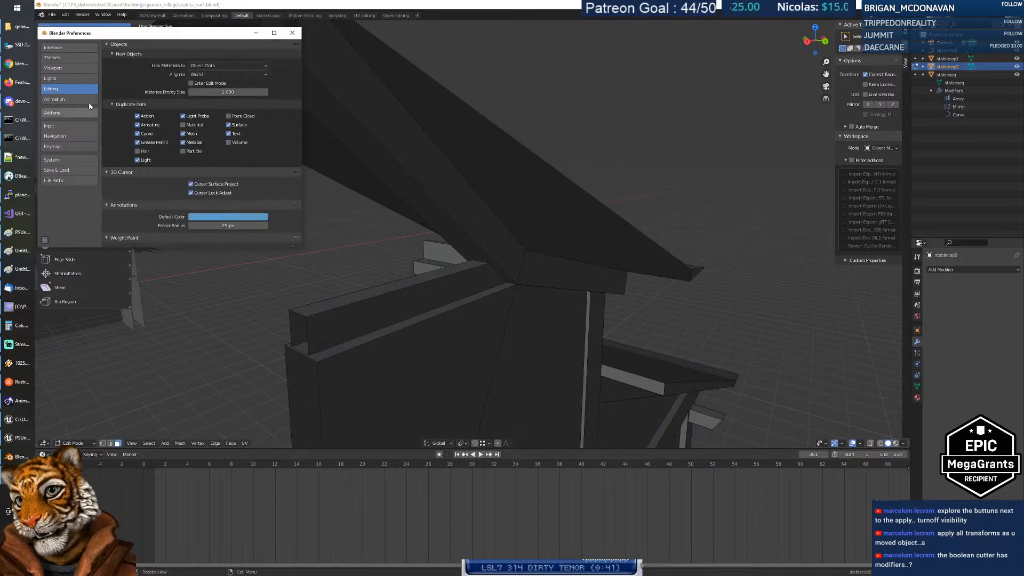
# Step: Check the Lights, Viewport, Themes and expanded Interface preferences for the undo settings
pyautogui.click(66, 80)
pyautogui.click(63, 69)
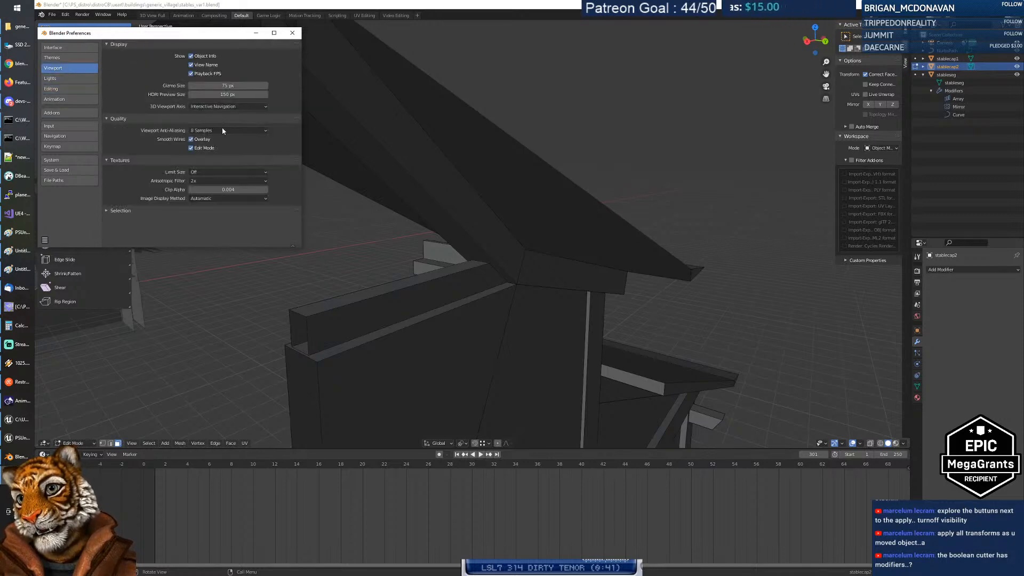
pyautogui.click(59, 57)
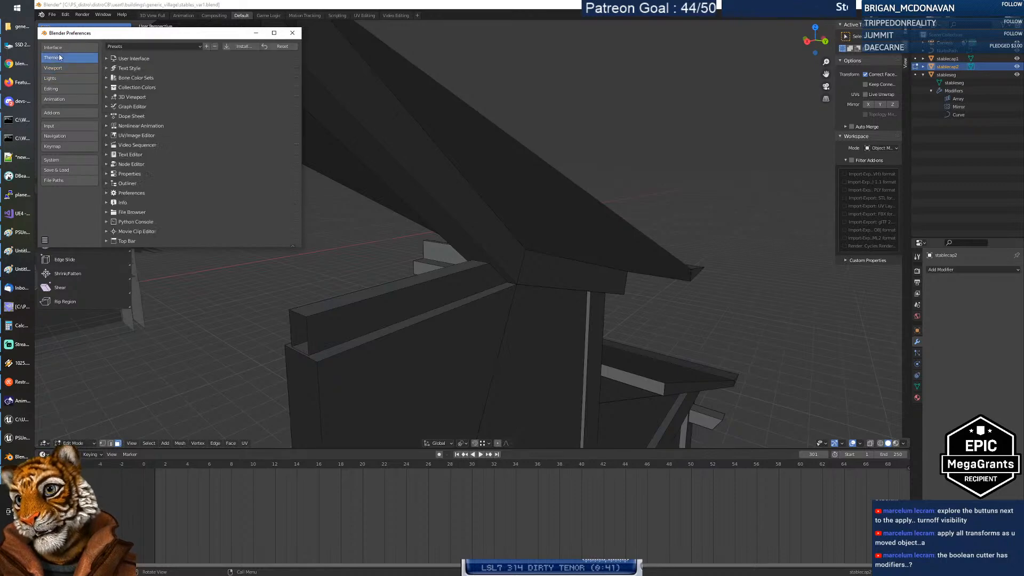
pyautogui.click(61, 49)
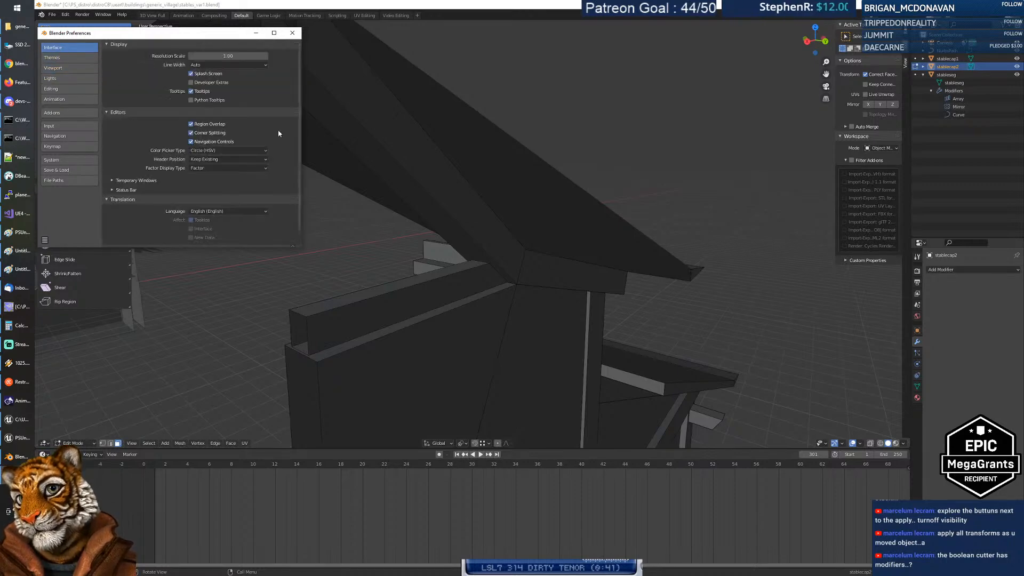
pyautogui.scroll(-1, 277, 130)
pyautogui.click(105, 235)
pyautogui.scroll(-4, 150, 193)
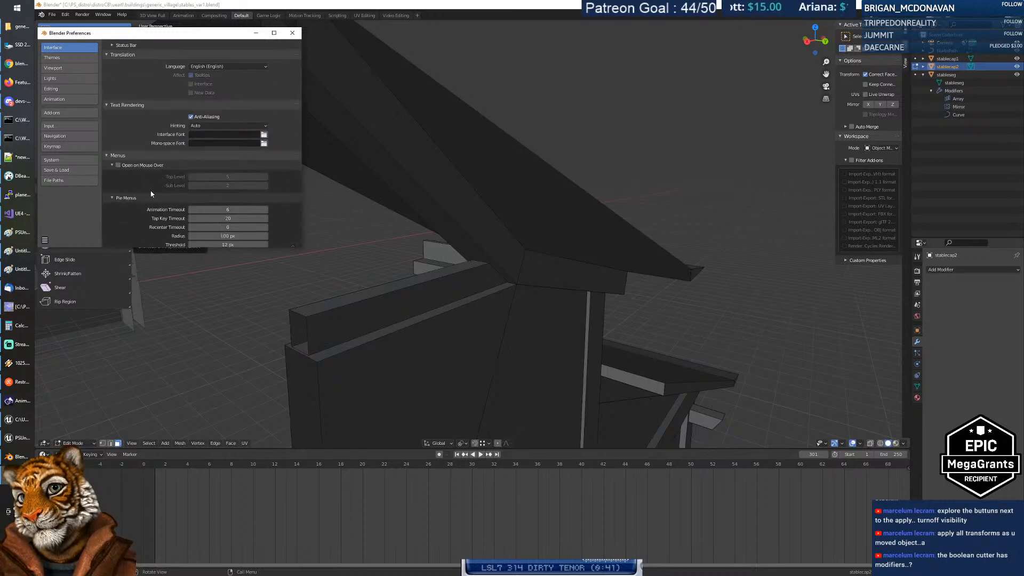
pyautogui.scroll(-1, 151, 194)
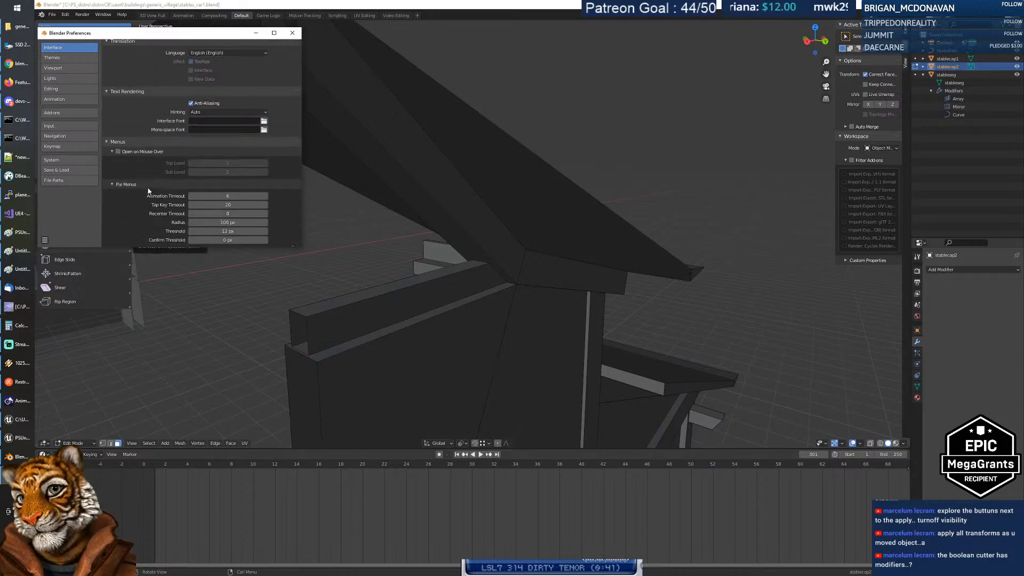
# Step: Set both Undo Steps and Undo Memory Limit to 200 in the System preferences and close the preferences
pyautogui.click(60, 171)
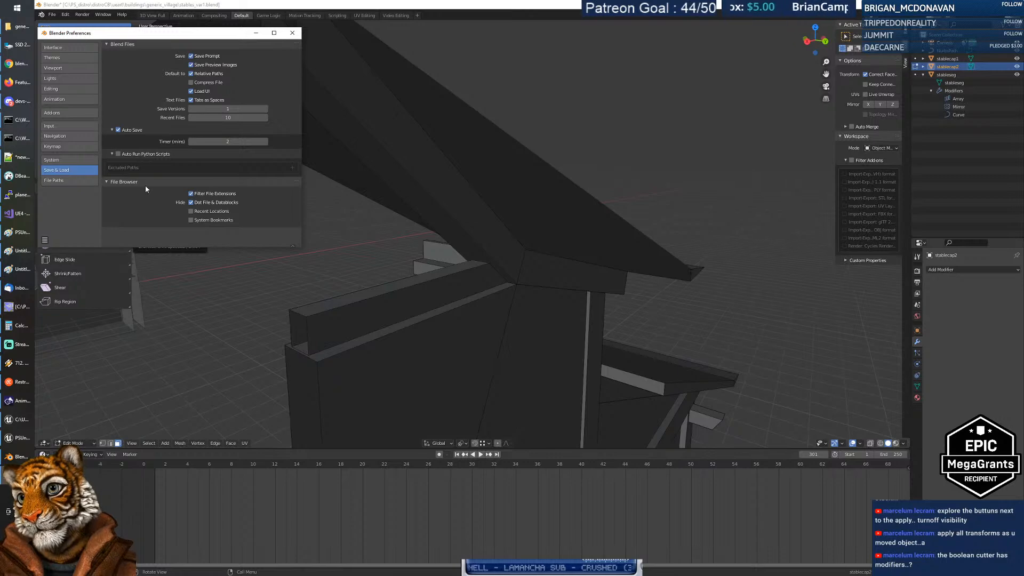
pyautogui.click(63, 159)
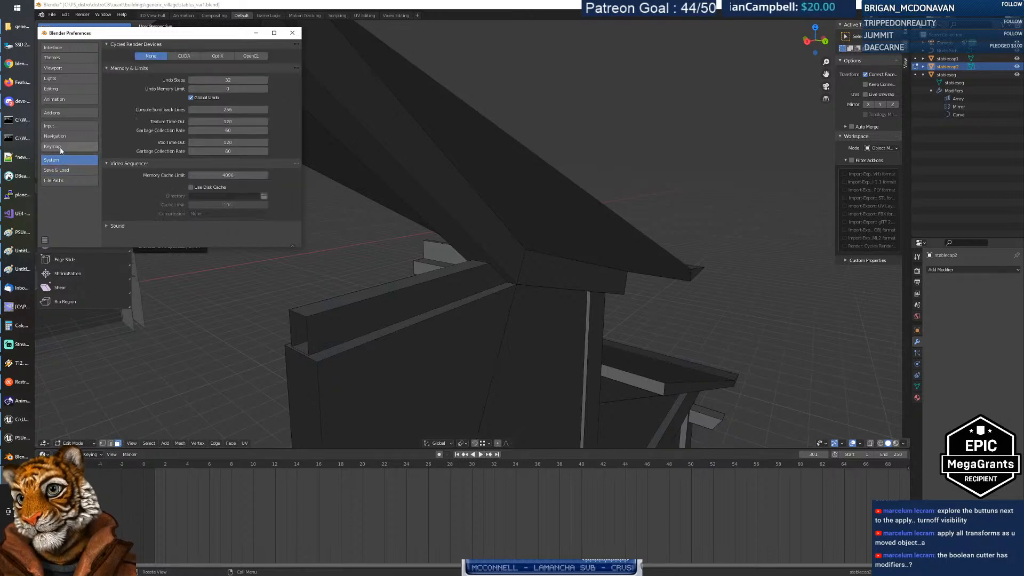
pyautogui.click(240, 81)
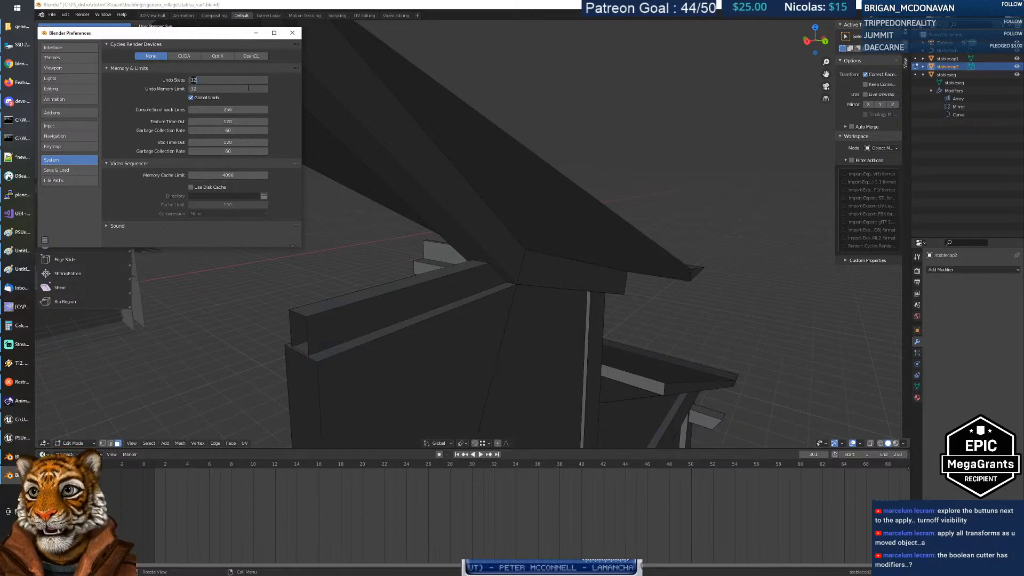
pyautogui.press('Return')
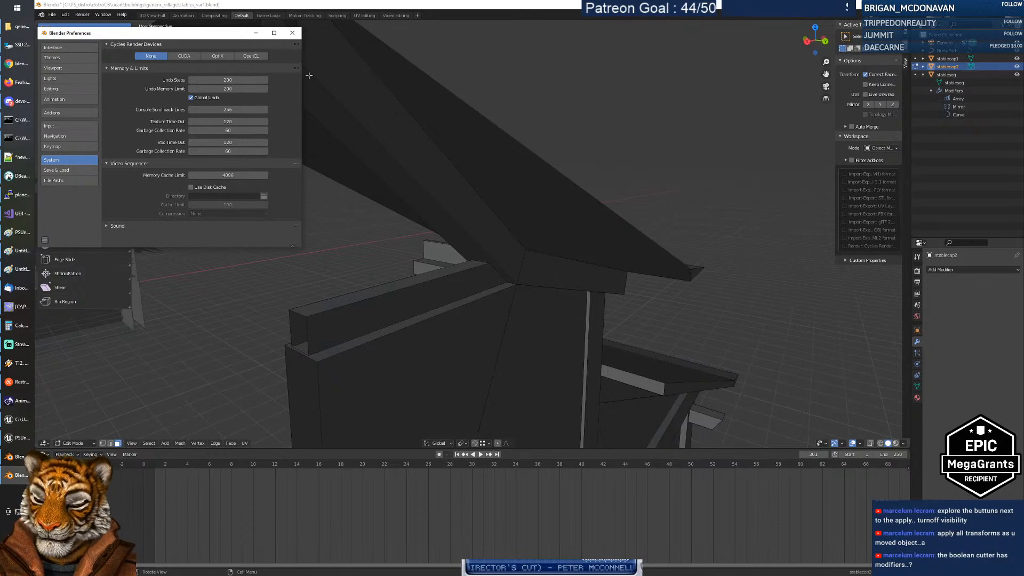
pyautogui.click(292, 33)
pyautogui.moveTo(467, 278); pyautogui.dragTo(519, 261, button='middle')
pyautogui.click(488, 282)
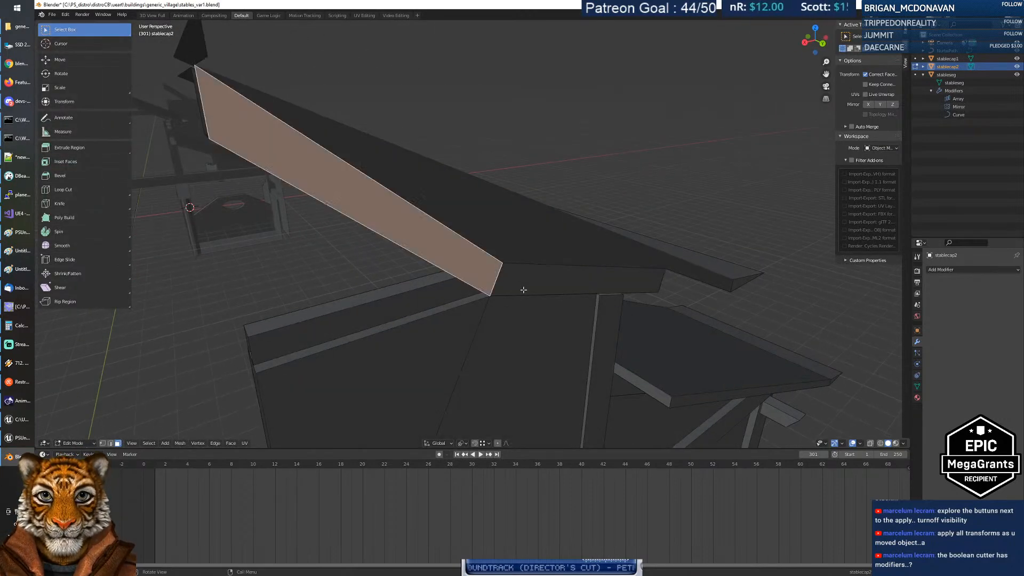
pyautogui.hotkey('ctrl', 'z')
# Step: Examine the stablecap2 roof, its overhang and its sloped edge from above and from the side
pyautogui.moveTo(458, 271); pyautogui.dragTo(374, 286, button='middle')
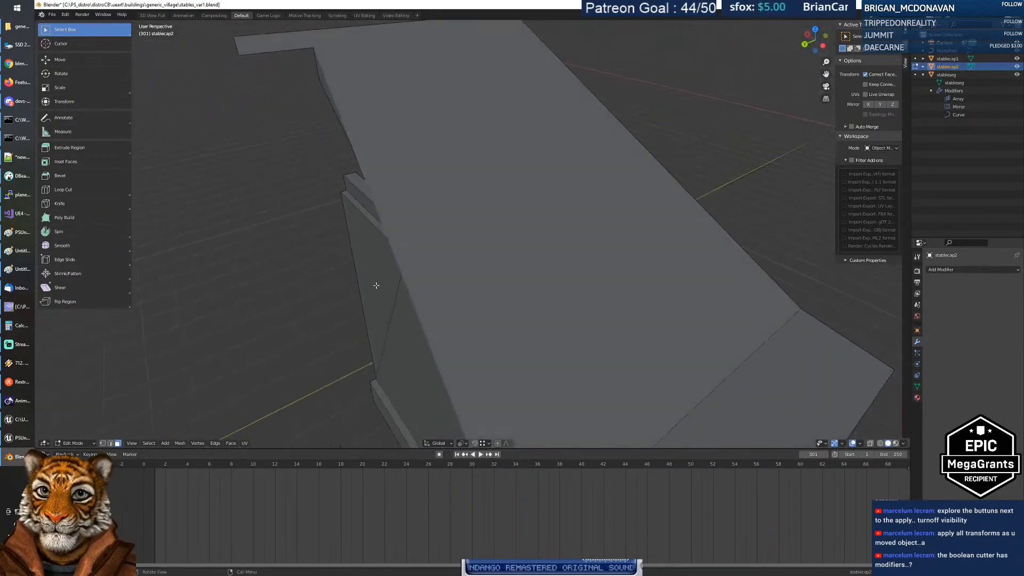
pyautogui.scroll(-10, 379, 285)
pyautogui.scroll(4, 383, 283)
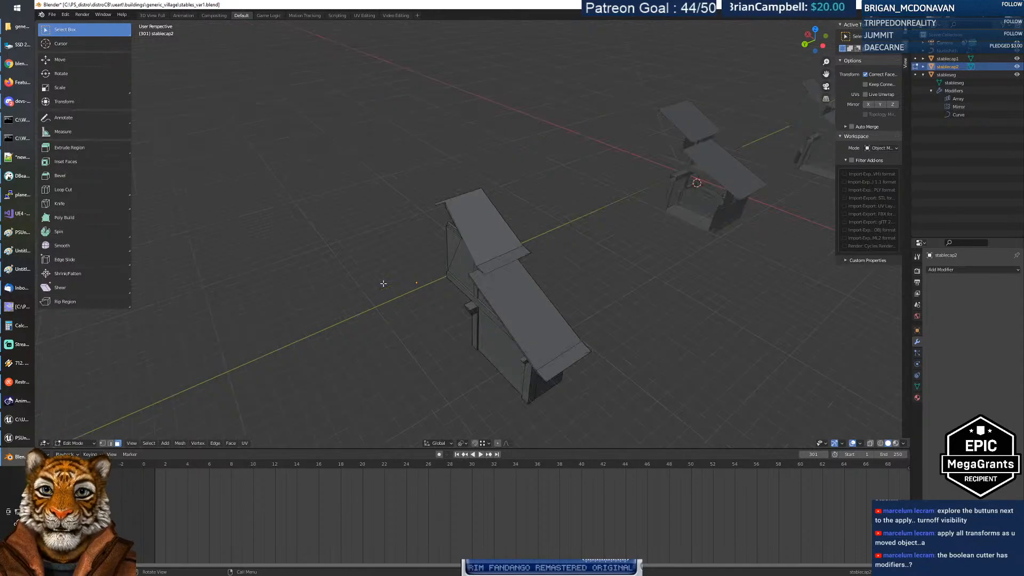
pyautogui.scroll(5, 386, 283)
pyautogui.scroll(-5, 385, 284)
pyautogui.hotkey('shift', '`')
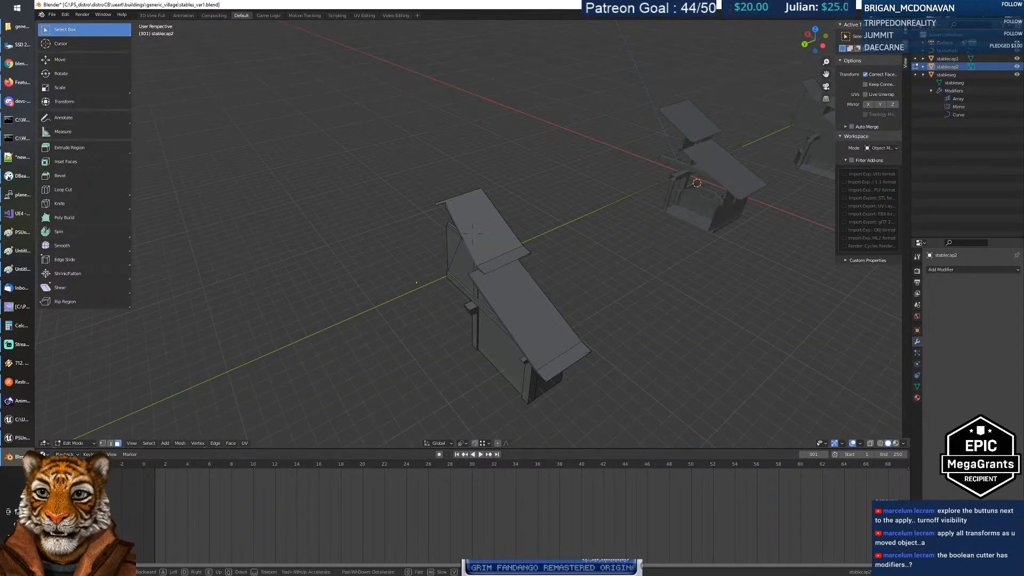
pyautogui.press('w')
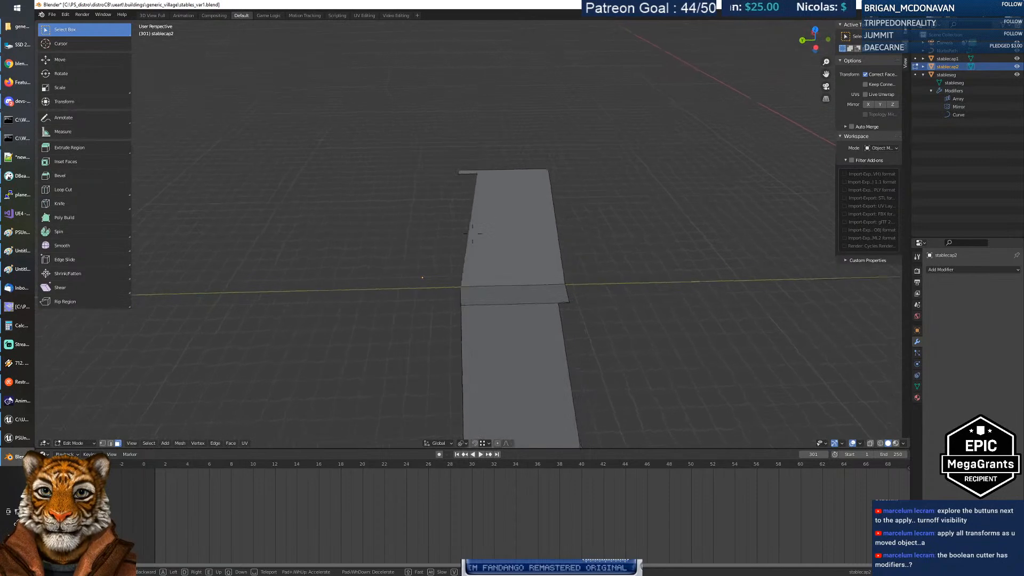
pyautogui.press('a')
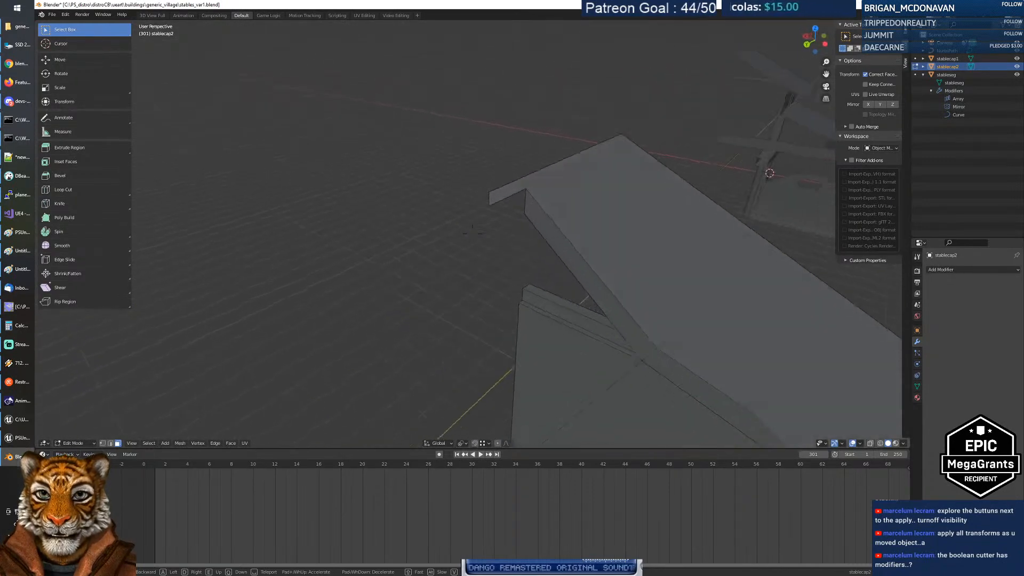
pyautogui.press('d')
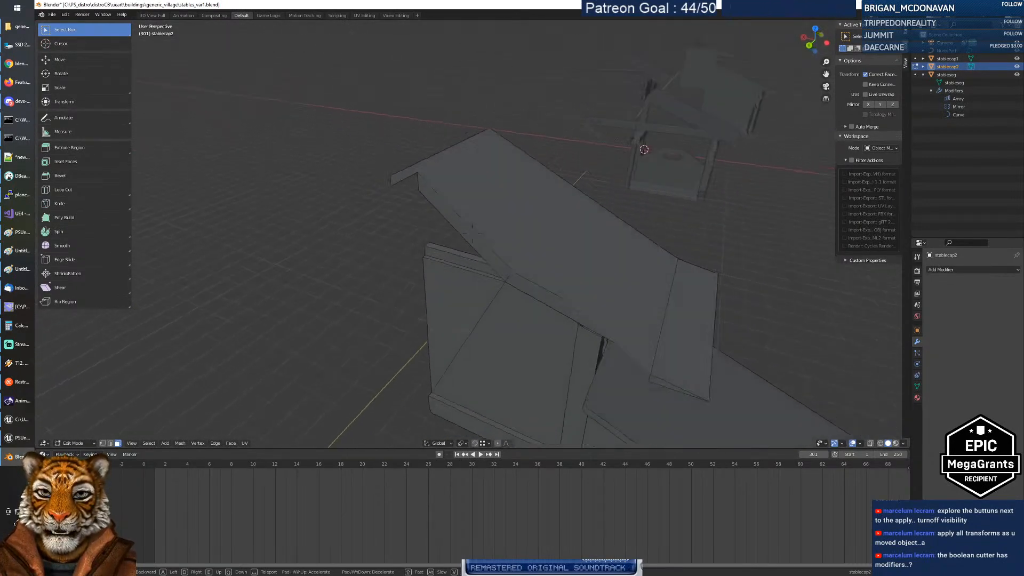
pyautogui.press('w')
pyautogui.press('s')
pyautogui.press('a')
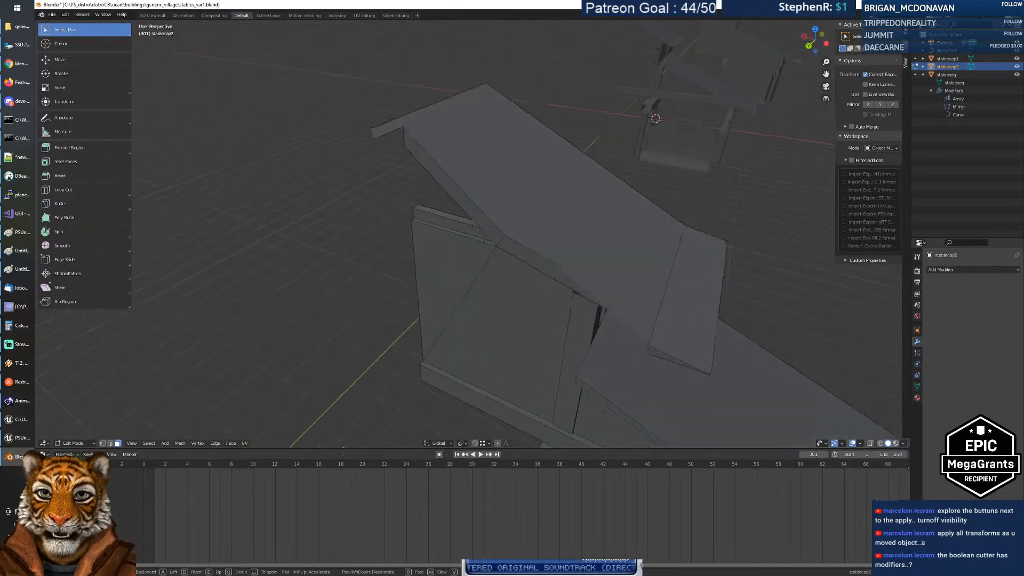
pyautogui.press('w')
pyautogui.press('a')
pyautogui.press('s')
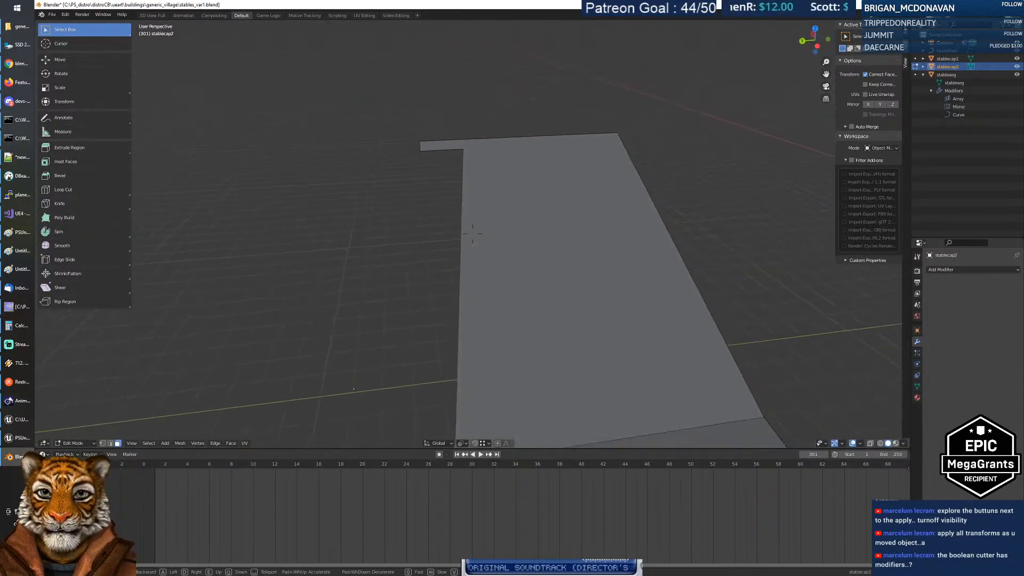
# Step: Select the large upper roof face, toggle Edit Mode off and on, and triangulate all faces of stablecap2
pyautogui.click(473, 234)
pyautogui.click(491, 259)
pyautogui.press('Tab')
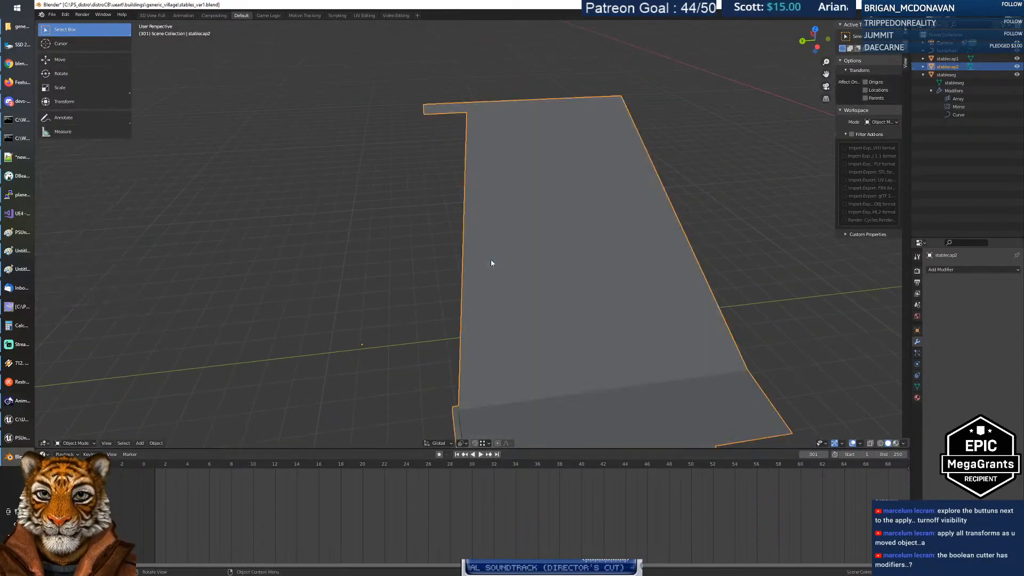
pyautogui.press('Tab')
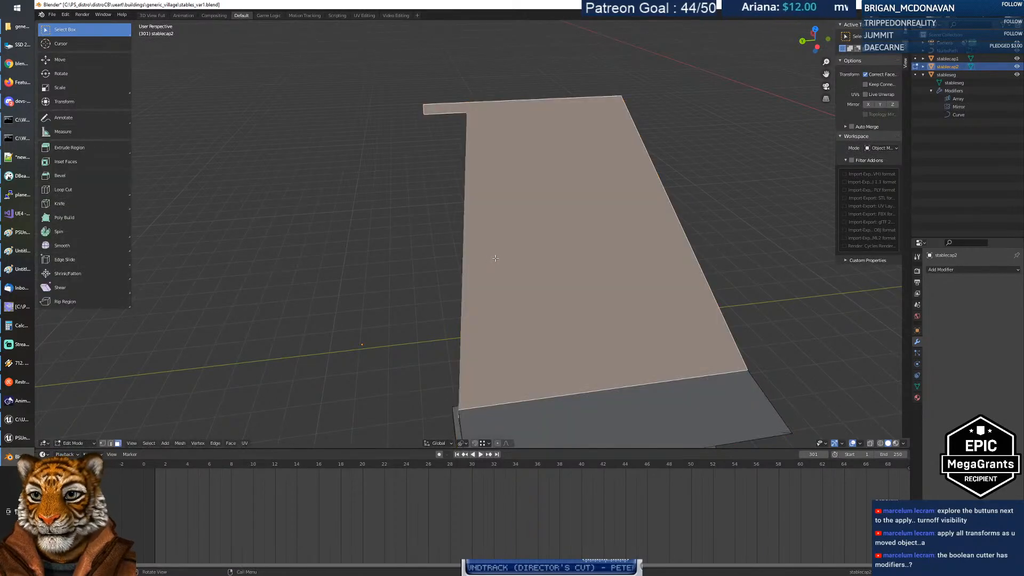
pyautogui.press('a')
pyautogui.hotkey('ctrl', 't')
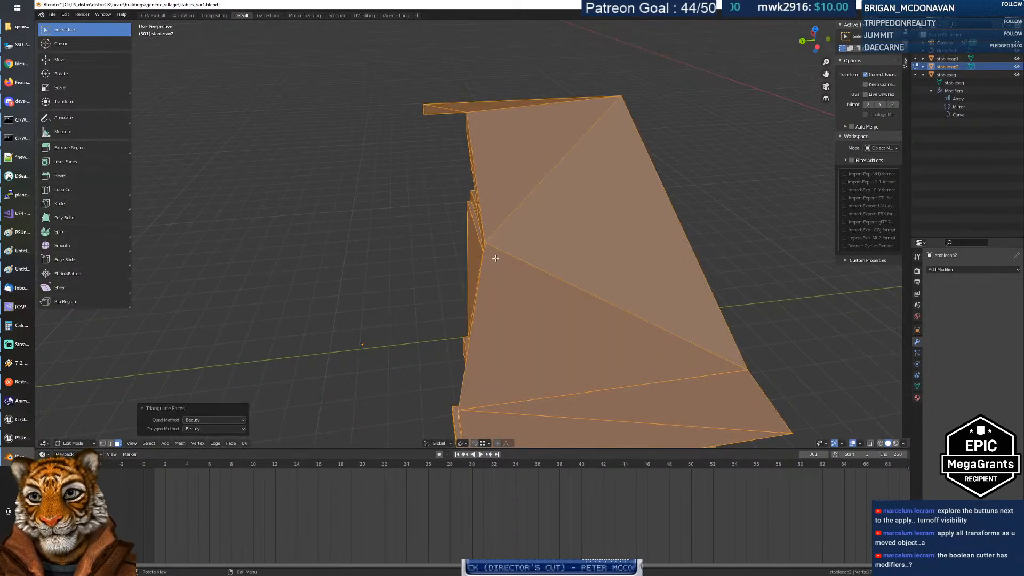
# Step: Try to fill a new face between the vertices along the upper roof's notched edge
pyautogui.moveTo(447, 250)
pyautogui.mouseDown(button='middle')
pyautogui.moveTo(492, 245)
pyautogui.moveTo(537, 189)
pyautogui.moveTo(571, 178)
pyautogui.moveTo(595, 187)
pyautogui.moveTo(574, 212)
pyautogui.moveTo(525, 233)
pyautogui.moveTo(436, 250)
pyautogui.mouseUp(button='middle')
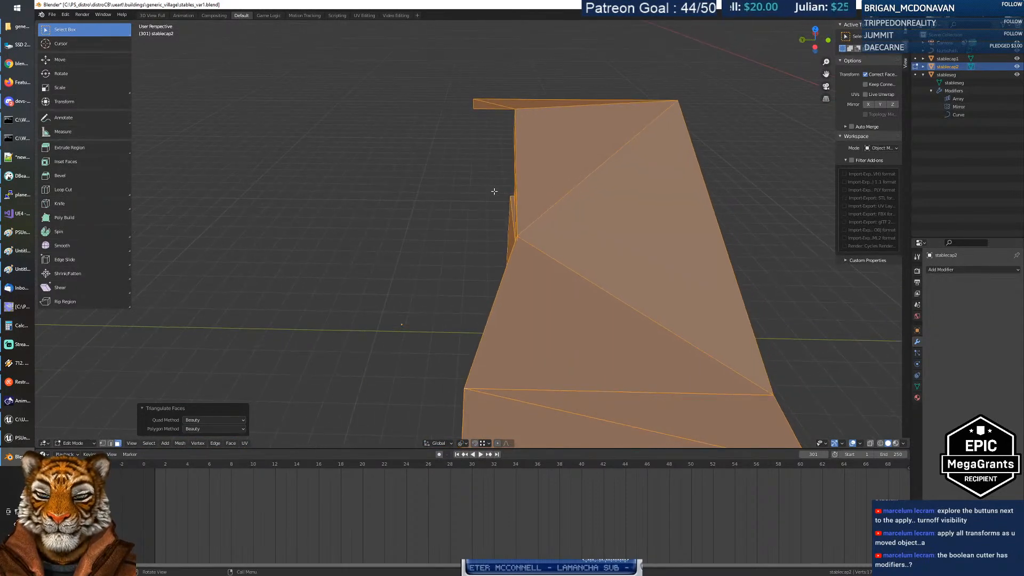
pyautogui.press('1')
pyautogui.click(473, 108)
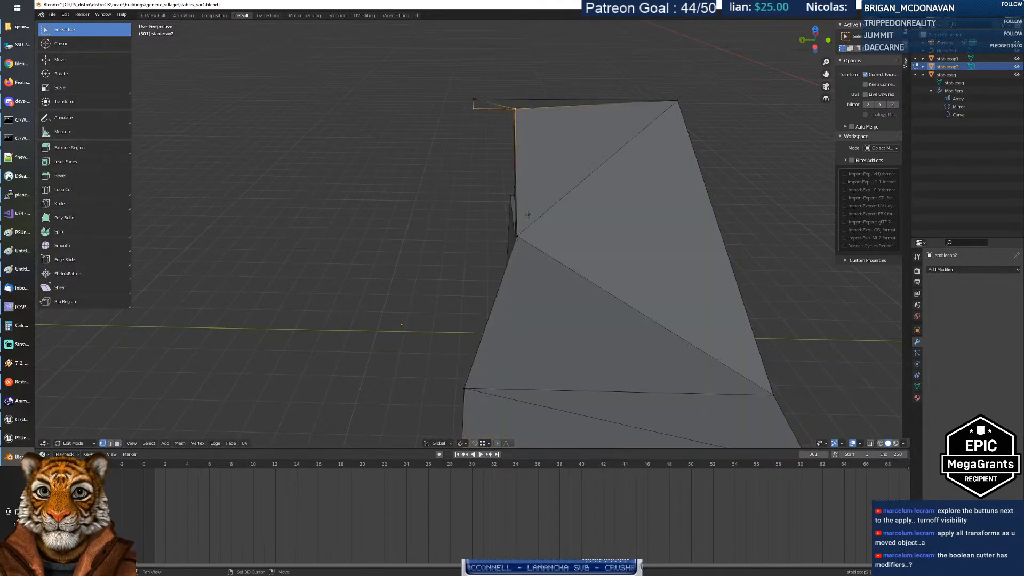
pyautogui.keyDown('shift'); pyautogui.click(518, 236); pyautogui.keyUp('shift')
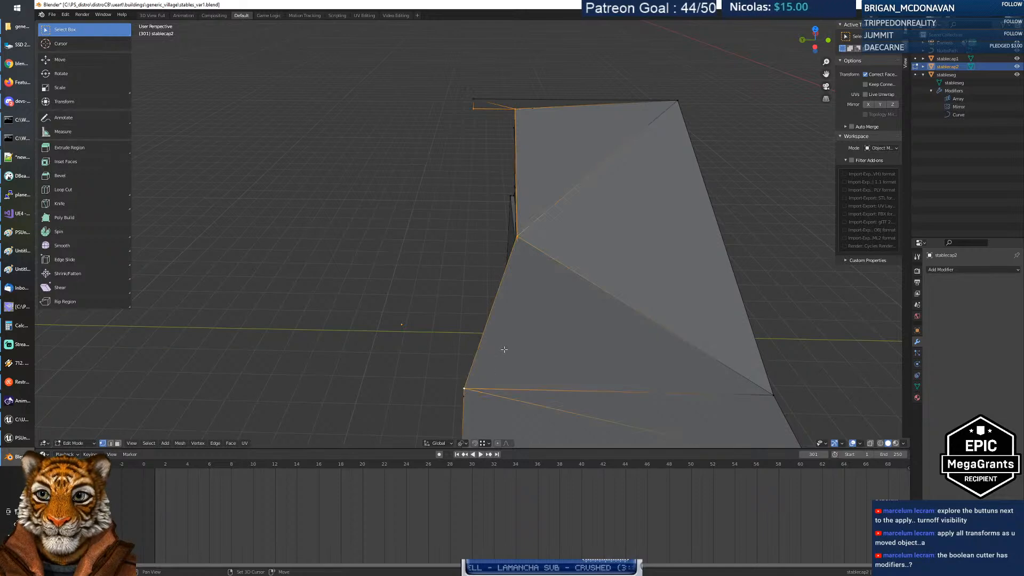
pyautogui.press('f')
pyautogui.moveTo(398, 288); pyautogui.dragTo(451, 284, button='middle')
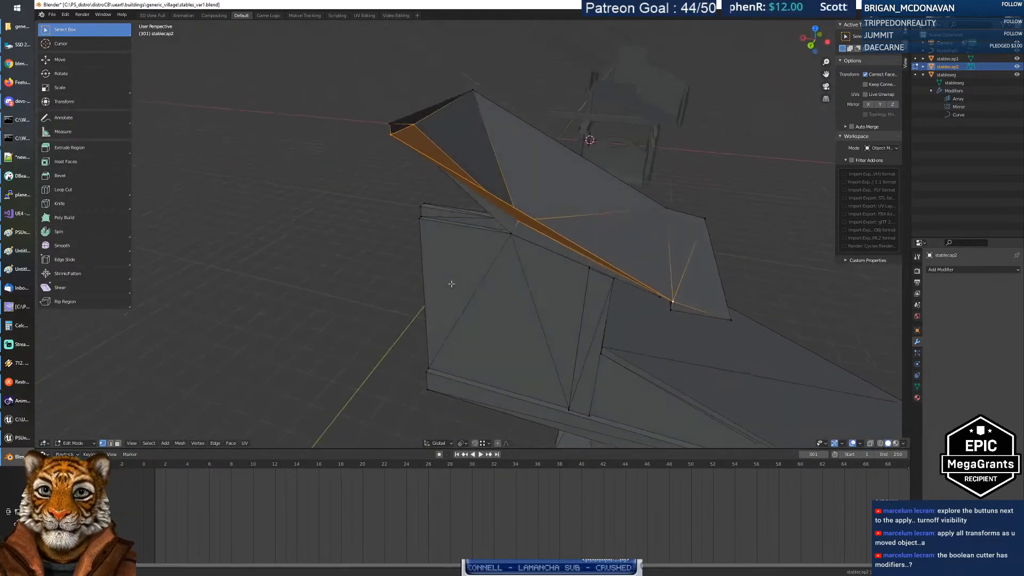
# Step: Undo the face filled along the roof edge and the triangulation of stablecap2
pyautogui.hotkey('ctrl', 'z')
pyautogui.press('a')
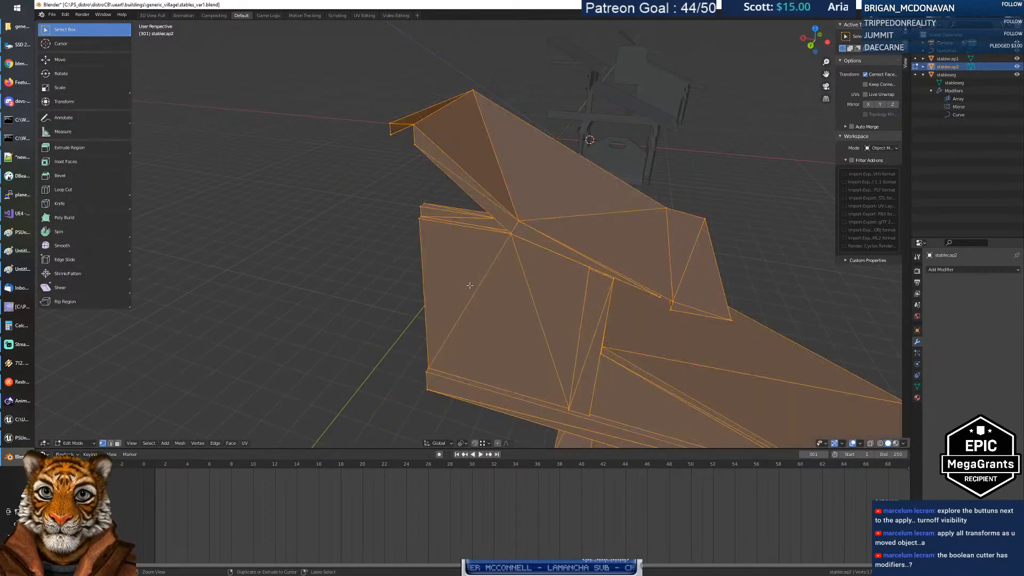
pyautogui.moveTo(470, 285); pyautogui.dragTo(599, 287, button='middle')
pyautogui.hotkey('ctrl', 'z')
# Step: Inspect the stable pieces from the front and from below, comparing the stablecap2 roof with the neighbouring segment
pyautogui.hotkey('shift', '`')
pyautogui.press('s')
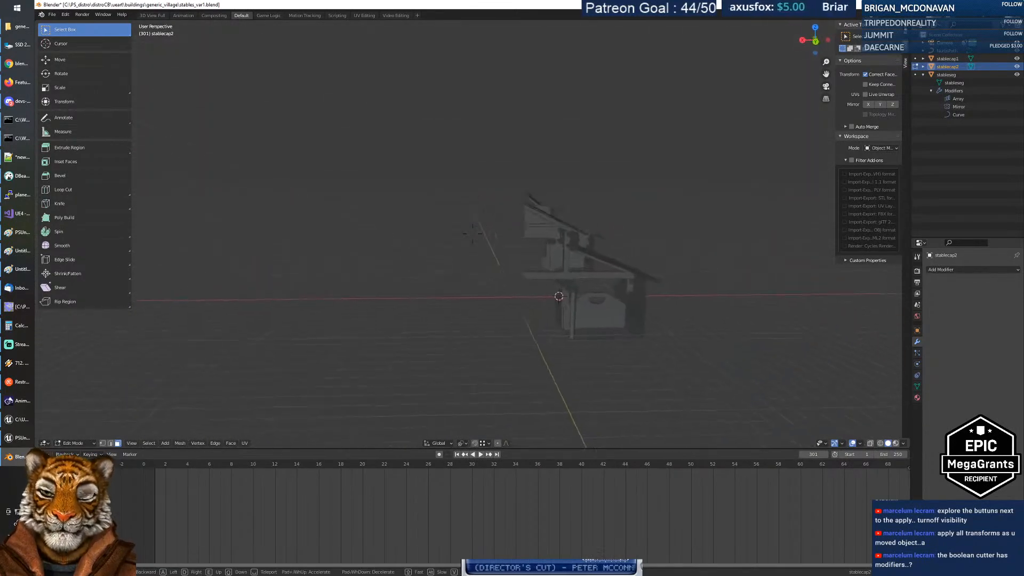
pyautogui.press('w')
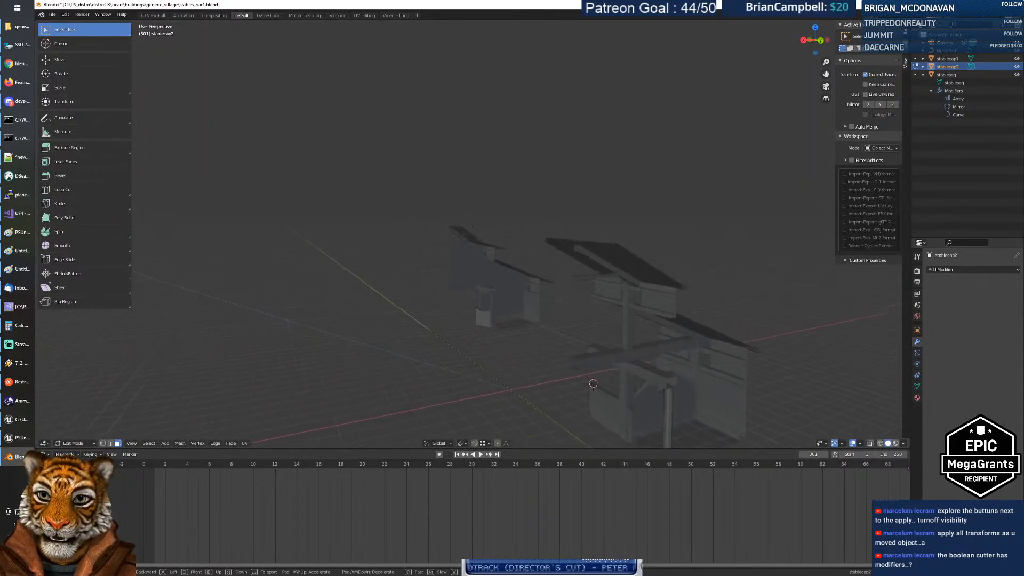
pyautogui.press('w')
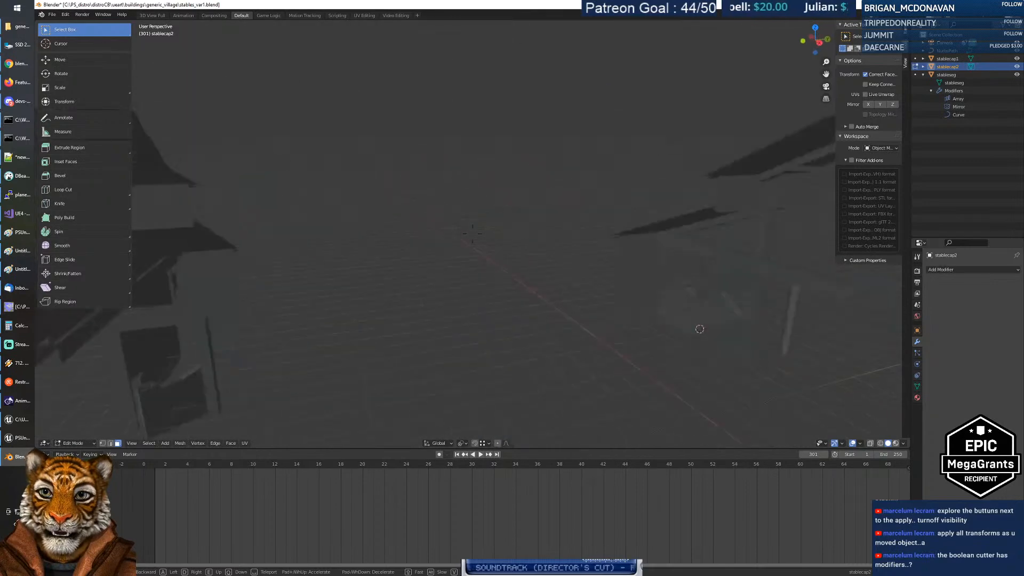
pyautogui.press('d')
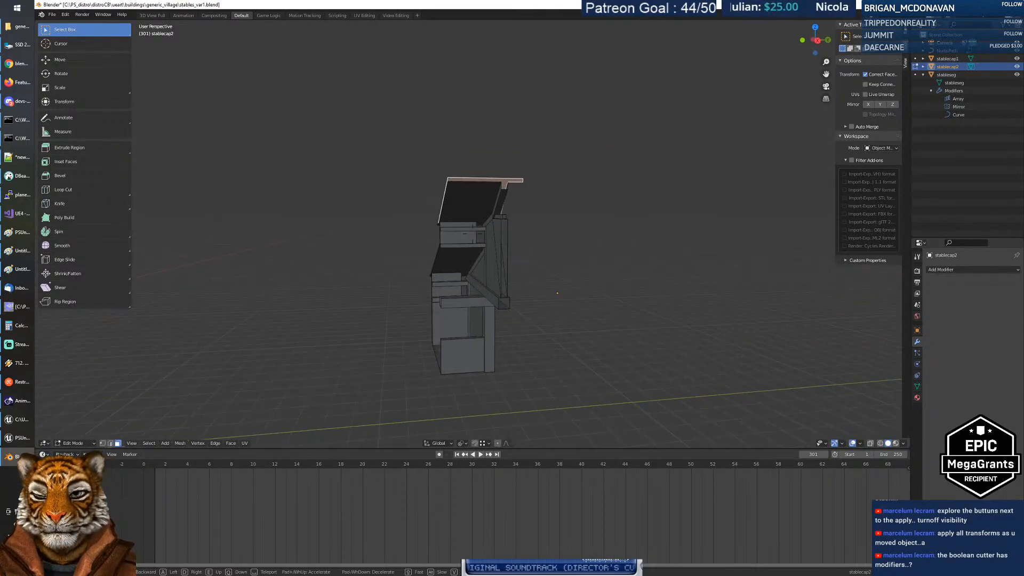
pyautogui.press('s')
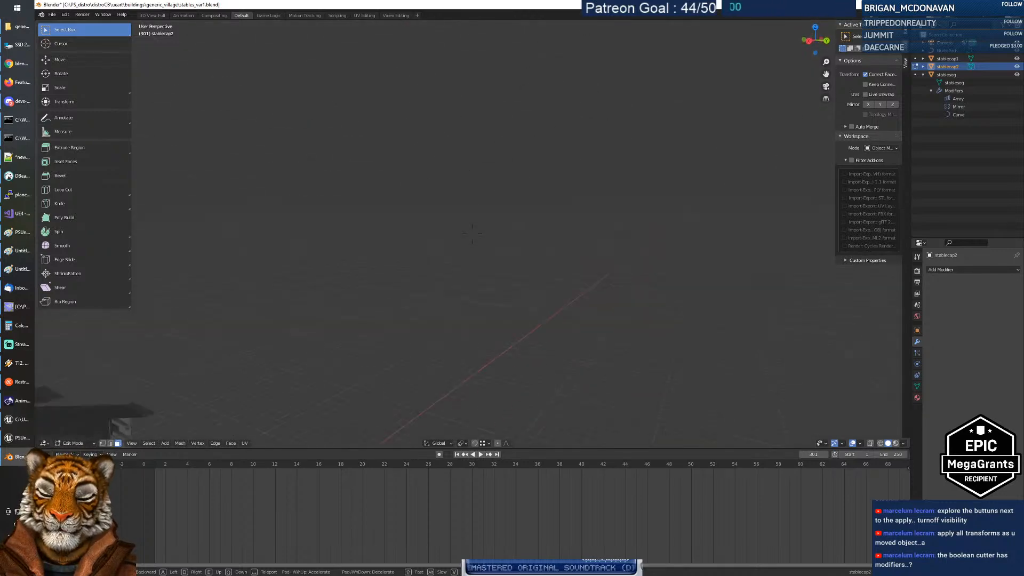
pyautogui.press('w')
pyautogui.press('s')
pyautogui.press('w')
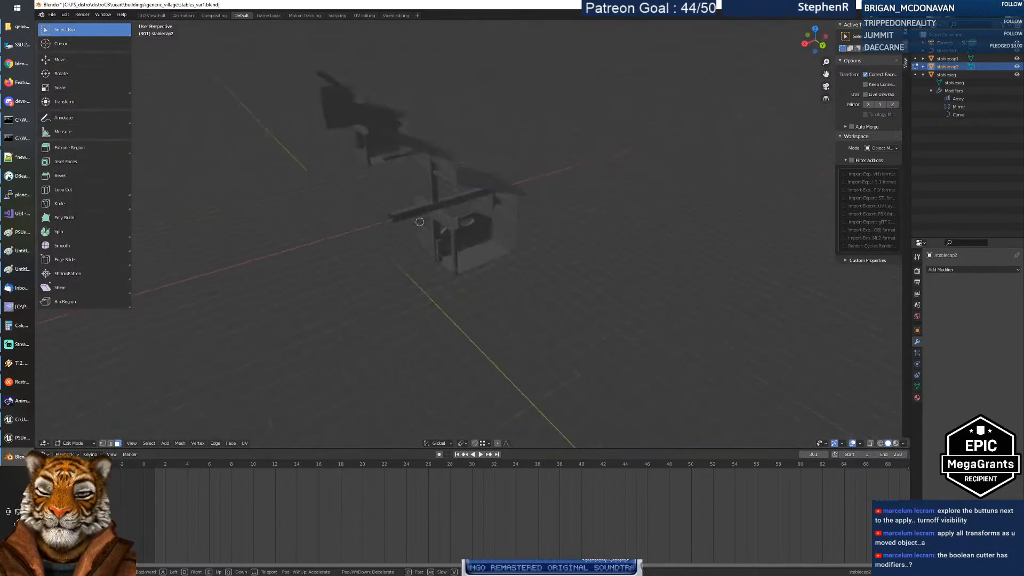
pyautogui.press('w')
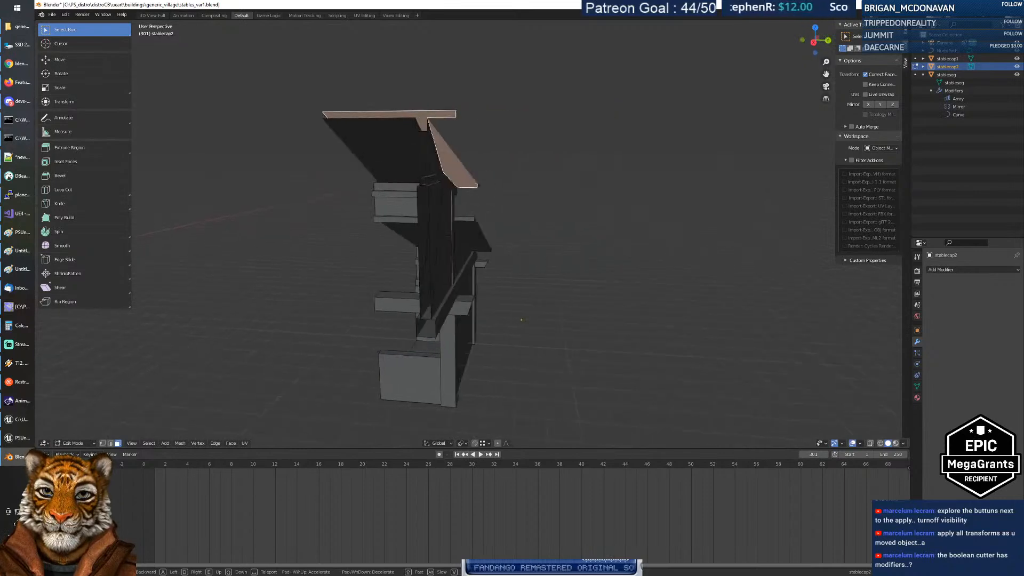
pyautogui.press('w')
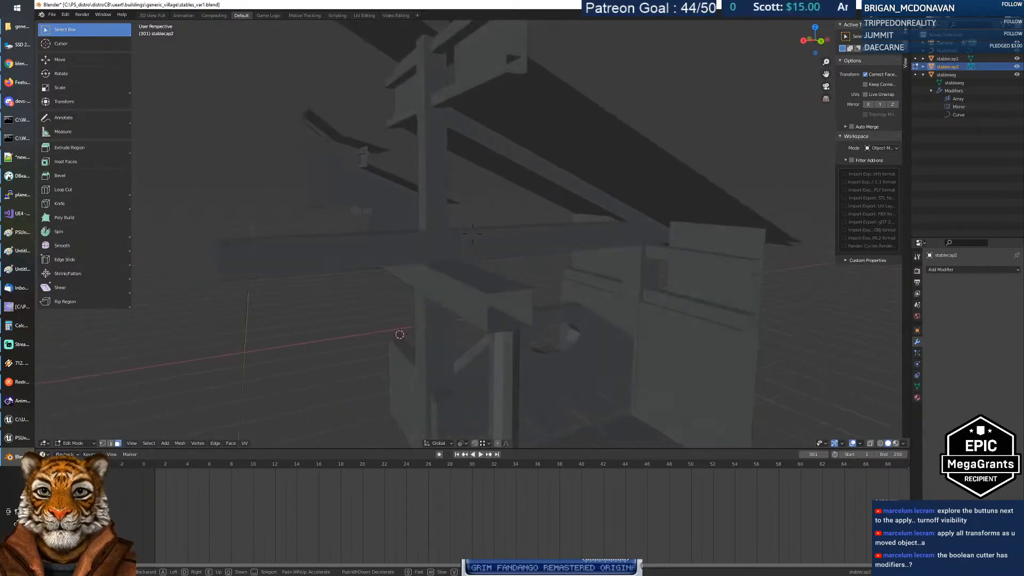
pyautogui.press('s')
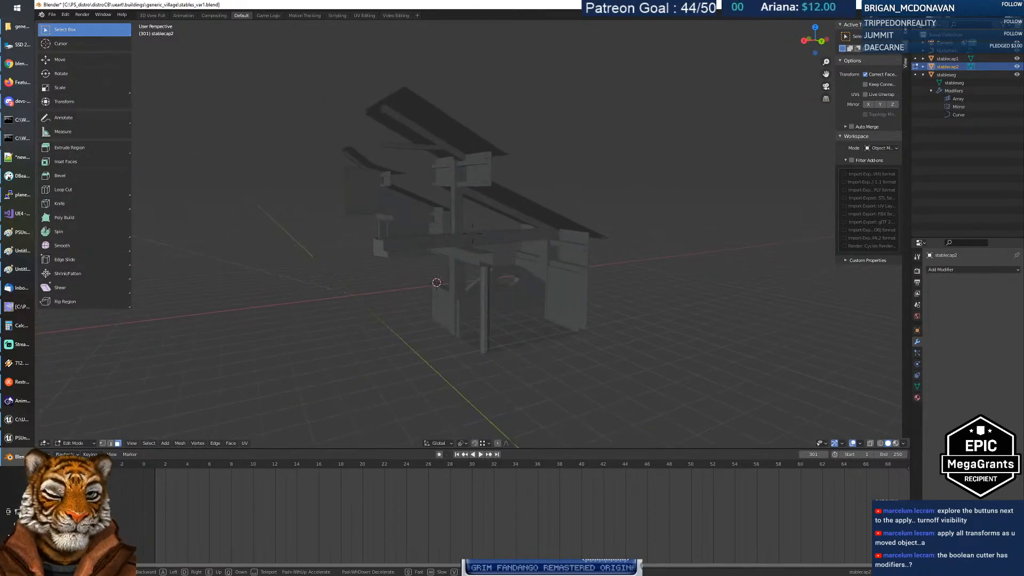
pyautogui.click(472, 234)
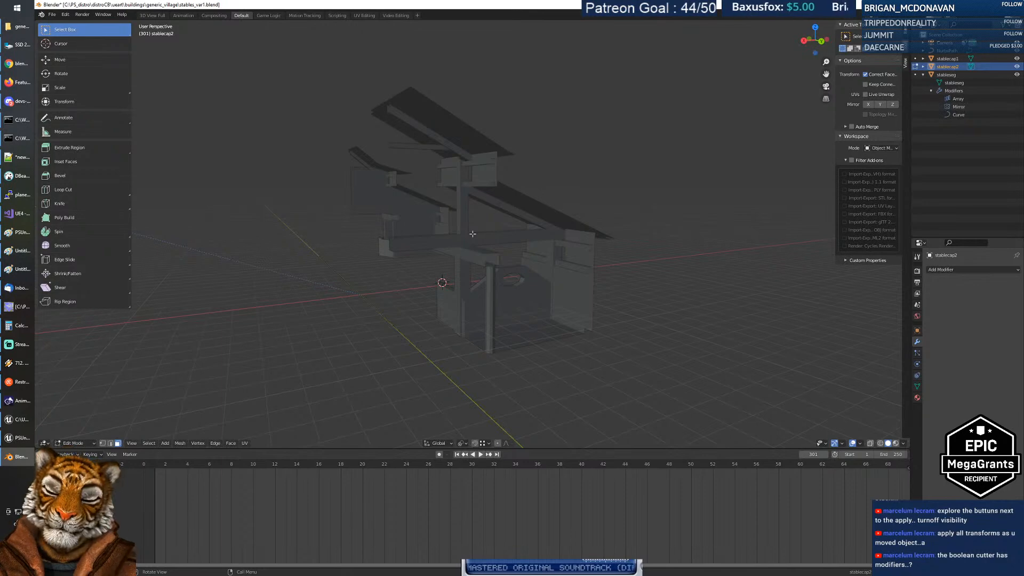
# Step: Leave Edit Mode, select the stableseg object and save the file under the new name stables_var1a.blend
pyautogui.press('Tab')
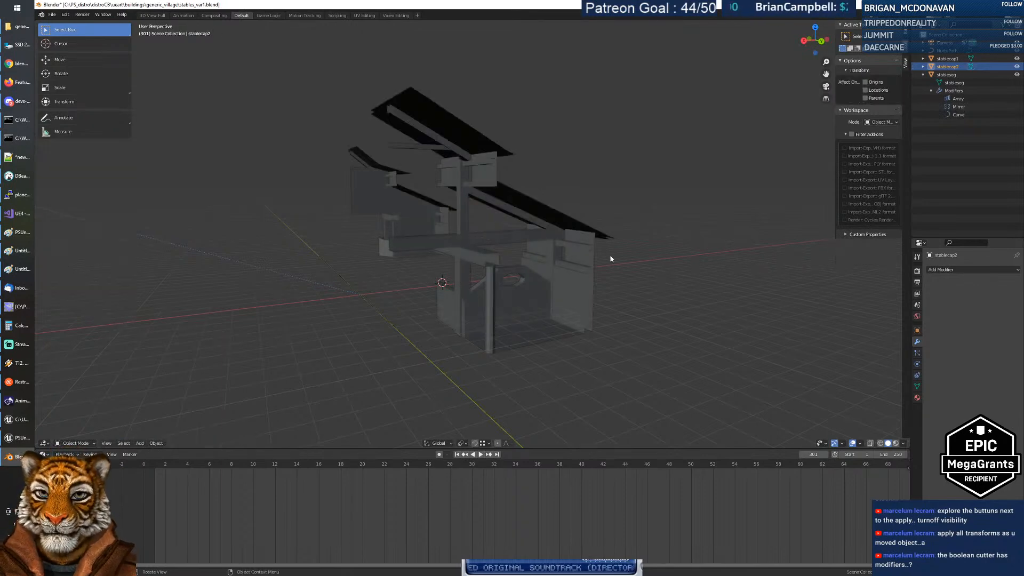
pyautogui.click(543, 235)
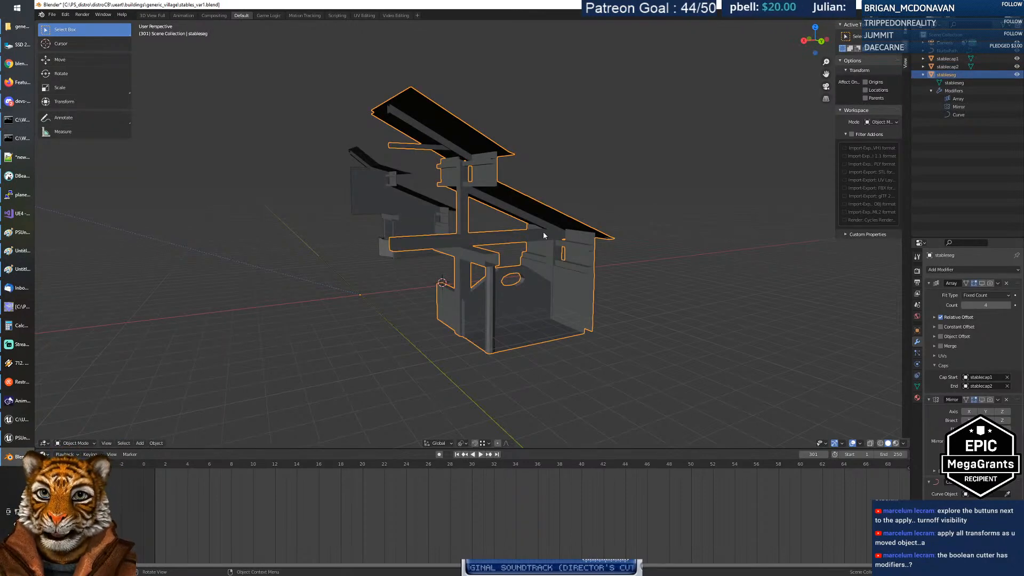
pyautogui.click(52, 14)
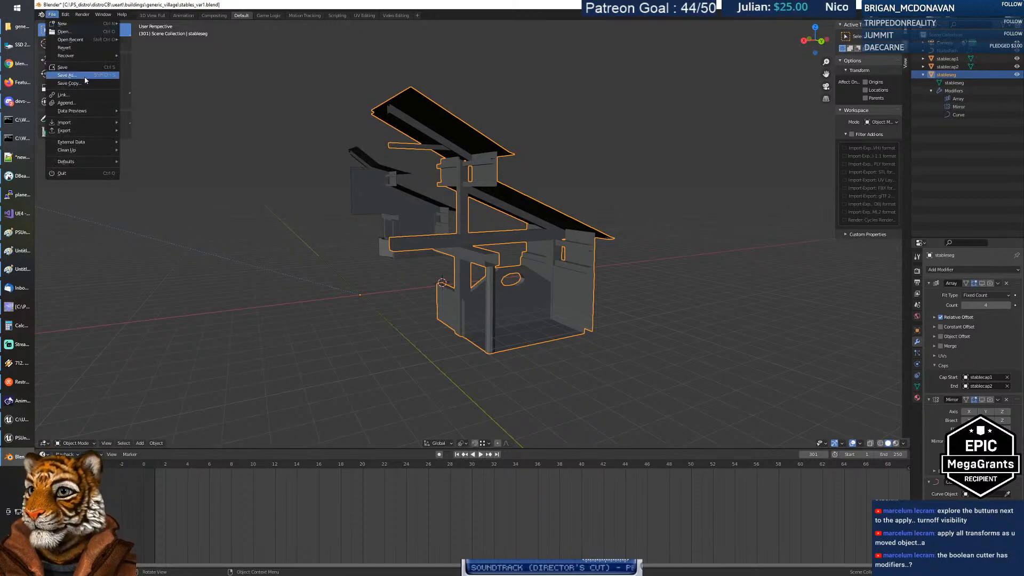
pyautogui.click(67, 84)
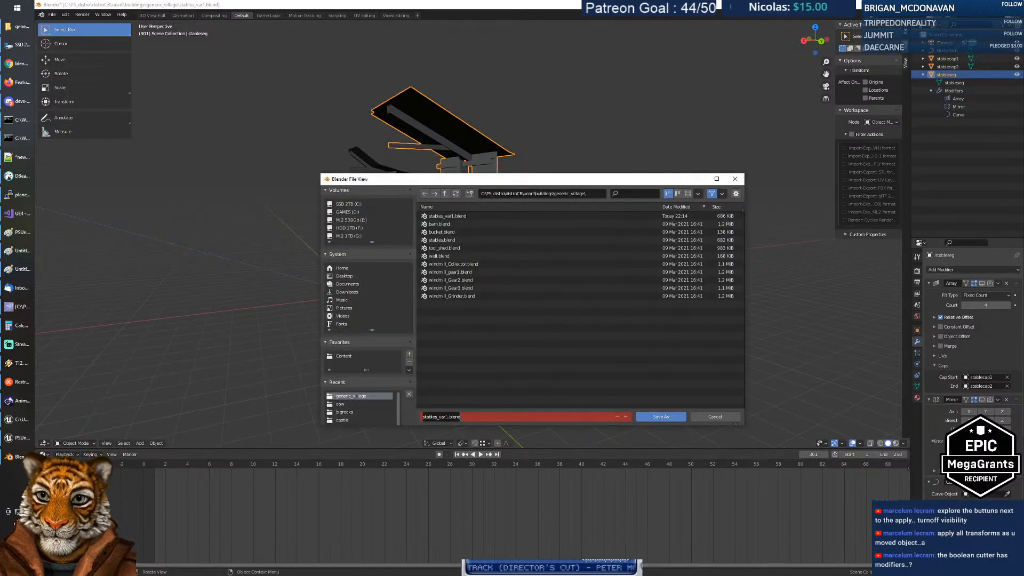
pyautogui.write('a')
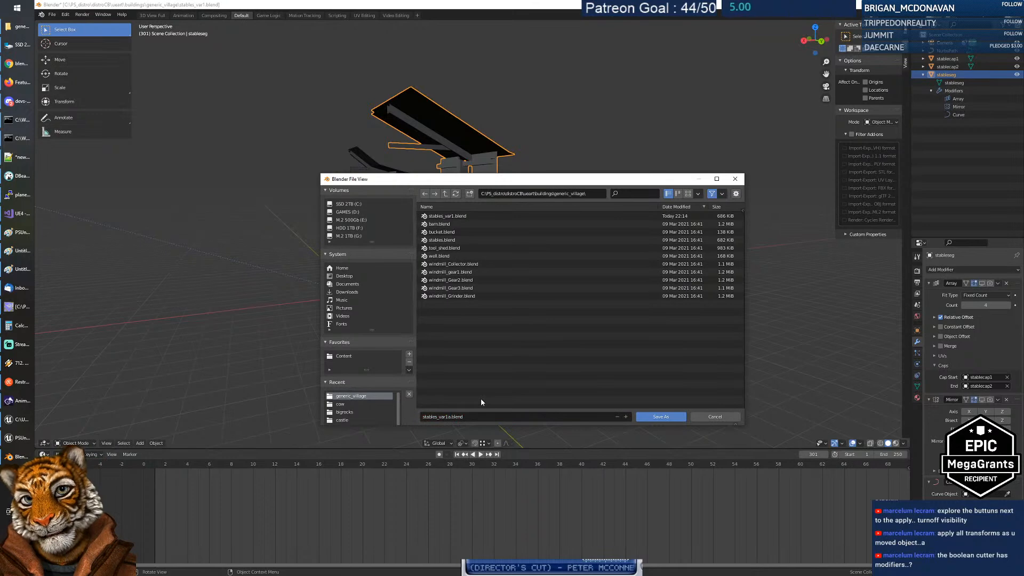
pyautogui.click(660, 417)
pyautogui.moveTo(485, 294); pyautogui.dragTo(450, 272, button='middle')
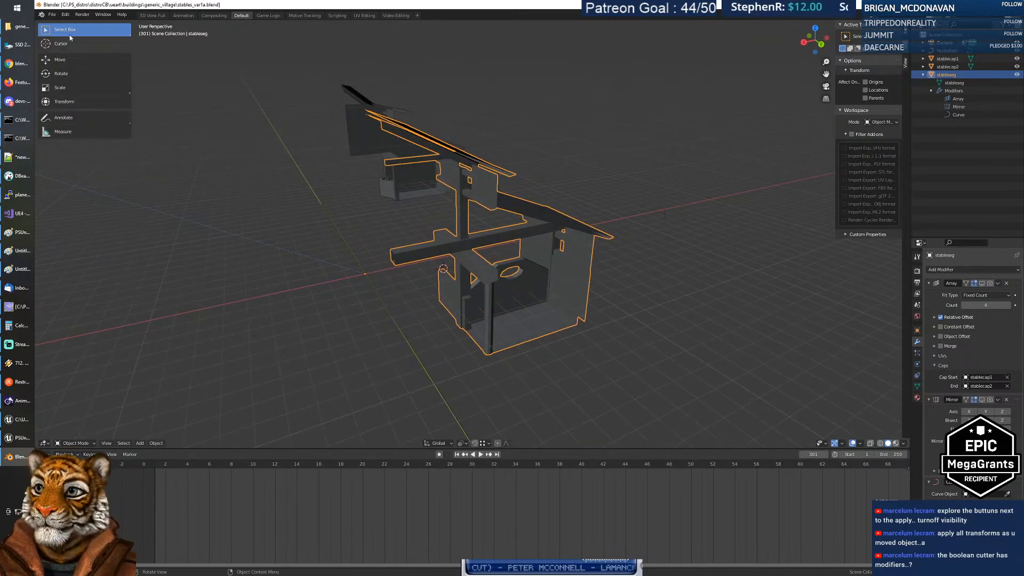
pyautogui.click(51, 15)
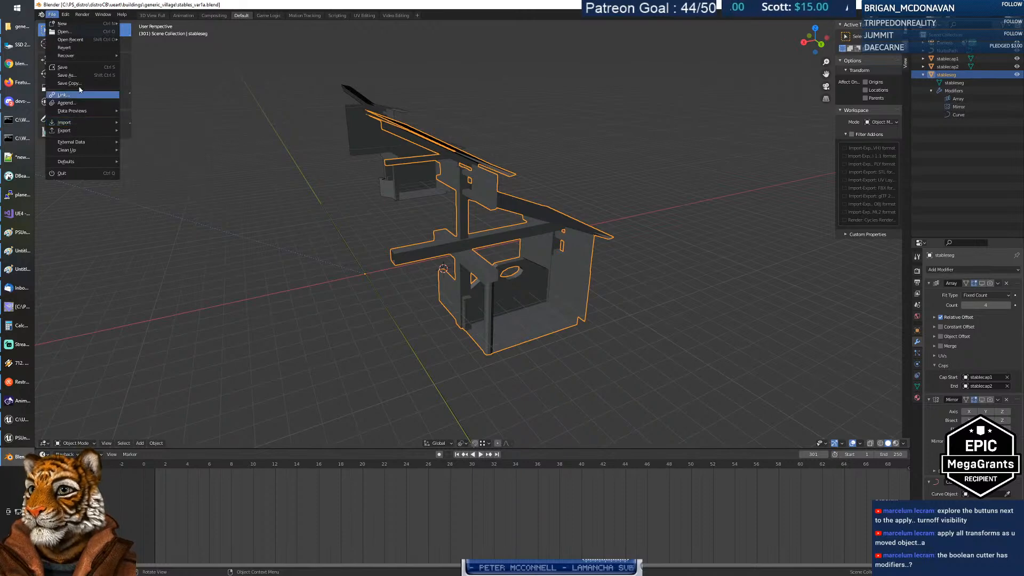
pyautogui.moveTo(118, 40)
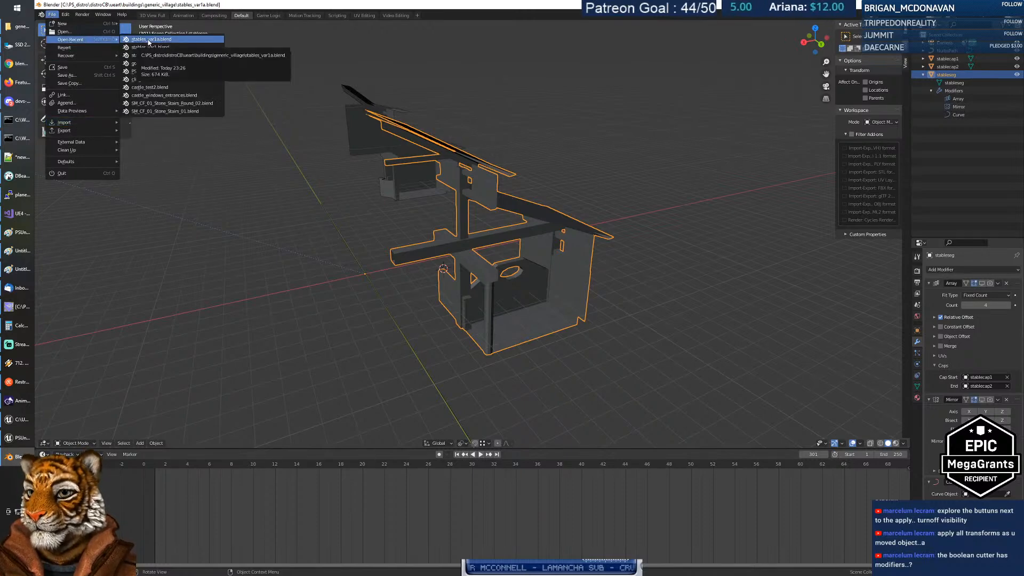
pyautogui.click(688, 186)
pyautogui.click(568, 233)
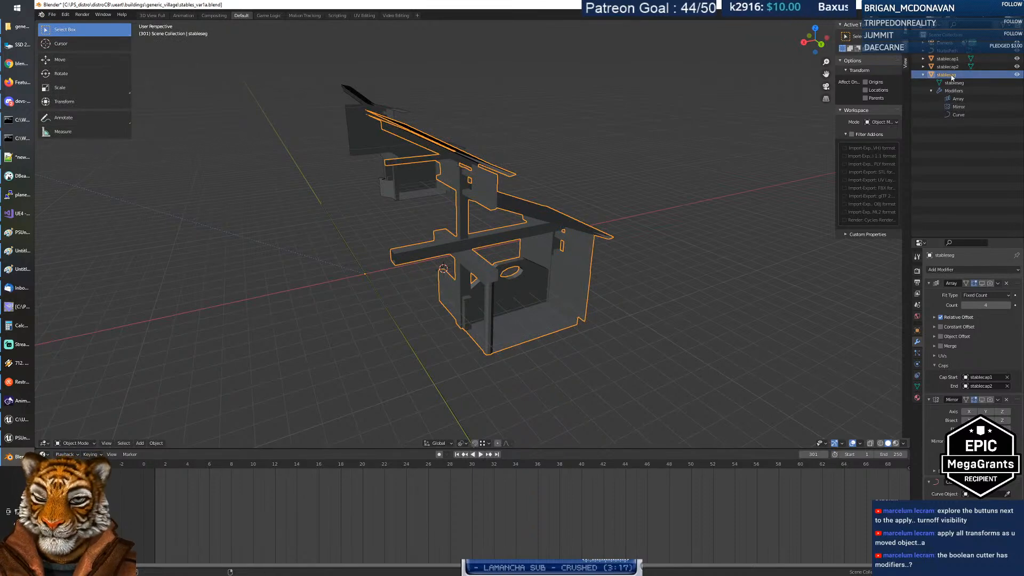
# Step: Save the changes to stables_var1a.blend and open stables_var1.blend, ignoring its script execution request
pyautogui.click(575, 150)
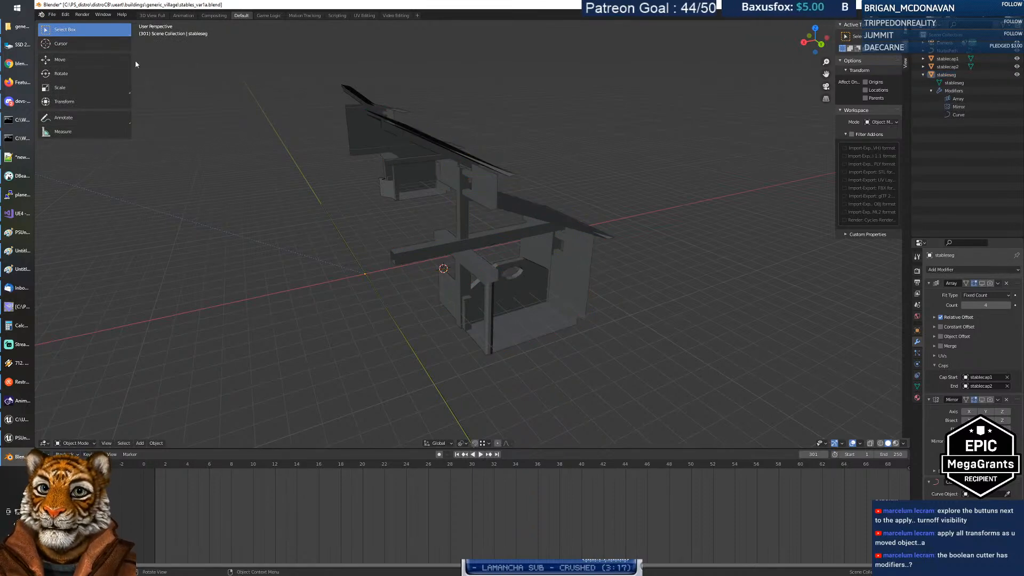
pyautogui.click(53, 14)
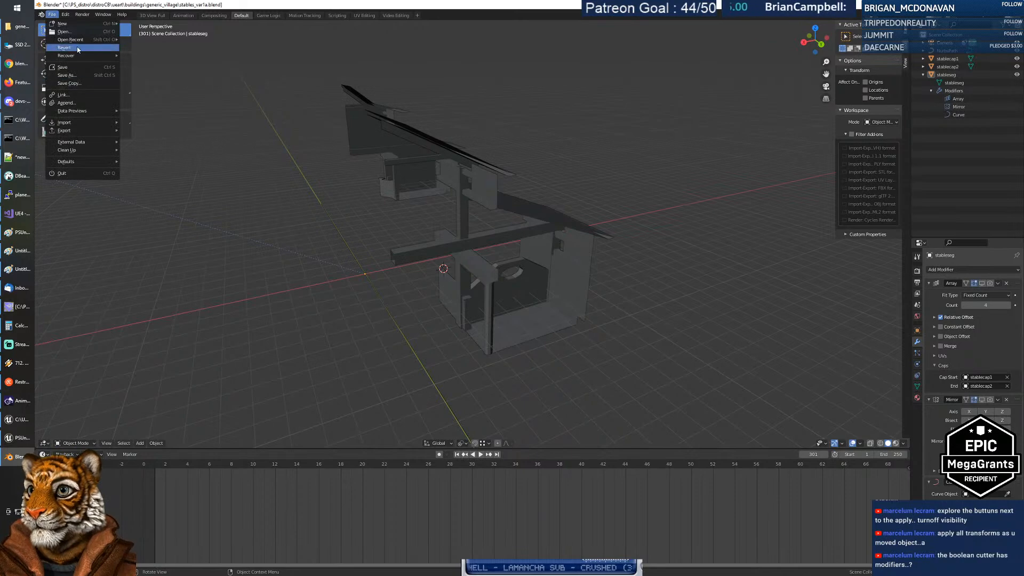
pyautogui.moveTo(77, 44)
pyautogui.click(176, 47)
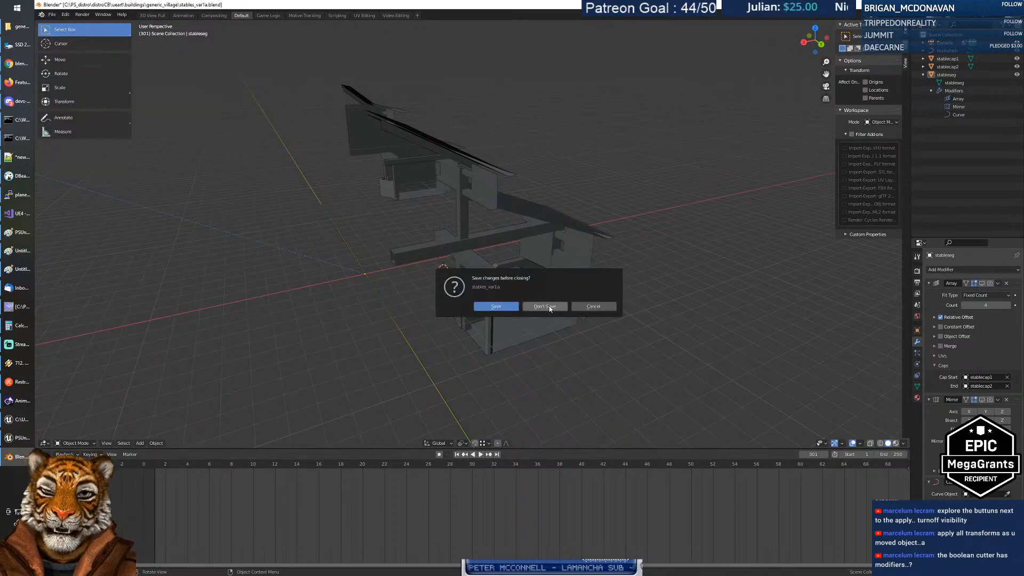
pyautogui.click(496, 308)
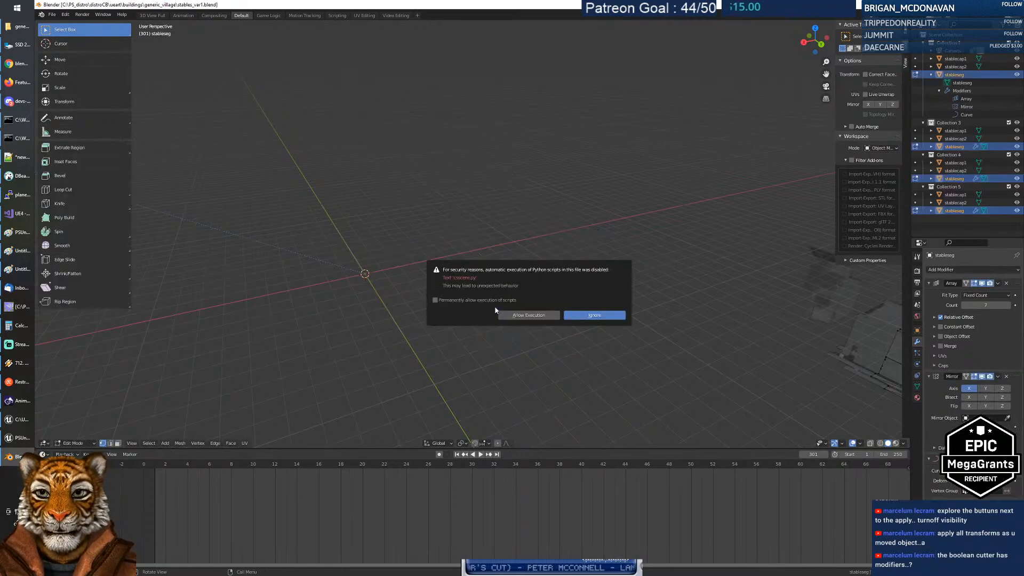
pyautogui.click(583, 316)
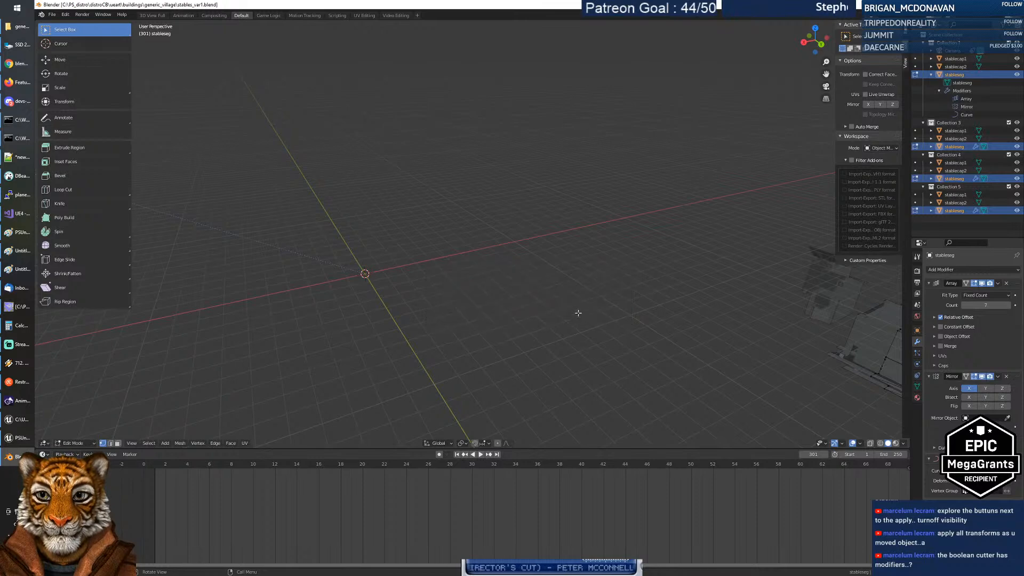
# Step: Fly around the stables building to examine its roofs, stalls and the separate end pieces
pyautogui.scroll(-10, 497, 291)
pyautogui.scroll(3, 497, 291)
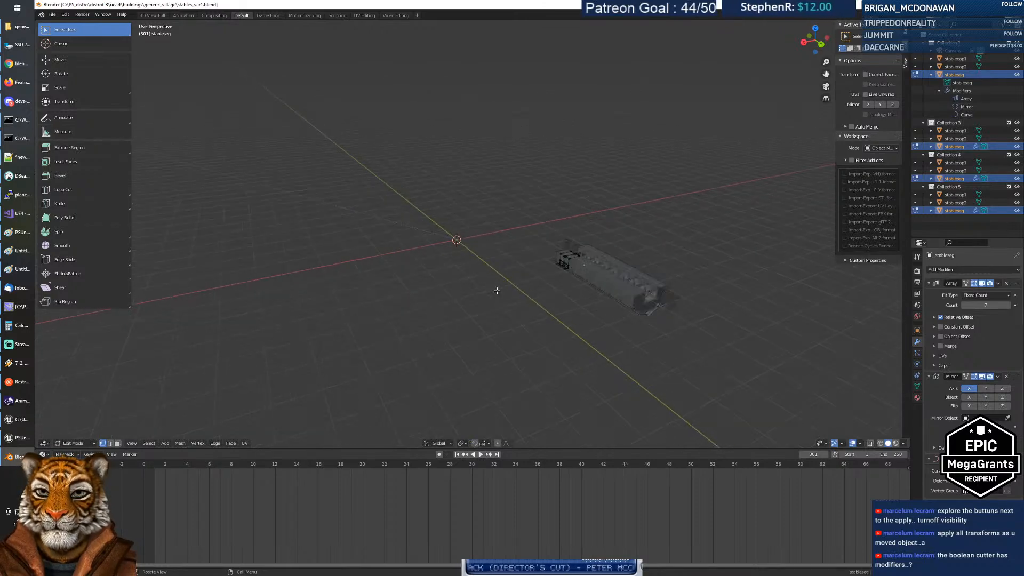
pyautogui.moveTo(503, 293); pyautogui.dragTo(551, 301, button='middle')
pyautogui.hotkey('shift', '`')
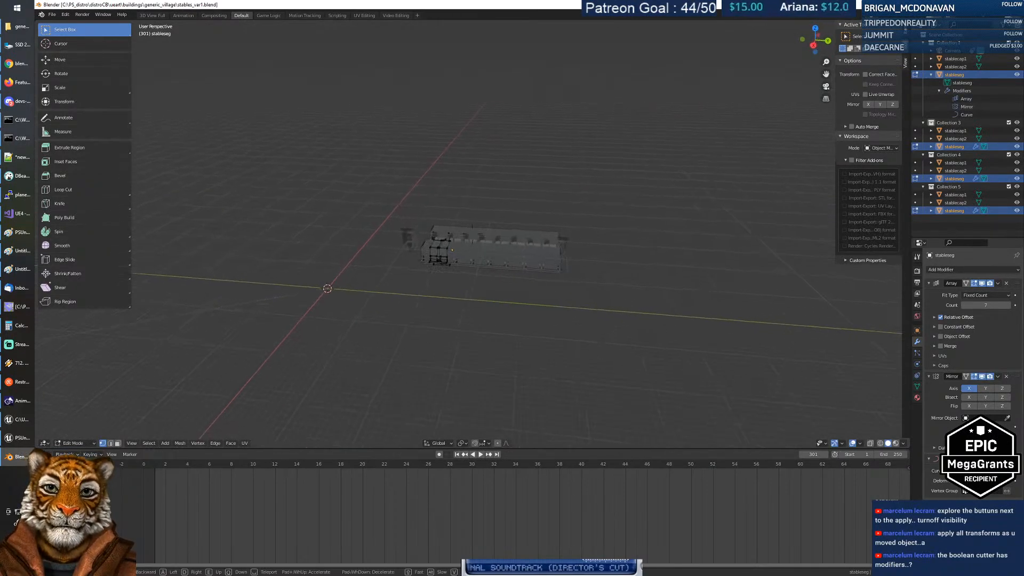
pyautogui.press('w')
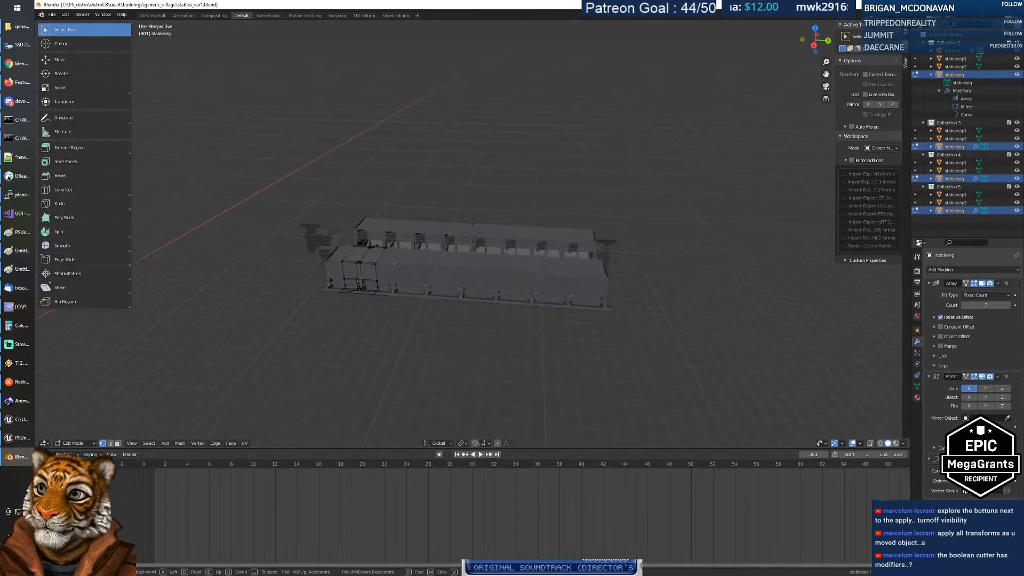
pyautogui.press('s')
pyautogui.press('w')
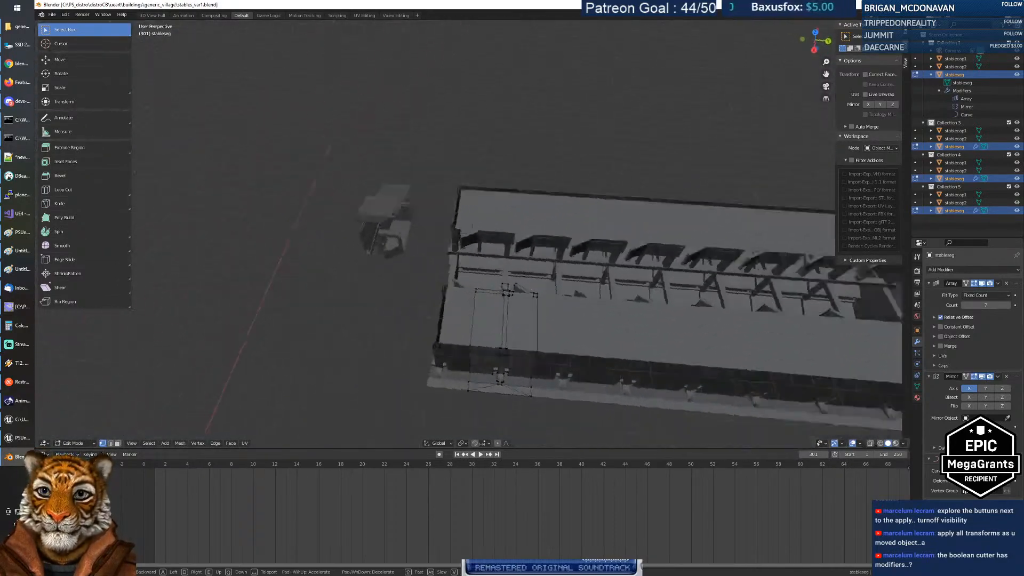
pyautogui.press('s')
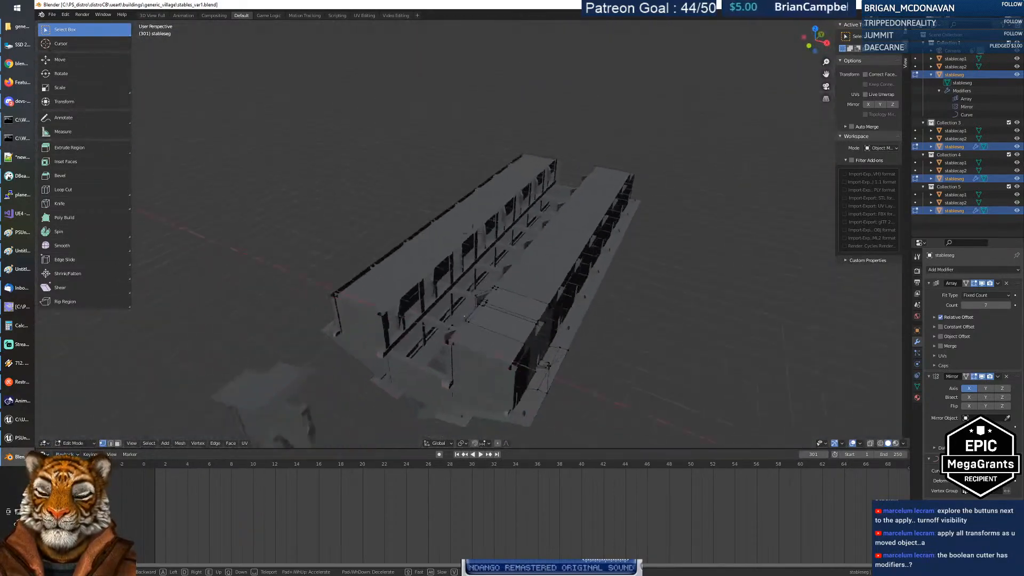
pyautogui.press('w')
pyautogui.press('s')
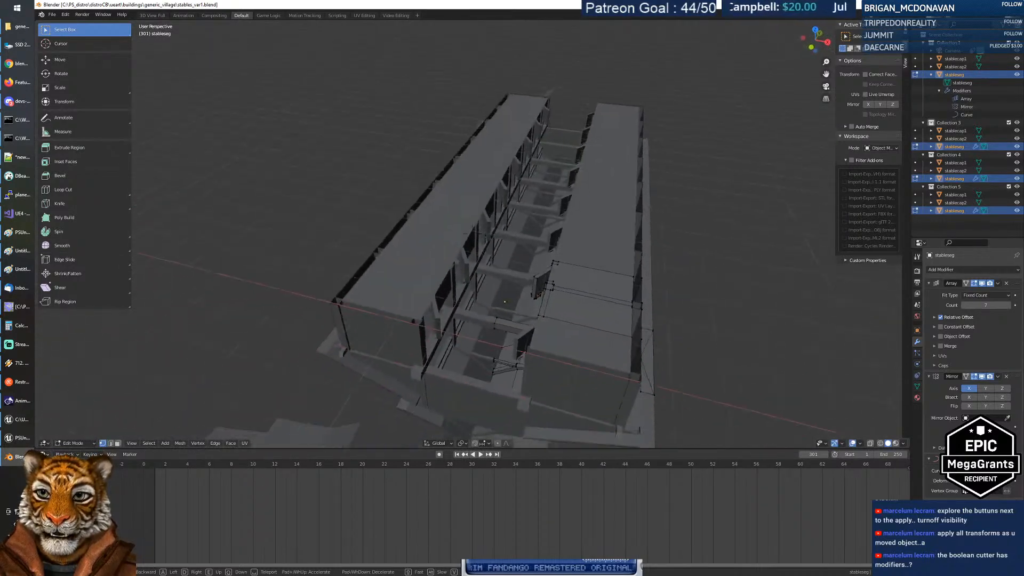
pyautogui.press('d')
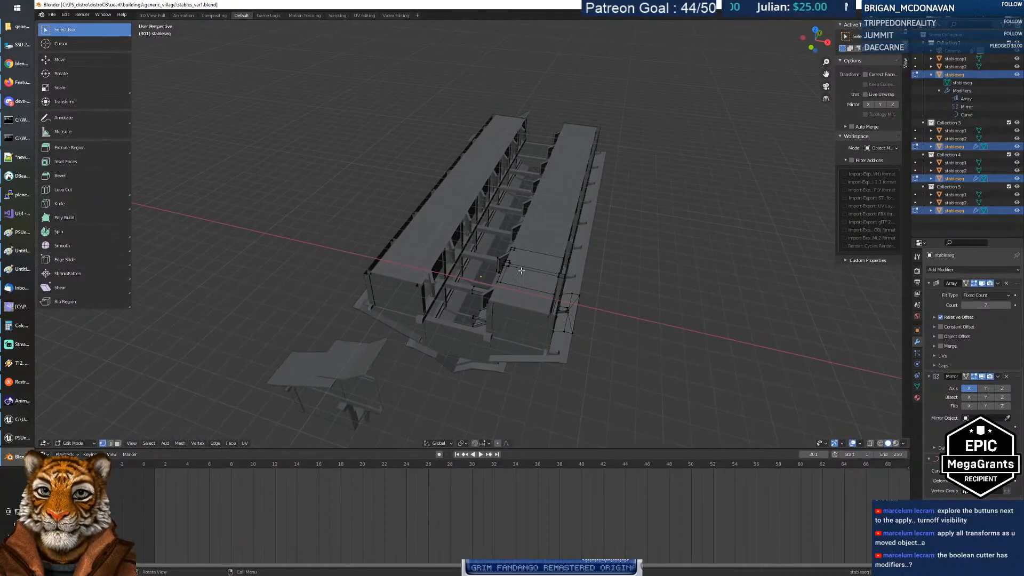
# Step: Leave Edit Mode, select the stableseg building and highlight its Curve modifier in the outliner
pyautogui.press('Tab')
pyautogui.click(618, 274)
pyautogui.click(385, 280)
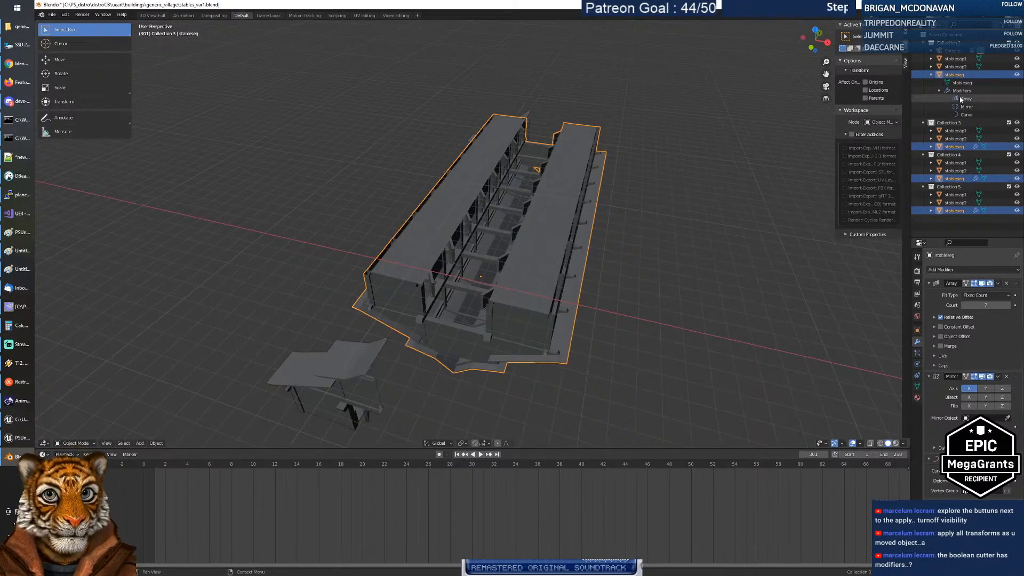
pyautogui.click(964, 114)
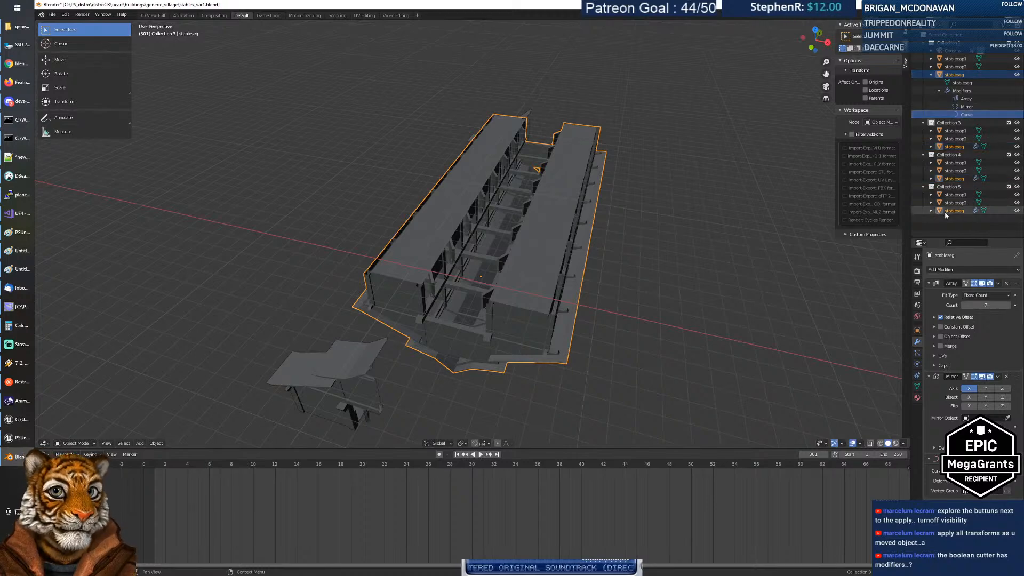
# Step: Collapse and expand the collections in the outliner to check which stable objects each one contains
pyautogui.click(923, 187)
pyautogui.click(924, 155)
pyautogui.click(924, 123)
pyautogui.click(924, 43)
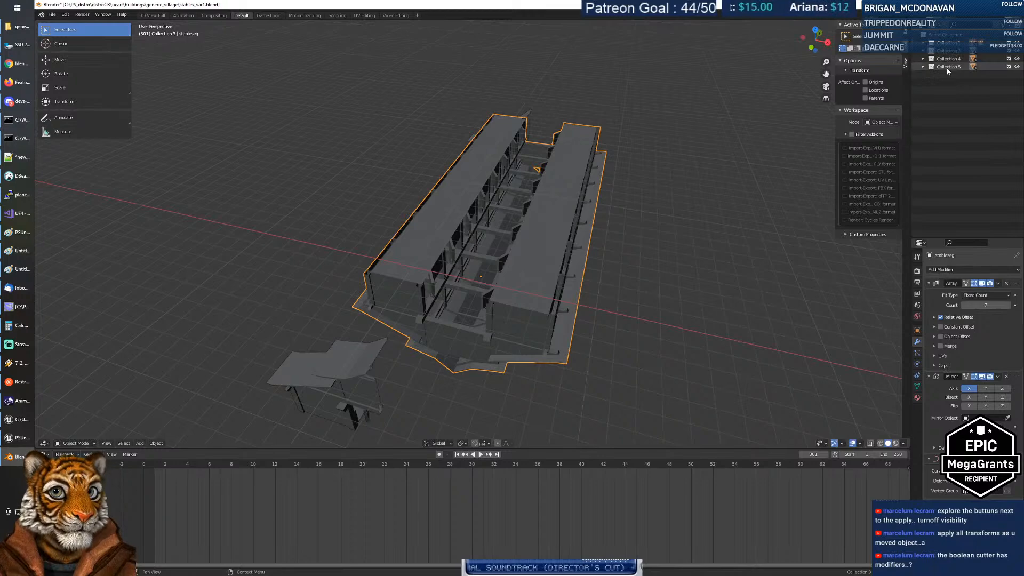
pyautogui.click(924, 66)
pyautogui.click(924, 59)
pyautogui.click(924, 51)
pyautogui.click(924, 43)
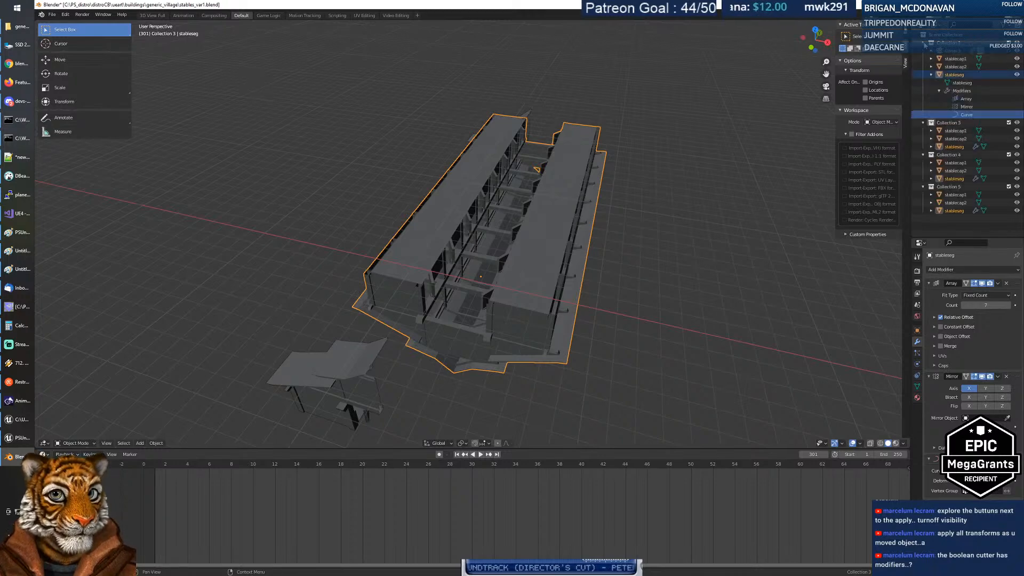
pyautogui.click(925, 43)
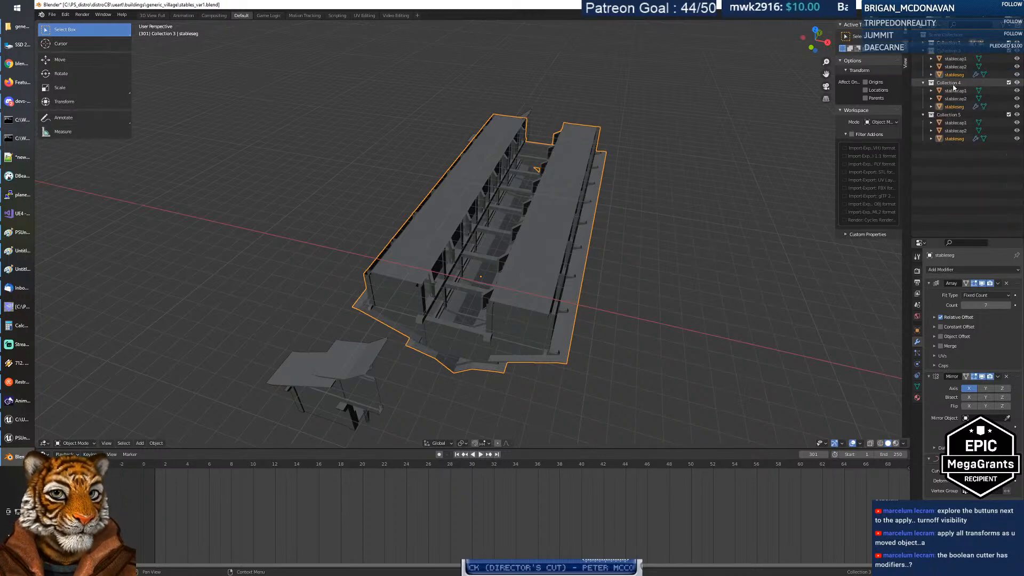
# Step: Delete the numbered collections from the outliner, keeping the stable pieces directly in the Scene Collection
pyautogui.rightClick(954, 85)
pyautogui.click(955, 86)
pyautogui.rightClick(952, 83)
pyautogui.click(953, 85)
pyautogui.rightClick(956, 54)
pyautogui.click(957, 55)
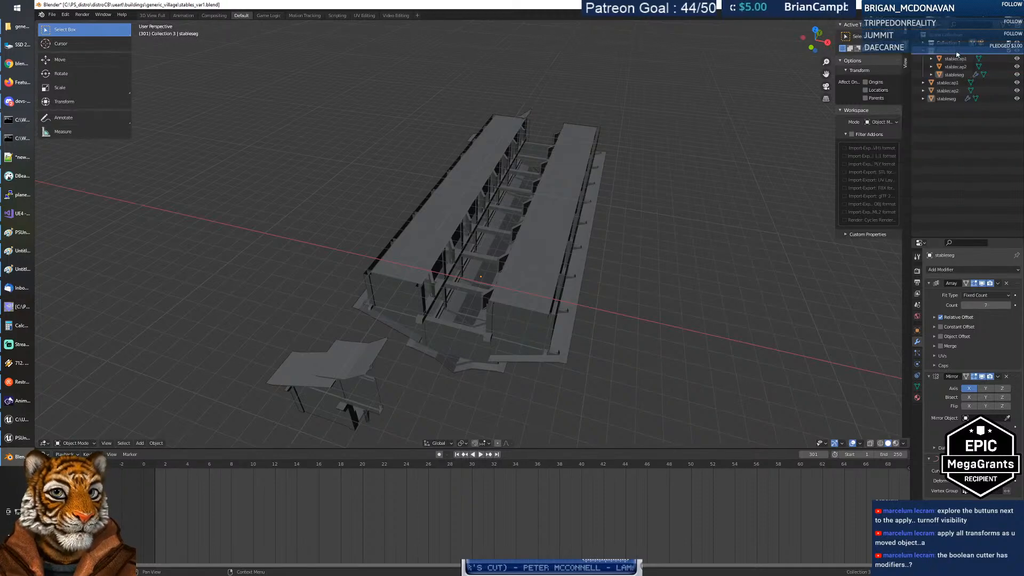
pyautogui.rightClick(957, 54)
pyautogui.click(946, 68)
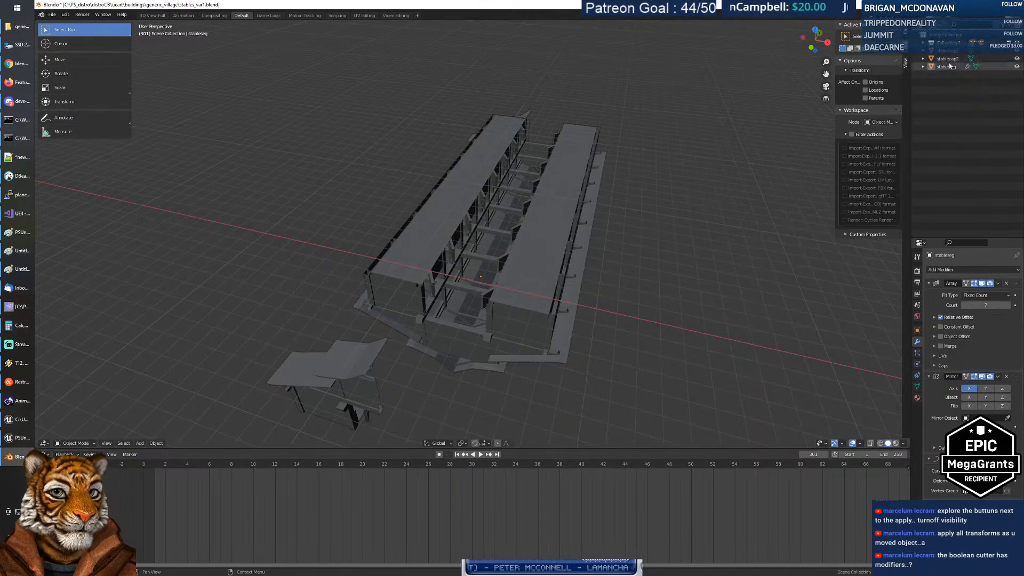
pyautogui.rightClick(951, 47)
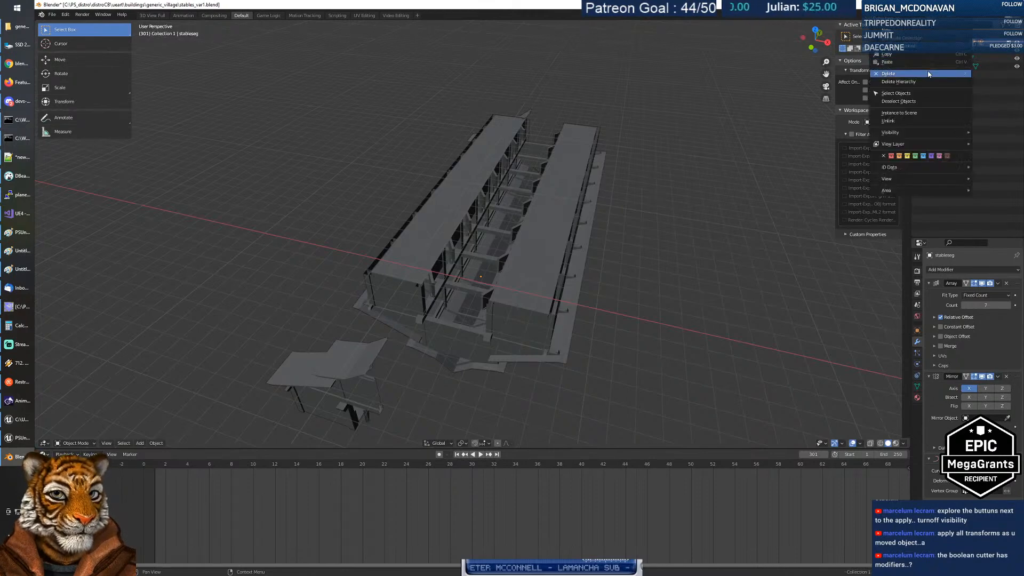
pyautogui.click(968, 82)
# Step: Select the stableseg building and rotate it 180° about the global Y axis
pyautogui.click(941, 69)
pyautogui.click(968, 106)
pyautogui.moveTo(638, 196)
pyautogui.mouseDown(button='middle')
pyautogui.moveTo(663, 198)
pyautogui.moveTo(634, 201)
pyautogui.mouseUp(button='middle')
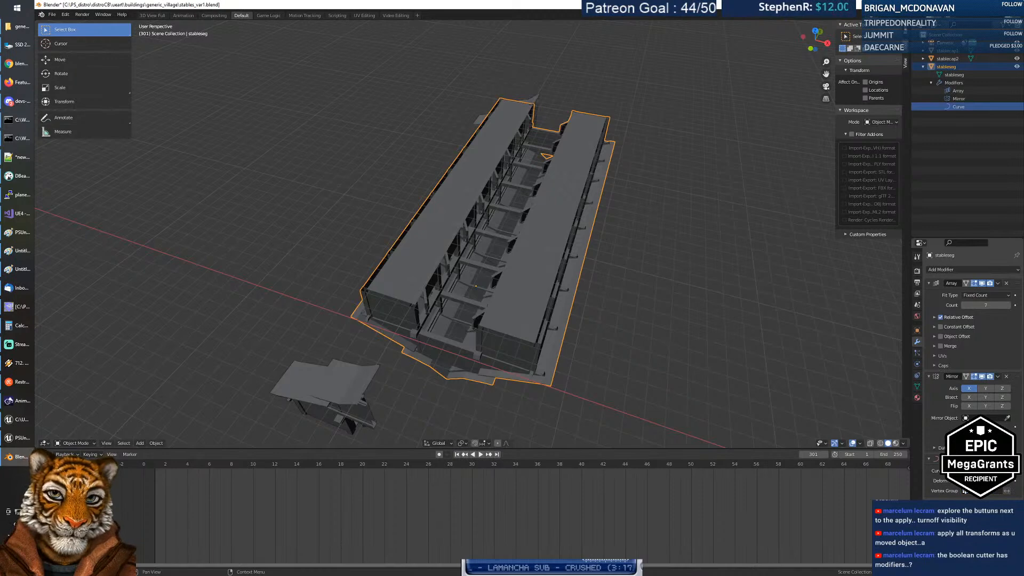
pyautogui.moveTo(632, 335); pyautogui.dragTo(595, 303, button='middle')
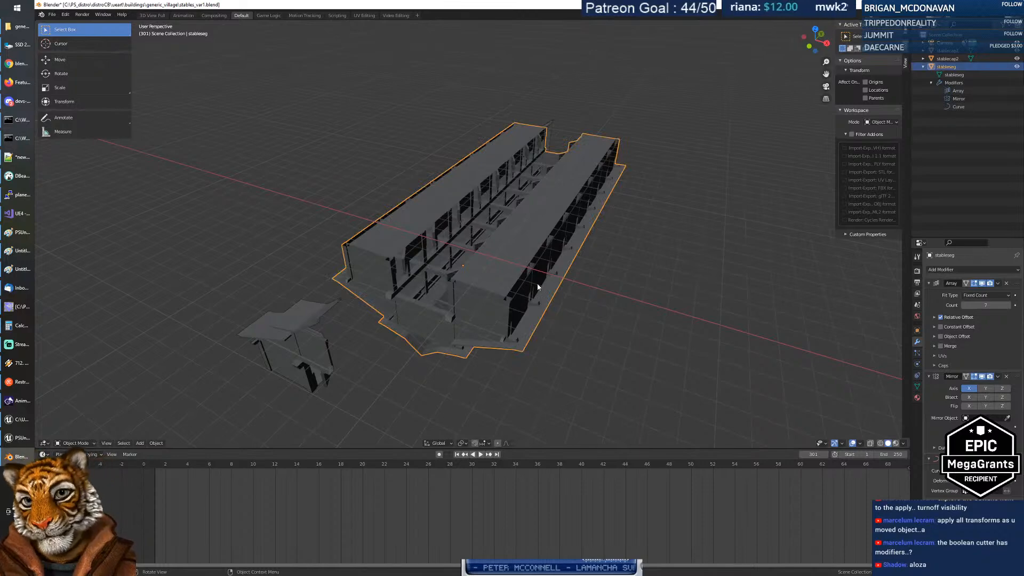
pyautogui.write('ry180')
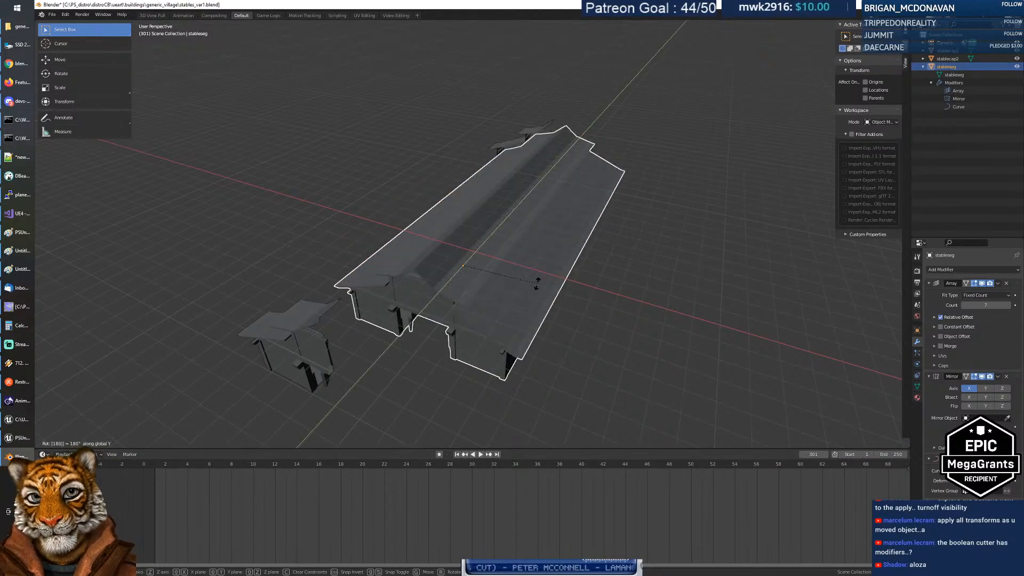
pyautogui.press('Return')
# Step: Try moving the stableseg building alone to the world origin and undo that move
pyautogui.moveTo(536, 284)
pyautogui.mouseDown(button='middle')
pyautogui.moveTo(546, 277)
pyautogui.moveTo(553, 286)
pyautogui.moveTo(534, 289)
pyautogui.mouseUp(button='middle')
pyautogui.scroll(-6, 546, 276)
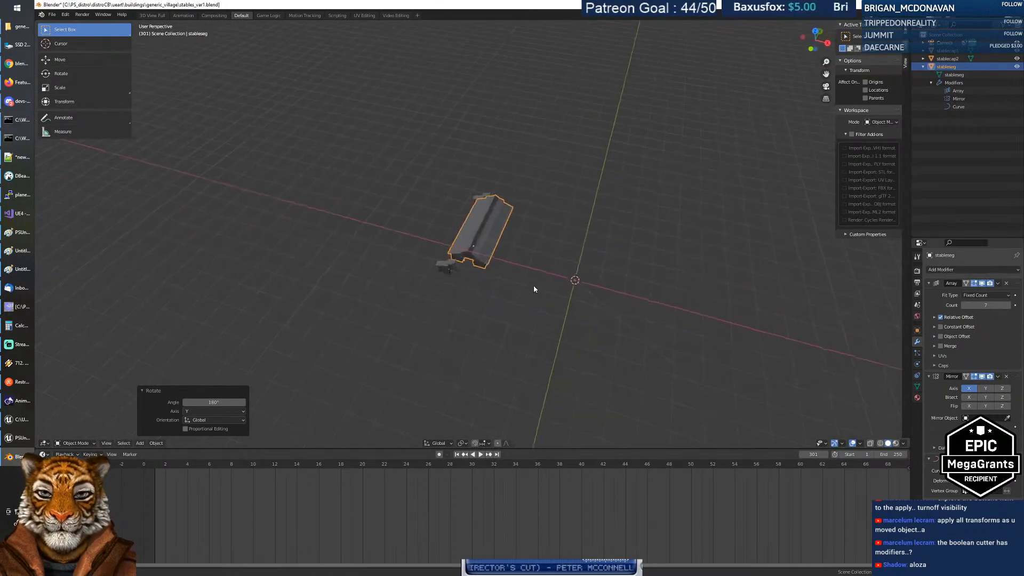
pyautogui.press('g')
pyautogui.rightClick(509, 241)
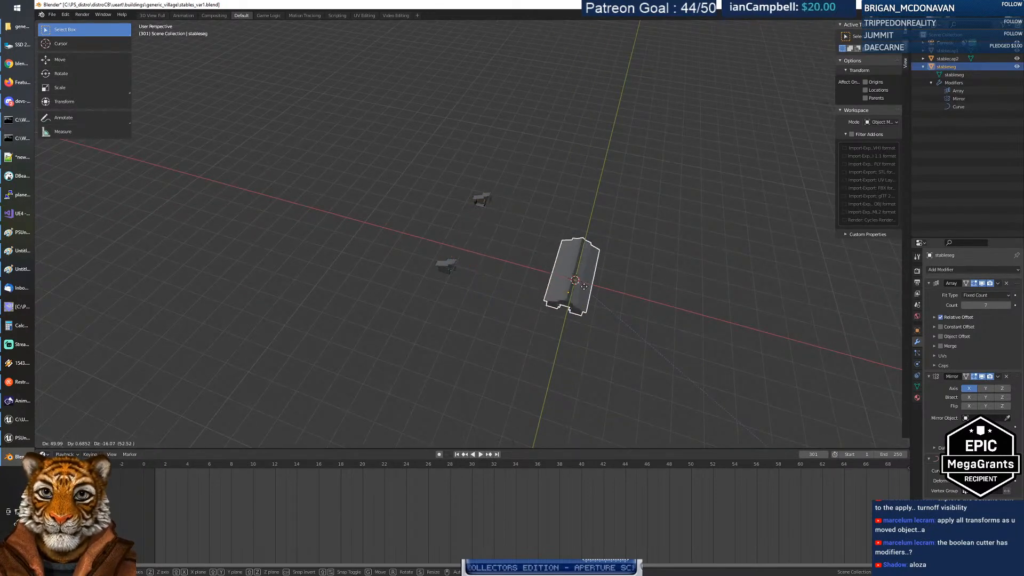
pyautogui.click(483, 199)
pyautogui.keyDown('shift'); pyautogui.click(453, 272); pyautogui.keyUp('shift')
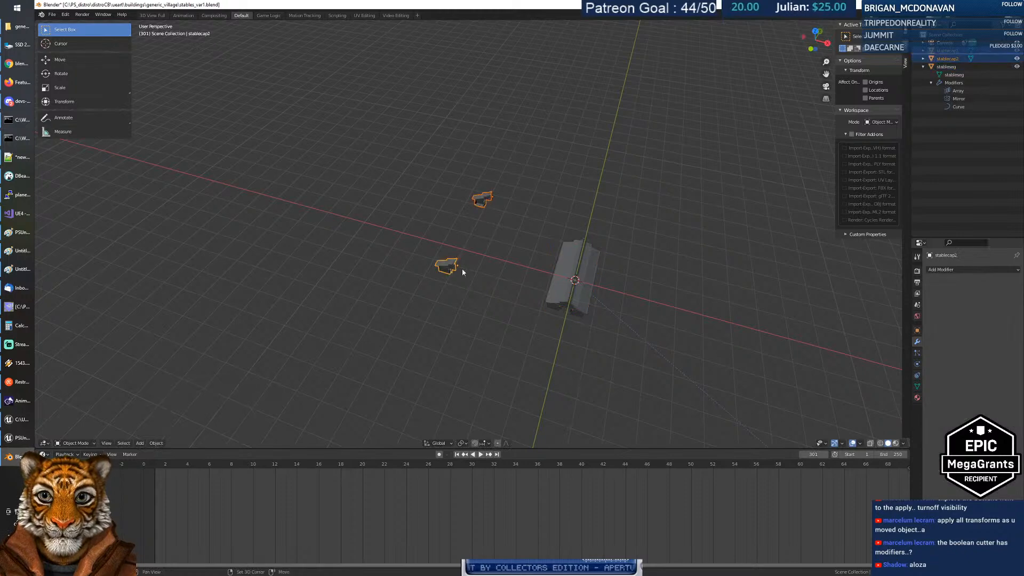
pyautogui.hotkey('ctrl', 'z')
pyautogui.hotkey('ctrl', 'z')
pyautogui.hotkey('ctrl', 'z')
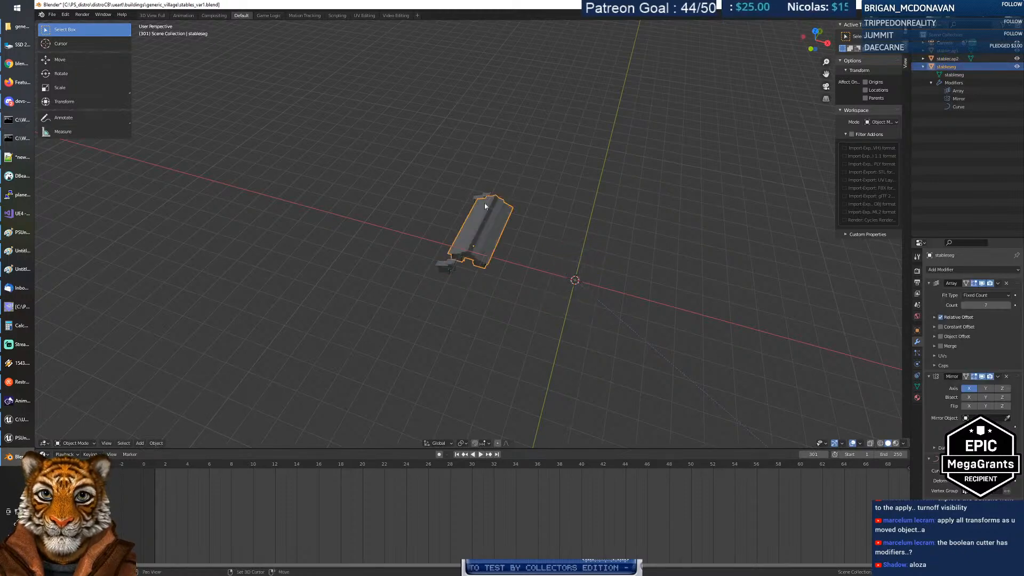
# Step: Select both stable cap pieces along with stableseg, move them together near the world origin and raise them about 31.7 along Z
pyautogui.keyDown('shift'); pyautogui.click(480, 205); pyautogui.keyUp('shift')
pyautogui.keyDown('shift'); pyautogui.click(449, 264); pyautogui.keyUp('shift')
pyautogui.press('g')
pyautogui.click(573, 286)
pyautogui.moveTo(631, 293); pyautogui.dragTo(636, 255, button='middle')
pyautogui.press('g')
pyautogui.press('z')
pyautogui.click(591, 219)
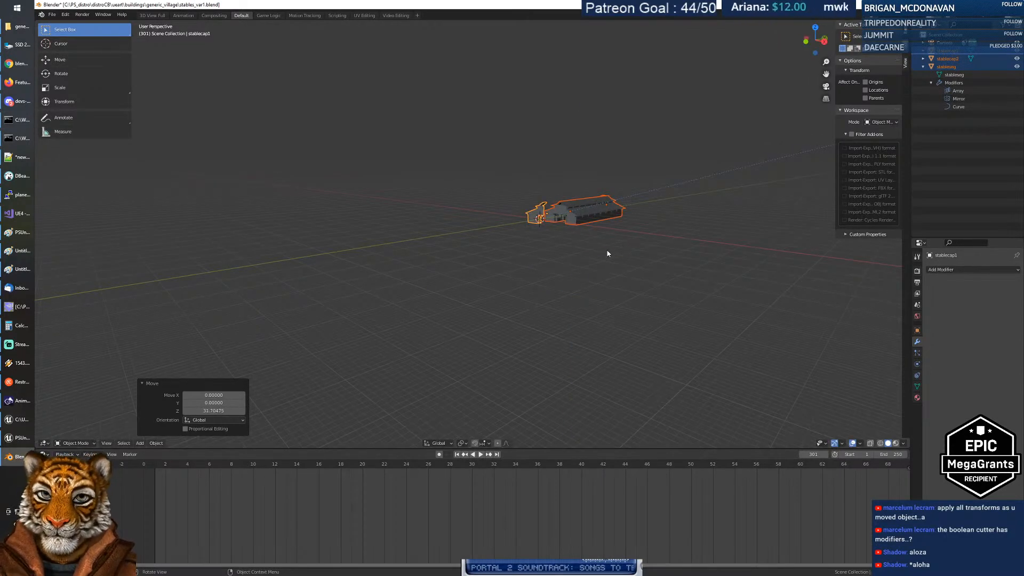
# Step: Move the stableseg building and both cap pieces about -36 along the Y axis, over the world origin
pyautogui.hotkey('shift', '`')
pyautogui.press('w')
pyautogui.press('a')
pyautogui.press('w')
pyautogui.press('s')
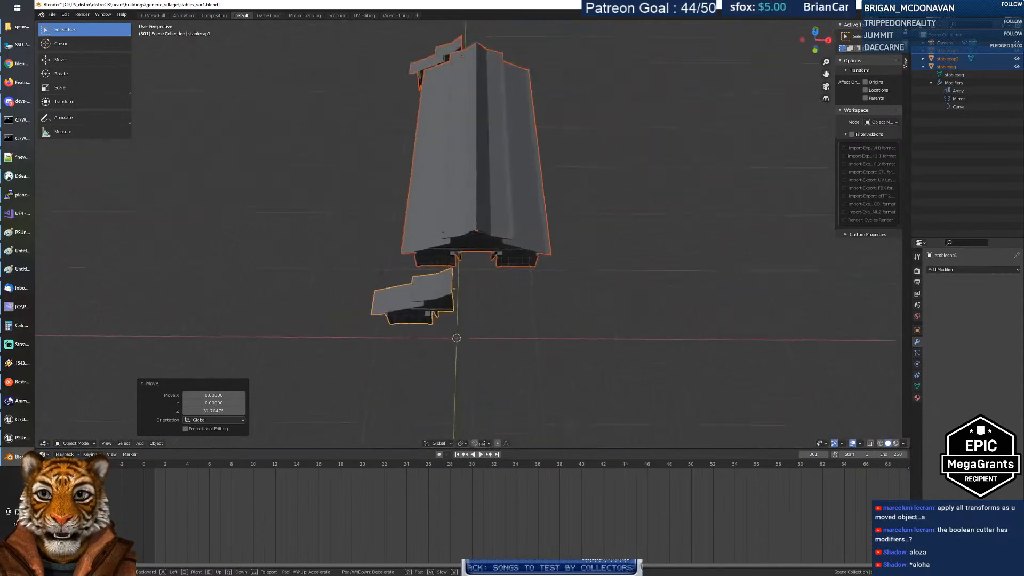
pyautogui.press('w')
pyautogui.press('s')
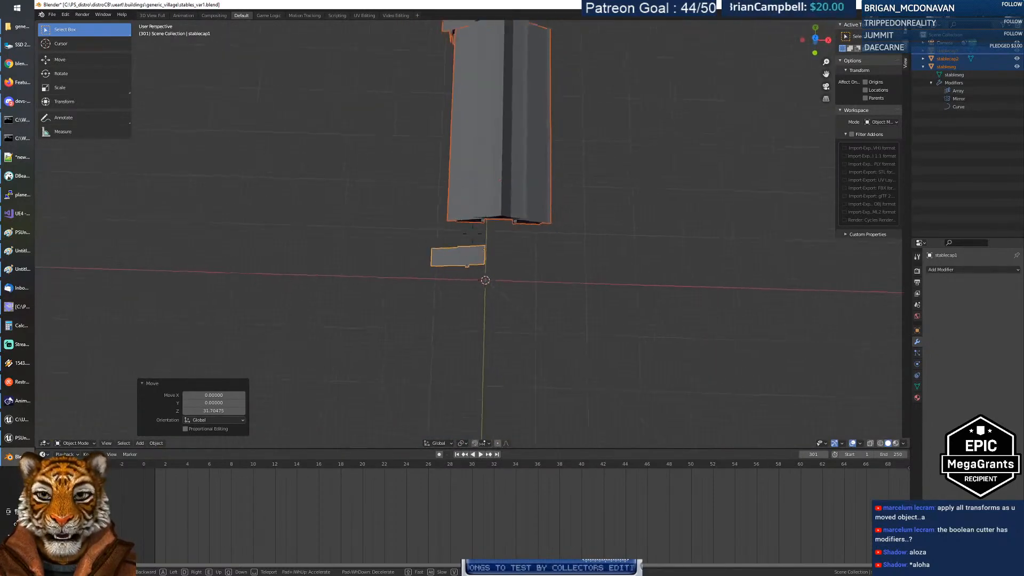
pyautogui.press('s')
pyautogui.click(489, 235)
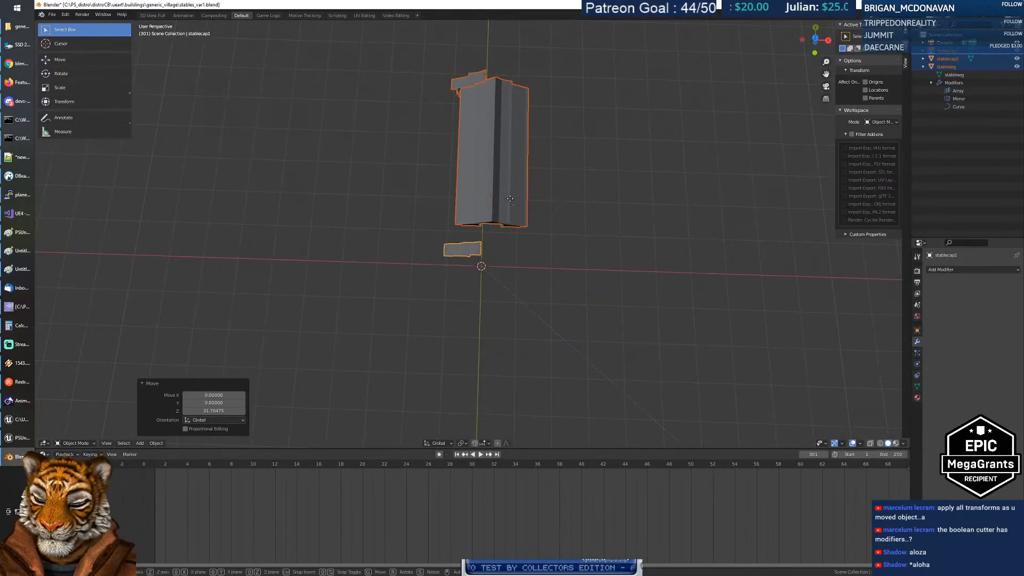
pyautogui.press('g')
pyautogui.press('y')
pyautogui.click(494, 321)
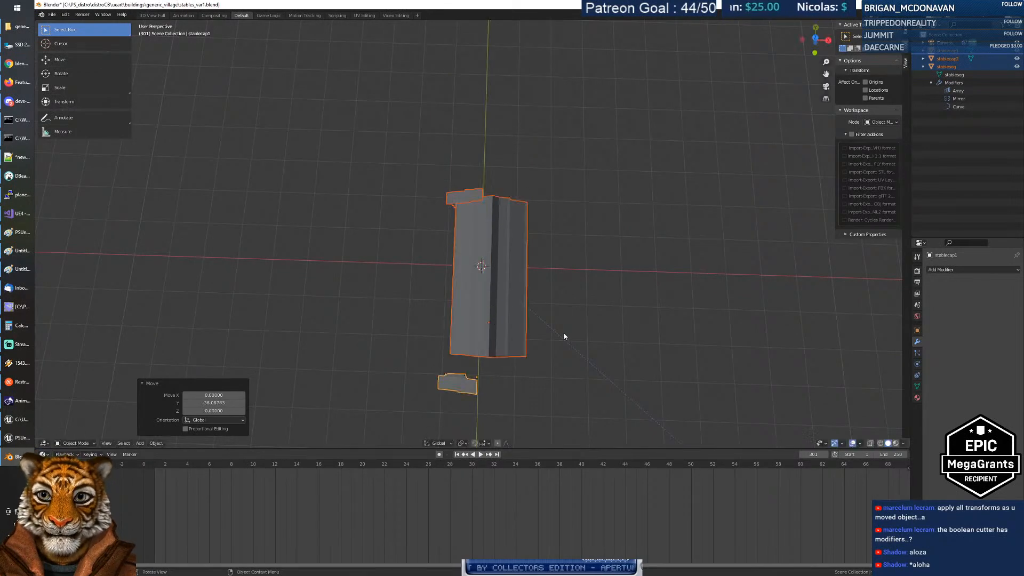
# Step: From the top view, move the stableseg building and both cap pieces about 3.4 along the Y axis
pyautogui.moveTo(511, 255); pyautogui.dragTo(511, 255, button='middle')
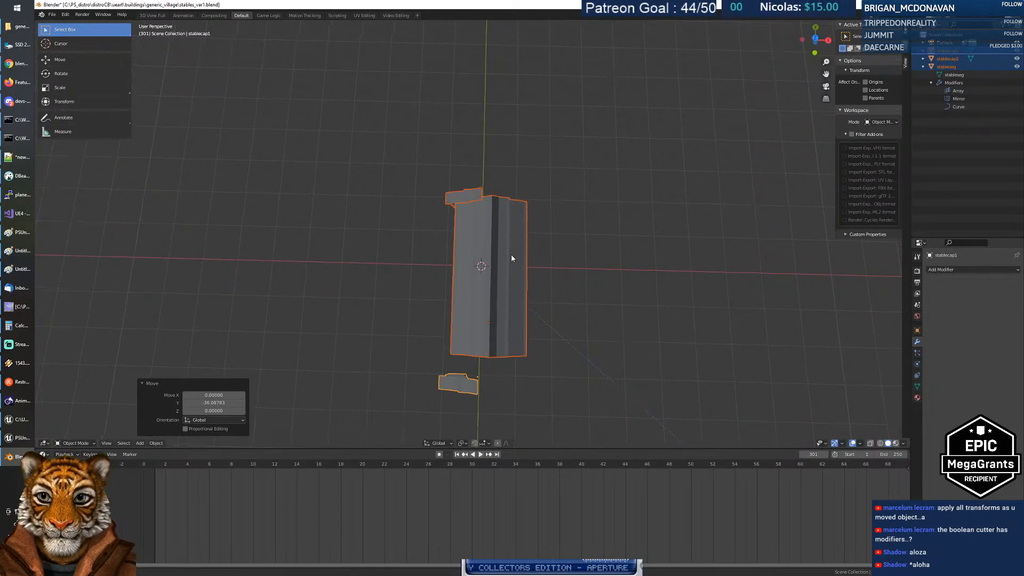
pyautogui.click(812, 38)
pyautogui.scroll(10, 474, 234)
pyautogui.scroll(-4, 474, 235)
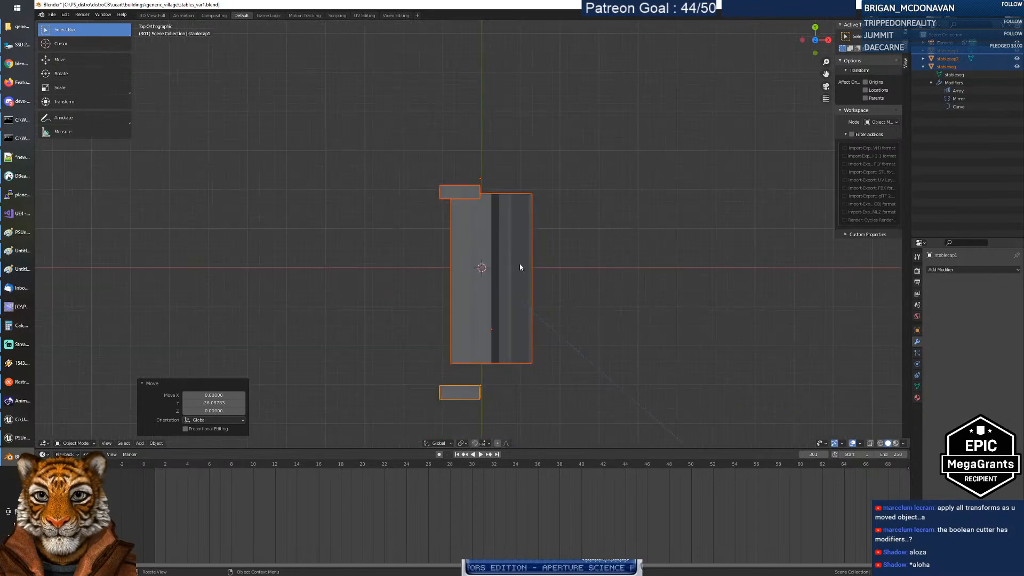
pyautogui.press('g')
pyautogui.press('y')
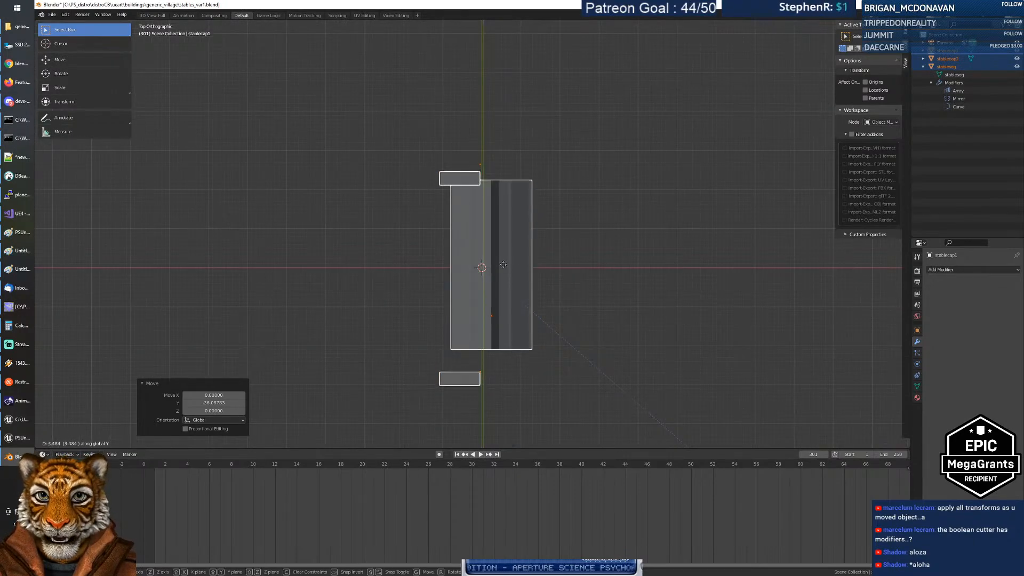
pyautogui.click(504, 268)
# Step: Turn on X-ray display and move the building and both cap pieces about 2.6 further along the Y axis
pyautogui.click(871, 443)
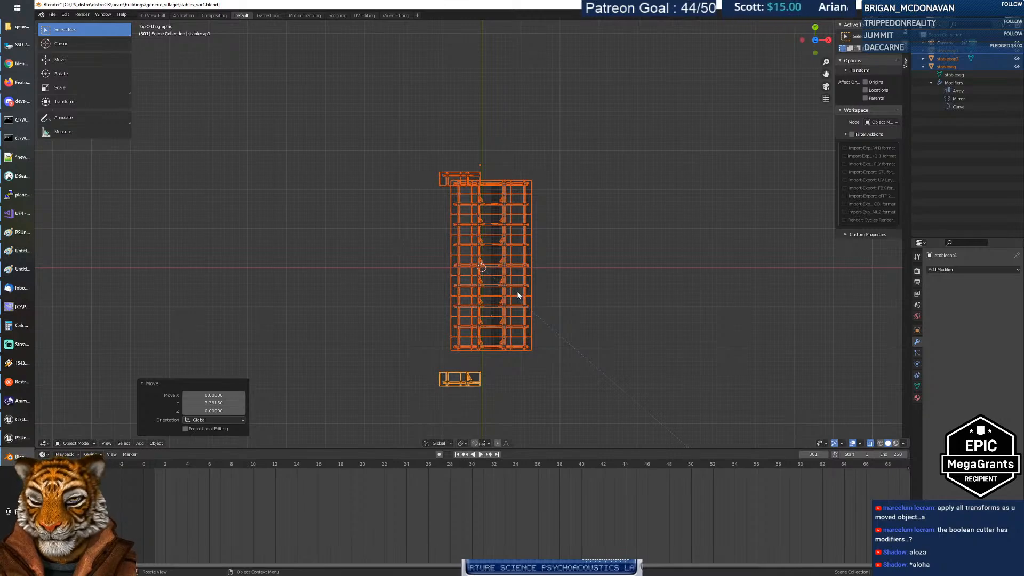
pyautogui.press('g')
pyautogui.press('y')
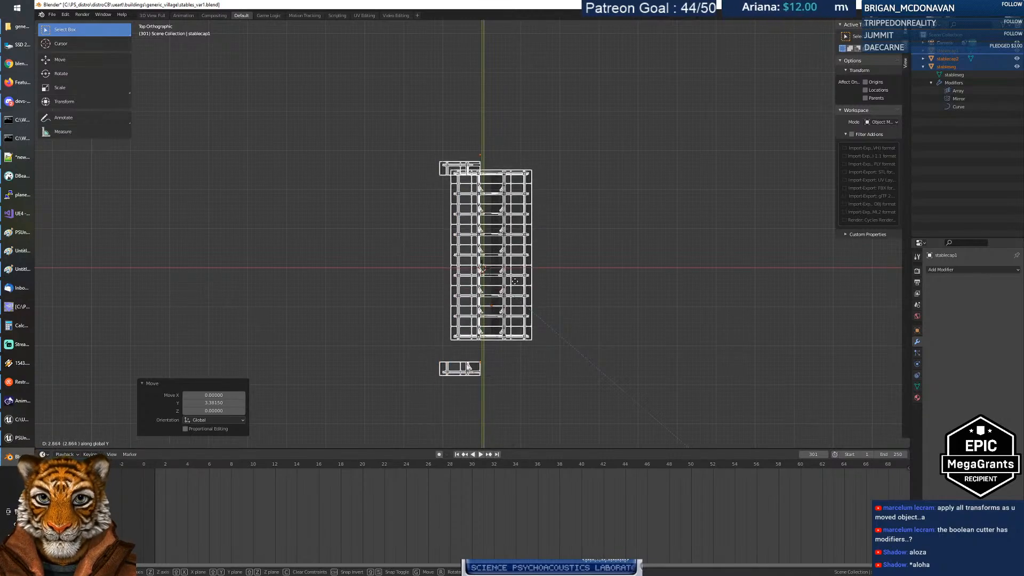
pyautogui.click(498, 284)
# Step: Move the building and both cap pieces about -2.7 along X to centre the aisle on the world origin
pyautogui.scroll(6, 499, 284)
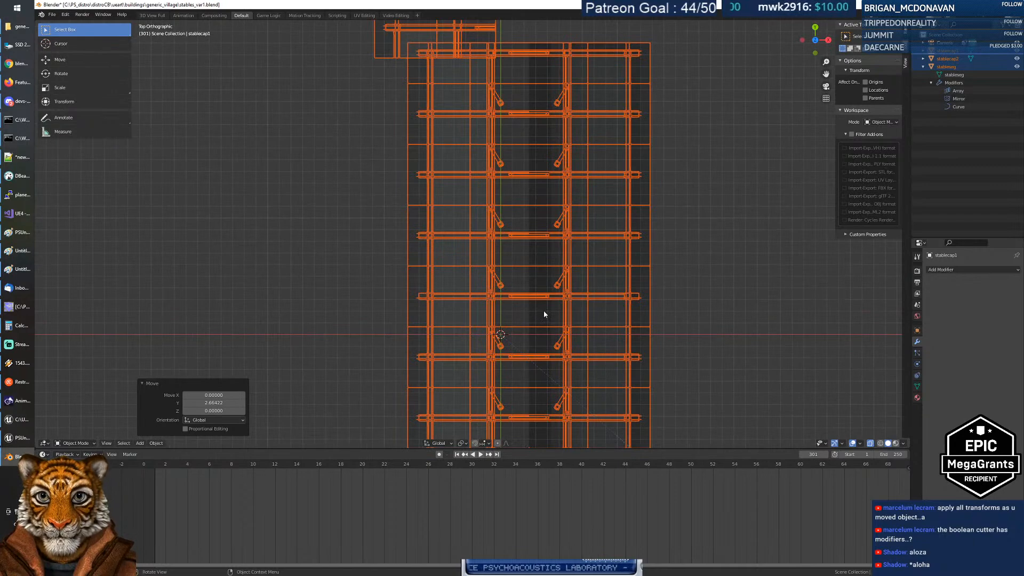
pyautogui.press('g')
pyautogui.press('x')
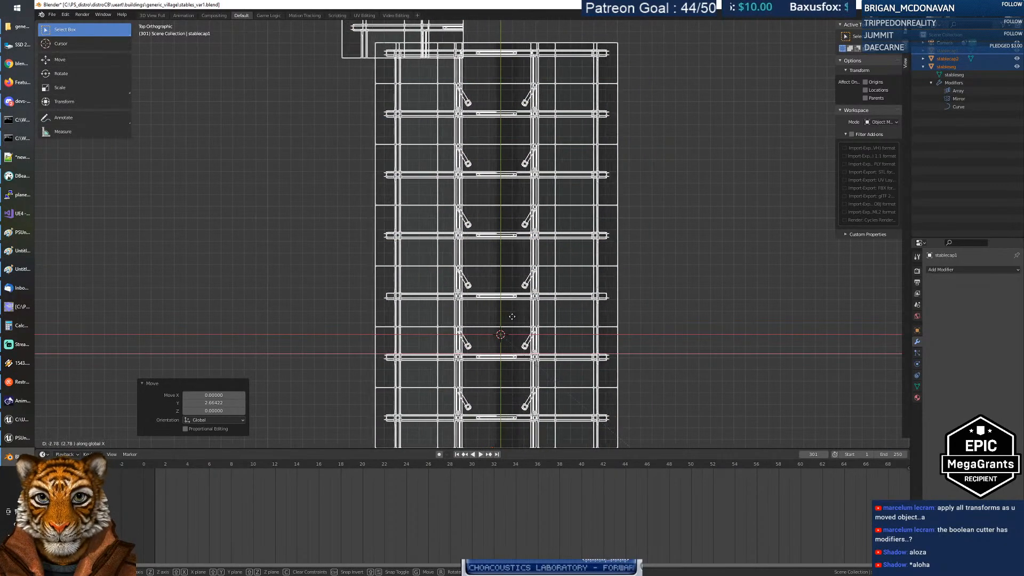
pyautogui.click(512, 317)
pyautogui.scroll(-3, 561, 307)
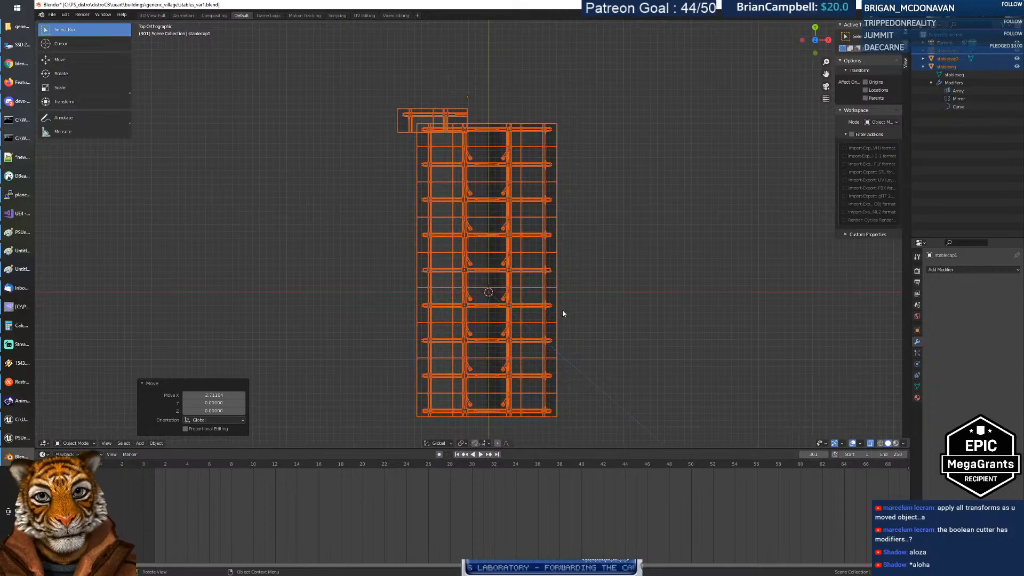
# Step: Select only the stableseg building and set its Array modifier count to 5
pyautogui.moveTo(562, 310); pyautogui.dragTo(467, 283, button='middle')
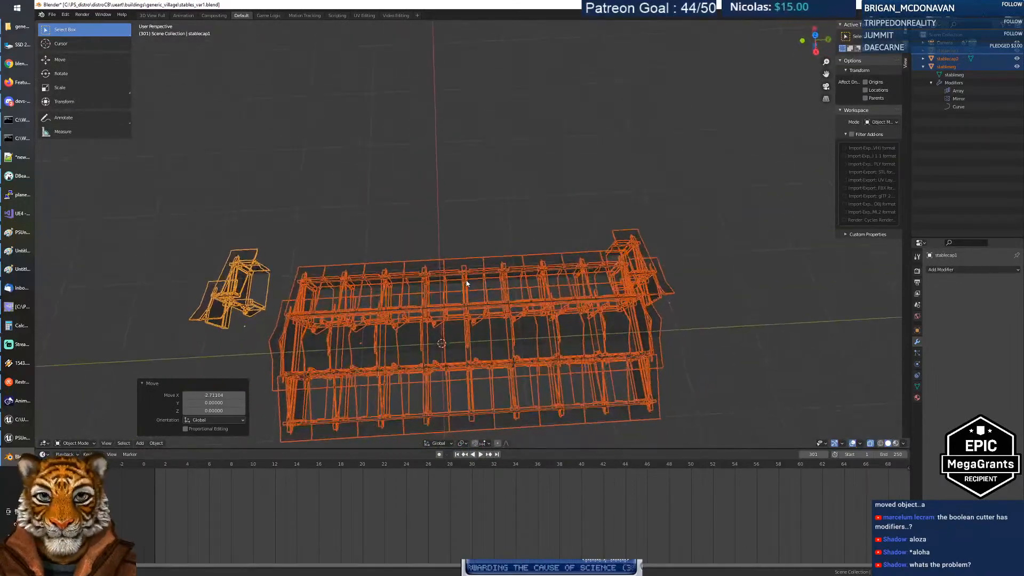
pyautogui.click(526, 277)
pyautogui.press('Tab')
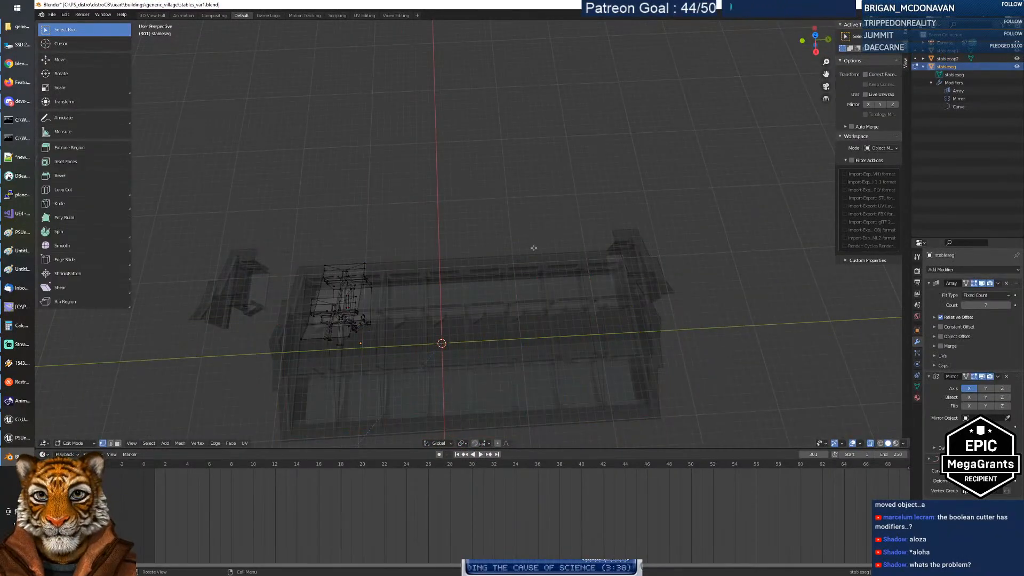
pyautogui.press('Tab')
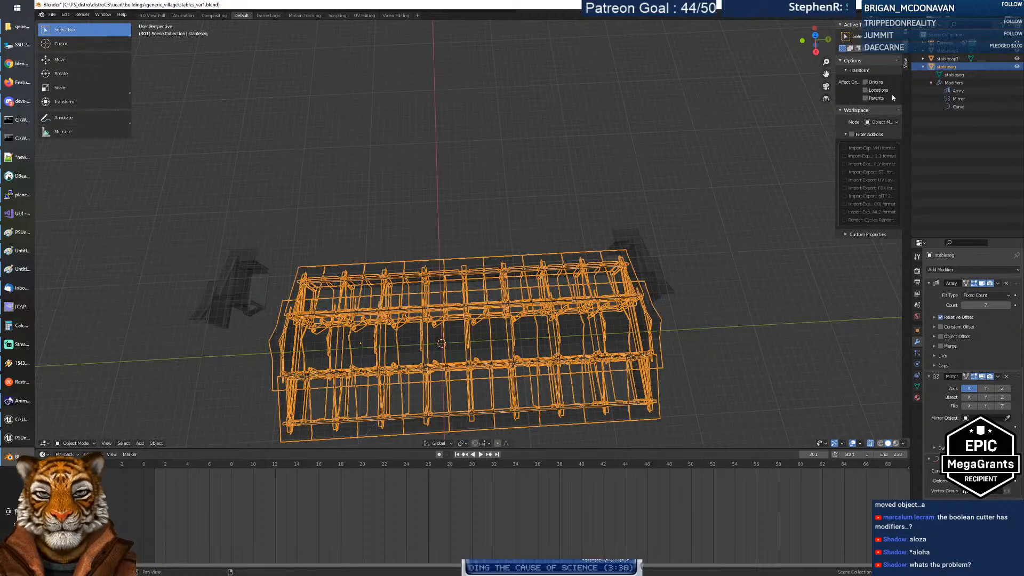
pyautogui.click(924, 67)
pyautogui.click(986, 306)
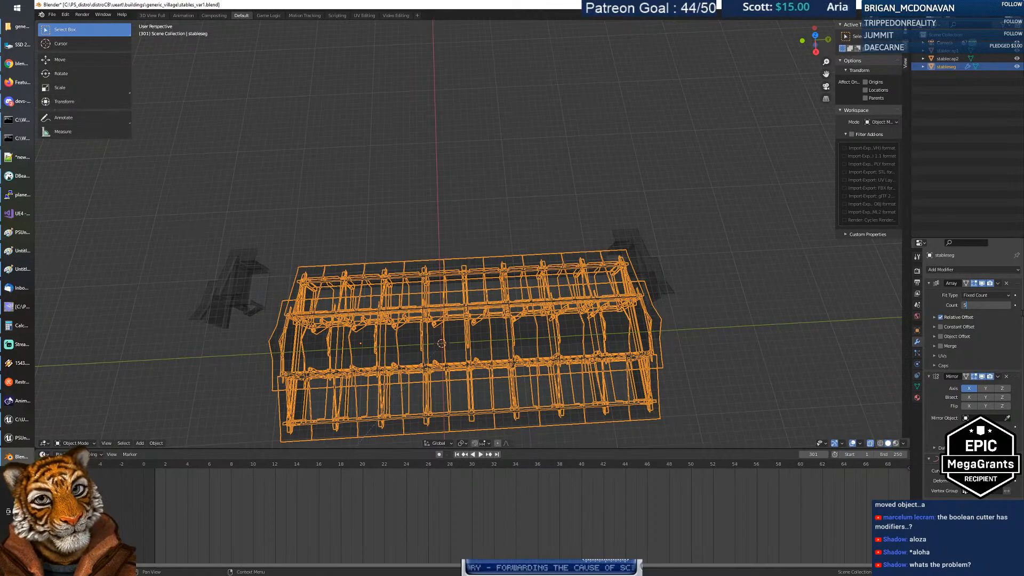
pyautogui.press('Return')
pyautogui.moveTo(455, 223)
pyautogui.mouseDown(button='middle')
pyautogui.moveTo(506, 172)
pyautogui.moveTo(453, 228)
pyautogui.mouseUp(button='middle')
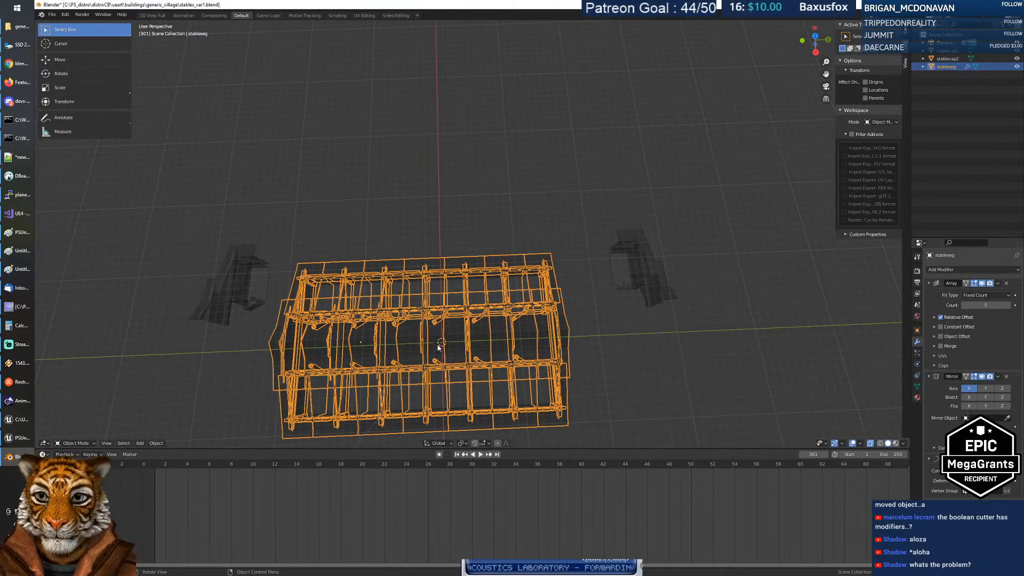
pyautogui.click(685, 353)
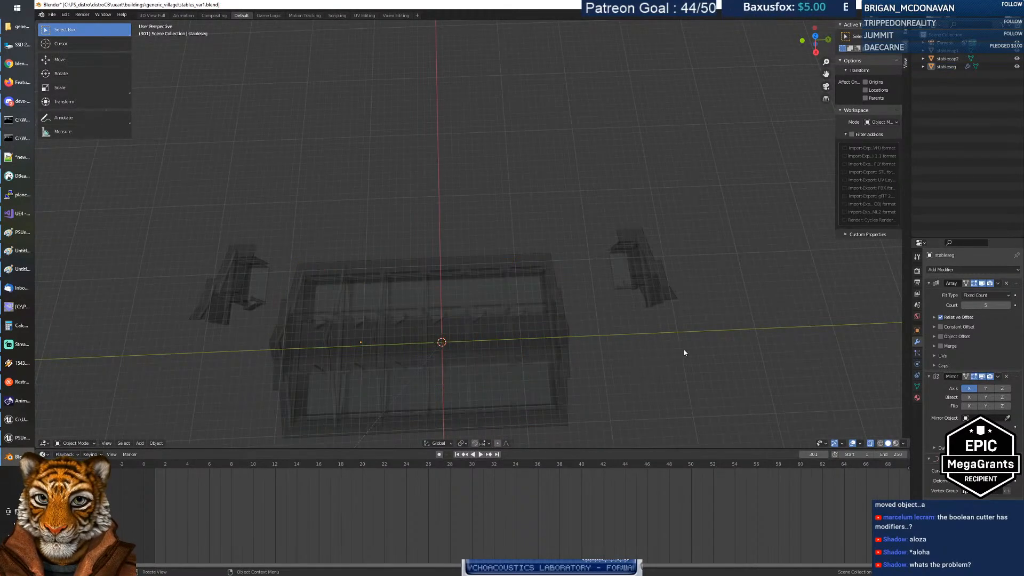
pyautogui.click(934, 67)
pyautogui.click(923, 67)
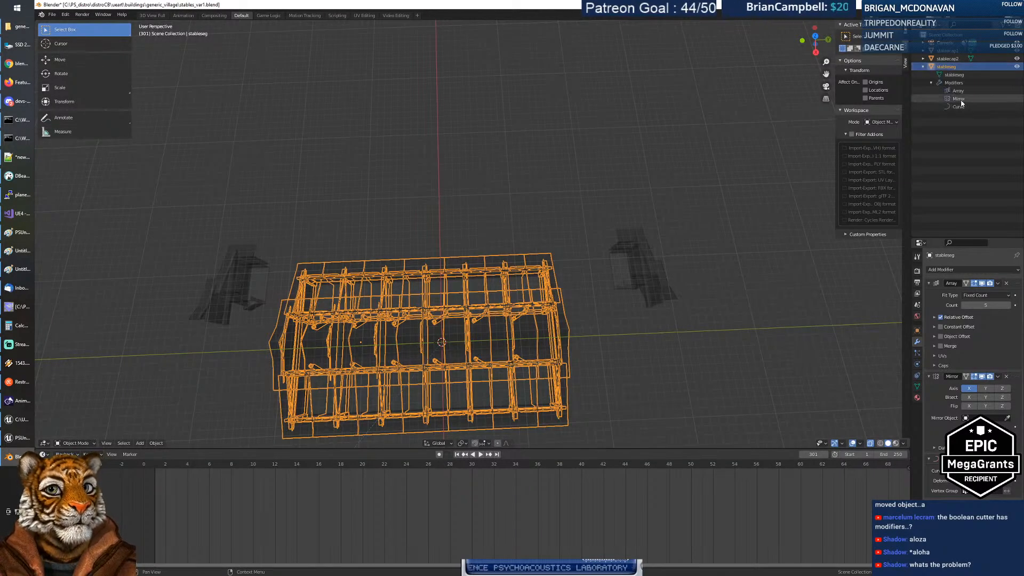
pyautogui.click(924, 68)
pyautogui.moveTo(558, 245); pyautogui.dragTo(496, 304, button='middle')
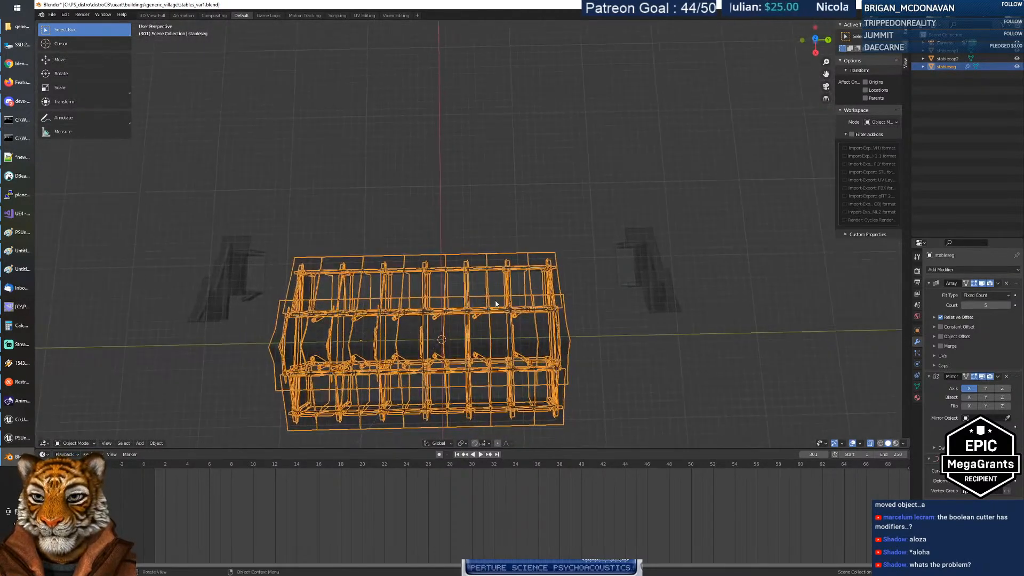
# Step: Add a path curve at the world origin
pyautogui.click(140, 444)
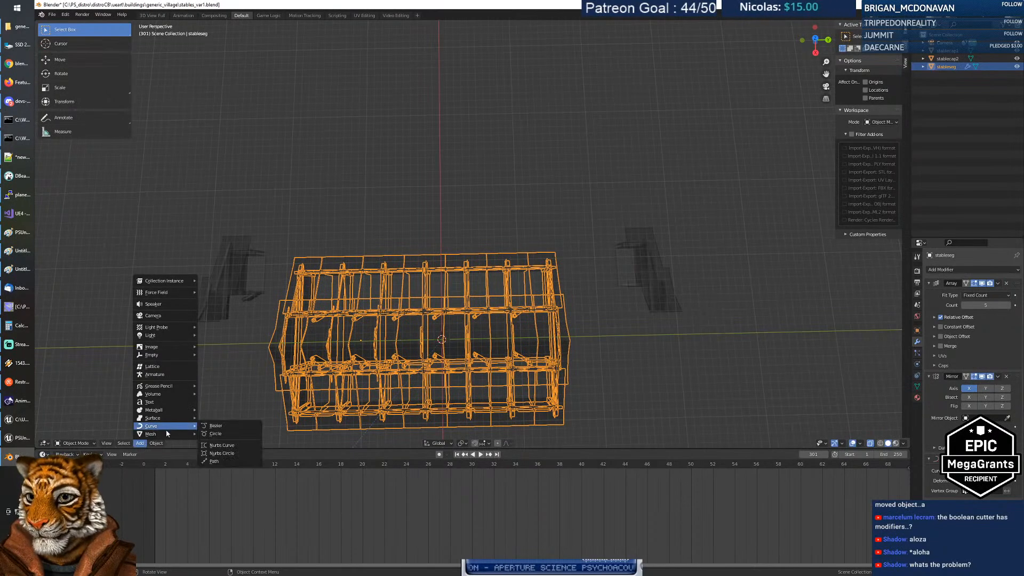
pyautogui.click(219, 461)
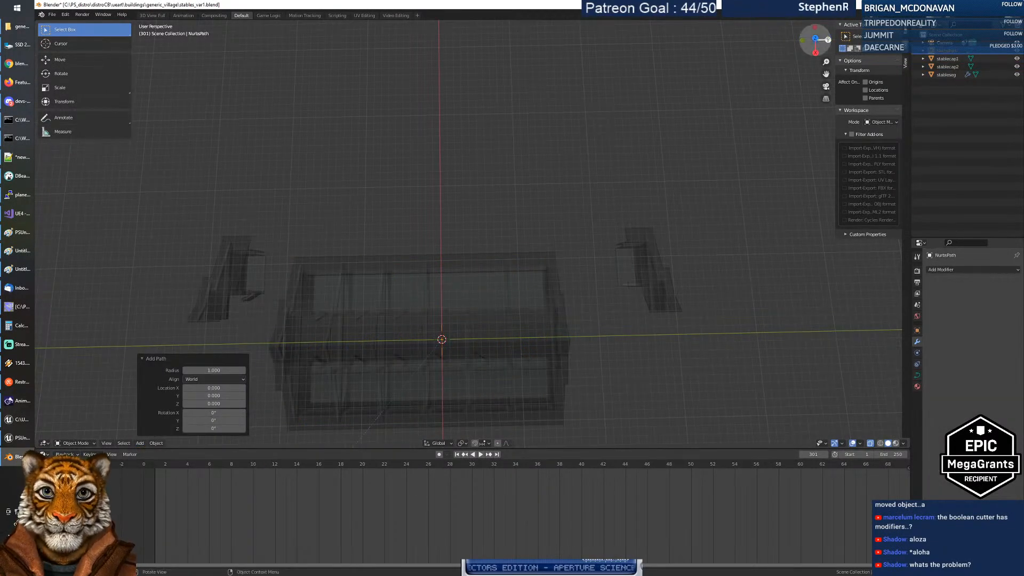
pyautogui.press('KP_7')
pyautogui.scroll(10, 511, 247)
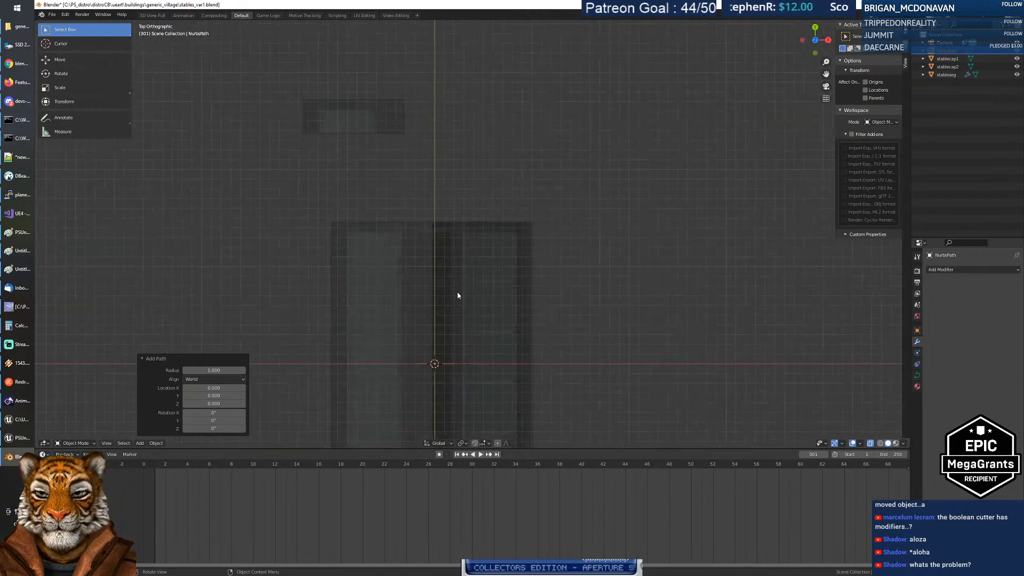
# Step: Walk around and through the stables in perspective to examine the building's height relative to the ground grid
pyautogui.hotkey('shift', '`')
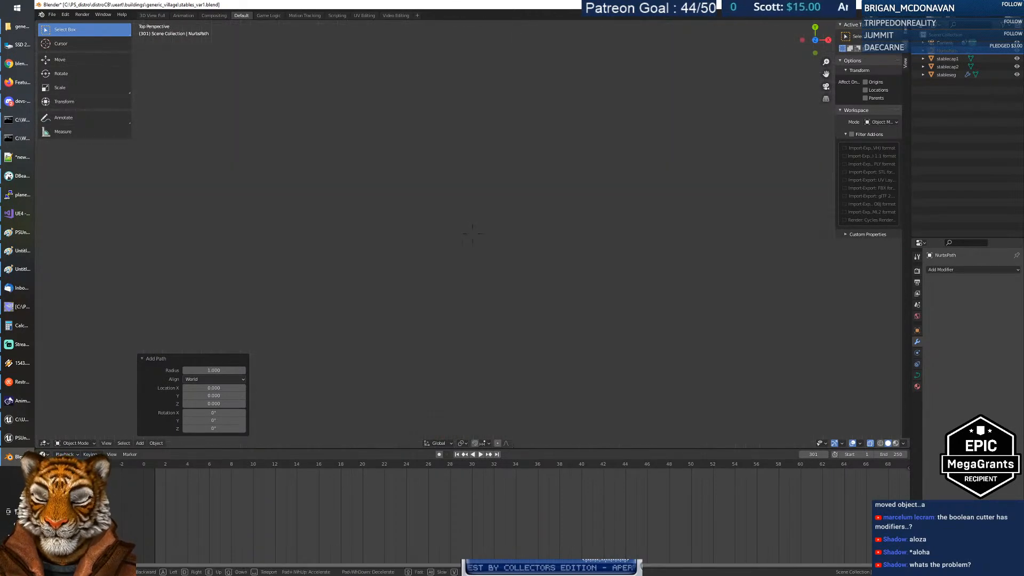
pyautogui.press('Escape')
pyautogui.hotkey('shift', '`')
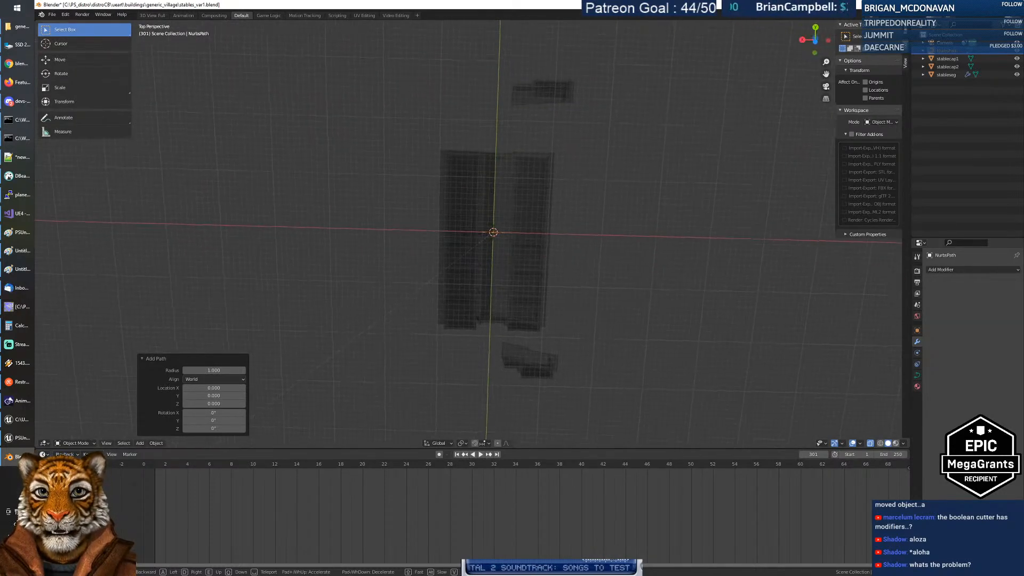
pyautogui.press('w')
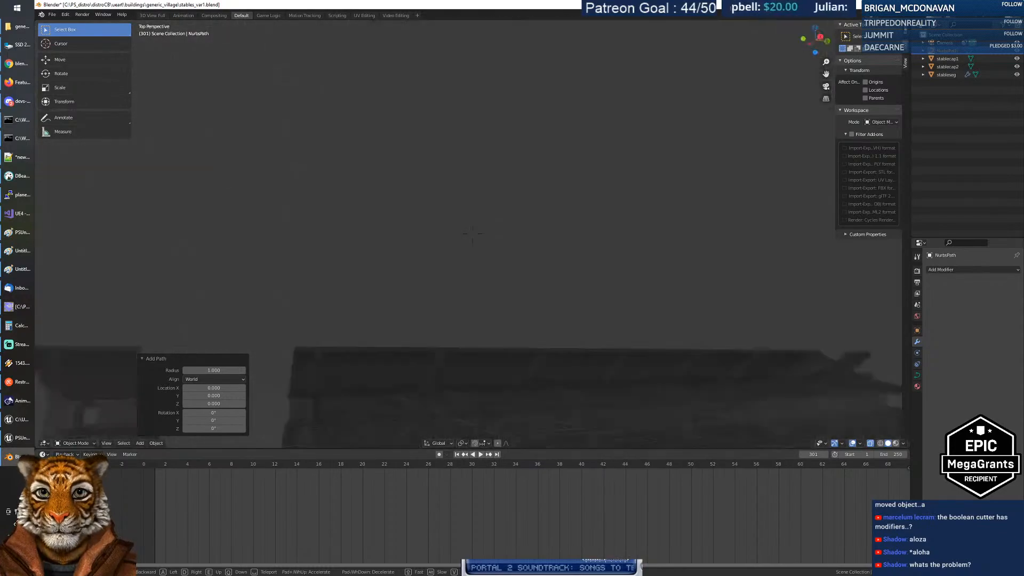
pyautogui.press('s')
pyautogui.press('w')
pyautogui.press('w')
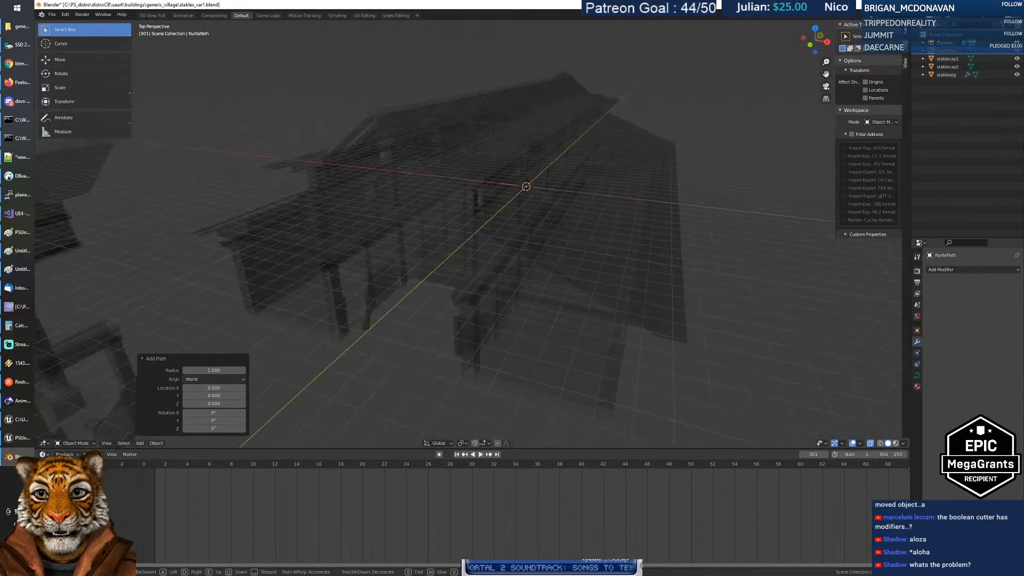
pyautogui.press('s')
pyautogui.press('d')
pyautogui.press('w')
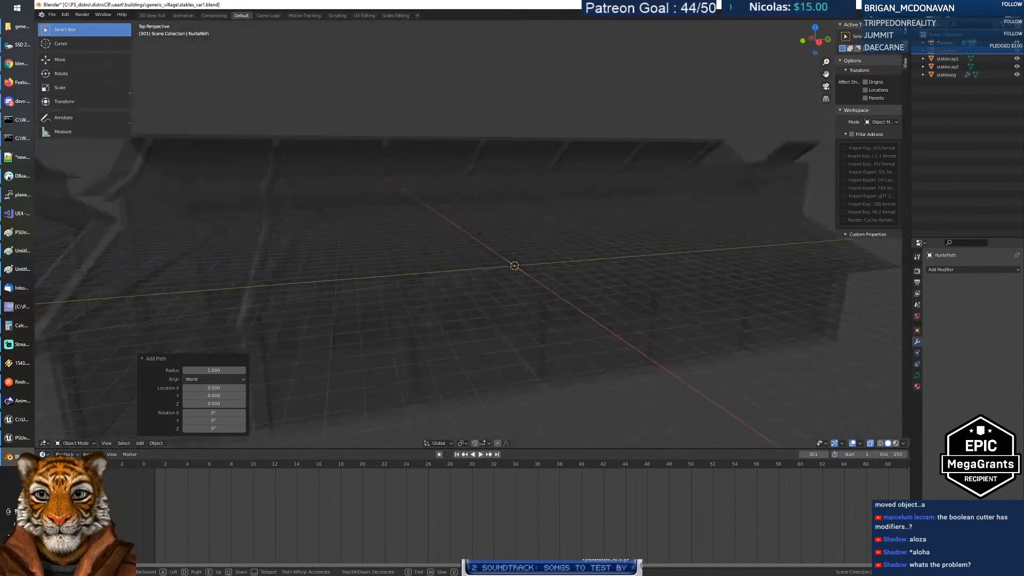
pyautogui.press('s')
pyautogui.press('w')
pyautogui.press('s')
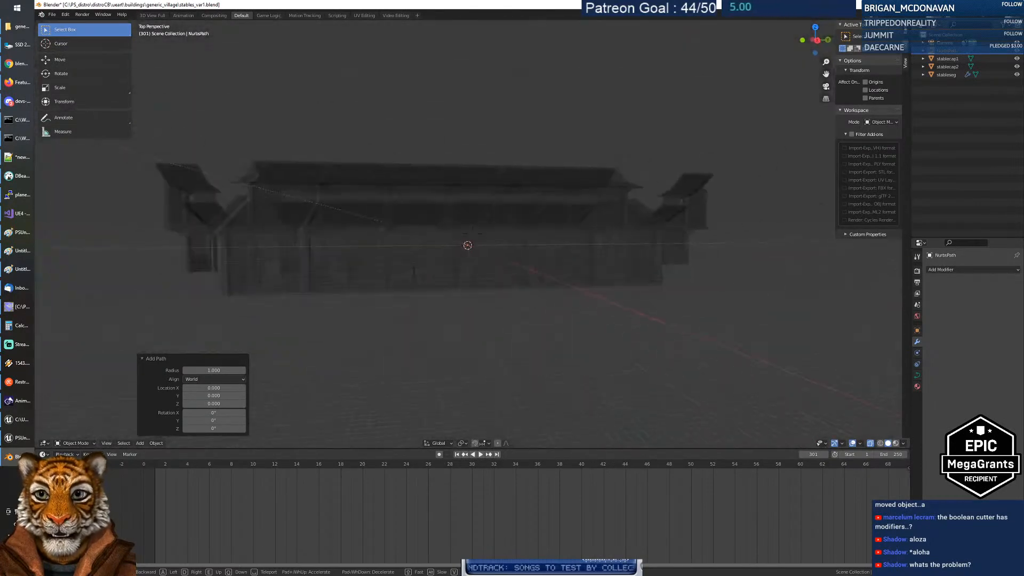
pyautogui.click(473, 237)
# Step: Select the stableseg building and both cap pieces and raise them about 3.2 along Z to the ground plane
pyautogui.click(517, 252)
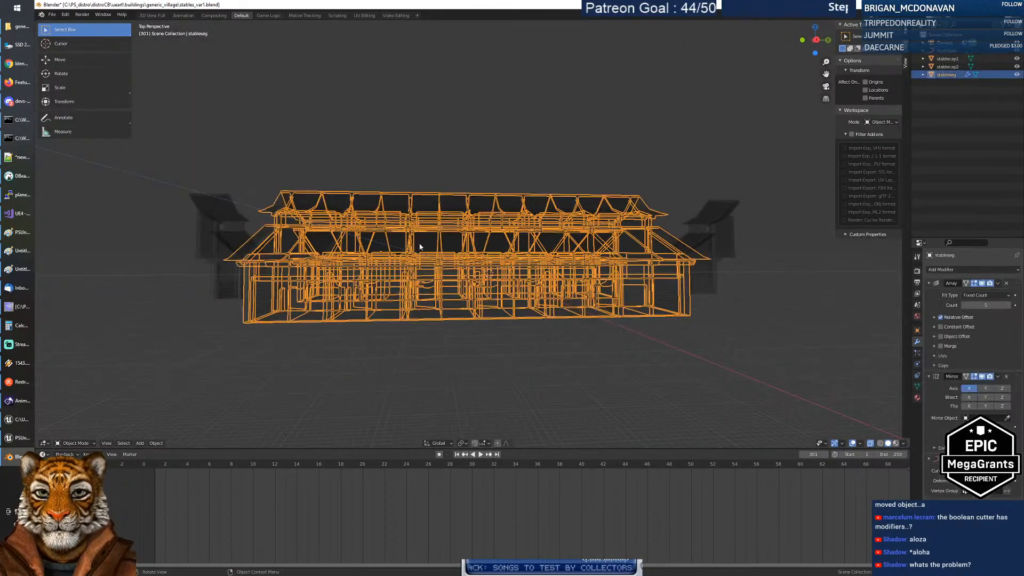
pyautogui.keyDown('shift'); pyautogui.click(219, 234); pyautogui.keyUp('shift')
pyautogui.keyDown('shift'); pyautogui.click(702, 228); pyautogui.keyUp('shift')
pyautogui.press('g')
pyautogui.press('z')
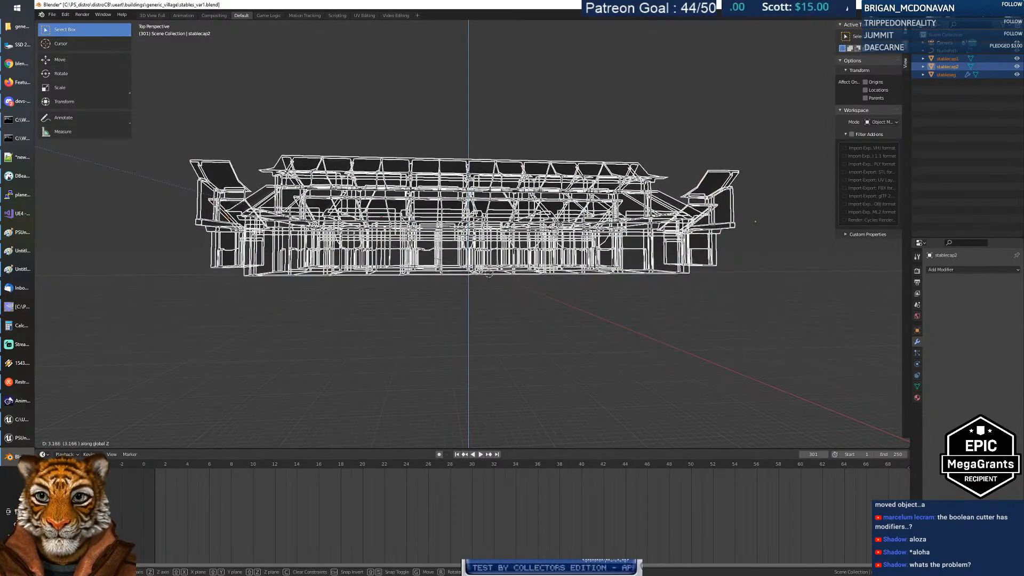
pyautogui.click(492, 278)
# Step: From the top view, nudge the building and both cap pieces about 0.16 along the X axis
pyautogui.moveTo(492, 278); pyautogui.dragTo(542, 299, button='middle')
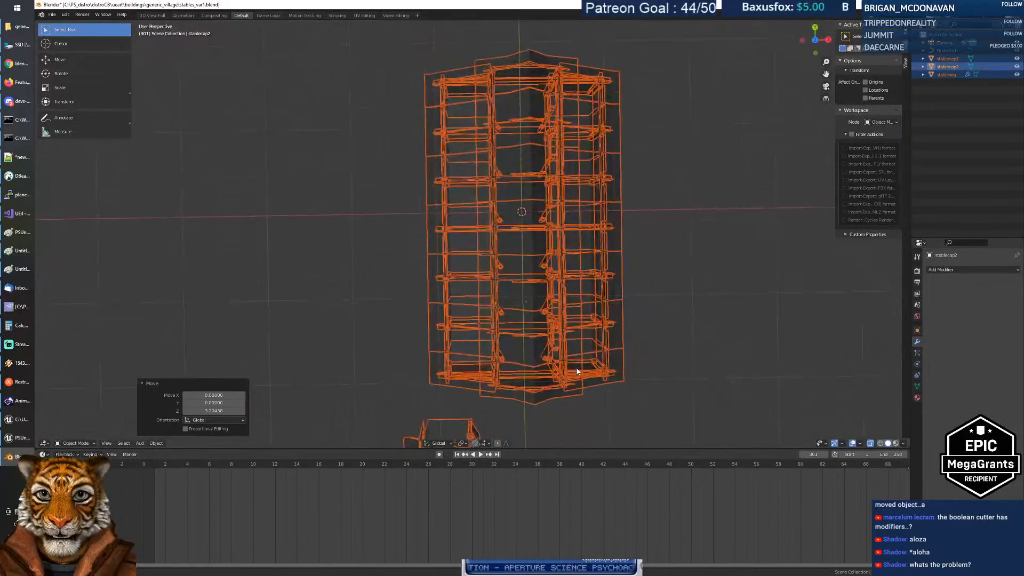
pyautogui.click(817, 42)
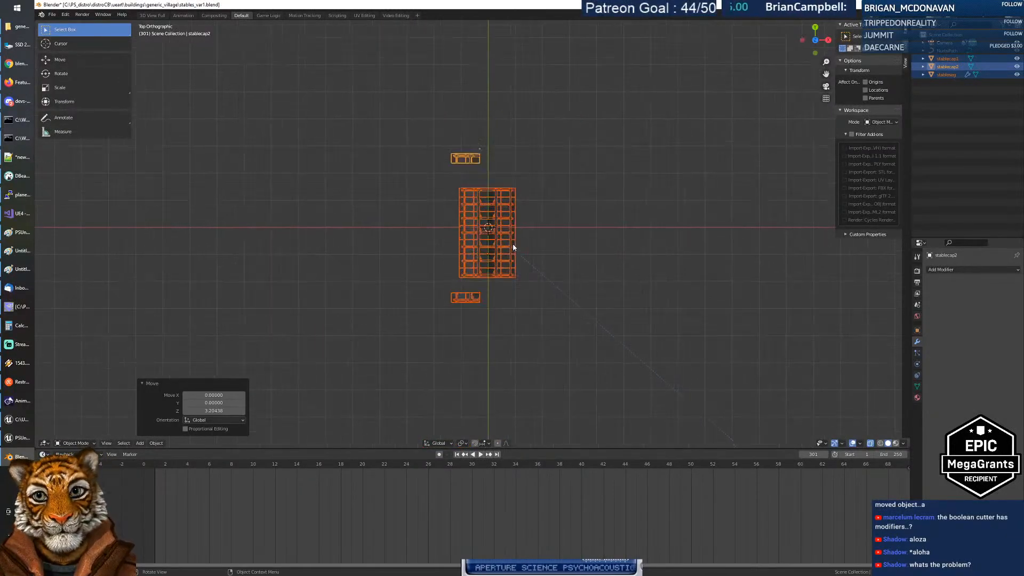
pyautogui.scroll(10, 512, 245)
pyautogui.scroll(-3, 603, 290)
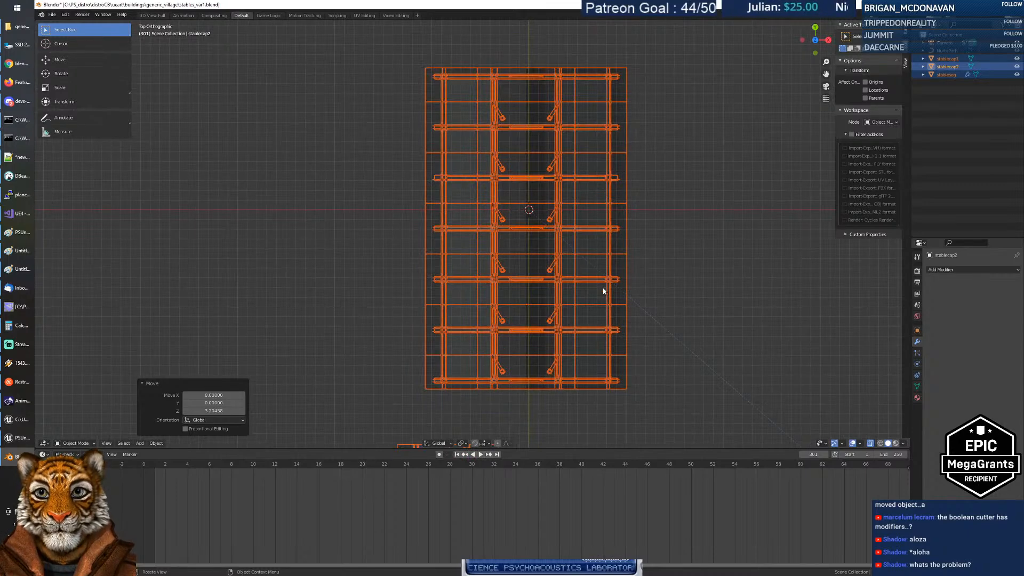
pyautogui.press('g')
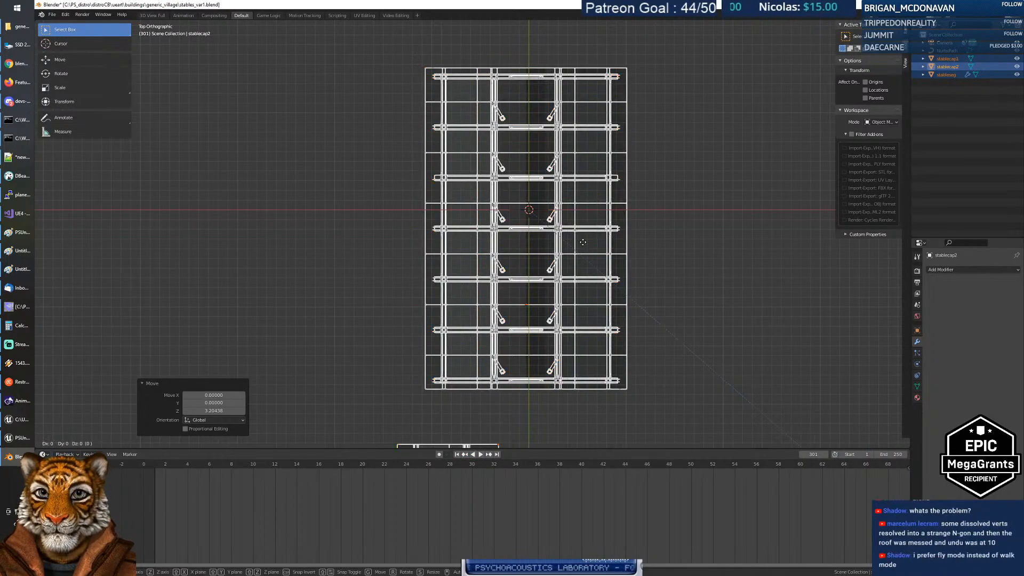
pyautogui.press('x')
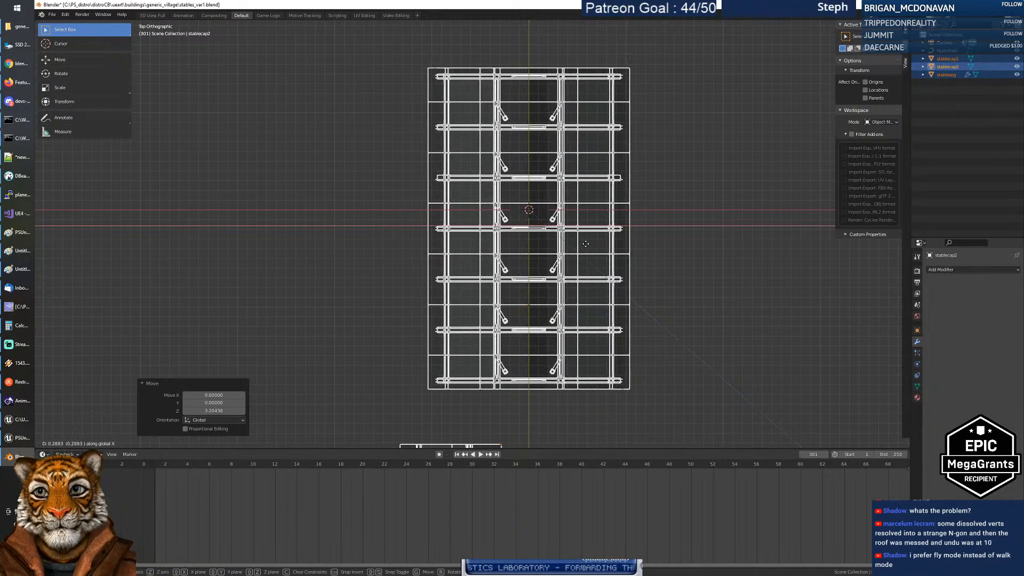
pyautogui.click(585, 244)
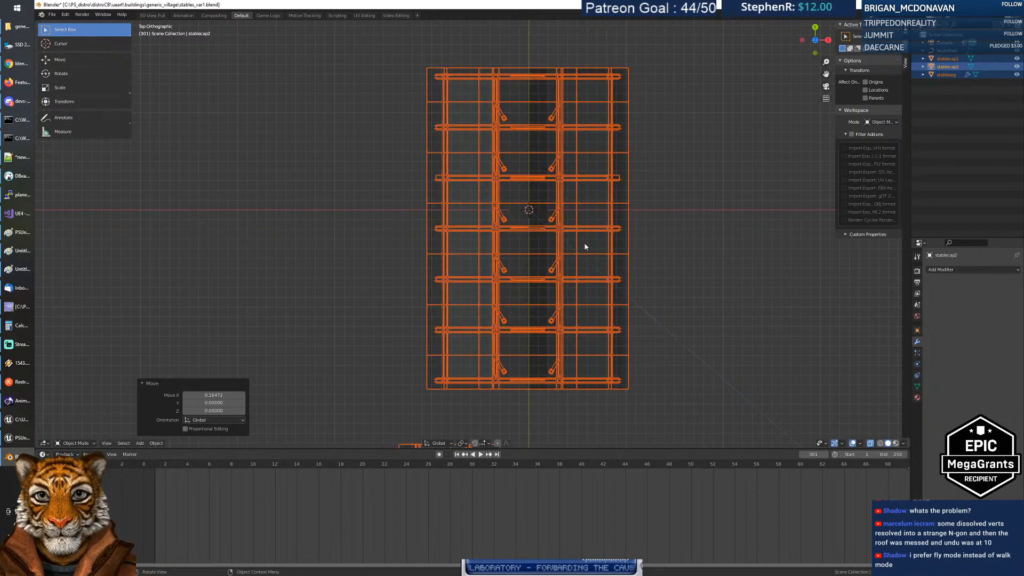
# Step: Move the selected building and both cap pieces about 1.89 along the Y axis to centre them on the origin
pyautogui.press('g')
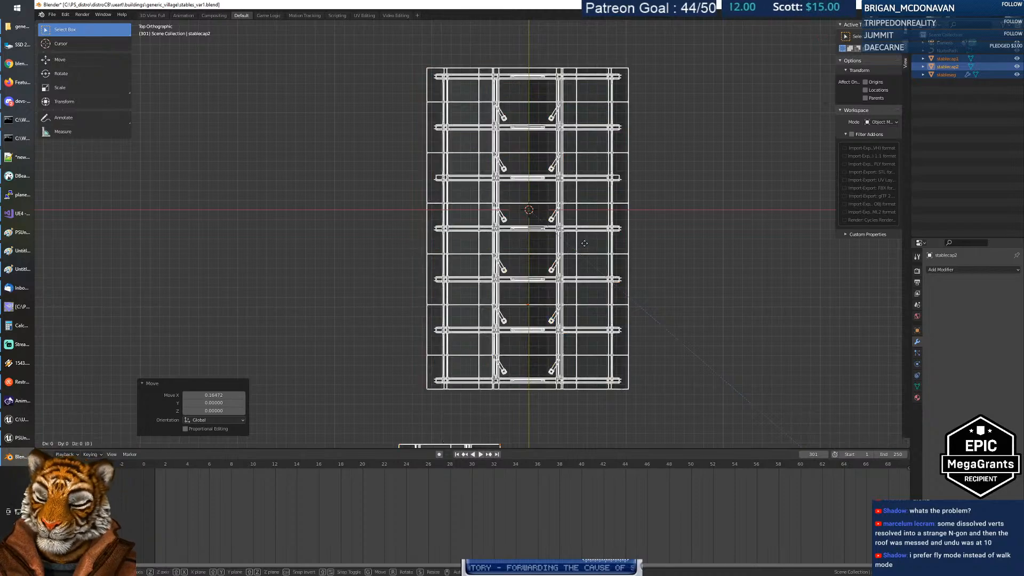
pyautogui.press('y')
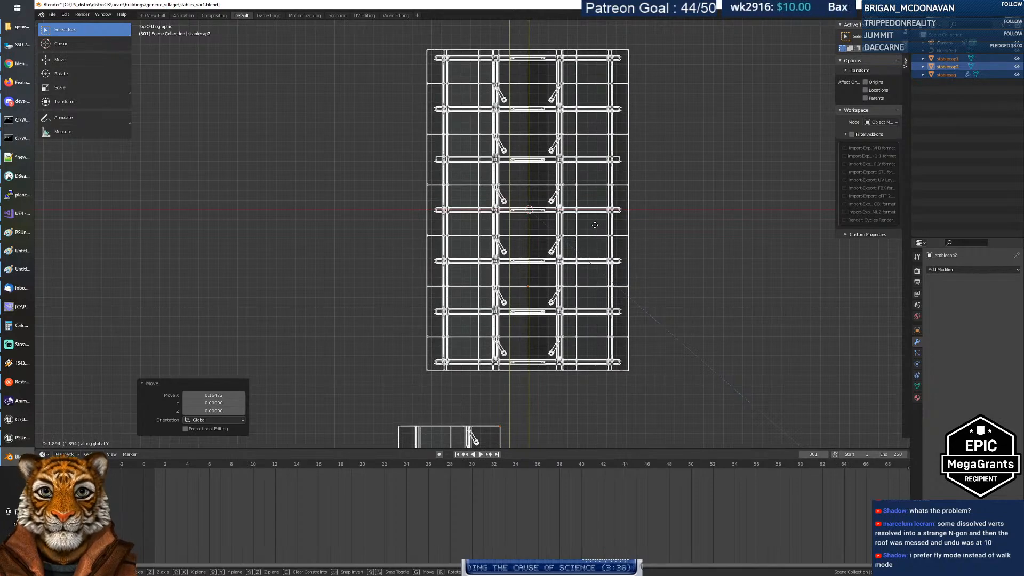
pyautogui.click(595, 224)
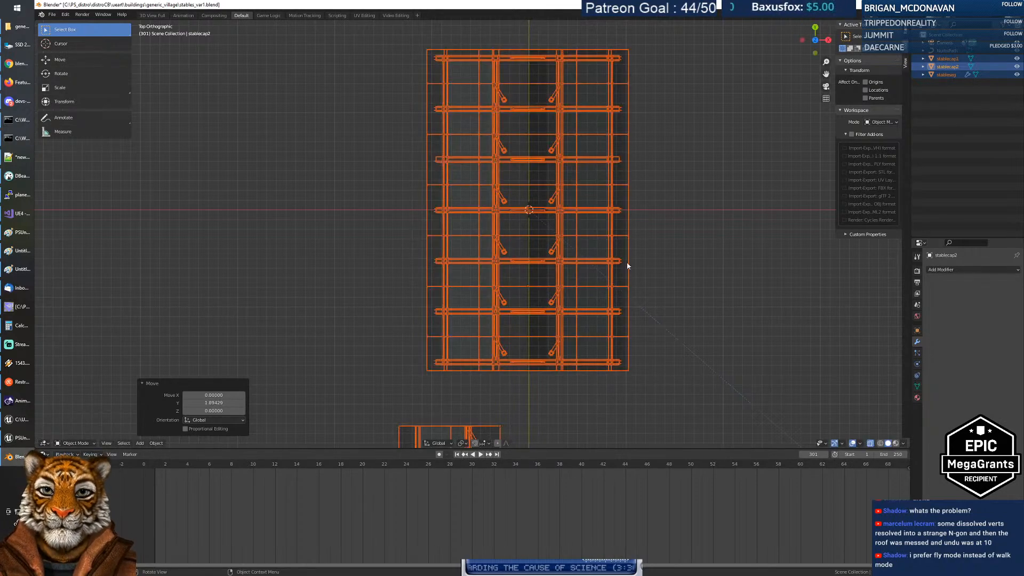
# Step: Clear the selection and hide only the stableseg building to expose the path at the origin
pyautogui.moveTo(667, 266); pyautogui.dragTo(631, 256, button='middle')
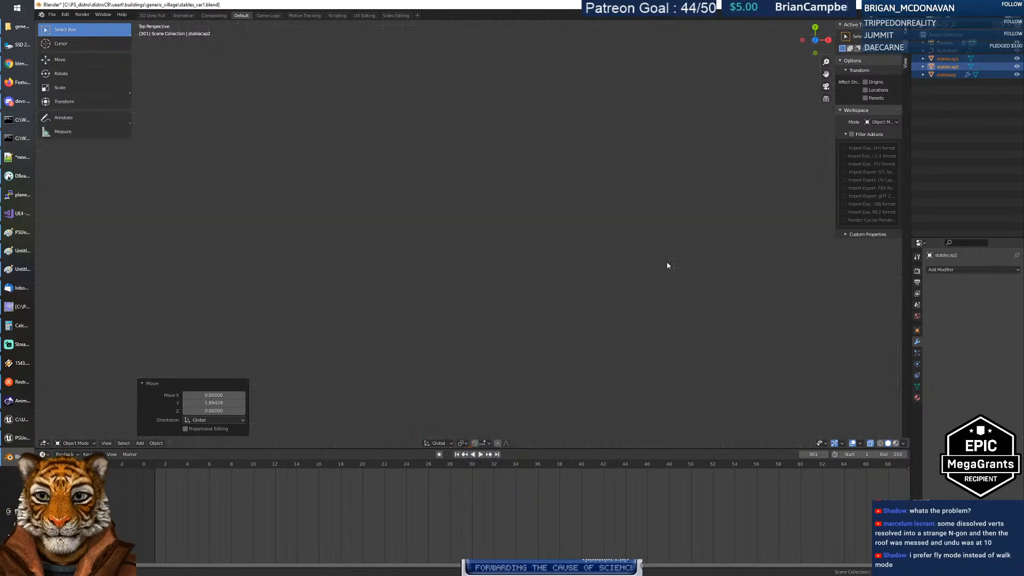
pyautogui.scroll(-8, 629, 261)
pyautogui.moveTo(505, 246); pyautogui.dragTo(444, 252, button='middle')
pyautogui.hotkey('alt', 'a')
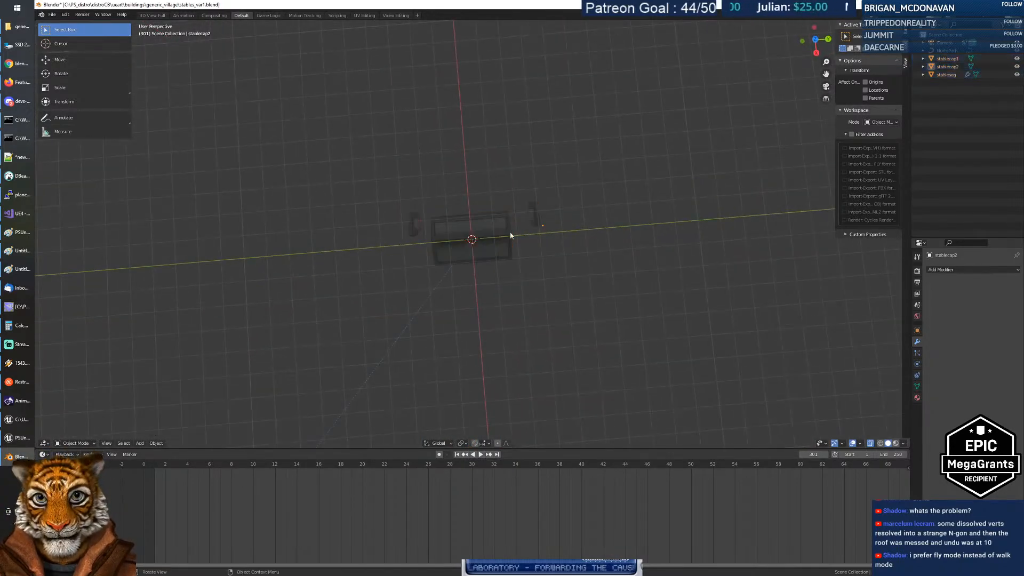
pyautogui.click(510, 235)
pyautogui.press('h')
# Step: Select the path curve at the origin and rotate it 90° about the Z axis
pyautogui.click(478, 242)
pyautogui.press('KP_Decimal')
pyautogui.scroll(-10, 476, 241)
pyautogui.hotkey('shift', '`')
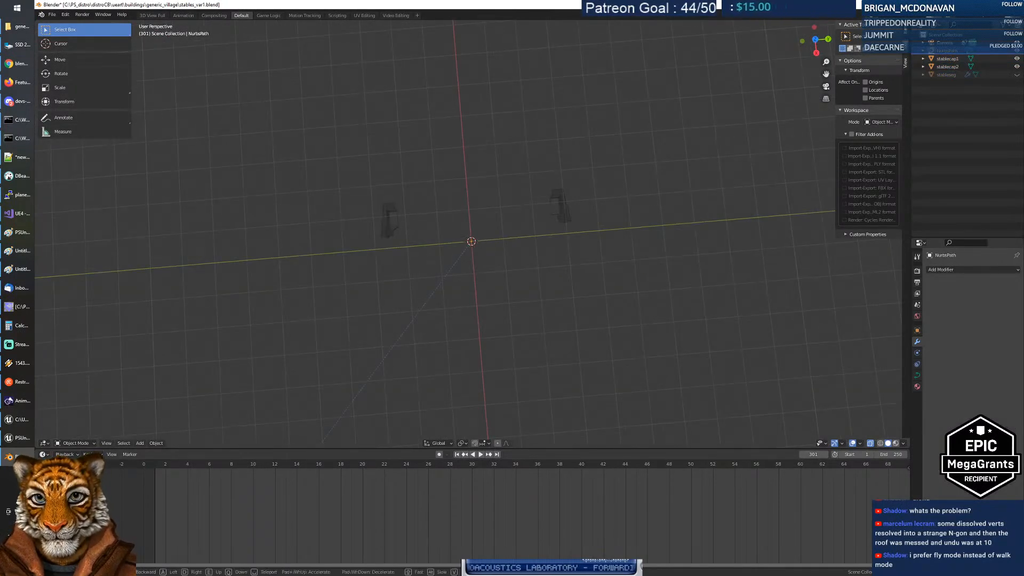
pyautogui.press('w')
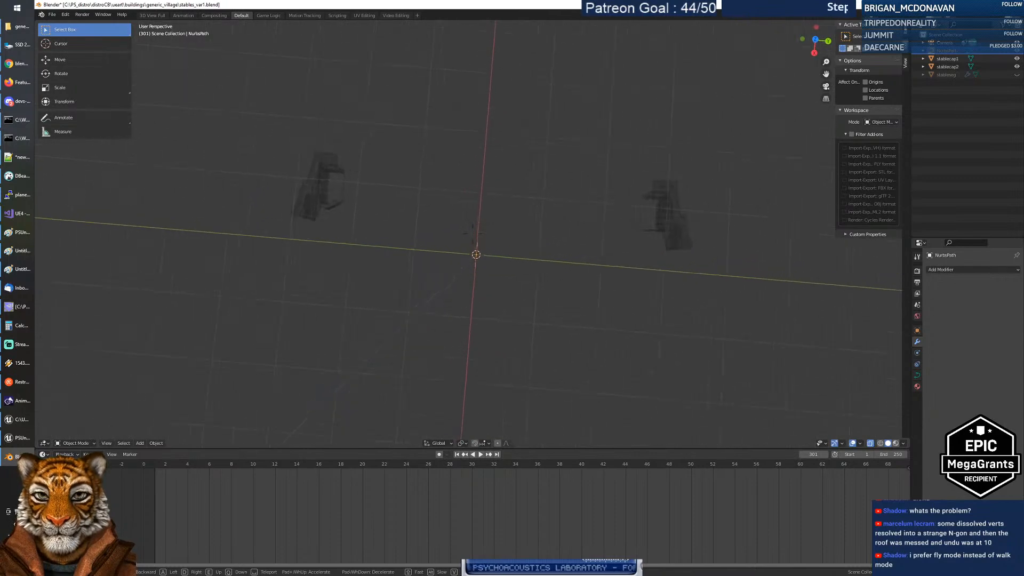
pyautogui.click(472, 233)
pyautogui.press('r')
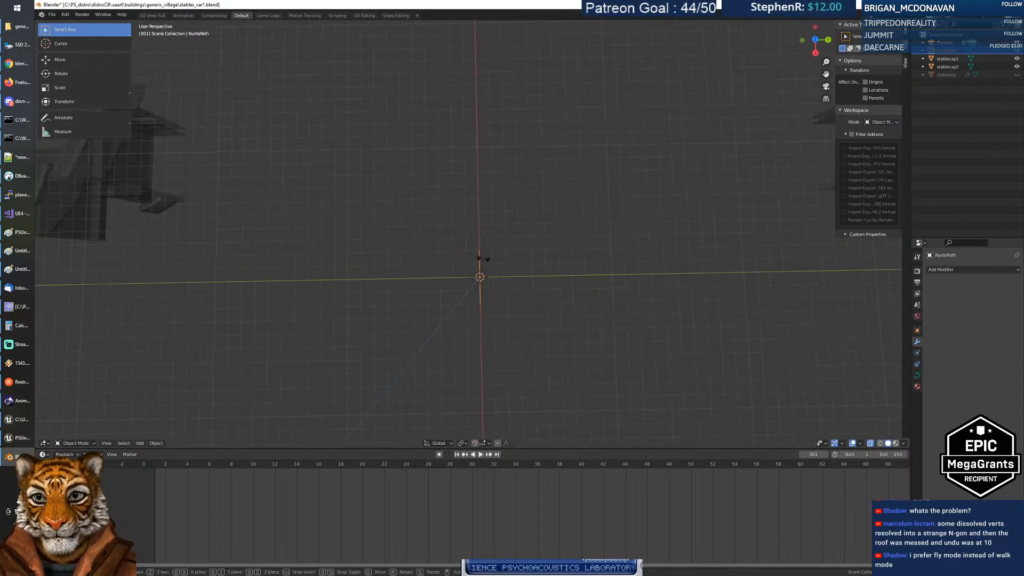
pyautogui.press('z')
pyautogui.press('9')
pyautogui.press('0')
pyautogui.press('Return')
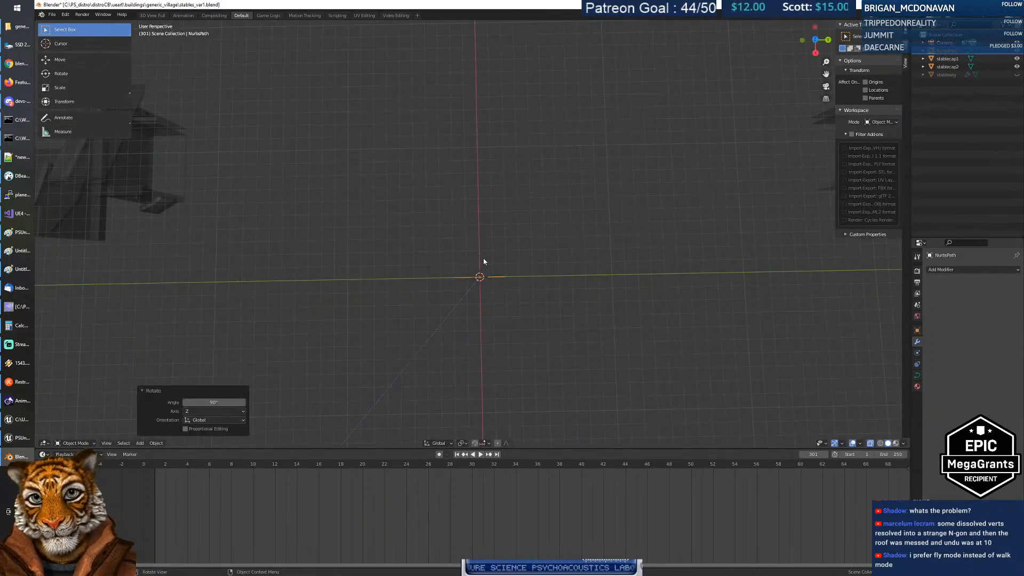
# Step: Edit the path and move the two control points on its positive Y side outward along the Y axis
pyautogui.press('Tab')
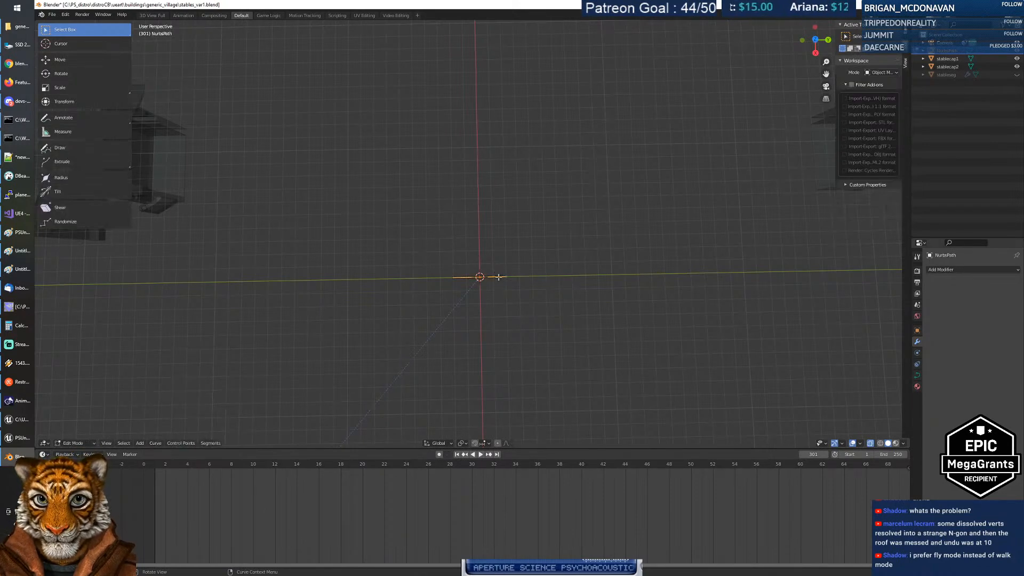
pyautogui.press('g')
pyautogui.press('y')
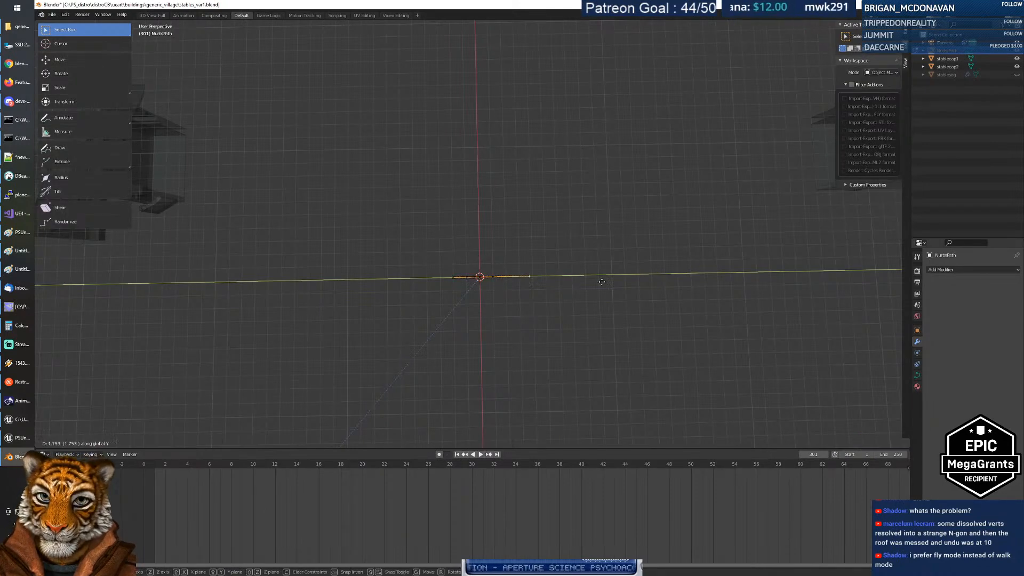
pyautogui.click(686, 275)
pyautogui.click(493, 278)
pyautogui.press('g')
pyautogui.press('y')
pyautogui.click(591, 277)
# Step: Move the two control points on the path's negative Y side outward along Y and finish editing the path
pyautogui.click(452, 276)
pyautogui.press('g')
pyautogui.press('y')
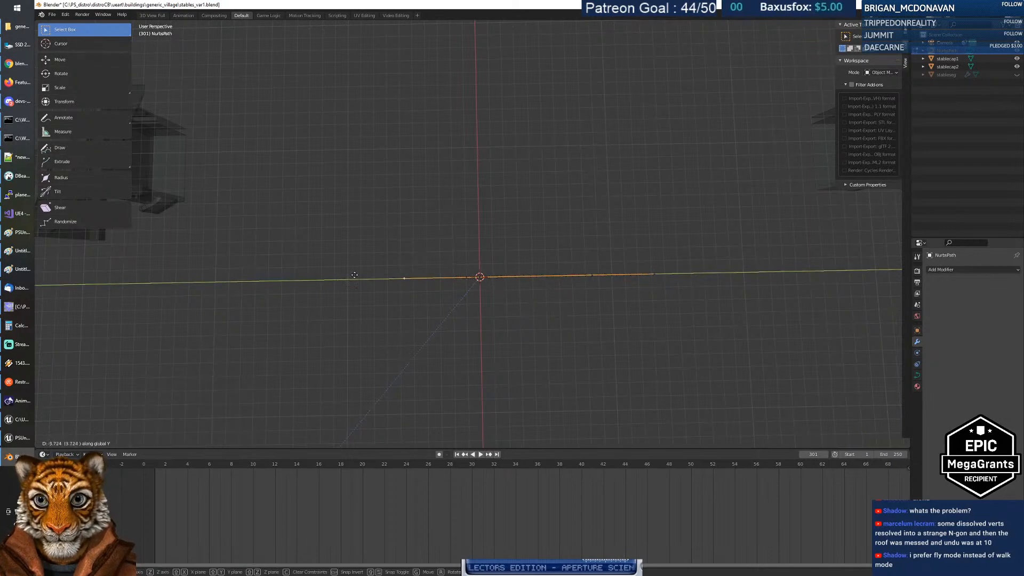
pyautogui.click(289, 280)
pyautogui.click(466, 278)
pyautogui.press('g')
pyautogui.press('y')
pyautogui.click(373, 279)
pyautogui.click(554, 332)
pyautogui.scroll(-5, 528, 330)
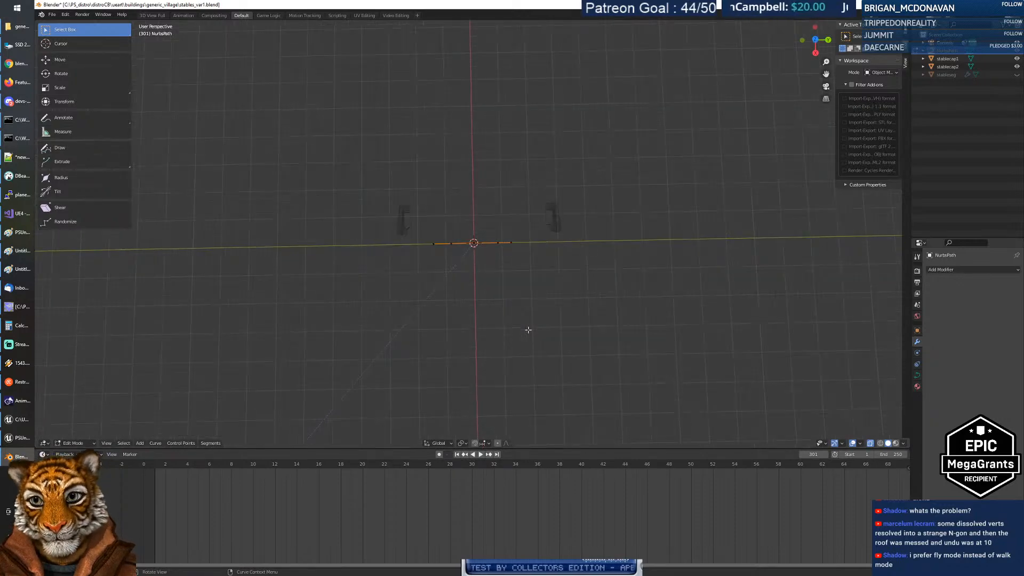
pyautogui.press('Tab')
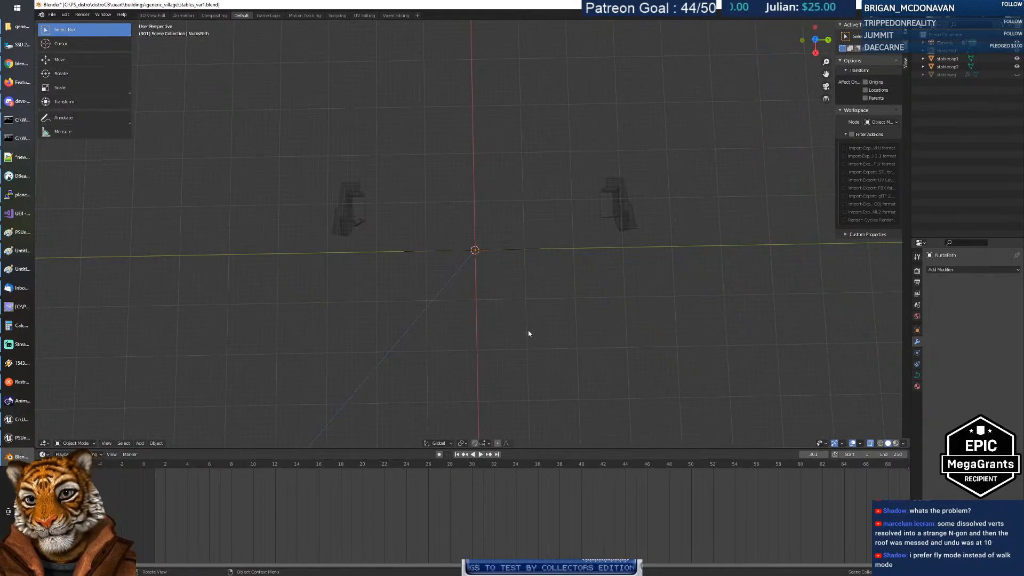
# Step: Unhide the stableseg building and assign NurbsPath as the object of its Curve modifier
pyautogui.hotkey('alt', 'h')
pyautogui.click(518, 219)
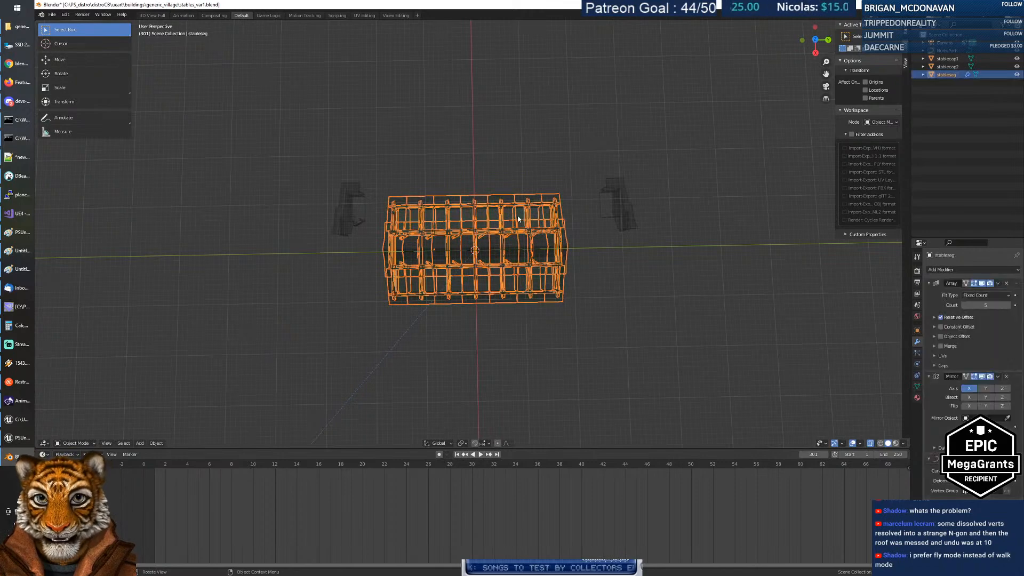
pyautogui.click(652, 264)
pyautogui.click(515, 225)
pyautogui.click(597, 246)
pyautogui.click(520, 225)
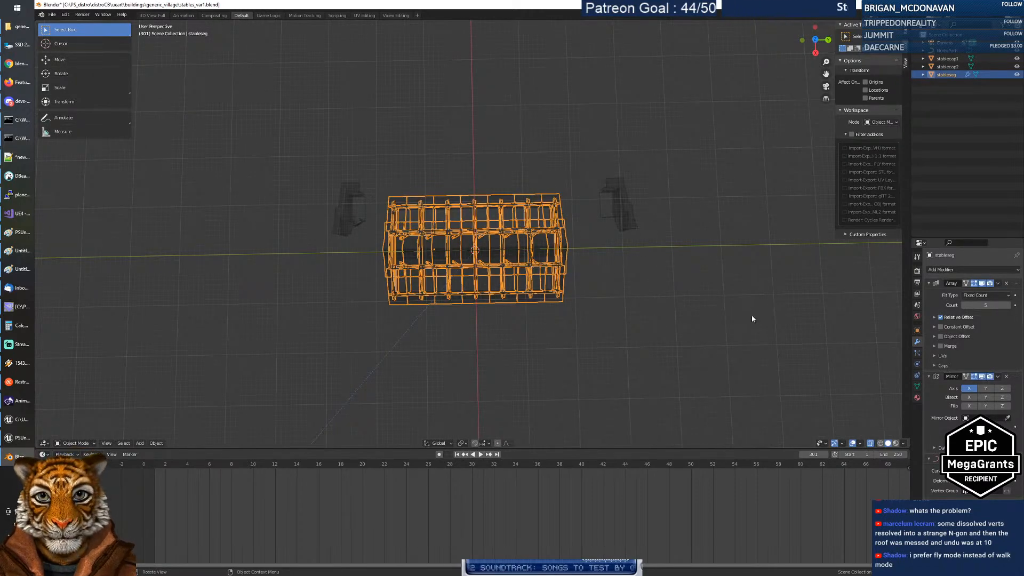
pyautogui.click(1007, 418)
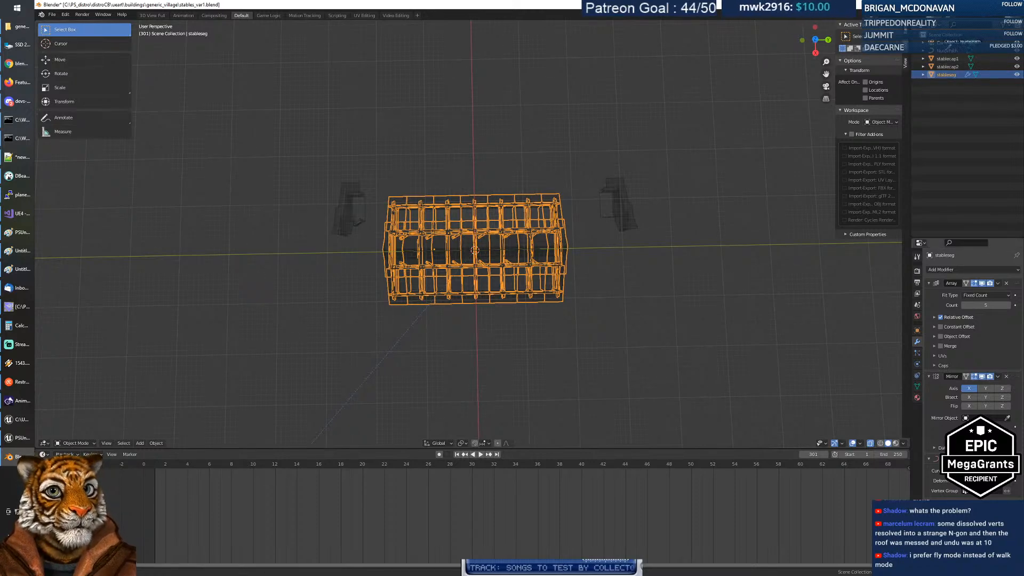
pyautogui.click(946, 50)
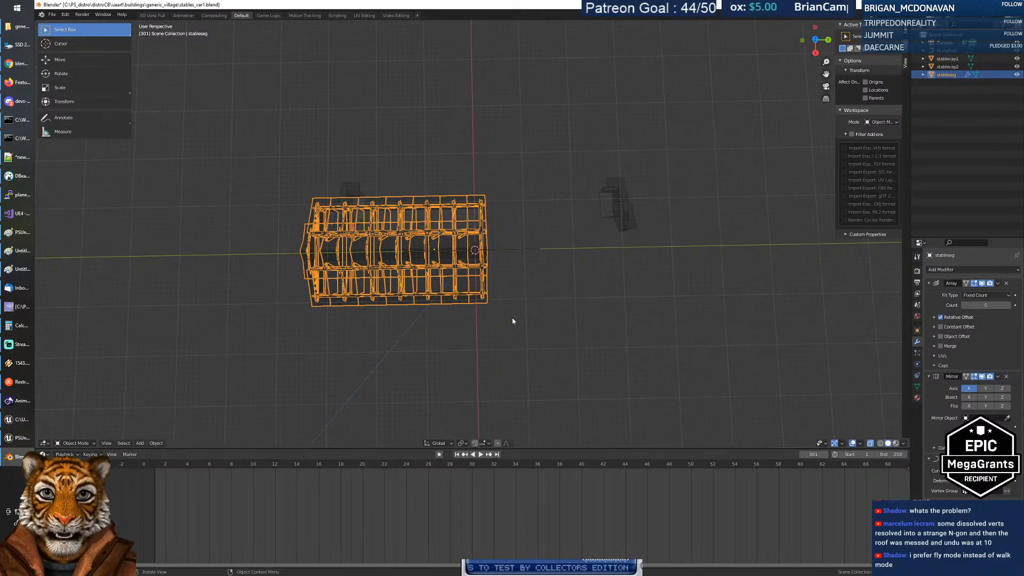
# Step: Move the stableseg building along the Y axis until its deformed body is centred on the origin
pyautogui.click(507, 250)
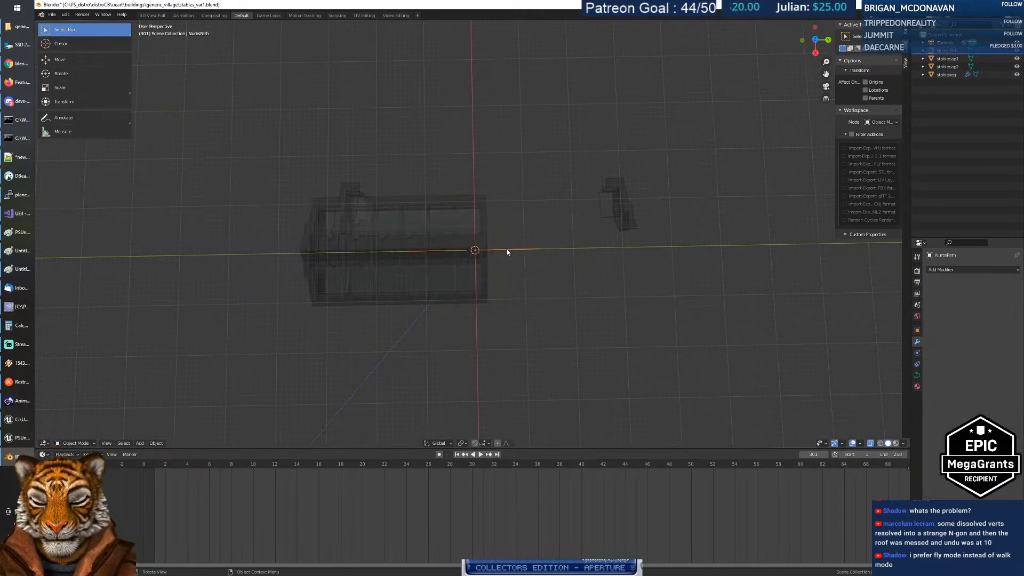
pyautogui.click(484, 227)
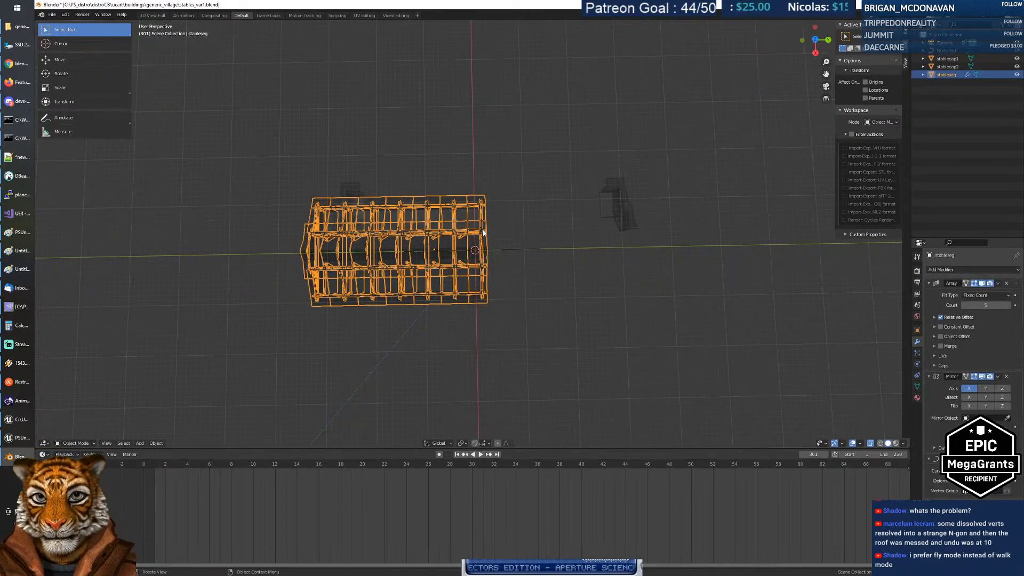
pyautogui.press('g')
pyautogui.press('y')
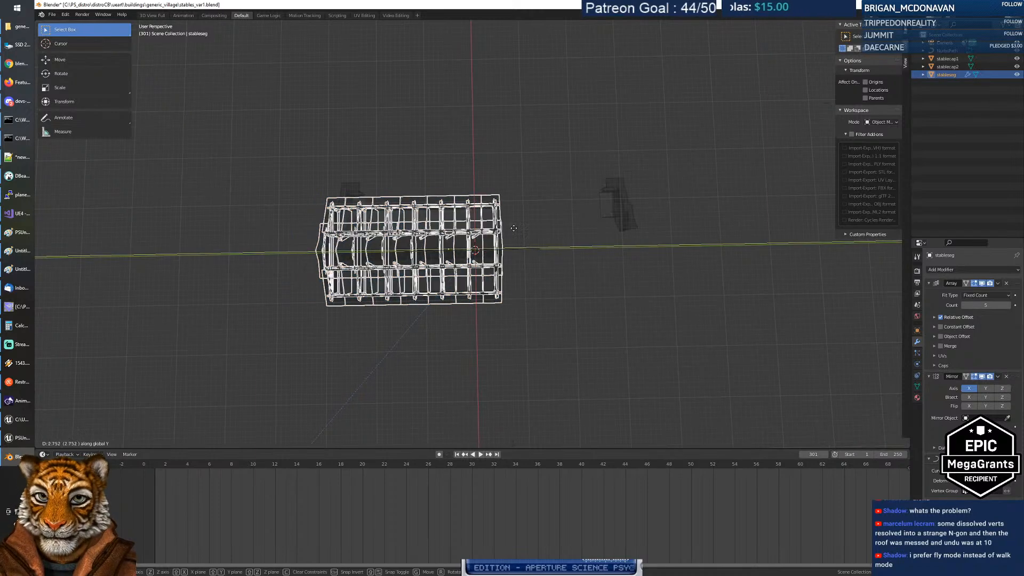
pyautogui.click(616, 293)
pyautogui.click(616, 294)
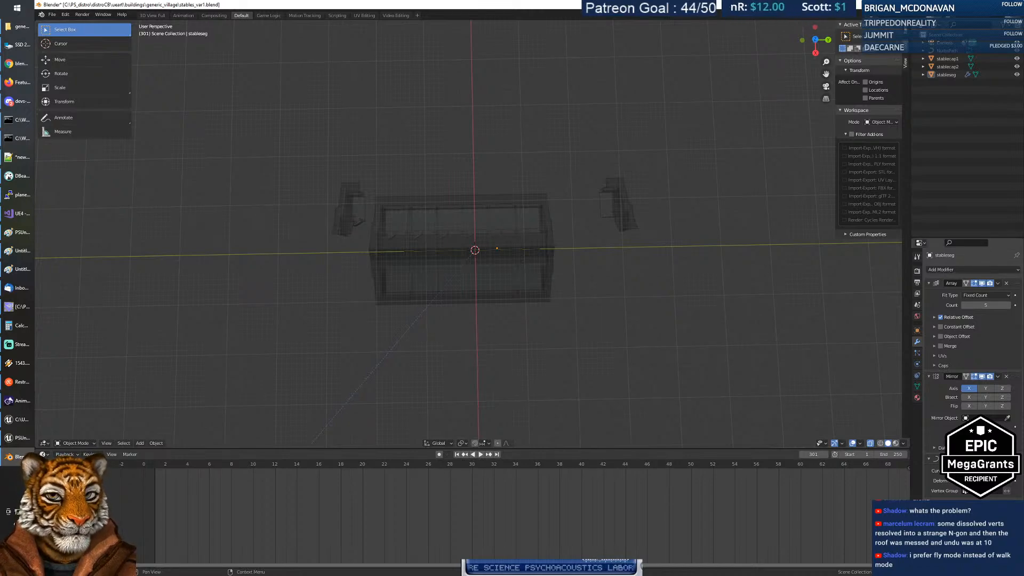
# Step: Try a different deform axis in the building's Curve modifier and undo the change
pyautogui.click(985, 481)
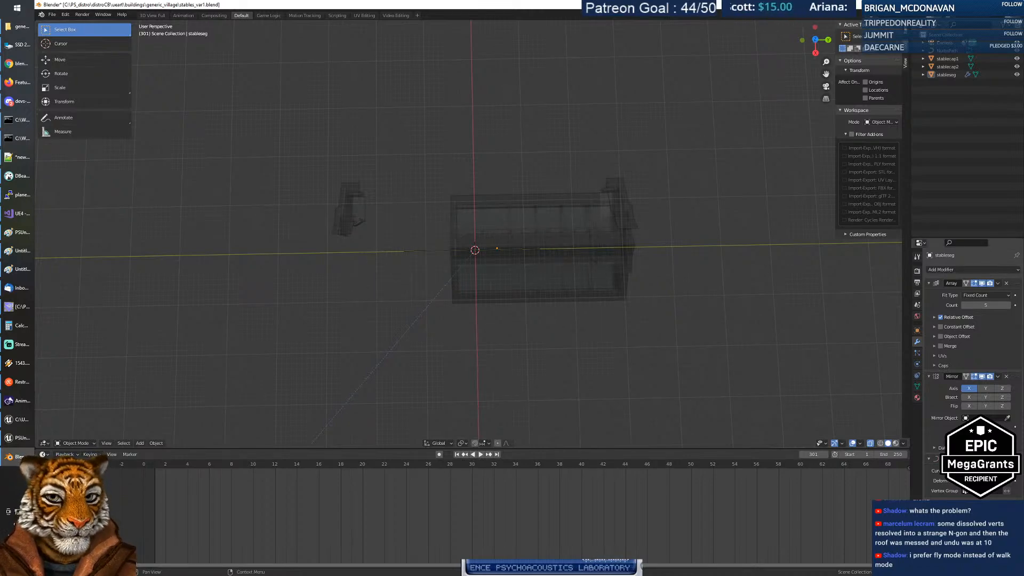
pyautogui.moveTo(689, 327); pyautogui.dragTo(686, 326, button='middle')
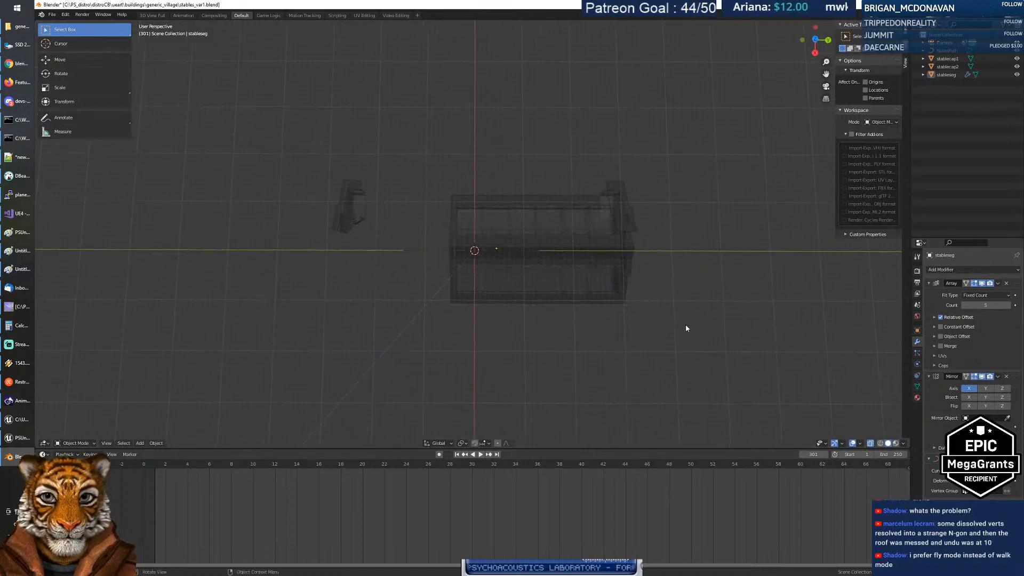
pyautogui.hotkey('ctrl', 'z')
# Step: Test the building's deformation by moving the path's control points at both ends, cancelling each move
pyautogui.moveTo(573, 300); pyautogui.dragTo(554, 283, button='middle')
pyautogui.scroll(5, 549, 282)
pyautogui.click(544, 278)
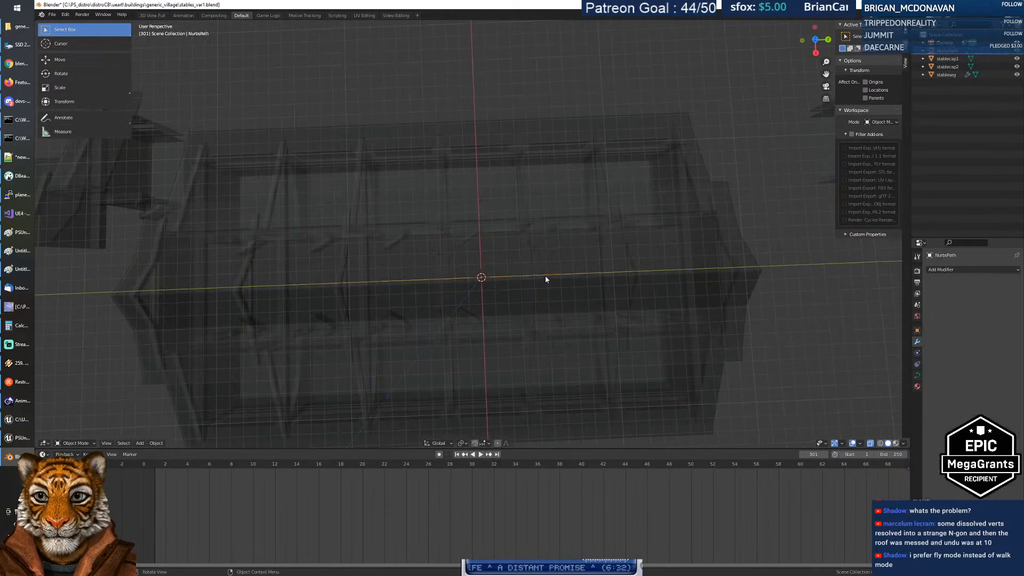
pyautogui.press('Tab')
pyautogui.click(658, 272)
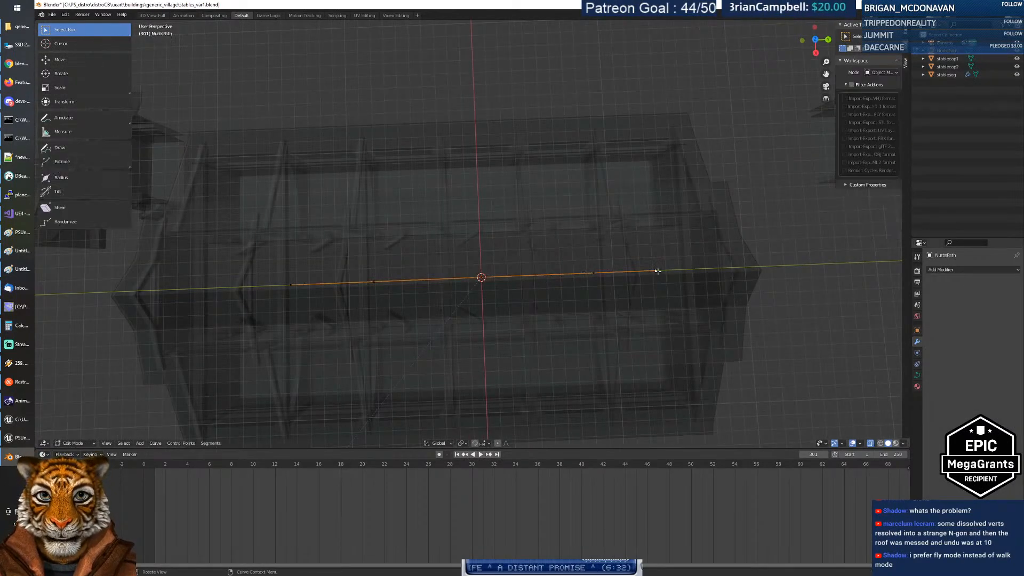
pyautogui.press('g')
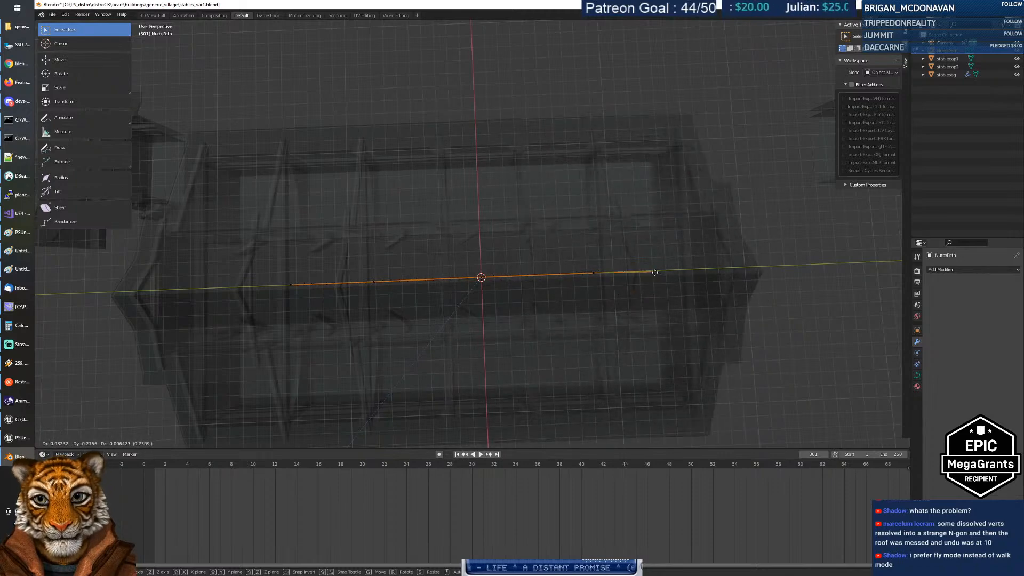
pyautogui.rightClick(655, 252)
pyautogui.press('g')
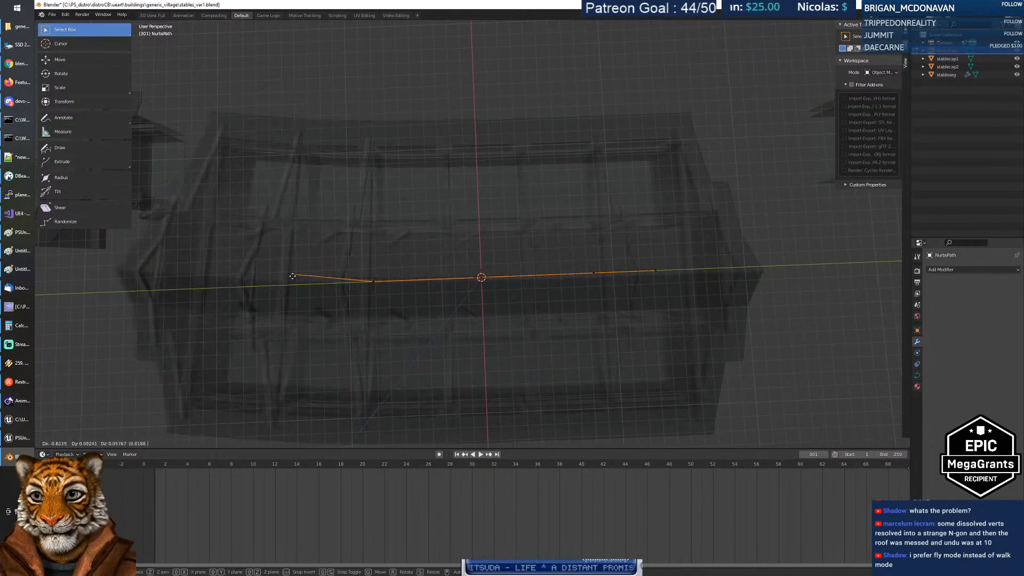
pyautogui.rightClick(299, 288)
# Step: Save the stables_var1.blend file
pyautogui.moveTo(435, 309); pyautogui.dragTo(471, 278, button='middle')
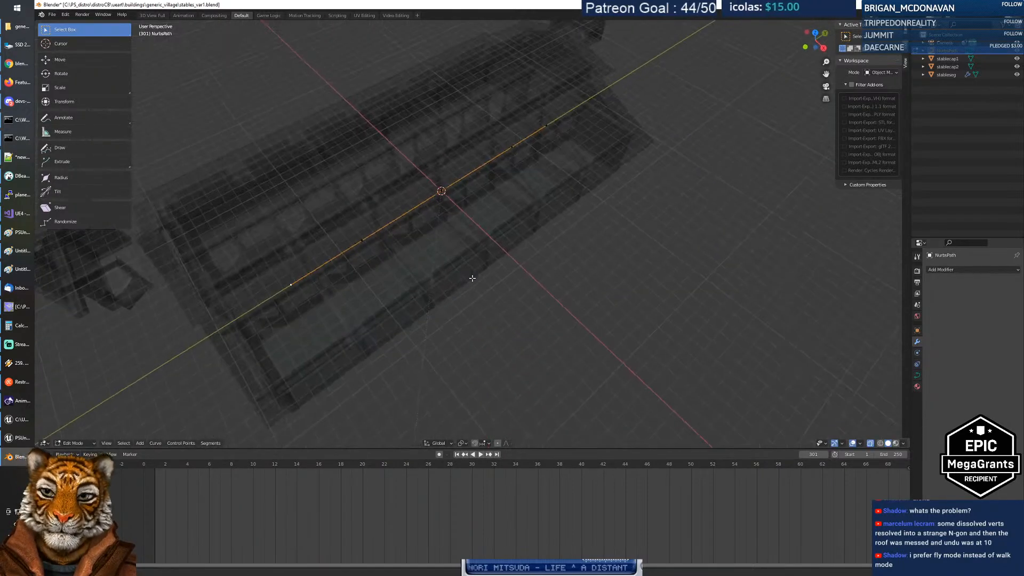
pyautogui.scroll(-5, 472, 278)
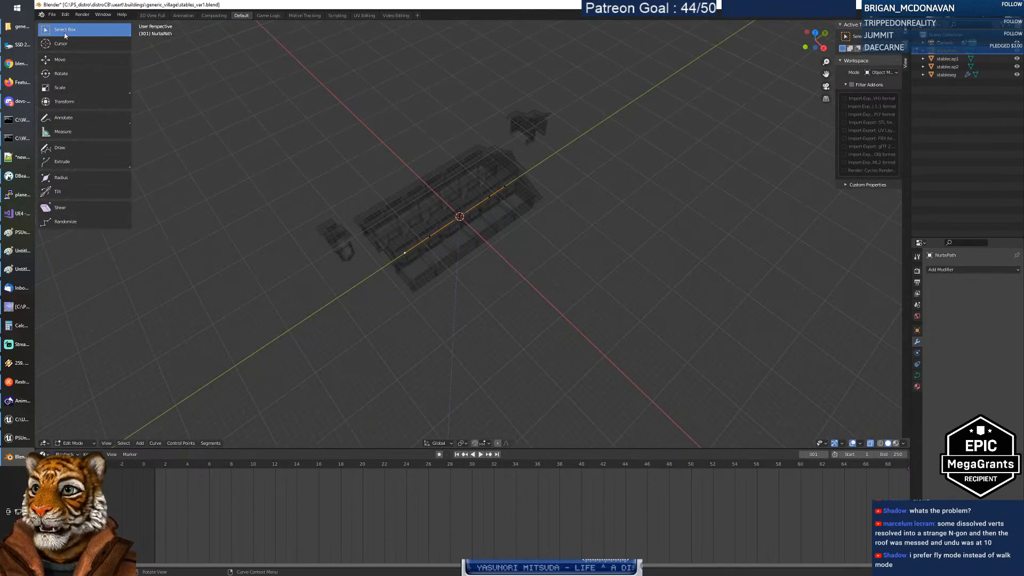
pyautogui.click(52, 15)
pyautogui.click(77, 68)
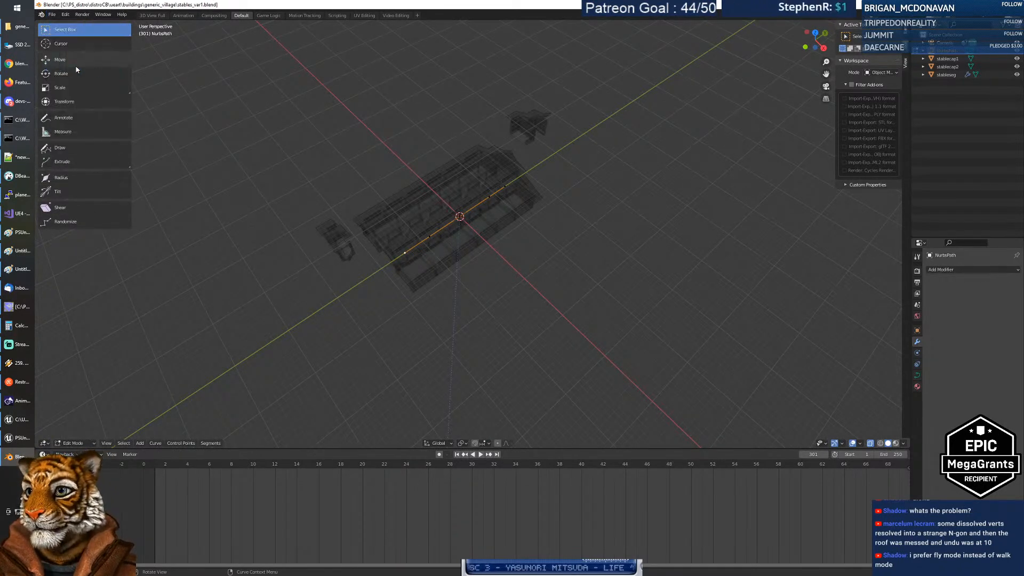
pyautogui.moveTo(495, 240)
pyautogui.mouseDown(button='middle')
pyautogui.moveTo(512, 251)
pyautogui.moveTo(480, 235)
pyautogui.mouseUp(button='middle')
# Step: Switch to File Explorer, sort generic_village by date modified, and open stables_var1a.blend while ignoring the script execution request
pyautogui.click(20, 26)
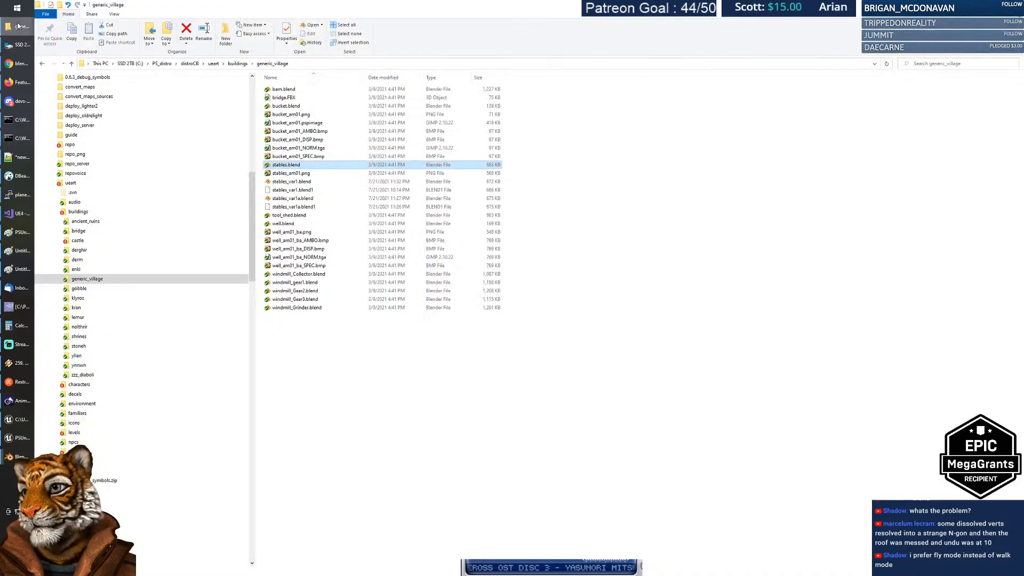
pyautogui.click(643, 271)
pyautogui.click(389, 77)
pyautogui.click(318, 99)
pyautogui.press('Return')
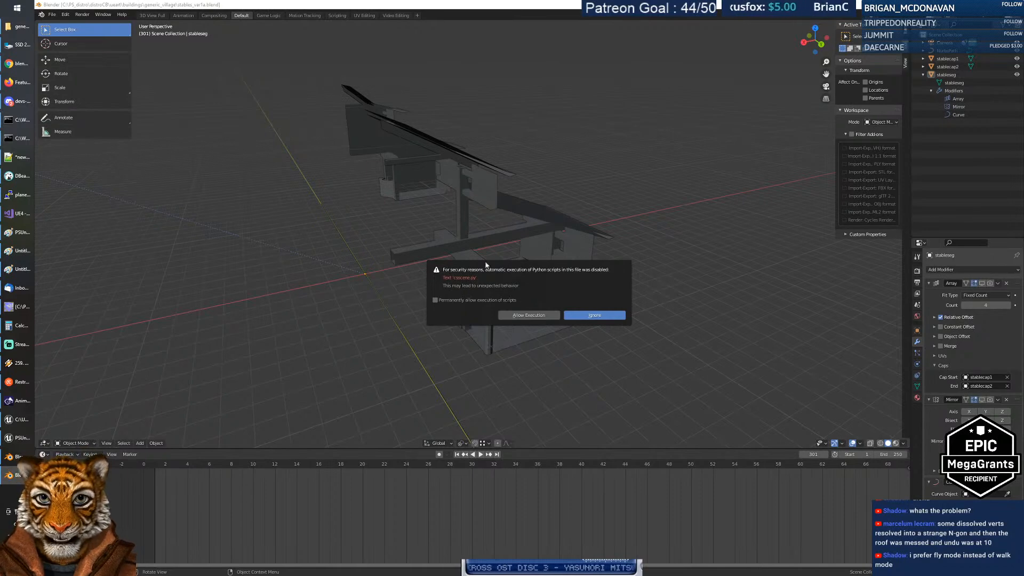
pyautogui.click(617, 316)
# Step: Copy the stableseg object from stables_var1a.blend and paste it into the stables_var1.blend window
pyautogui.moveTo(616, 319); pyautogui.dragTo(543, 226, button='middle')
pyautogui.click(543, 226)
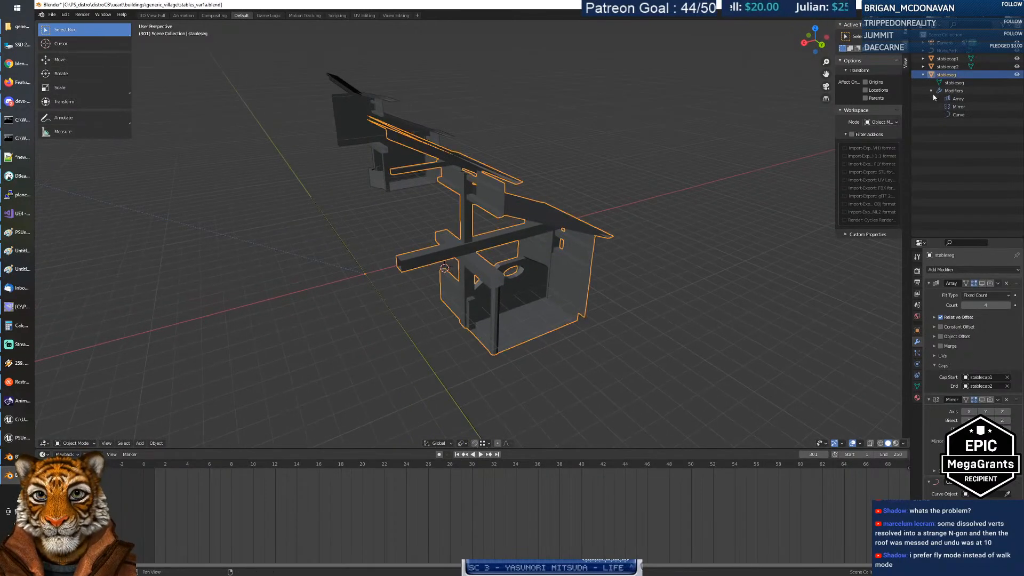
pyautogui.rightClick(955, 78)
pyautogui.click(956, 78)
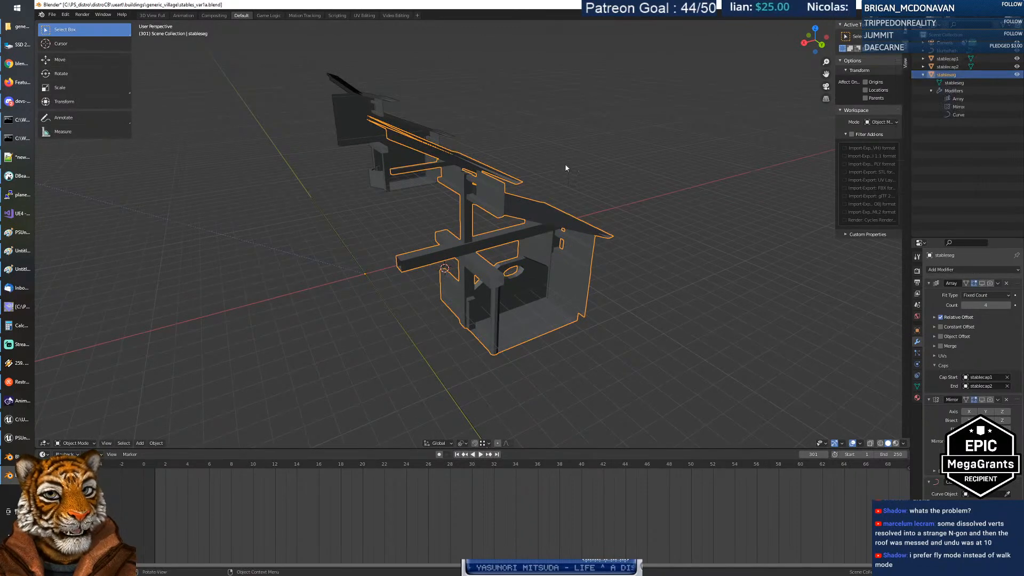
pyautogui.click(16, 457)
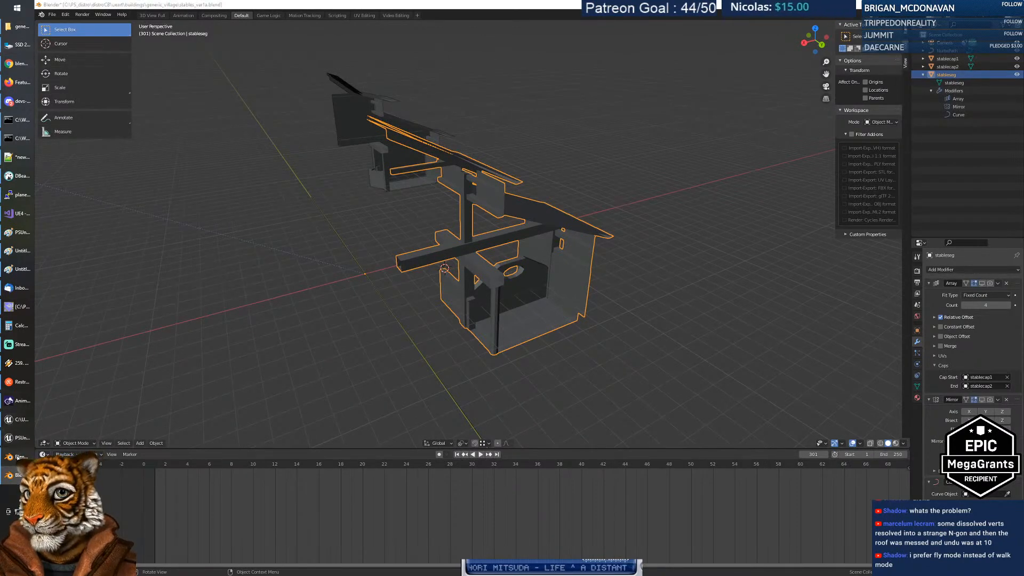
pyautogui.rightClick(937, 42)
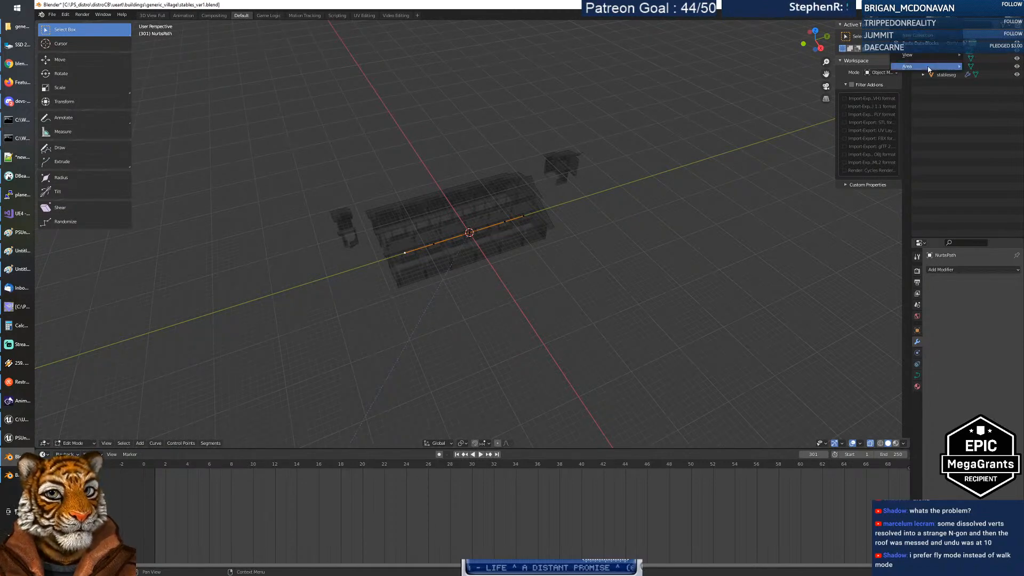
pyautogui.click(932, 44)
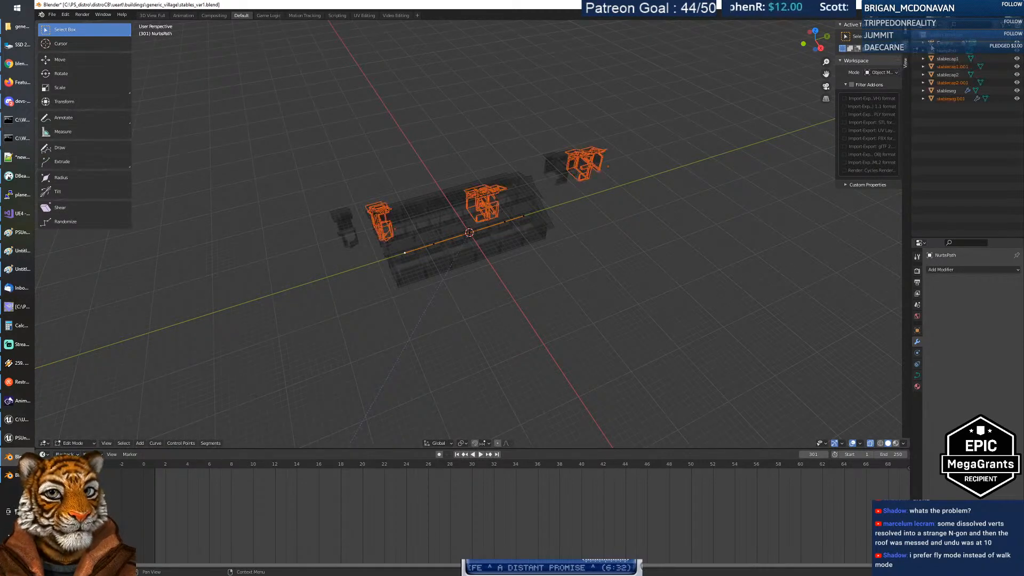
pyautogui.moveTo(464, 256); pyautogui.dragTo(433, 290, button='middle')
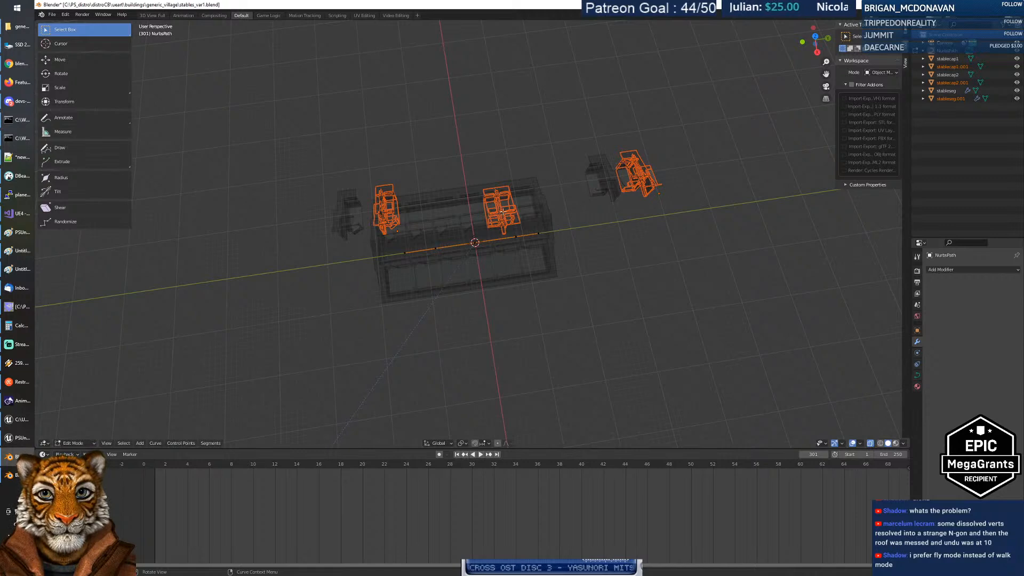
# Step: Leave the path's Edit Mode, examine the pasted segment and end cap, and compare them with stablecap2 in the stables_var1a.blend window
pyautogui.press('Tab')
pyautogui.click(497, 199)
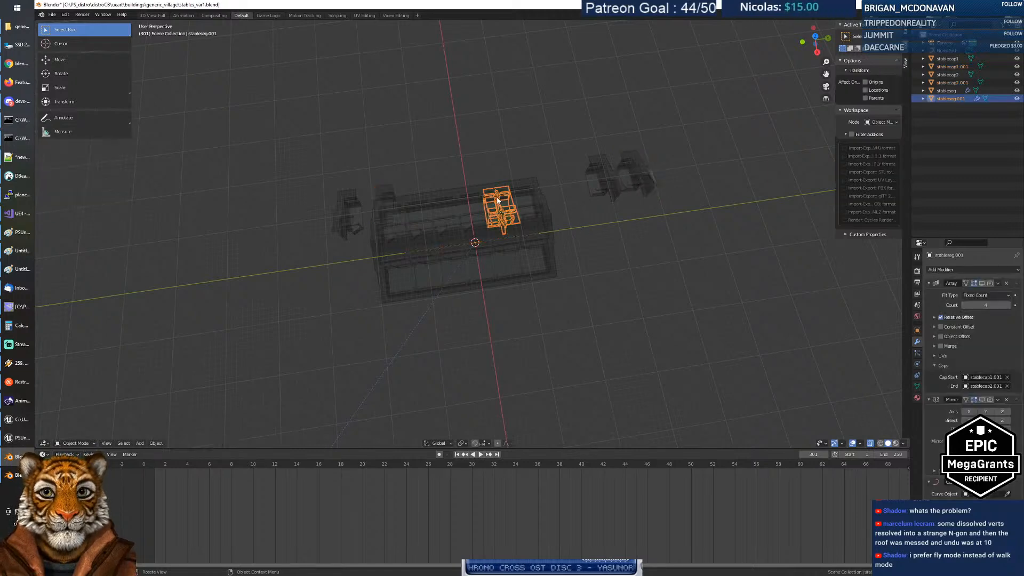
pyautogui.click(643, 182)
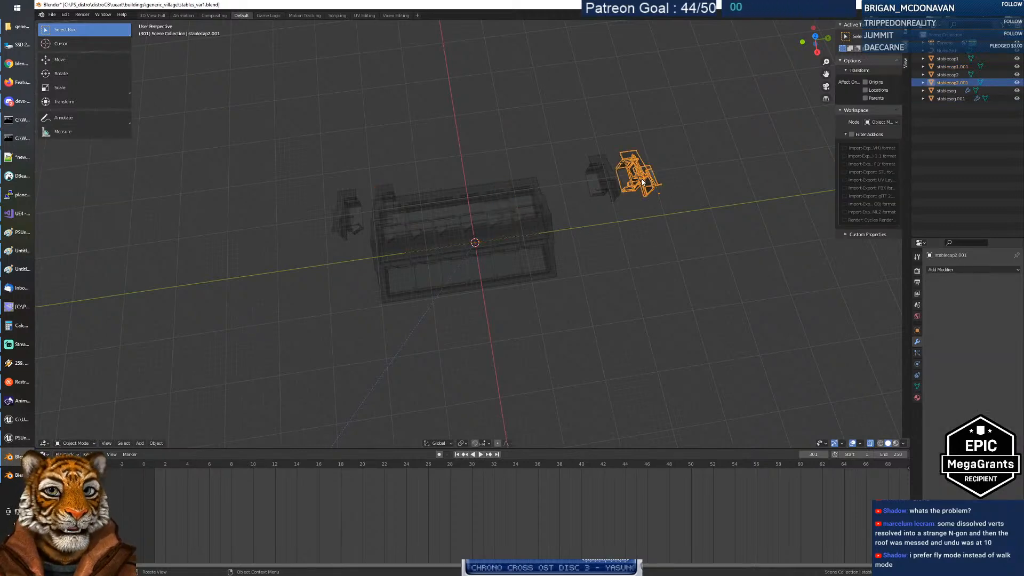
pyautogui.moveTo(642, 190)
pyautogui.mouseDown(button='middle')
pyautogui.moveTo(636, 142)
pyautogui.moveTo(611, 125)
pyautogui.moveTo(645, 171)
pyautogui.mouseUp(button='middle')
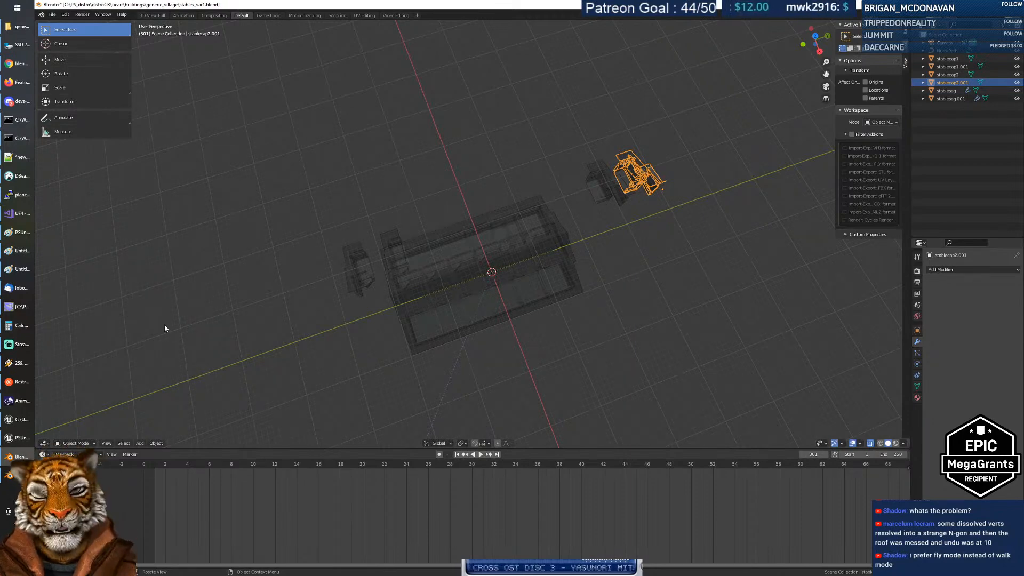
pyautogui.click(17, 475)
pyautogui.moveTo(391, 130); pyautogui.dragTo(278, 212, button='middle')
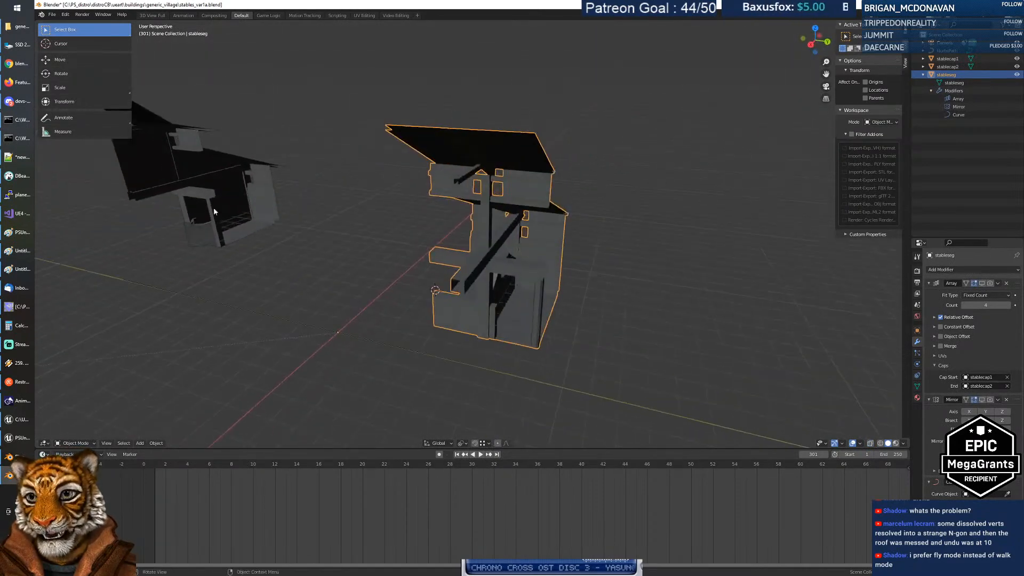
pyautogui.click(241, 182)
pyautogui.moveTo(241, 182); pyautogui.dragTo(719, 280, button='middle')
pyautogui.scroll(-3, 313, 211)
pyautogui.click(720, 270)
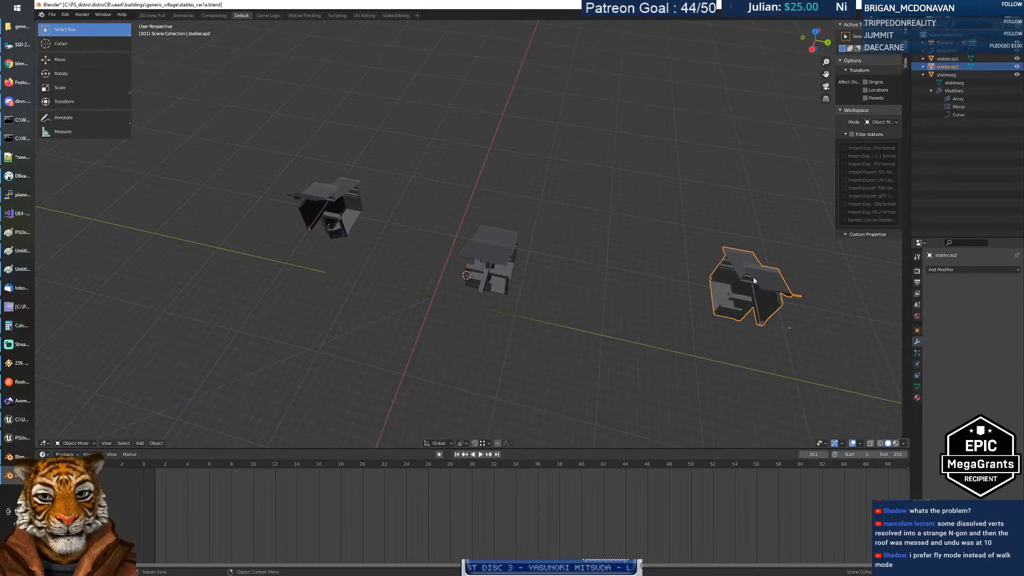
# Step: Copy the original stablecap2 from stables_var1.blend and paste it into the stables_var1a.blend window
pyautogui.hotkey('alt', 'Tab')
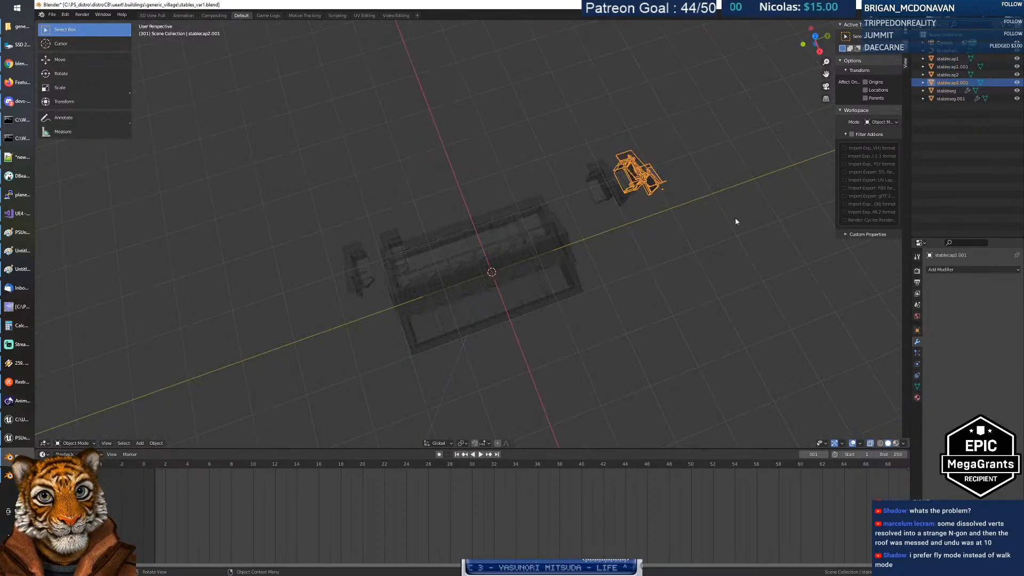
pyautogui.click(635, 181)
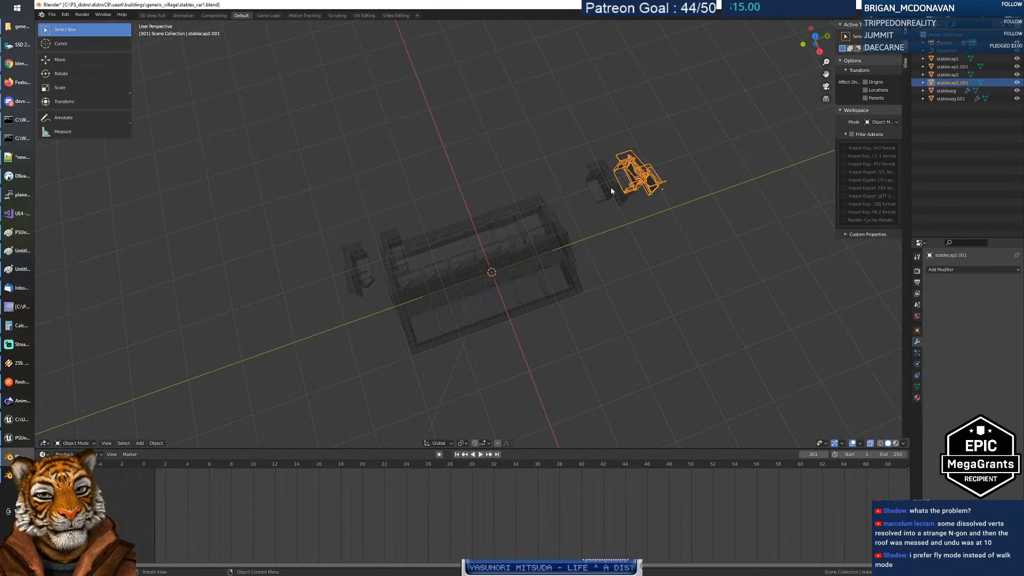
pyautogui.click(962, 76)
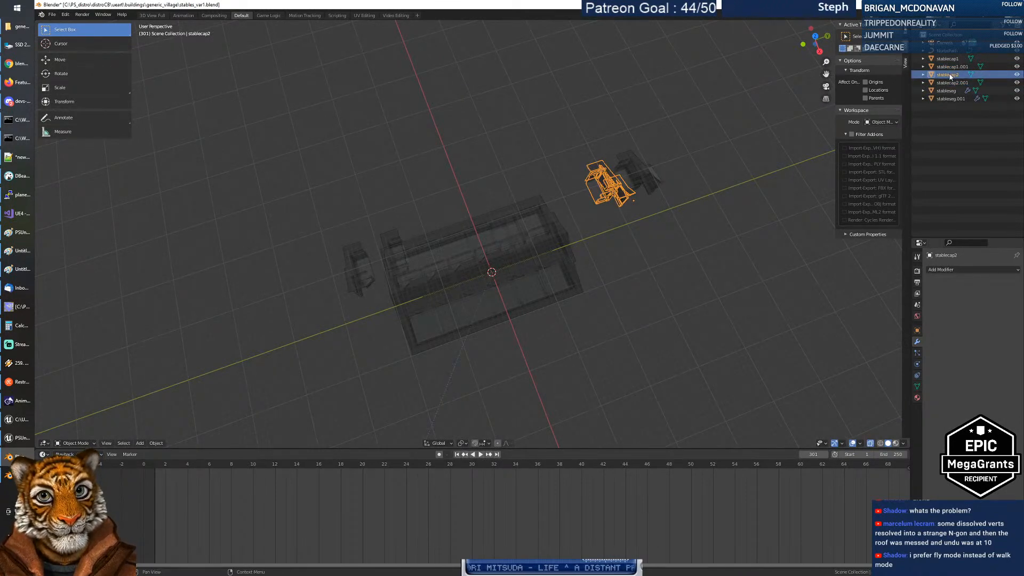
pyautogui.hotkey('alt', 'Tab')
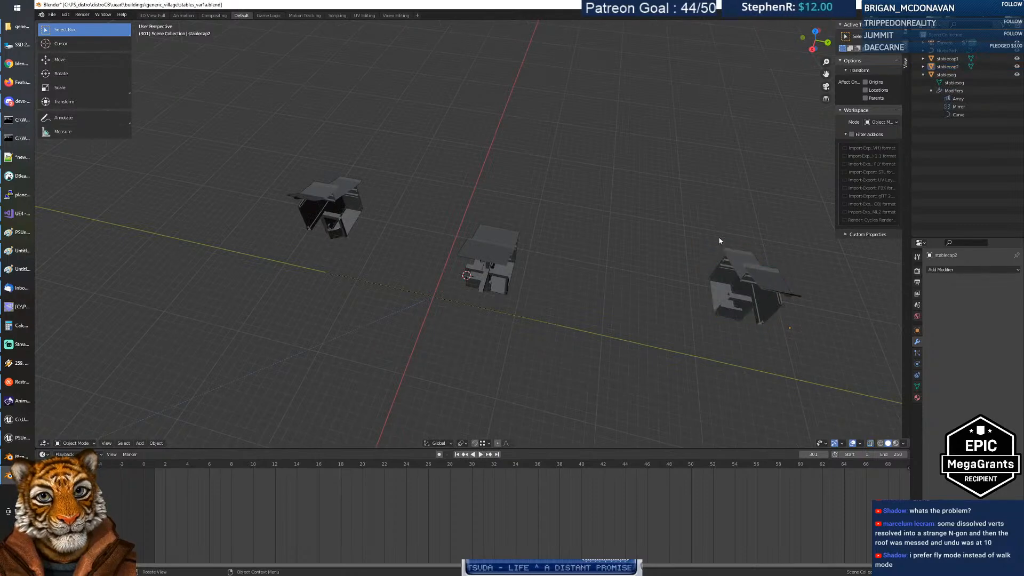
pyautogui.click(730, 261)
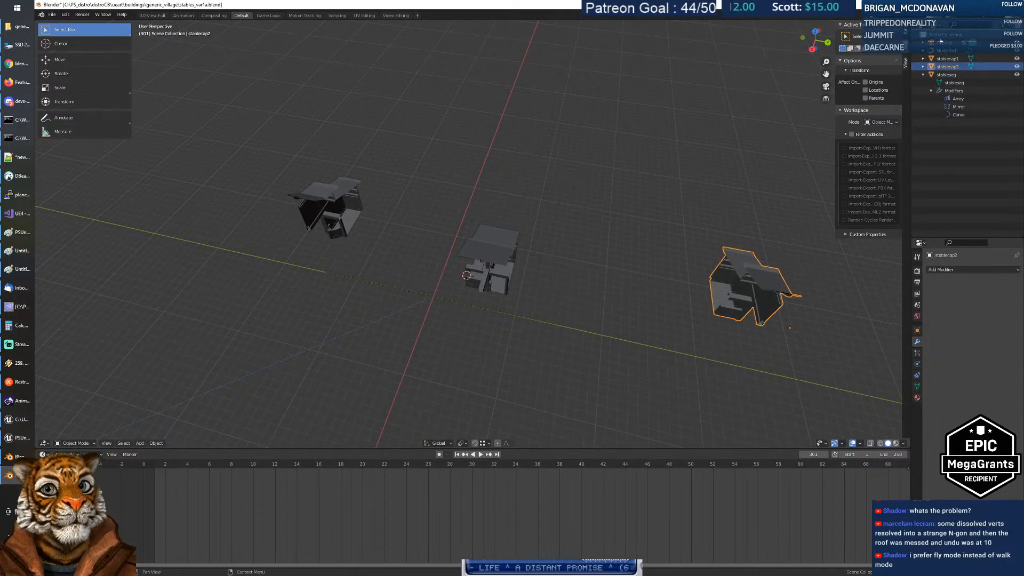
pyautogui.hotkey('ctrl', 'v')
# Step: Rename the pasted end cap object as stablecap2.GOOD
pyautogui.doubleClick(951, 74)
pyautogui.press('BackSpace')
pyautogui.press('BackSpace')
pyautogui.press('BackSpace')
pyautogui.press('BackSpace')
pyautogui.write('.GOOD')
pyautogui.press('Return')
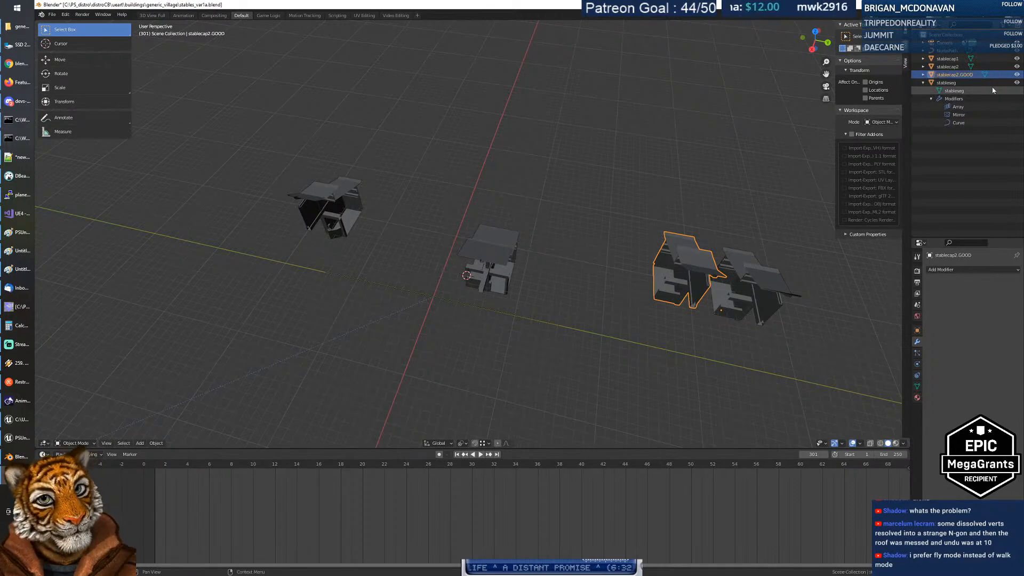
# Step: Enable the viewport display of the Array and Mirror modifiers on the stableseg object
pyautogui.click(655, 312)
pyautogui.hotkey('ctrl', 'z')
pyautogui.click(499, 264)
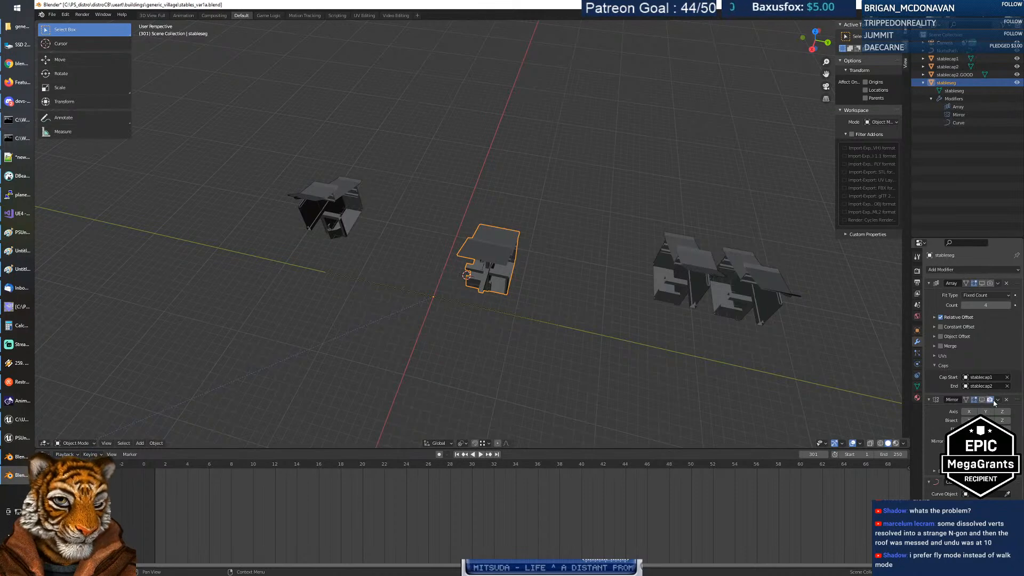
pyautogui.click(985, 285)
pyautogui.moveTo(860, 340); pyautogui.dragTo(504, 347, button='middle')
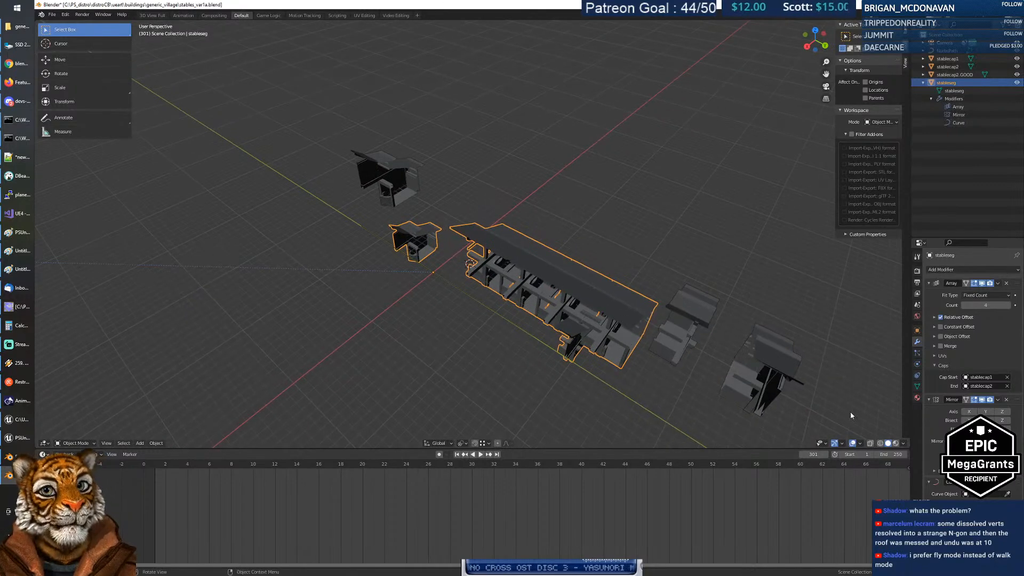
# Step: Set the end cap of stableseg's Array modifier to stablecap2.GOOD and delete the old stablecap2 object
pyautogui.click(982, 386)
pyautogui.click(975, 414)
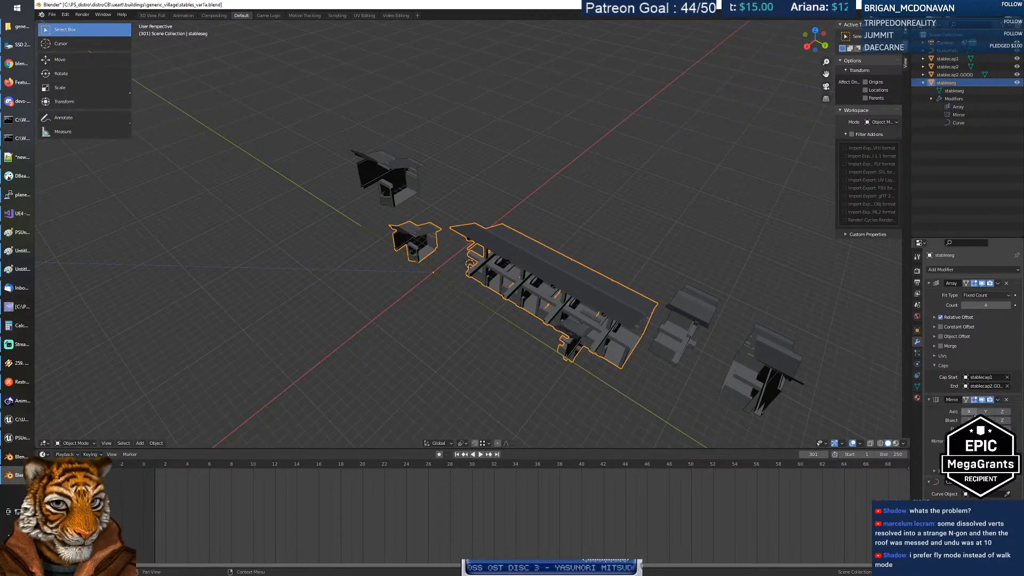
pyautogui.moveTo(585, 393); pyautogui.dragTo(675, 394, button='middle')
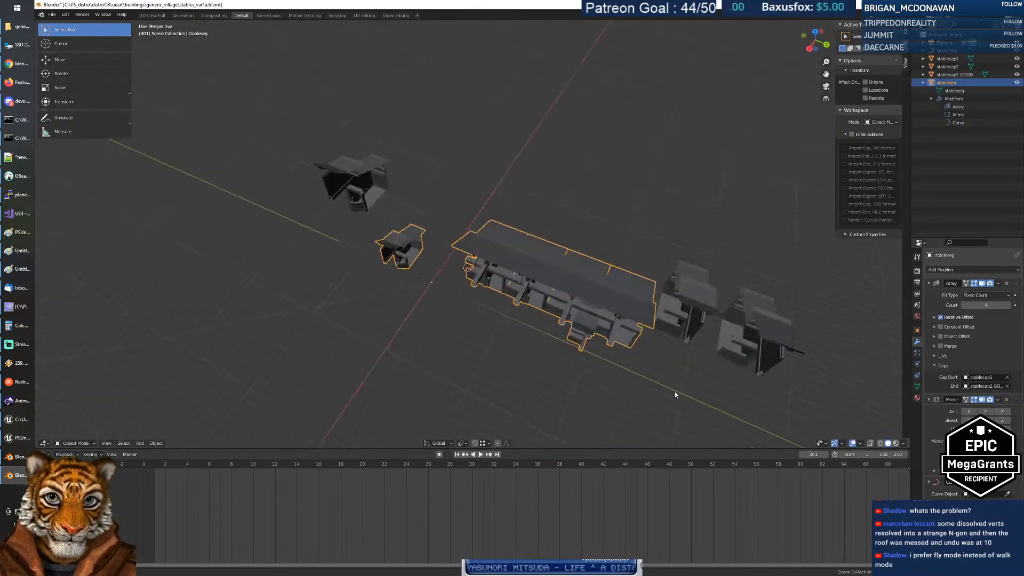
pyautogui.click(772, 325)
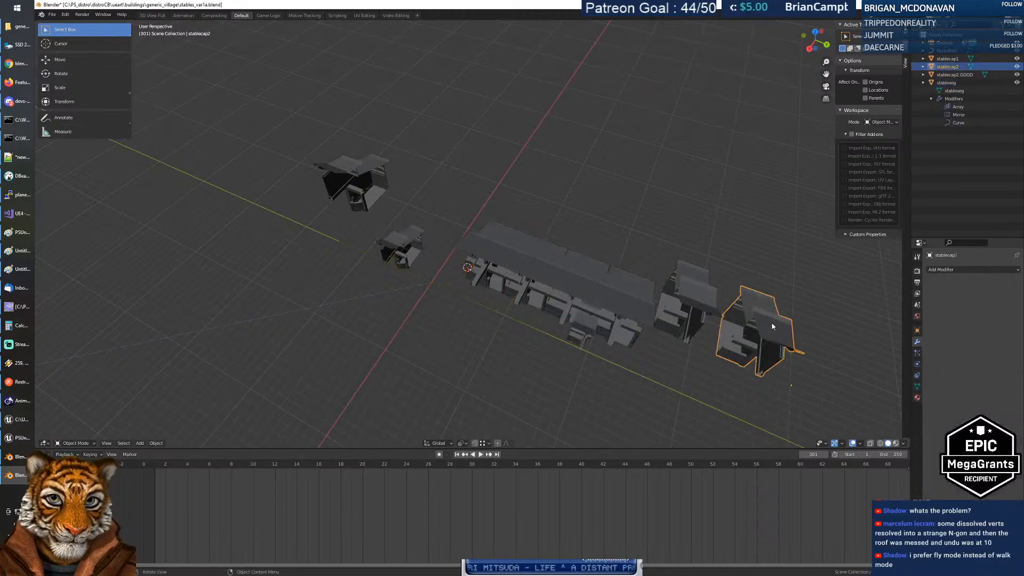
pyautogui.press('Delete')
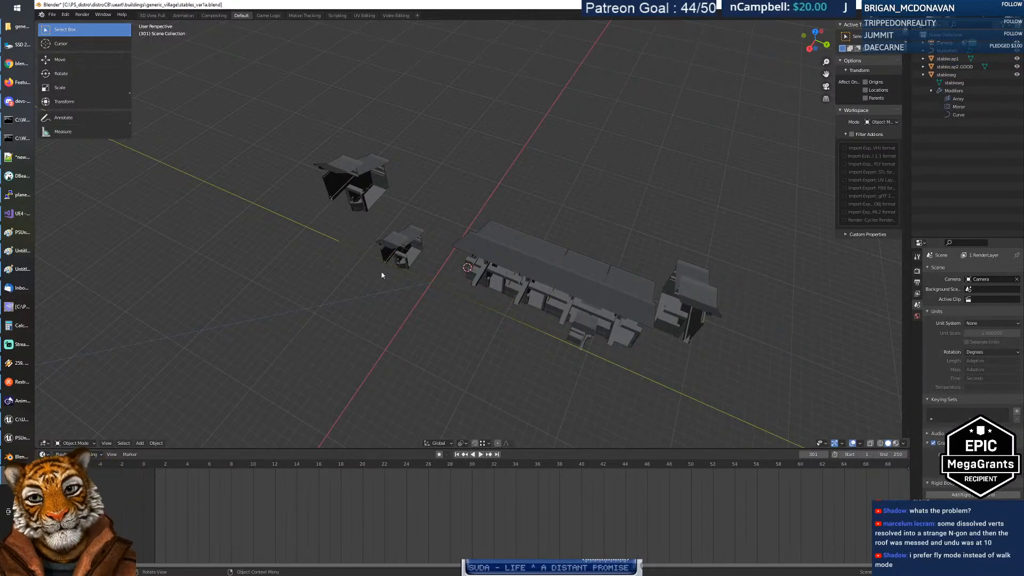
# Step: Turn on the X axis in stableseg's Mirror modifier and check the mirrored building from above and below
pyautogui.click(413, 267)
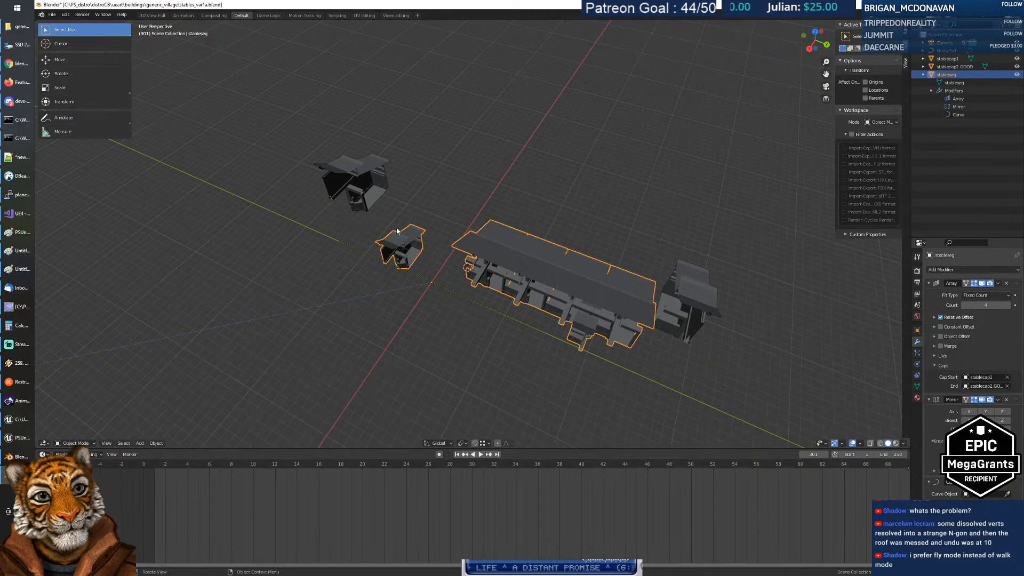
pyautogui.click(375, 190)
pyautogui.moveTo(401, 260); pyautogui.dragTo(409, 230, button='middle')
pyautogui.click(409, 231)
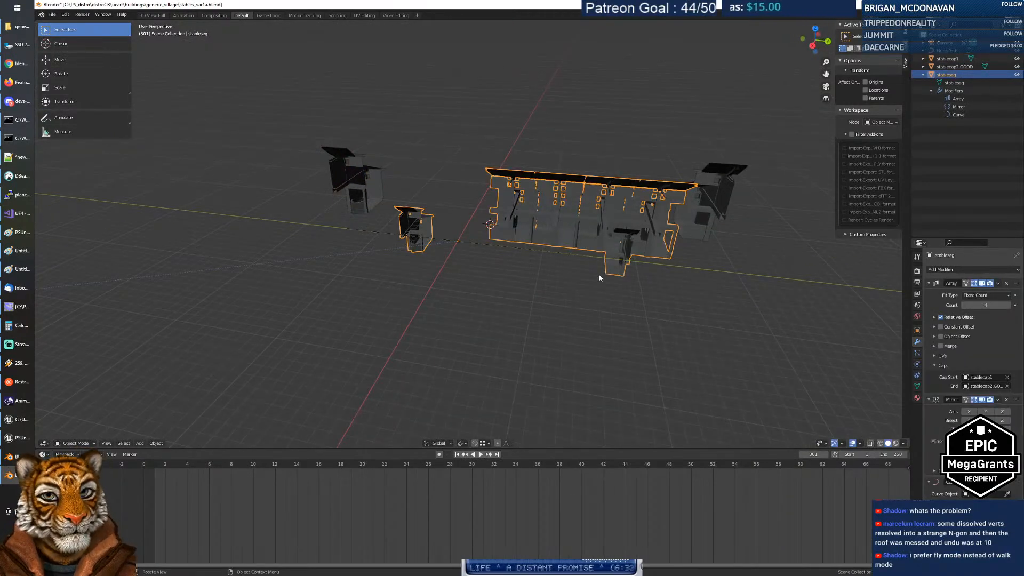
pyautogui.moveTo(618, 271); pyautogui.dragTo(612, 273, button='middle')
pyautogui.moveTo(561, 301); pyautogui.dragTo(523, 318, button='middle')
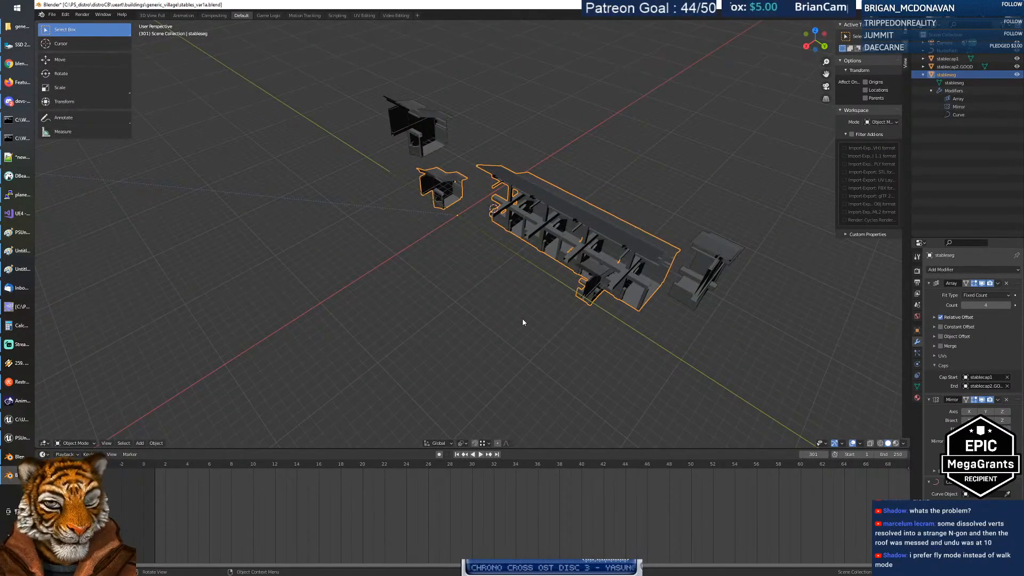
pyautogui.click(970, 412)
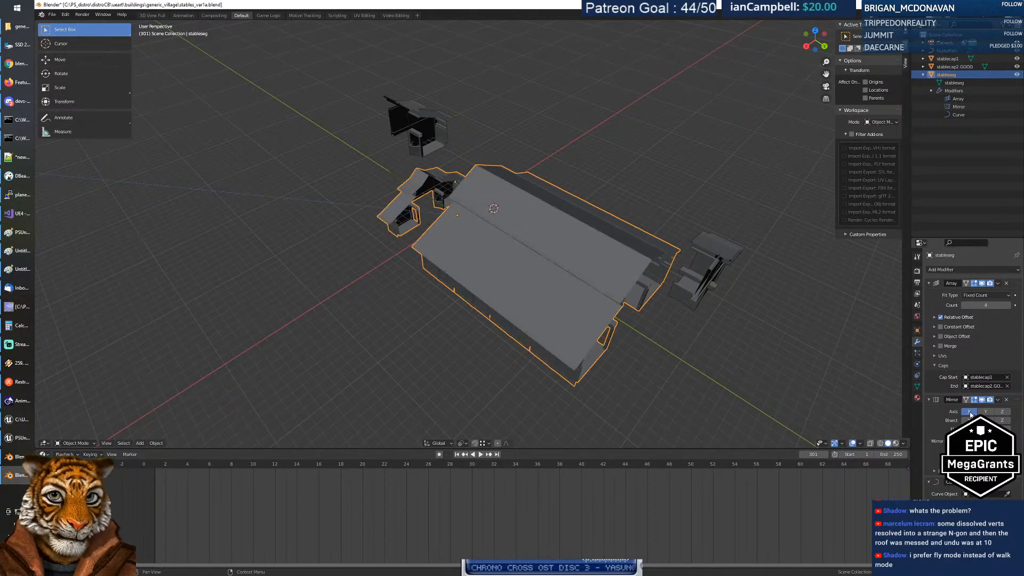
pyautogui.moveTo(663, 315); pyautogui.dragTo(746, 281, button='middle')
pyautogui.moveTo(757, 272); pyautogui.dragTo(645, 229, button='middle')
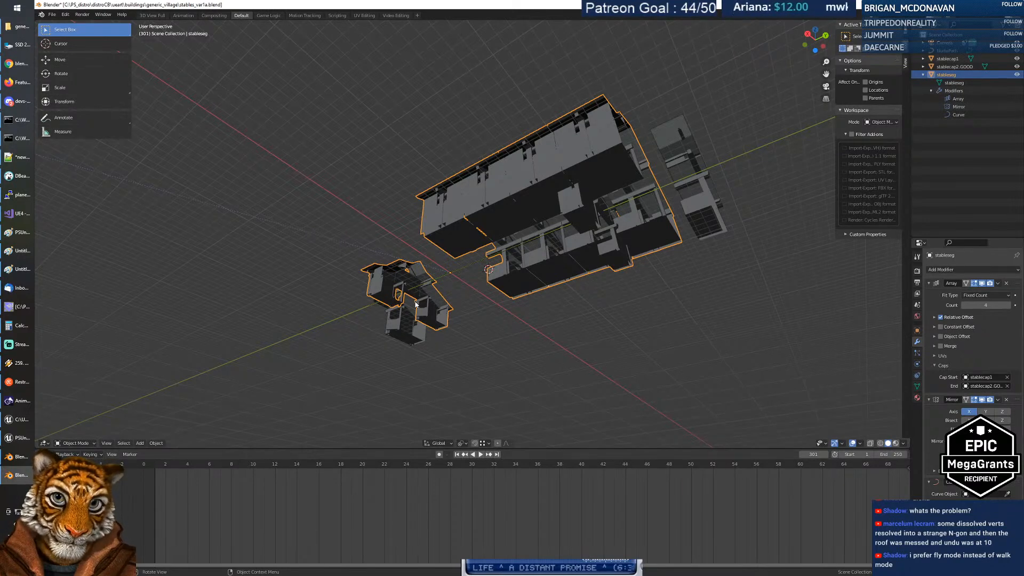
# Step: Toggle the Array modifier's Relative Offset off and back on to compare the segment spacing
pyautogui.click(941, 318)
pyautogui.click(941, 320)
pyautogui.click(942, 320)
pyautogui.click(942, 320)
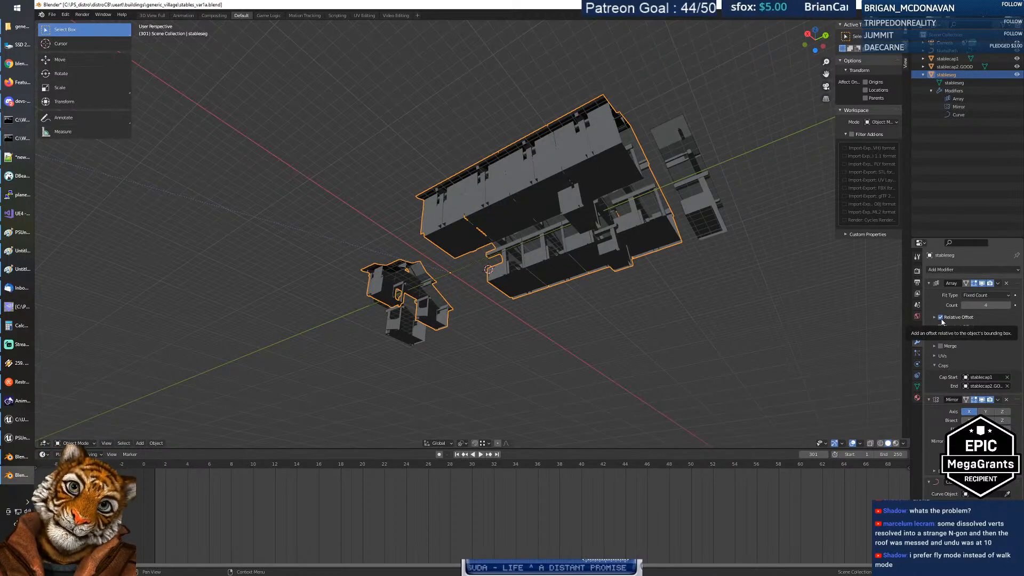
pyautogui.moveTo(576, 307); pyautogui.dragTo(677, 332, button='middle')
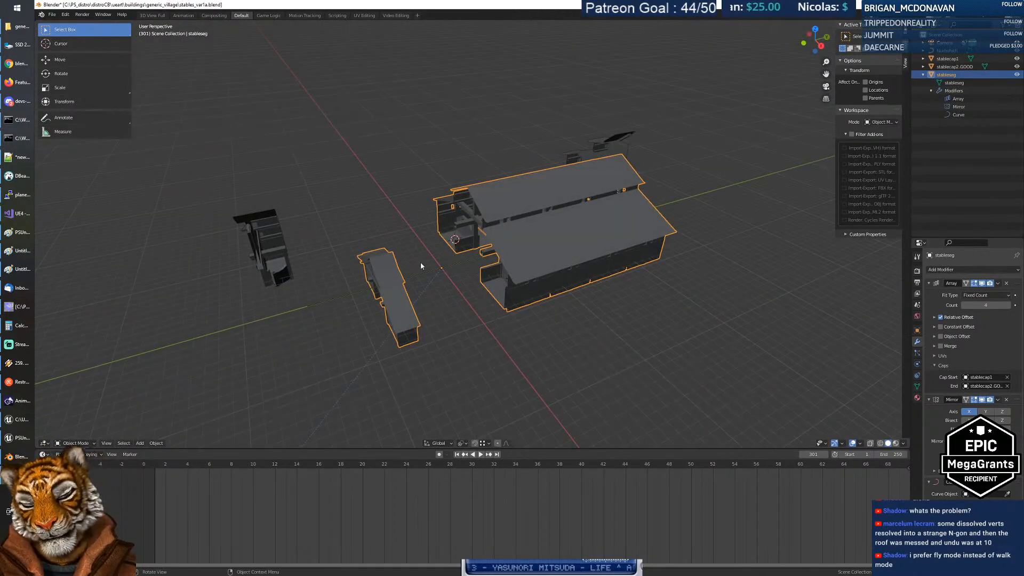
# Step: Compare stableseg with its path curve and move stableseg along the global Y axis, back toward the world origin
pyautogui.click(392, 284)
pyautogui.click(542, 281)
pyautogui.moveTo(542, 281); pyautogui.dragTo(473, 275, button='middle')
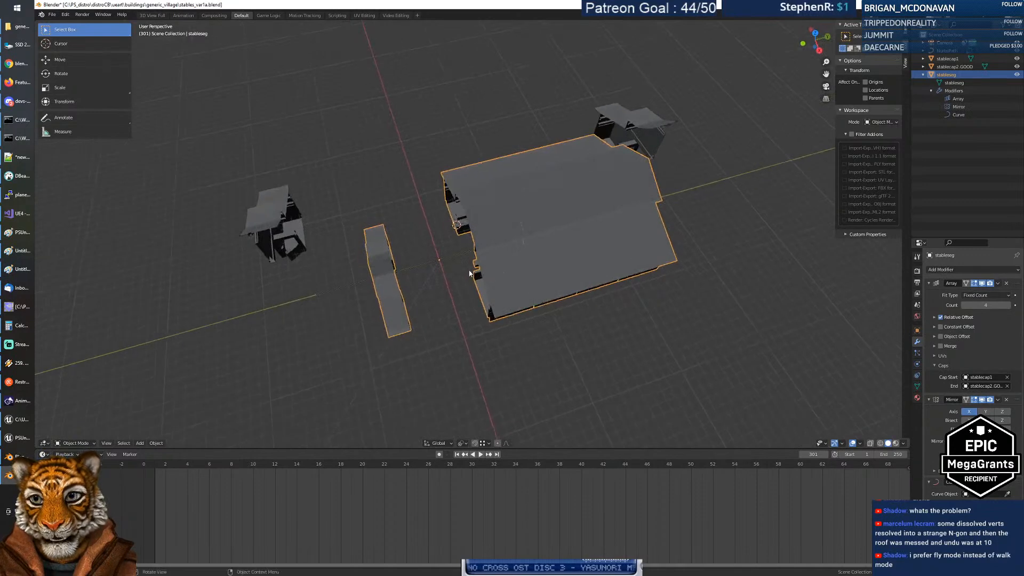
pyautogui.click(452, 261)
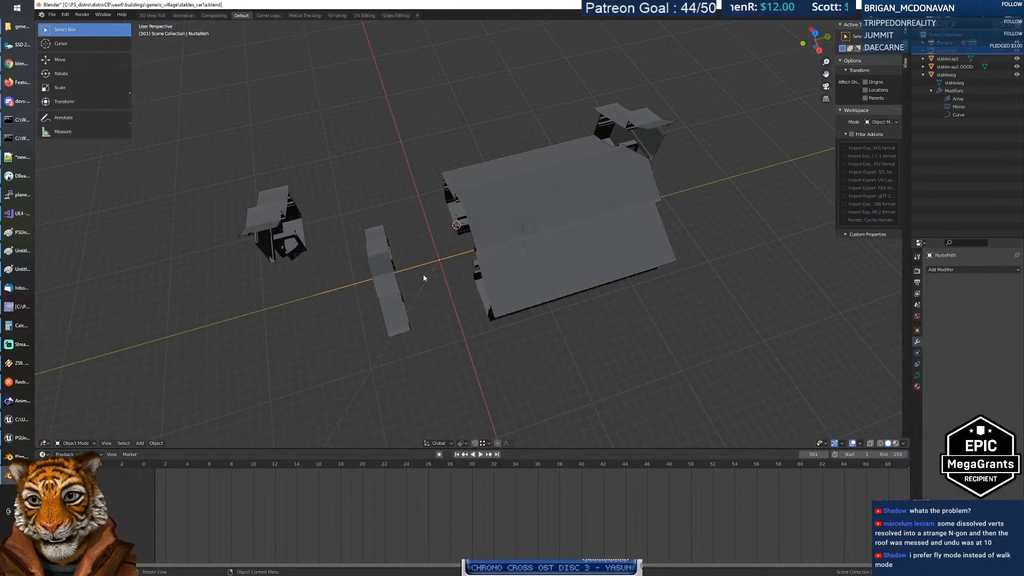
pyautogui.moveTo(446, 270); pyautogui.dragTo(526, 266, button='middle')
pyautogui.click(526, 265)
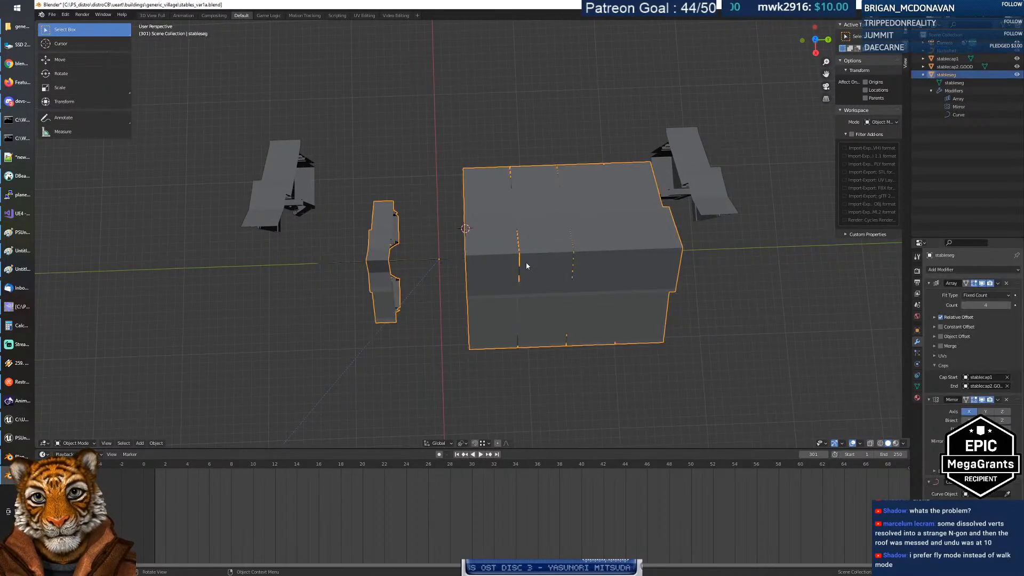
pyautogui.press('g')
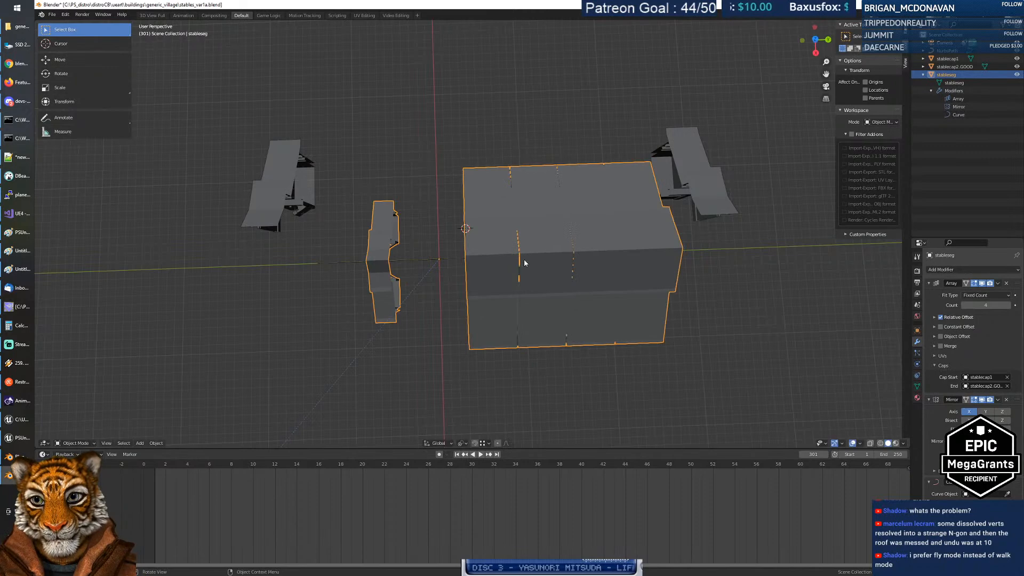
pyautogui.press('y')
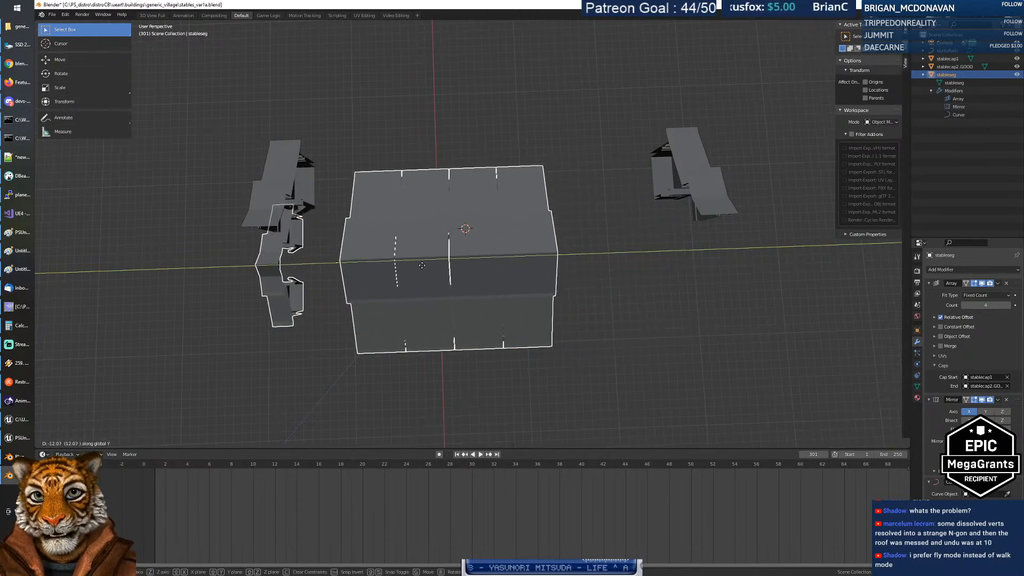
pyautogui.click(464, 267)
# Step: Select the NurbsPath curve, check its control points, and reposition it along the global Y axis
pyautogui.moveTo(463, 267); pyautogui.dragTo(428, 258, button='middle')
pyautogui.click(389, 305)
pyautogui.moveTo(388, 304); pyautogui.dragTo(357, 312, button='middle')
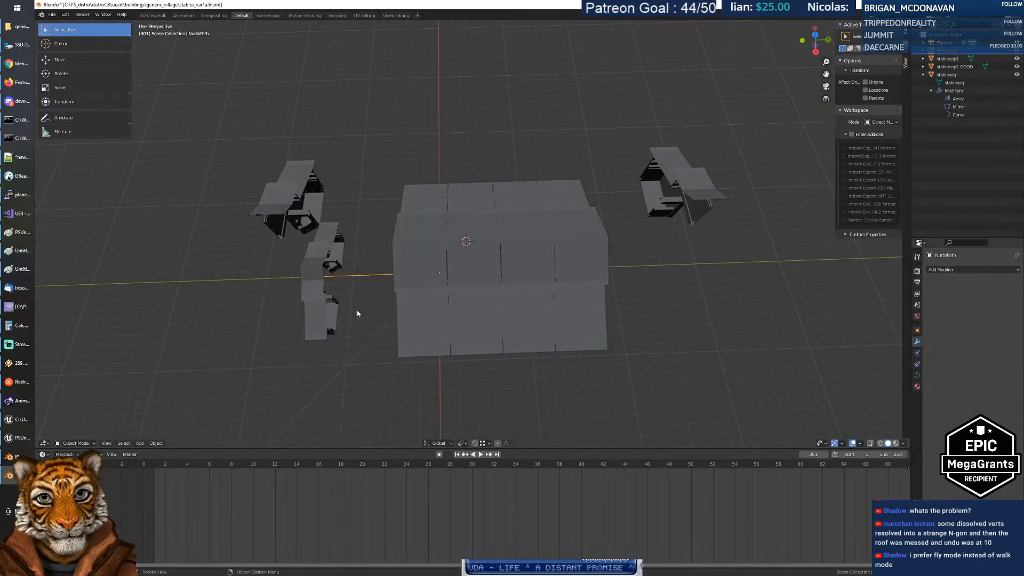
pyautogui.press('Tab')
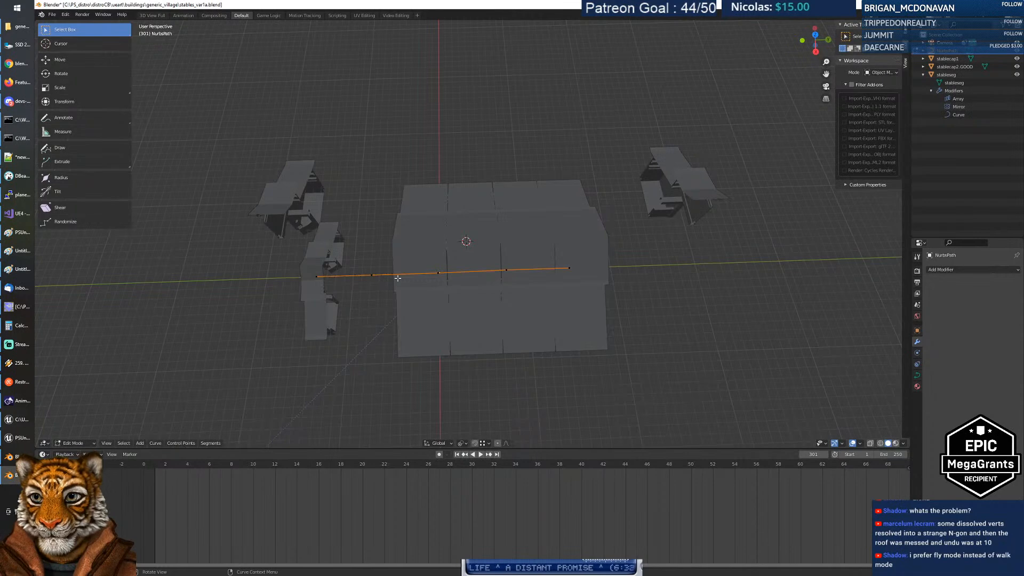
pyautogui.press('Tab')
pyautogui.press('g')
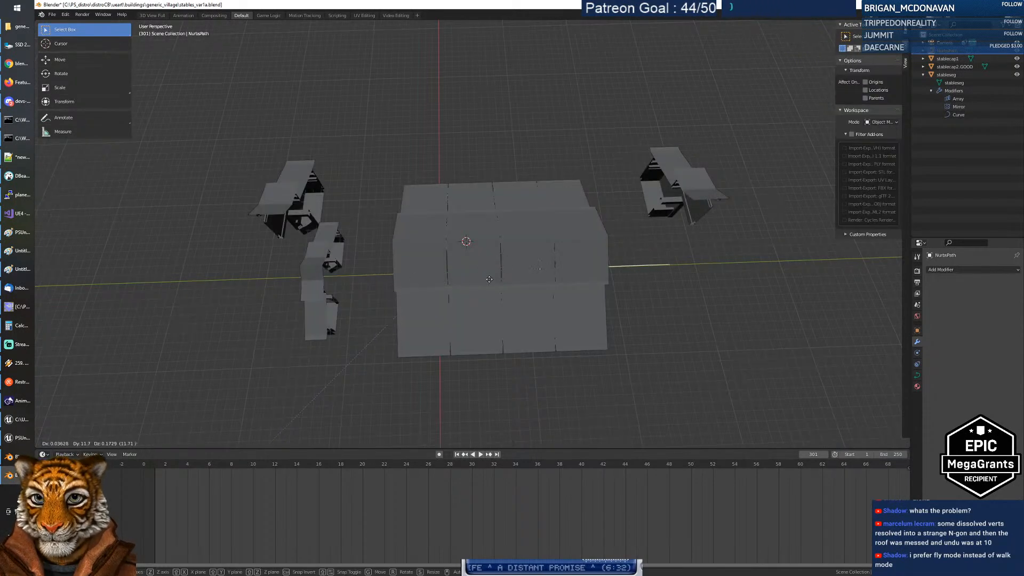
pyautogui.press('y')
pyautogui.click(447, 275)
# Step: Try moving the stablecap1 object closer to the building, and undo the move
pyautogui.moveTo(401, 299); pyautogui.dragTo(431, 267, button='middle')
pyautogui.click(327, 309)
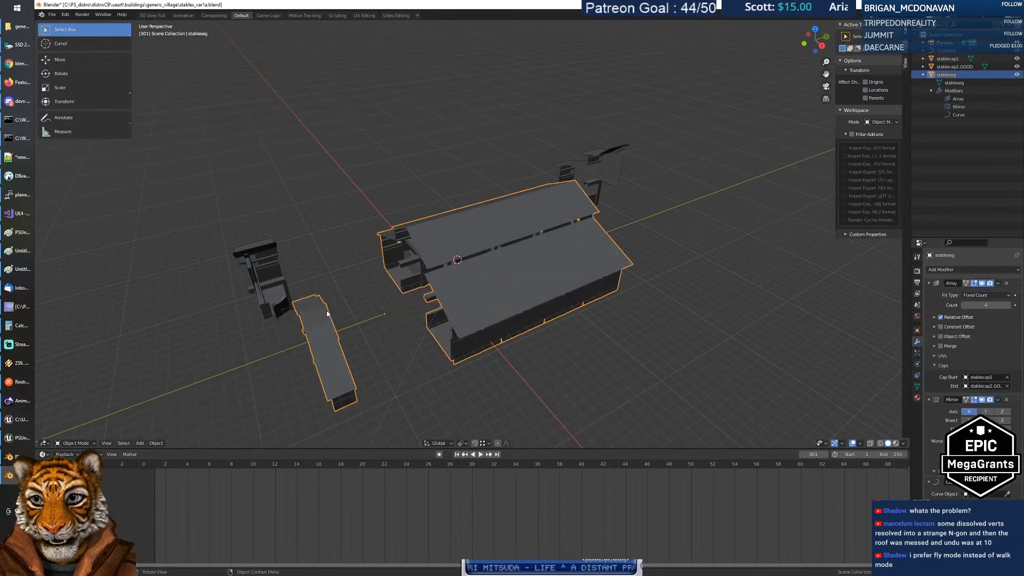
pyautogui.press('Tab')
pyautogui.press('Tab')
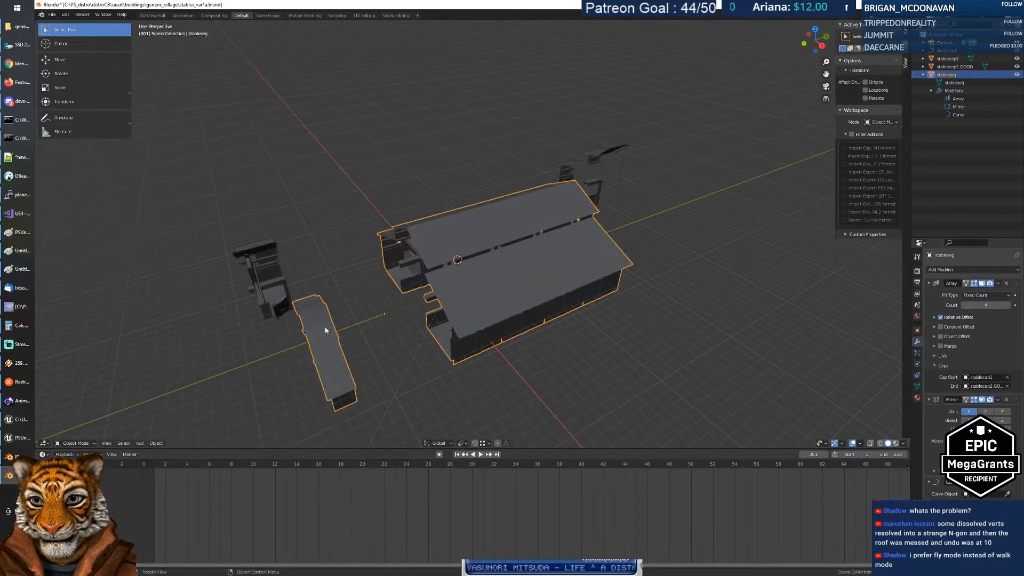
pyautogui.click(278, 275)
pyautogui.moveTo(335, 270); pyautogui.dragTo(342, 303, button='middle')
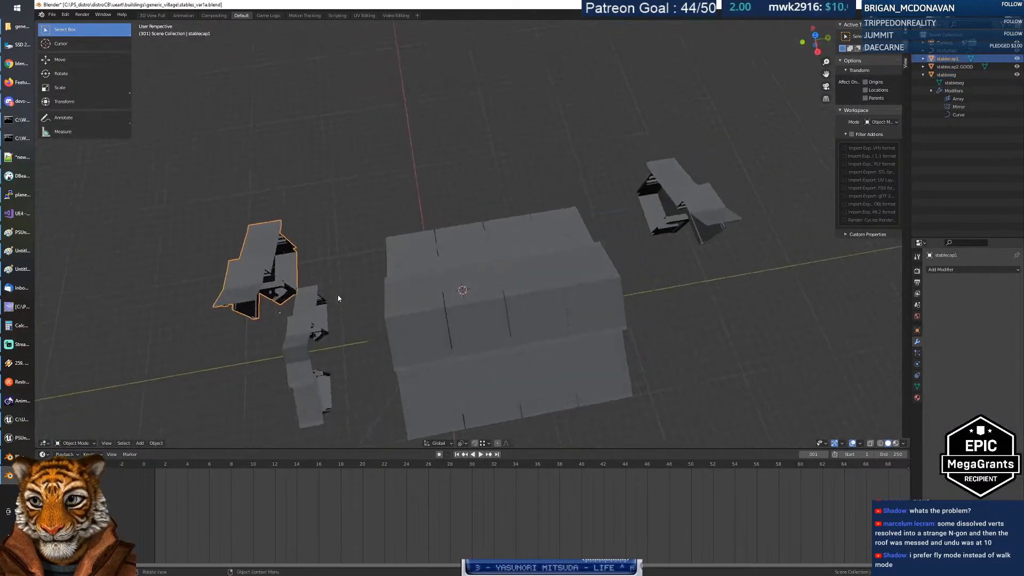
pyautogui.press('g')
pyautogui.click(366, 258)
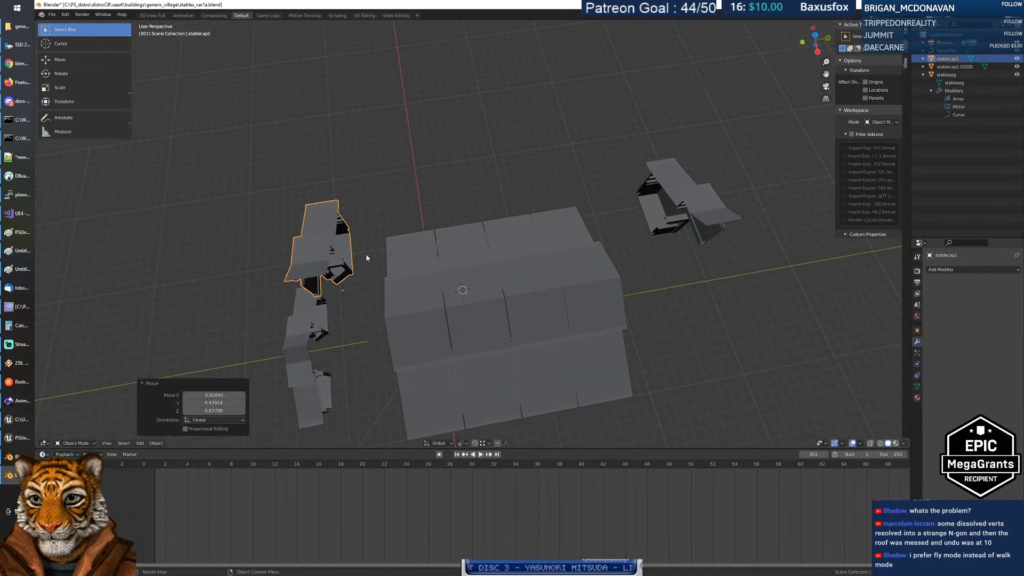
pyautogui.hotkey('ctrl', 'z')
# Step: Set the Curve Object of stableseg's Curve modifier by picking the NurbsPath curve in the scene
pyautogui.moveTo(328, 316); pyautogui.dragTo(371, 298, button='middle')
pyautogui.click(346, 326)
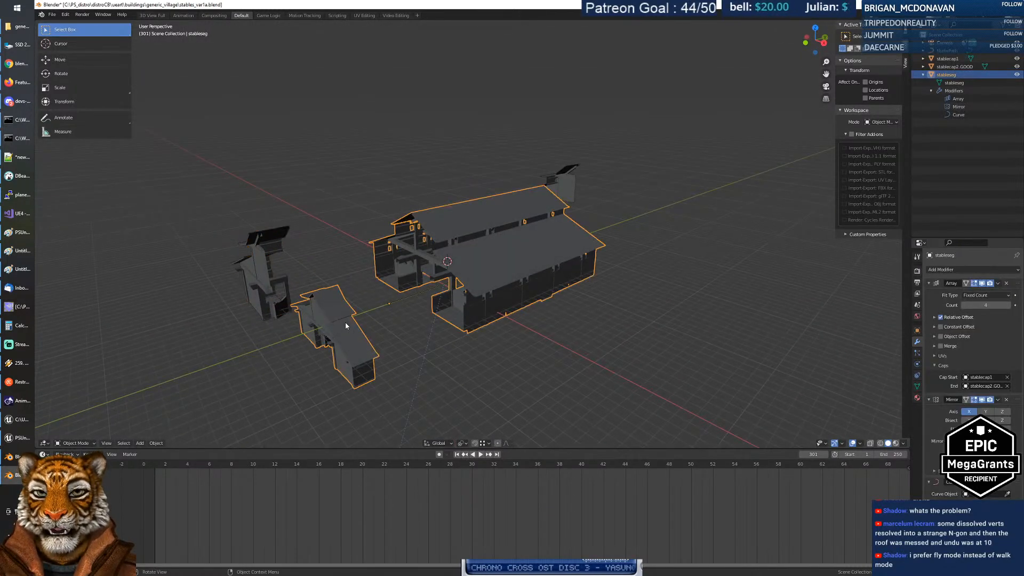
pyautogui.moveTo(409, 273)
pyautogui.mouseDown(button='middle')
pyautogui.moveTo(467, 261)
pyautogui.moveTo(320, 263)
pyautogui.moveTo(331, 236)
pyautogui.moveTo(392, 279)
pyautogui.mouseUp(button='middle')
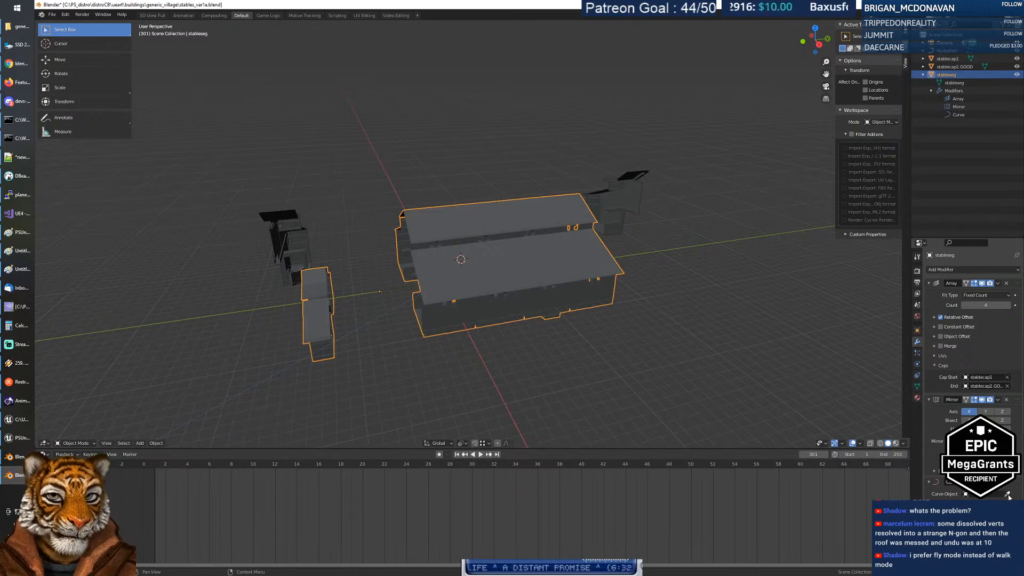
pyautogui.moveTo(541, 387); pyautogui.dragTo(589, 375, button='middle')
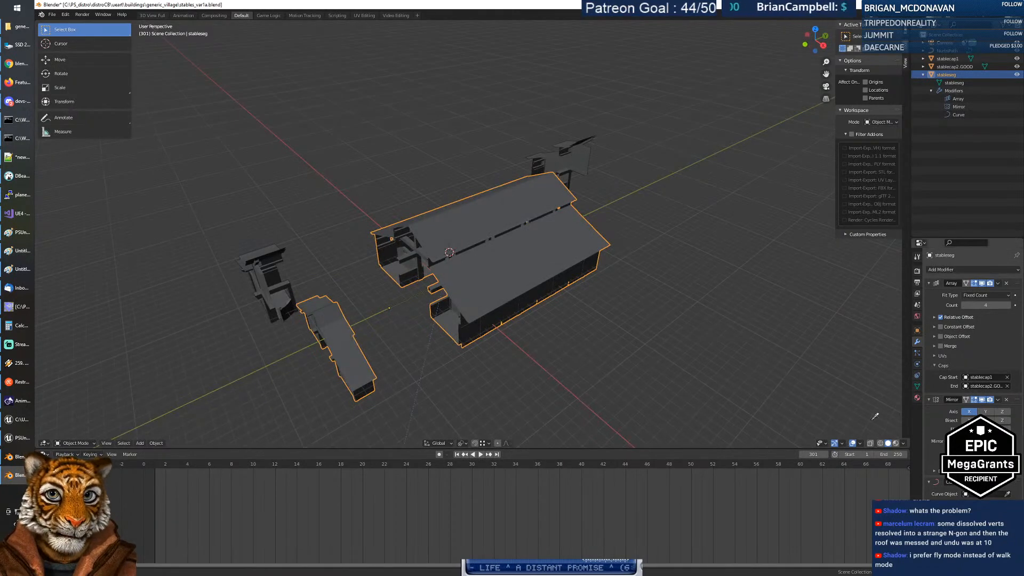
pyautogui.click(409, 298)
pyautogui.moveTo(561, 311)
pyautogui.mouseDown(button='middle')
pyautogui.moveTo(499, 313)
pyautogui.moveTo(558, 320)
pyautogui.mouseUp(button='middle')
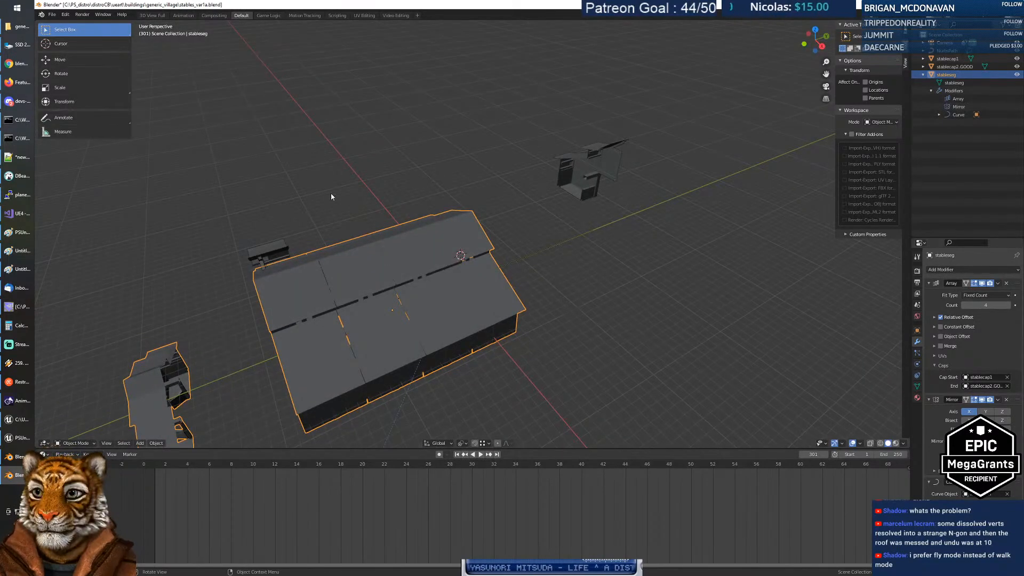
# Step: Switch to the Blender window with stables_var1.blend and examine the building and its loose end caps up close
pyautogui.hotkey('alt', 'Tab')
pyautogui.moveTo(555, 232); pyautogui.dragTo(567, 293, button='middle')
pyautogui.click(870, 444)
pyautogui.hotkey('shift', '`')
pyautogui.press('w')
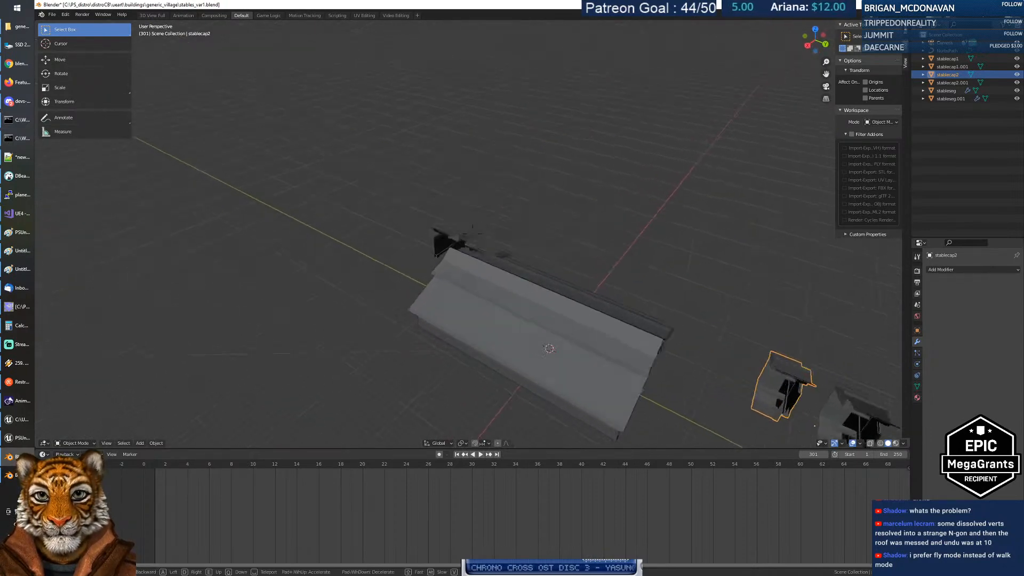
pyautogui.press('w')
pyautogui.press('s')
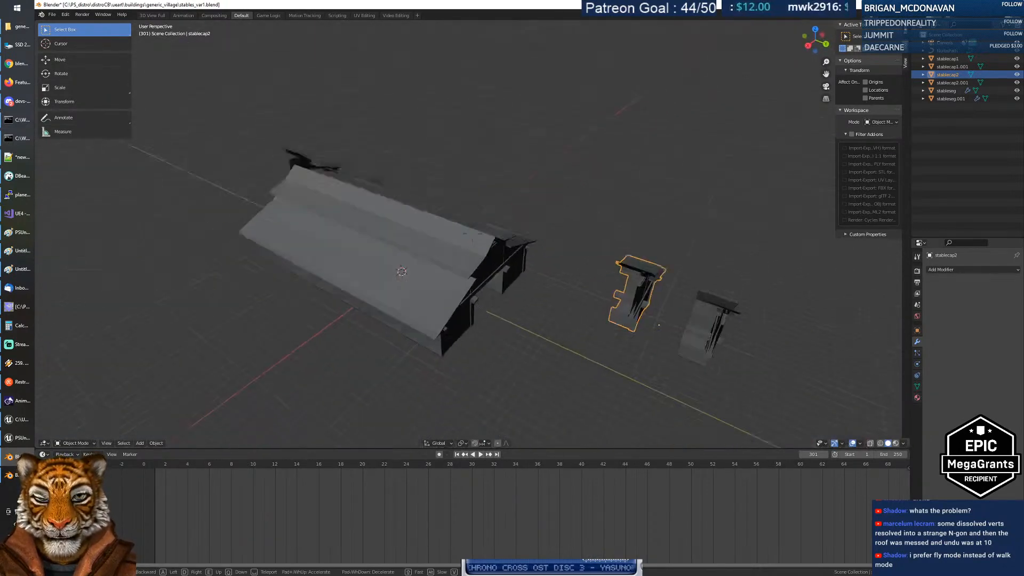
pyautogui.press('w')
pyautogui.press('s')
pyautogui.press('w')
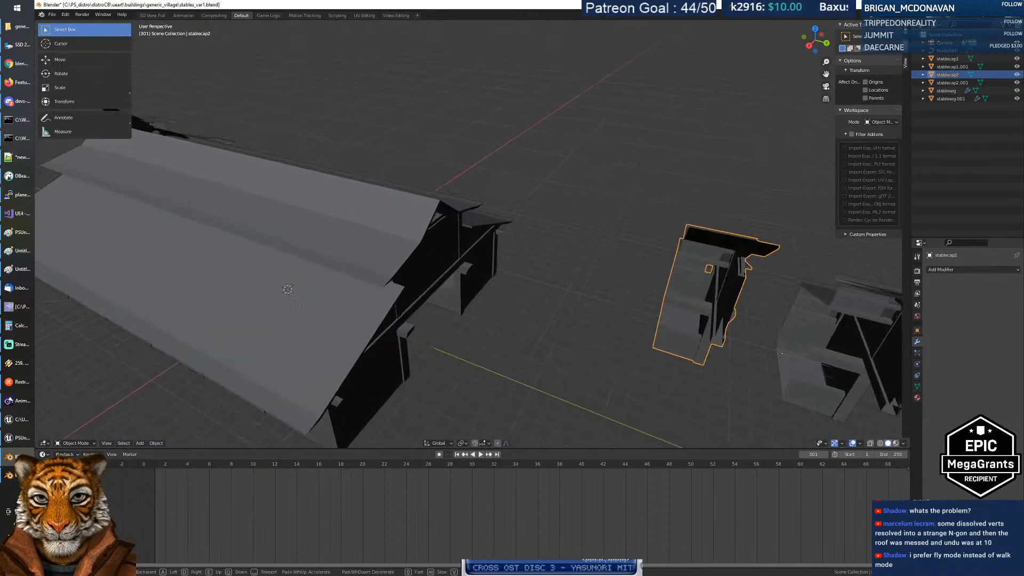
pyautogui.press('s')
pyautogui.click(580, 263)
# Step: Delete the stablecap2.001 object, the outer of the two loose end caps
pyautogui.moveTo(580, 263); pyautogui.dragTo(355, 223, button='middle')
pyautogui.click(356, 223)
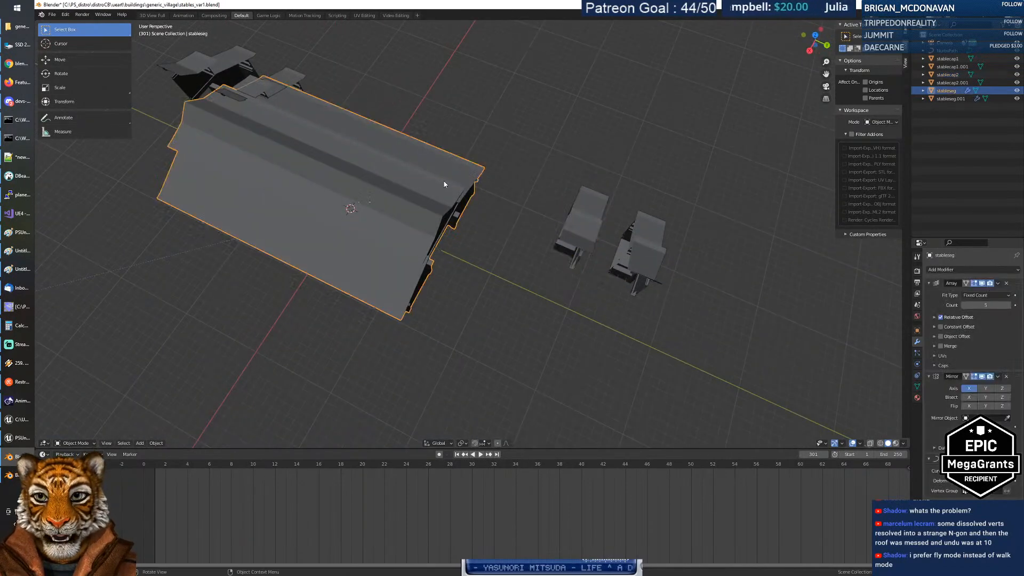
pyautogui.click(649, 249)
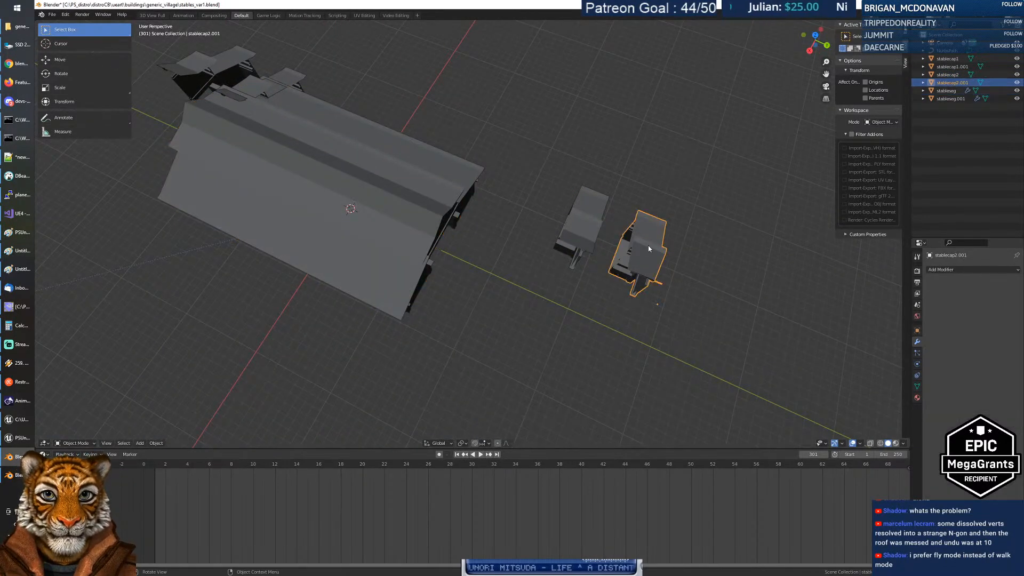
pyautogui.moveTo(604, 240); pyautogui.dragTo(660, 242, button='middle')
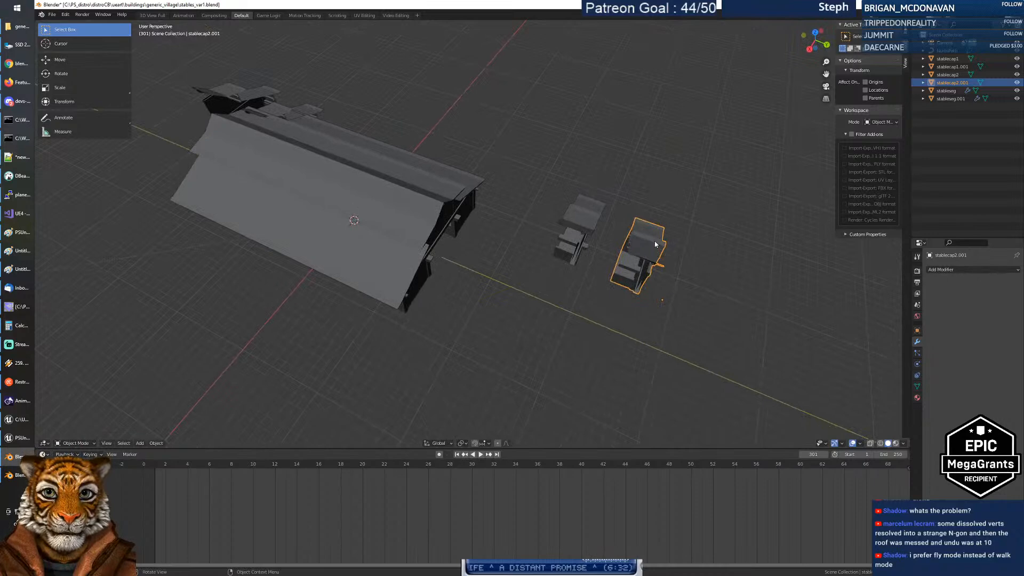
pyautogui.press('Delete')
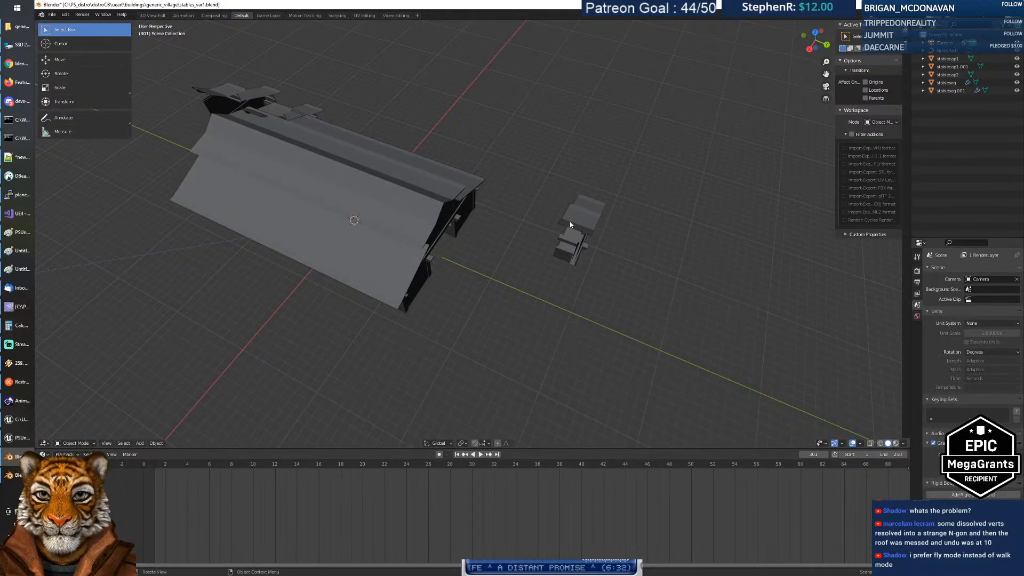
# Step: Check which caps stableseg's Array modifier uses and delete the duplicate stablecap1.001 object
pyautogui.click(419, 213)
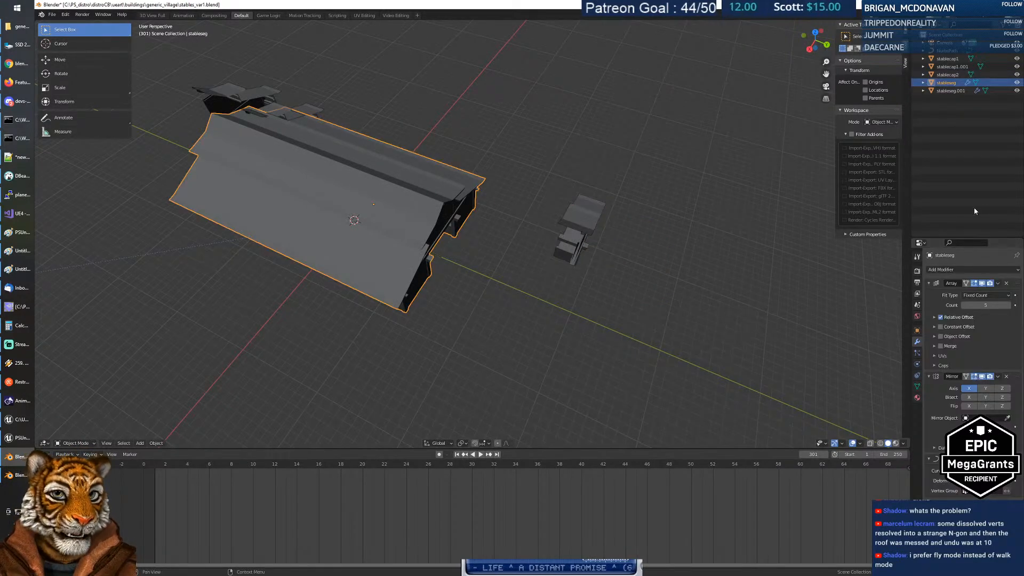
pyautogui.click(940, 365)
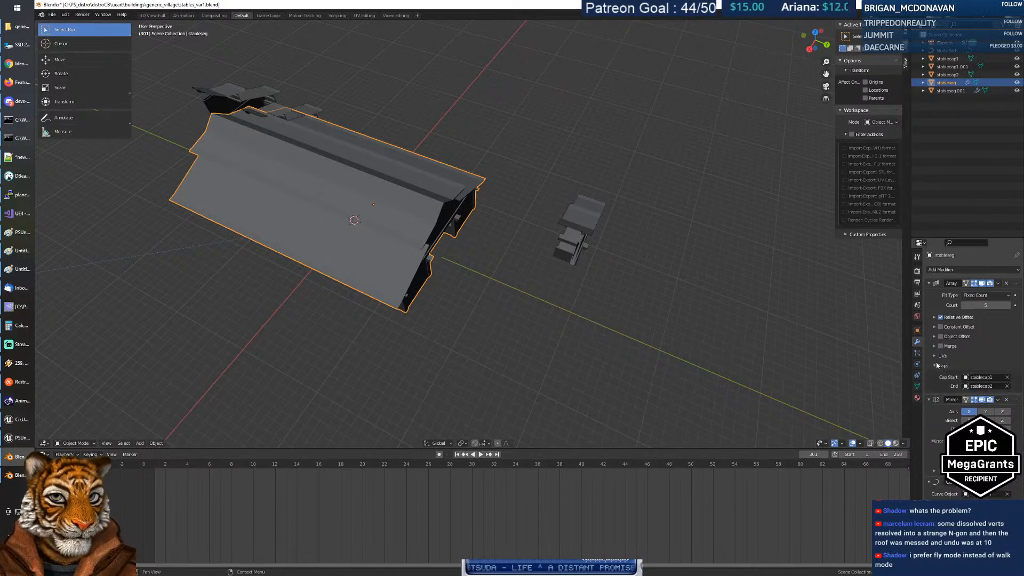
pyautogui.click(947, 74)
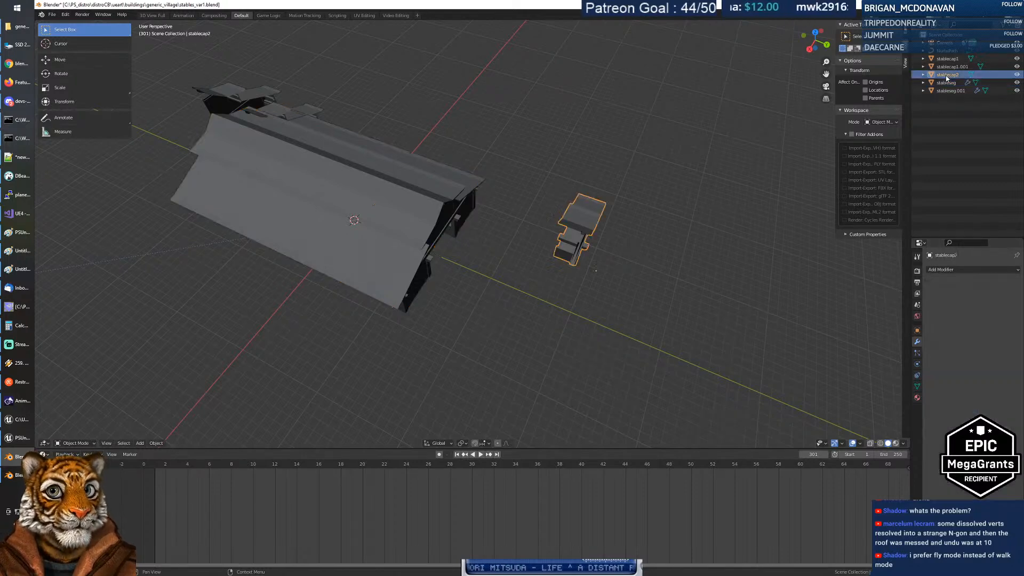
pyautogui.moveTo(591, 228); pyautogui.dragTo(216, 224, button='middle')
pyautogui.click(216, 224)
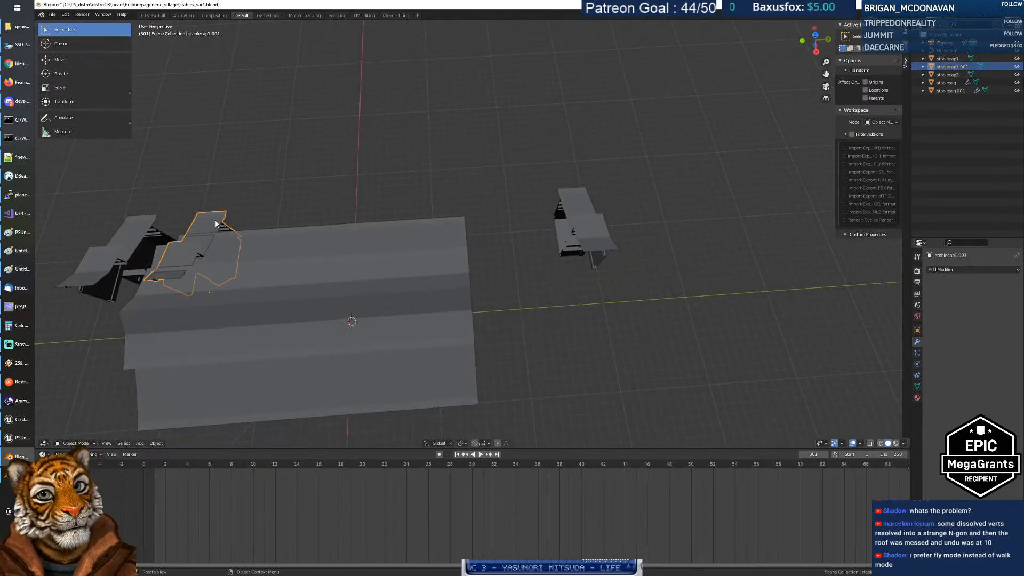
pyautogui.press('Delete')
# Step: Fly around the stables building to examine its roof, sides and the remaining end caps
pyautogui.hotkey('shift', '`')
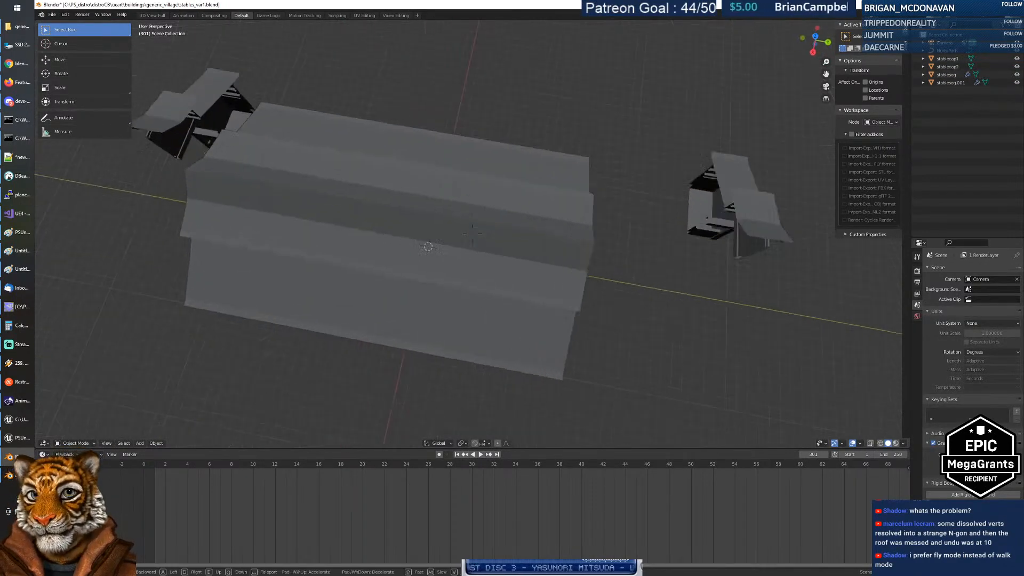
pyautogui.press('w')
pyautogui.press('w')
pyautogui.press('s')
pyautogui.press('w')
pyautogui.press('w')
pyautogui.press('s')
pyautogui.press('w')
pyautogui.press('s')
pyautogui.press('d')
pyautogui.press('w')
pyautogui.press('s')
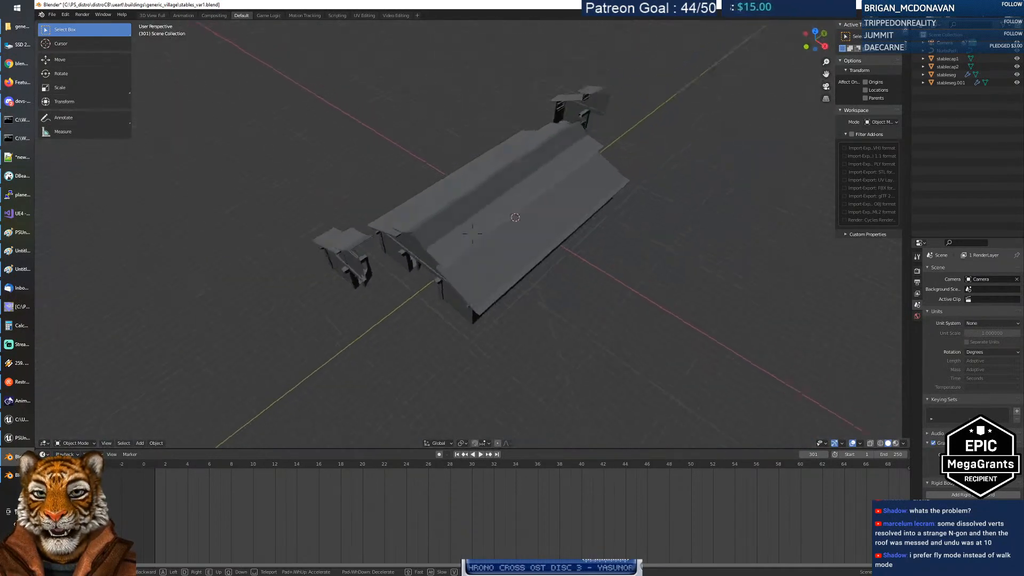
pyautogui.press('w')
pyautogui.click(473, 233)
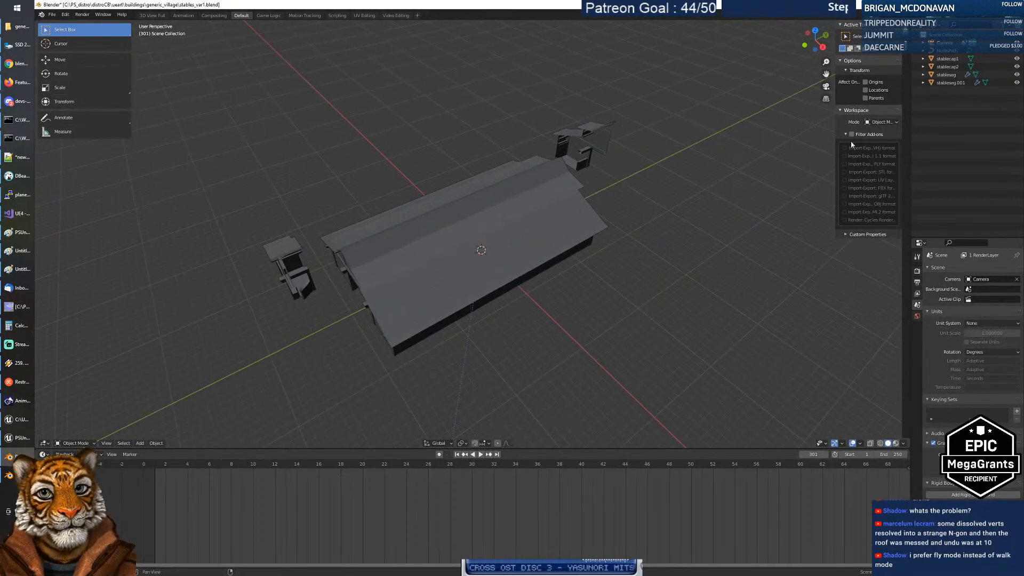
# Step: Toggle the visibility of stableseg and stableseg.001 to compare them, leaving stableseg hidden
pyautogui.click(1017, 82)
pyautogui.click(1017, 75)
pyautogui.click(1017, 82)
pyautogui.click(1017, 83)
pyautogui.click(1018, 75)
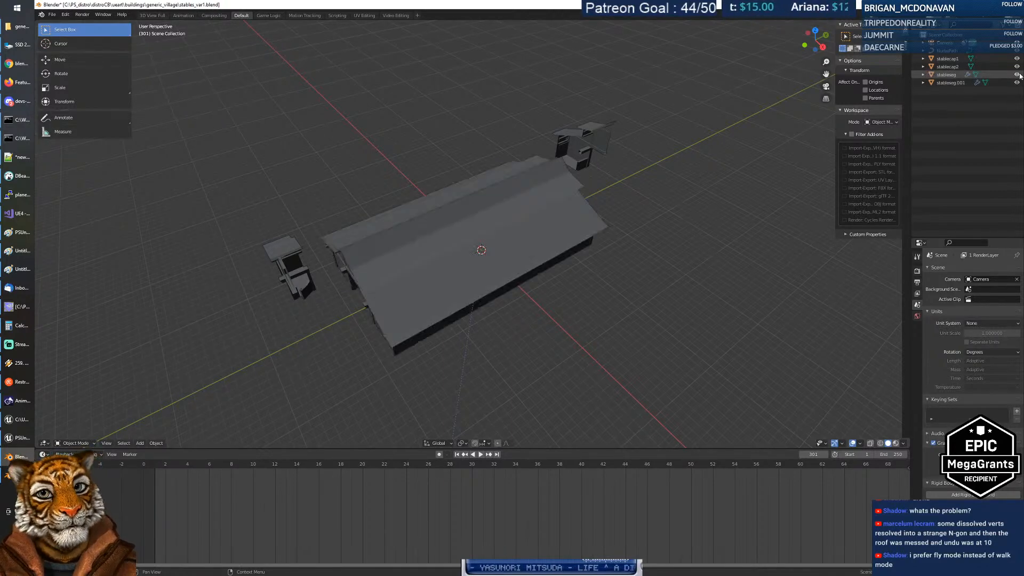
pyautogui.click(1016, 83)
pyautogui.click(1017, 82)
pyautogui.click(1016, 74)
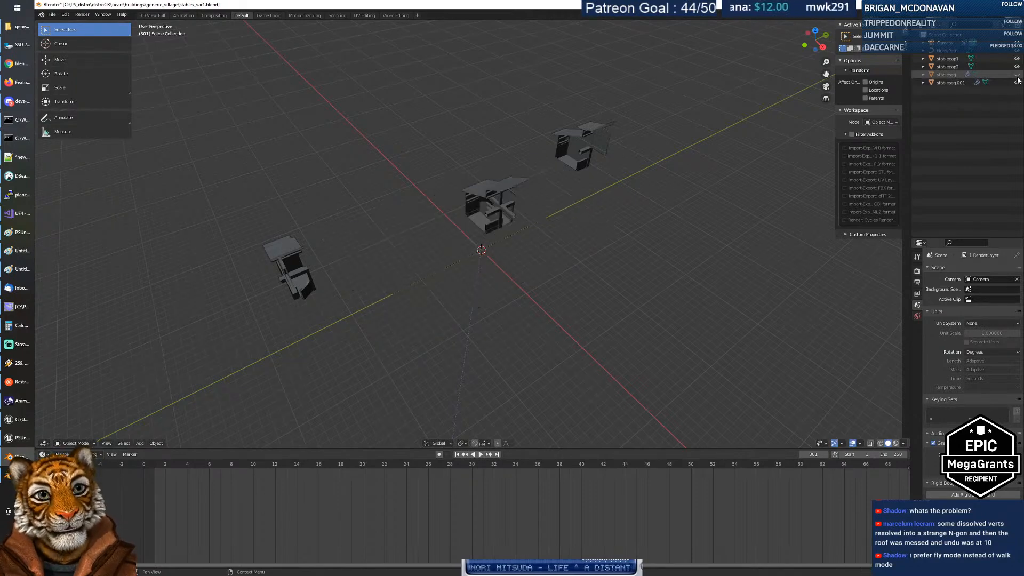
# Step: Compare the modifiers of stableseg.001 with those of stableseg, and make stableseg visible again
pyautogui.click(484, 191)
pyautogui.moveTo(503, 200)
pyautogui.mouseDown(button='middle')
pyautogui.moveTo(512, 203)
pyautogui.moveTo(528, 172)
pyautogui.moveTo(498, 213)
pyautogui.moveTo(487, 210)
pyautogui.mouseUp(button='middle')
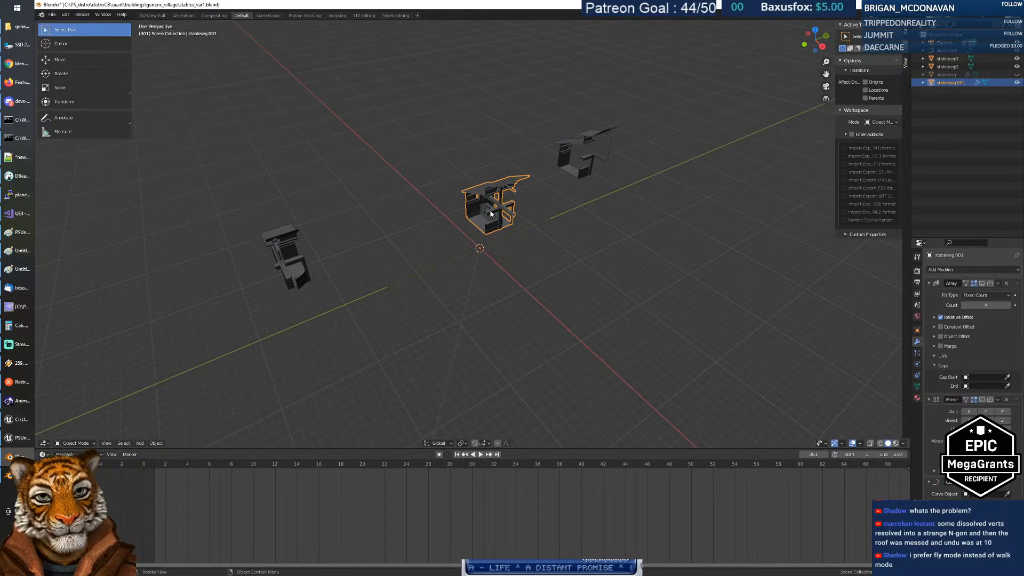
pyautogui.click(948, 74)
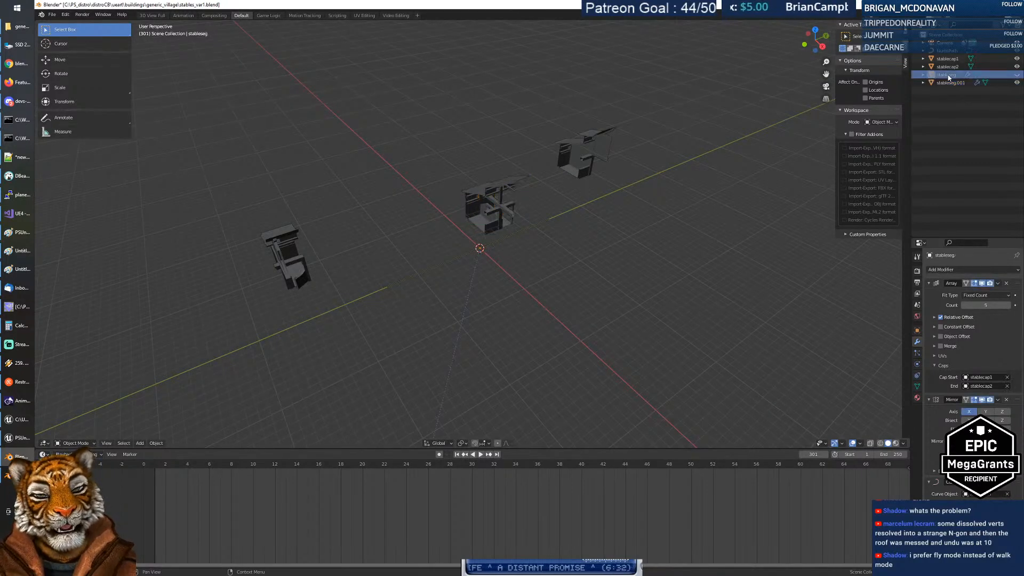
pyautogui.click(1017, 75)
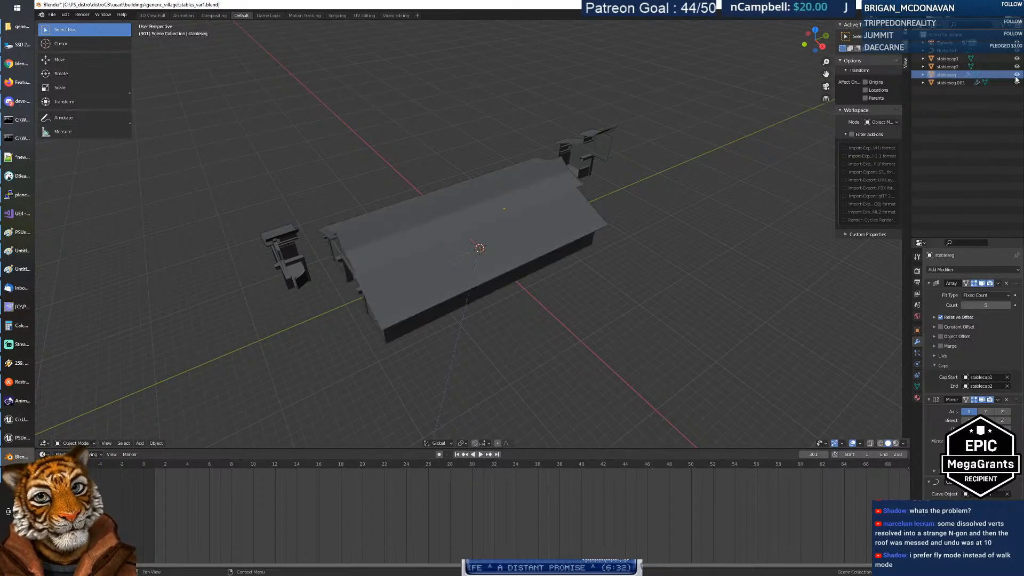
# Step: Expand stableseg in the outliner and turn off the viewport display of its Mirror, Curve and Array modifiers
pyautogui.click(921, 75)
pyautogui.click(924, 75)
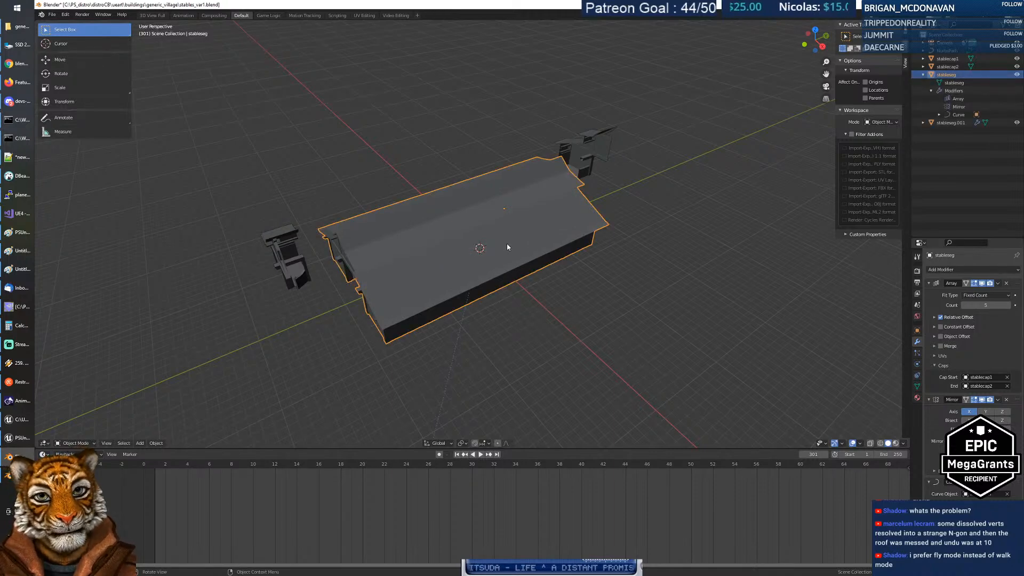
pyautogui.click(984, 403)
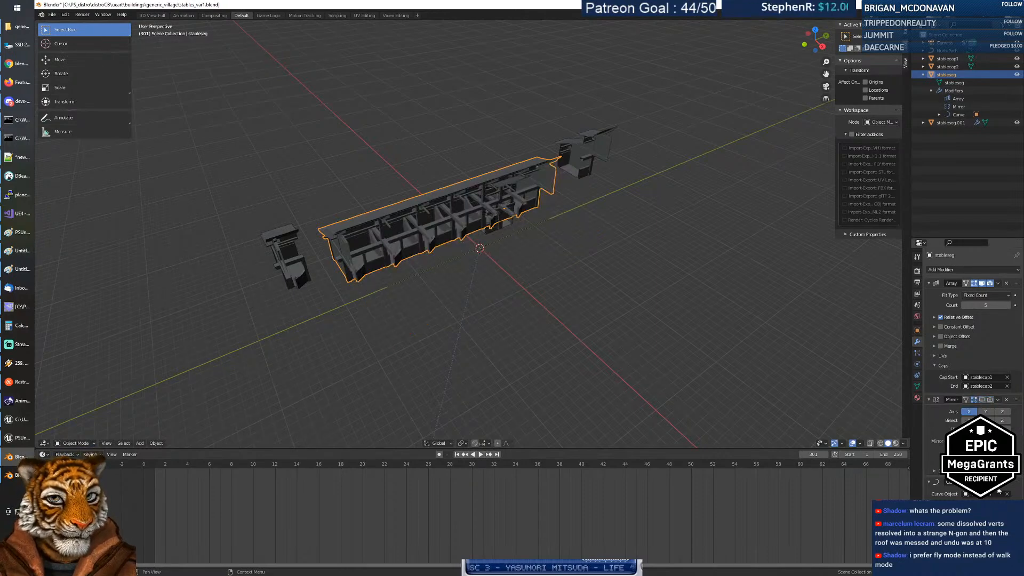
pyautogui.click(982, 482)
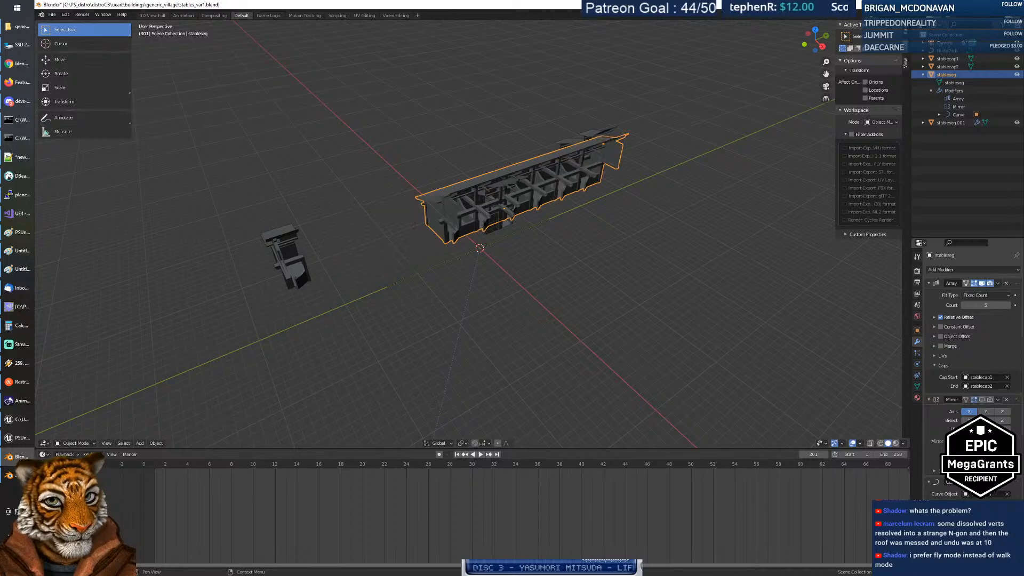
pyautogui.click(984, 286)
# Step: Fly around the single stableseg and stableseg.001 segments to examine how their geometry lines up
pyautogui.moveTo(478, 283)
pyautogui.mouseDown(button='middle')
pyautogui.moveTo(490, 294)
pyautogui.moveTo(470, 290)
pyautogui.mouseUp(button='middle')
pyautogui.hotkey('shift', '`')
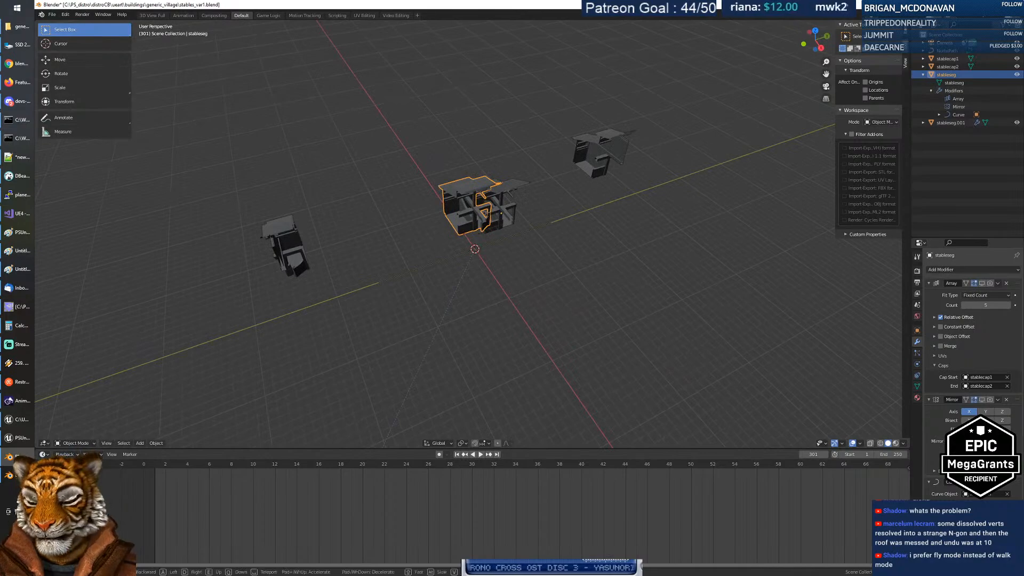
pyautogui.press('w')
pyautogui.press('s')
pyautogui.press('w')
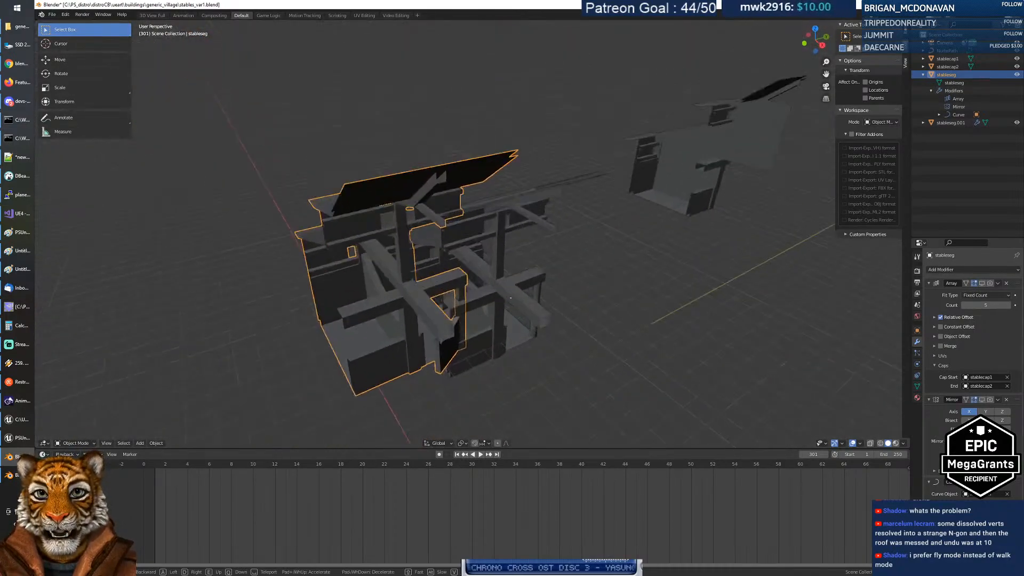
pyautogui.press('s')
pyautogui.press('w')
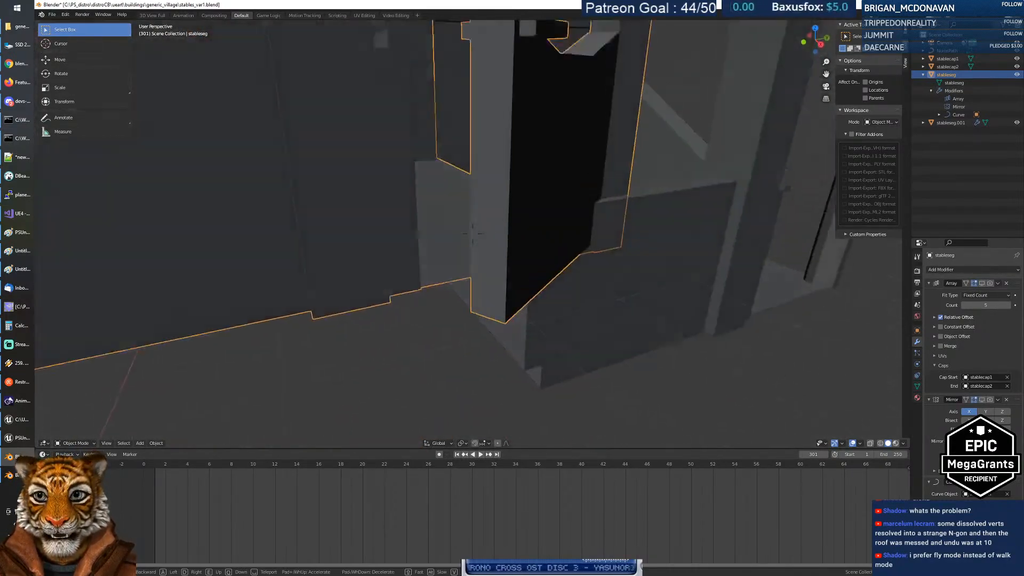
pyautogui.press('s')
pyautogui.press('w')
pyautogui.press('s')
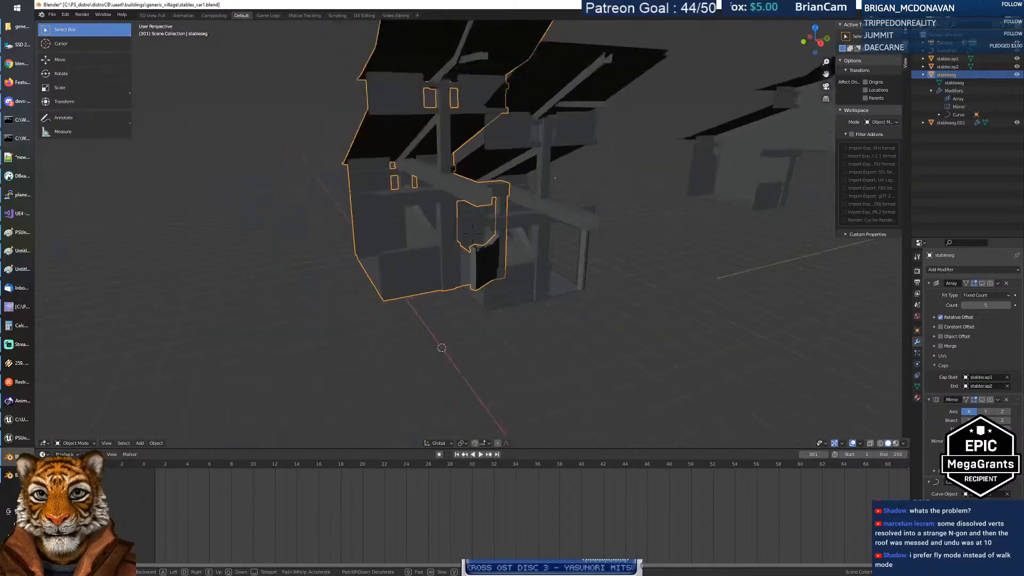
# Step: Select stableseg.001, turn on snapping to vertices and move the segment over to stableseg
pyautogui.click(525, 290)
pyautogui.click(525, 288)
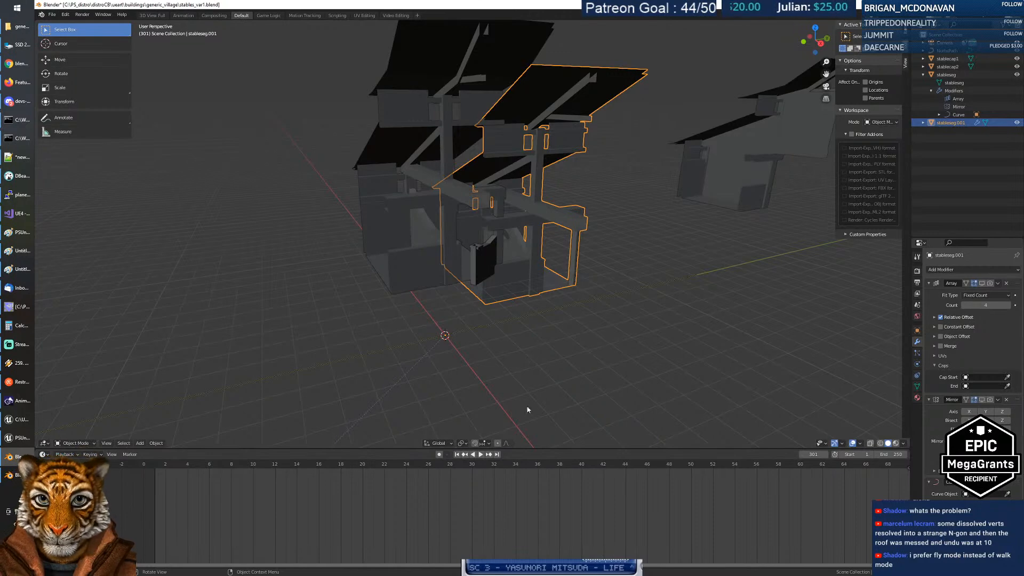
pyautogui.click(485, 444)
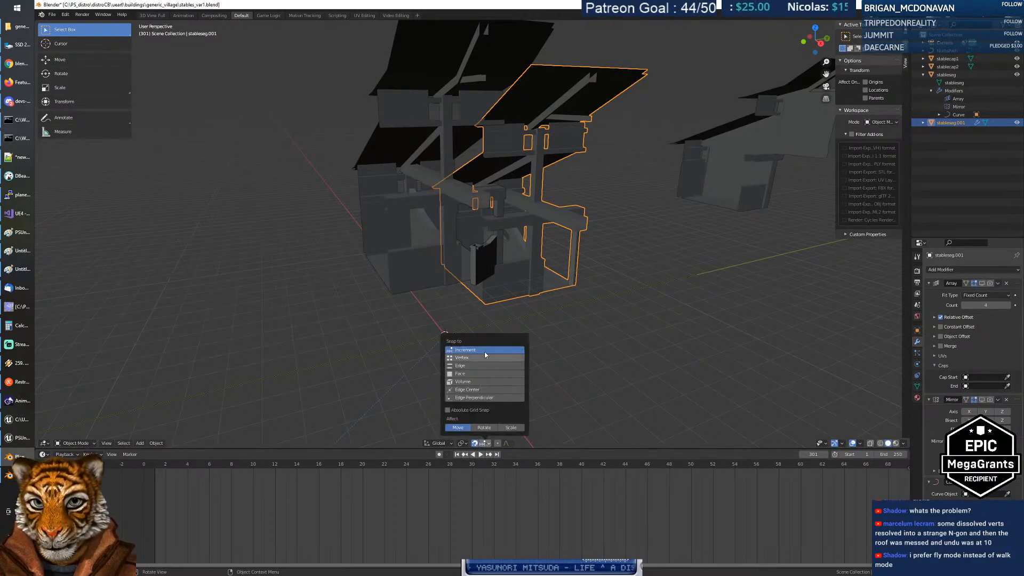
pyautogui.click(486, 360)
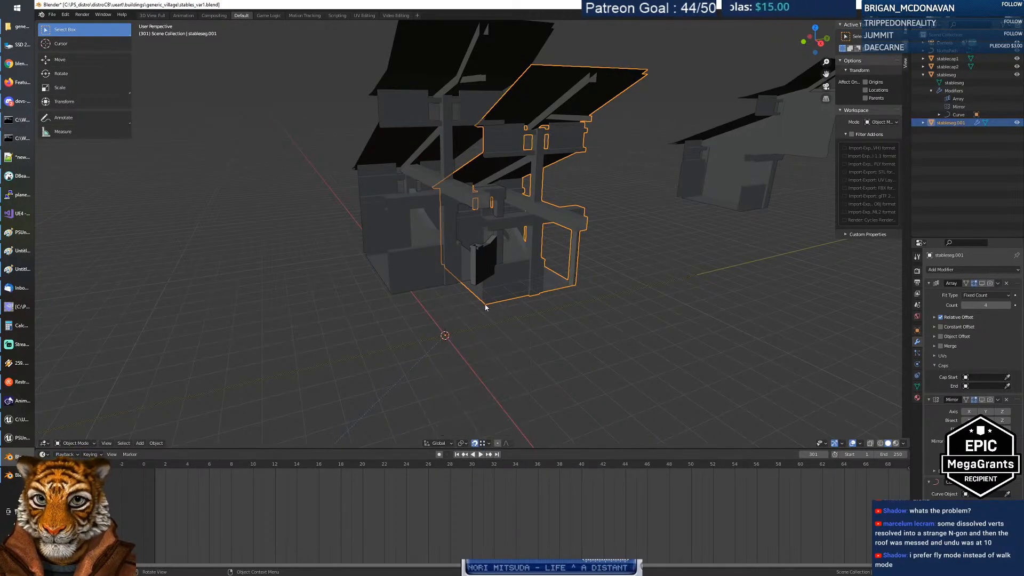
pyautogui.press('g')
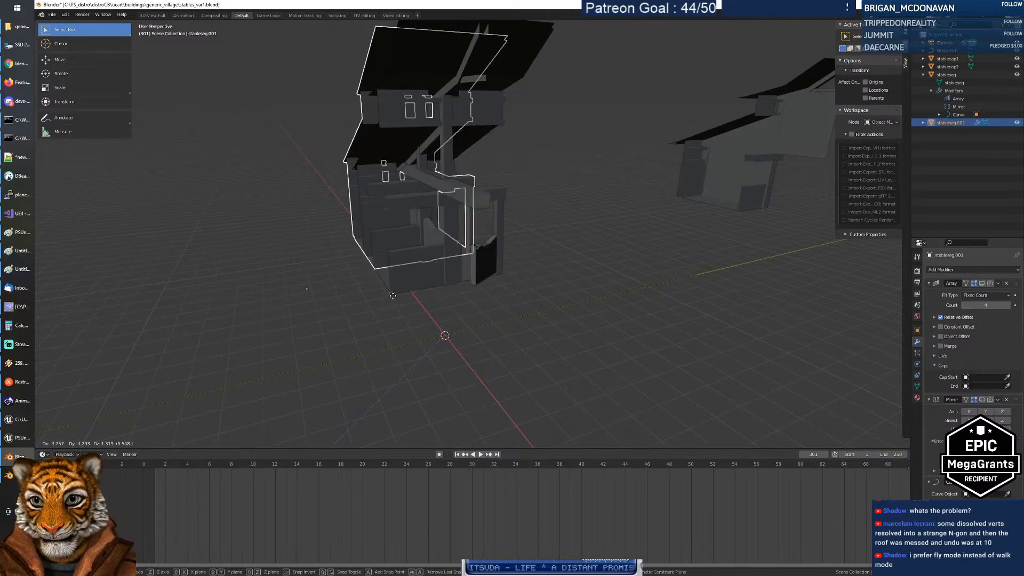
pyautogui.click(393, 296)
# Step: Try to snap stableseg.001's base onto the matching base corner of stableseg
pyautogui.moveTo(393, 296); pyautogui.dragTo(415, 309, button='middle')
pyautogui.moveTo(465, 304); pyautogui.dragTo(439, 312, button='middle')
pyautogui.press('g')
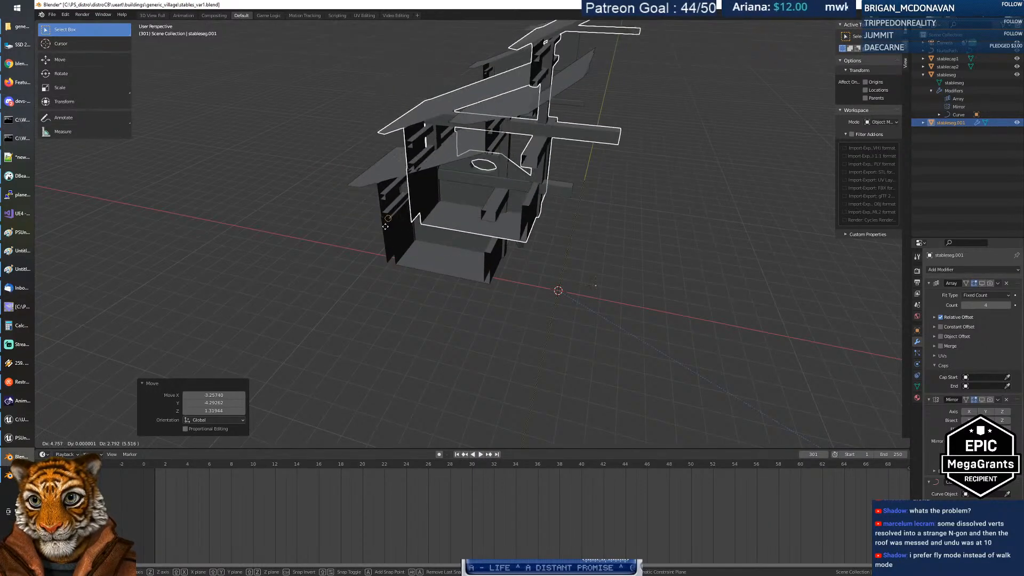
pyautogui.click(490, 298)
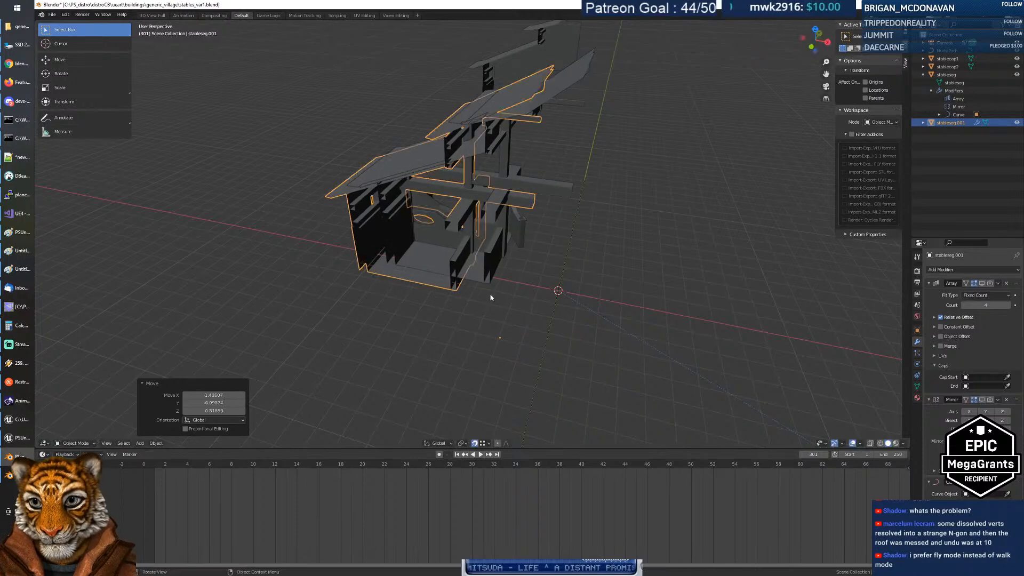
pyautogui.press('g')
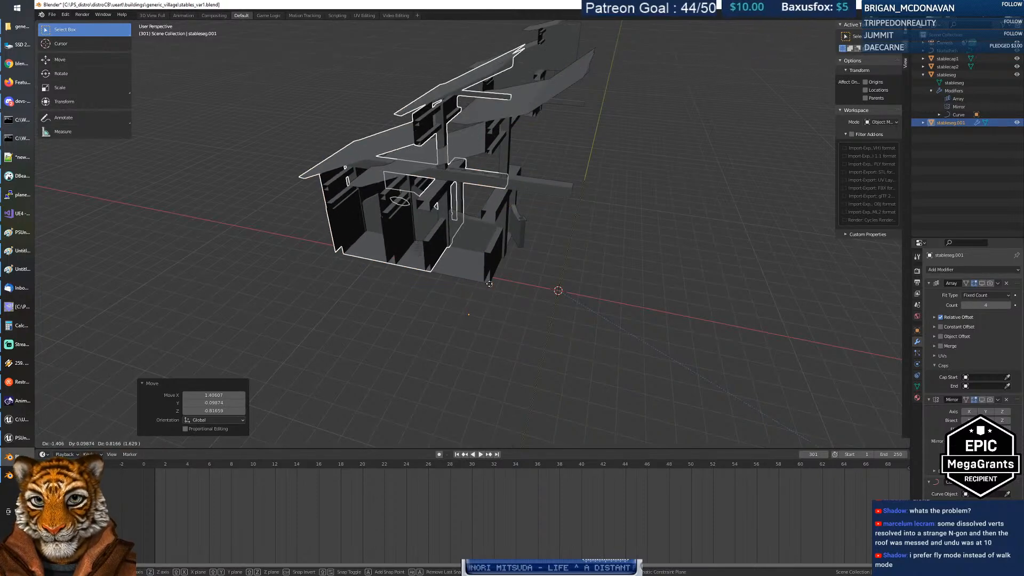
pyautogui.click(489, 284)
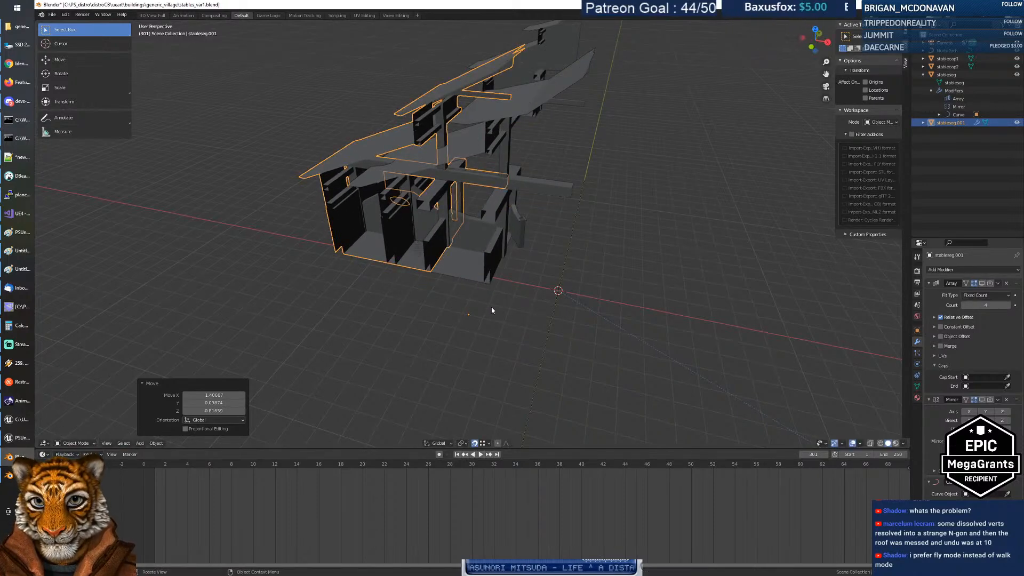
# Step: Set the transform pivot to Active Element and retry snapping stableseg.001 to stableseg's base corners
pyautogui.click(462, 443)
pyautogui.click(484, 399)
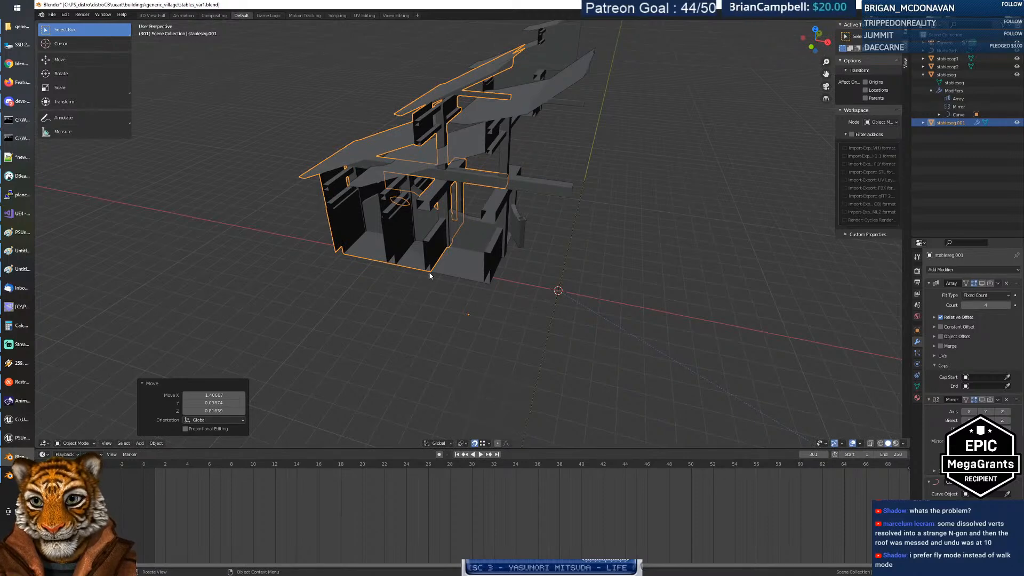
pyautogui.press('g')
pyautogui.click(491, 286)
pyautogui.press('g')
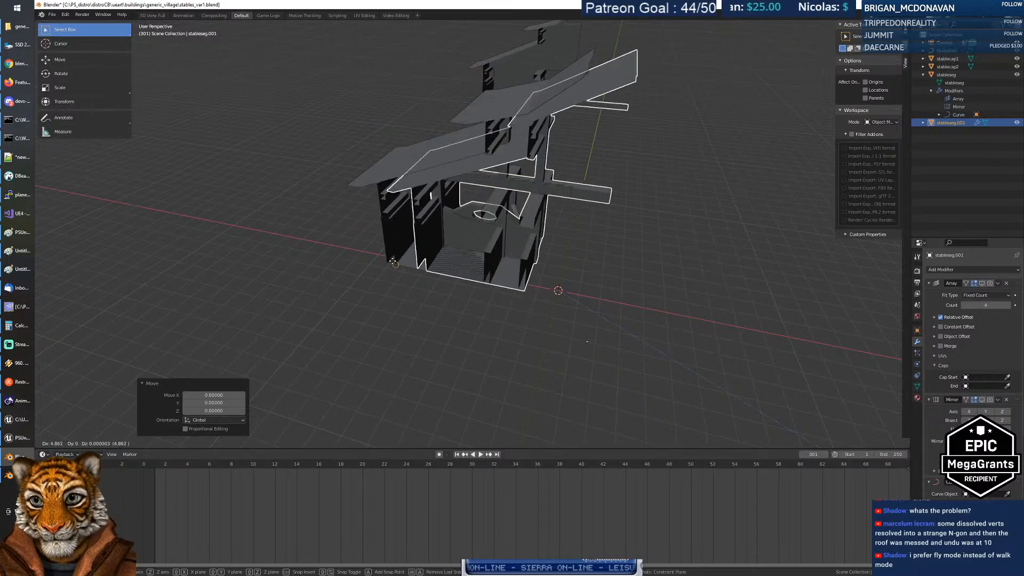
pyautogui.click(389, 265)
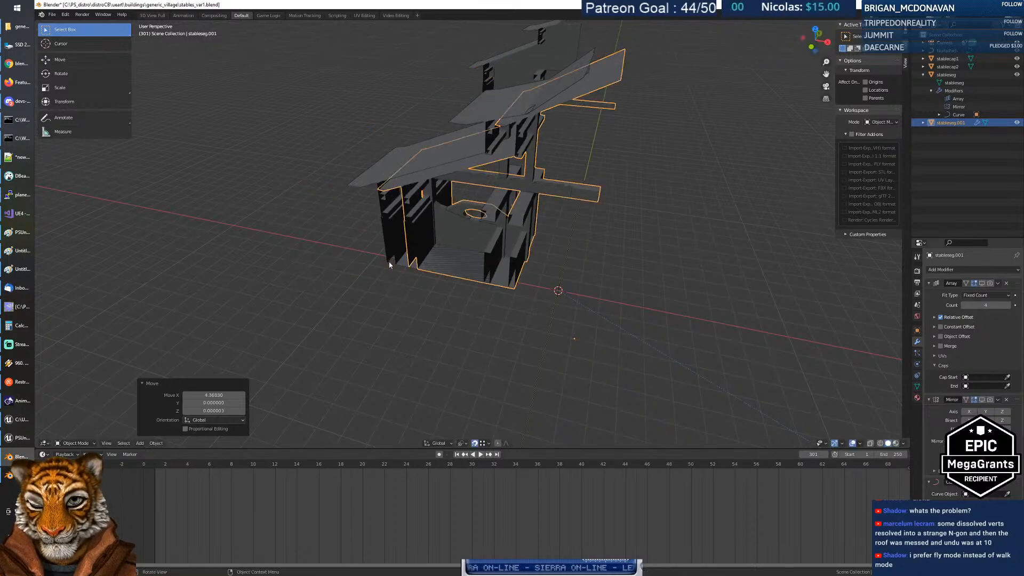
# Step: Set the transform pivot to Median Point and try snapping stableseg.001 to stableseg's roof corner
pyautogui.click(463, 444)
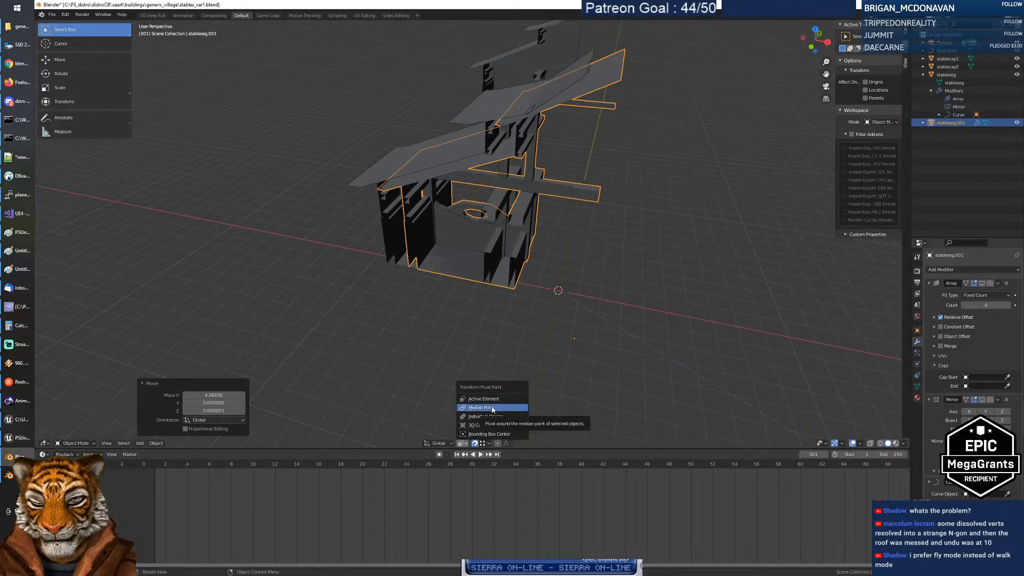
pyautogui.click(492, 408)
pyautogui.press('g')
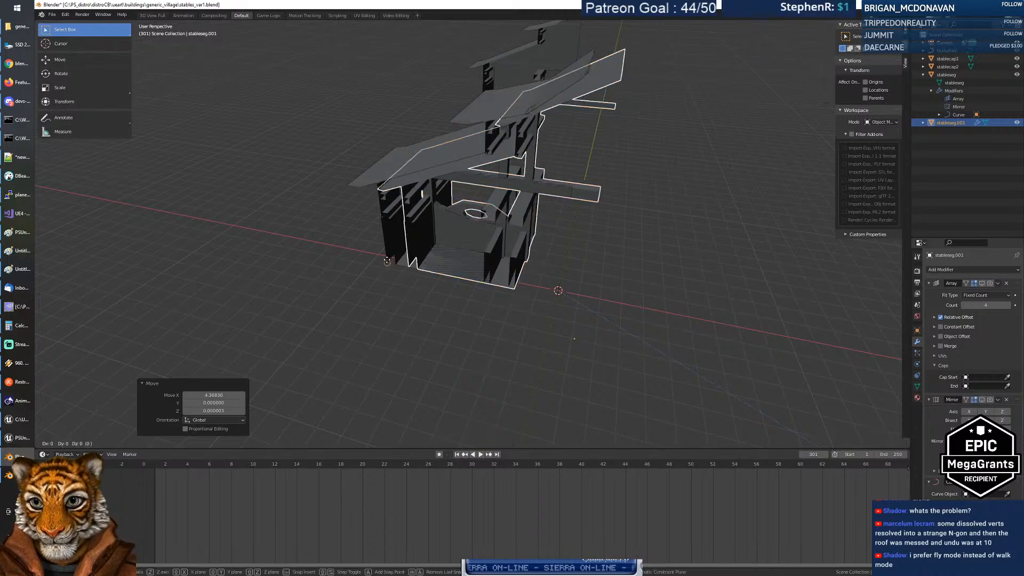
pyautogui.click(360, 177)
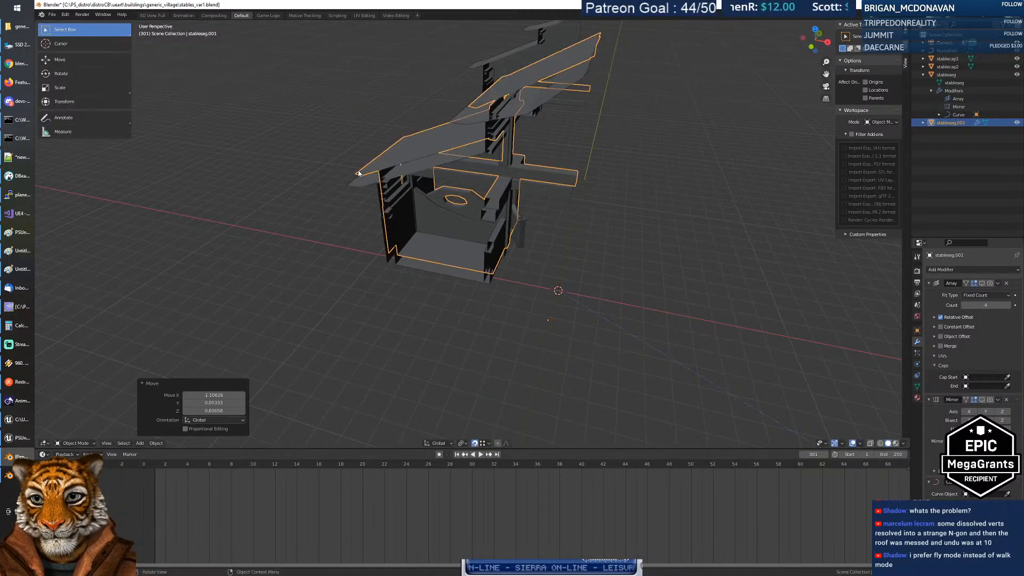
pyautogui.press('g')
pyautogui.click(350, 184)
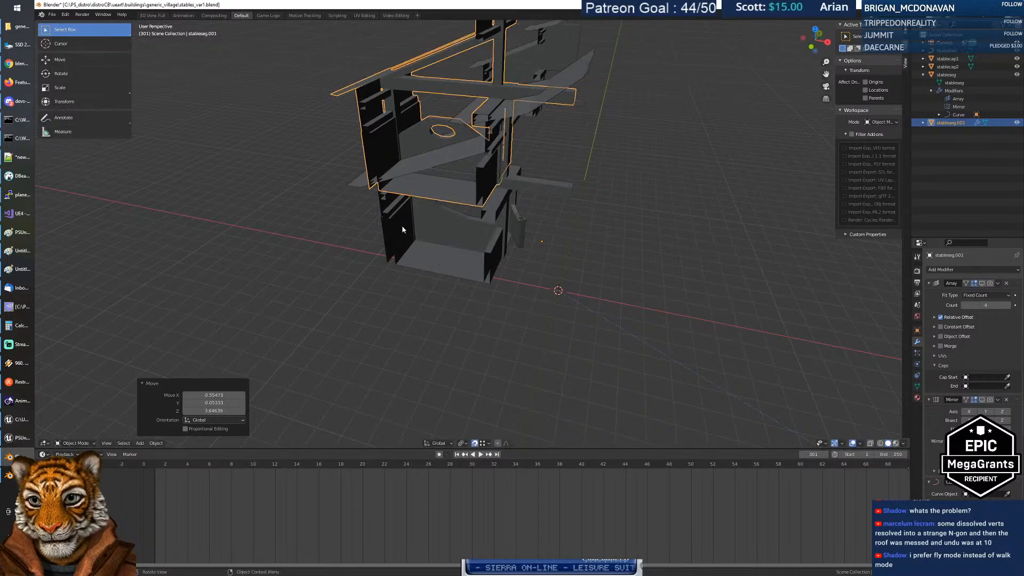
# Step: Recheck the transform pivot and move stableseg.001 back down toward stableseg's base corner
pyautogui.click(462, 443)
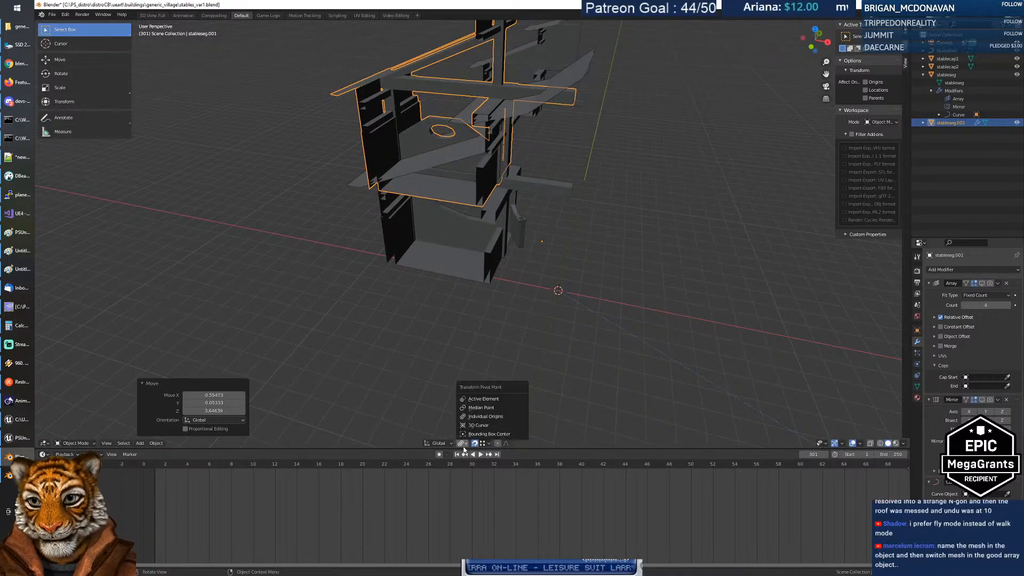
pyautogui.click(485, 409)
pyautogui.press('g')
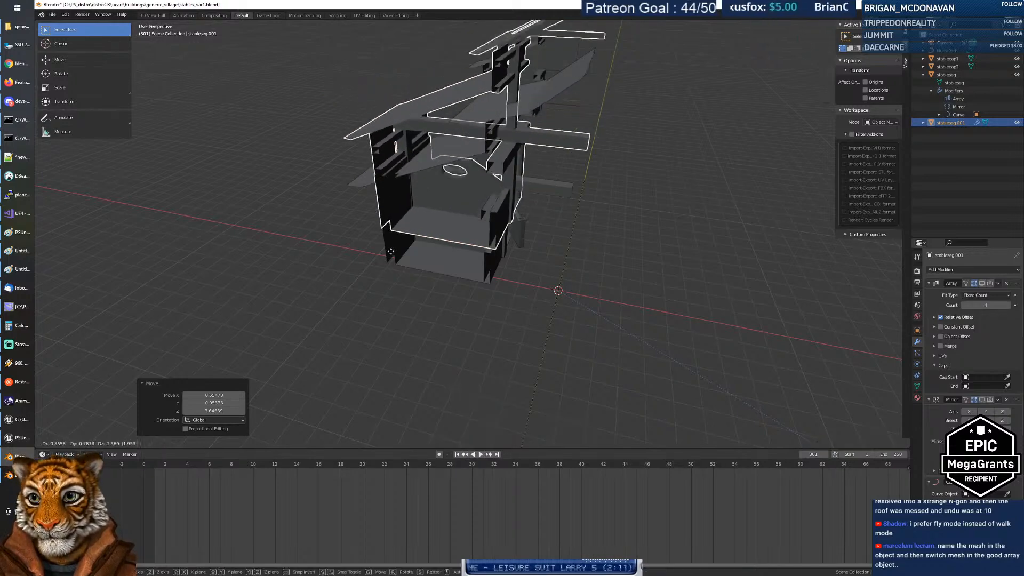
pyautogui.click(391, 254)
# Step: In Edit Mode, select all of stableseg.001's mesh, set the pivot to Active Element and snap the mesh to stableseg's lower roof corner
pyautogui.moveTo(380, 192); pyautogui.dragTo(431, 201, button='middle')
pyautogui.press('Tab')
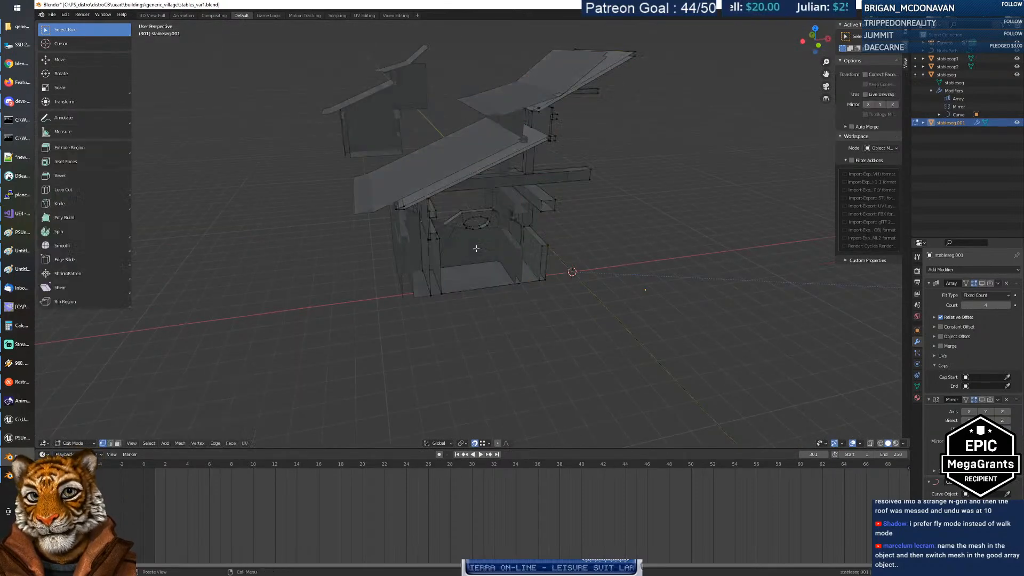
pyautogui.press('a')
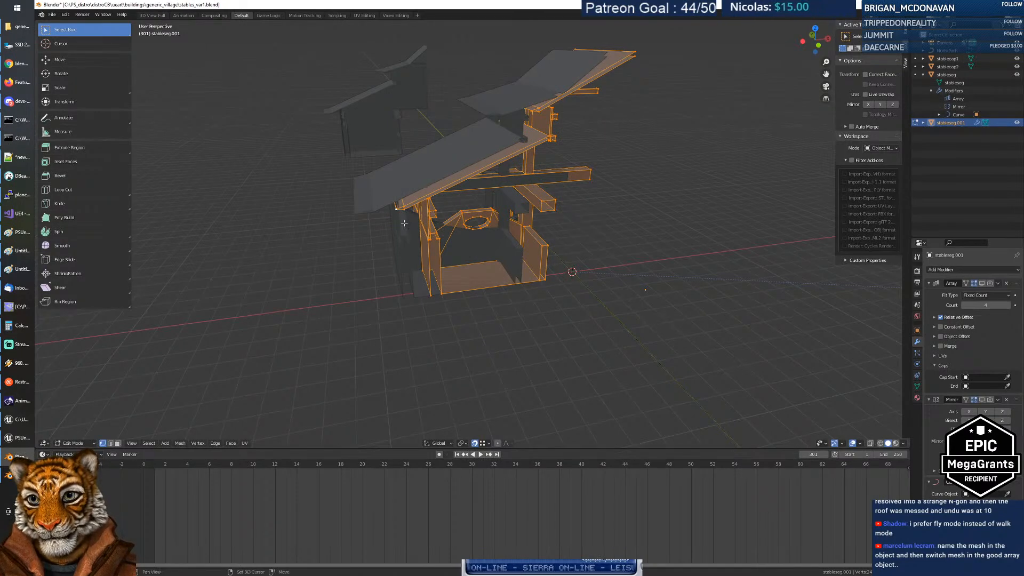
pyautogui.click(462, 444)
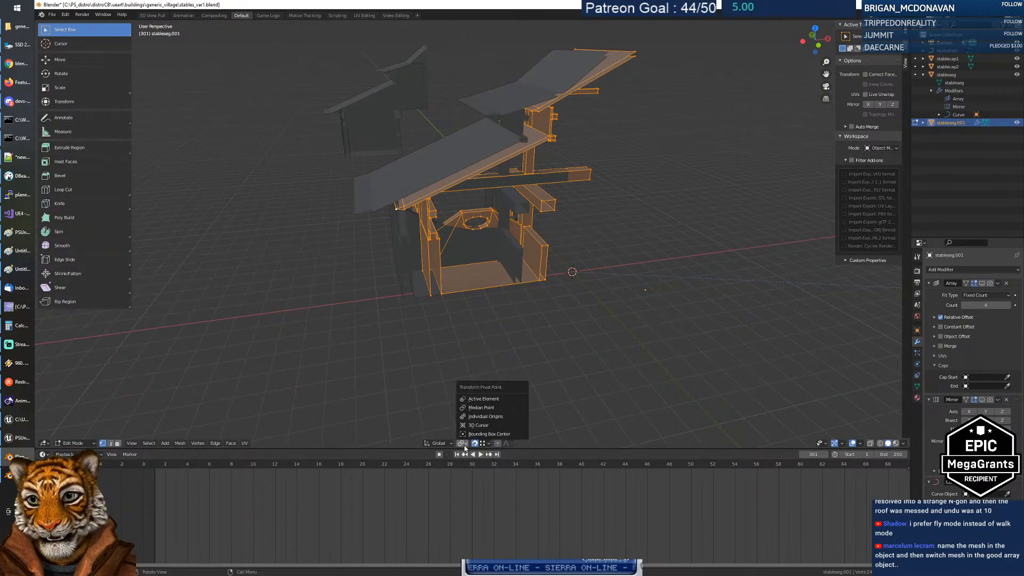
pyautogui.click(473, 400)
pyautogui.press('g')
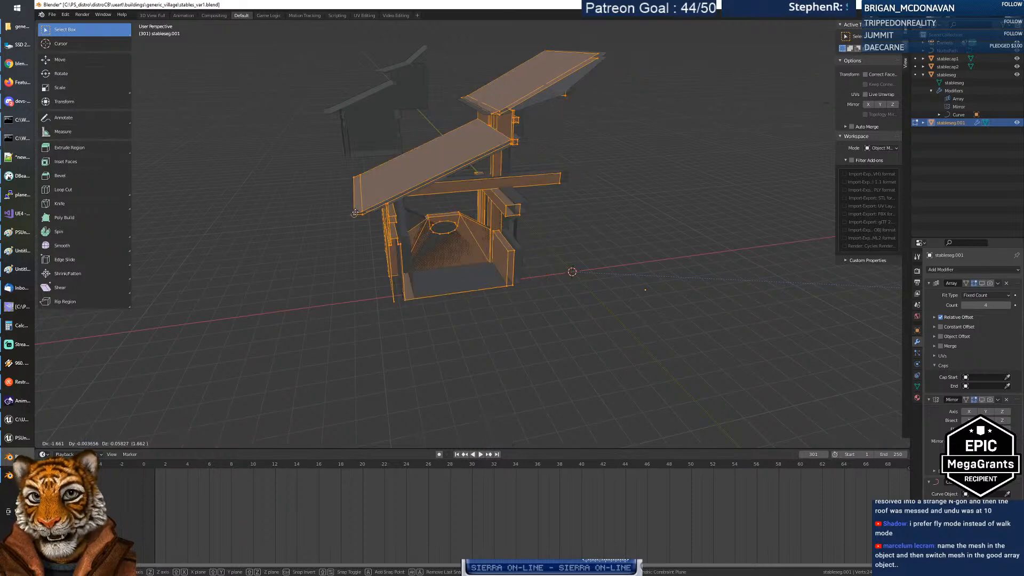
pyautogui.click(354, 213)
# Step: Make a bottom corner vertex of the fully selected mesh active and snap the mesh onto stableseg's matching base corner
pyautogui.moveTo(567, 273)
pyautogui.mouseDown(button='middle')
pyautogui.moveTo(596, 274)
pyautogui.moveTo(576, 276)
pyautogui.mouseUp(button='middle')
pyautogui.click(340, 191)
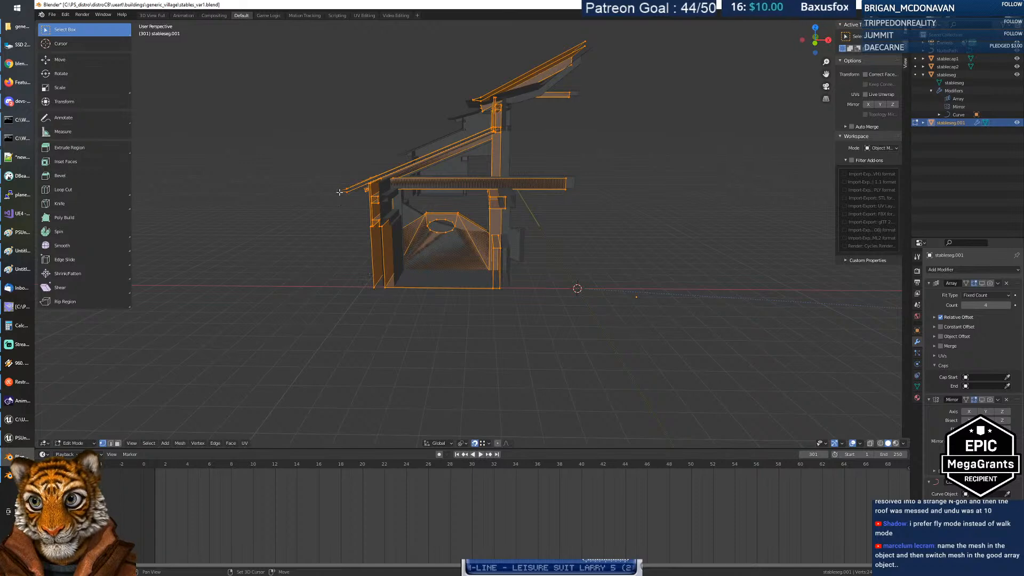
pyautogui.keyDown('shift'); pyautogui.click(376, 289); pyautogui.keyUp('shift')
pyautogui.keyDown('shift'); pyautogui.click(376, 289); pyautogui.keyUp('shift')
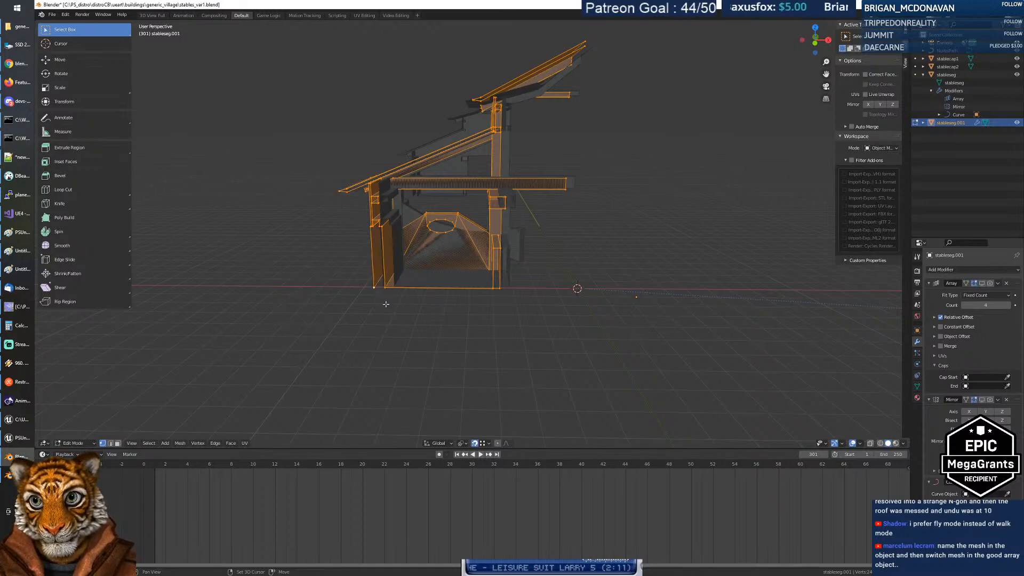
pyautogui.press('g')
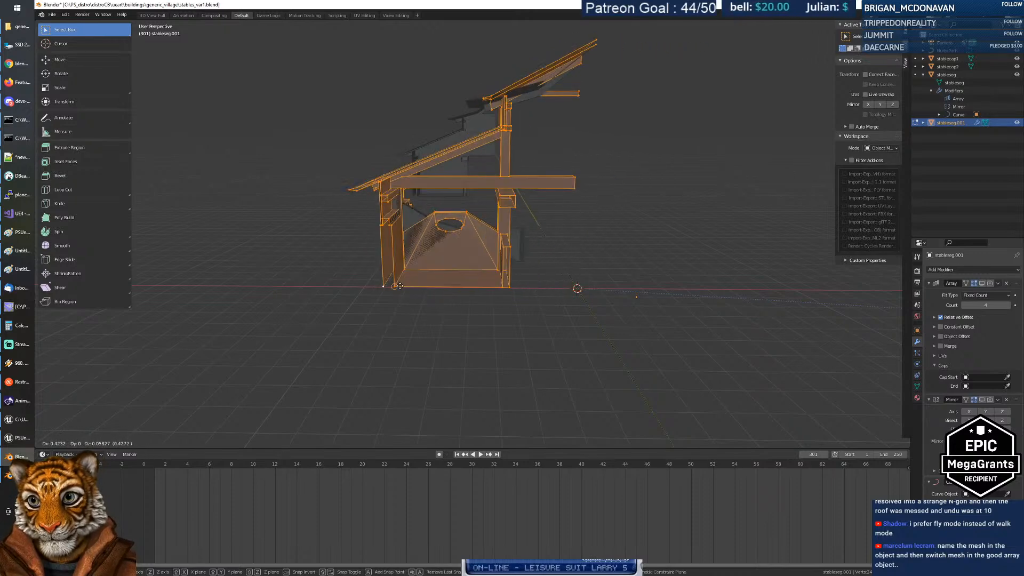
pyautogui.click(394, 288)
# Step: Check the alignment of the overlapping segments, deselect the mesh and return to Object Mode
pyautogui.moveTo(409, 293); pyautogui.dragTo(429, 333, button='middle')
pyautogui.moveTo(507, 263)
pyautogui.mouseDown(button='middle')
pyautogui.moveTo(490, 287)
pyautogui.moveTo(515, 258)
pyautogui.moveTo(496, 258)
pyautogui.mouseUp(button='middle')
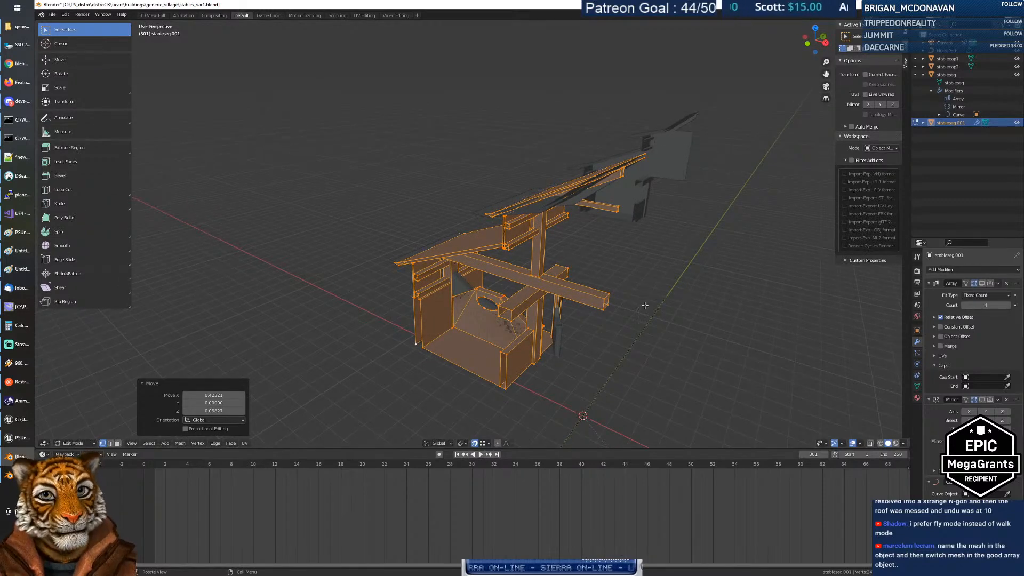
pyautogui.hotkey('alt', 'a')
pyautogui.click(559, 290)
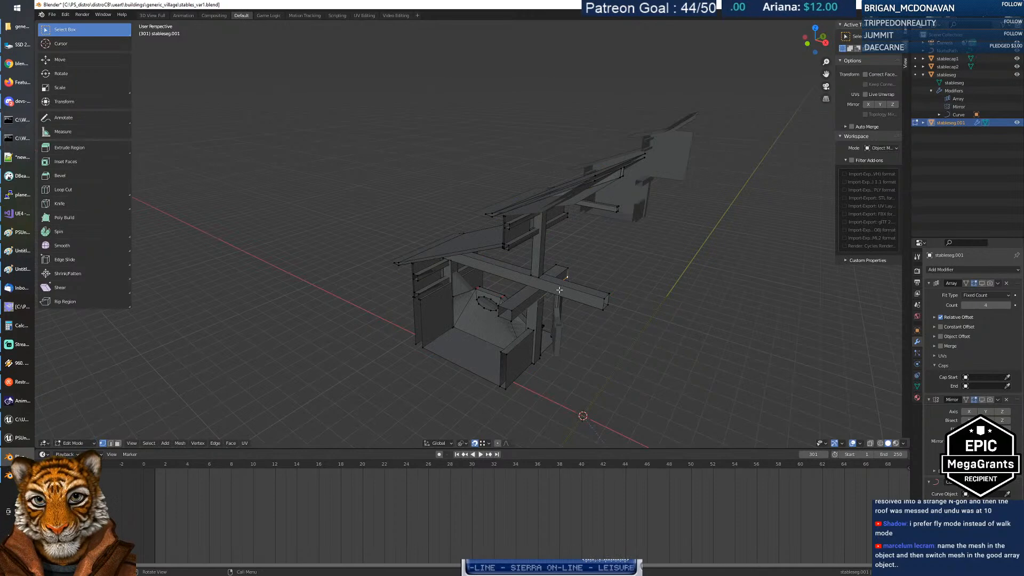
pyautogui.press('Tab')
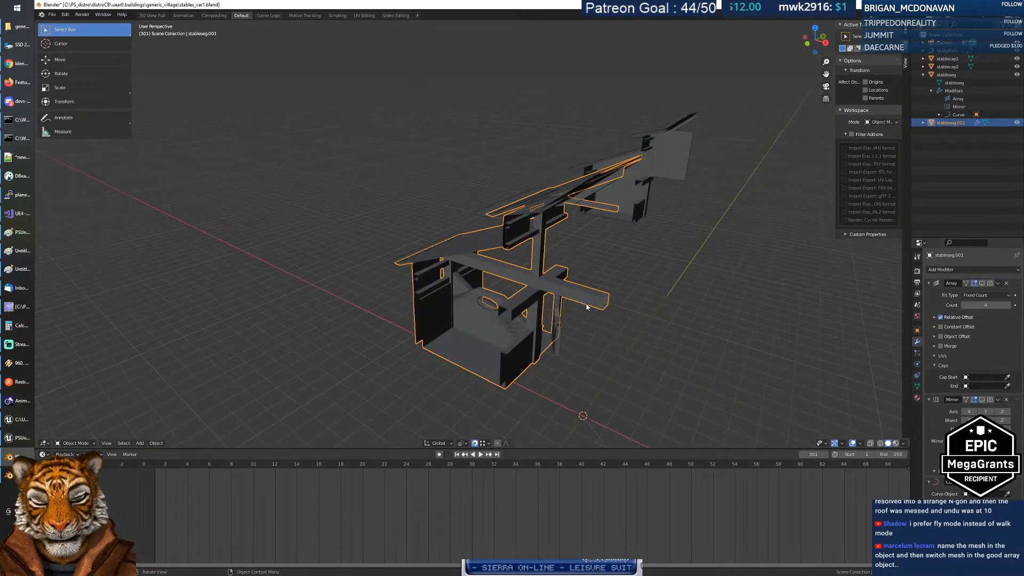
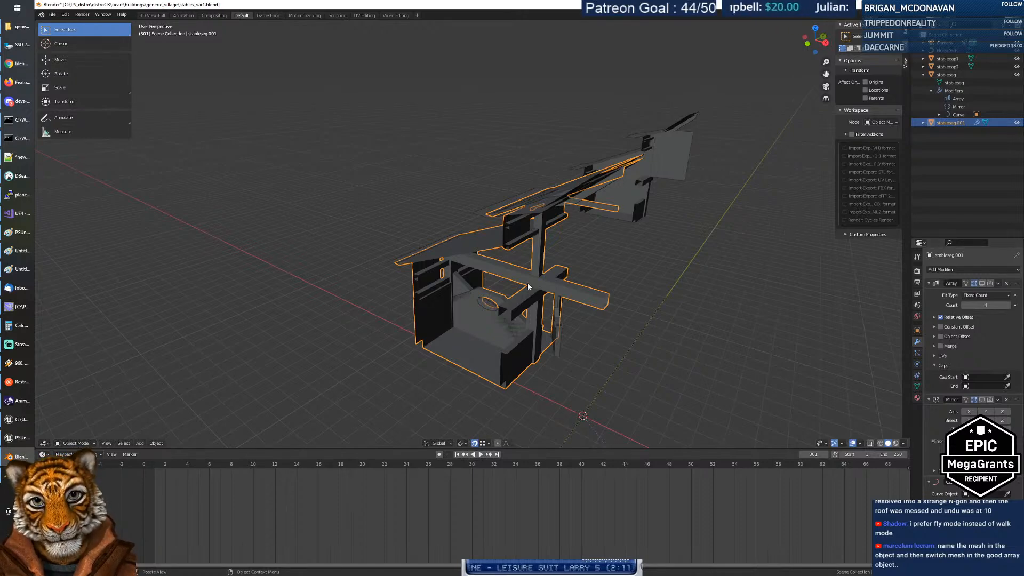
# Step: Try to join stableseg.001 into stableseg, undo the join and deselect both segments
pyautogui.keyDown('shift'); pyautogui.click(465, 289); pyautogui.keyUp('shift')
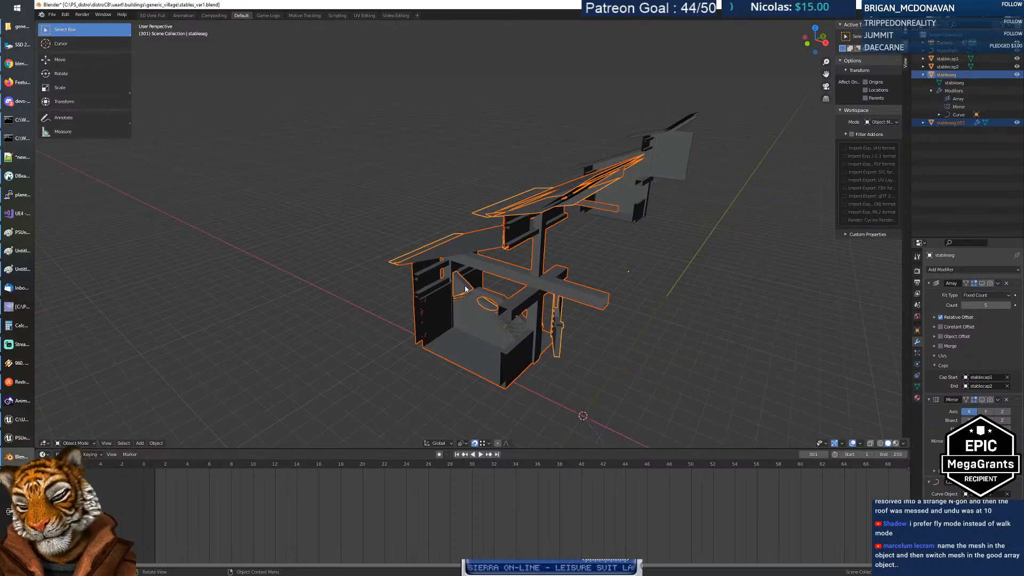
pyautogui.hotkey('ctrl', 'j')
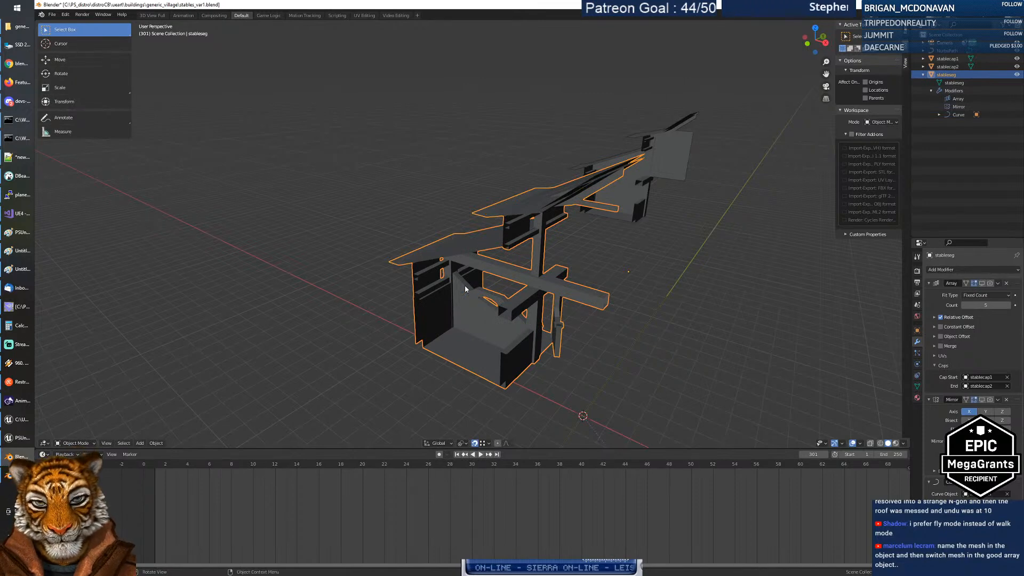
pyautogui.hotkey('ctrl', 'z')
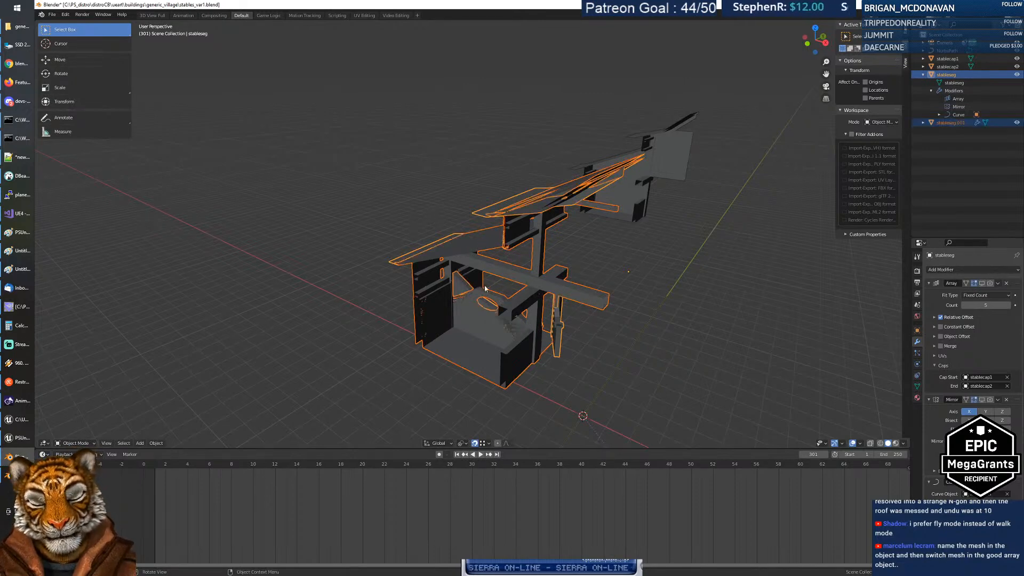
pyautogui.click(605, 351)
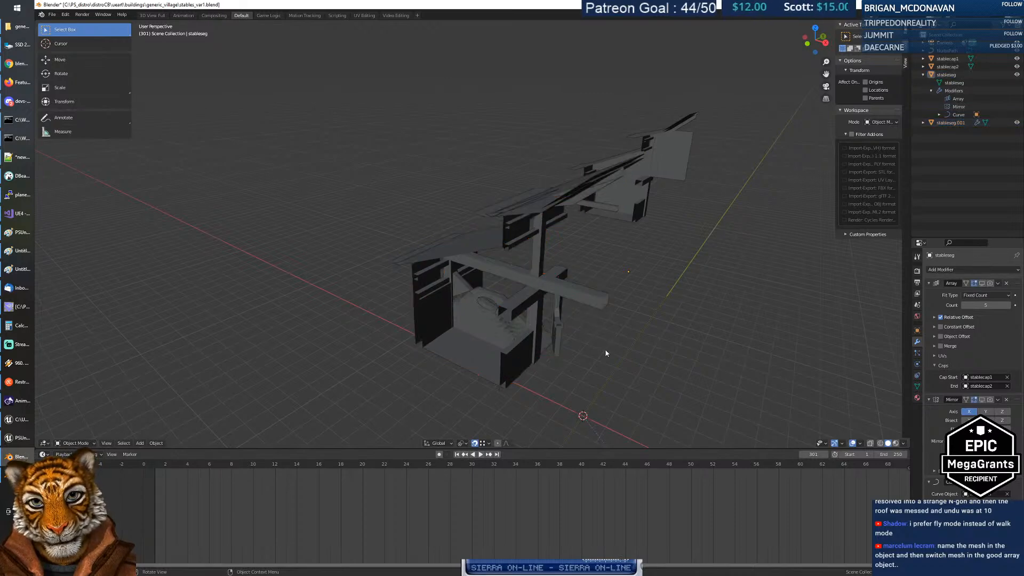
# Step: Select only the original stableseg and delete it, leaving stableseg.001 in place
pyautogui.click(462, 288)
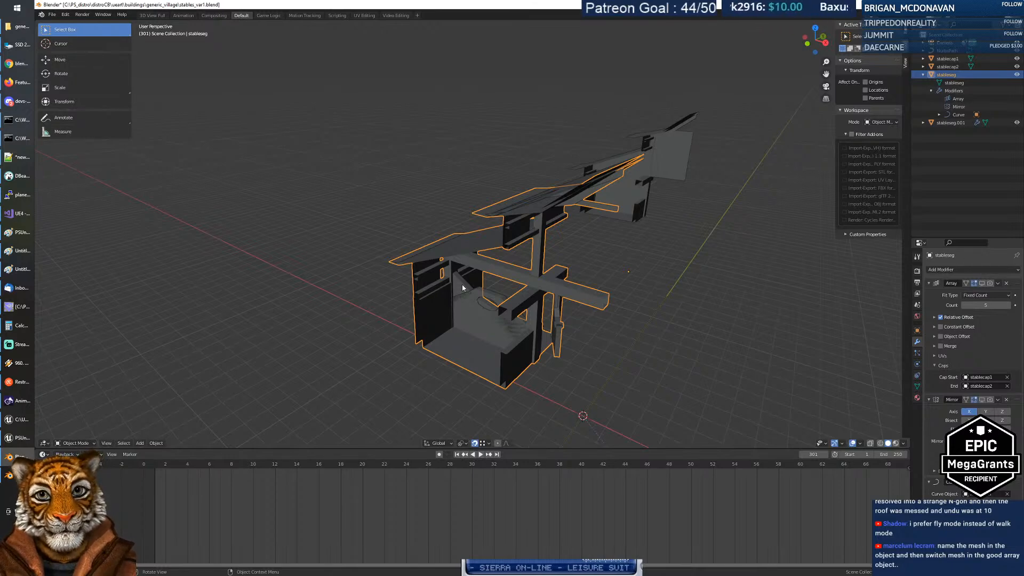
pyautogui.moveTo(463, 288); pyautogui.dragTo(486, 309, button='middle')
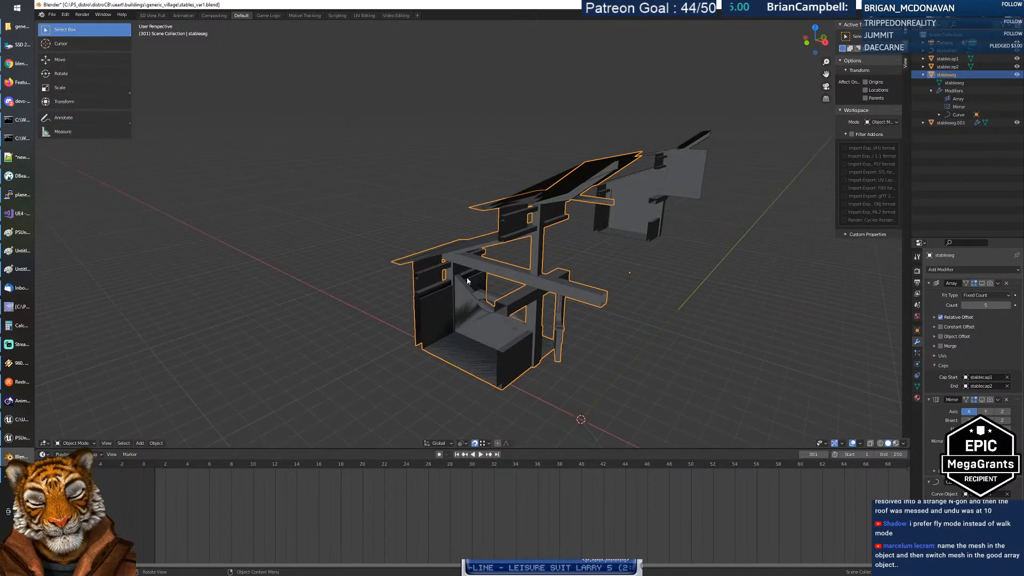
pyautogui.press('Delete')
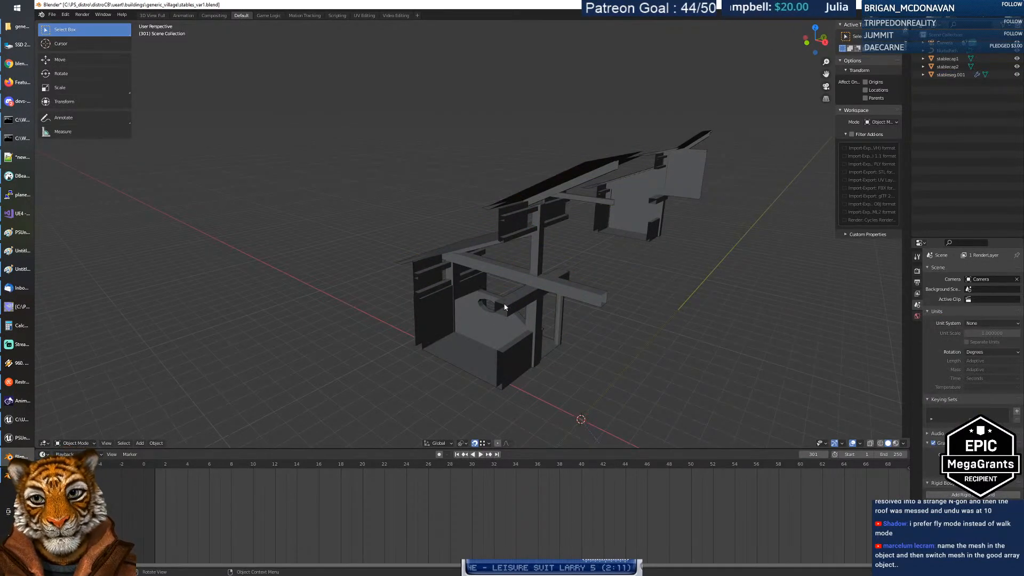
# Step: Assign stablecap1 as the start cap and stablecap2 as the end cap of stableseg.001's Array modifier
pyautogui.click(493, 306)
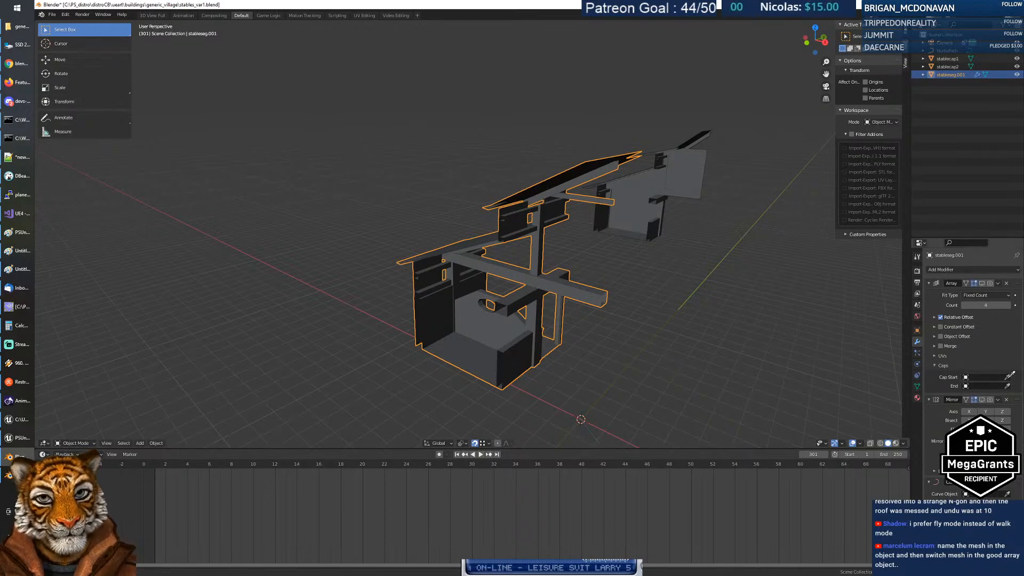
pyautogui.click(1009, 376)
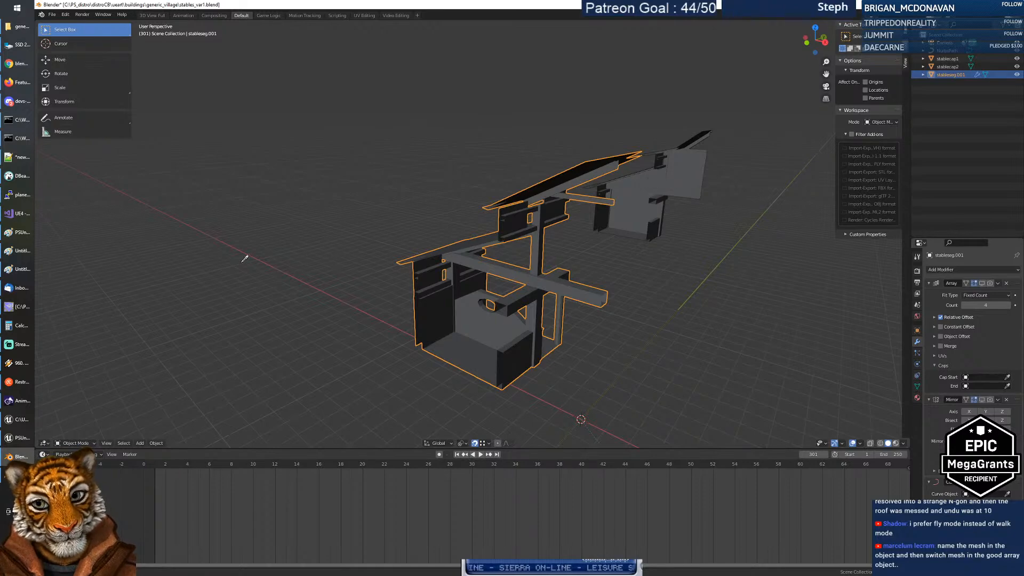
pyautogui.click(948, 59)
pyautogui.click(1008, 385)
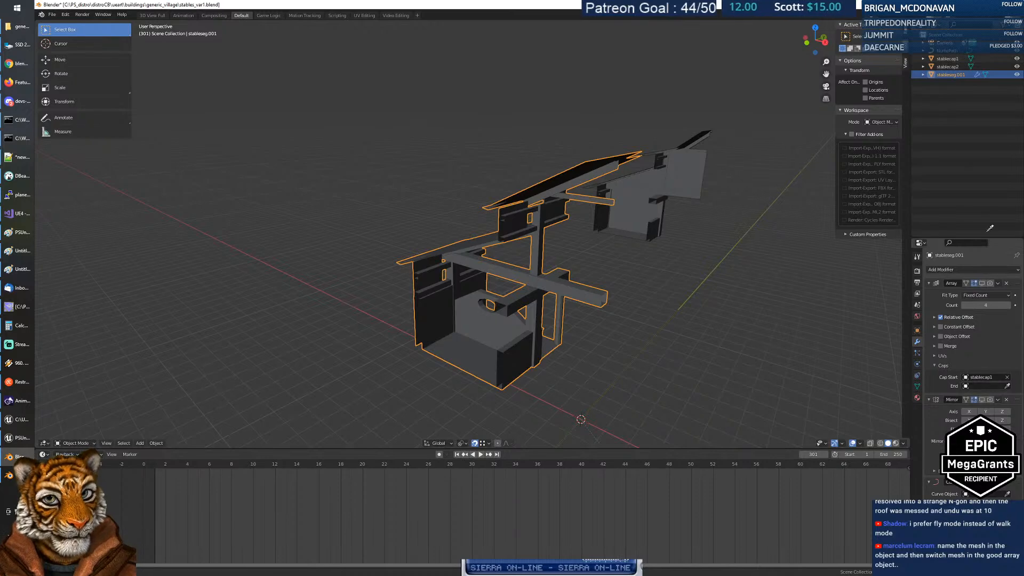
pyautogui.click(949, 67)
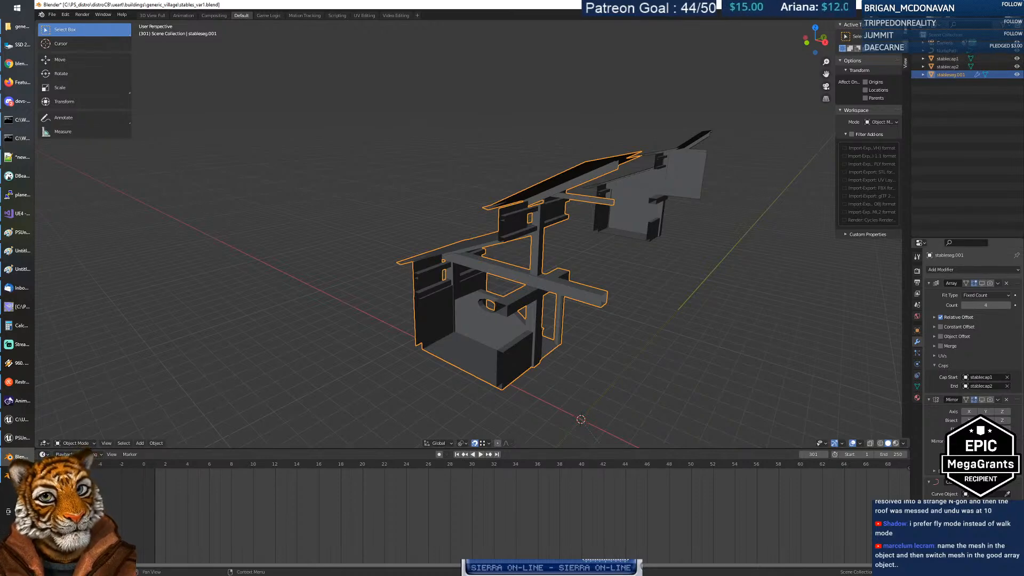
# Step: Turn on the X axis and viewport display of stableseg.001's Mirror modifier and pick the modifier target object near the 3D cursor
pyautogui.click(970, 412)
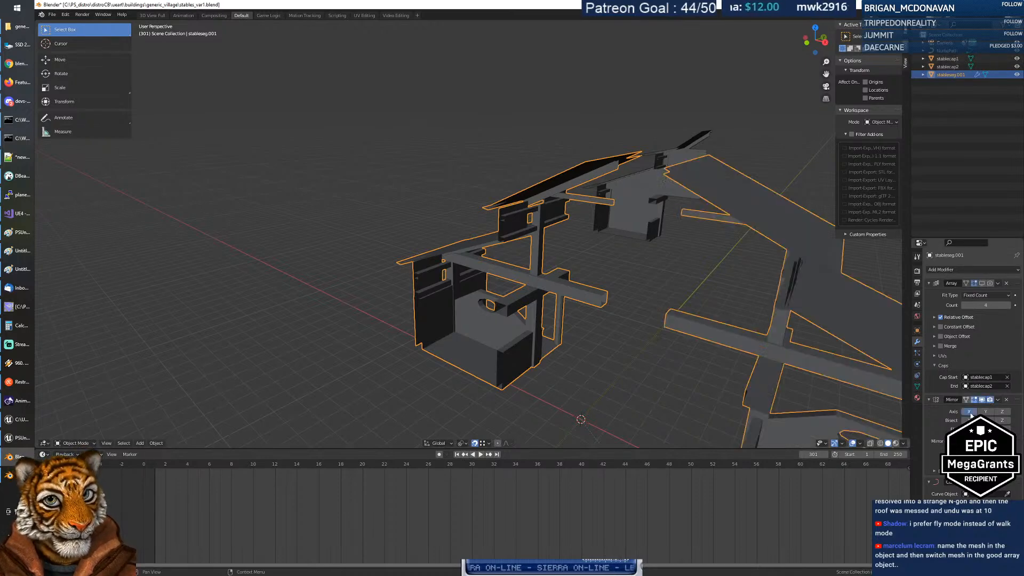
pyautogui.moveTo(694, 342); pyautogui.dragTo(675, 341, button='middle')
pyautogui.moveTo(694, 248); pyautogui.dragTo(705, 331, button='middle')
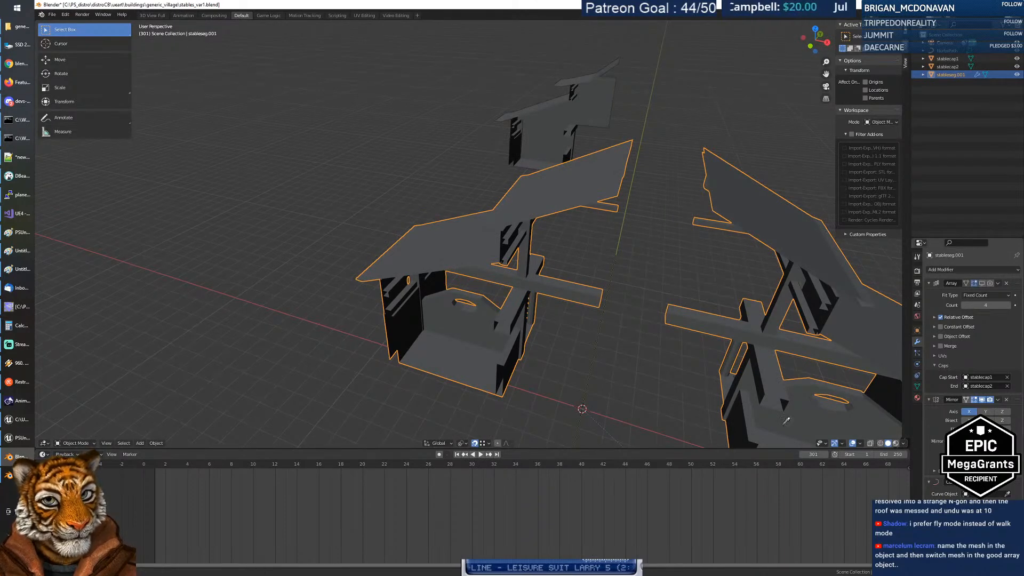
pyautogui.click(582, 396)
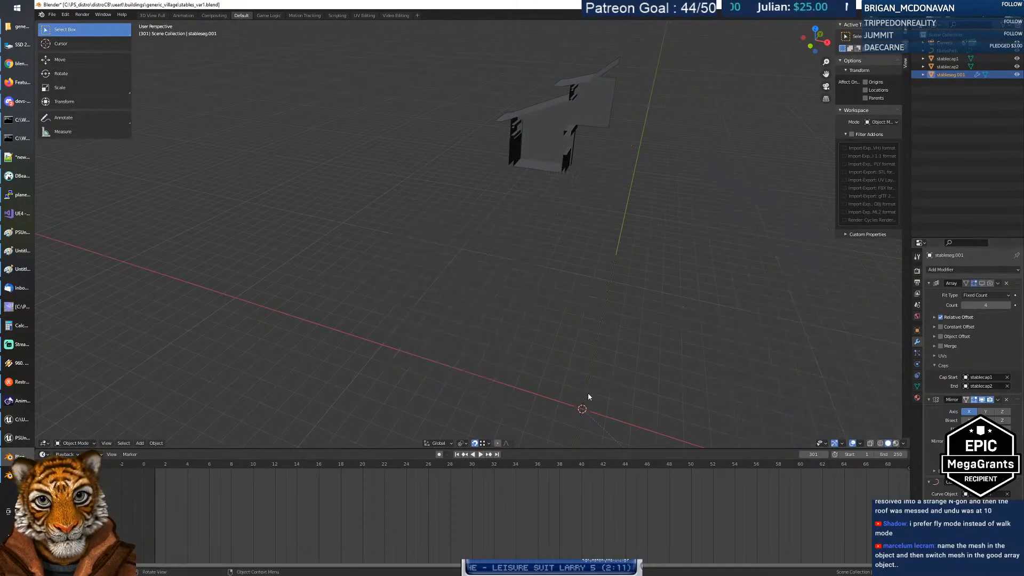
# Step: Examine where the mirrored stableseg.001 sits relative to the two cap objects and the world axes
pyautogui.scroll(-6, 600, 360)
pyautogui.scroll(-10, 597, 362)
pyautogui.scroll(16, 597, 363)
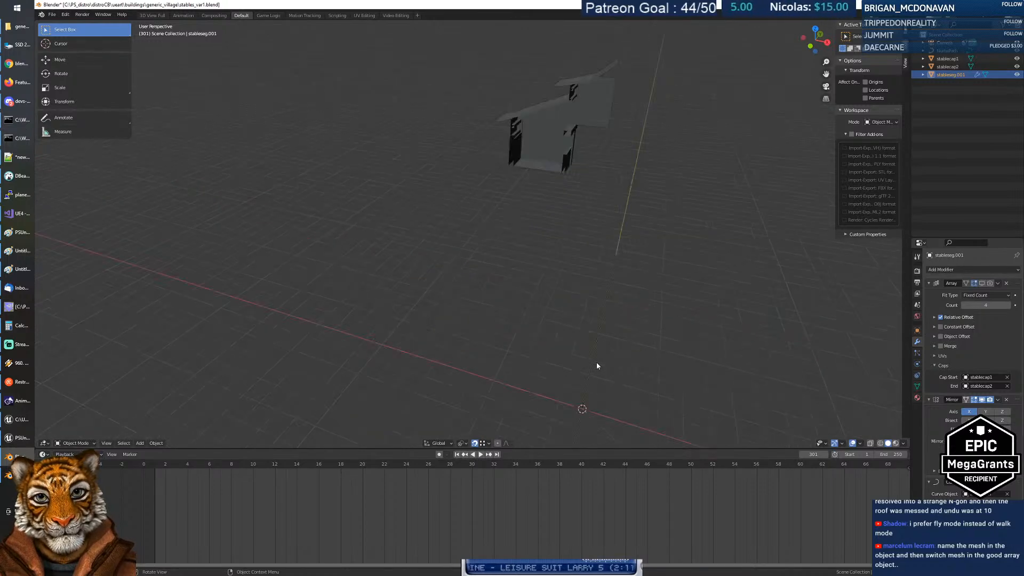
pyautogui.scroll(-6, 597, 363)
pyautogui.hotkey('shift', '`')
pyautogui.press('w')
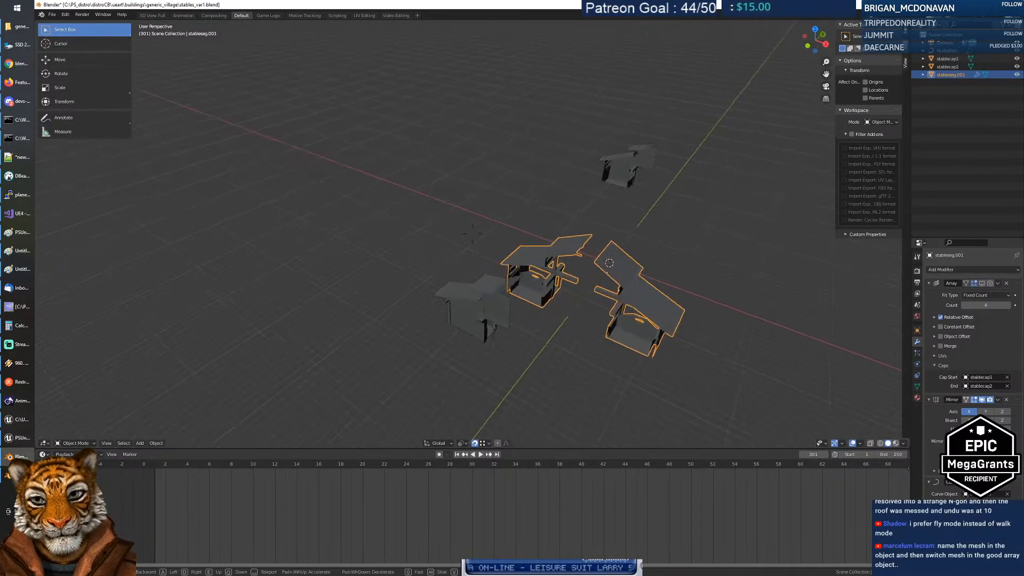
pyautogui.press('s')
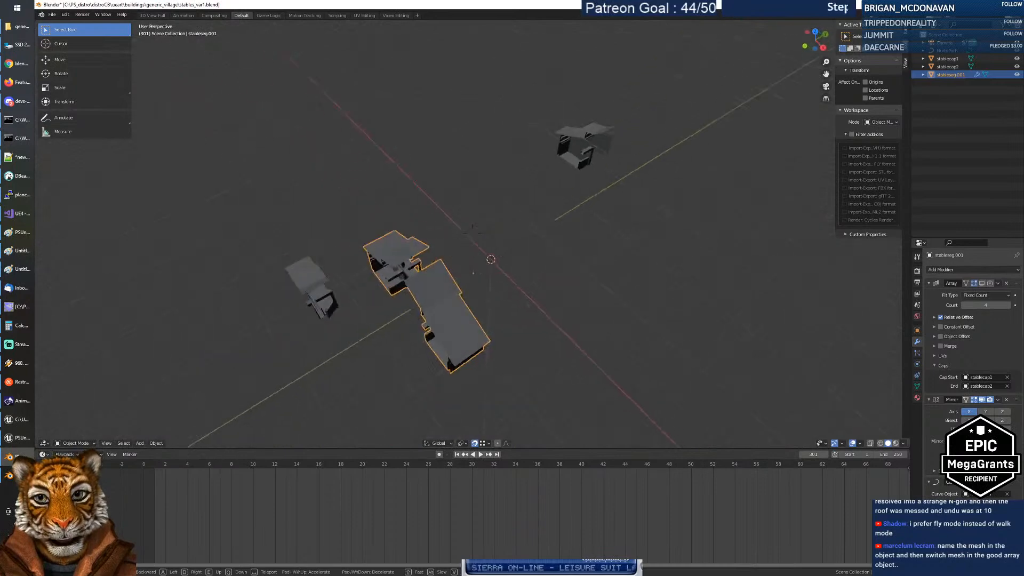
pyautogui.press('w')
pyautogui.click(473, 234)
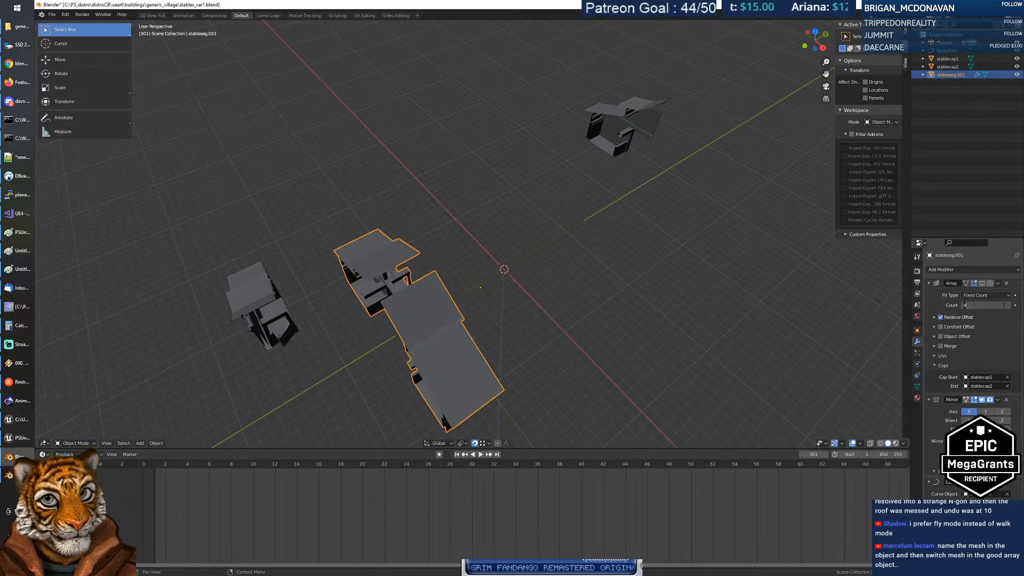
# Step: Set stableseg.001's Array count to 5 and turn on the Array modifier's viewport and render display
pyautogui.click(963, 305)
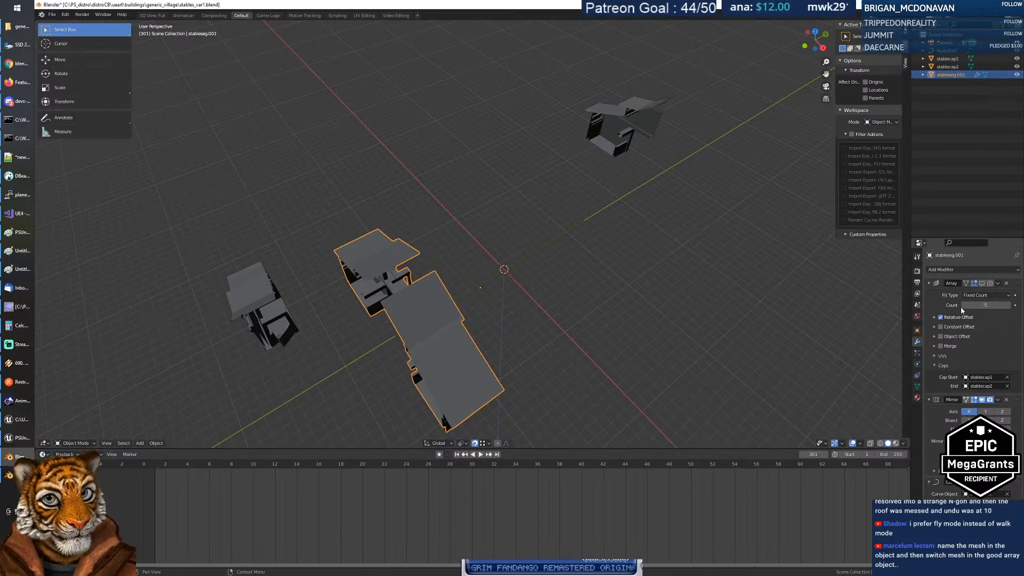
pyautogui.click(981, 284)
pyautogui.click(991, 285)
pyautogui.moveTo(480, 291); pyautogui.dragTo(464, 272, button='middle')
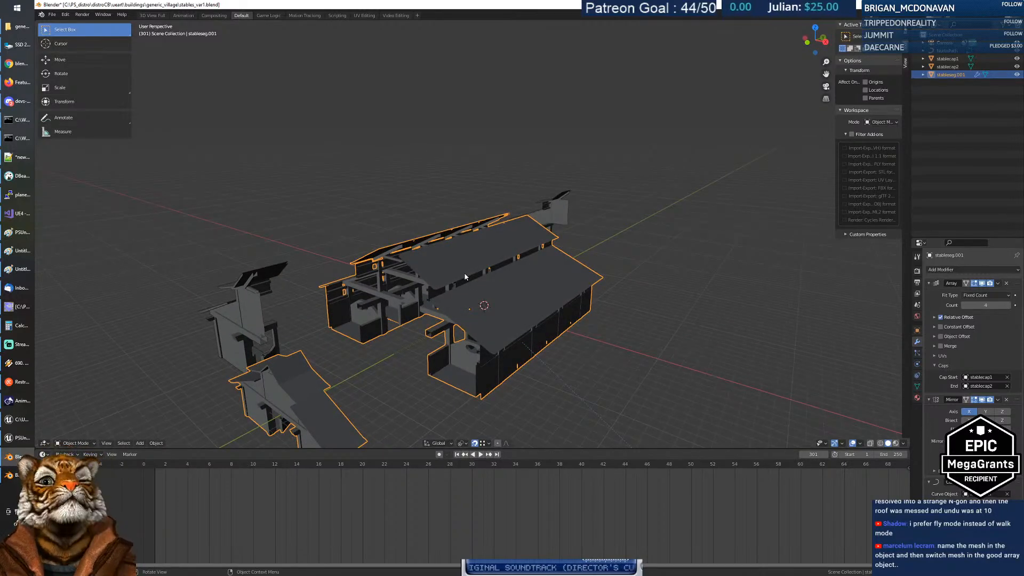
# Step: Undo the array, mirror and cap changes on stableseg.001 and the deletion of the original stableseg
pyautogui.hotkey('ctrl', 'z')
pyautogui.hotkey('ctrl', 'z')
pyautogui.hotkey('ctrl', 'z')
pyautogui.hotkey('ctrl', 'z')
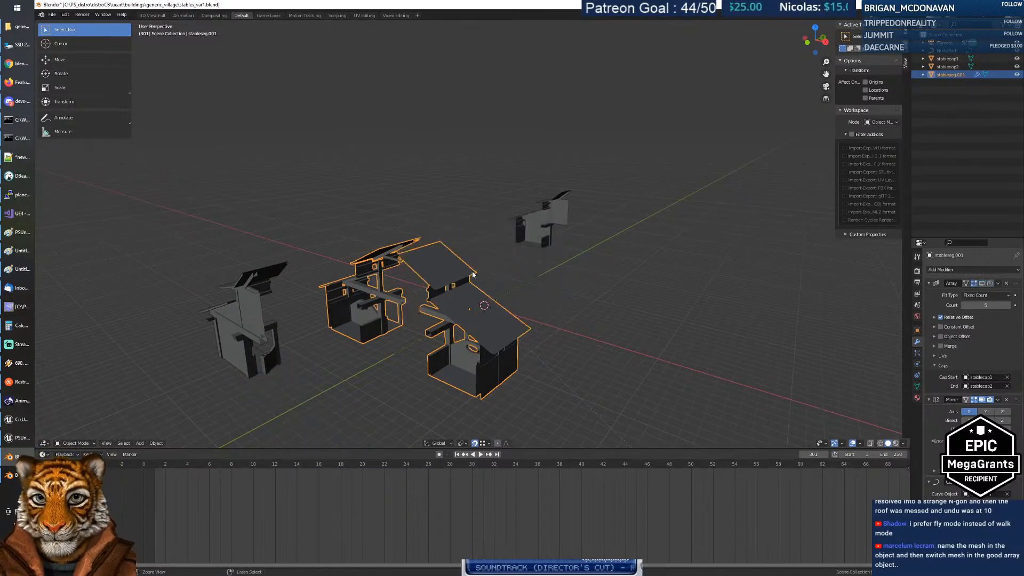
pyautogui.hotkey('ctrl', 'z')
pyautogui.hotkey('ctrl', 'z')
pyautogui.hotkey('ctrl', 'z')
pyautogui.hotkey('ctrl', 'z')
pyautogui.hotkey('ctrl', 'z')
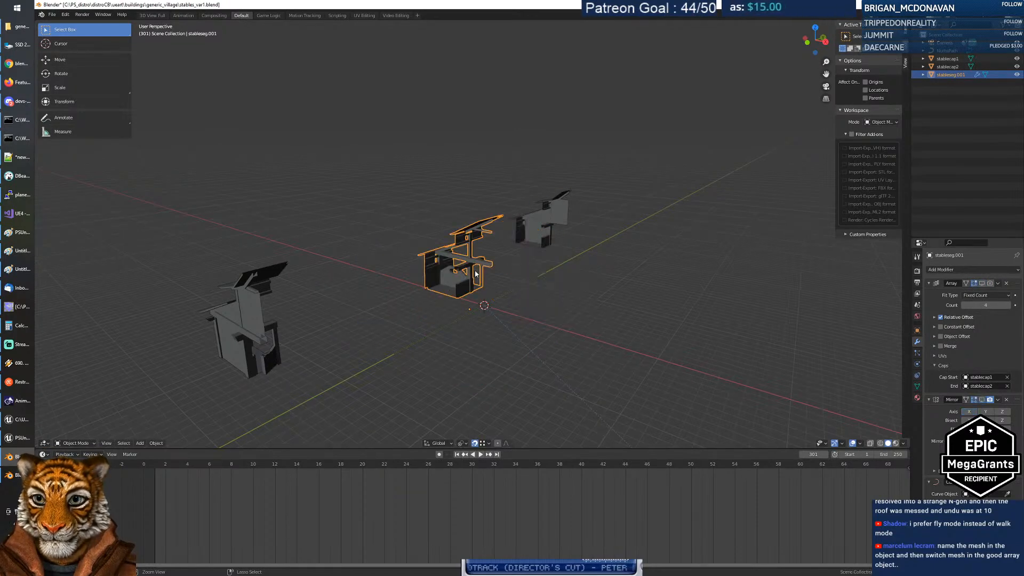
pyautogui.hotkey('ctrl', 'z')
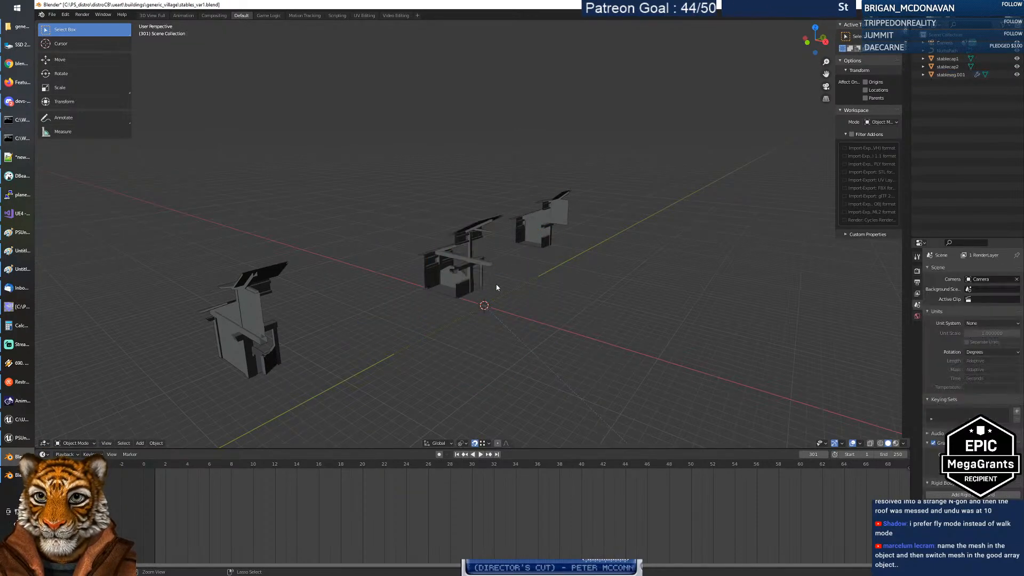
pyautogui.hotkey('ctrl', 'z')
pyautogui.hotkey('ctrl', 'z')
pyautogui.hotkey('ctrl', 'z')
# Step: Examine the overlapping stableseg and stableseg.001 up close and deselect both
pyautogui.moveTo(492, 278); pyautogui.dragTo(483, 299, button='middle')
pyautogui.hotkey('shift', '`')
pyautogui.press('w')
pyautogui.press('s')
pyautogui.press('w')
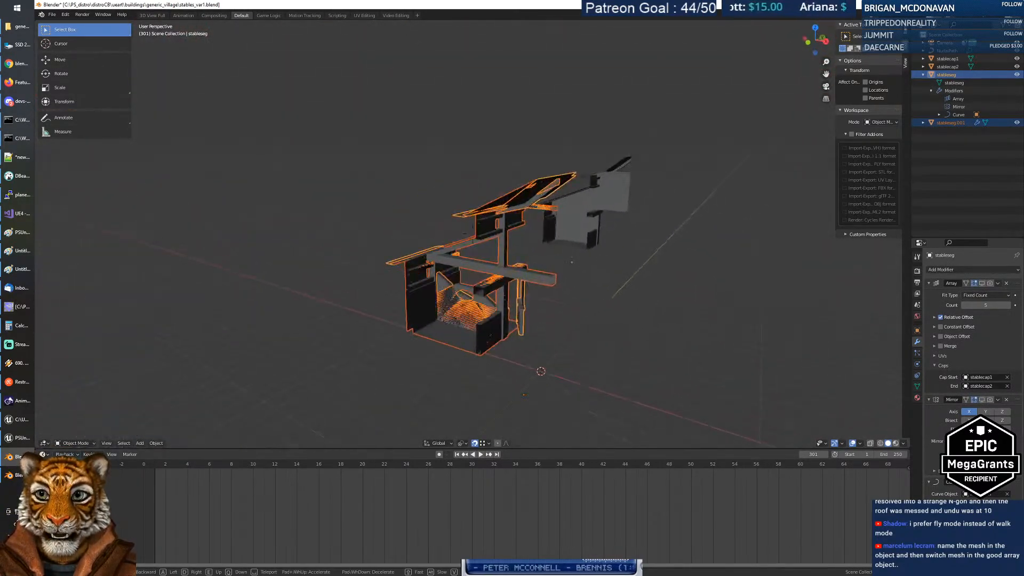
pyautogui.press('s')
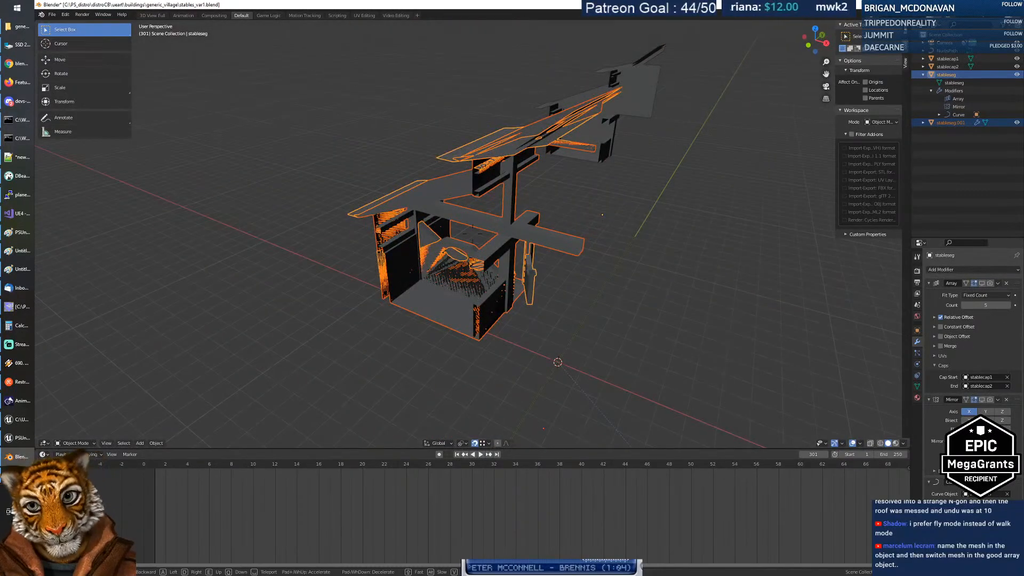
pyautogui.click(495, 238)
pyautogui.click(561, 297)
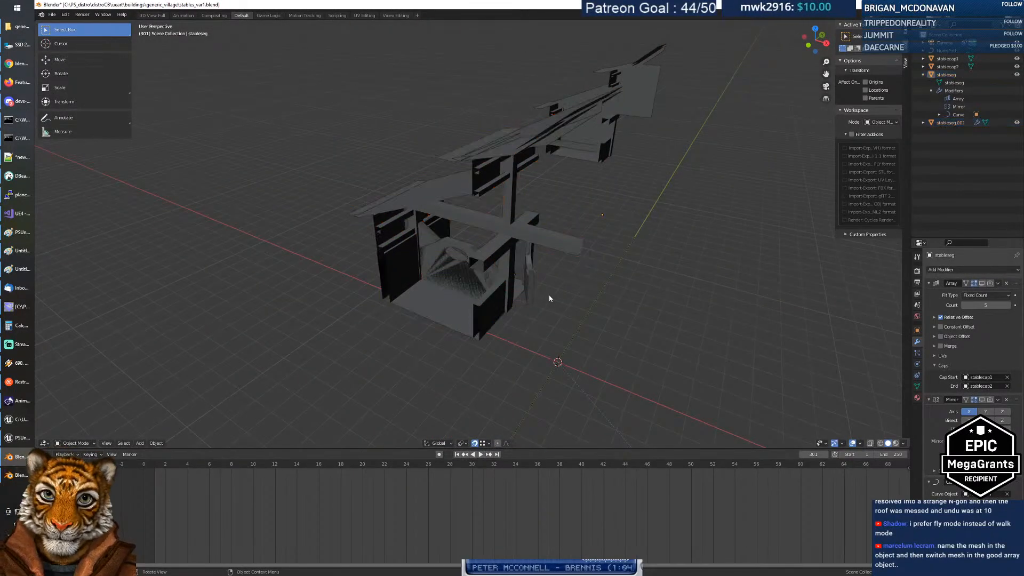
# Step: Preview the original stableseg with its Array and Mirror modifiers displayed, and turn their viewport display back off
pyautogui.click(390, 263)
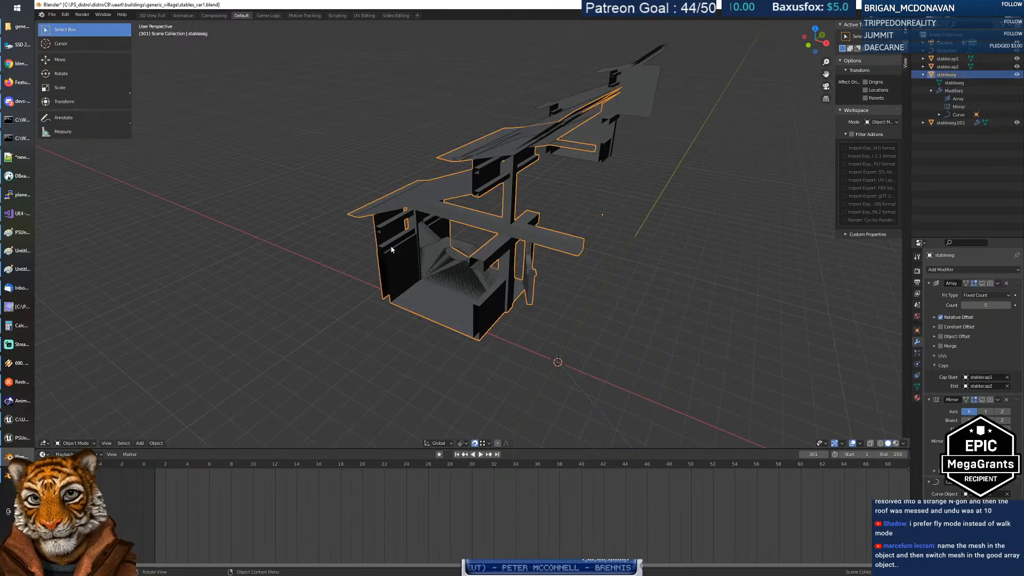
pyautogui.click(989, 283)
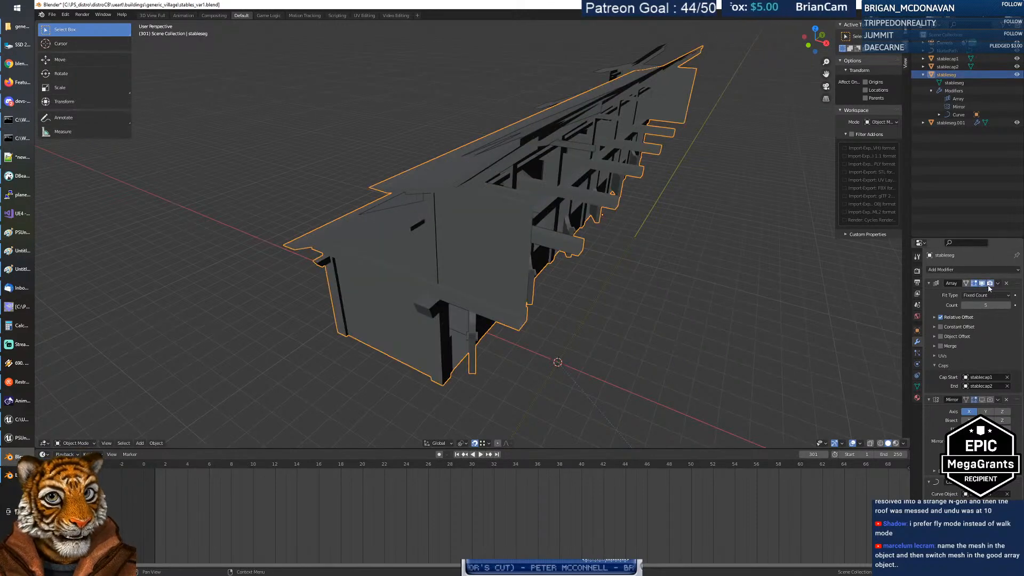
pyautogui.click(991, 400)
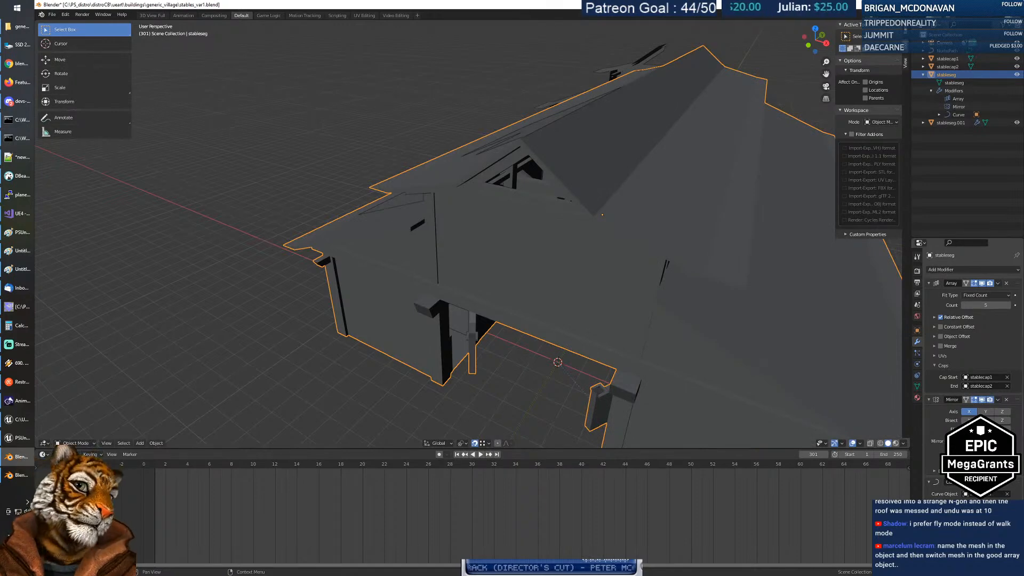
pyautogui.click(983, 400)
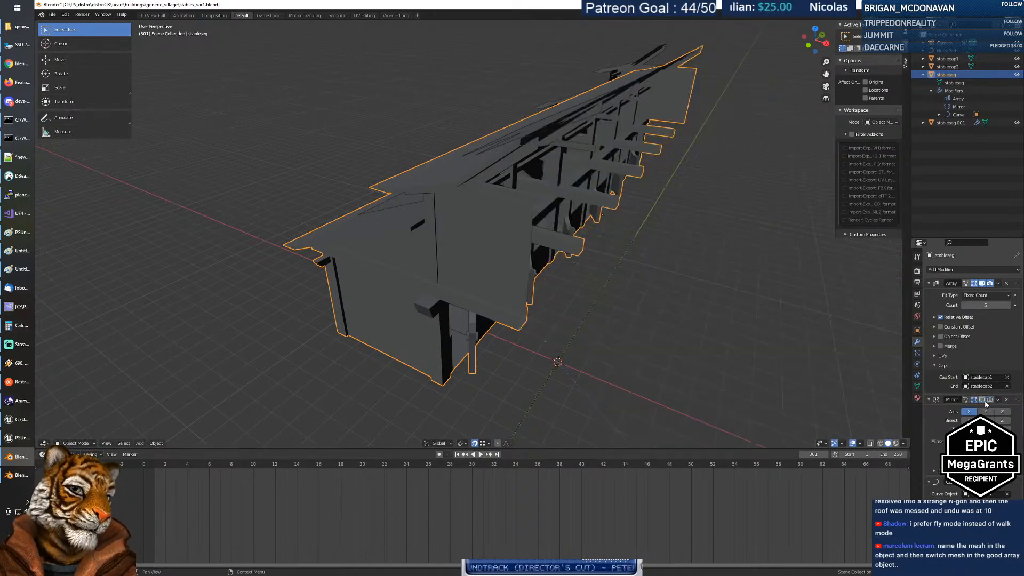
pyautogui.click(982, 283)
pyautogui.moveTo(526, 287); pyautogui.dragTo(518, 282, button='middle')
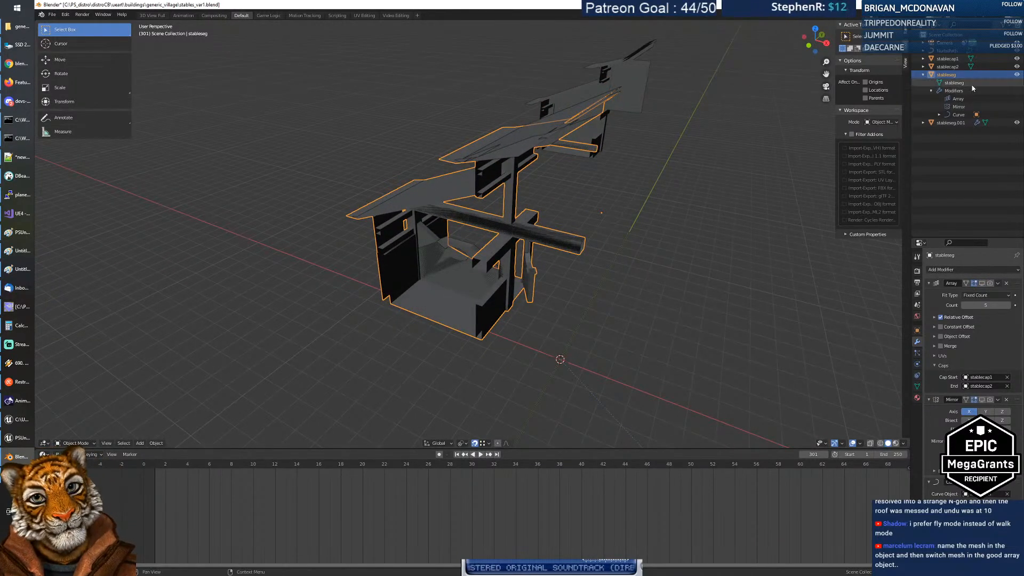
# Step: Remove the Array, Mirror and Curve modifiers from stableseg.001 and enter Edit Mode on it
pyautogui.moveTo(535, 223); pyautogui.dragTo(475, 254, button='middle')
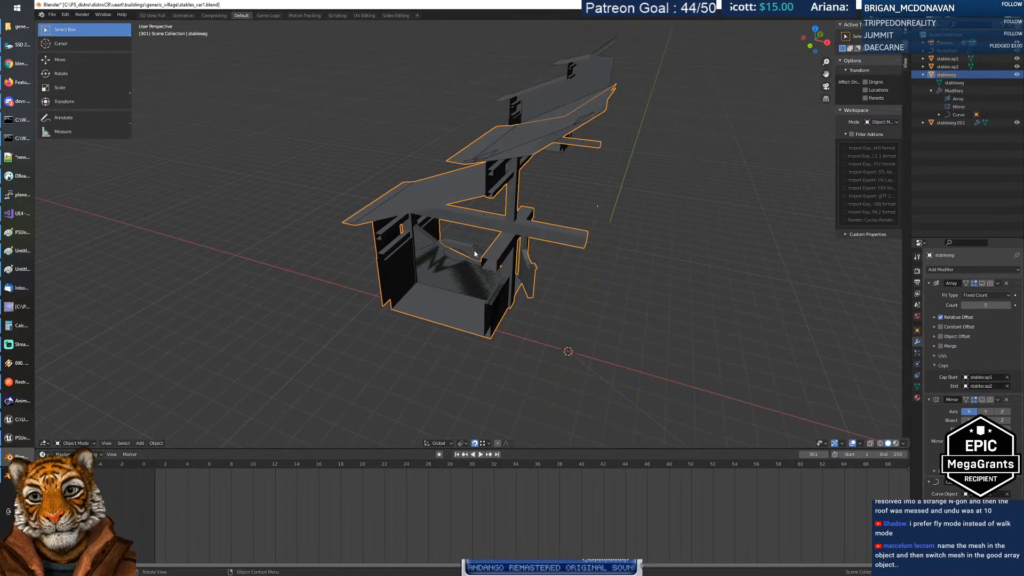
pyautogui.click(475, 254)
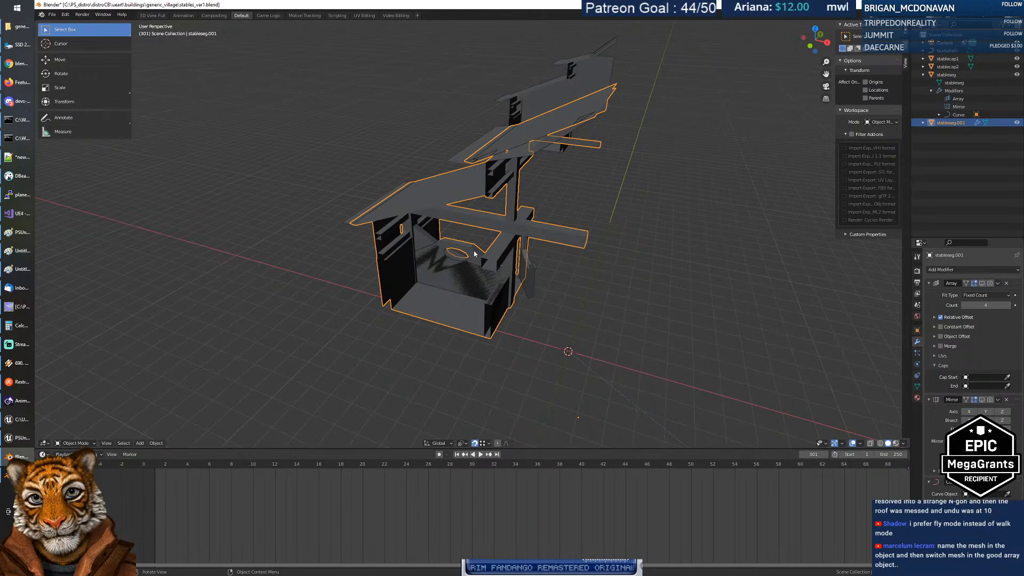
pyautogui.click(1007, 284)
pyautogui.click(1008, 284)
pyautogui.click(1008, 284)
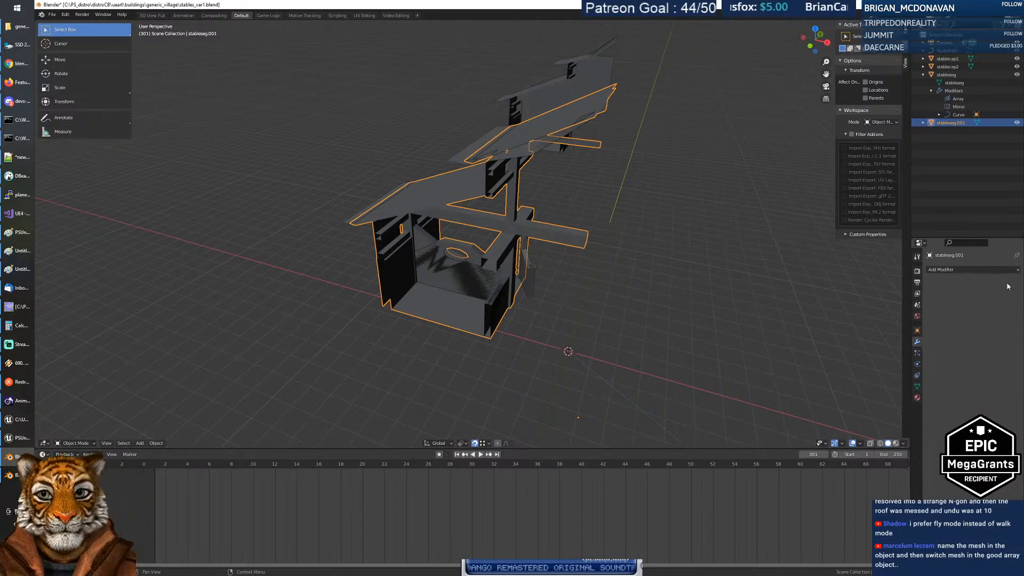
pyautogui.press('Tab')
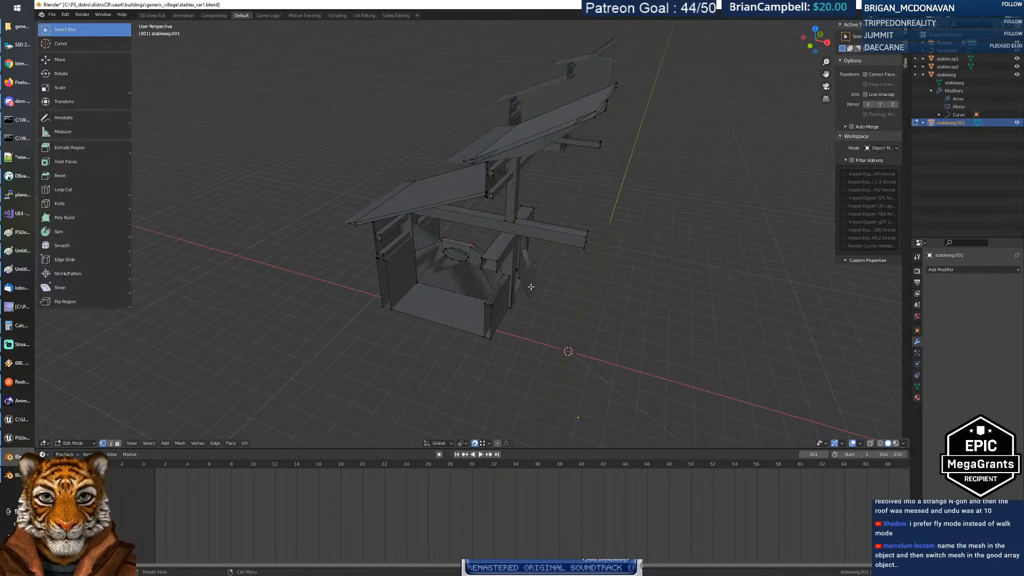
# Step: Delete all faces of the original stableseg mesh, keeping the object and its modifiers, and return to Object Mode
pyautogui.press('a')
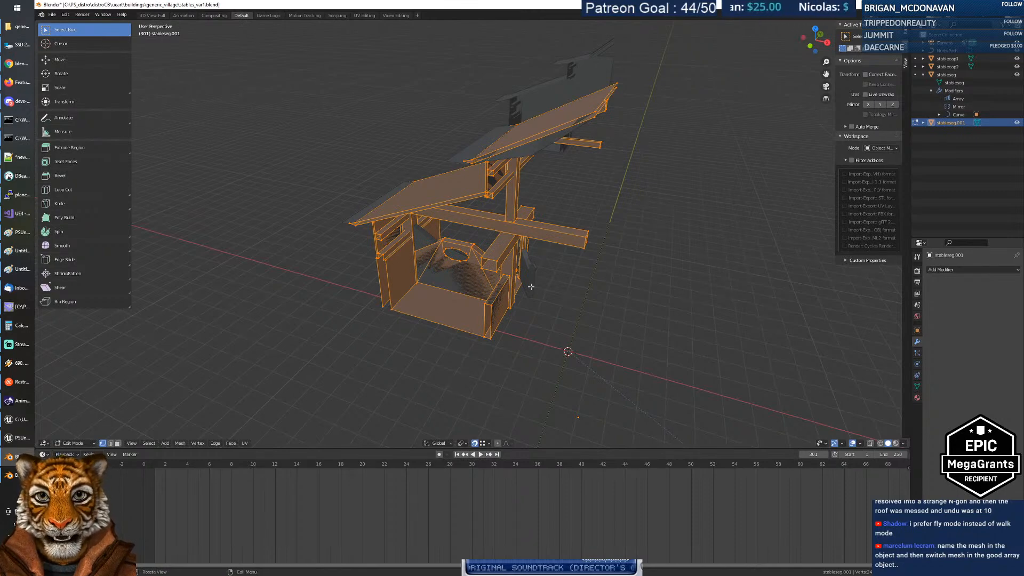
pyautogui.press('Tab')
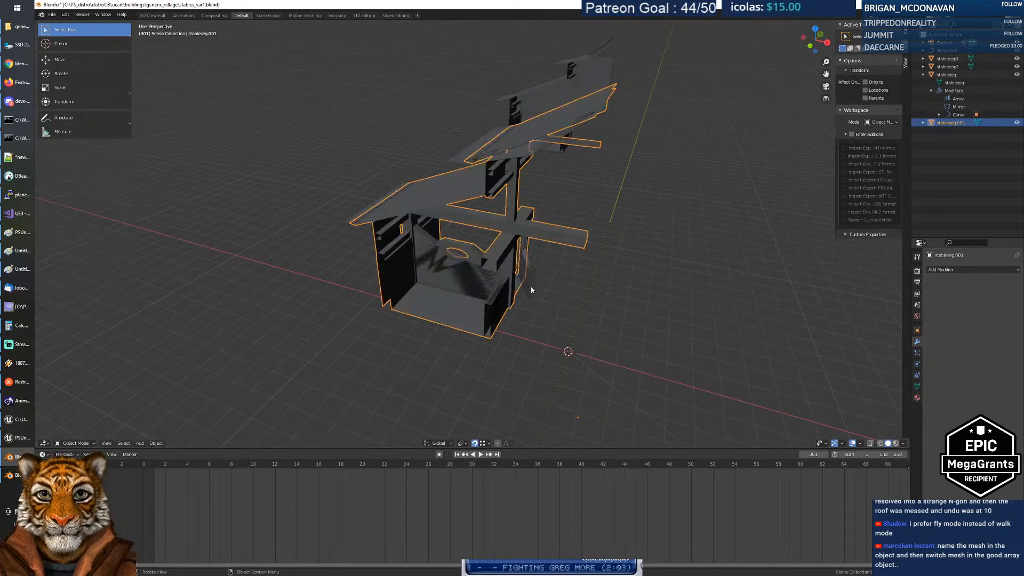
pyautogui.click(427, 238)
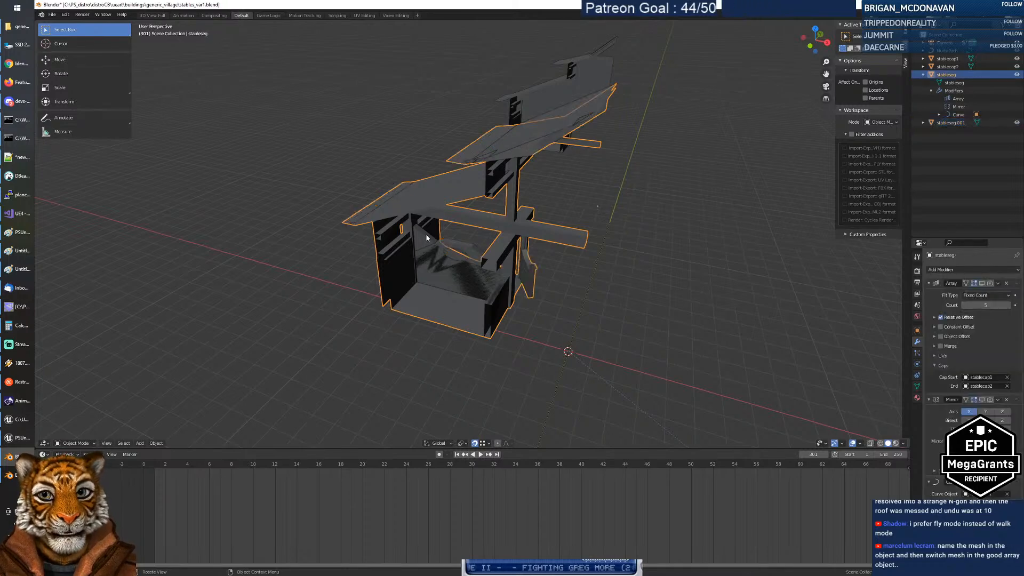
pyautogui.press('Tab')
pyautogui.press('a')
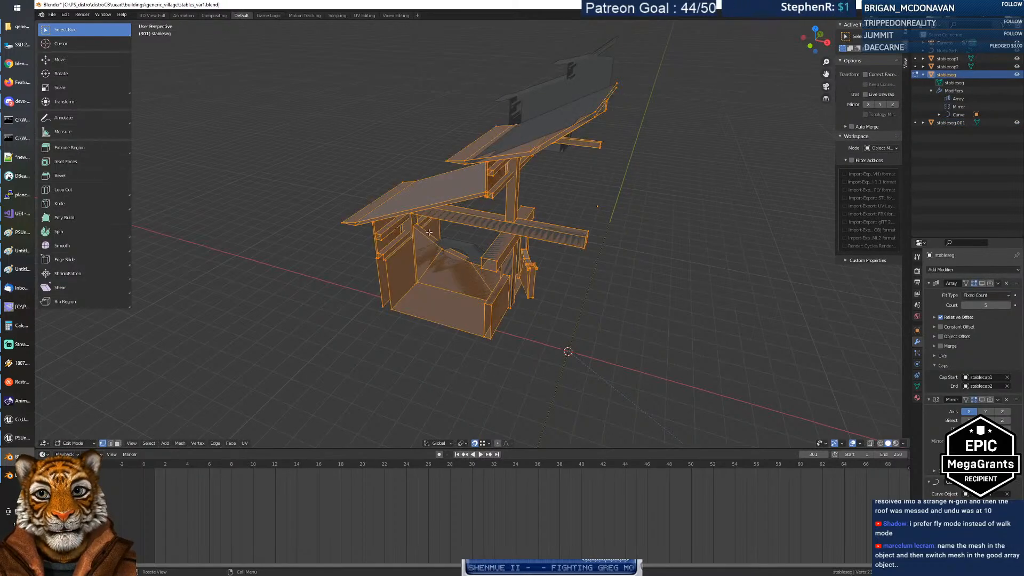
pyautogui.press('x')
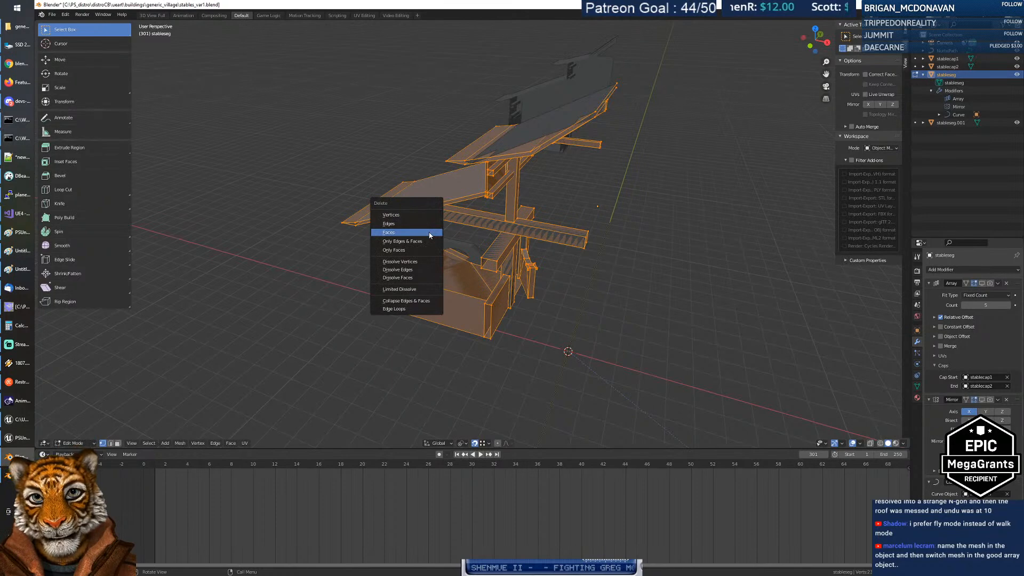
pyautogui.click(430, 233)
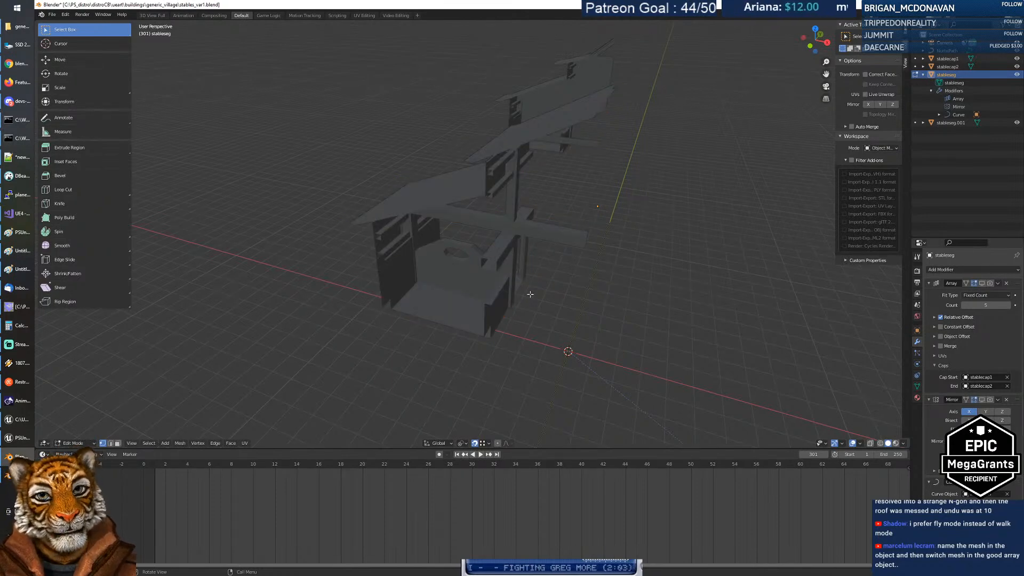
pyautogui.press('Tab')
# Step: Join stableseg.001 into the emptied stableseg object and check the resulting mesh in Edit Mode
pyautogui.click(473, 269)
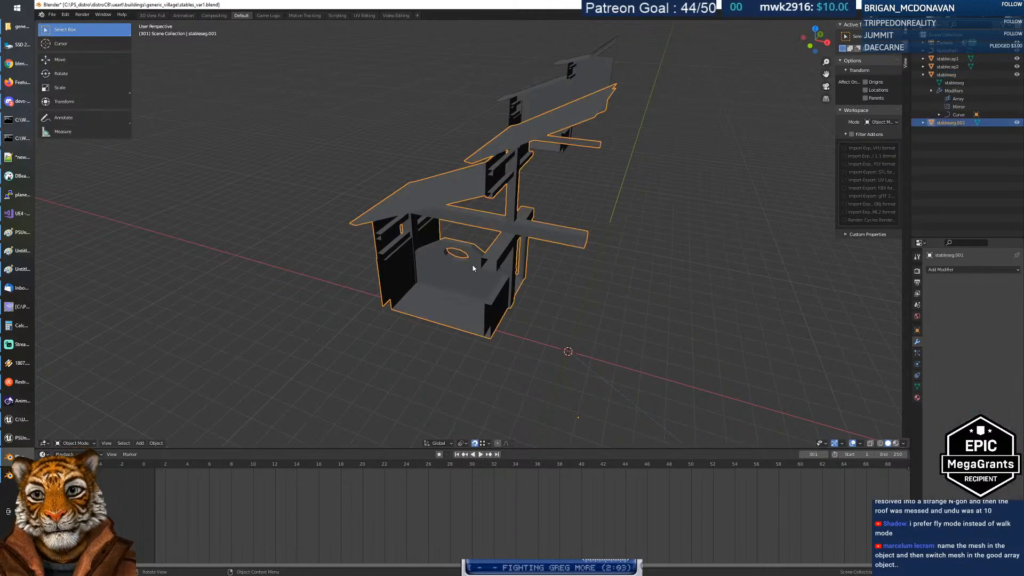
pyautogui.keyDown('ctrl'); pyautogui.click(955, 76); pyautogui.keyUp('ctrl')
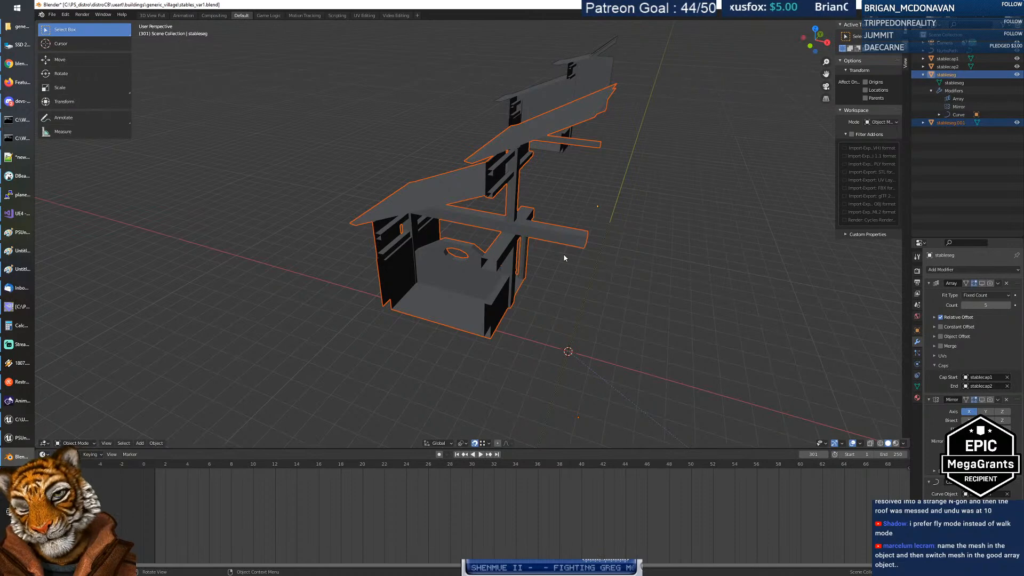
pyautogui.hotkey('ctrl', 'j')
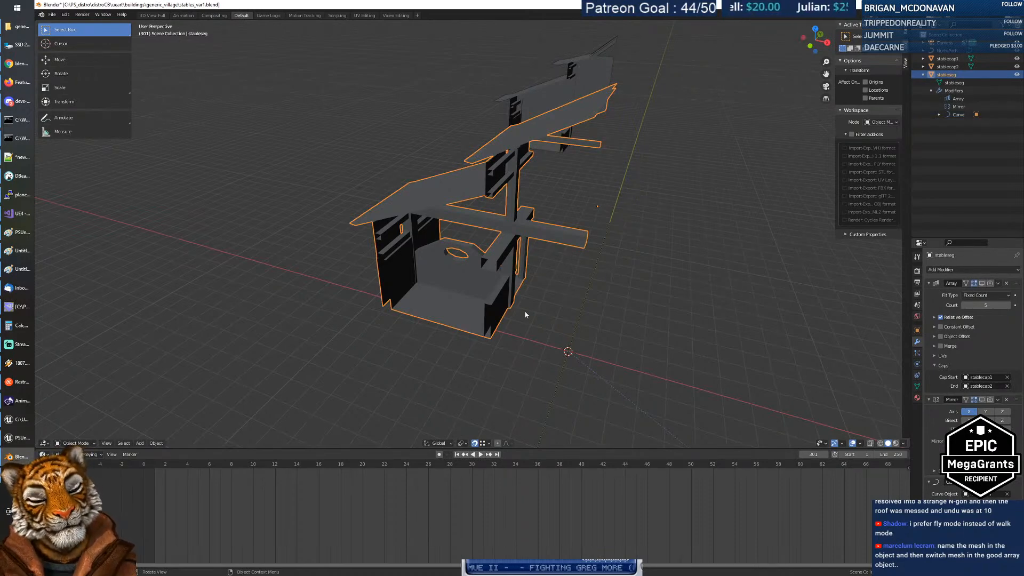
pyautogui.press('Tab')
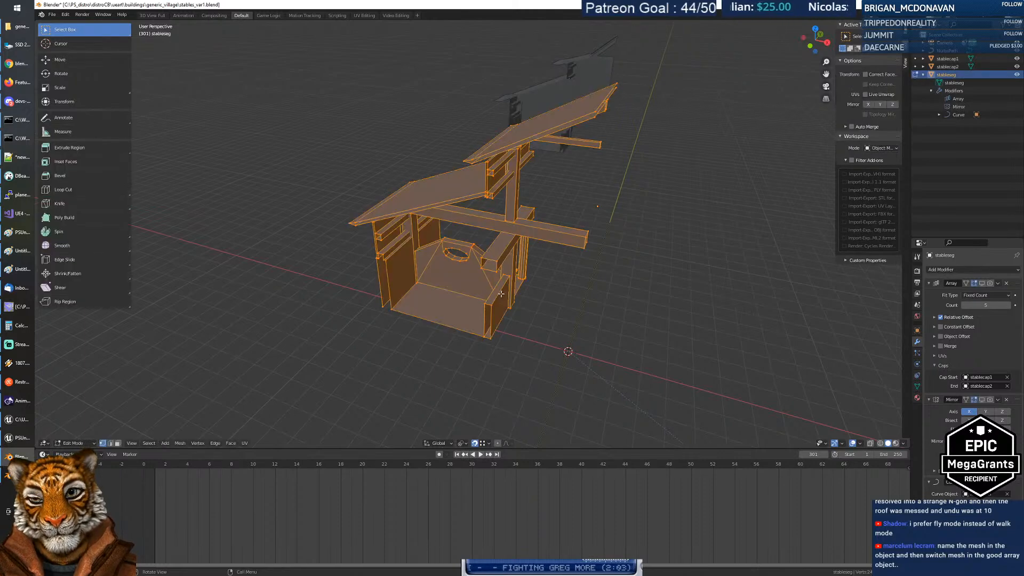
pyautogui.moveTo(520, 307); pyautogui.dragTo(605, 237, button='middle')
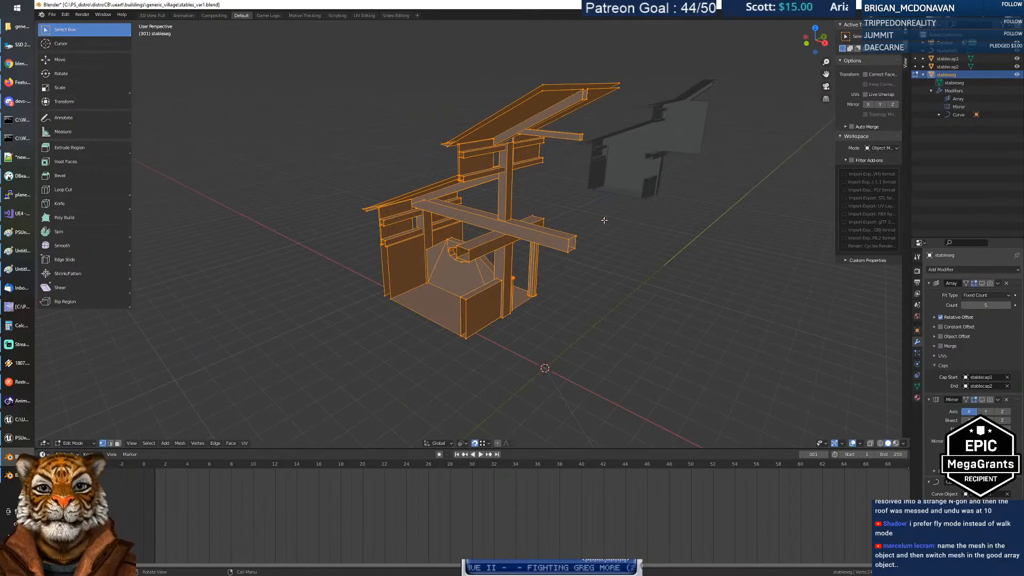
pyautogui.moveTo(577, 301)
pyautogui.mouseDown(button='middle')
pyautogui.moveTo(557, 299)
pyautogui.moveTo(584, 309)
pyautogui.mouseUp(button='middle')
pyautogui.press('Tab')
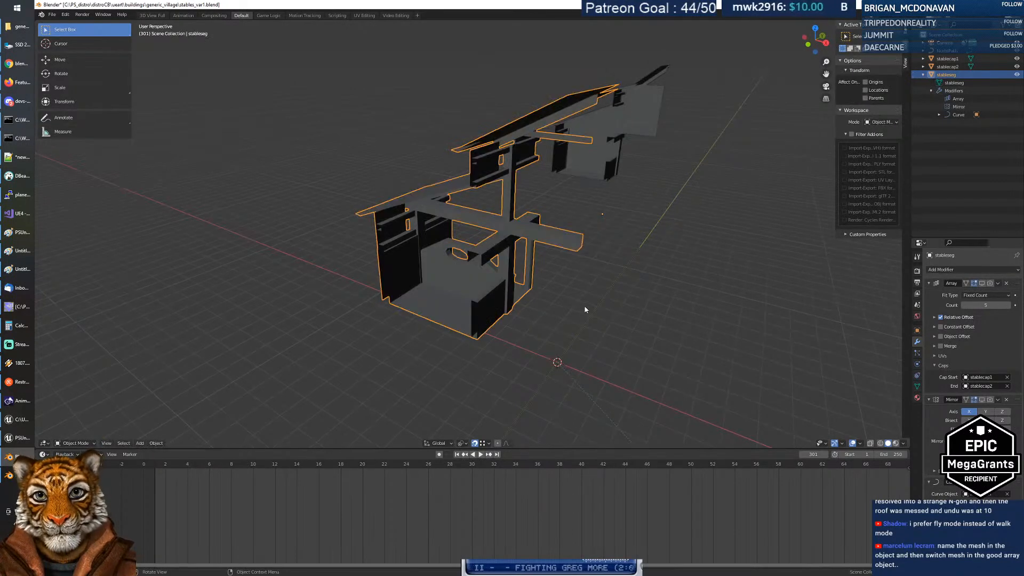
# Step: Turn on the viewport display of stableseg's Array, Mirror and Curve modifiers and bring the whole building into view
pyautogui.click(983, 284)
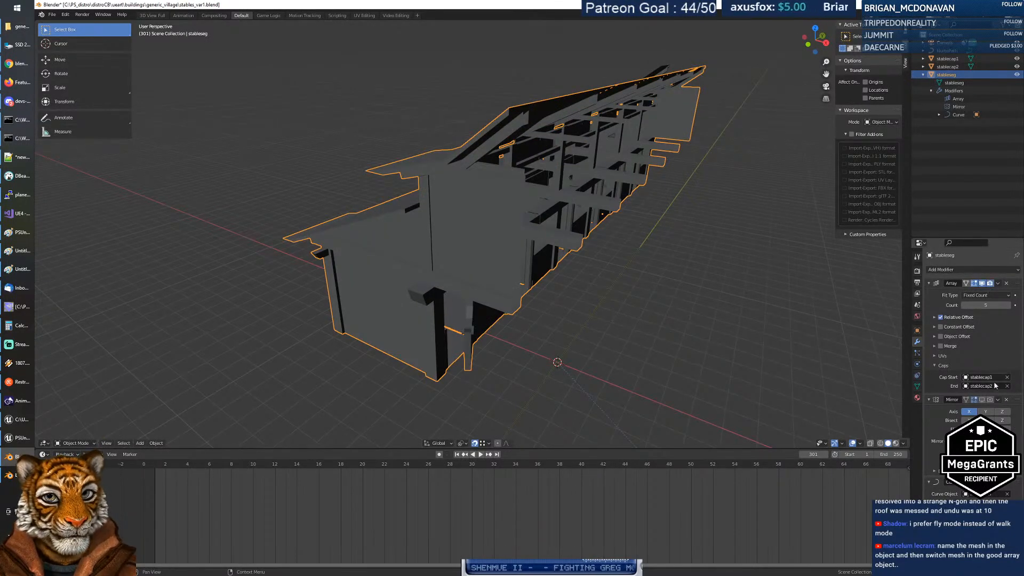
pyautogui.click(984, 400)
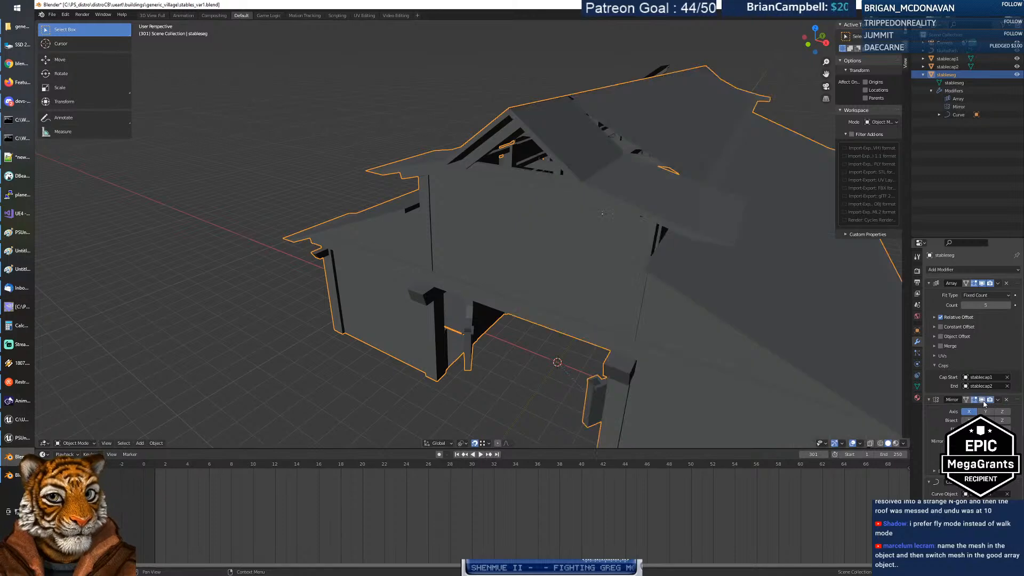
pyautogui.click(983, 482)
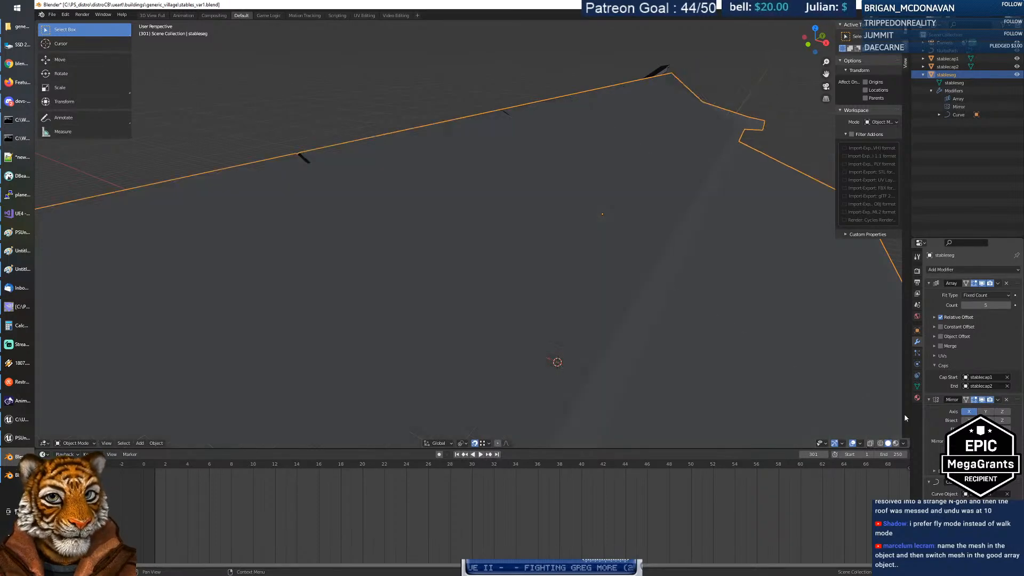
pyautogui.scroll(-10, 575, 316)
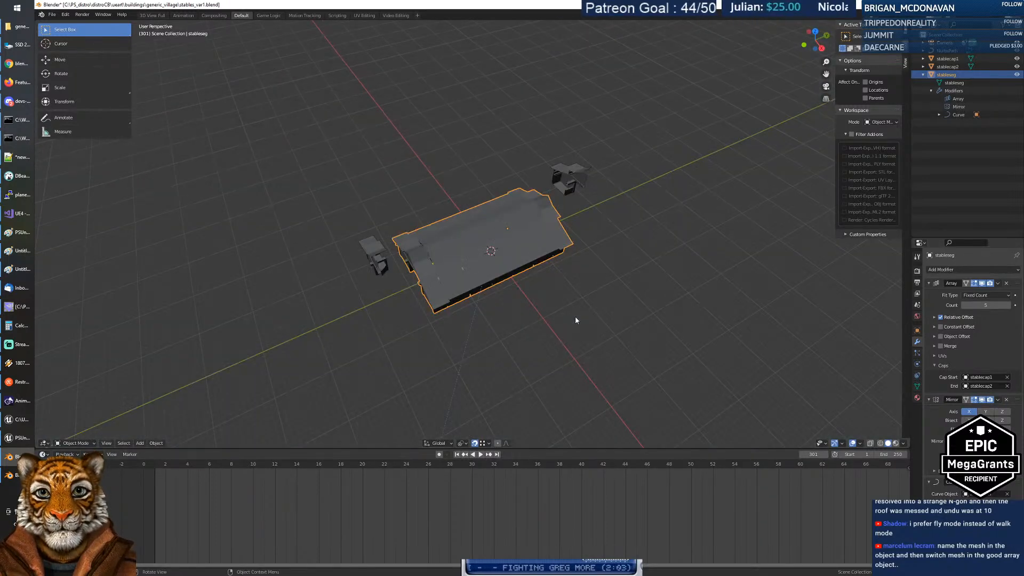
pyautogui.moveTo(538, 302); pyautogui.dragTo(560, 293, button='middle')
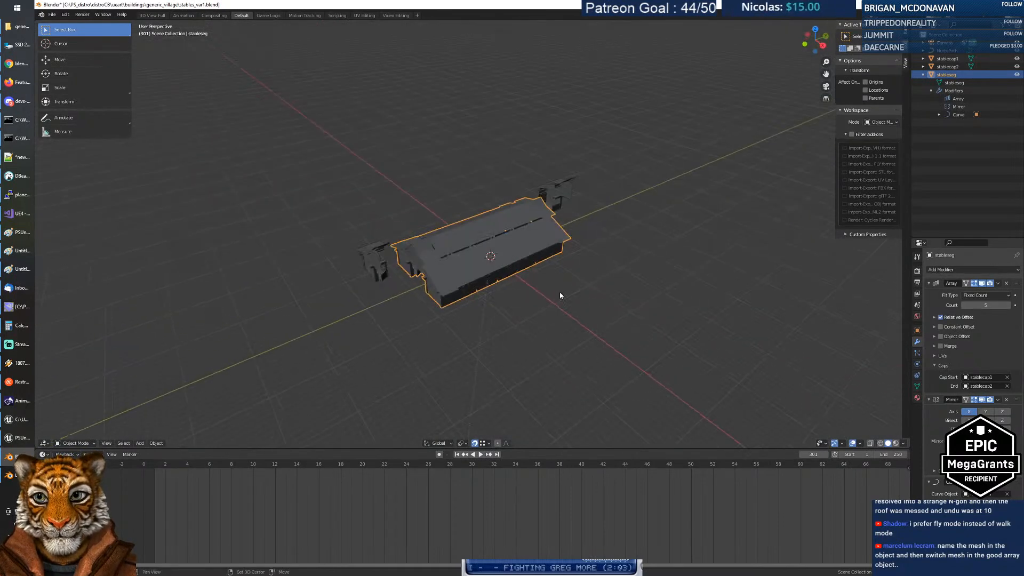
# Step: Examine the seams between the arrayed stable segments along the roof, beams and stall fronts
pyautogui.hotkey('shift', '`')
pyautogui.press('w')
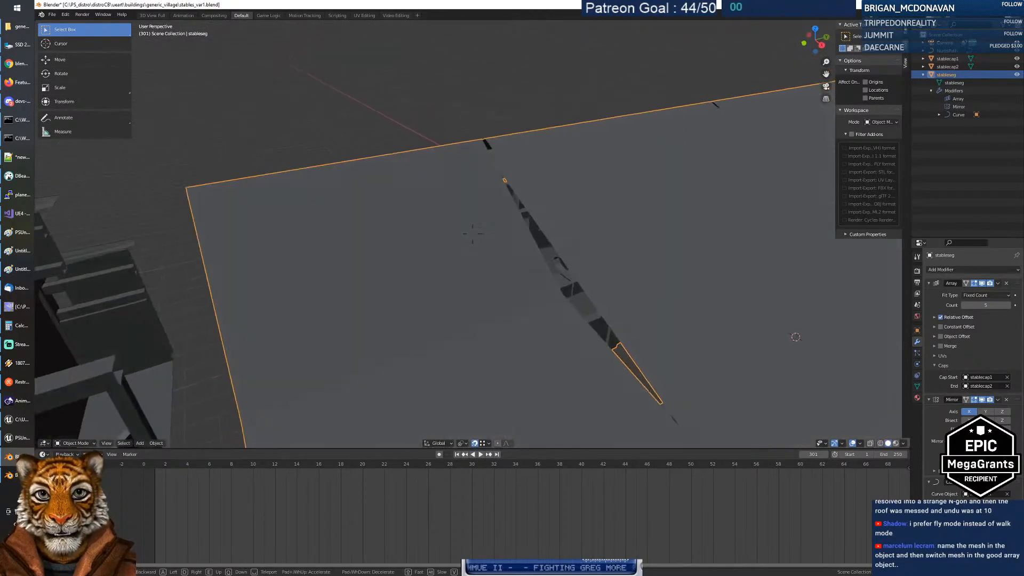
pyautogui.press('w')
pyautogui.press('s')
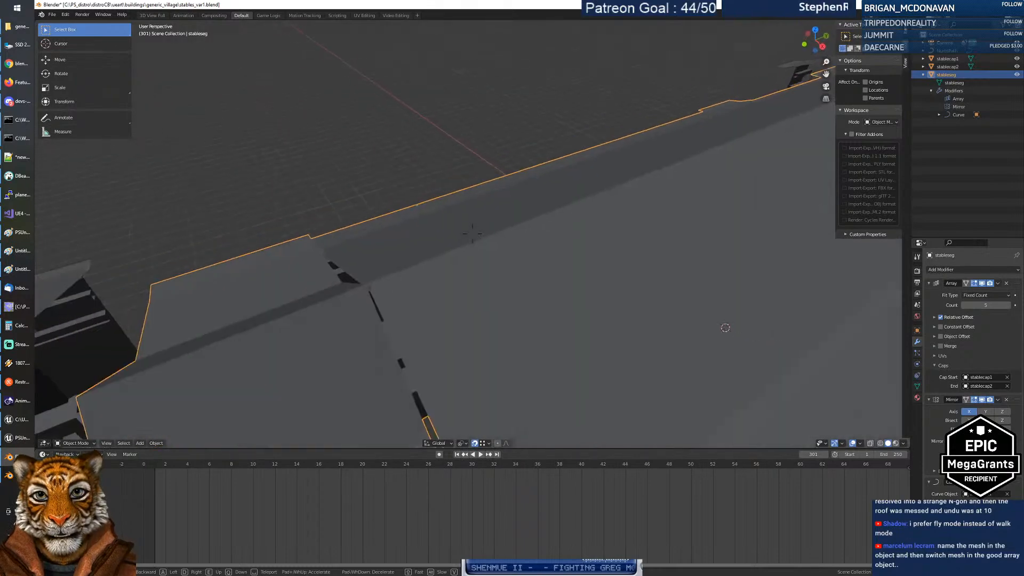
pyautogui.press('w')
pyautogui.press('s')
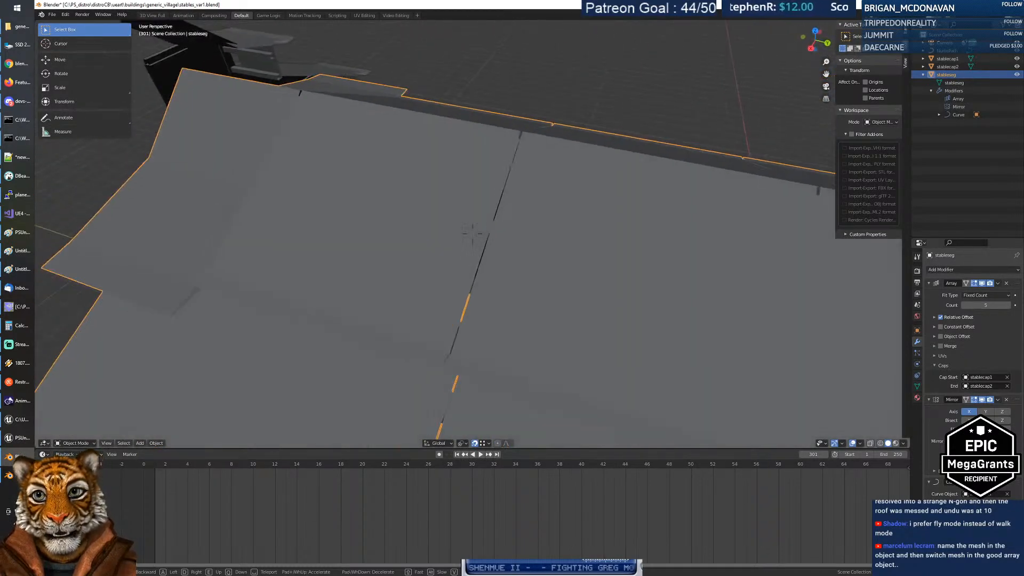
pyautogui.press('w')
pyautogui.press('s')
pyautogui.press('w')
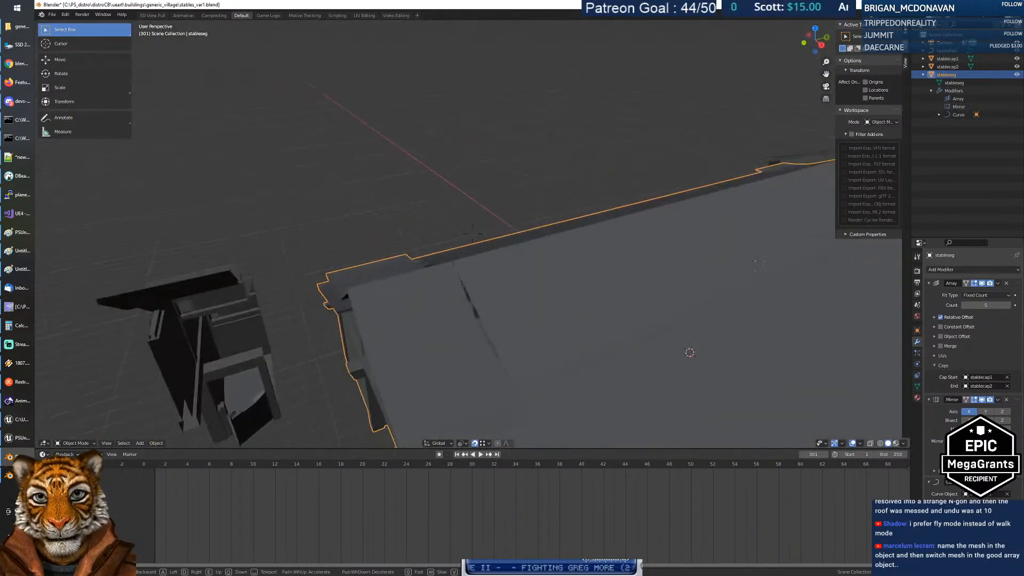
pyautogui.press('s')
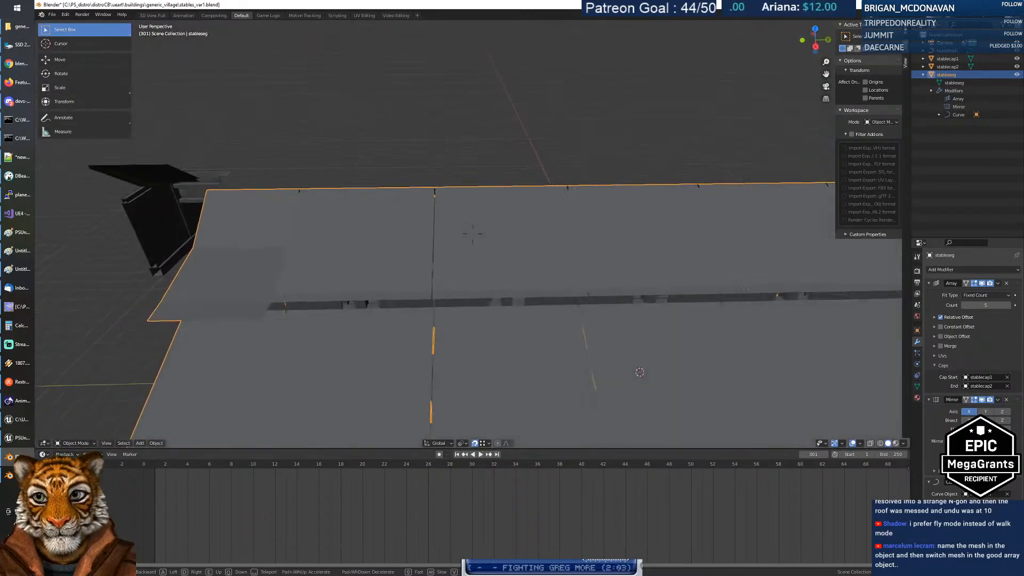
pyautogui.press('w')
pyautogui.press('w')
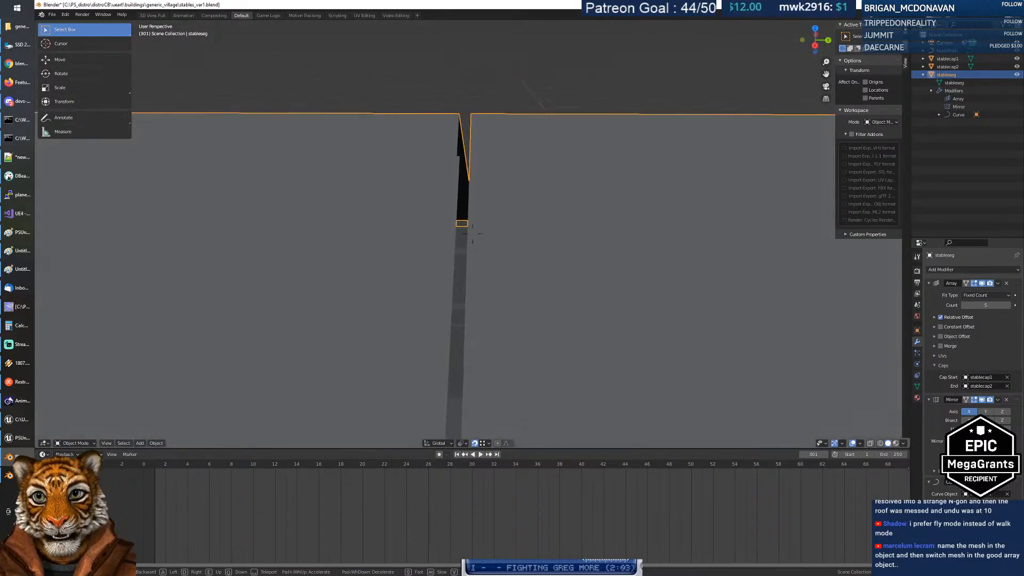
pyautogui.press('s')
pyautogui.press('w')
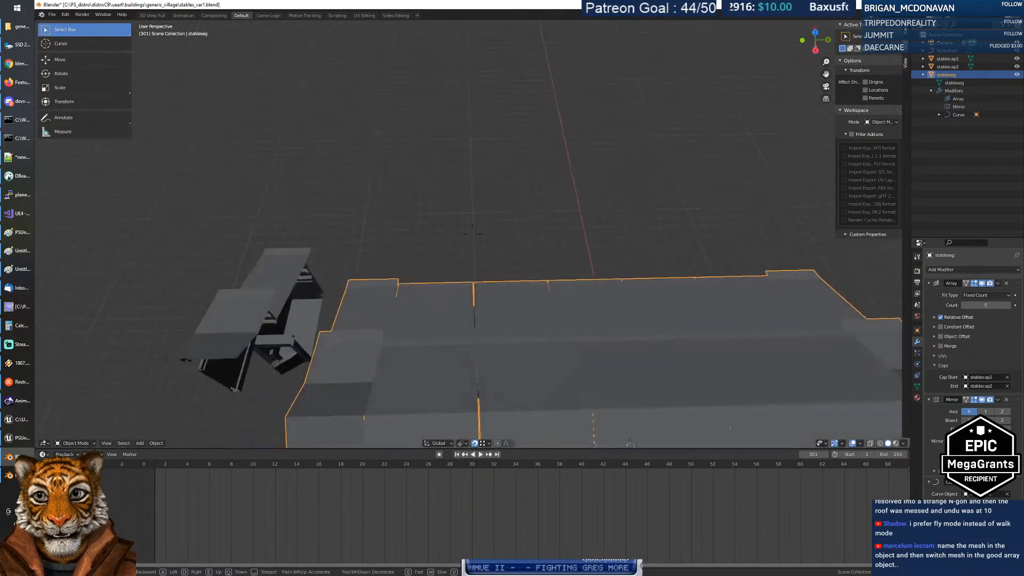
pyautogui.press('s')
pyautogui.press('w')
pyautogui.press('s')
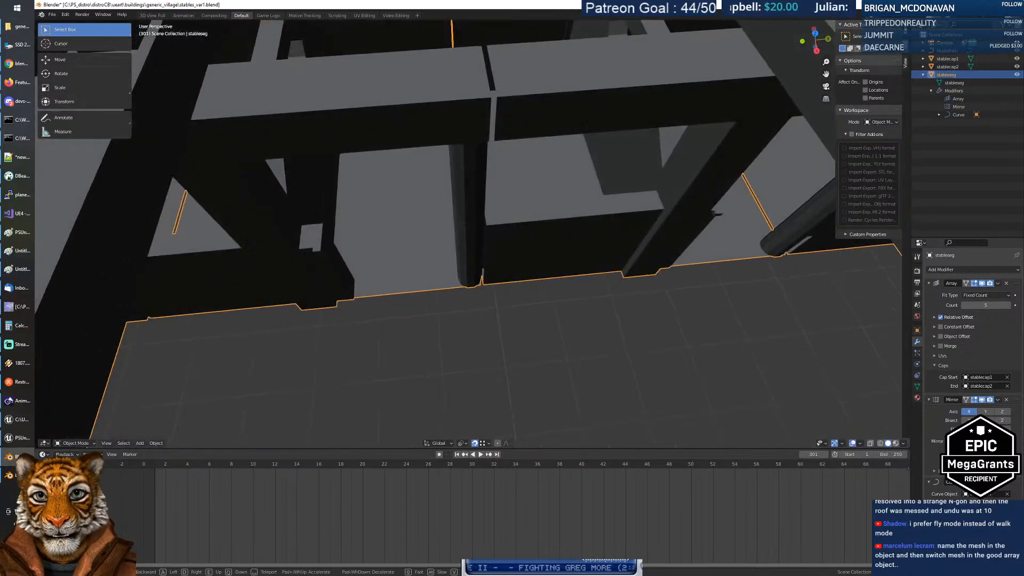
pyautogui.press('w')
pyautogui.press('w')
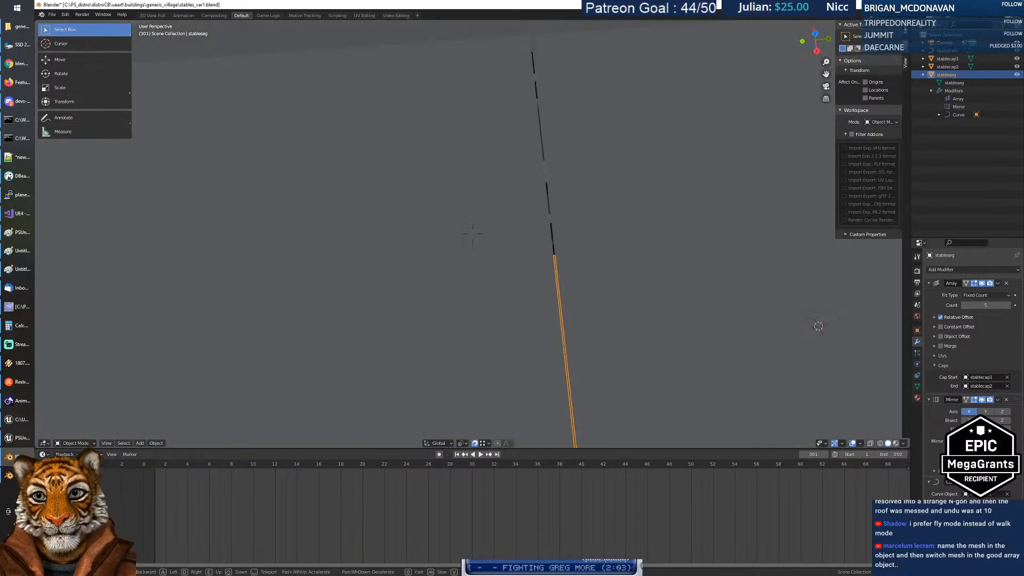
pyautogui.press('s')
pyautogui.press('w')
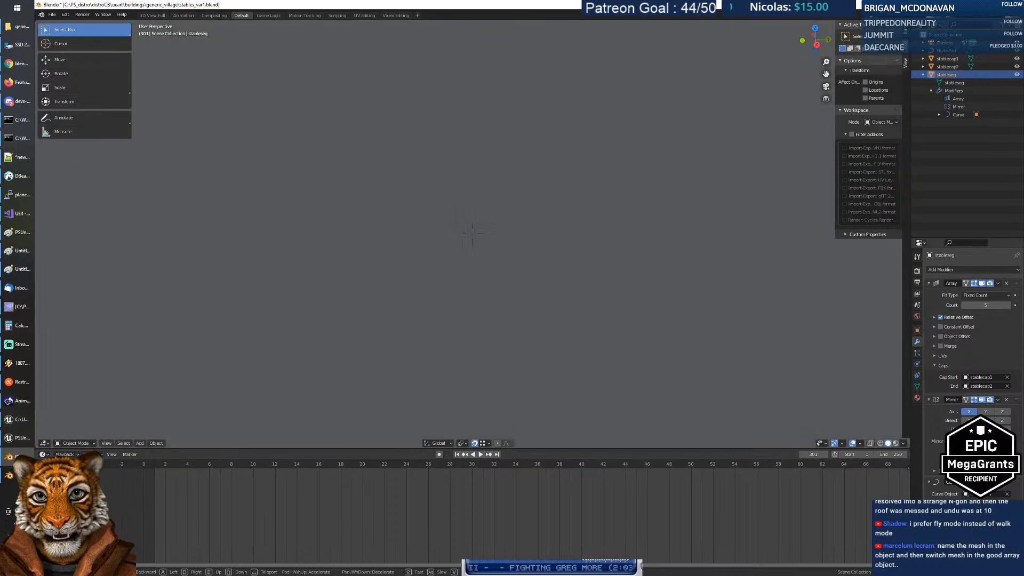
pyautogui.press('s')
pyautogui.click(473, 237)
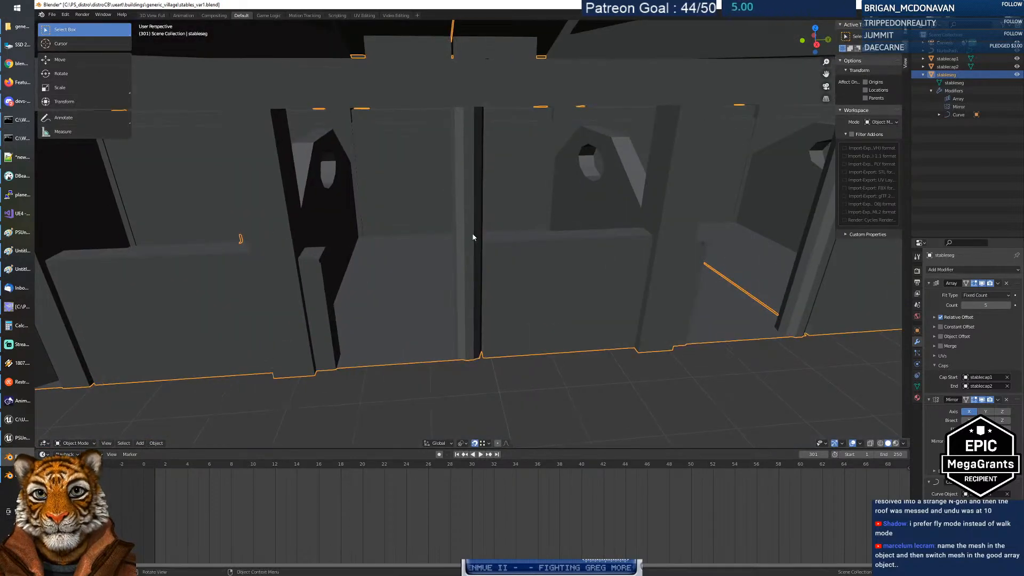
# Step: Inspect the stable interior up close, checking the beam joints, posts and stall partitions where segments meet
pyautogui.hotkey('shift', '`')
pyautogui.press('s')
pyautogui.press('w')
pyautogui.press('s')
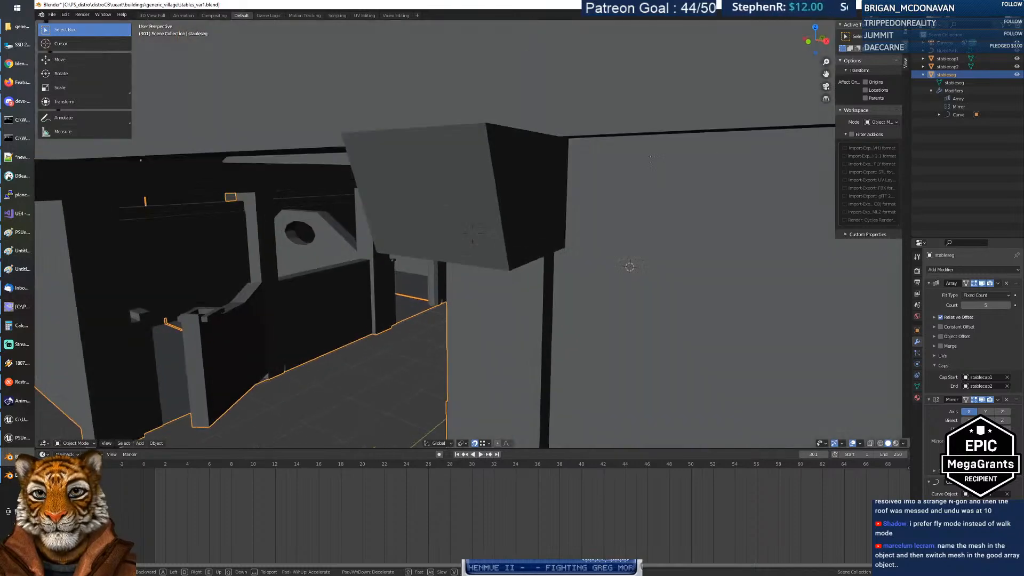
pyautogui.press('w')
pyautogui.press('w')
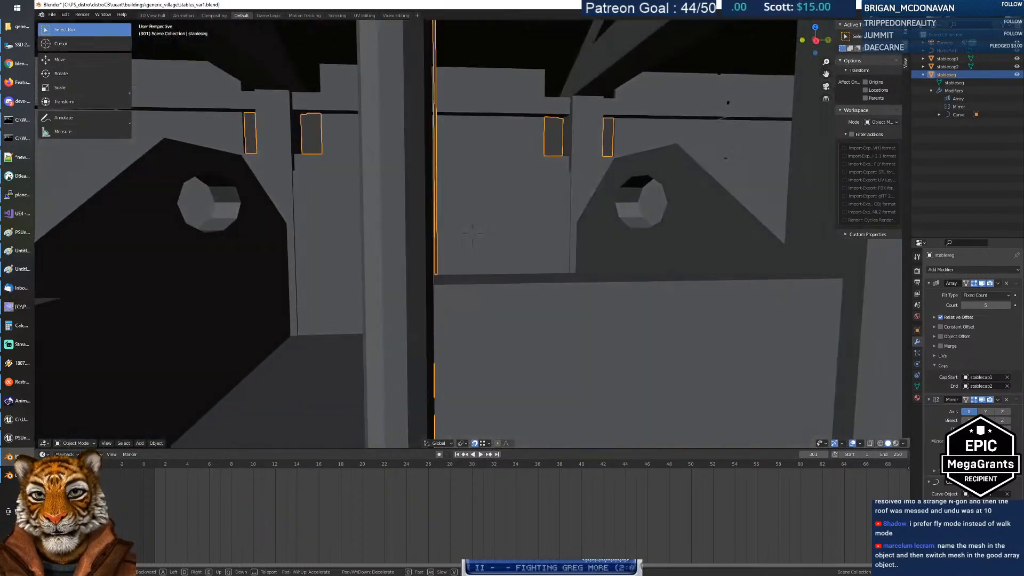
pyautogui.press('s')
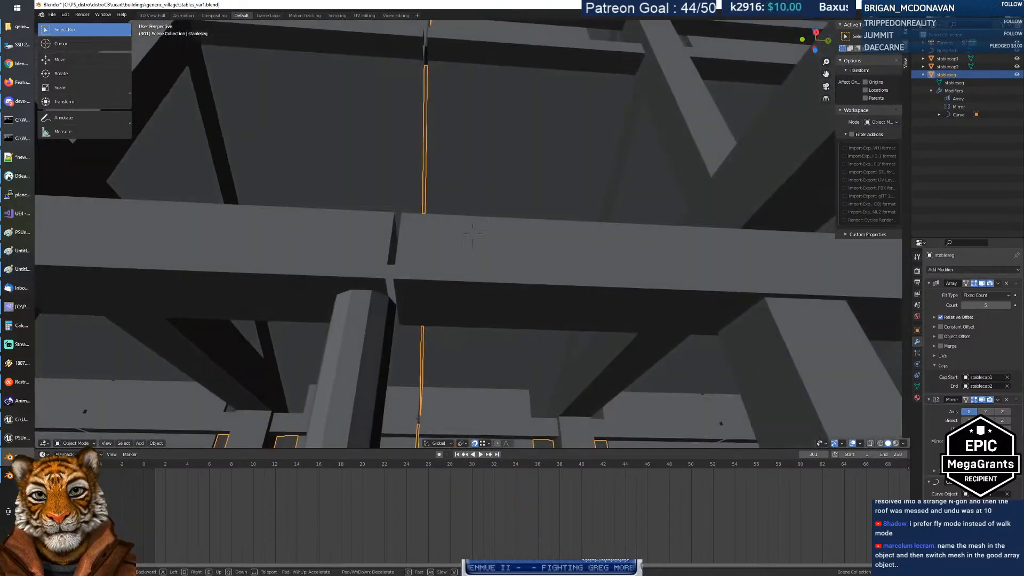
pyautogui.press('w')
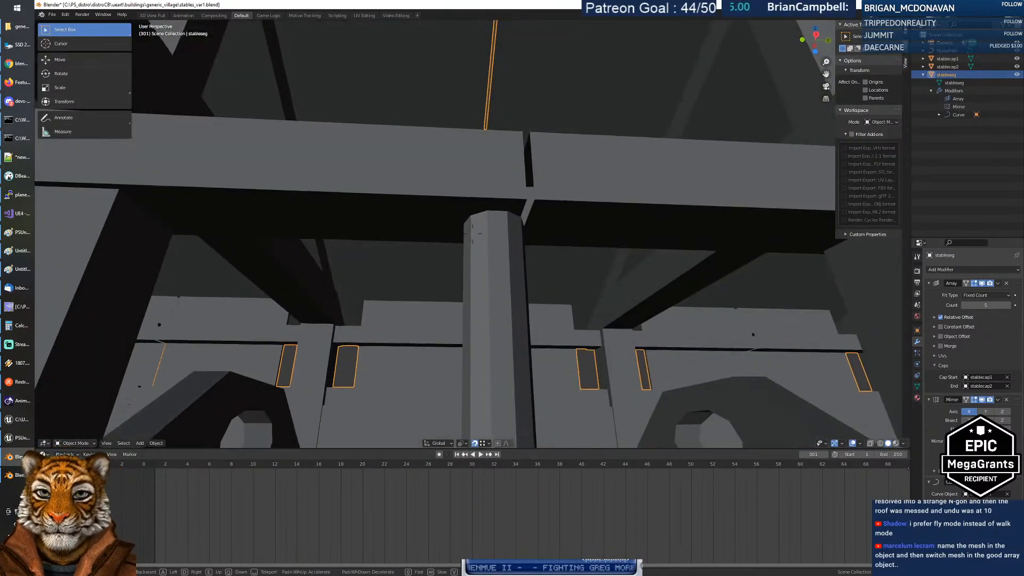
pyautogui.press('s')
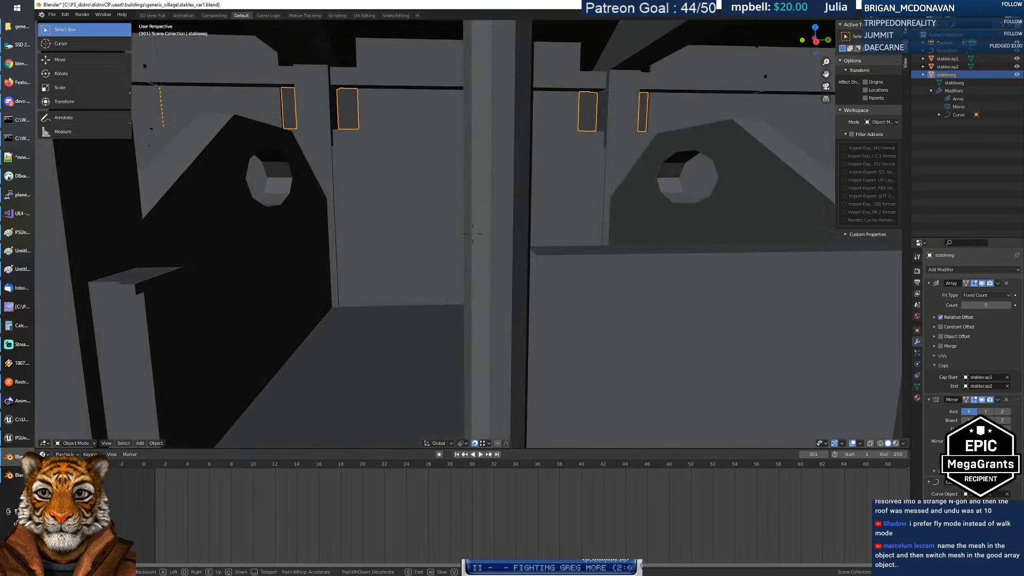
pyautogui.click(478, 239)
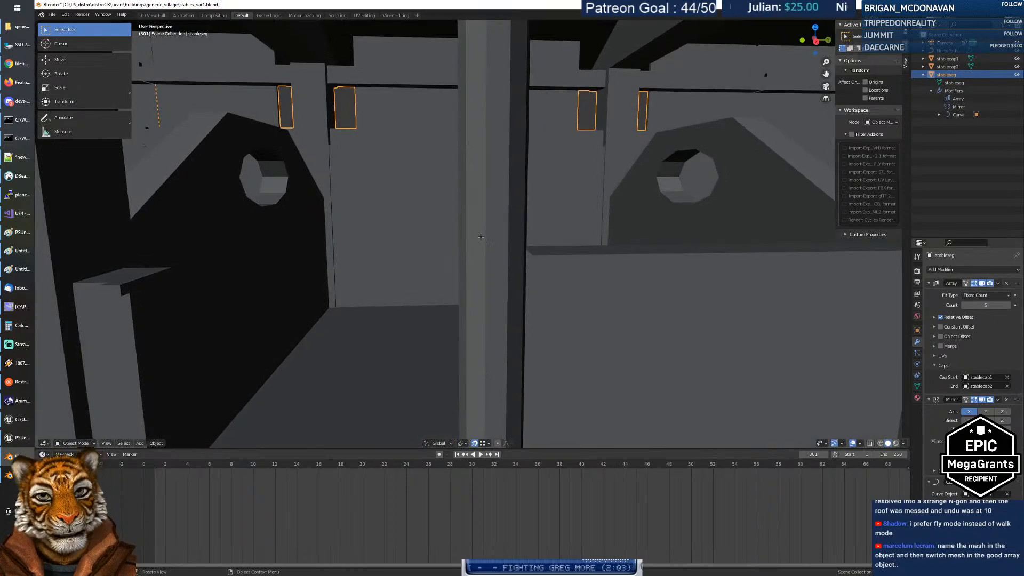
# Step: Enter Edit Mode on stableseg and examine its segments along the stall row and across the roof
pyautogui.press('Tab')
pyautogui.moveTo(574, 239); pyautogui.dragTo(613, 258, button='middle')
pyautogui.hotkey('shift', '`')
pyautogui.press('w')
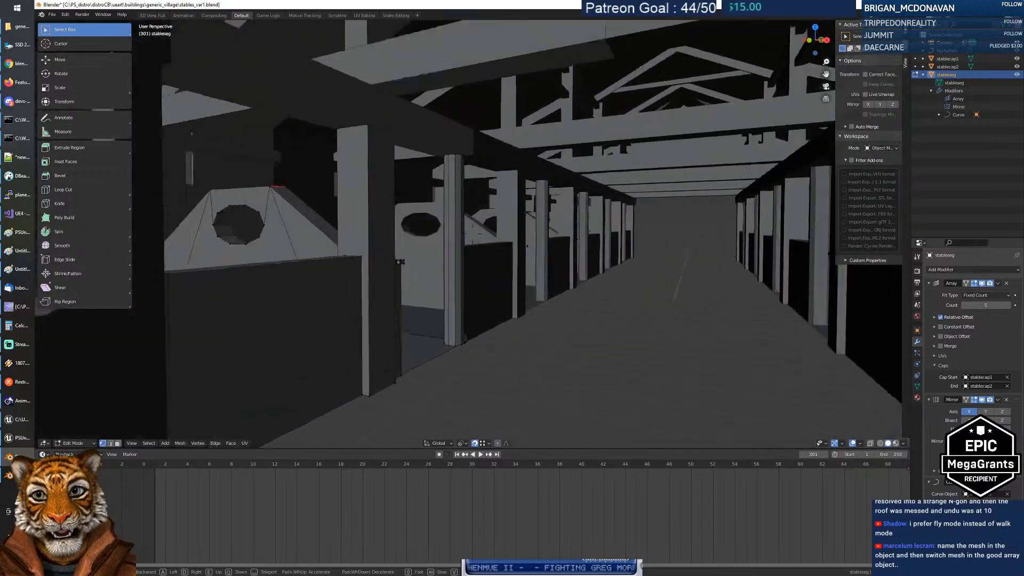
pyautogui.press('s')
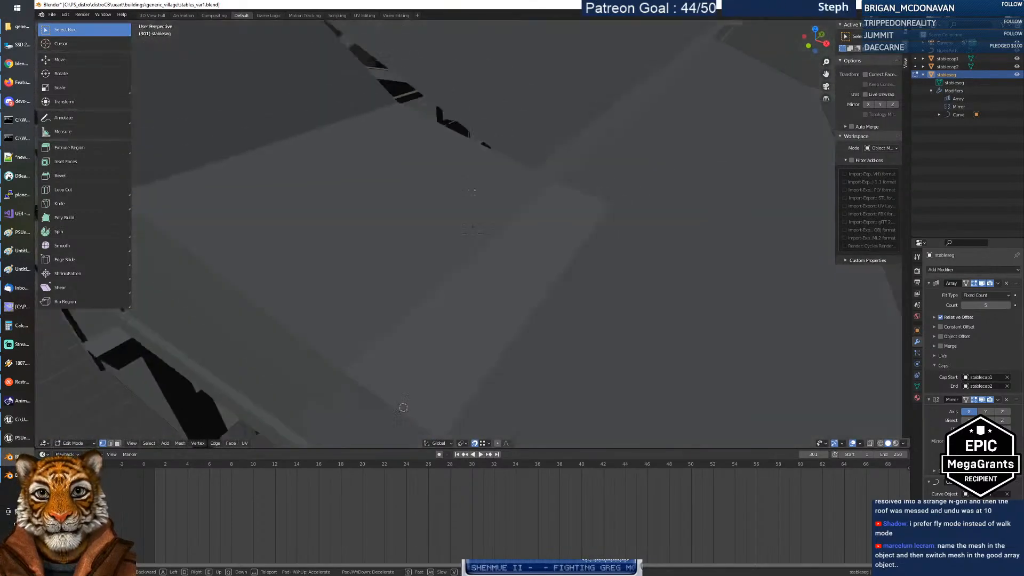
pyautogui.click(486, 248)
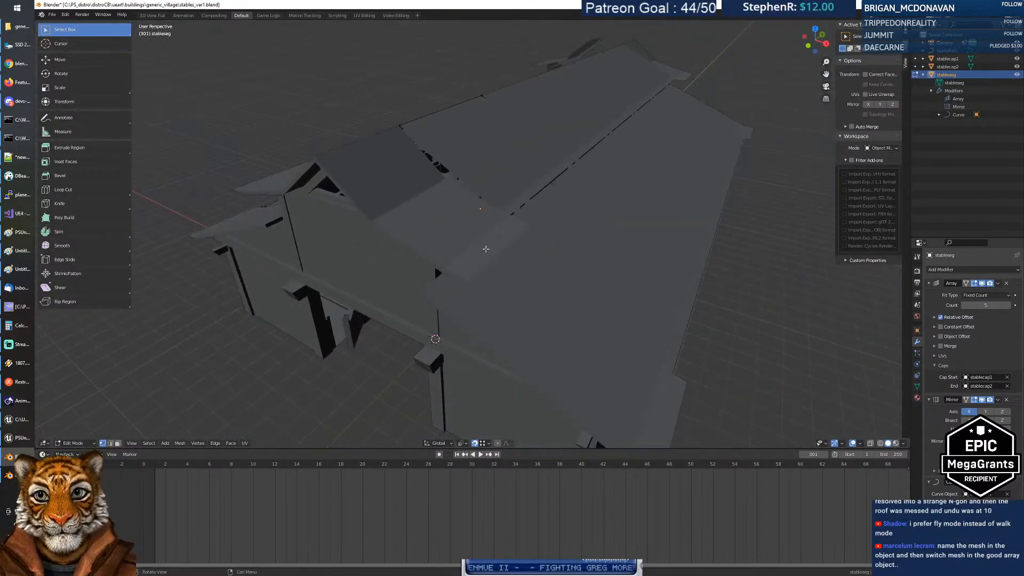
pyautogui.press('Tab')
pyautogui.press('Tab')
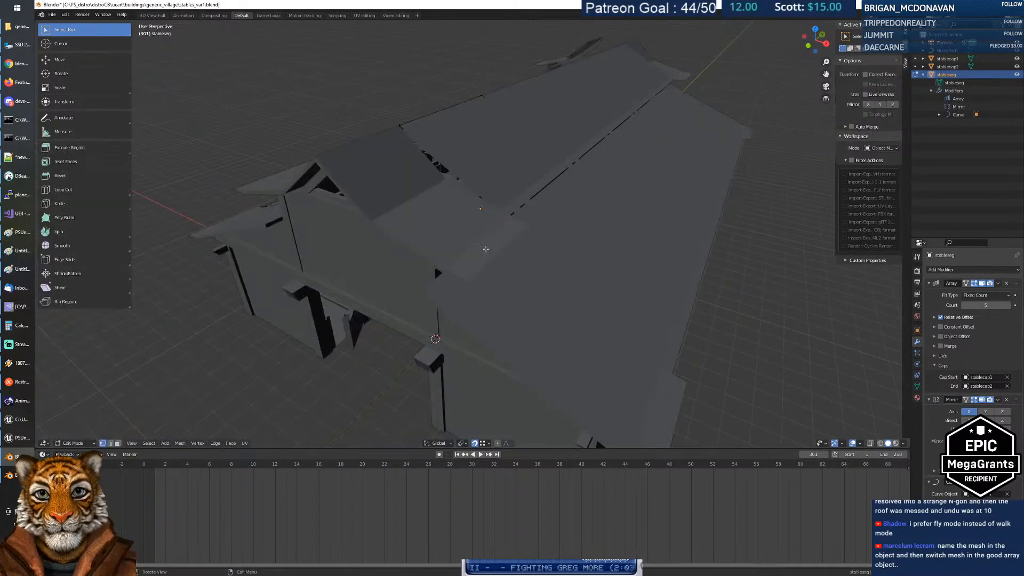
pyautogui.hotkey('shift', '`')
pyautogui.press('w')
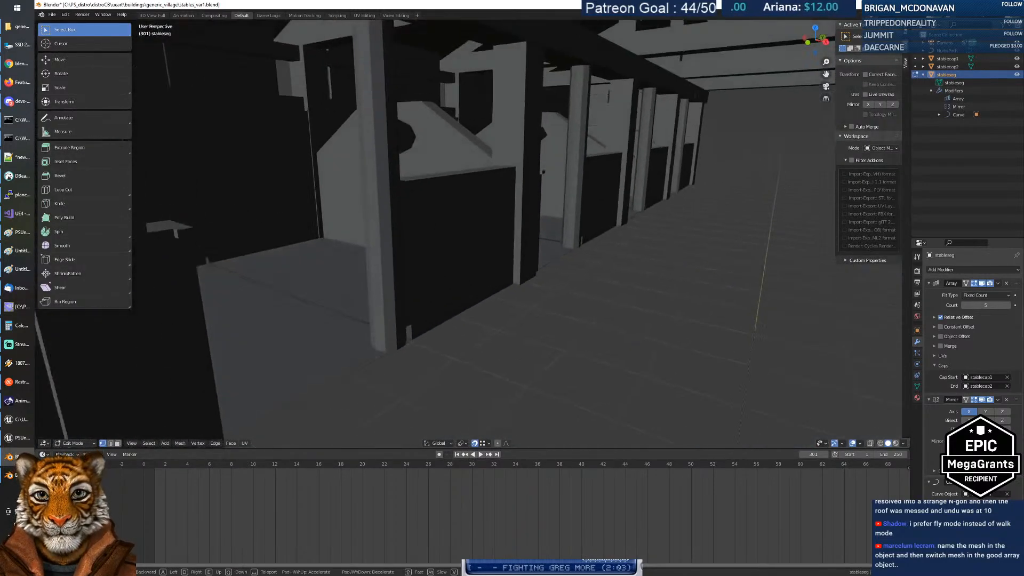
pyautogui.click(472, 233)
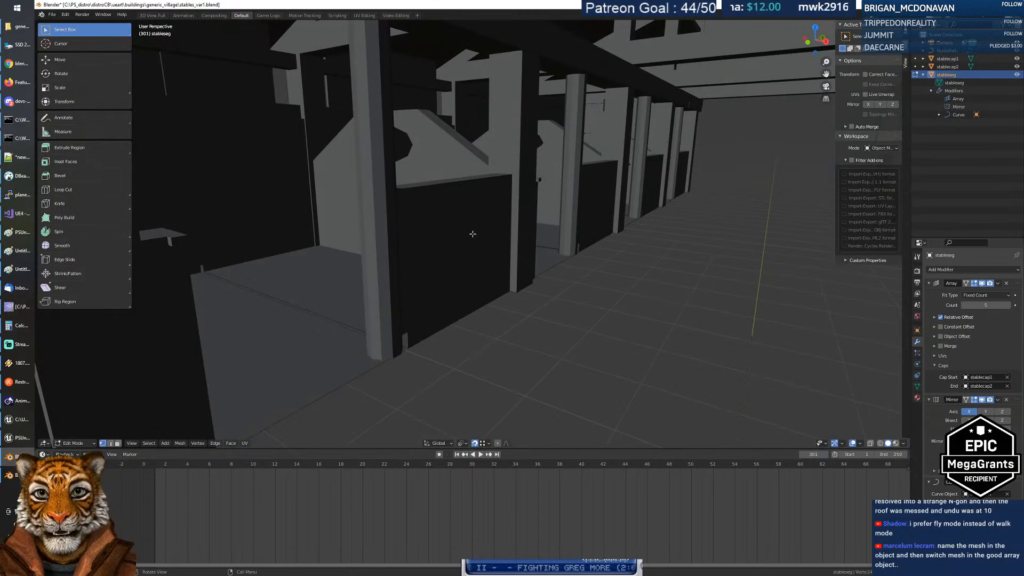
pyautogui.moveTo(472, 233)
pyautogui.mouseDown(button='middle')
pyautogui.moveTo(558, 218)
pyautogui.moveTo(492, 223)
pyautogui.moveTo(454, 240)
pyautogui.mouseUp(button='middle')
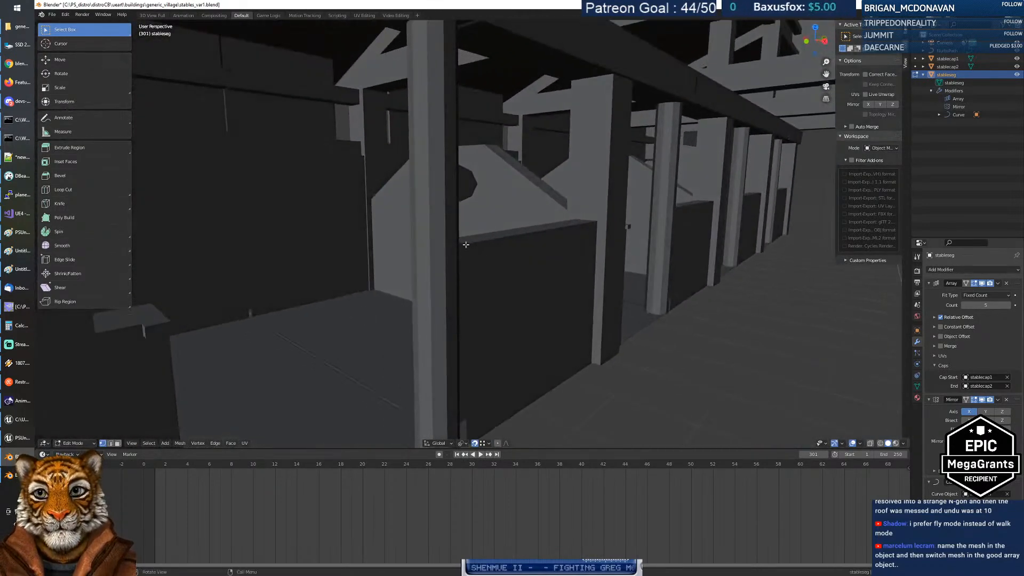
# Step: Examine the stall opening from several sides, highlighting all of stableseg's base geometry and clearing the selection again
pyautogui.hotkey('shift', '`')
pyautogui.press('w')
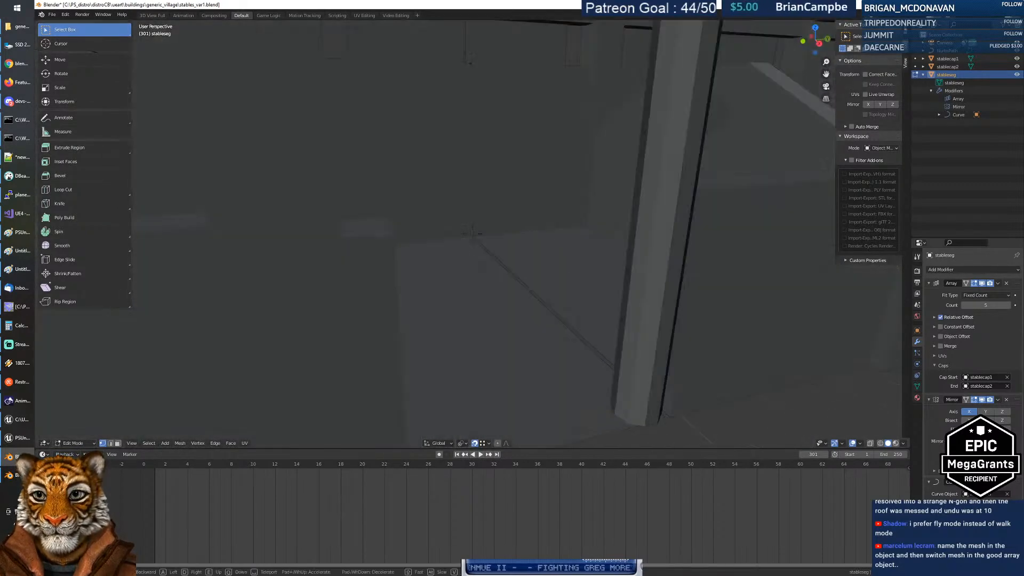
pyautogui.press('s')
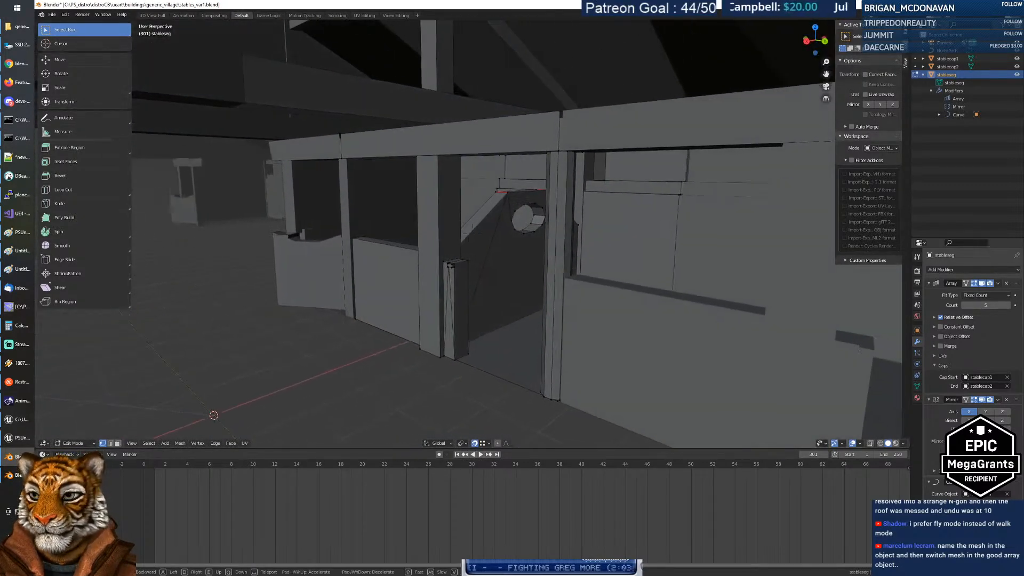
pyautogui.press('w')
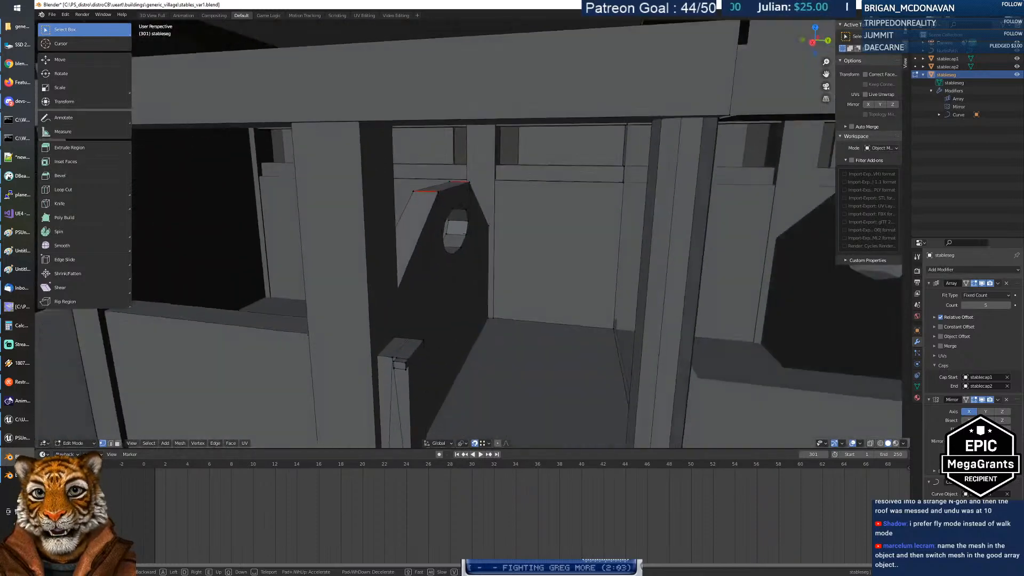
pyautogui.click(472, 234)
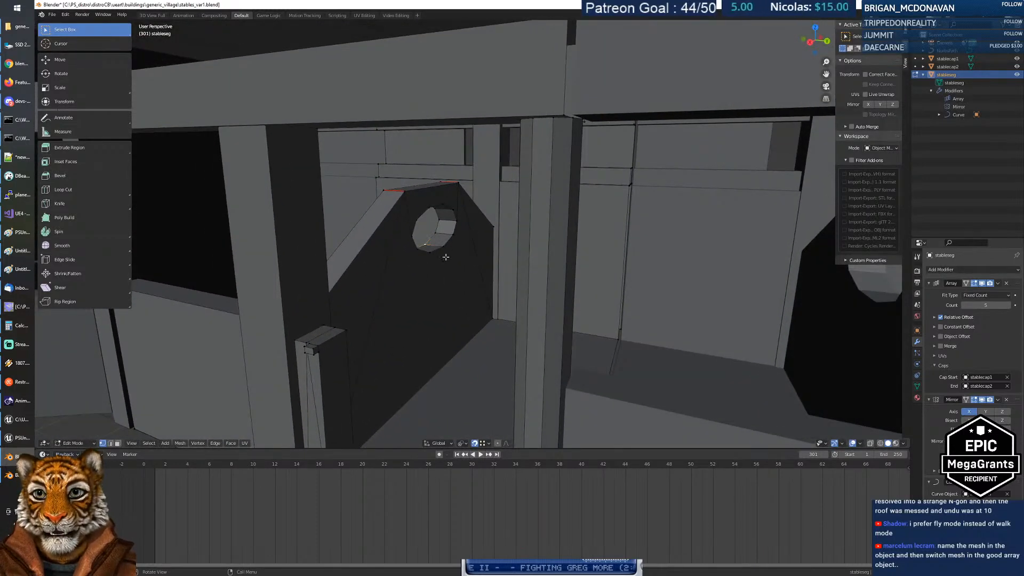
pyautogui.press('a')
pyautogui.hotkey('shift', '`')
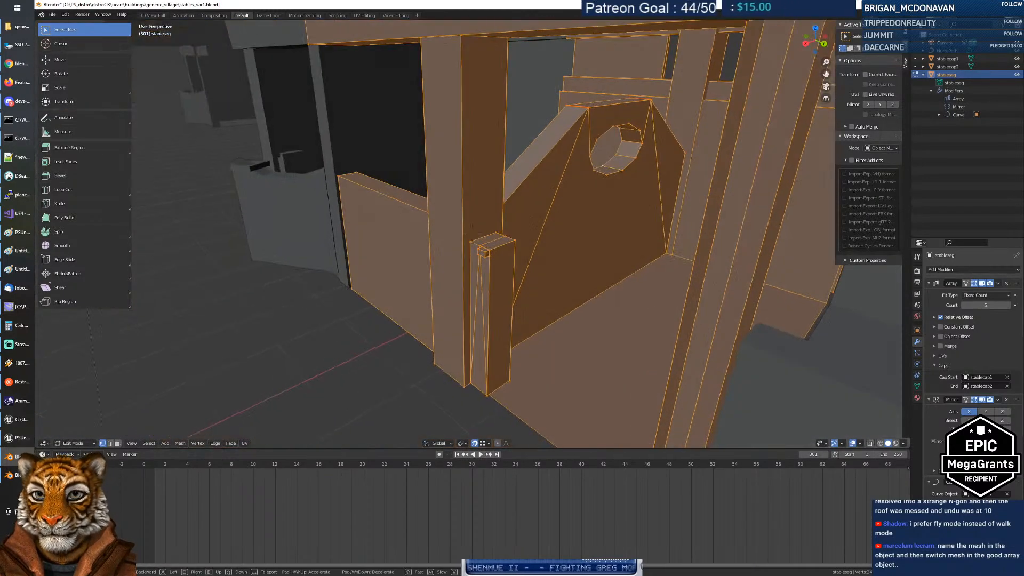
pyautogui.press('a')
pyautogui.press('w')
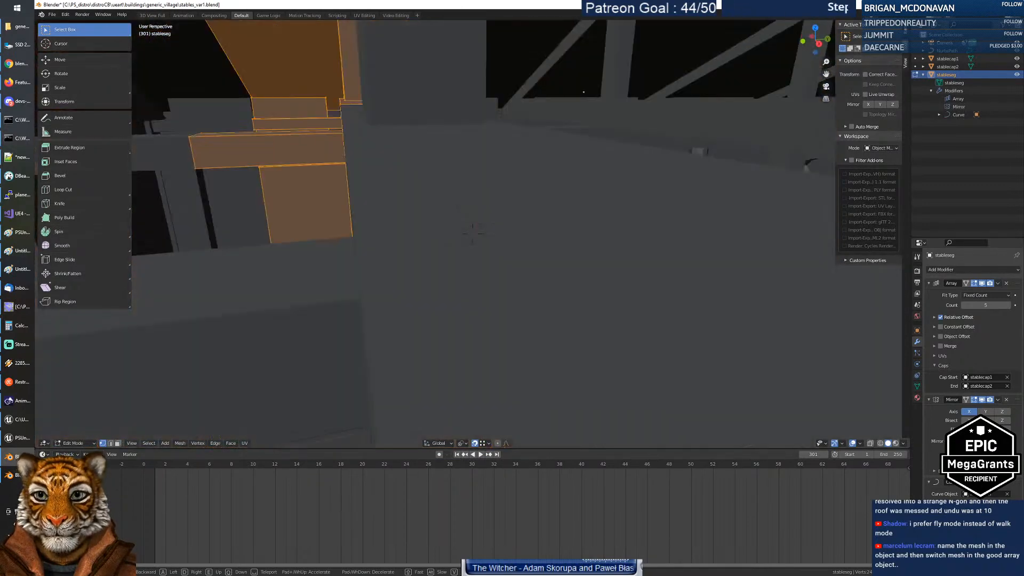
pyautogui.press('s')
pyautogui.click(472, 233)
pyautogui.hotkey('alt', 'a')
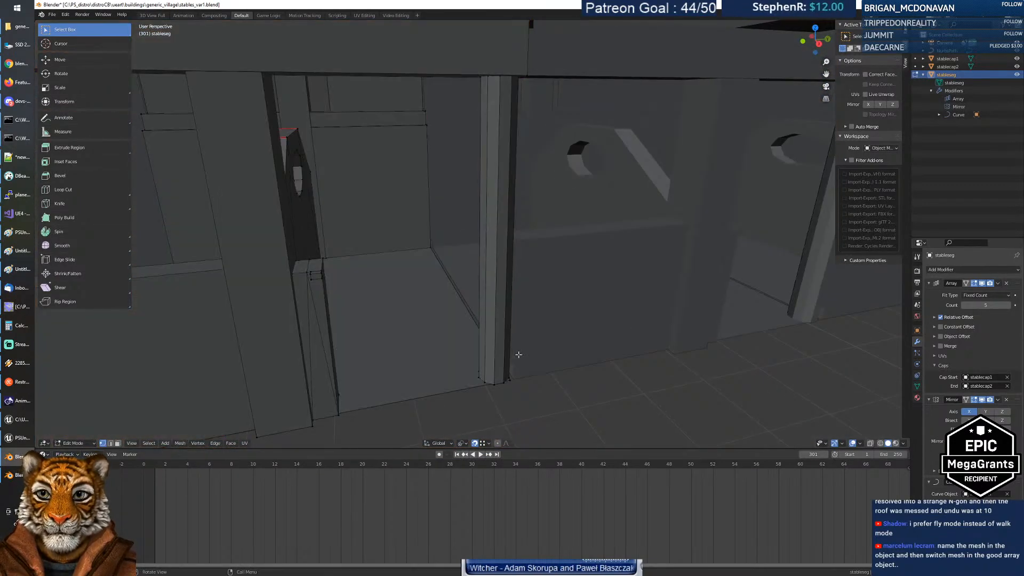
# Step: Select the whole octagonal post at the stall opening and move it about -0.05 along the global Y axis
pyautogui.hotkey('ctrl', 'l')
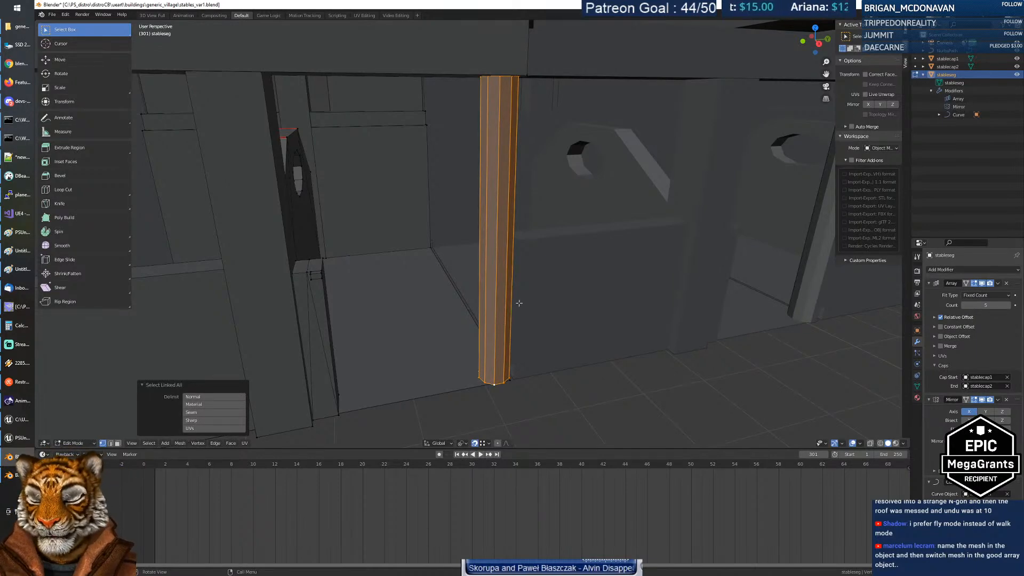
pyautogui.press('g')
pyautogui.press('Escape')
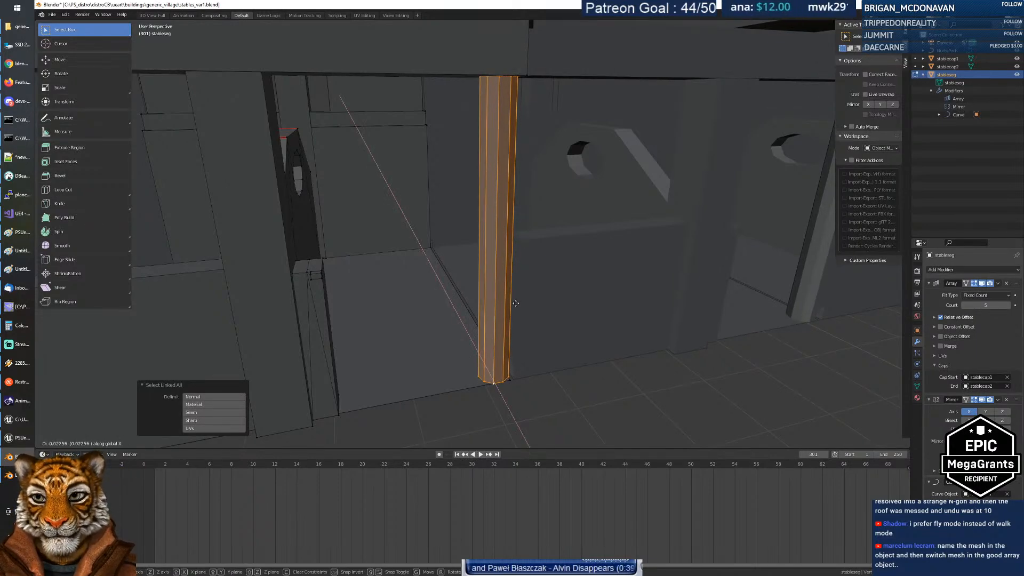
pyautogui.press('g')
pyautogui.press('y')
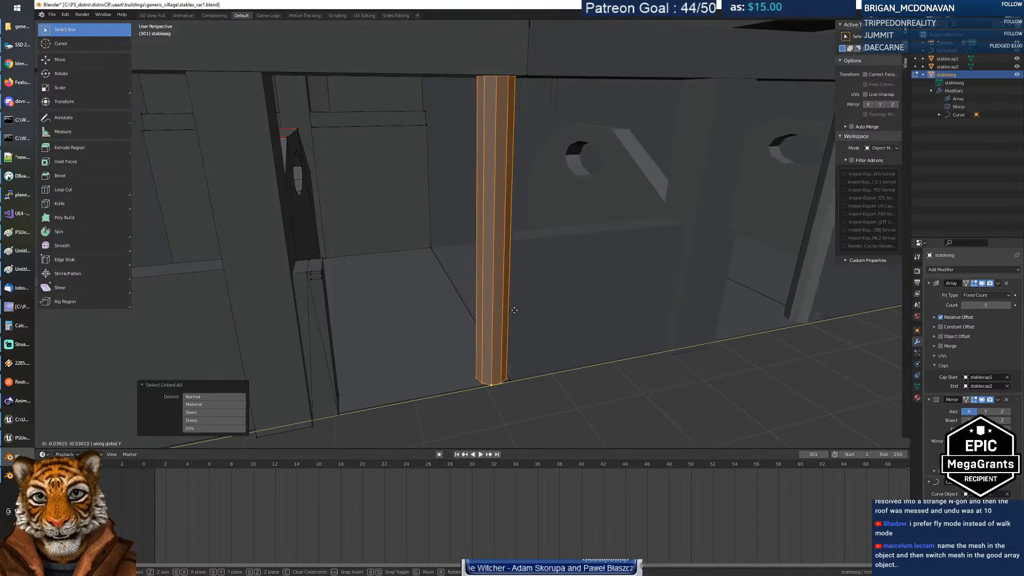
pyautogui.click(512, 310)
pyautogui.moveTo(512, 314); pyautogui.dragTo(515, 262, button='middle')
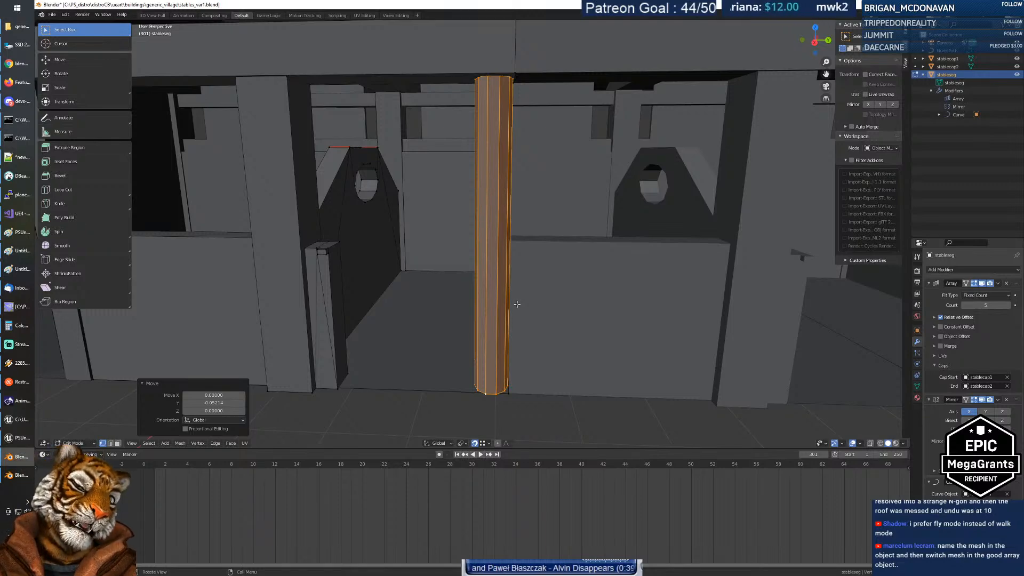
pyautogui.moveTo(516, 300); pyautogui.dragTo(527, 302, button='middle')
pyautogui.click(551, 294)
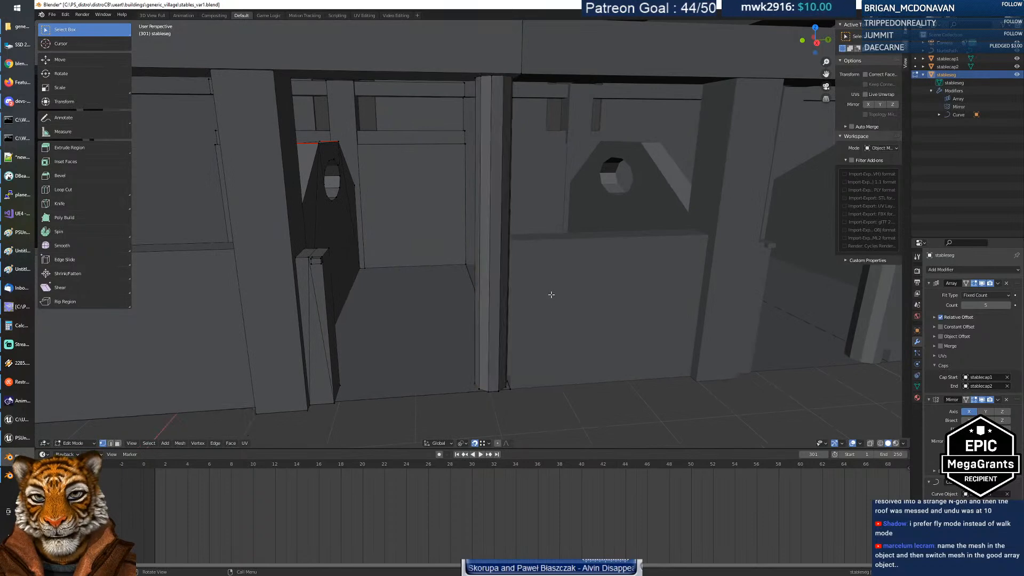
pyautogui.moveTo(426, 289)
pyautogui.mouseDown(button='middle')
pyautogui.moveTo(404, 287)
pyautogui.moveTo(414, 289)
pyautogui.mouseUp(button='middle')
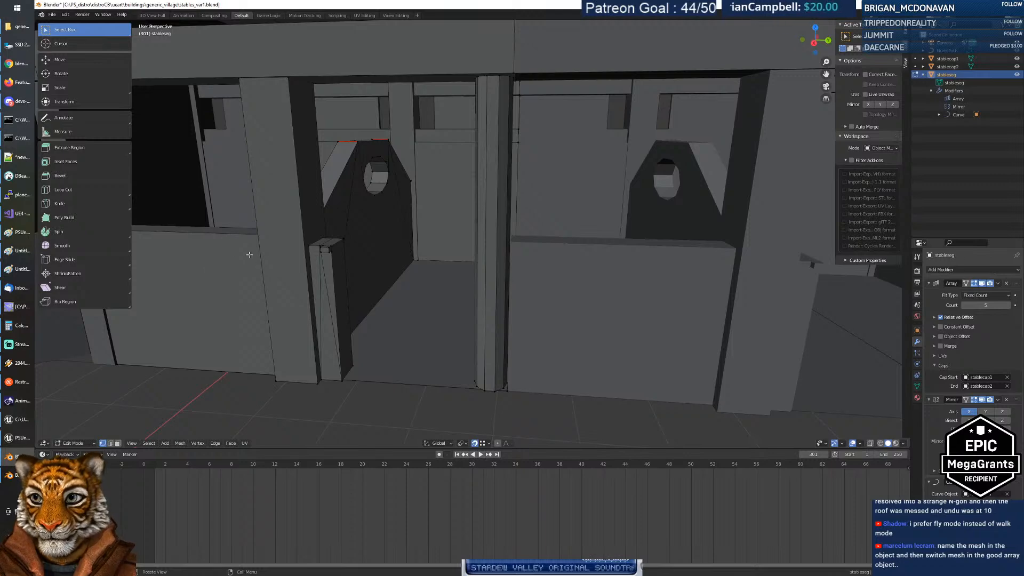
# Step: Select the vertices at the free end of the base segment's low stall-front panel
pyautogui.hotkey('shift', '`')
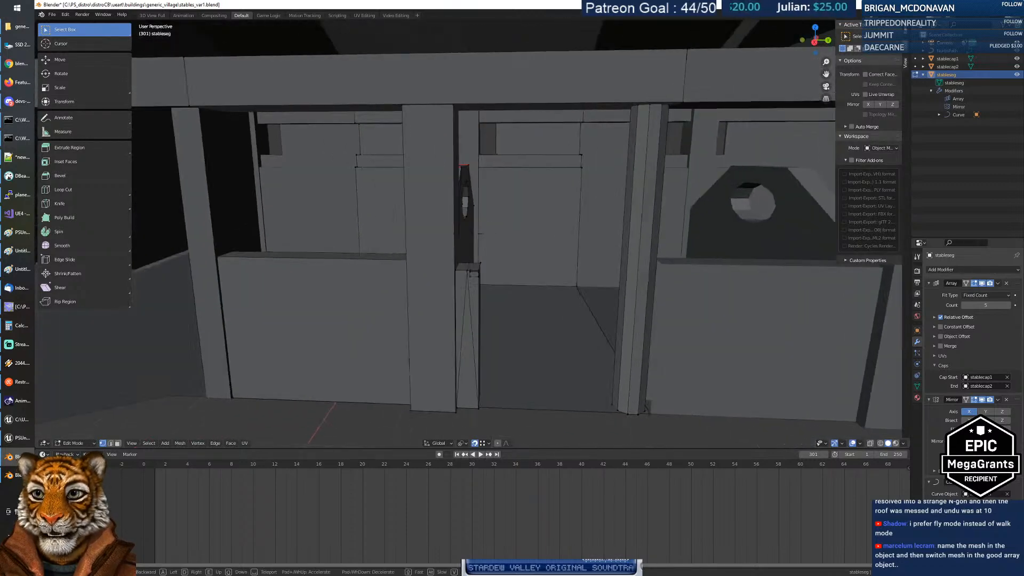
pyautogui.press('a')
pyautogui.press('w')
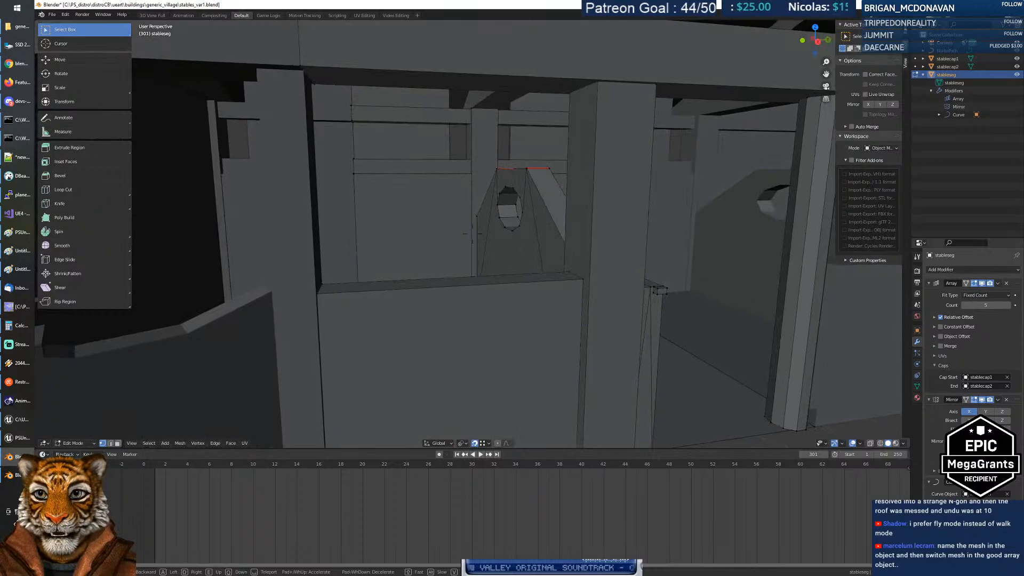
pyautogui.press('s')
pyautogui.click(451, 248)
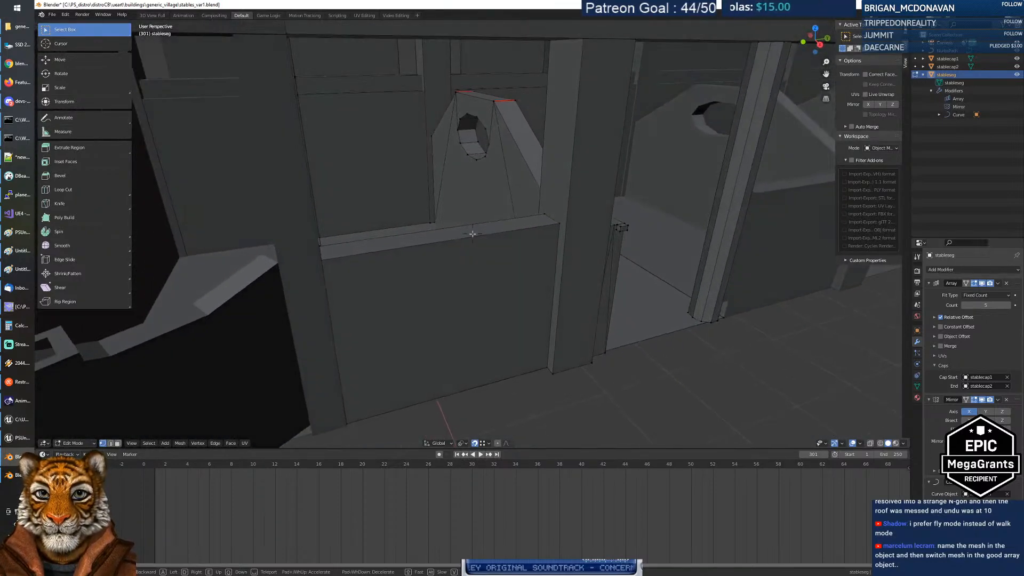
pyautogui.click(327, 261)
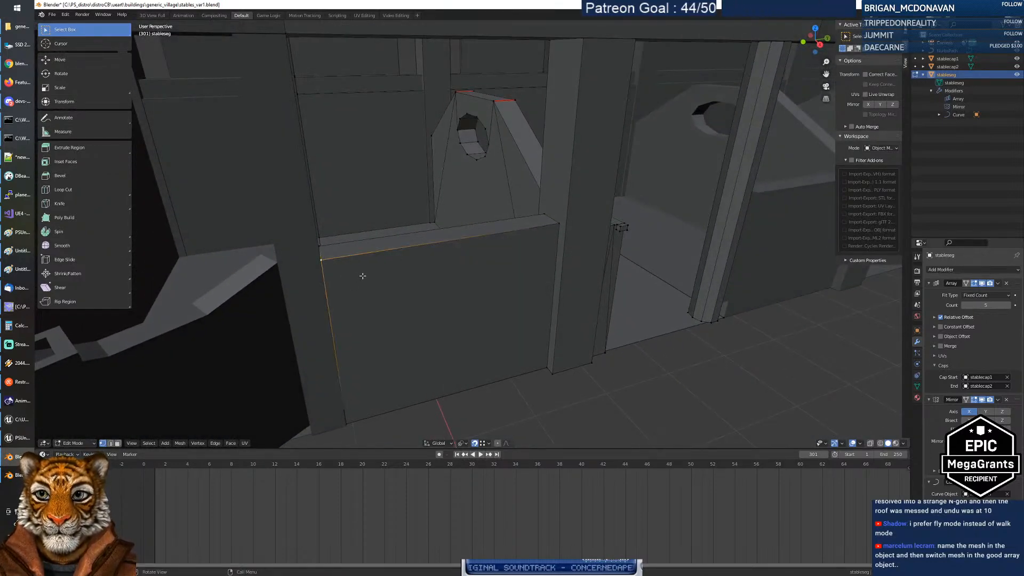
pyautogui.moveTo(388, 282); pyautogui.dragTo(373, 267, button='middle')
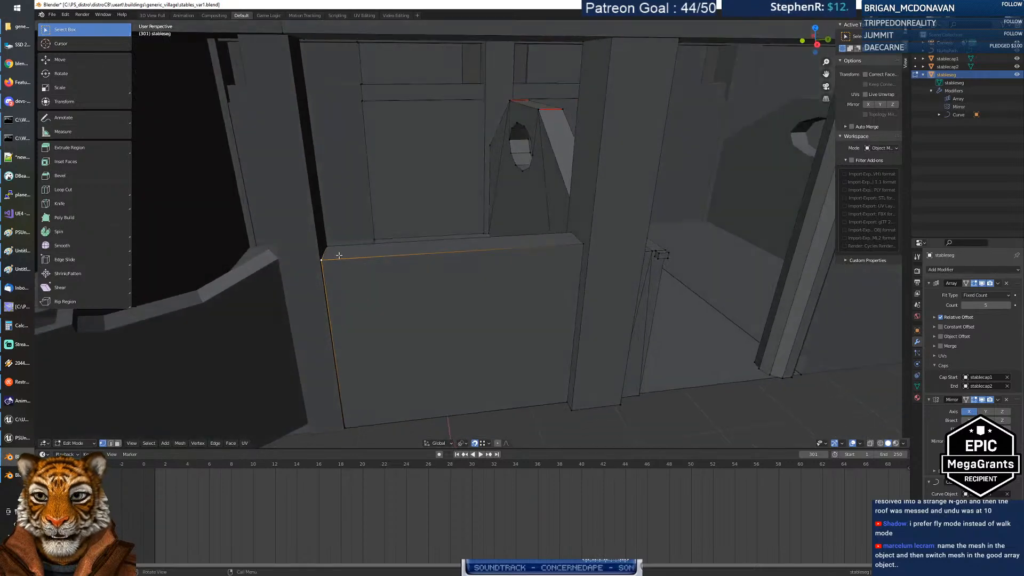
pyautogui.moveTo(352, 384); pyautogui.dragTo(365, 351, button='middle')
# Step: Examine where the stall-front panel meets the octagonal post at the segment seam, from the floor up to the beams
pyautogui.hotkey('shift', '`')
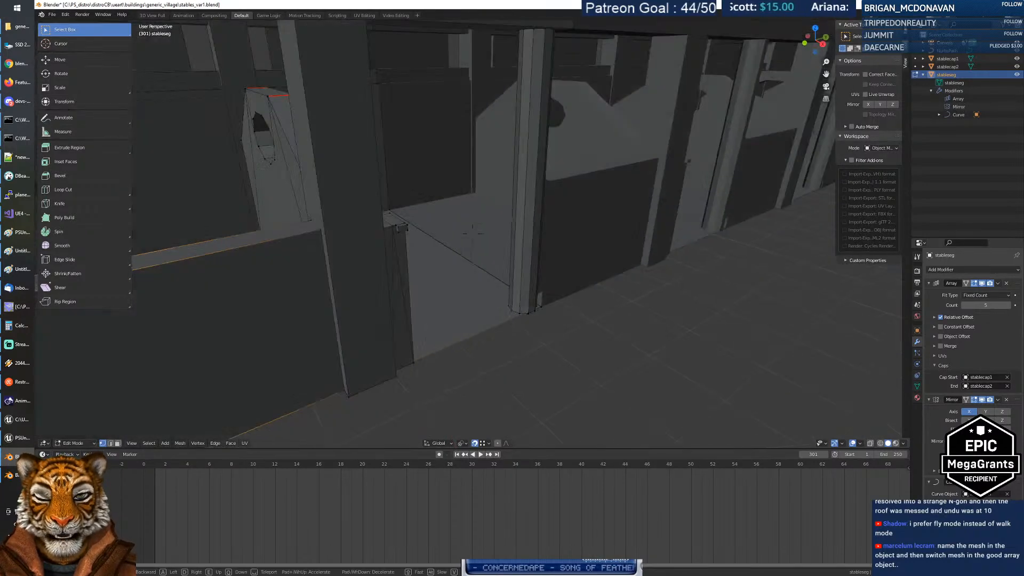
pyautogui.press('w')
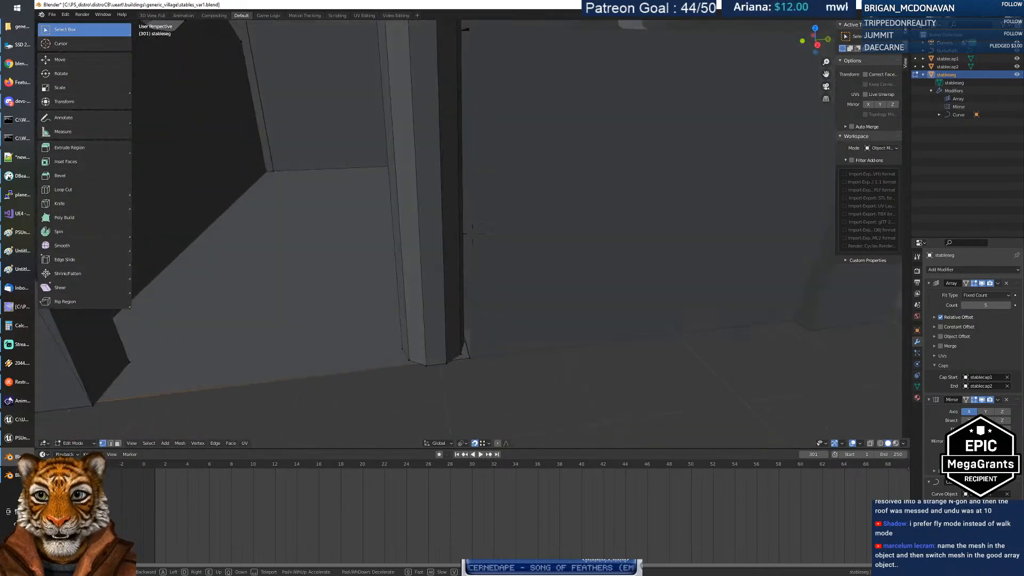
pyautogui.press('w')
pyautogui.press('s')
pyautogui.press('w')
pyautogui.press('s')
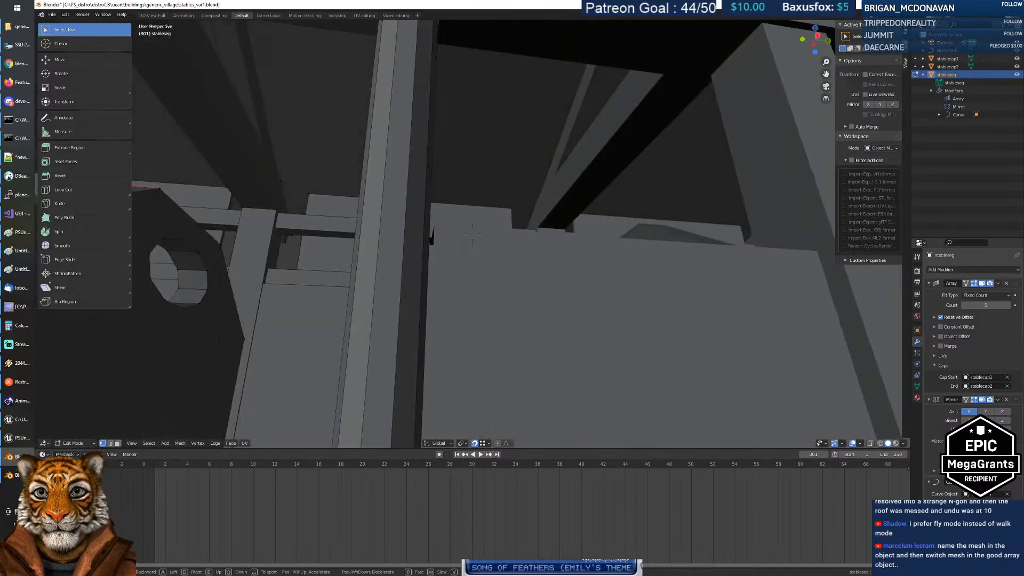
pyautogui.press('w')
pyautogui.press('s')
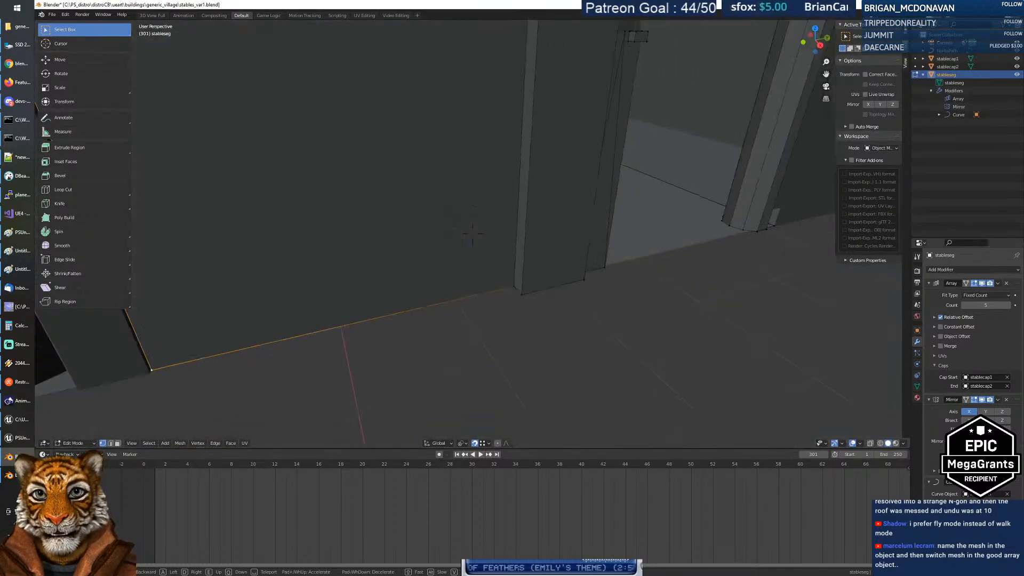
pyautogui.press('w')
pyautogui.press('s')
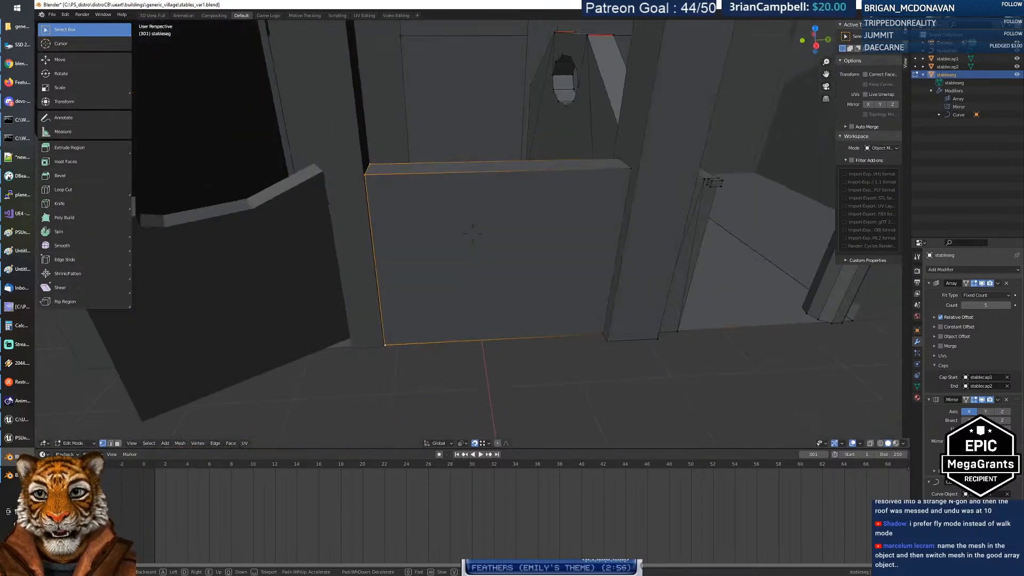
pyautogui.click(472, 234)
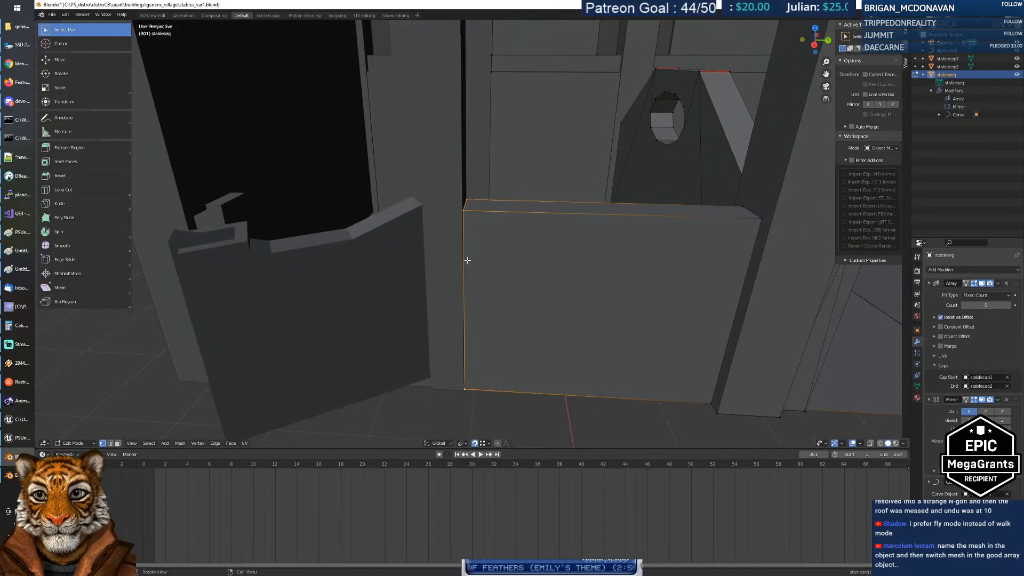
# Step: Try to move the selected end of the stall-front panel along the global Y axis
pyautogui.press('g')
pyautogui.press('y')
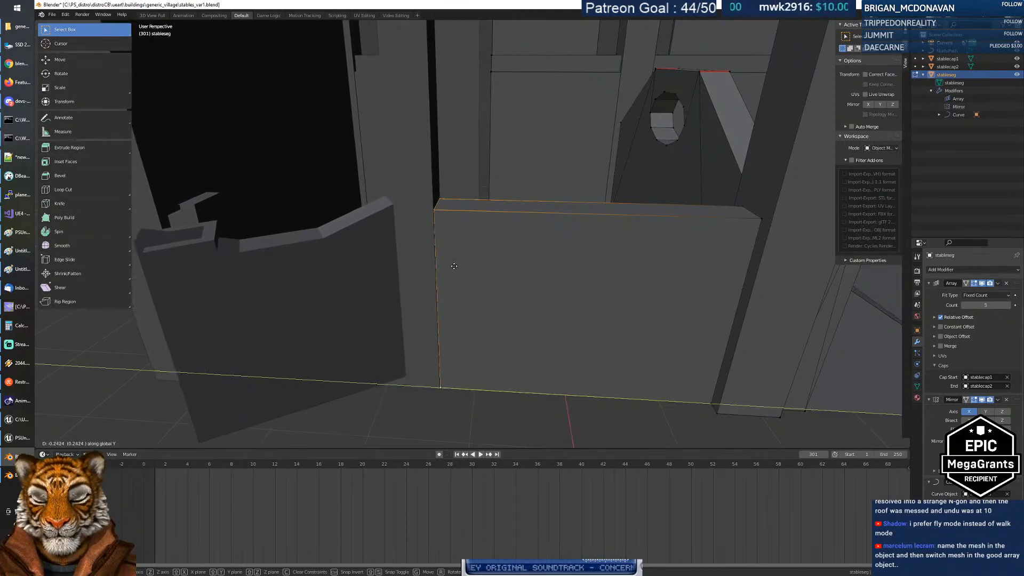
pyautogui.click(459, 268)
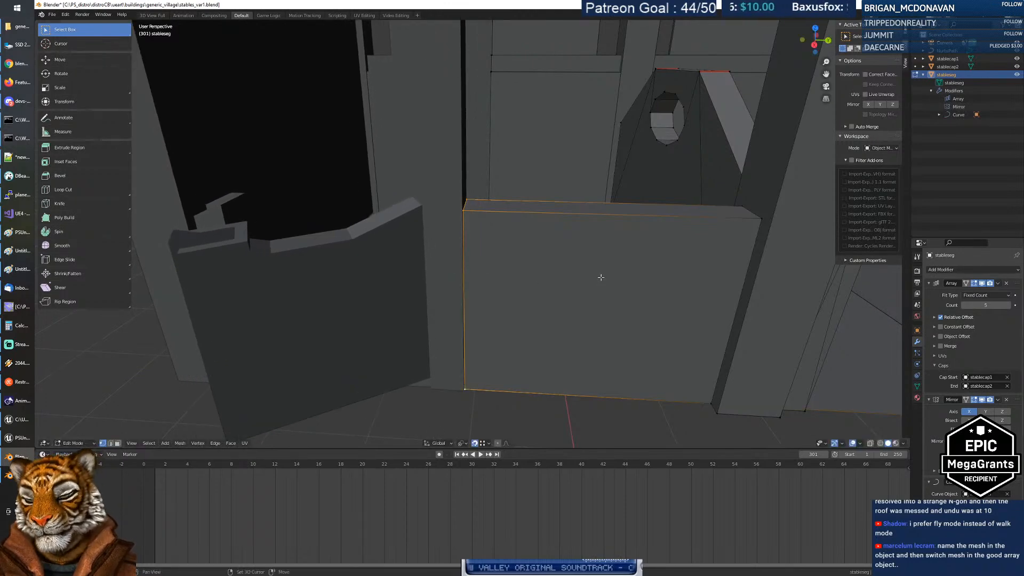
# Step: Examine the octagonal post and stall fronts on both sides of the segment seam, from the floor up to the beams
pyautogui.hotkey('shift', '`')
pyautogui.press('d')
pyautogui.press('w')
pyautogui.press('w')
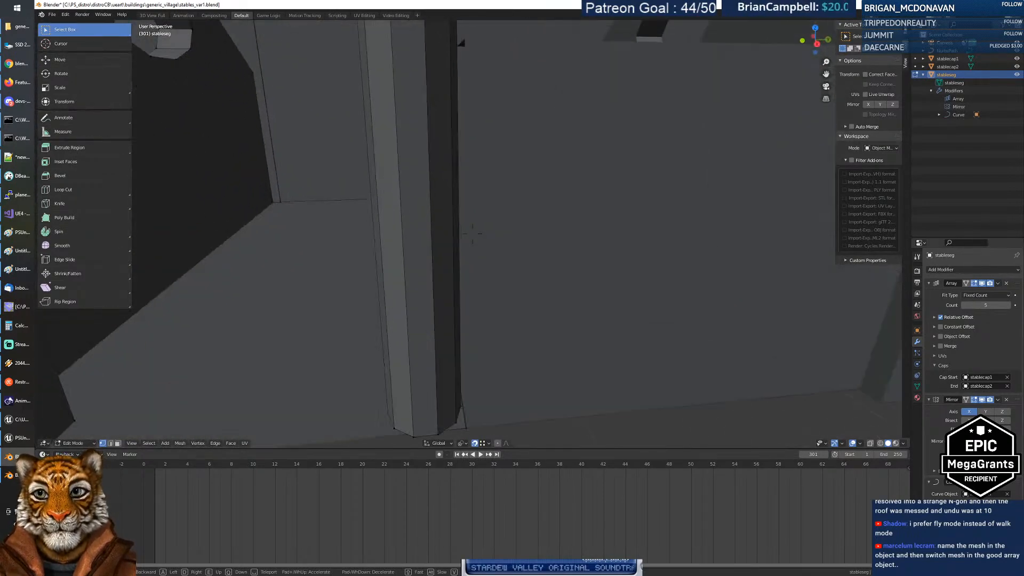
pyautogui.press('s')
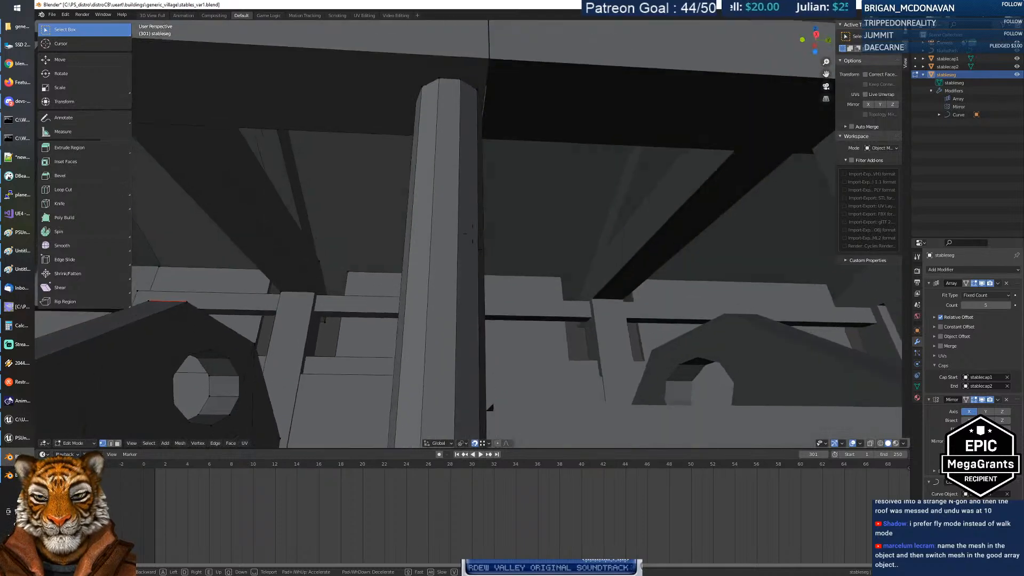
pyautogui.press('w')
pyautogui.press('s')
pyautogui.press('w')
pyautogui.press('s')
pyautogui.press('s')
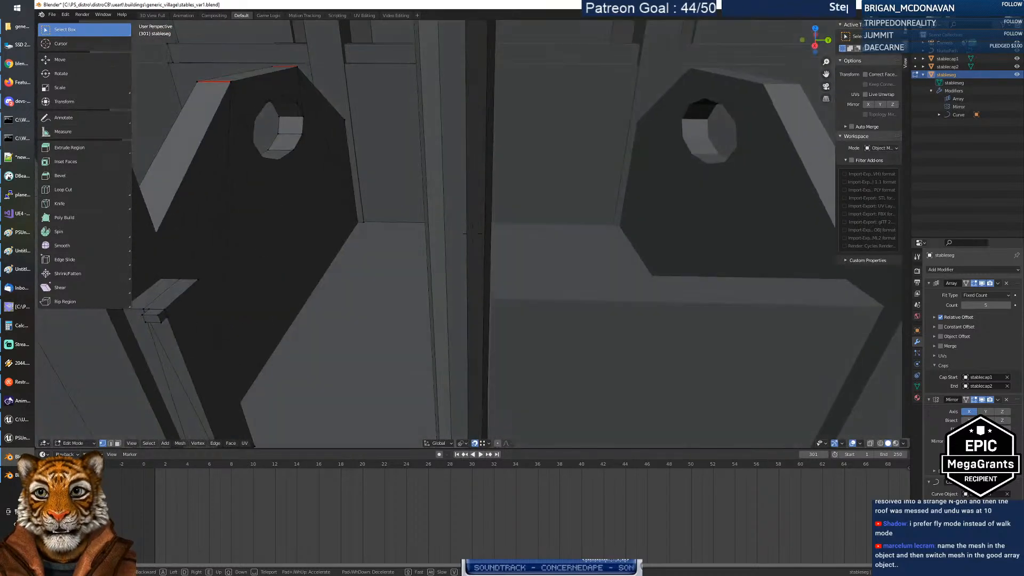
pyautogui.click(473, 234)
# Step: Select the whole octagonal post at the segment seam and nudge it very slightly along the global Y axis
pyautogui.moveTo(466, 222); pyautogui.dragTo(468, 172, button='middle')
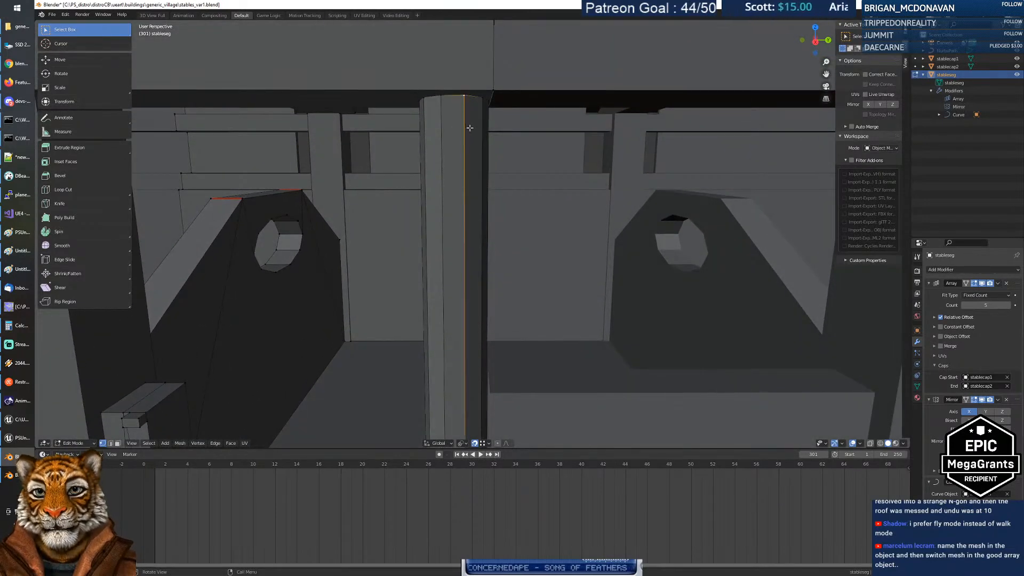
pyautogui.hotkey('ctrl', 'l')
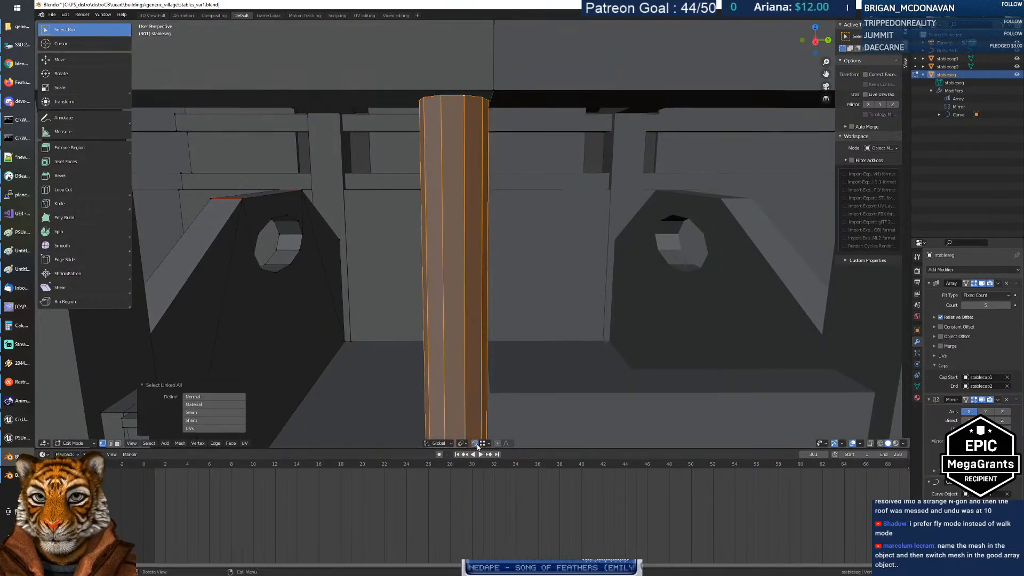
pyautogui.press('g')
pyautogui.press('y')
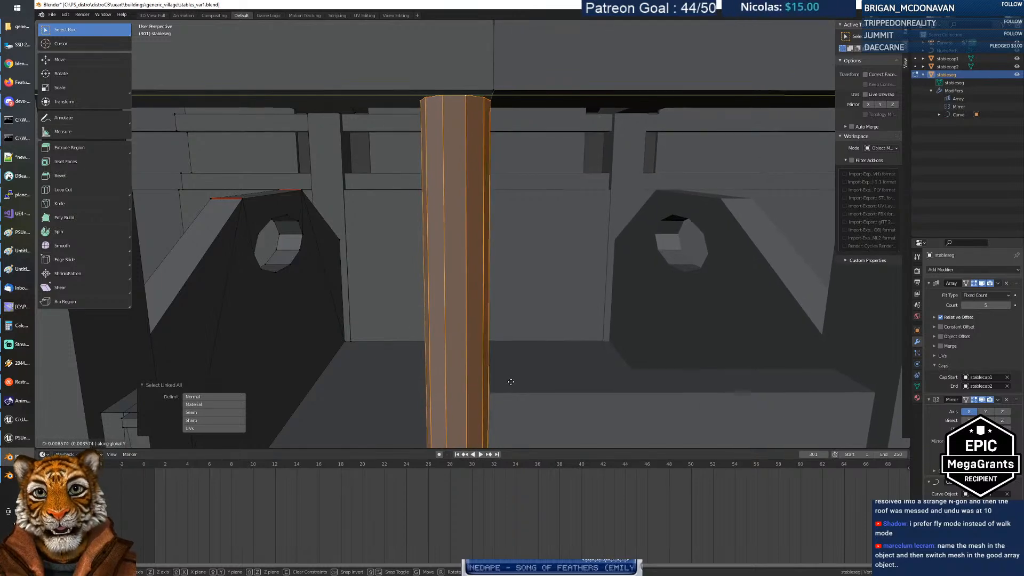
pyautogui.click(516, 375)
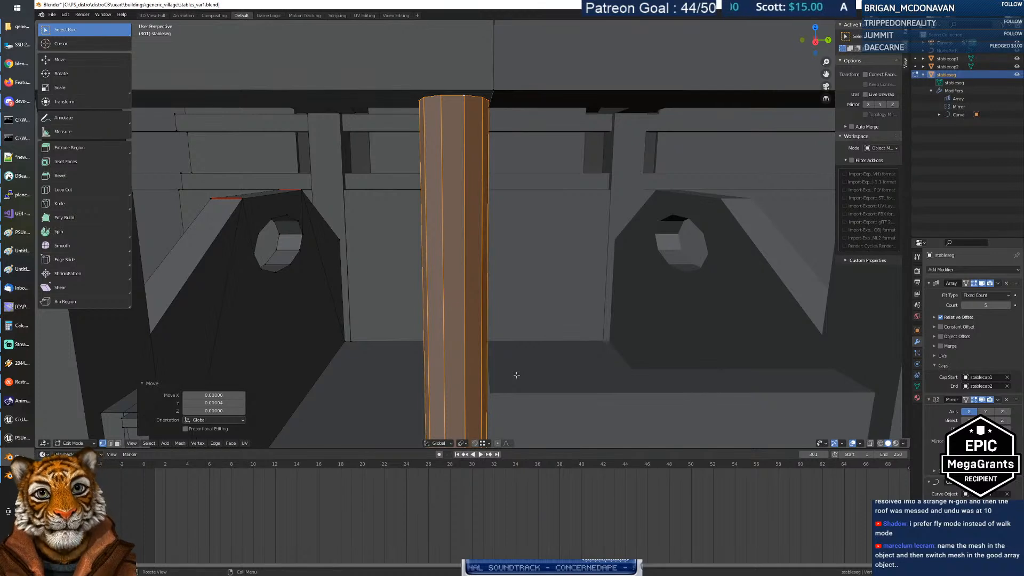
# Step: Try switching the Array modifier from Relative Offset to Constant Offset, and restore the original offset type
pyautogui.click(940, 318)
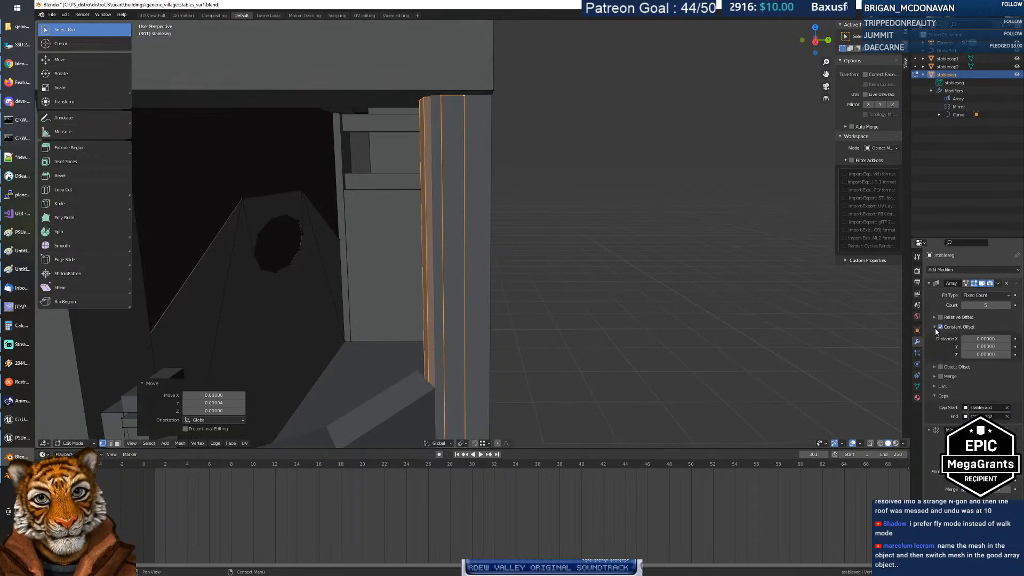
pyautogui.click(941, 328)
pyautogui.click(944, 319)
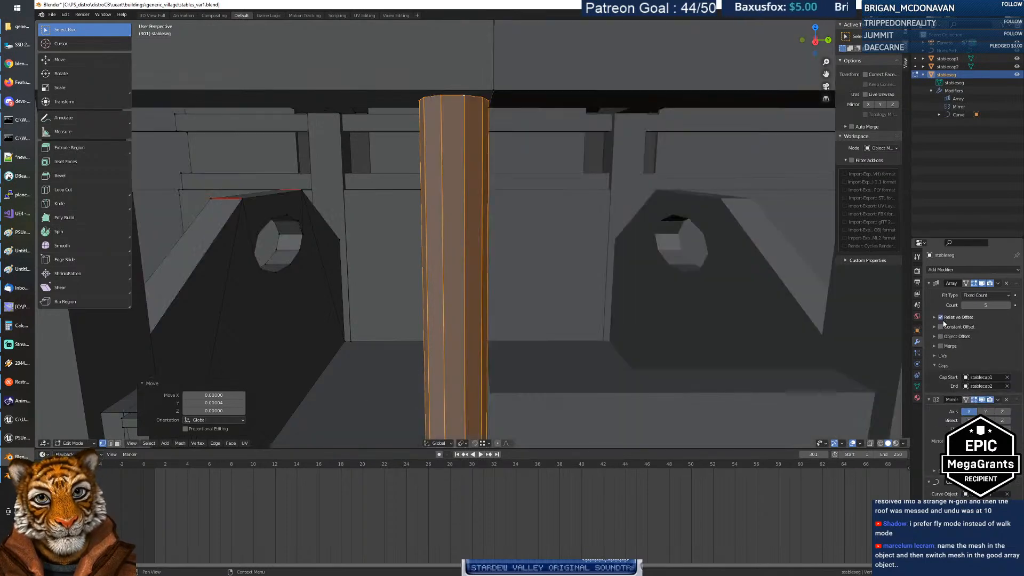
# Step: Enable Constant Offset alongside Relative Offset in the stableseg Array modifier, with the segment row in view
pyautogui.moveTo(656, 327); pyautogui.dragTo(688, 329, button='middle')
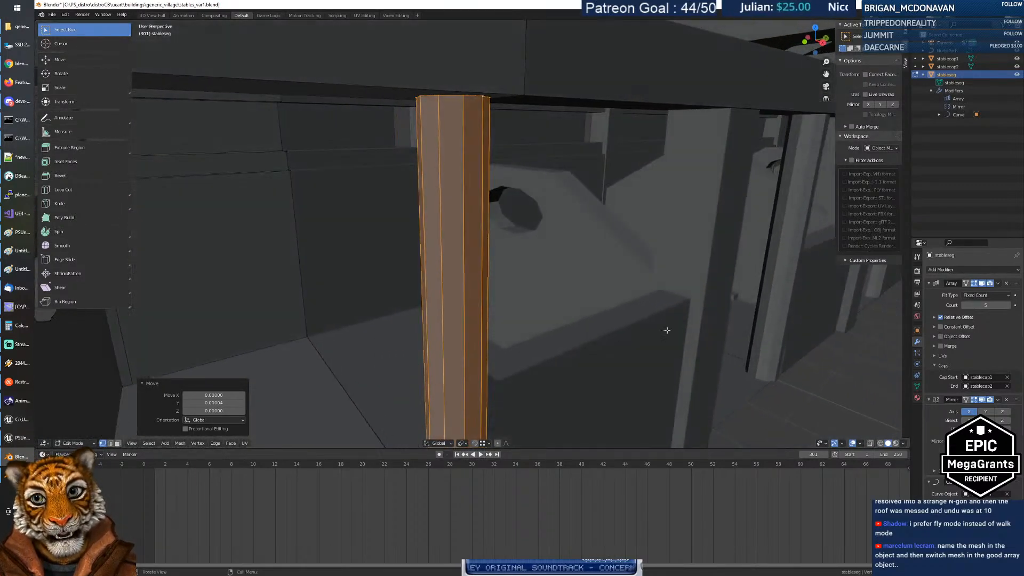
pyautogui.hotkey('shift', '`')
pyautogui.press('s')
pyautogui.press('d')
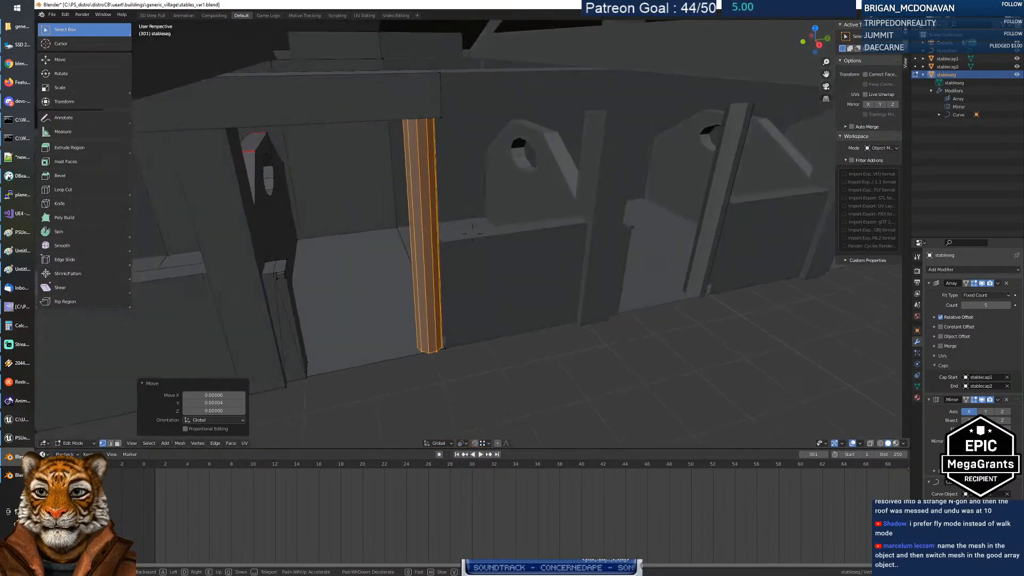
pyautogui.press('w')
pyautogui.click(472, 233)
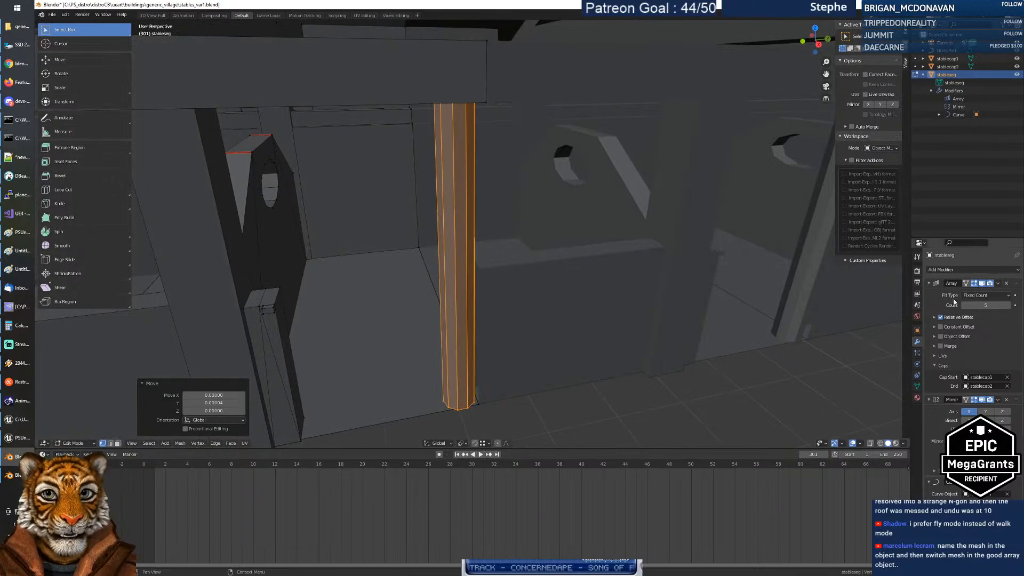
pyautogui.click(935, 327)
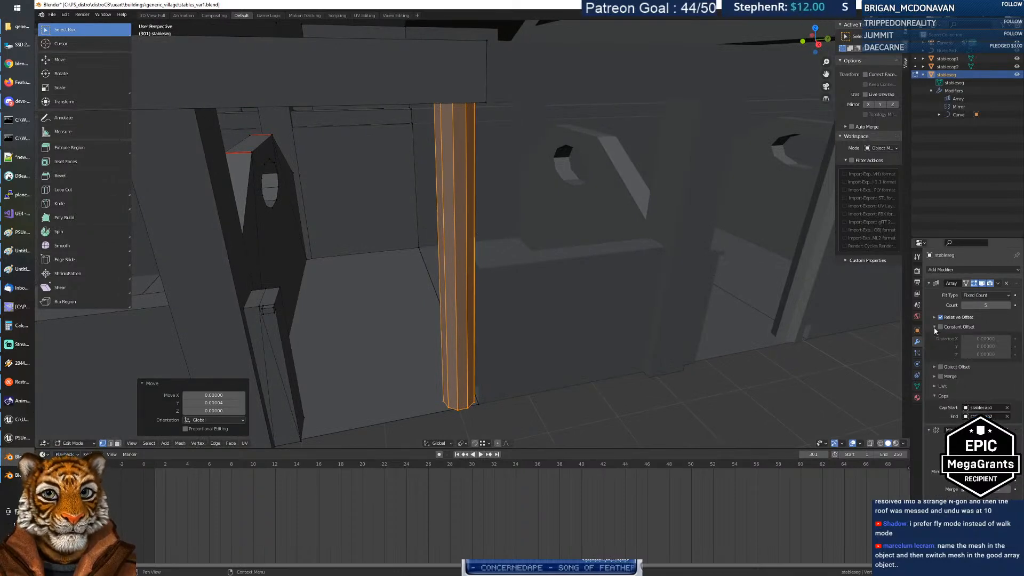
pyautogui.click(940, 326)
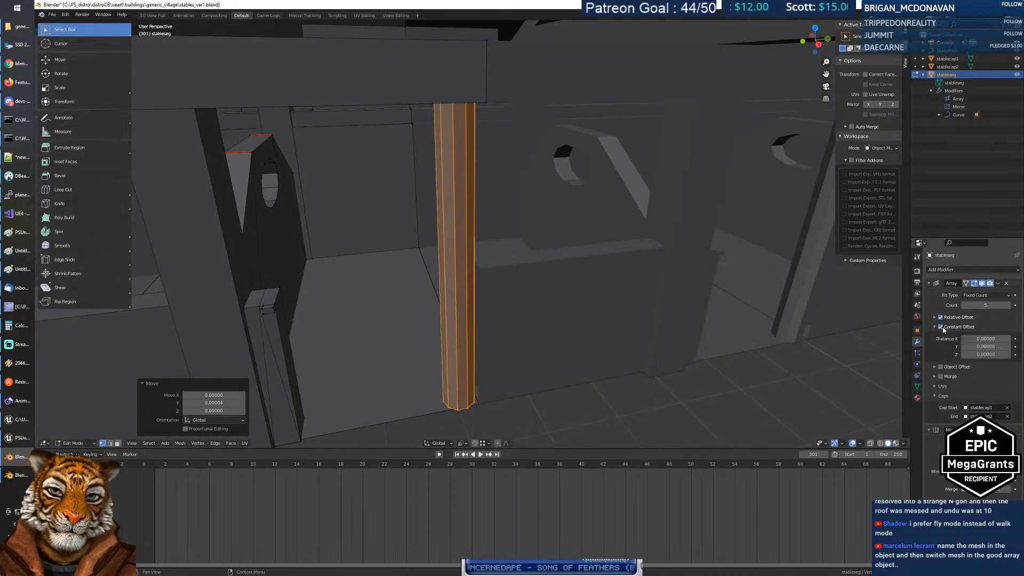
# Step: Set the Array modifier's constant offset distance in Y to -0.1 and view the seam beside the post
pyautogui.click(986, 347)
pyautogui.write('0.0')
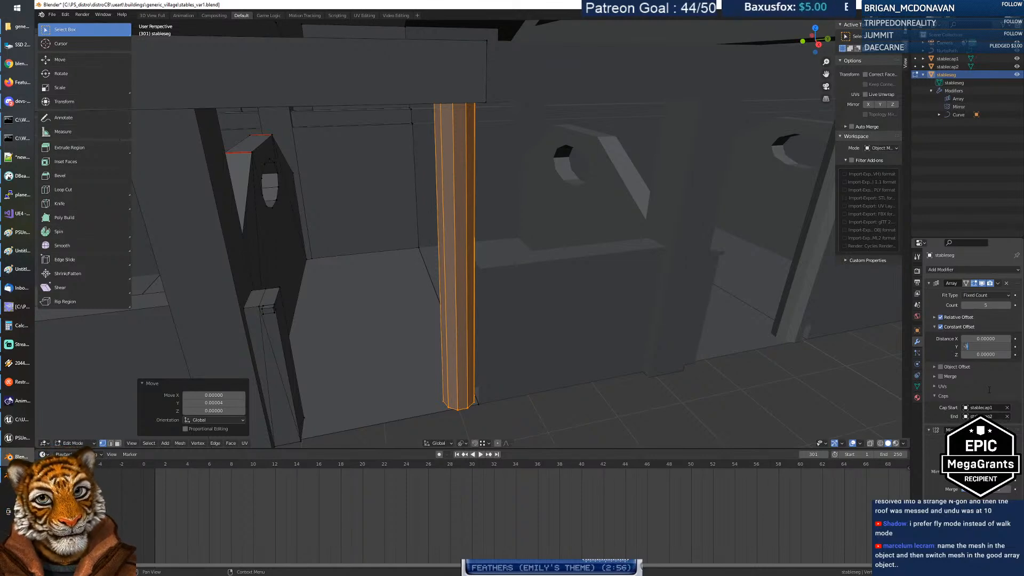
pyautogui.press('Tab')
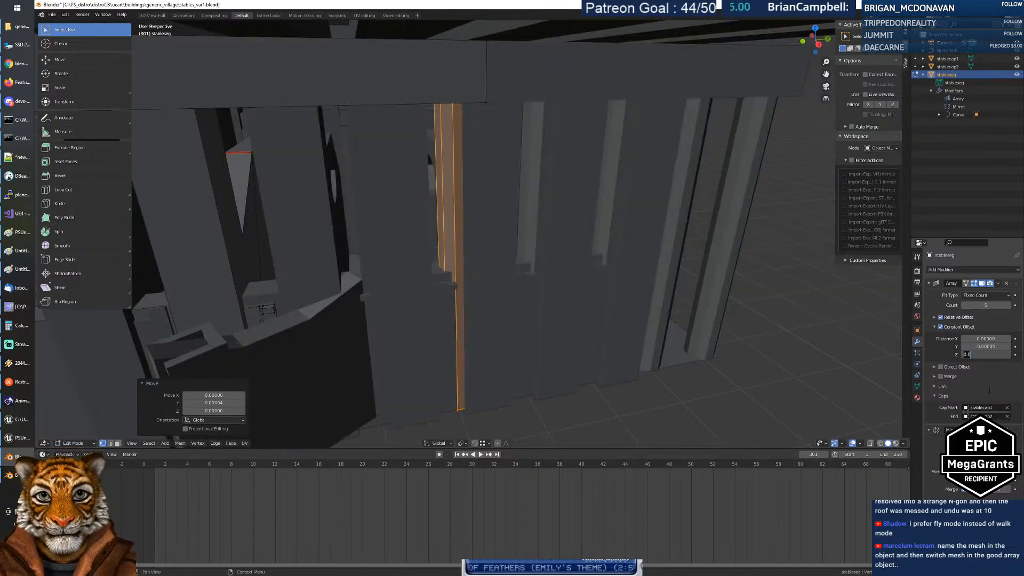
pyautogui.hotkey('shift', 'Tab')
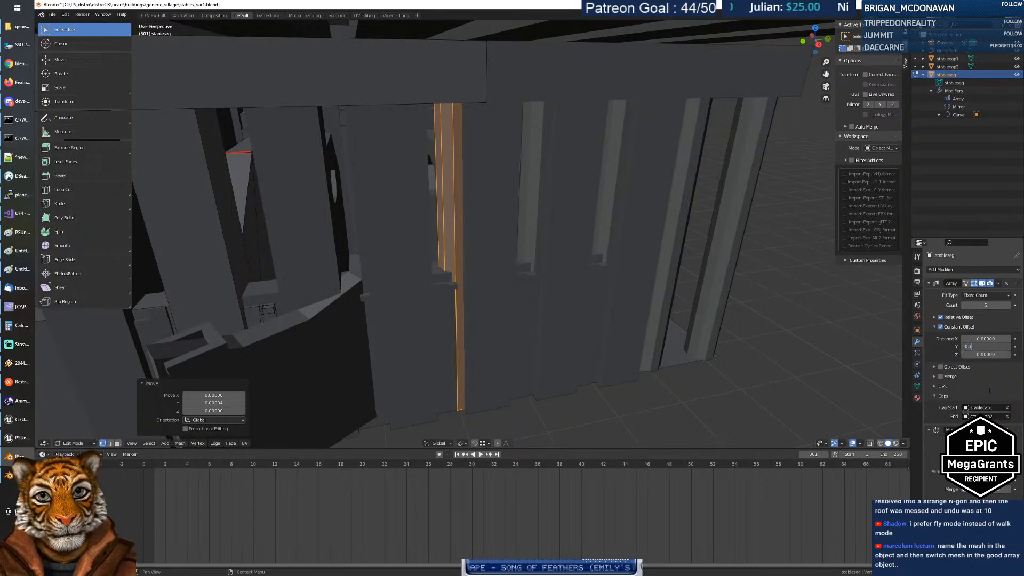
pyautogui.write('-0.1')
pyautogui.press('Return')
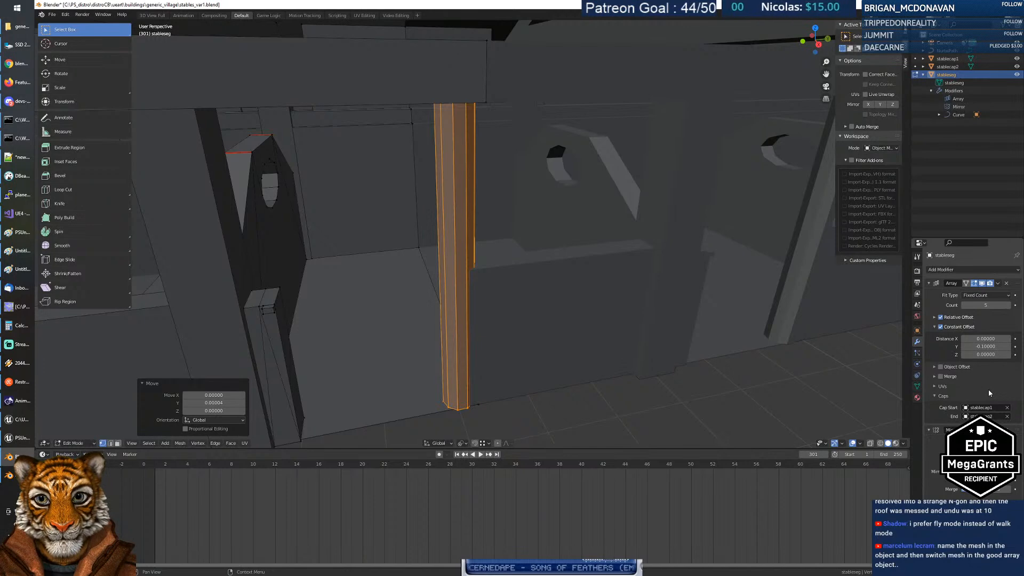
pyautogui.moveTo(574, 318); pyautogui.dragTo(503, 295, button='middle')
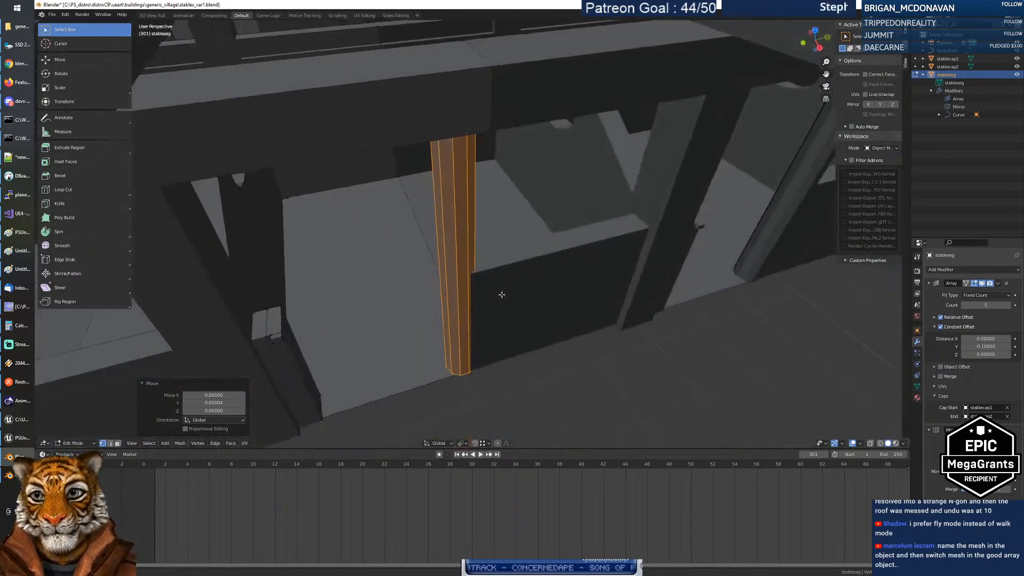
# Step: Examine the stable's roof, stall posts and half walls where the arrayed segments meet
pyautogui.hotkey('shift', '`')
pyautogui.press('s')
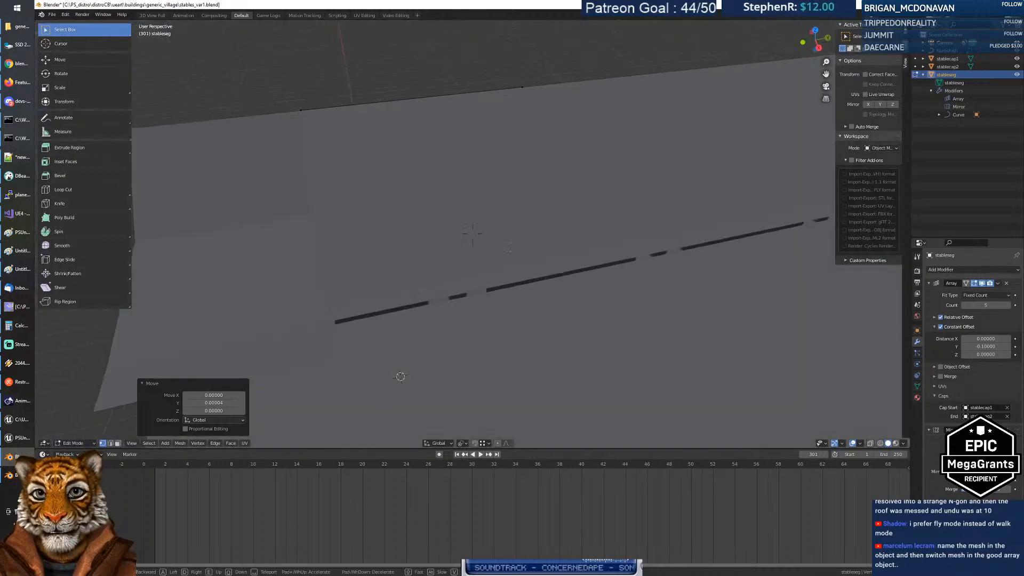
pyautogui.press('w')
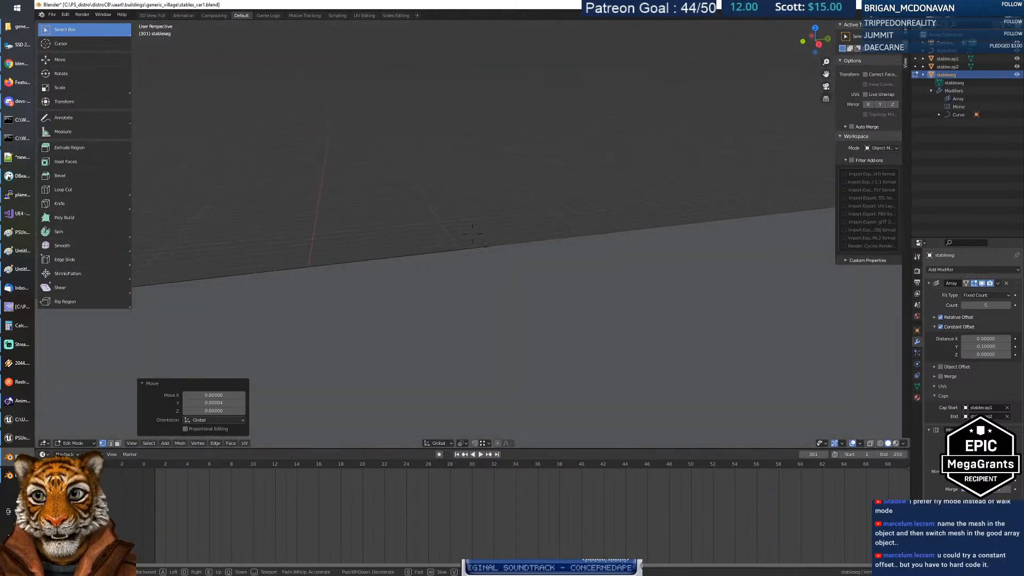
pyautogui.press('w')
pyautogui.press('w')
pyautogui.press('s')
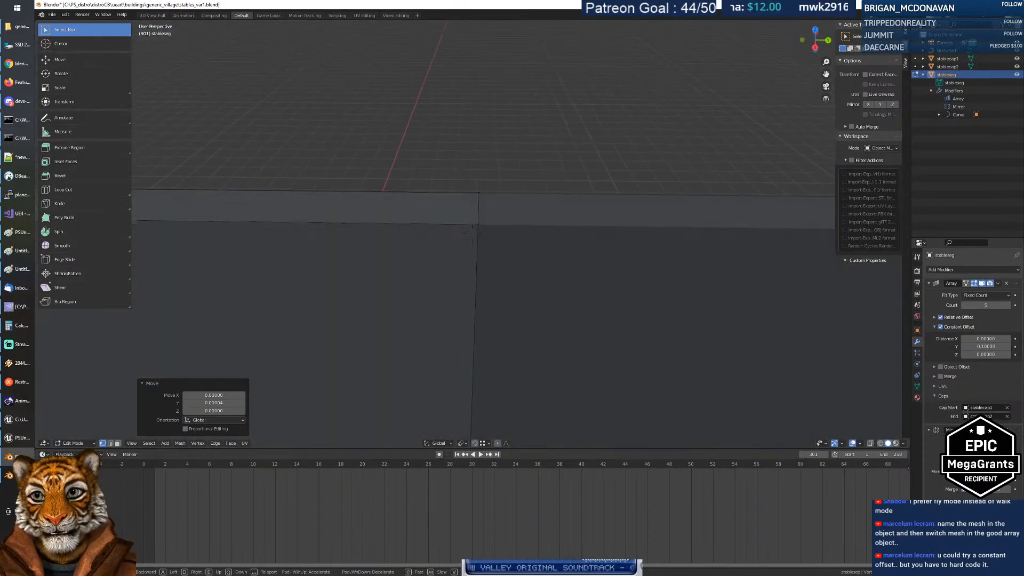
pyautogui.press('s')
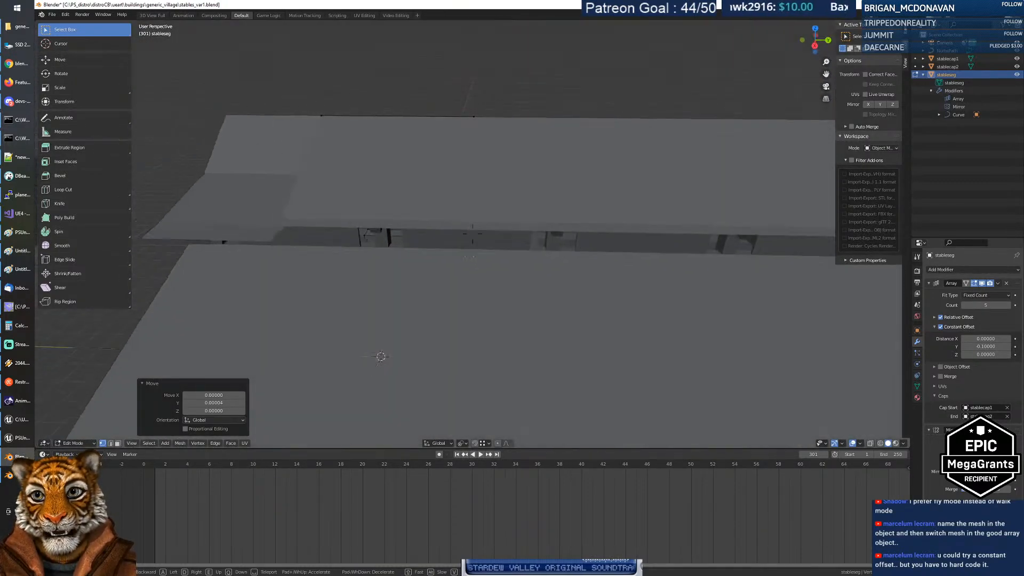
pyautogui.press('w')
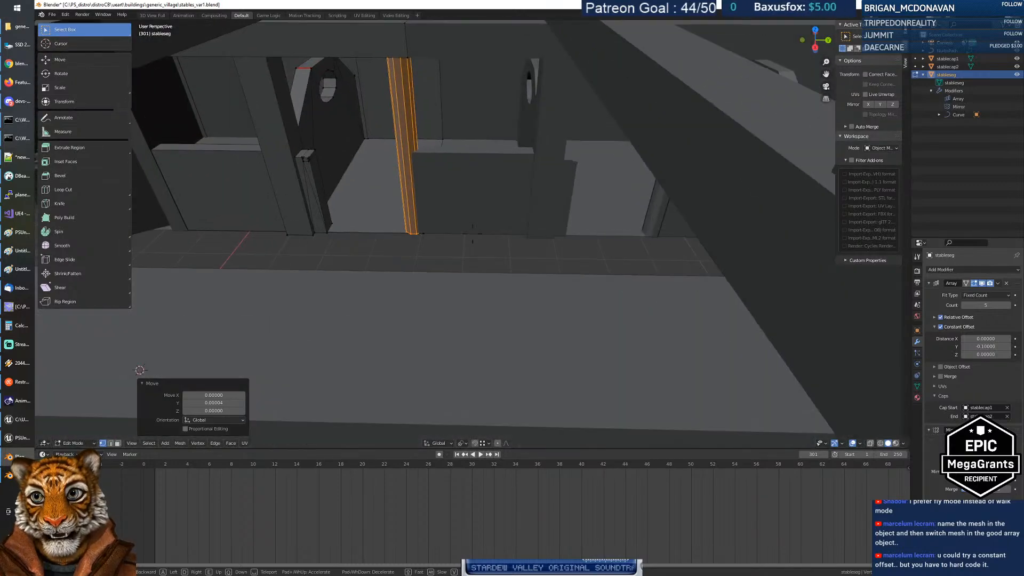
pyautogui.press('w')
pyautogui.press('d')
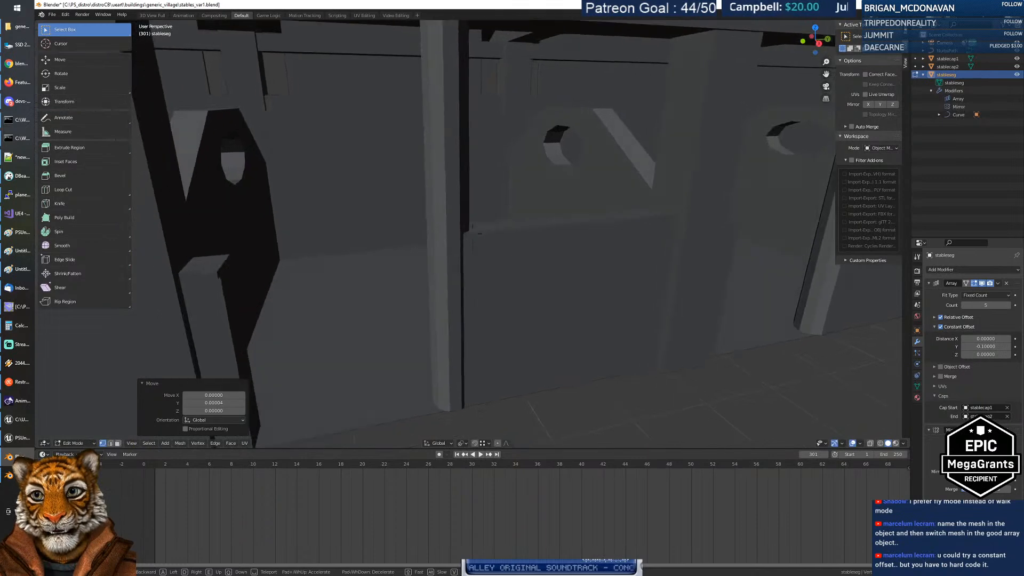
pyautogui.press('w')
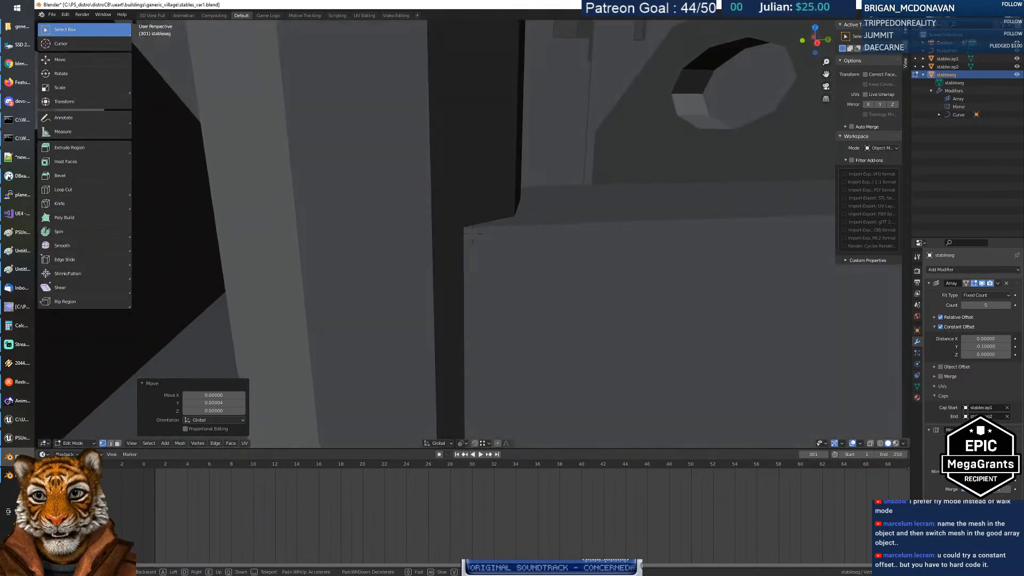
pyautogui.press('s')
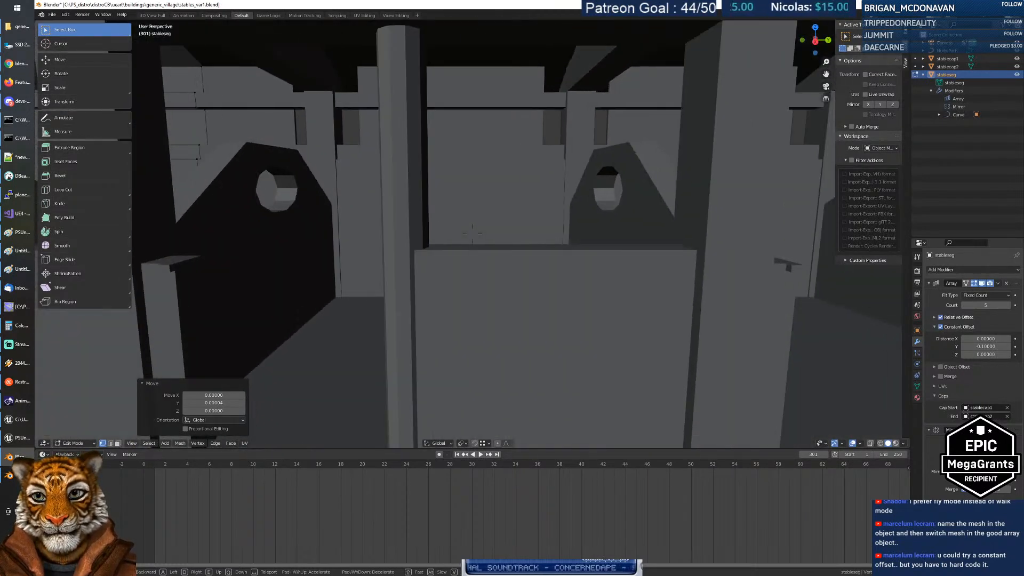
pyautogui.press('a')
pyautogui.press('d')
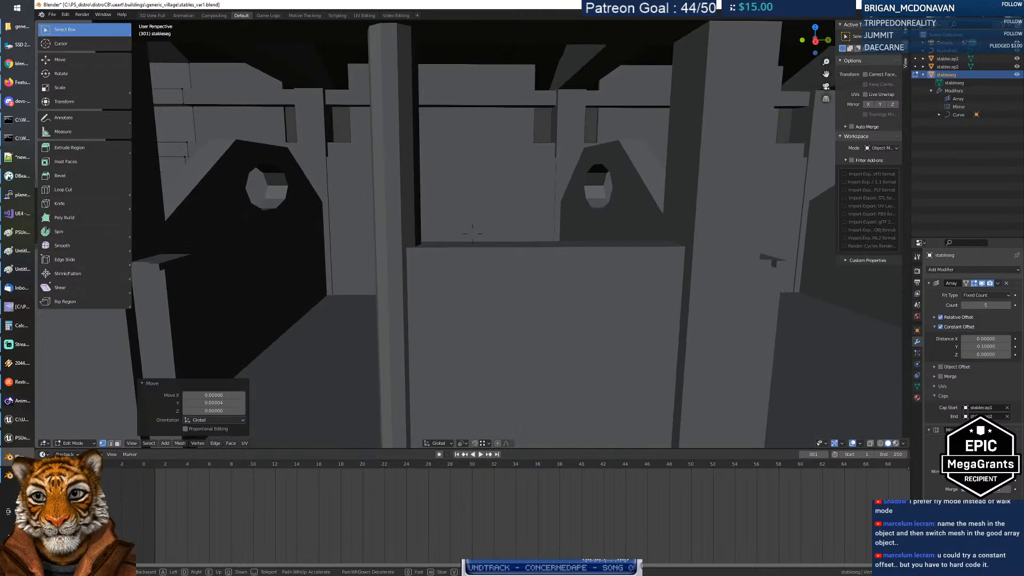
pyautogui.press('a')
pyautogui.click(473, 234)
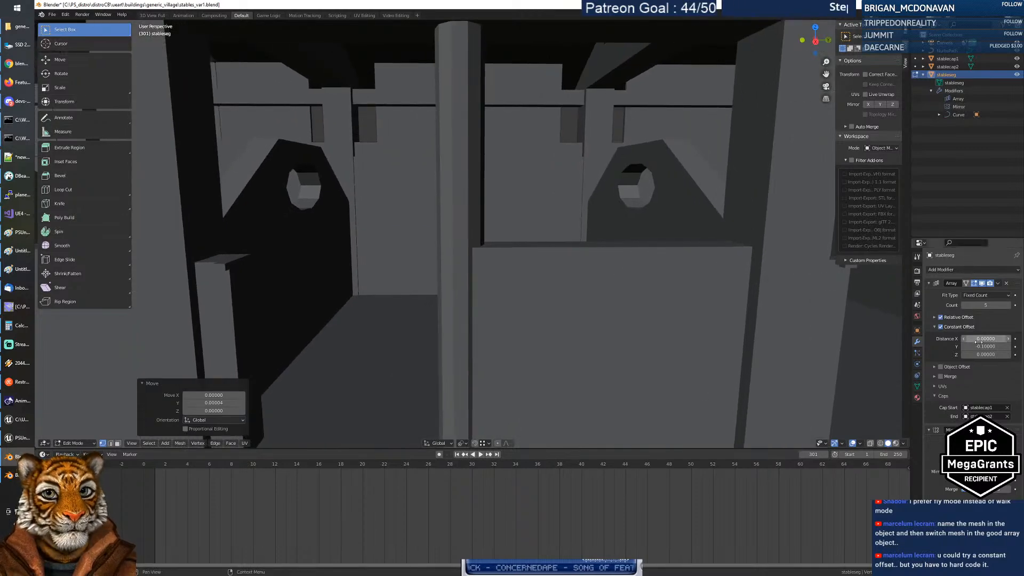
# Step: Set the Y distance of the stable segment's Array constant offset to -0.01
pyautogui.moveTo(986, 346); pyautogui.dragTo(1014, 346)
pyautogui.moveTo(626, 290); pyautogui.dragTo(680, 293, button='middle')
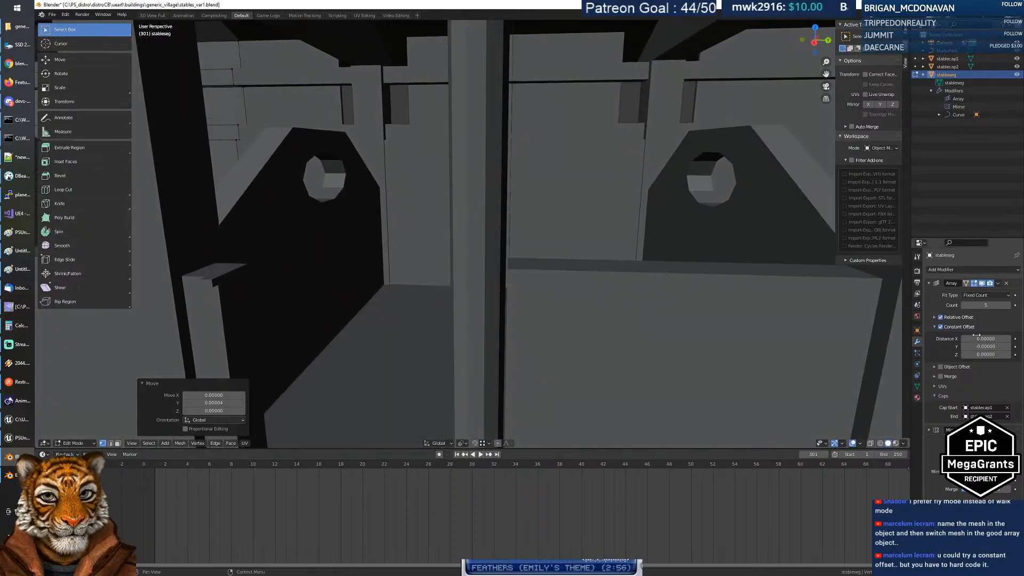
pyautogui.moveTo(986, 346); pyautogui.dragTo(983, 346)
pyautogui.moveTo(665, 320)
pyautogui.mouseDown(button='middle')
pyautogui.moveTo(669, 346)
pyautogui.moveTo(658, 319)
pyautogui.moveTo(676, 328)
pyautogui.mouseUp(button='middle')
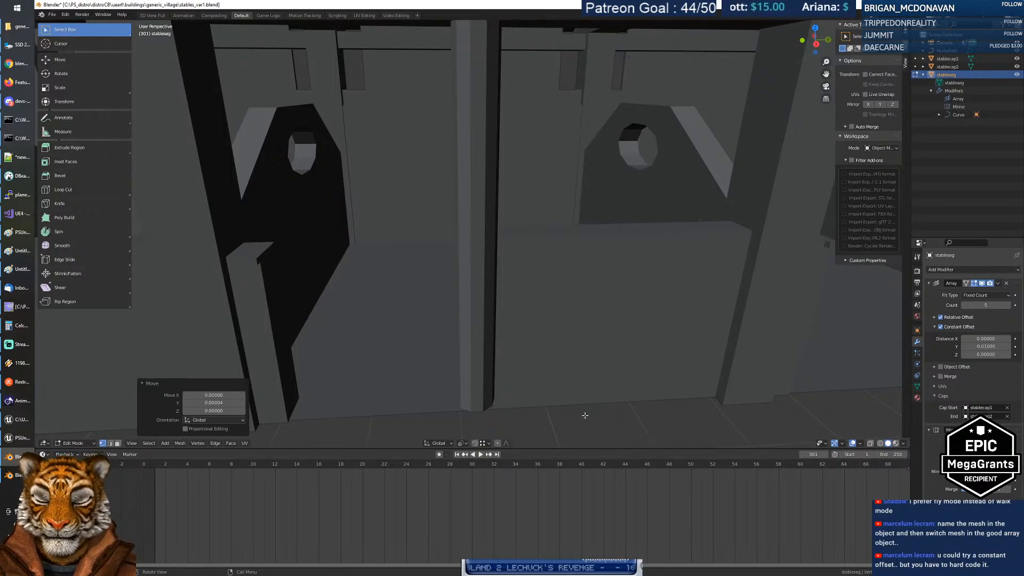
# Step: Undo the last move of the stall post and re-enter Edit Mode on the stable segment
pyautogui.hotkey('ctrl', 'z')
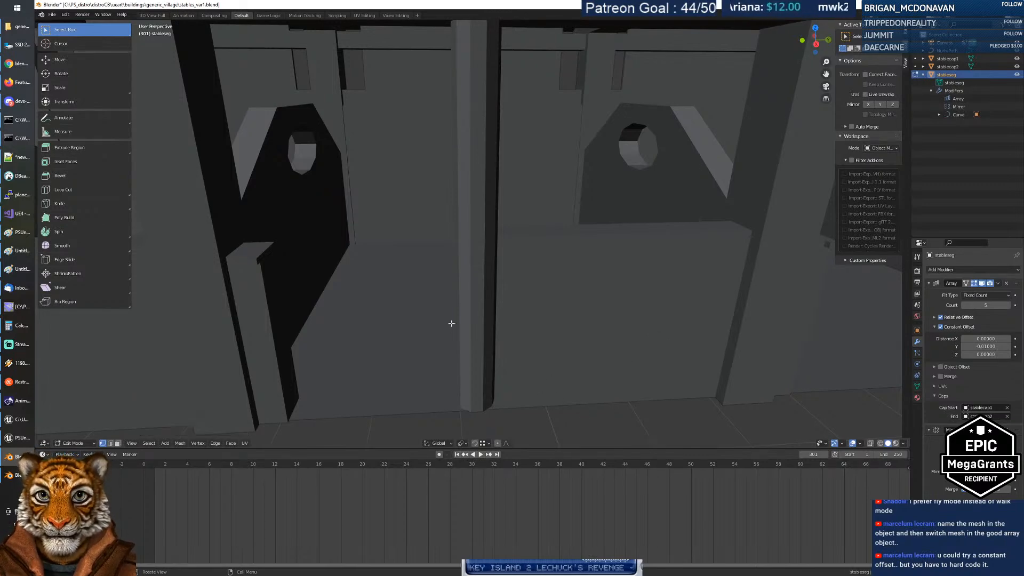
pyautogui.press('Tab')
pyautogui.press('Tab')
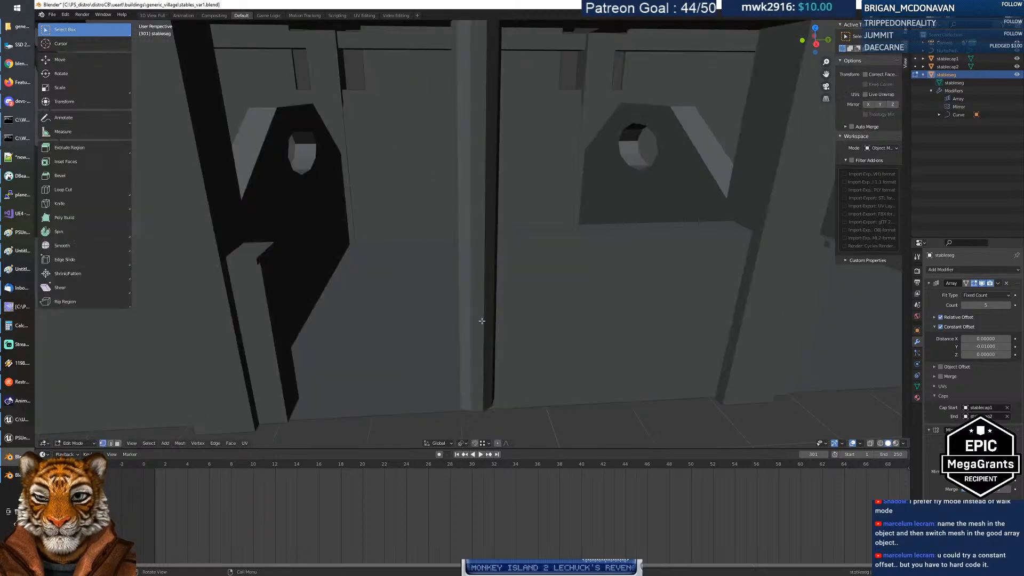
# Step: Select the whole octagonal post beside the stall's half wall and move it about 0.07 along global Y
pyautogui.scroll(2, 480, 321)
pyautogui.moveTo(480, 321); pyautogui.dragTo(474, 322, button='middle')
pyautogui.hotkey('shift', '`')
pyautogui.press('s')
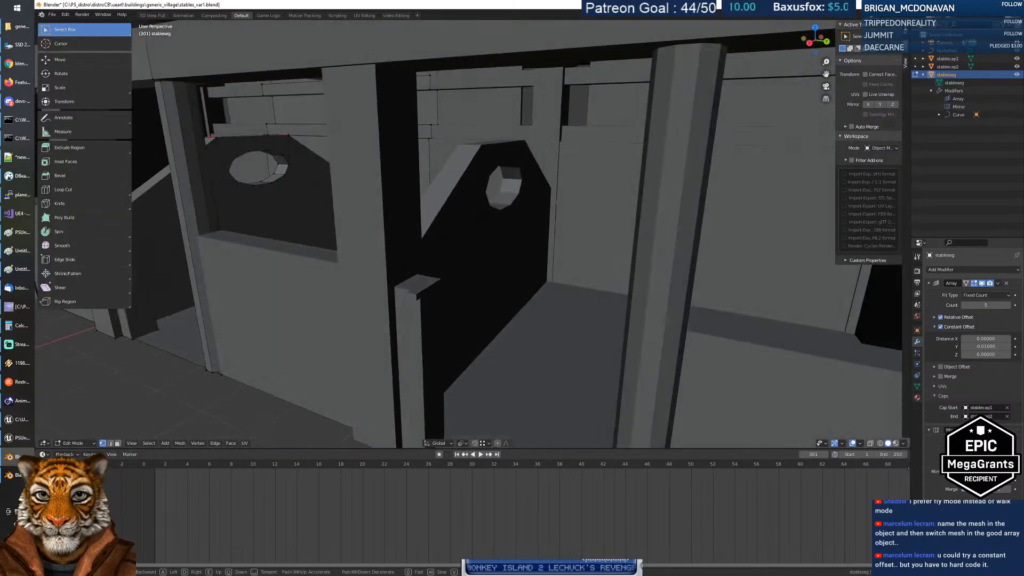
pyautogui.press('a')
pyautogui.press('w')
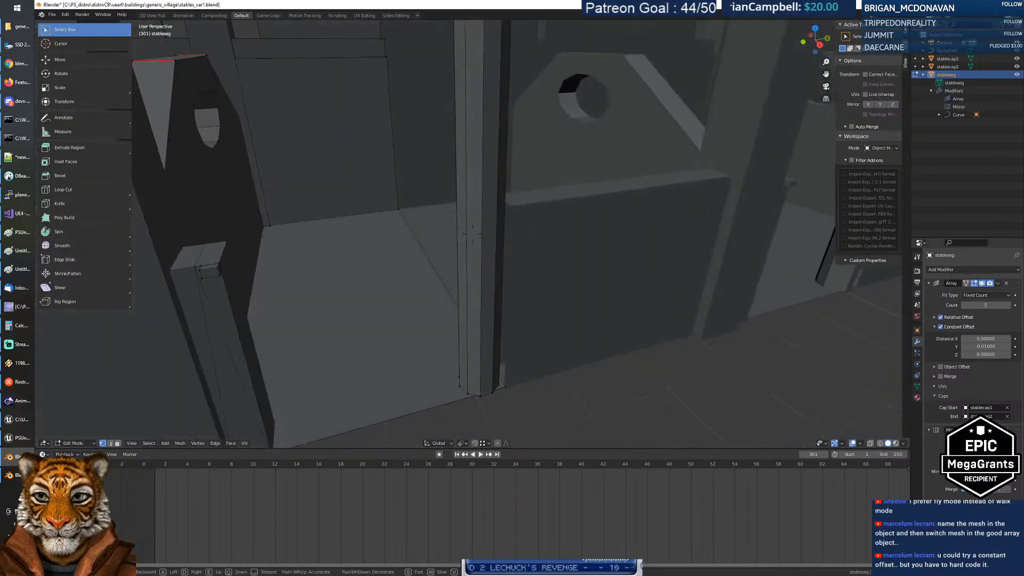
pyautogui.click(473, 233)
pyautogui.click(498, 387)
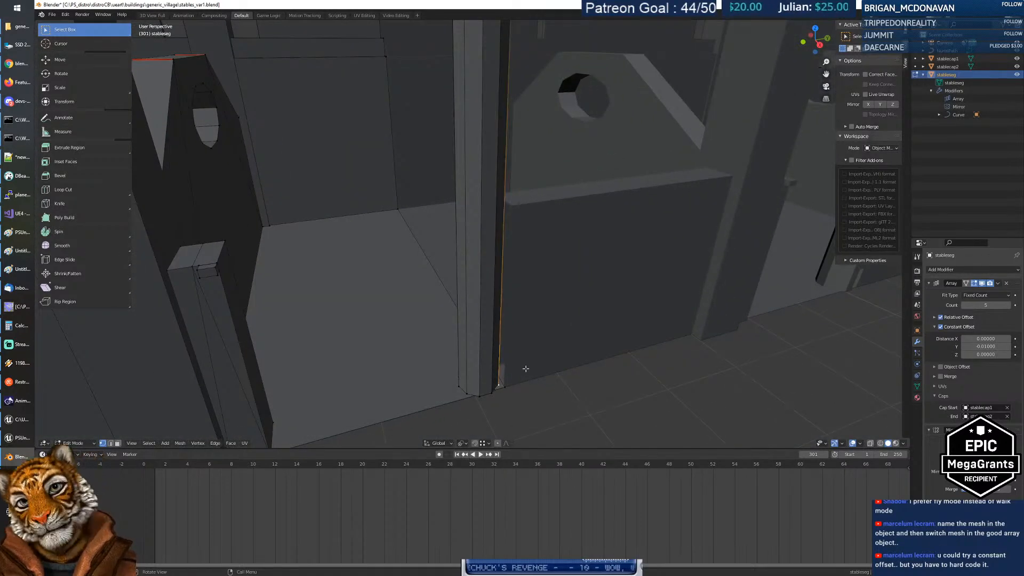
pyautogui.hotkey('alt', 'l')
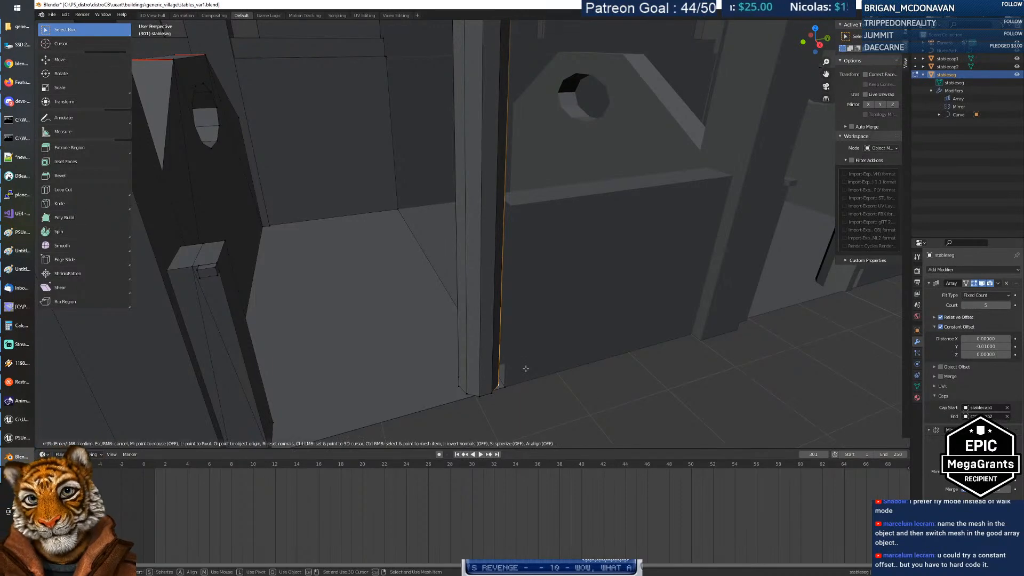
pyautogui.hotkey('ctrl', 'l')
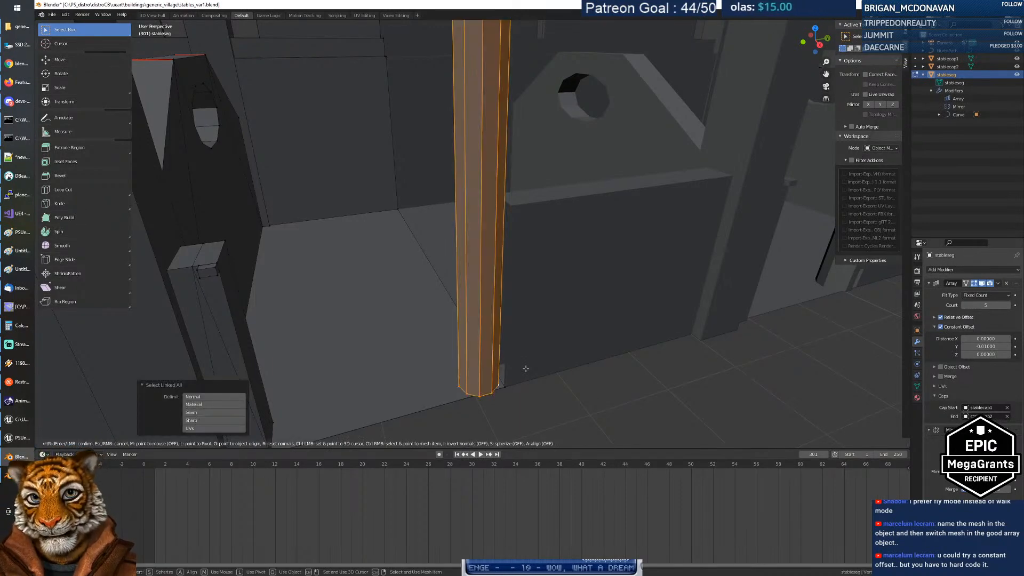
pyautogui.press('g')
pyautogui.press('y')
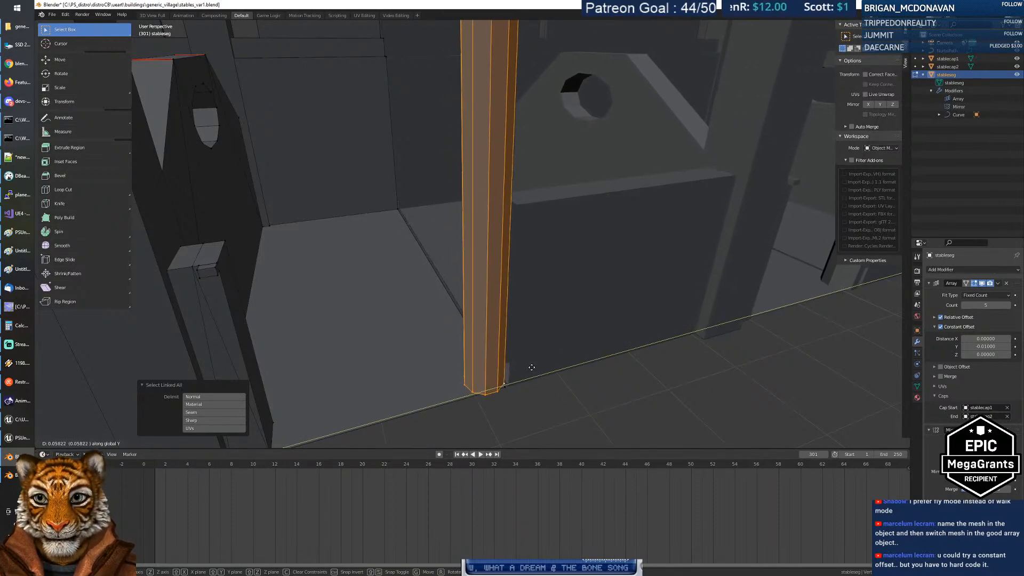
pyautogui.click(538, 365)
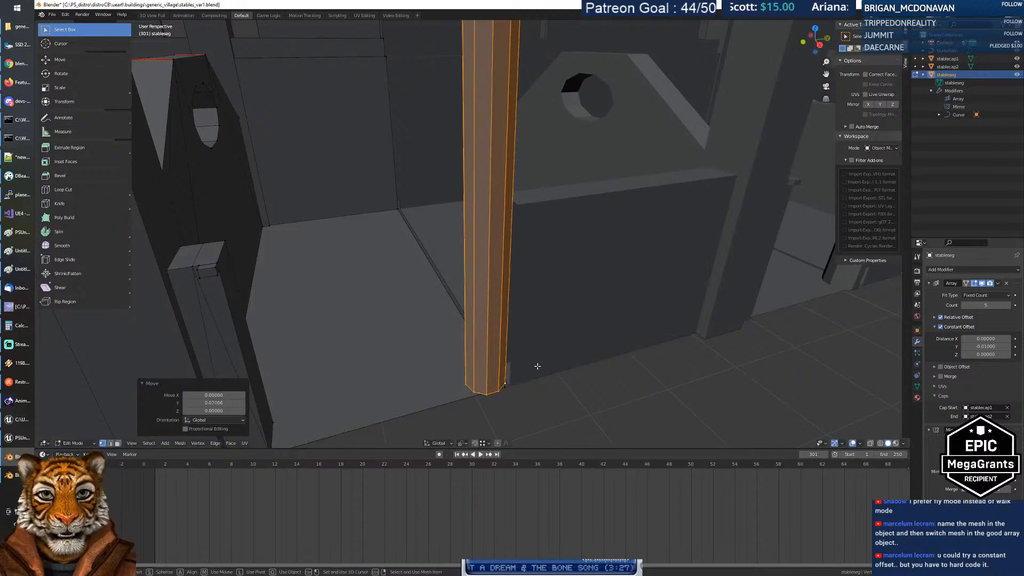
# Step: Set the Y distance of the stable segment's Array constant offset to -0.05
pyautogui.click(984, 347)
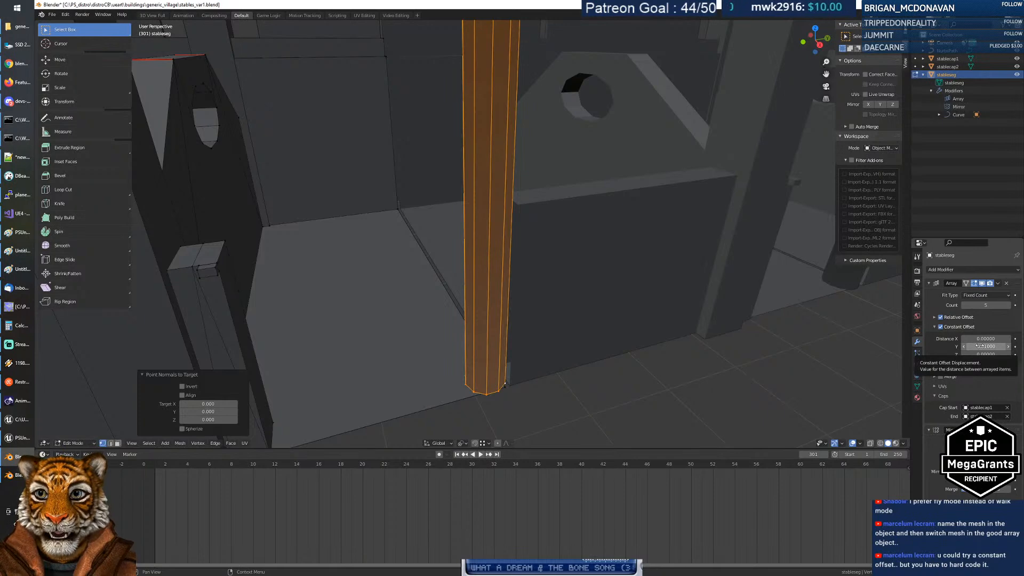
pyautogui.moveTo(979, 345); pyautogui.dragTo(973, 346)
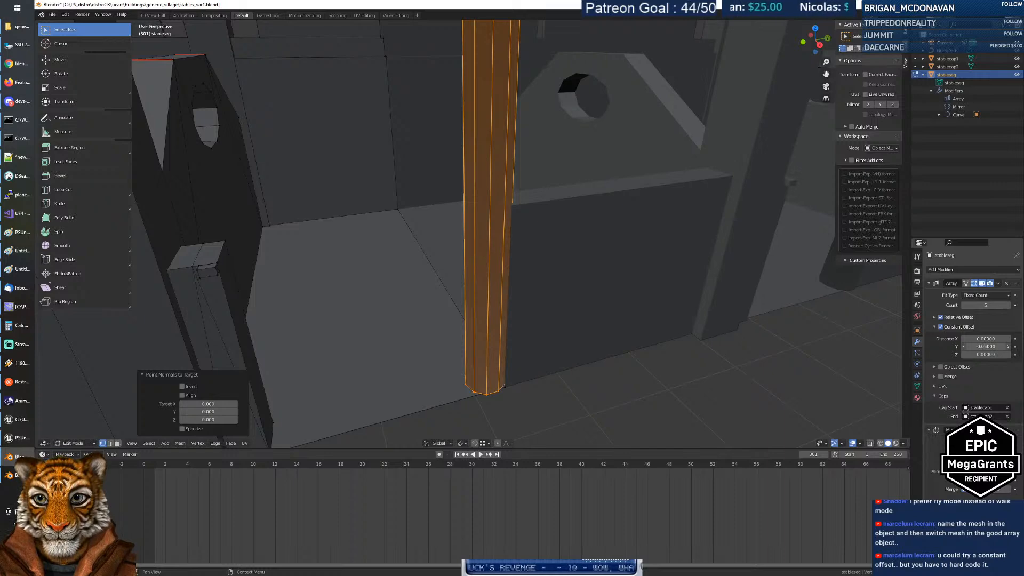
# Step: Examine the seams between the arrayed segments on the inner walls and roof, and the overall shape of the stable
pyautogui.moveTo(410, 161); pyautogui.dragTo(405, 144, button='middle')
pyautogui.hotkey('shift', '`')
pyautogui.press('w')
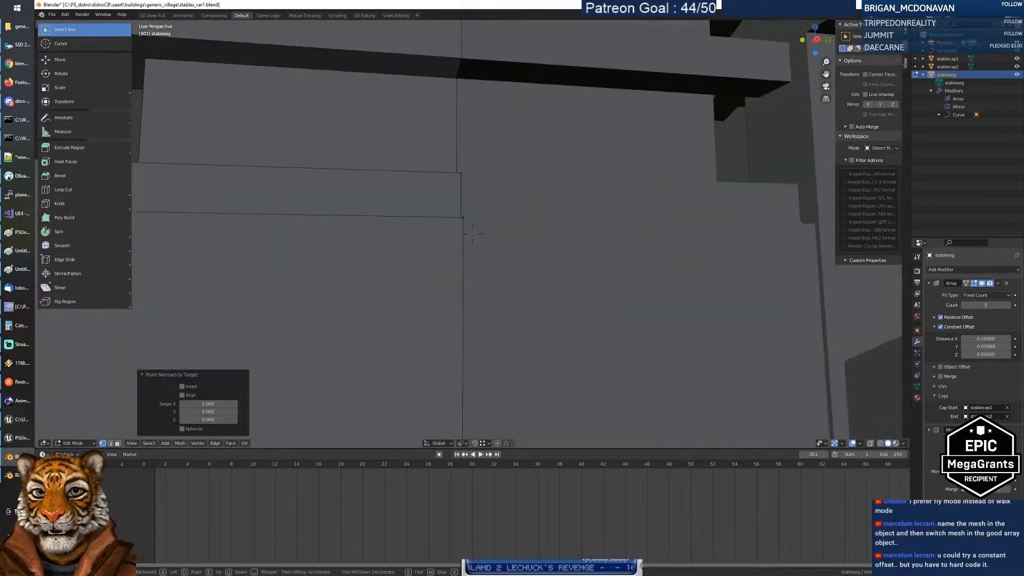
pyautogui.press('s')
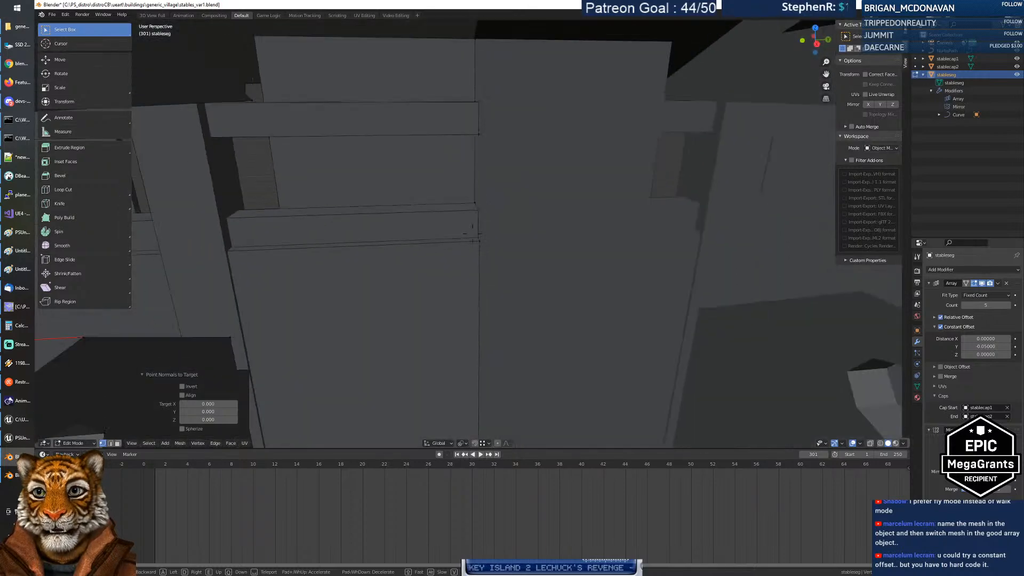
pyautogui.press('w')
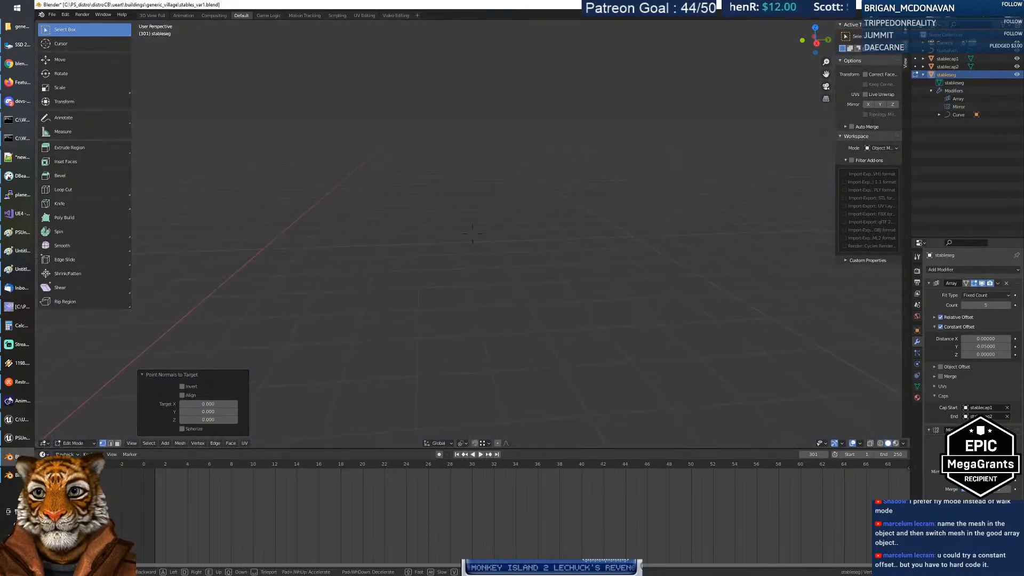
pyautogui.press('s')
pyautogui.press('s')
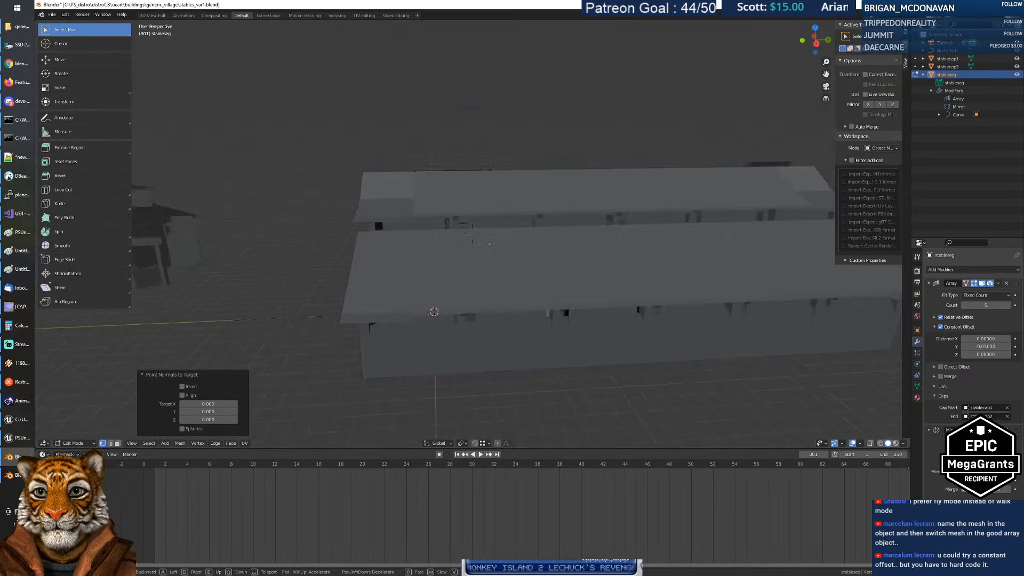
pyautogui.press('w')
pyautogui.press('w')
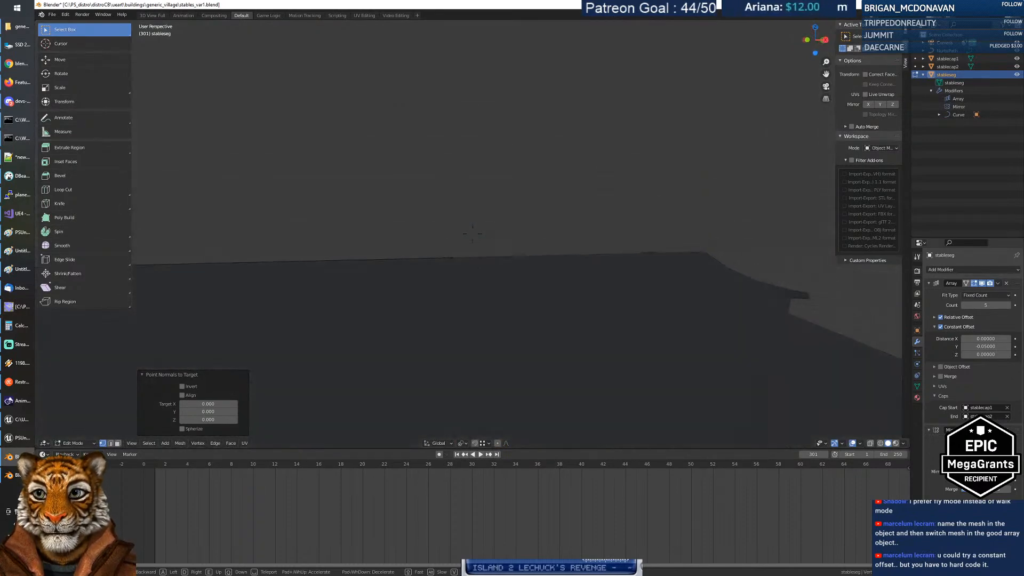
pyautogui.press('s')
pyautogui.press('s')
pyautogui.click(473, 234)
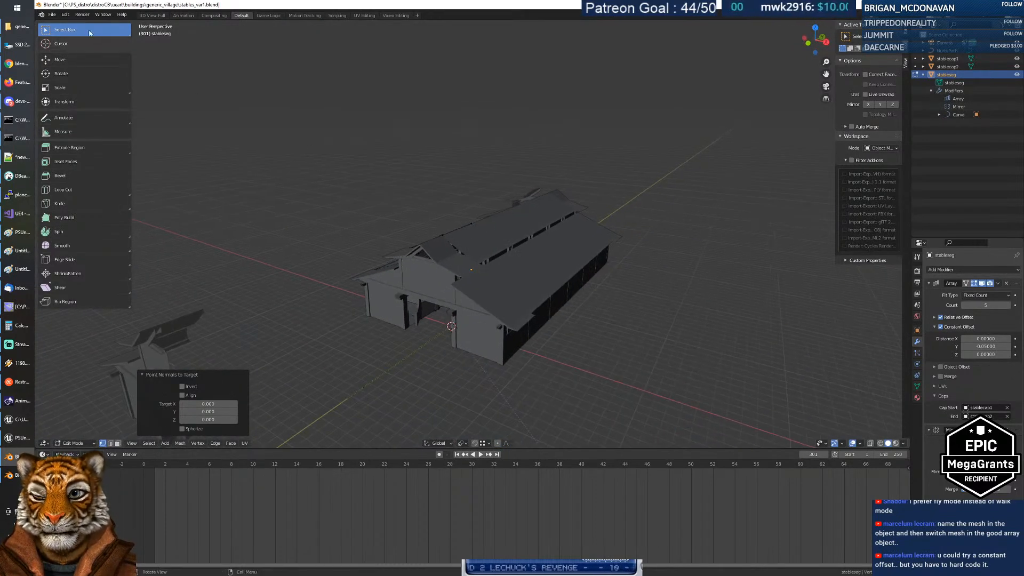
# Step: Save the scene as a new file named stables_var1_V2.blend in the generic_village folder
pyautogui.click(54, 15)
pyautogui.click(88, 76)
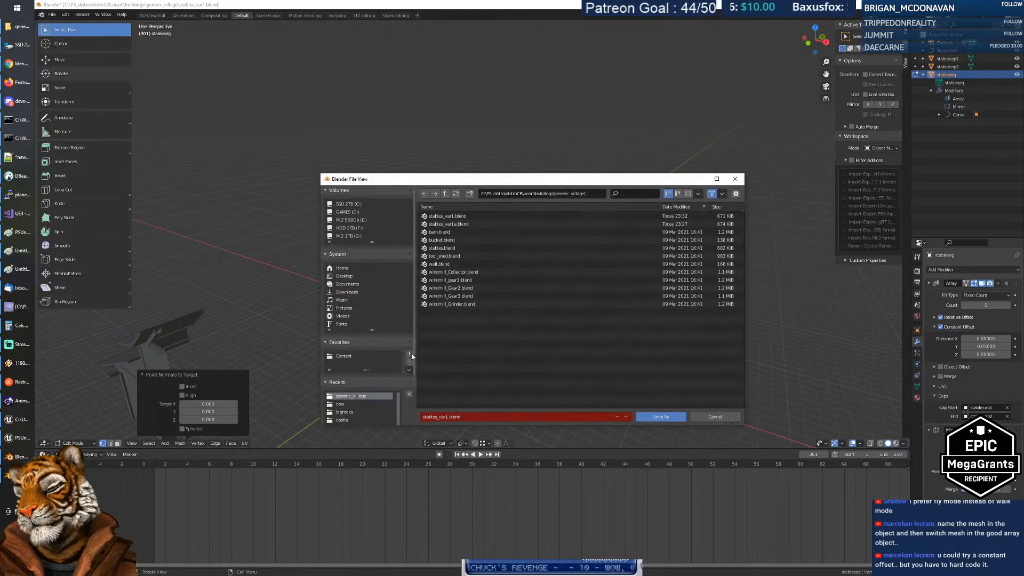
pyautogui.click(448, 417)
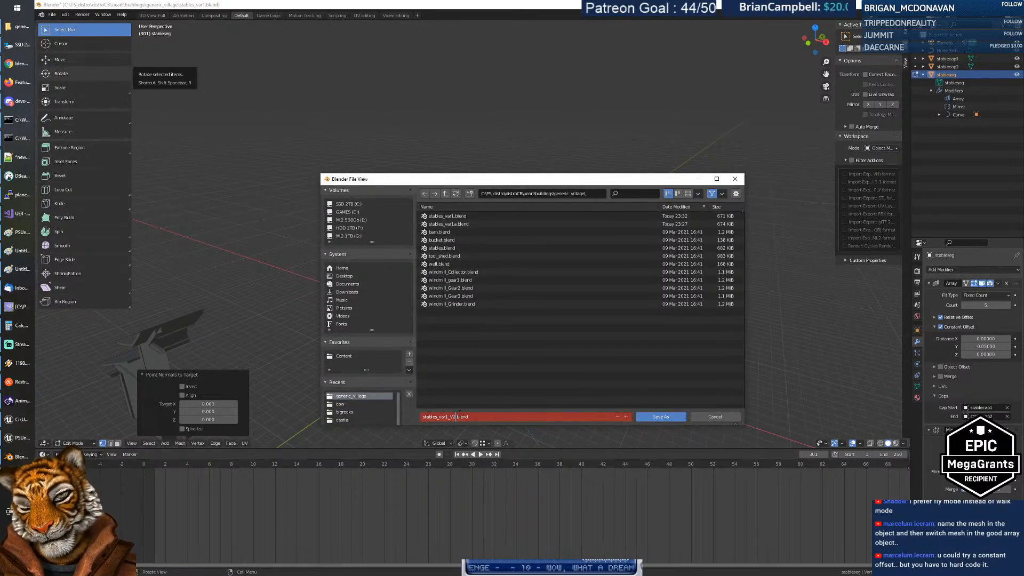
pyautogui.press('Return')
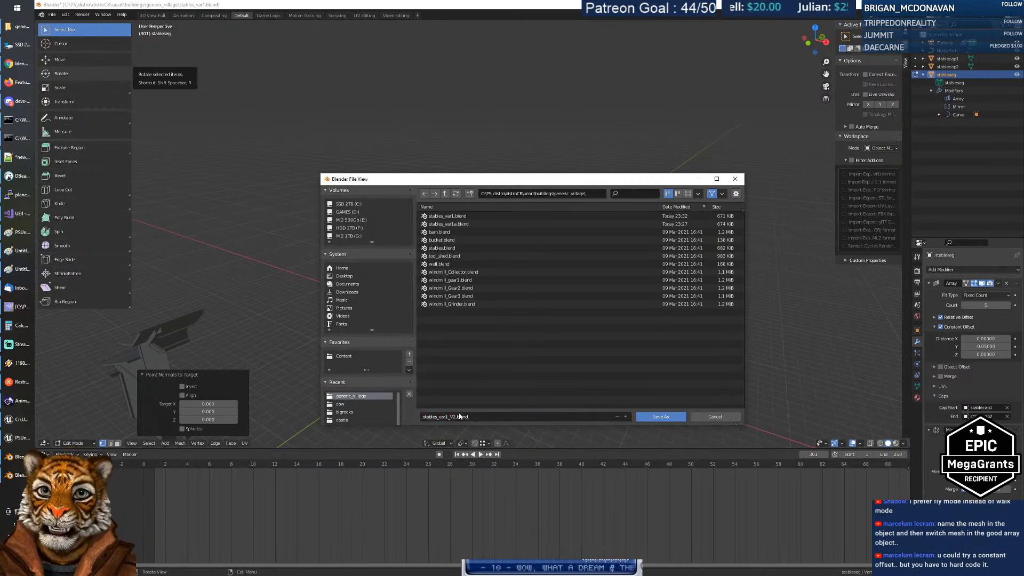
pyautogui.click(651, 416)
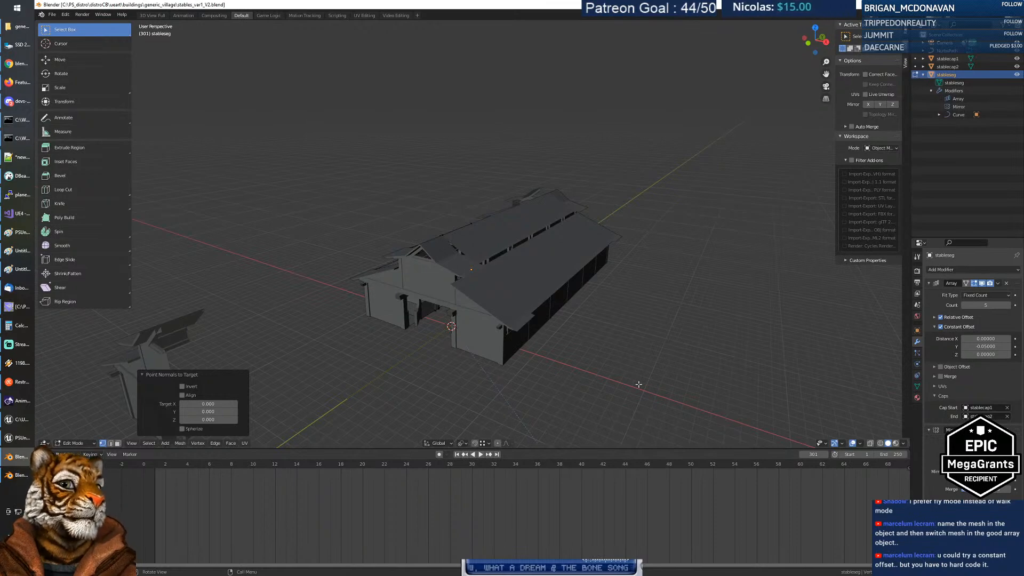
# Step: Examine the stable's interior, including the stalls, posts and beams along the aisle, and the entrance end of the building
pyautogui.moveTo(500, 261); pyautogui.dragTo(482, 267, button='middle')
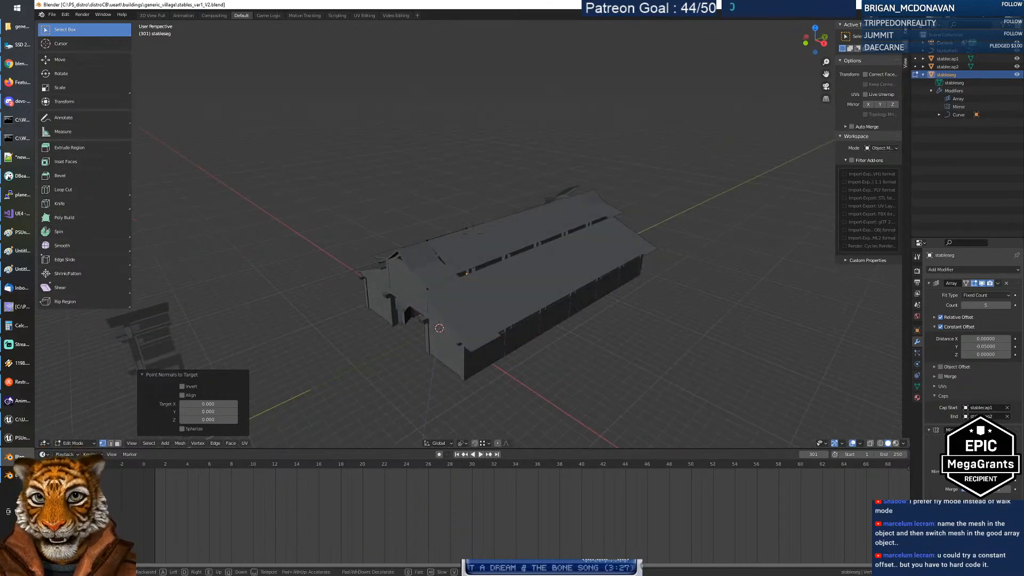
pyautogui.press('w')
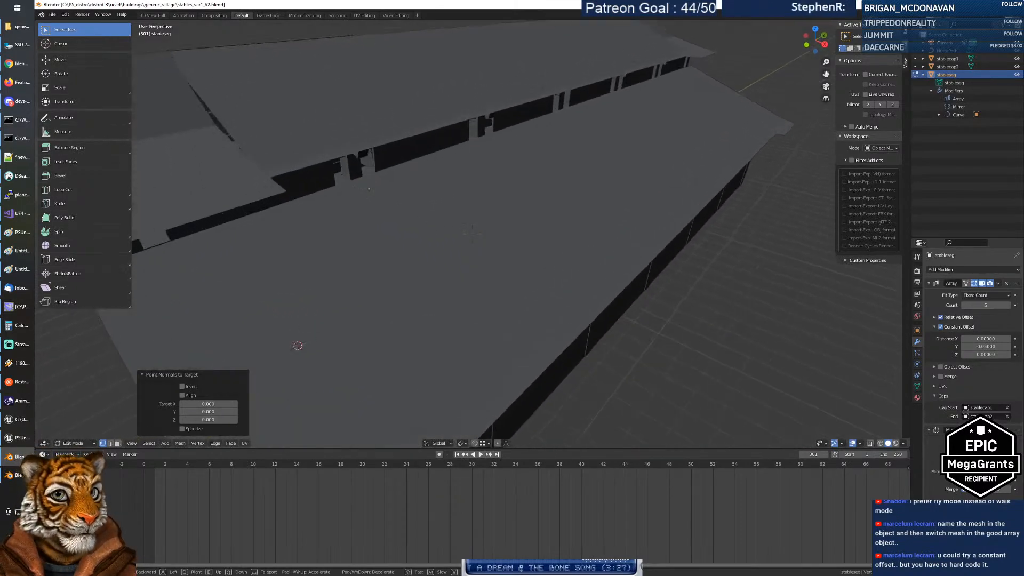
pyautogui.press('w')
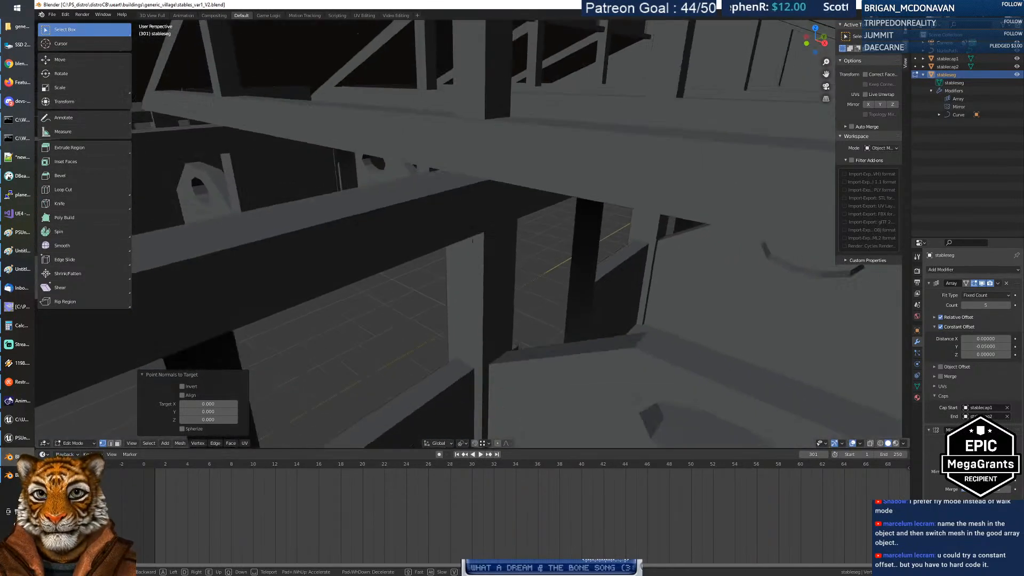
pyautogui.press('w')
pyautogui.press('w')
pyautogui.press('w')
pyautogui.press('w')
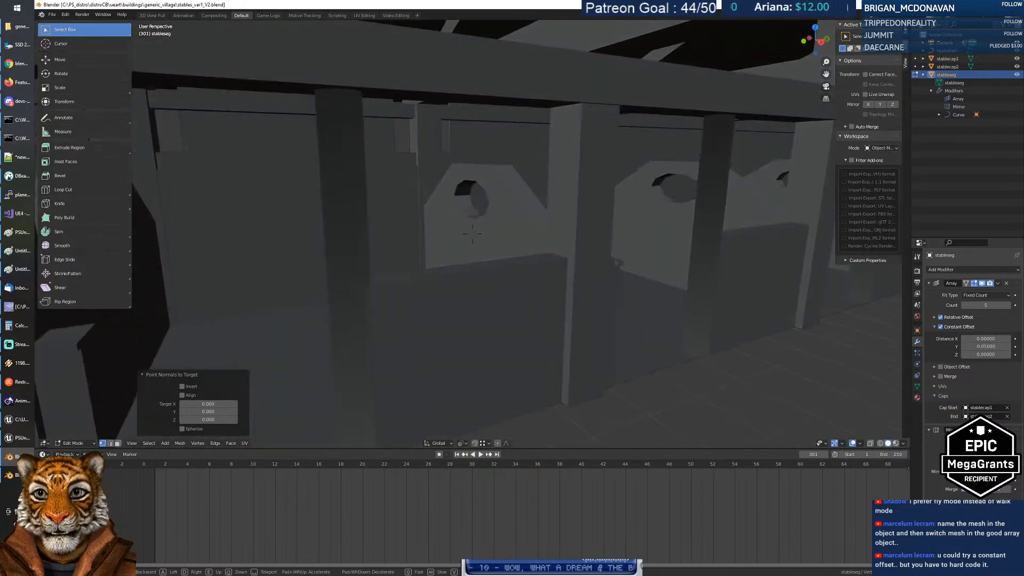
pyautogui.press('s')
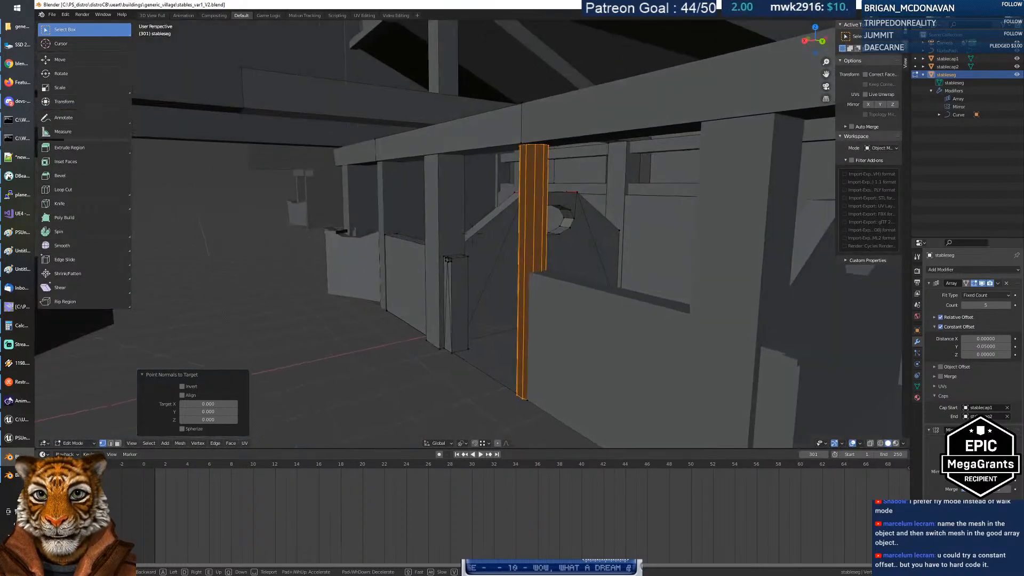
pyautogui.press('w')
pyautogui.press('a')
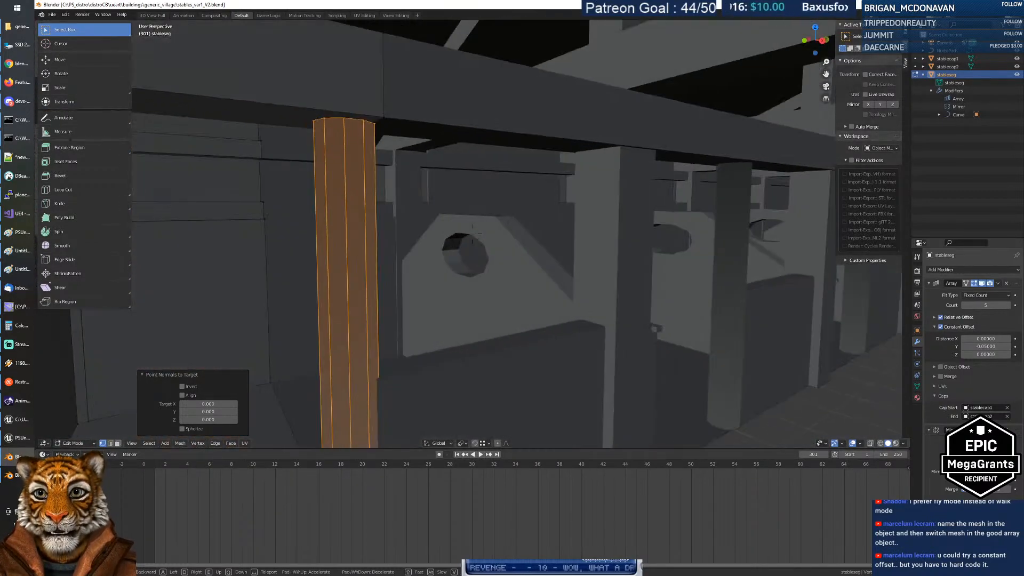
pyautogui.press('w')
pyautogui.press('s')
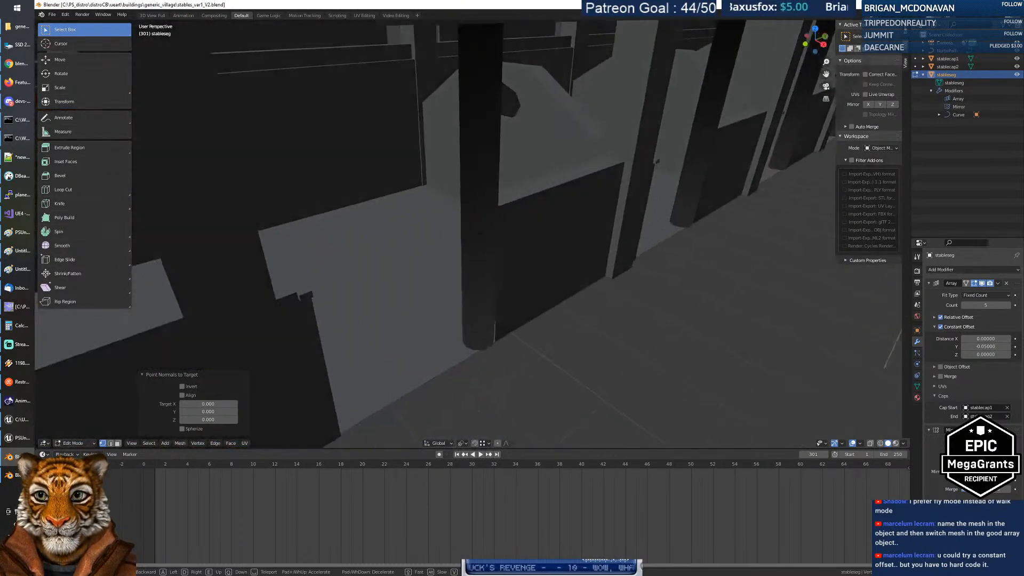
pyautogui.press('w')
pyautogui.press('s')
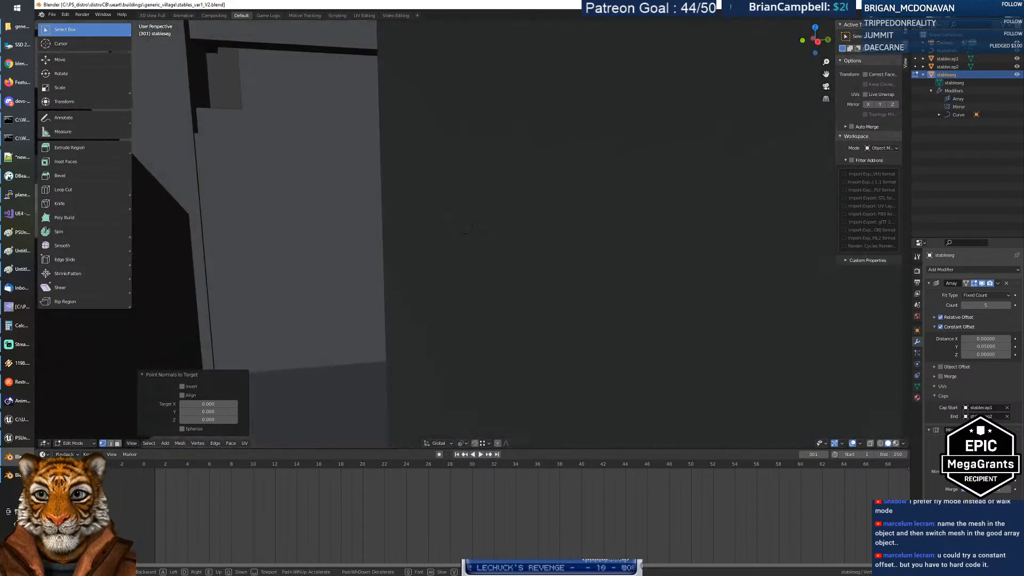
pyautogui.press('s')
pyautogui.press('s')
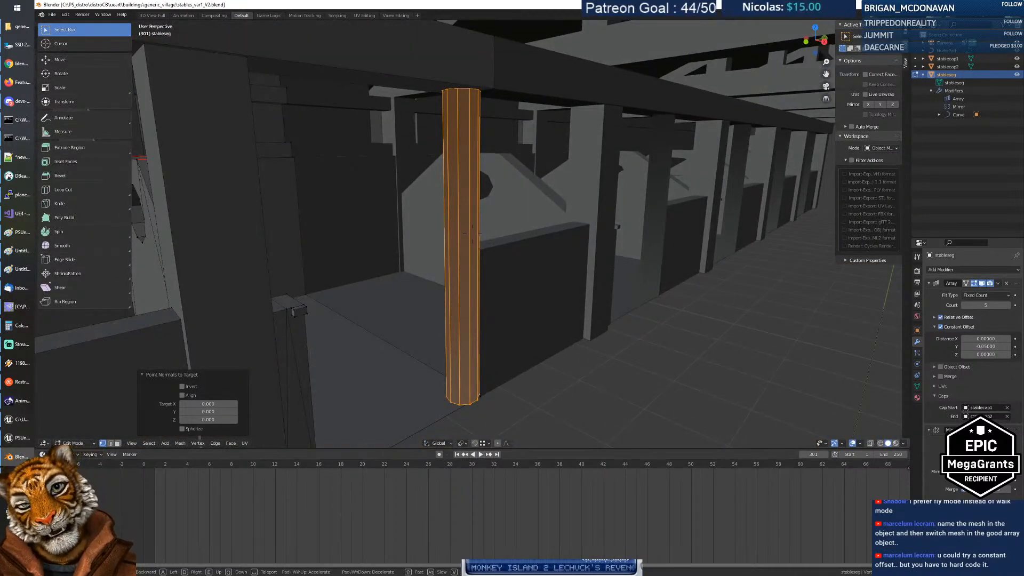
pyautogui.press('d')
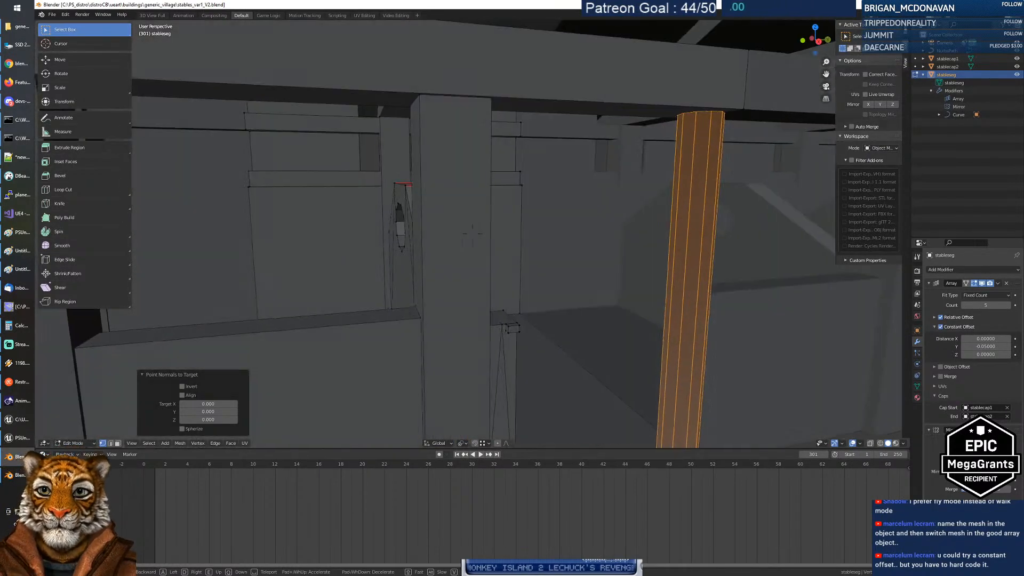
pyautogui.press('a')
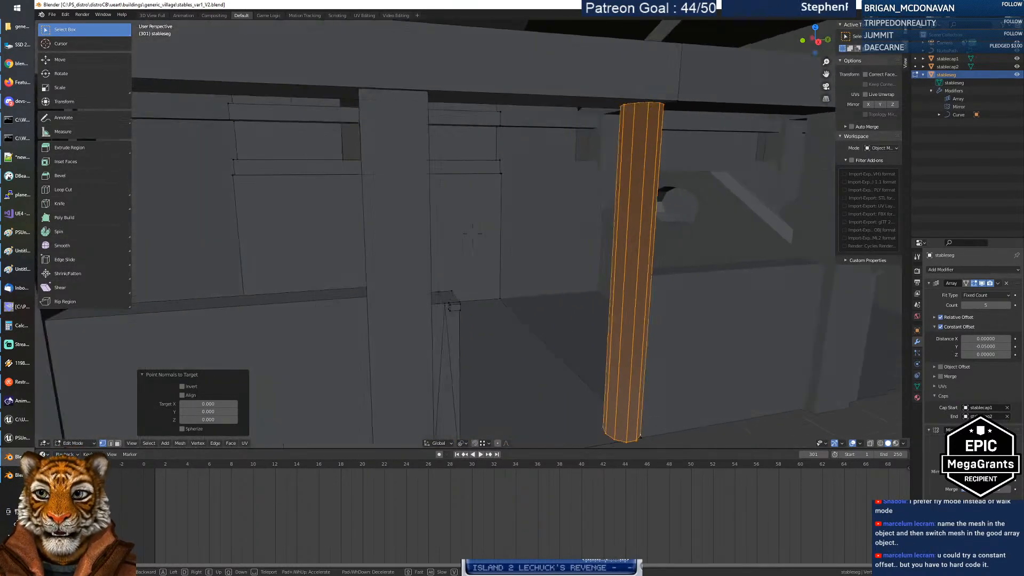
pyautogui.press('s')
pyautogui.press('s')
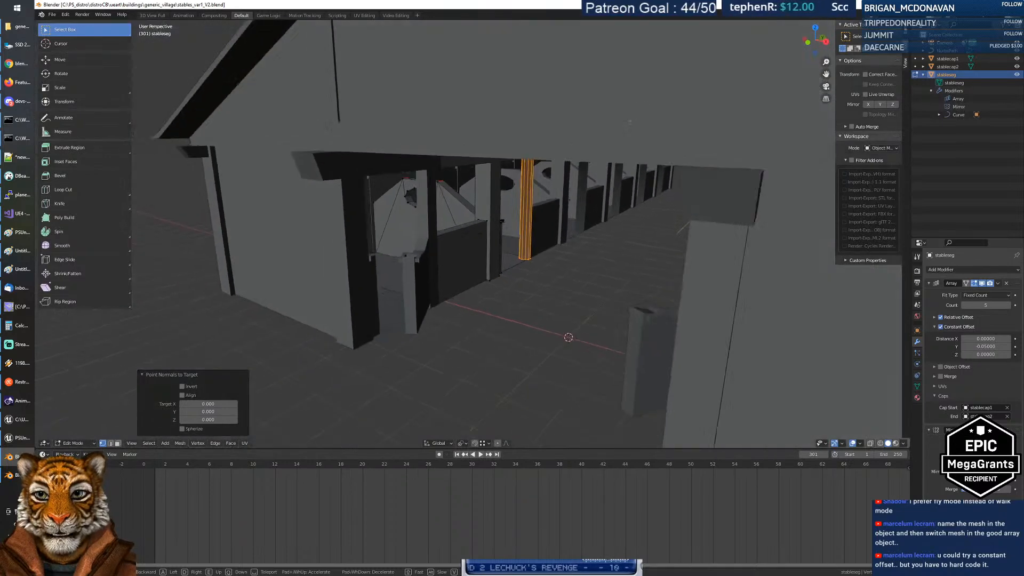
pyautogui.press('s')
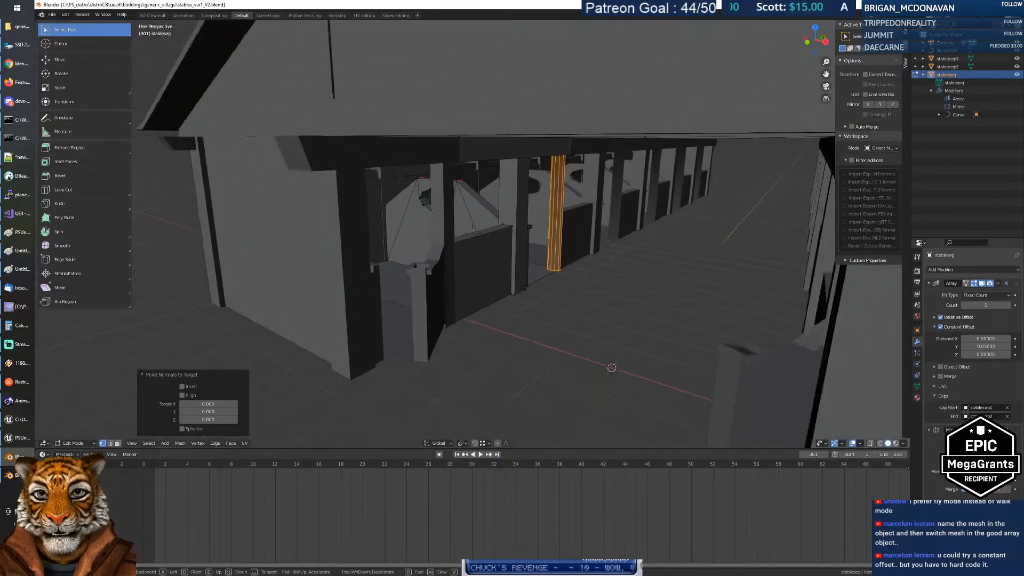
# Step: Examine the stable's exterior roof seams and the shape of the end cap's roof overhang
pyautogui.press('a')
pyautogui.press('e')
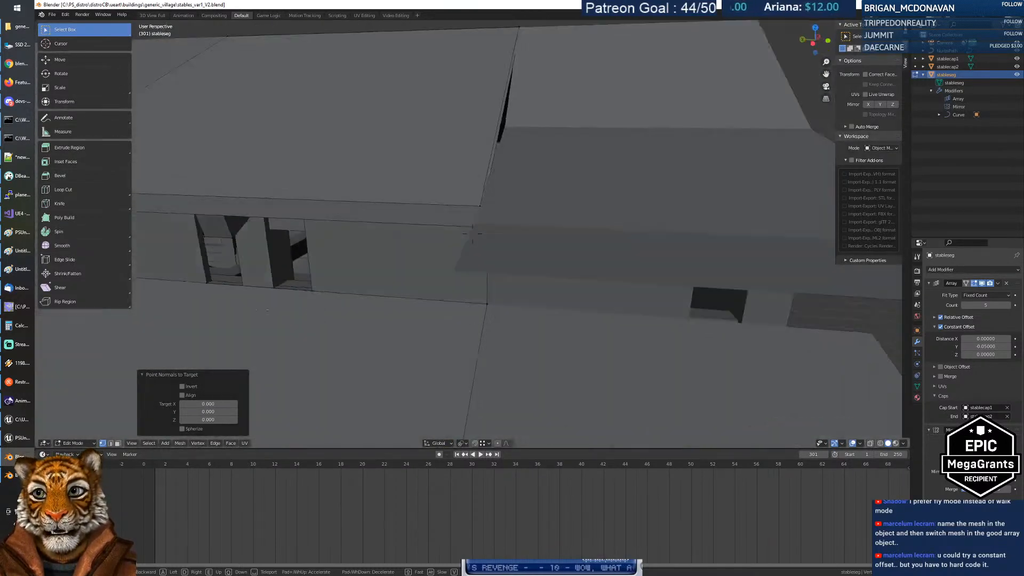
pyautogui.press('s')
pyautogui.press('s')
pyautogui.press('d')
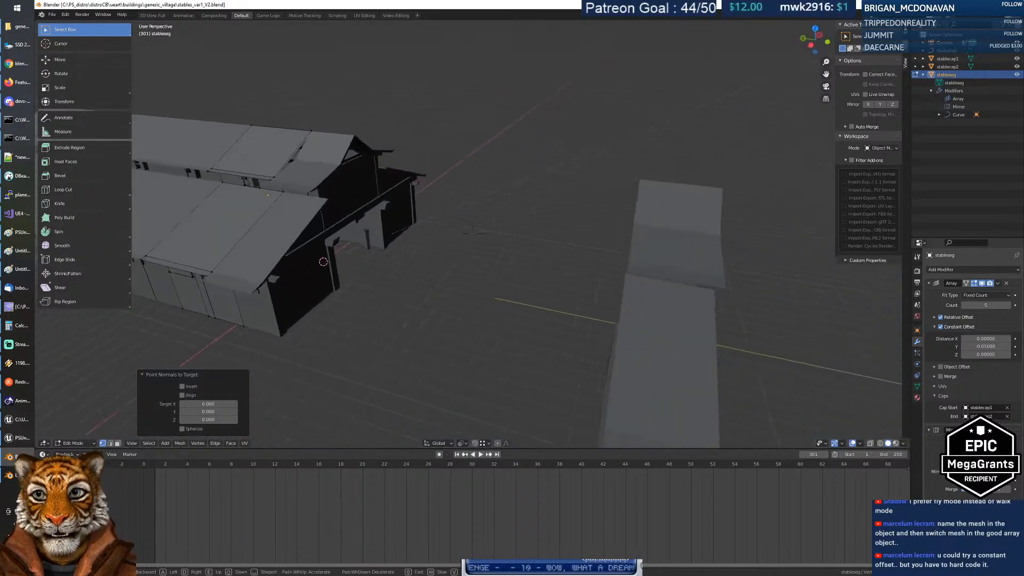
pyautogui.press('w')
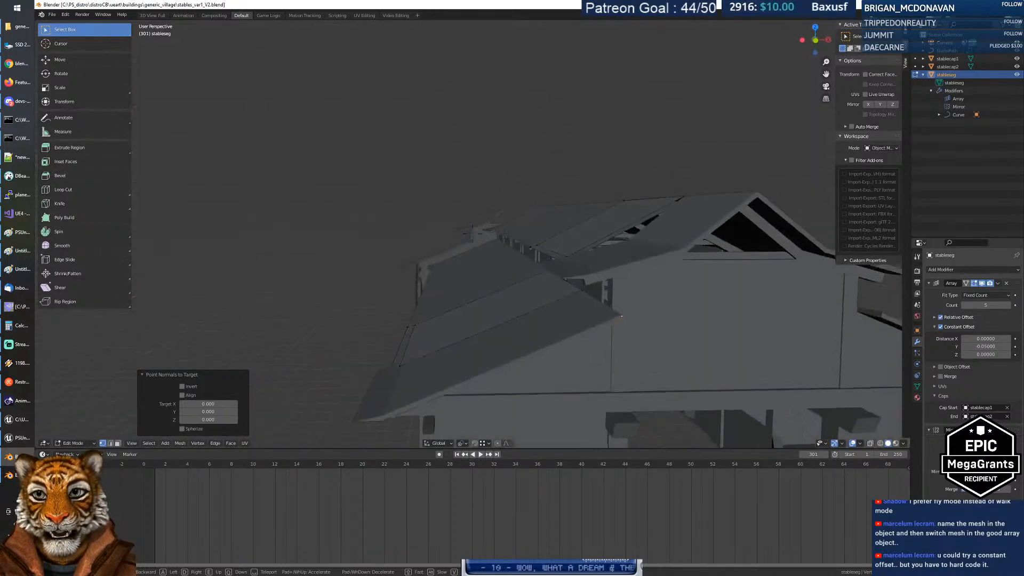
pyautogui.press('w')
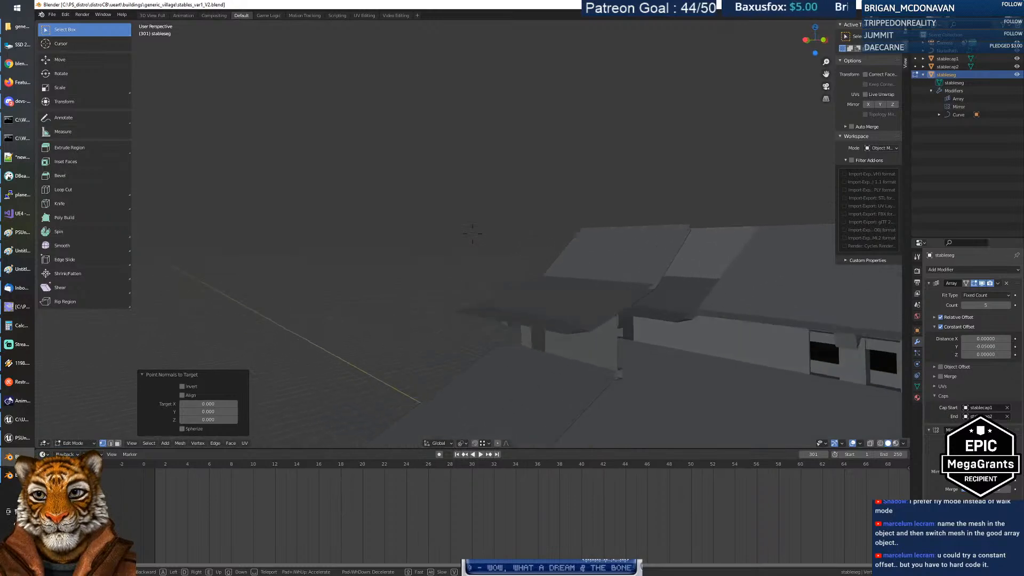
pyautogui.press('s')
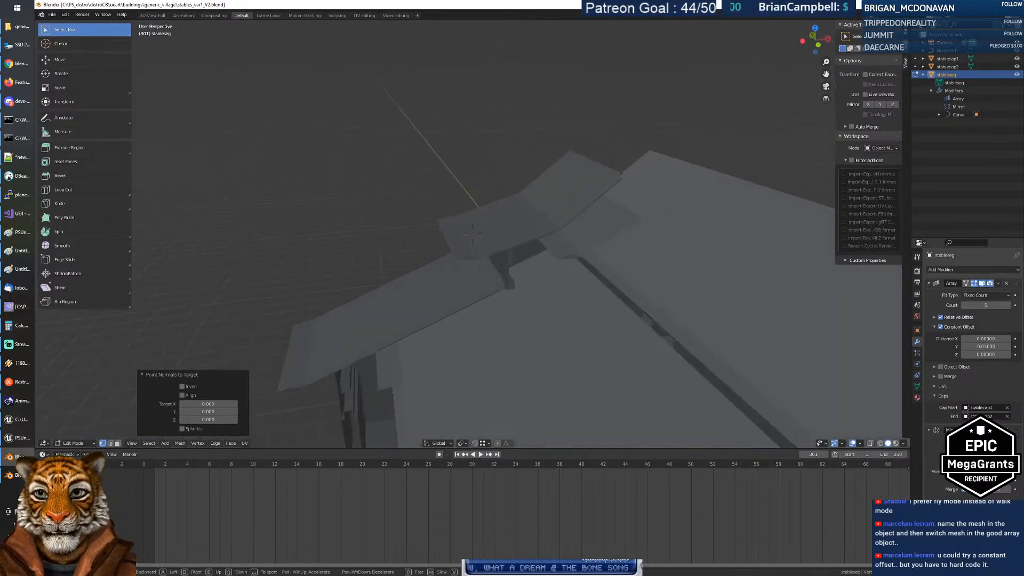
pyautogui.press('w')
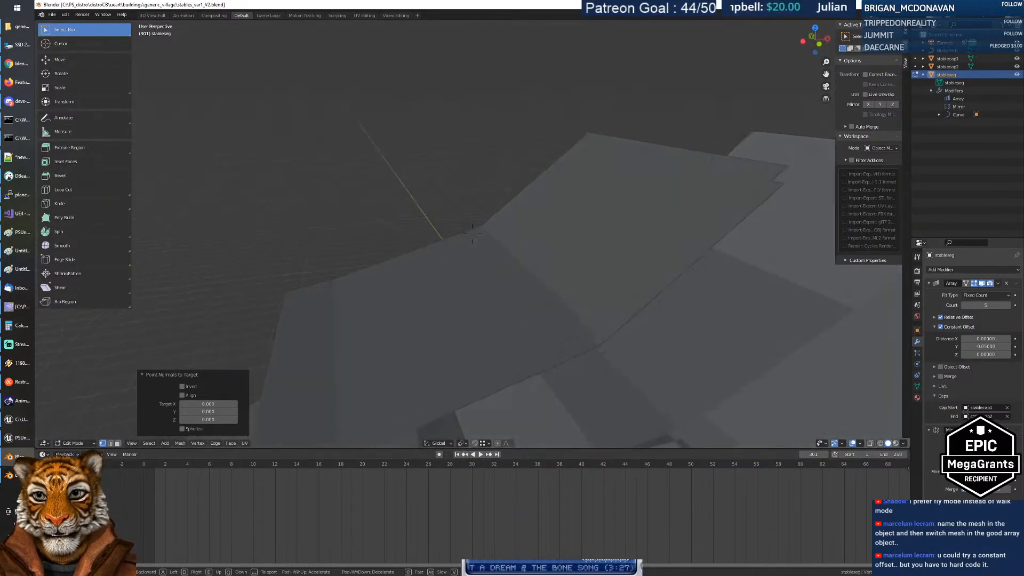
pyautogui.press('s')
pyautogui.press('w')
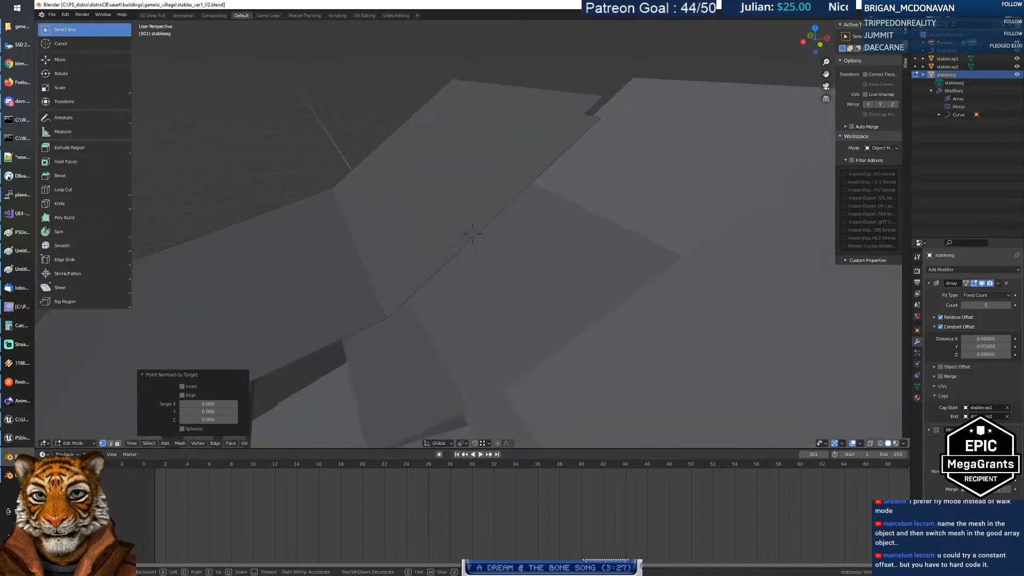
pyautogui.press('s')
pyautogui.click(473, 234)
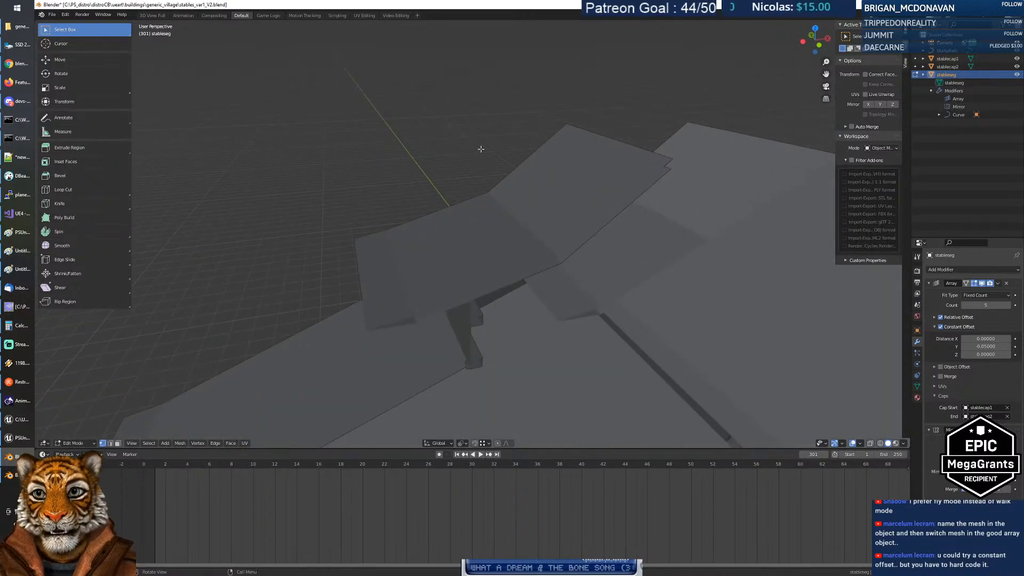
# Step: Switch mesh editing to the stablecap2 end cap and triangulate all of its faces
pyautogui.press('Tab')
pyautogui.click(494, 204)
pyautogui.press('Tab')
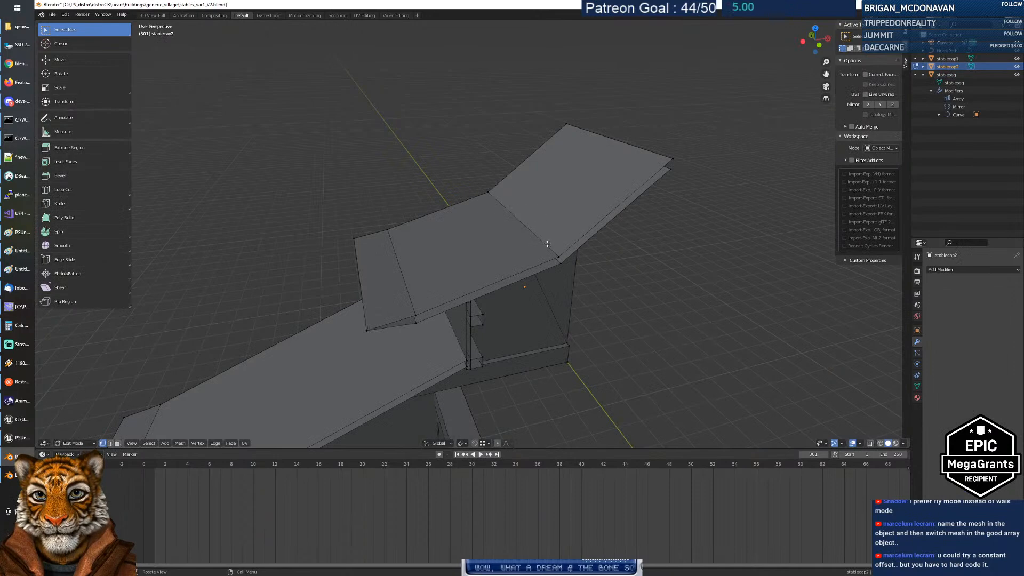
pyautogui.keyDown('shift'); pyautogui.click(560, 262); pyautogui.keyUp('shift')
pyautogui.moveTo(499, 223); pyautogui.dragTo(665, 210, button='middle')
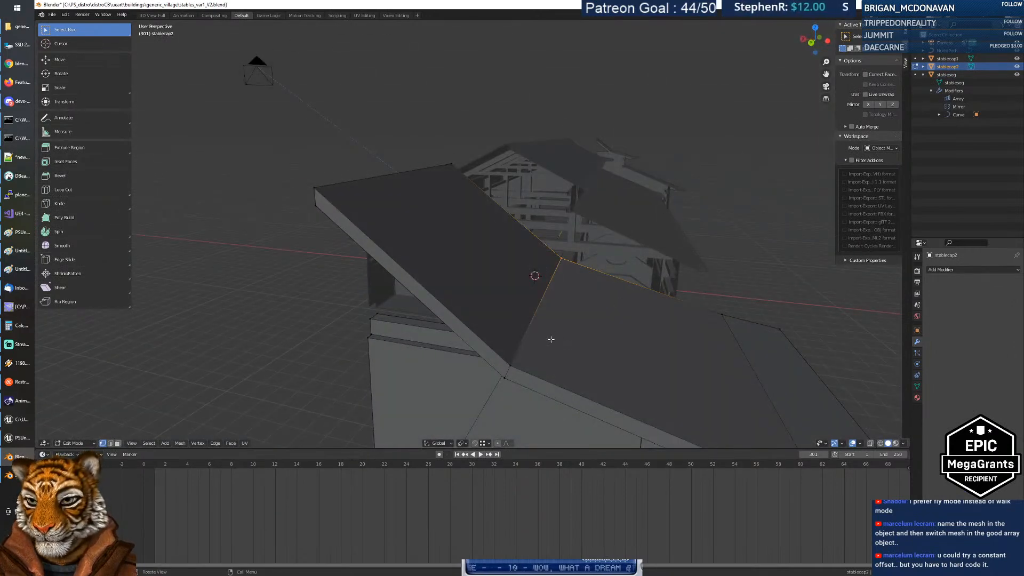
pyautogui.press('a')
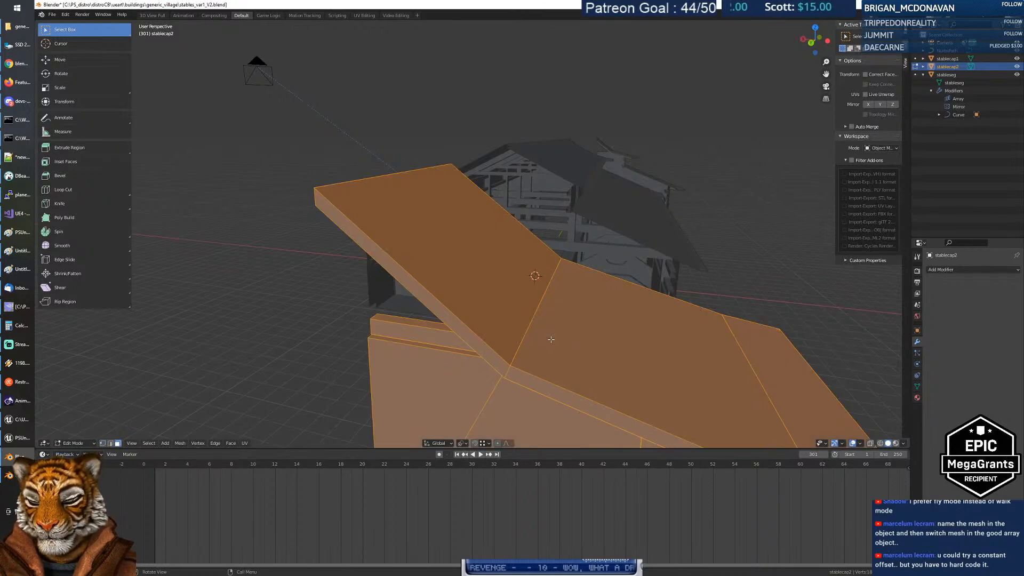
pyautogui.hotkey('ctrl', 't')
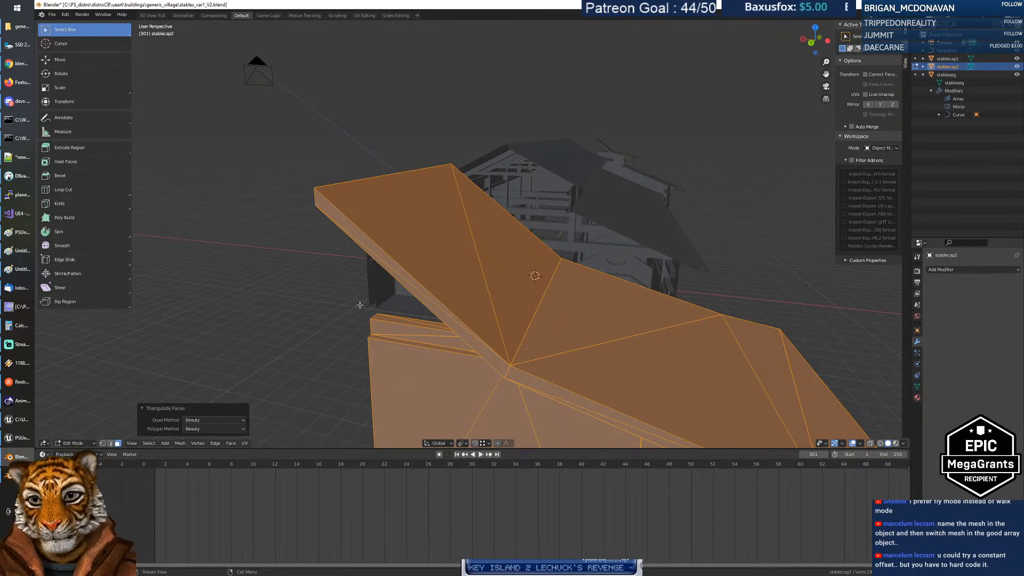
# Step: Select the vertex at the roof overhang's kink and all its linked geometry to inspect how the roof piece is connected
pyautogui.moveTo(445, 337); pyautogui.dragTo(426, 348, button='middle')
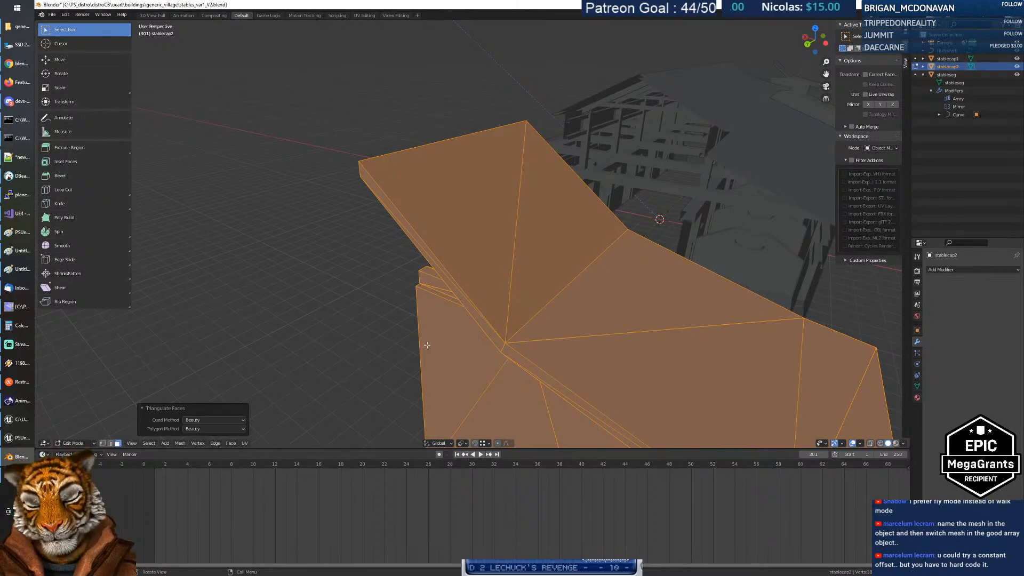
pyautogui.moveTo(529, 331); pyautogui.dragTo(529, 302, button='middle')
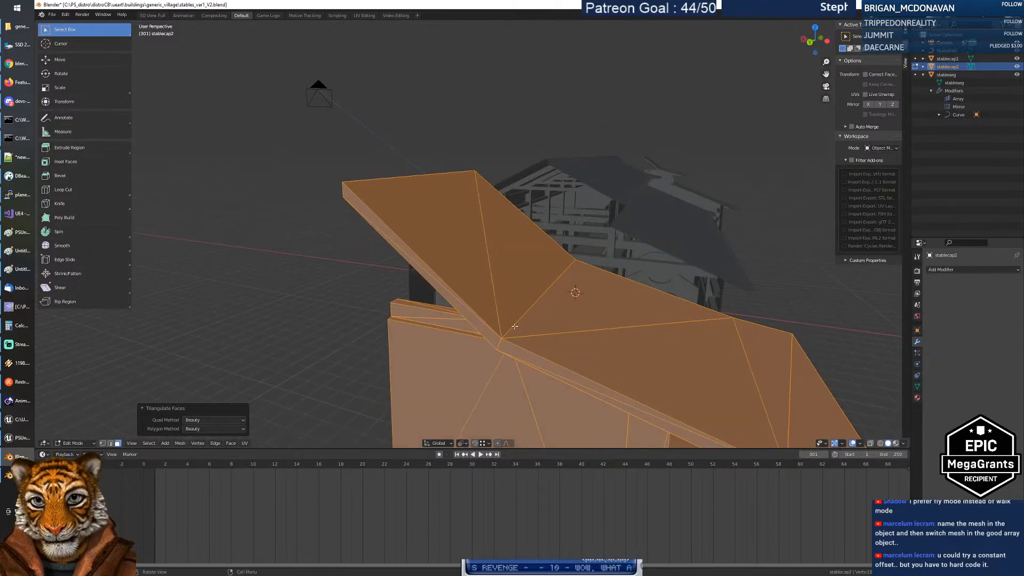
pyautogui.press('1')
pyautogui.click(502, 340)
pyautogui.moveTo(511, 353); pyautogui.dragTo(565, 338, button='middle')
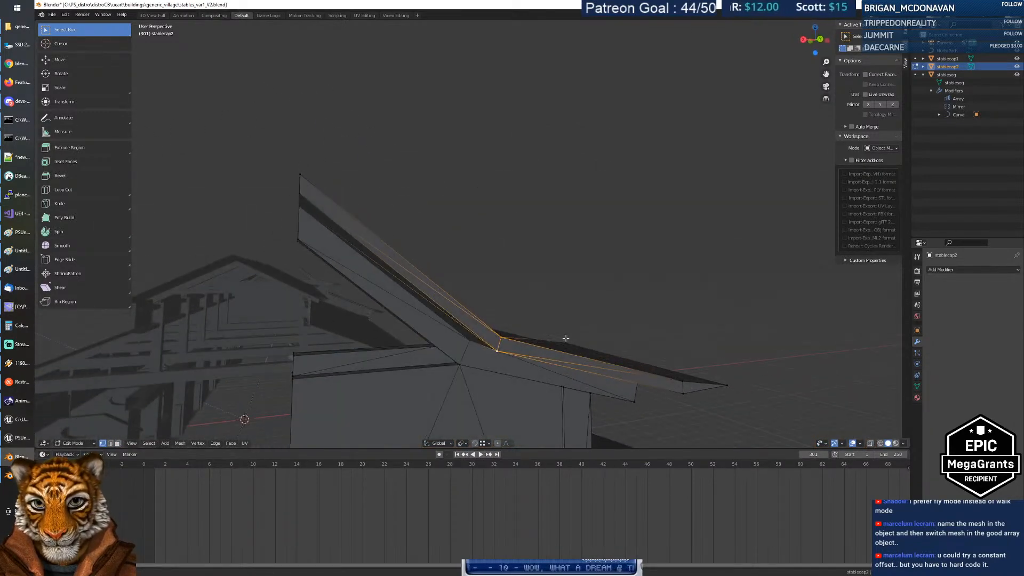
pyautogui.rightClick(507, 348)
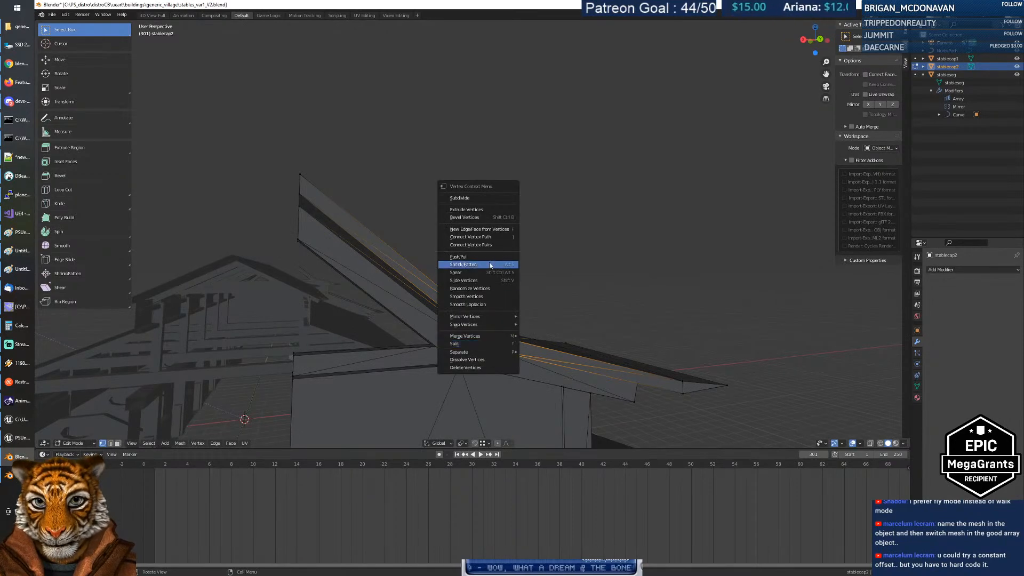
pyautogui.moveTo(638, 286); pyautogui.dragTo(558, 267, button='middle')
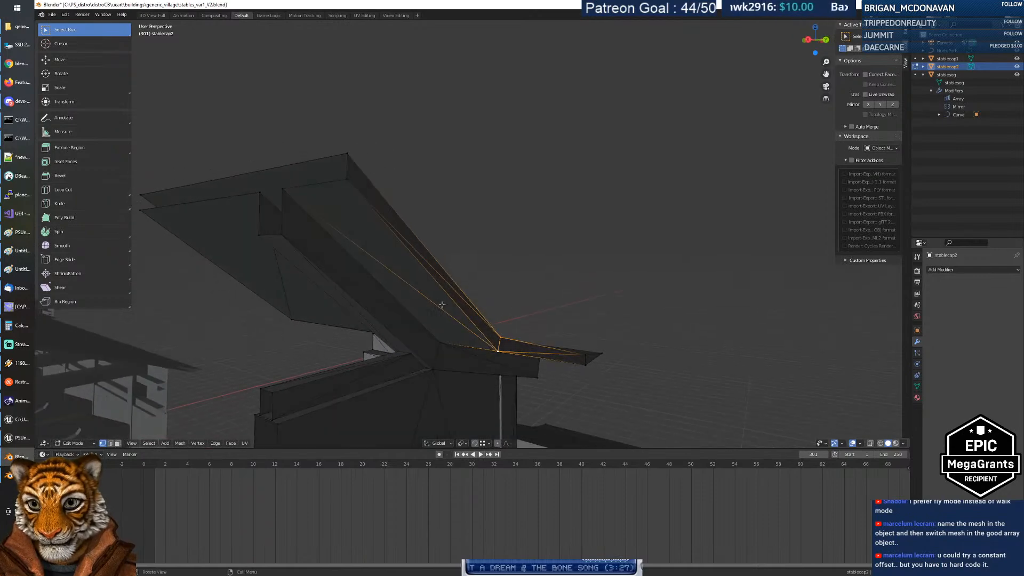
pyautogui.hotkey('ctrl', 'l')
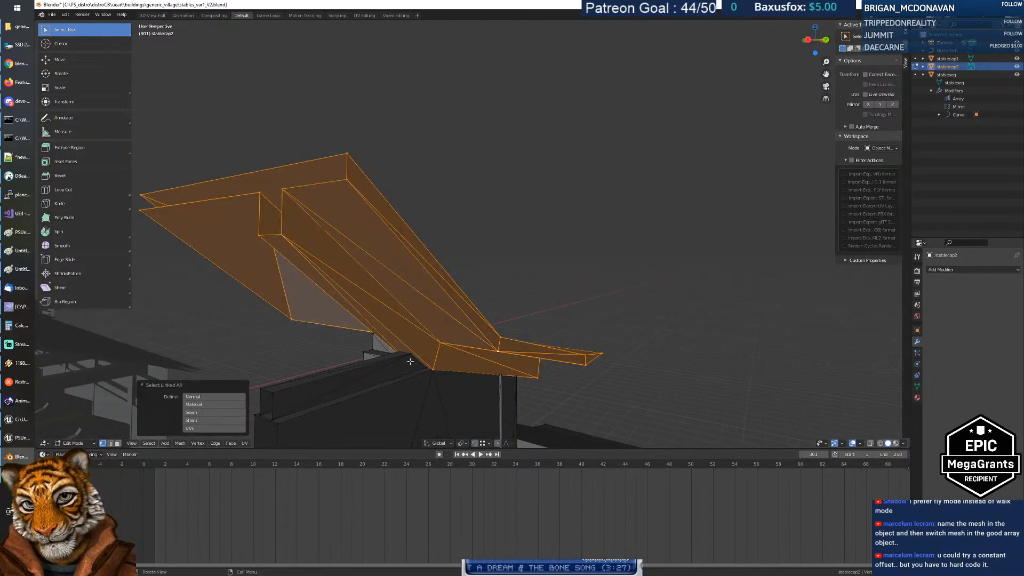
# Step: Dissolve the selected vertices at the kink along the front edge of the end cap's roof overhang
pyautogui.moveTo(445, 342); pyautogui.dragTo(483, 258, button='middle')
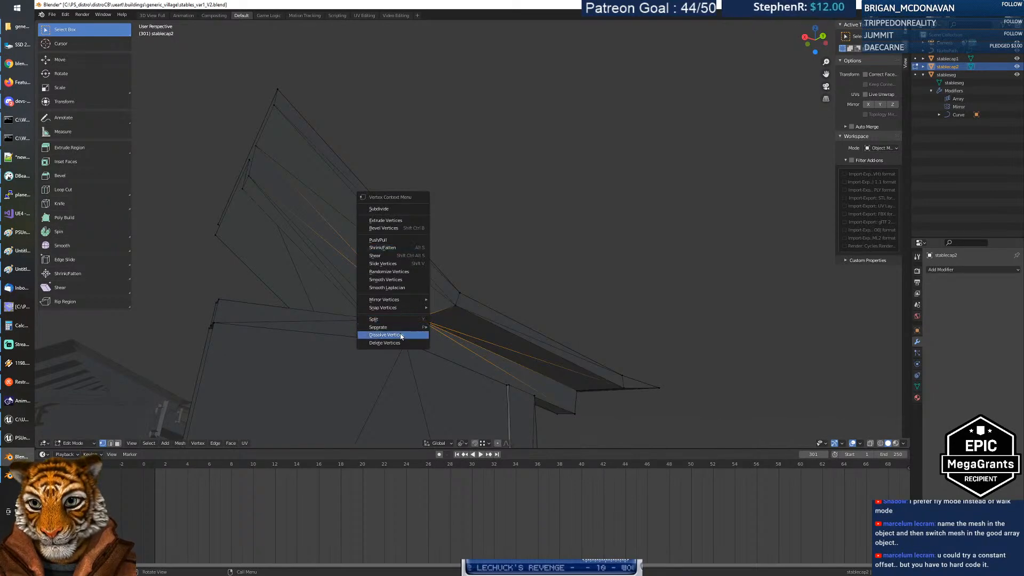
pyautogui.click(401, 335)
pyautogui.moveTo(407, 331); pyautogui.dragTo(451, 329, button='middle')
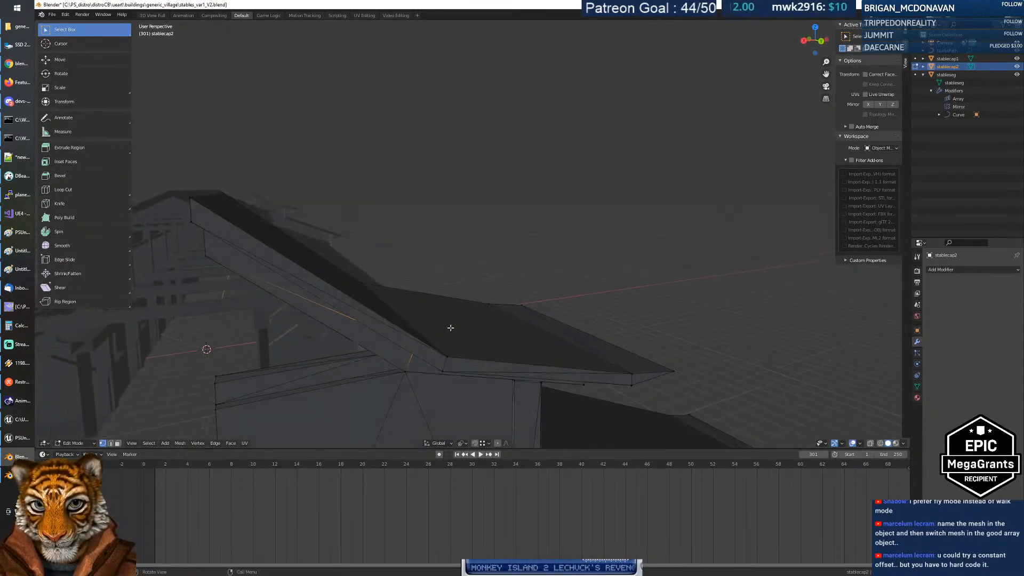
pyautogui.rightClick(446, 367)
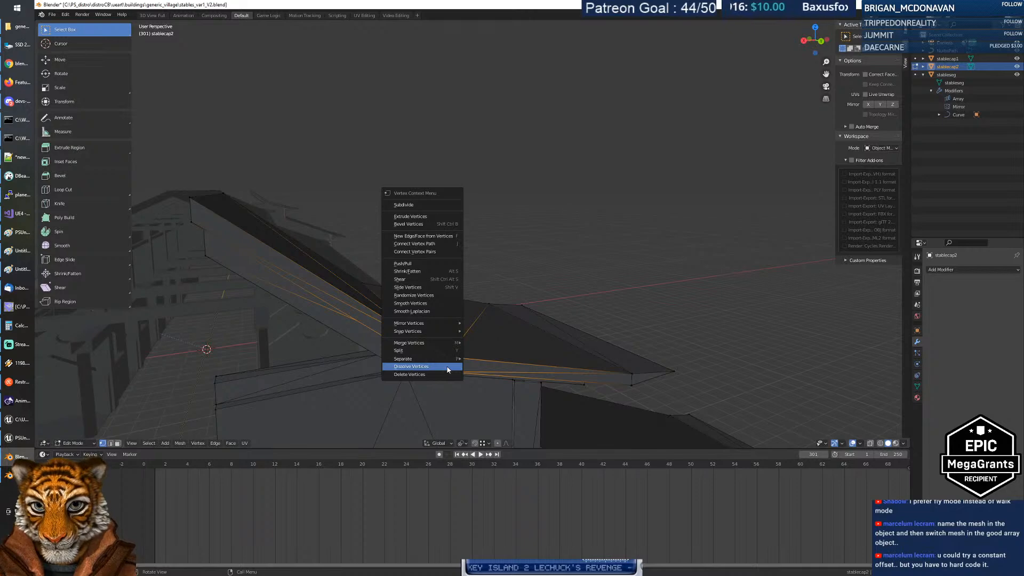
pyautogui.click(447, 368)
pyautogui.moveTo(447, 368); pyautogui.dragTo(461, 303, button='middle')
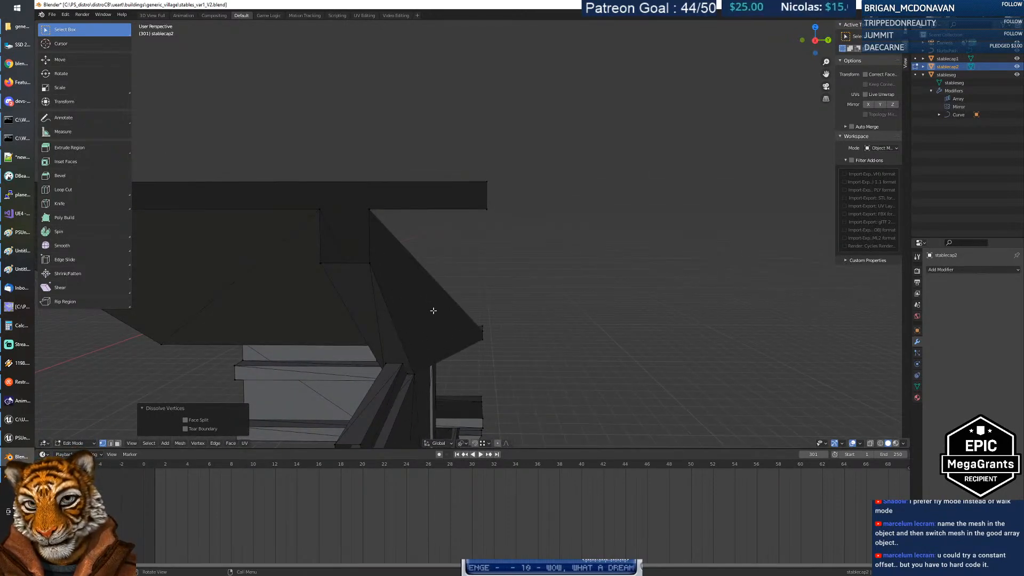
# Step: Try dissolving the upper kink vertex on the front edge of the end cap's roof overhang, and undo it
pyautogui.moveTo(420, 218); pyautogui.dragTo(372, 232, button='middle')
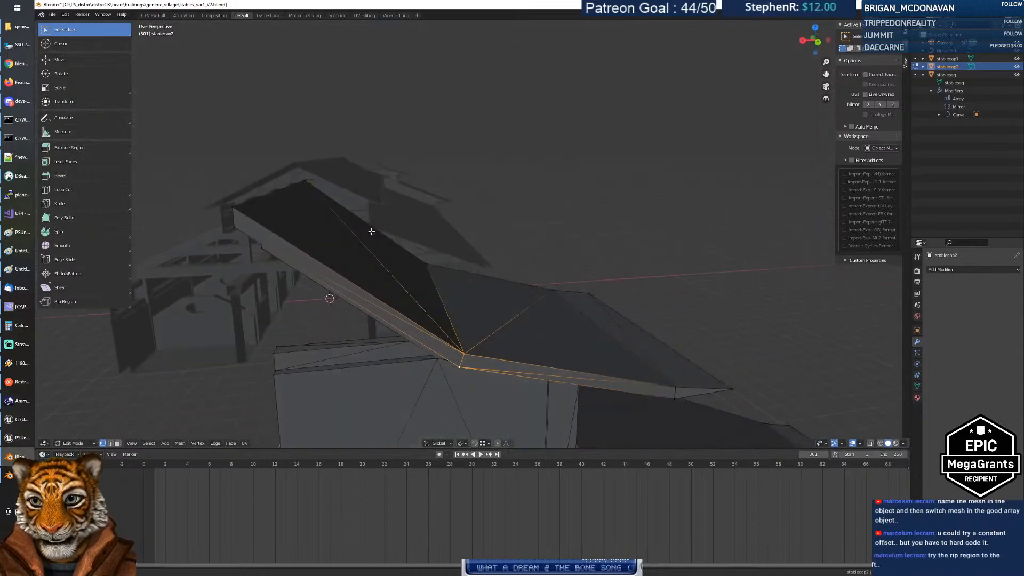
pyautogui.press('x')
pyautogui.click(465, 351)
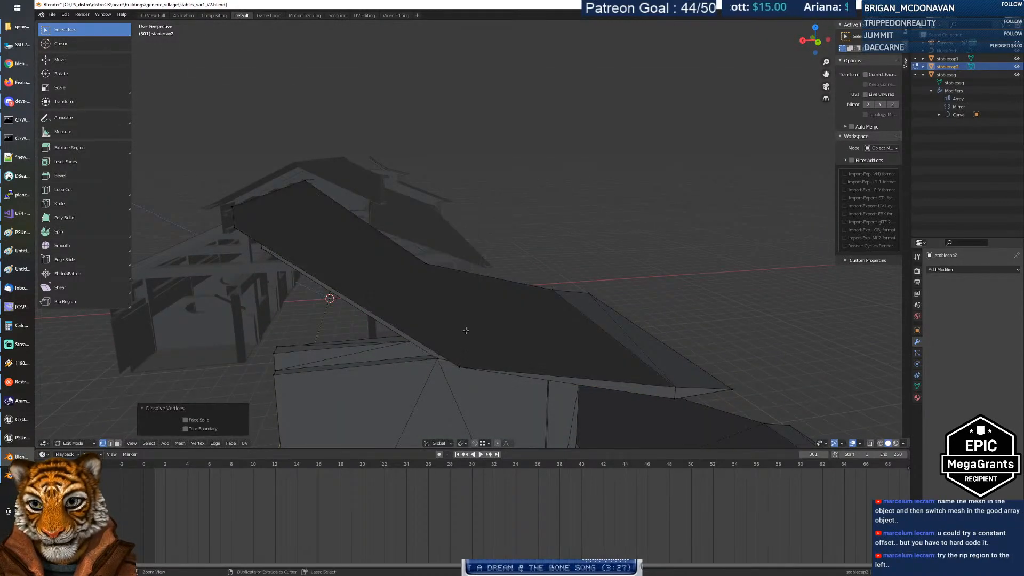
pyautogui.hotkey('ctrl', 'z')
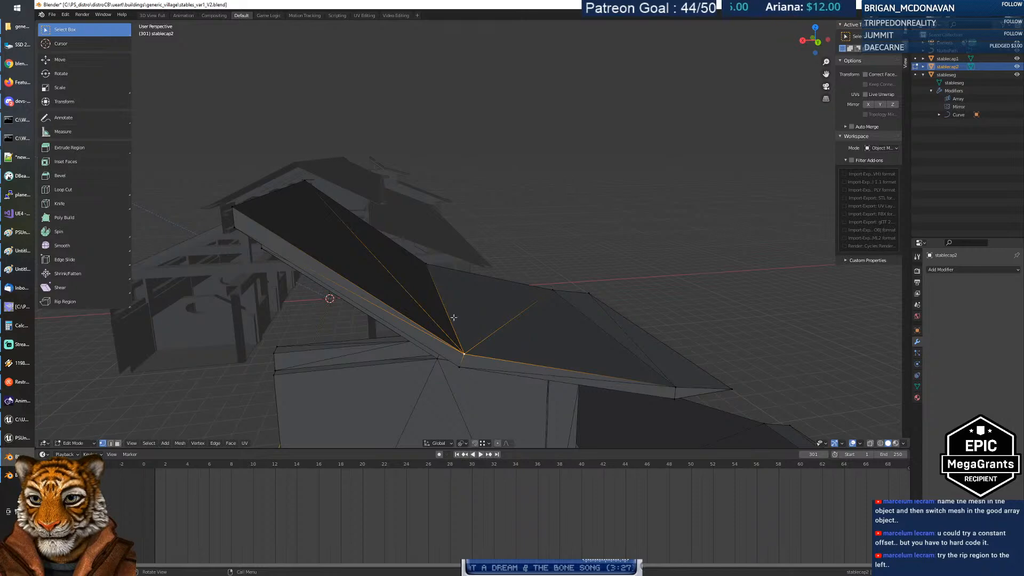
# Step: Select the faces under the roof overhang to inspect its structure, and enable Correct Face Attributes for transforms
pyautogui.moveTo(453, 317); pyautogui.dragTo(341, 275, button='middle')
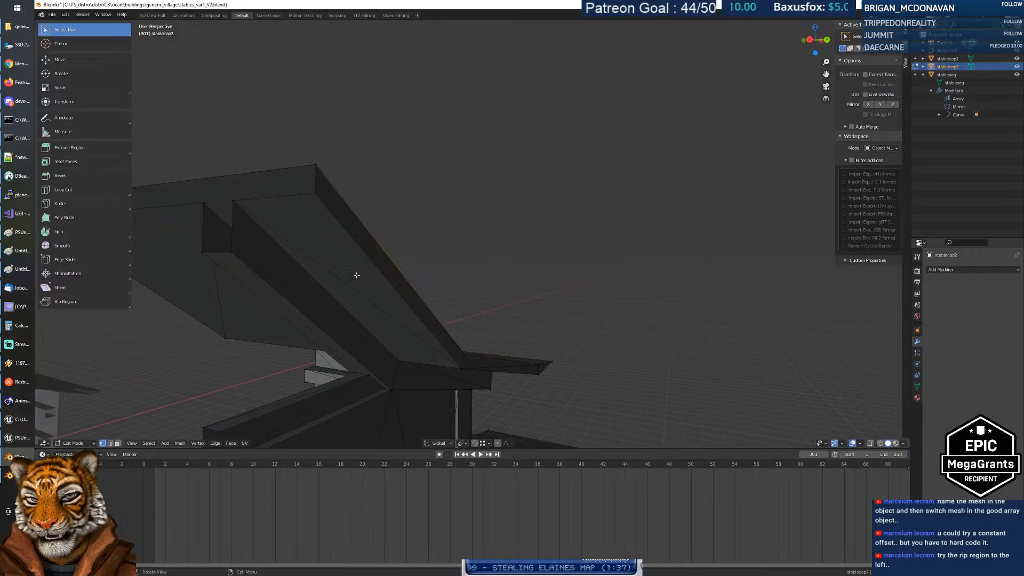
pyautogui.press('3')
pyautogui.click(357, 274)
pyautogui.keyDown('ctrl'); pyautogui.click(405, 346); pyautogui.keyUp('ctrl')
pyautogui.moveTo(496, 309); pyautogui.dragTo(410, 320, button='middle')
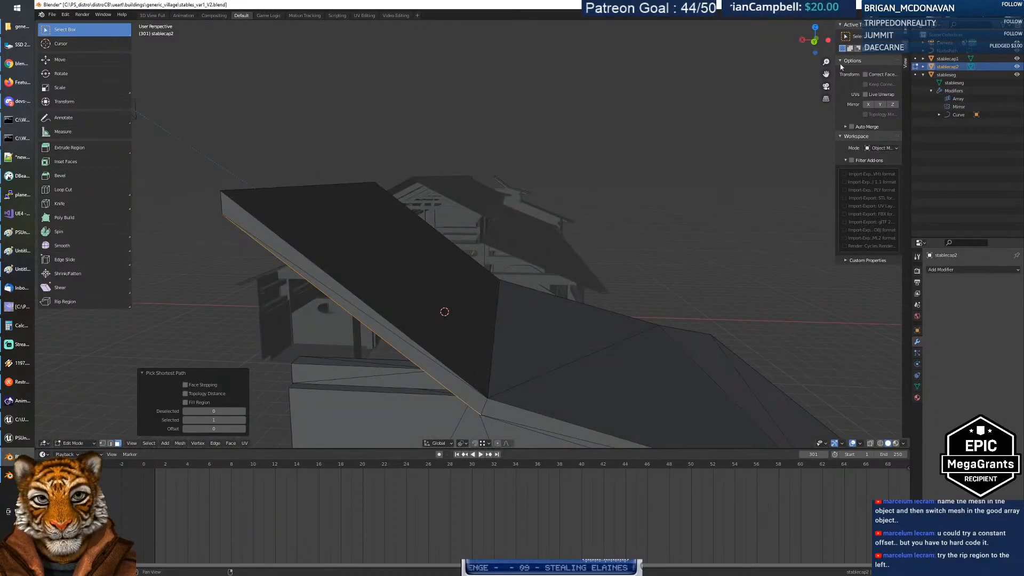
pyautogui.moveTo(683, 212); pyautogui.dragTo(511, 276, button='middle')
pyautogui.click(492, 393)
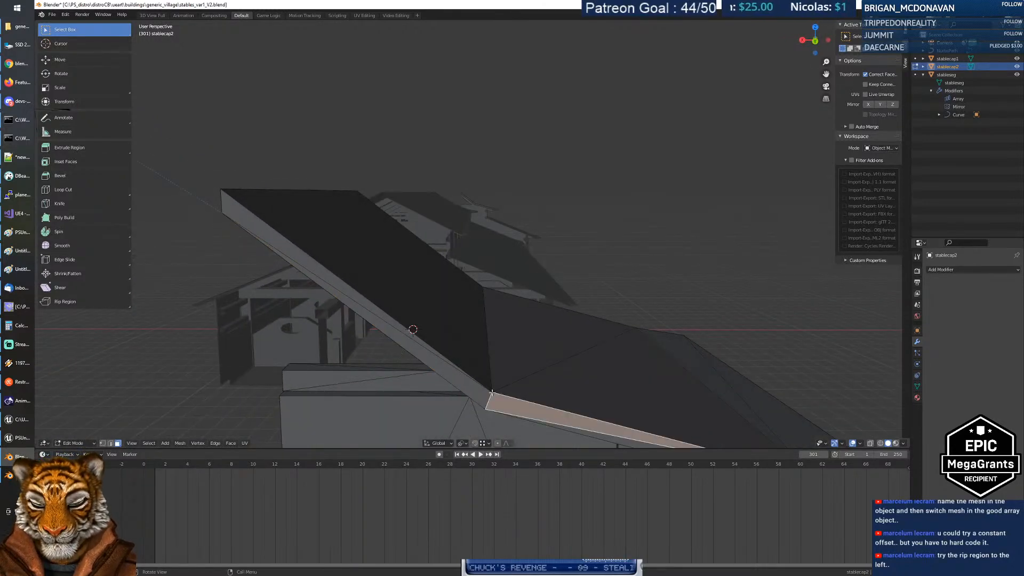
# Step: Try snapping the two kink vertices on the overhang's front edge onto the raised outer corner's vertices, and undo the moves
pyautogui.press('1')
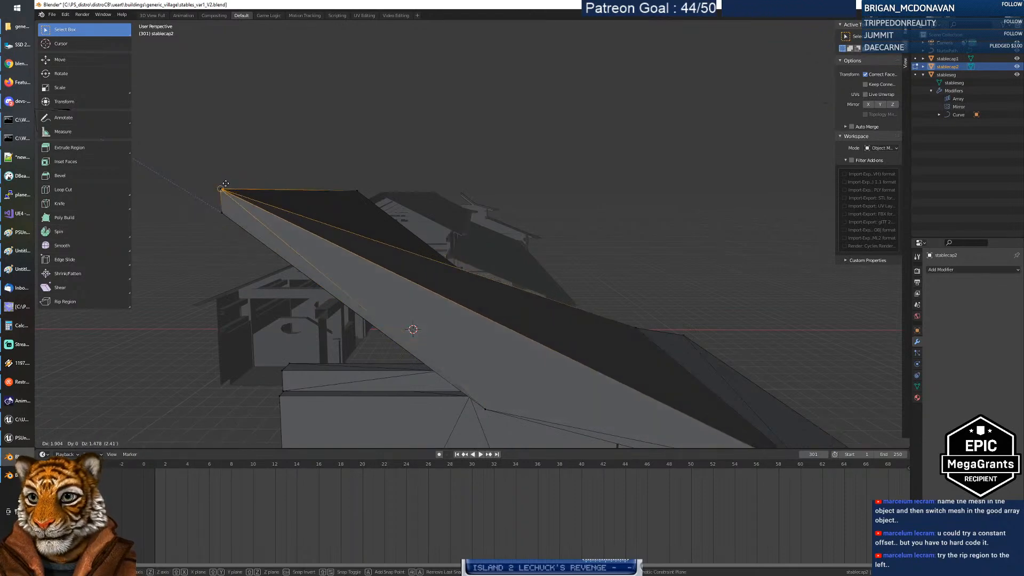
pyautogui.click(500, 405)
pyautogui.click(486, 409)
pyautogui.press('g')
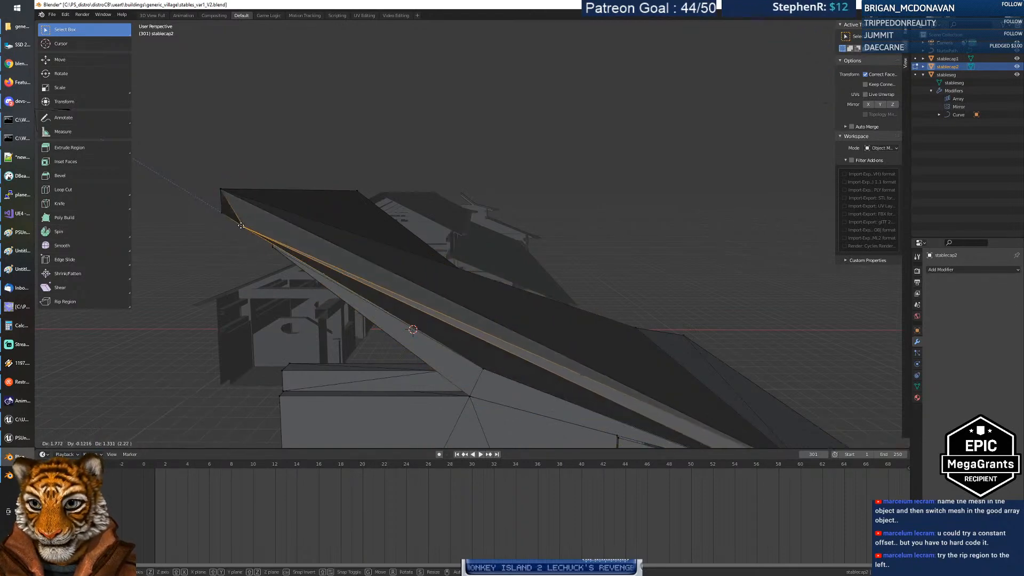
pyautogui.click(223, 214)
pyautogui.moveTo(316, 284); pyautogui.dragTo(405, 265, button='middle')
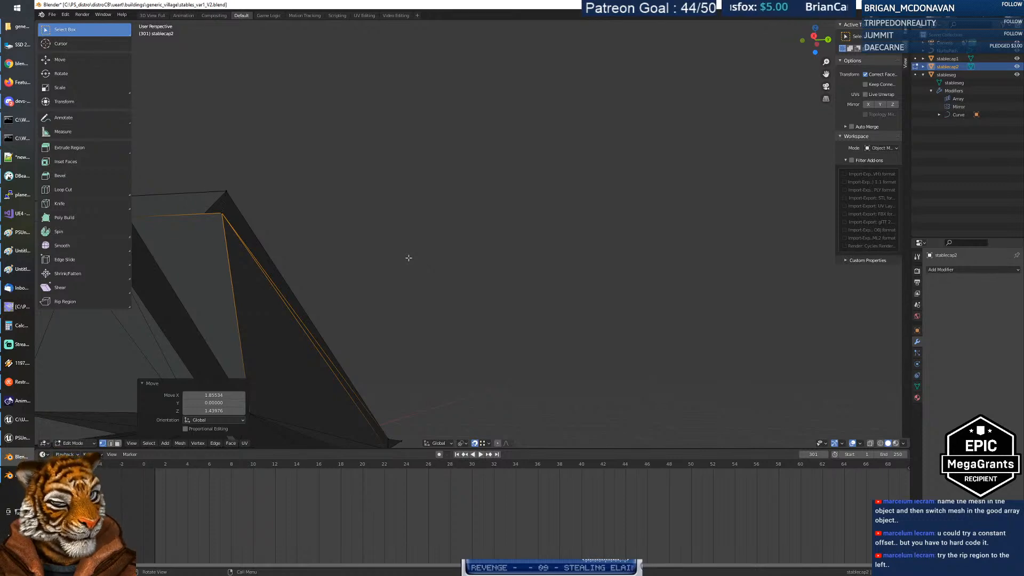
pyautogui.moveTo(436, 276); pyautogui.dragTo(322, 272, button='middle')
pyautogui.hotkey('ctrl', 'z')
pyautogui.hotkey('ctrl', 'z')
pyautogui.hotkey('ctrl', 'z')
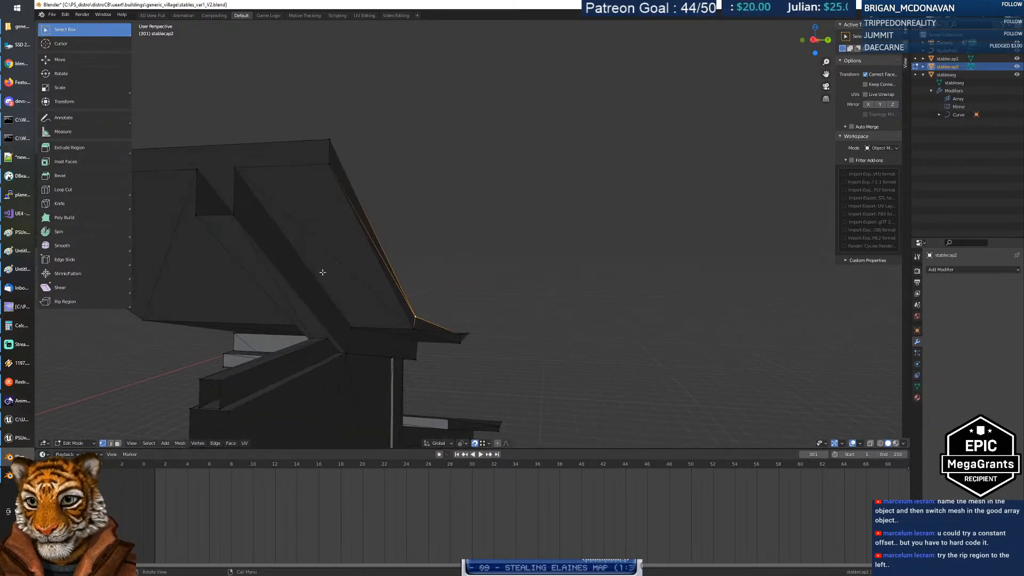
# Step: Select all geometry linked to the roof piece except the support beam's faces, and split it off from the beam
pyautogui.click(347, 246)
pyautogui.keyDown('shift'); pyautogui.click(345, 277); pyautogui.keyUp('shift')
pyautogui.moveTo(386, 247); pyautogui.dragTo(336, 272, button='middle')
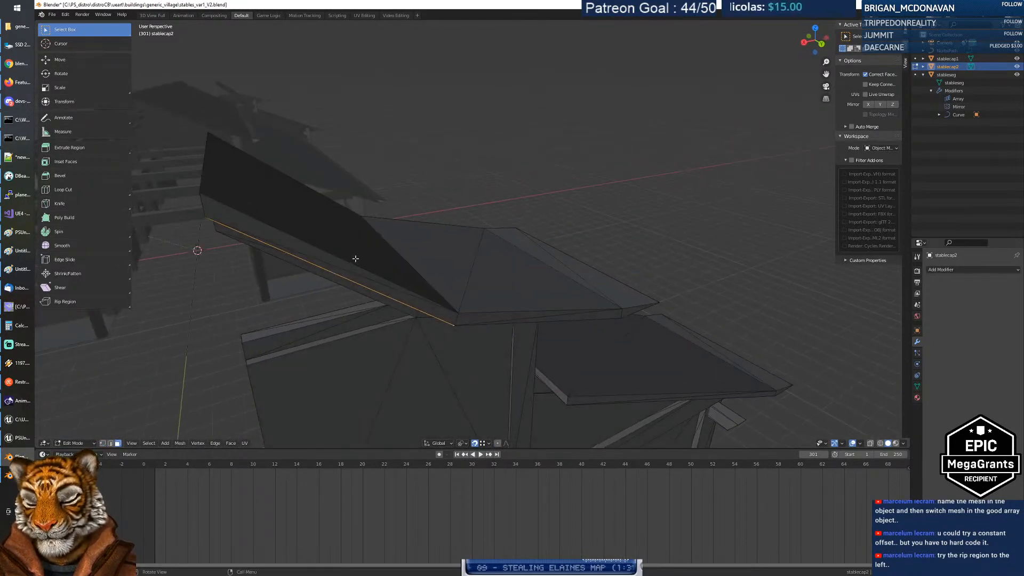
pyautogui.hotkey('ctrl', 'l')
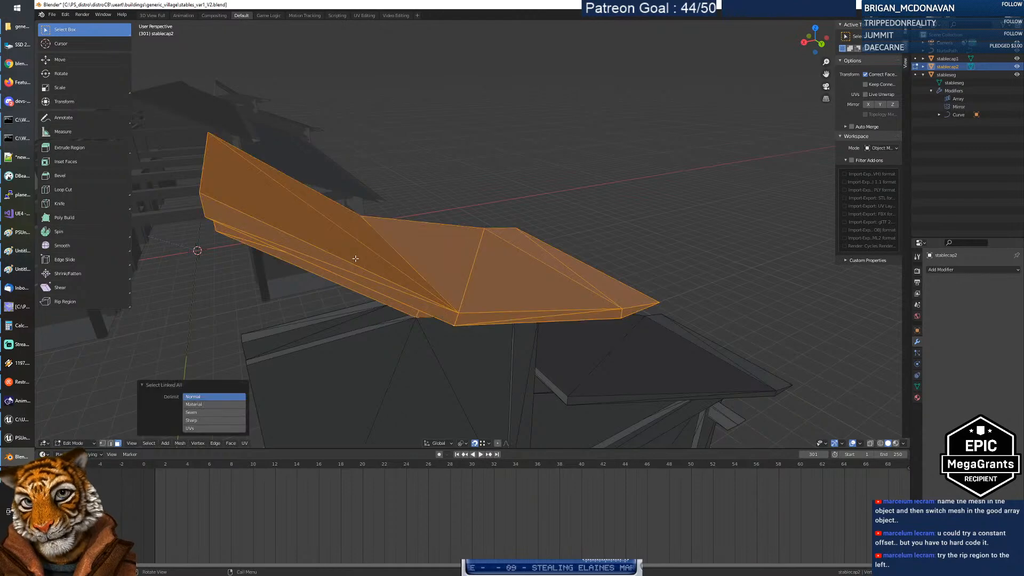
pyautogui.moveTo(397, 300); pyautogui.dragTo(438, 287, button='middle')
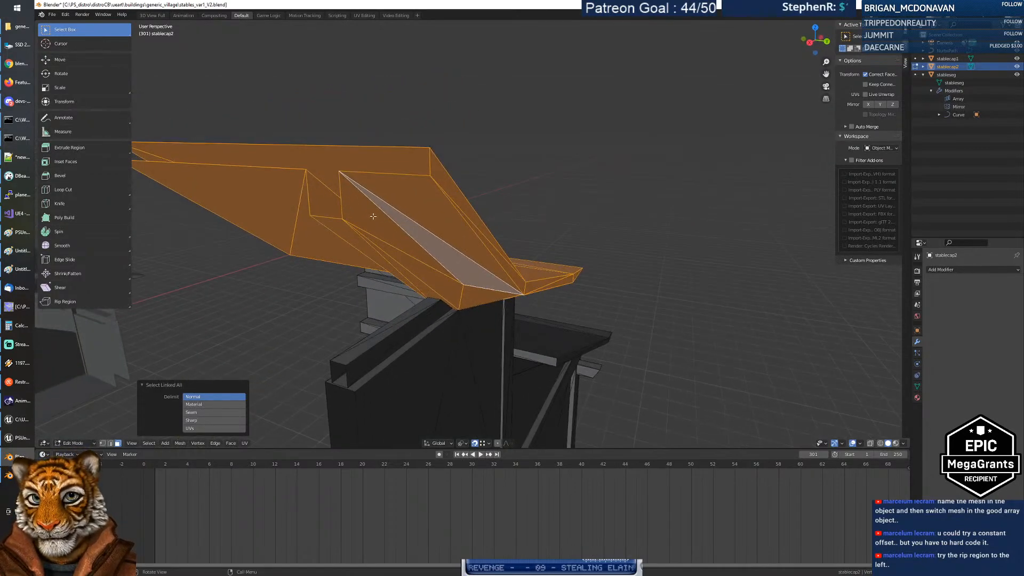
pyautogui.keyDown('shift'); pyautogui.click(377, 219); pyautogui.keyUp('shift')
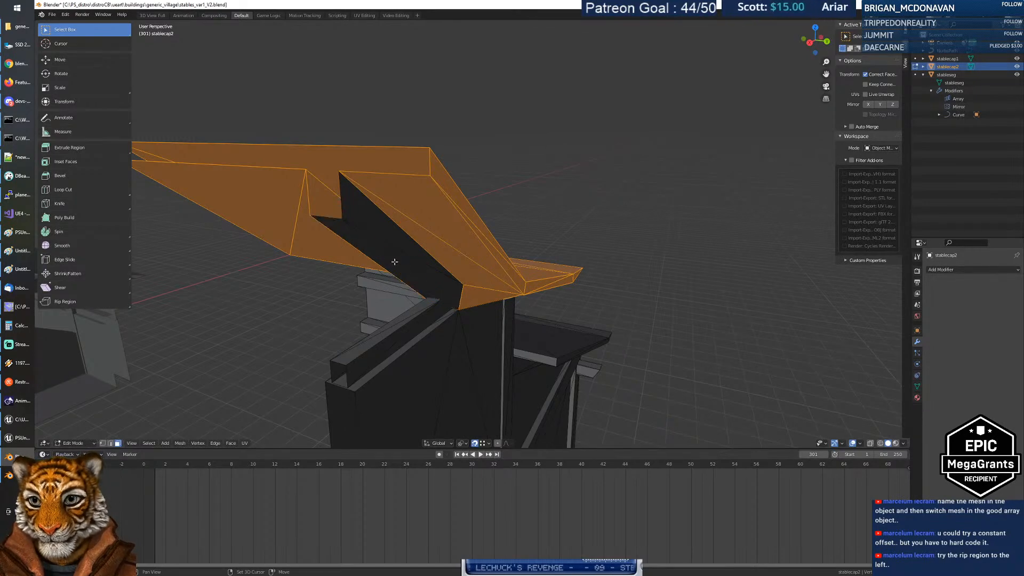
pyautogui.moveTo(424, 260); pyautogui.dragTo(486, 243, button='middle')
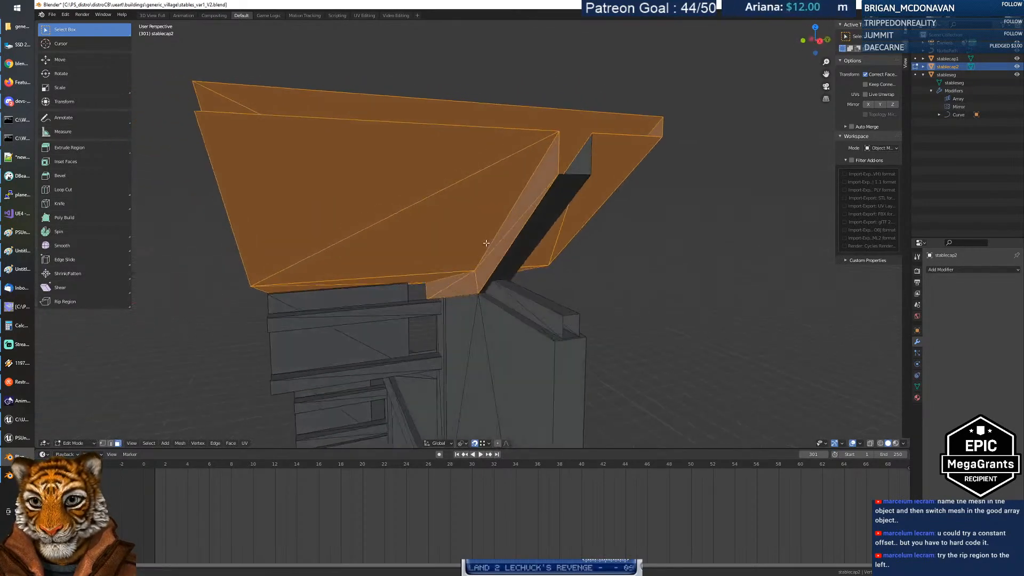
pyautogui.moveTo(418, 258); pyautogui.dragTo(631, 271, button='middle')
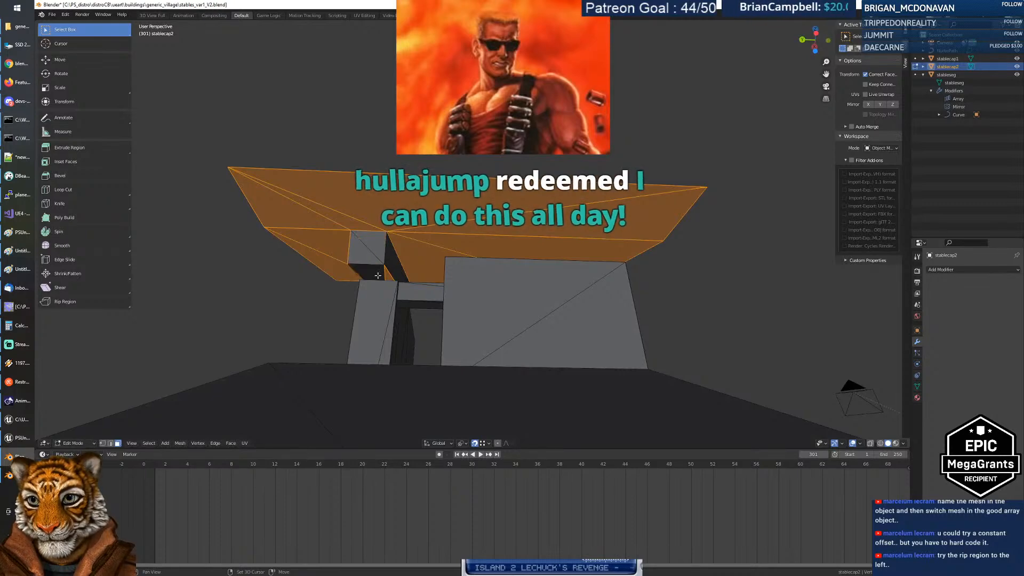
pyautogui.moveTo(388, 276); pyautogui.dragTo(345, 250, button='middle')
pyautogui.moveTo(462, 265); pyautogui.dragTo(430, 276, button='middle')
pyautogui.rightClick(430, 218)
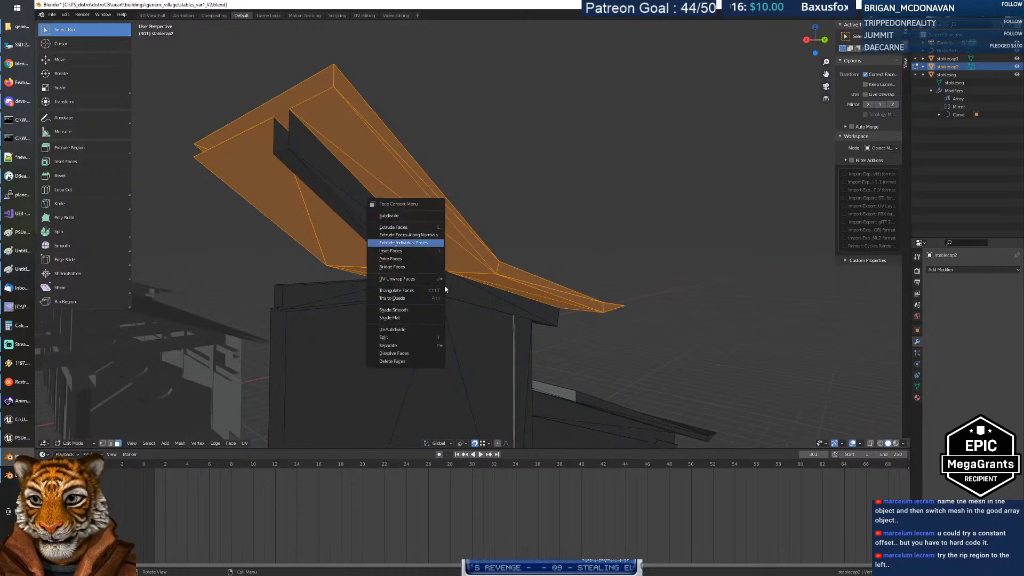
pyautogui.click(402, 337)
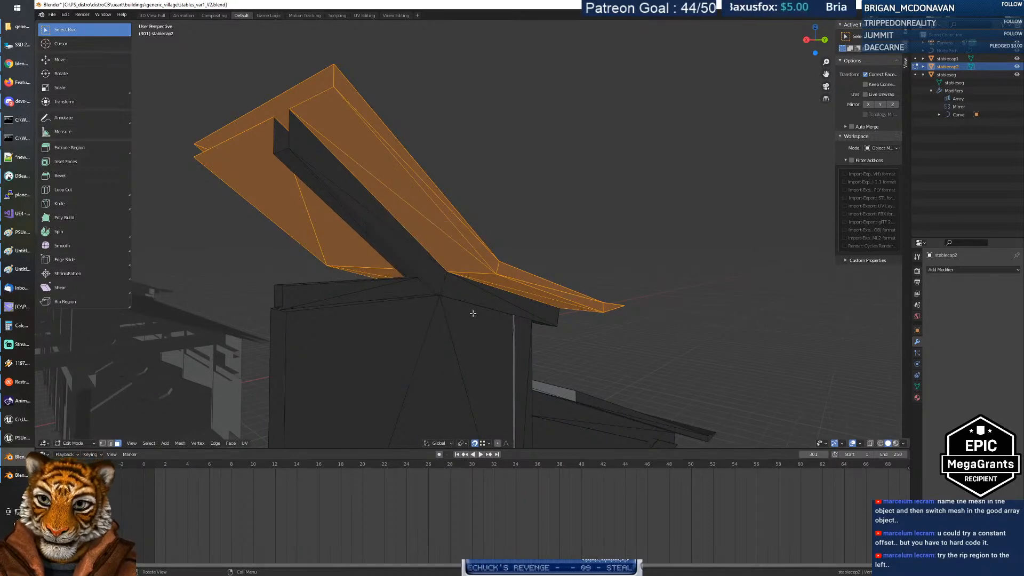
pyautogui.moveTo(453, 293); pyautogui.dragTo(399, 280, button='middle')
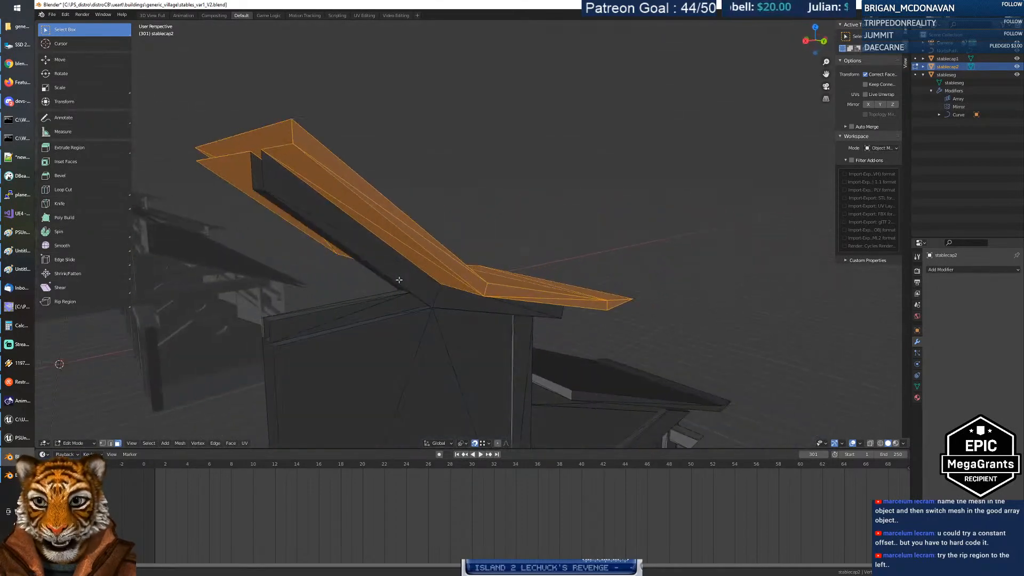
# Step: Try dissolving the kink vertex on the edge of the split roof piece, and undo it
pyautogui.click(563, 236)
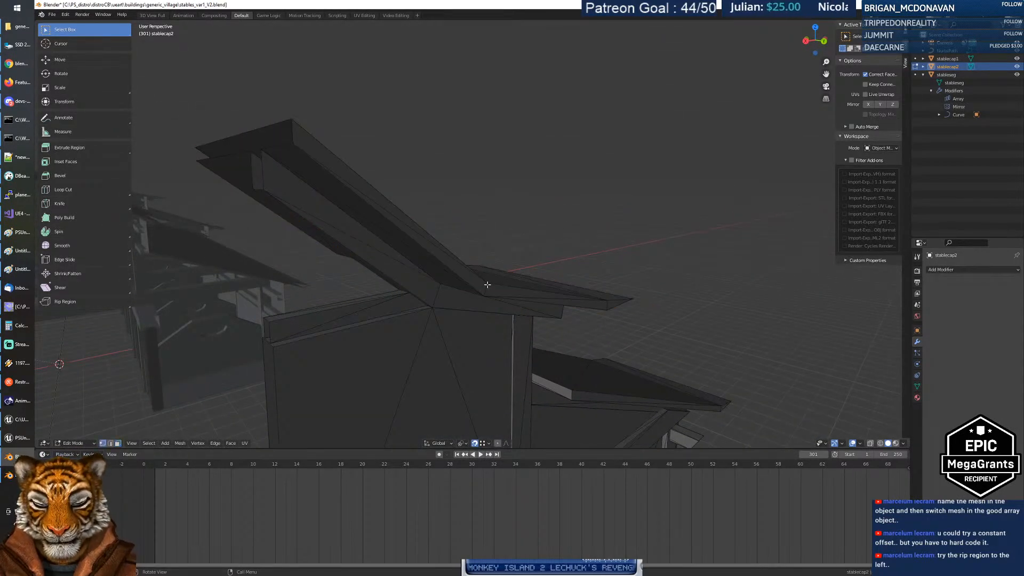
pyautogui.rightClick(487, 284)
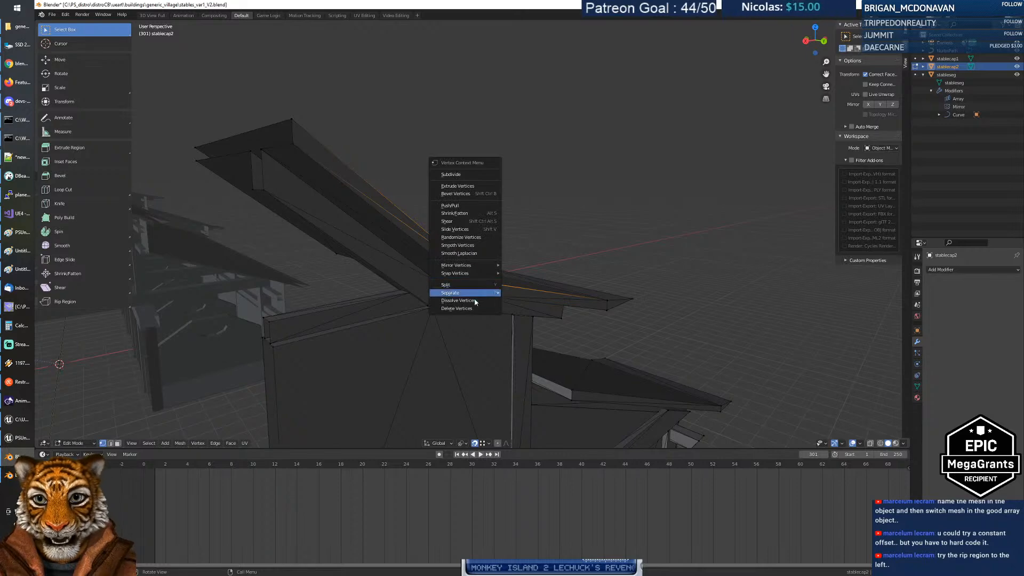
pyautogui.click(474, 303)
pyautogui.moveTo(481, 293); pyautogui.dragTo(428, 272, button='middle')
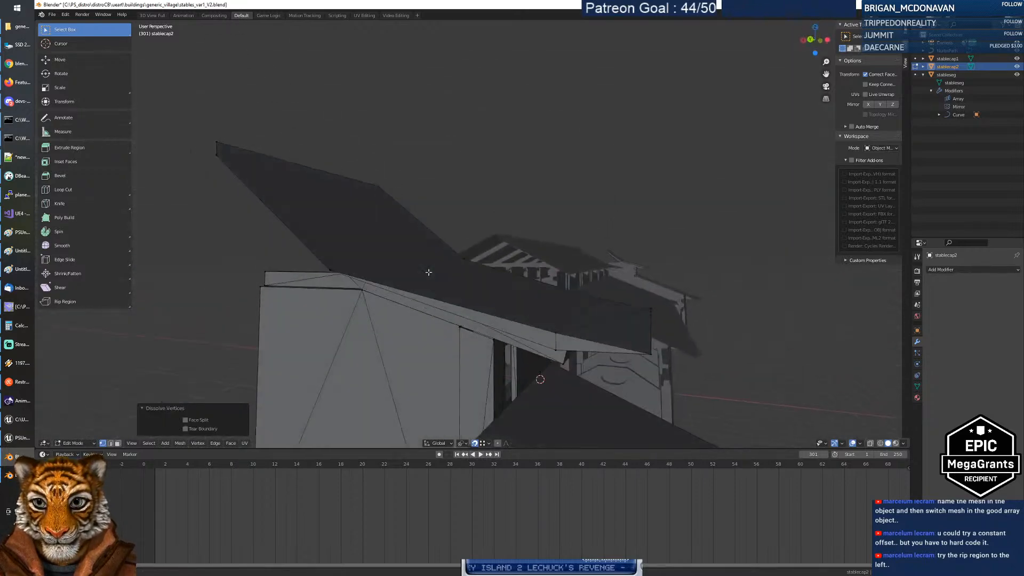
pyautogui.hotkey('ctrl', 'z')
# Step: Snap the upper and lower kink vertices on the roof's front edge onto the matching vertices of the raised outer corner
pyautogui.moveTo(323, 285); pyautogui.dragTo(355, 305, button='middle')
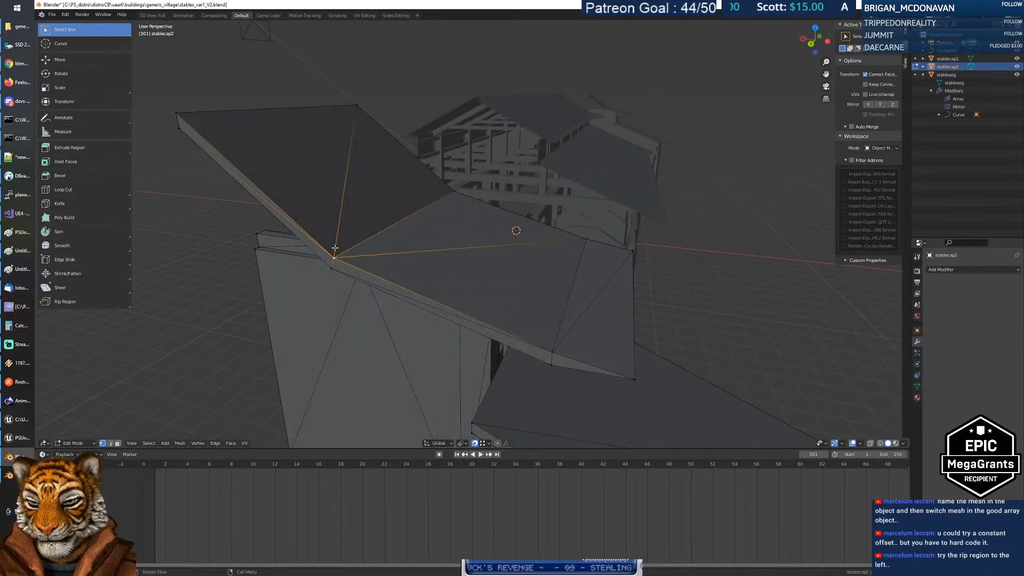
pyautogui.click(340, 254)
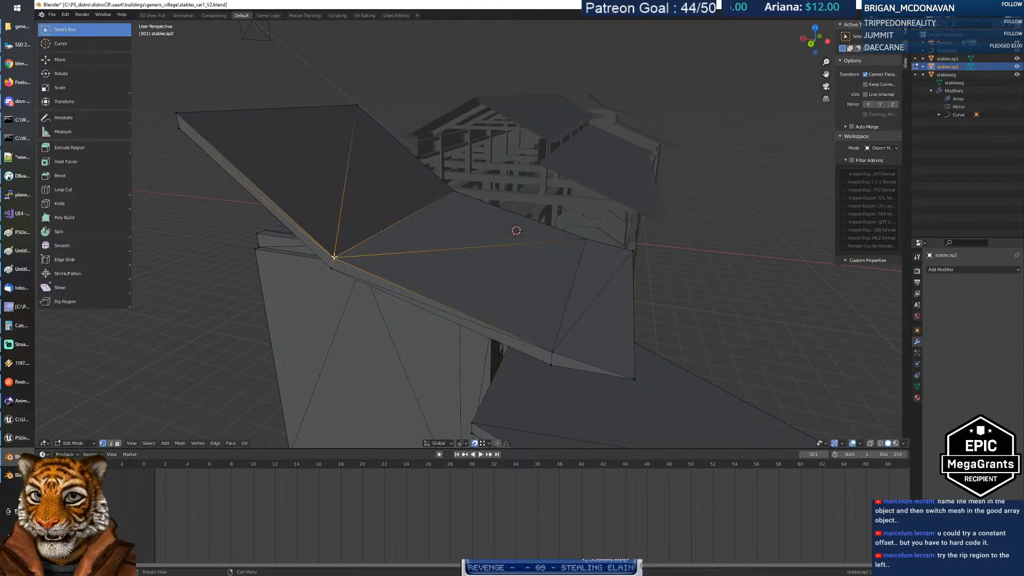
pyautogui.press('g')
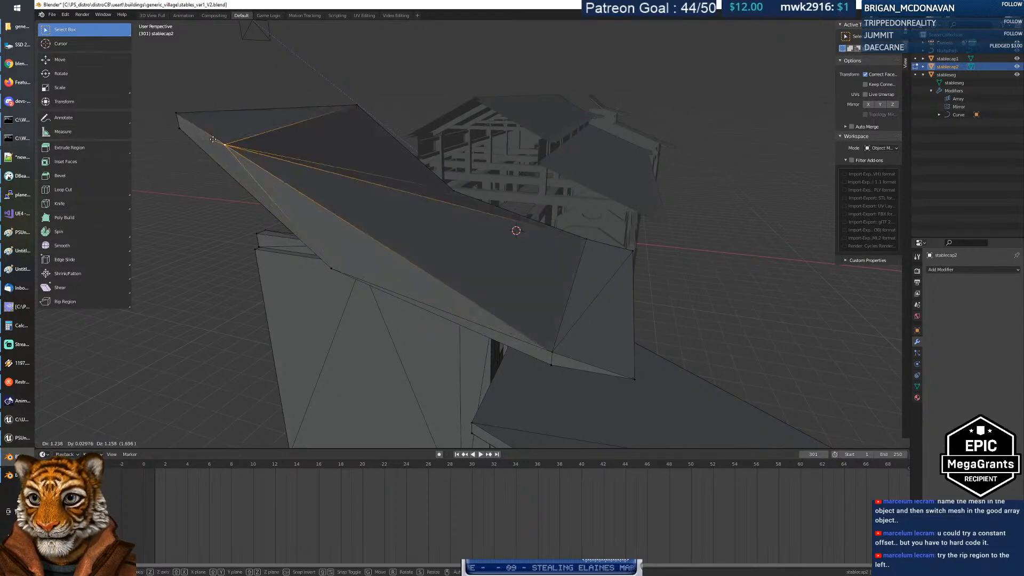
pyautogui.click(239, 149)
pyautogui.click(331, 270)
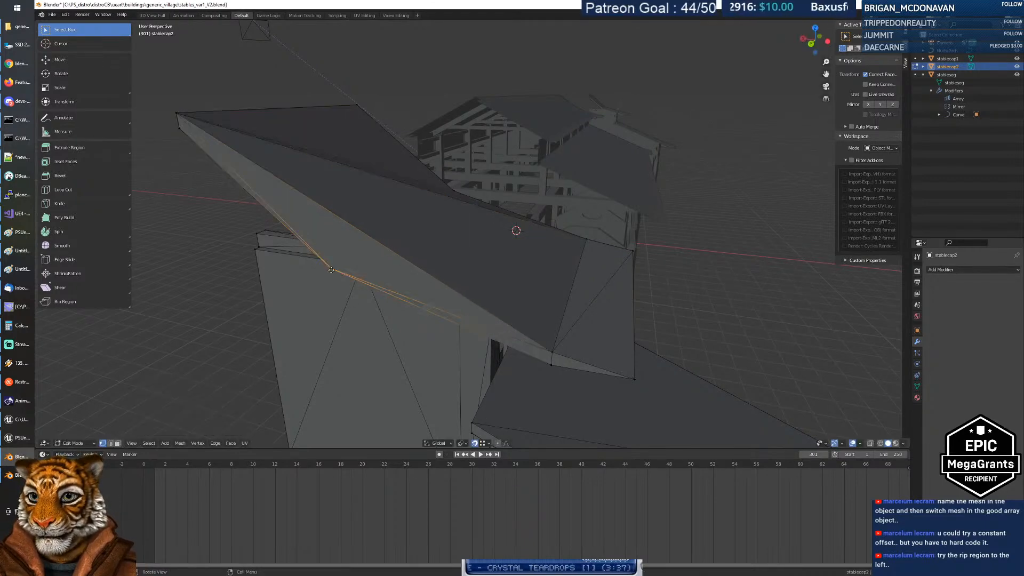
pyautogui.click(182, 130)
pyautogui.scroll(6, 391, 245)
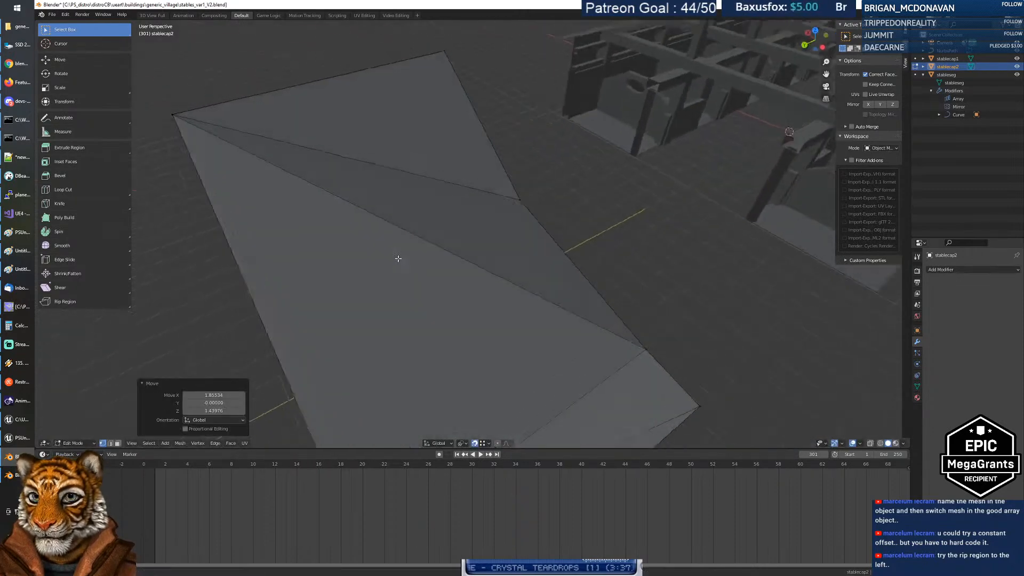
# Step: Snap the upper and lower kink vertices on the roof's opposite edge onto the matching vertices of that side's outer corner
pyautogui.moveTo(391, 244); pyautogui.dragTo(362, 306, button='middle')
pyautogui.press('g')
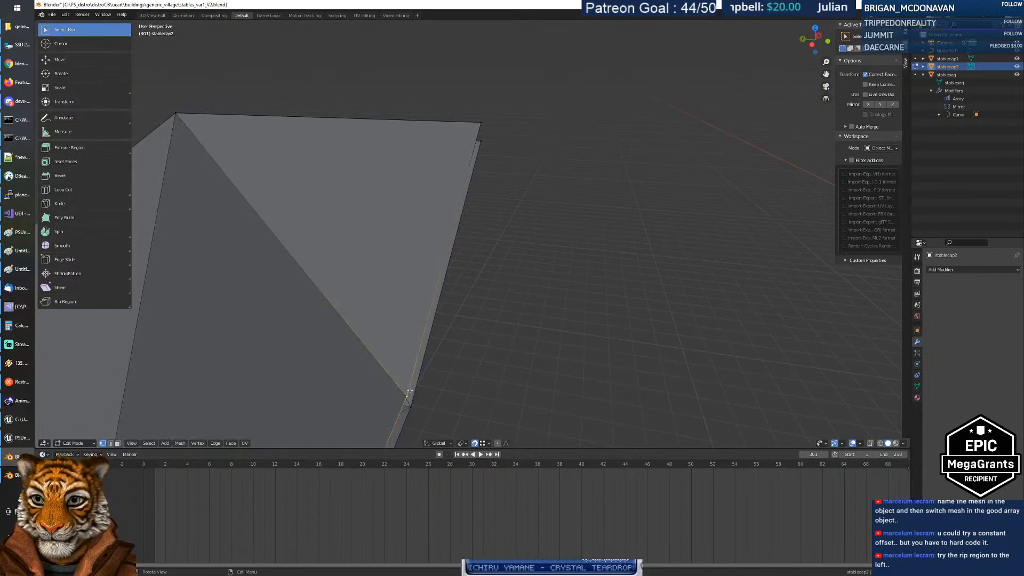
pyautogui.click(478, 126)
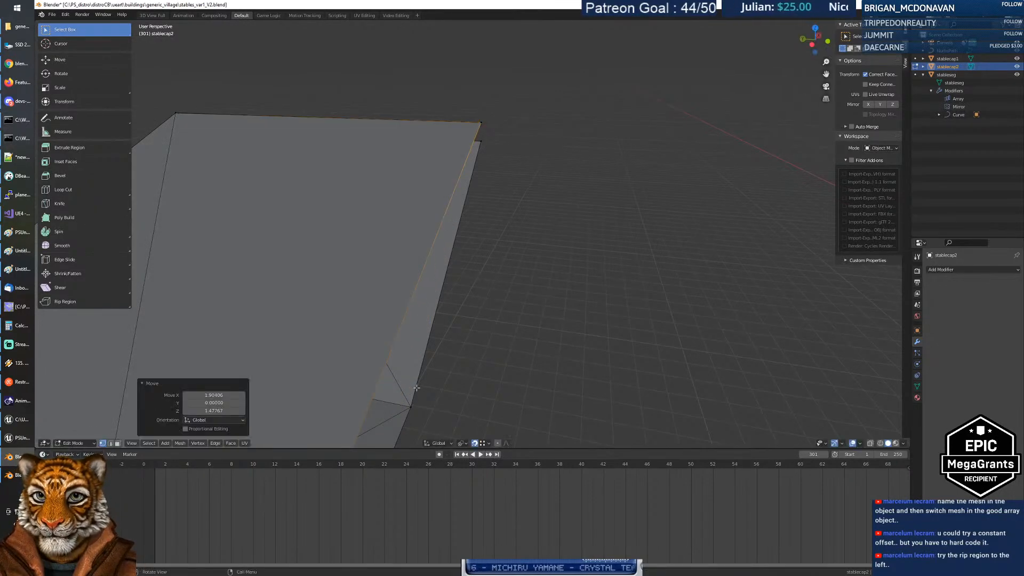
pyautogui.click(411, 406)
pyautogui.press('g')
pyautogui.click(481, 142)
pyautogui.moveTo(446, 259); pyautogui.dragTo(358, 240, button='middle')
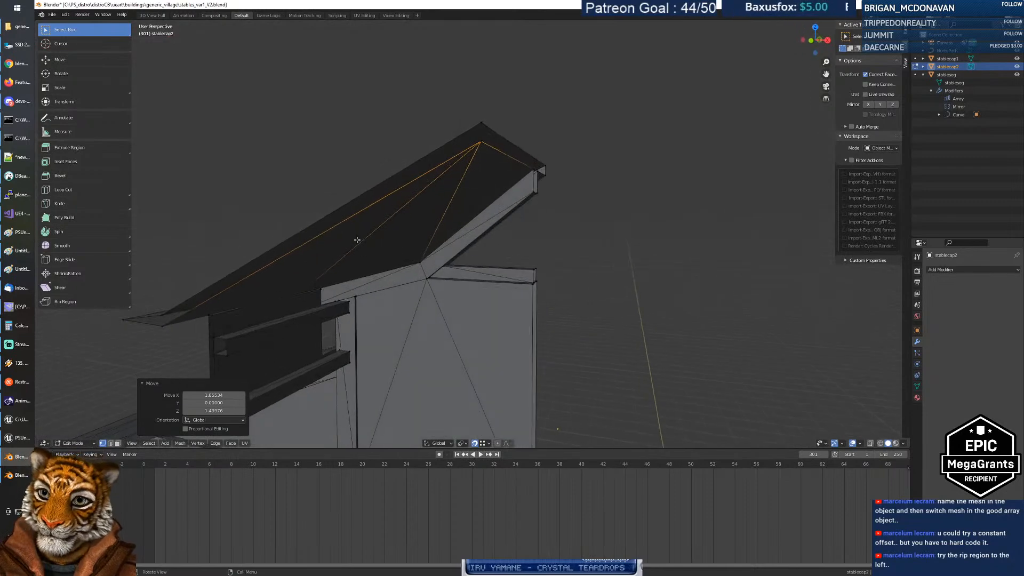
# Step: Snap both kink vertices on the roof's underside, one on each side of the beam, onto the matching vertices at the raised outer end
pyautogui.hotkey('shift', '`')
pyautogui.press('w')
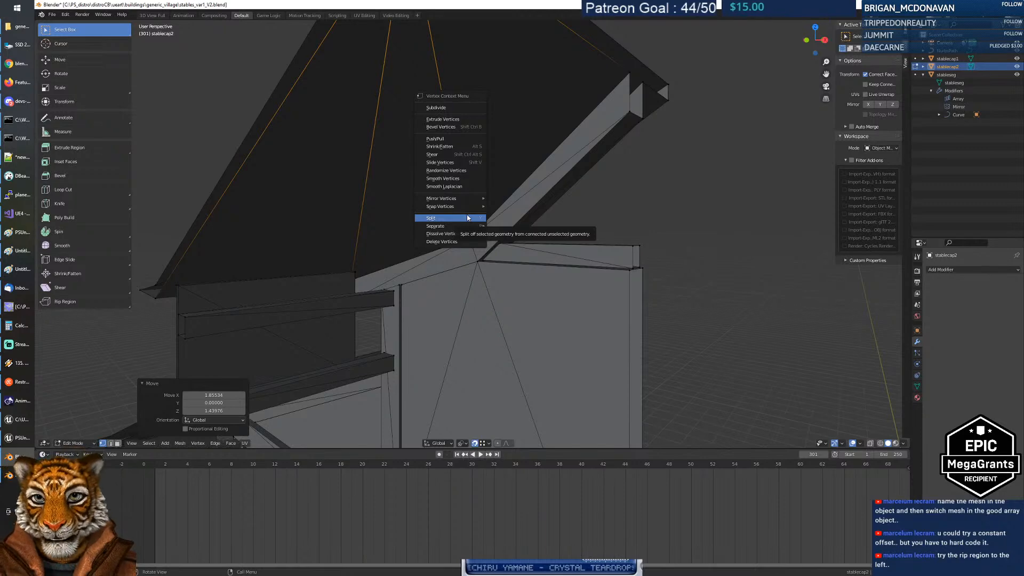
pyautogui.click(525, 232)
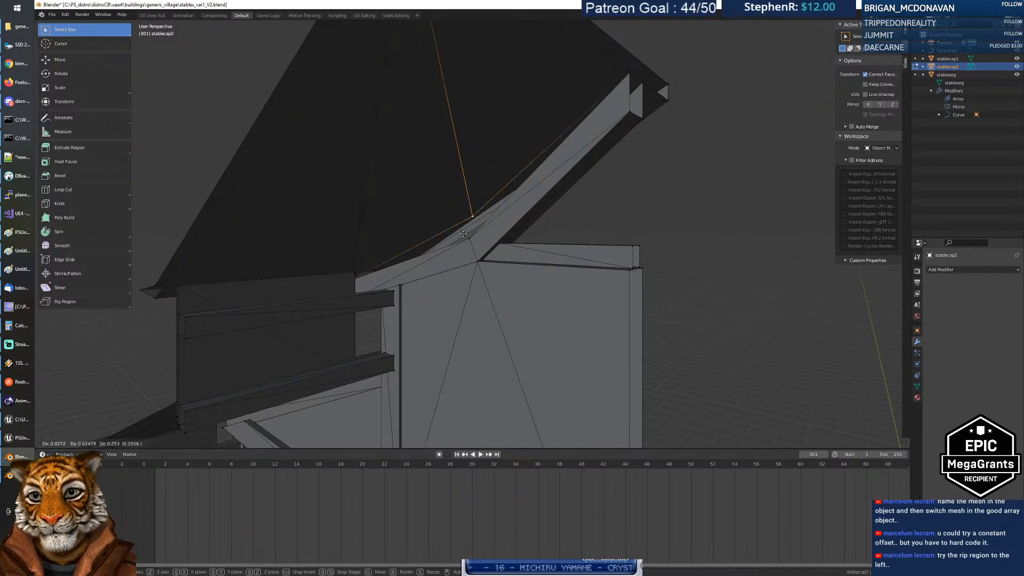
pyautogui.moveTo(462, 221)
pyautogui.mouseDown(button='middle')
pyautogui.moveTo(498, 212)
pyautogui.moveTo(439, 224)
pyautogui.moveTo(464, 223)
pyautogui.mouseUp(button='middle')
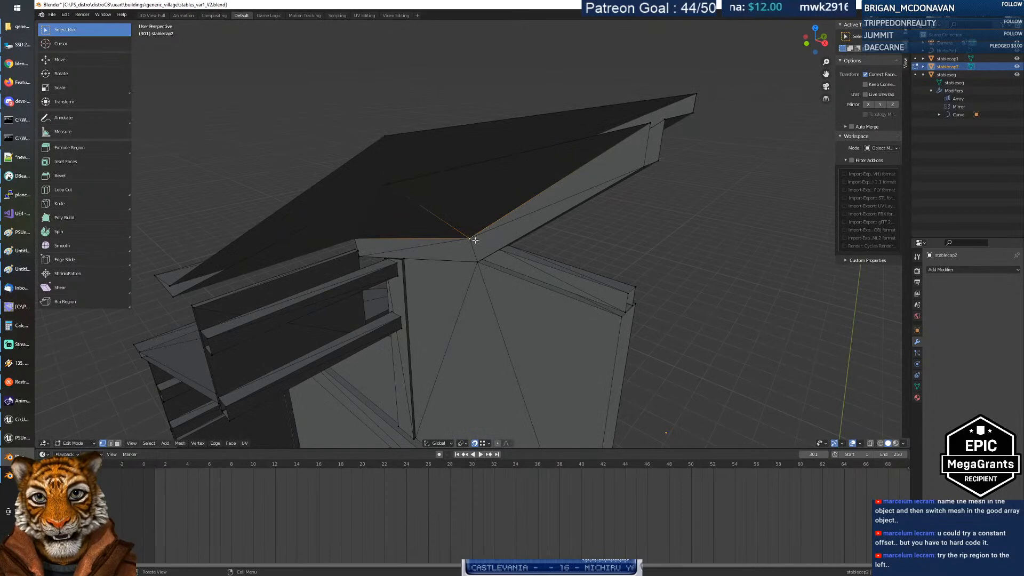
pyautogui.press('g')
pyautogui.click(651, 124)
pyautogui.moveTo(651, 124); pyautogui.dragTo(504, 192, button='middle')
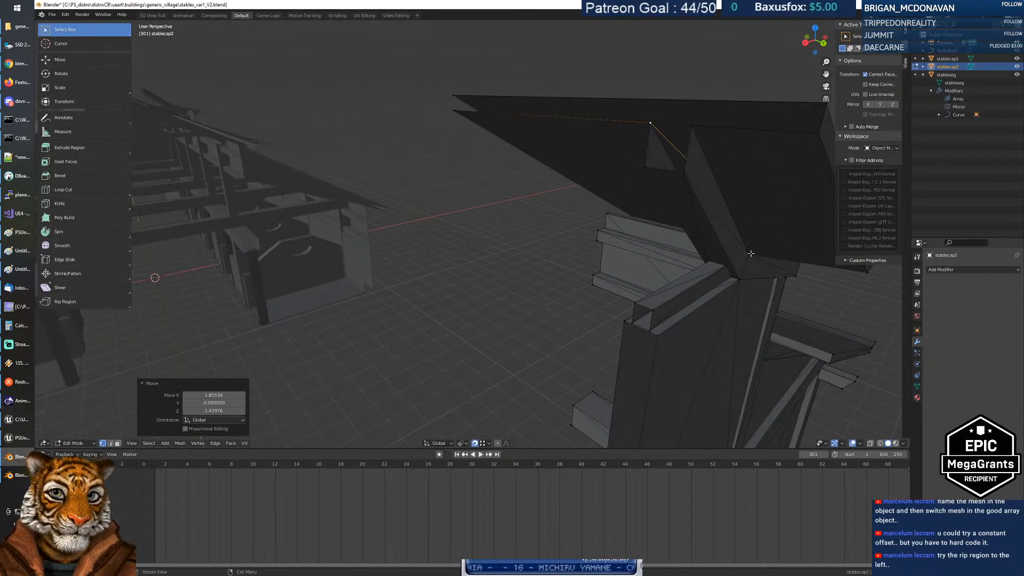
pyautogui.click(751, 253)
pyautogui.press('g')
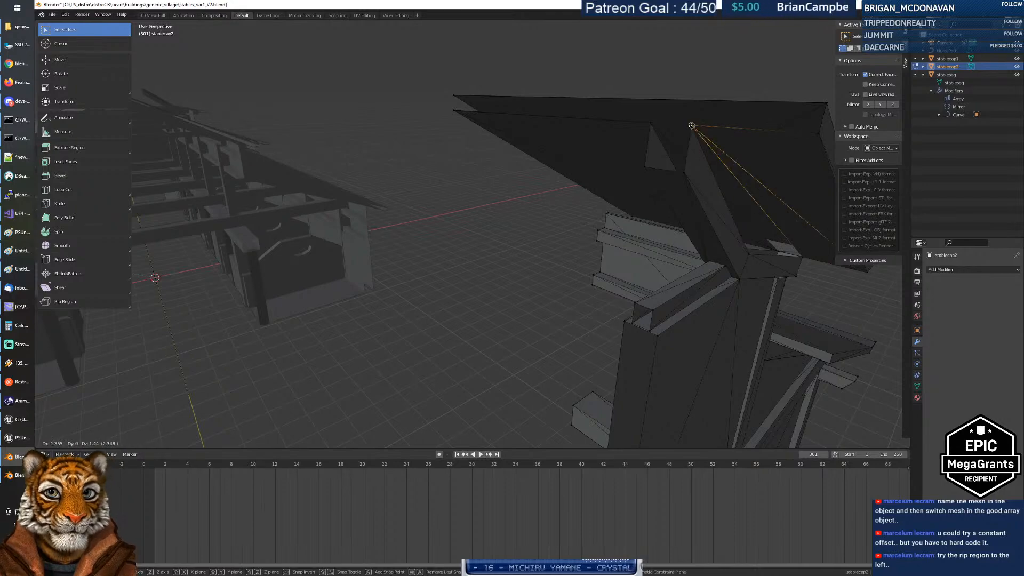
pyautogui.click(692, 126)
# Step: Snap the upper kink vertex on each side of the support beam onto the matching upper corner at the beam's outer end
pyautogui.moveTo(692, 126); pyautogui.dragTo(757, 198, button='middle')
pyautogui.click(444, 299)
pyautogui.moveTo(444, 300); pyautogui.dragTo(487, 275, button='middle')
pyautogui.press('g')
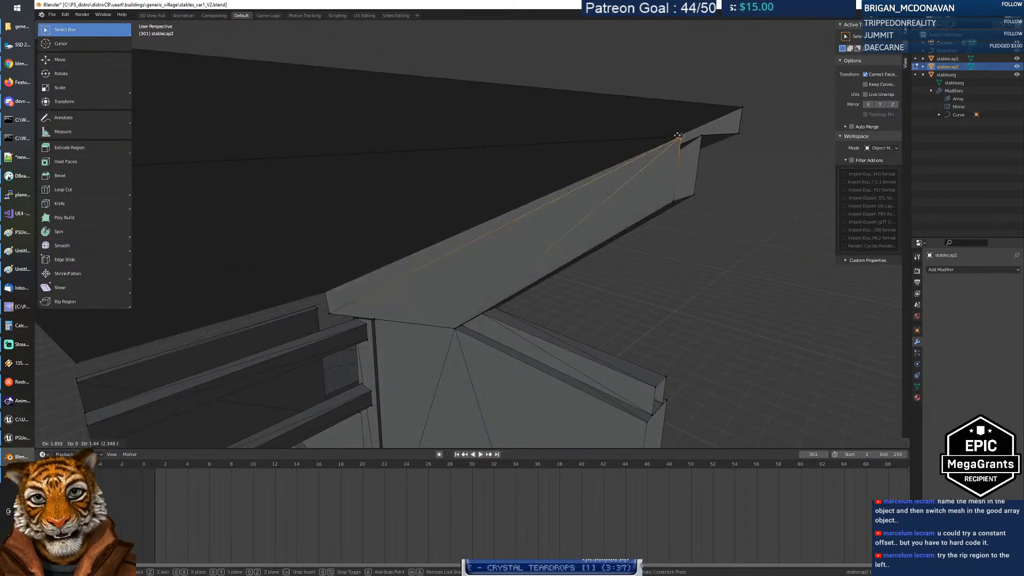
pyautogui.click(681, 140)
pyautogui.moveTo(682, 140); pyautogui.dragTo(703, 274, button='middle')
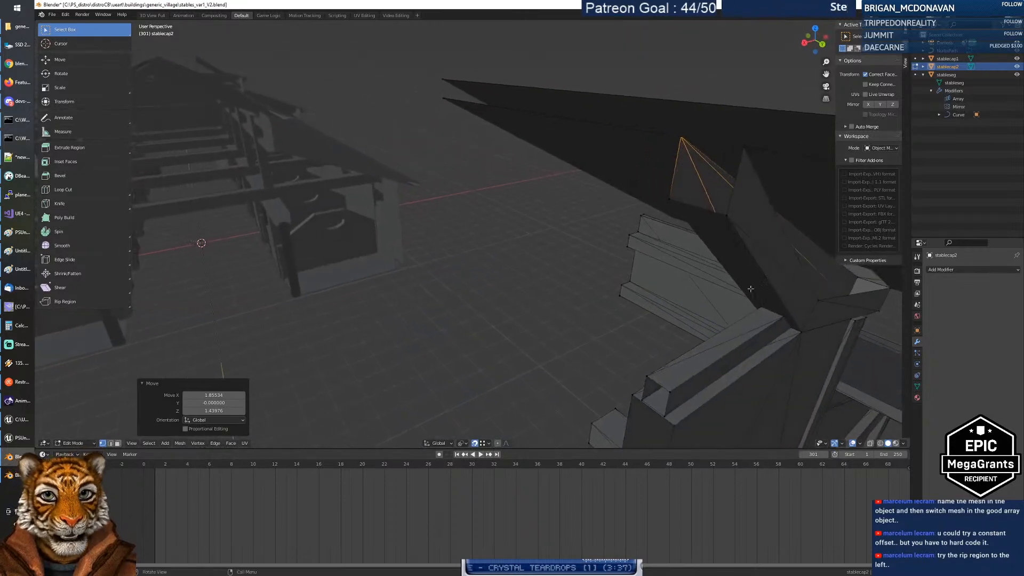
pyautogui.click(819, 301)
pyautogui.press('g')
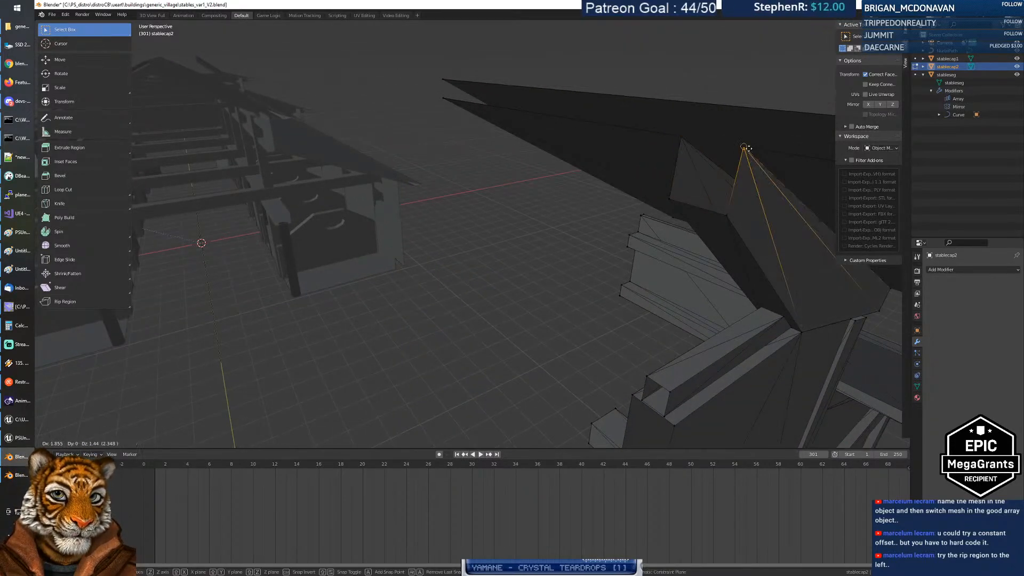
pyautogui.click(745, 149)
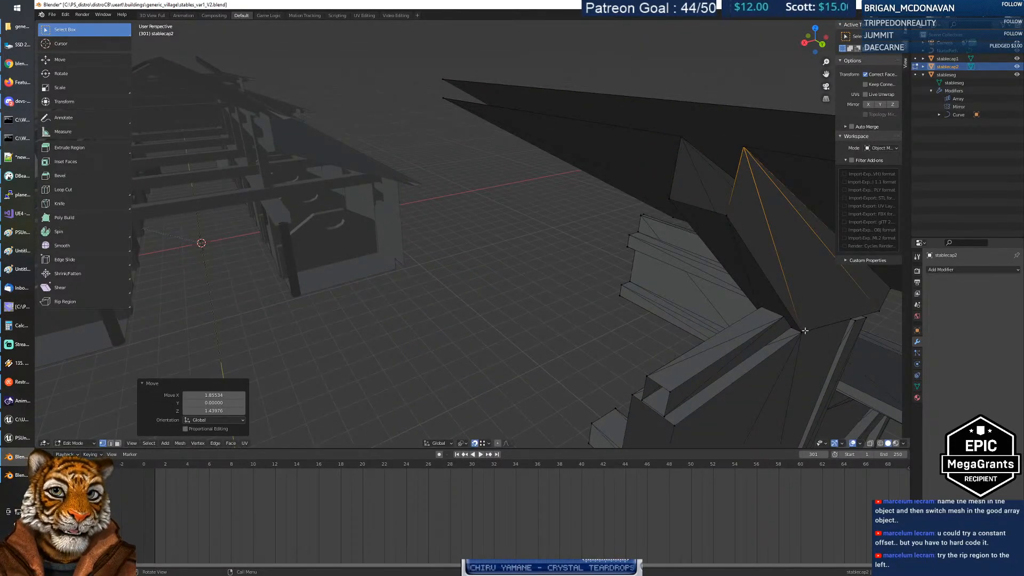
# Step: Select the beam's hidden lower kink vertex with X-ray and snap it onto the lower corner of the beam's outer end
pyautogui.click(805, 331)
pyautogui.rightClick(806, 362)
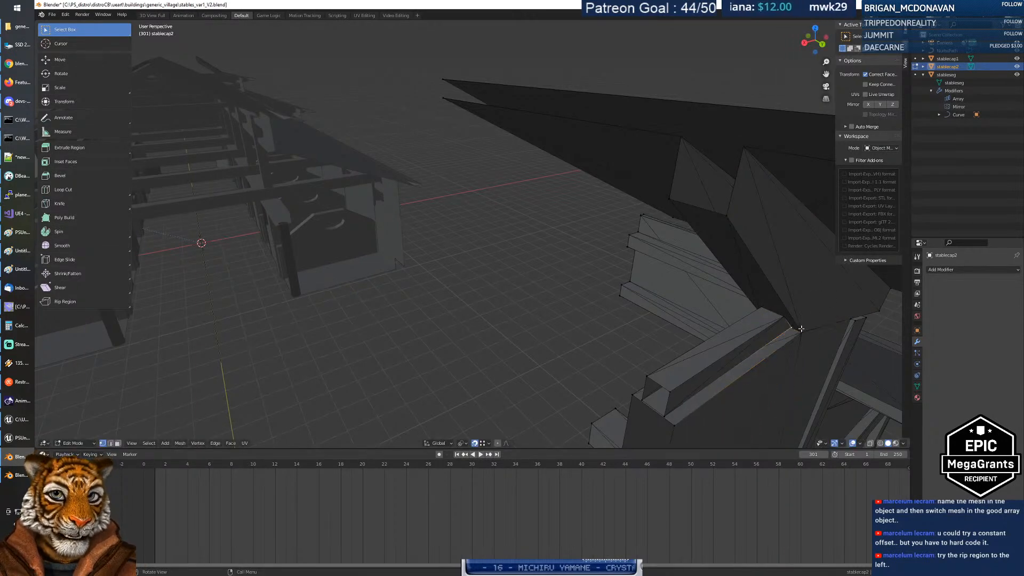
pyautogui.moveTo(823, 325); pyautogui.dragTo(798, 327, button='middle')
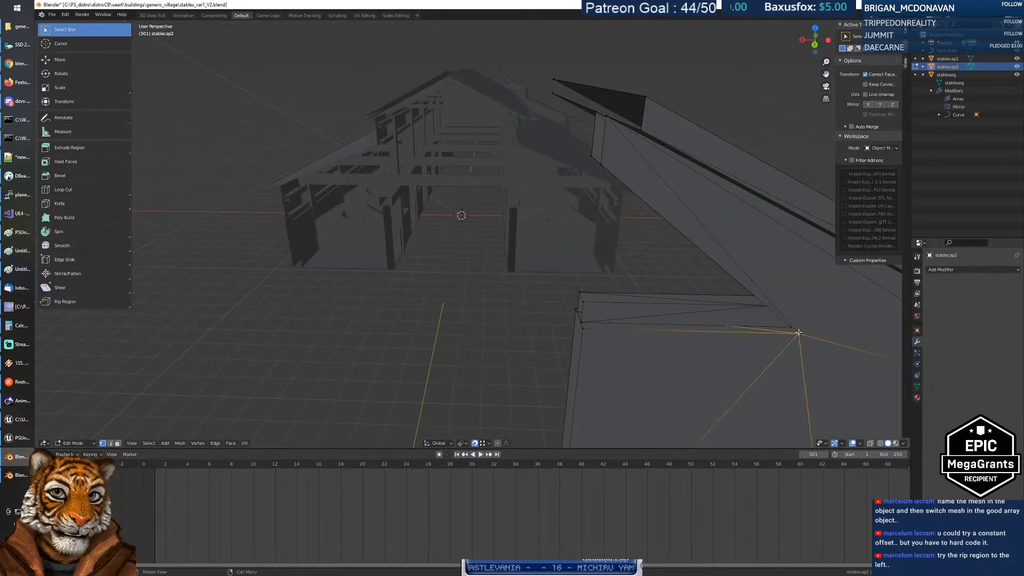
pyautogui.click(870, 444)
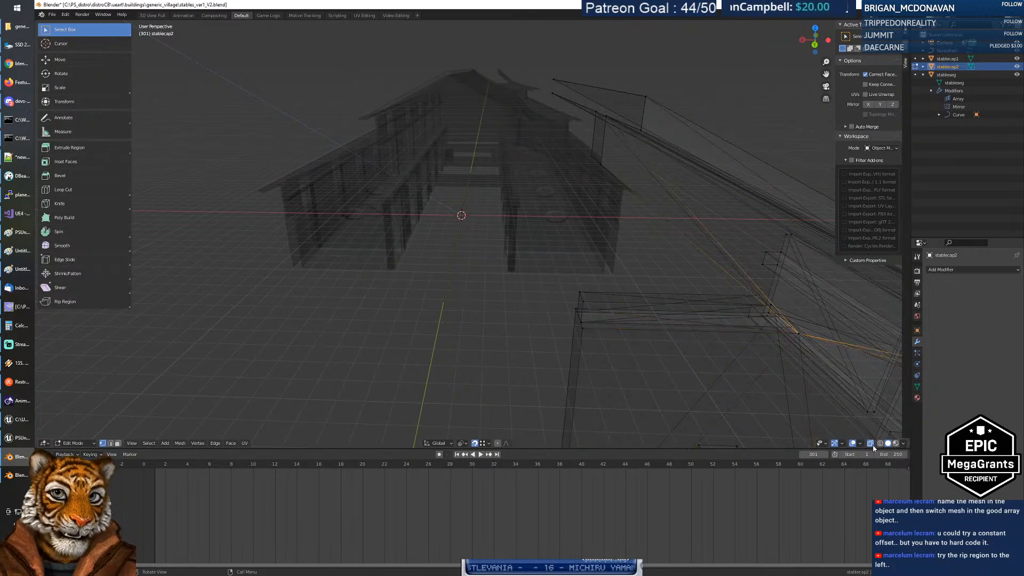
pyautogui.click(871, 443)
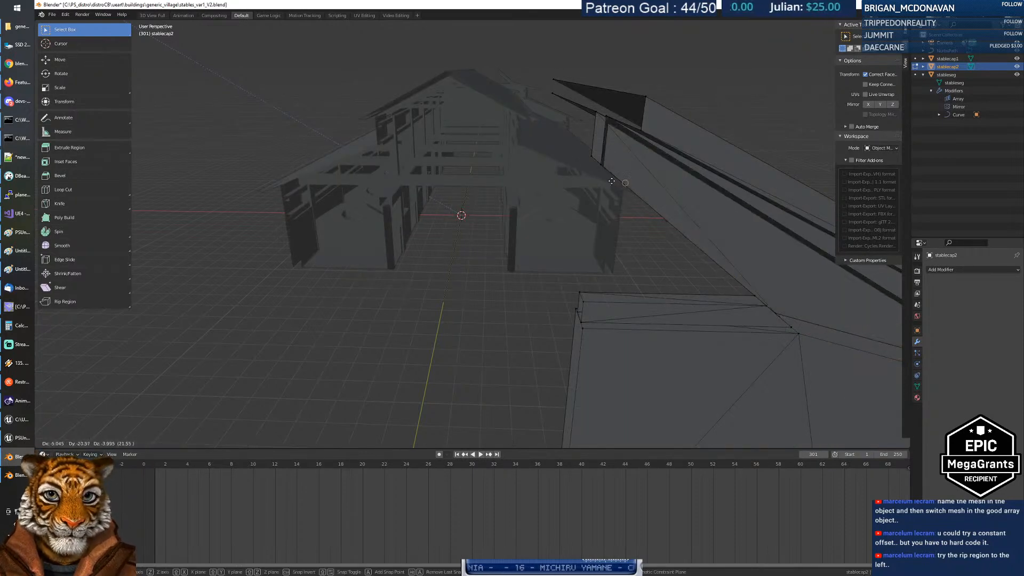
pyautogui.click(603, 166)
pyautogui.moveTo(671, 239); pyautogui.dragTo(811, 243, button='middle')
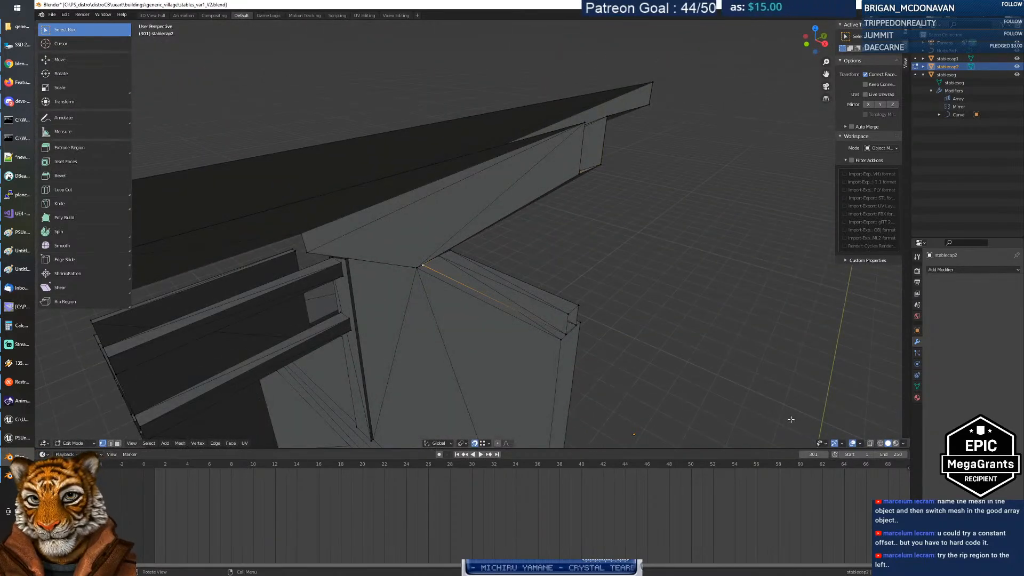
# Step: Snap the remaining lower kink vertex on the beam's opposite side onto its outer lower corner, using X-ray for the selection only
pyautogui.click(871, 443)
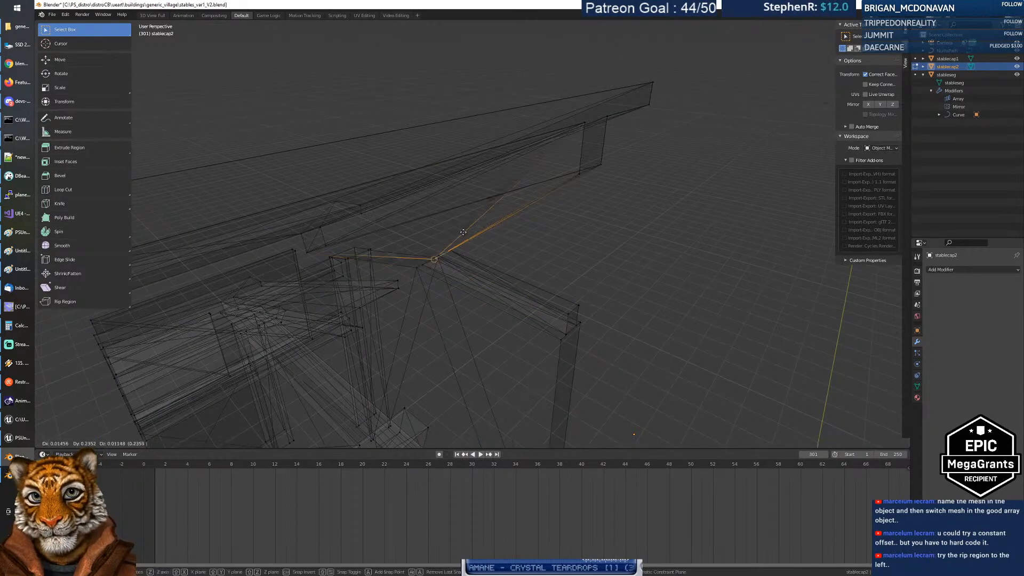
pyautogui.click(580, 173)
pyautogui.moveTo(580, 173); pyautogui.dragTo(590, 220, button='middle')
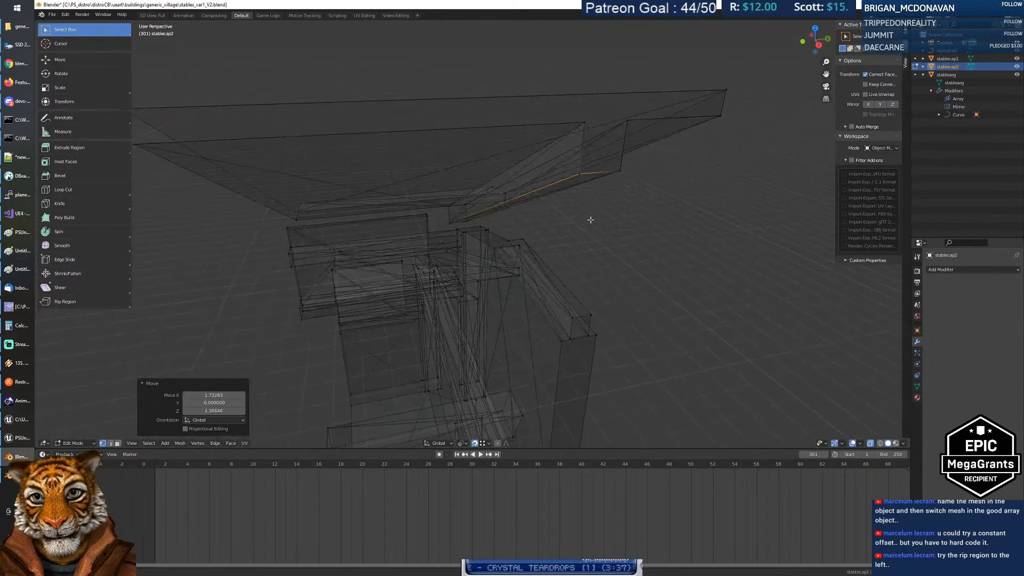
pyautogui.click(871, 445)
pyautogui.moveTo(635, 289); pyautogui.dragTo(650, 263, button='middle')
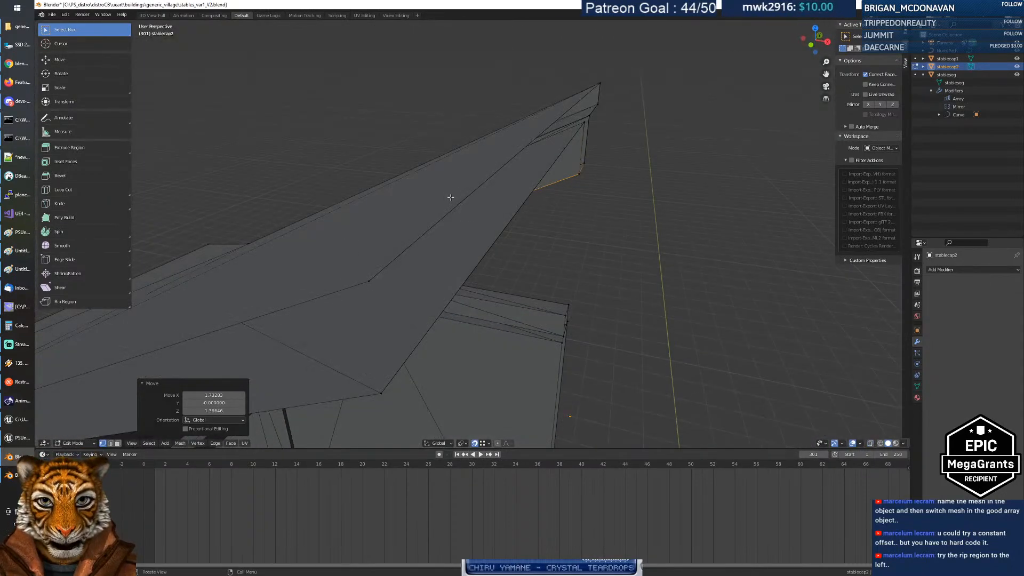
# Step: Examine the end cap's roof, support beam and upper wall from several angles to check how they fit together
pyautogui.hotkey('shift', '`')
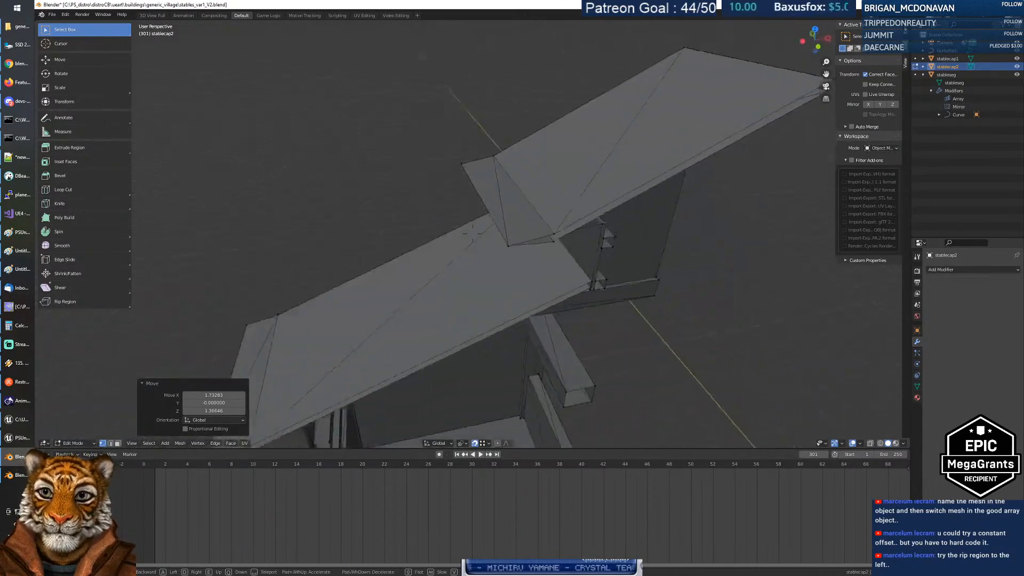
pyautogui.press('a')
pyautogui.press('s')
pyautogui.press('d')
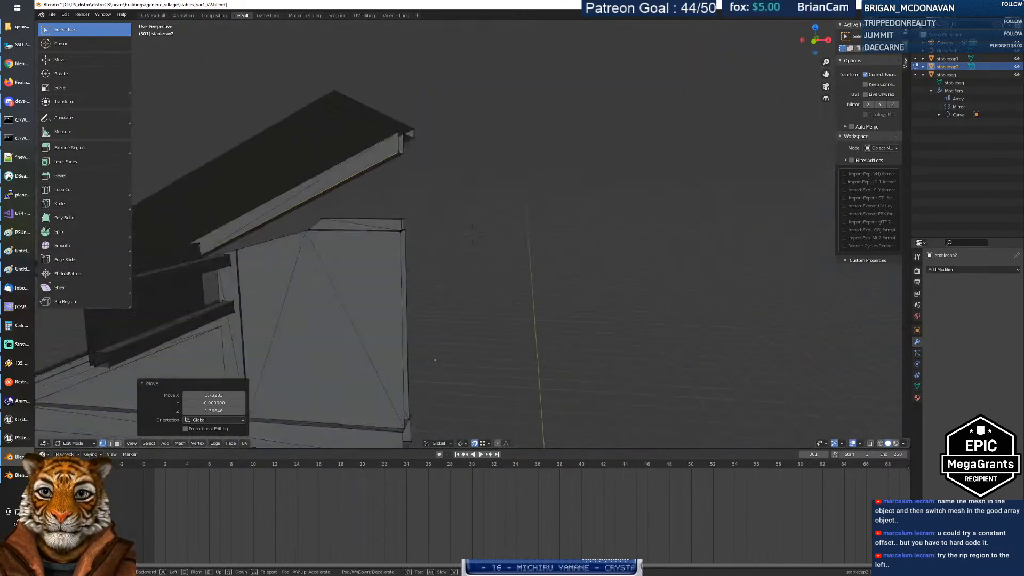
pyautogui.press('s')
pyautogui.press('w')
pyautogui.press('d')
pyautogui.press('s')
pyautogui.press('w')
pyautogui.press('s')
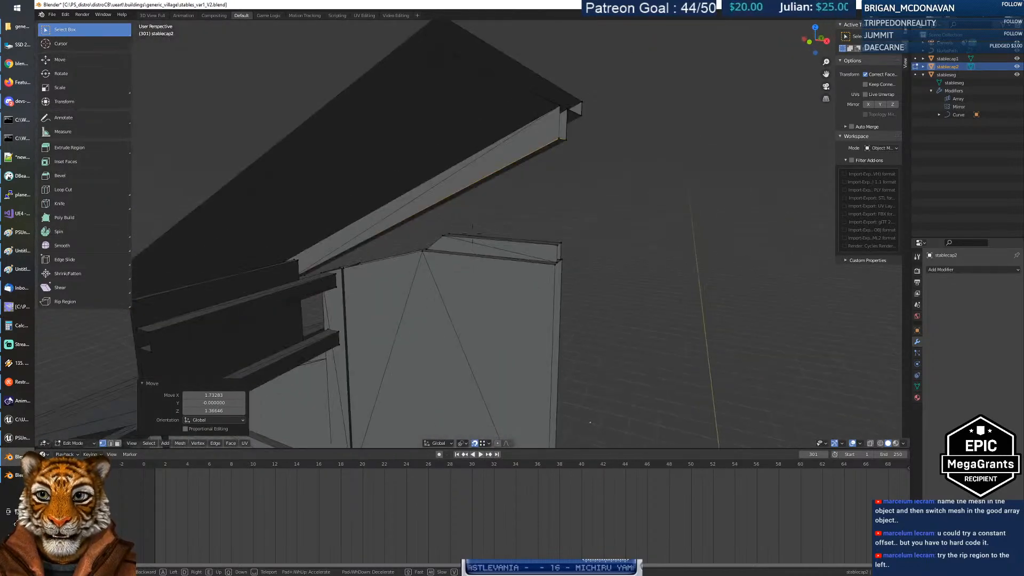
pyautogui.press('w')
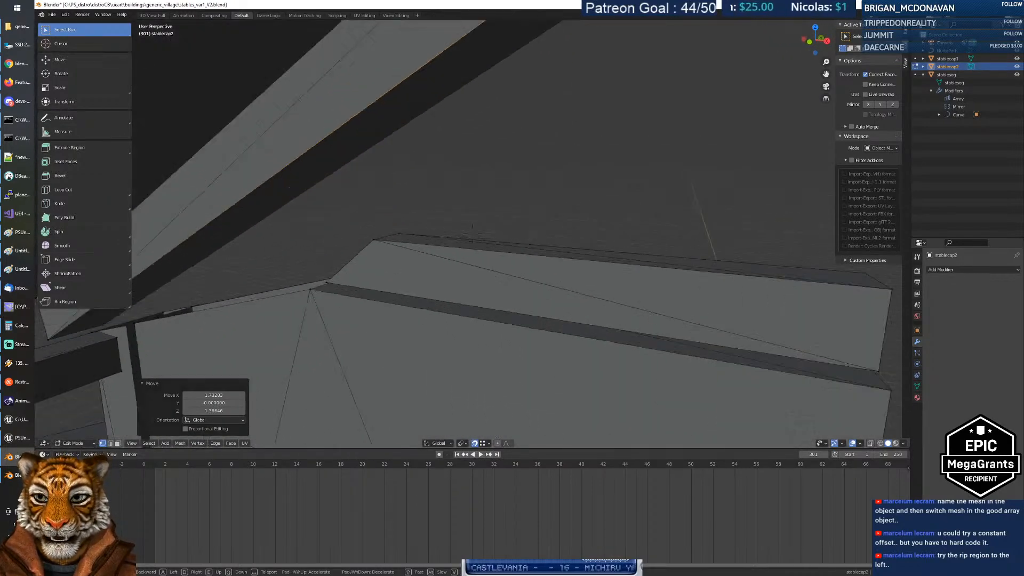
pyautogui.press('s')
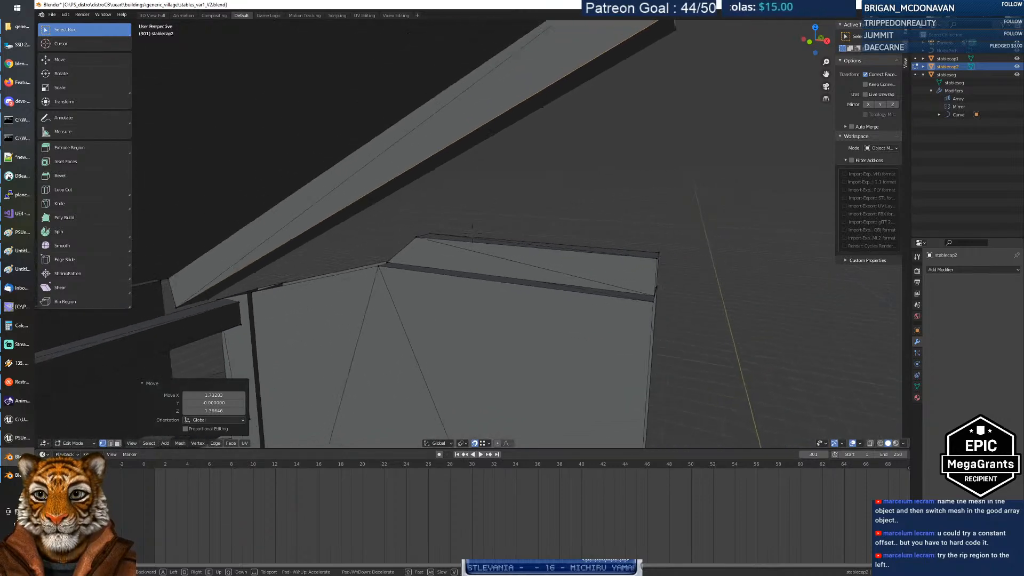
pyautogui.press('w')
pyautogui.press('s')
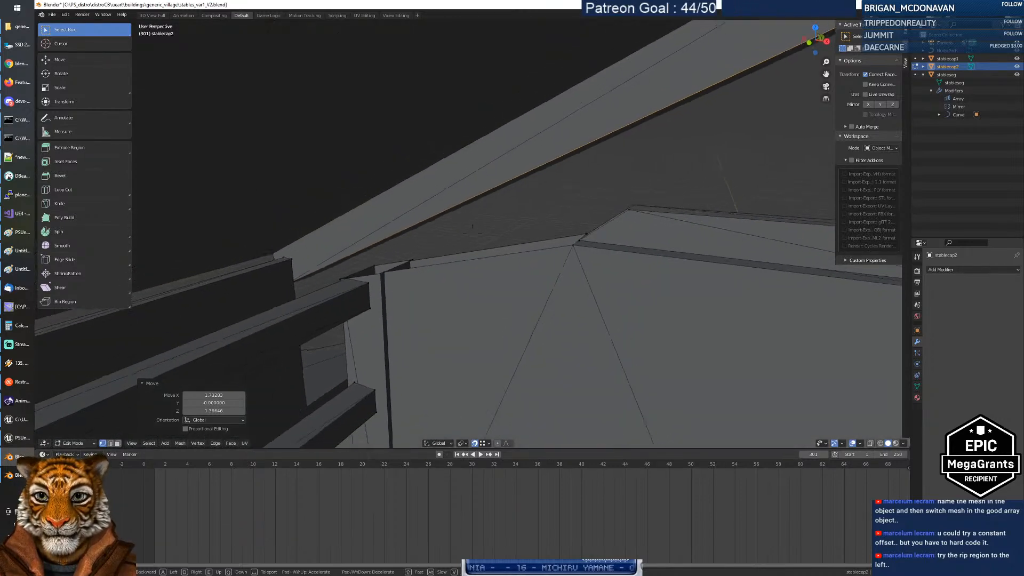
pyautogui.press('w')
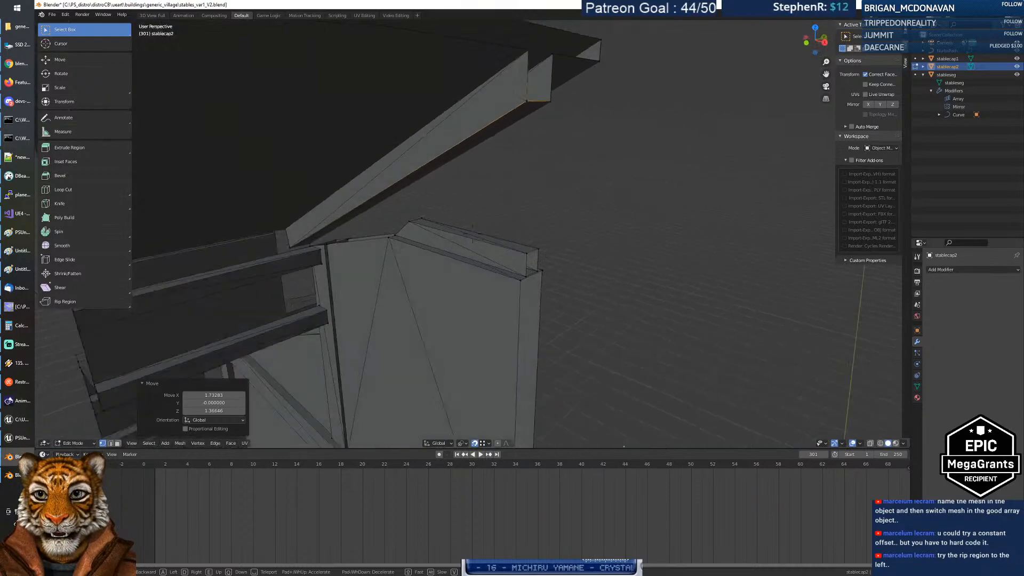
pyautogui.press('s')
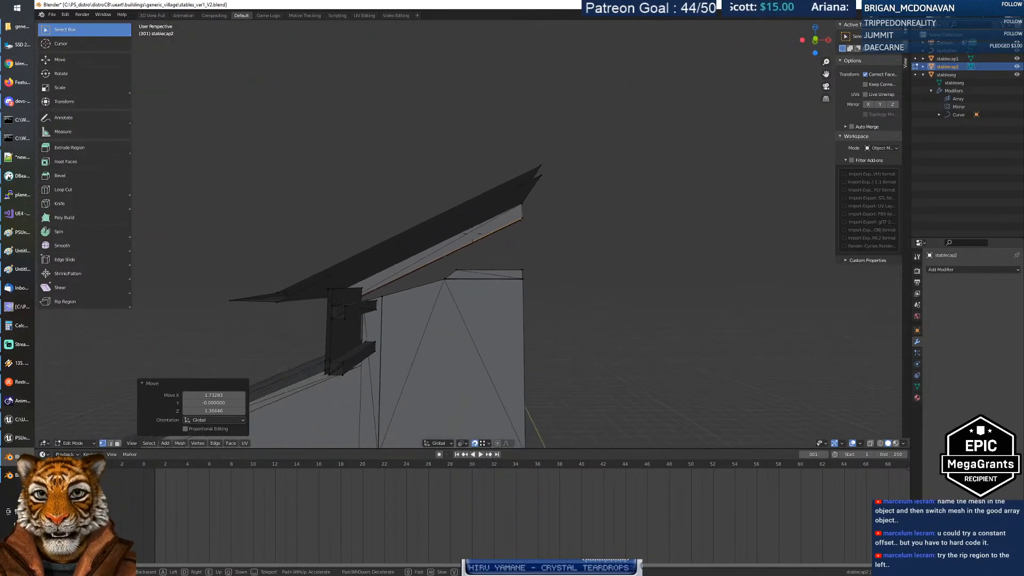
# Step: Compare the end cap's roof beam and upper wall with the roof trusses of the full stable
pyautogui.press('w')
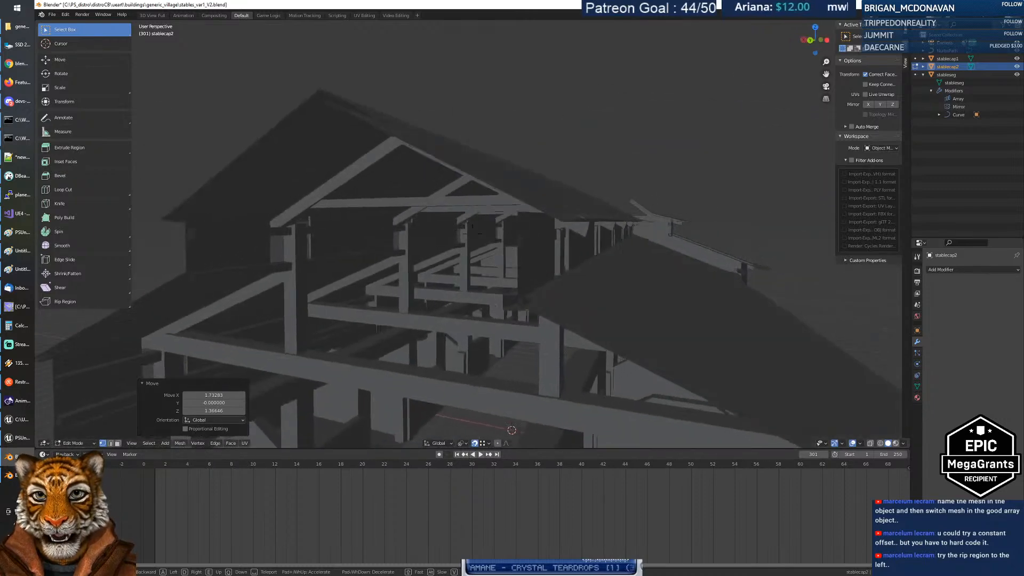
pyautogui.press('w')
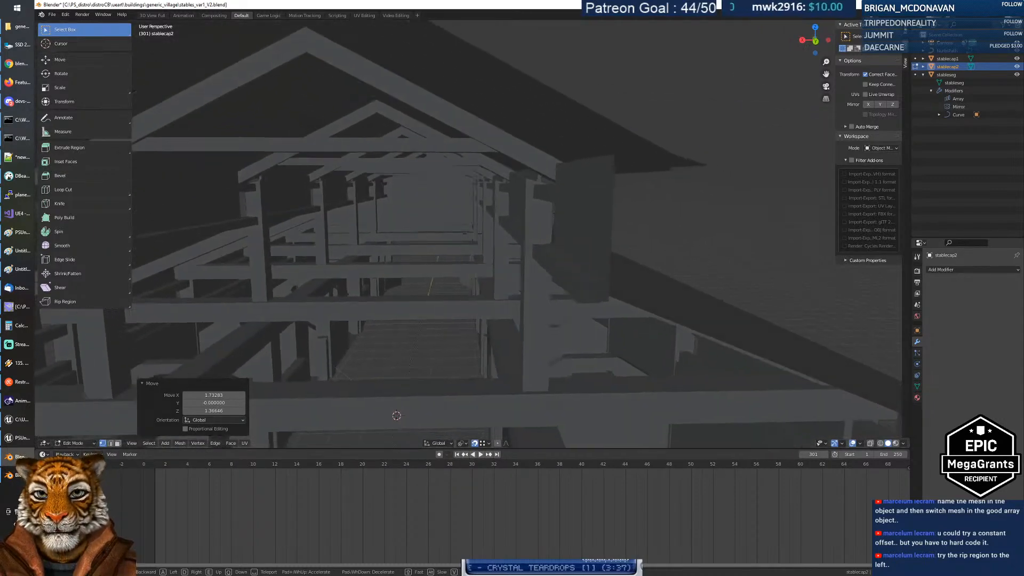
pyautogui.press('s')
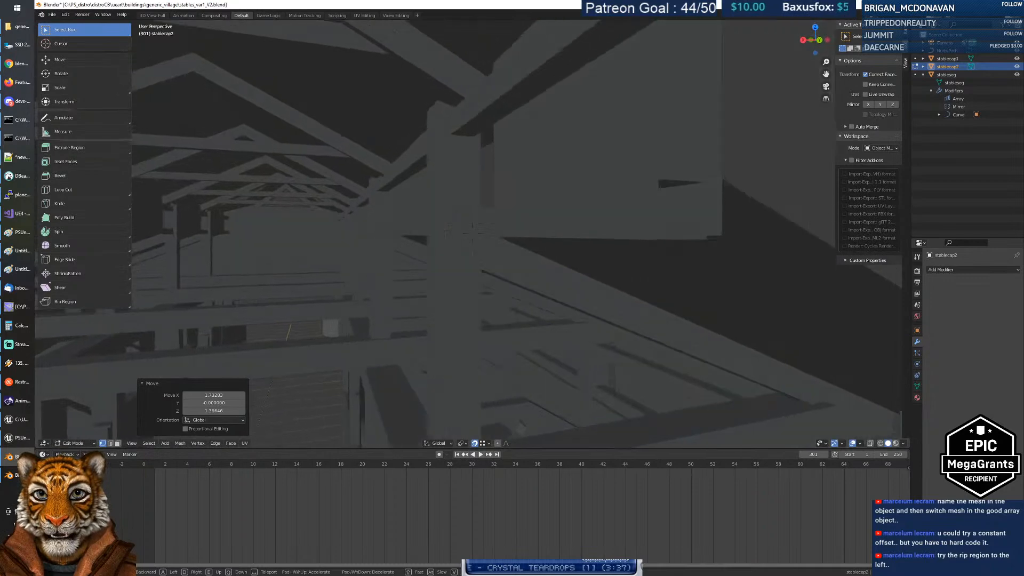
pyautogui.press('s')
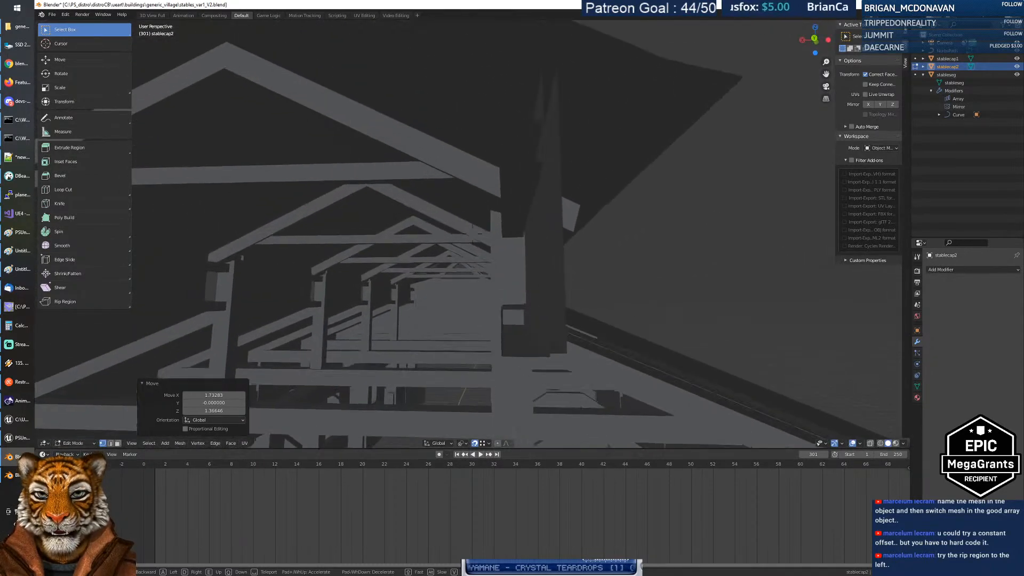
pyautogui.press('d')
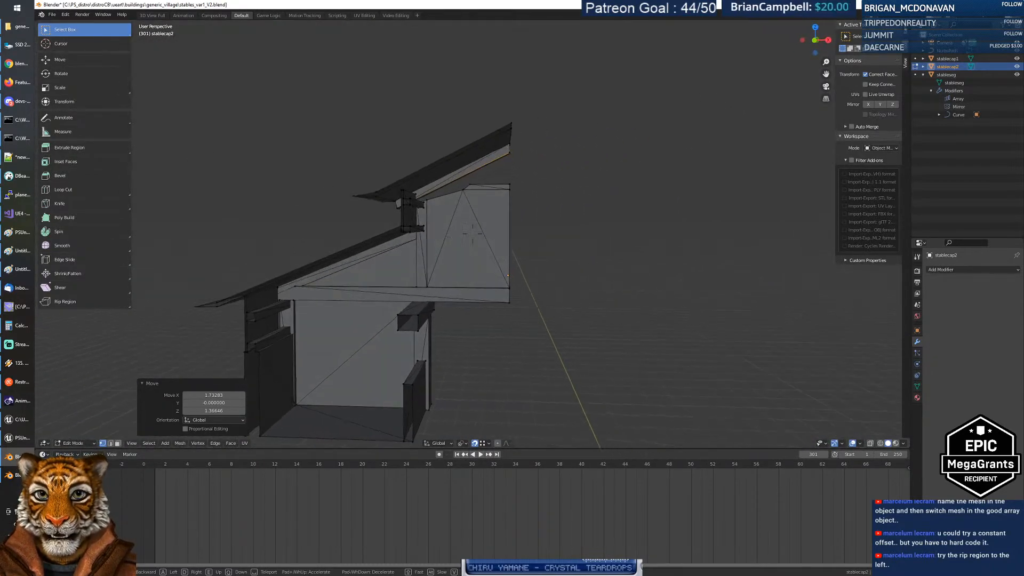
pyautogui.press('w')
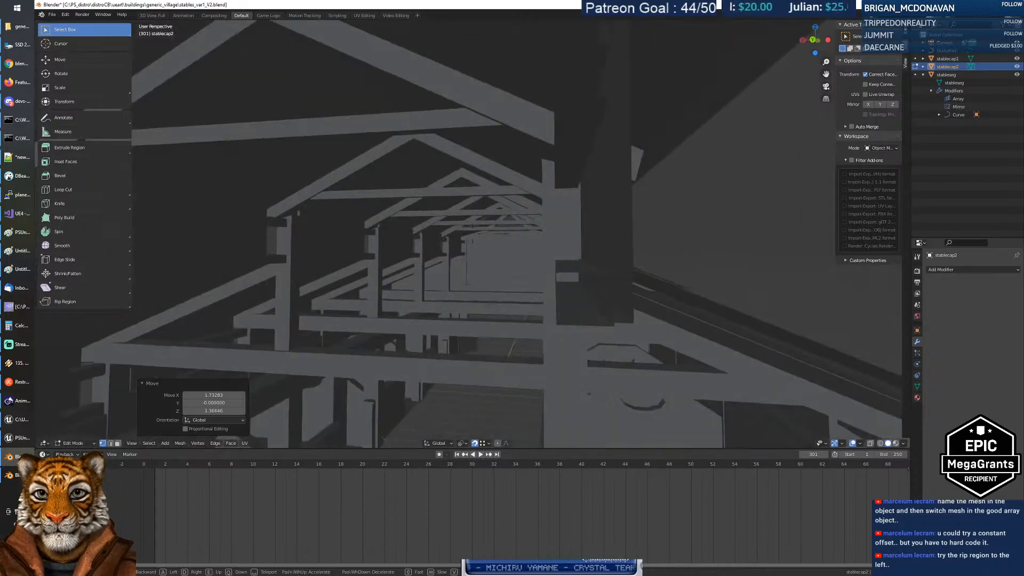
pyautogui.press('s')
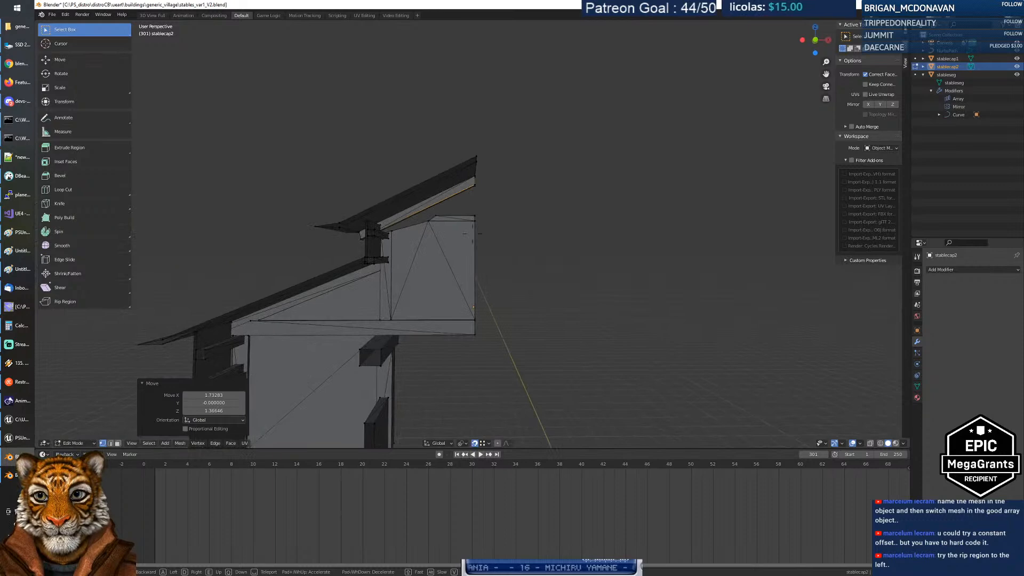
pyautogui.press('w')
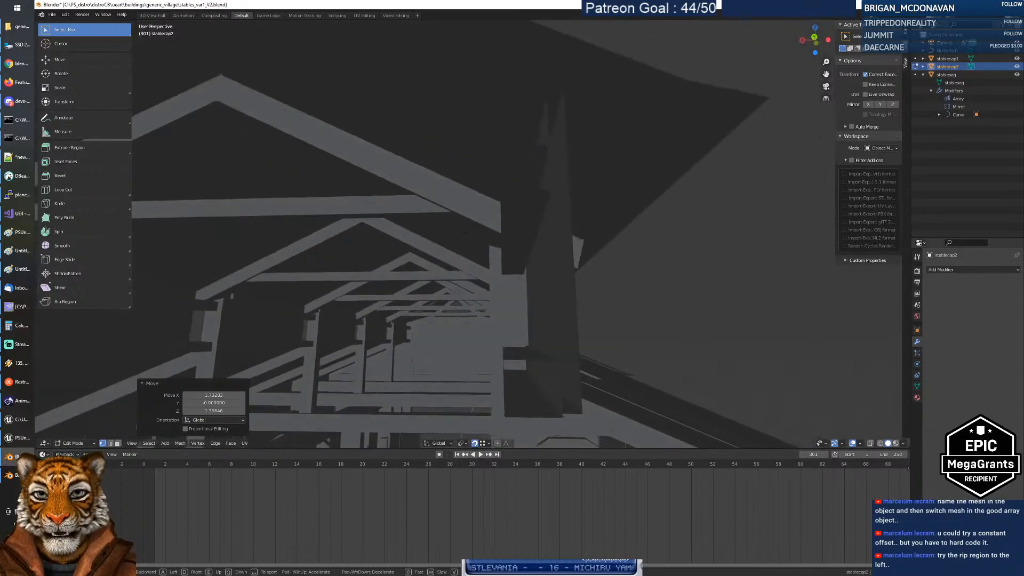
pyautogui.press('s')
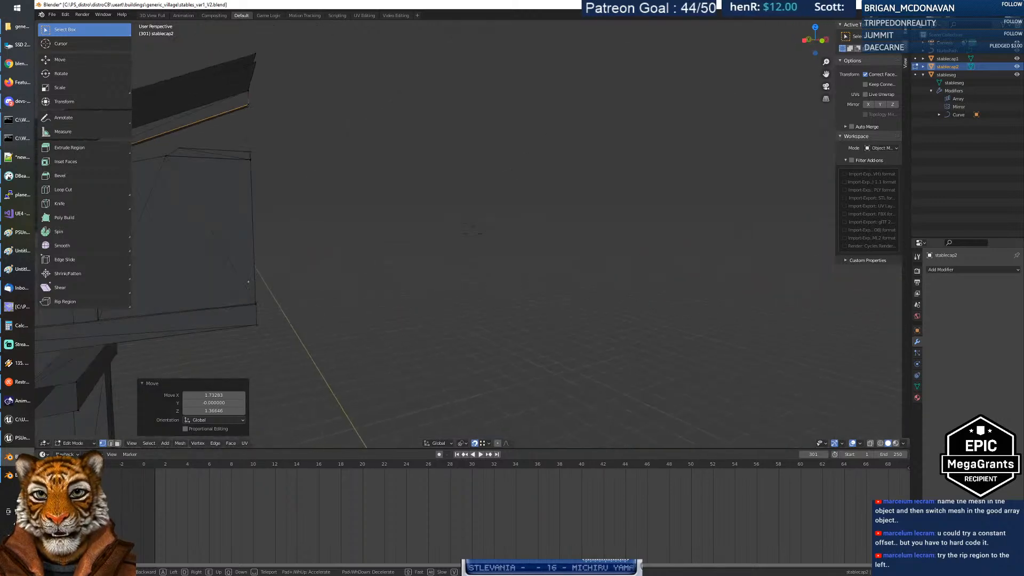
pyautogui.press('s')
pyautogui.press('w')
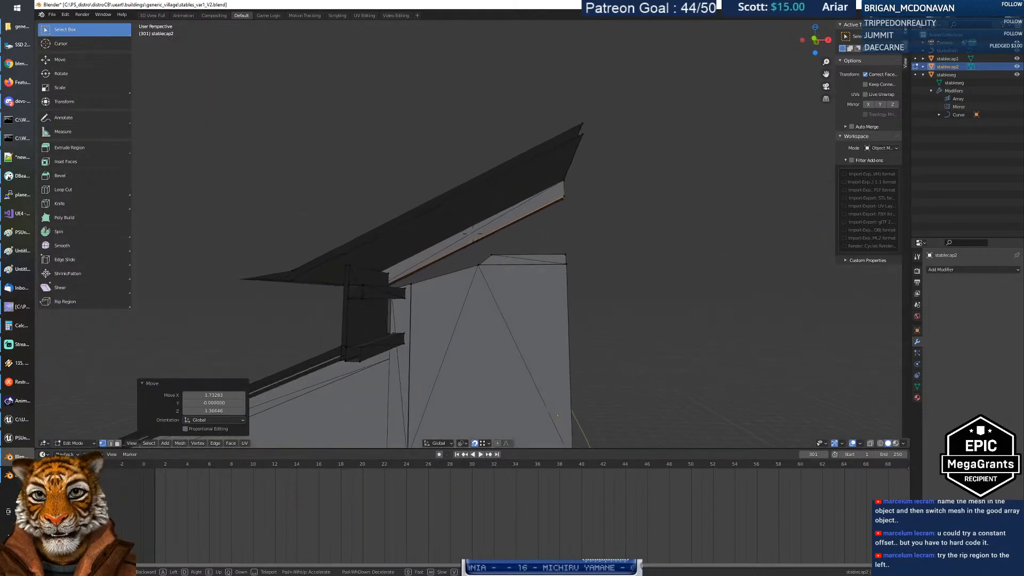
# Step: Extend the inner end of the end cap's horizontal tie beam about 1.1 along X so it meets the sloped roof beam
pyautogui.press('w')
pyautogui.press('s')
pyautogui.press('w')
pyautogui.press('s')
pyautogui.press('w')
pyautogui.click(473, 234)
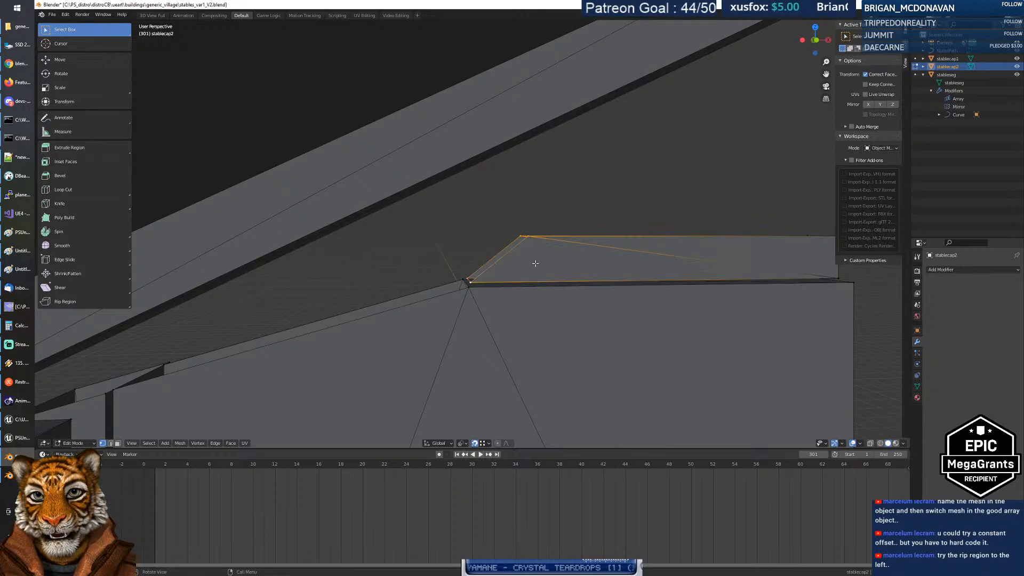
pyautogui.moveTo(535, 262); pyautogui.dragTo(524, 266, button='middle')
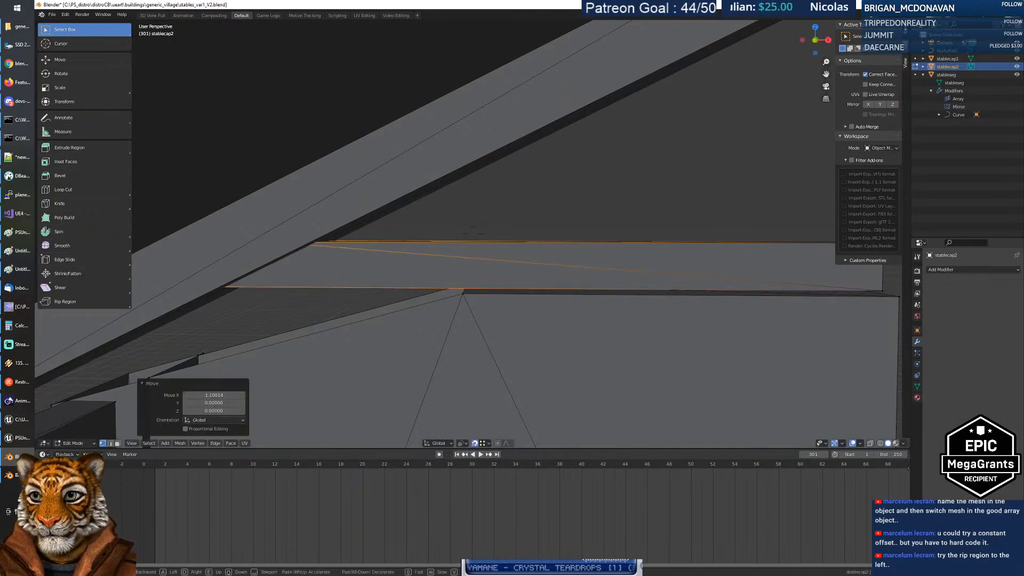
# Step: Raise the top of the upright post beside the upper wall along Z until it overlaps the sloped roof beam
pyautogui.press('s')
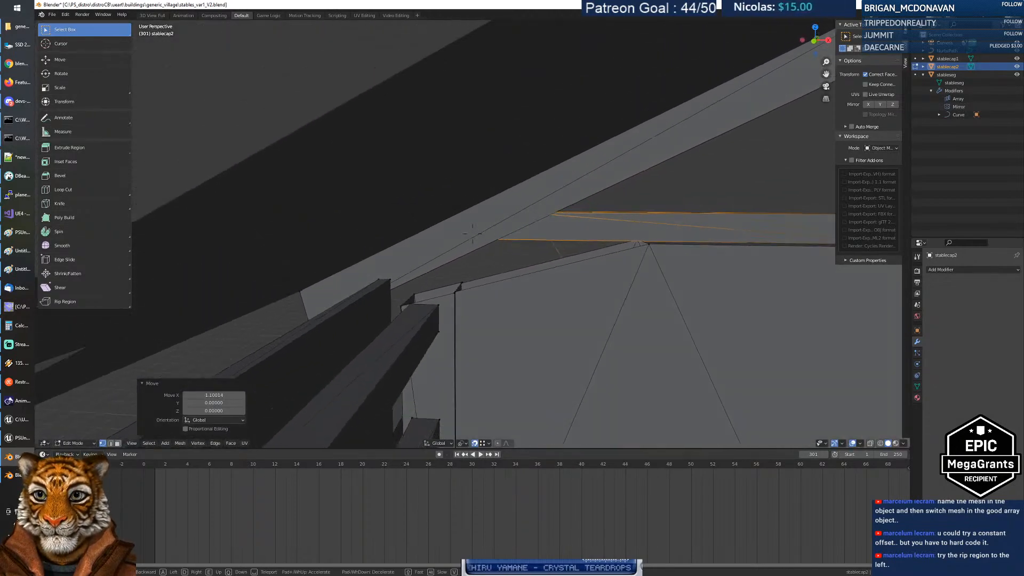
pyautogui.press('s')
pyautogui.press('w')
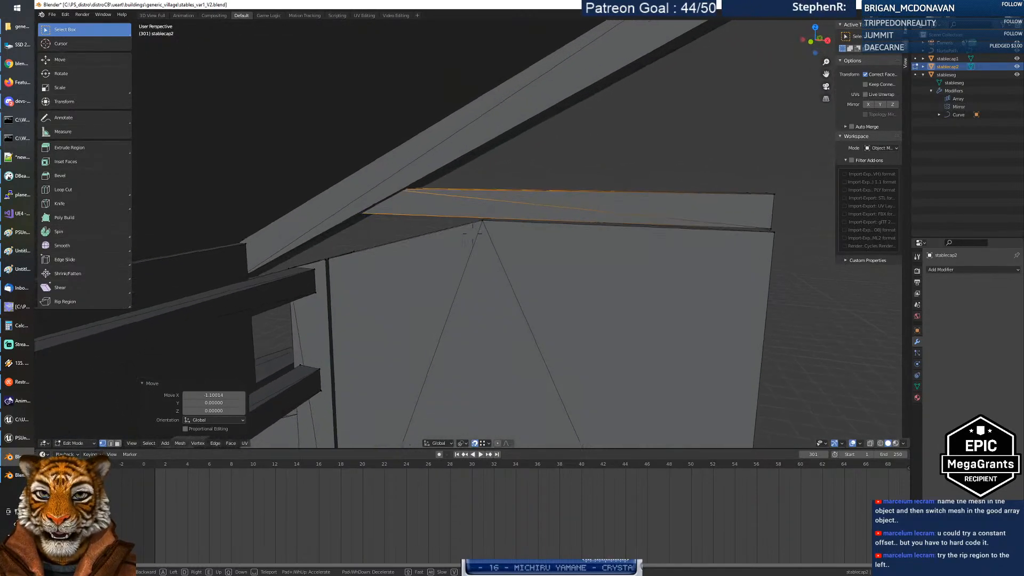
pyautogui.press('w')
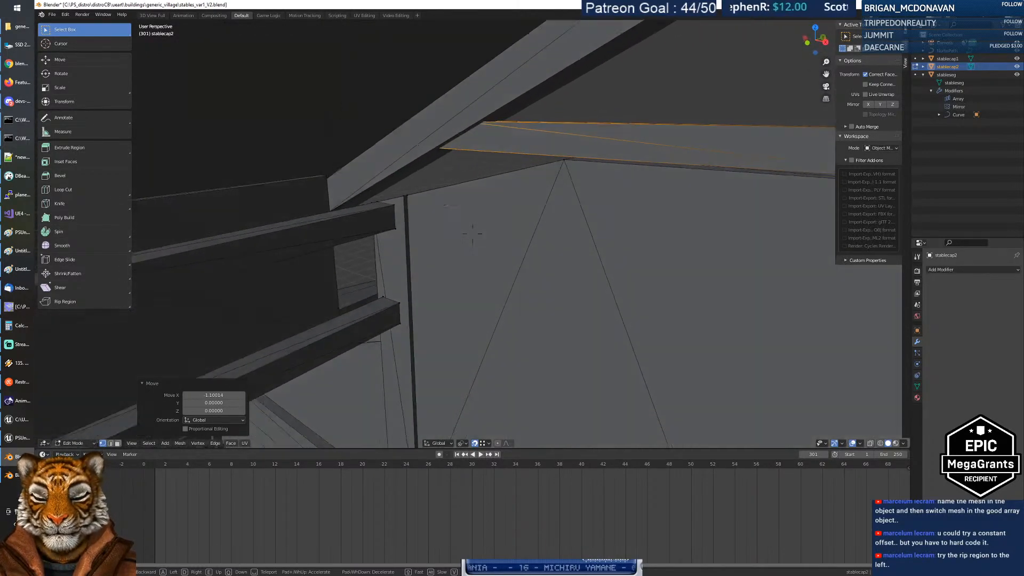
pyautogui.press('w')
pyautogui.press('a')
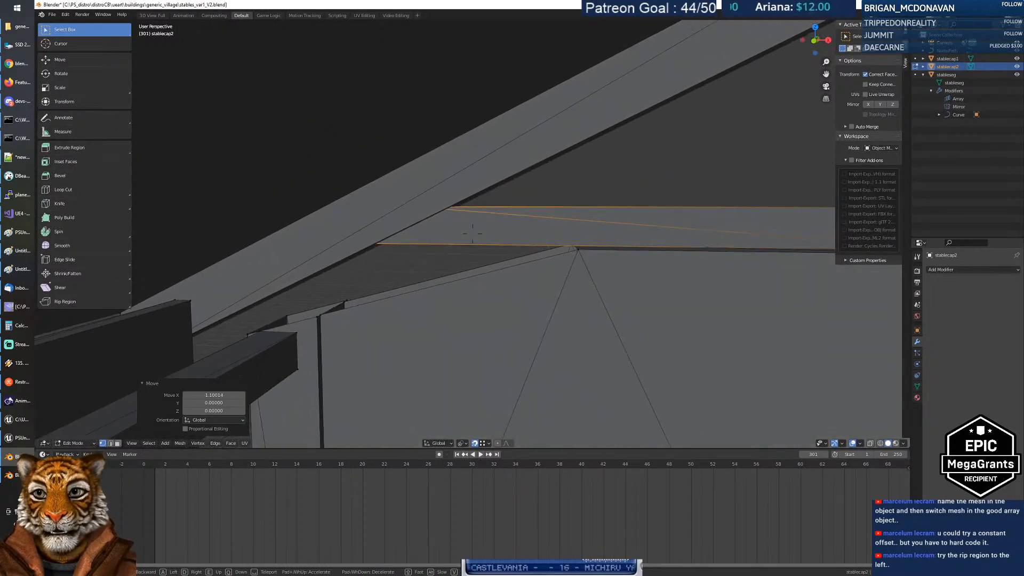
pyautogui.click(584, 267)
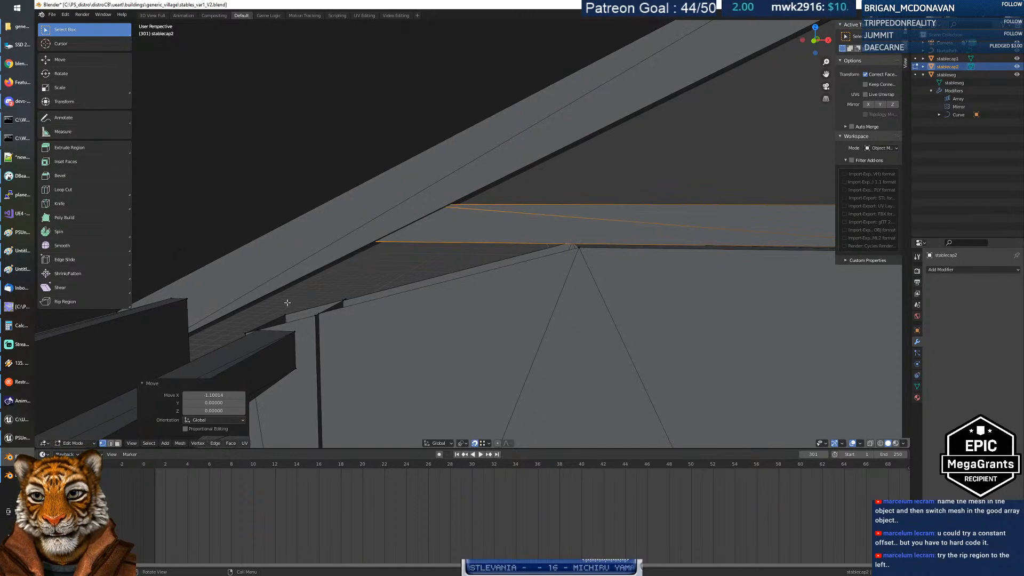
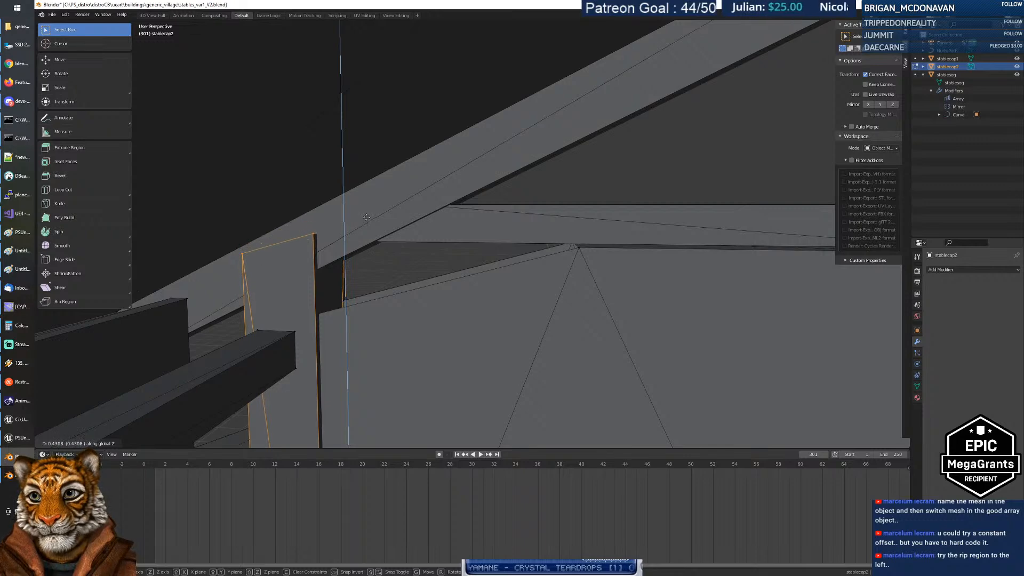
pyautogui.moveTo(382, 231); pyautogui.dragTo(428, 255, button='middle')
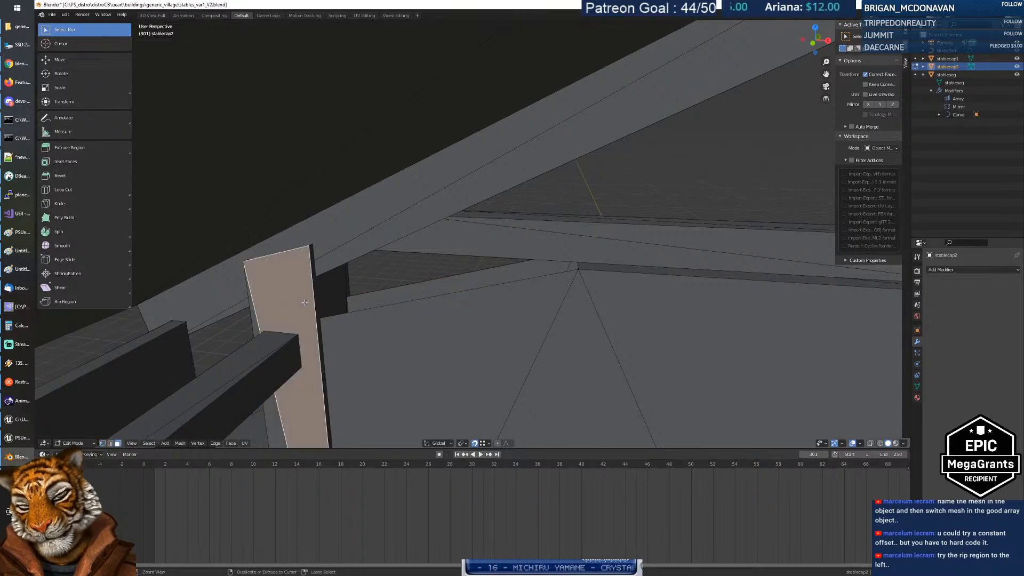
# Step: Select the upper wall's low top corner vertices beside the post and try raising them along Z
pyautogui.press('h')
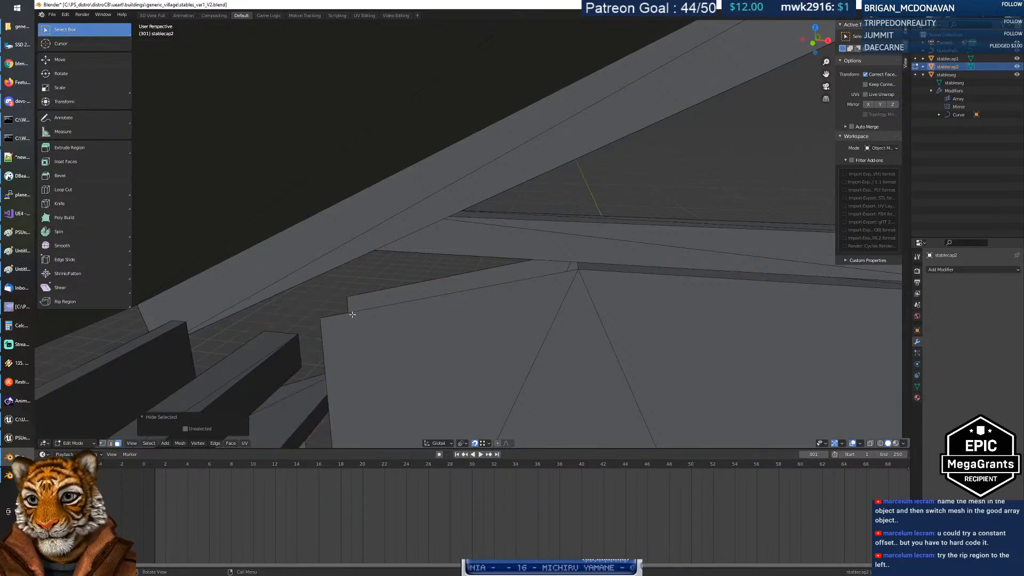
pyautogui.hotkey('ctrl', 'z')
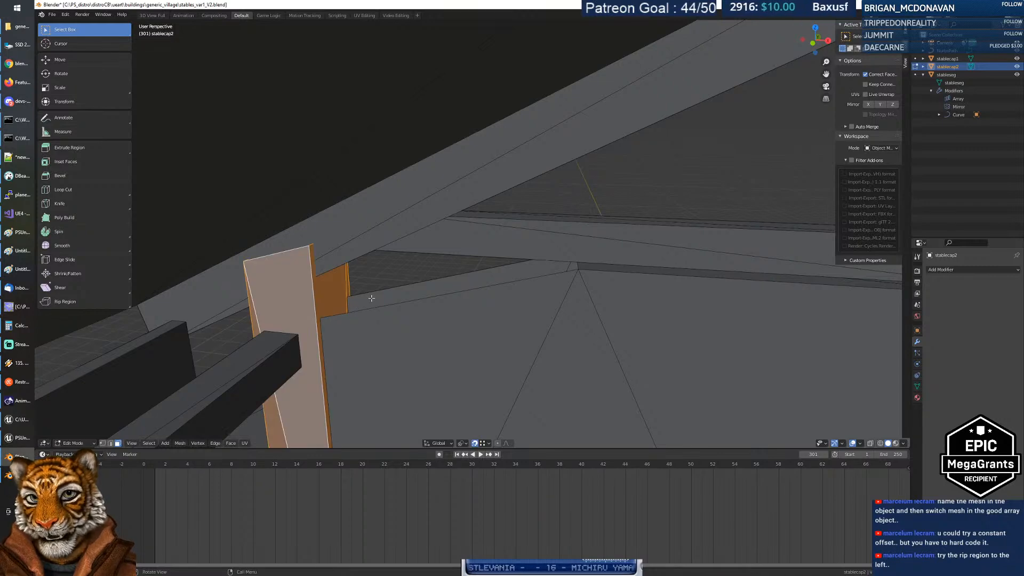
pyautogui.click(339, 307)
pyautogui.moveTo(450, 333)
pyautogui.mouseDown(button='middle')
pyautogui.moveTo(469, 310)
pyautogui.moveTo(466, 320)
pyautogui.moveTo(448, 318)
pyautogui.moveTo(458, 321)
pyautogui.mouseUp(button='middle')
pyautogui.hotkey('shift', '`')
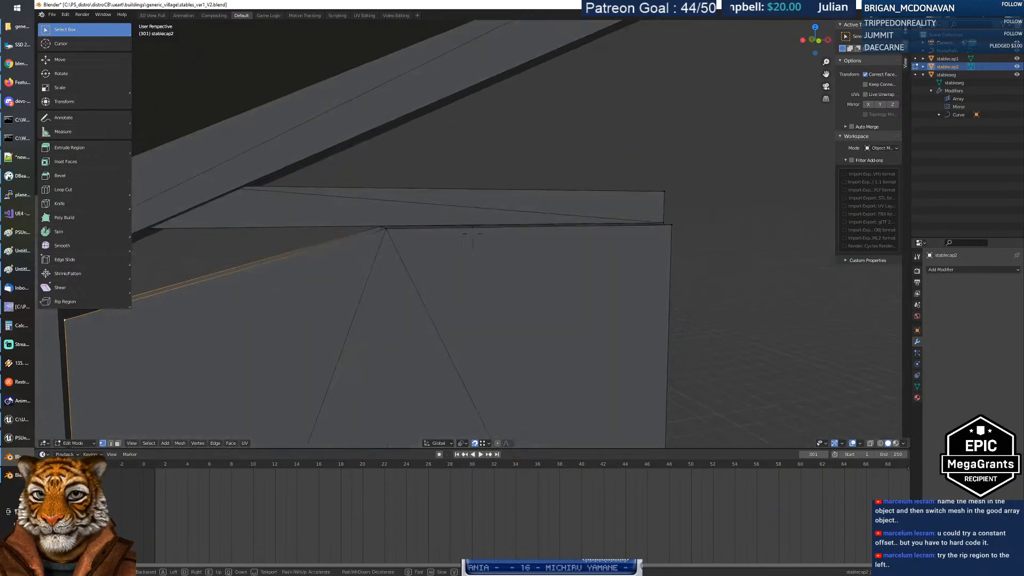
pyautogui.press('w')
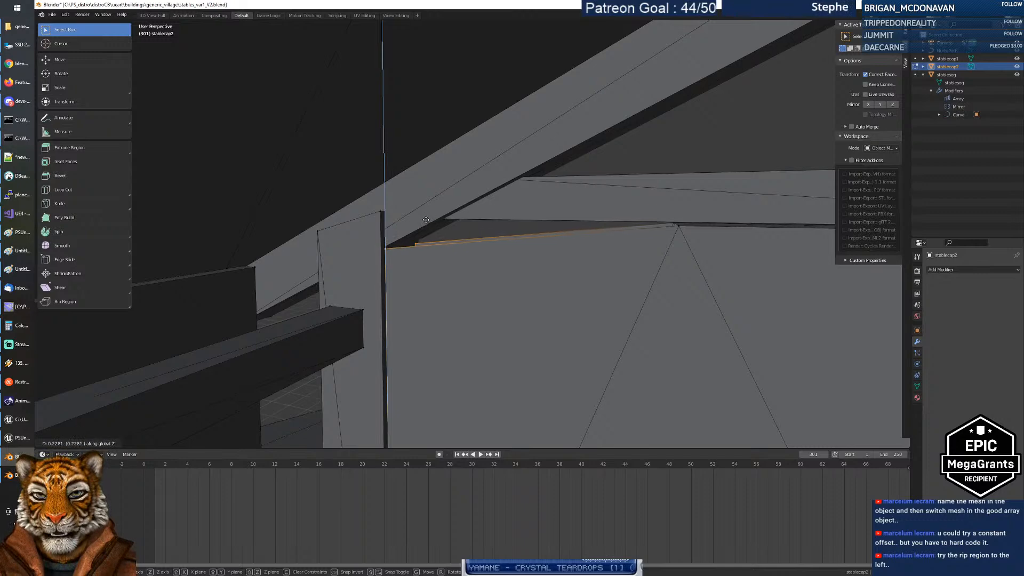
pyautogui.press('Escape')
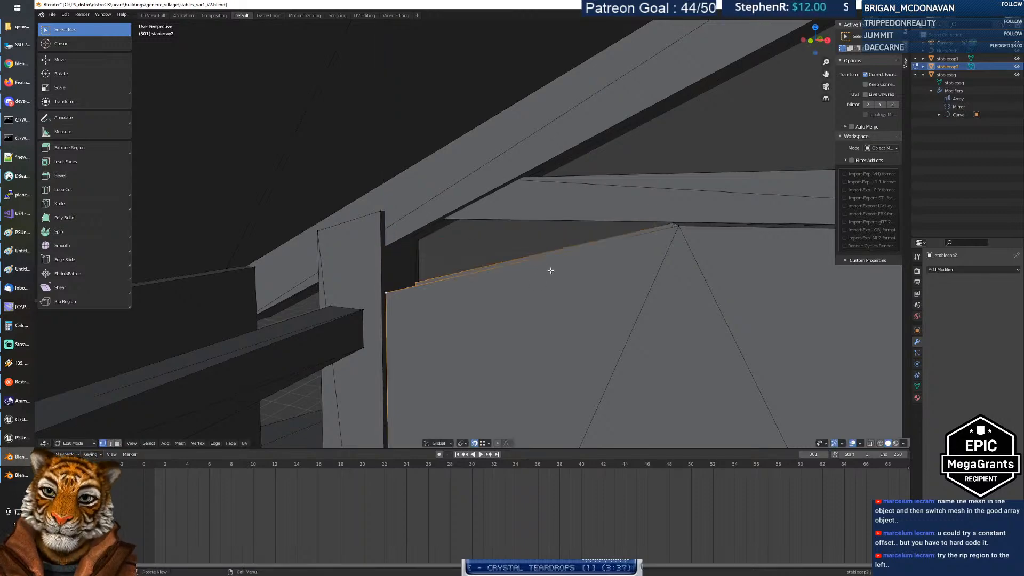
# Step: Compare the end cap's wall corner, post and beam joint with the trusses and side walls of the full stable
pyautogui.press('s')
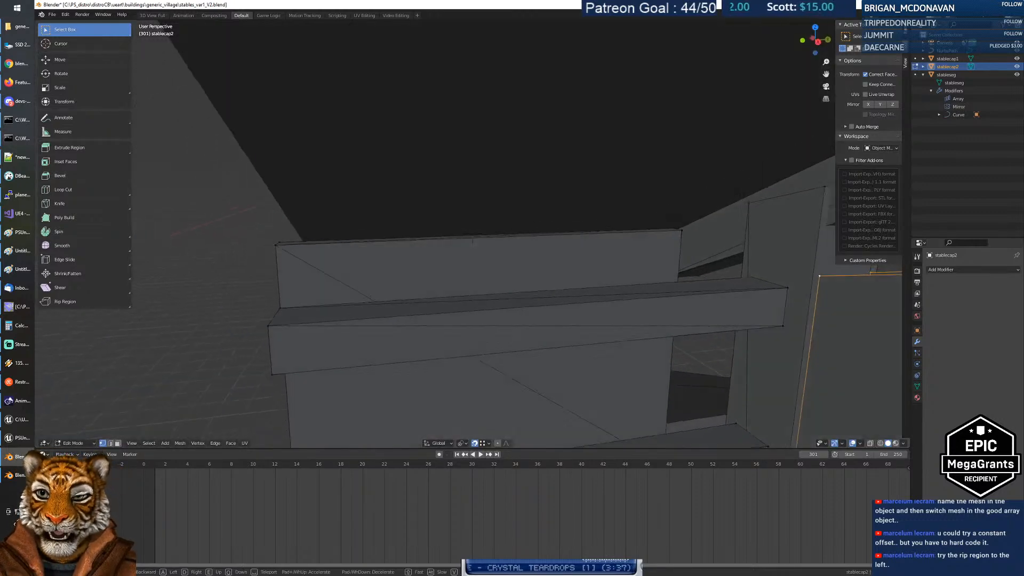
pyautogui.press('w')
pyautogui.press('w')
pyautogui.press('a')
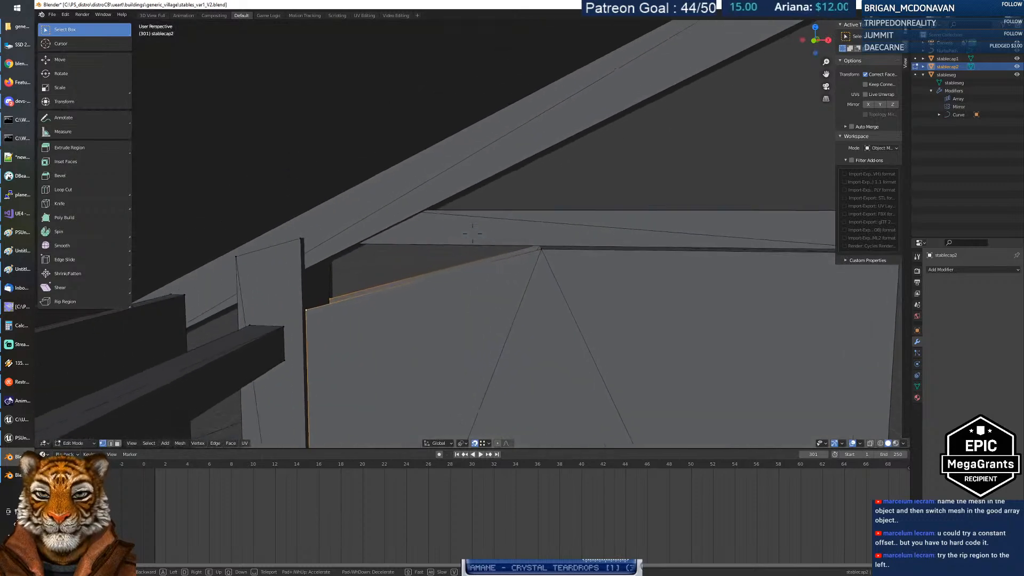
pyautogui.press('s')
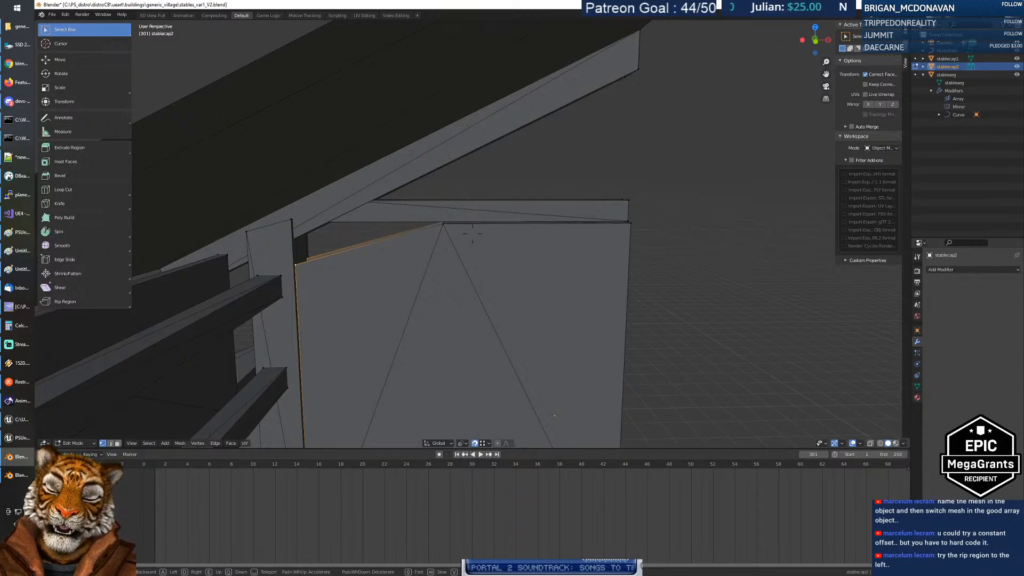
pyautogui.press('s')
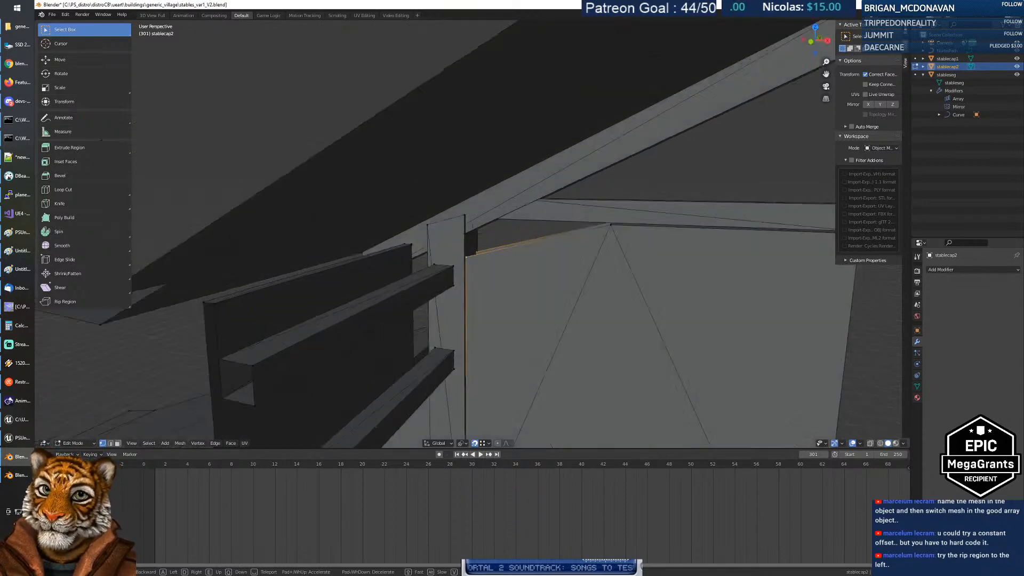
pyautogui.press('w')
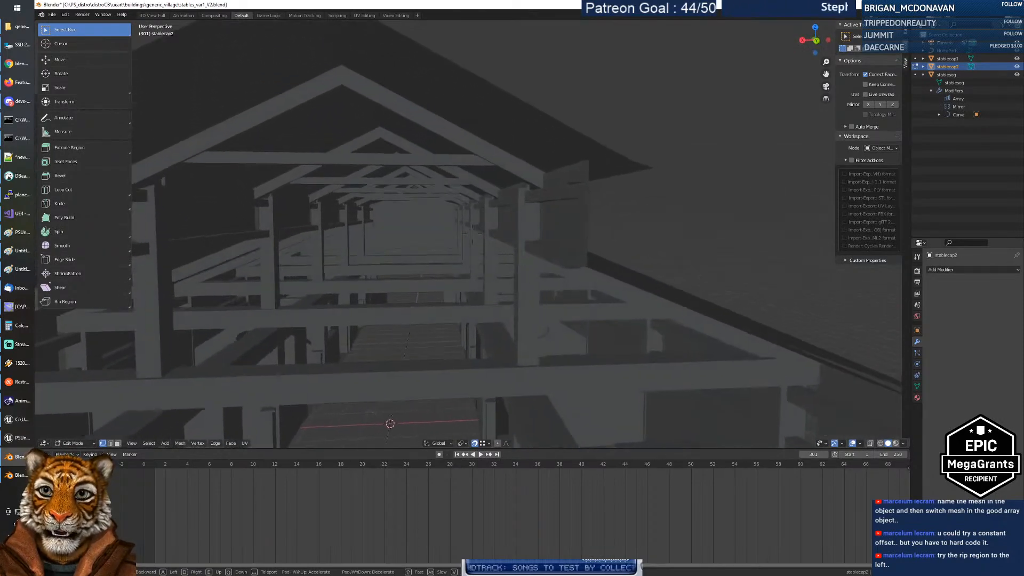
pyautogui.press('d')
pyautogui.press('a')
pyautogui.press('d')
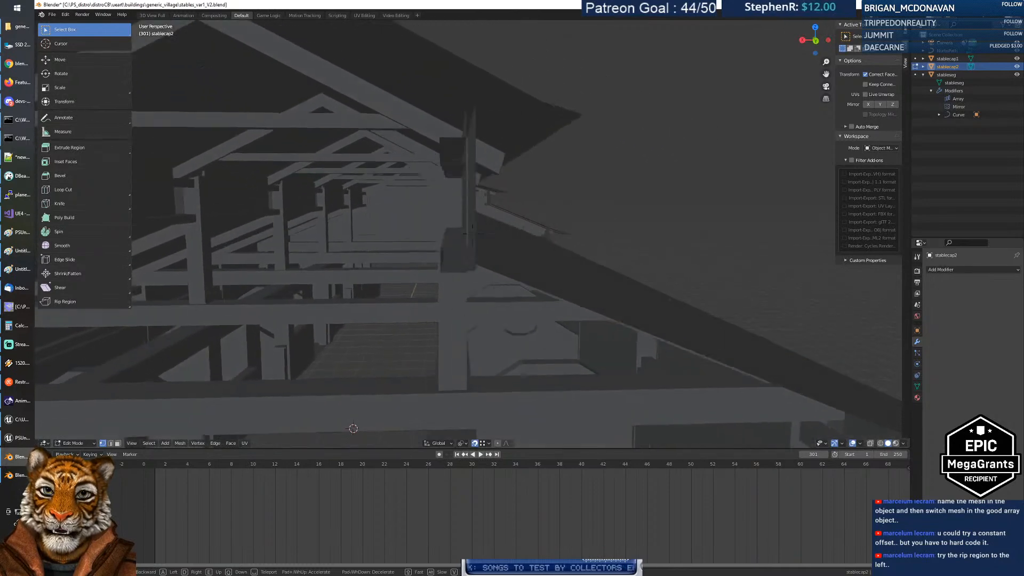
pyautogui.press('w')
pyautogui.press('d')
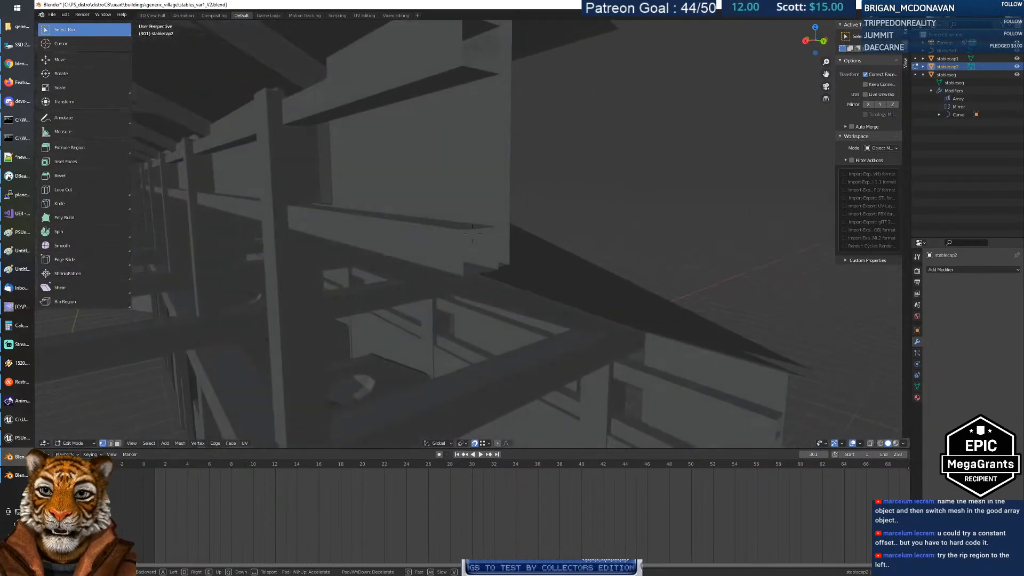
pyautogui.press('w')
pyautogui.press('s')
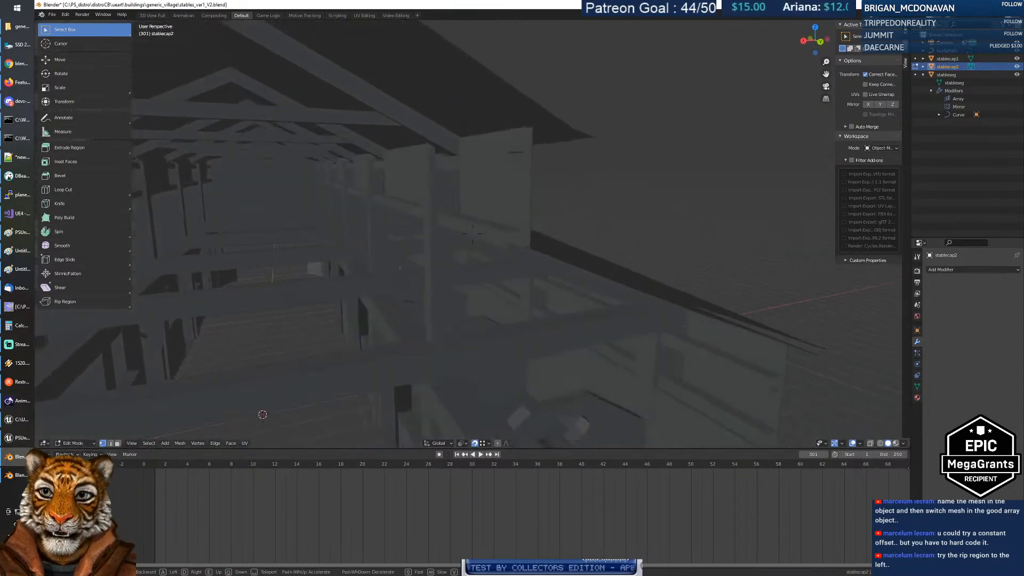
pyautogui.press('d')
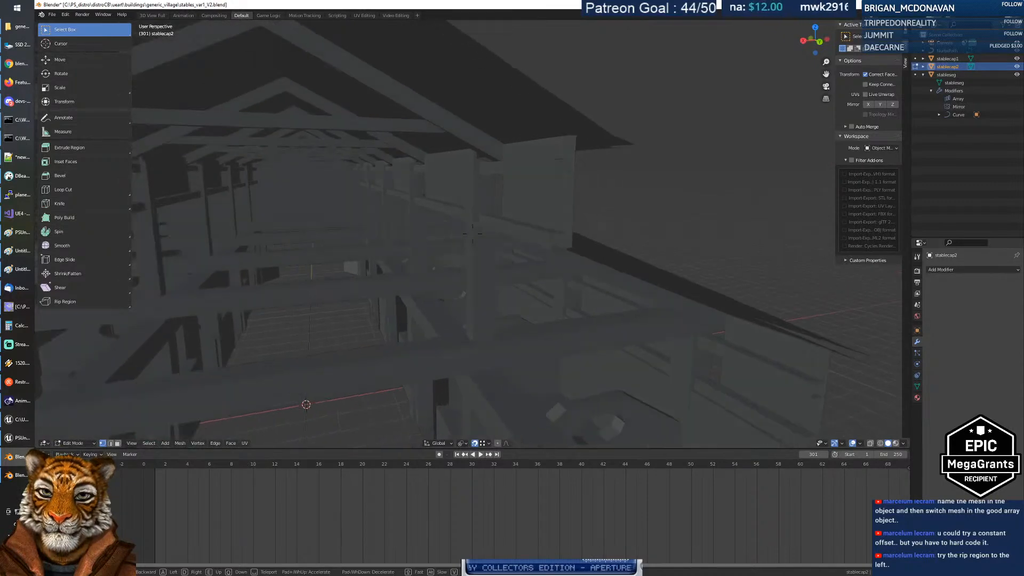
# Step: Examine the gap between the end cap's upper wall, tie beam and roof from the front, above and below
pyautogui.press('s')
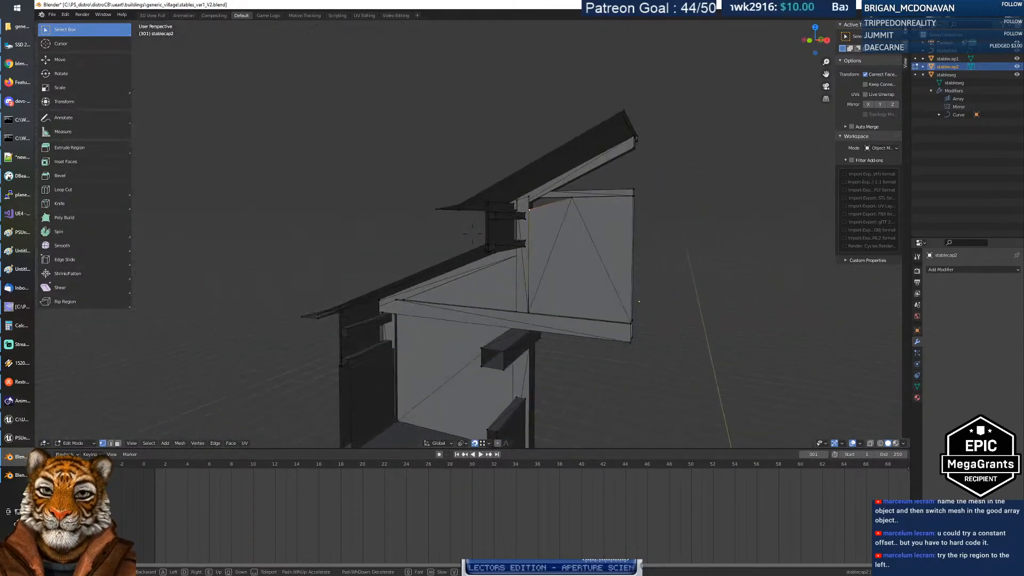
pyautogui.press('w')
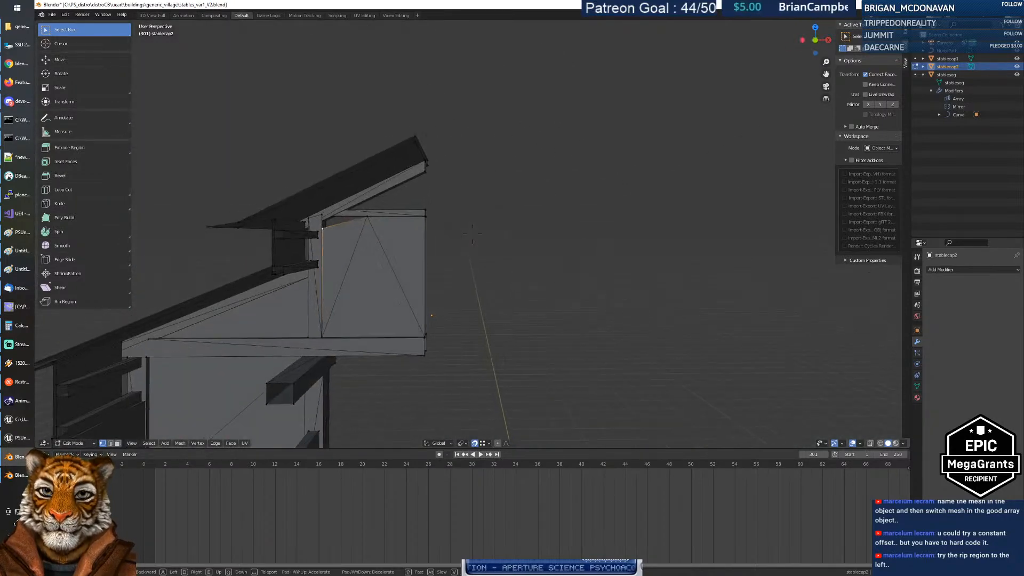
pyautogui.press('w')
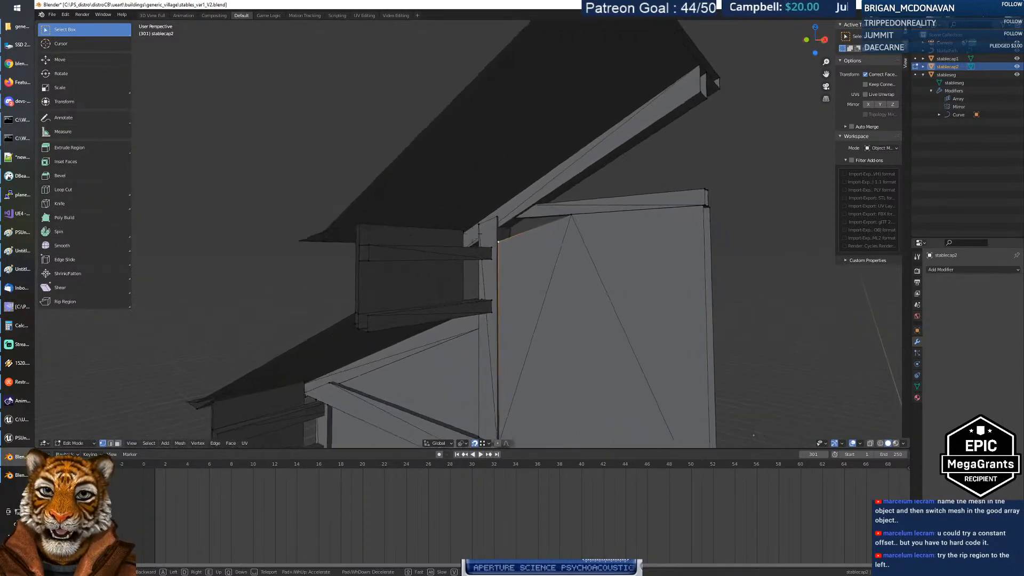
pyautogui.press('s')
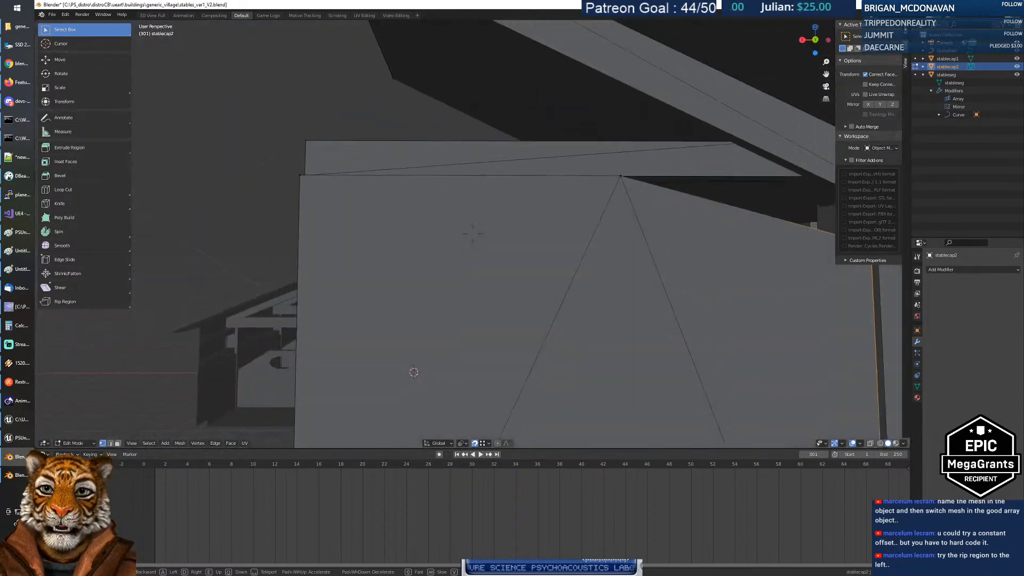
pyautogui.press('w')
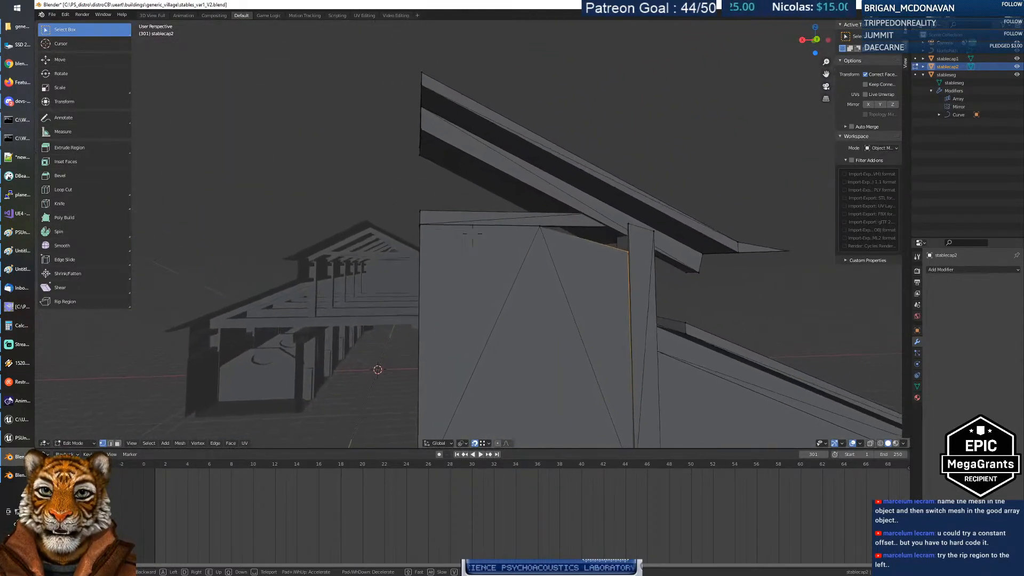
pyautogui.press('s')
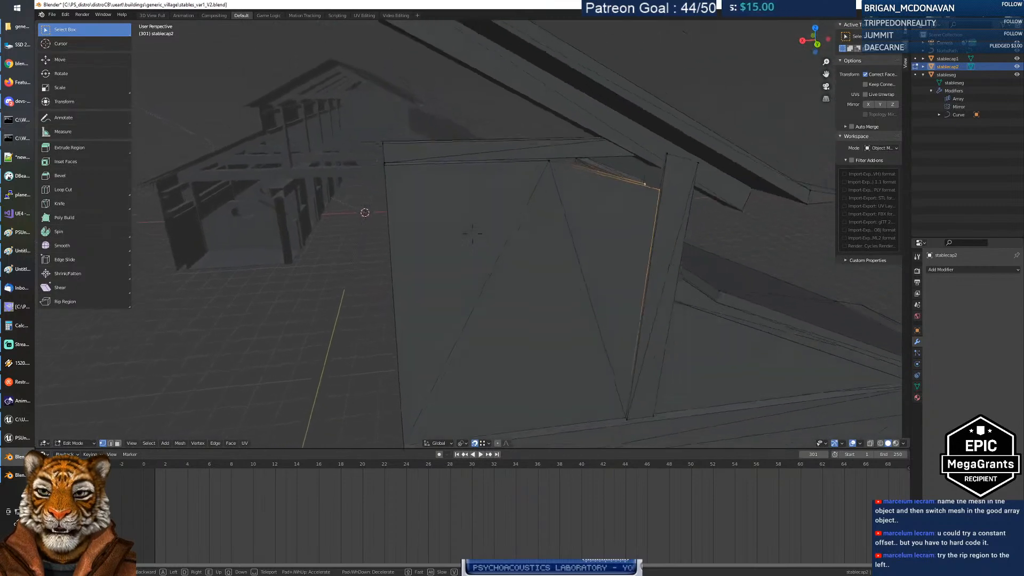
pyautogui.press('a')
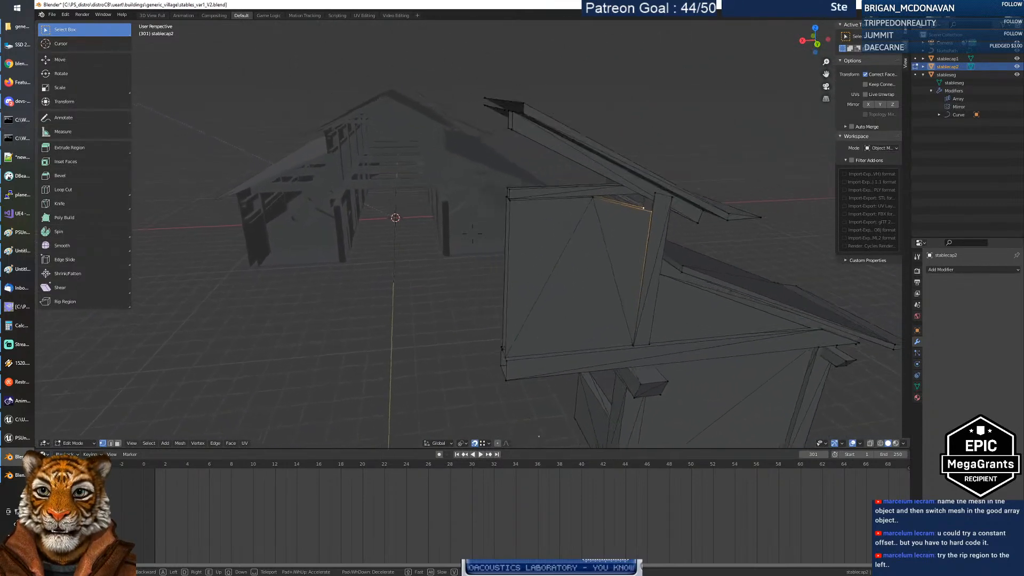
pyautogui.press('w')
pyautogui.press('w')
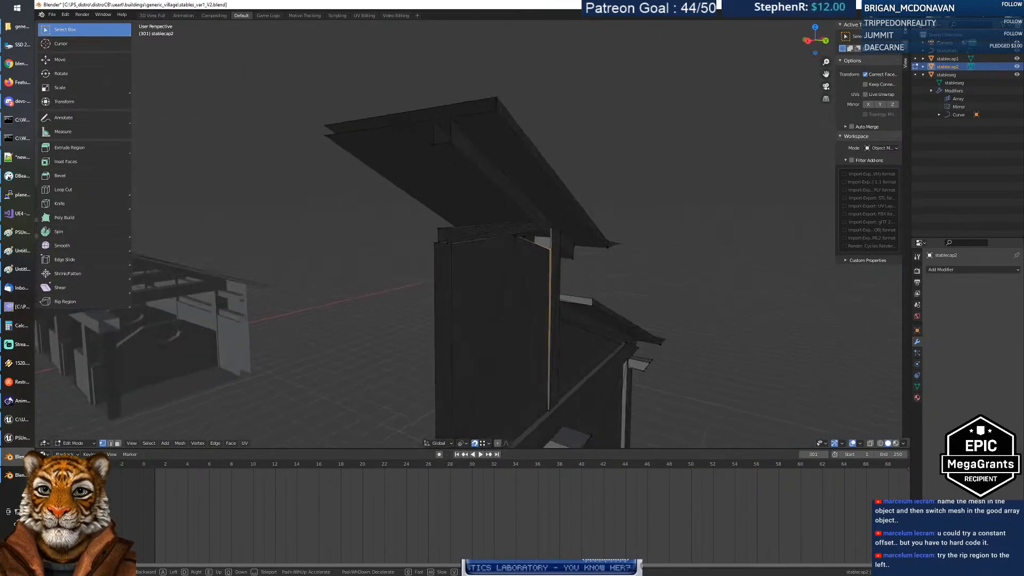
pyautogui.press('s')
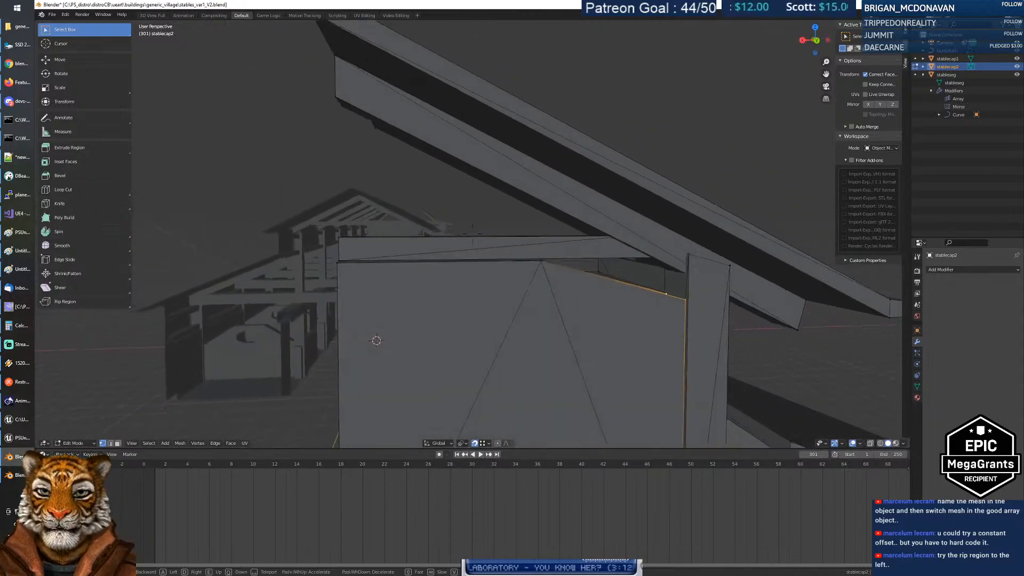
# Step: Raise the upper wall's low corner vertices about 0.372 along Z, level with the rest of the wall's top edge
pyautogui.press('d')
pyautogui.press('w')
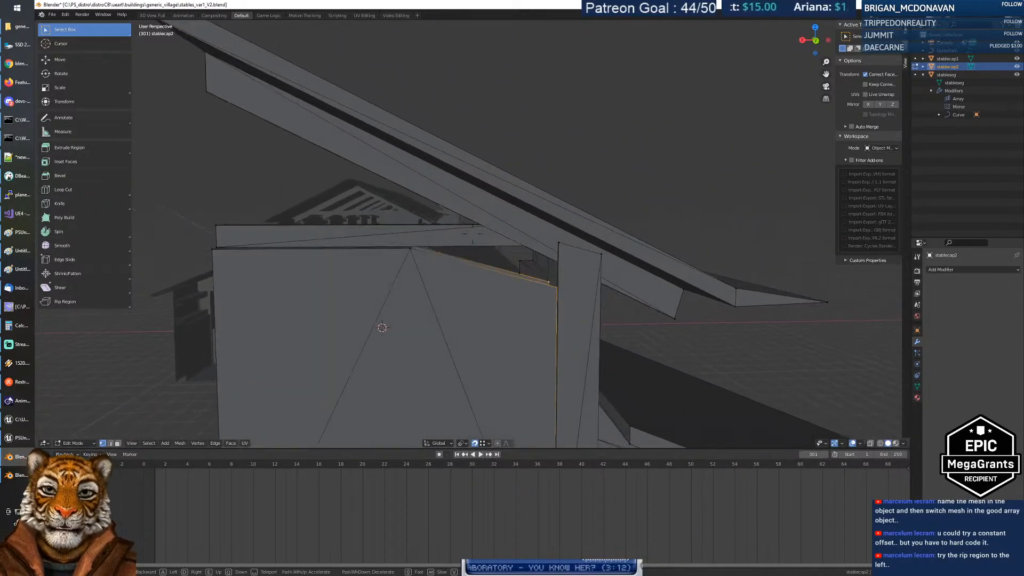
pyautogui.press('a')
pyautogui.press('s')
pyautogui.click(472, 233)
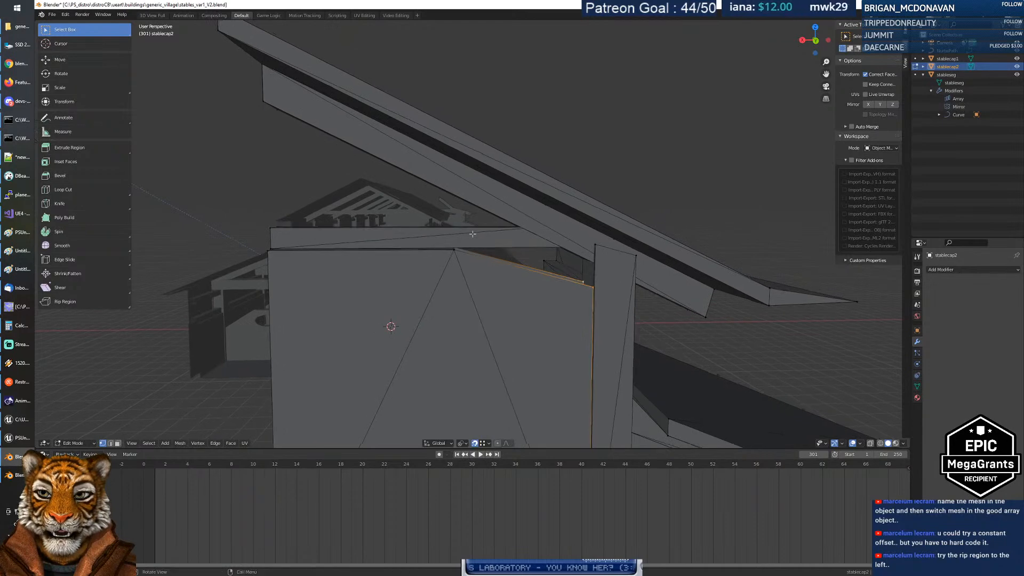
pyautogui.moveTo(393, 245); pyautogui.dragTo(393, 242, button='middle')
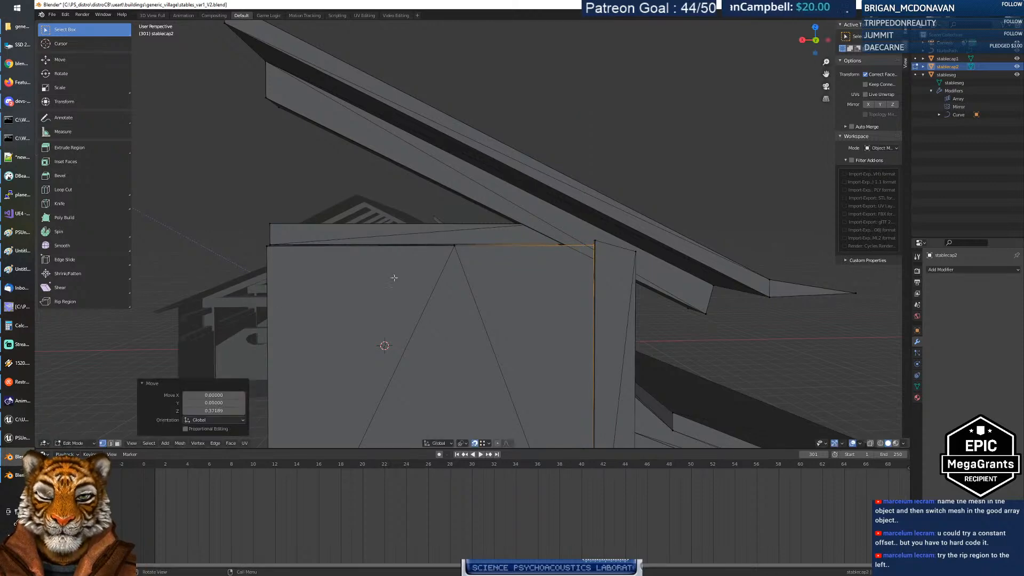
# Step: Examine the end cap's upper wall, tie beam and post joint from the front, below and above the wall's top edge
pyautogui.moveTo(579, 227); pyautogui.dragTo(452, 210, button='middle')
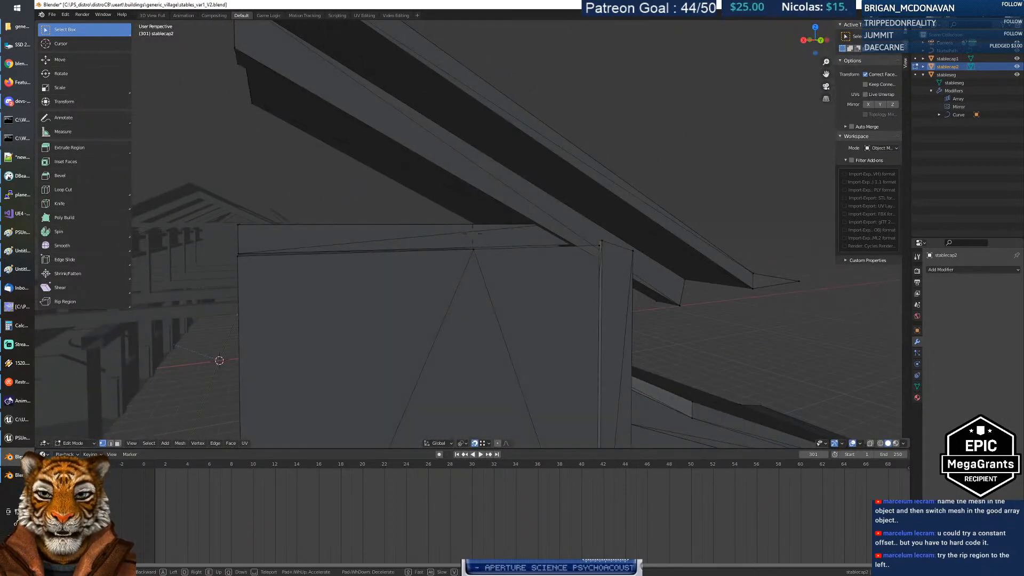
pyautogui.press('e')
pyautogui.press('w')
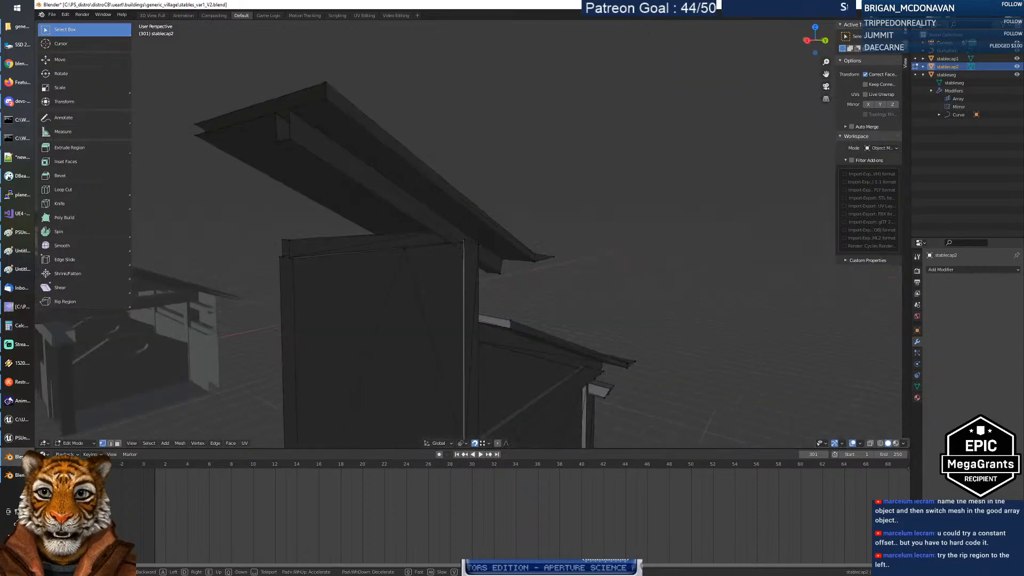
pyautogui.press('s')
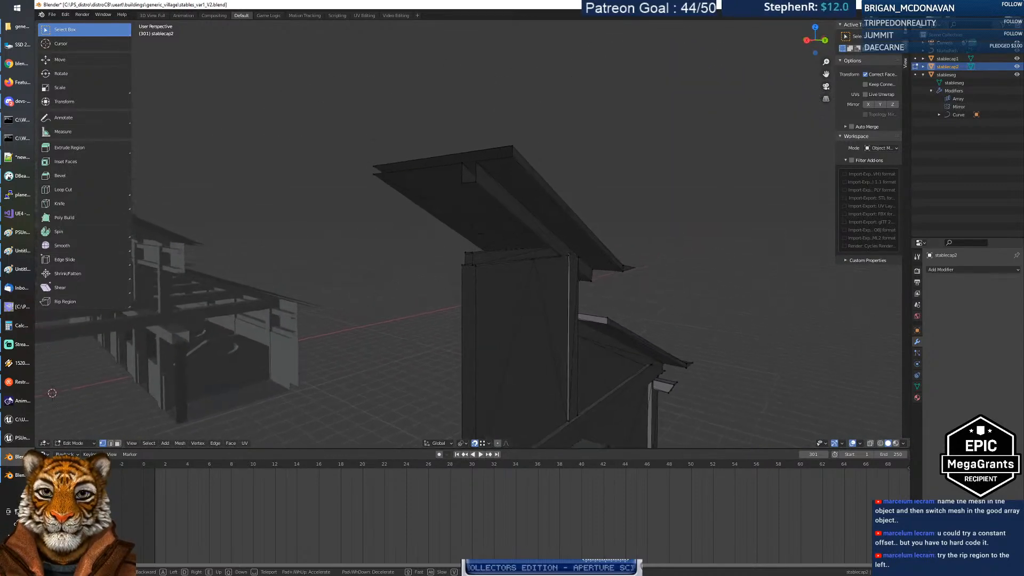
pyautogui.press('w')
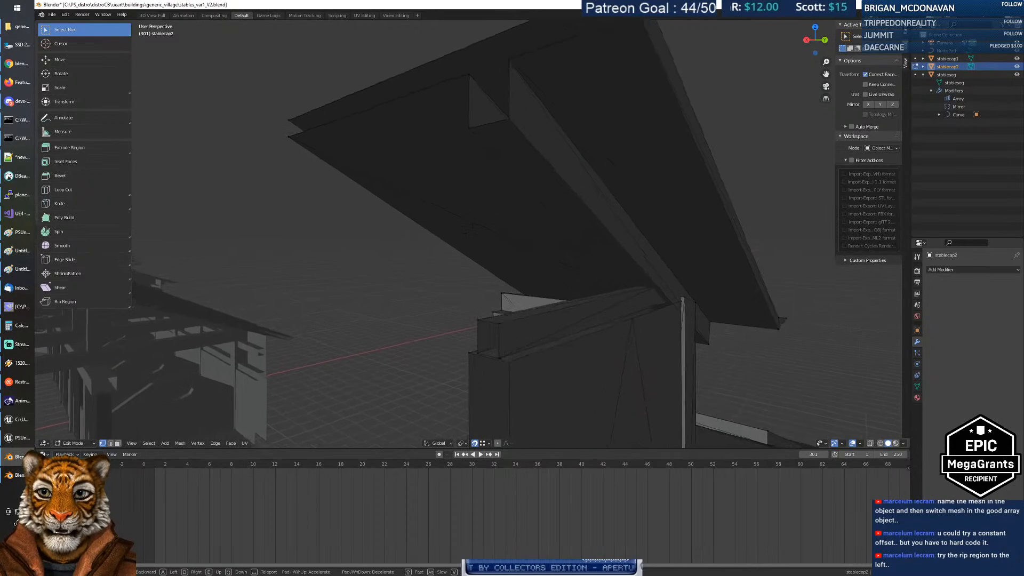
pyautogui.press('w')
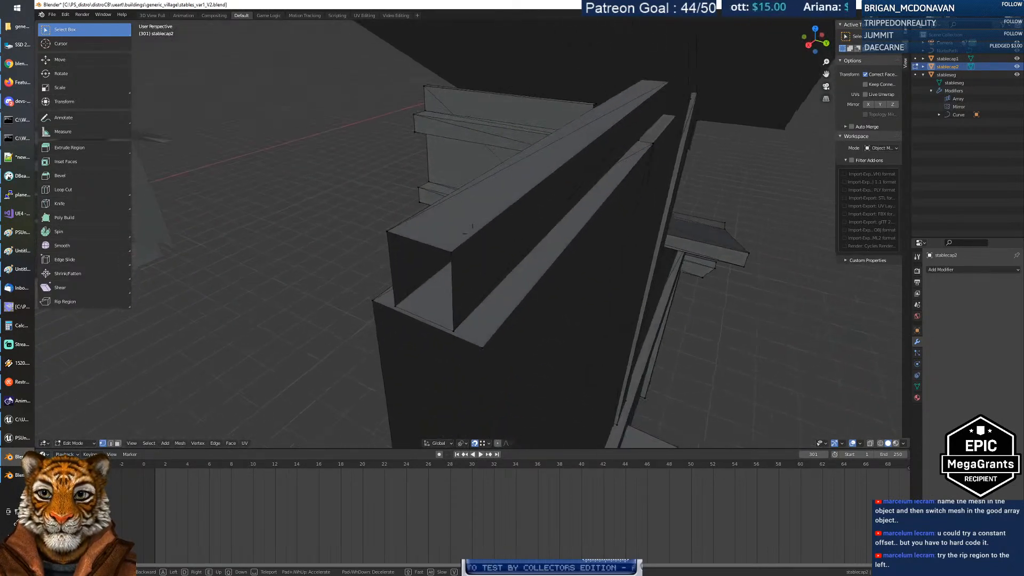
pyautogui.press('w')
pyautogui.press('w')
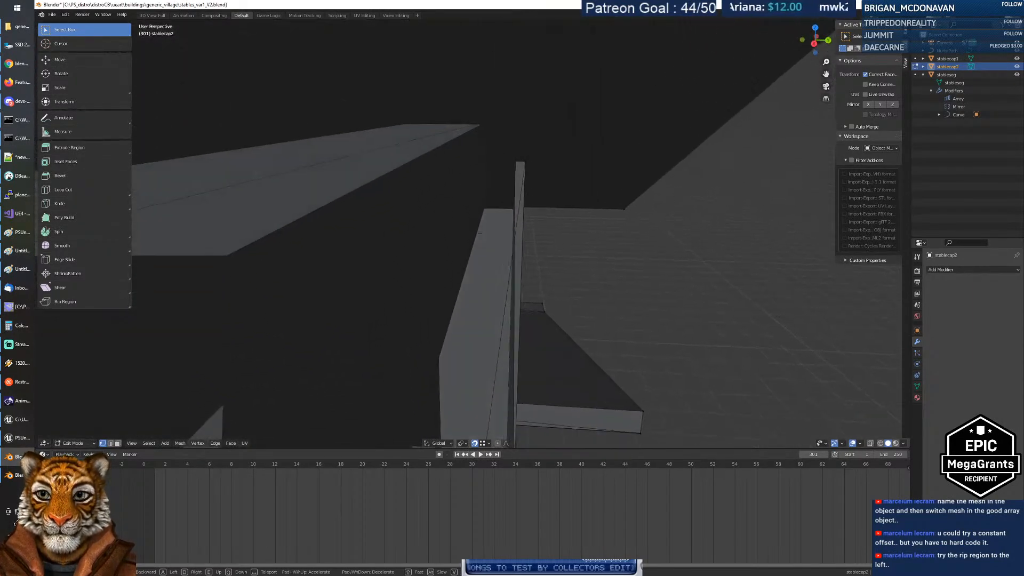
pyautogui.press('d')
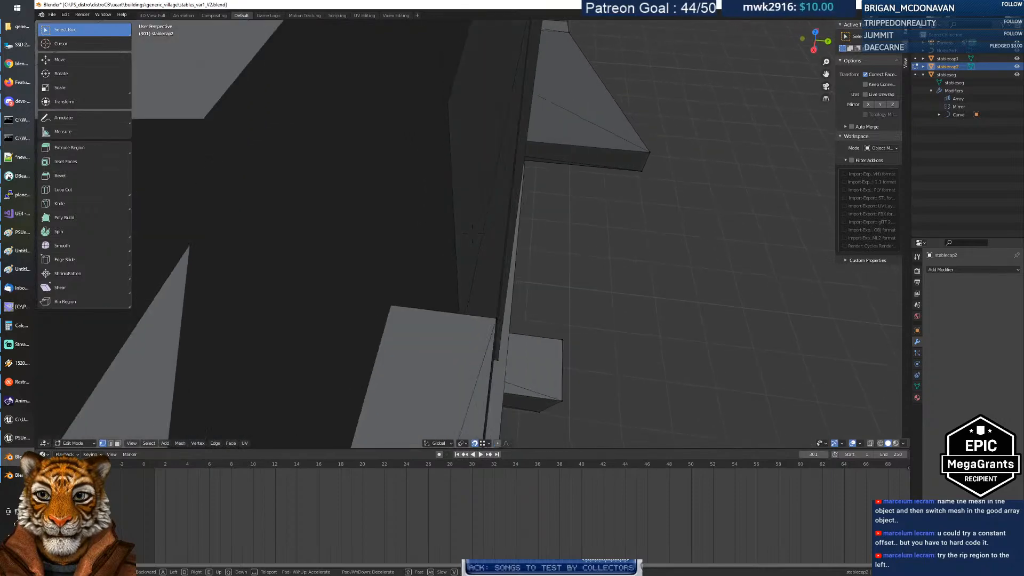
pyautogui.press('a')
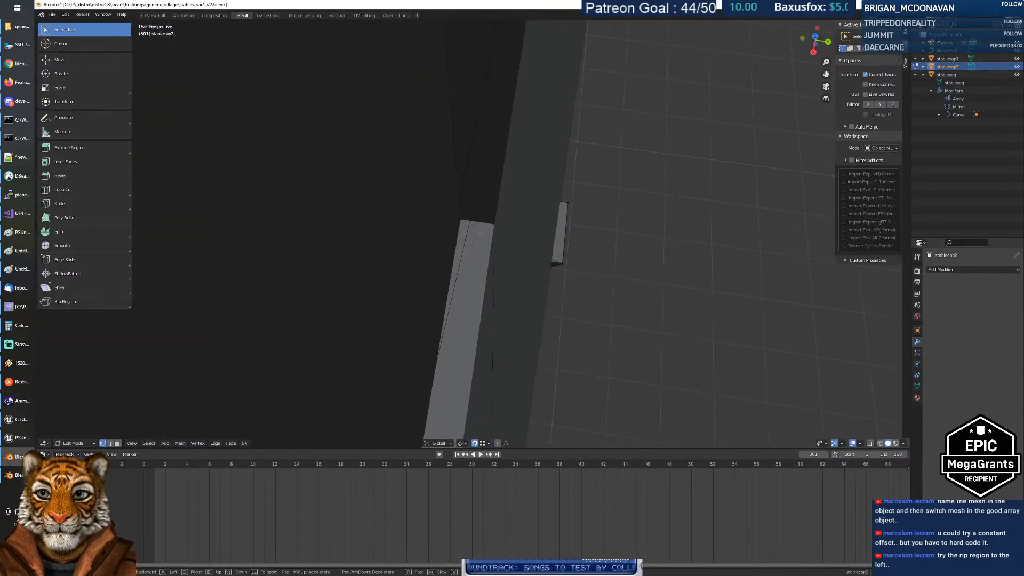
pyautogui.press('s')
pyautogui.press('w')
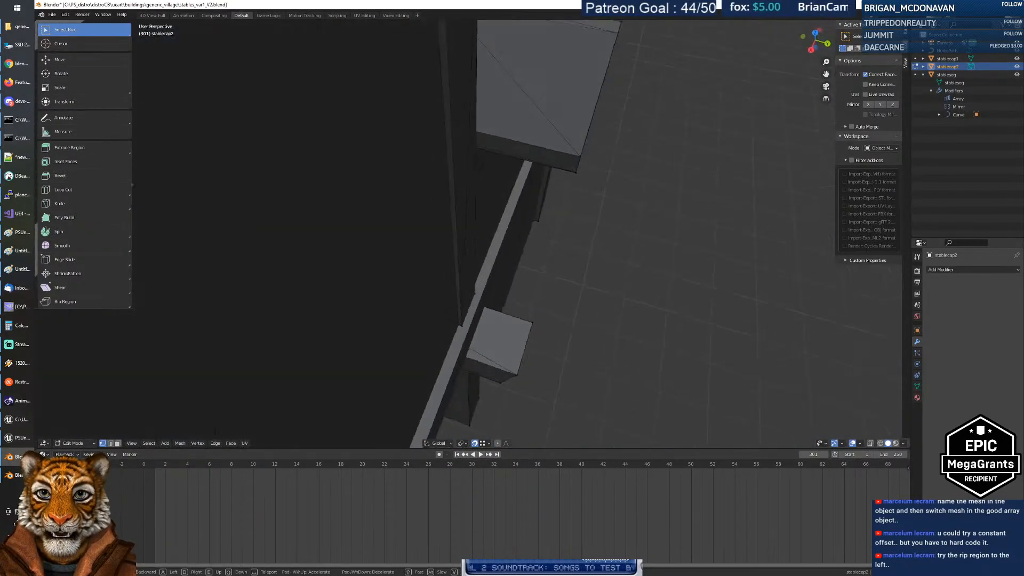
# Step: Compare the full stable's roof trusses, closed gable end and beam joints with the end cap
pyautogui.press('s')
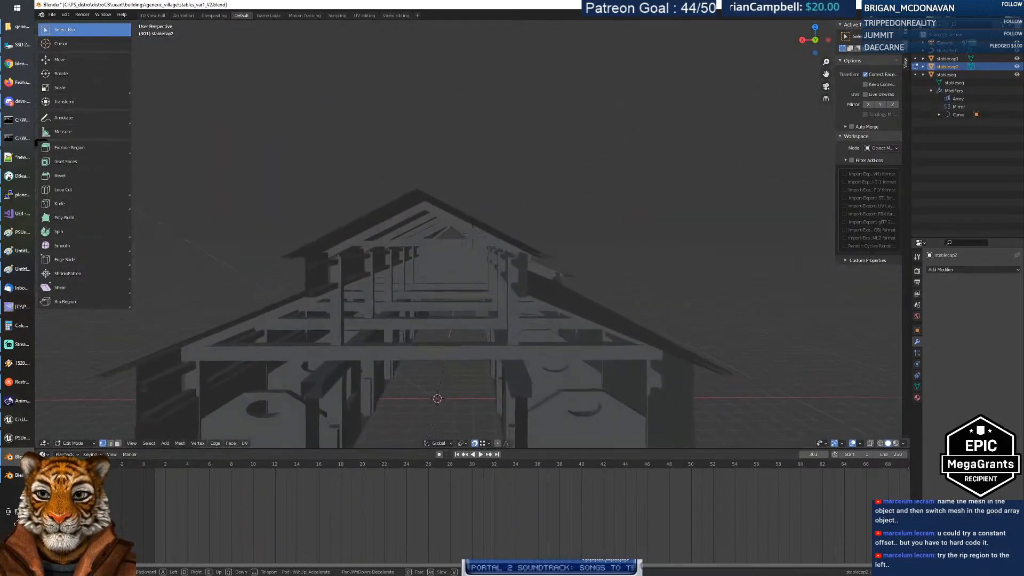
pyautogui.press('w')
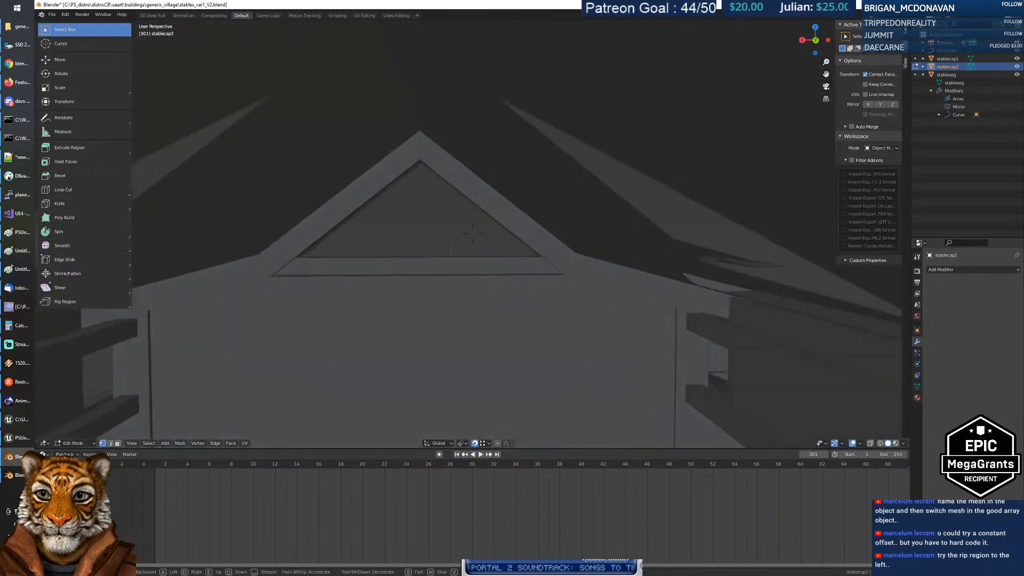
pyautogui.press('w')
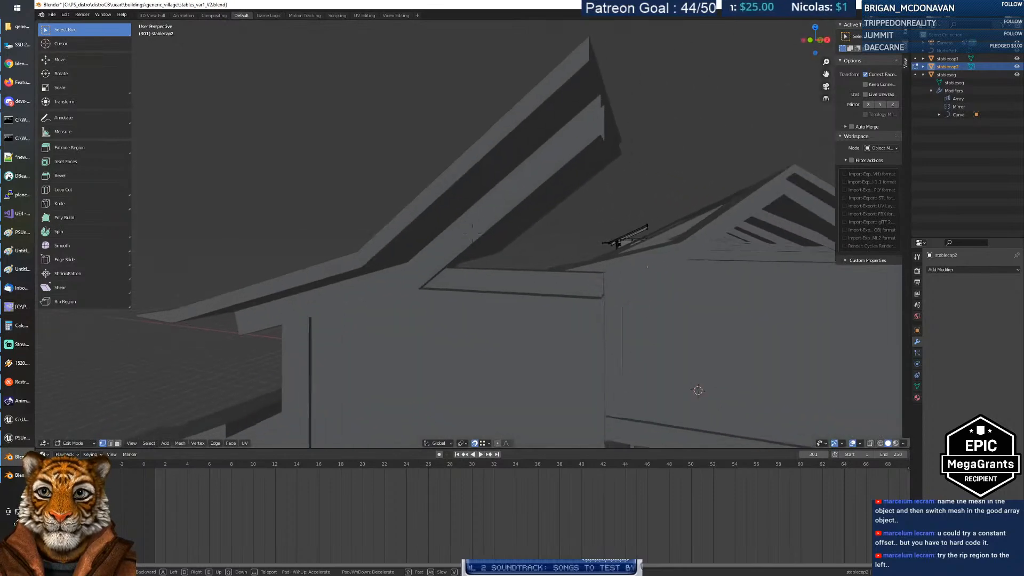
pyautogui.press('w')
pyautogui.press('s')
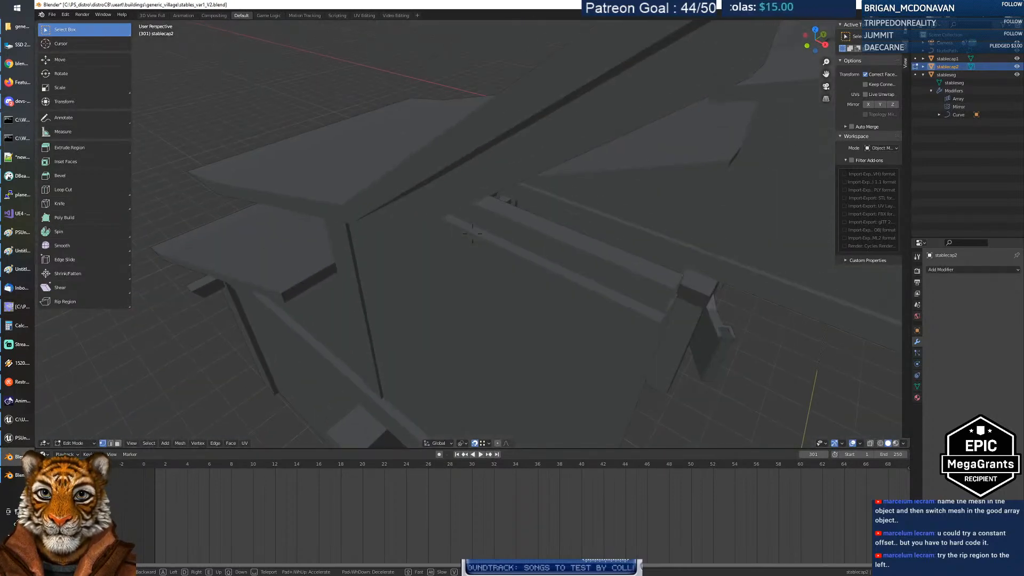
pyautogui.press('w')
pyautogui.press('s')
pyautogui.press('w')
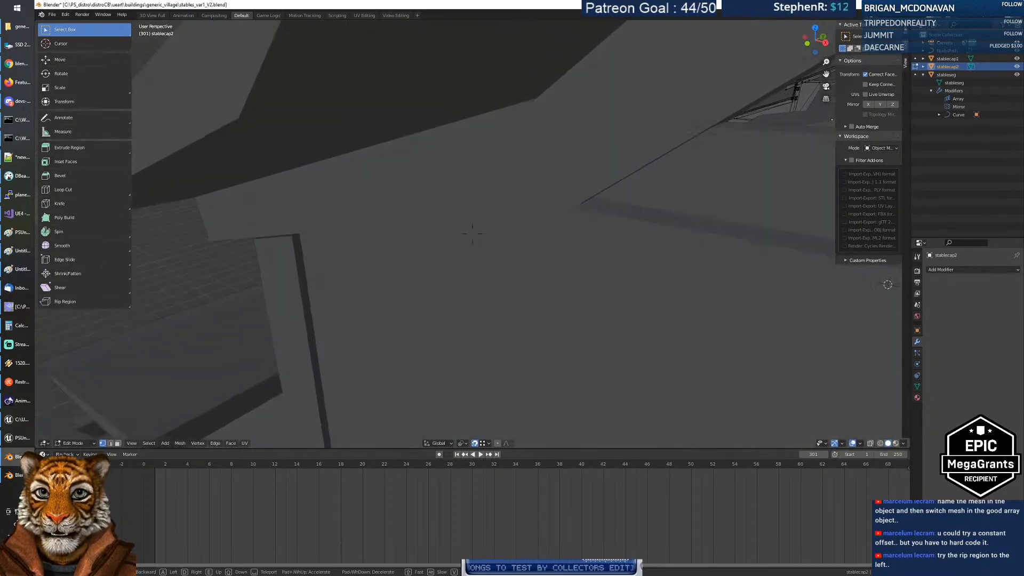
pyautogui.press('s')
pyautogui.press('w')
pyautogui.press('s')
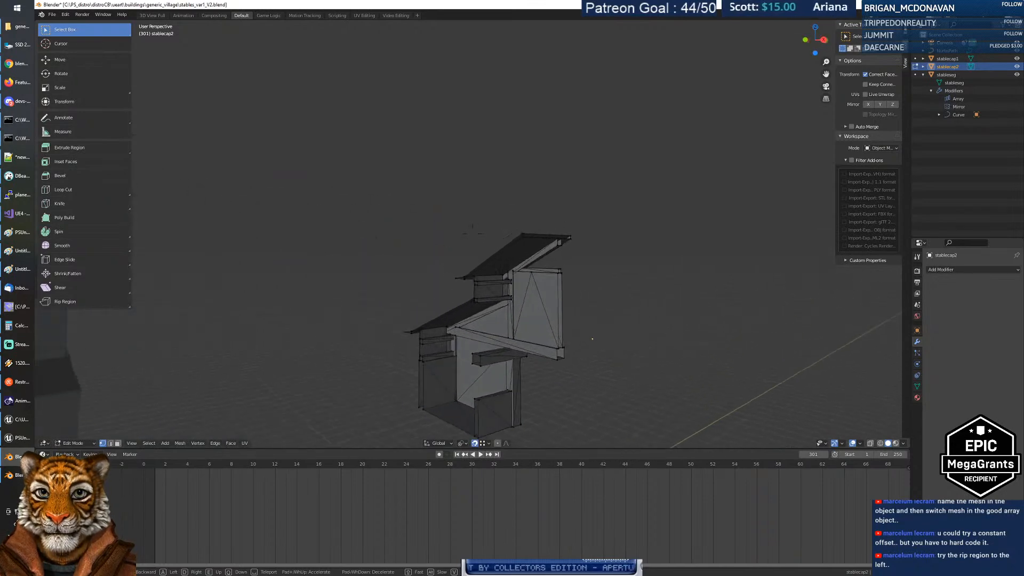
# Step: Hide the end cap's tie beam and the sloping rafter above it to expose the upper wall's top edge
pyautogui.press('w')
pyautogui.press('w')
pyautogui.press('w')
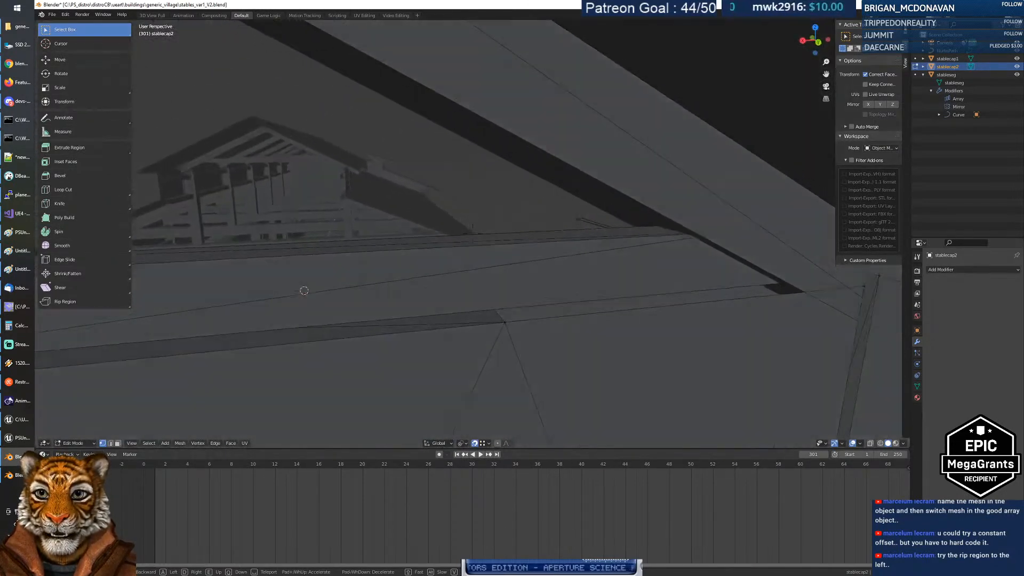
pyautogui.press('w')
pyautogui.click(432, 214)
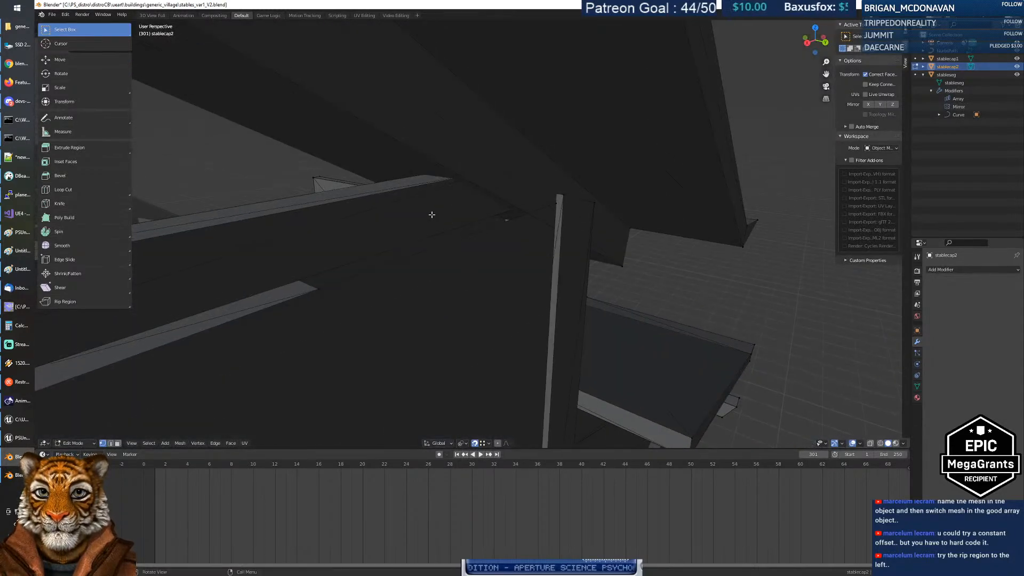
pyautogui.click(432, 215)
pyautogui.hotkey('ctrl', 'l')
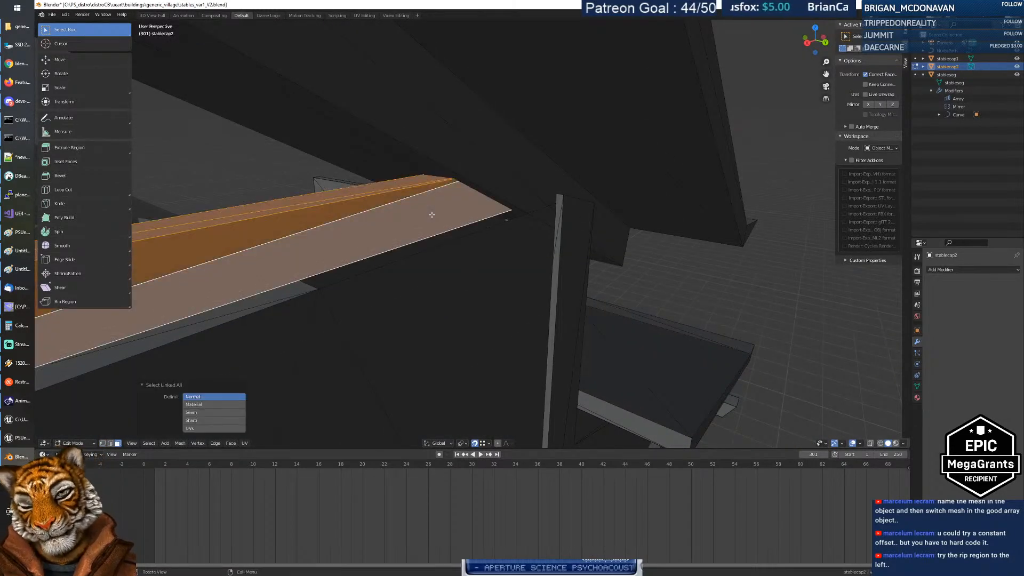
pyautogui.press('h')
pyautogui.hotkey('ctrl', 'z')
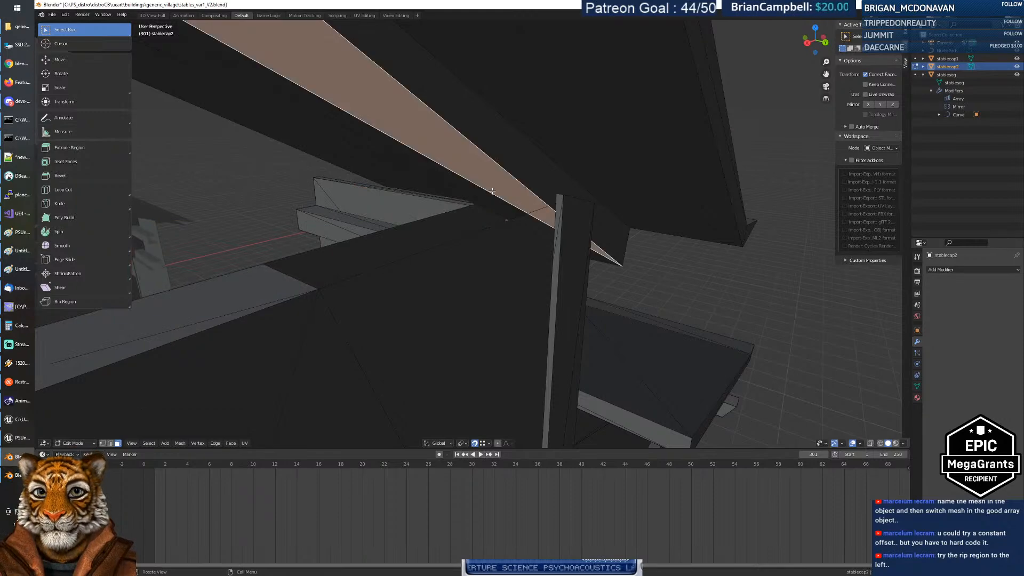
pyautogui.press('h')
# Step: Fill the open section along the upper wall's top with a face between the notch and the post
pyautogui.moveTo(475, 190); pyautogui.dragTo(387, 244, button='middle')
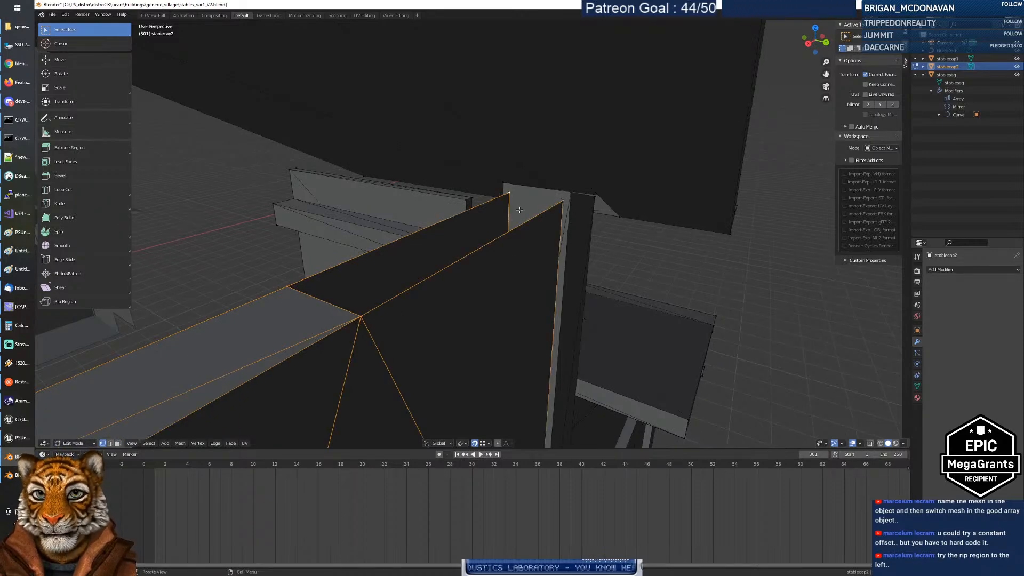
pyautogui.hotkey('ctrl', 'z')
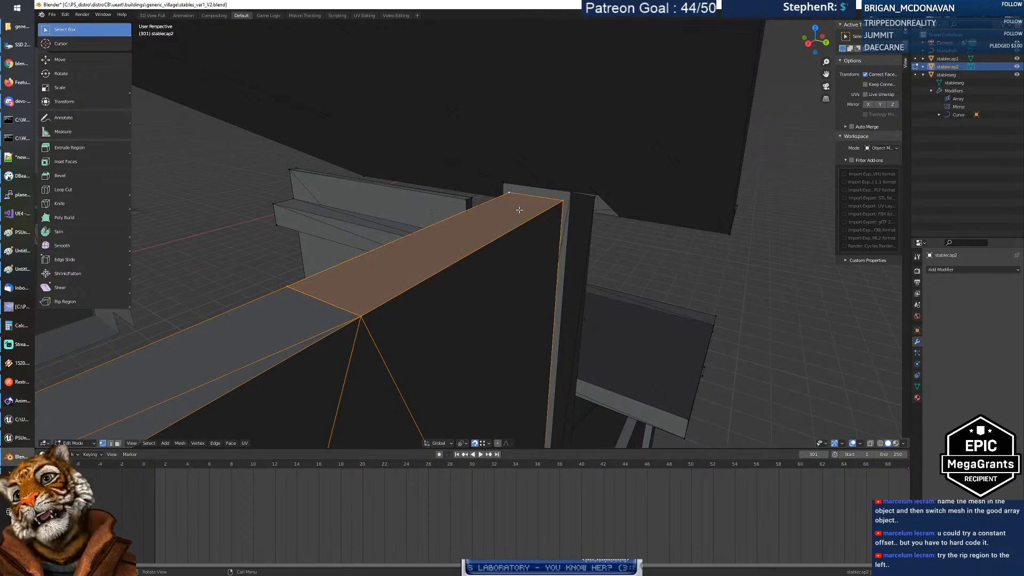
pyautogui.click(692, 256)
pyautogui.moveTo(421, 288); pyautogui.dragTo(417, 286, button='middle')
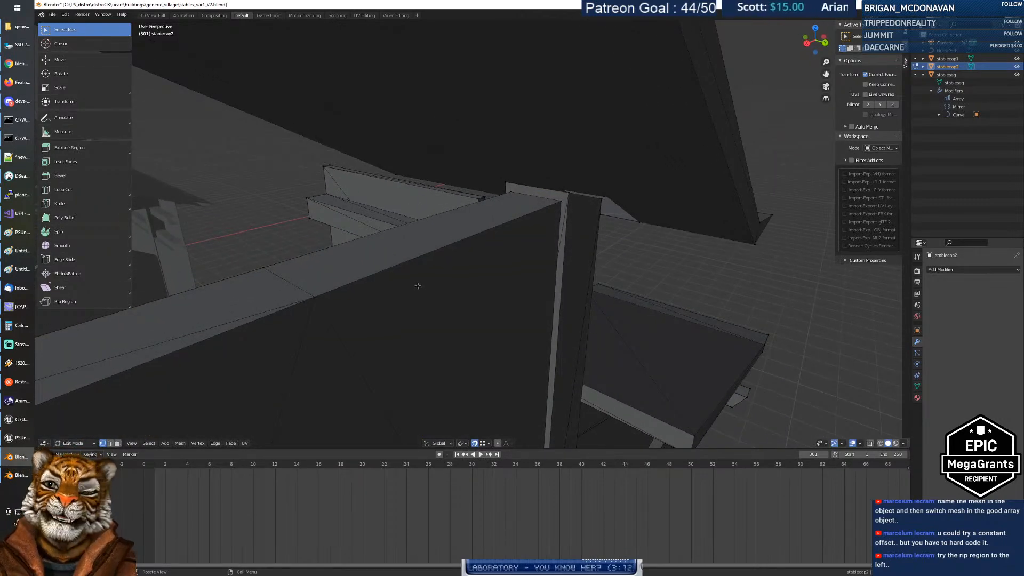
# Step: Inspect the end cap's upper wall, lower roof, posts and protruding eave beams from all around
pyautogui.hotkey('shift', '`')
pyautogui.press('s')
pyautogui.press('d')
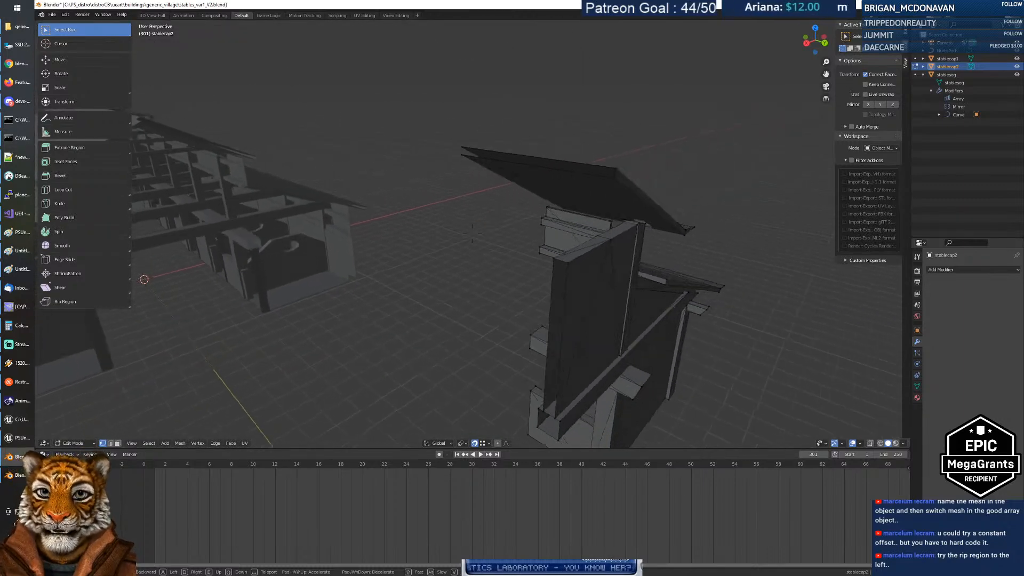
pyautogui.press('w')
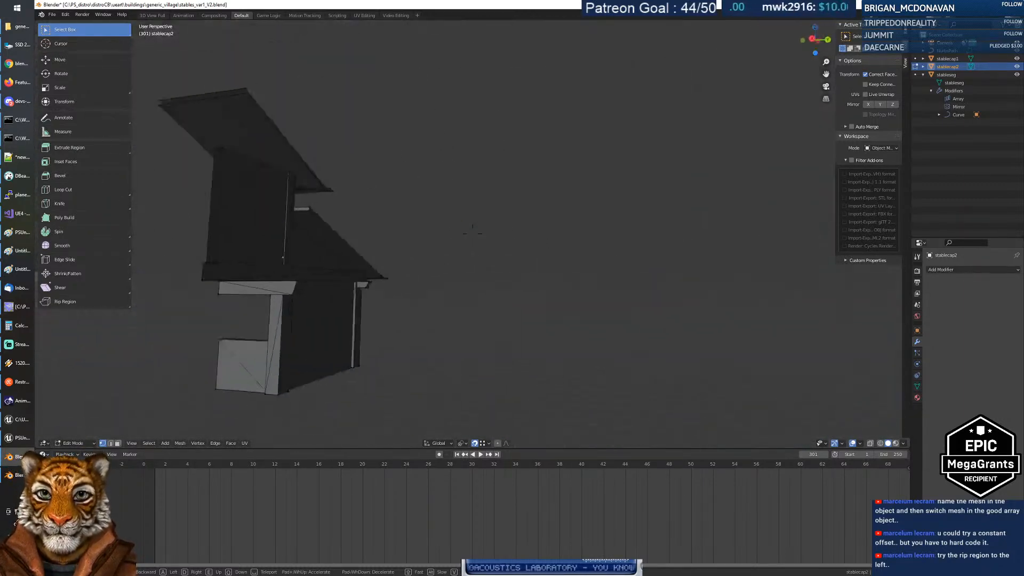
pyautogui.press('w')
pyautogui.press('s')
pyautogui.press('d')
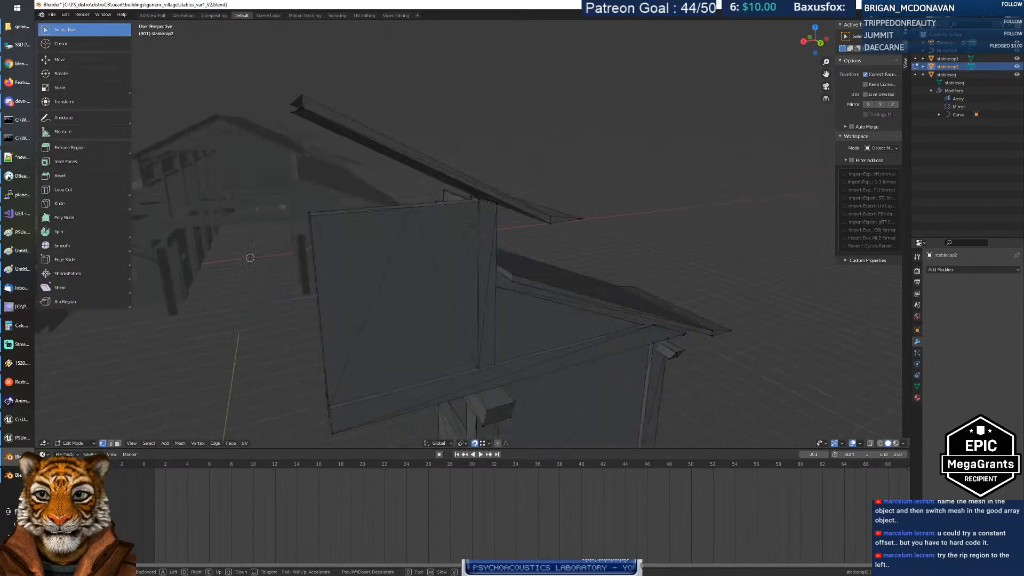
pyautogui.press('d')
pyautogui.press('w')
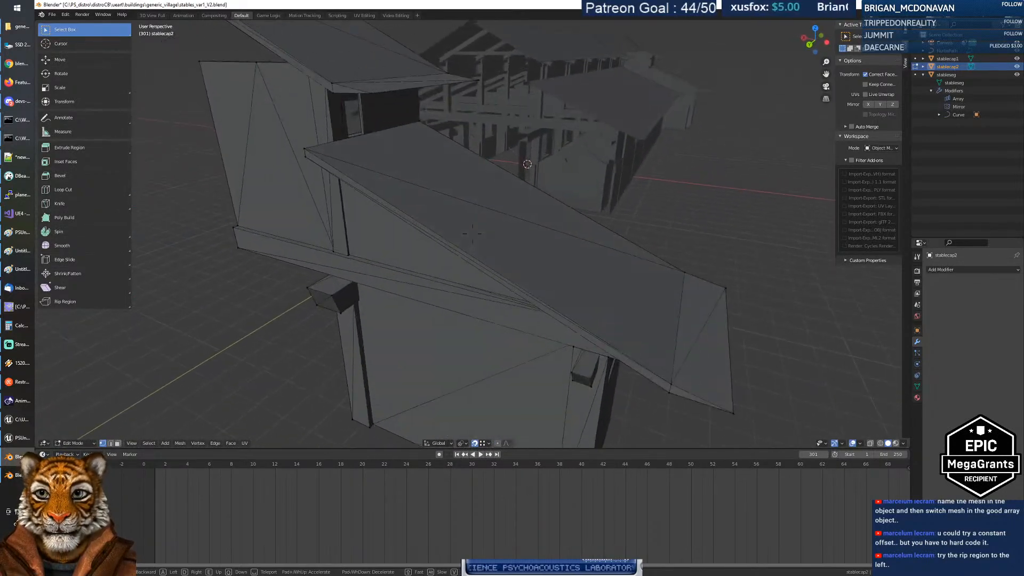
pyautogui.press('a')
pyautogui.press('s')
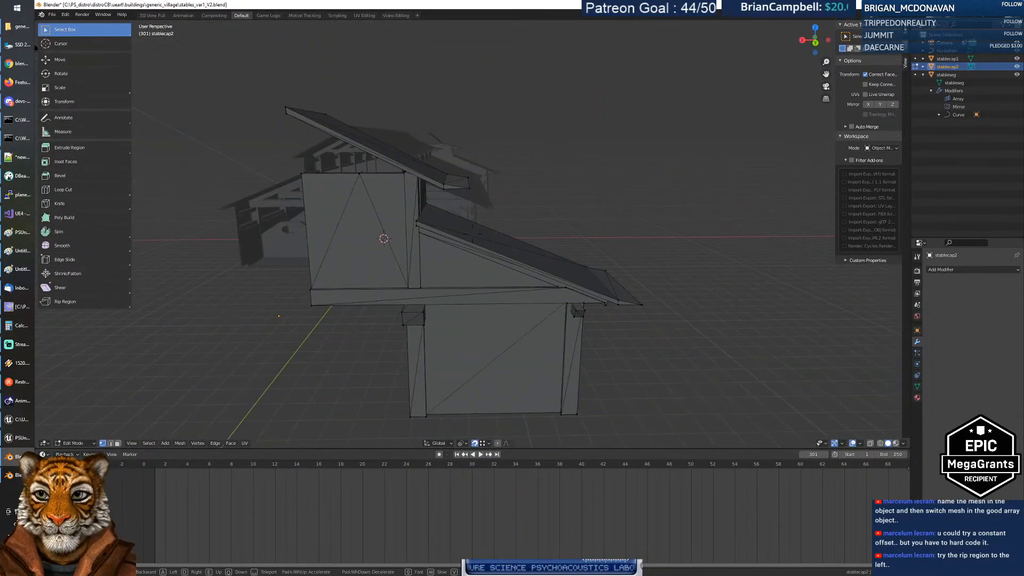
pyautogui.press('w')
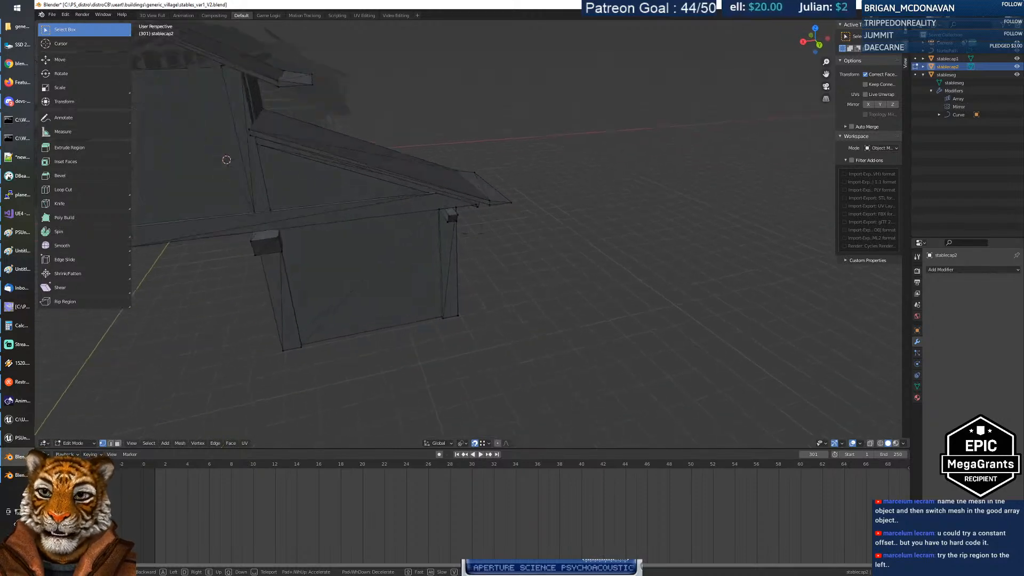
pyautogui.press('s')
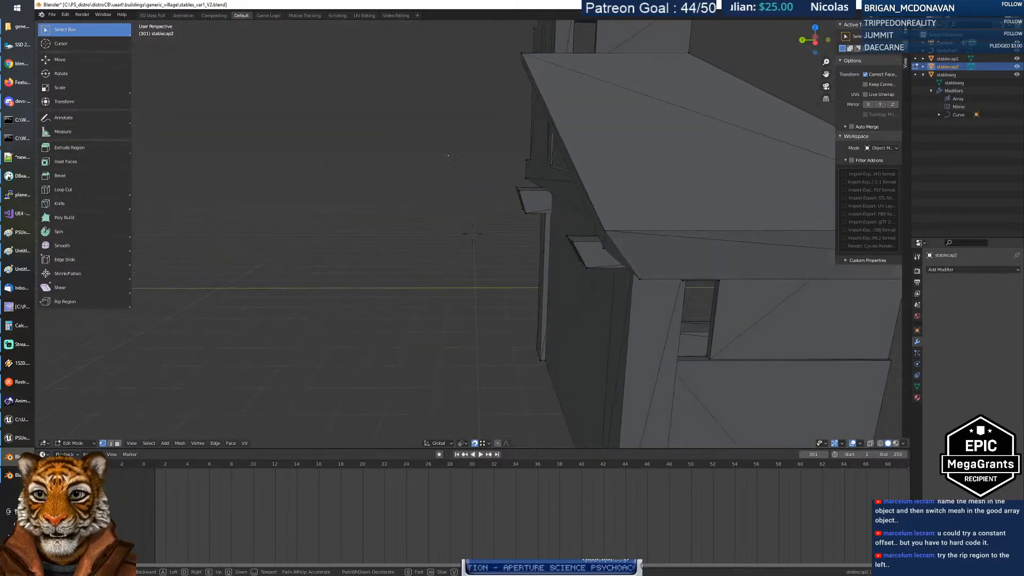
pyautogui.click(490, 235)
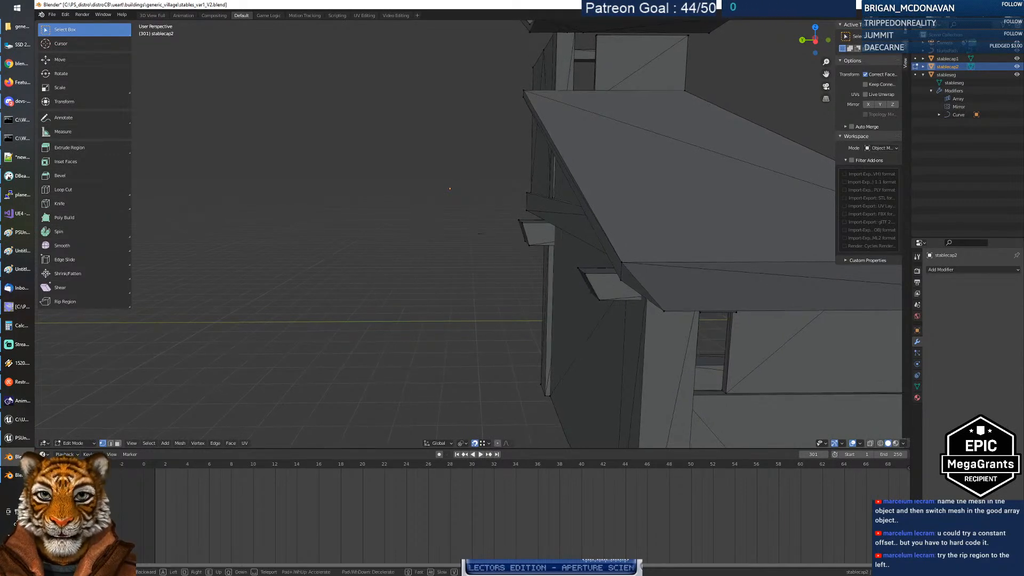
# Step: Compare the eaves and side walls of the full stable with the end cap's protruding beam and post
pyautogui.press('s')
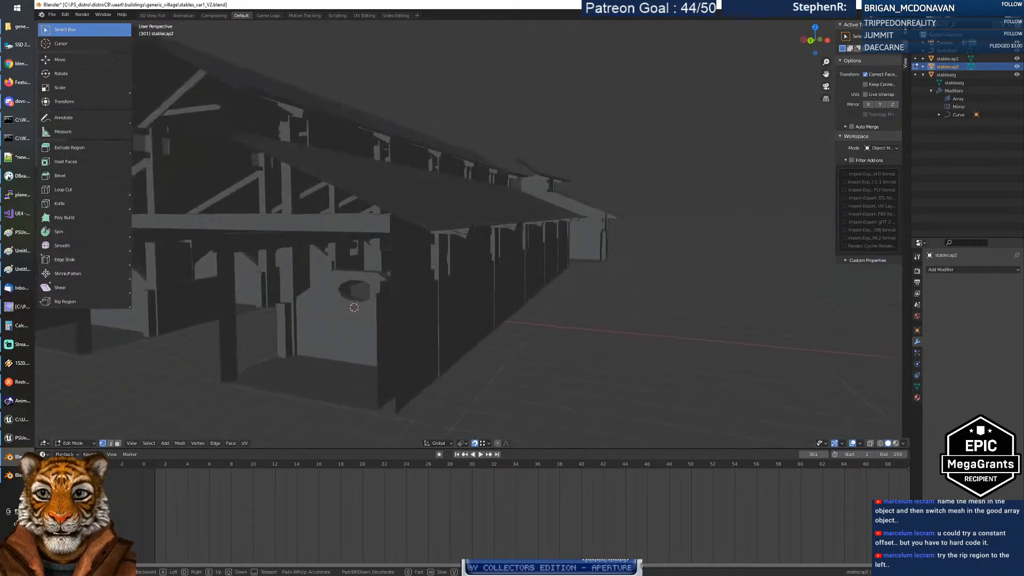
pyautogui.press('w')
pyautogui.press('s')
pyautogui.press('w')
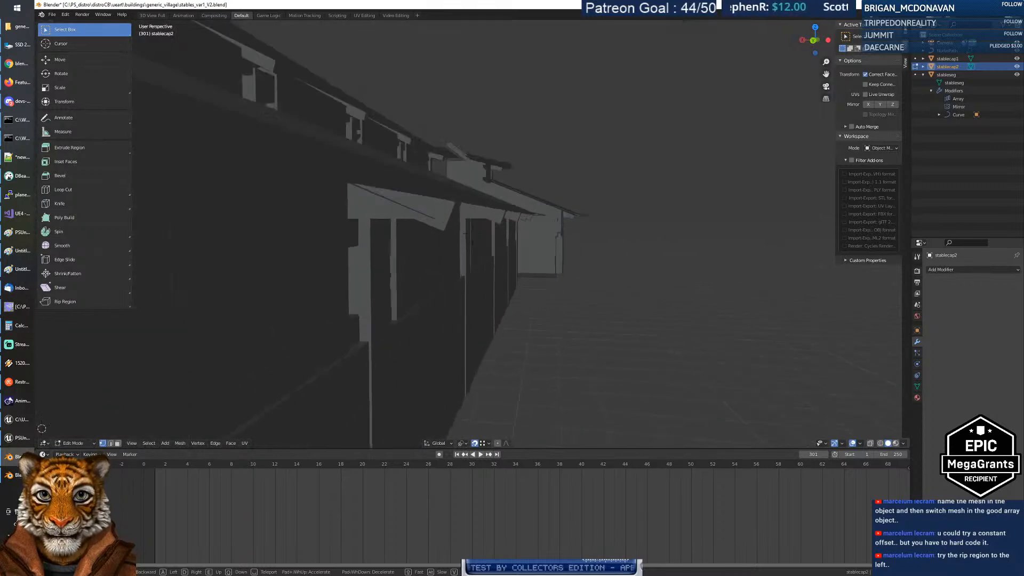
pyautogui.press('s')
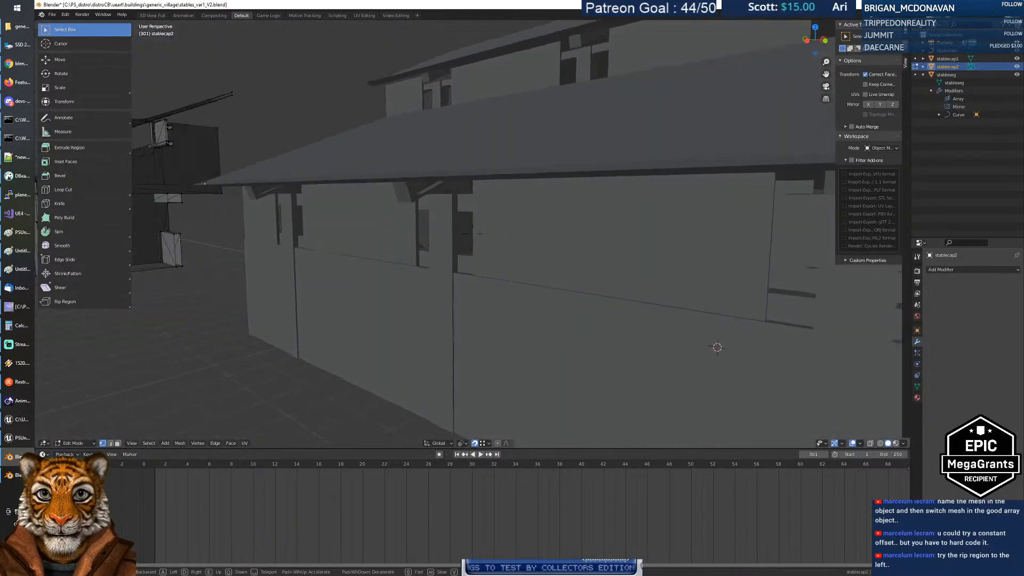
pyautogui.press('s')
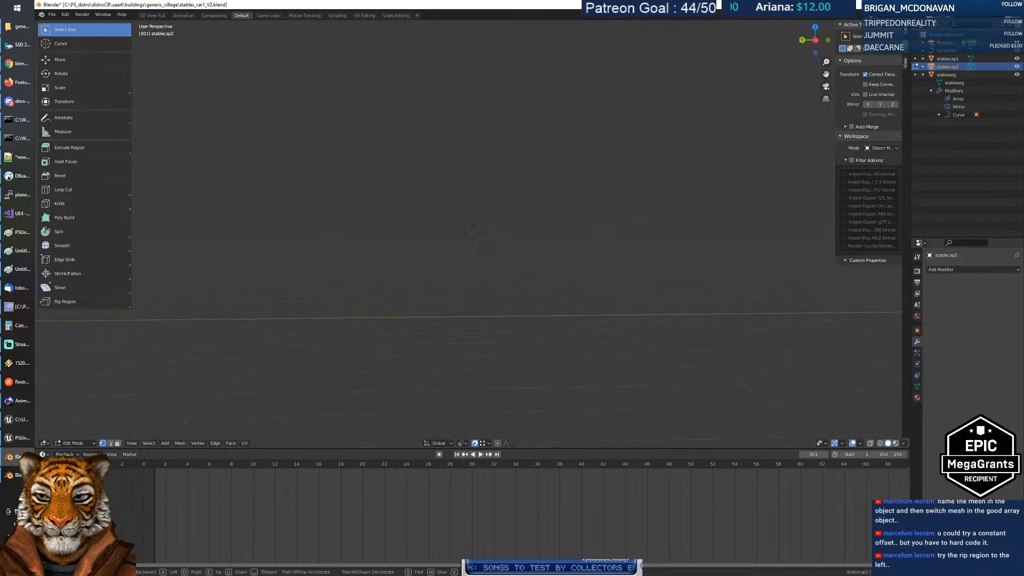
pyautogui.press('w')
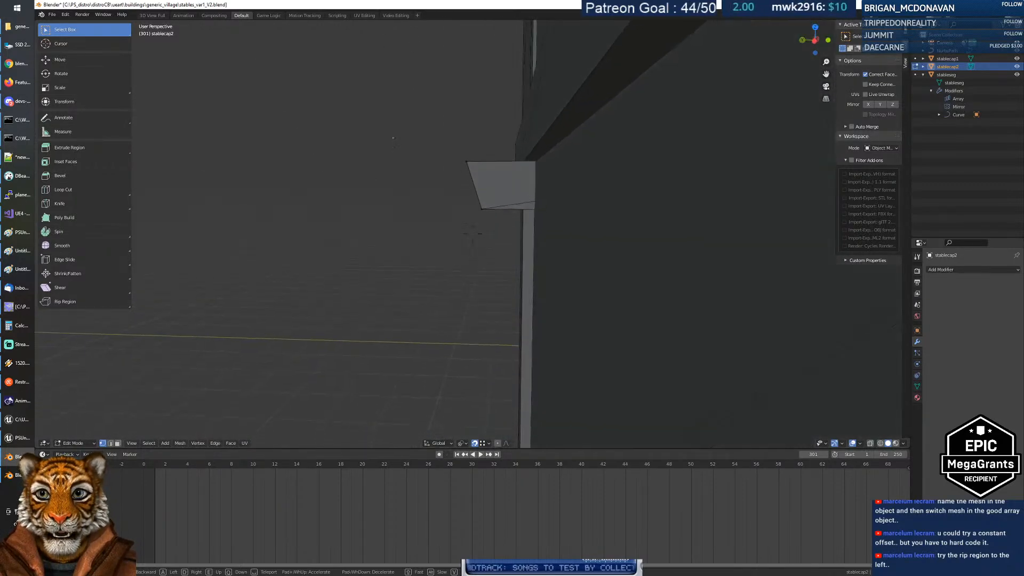
# Step: Select the slanted end of the protruding beam at the end cap's inner post and set the pivot point to the active element
pyautogui.press('s')
pyautogui.press('a')
pyautogui.press('w')
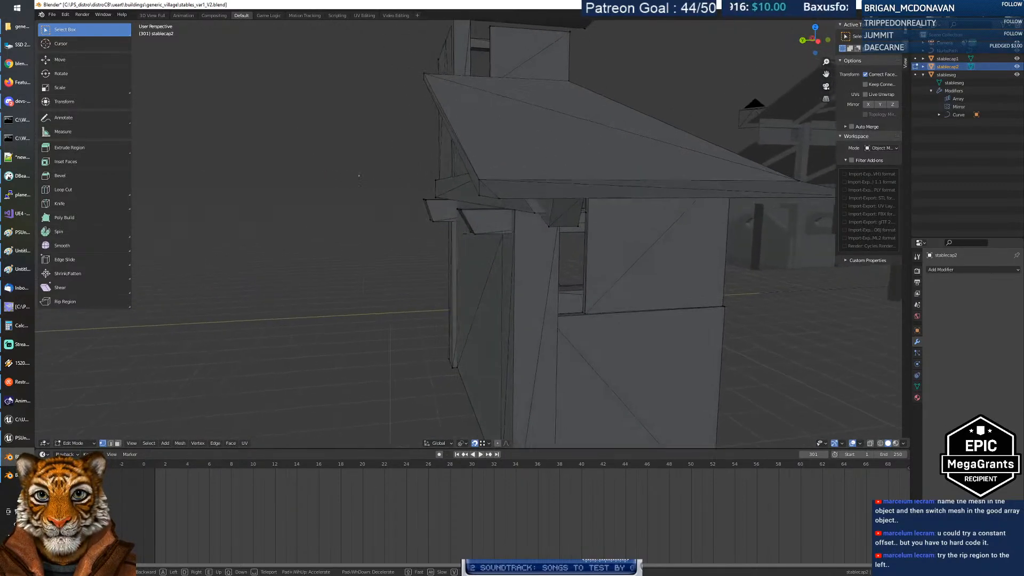
pyautogui.press('w')
pyautogui.press('s')
pyautogui.click(472, 232)
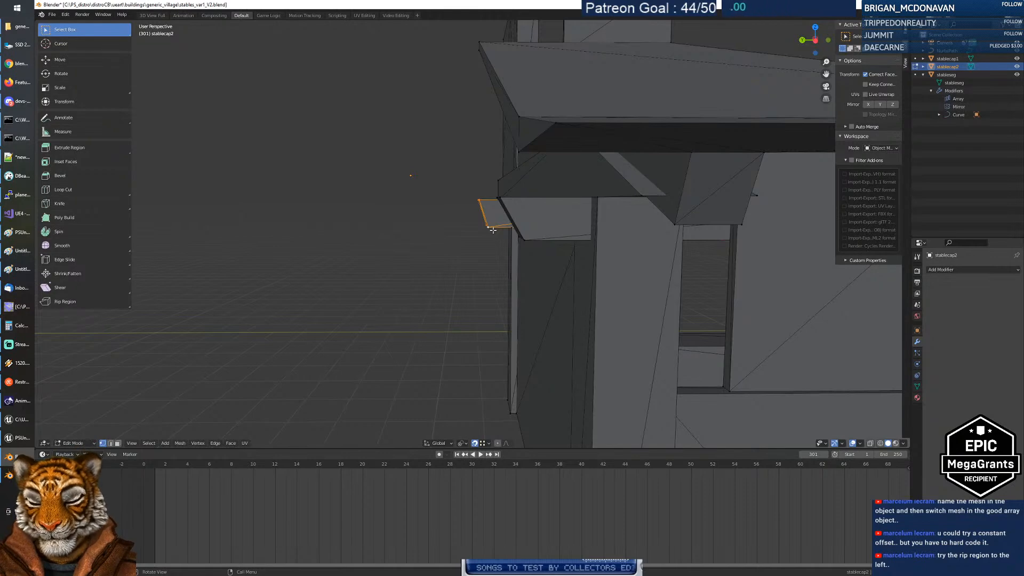
pyautogui.click(462, 444)
pyautogui.click(471, 399)
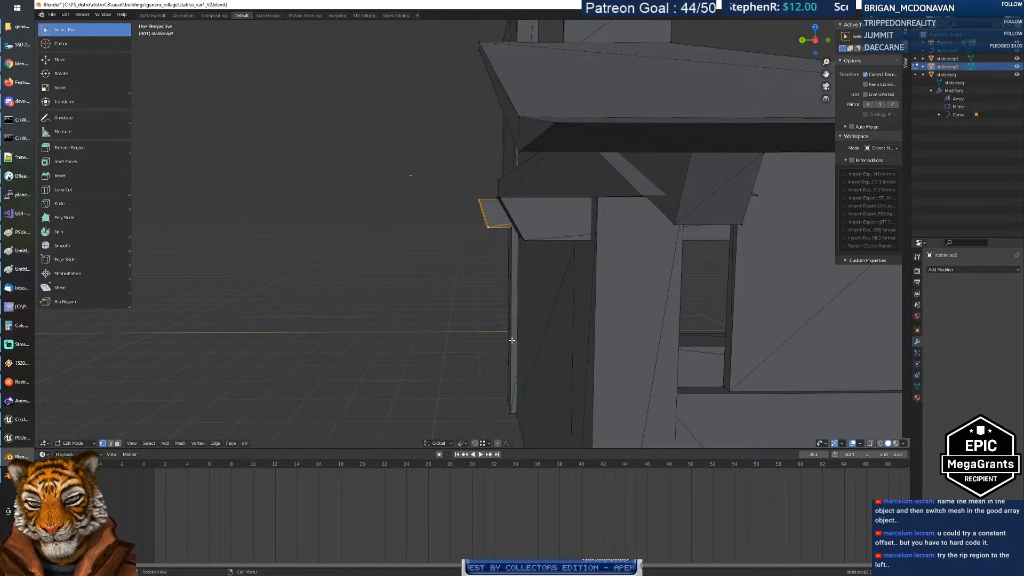
pyautogui.press('s')
pyautogui.press('z')
pyautogui.press('0')
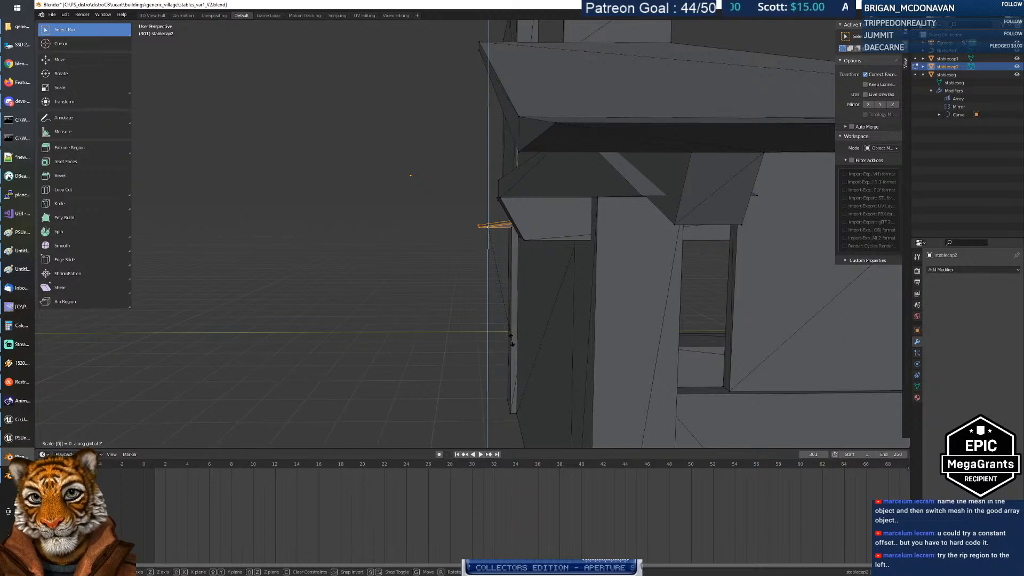
pyautogui.press('Escape')
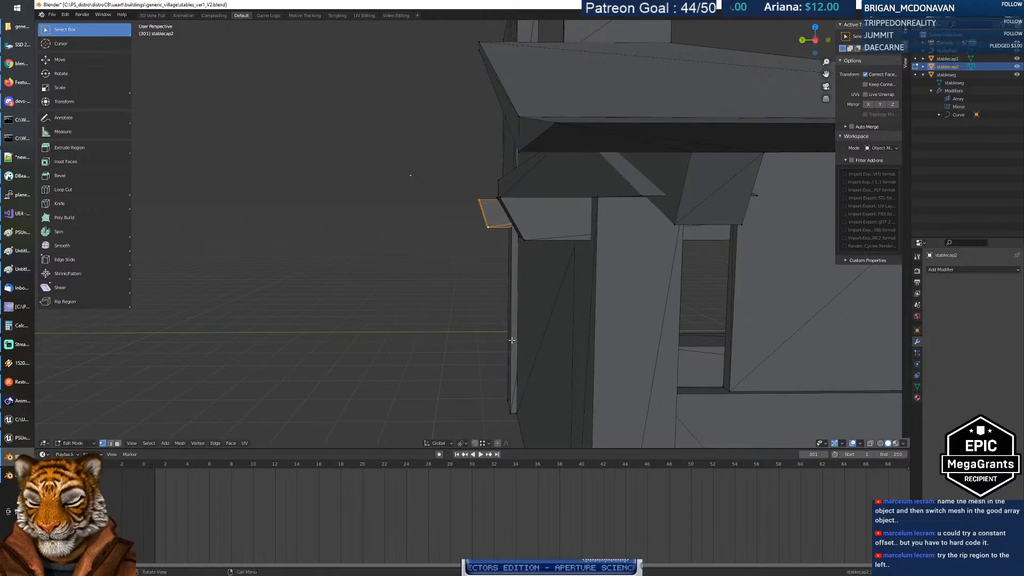
# Step: Square off the inner beam's selected slanted end by scaling it to 0 along the Y axis
pyautogui.press('s')
pyautogui.press('y')
pyautogui.press('Return')
pyautogui.moveTo(497, 309); pyautogui.dragTo(492, 286, button='middle')
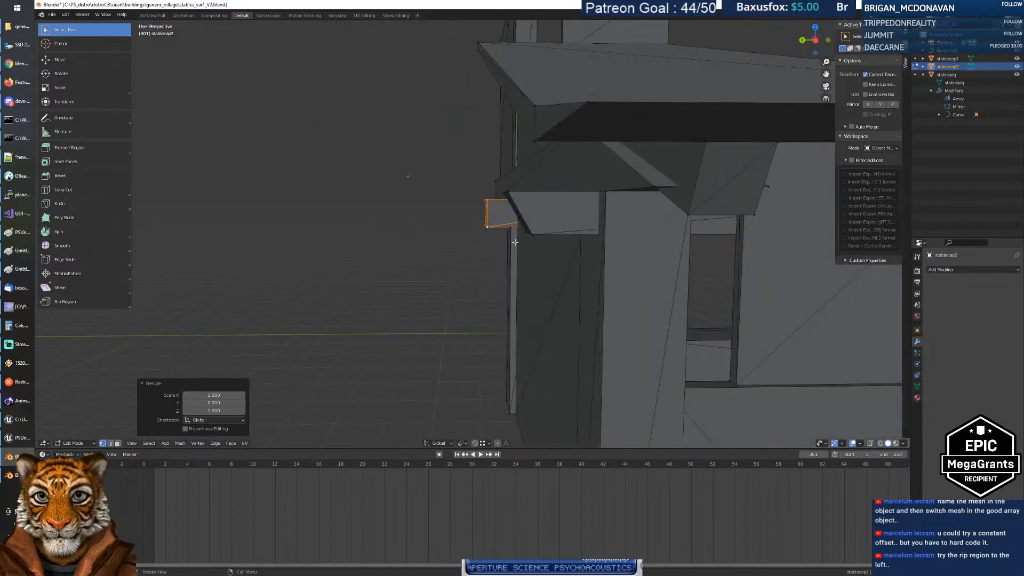
# Step: Square off the slanted end of the protruding beam under the low eave by flattening it along the Y axis
pyautogui.click(506, 193)
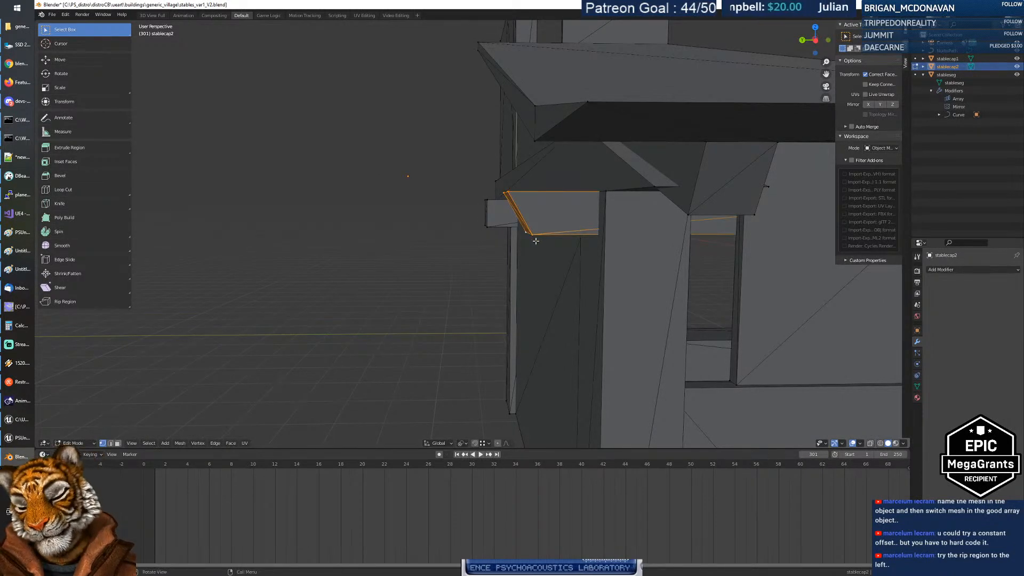
pyautogui.press('s')
pyautogui.press('y')
pyautogui.press('Return')
pyautogui.moveTo(499, 273); pyautogui.dragTo(540, 279, button='middle')
pyautogui.click(766, 320)
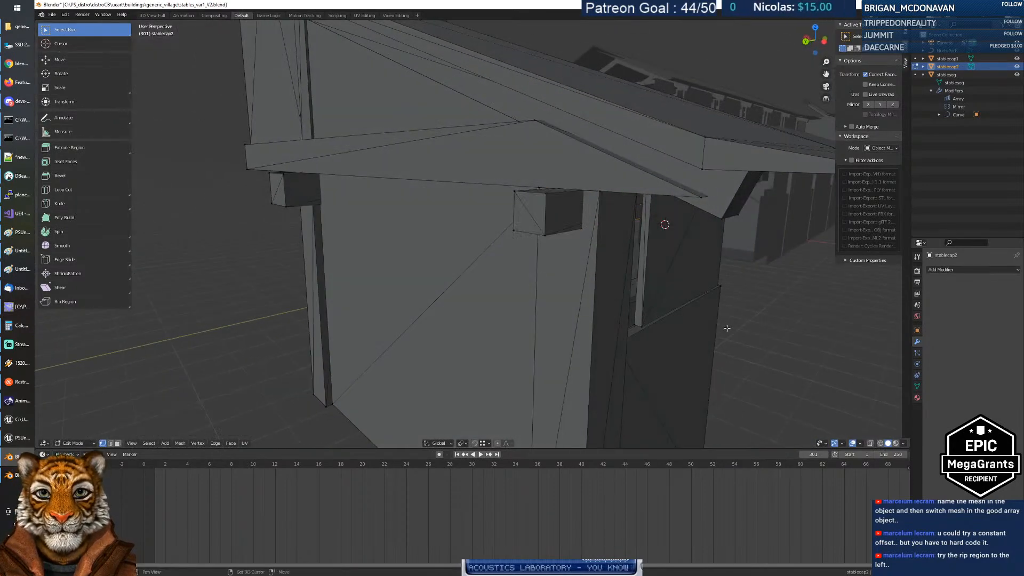
# Step: Inspect the end cap's squared beams, gable walls and two roof slopes from all around
pyautogui.hotkey('shift', '`')
pyautogui.press('s')
pyautogui.press('d')
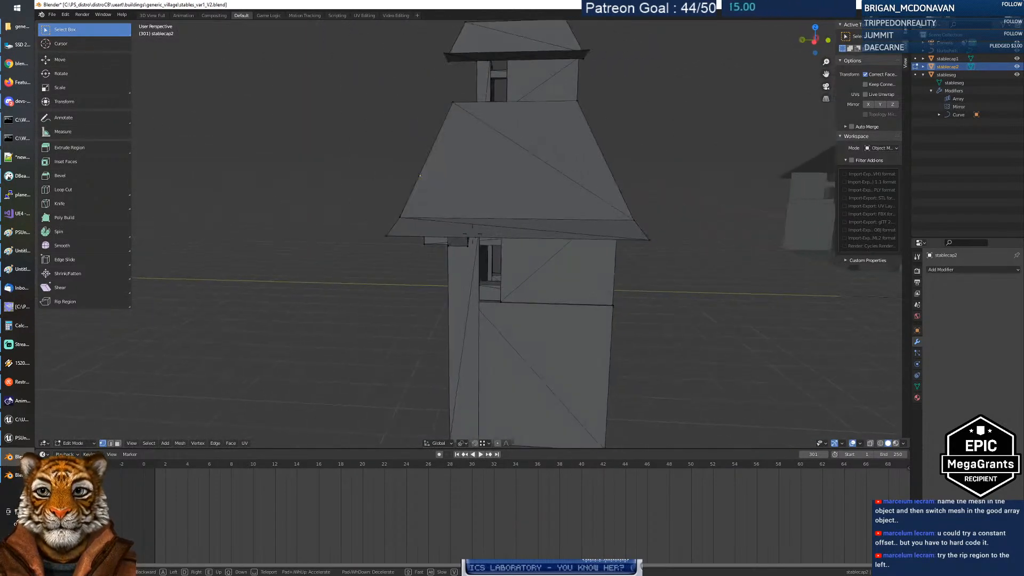
pyautogui.press('w')
pyautogui.press('d')
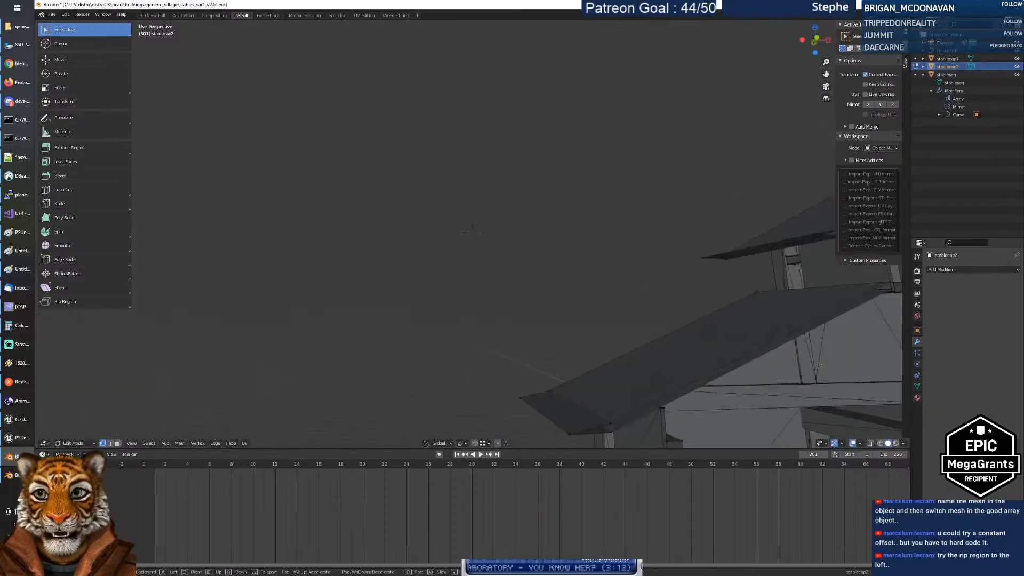
pyautogui.press('w')
pyautogui.press('s')
pyautogui.press('a')
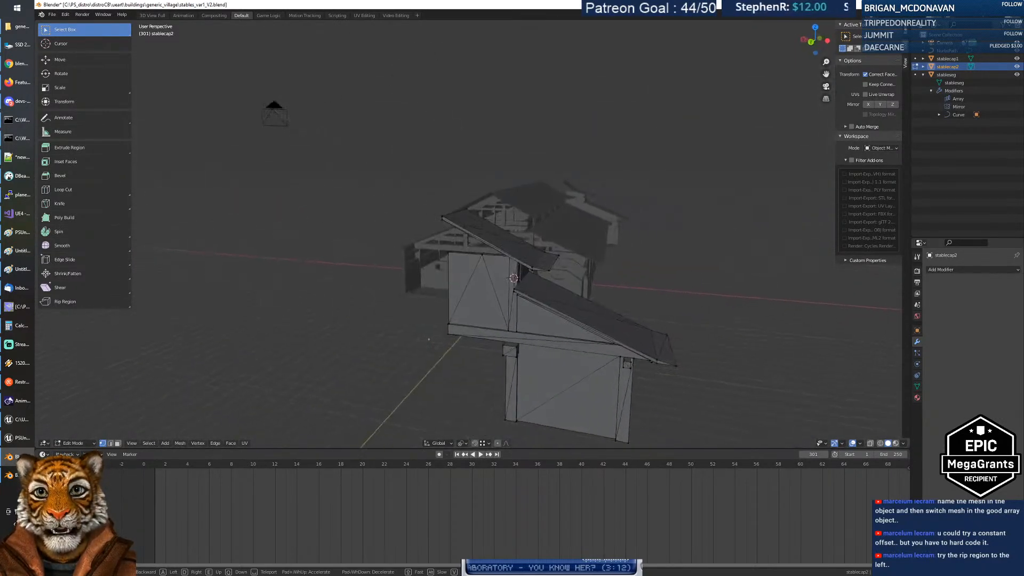
pyautogui.press('w')
pyautogui.press('s')
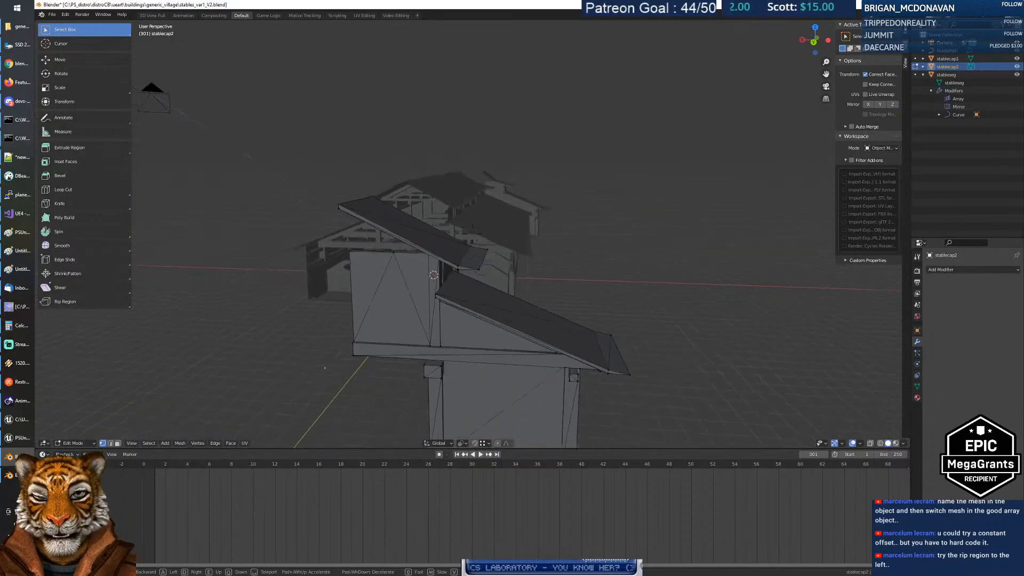
# Step: Compare the end cap's upper and lower roof edges with the roofs of the full stable
pyautogui.press('w')
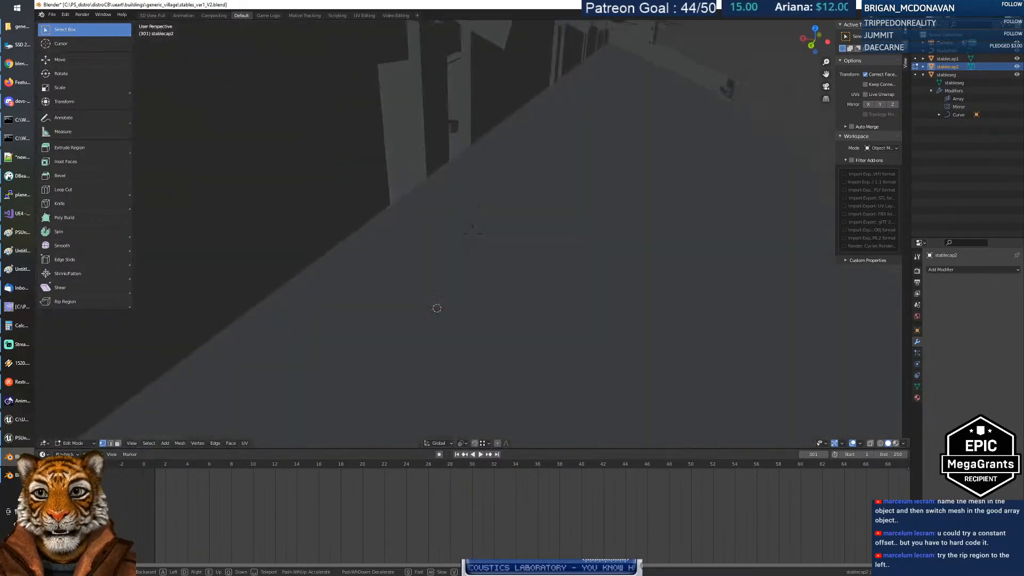
pyautogui.press('s')
pyautogui.press('s')
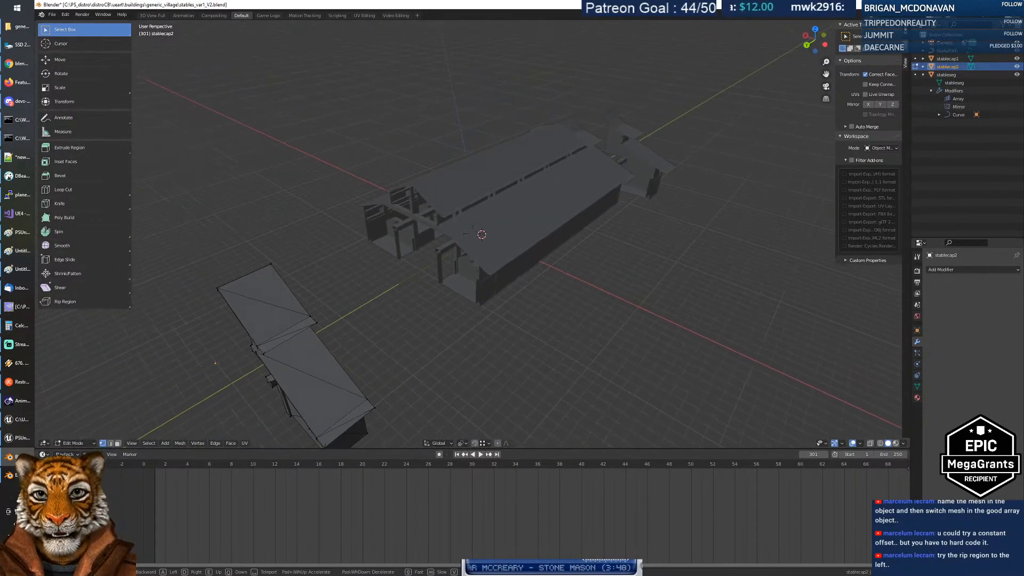
pyautogui.press('s')
pyautogui.press('w')
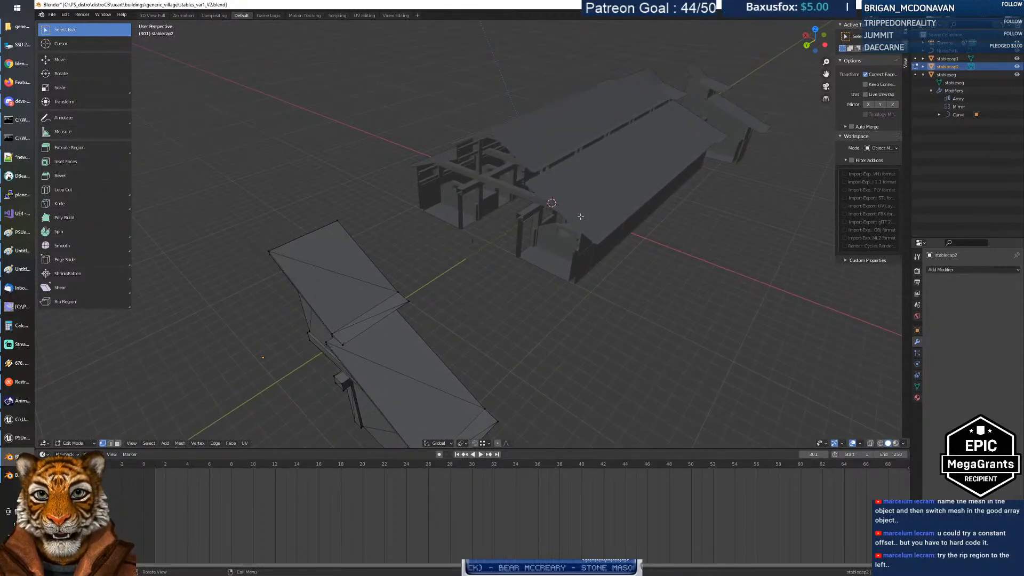
pyautogui.press('Tab')
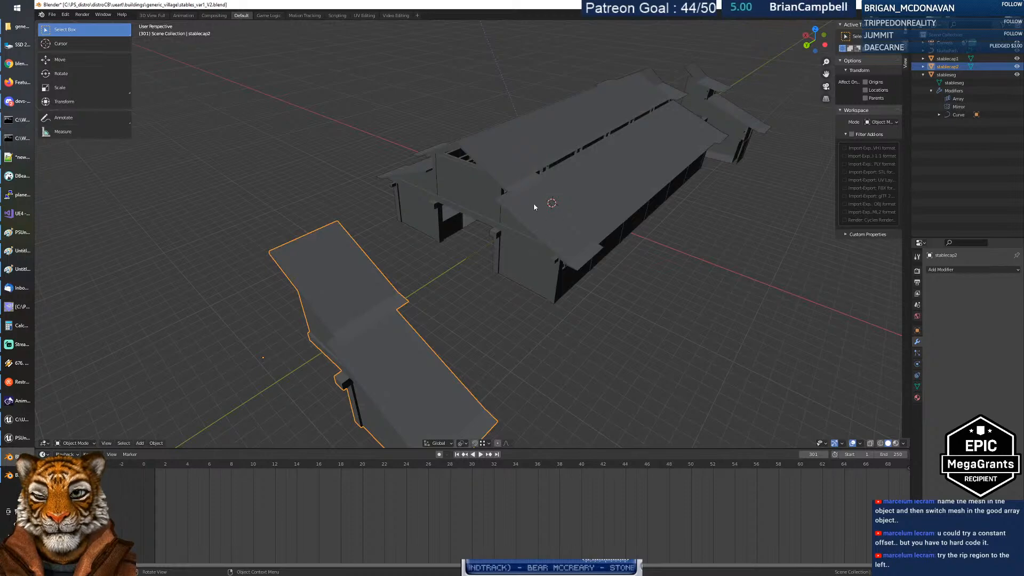
pyautogui.moveTo(529, 194)
pyautogui.mouseDown(button='middle')
pyautogui.moveTo(513, 203)
pyautogui.moveTo(511, 227)
pyautogui.moveTo(520, 202)
pyautogui.moveTo(532, 203)
pyautogui.moveTo(522, 212)
pyautogui.mouseUp(button='middle')
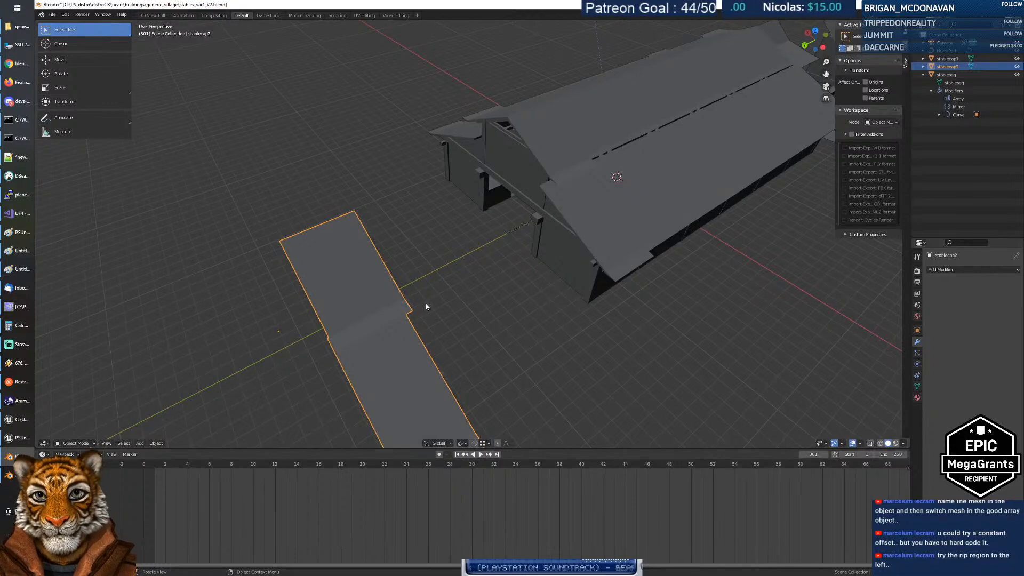
pyautogui.moveTo(426, 307); pyautogui.dragTo(446, 290, button='middle')
# Step: Shift the lower edge of the end cap's upper roof slightly along the X axis
pyautogui.press('Tab')
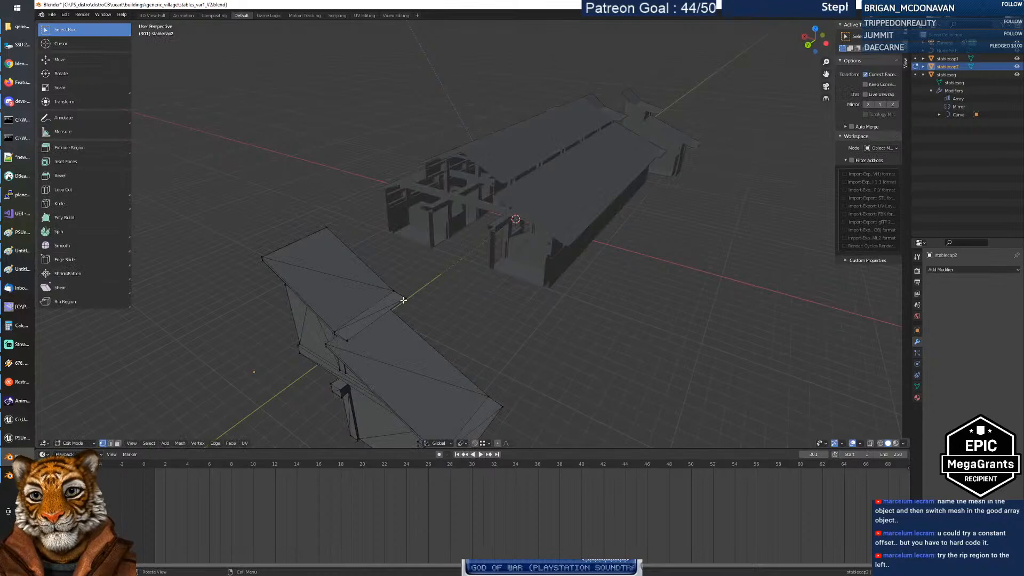
pyautogui.moveTo(371, 326); pyautogui.dragTo(406, 314, button='middle')
pyautogui.press('g')
pyautogui.press('x')
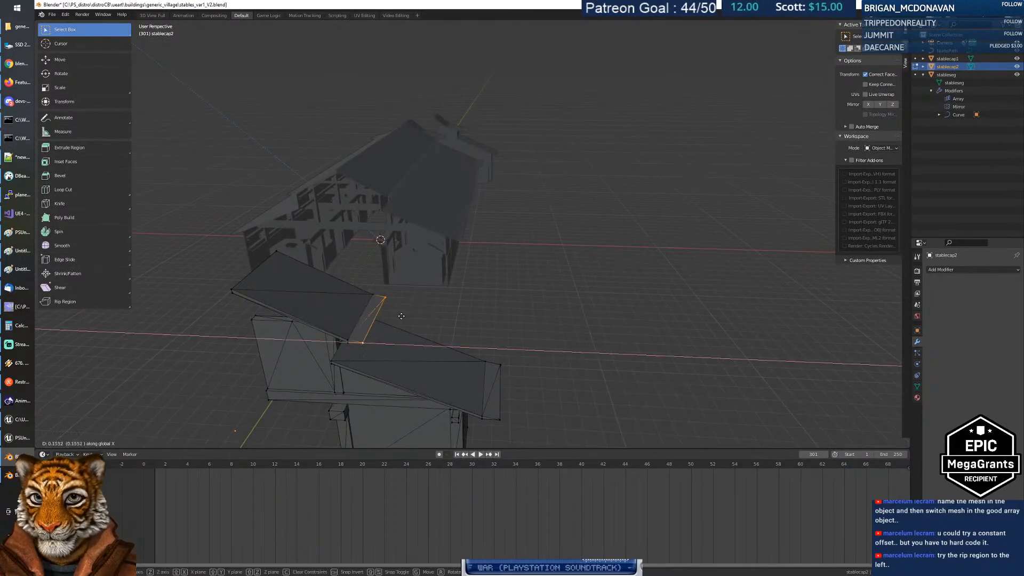
pyautogui.click(399, 316)
pyautogui.press('Tab')
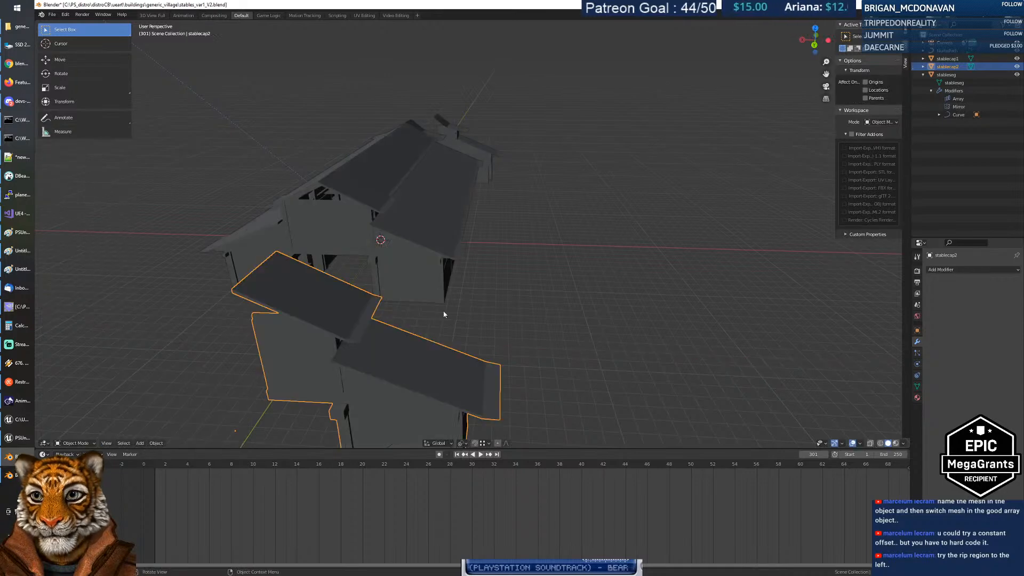
# Step: Examine the full stable's gable end and roof overlaps against the adjusted end cap from several sides
pyautogui.moveTo(456, 284); pyautogui.dragTo(437, 297, button='middle')
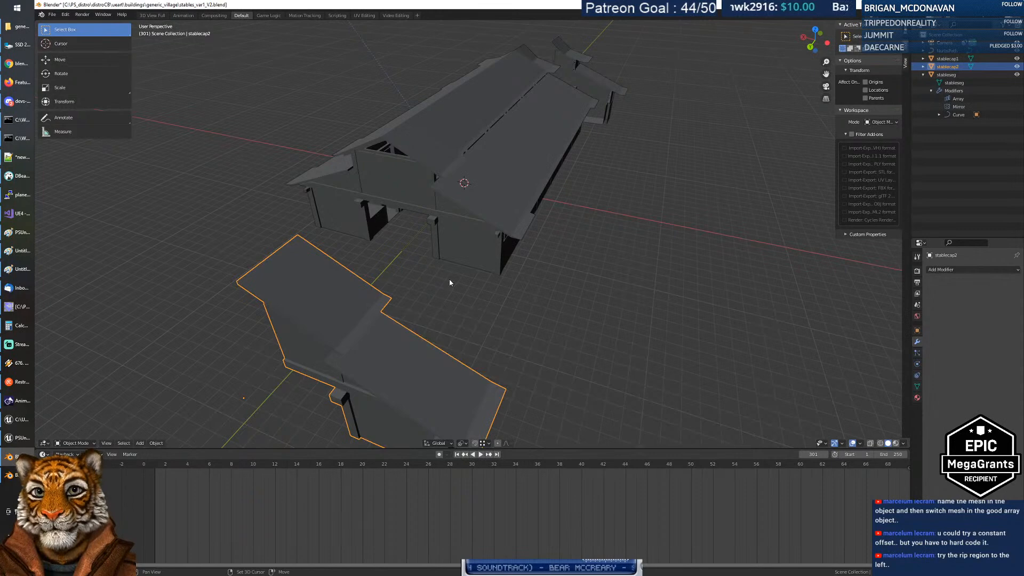
pyautogui.hotkey('shift', '`')
pyautogui.press('w')
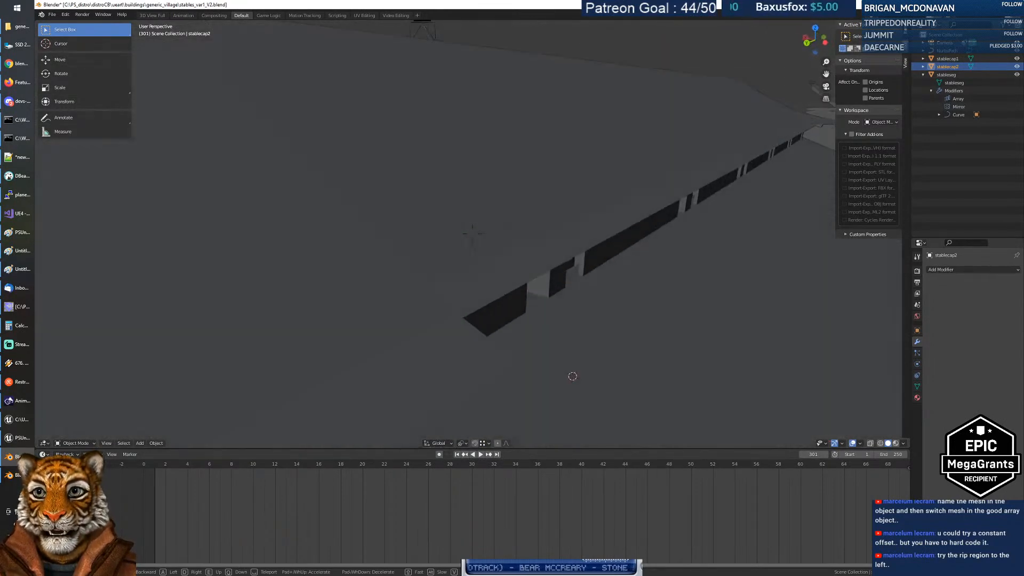
pyautogui.press('s')
pyautogui.press('a')
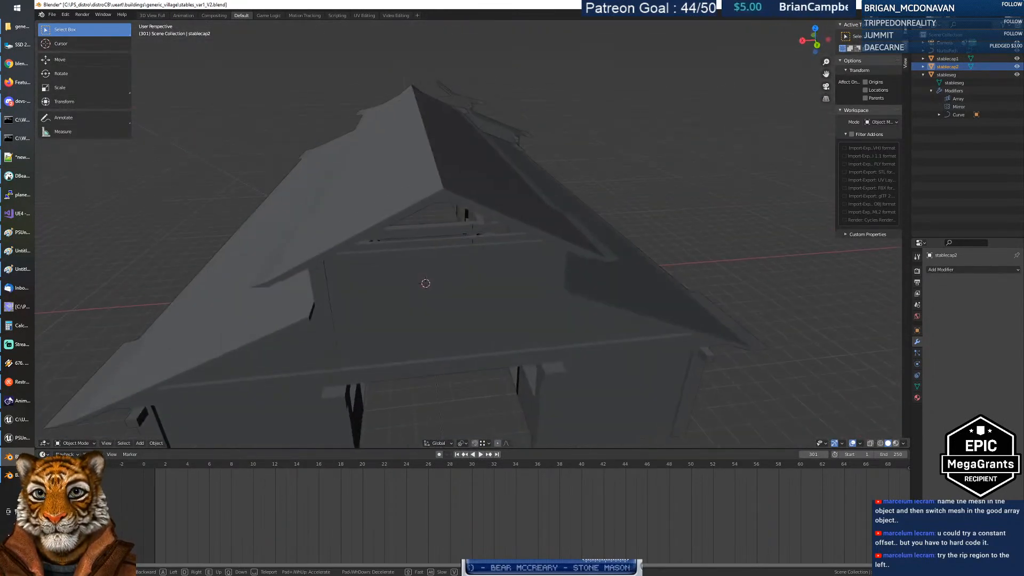
pyautogui.press('d')
pyautogui.press('w')
pyautogui.press('w')
pyautogui.press('w')
pyautogui.press('s')
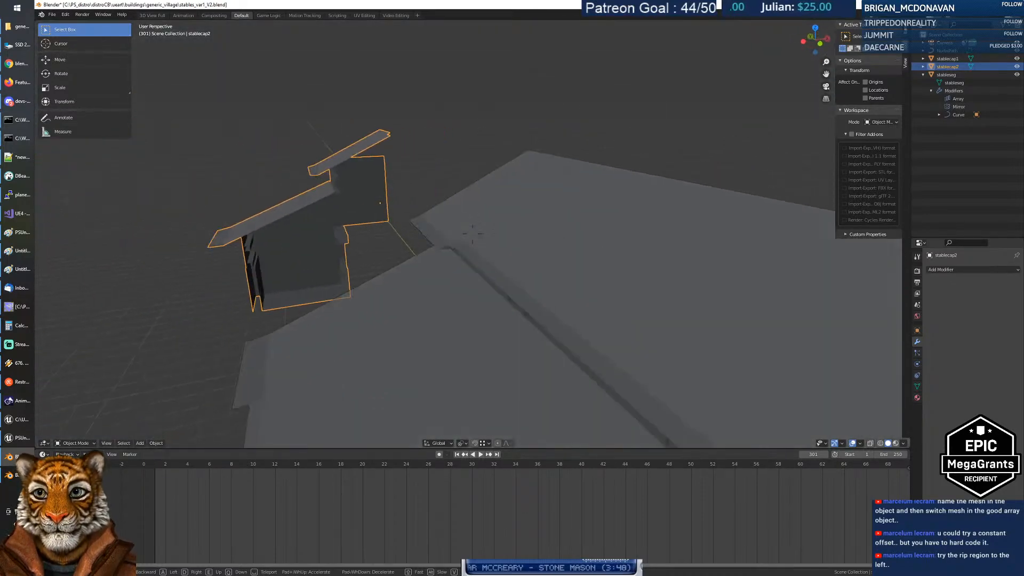
pyautogui.press('w')
pyautogui.press('s')
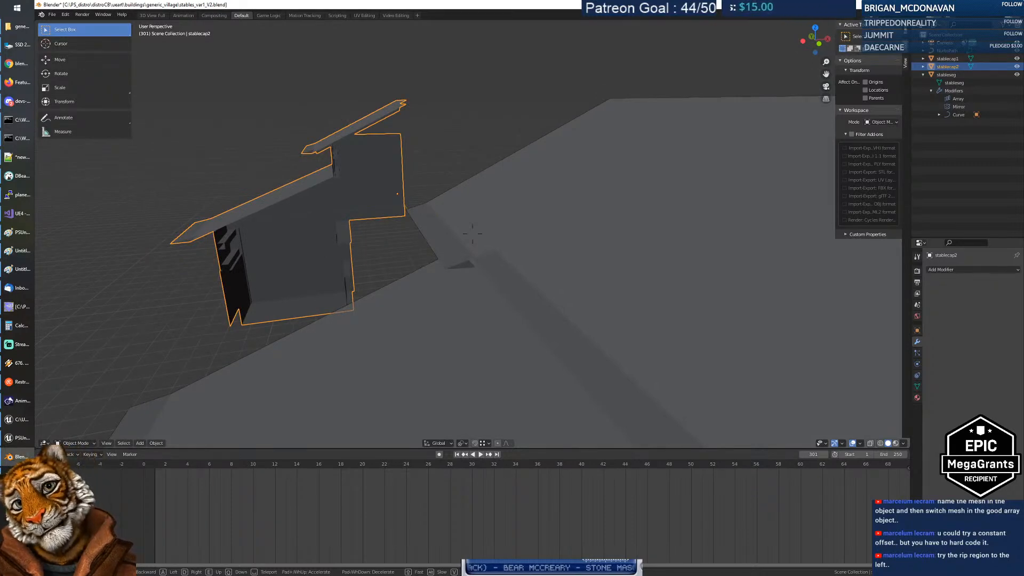
pyautogui.press('a')
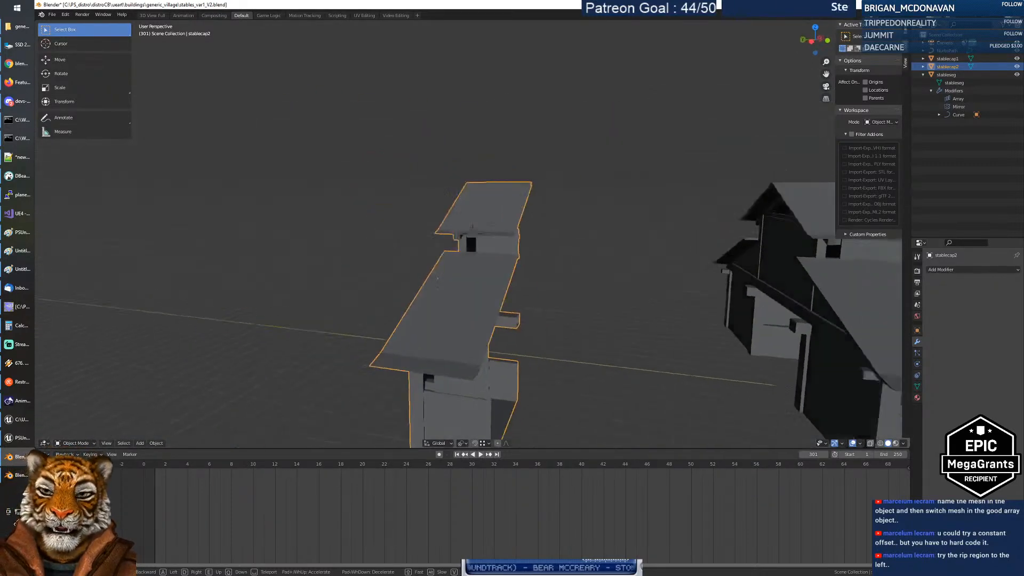
pyautogui.press('w')
pyautogui.press('s')
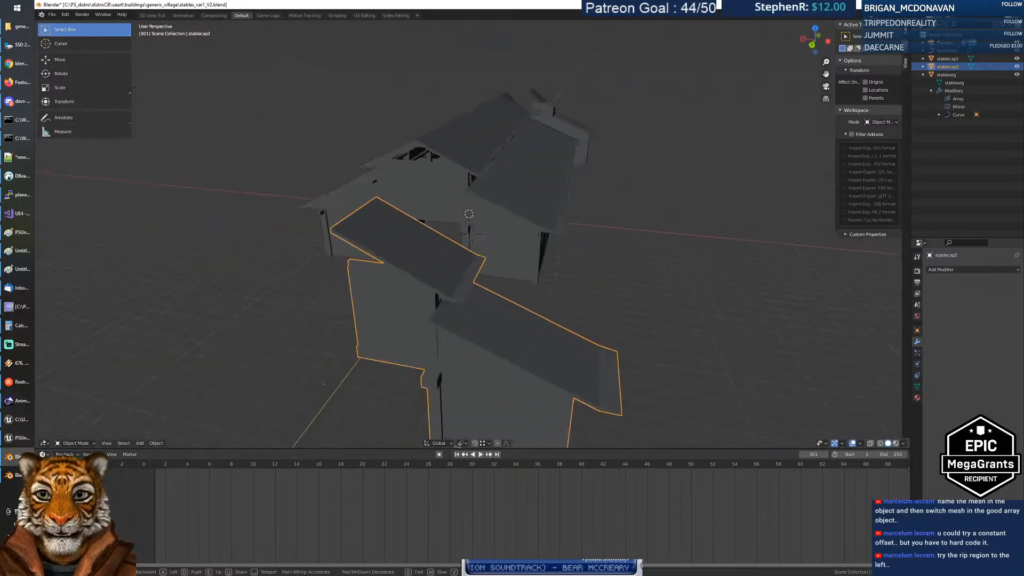
pyautogui.press('s')
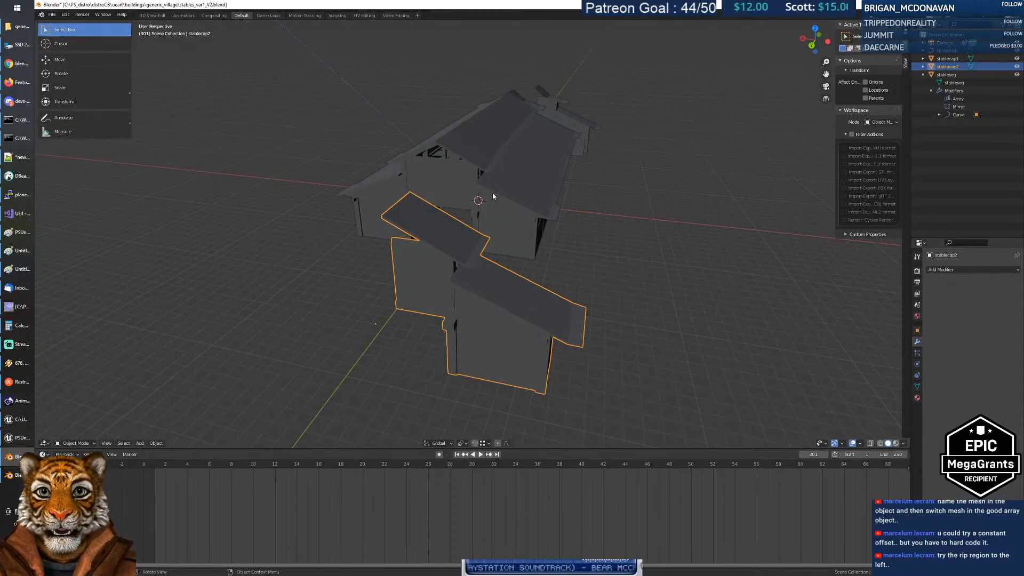
# Step: Move the end cap aside from the full stable's gable and place it back in front of it
pyautogui.click(666, 274)
pyautogui.click(501, 305)
pyautogui.press('g')
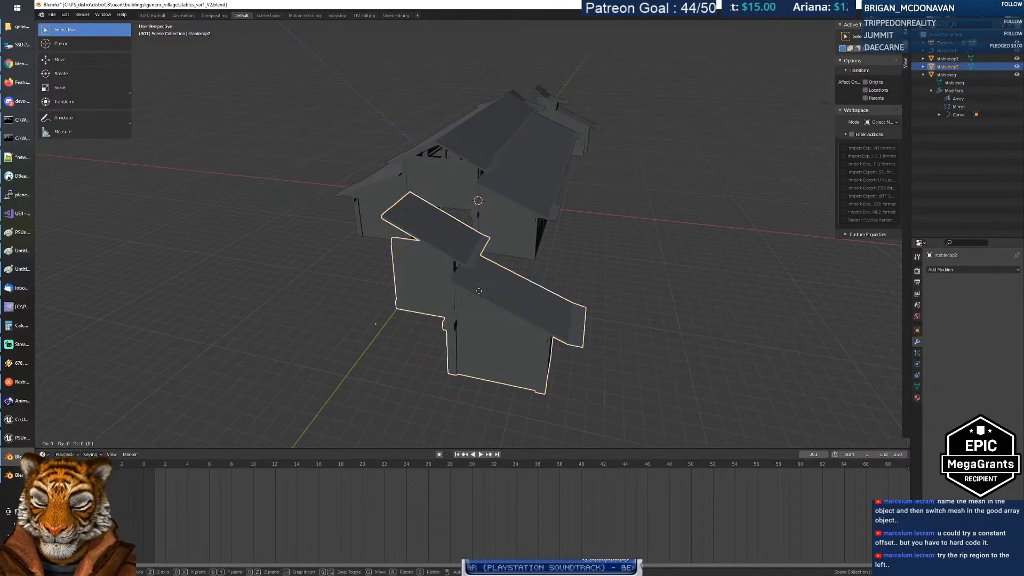
pyautogui.click(373, 251)
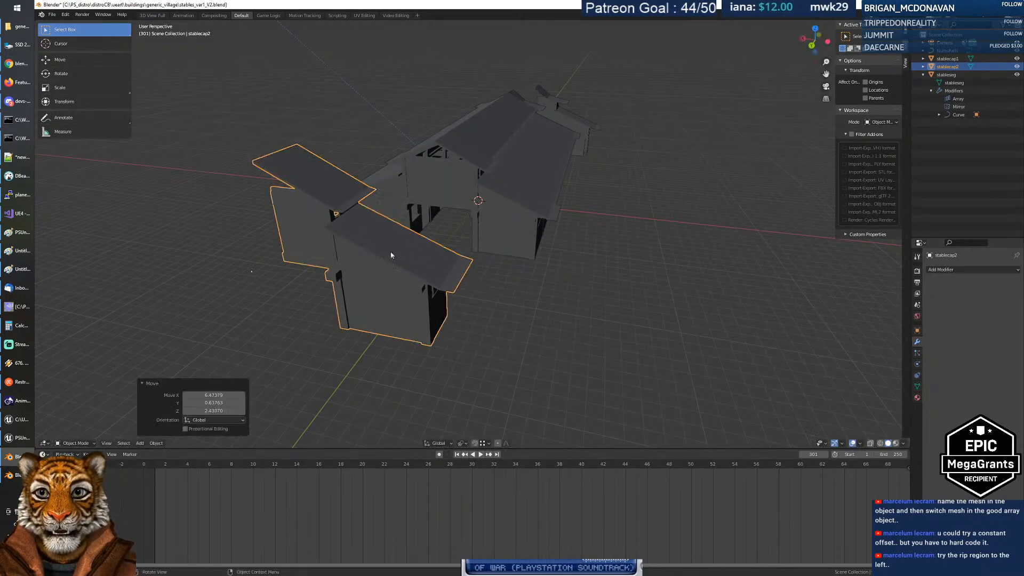
pyautogui.click(555, 285)
pyautogui.click(388, 272)
pyautogui.press('g')
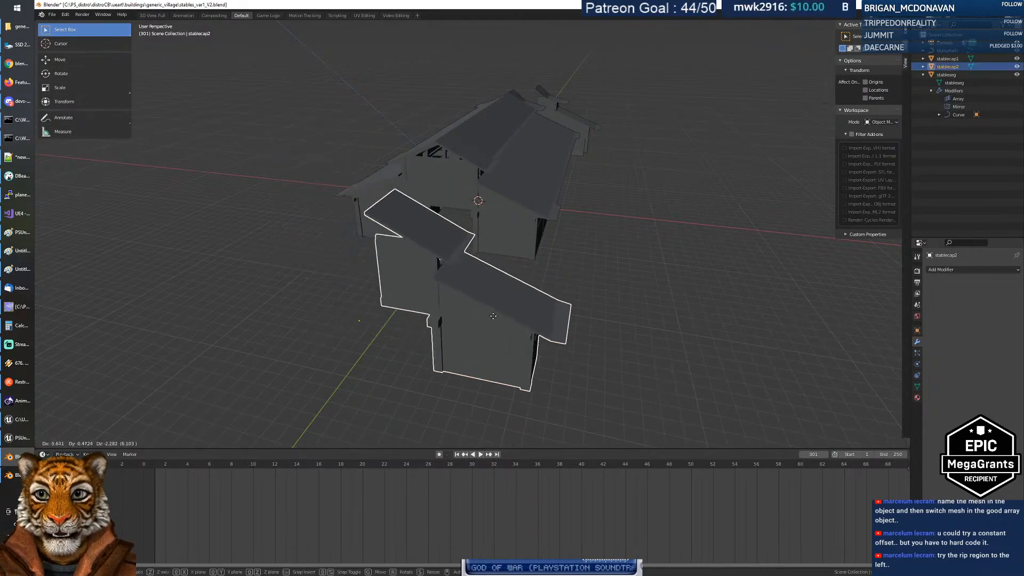
pyautogui.click(494, 318)
pyautogui.click(625, 275)
pyautogui.click(496, 298)
# Step: Check the full stable's roof and the end cap's open inner side from above
pyautogui.moveTo(579, 252); pyautogui.dragTo(520, 265, button='middle')
pyautogui.moveTo(635, 229); pyautogui.dragTo(692, 237, button='middle')
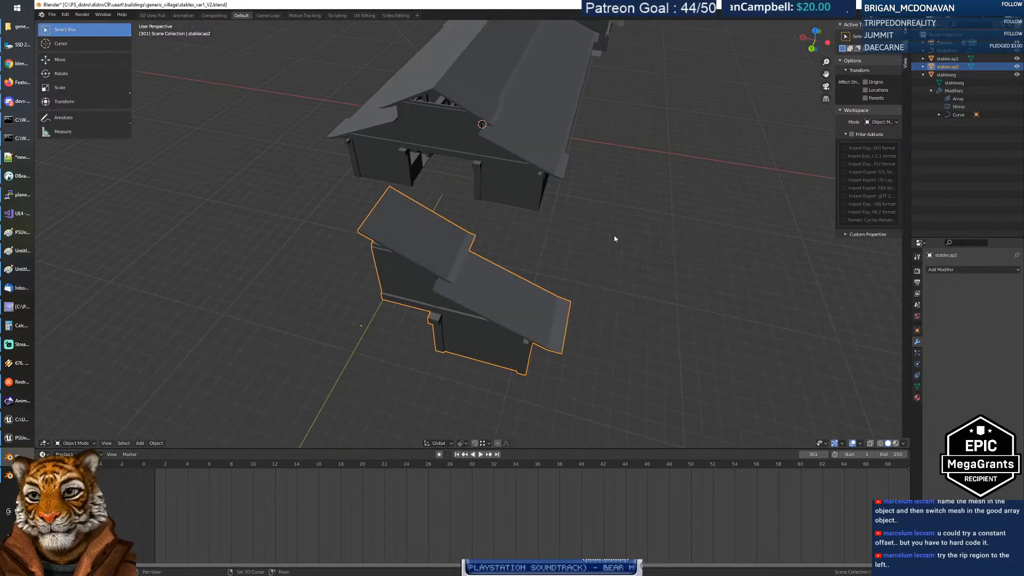
pyautogui.hotkey('shift', '`')
pyautogui.press('w')
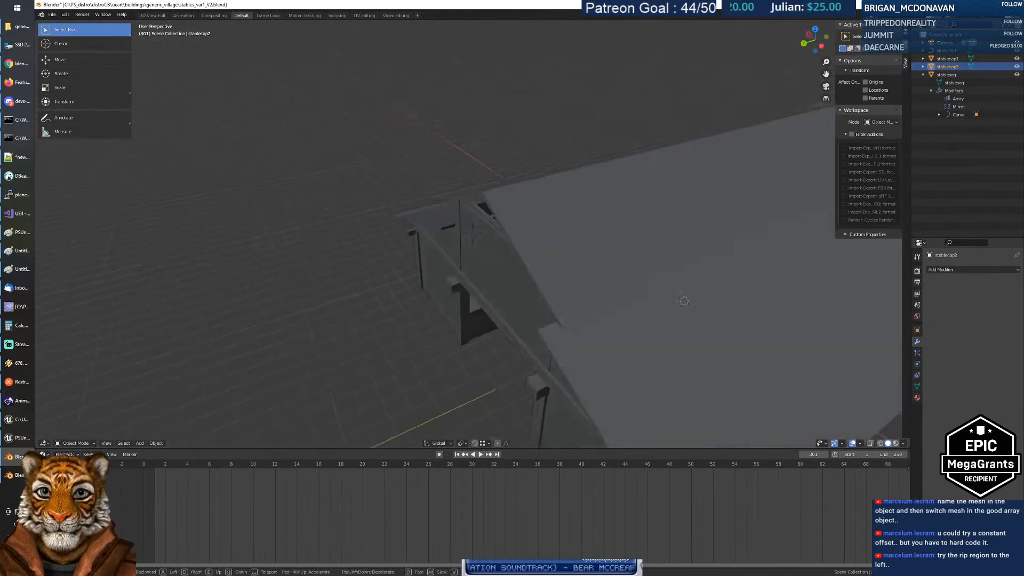
pyautogui.press('d')
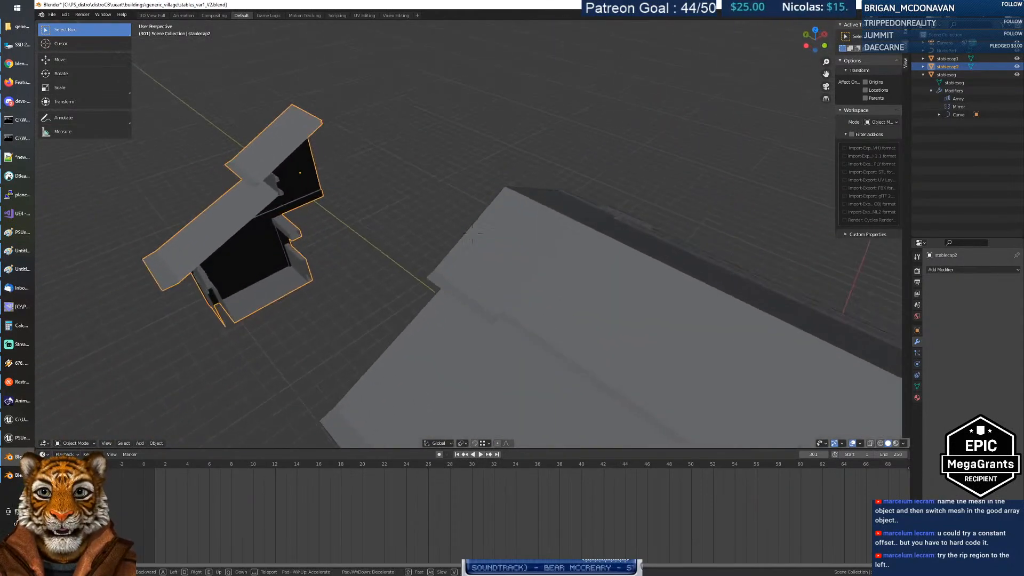
pyautogui.click(472, 233)
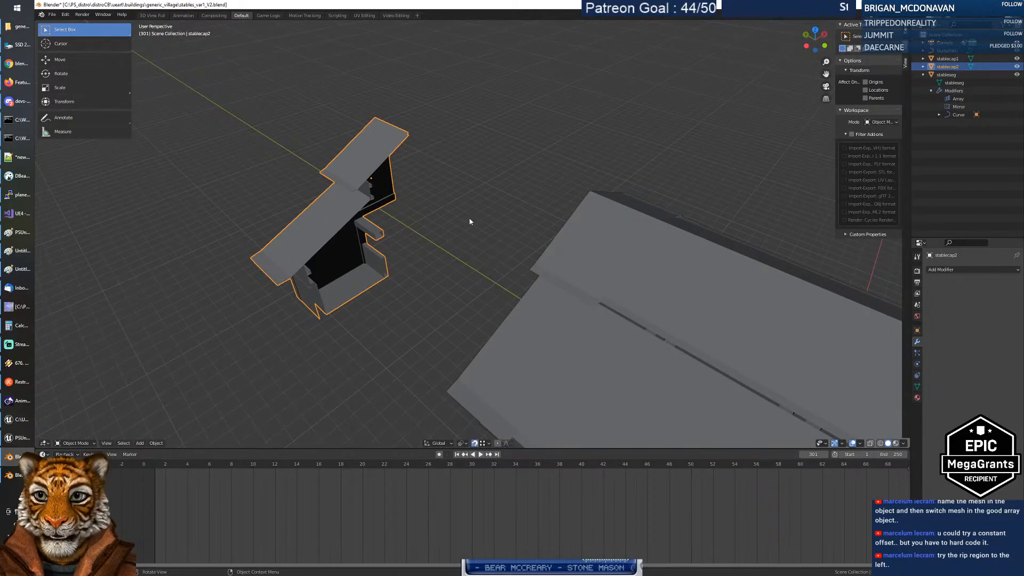
# Step: Snap the end cap onto the full stable's end and raise it about 4.2 units along Z
pyautogui.press('g')
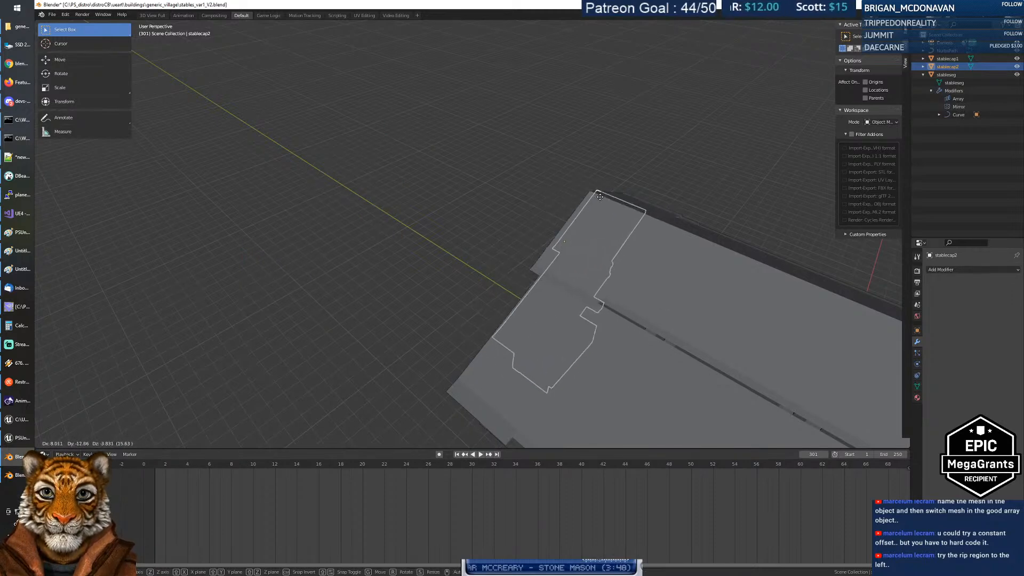
pyautogui.press('ctrl')
pyautogui.click(596, 196)
pyautogui.moveTo(594, 286)
pyautogui.mouseDown(button='middle')
pyautogui.moveTo(565, 295)
pyautogui.moveTo(601, 287)
pyautogui.moveTo(584, 292)
pyautogui.mouseUp(button='middle')
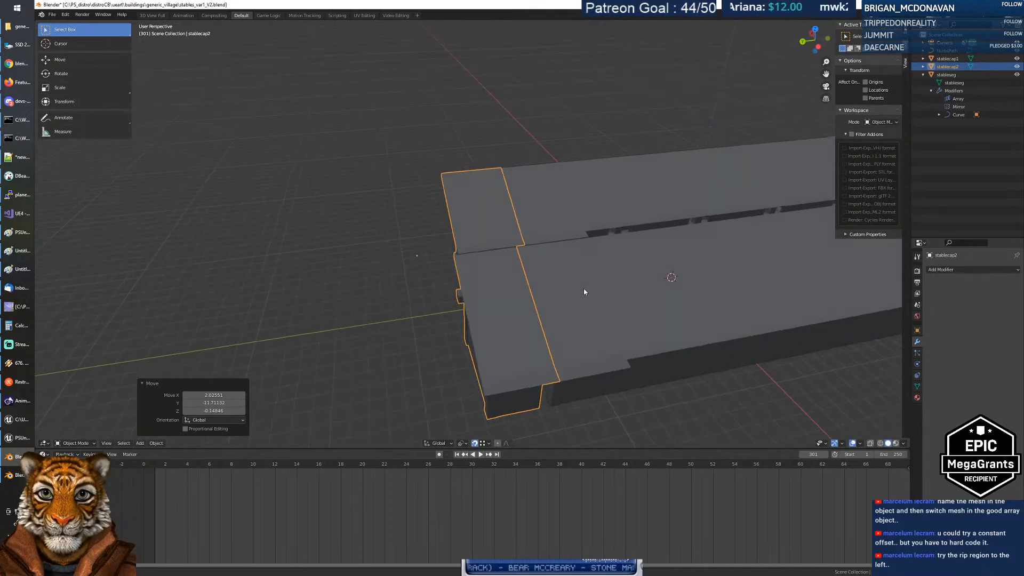
pyautogui.press('g')
pyautogui.press('ctrl')
pyautogui.click(558, 389)
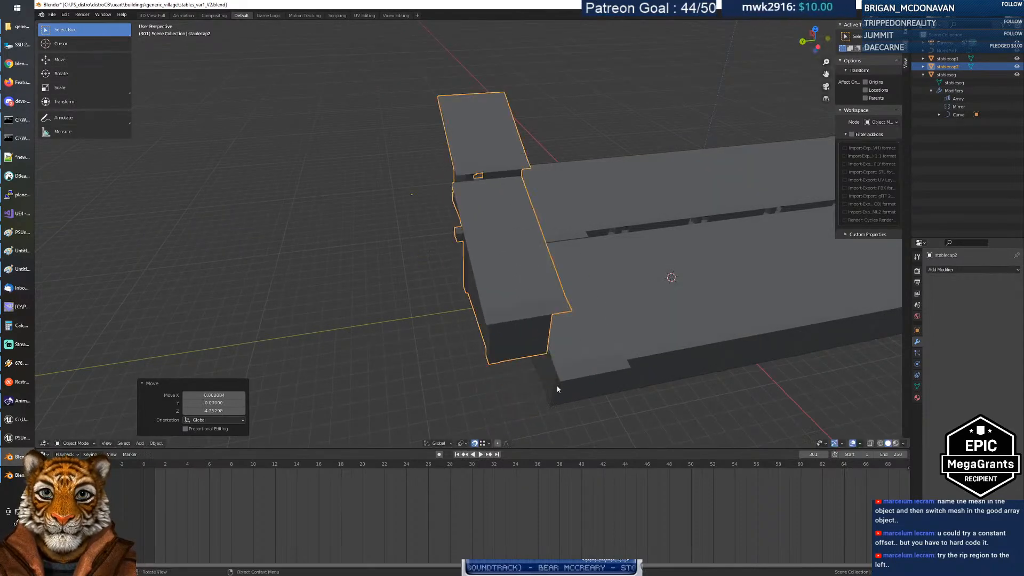
pyautogui.moveTo(549, 370); pyautogui.dragTo(454, 317, button='middle')
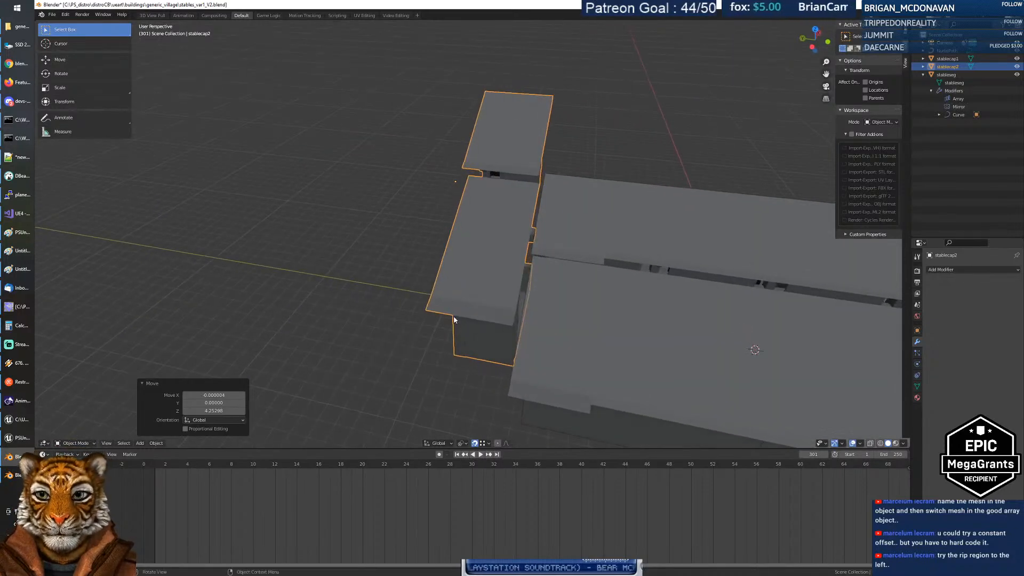
# Step: Set the transform pivot point to Individual Origins and shift the end cap about 0.5 units along the Y axis
pyautogui.click(463, 444)
pyautogui.click(479, 417)
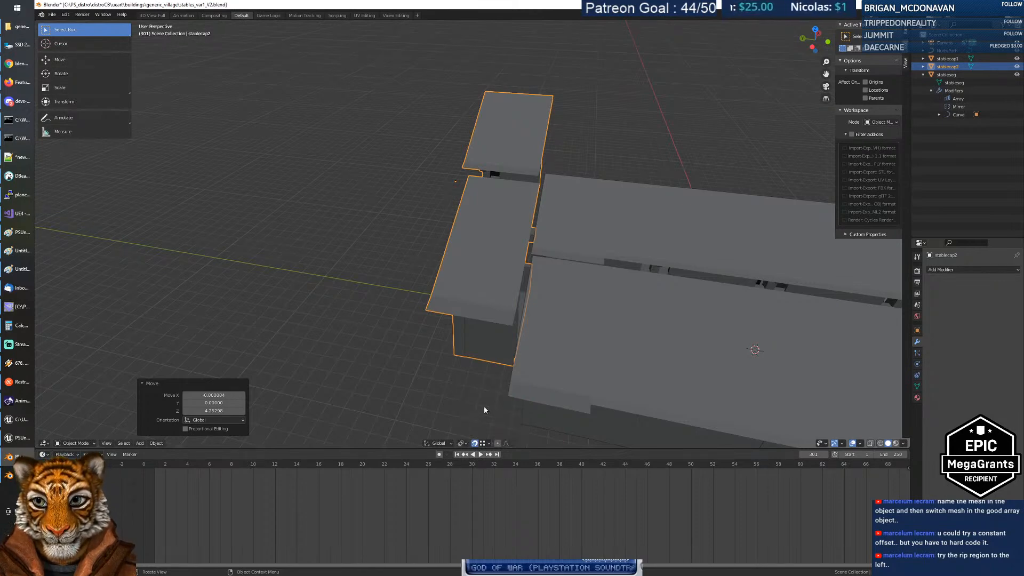
pyautogui.press('g')
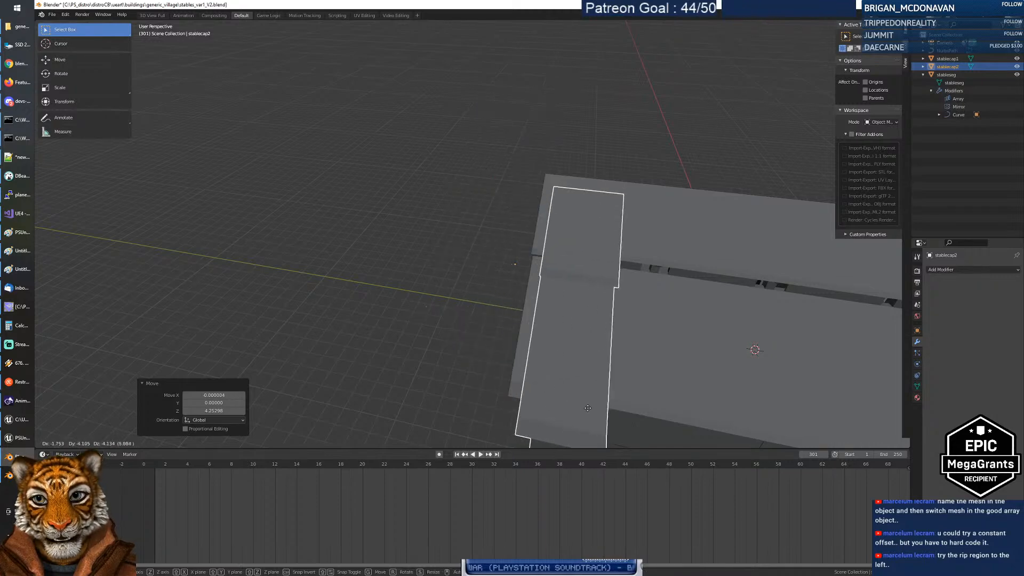
pyautogui.click(590, 410)
pyautogui.moveTo(464, 336); pyautogui.dragTo(490, 322, button='middle')
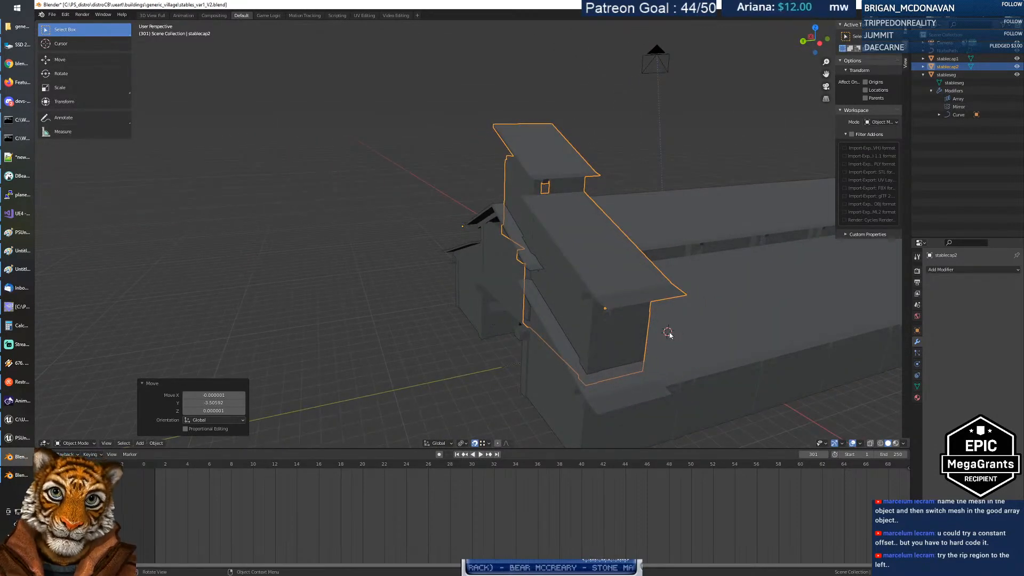
# Step: Place the 3D cursor at the lower edge of the full stable's roof near the end cap
pyautogui.click(61, 43)
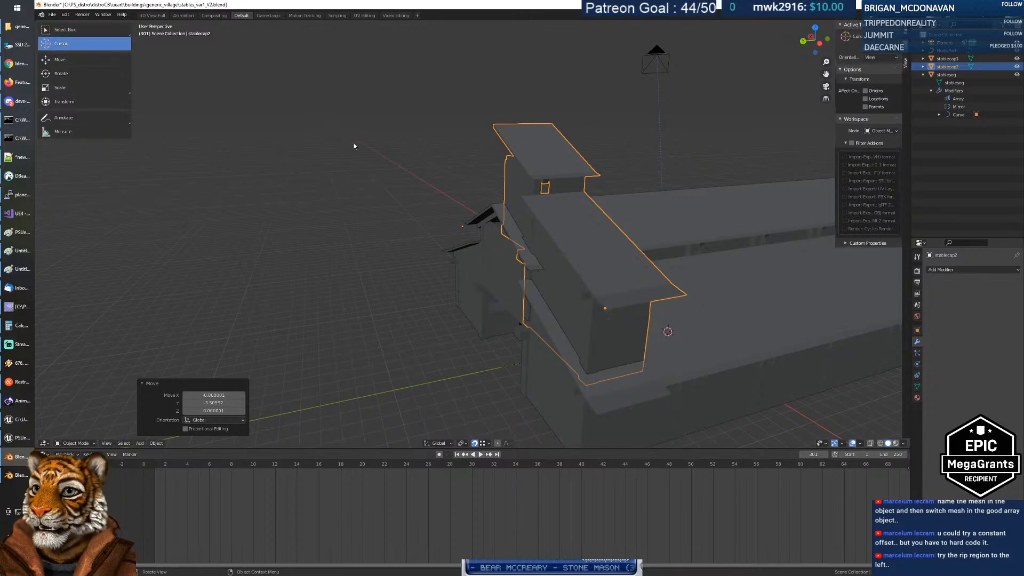
pyautogui.moveTo(666, 349); pyautogui.dragTo(672, 395)
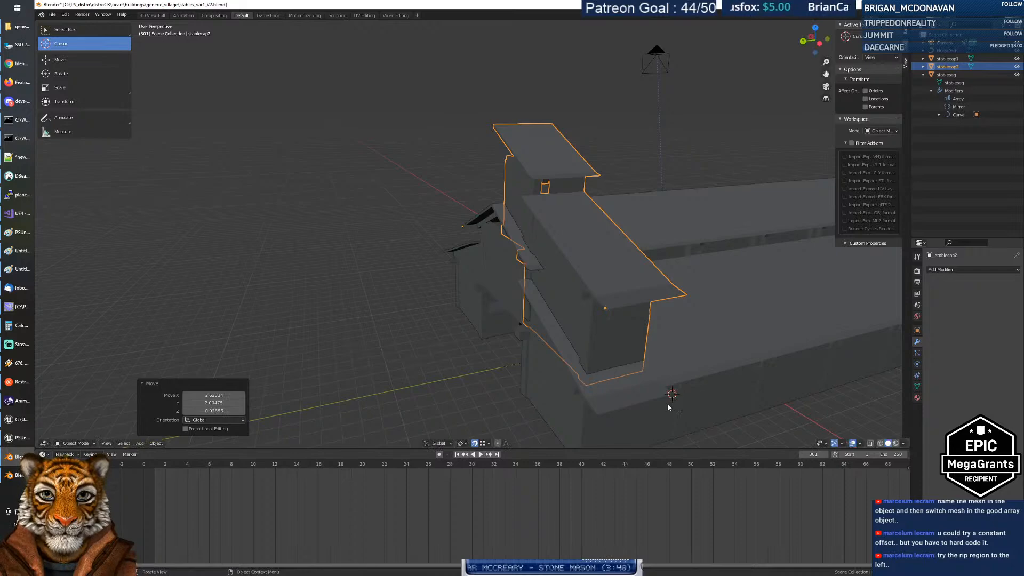
pyautogui.click(63, 30)
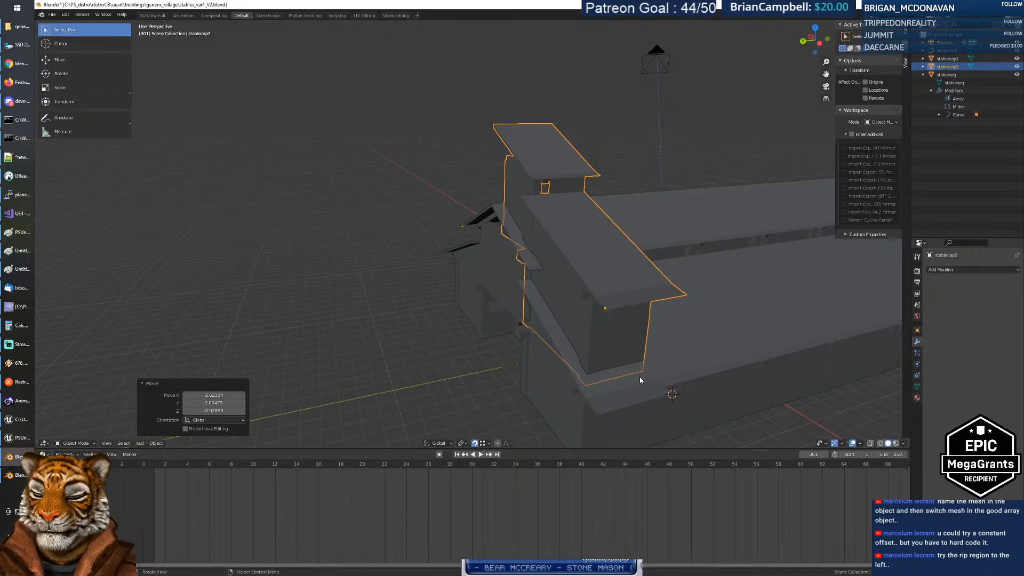
# Step: Try to snap the end cap to the full stable's roof corners, switching the transform pivot point to Active Element
pyautogui.press('g')
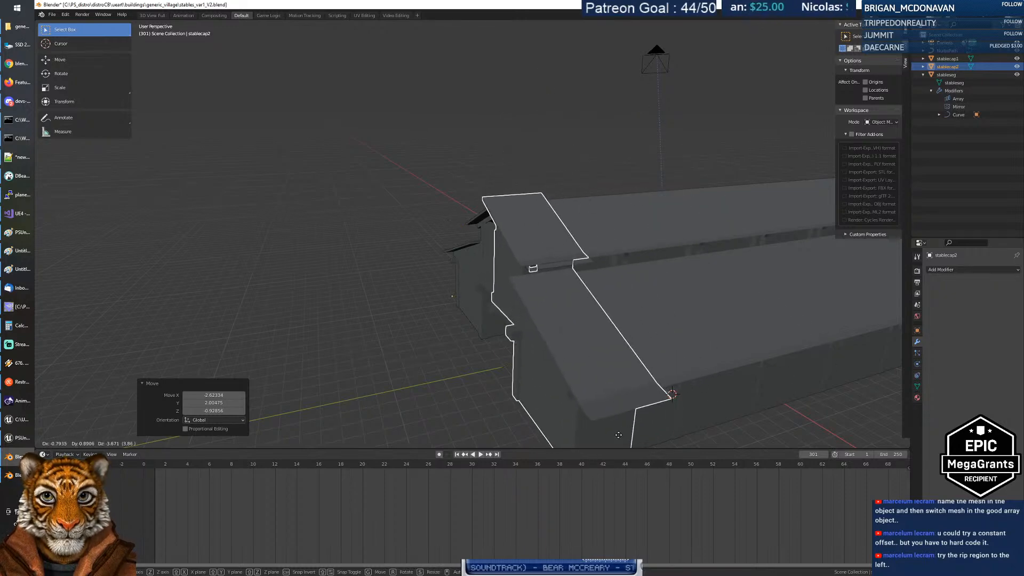
pyautogui.press('ctrl')
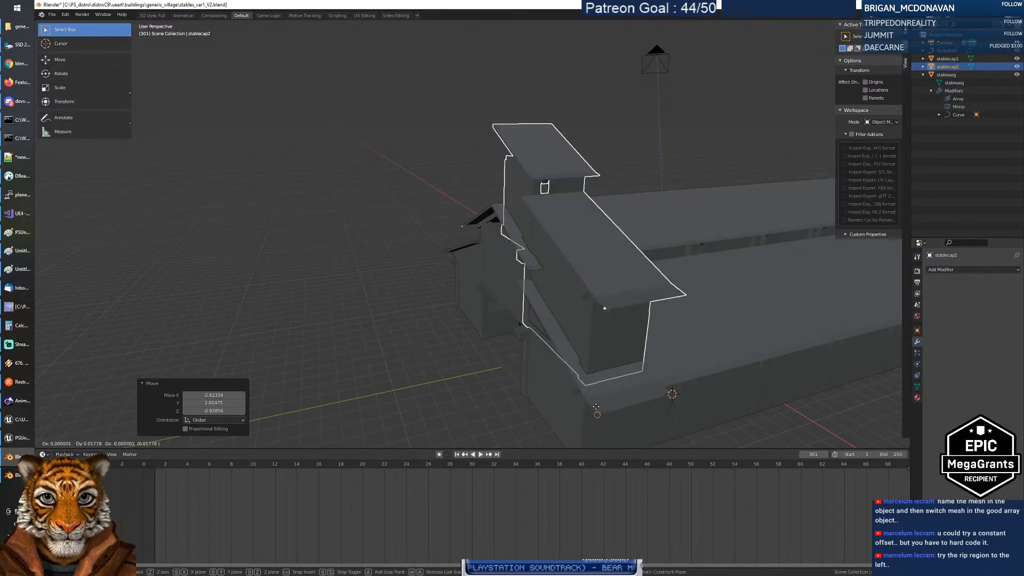
pyautogui.click(497, 403)
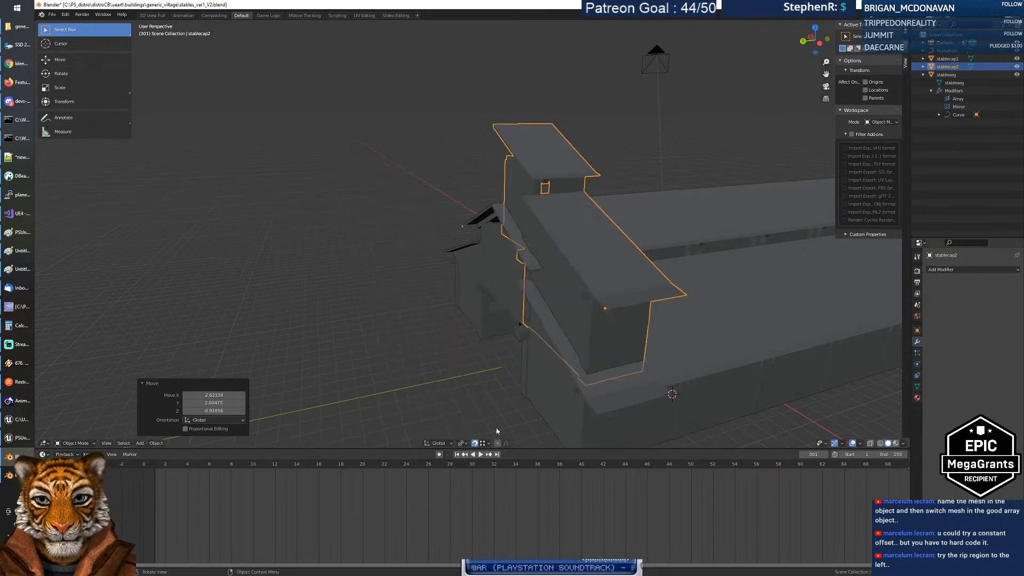
pyautogui.click(468, 444)
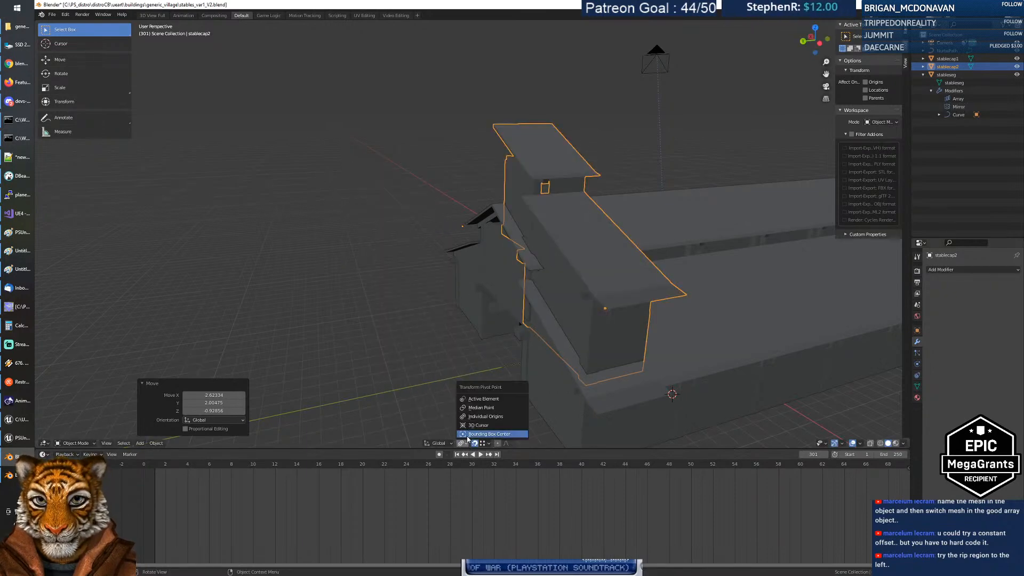
pyautogui.click(482, 400)
pyautogui.press('g')
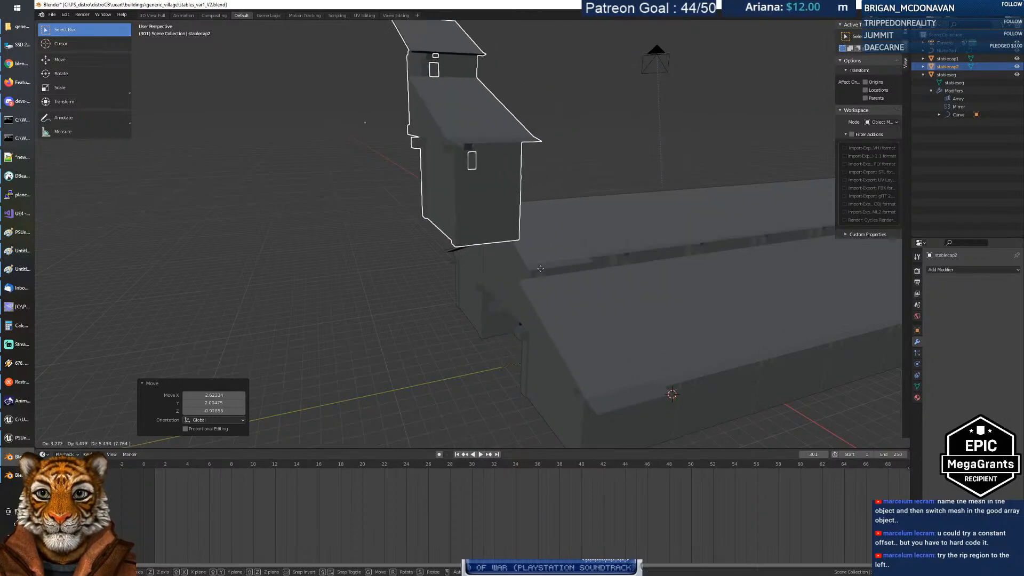
pyautogui.click(522, 284)
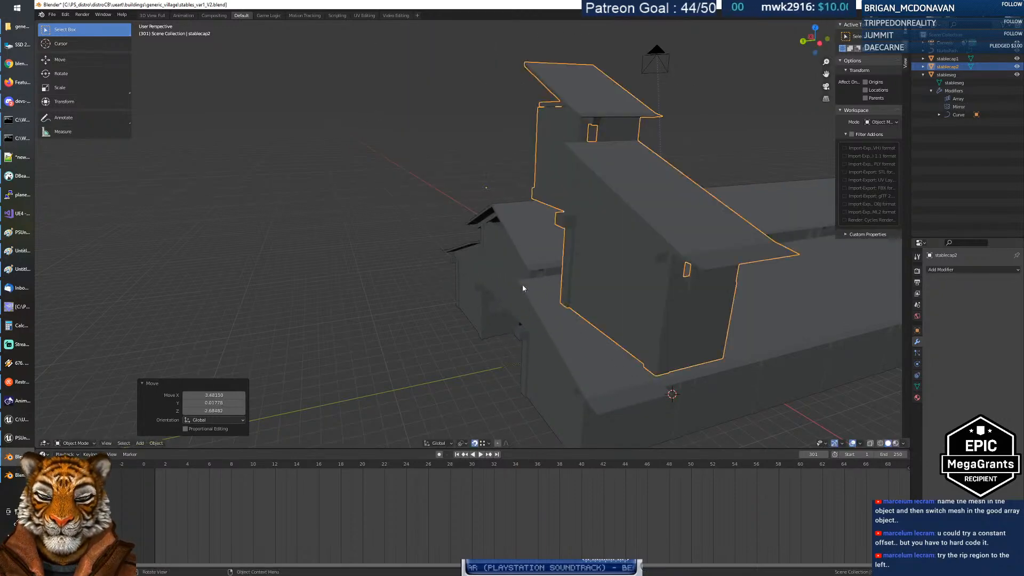
pyautogui.moveTo(472, 321); pyautogui.dragTo(530, 331, button='middle')
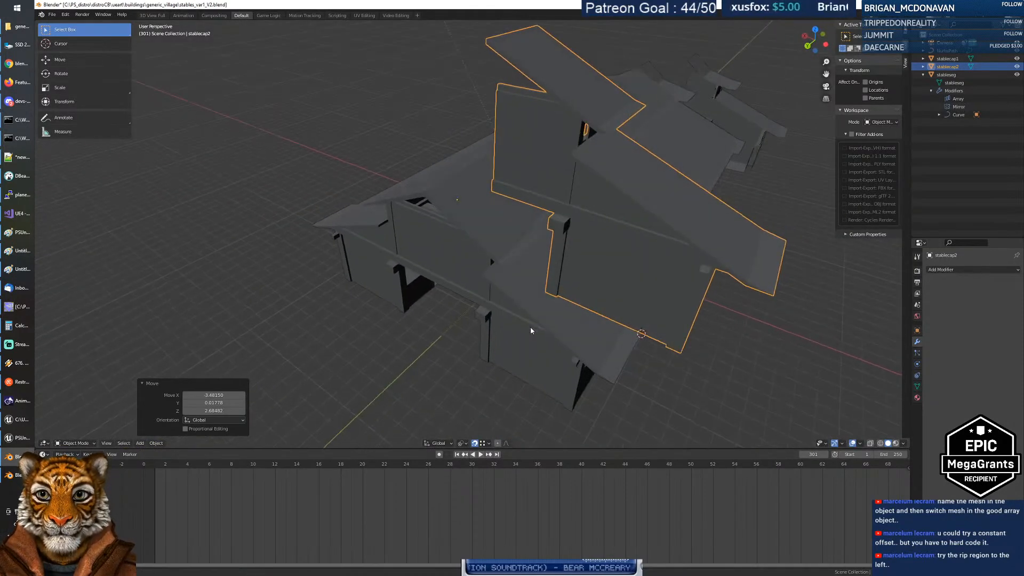
# Step: Set the transform pivot point to Individual Origins and snap the end cap directly above the full stable's gable end
pyautogui.click(462, 443)
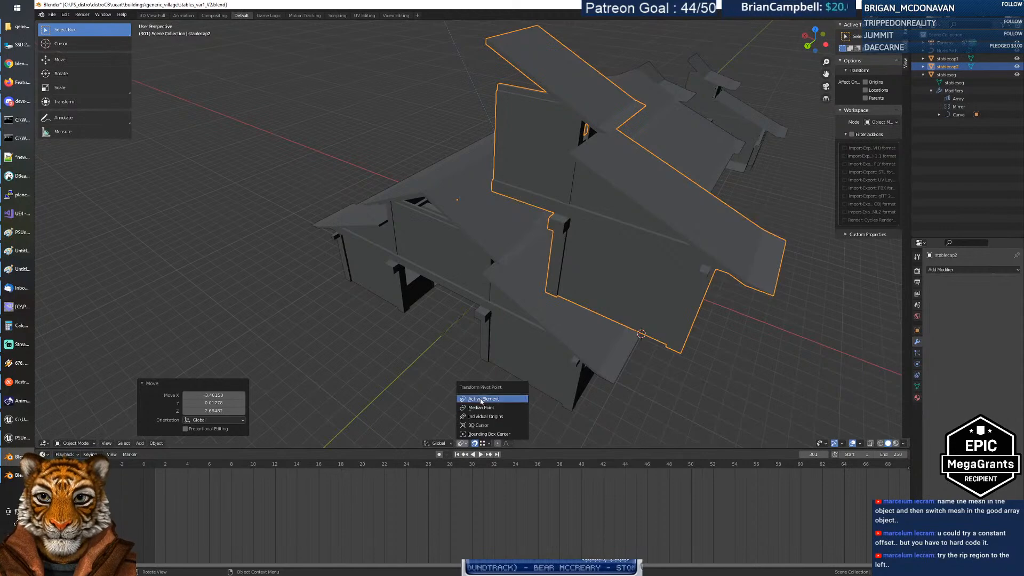
pyautogui.click(480, 417)
pyautogui.hotkey('shift', 'd')
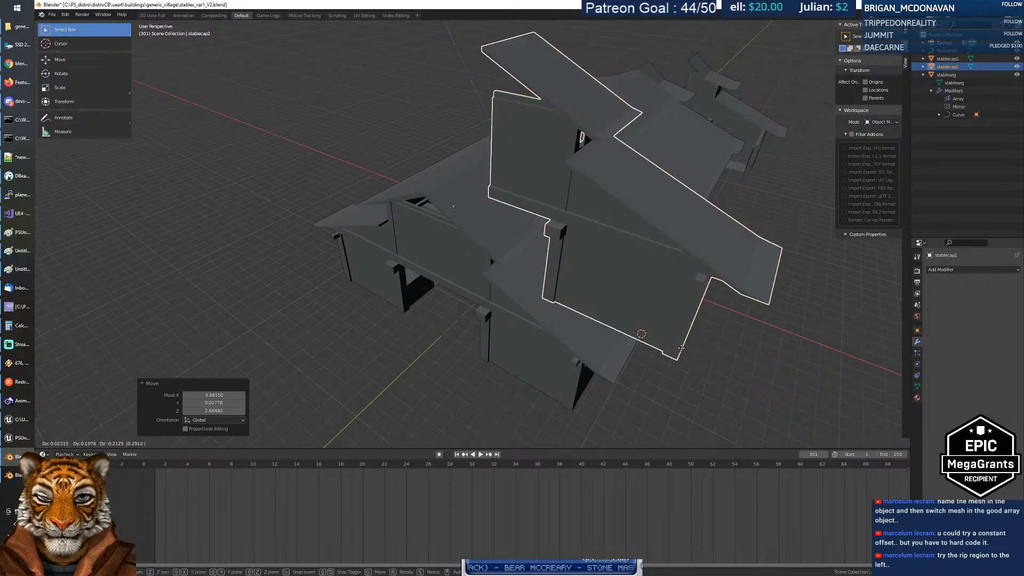
pyautogui.click(613, 382)
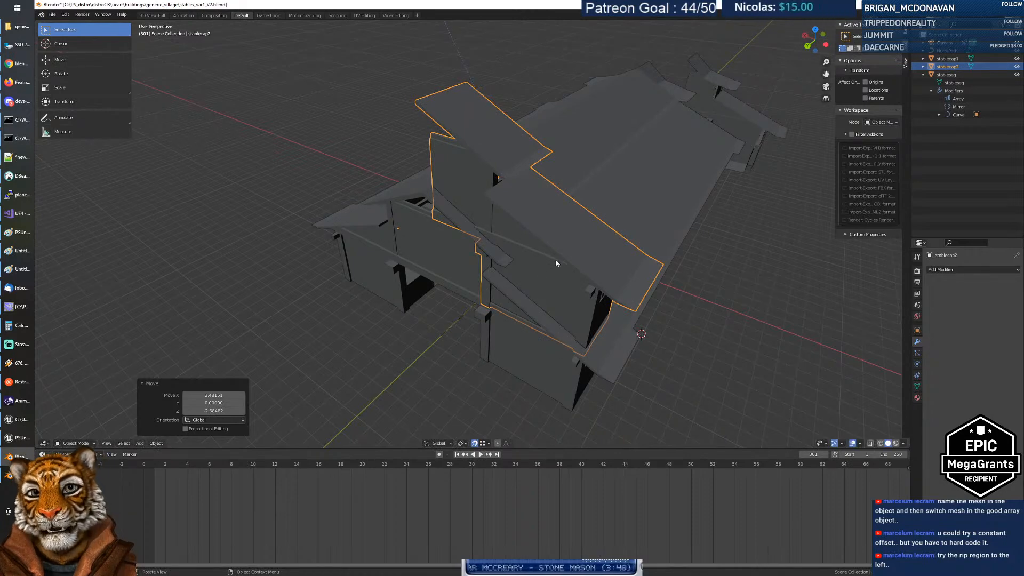
pyautogui.moveTo(438, 349); pyautogui.dragTo(458, 327, button='middle')
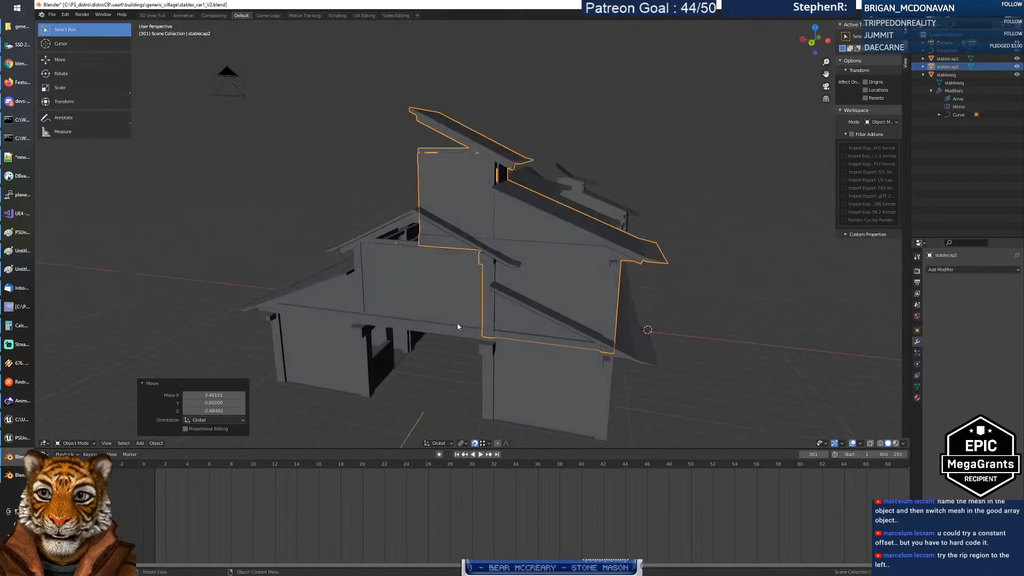
# Step: Lower the end cap about 4.24 units along Z to line it up with the full stable's gable end
pyautogui.click(557, 385)
pyautogui.moveTo(560, 374); pyautogui.dragTo(556, 299, button='middle')
pyautogui.click(556, 300)
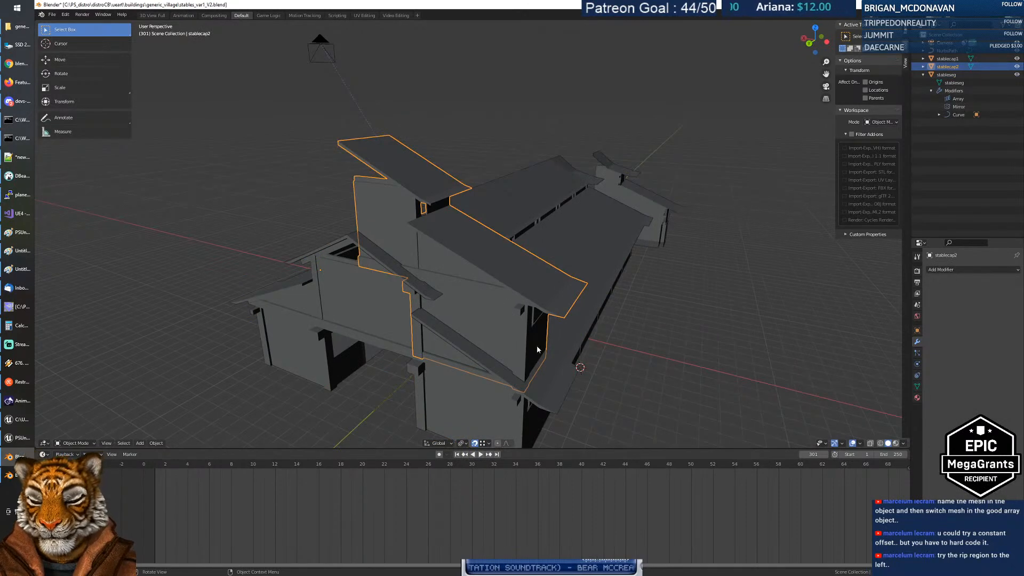
pyautogui.press('g')
pyautogui.press('z')
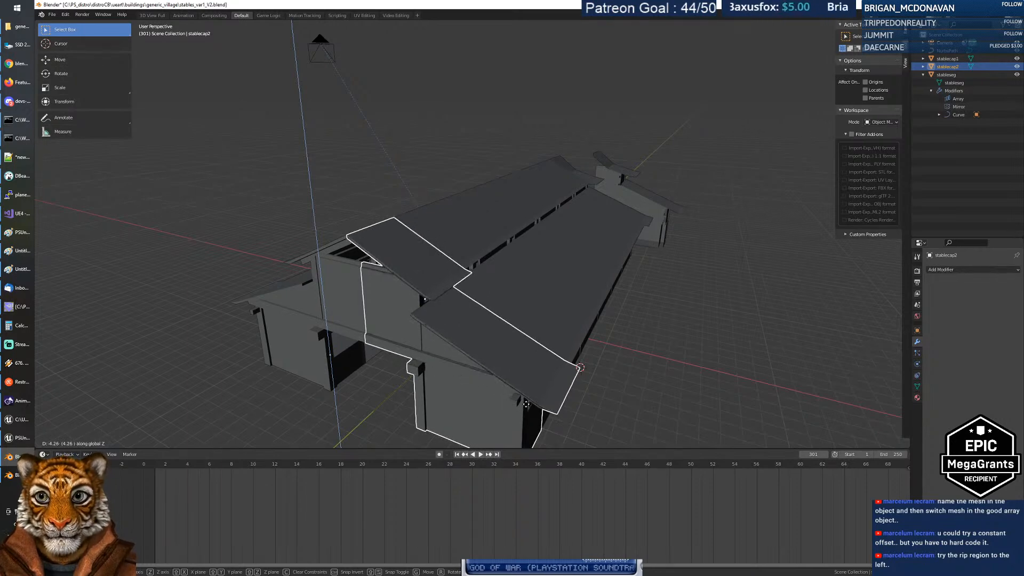
pyautogui.click(526, 404)
# Step: Examine up close how the end cap's upper and lower roofs meet the full stable's roof
pyautogui.moveTo(587, 338); pyautogui.dragTo(481, 343, button='middle')
pyautogui.hotkey('shift', '`')
pyautogui.press('w')
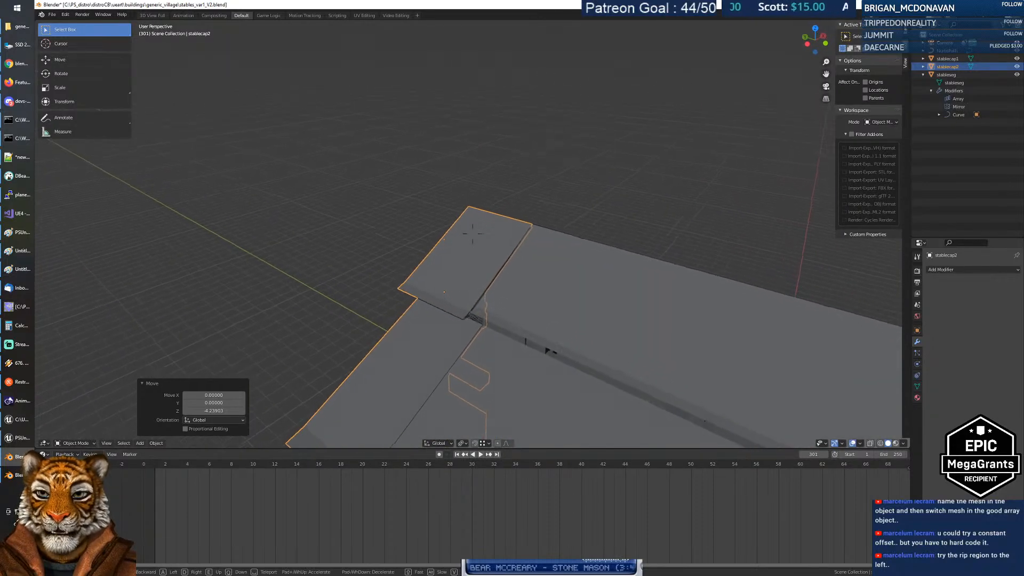
pyautogui.press('w')
pyautogui.press('s')
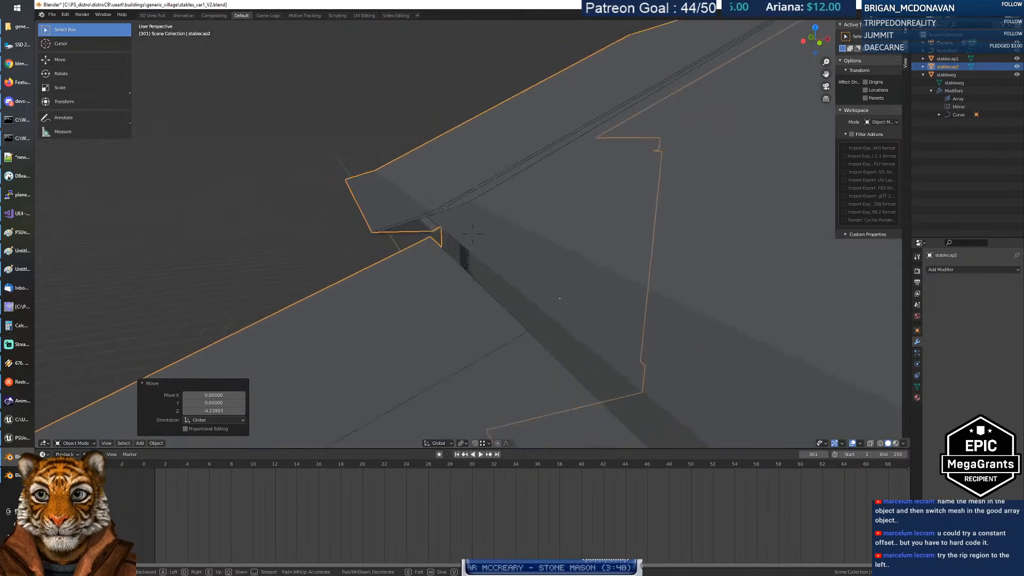
pyautogui.press('w')
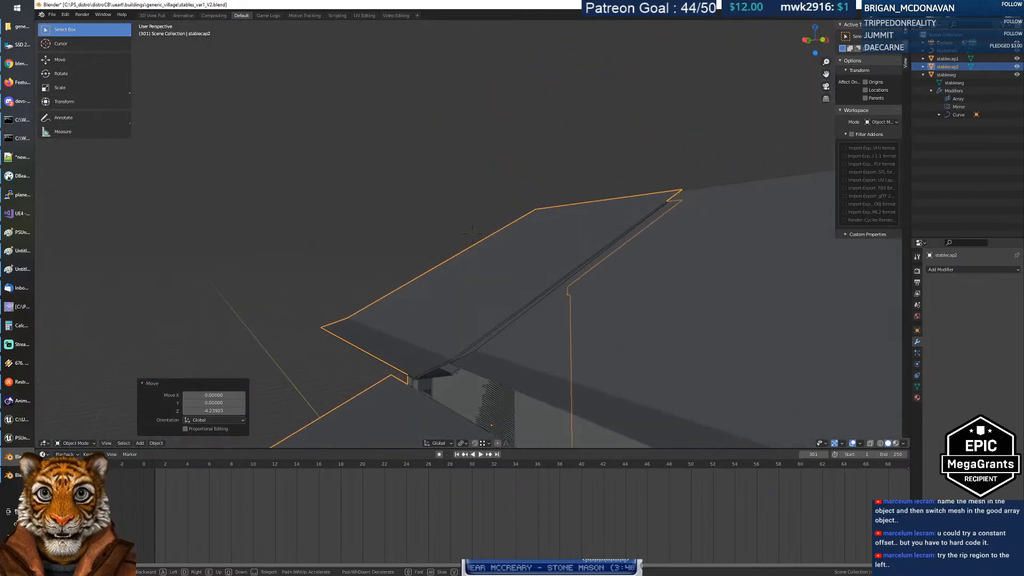
pyautogui.press('s')
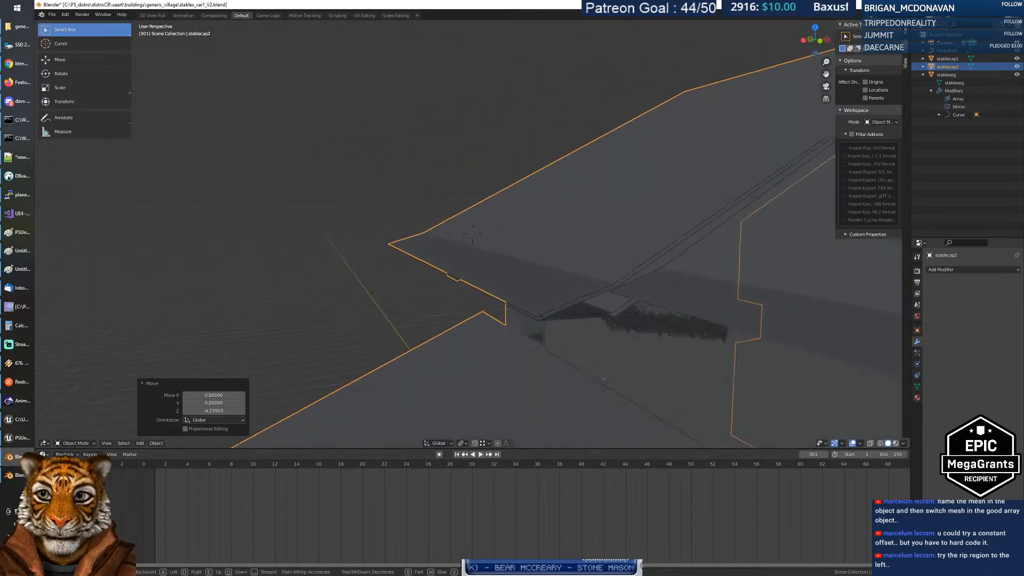
pyautogui.click(473, 233)
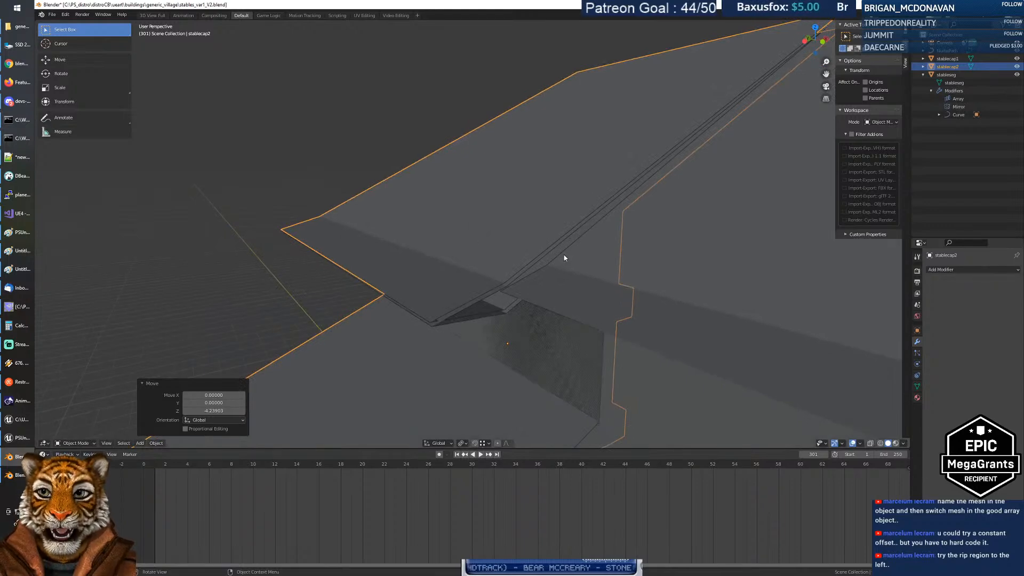
# Step: Inspect the full stable's roof joints and clerestory gap in Edit Mode
pyautogui.click(495, 258)
pyautogui.press('Tab')
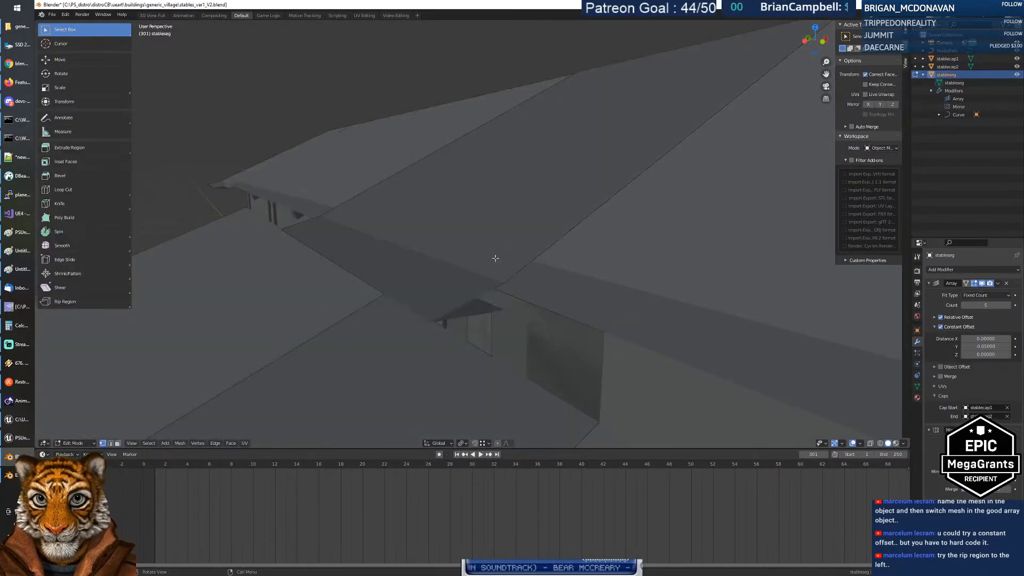
pyautogui.press('Tab')
pyautogui.press('Tab')
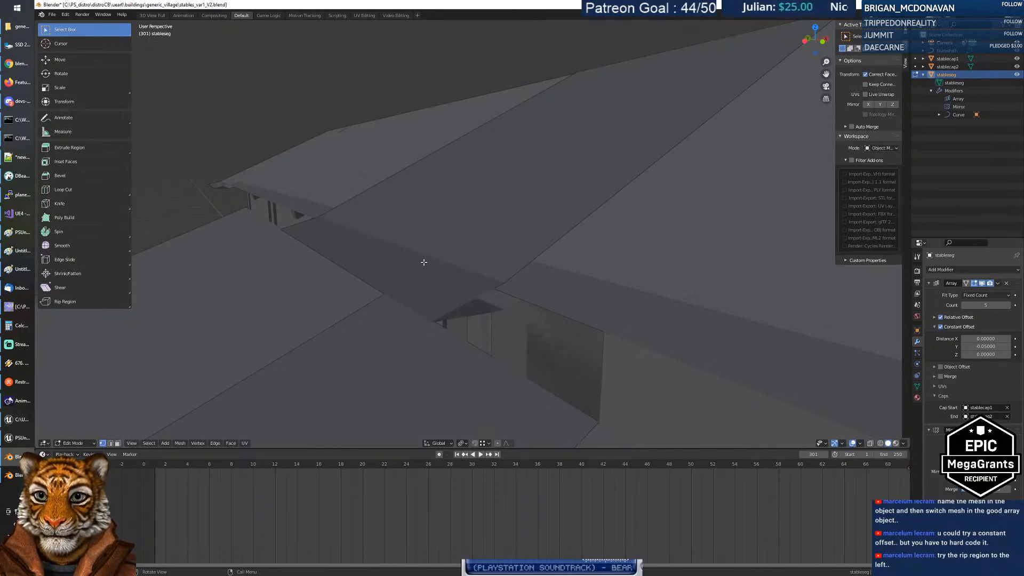
pyautogui.hotkey('shift', '`')
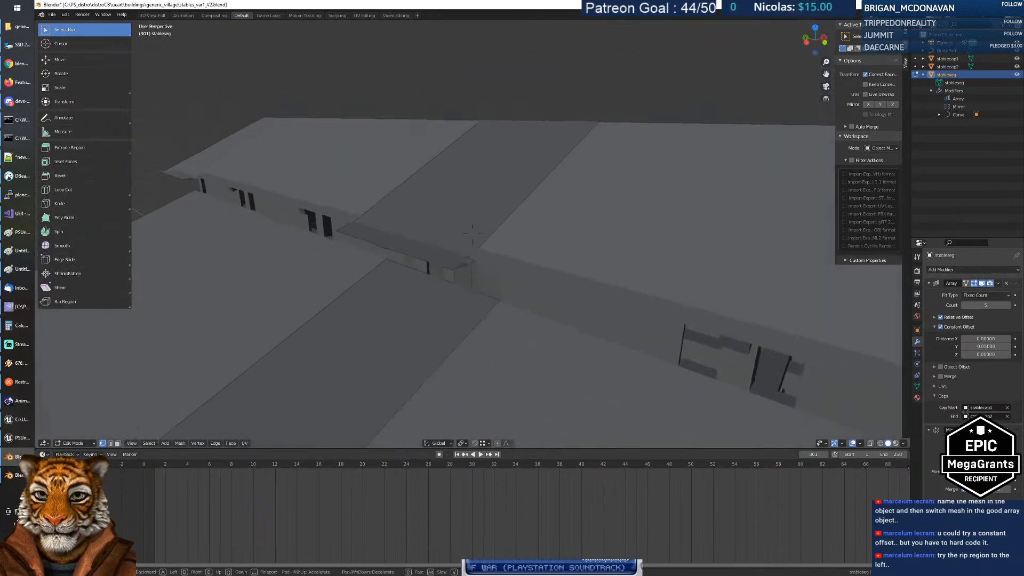
pyautogui.press('s')
pyautogui.press('w')
pyautogui.press('s')
pyautogui.click(472, 235)
# Step: Compare the whole stable with its end roof seam in Object Mode, from a distance and close up
pyautogui.press('Tab')
pyautogui.moveTo(526, 256); pyautogui.dragTo(549, 255, button='middle')
pyautogui.hotkey('shift', 's')
pyautogui.press('Escape')
pyautogui.hotkey('shift', '`')
pyautogui.press('s')
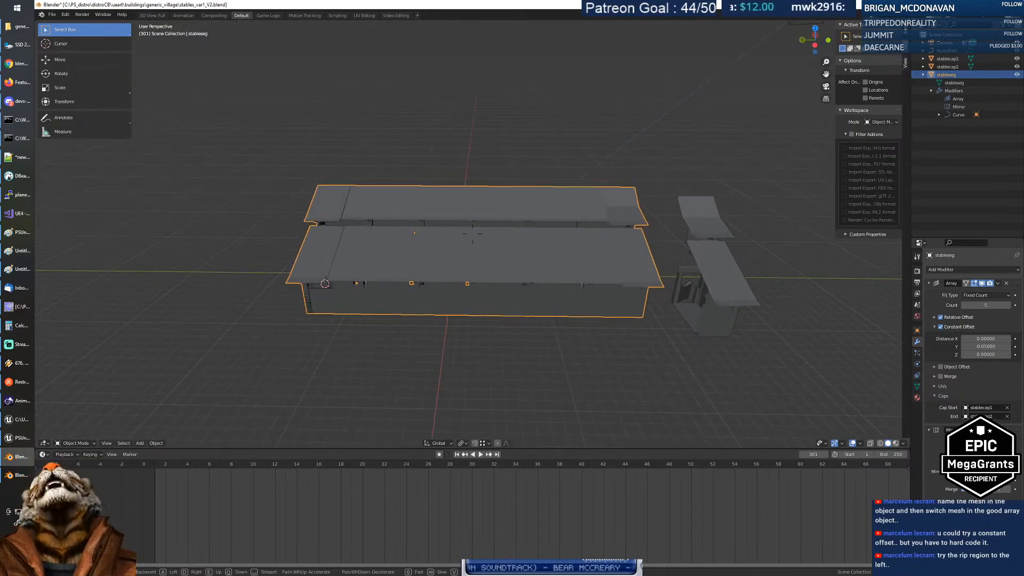
pyautogui.press('w')
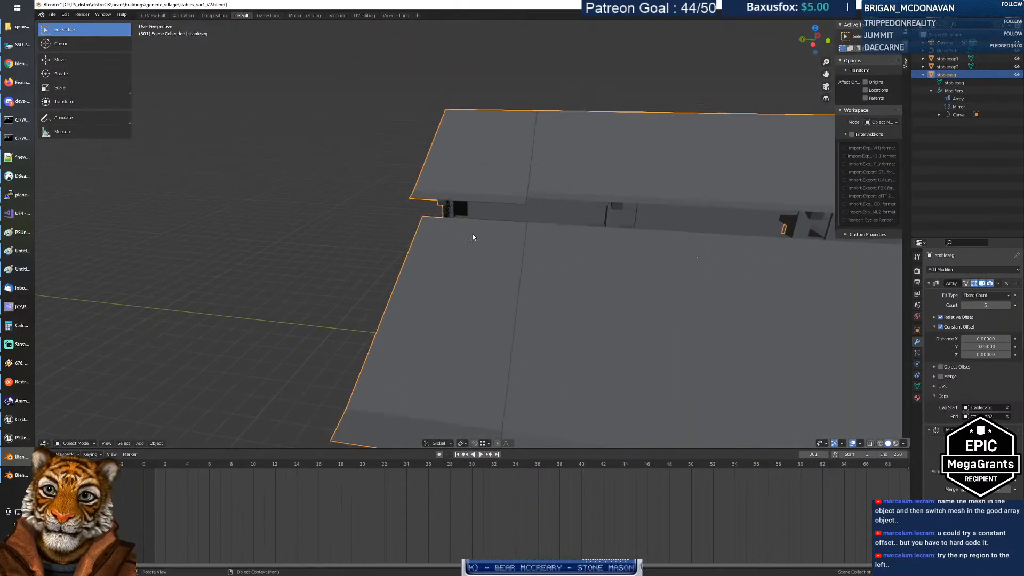
pyautogui.click(472, 234)
# Step: Inspect the stable segment's upper and lower roof seams up close in Edit Mode
pyautogui.press('Tab')
pyautogui.moveTo(454, 251); pyautogui.dragTo(452, 257, button='middle')
pyautogui.hotkey('shift', '`')
pyautogui.press('w')
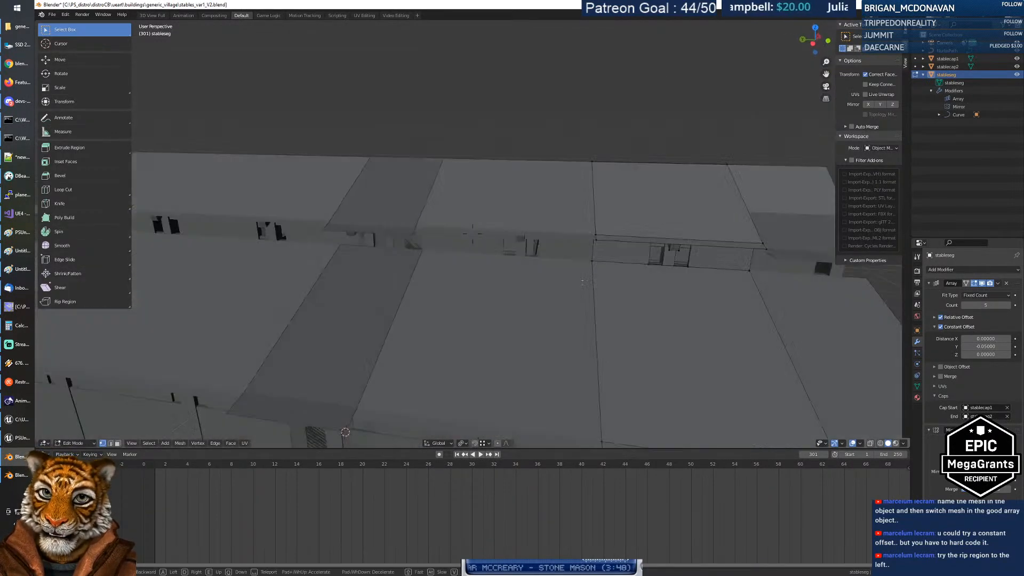
pyautogui.press('s')
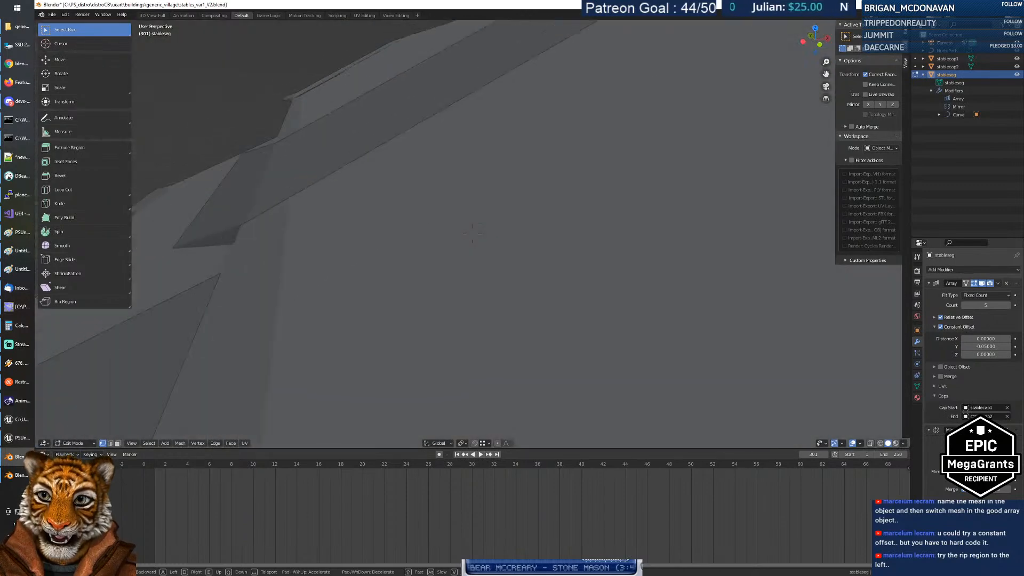
pyautogui.press('s')
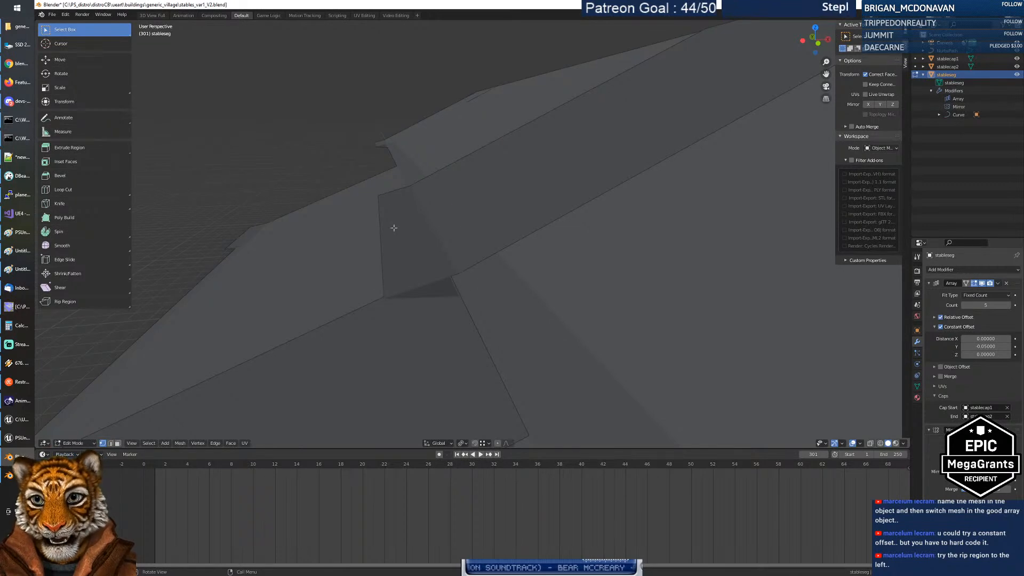
# Step: Edit the end cap in X-ray and snap its lower roof's eave vertices about 0.28 along X and 0.06 along Z
pyautogui.hotkey('alt', 'q')
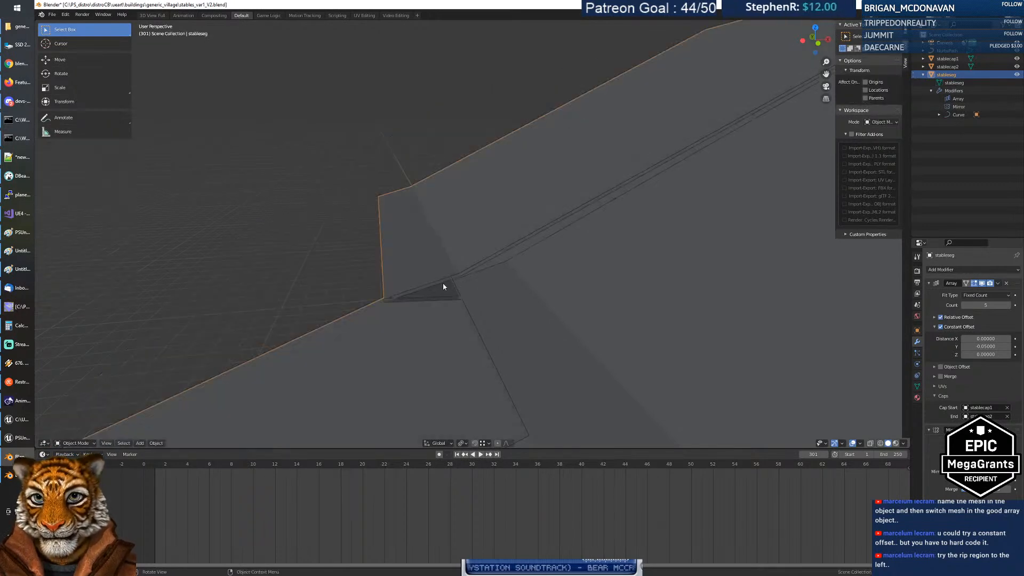
pyautogui.moveTo(471, 287); pyautogui.dragTo(370, 251, button='middle')
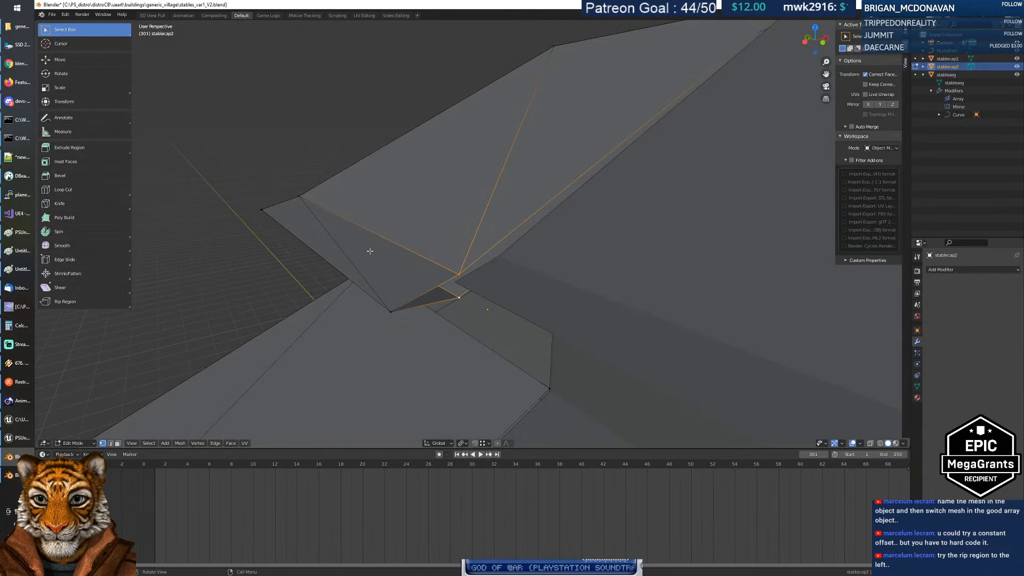
pyautogui.keyDown('shift'); pyautogui.click(399, 314); pyautogui.keyUp('shift')
pyautogui.click(870, 443)
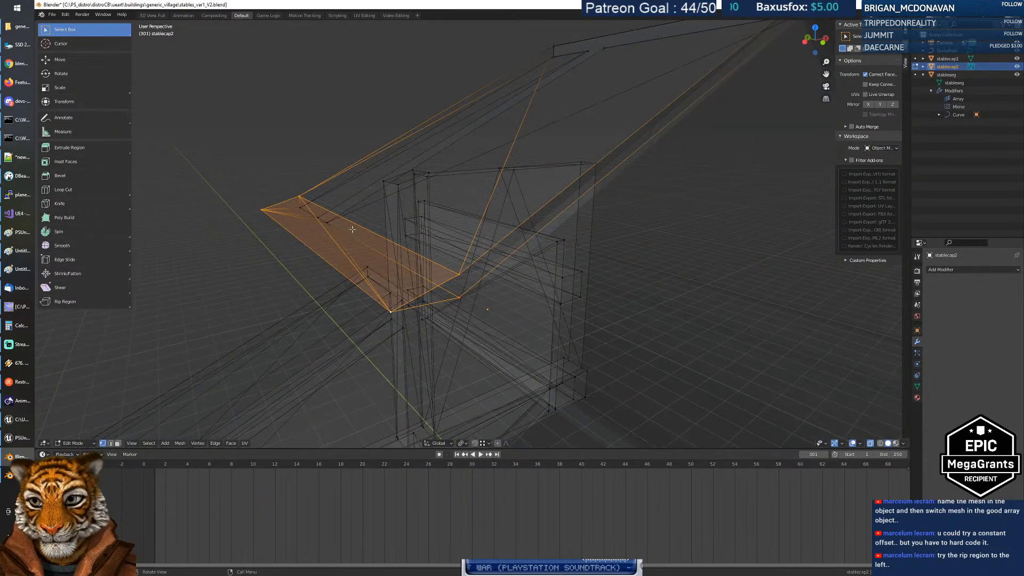
pyautogui.moveTo(302, 206); pyautogui.dragTo(318, 231, button='middle')
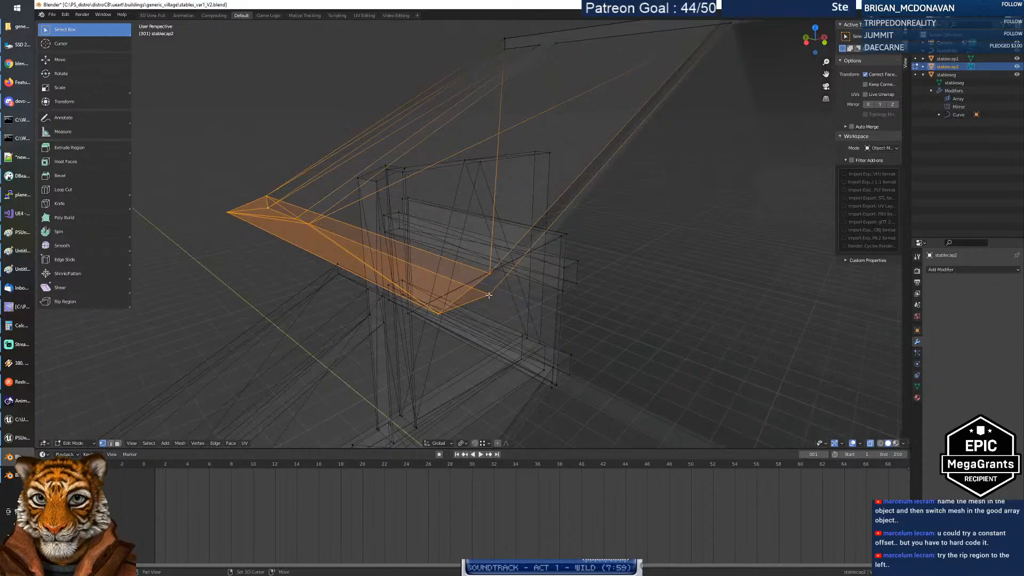
pyautogui.moveTo(498, 286); pyautogui.dragTo(534, 337, button='middle')
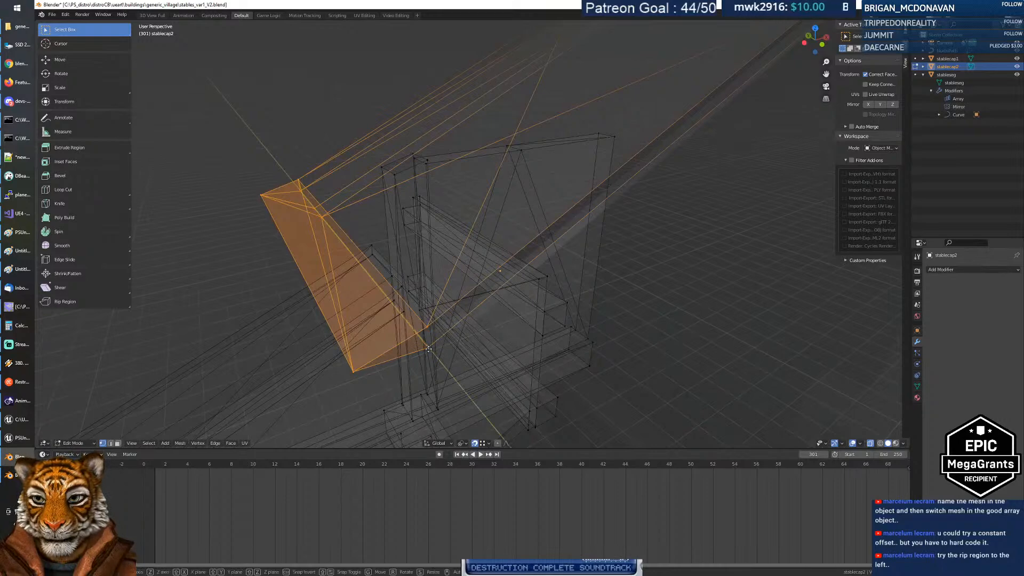
pyautogui.press('g')
pyautogui.click(473, 326)
pyautogui.moveTo(510, 354); pyautogui.dragTo(320, 266, button='middle')
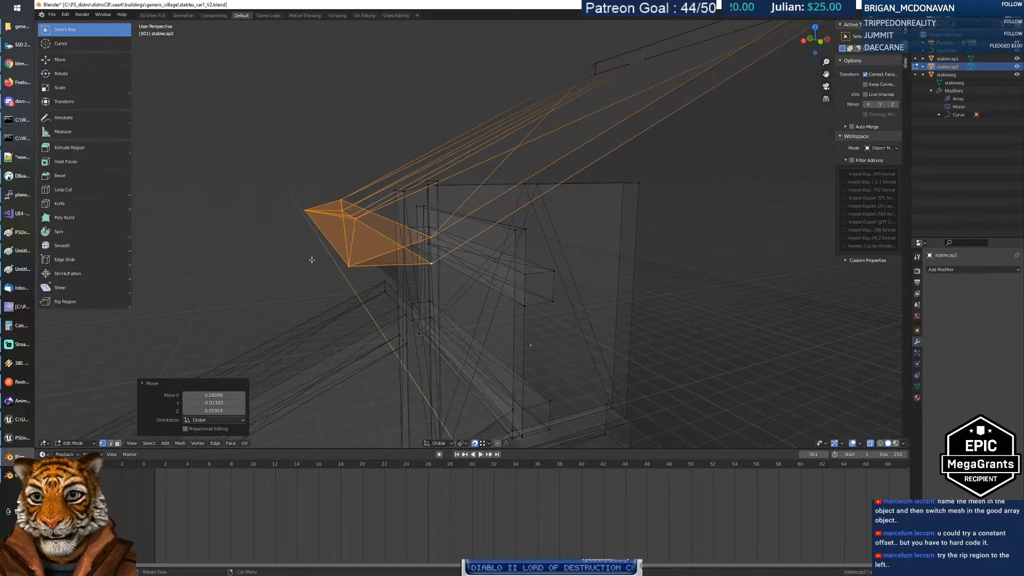
# Step: Move the outer edge of the end cap's lower eave about 0.115 along X and 0.025 along Z
pyautogui.click(306, 213)
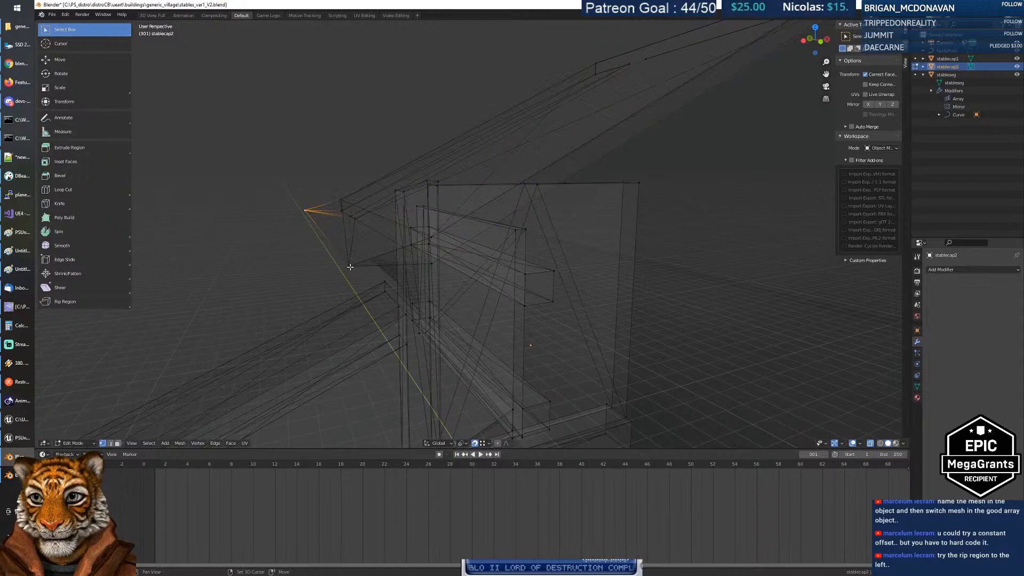
pyautogui.moveTo(393, 264); pyautogui.dragTo(398, 260, button='middle')
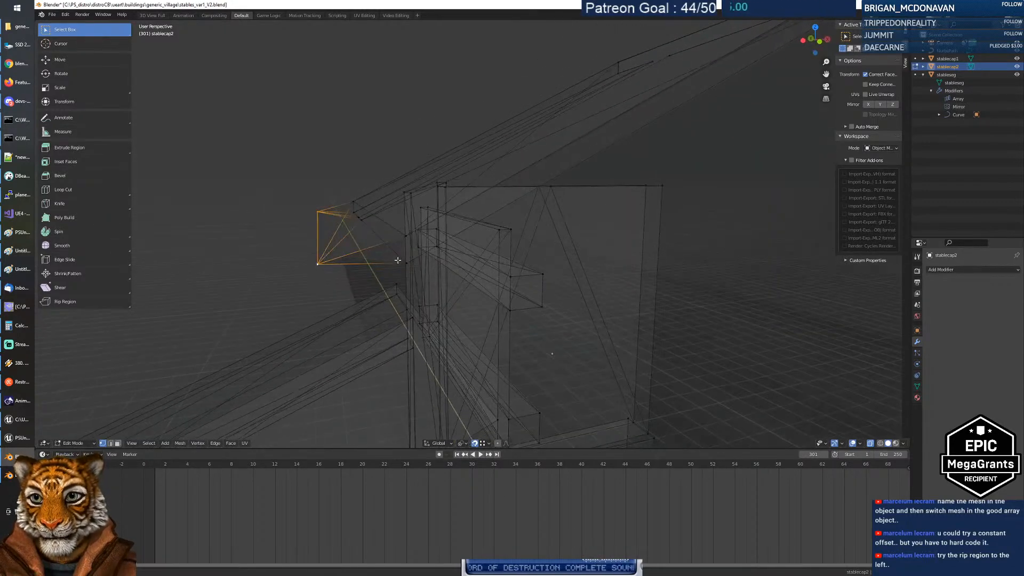
pyautogui.click(340, 260)
pyautogui.moveTo(340, 259); pyautogui.dragTo(400, 256, button='middle')
pyautogui.moveTo(468, 232); pyautogui.dragTo(408, 302, button='middle')
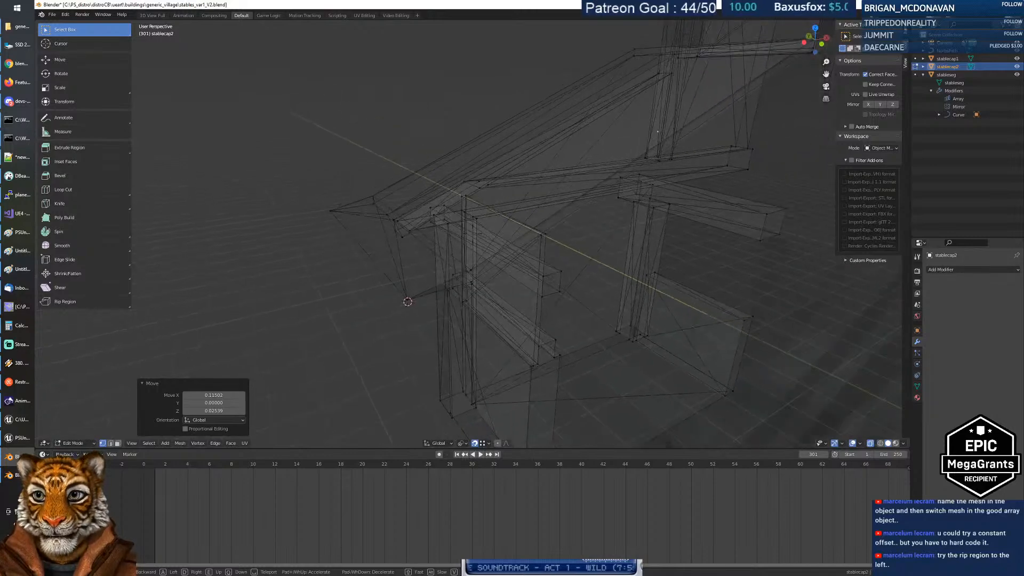
# Step: Try to snap all the end cap's lower eave vertices about -0.01 along Y and -0.014 along Z, and undo it
pyautogui.click(376, 200)
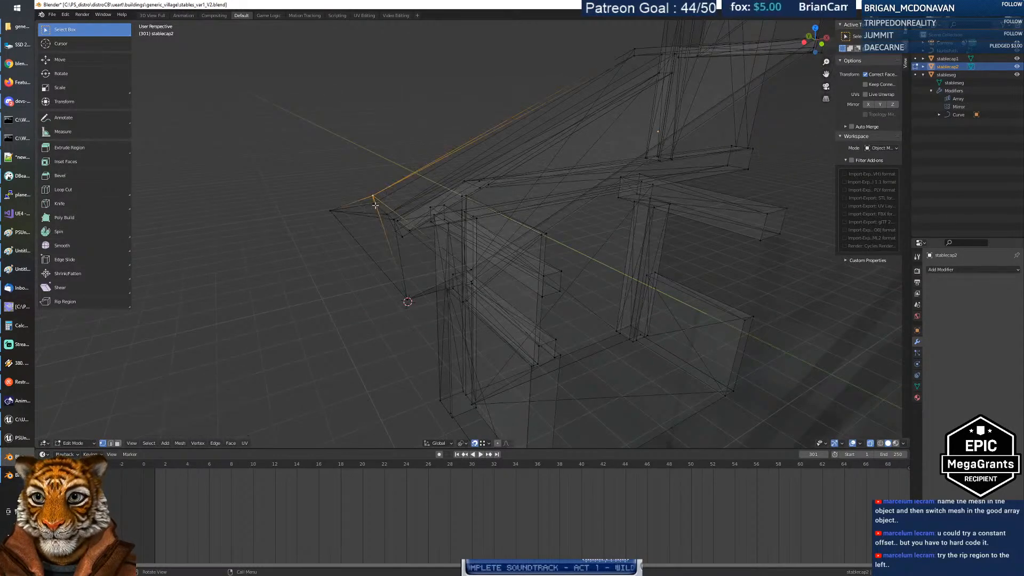
pyautogui.moveTo(399, 217); pyautogui.dragTo(392, 208, button='middle')
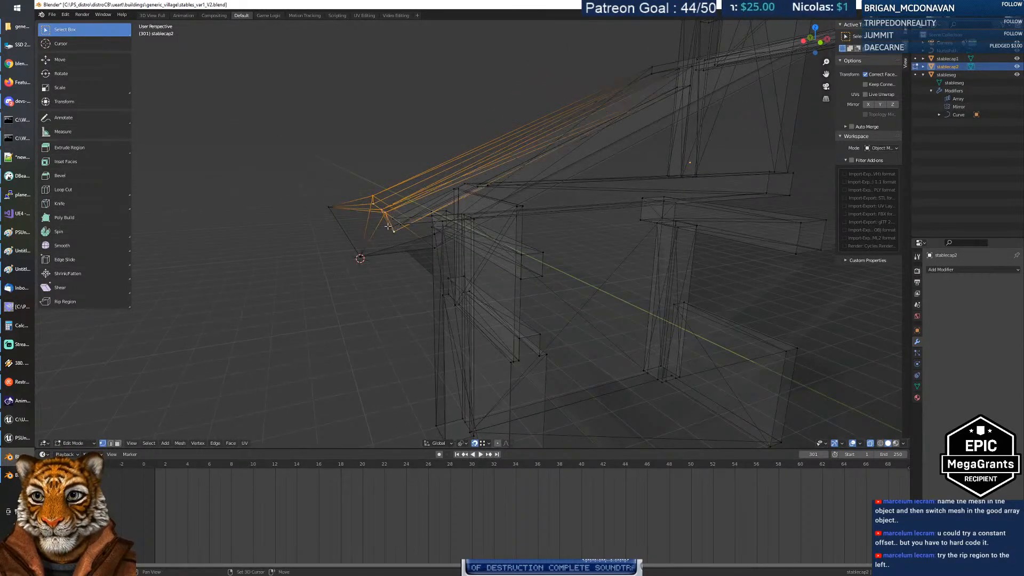
pyautogui.moveTo(419, 247); pyautogui.dragTo(437, 258, button='middle')
pyautogui.keyDown('shift'); pyautogui.click(390, 290); pyautogui.keyUp('shift')
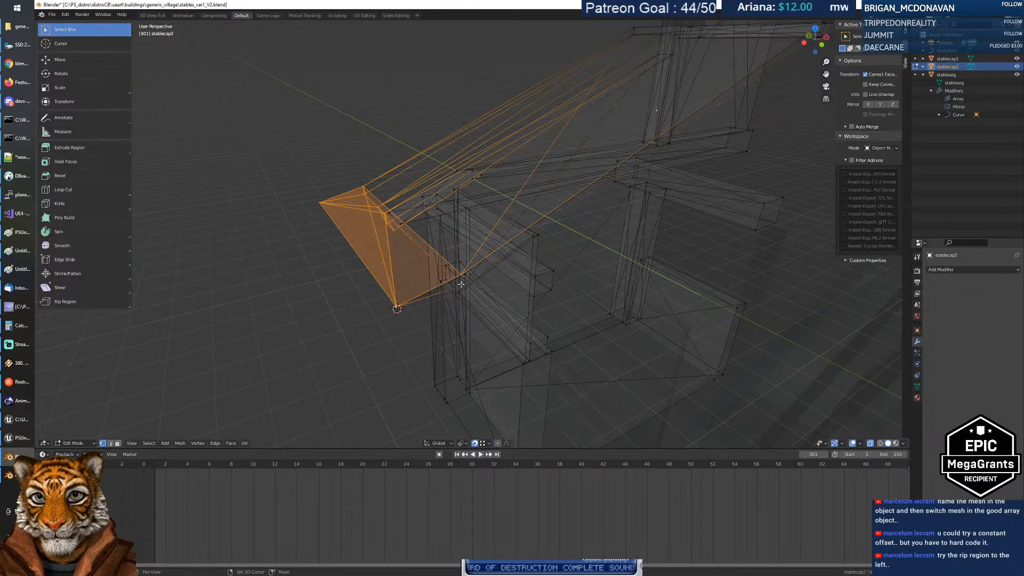
pyautogui.moveTo(463, 288); pyautogui.dragTo(443, 300, button='middle')
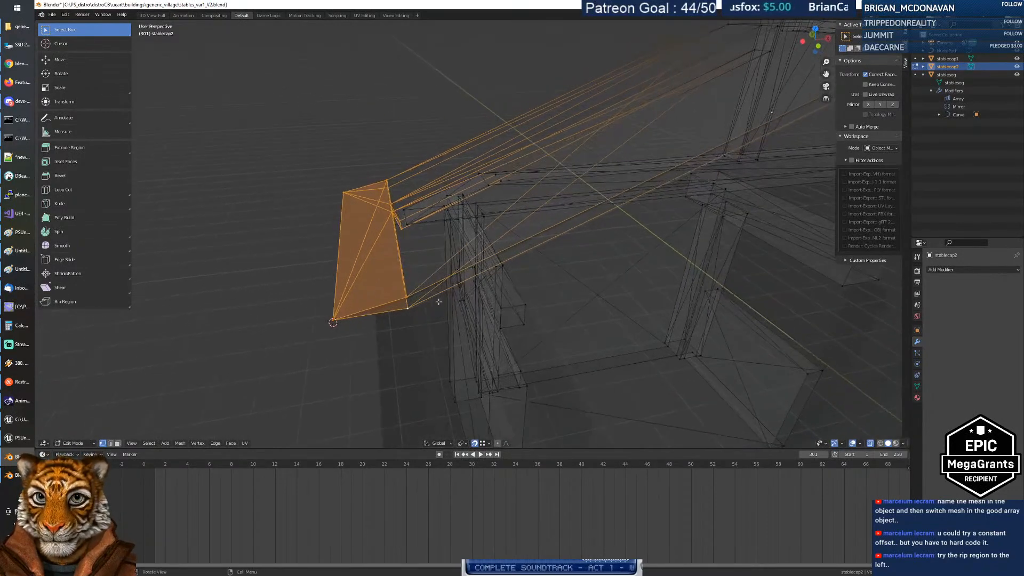
pyautogui.press('g')
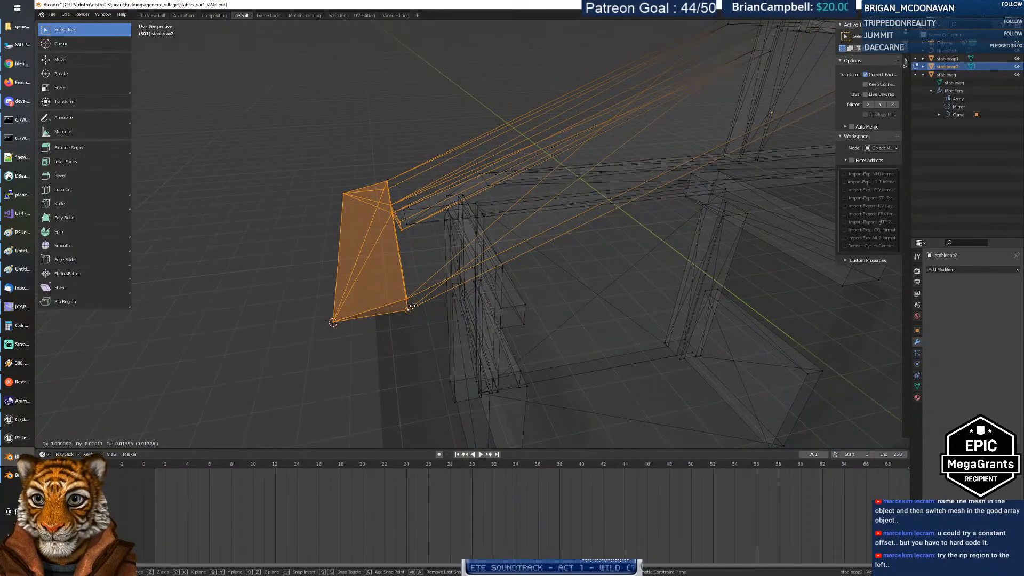
pyautogui.click(410, 313)
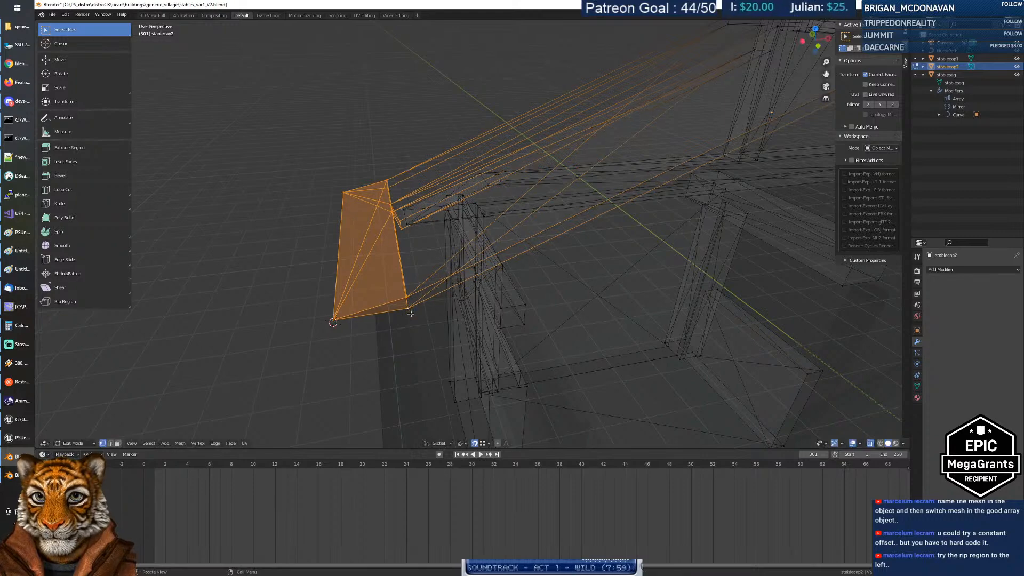
pyautogui.moveTo(432, 273); pyautogui.dragTo(502, 263, button='middle')
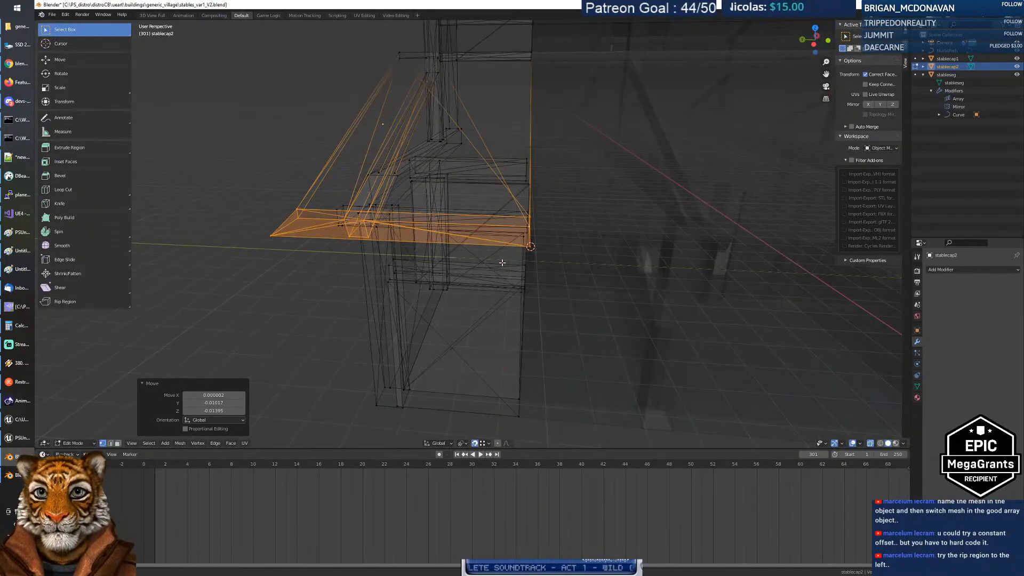
pyautogui.hotkey('ctrl', 'z')
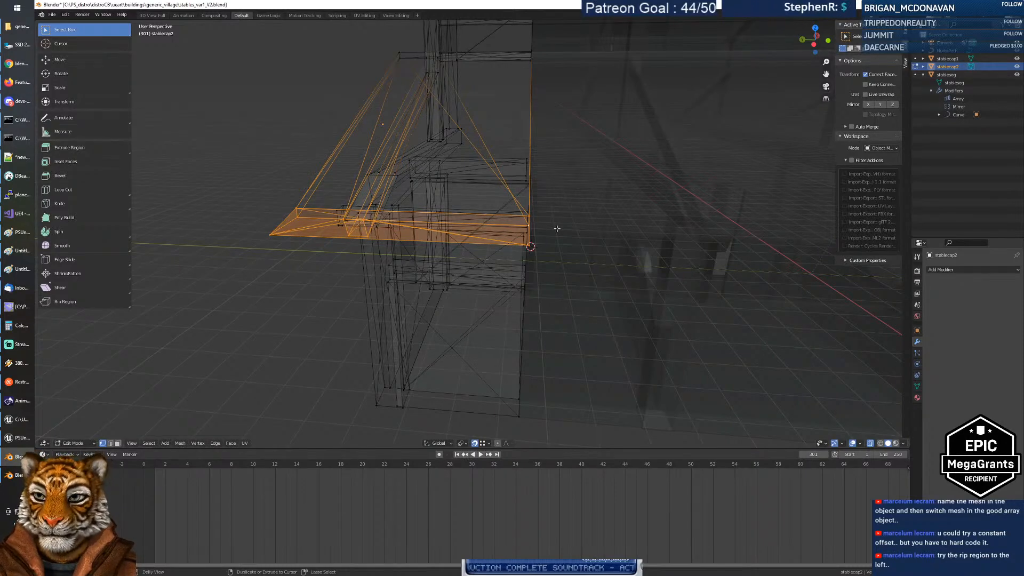
# Step: Move the outer eave edge about 0.42 along X and 0.058 along Z, and return to solid Object Mode
pyautogui.moveTo(558, 228); pyautogui.dragTo(500, 231, button='middle')
pyautogui.click(339, 200)
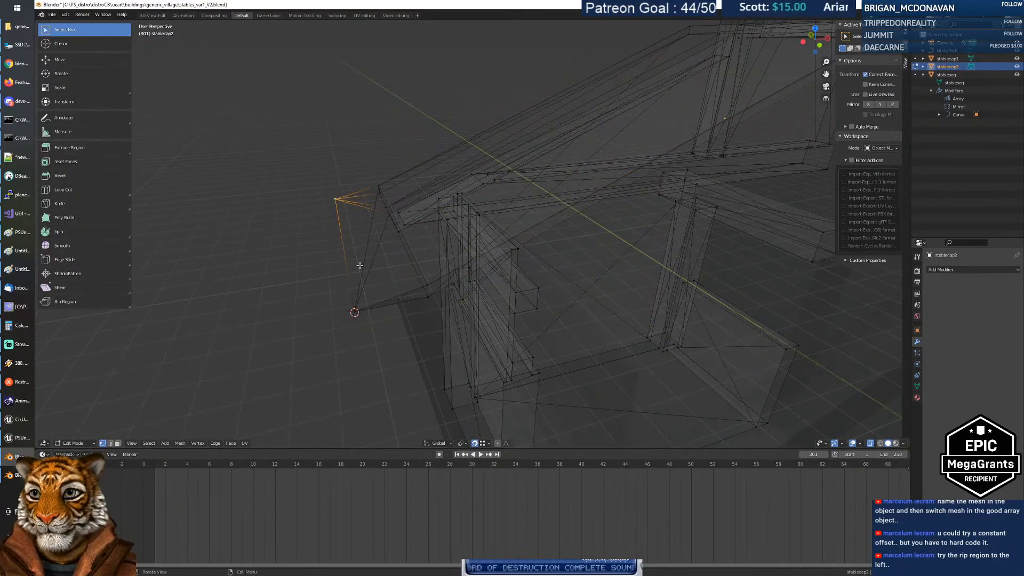
pyautogui.click(397, 300)
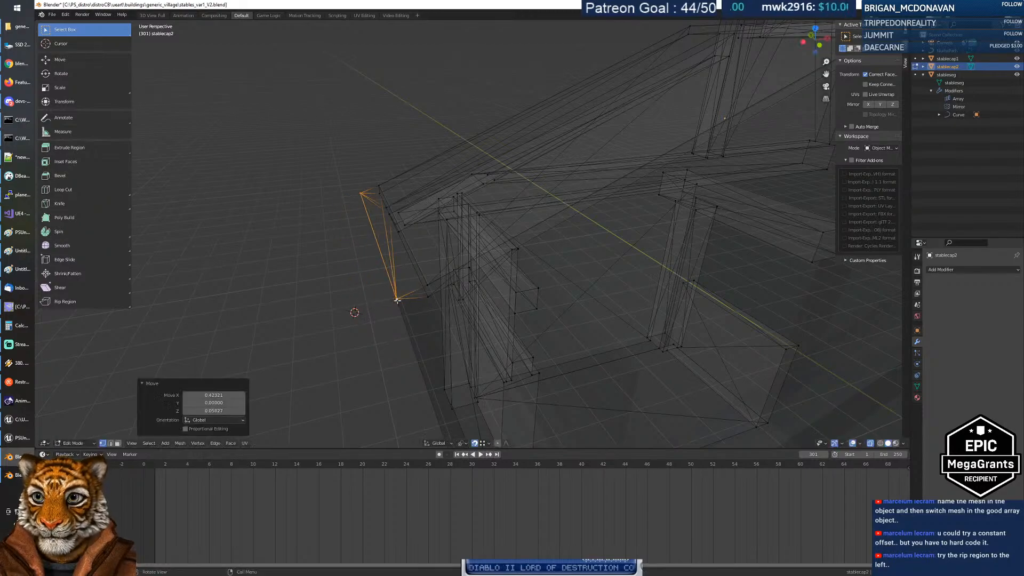
pyautogui.moveTo(397, 300); pyautogui.dragTo(360, 262, button='middle')
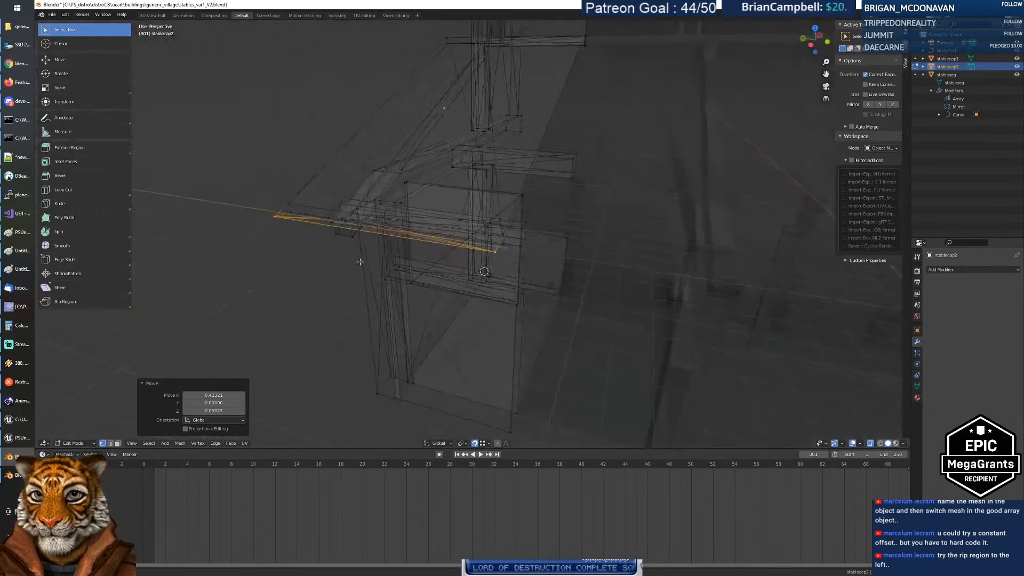
pyautogui.press('Tab')
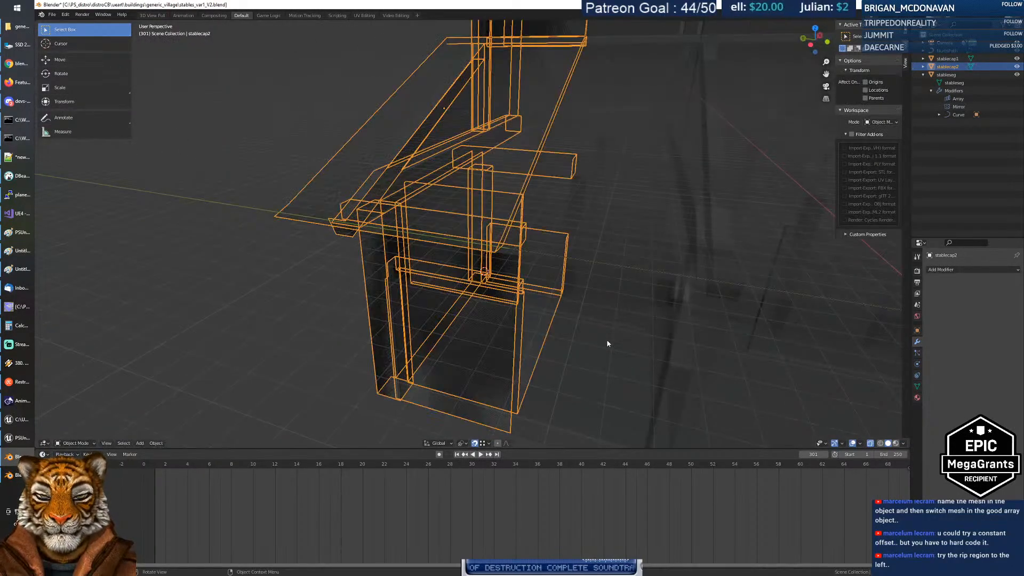
pyautogui.click(871, 443)
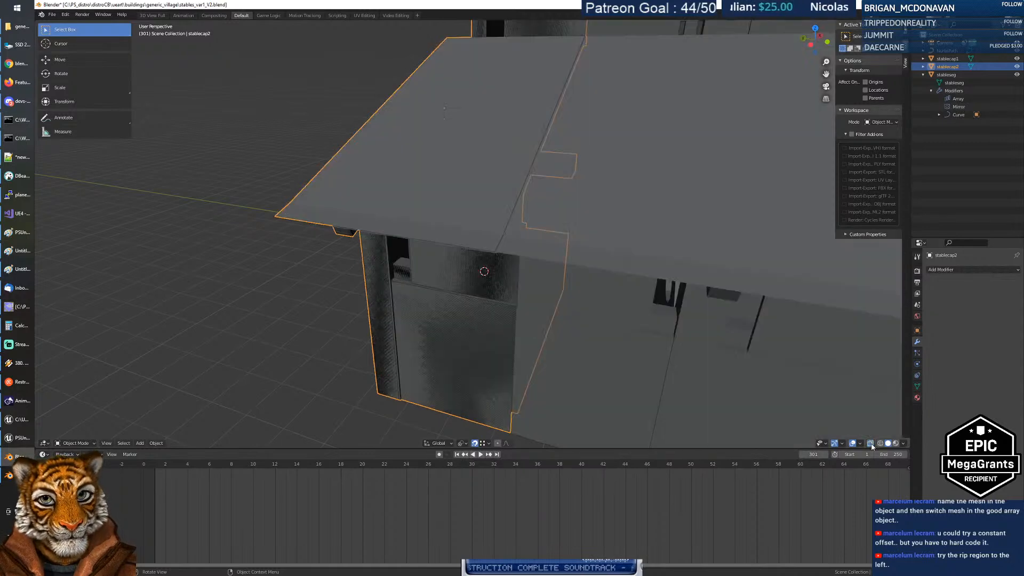
# Step: Move the end cap about 10.35 units along Y, away from the full stable
pyautogui.click(312, 307)
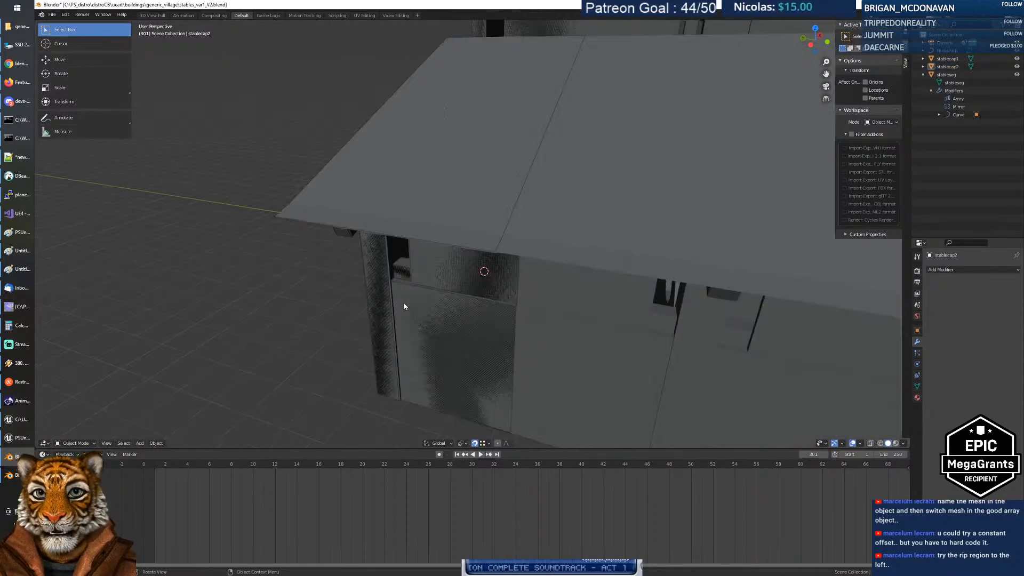
pyautogui.click(456, 305)
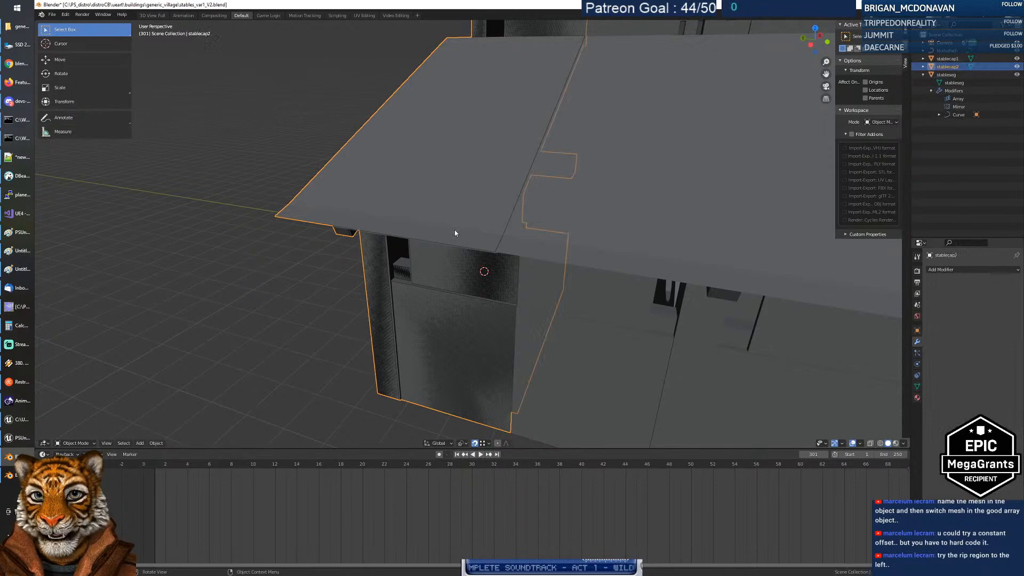
pyautogui.press('g')
pyautogui.press('y')
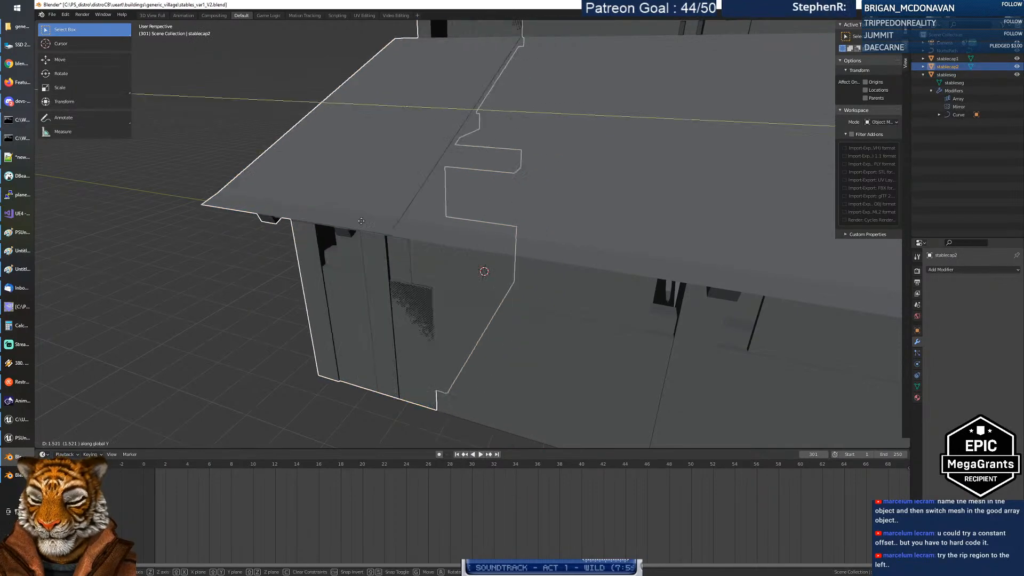
pyautogui.click(385, 239)
# Step: Fly around and through the full stable to examine its roof, gable end and stall interior
pyautogui.moveTo(347, 274); pyautogui.dragTo(388, 282, button='middle')
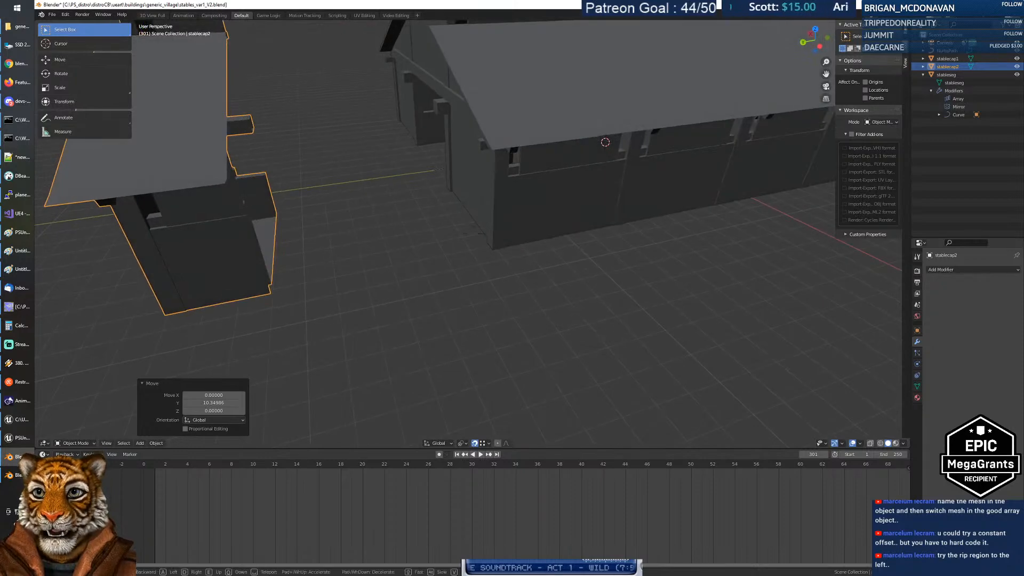
pyautogui.hotkey('shift', '`')
pyautogui.press('w')
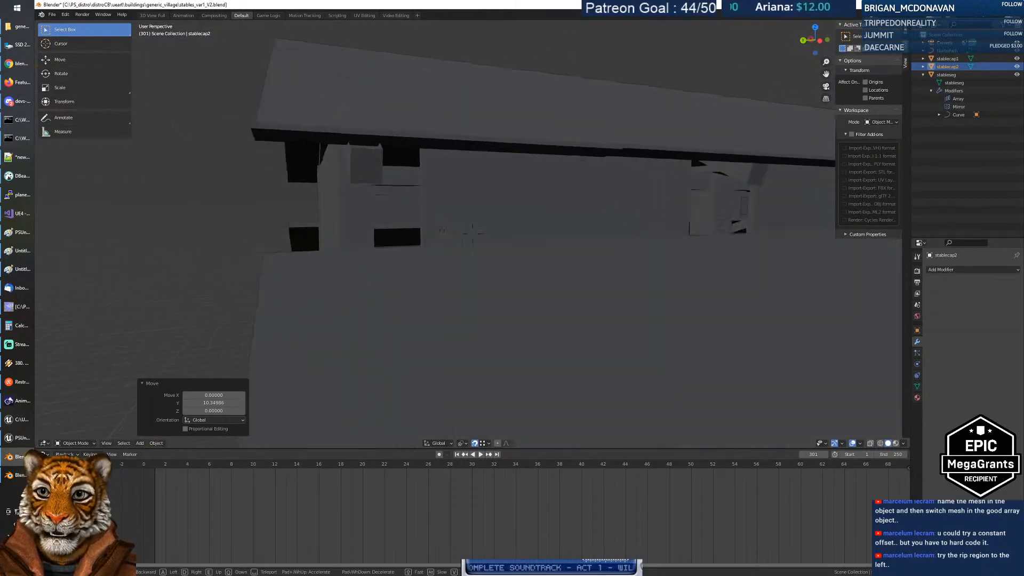
pyautogui.press('s')
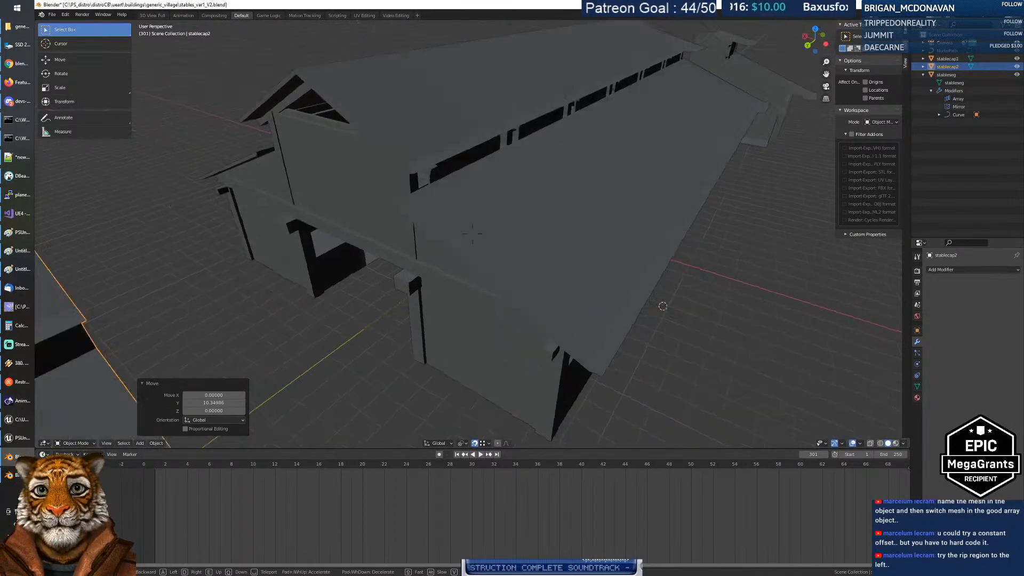
pyautogui.press('w')
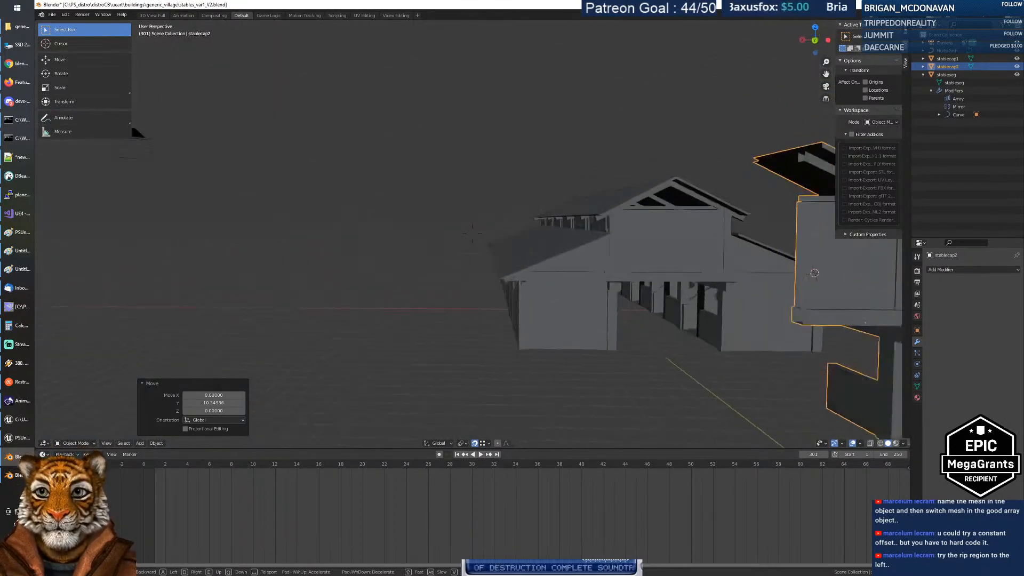
pyautogui.press('a')
pyautogui.press('w')
pyautogui.press('s')
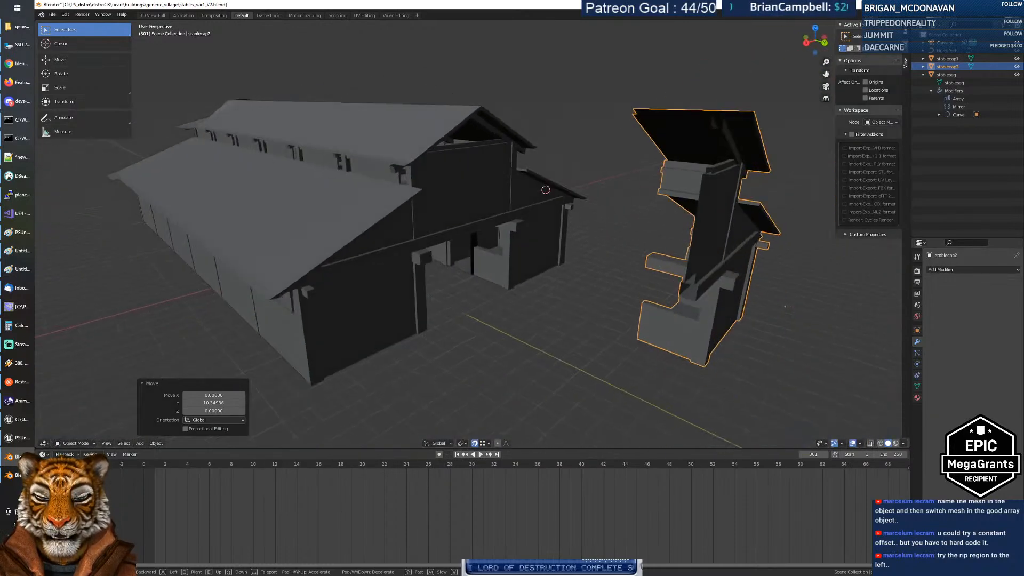
pyautogui.press('w')
pyautogui.press('s')
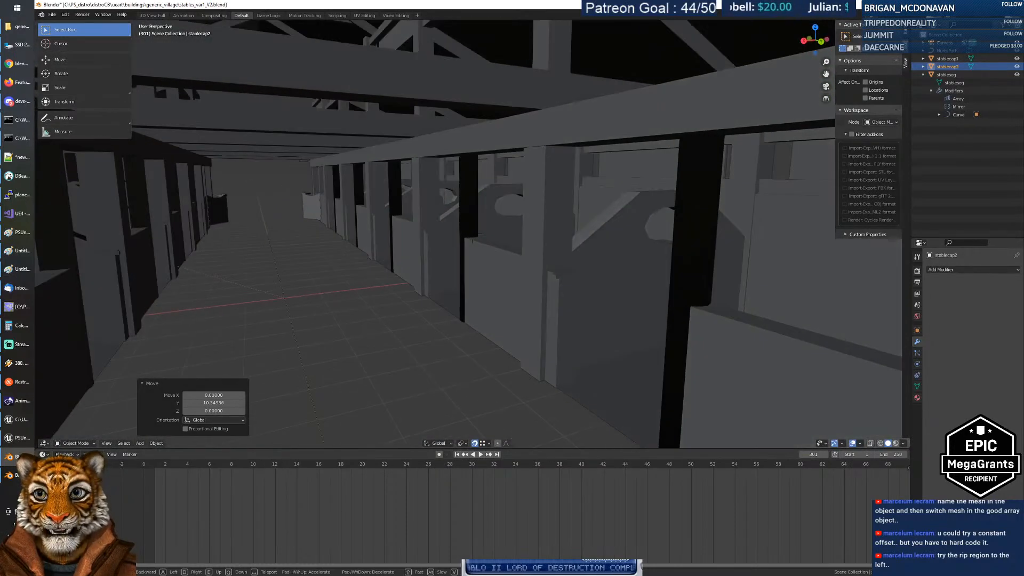
pyautogui.press('w')
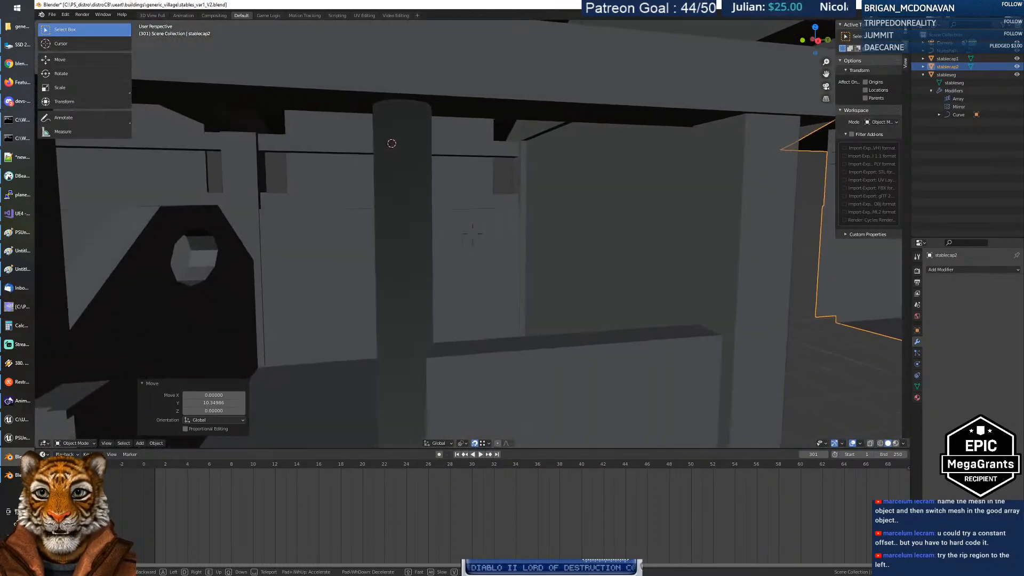
# Step: Fly along the stable's aisle and end wall to examine the stall fronts, posts and overhead beams
pyautogui.press('s')
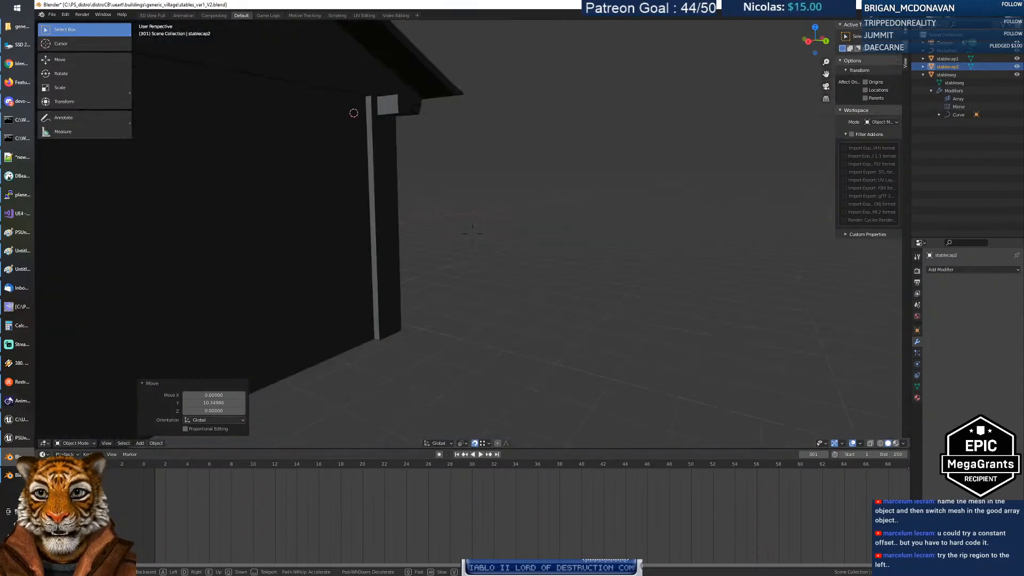
pyautogui.press('w')
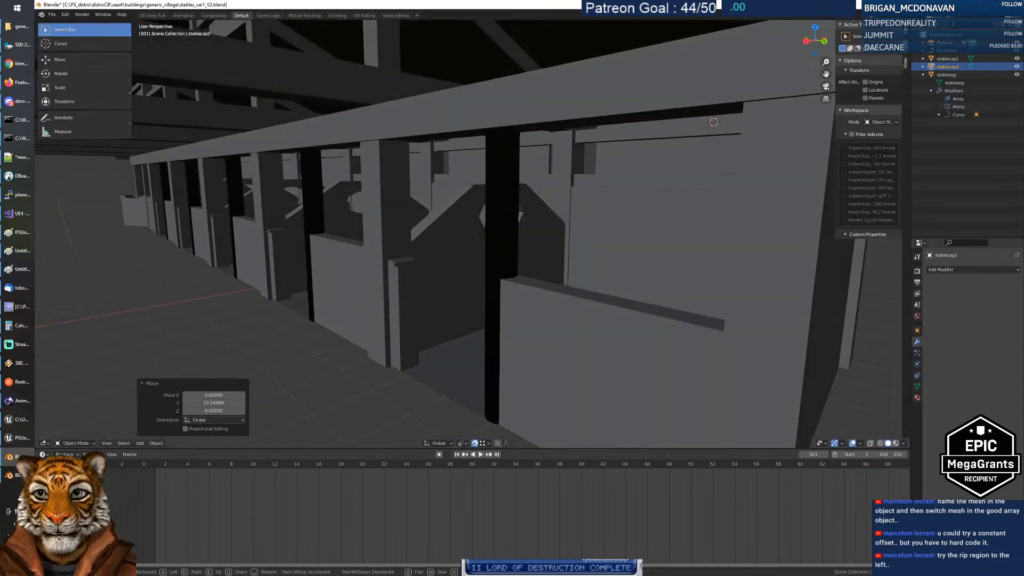
pyautogui.press('w')
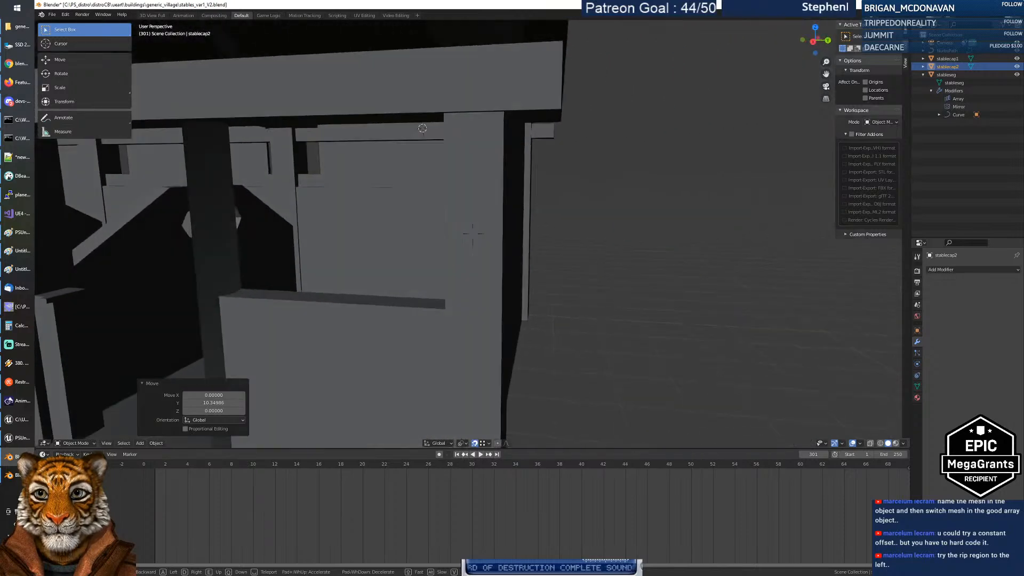
pyautogui.press('s')
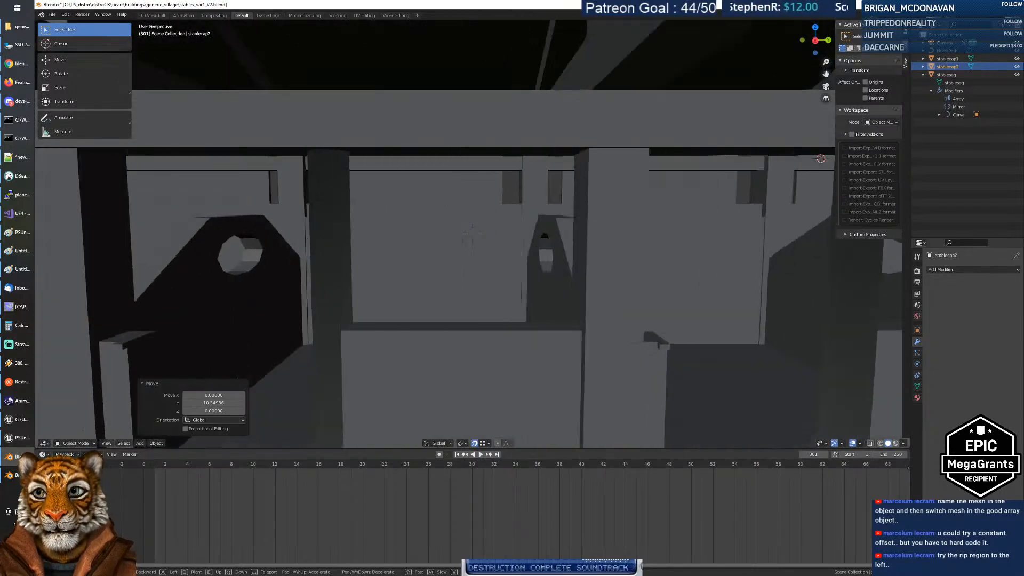
pyautogui.press('s')
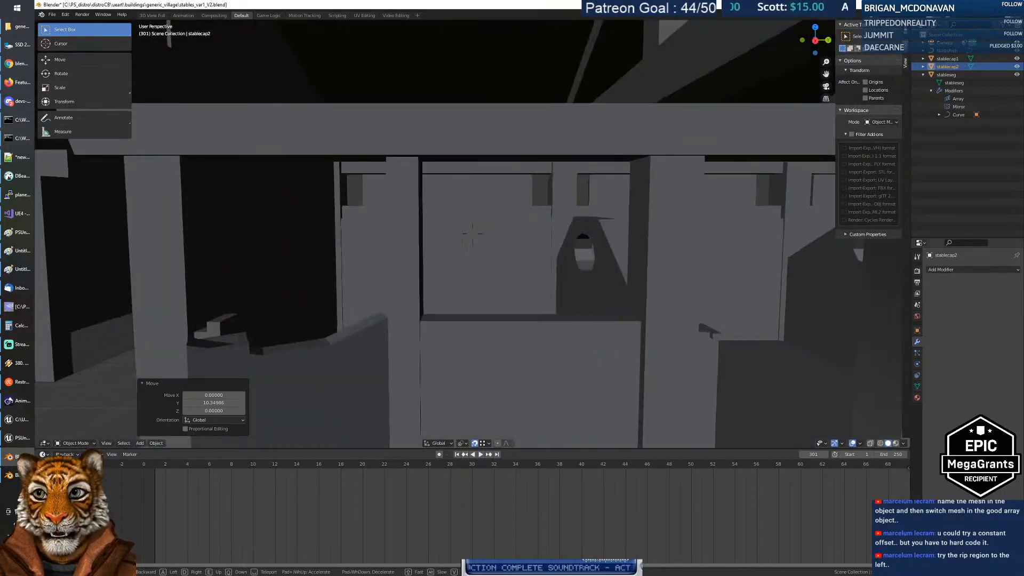
pyautogui.press('s')
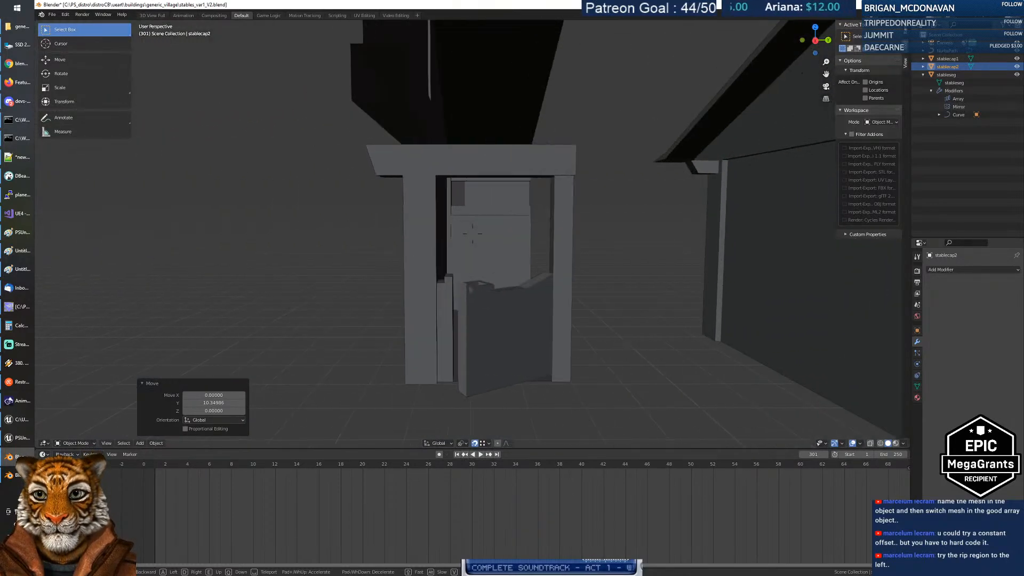
pyautogui.press('w')
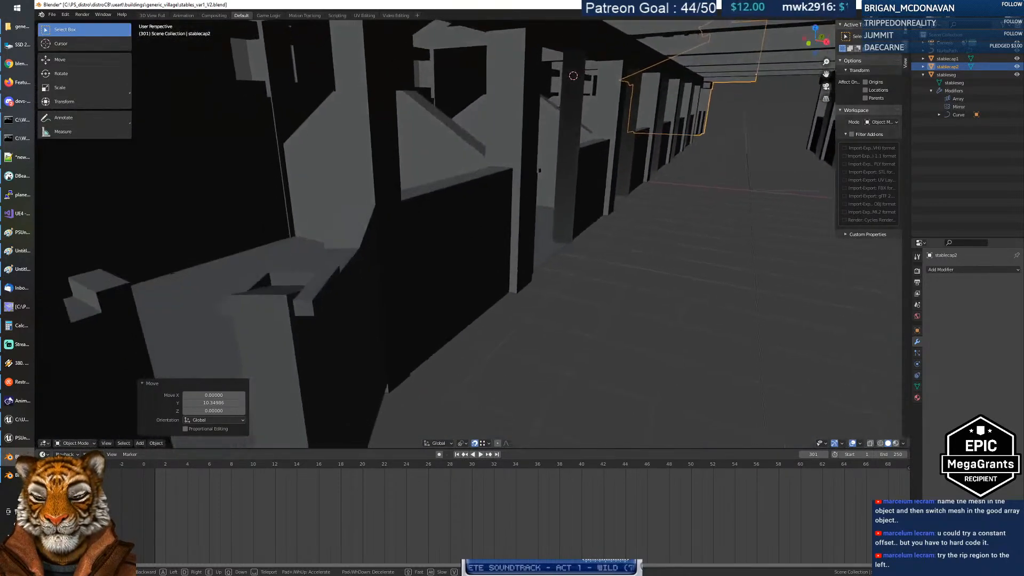
pyautogui.press('s')
pyautogui.press('s')
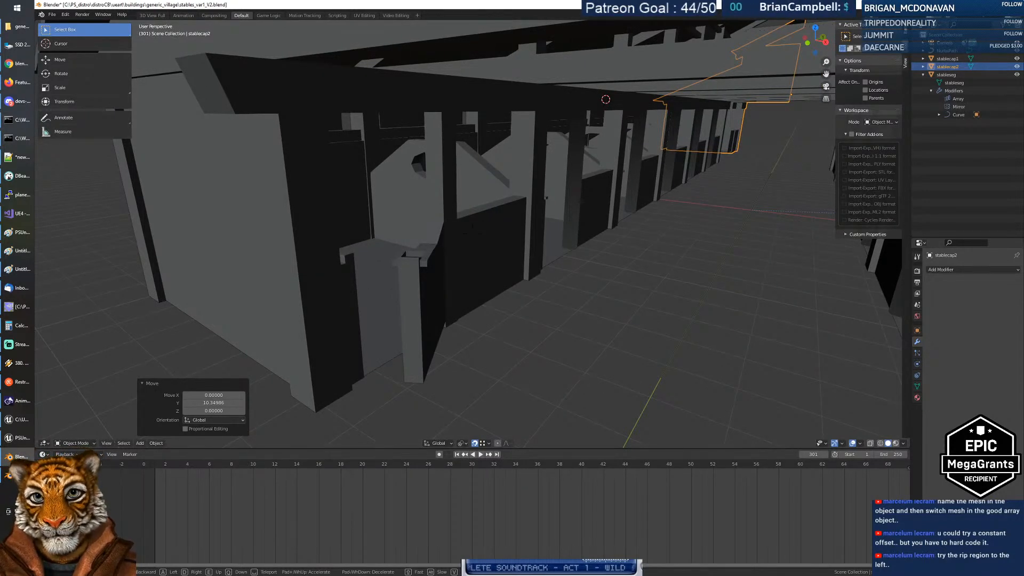
# Step: Fly around the end cap and the open end of the stable to examine the end walls, beam ends and roof overhangs
pyautogui.press('w')
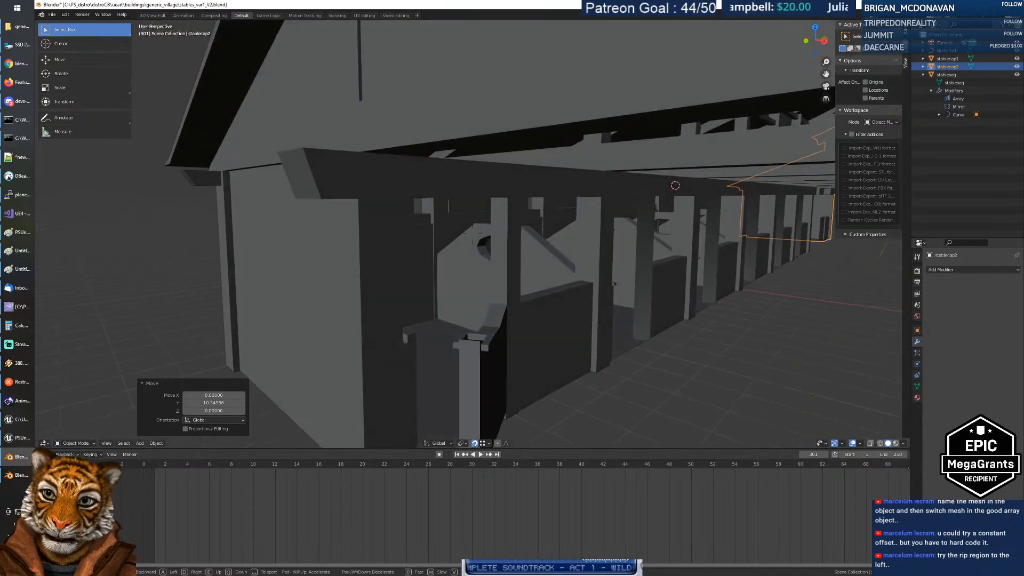
pyautogui.press('w')
pyautogui.press('w')
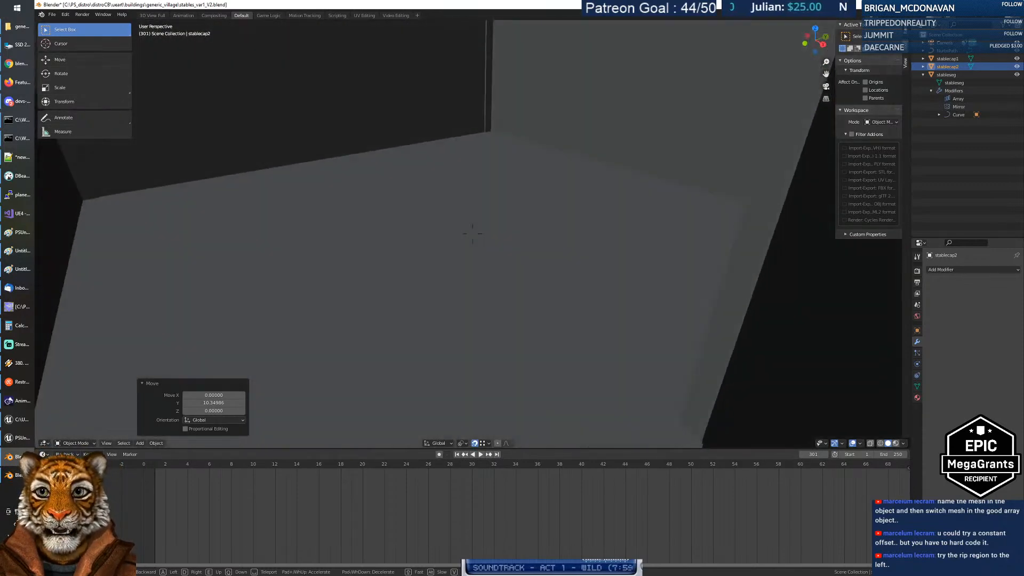
pyautogui.press('s')
pyautogui.press('d')
pyautogui.press('w')
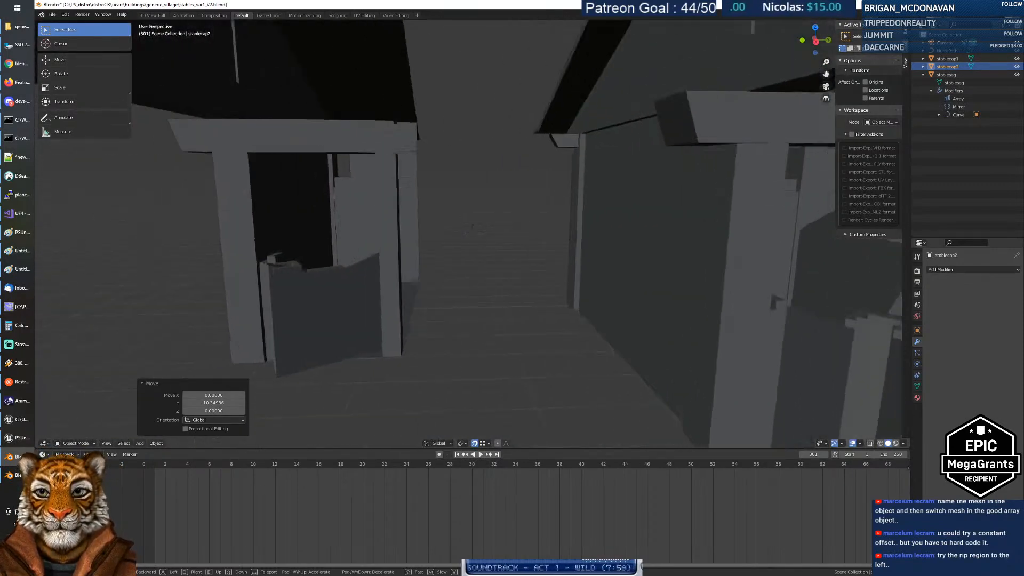
pyautogui.press('w')
pyautogui.press('s')
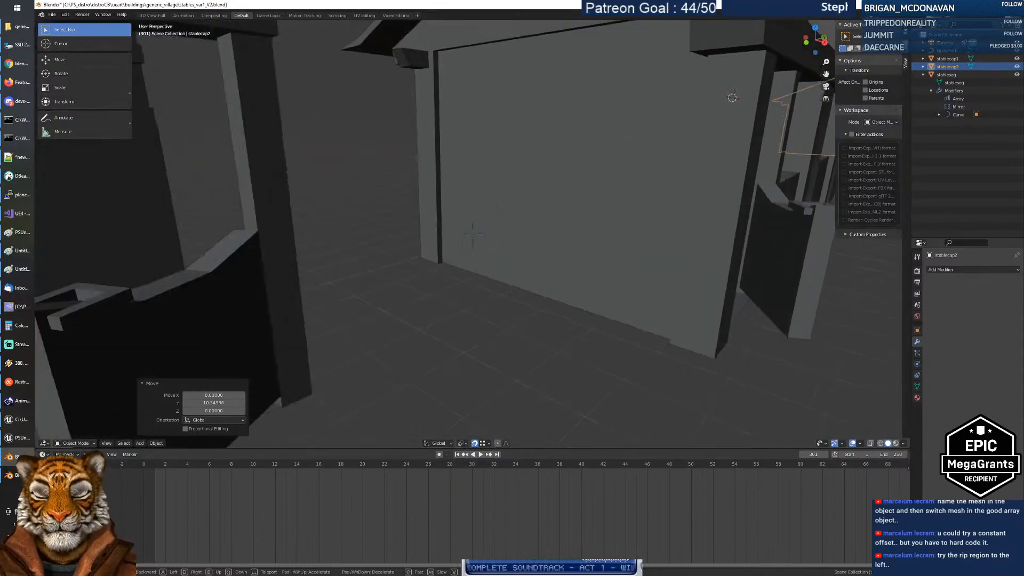
pyautogui.press('s')
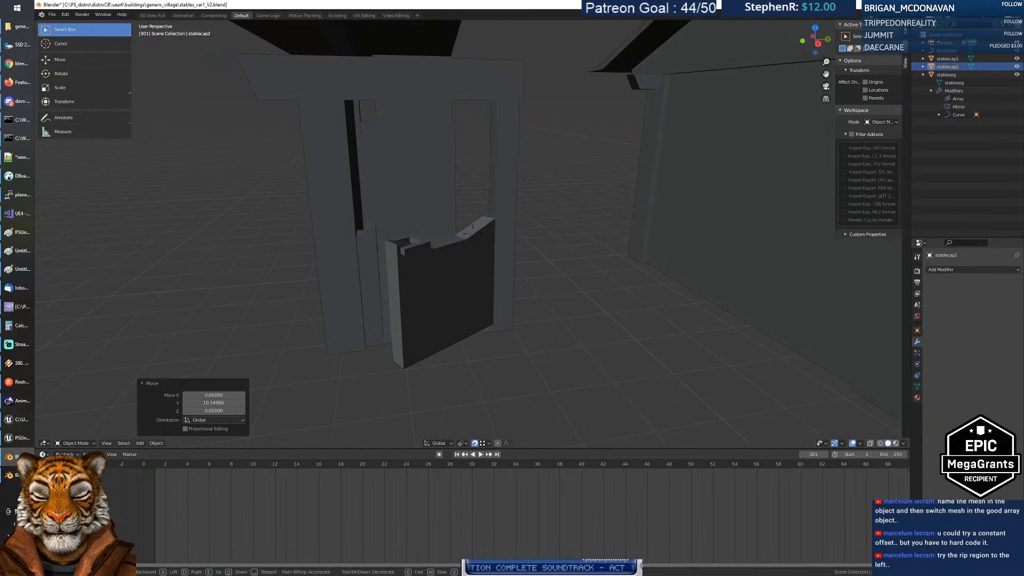
pyautogui.press('s')
pyautogui.press('w')
pyautogui.press('s')
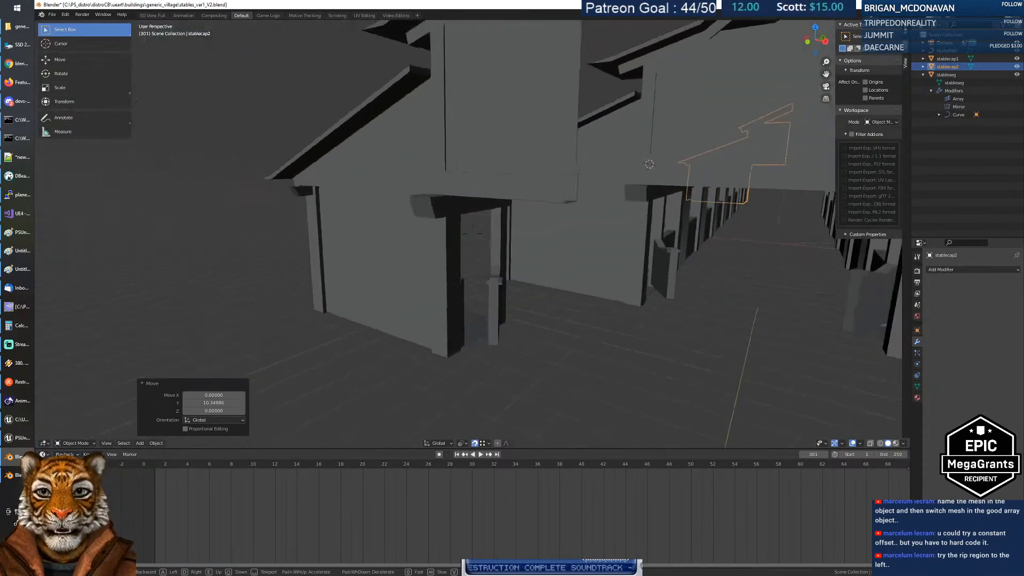
pyautogui.press('w')
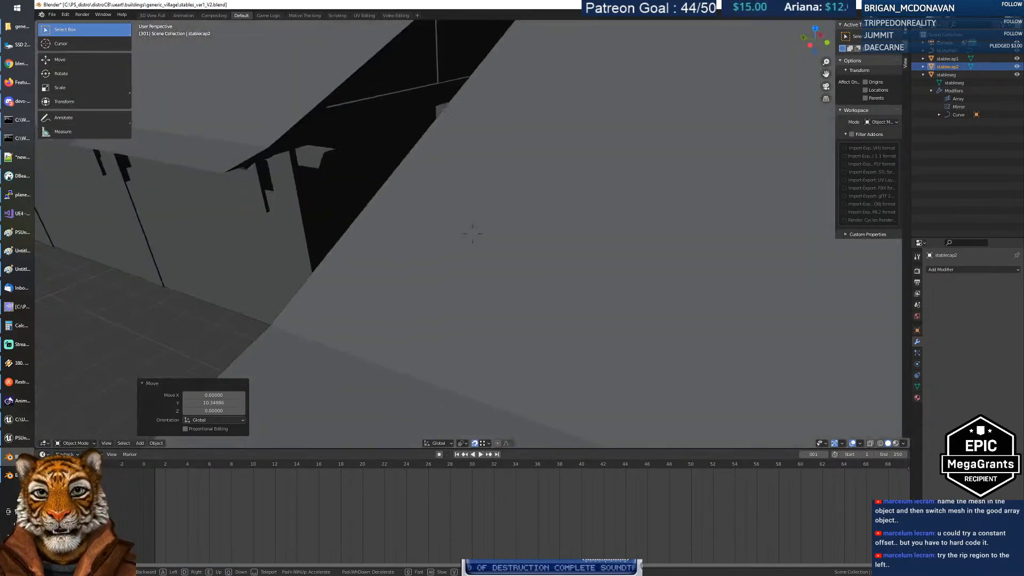
pyautogui.press('s')
pyautogui.press('w')
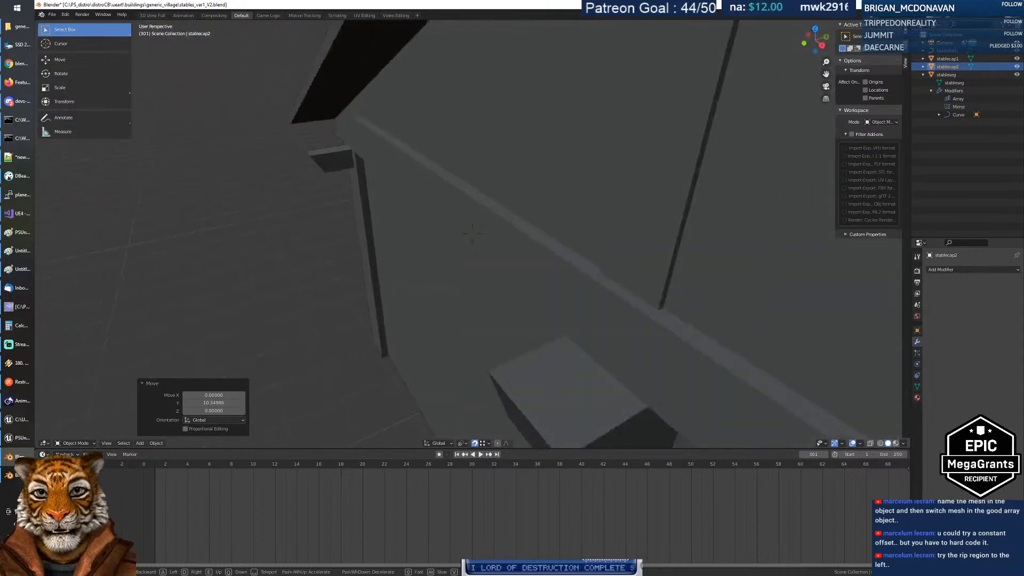
pyautogui.press('s')
pyautogui.press('s')
pyautogui.click(472, 238)
# Step: Deselect the end cap and save the stable file
pyautogui.click(638, 321)
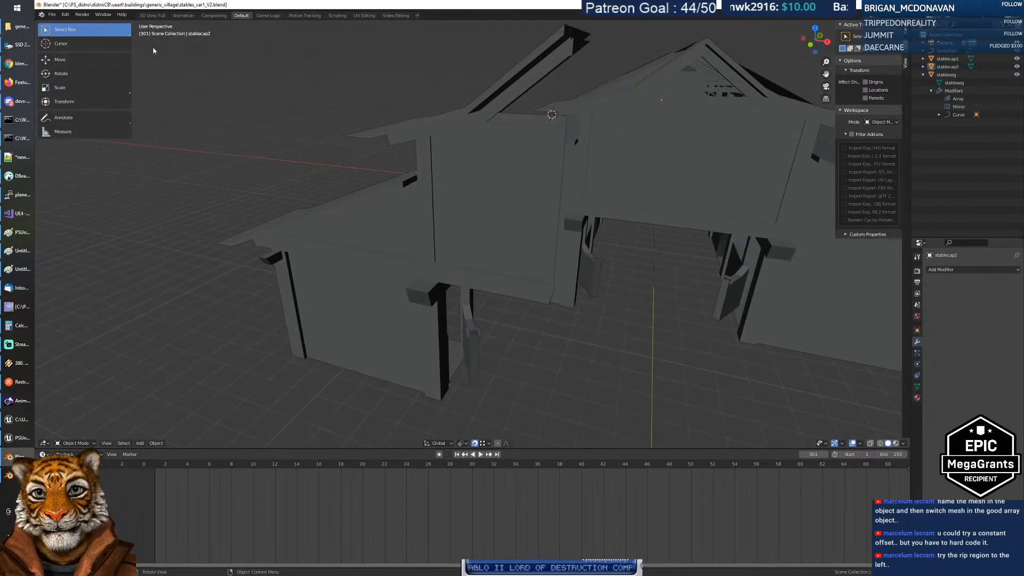
pyautogui.click(51, 15)
pyautogui.click(73, 67)
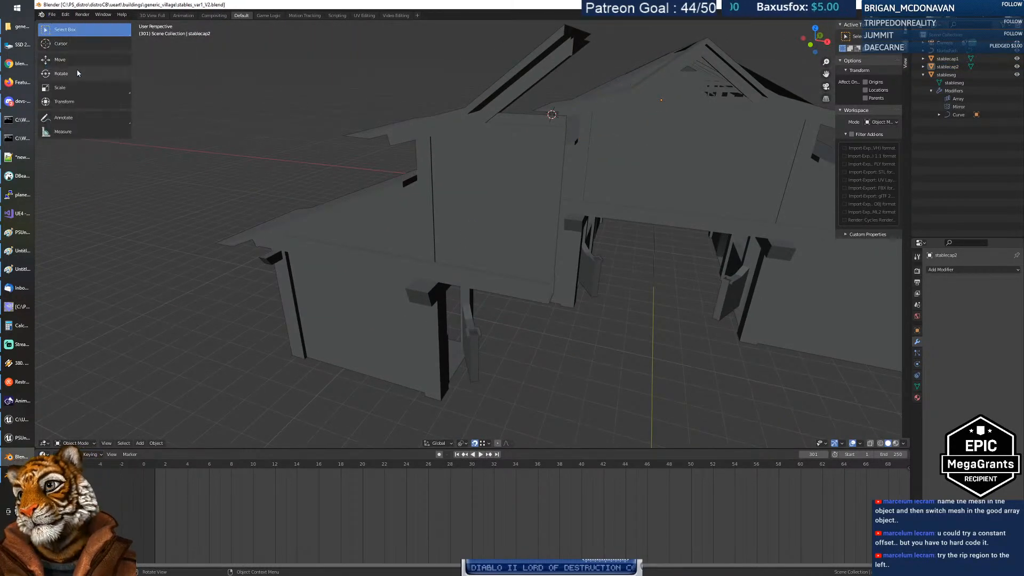
# Step: In stablecap1's mesh, flatten the slanted end of the aisle-side beam by scaling its end vertices to 0 along Y about the active element
pyautogui.click(470, 196)
pyautogui.moveTo(486, 214)
pyautogui.mouseDown(button='middle')
pyautogui.moveTo(446, 194)
pyautogui.moveTo(468, 186)
pyautogui.moveTo(479, 189)
pyautogui.moveTo(472, 198)
pyautogui.moveTo(482, 194)
pyautogui.mouseUp(button='middle')
pyautogui.press('Tab')
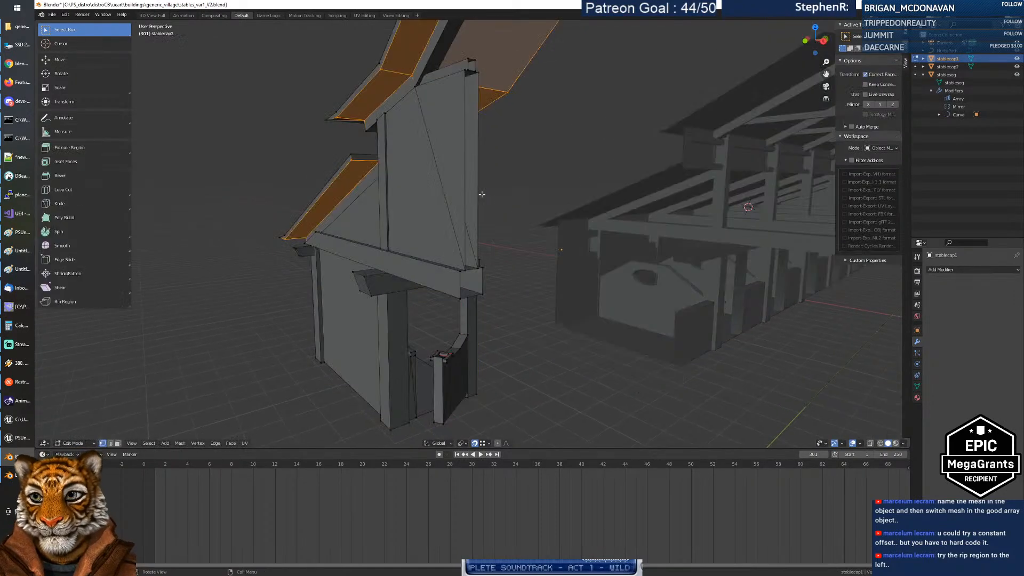
pyautogui.click(354, 274)
pyautogui.keyDown('shift'); pyautogui.click(370, 295); pyautogui.keyUp('shift')
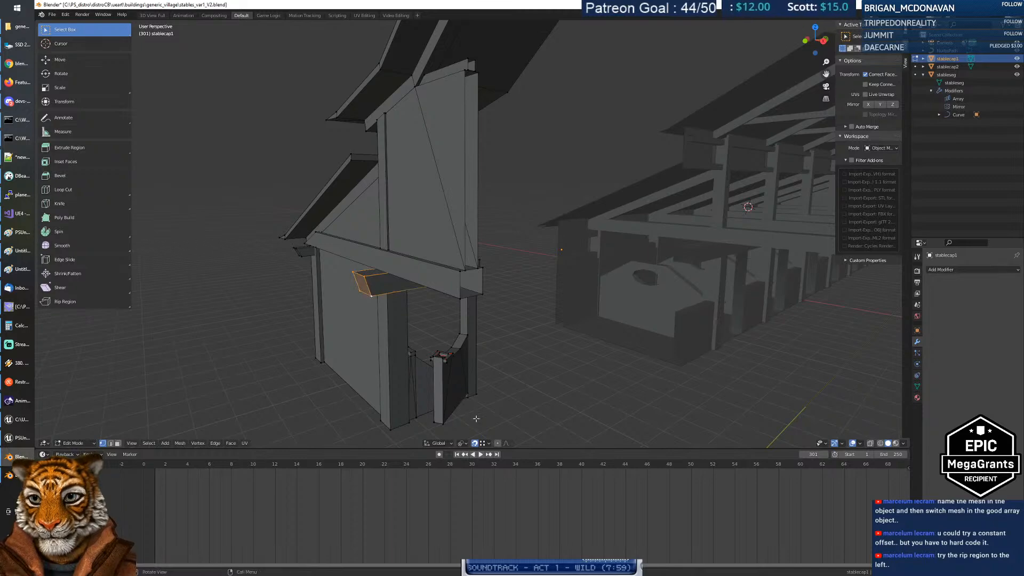
pyautogui.click(461, 443)
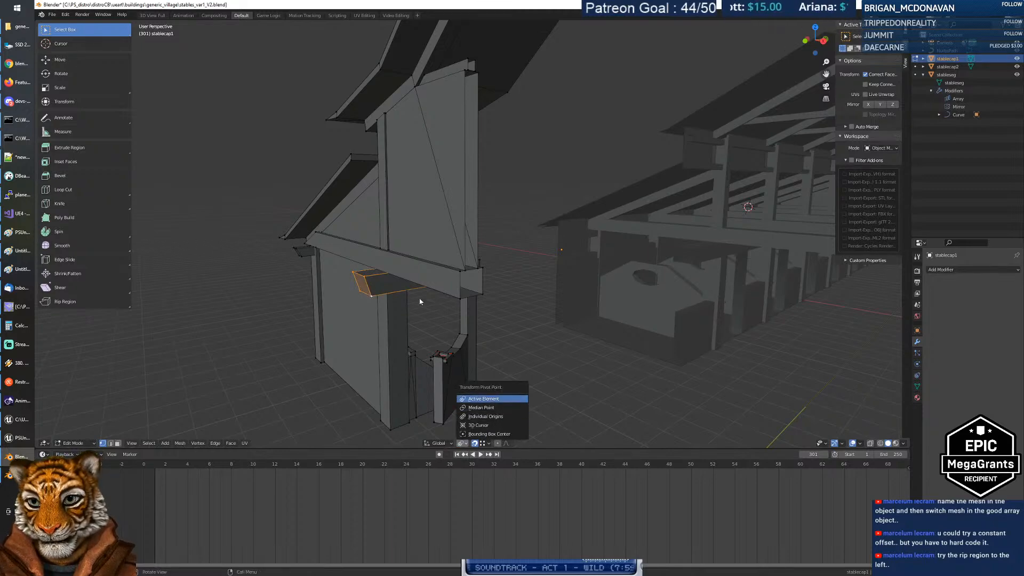
pyautogui.press('s')
pyautogui.press('y')
pyautogui.press('0')
pyautogui.press('Return')
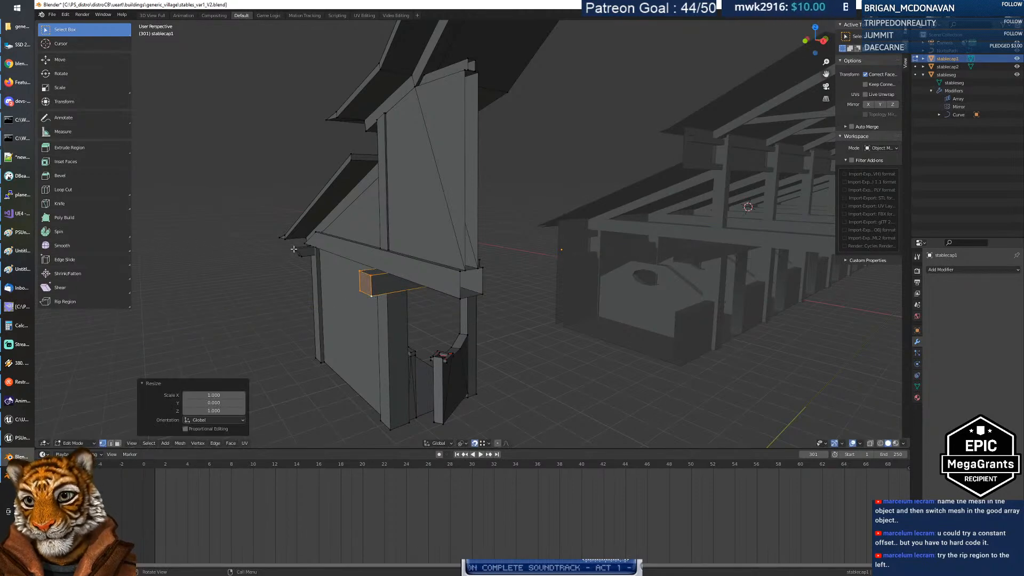
# Step: Flatten the slanted end of the outer beam under the lower eave by scaling its vertices to 0 along Y
pyautogui.hotkey('alt', 'a')
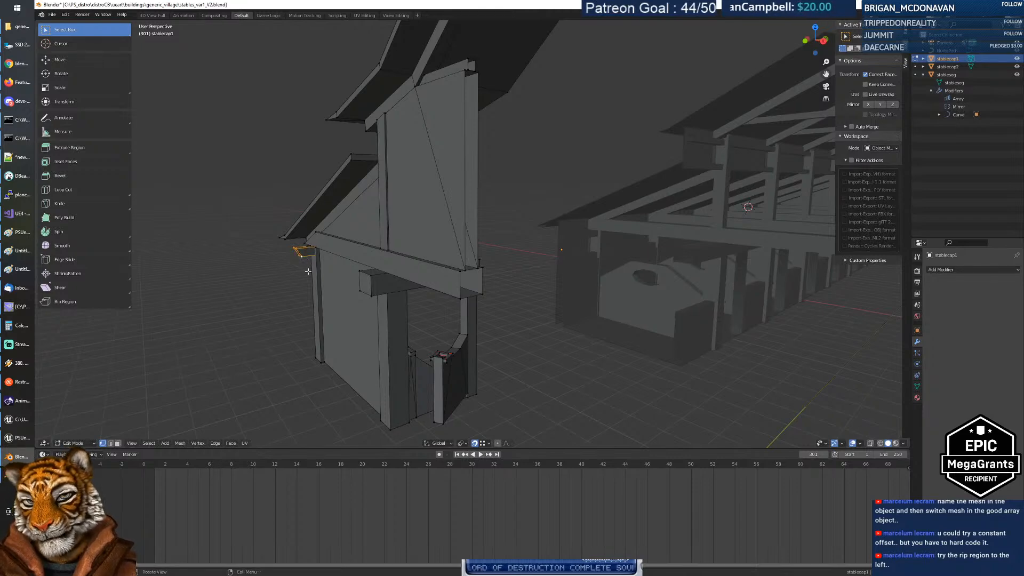
pyautogui.write('sy0')
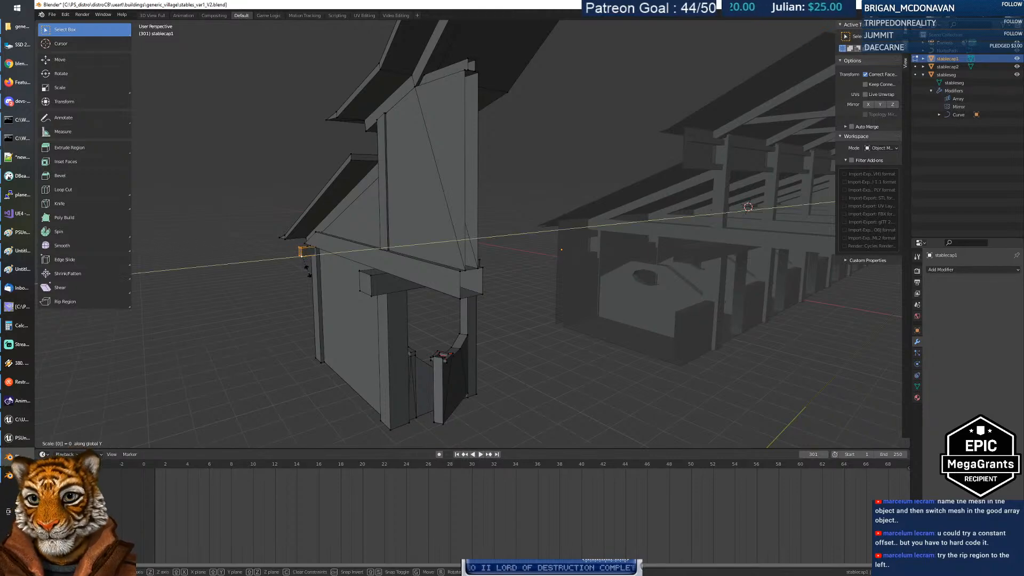
pyautogui.press('Return')
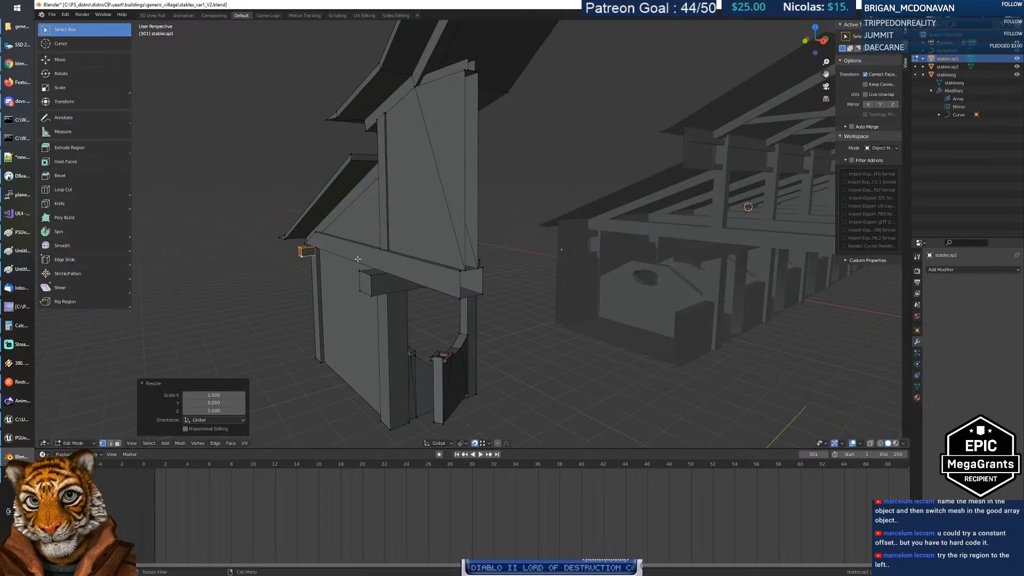
# Step: Fly around stablecap1 to examine its upper and lower roof slabs, their overhangs and the wall beneath them
pyautogui.moveTo(402, 203); pyautogui.dragTo(427, 211, button='middle')
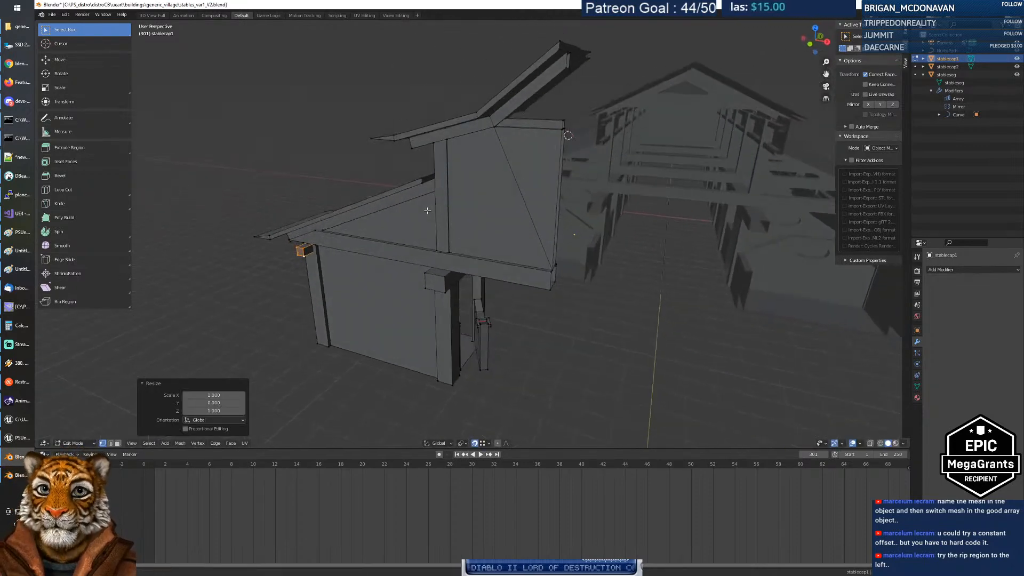
pyautogui.hotkey('shift', '`')
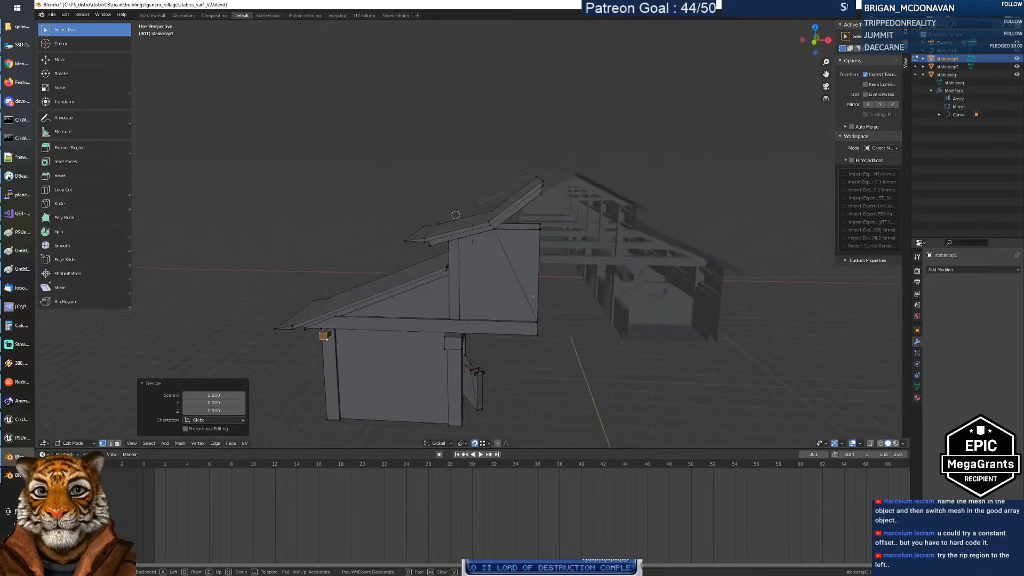
pyautogui.press('w')
pyautogui.press('e')
pyautogui.press('d')
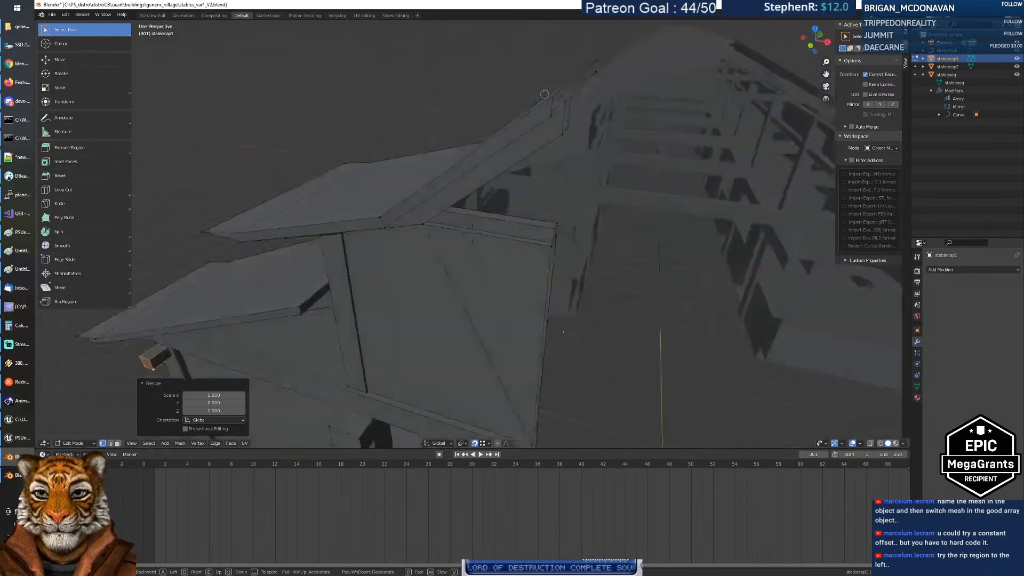
pyautogui.press('w')
pyautogui.press('a')
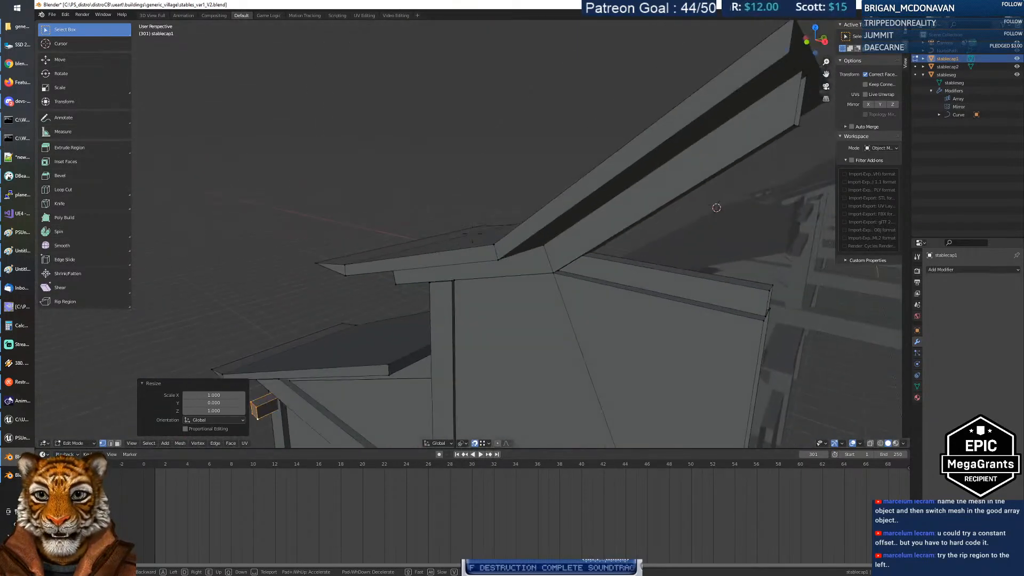
pyautogui.press('d')
pyautogui.press('s')
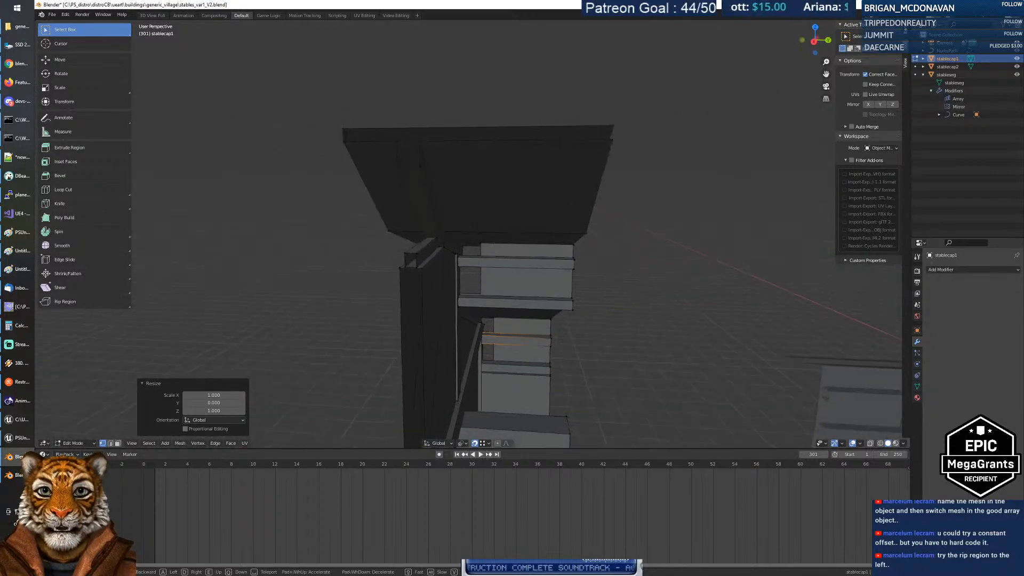
pyautogui.press('a')
pyautogui.press('s')
pyautogui.press('w')
pyautogui.press('s')
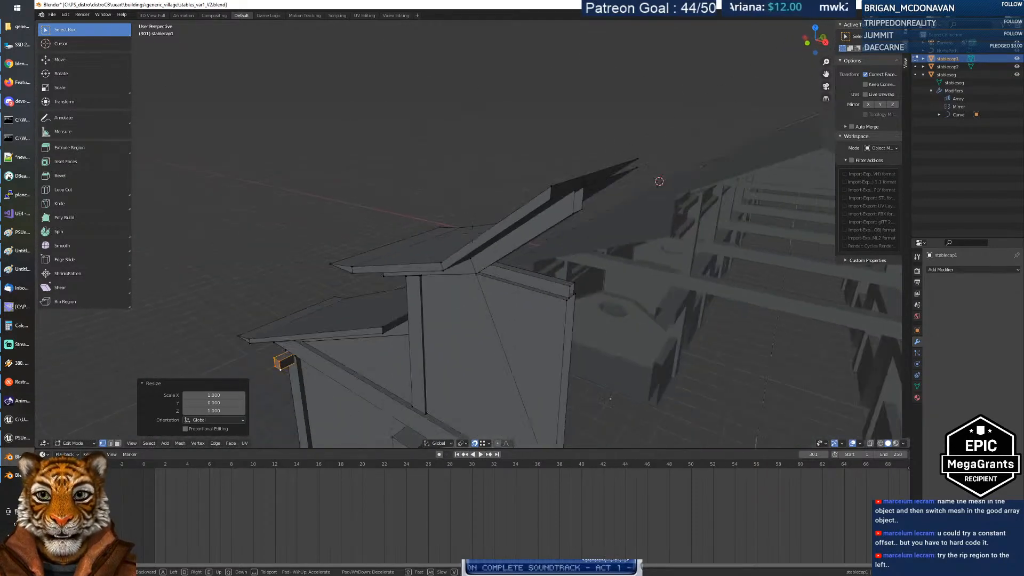
pyautogui.press('a')
pyautogui.press('w')
pyautogui.press('d')
pyautogui.press('a')
pyautogui.press('w')
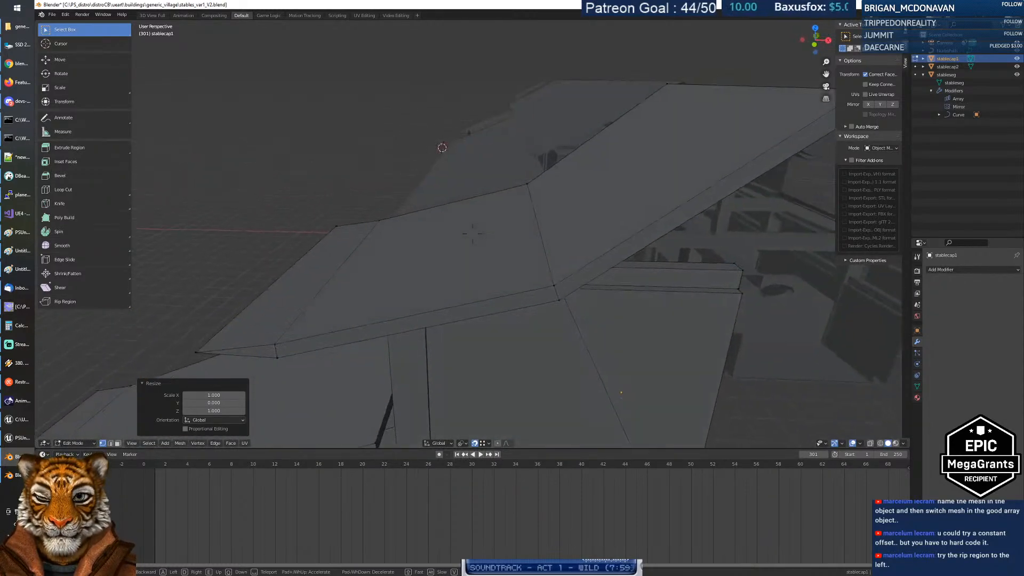
pyautogui.press('d')
pyautogui.press('s')
pyautogui.click(472, 233)
pyautogui.click(447, 274)
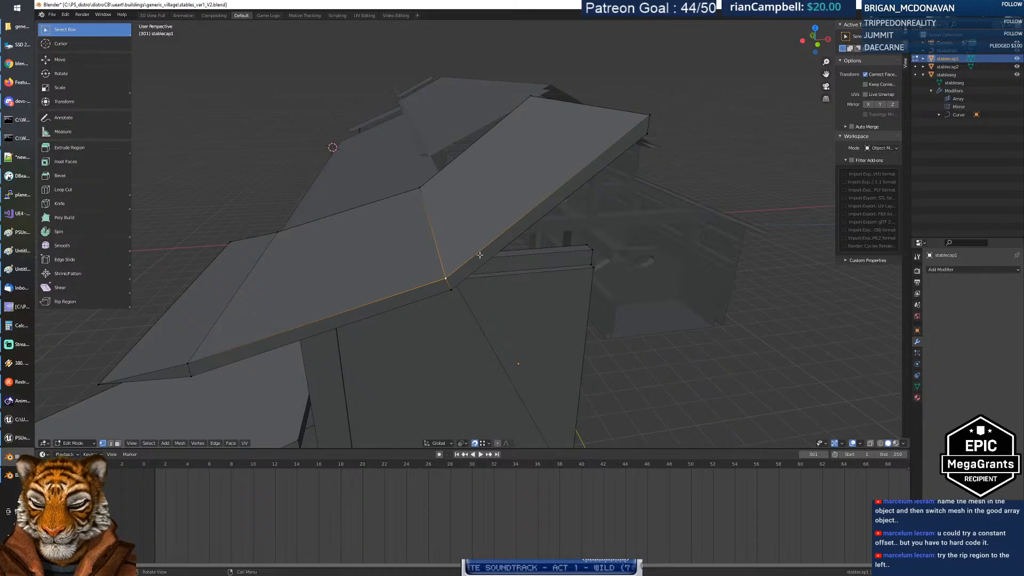
pyautogui.hotkey('shift', 'v')
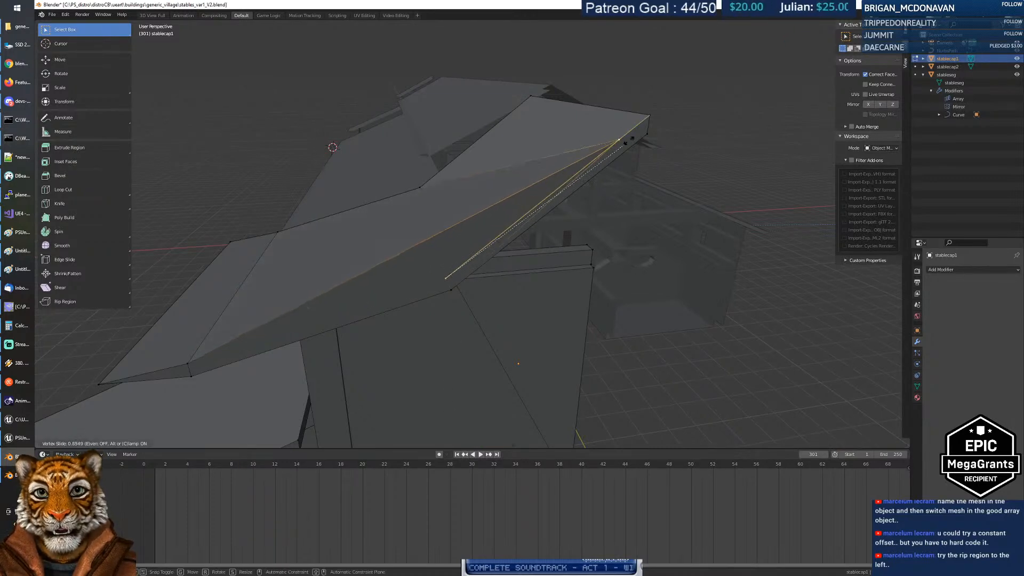
pyautogui.press('Escape')
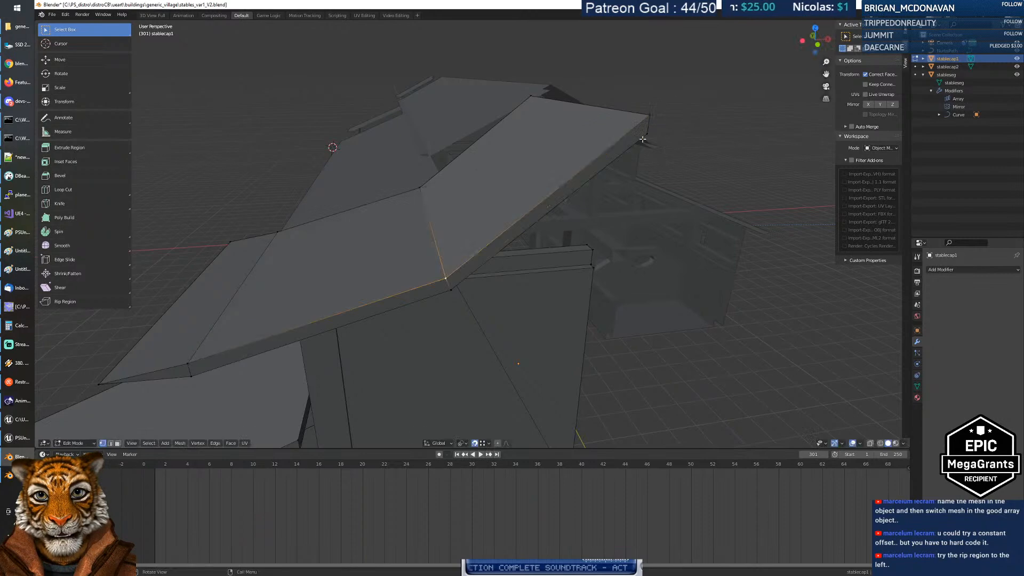
# Step: Snap the upper and lower bend vertices on the gable edge of stablecap1's upper roof slab onto its ridge-end corners
pyautogui.press('g')
pyautogui.click(653, 113)
pyautogui.moveTo(614, 202); pyautogui.dragTo(513, 237, button='middle')
pyautogui.press('g')
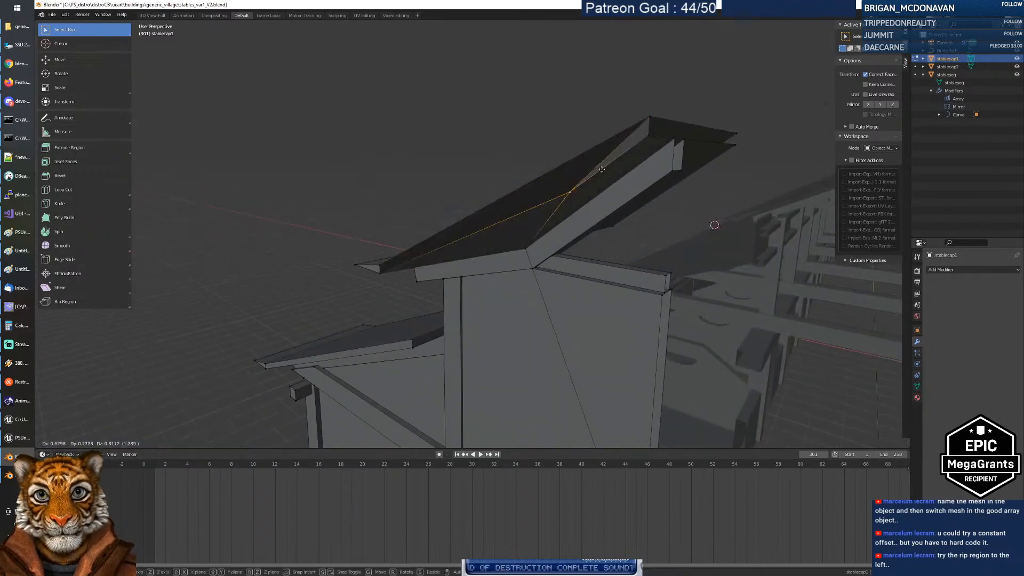
pyautogui.click(637, 187)
# Step: Snap the upper bend vertices of the gable beam beneath the upper roof onto the beam's ridge-end corners
pyautogui.moveTo(637, 187); pyautogui.dragTo(571, 225, button='middle')
pyautogui.click(530, 245)
pyautogui.press('g')
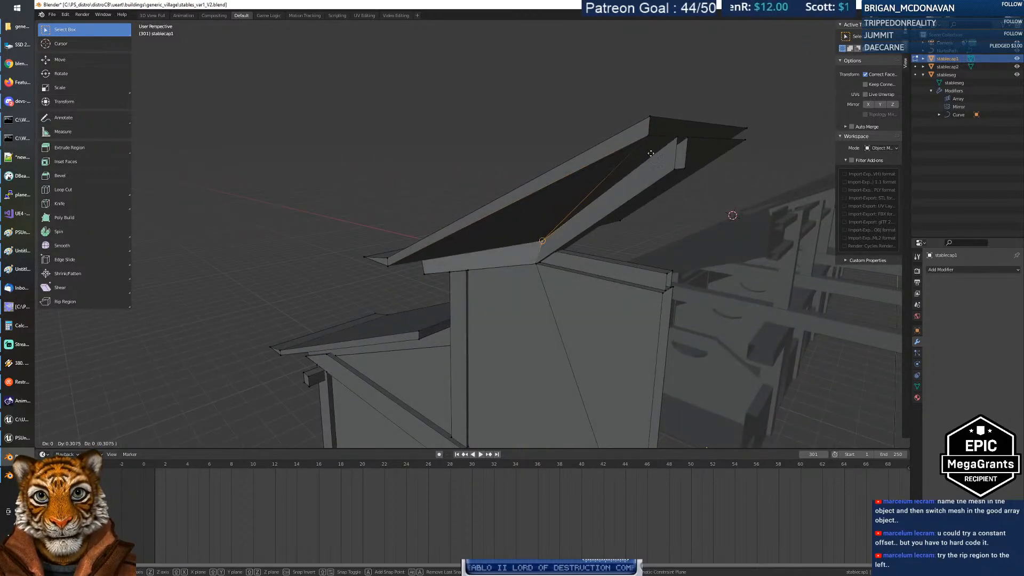
pyautogui.click(665, 159)
pyautogui.moveTo(665, 159); pyautogui.dragTo(565, 215, button='middle')
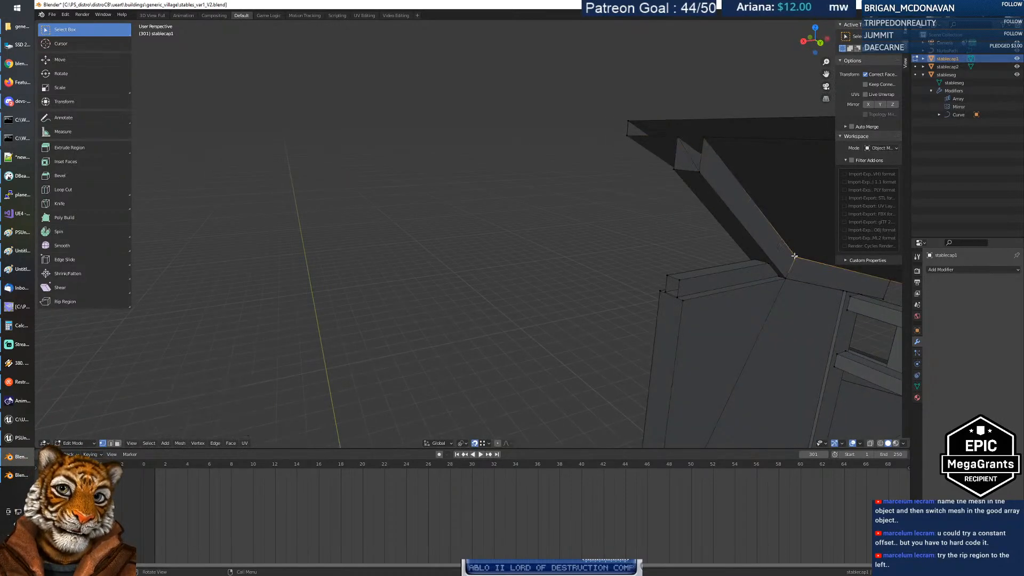
pyautogui.click(708, 141)
pyautogui.moveTo(707, 141); pyautogui.dragTo(844, 299, button='middle')
# Step: Turn on X-ray and snap the gable beam's lower bend vertex onto its lower ridge-end corner
pyautogui.click(837, 297)
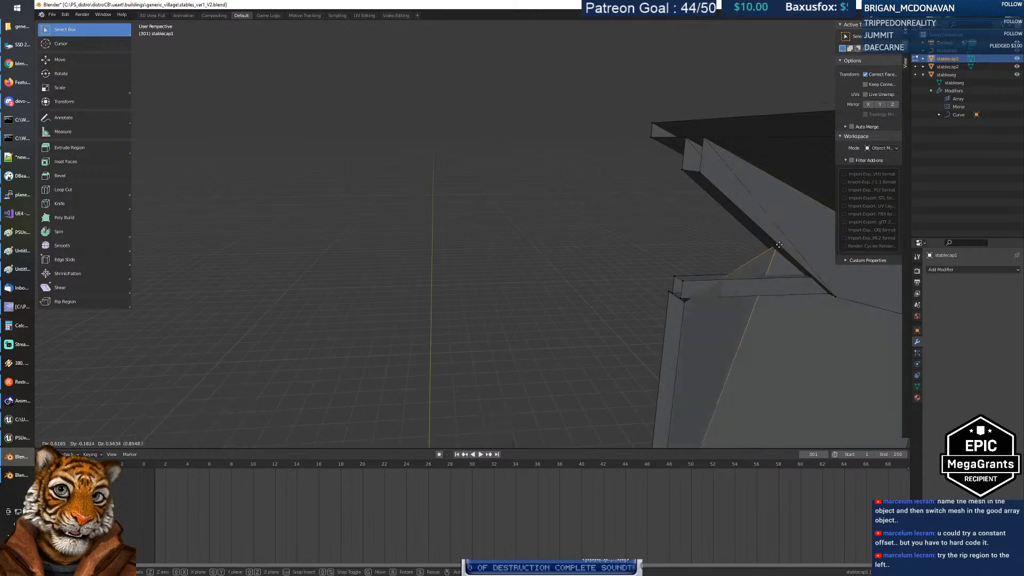
pyautogui.click(840, 293)
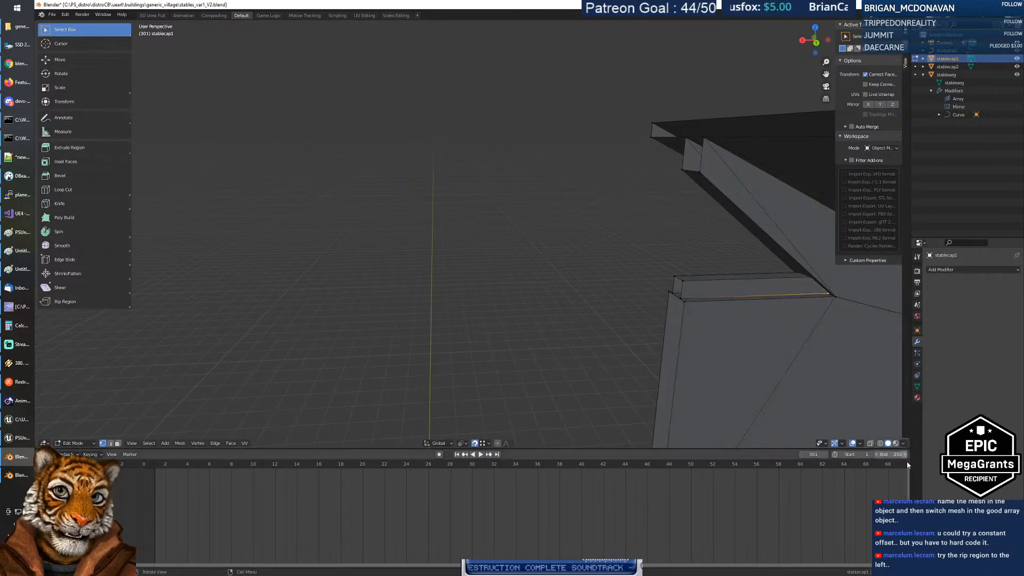
pyautogui.click(870, 443)
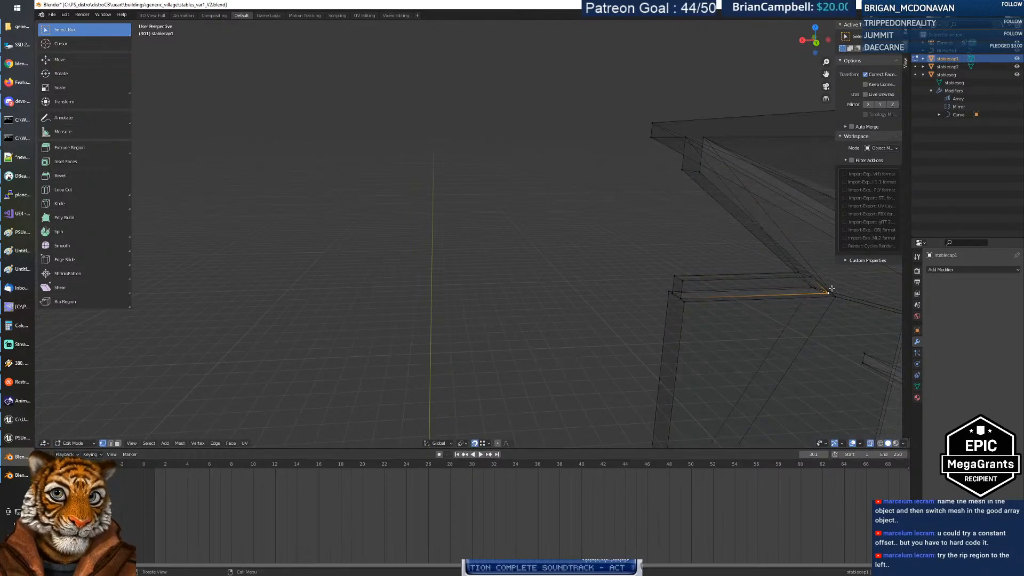
pyautogui.click(835, 293)
pyautogui.press('g')
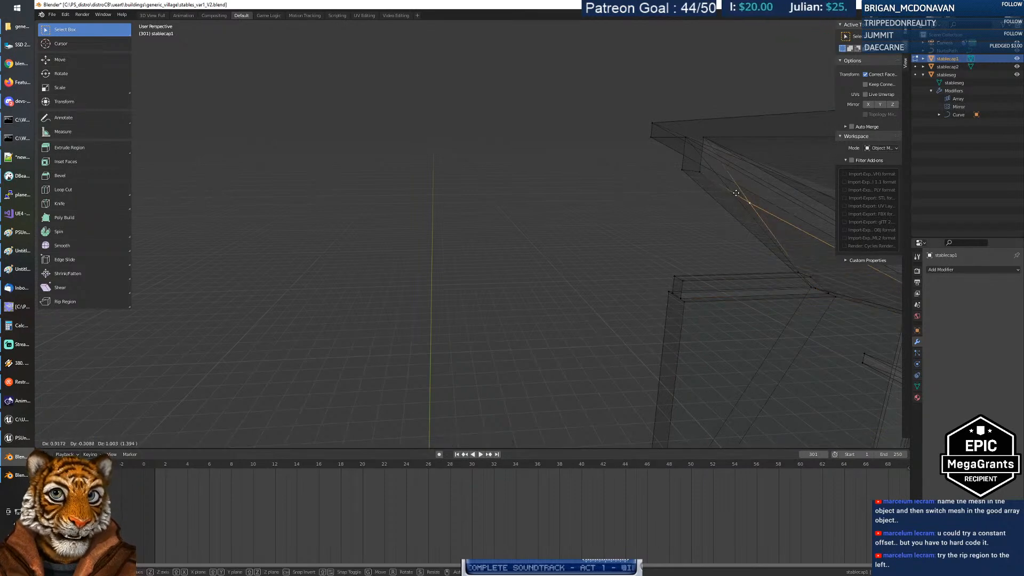
pyautogui.click(701, 172)
# Step: Try to move the gable beam's remaining lower bend vertex onto its ridge end
pyautogui.moveTo(761, 214); pyautogui.dragTo(642, 278, button='middle')
pyautogui.click(537, 274)
pyautogui.click(549, 266)
pyautogui.click(548, 266)
pyautogui.moveTo(548, 265); pyautogui.dragTo(570, 261, button='middle')
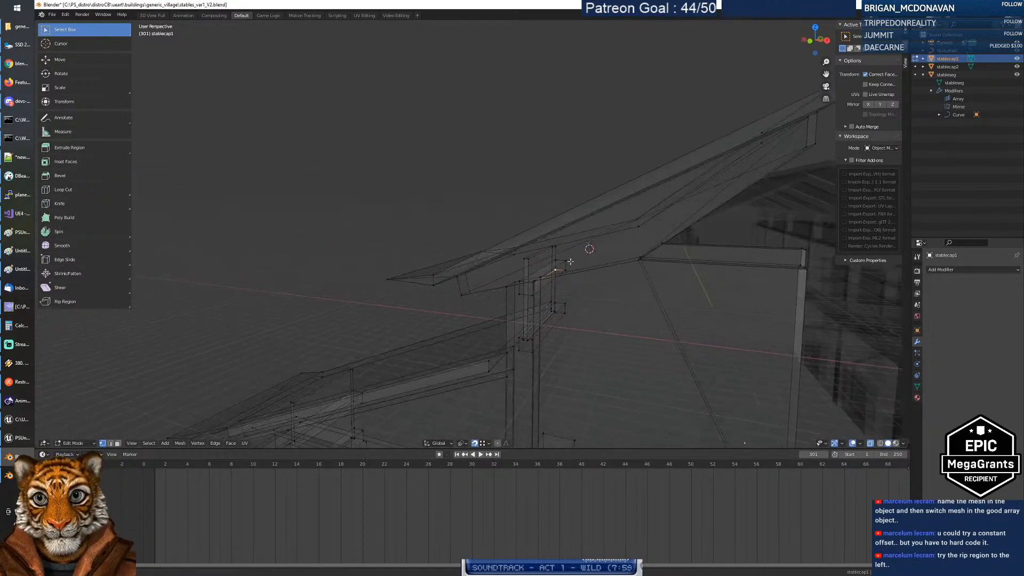
pyautogui.click(669, 236)
pyautogui.click(641, 258)
pyautogui.moveTo(642, 258)
pyautogui.mouseDown(button='middle')
pyautogui.moveTo(659, 257)
pyautogui.moveTo(646, 264)
pyautogui.mouseUp(button='middle')
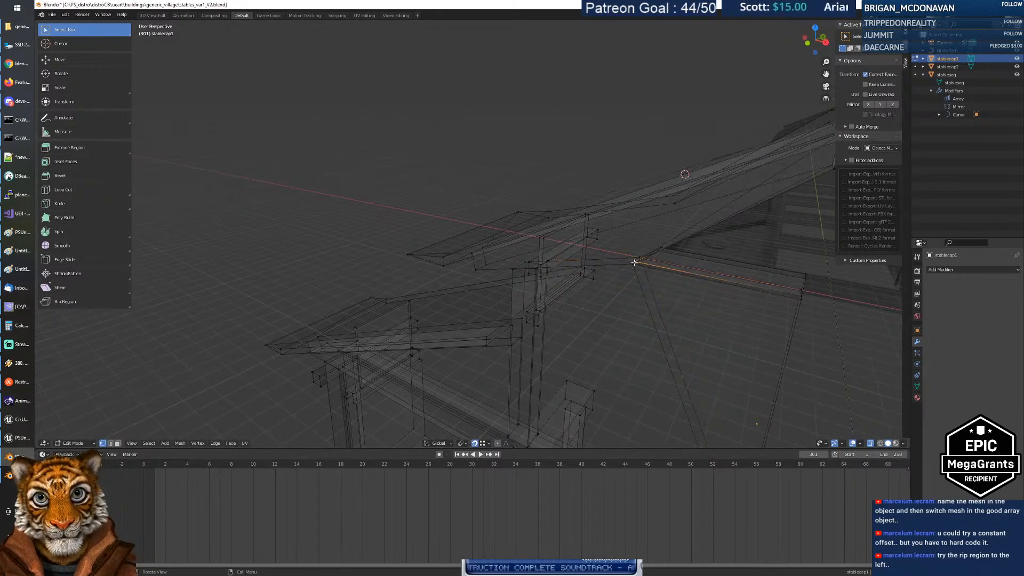
pyautogui.click(637, 259)
pyautogui.click(638, 261)
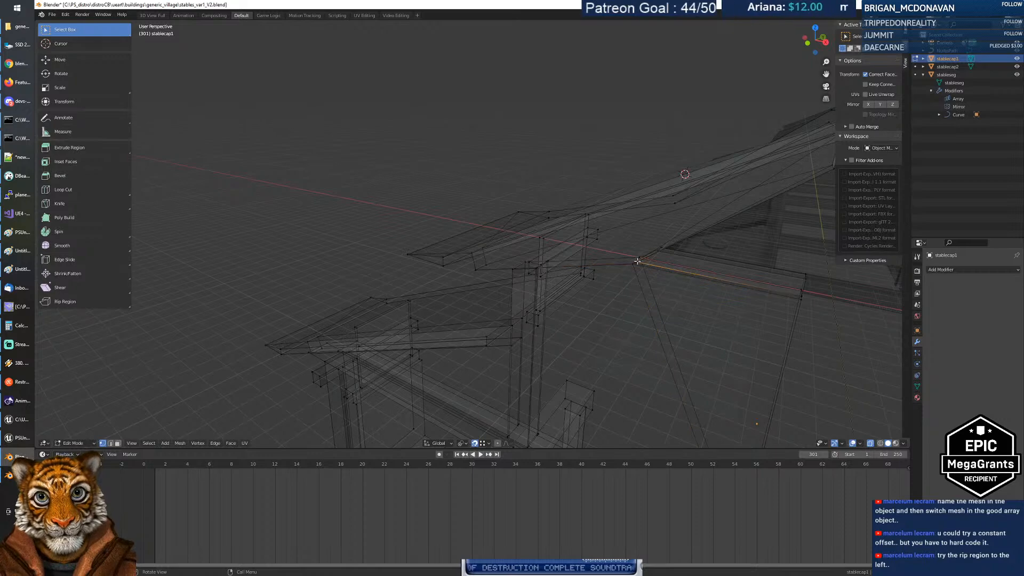
pyautogui.click(633, 263)
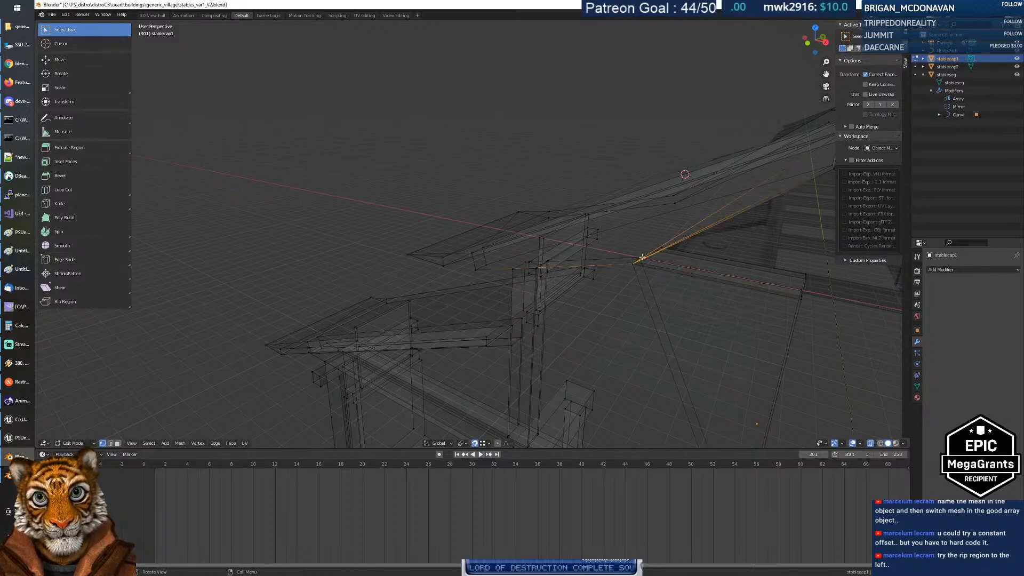
pyautogui.moveTo(651, 253); pyautogui.dragTo(656, 255, button='middle')
pyautogui.press('g')
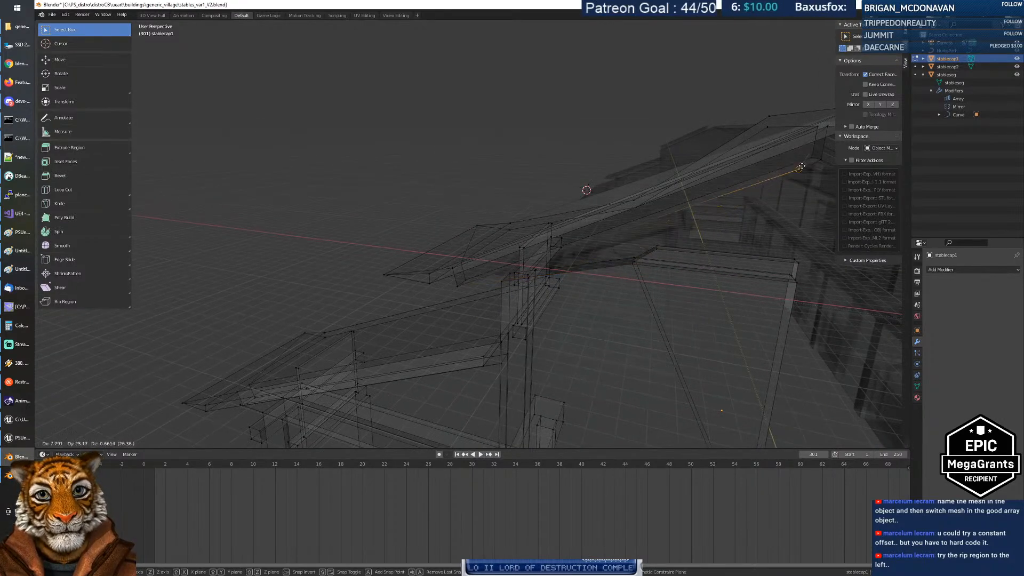
pyautogui.click(818, 160)
pyautogui.moveTo(818, 160); pyautogui.dragTo(795, 214, button='middle')
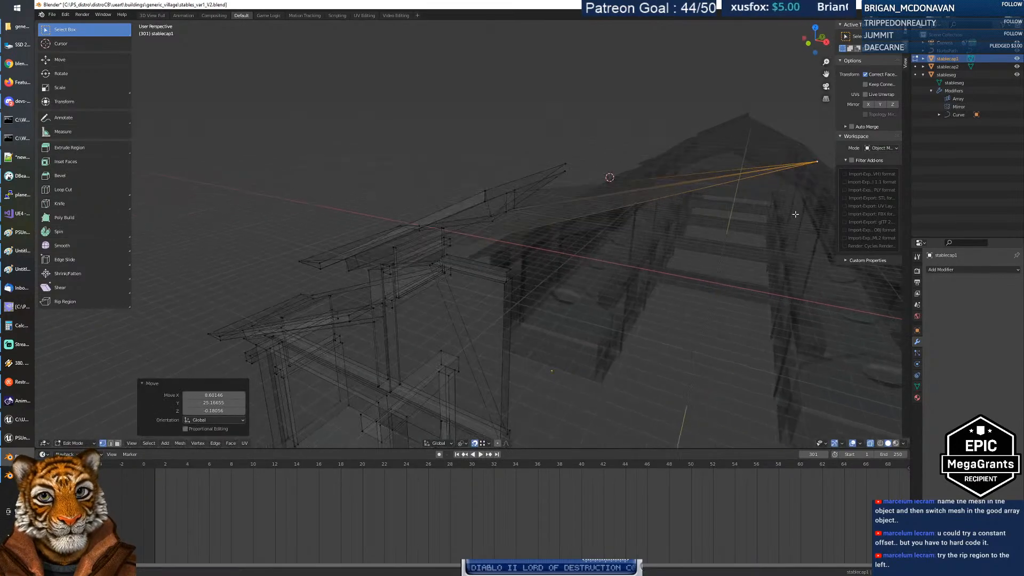
# Step: Snap the gable beam's remaining lower bend vertex onto its ridge end, moving it about 1.73 in X and 1.37 in Z
pyautogui.moveTo(553, 285); pyautogui.dragTo(584, 267, button='middle')
pyautogui.press('g')
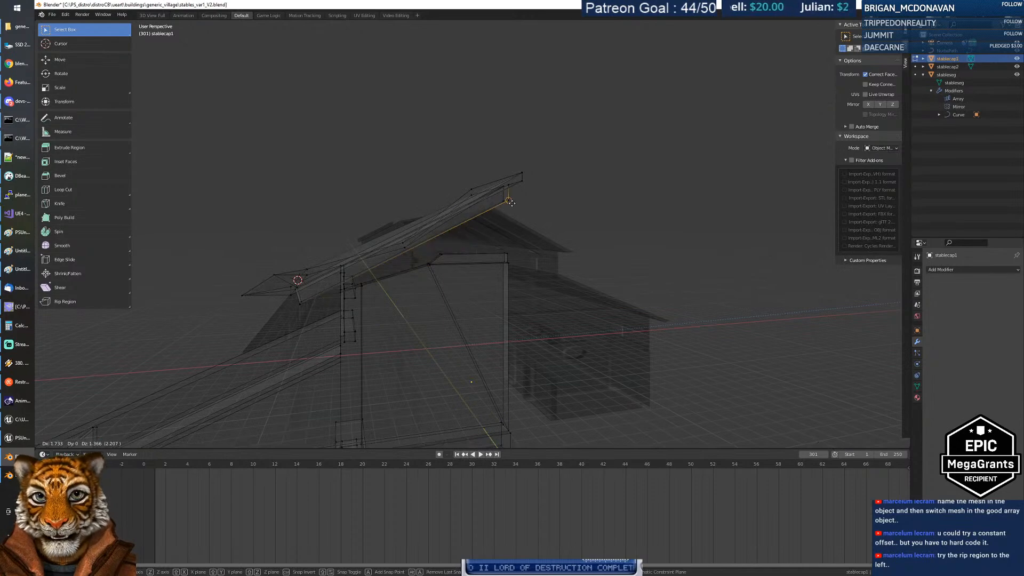
pyautogui.click(605, 223)
pyautogui.moveTo(605, 223); pyautogui.dragTo(389, 238, button='middle')
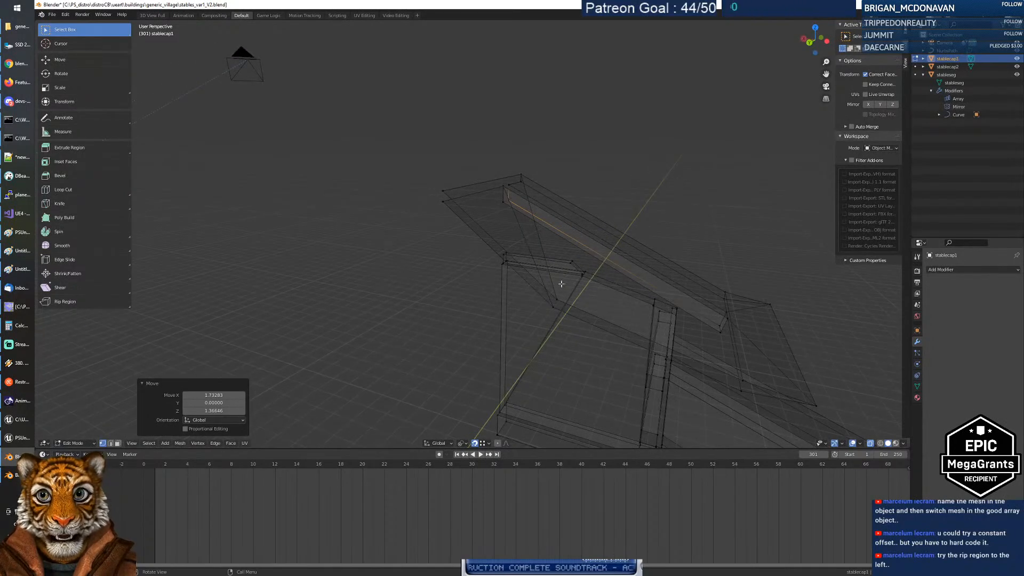
# Step: Snap the remaining bend vertices on the upper roof slab's other edge onto its ridge corners and turn X-ray off
pyautogui.click(558, 300)
pyautogui.press('g')
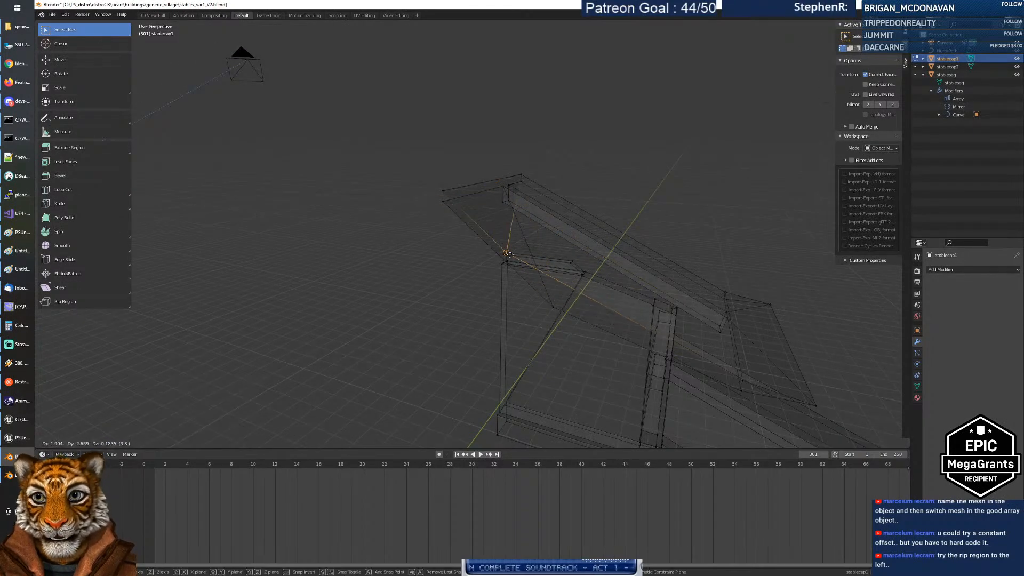
pyautogui.rightClick(518, 262)
pyautogui.moveTo(507, 259); pyautogui.dragTo(539, 281, button='middle')
pyautogui.press('g')
pyautogui.click(431, 198)
pyautogui.click(551, 302)
pyautogui.press('g')
pyautogui.click(472, 261)
pyautogui.moveTo(382, 275); pyautogui.dragTo(360, 272, button='middle')
pyautogui.hotkey('ctrl', 'z')
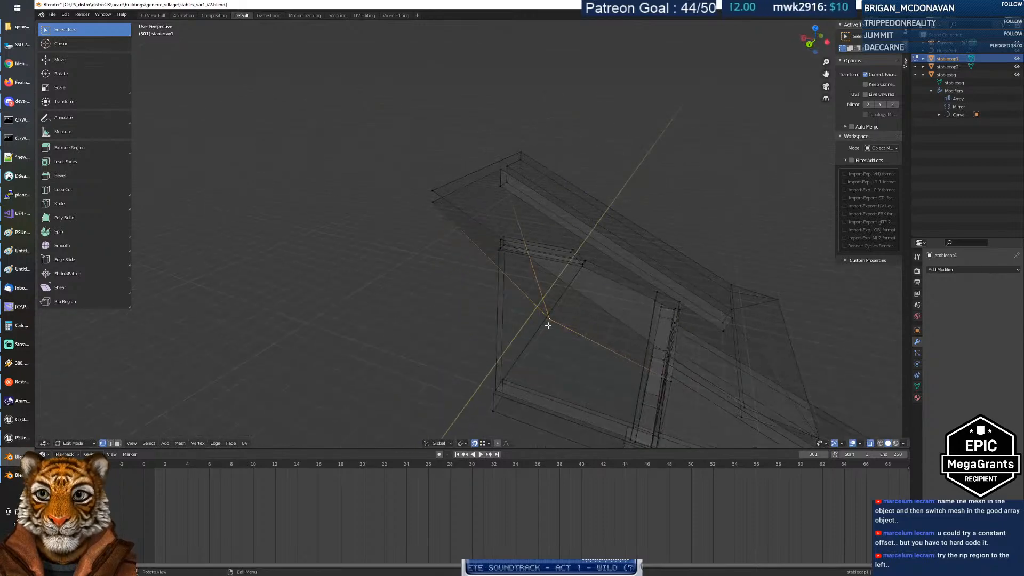
pyautogui.press('g')
pyautogui.click(434, 205)
pyautogui.moveTo(430, 283); pyautogui.dragTo(657, 260, button='middle')
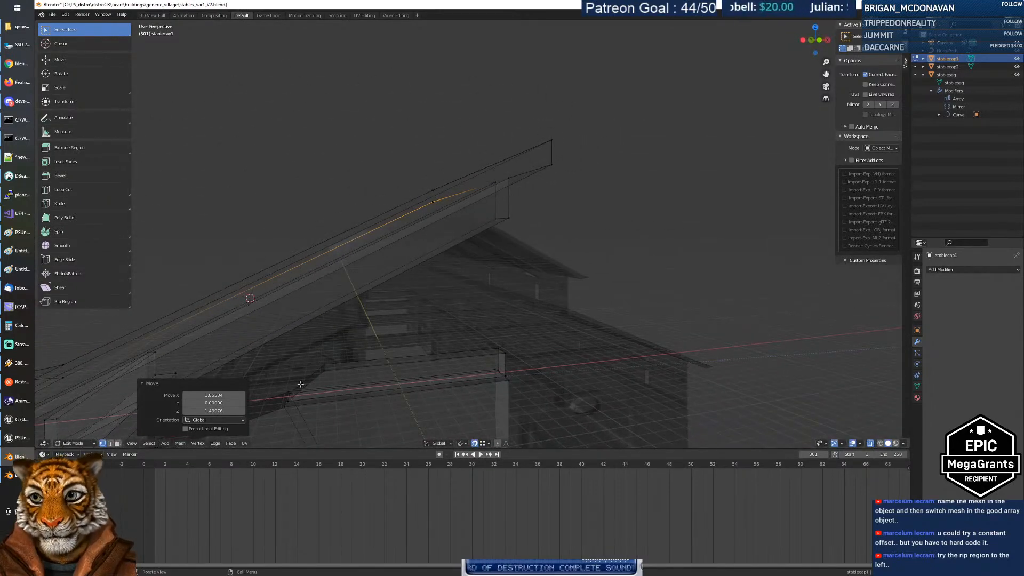
pyautogui.moveTo(304, 391); pyautogui.dragTo(372, 352, button='middle')
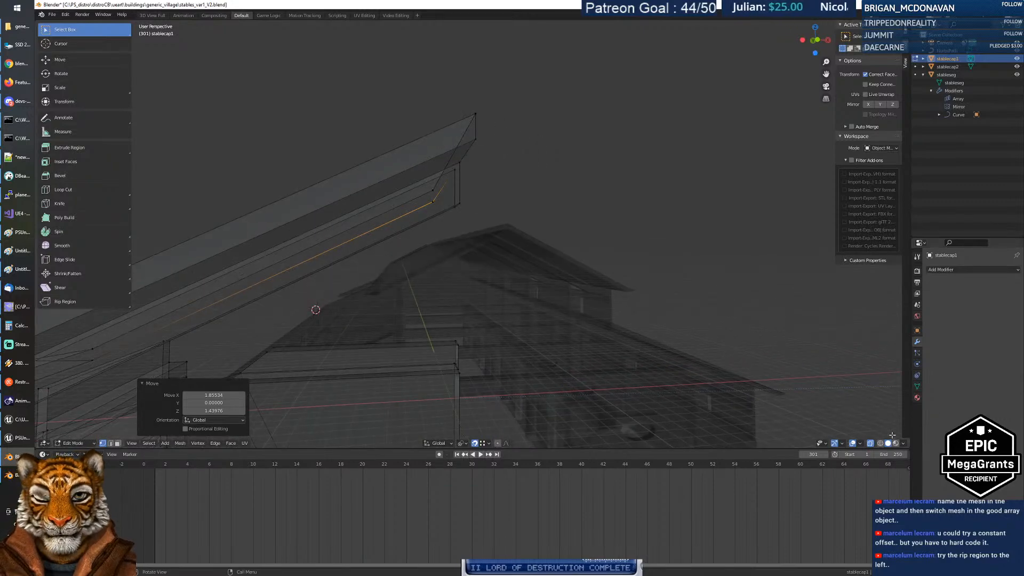
pyautogui.click(872, 443)
# Step: Fill the open top of the gable wall with a face between its front and back top edges, and clear the selection
pyautogui.press('s')
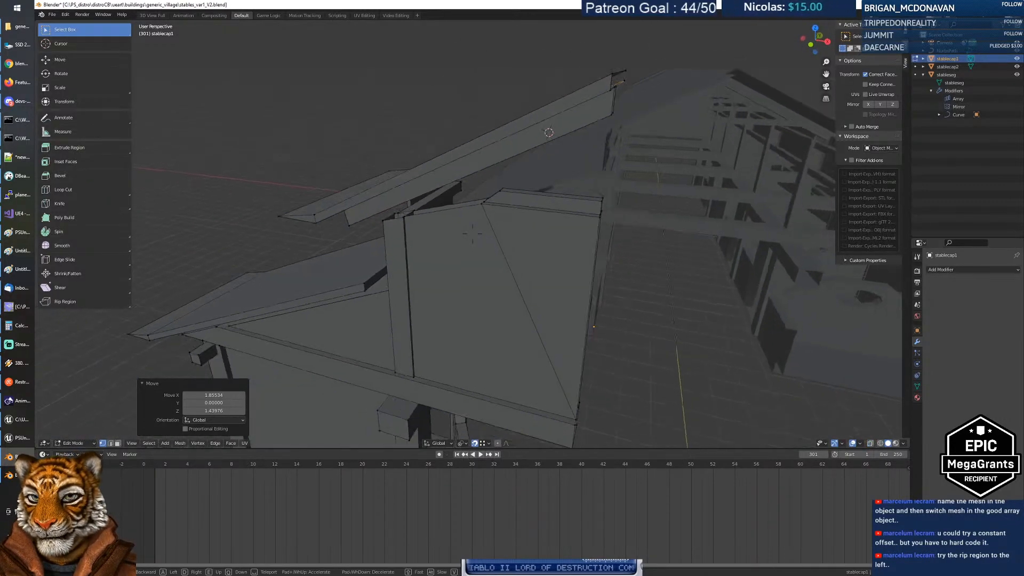
pyautogui.press('w')
pyautogui.press('s')
pyautogui.press('w')
pyautogui.press('s')
pyautogui.press('w')
pyautogui.press('s')
pyautogui.click(467, 234)
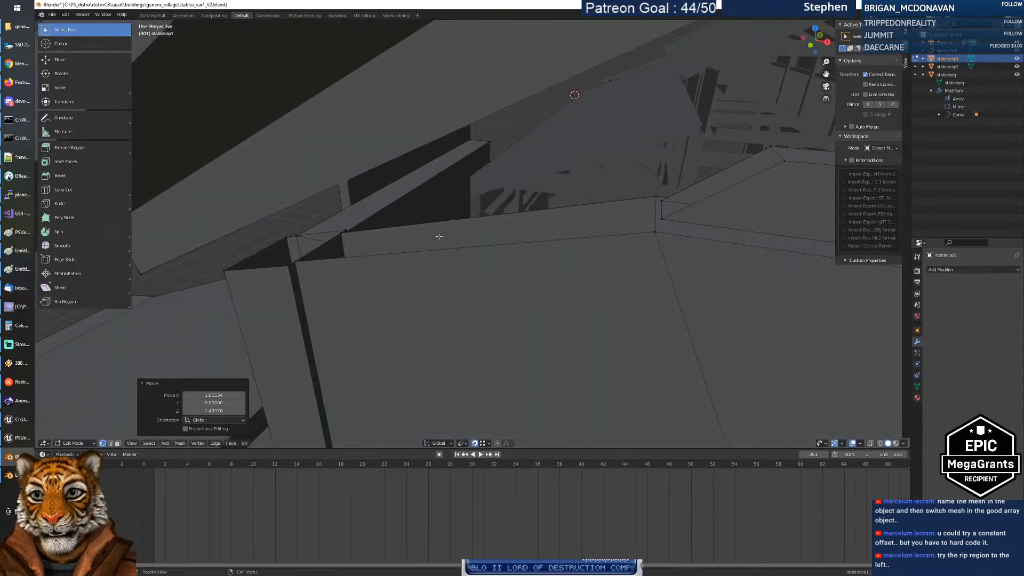
pyautogui.click(341, 235)
pyautogui.moveTo(348, 245)
pyautogui.mouseDown(button='middle')
pyautogui.moveTo(368, 250)
pyautogui.moveTo(352, 253)
pyautogui.mouseUp(button='middle')
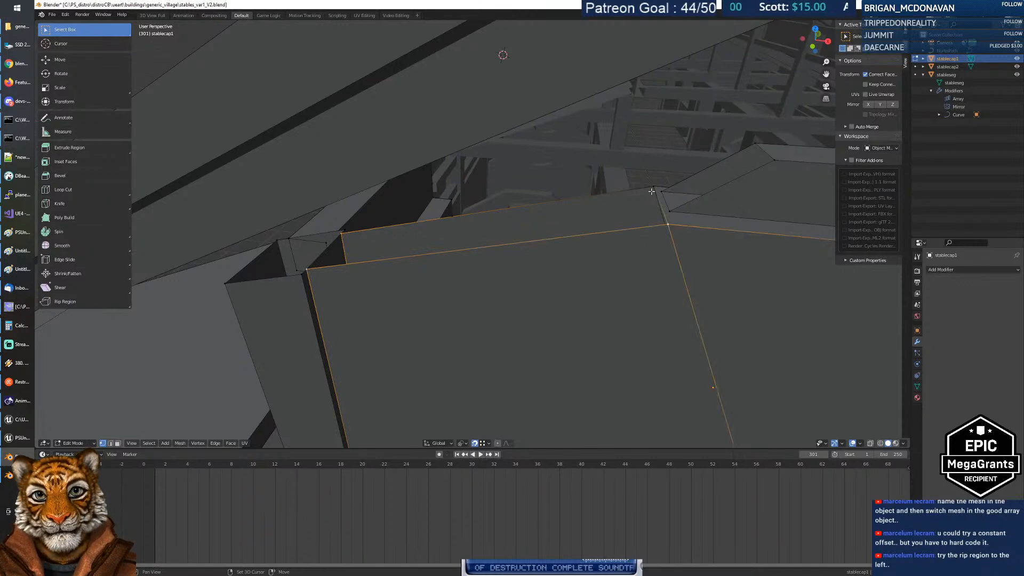
pyautogui.press('f')
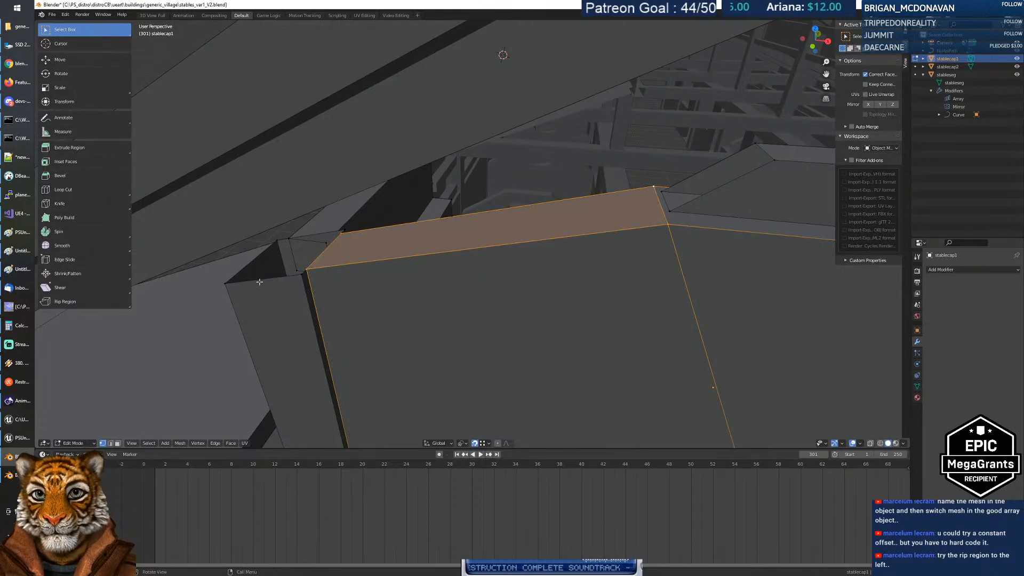
pyautogui.hotkey('alt', 'a')
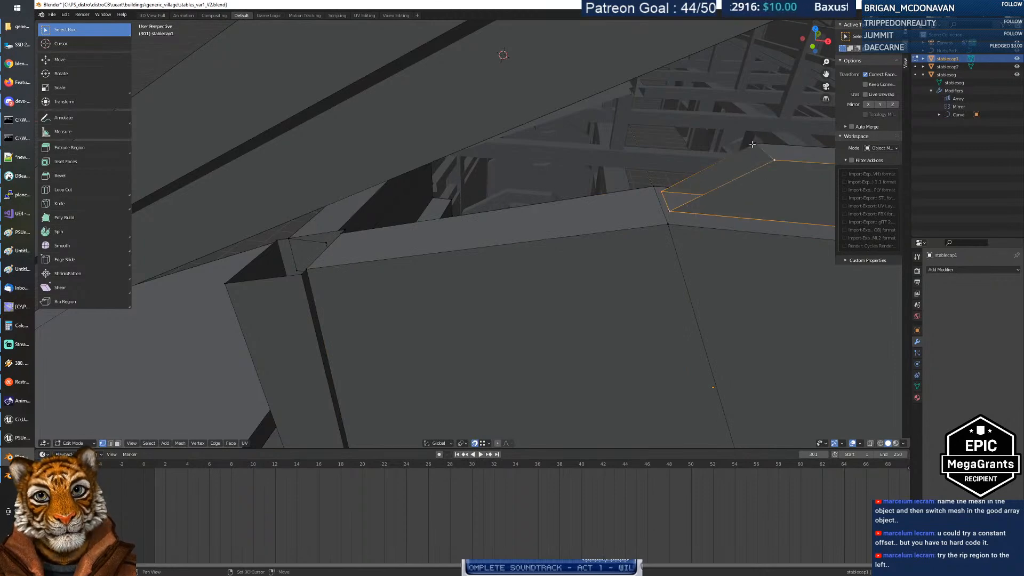
pyautogui.moveTo(686, 239); pyautogui.dragTo(677, 236, button='middle')
pyautogui.press('g')
pyautogui.press('y')
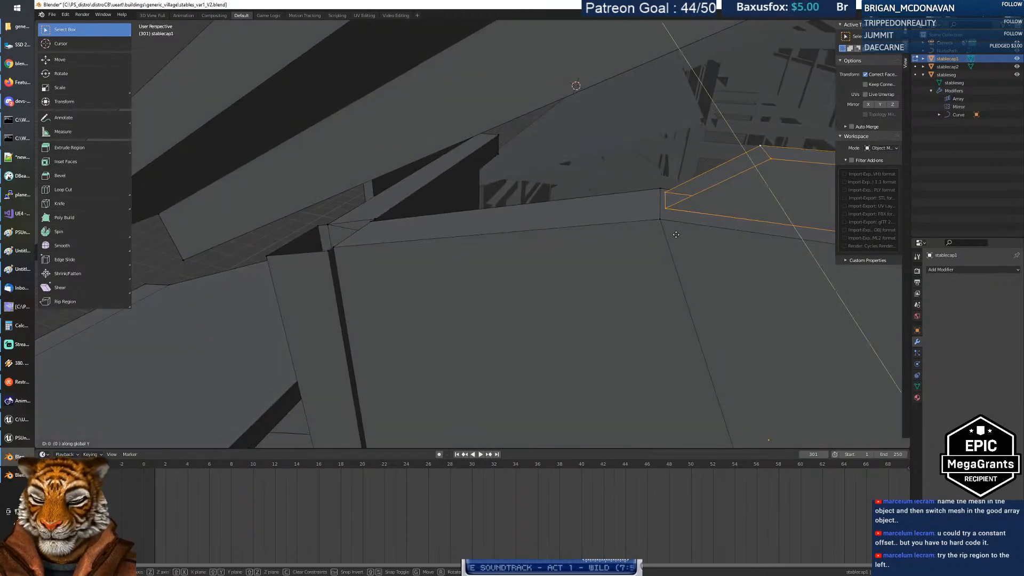
pyautogui.rightClick(599, 231)
pyautogui.press('g')
pyautogui.press('x')
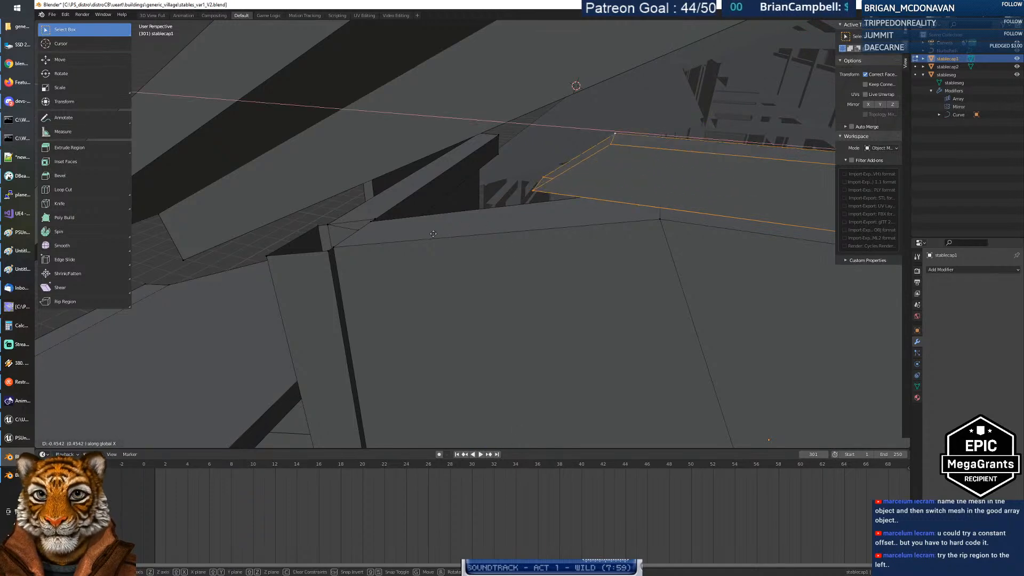
pyautogui.click(519, 260)
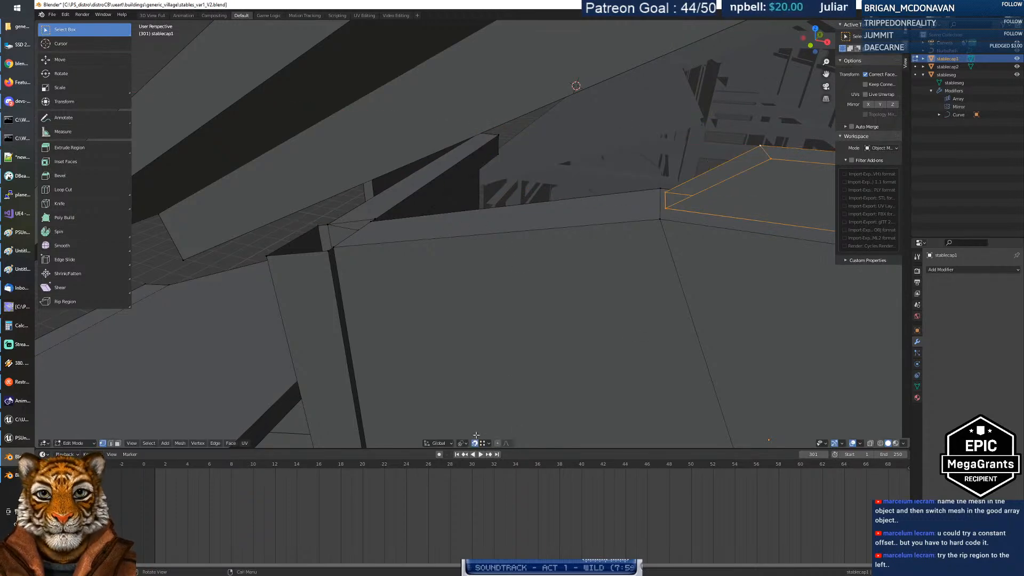
# Step: With snapping off, extend the end of the beam above the gable wall along X toward the corner post beneath the roof
pyautogui.press('g')
pyautogui.press('x')
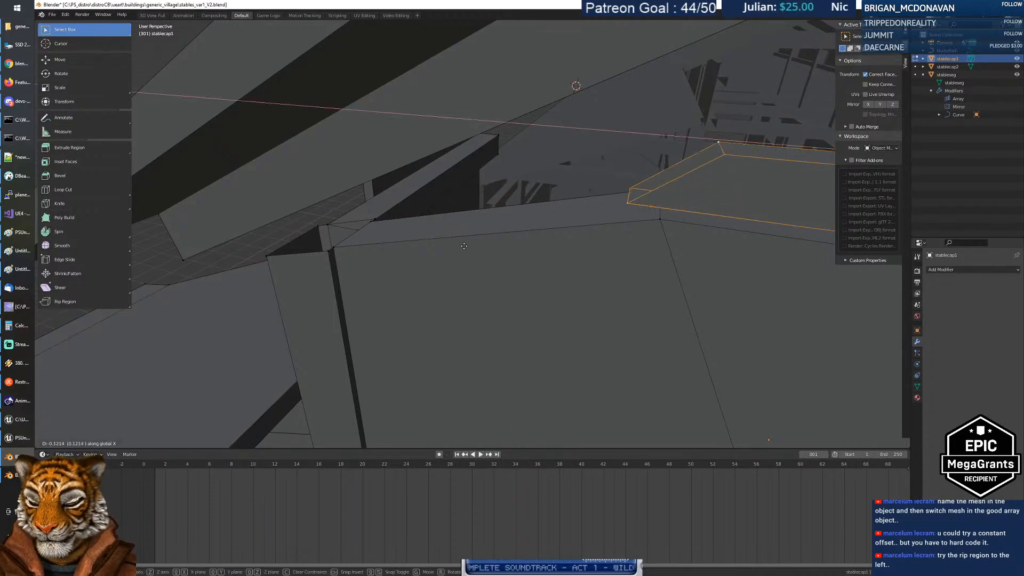
pyautogui.click(256, 171)
# Step: Raise the top vertices of the post beside the gable wall about 0.395 along Z, up to the roof beam
pyautogui.moveTo(480, 197); pyautogui.dragTo(522, 193, button='middle')
pyautogui.click(338, 249)
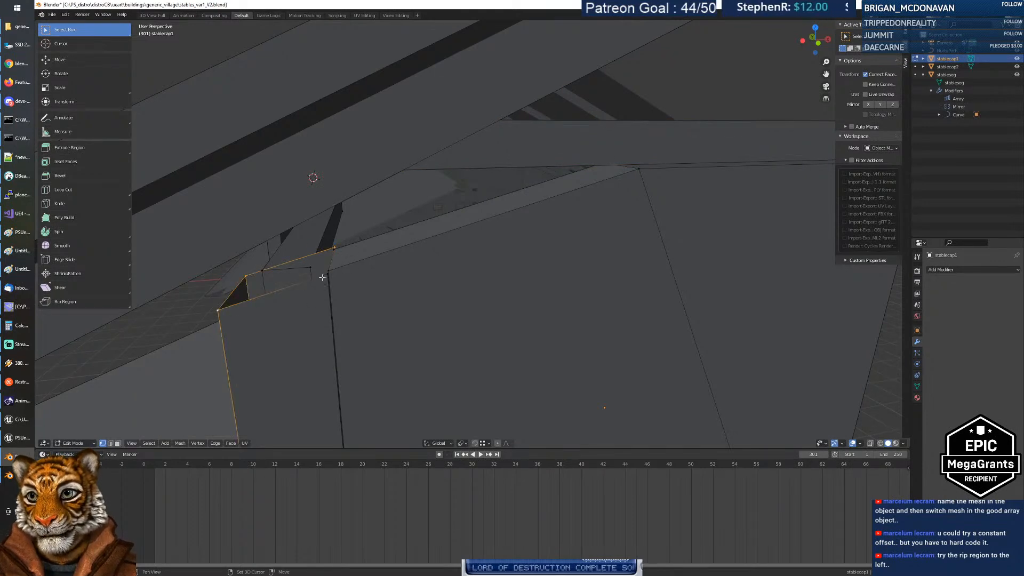
pyautogui.moveTo(411, 259); pyautogui.dragTo(401, 253, button='middle')
pyautogui.press('g')
pyautogui.press('z')
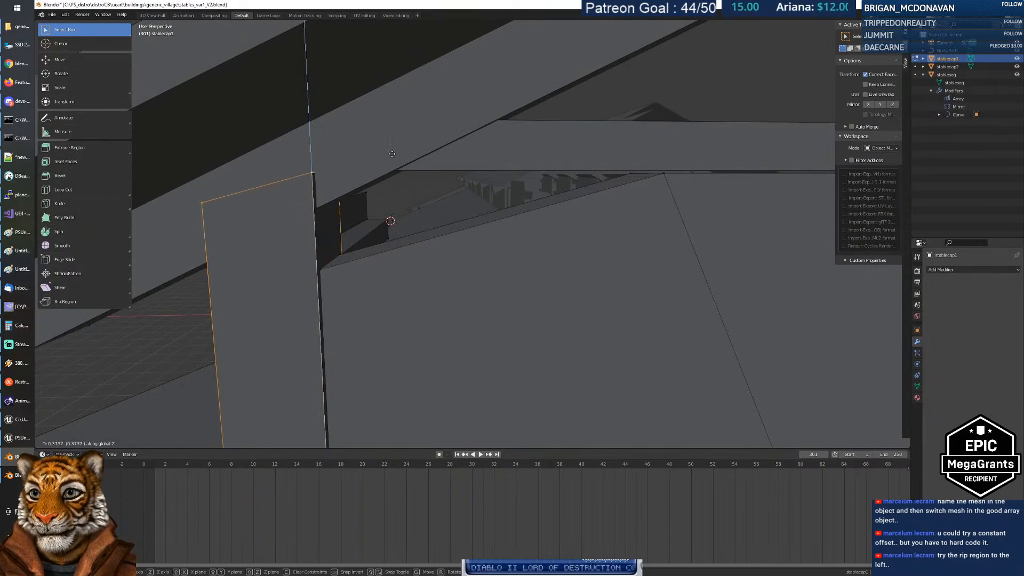
pyautogui.click(393, 148)
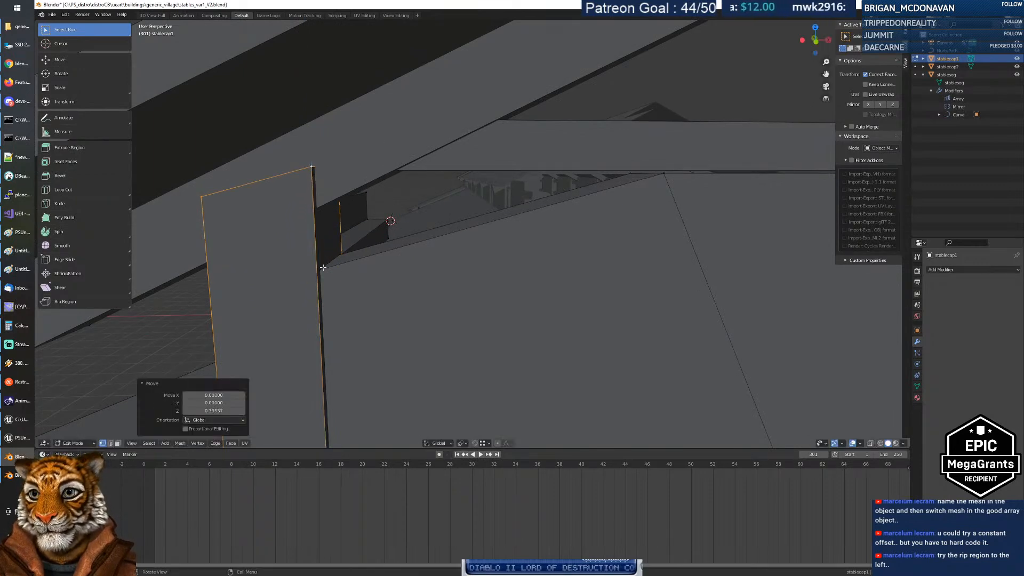
# Step: Raise the gable wall's low top corner beside the post about 0.369 along Z to level its top edge
pyautogui.click(344, 256)
pyautogui.press('g')
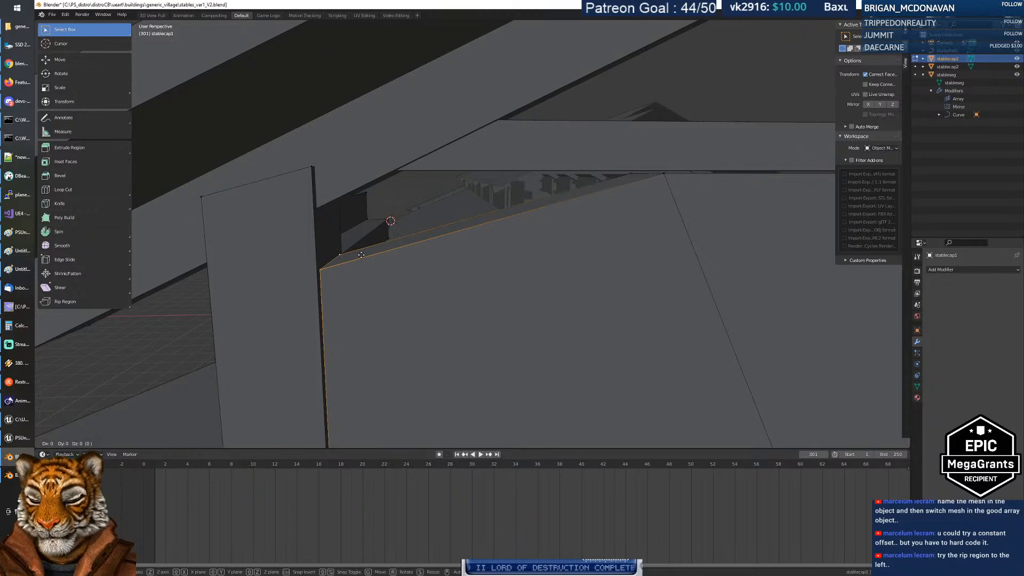
pyautogui.press('z')
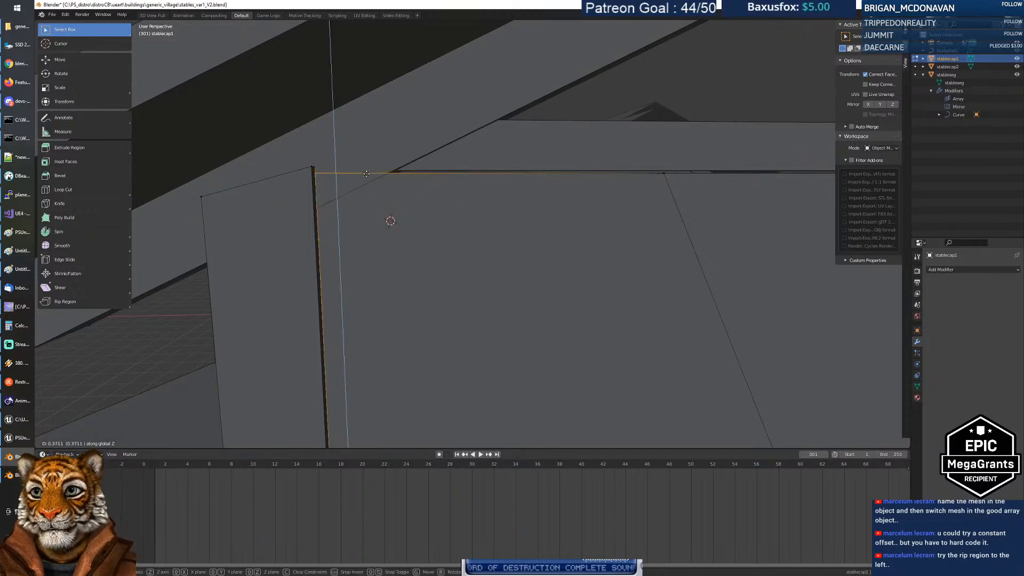
pyautogui.click(367, 173)
pyautogui.hotkey('shift', '`')
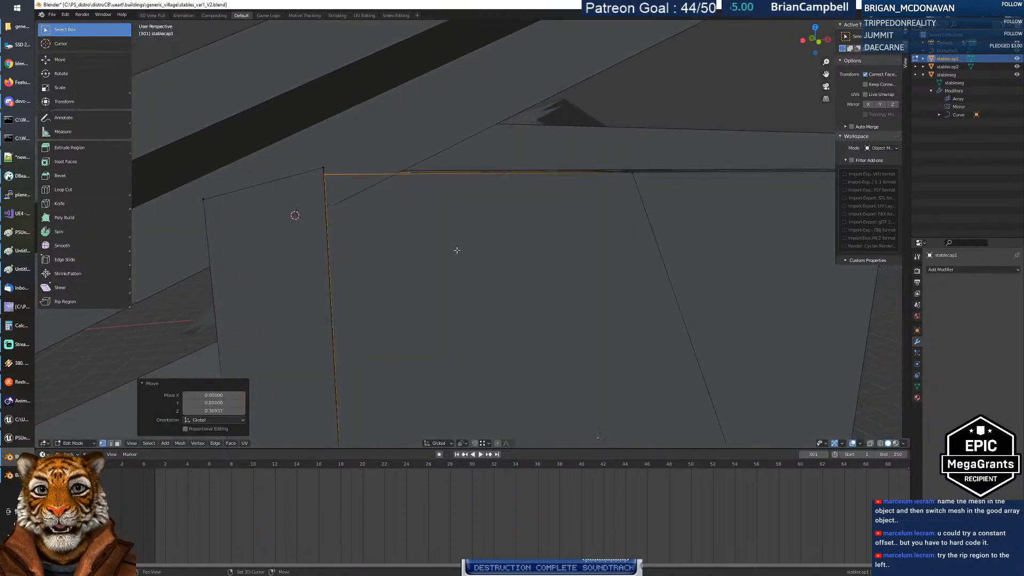
pyautogui.press('s')
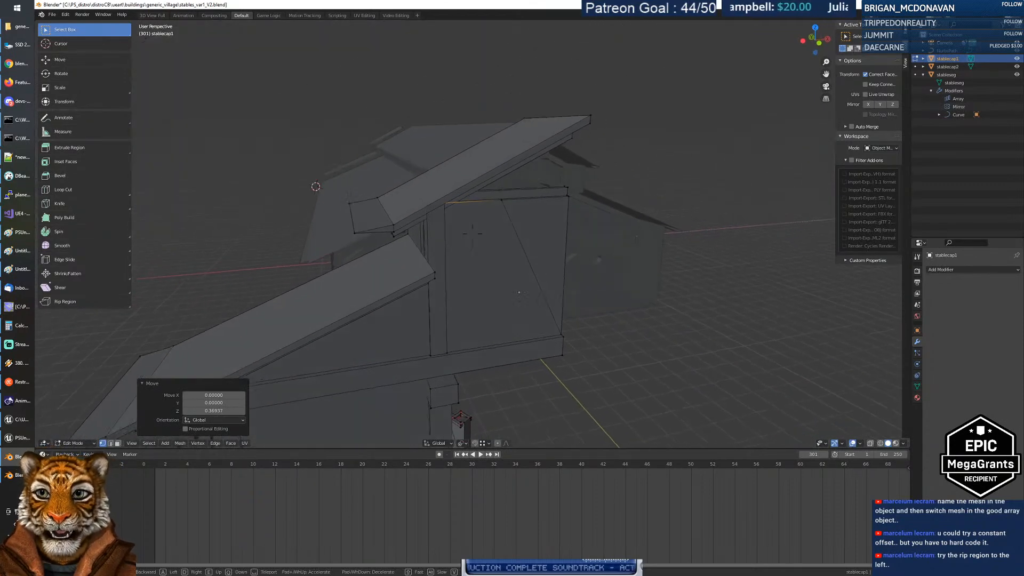
# Step: Inspect the reshaped end cap from several sides, checking its gable wall, posts, beams and upper roof
pyautogui.press('w')
pyautogui.press('s')
pyautogui.press('w')
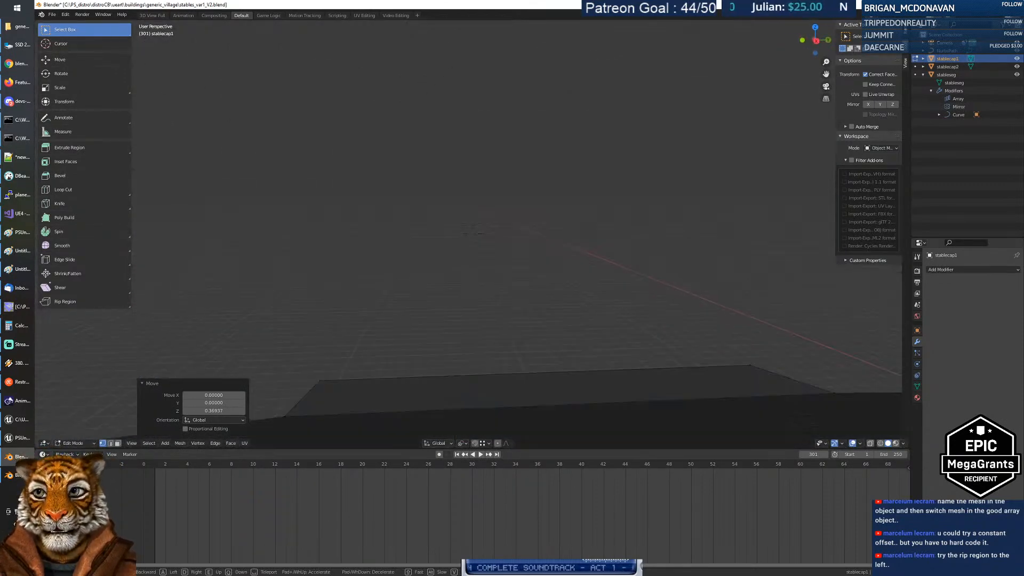
pyautogui.press('s')
pyautogui.press('w')
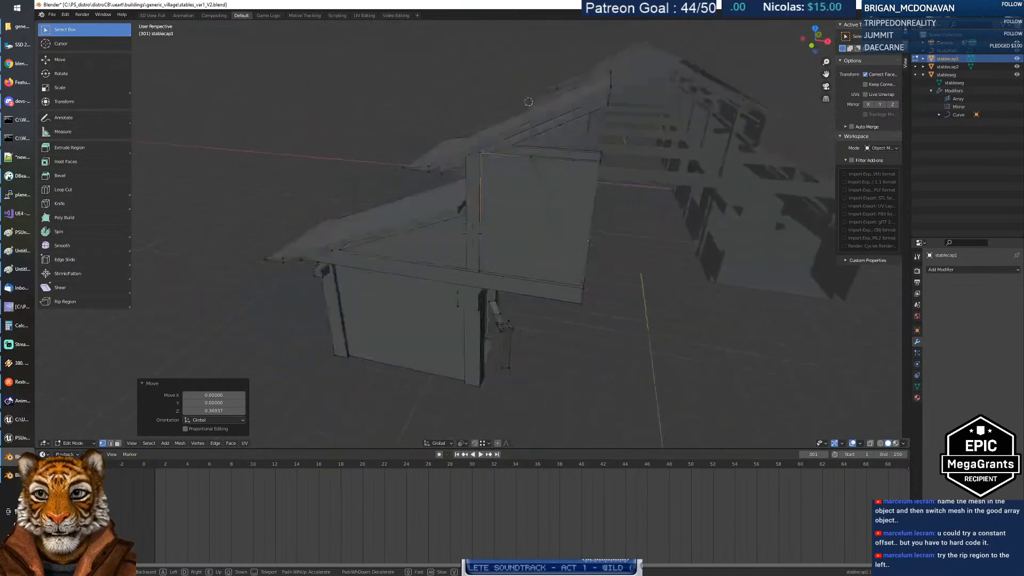
pyautogui.press('s')
pyautogui.press('a')
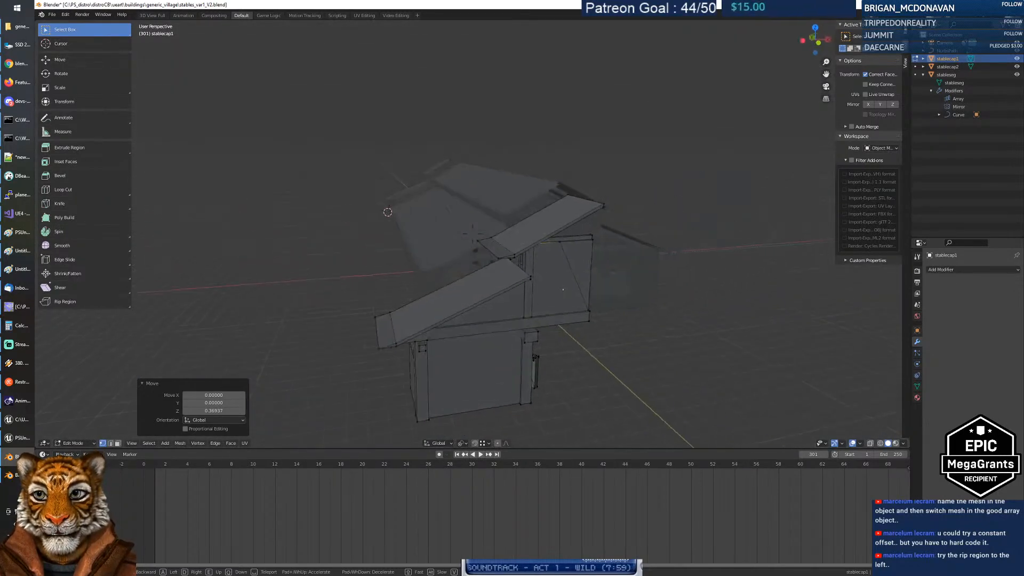
pyautogui.press('w')
pyautogui.press('w')
pyautogui.press('s')
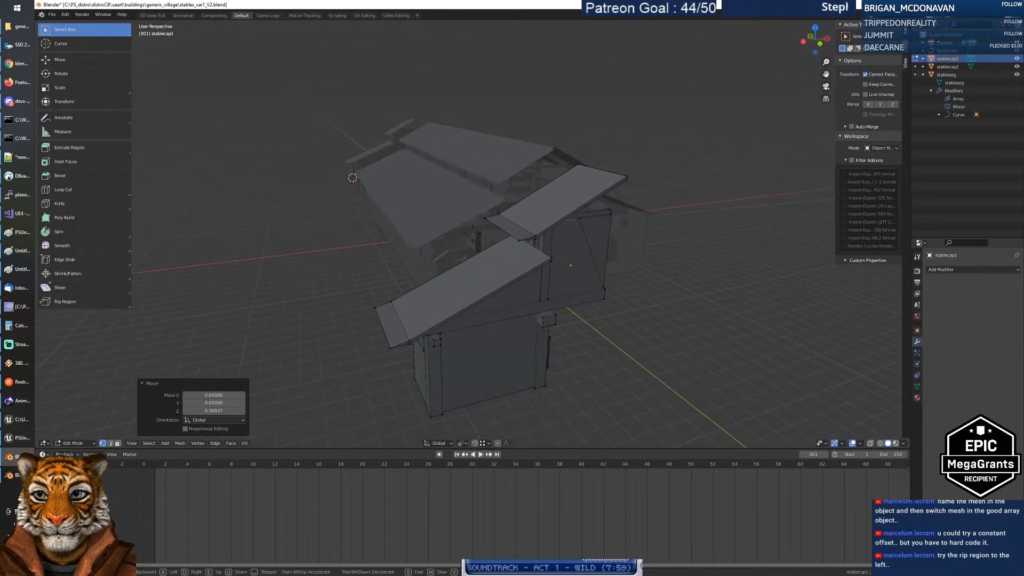
# Step: Clear the mesh selection and leave Edit Mode on the end cap to view it alongside the whole stable
pyautogui.moveTo(471, 281); pyautogui.dragTo(397, 336, button='middle')
pyautogui.click(723, 341)
pyautogui.press('Tab')
pyautogui.moveTo(482, 302); pyautogui.dragTo(467, 304, button='middle')
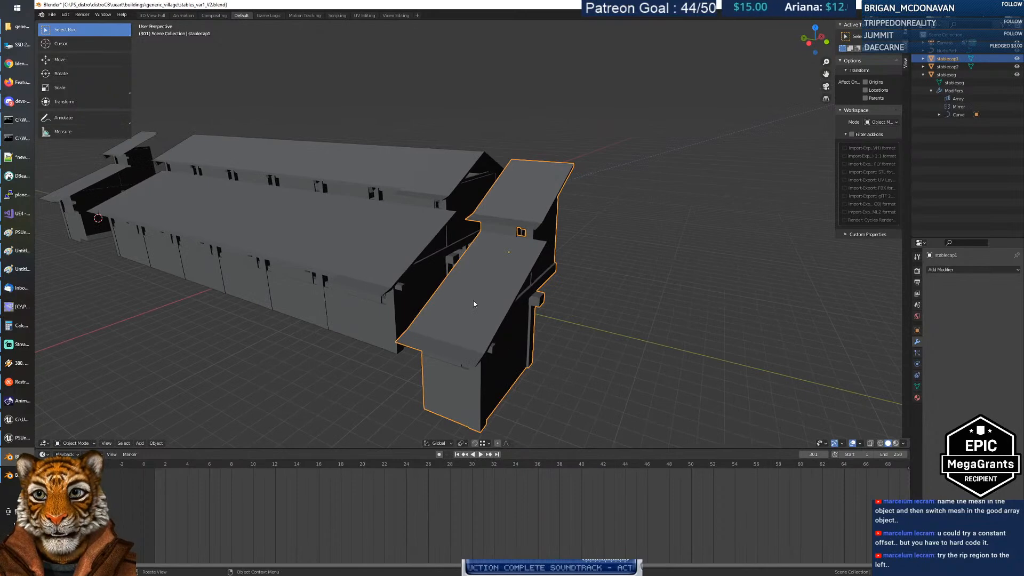
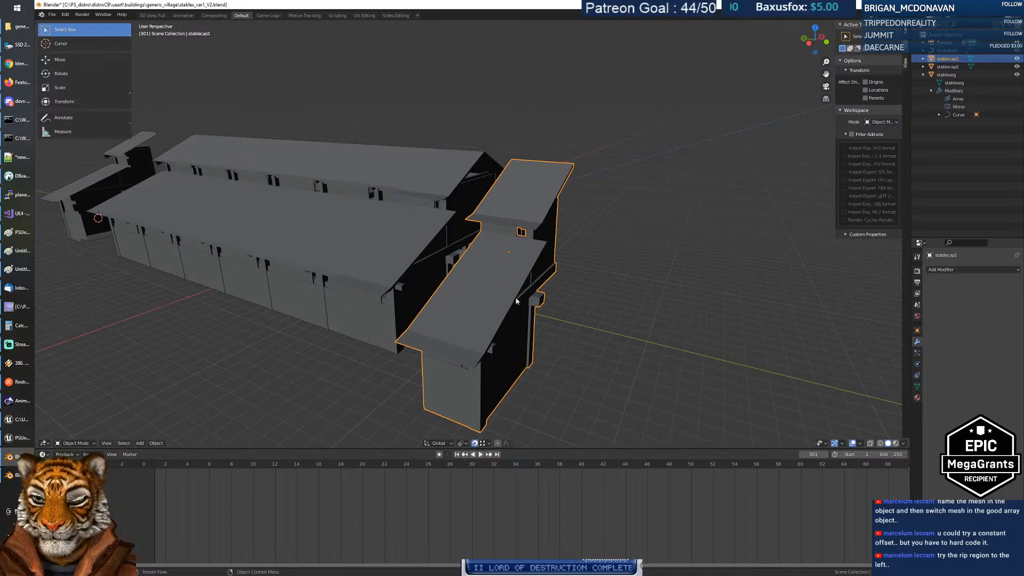
# Step: Snap stablecap1 onto the open end of the stable's roof, with a final 0.16872 Z move to ridge height
pyautogui.press('g')
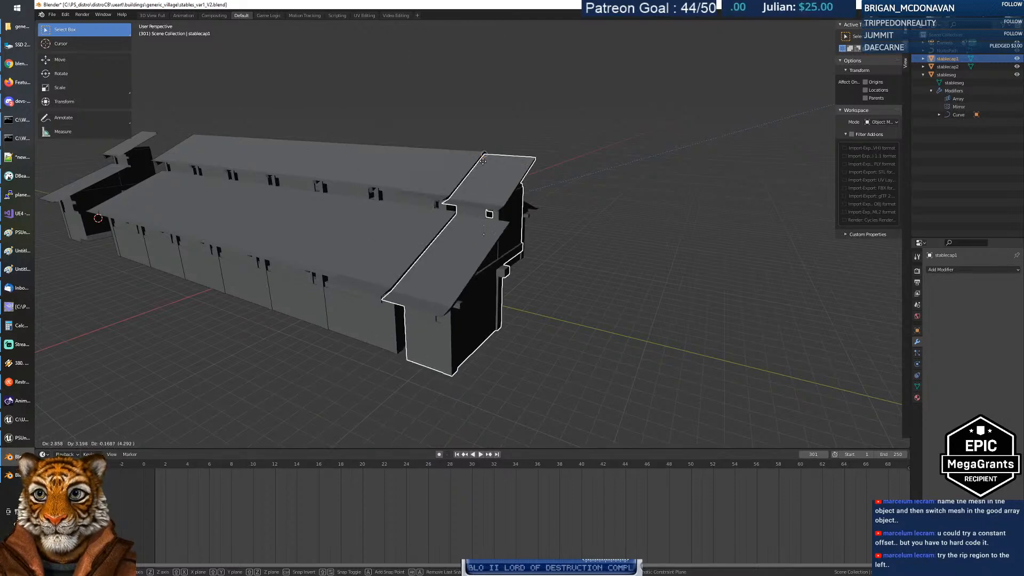
pyautogui.click(483, 161)
pyautogui.moveTo(434, 228); pyautogui.dragTo(367, 233, button='middle')
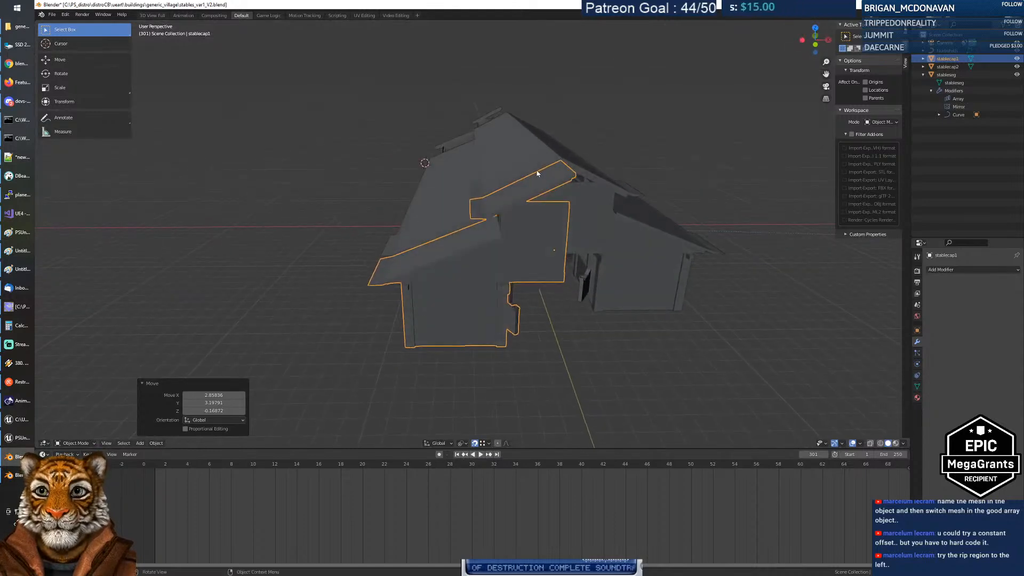
pyautogui.press('g')
pyautogui.click(559, 160)
pyautogui.moveTo(558, 161); pyautogui.dragTo(468, 281, button='middle')
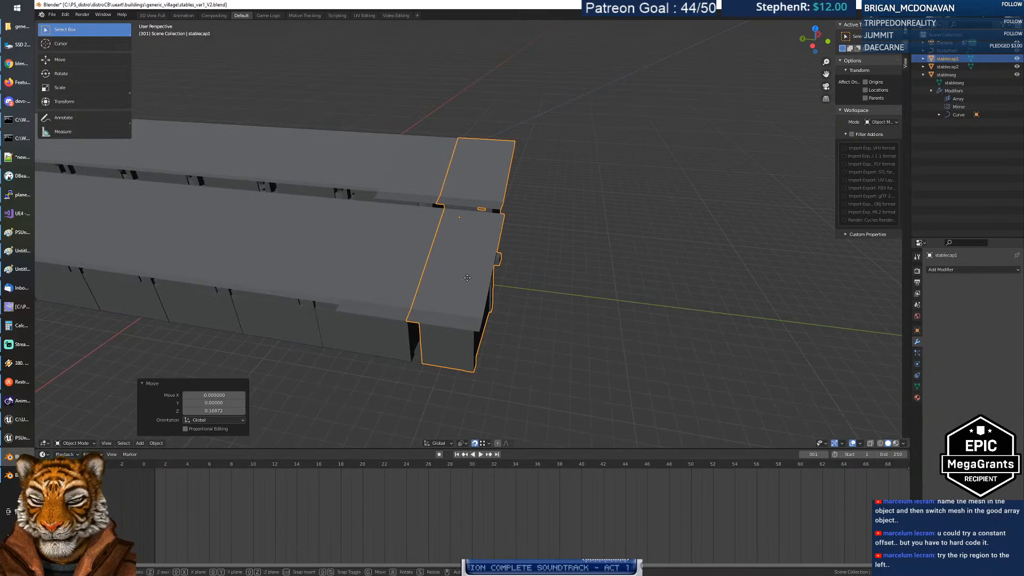
pyautogui.press('g')
pyautogui.press('y')
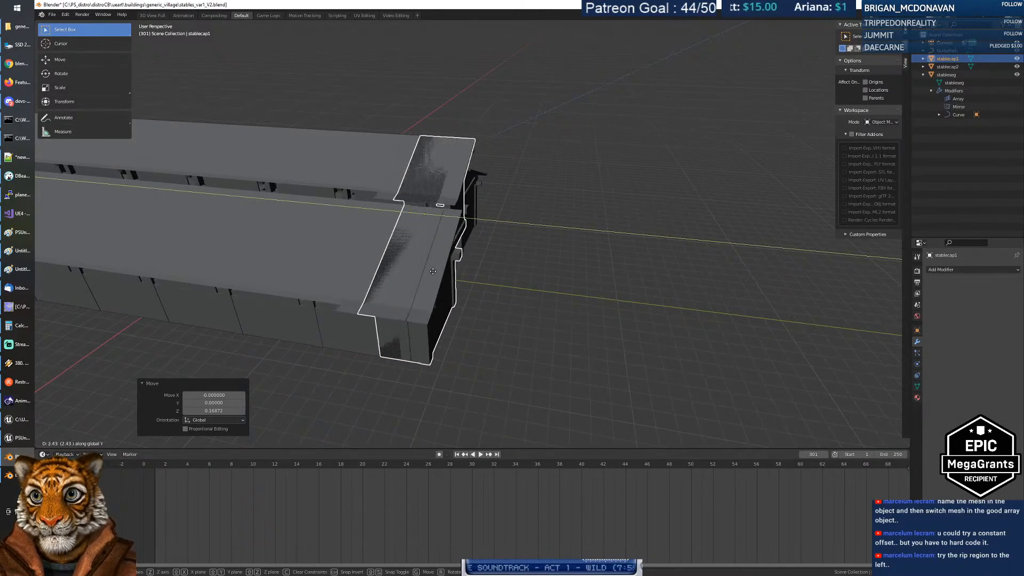
pyautogui.rightClick(433, 271)
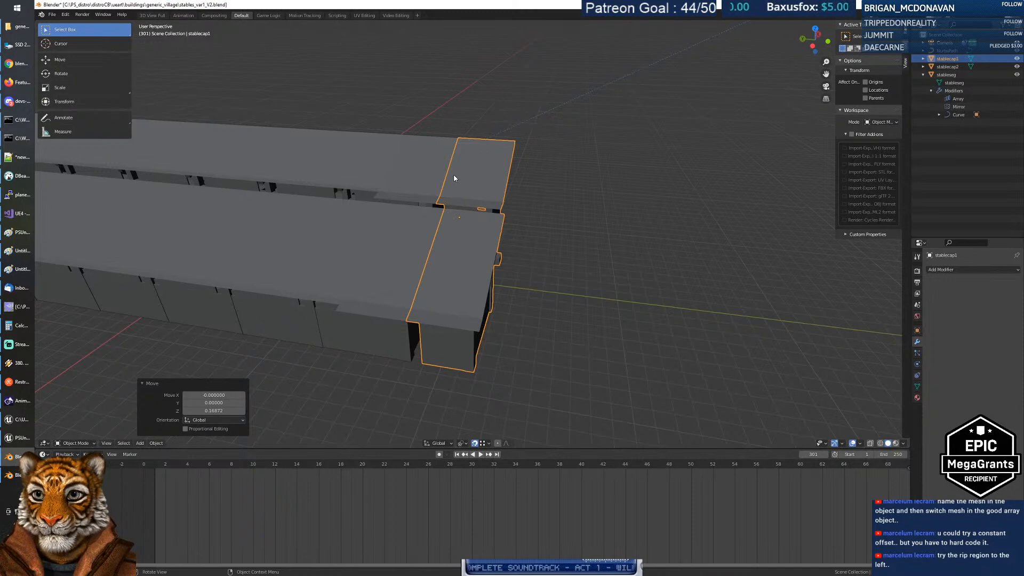
# Step: Move stablecap1 3.56235 along Y, snapping its ridge corner so that it overlaps the last stable segment
pyautogui.press('g')
pyautogui.press('y')
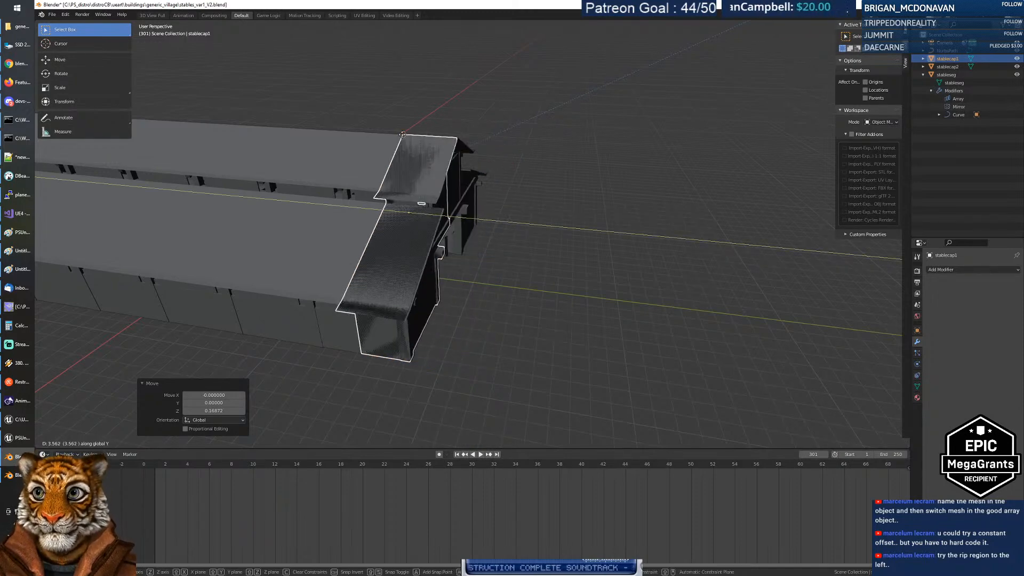
pyautogui.click(402, 135)
pyautogui.moveTo(499, 272)
pyautogui.mouseDown(button='middle')
pyautogui.moveTo(487, 290)
pyautogui.moveTo(434, 255)
pyautogui.moveTo(527, 257)
pyautogui.moveTo(516, 263)
pyautogui.mouseUp(button='middle')
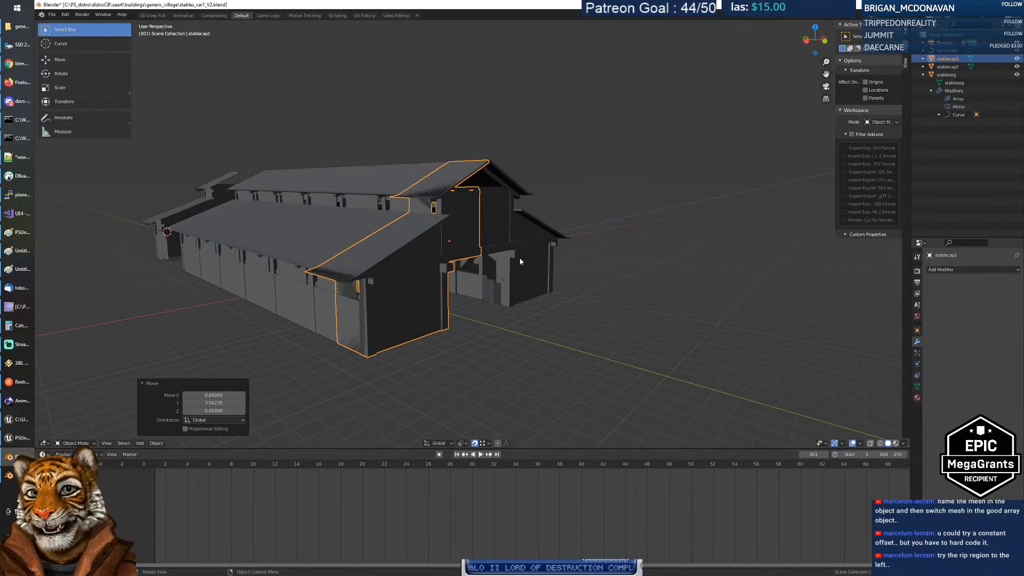
# Step: Examine from close up how stablecap1's roofs, eaves and walls line up with the overlapped stable segment
pyautogui.hotkey('shift', '`')
pyautogui.press('w')
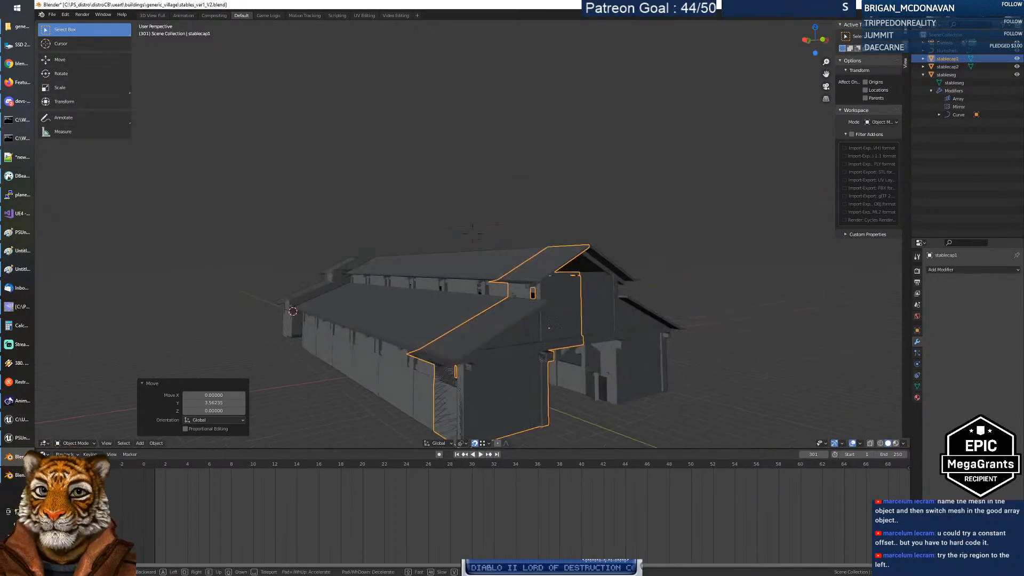
pyautogui.press('w')
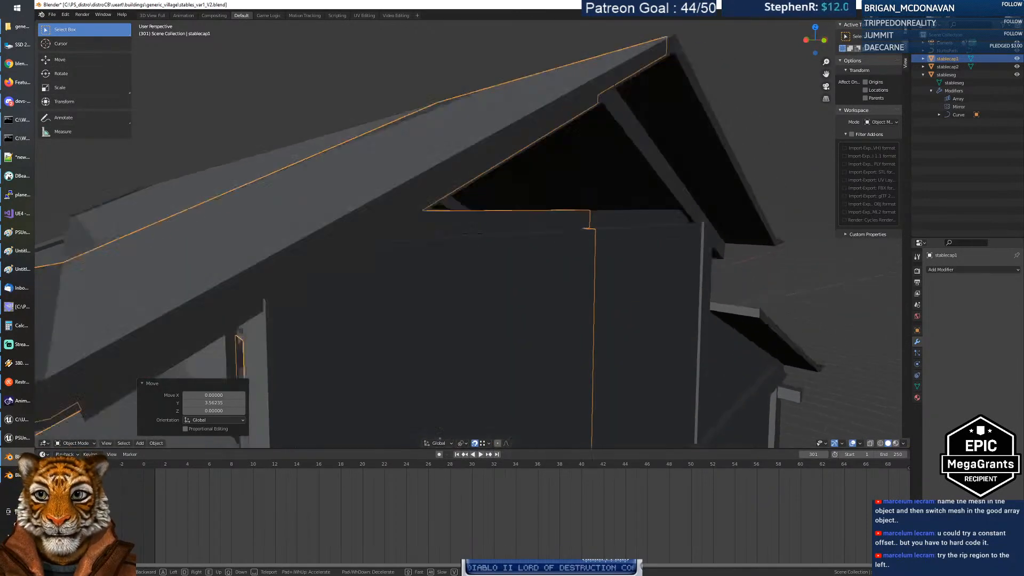
pyautogui.press('w')
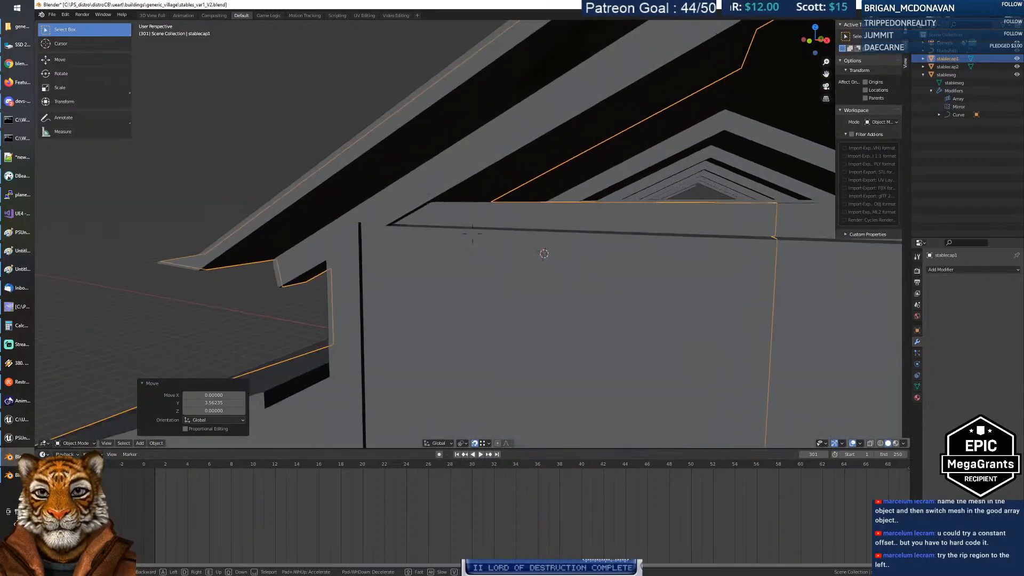
pyautogui.press('a')
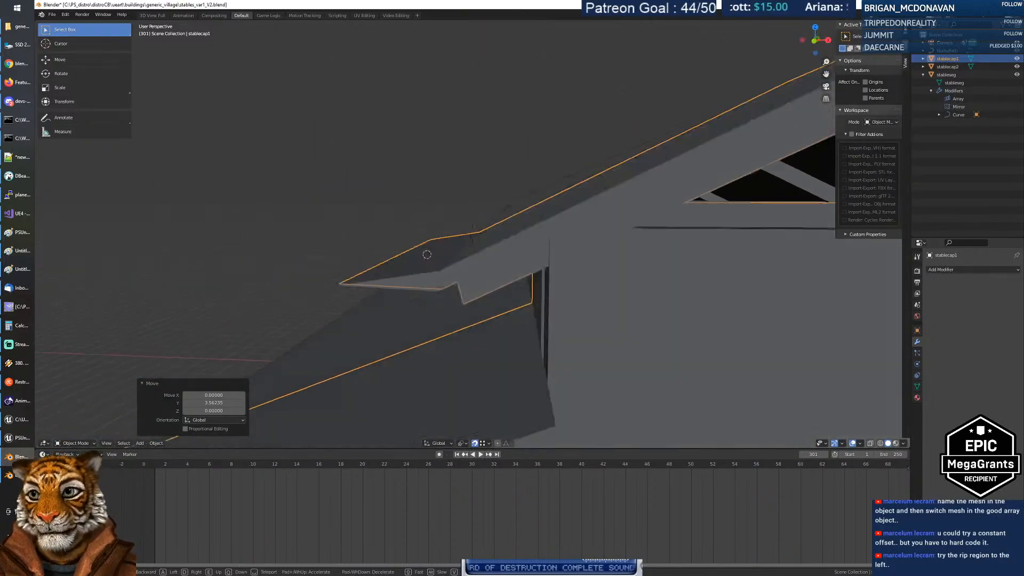
pyautogui.press('s')
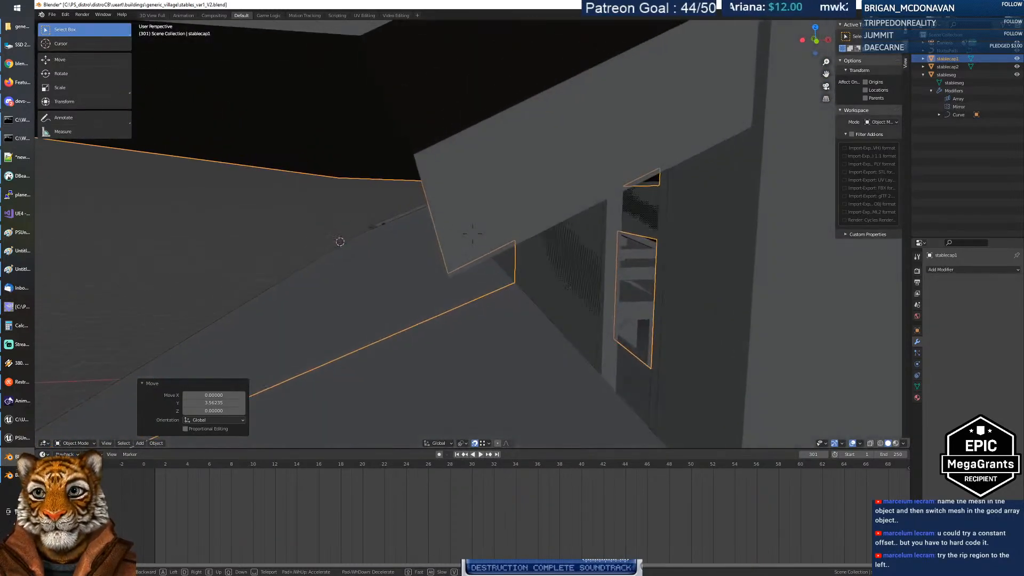
pyautogui.press('w')
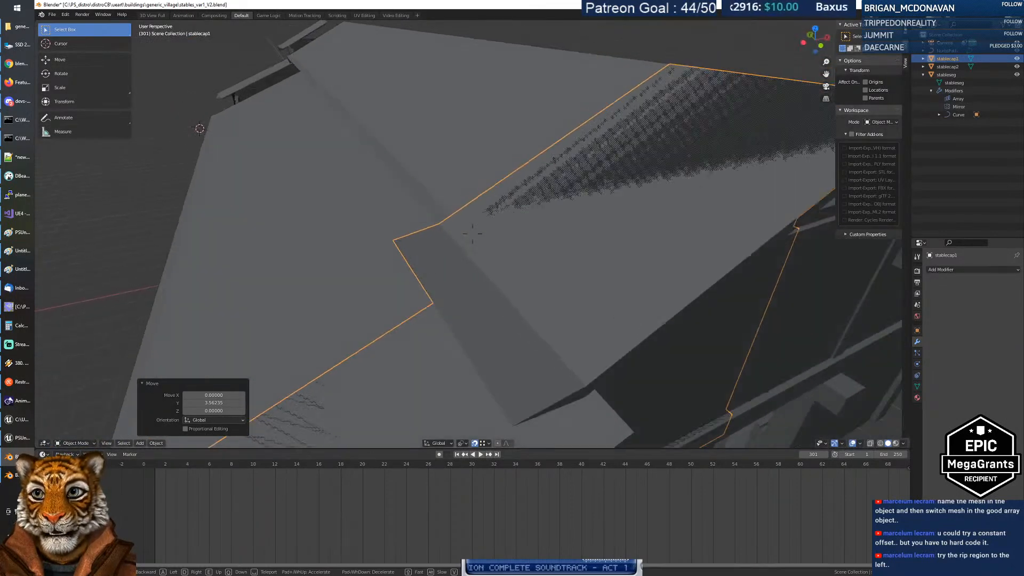
pyautogui.press('s')
pyautogui.click(473, 233)
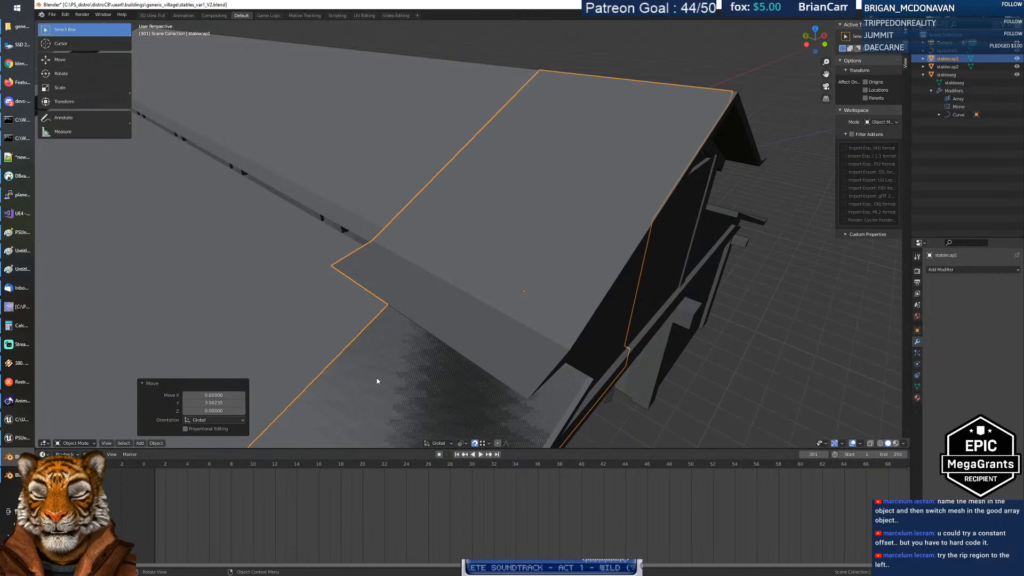
# Step: Open stablecap1's mesh in Edit Mode with X-ray display enabled
pyautogui.press('Tab')
pyautogui.moveTo(434, 249); pyautogui.dragTo(405, 234, button='middle')
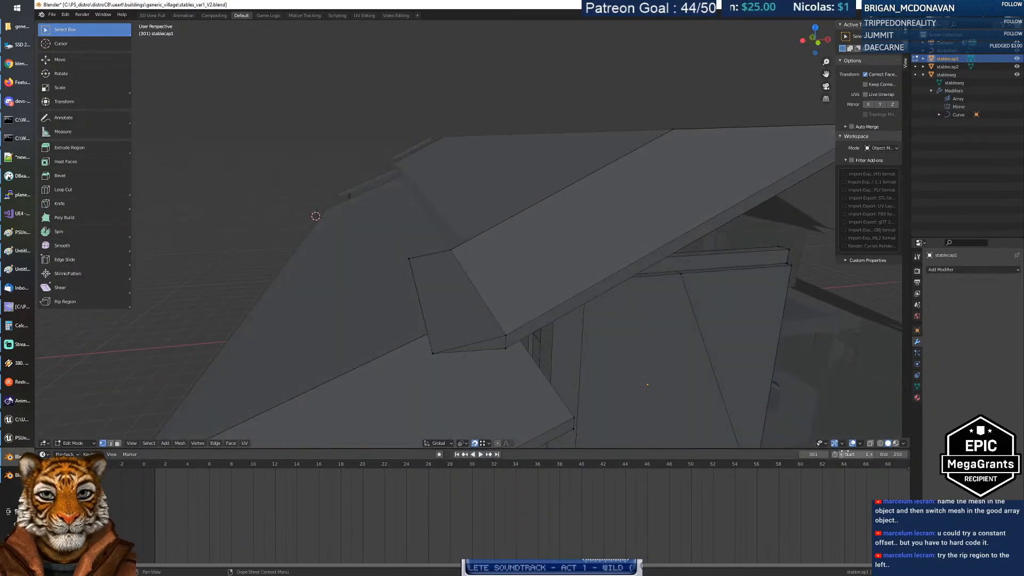
pyautogui.hotkey('alt', 'z')
# Step: Try to move the bend vertices near the upper roof's eave along the slope, and undo that move
pyautogui.keyDown('alt'); pyautogui.click(450, 248); pyautogui.keyUp('alt')
pyautogui.moveTo(451, 248); pyautogui.dragTo(523, 324, button='middle')
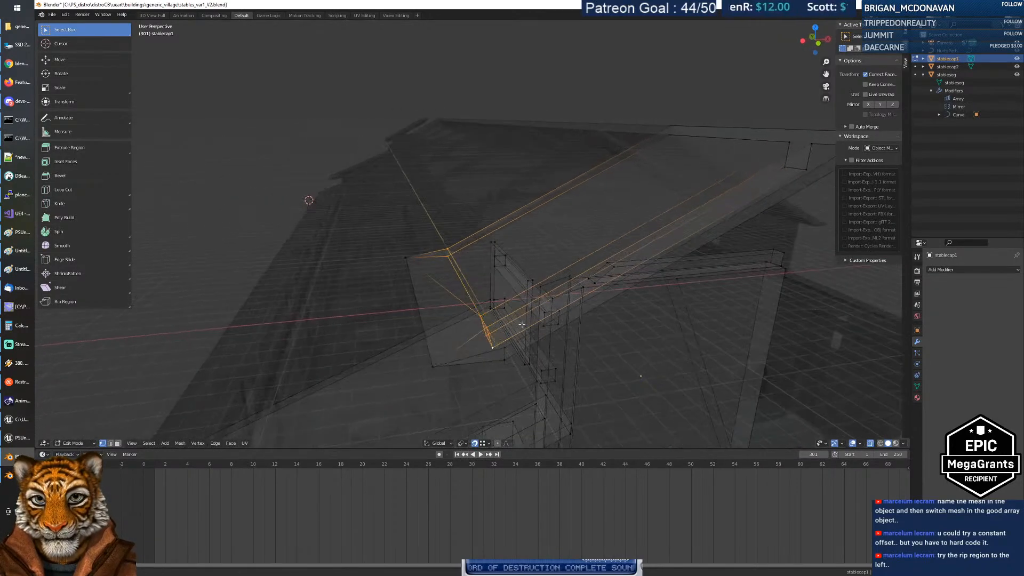
pyautogui.keyDown('shift'); pyautogui.click(504, 350); pyautogui.keyUp('shift')
pyautogui.keyDown('shift'); pyautogui.click(498, 363); pyautogui.keyUp('shift')
pyautogui.moveTo(494, 291); pyautogui.dragTo(588, 297, button='middle')
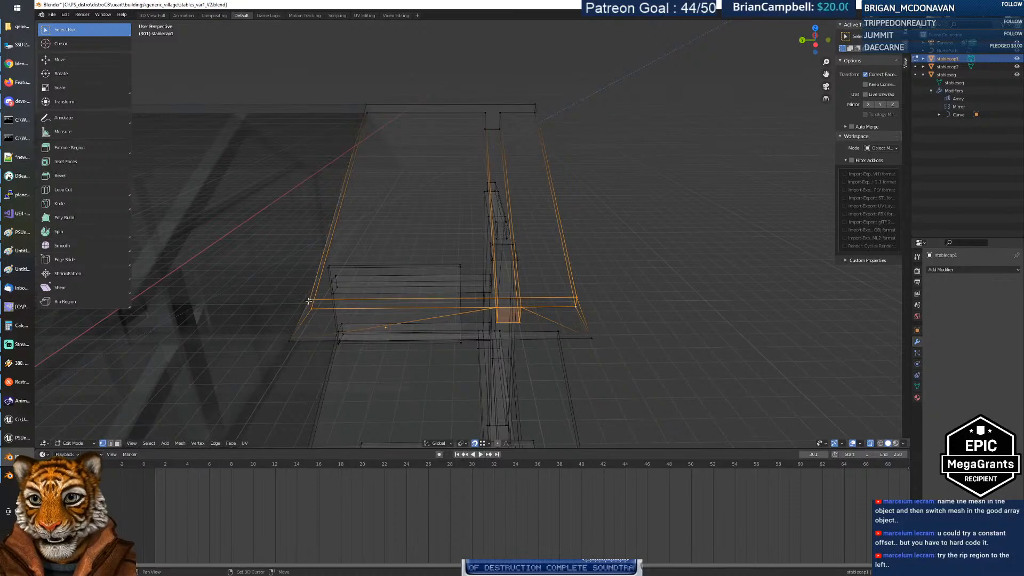
pyautogui.press('g')
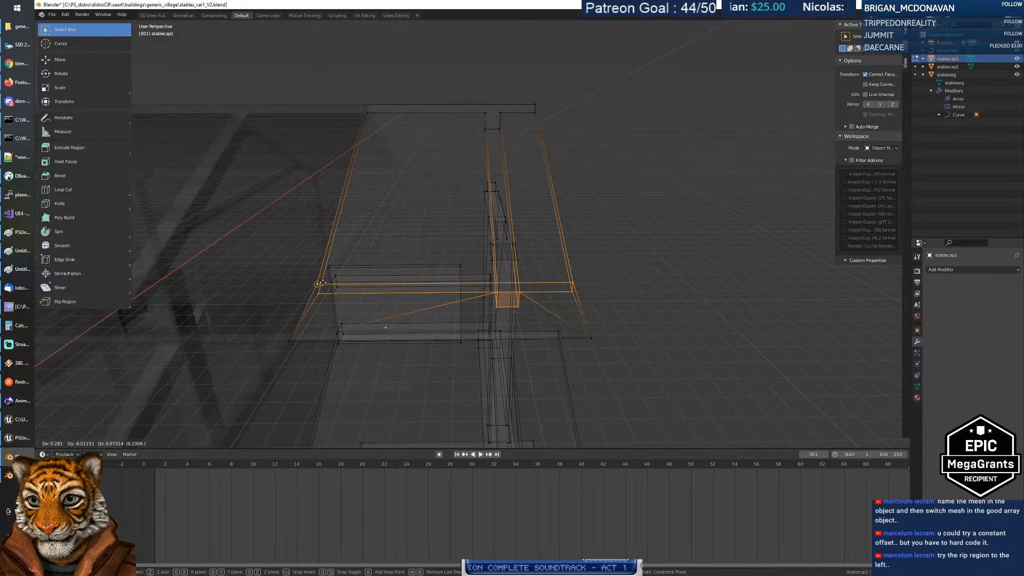
pyautogui.click(323, 283)
pyautogui.moveTo(323, 282); pyautogui.dragTo(468, 260, button='middle')
pyautogui.hotkey('ctrl', 'z')
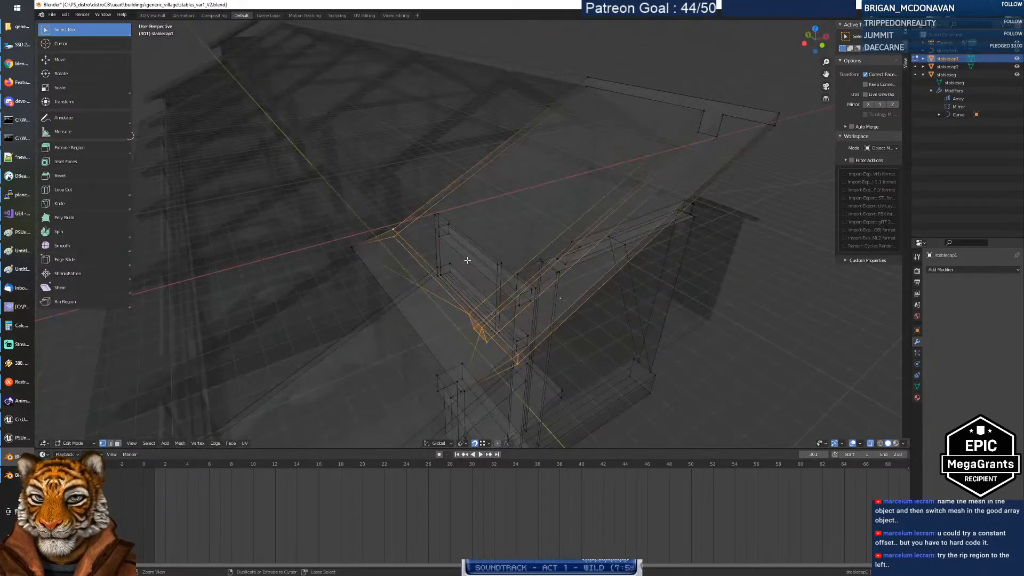
# Step: Move the upper roof's outer eave edge by about 0.71 in X and 0.1 in Z
pyautogui.moveTo(467, 259); pyautogui.dragTo(526, 280, button='middle')
pyautogui.click(603, 319)
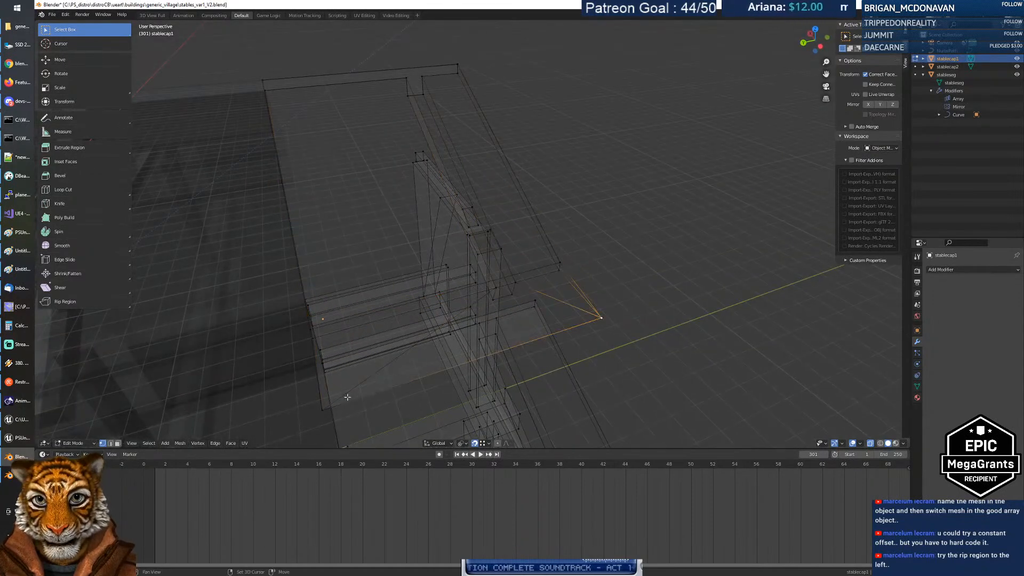
pyautogui.moveTo(381, 344); pyautogui.dragTo(454, 301, button='middle')
pyautogui.press('g')
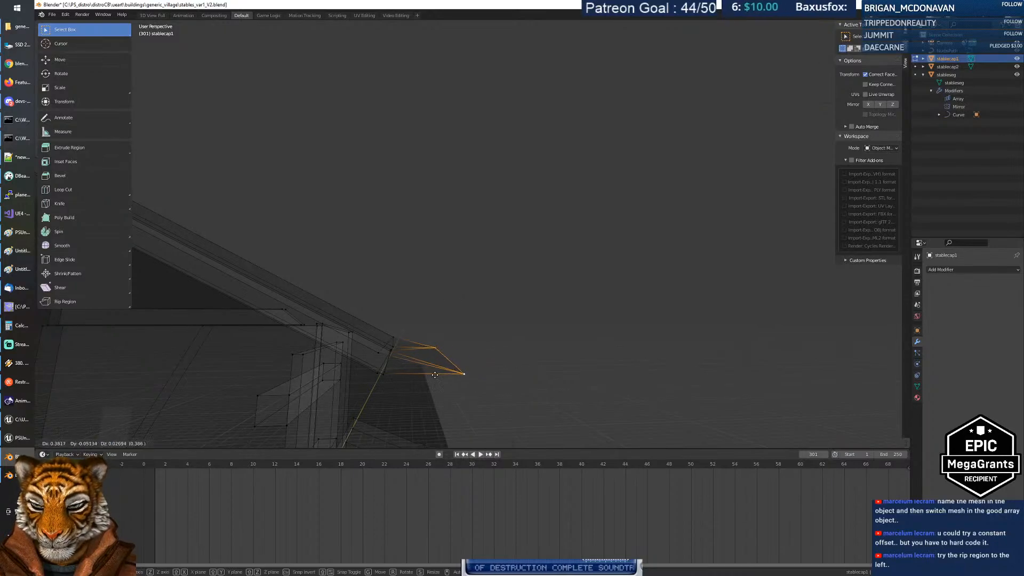
pyautogui.click(499, 343)
pyautogui.moveTo(498, 343); pyautogui.dragTo(349, 382, button='middle')
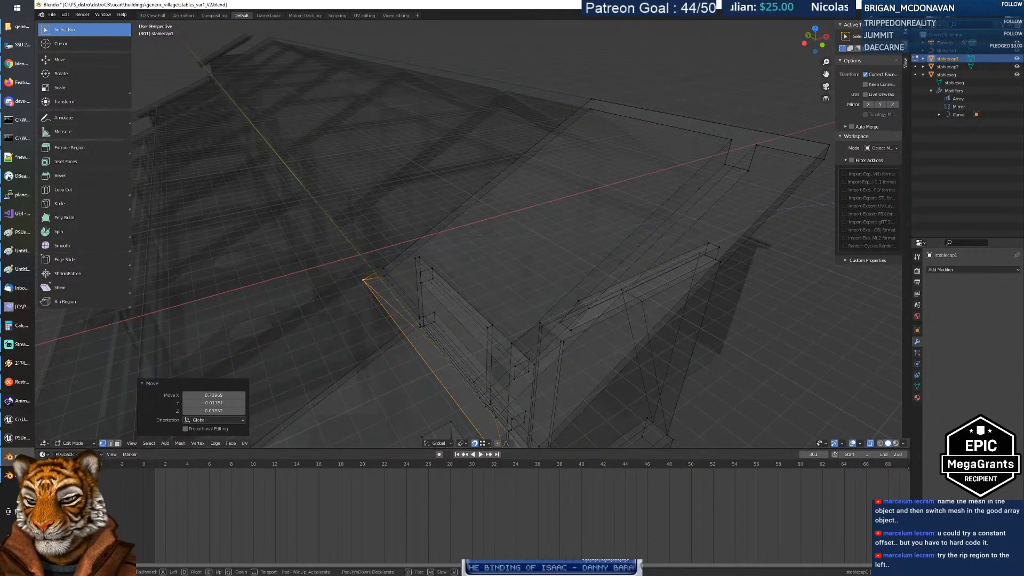
# Step: Select the bend vertices near stablecap1's lower roof eave and reposition them, undoing the first attempt
pyautogui.press('s')
pyautogui.press('w')
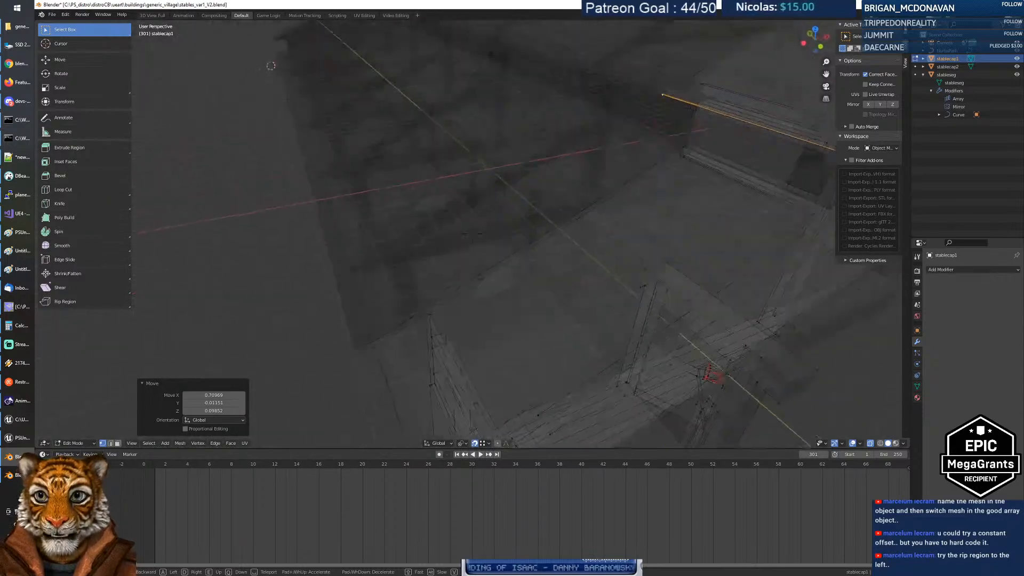
pyautogui.press('s')
pyautogui.press('w')
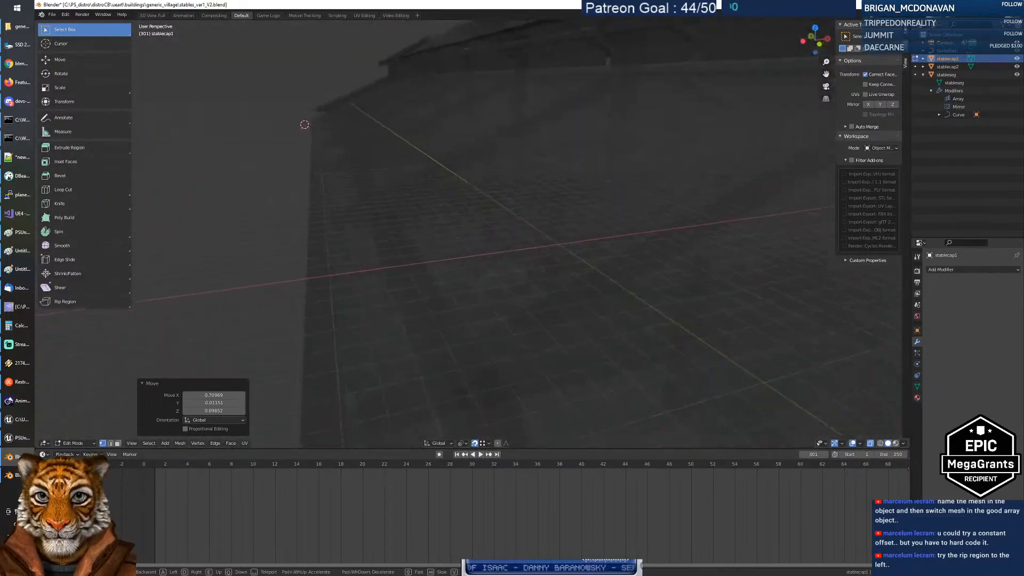
pyautogui.press('s')
pyautogui.press('w')
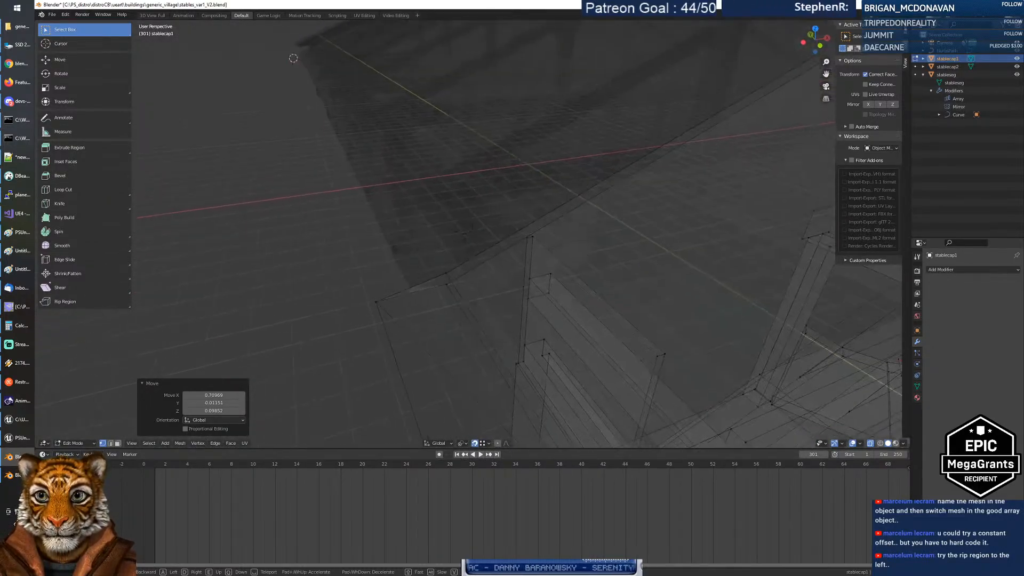
pyautogui.press('s')
pyautogui.click(461, 253)
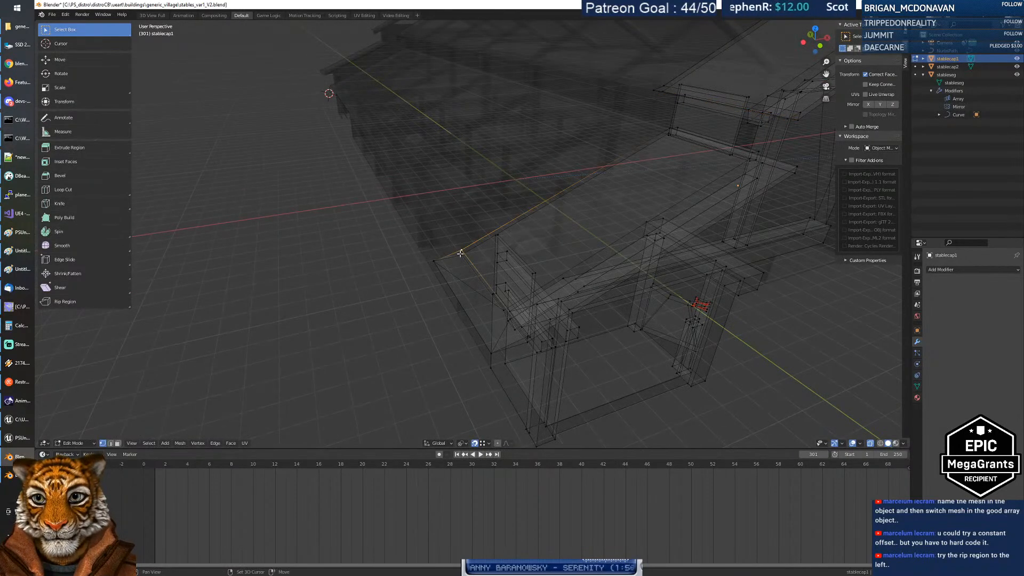
pyautogui.moveTo(477, 262); pyautogui.dragTo(473, 318, button='middle')
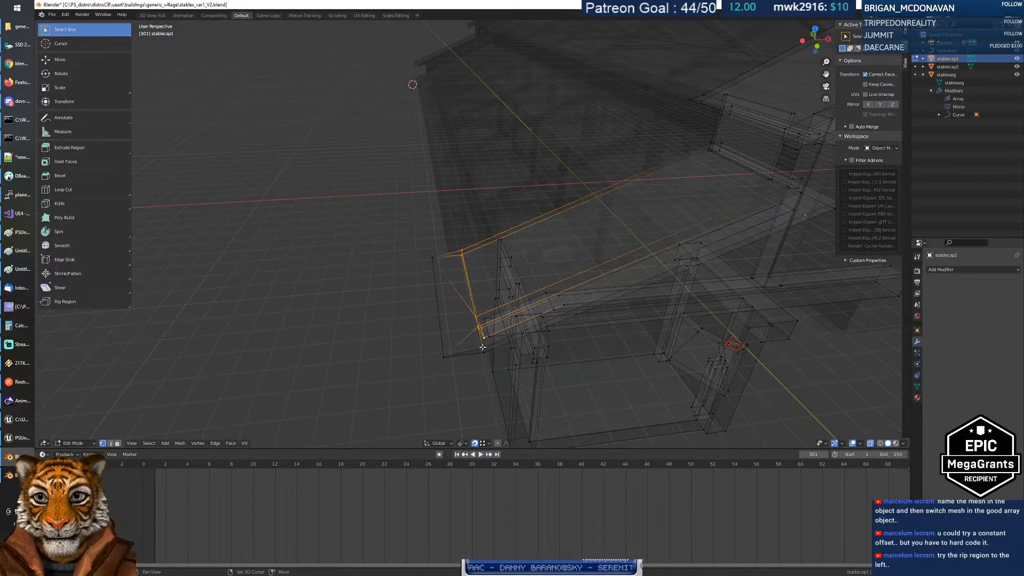
pyautogui.moveTo(506, 358); pyautogui.dragTo(467, 313, button='middle')
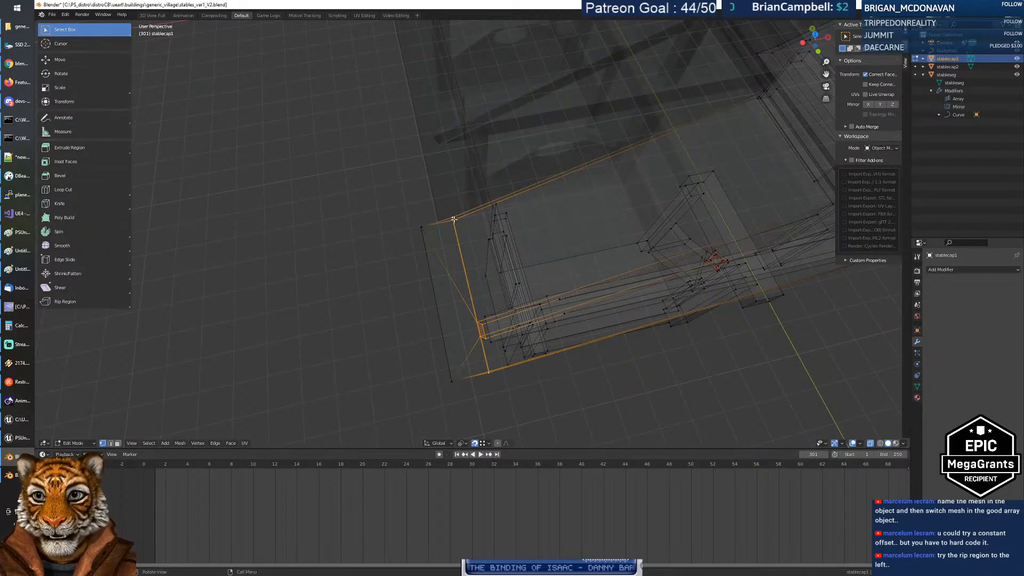
pyautogui.click(467, 212)
pyautogui.moveTo(467, 212); pyautogui.dragTo(578, 203, button='middle')
pyautogui.hotkey('ctrl', 'z')
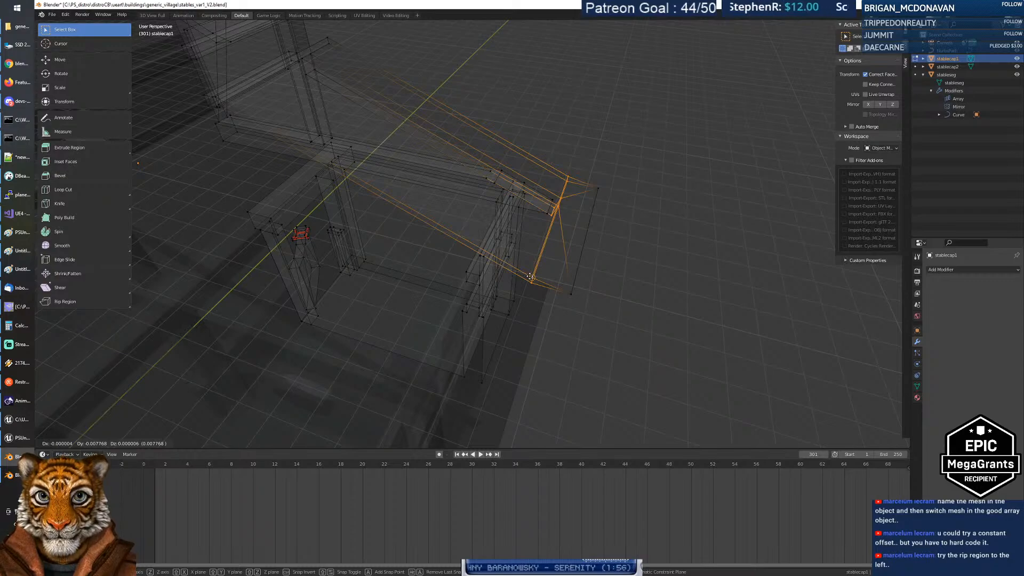
pyautogui.click(531, 276)
# Step: Reposition the lower roof's outer eave edge and return to Object Mode
pyautogui.moveTo(581, 261); pyautogui.dragTo(616, 234, button='middle')
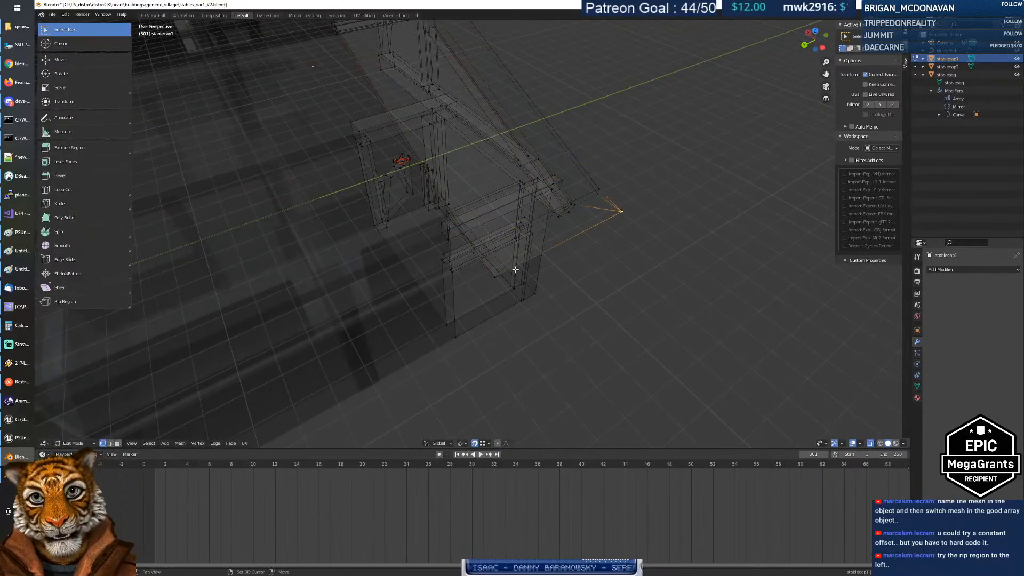
pyautogui.moveTo(519, 270); pyautogui.dragTo(513, 299, button='middle')
pyautogui.click(513, 286)
pyautogui.press('Tab')
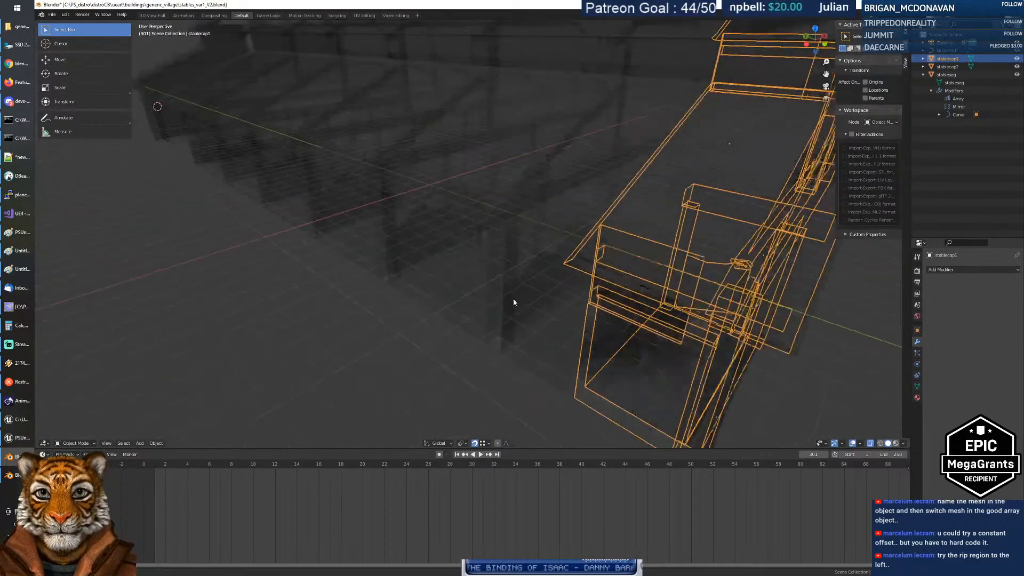
# Step: Move stablecap1 away from the end of the stable so that it stands clear of the building
pyautogui.scroll(-12, 511, 300)
pyautogui.scroll(5, 508, 302)
pyautogui.scroll(6, 508, 304)
pyautogui.scroll(-6, 508, 304)
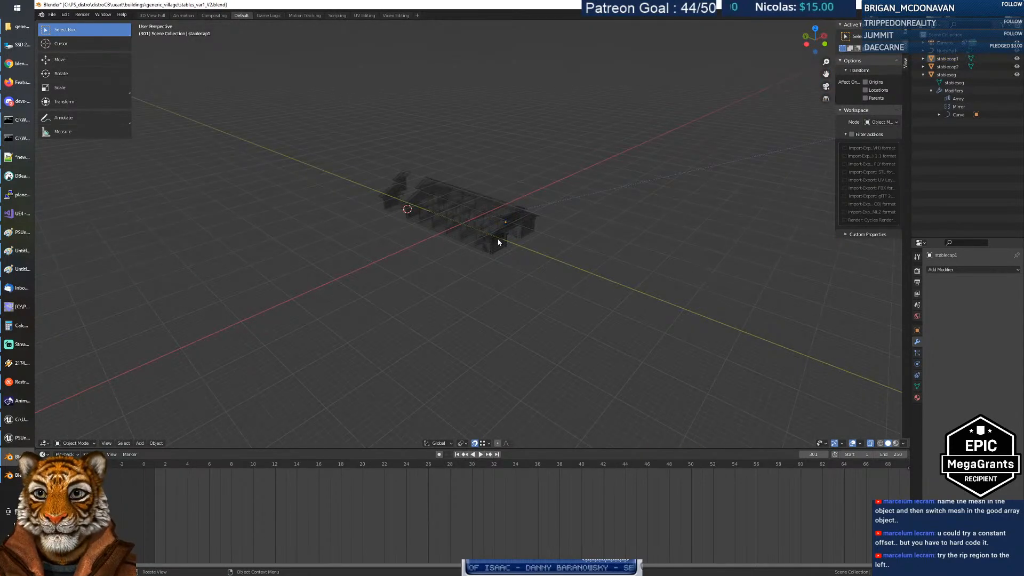
pyautogui.click(499, 247)
pyautogui.click(499, 248)
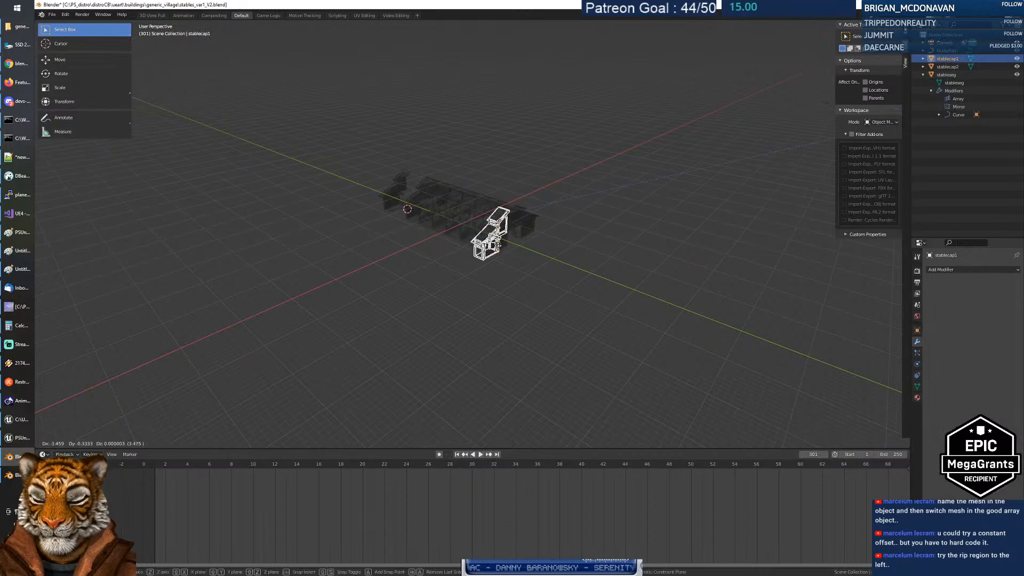
pyautogui.click(544, 272)
pyautogui.moveTo(403, 266); pyautogui.dragTo(622, 272, button='middle')
# Step: Select the arrayed stableseg object and open its mesh in Edit Mode
pyautogui.press('Tab')
pyautogui.press('Tab')
pyautogui.press('Tab')
pyautogui.press('Tab')
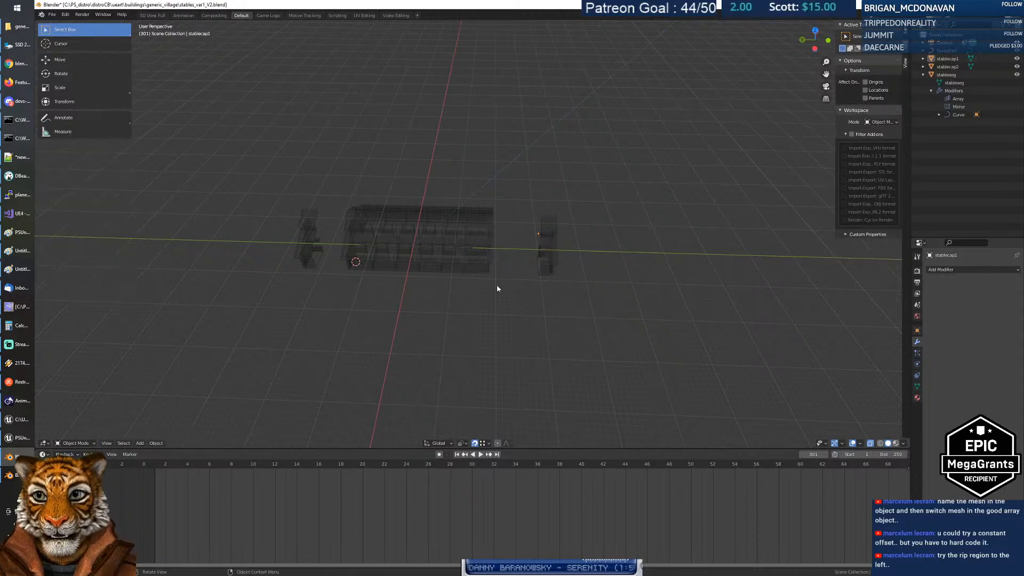
pyautogui.click(399, 272)
pyautogui.press('Tab')
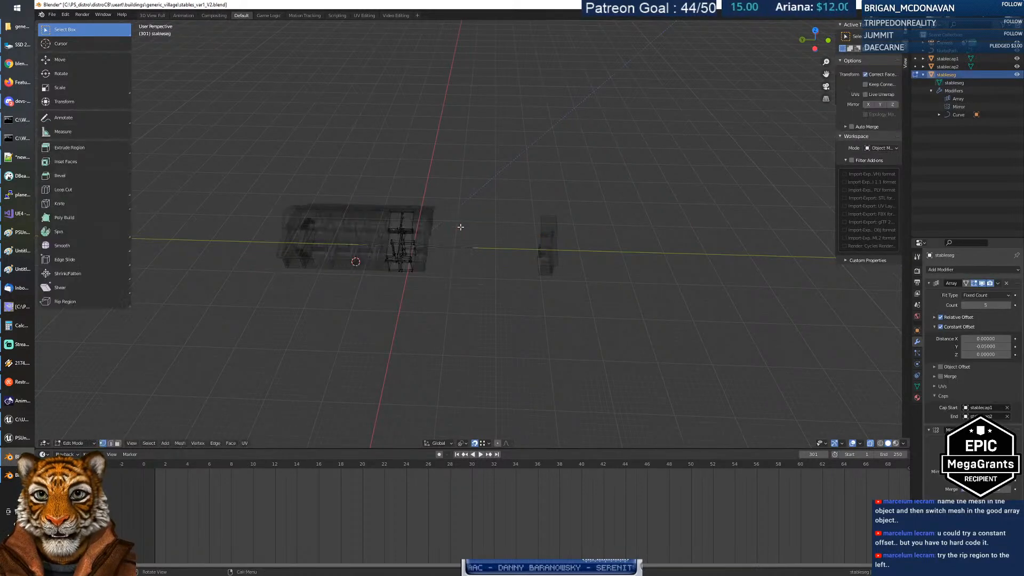
# Step: Return stableseg to Object Mode and display the viewport in opaque solid shading
pyautogui.press('Tab')
pyautogui.press('Tab')
pyautogui.press('Tab')
pyautogui.moveTo(461, 230); pyautogui.dragTo(683, 287, button='middle')
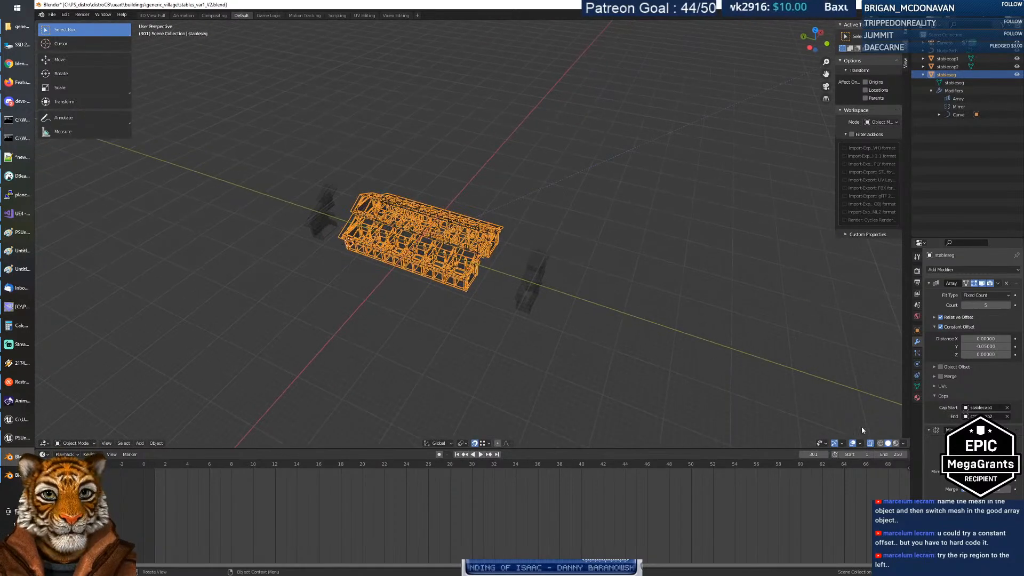
pyautogui.click(888, 443)
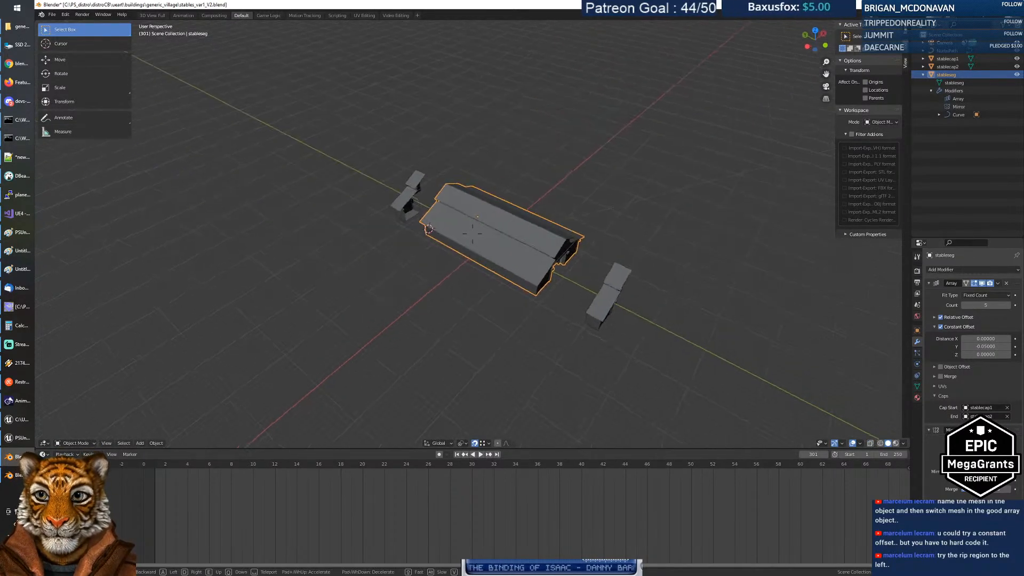
# Step: Inspect the exterior of the arrayed stable in walk navigation, examining the roof, gable end and the seams between segments
pyautogui.press('w')
pyautogui.press('w')
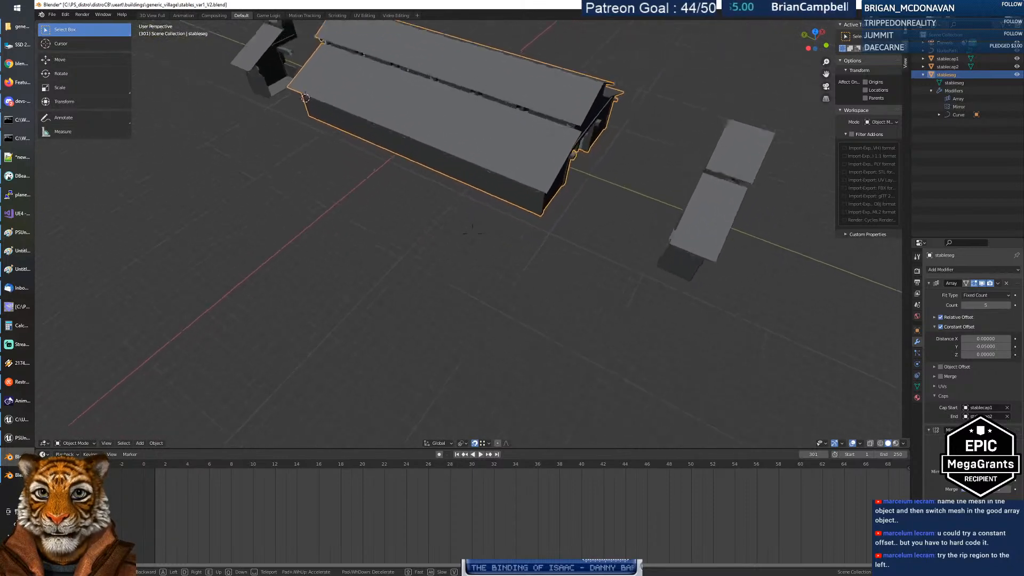
pyautogui.press('d')
pyautogui.press('d')
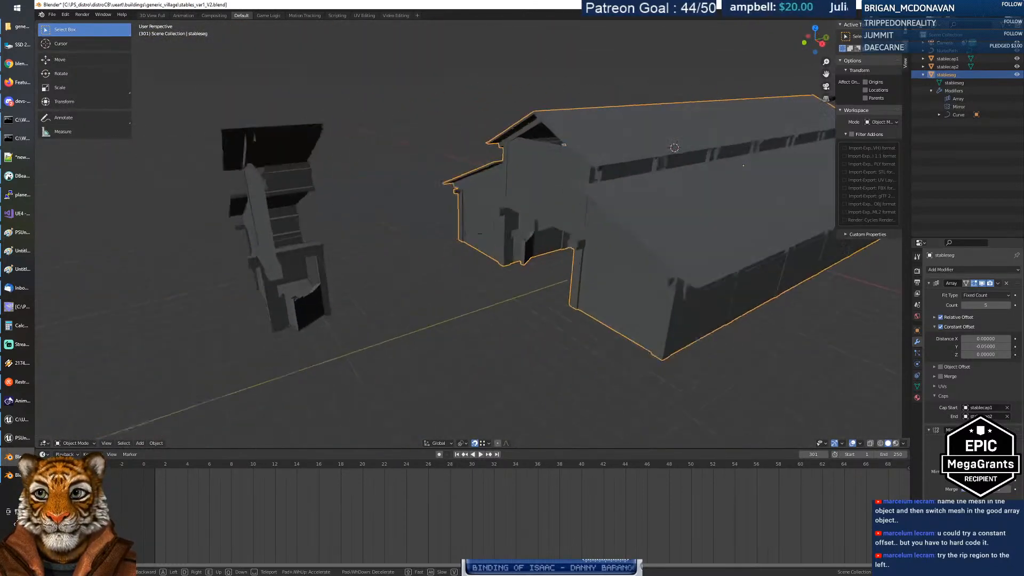
pyautogui.press('w')
pyautogui.press('s')
pyautogui.press('e')
pyautogui.press('w')
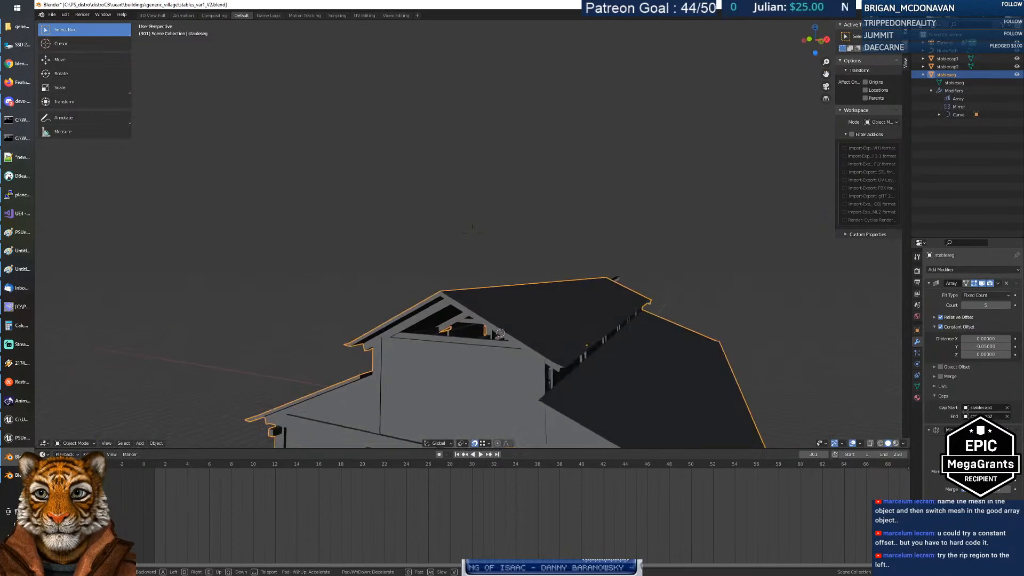
pyautogui.press('s')
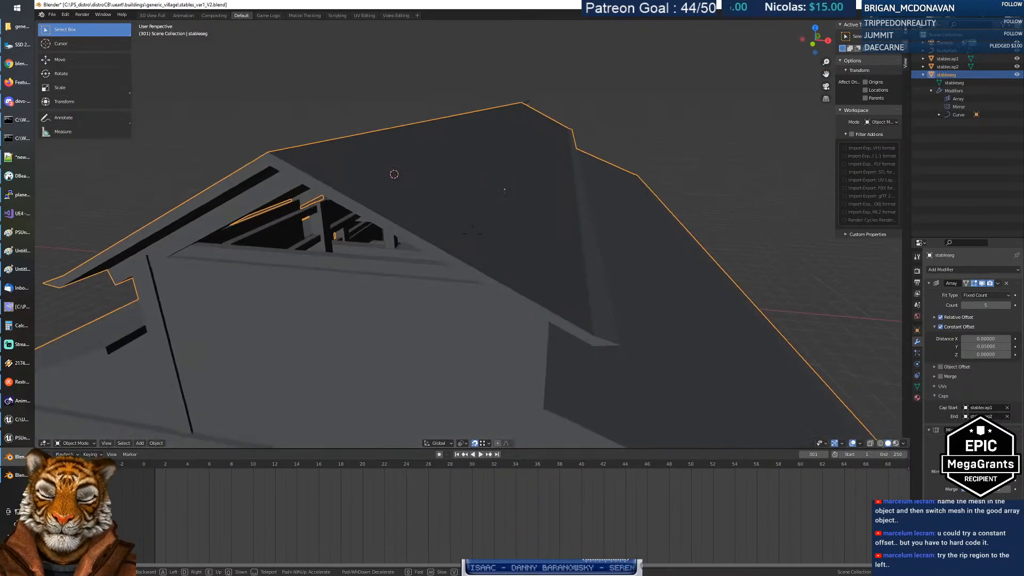
pyautogui.press('w')
pyautogui.press('s')
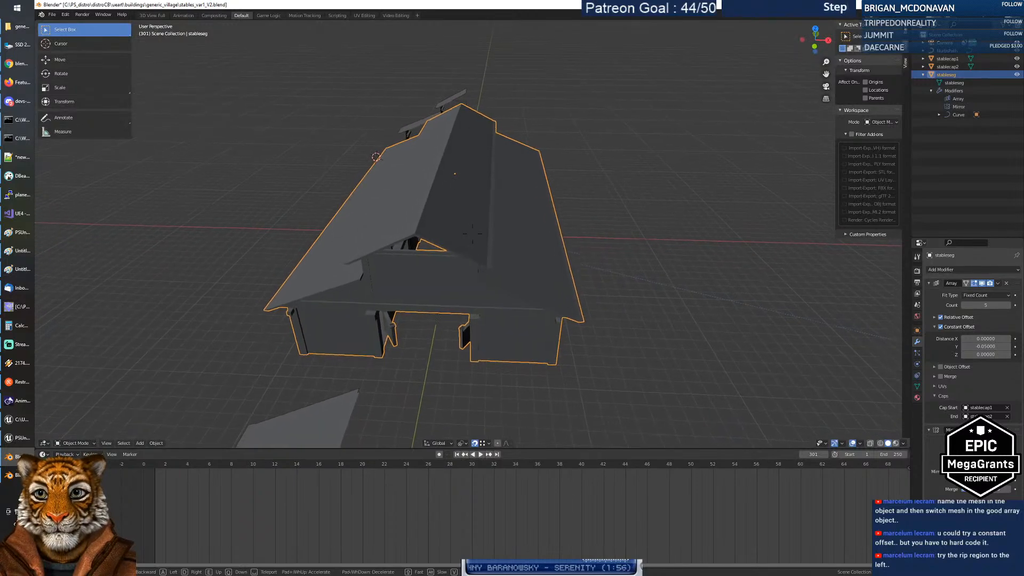
pyautogui.press('w')
pyautogui.press('s')
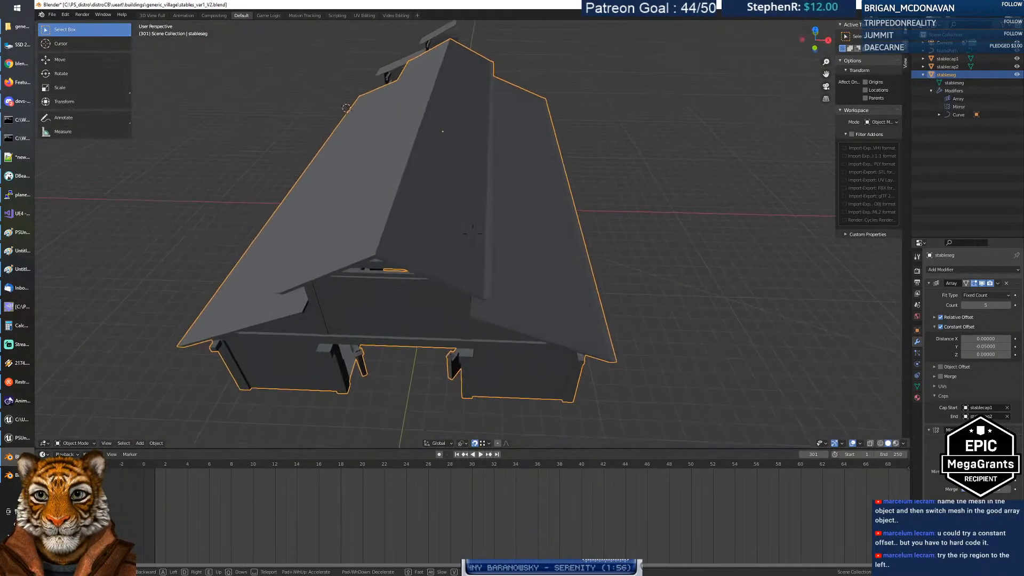
pyautogui.press('w')
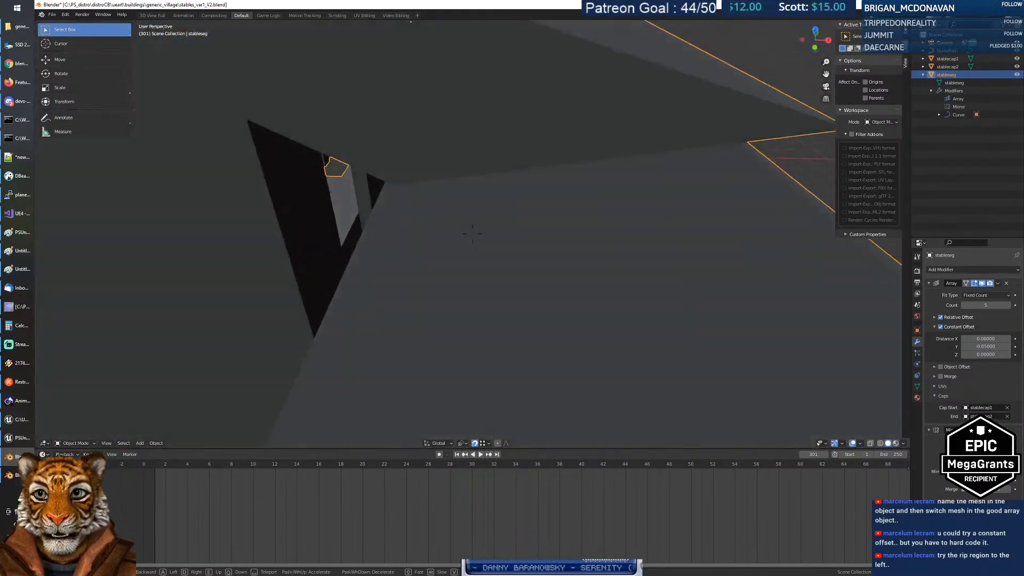
pyautogui.click(472, 233)
# Step: Walk from the upper eave into the stable and examine the stalls, partition walls and wall joints between segments
pyautogui.hotkey('shift', '`')
pyautogui.press('w')
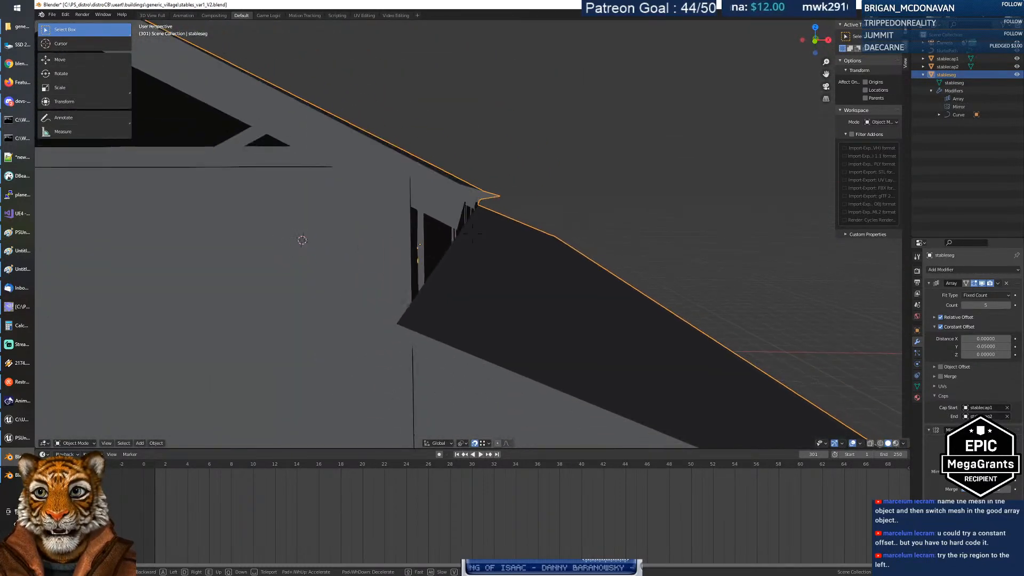
pyautogui.press('w')
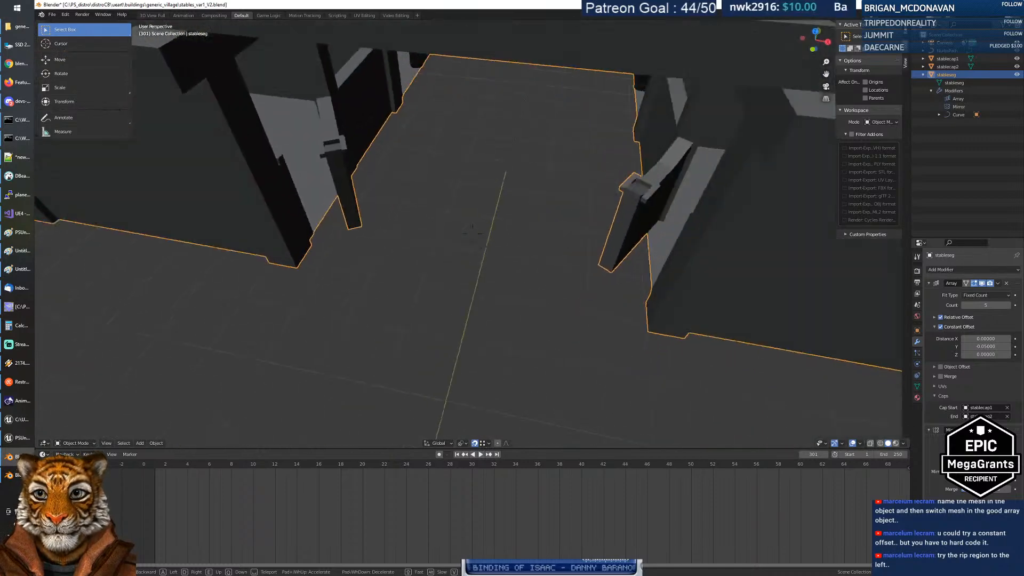
pyautogui.press('w')
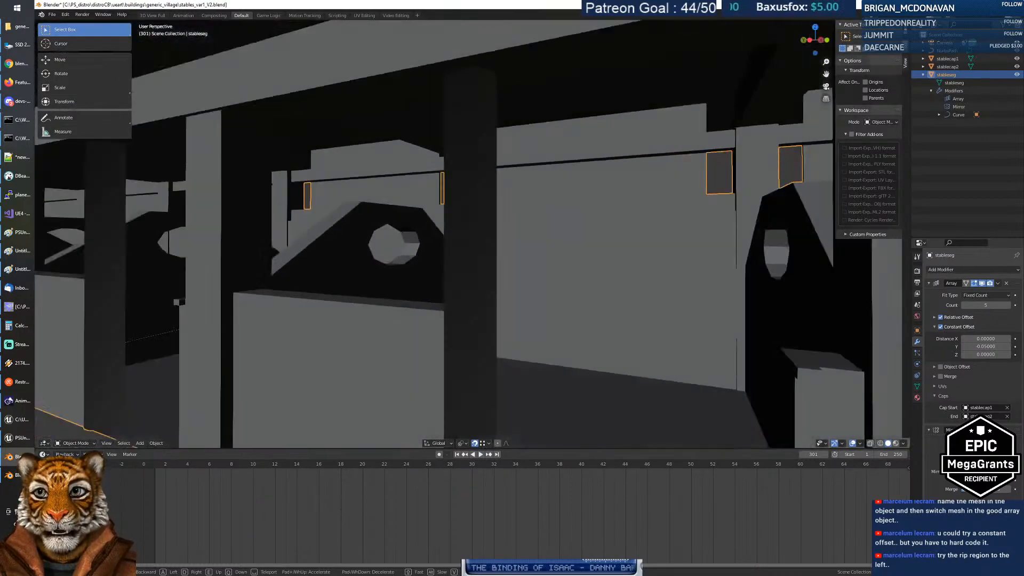
pyautogui.press('w')
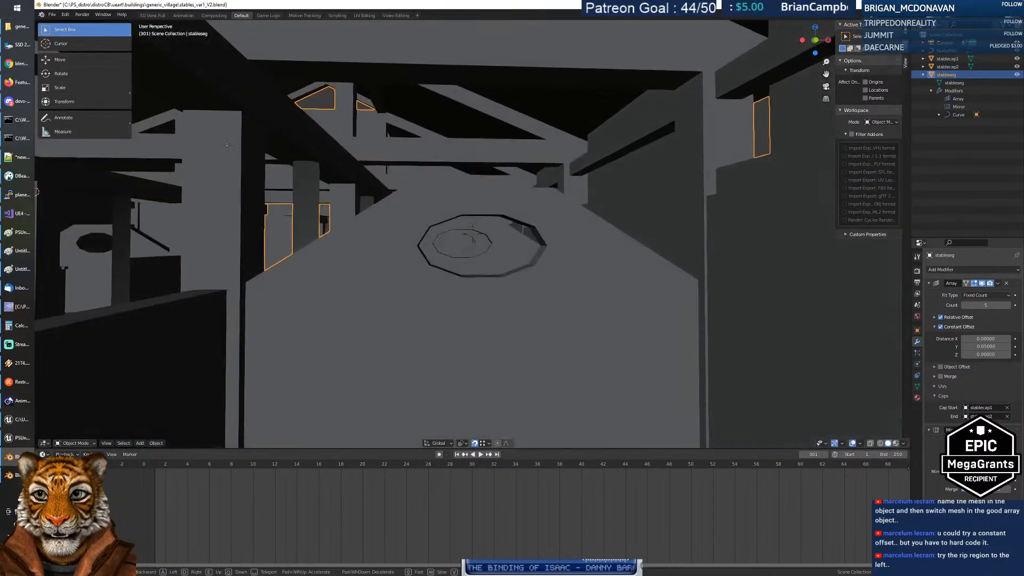
pyautogui.press('w')
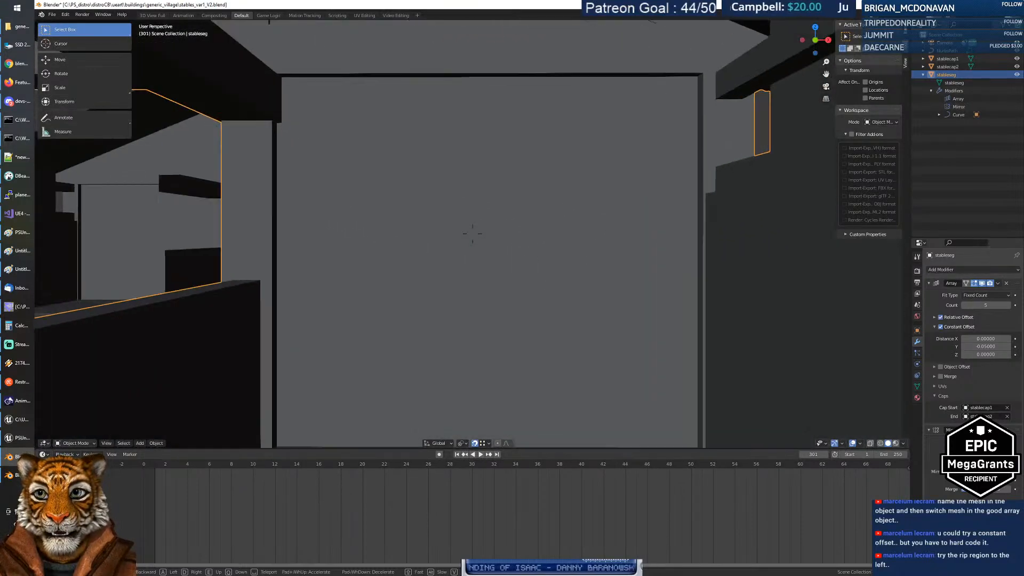
pyautogui.press('w')
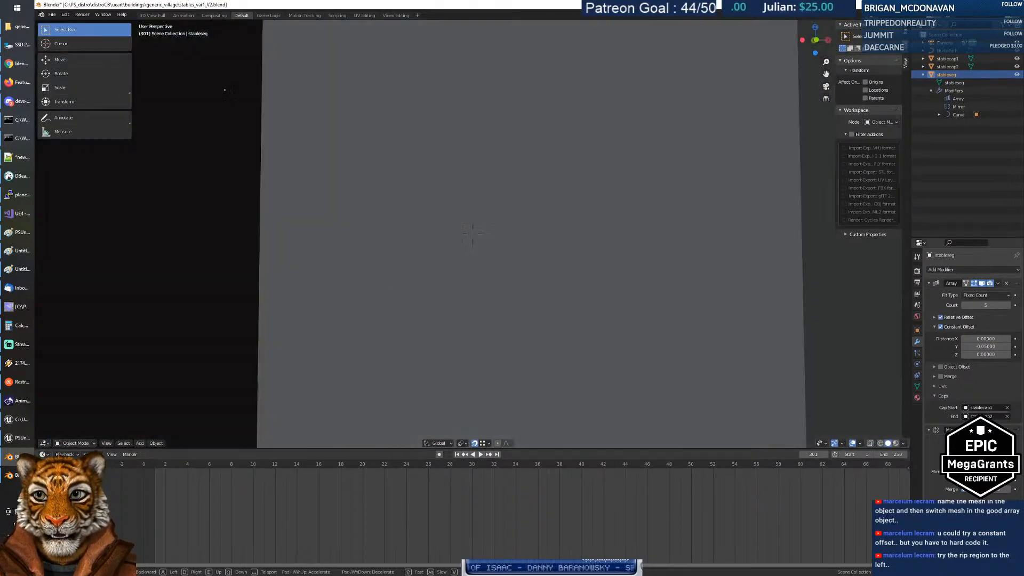
pyautogui.press('w')
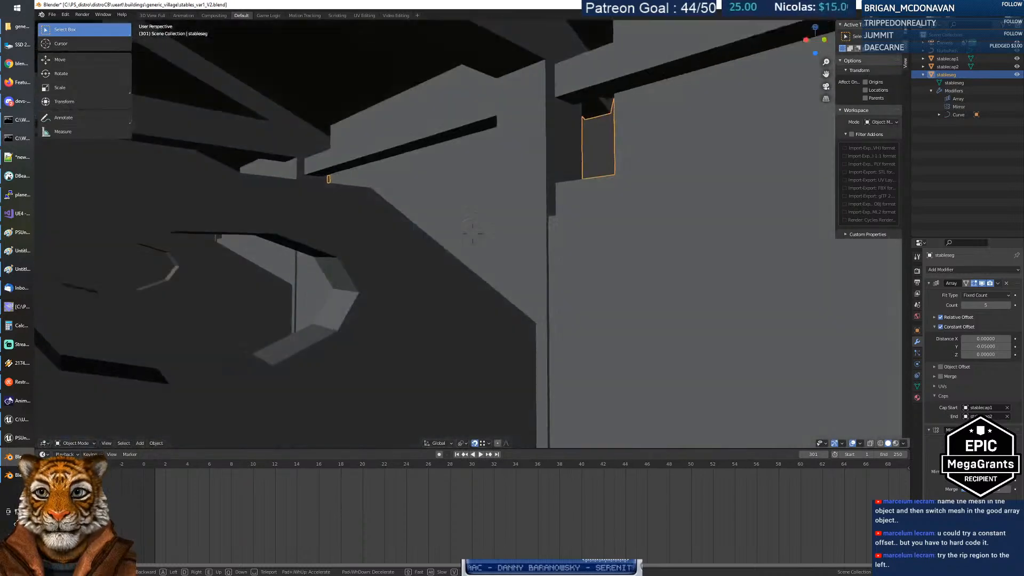
pyautogui.press('w')
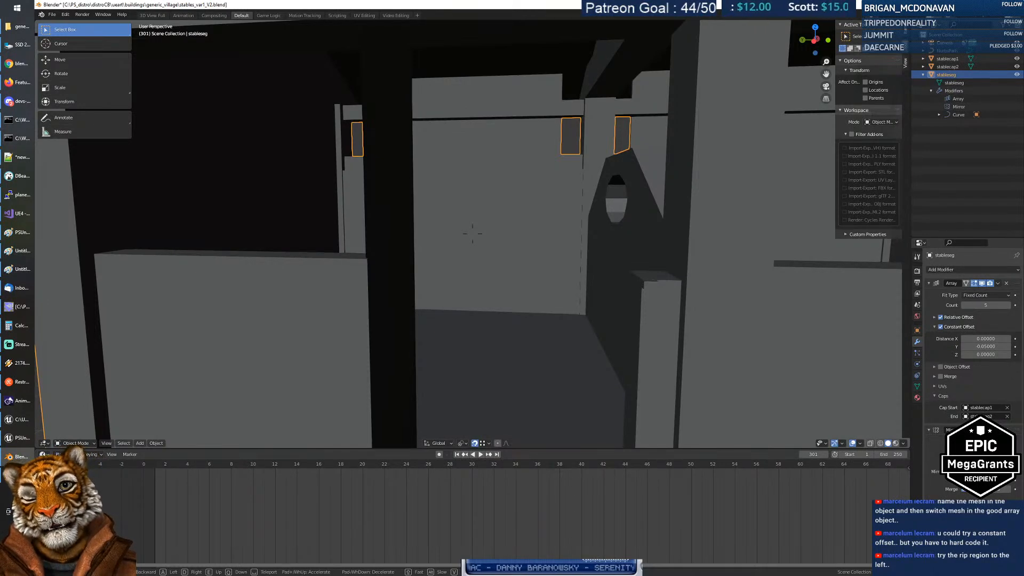
pyautogui.press('w')
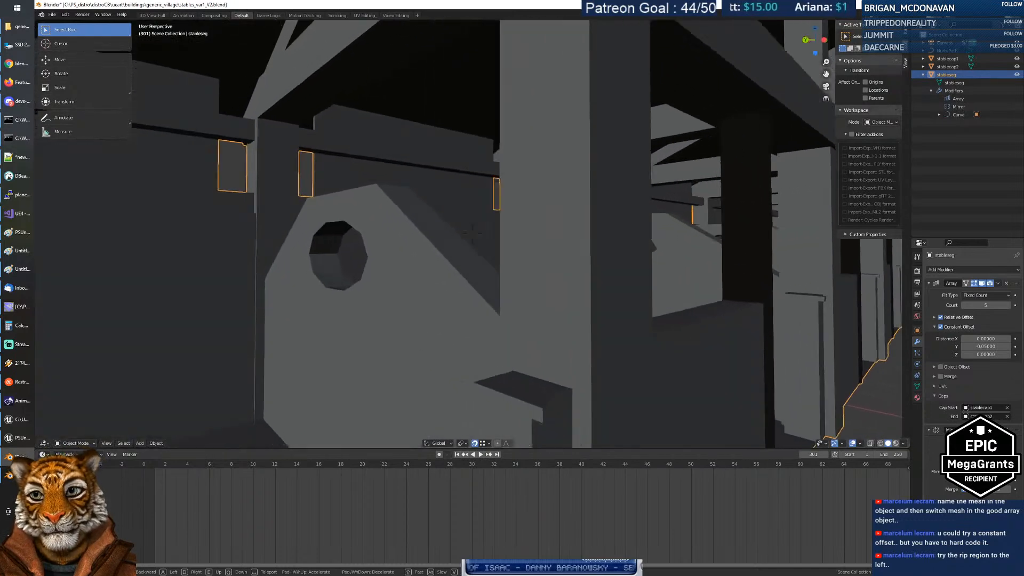
pyautogui.press('w')
pyautogui.press('w')
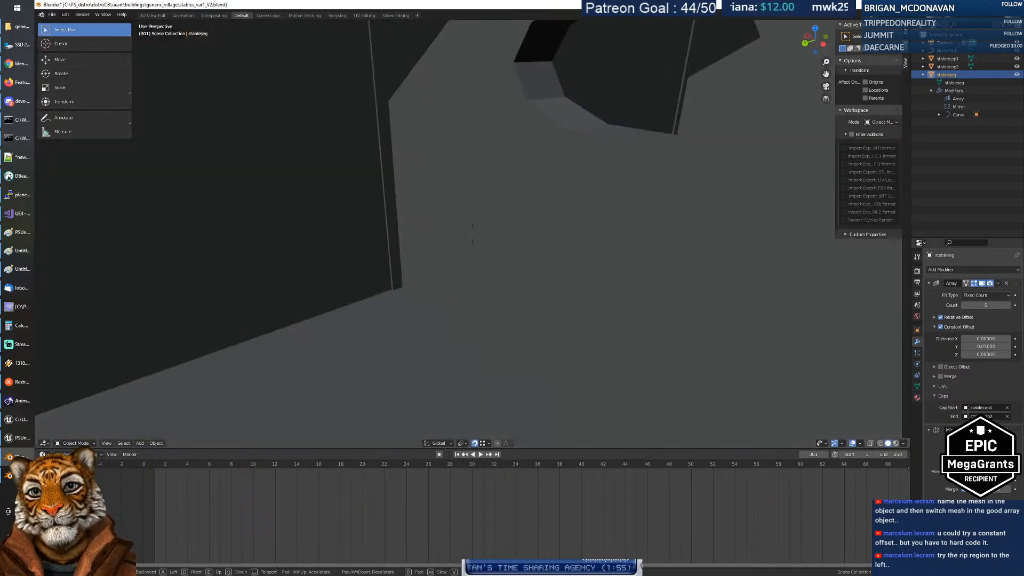
pyautogui.press('s')
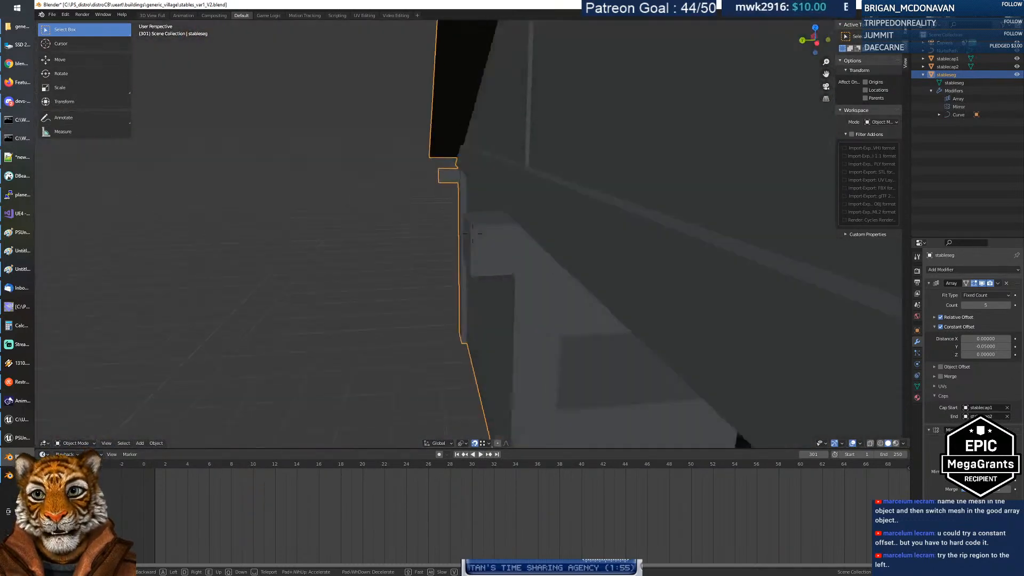
# Step: Look along the stable's central aisle from both ends to check how posts, beams and stall fronts line up
pyautogui.press('w')
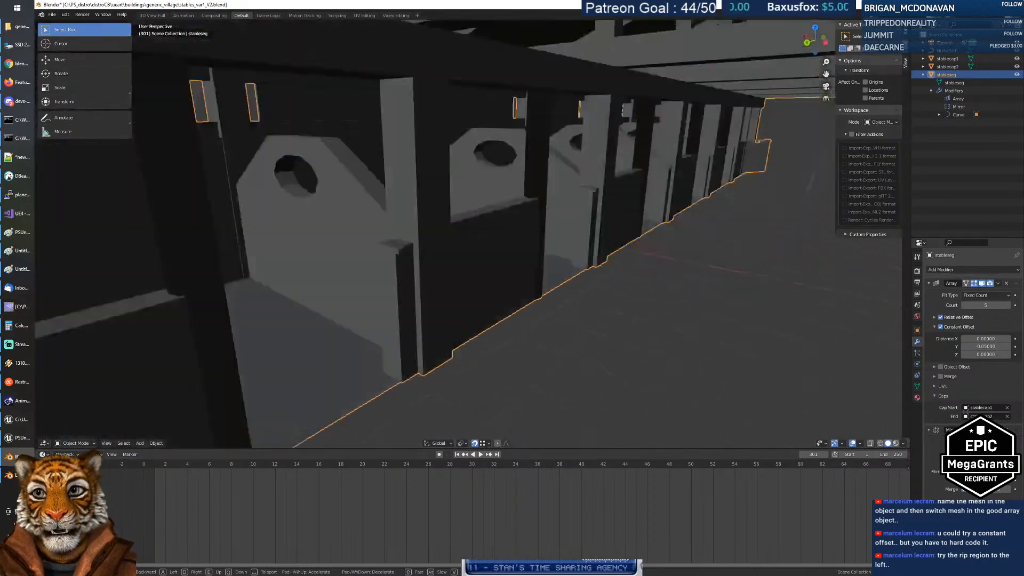
pyautogui.press('s')
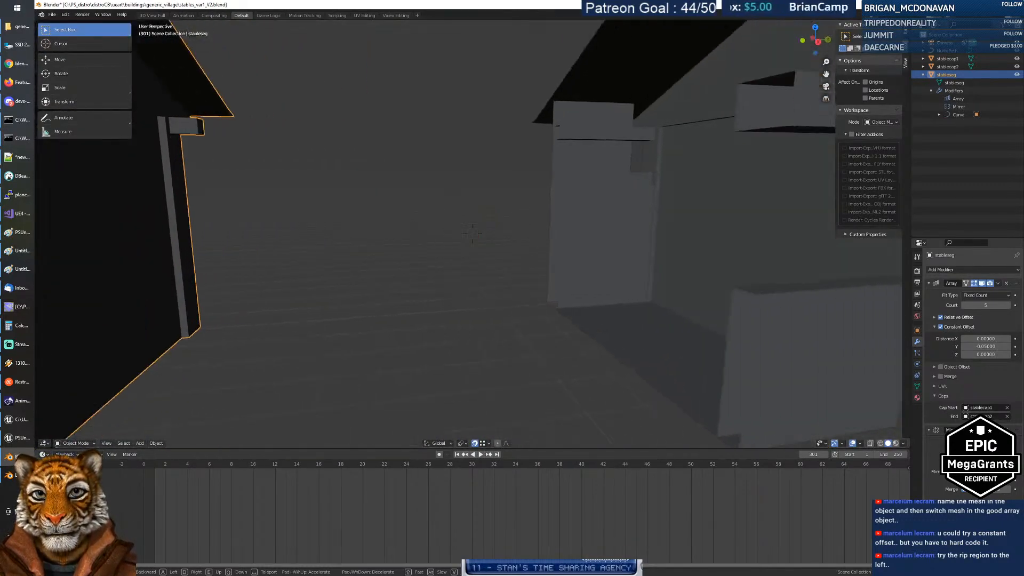
pyautogui.press('w')
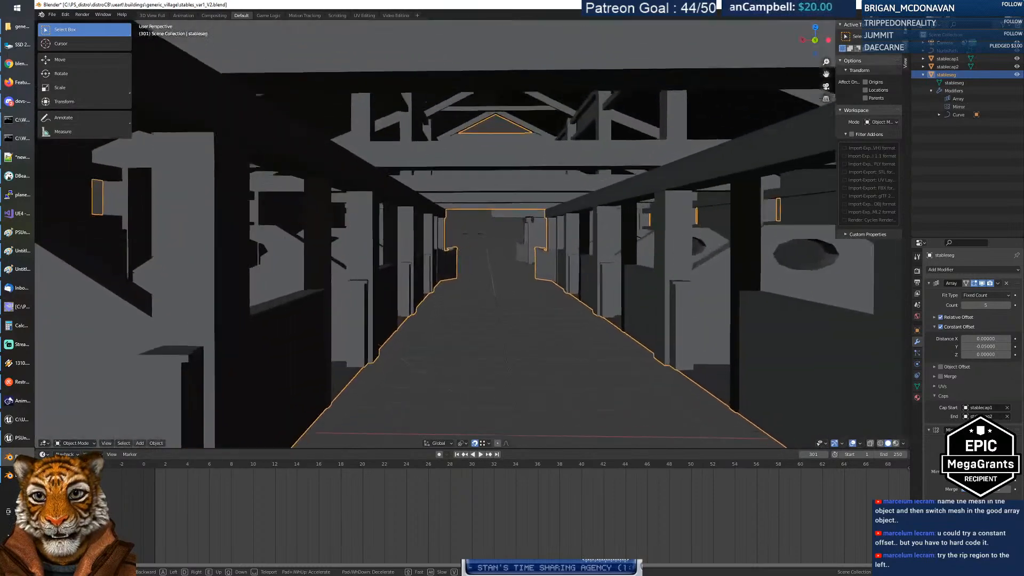
pyautogui.press('w')
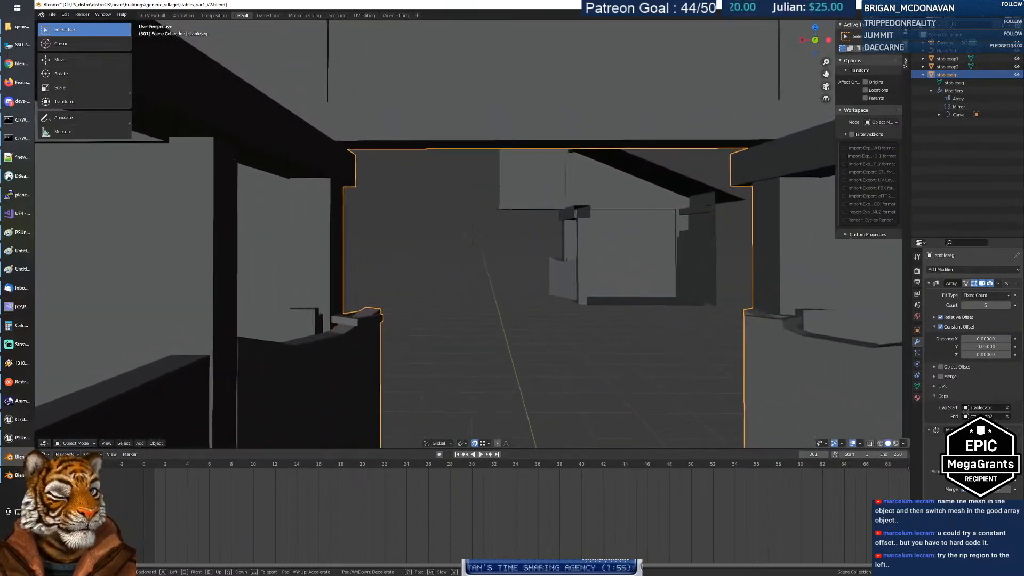
pyautogui.press('w')
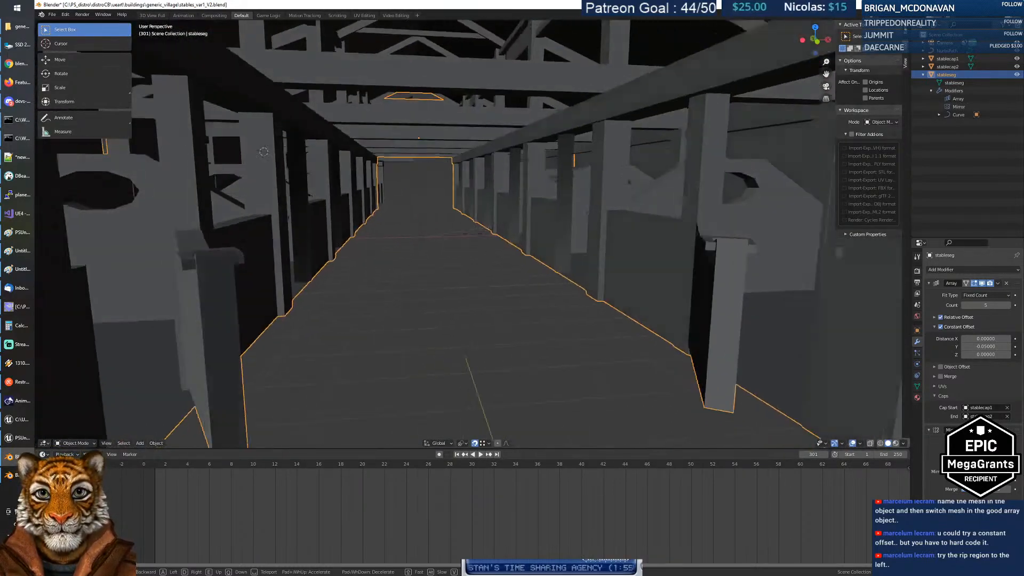
pyautogui.press('w')
pyautogui.press('w')
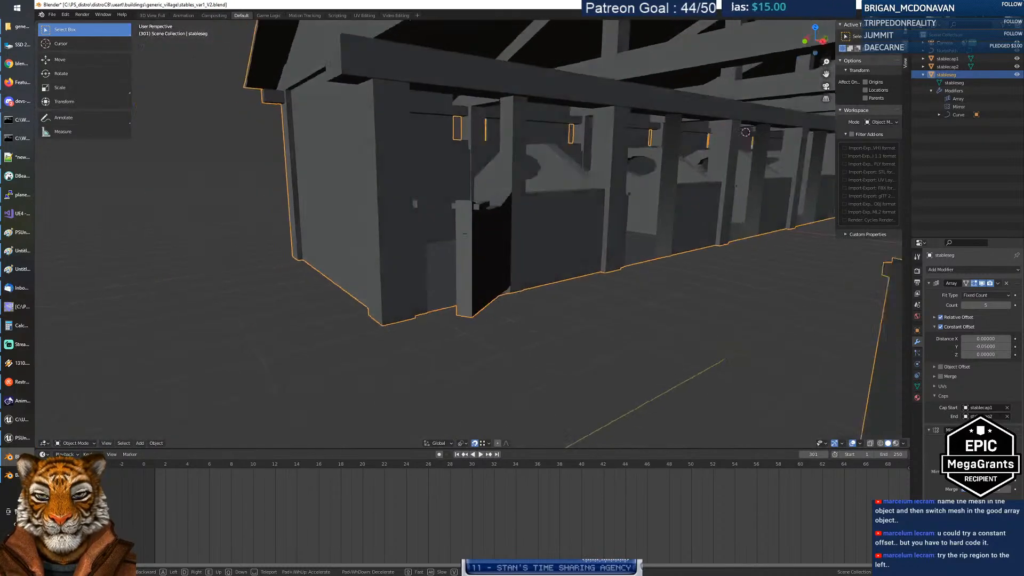
# Step: Examine the end cap's stall doorway, half-height door and surrounding posts from outside and inside in walk navigation
pyautogui.press('s')
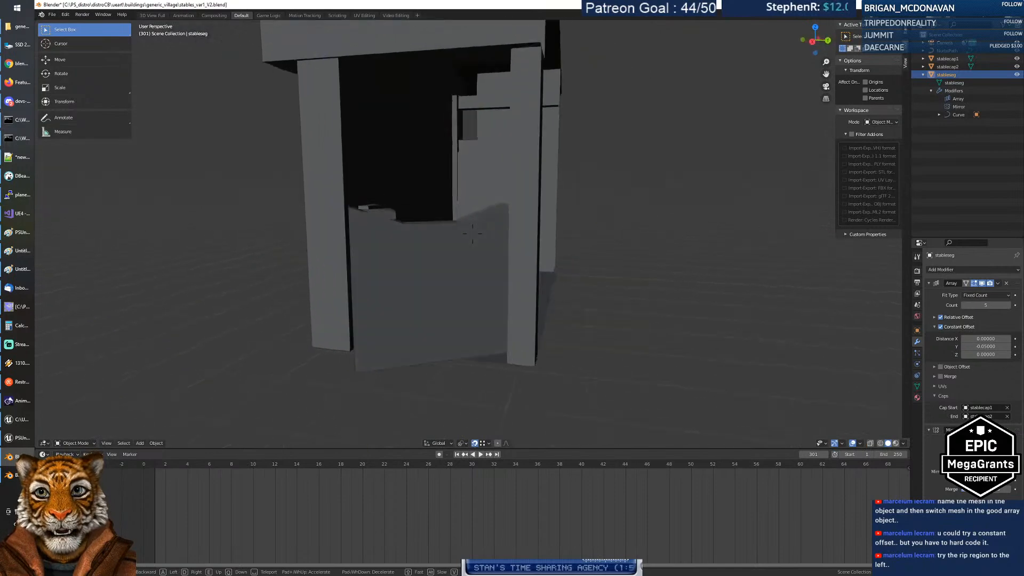
pyautogui.press('w')
pyautogui.press('s')
pyautogui.press('w')
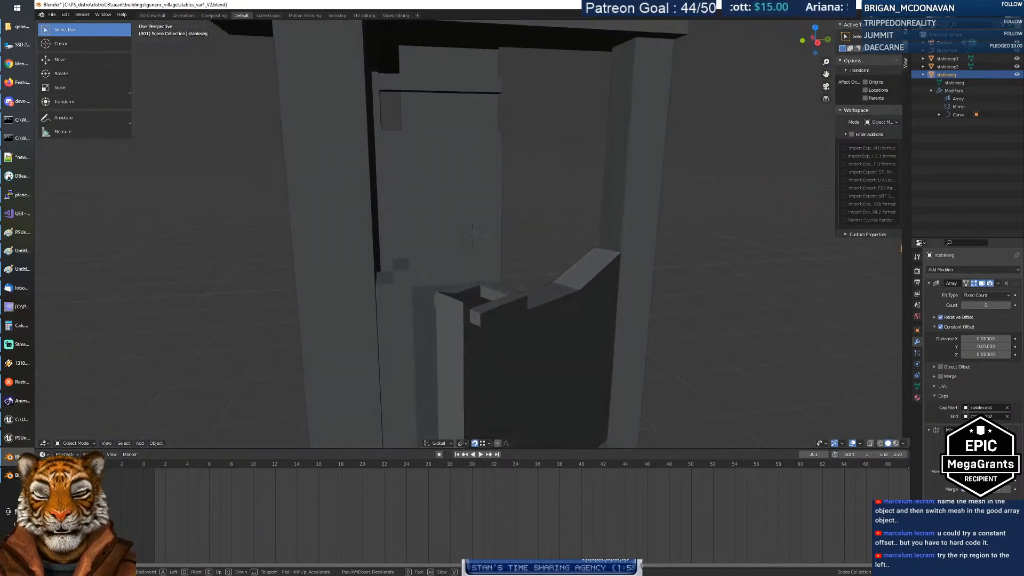
pyautogui.press('s')
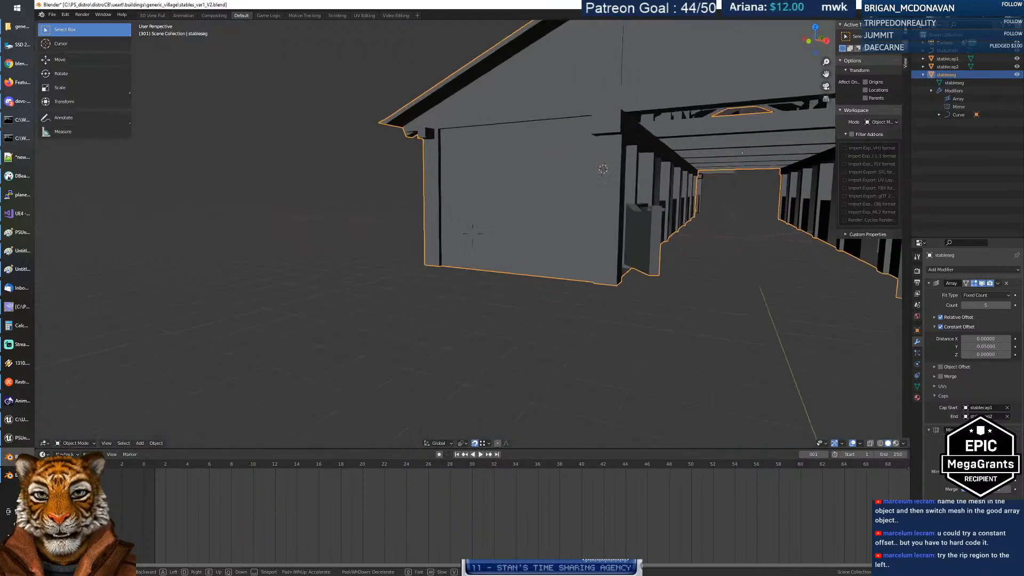
pyautogui.press('w')
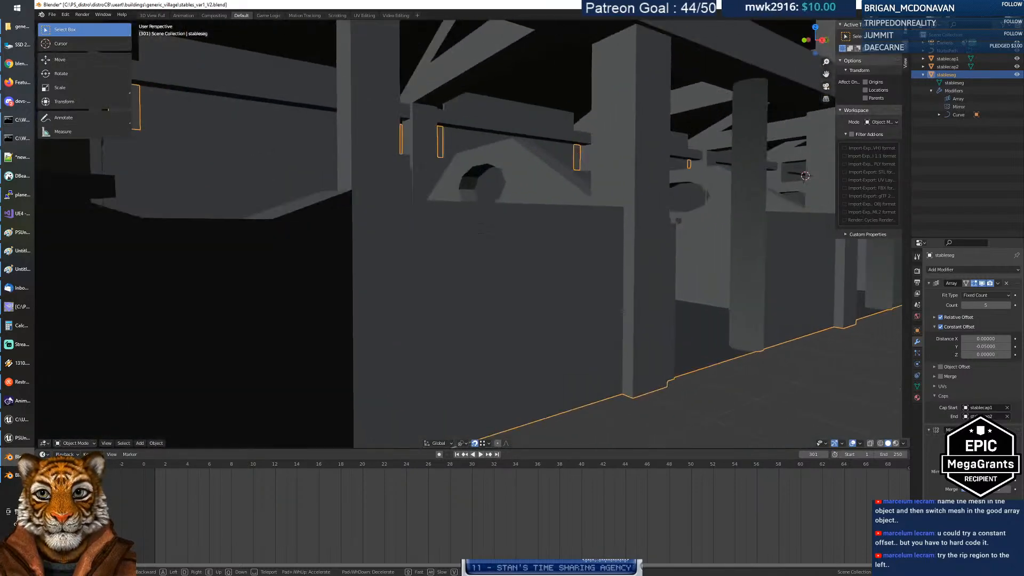
pyautogui.press('w')
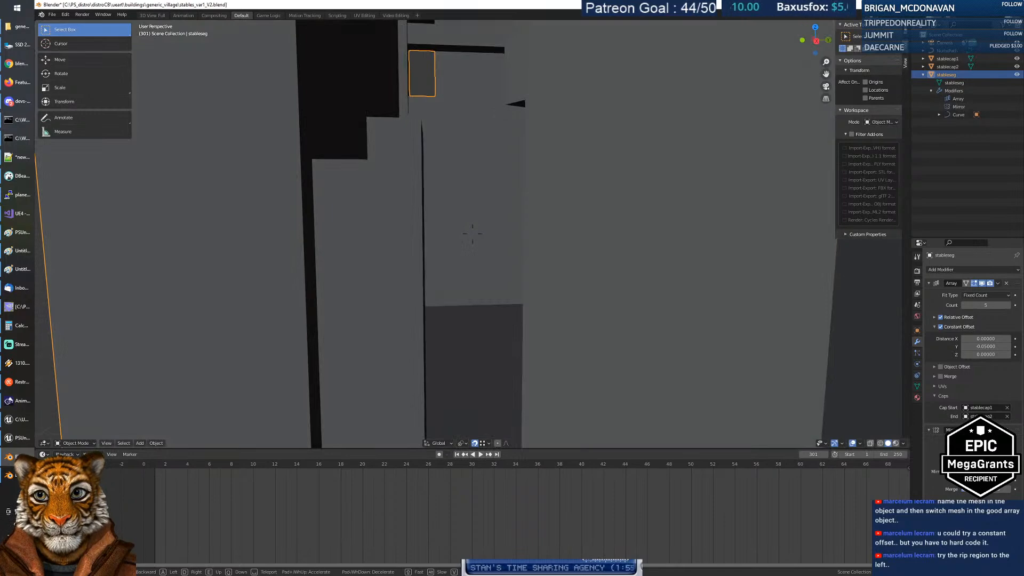
pyautogui.press('s')
pyautogui.press('w')
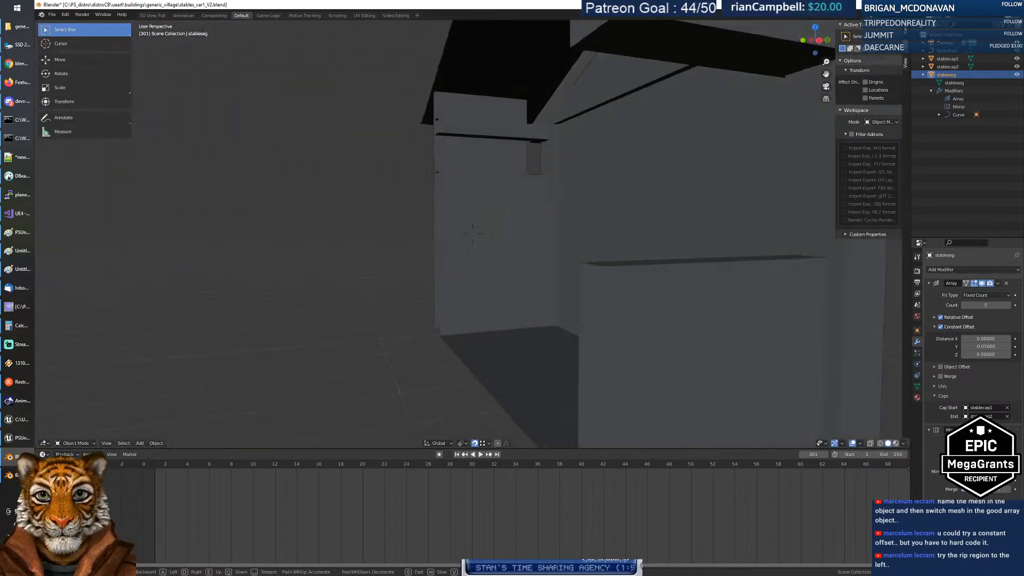
pyautogui.press('s')
pyautogui.press('w')
pyautogui.press('s')
pyautogui.press('w')
pyautogui.press('w')
pyautogui.press('s')
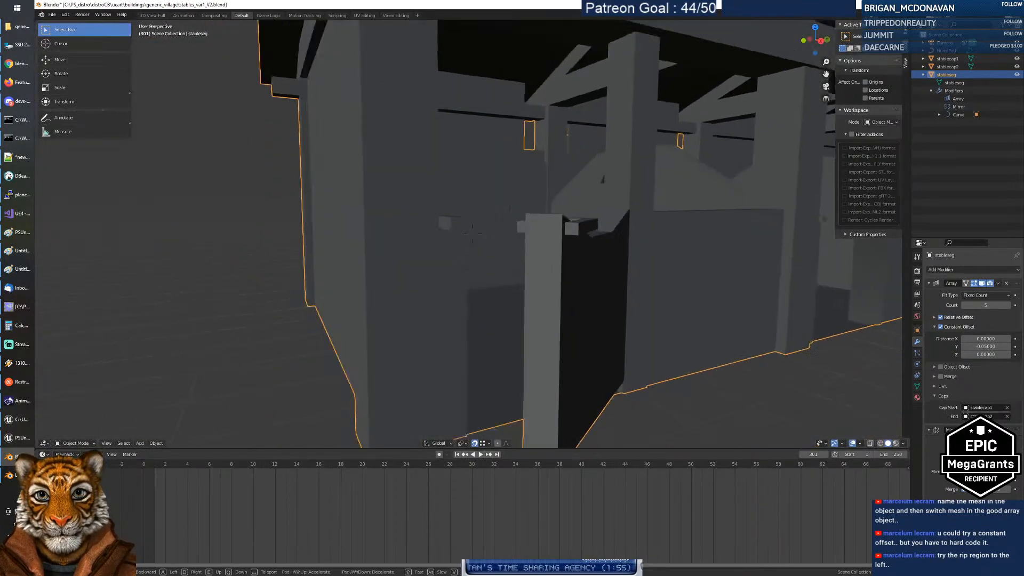
# Step: Inspect the end cap's corner post up close, along with the latch pieces on the door and doorpost
pyautogui.press('w')
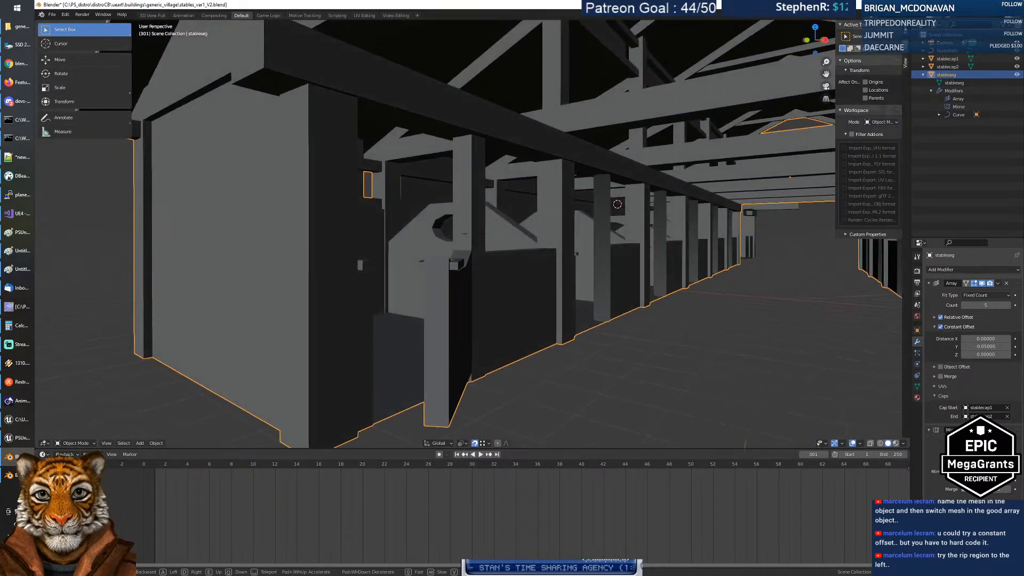
pyautogui.press('a')
pyautogui.press('w')
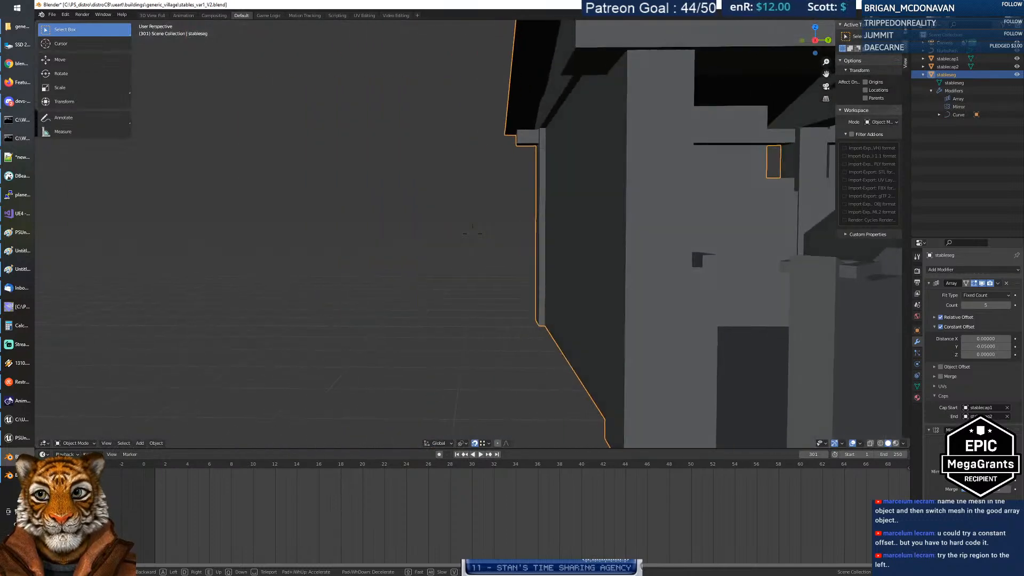
pyautogui.press('w')
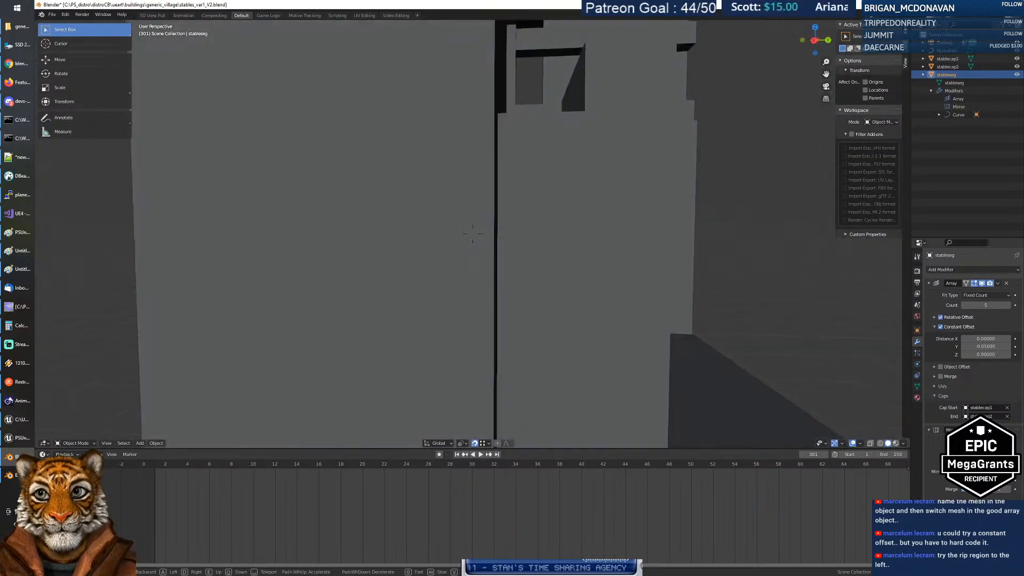
pyautogui.press('s')
pyautogui.press('w')
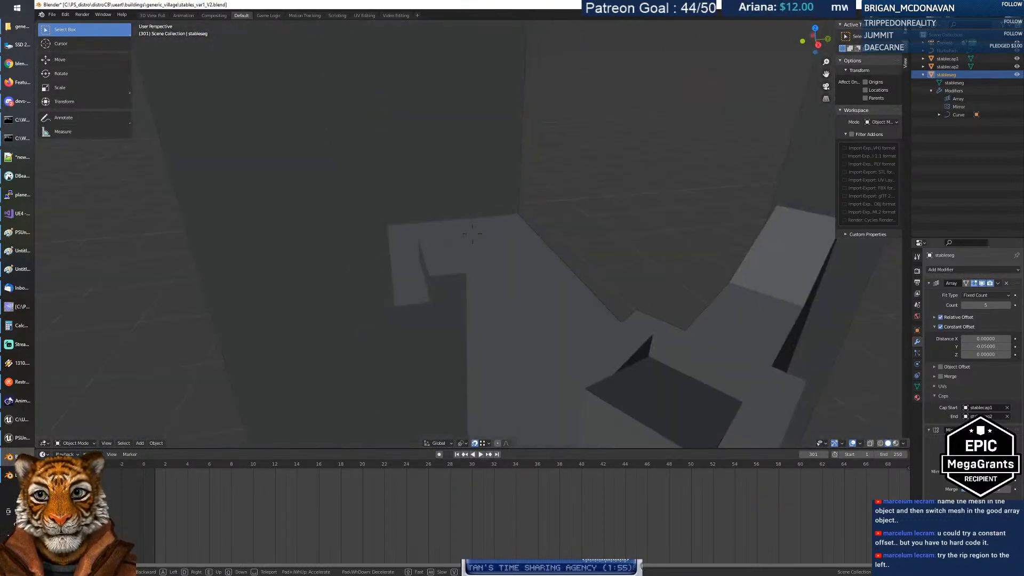
# Step: In Edit Mode on stablecap1, lower the raised face on the short doorpost by about 0.107 along Z to level its top
pyautogui.click(463, 243)
pyautogui.click(433, 255)
pyautogui.press('Tab')
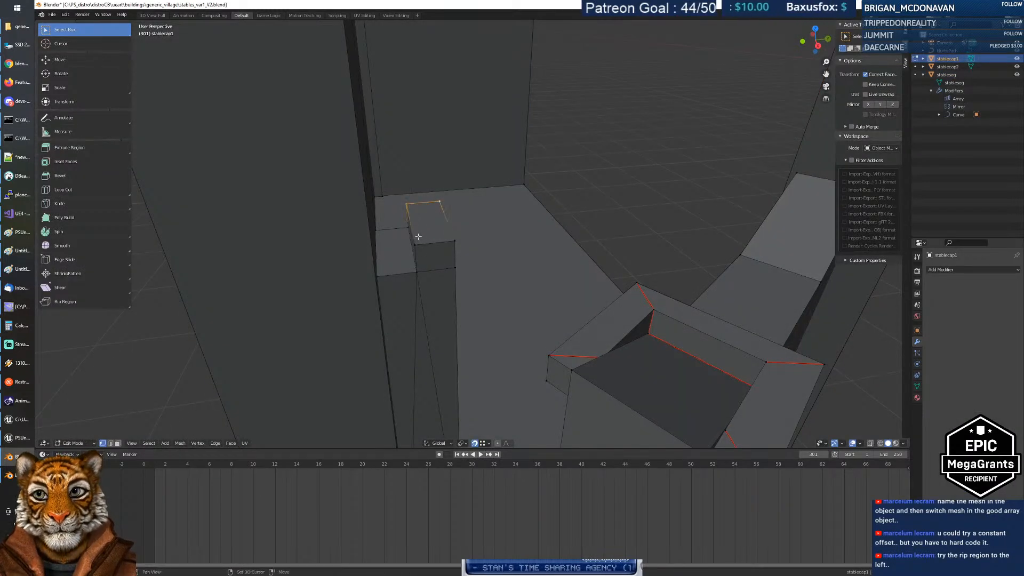
pyautogui.click(453, 266)
pyautogui.scroll(-1, 462, 258)
pyautogui.scroll(1, 463, 257)
# Step: Select the linked geometry of the latch frame on top of the stall door and delete its faces
pyautogui.hotkey('shift', '`')
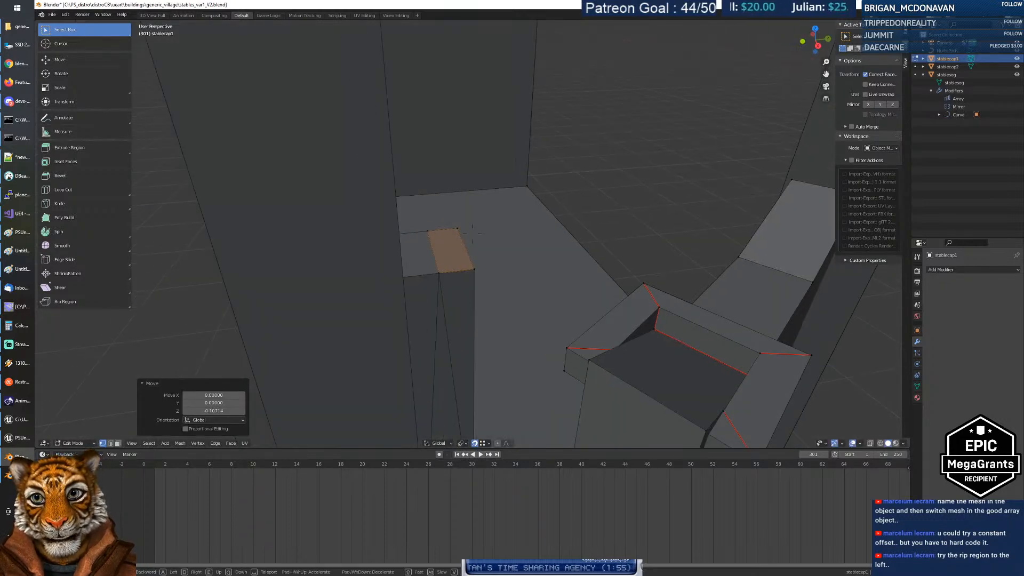
pyautogui.press('w')
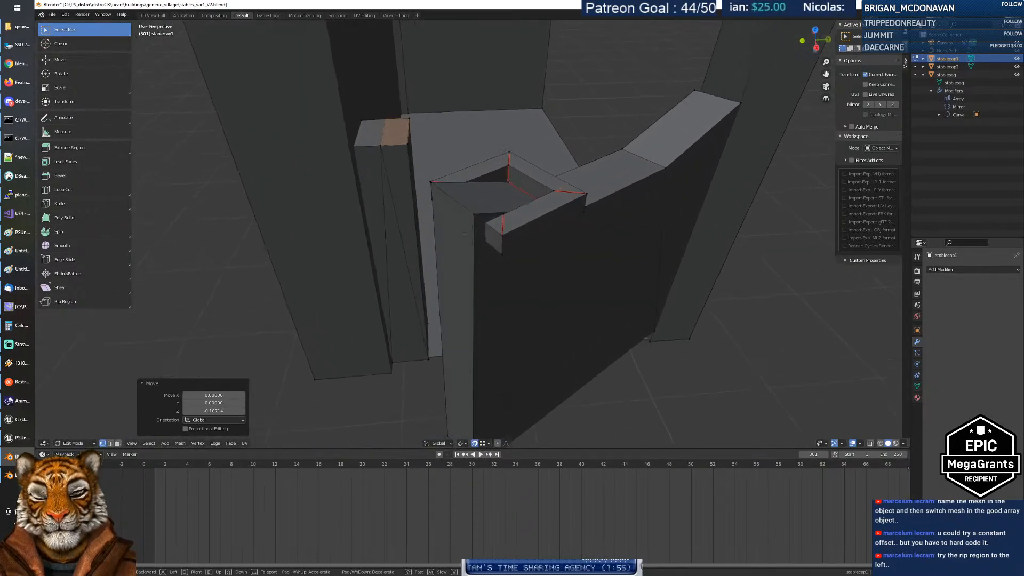
pyautogui.press('s')
pyautogui.click(472, 218)
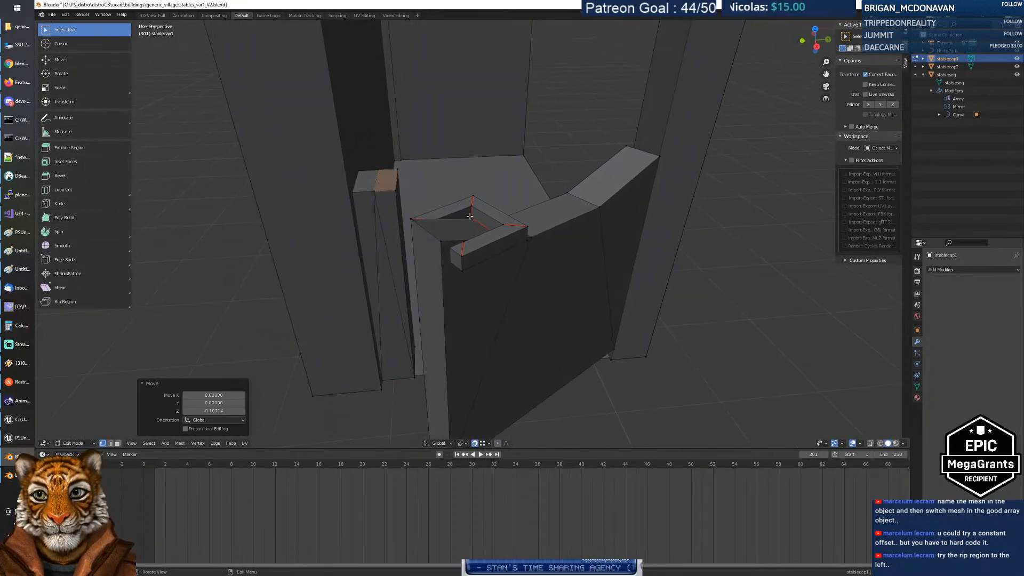
pyautogui.click(459, 210)
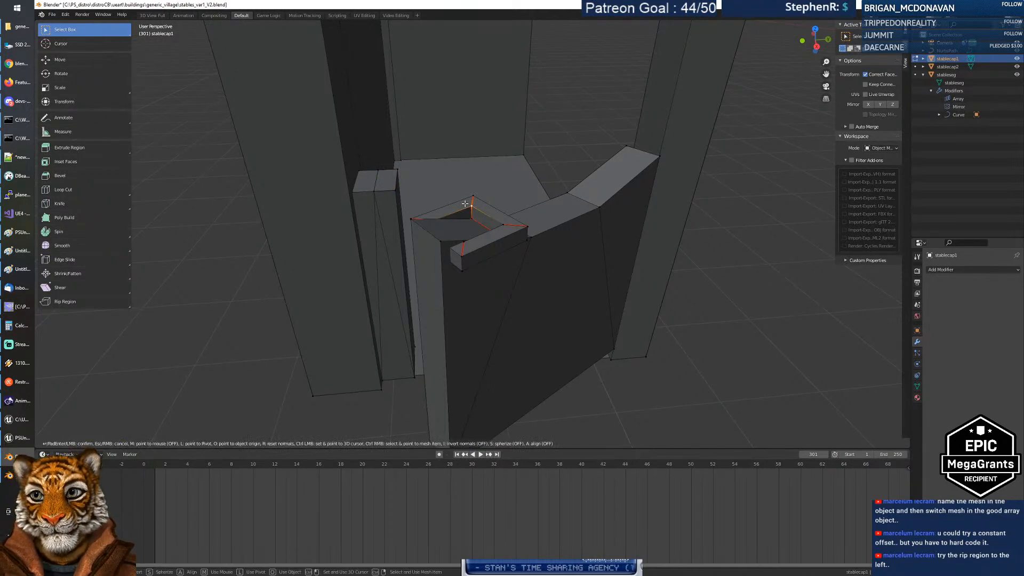
pyautogui.hotkey('ctrl', 'l')
pyautogui.press('x')
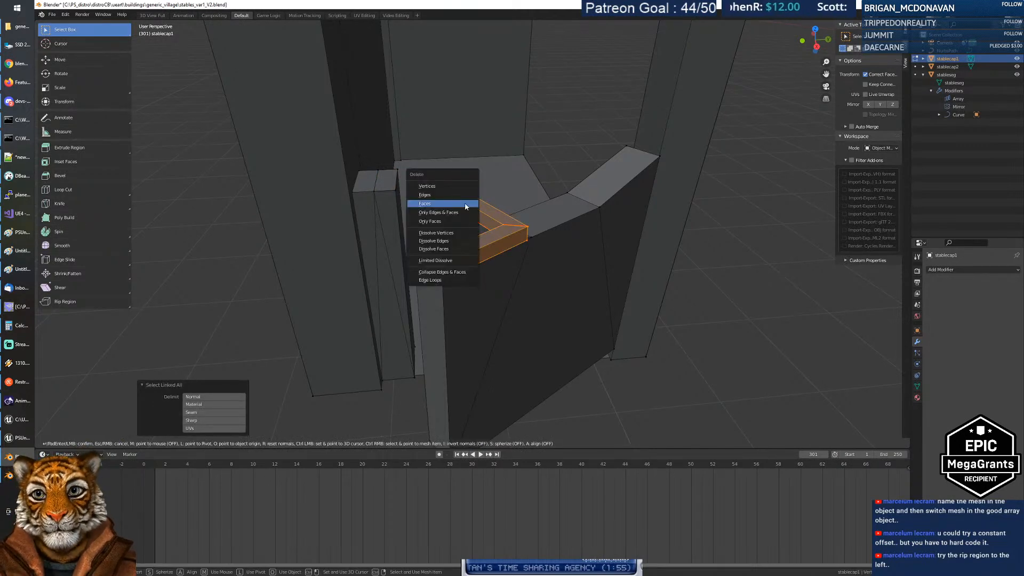
pyautogui.click(464, 203)
# Step: Raise the middle vertices of the stall door's top edge about 0.41 along Z to arch it upward
pyautogui.scroll(-5, 551, 234)
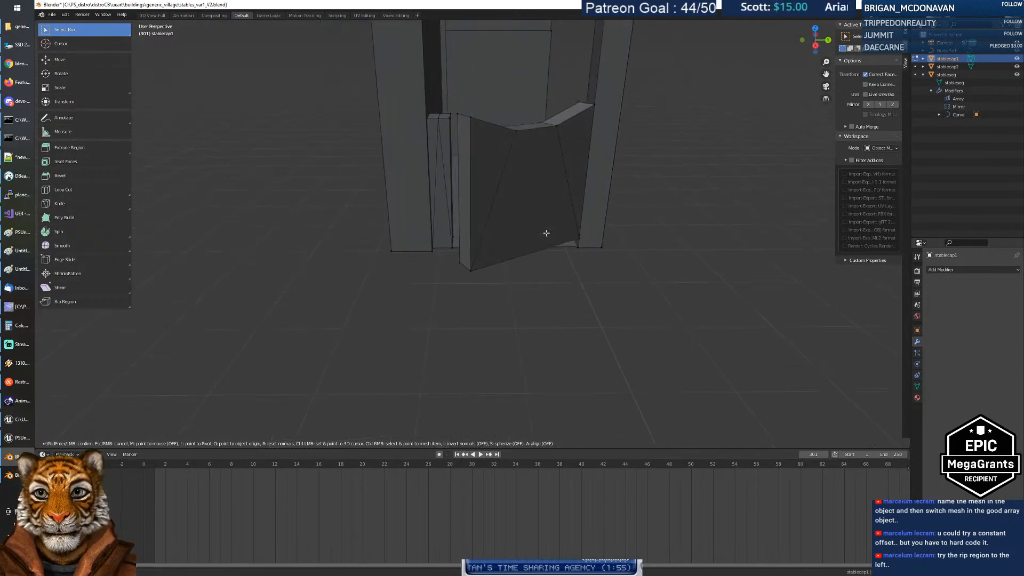
pyautogui.scroll(4, 524, 167)
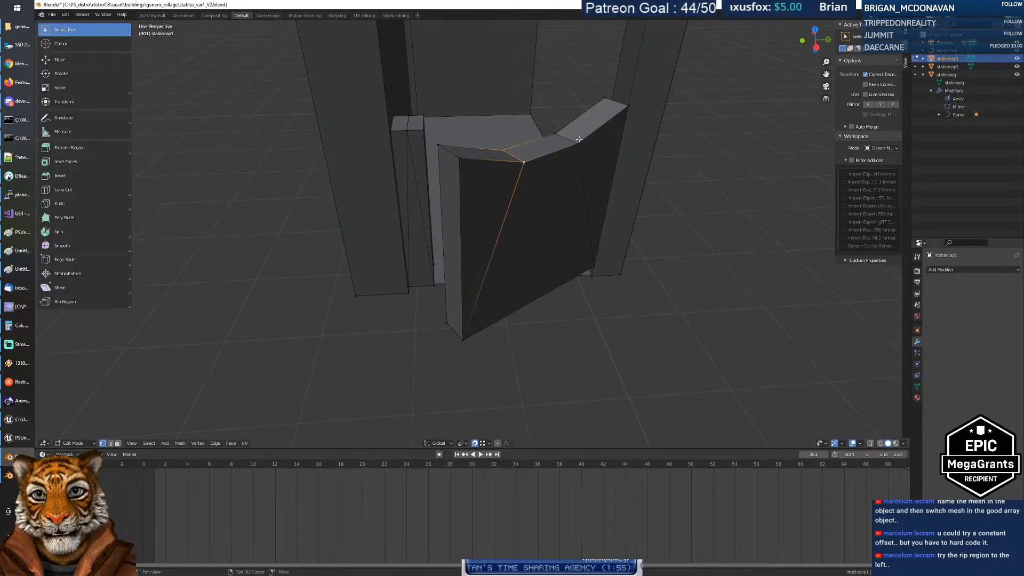
pyautogui.keyDown('shift'); pyautogui.click(553, 130); pyautogui.keyUp('shift')
pyautogui.moveTo(589, 163); pyautogui.dragTo(568, 151, button='middle')
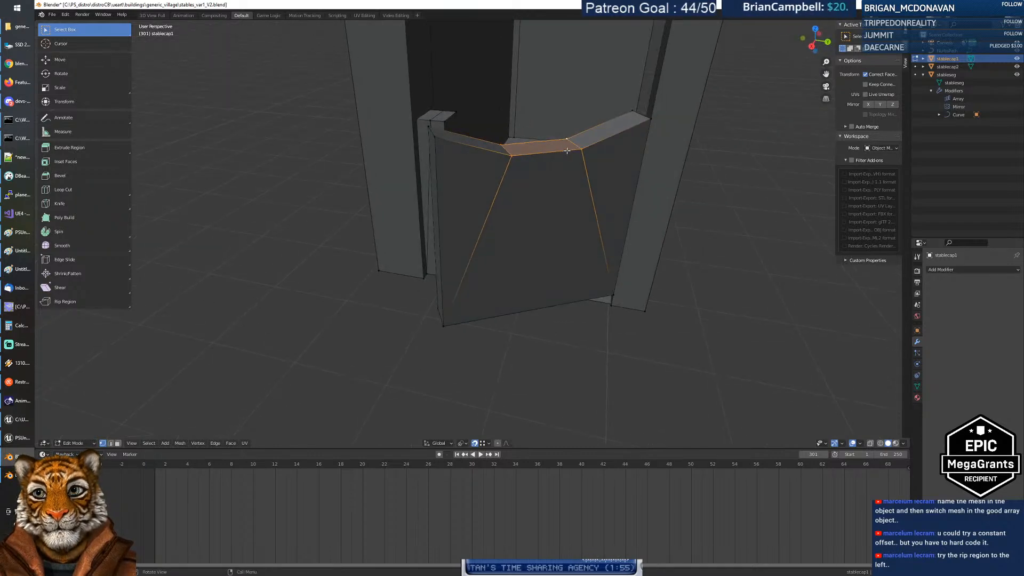
pyautogui.press('z')
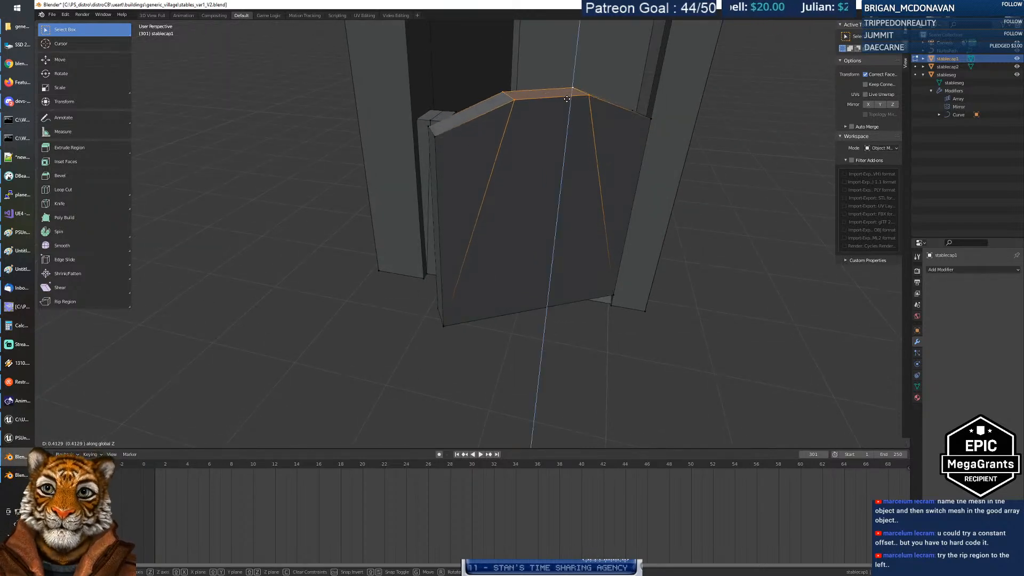
pyautogui.click(567, 99)
# Step: Lower the outer corner vertices of the stall door's top edge by about 0.134 along Z
pyautogui.moveTo(599, 137); pyautogui.dragTo(645, 109, button='middle')
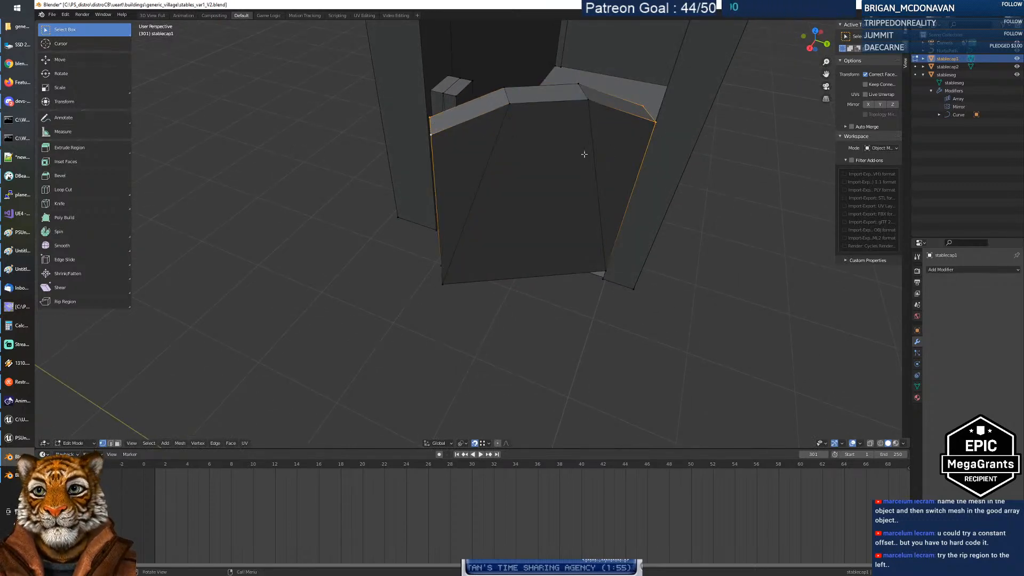
pyautogui.moveTo(581, 151); pyautogui.dragTo(586, 134, button='middle')
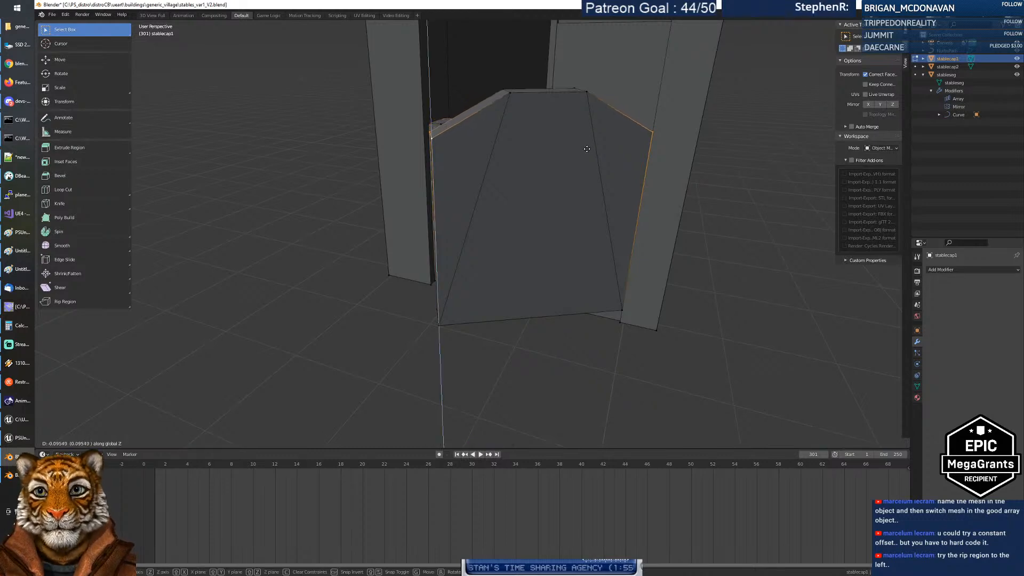
pyautogui.click(587, 152)
pyautogui.moveTo(546, 153)
pyautogui.mouseDown(button='middle')
pyautogui.moveTo(586, 142)
pyautogui.moveTo(562, 144)
pyautogui.moveTo(557, 170)
pyautogui.mouseUp(button='middle')
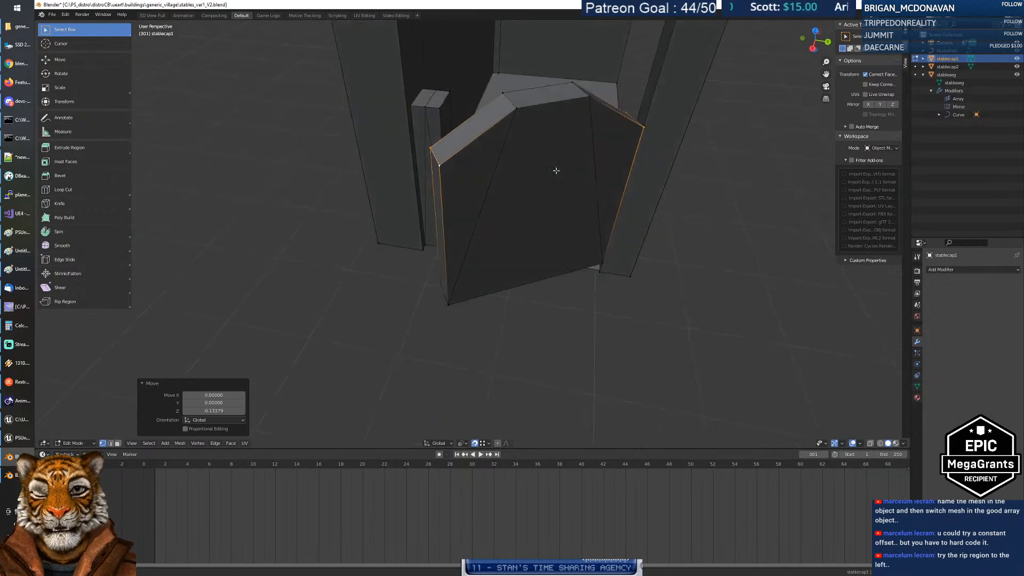
# Step: Lower the stall door's entire arched top along Z by about 0.173 and a further 0.126, and return to Object Mode
pyautogui.keyDown('shift'); pyautogui.click(502, 93); pyautogui.keyUp('shift')
pyautogui.moveTo(584, 96); pyautogui.dragTo(513, 186, button='middle')
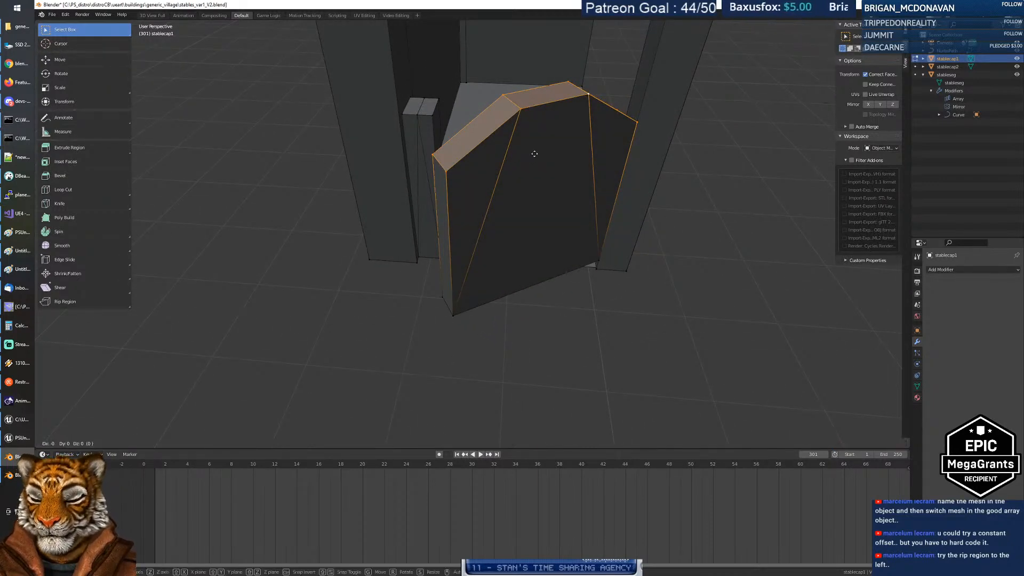
pyautogui.click(535, 176)
pyautogui.moveTo(536, 176)
pyautogui.mouseDown(button='middle')
pyautogui.moveTo(537, 157)
pyautogui.moveTo(537, 166)
pyautogui.mouseUp(button='middle')
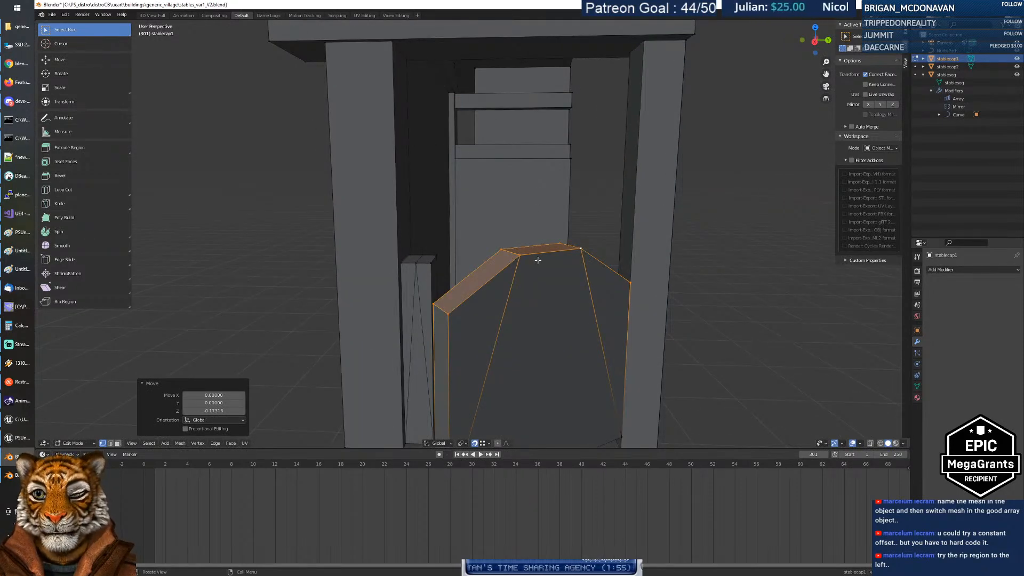
pyautogui.press('g')
pyautogui.press('z')
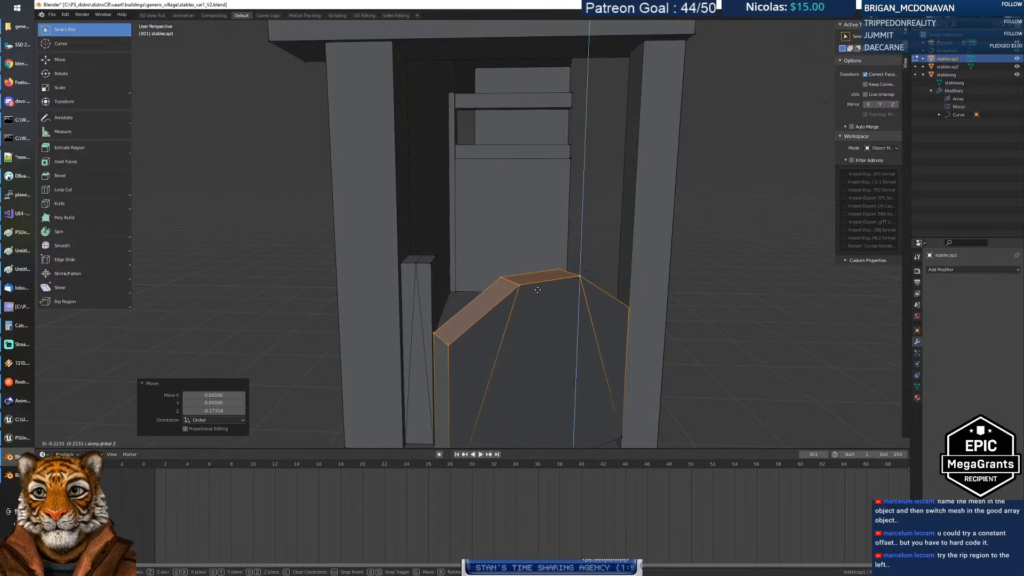
pyautogui.click(537, 276)
pyautogui.moveTo(515, 288); pyautogui.dragTo(536, 299, button='middle')
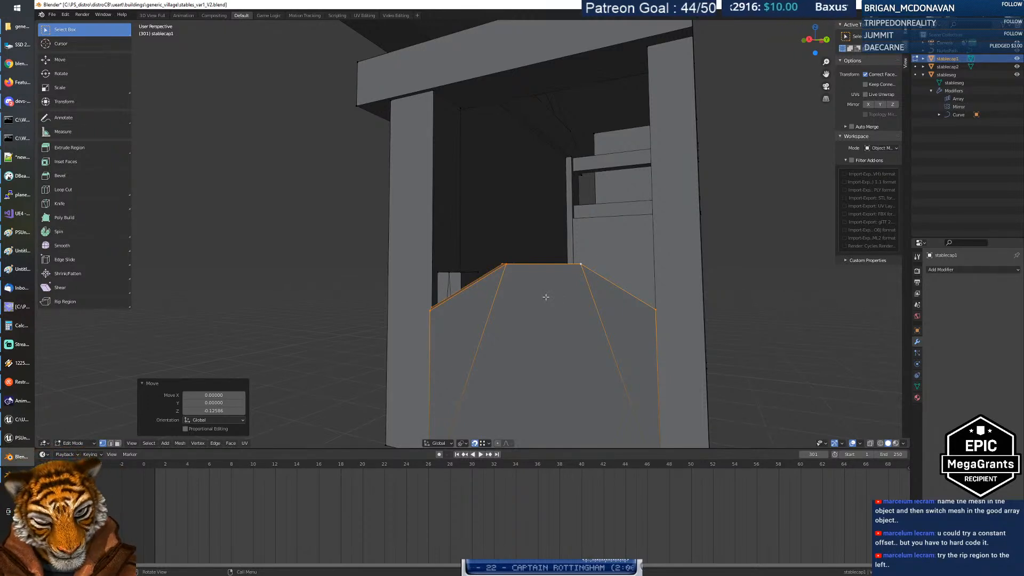
pyautogui.moveTo(559, 328); pyautogui.dragTo(738, 334, button='middle')
pyautogui.press('Tab')
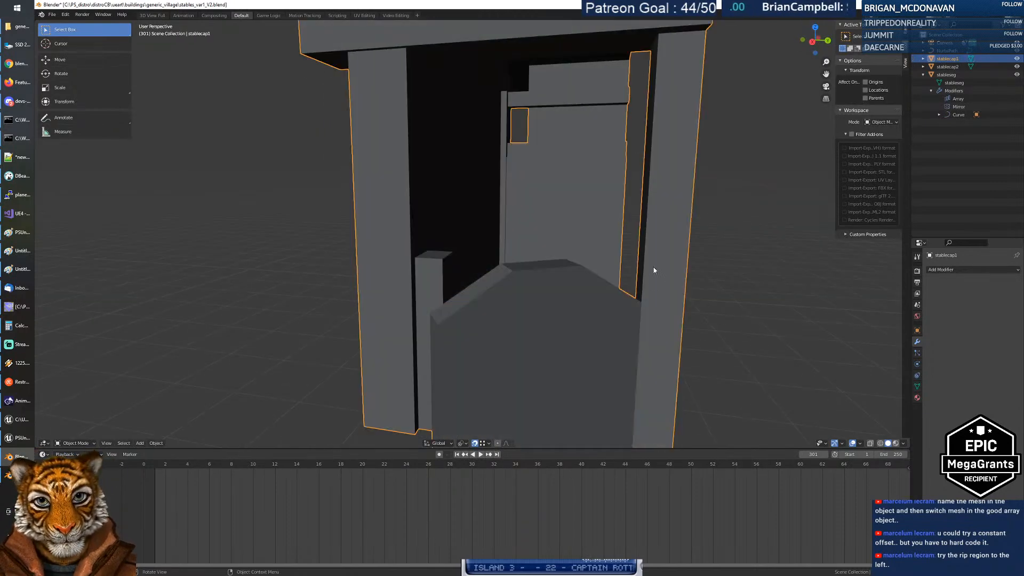
# Step: Check the reshaped end-cap door against the stall row and examine the round openings through the partitions
pyautogui.moveTo(653, 267); pyautogui.dragTo(671, 267, button='middle')
pyautogui.hotkey('shift', '`')
pyautogui.press('w')
pyautogui.press('w')
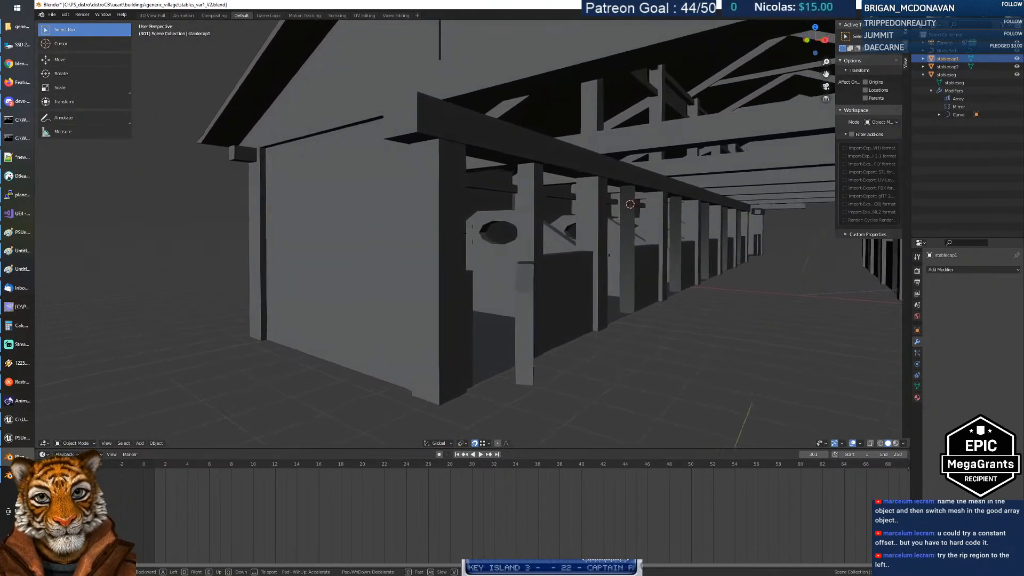
pyautogui.press('w')
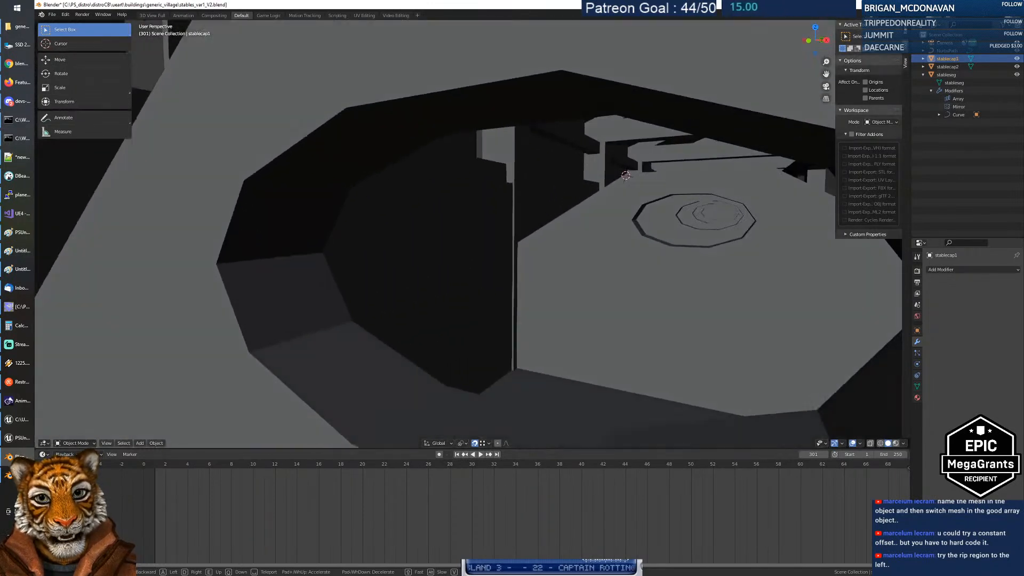
pyautogui.press('s')
pyautogui.press('w')
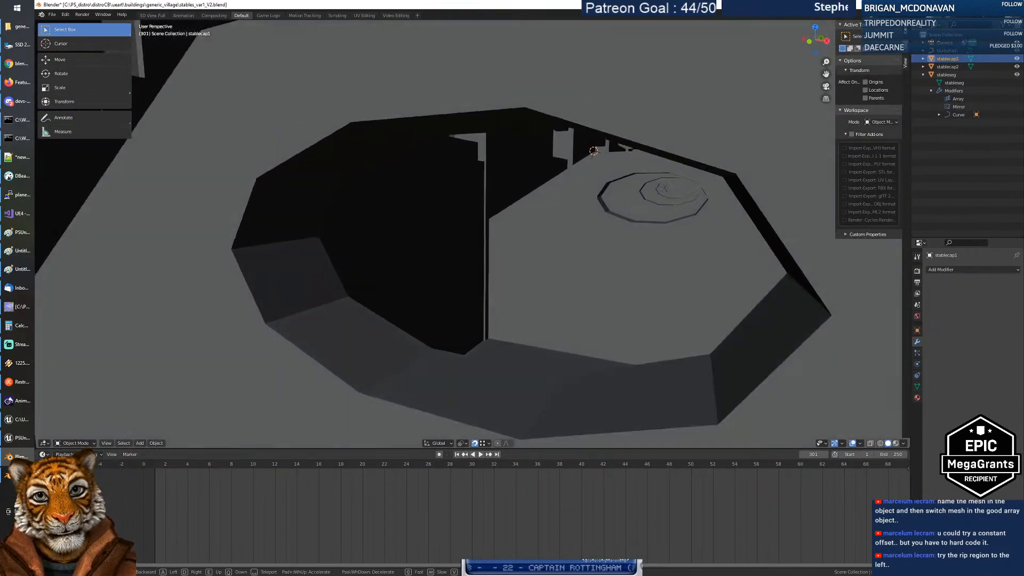
pyautogui.click(473, 237)
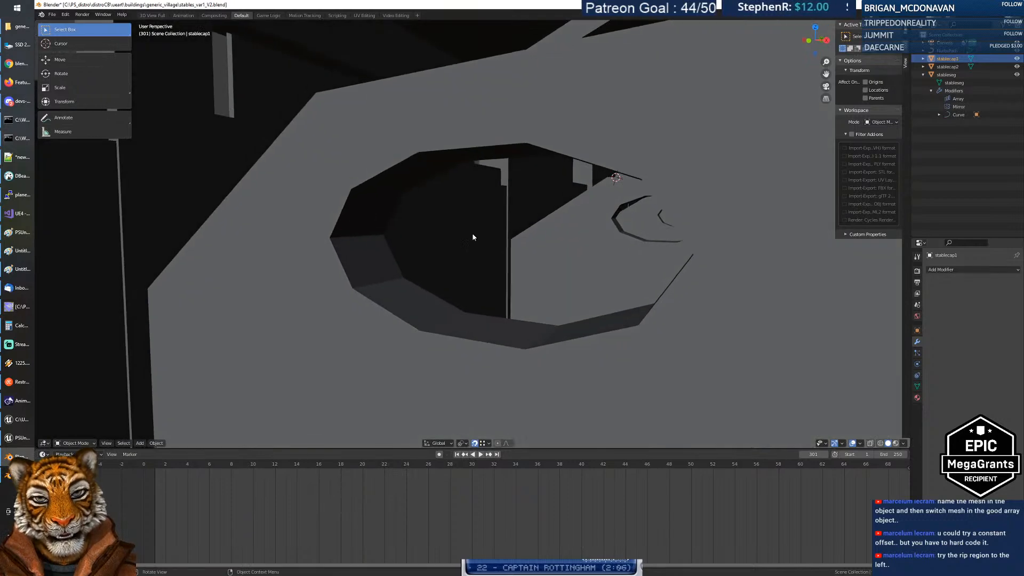
# Step: Edit the stableseg mesh and select all linked faces lining the round opening in the first stall partition
pyautogui.click(502, 139)
pyautogui.press('Tab')
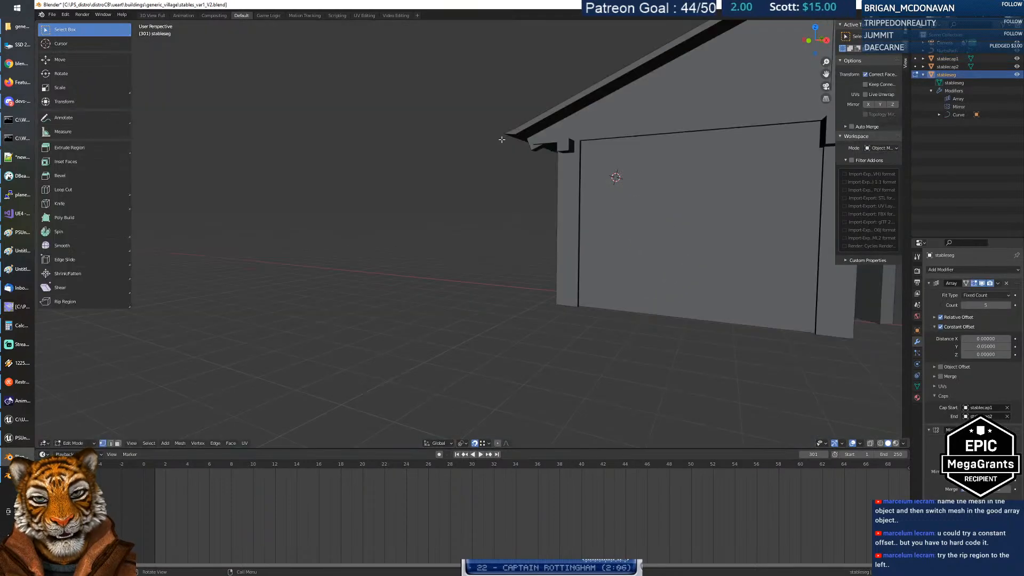
pyautogui.hotkey('shift', '`')
pyautogui.press('w')
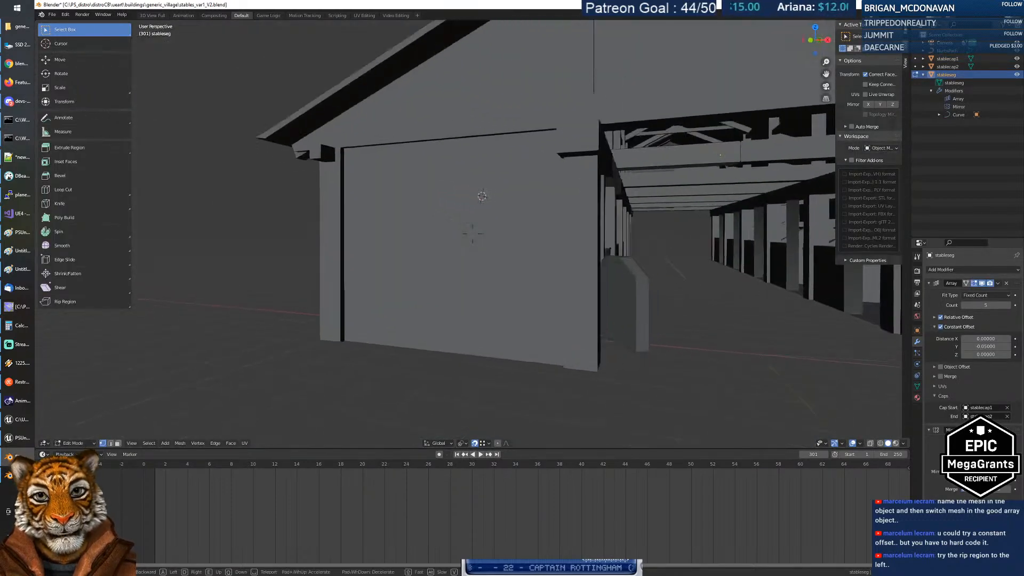
pyautogui.press('s')
pyautogui.press('w')
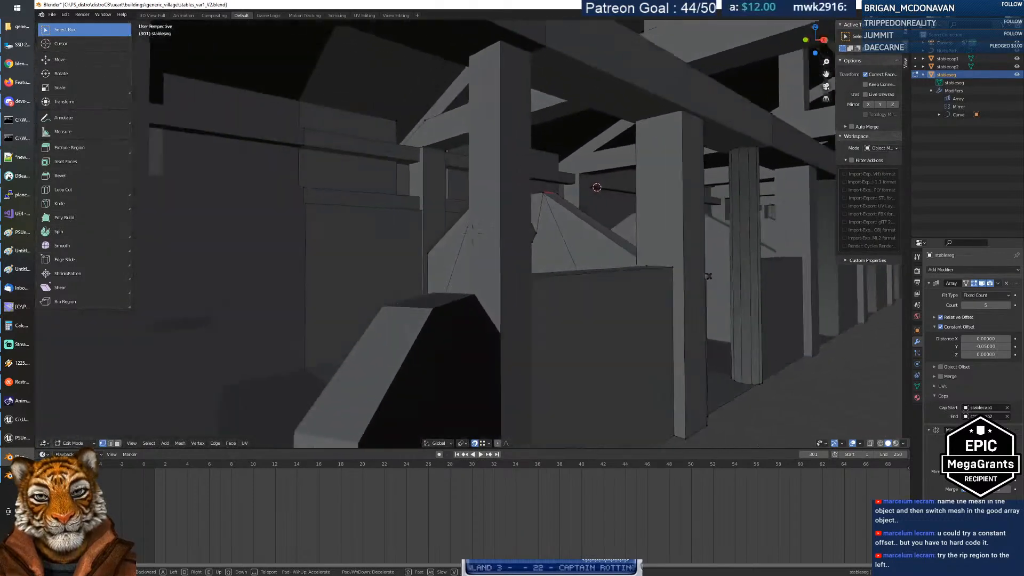
pyautogui.press('w')
pyautogui.press('s')
pyautogui.click(469, 234)
pyautogui.click(389, 236)
pyautogui.press('3')
pyautogui.click(390, 236)
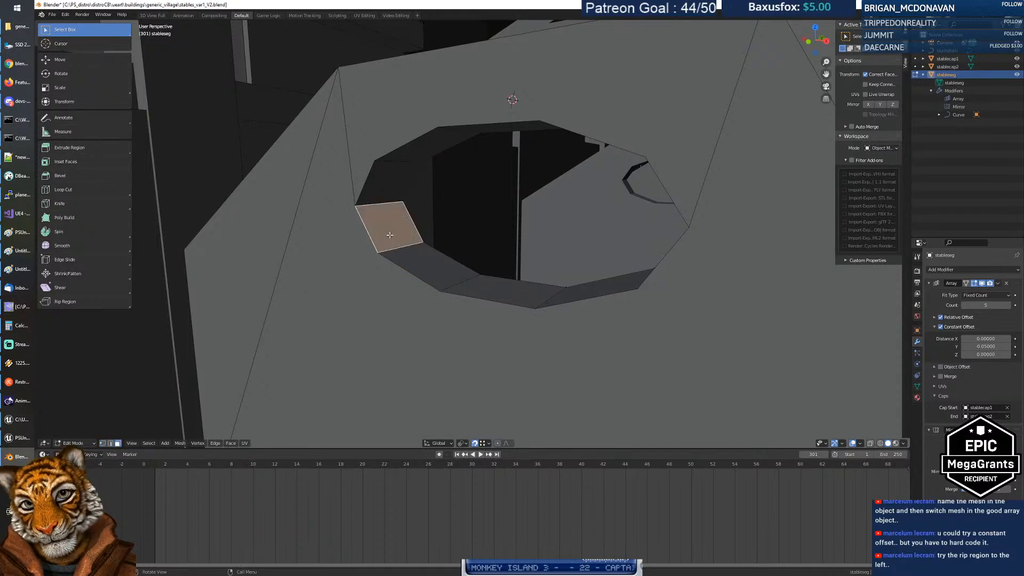
pyautogui.hotkey('ctrl', 'l')
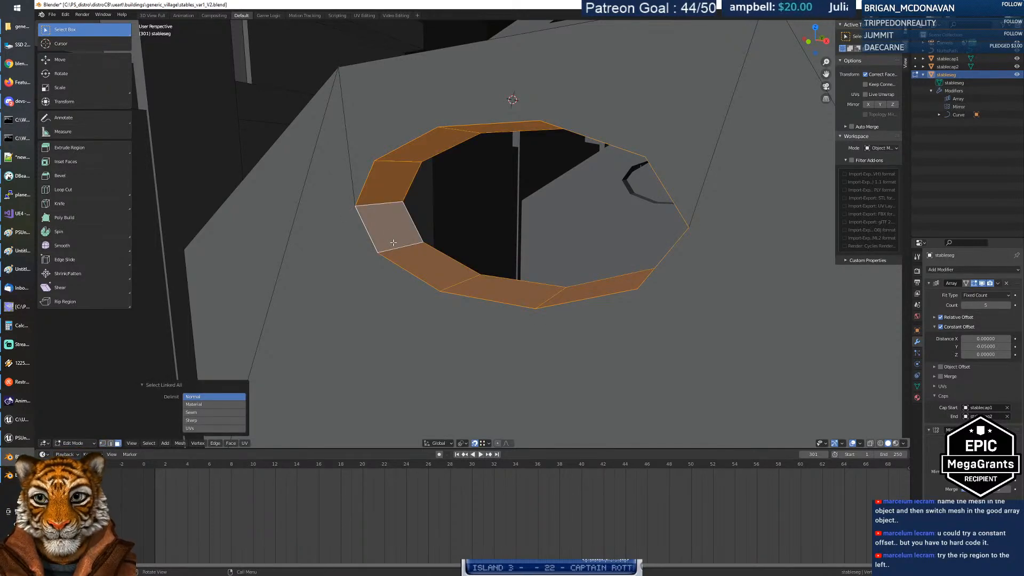
# Step: Duplicate the opening's ring faces in place and separate the selection into its own object
pyautogui.hotkey('shift', 'd')
pyautogui.rightClick(393, 243)
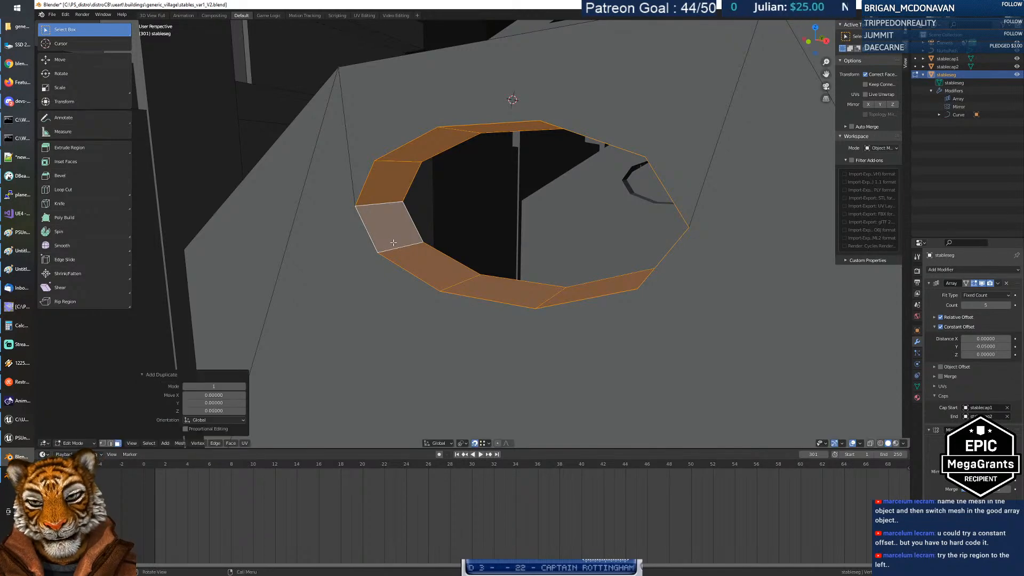
pyautogui.rightClick(394, 243)
pyautogui.press('Escape')
pyautogui.rightClick(397, 235)
pyautogui.moveTo(374, 359)
pyautogui.click(449, 361)
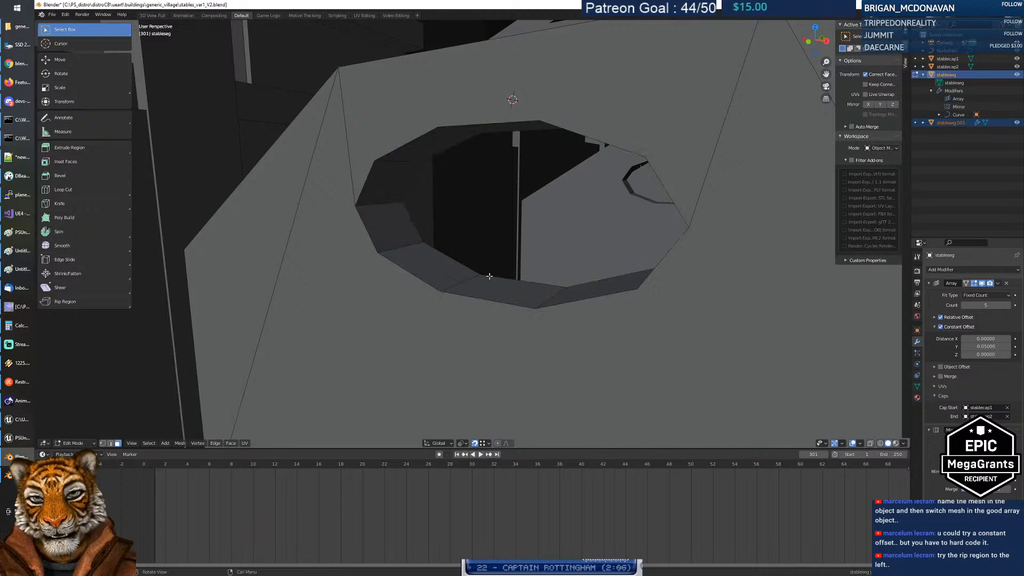
# Step: Select stableseg.001, isolate it by hiding all other objects, and frame it in the view
pyautogui.click(958, 123)
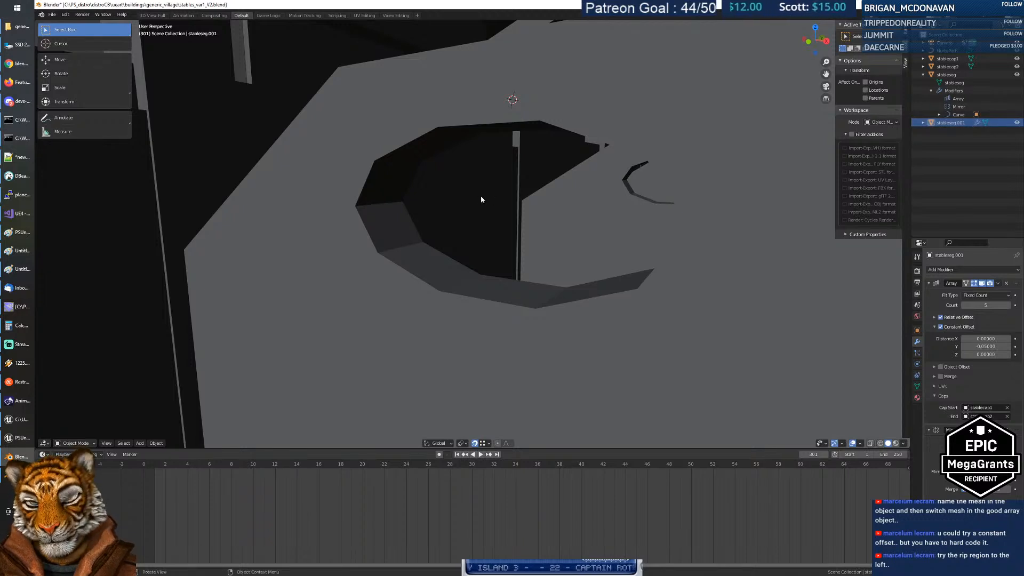
pyautogui.press('h')
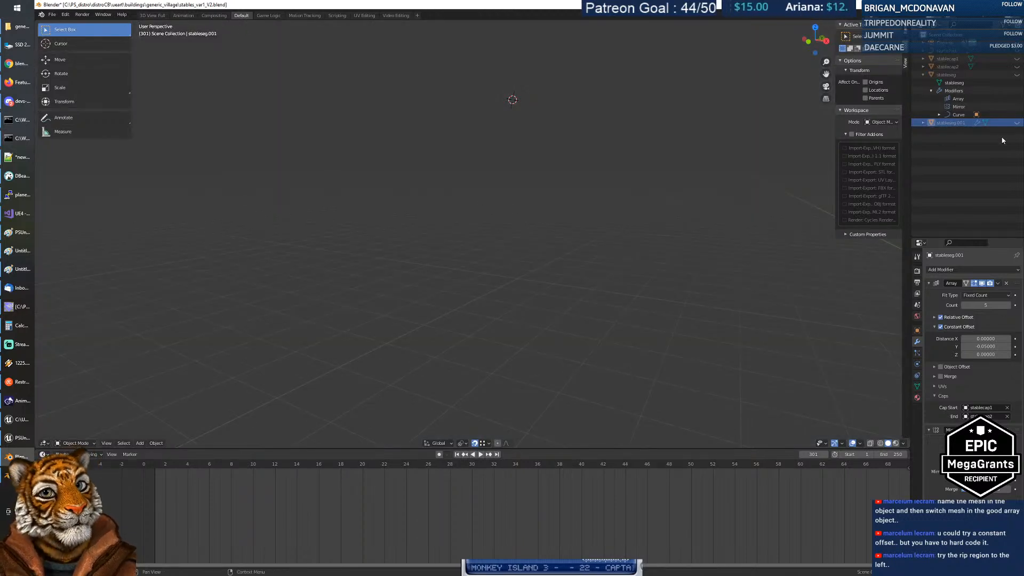
pyautogui.click(1017, 124)
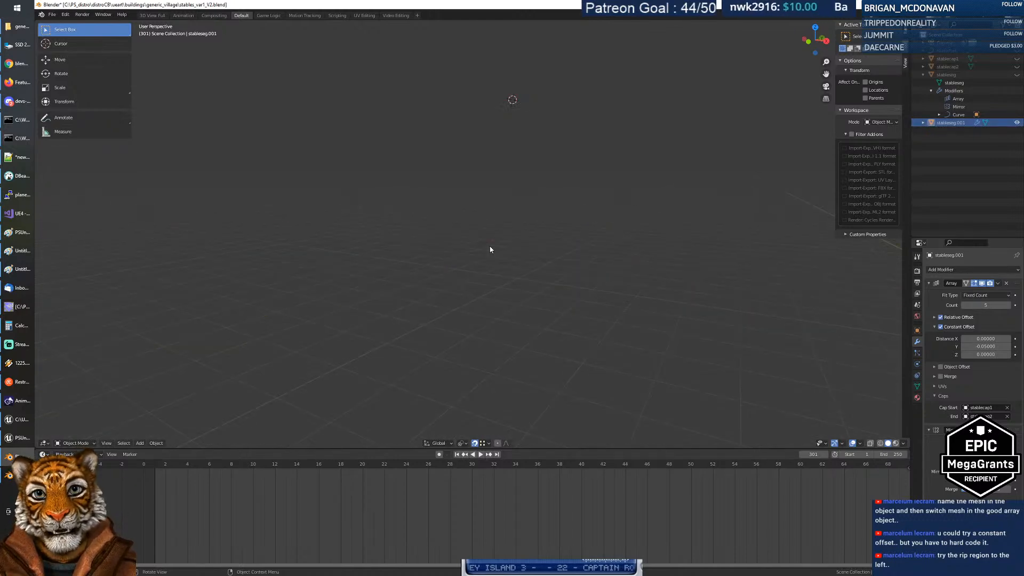
pyautogui.press('KP_Decimal')
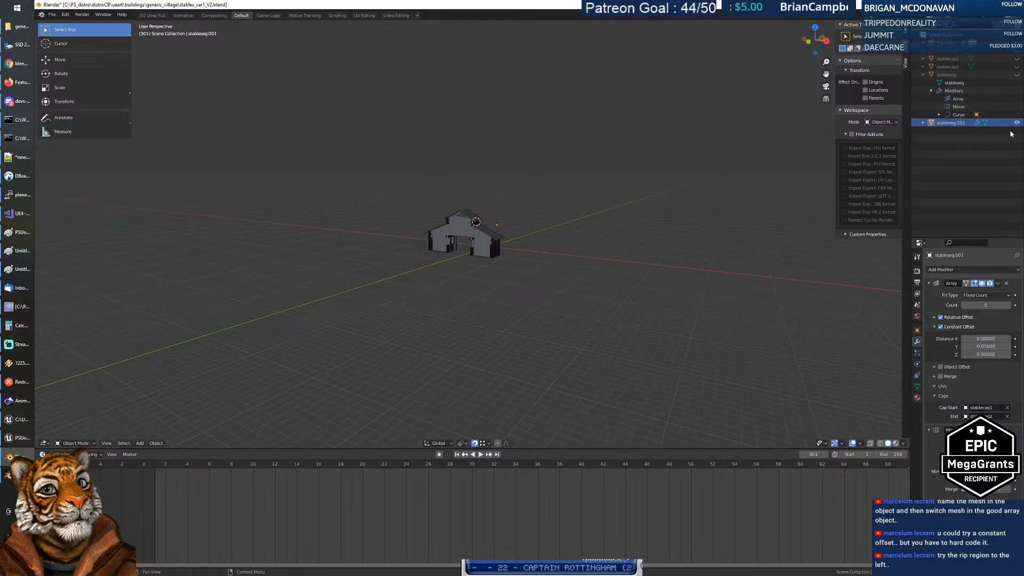
# Step: Undo the isolation of stableseg.001 and the separation of the ring faces
pyautogui.hotkey('ctrl', 'z')
pyautogui.hotkey('ctrl', 'z')
pyautogui.hotkey('ctrl', 'z')
pyautogui.hotkey('ctrl', 'z')
pyautogui.hotkey('ctrl', 'z')
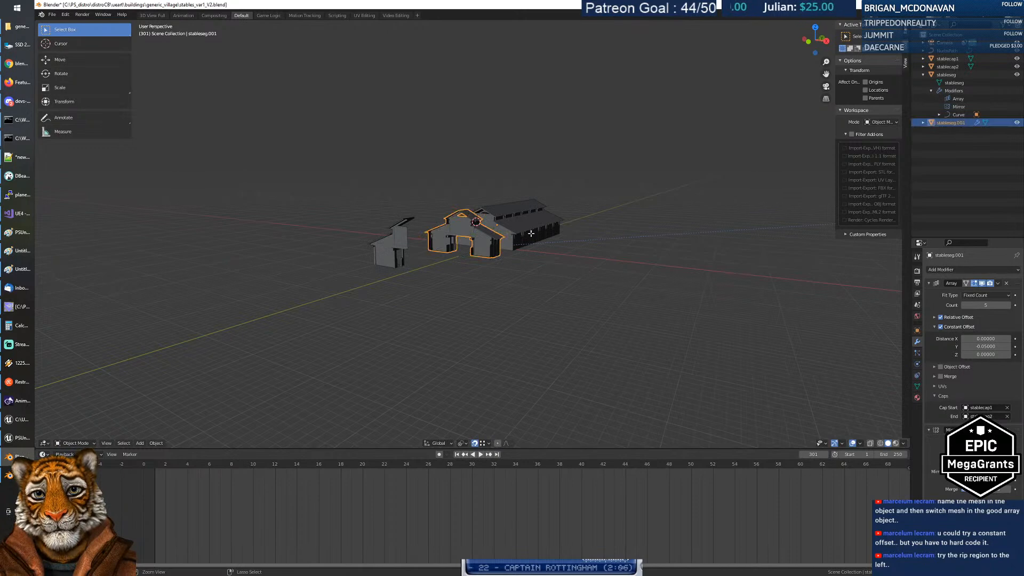
pyautogui.hotkey('ctrl', 'z')
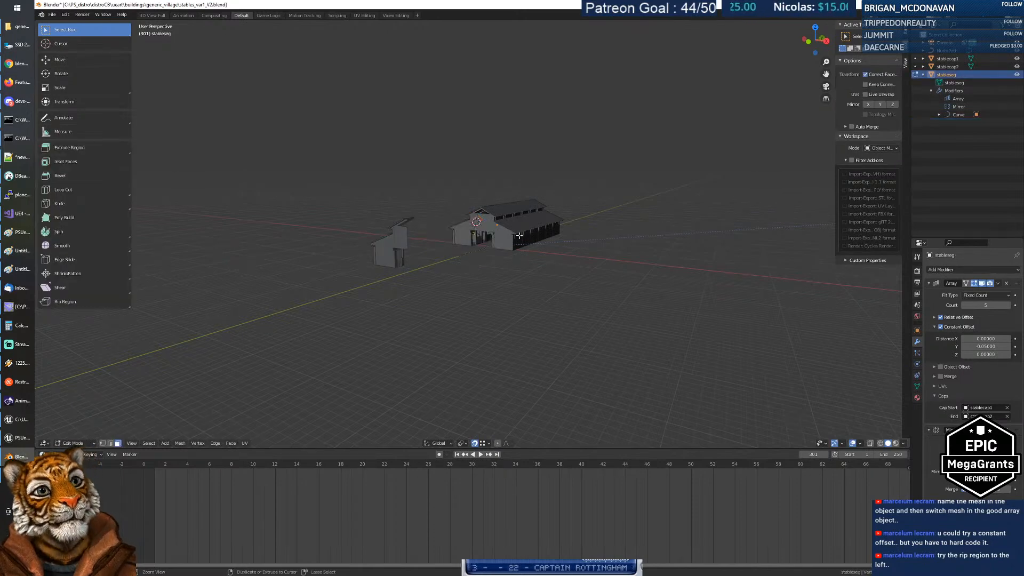
# Step: Separate the selected ring faces of the partition's opening from stableseg and select the new object stableseg.001
pyautogui.hotkey('shift', '`')
pyautogui.press('w')
pyautogui.press('s')
pyautogui.press('q')
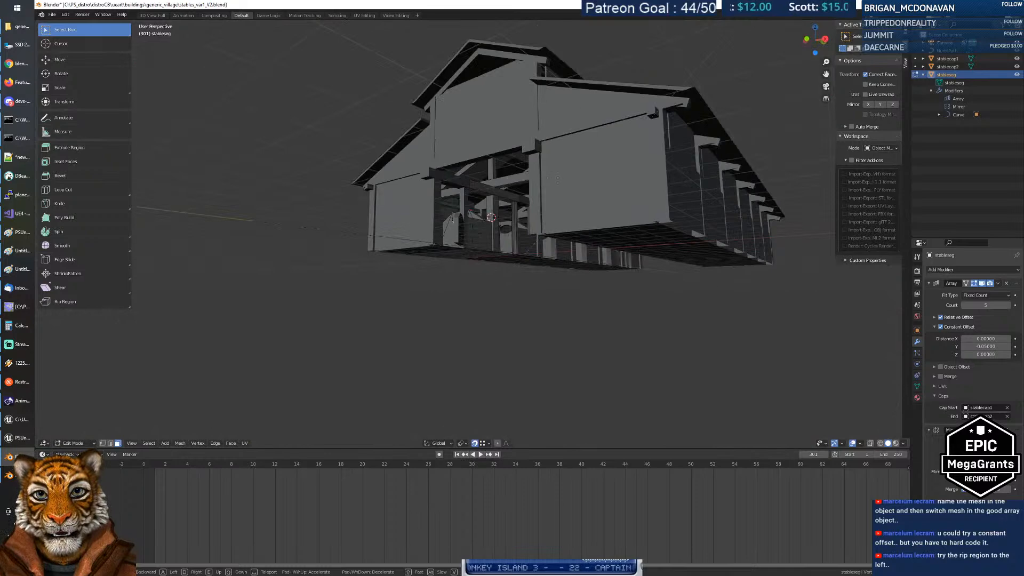
pyautogui.press('w')
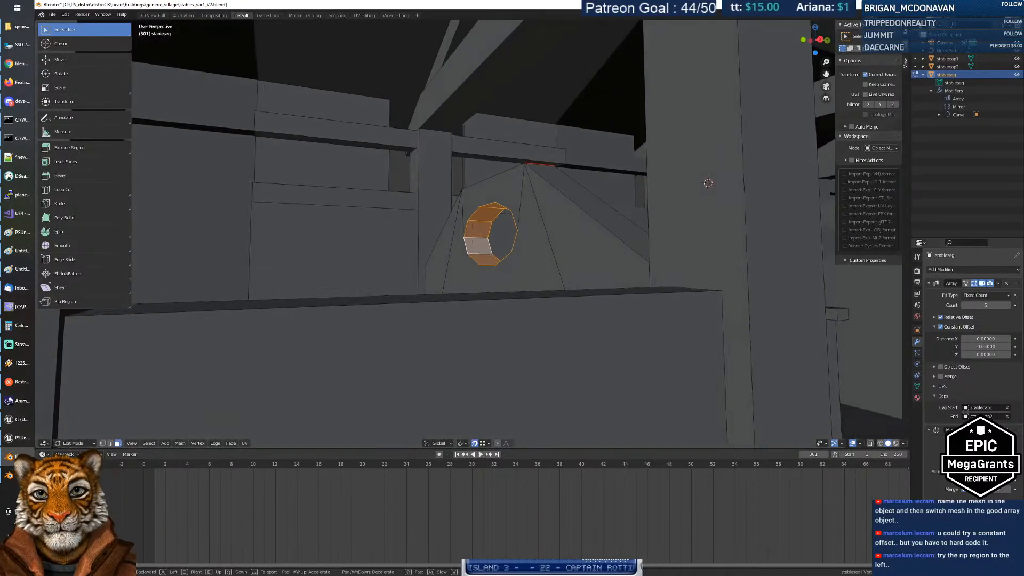
pyautogui.click(472, 234)
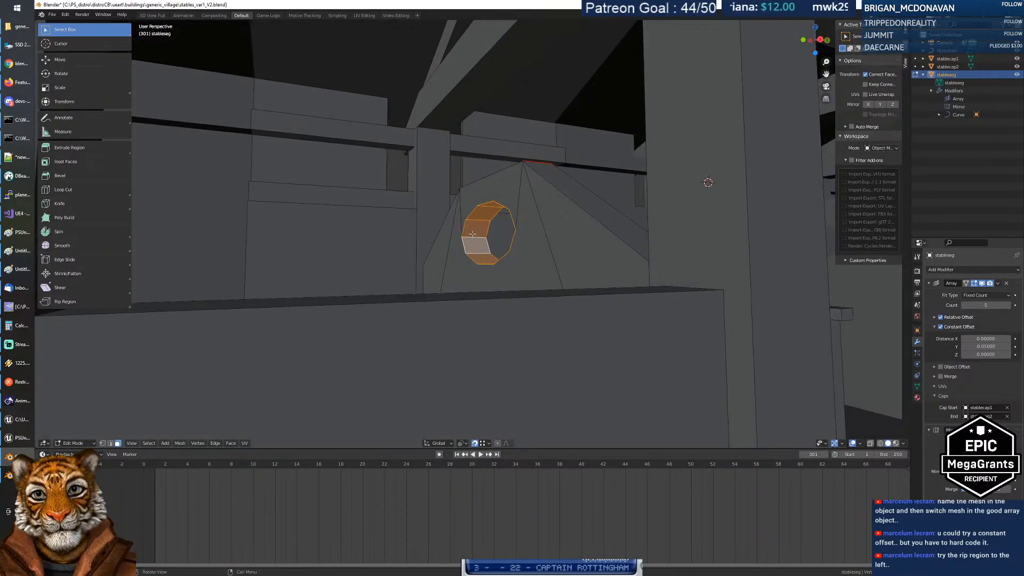
pyautogui.press('p')
pyautogui.click(473, 233)
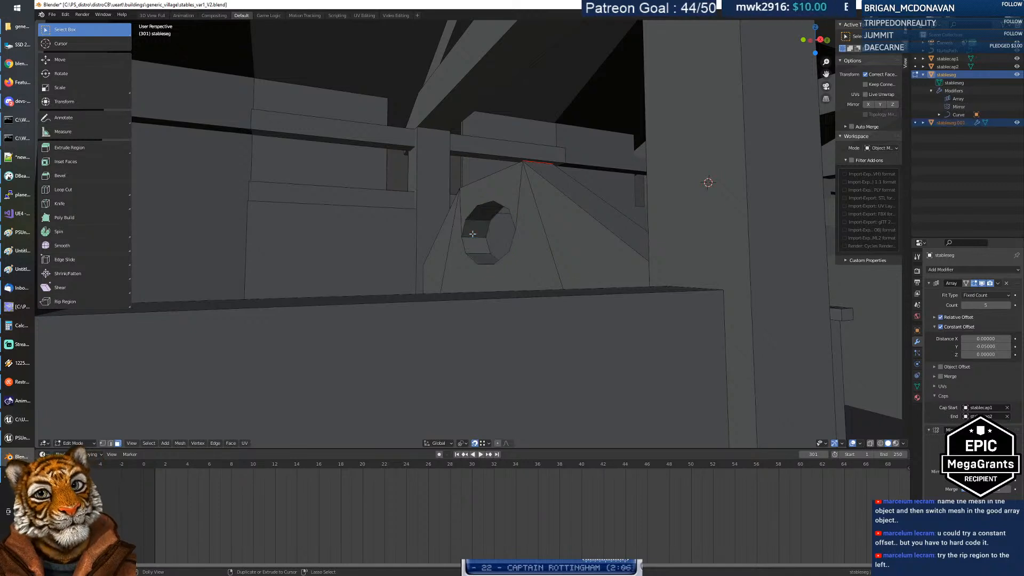
pyautogui.click(947, 122)
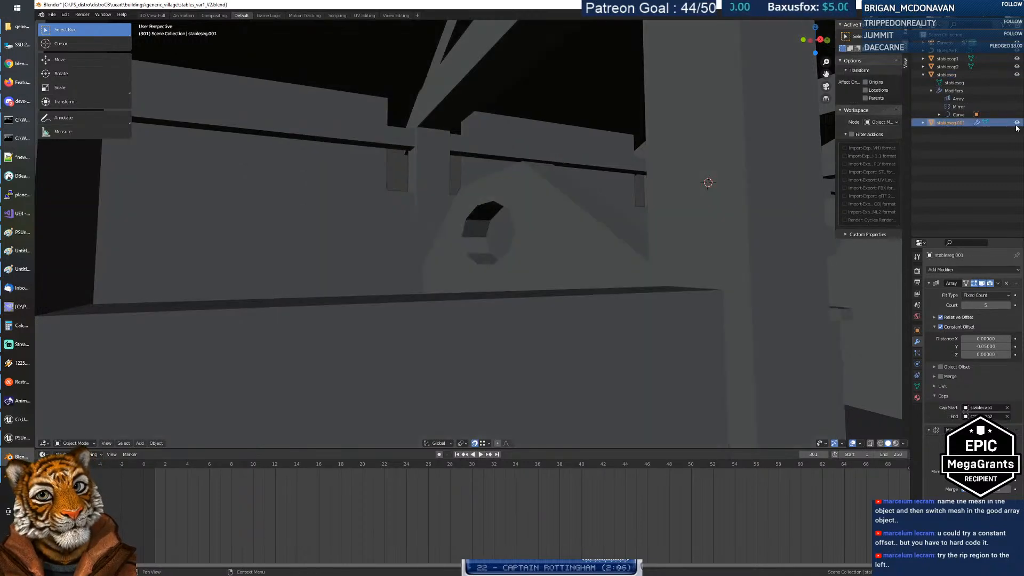
# Step: Hide stableseg and inspect the geometry belonging to the separated object from inside and outside
pyautogui.click(1017, 75)
pyautogui.click(1019, 122)
pyautogui.click(1017, 123)
pyautogui.moveTo(517, 257); pyautogui.dragTo(546, 260, button='middle')
pyautogui.hotkey('shift', '`')
pyautogui.press('s')
pyautogui.press('d')
pyautogui.press('w')
pyautogui.press('a')
pyautogui.press('w')
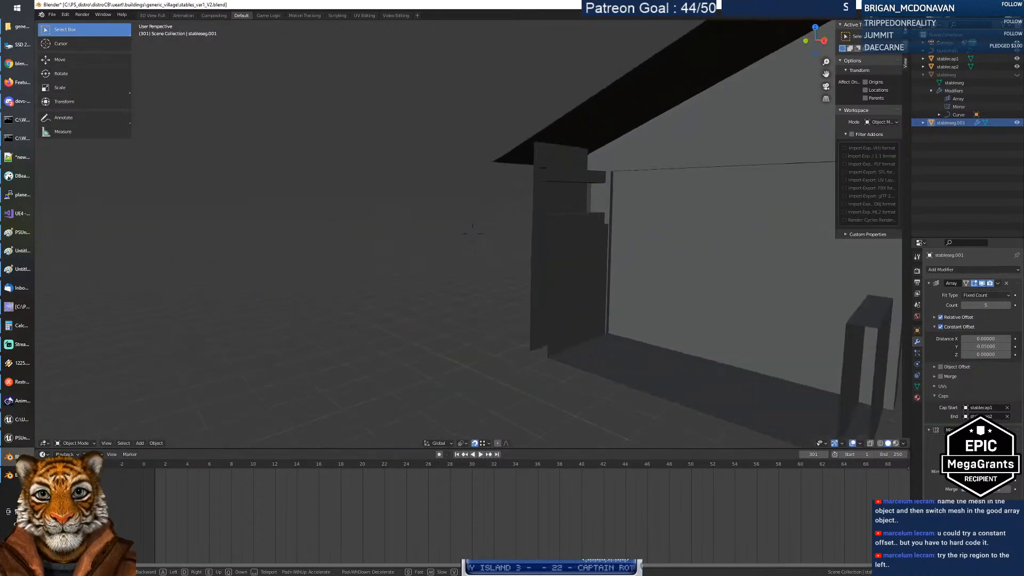
pyautogui.press('s')
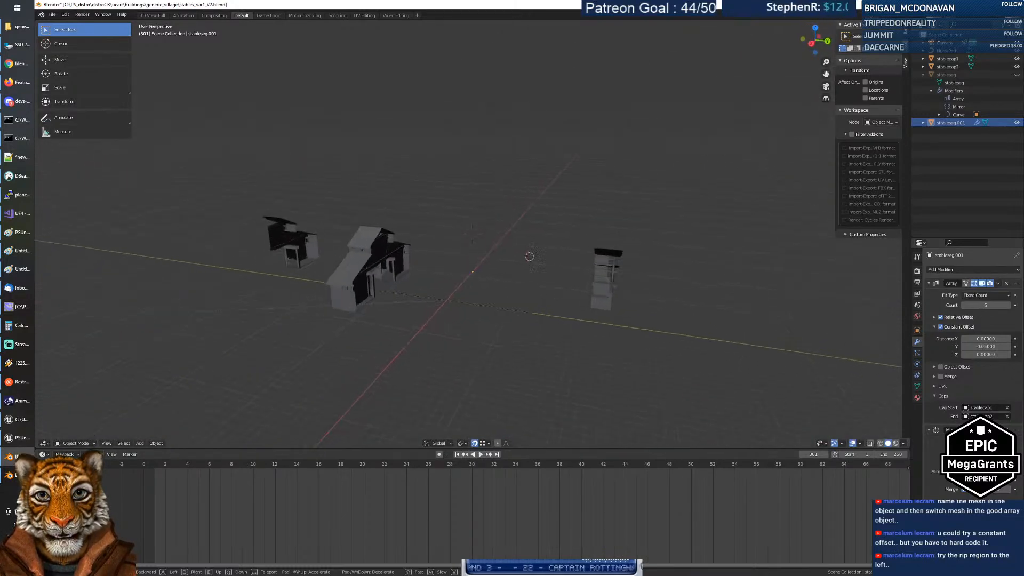
pyautogui.press('Escape')
# Step: Toggle the visibility of stableseg.001 off and on to identify which parts it contains
pyautogui.click(1018, 124)
pyautogui.click(1018, 124)
pyautogui.click(1017, 123)
pyautogui.click(1018, 124)
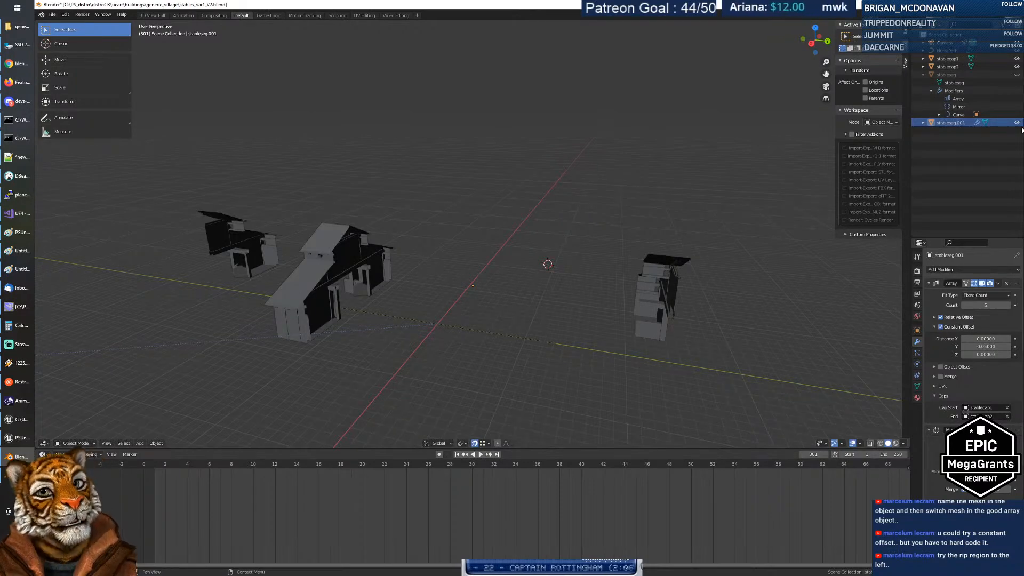
# Step: Undo the visibility changes and the second separation, returning to stableseg's mesh editing
pyautogui.press('h')
pyautogui.hotkey('ctrl', 'z')
pyautogui.hotkey('ctrl', 'z')
pyautogui.hotkey('ctrl', 'z')
pyautogui.hotkey('ctrl', 'z')
pyautogui.hotkey('ctrl', 'z')
pyautogui.hotkey('ctrl', 'z')
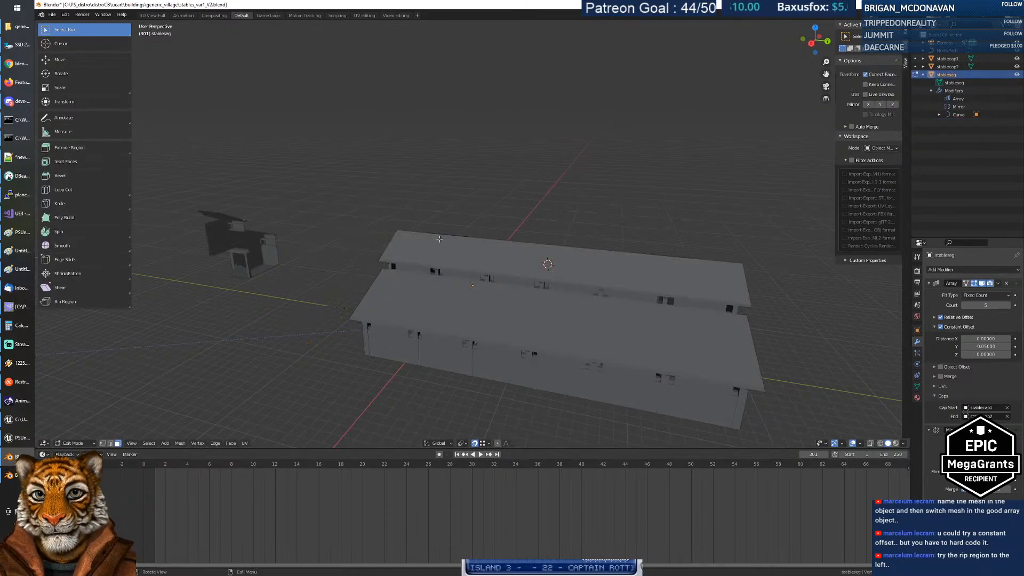
# Step: Check the stable's front and entrance, and examine the selected ring faces in the first partition's round opening
pyautogui.hotkey('shift', '`')
pyautogui.press('w')
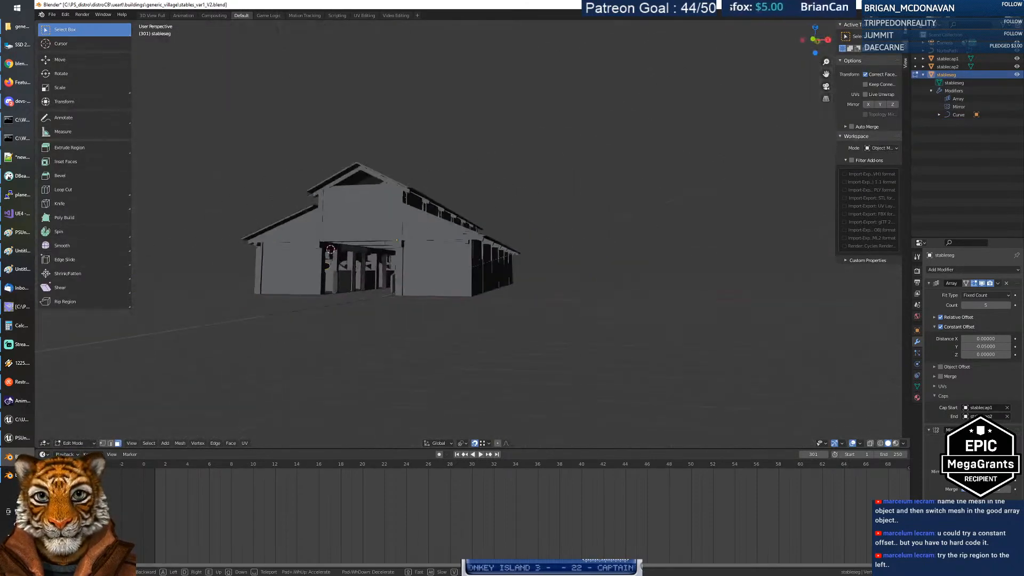
pyautogui.press('w')
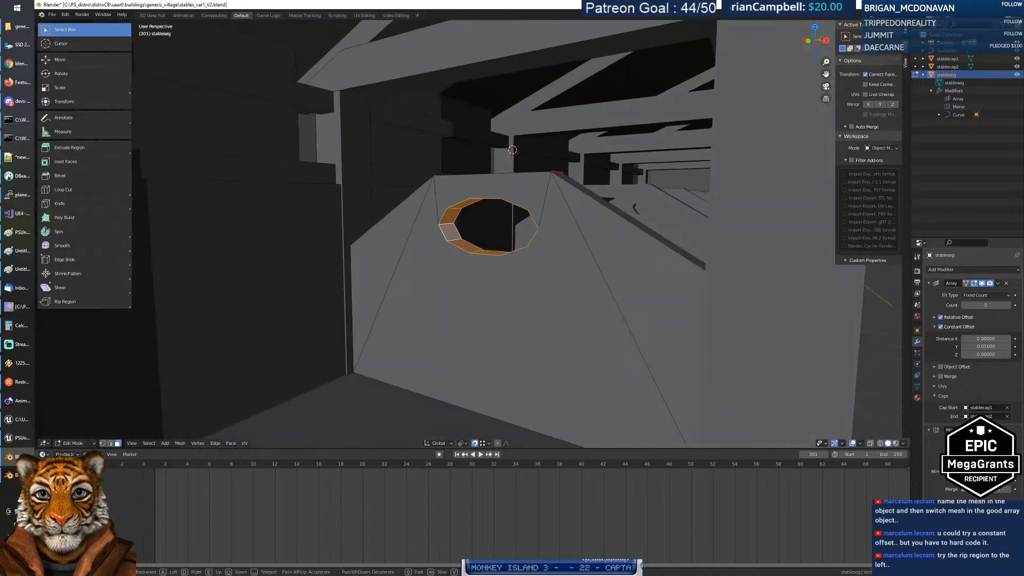
pyautogui.press('s')
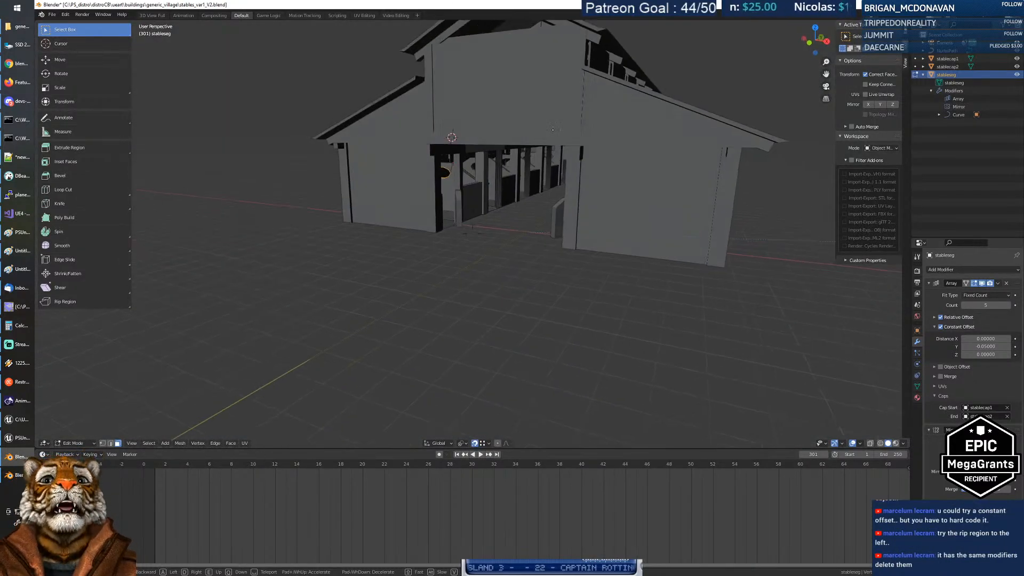
pyautogui.press('d')
pyautogui.press('w')
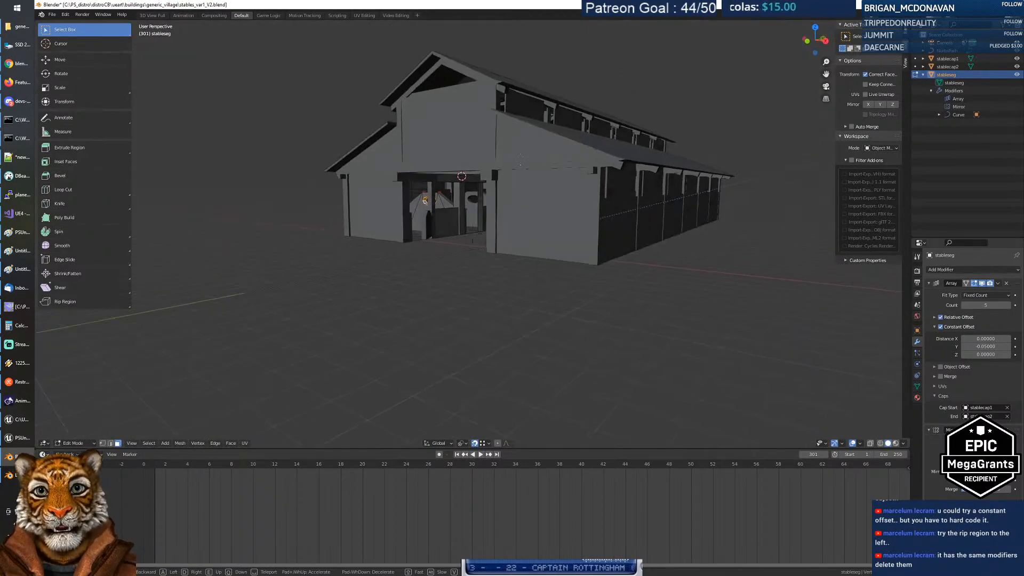
pyautogui.press('s')
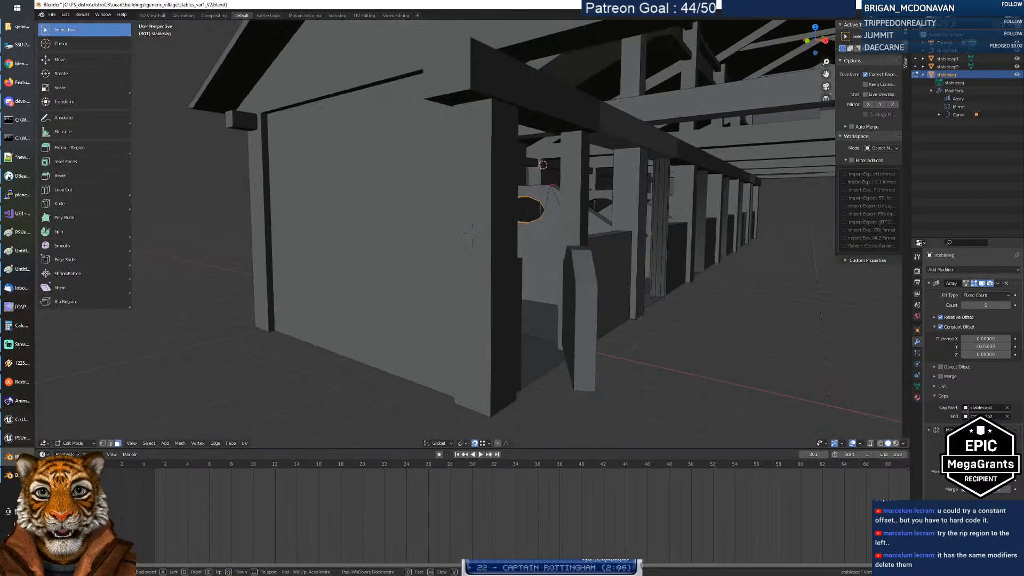
pyautogui.press('w')
pyautogui.press('s')
pyautogui.press('w')
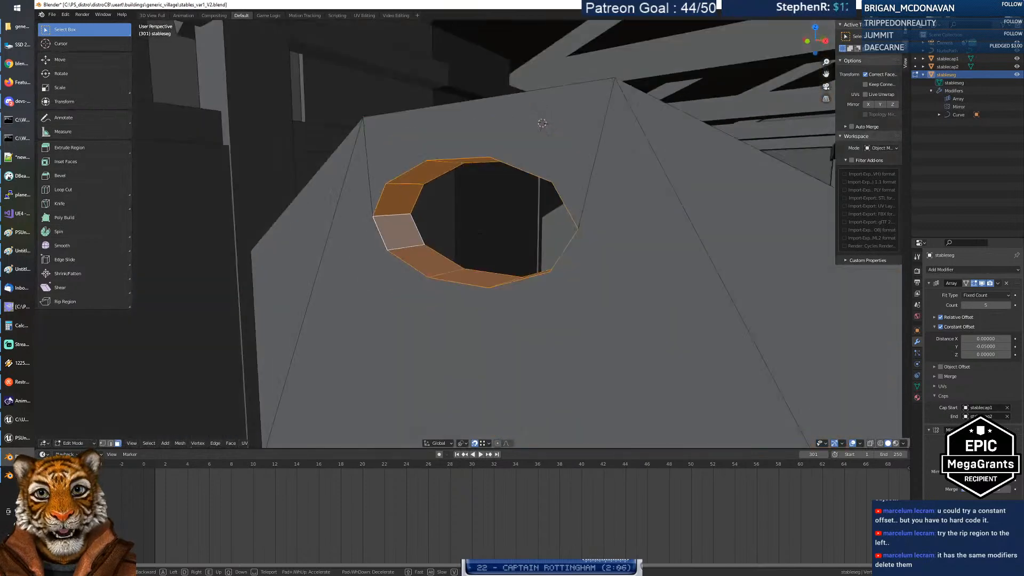
pyautogui.press('s')
pyautogui.press('w')
pyautogui.press('w')
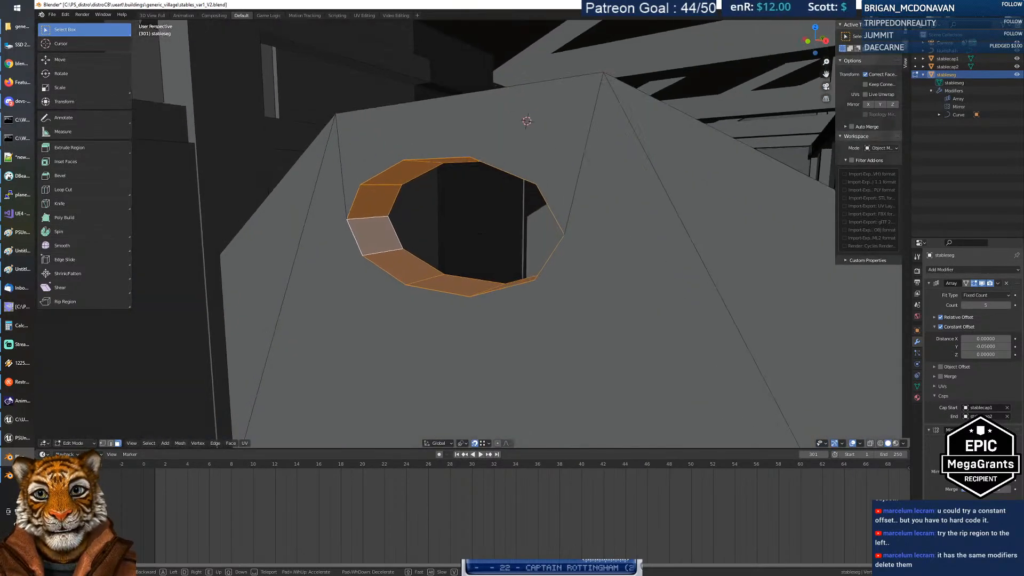
pyautogui.click(415, 161)
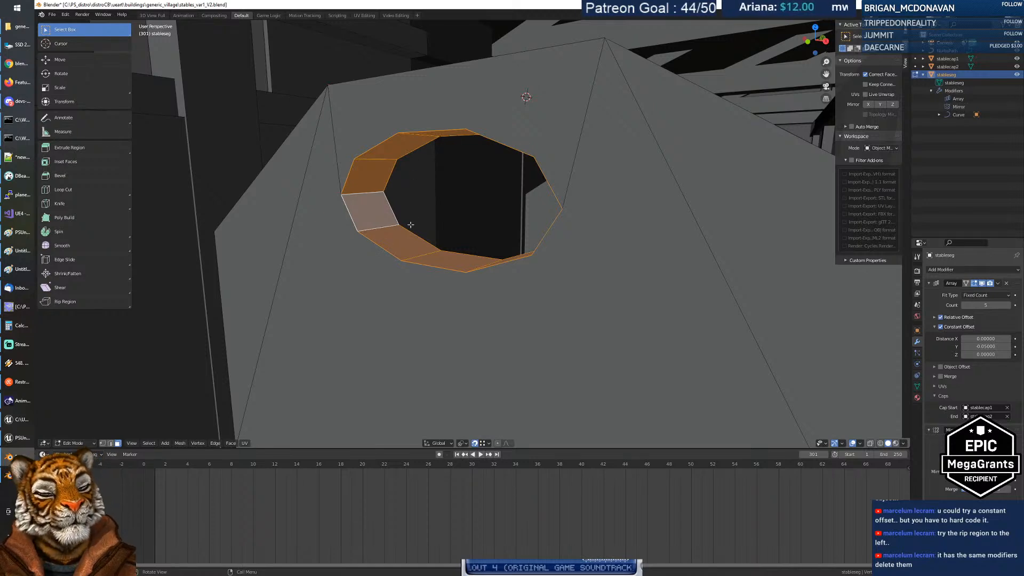
# Step: Duplicate the opening's ring faces in place, checking the copy with a trial move that is cancelled
pyautogui.press('g')
pyautogui.click(431, 215)
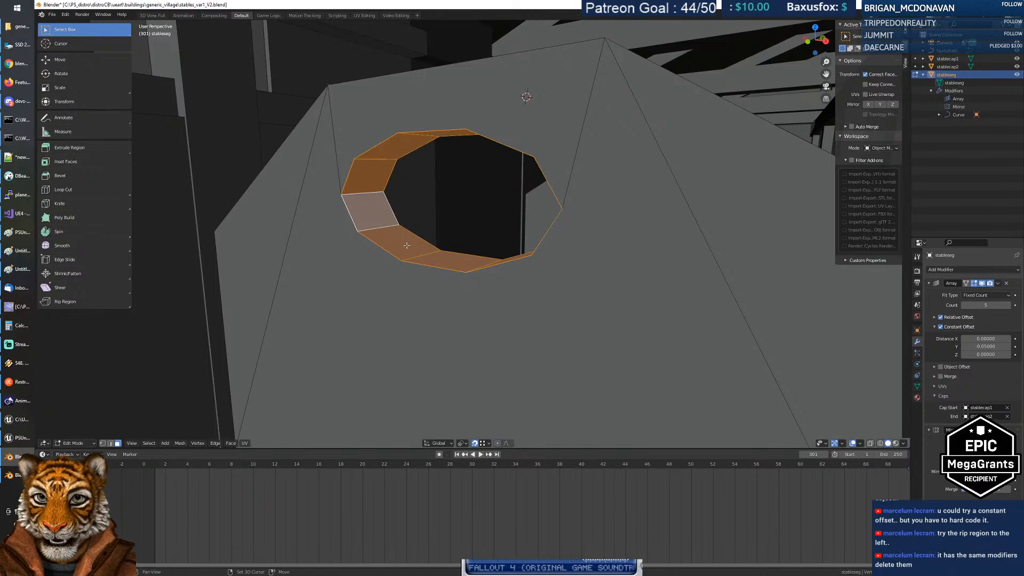
pyautogui.hotkey('shift', 'd')
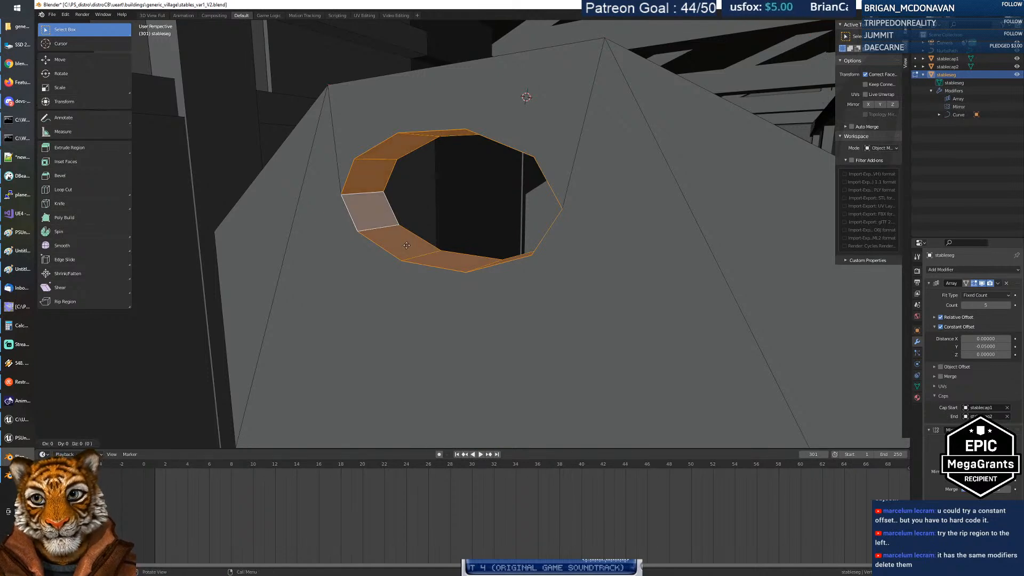
pyautogui.rightClick(407, 246)
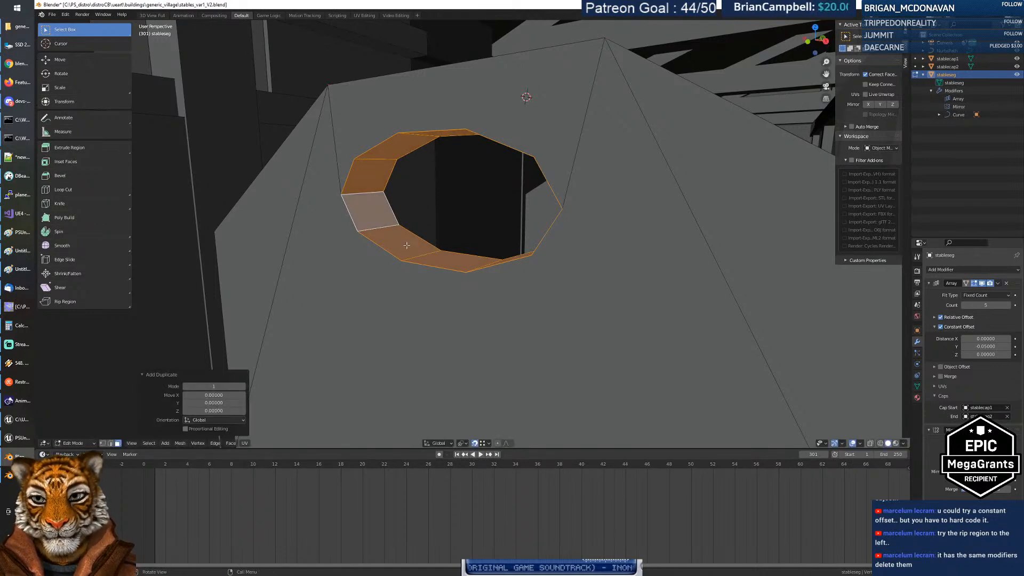
pyautogui.press('g')
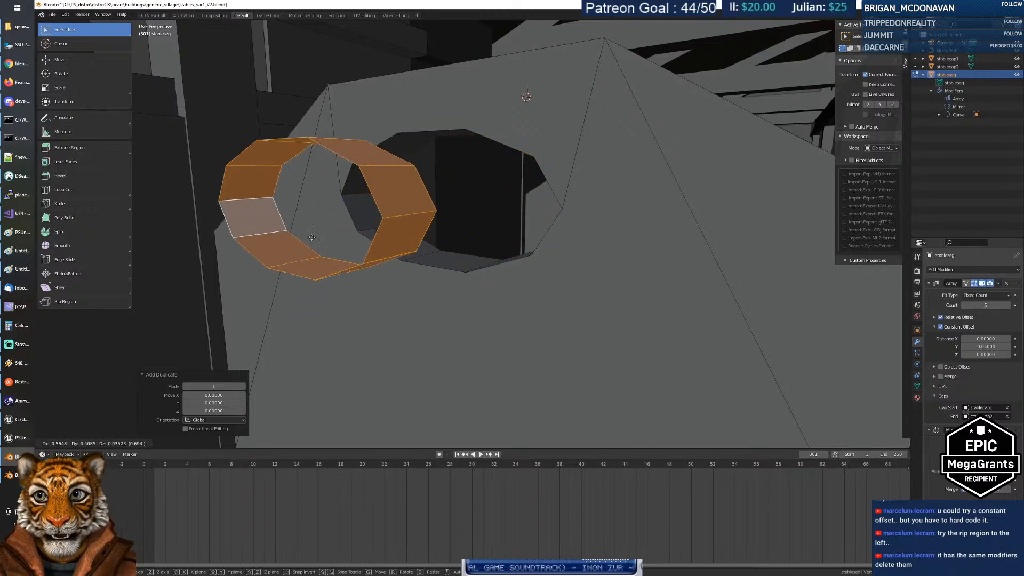
pyautogui.rightClick(370, 282)
# Step: Try separating the duplicated ring faces into their own object, toggle both objects' visibility to check the parts, and undo the separation
pyautogui.rightClick(400, 244)
pyautogui.moveTo(401, 246)
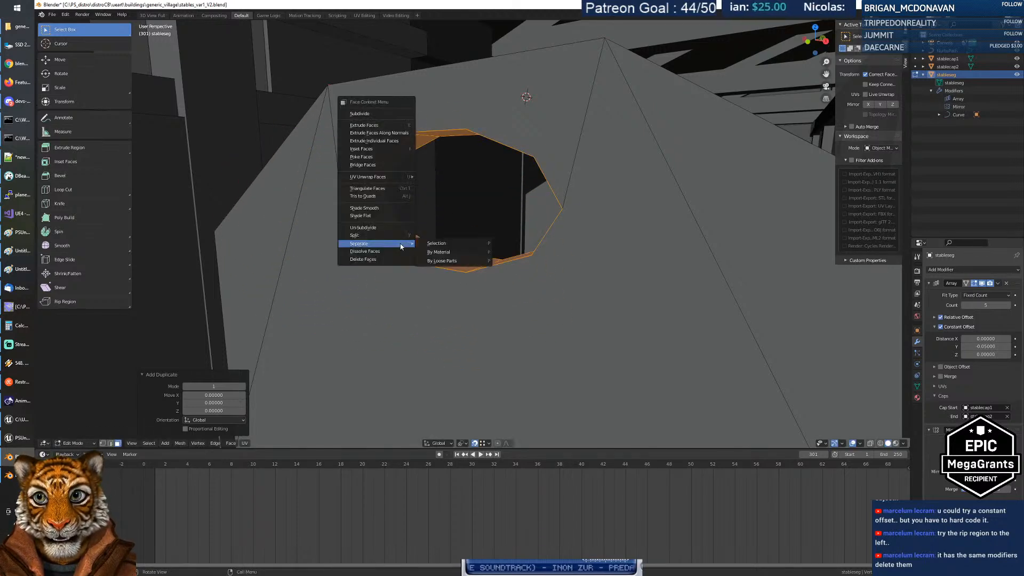
pyautogui.click(458, 246)
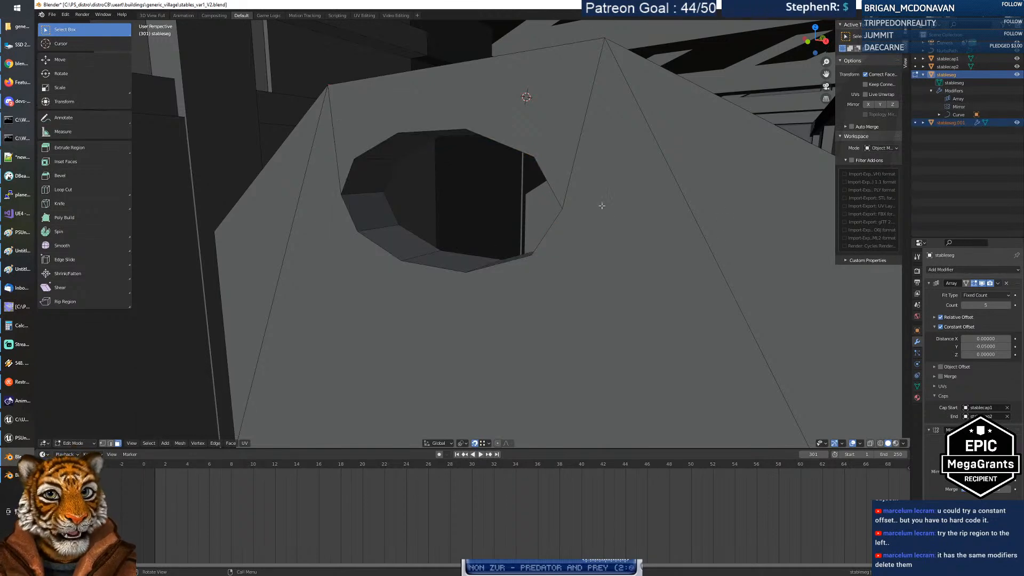
pyautogui.click(1018, 75)
pyautogui.click(1017, 123)
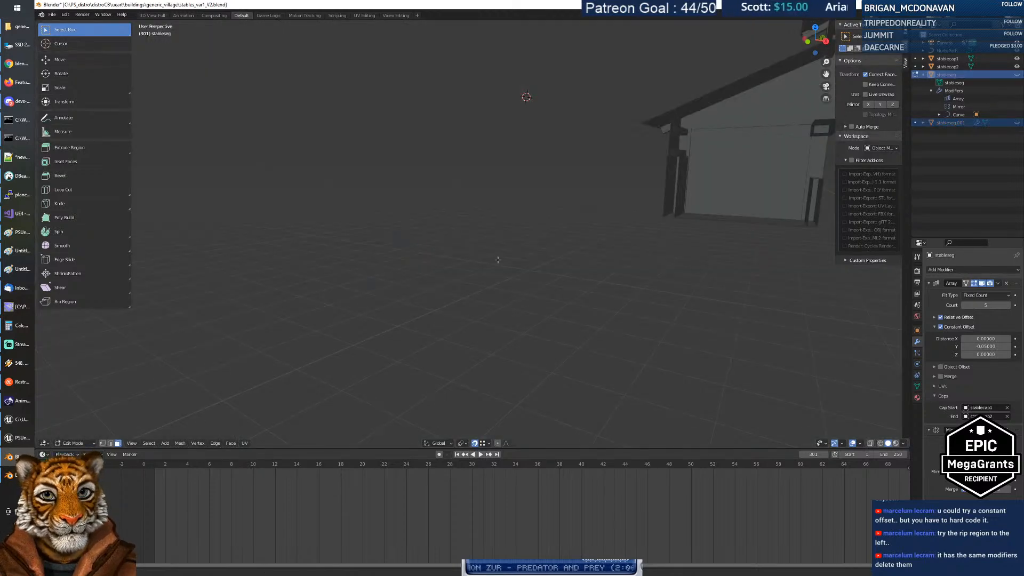
pyautogui.scroll(-10, 498, 259)
pyautogui.scroll(3, 489, 265)
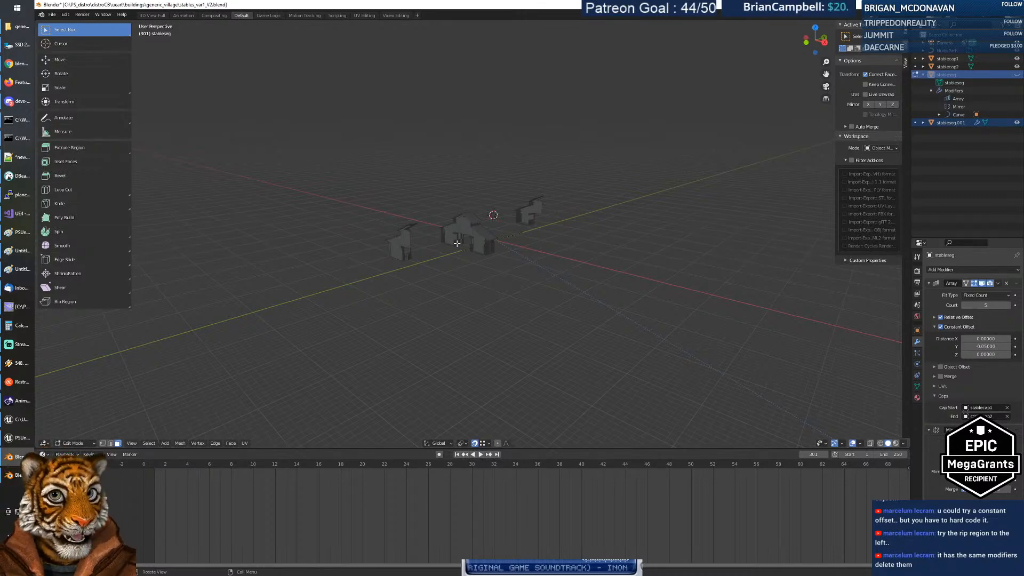
pyautogui.hotkey('ctrl', 'z')
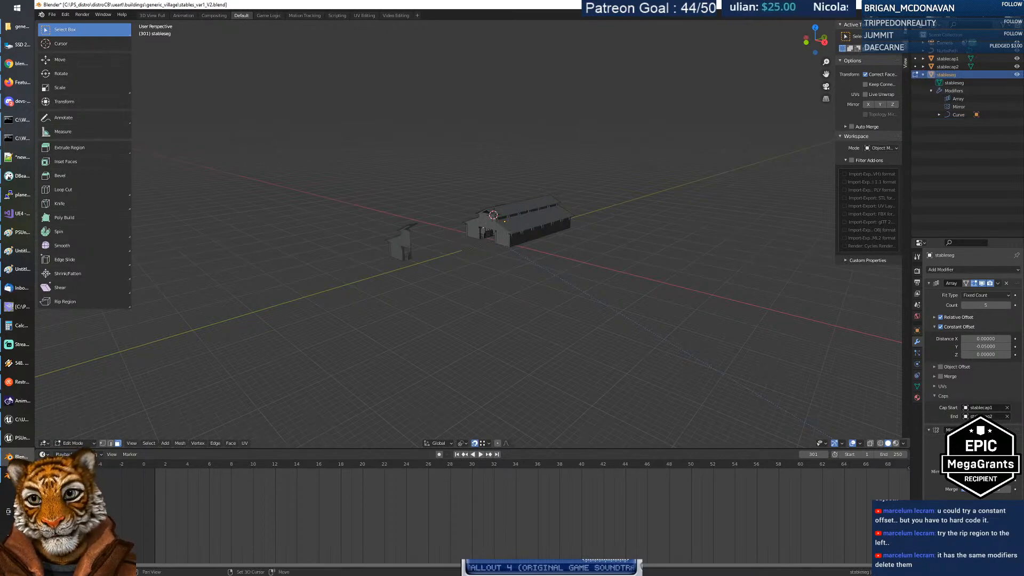
# Step: Examine the stable's front, entrance and stalls, ending at the first partition's round opening with its single selected face
pyautogui.hotkey('shift', '`')
pyautogui.press('w')
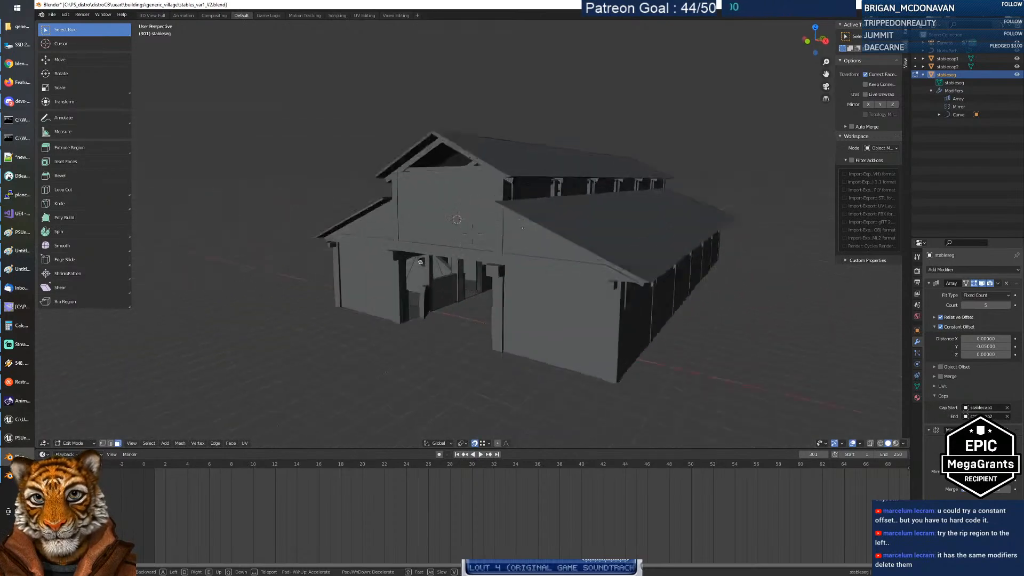
pyautogui.press('w')
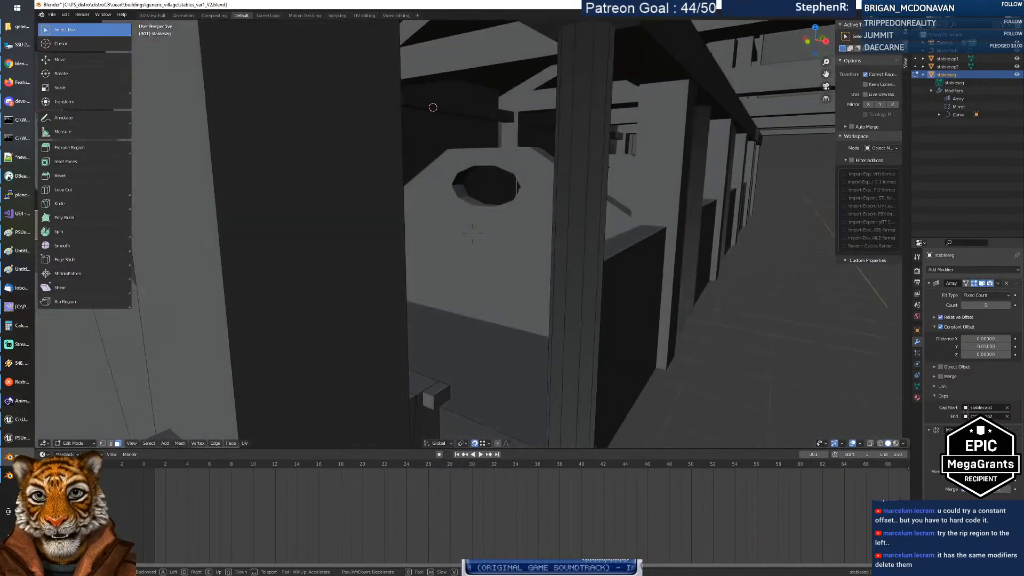
pyautogui.press('s')
pyautogui.press('w')
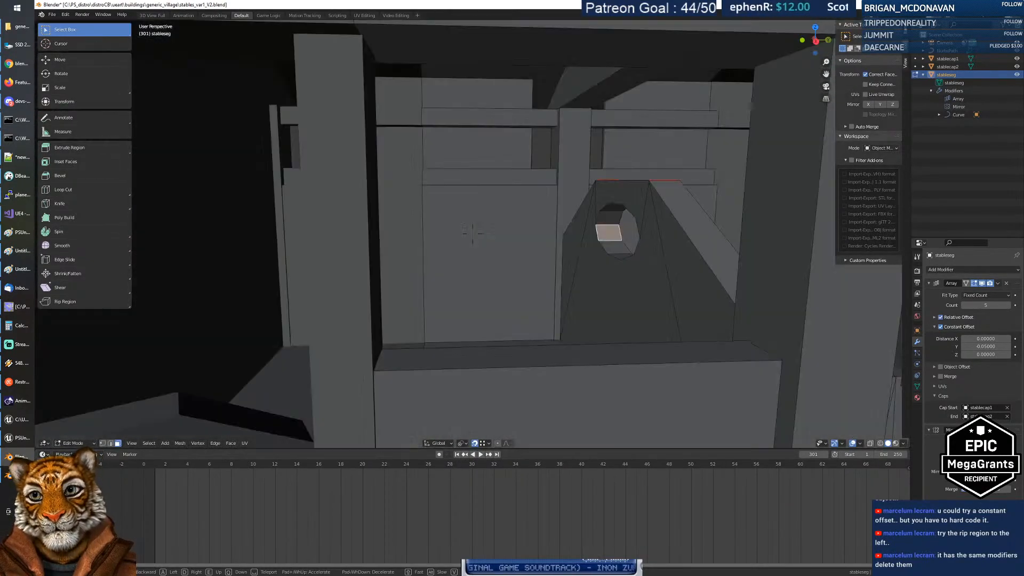
pyautogui.press('w')
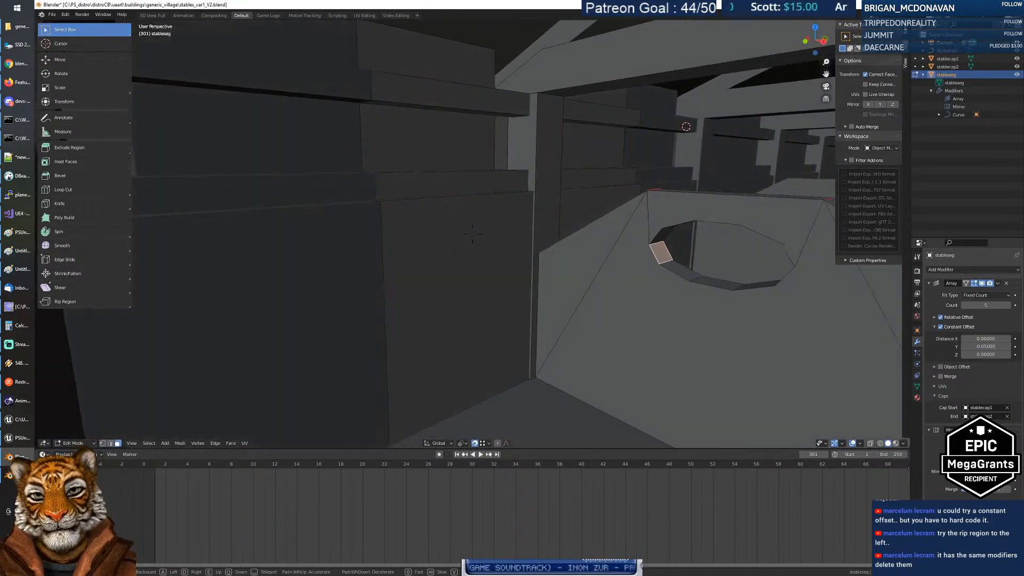
pyautogui.press('s')
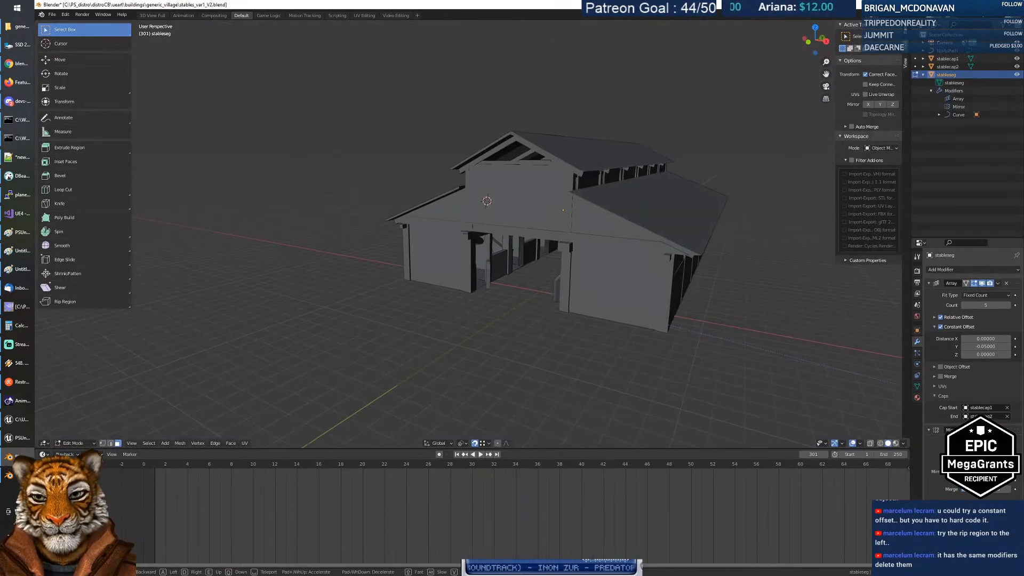
pyautogui.press('w')
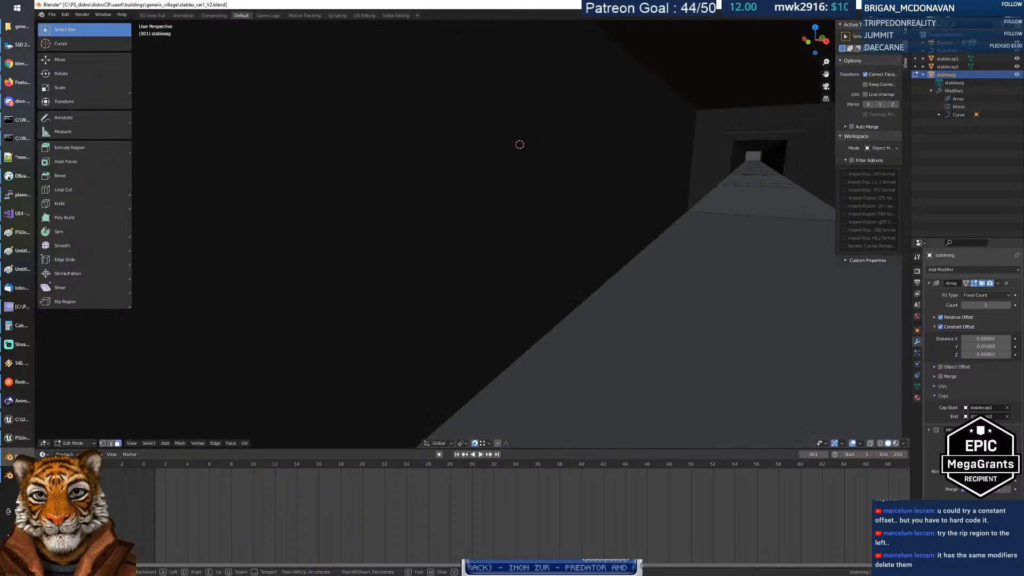
pyautogui.press('w')
pyautogui.press('s')
pyautogui.press('w')
pyautogui.press('s')
pyautogui.click(473, 234)
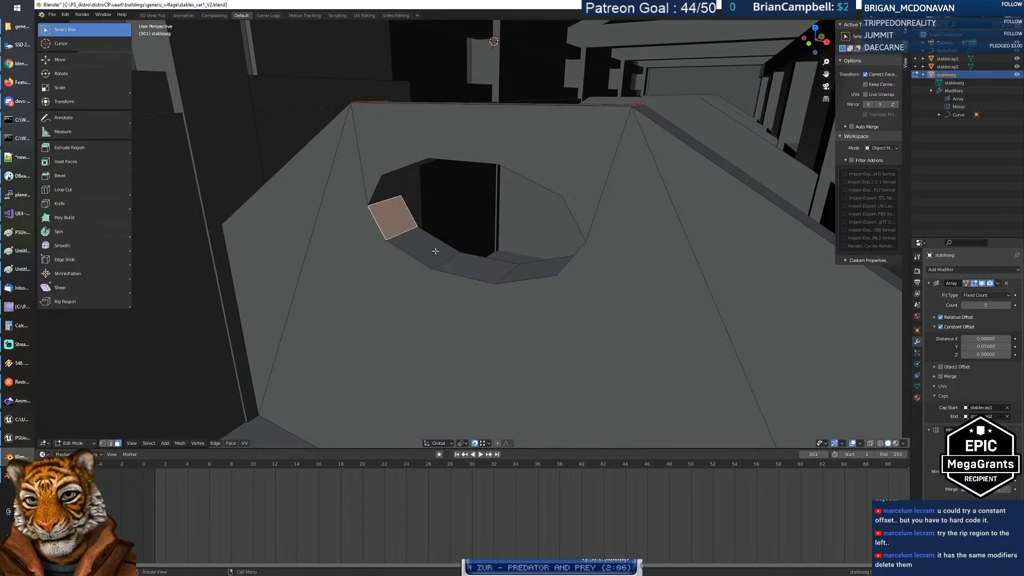
# Step: Select all faces linked to the selected opening face, checking the ring with a trial move that is cancelled
pyautogui.hotkey('ctrl', 'l')
pyautogui.moveTo(480, 245)
pyautogui.mouseDown(button='middle')
pyautogui.moveTo(340, 241)
pyautogui.moveTo(350, 201)
pyautogui.moveTo(475, 214)
pyautogui.moveTo(482, 251)
pyautogui.mouseUp(button='middle')
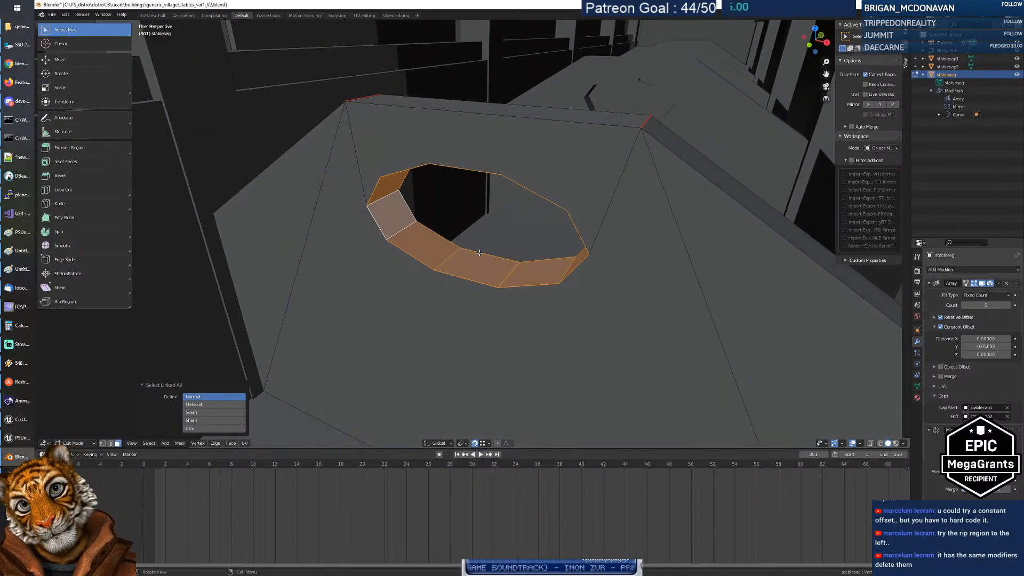
pyautogui.press('g')
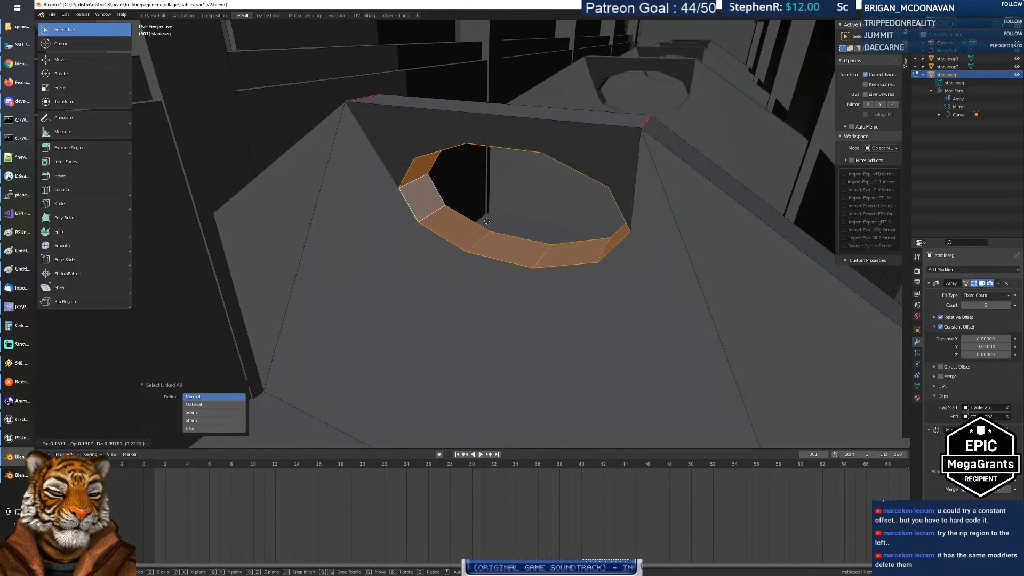
pyautogui.click(458, 237)
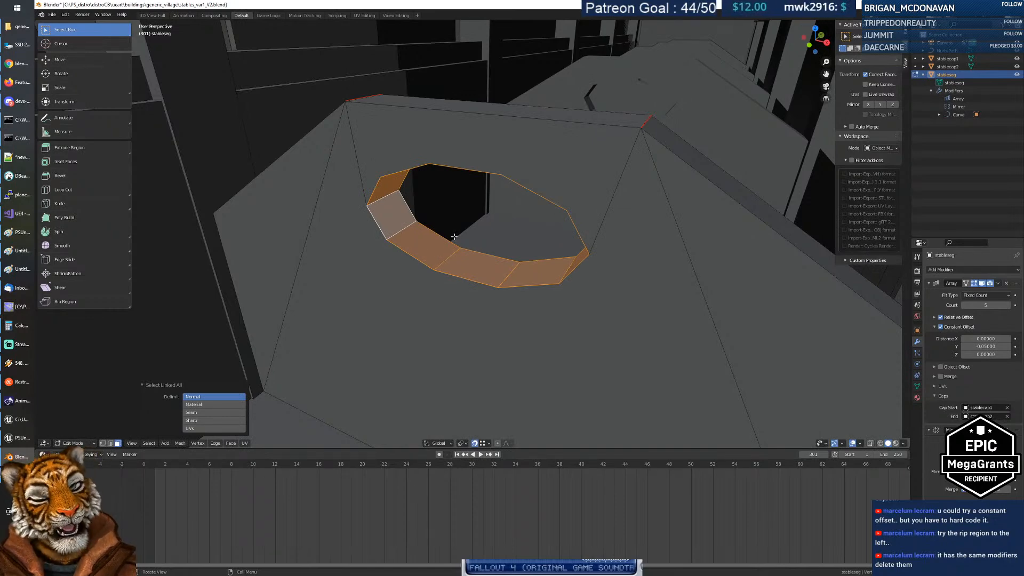
pyautogui.moveTo(498, 242)
pyautogui.mouseDown(button='middle')
pyautogui.moveTo(487, 238)
pyautogui.moveTo(500, 249)
pyautogui.mouseUp(button='middle')
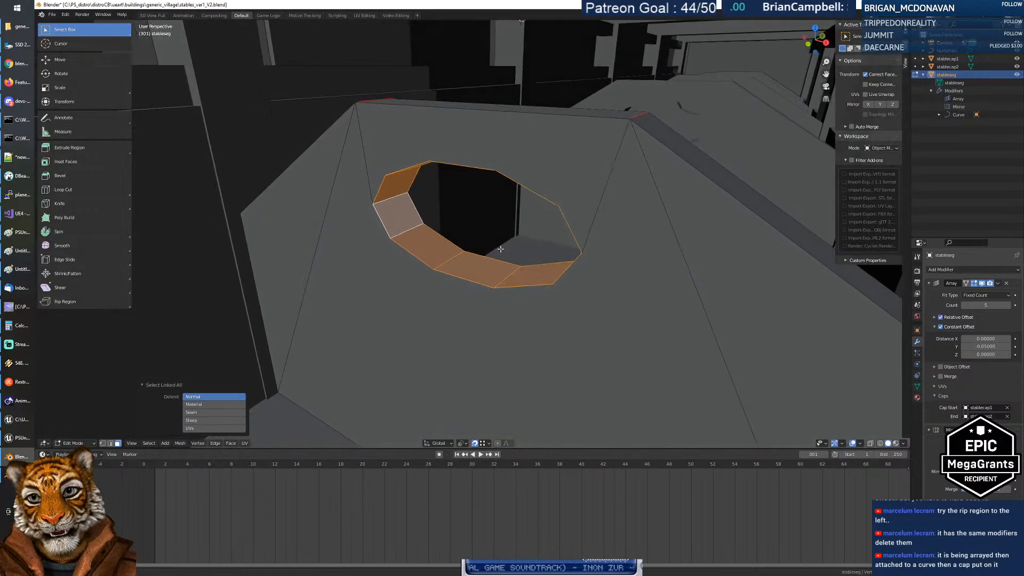
# Step: Duplicate the opening's ring faces in place and separate the copy into its own object
pyautogui.press('g')
pyautogui.rightClick(500, 249)
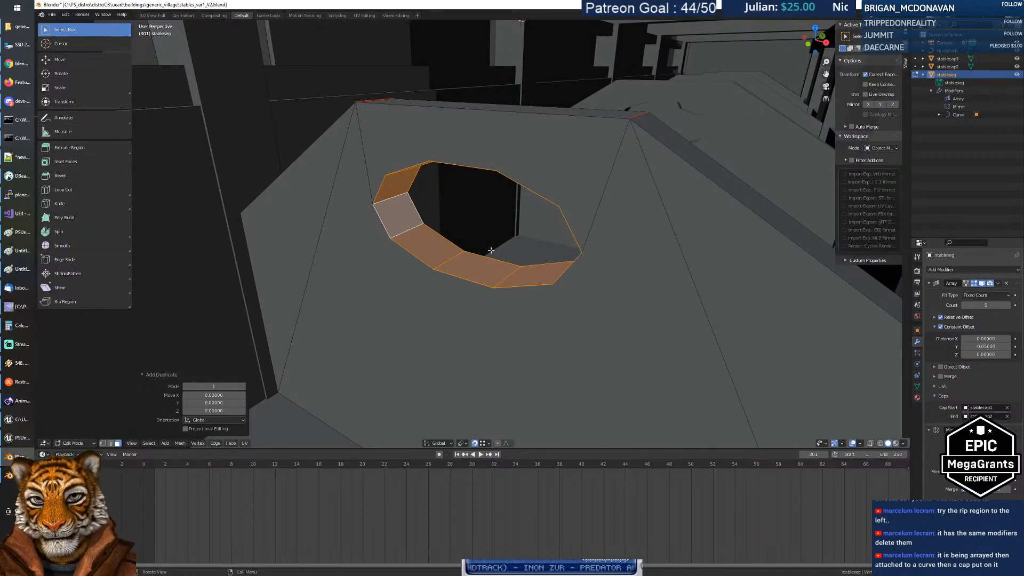
pyautogui.rightClick(494, 252)
pyautogui.moveTo(495, 253)
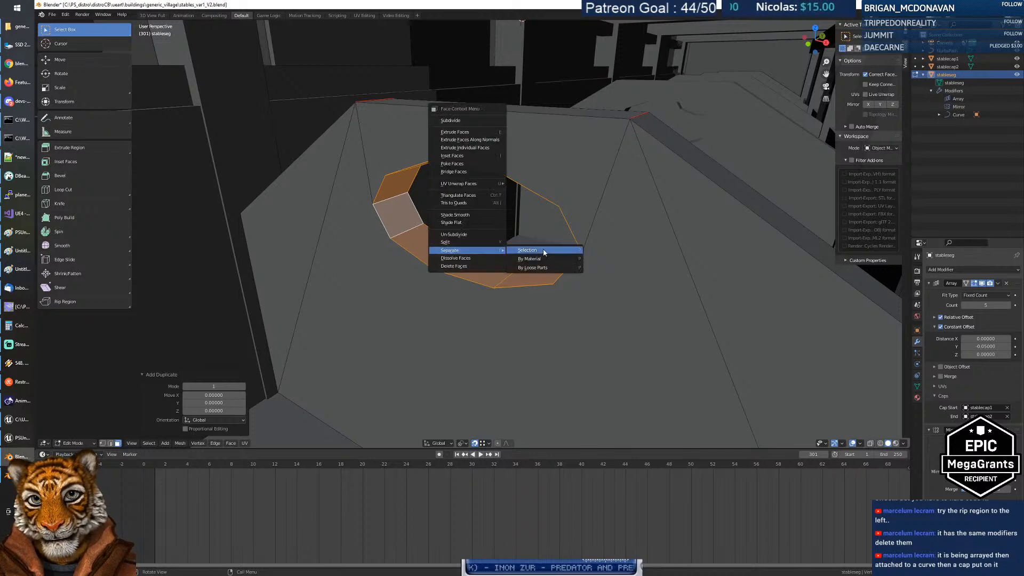
pyautogui.click(528, 251)
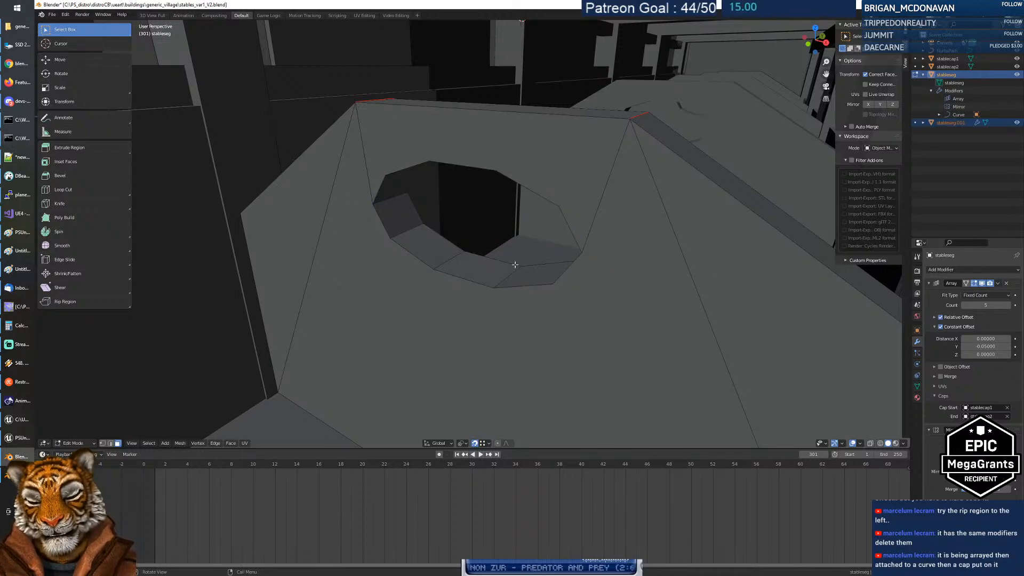
# Step: Clear both array caps on the separated ring object and remove its Mirror, Array and Curve modifiers
pyautogui.scroll(-15, 516, 265)
pyautogui.scroll(15, 515, 265)
pyautogui.scroll(-15, 515, 265)
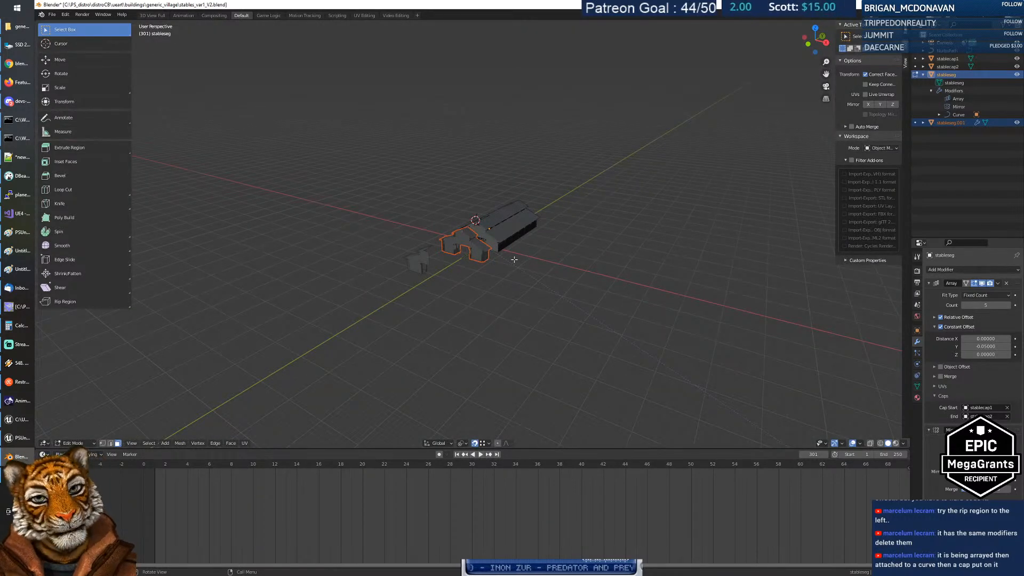
pyautogui.click(947, 123)
pyautogui.click(1008, 407)
pyautogui.click(1007, 416)
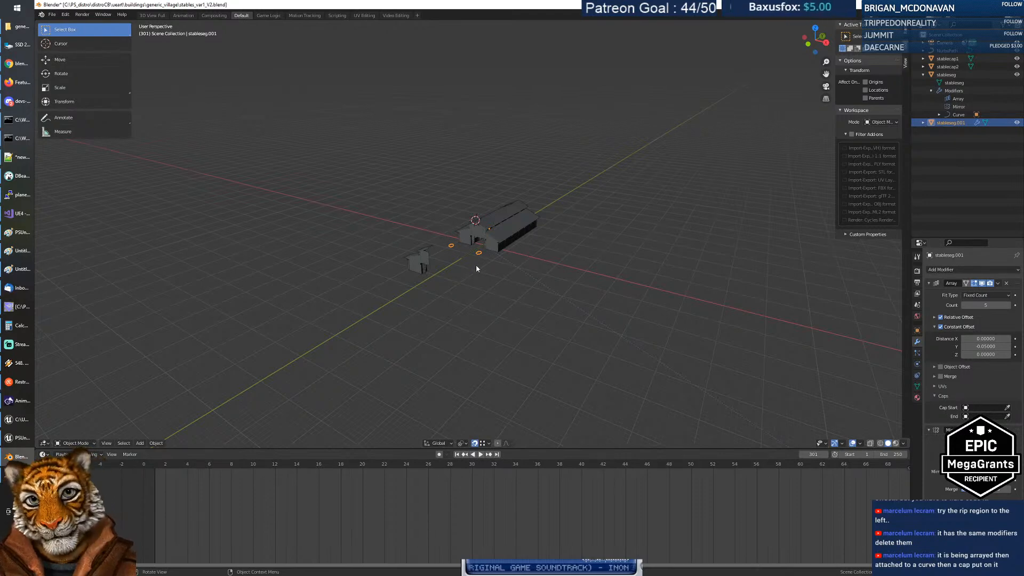
pyautogui.click(1007, 430)
pyautogui.click(1006, 283)
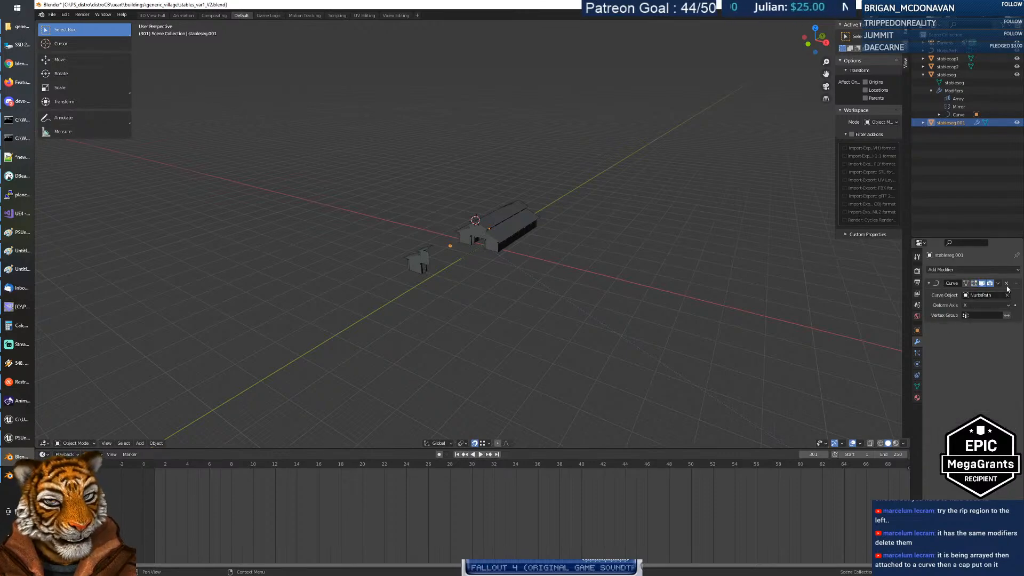
pyautogui.click(1007, 284)
# Step: Move the ring object about -31.09 along Y to the freestanding stable segment outside the main building
pyautogui.hotkey('shift', '`')
pyautogui.press('w')
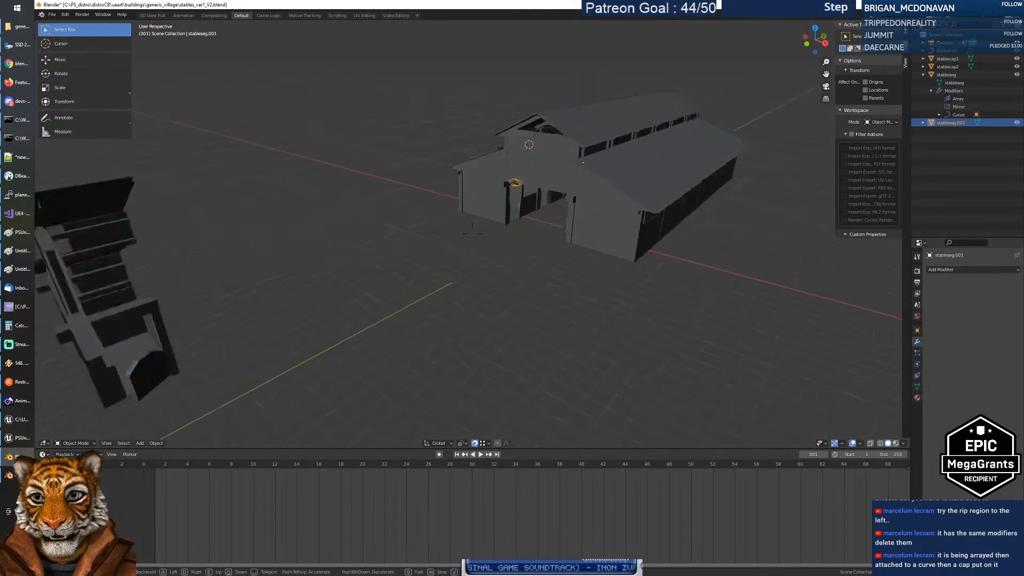
pyautogui.press('w')
pyautogui.press('s')
pyautogui.press('w')
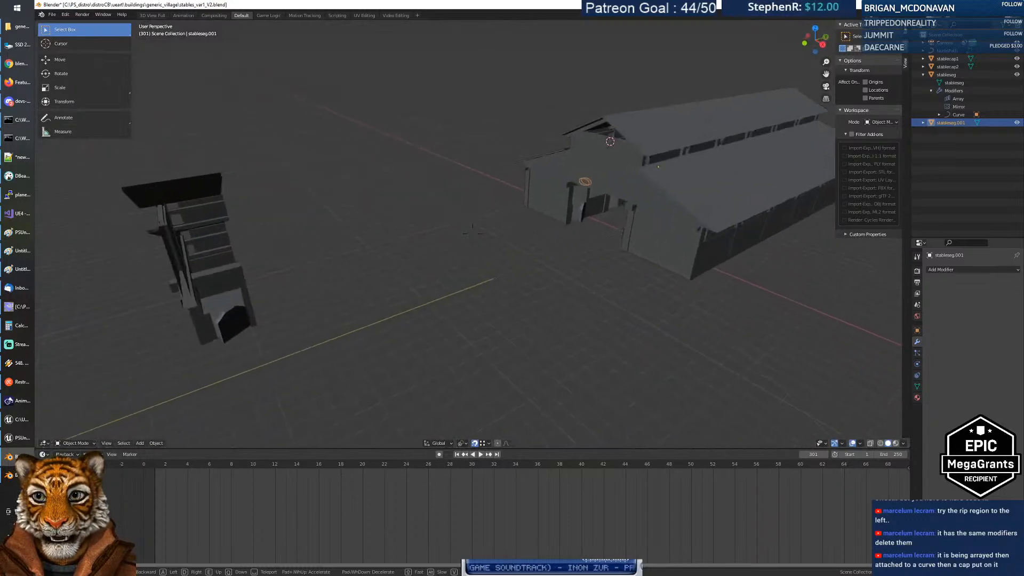
pyautogui.press('s')
pyautogui.click(472, 233)
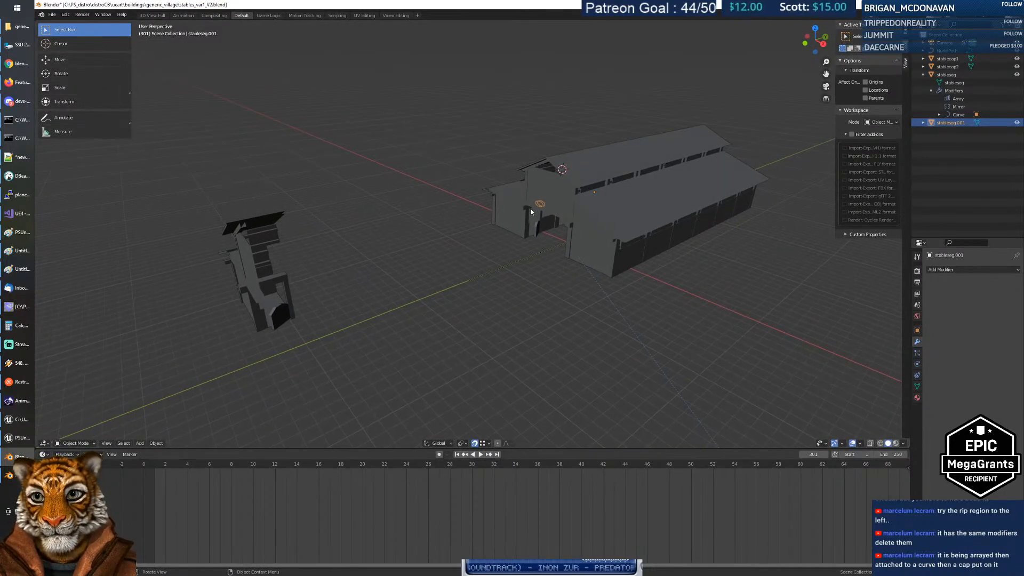
pyautogui.press('g')
pyautogui.press('y')
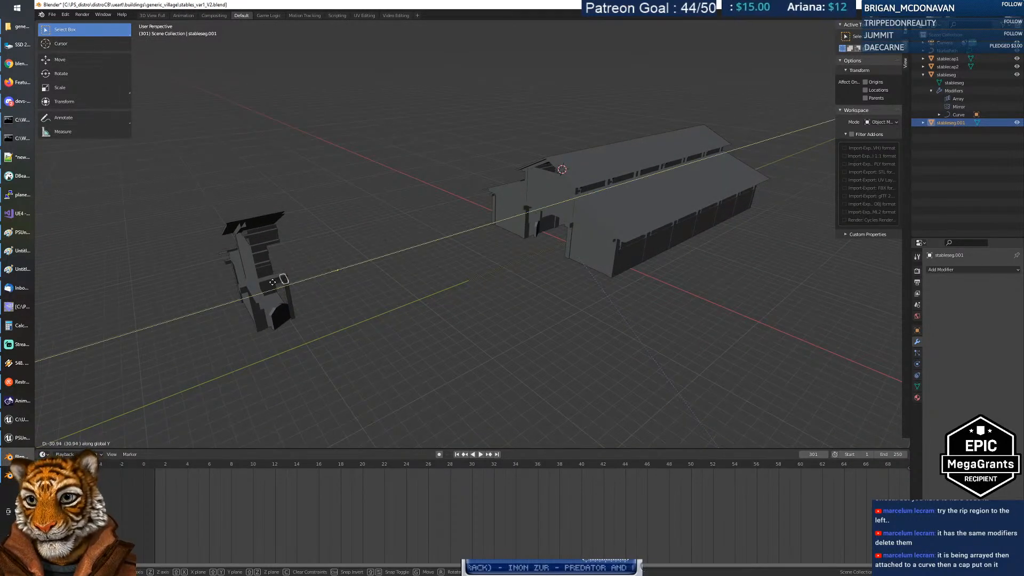
pyautogui.click(274, 290)
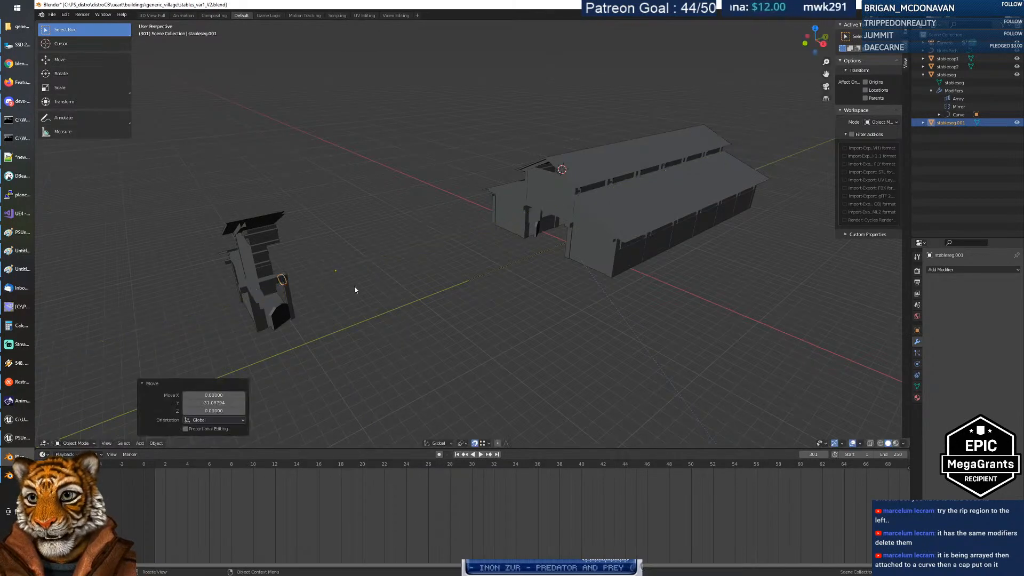
# Step: Move the ring object about 2.14 along X, and freely reposition it just above the freestanding segment's angled partition
pyautogui.hotkey('shift', '`')
pyautogui.press('w')
pyautogui.press('s')
pyautogui.press('w')
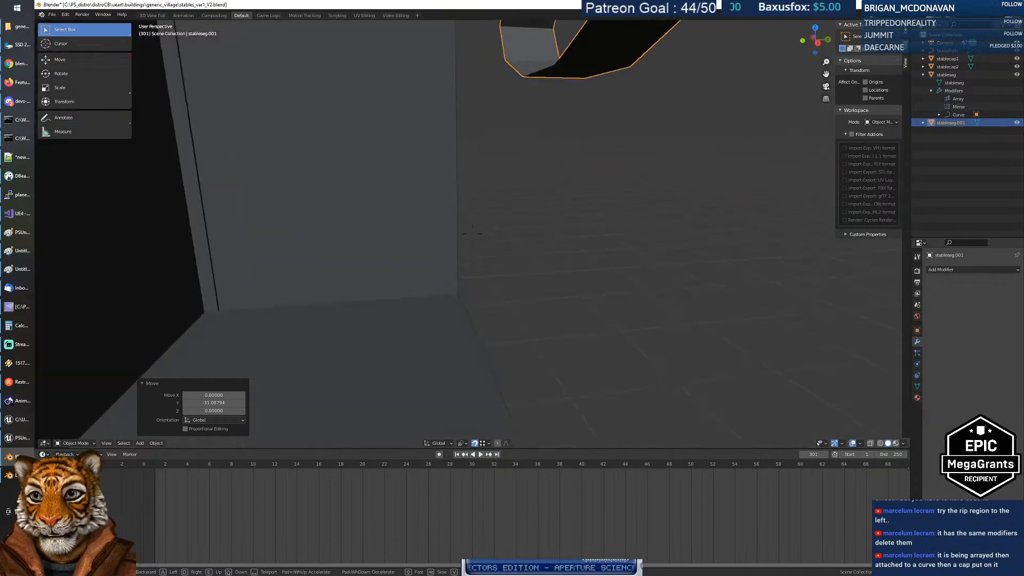
pyautogui.press('s')
pyautogui.click(524, 202)
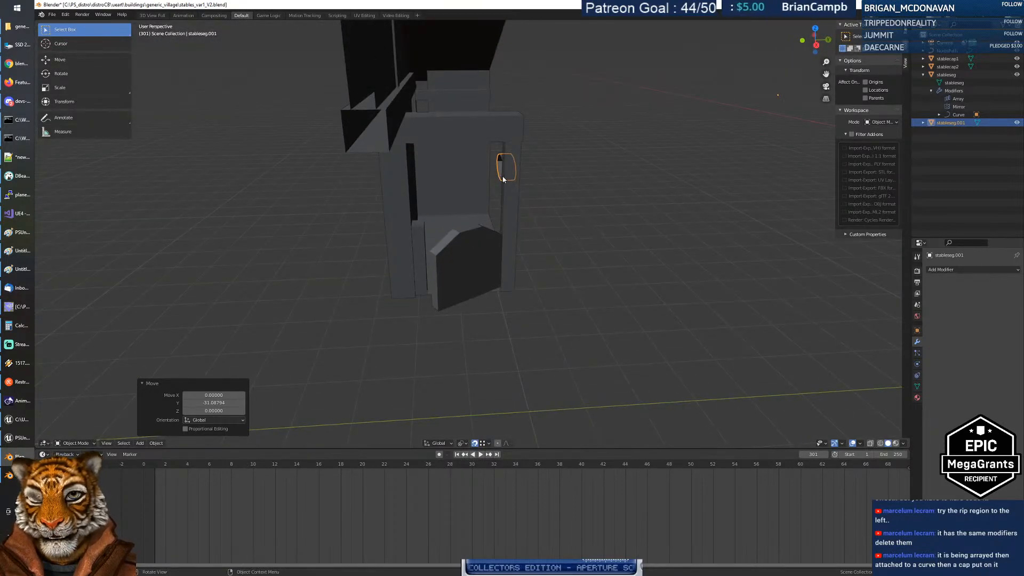
pyautogui.press('g')
pyautogui.press('x')
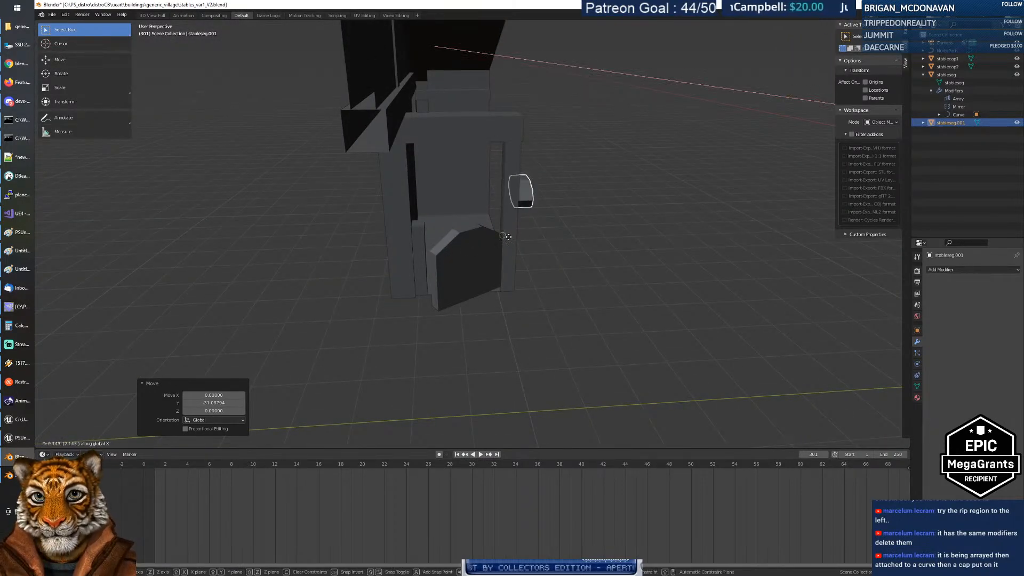
pyautogui.click(507, 236)
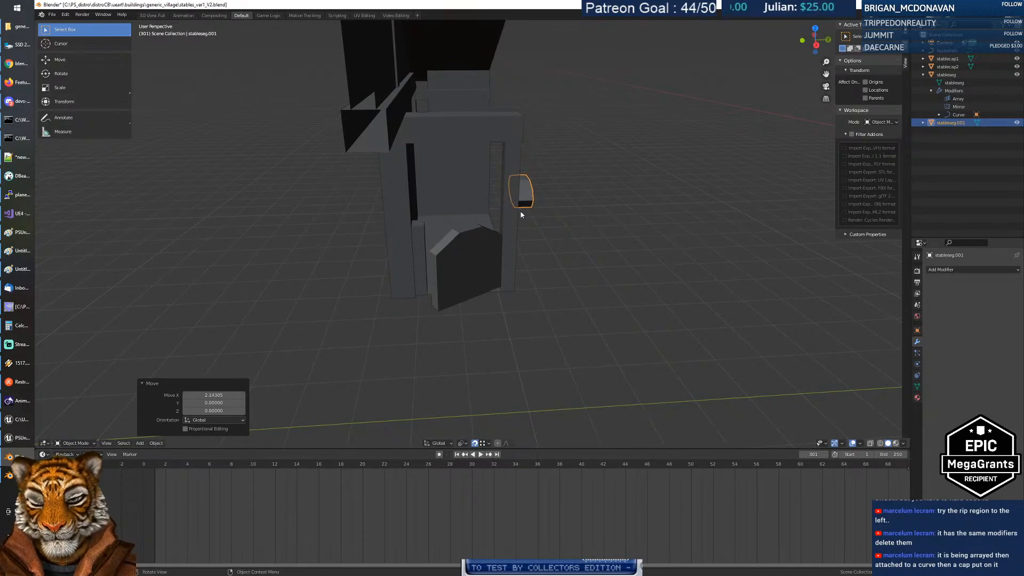
pyautogui.press('g')
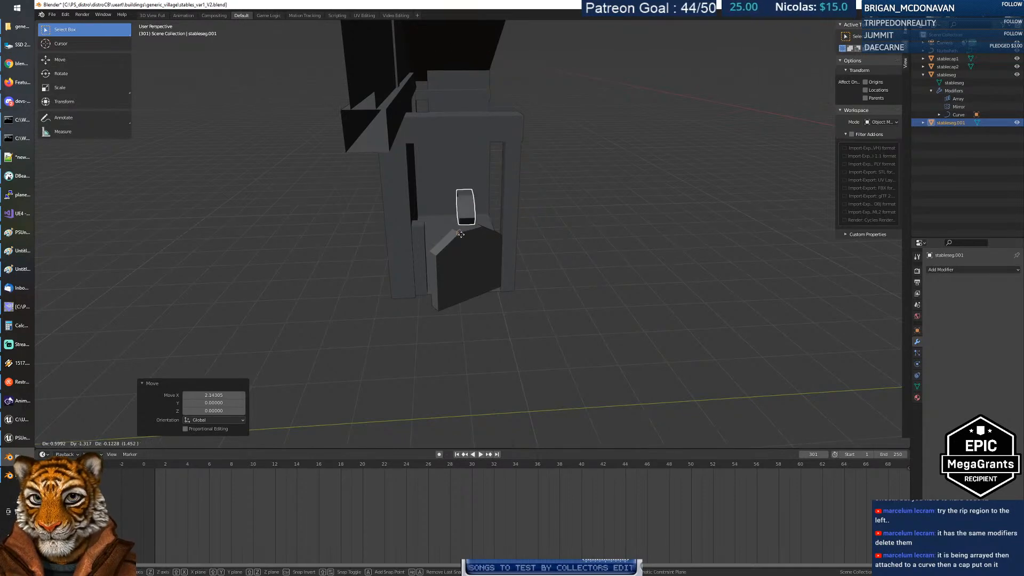
pyautogui.click(460, 235)
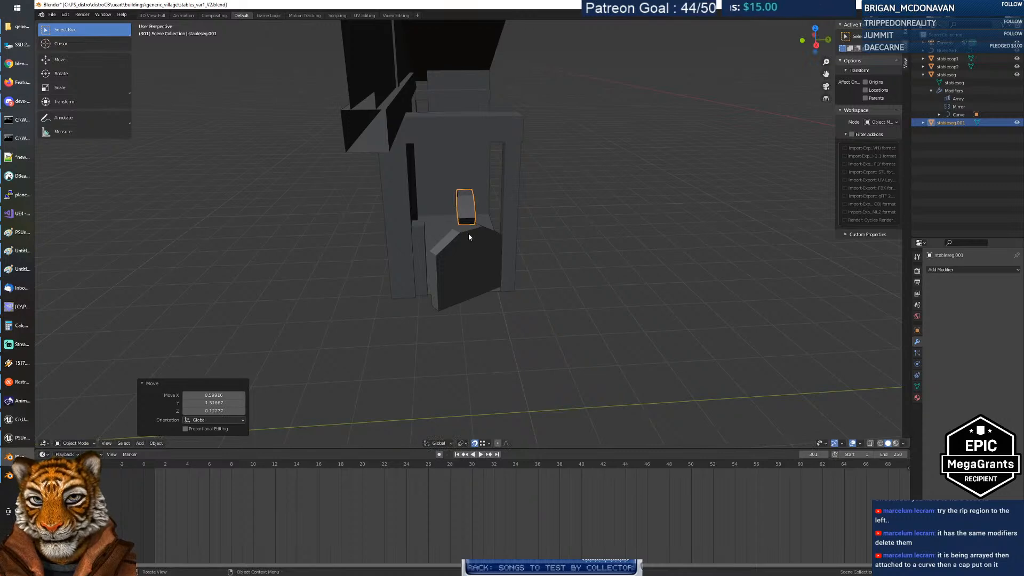
pyautogui.press('r')
pyautogui.write('z')
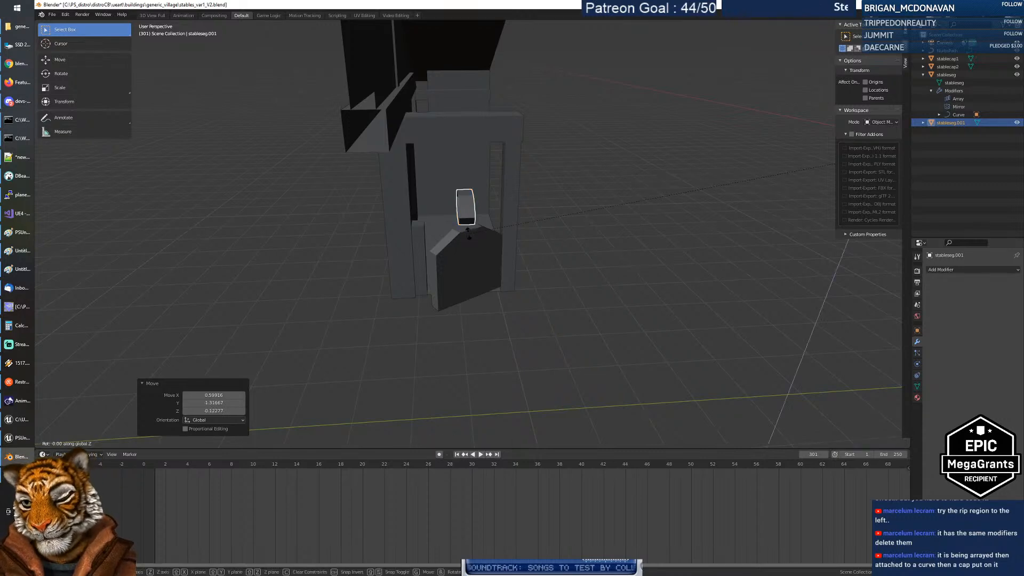
pyautogui.write('45')
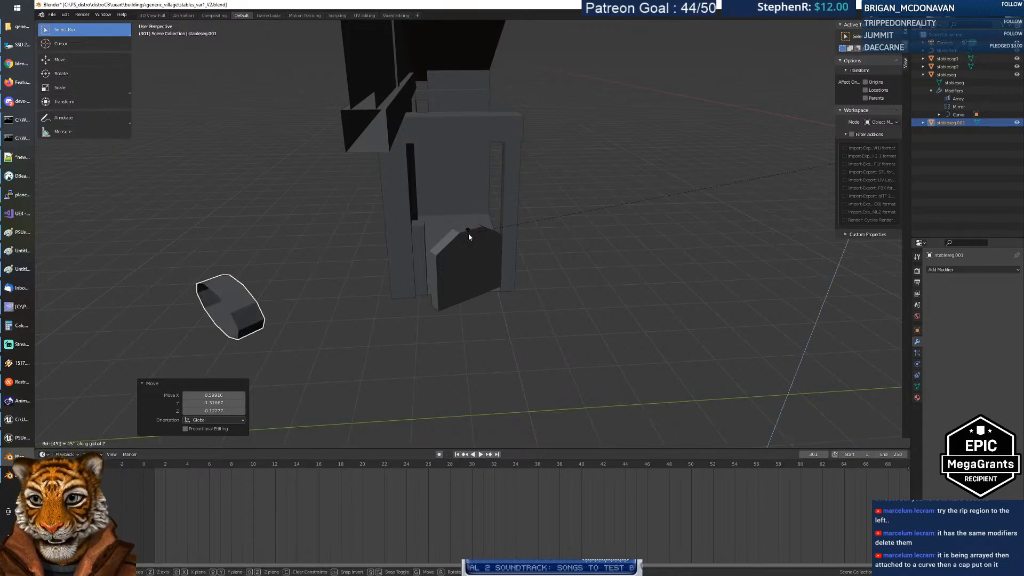
pyautogui.press('Escape')
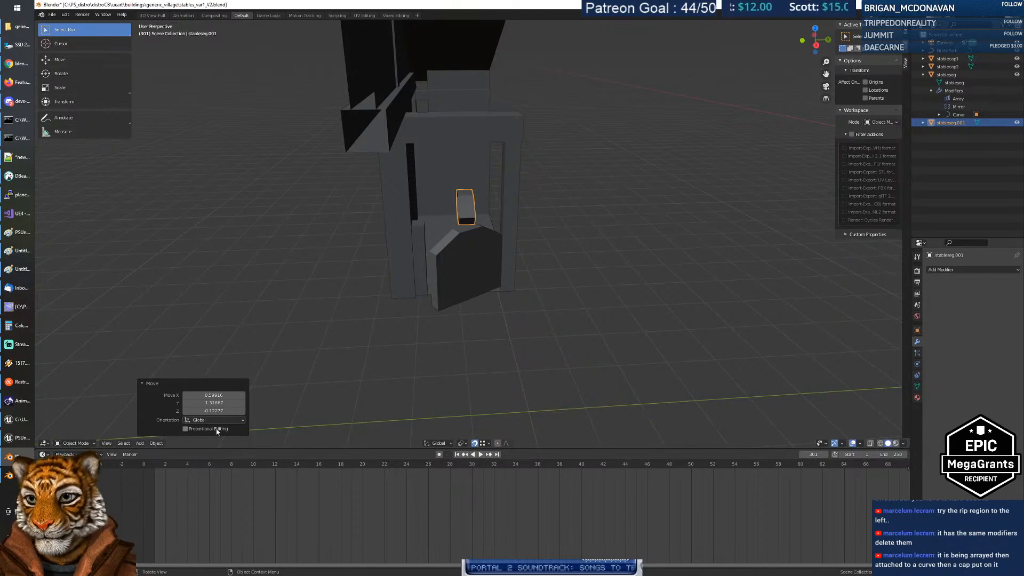
# Step: Set the ring object's origin to its geometry and rotate the ring -45° about the global Z axis
pyautogui.click(156, 444)
pyautogui.moveTo(192, 426)
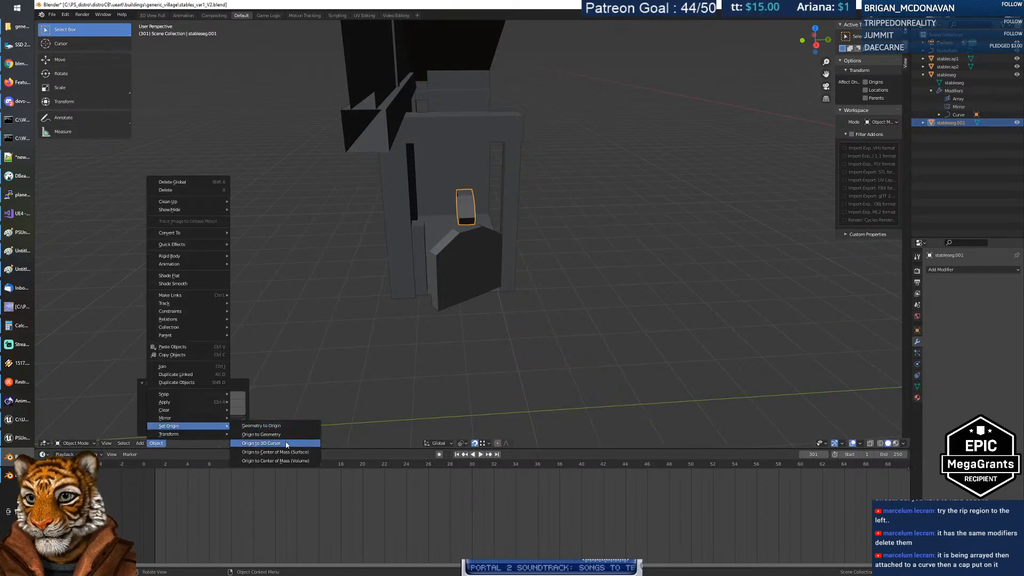
pyautogui.click(261, 434)
pyautogui.write('rz45')
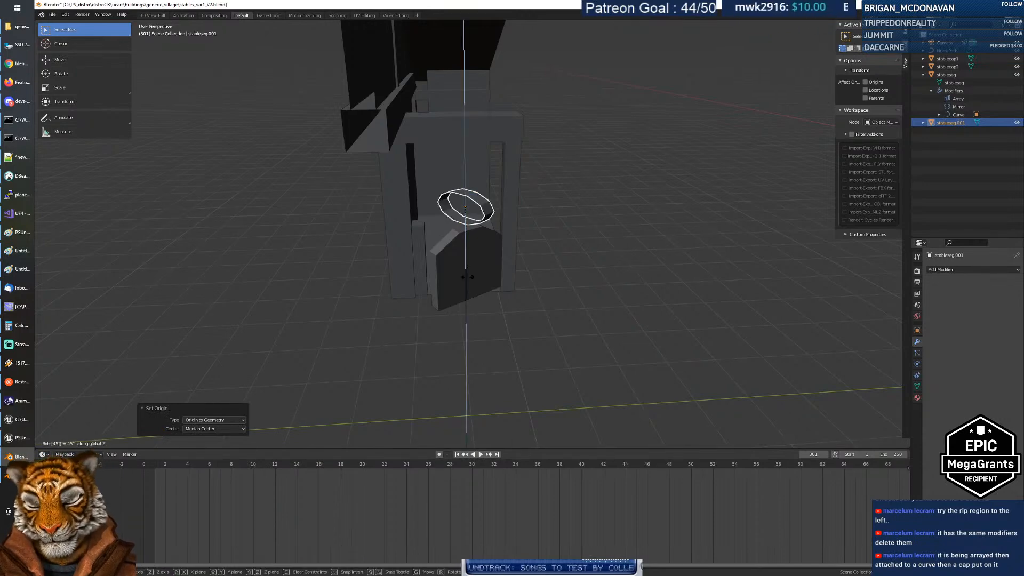
pyautogui.press('-')
pyautogui.press('Return')
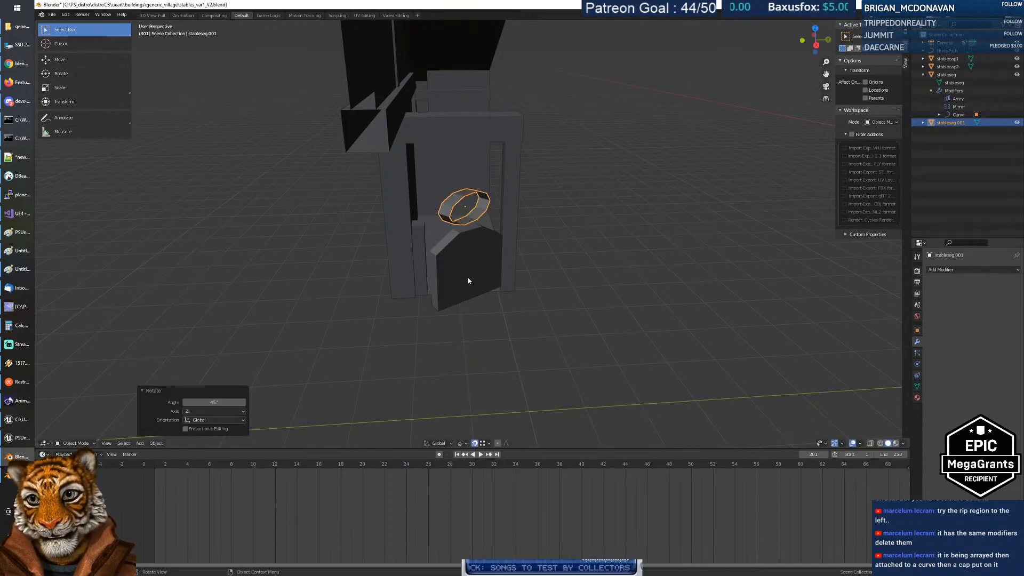
# Step: Rotate the ring a further -13.3° or so about global Z to line it up with the angled partition
pyautogui.moveTo(459, 269); pyautogui.dragTo(413, 299, button='middle')
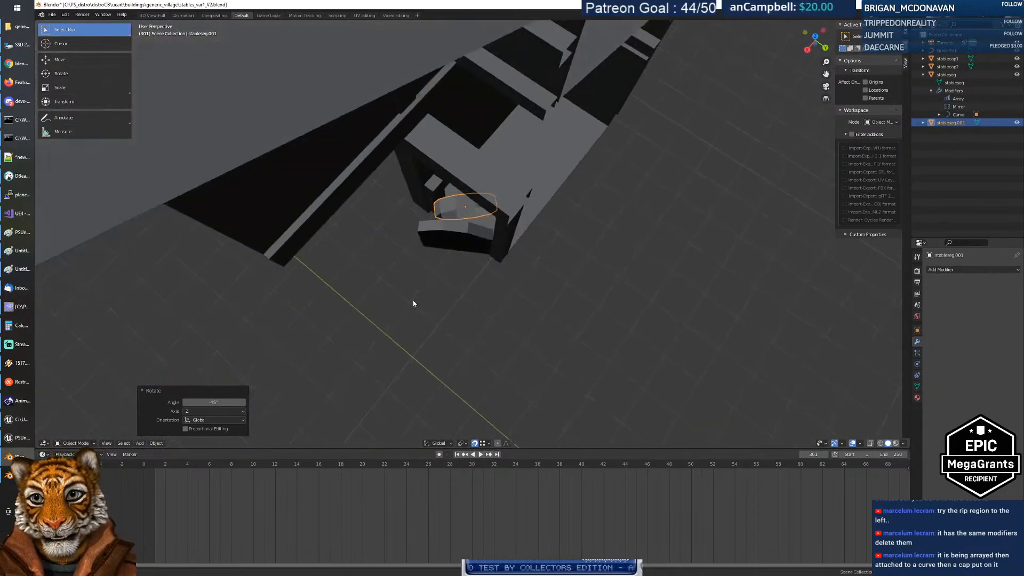
pyautogui.press('r')
pyautogui.press('z')
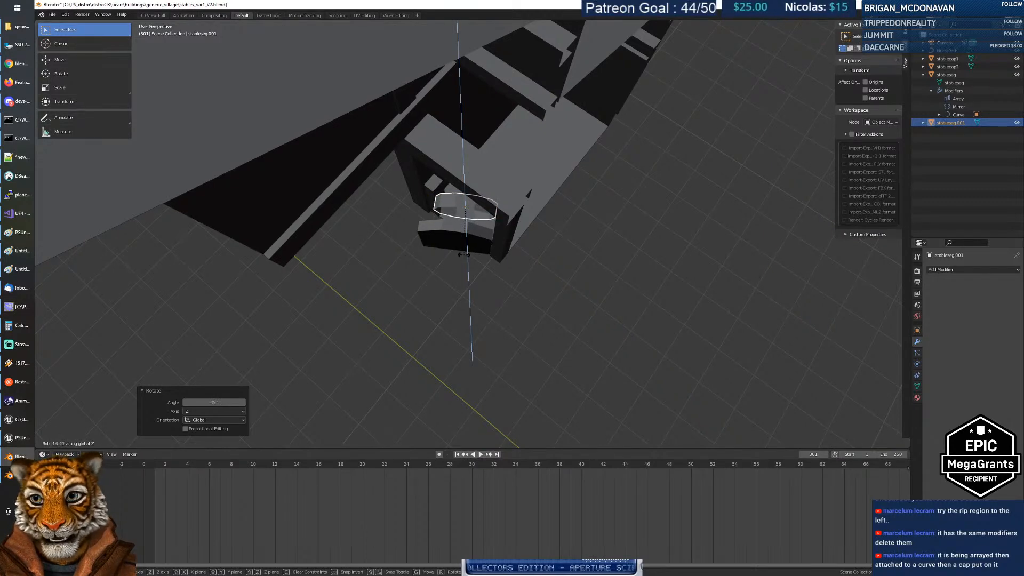
pyautogui.click(464, 255)
# Step: Try to cap the ring by selecting the vertices around its front rim in Edit Mode and filling them with a face
pyautogui.moveTo(465, 255); pyautogui.dragTo(490, 194, button='middle')
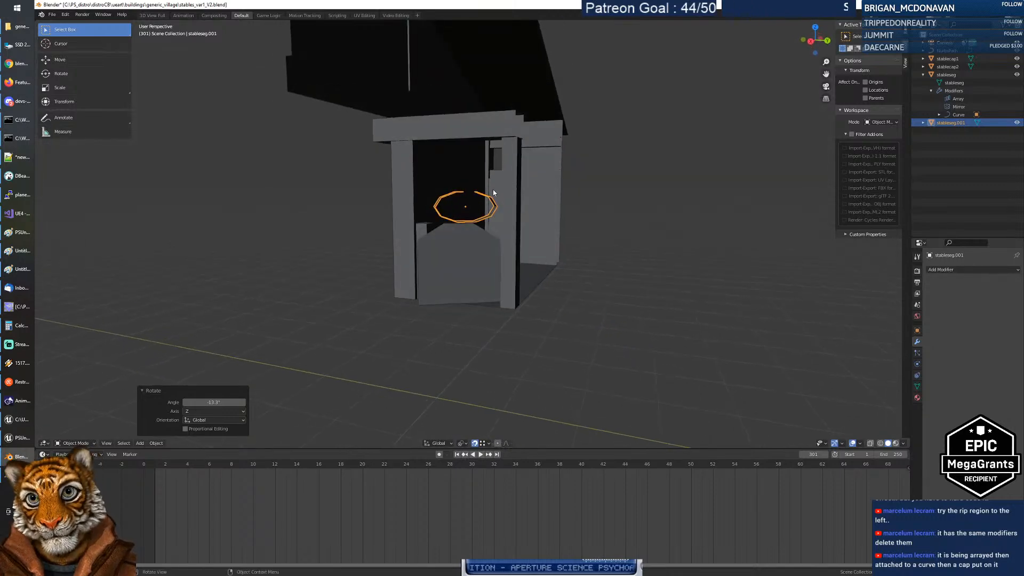
pyautogui.hotkey('shift', '`')
pyautogui.press('w')
pyautogui.press('s')
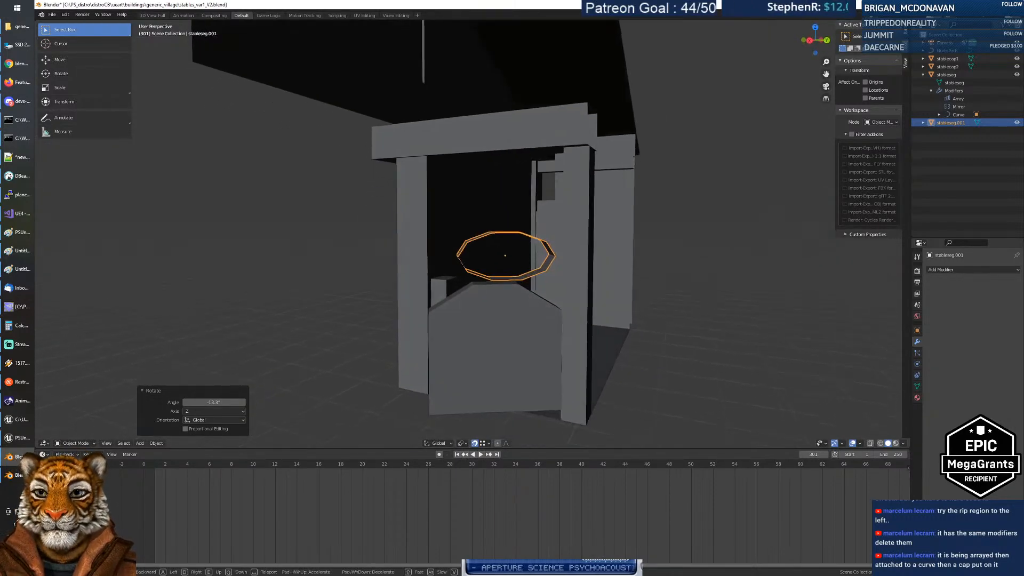
pyautogui.press('w')
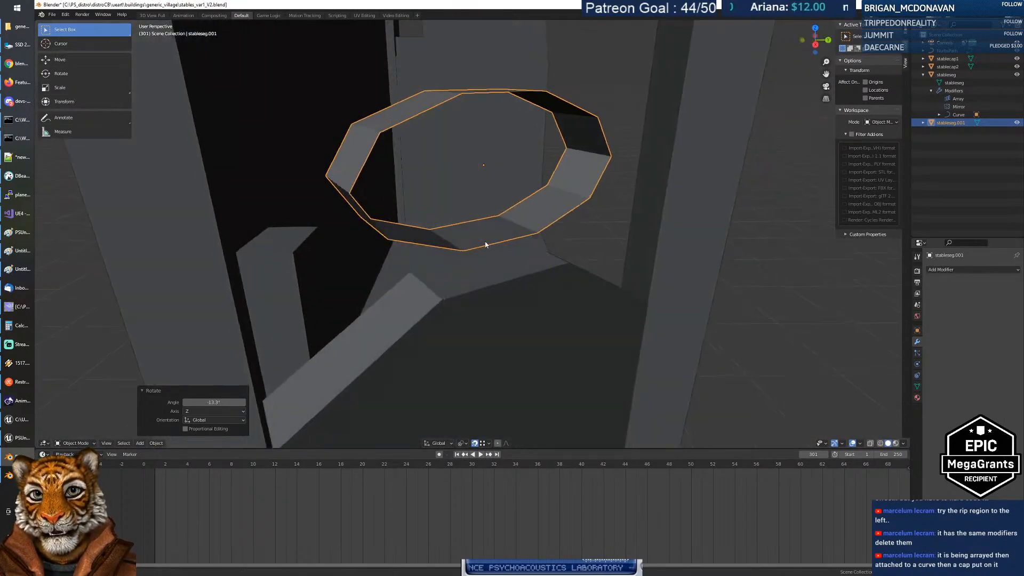
pyautogui.click(479, 245)
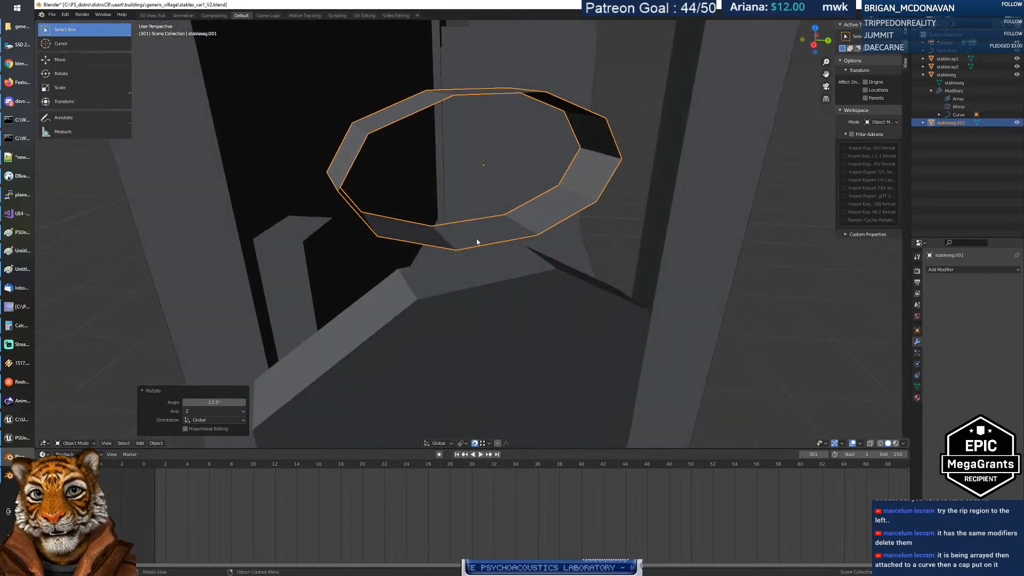
pyautogui.click(455, 99)
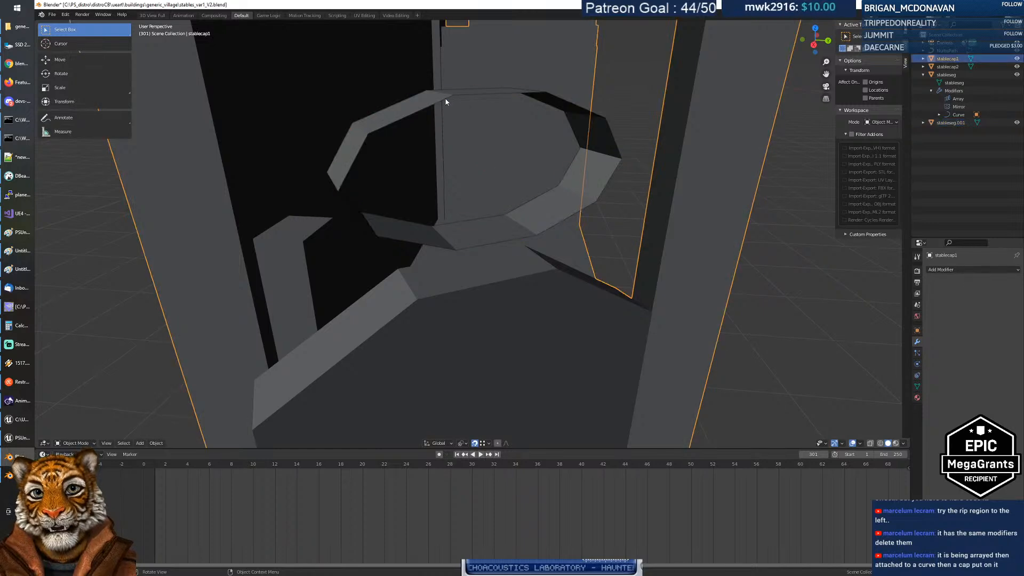
pyautogui.click(446, 101)
pyautogui.press('Tab')
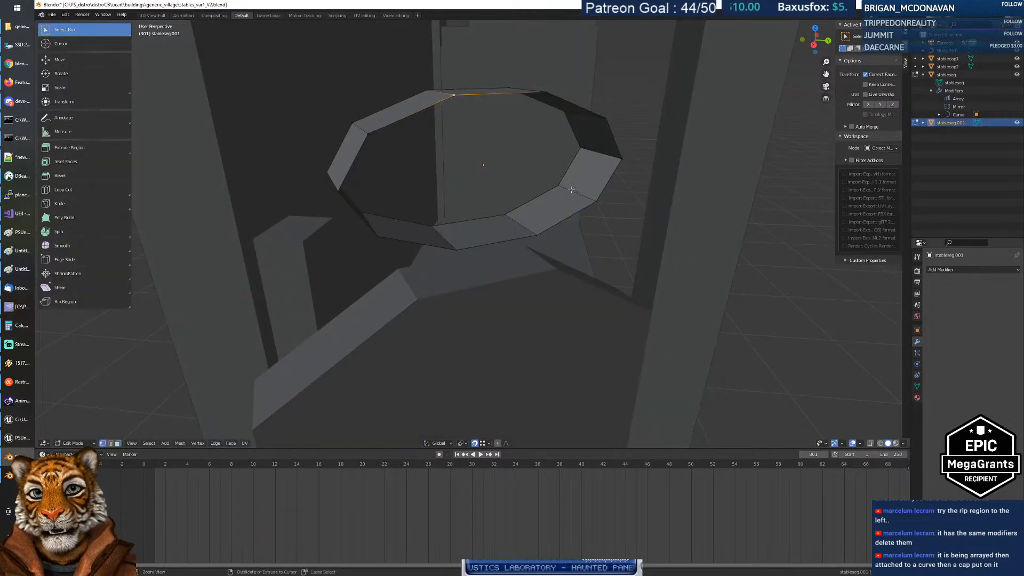
pyautogui.keyDown('ctrl'); pyautogui.click(593, 202); pyautogui.keyUp('ctrl')
pyautogui.hotkey('ctrl', 'z')
pyautogui.keyDown('ctrl'); pyautogui.click(456, 250); pyautogui.keyUp('ctrl')
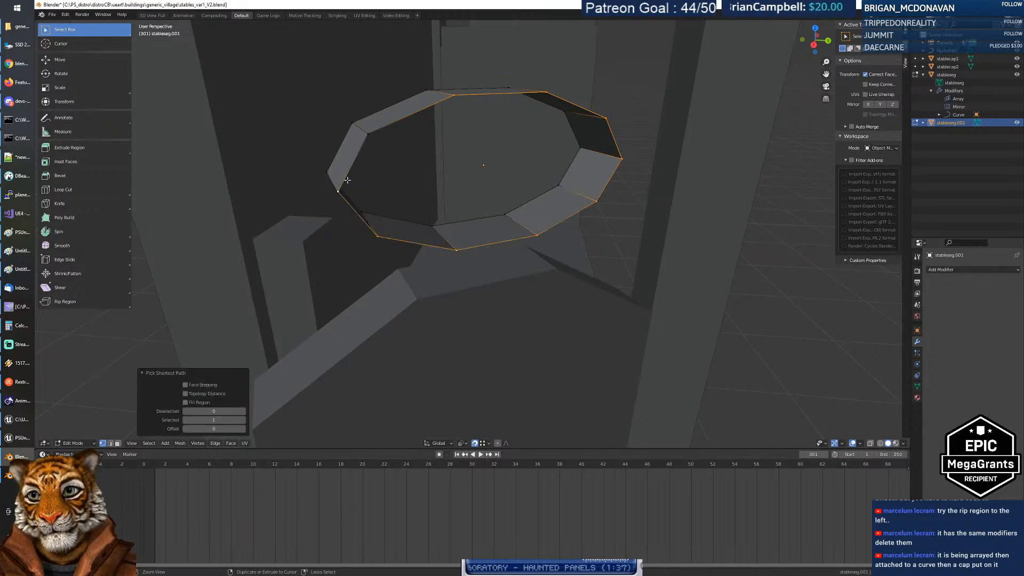
pyautogui.press('f')
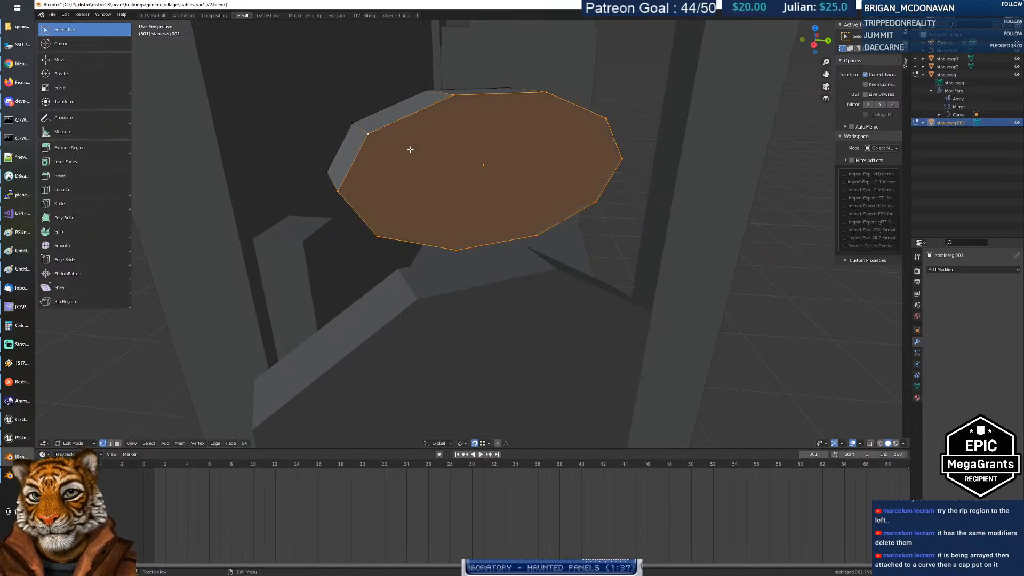
# Step: Select part of the ring's opposite rim, and undo that selection together with the front cap face
pyautogui.moveTo(380, 186); pyautogui.dragTo(519, 194, button='middle')
pyautogui.click(432, 115)
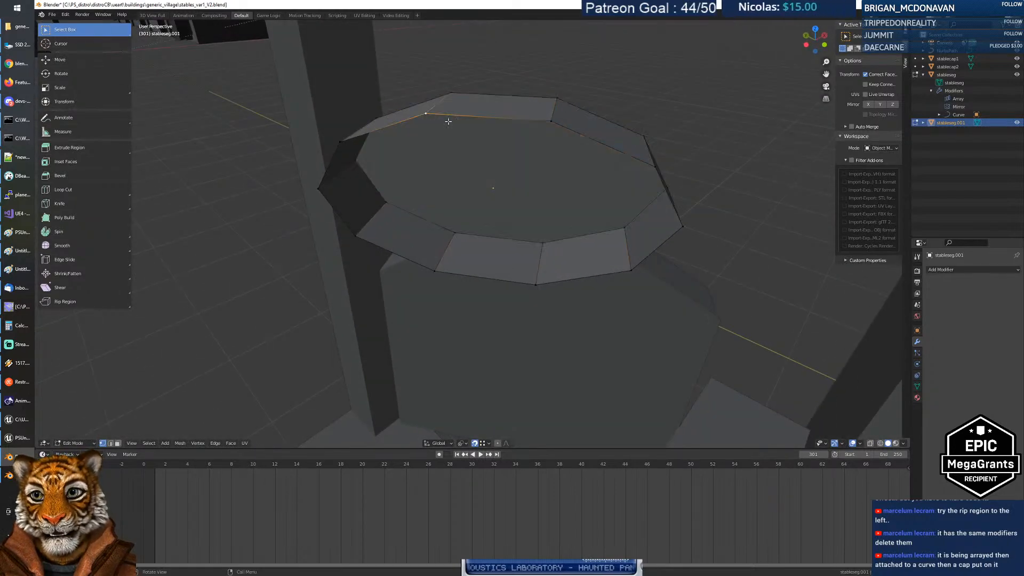
pyautogui.keyDown('ctrl'); pyautogui.click(655, 168); pyautogui.keyUp('ctrl')
pyautogui.keyDown('ctrl'); pyautogui.click(529, 280); pyautogui.keyUp('ctrl')
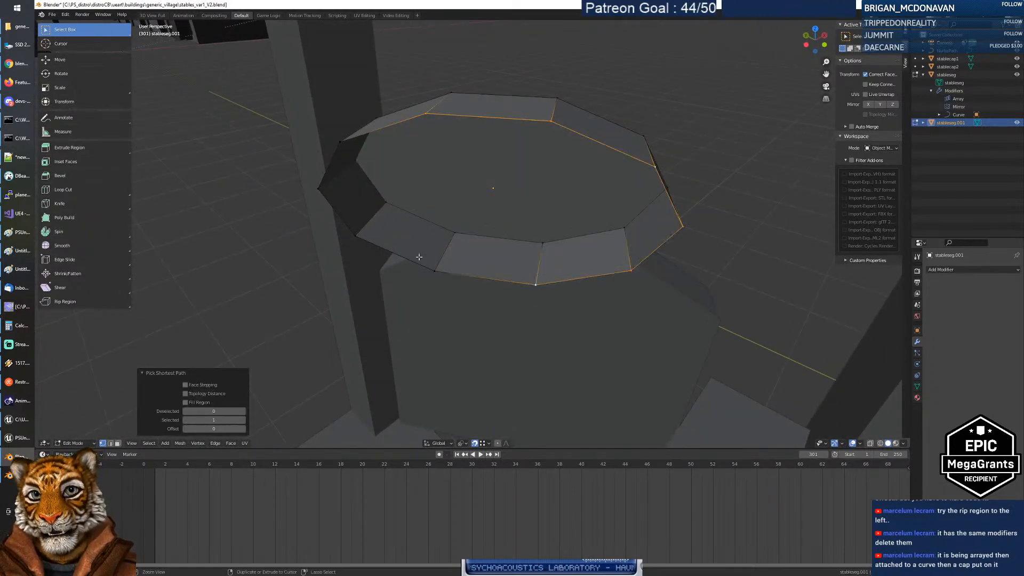
pyautogui.hotkey('ctrl', 'z')
pyautogui.hotkey('ctrl', 'z')
pyautogui.hotkey('ctrl', 'z')
pyautogui.hotkey('ctrl', 'z')
pyautogui.hotkey('ctrl', 'z')
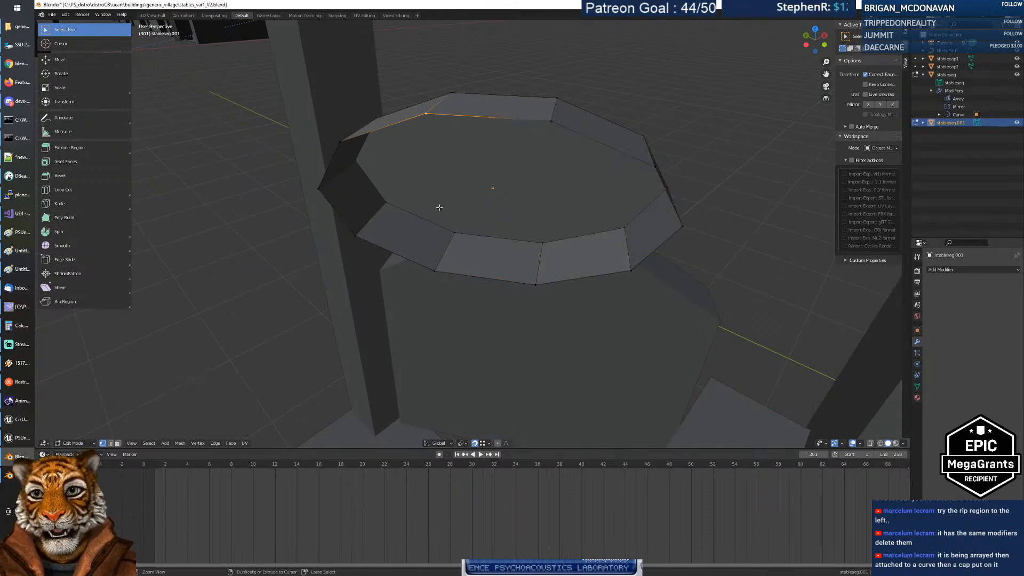
# Step: Return to Object Mode and scale the whole ring uniformly to about 0.372
pyautogui.moveTo(496, 214); pyautogui.dragTo(341, 217, button='middle')
pyautogui.press('a')
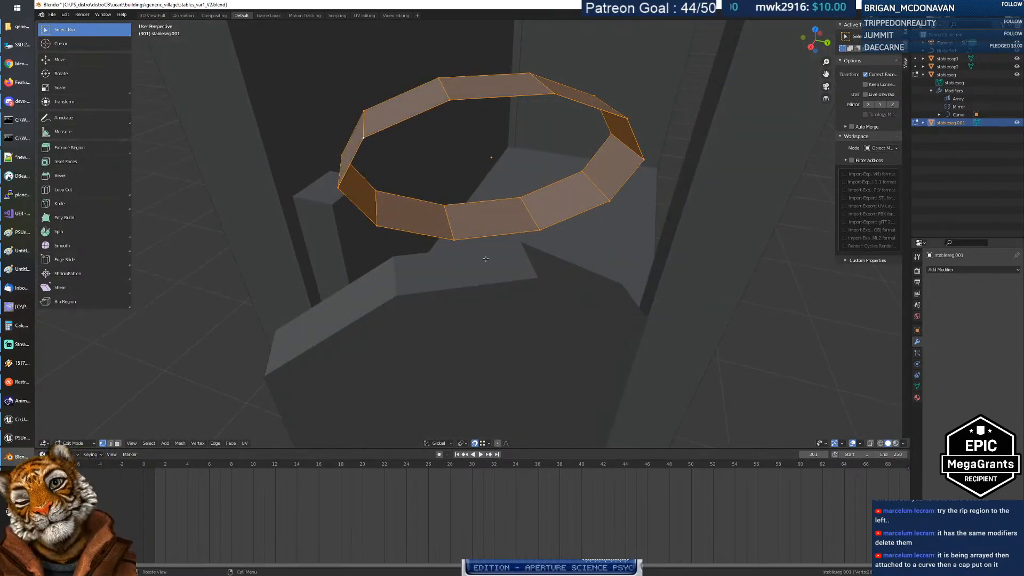
pyautogui.press('Tab')
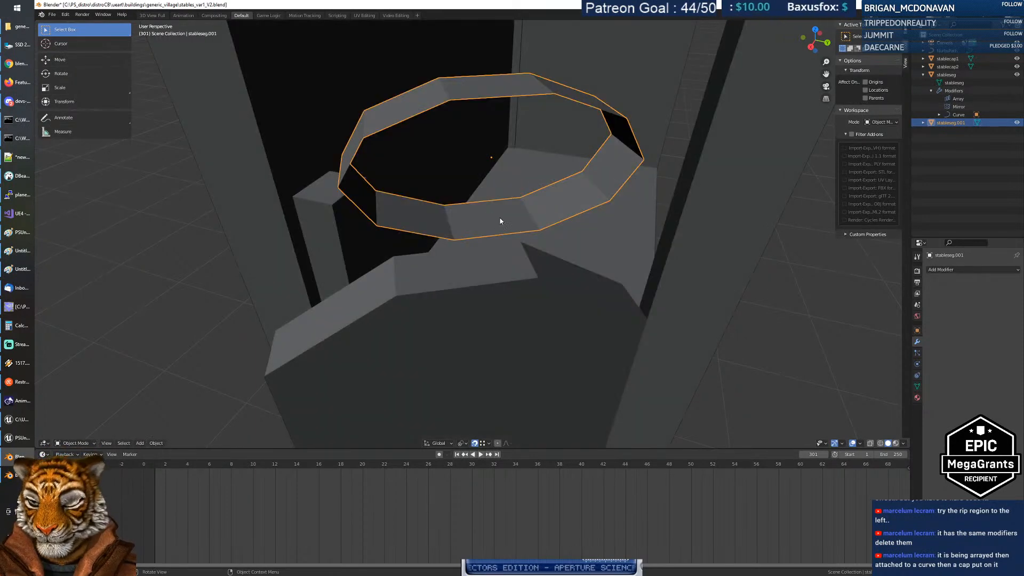
pyautogui.press('s')
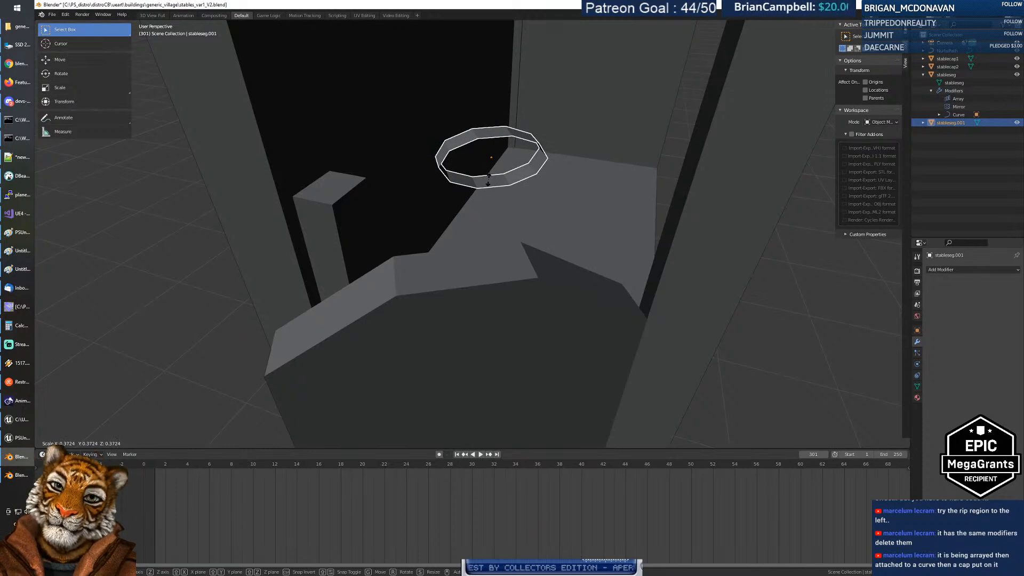
pyautogui.click(489, 181)
# Step: Move the ring over the partition's top edge, turning snapping off to centre it across the partition's thickness
pyautogui.moveTo(514, 226); pyautogui.dragTo(497, 277, button='middle')
pyautogui.press('g')
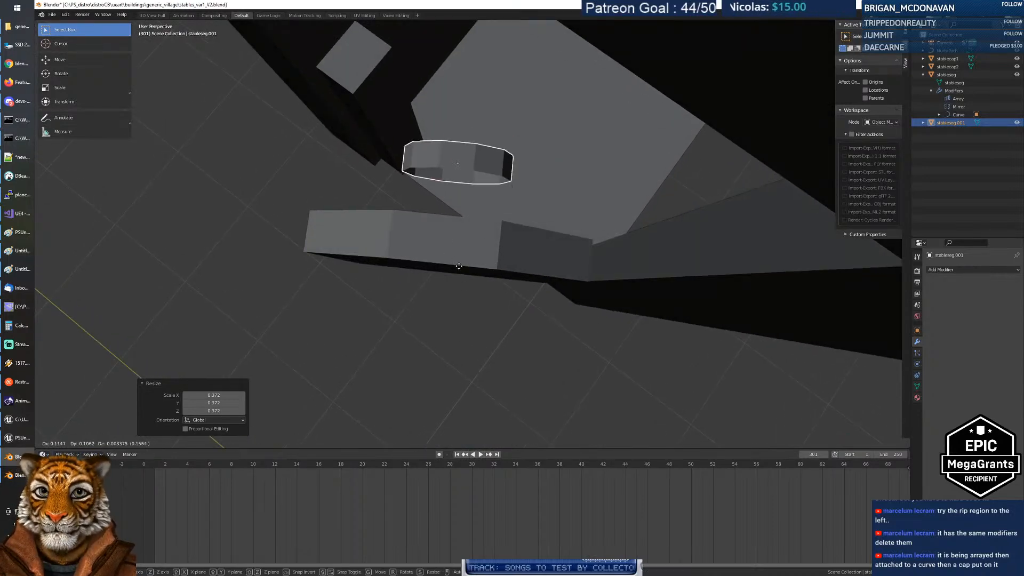
pyautogui.click(504, 290)
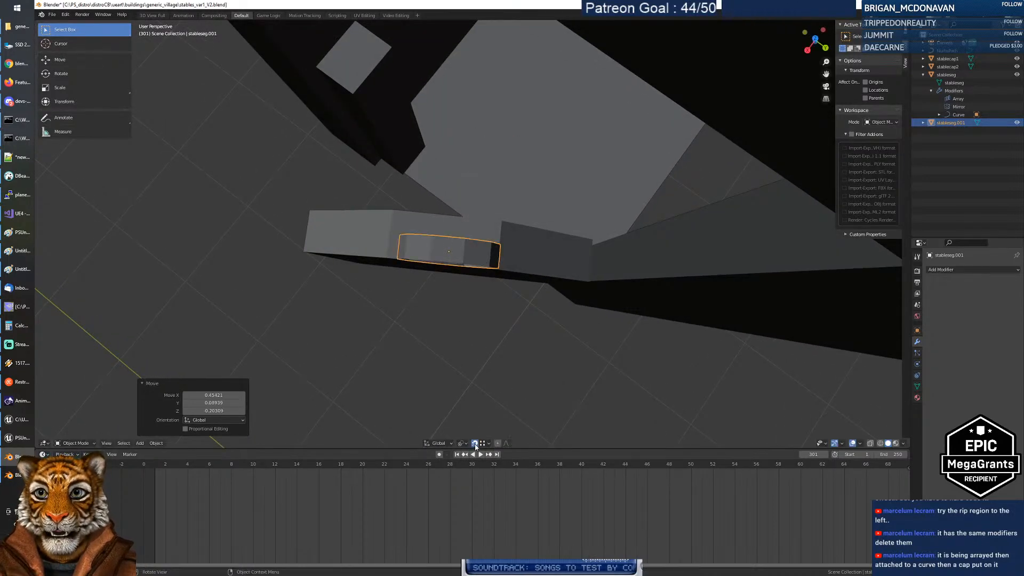
pyautogui.press('g')
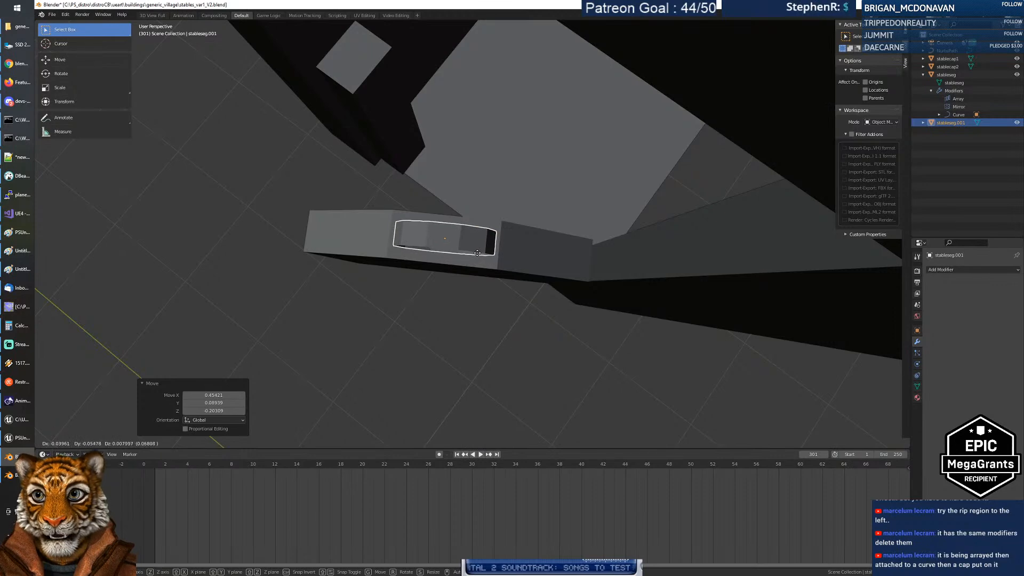
pyautogui.click(478, 253)
# Step: Switch the transform orientation to Local and stretch the ring by about 4.236 along its local Y axis
pyautogui.moveTo(468, 290); pyautogui.dragTo(539, 238, button='middle')
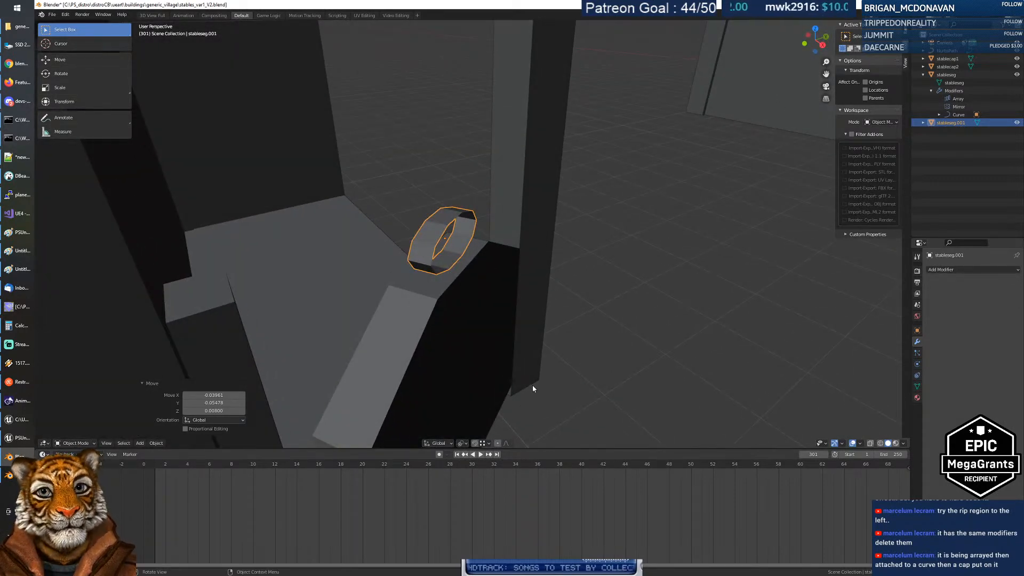
pyautogui.click(439, 443)
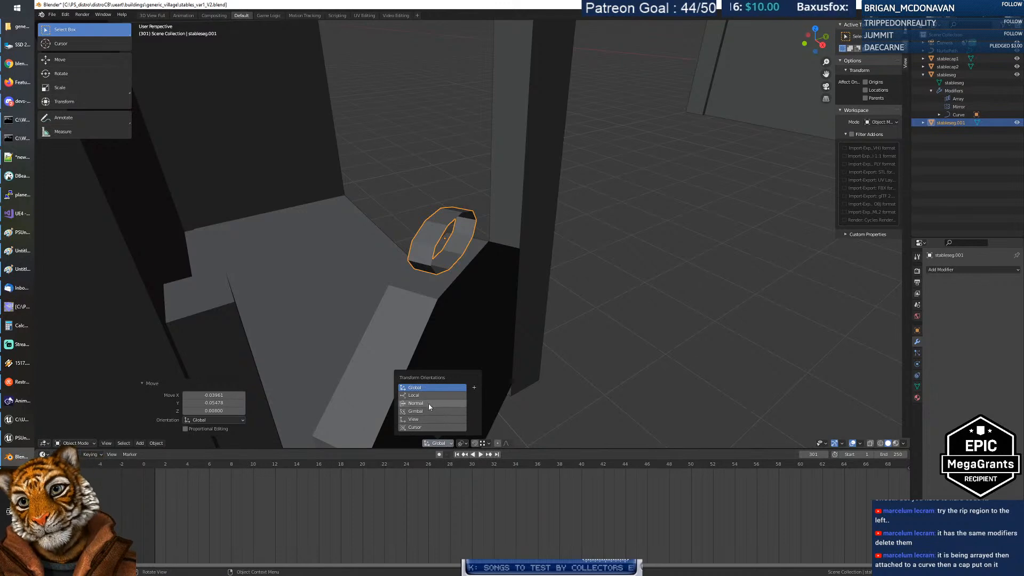
pyautogui.press('s')
pyautogui.press('y')
pyautogui.rightClick(504, 270)
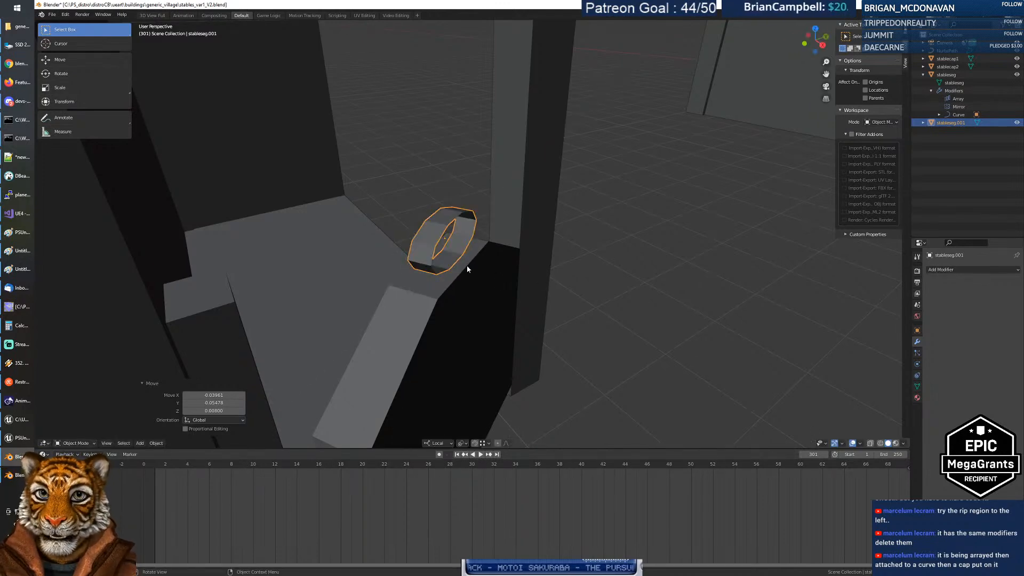
pyautogui.press('s')
pyautogui.press('y')
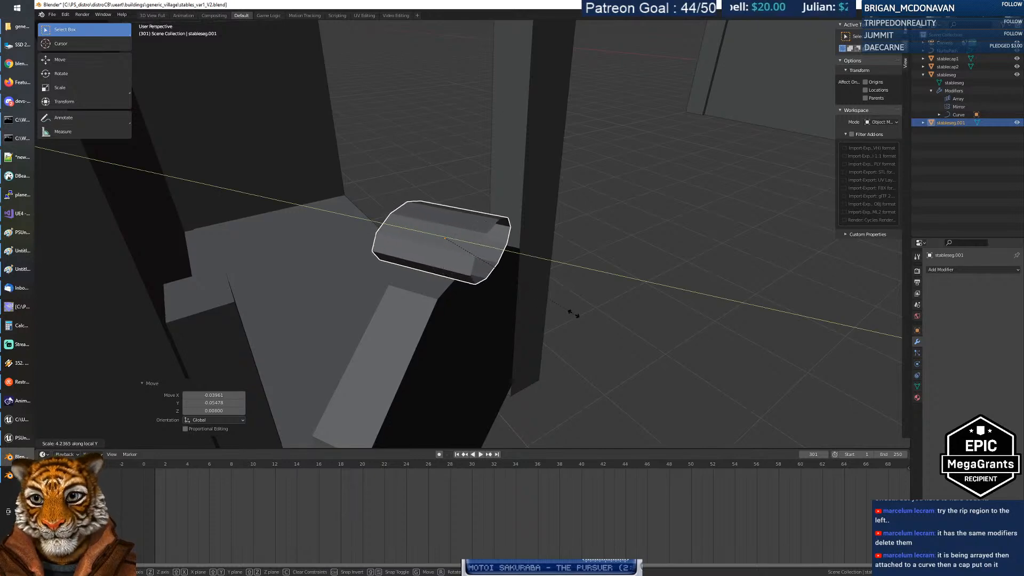
pyautogui.click(574, 314)
# Step: Scale the ring uniformly to about 0.601 and lower it about 0.357 along local Z into the partition's upper part
pyautogui.moveTo(553, 261); pyautogui.dragTo(483, 223, button='middle')
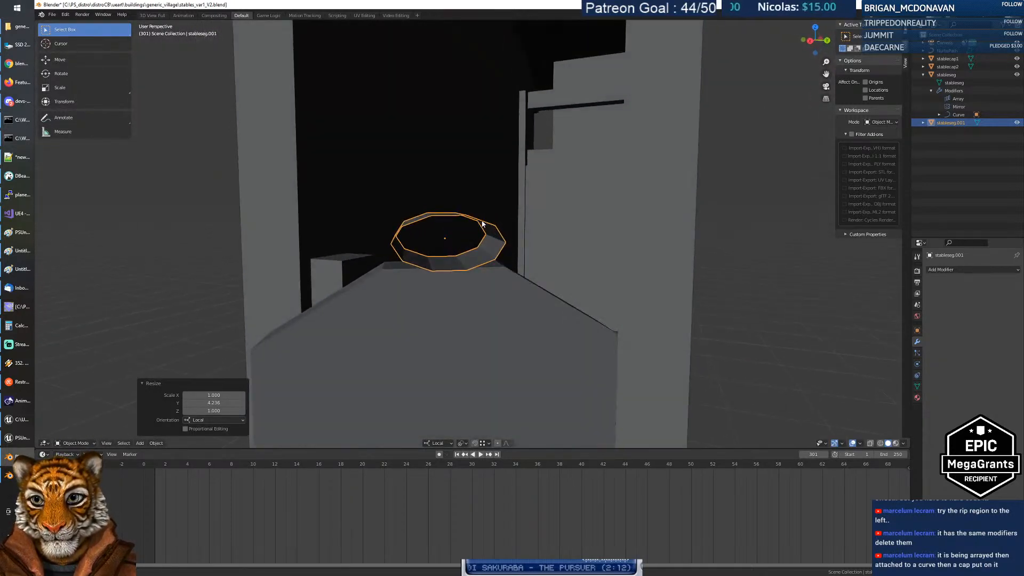
pyautogui.press('s')
pyautogui.click(469, 251)
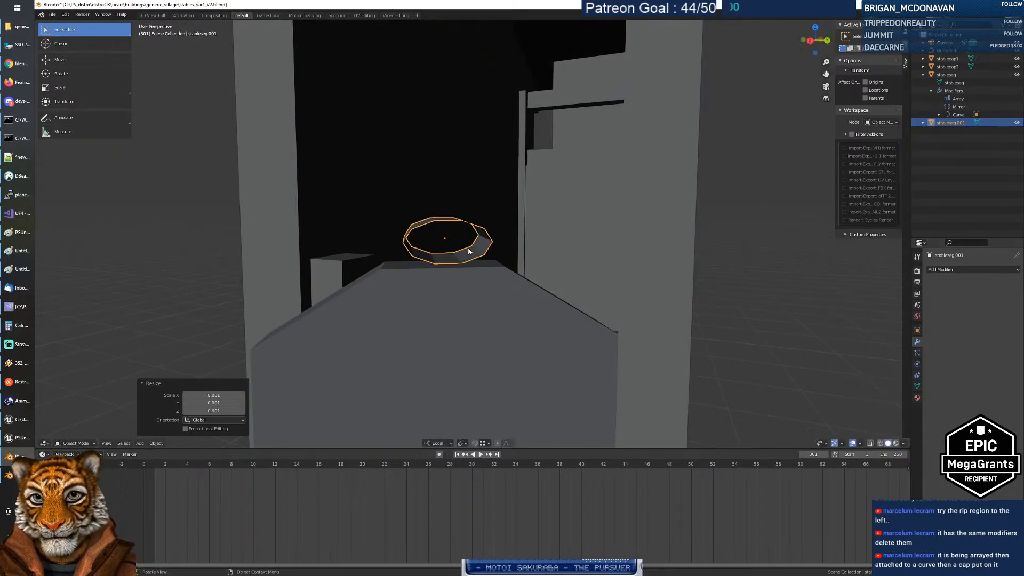
pyautogui.press('g')
pyautogui.press('z')
pyautogui.press('z')
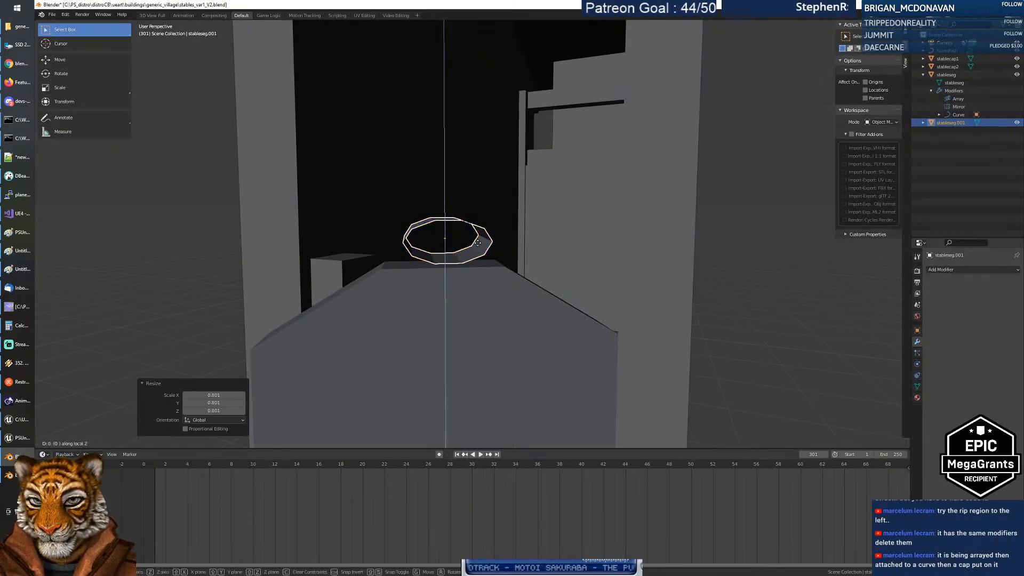
pyautogui.click(482, 317)
pyautogui.moveTo(482, 317); pyautogui.dragTo(370, 292, button='middle')
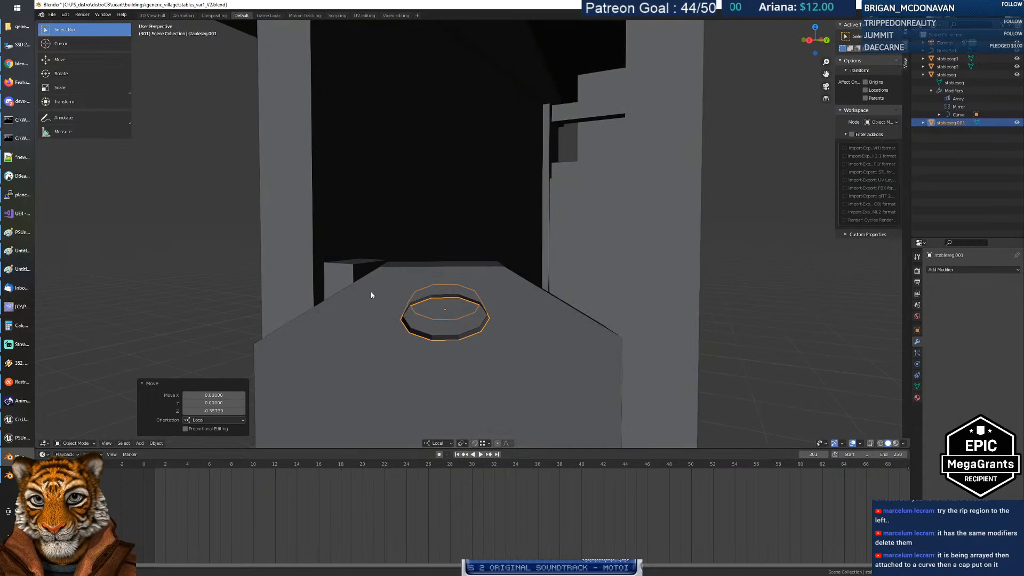
pyautogui.hotkey('shift', '`')
pyautogui.press('s')
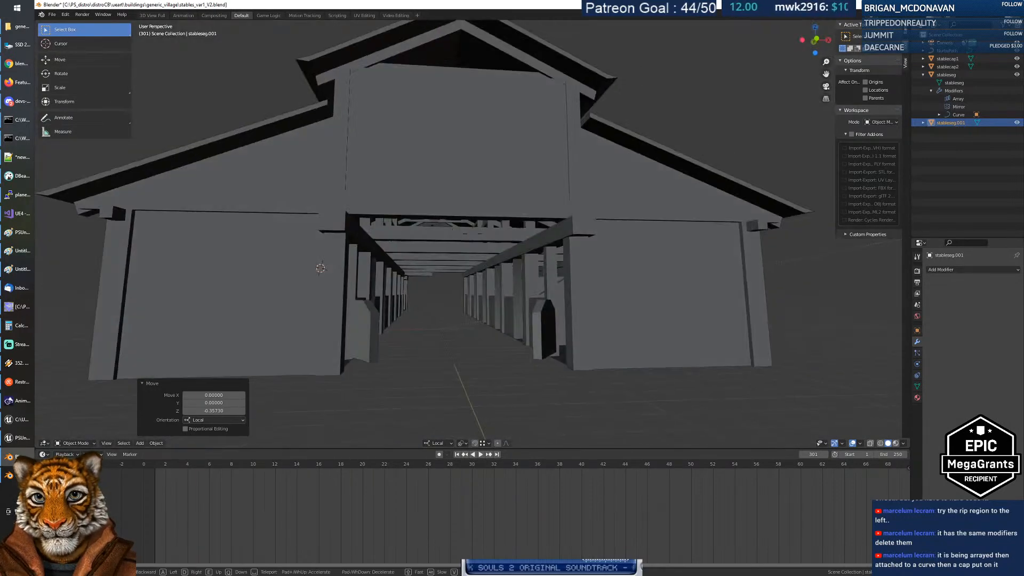
pyautogui.press('a')
pyautogui.press('d')
pyautogui.press('a')
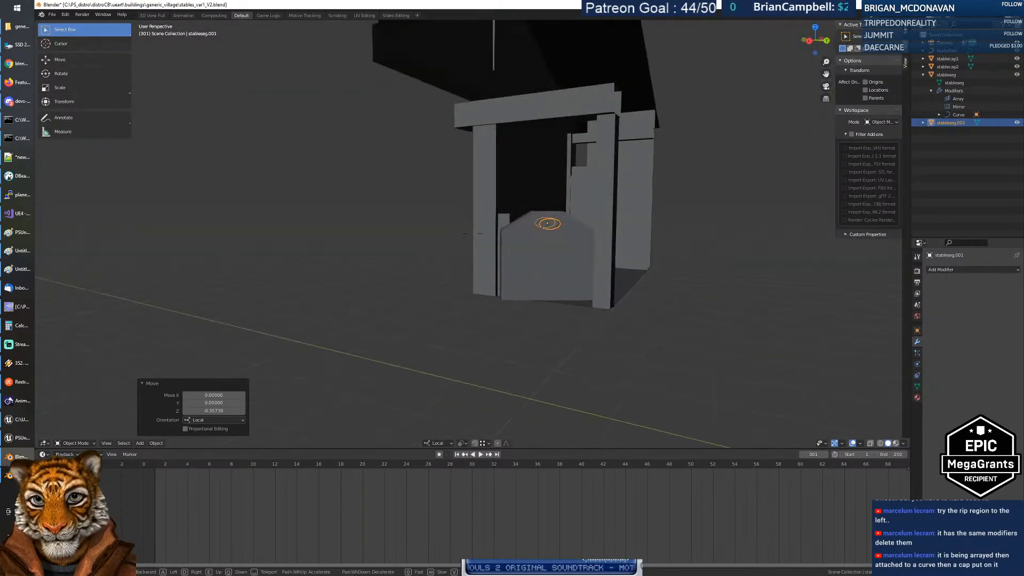
# Step: Scale the ring uniformly by 1.274 so it forms a larger opening in the angled partition
pyautogui.press('w')
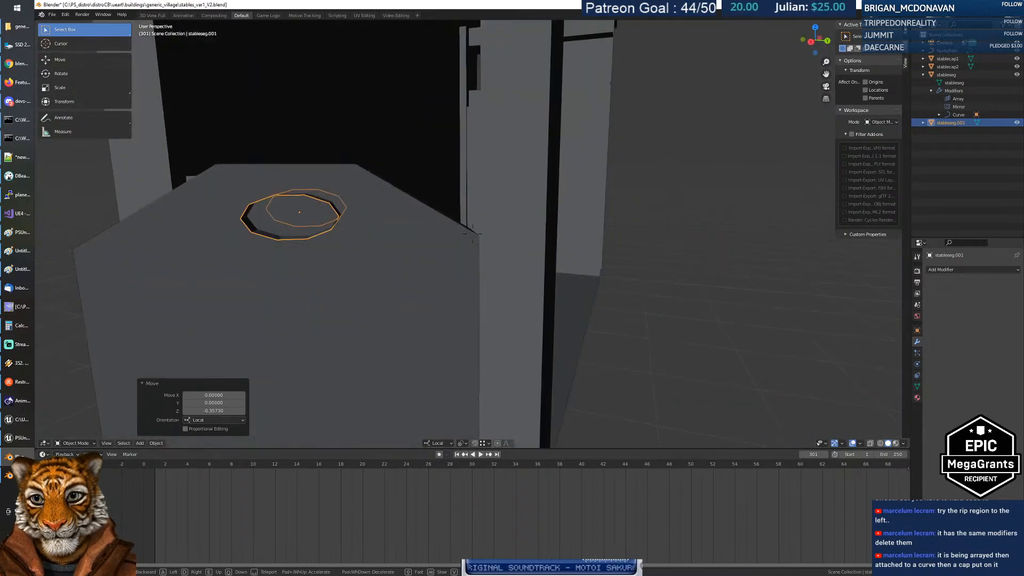
pyautogui.press('s')
pyautogui.press('w')
pyautogui.click(473, 234)
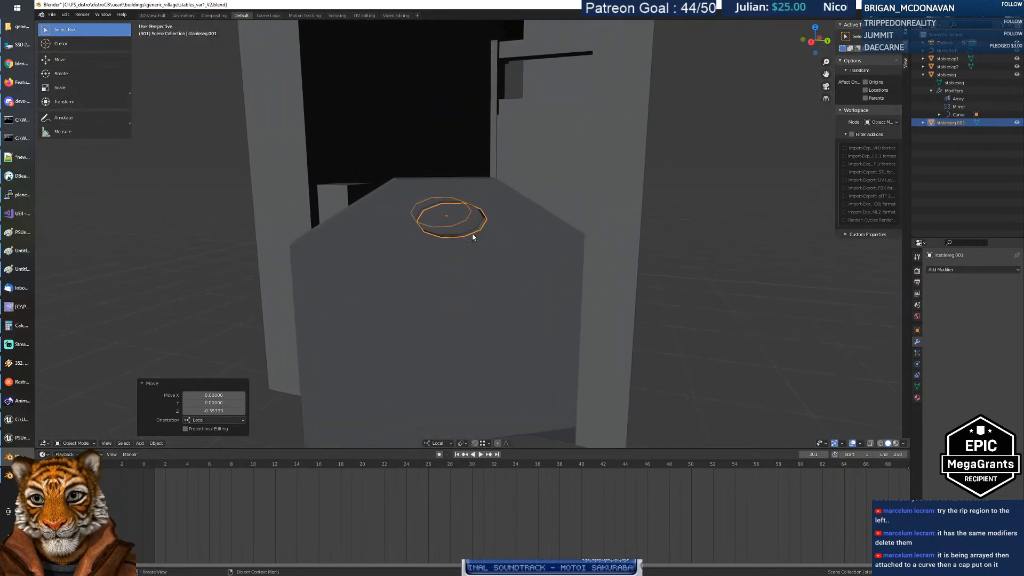
pyautogui.press('s')
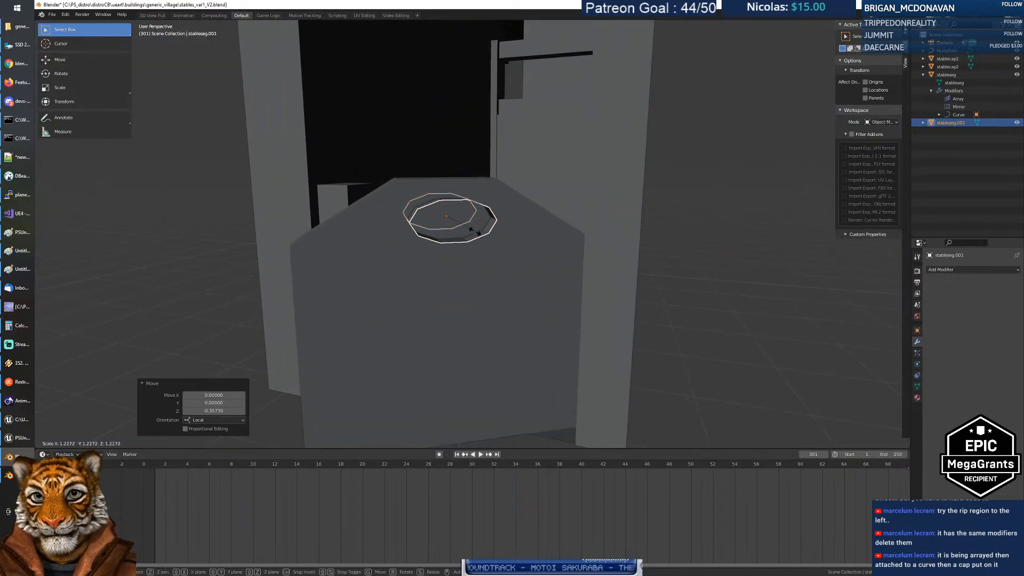
pyautogui.click(473, 231)
pyautogui.moveTo(473, 231)
pyautogui.mouseDown(button='middle')
pyautogui.moveTo(594, 230)
pyautogui.moveTo(483, 231)
pyautogui.moveTo(457, 226)
pyautogui.moveTo(465, 213)
pyautogui.moveTo(470, 247)
pyautogui.moveTo(471, 237)
pyautogui.mouseUp(button='middle')
pyautogui.moveTo(466, 239); pyautogui.dragTo(467, 245, button='middle')
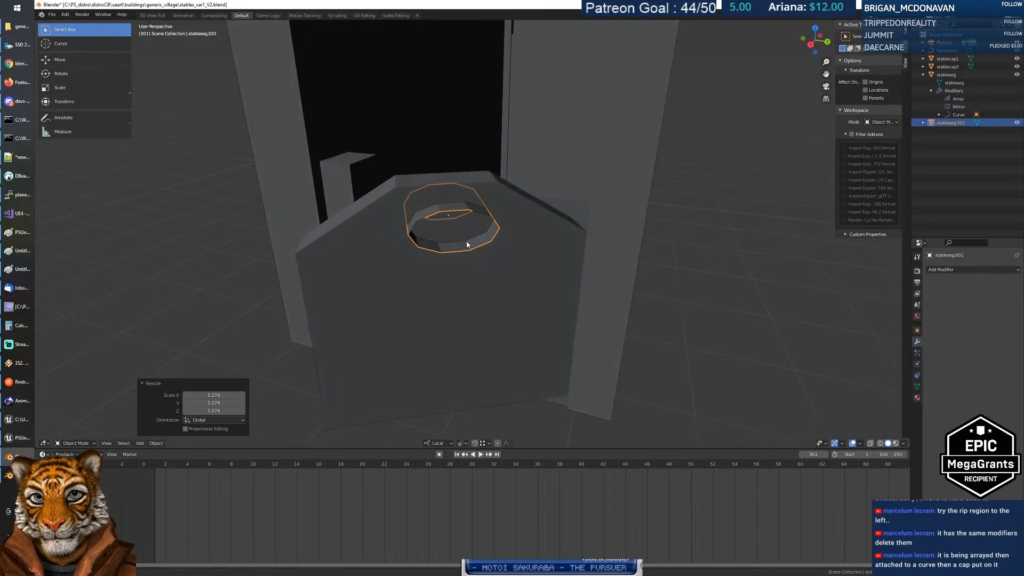
# Step: Select the freestanding stable segment containing the angled partition and save the current file
pyautogui.click(466, 244)
pyautogui.click(462, 217)
pyautogui.click(462, 218)
pyautogui.click(740, 239)
pyautogui.click(560, 241)
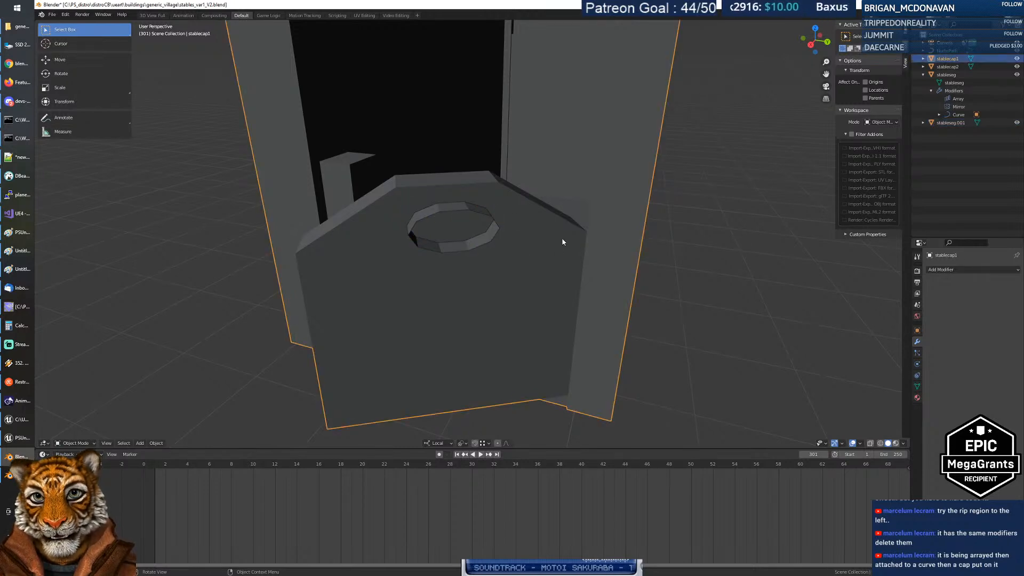
pyautogui.click(52, 15)
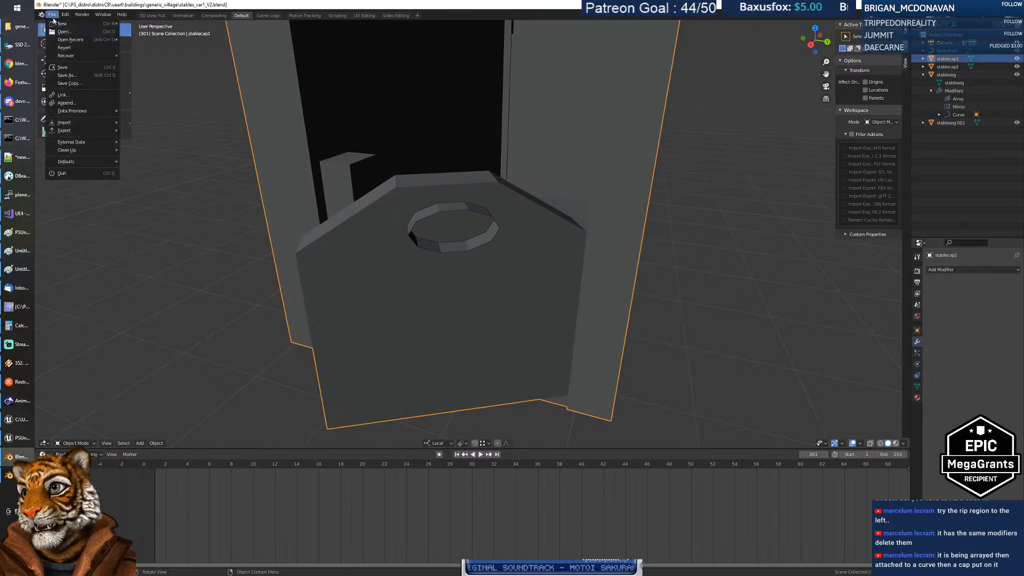
pyautogui.click(74, 69)
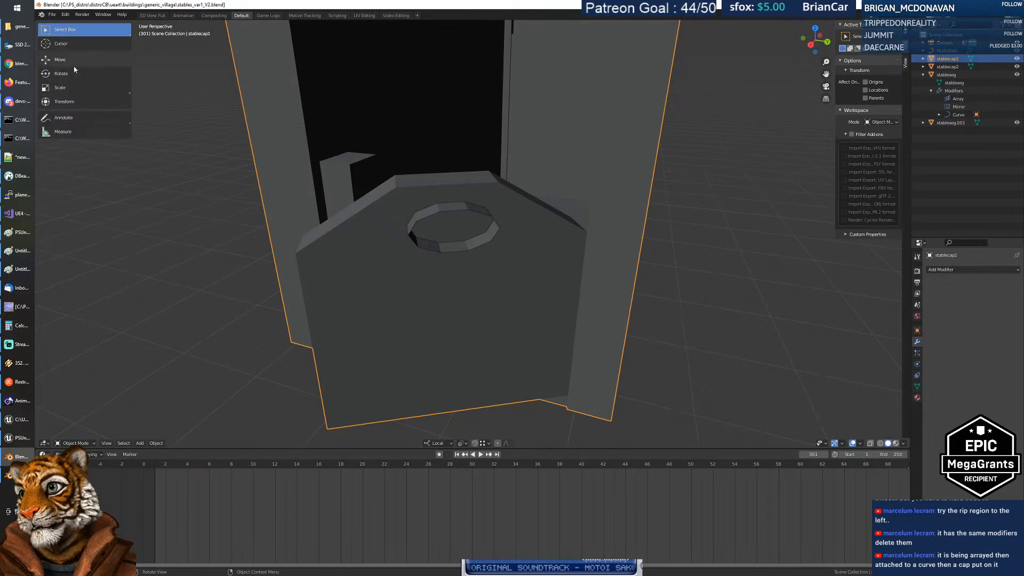
pyautogui.click(753, 286)
pyautogui.click(557, 249)
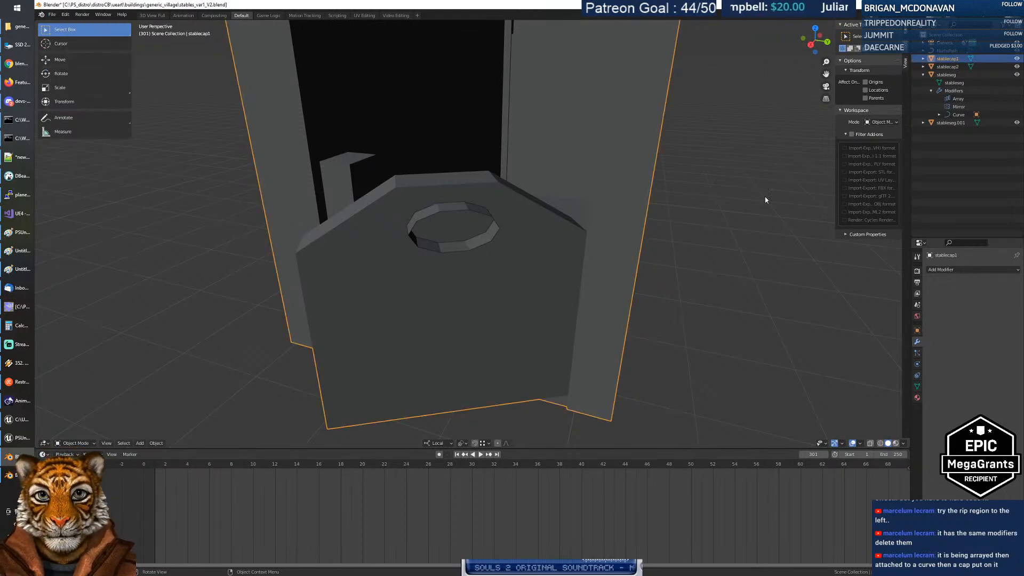
# Step: Collapse the stable segment's hierarchy and rename the ring object to stableseg.CUTTOOL
pyautogui.click(924, 75)
pyautogui.doubleClick(950, 82)
pyautogui.moveTo(958, 83); pyautogui.dragTo(967, 82)
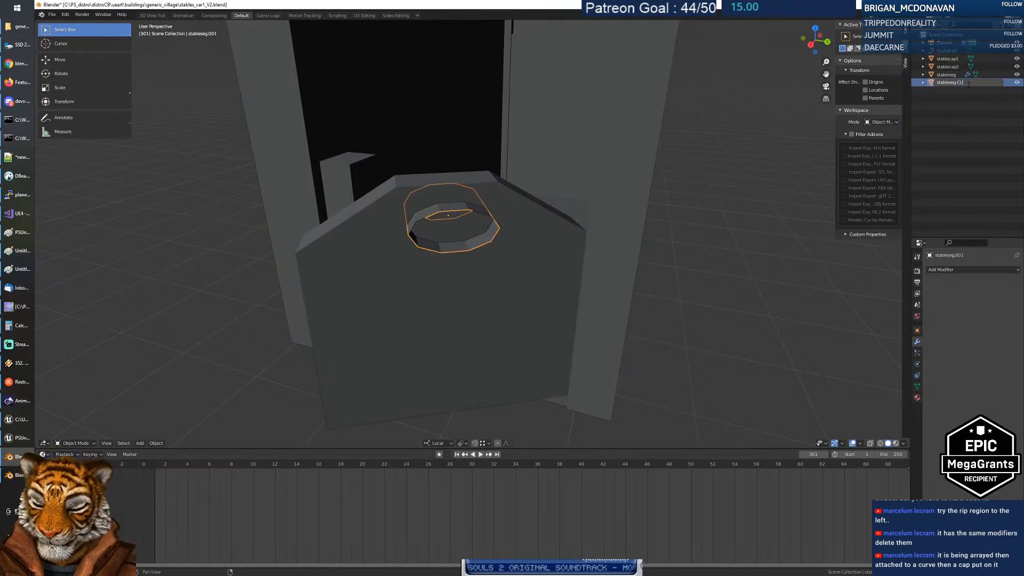
pyautogui.write('CUTTOOL')
pyautogui.press('Return')
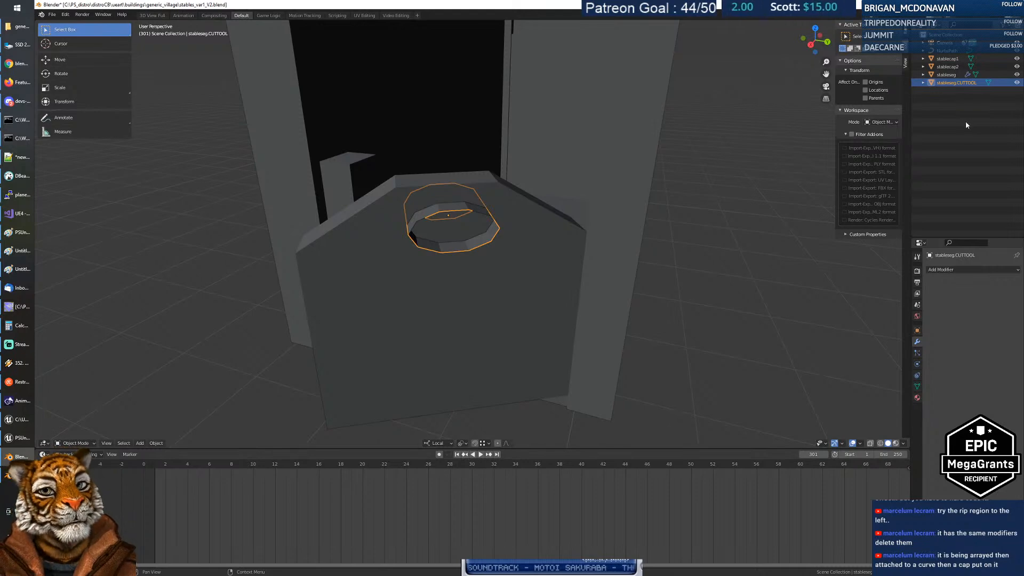
# Step: Add a Boolean modifier to stablecap1 using Difference, the Fast solver and stableseg.CUTTOOL as the cutting object
pyautogui.moveTo(517, 247); pyautogui.dragTo(546, 229, button='middle')
pyautogui.click(546, 228)
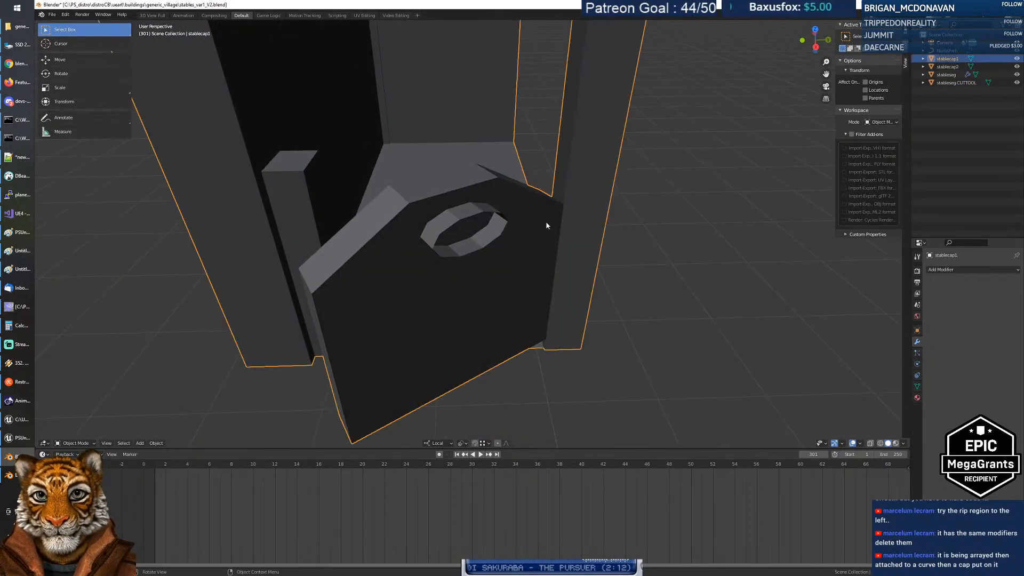
pyautogui.click(953, 270)
pyautogui.click(862, 310)
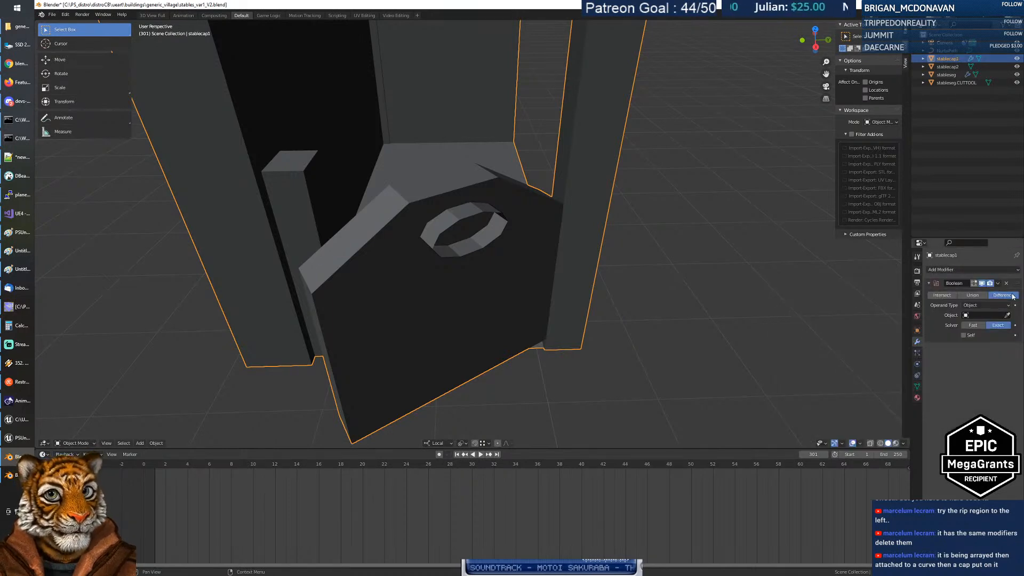
pyautogui.click(977, 326)
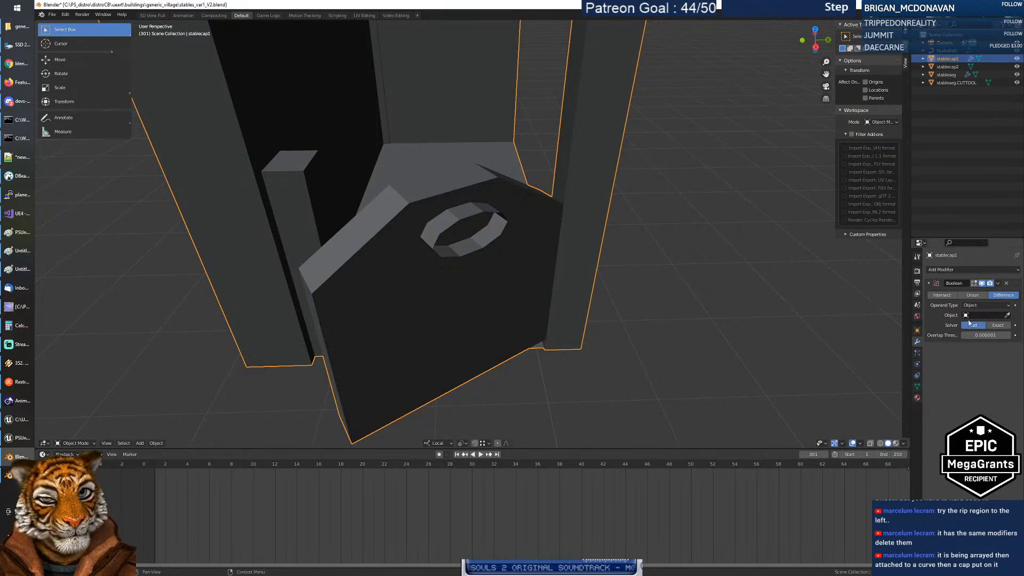
pyautogui.click(1007, 315)
pyautogui.click(453, 224)
# Step: Apply the Boolean modifier on stablecap1 and delete the ring cutter object
pyautogui.moveTo(553, 256)
pyautogui.mouseDown(button='middle')
pyautogui.moveTo(519, 254)
pyautogui.moveTo(549, 260)
pyautogui.mouseUp(button='middle')
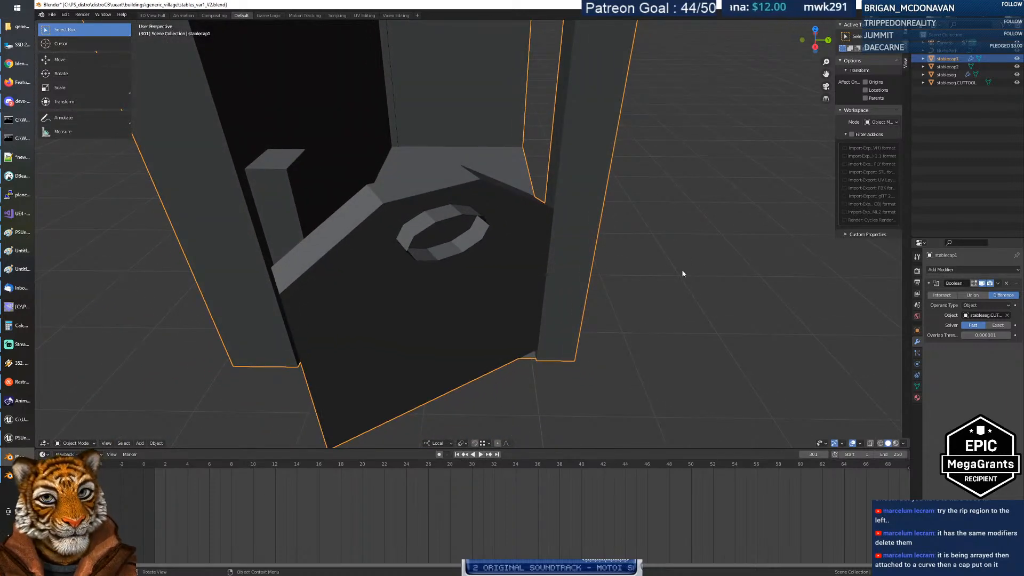
pyautogui.click(998, 283)
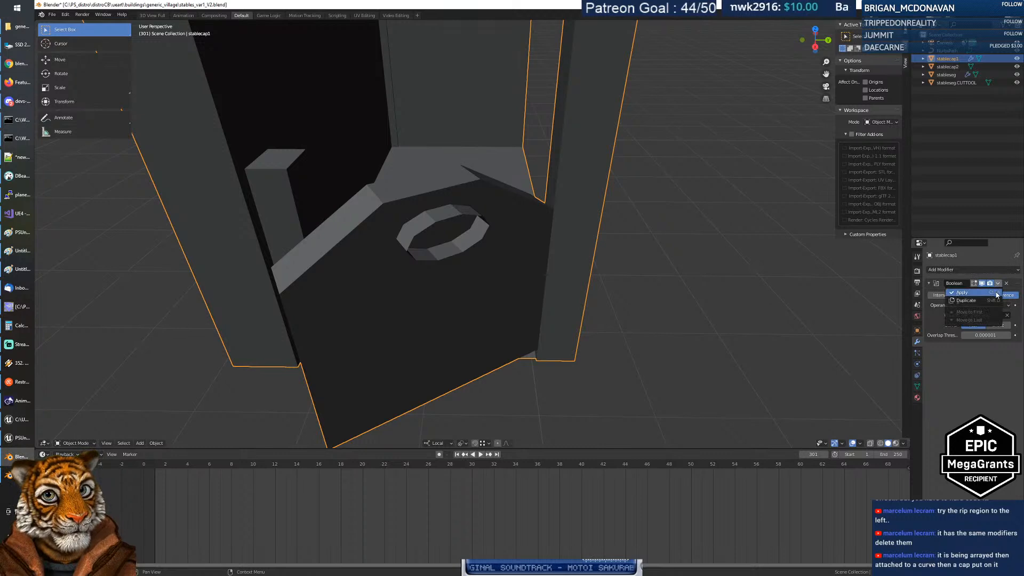
pyautogui.click(996, 293)
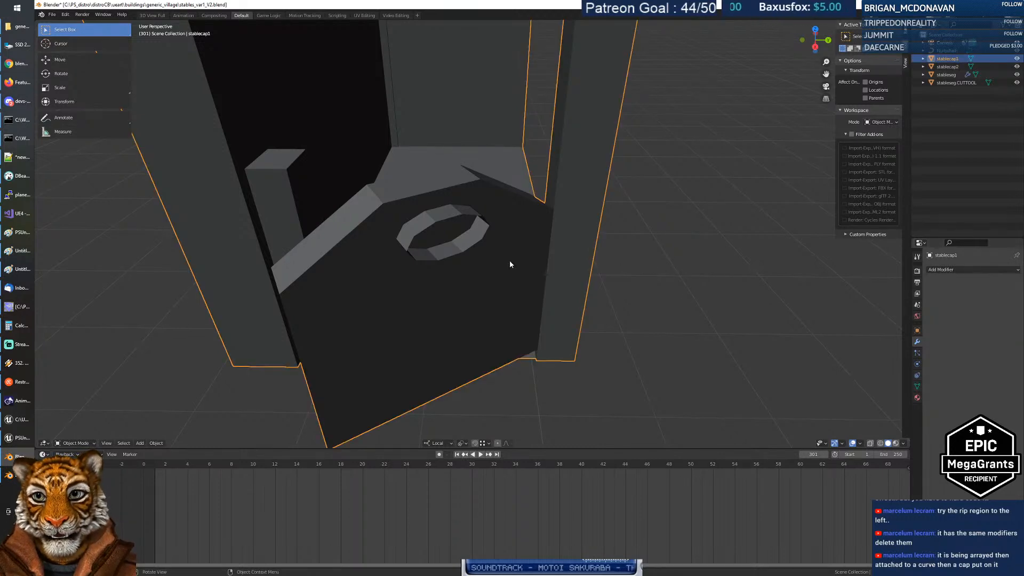
pyautogui.press('Tab')
pyautogui.press('Tab')
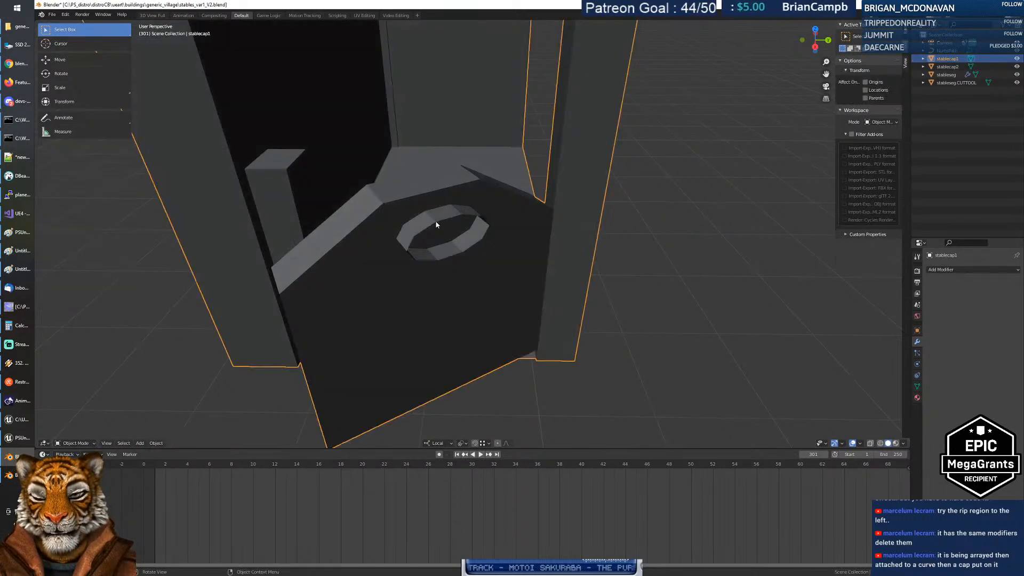
pyautogui.click(437, 224)
pyautogui.press('Delete')
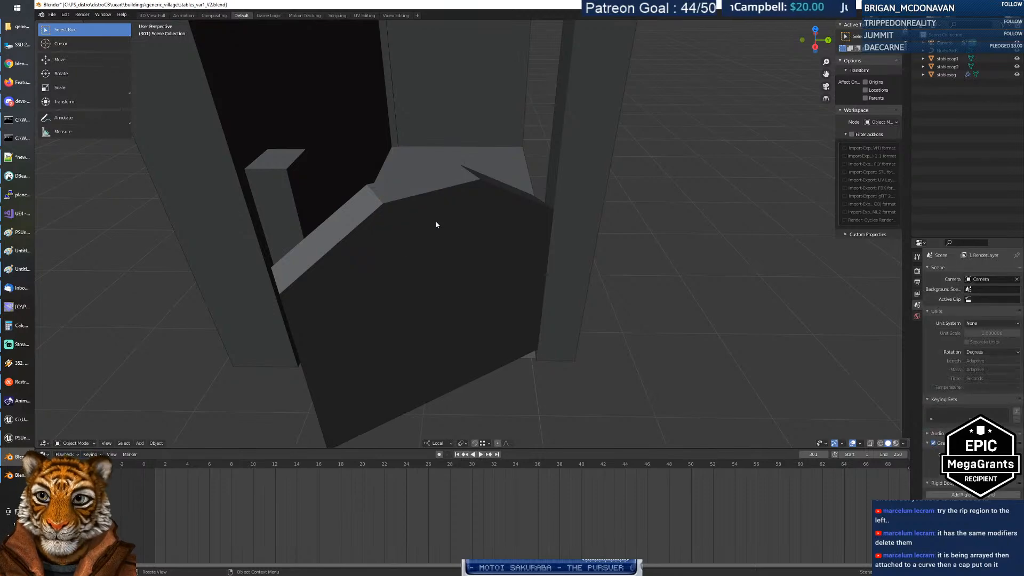
# Step: In Edit Mode on stablecap1, delete the faces covering the ring-shaped opening on both sides of the partition
pyautogui.click(436, 225)
pyautogui.press('Tab')
pyautogui.moveTo(461, 224)
pyautogui.mouseDown(button='middle')
pyautogui.moveTo(563, 208)
pyautogui.moveTo(443, 212)
pyautogui.moveTo(450, 218)
pyautogui.mouseUp(button='middle')
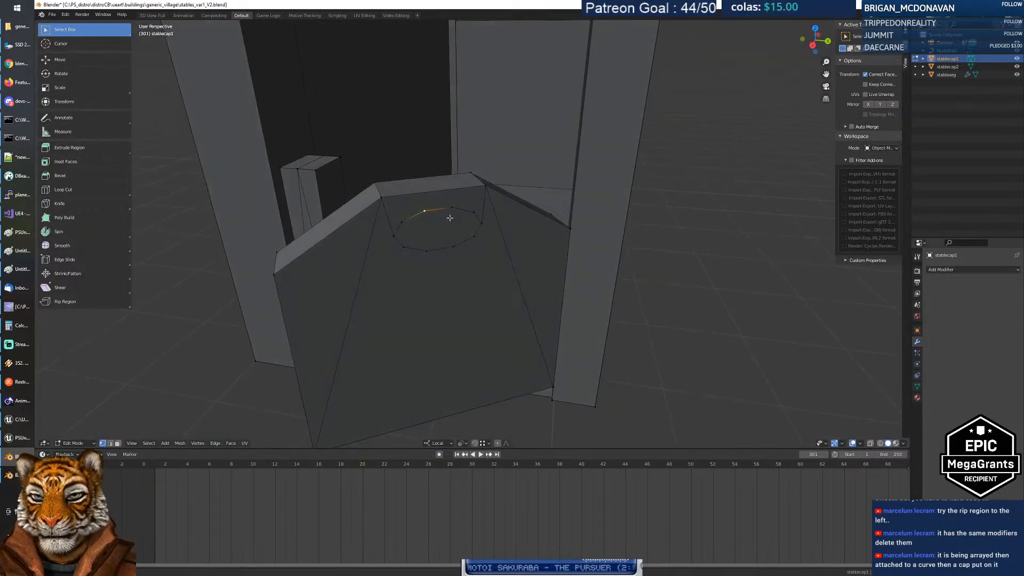
pyautogui.click(424, 228)
pyautogui.press('x')
pyautogui.click(427, 229)
pyautogui.moveTo(428, 229); pyautogui.dragTo(466, 238, button='middle')
pyautogui.click(405, 219)
pyautogui.press('x')
pyautogui.click(410, 218)
# Step: Examine the opening through the angled partition and the surrounding posts and stall from inside and outside the stable
pyautogui.scroll(-15, 466, 238)
pyautogui.scroll(15, 466, 239)
pyautogui.hotkey('shift', '`')
pyautogui.press('s')
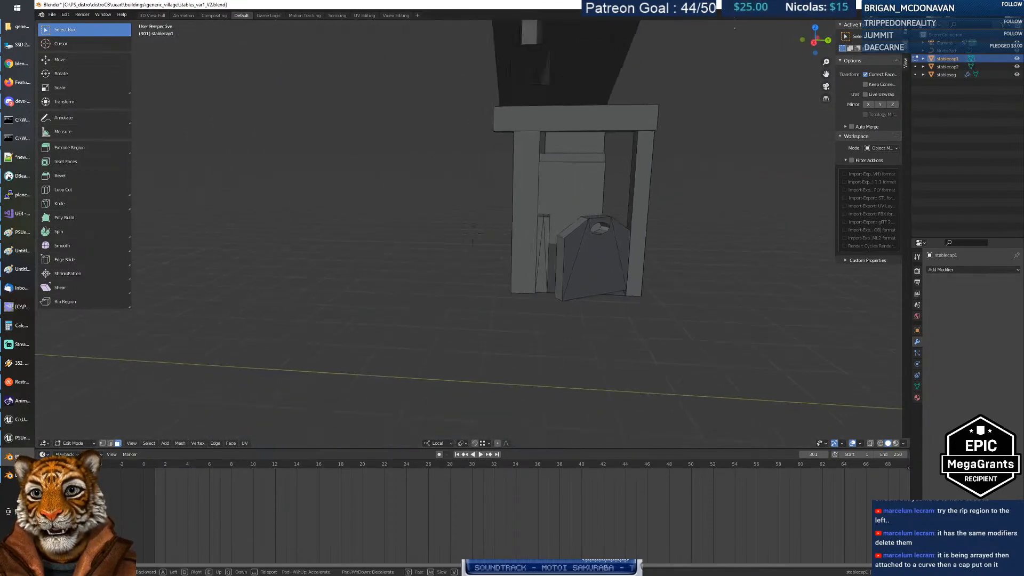
pyautogui.press('w')
pyautogui.press('s')
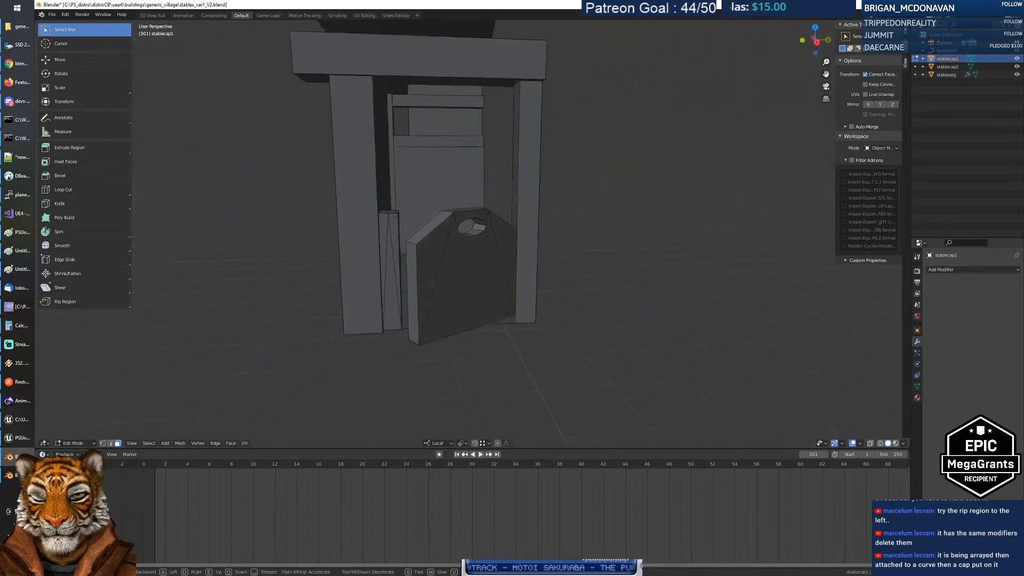
pyautogui.press('w')
pyautogui.press('s')
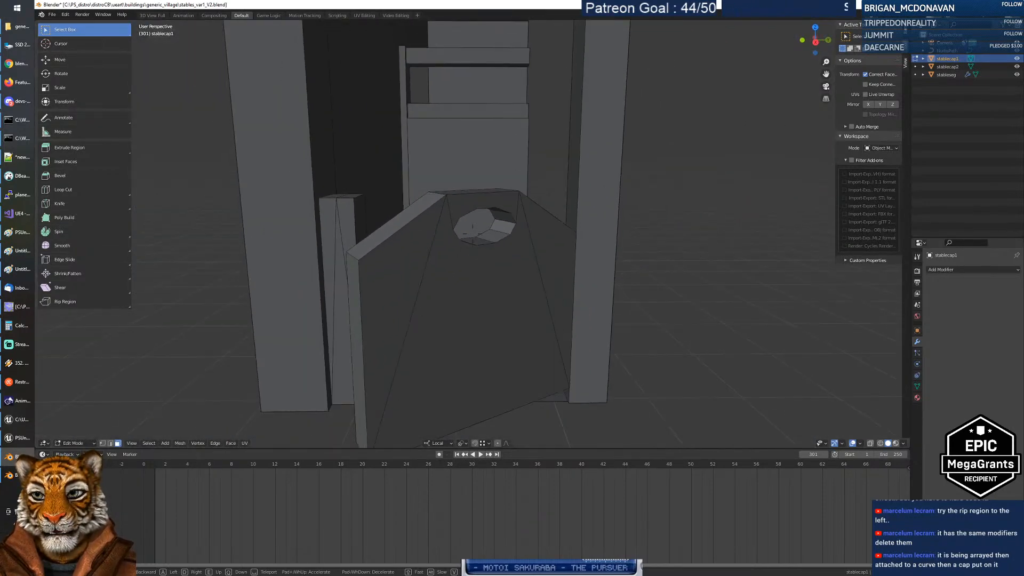
pyautogui.press('w')
pyautogui.press('s')
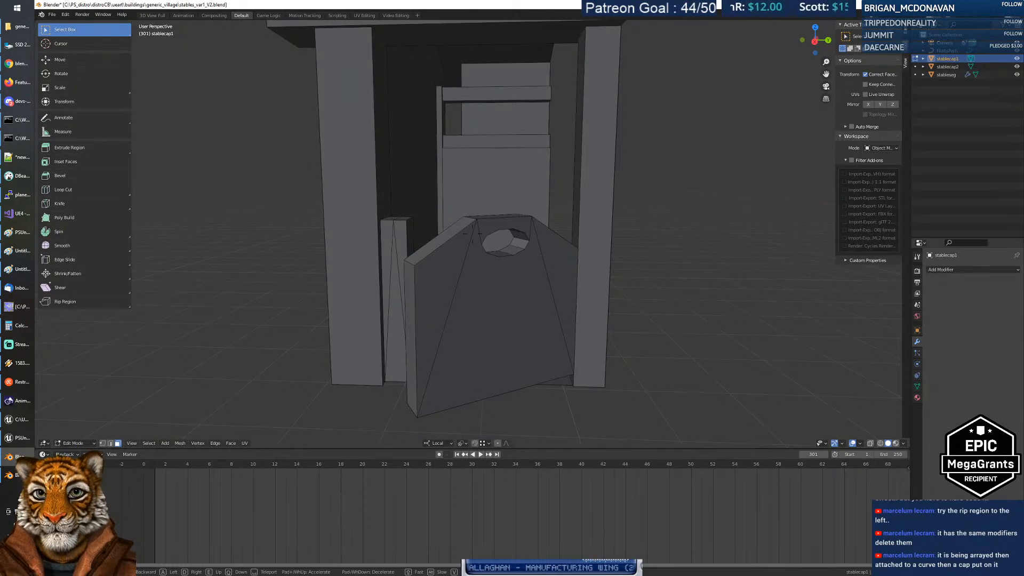
pyautogui.click(473, 234)
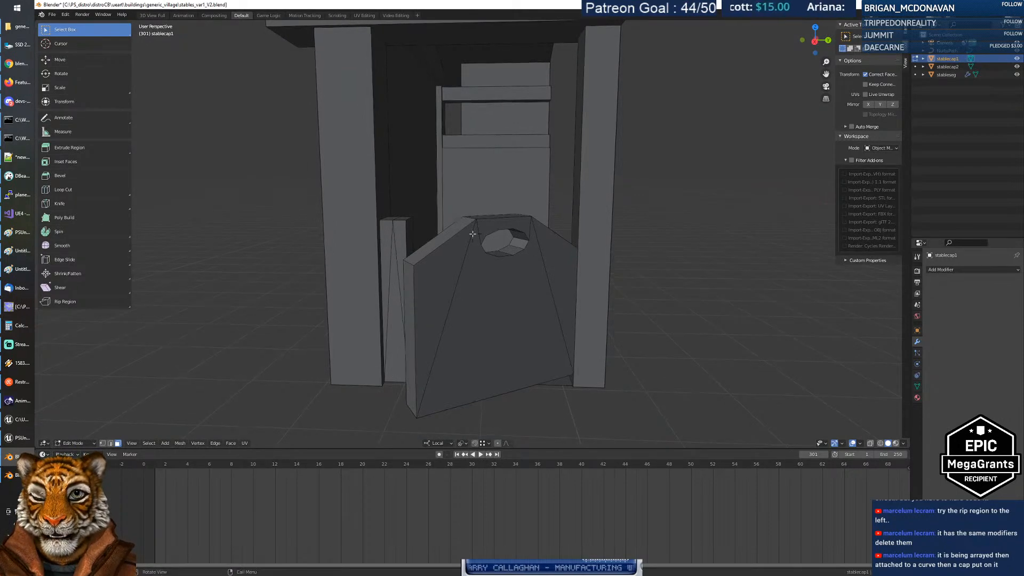
pyautogui.moveTo(482, 249); pyautogui.dragTo(508, 266, button='middle')
pyautogui.hotkey('shift', '`')
pyautogui.press('s')
pyautogui.press('w')
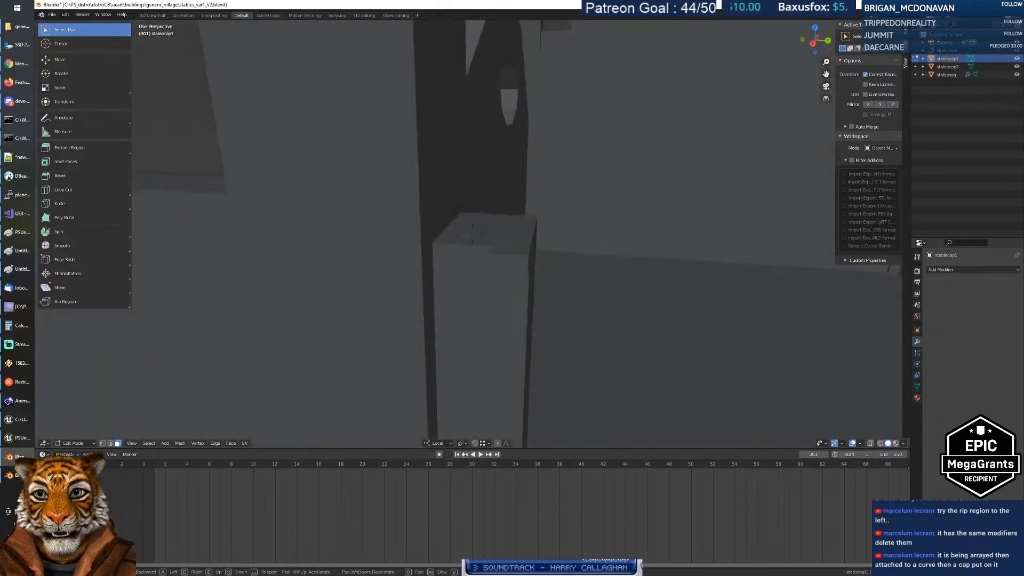
pyautogui.press('d')
pyautogui.press('w')
pyautogui.click(473, 233)
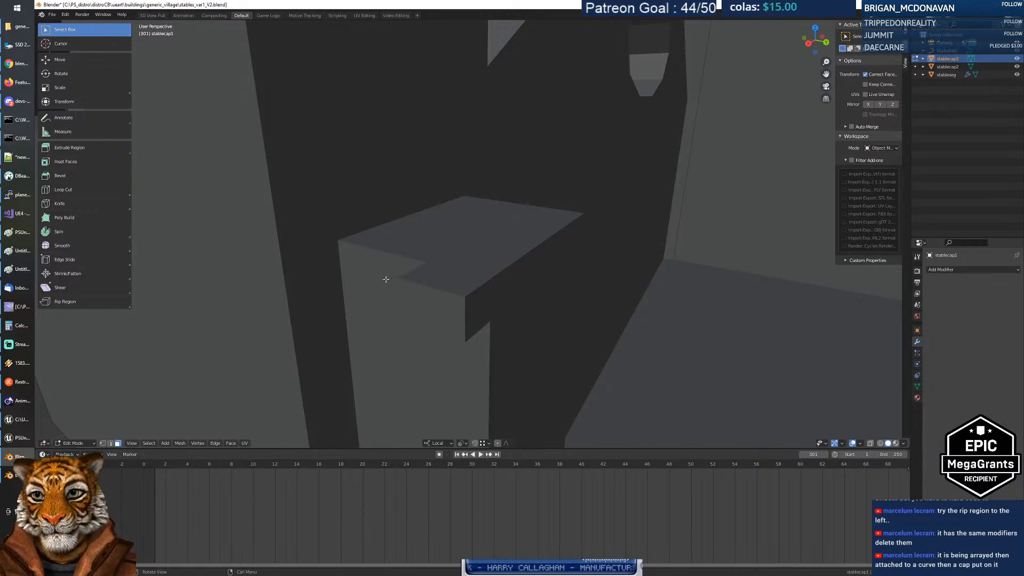
pyautogui.hotkey('shift', '`')
pyautogui.press('s')
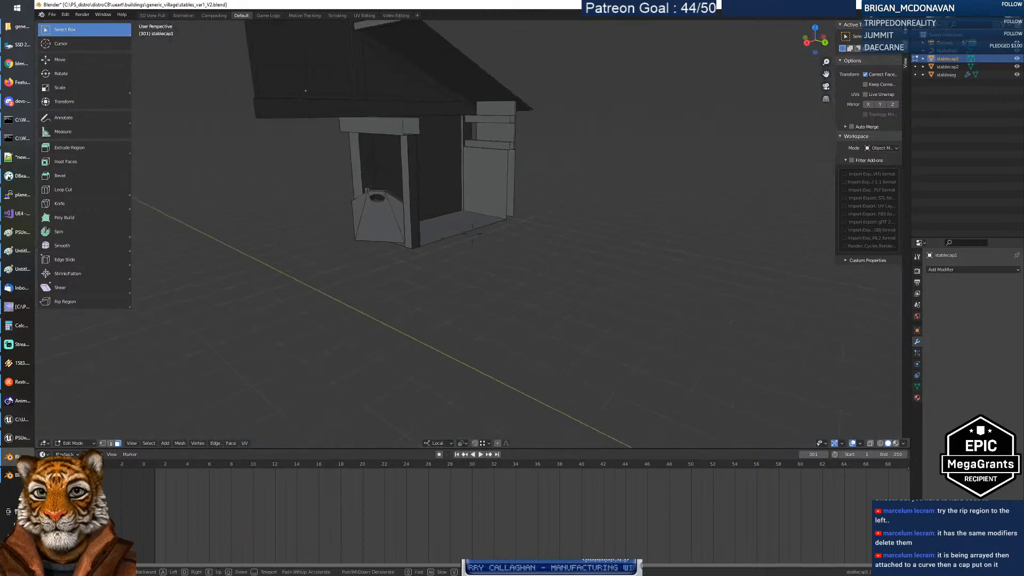
pyautogui.press('w')
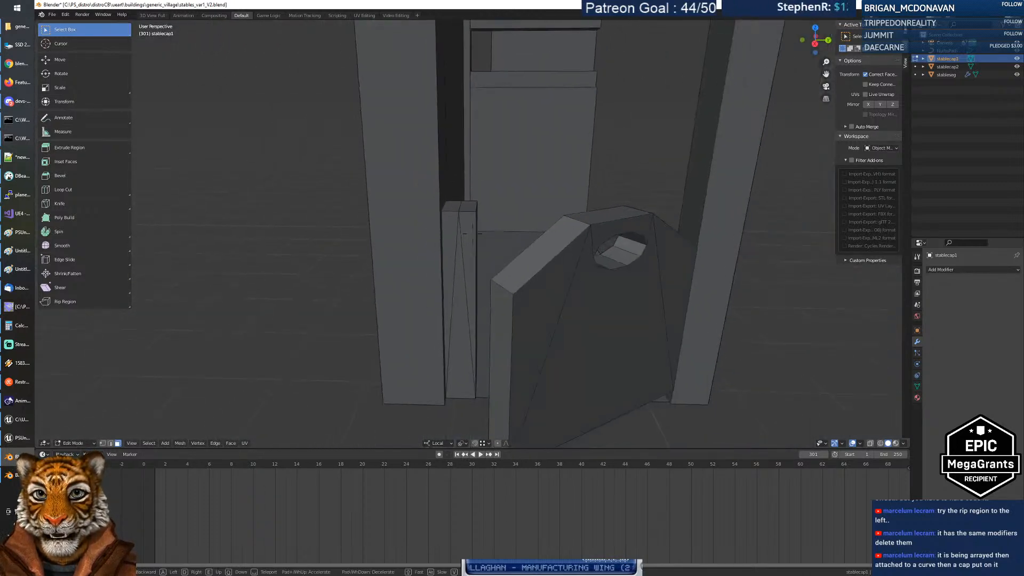
pyautogui.press('s')
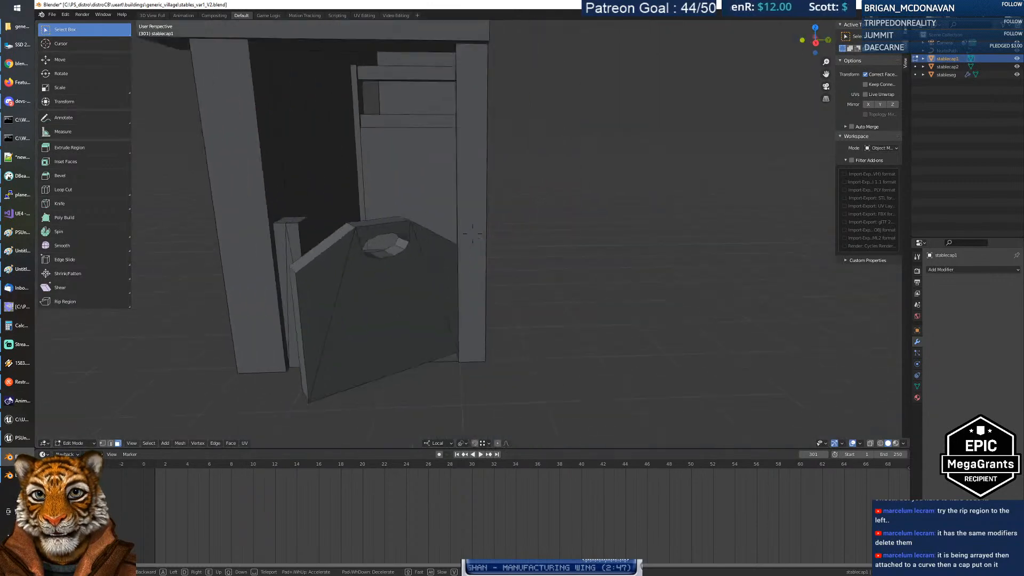
pyautogui.press('w')
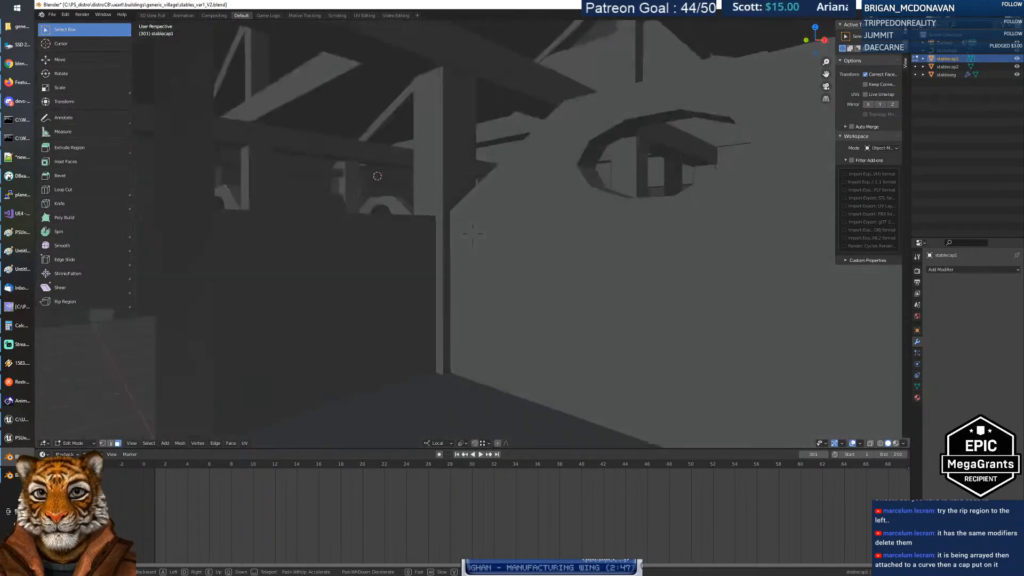
pyautogui.press('s')
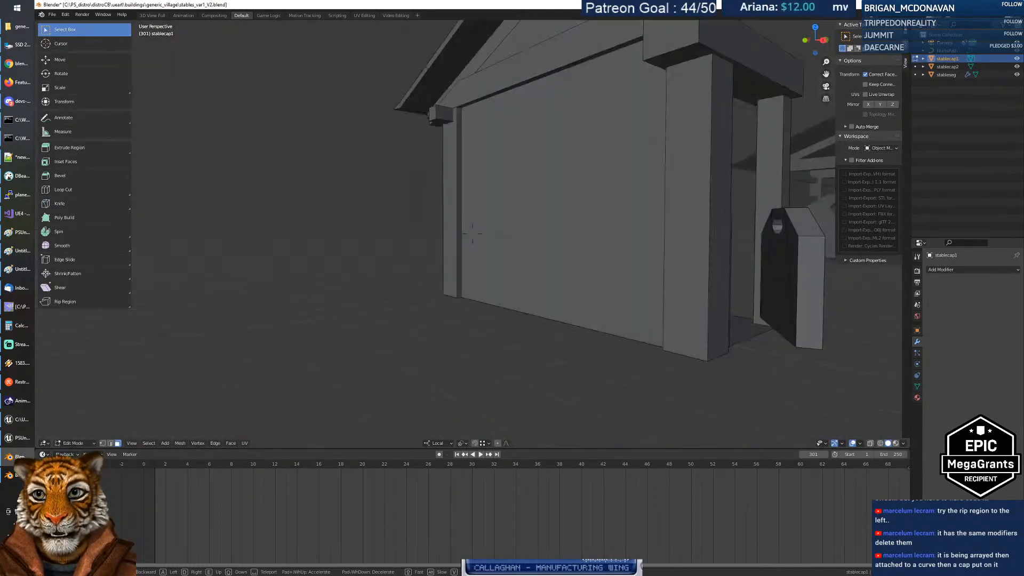
pyautogui.press('w')
pyautogui.press('s')
pyautogui.click(473, 234)
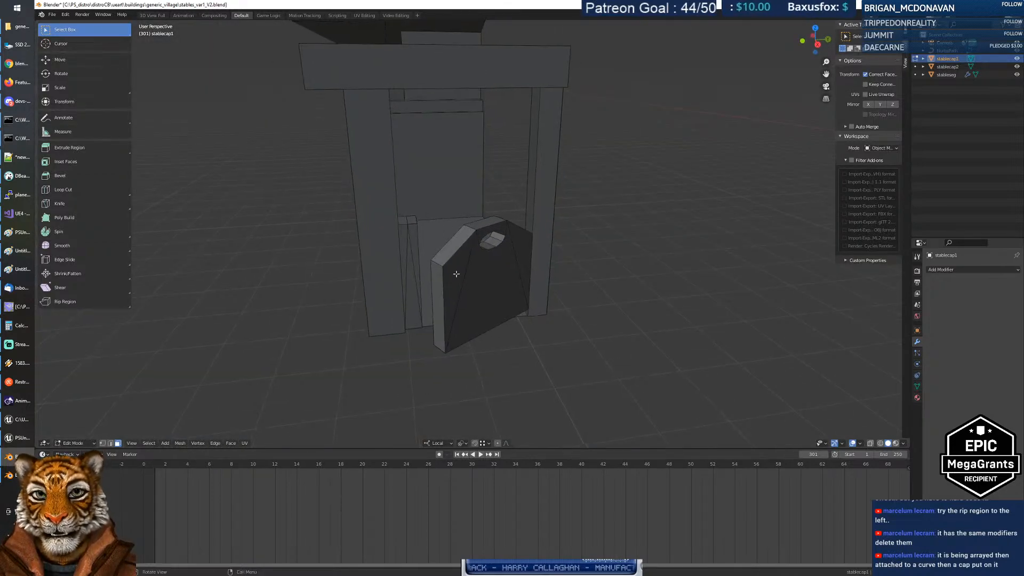
# Step: Select all geometry linked to the angled partition's top face in stablecap1
pyautogui.moveTo(508, 251); pyautogui.dragTo(499, 292, button='middle')
pyautogui.click(496, 232)
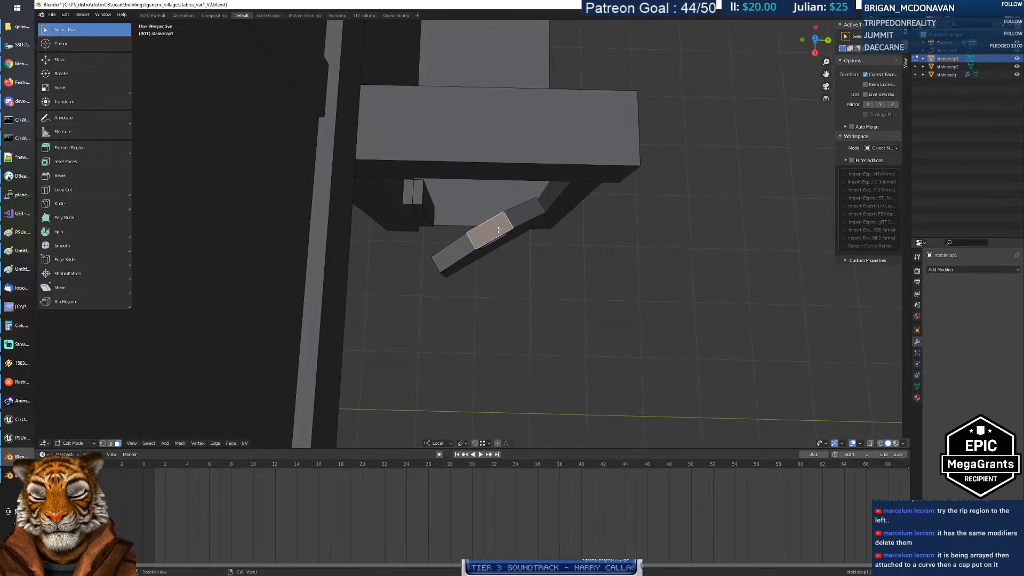
pyautogui.hotkey('ctrl', 'l')
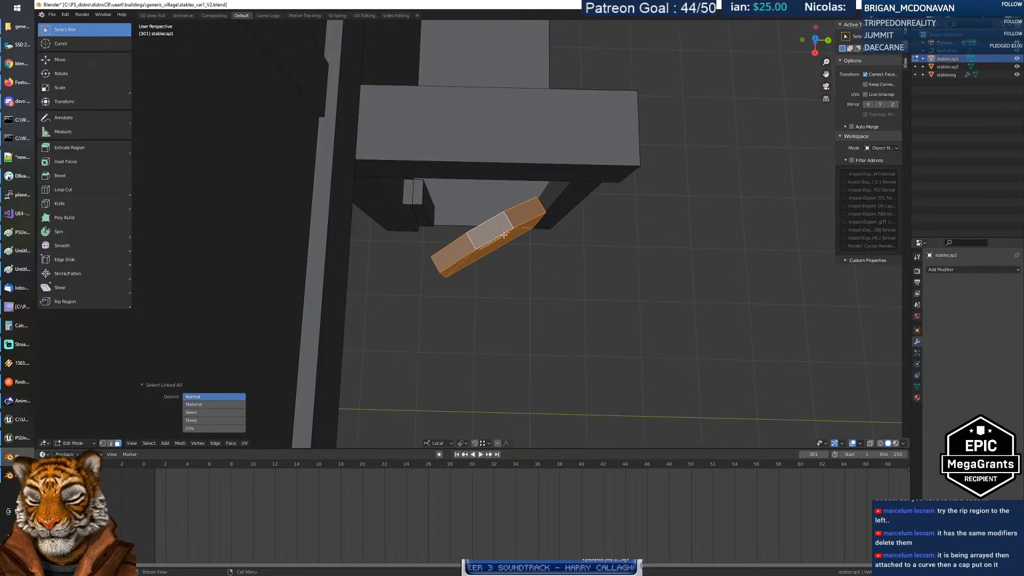
pyautogui.press('r')
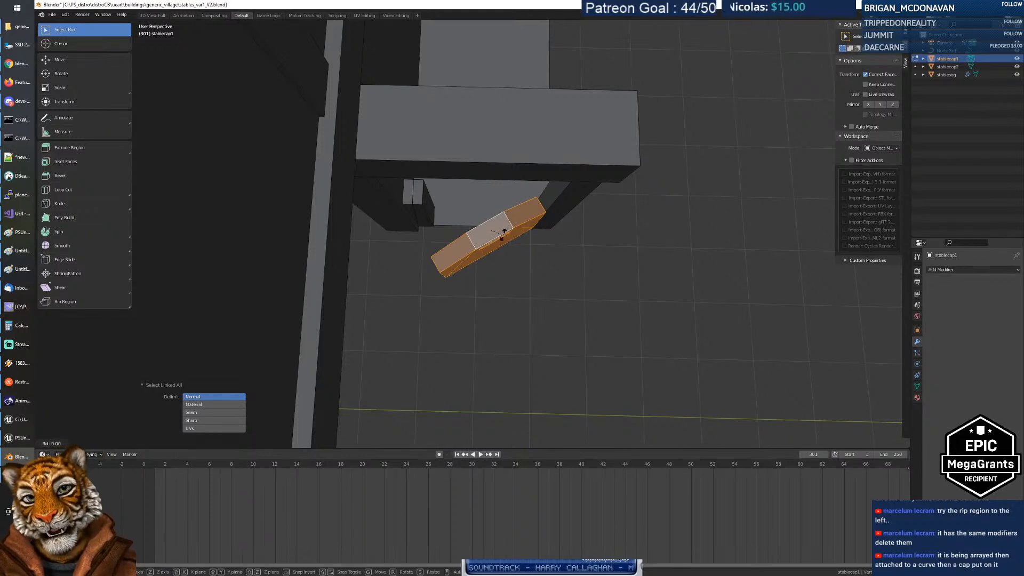
pyautogui.press('Escape')
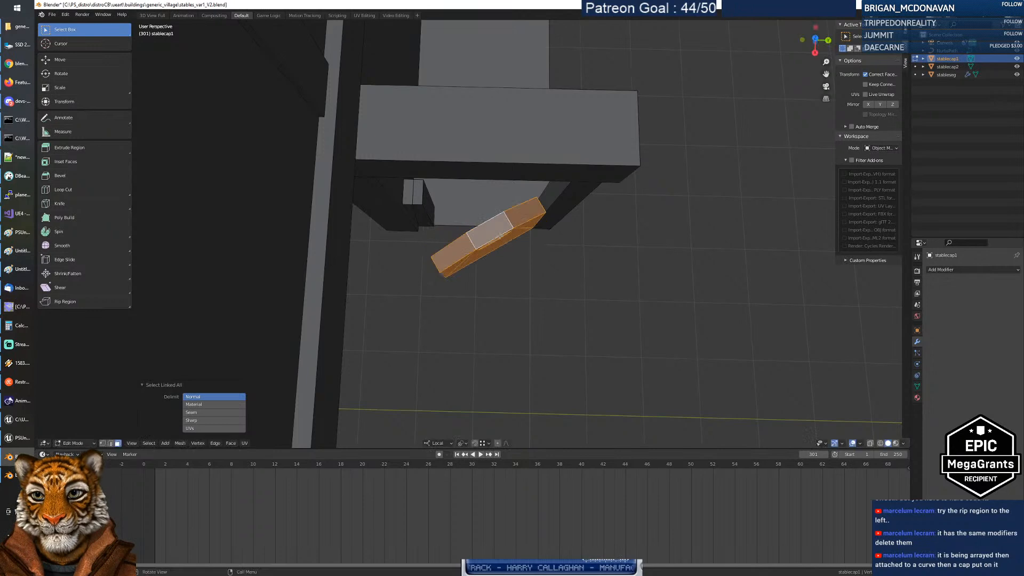
# Step: Try rotating the selected partition by -40° about its local Z axis
pyautogui.press('r')
pyautogui.press('z')
pyautogui.press('z')
pyautogui.write('40')
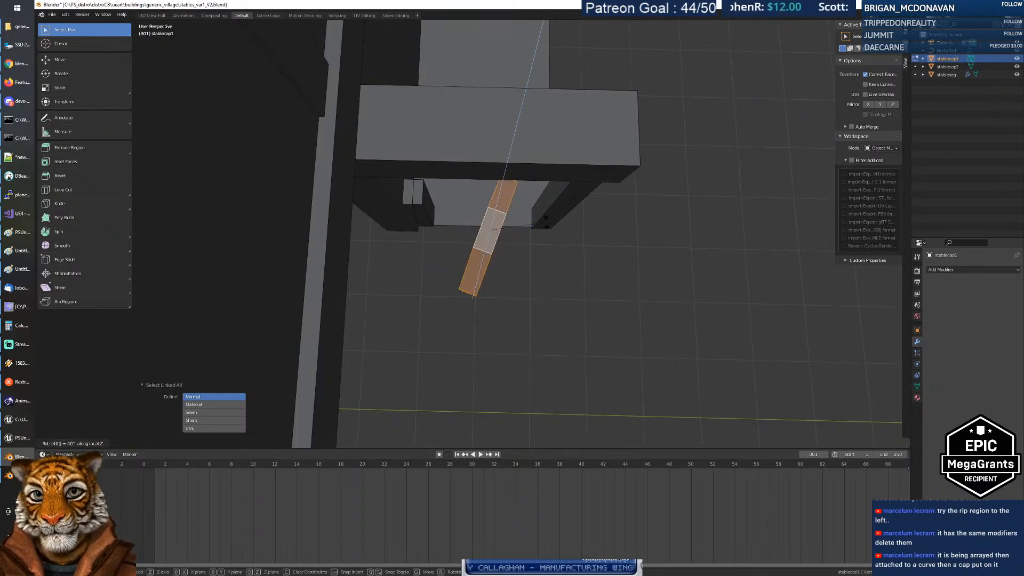
pyautogui.press('-')
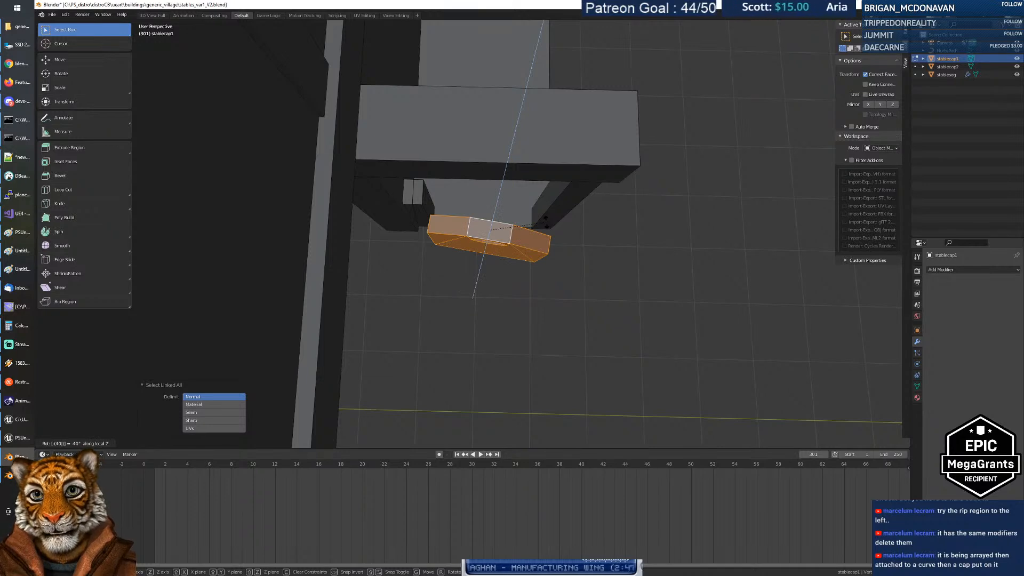
pyautogui.press('Return')
# Step: Try a smaller rotation of -35° about local Z for the selected partition
pyautogui.press('r')
pyautogui.press('z')
pyautogui.press('z')
pyautogui.write('35')
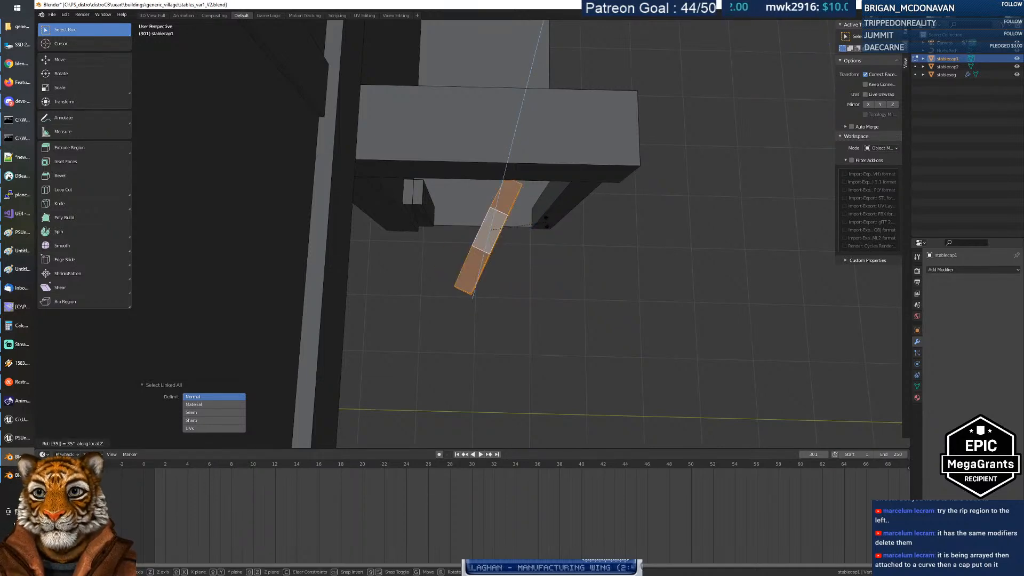
pyautogui.press('-')
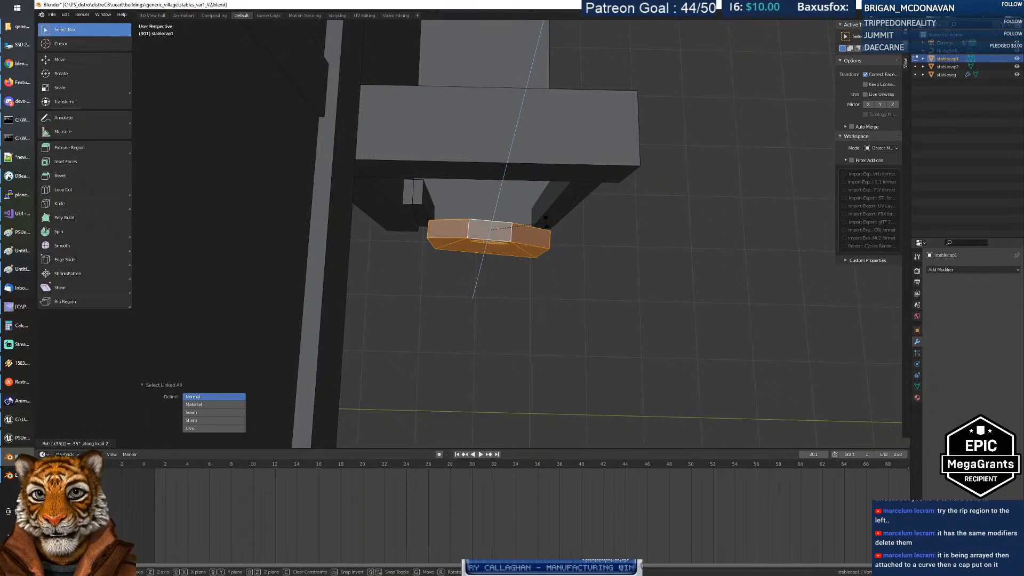
pyautogui.press('Return')
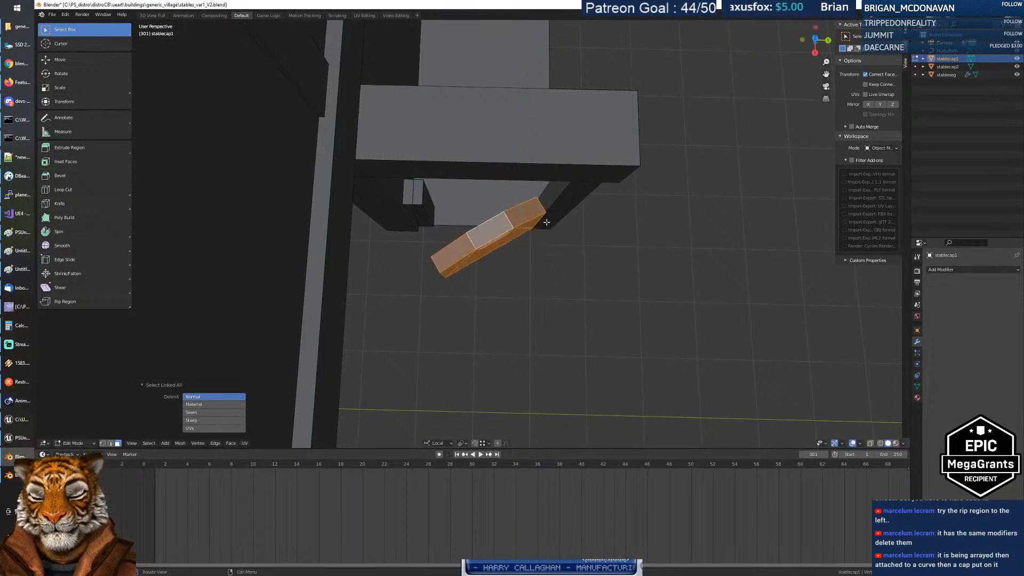
# Step: Rotate the selected partition by -33° about its local Z axis
pyautogui.press('r')
pyautogui.press('z')
pyautogui.press('z')
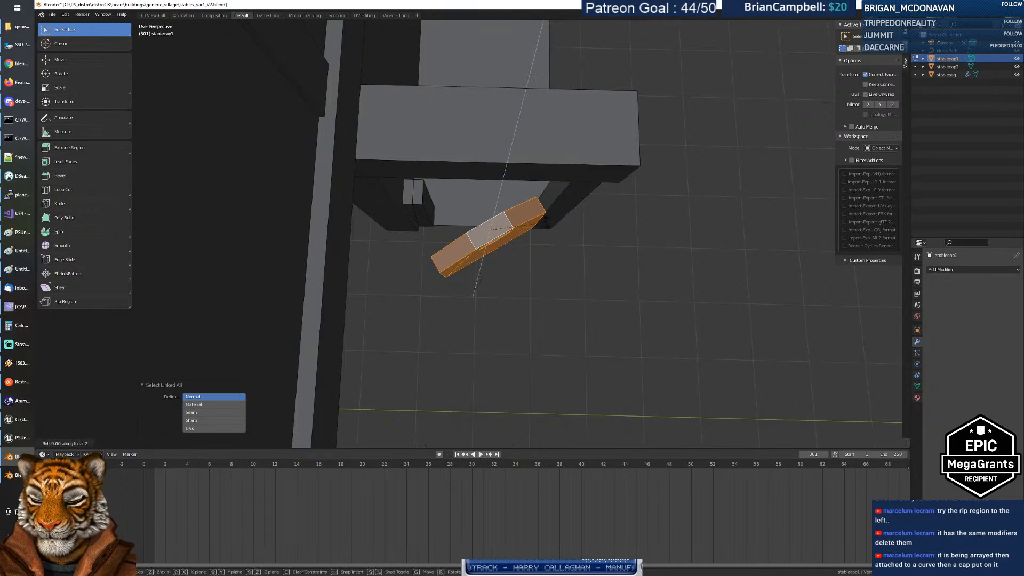
pyautogui.write('33')
pyautogui.press('-')
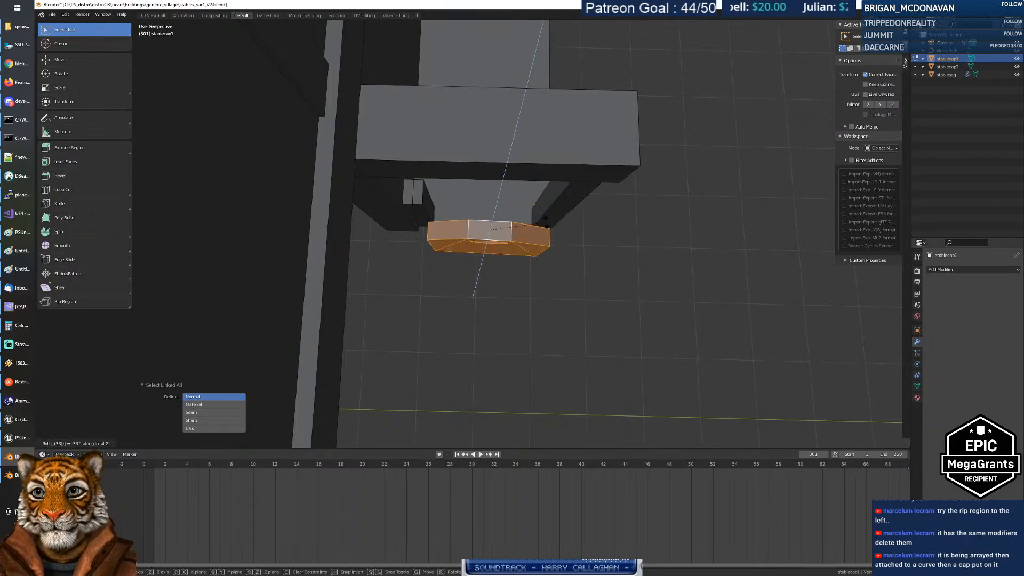
pyautogui.press('Return')
# Step: Rotate the partition a further 2° about local Z to align it with the beam overhead
pyautogui.moveTo(603, 233)
pyautogui.mouseDown(button='middle')
pyautogui.moveTo(554, 240)
pyautogui.moveTo(604, 242)
pyautogui.mouseUp(button='middle')
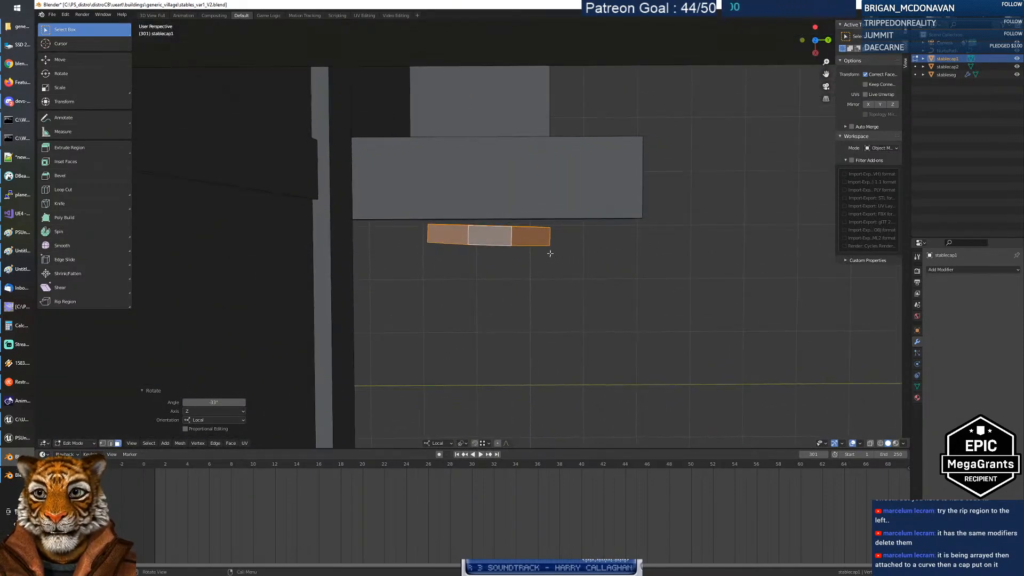
pyautogui.write('r1')
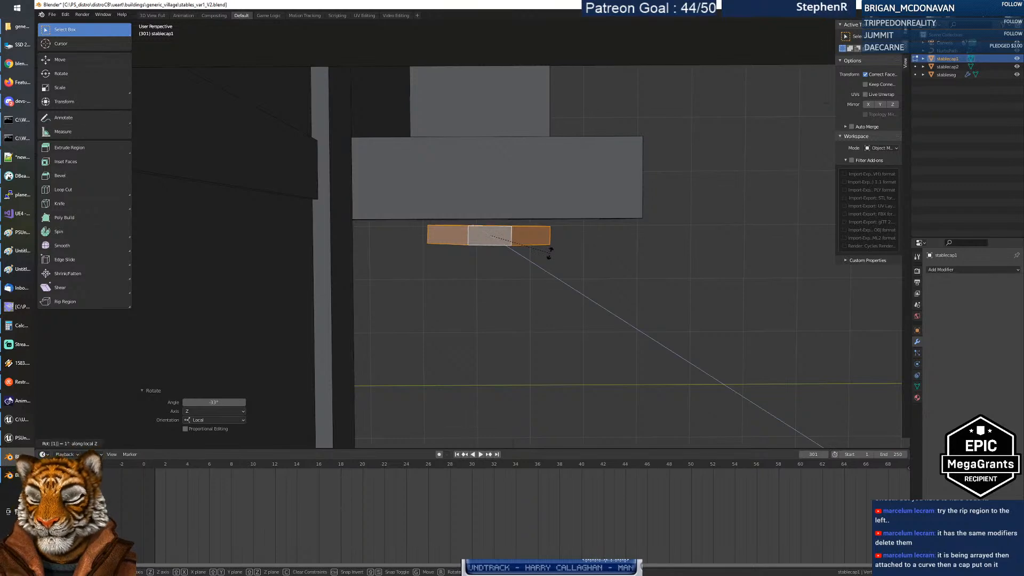
pyautogui.press('BackSpace')
pyautogui.write('2')
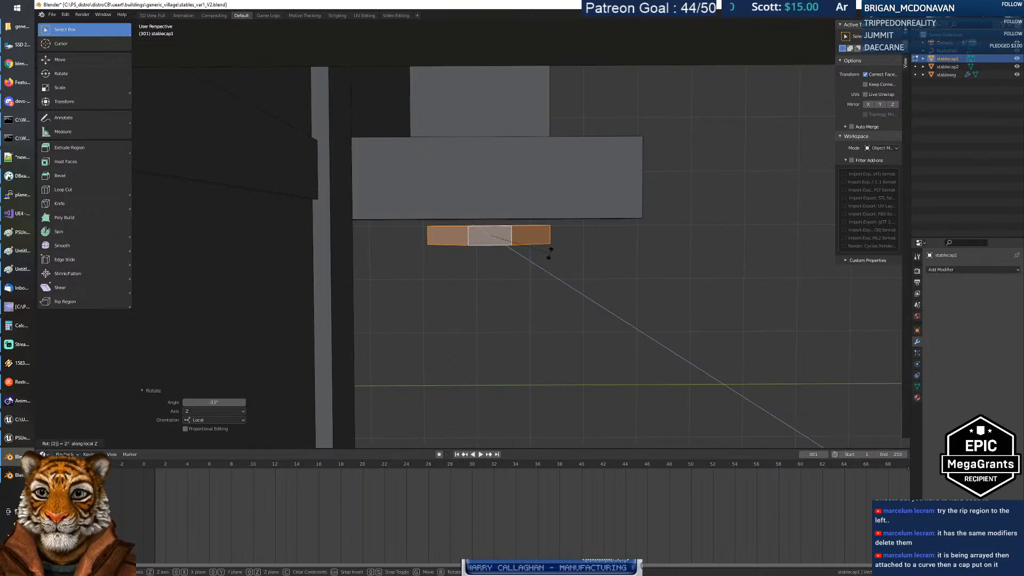
pyautogui.press('Return')
# Step: Move the partition about -0.48 along its local X axis so it sits between the stall posts
pyautogui.moveTo(550, 254); pyautogui.dragTo(580, 259, button='middle')
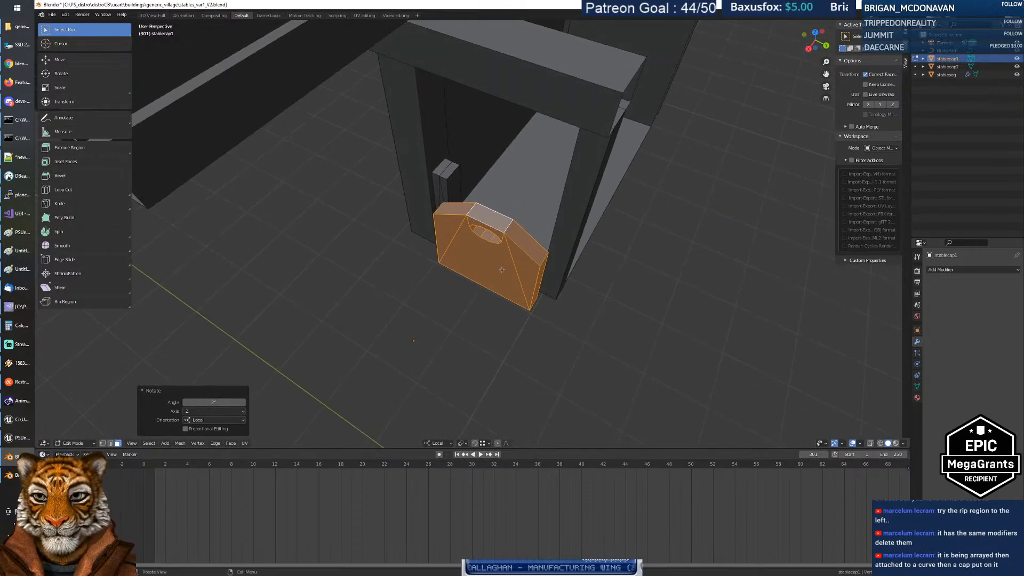
pyautogui.press('g')
pyautogui.press('x')
pyautogui.press('x')
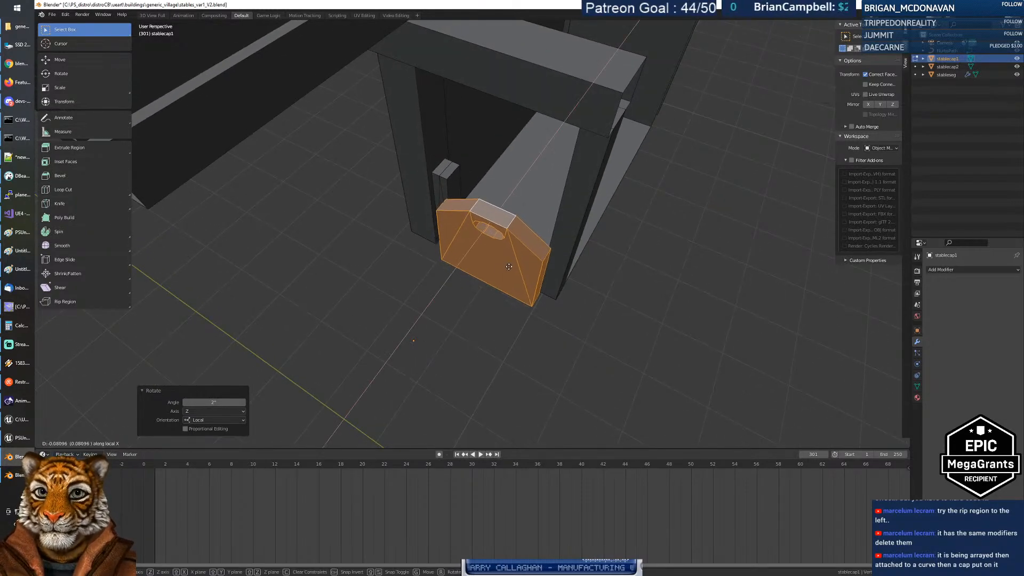
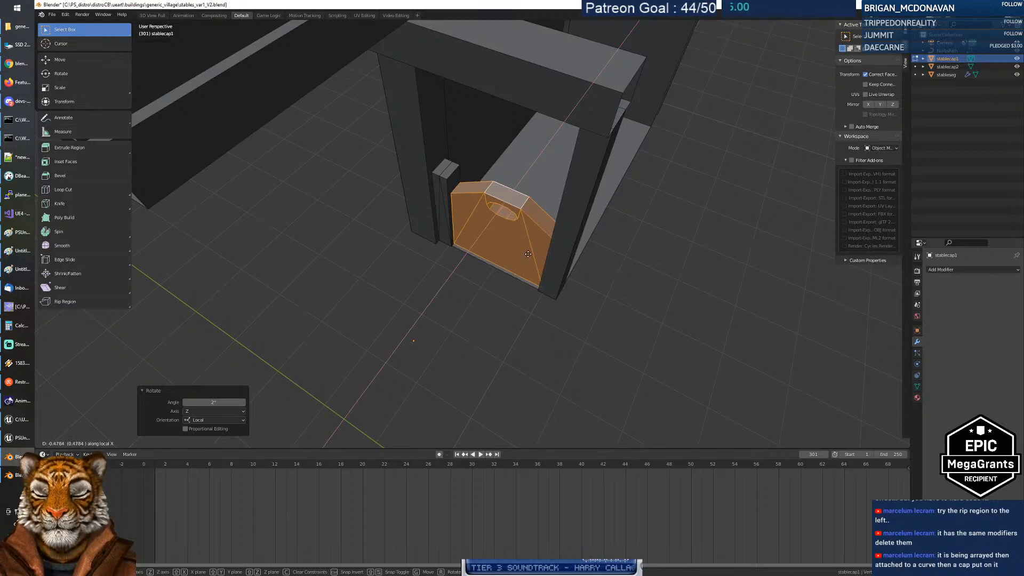
pyautogui.click(529, 255)
# Step: Walk through the stable and around the repositioned partition to compare its placement with the other stalls and posts
pyautogui.moveTo(528, 255)
pyautogui.mouseDown(button='middle')
pyautogui.moveTo(537, 223)
pyautogui.moveTo(540, 240)
pyautogui.moveTo(536, 223)
pyautogui.moveTo(574, 231)
pyautogui.moveTo(524, 243)
pyautogui.mouseUp(button='middle')
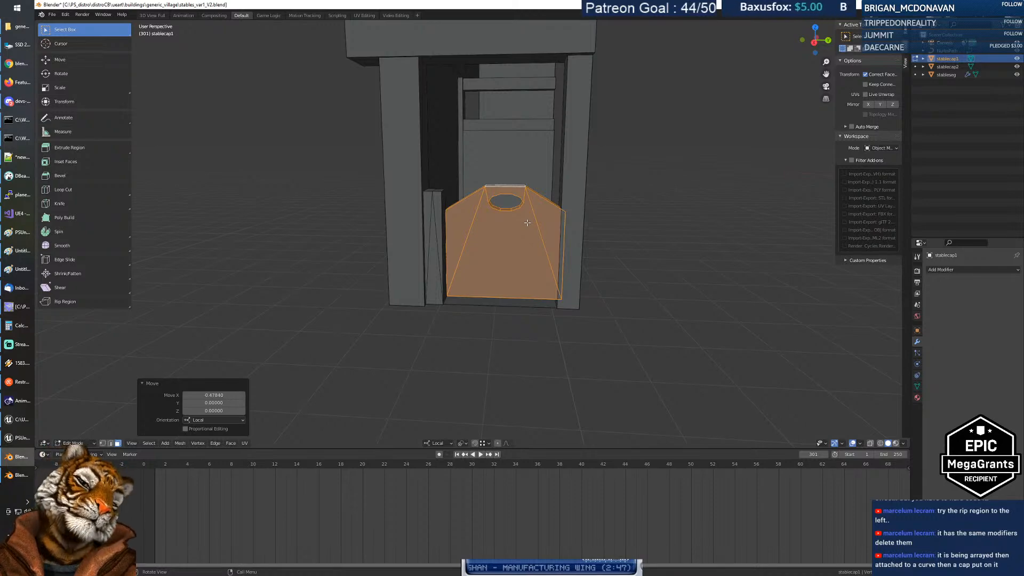
pyautogui.hotkey('shift', '`')
pyautogui.press('w')
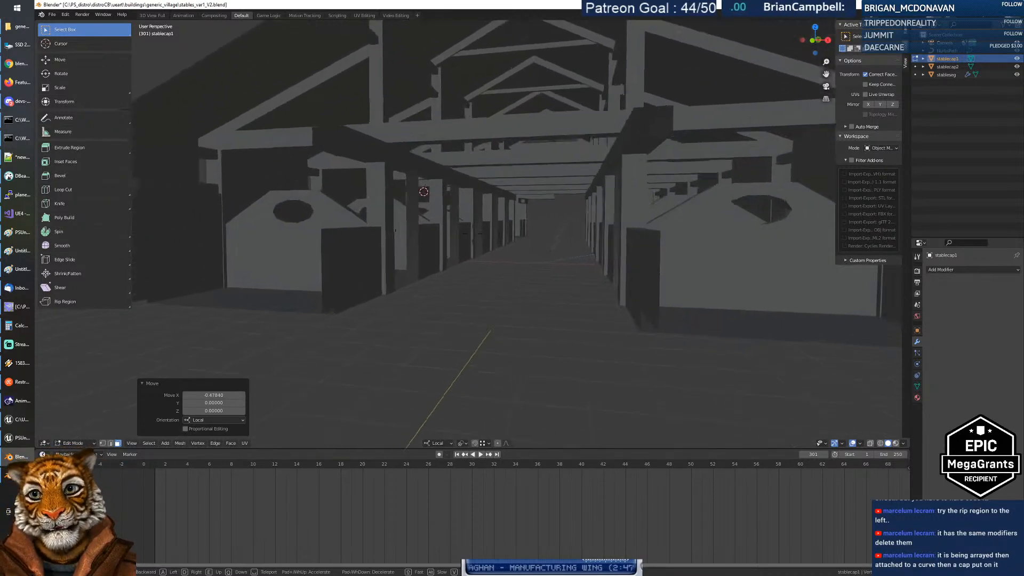
pyautogui.press('w')
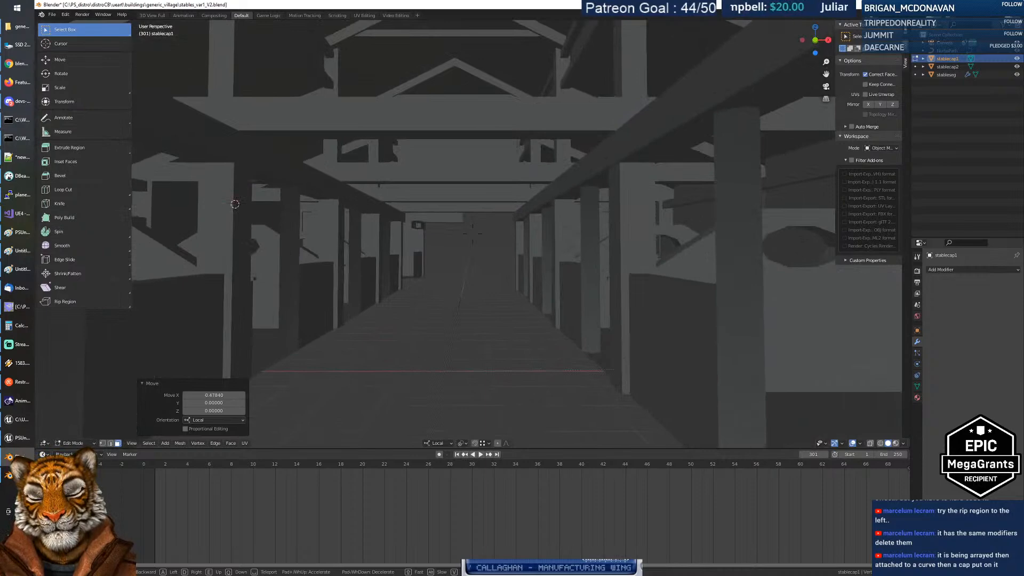
pyautogui.press('w')
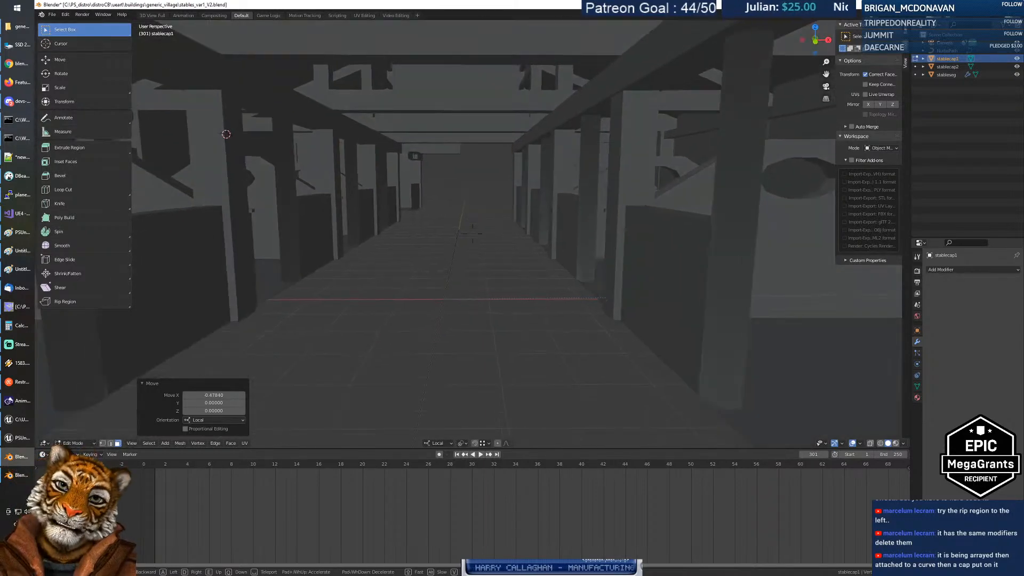
pyautogui.press('w')
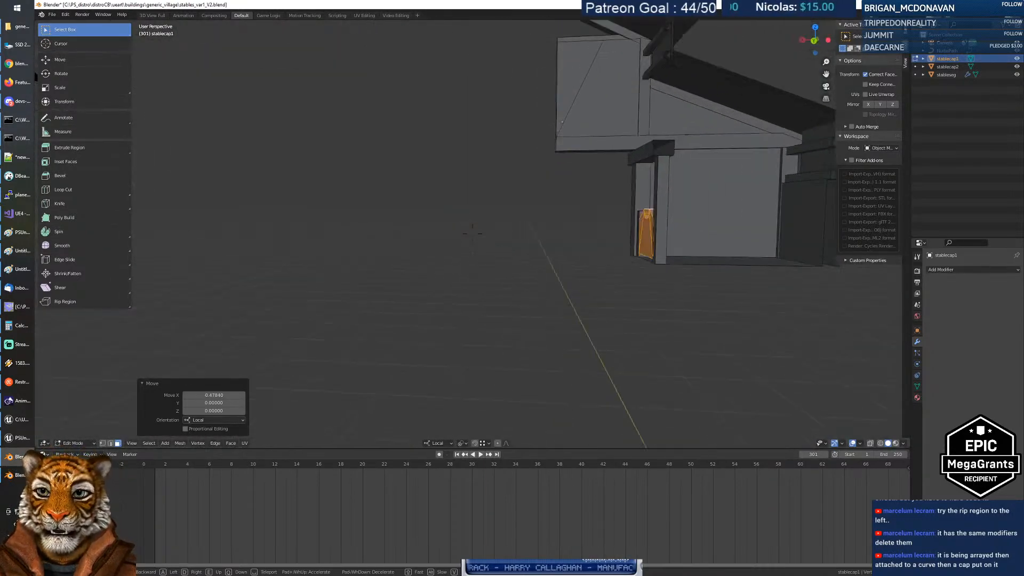
pyautogui.press('w')
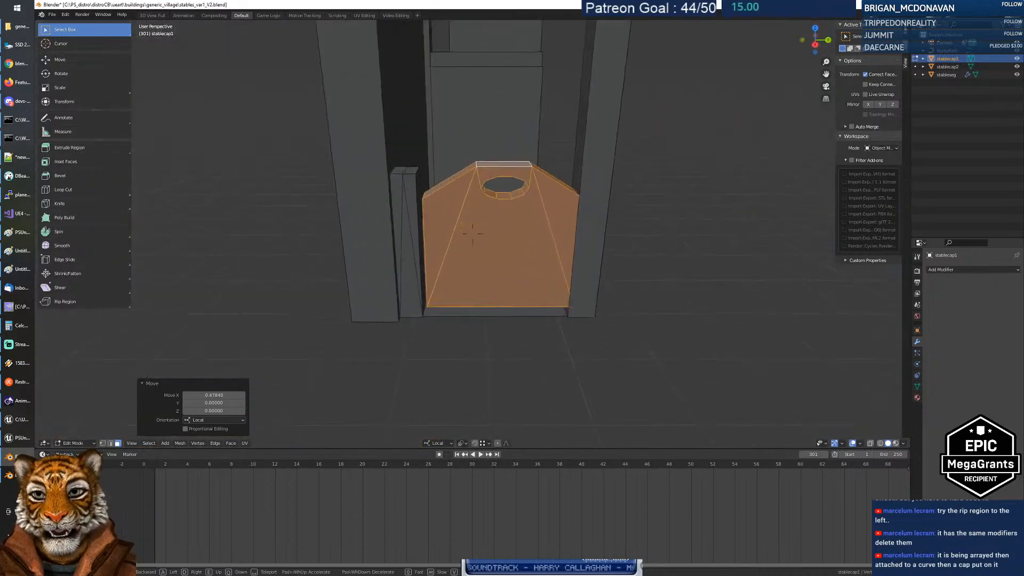
pyautogui.press('w')
pyautogui.press('s')
pyautogui.press('w')
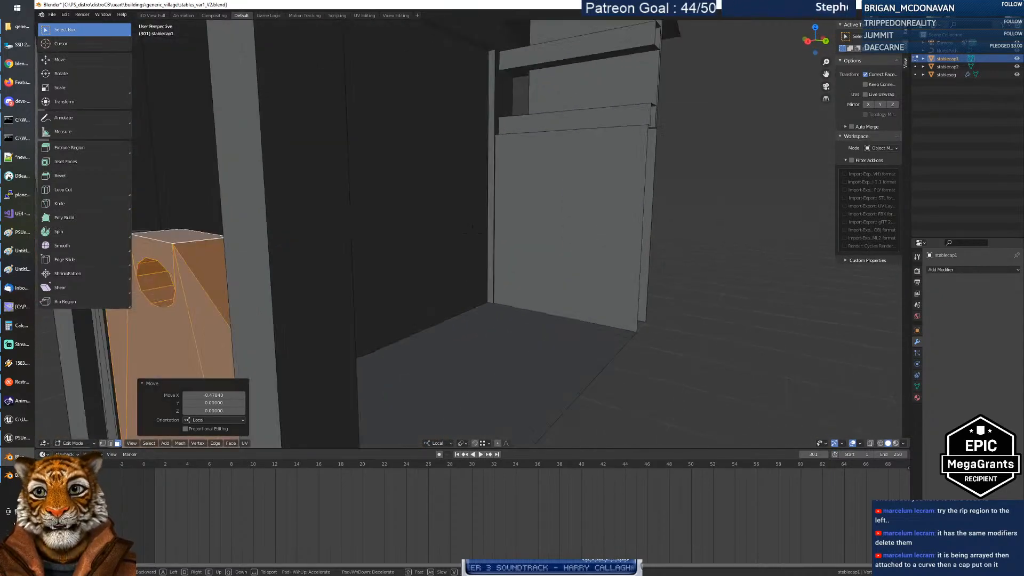
pyautogui.press('s')
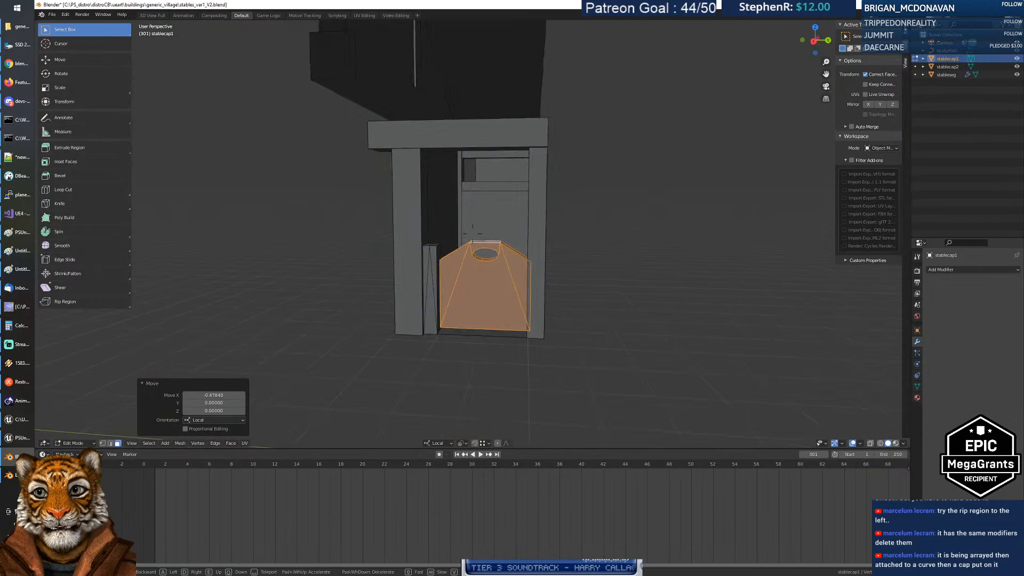
pyautogui.press('w')
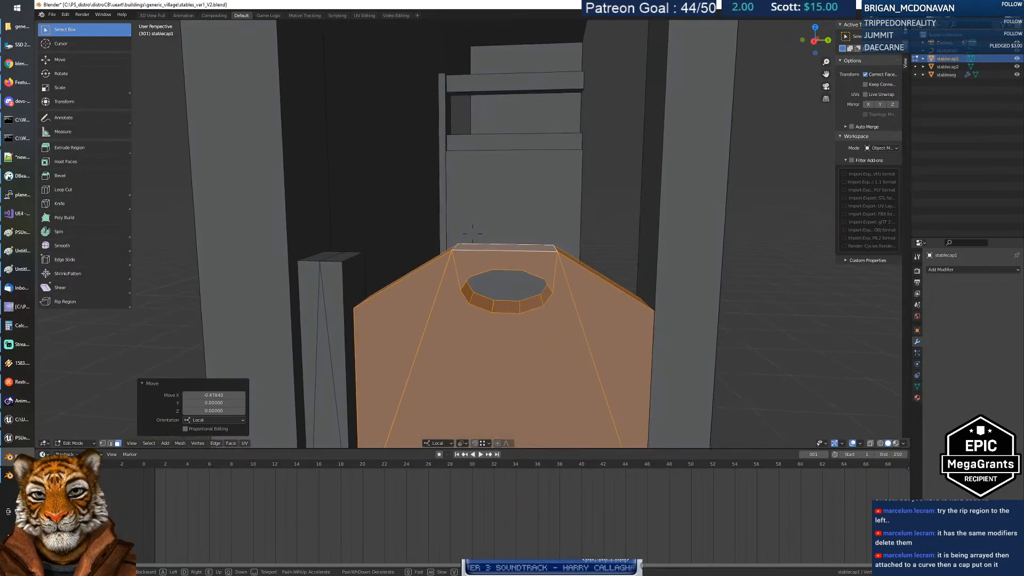
pyautogui.press('s')
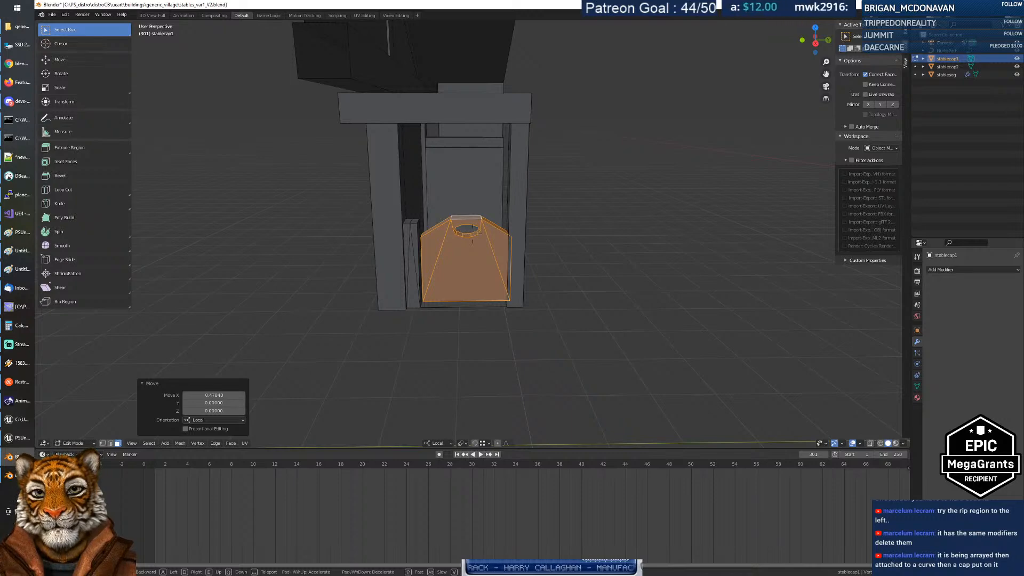
pyautogui.press('w')
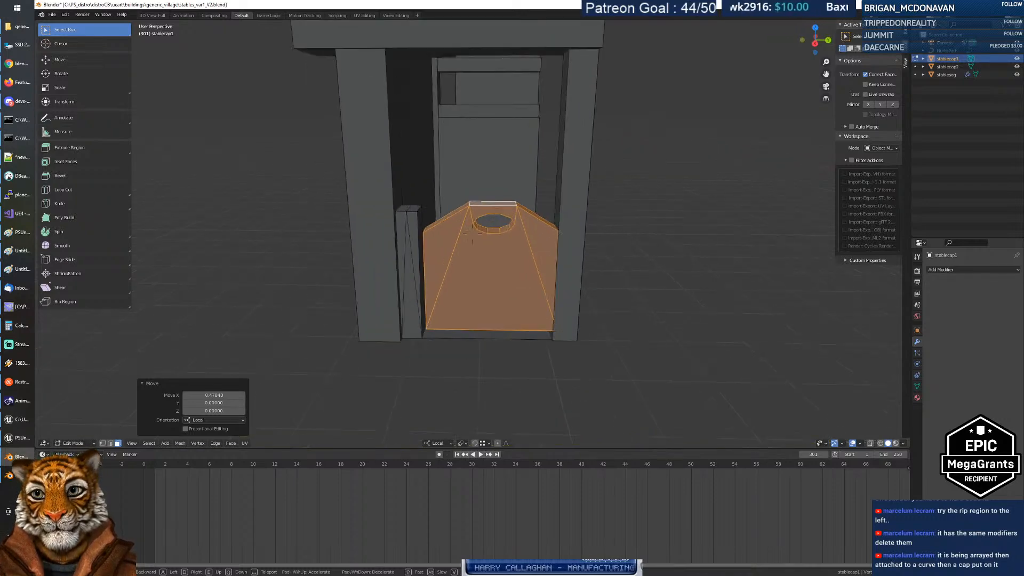
pyautogui.press('s')
pyautogui.press('w')
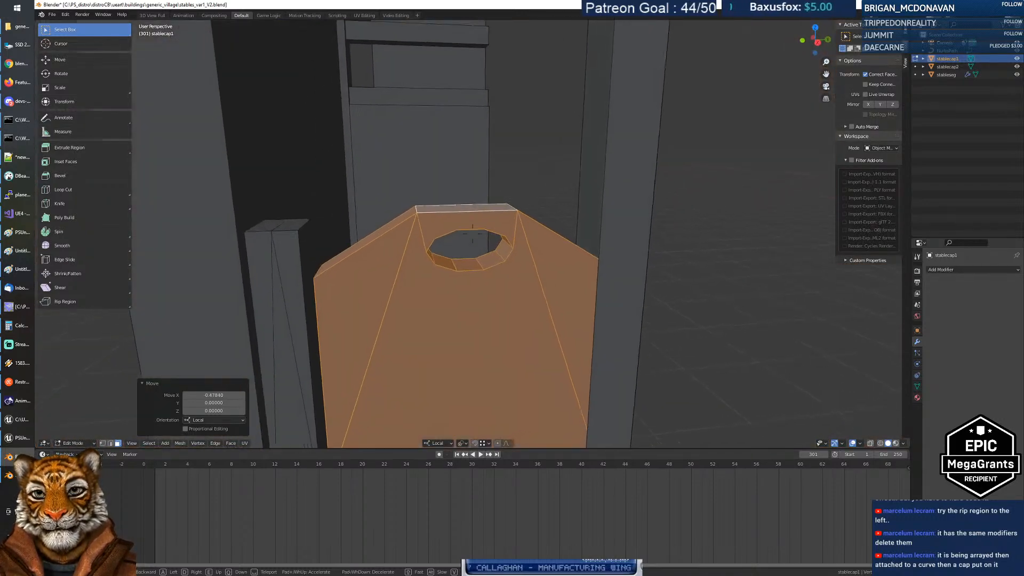
pyautogui.press('s')
pyautogui.click(473, 235)
# Step: Lower the partition about 0.06 along local Z and shift it about -0.05 along local Y
pyautogui.press('g')
pyautogui.press('z')
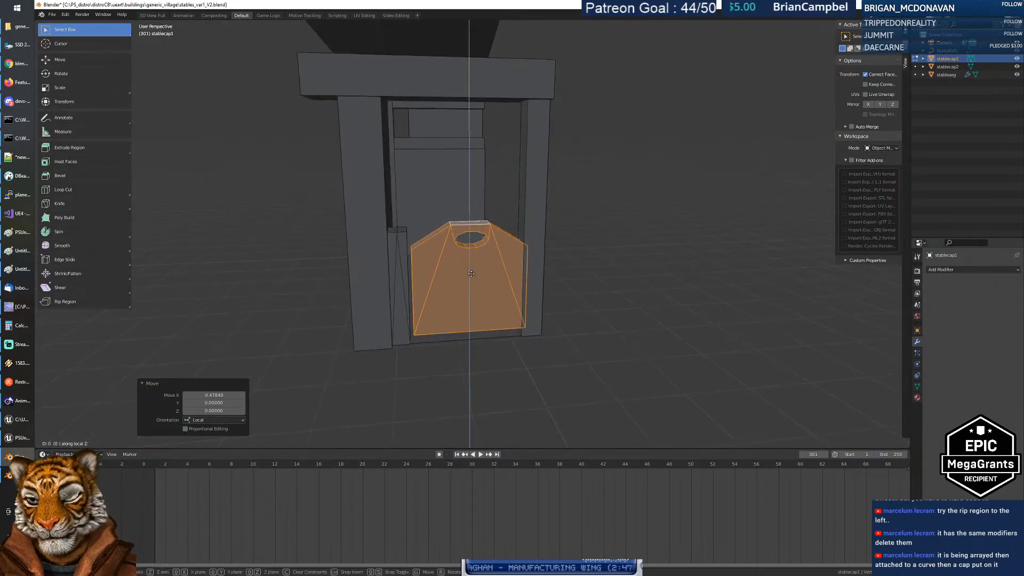
pyautogui.click(472, 278)
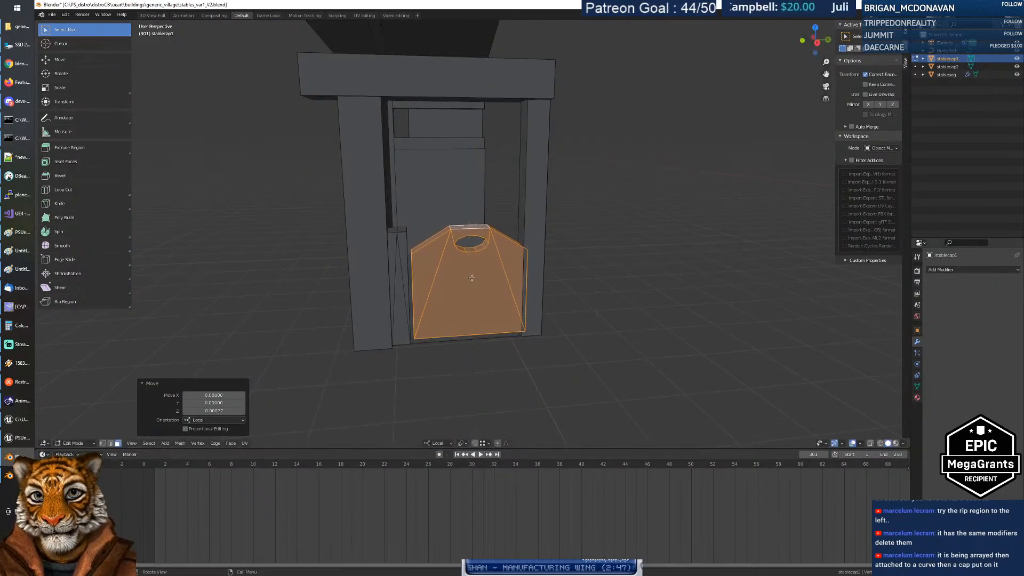
pyautogui.press('g')
pyautogui.press('y')
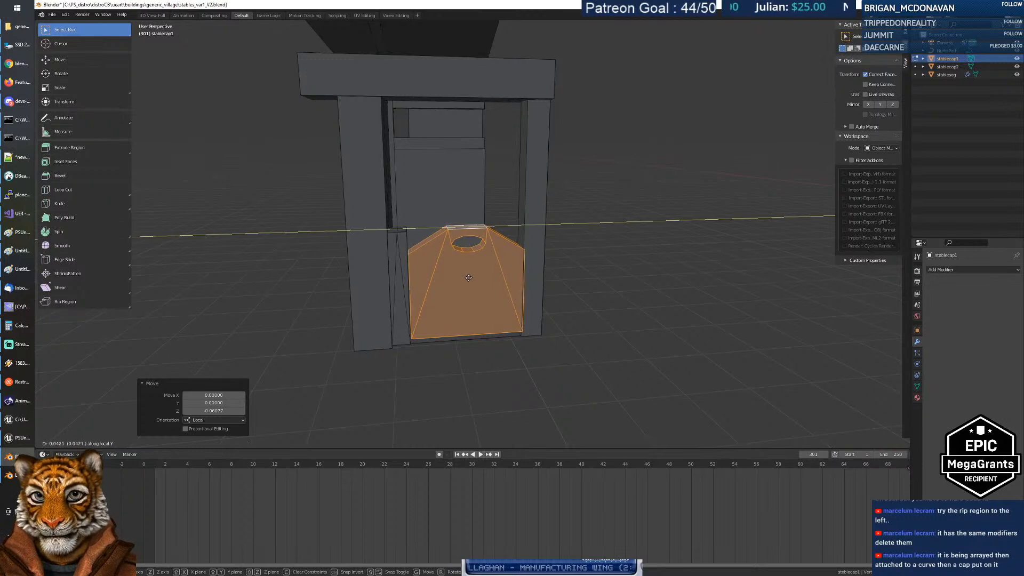
pyautogui.click(468, 278)
# Step: Check the partition's fit between the posts from several angles and clear the selection
pyautogui.moveTo(468, 276); pyautogui.dragTo(460, 243, button='middle')
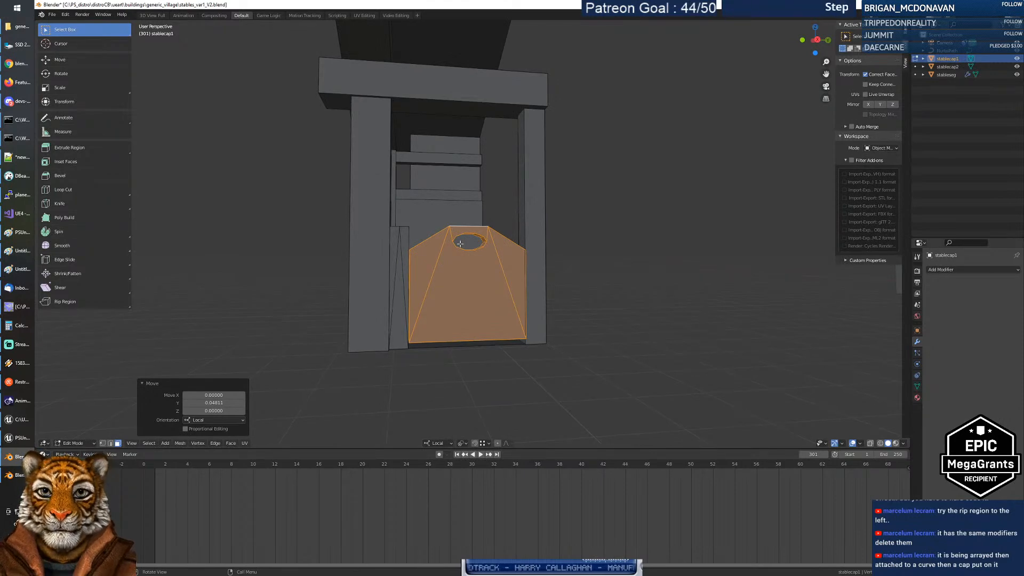
pyautogui.moveTo(489, 262)
pyautogui.mouseDown(button='middle')
pyautogui.moveTo(328, 250)
pyautogui.moveTo(354, 202)
pyautogui.moveTo(433, 251)
pyautogui.moveTo(494, 265)
pyautogui.moveTo(484, 275)
pyautogui.moveTo(470, 261)
pyautogui.mouseUp(button='middle')
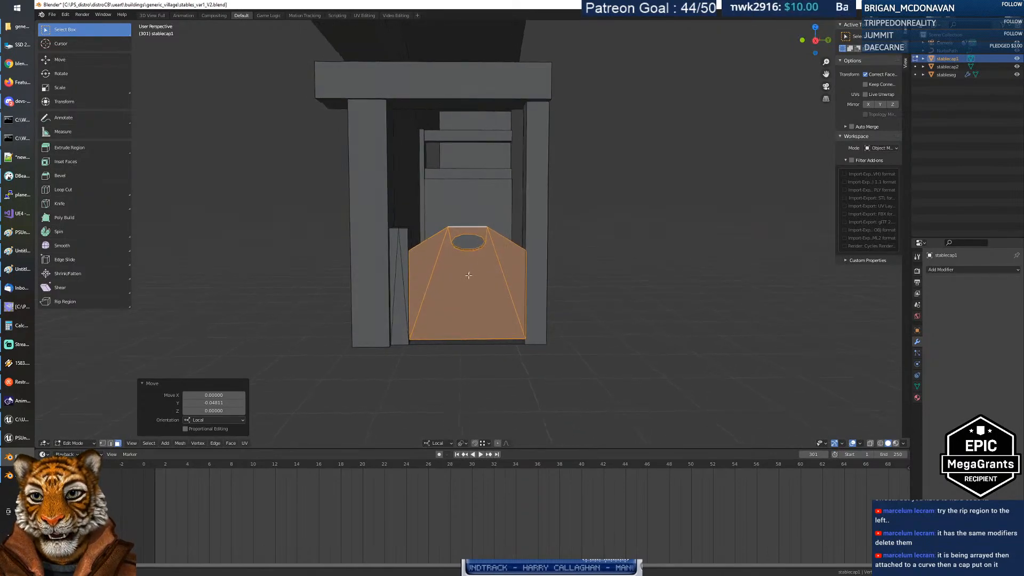
pyautogui.moveTo(469, 276); pyautogui.dragTo(486, 263, button='middle')
pyautogui.click(452, 287)
pyautogui.click(640, 300)
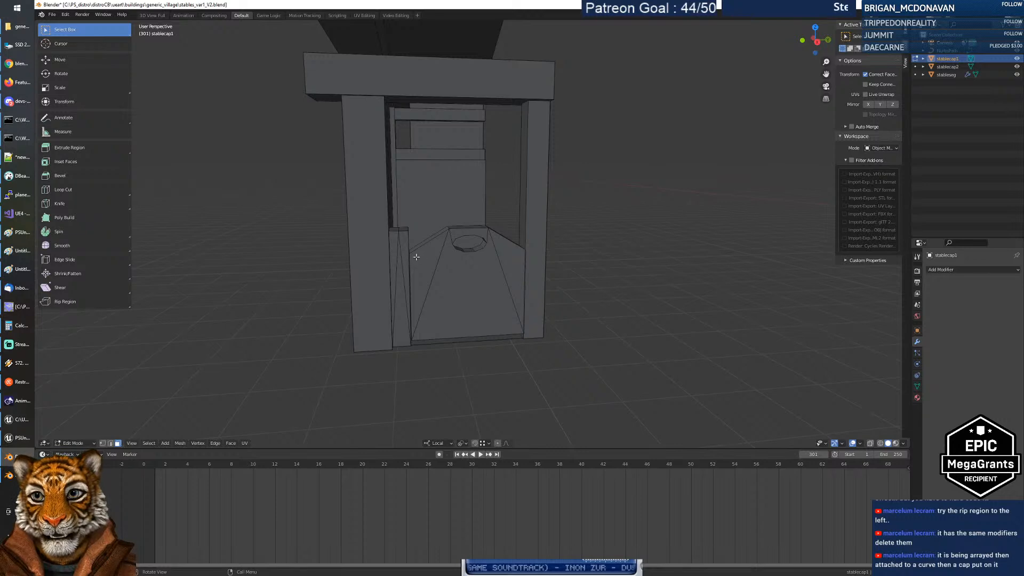
# Step: Examine the partition's fit between the posts from several angles and walk over to the main stable to compare its stalls
pyautogui.moveTo(536, 264); pyautogui.dragTo(487, 274, button='middle')
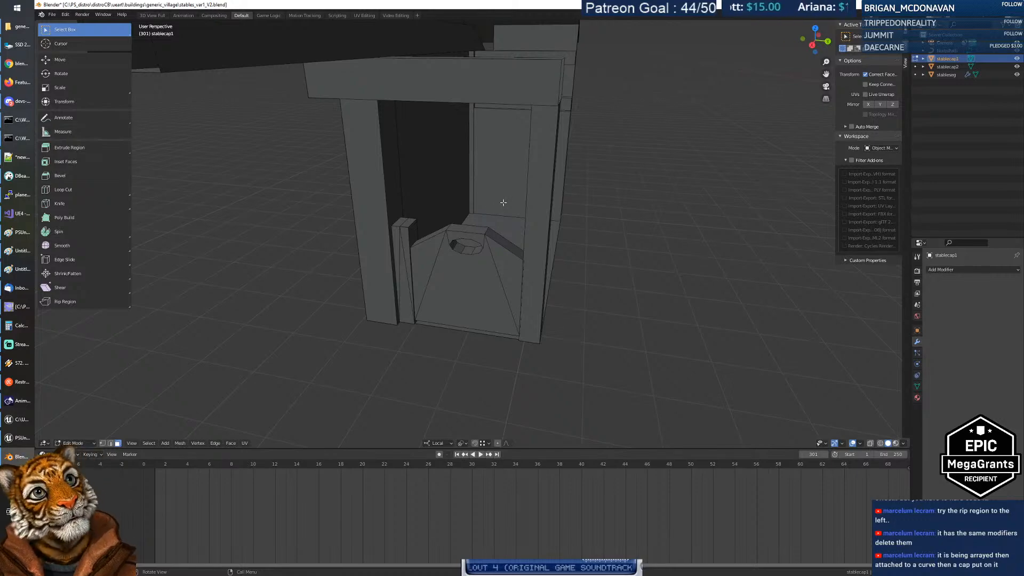
pyautogui.moveTo(506, 204); pyautogui.dragTo(550, 182, button='middle')
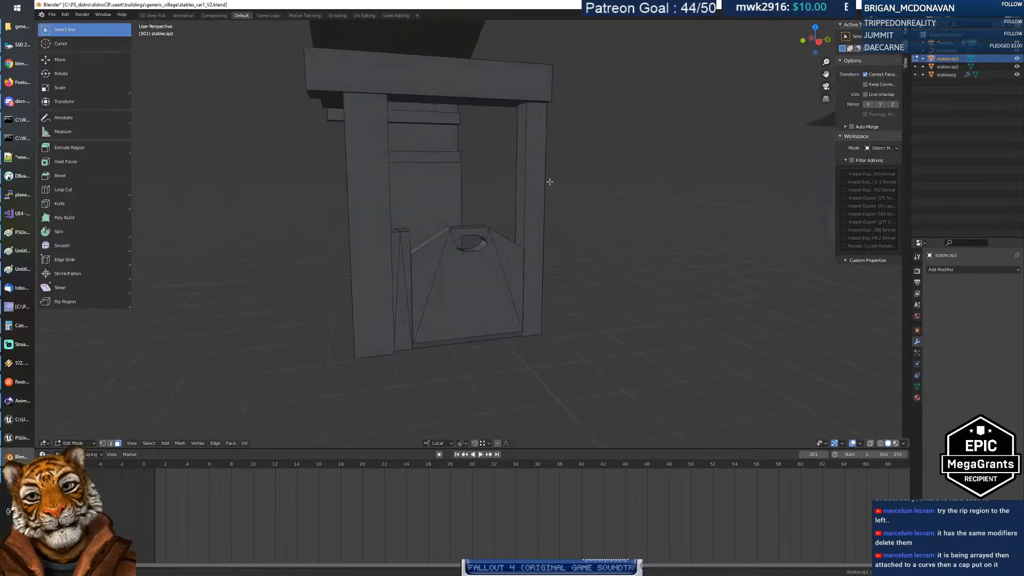
pyautogui.moveTo(600, 253); pyautogui.dragTo(580, 282, button='middle')
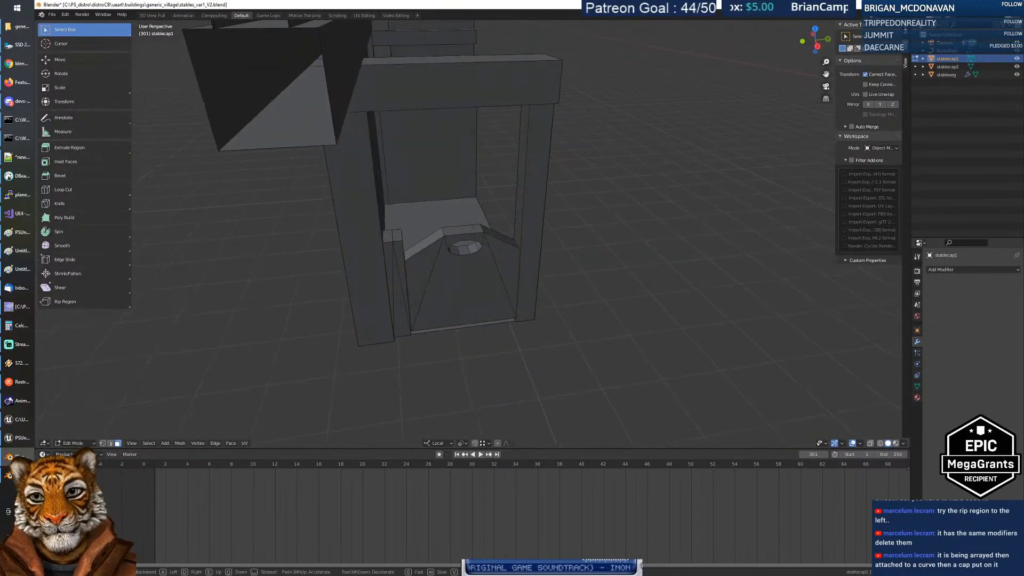
pyautogui.press('s')
pyautogui.press('d')
pyautogui.press('w')
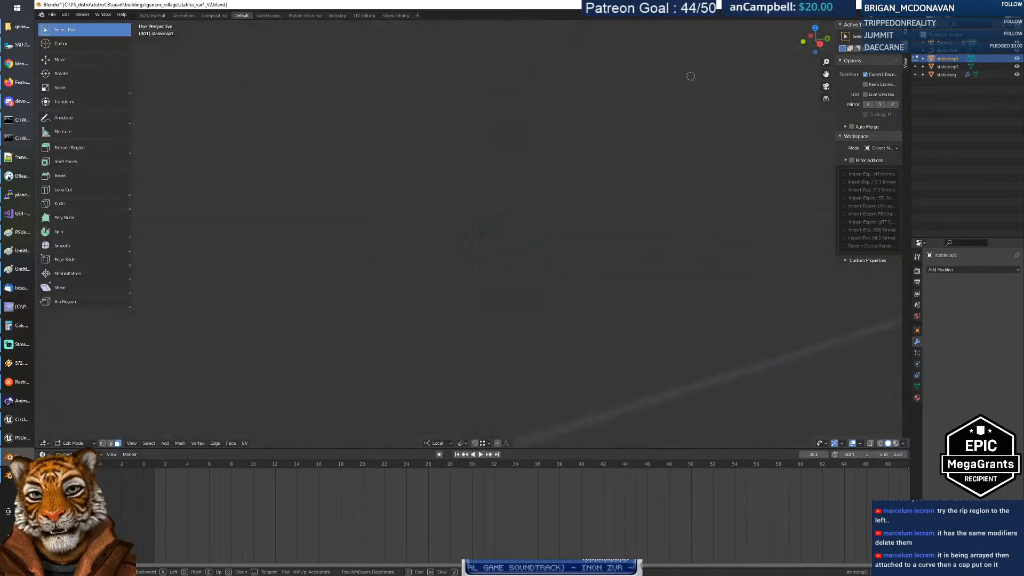
pyautogui.press('w')
pyautogui.press('s')
pyautogui.press('w')
pyautogui.press('s')
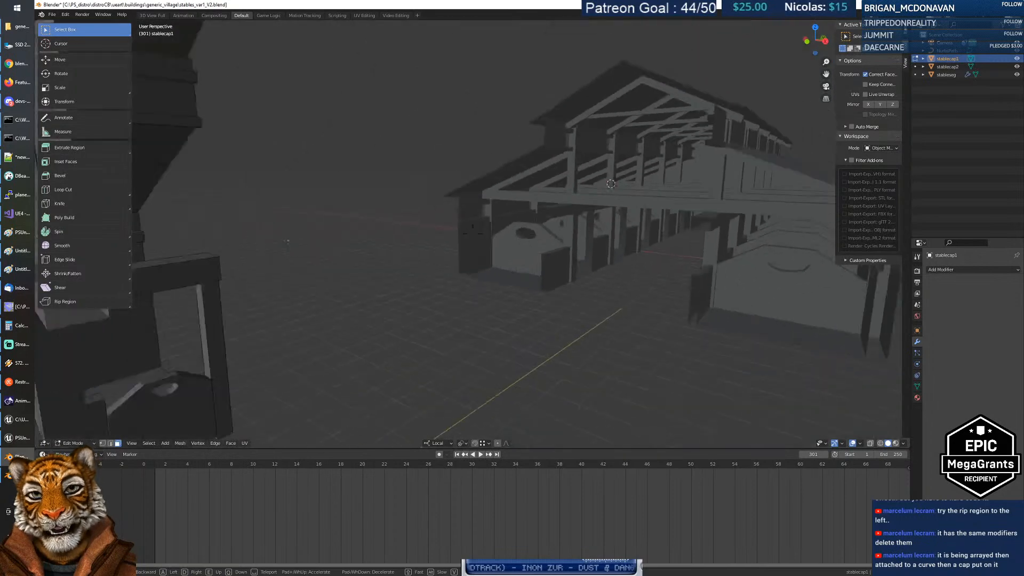
pyautogui.press('w')
pyautogui.click(403, 247)
# Step: Switch editing from stablecap1 to stableseg and walk inside the main stable to examine its stall partitions and posts
pyautogui.press('Tab')
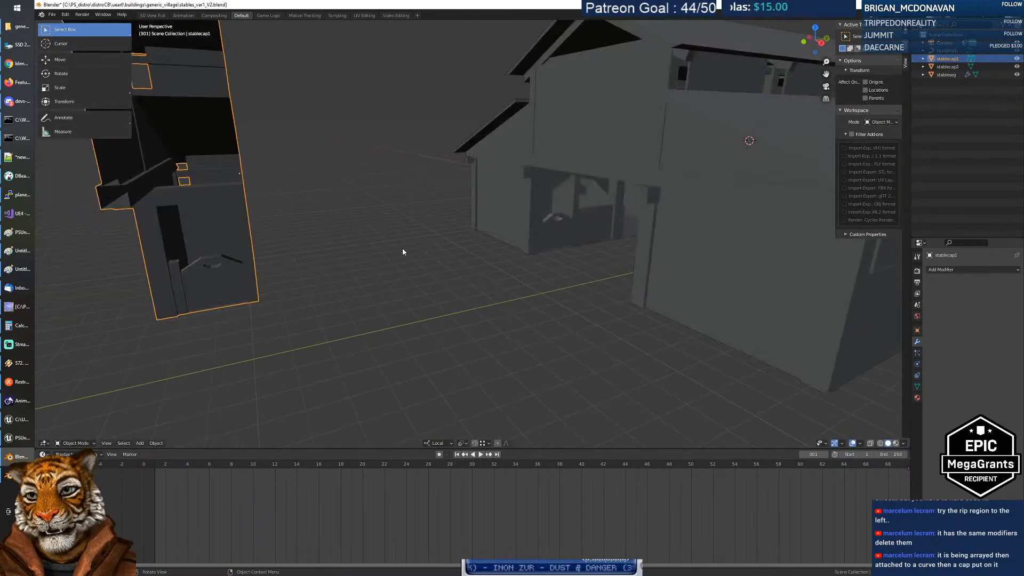
pyautogui.click(556, 228)
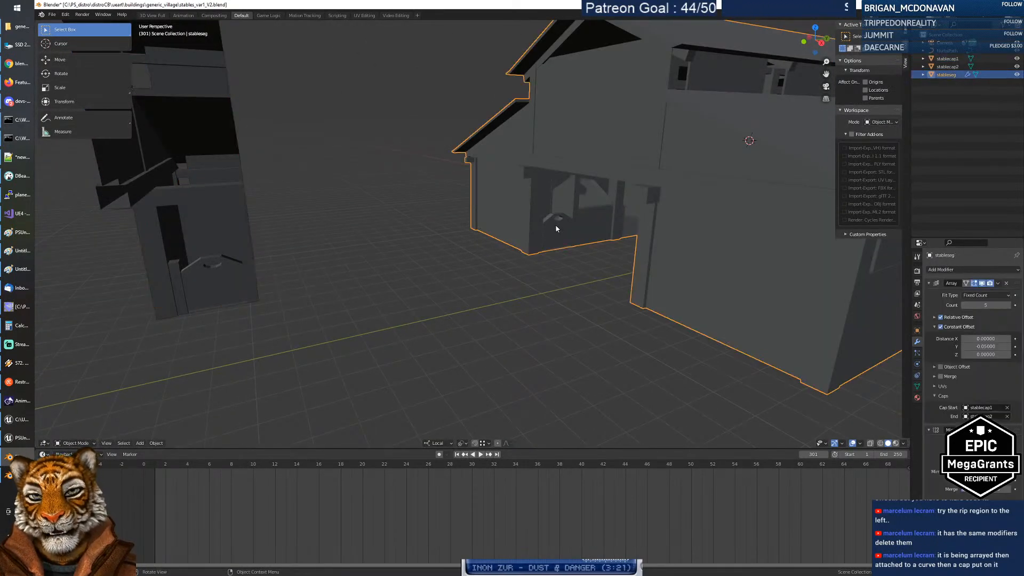
pyautogui.press('Tab')
pyautogui.hotkey('shift', '`')
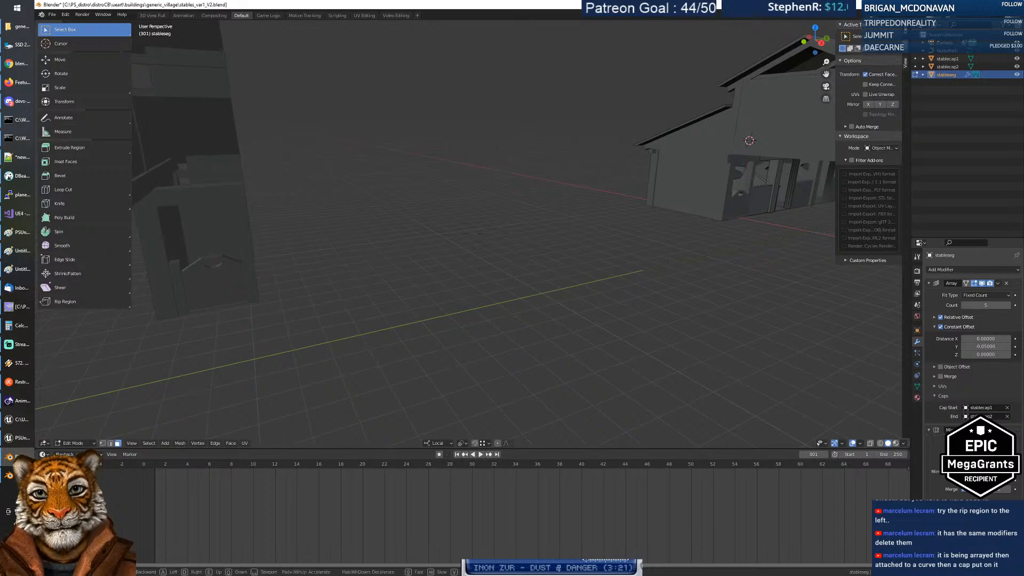
pyautogui.press('w')
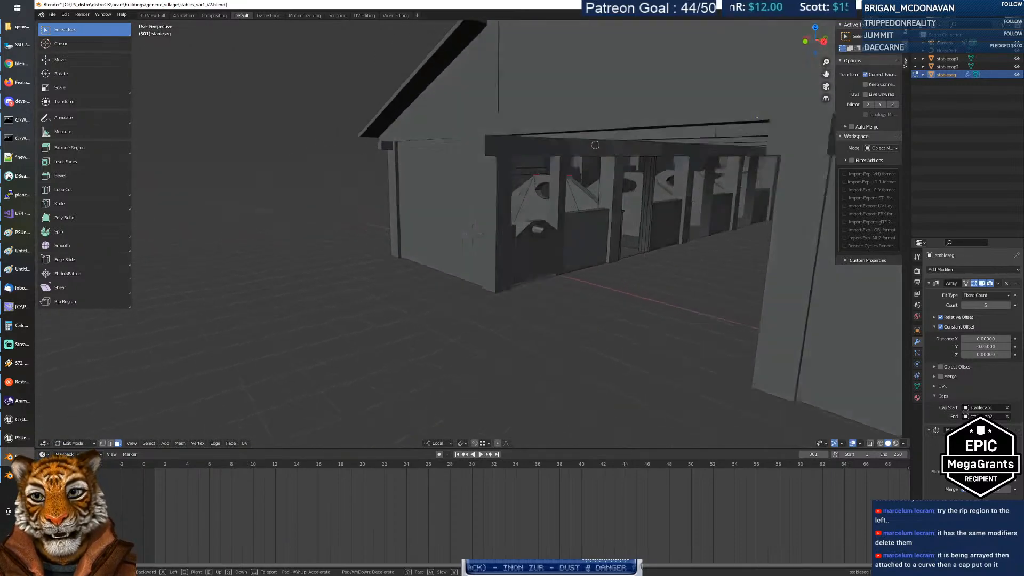
pyautogui.press('w')
pyautogui.press('s')
pyautogui.press('w')
pyautogui.press('s')
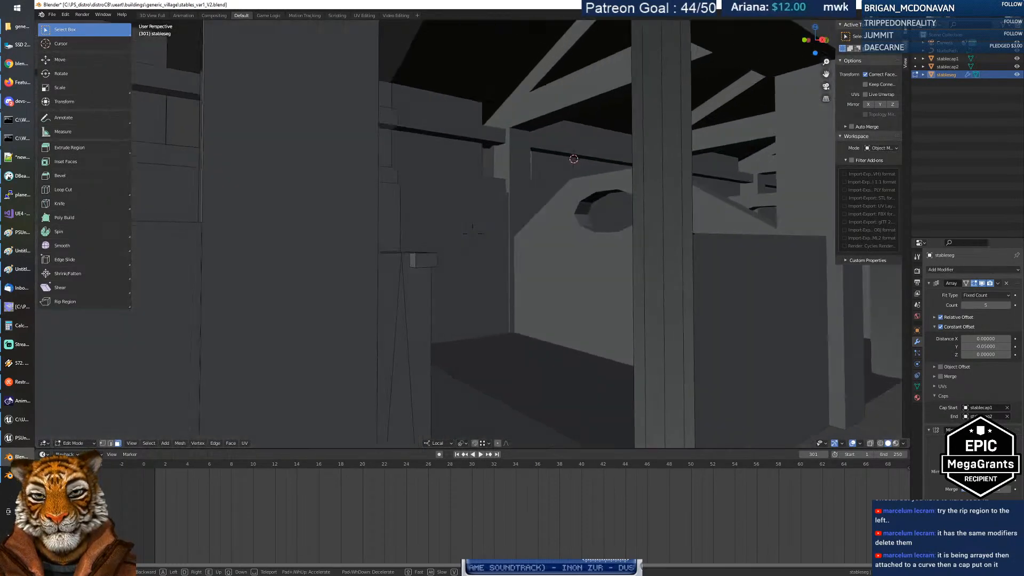
pyautogui.press('w')
pyautogui.press('s')
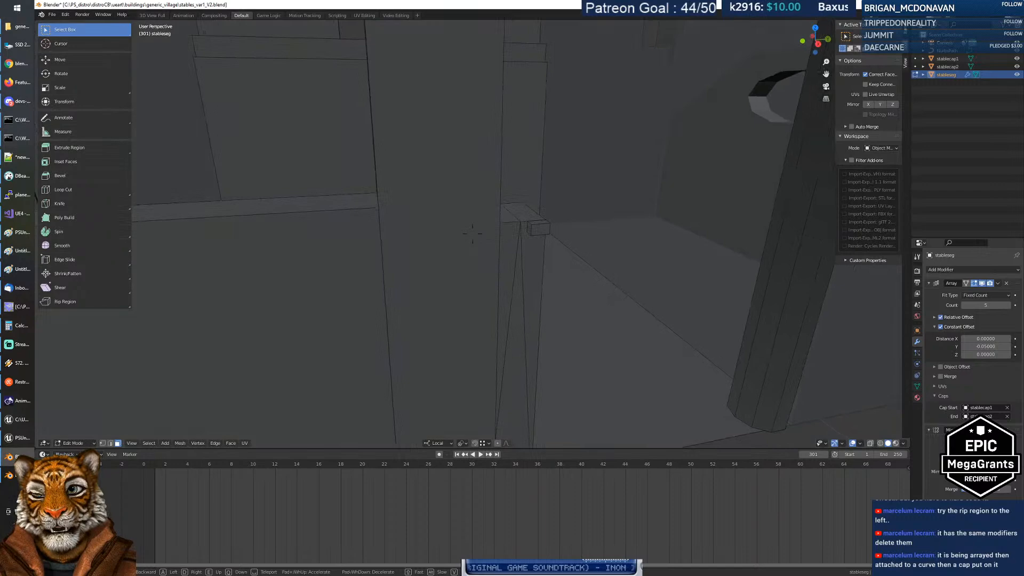
pyautogui.press('s')
pyautogui.press('s')
pyautogui.click(473, 234)
# Step: View the main stable from outside and return stableseg to Object Mode
pyautogui.scroll(-5, 431, 199)
pyautogui.moveTo(430, 199); pyautogui.dragTo(466, 210, button='middle')
pyautogui.scroll(-4, 469, 209)
pyautogui.hotkey('shift', 'a')
pyautogui.hotkey('shift', 'a')
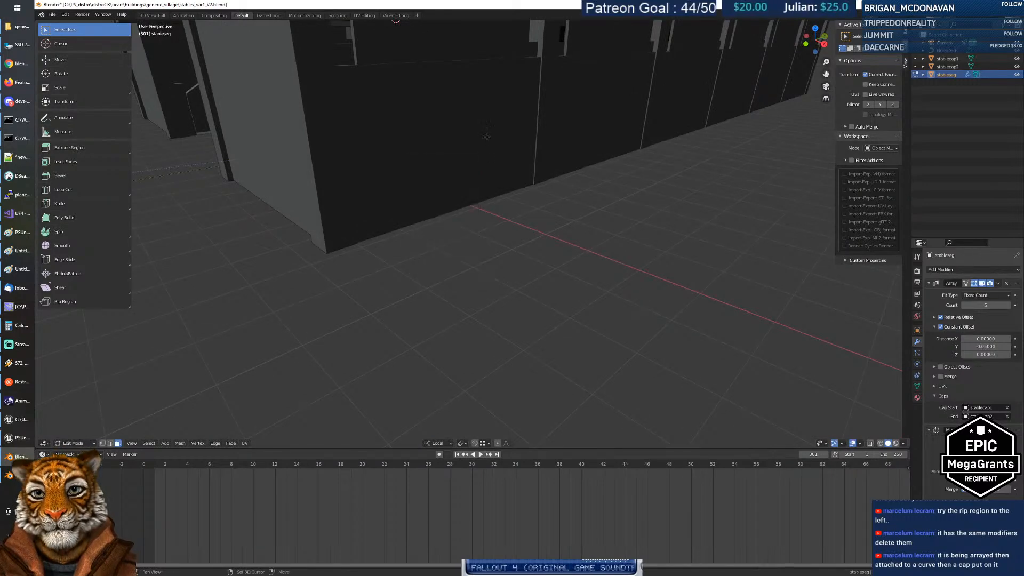
pyautogui.hotkey('shift', '`')
pyautogui.press('w')
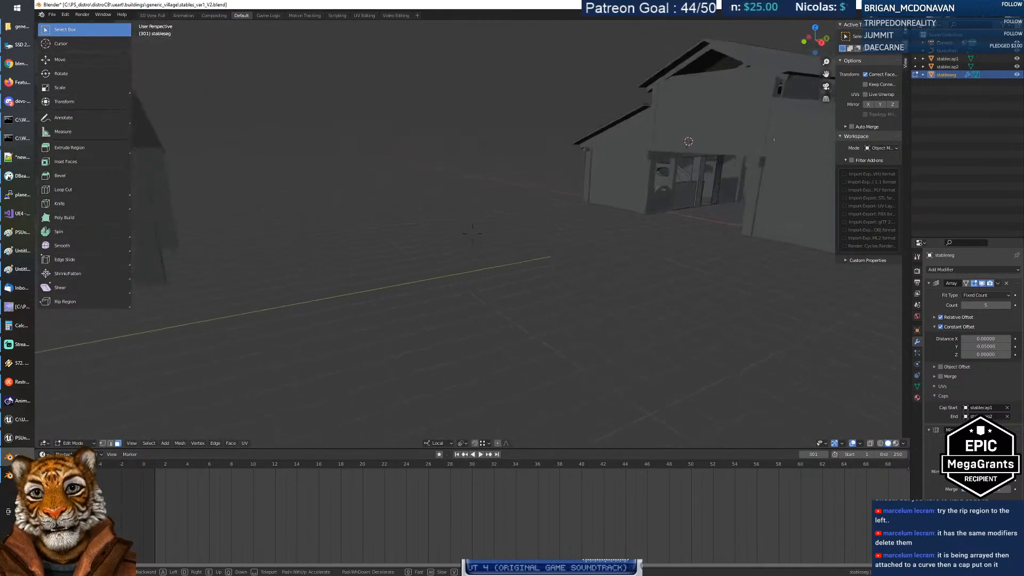
pyautogui.click(473, 234)
pyautogui.press('Tab')
# Step: Walk around both buildings and up to the freestanding segment to examine how its partition meets the posts
pyautogui.moveTo(440, 239)
pyautogui.mouseDown(button='middle')
pyautogui.moveTo(286, 245)
pyautogui.moveTo(286, 229)
pyautogui.moveTo(359, 251)
pyautogui.moveTo(449, 245)
pyautogui.mouseUp(button='middle')
pyautogui.hotkey('shift', '`')
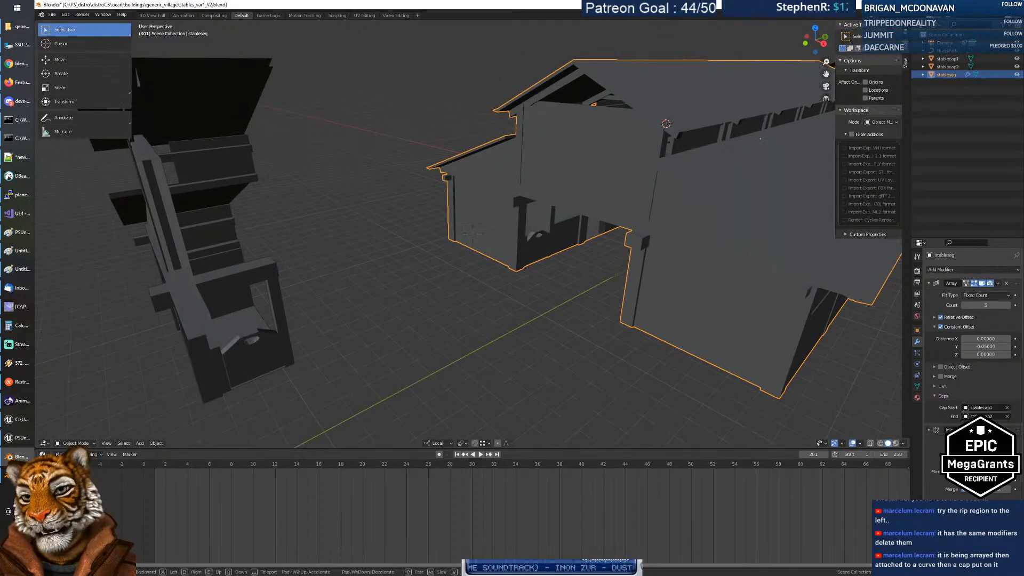
pyautogui.press('s')
pyautogui.press('d')
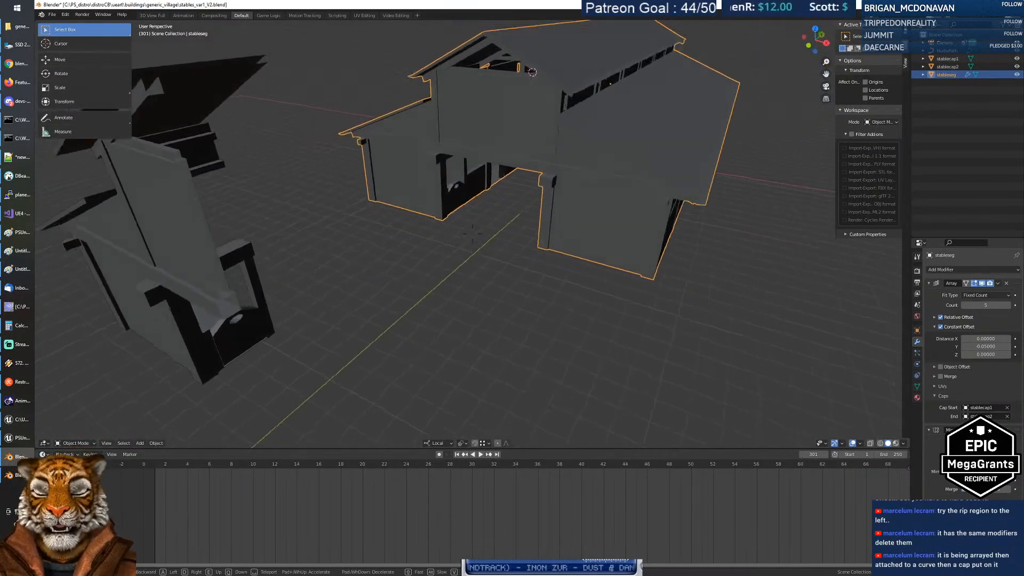
pyautogui.press('w')
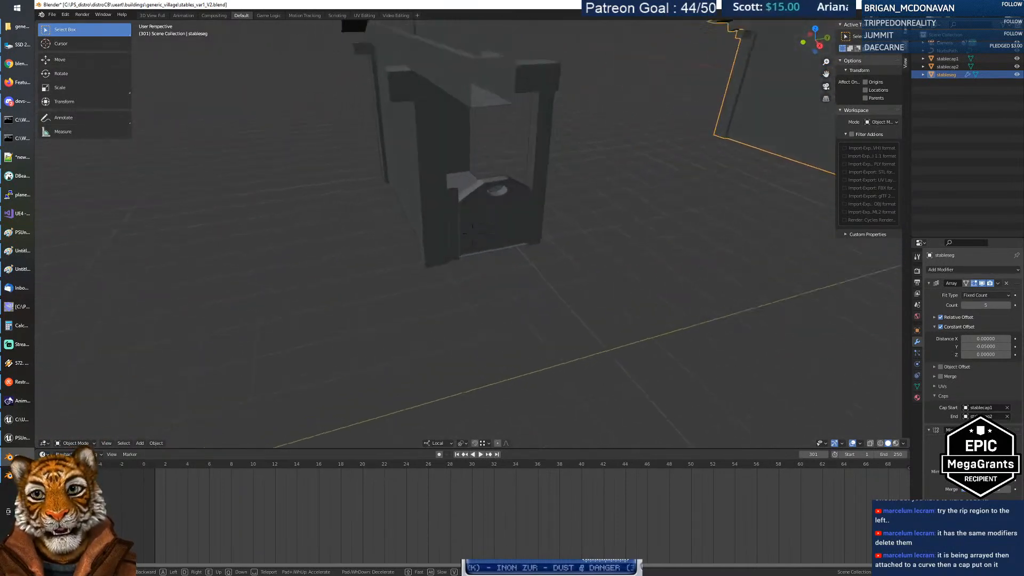
pyautogui.press('s')
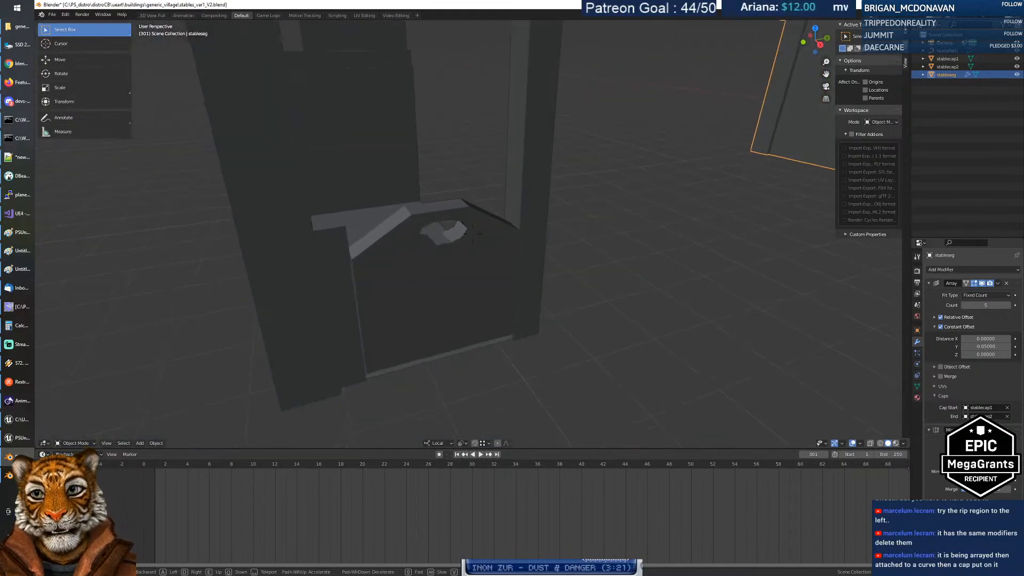
pyautogui.click(472, 234)
pyautogui.scroll(3, 670, 195)
pyautogui.scroll(-6, 652, 194)
pyautogui.scroll(2, 652, 192)
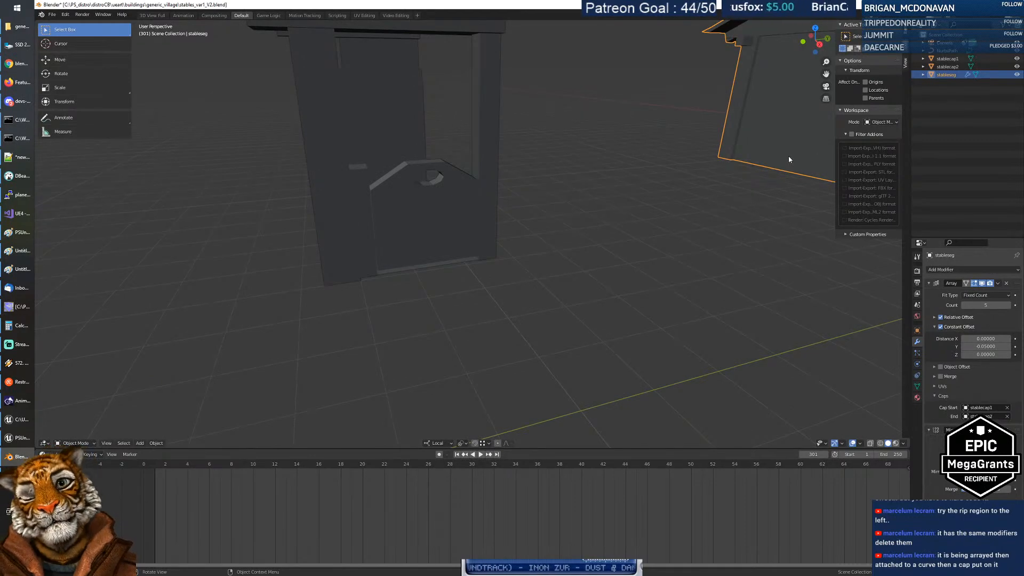
pyautogui.hotkey('shift', '`')
pyautogui.press('s')
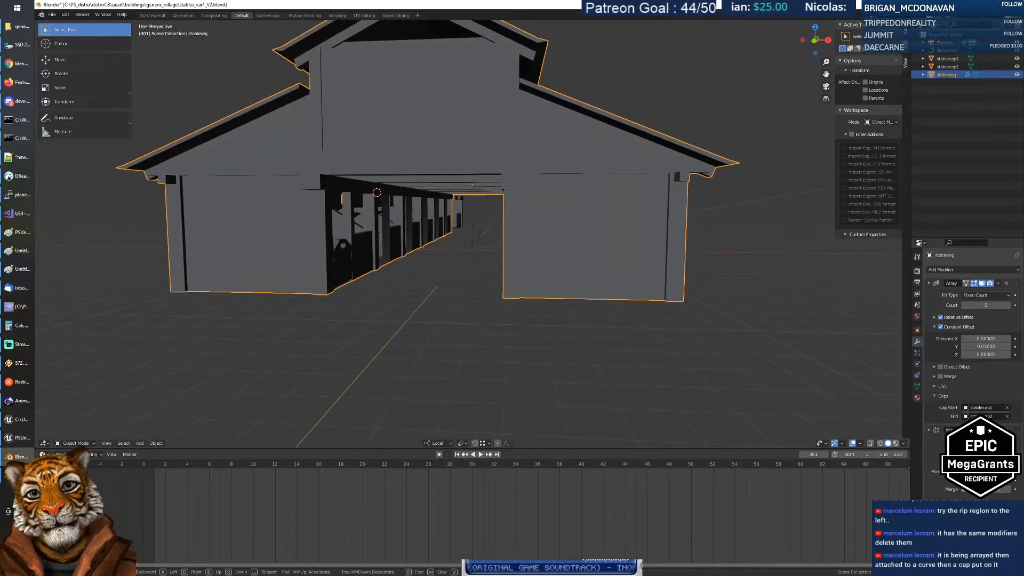
pyautogui.press('w')
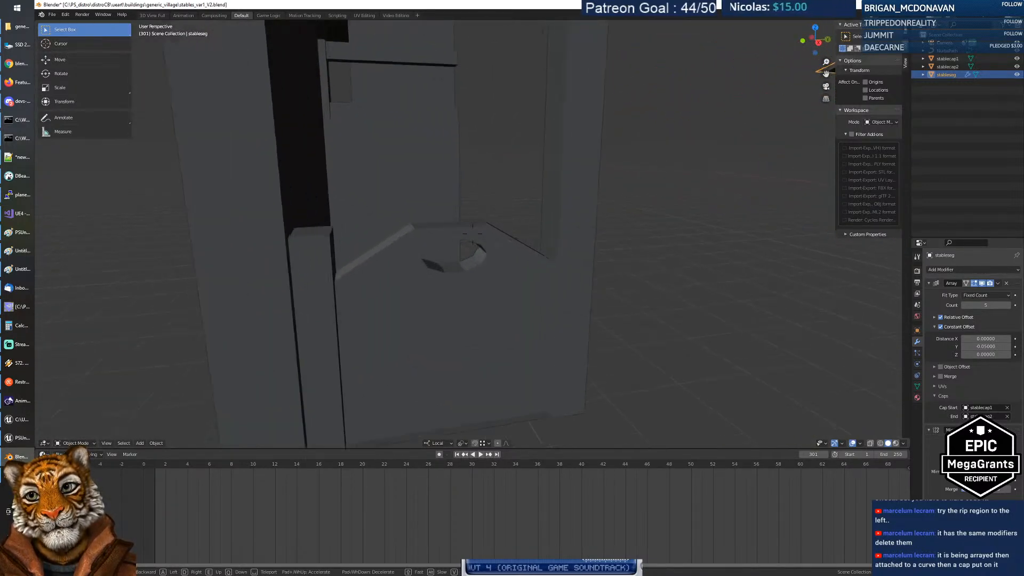
pyautogui.press('s')
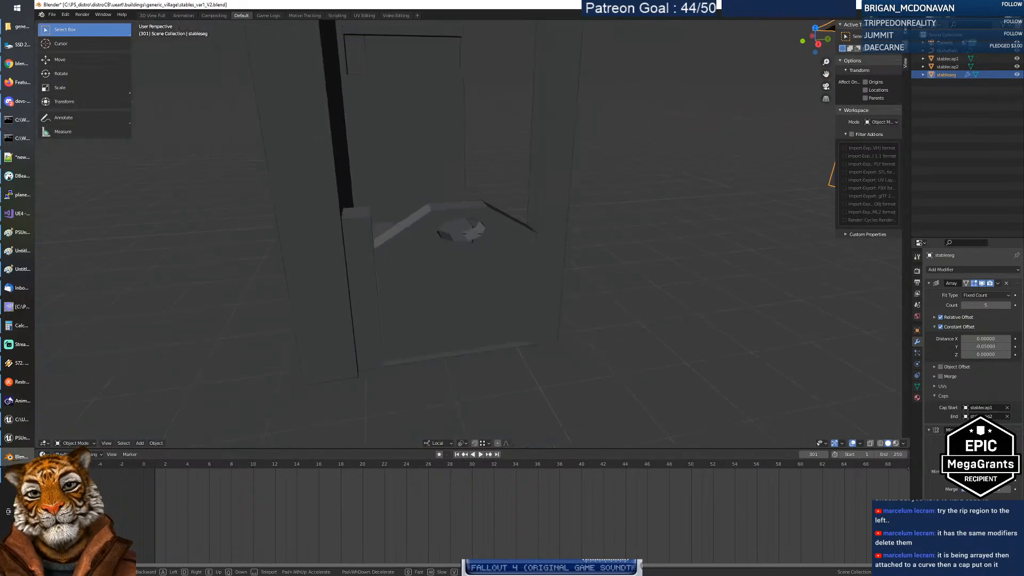
pyautogui.click(470, 233)
# Step: Merge all of stablecap1's vertices by distance and return to Object Mode
pyautogui.click(488, 267)
pyautogui.press('Tab')
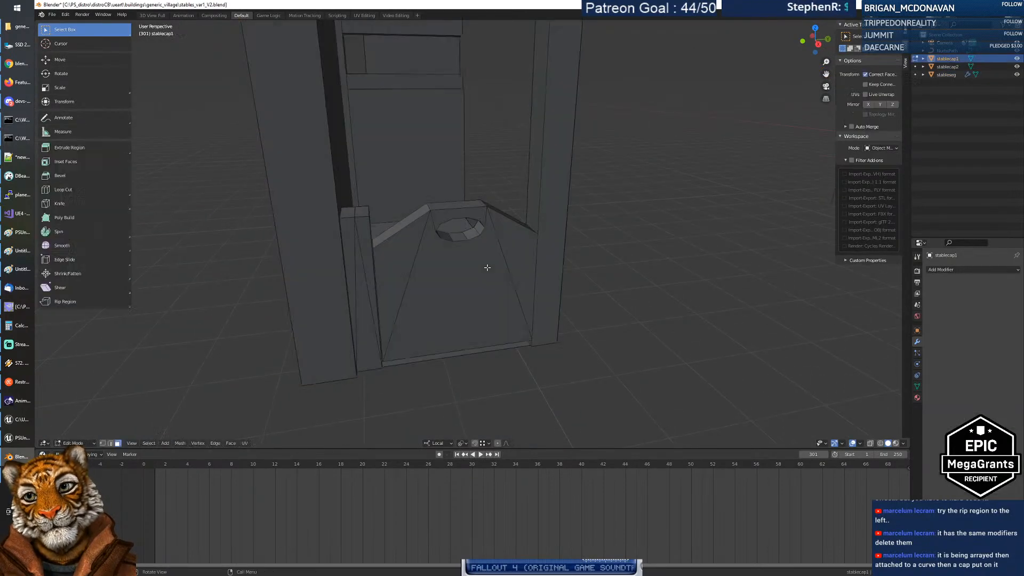
pyautogui.click(468, 259)
pyautogui.hotkey('ctrl', 'l')
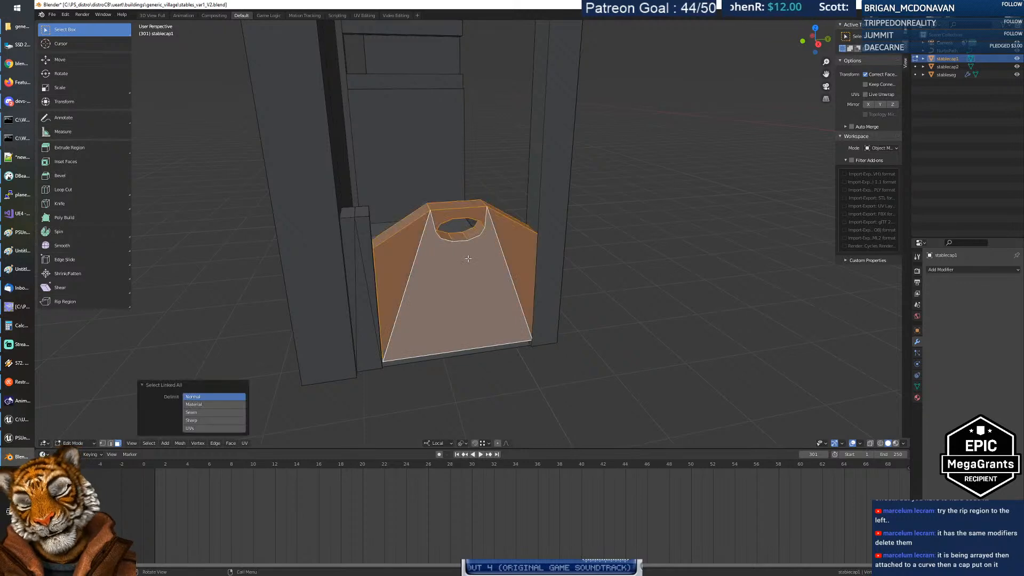
pyautogui.press('a')
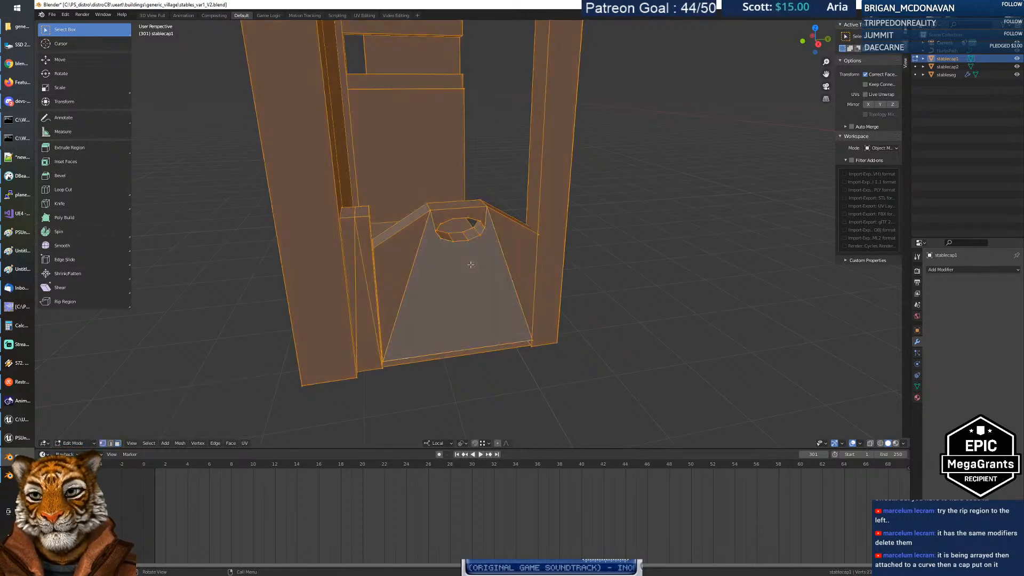
pyautogui.press('m')
pyautogui.click(472, 265)
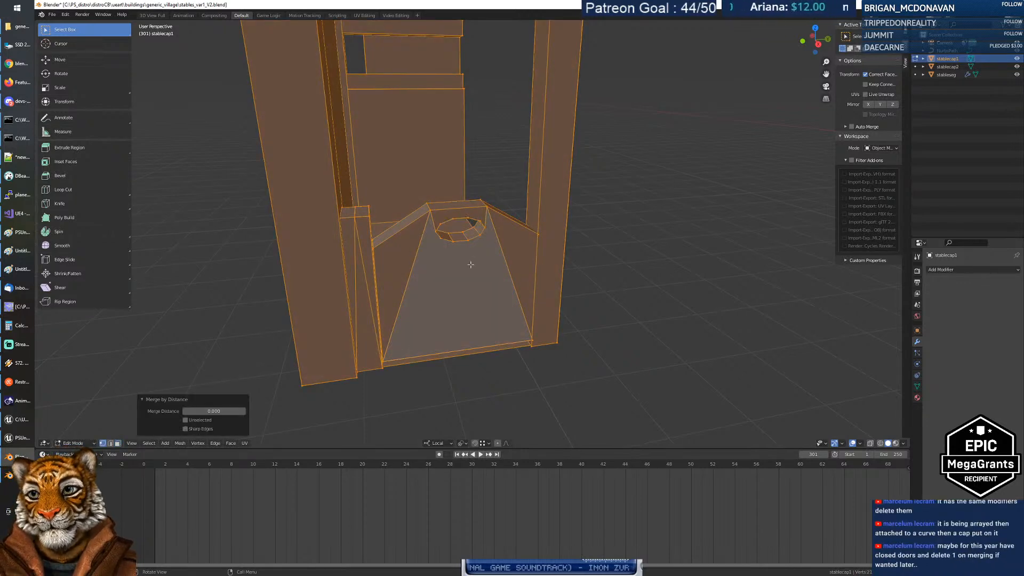
pyautogui.press('Tab')
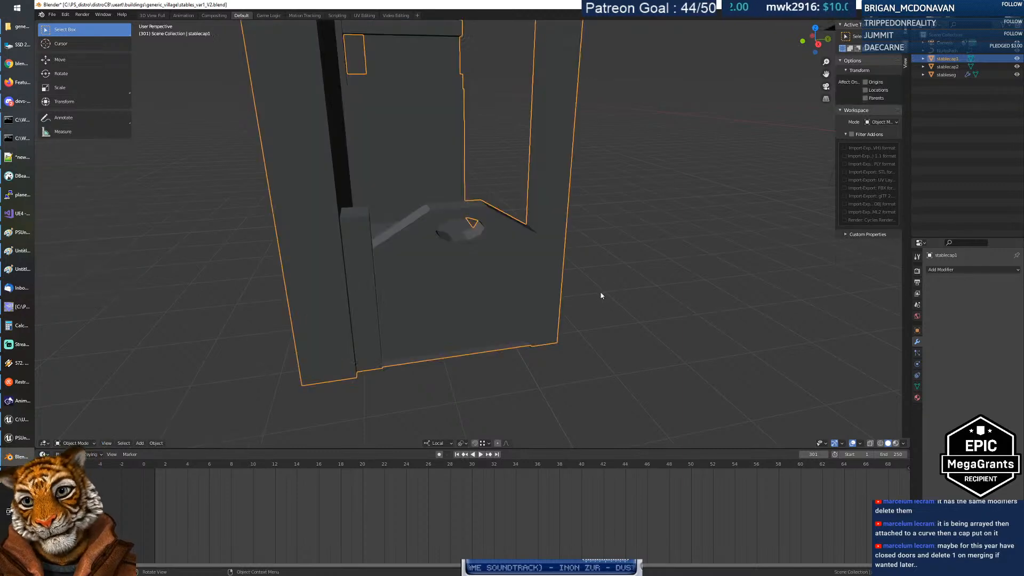
# Step: Duplicate stablecap1's linked partition faces in place, separate the copy into its own object, and select that object in Object Mode
pyautogui.press('Tab')
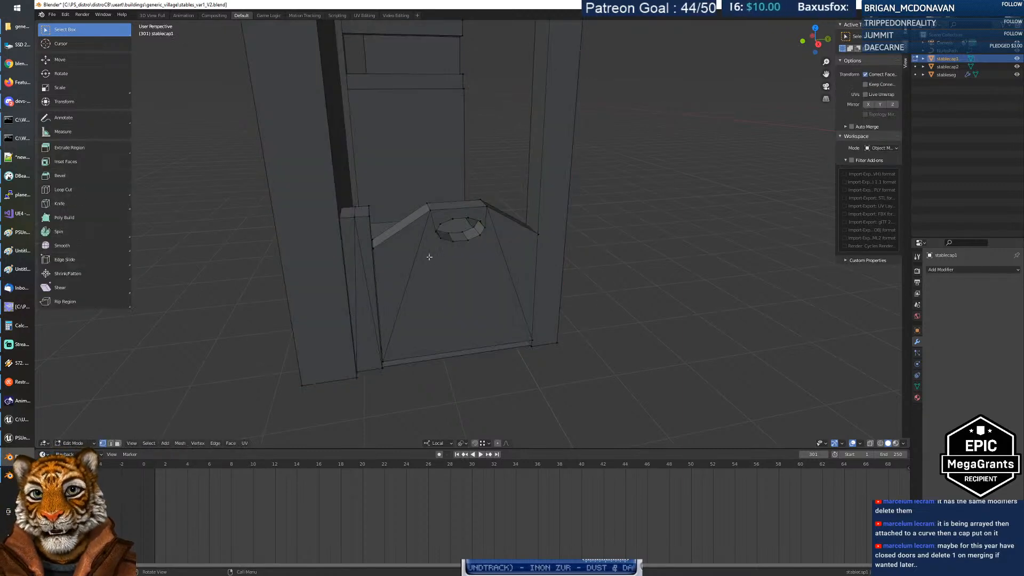
pyautogui.press('3')
pyautogui.click(403, 245)
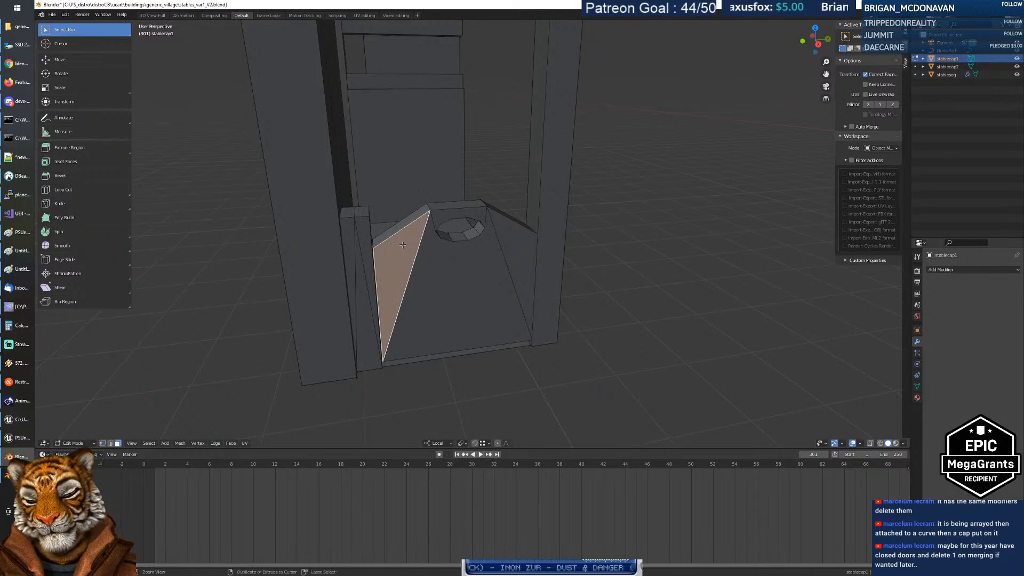
pyautogui.hotkey('ctrl', 'l')
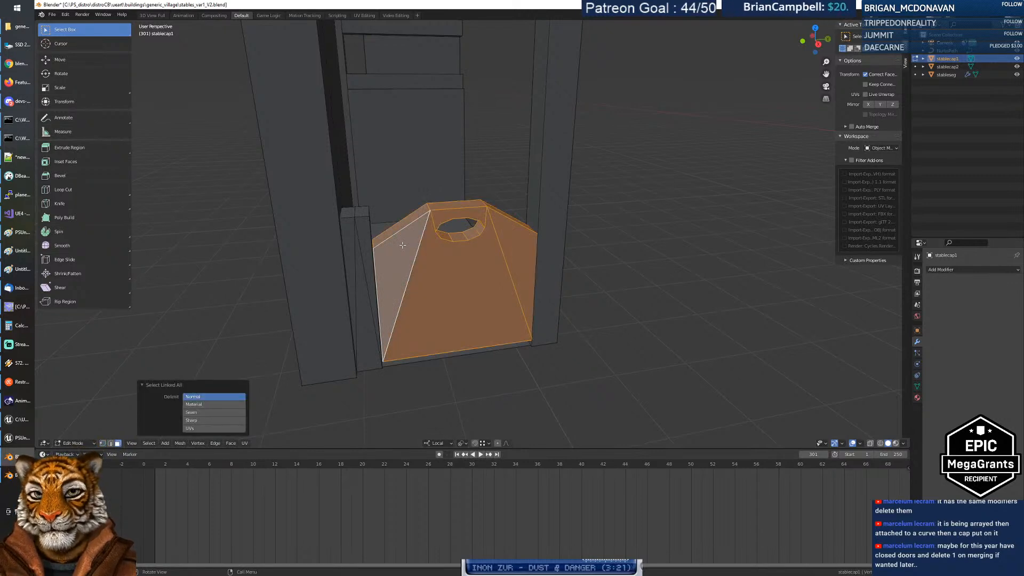
pyautogui.hotkey('shift', 'd')
pyautogui.rightClick(403, 245)
pyautogui.rightClick(403, 246)
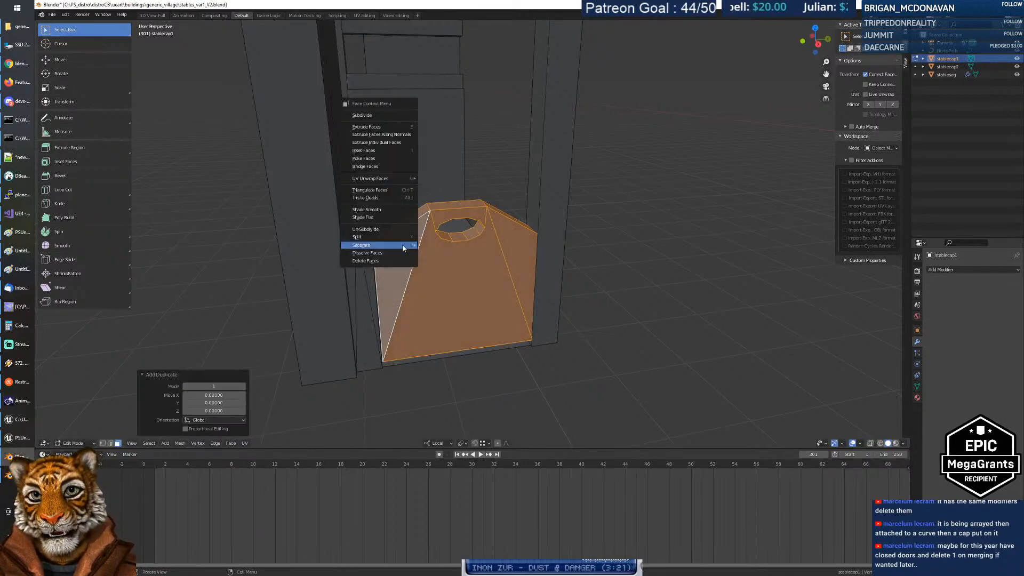
pyautogui.moveTo(403, 247)
pyautogui.click(439, 245)
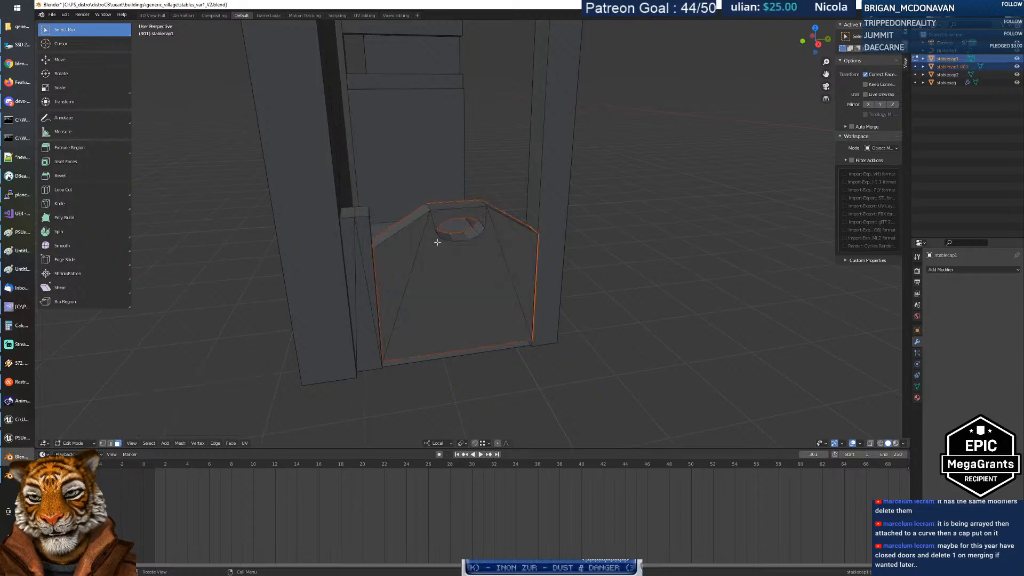
pyautogui.press('Tab')
pyautogui.click(498, 263)
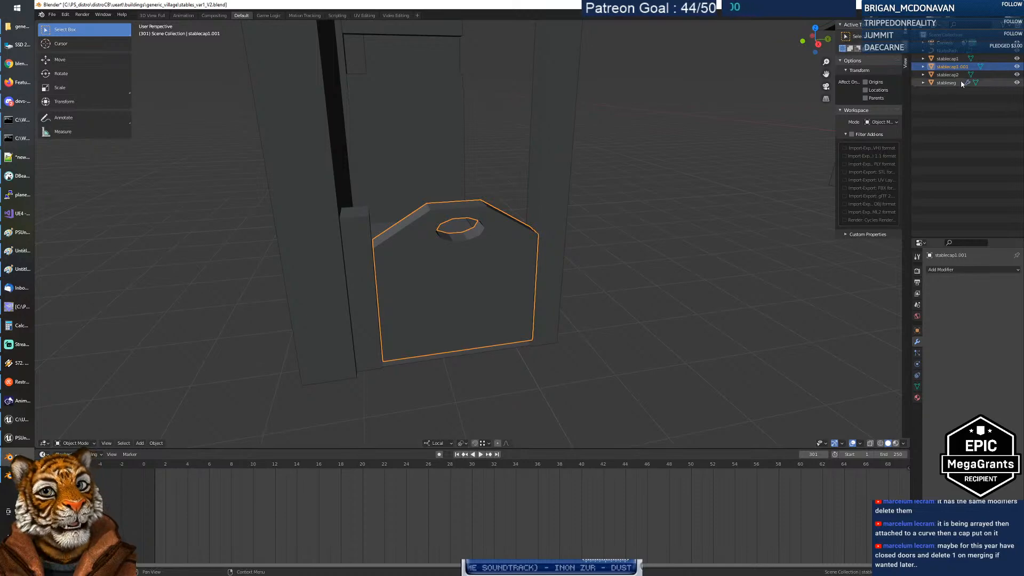
# Step: Rename the separated partition object stablecap1.001 to DOOR and join it into stableseg
pyautogui.moveTo(559, 278); pyautogui.dragTo(566, 279, button='middle')
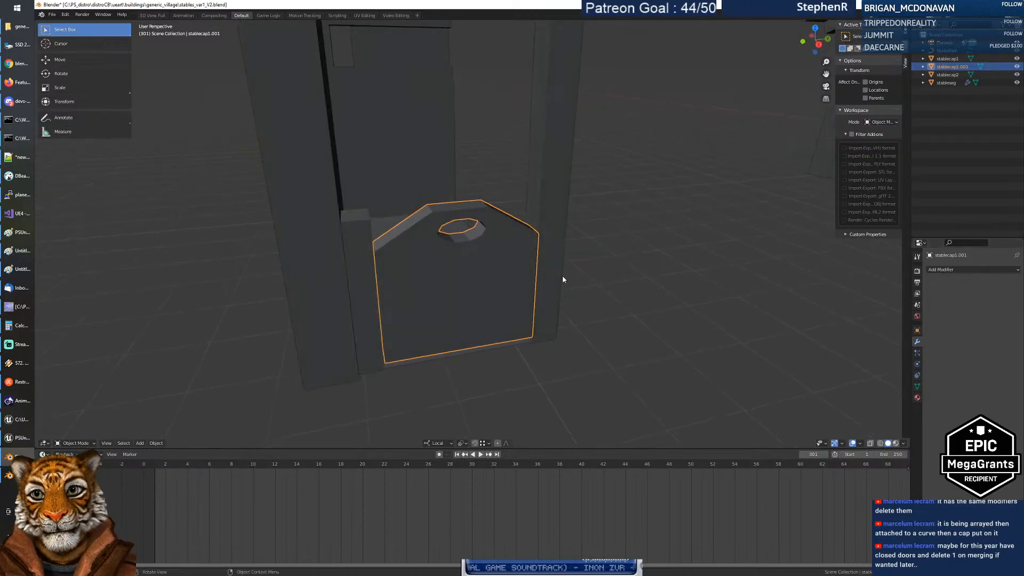
pyautogui.hotkey('shift', '`')
pyautogui.press('s')
pyautogui.press('w')
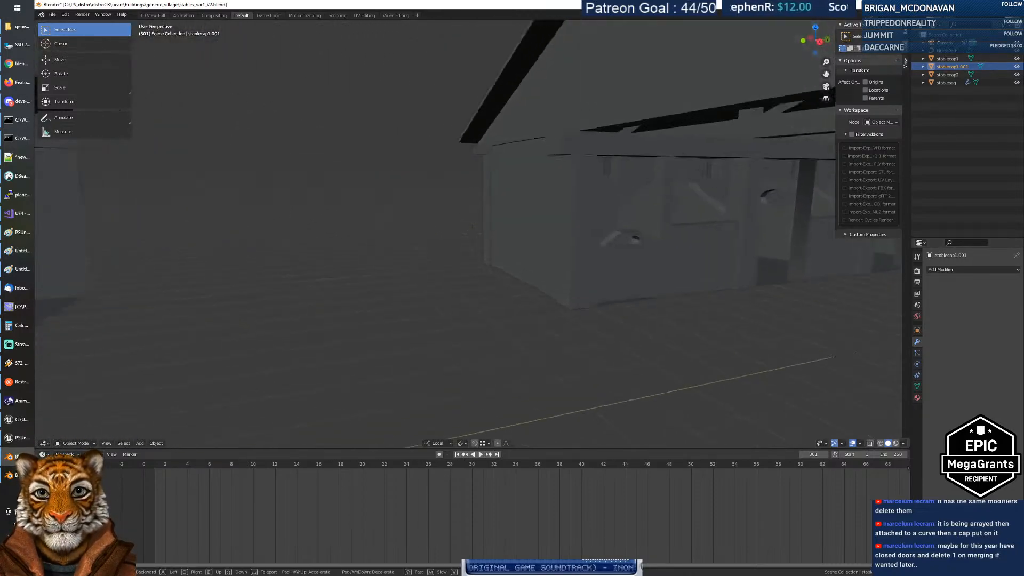
pyautogui.press('s')
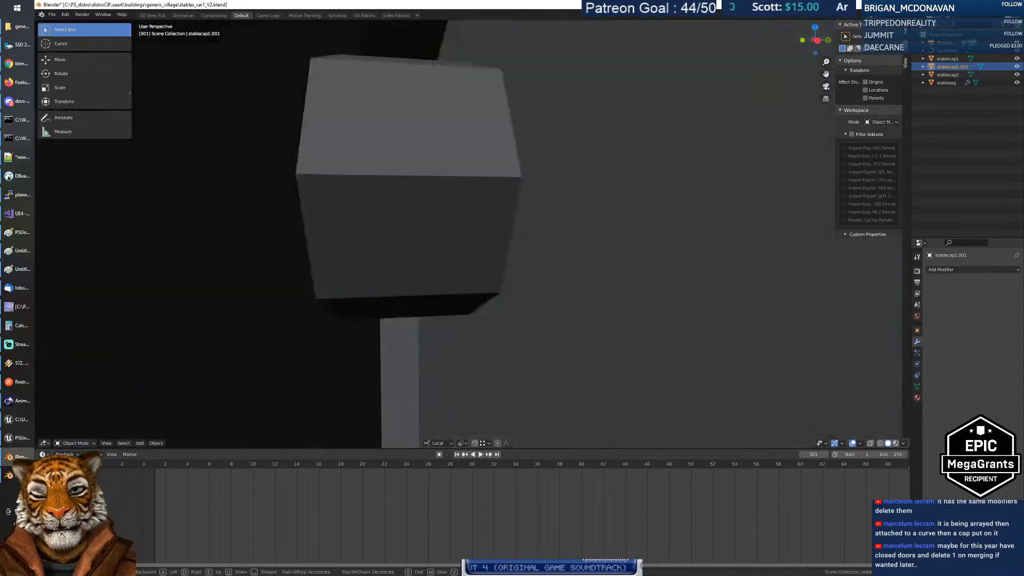
pyautogui.press('w')
pyautogui.press('s')
pyautogui.click(468, 233)
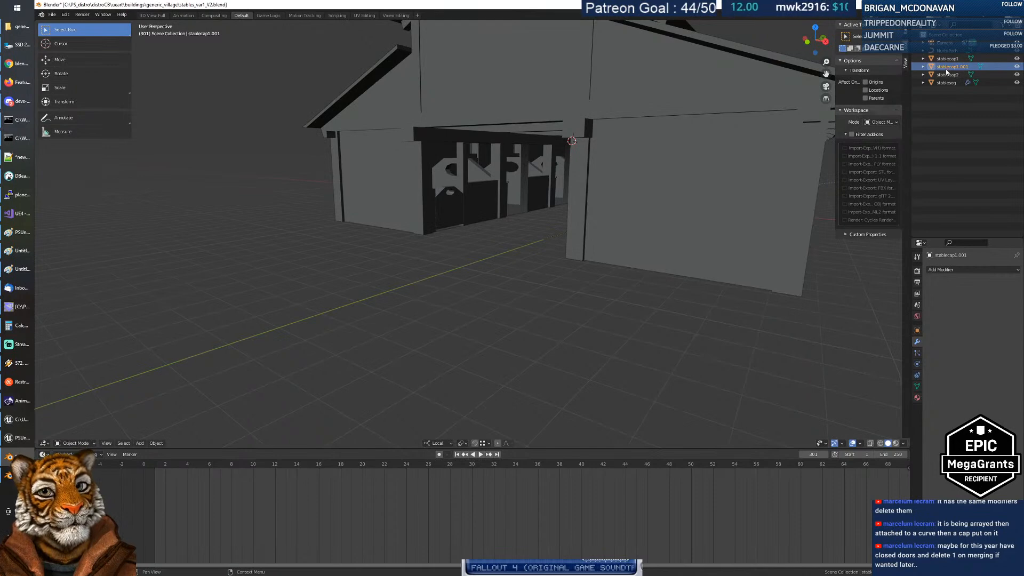
pyautogui.press('Return')
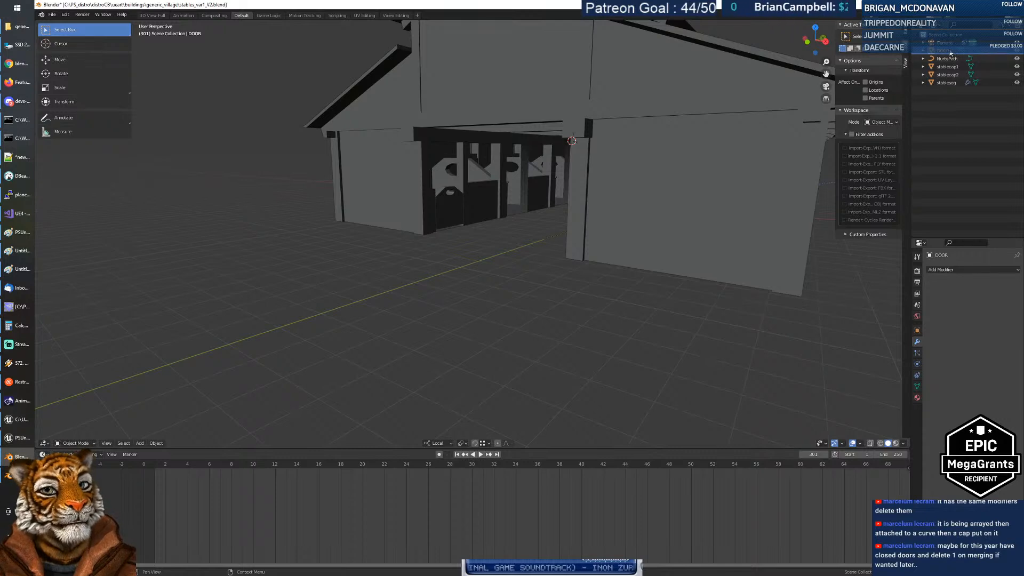
pyautogui.keyDown('shift'); pyautogui.click(526, 162); pyautogui.keyUp('shift')
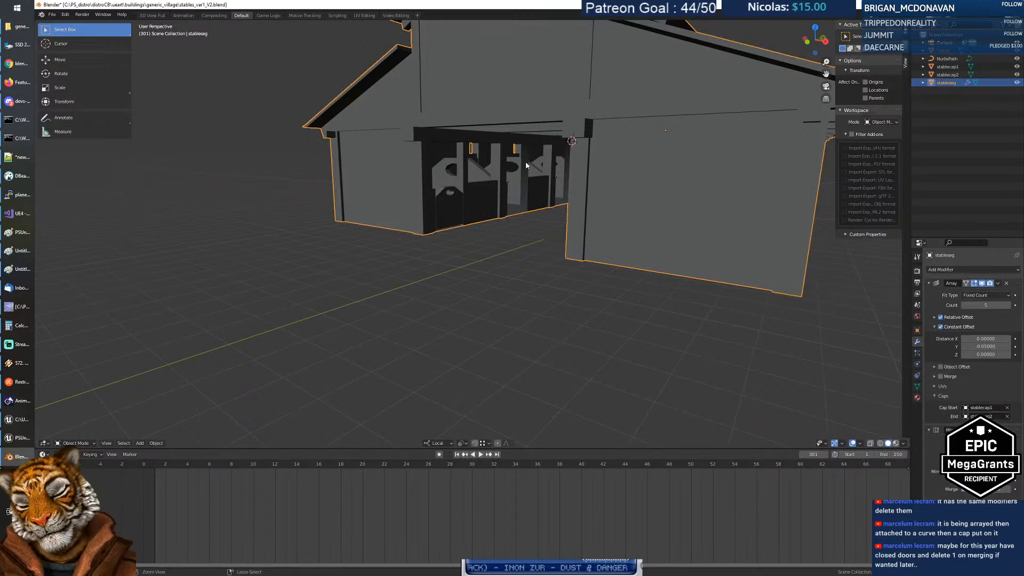
pyautogui.press('Delete')
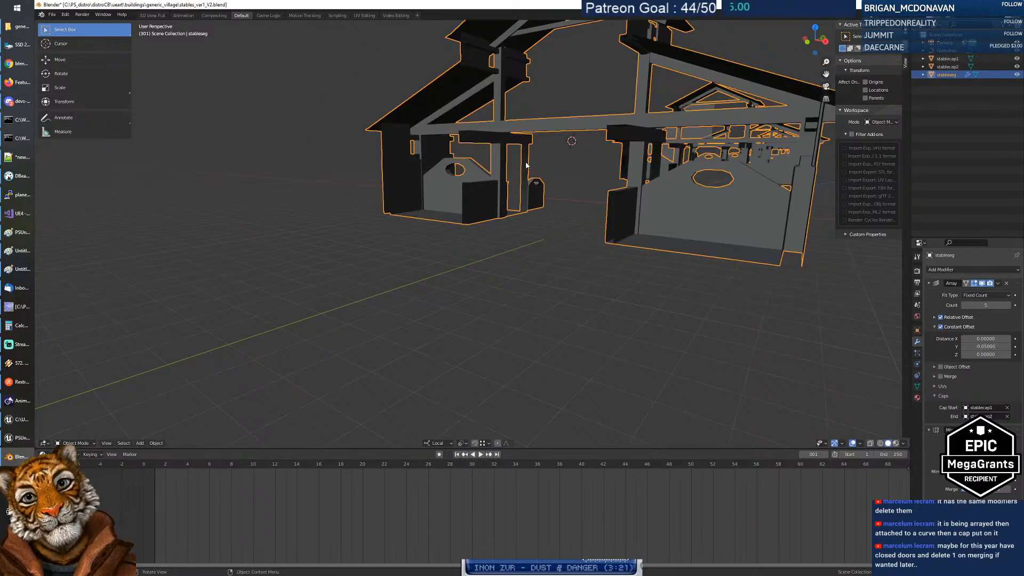
# Step: In stableseg's Edit Mode, select the linked door panel faces and move them about 33.86 along local Y into the main stable
pyautogui.moveTo(562, 177); pyautogui.dragTo(635, 211, button='middle')
pyautogui.press('Tab')
pyautogui.hotkey('shift', '`')
pyautogui.press('w')
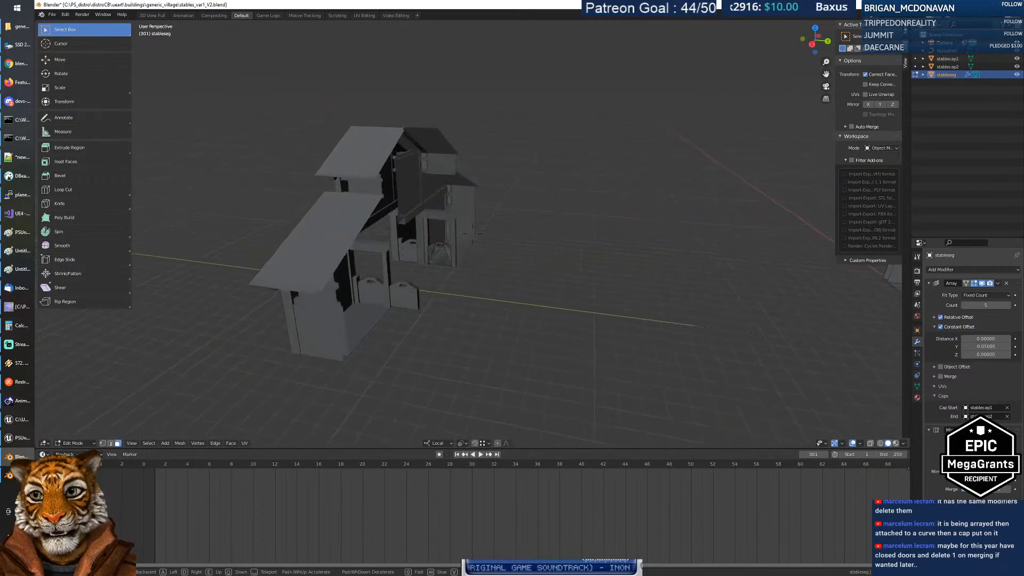
pyautogui.press('w')
pyautogui.press('s')
pyautogui.click(469, 234)
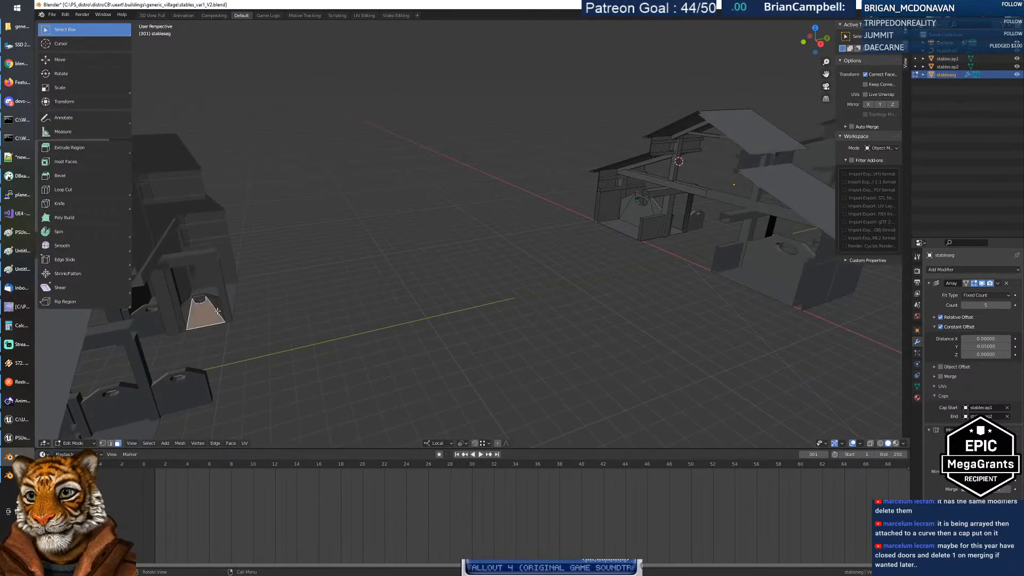
pyautogui.hotkey('ctrl', 'l')
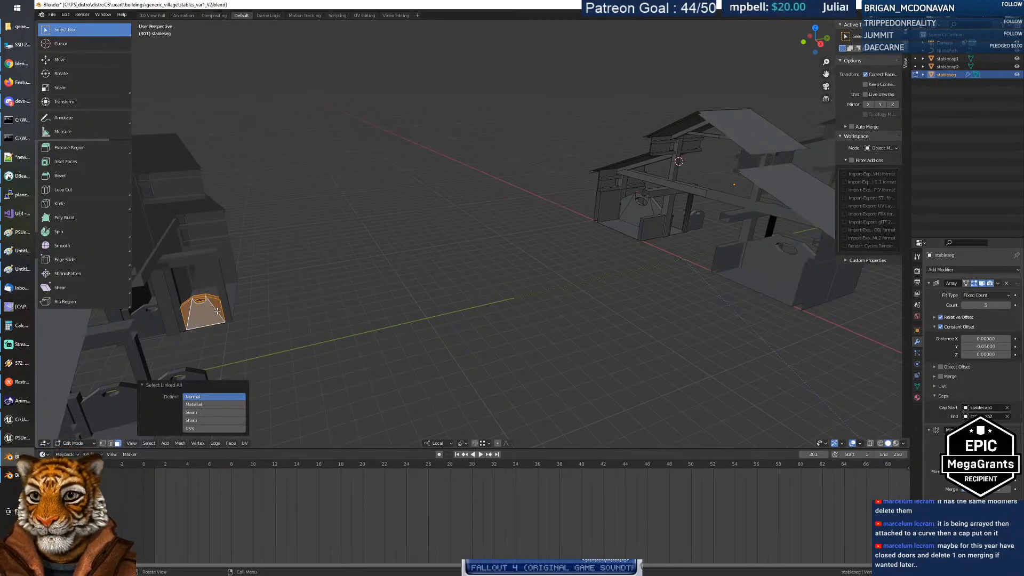
pyautogui.press('g')
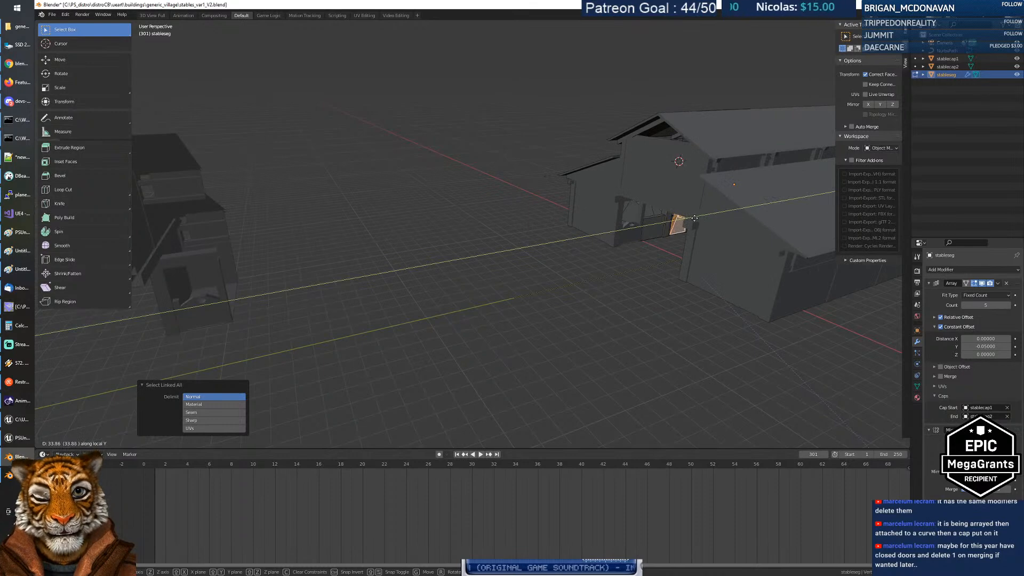
pyautogui.click(695, 218)
# Step: Walk into the main stable and examine how the relocated door panel fits between its posts
pyautogui.hotkey('shift', '`')
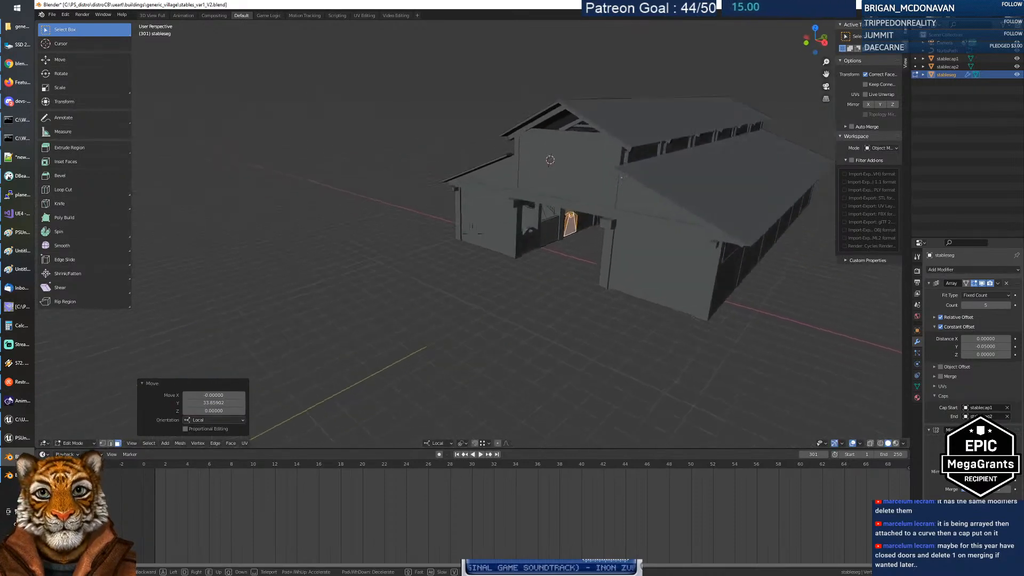
pyautogui.press('w')
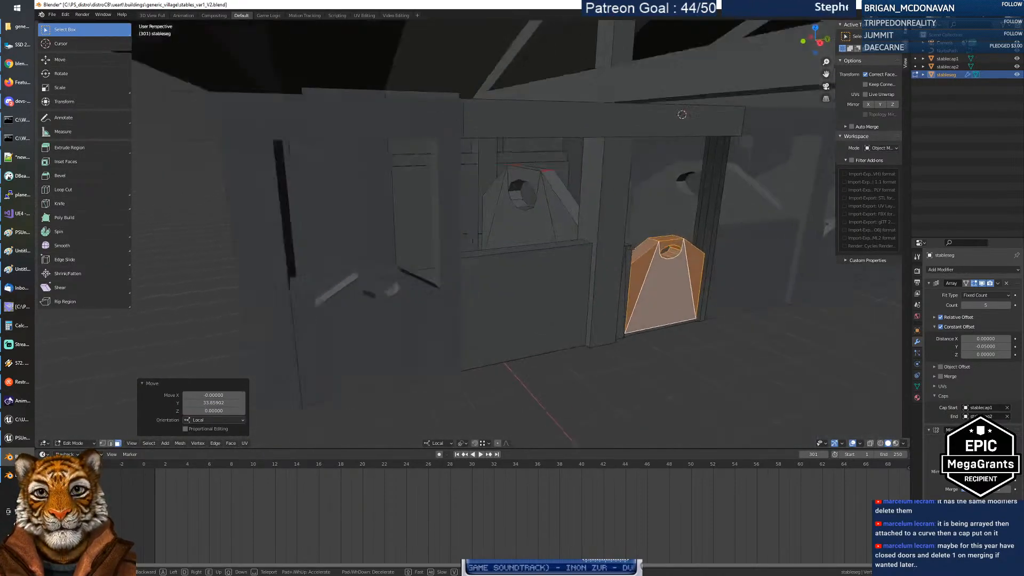
pyautogui.press('s')
pyautogui.press('w')
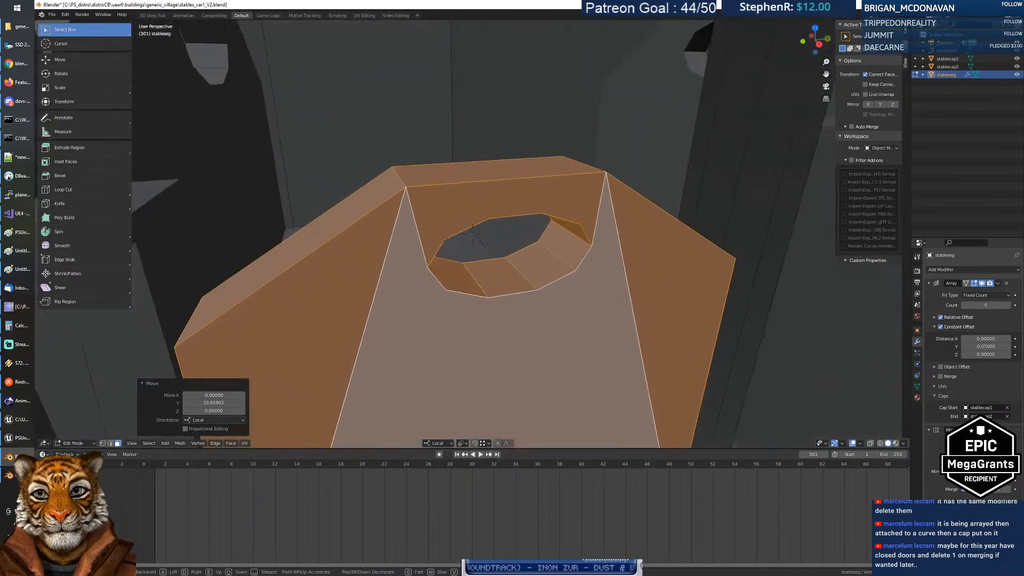
pyautogui.press('s')
pyautogui.press('w')
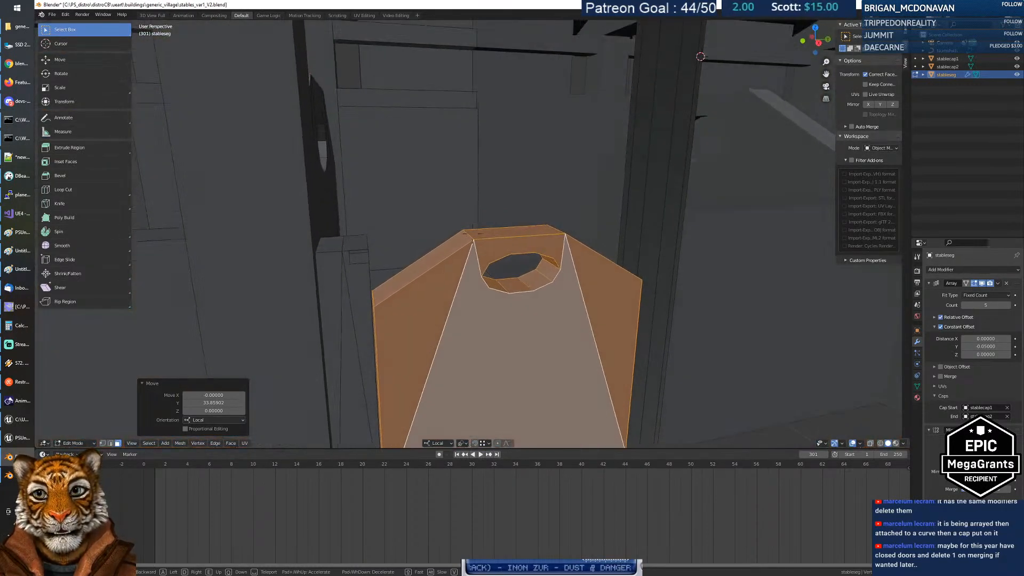
pyautogui.press('s')
pyautogui.press('w')
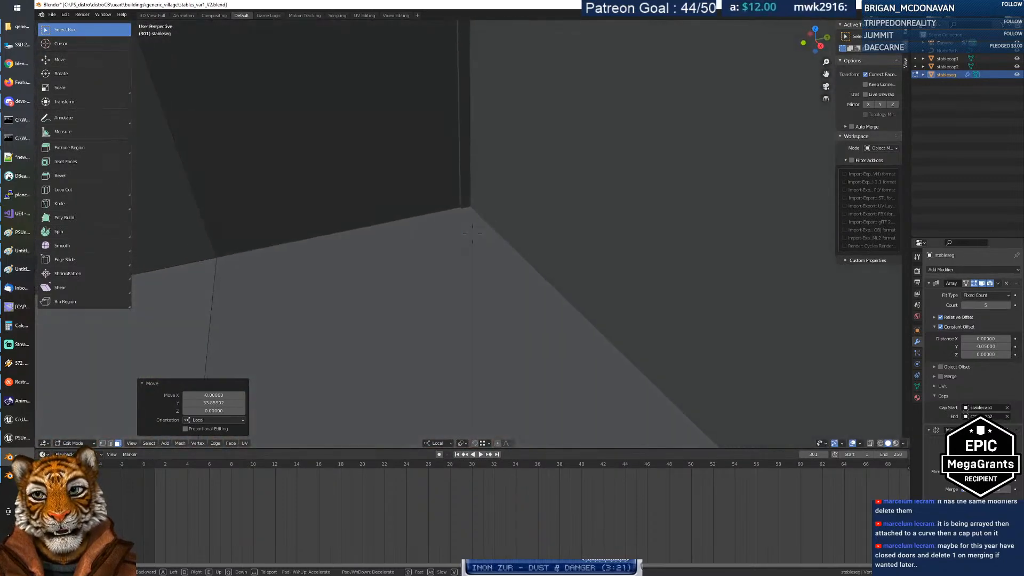
pyautogui.press('s')
pyautogui.press('w')
pyautogui.press('s')
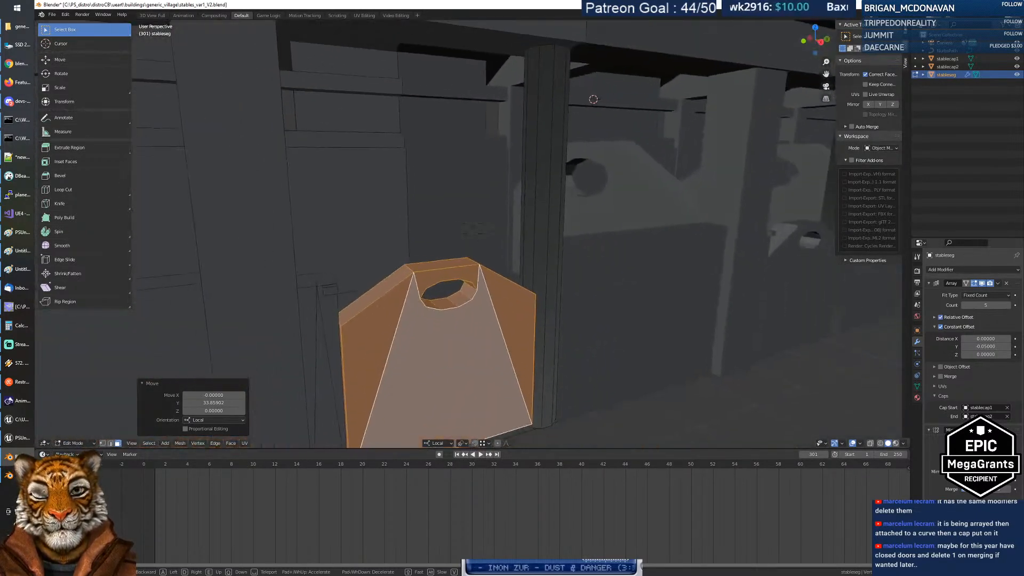
pyautogui.press('w')
pyautogui.press('s')
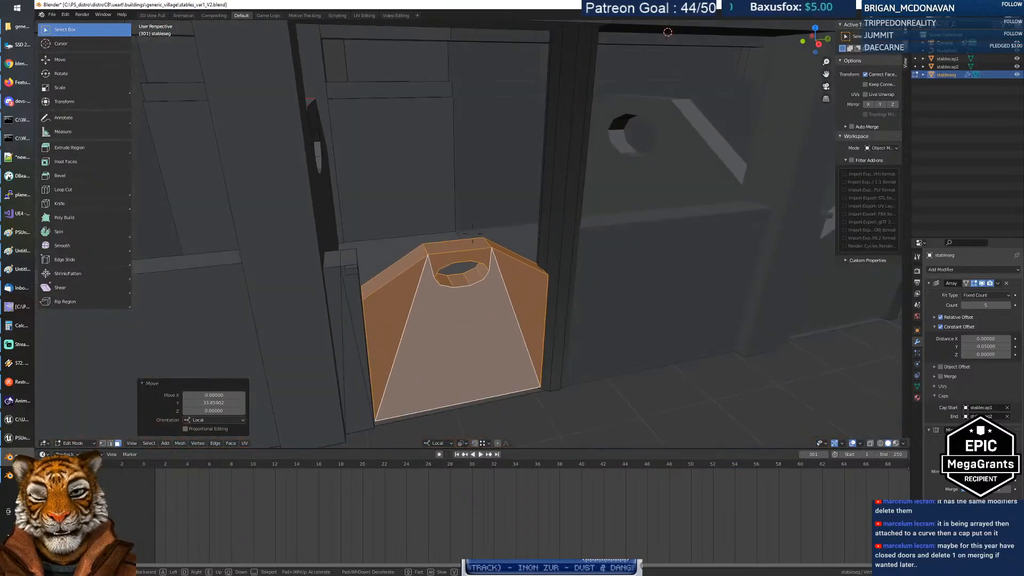
pyautogui.click(462, 233)
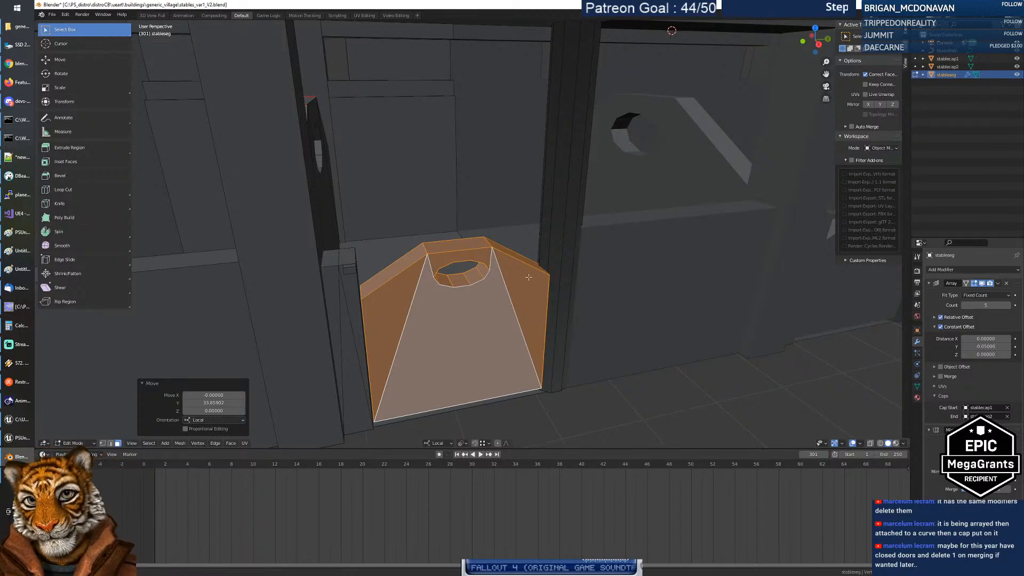
pyautogui.moveTo(529, 277); pyautogui.dragTo(521, 278, button='middle')
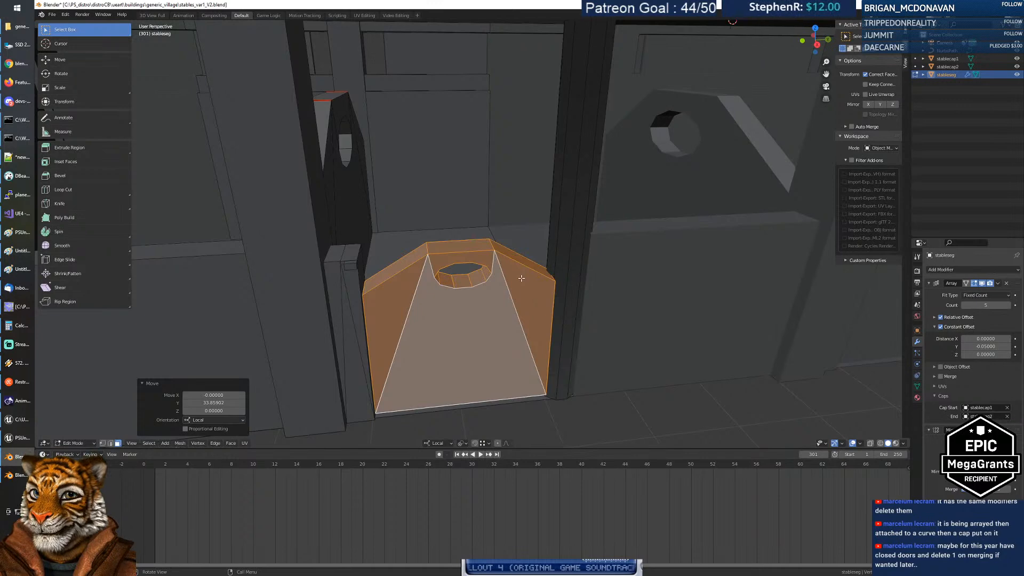
pyautogui.moveTo(521, 278); pyautogui.dragTo(519, 288, button='middle')
# Step: Select the linked faces of the small block on the short door post and lower it about 0.386 along Z
pyautogui.click(351, 262)
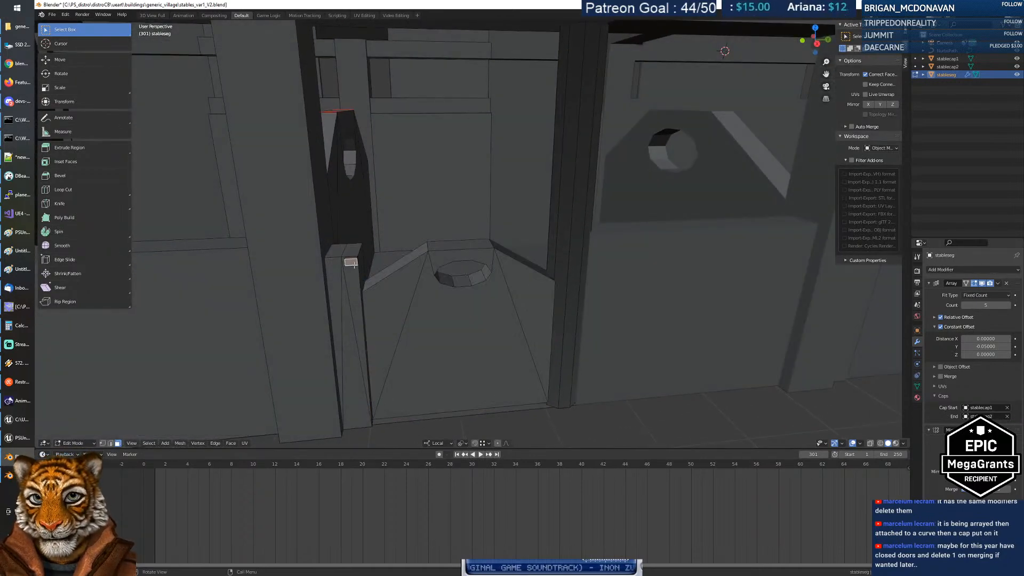
pyautogui.hotkey('ctrl', 'l')
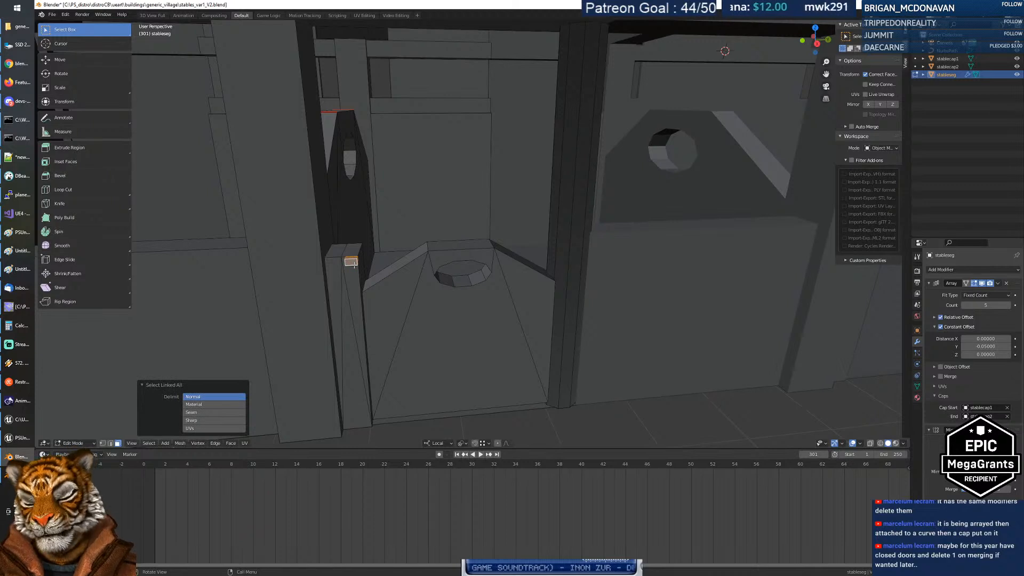
pyautogui.press('g')
pyautogui.press('z')
pyautogui.press('z')
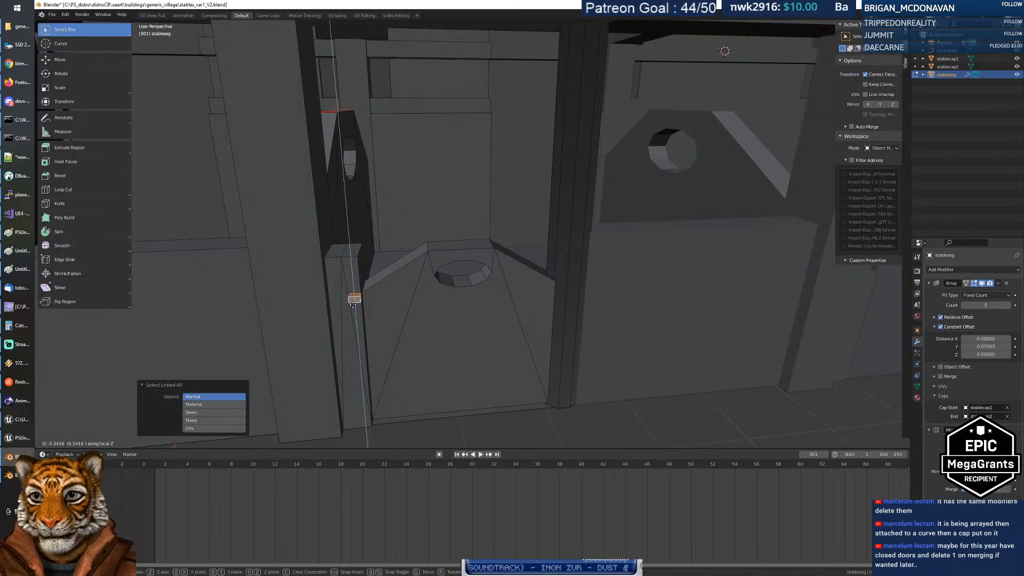
pyautogui.click(353, 307)
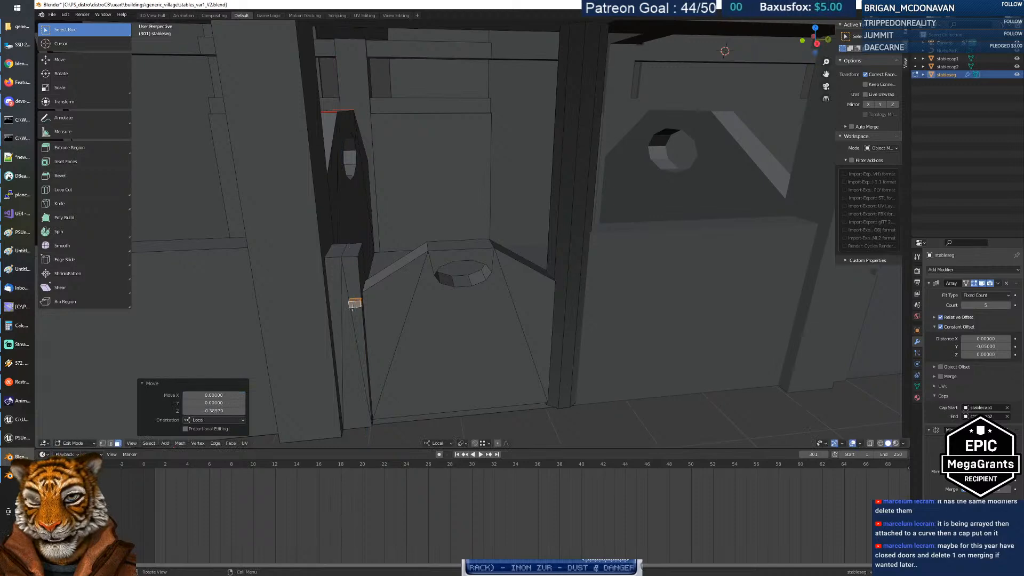
# Step: Scale the small block on the short door post by about 2.17 along local Y
pyautogui.moveTo(424, 307); pyautogui.dragTo(439, 308, button='middle')
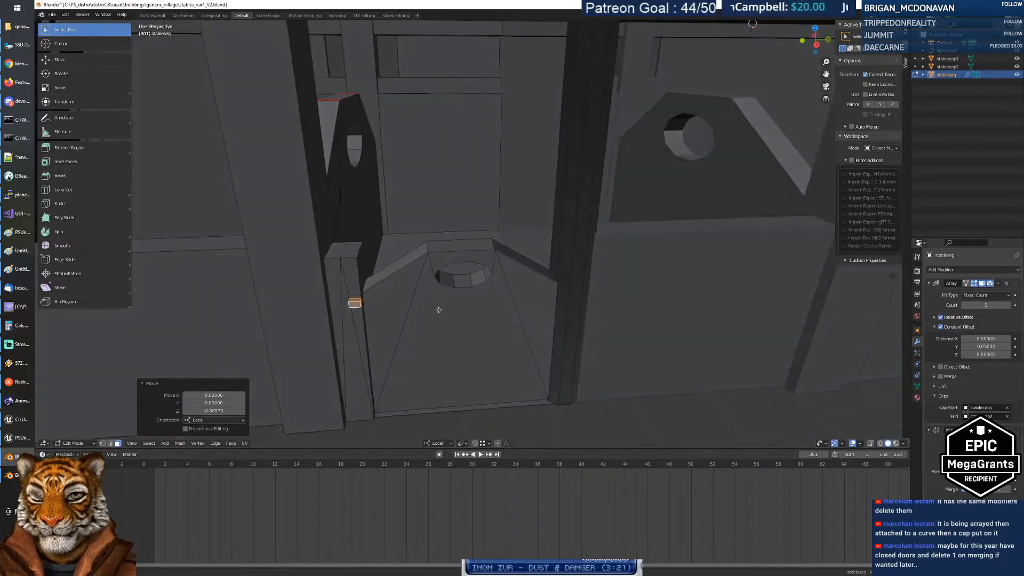
pyautogui.hotkey('shift', '`')
pyautogui.press('a')
pyautogui.press('w')
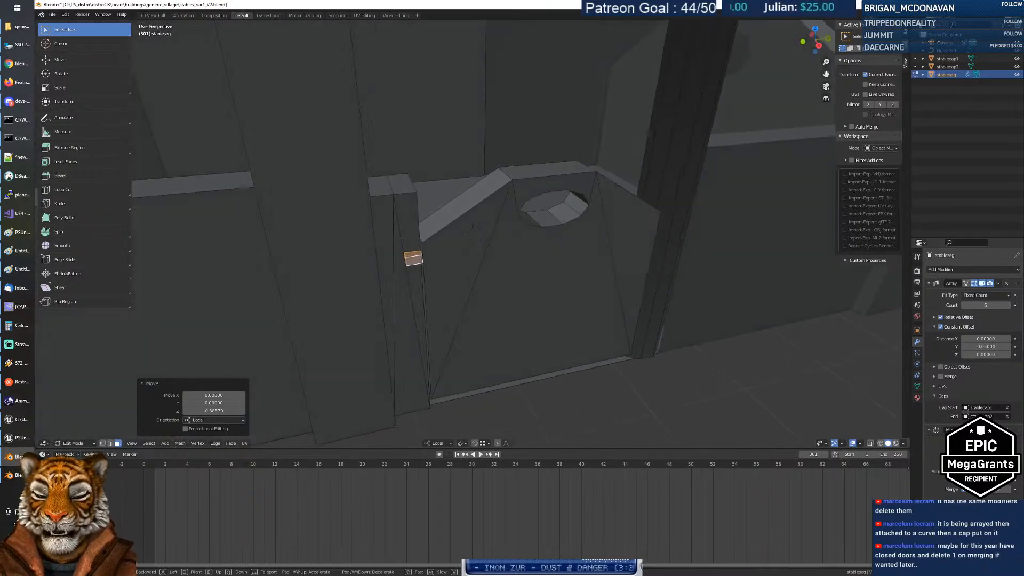
pyautogui.press('d')
pyautogui.press('s')
pyautogui.press('w')
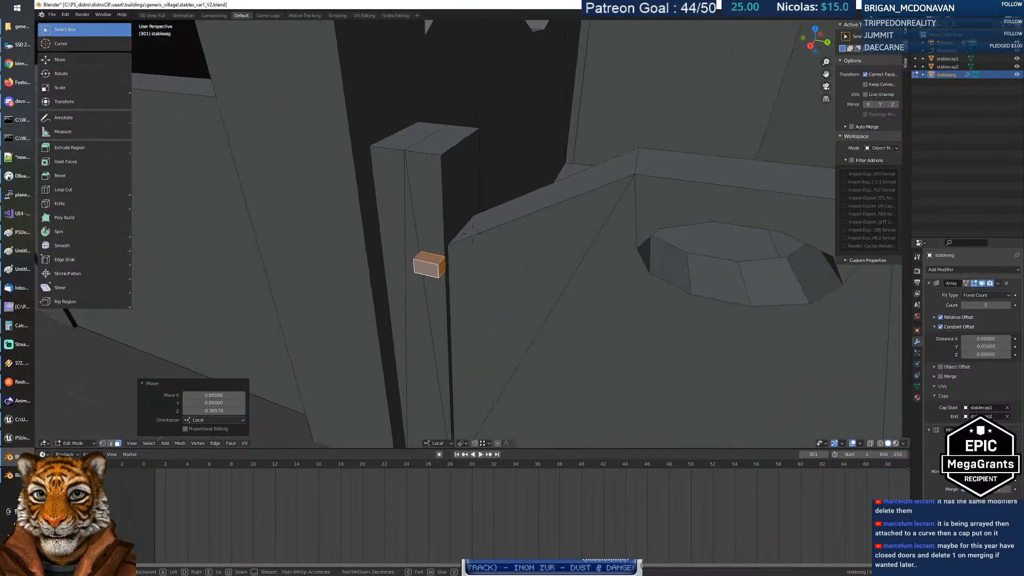
pyautogui.press('s')
pyautogui.click(456, 258)
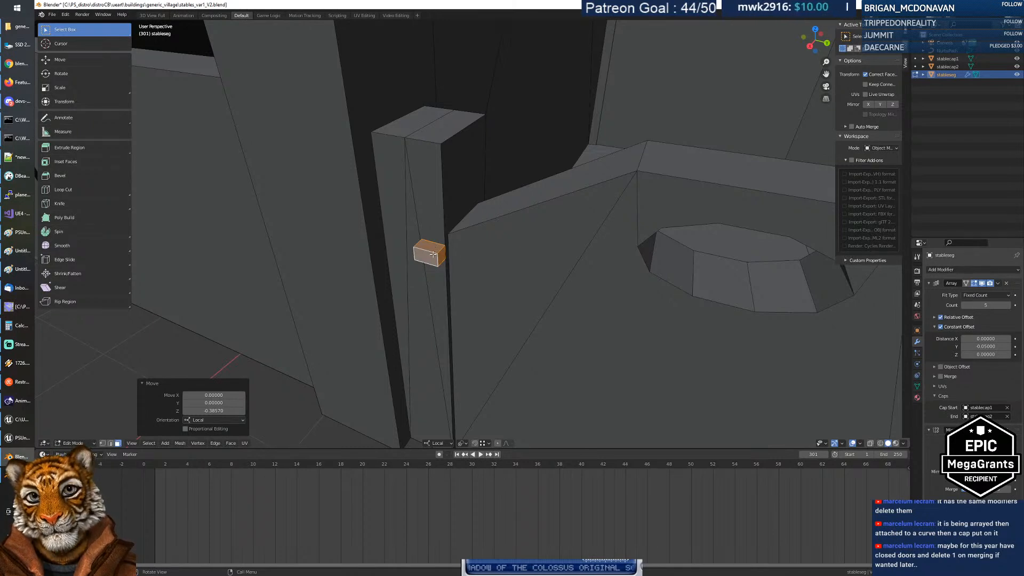
pyautogui.press('s')
pyautogui.press('Escape')
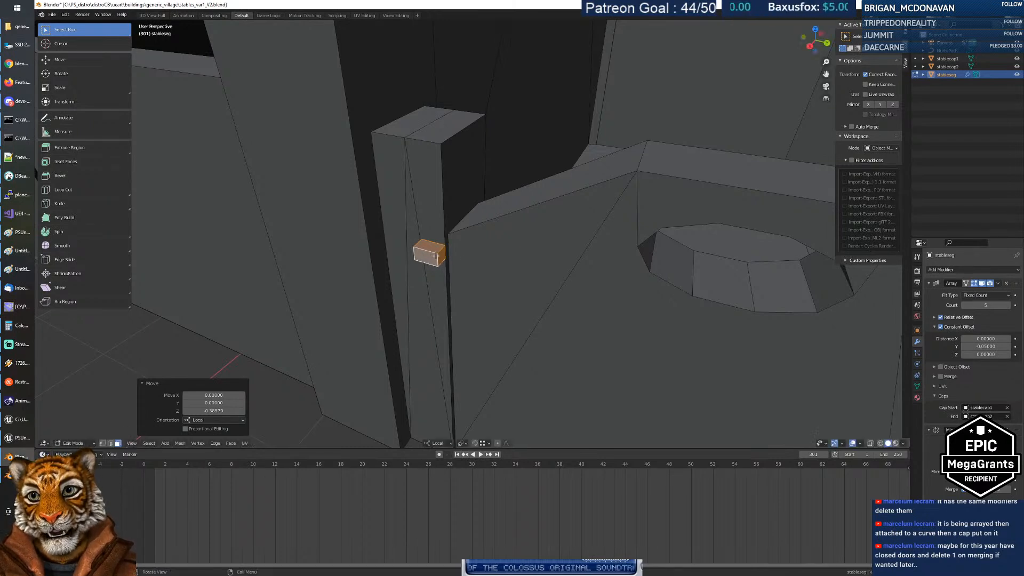
pyautogui.press('s')
pyautogui.press('y')
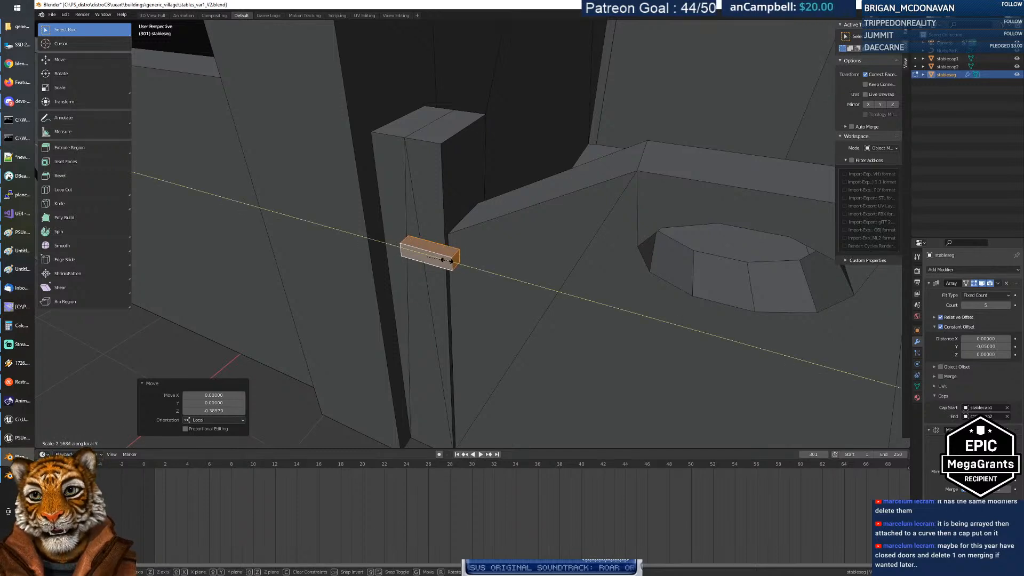
pyautogui.click(447, 260)
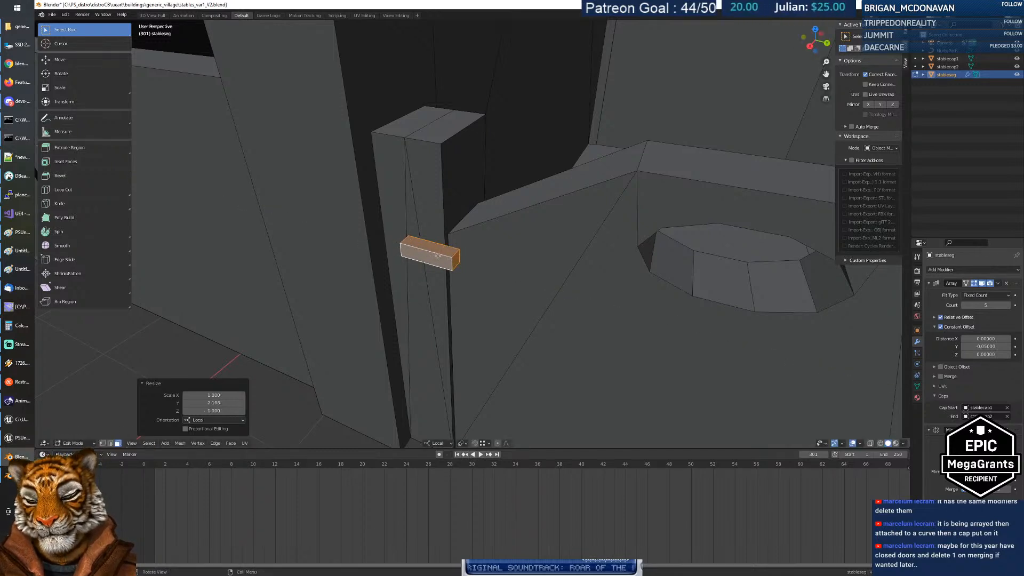
# Step: Shift the lengthened block along local Y towards the door so it bridges the gap between post and panel
pyautogui.press('g')
pyautogui.press('y')
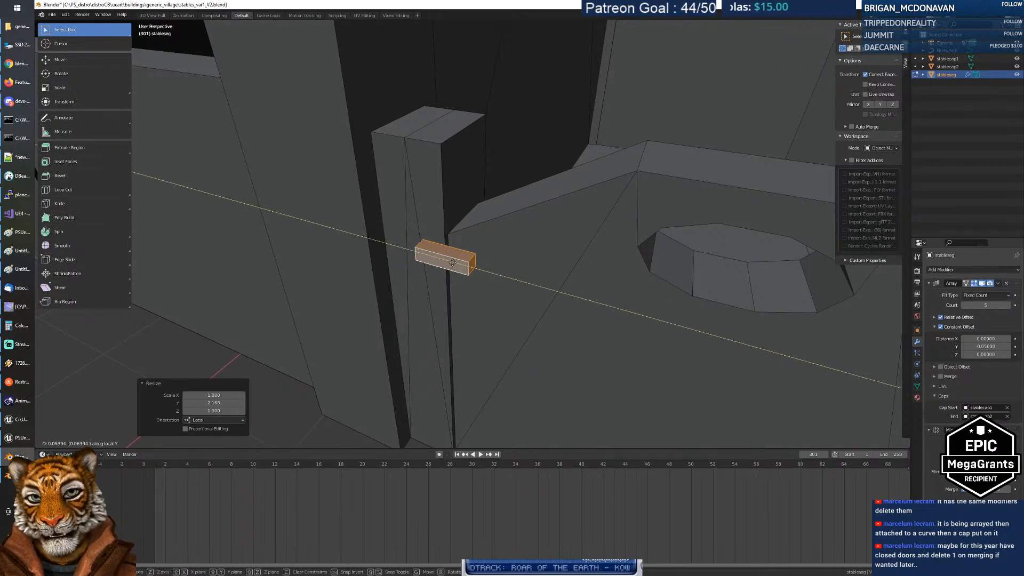
pyautogui.click(452, 263)
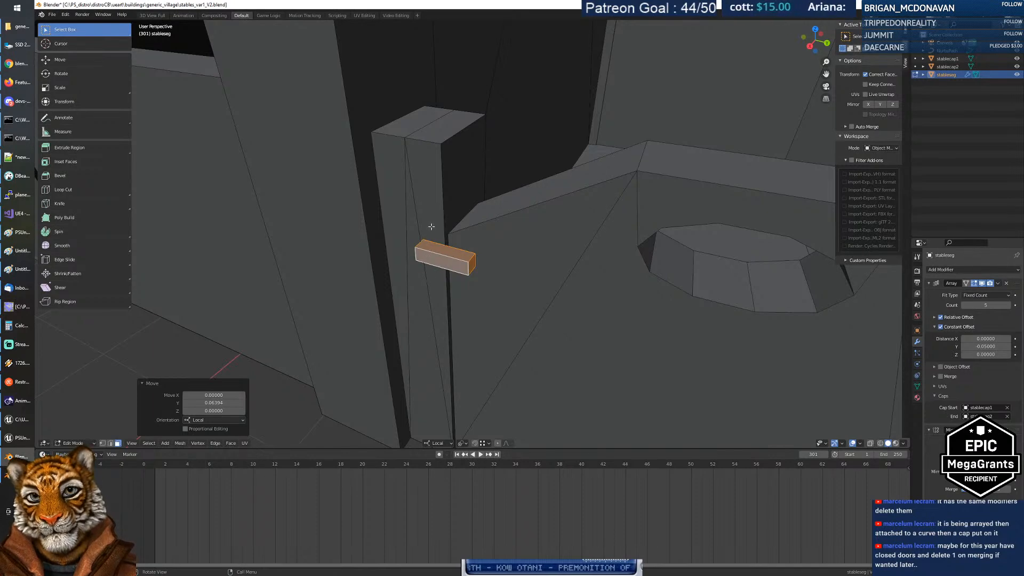
# Step: Duplicate the bridging block on the short door post and raise the copy about 0.065 along local Z
pyautogui.moveTo(438, 232)
pyautogui.mouseDown(button='middle')
pyautogui.moveTo(430, 230)
pyautogui.moveTo(472, 221)
pyautogui.moveTo(392, 209)
pyautogui.moveTo(437, 100)
pyautogui.moveTo(439, 229)
pyautogui.moveTo(433, 217)
pyautogui.moveTo(447, 239)
pyautogui.mouseUp(button='middle')
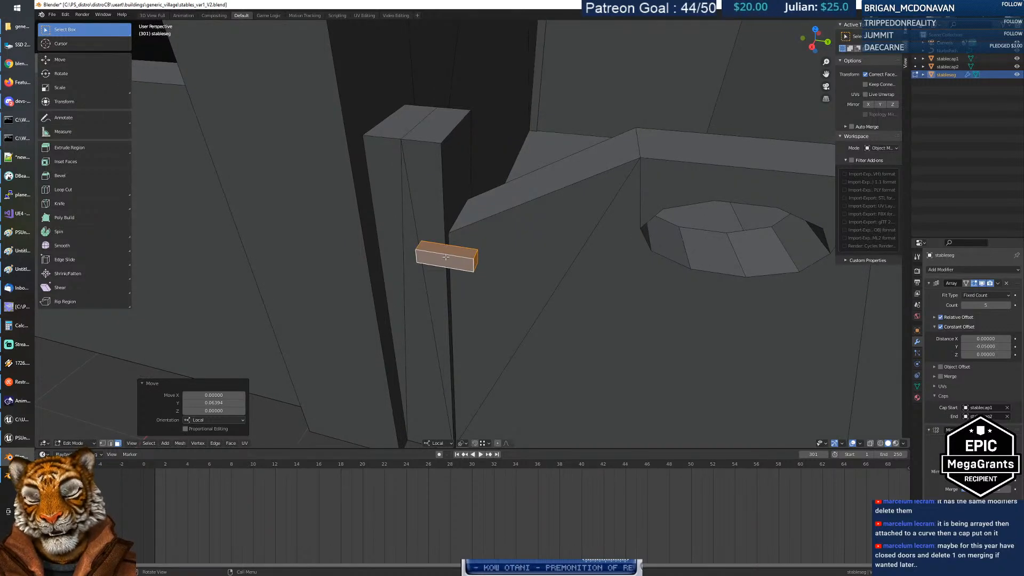
pyautogui.press('g')
pyautogui.press('z')
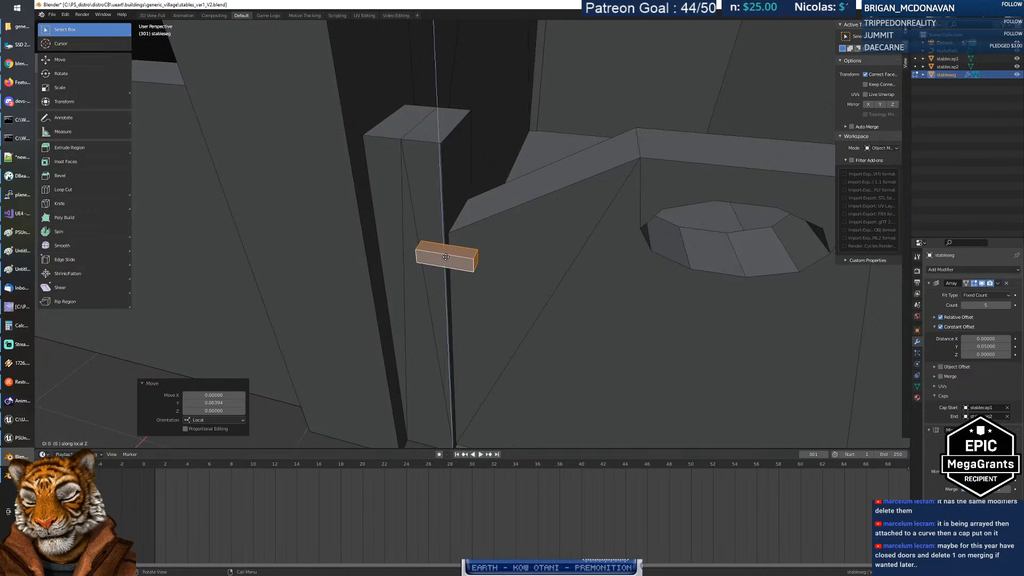
pyautogui.click(456, 242)
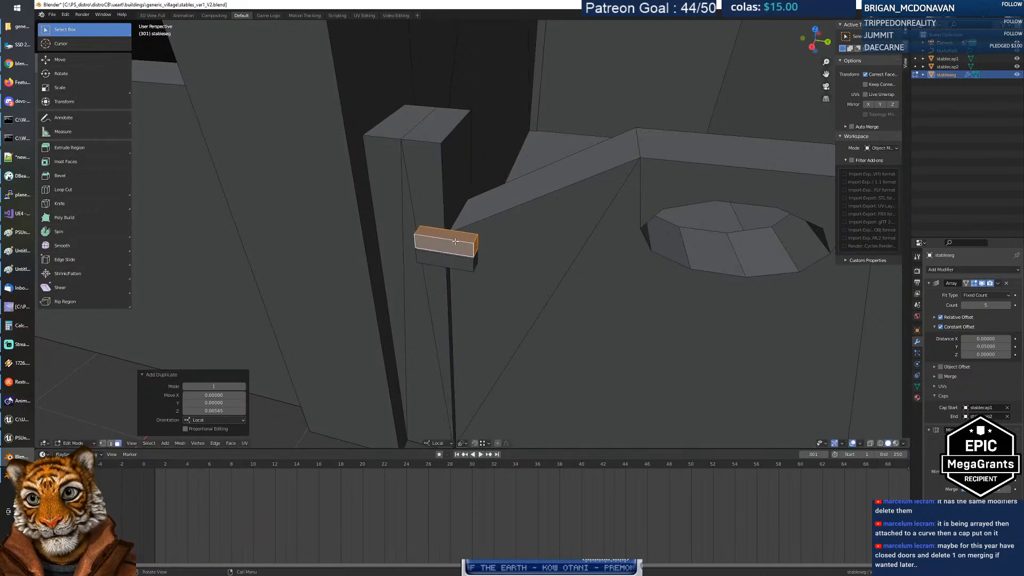
pyautogui.press('s')
pyautogui.press('y')
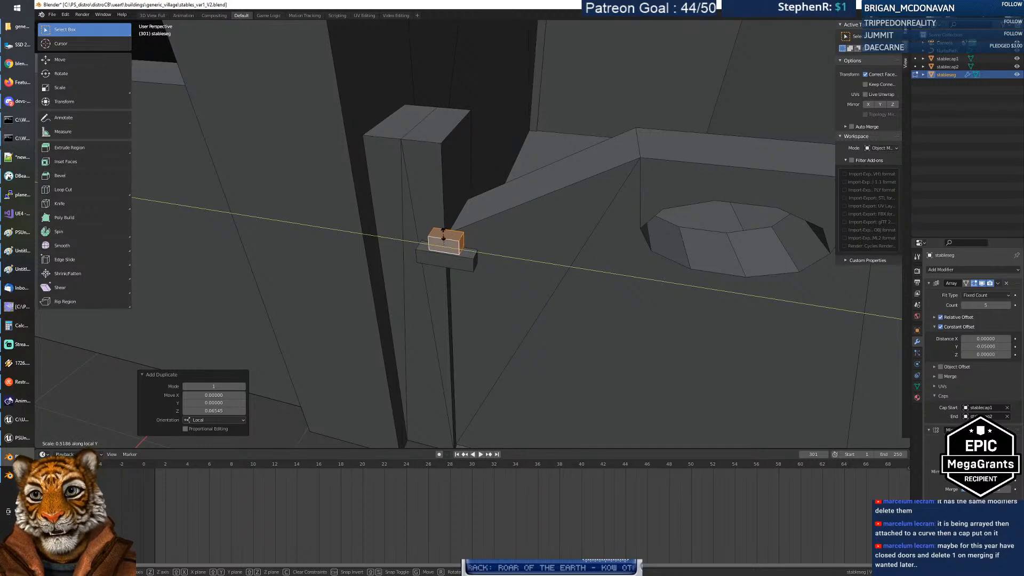
pyautogui.rightClick(444, 237)
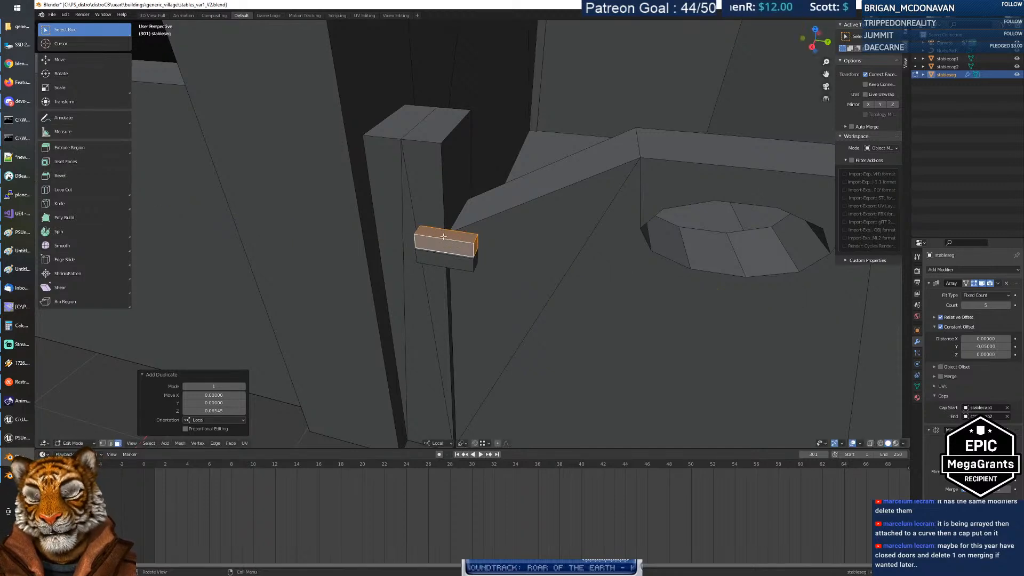
# Step: Scale the duplicated block to about 0.579 in local Y and Z, keeping its X size locked
pyautogui.press('s')
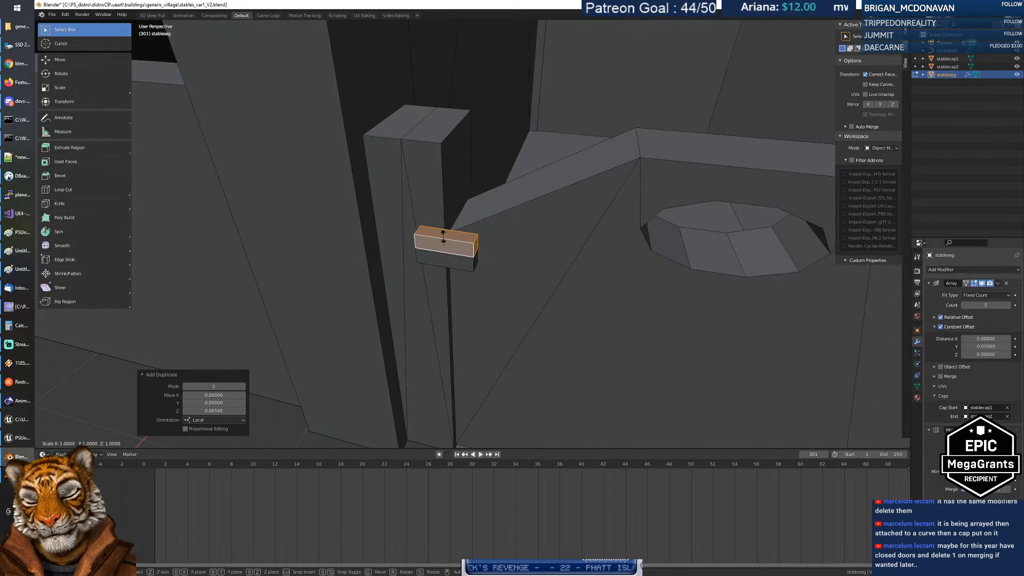
pyautogui.hotkey('shift', 'x')
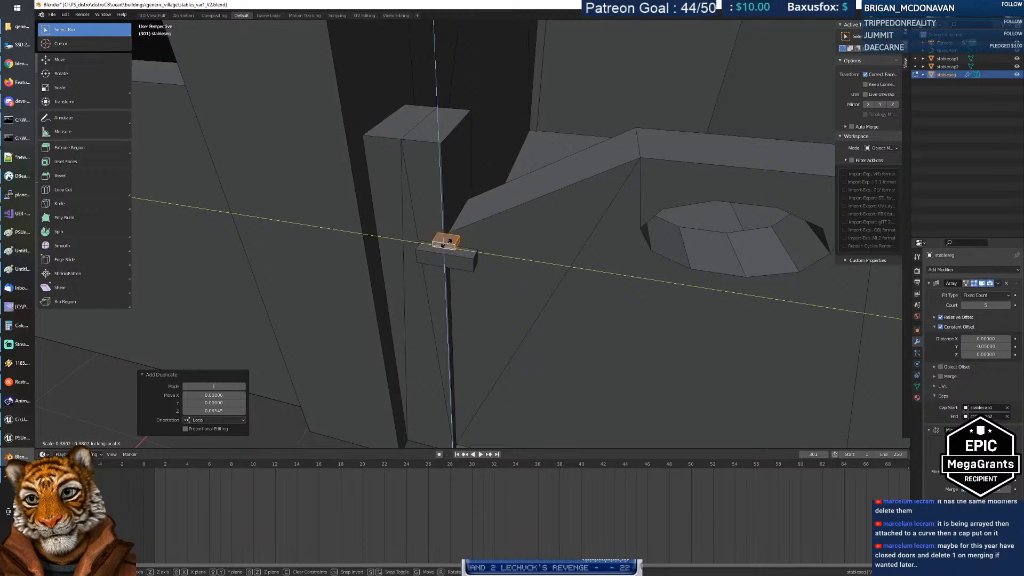
pyautogui.click(451, 243)
pyautogui.moveTo(450, 242)
pyautogui.mouseDown(button='middle')
pyautogui.moveTo(503, 203)
pyautogui.moveTo(461, 238)
pyautogui.mouseUp(button='middle')
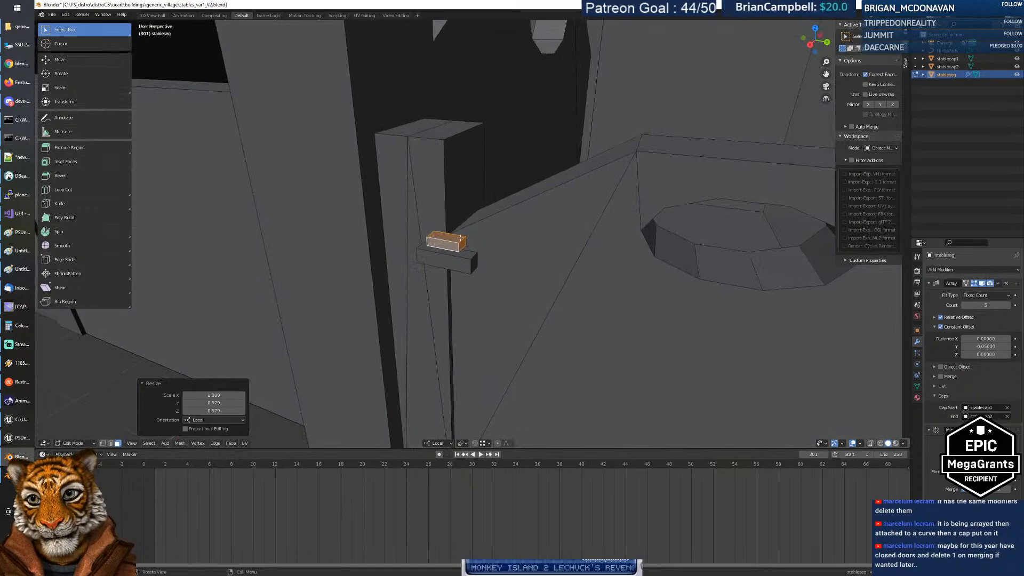
# Step: Lower the smaller block about 0.021 along local Z so it sits on the bridging block
pyautogui.press('g')
pyautogui.press('z')
pyautogui.press('z')
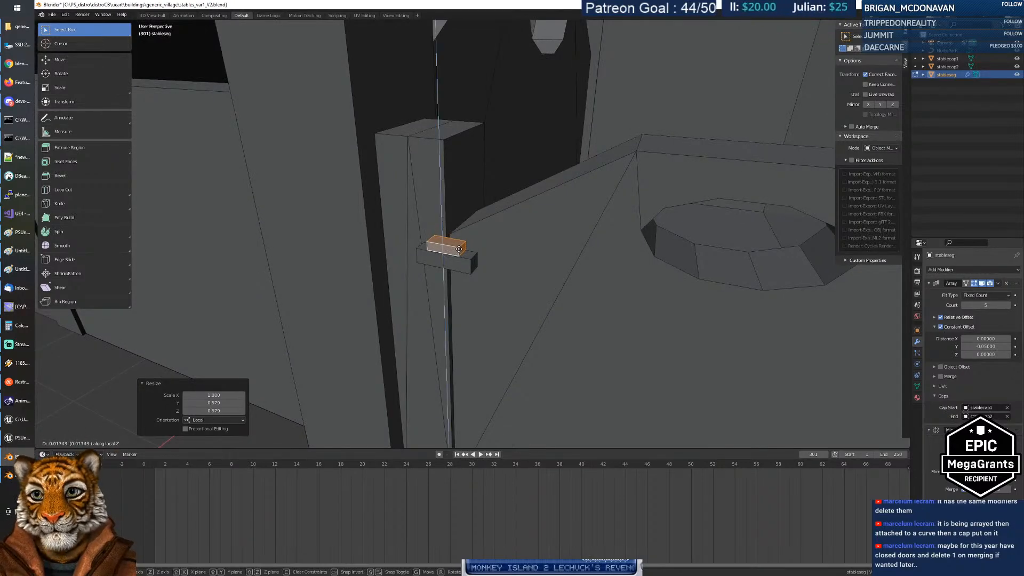
pyautogui.click(459, 249)
pyautogui.moveTo(459, 250)
pyautogui.mouseDown(button='middle')
pyautogui.moveTo(551, 224)
pyautogui.moveTo(453, 235)
pyautogui.moveTo(468, 245)
pyautogui.mouseUp(button='middle')
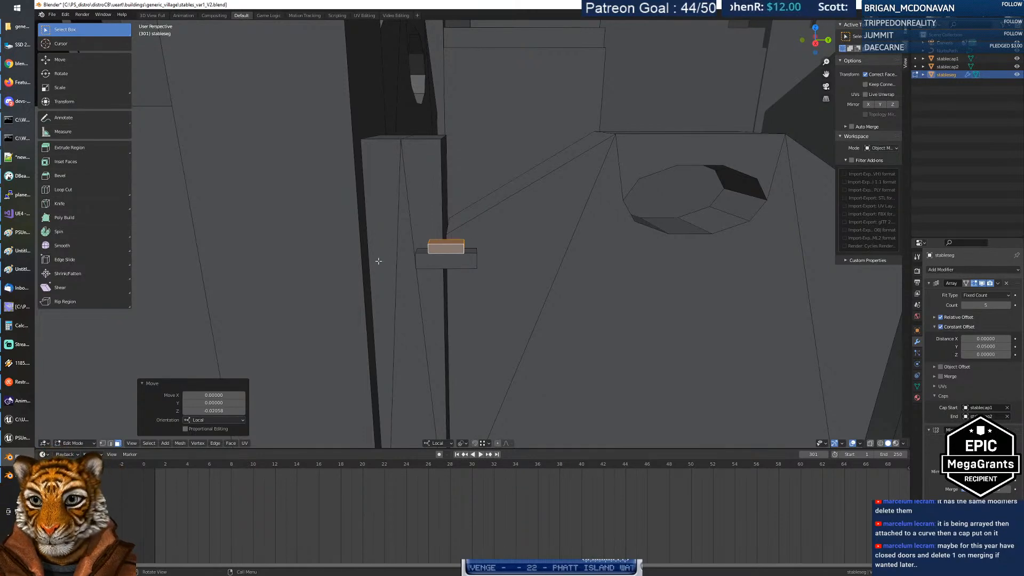
# Step: Walk around and through the stable to examine the stacked latch blocks on the door post from several distances
pyautogui.moveTo(470, 217); pyautogui.dragTo(582, 242, button='middle')
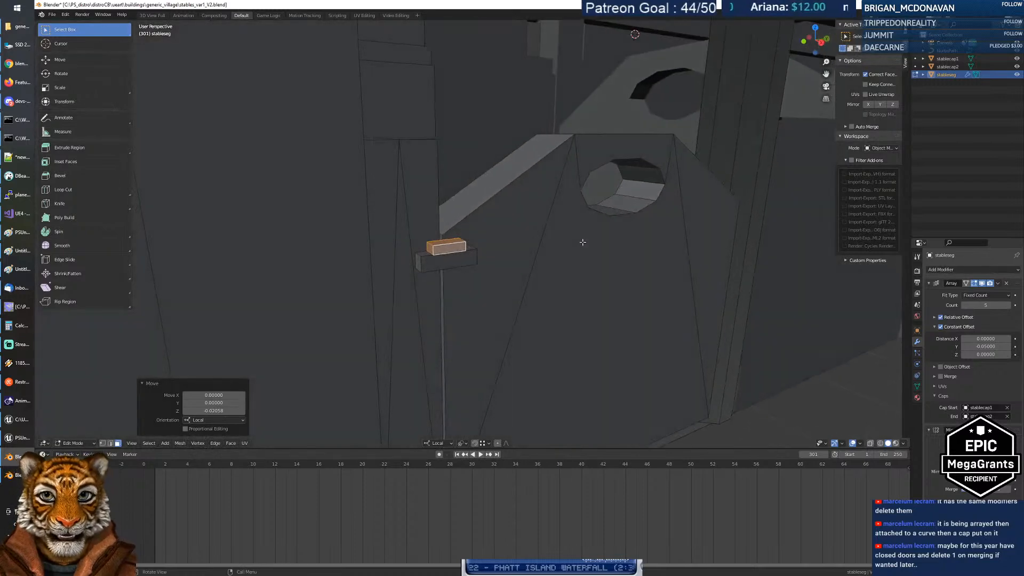
pyautogui.hotkey('shift', '`')
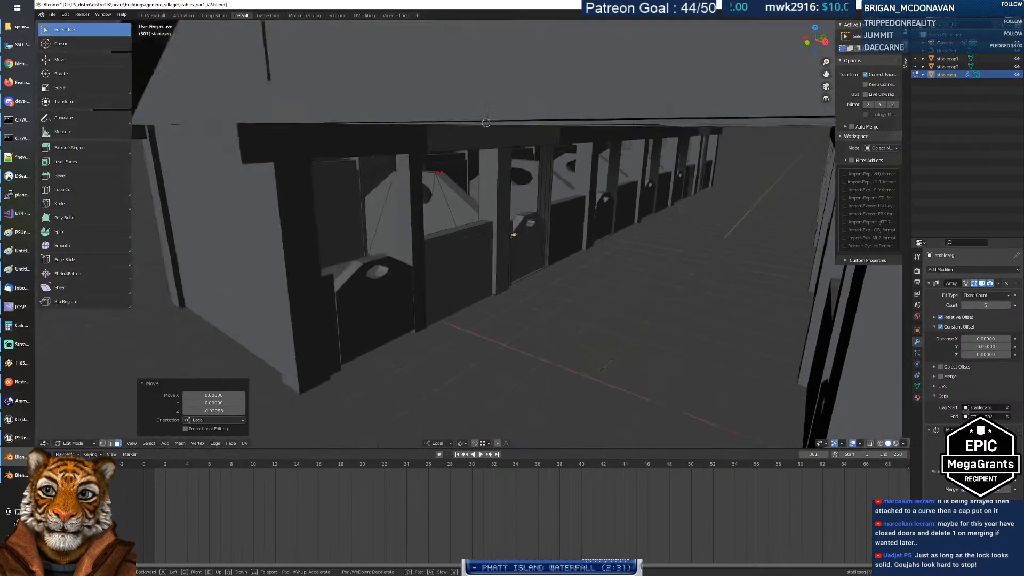
pyautogui.press('w')
pyautogui.press('s')
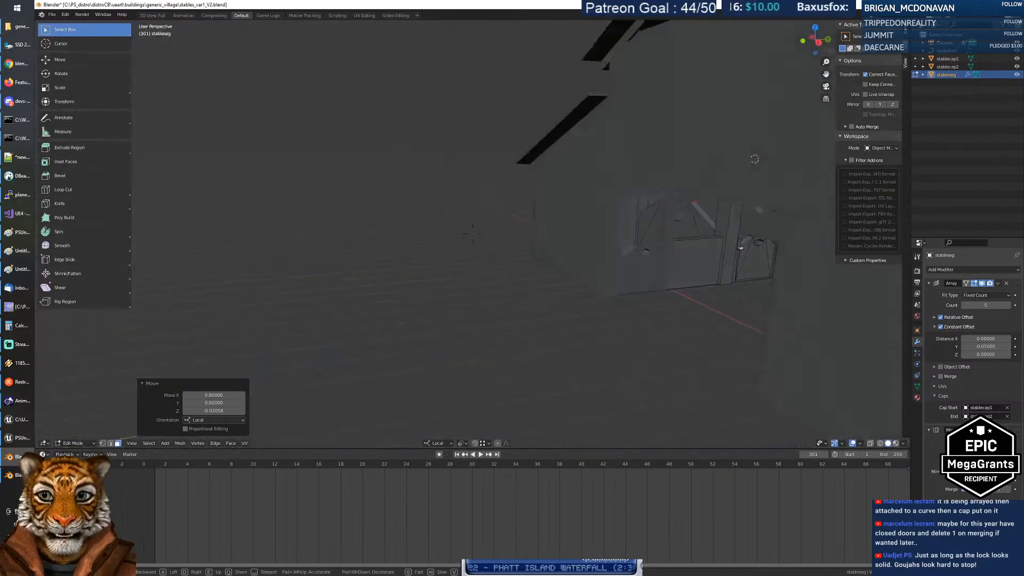
pyautogui.press('w')
pyautogui.press('d')
pyautogui.press('w')
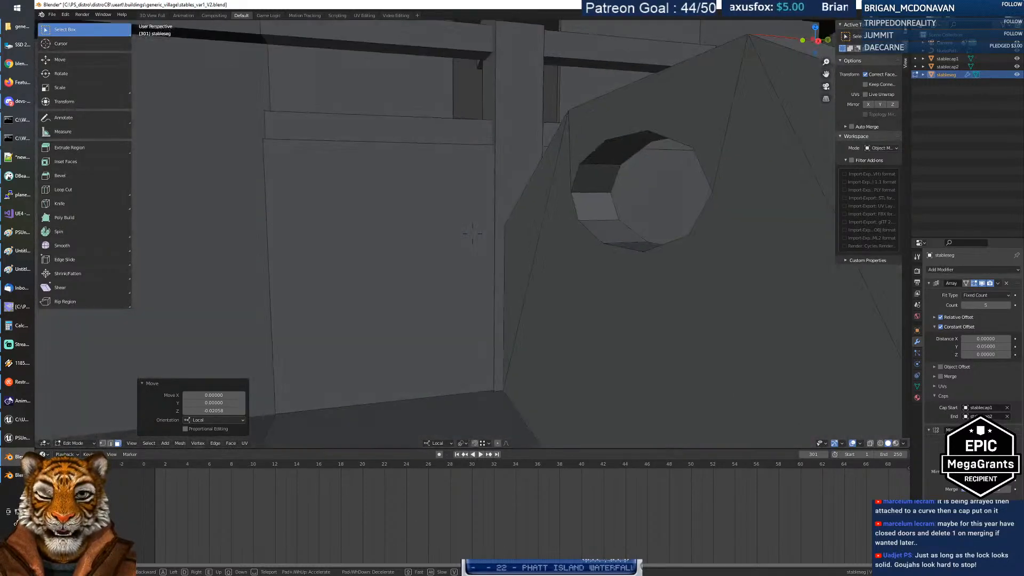
pyautogui.press('s')
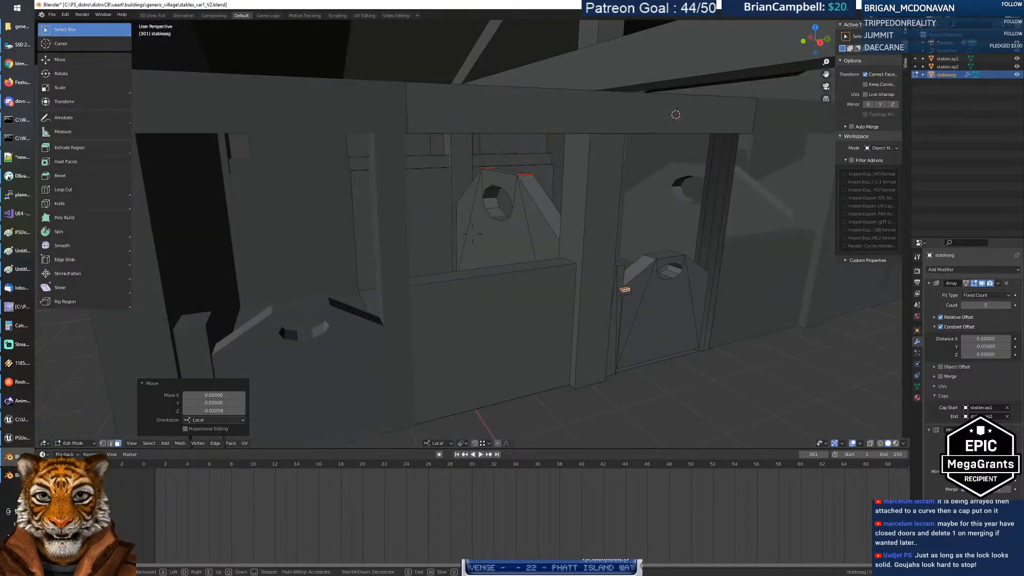
pyautogui.press('s')
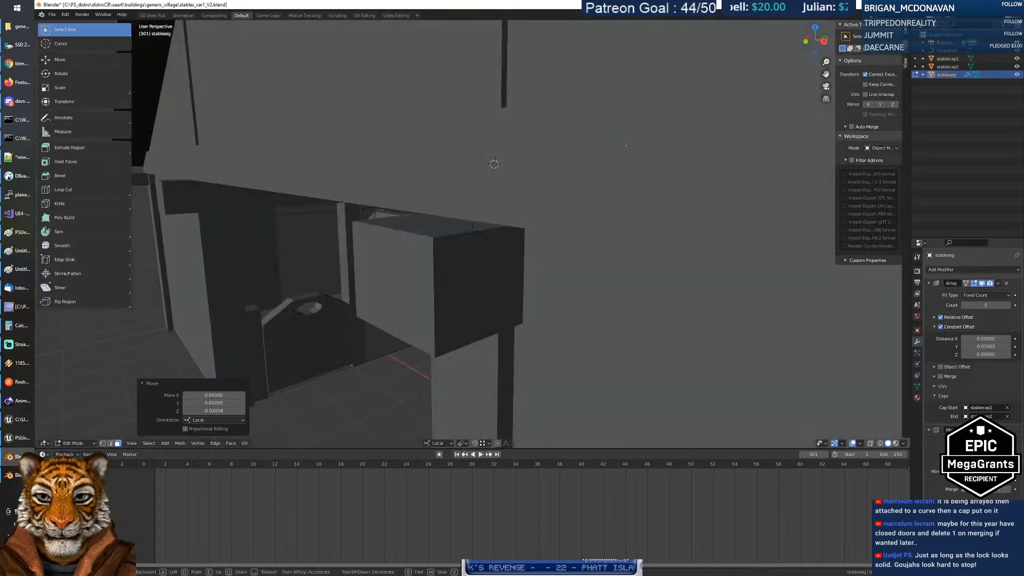
pyautogui.press('w')
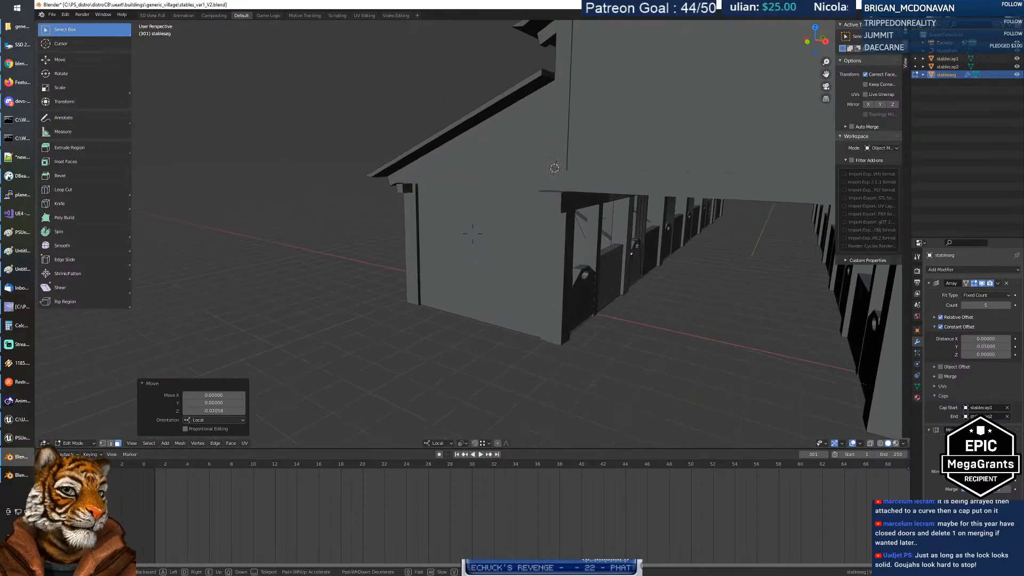
pyautogui.press('w')
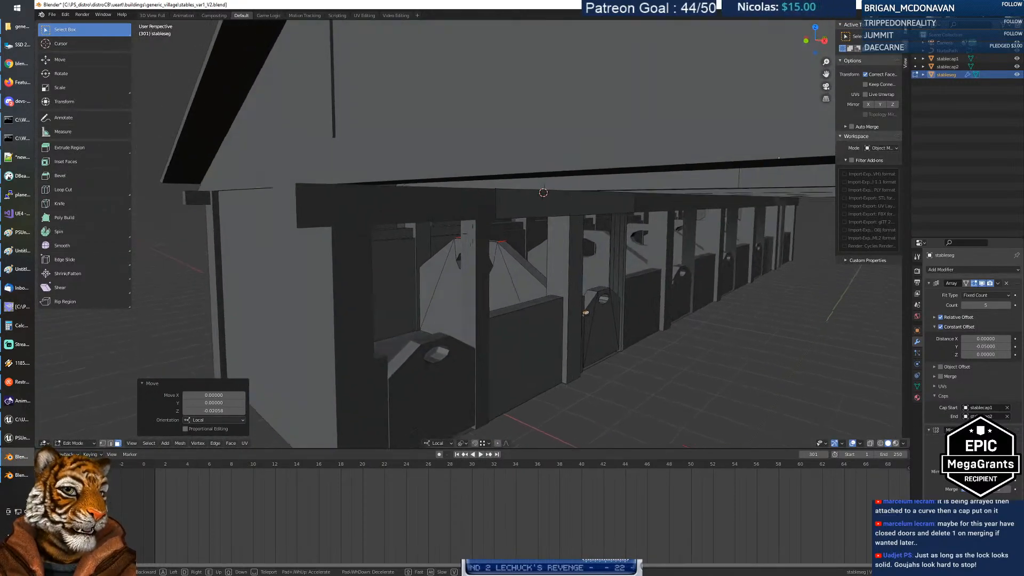
pyautogui.press('w')
pyautogui.press('d')
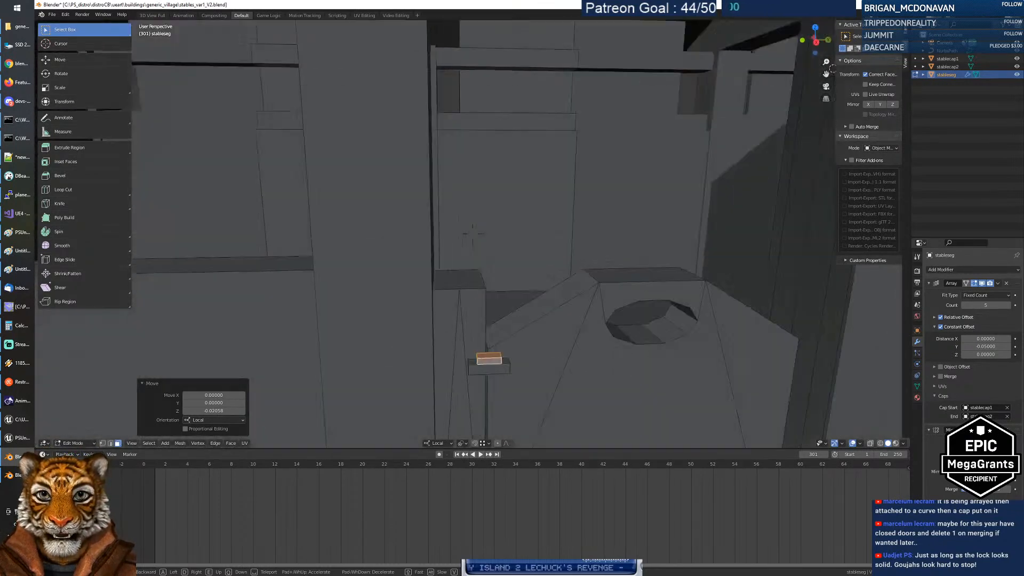
pyautogui.press('w')
pyautogui.press('s')
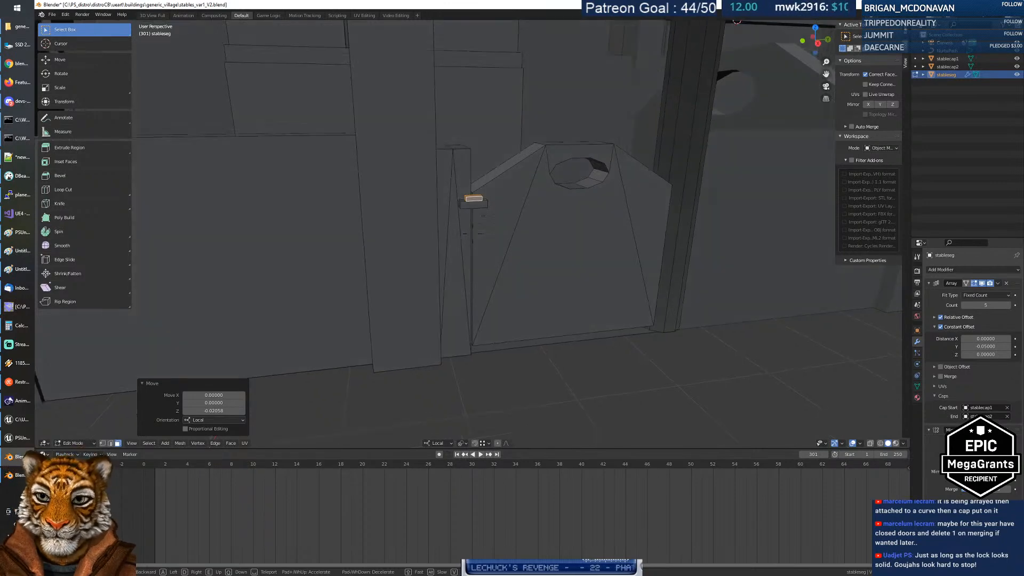
pyautogui.press('w')
pyautogui.press('s')
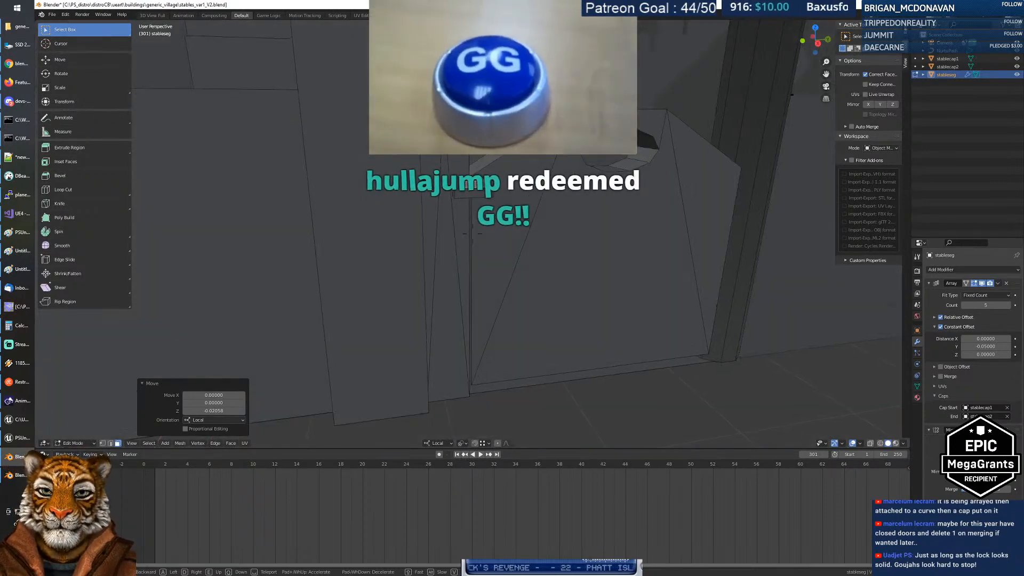
pyautogui.press('w')
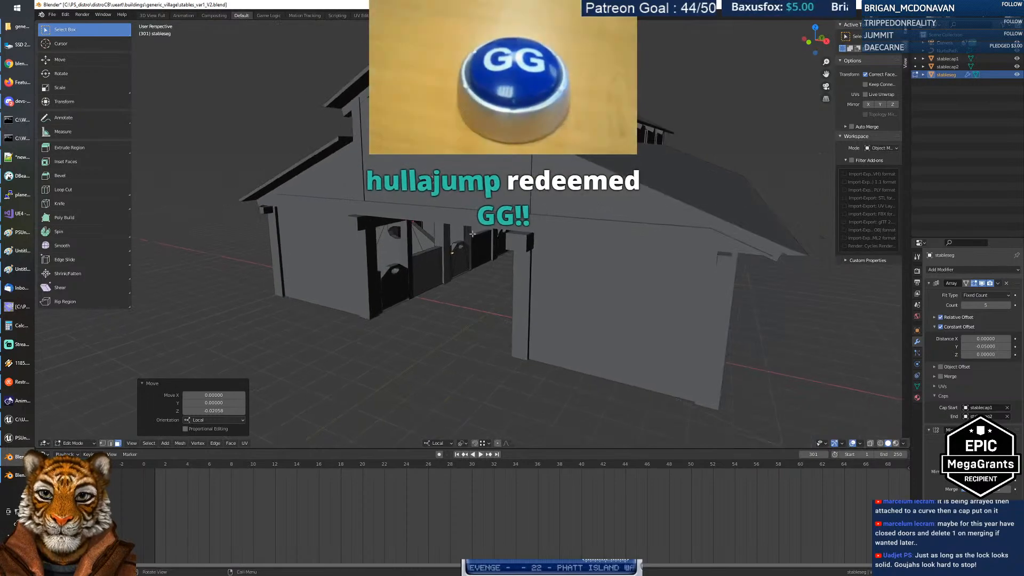
pyautogui.press('w')
pyautogui.press('w')
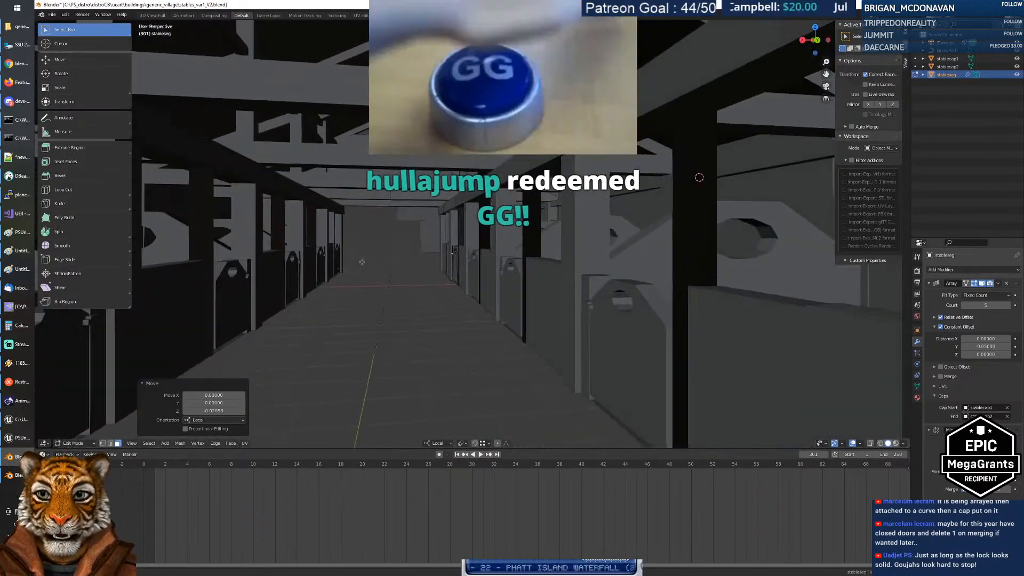
# Step: Fly around the stable's exterior to examine its end wall, side wall and overall roof
pyautogui.moveTo(362, 262); pyautogui.dragTo(474, 292, button='middle')
pyautogui.hotkey('shift', '`')
pyautogui.press('s')
pyautogui.press('d')
pyautogui.press('w')
pyautogui.press('d')
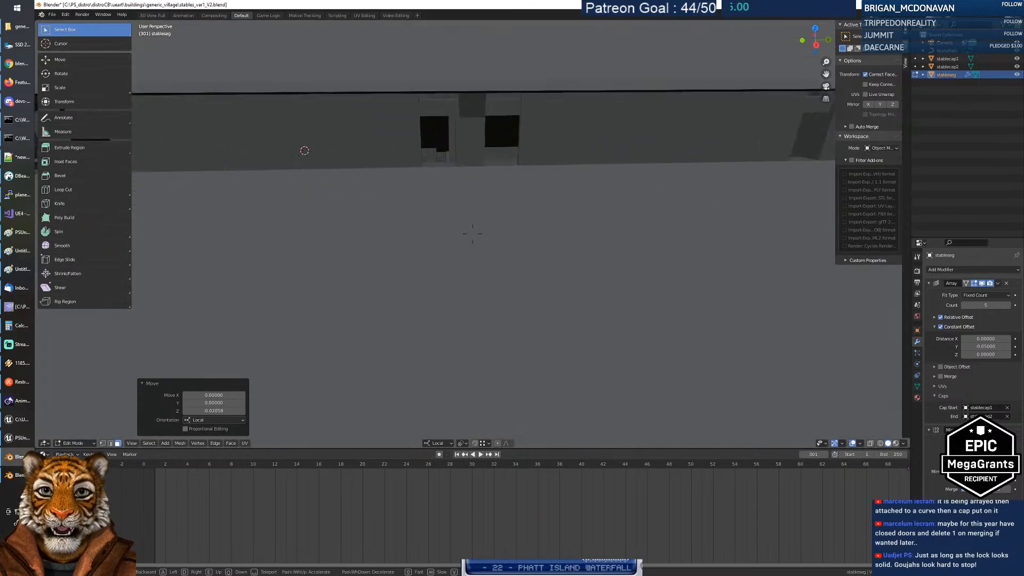
pyautogui.press('s')
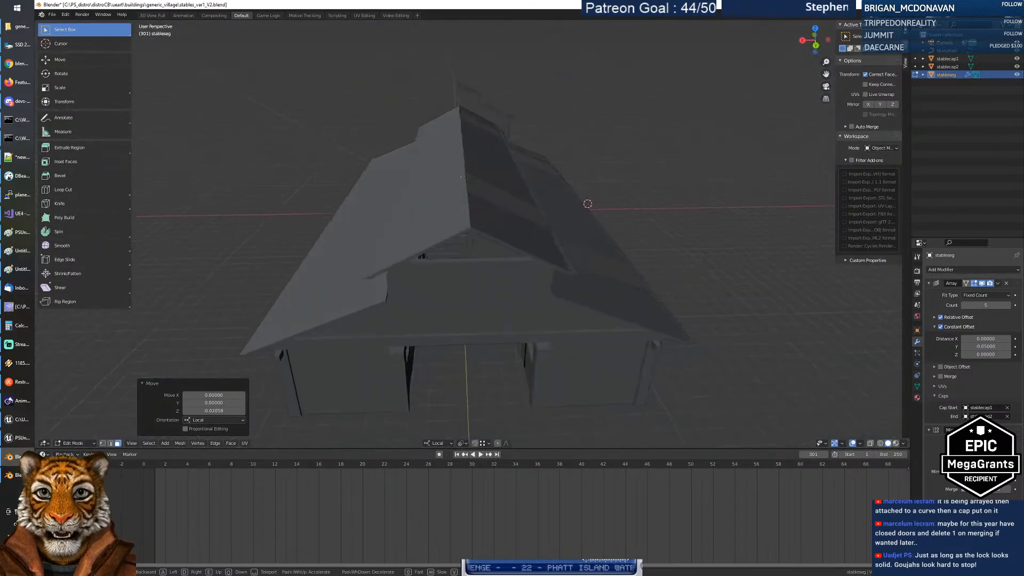
pyautogui.press('d')
pyautogui.press('w')
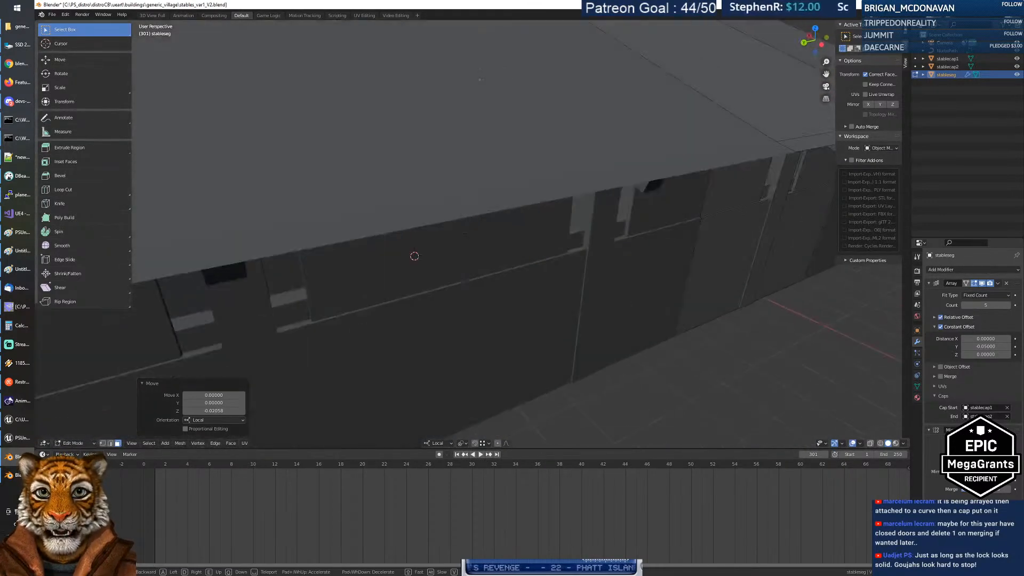
pyautogui.press('s')
pyautogui.press('w')
pyautogui.click(473, 233)
# Step: Leave Edit Mode and move the end cap stablecap2 along local Y, farther away from the main stable
pyautogui.click(377, 251)
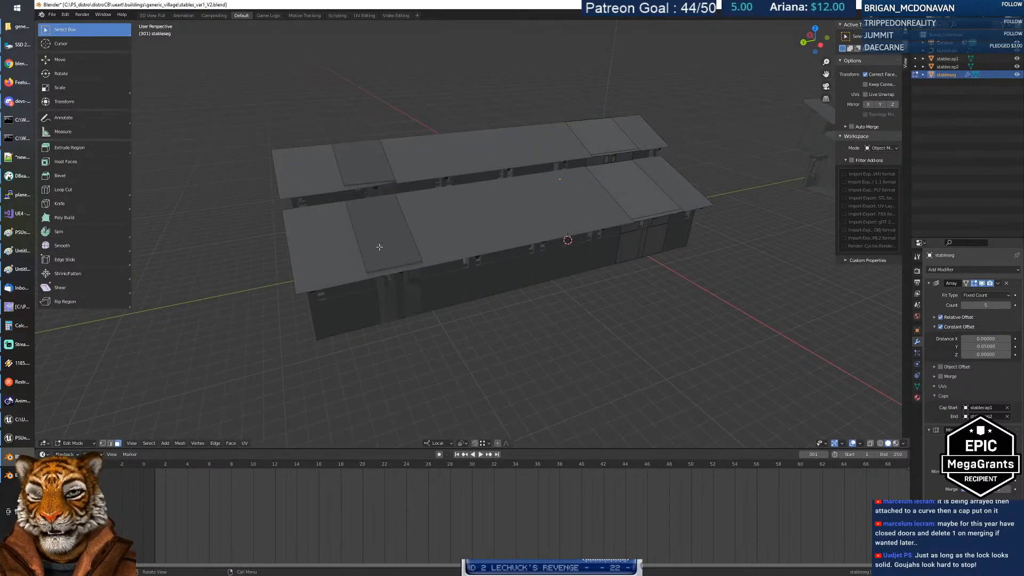
pyautogui.press('Tab')
pyautogui.click(397, 258)
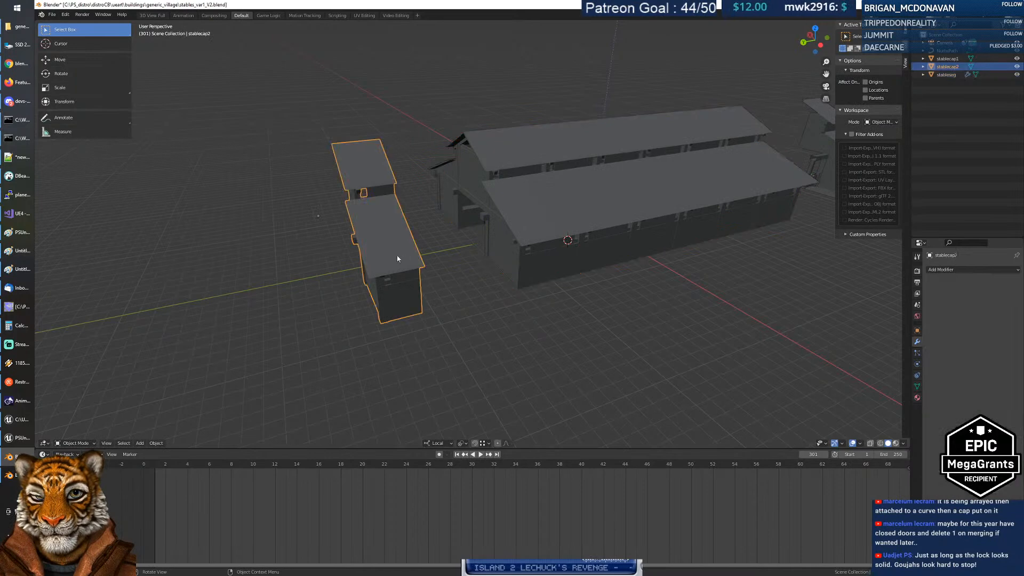
pyautogui.press('g')
pyautogui.press('y')
pyautogui.press('y')
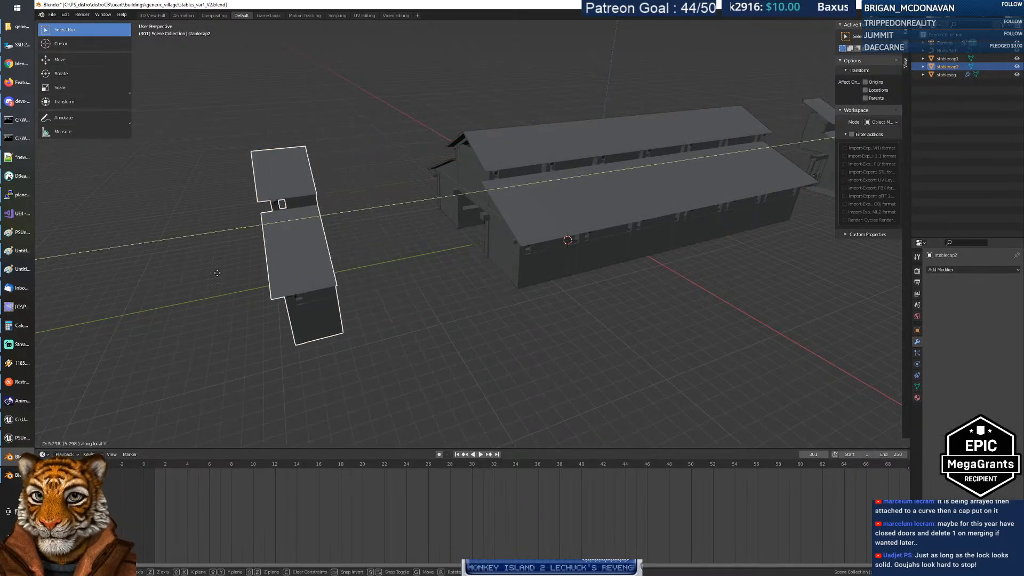
pyautogui.click(179, 278)
# Step: Check stablecap2 in Edit Mode, select the main stable segment and examine the layout of the stable between its two caps
pyautogui.press('Tab')
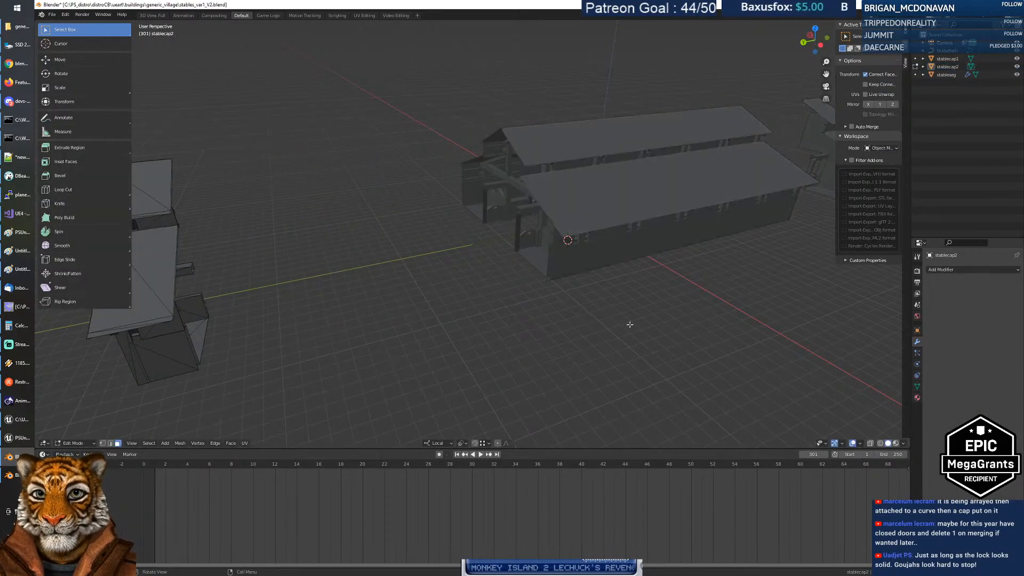
pyautogui.moveTo(603, 324); pyautogui.dragTo(553, 326, button='middle')
pyautogui.press('Tab')
pyautogui.click(575, 237)
pyautogui.moveTo(577, 263); pyautogui.dragTo(577, 293, button='middle')
pyautogui.hotkey('shift', '`')
pyautogui.press('s')
pyautogui.press('w')
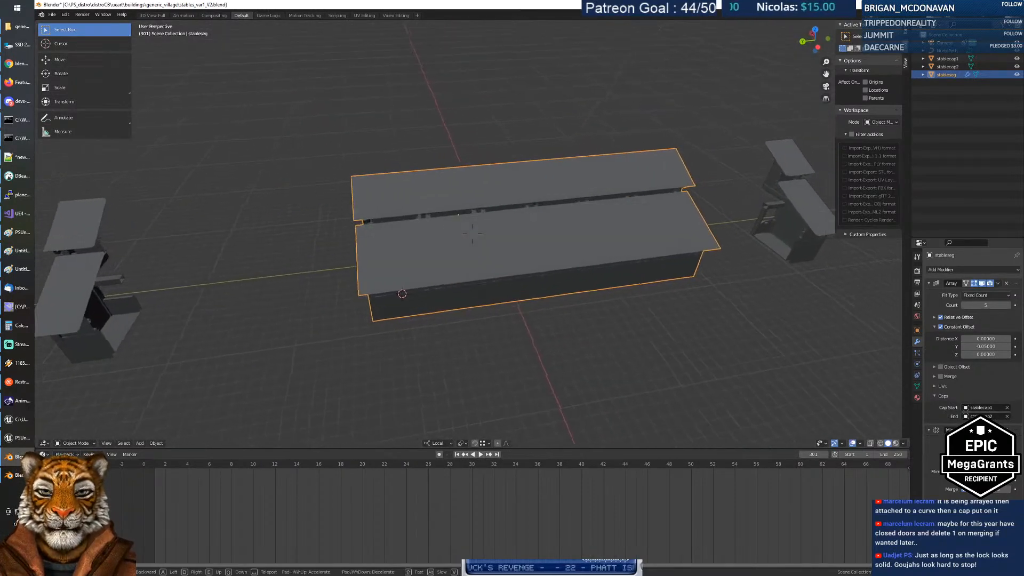
pyautogui.press('s')
pyautogui.press('Return')
# Step: Select stablecap2 and move it along Y back towards the main stable, leaving a gap between them
pyautogui.click(175, 268)
pyautogui.press('Tab')
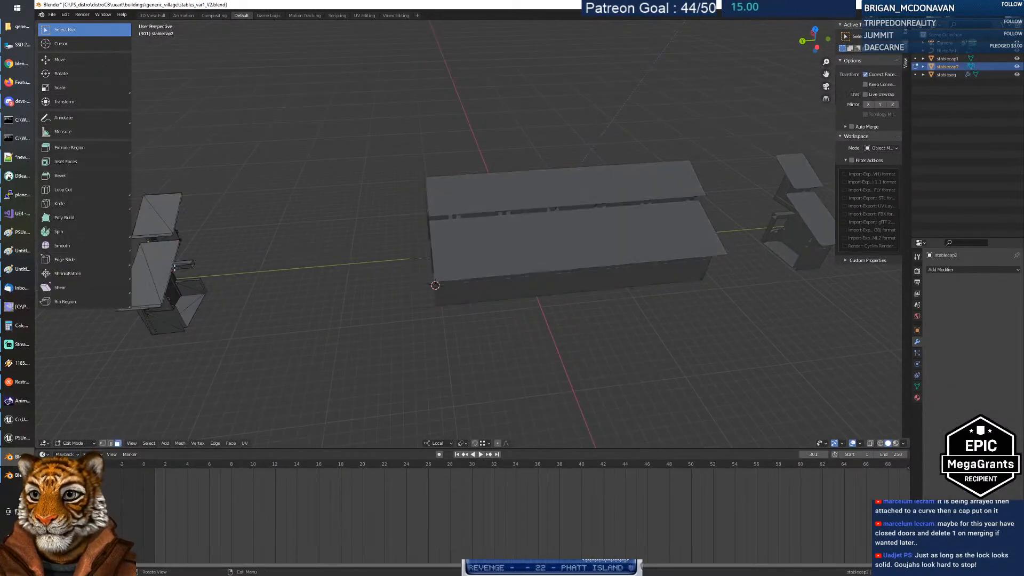
pyautogui.press('Tab')
pyautogui.press('g')
pyautogui.press('y')
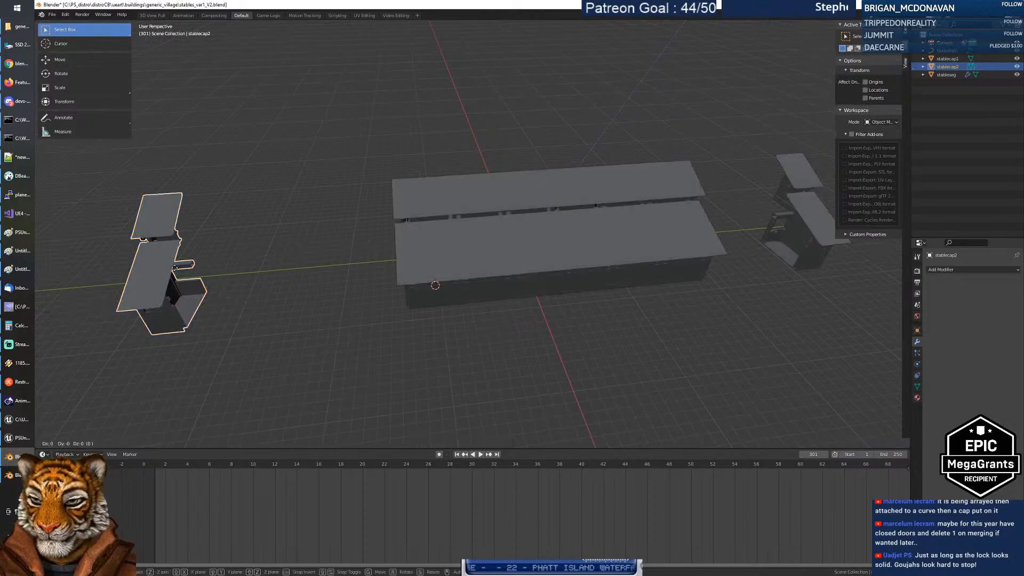
pyautogui.click(333, 305)
# Step: Select the main stable segment and check its array by briefly entering and leaving Edit Mode
pyautogui.click(475, 257)
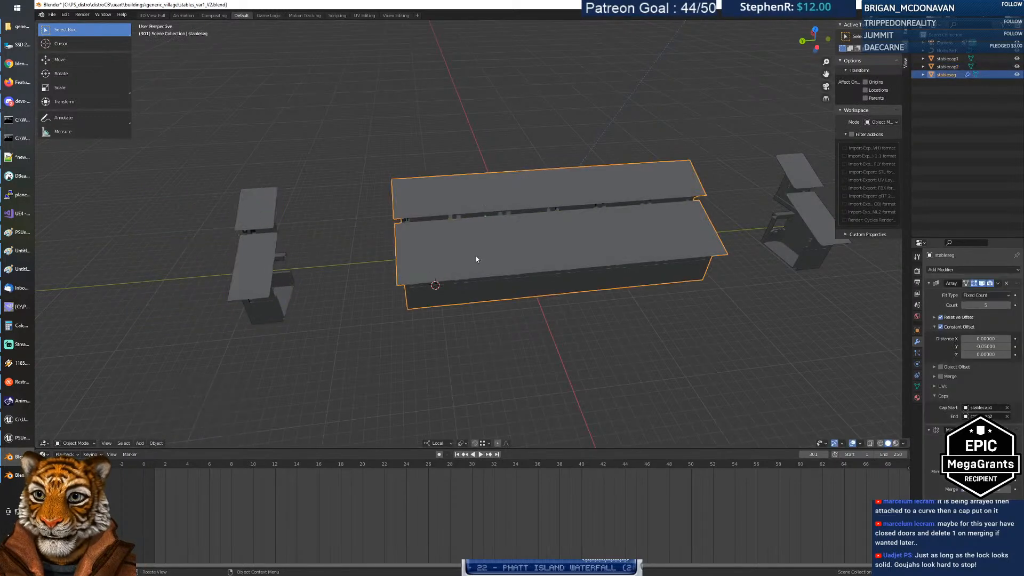
pyautogui.press('Tab')
pyautogui.press('Tab')
# Step: Move the end cap stablecap2 along local Y, farther away from the main stable
pyautogui.click(261, 263)
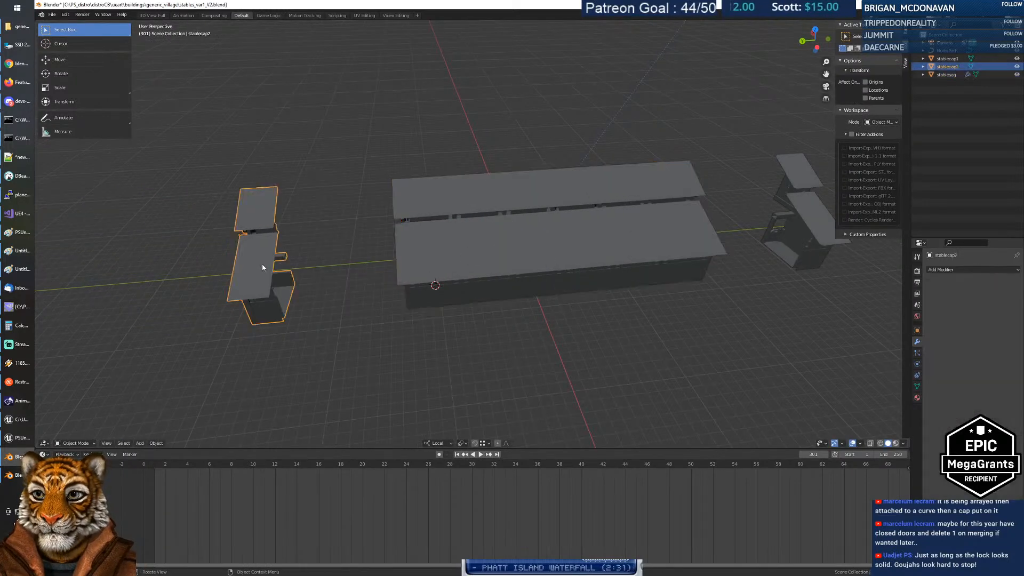
pyautogui.press('g')
pyautogui.press('y')
pyautogui.click(174, 265)
# Step: Select the main stable segment, check it briefly in Edit Mode and examine the stable and its end caps from all sides
pyautogui.click(496, 259)
pyautogui.press('Tab')
pyautogui.moveTo(496, 258); pyautogui.dragTo(569, 128, button='middle')
pyautogui.press('Tab')
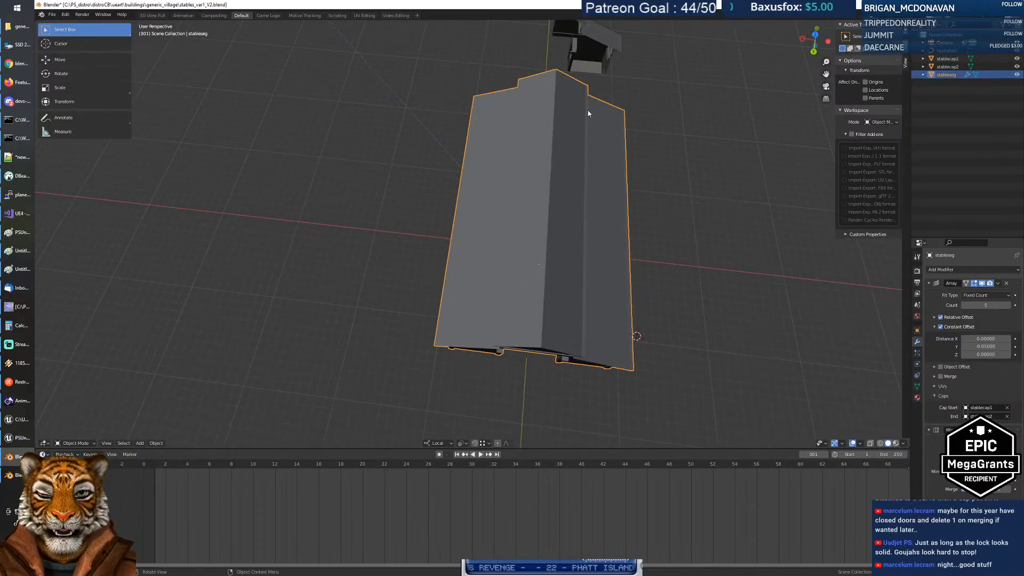
pyautogui.moveTo(571, 245); pyautogui.dragTo(587, 196, button='middle')
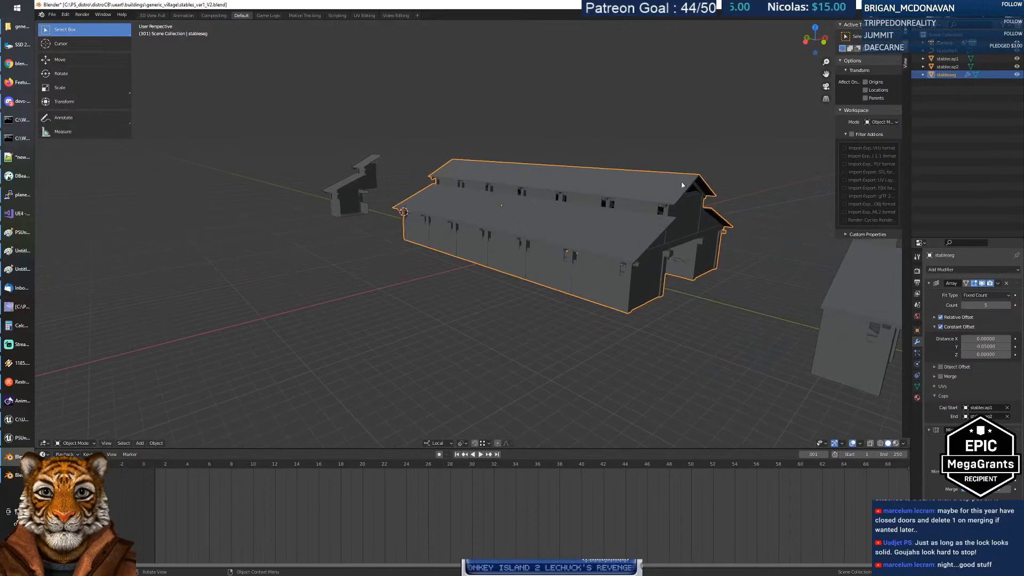
pyautogui.moveTo(637, 272); pyautogui.dragTo(766, 245, button='middle')
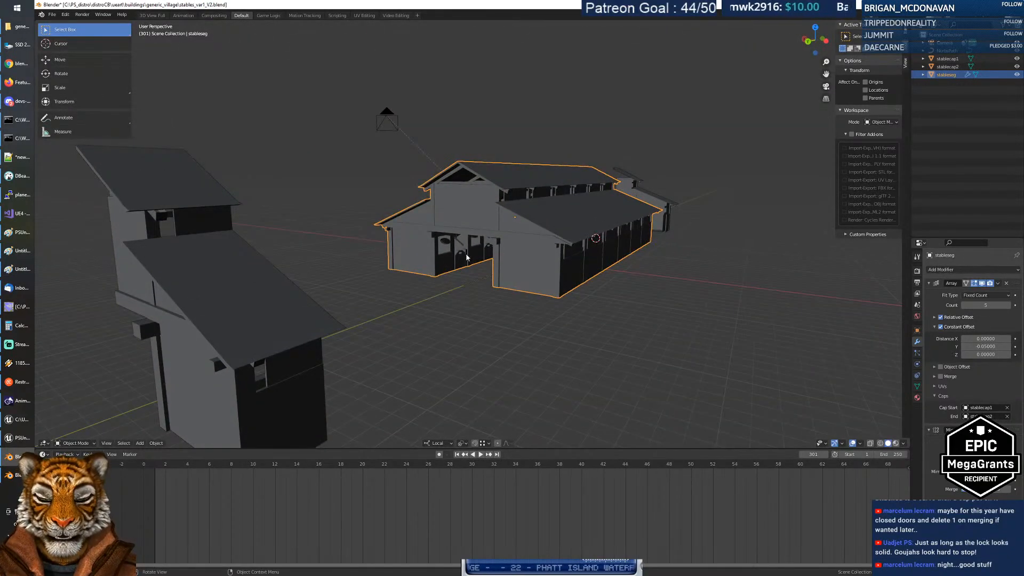
pyautogui.moveTo(520, 255)
pyautogui.mouseDown(button='middle')
pyautogui.moveTo(554, 230)
pyautogui.moveTo(435, 260)
pyautogui.moveTo(399, 254)
pyautogui.moveTo(416, 269)
pyautogui.moveTo(554, 264)
pyautogui.moveTo(481, 278)
pyautogui.moveTo(524, 252)
pyautogui.mouseUp(button='middle')
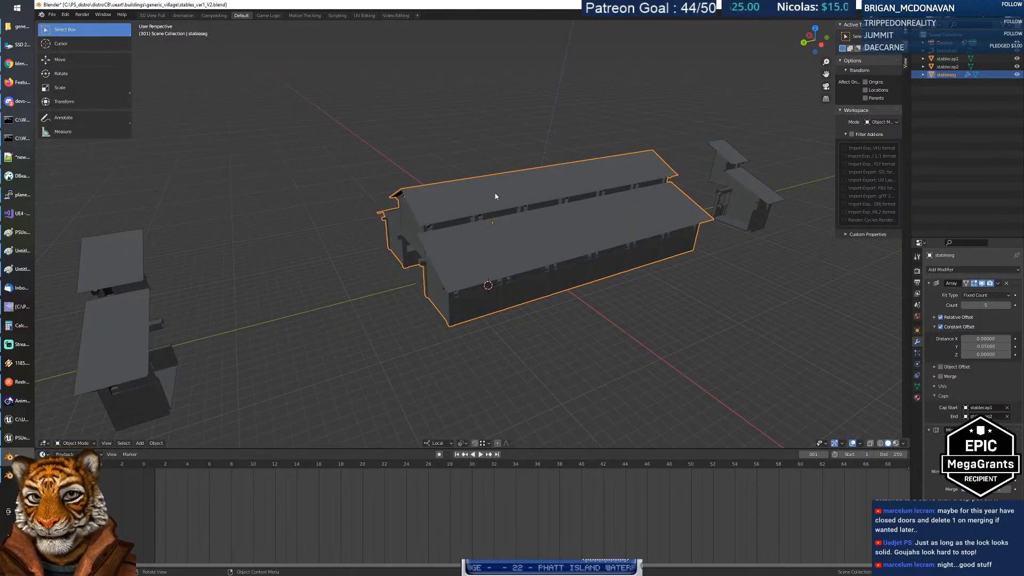
# Step: Save the stable's Blender file
pyautogui.click(49, 15)
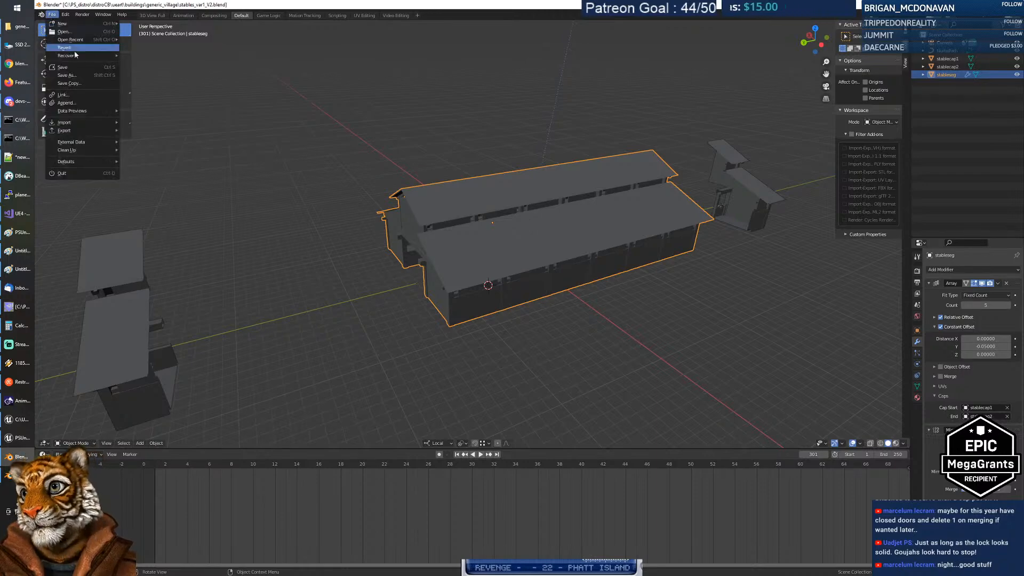
pyautogui.click(69, 69)
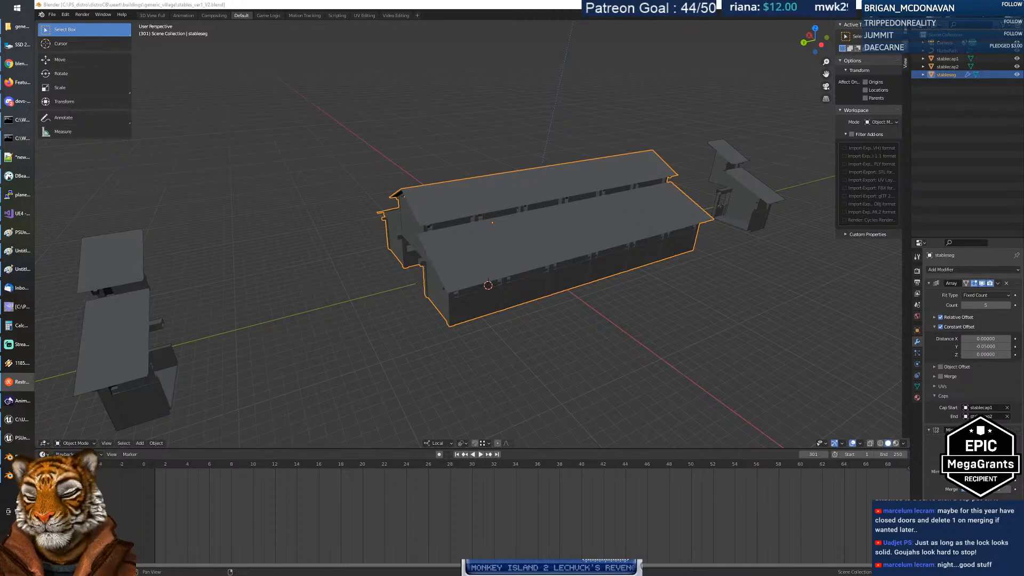
# Step: Switch to the browser, copy the channel address twitch.tv/planeshift and post it in the Restream chat
pyautogui.click(20, 63)
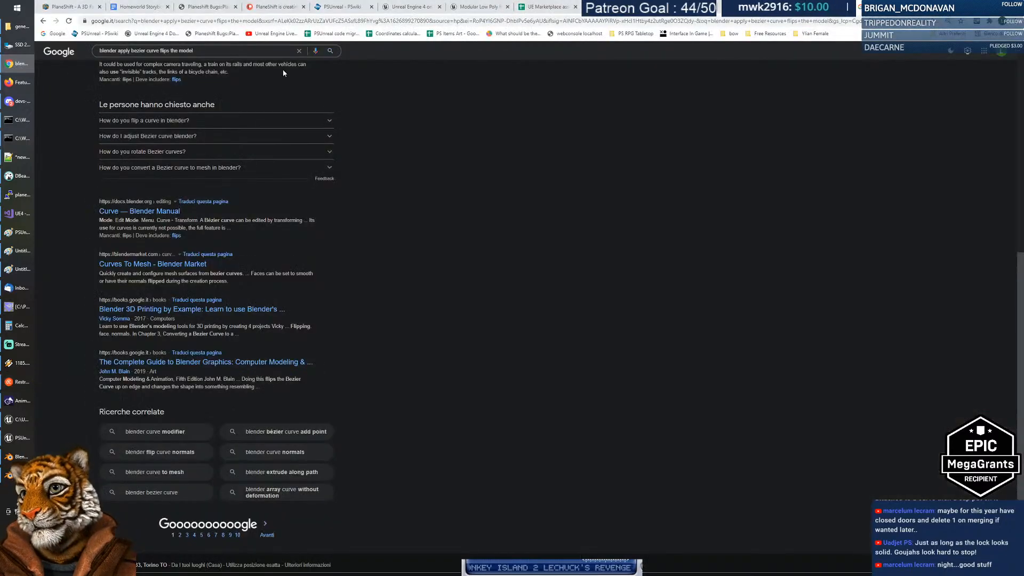
pyautogui.click(222, 23)
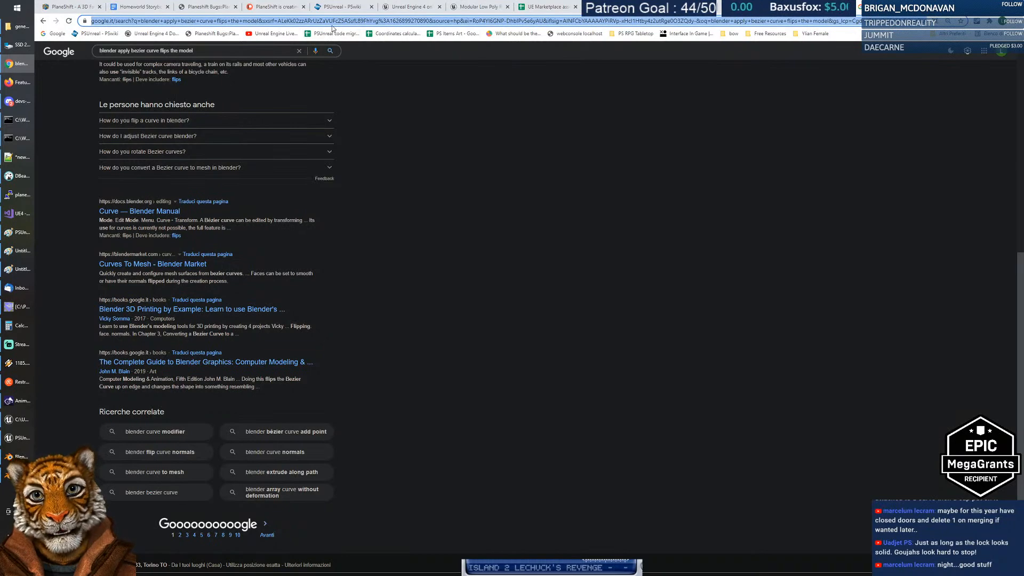
pyautogui.write('twitch')
pyautogui.press('End')
pyautogui.hotkey('shift', 'Home')
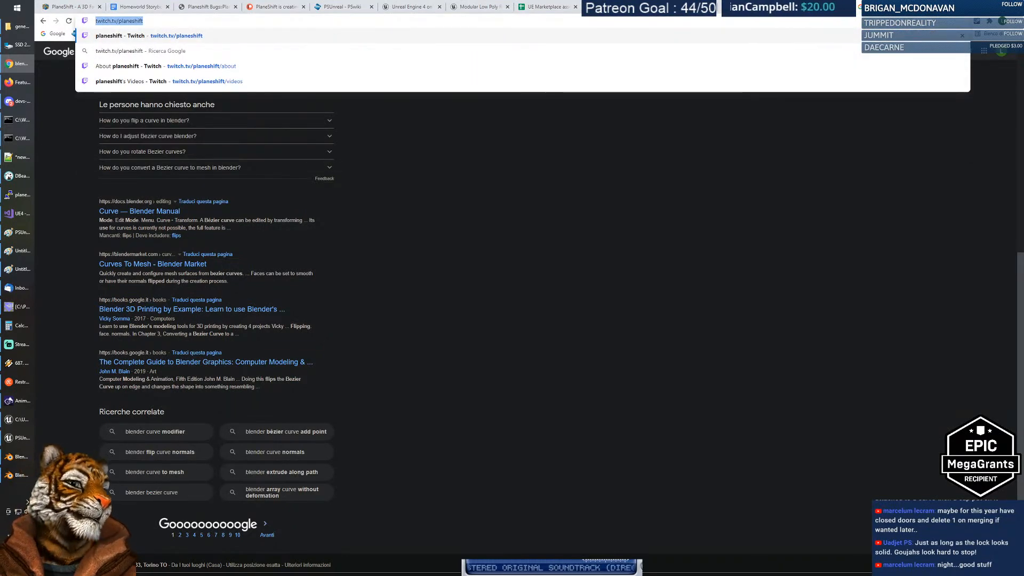
pyautogui.hotkey('alt', 'Tab')
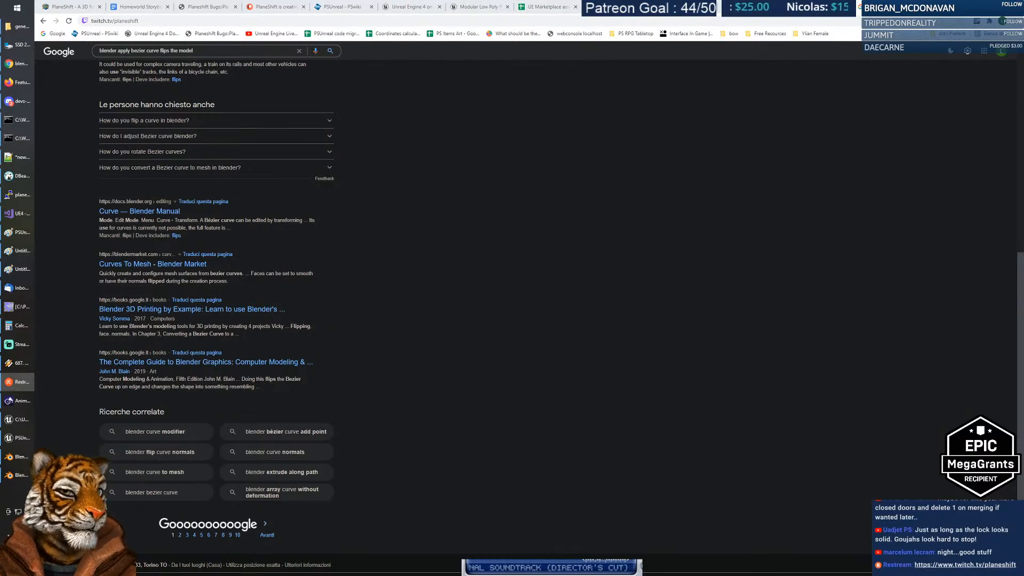
# Step: Return to the browser and open the Twitch channel page twitch.tv/planeshift
pyautogui.click(460, 209)
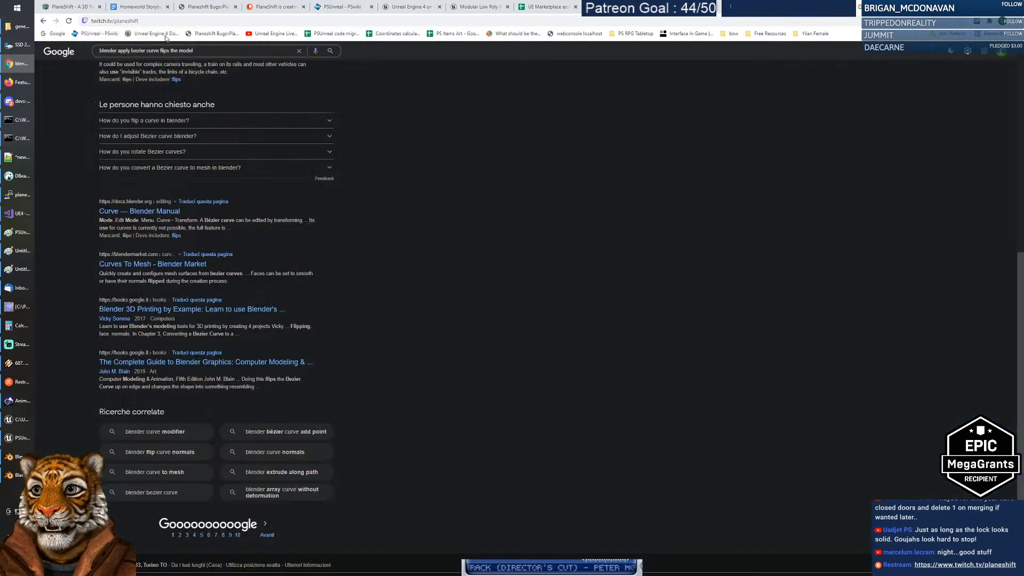
pyautogui.click(133, 24)
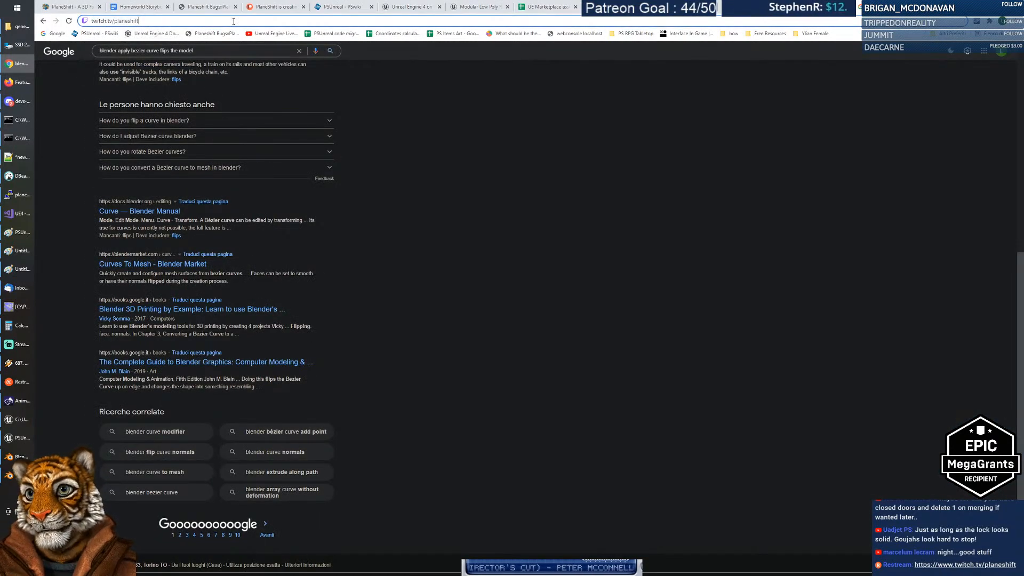
pyautogui.press('Return')
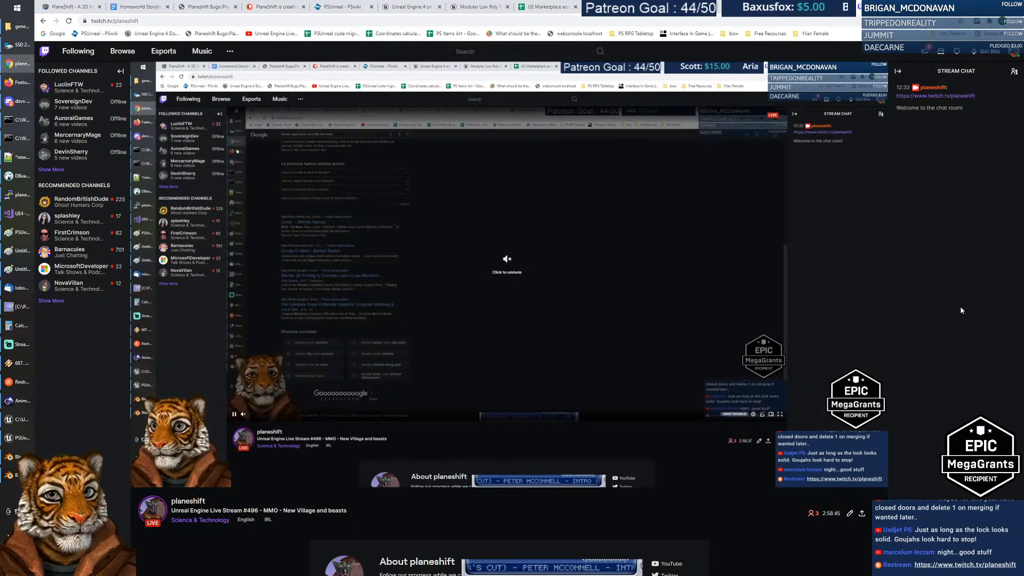
# Step: Prepare a raid on the live followed channel with the /raid chat command and pause the channel page's video
pyautogui.click(949, 538)
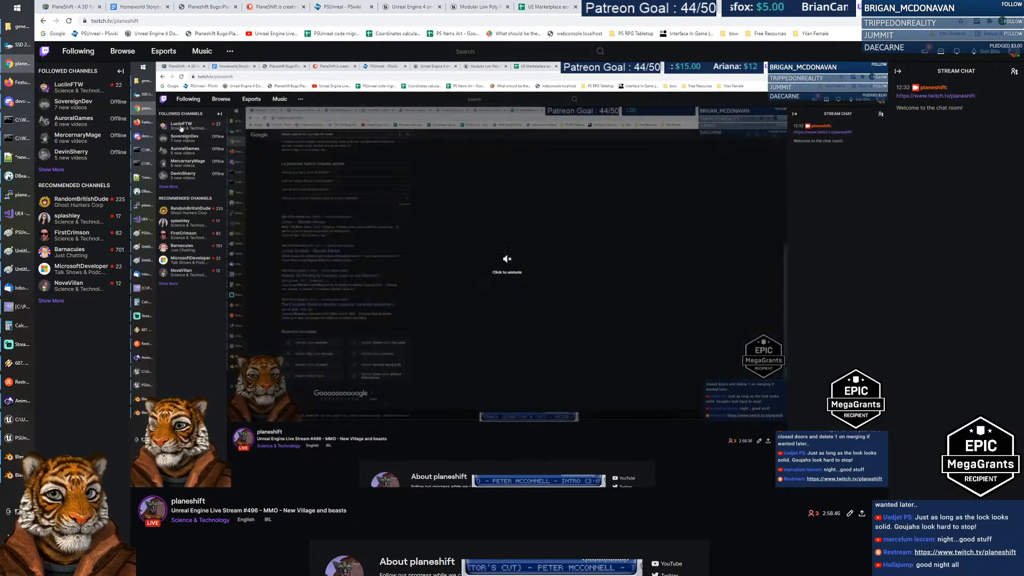
pyautogui.write('/ra')
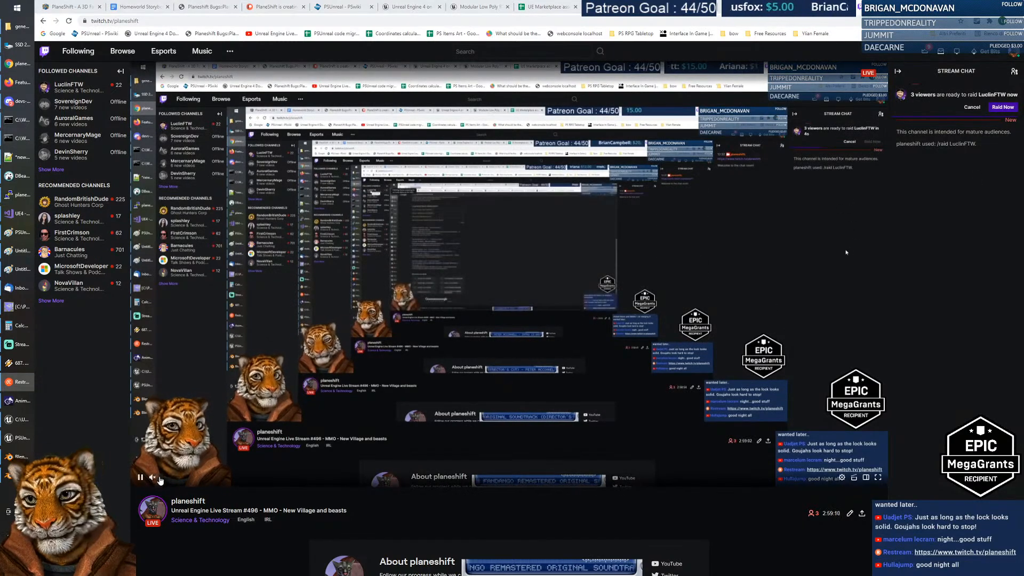
pyautogui.click(871, 406)
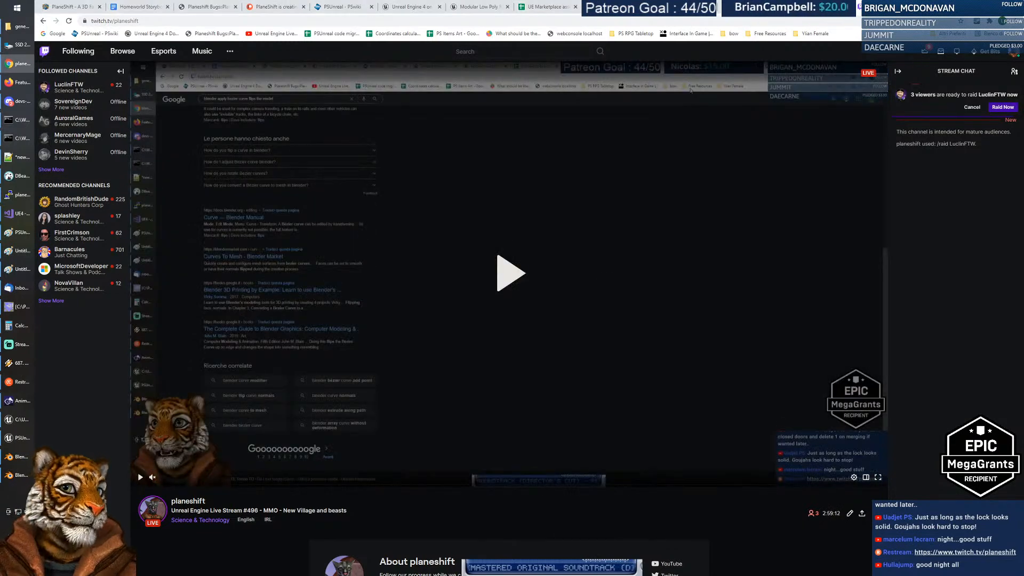
# Step: Switch from the Twitch page to Restream and on to the streaming software
pyautogui.hotkey('alt', 'Tab')
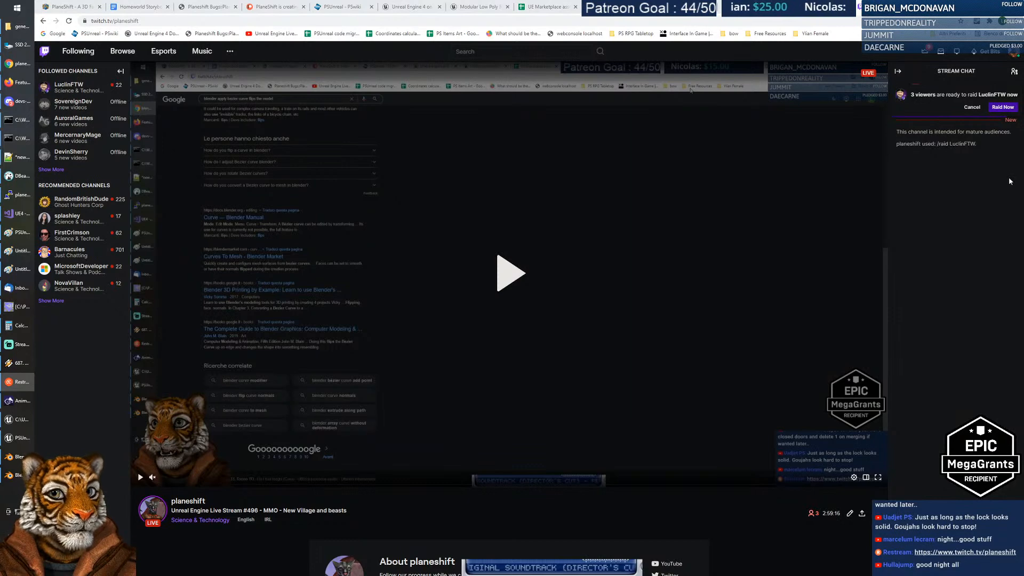
pyautogui.click(13, 361)
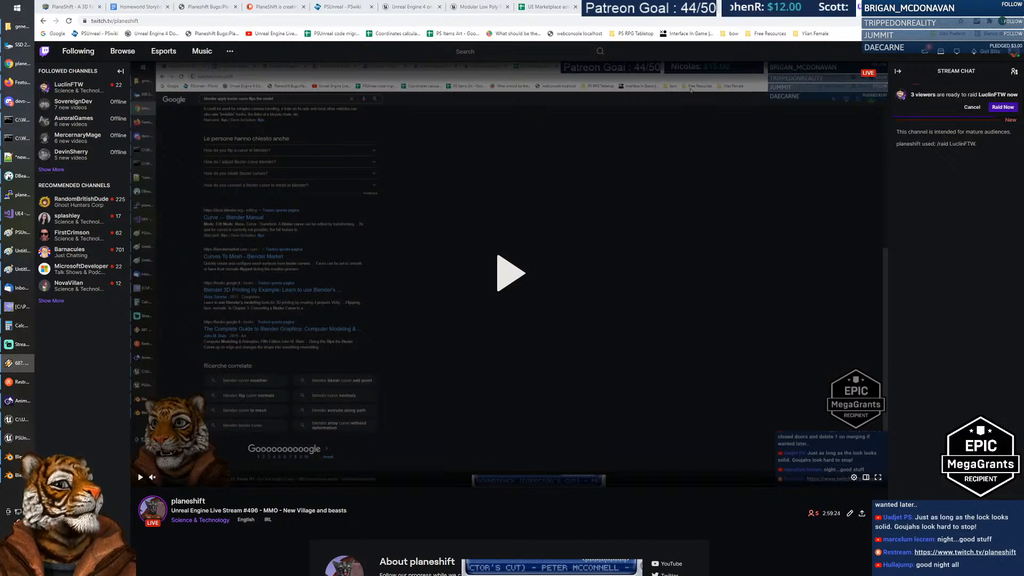
pyautogui.click(22, 344)
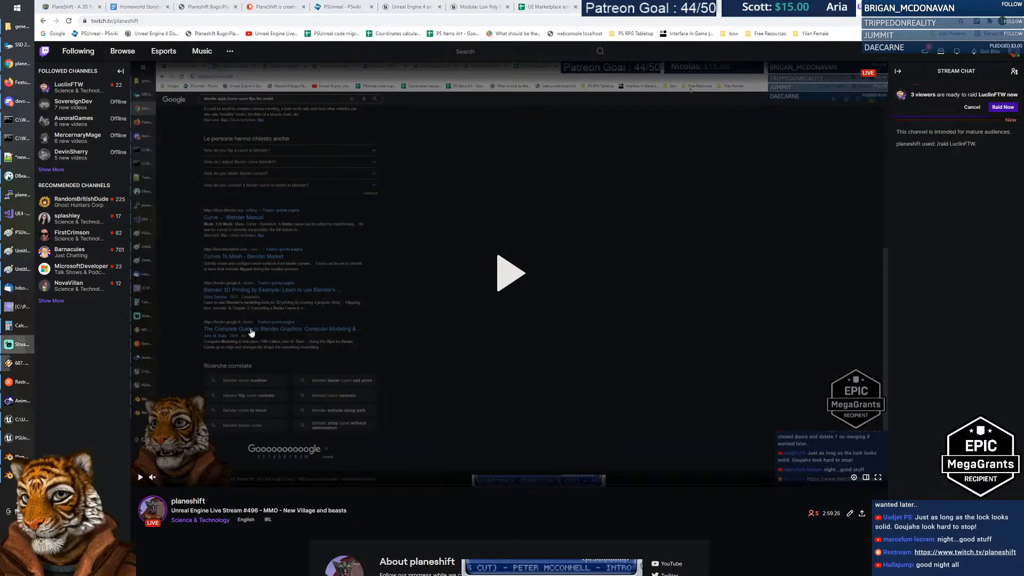